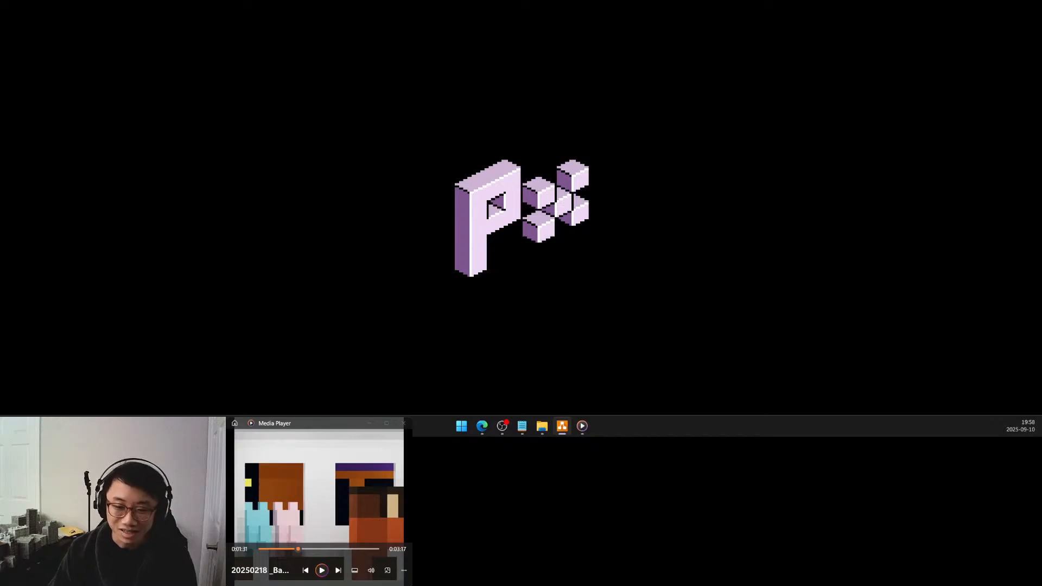
# Bring the forum viride plan onto the main screen and examine the overall layout, the plaza and the Via Quercus area
pyautogui.moveTo(559, 434); pyautogui.dragTo(583, 4)
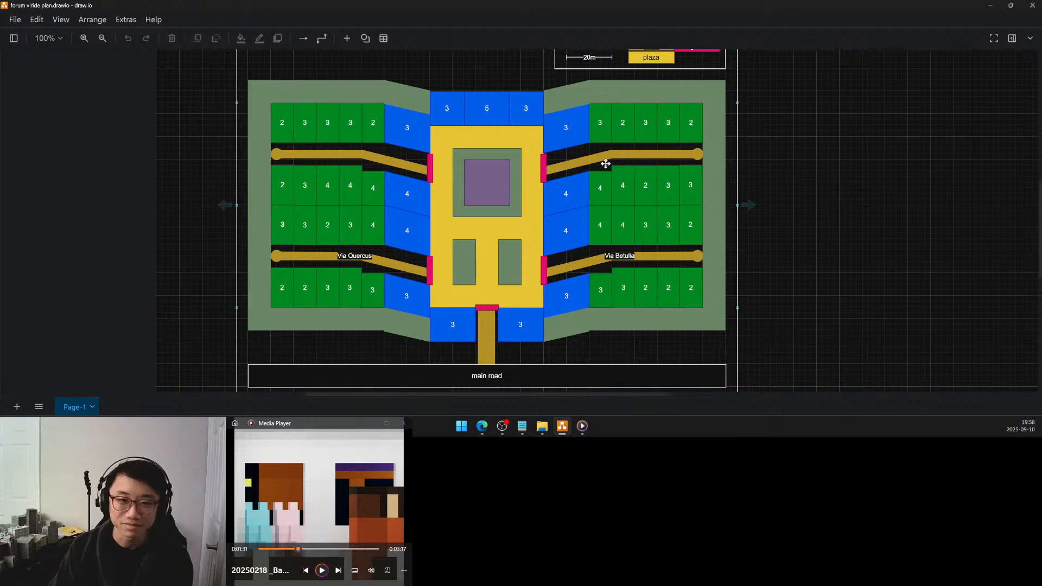
pyautogui.keyDown('ctrl'); pyautogui.scroll(-2, 606, 163); pyautogui.keyUp('ctrl')
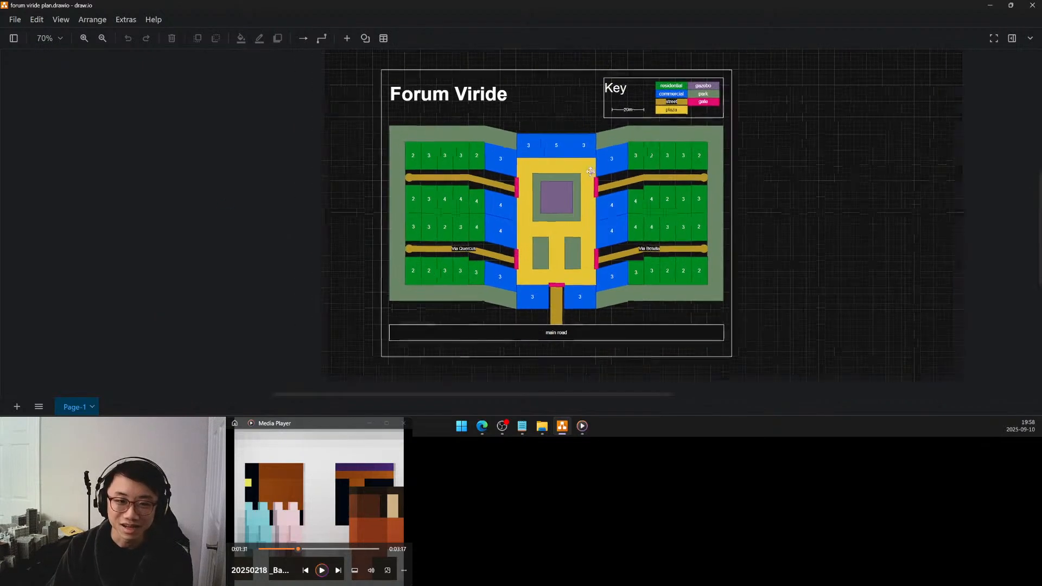
pyautogui.click(551, 208)
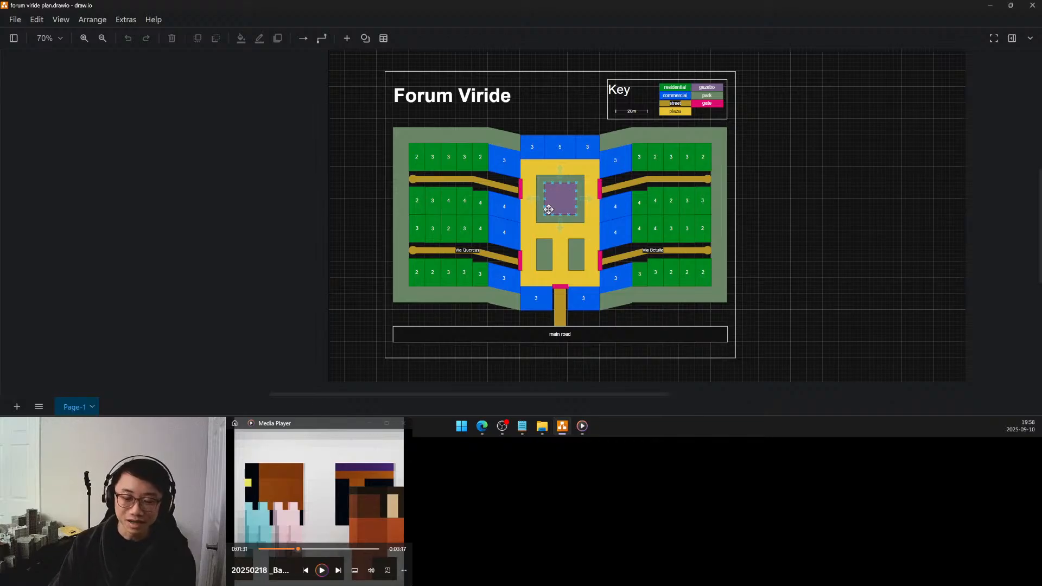
pyautogui.click(497, 245)
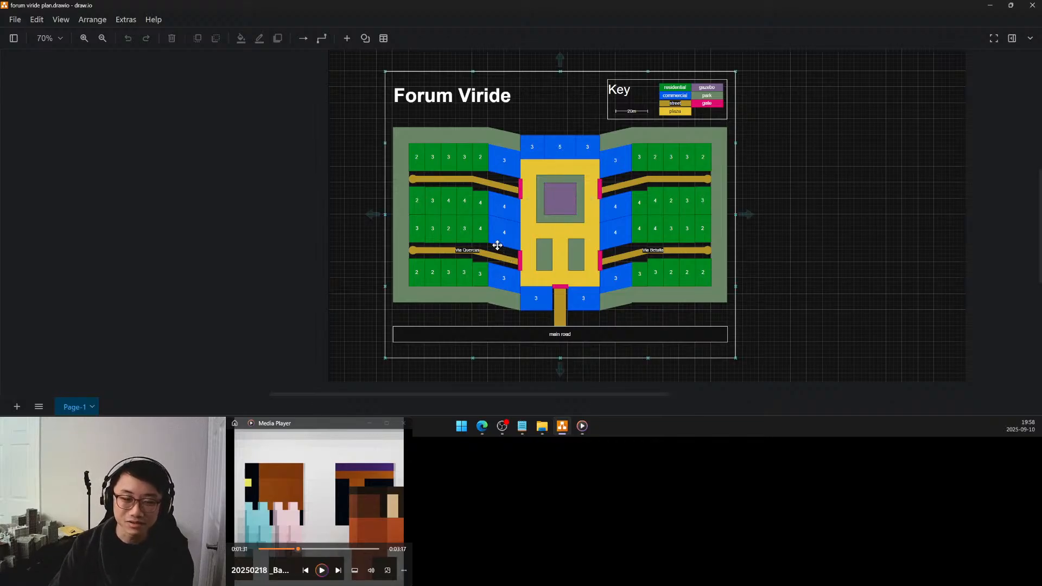
pyautogui.keyDown('ctrl'); pyautogui.scroll(4, 474, 260); pyautogui.keyUp('ctrl')
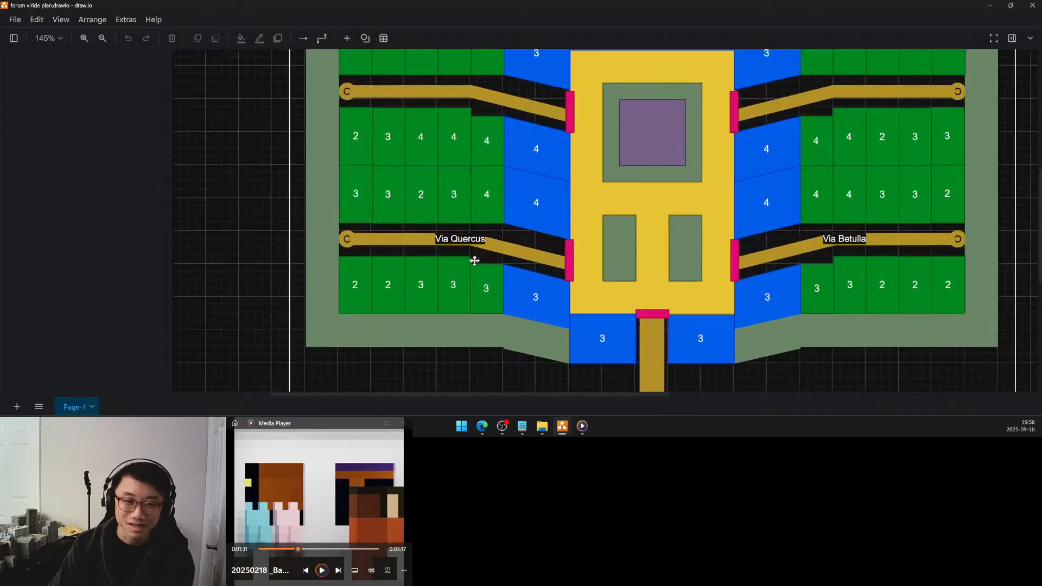
pyautogui.moveTo(473, 254); pyautogui.dragTo(499, 245)
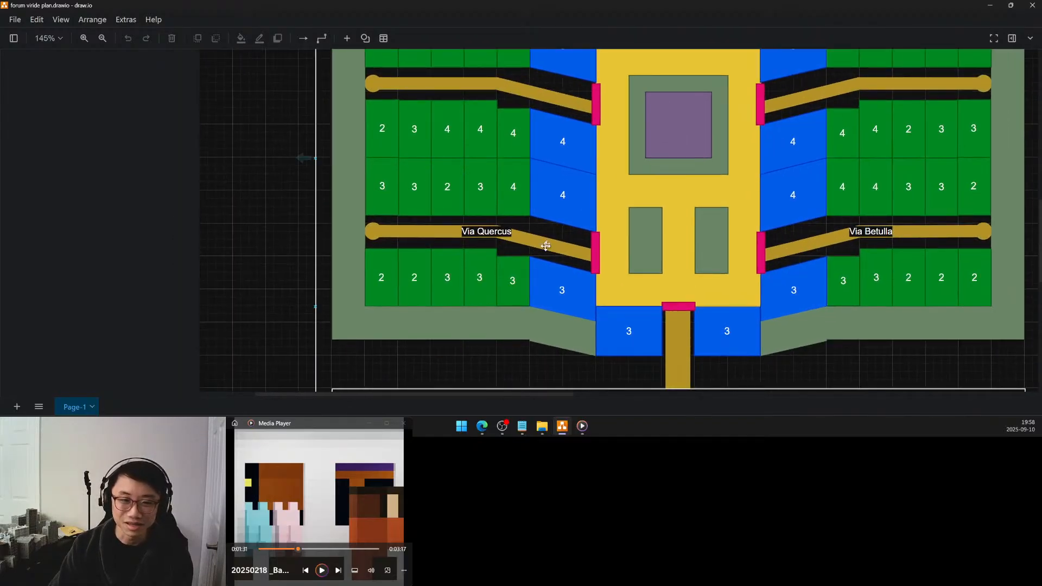
pyautogui.click(523, 261)
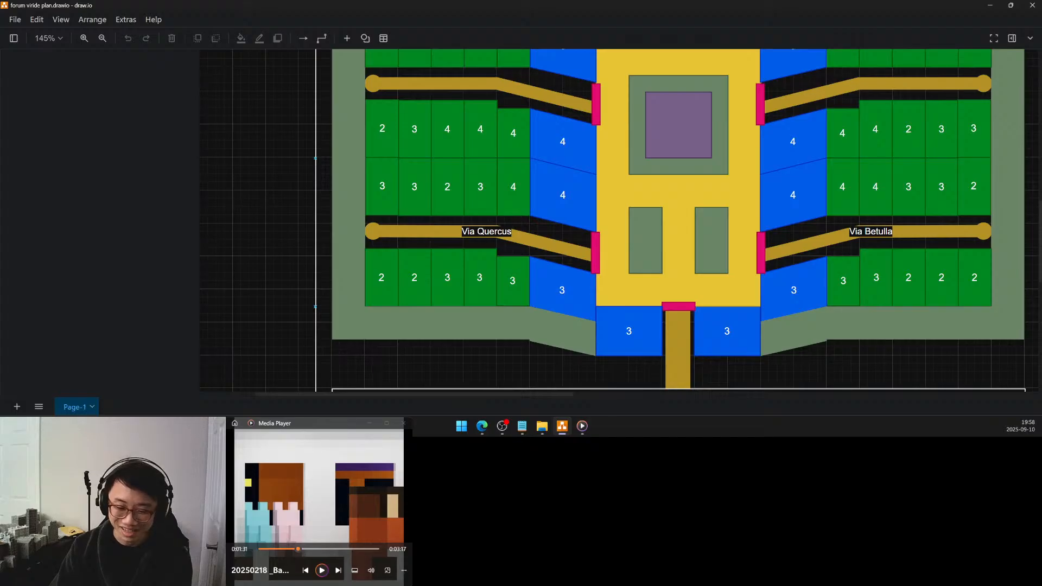
# Switch to the Via Quercus folder in File Explorer and place its window on the main screen over the plan's eastern half
pyautogui.hotkey('alt', 'Tab')
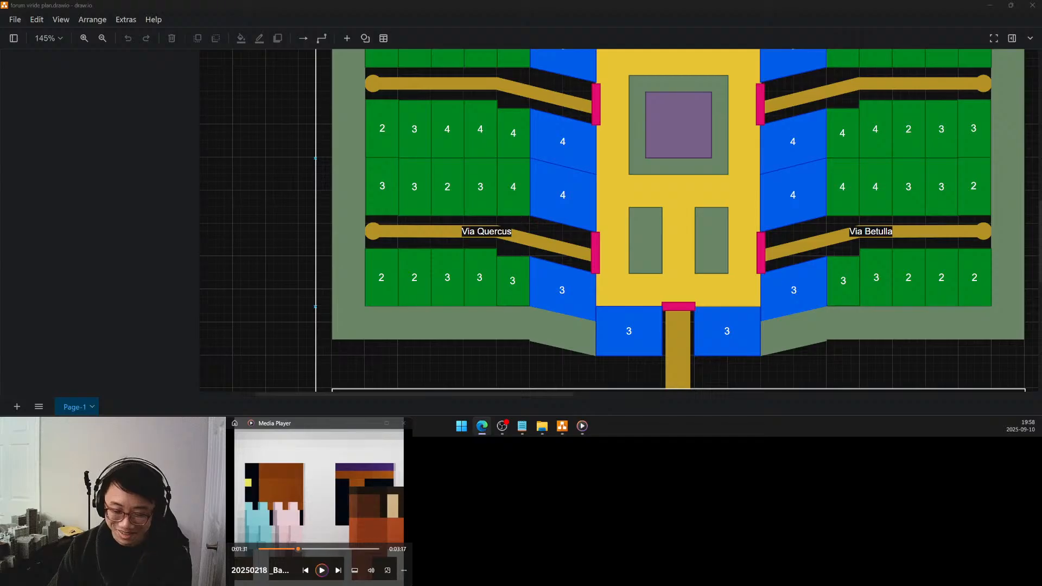
pyautogui.hotkey('alt', 'Tab')
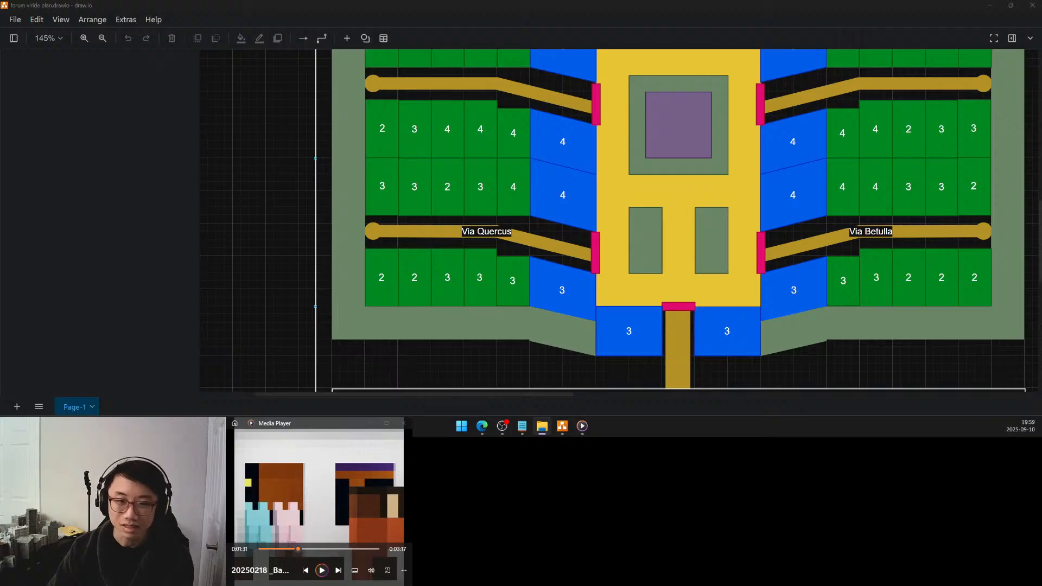
pyautogui.moveTo(499, 436); pyautogui.dragTo(500, 100)
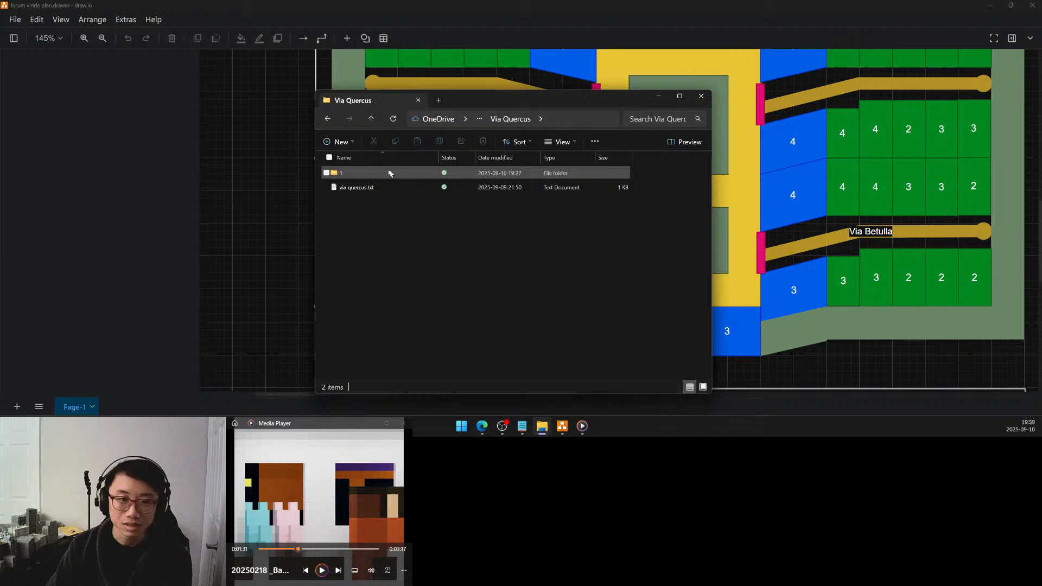
pyautogui.moveTo(526, 99)
pyautogui.mouseDown()
pyautogui.moveTo(734, 101)
pyautogui.moveTo(769, 90)
pyautogui.moveTo(821, 103)
pyautogui.mouseUp()
# Return to the draw.io plan and examine the commercial and residential plots around Via Quercus
pyautogui.click(621, 19)
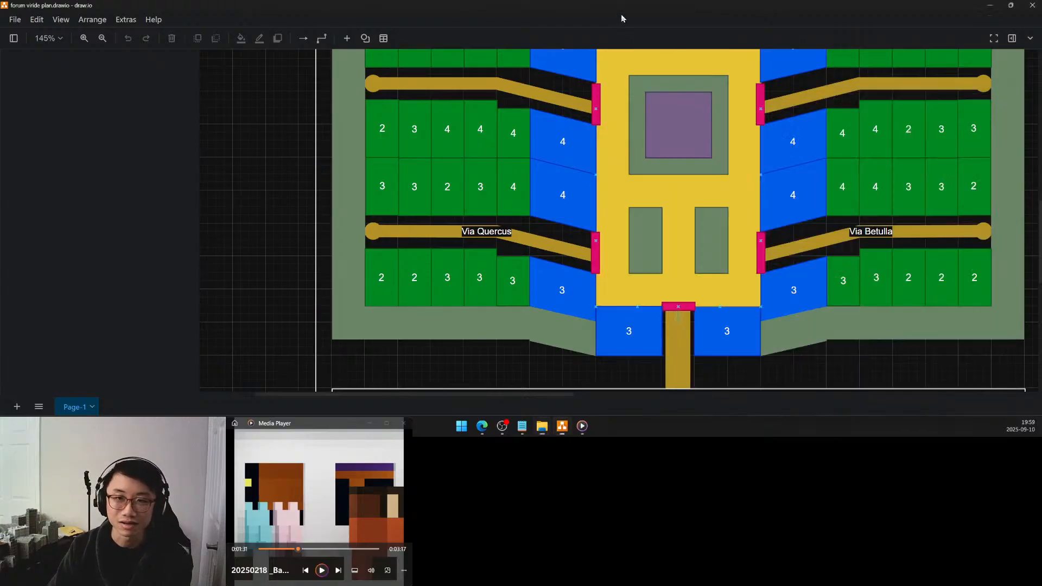
pyautogui.click(534, 193)
pyautogui.moveTo(534, 192); pyautogui.dragTo(487, 225, button='middle')
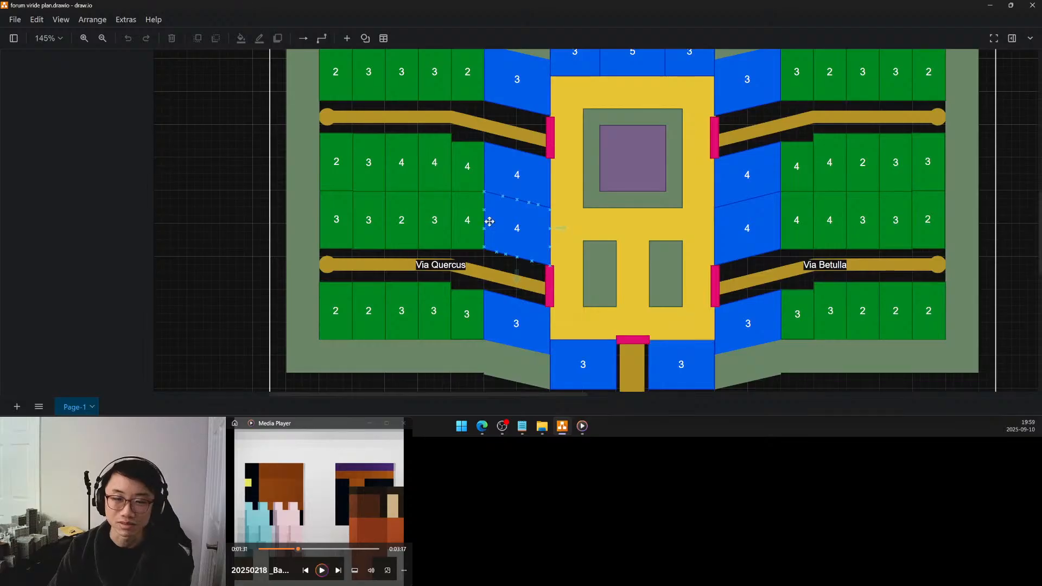
pyautogui.click(588, 199)
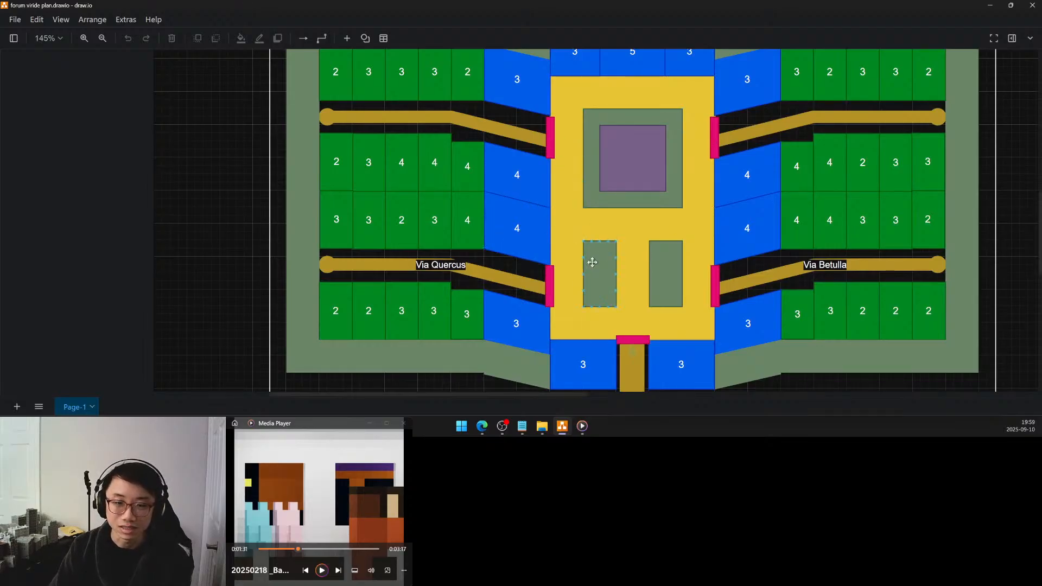
pyautogui.click(482, 232)
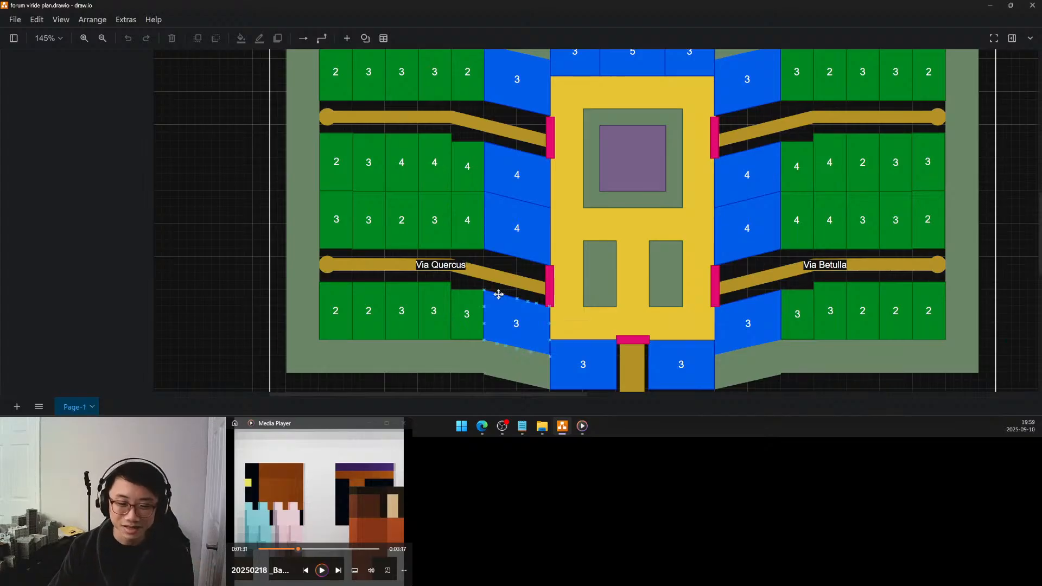
# Open the .blend file from folder 1 inside the Via Quercus folder in Blender
pyautogui.moveTo(521, 425)
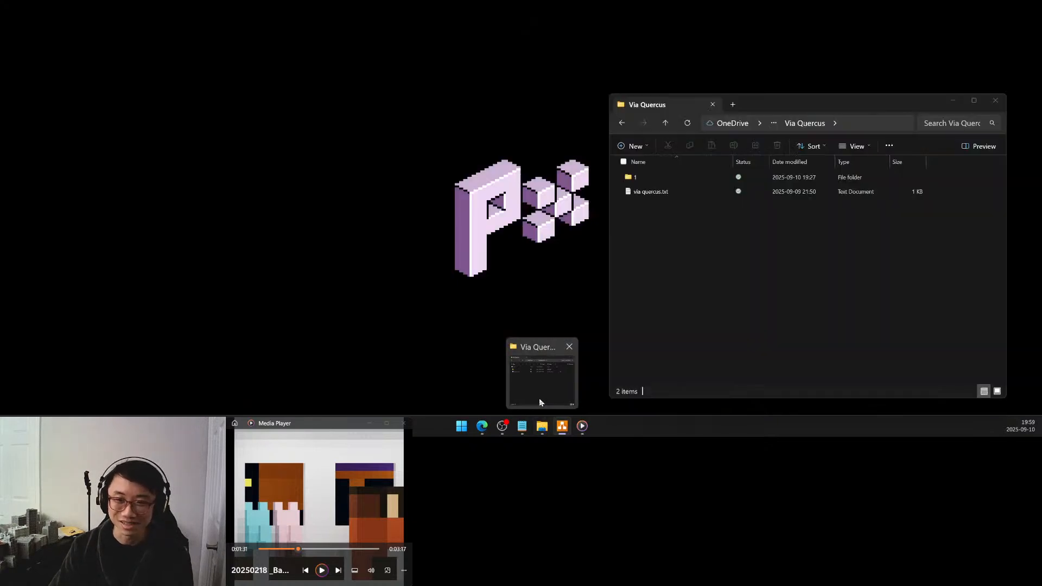
pyautogui.click(539, 401)
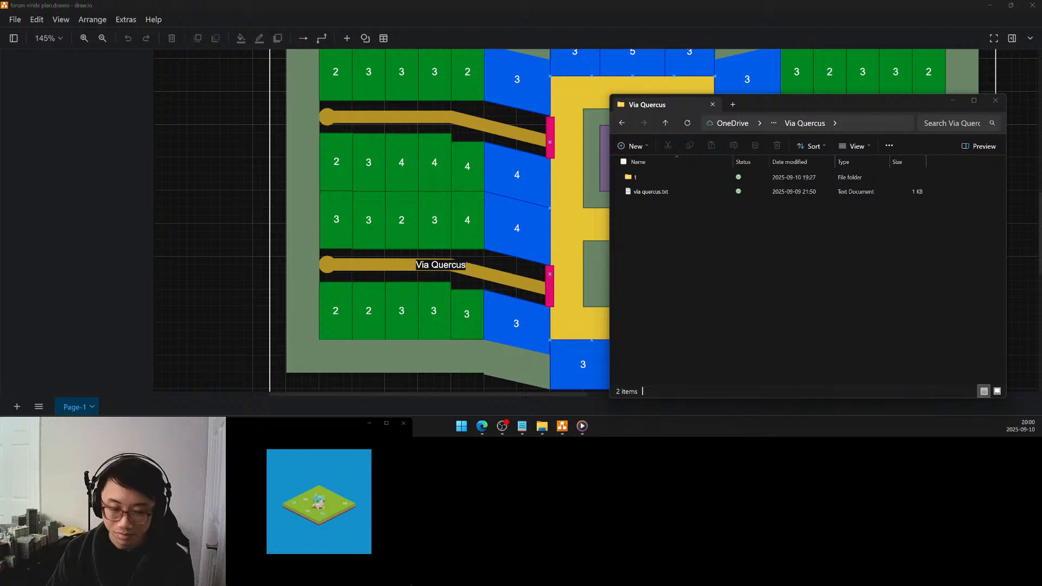
pyautogui.click(645, 177)
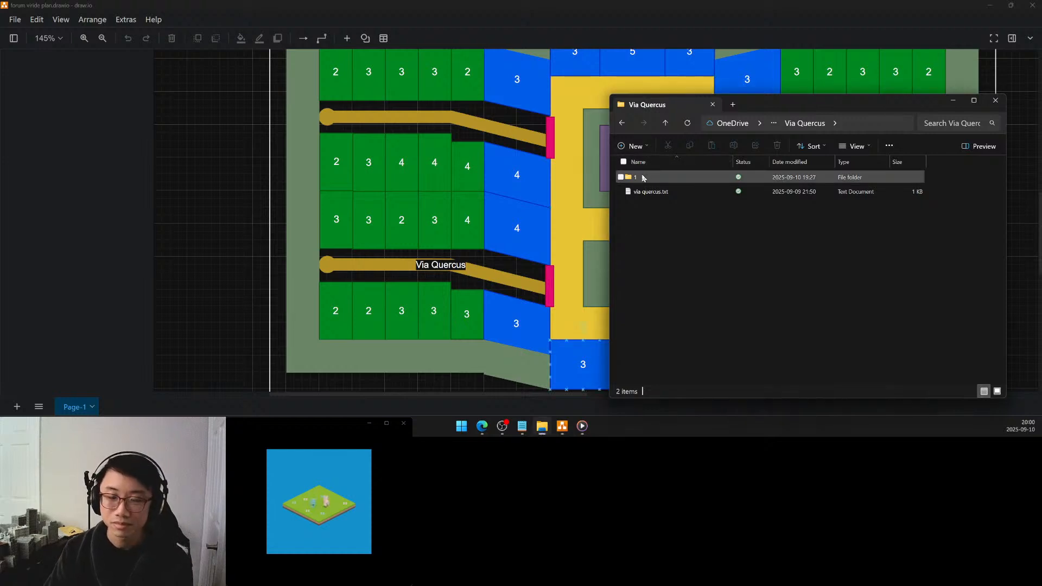
pyautogui.doubleClick(643, 177)
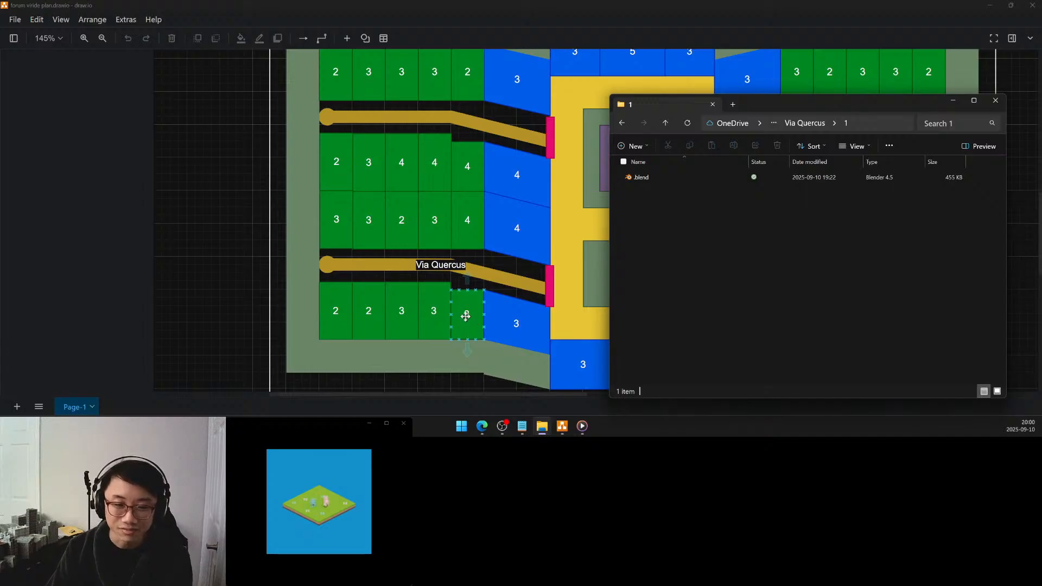
pyautogui.click(645, 179)
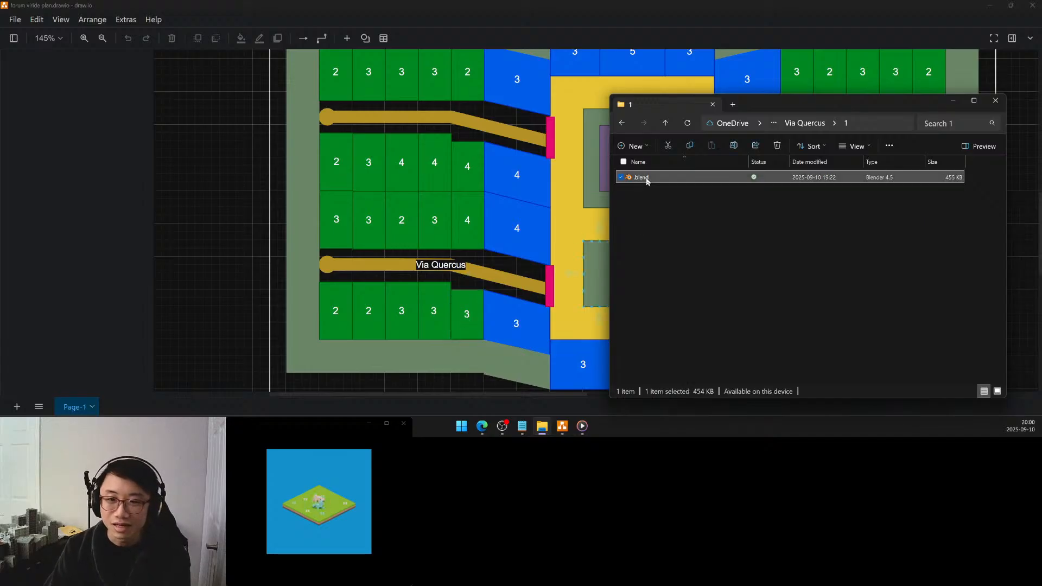
pyautogui.doubleClick(644, 178)
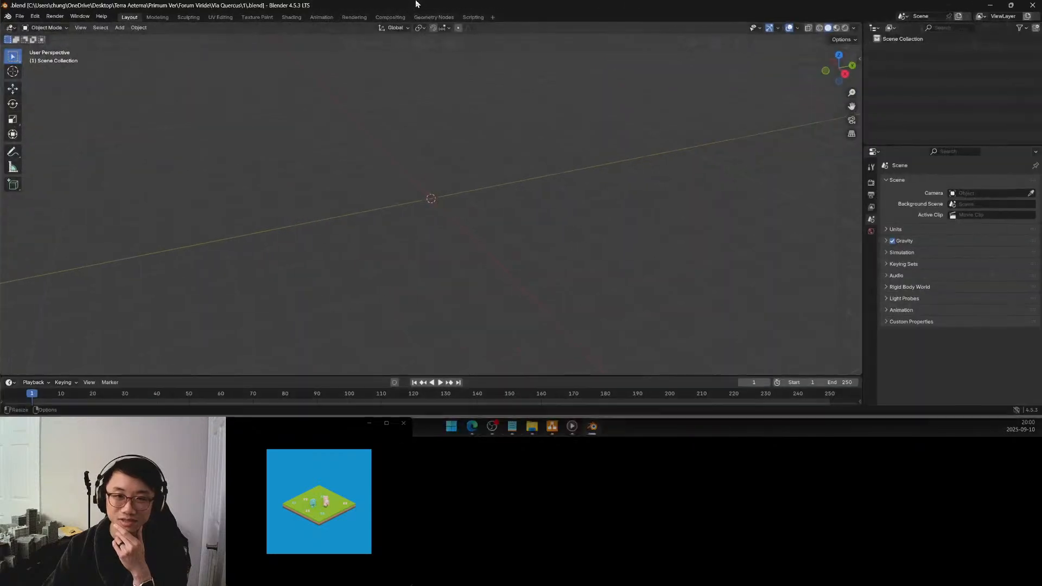
# Return to File Explorer, go up to the Primum Ver folder and open its references folder
pyautogui.click(532, 426)
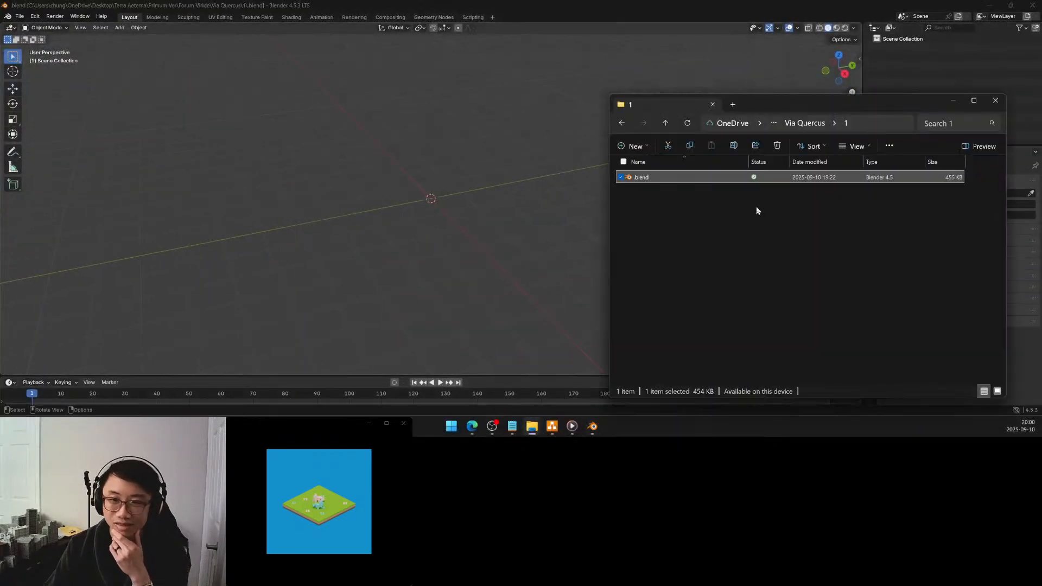
pyautogui.click(665, 123)
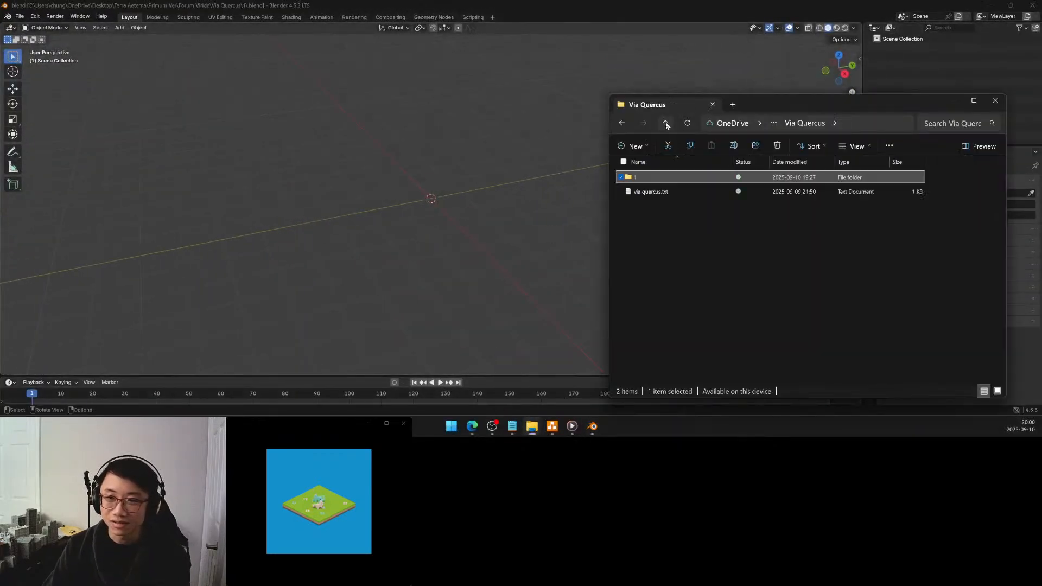
pyautogui.click(666, 124)
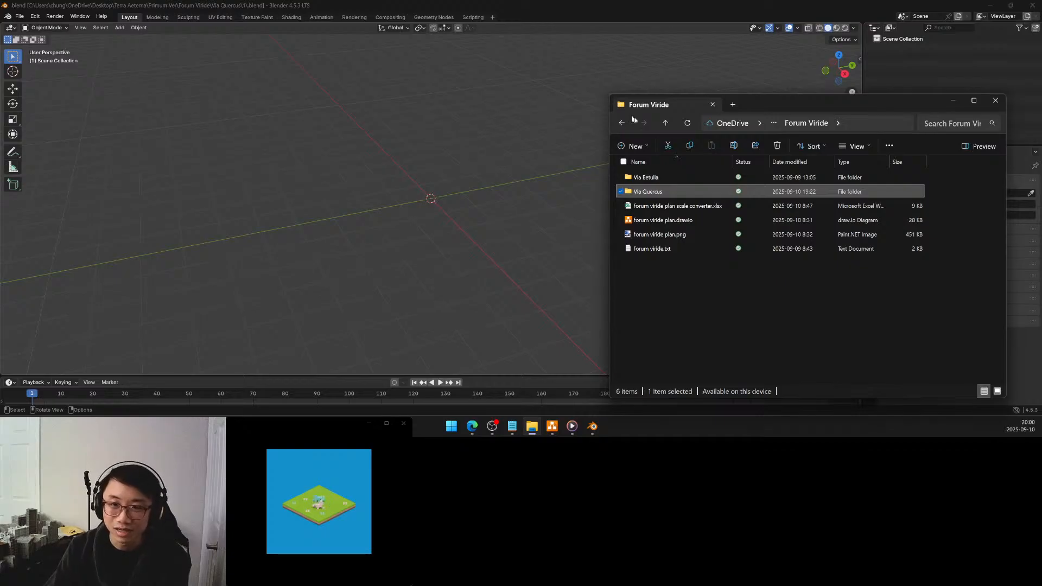
pyautogui.click(663, 125)
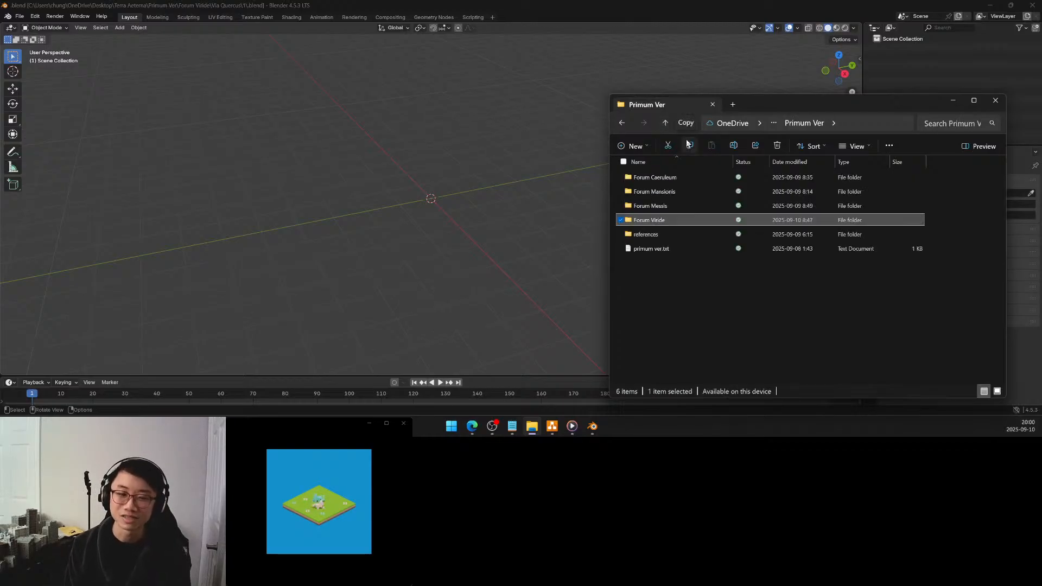
pyautogui.doubleClick(657, 235)
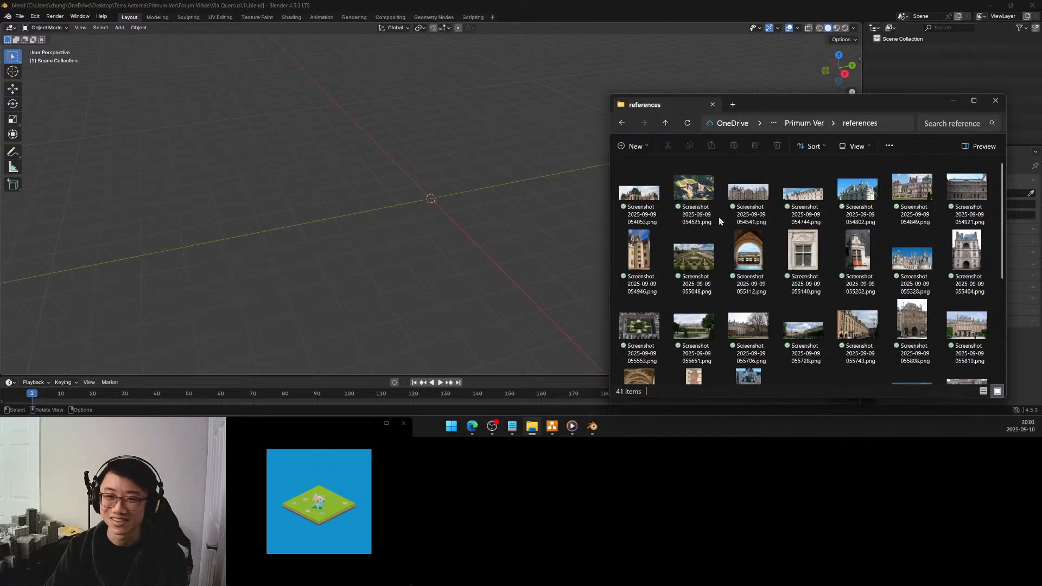
# Make the references folder window taller, show larger thumbnails and look through the architecture screenshots before returning to Blender
pyautogui.moveTo(830, 96); pyautogui.dragTo(836, 60)
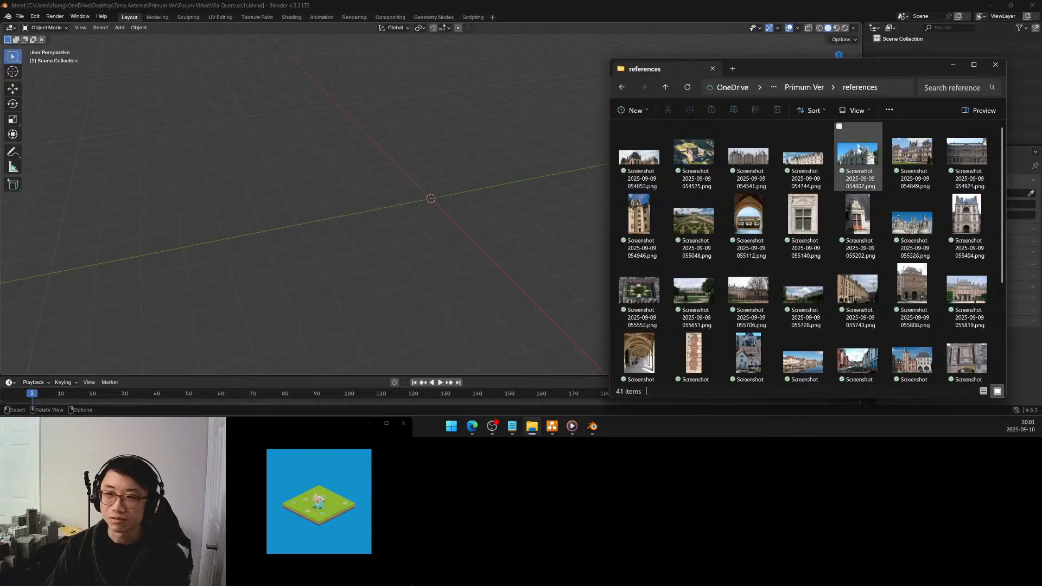
pyautogui.click(854, 110)
pyautogui.click(862, 134)
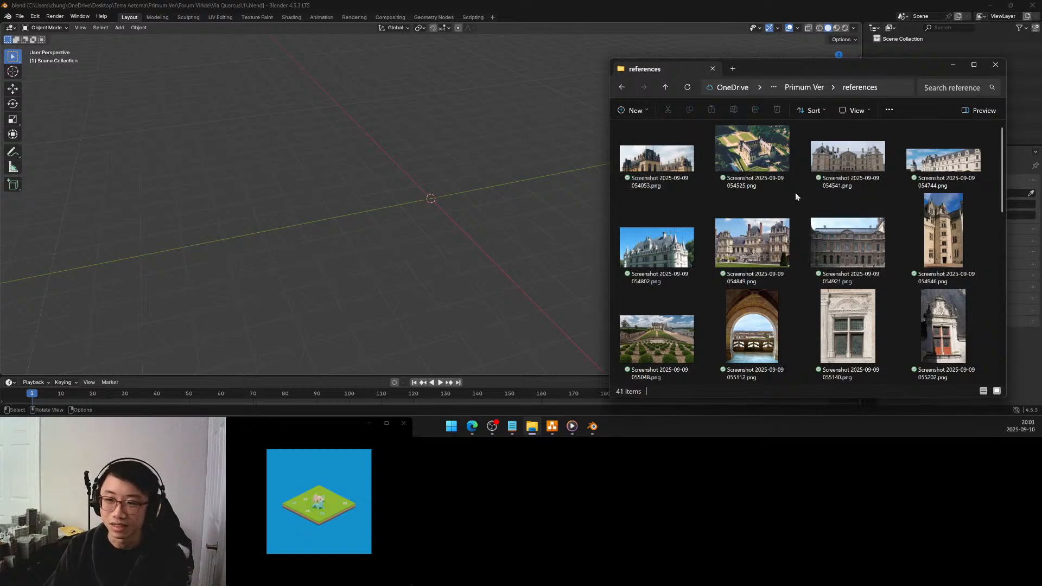
pyautogui.scroll(-2, 795, 192)
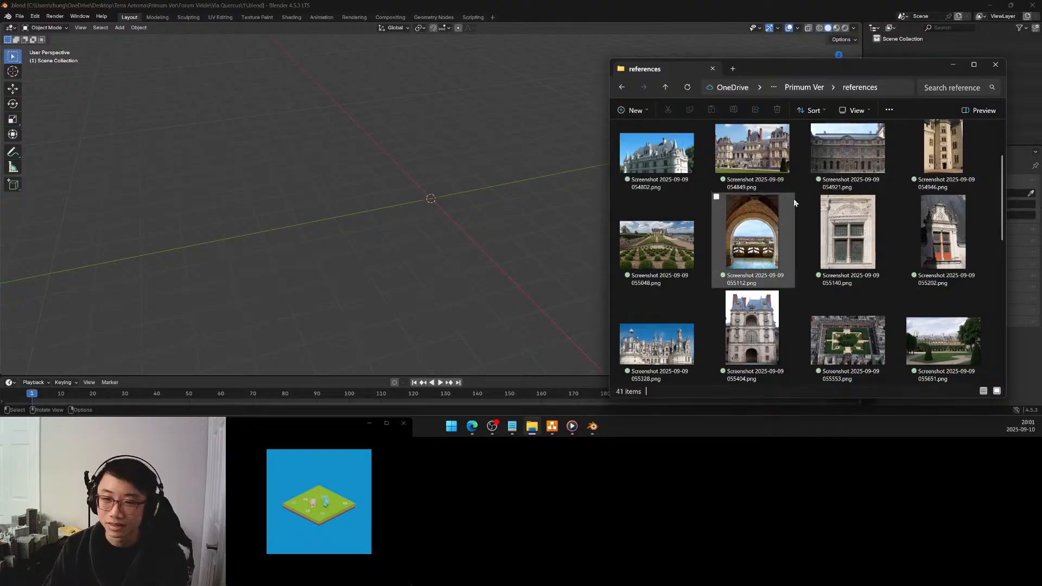
pyautogui.scroll(-3, 794, 198)
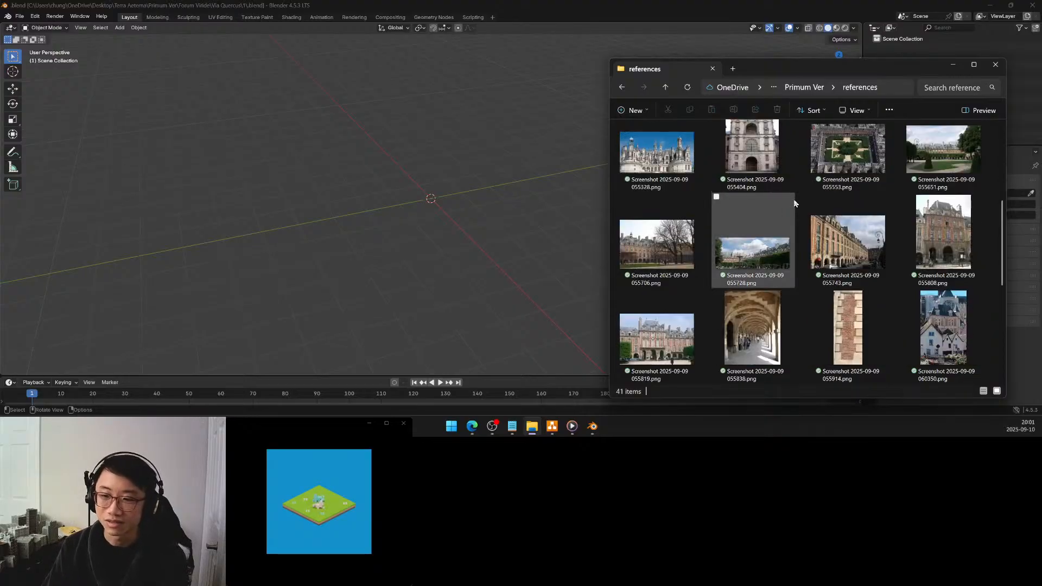
pyautogui.scroll(-2, 794, 198)
pyautogui.scroll(-2, 795, 204)
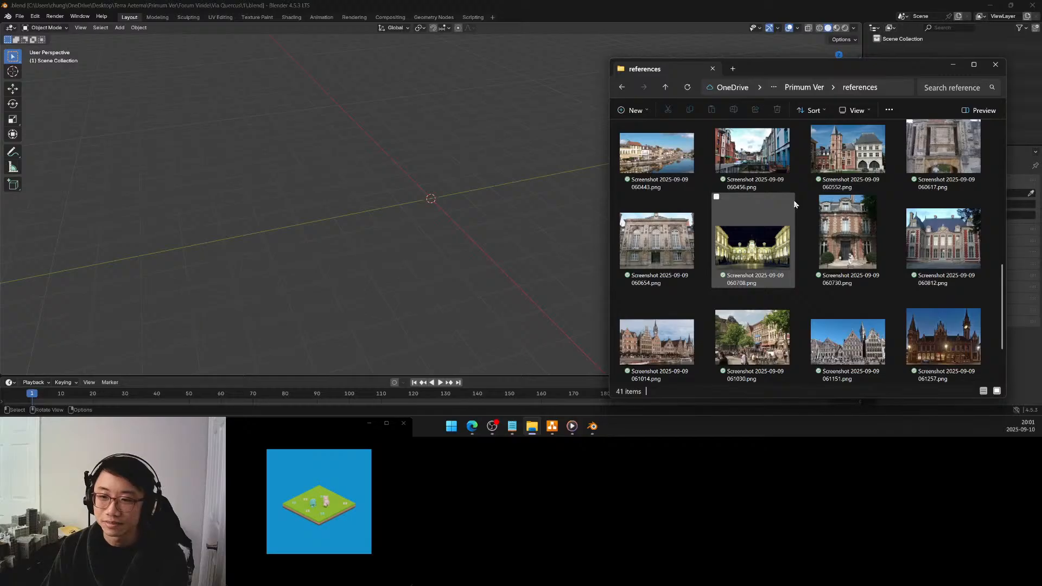
pyautogui.scroll(-2, 796, 204)
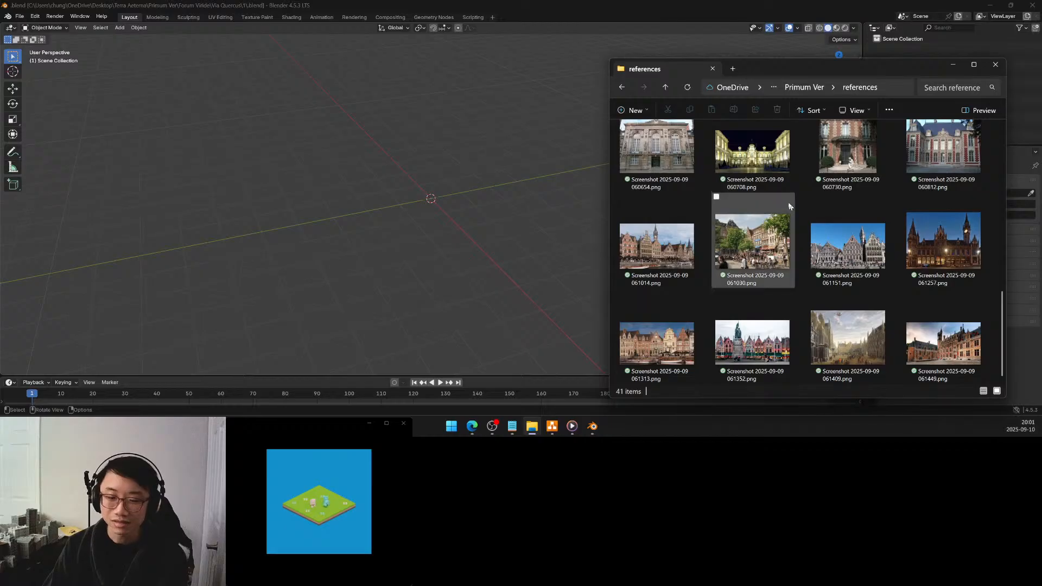
pyautogui.click(554, 182)
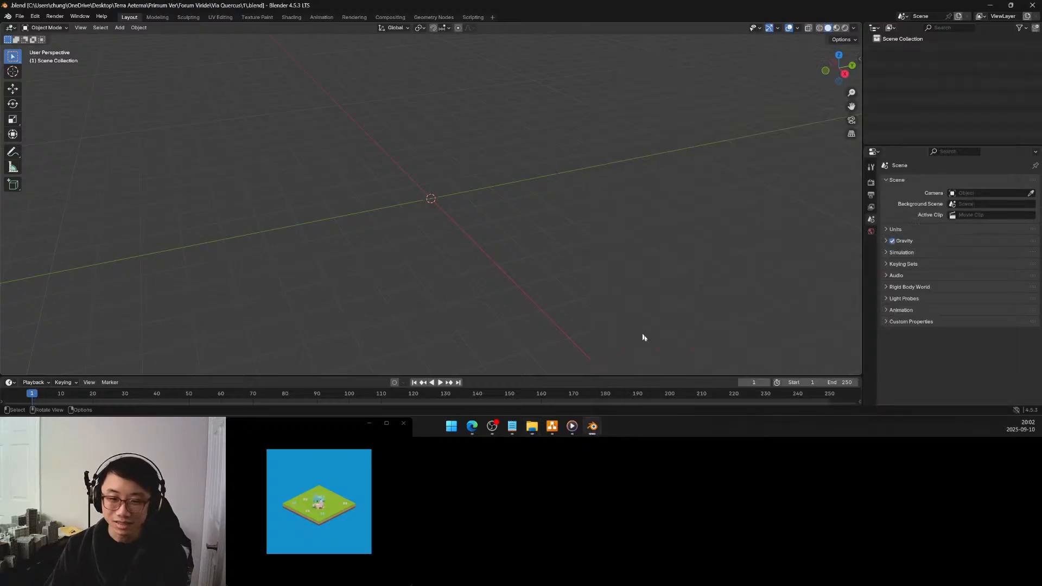
# Switch to the draw.io plan, select the residential plot at the east end of the row below Via Quercus and show its format settings
pyautogui.click(553, 427)
pyautogui.click(460, 307)
pyautogui.click(462, 308)
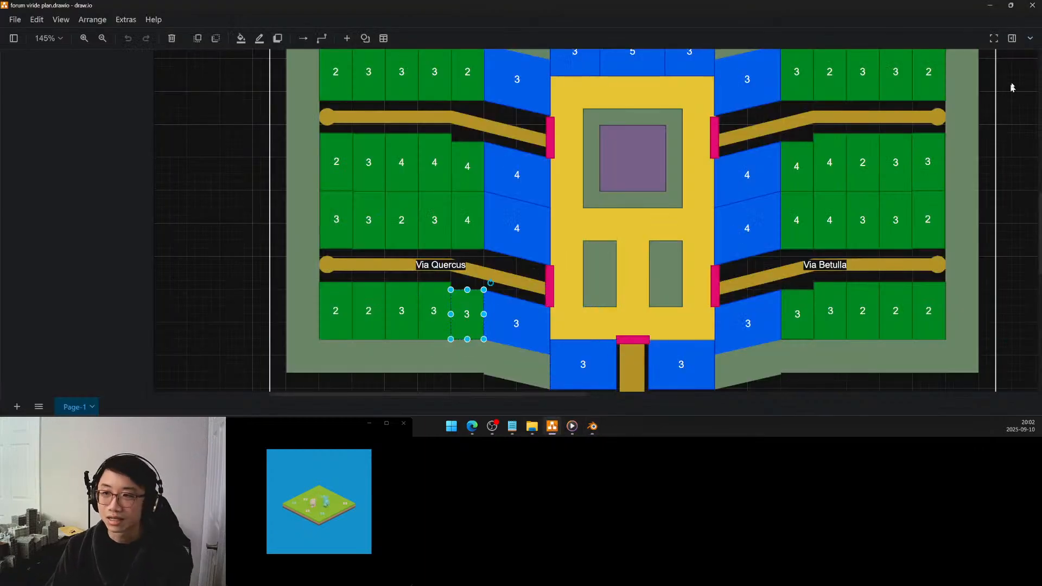
pyautogui.click(1011, 39)
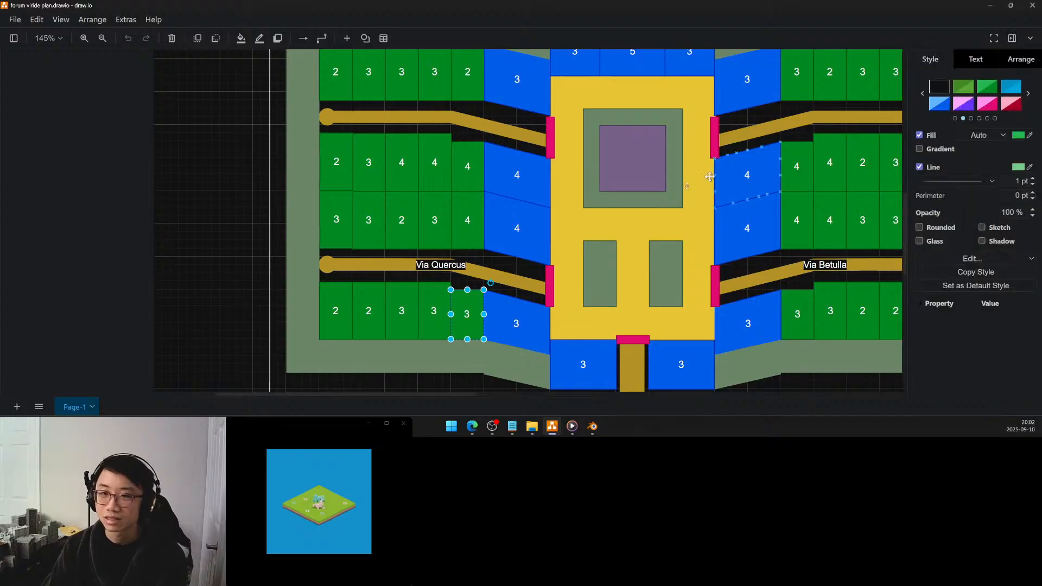
pyautogui.moveTo(601, 212); pyautogui.dragTo(547, 193, button='right')
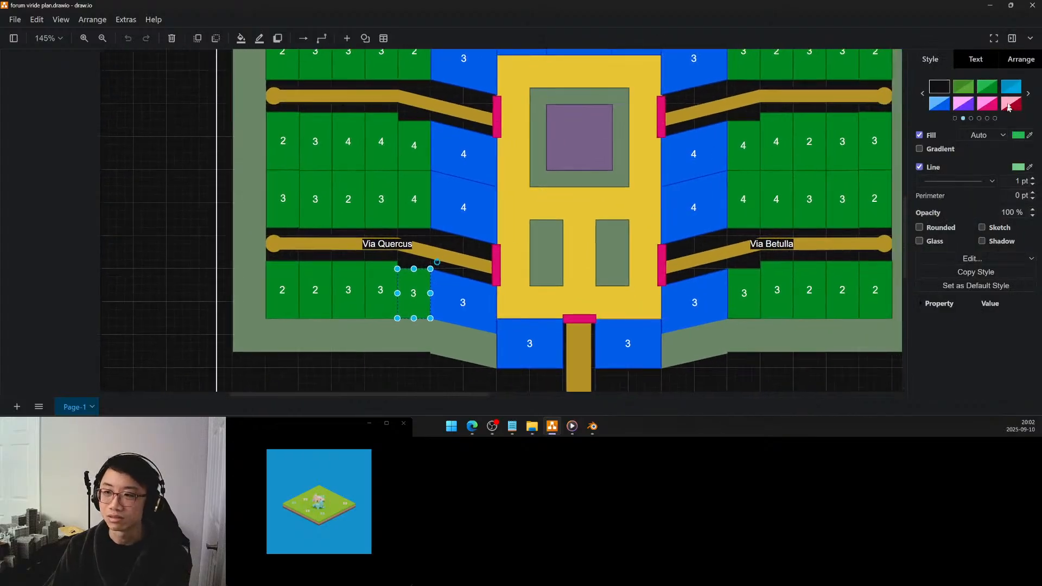
# Check the selected plot's size settings on the plan and compare them with the scale bar in the key
pyautogui.click(1012, 64)
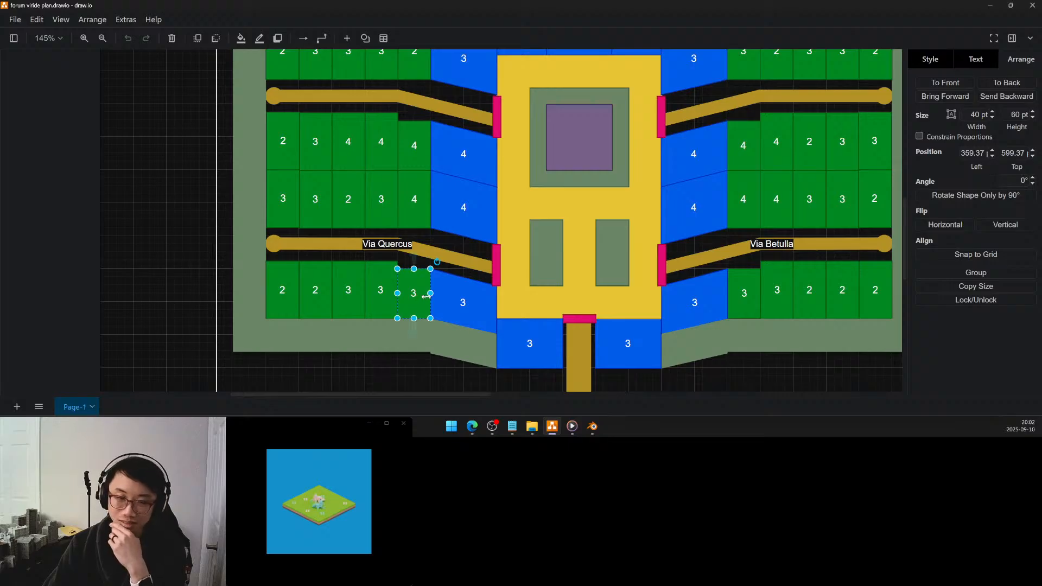
pyautogui.moveTo(693, 134); pyautogui.dragTo(585, 292, button='middle')
pyautogui.moveTo(655, 184); pyautogui.dragTo(682, 233, button='middle')
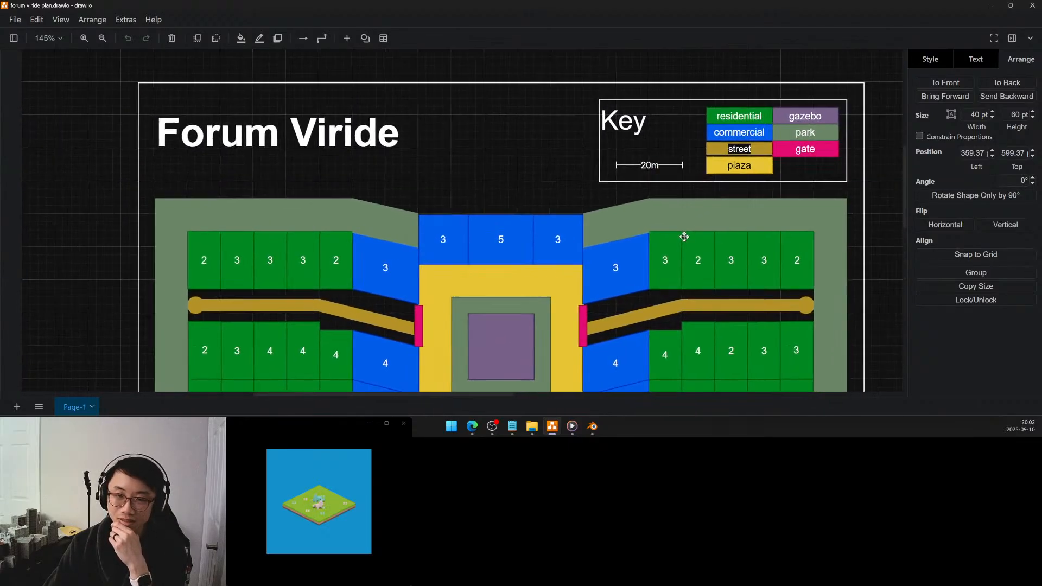
pyautogui.click(650, 159)
pyautogui.moveTo(448, 279); pyautogui.dragTo(561, 156, button='middle')
pyautogui.moveTo(487, 301); pyautogui.dragTo(503, 216, button='middle')
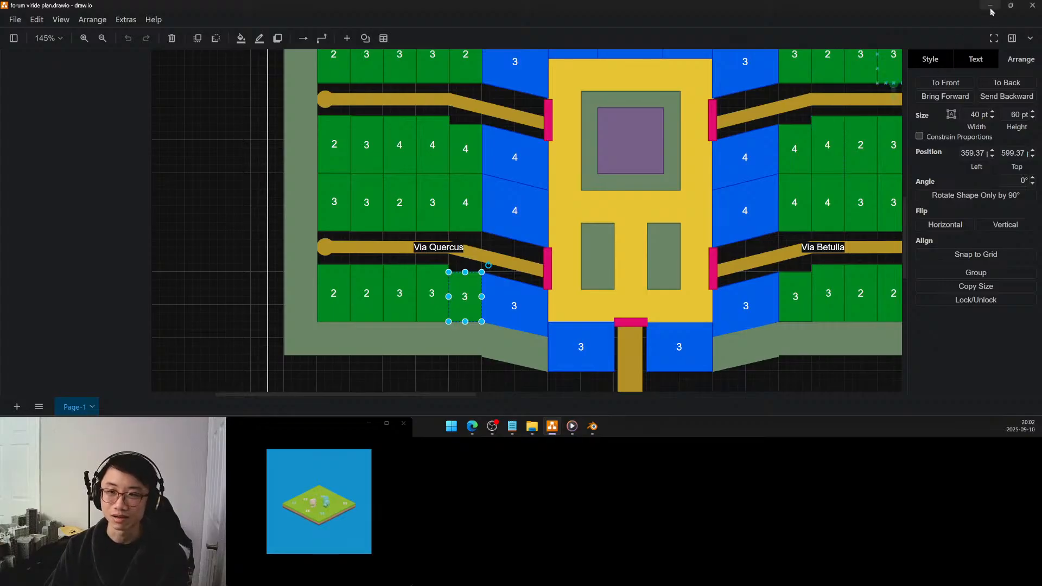
# Switch to Blender, add a cube mesh and expand its creation settings
pyautogui.click(589, 429)
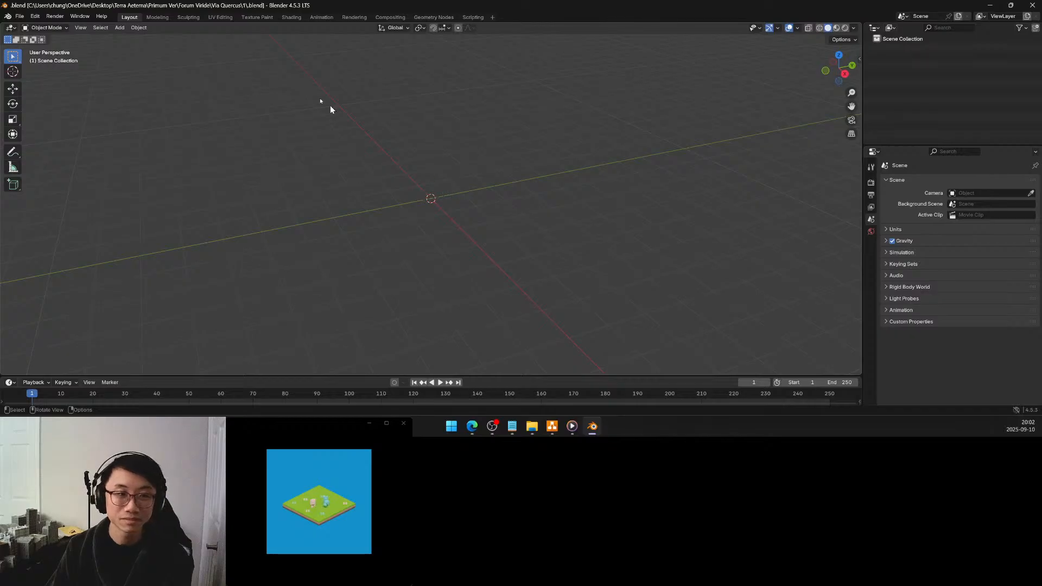
pyautogui.click(119, 28)
pyautogui.moveTo(131, 39)
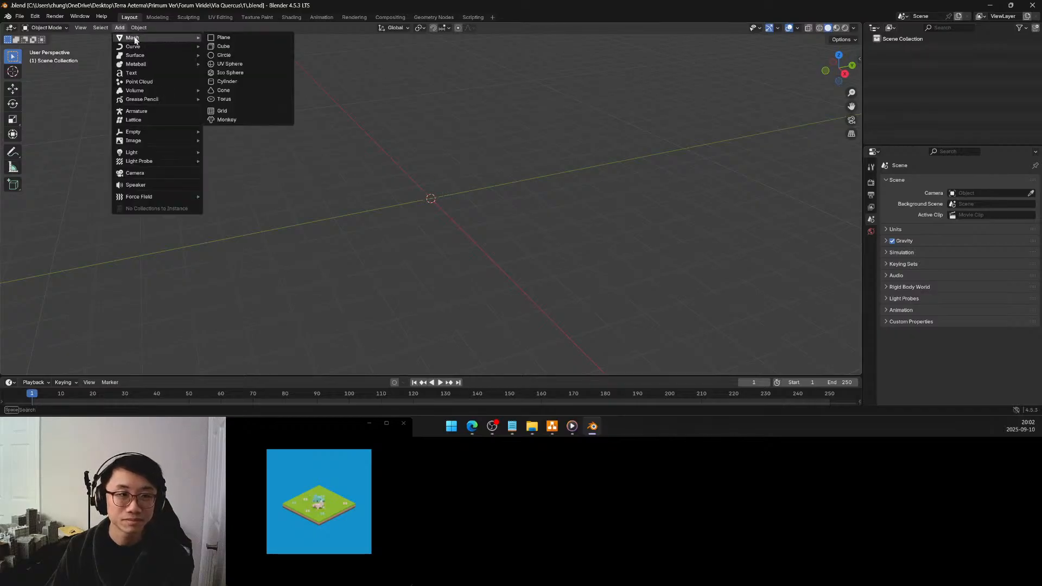
pyautogui.click(219, 46)
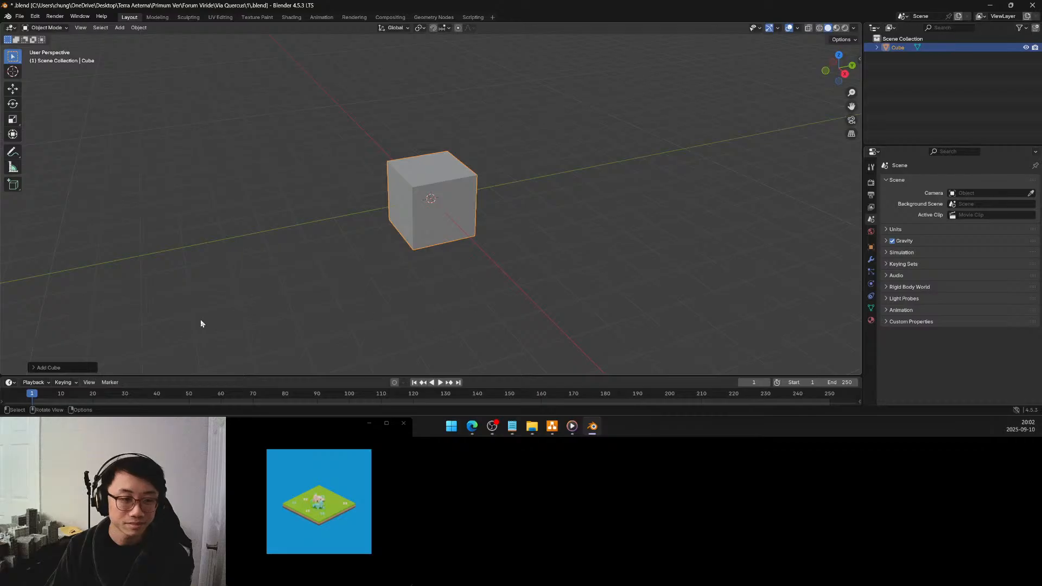
pyautogui.click(35, 368)
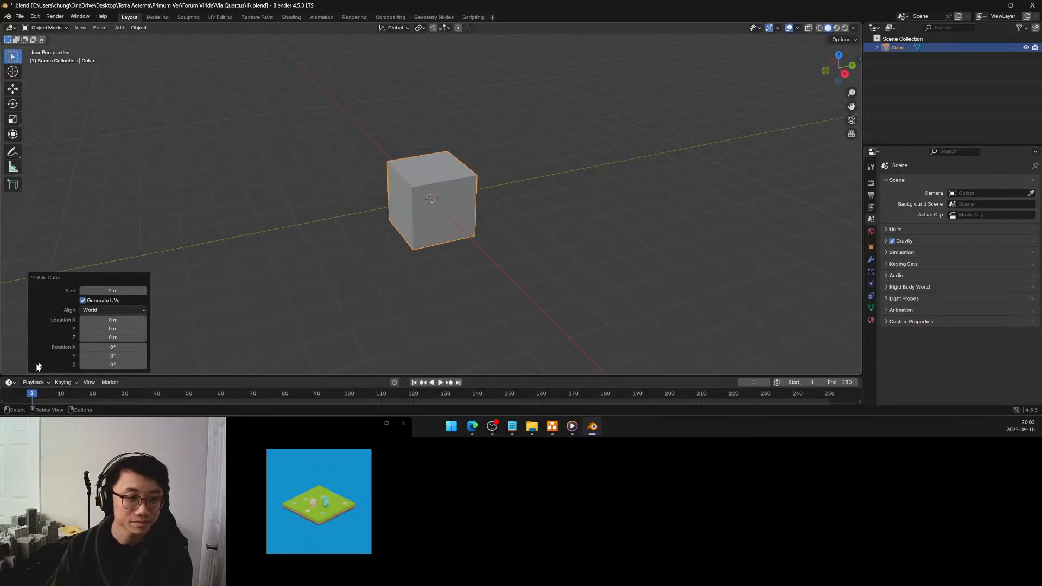
# Set the new cube's size to 10 m and view it from a lower angle
pyautogui.click(112, 291)
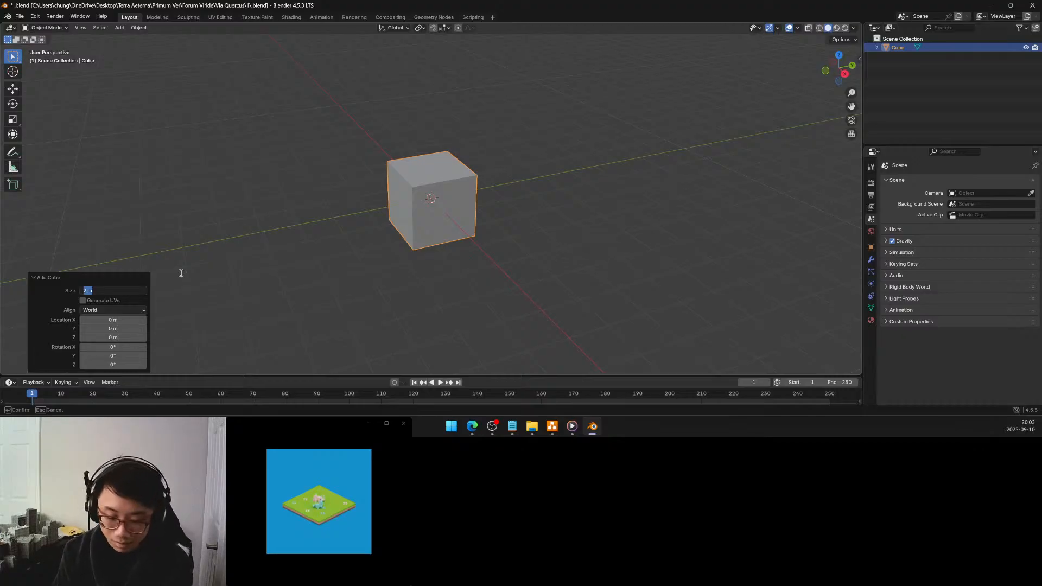
pyautogui.write('10')
pyautogui.press('Return')
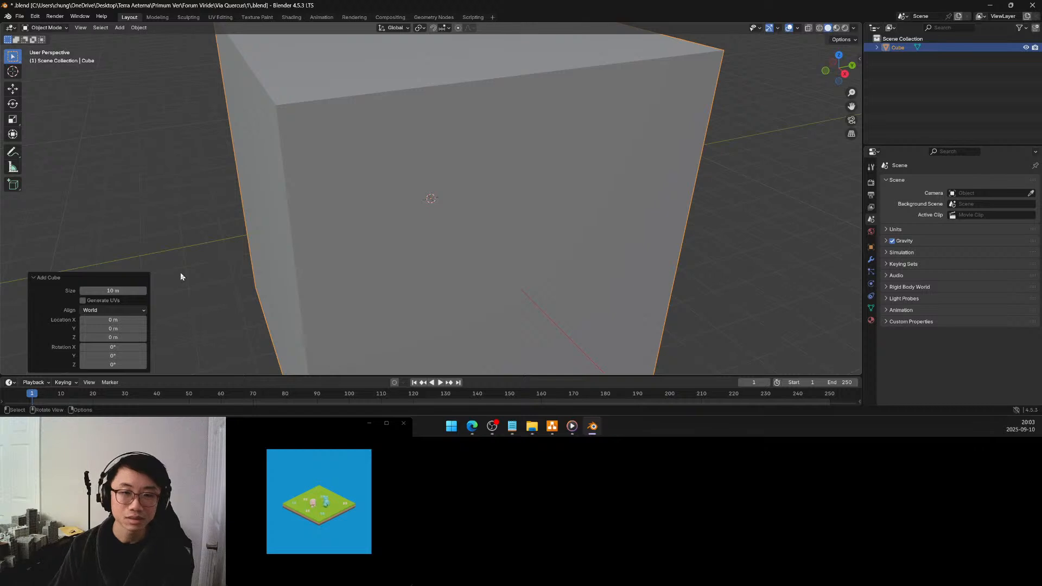
pyautogui.scroll(-5, 429, 288)
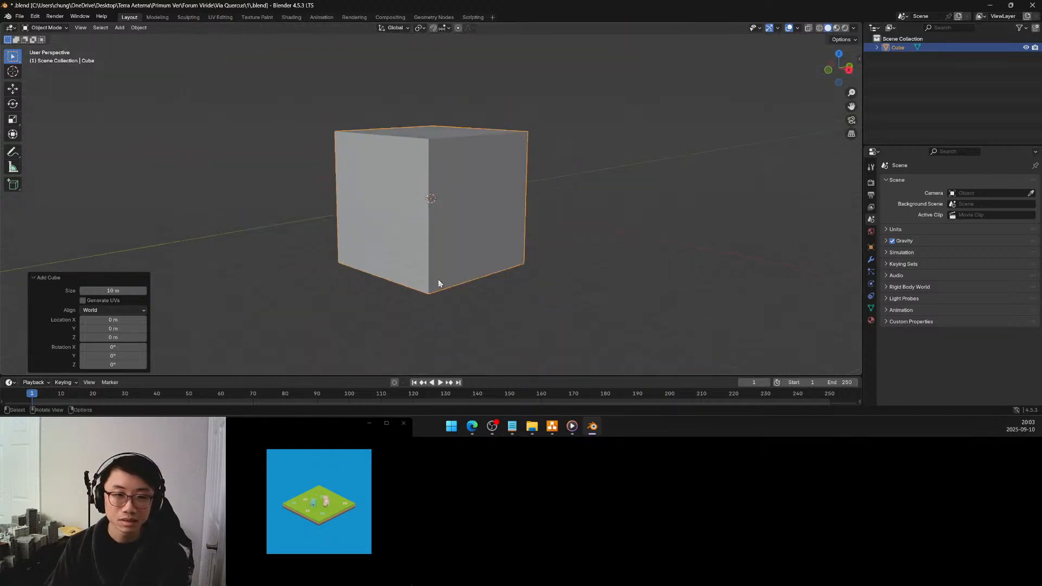
pyautogui.keyDown('shift'); pyautogui.moveTo(428, 266); pyautogui.dragTo(443, 312, button='middle'); pyautogui.keyUp('shift')
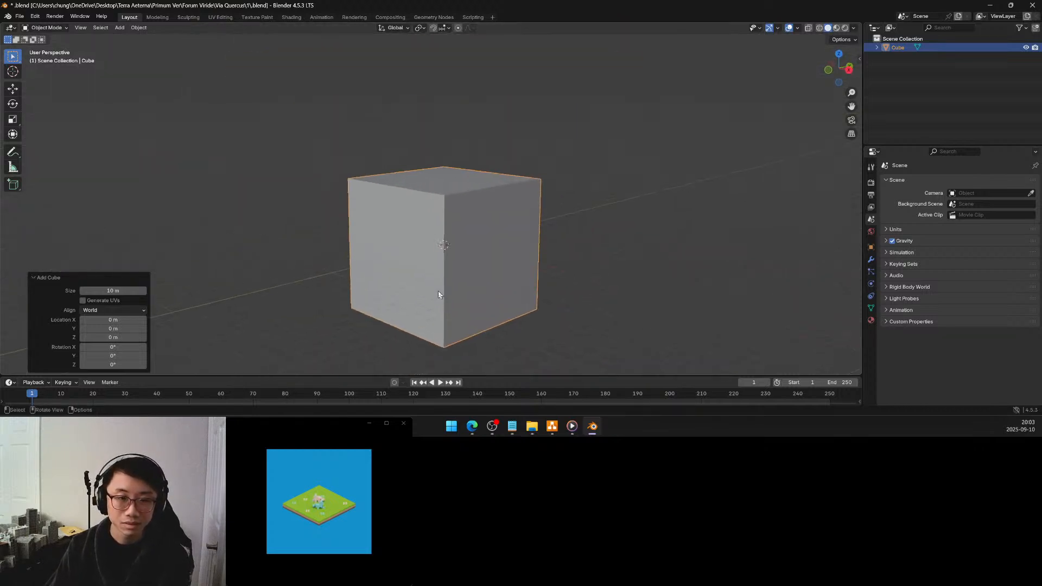
# Set the new cube's size to 5 m
pyautogui.click(124, 290)
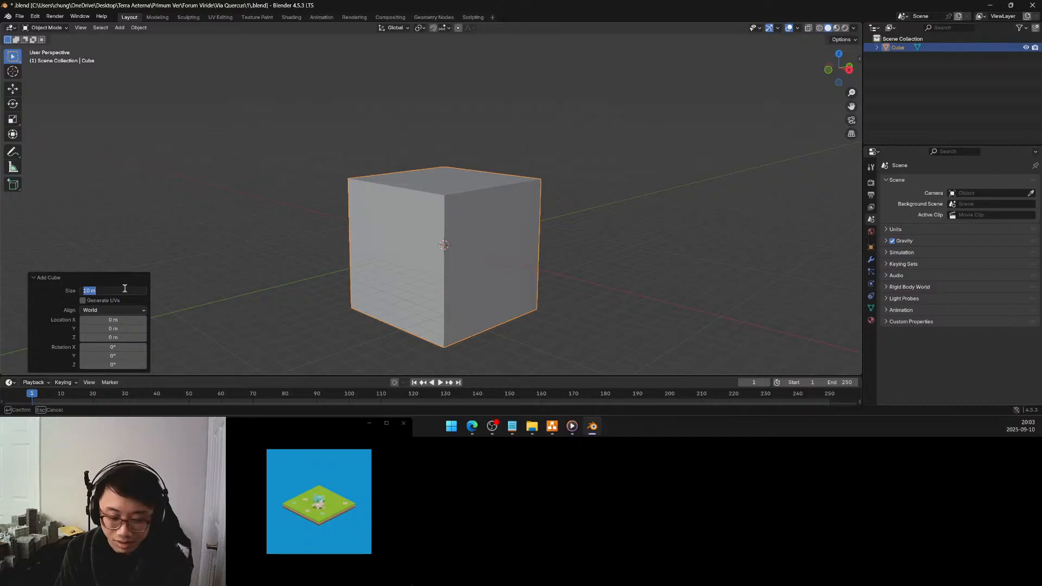
pyautogui.write('5')
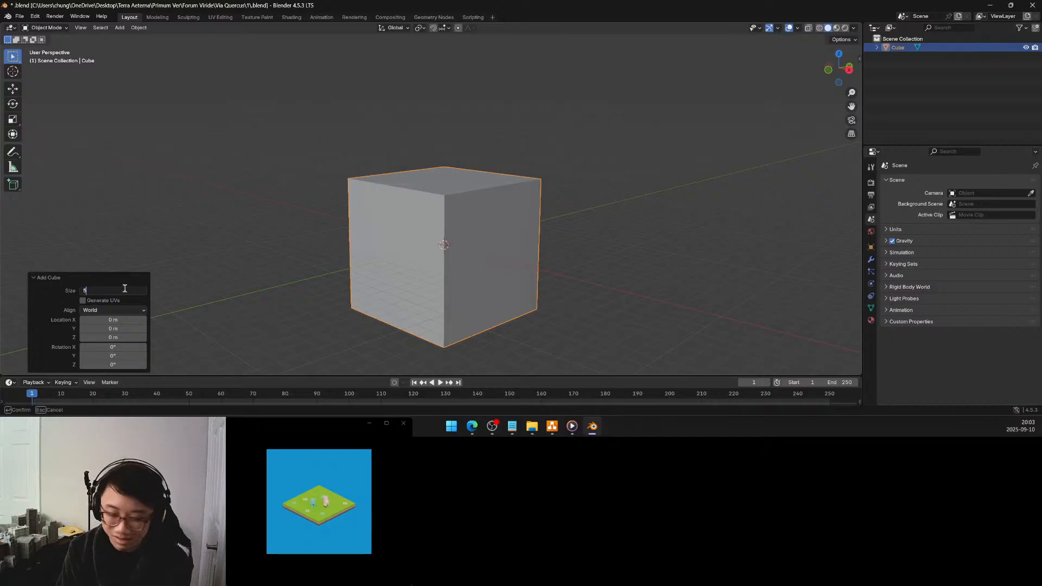
pyautogui.press('Return')
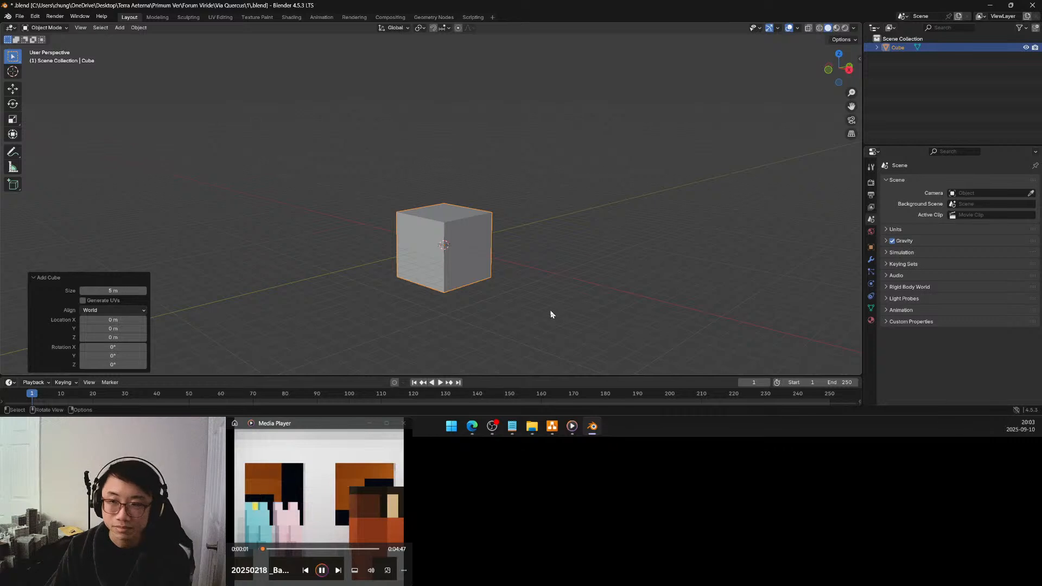
# Raise the cube by setting its Z location to 2.5 m in the object properties
pyautogui.moveTo(511, 295); pyautogui.dragTo(544, 304, button='middle')
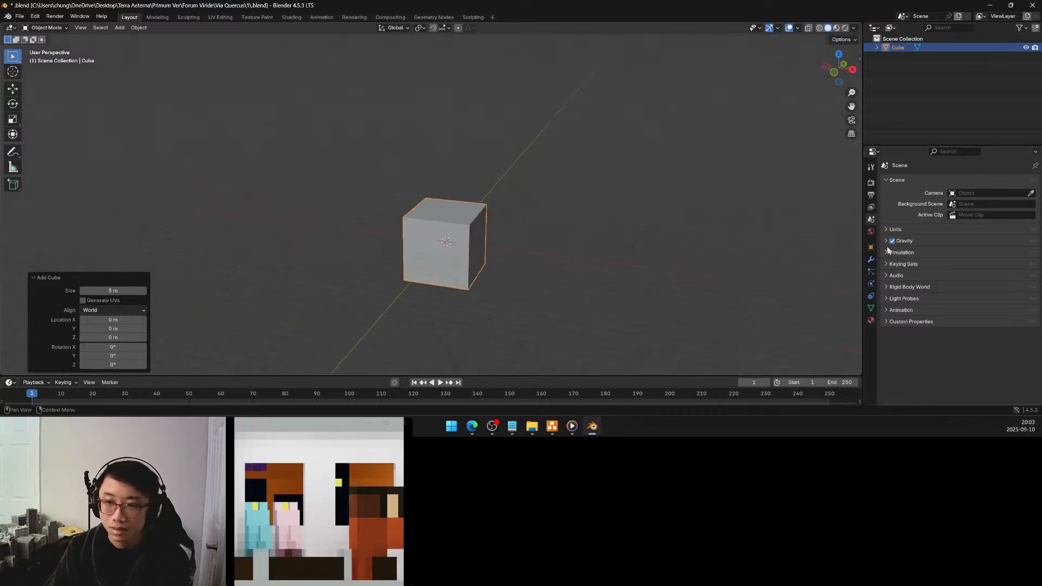
pyautogui.click(871, 247)
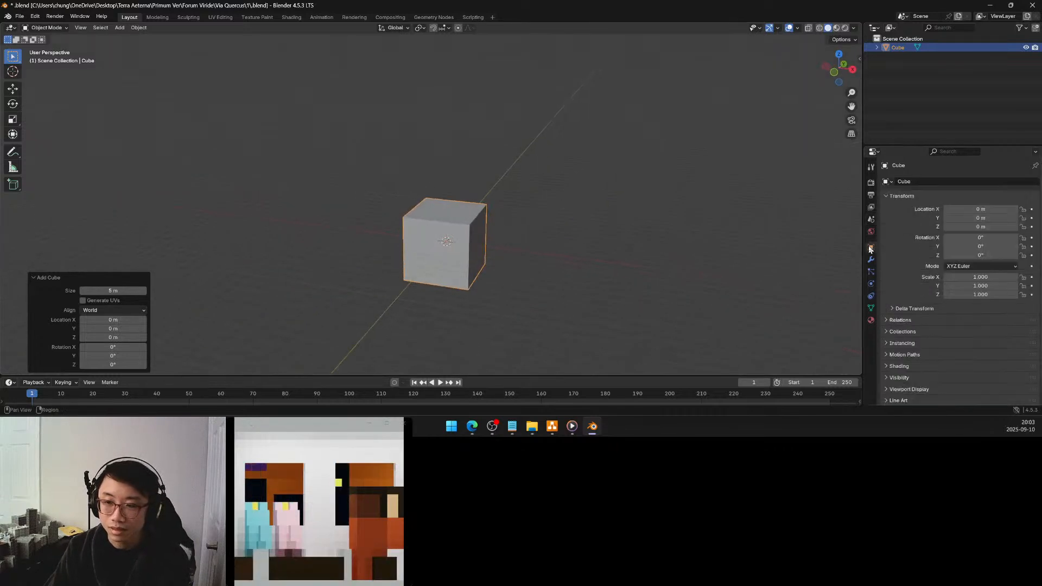
pyautogui.click(981, 226)
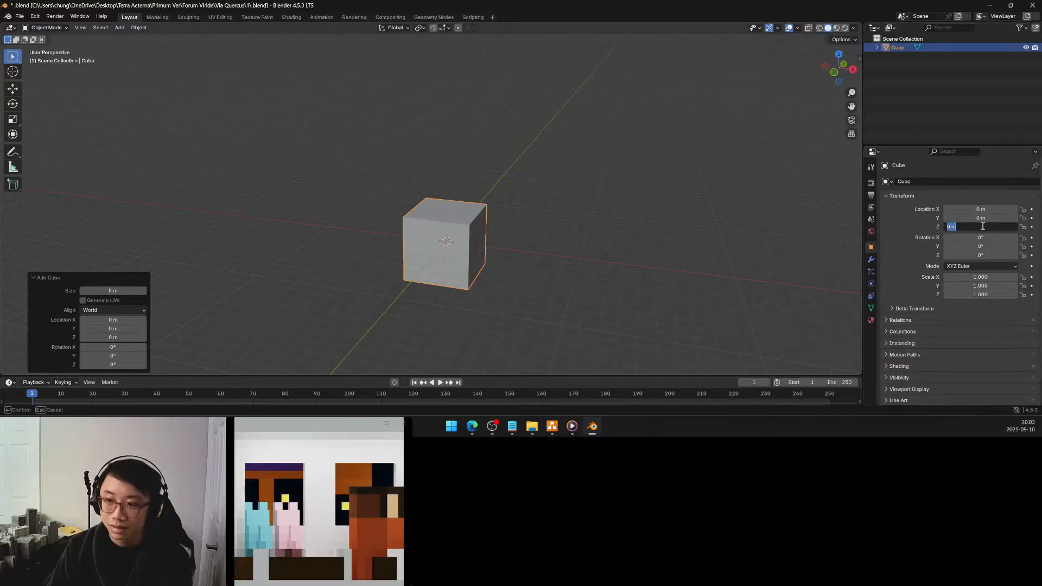
pyautogui.write('2.5')
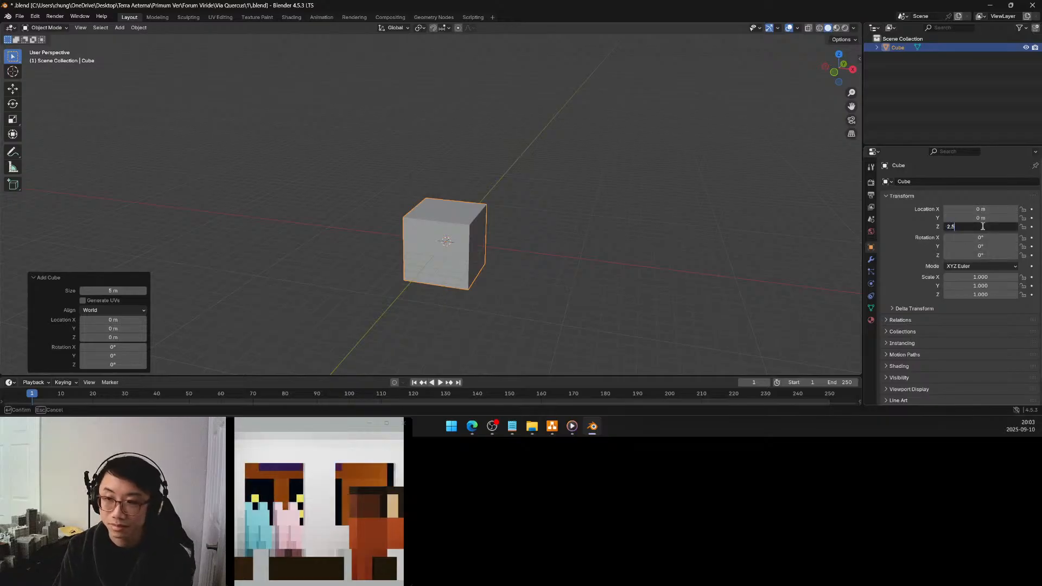
pyautogui.press('Return')
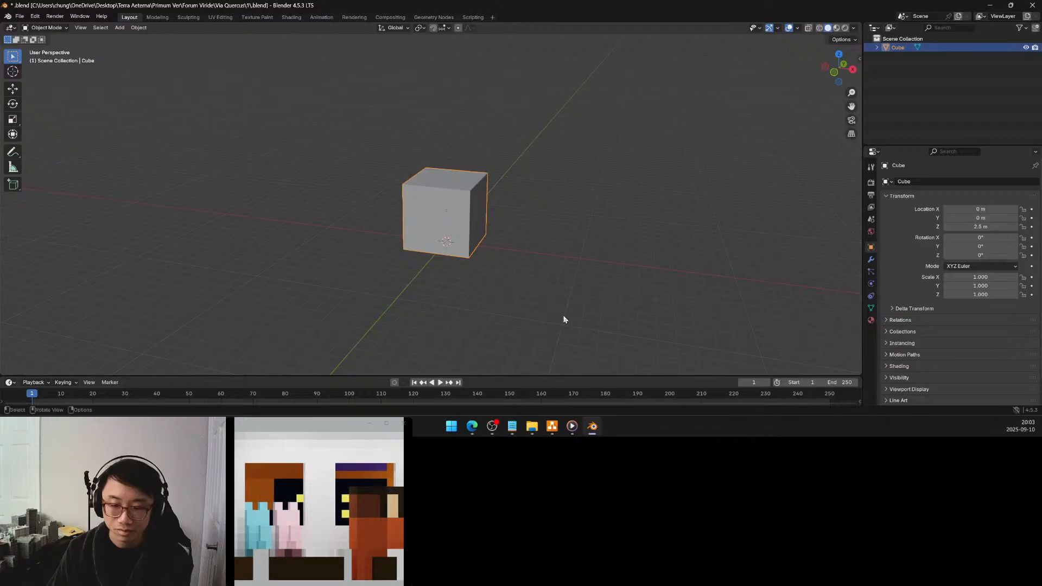
# Show the cube's transform values in the viewport and set its dimensions to 10 m in X and 15 m in Y
pyautogui.moveTo(526, 256); pyautogui.dragTo(501, 269, button='middle')
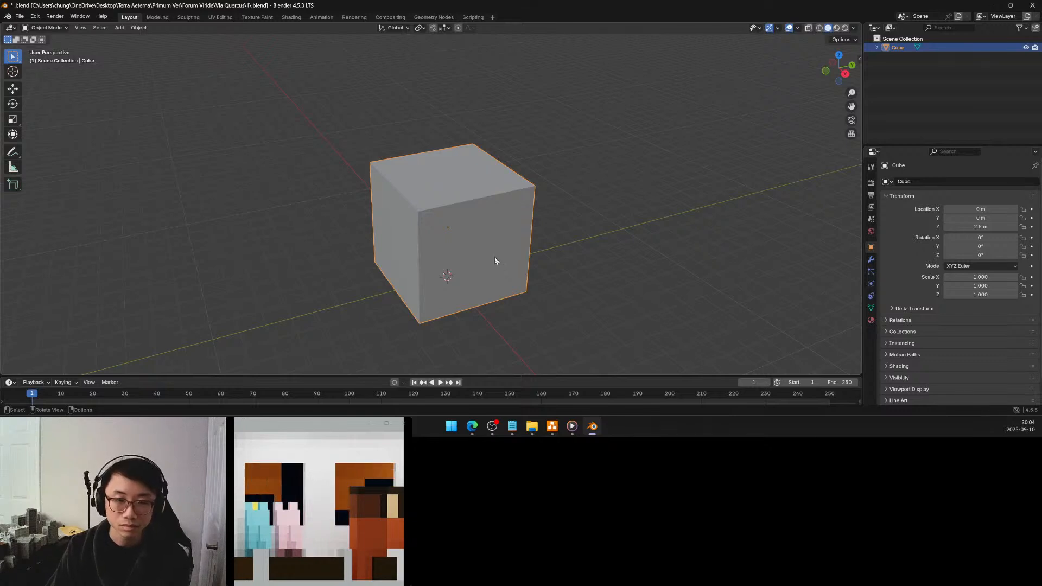
pyautogui.click(857, 56)
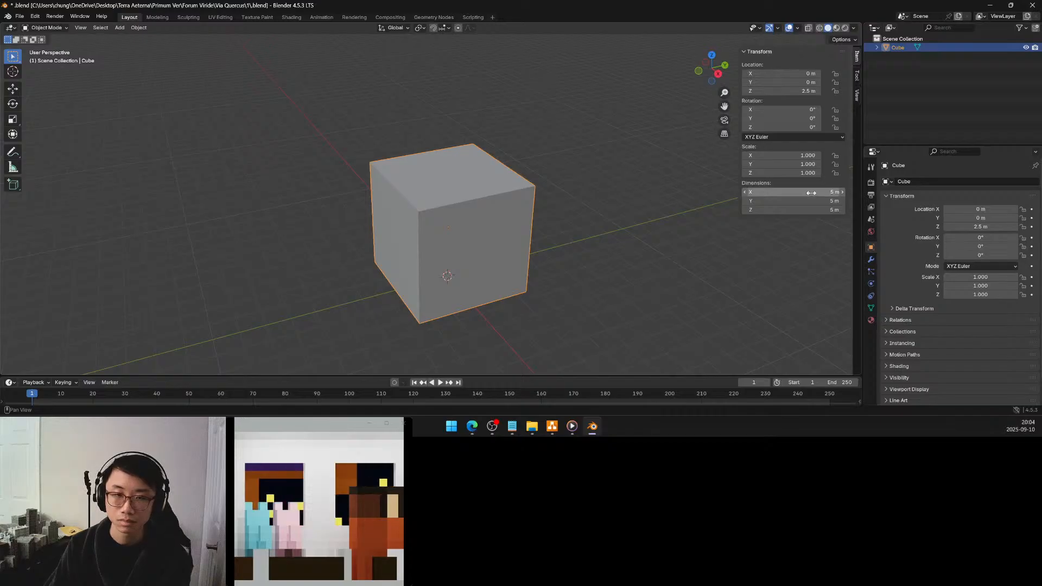
pyautogui.moveTo(536, 201); pyautogui.dragTo(613, 211, button='middle')
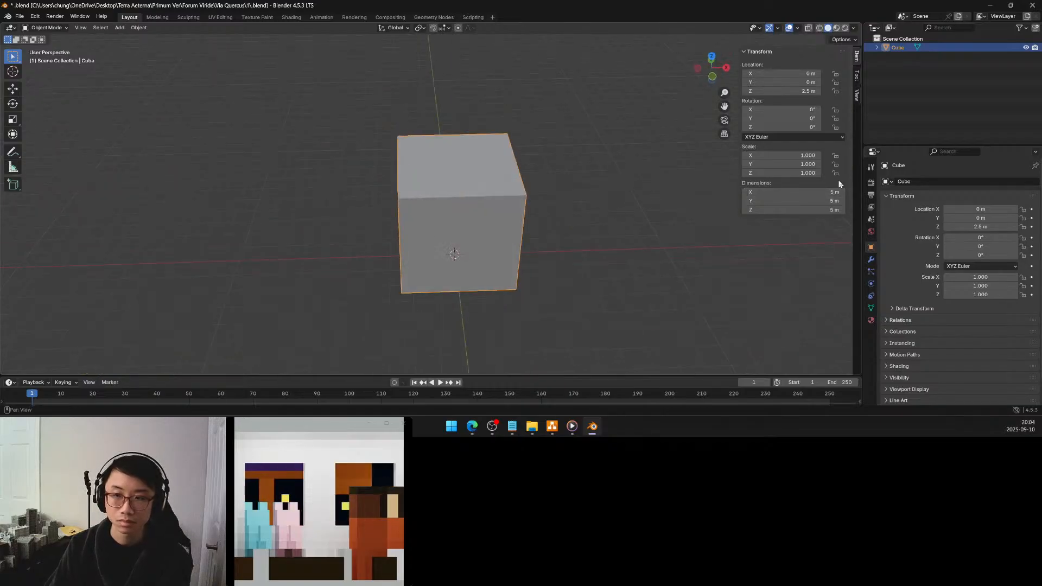
pyautogui.click(824, 191)
pyautogui.write('10')
pyautogui.press('Tab')
pyautogui.write('15')
pyautogui.press('Return')
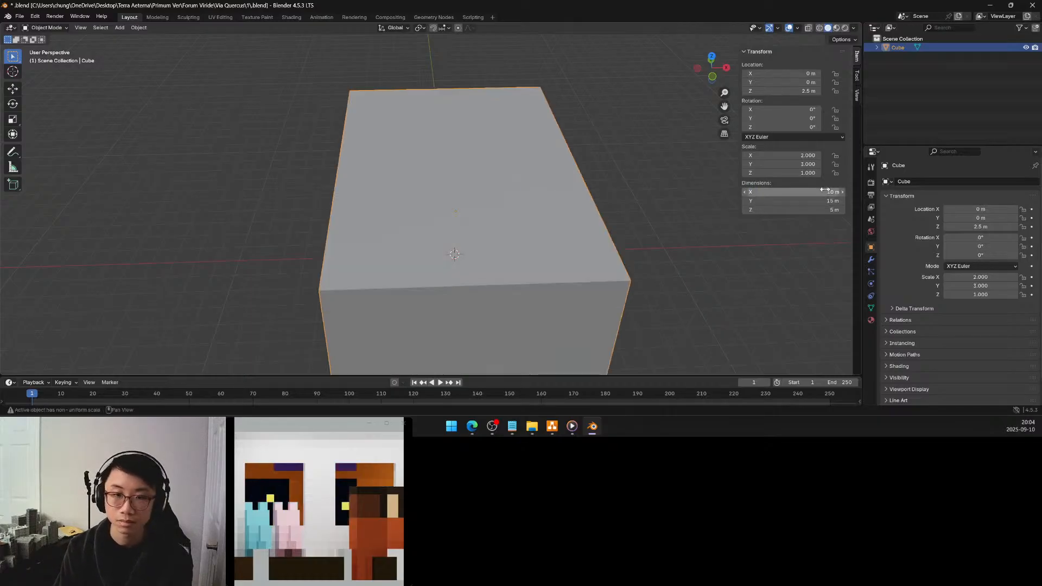
# Apply the scale of the resized cube
pyautogui.moveTo(625, 213); pyautogui.dragTo(656, 213, button='middle')
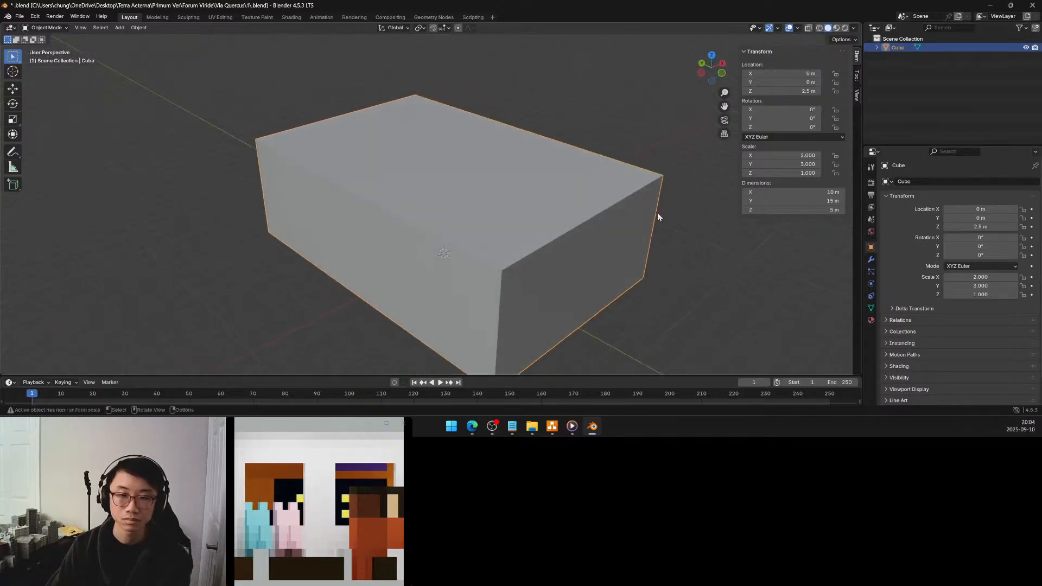
pyautogui.hotkey('ctrl', 'a')
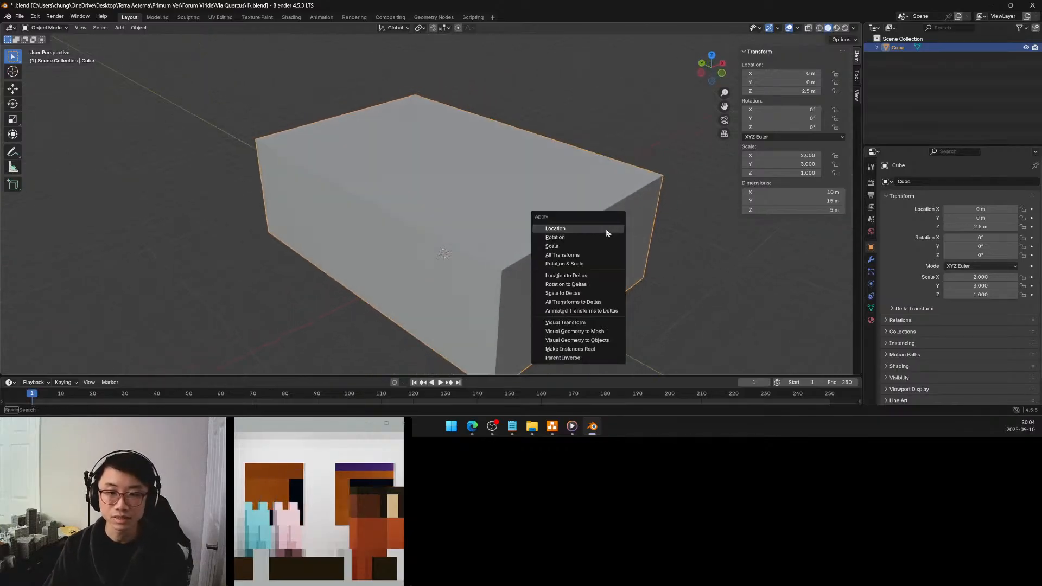
pyautogui.click(580, 247)
# Inspect the building block from several sides and compare it with a preview of the draw.io plan
pyautogui.moveTo(596, 239); pyautogui.dragTo(492, 199, button='middle')
pyautogui.scroll(-4, 571, 245)
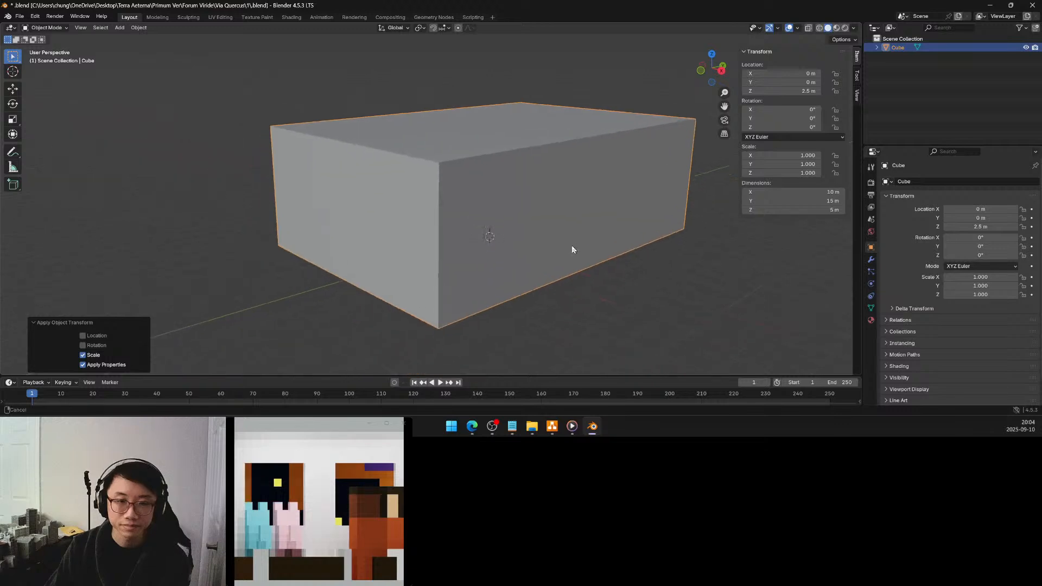
pyautogui.moveTo(573, 248)
pyautogui.mouseDown(button='middle')
pyautogui.moveTo(554, 244)
pyautogui.moveTo(571, 251)
pyautogui.mouseUp(button='middle')
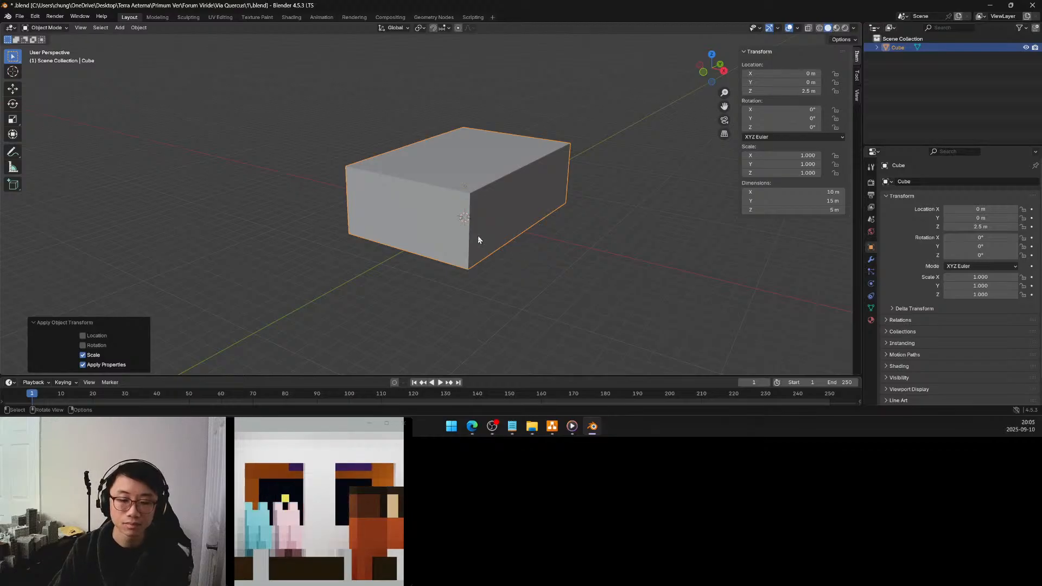
pyautogui.moveTo(483, 242); pyautogui.dragTo(456, 246, button='middle')
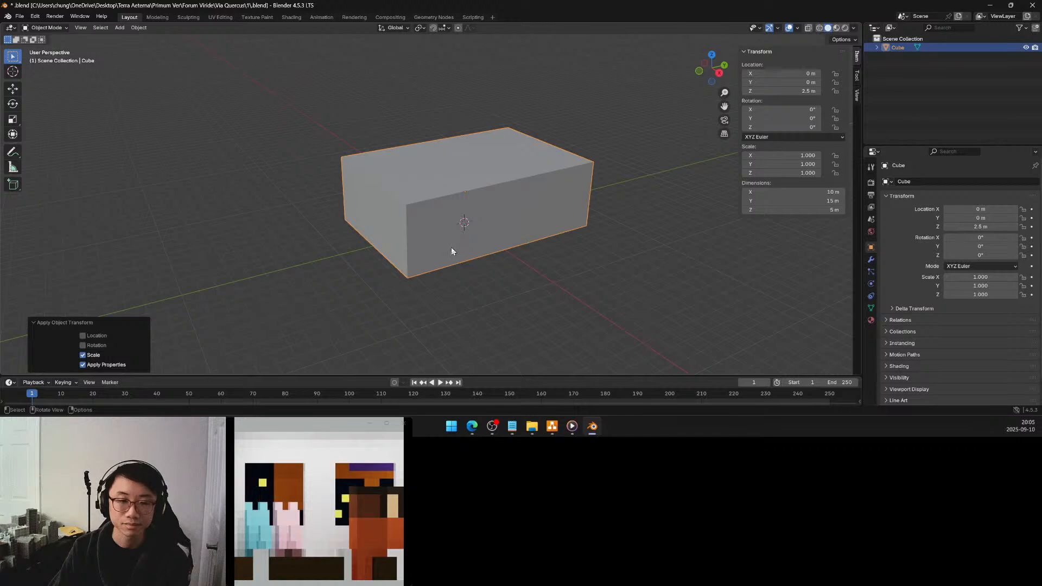
pyautogui.keyDown('shift'); pyautogui.moveTo(446, 249); pyautogui.dragTo(517, 252, button='middle'); pyautogui.keyUp('shift')
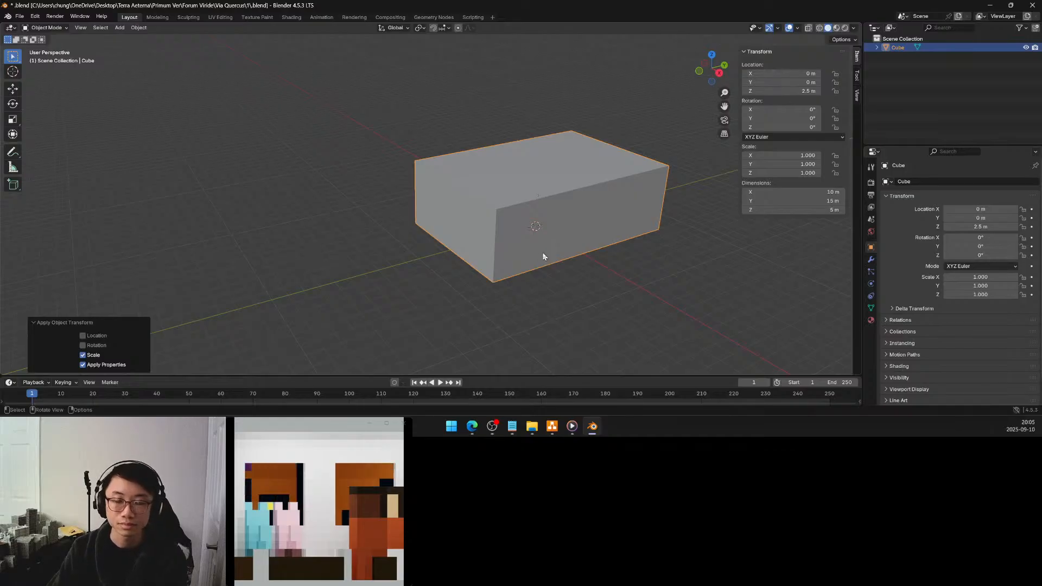
pyautogui.moveTo(544, 253); pyautogui.dragTo(508, 259, button='middle')
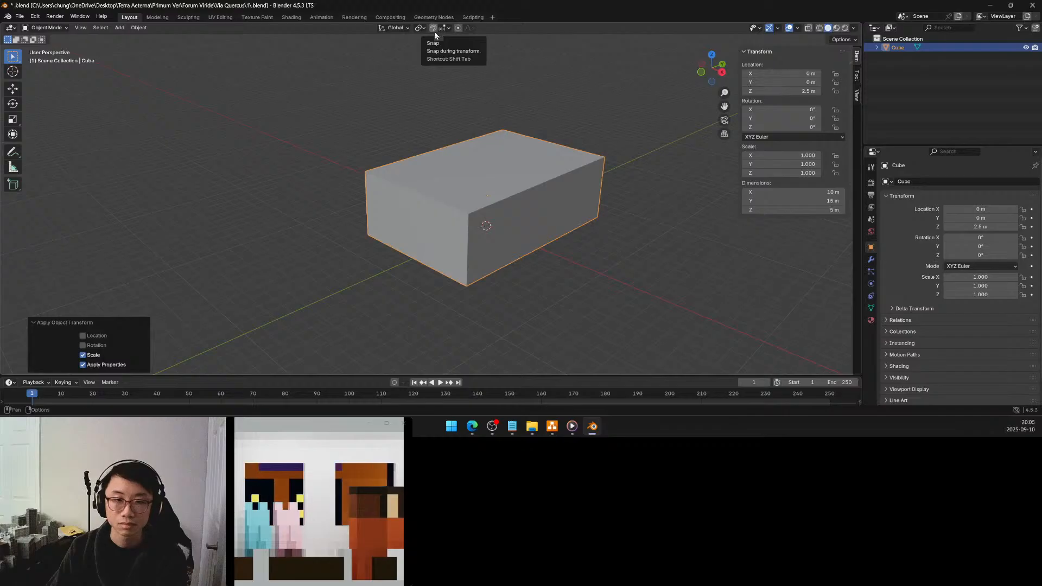
pyautogui.moveTo(473, 151); pyautogui.dragTo(495, 146, button='middle')
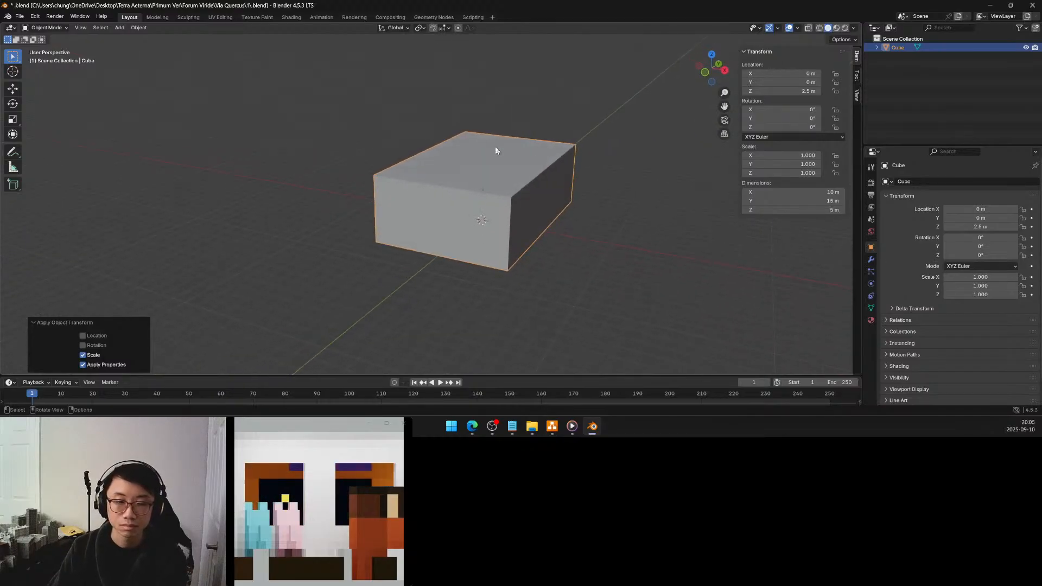
pyautogui.moveTo(558, 428)
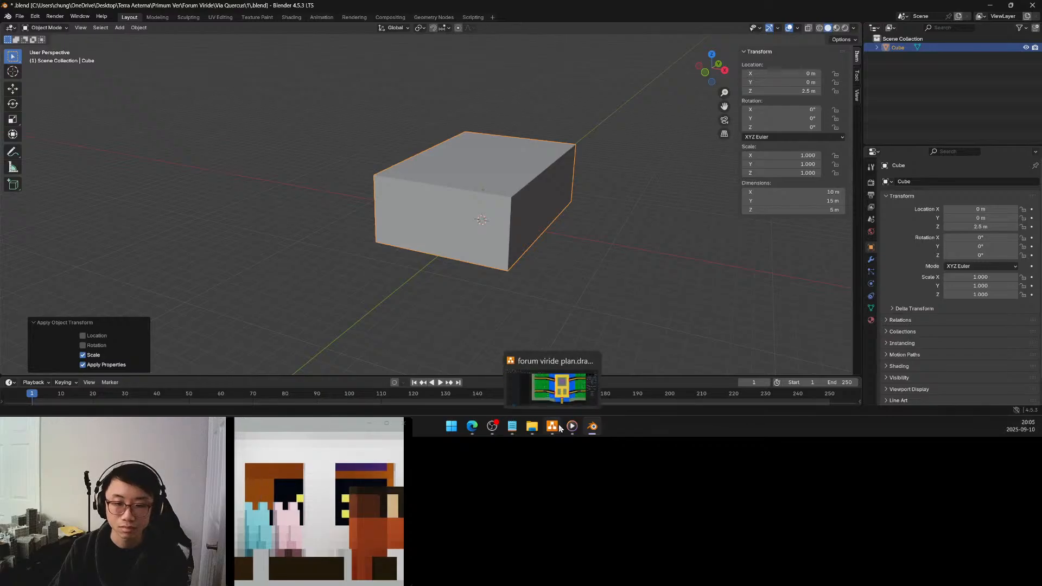
pyautogui.moveTo(556, 397)
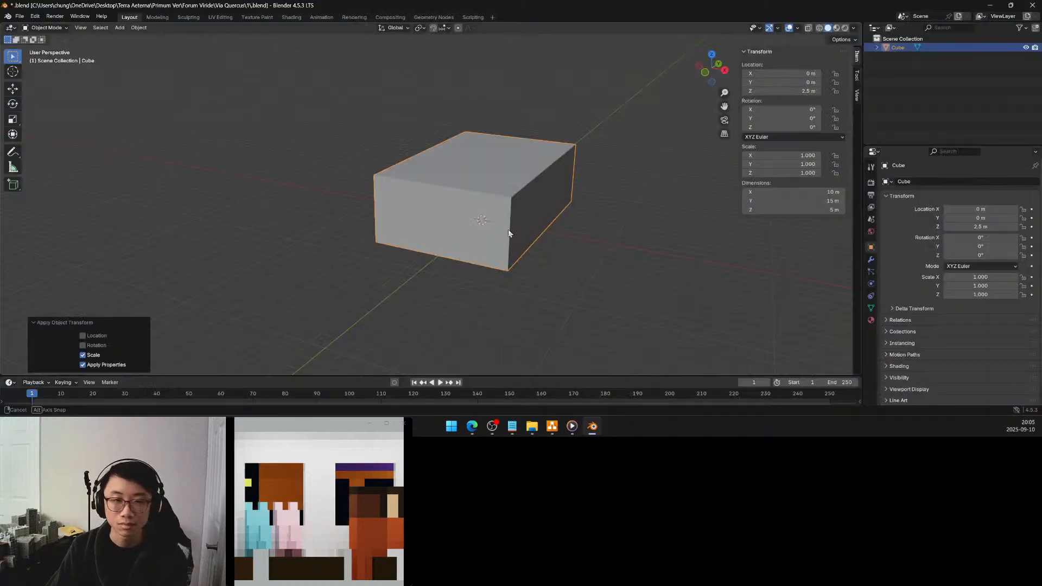
# Enter Edit Mode on the building block and rename the object to 1F
pyautogui.moveTo(508, 229); pyautogui.dragTo(523, 229, button='middle')
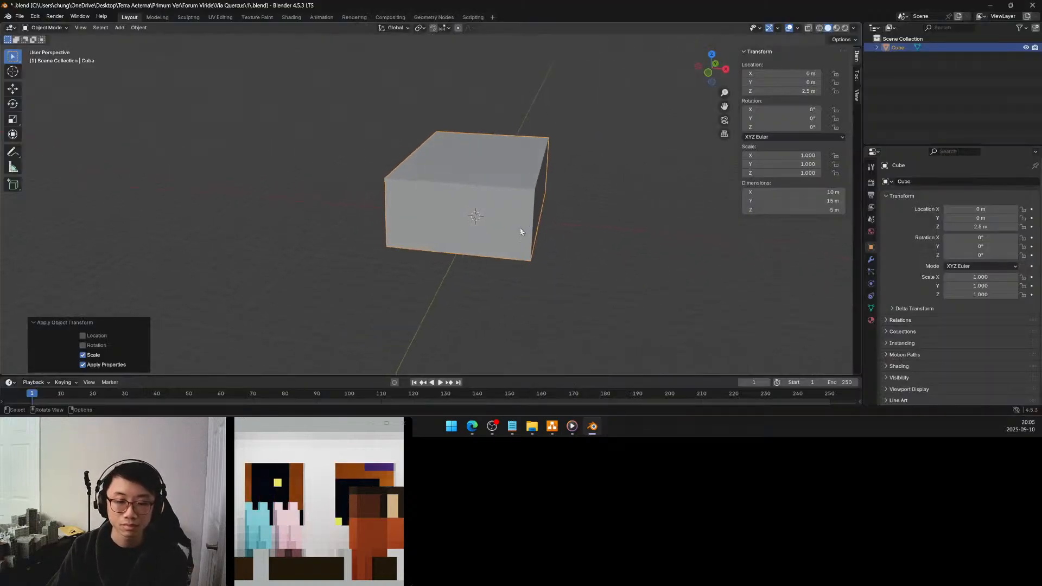
pyautogui.press('Tab')
pyautogui.moveTo(494, 237); pyautogui.dragTo(491, 223, button='middle')
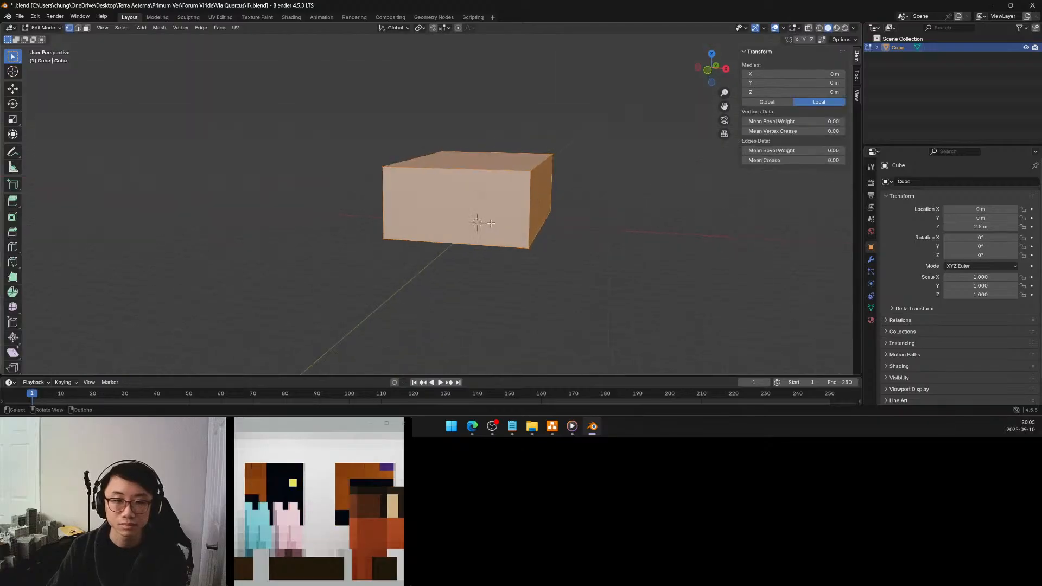
pyautogui.scroll(2, 490, 223)
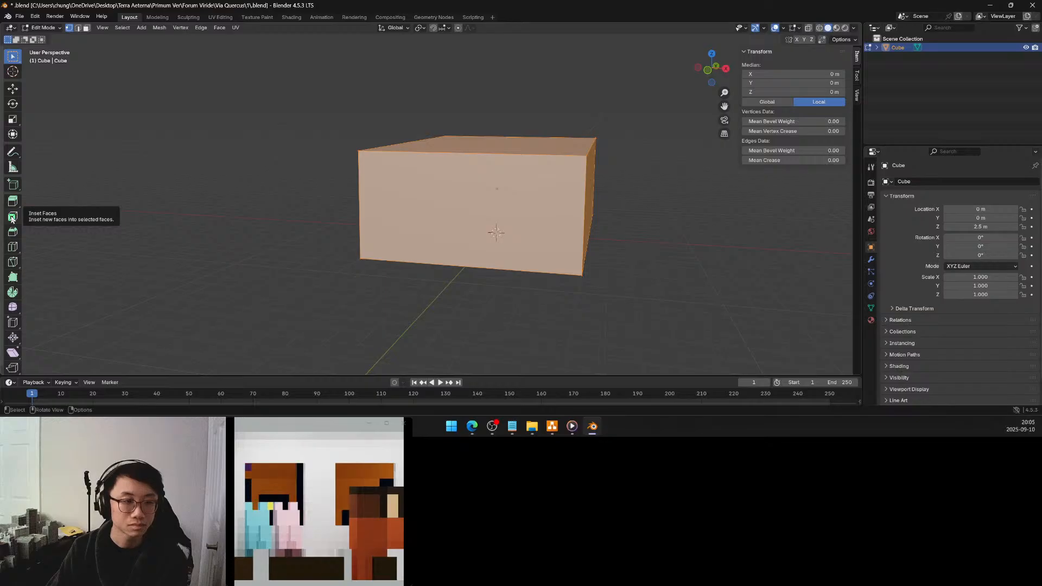
pyautogui.doubleClick(899, 47)
pyautogui.write('1F')
pyautogui.press('Return')
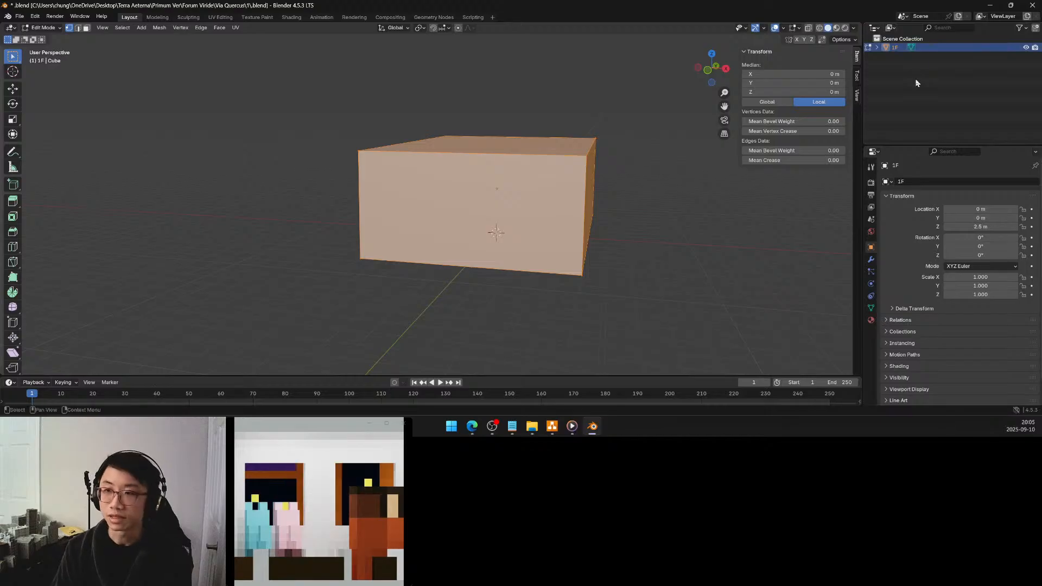
# Create a collection named 1F and move the 1F block into it
pyautogui.rightClick(892, 64)
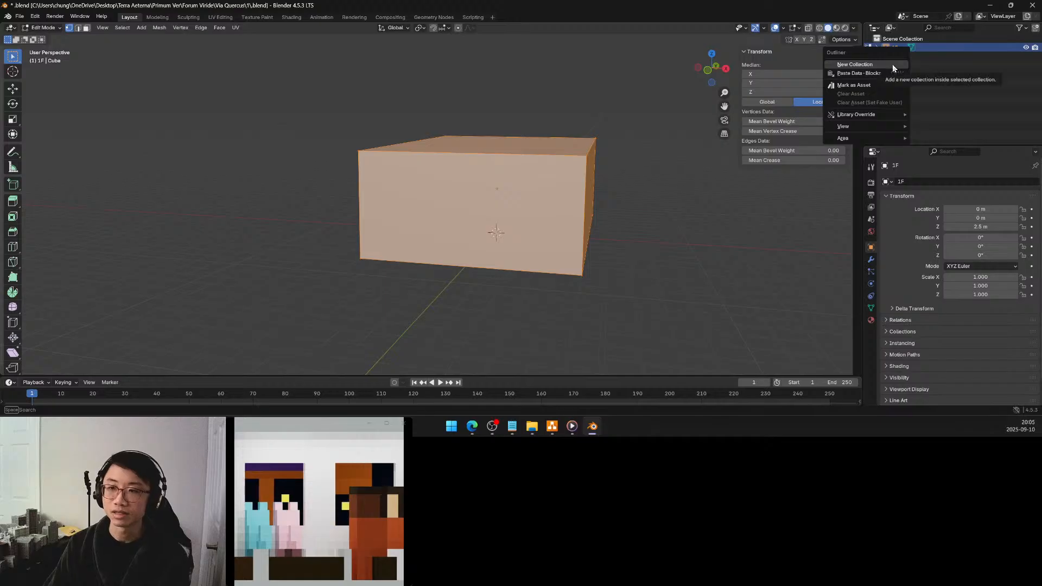
pyautogui.click(892, 64)
pyautogui.doubleClick(901, 48)
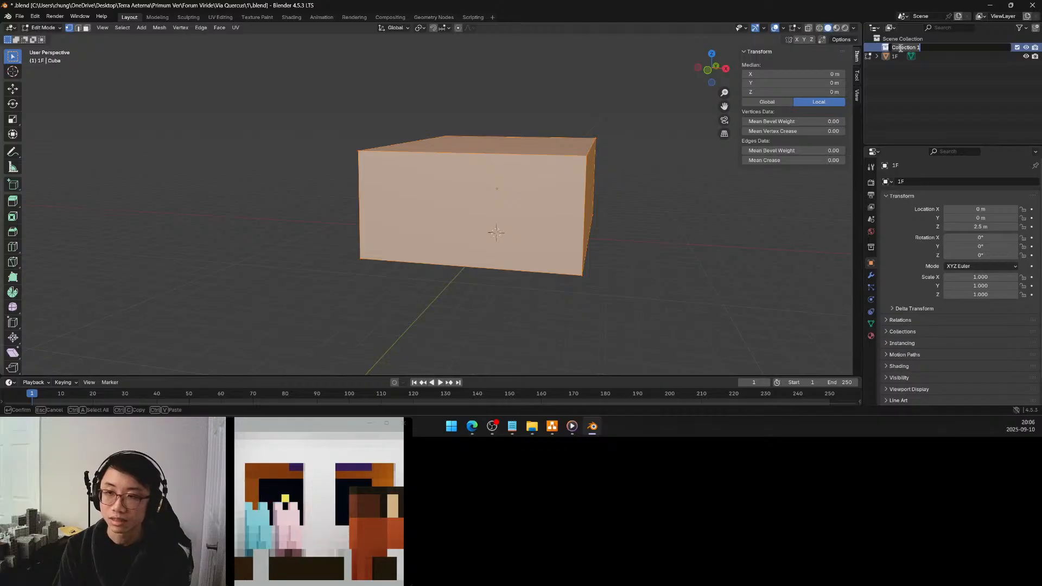
pyautogui.write('su')
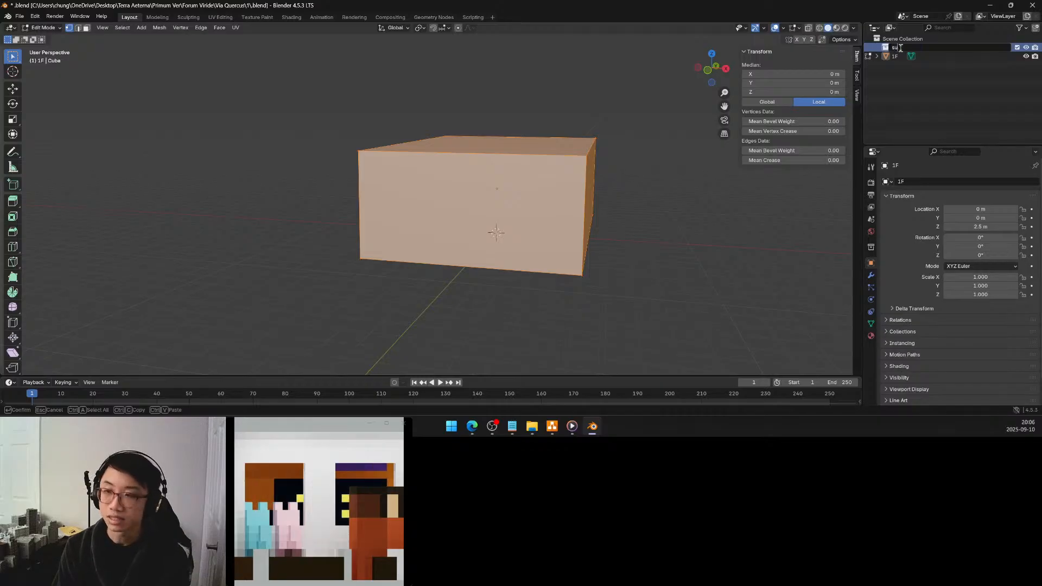
pyautogui.press('BackSpace')
pyautogui.press('BackSpace')
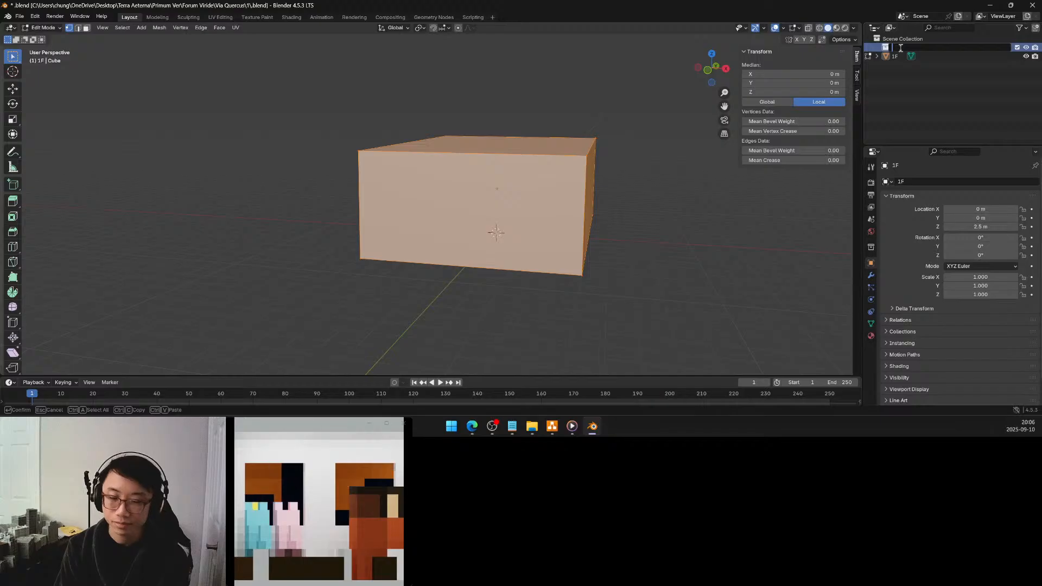
pyautogui.write('1F')
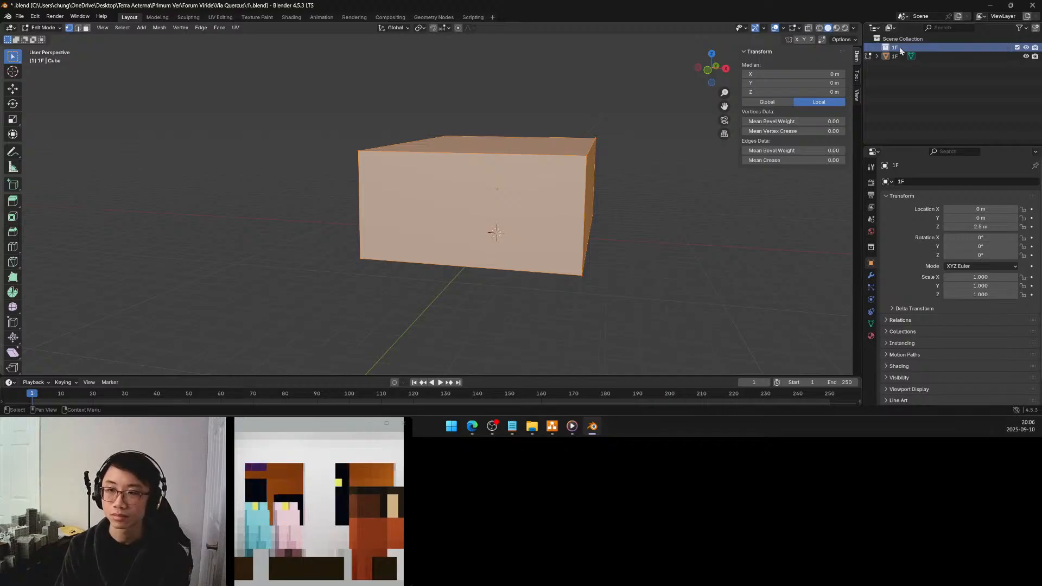
pyautogui.press('Return')
pyautogui.moveTo(897, 58); pyautogui.dragTo(895, 49)
# Create a nested collection inside the 1F collection and name it 1F-add
pyautogui.rightClick(894, 48)
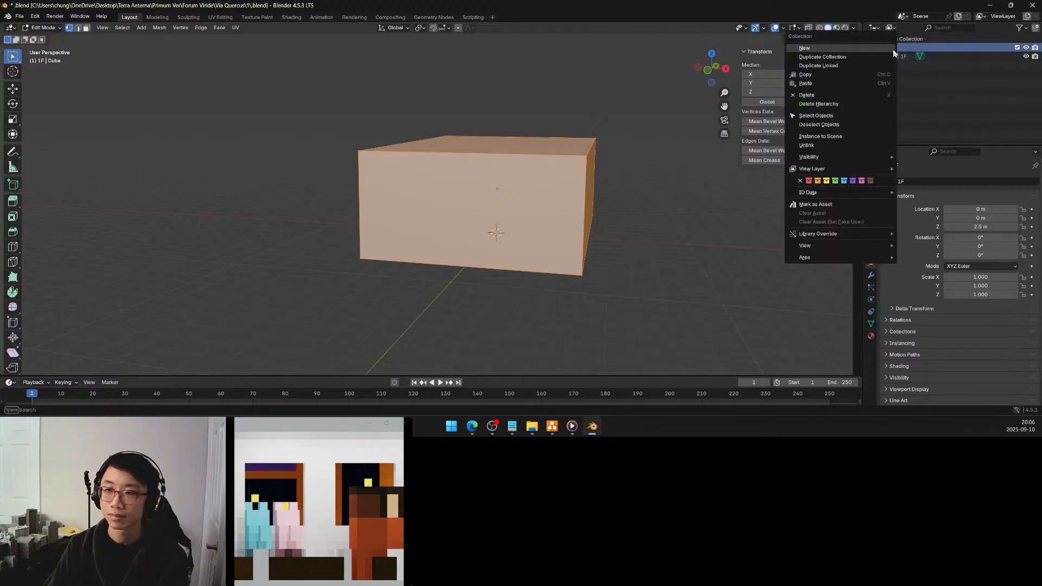
pyautogui.click(871, 50)
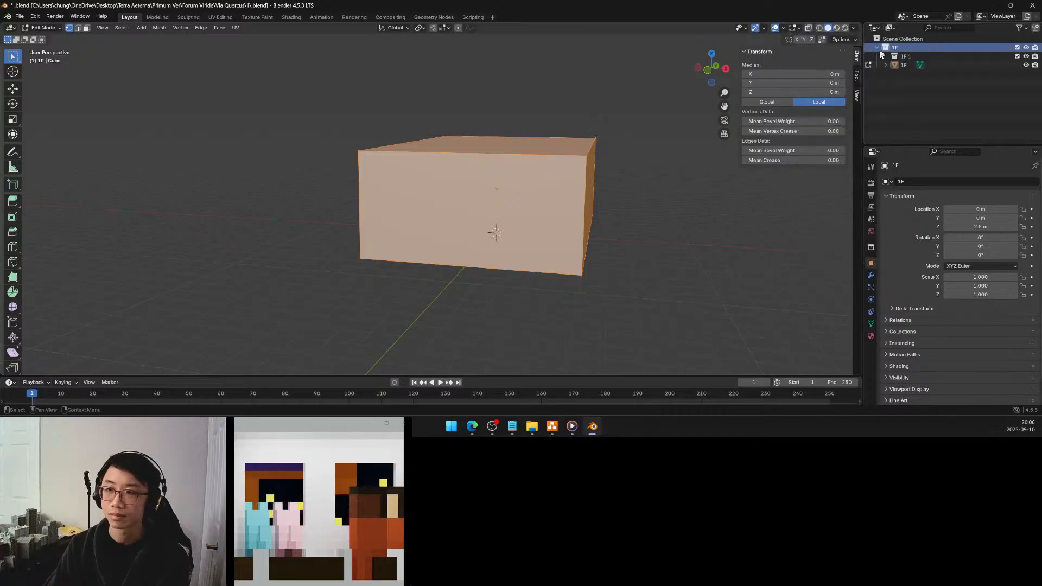
pyautogui.doubleClick(922, 57)
pyautogui.write('add')
pyautogui.press('Return')
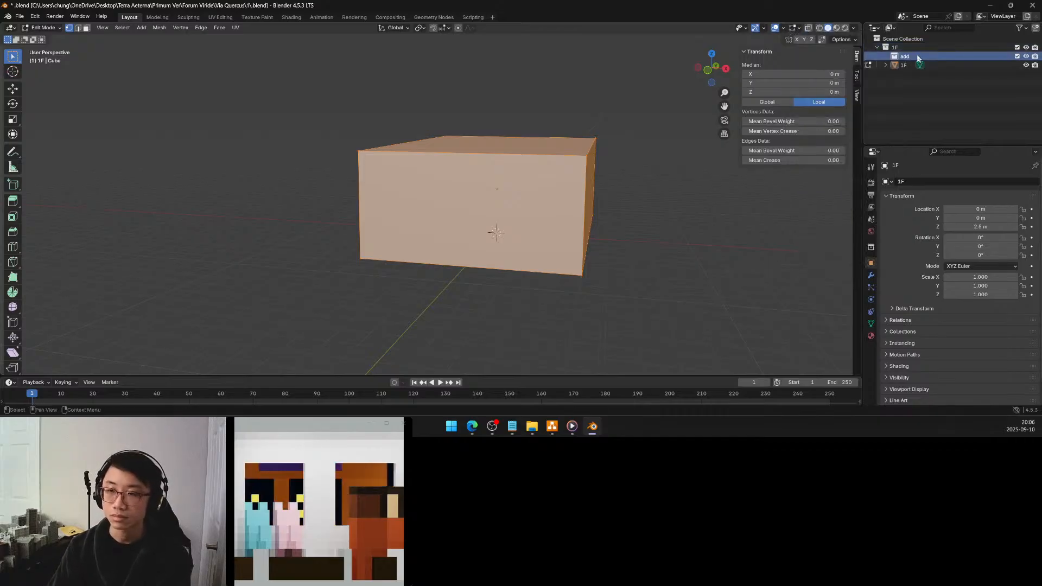
pyautogui.doubleClick(902, 57)
pyautogui.click(902, 57)
pyautogui.write('1F')
pyautogui.press('Return')
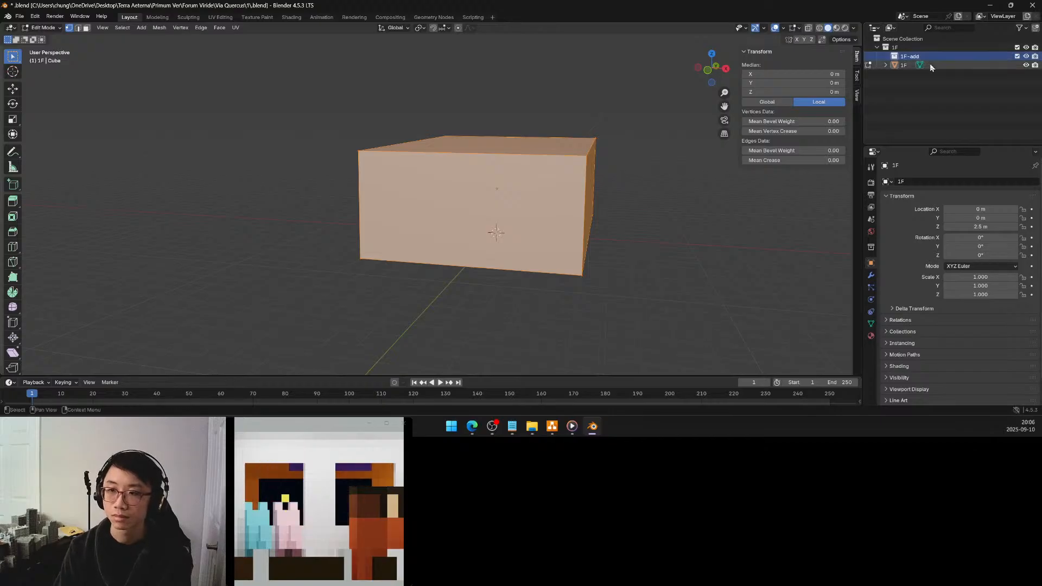
# Create a second nested collection inside the 1F collection and name it 1F-subtract
pyautogui.rightClick(896, 47)
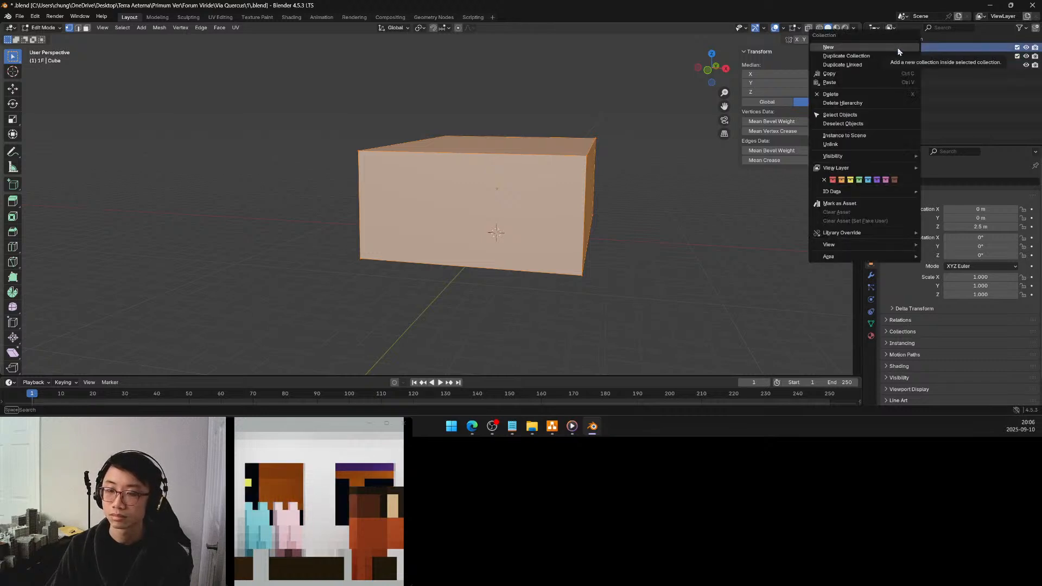
pyautogui.click(897, 48)
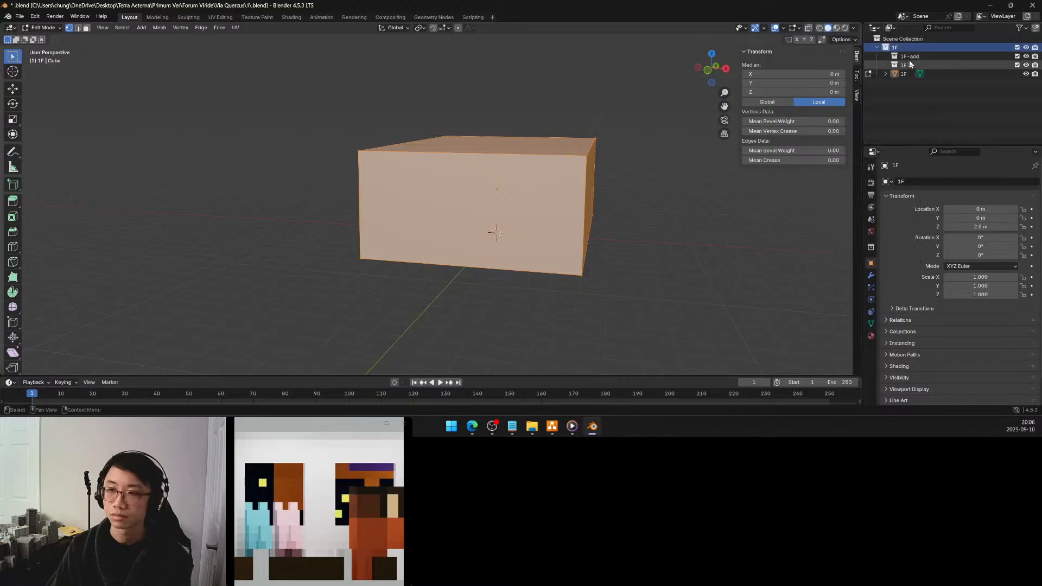
pyautogui.doubleClick(911, 64)
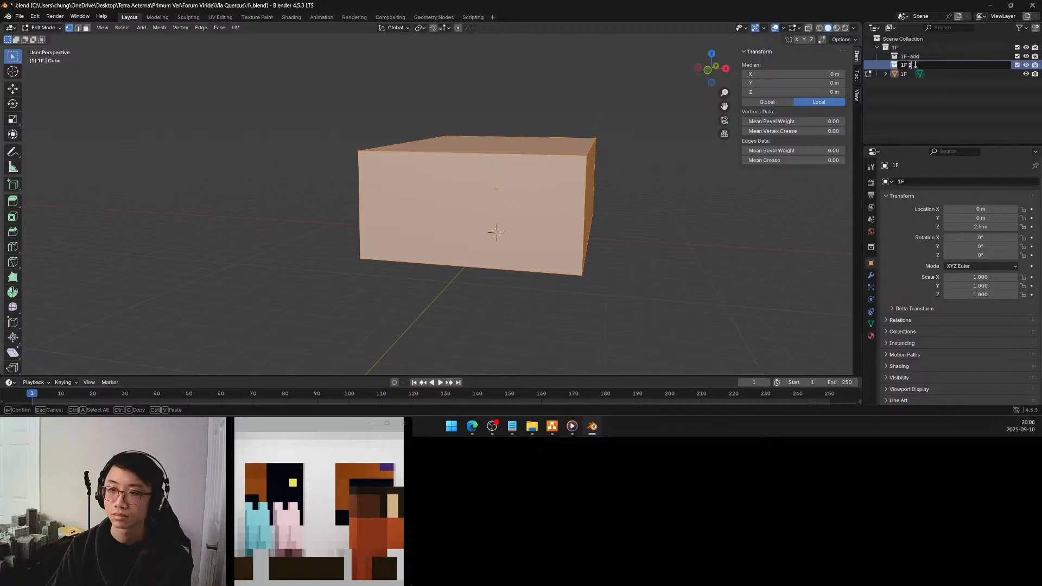
pyautogui.press('BackSpace')
pyautogui.press('BackSpace')
pyautogui.write('-s')
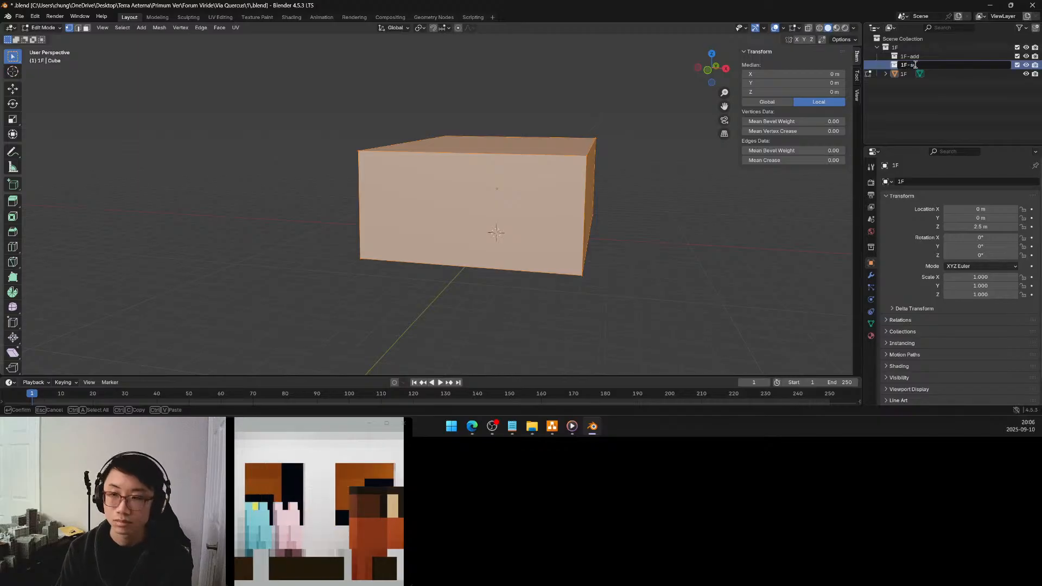
pyautogui.write('ubtract')
pyautogui.press('Return')
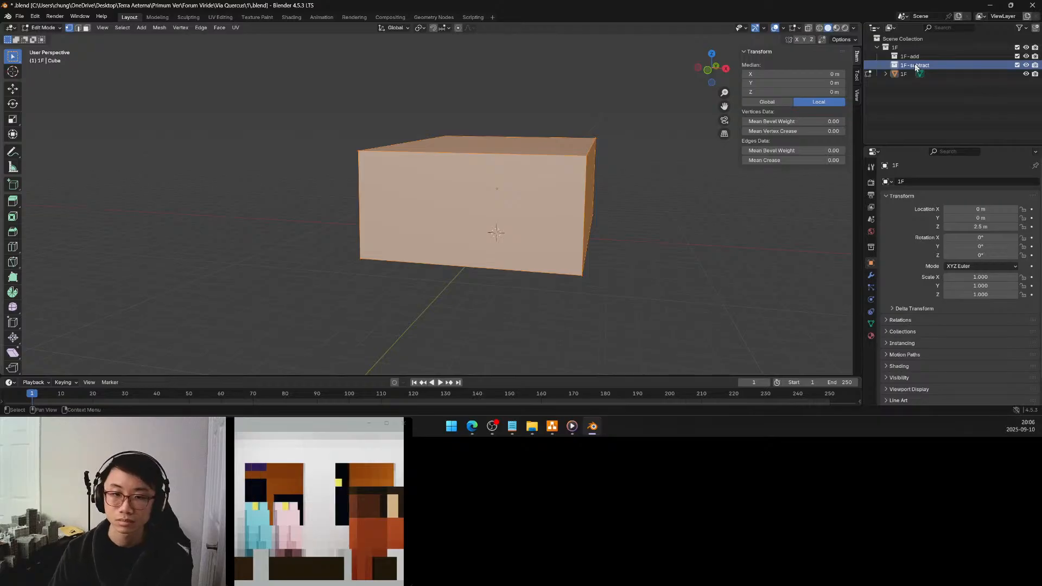
# Loop-cut the 1F block into four equal columns across its width and two equal rows over its height
pyautogui.click(653, 196)
pyautogui.moveTo(637, 193); pyautogui.dragTo(596, 193, button='middle')
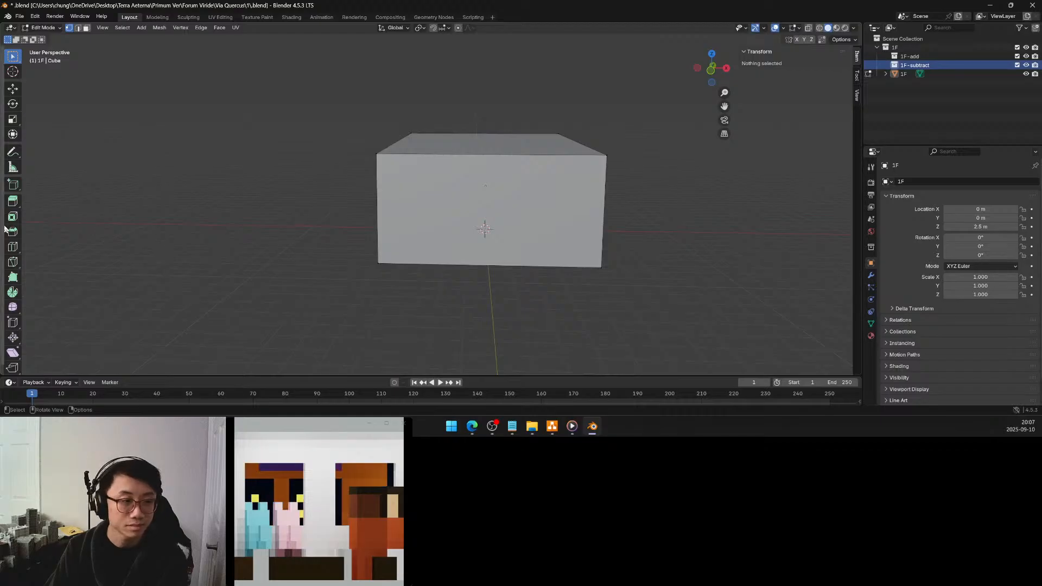
pyautogui.click(14, 248)
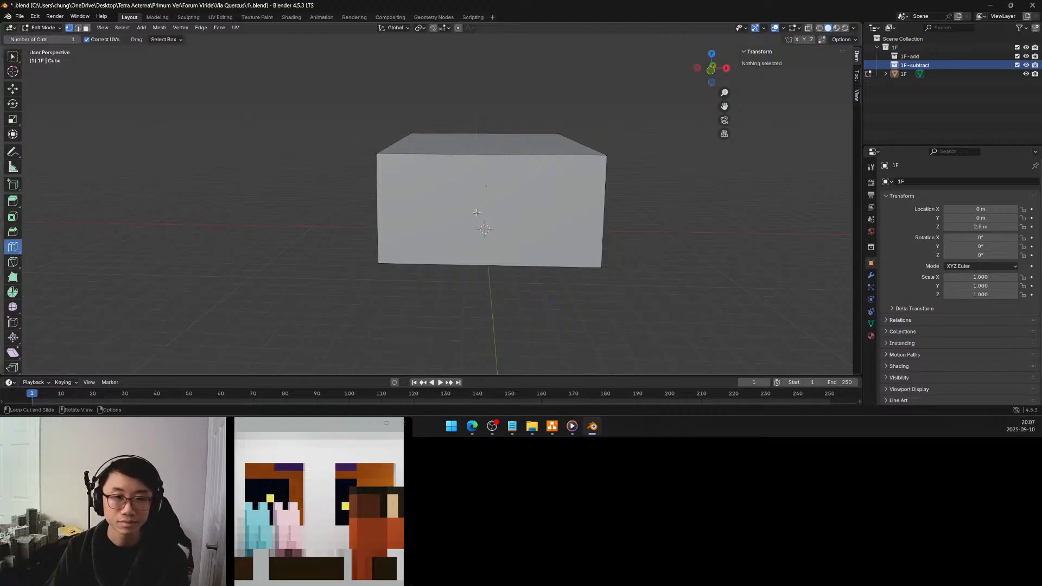
pyautogui.click(581, 158)
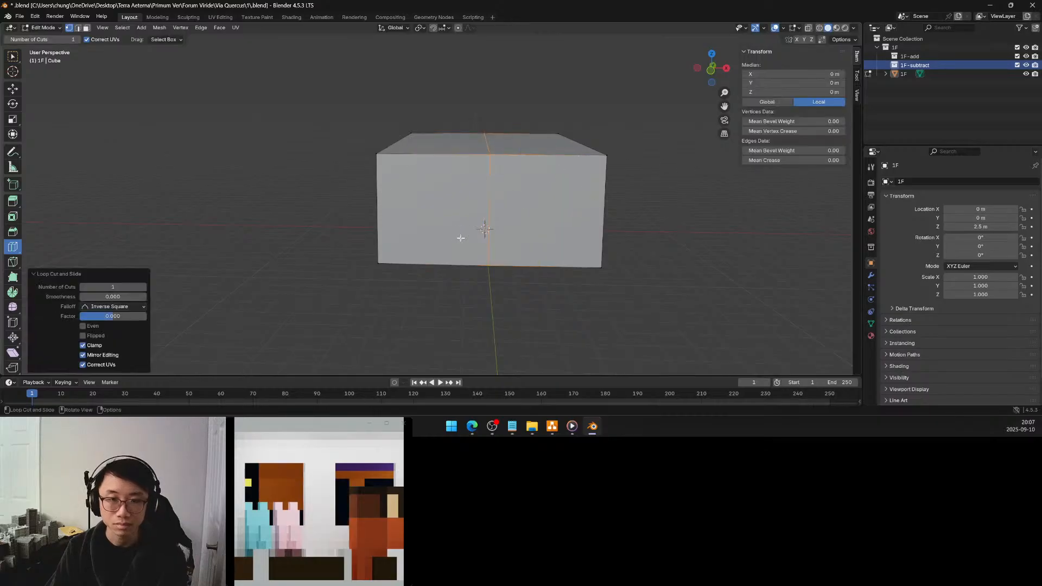
pyautogui.moveTo(498, 205); pyautogui.dragTo(486, 203, button='middle')
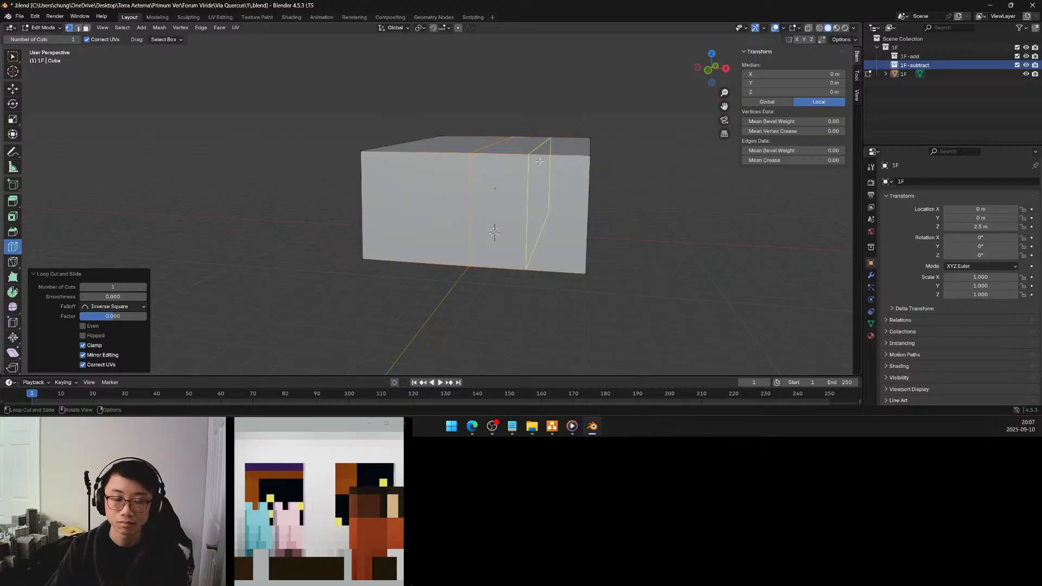
pyautogui.moveTo(536, 169); pyautogui.dragTo(546, 176, button='middle')
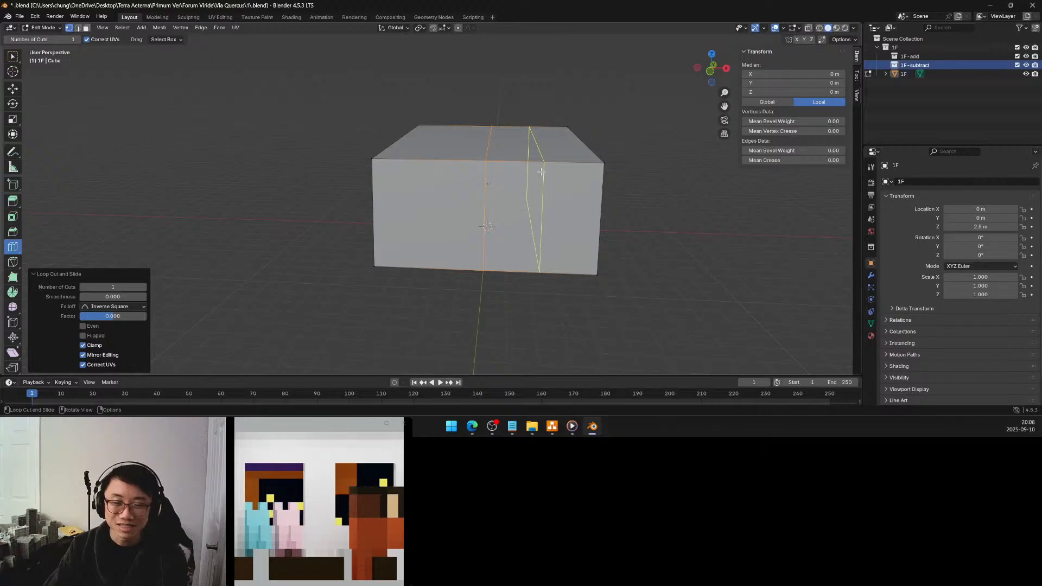
pyautogui.click(540, 171)
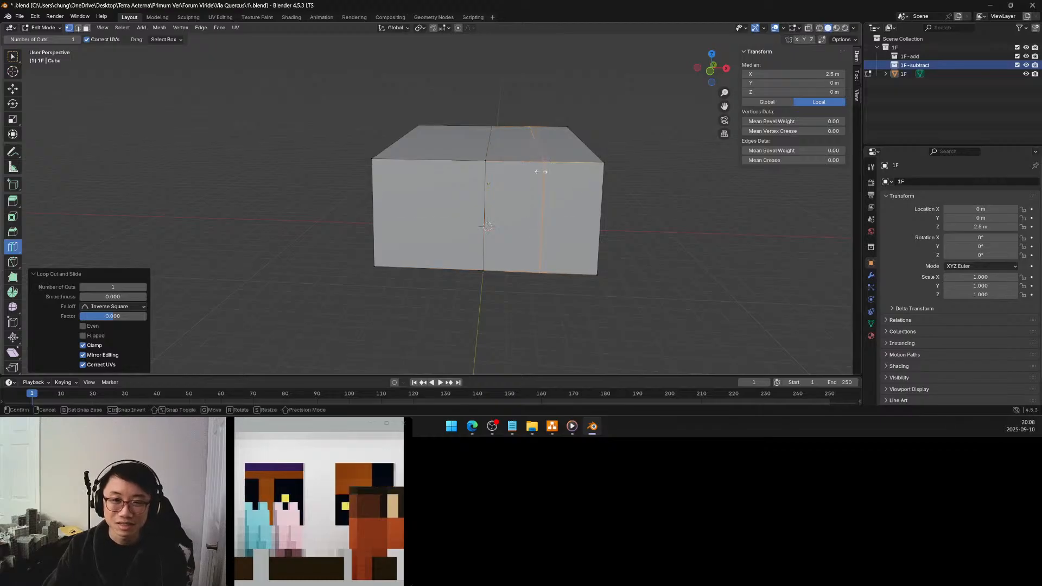
pyautogui.click(459, 165)
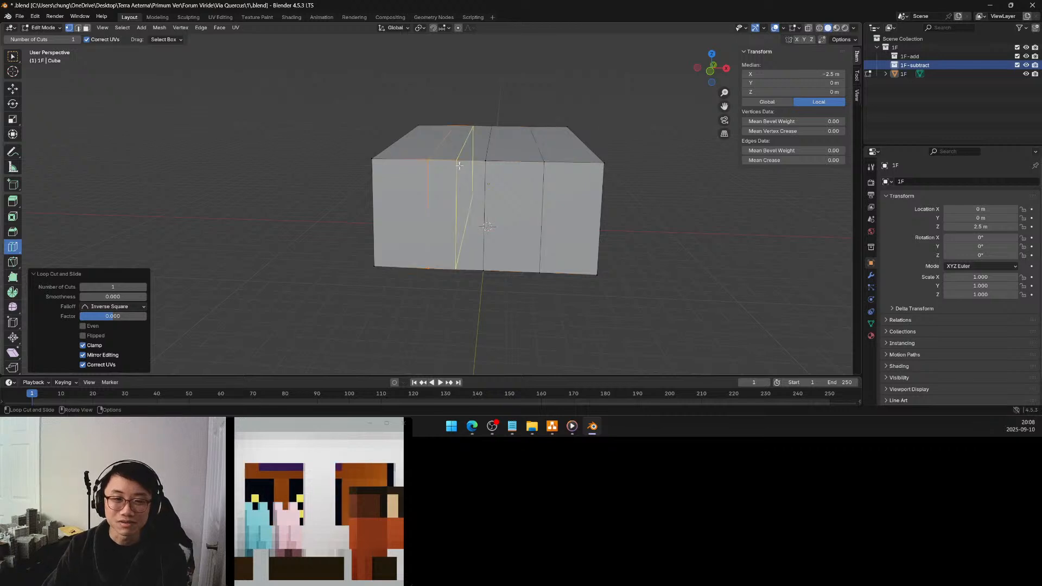
pyautogui.click(424, 217)
pyautogui.moveTo(481, 217)
pyautogui.mouseDown(button='middle')
pyautogui.moveTo(504, 210)
pyautogui.moveTo(484, 213)
pyautogui.mouseUp(button='middle')
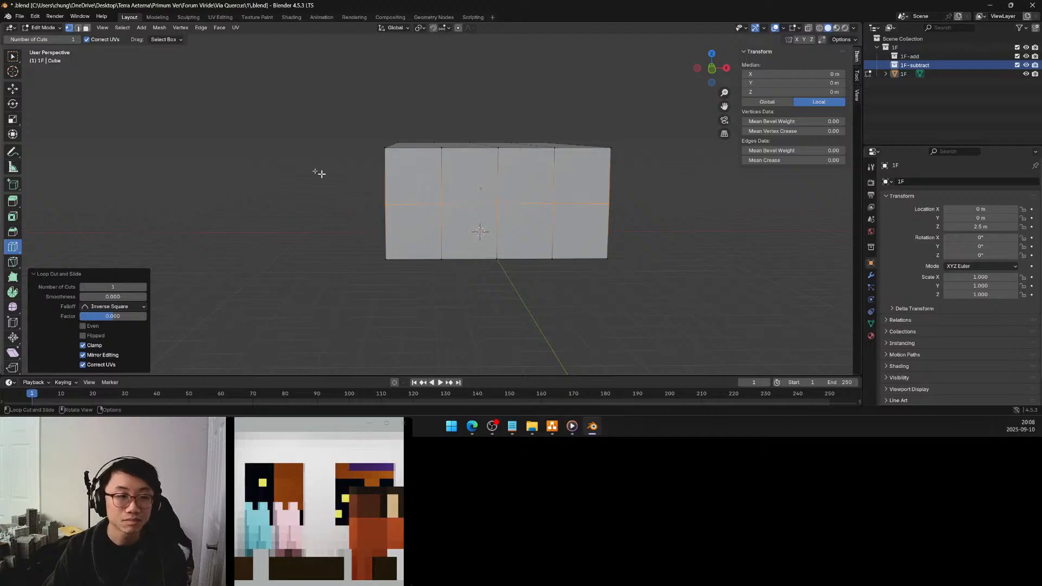
# Snap the 3D cursor to the front face's mid-height vertex at X -2.5 m, Y -7.5 m
pyautogui.click(14, 57)
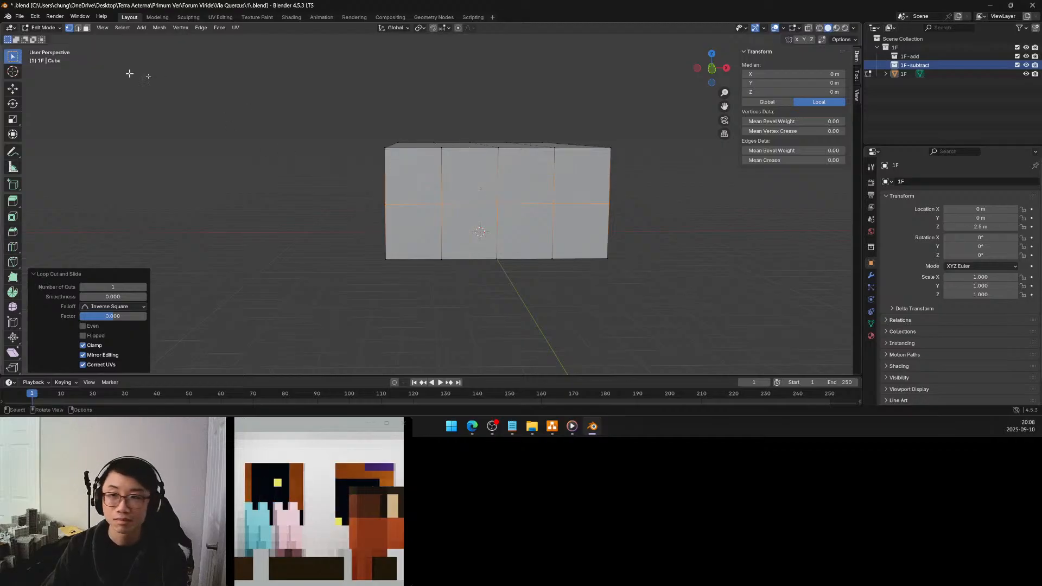
pyautogui.click(441, 204)
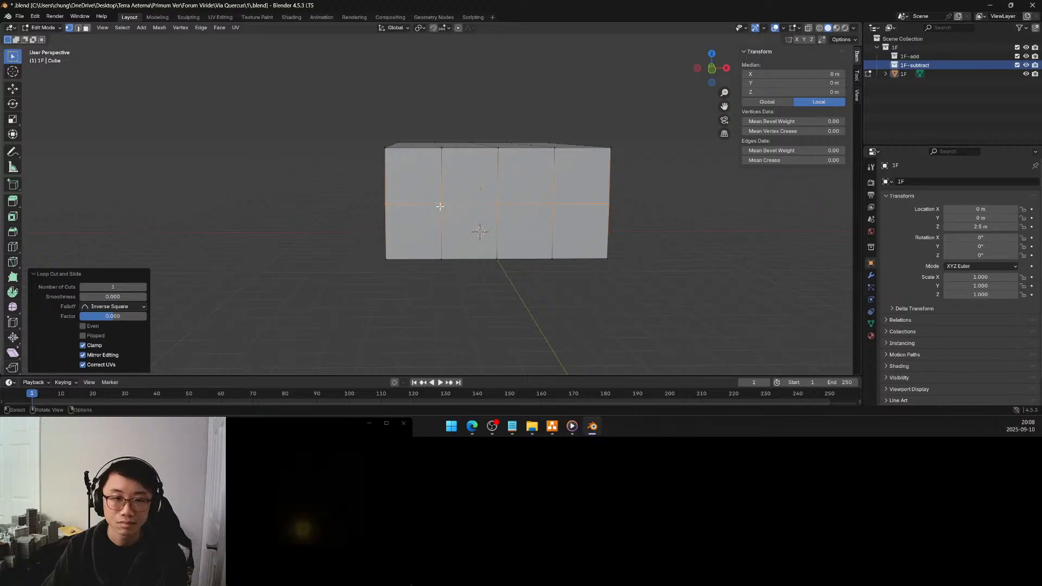
pyautogui.hotkey('shift', 's')
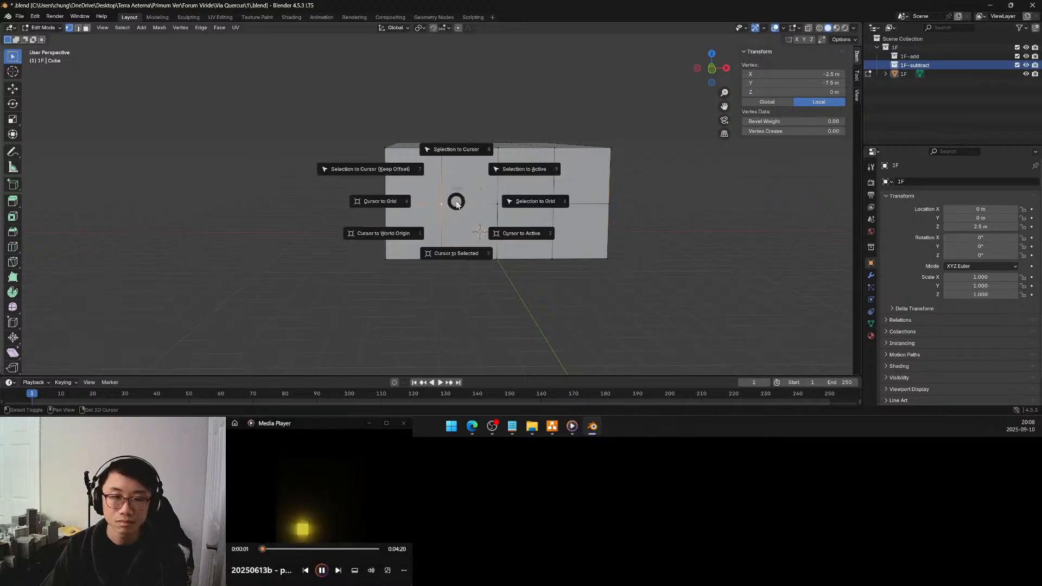
pyautogui.click(449, 257)
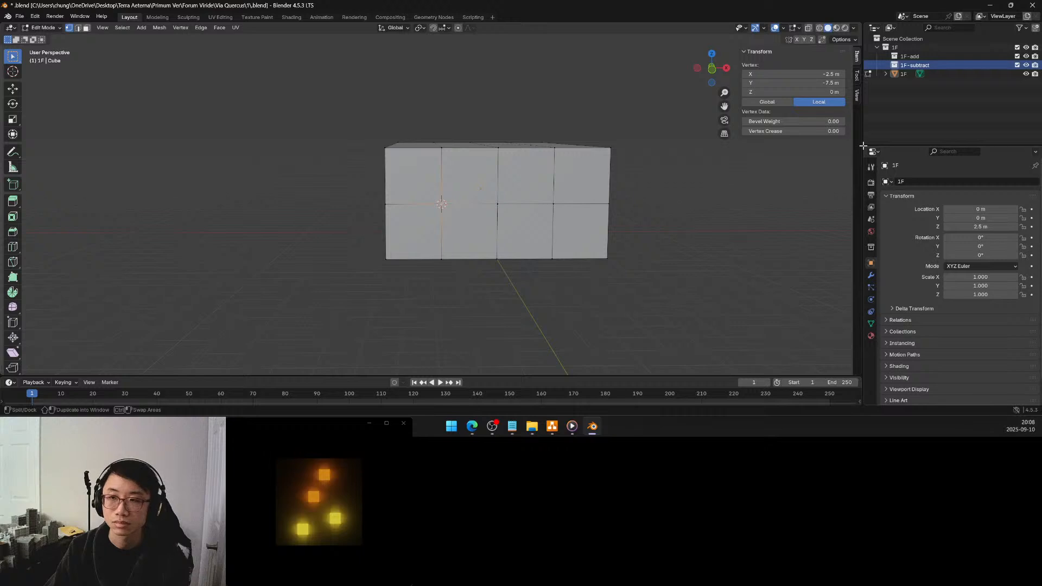
# Return to Object Mode and add a cube mesh at the 3D cursor inside the 1F-subtract collection
pyautogui.rightClick(915, 68)
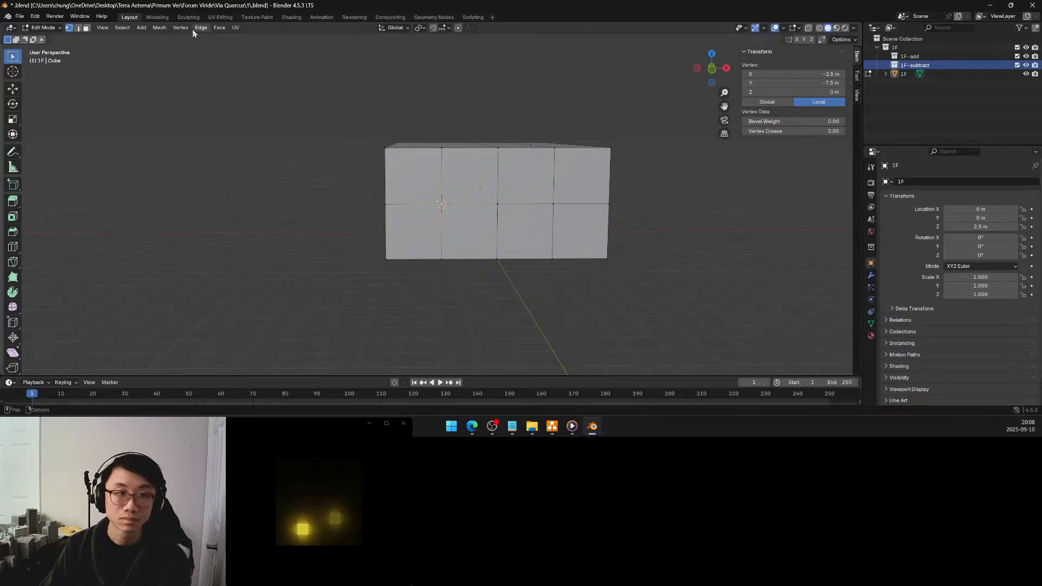
pyautogui.click(144, 28)
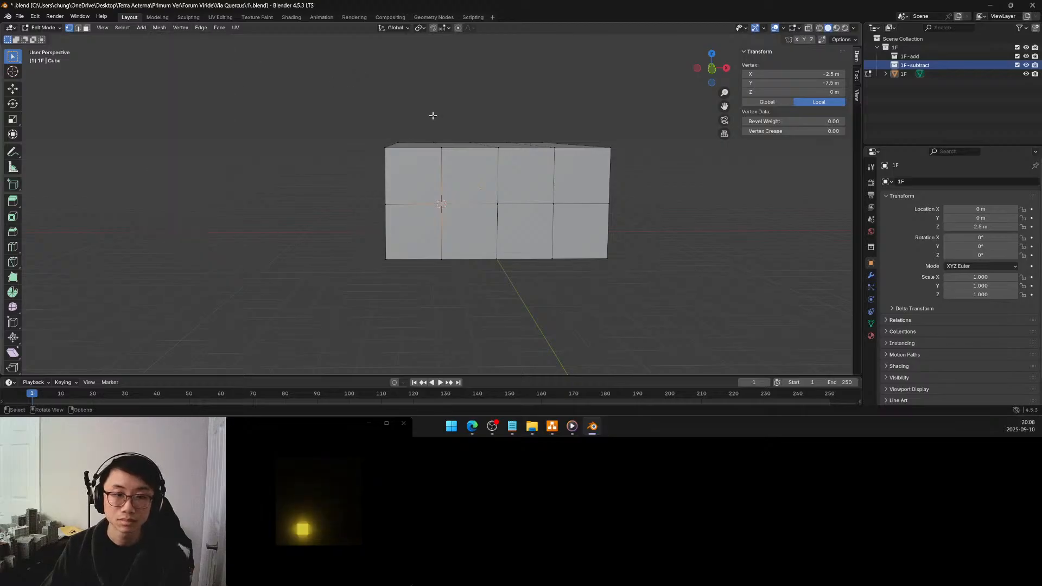
pyautogui.press('Tab')
pyautogui.click(120, 28)
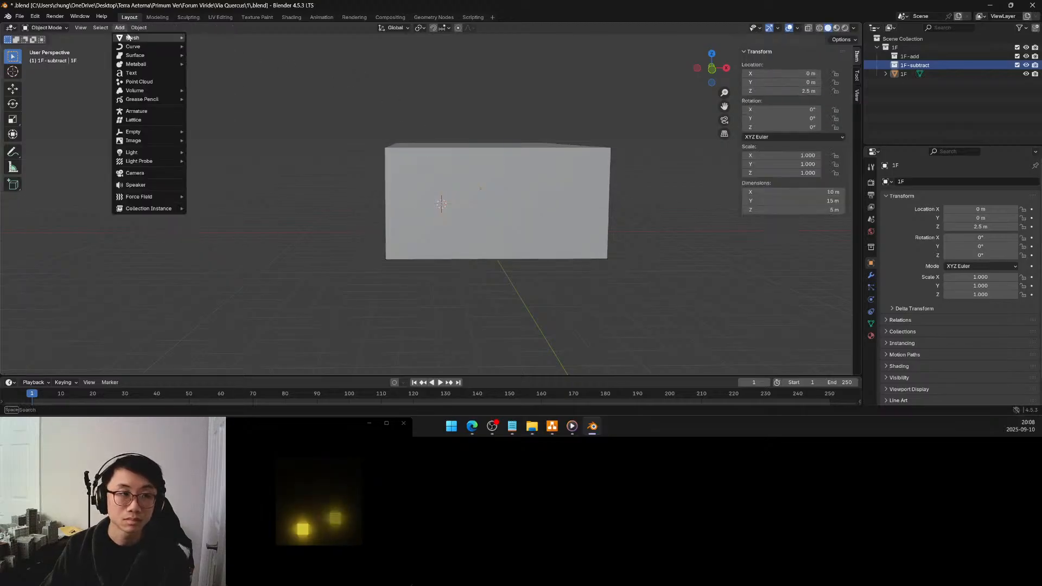
pyautogui.moveTo(139, 38)
pyautogui.click(209, 47)
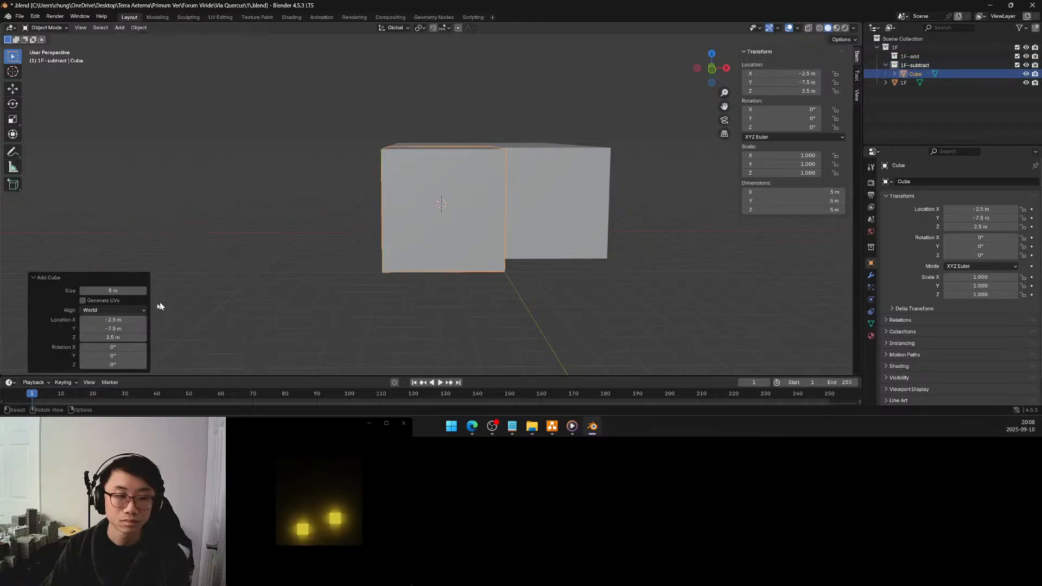
# Try sizes of 1 m and 1.5 m for the new cube
pyautogui.click(128, 291)
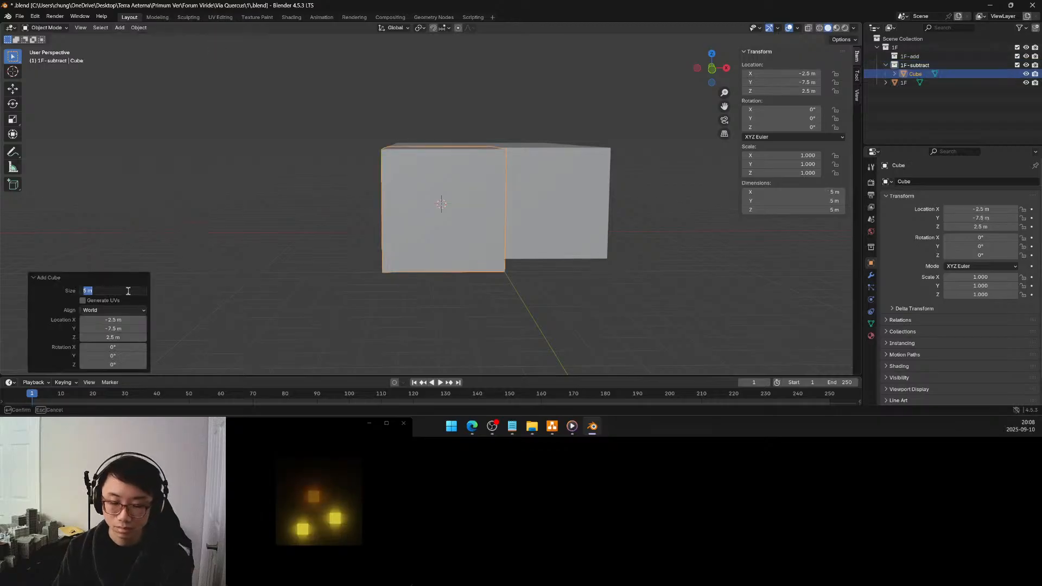
pyautogui.write('1')
pyautogui.press('Return')
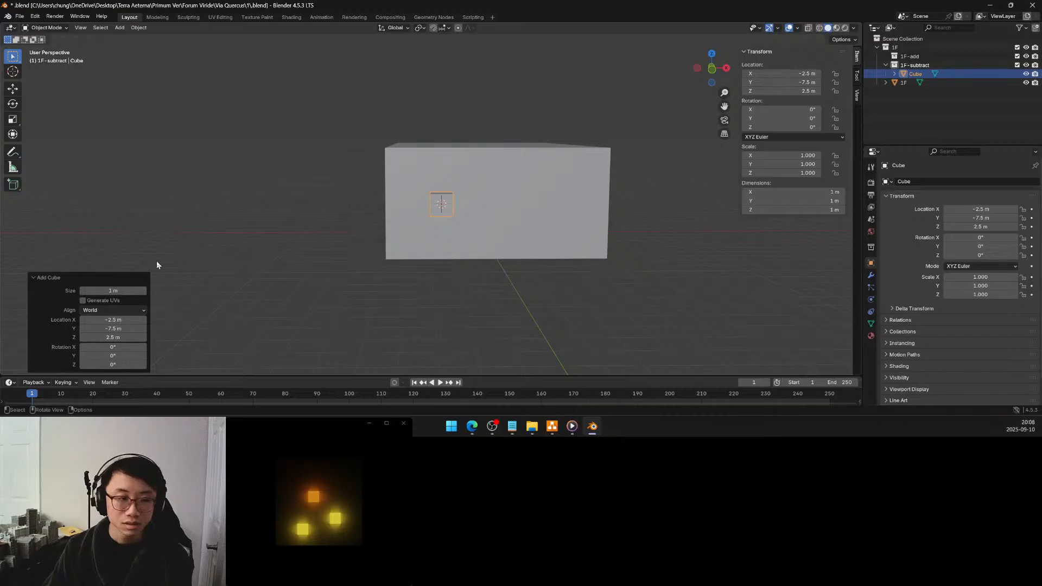
pyautogui.click(134, 289)
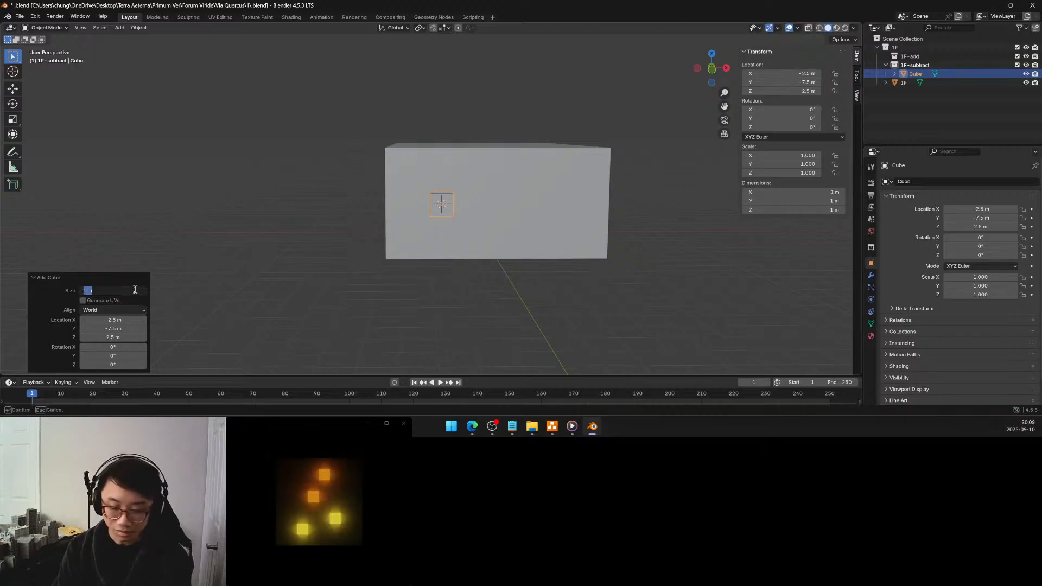
pyautogui.write('1.5')
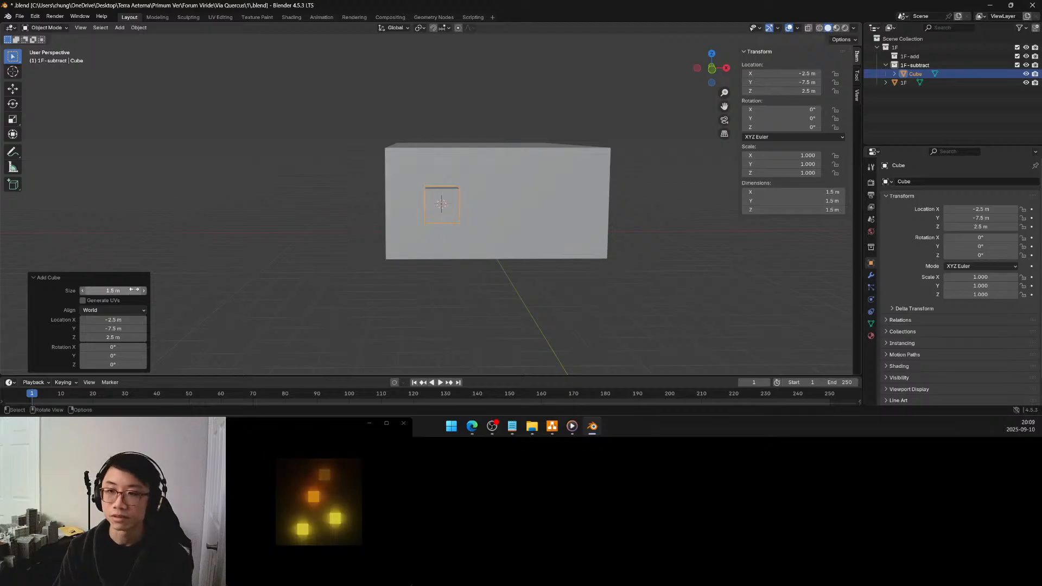
pyautogui.press('Return')
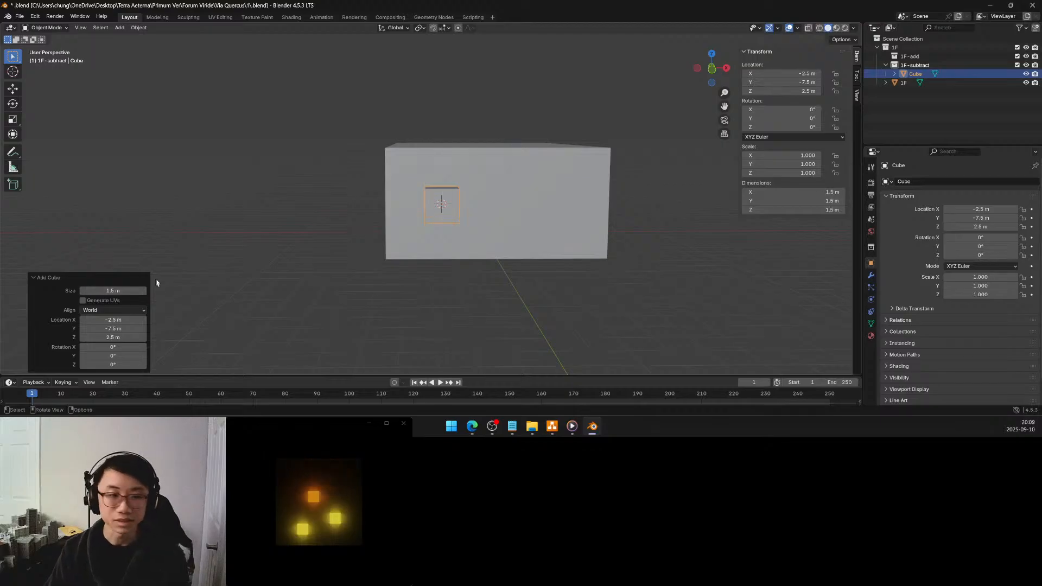
# Set the new cube's size to 1.6 m
pyautogui.click(128, 290)
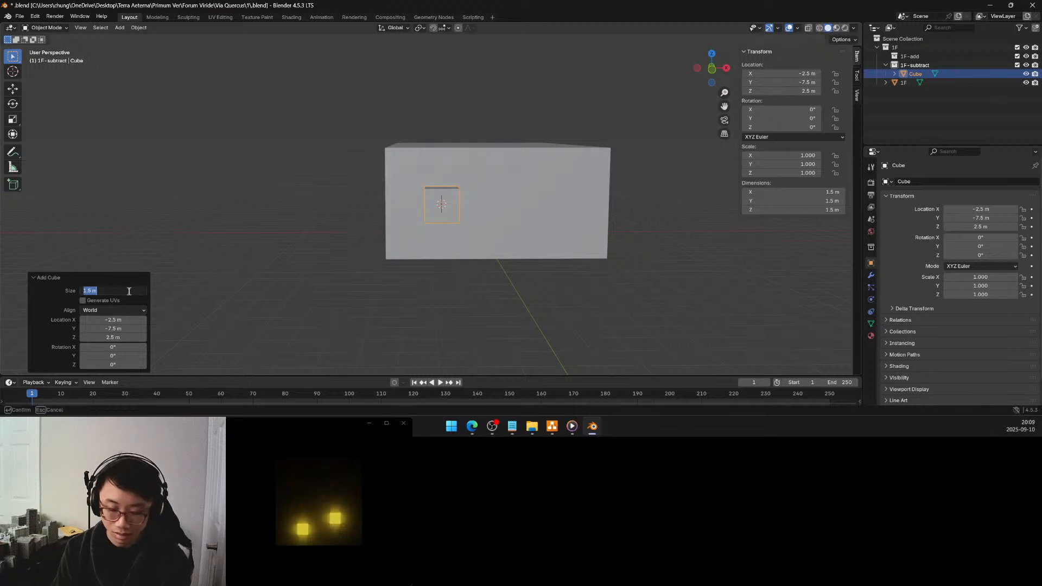
pyautogui.write('1.6')
pyautogui.press('Return')
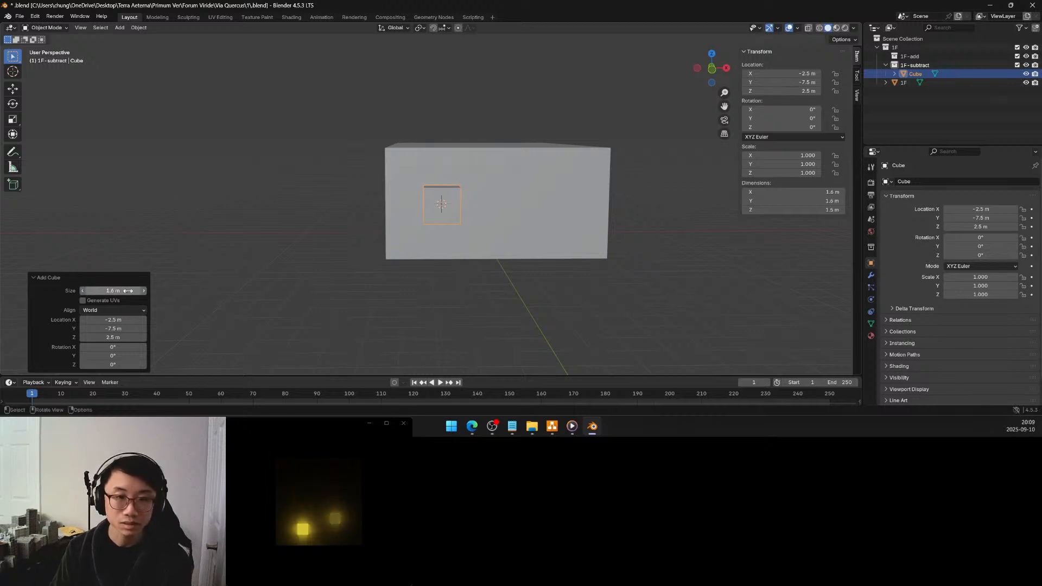
# Extend the cube down to the ground by setting its bottom face to global Z 0 m in Edit Mode
pyautogui.moveTo(467, 195)
pyautogui.mouseDown(button='middle')
pyautogui.moveTo(445, 197)
pyautogui.moveTo(458, 196)
pyautogui.mouseUp(button='middle')
pyautogui.scroll(3, 454, 189)
pyautogui.scroll(-1, 445, 197)
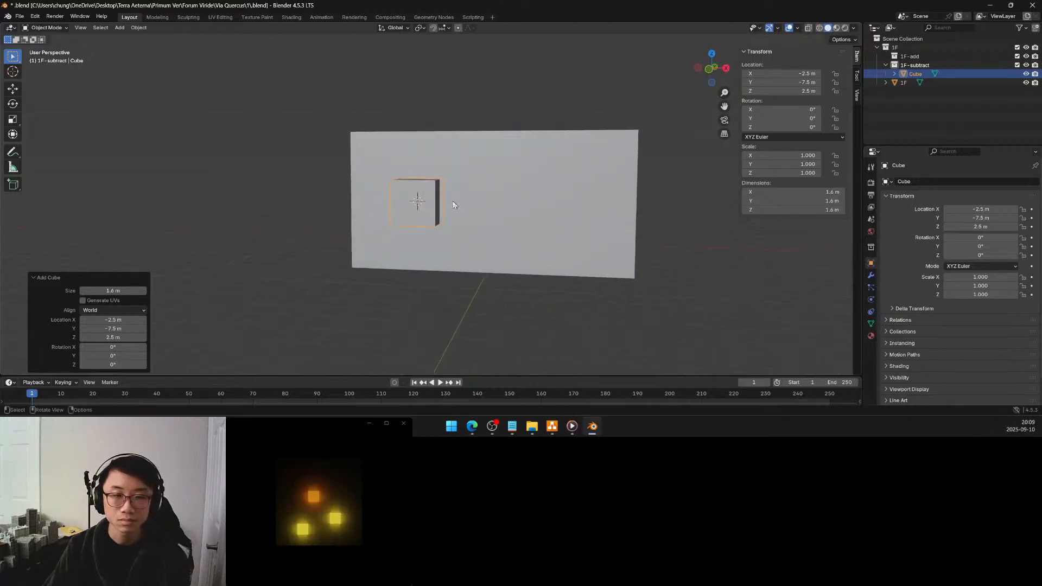
pyautogui.moveTo(454, 210); pyautogui.dragTo(460, 203, button='middle')
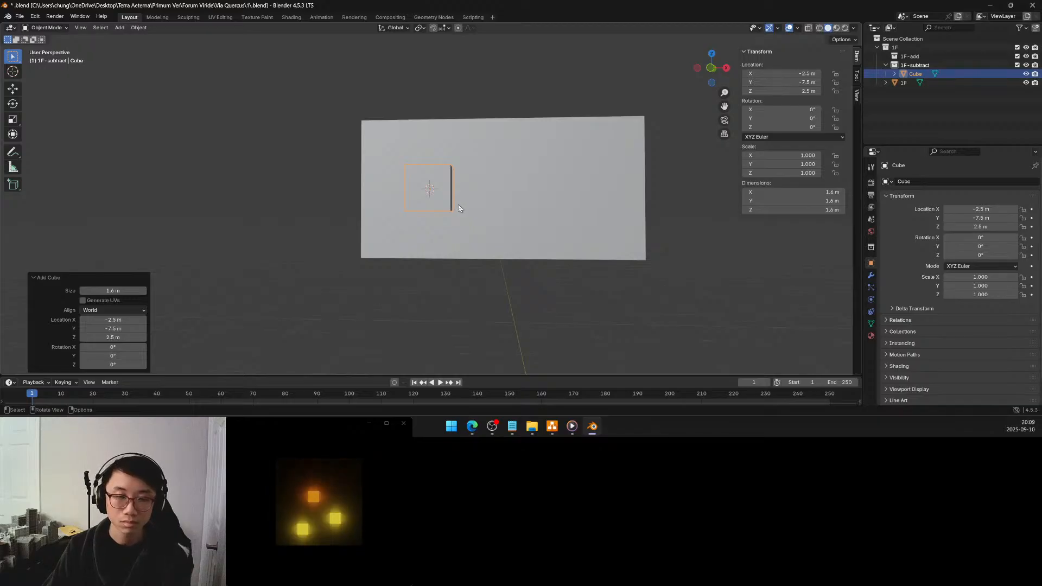
pyautogui.press('Tab')
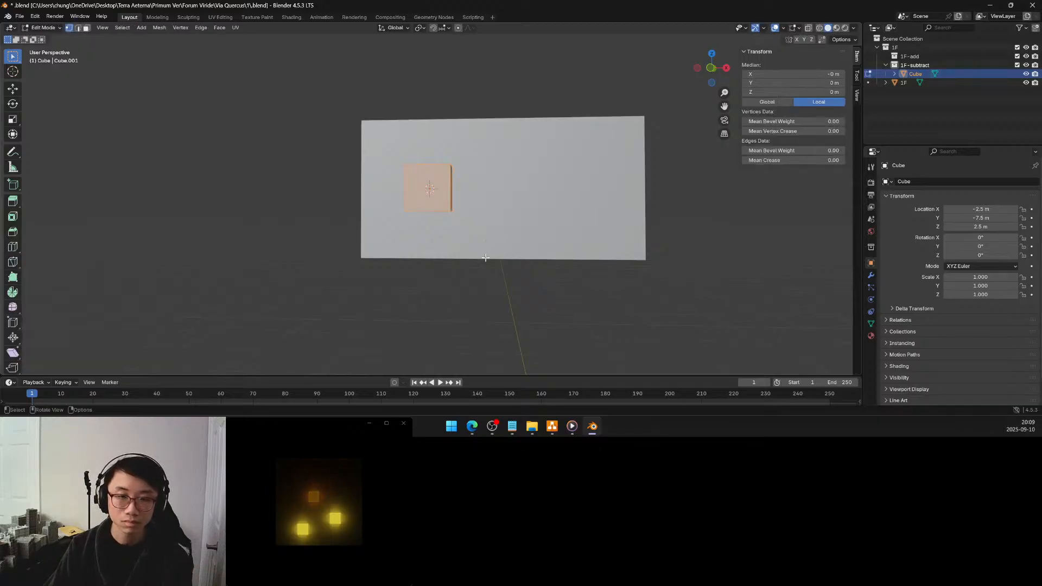
pyautogui.moveTo(488, 253); pyautogui.dragTo(489, 230, button='middle')
pyautogui.press('Tab')
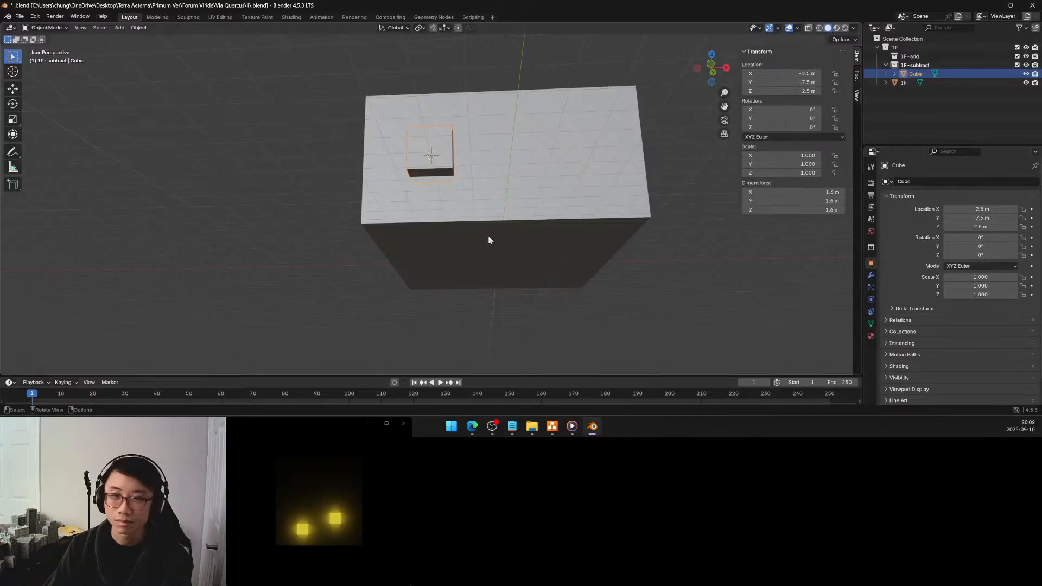
pyautogui.press('Tab')
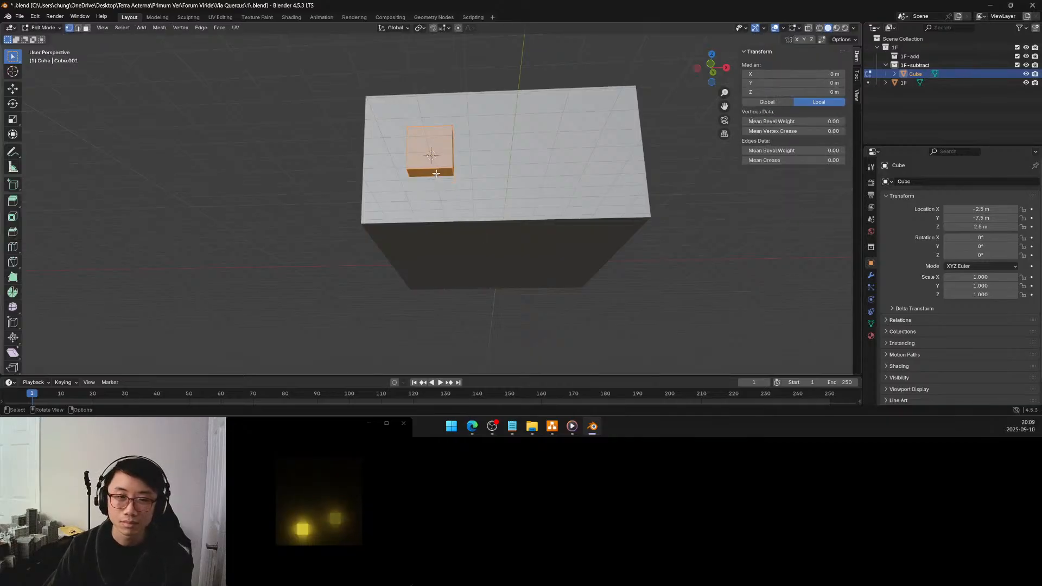
pyautogui.hotkey('alt', 'a')
pyautogui.click(87, 27)
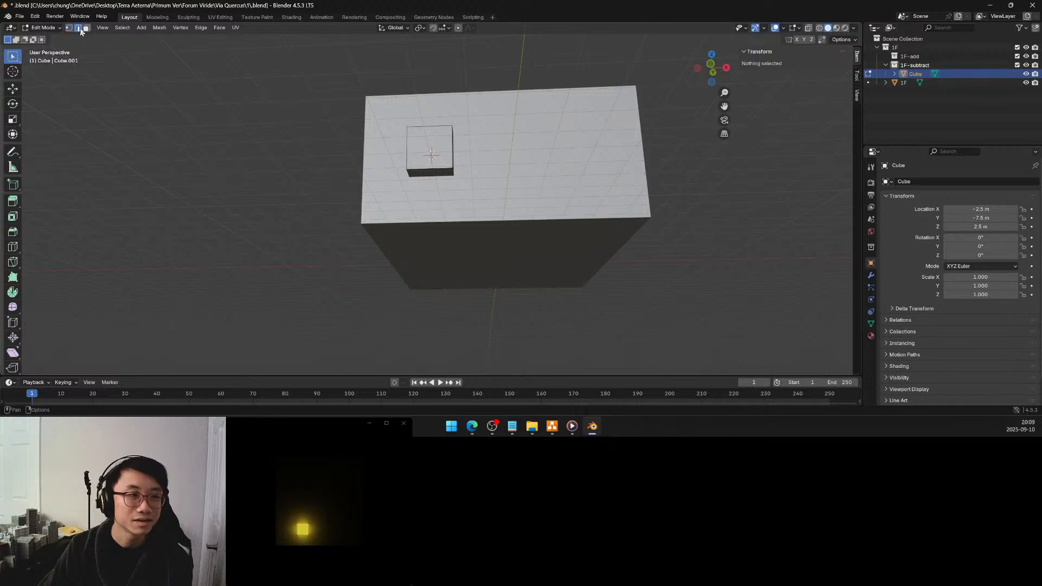
pyautogui.click(444, 181)
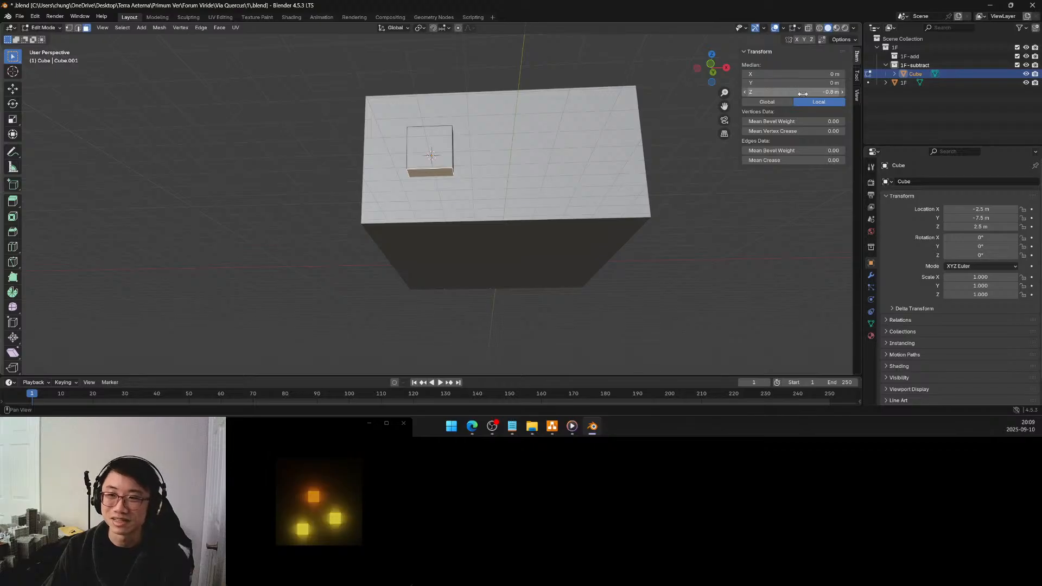
pyautogui.click(786, 101)
pyautogui.doubleClick(812, 94)
pyautogui.write('0')
pyautogui.press('Return')
pyautogui.moveTo(609, 187); pyautogui.dragTo(509, 216, button='middle')
pyautogui.press('Tab')
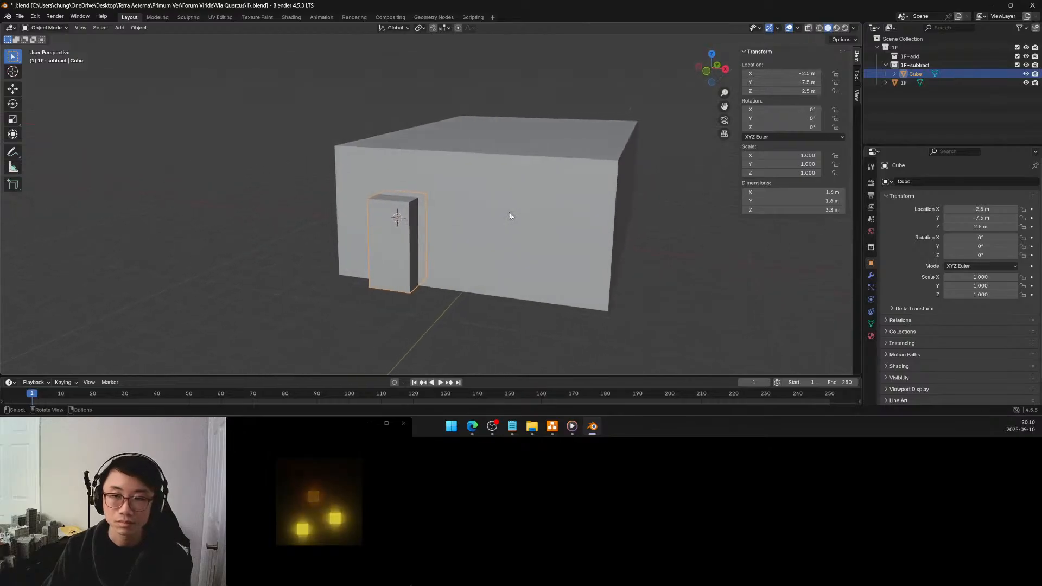
# Apply the scale of the door-shaped cube in Object Mode
pyautogui.press('Tab')
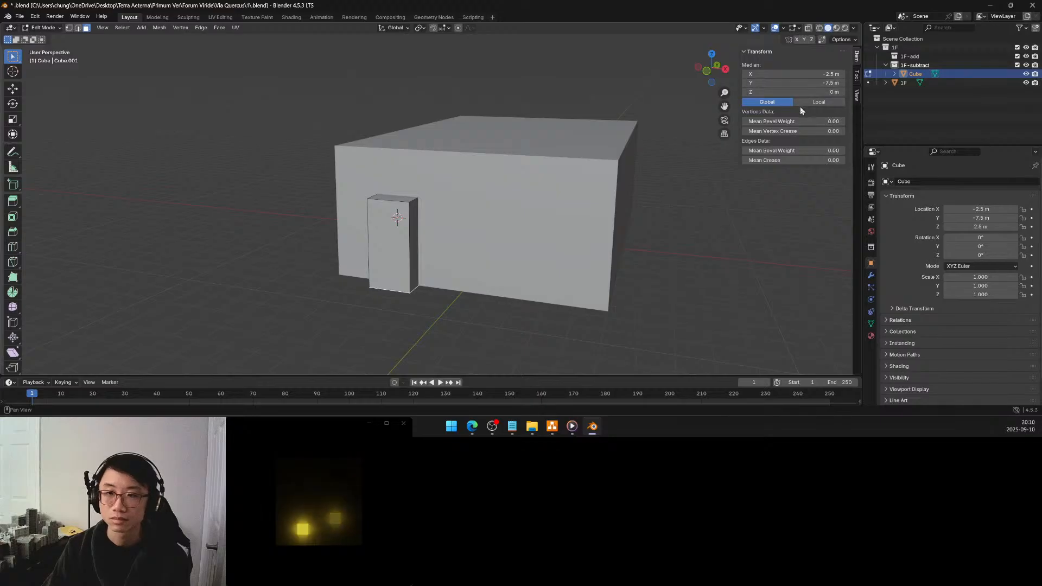
pyautogui.press('a')
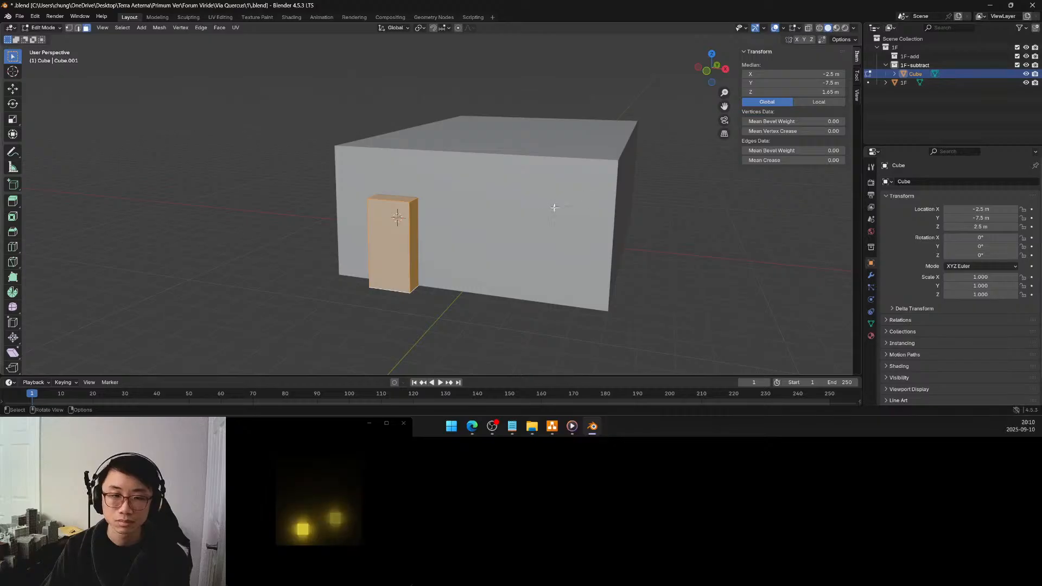
pyautogui.press('Tab')
pyautogui.moveTo(430, 225); pyautogui.dragTo(465, 233, button='middle')
pyautogui.hotkey('ctrl', 'a')
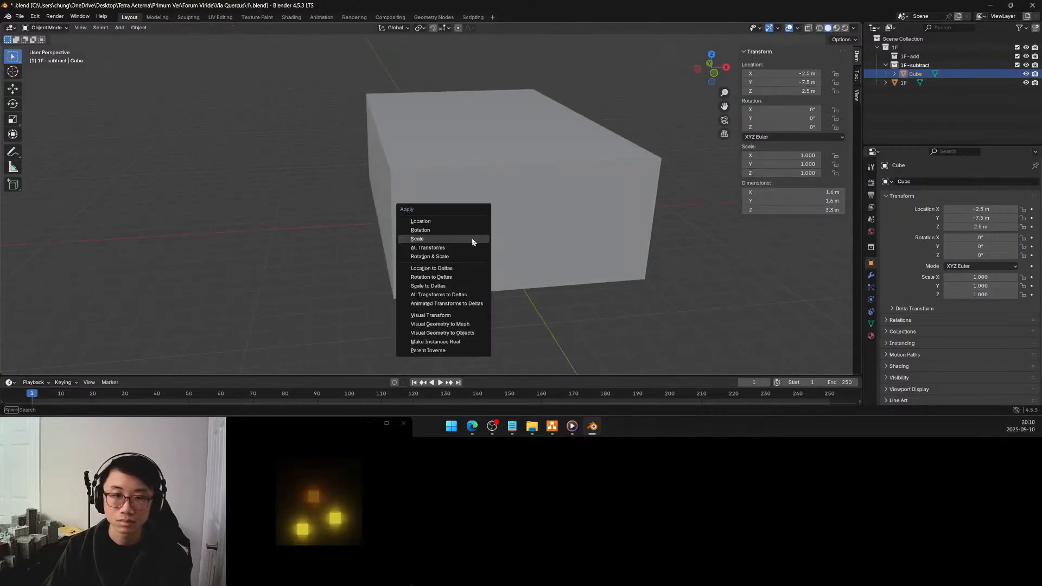
pyautogui.click(468, 238)
pyautogui.moveTo(475, 241); pyautogui.dragTo(460, 224, button='middle')
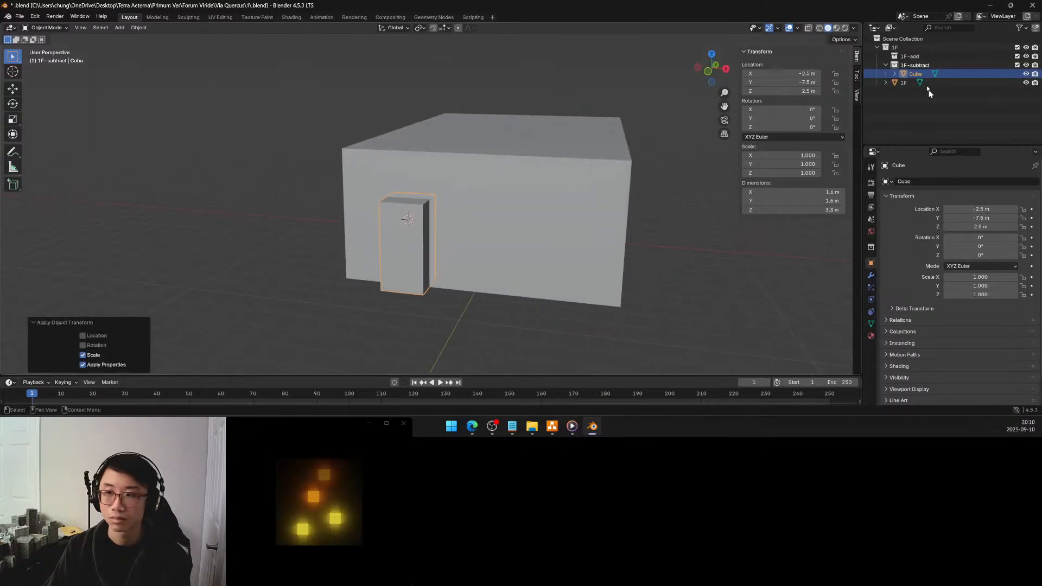
# Rename the cube in the 1F-subtract collection as door-main
pyautogui.doubleClick(916, 74)
pyautogui.write('door')
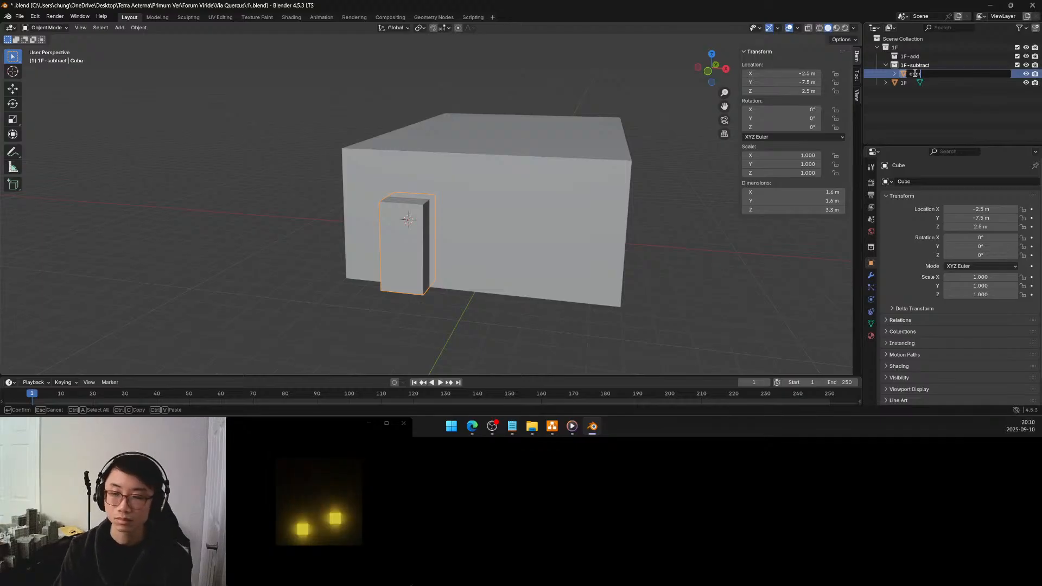
pyautogui.write('main')
pyautogui.press('Return')
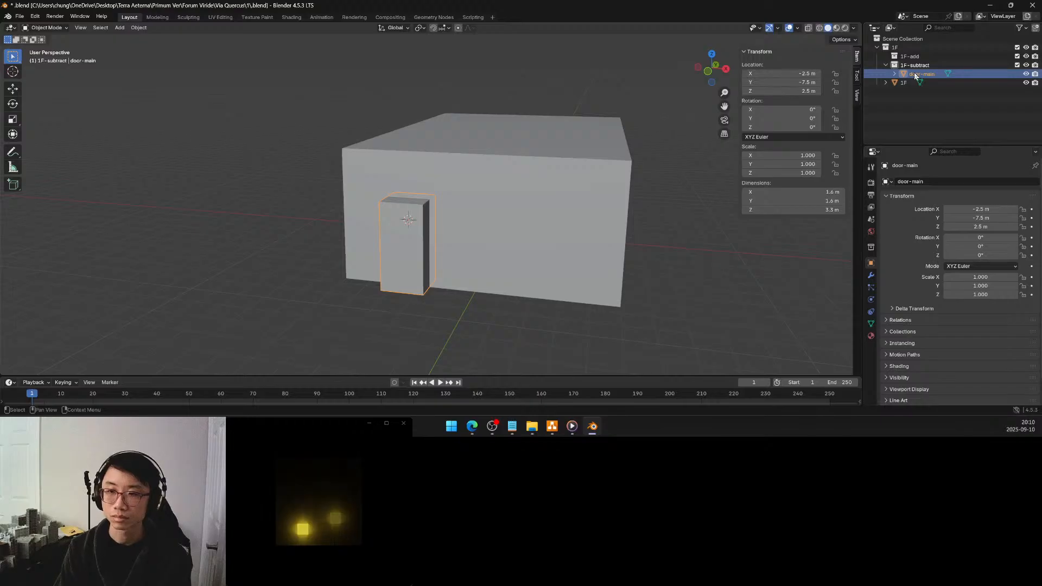
# Switch to draw.io to check the Via Quercus plots on the forum plan, and return to Blender
pyautogui.click(552, 427)
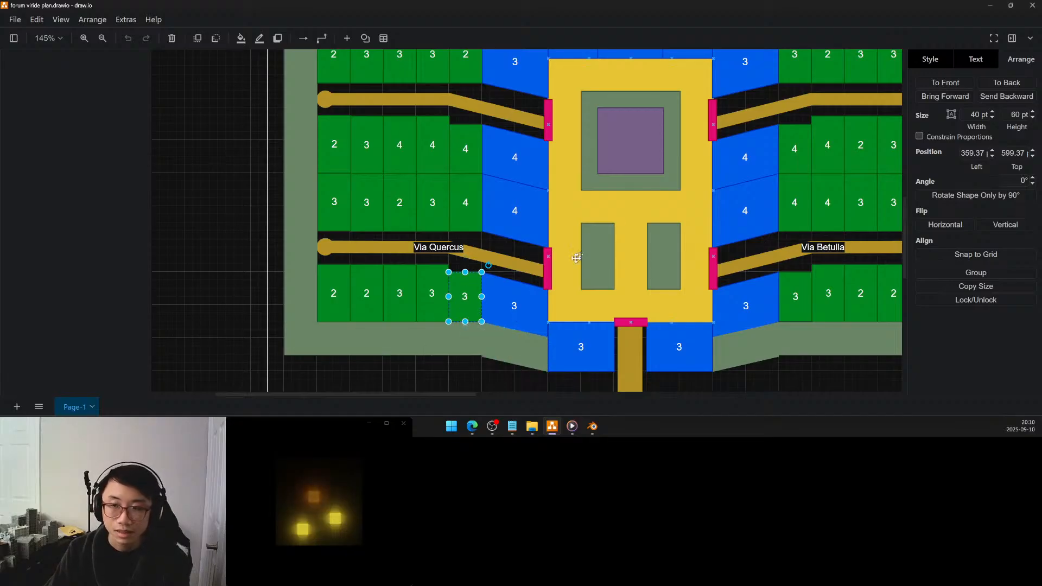
pyautogui.moveTo(610, 213)
pyautogui.mouseDown(button='right')
pyautogui.moveTo(510, 349)
pyautogui.moveTo(605, 232)
pyautogui.mouseUp(button='right')
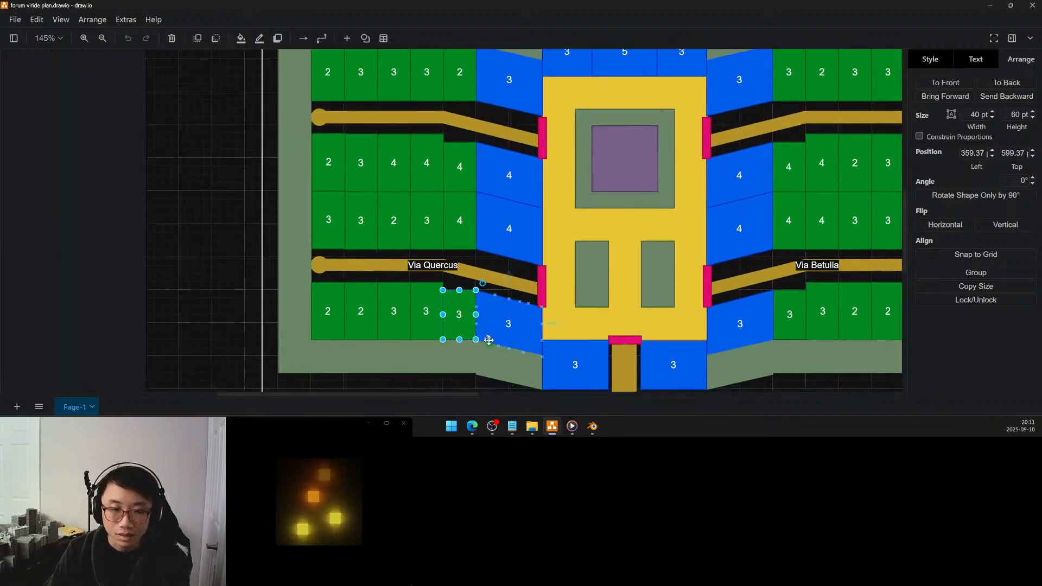
pyautogui.click(593, 428)
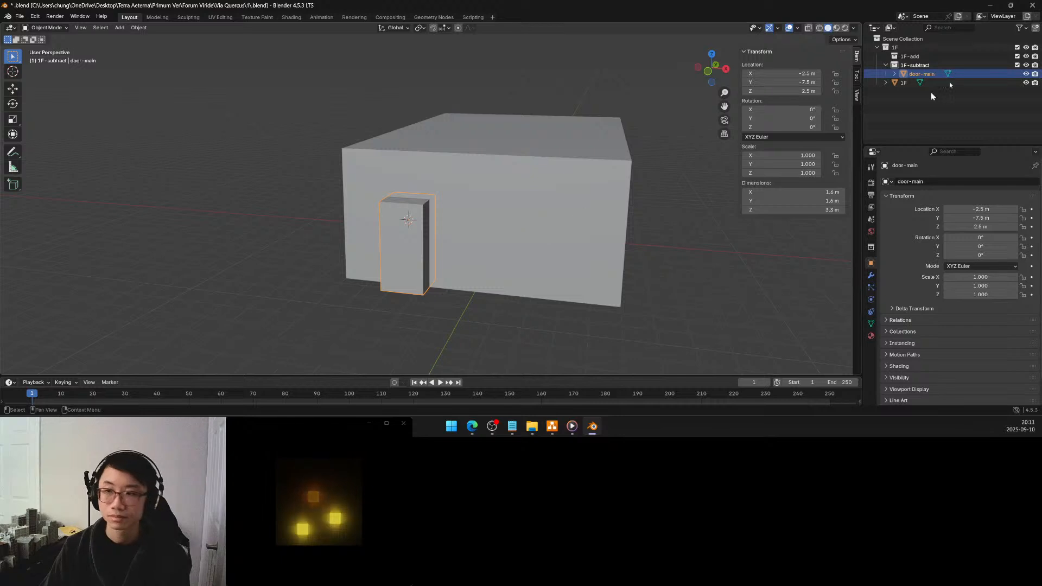
# Rename the door-main object as door-front
pyautogui.doubleClick(922, 74)
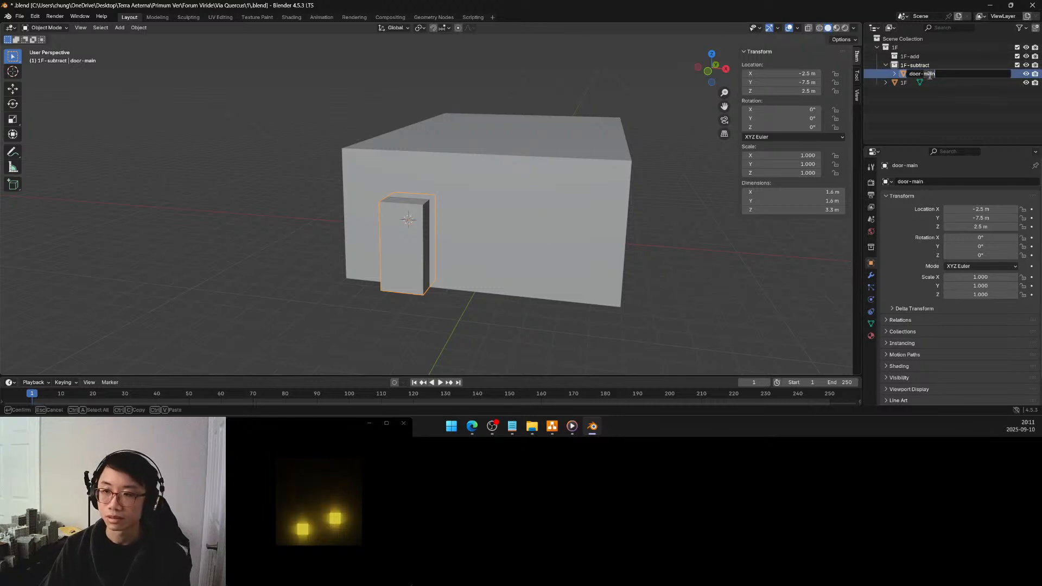
pyautogui.press('BackSpace')
pyautogui.press('BackSpace')
pyautogui.press('BackSpace')
pyautogui.press('BackSpace')
pyautogui.write('front')
pyautogui.press('Return')
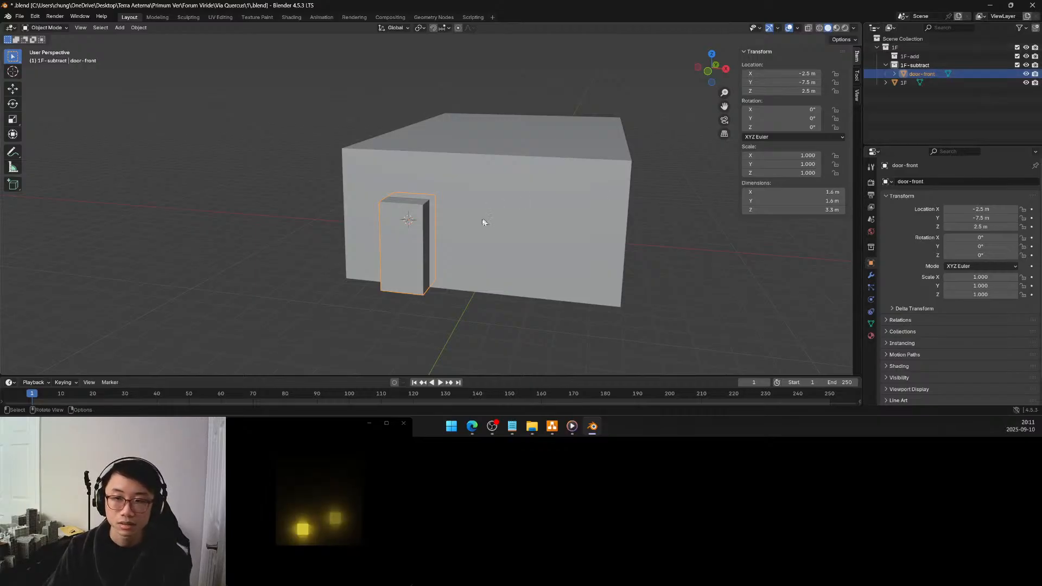
# Set the door-front block's top face to global Z 3 m and apply the object's scale
pyautogui.moveTo(444, 228); pyautogui.dragTo(464, 230, button='middle')
pyautogui.press('Tab')
pyautogui.click(455, 198)
pyautogui.moveTo(455, 198); pyautogui.dragTo(451, 189, button='middle')
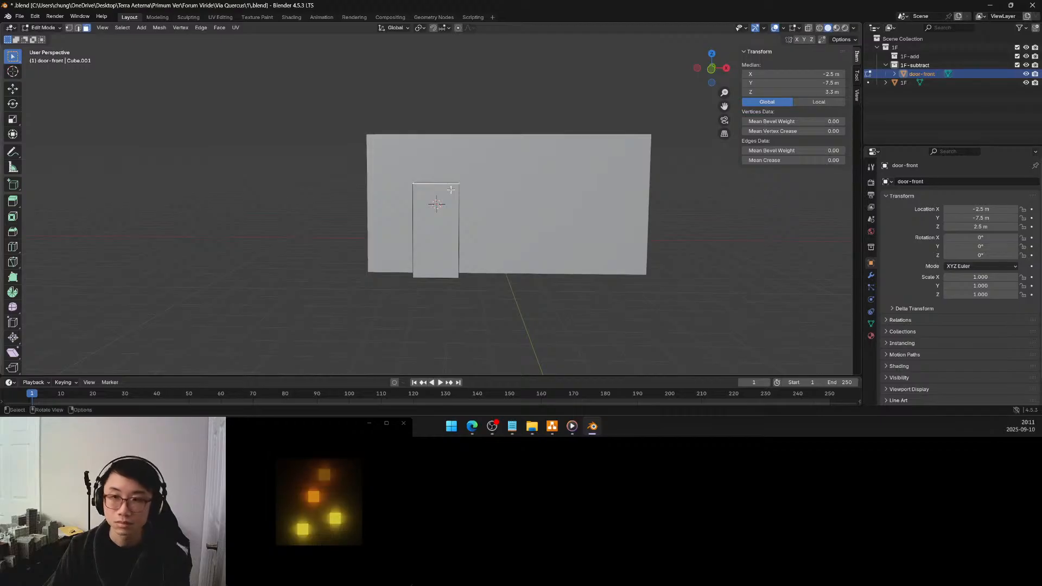
pyautogui.click(813, 92)
pyautogui.write('3')
pyautogui.press('Return')
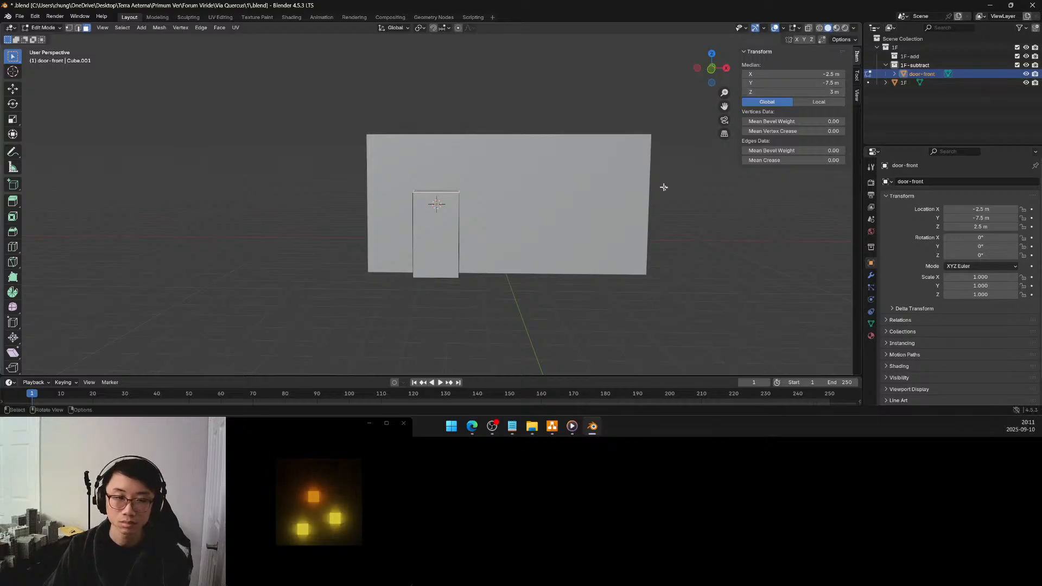
pyautogui.click(682, 197)
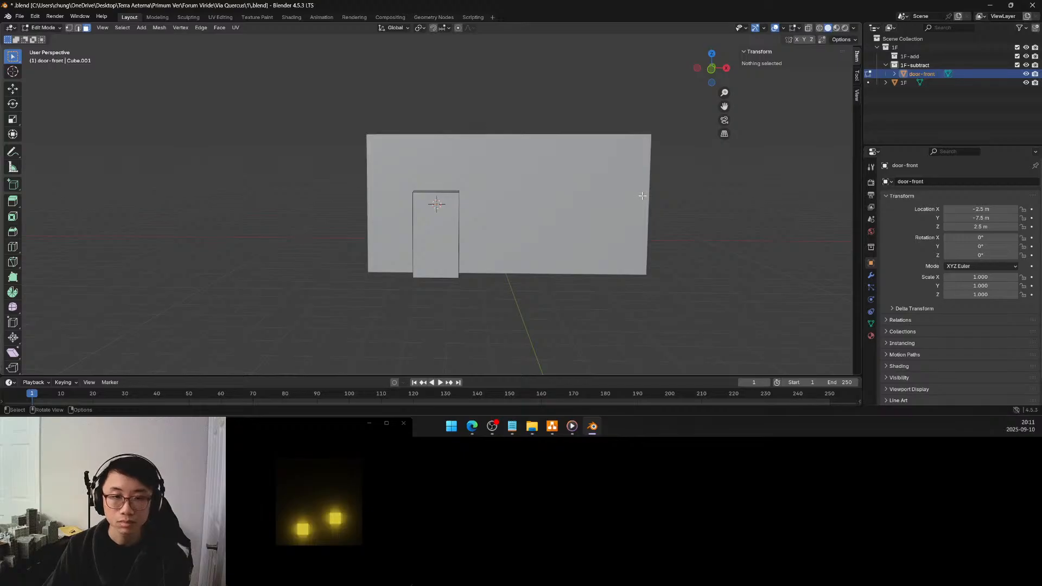
pyautogui.press('Tab')
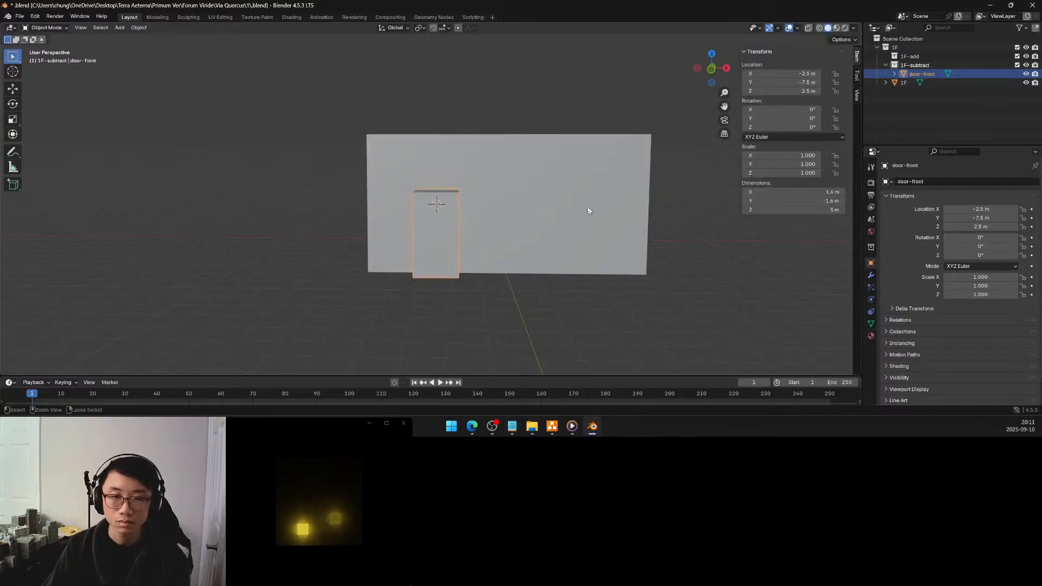
pyautogui.hotkey('ctrl', 'a')
pyautogui.click(565, 206)
# Snap the 3D cursor to the vertex at the centre of the 1F block's front wall, and return to Object Mode
pyautogui.click(566, 205)
pyautogui.moveTo(565, 205); pyautogui.dragTo(499, 207, button='middle')
pyautogui.press('Tab')
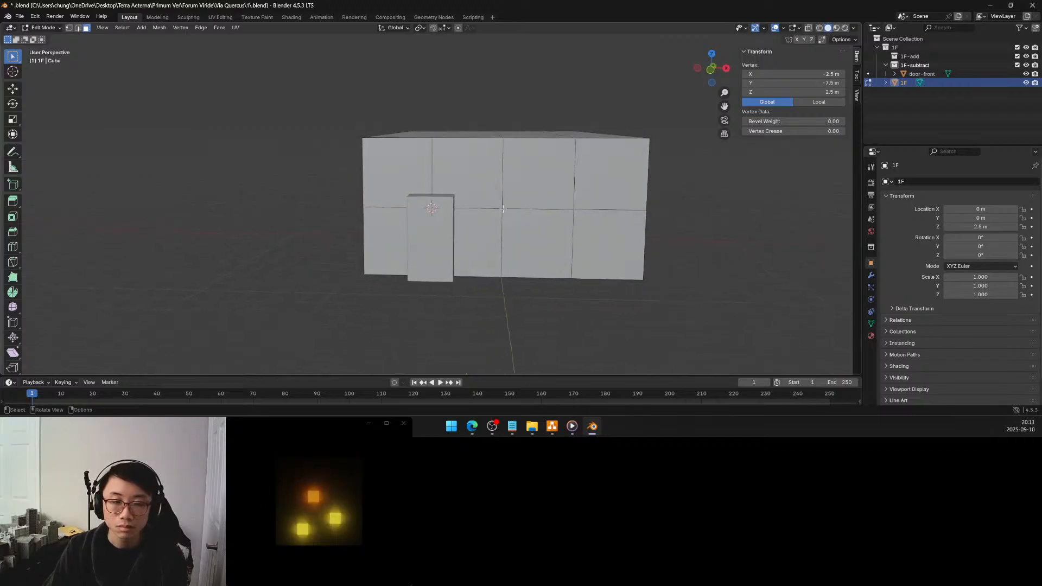
pyautogui.click(503, 209)
pyautogui.click(69, 27)
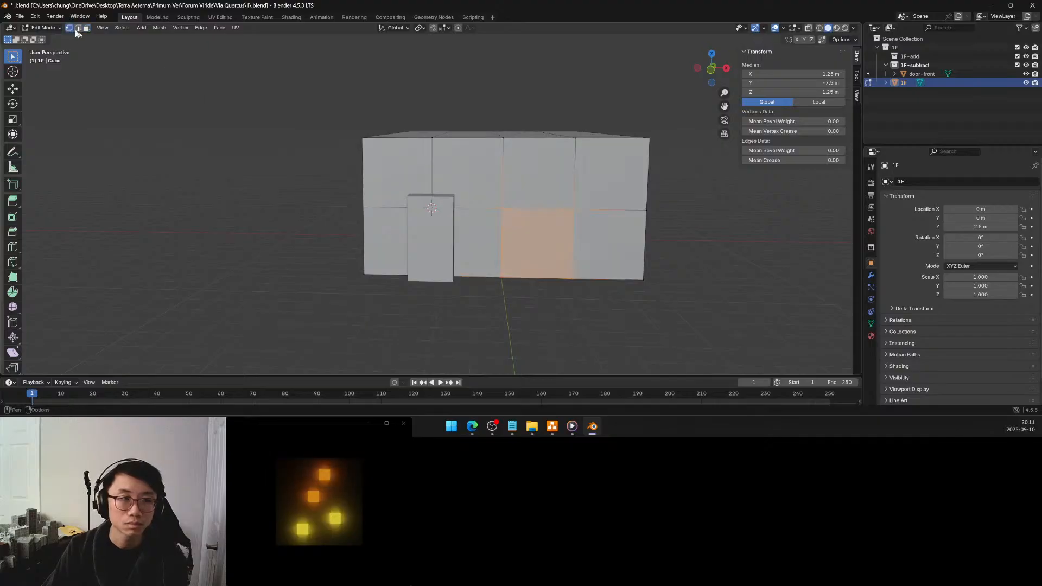
pyautogui.click(506, 209)
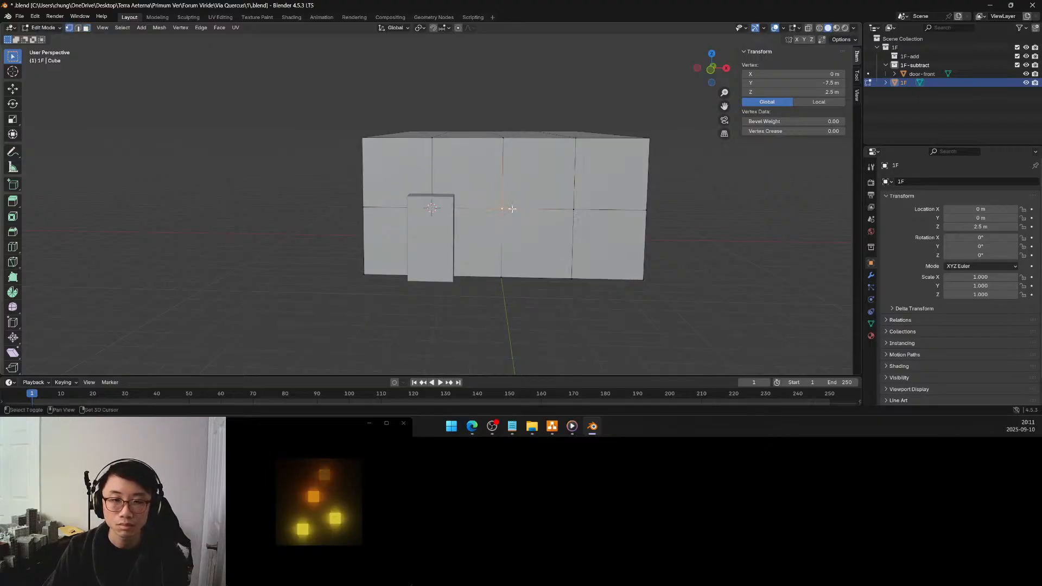
pyautogui.hotkey('shift', 's')
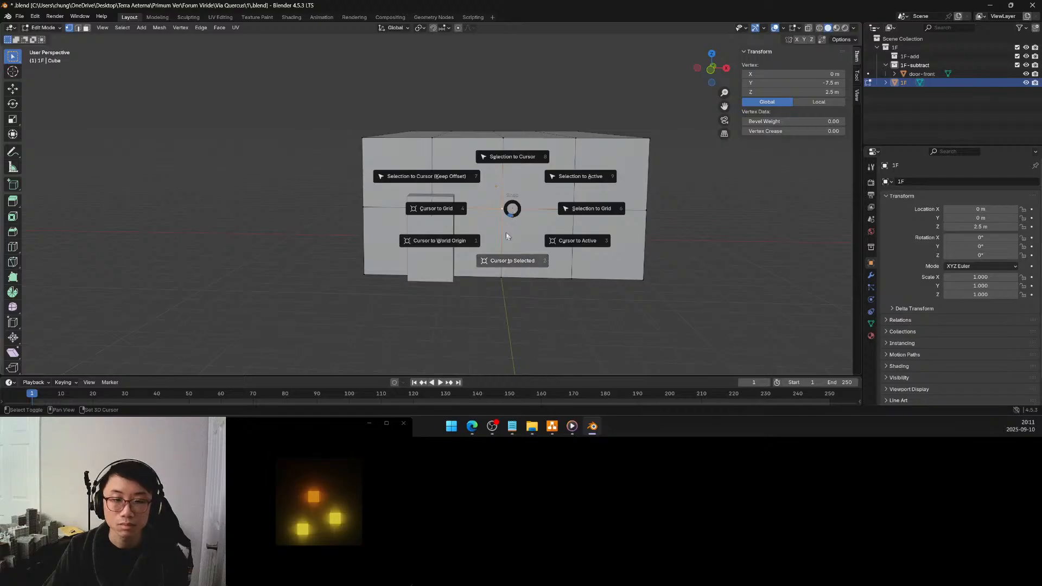
pyautogui.click(508, 261)
pyautogui.press('Tab')
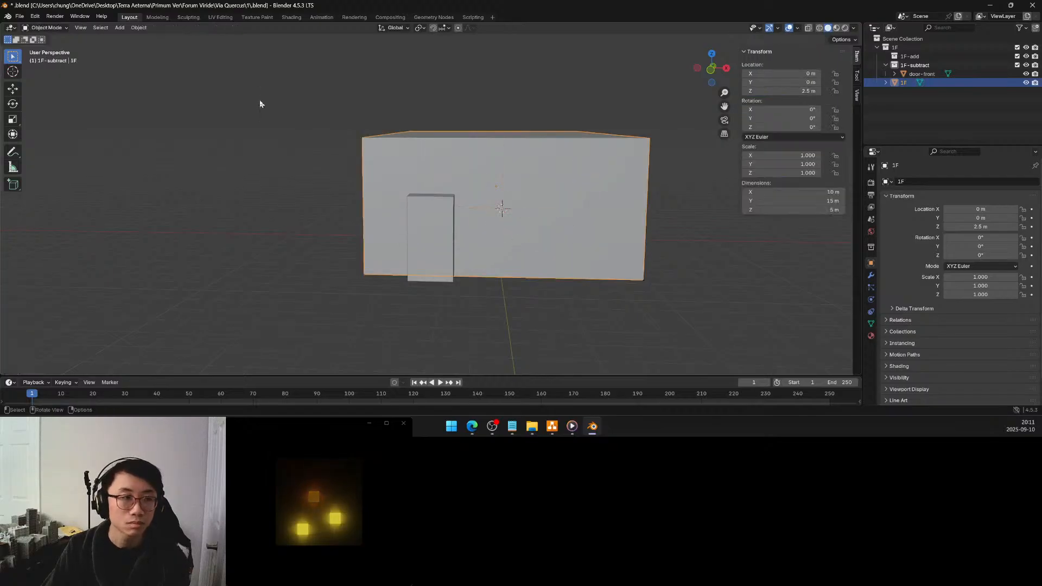
# Add a 1.6 m cube at the 3D cursor in the 1F-subtract collection
pyautogui.click(119, 27)
pyautogui.moveTo(132, 38)
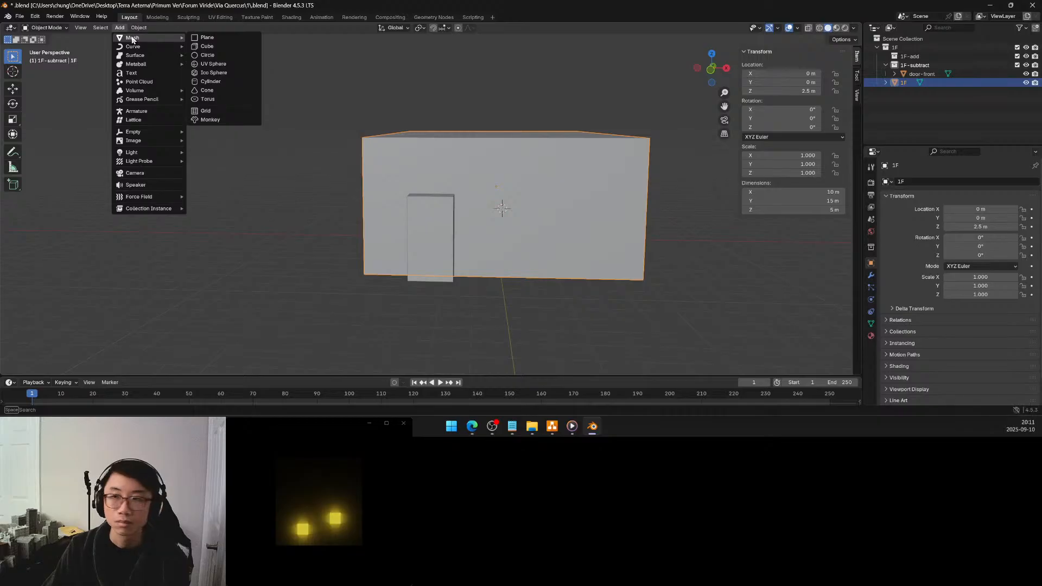
pyautogui.click(912, 65)
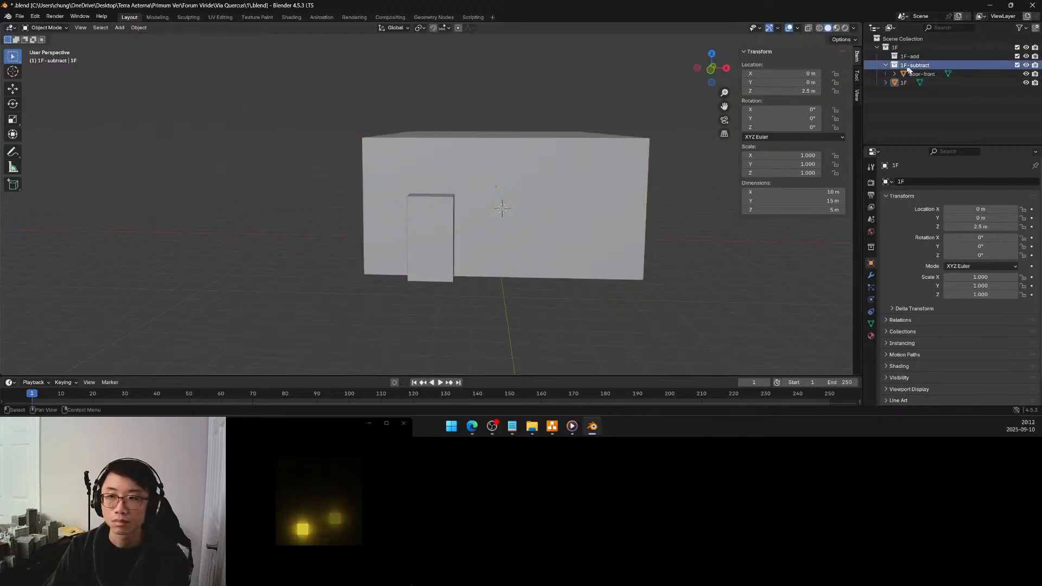
pyautogui.click(120, 28)
pyautogui.moveTo(129, 39)
pyautogui.click(212, 47)
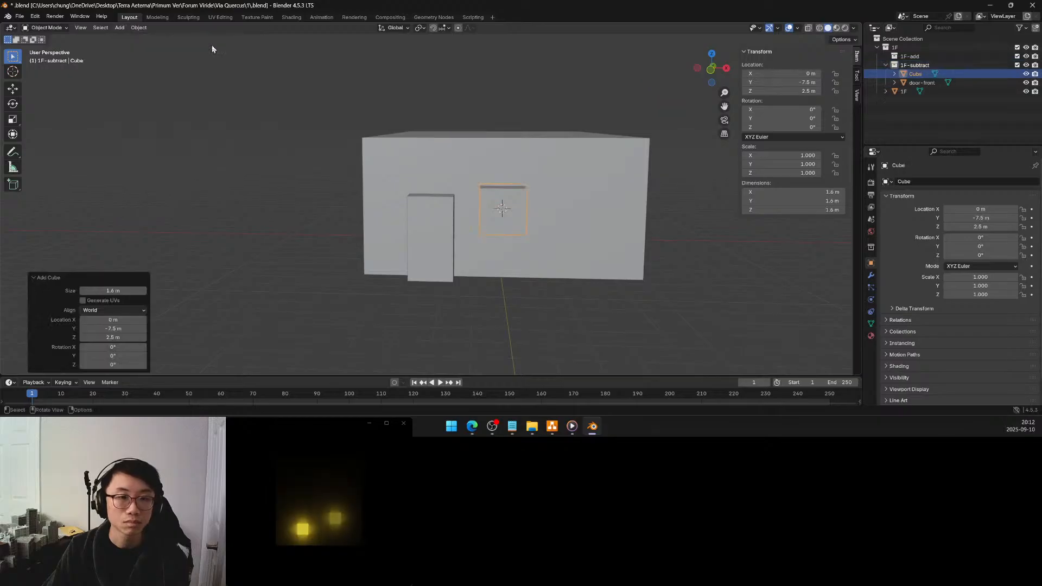
pyautogui.click(126, 294)
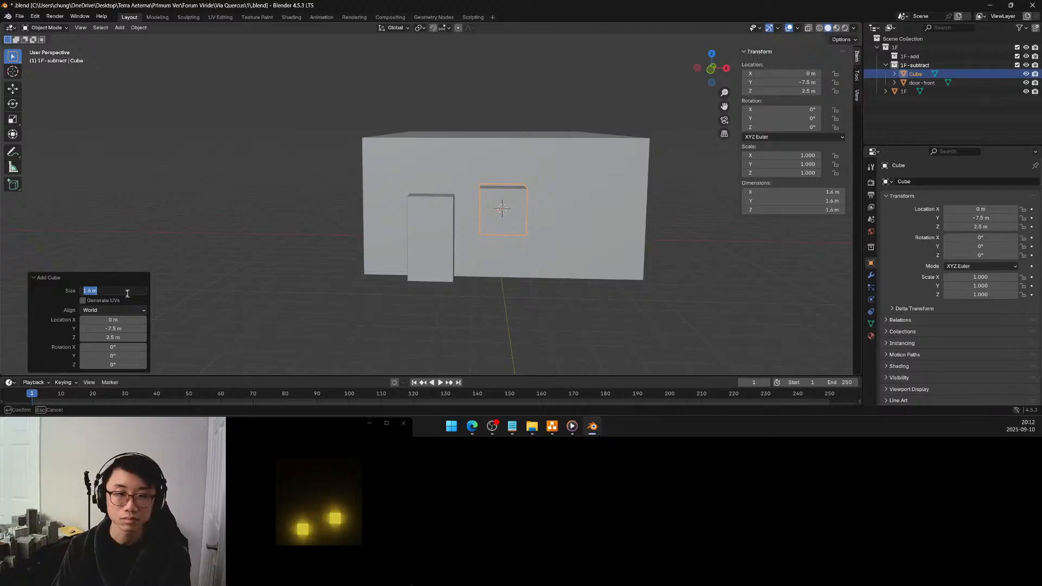
pyautogui.click(252, 191)
pyautogui.click(260, 218)
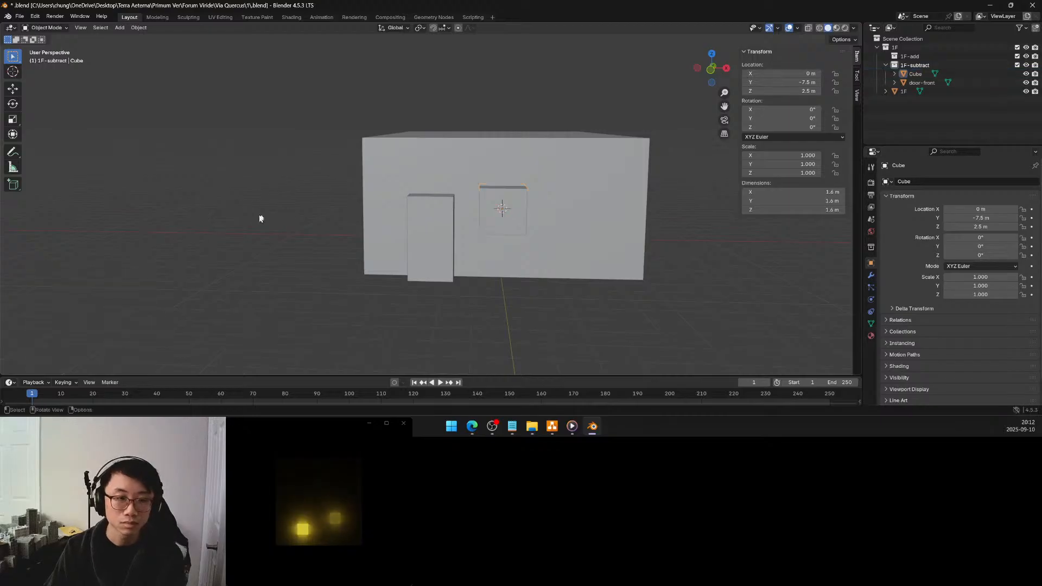
# Rename the new cube in the 1F-subtract collection as window1
pyautogui.doubleClick(915, 74)
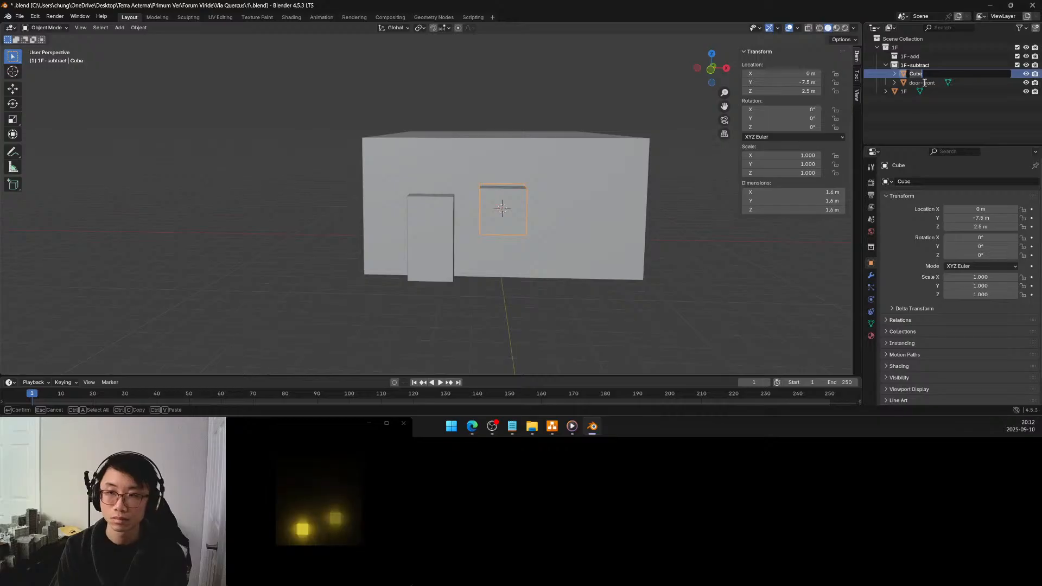
pyautogui.write('window-ground')
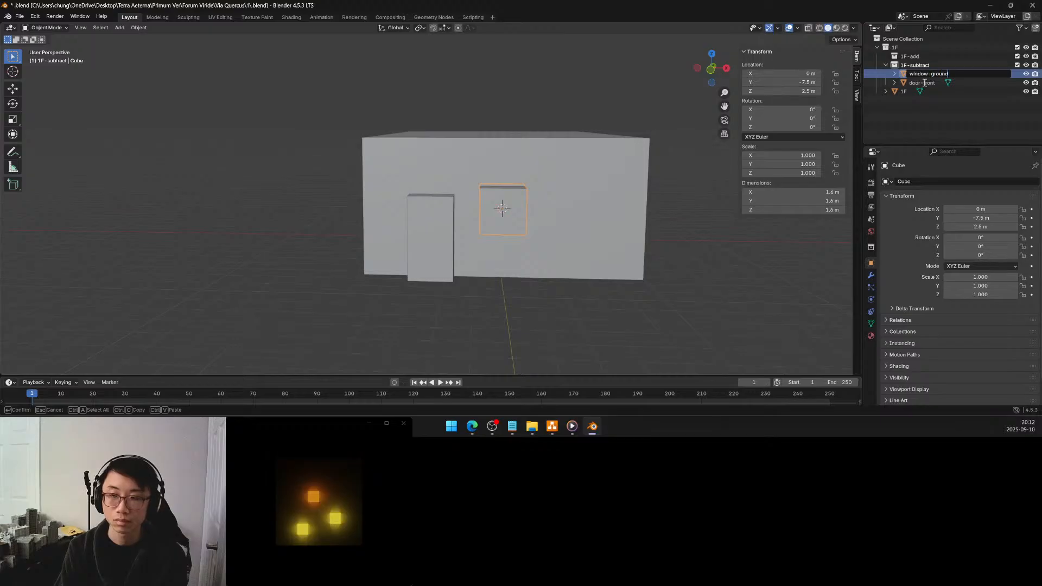
pyautogui.press('BackSpace')
pyautogui.press('BackSpace')
pyautogui.press('BackSpace')
pyautogui.press('BackSpace')
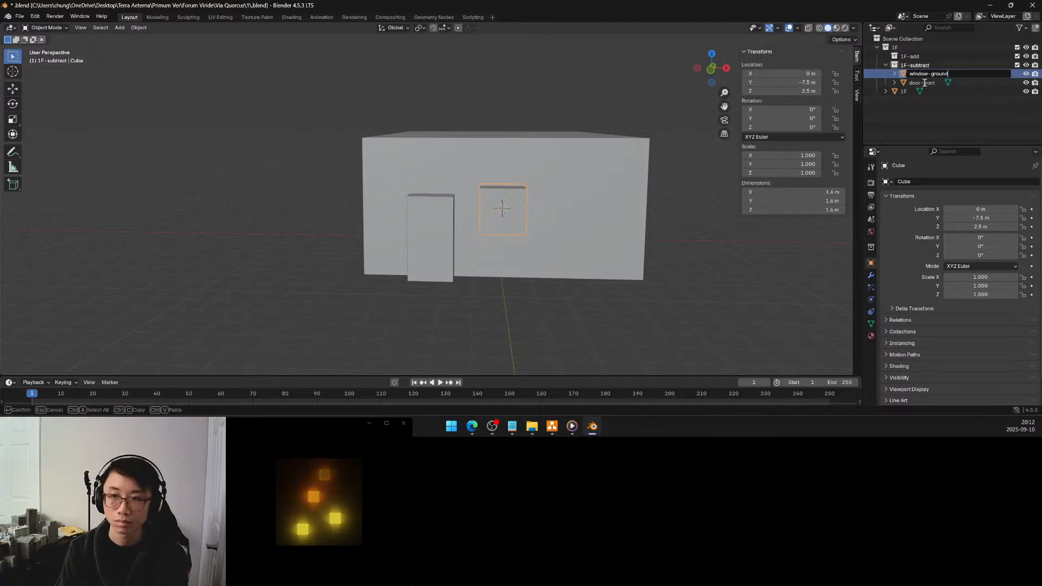
pyautogui.press('BackSpace')
pyautogui.press('BackSpace')
pyautogui.press('BackSpace')
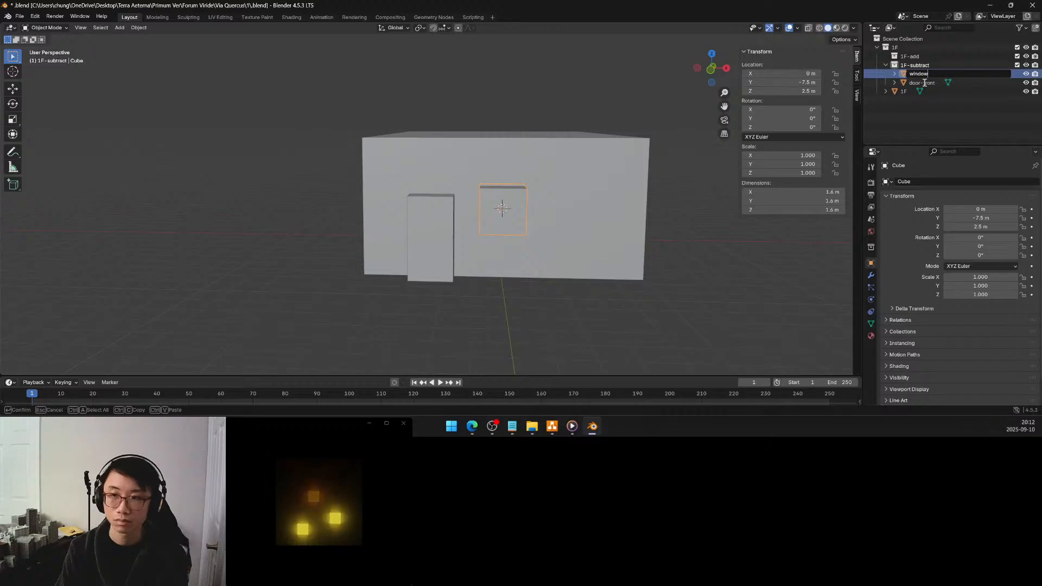
pyautogui.write('1')
pyautogui.press('Return')
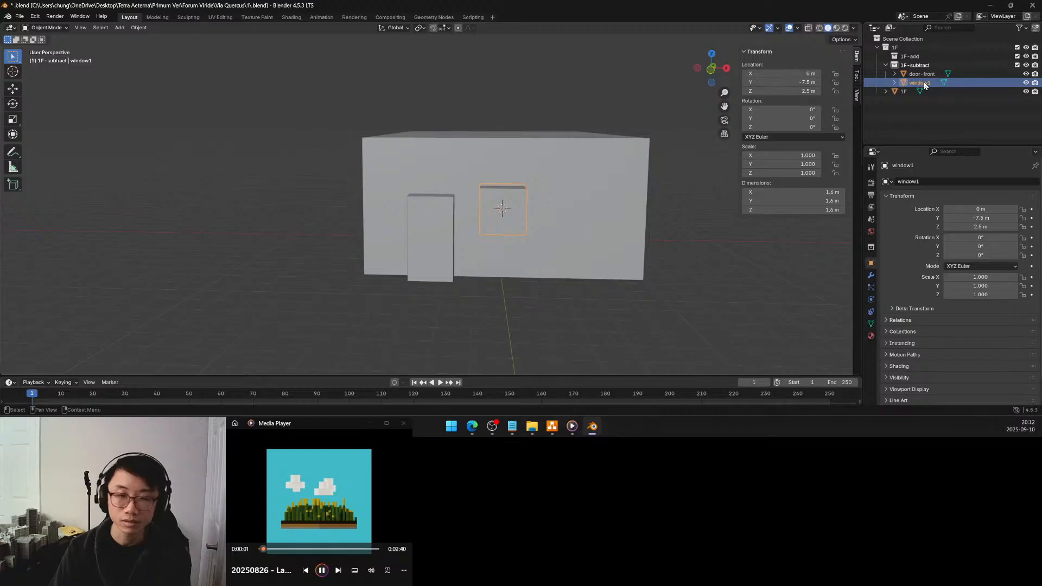
# Set the window1 block's Z dimension to 3 m, after trying 2 m
pyautogui.moveTo(503, 204)
pyautogui.mouseDown(button='middle')
pyautogui.moveTo(494, 200)
pyautogui.moveTo(503, 200)
pyautogui.mouseUp(button='middle')
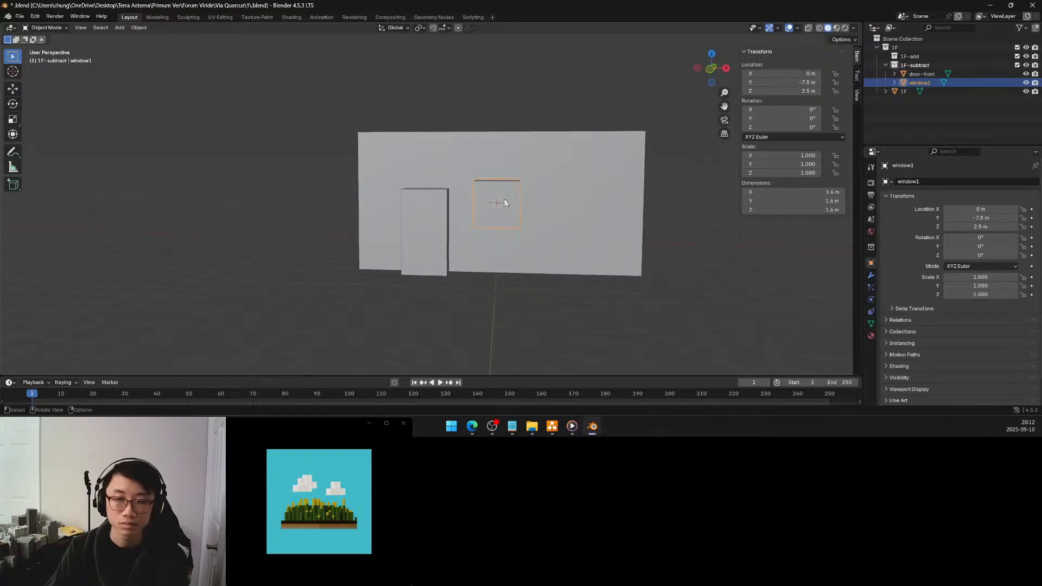
pyautogui.click(807, 210)
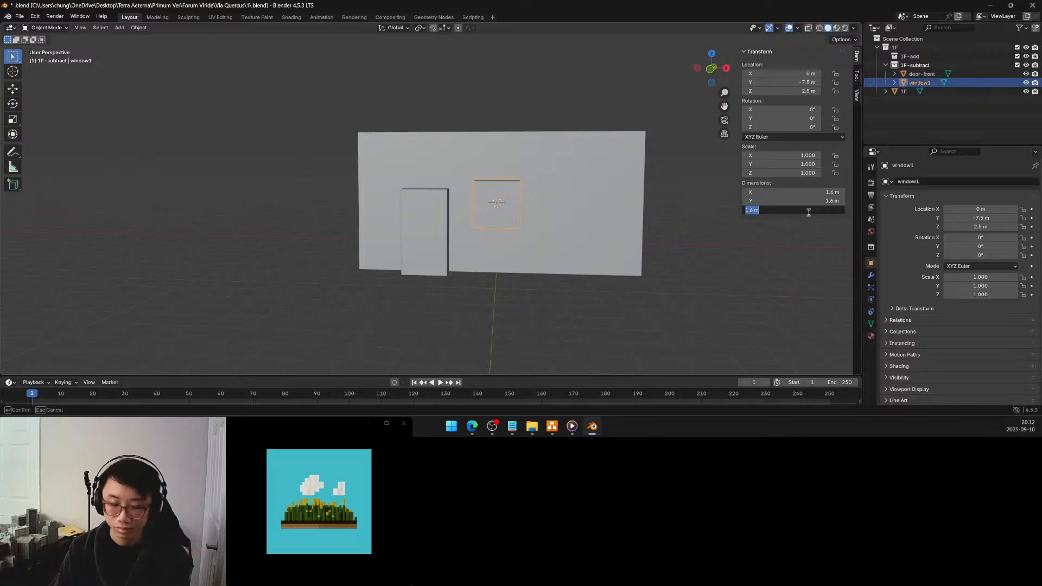
pyautogui.write('2')
pyautogui.press('Return')
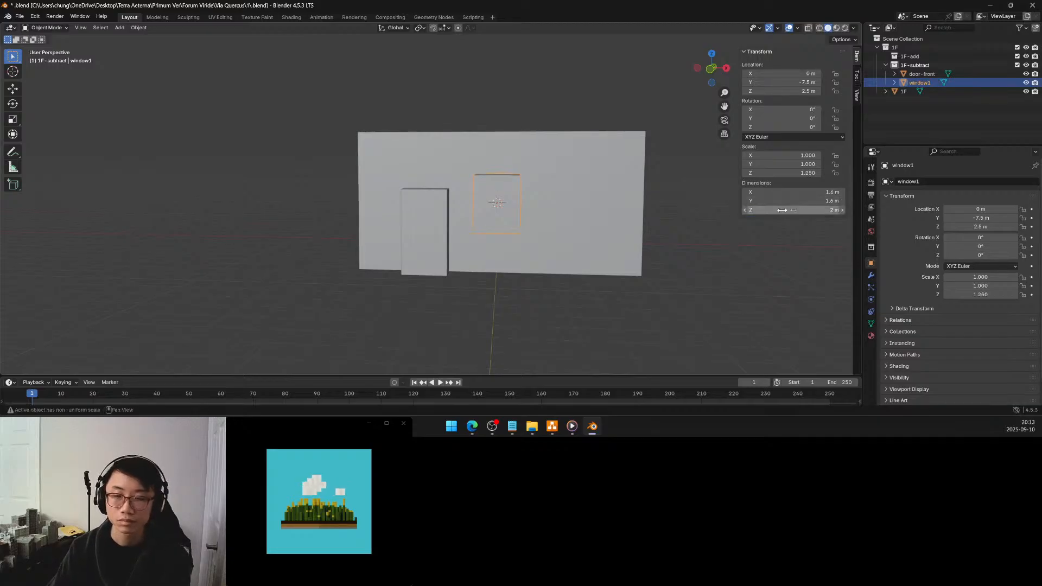
pyautogui.click(807, 209)
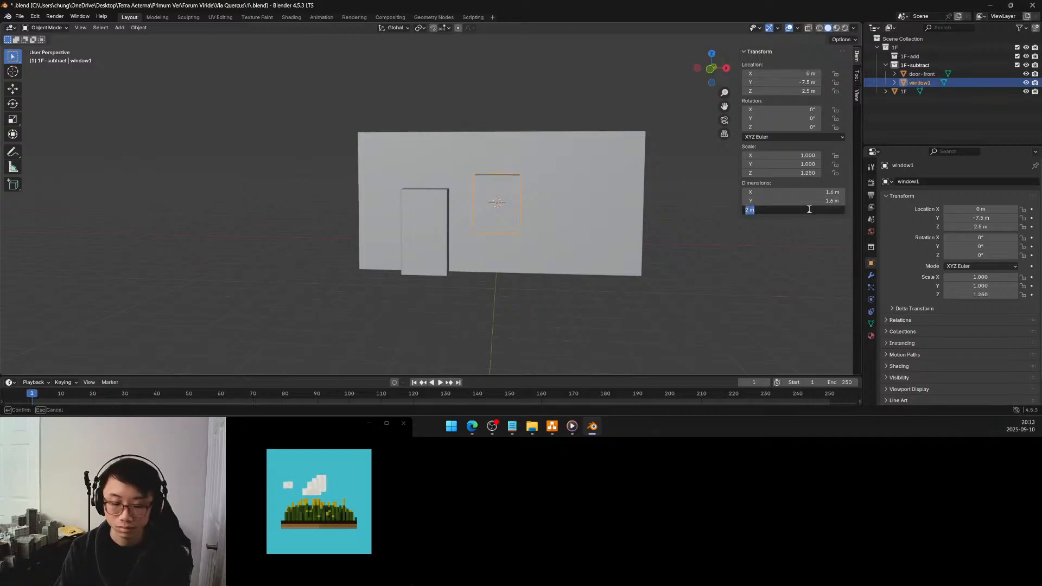
pyautogui.write('3')
pyautogui.press('Return')
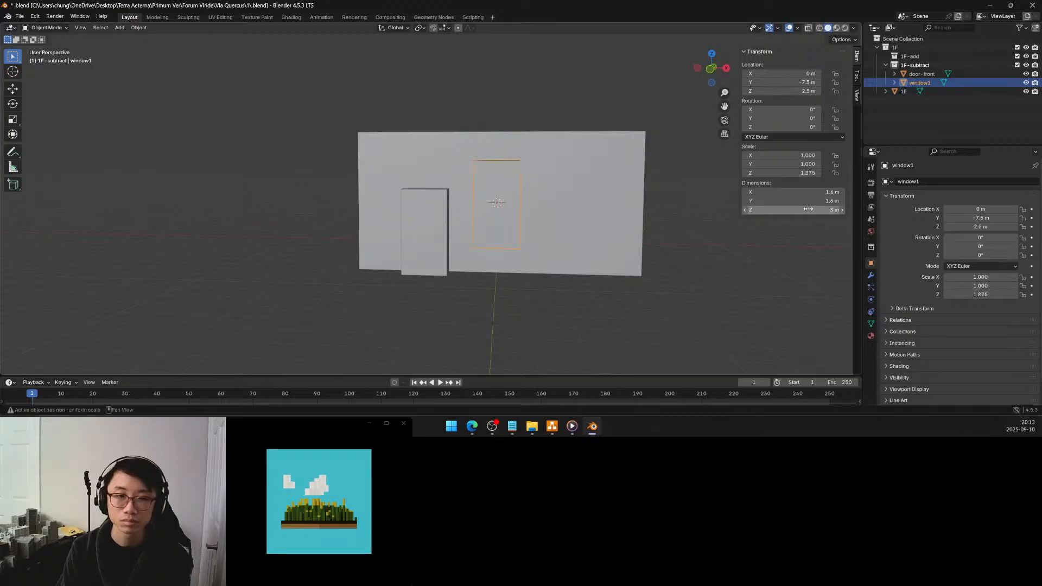
# Set the window1 block's X dimension to 1.25 m
pyautogui.moveTo(624, 190); pyautogui.dragTo(546, 189, button='middle')
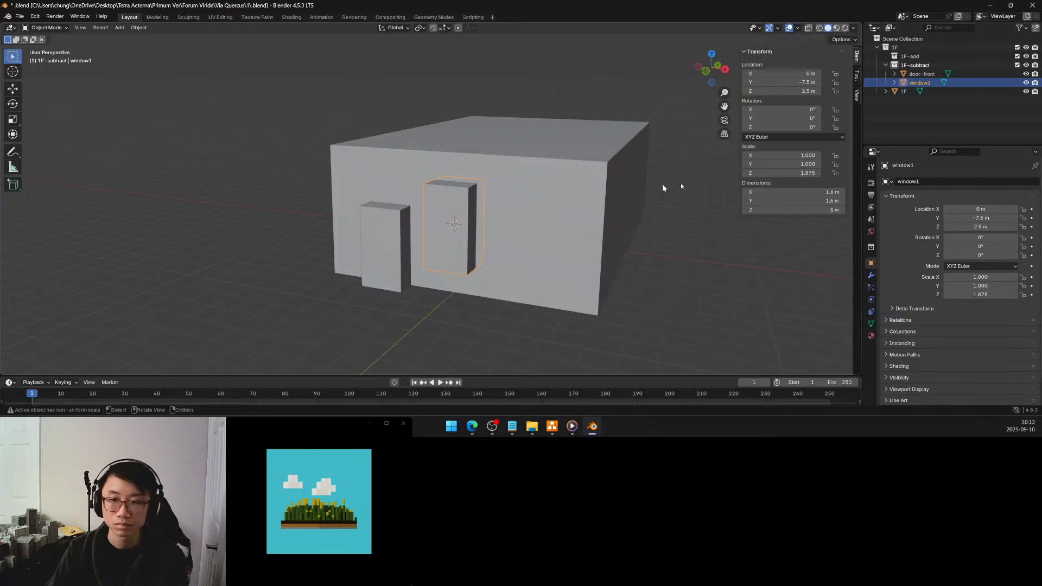
pyautogui.click(810, 194)
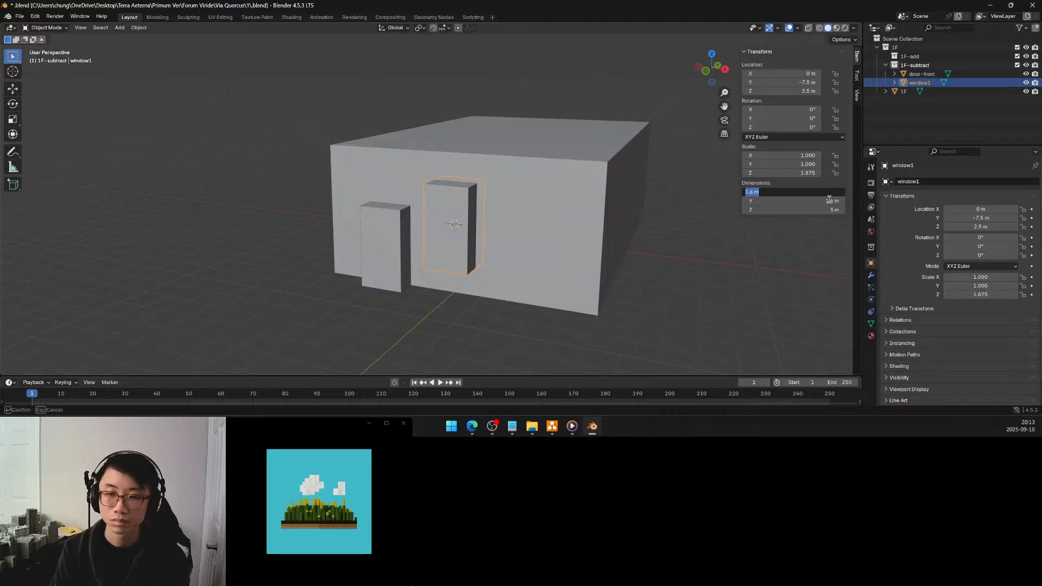
pyautogui.write('1.25')
pyautogui.press('Return')
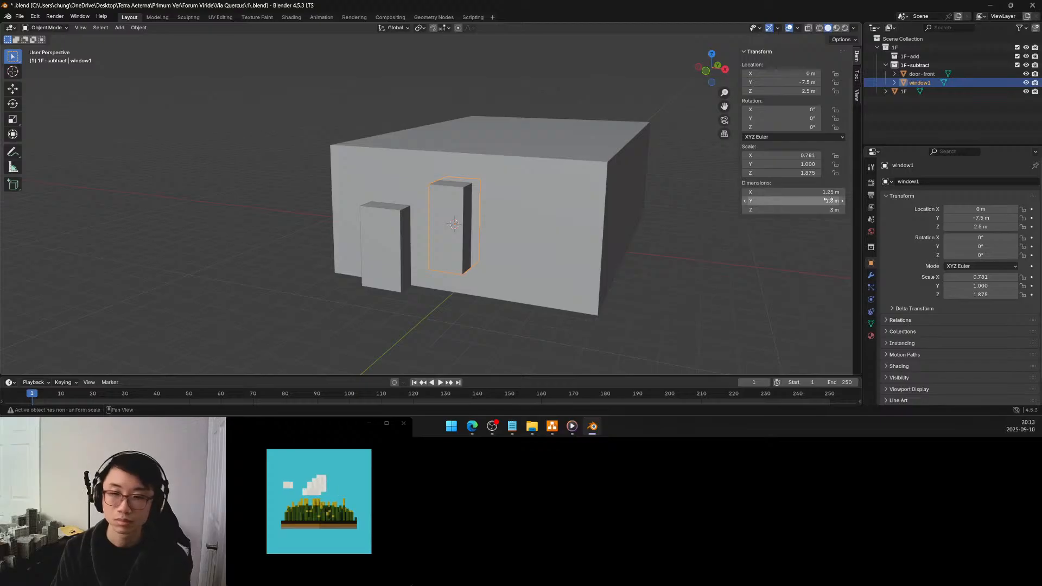
pyautogui.click(819, 192)
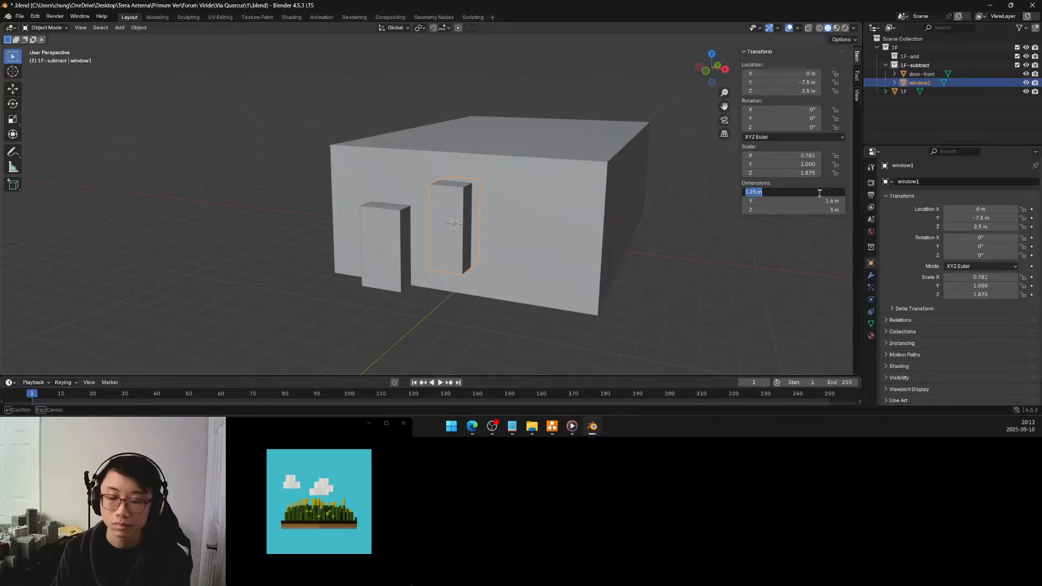
pyautogui.write('1.3')
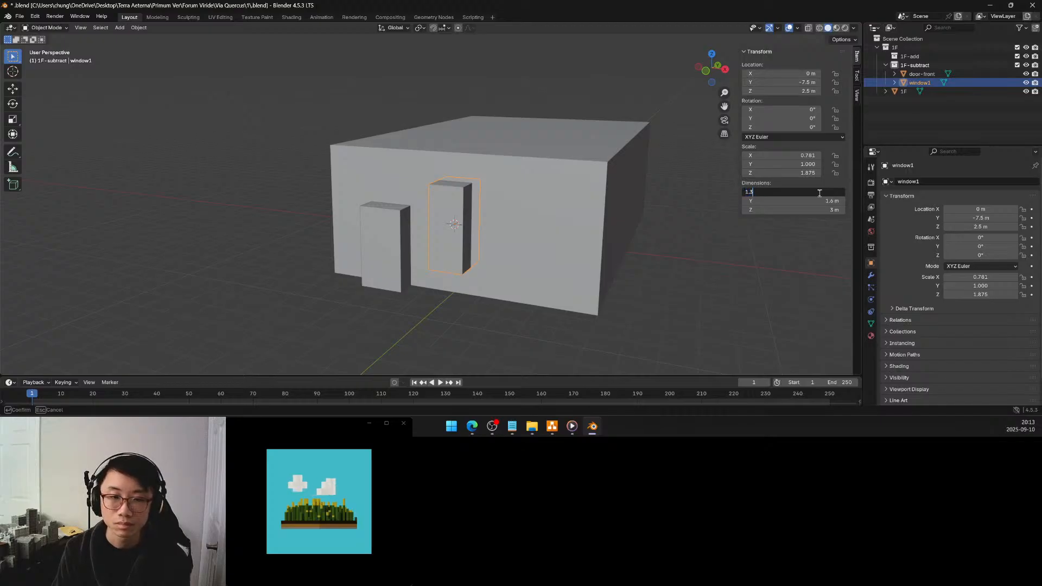
pyautogui.press('BackSpace')
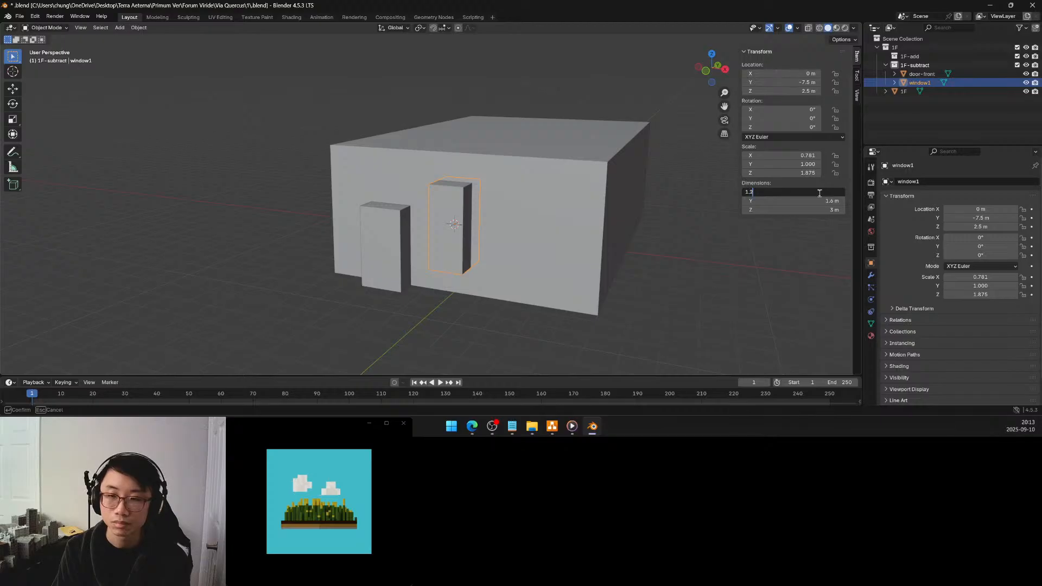
pyautogui.write('25')
pyautogui.press('Return')
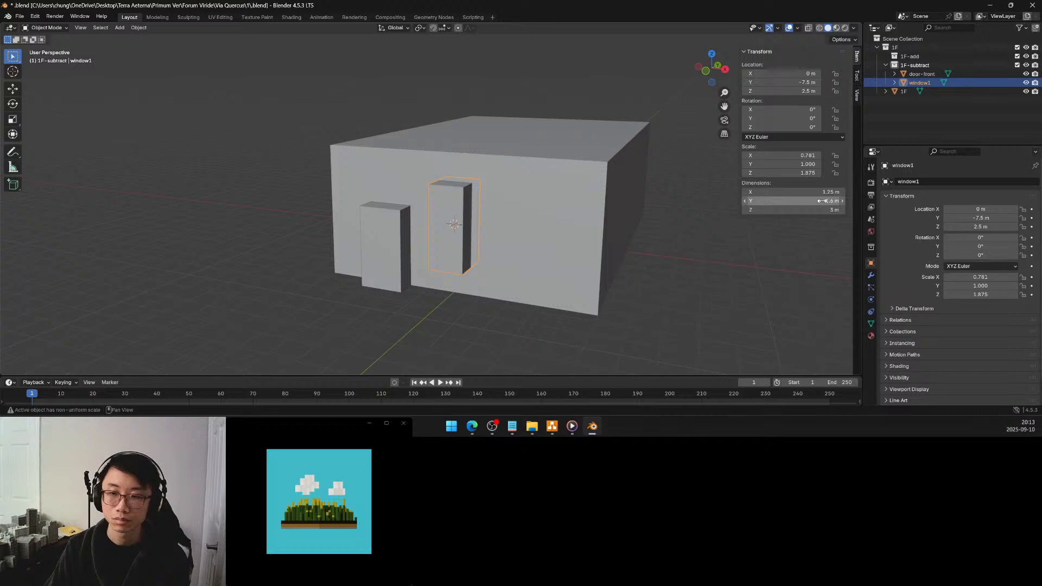
# Apply the scale of the window1 block
pyautogui.moveTo(459, 274); pyautogui.dragTo(477, 268, button='middle')
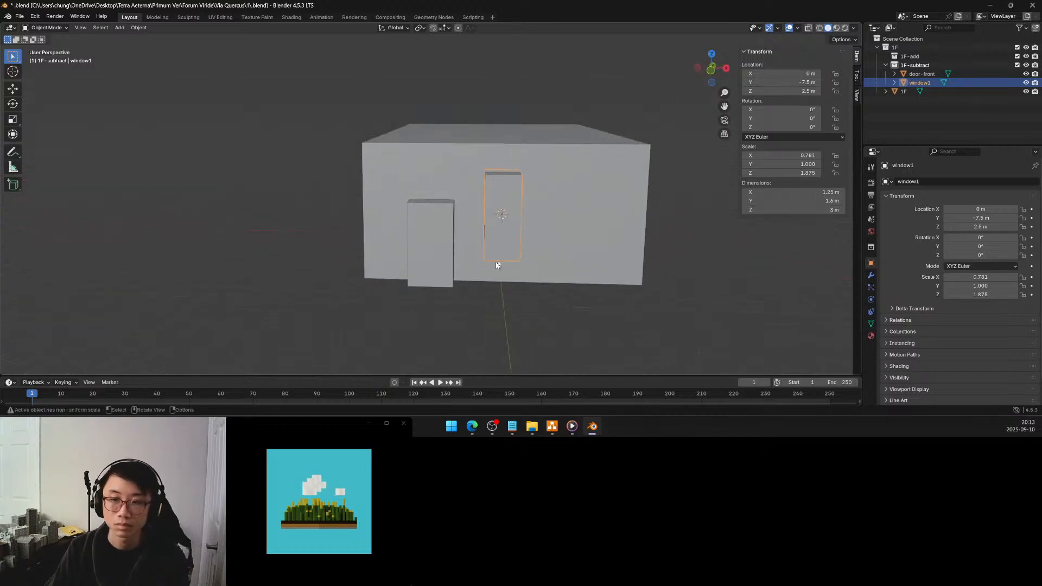
pyautogui.hotkey('ctrl', 'a')
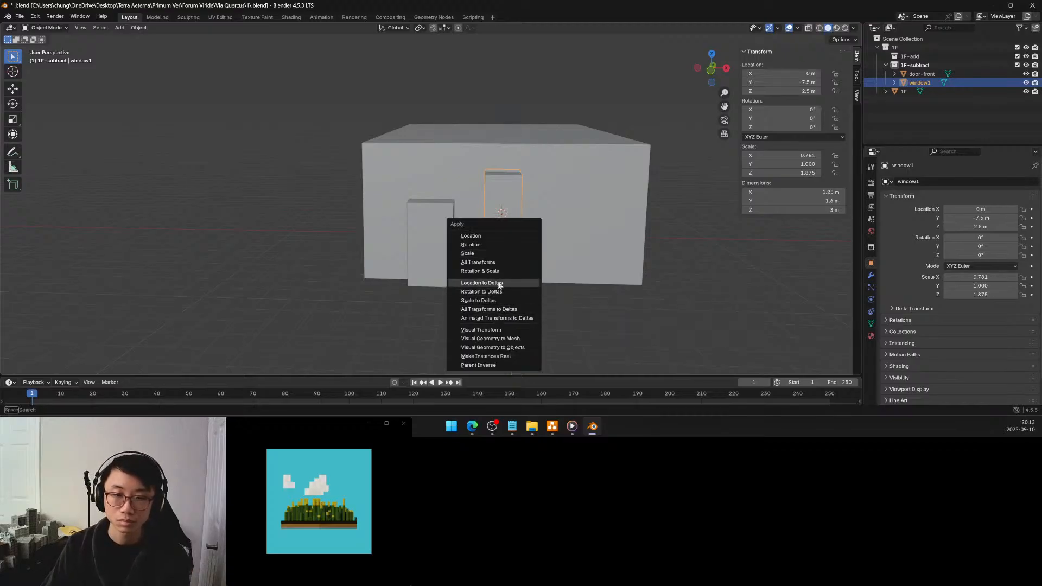
pyautogui.click(492, 264)
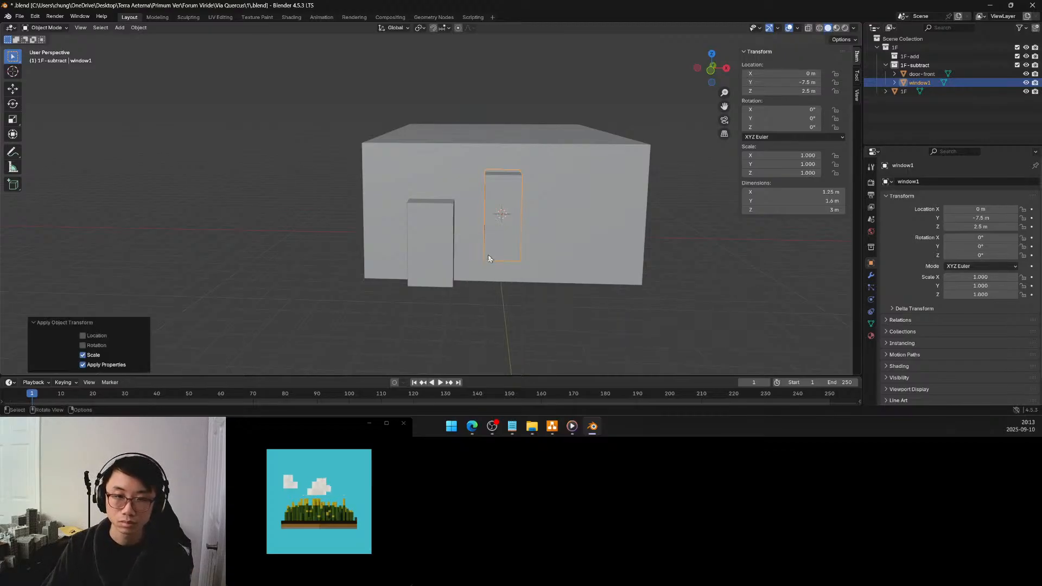
# Snap the 3D cursor to the 1F front wall's vertex at X 2.5 m, Z 2.5 m, and return to Object Mode
pyautogui.click(580, 221)
pyautogui.press('Tab')
pyautogui.click(573, 215)
pyautogui.hotkey('shift', 's')
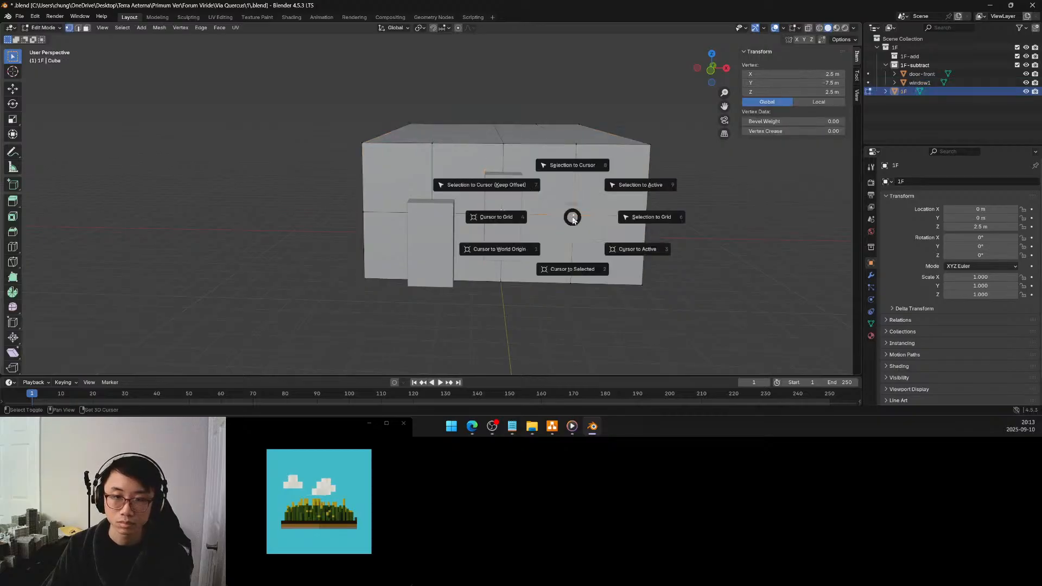
pyautogui.click(574, 267)
pyautogui.press('Tab')
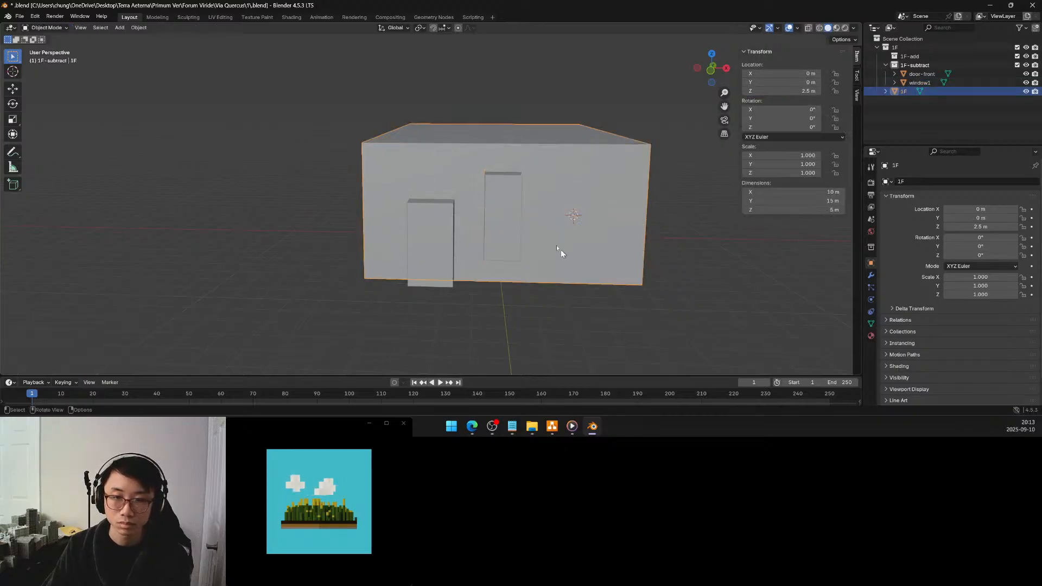
# Make a linked duplicate of window1 in place and snap it to the 3D cursor, keeping the offset
pyautogui.click(511, 216)
pyautogui.hotkey('shift', 'd')
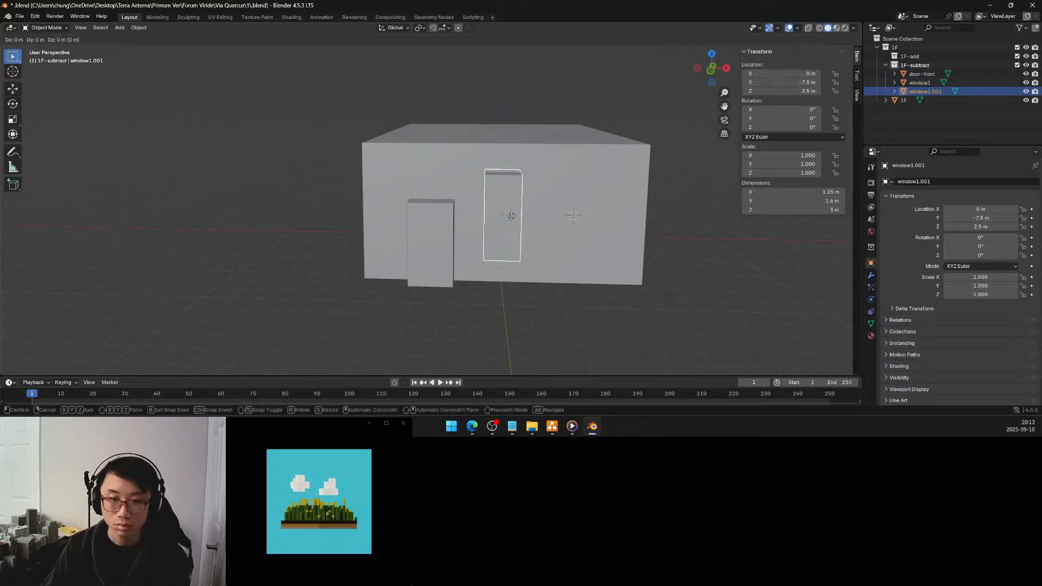
pyautogui.click(511, 216)
pyautogui.hotkey('shift', 's')
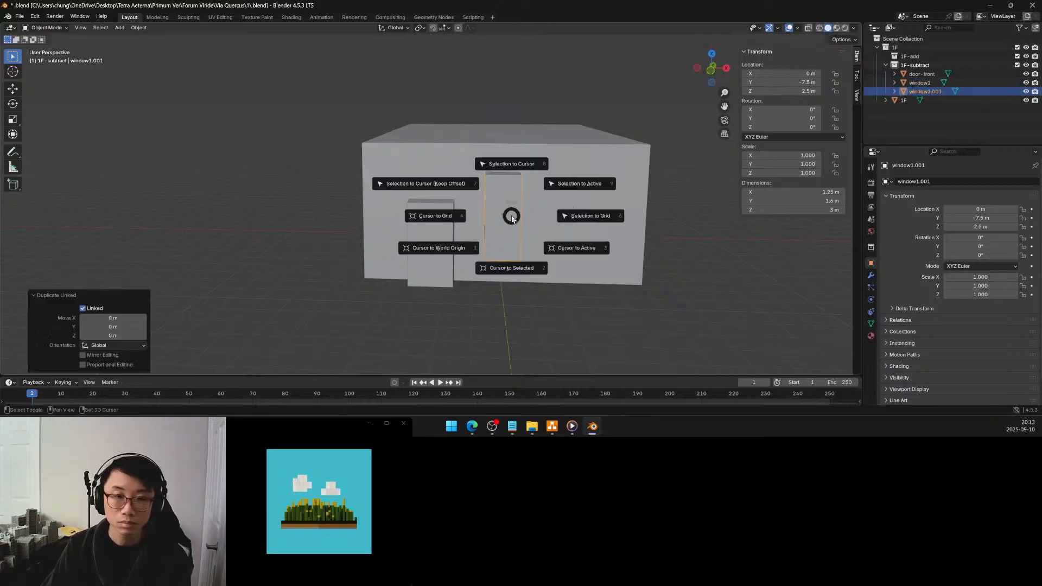
pyautogui.click(465, 187)
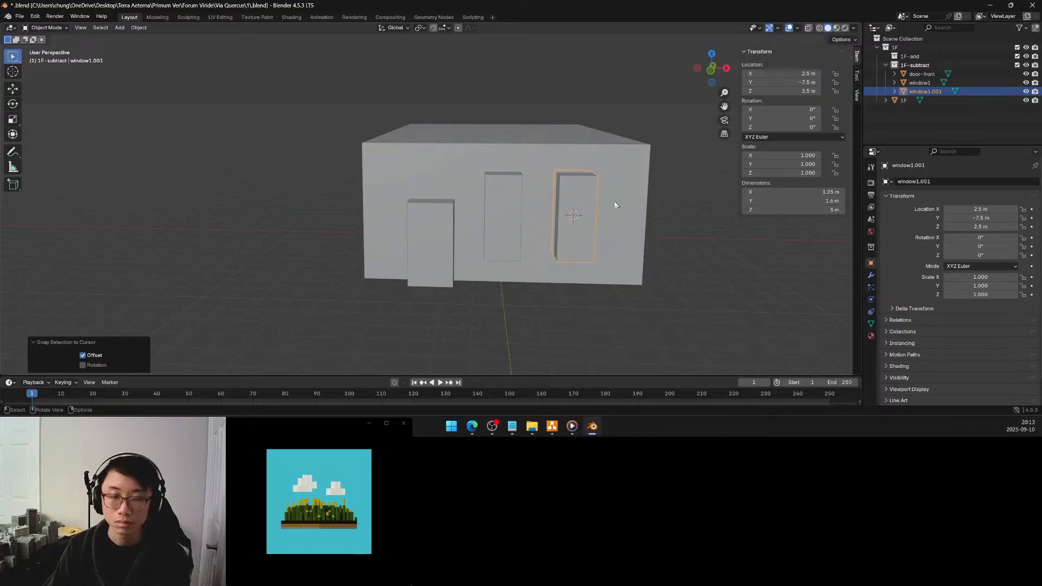
# Set the X dimension of the window1 block to 1.4 m
pyautogui.moveTo(563, 214)
pyautogui.mouseDown(button='middle')
pyautogui.moveTo(544, 214)
pyautogui.moveTo(567, 222)
pyautogui.moveTo(546, 209)
pyautogui.mouseUp(button='middle')
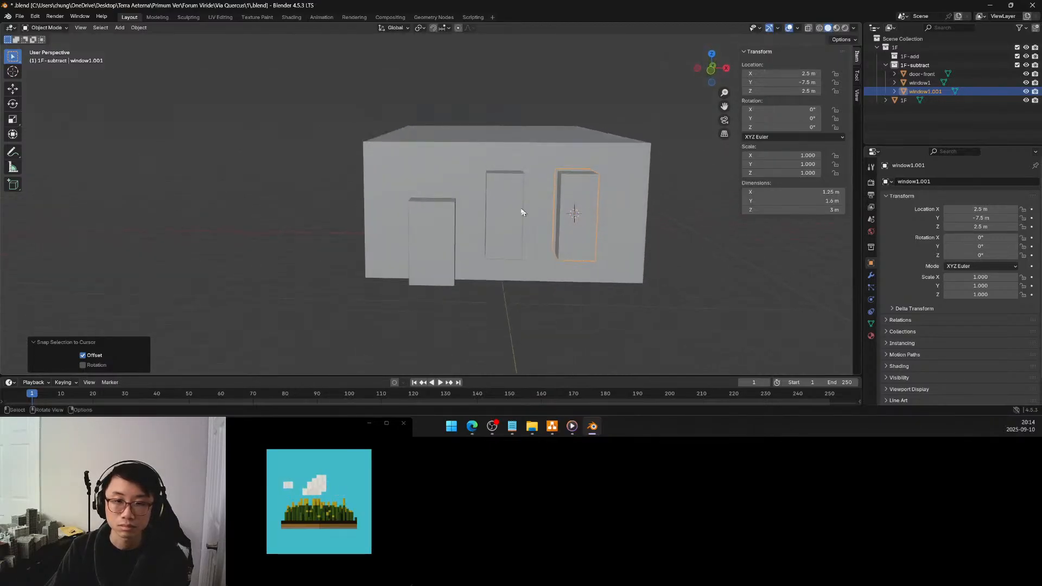
pyautogui.click(508, 210)
pyautogui.click(787, 191)
pyautogui.write('1.4')
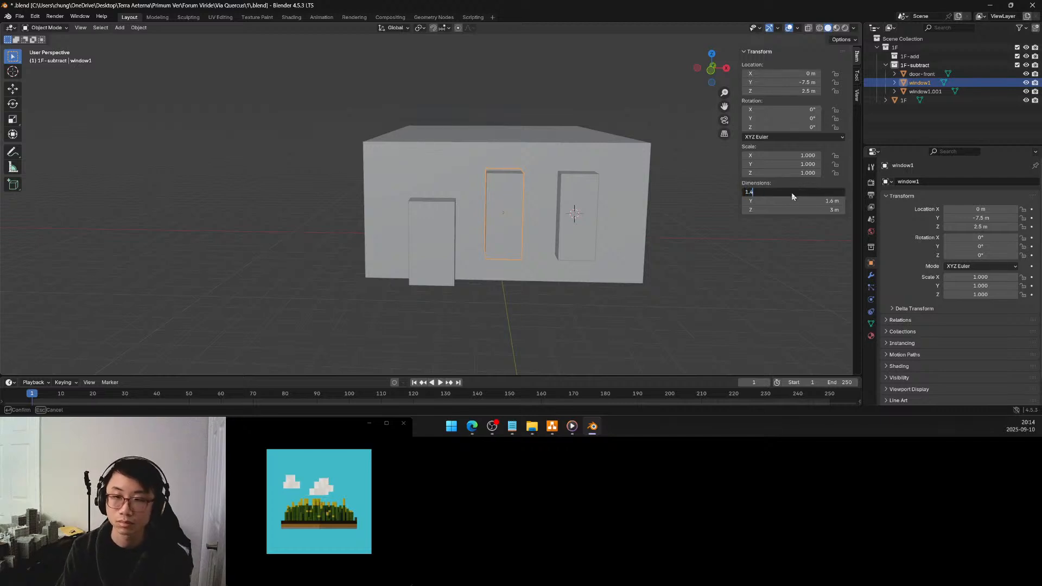
pyautogui.press('Return')
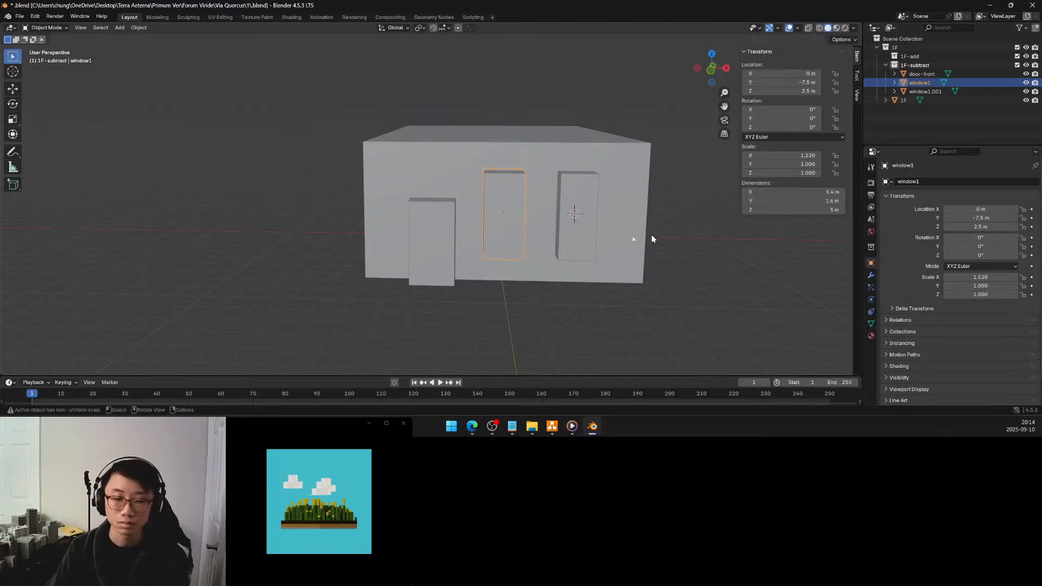
# Raise the top face of the door-front block to Z 3.5 m in Edit Mode
pyautogui.moveTo(489, 243); pyautogui.dragTo(507, 252, button='middle')
pyautogui.click(483, 246)
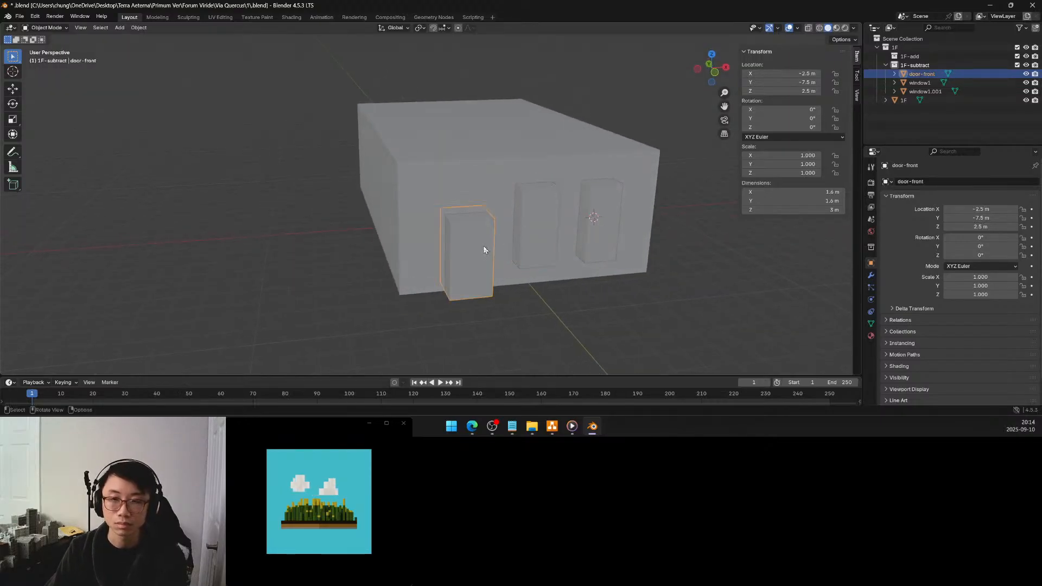
pyautogui.moveTo(484, 242); pyautogui.dragTo(476, 232, button='middle')
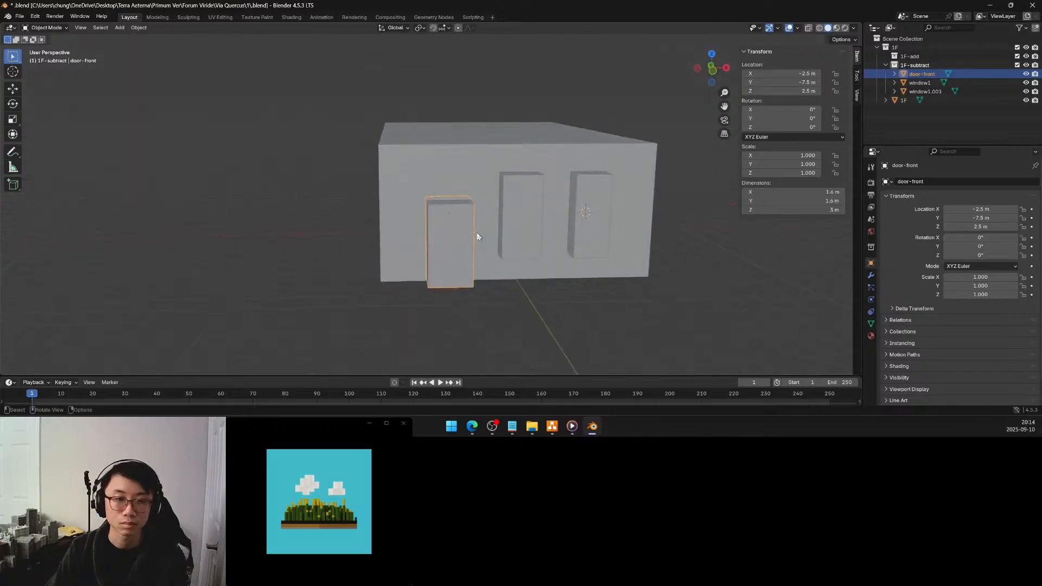
pyautogui.press('Tab')
pyautogui.click(462, 203)
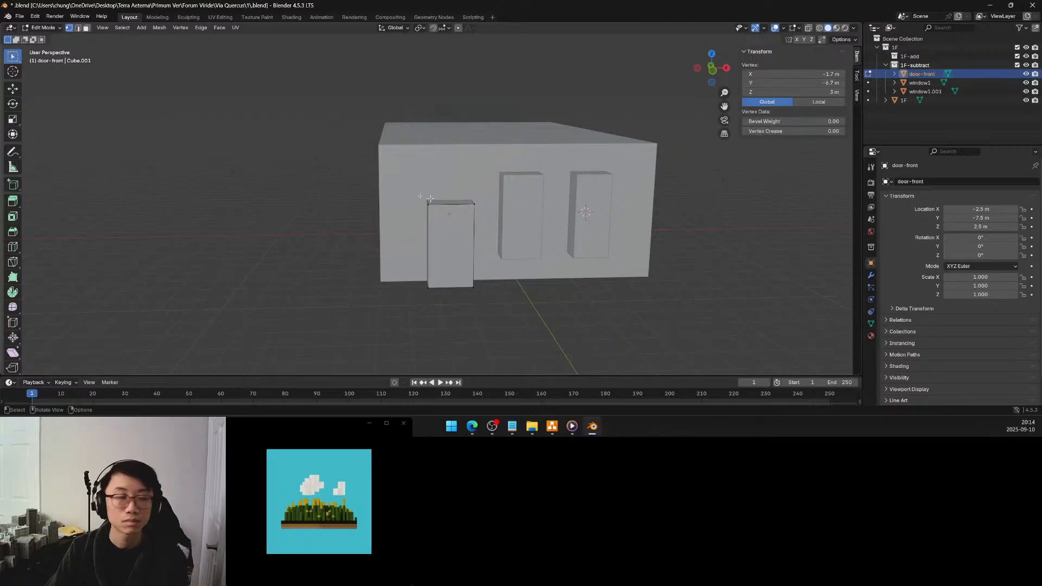
pyautogui.press('3')
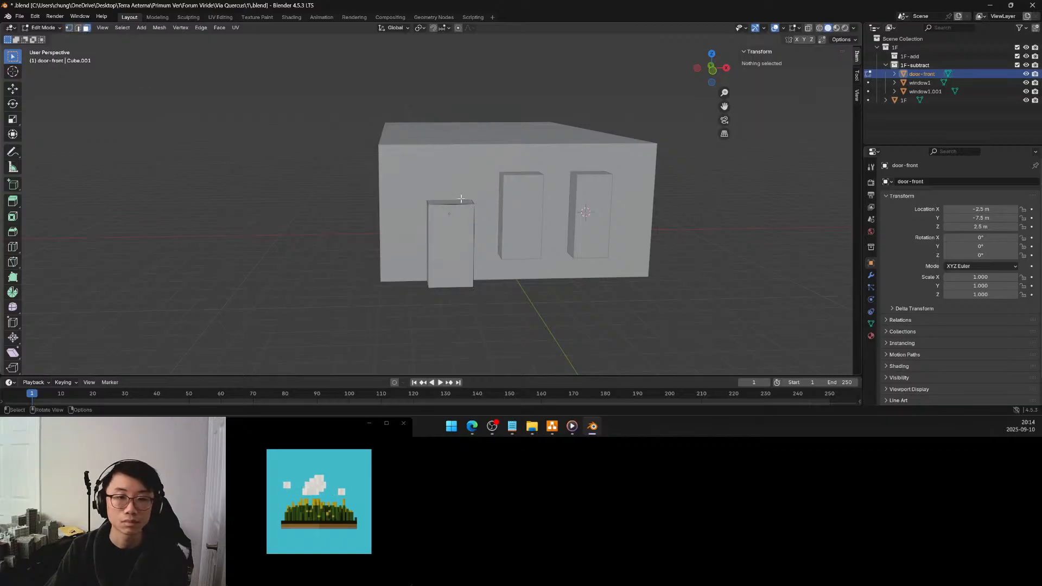
pyautogui.click(461, 199)
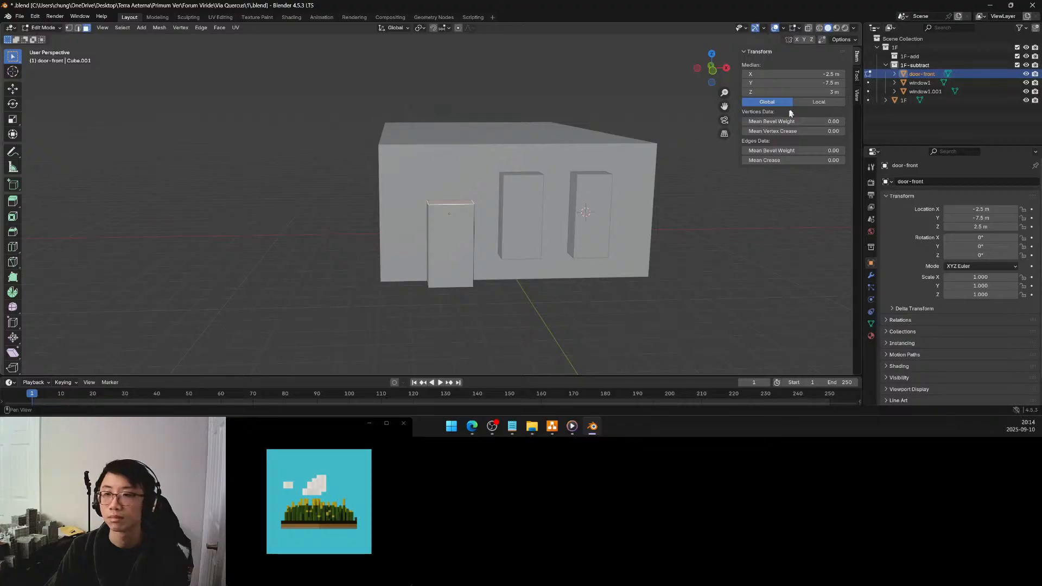
pyautogui.click(822, 93)
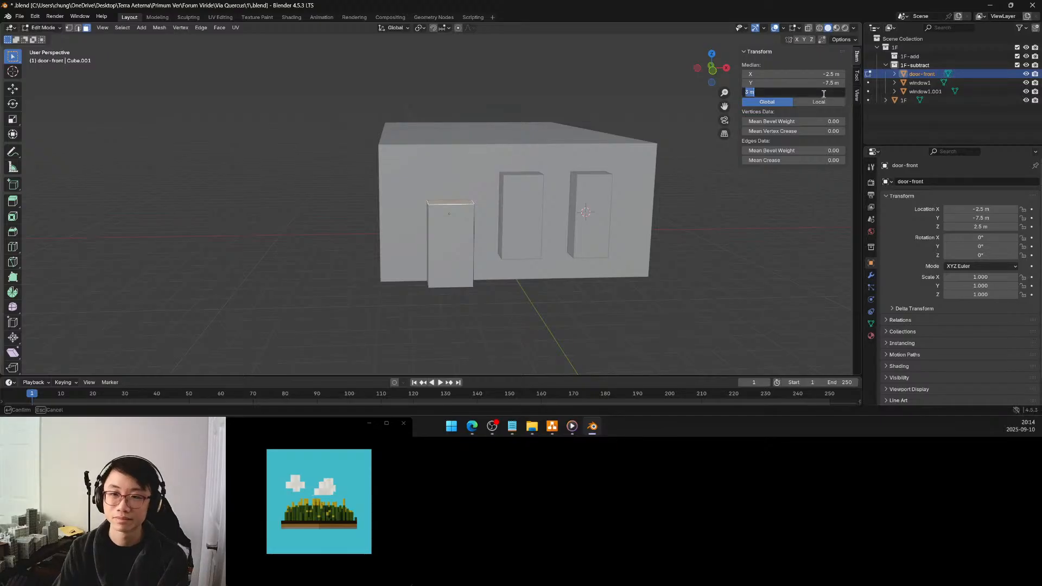
pyautogui.write('3.5')
pyautogui.press('Return')
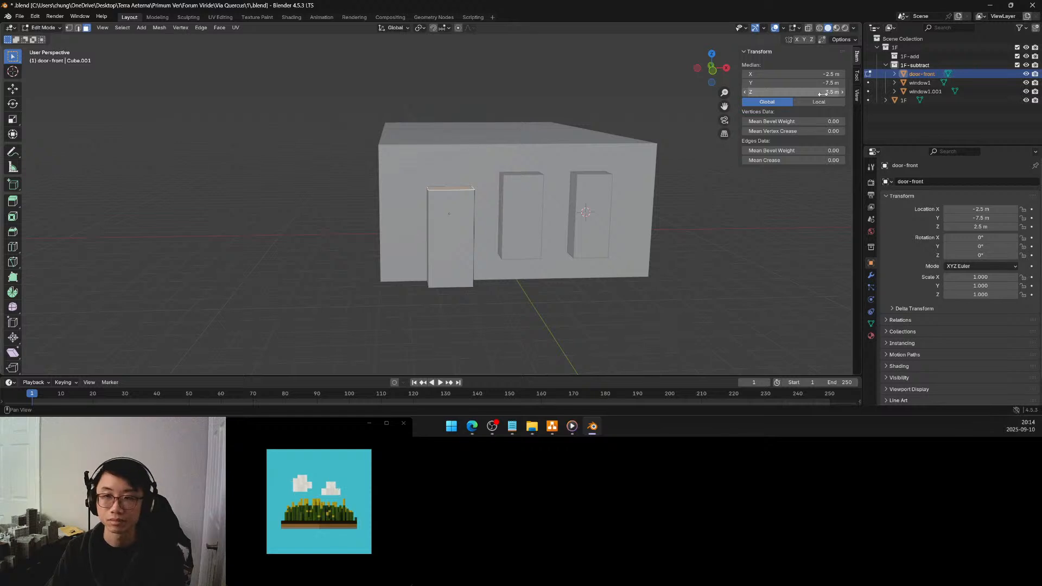
pyautogui.click(821, 93)
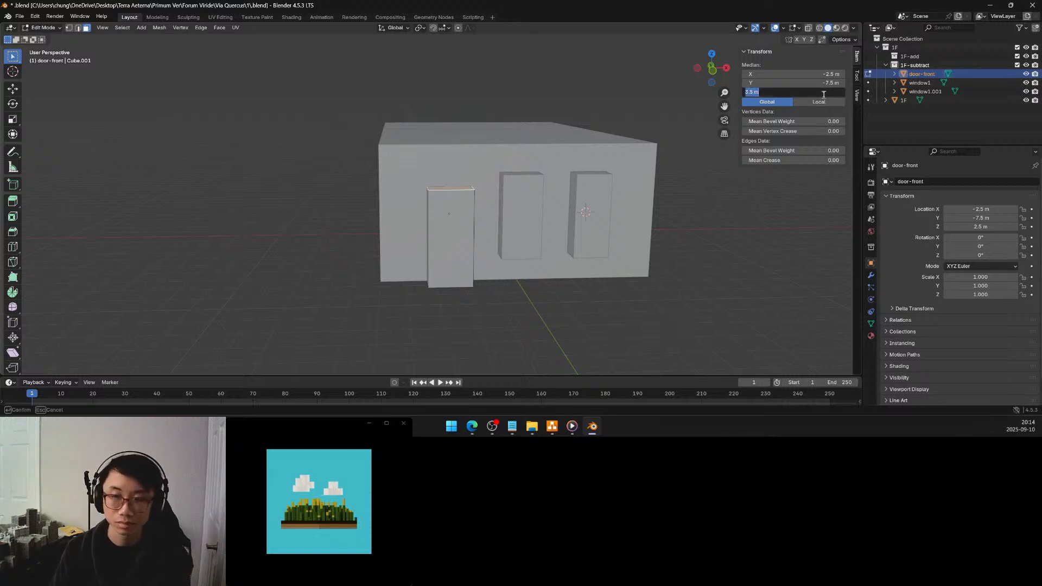
pyautogui.press('Return')
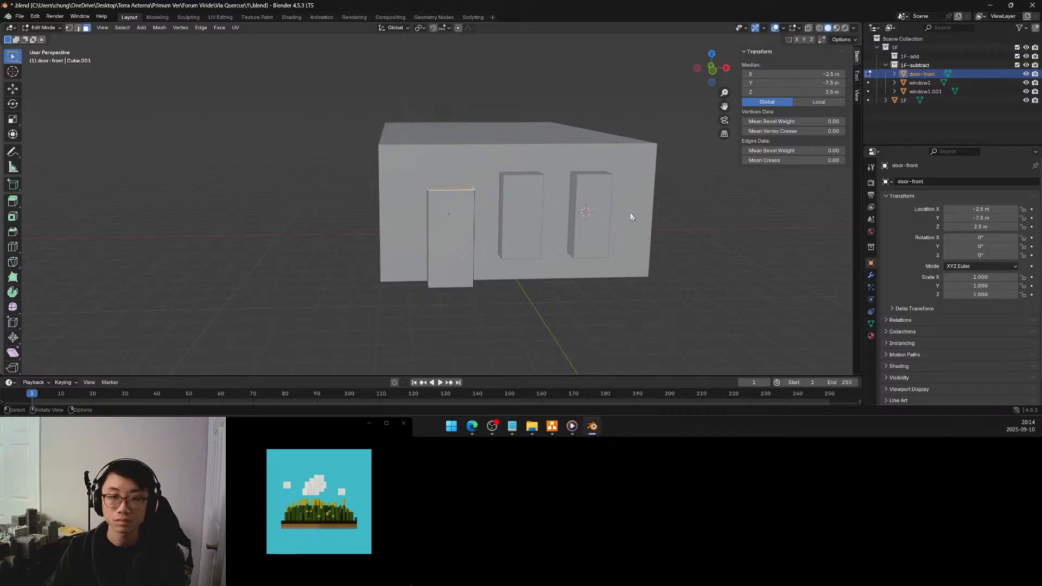
# Return to Object Mode and apply the scale of the door-front block
pyautogui.press('Tab')
pyautogui.hotkey('ctrl', 'a')
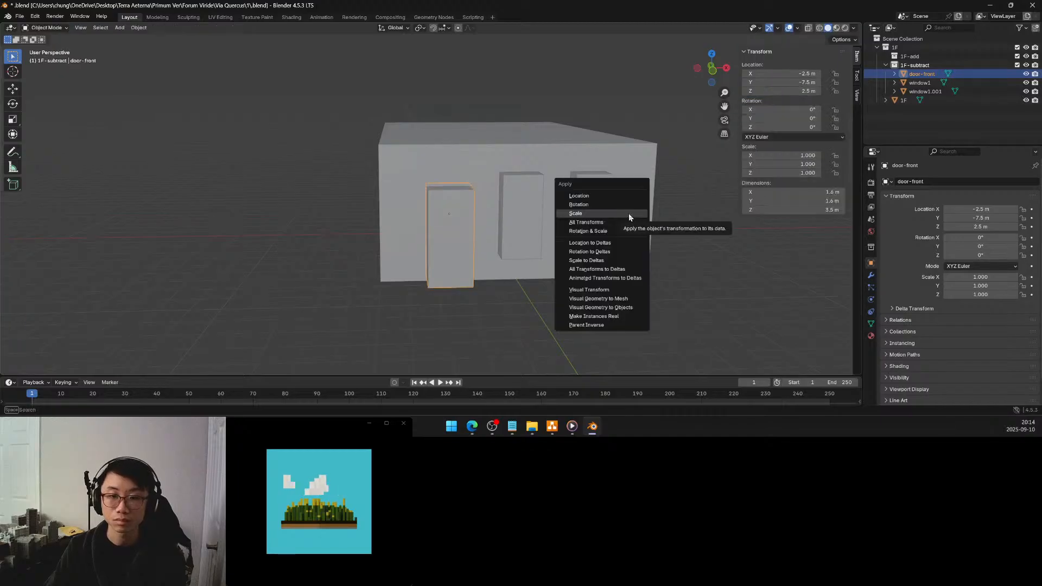
pyautogui.click(628, 213)
pyautogui.moveTo(659, 213)
pyautogui.mouseDown(button='middle')
pyautogui.moveTo(601, 220)
pyautogui.moveTo(600, 212)
pyautogui.moveTo(665, 226)
pyautogui.moveTo(655, 207)
pyautogui.mouseUp(button='middle')
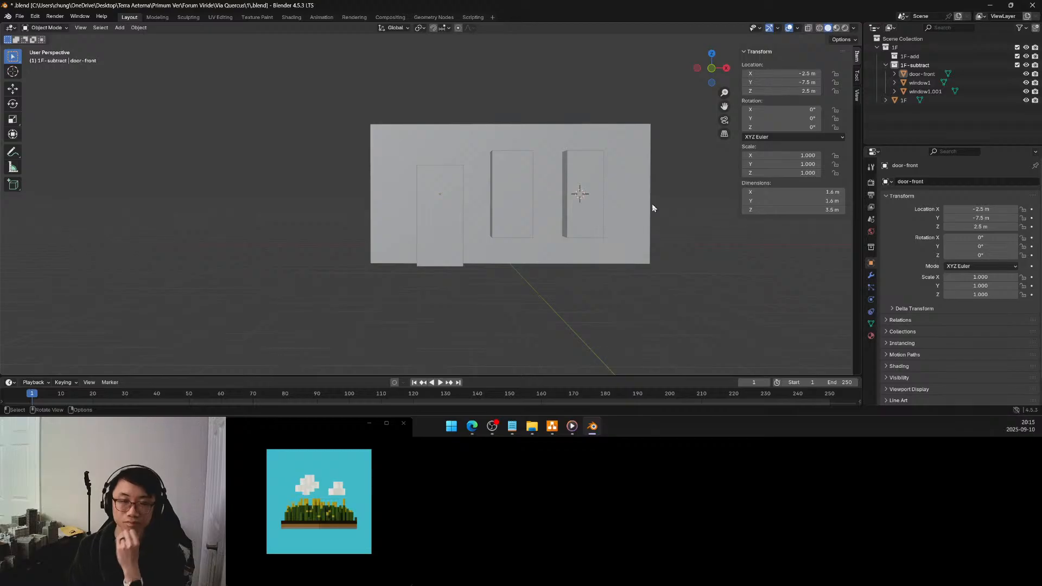
# Snap the 3D cursor to the 1F rear wall's vertex at X 2.5 m, Y 7.5 m, Z 2.5 m, and return to Object Mode
pyautogui.moveTo(489, 213); pyautogui.dragTo(586, 228, button='middle')
pyautogui.moveTo(413, 231); pyautogui.dragTo(584, 222, button='middle')
pyautogui.scroll(-1, 558, 234)
pyautogui.scroll(-1, 534, 235)
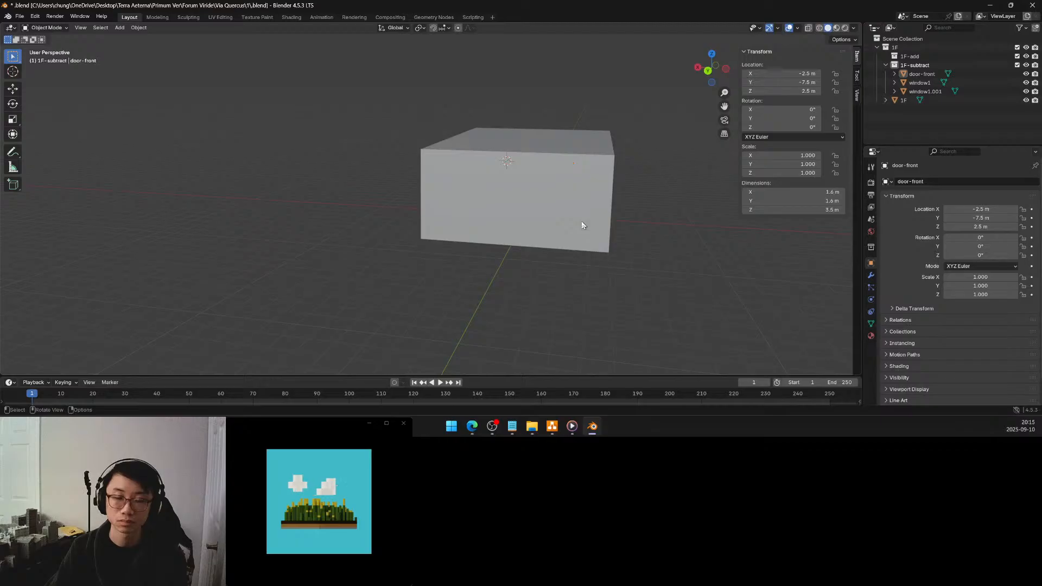
pyautogui.click(561, 201)
pyautogui.press('Tab')
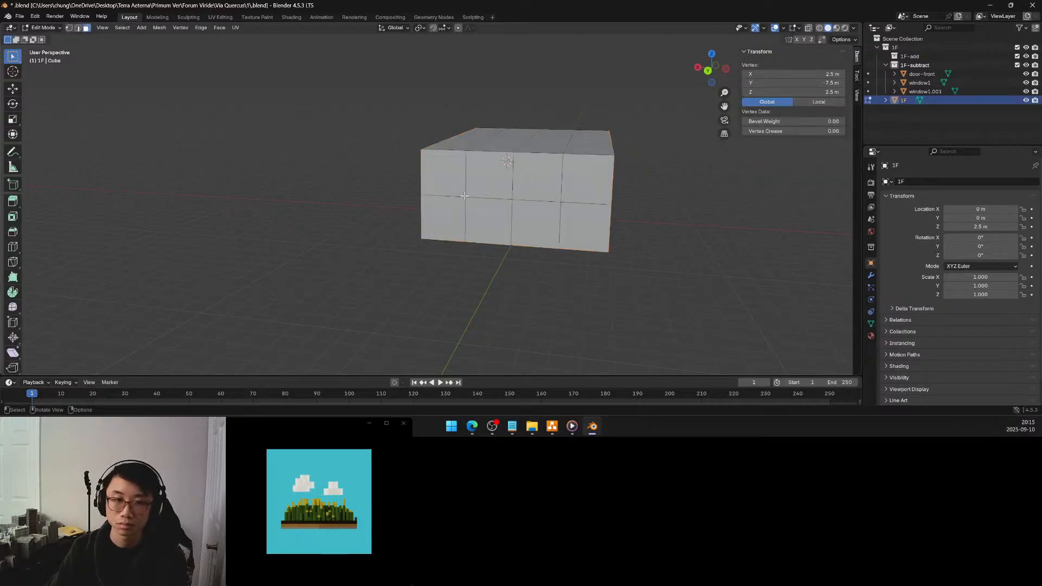
pyautogui.click(463, 197)
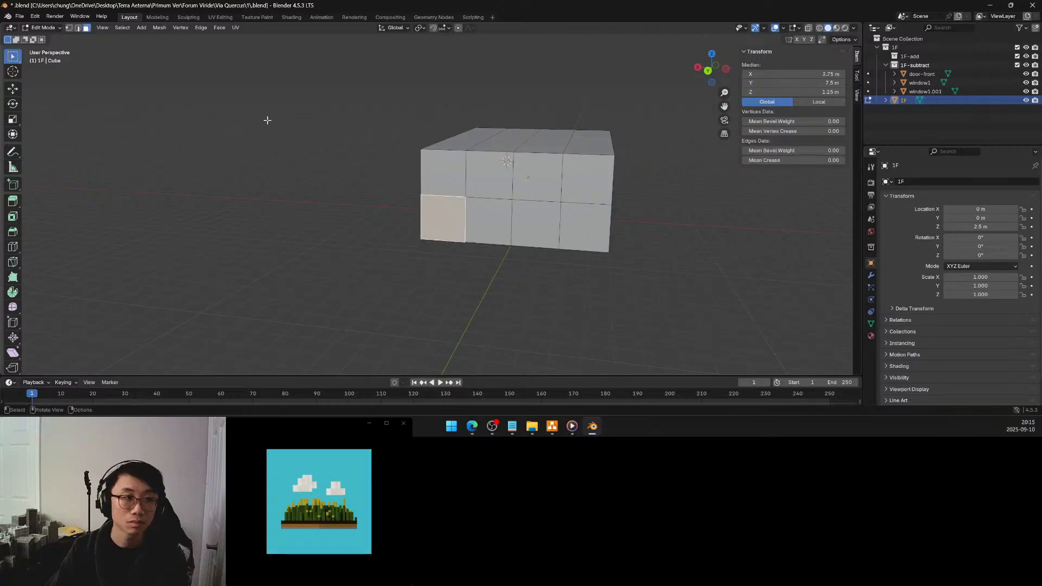
pyautogui.press('1')
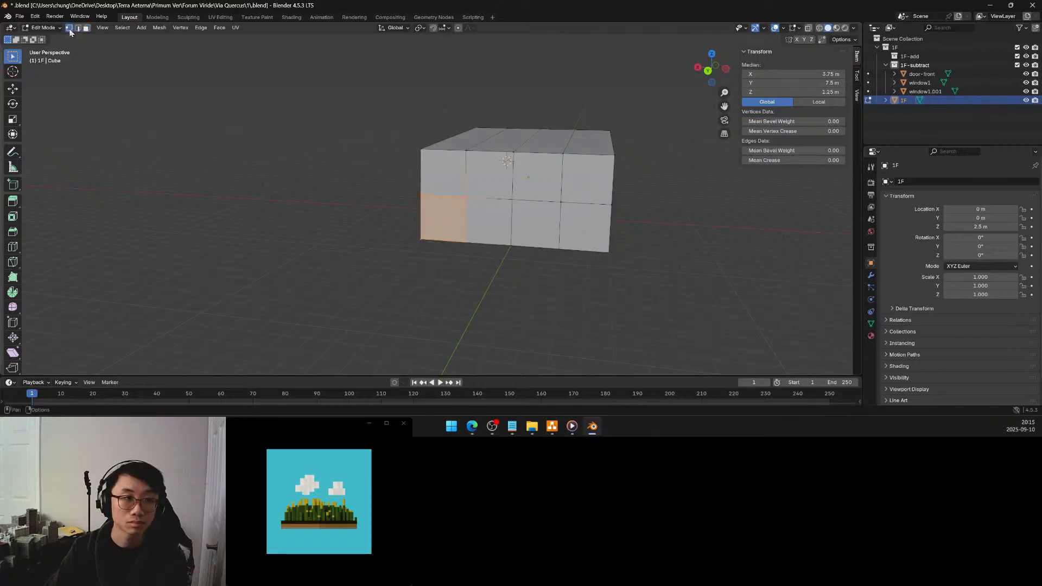
pyautogui.click(462, 197)
pyautogui.hotkey('shift', 's')
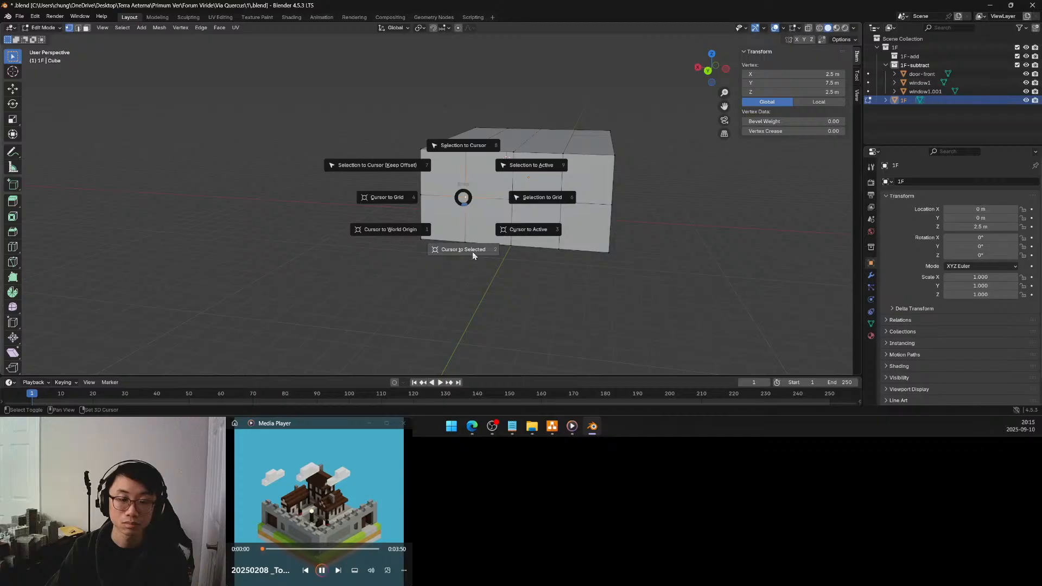
pyautogui.click(472, 251)
pyautogui.press('Tab')
# Make an unlinked duplicate of door-front in place and snap it to the 3D cursor, keeping the offset
pyautogui.moveTo(523, 202)
pyautogui.mouseDown(button='middle')
pyautogui.moveTo(394, 193)
pyautogui.moveTo(451, 213)
pyautogui.moveTo(526, 212)
pyautogui.mouseUp(button='middle')
pyautogui.click(576, 239)
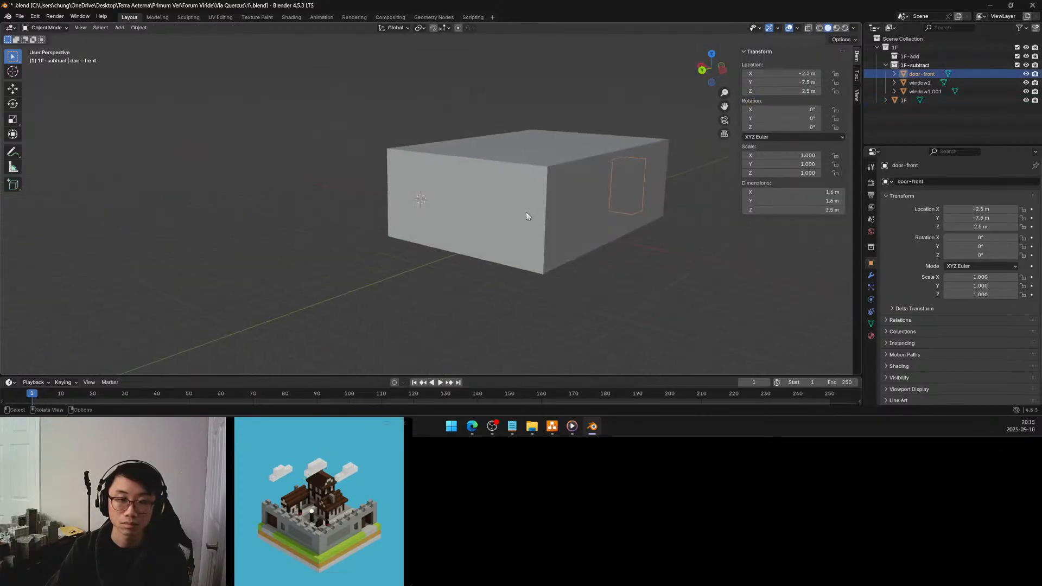
pyautogui.hotkey('shift', 'd')
pyautogui.press('Escape')
pyautogui.hotkey('shift', 's')
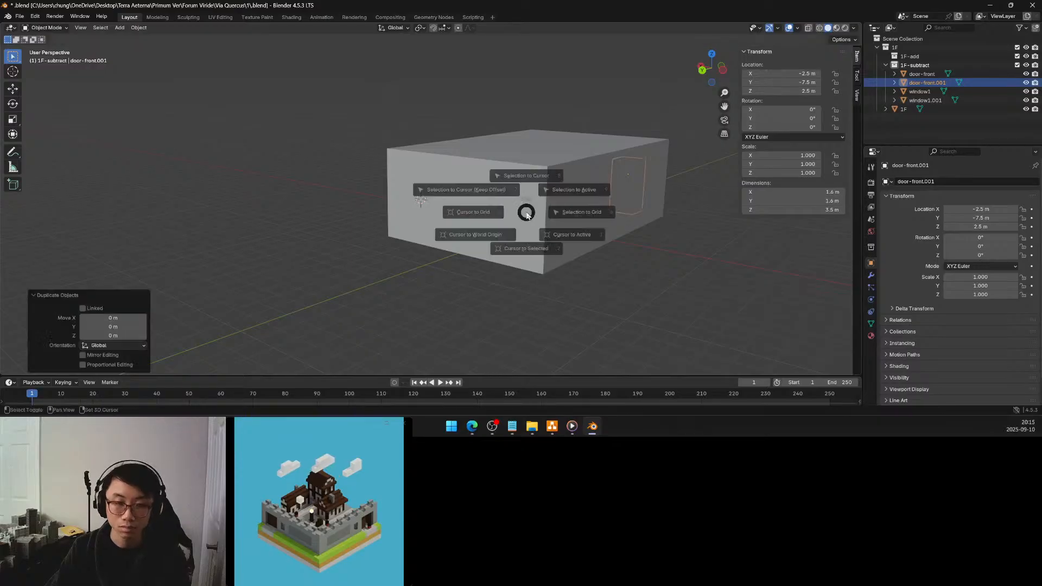
pyautogui.click(468, 189)
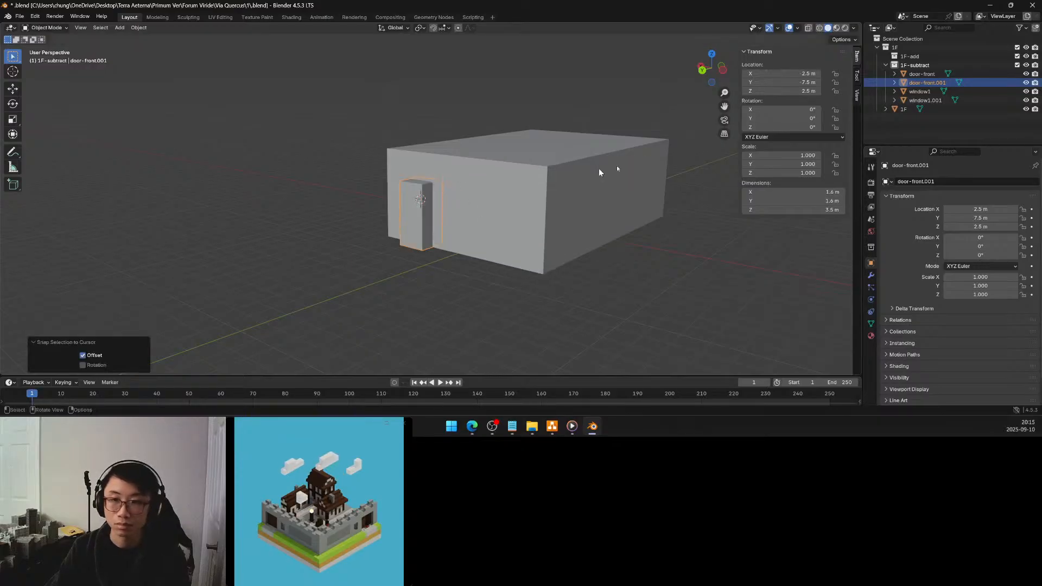
# Rotate the duplicated door block 180° about Z and apply its scale
pyautogui.click(799, 127)
pyautogui.write('180')
pyautogui.press('Return')
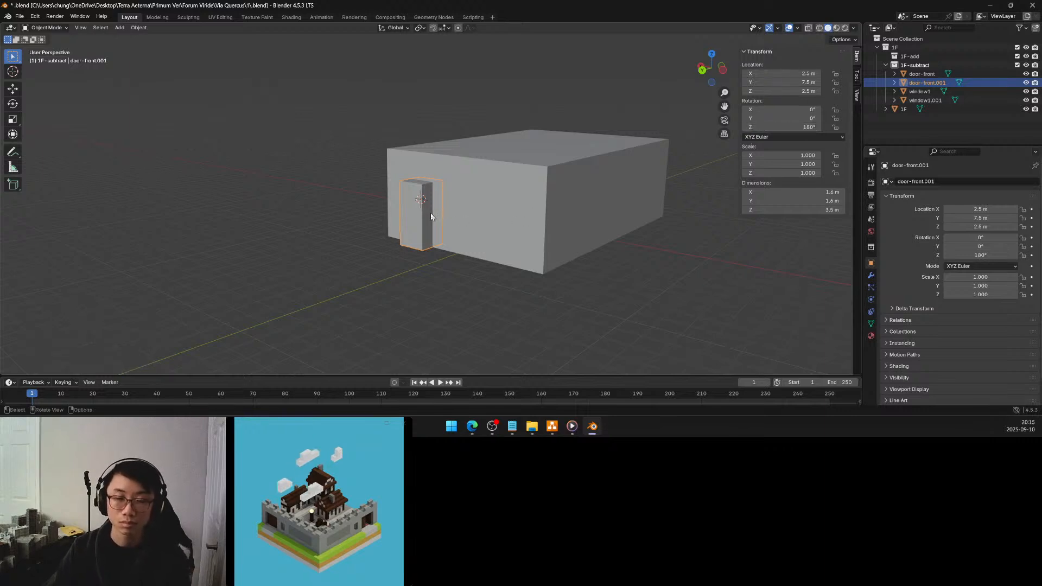
pyautogui.hotkey('ctrl', 'a')
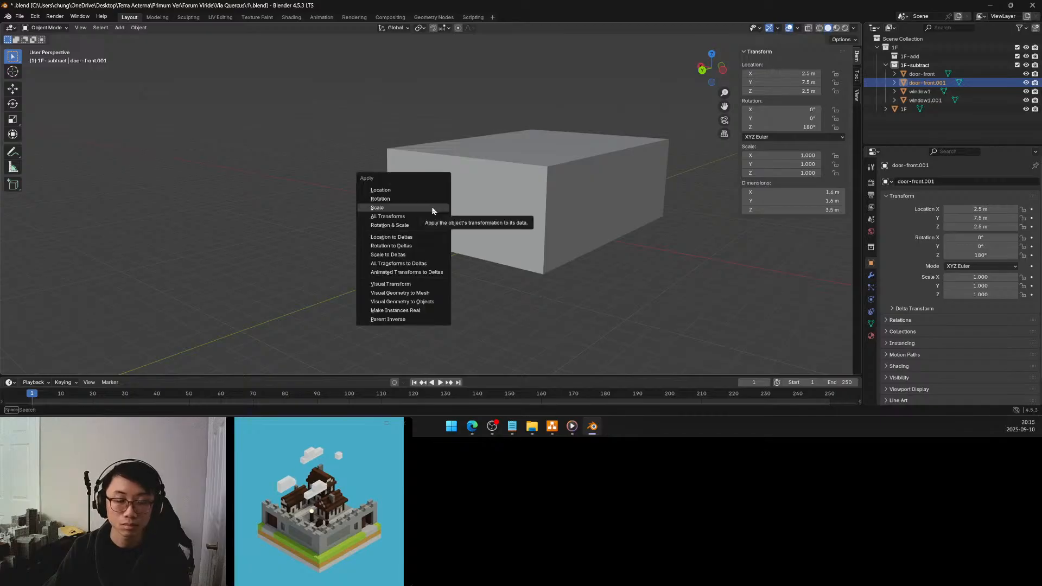
pyautogui.click(440, 210)
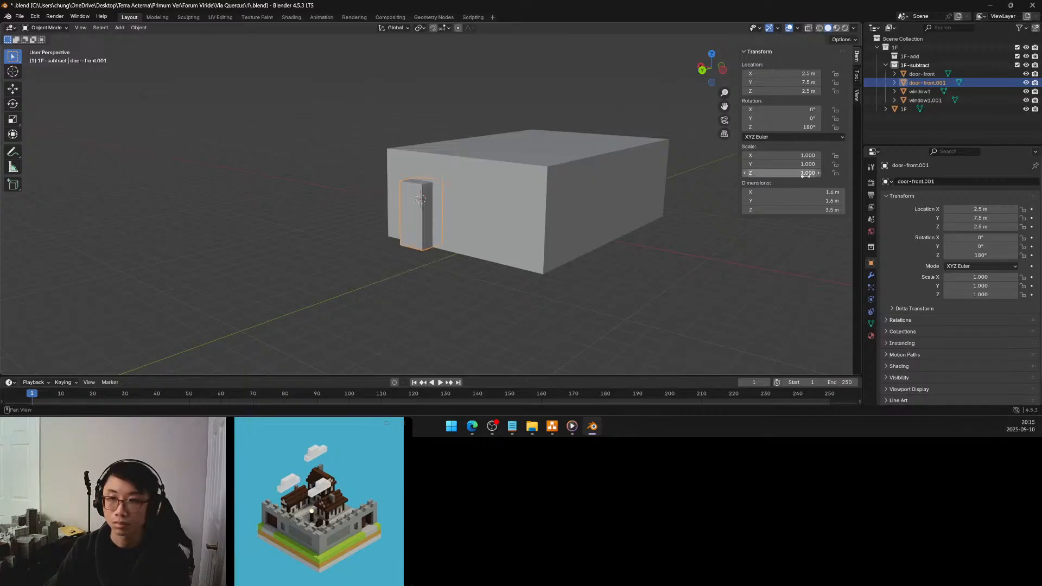
# Rename the duplicated door block as door-back
pyautogui.doubleClick(933, 83)
pyautogui.moveTo(924, 83); pyautogui.dragTo(966, 82)
pyautogui.write('back')
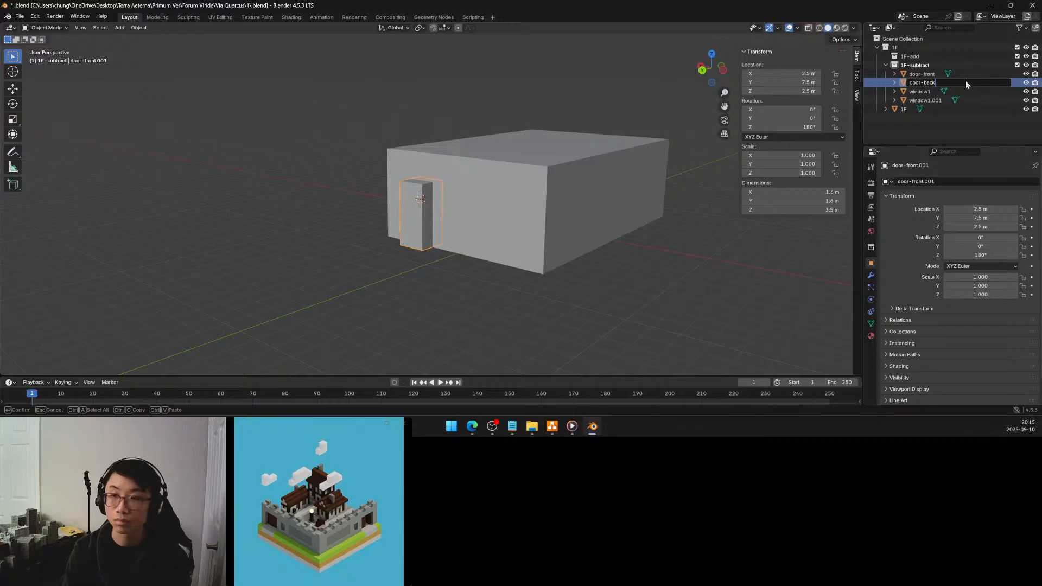
pyautogui.press('Return')
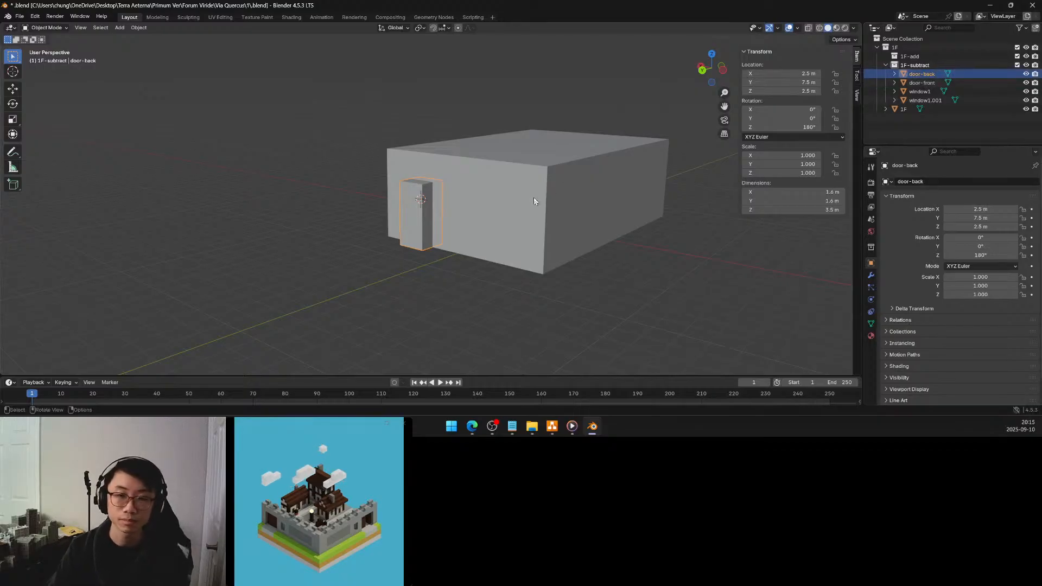
# Try lowering the top face of the door-back block to Z 3 m in Edit Mode
pyautogui.moveTo(493, 195); pyautogui.dragTo(542, 168, button='middle')
pyautogui.press('Tab')
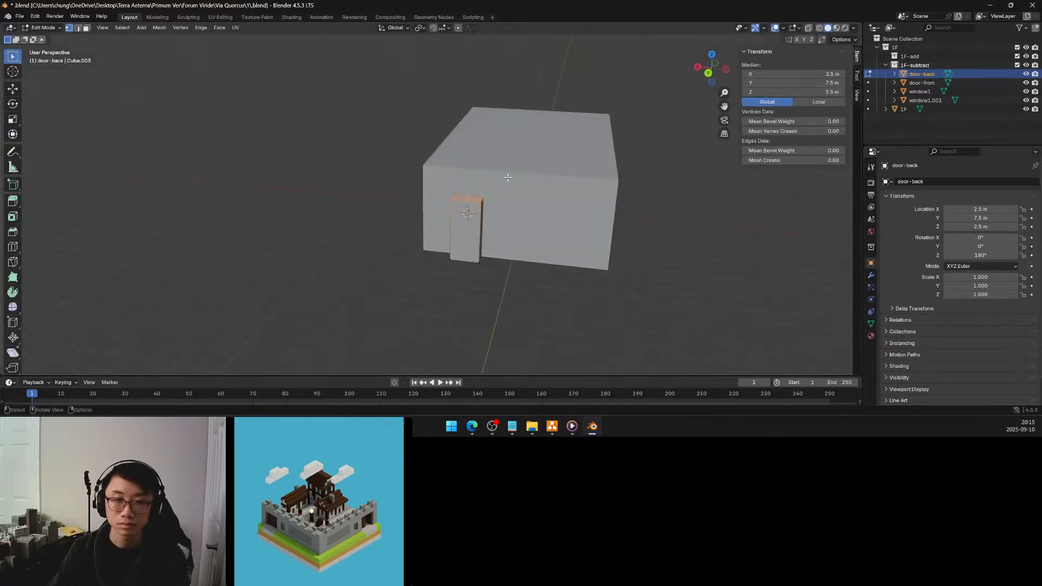
pyautogui.click(829, 91)
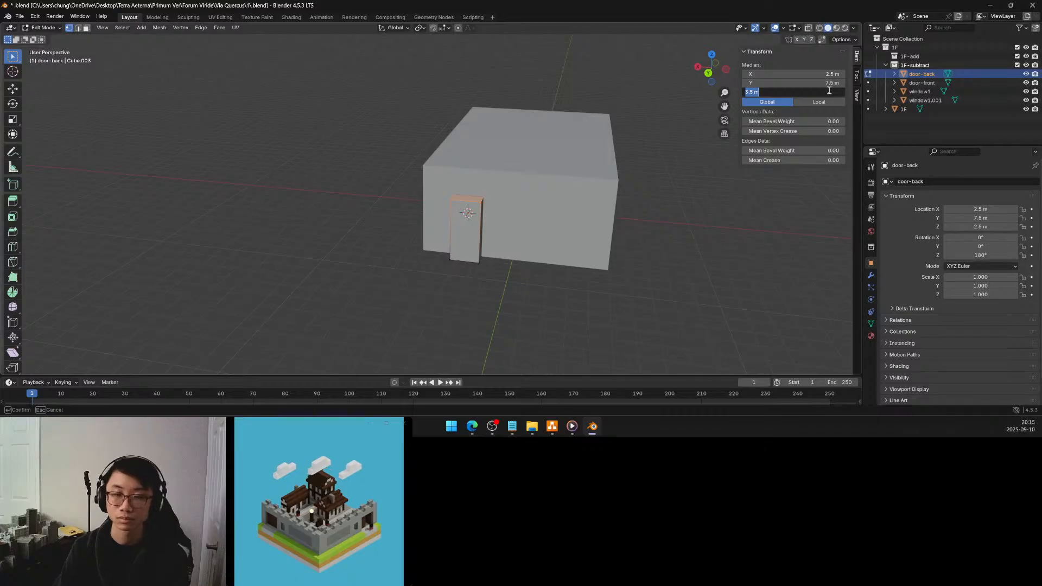
pyautogui.write('3')
pyautogui.press('Return')
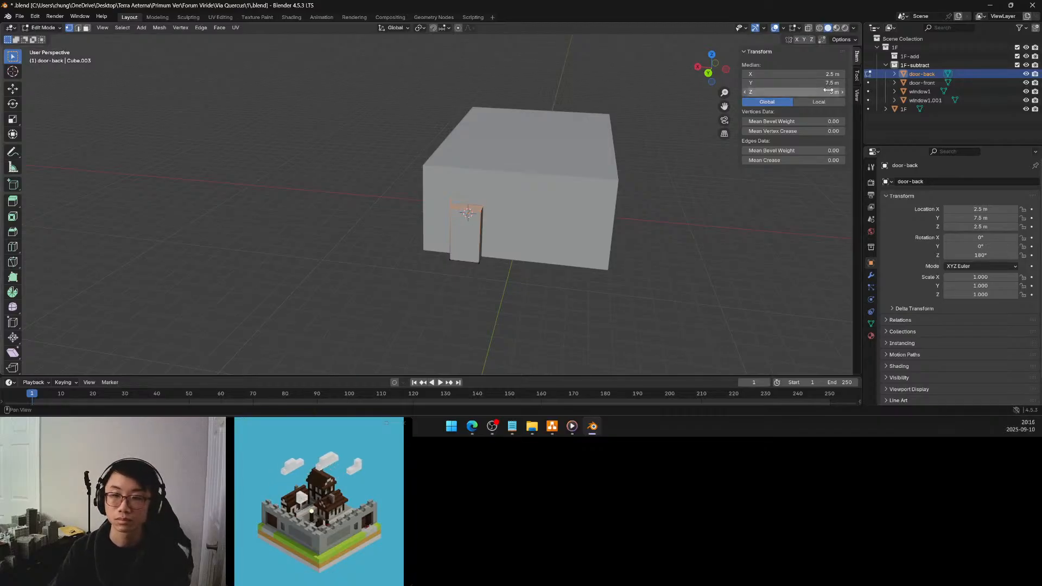
# Restore the door-back block's top face to Z 3.5 m and return to Object Mode
pyautogui.click(829, 91)
pyautogui.click(748, 92)
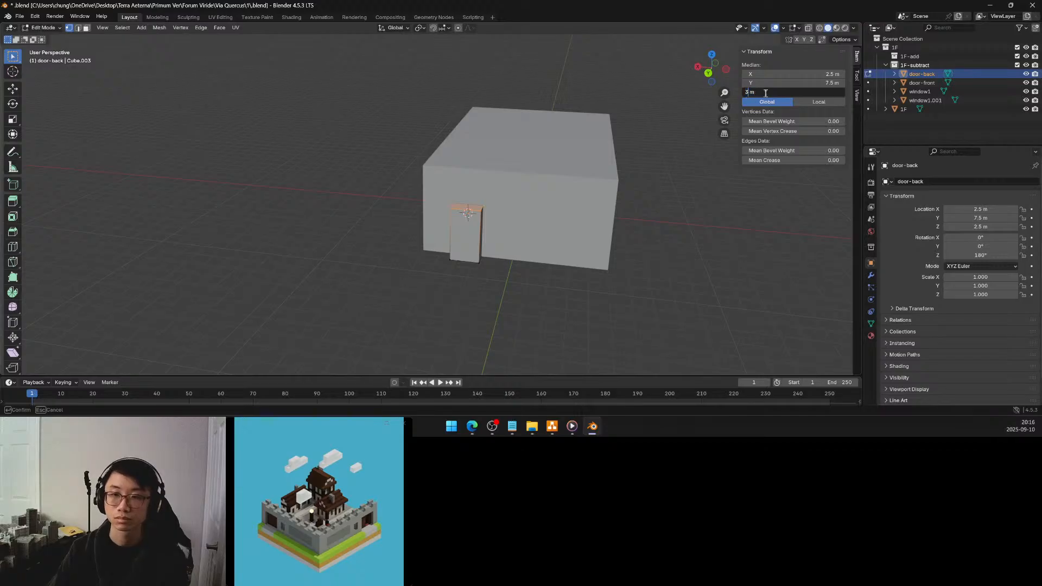
pyautogui.write('.5')
pyautogui.press('Return')
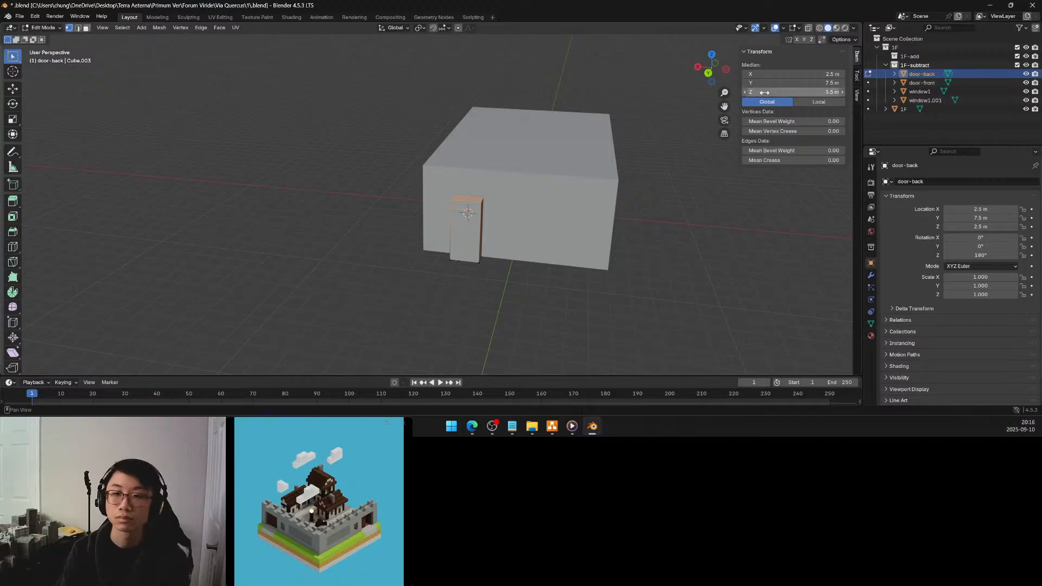
pyautogui.press('Tab')
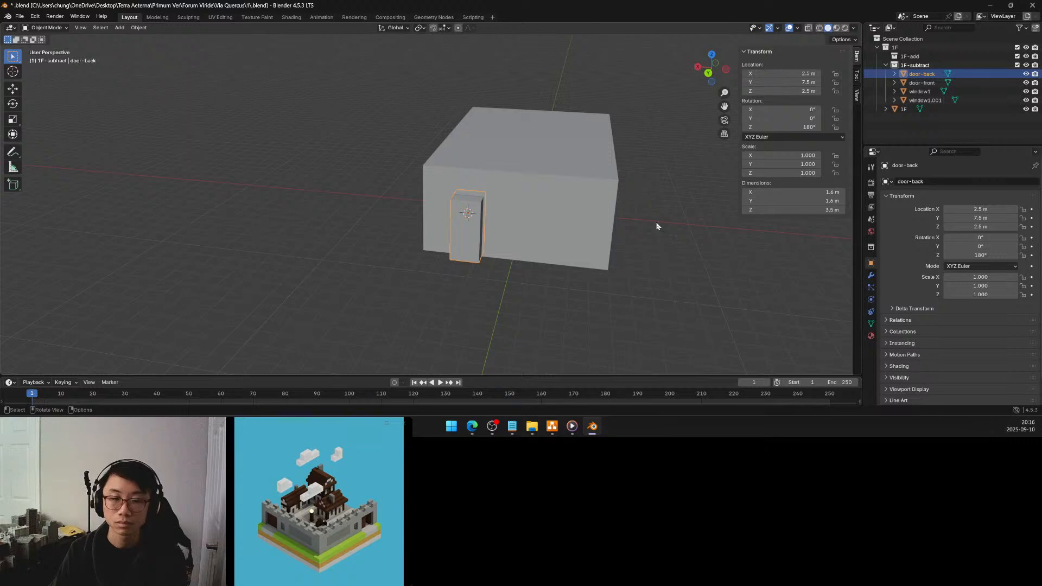
# Snap the 3D cursor to the centre vertex of the 1F block's rear wall and return to Object Mode
pyautogui.click(630, 191)
pyautogui.moveTo(629, 191); pyautogui.dragTo(657, 203, button='middle')
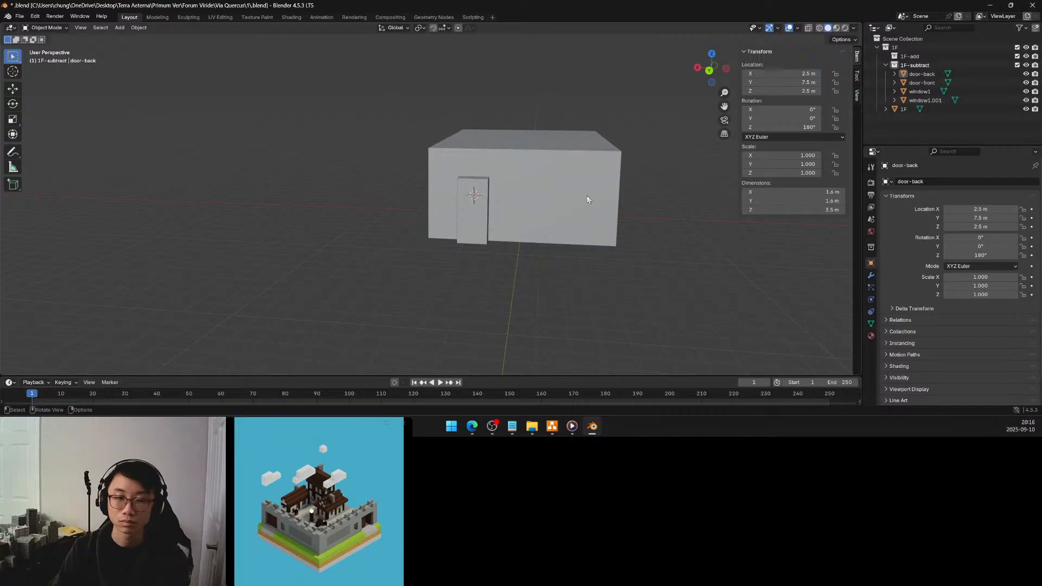
pyautogui.moveTo(579, 193); pyautogui.dragTo(575, 195, button='middle')
pyautogui.click(549, 196)
pyautogui.press('Tab')
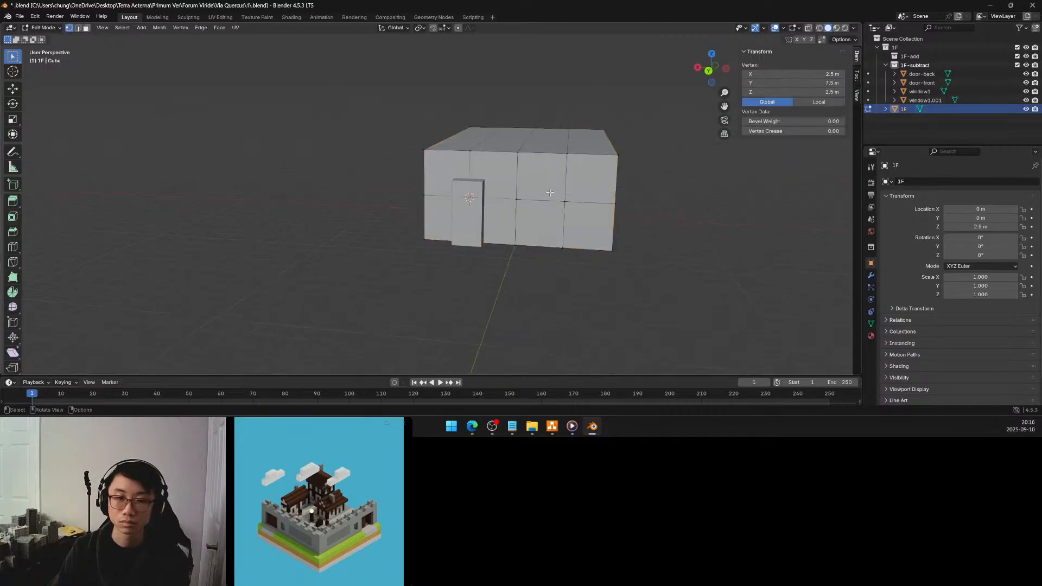
pyautogui.click(517, 198)
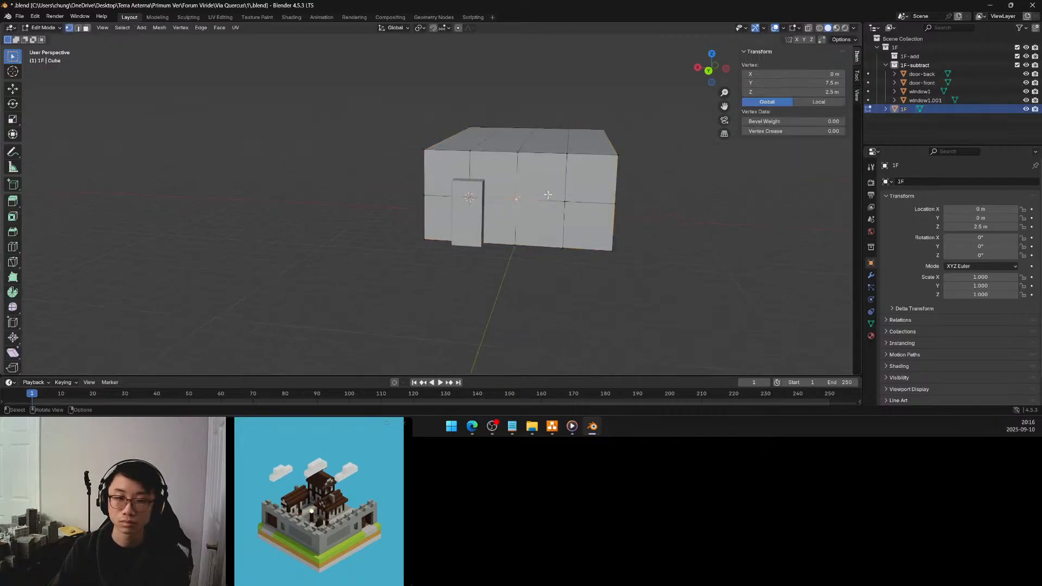
pyautogui.hotkey('ctrl', 'Tab')
pyautogui.click(552, 250)
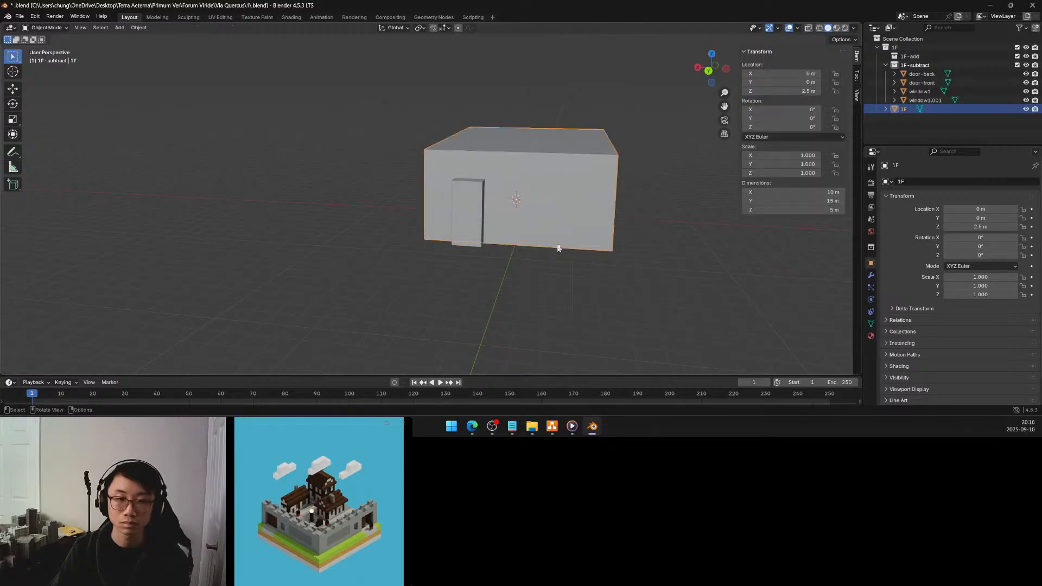
# Rename the window1 block in the middle of the front wall as window-front
pyautogui.moveTo(600, 216); pyautogui.dragTo(533, 205, button='middle')
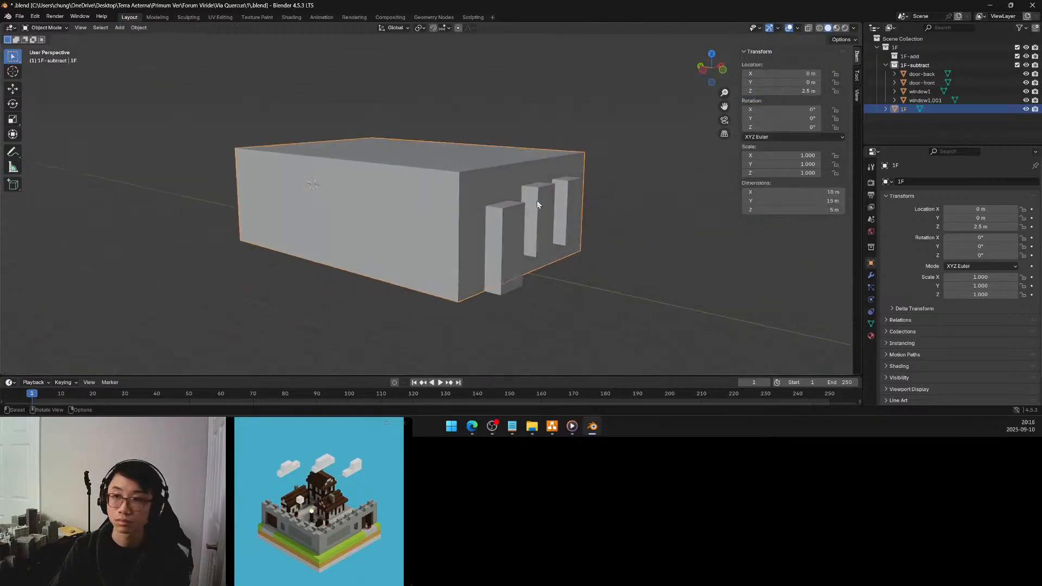
pyautogui.click(537, 203)
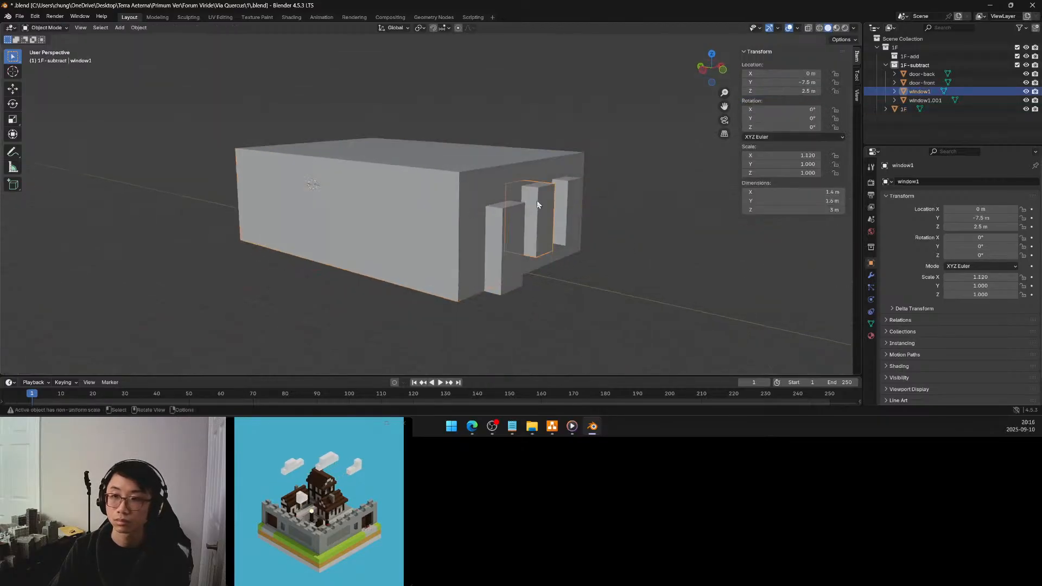
pyautogui.doubleClick(921, 92)
pyautogui.click(928, 92)
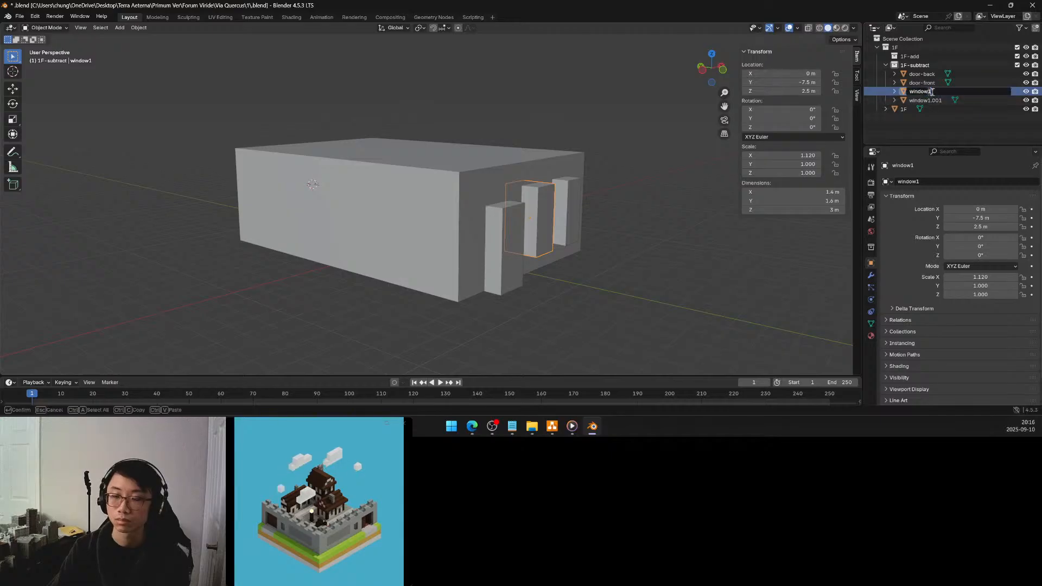
pyautogui.press('BackSpace')
pyautogui.write('-front')
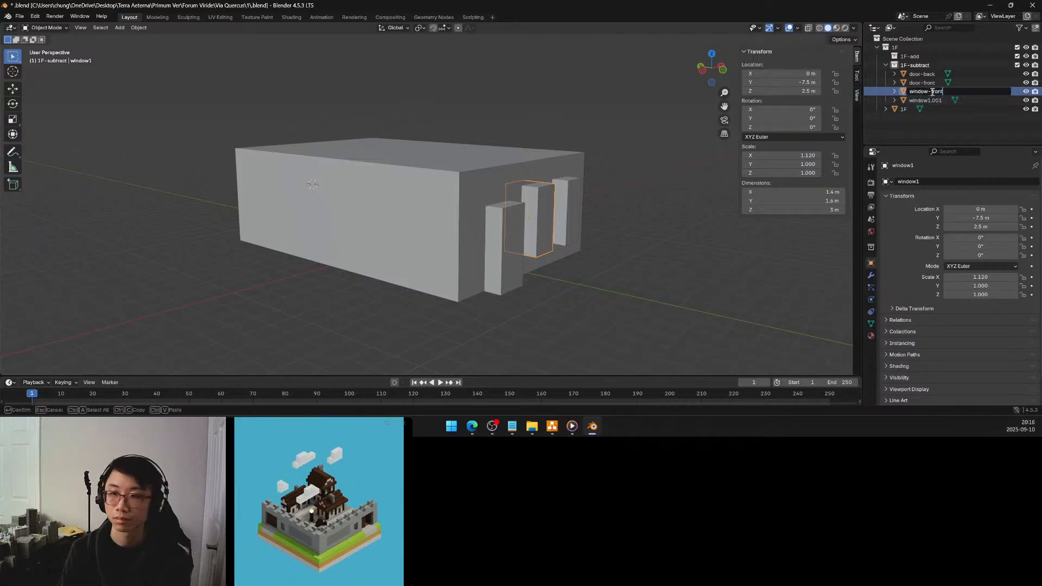
pyautogui.press('Return')
# Rename the window1.001 block using the name window-front
pyautogui.doubleClick(928, 101)
pyautogui.click(929, 100)
pyautogui.press('BackSpace')
pyautogui.press('BackSpace')
pyautogui.press('BackSpace')
pyautogui.press('BackSpace')
pyautogui.press('BackSpace')
pyautogui.write('-front')
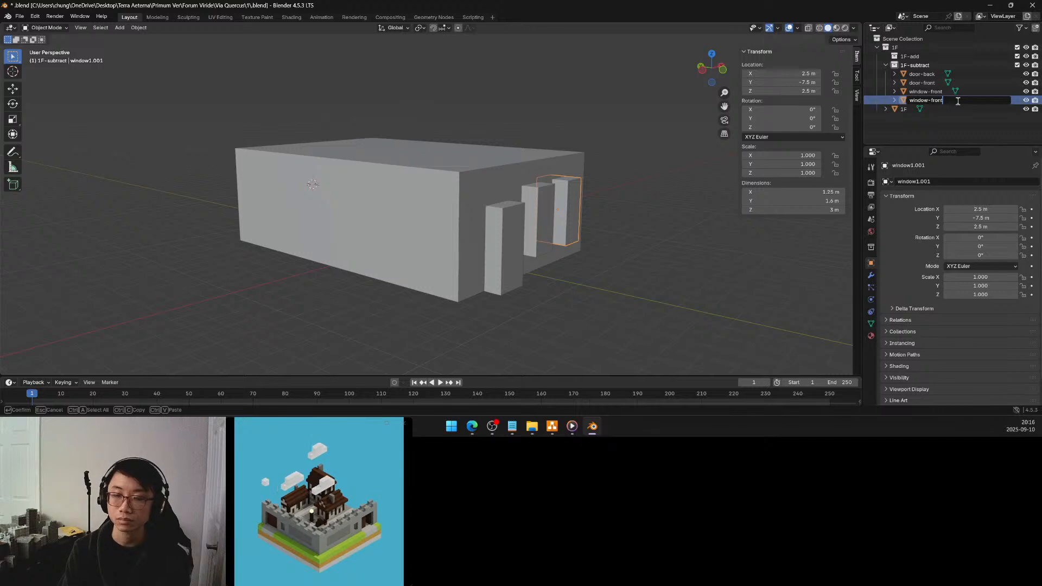
pyautogui.press('Return')
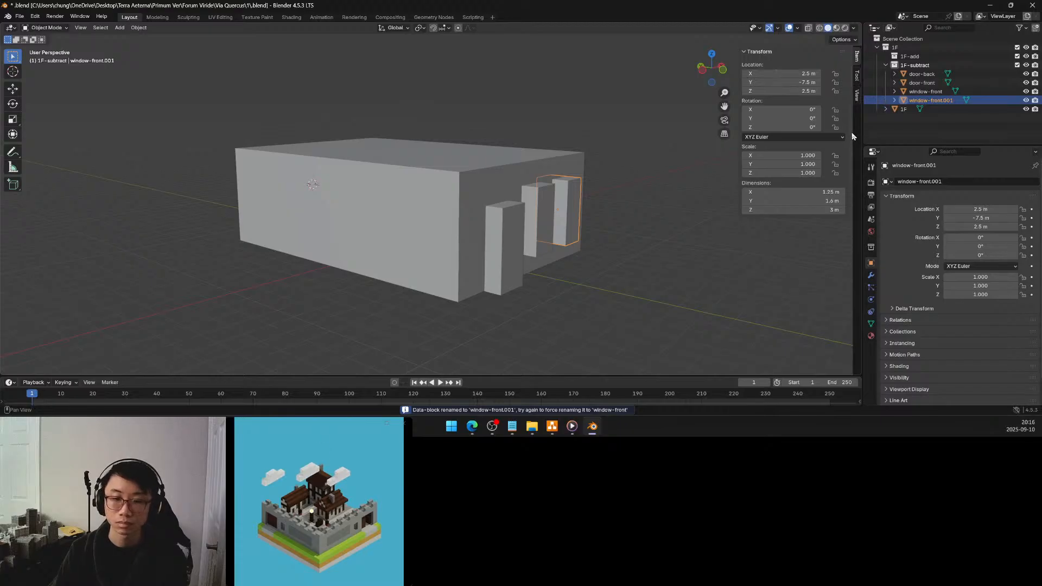
# Rename the mesh data shared by the two front window blocks as window-front
pyautogui.click(871, 324)
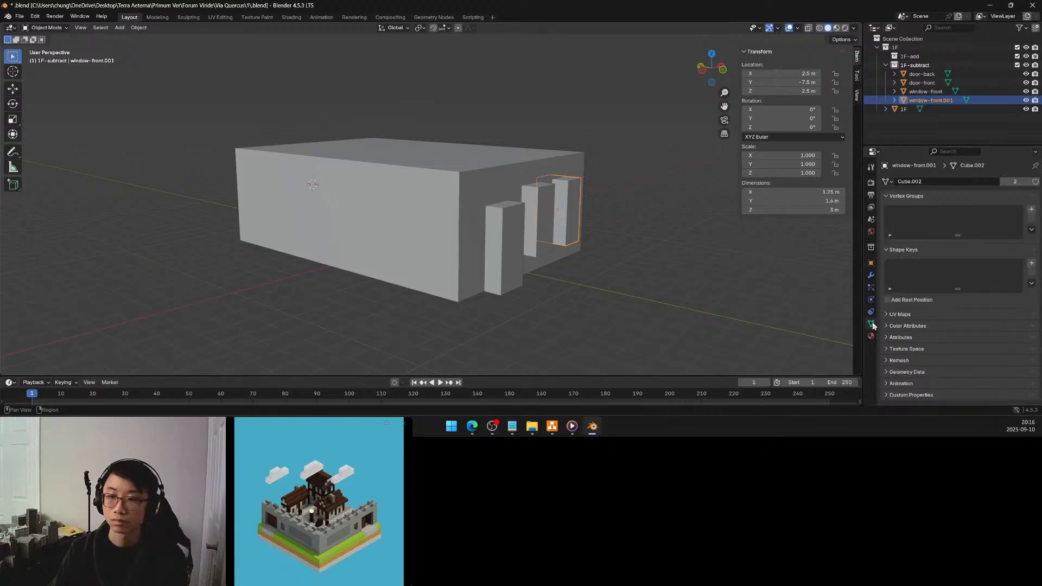
pyautogui.click(927, 181)
pyautogui.write('window-front')
pyautogui.press('Return')
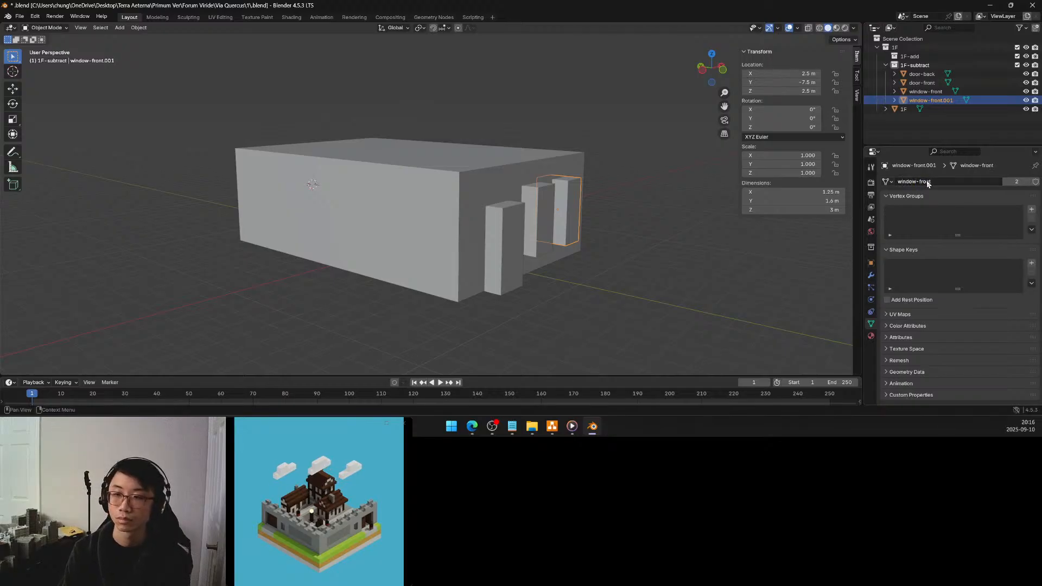
# Rename the door-front block's mesh data as door-front
pyautogui.click(920, 83)
pyautogui.click(918, 92)
pyautogui.click(918, 84)
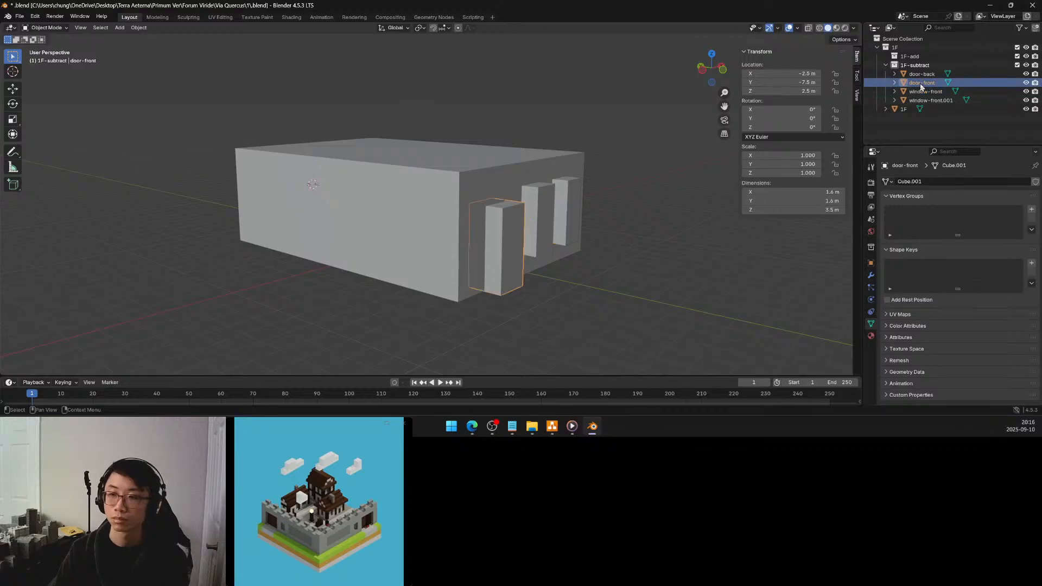
pyautogui.click(917, 182)
pyautogui.write('door-front')
pyautogui.press('Return')
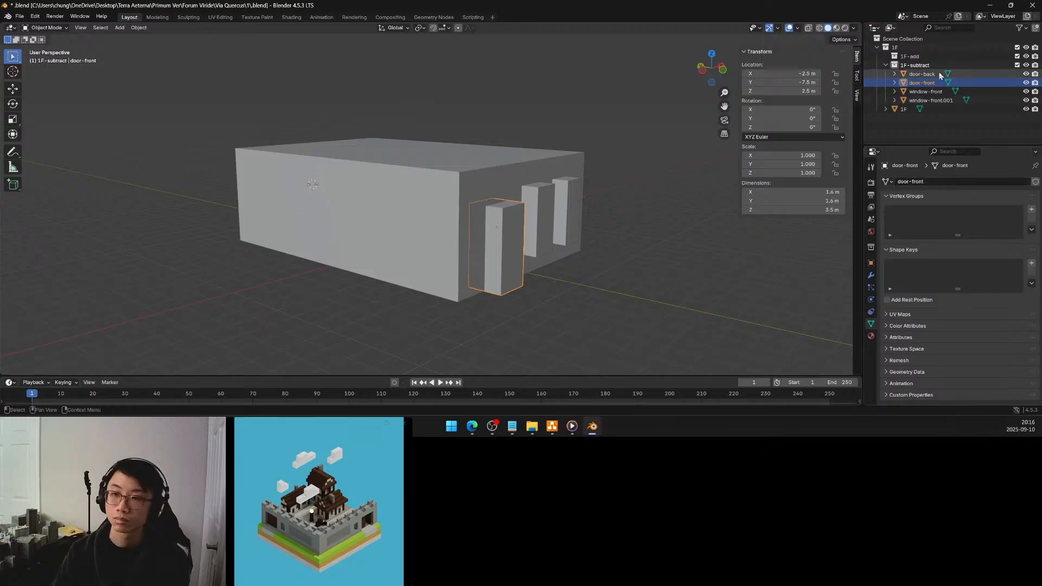
# Rename the door-back block's mesh data as door-back
pyautogui.click(921, 73)
pyautogui.click(921, 181)
pyautogui.write('door-back')
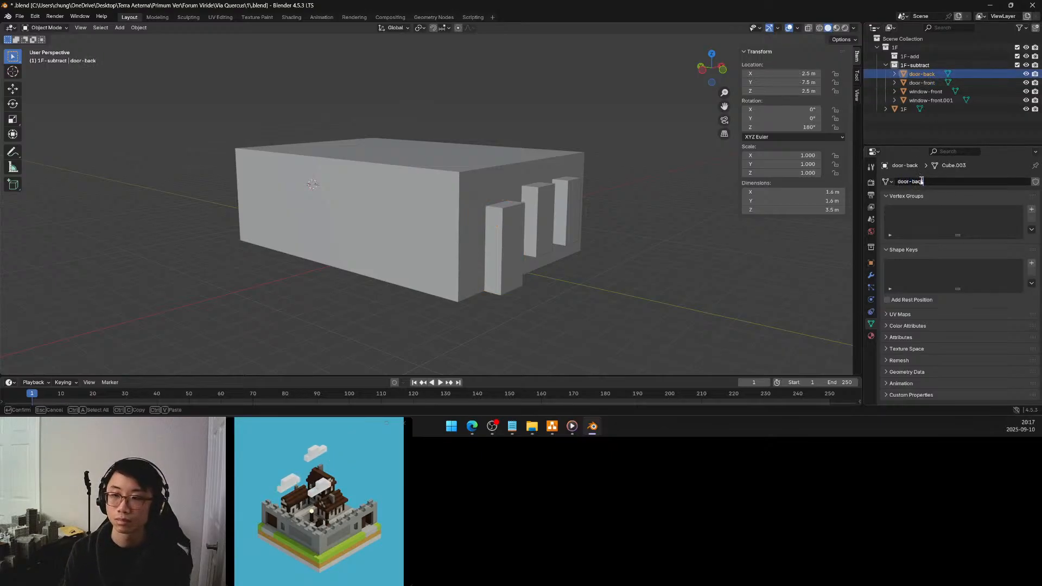
pyautogui.press('Return')
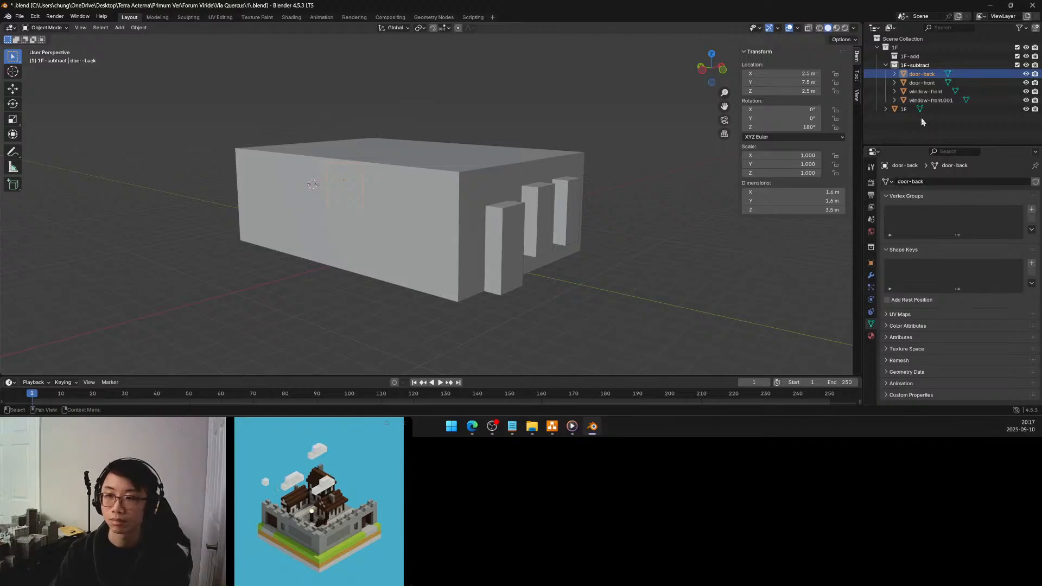
# Rename the main building block's mesh data as 1F
pyautogui.click(904, 110)
pyautogui.doubleClick(918, 183)
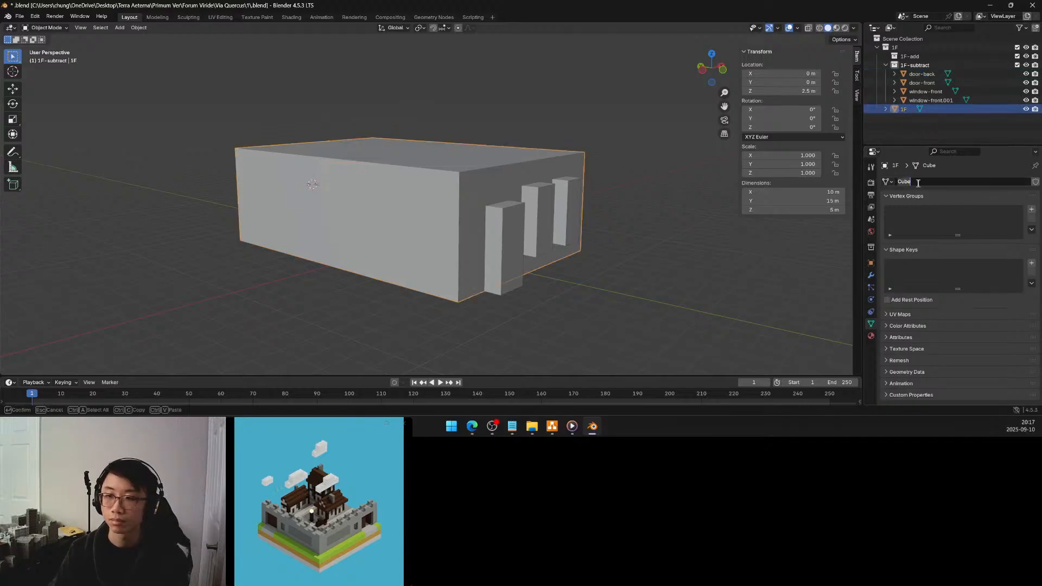
pyautogui.write('1')
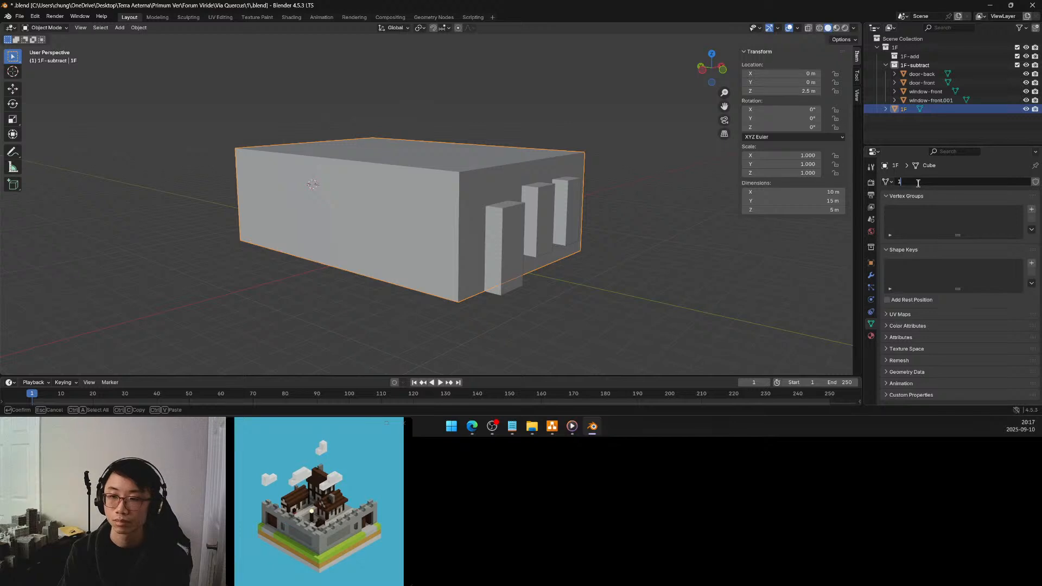
pyautogui.write('F')
pyautogui.press('Return')
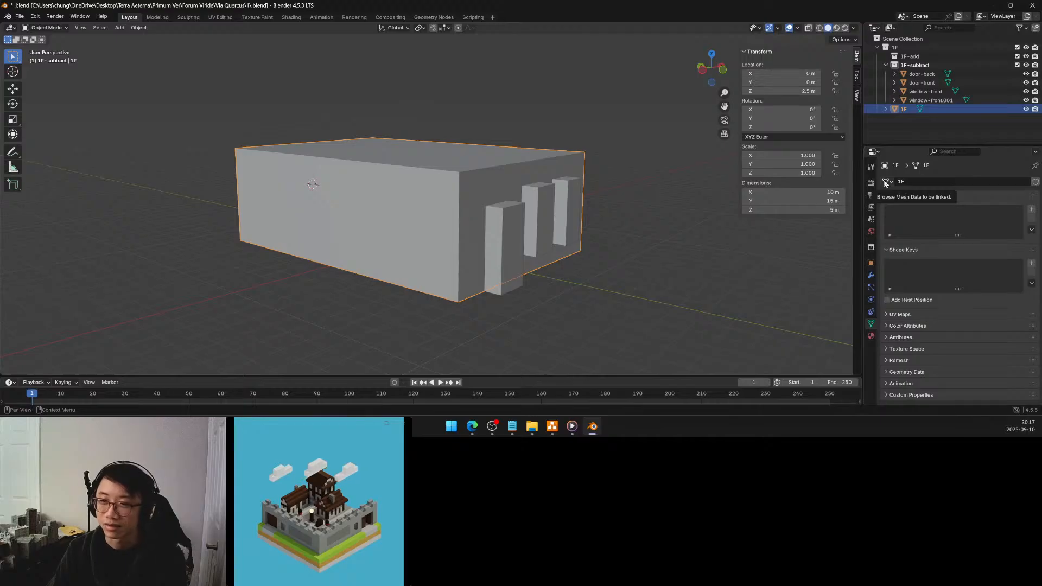
pyautogui.moveTo(527, 220); pyautogui.dragTo(651, 219, button='middle')
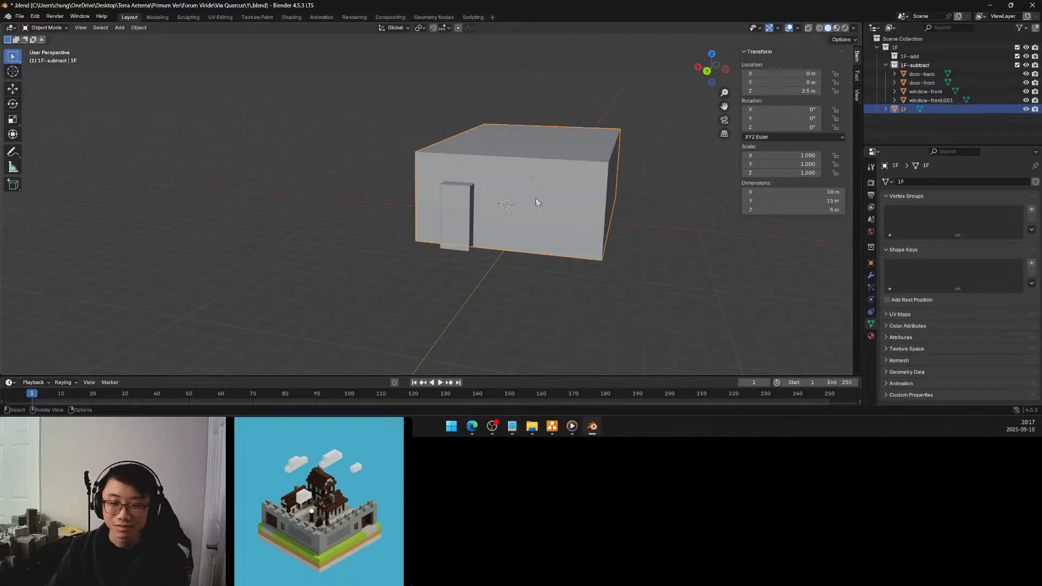
pyautogui.moveTo(541, 194)
pyautogui.mouseDown(button='middle')
pyautogui.moveTo(445, 210)
pyautogui.moveTo(406, 201)
pyautogui.moveTo(552, 211)
pyautogui.mouseUp(button='middle')
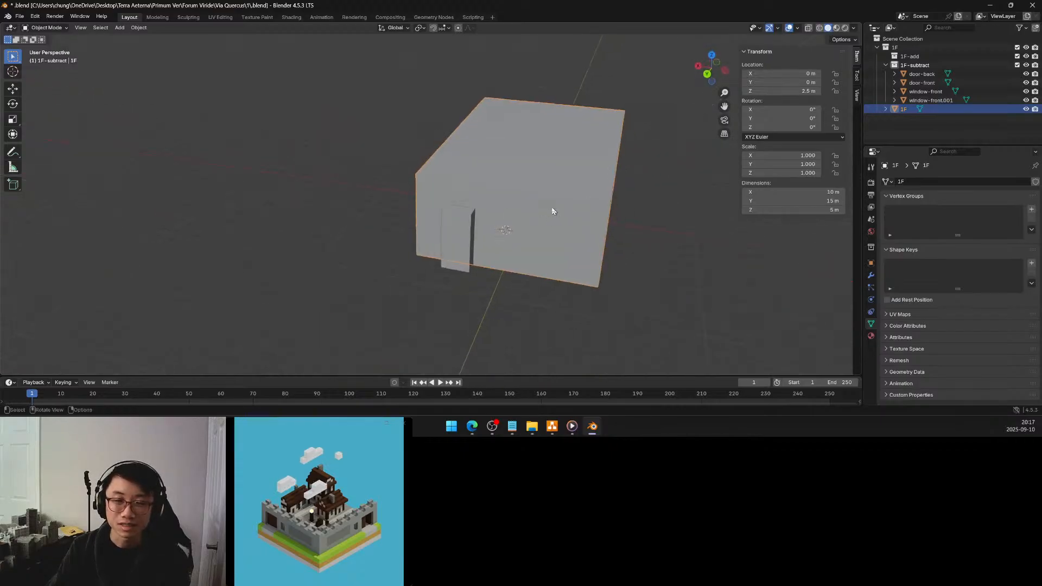
pyautogui.moveTo(558, 217)
pyautogui.mouseDown(button='middle')
pyautogui.moveTo(507, 217)
pyautogui.moveTo(546, 214)
pyautogui.mouseUp(button='middle')
pyautogui.moveTo(636, 194); pyautogui.dragTo(526, 196, button='middle')
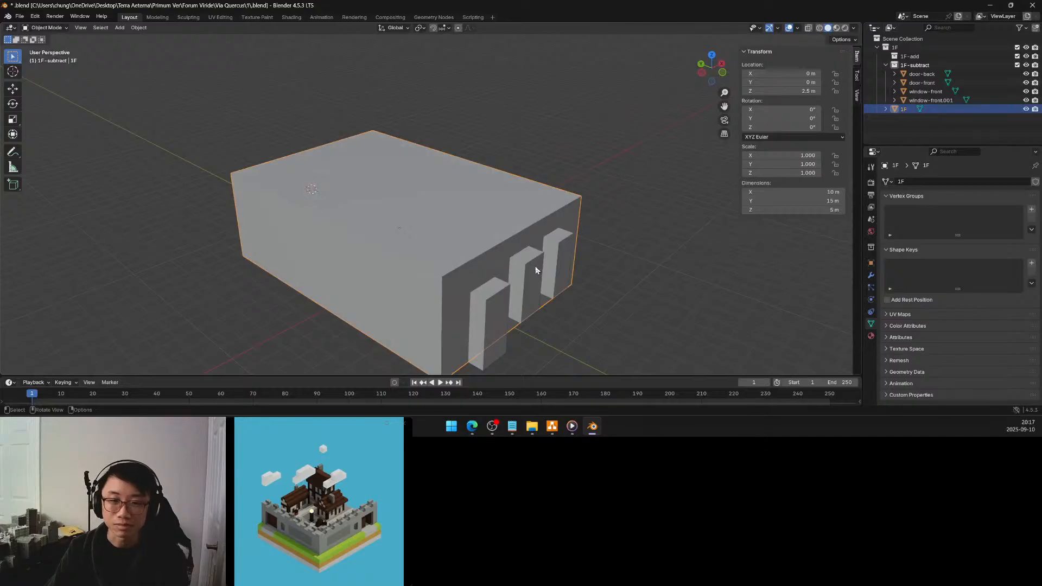
# Try widening the middle front window block along X to about 1.81 m in Object Mode, and undo the resize
pyautogui.click(534, 266)
pyautogui.moveTo(536, 265); pyautogui.dragTo(514, 247, button='middle')
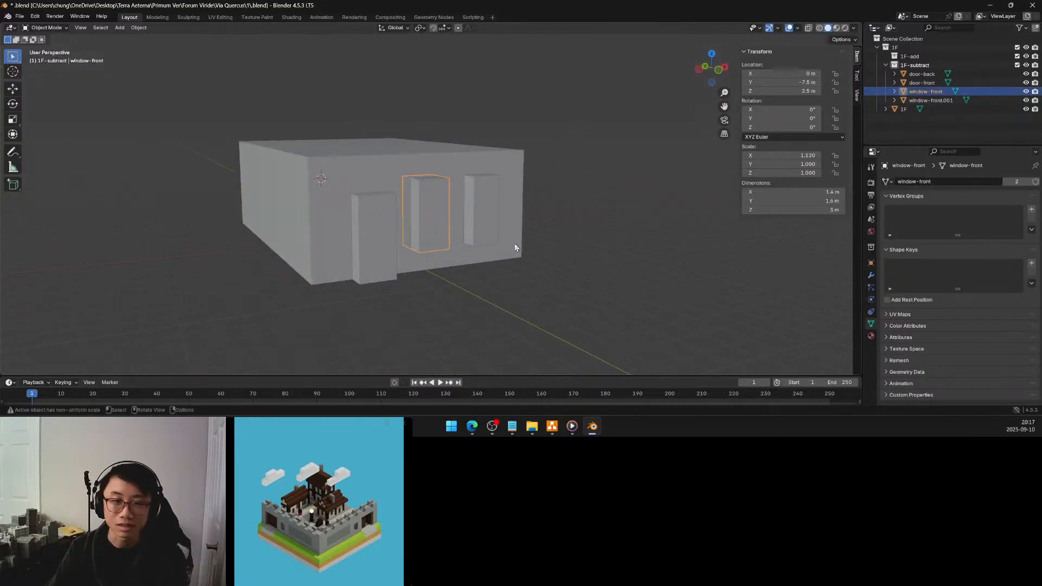
pyautogui.press('s')
pyautogui.press('x')
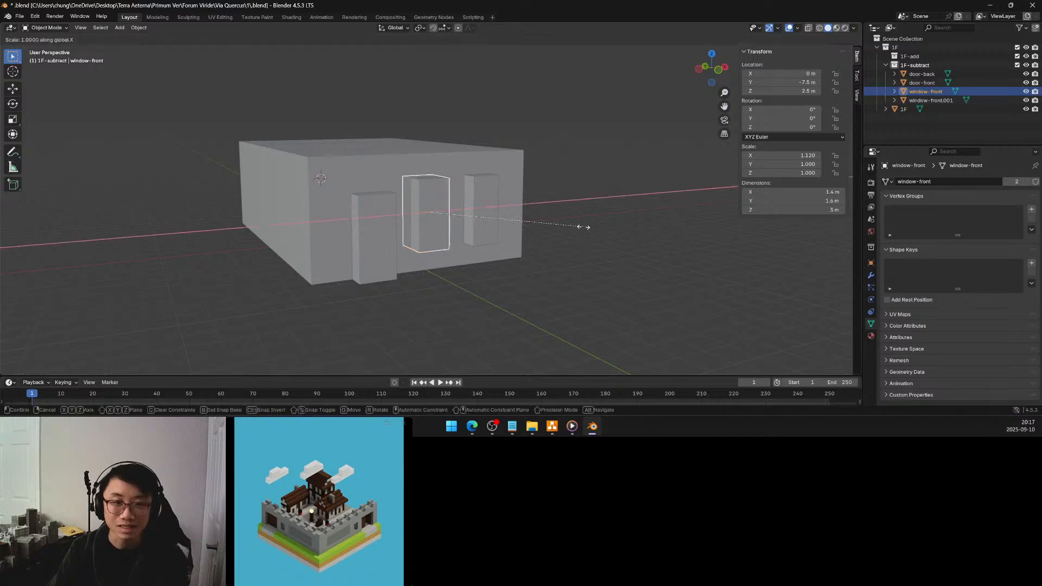
pyautogui.click(630, 223)
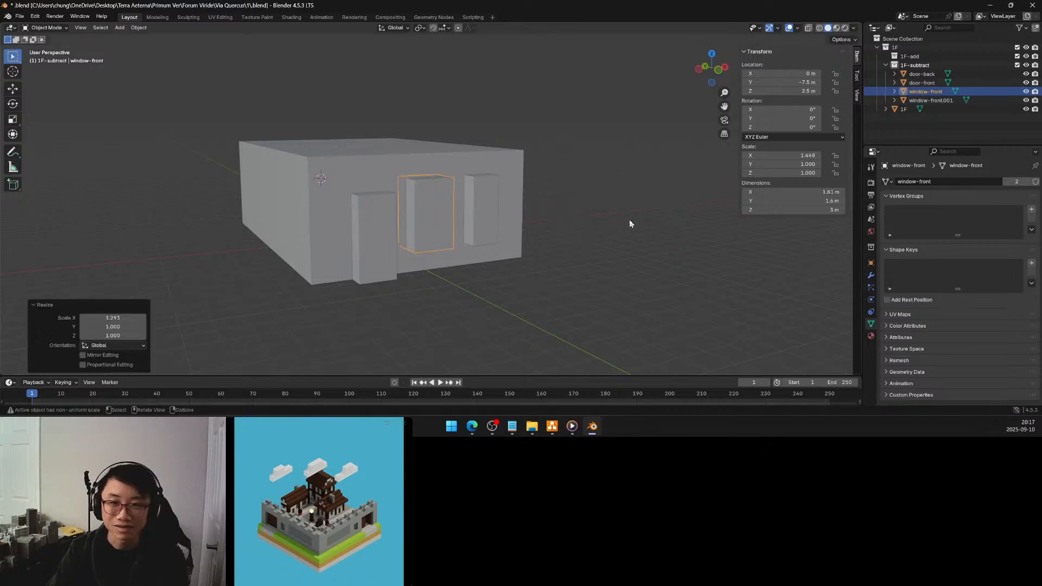
pyautogui.hotkey('ctrl', 'z')
# Try scaling the middle front window's shared mesh along X in Edit Mode, and return to Object Mode
pyautogui.moveTo(500, 211); pyautogui.dragTo(515, 225, button='middle')
pyautogui.press('Tab')
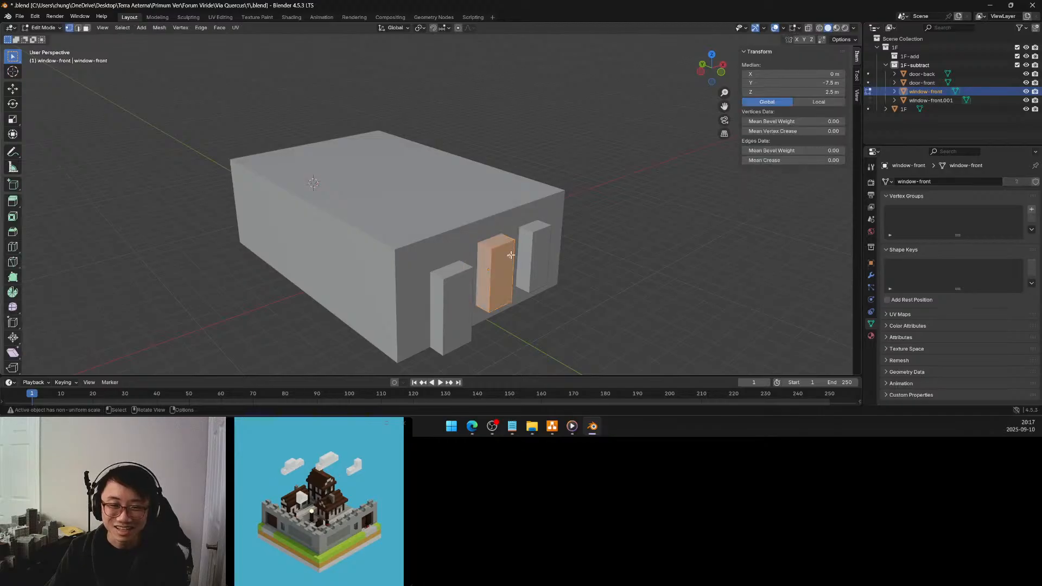
pyautogui.press('s')
pyautogui.press('x')
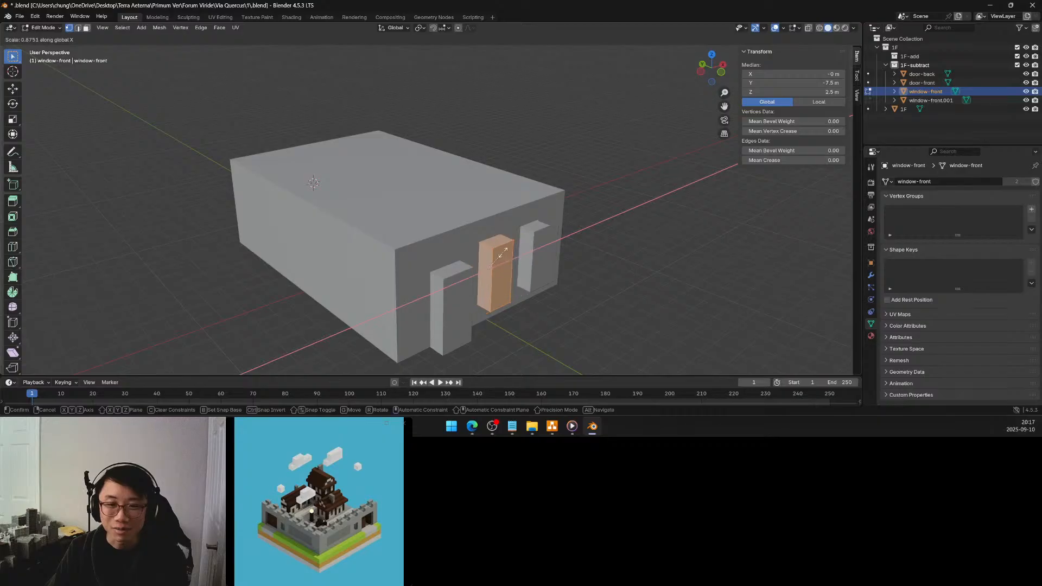
pyautogui.click(503, 256)
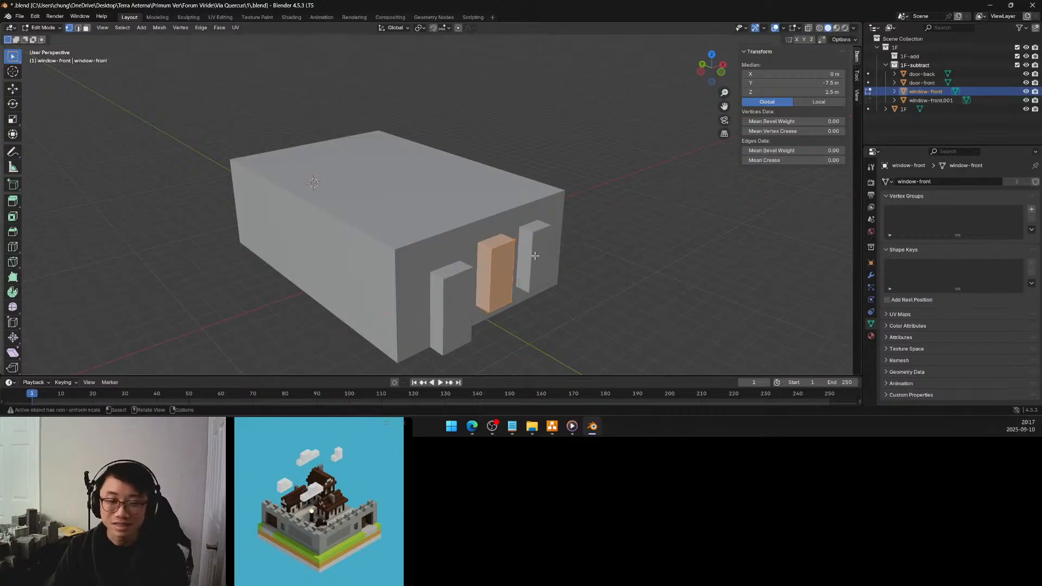
pyautogui.press('Tab')
pyautogui.moveTo(596, 224); pyautogui.dragTo(516, 212, button='middle')
pyautogui.click(543, 227)
pyautogui.press('Tab')
pyautogui.press('Tab')
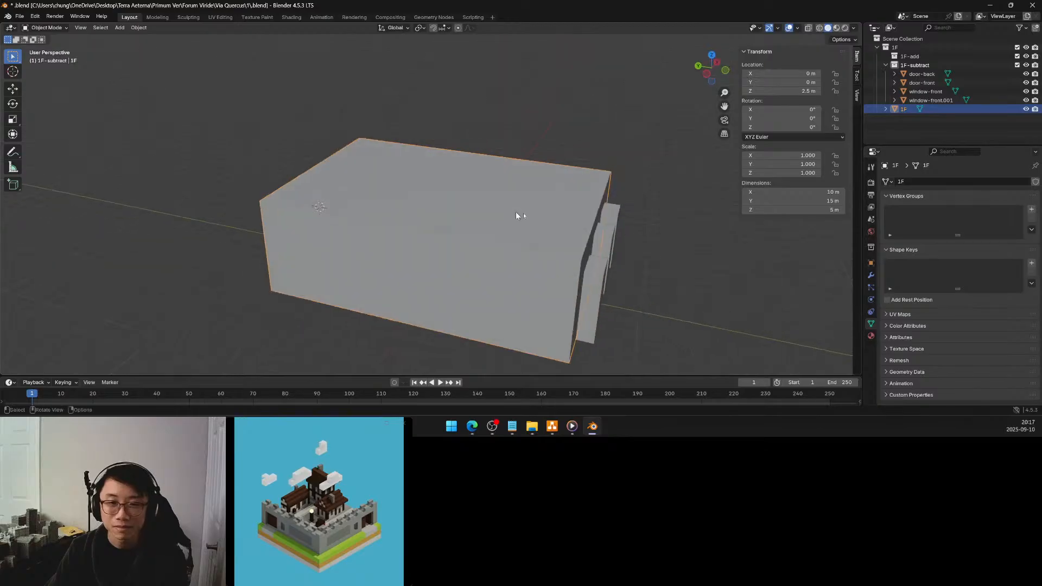
# Duplicate the middle front window block in place and snap the copy to the 3D cursor on the rear wall
pyautogui.click(602, 244)
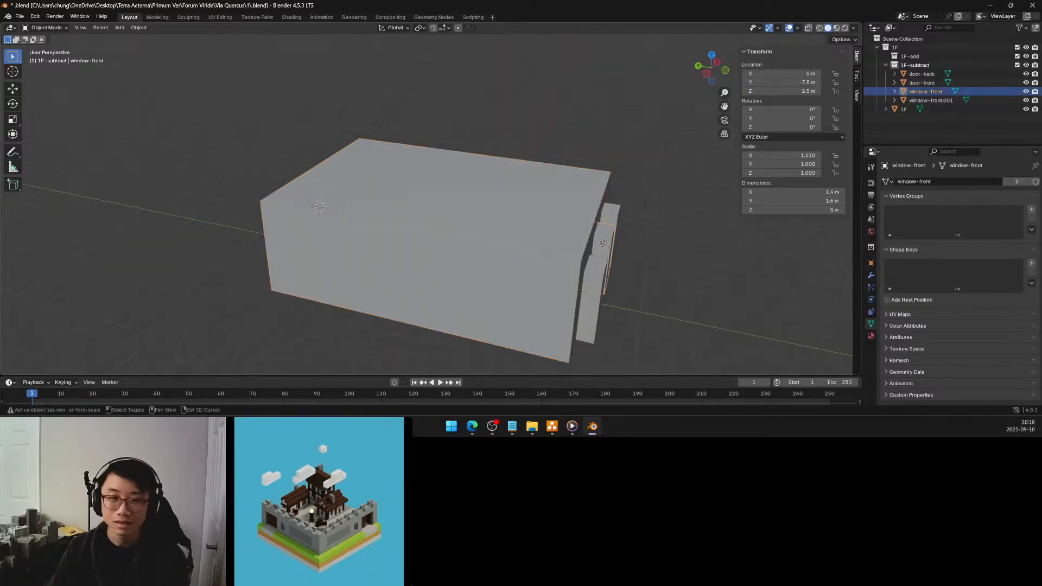
pyautogui.hotkey('shift', 'd')
pyautogui.press('Escape')
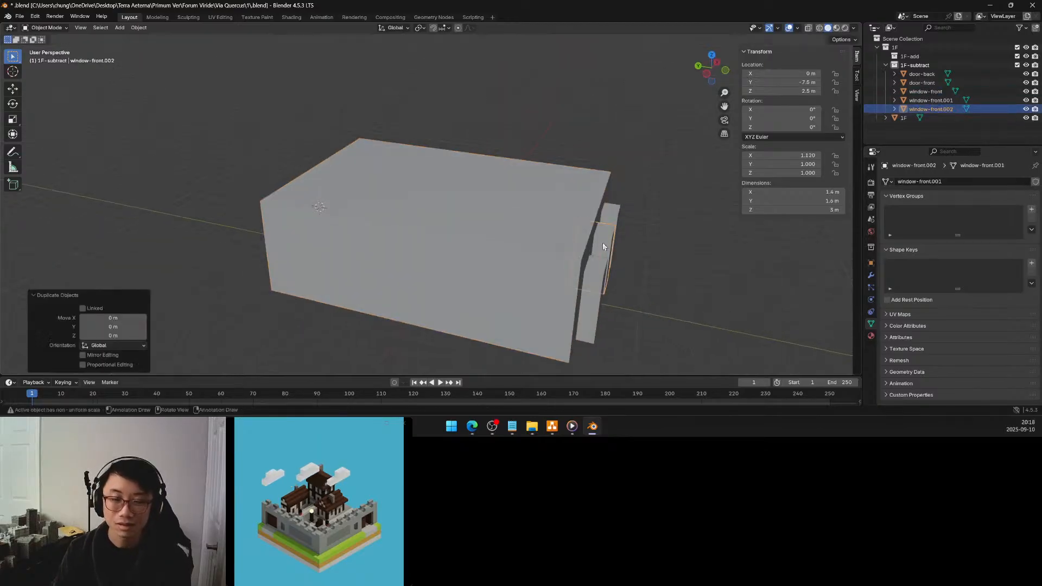
pyautogui.hotkey('shift', 's')
pyautogui.click(600, 188)
pyautogui.moveTo(600, 190); pyautogui.dragTo(537, 206, button='middle')
# Set the duplicated window block's Z rotation to 180°
pyautogui.doubleClick(812, 127)
pyautogui.write('180')
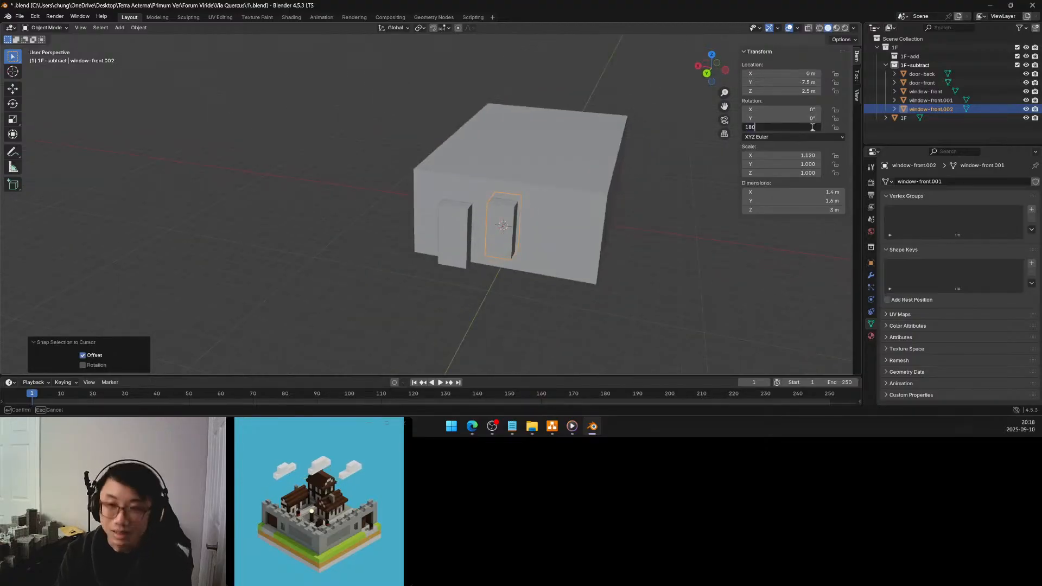
pyautogui.press('Return')
# Rename the duplicated window block and its mesh data as window-back
pyautogui.doubleClick(931, 109)
pyautogui.write('window-back')
pyautogui.press('Return')
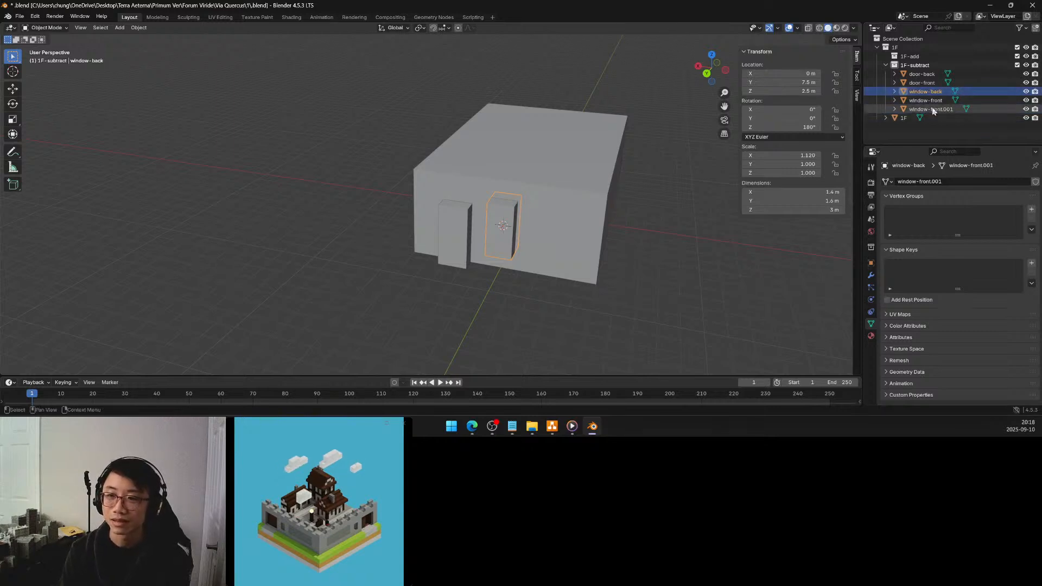
pyautogui.click(933, 181)
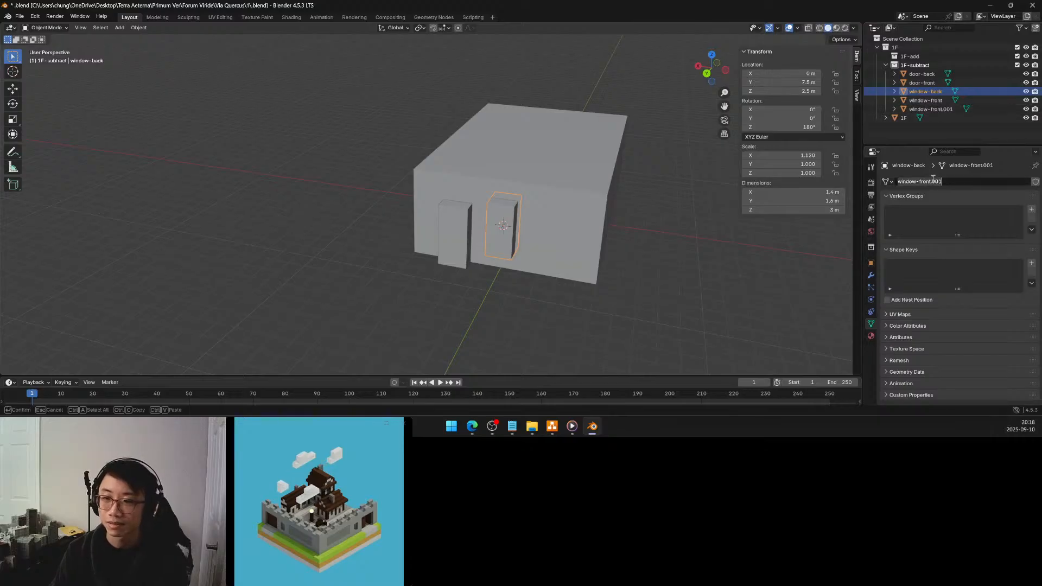
pyautogui.write('window-back')
pyautogui.press('Return')
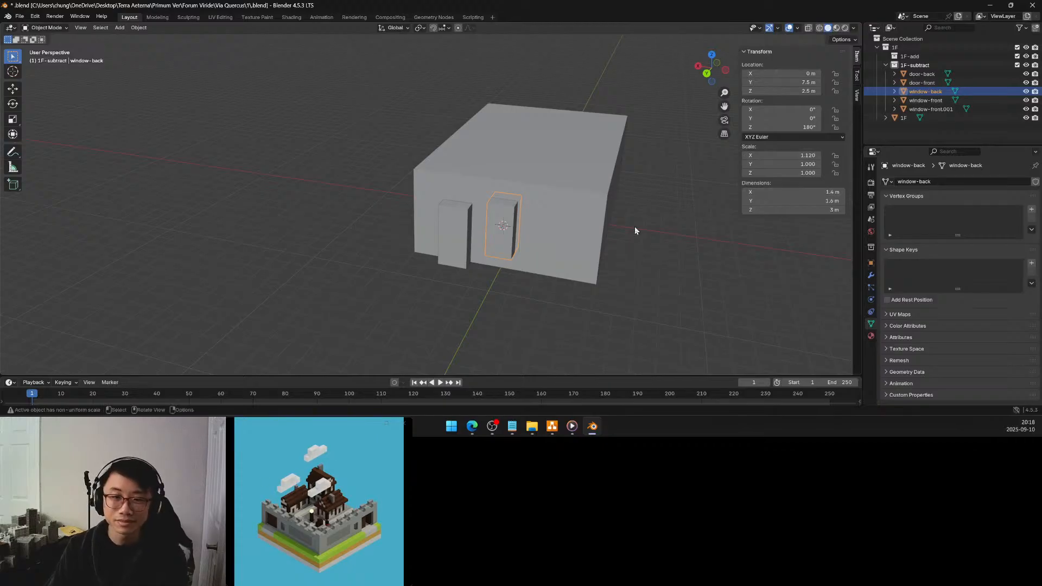
# Snap the 3D cursor to the 1F block's rear-wall vertex at X -2.5 m, Y 7.5 m, Z 2.5 m
pyautogui.moveTo(636, 227); pyautogui.dragTo(646, 220, button='middle')
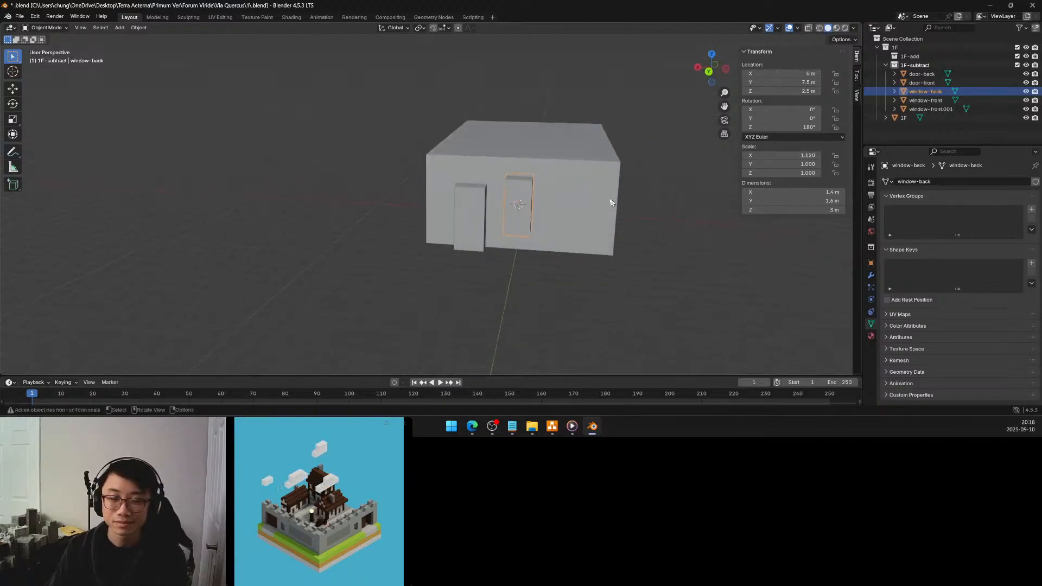
pyautogui.click(581, 199)
pyautogui.press('Tab')
pyautogui.click(566, 205)
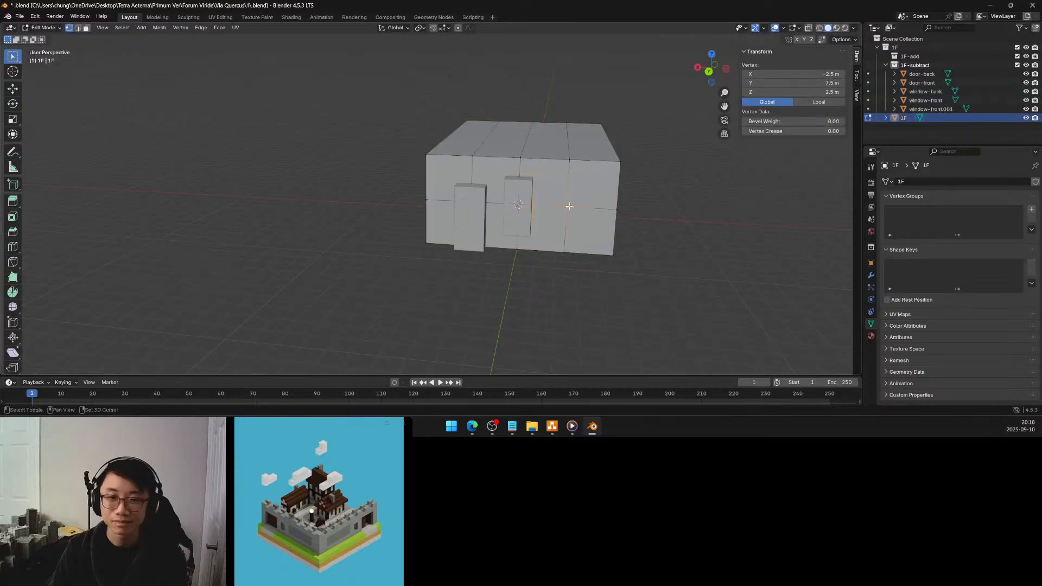
pyautogui.hotkey('shift', 's')
pyautogui.click(571, 260)
pyautogui.press('Tab')
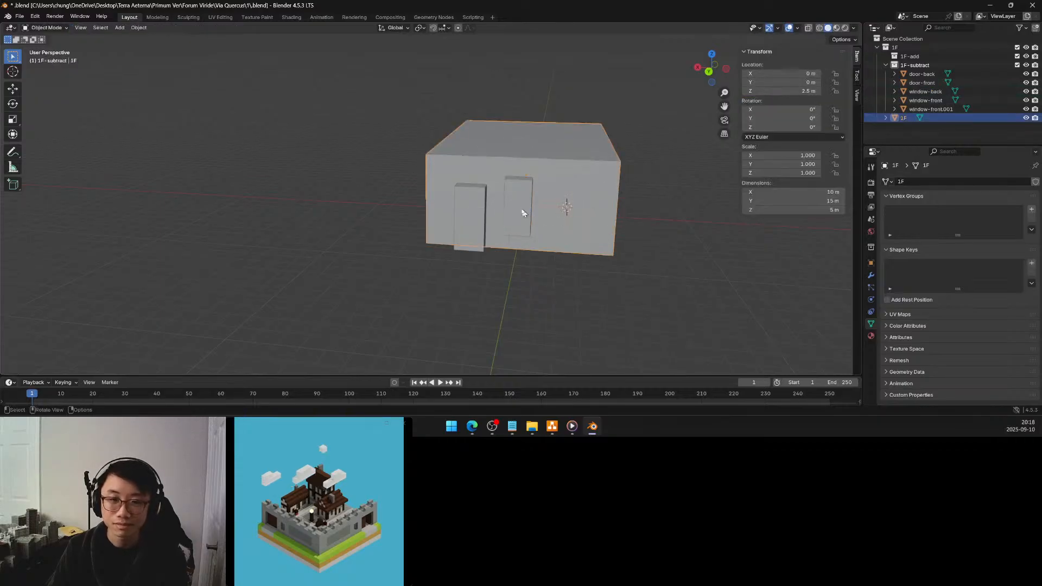
# Make a linked duplicate of the window-back block and snap the copy to the 3D cursor on the rear wall
pyautogui.click(518, 208)
pyautogui.hotkey('alt', 'd')
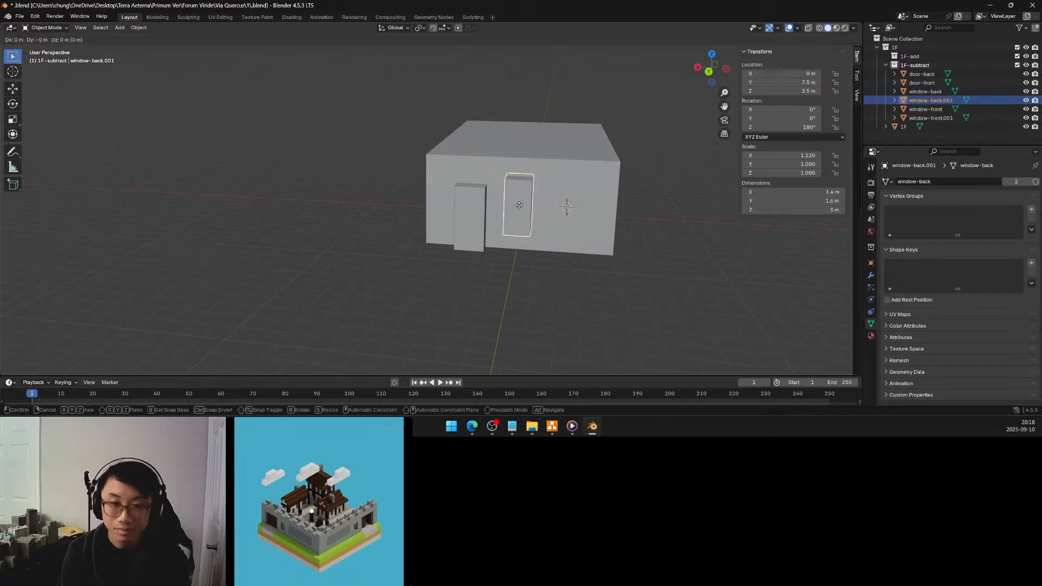
pyautogui.press('Escape')
pyautogui.hotkey('shift', 's')
pyautogui.click(431, 174)
pyautogui.click(632, 182)
pyautogui.moveTo(639, 184); pyautogui.dragTo(504, 192, button='middle')
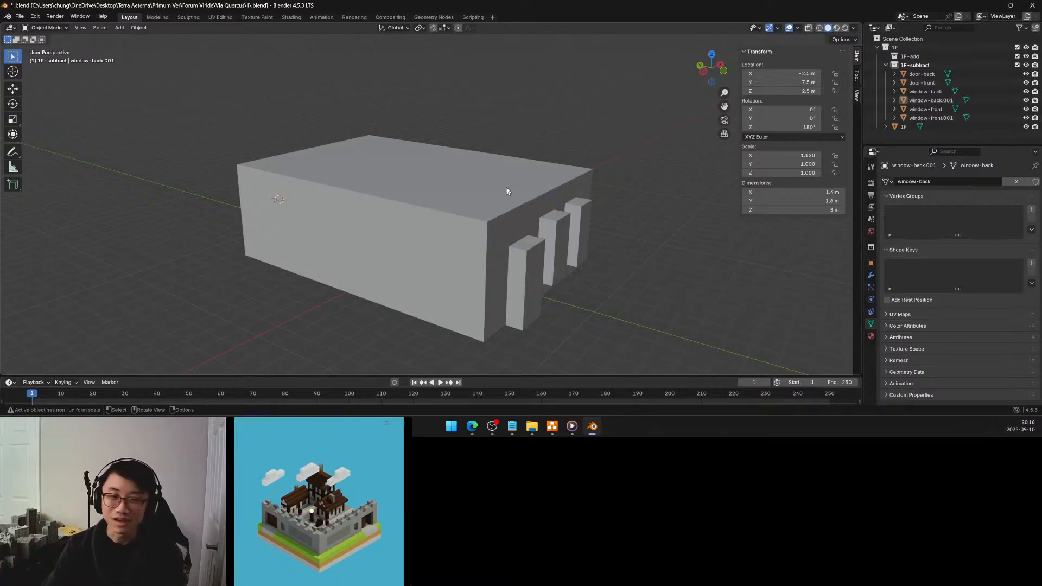
pyautogui.moveTo(509, 201); pyautogui.dragTo(583, 203, button='middle')
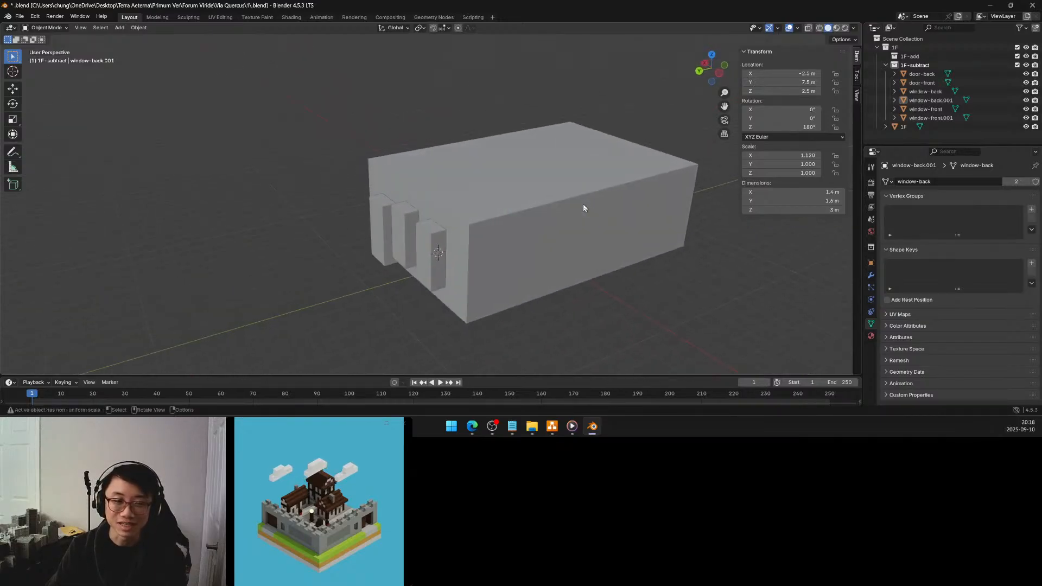
pyautogui.click(526, 237)
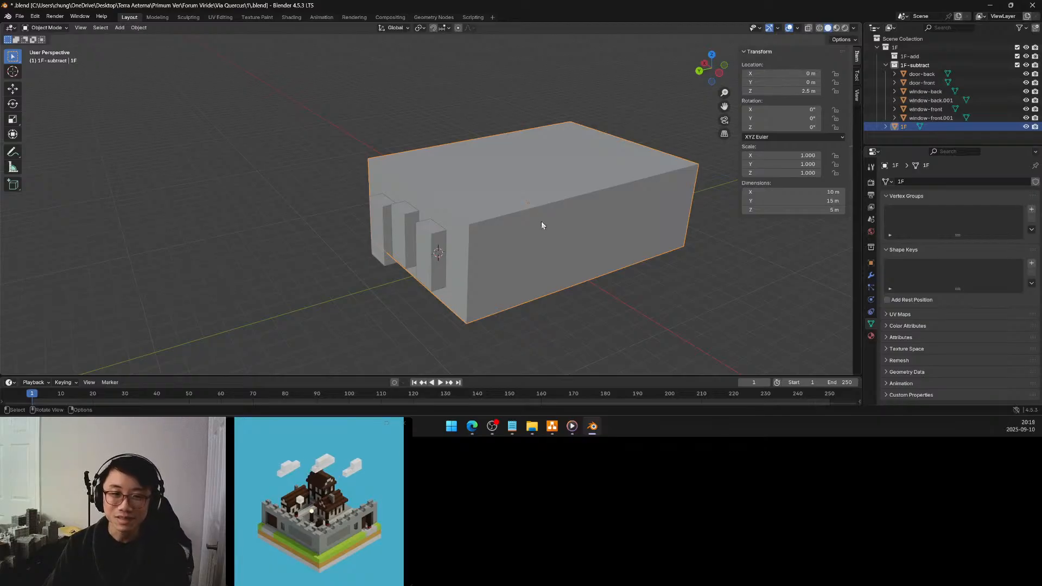
pyautogui.moveTo(558, 233); pyautogui.dragTo(505, 220, button='middle')
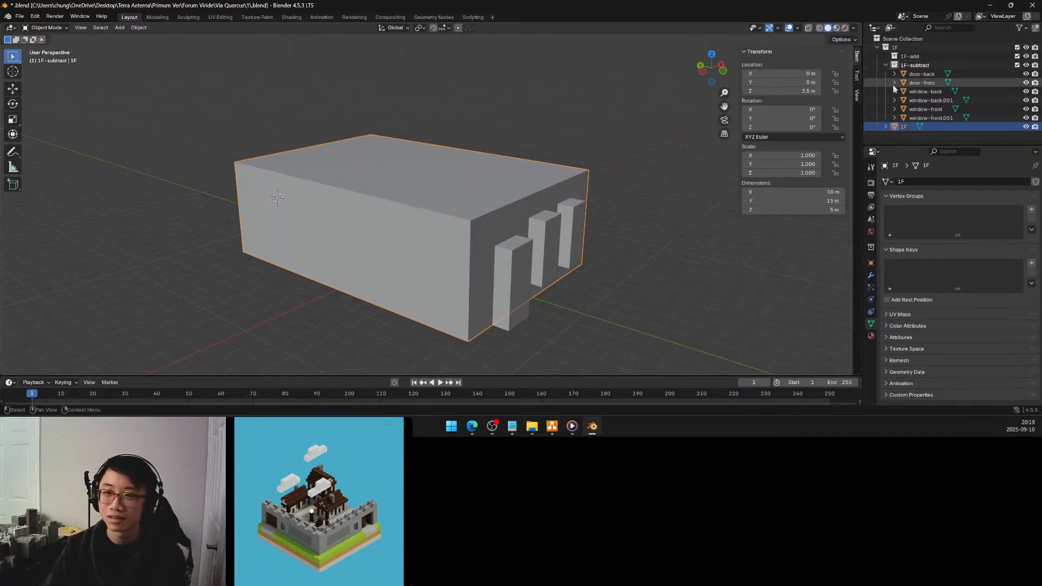
# Collapse the 1F-subtract collection and create a new collection named 2F beside the 1F collection
pyautogui.click(885, 65)
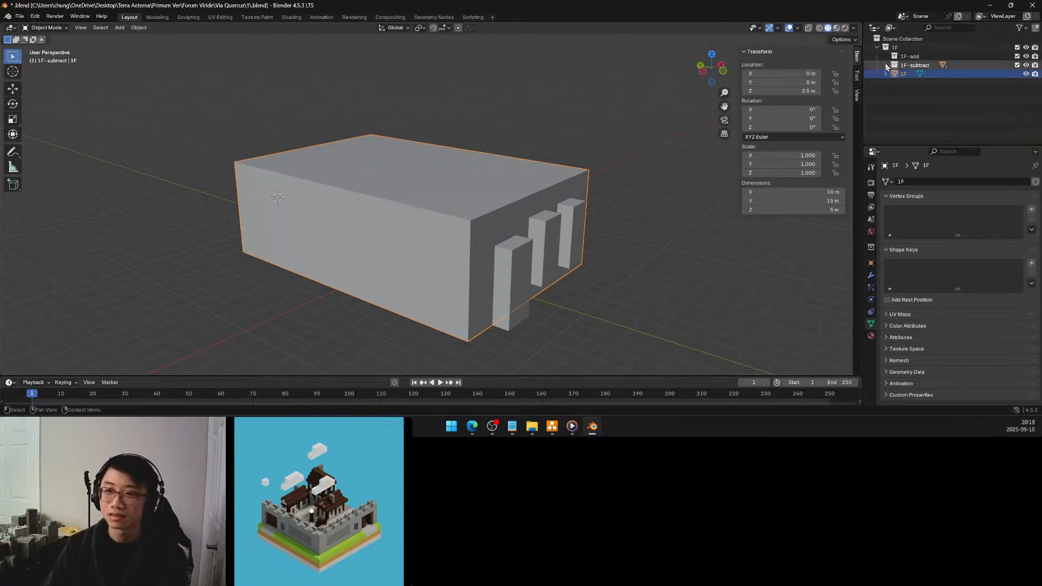
pyautogui.click(886, 87)
pyautogui.rightClick(886, 89)
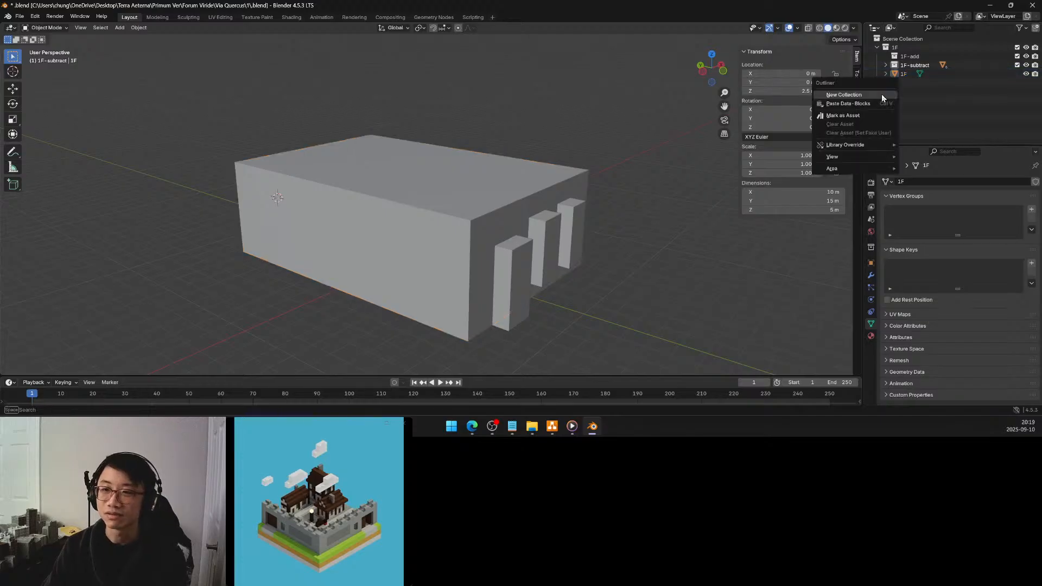
pyautogui.click(881, 94)
pyautogui.doubleClick(900, 83)
pyautogui.write('2F')
pyautogui.press('Return')
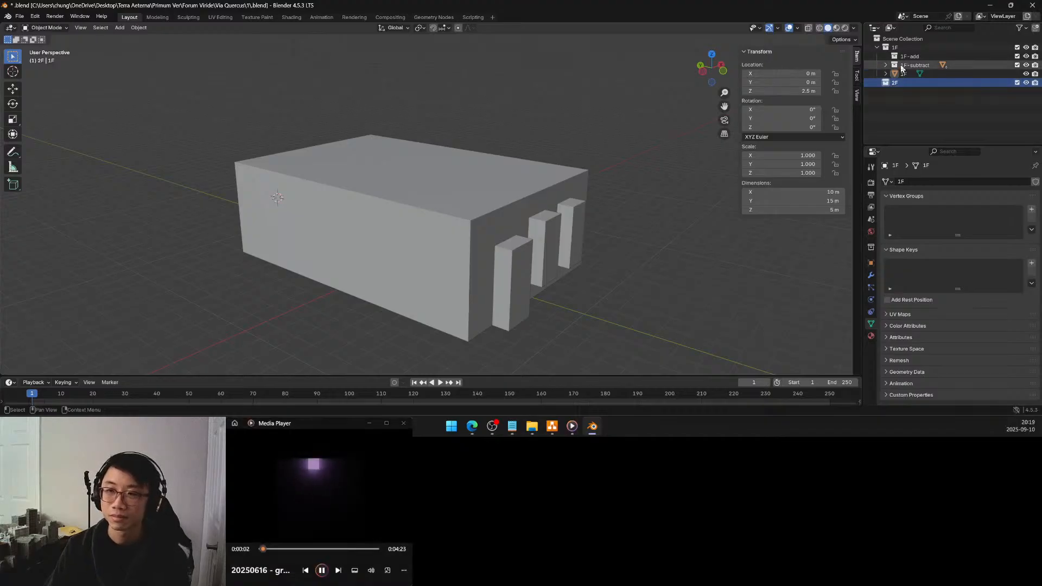
# Duplicate the 1F block upward along Z as a second storey and set the copy's Z location to 7.5 m
pyautogui.click(903, 73)
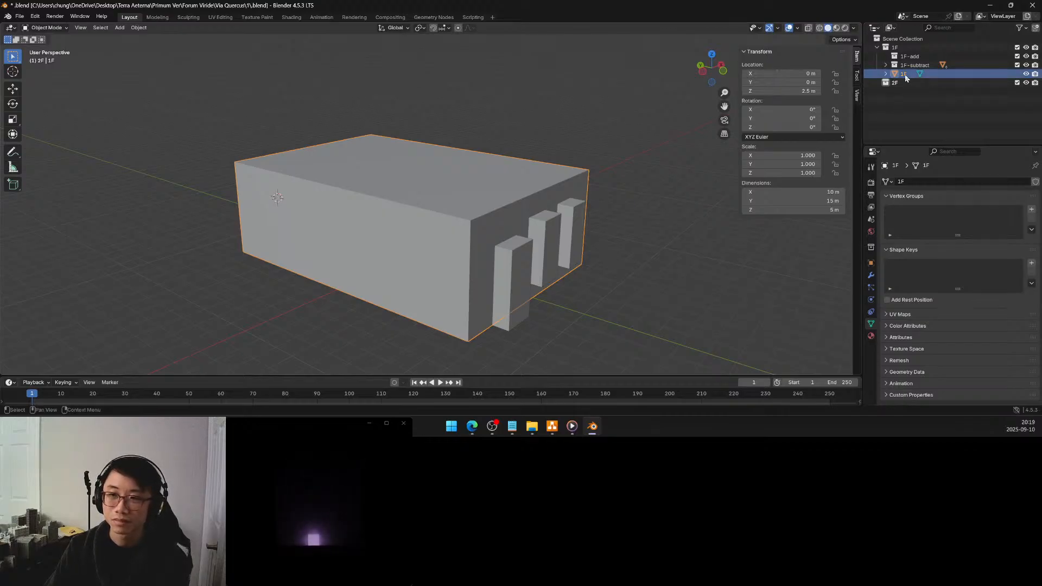
pyautogui.hotkey('shift', 'd')
pyautogui.press('z')
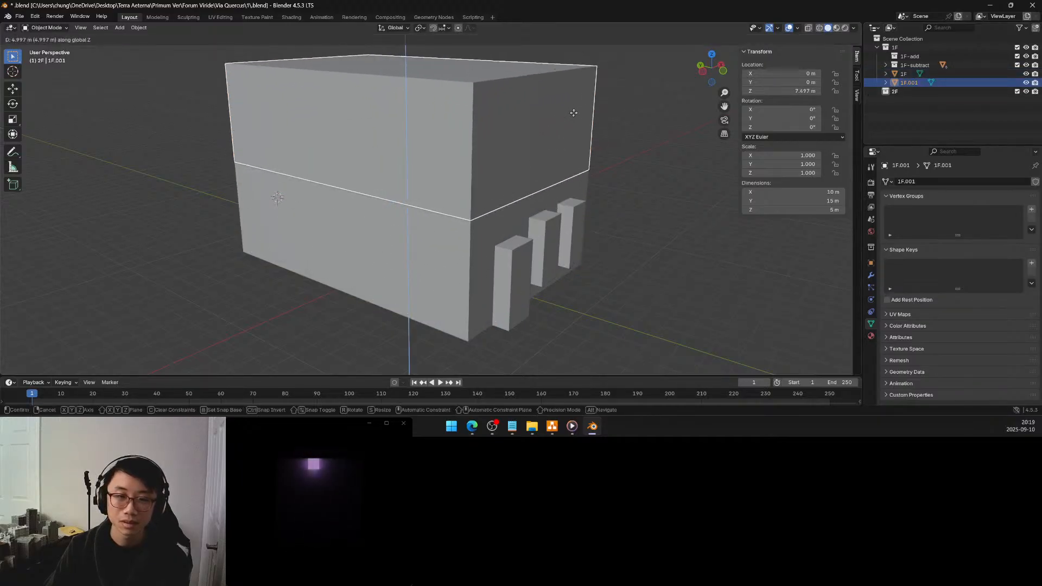
pyautogui.click(574, 116)
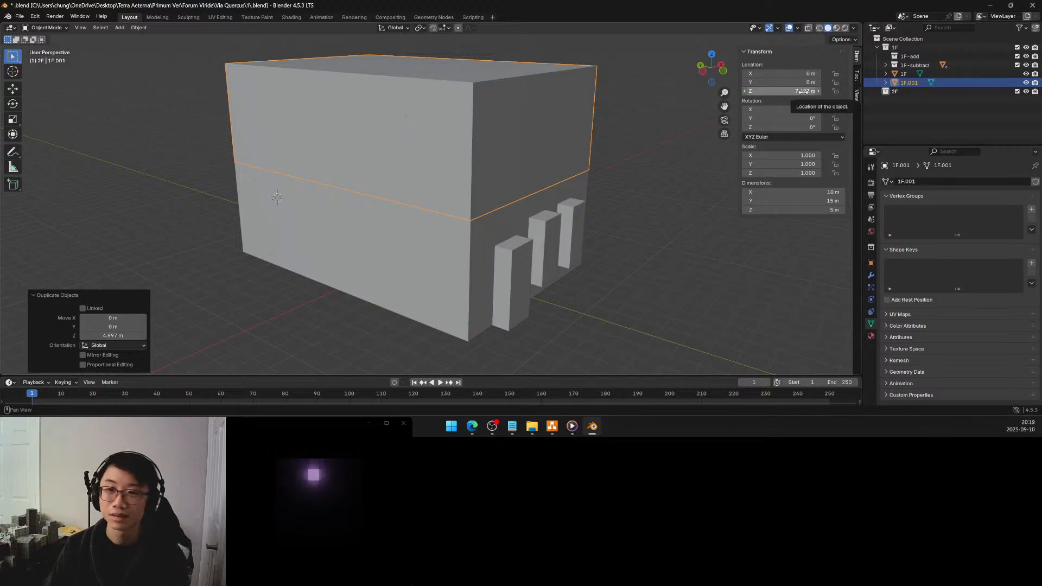
pyautogui.click(802, 91)
pyautogui.write('7')
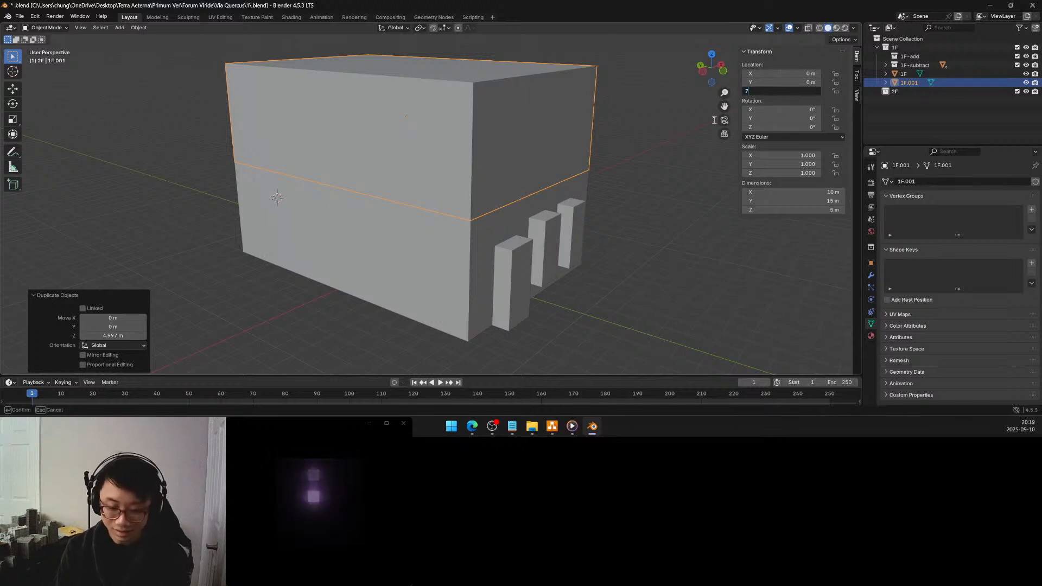
pyautogui.write('.5')
pyautogui.press('Return')
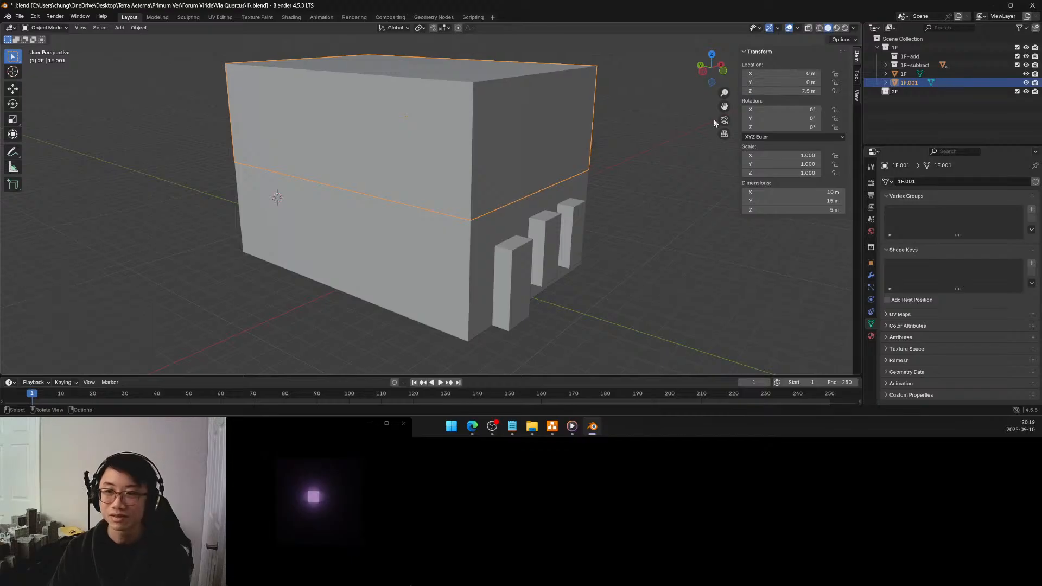
# Move the duplicated upper-storey block into the 2F collection and rename its mesh data and object as 2F
pyautogui.moveTo(908, 82); pyautogui.dragTo(901, 91)
pyautogui.doubleClick(925, 183)
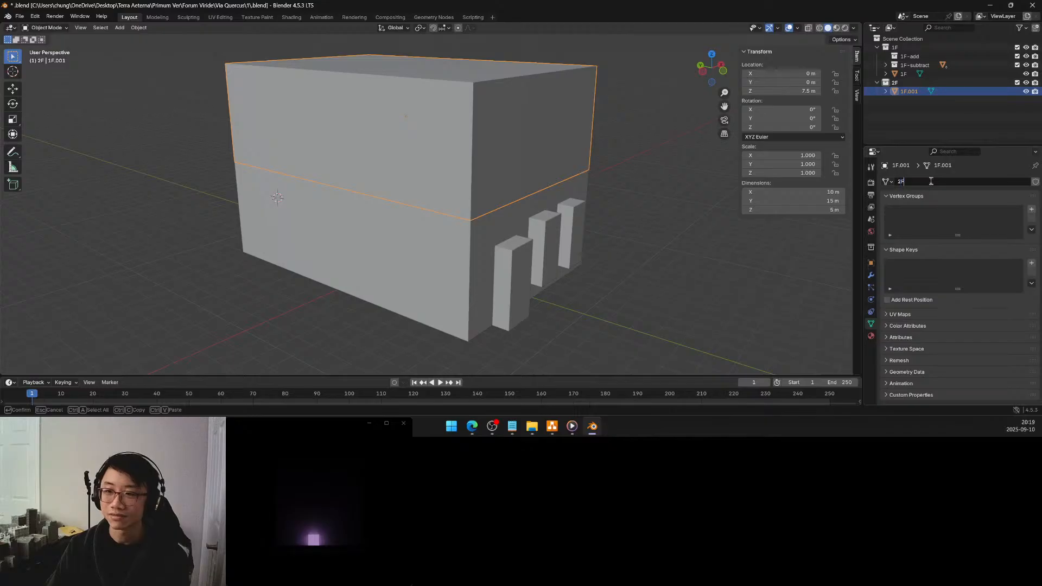
pyautogui.write('2F')
pyautogui.press('Return')
pyautogui.doubleClick(905, 92)
pyautogui.write('2F')
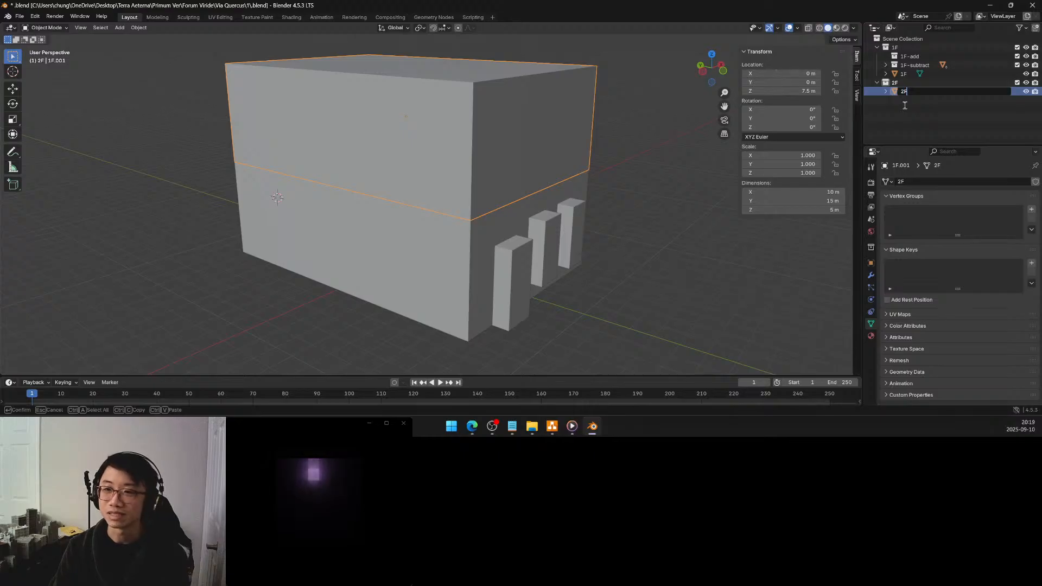
pyautogui.press('Return')
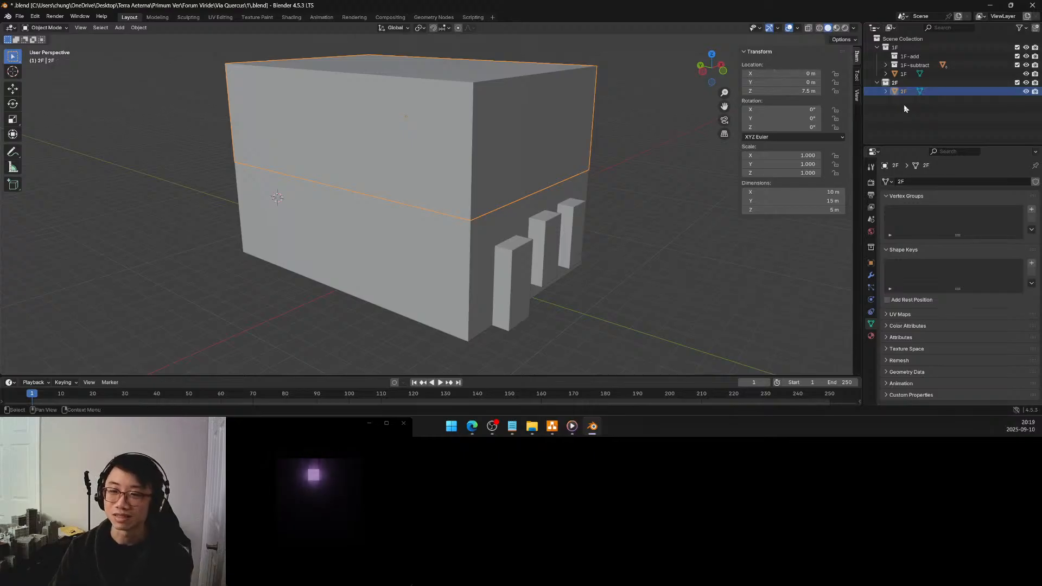
pyautogui.click(616, 181)
pyautogui.moveTo(615, 181); pyautogui.dragTo(700, 187, button='middle')
pyautogui.moveTo(555, 181); pyautogui.dragTo(493, 218, button='middle')
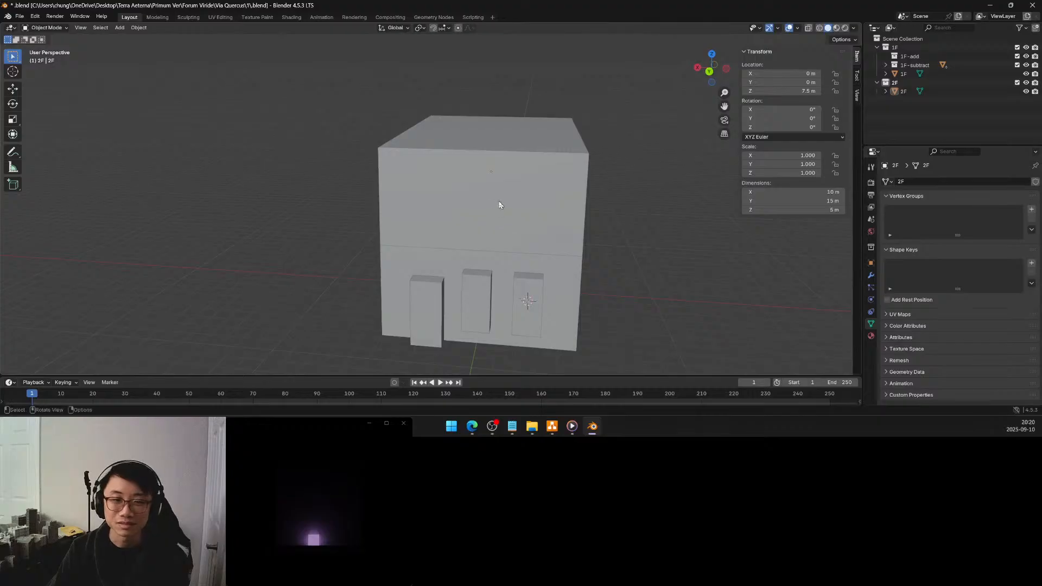
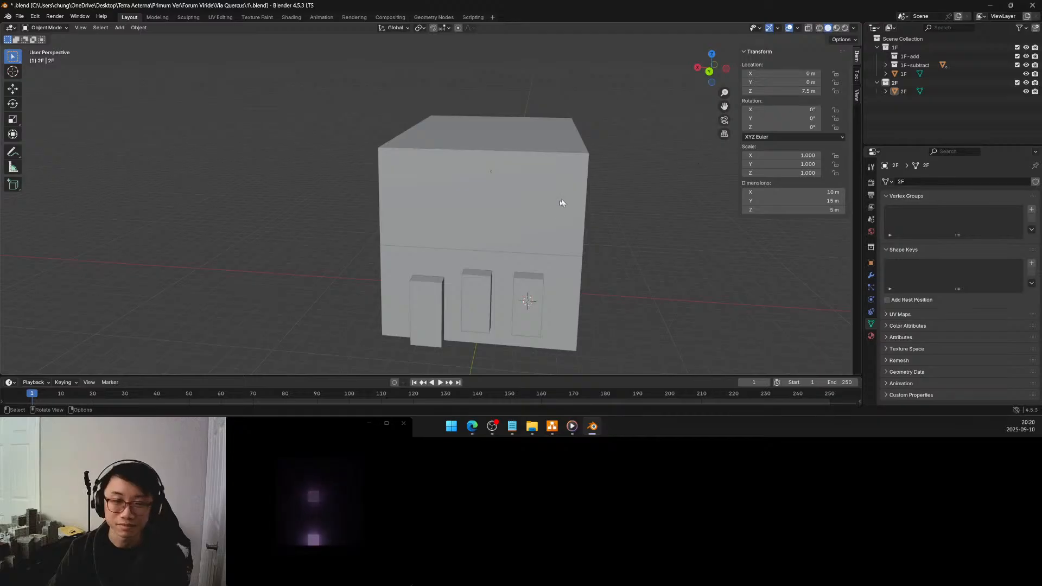
# Create a new collection named 2F-add inside the 2F collection
pyautogui.click(542, 210)
pyautogui.moveTo(542, 208); pyautogui.dragTo(549, 188, button='middle')
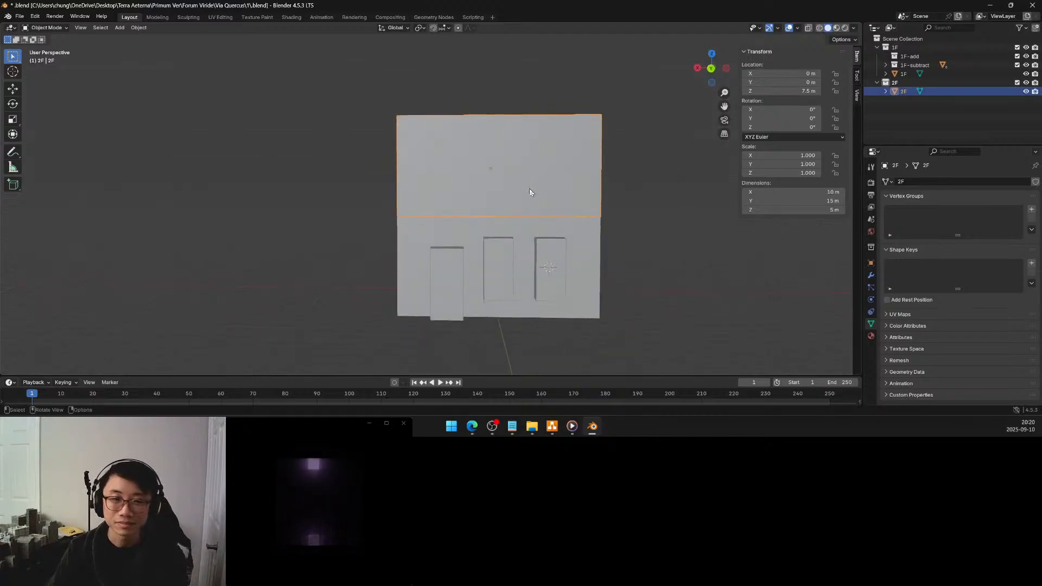
pyautogui.moveTo(526, 186); pyautogui.dragTo(524, 188, button='middle')
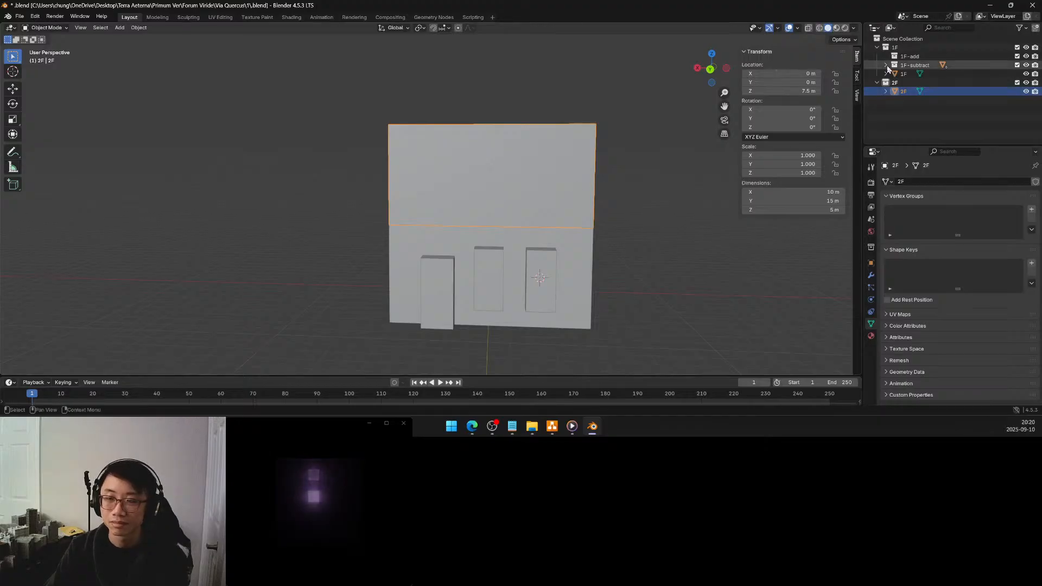
pyautogui.rightClick(895, 82)
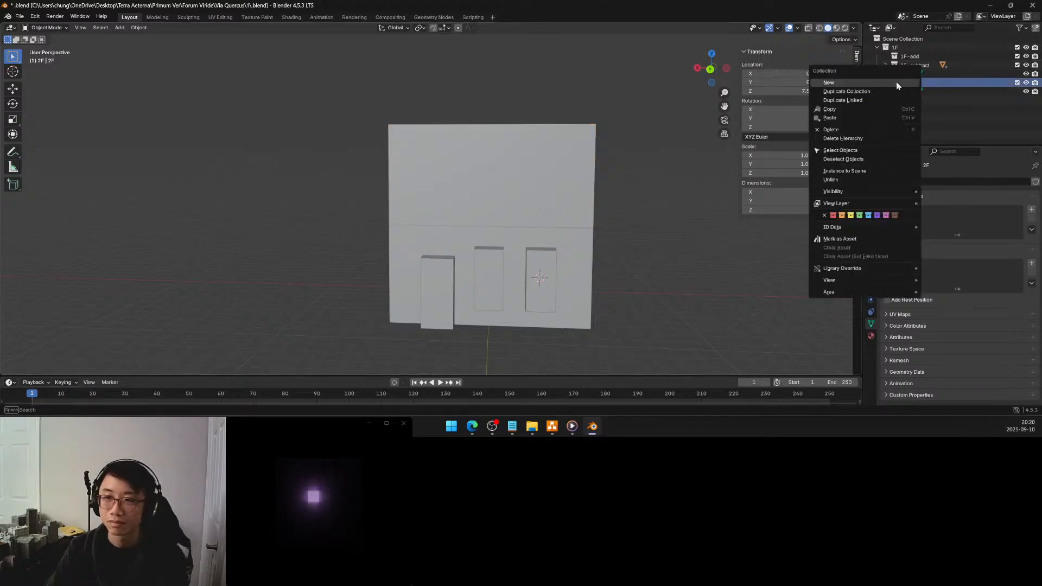
pyautogui.click(883, 83)
pyautogui.doubleClick(904, 92)
pyautogui.write('2F-add')
pyautogui.press('Return')
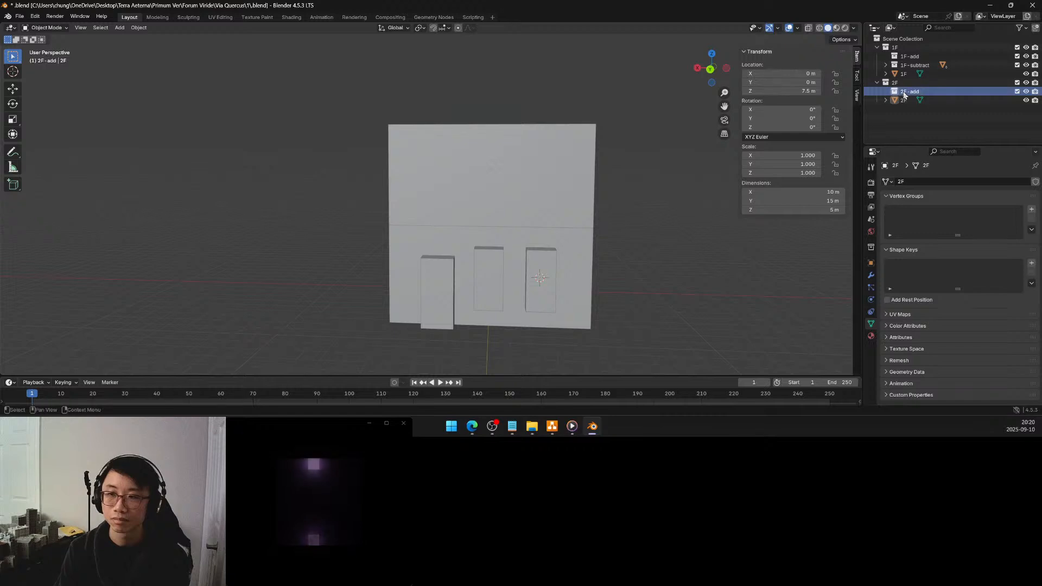
# Create a second collection named 2F-subtract inside the 2F collection
pyautogui.rightClick(896, 83)
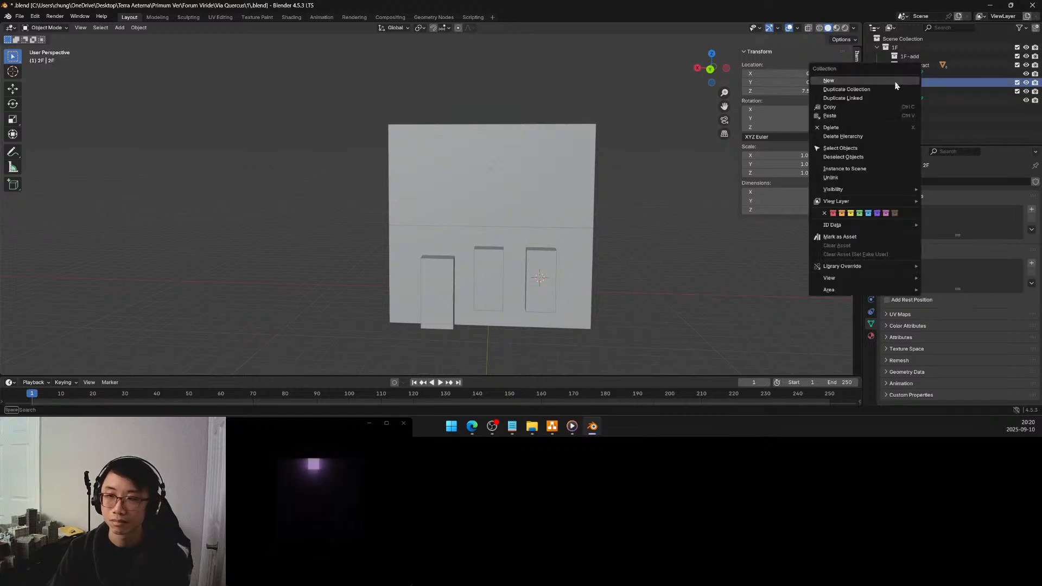
pyautogui.click(894, 83)
pyautogui.doubleClick(909, 100)
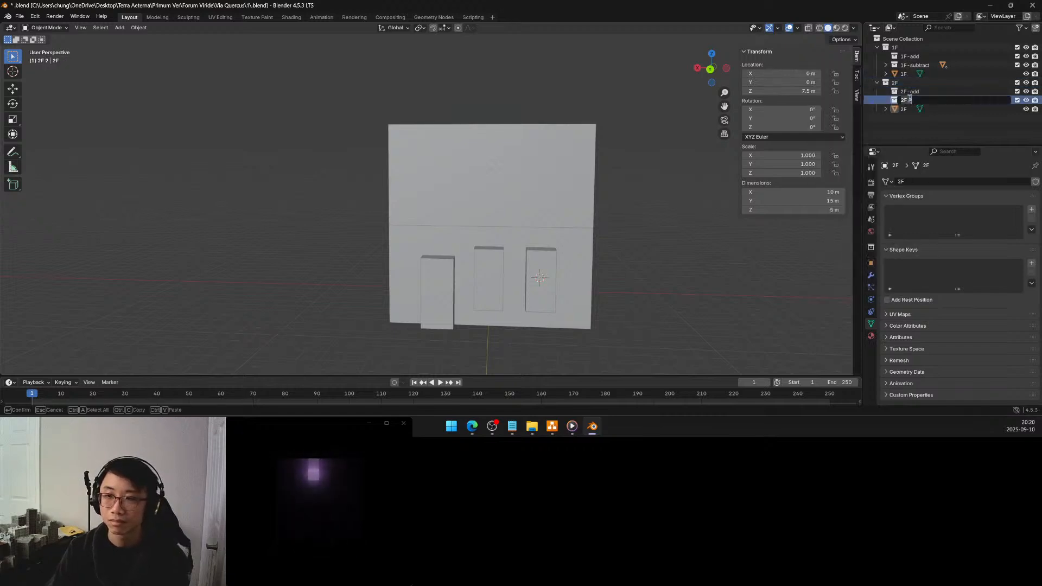
pyautogui.write('2F-sub')
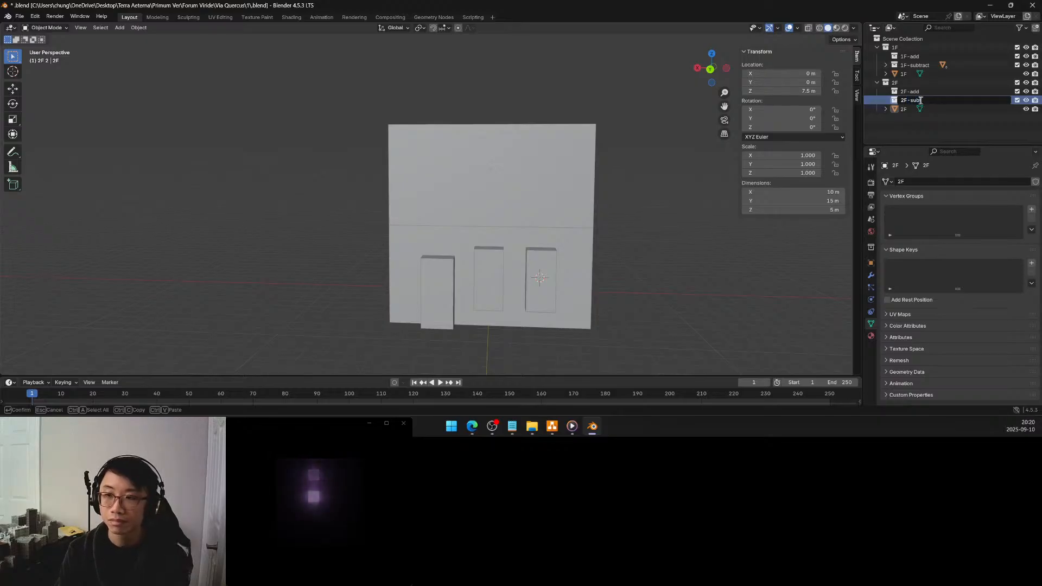
pyautogui.write('tract')
pyautogui.press('Return')
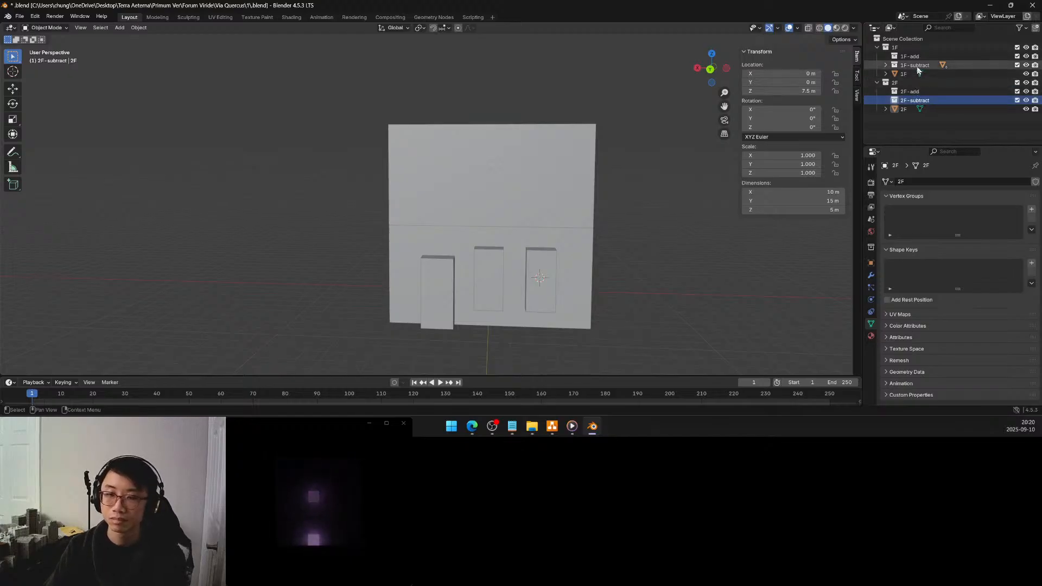
pyautogui.click(493, 266)
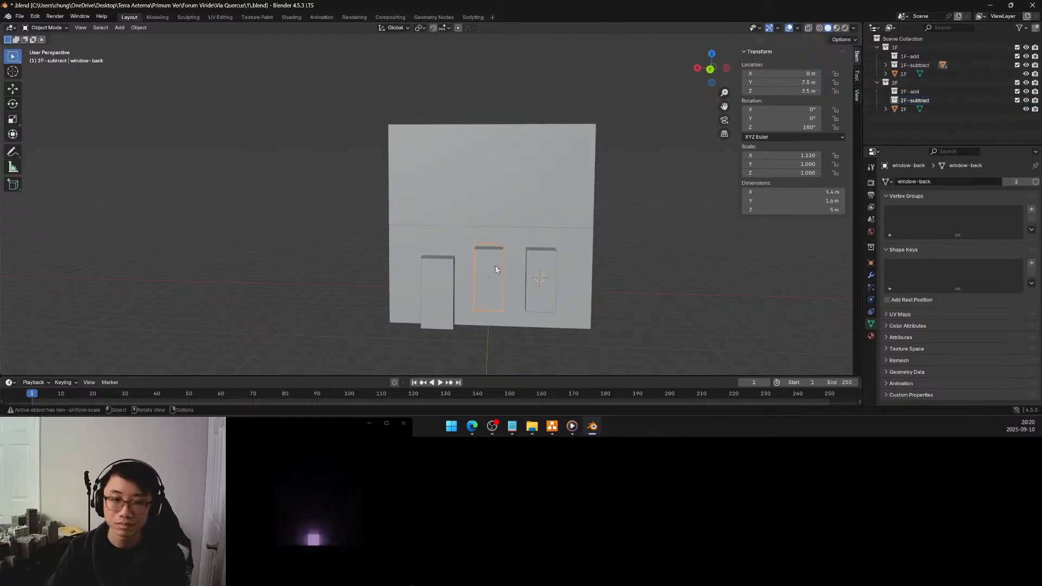
pyautogui.keyDown('shift'); pyautogui.click(545, 267); pyautogui.keyUp('shift')
pyautogui.moveTo(608, 244)
pyautogui.mouseDown(button='middle')
pyautogui.moveTo(651, 225)
pyautogui.moveTo(604, 239)
pyautogui.mouseUp(button='middle')
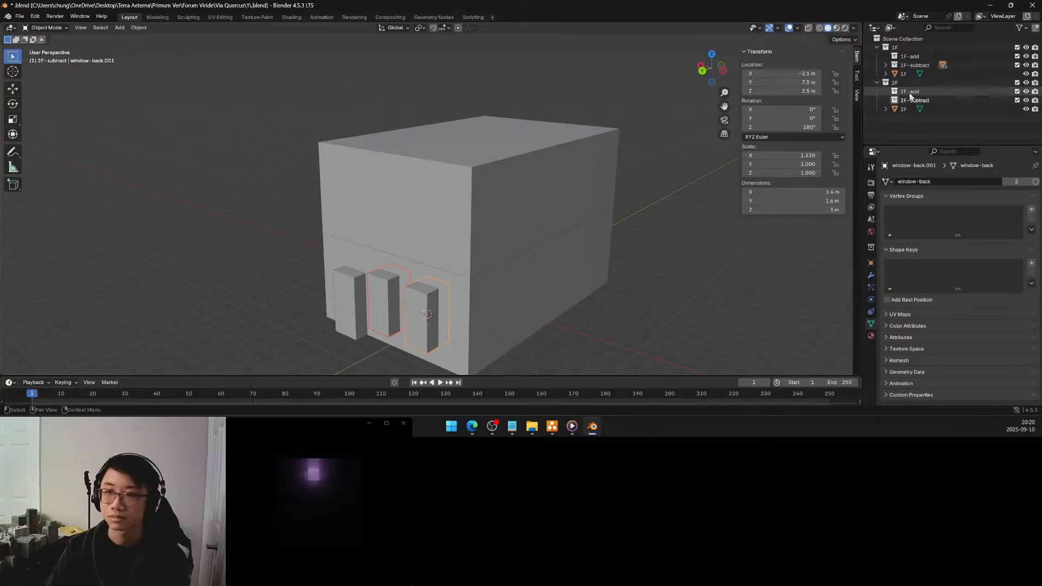
pyautogui.click(886, 65)
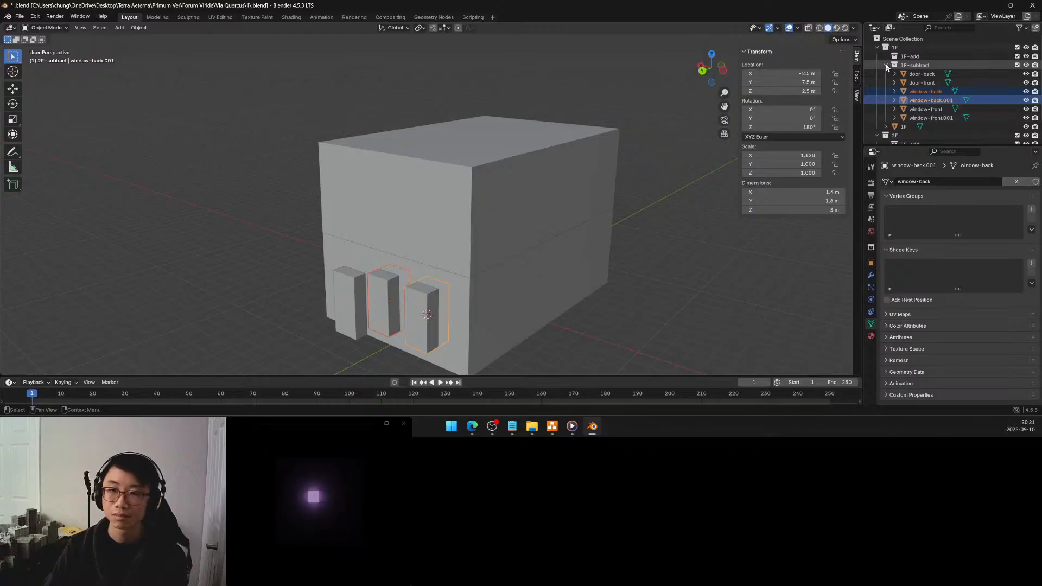
pyautogui.click(886, 65)
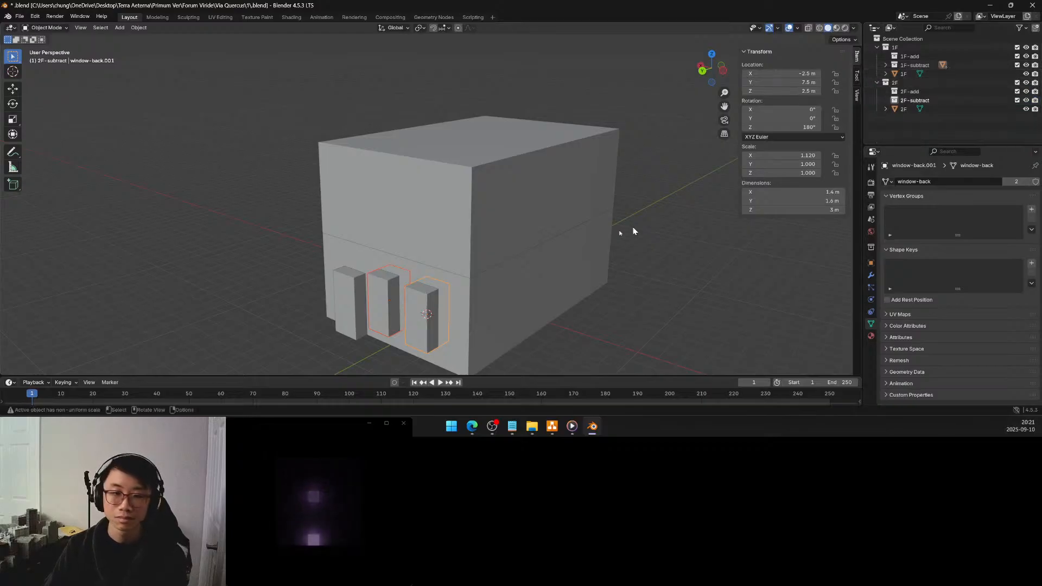
pyautogui.moveTo(558, 237); pyautogui.dragTo(503, 249, button='middle')
pyautogui.moveTo(552, 243); pyautogui.dragTo(495, 241, button='middle')
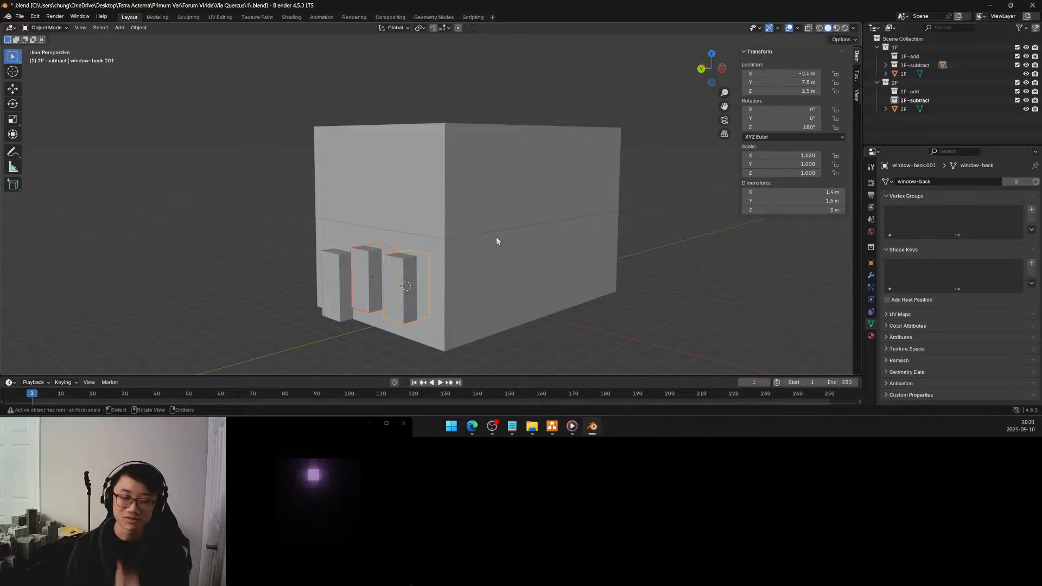
pyautogui.moveTo(516, 249); pyautogui.dragTo(432, 250, button='middle')
pyautogui.click(414, 309)
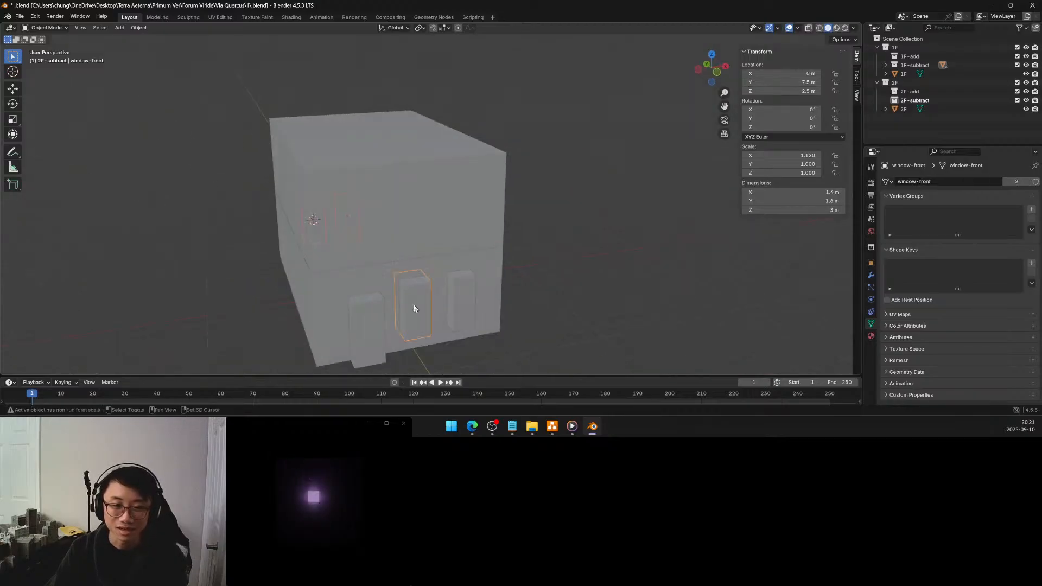
pyautogui.click(468, 303)
pyautogui.moveTo(400, 274); pyautogui.dragTo(556, 267, button='middle')
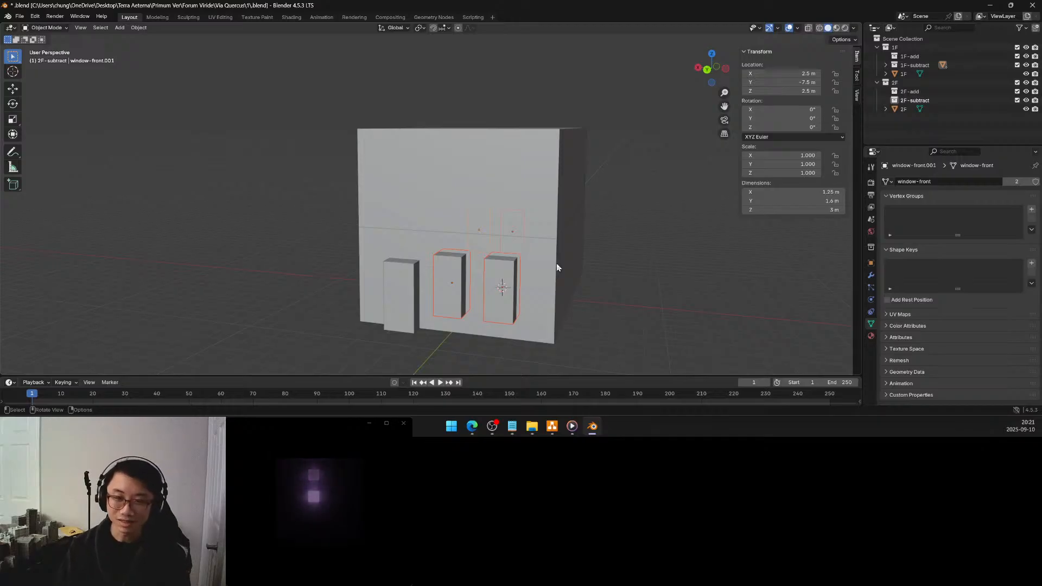
pyautogui.moveTo(517, 251); pyautogui.dragTo(414, 242, button='middle')
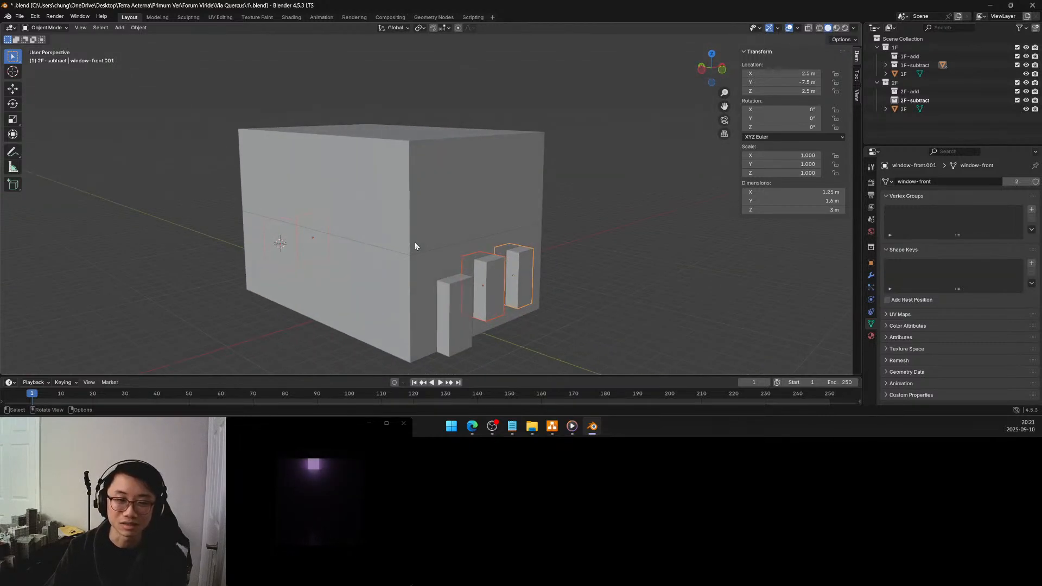
pyautogui.click(457, 204)
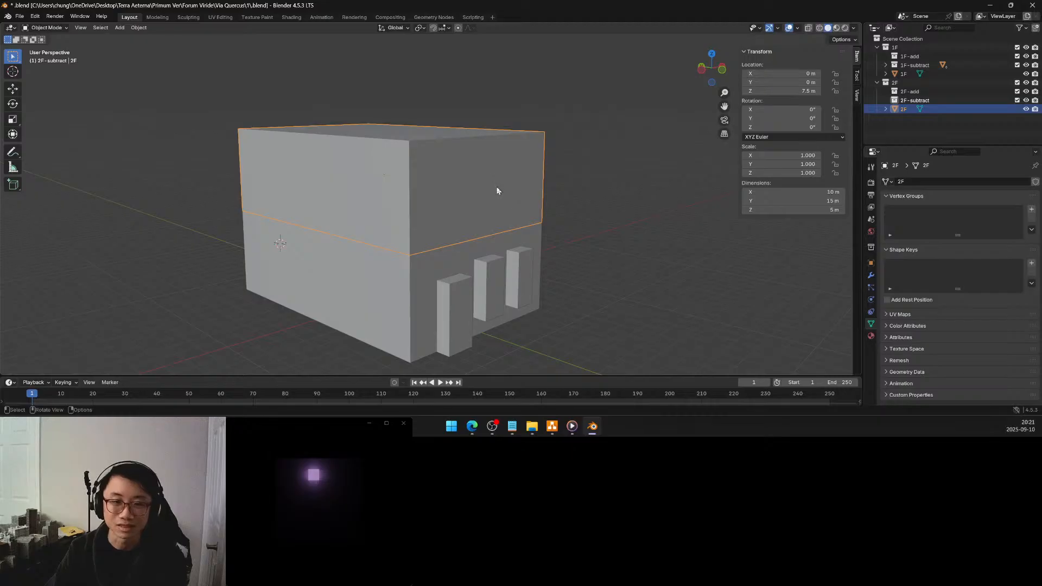
pyautogui.moveTo(481, 178); pyautogui.dragTo(430, 171, button='middle')
pyautogui.scroll(-1, 447, 175)
pyautogui.scroll(-1, 448, 175)
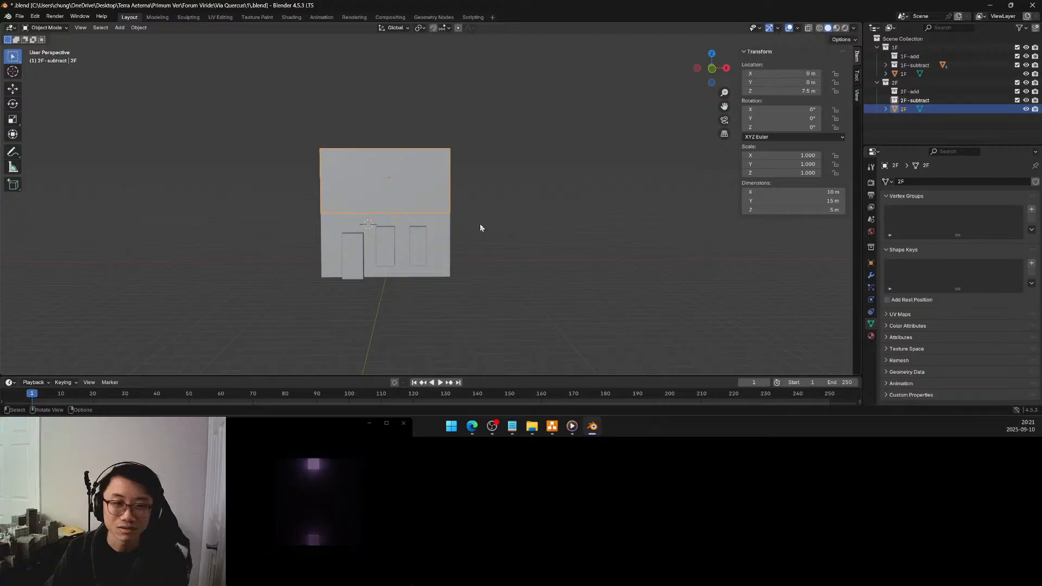
# Duplicate the two front and two back first-floor window blocks together, 5 m upward along Z onto the second storey
pyautogui.click(382, 249)
pyautogui.keyDown('shift'); pyautogui.click(412, 243); pyautogui.keyUp('shift')
pyautogui.moveTo(304, 241); pyautogui.dragTo(428, 258, button='middle')
pyautogui.click(430, 269)
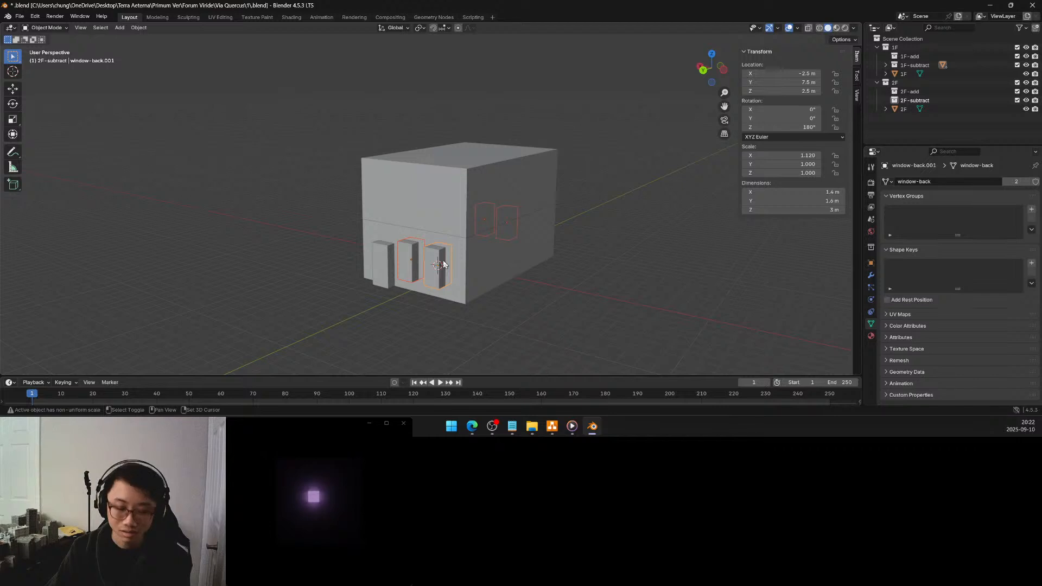
pyautogui.hotkey('shift', 'd')
pyautogui.press('z')
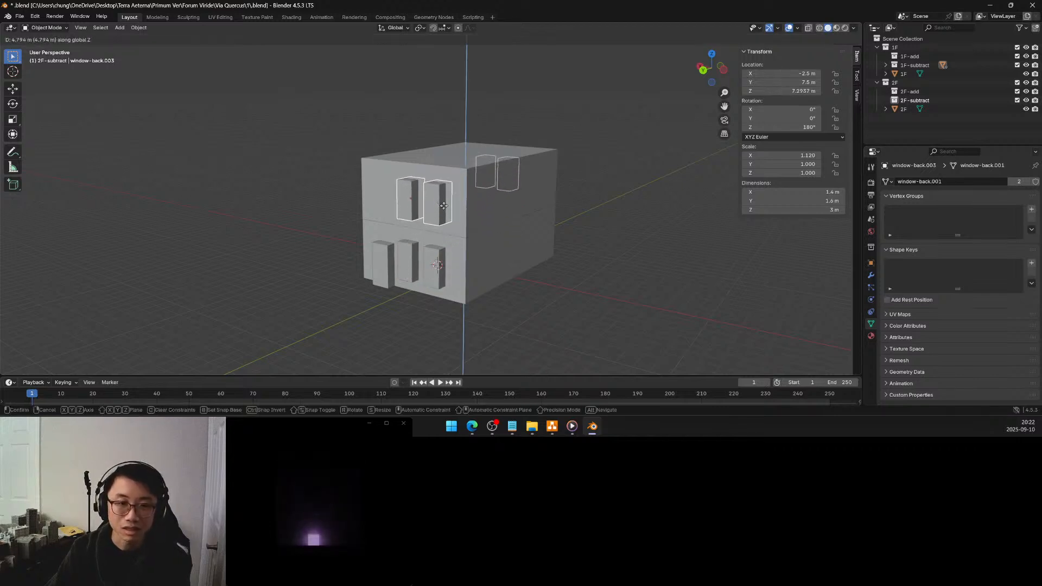
pyautogui.click(444, 205)
pyautogui.click(121, 335)
pyautogui.write('5')
pyautogui.press('Return')
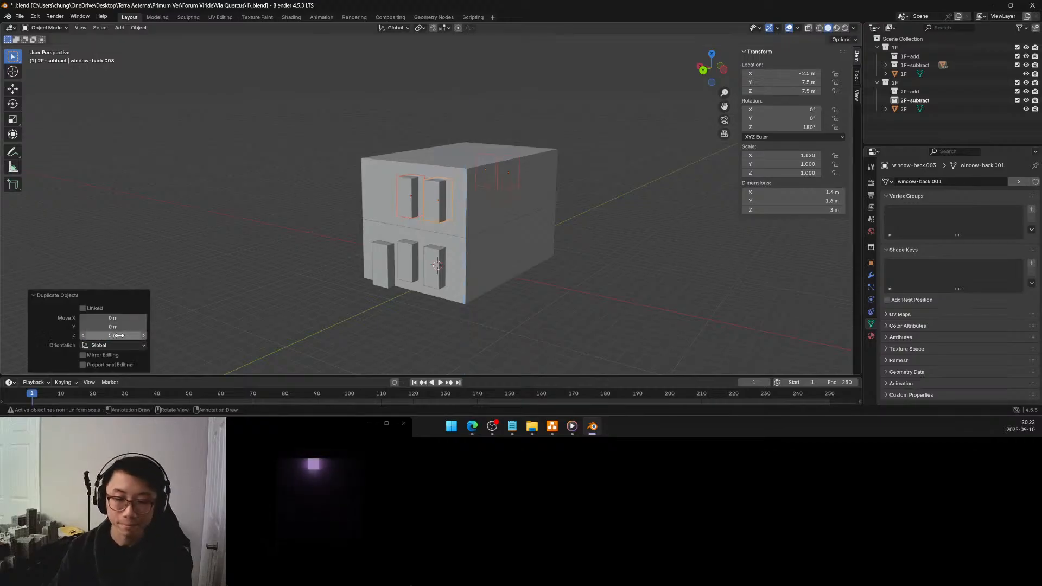
# Move window-back.002, window-back.003, window-front.002 and window-front.003 from the 1F-subtract collection into 2F-subtract
pyautogui.click(507, 268)
pyautogui.moveTo(507, 268); pyautogui.dragTo(544, 270, button='middle')
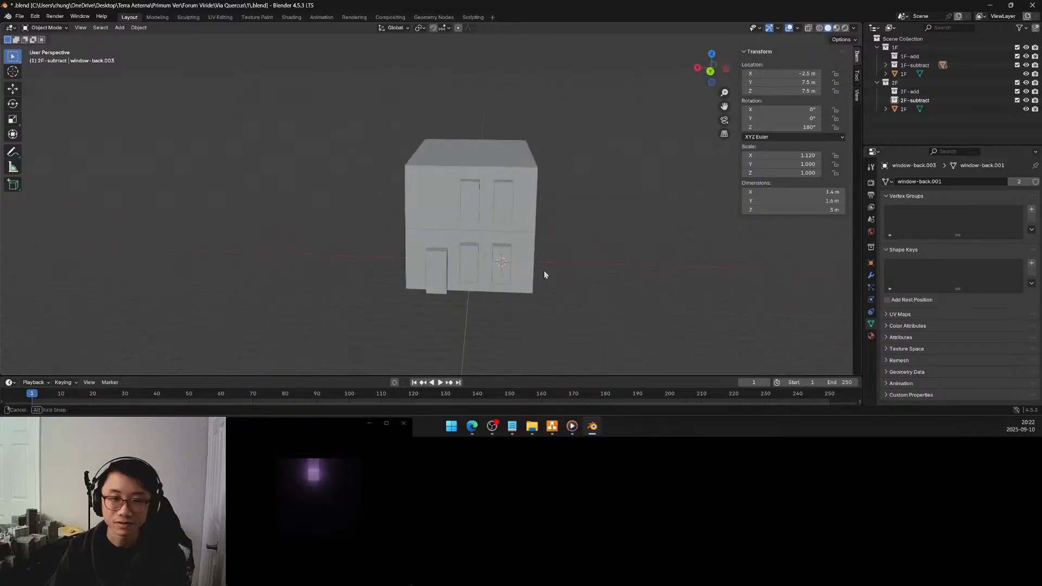
pyautogui.click(886, 65)
pyautogui.click(930, 110)
pyautogui.scroll(-3, 932, 103)
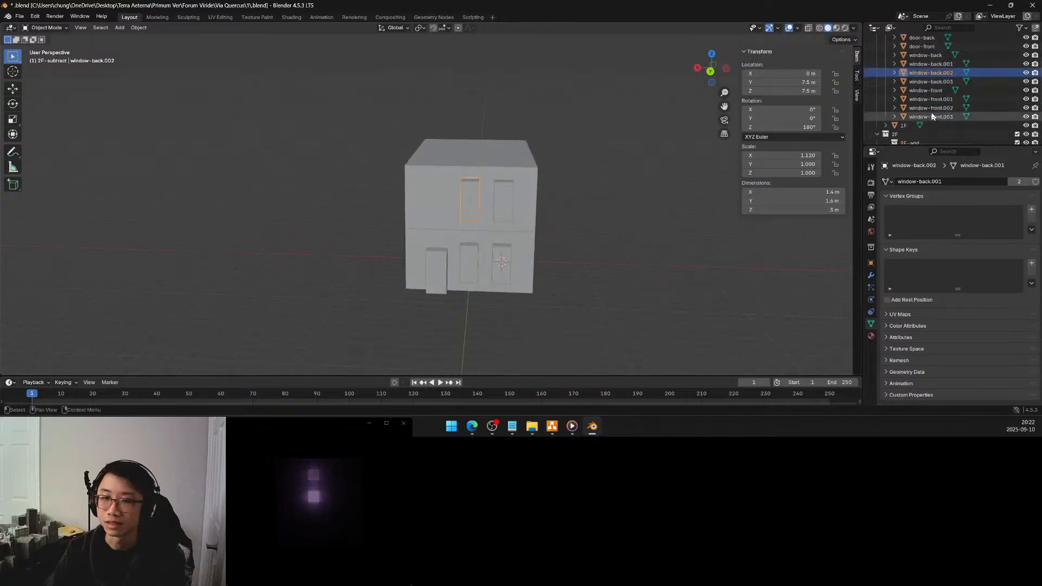
pyautogui.keyDown('ctrl'); pyautogui.click(936, 84); pyautogui.keyUp('ctrl')
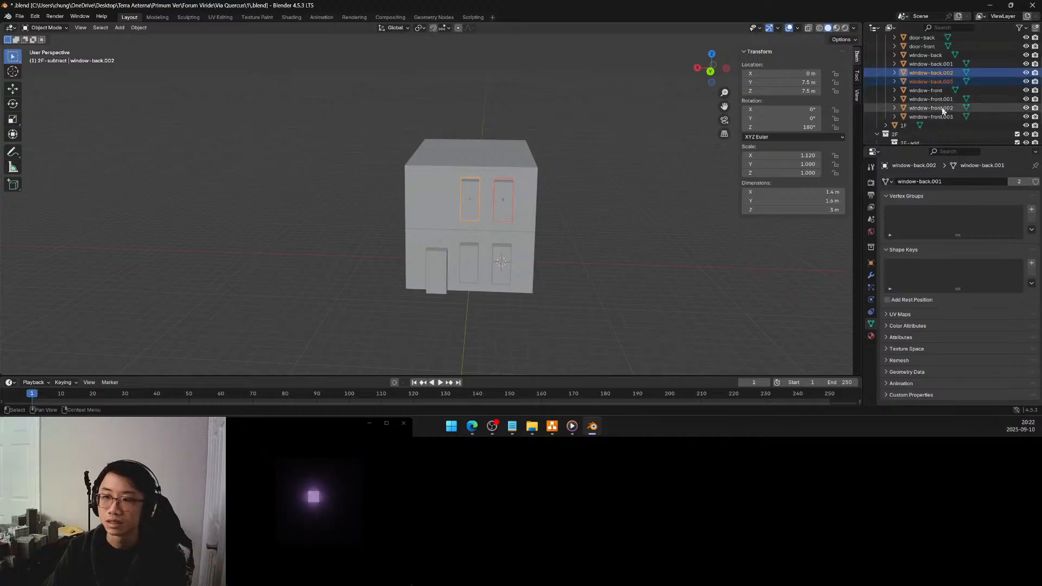
pyautogui.keyDown('ctrl'); pyautogui.click(941, 108); pyautogui.keyUp('ctrl')
pyautogui.keyDown('ctrl'); pyautogui.click(942, 116); pyautogui.keyUp('ctrl')
pyautogui.scroll(-1, 938, 120)
pyautogui.scroll(-1, 936, 118)
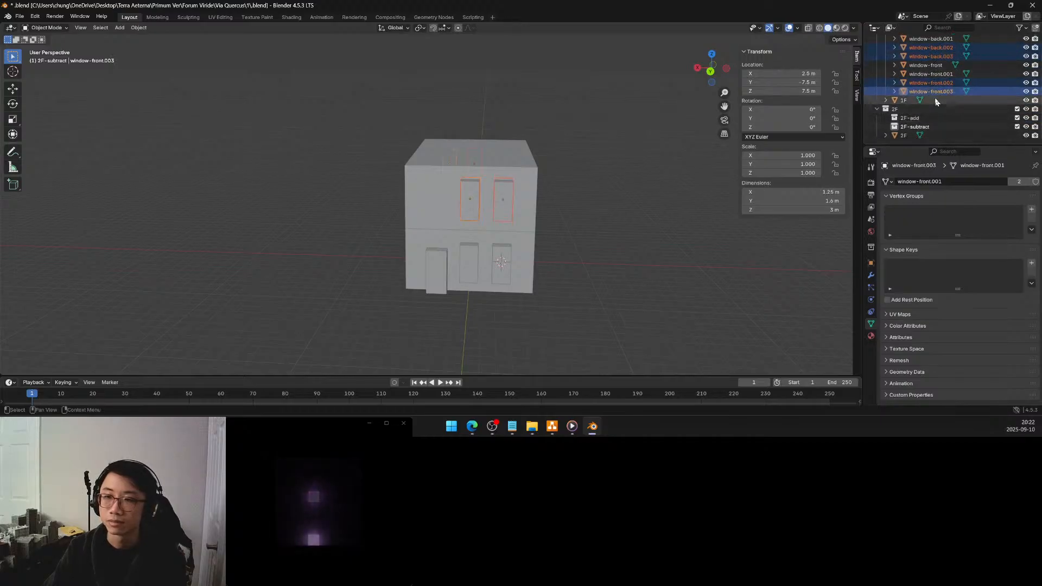
pyautogui.moveTo(931, 86); pyautogui.dragTo(922, 127)
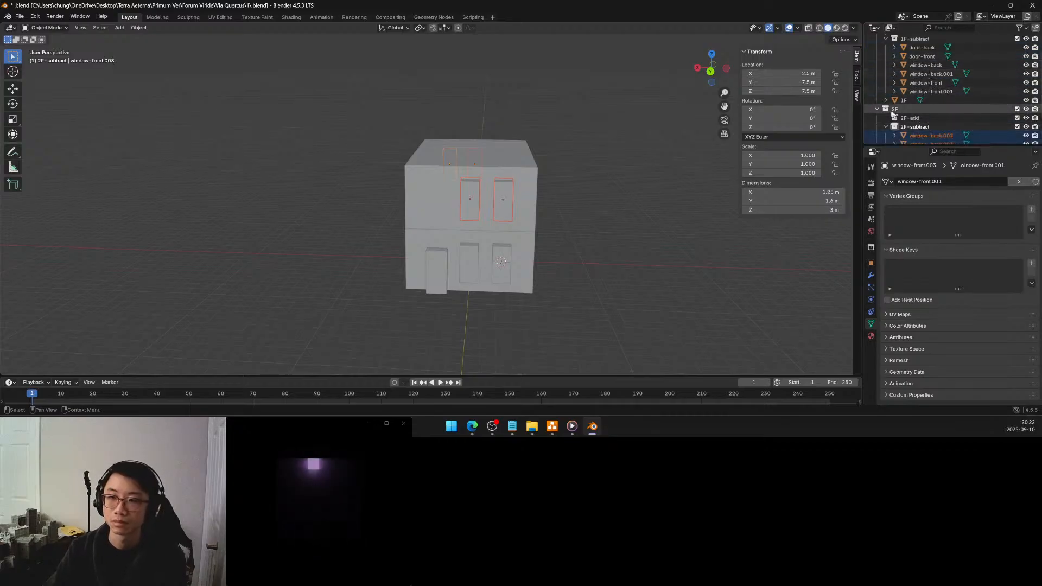
pyautogui.scroll(-3, 939, 122)
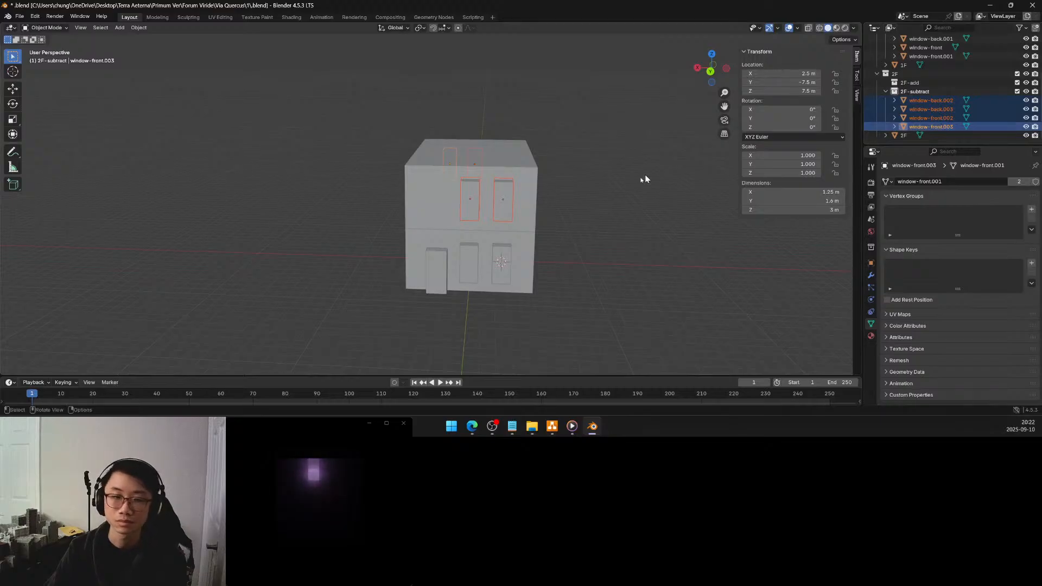
pyautogui.moveTo(603, 194); pyautogui.dragTo(399, 177, button='middle')
pyautogui.scroll(2, 399, 177)
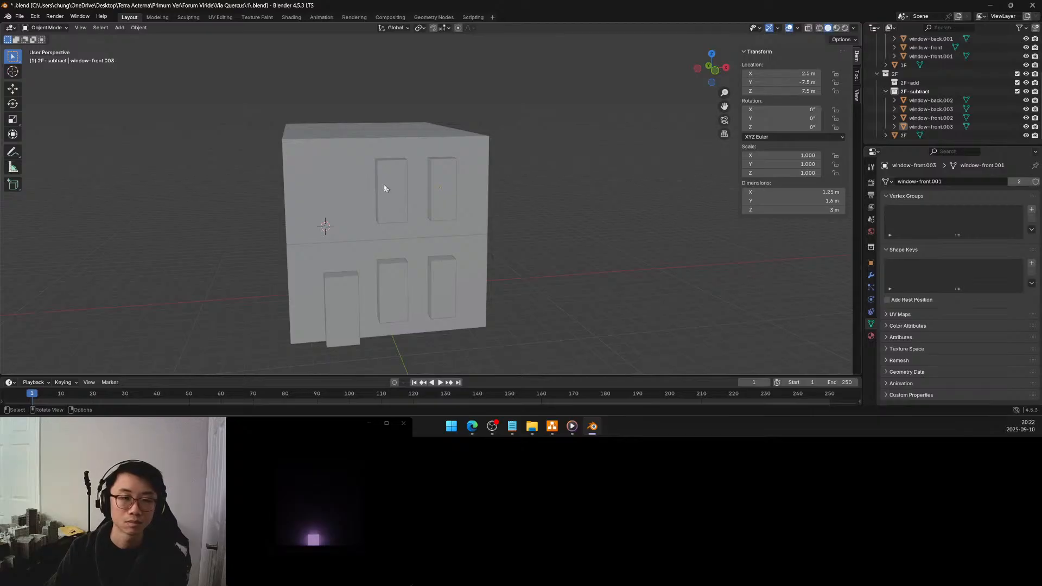
pyautogui.scroll(3, 386, 182)
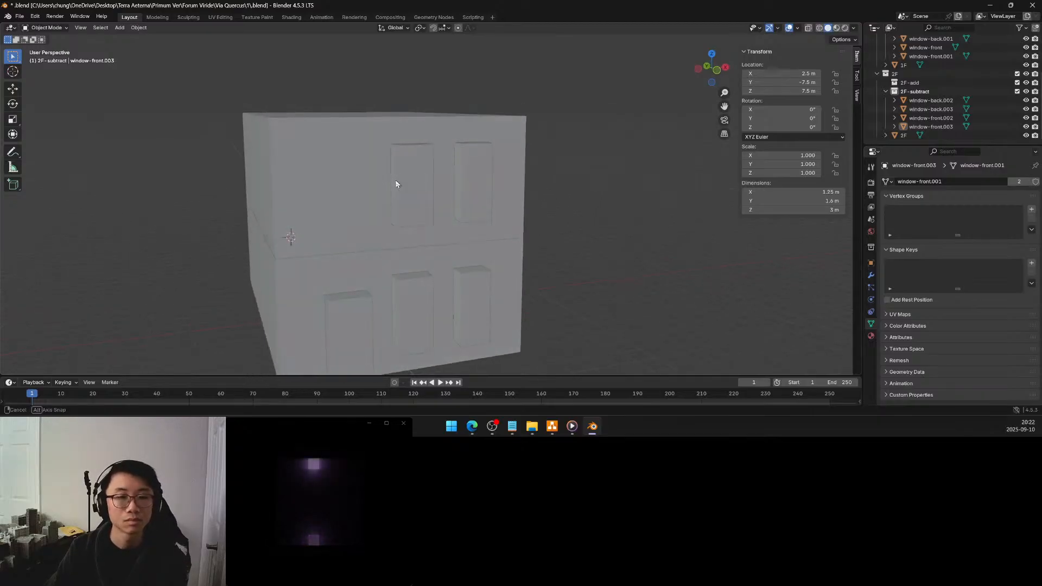
# Open Screenshot 2025-09-09 055743.png from the references folder and examine the brick facade's windows and balcony railings up close
pyautogui.click(532, 426)
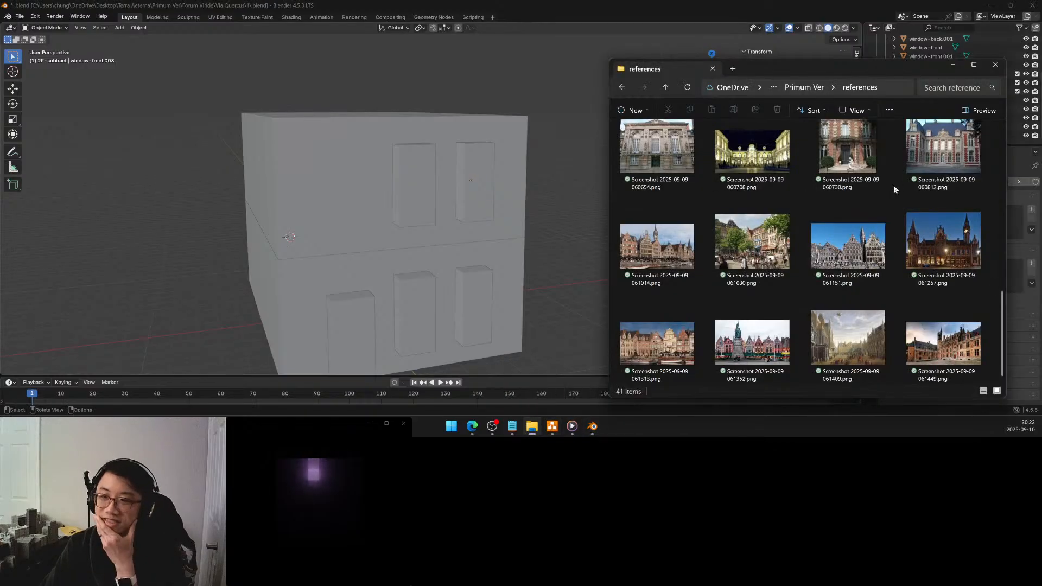
pyautogui.scroll(-2, 825, 201)
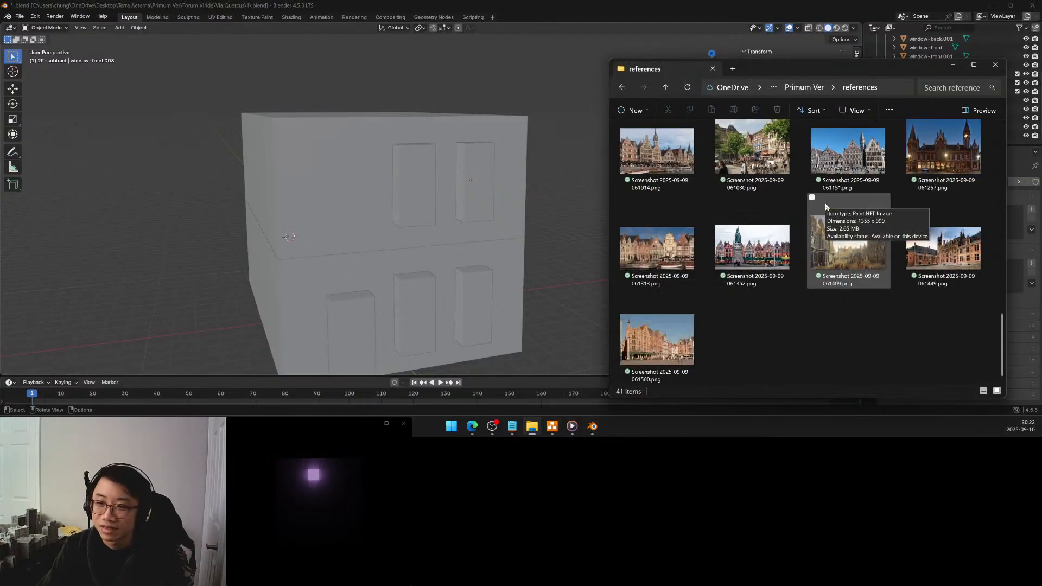
pyautogui.scroll(5, 817, 233)
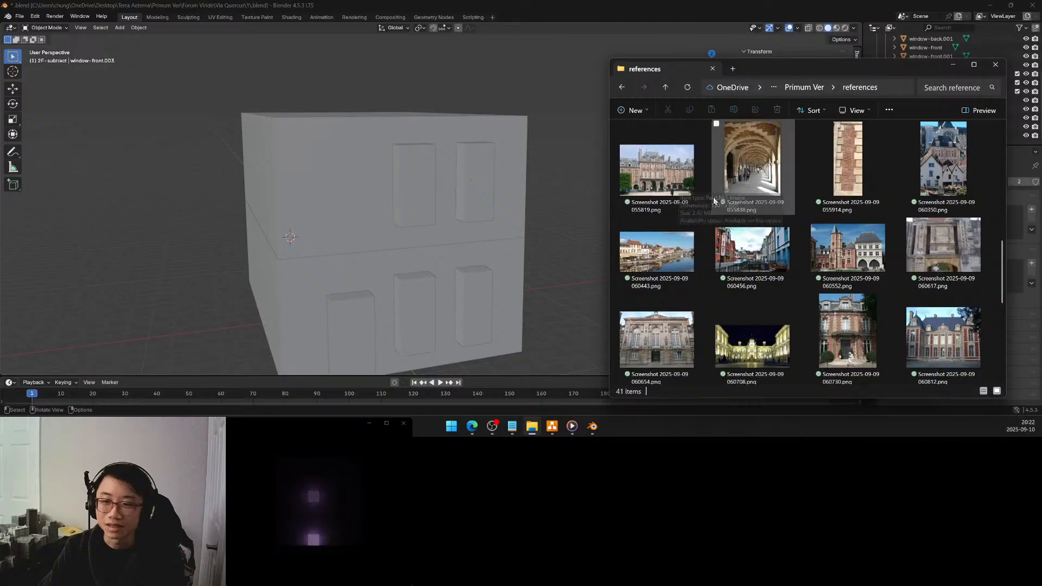
pyautogui.scroll(5, 690, 210)
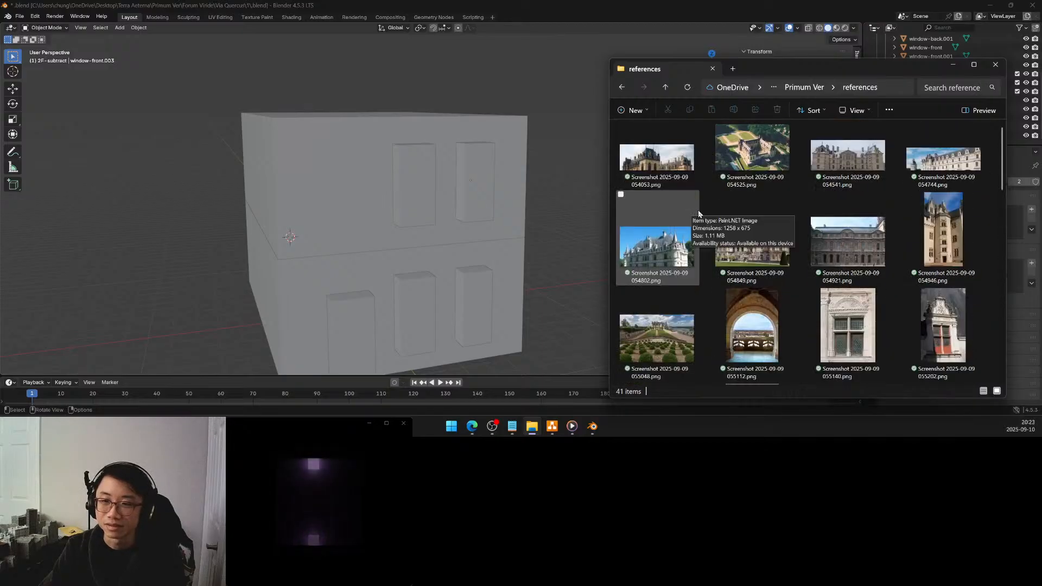
pyautogui.scroll(-3, 706, 216)
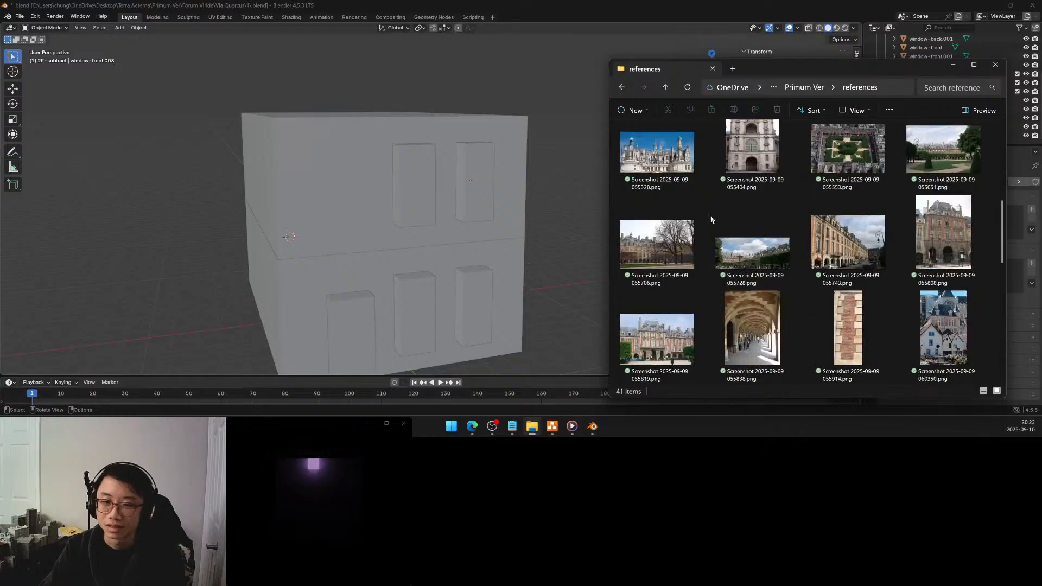
pyautogui.rightClick(839, 245)
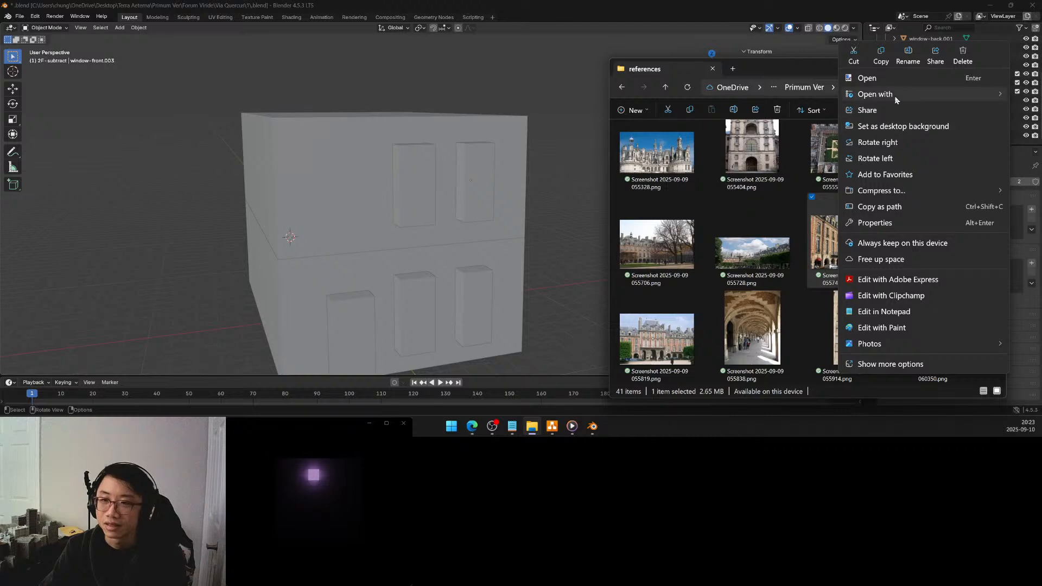
pyautogui.moveTo(896, 100)
pyautogui.click(767, 160)
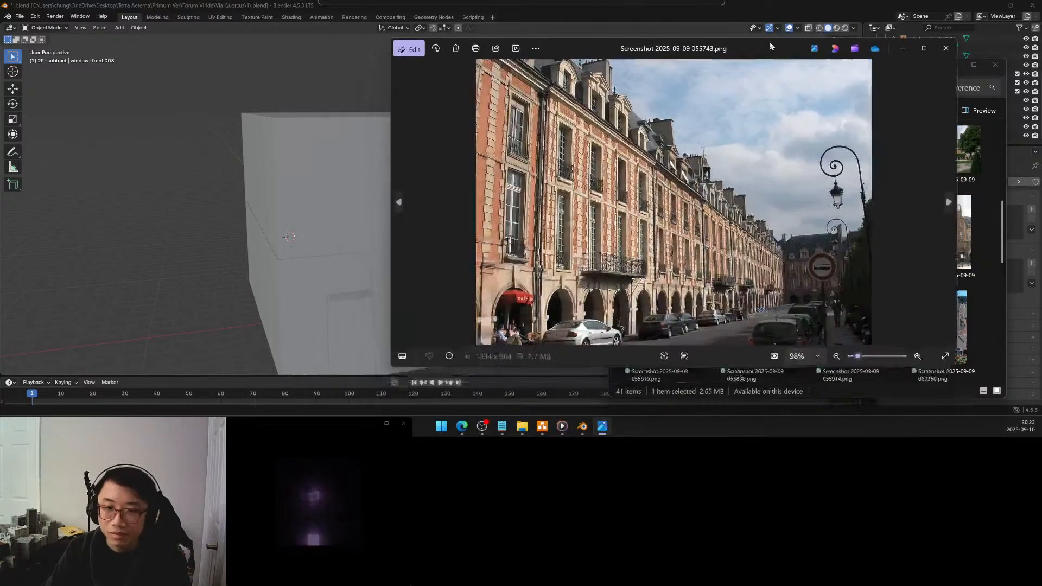
pyautogui.scroll(4, 574, 289)
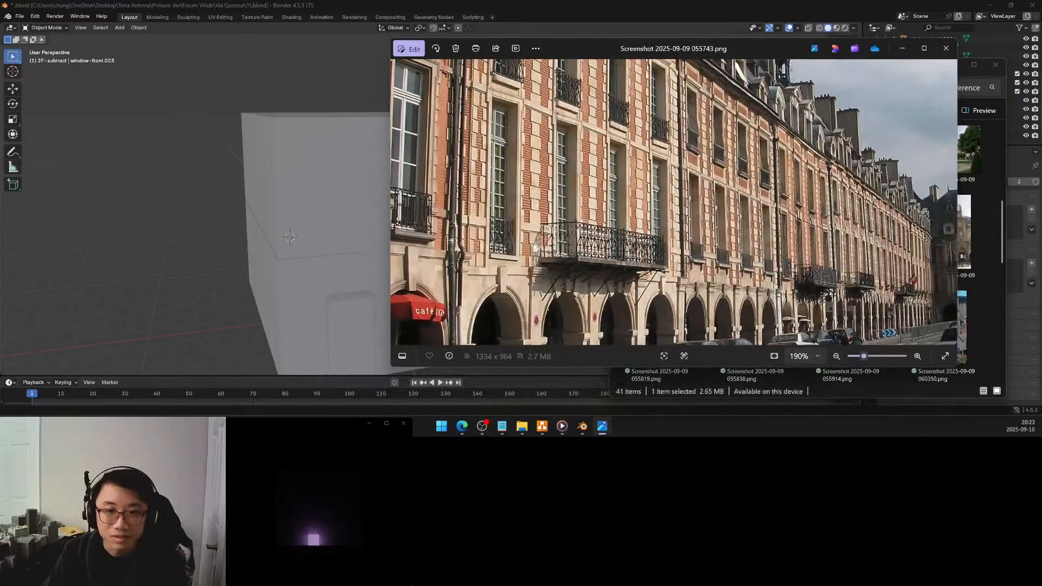
pyautogui.moveTo(570, 211)
pyautogui.mouseDown()
pyautogui.moveTo(626, 284)
pyautogui.moveTo(566, 221)
pyautogui.moveTo(633, 307)
pyautogui.moveTo(571, 213)
pyautogui.mouseUp()
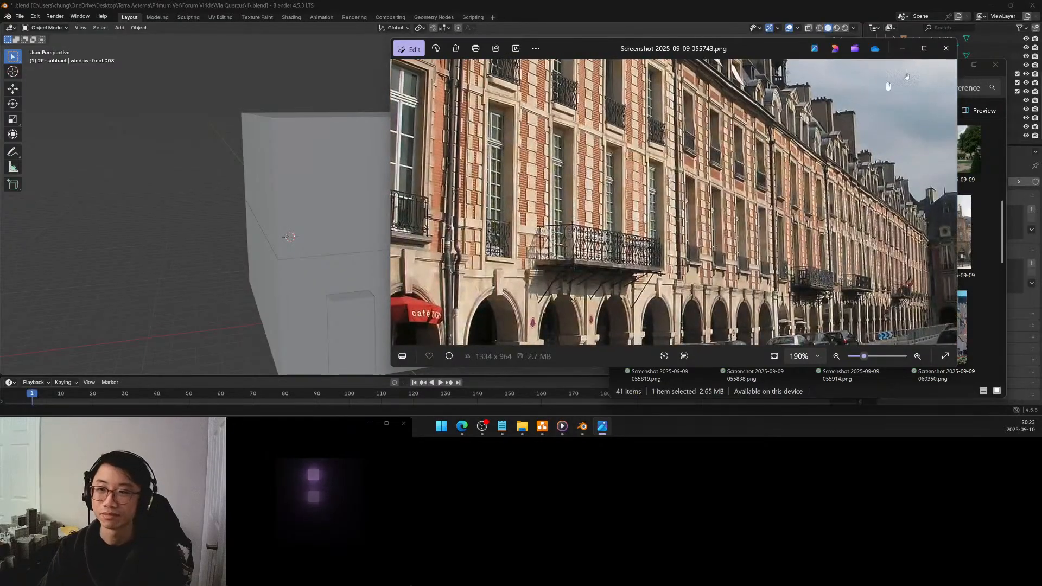
pyautogui.click(946, 48)
# Rename the mesh data shared by window-back.002 and window-back.003 to window-back-railed
pyautogui.moveTo(509, 191); pyautogui.dragTo(521, 192, button='middle')
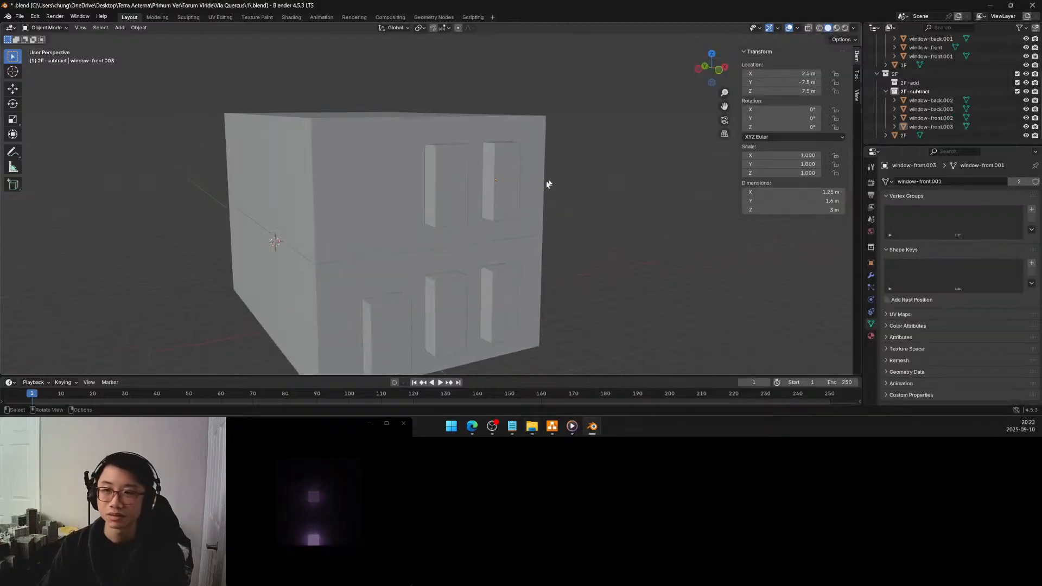
pyautogui.click(926, 102)
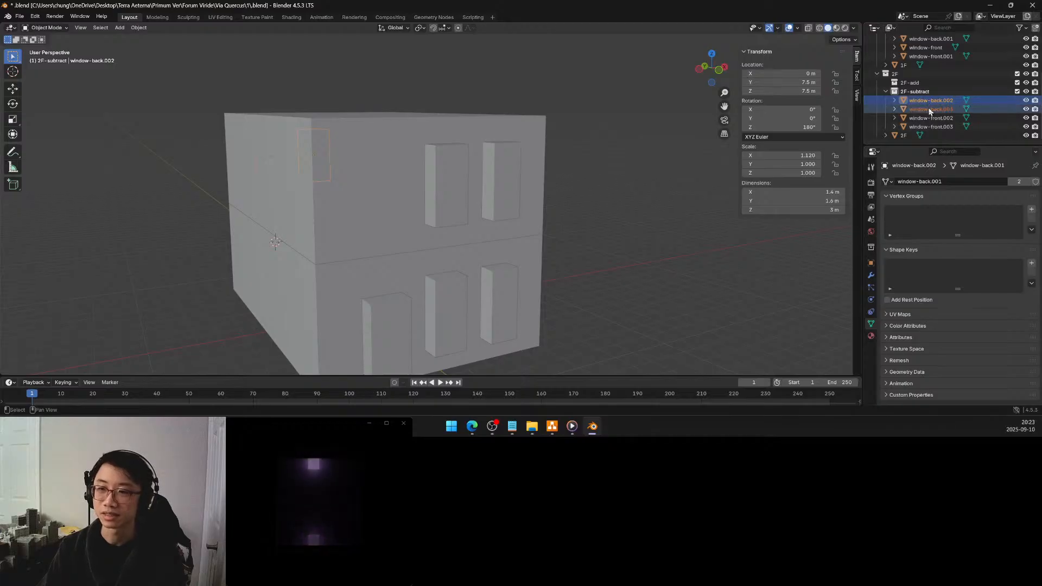
pyautogui.keyDown('shift'); pyautogui.click(929, 109); pyautogui.keyUp('shift')
pyautogui.click(922, 183)
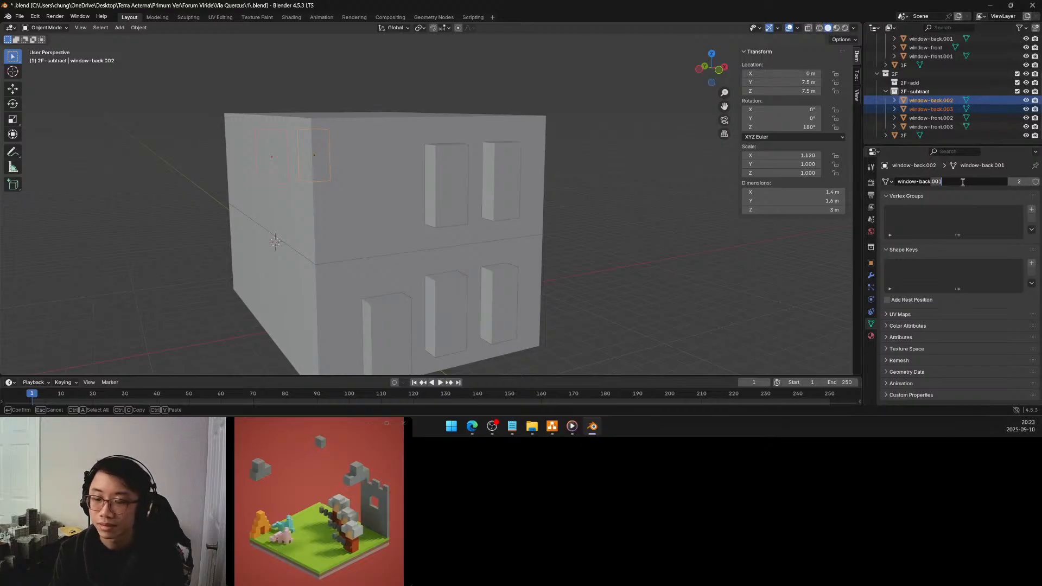
pyautogui.press('BackSpace')
pyautogui.press('BackSpace')
pyautogui.press('BackSpace')
pyautogui.press('BackSpace')
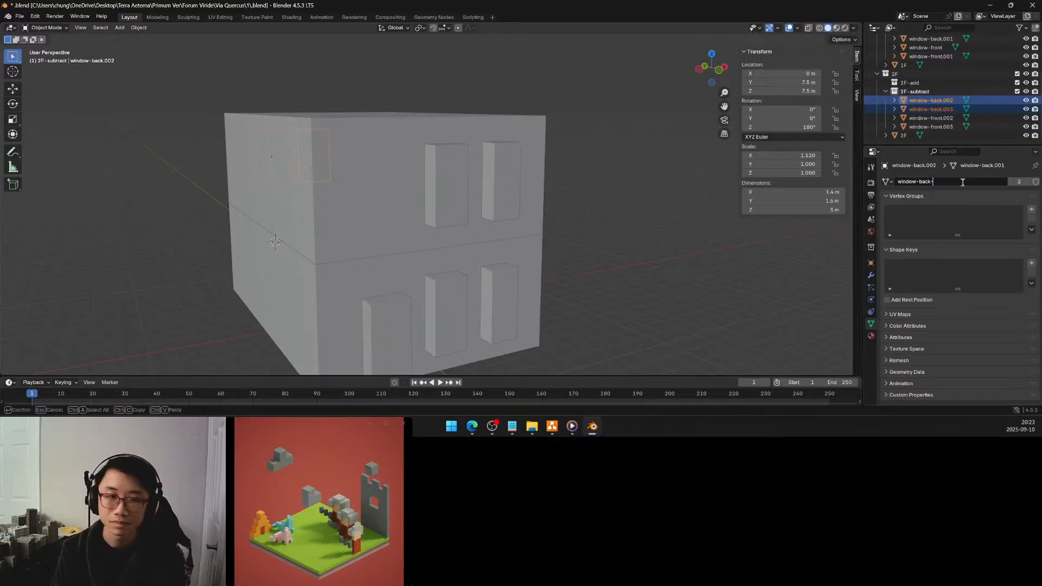
pyautogui.write('d')
pyautogui.press('Return')
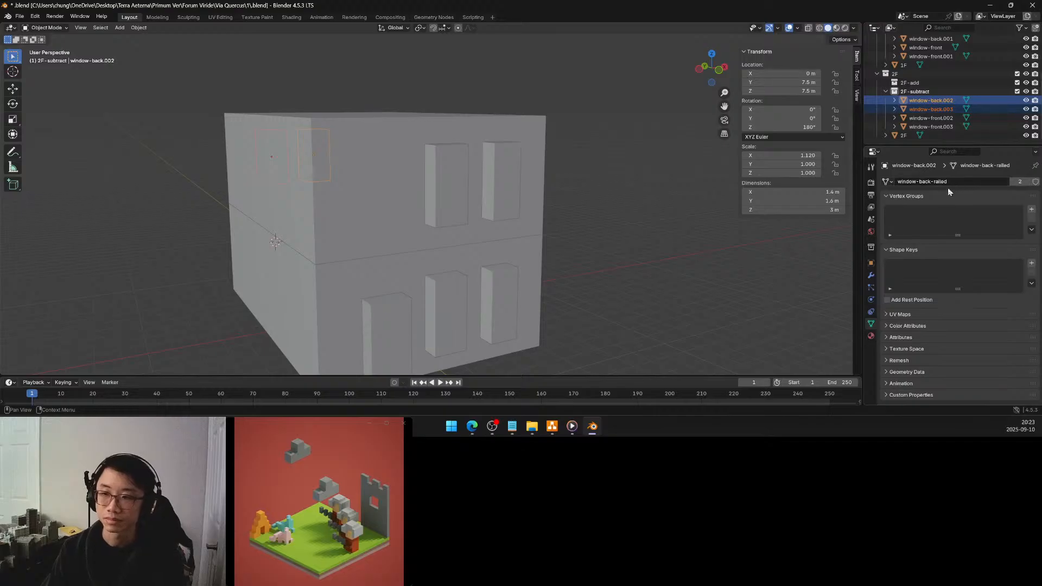
pyautogui.click(939, 181)
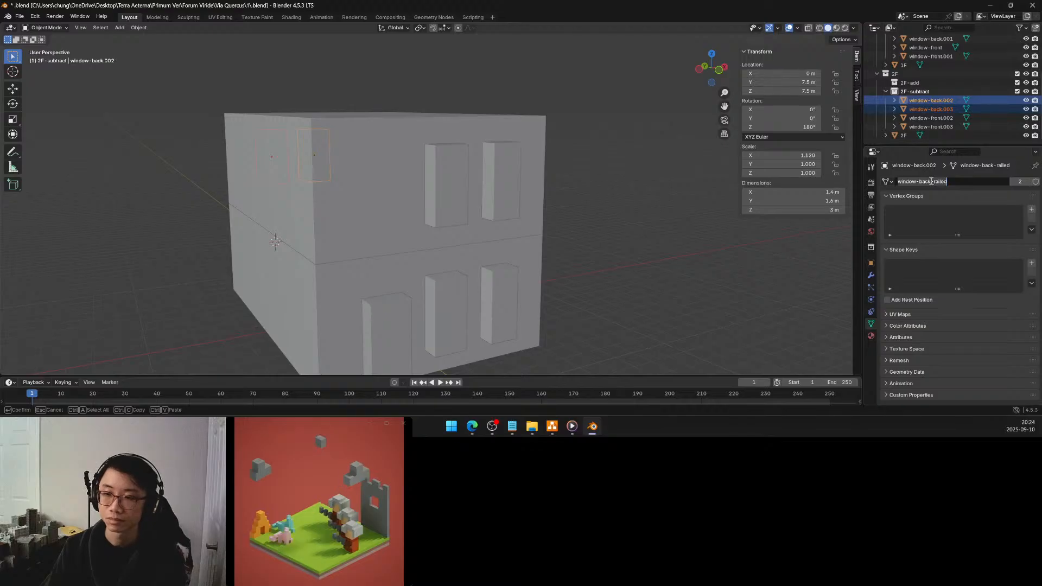
pyautogui.press('Return')
# Snap the 3D cursor to the 2F block's back-wall vertex above the door, at X 2.5 m, Y 7.5 m, Z 7.5 m
pyautogui.moveTo(439, 228); pyautogui.dragTo(604, 223, button='middle')
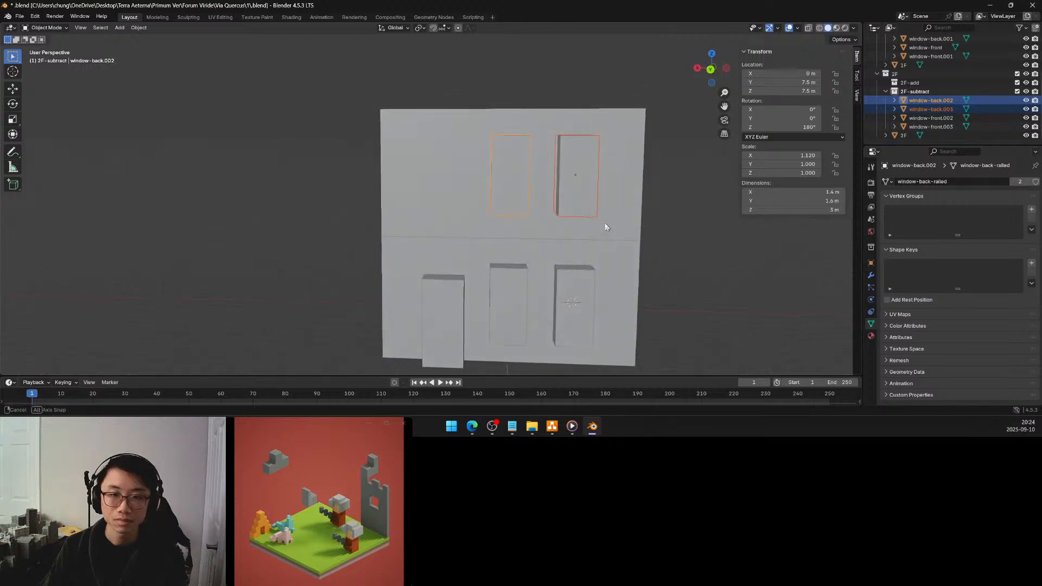
pyautogui.click(449, 190)
pyautogui.press('Tab')
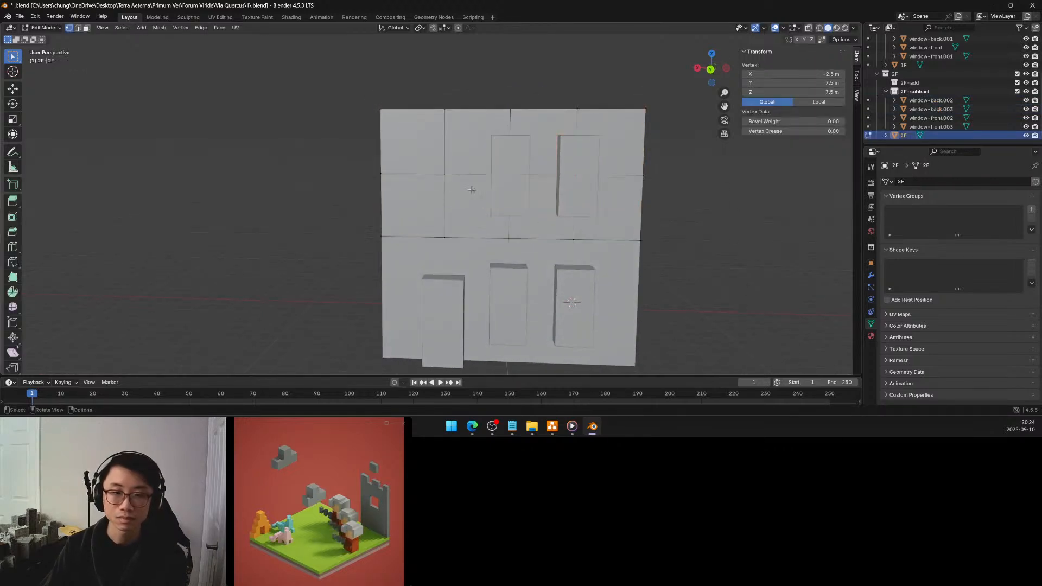
pyautogui.press('Tab')
pyautogui.press('Tab')
pyautogui.click(445, 174)
pyautogui.hotkey('shift', 's')
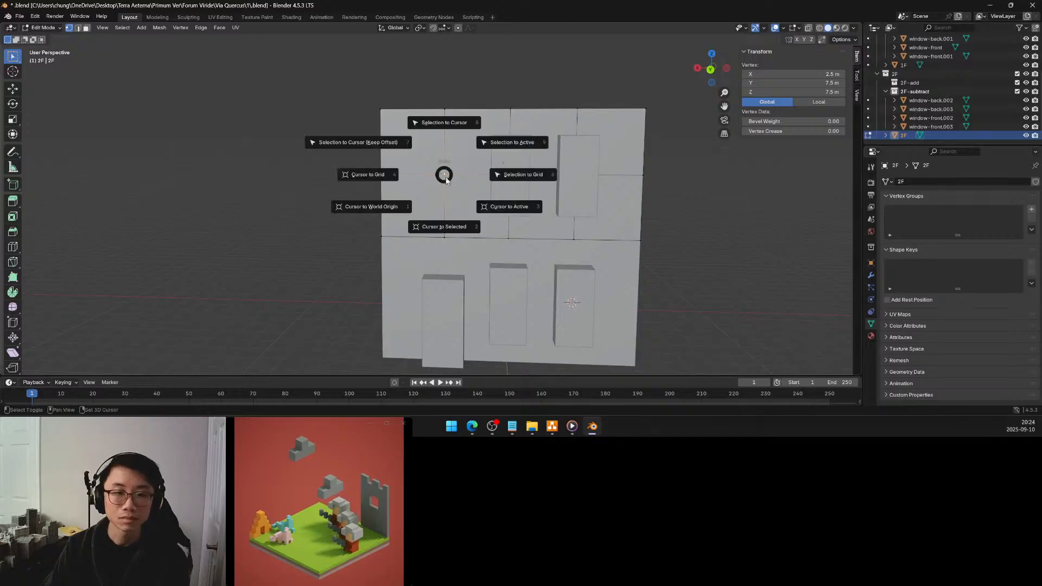
pyautogui.click(448, 227)
pyautogui.press('Tab')
# Make a linked duplicate of the middle second-floor back window and snap it to the 3D cursor, keeping offset
pyautogui.click(507, 184)
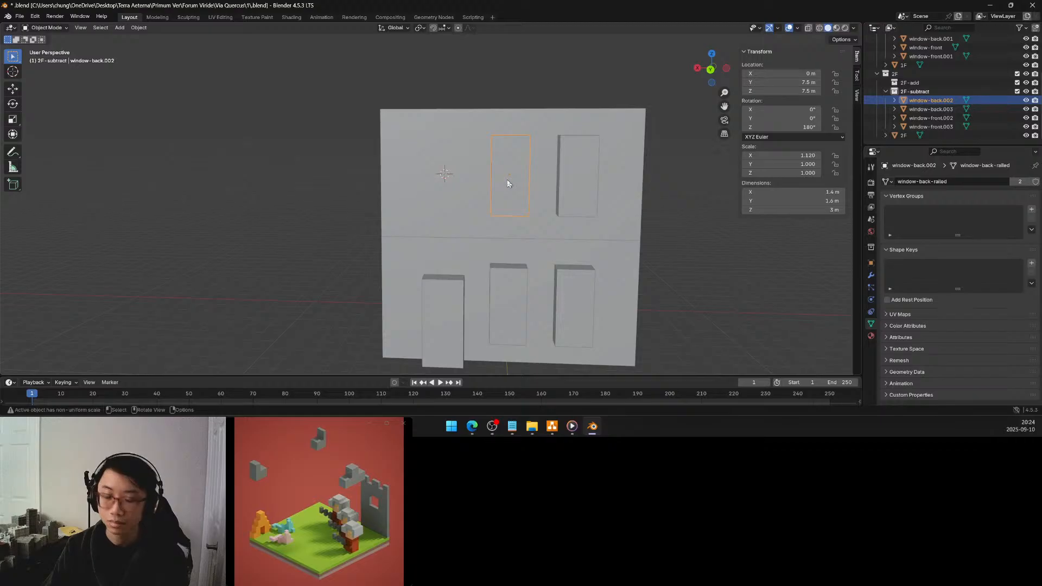
pyautogui.hotkey('shift', 'd')
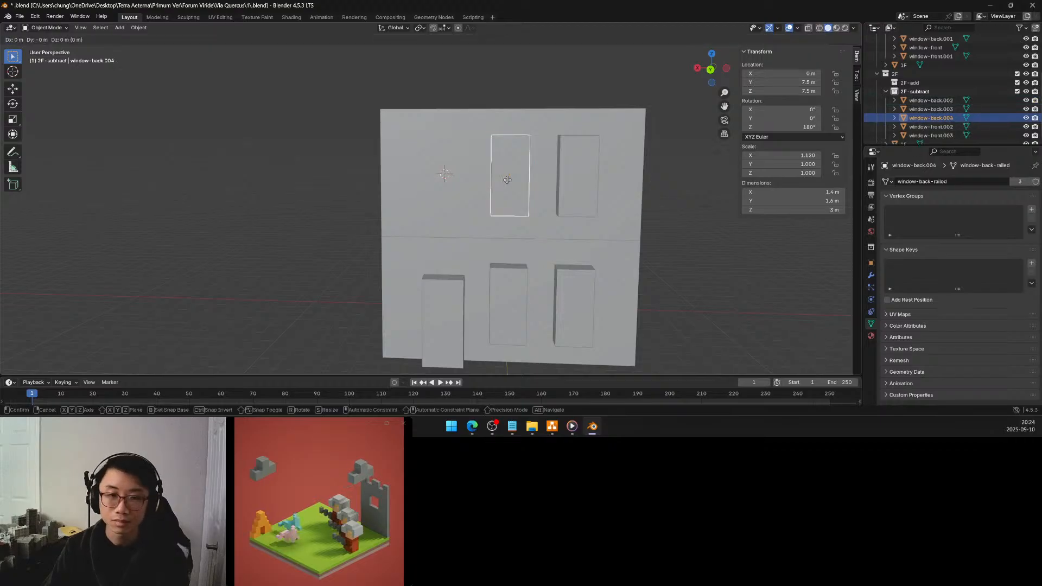
pyautogui.rightClick(507, 179)
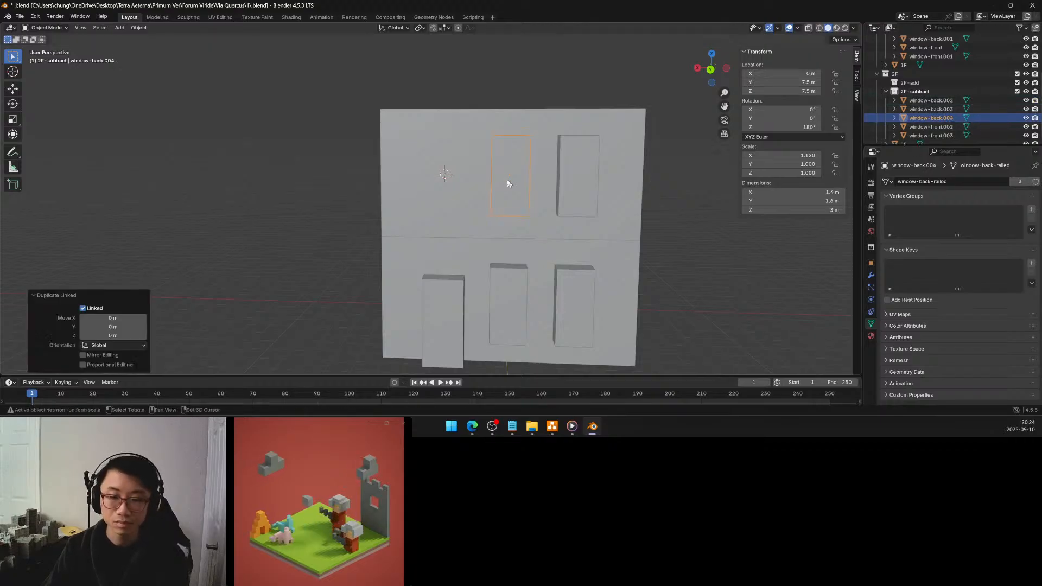
pyautogui.hotkey('shift', 's')
pyautogui.click(452, 155)
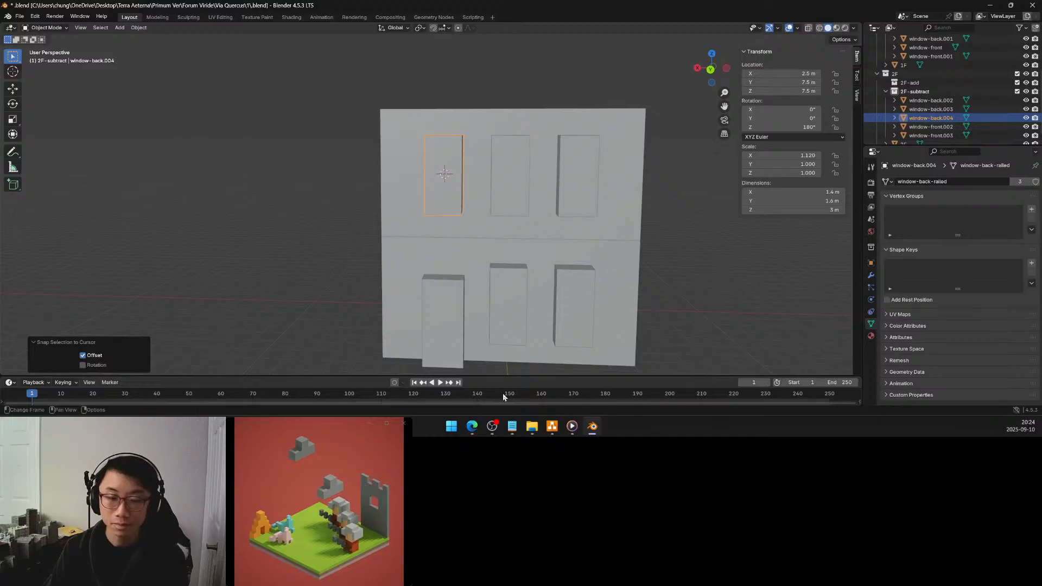
# Rename the mesh data of the second-floor front window window-front.002 to window-front-railed
pyautogui.moveTo(669, 223); pyautogui.dragTo(469, 217, button='middle')
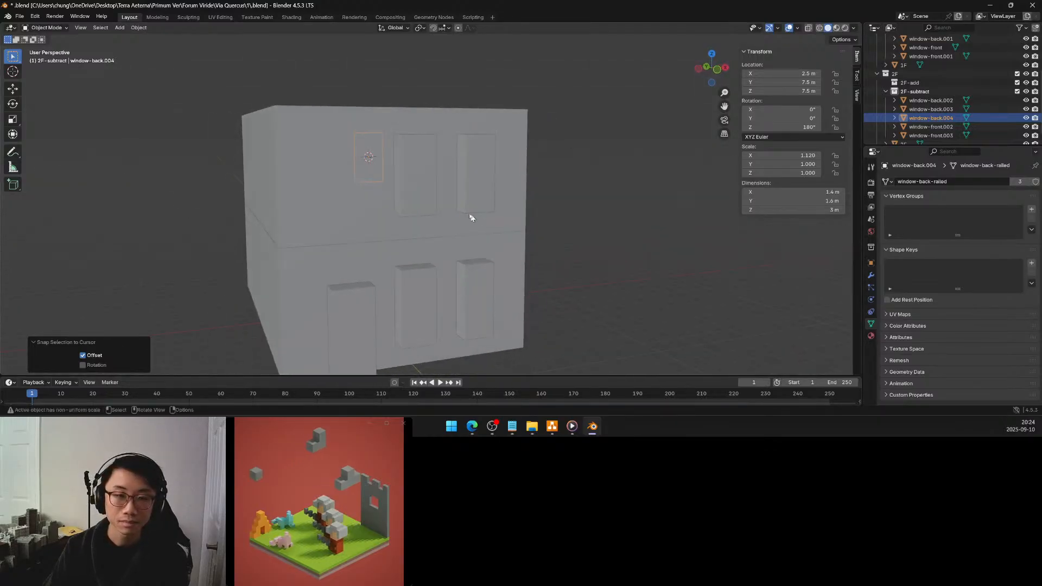
pyautogui.click(422, 181)
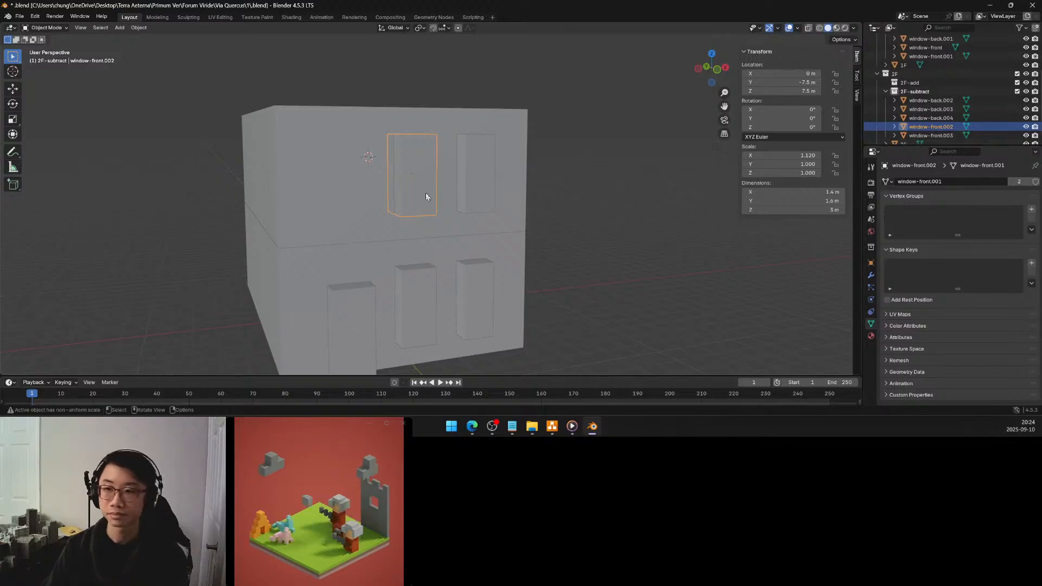
pyautogui.click(929, 184)
pyautogui.click(931, 182)
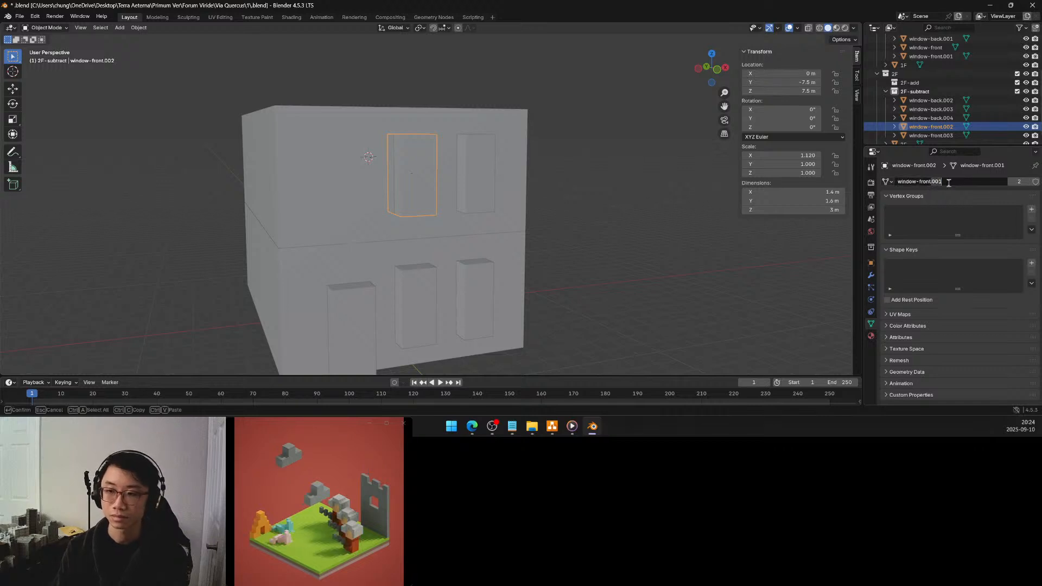
pyautogui.press('BackSpace')
pyautogui.press('BackSpace')
pyautogui.press('BackSpace')
pyautogui.press('BackSpace')
pyautogui.write('-raile')
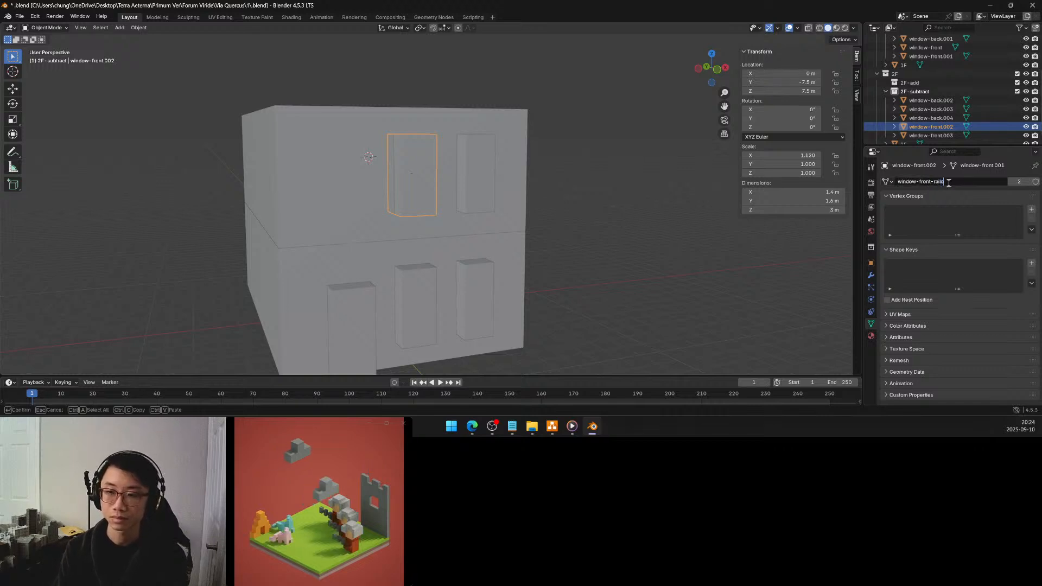
pyautogui.write('d')
pyautogui.press('Return')
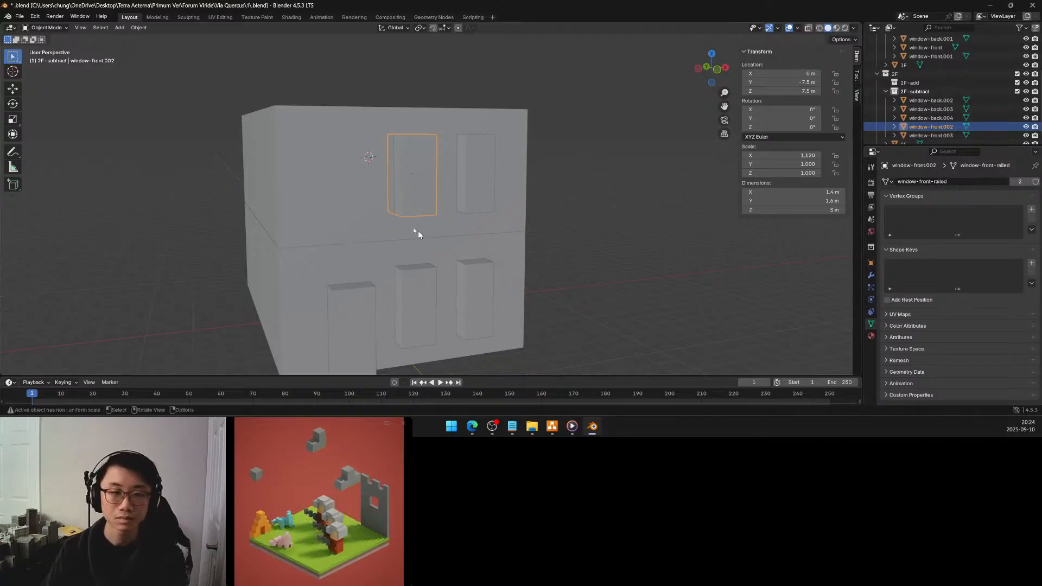
# Snap the 3D cursor to the 2F block's front-wall vertex above the door, midway up the storey
pyautogui.click(350, 187)
pyautogui.press('Tab')
pyautogui.click(345, 177)
pyautogui.hotkey('shift', 's')
pyautogui.click(346, 213)
pyautogui.press('Tab')
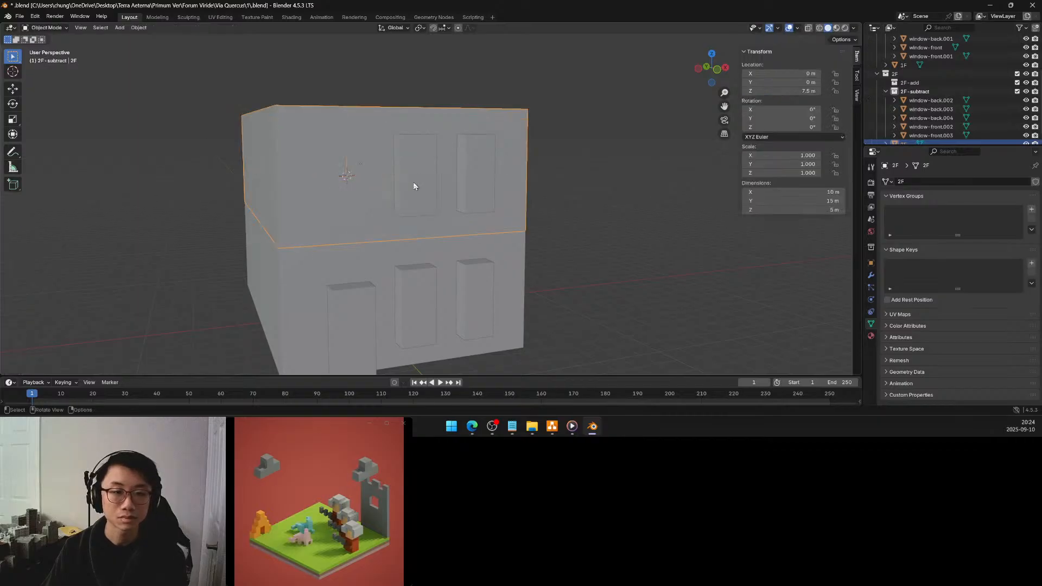
# Make a linked duplicate of window-front.002 and snap it to the 3D cursor above the front door, keeping offset
pyautogui.click(413, 185)
pyautogui.hotkey('alt', 'd')
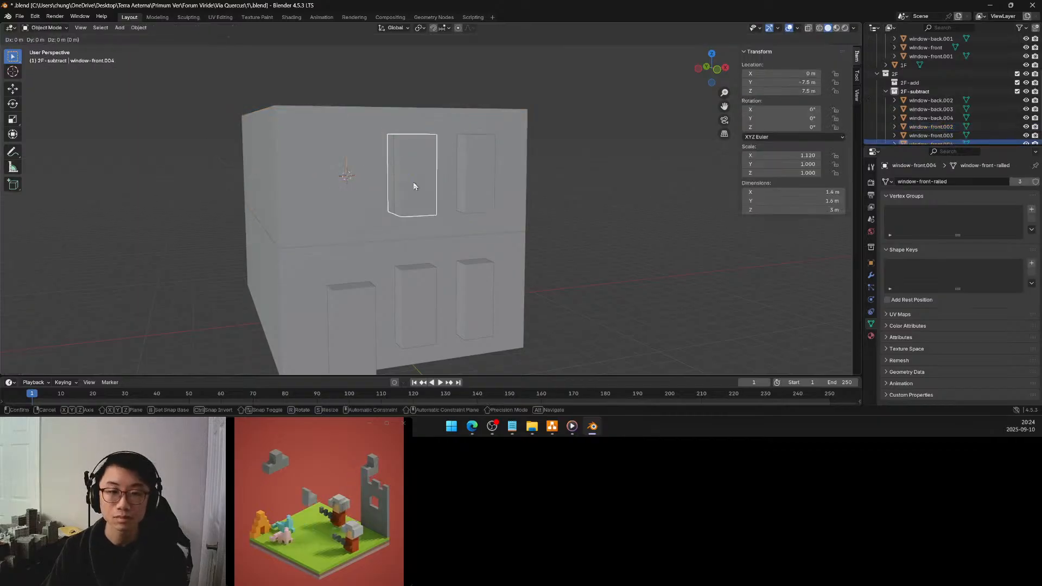
pyautogui.rightClick(413, 186)
pyautogui.hotkey('shift', 's')
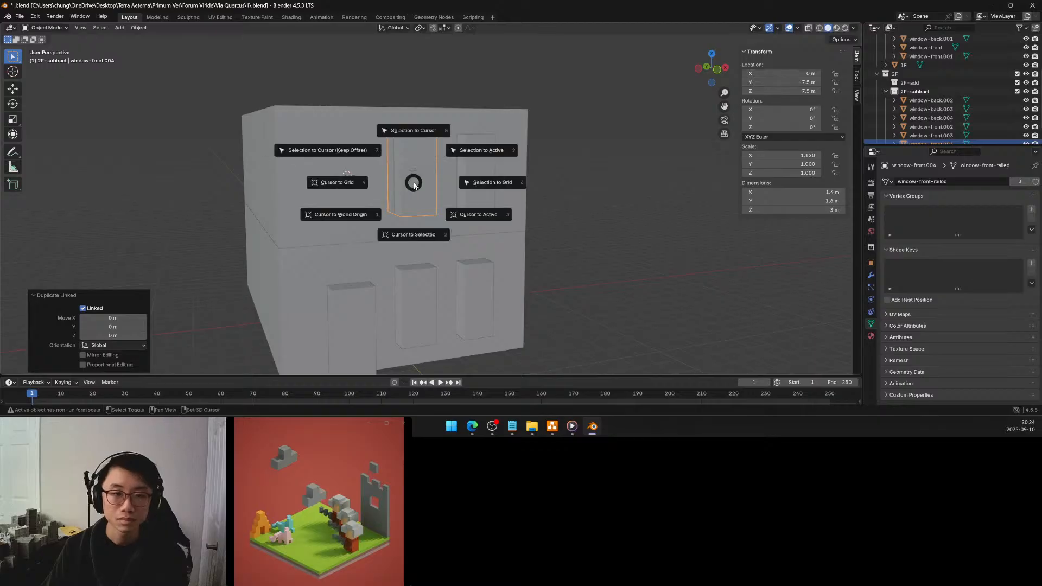
pyautogui.click(354, 154)
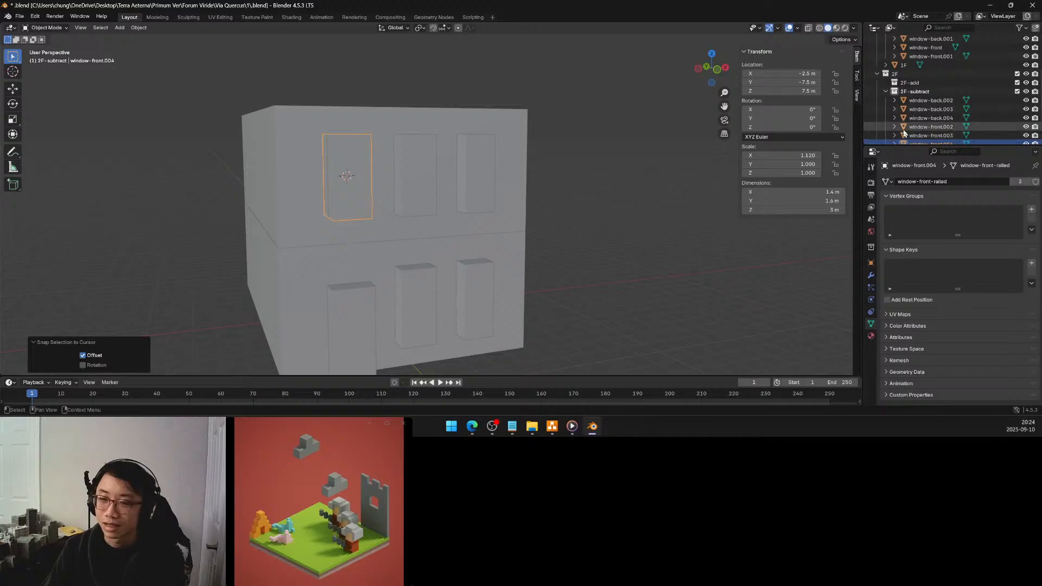
# Duplicate the 2F block together with its six front and back window cutters and move the copies about 5 m up along Z
pyautogui.moveTo(458, 244)
pyautogui.mouseDown(button='middle')
pyautogui.moveTo(588, 244)
pyautogui.moveTo(457, 249)
pyautogui.mouseUp(button='middle')
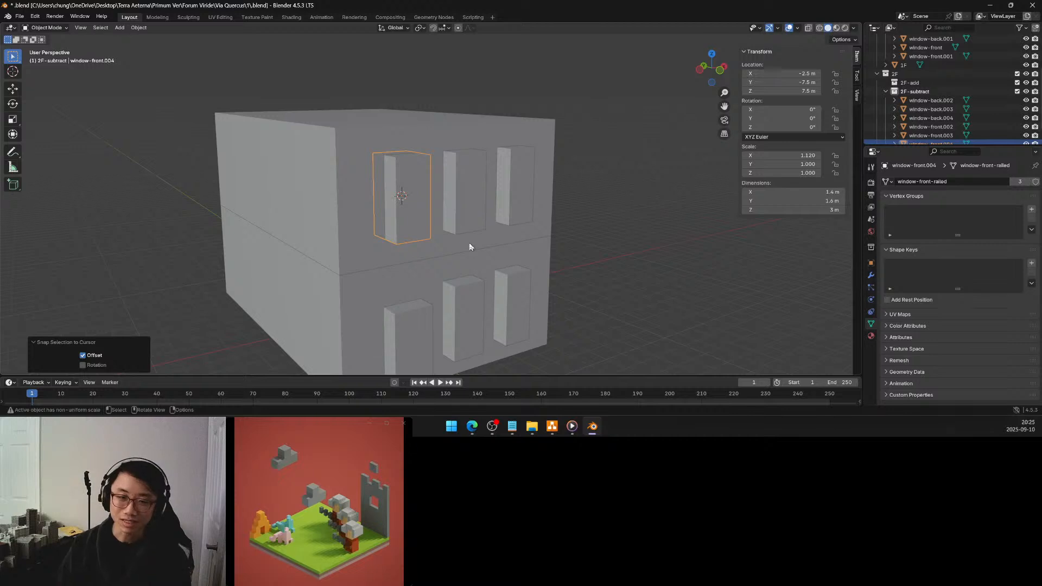
pyautogui.click(581, 237)
pyautogui.moveTo(553, 242); pyautogui.dragTo(625, 226, button='middle')
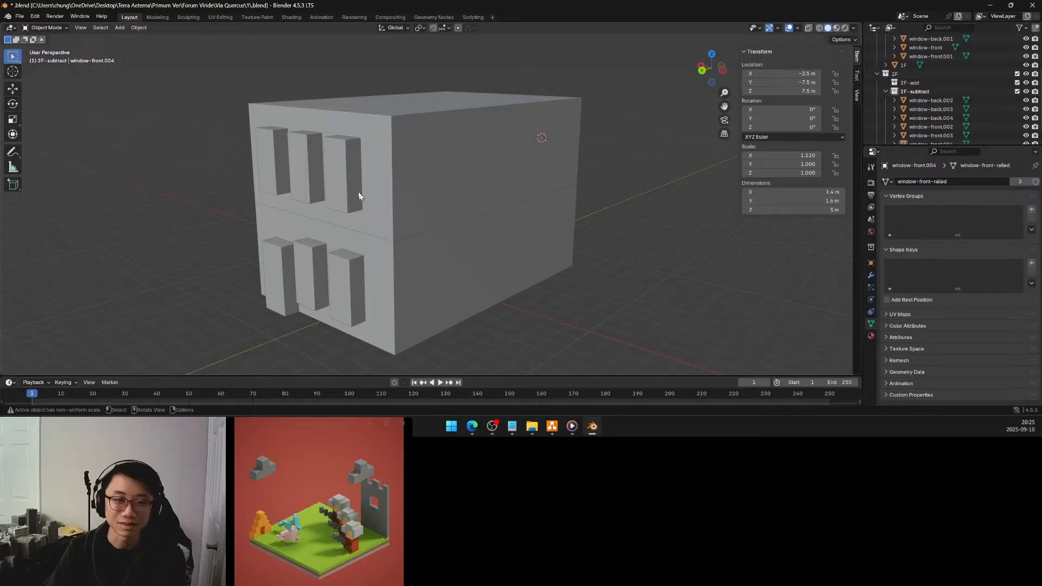
pyautogui.click(273, 160)
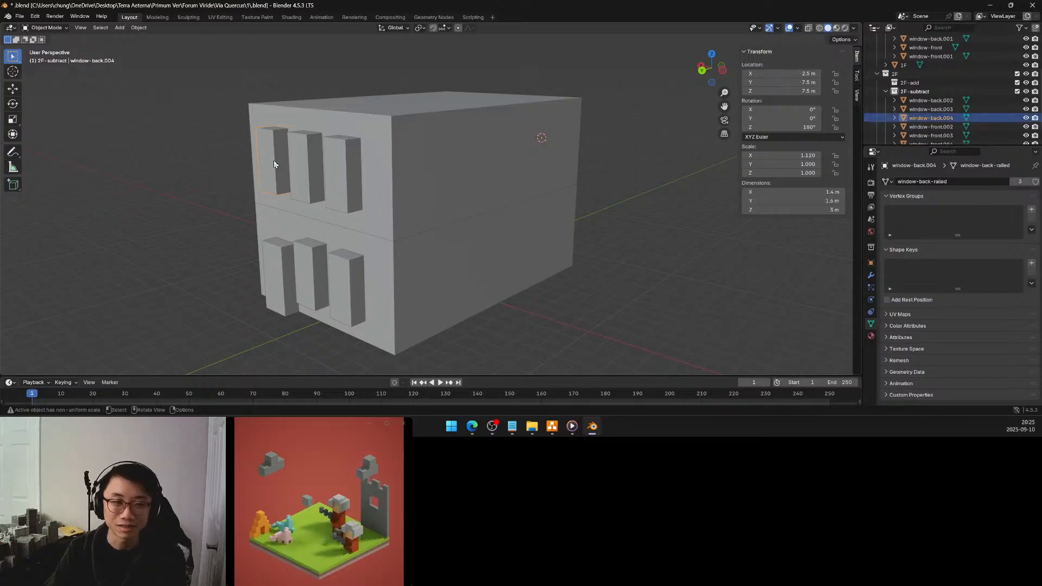
pyautogui.keyDown('shift'); pyautogui.click(307, 175); pyautogui.keyUp('shift')
pyautogui.keyDown('shift'); pyautogui.click(347, 179); pyautogui.keyUp('shift')
pyautogui.moveTo(365, 181); pyautogui.dragTo(336, 194, button='middle')
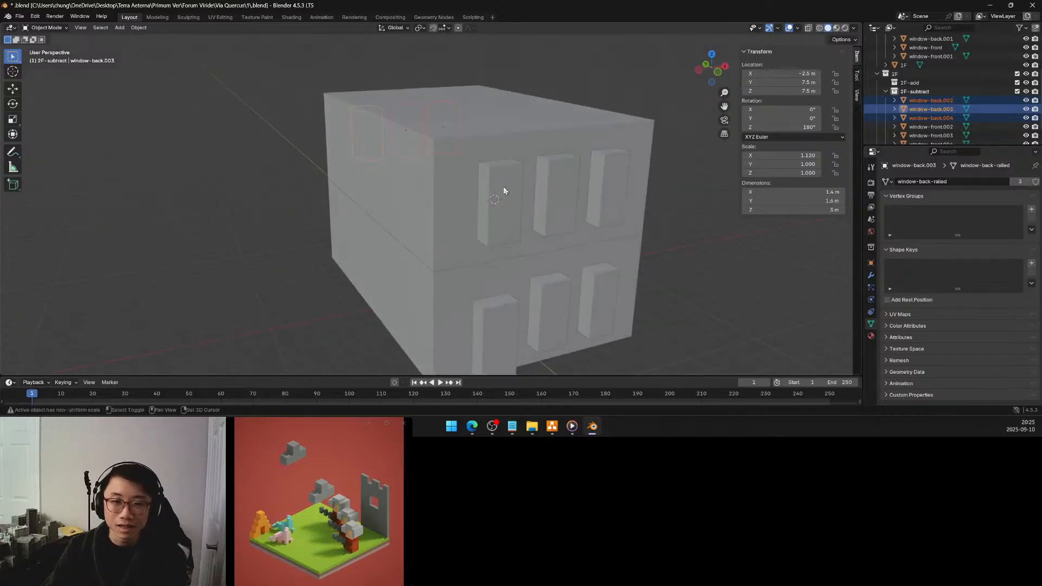
pyautogui.keyDown('shift'); pyautogui.click(503, 186); pyautogui.keyUp('shift')
pyautogui.keyDown('shift'); pyautogui.click(559, 184); pyautogui.keyUp('shift')
pyautogui.keyDown('shift'); pyautogui.click(611, 179); pyautogui.keyUp('shift')
pyautogui.keyDown('shift'); pyautogui.click(457, 182); pyautogui.keyUp('shift')
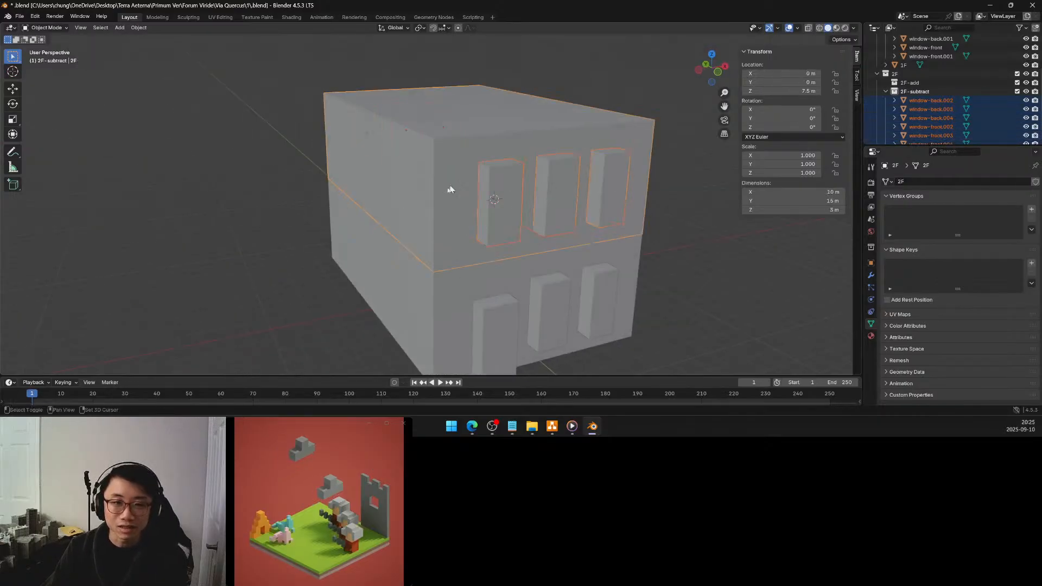
pyautogui.moveTo(402, 226); pyautogui.dragTo(382, 255, button='middle')
pyautogui.scroll(-2, 512, 218)
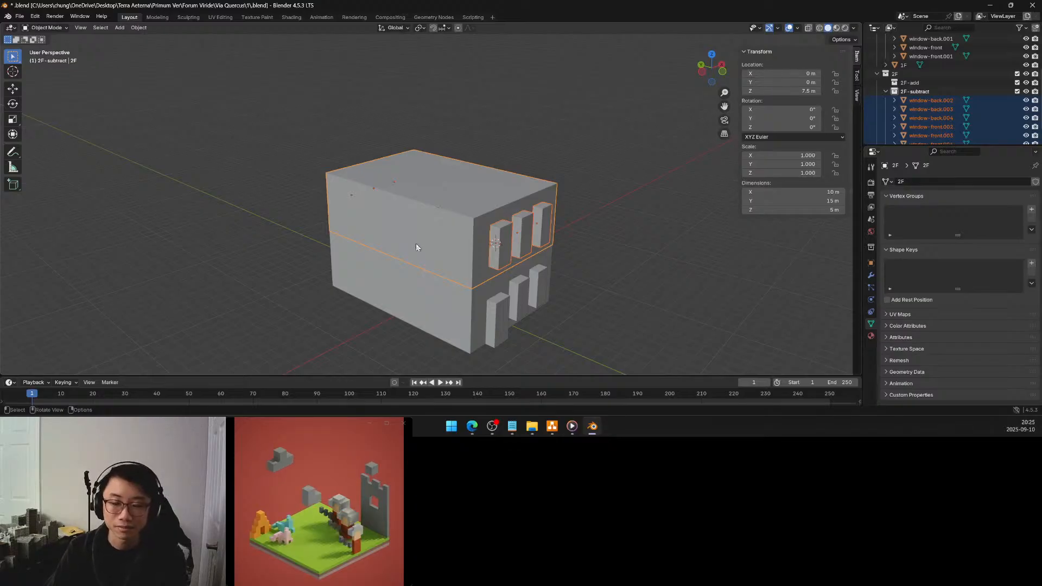
pyautogui.moveTo(415, 244); pyautogui.dragTo(413, 238, button='middle')
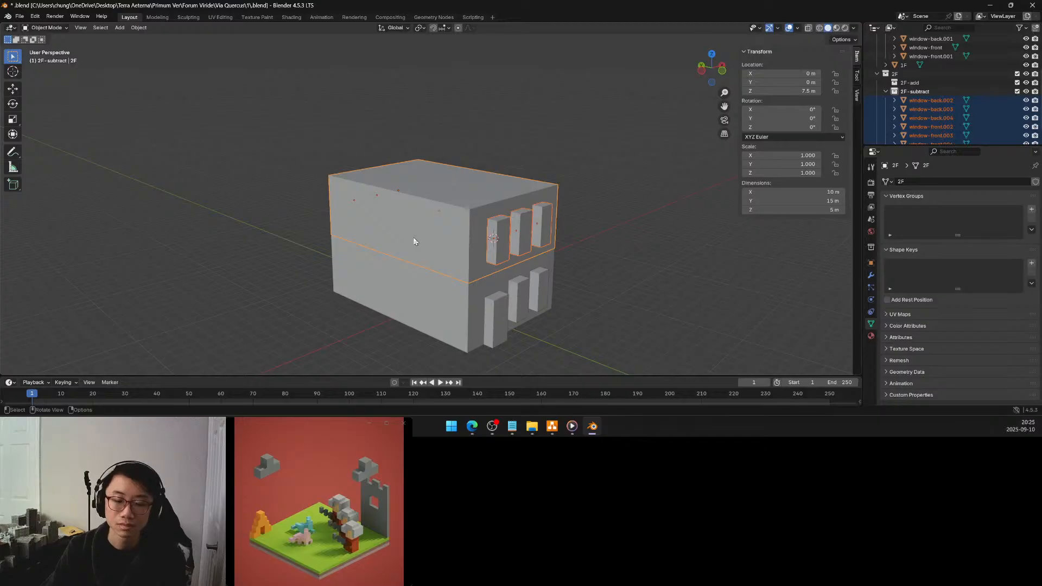
pyautogui.moveTo(434, 237)
pyautogui.mouseDown(button='middle')
pyautogui.moveTo(419, 227)
pyautogui.moveTo(426, 237)
pyautogui.mouseUp(button='middle')
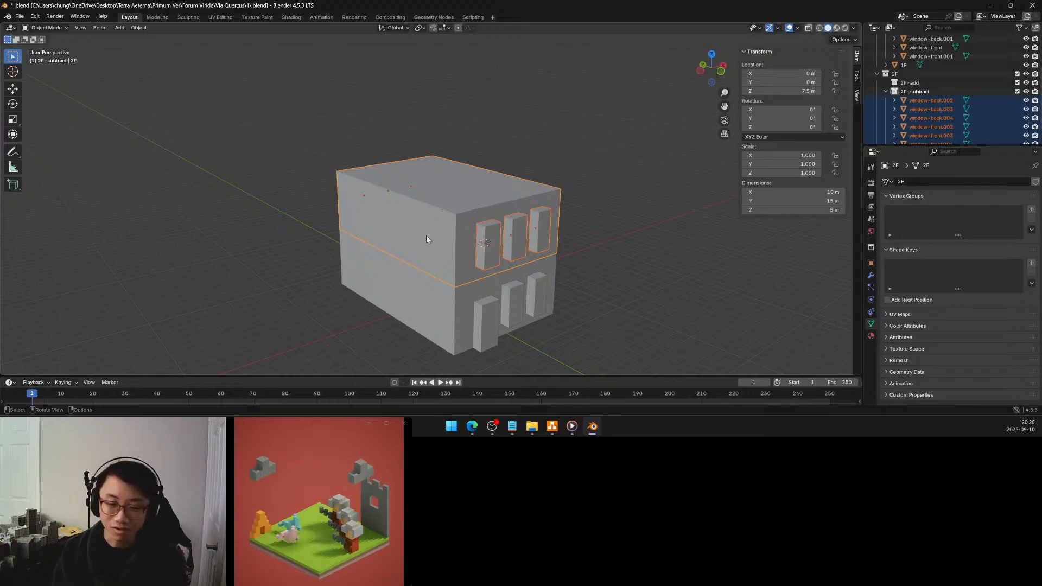
pyautogui.moveTo(428, 231)
pyautogui.mouseDown(button='middle')
pyautogui.moveTo(400, 237)
pyautogui.moveTo(416, 228)
pyautogui.moveTo(428, 242)
pyautogui.mouseUp(button='middle')
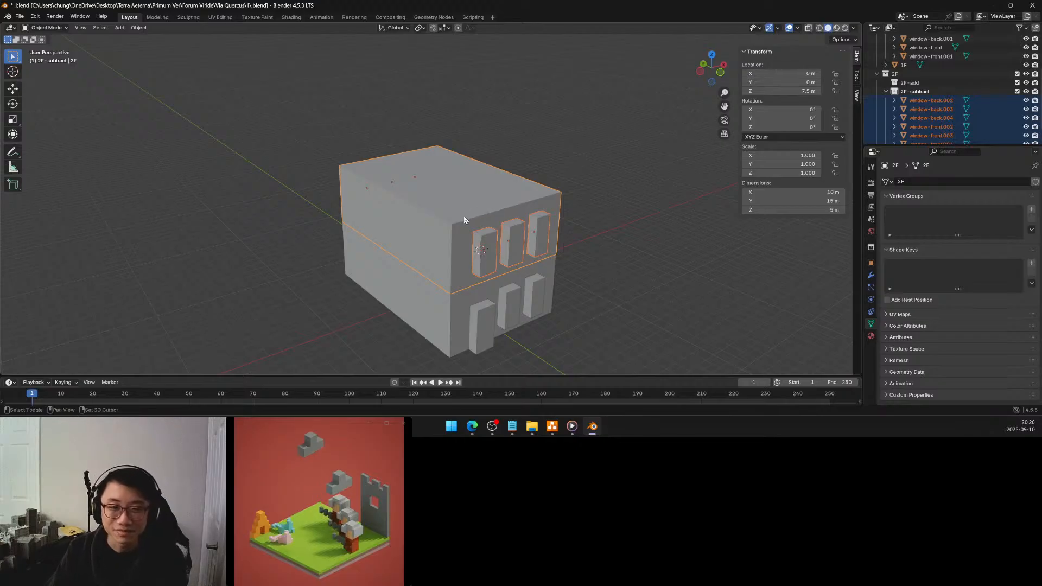
pyautogui.hotkey('shift', 'd')
pyautogui.press('z')
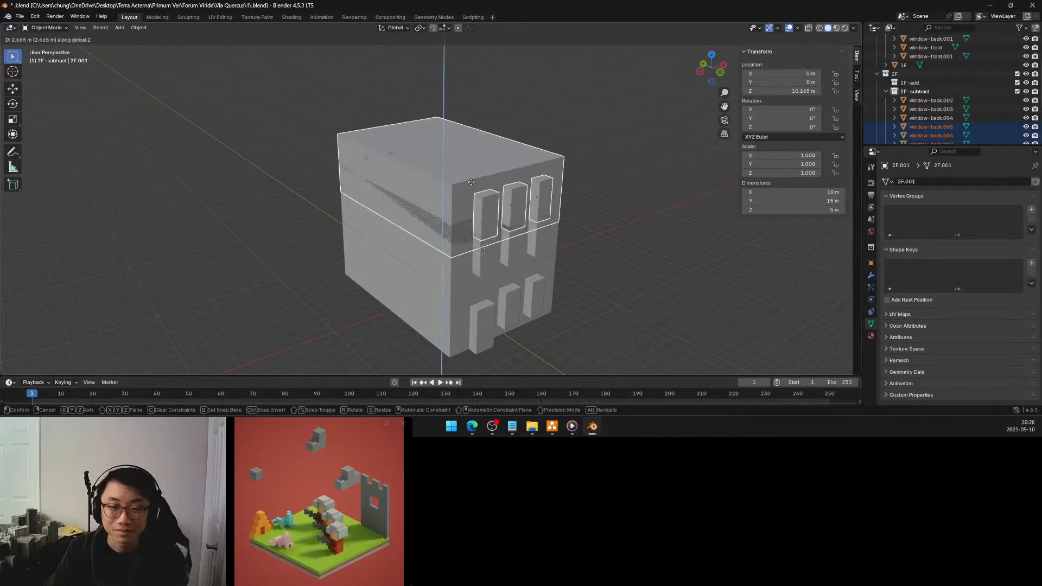
pyautogui.click(476, 159)
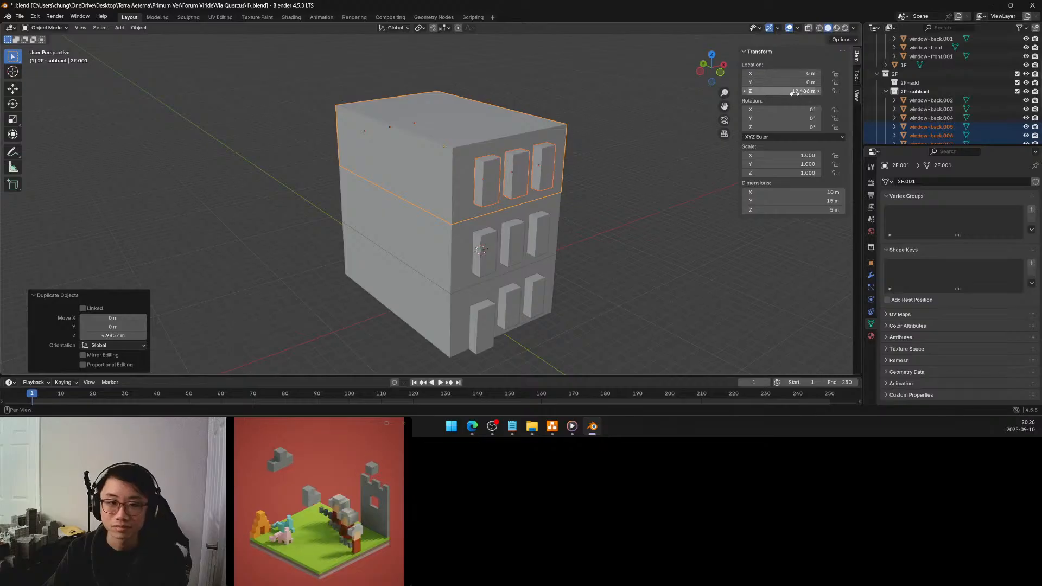
# Set the Z location of the duplicated top-storey block to 12.5 m and deselect everything
pyautogui.click(794, 92)
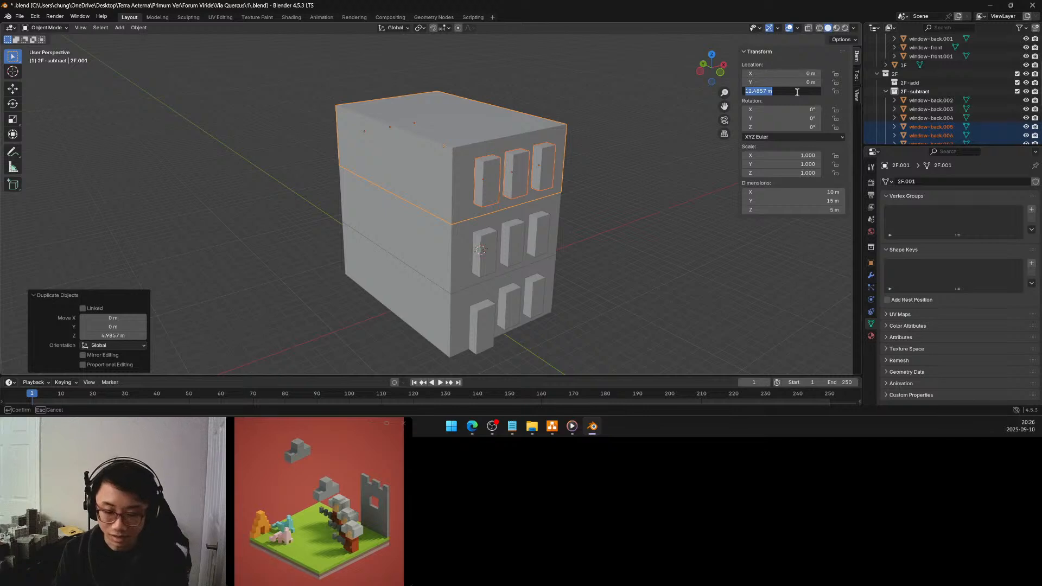
pyautogui.write('12.5')
pyautogui.press('Return')
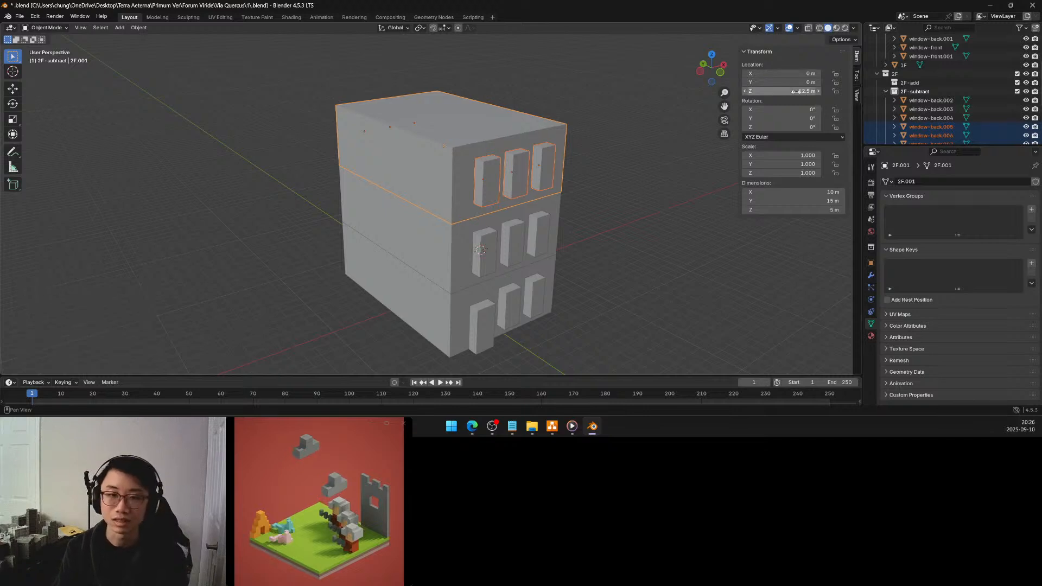
pyautogui.click(624, 180)
pyautogui.moveTo(446, 226); pyautogui.dragTo(603, 218, button='middle')
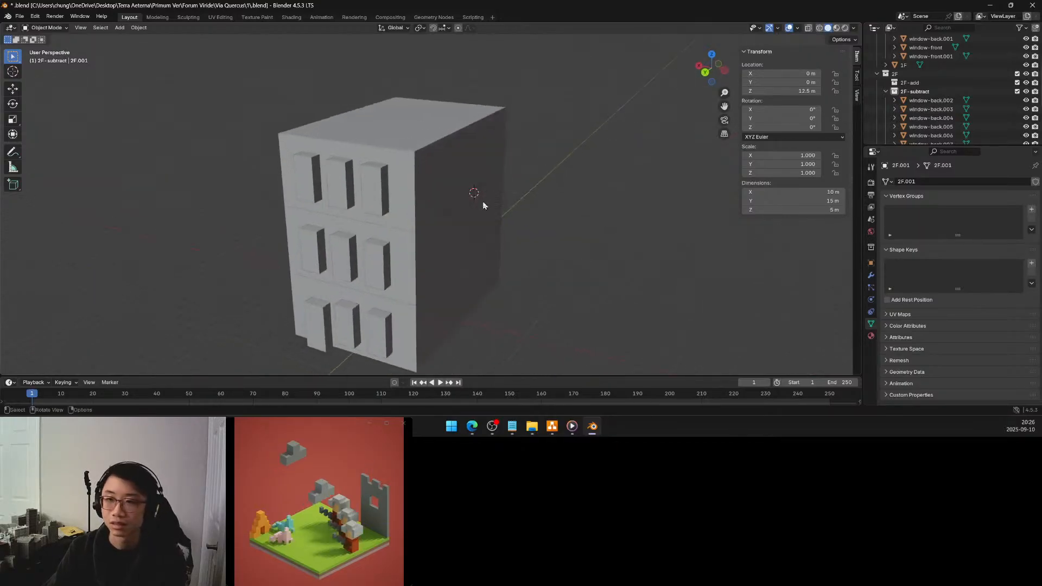
# Collapse the 1F and 2F collections and create a new collection named 3F in the Scene Collection
pyautogui.scroll(-2, 907, 108)
pyautogui.scroll(4, 906, 109)
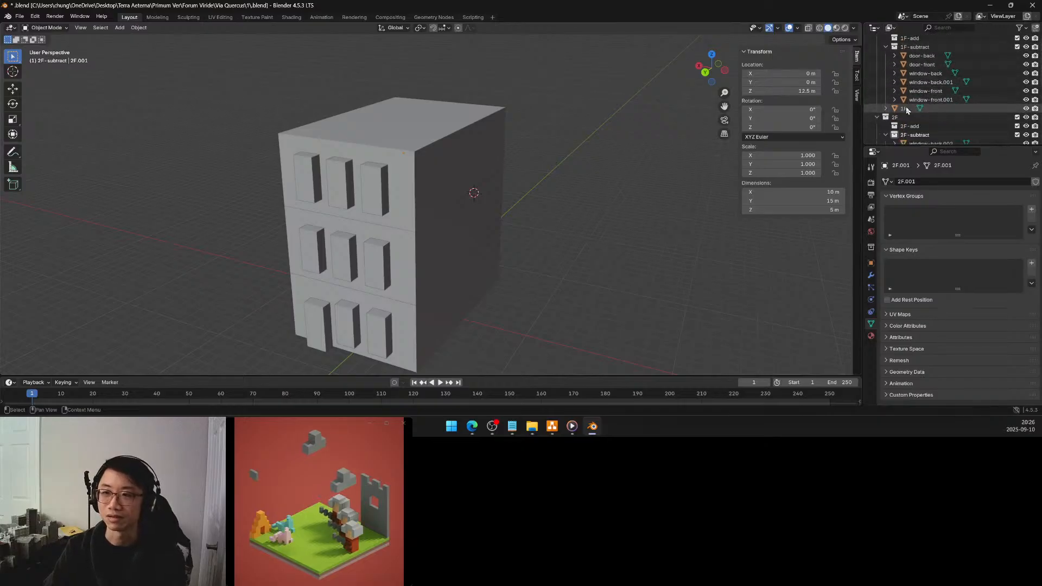
pyautogui.scroll(-4, 906, 108)
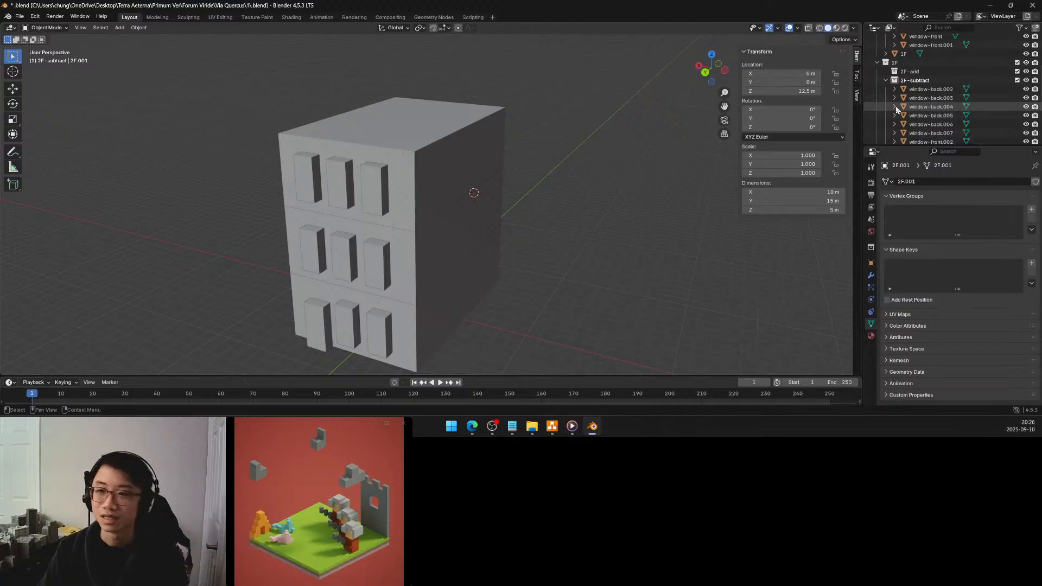
pyautogui.click(877, 63)
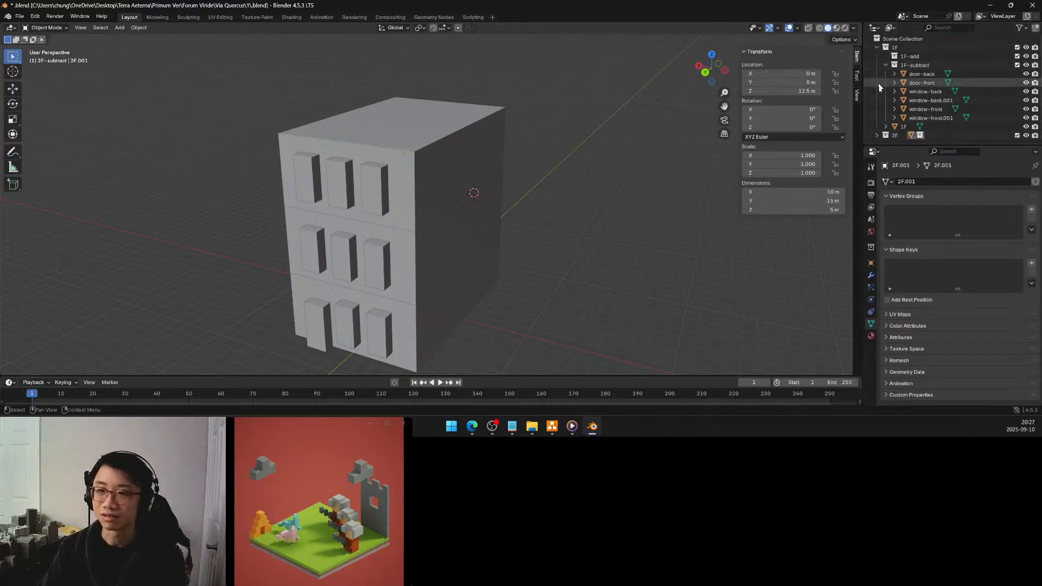
pyautogui.click(876, 47)
pyautogui.rightClick(886, 84)
pyautogui.click(884, 80)
pyautogui.doubleClick(898, 65)
pyautogui.write('3F')
pyautogui.press('Return')
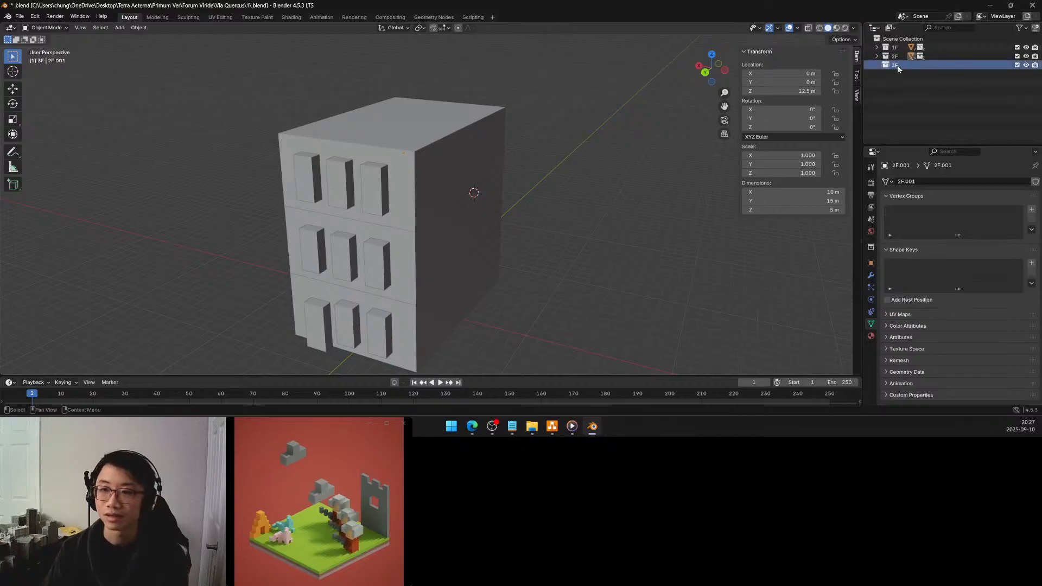
# Create a sub-collection named 3F-add inside the 3F collection
pyautogui.rightClick(897, 65)
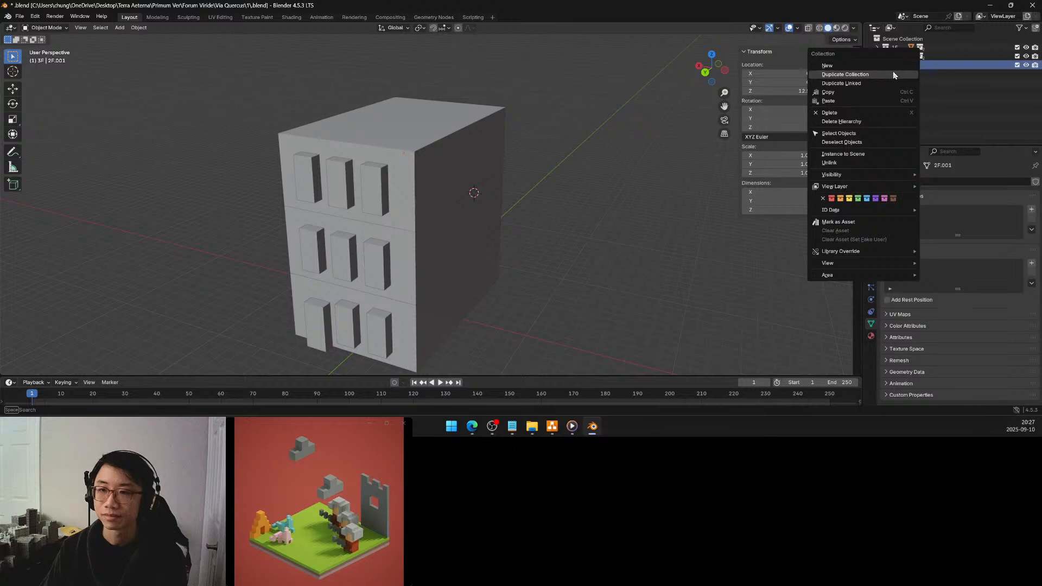
pyautogui.click(893, 65)
pyautogui.doubleClick(905, 74)
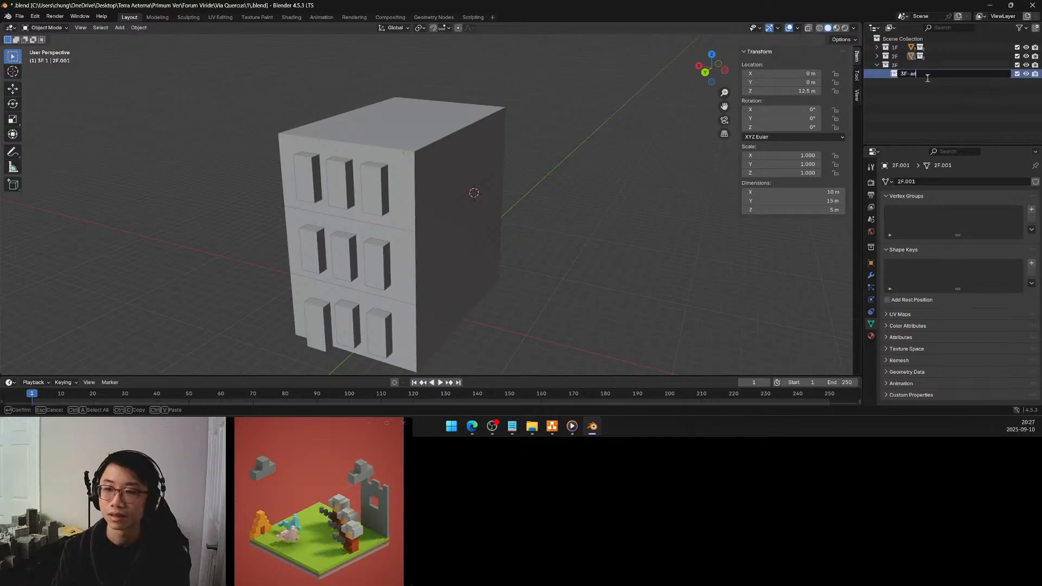
pyautogui.write('-add')
pyautogui.press('Return')
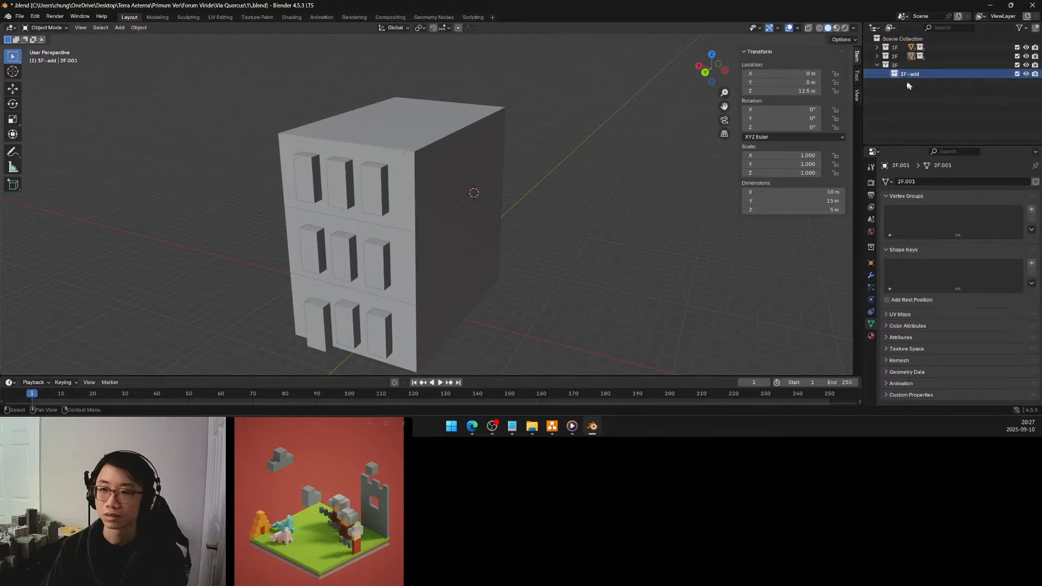
# Create a second sub-collection named 3F-subtract inside the 3F collection
pyautogui.click(898, 65)
pyautogui.rightClick(898, 66)
pyautogui.click(898, 67)
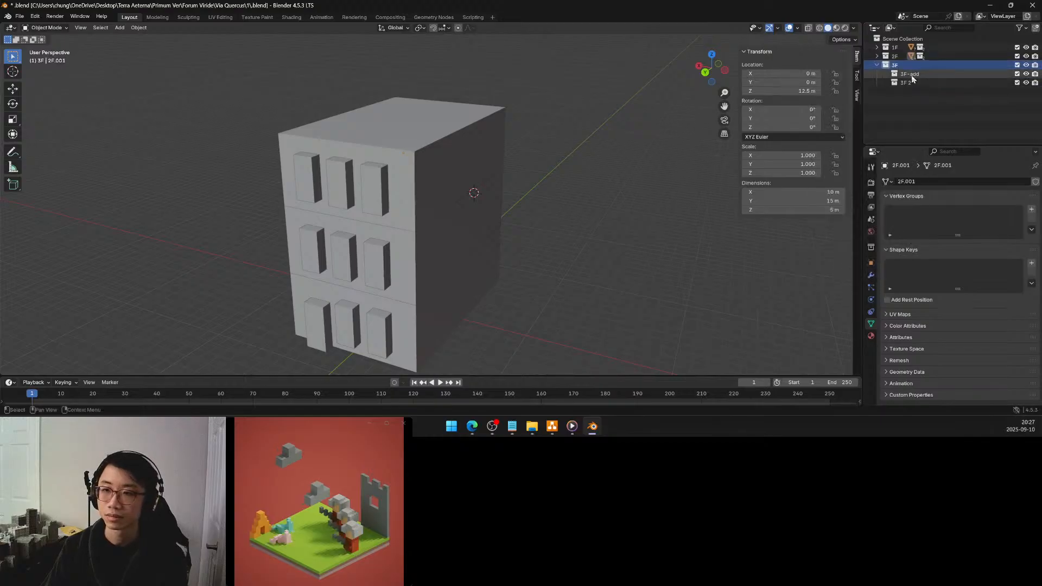
pyautogui.doubleClick(907, 83)
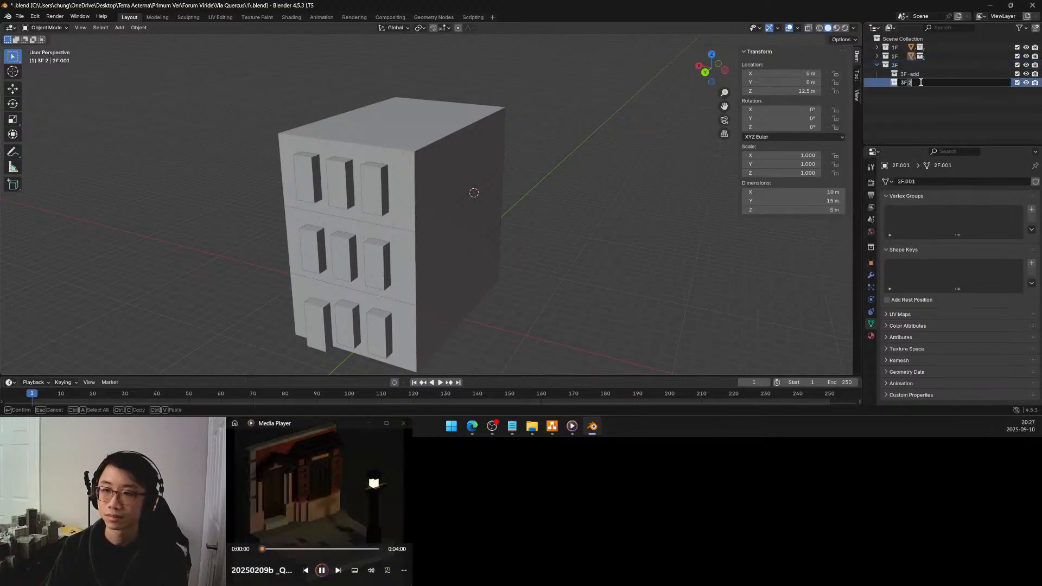
pyautogui.write('3F-subtract')
pyautogui.press('Return')
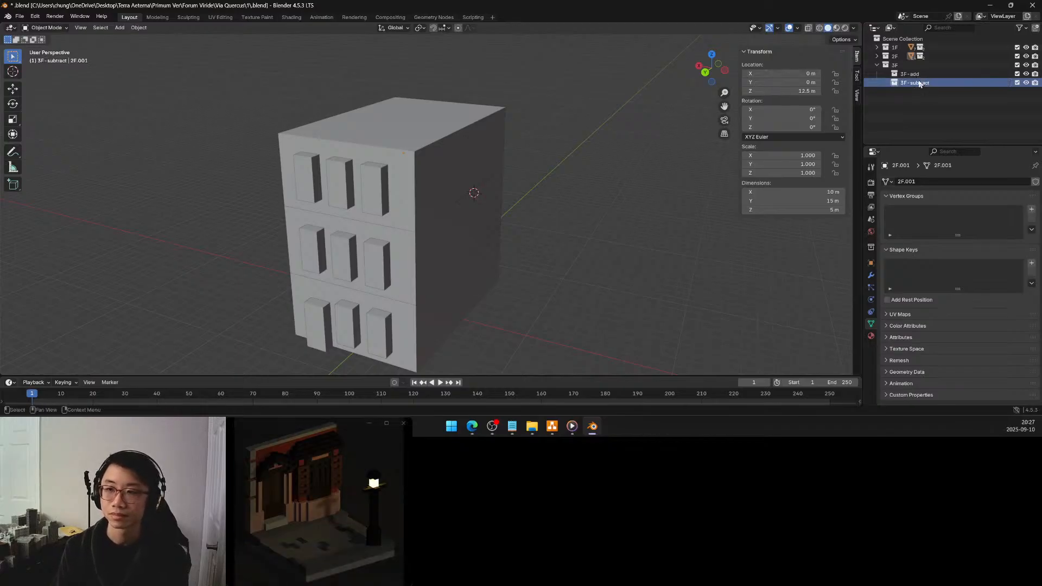
# Select the top-storey block and its six window cutters from a side view and move them into the 3F collection
pyautogui.moveTo(526, 222); pyautogui.dragTo(460, 223, button='middle')
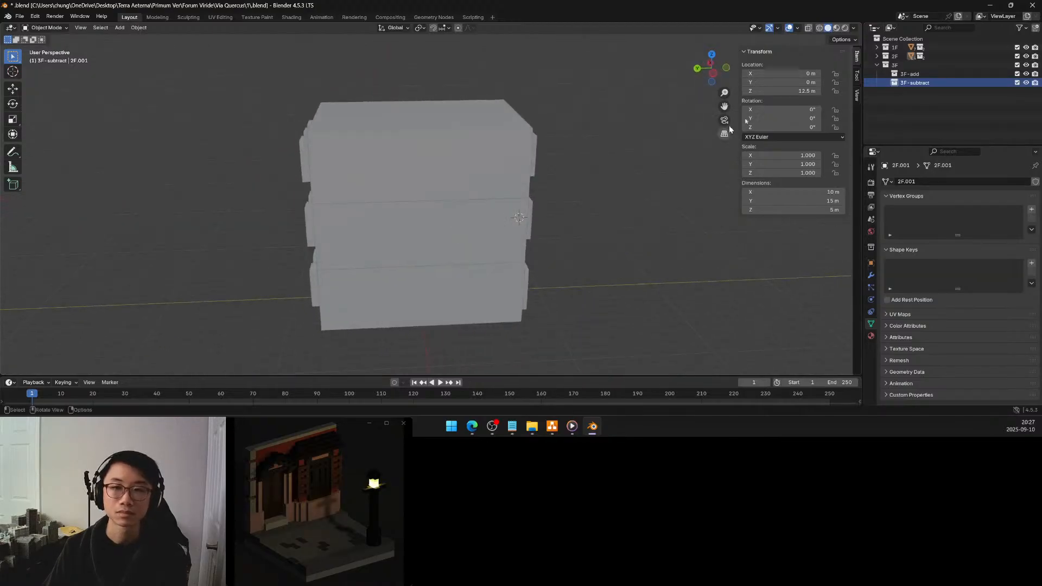
pyautogui.click(714, 74)
pyautogui.moveTo(254, 82); pyautogui.dragTo(570, 182)
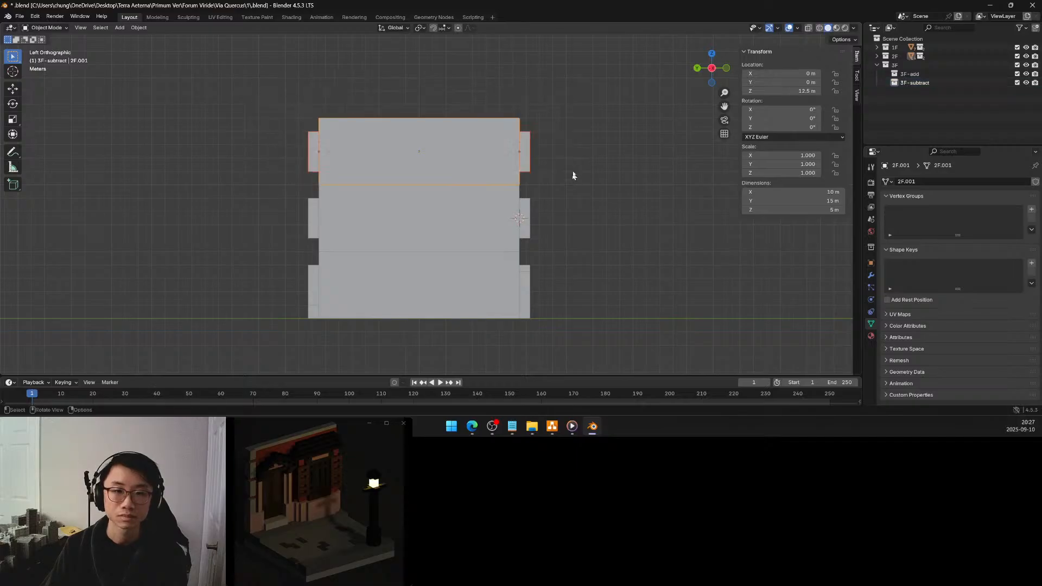
pyautogui.moveTo(564, 155)
pyautogui.mouseDown(button='middle')
pyautogui.moveTo(473, 152)
pyautogui.moveTo(555, 139)
pyautogui.mouseUp(button='middle')
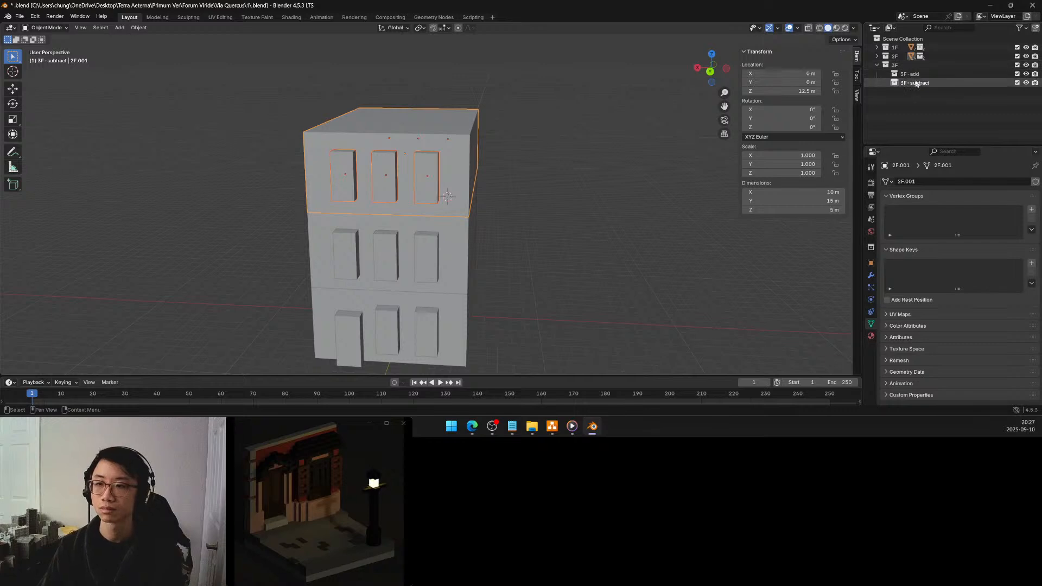
pyautogui.click(876, 64)
pyautogui.click(877, 56)
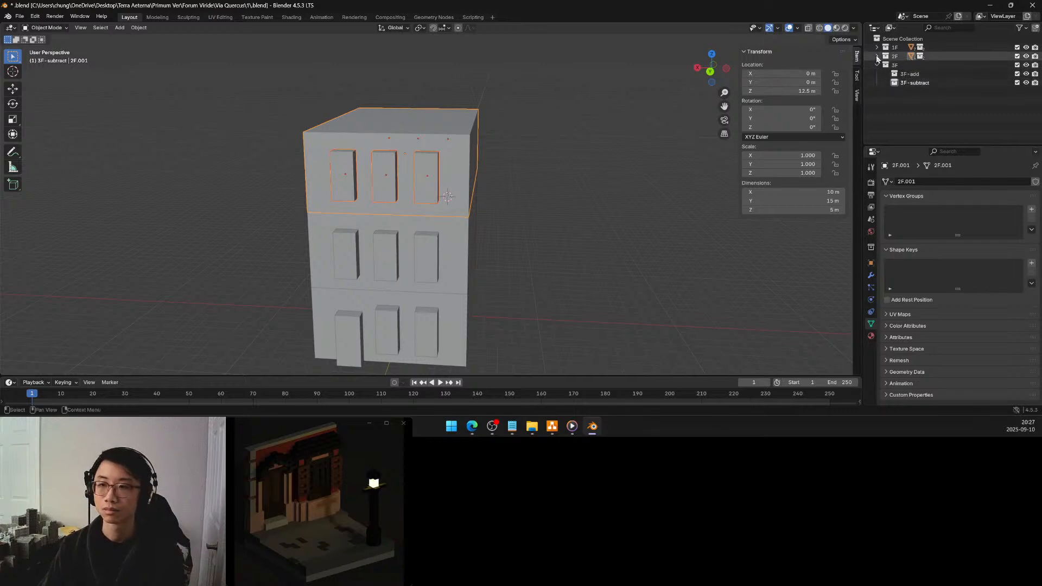
pyautogui.scroll(-5, 911, 82)
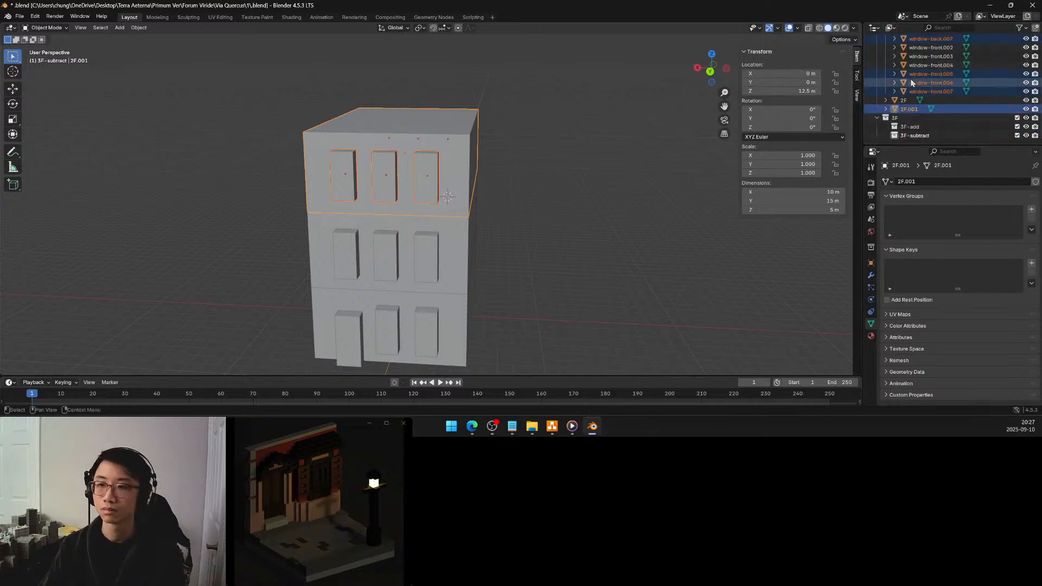
pyautogui.moveTo(909, 111); pyautogui.dragTo(899, 123)
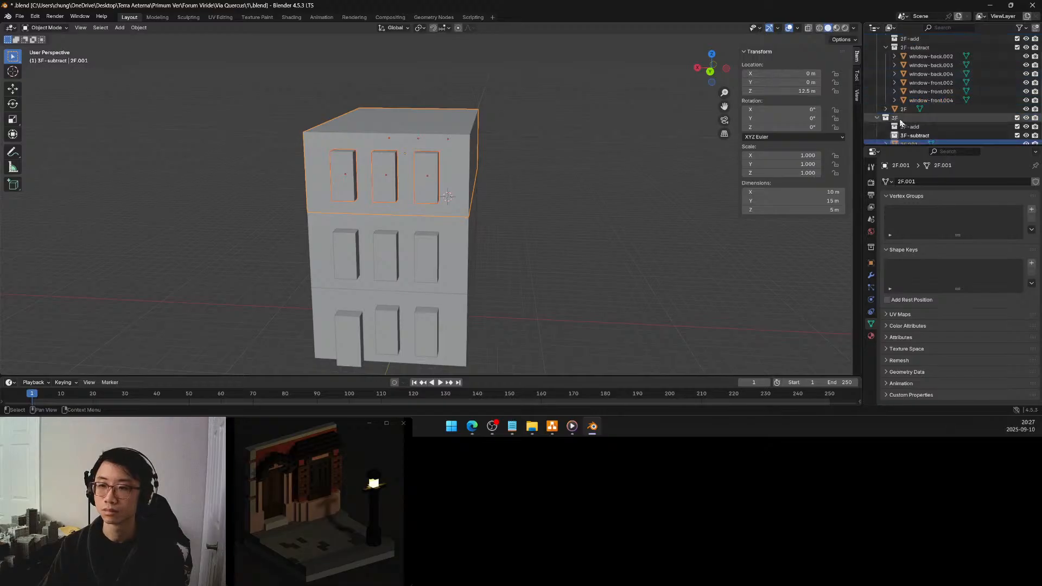
# Rename the top-storey block object 2F.001 to 3F
pyautogui.scroll(-3, 900, 118)
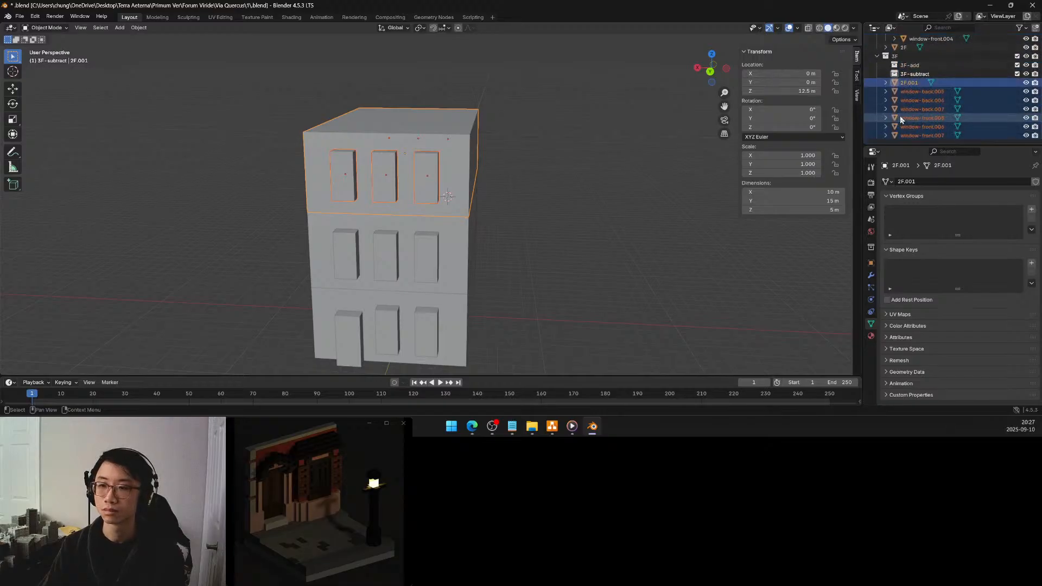
pyautogui.doubleClick(909, 84)
pyautogui.write('F')
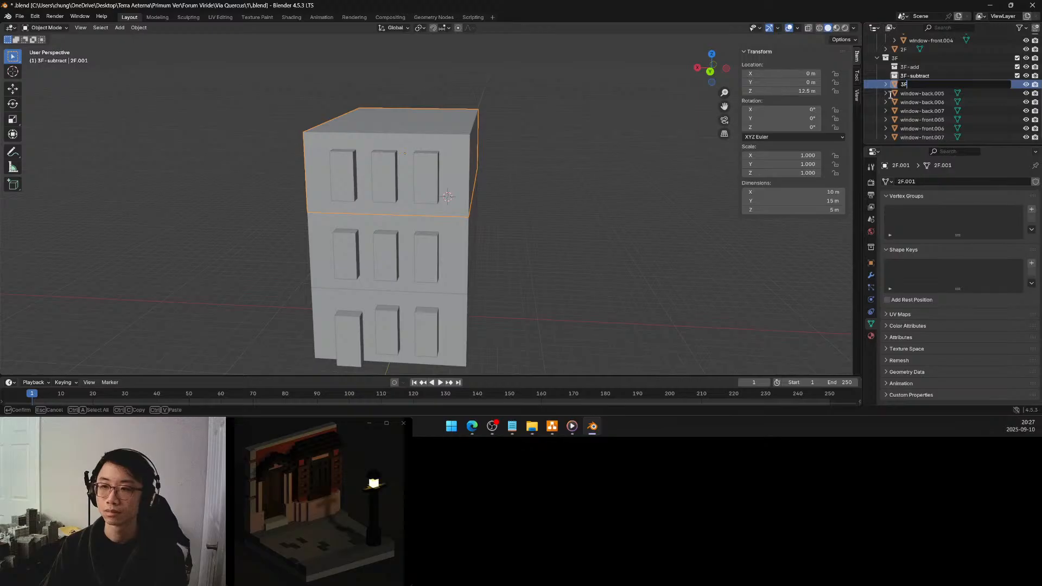
pyautogui.press('Return')
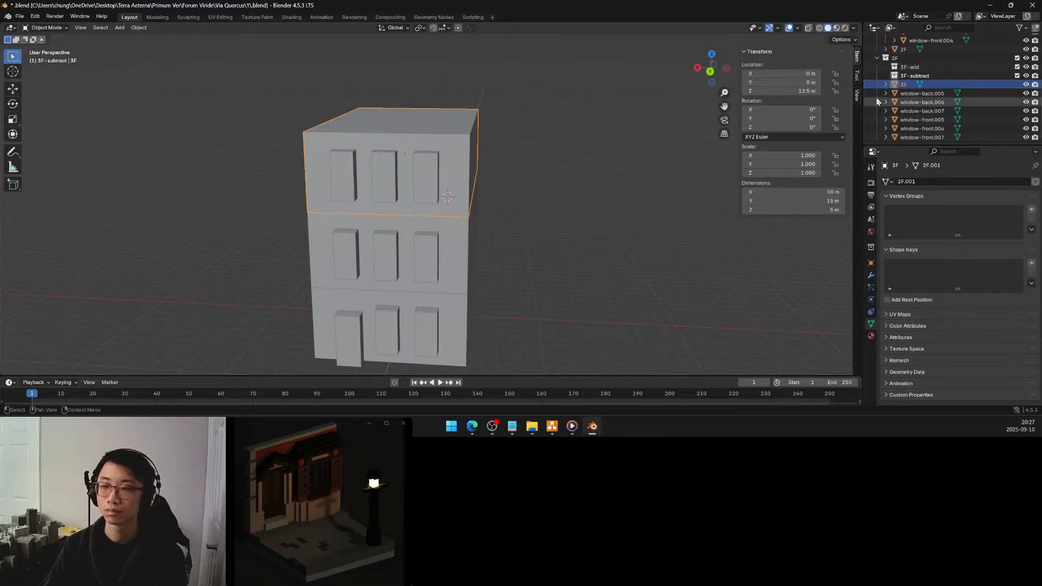
pyautogui.scroll(4, 889, 94)
pyautogui.scroll(-4, 890, 98)
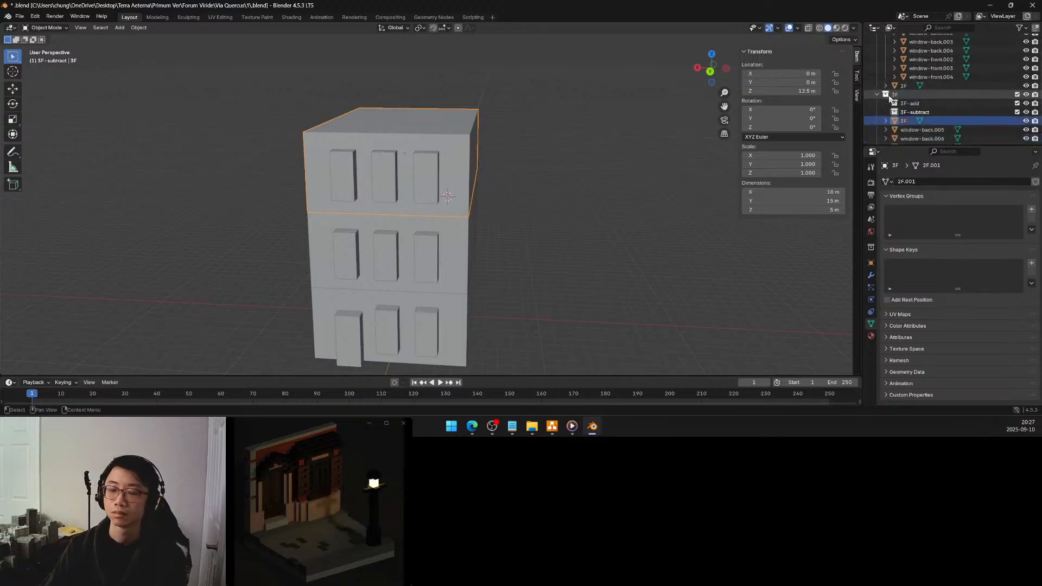
pyautogui.click(904, 121)
pyautogui.scroll(-3, 903, 122)
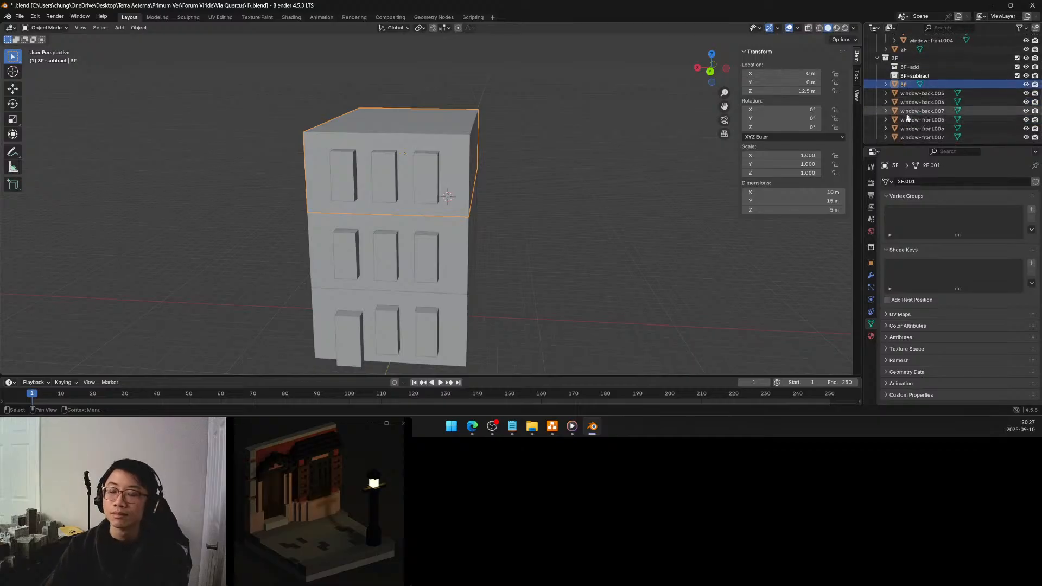
# Rename the mesh data of window-back.005 to window-back and move the three third-floor back windows into the 3F-subtract collection
pyautogui.click(913, 95)
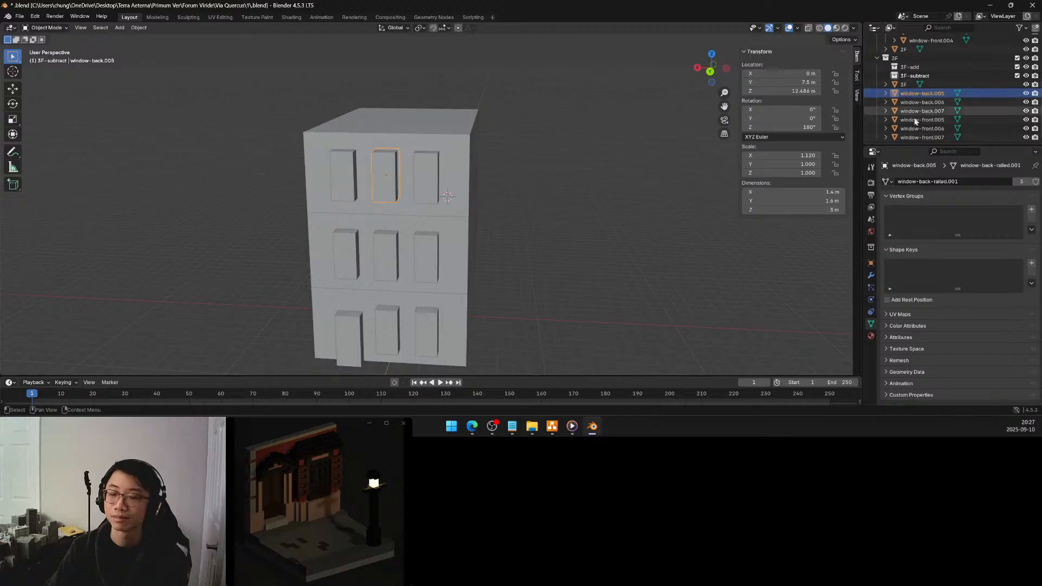
pyautogui.click(945, 181)
pyautogui.moveTo(932, 181); pyautogui.dragTo(976, 180)
pyautogui.press('BackSpace')
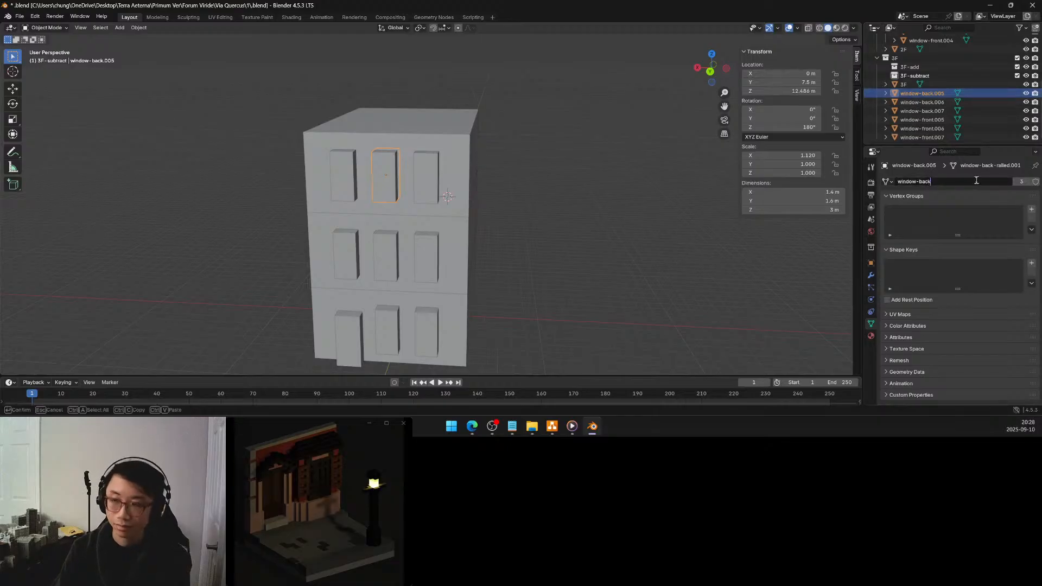
pyautogui.press('Return')
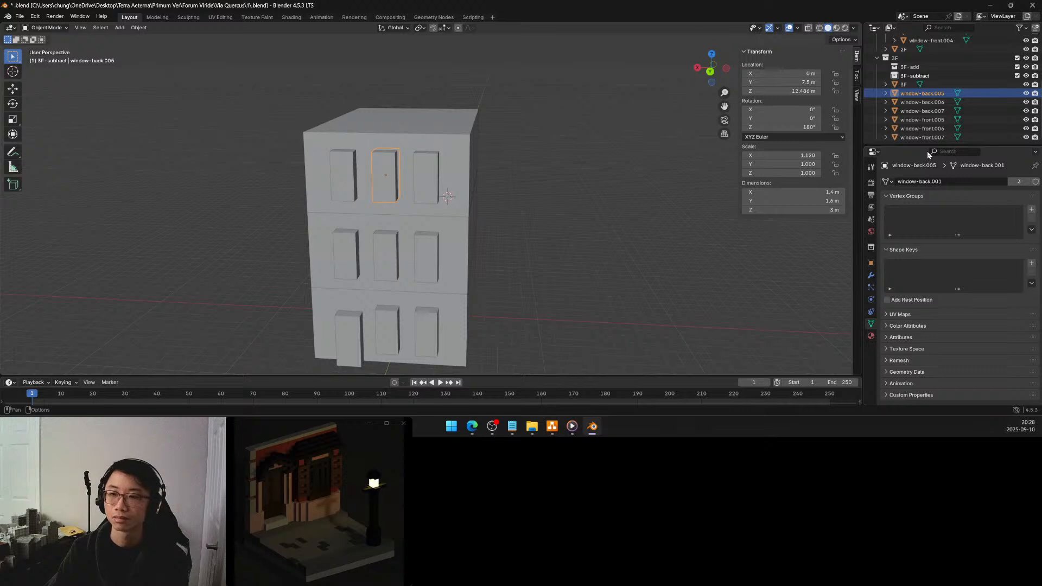
pyautogui.keyDown('shift'); pyautogui.click(931, 112); pyautogui.keyUp('shift')
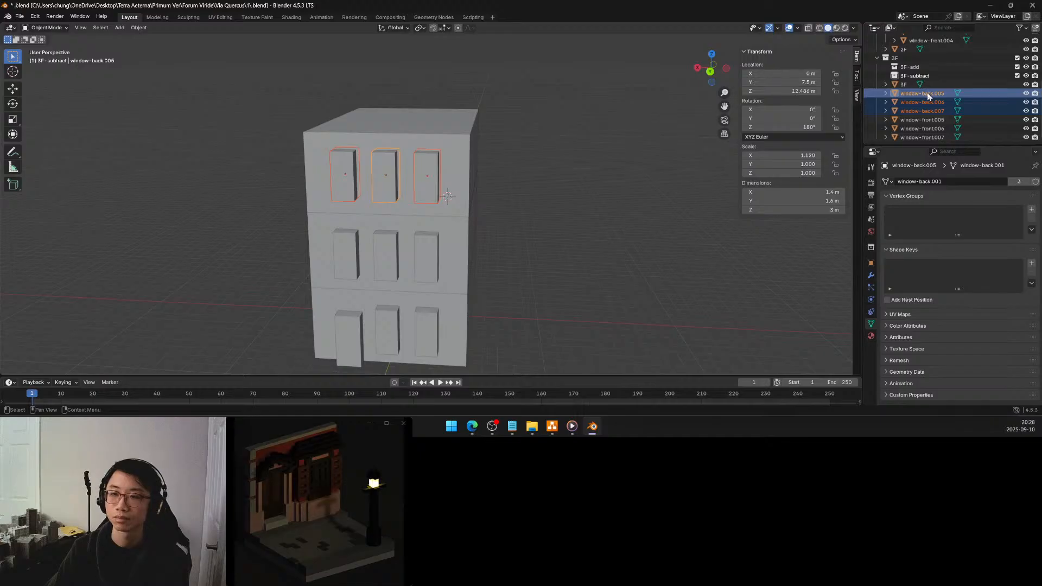
pyautogui.moveTo(928, 95); pyautogui.dragTo(915, 76)
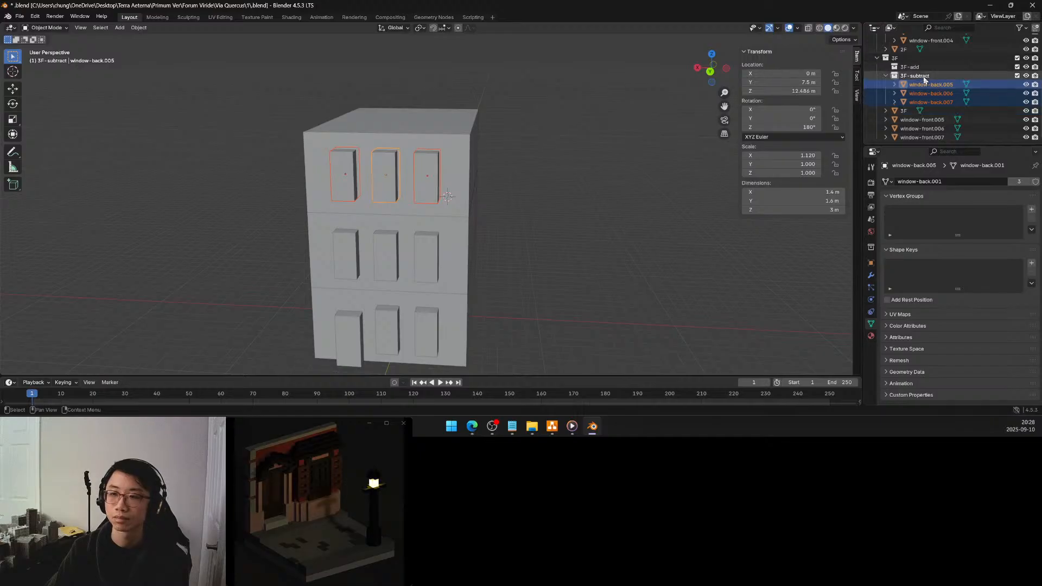
# Rename the mesh data of window-front.005 to window-front and move the three third-floor front windows into the 3F-subtract collection
pyautogui.click(921, 119)
pyautogui.click(931, 181)
pyautogui.click(931, 181)
pyautogui.moveTo(931, 182); pyautogui.dragTo(972, 183)
pyautogui.press('BackSpace')
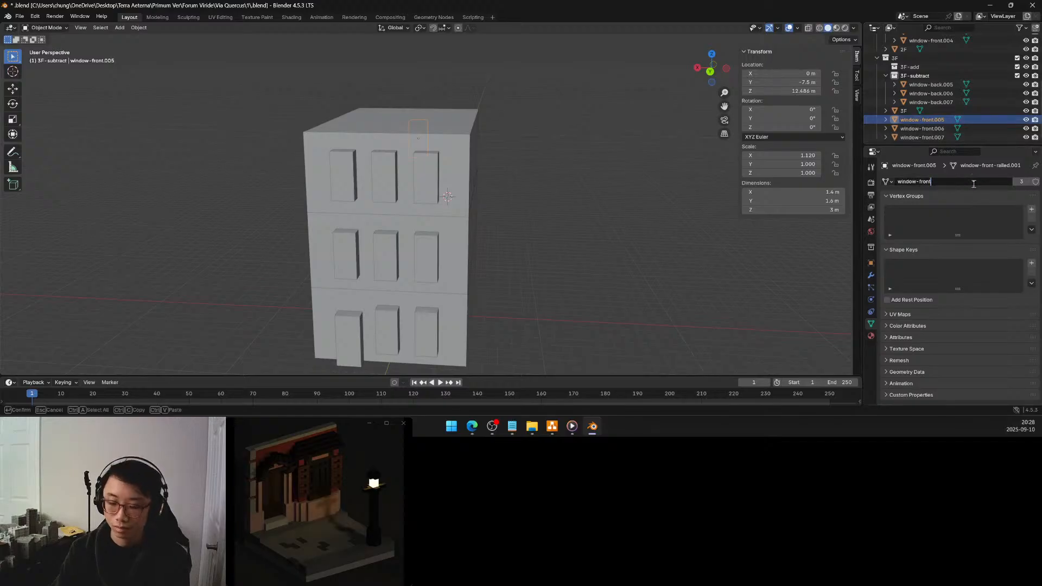
pyautogui.press('Return')
pyautogui.keyDown('shift'); pyautogui.click(933, 137); pyautogui.keyUp('shift')
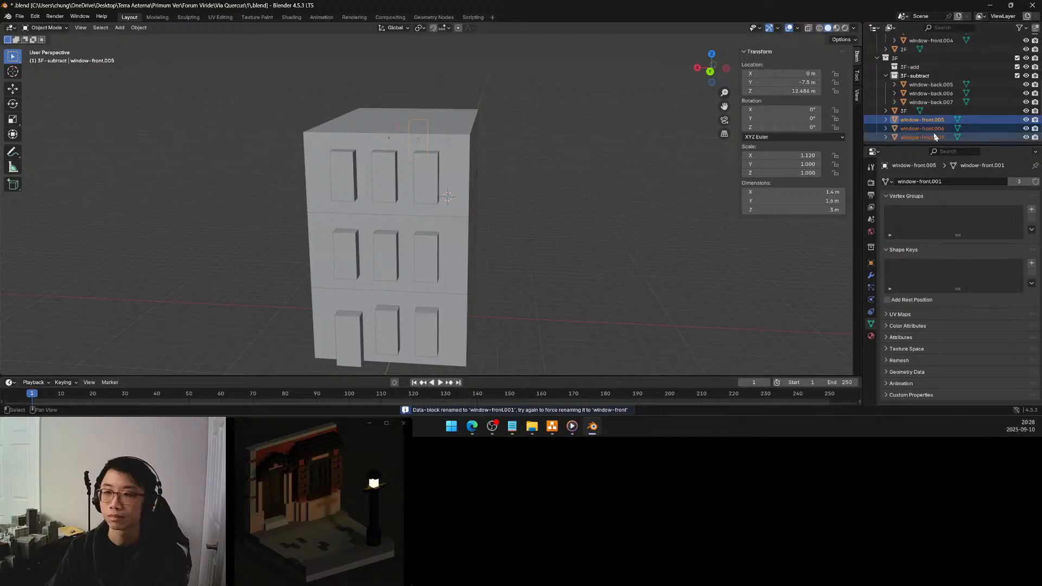
pyautogui.moveTo(931, 122); pyautogui.dragTo(916, 76)
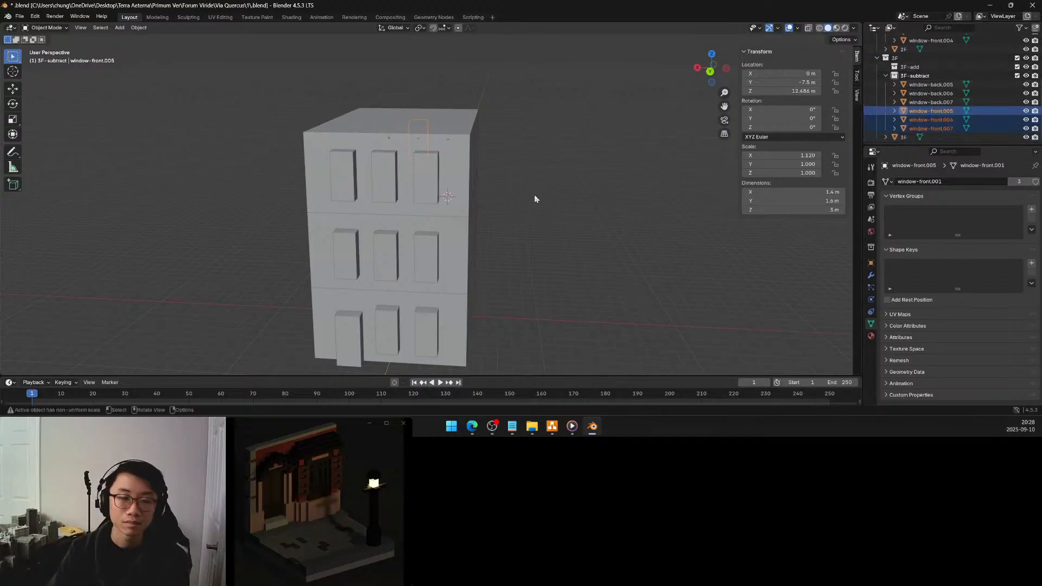
pyautogui.click(559, 210)
pyautogui.moveTo(559, 210); pyautogui.dragTo(620, 217, button='middle')
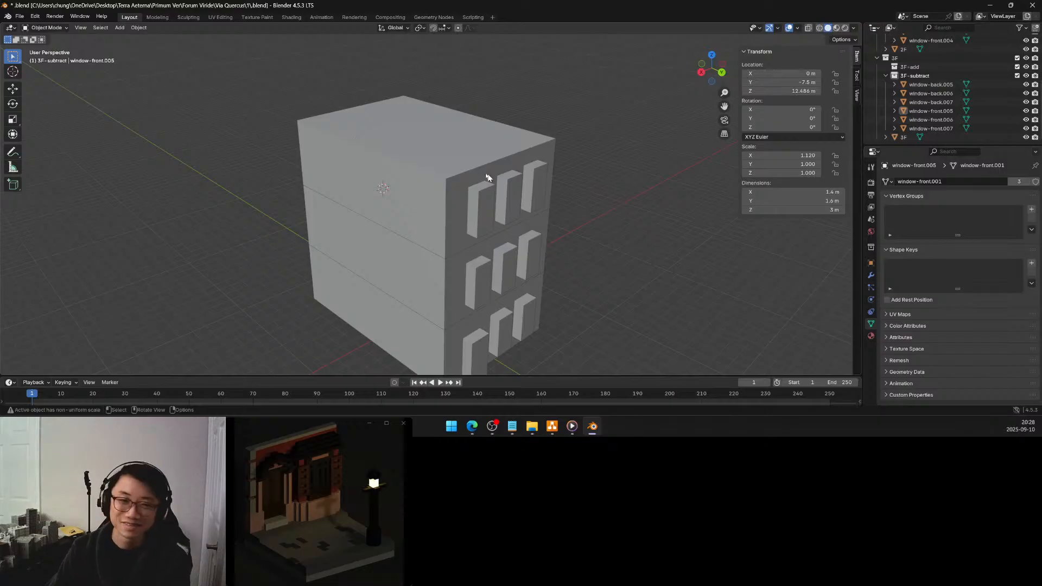
pyautogui.click(465, 157)
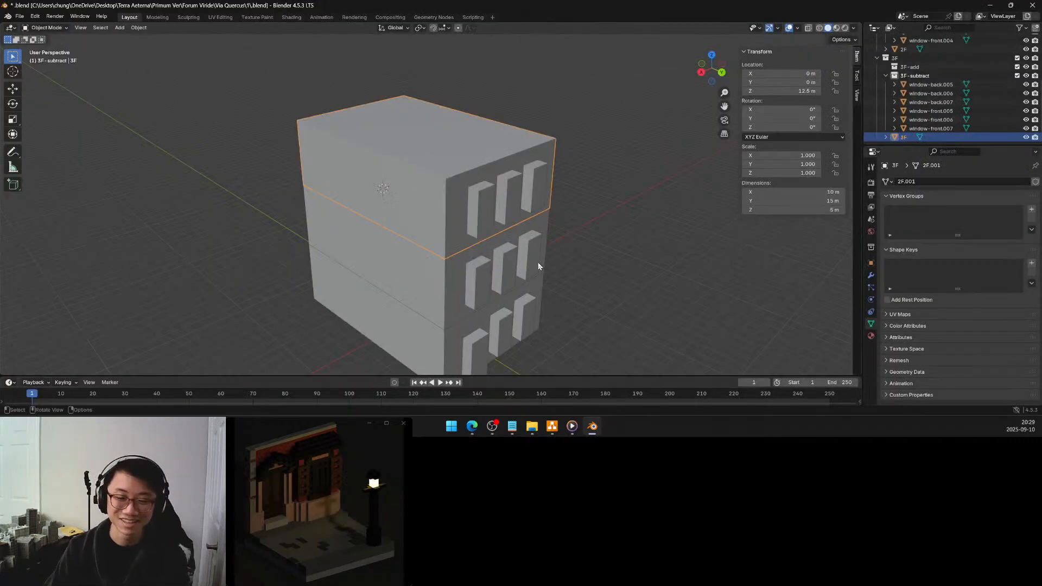
pyautogui.click(575, 253)
pyautogui.moveTo(580, 255); pyautogui.dragTo(554, 246, button='middle')
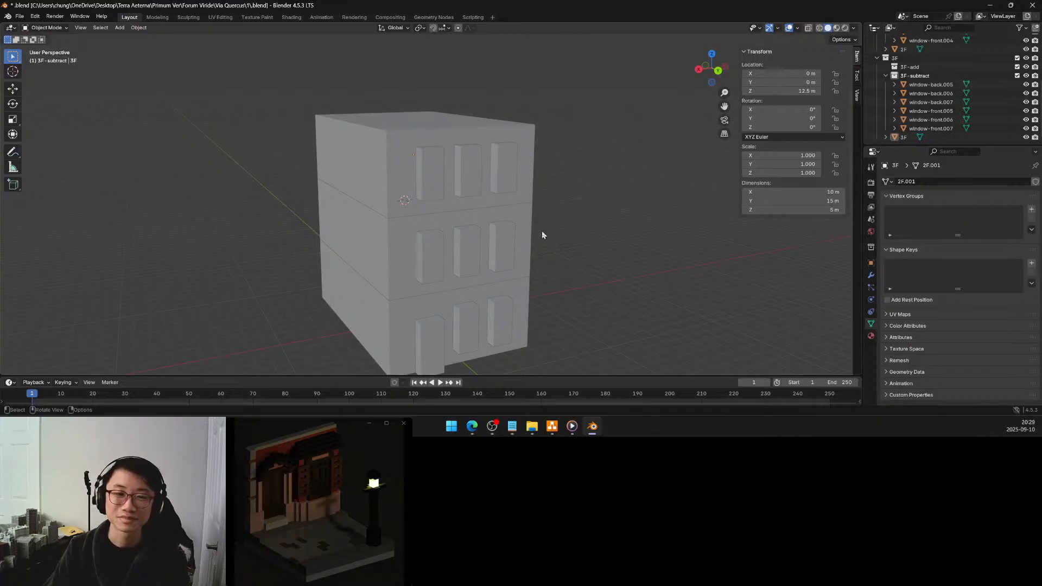
pyautogui.moveTo(535, 228); pyautogui.dragTo(559, 256, button='middle')
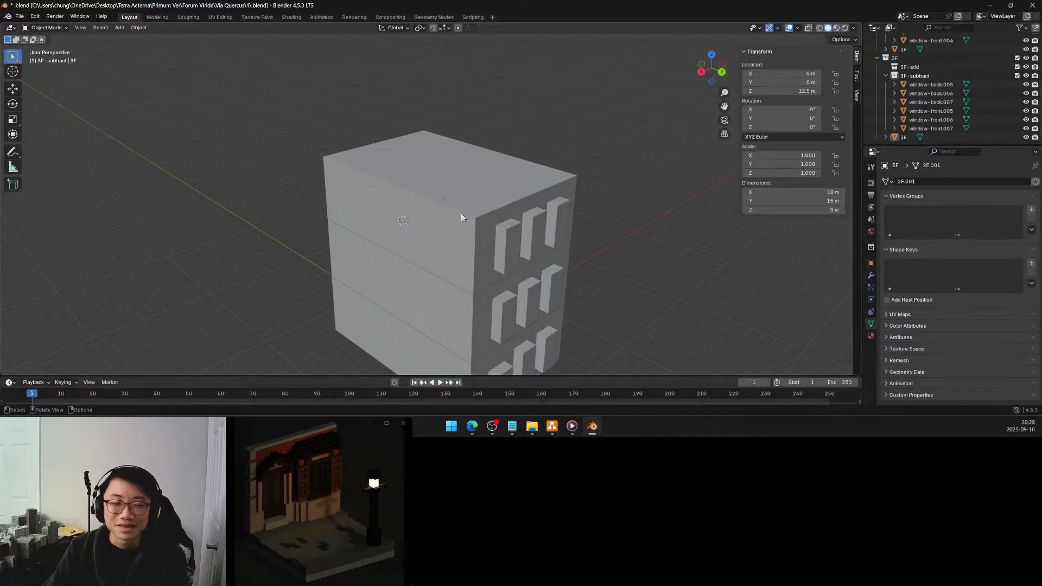
pyautogui.moveTo(447, 221); pyautogui.dragTo(579, 230, button='middle')
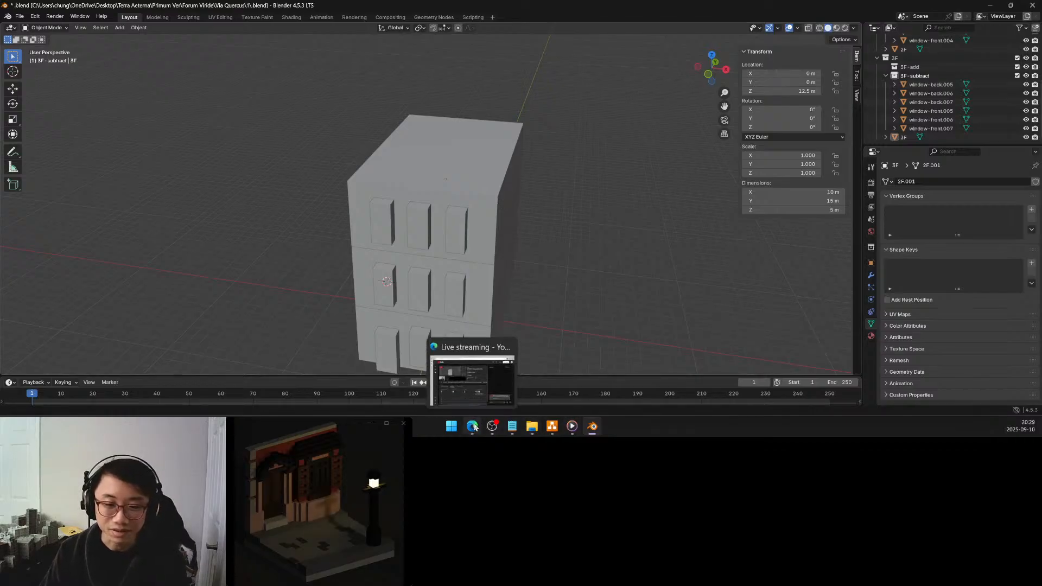
# Switch to the references folder in File Explorer and view Screenshot 2025-09-09 055651.png in Photos to study the roofs, closing it when done
pyautogui.click(531, 426)
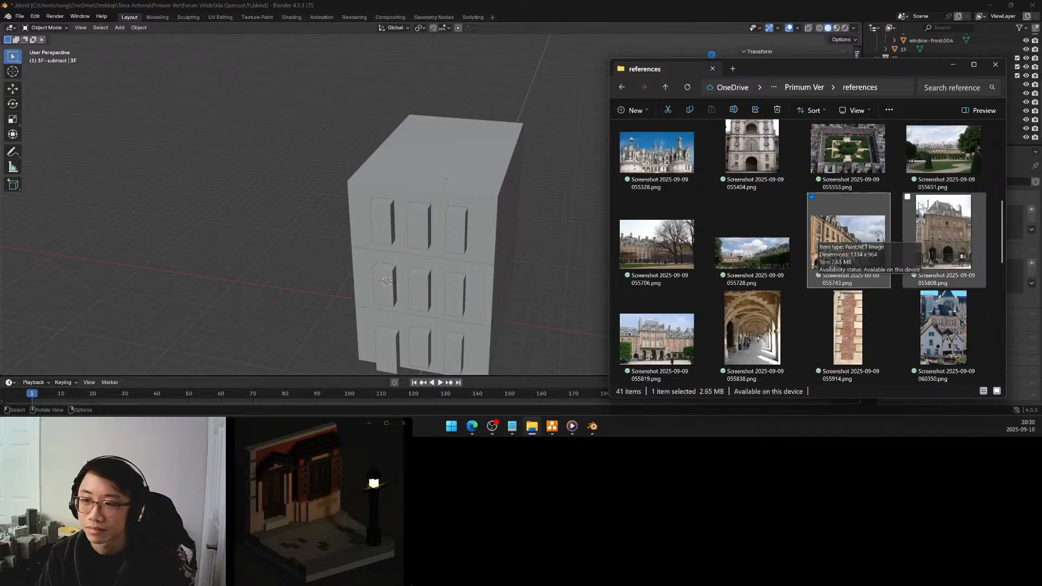
pyautogui.rightClick(940, 163)
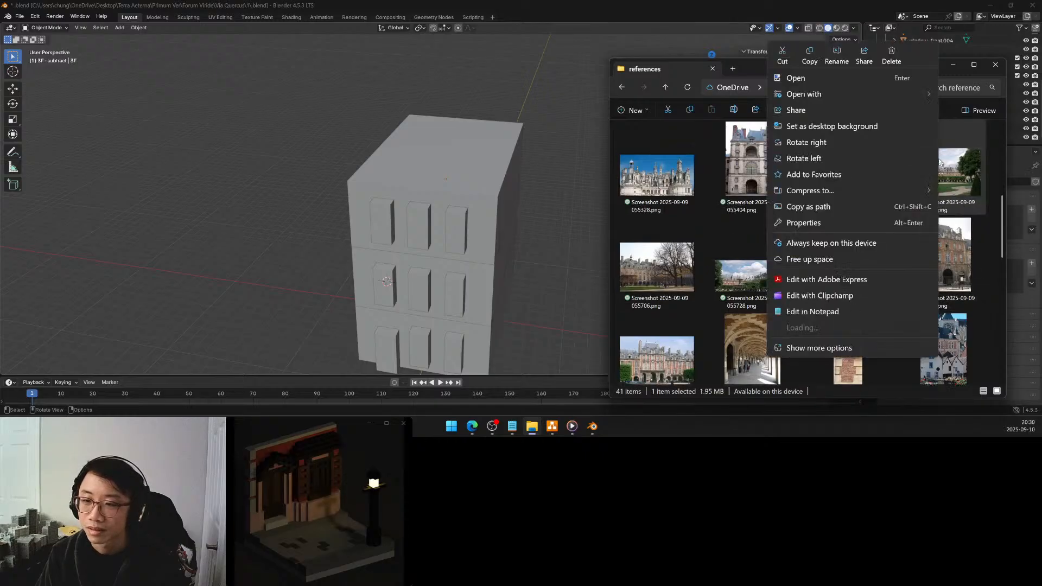
pyautogui.moveTo(823, 97)
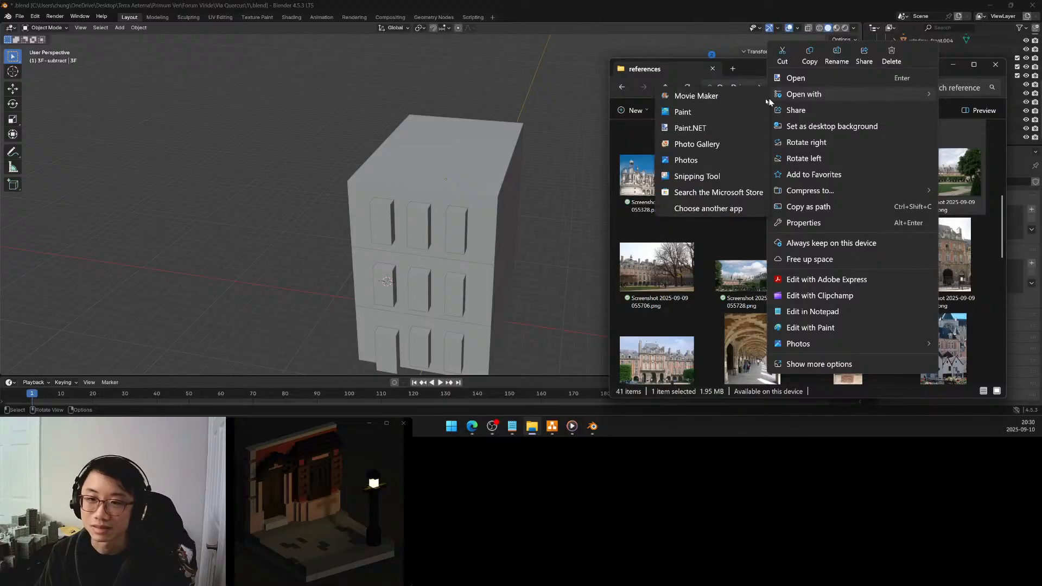
pyautogui.click(692, 162)
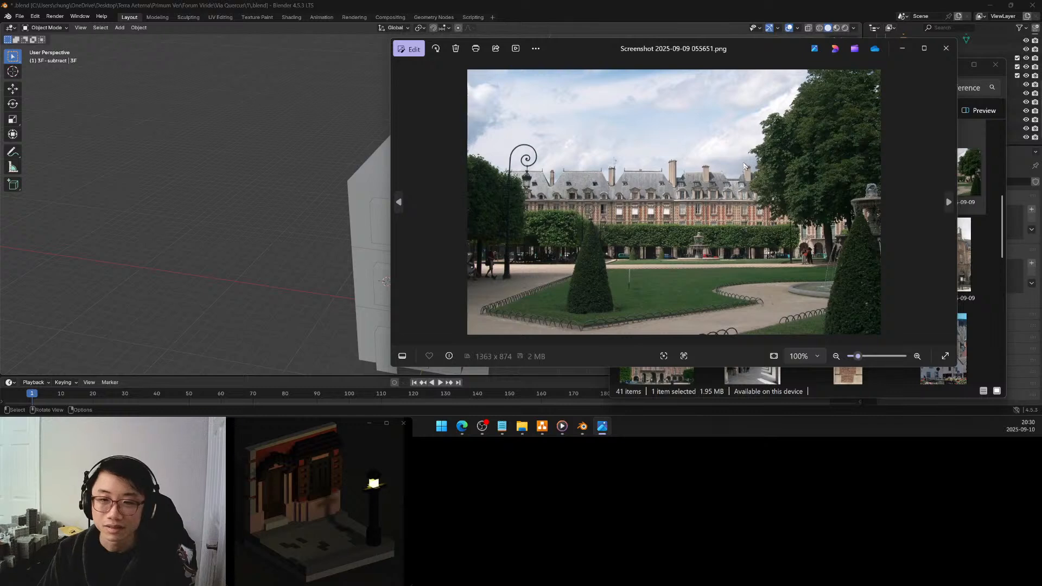
pyautogui.click(945, 49)
# Collapse the floor collections and create a new collection named roof directly under the Scene Collection
pyautogui.click(518, 185)
pyautogui.click(510, 182)
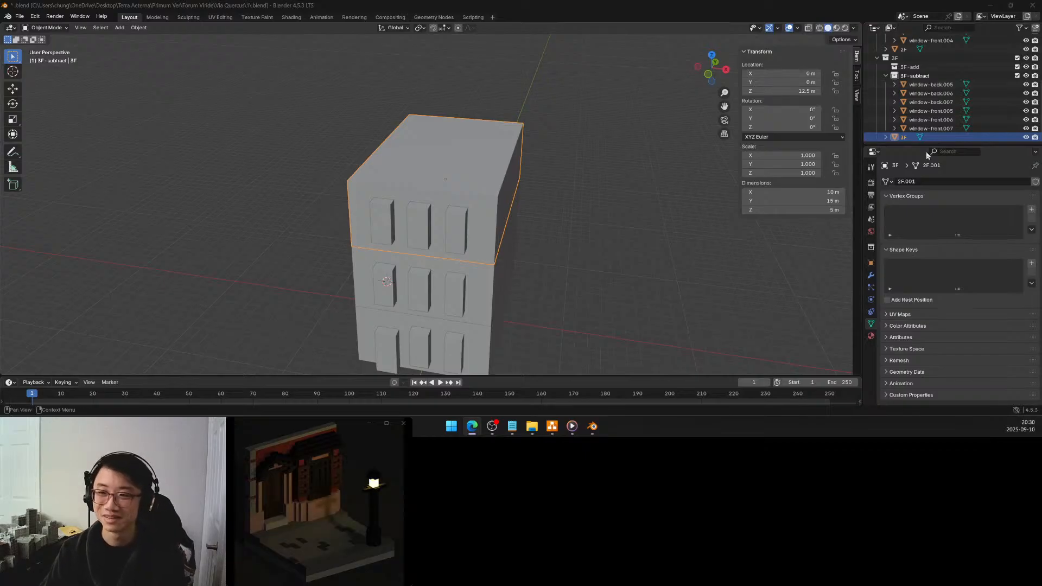
pyautogui.scroll(-1, 932, 121)
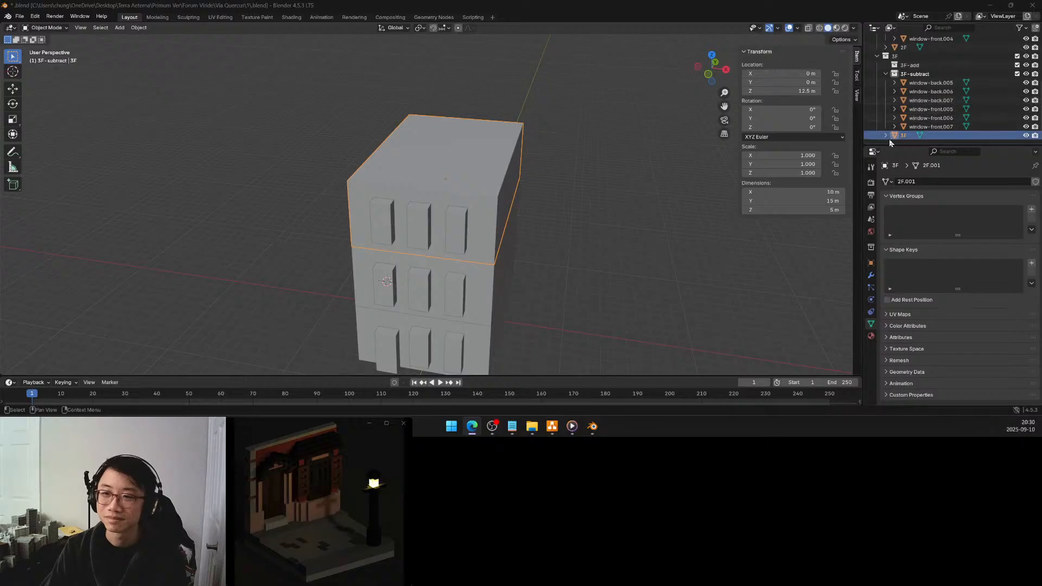
pyautogui.scroll(5, 885, 109)
pyautogui.click(877, 56)
pyautogui.click(877, 64)
pyautogui.click(880, 86)
pyautogui.rightClick(881, 81)
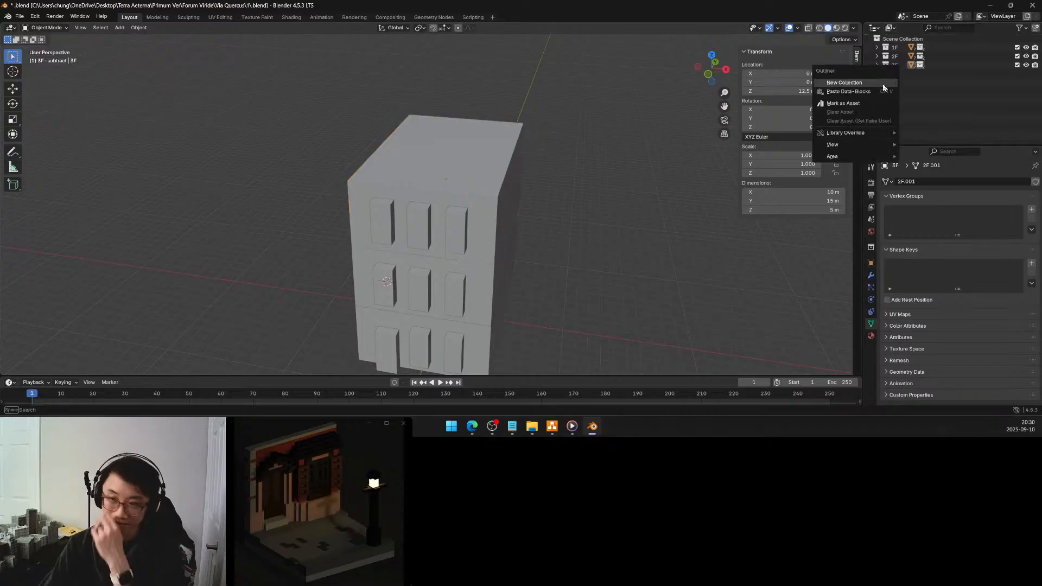
pyautogui.click(882, 84)
pyautogui.doubleClick(903, 74)
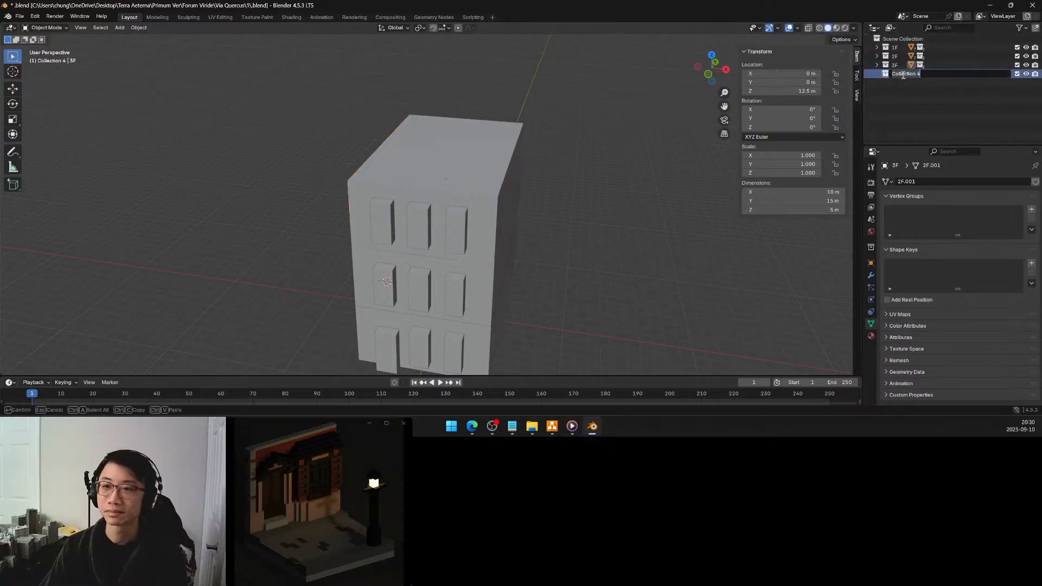
pyautogui.write('roof')
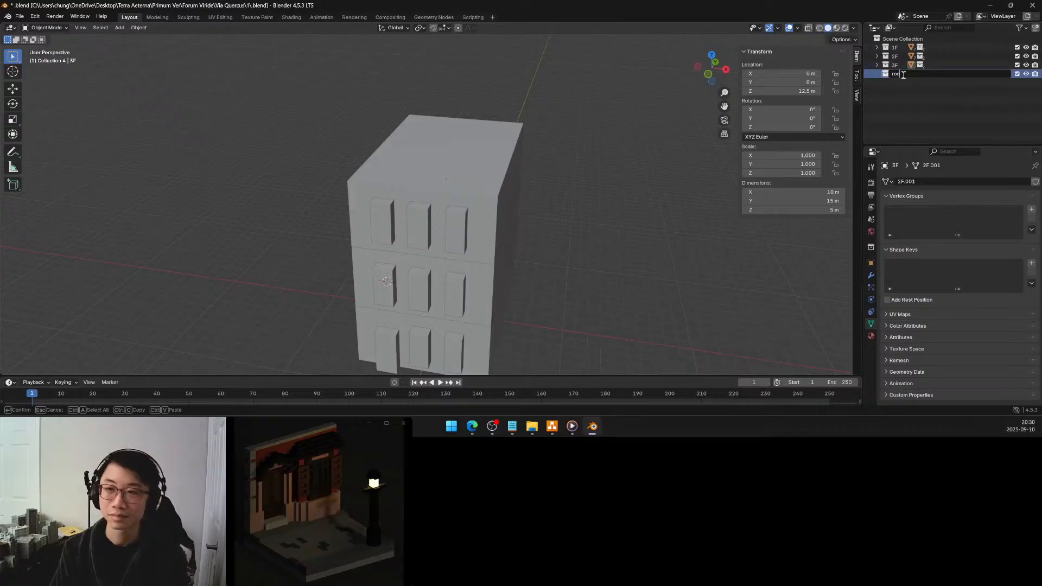
pyautogui.press('Return')
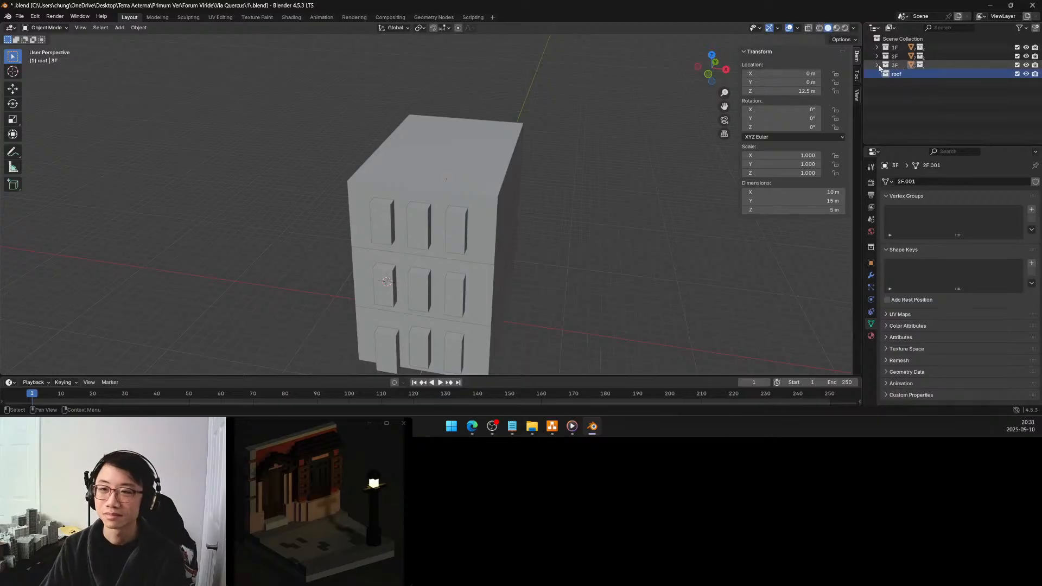
# Duplicate the 3F block straight up along Z and set the copy's Z location to 17.5 m
pyautogui.click(877, 65)
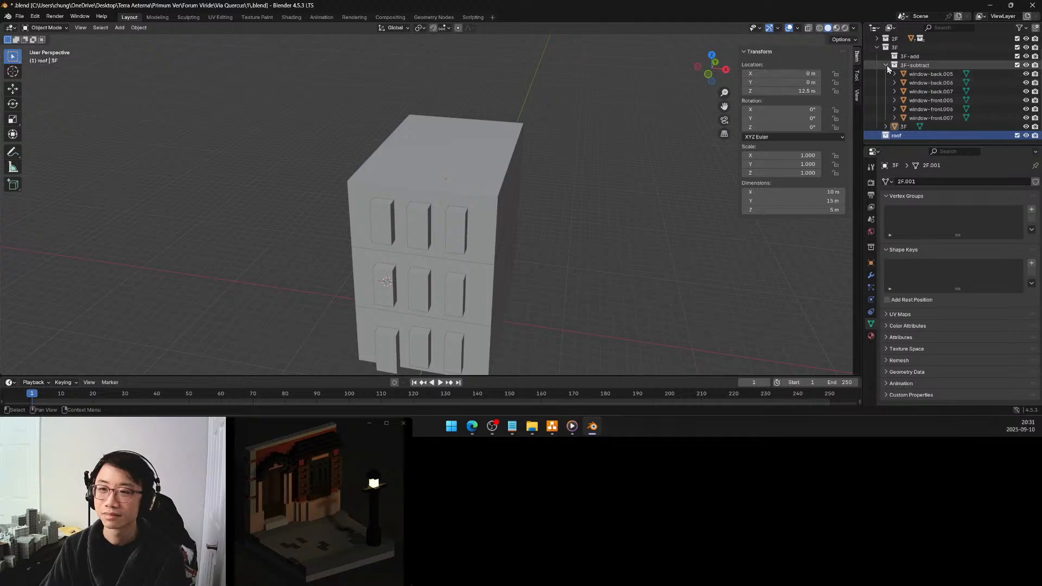
pyautogui.click(905, 126)
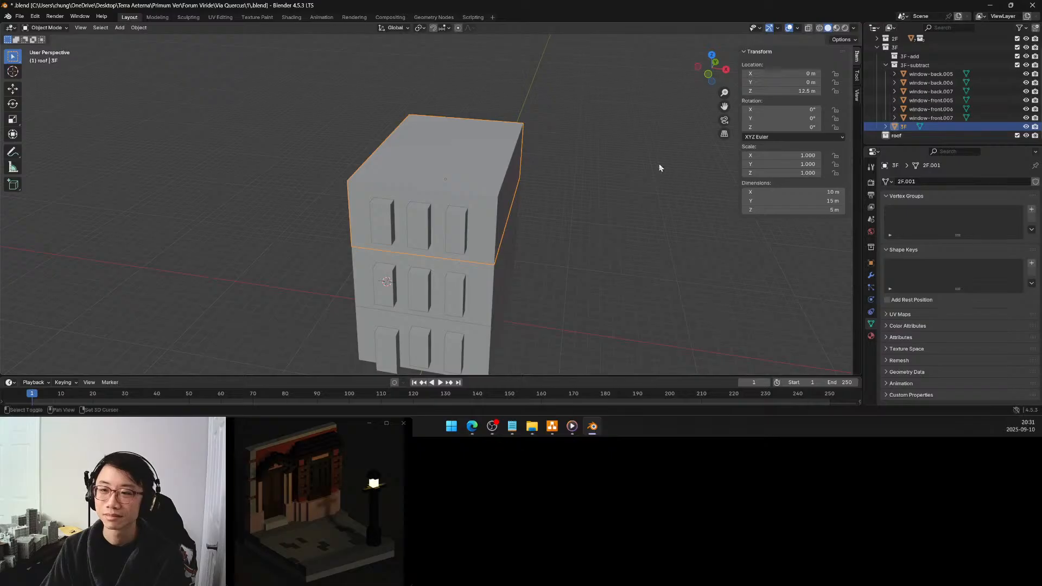
pyautogui.hotkey('shift', 'd')
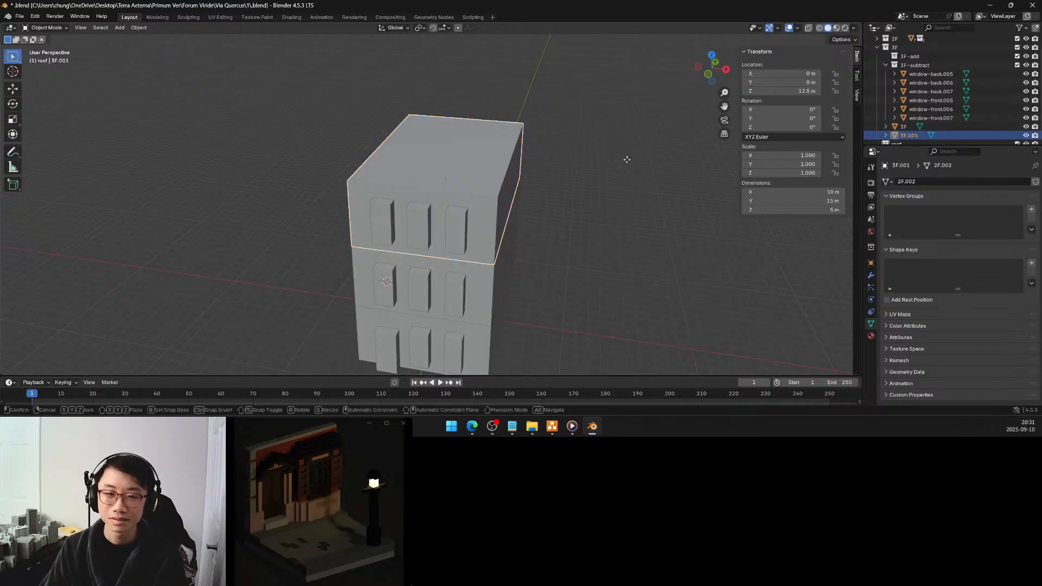
pyautogui.press('z')
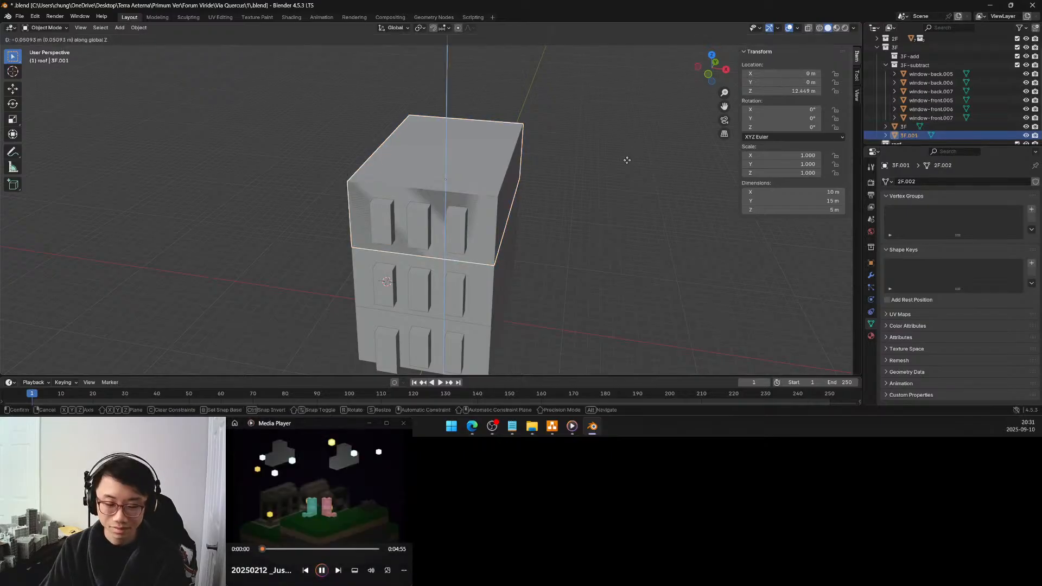
pyautogui.click(629, 100)
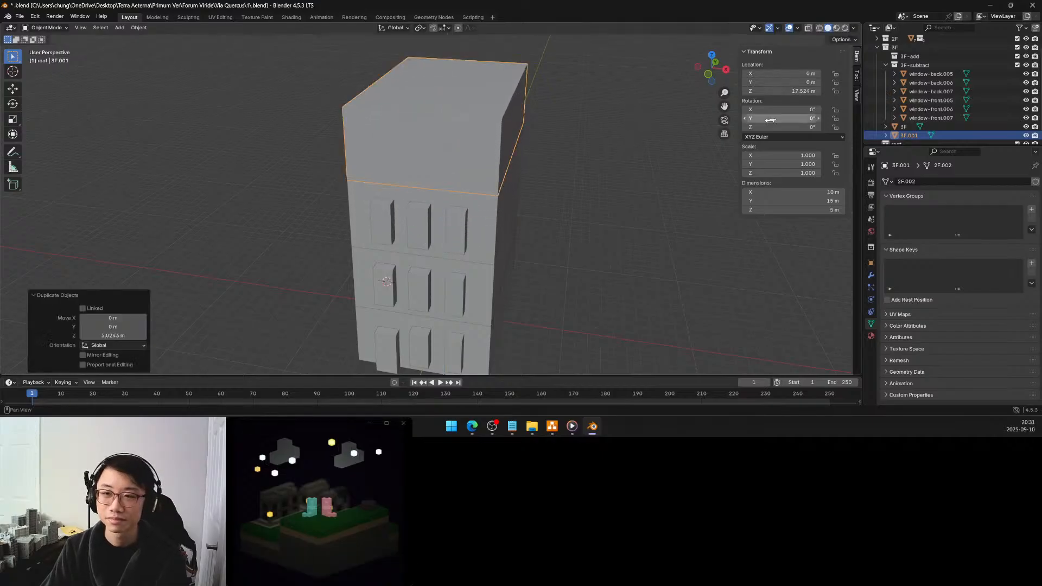
pyautogui.click(792, 91)
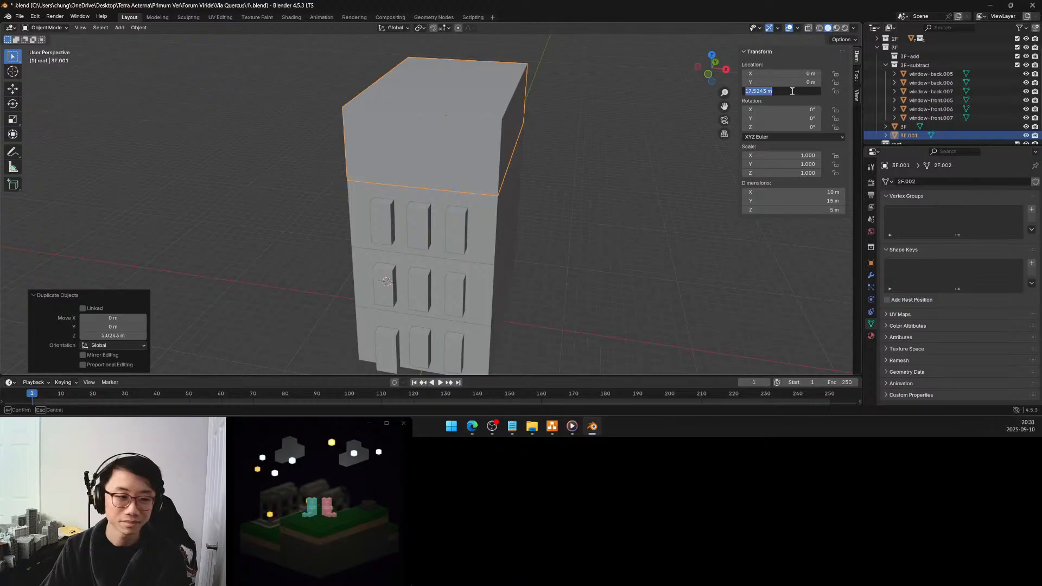
pyautogui.write('17')
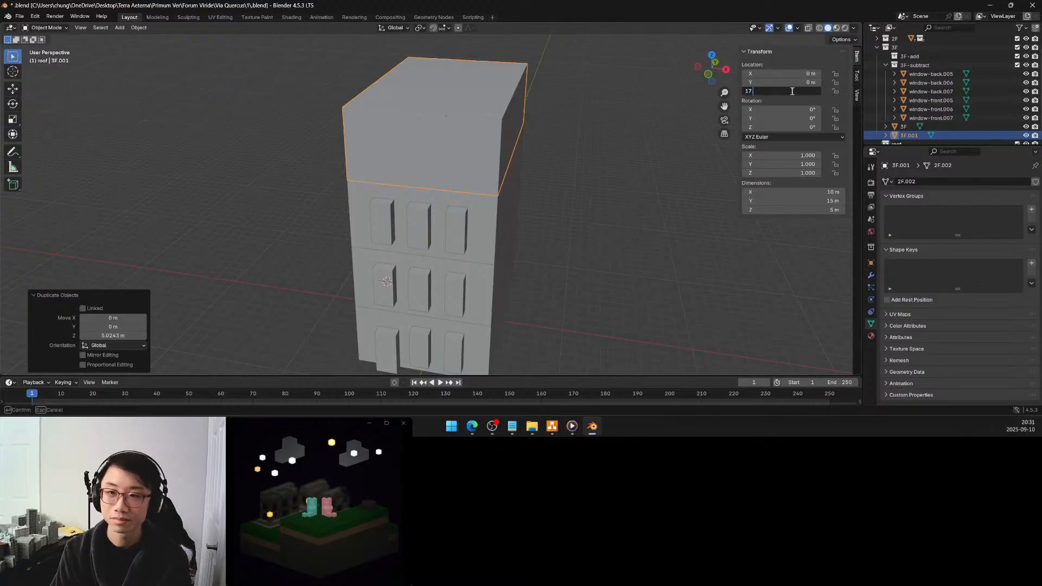
pyautogui.write('.5')
pyautogui.press('Return')
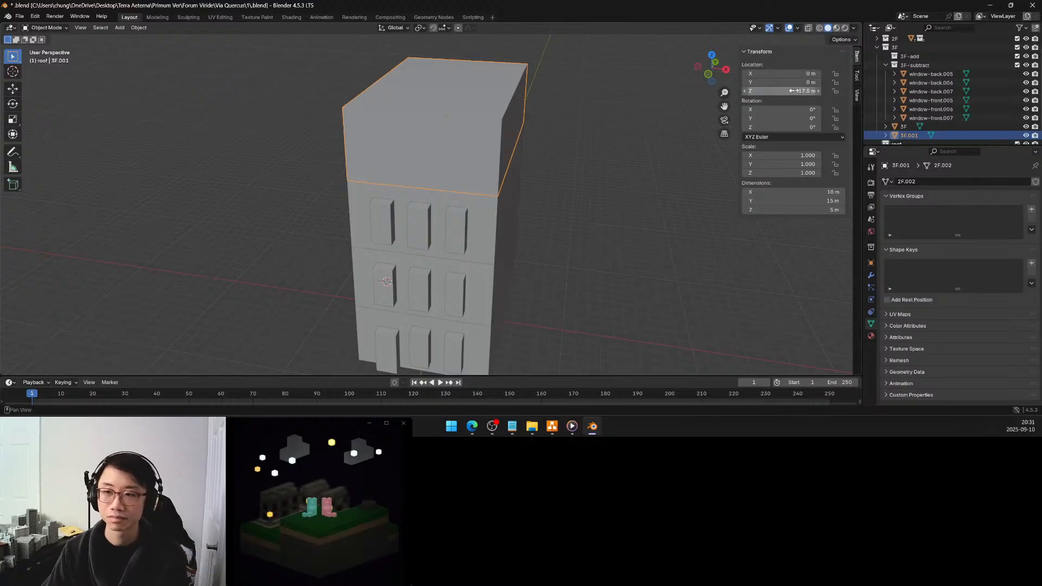
# Move the duplicated block into the roof collection and rename it roof
pyautogui.scroll(-1, 911, 130)
pyautogui.moveTo(909, 130); pyautogui.dragTo(898, 137)
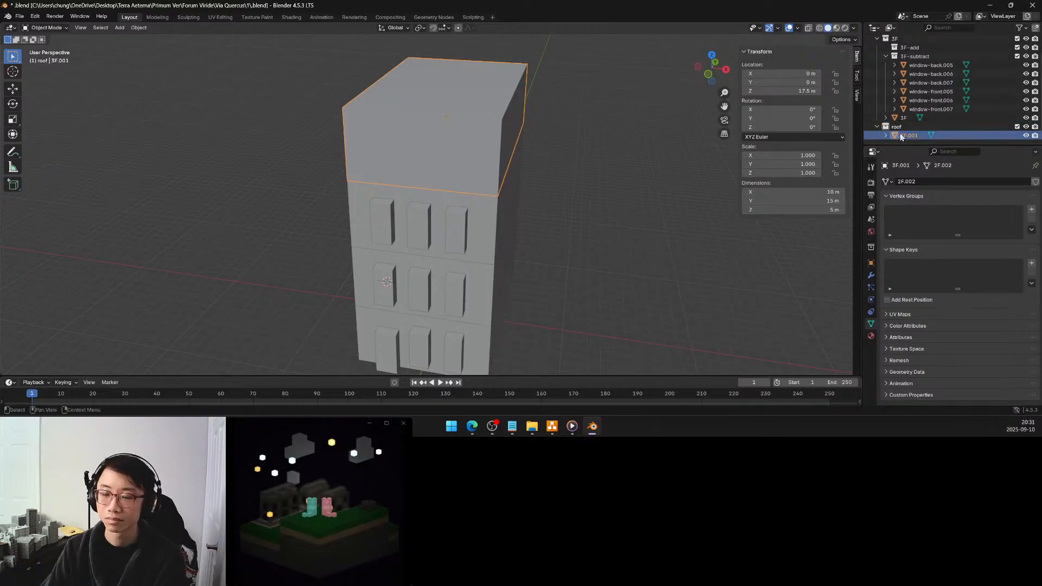
pyautogui.doubleClick(909, 135)
pyautogui.press('BackSpace')
pyautogui.write('roof')
pyautogui.press('Return')
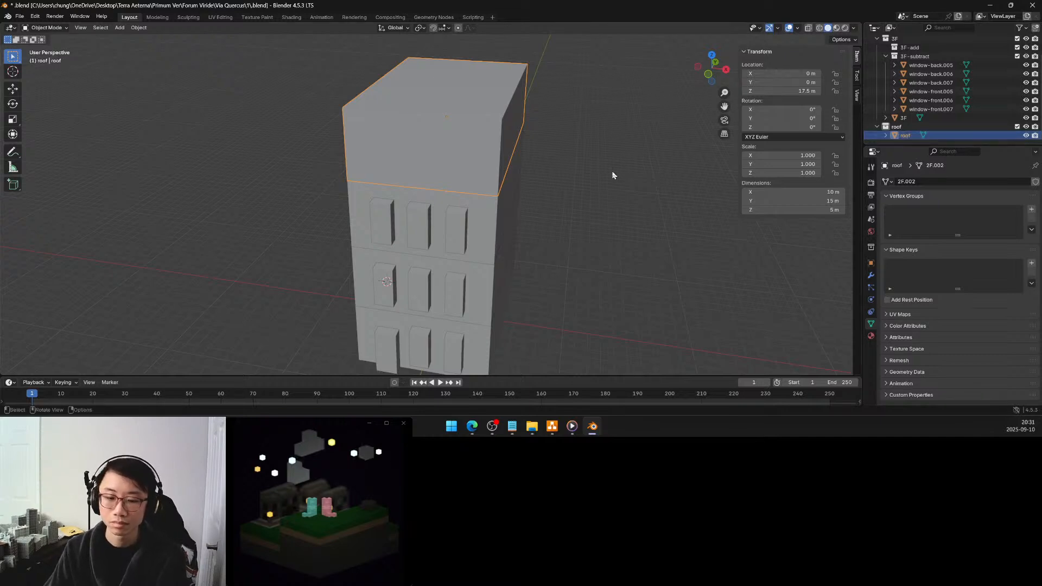
# Apply Limited Dissolve with a 1° max angle to the roof block's whole mesh to remove its leftover edges
pyautogui.click(569, 187)
pyautogui.moveTo(555, 181); pyautogui.dragTo(588, 211, button='middle')
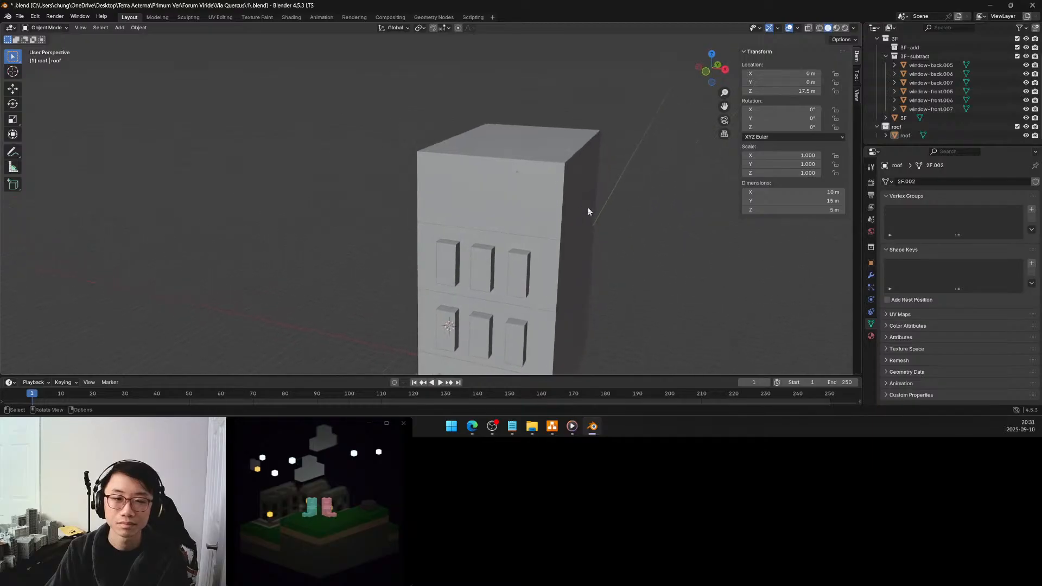
pyautogui.click(546, 199)
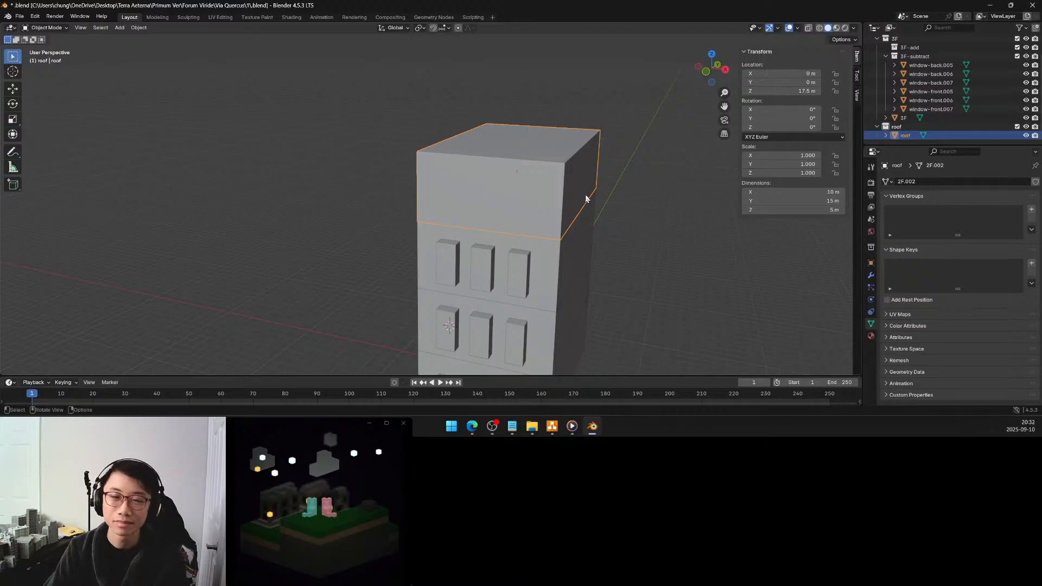
pyautogui.moveTo(579, 194); pyautogui.dragTo(568, 207, button='middle')
pyautogui.press('Tab')
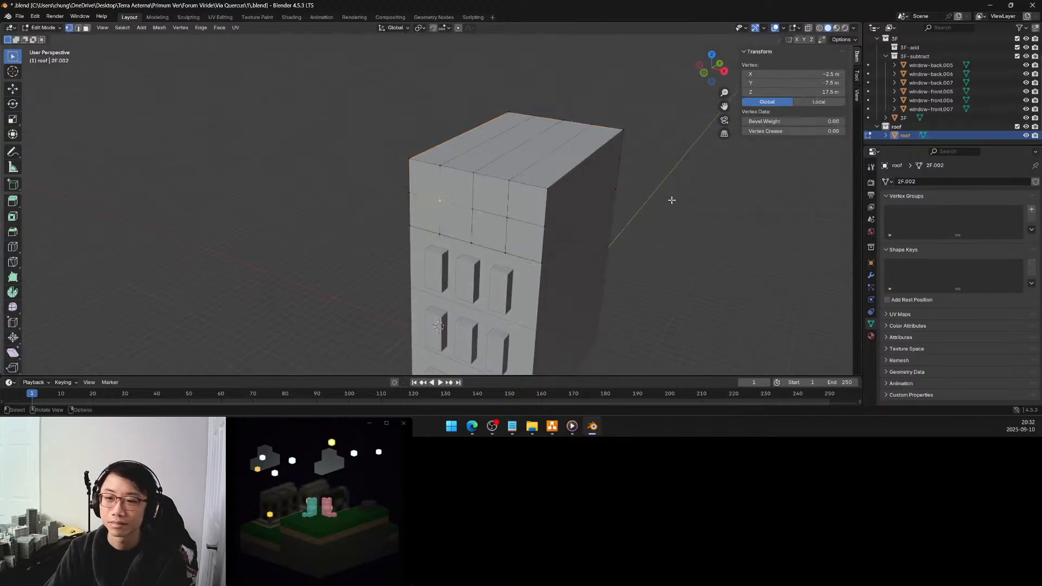
pyautogui.press('a')
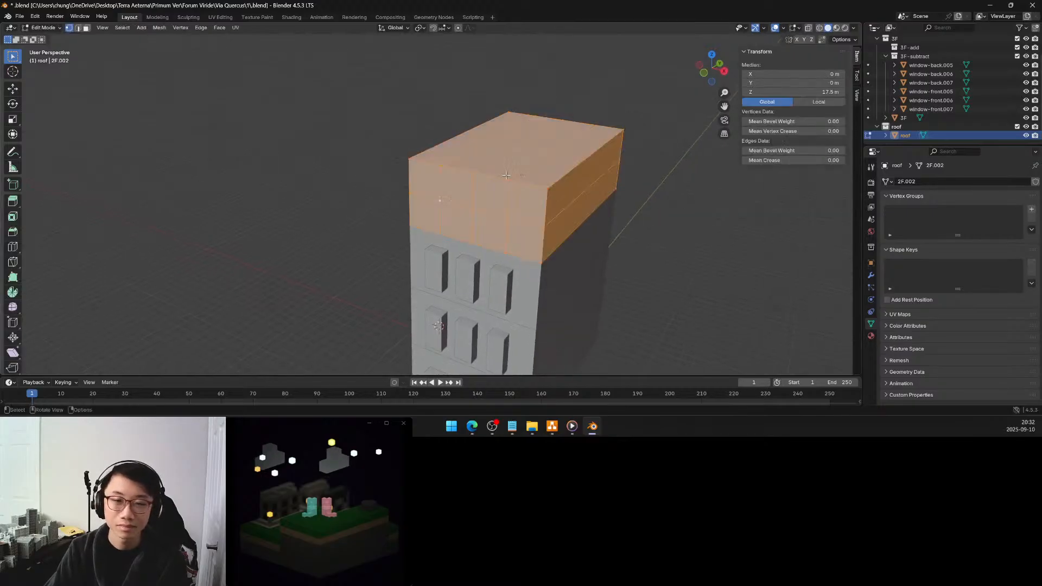
pyautogui.press('x')
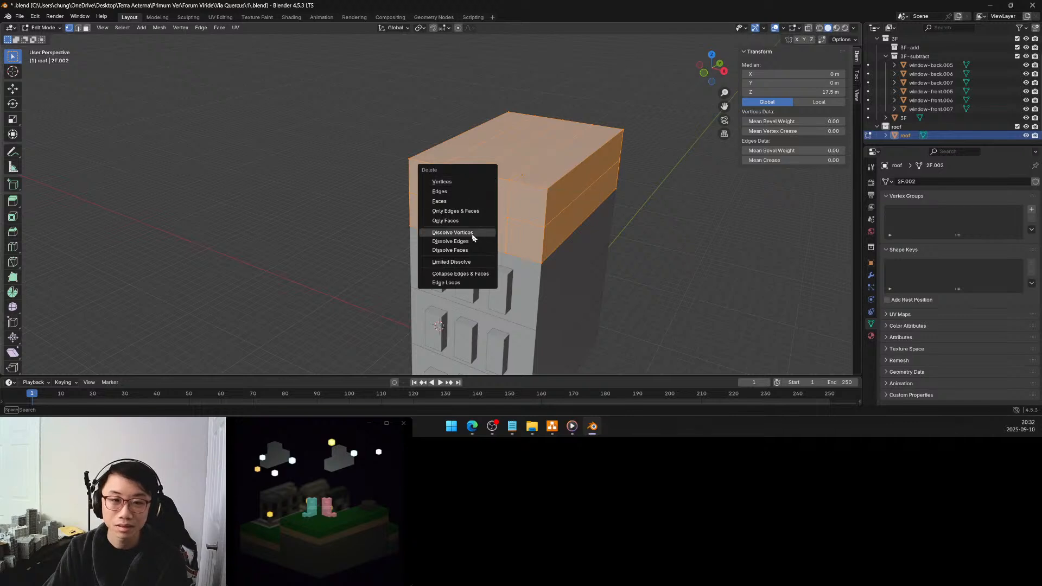
pyautogui.click(463, 261)
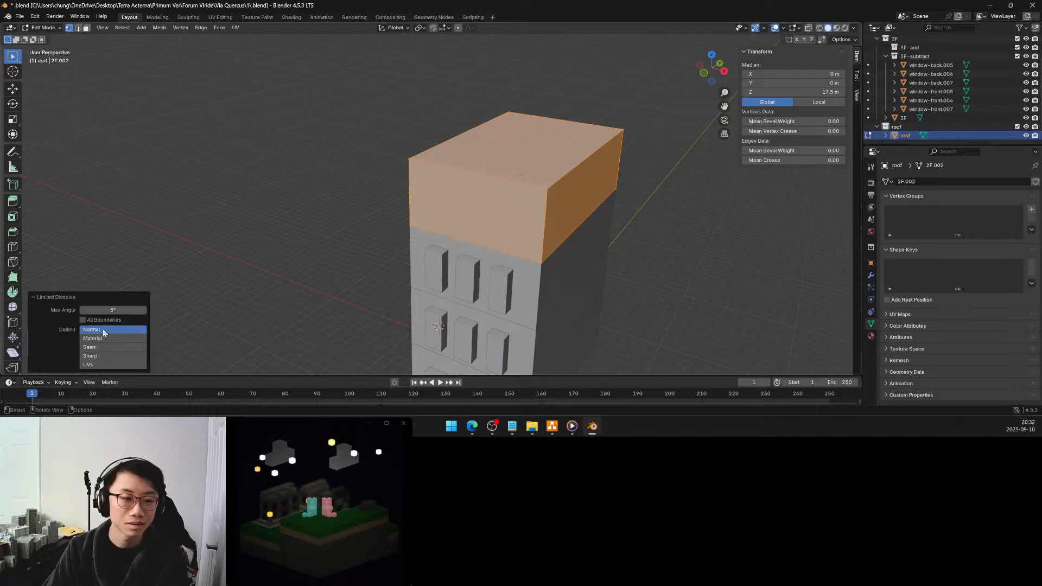
pyautogui.click(110, 311)
pyautogui.write('1')
pyautogui.press('Return')
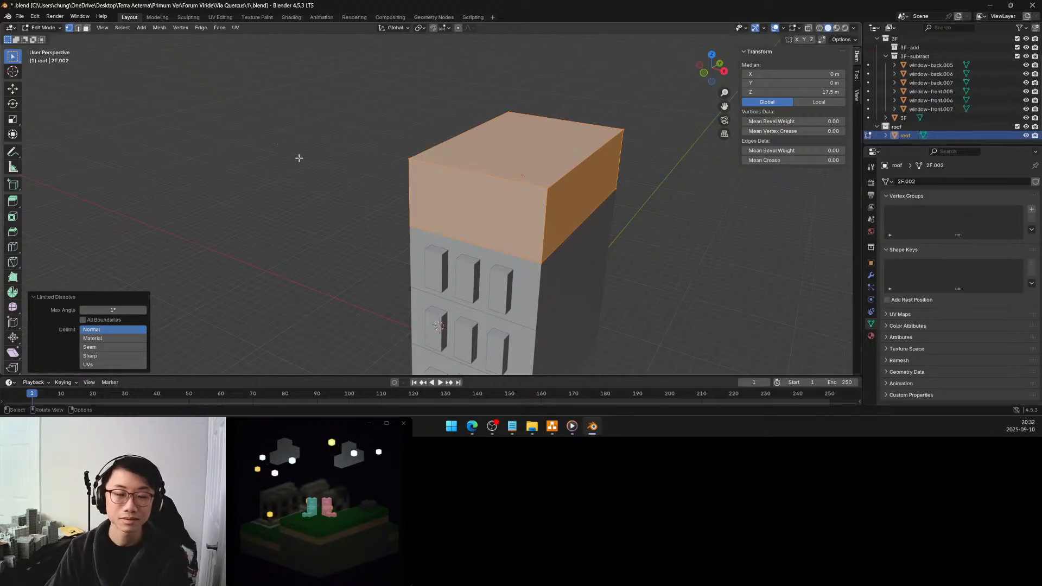
# Switch the mesh selection mode to faces and select the top face of the roof block
pyautogui.click(86, 28)
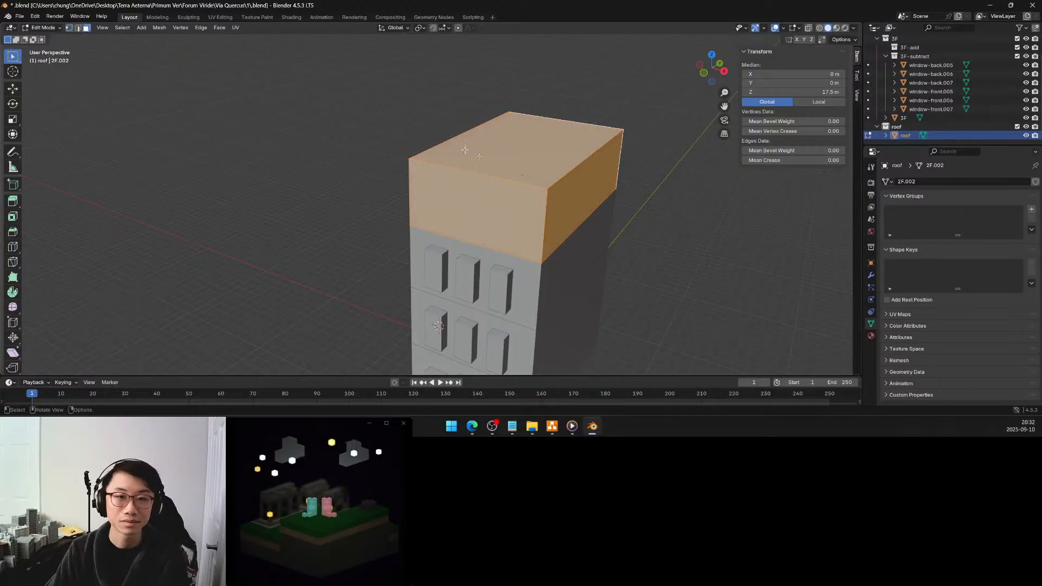
pyautogui.click(502, 165)
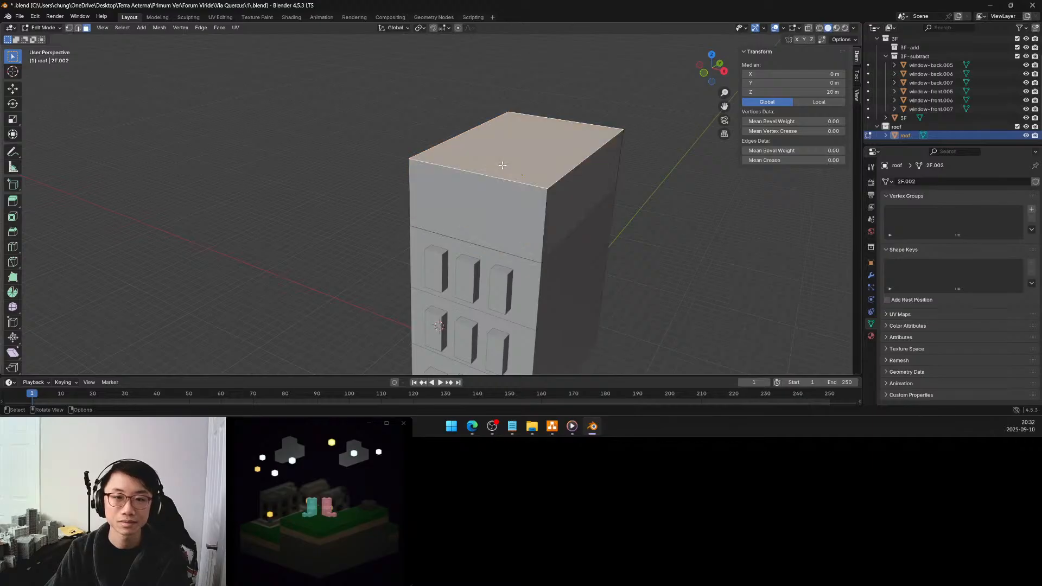
pyautogui.moveTo(506, 169); pyautogui.dragTo(575, 146, button='middle')
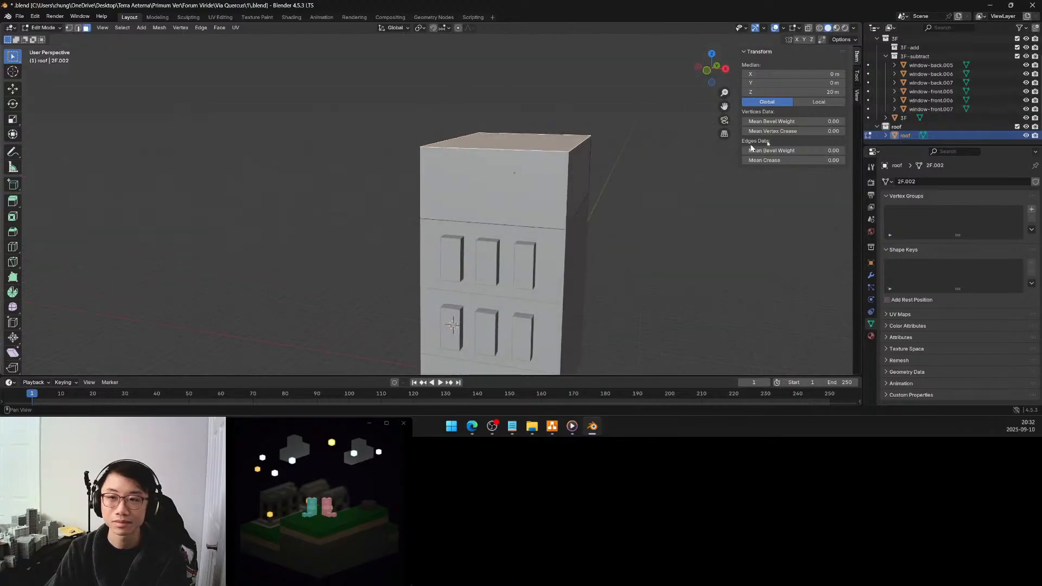
# Try raising the roof block's top face to a global Z of 22.5 m, then undo the change
pyautogui.click(825, 92)
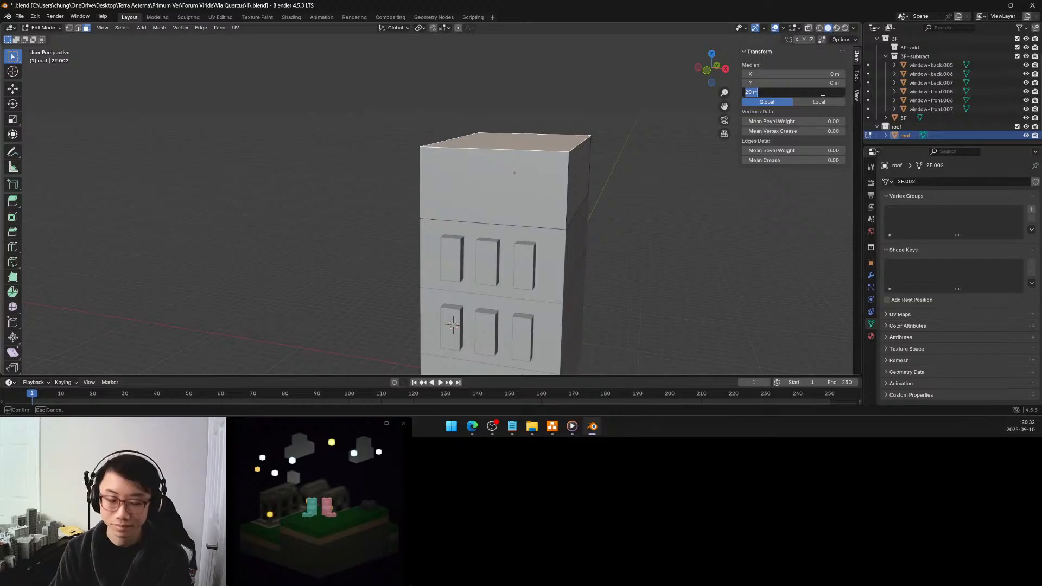
pyautogui.write('22.5')
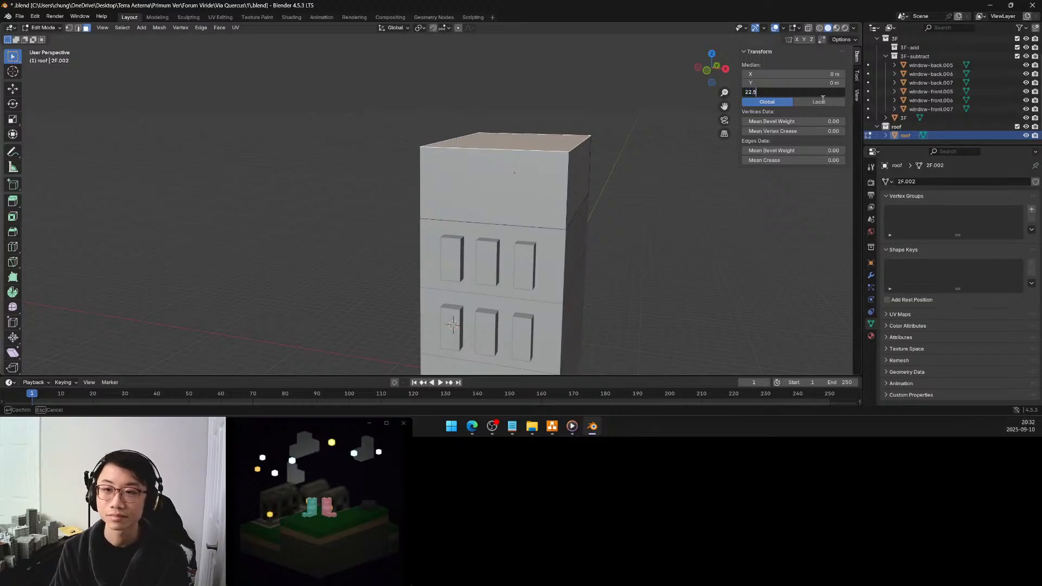
pyautogui.press('Return')
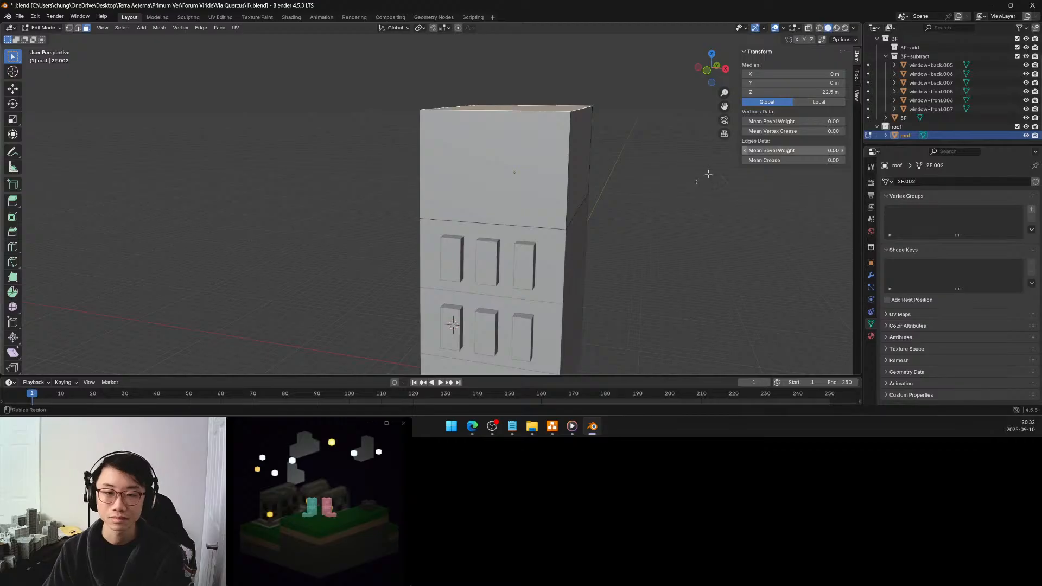
pyautogui.scroll(-3, 622, 211)
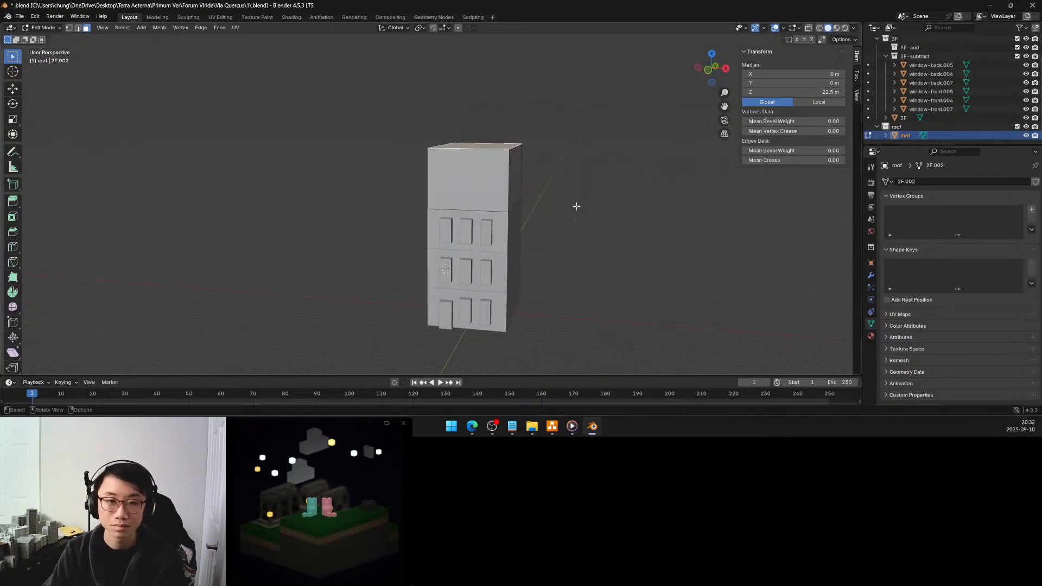
pyautogui.hotkey('ctrl', 'z')
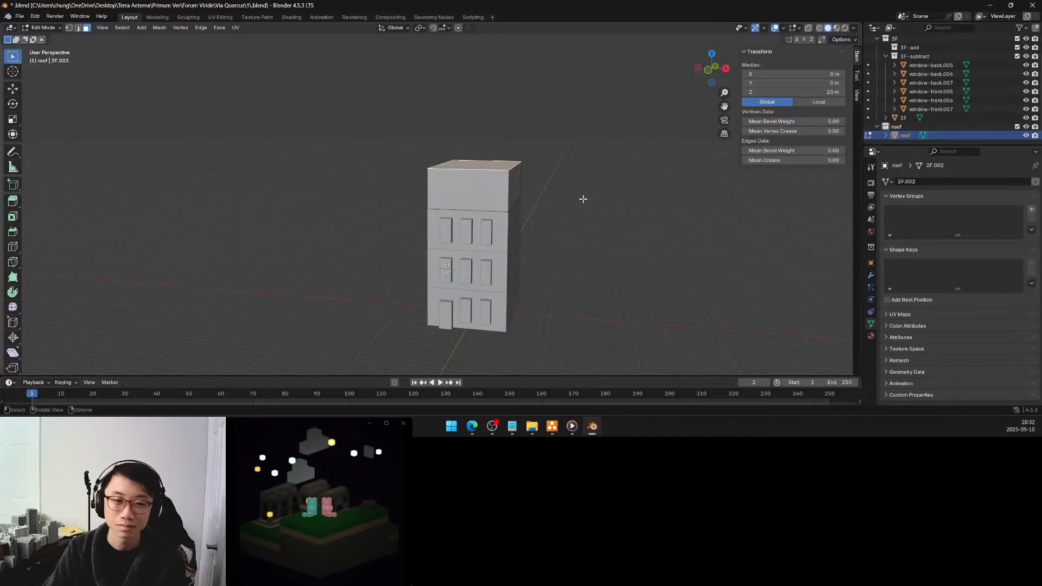
# Set the top face's global Z to 21 m and deselect it
pyautogui.moveTo(795, 92); pyautogui.dragTo(808, 92)
pyautogui.click(797, 94)
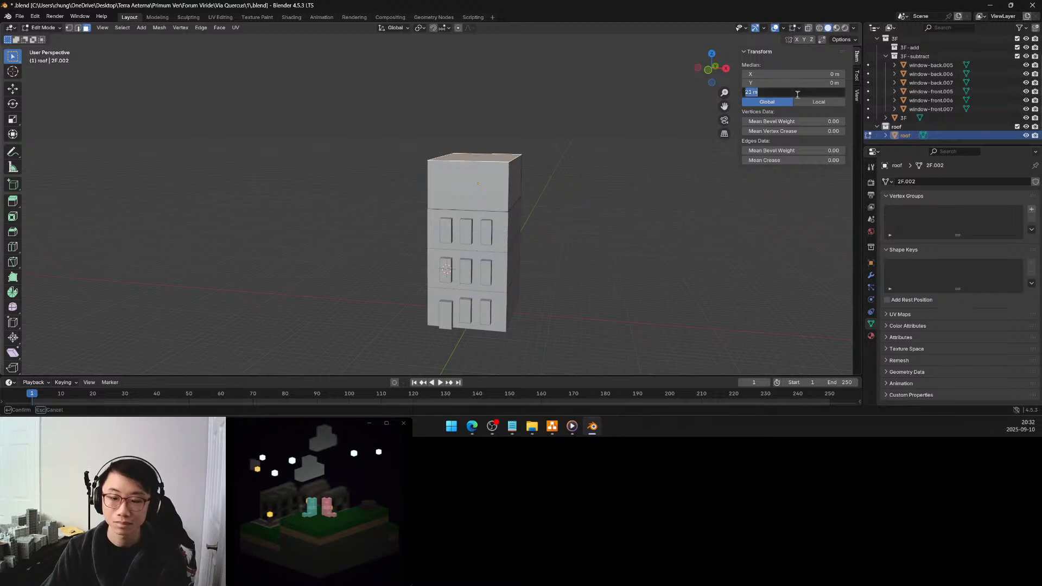
pyautogui.press('Return')
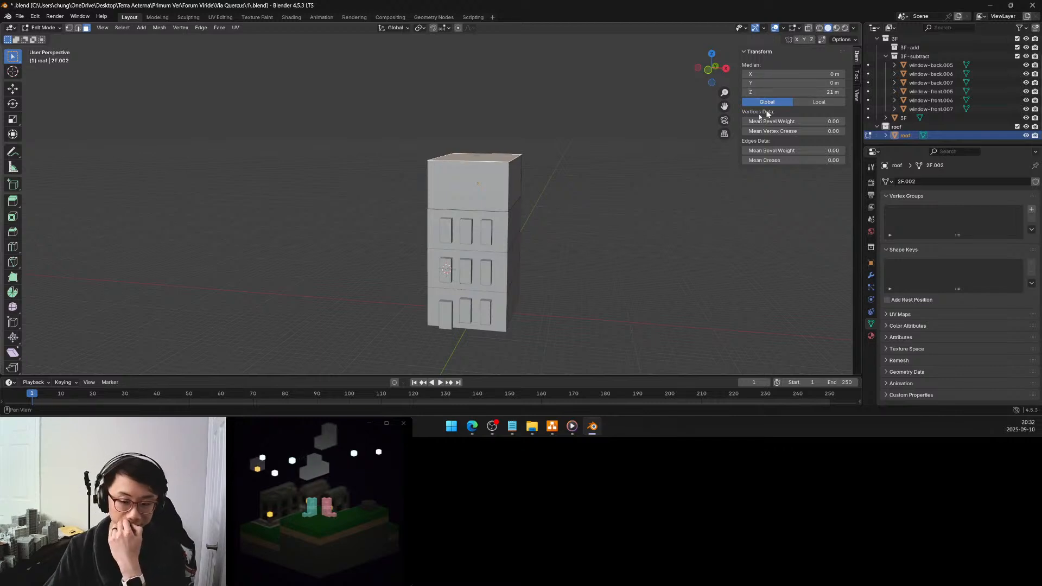
pyautogui.click(574, 193)
# Add two evenly spaced loop cuts running front to back along the roof block's depth
pyautogui.moveTo(574, 193); pyautogui.dragTo(553, 189, button='middle')
pyautogui.scroll(2, 550, 194)
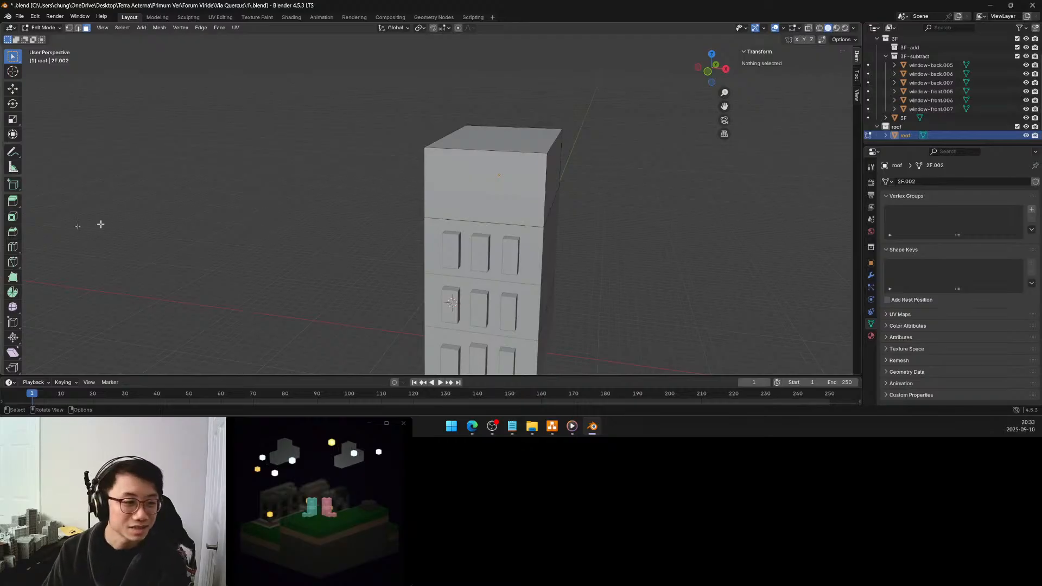
pyautogui.click(13, 246)
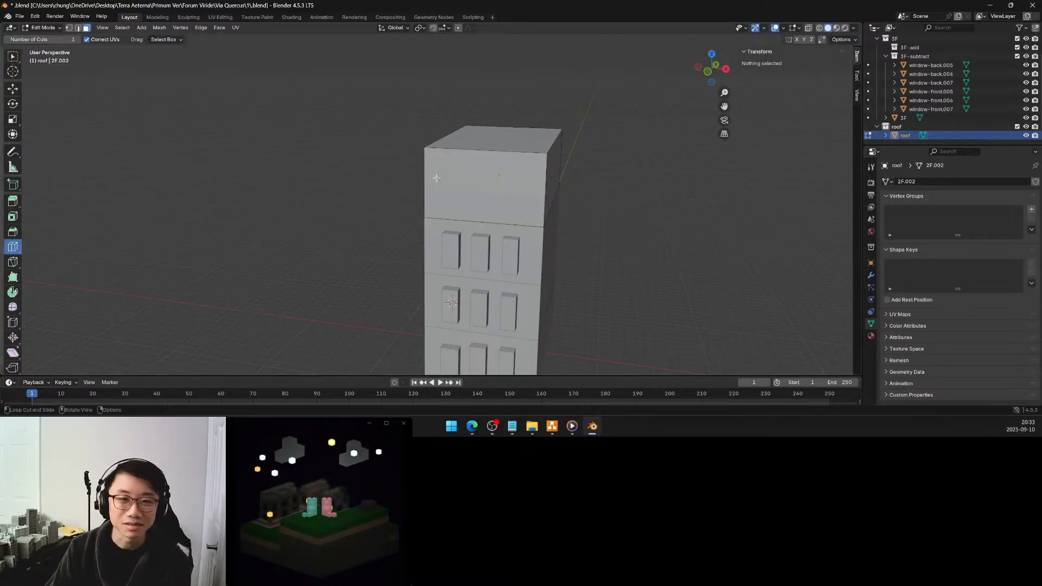
pyautogui.moveTo(437, 172)
pyautogui.mouseDown(button='middle')
pyautogui.moveTo(483, 162)
pyautogui.moveTo(449, 168)
pyautogui.mouseUp(button='middle')
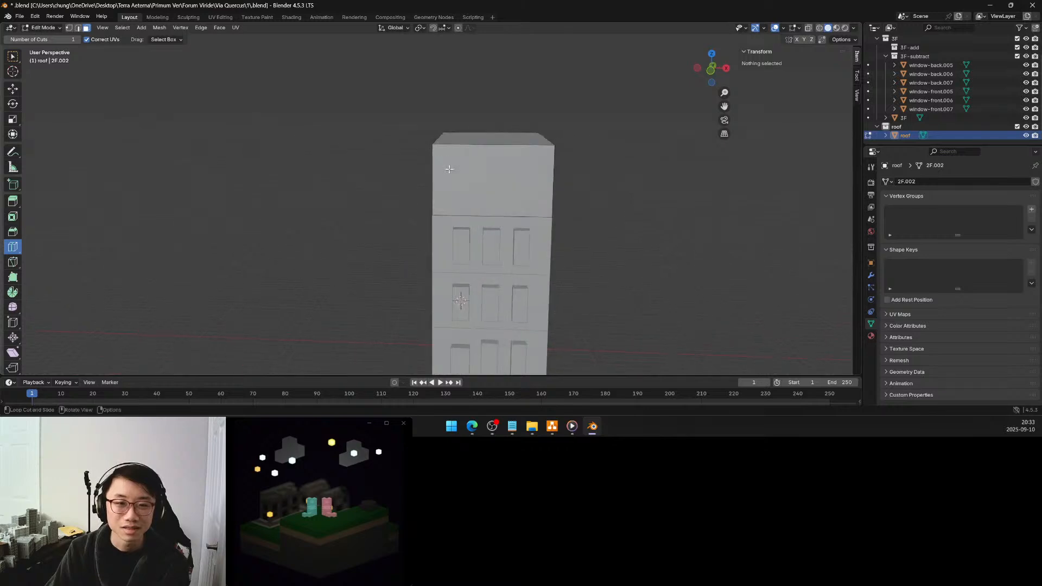
pyautogui.click(467, 143)
pyautogui.click(143, 286)
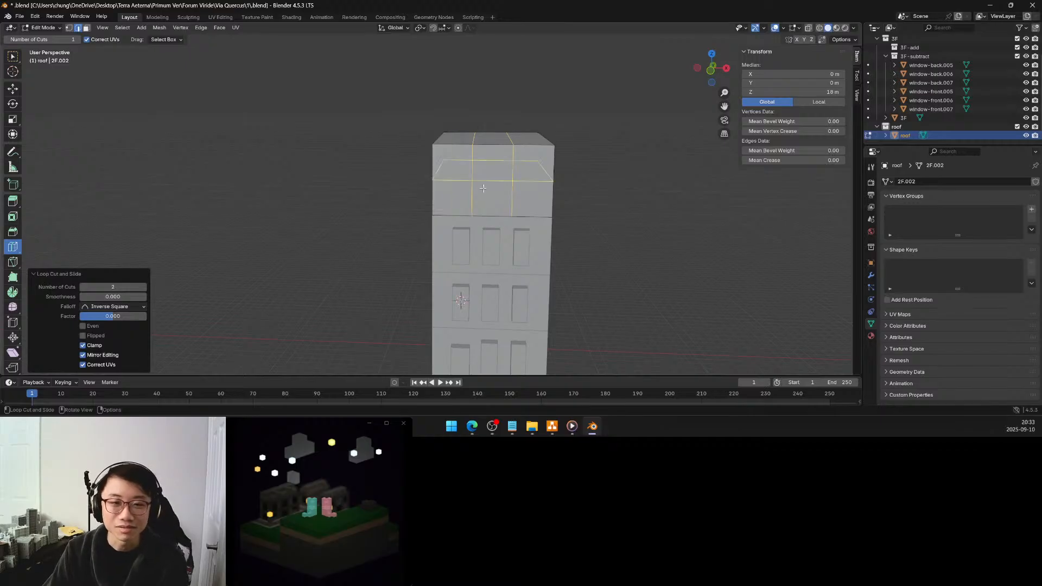
# Add three evenly spaced loop cuts running across the roof block's width, perpendicular to the front-to-back cuts
pyautogui.moveTo(464, 215)
pyautogui.mouseDown(button='middle')
pyautogui.moveTo(461, 227)
pyautogui.moveTo(465, 212)
pyautogui.mouseUp(button='middle')
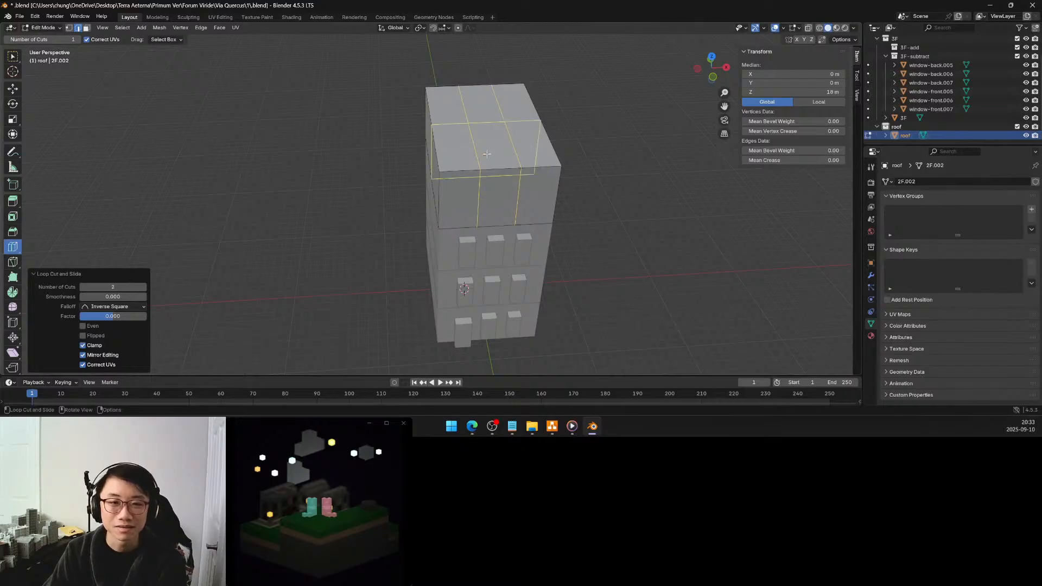
pyautogui.moveTo(360, 200); pyautogui.dragTo(454, 207, button='middle')
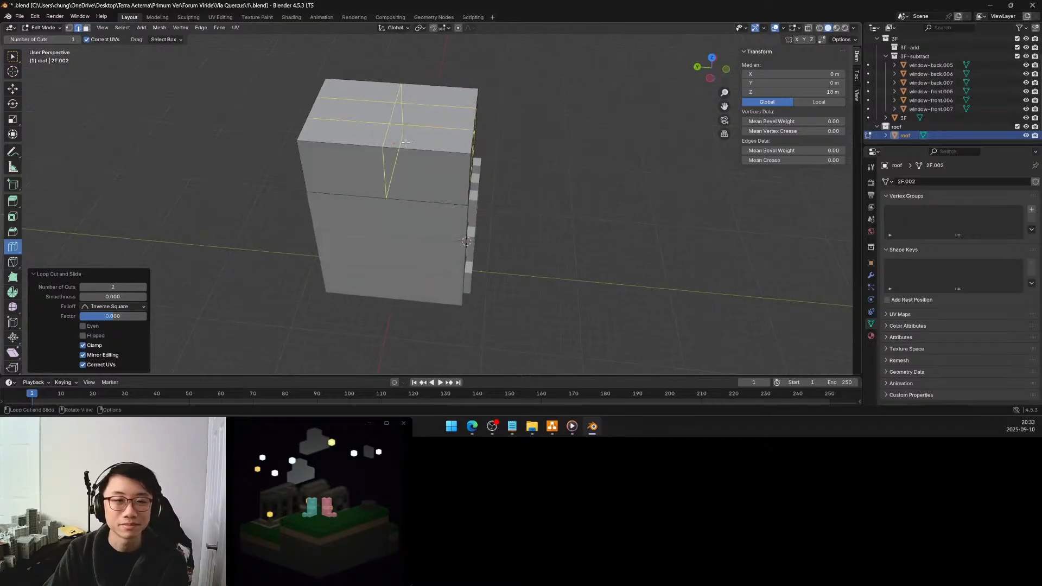
pyautogui.click(144, 287)
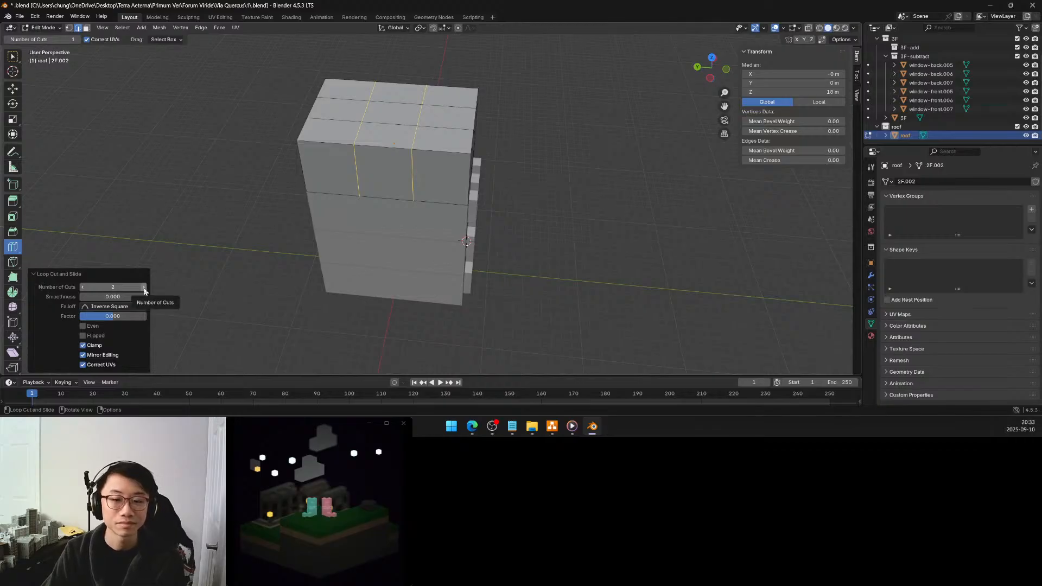
pyautogui.click(144, 287)
pyautogui.moveTo(474, 226); pyautogui.dragTo(403, 211, button='middle')
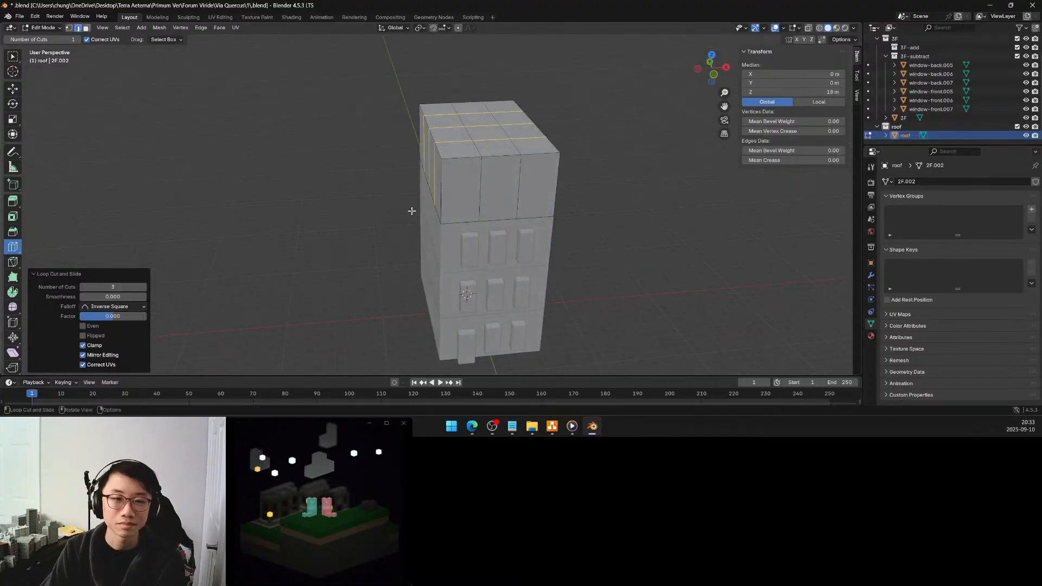
# Select the two outer top corner vertices on the roof block's front and delete them
pyautogui.click(69, 28)
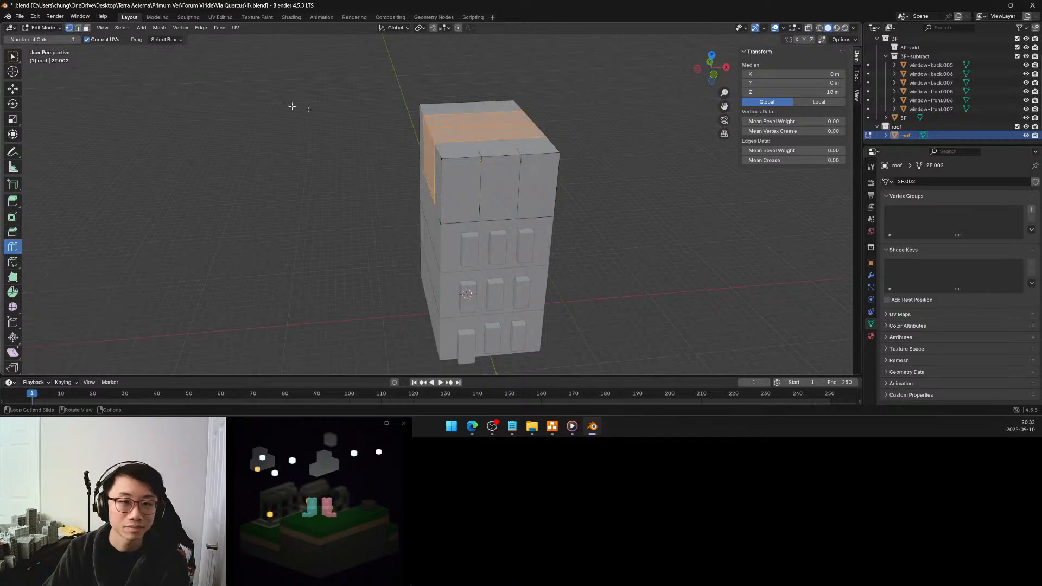
pyautogui.click(13, 56)
pyautogui.click(440, 160)
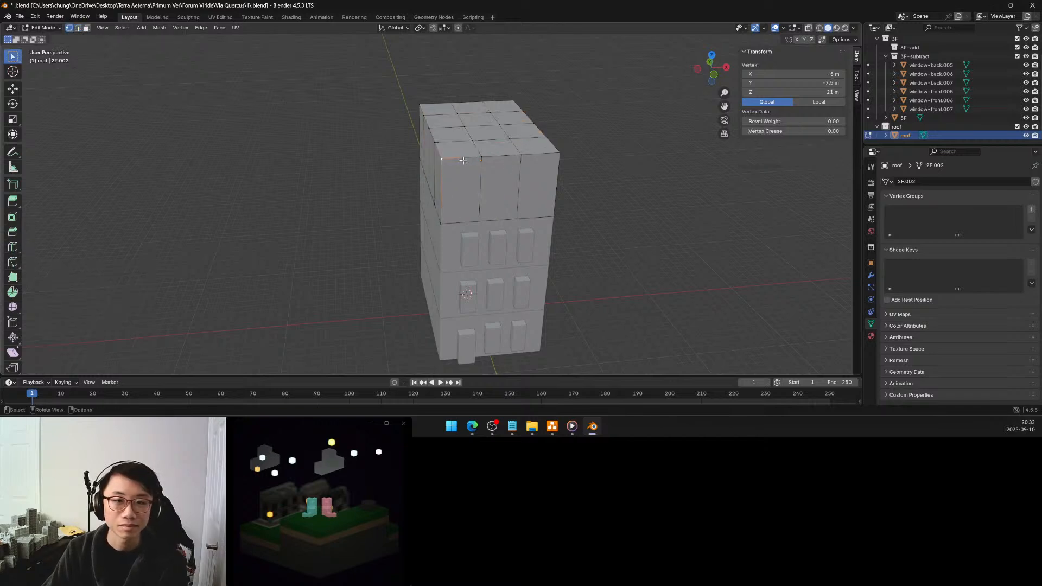
pyautogui.moveTo(503, 155); pyautogui.dragTo(481, 158, button='middle')
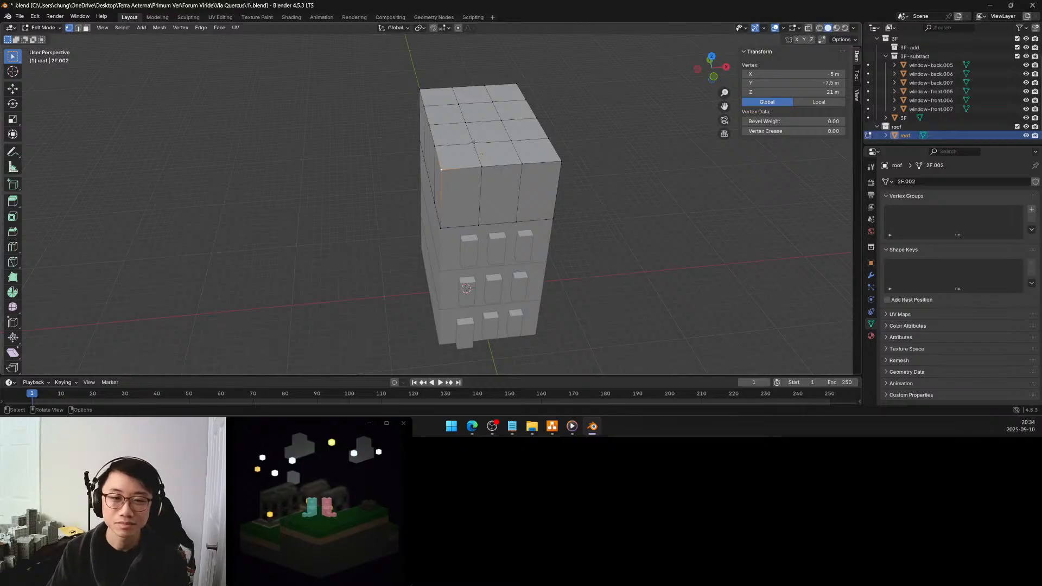
pyautogui.moveTo(503, 159); pyautogui.dragTo(512, 166, button='middle')
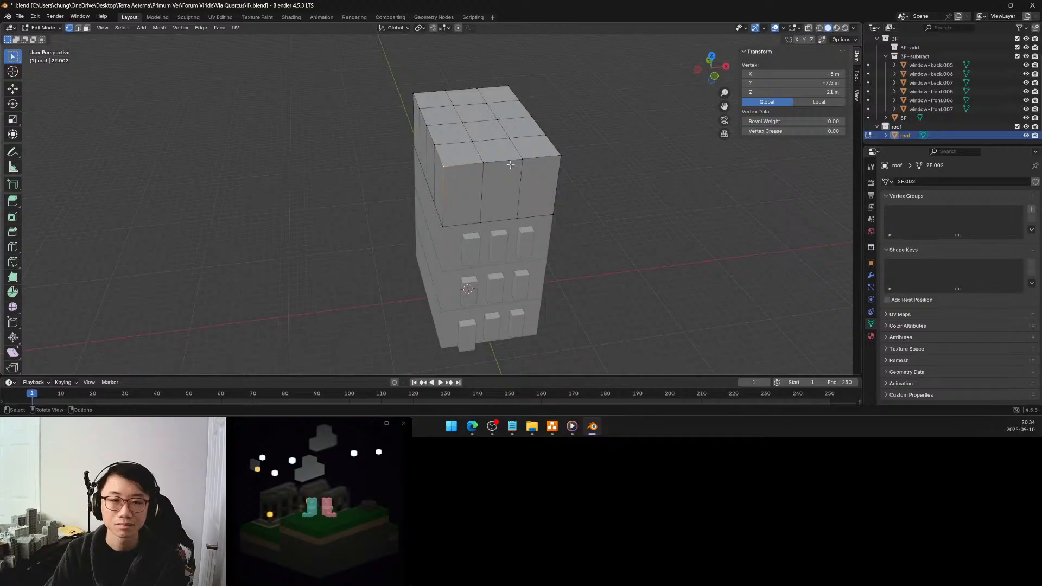
pyautogui.keyDown('shift'); pyautogui.click(560, 156); pyautogui.keyUp('shift')
pyautogui.moveTo(468, 144); pyautogui.dragTo(405, 161, button='middle')
pyautogui.keyDown('shift'); pyautogui.click(602, 236); pyautogui.keyUp('shift')
pyautogui.keyDown('shift'); pyautogui.click(569, 148); pyautogui.keyUp('shift')
pyautogui.moveTo(568, 149)
pyautogui.mouseDown(button='middle')
pyautogui.moveTo(465, 146)
pyautogui.moveTo(556, 173)
pyautogui.moveTo(574, 167)
pyautogui.mouseUp(button='middle')
pyautogui.click(416, 186)
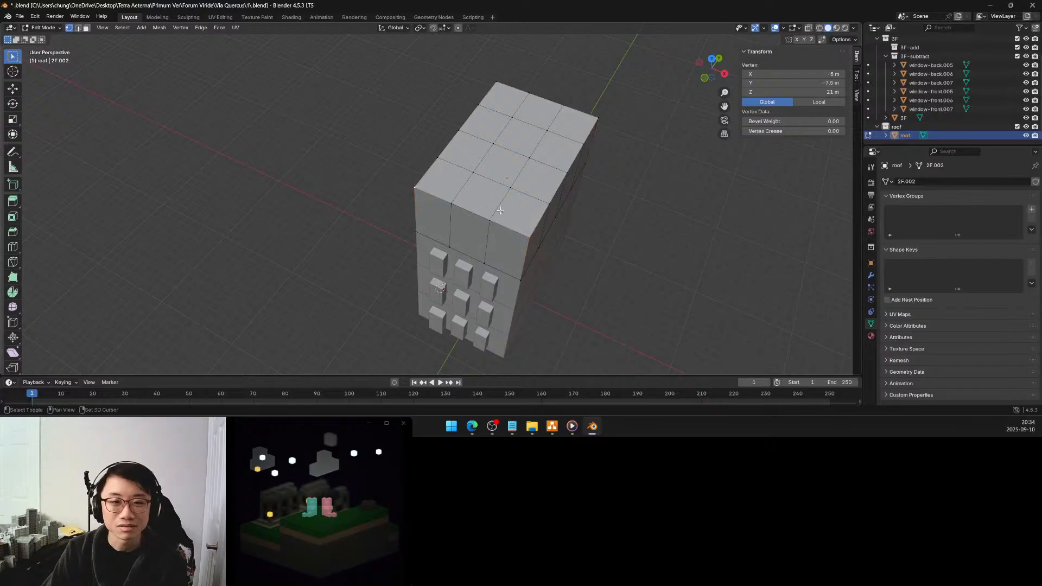
pyautogui.keyDown('shift'); pyautogui.click(527, 234); pyautogui.keyUp('shift')
pyautogui.moveTo(528, 234); pyautogui.dragTo(537, 205, button='middle')
pyautogui.press('x')
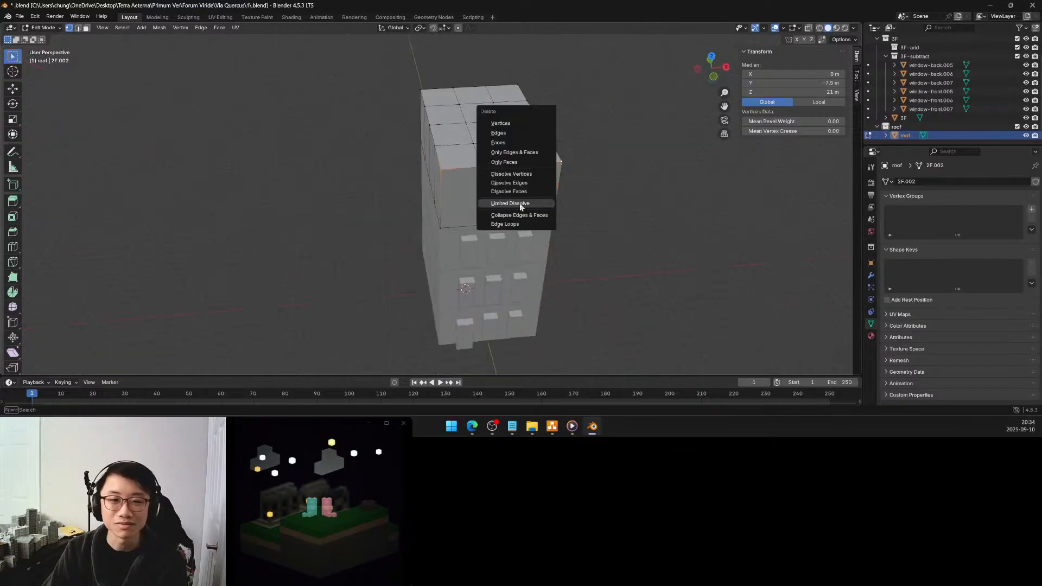
pyautogui.click(498, 123)
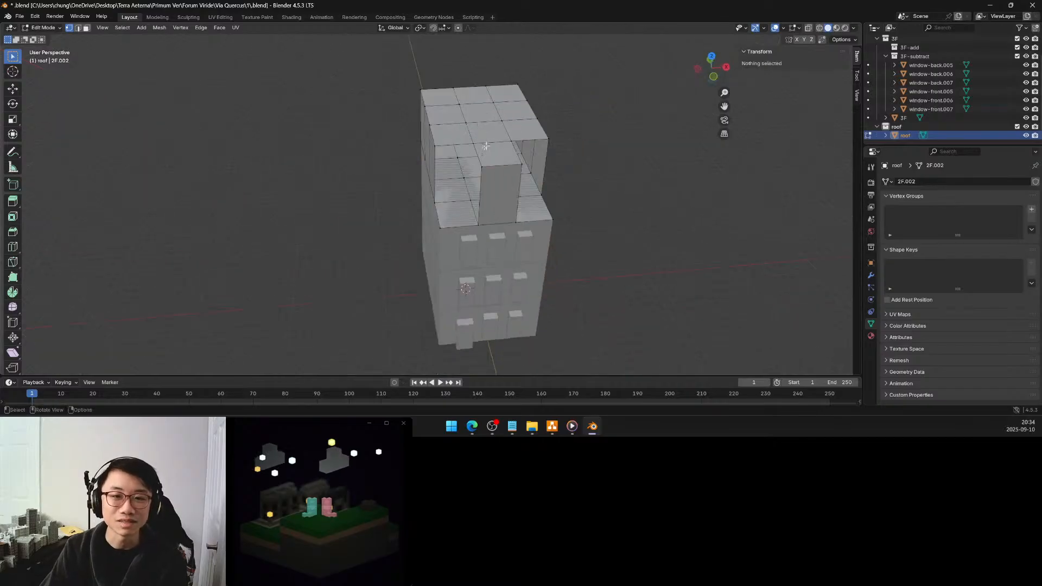
# On each side of the roof's front, add an edge from the opening's inner top vertex to the outer base corner
pyautogui.moveTo(476, 154); pyautogui.dragTo(467, 139, button='middle')
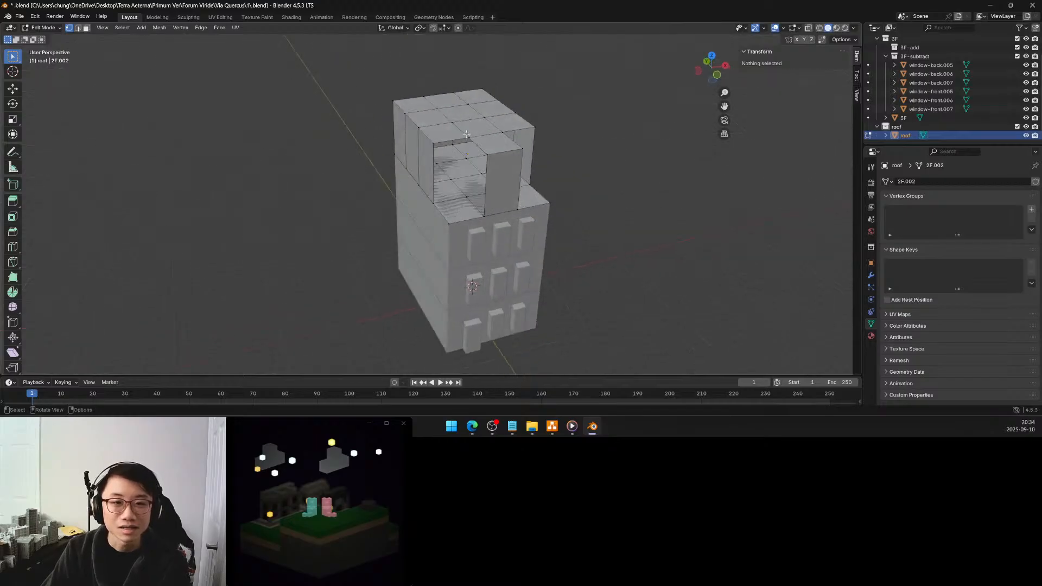
pyautogui.click(467, 137)
pyautogui.keyDown('shift'); pyautogui.click(448, 223); pyautogui.keyUp('shift')
pyautogui.press('f')
pyautogui.moveTo(471, 218); pyautogui.dragTo(386, 223, button='middle')
pyautogui.click(489, 188)
pyautogui.keyDown('shift'); pyautogui.click(477, 288); pyautogui.keyUp('shift')
pyautogui.press('f')
# On each side of the roof's front, add edges from the opening's inner top vertex to its inner front and rear outer base vertices
pyautogui.click(451, 263)
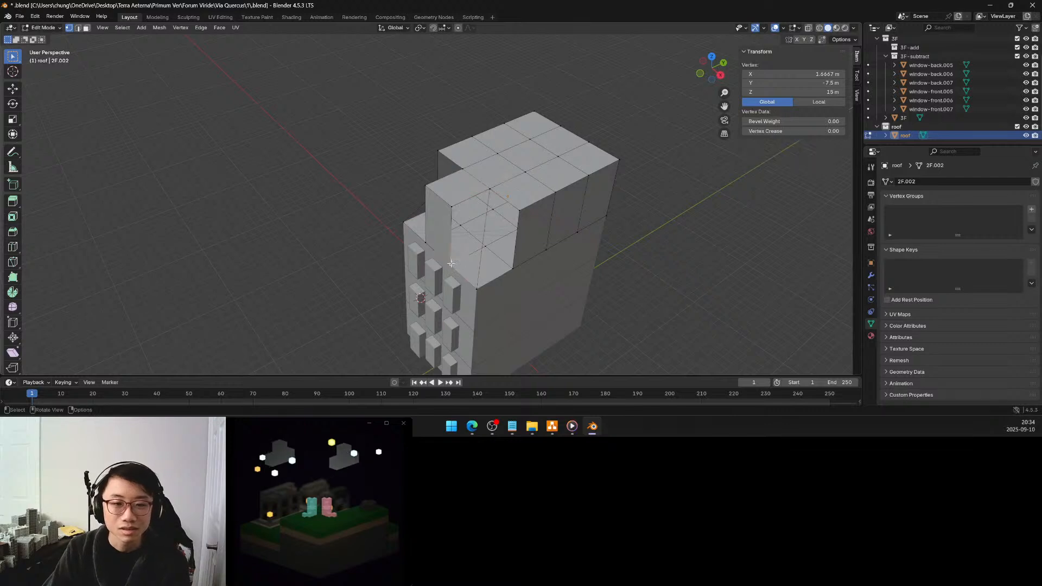
pyautogui.keyDown('shift'); pyautogui.click(489, 190); pyautogui.keyUp('shift')
pyautogui.click(489, 189)
pyautogui.keyDown('shift'); pyautogui.click(509, 268); pyautogui.keyUp('shift')
pyautogui.moveTo(460, 195); pyautogui.dragTo(552, 181, button='middle')
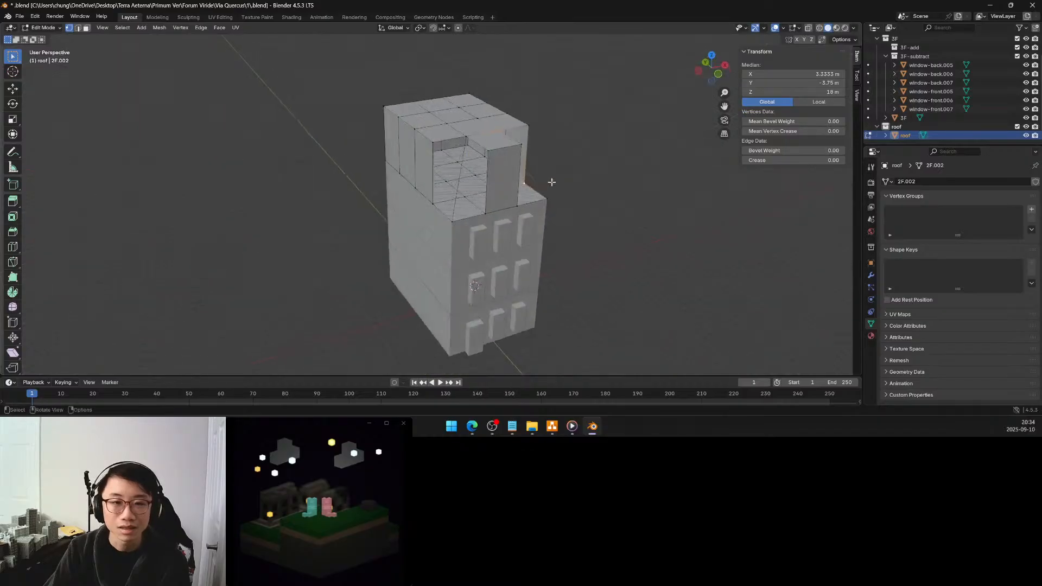
pyautogui.click(465, 136)
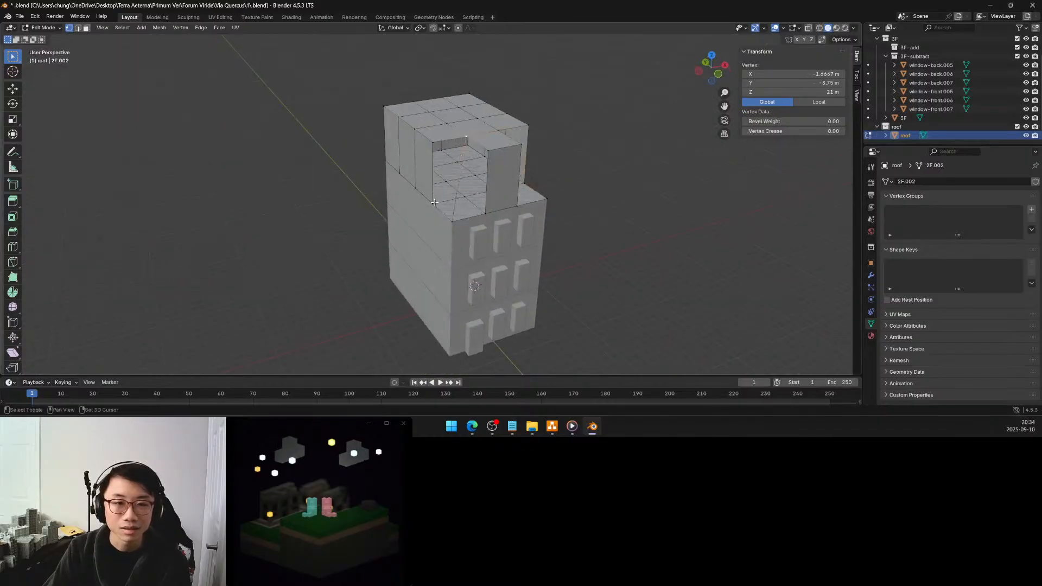
pyautogui.keyDown('shift'); pyautogui.click(434, 202); pyautogui.keyUp('shift')
pyautogui.keyDown('shift'); pyautogui.click(485, 212); pyautogui.keyUp('shift')
pyautogui.moveTo(512, 149); pyautogui.dragTo(489, 169, button='middle')
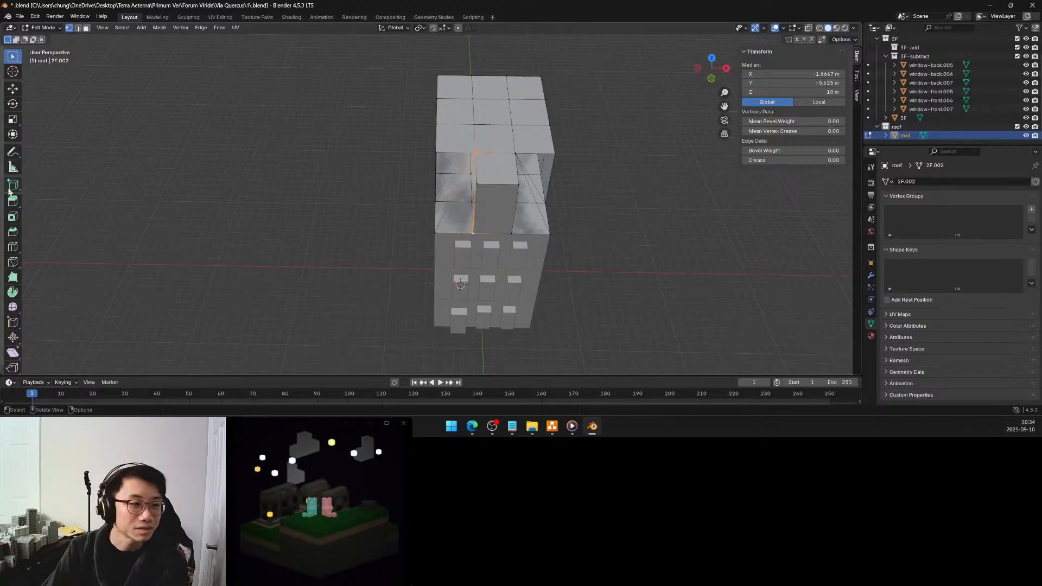
# Try adding a single centred loop cut running front to back through the roof block
pyautogui.click(13, 246)
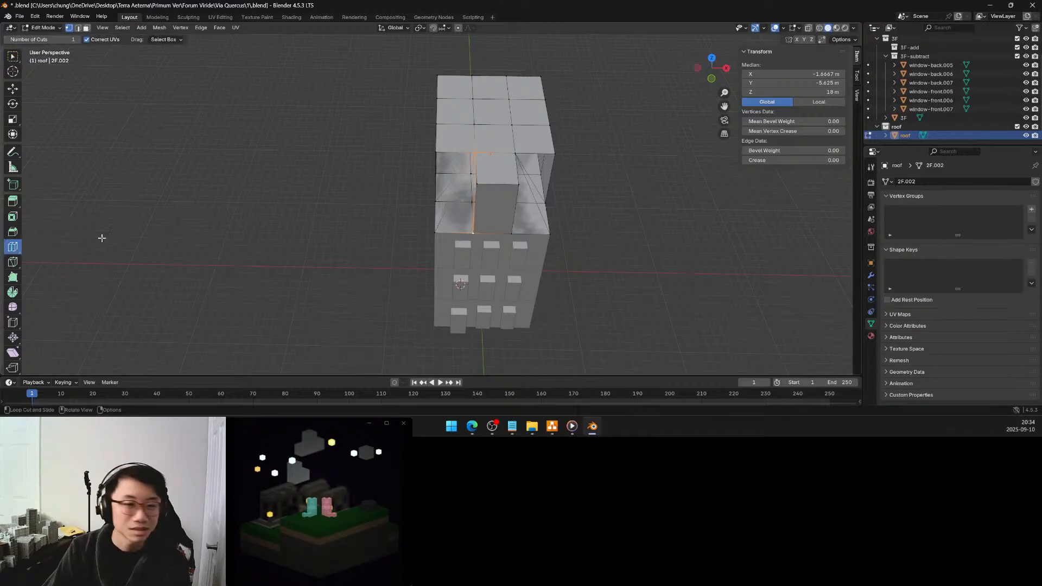
pyautogui.click(500, 189)
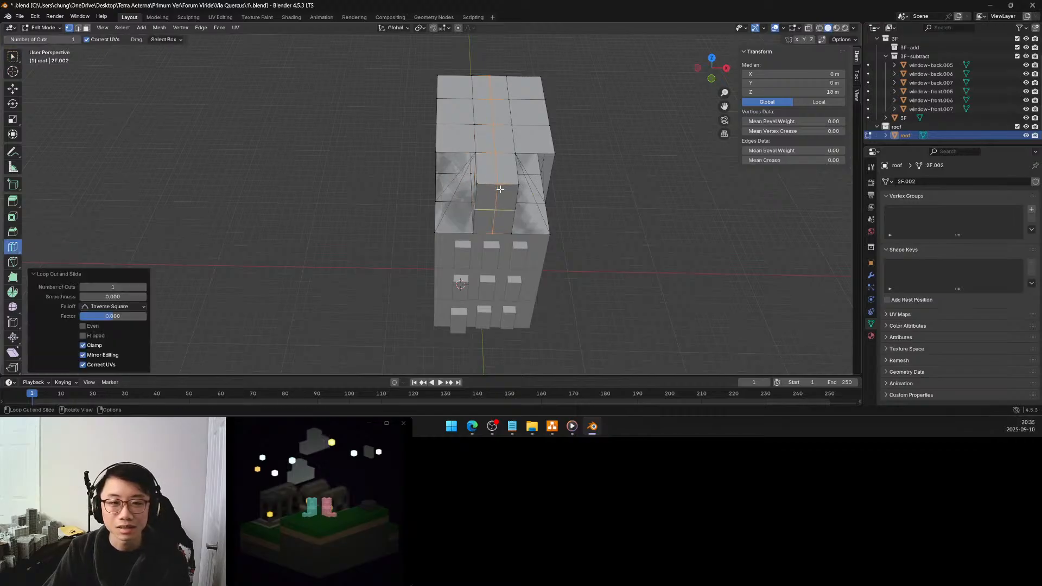
pyautogui.click(12, 56)
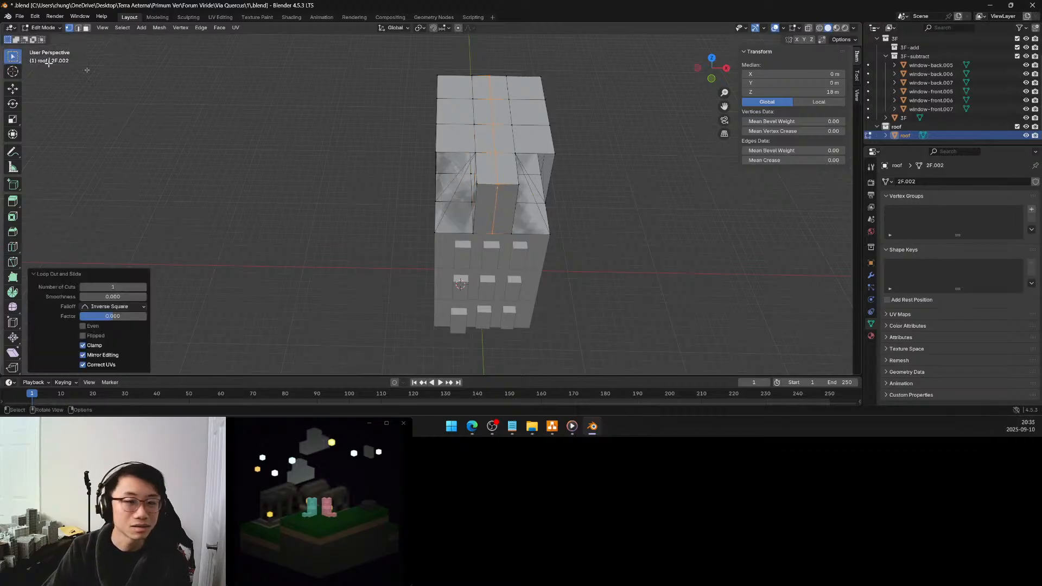
pyautogui.click(477, 184)
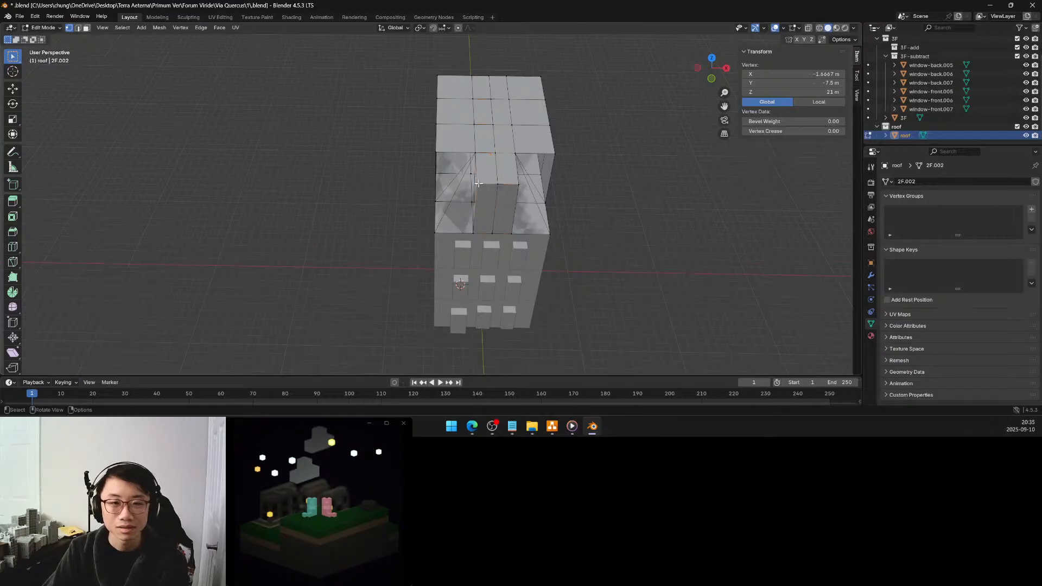
pyautogui.moveTo(487, 162); pyautogui.dragTo(503, 157, button='middle')
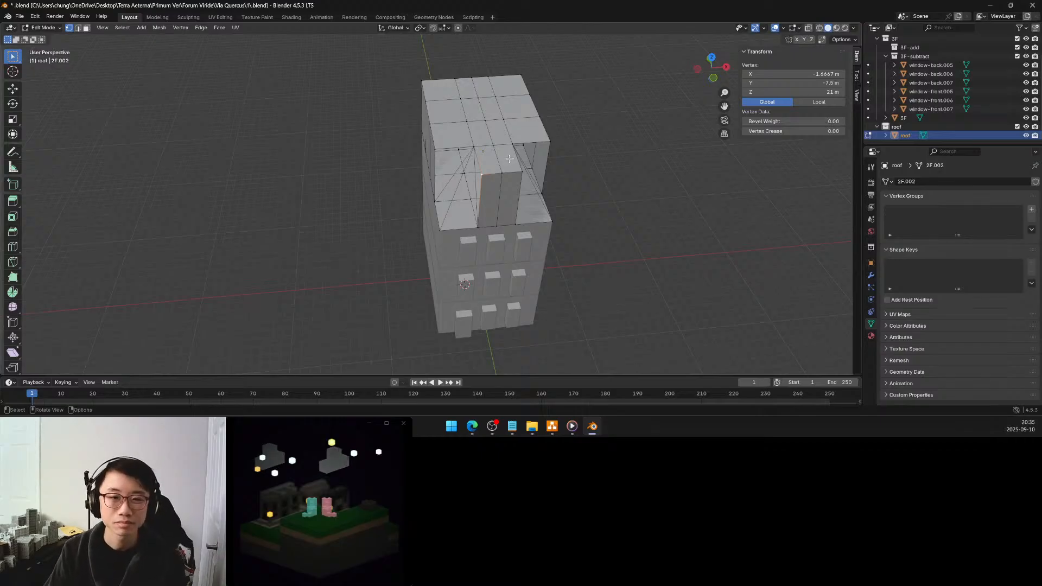
pyautogui.moveTo(495, 158)
pyautogui.mouseDown(button='middle')
pyautogui.moveTo(488, 150)
pyautogui.moveTo(508, 155)
pyautogui.mouseUp(button='middle')
pyautogui.scroll(3, 507, 155)
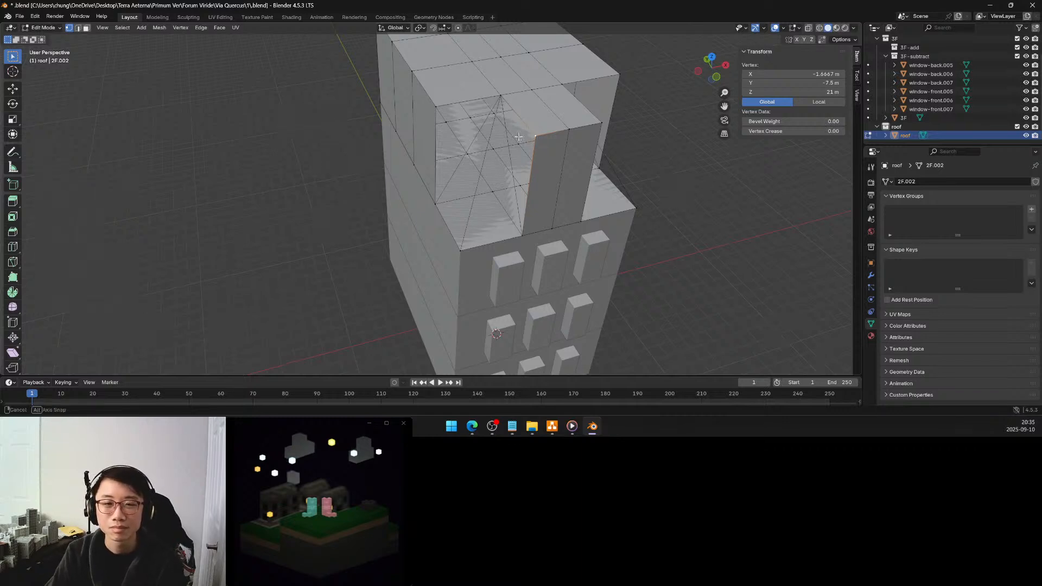
pyautogui.moveTo(520, 136); pyautogui.dragTo(499, 130, button='middle')
pyautogui.keyDown('ctrl'); pyautogui.click(499, 130); pyautogui.keyUp('ctrl')
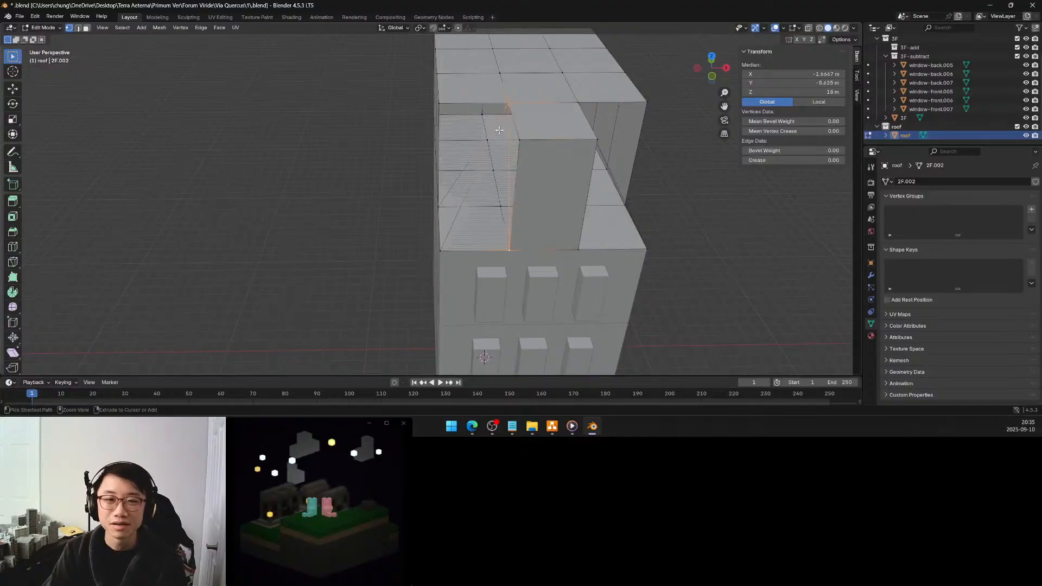
# Fill the triangular back wall of the left front cut-out between its two top vertices and the outer base vertex
pyautogui.click(365, 164)
pyautogui.moveTo(365, 164); pyautogui.dragTo(403, 169, button='middle')
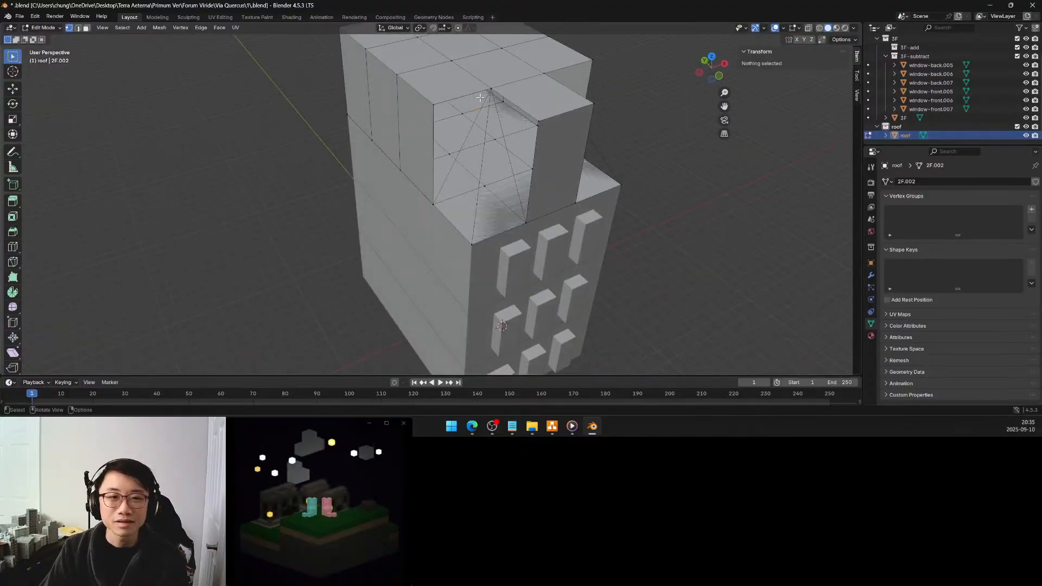
pyautogui.click(491, 87)
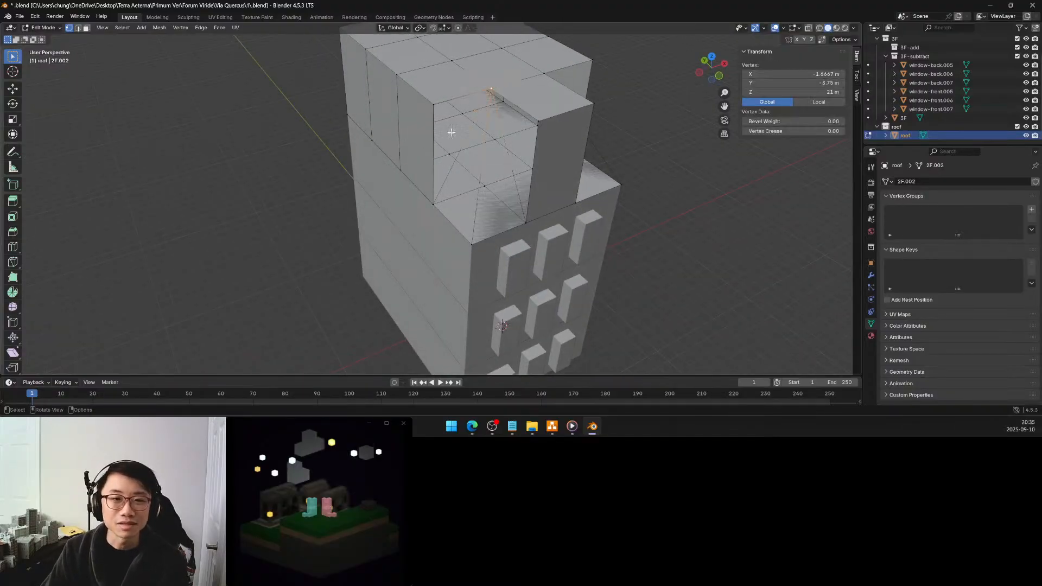
pyautogui.keyDown('shift'); pyautogui.click(434, 203); pyautogui.keyUp('shift')
pyautogui.keyDown('shift'); pyautogui.click(432, 104); pyautogui.keyUp('shift')
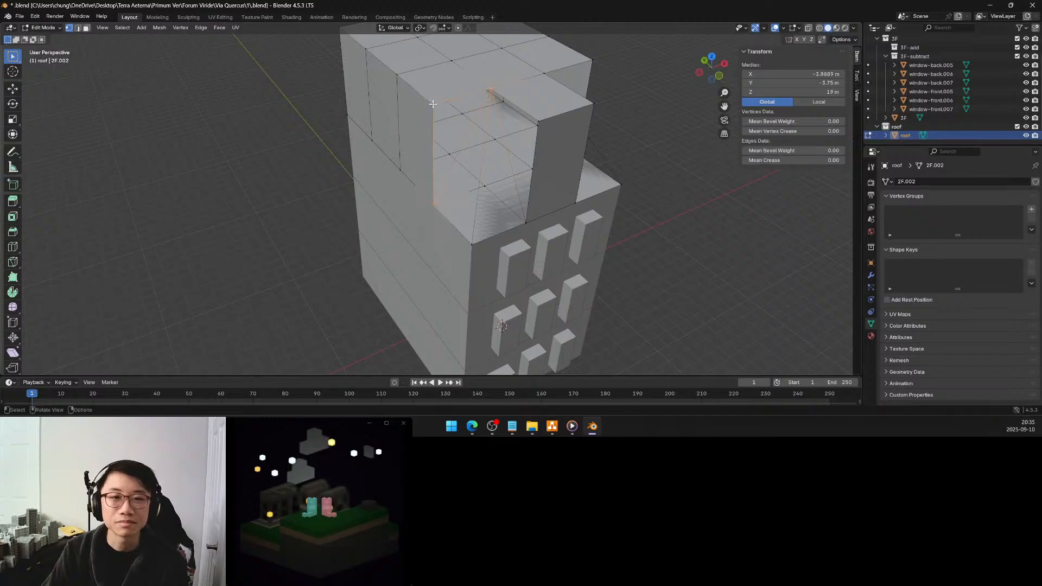
# Fill the side and front sloped triangles of the left cut-out, joining the inner top vertex to the base corner vertices
pyautogui.click(432, 203)
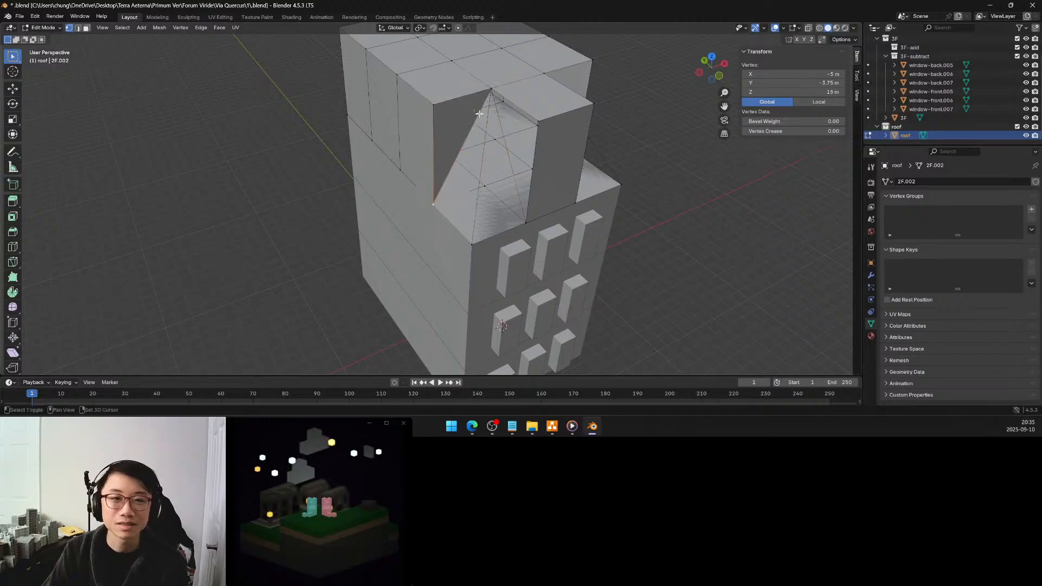
pyautogui.keyDown('shift'); pyautogui.click(492, 88); pyautogui.keyUp('shift')
pyautogui.hotkey('ctrl', 'z')
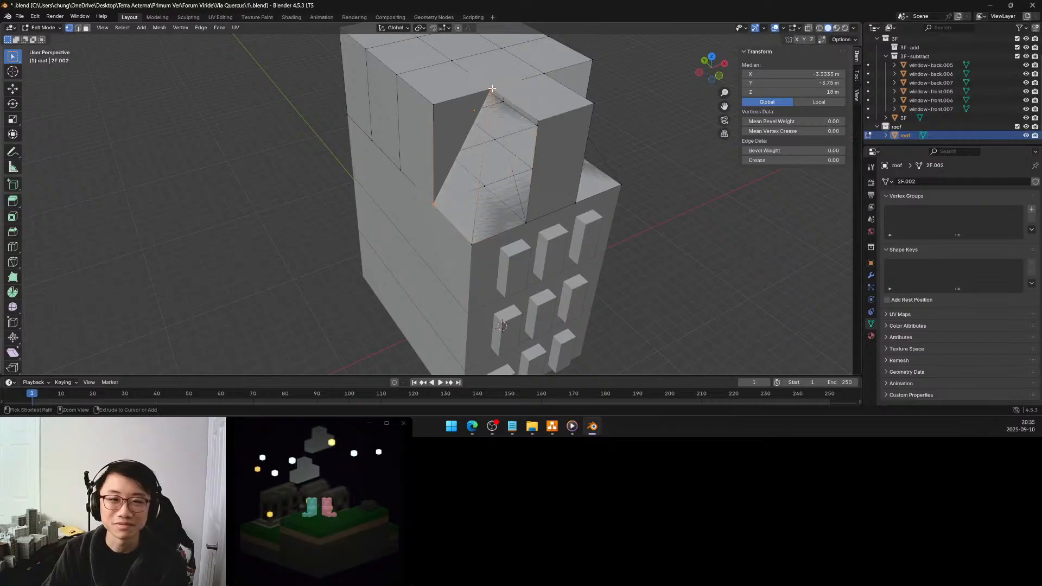
pyautogui.click(490, 87)
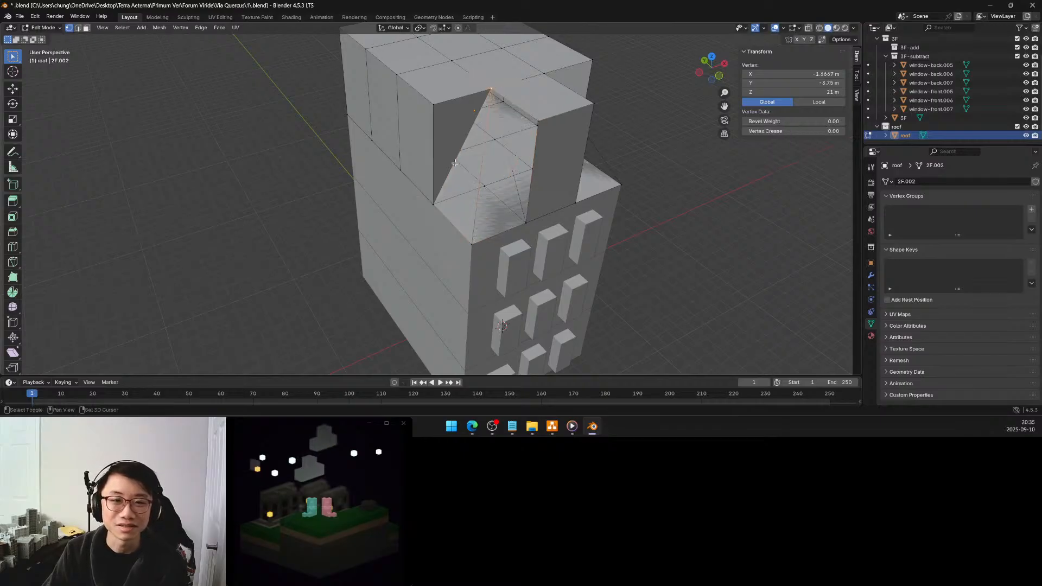
pyautogui.keyDown('shift'); pyautogui.click(435, 203); pyautogui.keyUp('shift')
pyautogui.keyDown('shift'); pyautogui.click(472, 243); pyautogui.keyUp('shift')
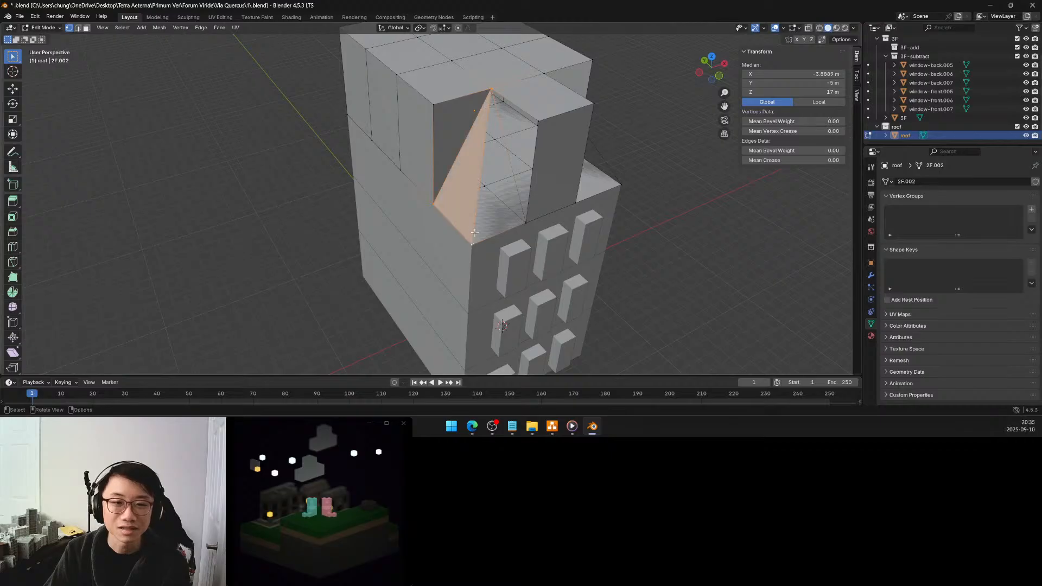
pyautogui.click(494, 102)
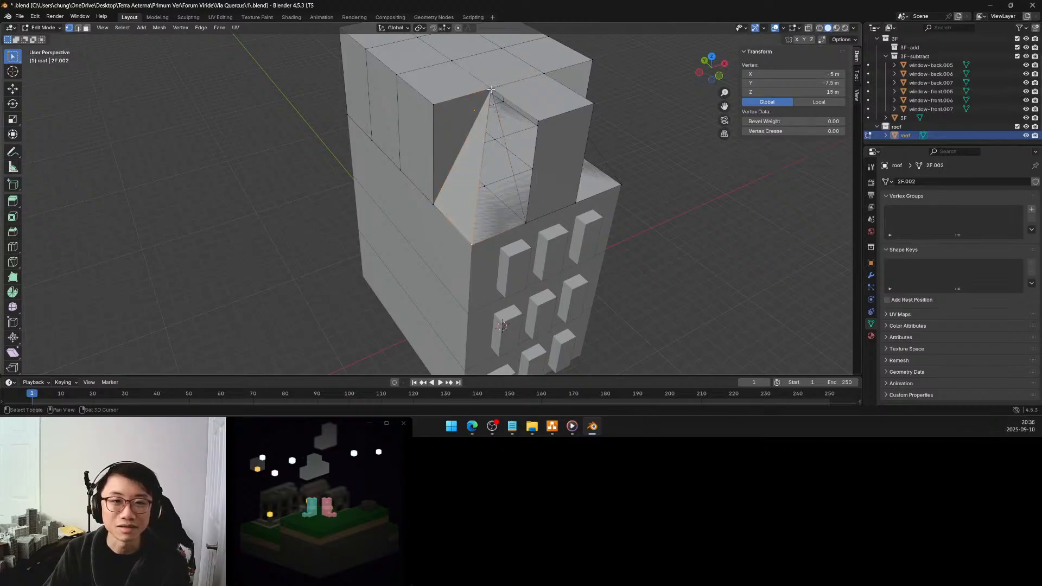
pyautogui.press('f')
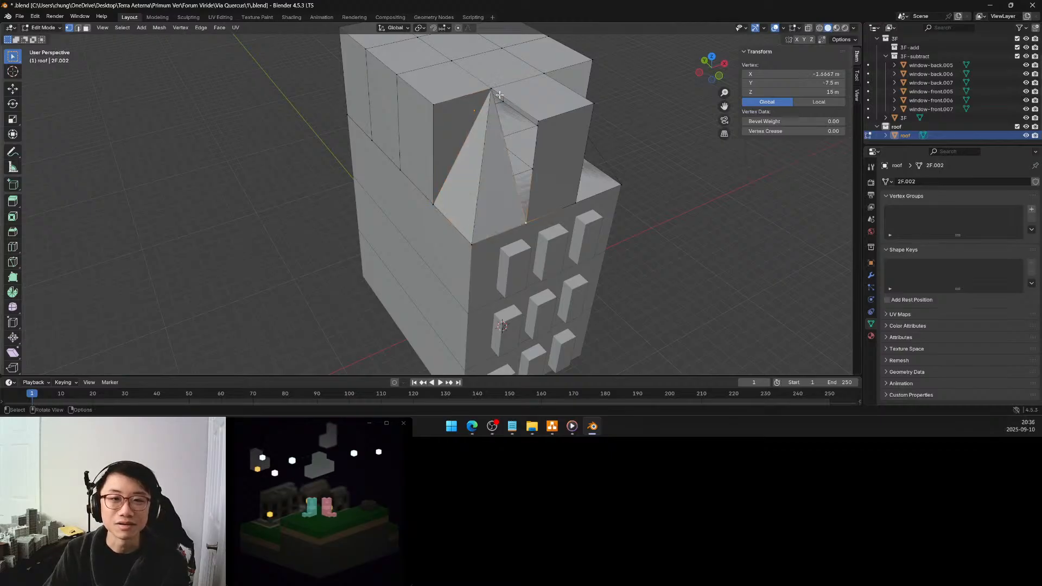
# Fill the triangular inner wall between the left cut-out and the projecting centre section of the roof
pyautogui.click(493, 92)
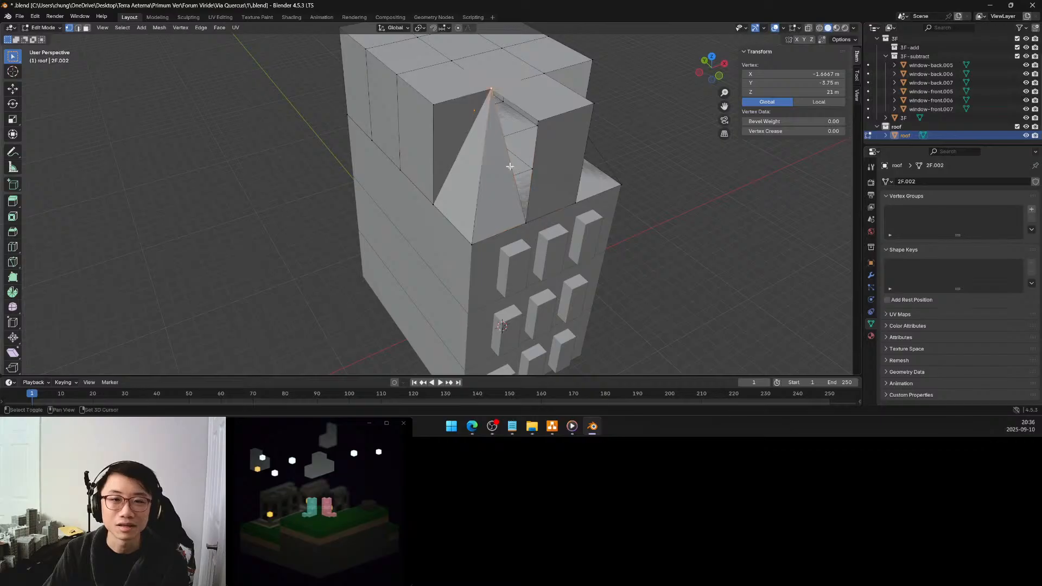
pyautogui.keyDown('shift'); pyautogui.click(524, 217); pyautogui.keyUp('shift')
pyautogui.press('f')
# Fill the triangular inner wall between the right cut-out and the projecting centre section of the roof
pyautogui.moveTo(524, 151); pyautogui.dragTo(571, 120, button='middle')
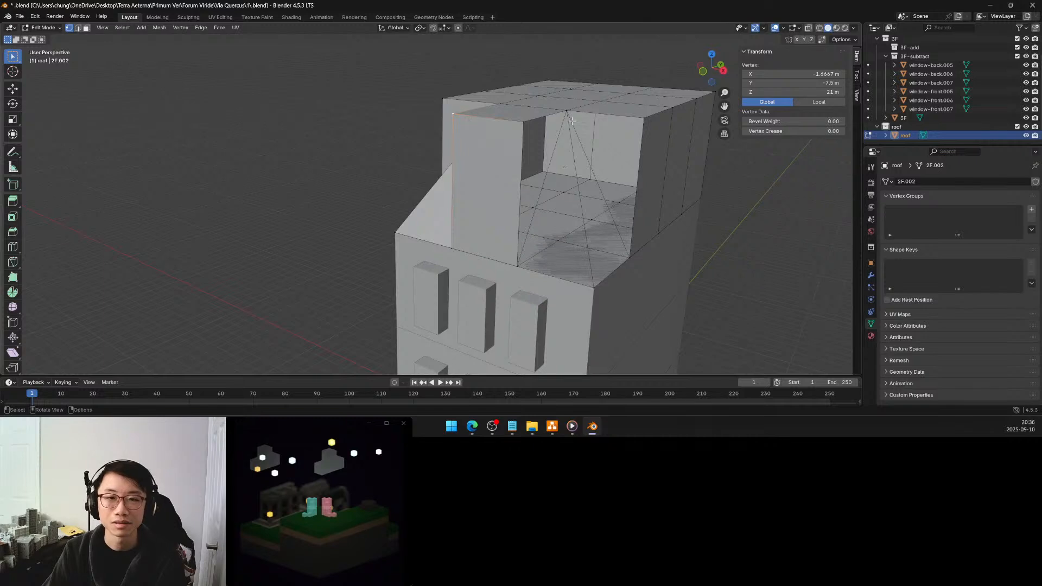
pyautogui.click(569, 110)
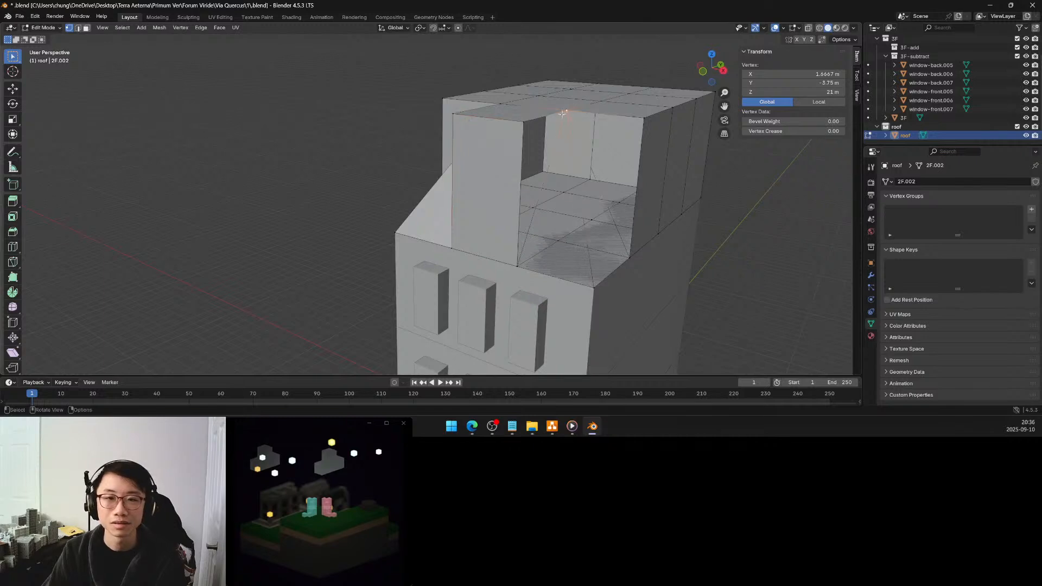
pyautogui.keyDown('shift'); pyautogui.click(523, 121); pyautogui.keyUp('shift')
pyautogui.keyDown('shift'); pyautogui.click(516, 264); pyautogui.keyUp('shift')
pyautogui.press('f')
# Fill the triangular back wall of the right front cut-out between its two top vertices and the outer base vertex
pyautogui.click(517, 264)
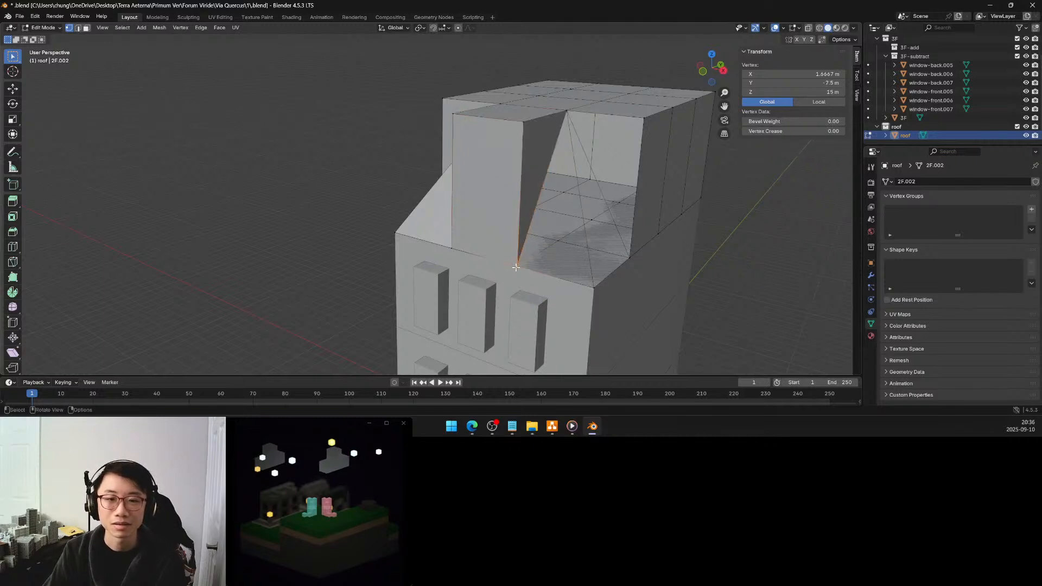
pyautogui.keyDown('shift'); pyautogui.click(567, 110); pyautogui.keyUp('shift')
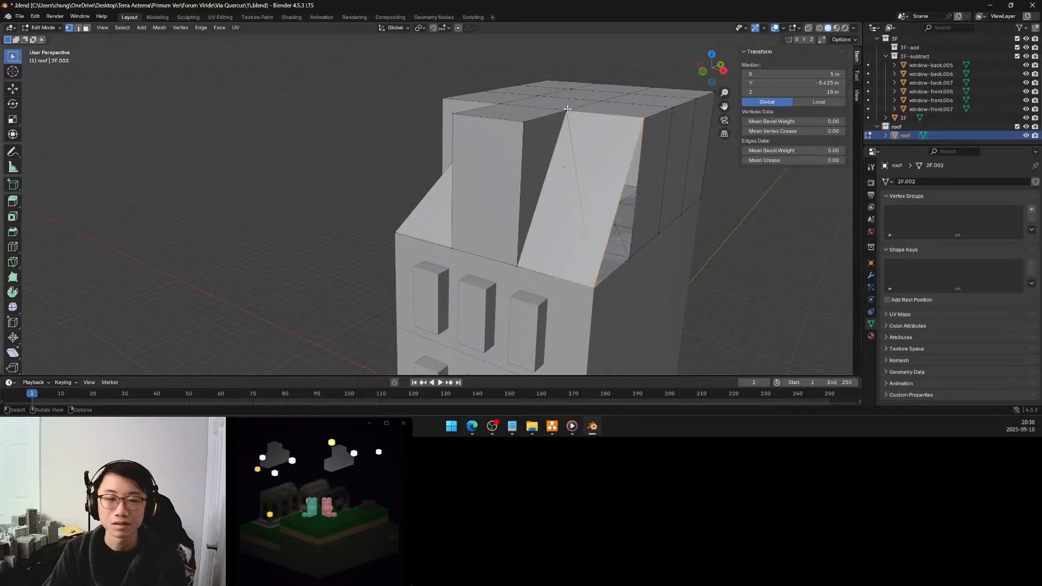
pyautogui.keyDown('shift'); pyautogui.click(644, 117); pyautogui.keyUp('shift')
pyautogui.press('f')
# Fill the side and front sloped triangles of the right cut-out, joining the inner top vertex to the base corner vertices
pyautogui.click(630, 258)
pyautogui.keyDown('shift'); pyautogui.click(596, 284); pyautogui.keyUp('shift')
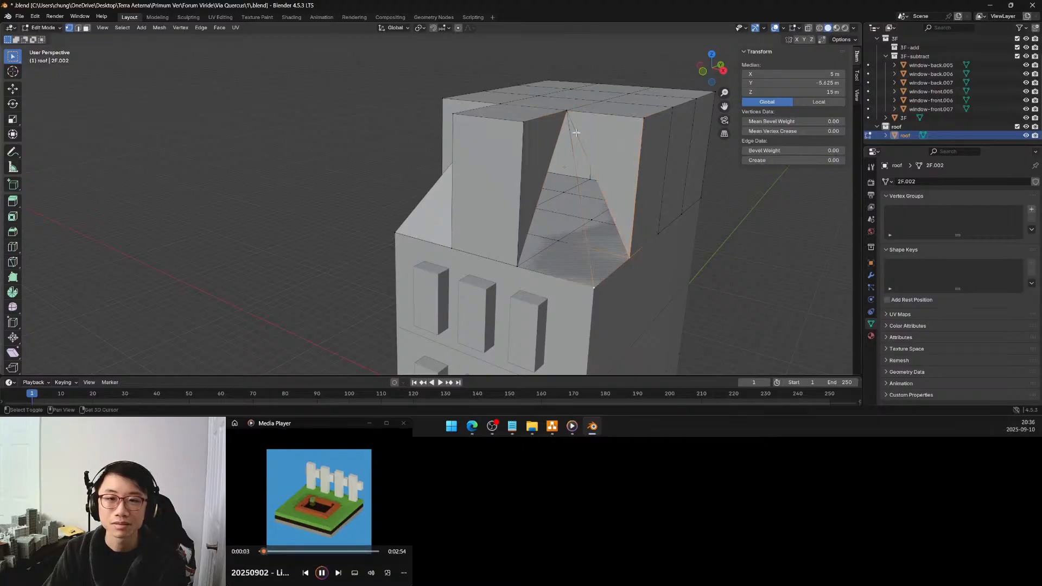
pyautogui.keyDown('shift'); pyautogui.click(566, 110); pyautogui.keyUp('shift')
pyautogui.press('f')
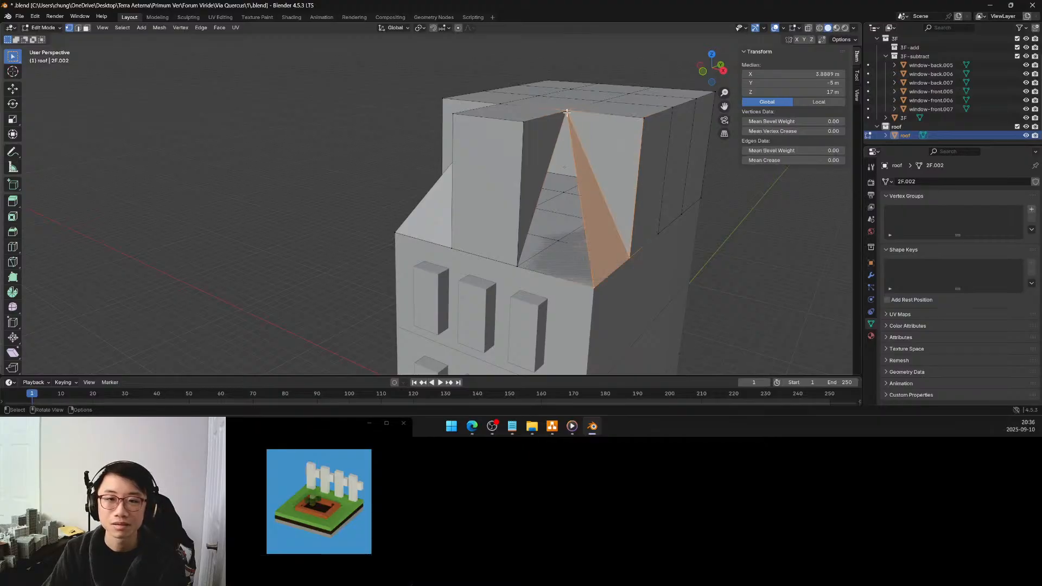
pyautogui.click(594, 286)
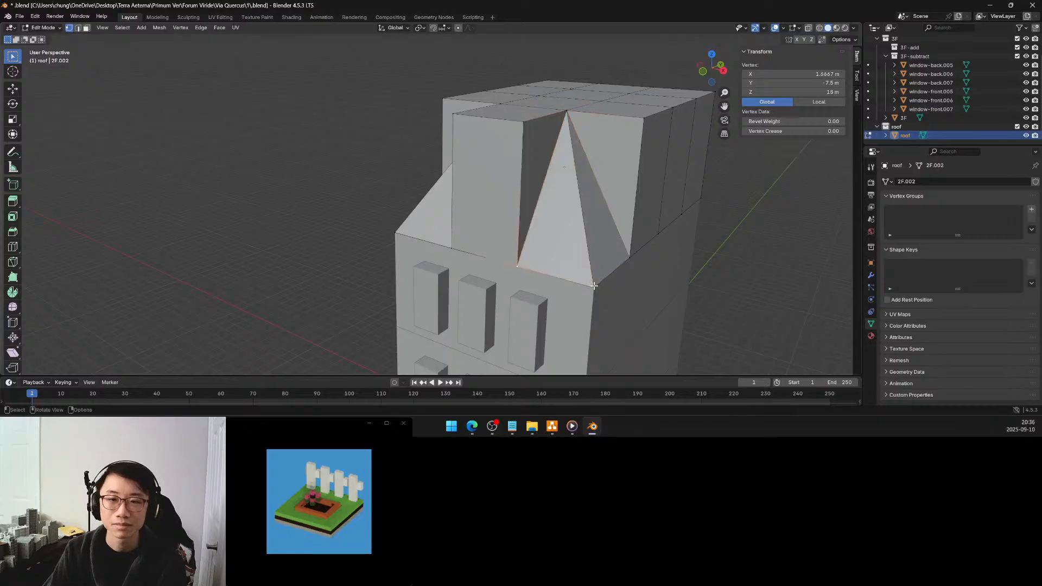
# Select the four top vertices along the roof block's back edge and delete them
pyautogui.moveTo(503, 165); pyautogui.dragTo(536, 176, button='middle')
pyautogui.scroll(-4, 573, 165)
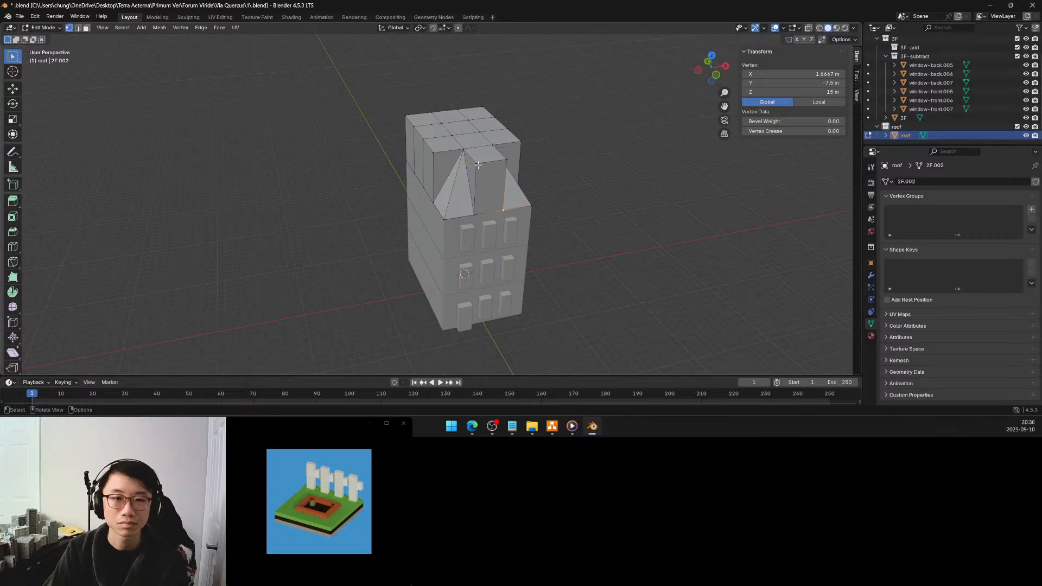
pyautogui.moveTo(478, 157); pyautogui.dragTo(618, 150, button='middle')
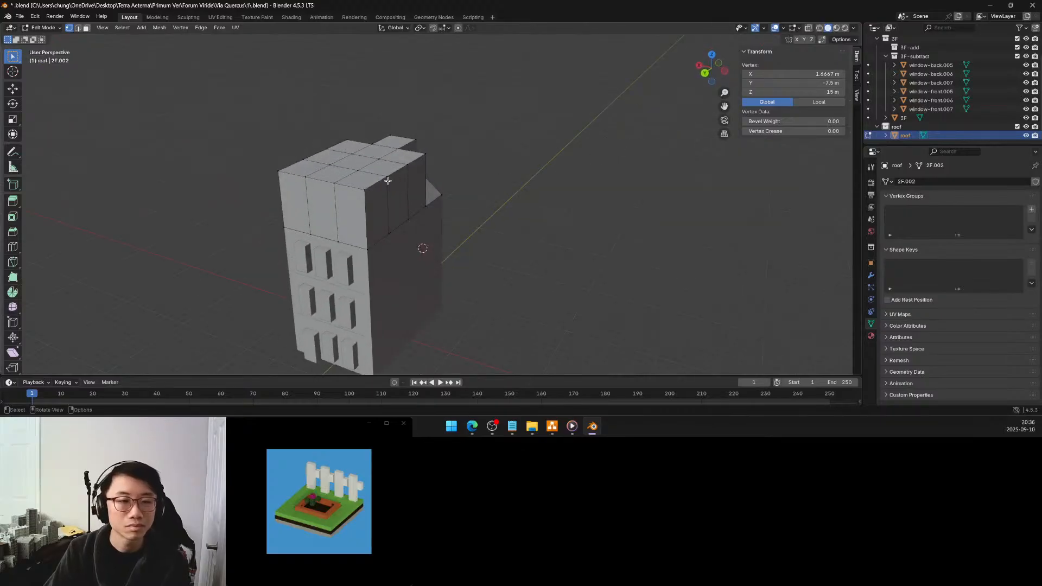
pyautogui.moveTo(379, 185); pyautogui.dragTo(420, 230, button='middle')
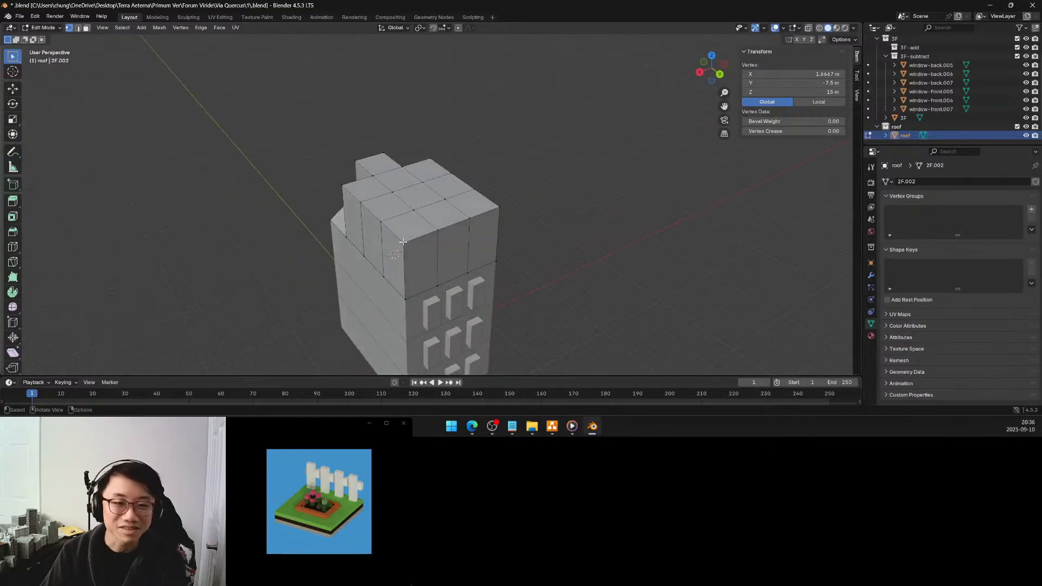
pyautogui.click(434, 230)
pyautogui.keyDown('shift'); pyautogui.click(440, 226); pyautogui.keyUp('shift')
pyautogui.keyDown('shift'); pyautogui.click(470, 217); pyautogui.keyUp('shift')
pyautogui.press('x')
pyautogui.click(499, 204)
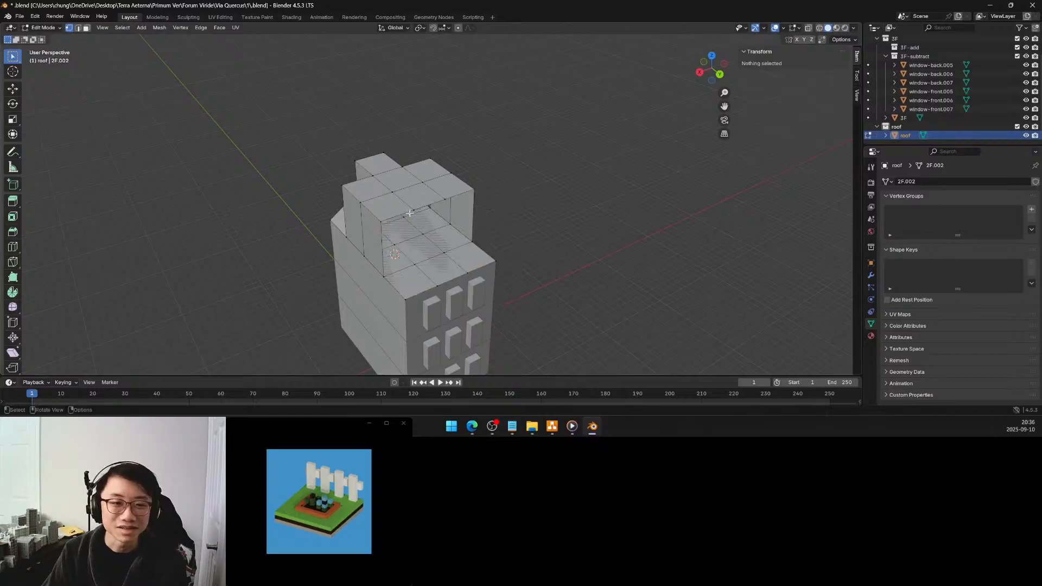
# On each side of the roof's back, fill a triangular face between the upper side vertex, the base vertex below it and the back base corner
pyautogui.click(384, 221)
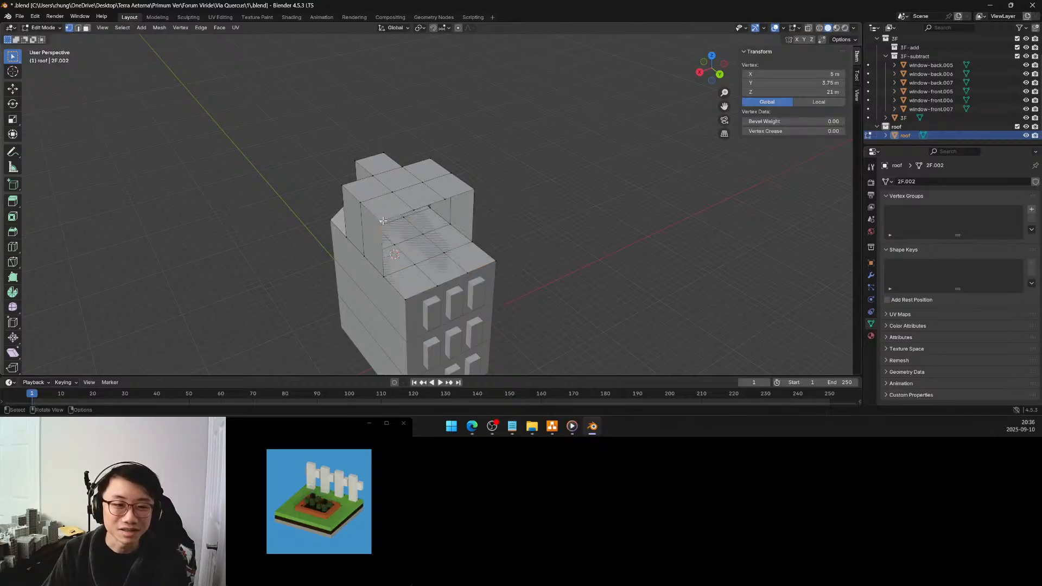
pyautogui.keyDown('shift'); pyautogui.click(405, 297); pyautogui.keyUp('shift')
pyautogui.moveTo(383, 275); pyautogui.dragTo(404, 215, button='middle')
pyautogui.click(382, 192)
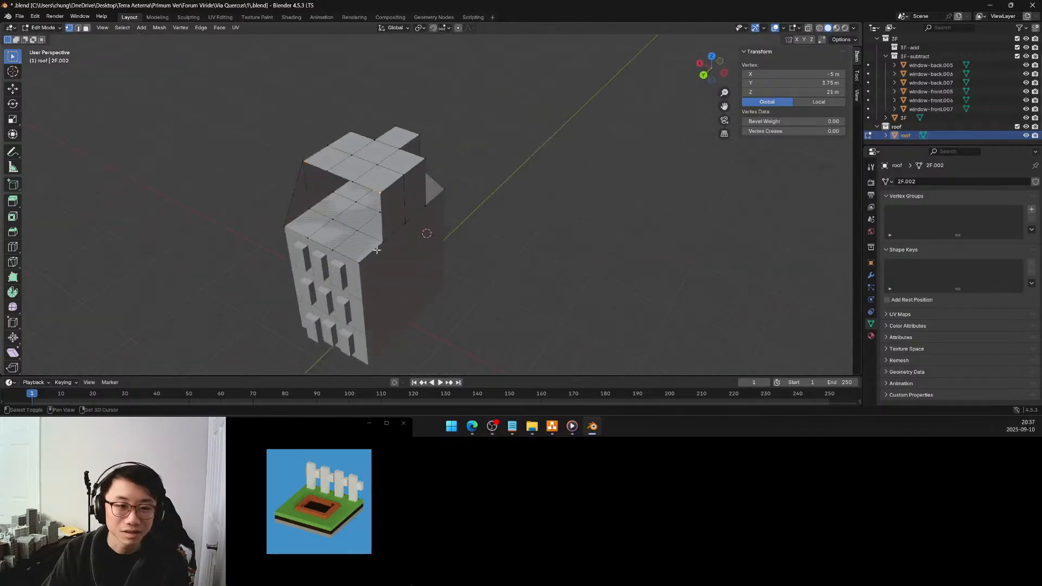
pyautogui.keyDown('shift'); pyautogui.click(381, 241); pyautogui.keyUp('shift')
pyautogui.keyDown('shift'); pyautogui.click(361, 263); pyautogui.keyUp('shift')
pyautogui.press('f')
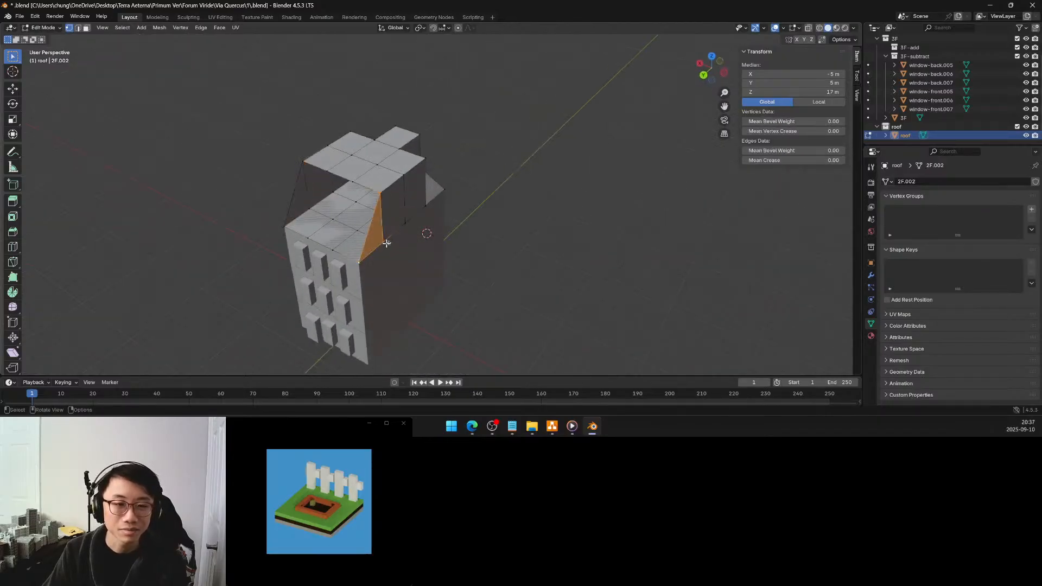
# Select the vertices around the open back of the roof and close the opening with Grid Fill
pyautogui.moveTo(388, 244); pyautogui.dragTo(434, 227, button='middle')
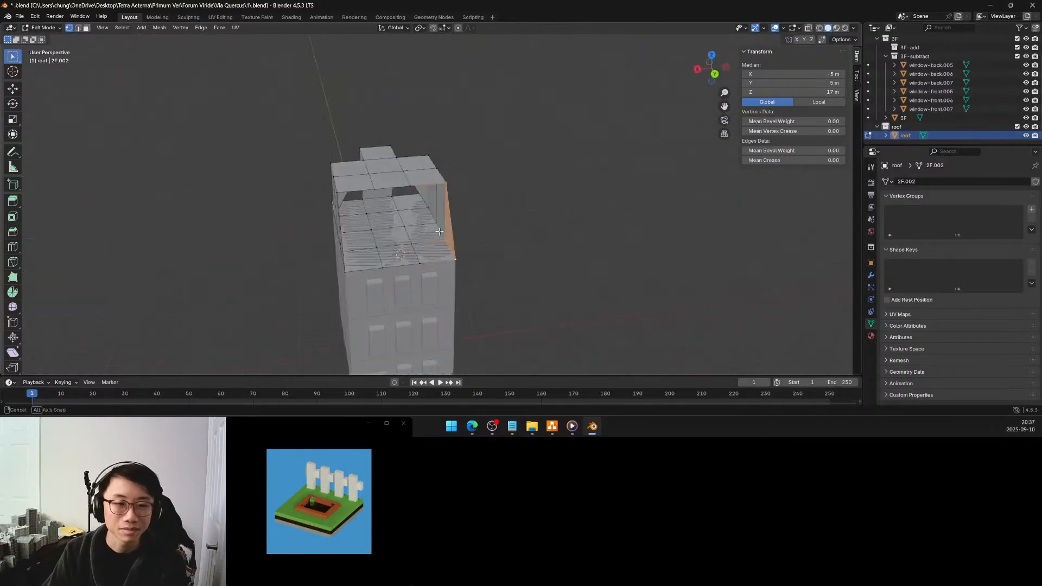
pyautogui.keyDown('shift'); pyautogui.click(345, 191); pyautogui.keyUp('shift')
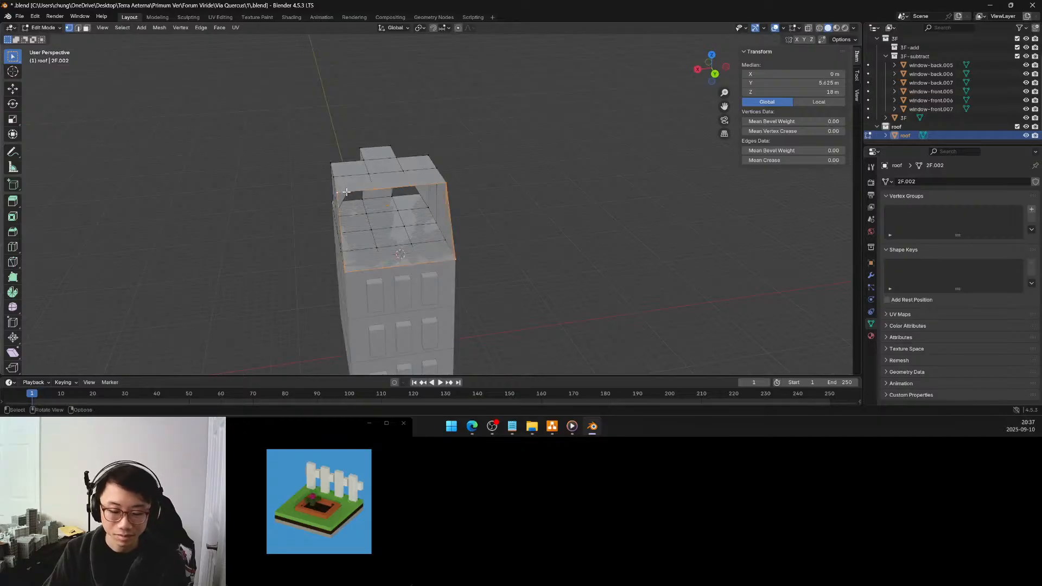
pyautogui.hotkey('ctrl', 'f')
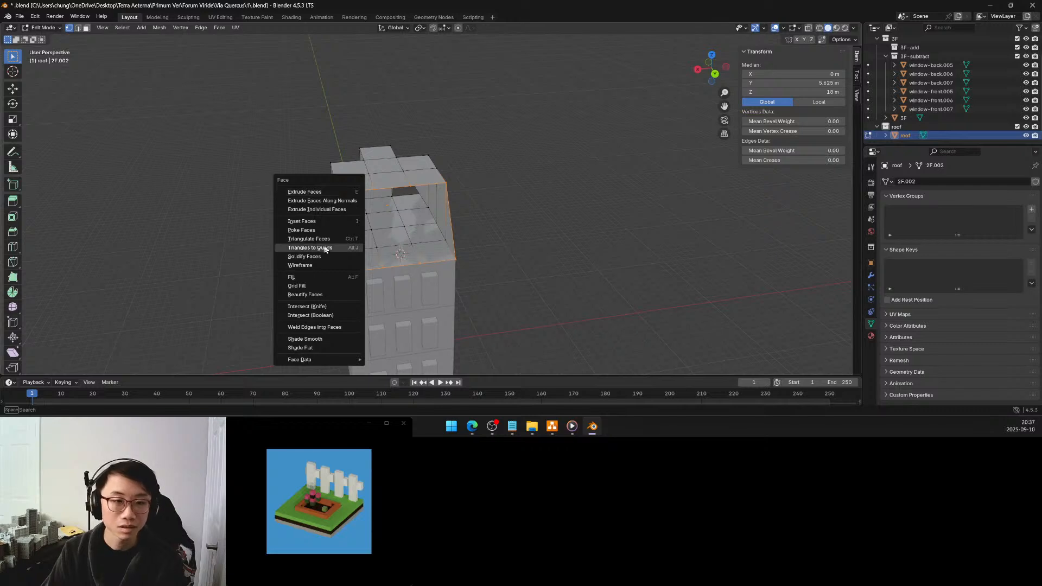
pyautogui.click(315, 285)
pyautogui.moveTo(315, 285); pyautogui.dragTo(625, 220, button='middle')
pyautogui.click(631, 214)
pyautogui.scroll(2, 562, 200)
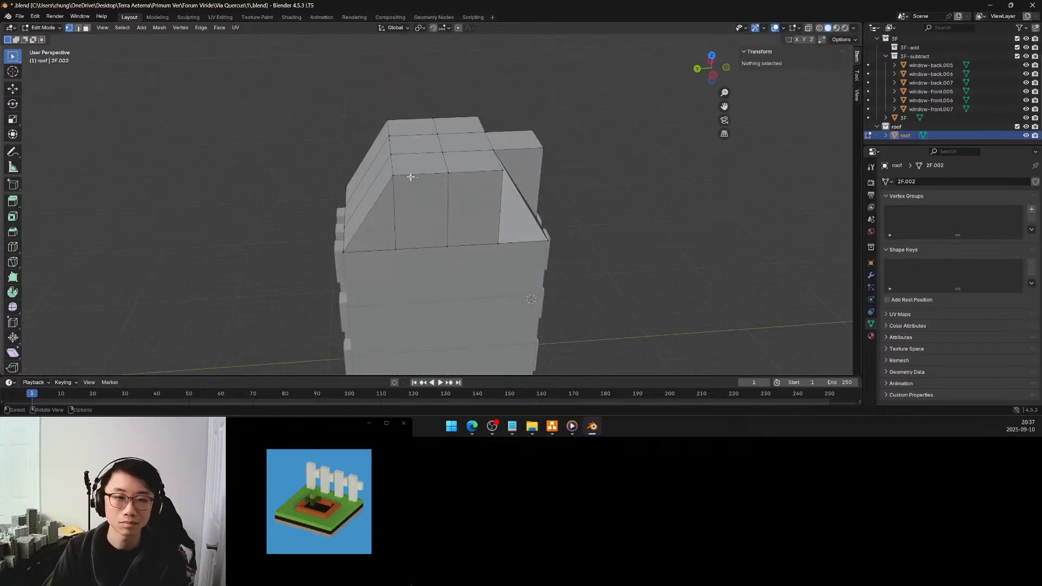
# Select the two outer top vertices at Y -3.75 m, one on each side of the roof, and delete them
pyautogui.click(393, 175)
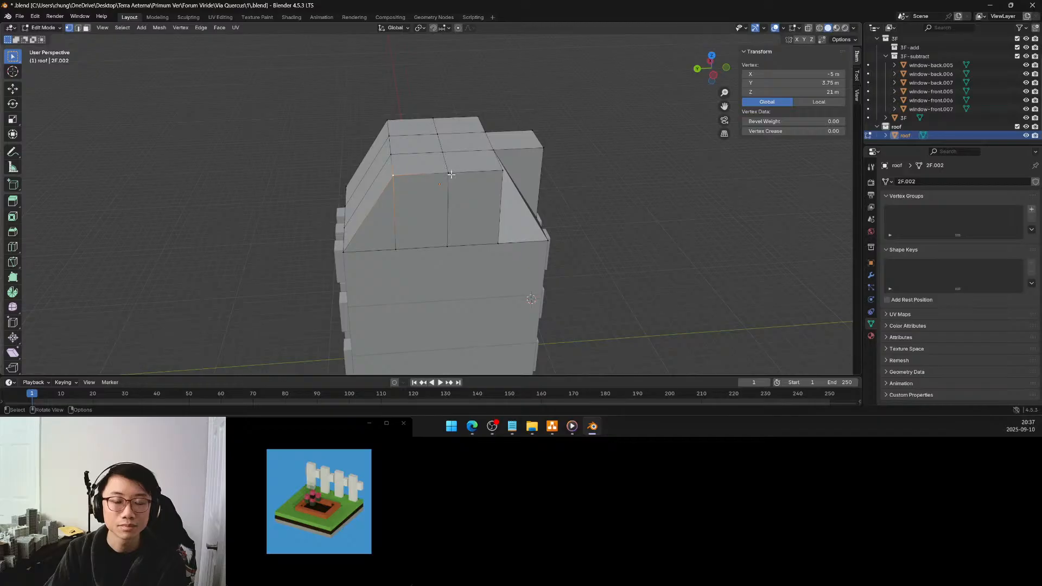
pyautogui.moveTo(451, 174); pyautogui.dragTo(390, 174, button='middle')
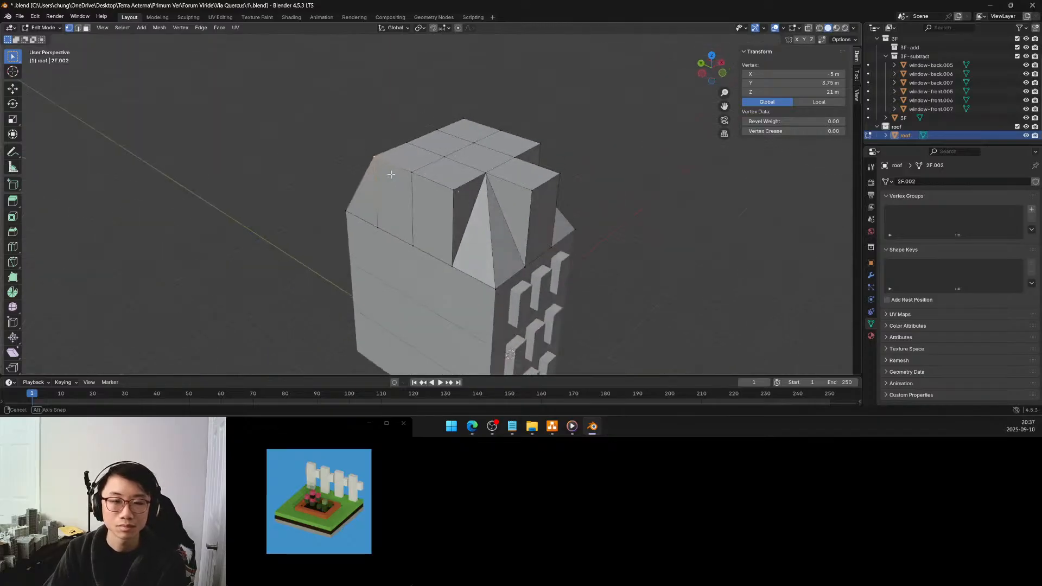
pyautogui.moveTo(390, 174); pyautogui.dragTo(432, 173, button='middle')
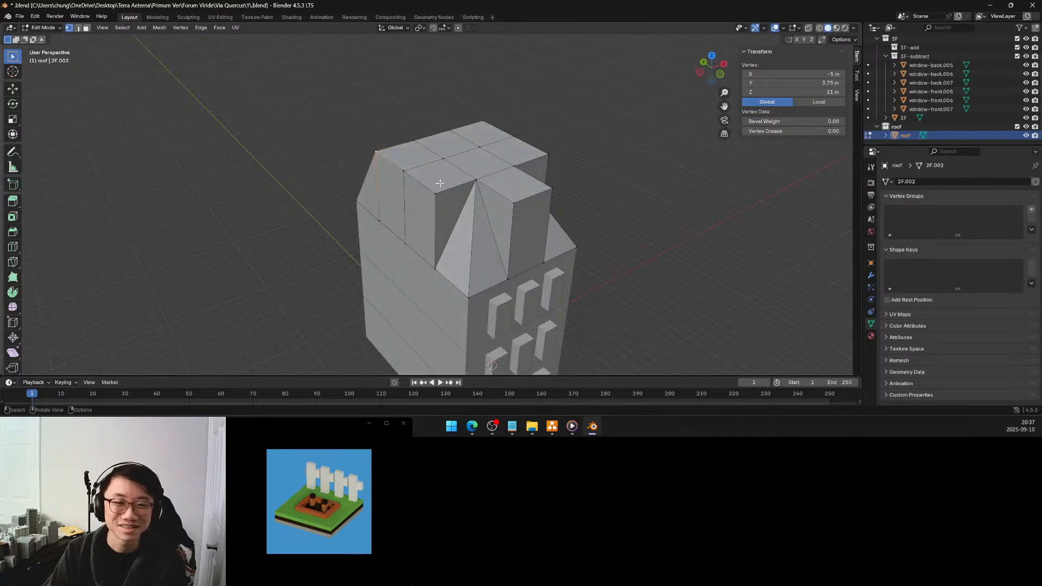
pyautogui.click(435, 193)
pyautogui.moveTo(483, 180); pyautogui.dragTo(527, 199, button='middle')
pyautogui.keyDown('shift'); pyautogui.click(518, 205); pyautogui.keyUp('shift')
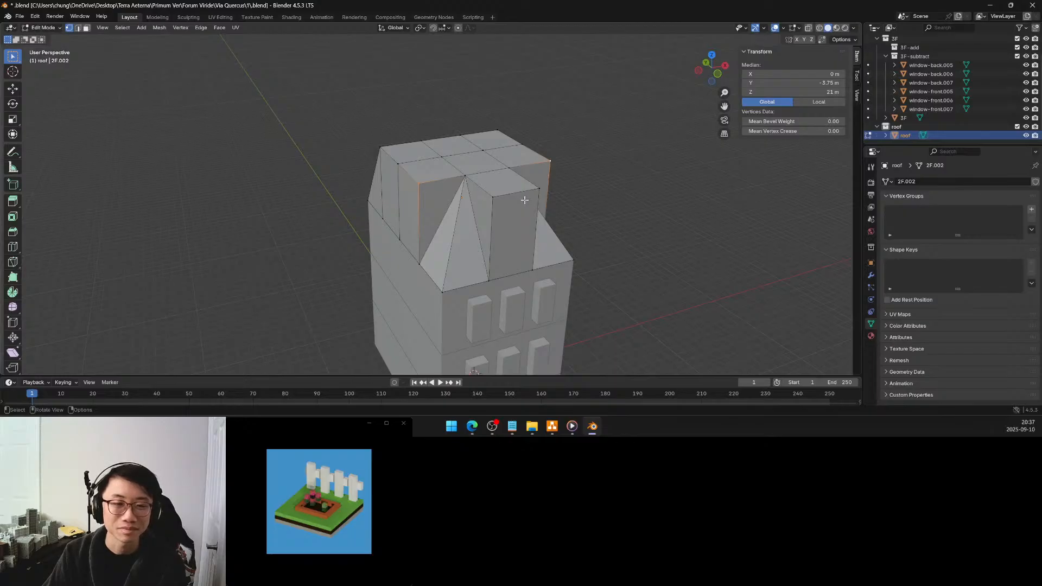
pyautogui.press('x')
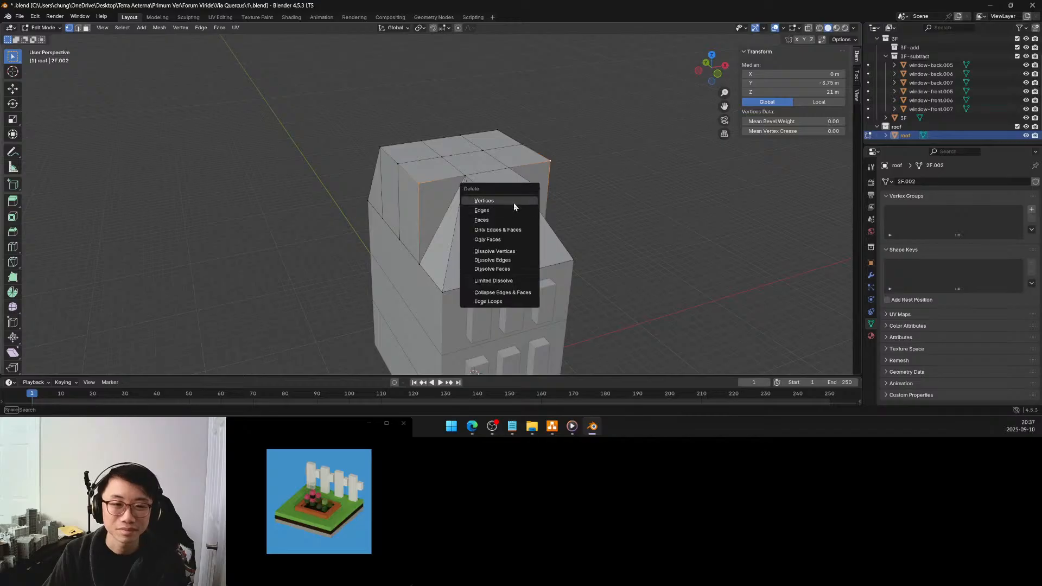
pyautogui.click(515, 210)
# On each side wall, fill a triangular face between the remaining outer top vertex, the base vertex below it and the next base vertex forward
pyautogui.click(402, 165)
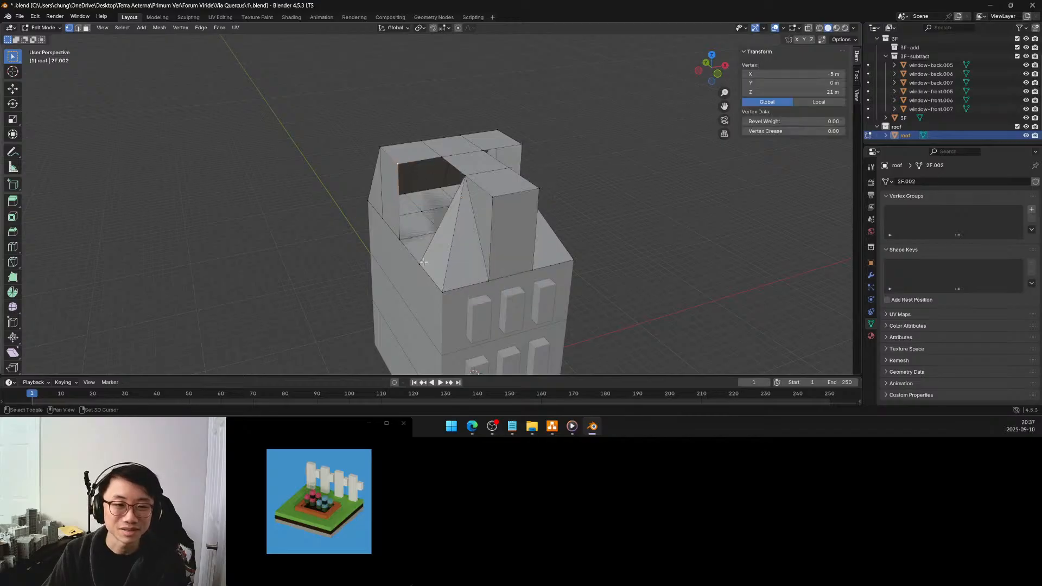
pyautogui.keyDown('shift'); pyautogui.click(399, 238); pyautogui.keyUp('shift')
pyautogui.moveTo(398, 238); pyautogui.dragTo(472, 201, button='middle')
pyautogui.click(526, 175)
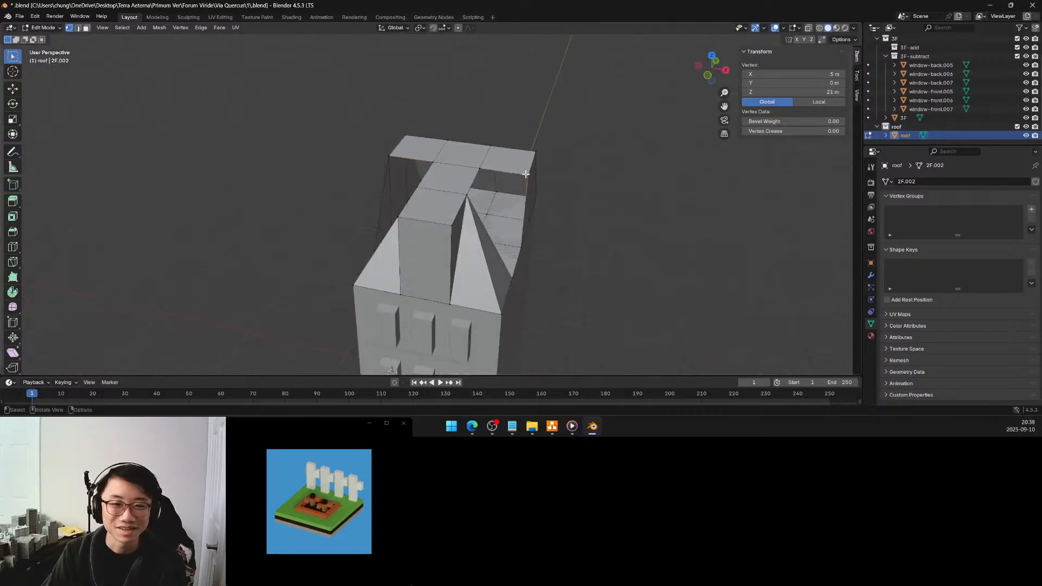
pyautogui.moveTo(525, 174); pyautogui.dragTo(477, 225, button='middle')
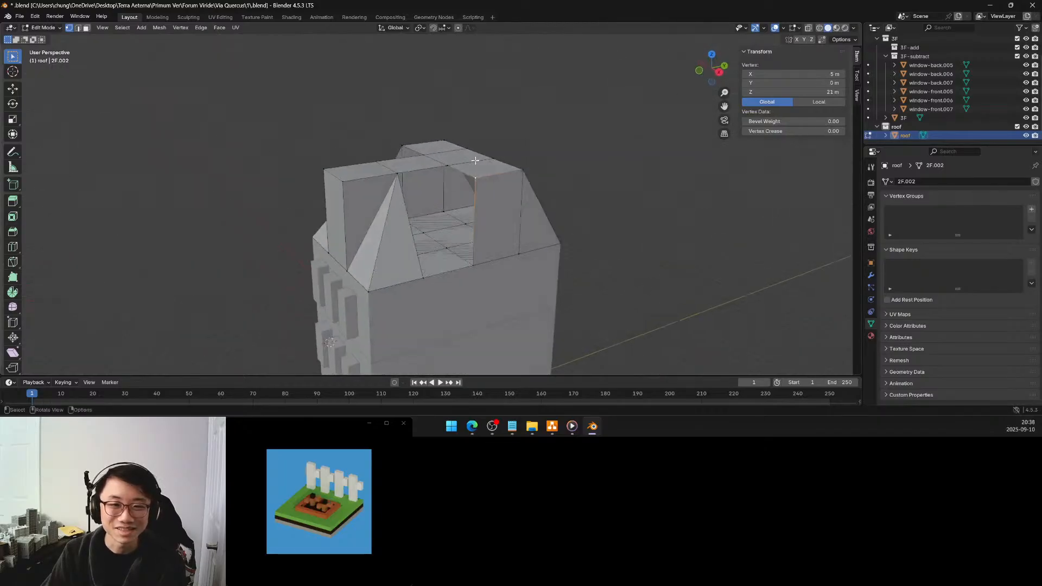
pyautogui.keyDown('shift'); pyautogui.click(428, 274); pyautogui.keyUp('shift')
pyautogui.moveTo(428, 274); pyautogui.dragTo(523, 301, button='middle')
# On each side, fill a front-facing triangle joining the outer and inner top vertices to the base vertex at Y -3.75 m
pyautogui.click(442, 165)
pyautogui.moveTo(447, 181); pyautogui.dragTo(447, 215, button='middle')
pyautogui.keyDown('shift'); pyautogui.click(438, 243); pyautogui.keyUp('shift')
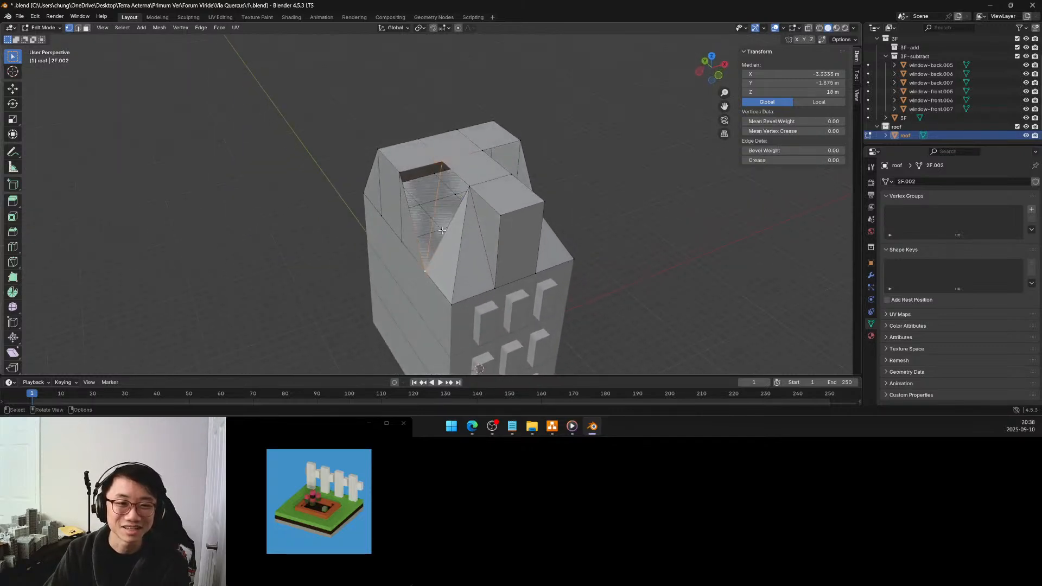
pyautogui.keyDown('shift'); pyautogui.click(404, 174); pyautogui.keyUp('shift')
pyautogui.moveTo(405, 174); pyautogui.dragTo(452, 184, button='middle')
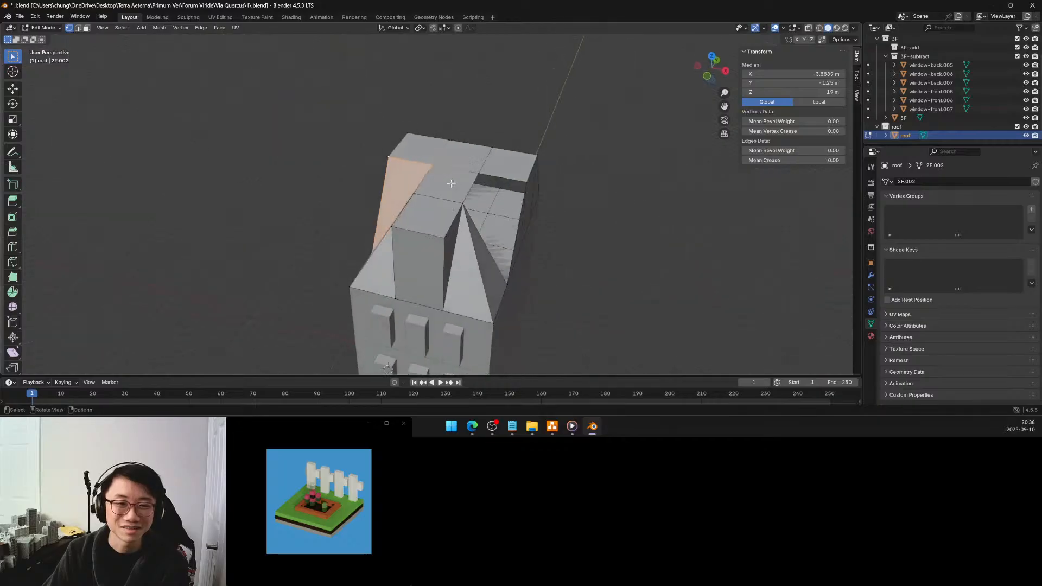
pyautogui.click(478, 173)
pyautogui.keyDown('shift'); pyautogui.click(510, 264); pyautogui.keyUp('shift')
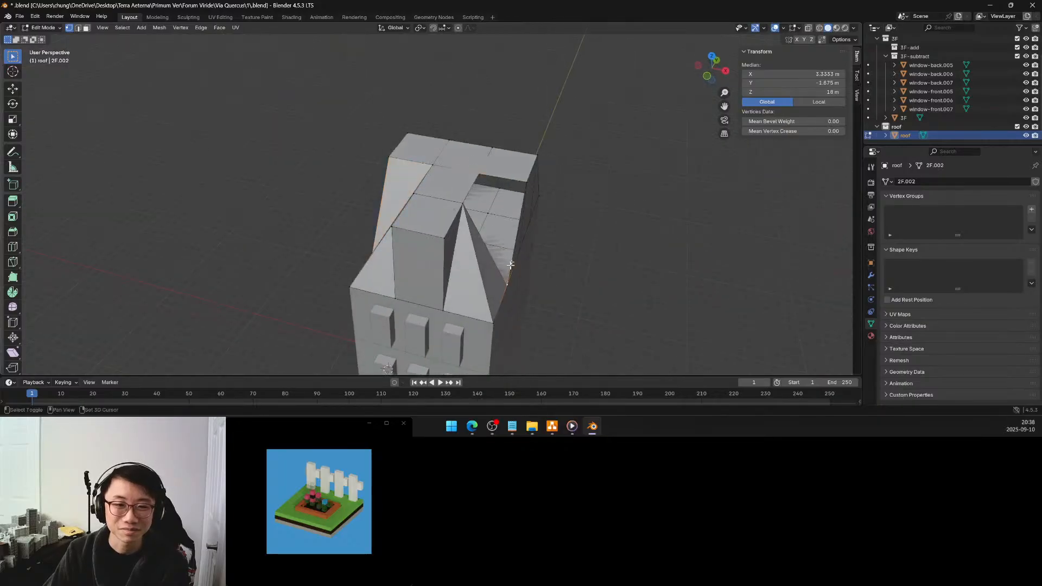
pyautogui.keyDown('shift'); pyautogui.click(522, 183); pyautogui.keyUp('shift')
# Close the remaining gap on each side with a triangle joining the central ridge's two inner top vertices to the side base vertex
pyautogui.moveTo(521, 183); pyautogui.dragTo(463, 174, button='middle')
pyautogui.keyDown('alt'); pyautogui.click(463, 174); pyautogui.keyUp('alt')
pyautogui.keyDown('alt'); pyautogui.click(471, 178); pyautogui.keyUp('alt')
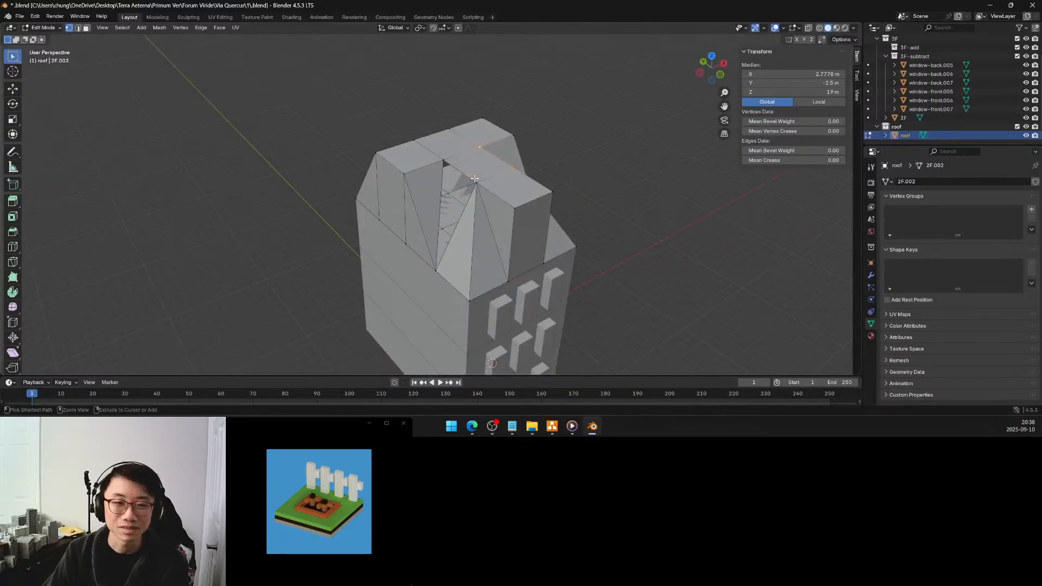
pyautogui.keyDown('alt'); pyautogui.click(457, 170); pyautogui.keyUp('alt')
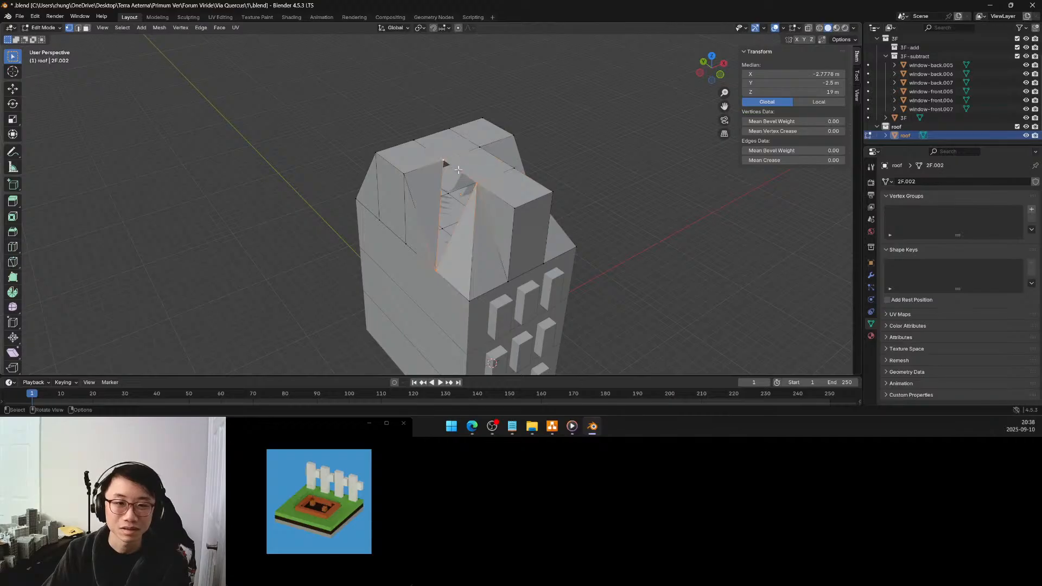
pyautogui.press('f')
pyautogui.moveTo(512, 185); pyautogui.dragTo(486, 184, button='middle')
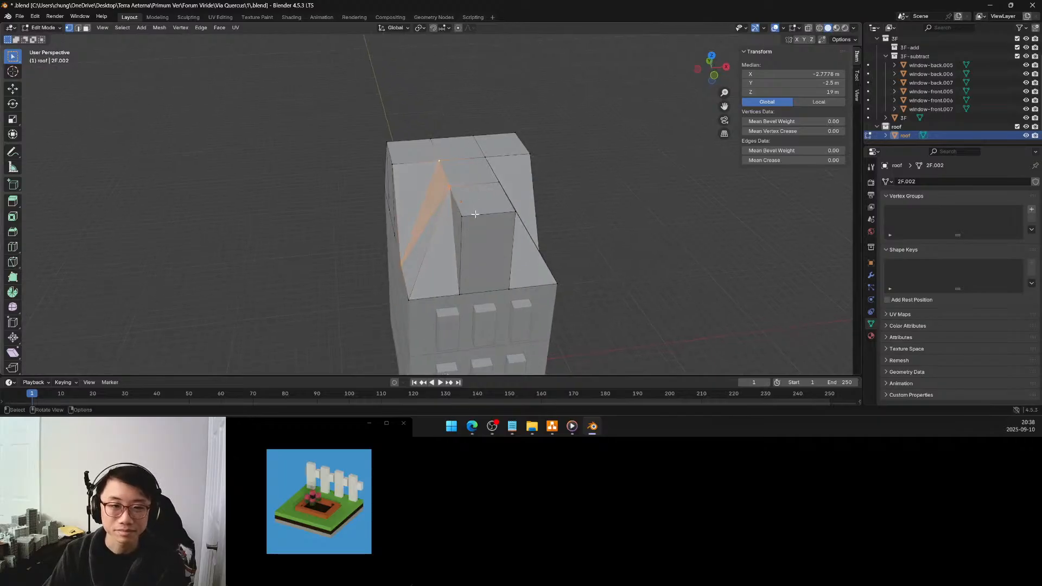
pyautogui.click(601, 199)
# Move the 3D cursor to the roof's front base corner vertex and set the pivot point to the 3D cursor
pyautogui.moveTo(601, 199)
pyautogui.mouseDown(button='middle')
pyautogui.moveTo(632, 177)
pyautogui.moveTo(652, 180)
pyautogui.moveTo(535, 168)
pyautogui.moveTo(503, 186)
pyautogui.moveTo(556, 171)
pyautogui.moveTo(610, 204)
pyautogui.mouseUp(button='middle')
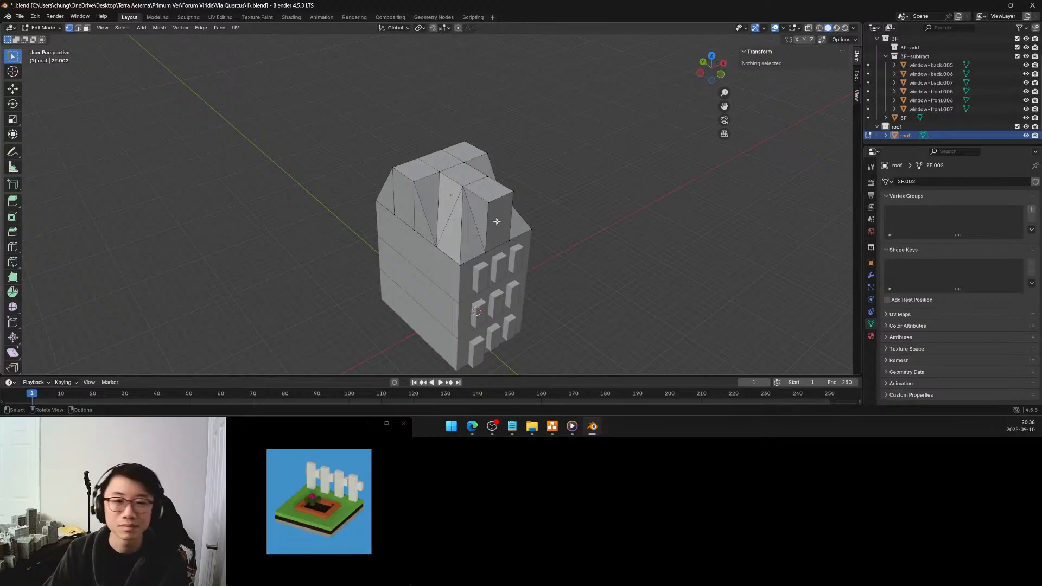
pyautogui.click(461, 263)
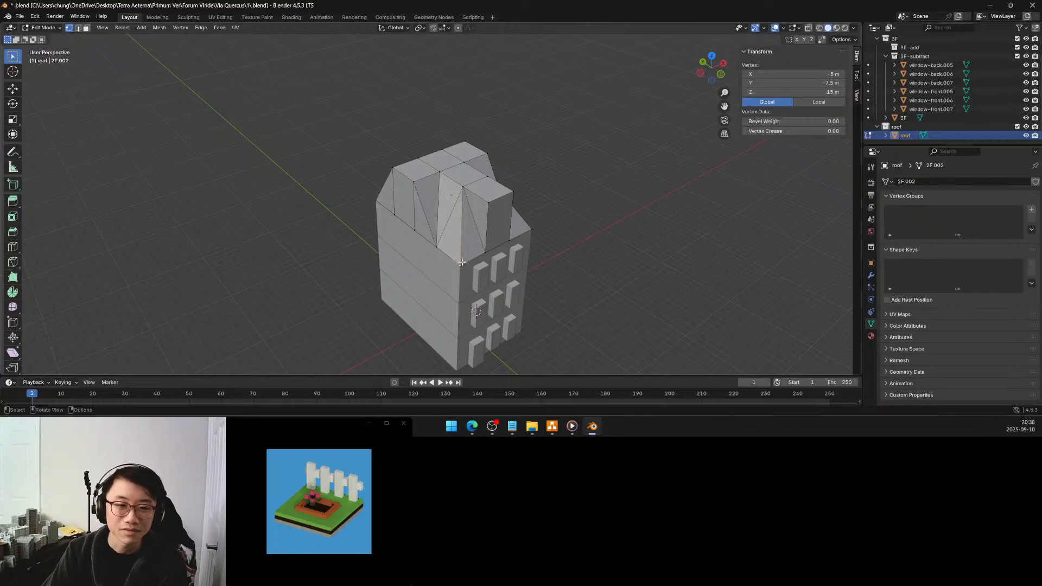
pyautogui.hotkey('shift', 's')
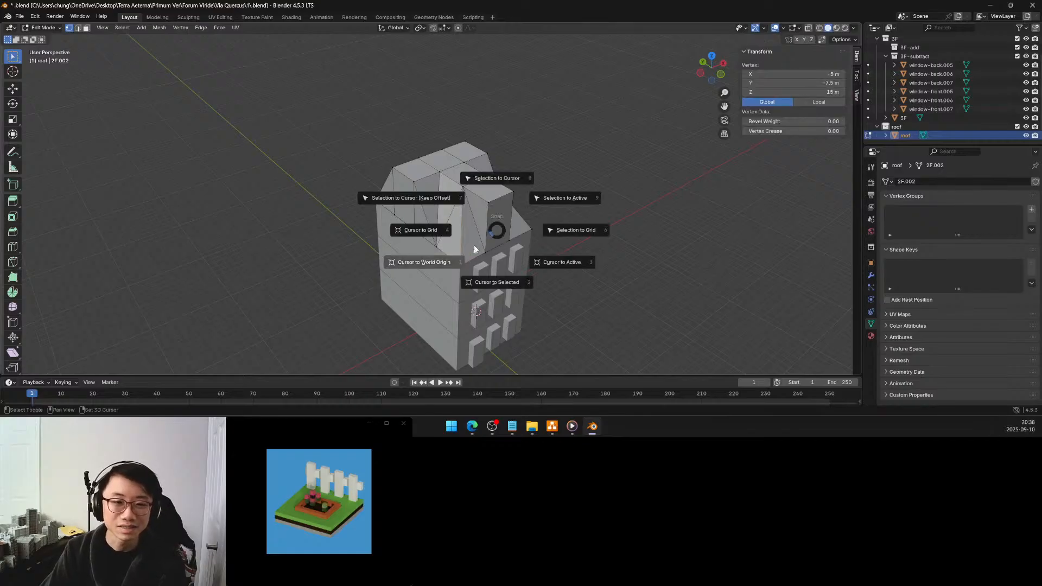
pyautogui.click(489, 276)
pyautogui.press('.')
pyautogui.click(555, 279)
# Select both end vertices of the central ridge's front top side edge and move the 3D cursor to their midpoint
pyautogui.moveTo(457, 194); pyautogui.dragTo(457, 172, button='middle')
pyautogui.scroll(4, 499, 169)
pyautogui.click(528, 147)
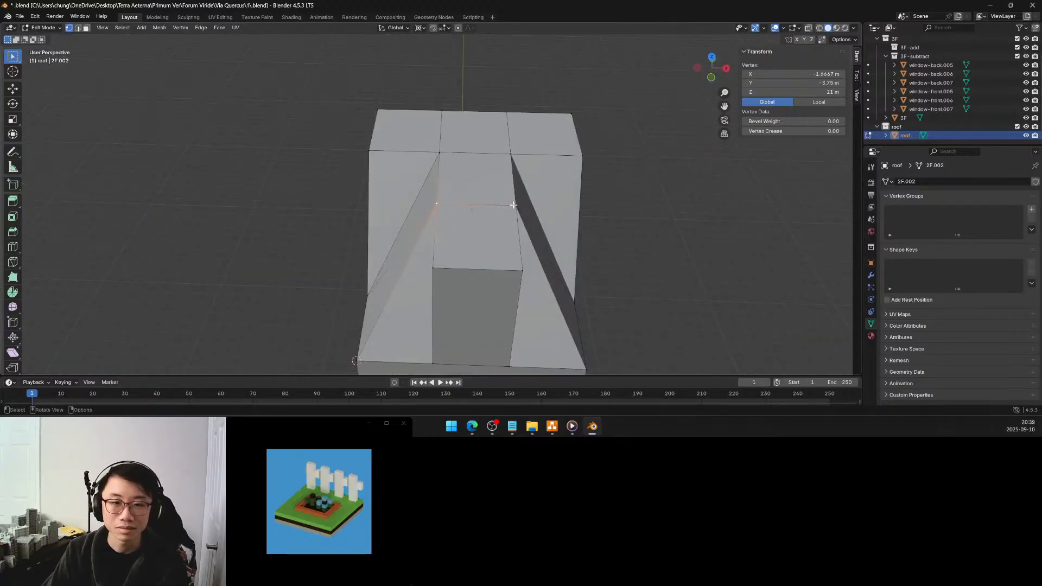
pyautogui.moveTo(513, 205); pyautogui.dragTo(537, 196, button='middle')
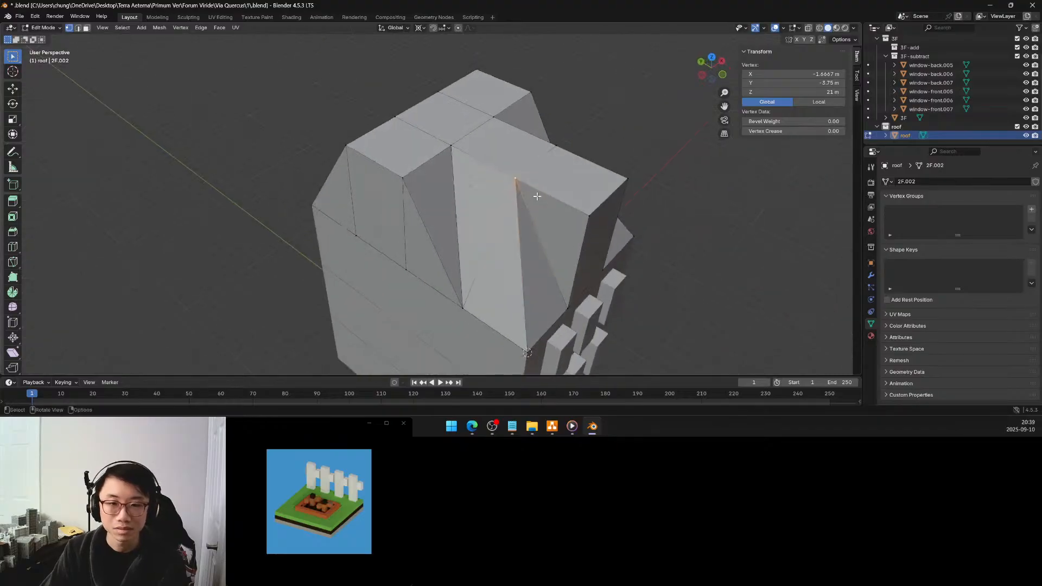
pyautogui.keyDown('shift'); pyautogui.click(584, 214); pyautogui.keyUp('shift')
pyautogui.hotkey('shift', 's')
pyautogui.click(568, 266)
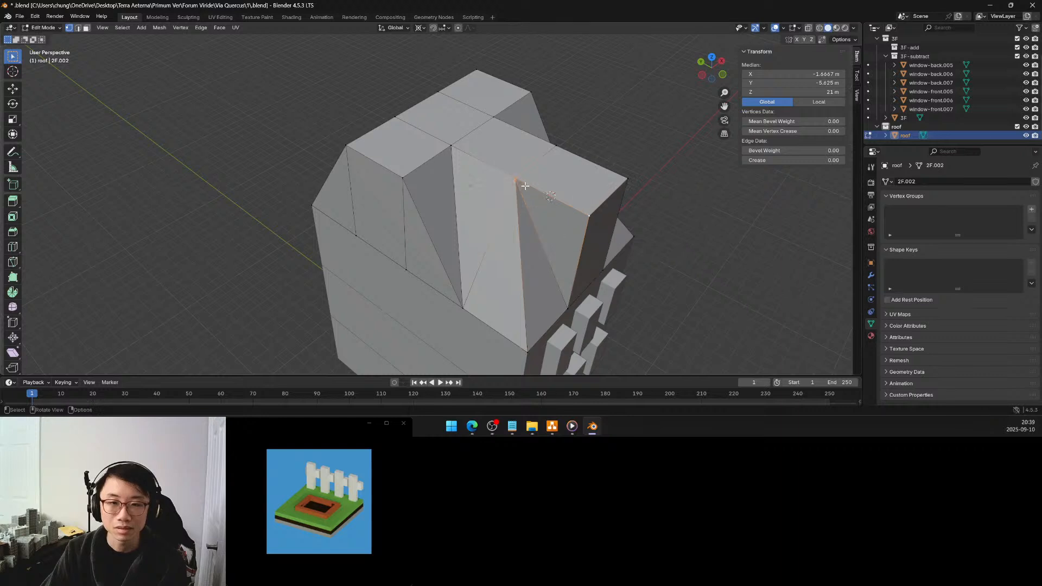
# Select the central ridge's two top vertices at Y -3.75 m and scale them to 0 along Y about the 3D cursor
pyautogui.click(517, 178)
pyautogui.moveTo(517, 178)
pyautogui.mouseDown(button='middle')
pyautogui.moveTo(550, 195)
pyautogui.moveTo(538, 217)
pyautogui.moveTo(530, 193)
pyautogui.mouseUp(button='middle')
pyautogui.keyDown('shift'); pyautogui.click(536, 214); pyautogui.keyUp('shift')
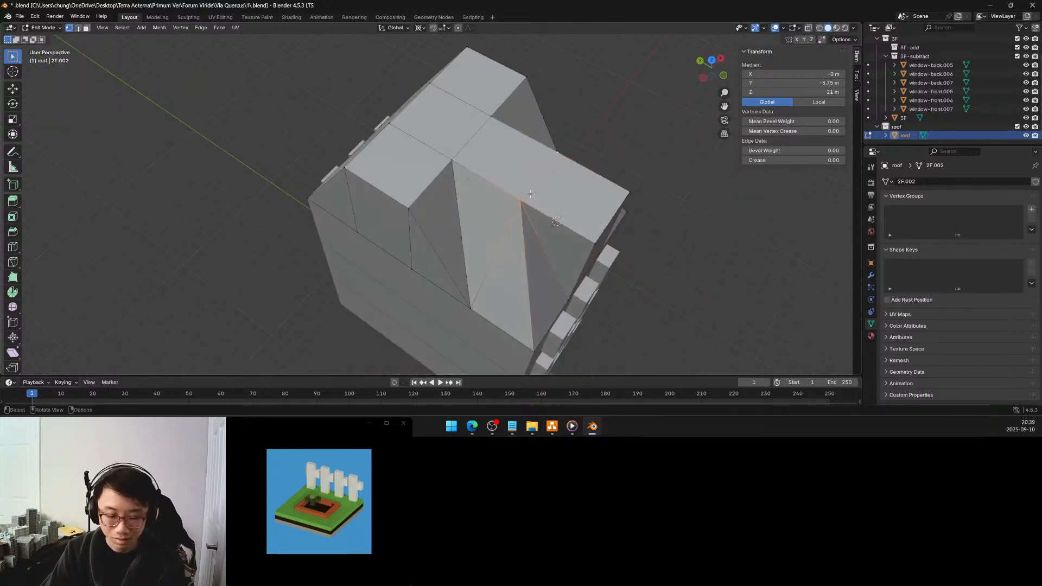
pyautogui.press('s')
pyautogui.press('x')
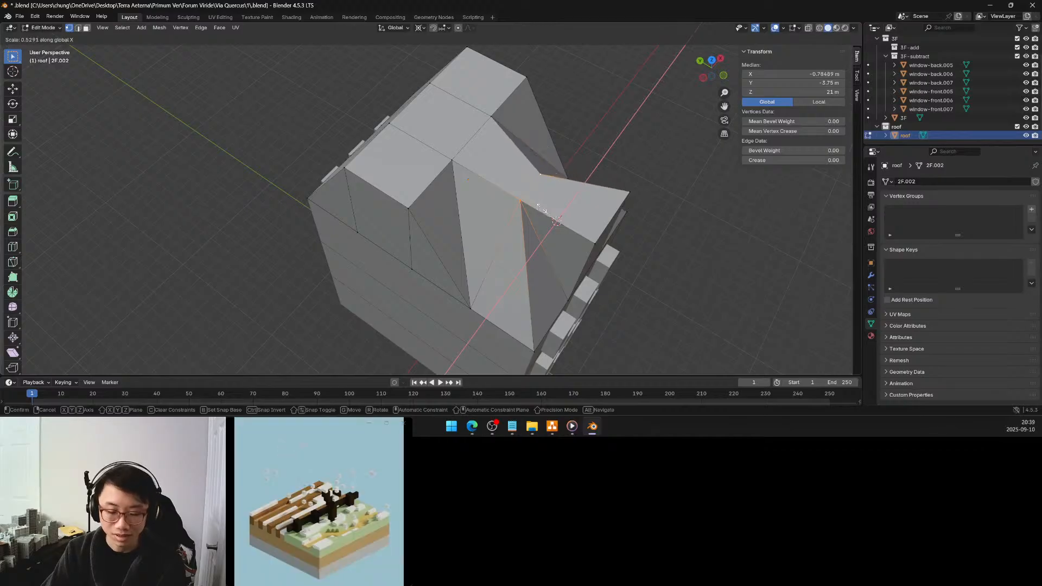
pyautogui.press('y')
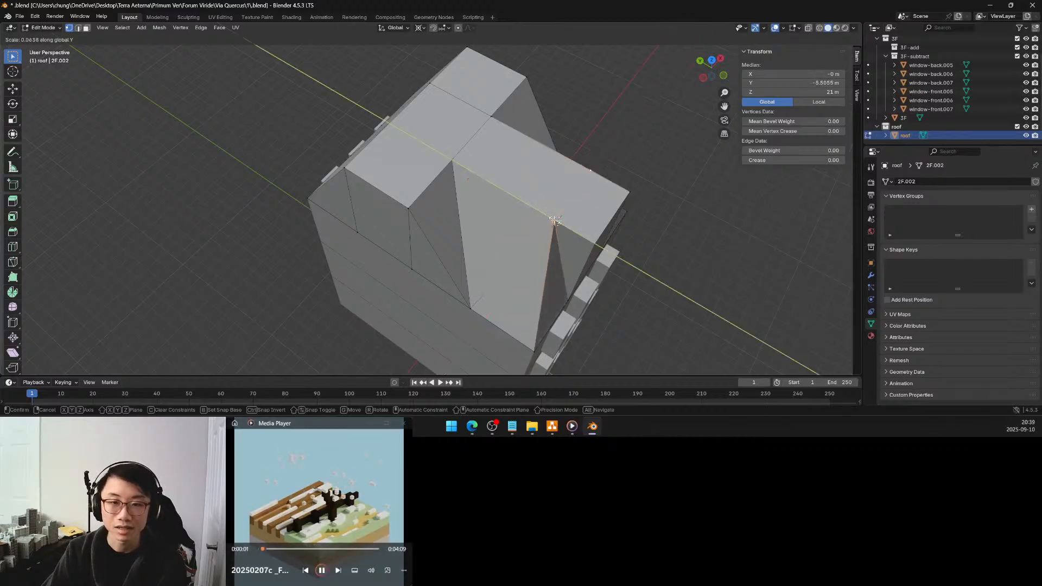
pyautogui.click(555, 220)
pyautogui.click(131, 327)
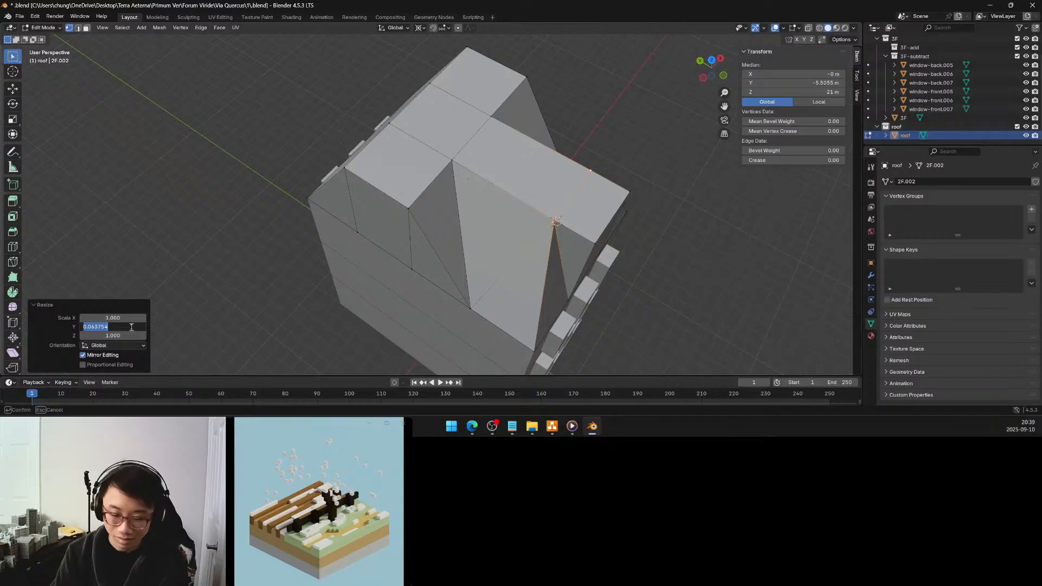
pyautogui.press('Return')
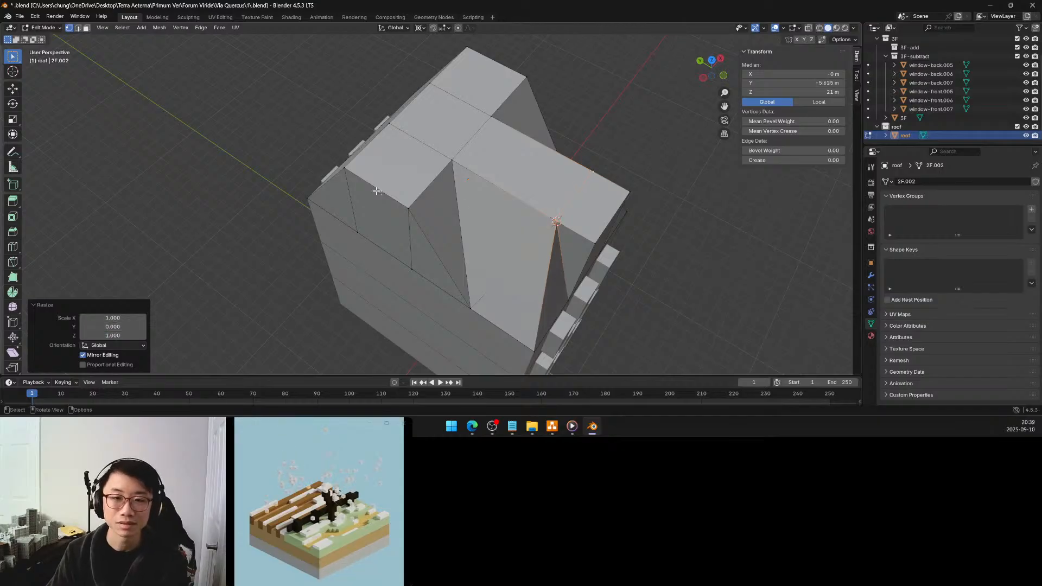
# Move the 3D cursor to the roof's side base vertex at X -5 m, Y -3.75 m
pyautogui.moveTo(548, 212); pyautogui.dragTo(505, 187, button='middle')
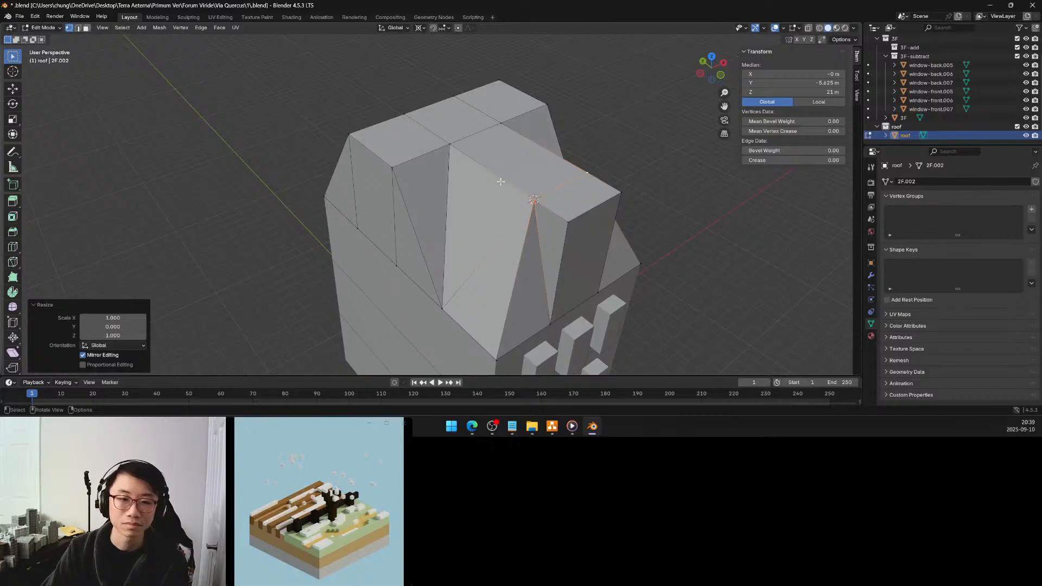
pyautogui.moveTo(443, 284); pyautogui.dragTo(470, 280, button='middle')
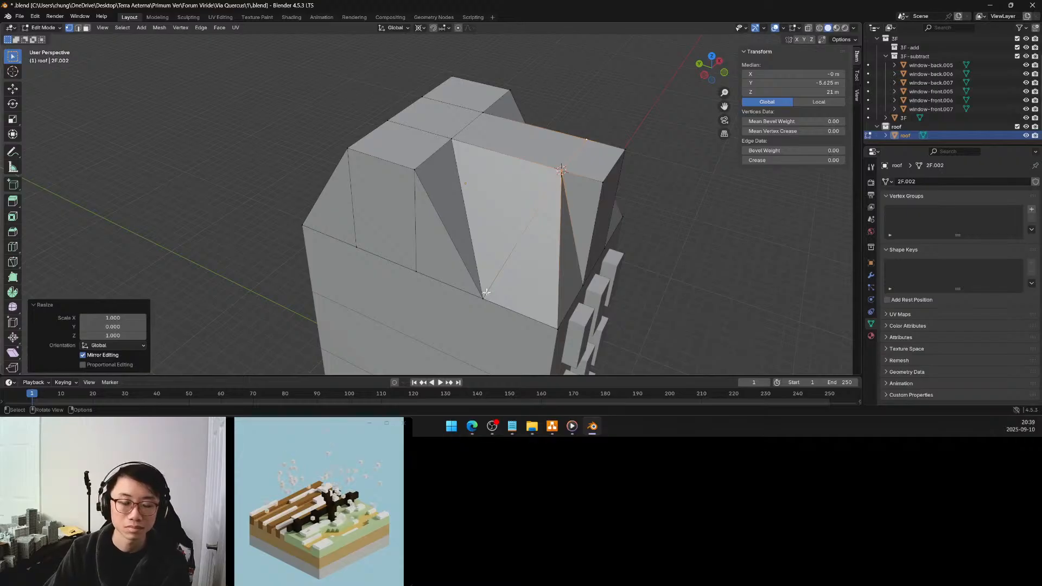
pyautogui.click(482, 297)
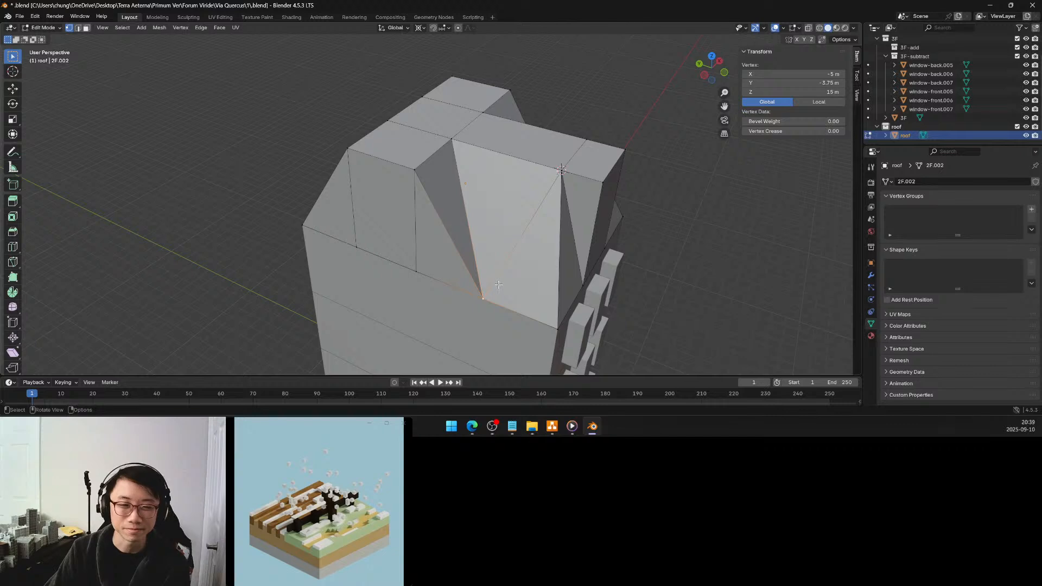
pyautogui.moveTo(498, 285); pyautogui.dragTo(480, 284, button='middle')
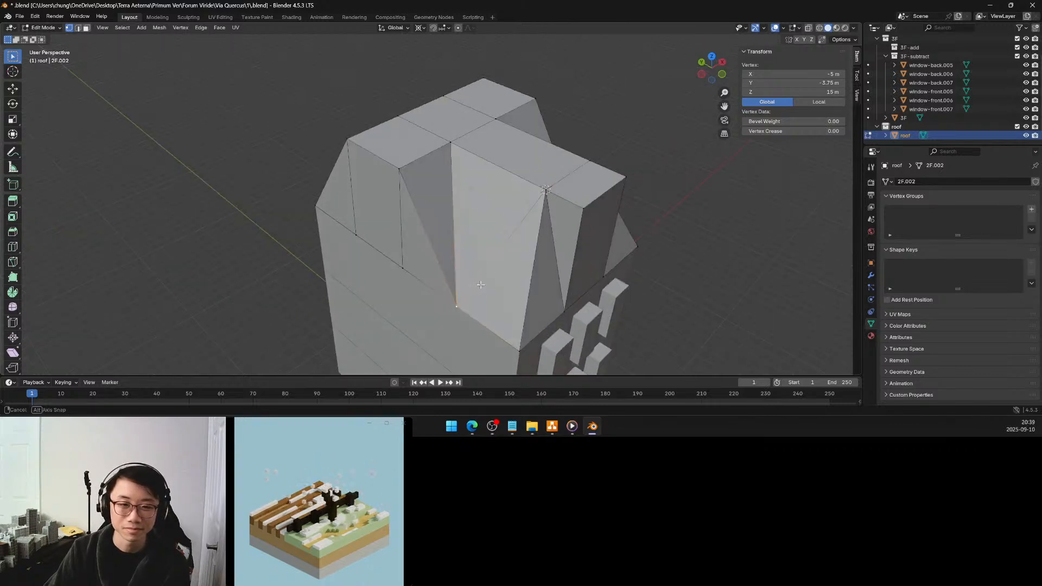
pyautogui.moveTo(480, 284); pyautogui.dragTo(510, 277, button='middle')
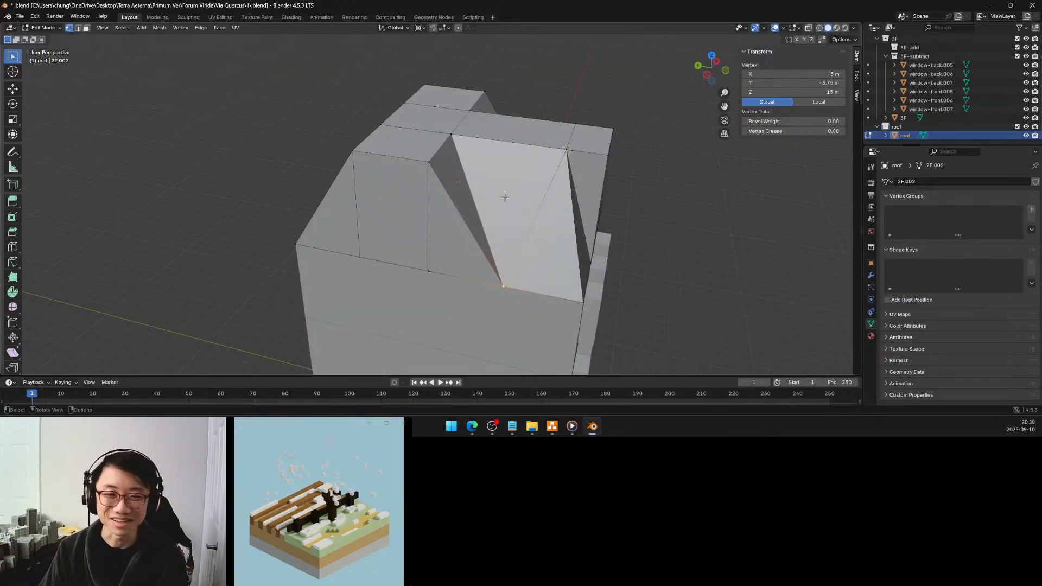
pyautogui.hotkey('shift', 's')
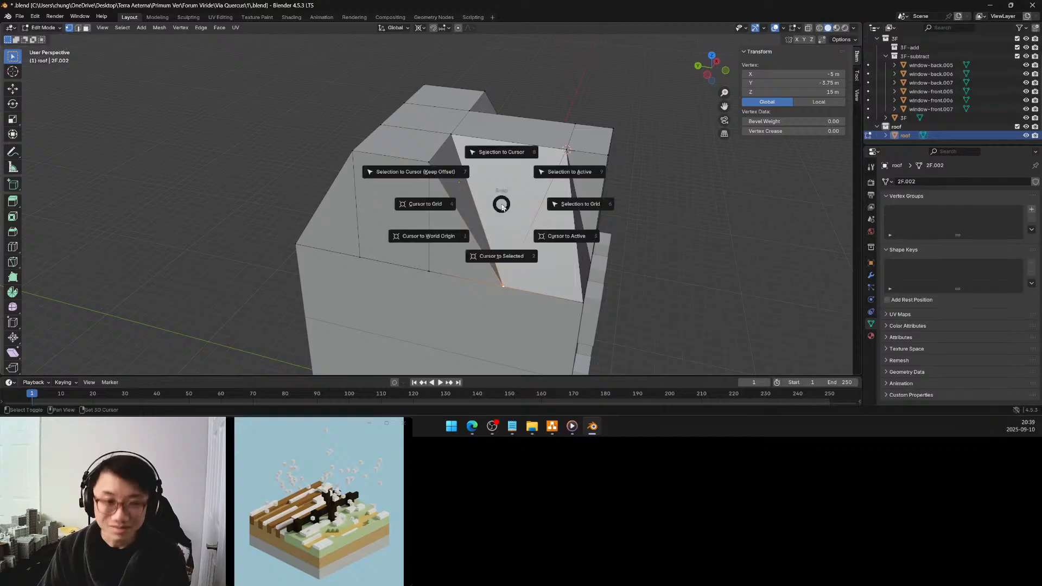
pyautogui.click(503, 255)
# Select the roof's row of top vertices at Y 0 m and scale it to 0 along Y about the 3D cursor
pyautogui.keyDown('shift'); pyautogui.click(451, 135); pyautogui.keyUp('shift')
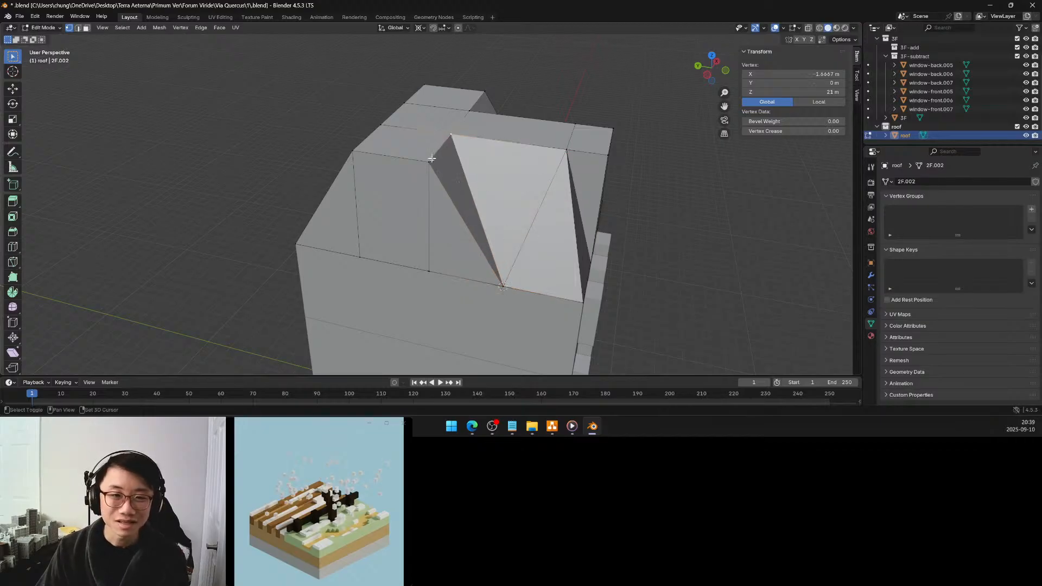
pyautogui.keyDown('shift'); pyautogui.click(428, 163); pyautogui.keyUp('shift')
pyautogui.moveTo(428, 163); pyautogui.dragTo(518, 187, button='middle')
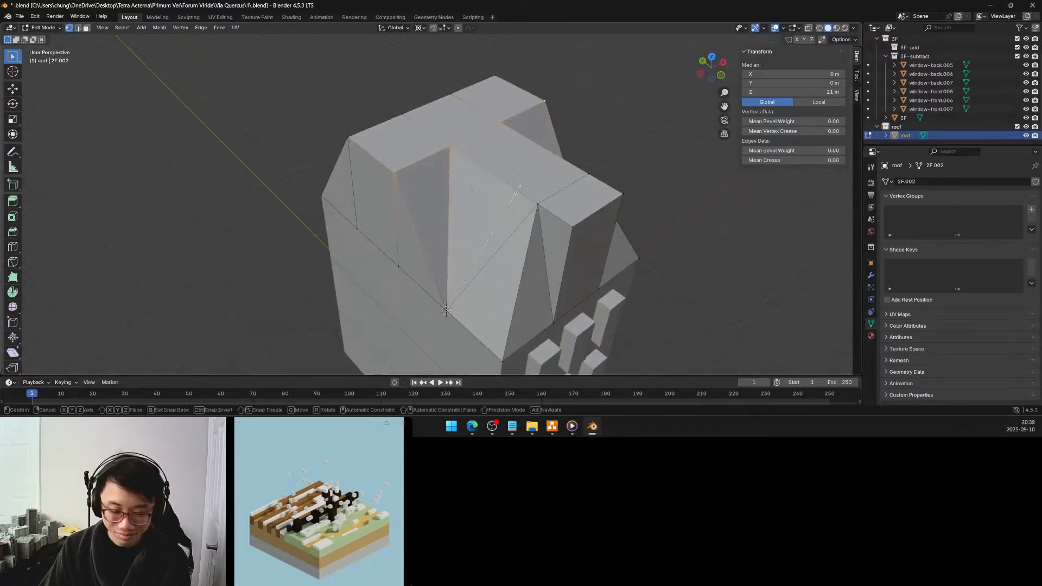
pyautogui.press('s')
pyautogui.press('y')
pyautogui.click(464, 283)
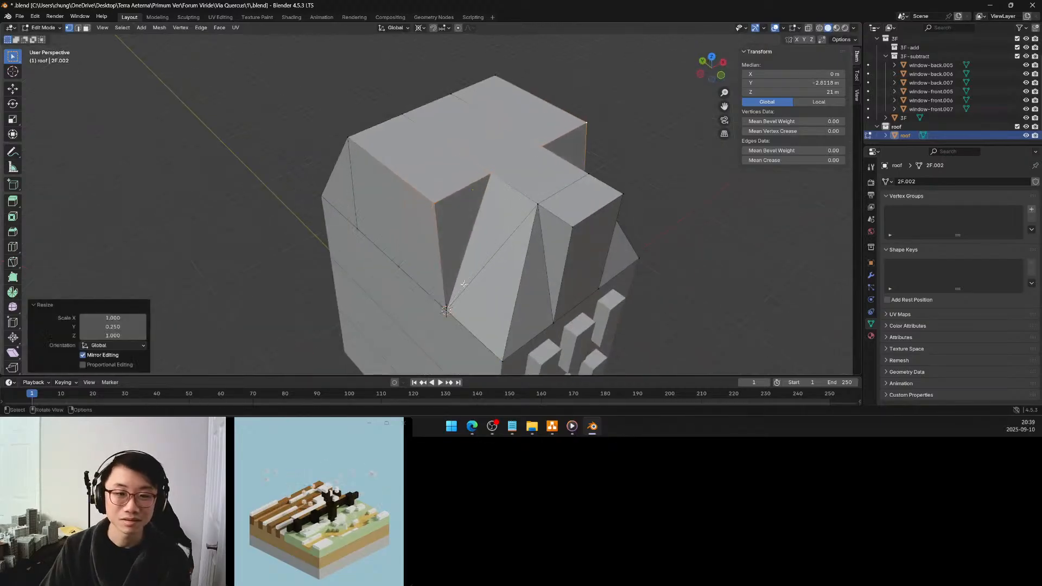
pyautogui.click(124, 326)
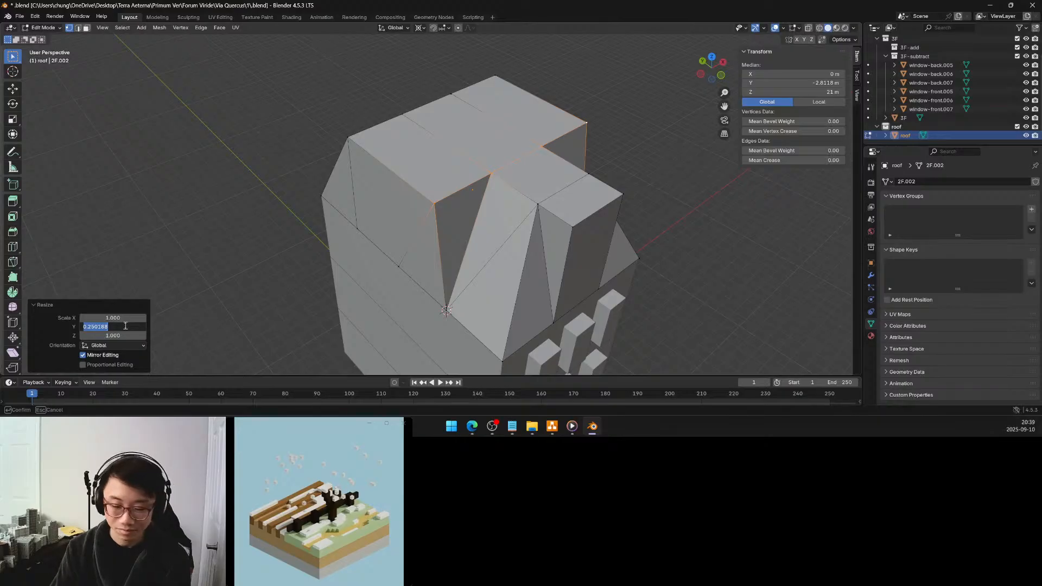
pyautogui.write('0')
pyautogui.press('Return')
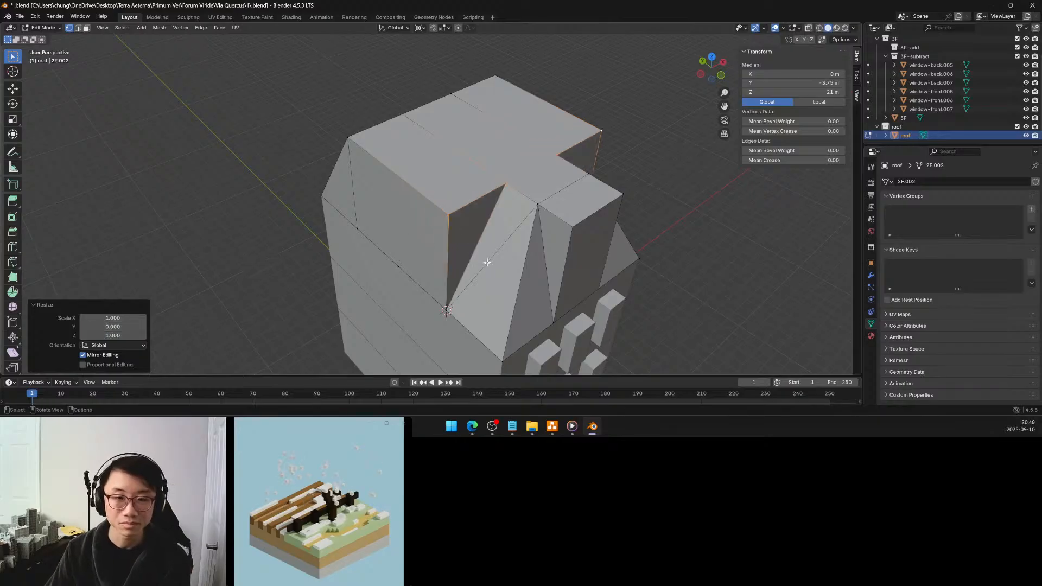
# Move the 3D cursor to the central ridge's side top vertex at Y -5.625 m
pyautogui.click(540, 207)
pyautogui.hotkey('shift', 's')
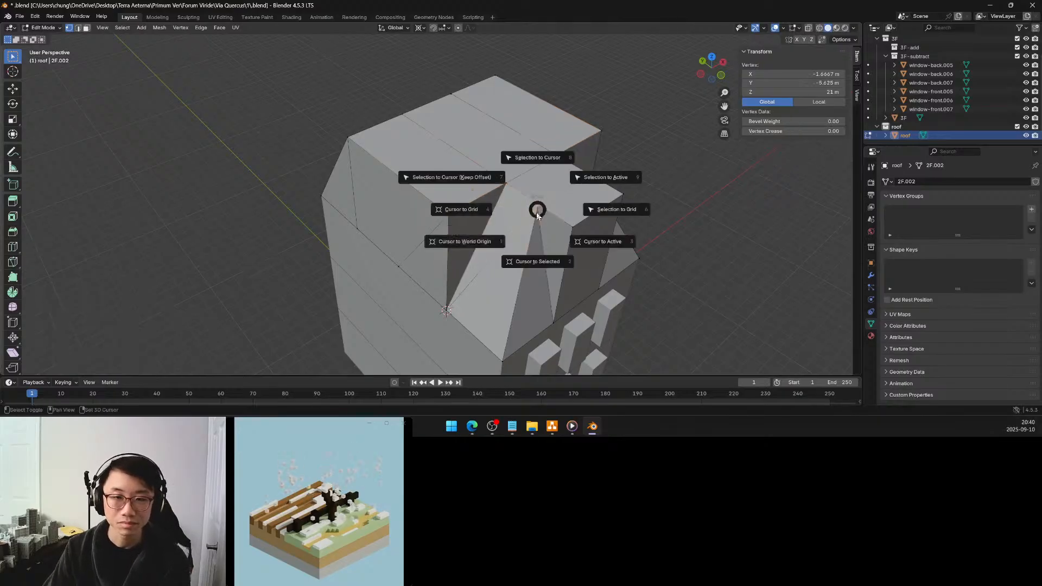
pyautogui.click(524, 257)
# Select the base vertices at Y -3.75 m on both sides of the roof and scale them to 0 along Y about the 3D cursor
pyautogui.click(447, 307)
pyautogui.moveTo(573, 219); pyautogui.dragTo(520, 215, button='middle')
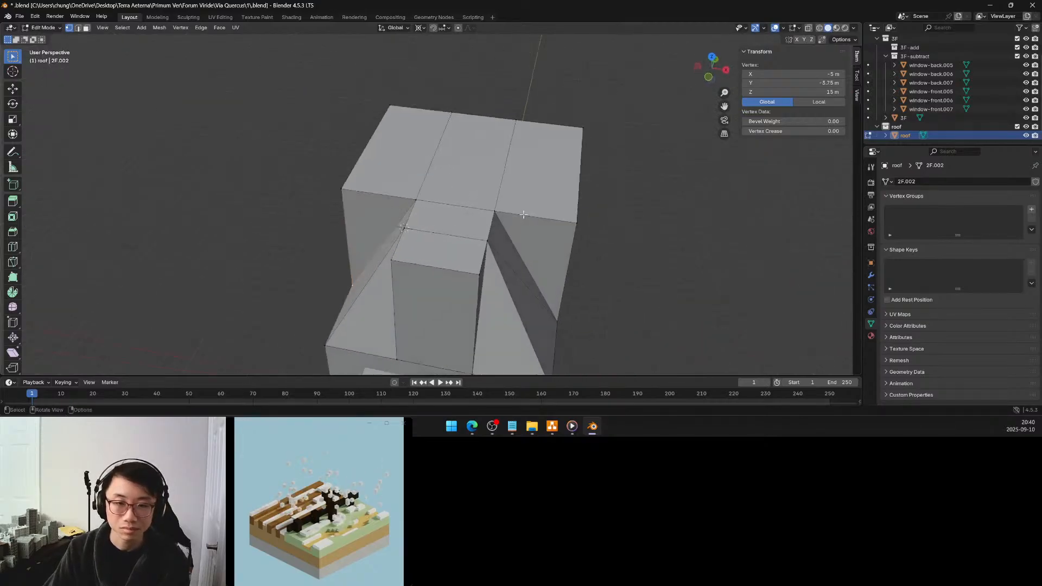
pyautogui.keyDown('shift'); pyautogui.click(557, 321); pyautogui.keyUp('shift')
pyautogui.moveTo(557, 321); pyautogui.dragTo(606, 238, button='middle')
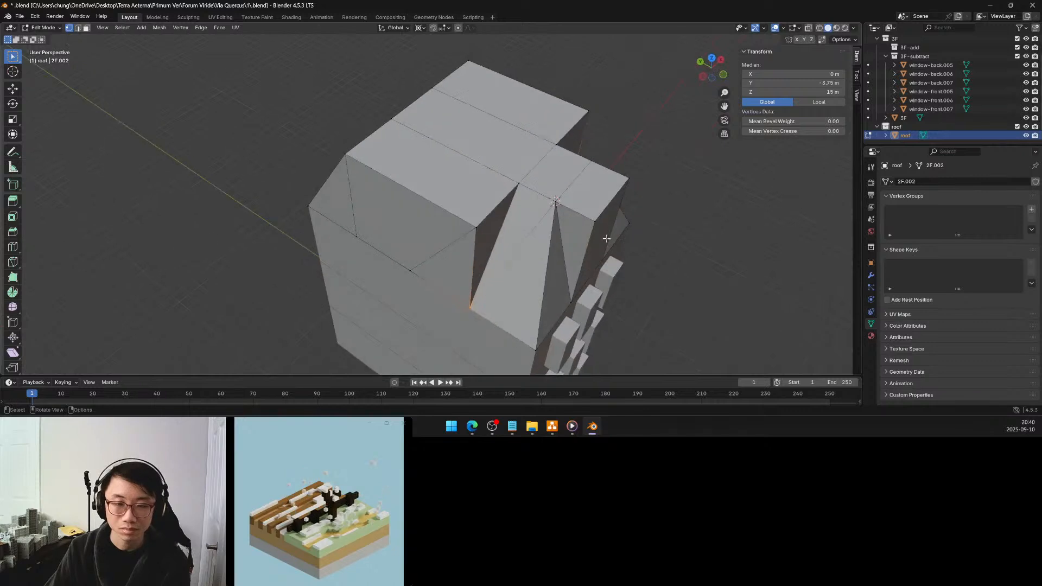
pyautogui.press('s')
pyautogui.press('y')
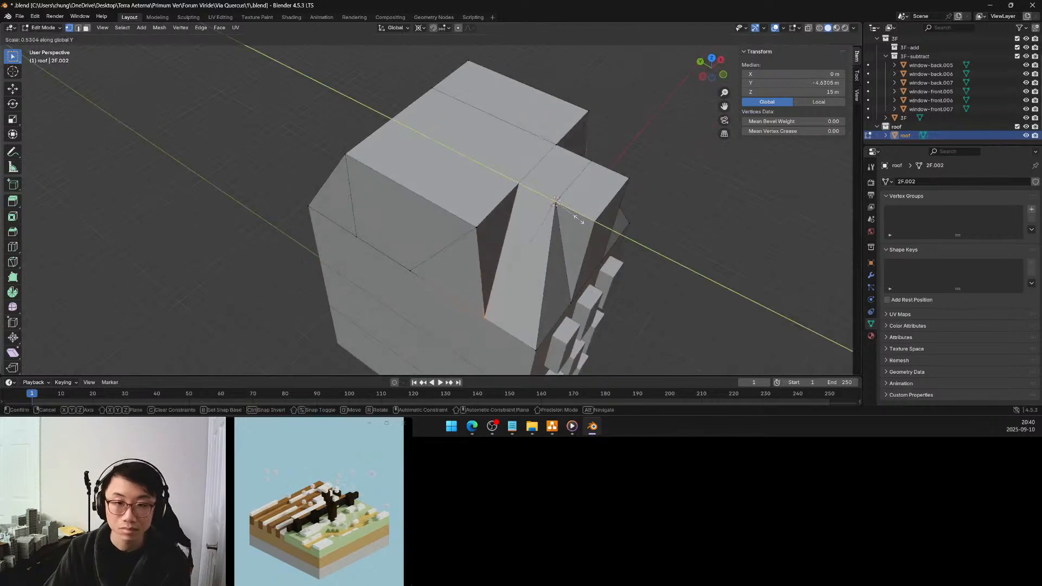
pyautogui.click(568, 209)
pyautogui.click(131, 326)
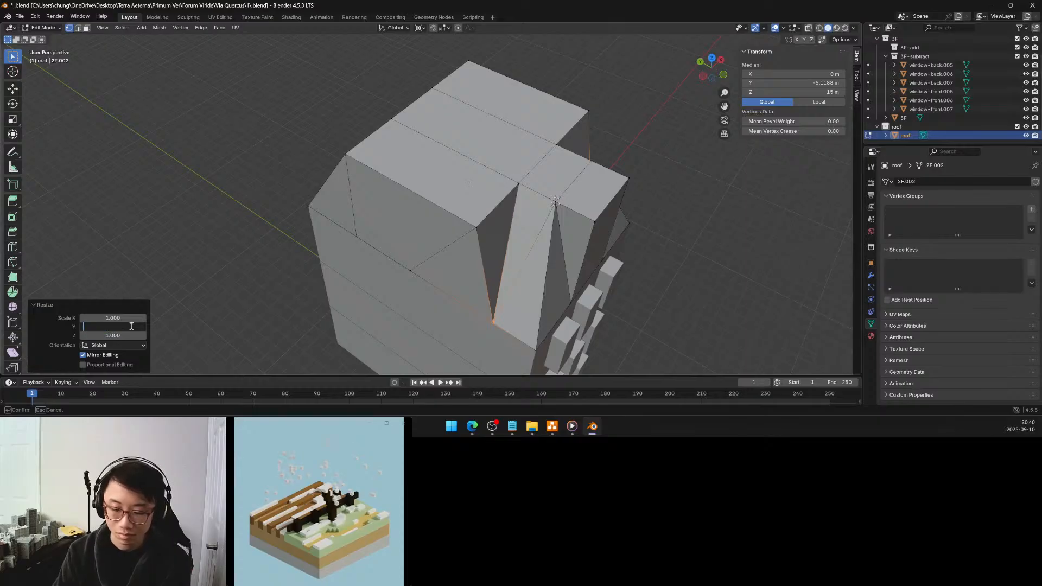
pyautogui.write('0')
pyautogui.press('Return')
# Select the top and bottom vertices of an inner edge on the roof's back slope and move the 3D cursor to their midpoint
pyautogui.moveTo(482, 183); pyautogui.dragTo(389, 152, button='middle')
pyautogui.scroll(-3, 395, 155)
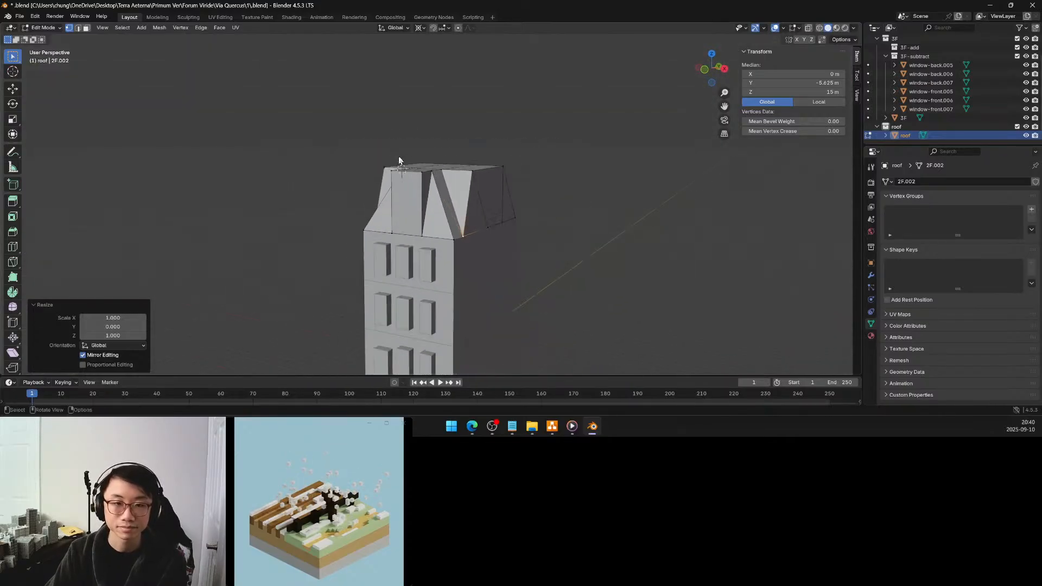
pyautogui.moveTo(537, 246); pyautogui.dragTo(427, 253, button='middle')
pyautogui.moveTo(476, 190); pyautogui.dragTo(463, 223, button='middle')
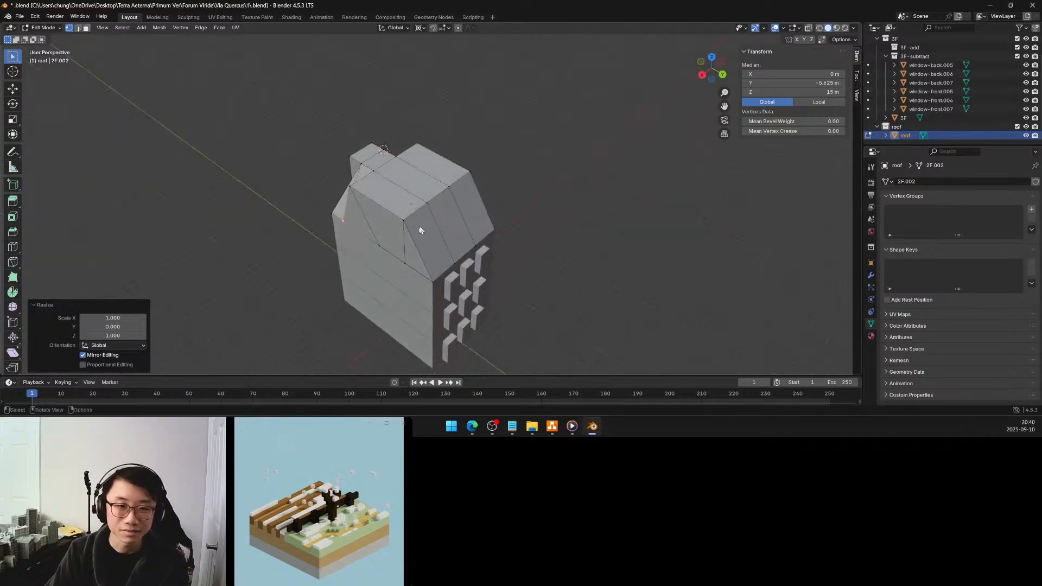
pyautogui.hotkey('alt', 'a')
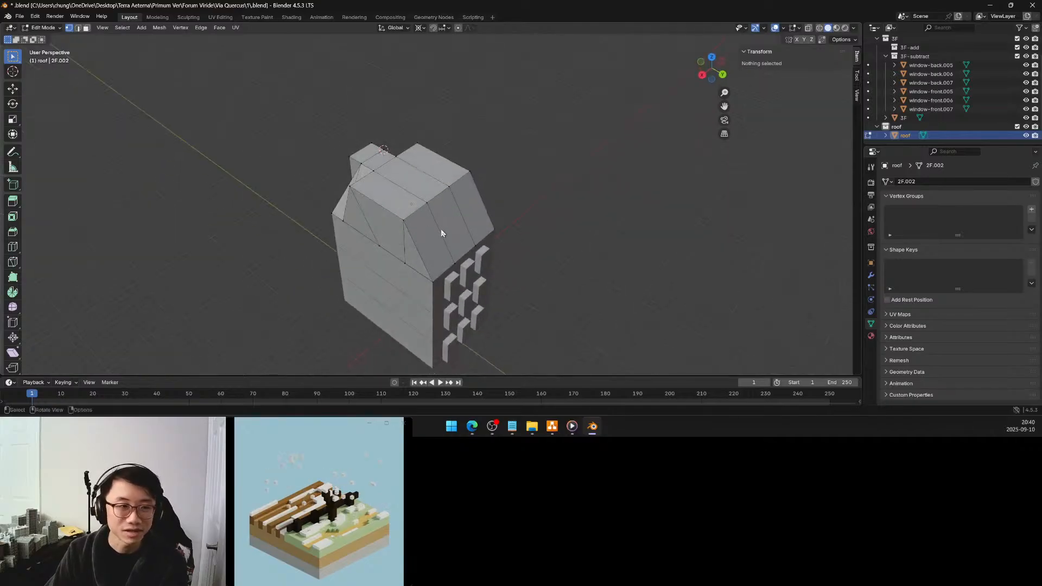
pyautogui.click(426, 203)
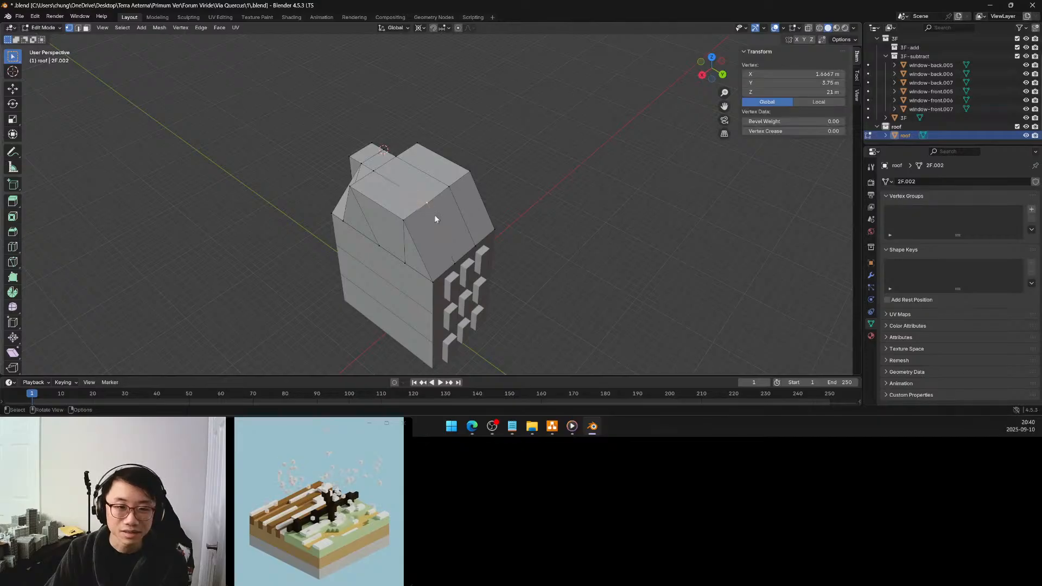
pyautogui.keyDown('shift'); pyautogui.click(454, 264); pyautogui.keyUp('shift')
pyautogui.hotkey('shift', 's')
pyautogui.click(448, 312)
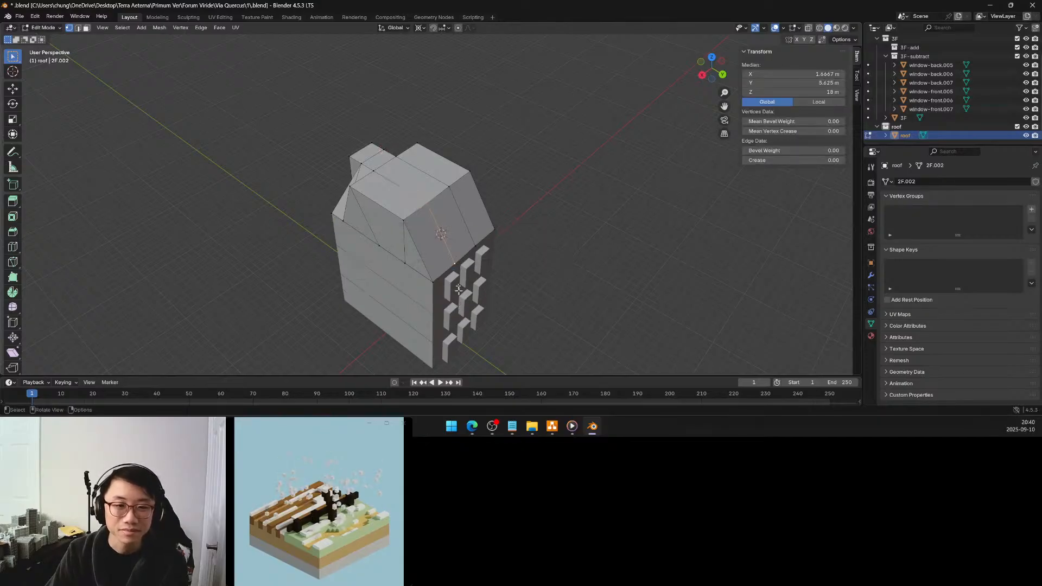
# Select the back slope's entire top edge and scale it to 0 along Y about the 3D cursor
pyautogui.keyDown('ctrl'); pyautogui.click(404, 222); pyautogui.keyUp('ctrl')
pyautogui.moveTo(405, 222); pyautogui.dragTo(448, 175, button='middle')
pyautogui.press('s')
pyautogui.press('y')
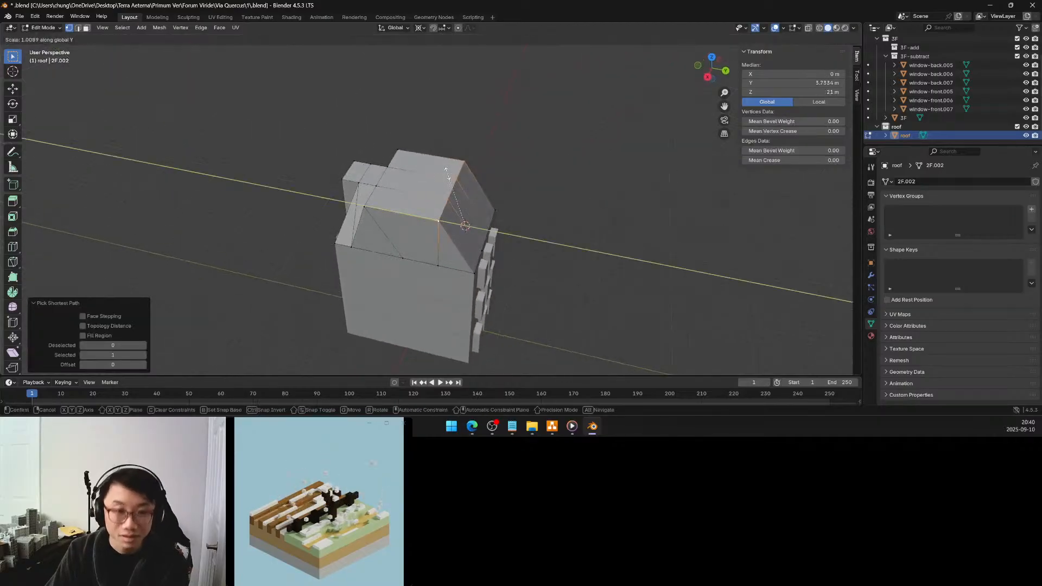
pyautogui.click(458, 215)
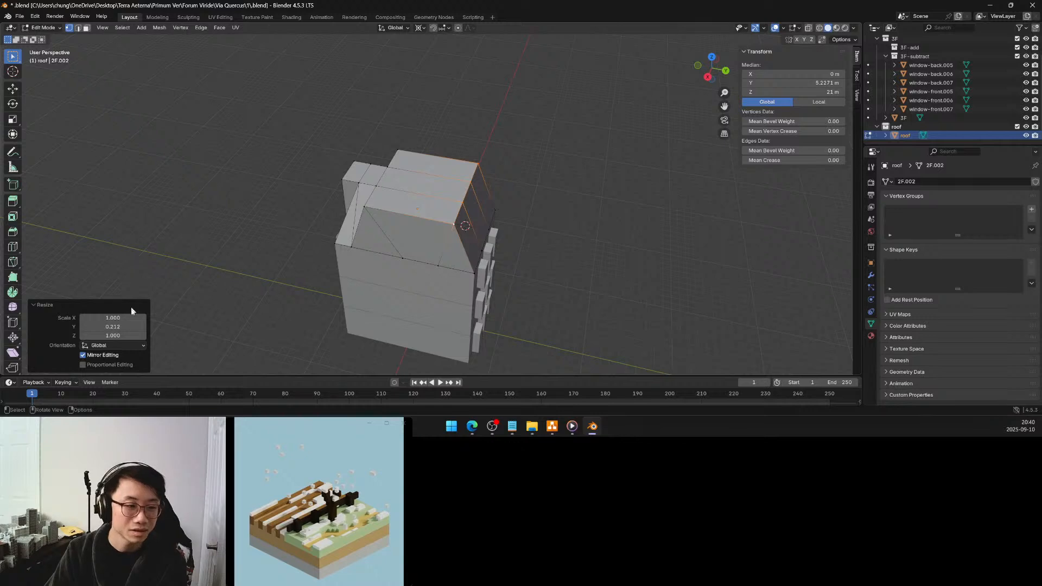
pyautogui.click(127, 326)
pyautogui.write('0')
pyautogui.press('Return')
# Leave Edit Mode on the roof and deselect it
pyautogui.click(553, 189)
pyautogui.moveTo(553, 189); pyautogui.dragTo(424, 219, button='middle')
pyautogui.scroll(3, 479, 223)
pyautogui.scroll(2, 414, 245)
pyautogui.press('Tab')
pyautogui.scroll(-3, 505, 270)
pyautogui.moveTo(505, 270); pyautogui.dragTo(522, 286, button='middle')
pyautogui.click(541, 272)
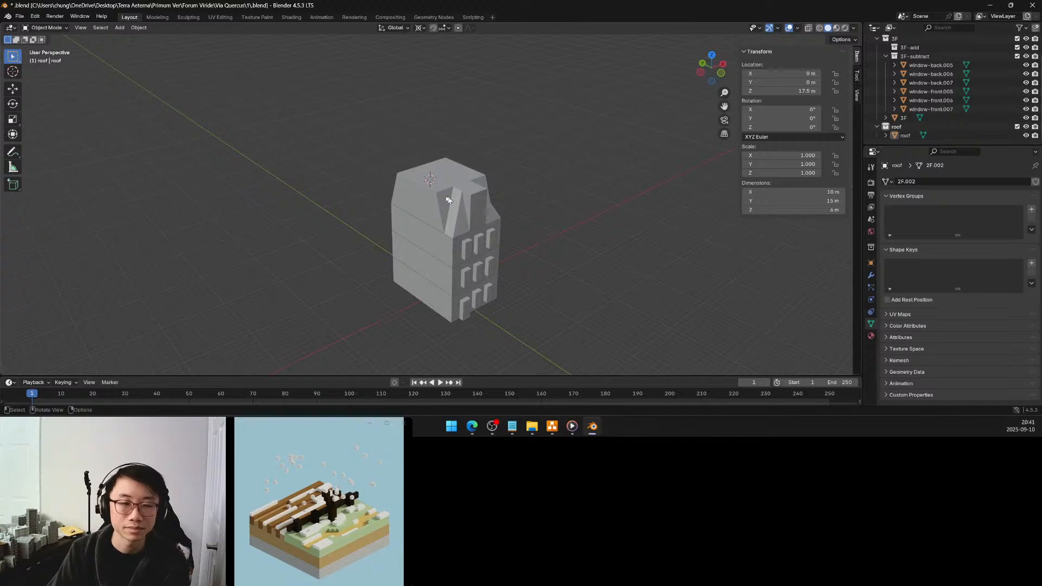
# Collapse the 3F-subtract, 3F and roof collections in the Outliner and make the 1F collection active
pyautogui.moveTo(438, 204); pyautogui.dragTo(417, 177, button='middle')
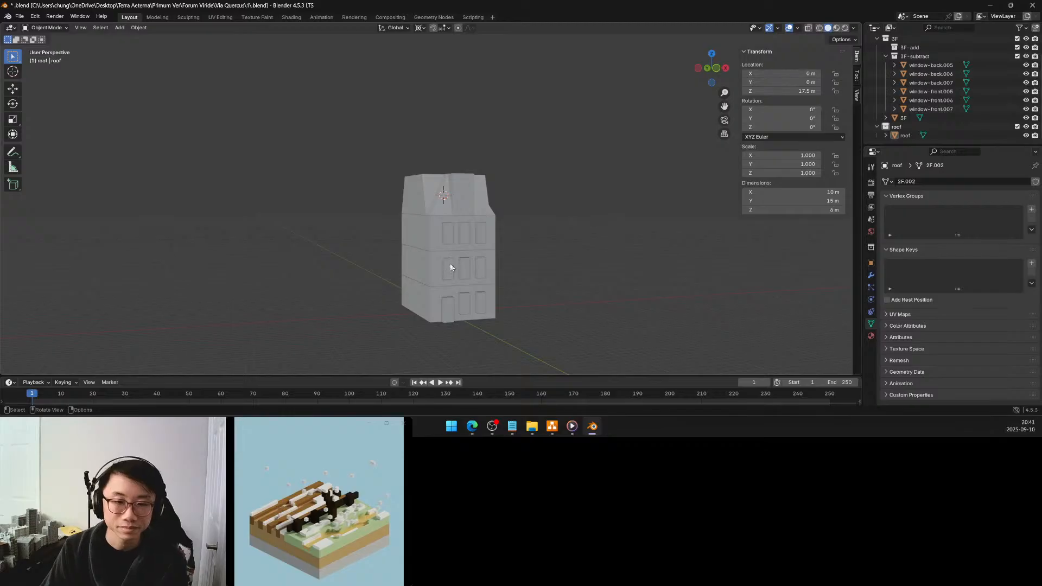
pyautogui.keyDown('shift'); pyautogui.moveTo(445, 288); pyautogui.dragTo(429, 198, button='middle'); pyautogui.keyUp('shift')
pyautogui.scroll(5, 438, 223)
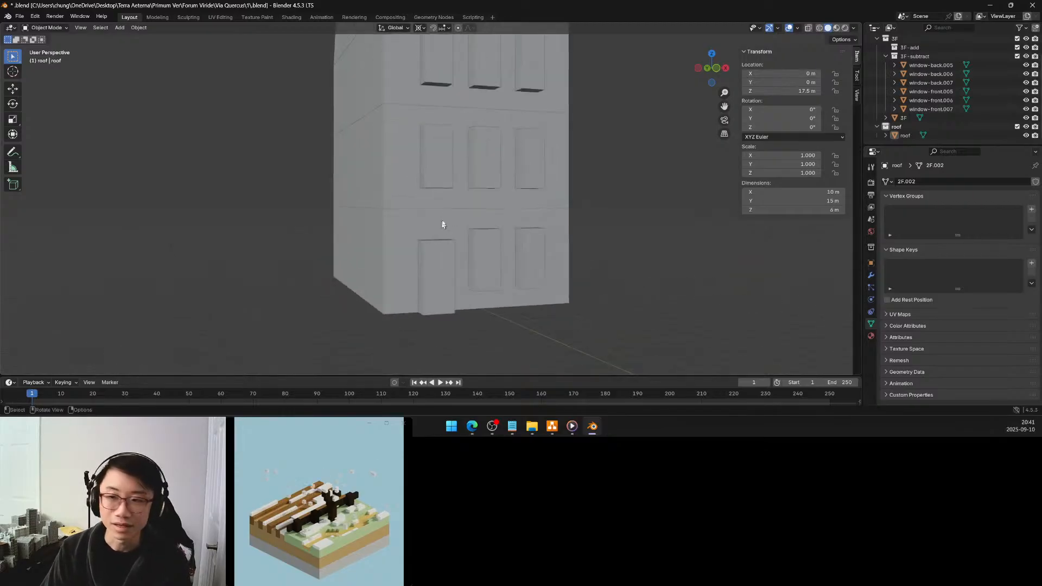
pyautogui.moveTo(558, 105); pyautogui.dragTo(514, 193, button='middle')
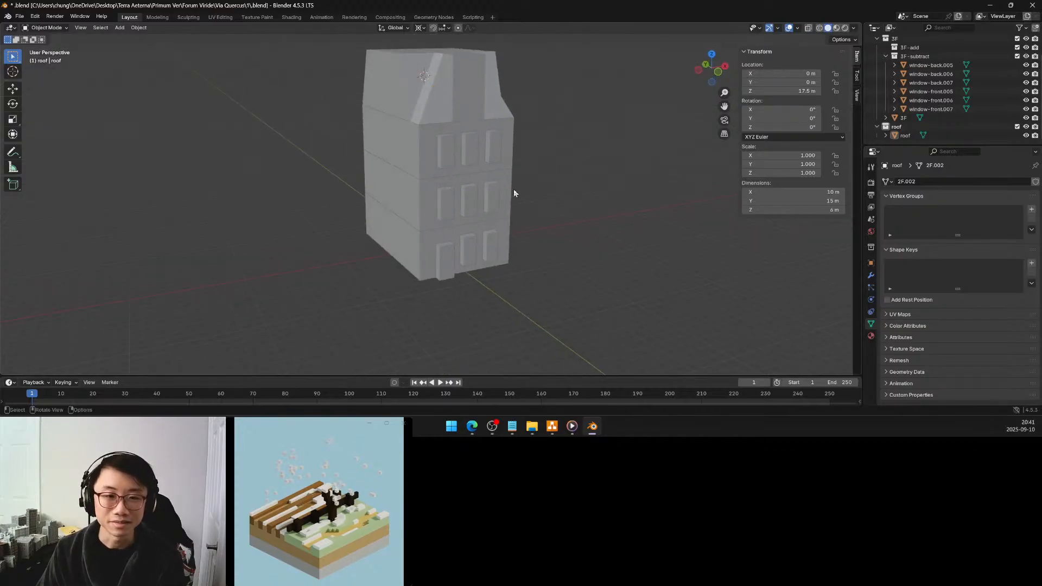
pyautogui.click(448, 236)
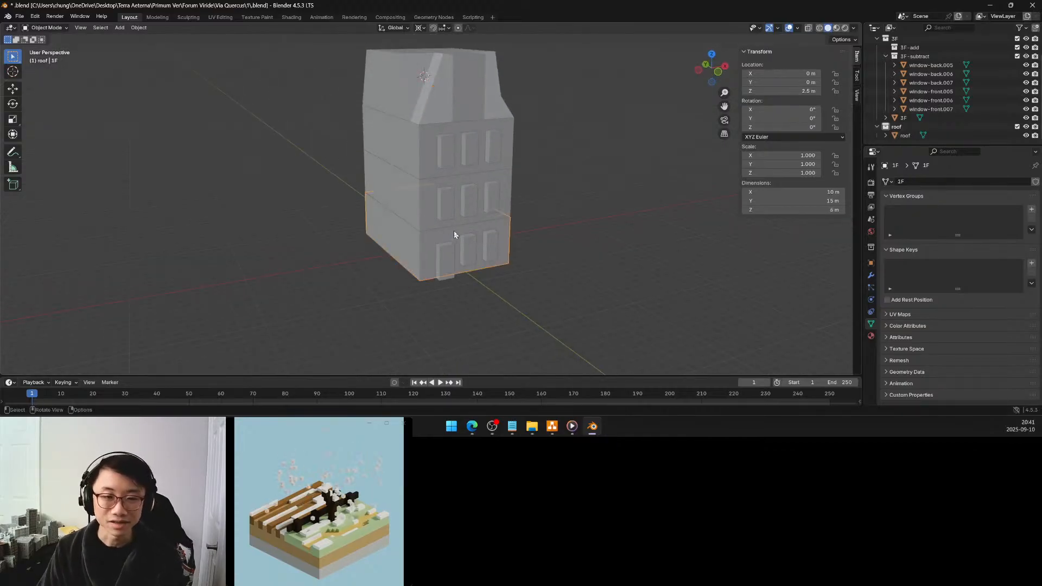
pyautogui.click(886, 56)
pyautogui.click(877, 99)
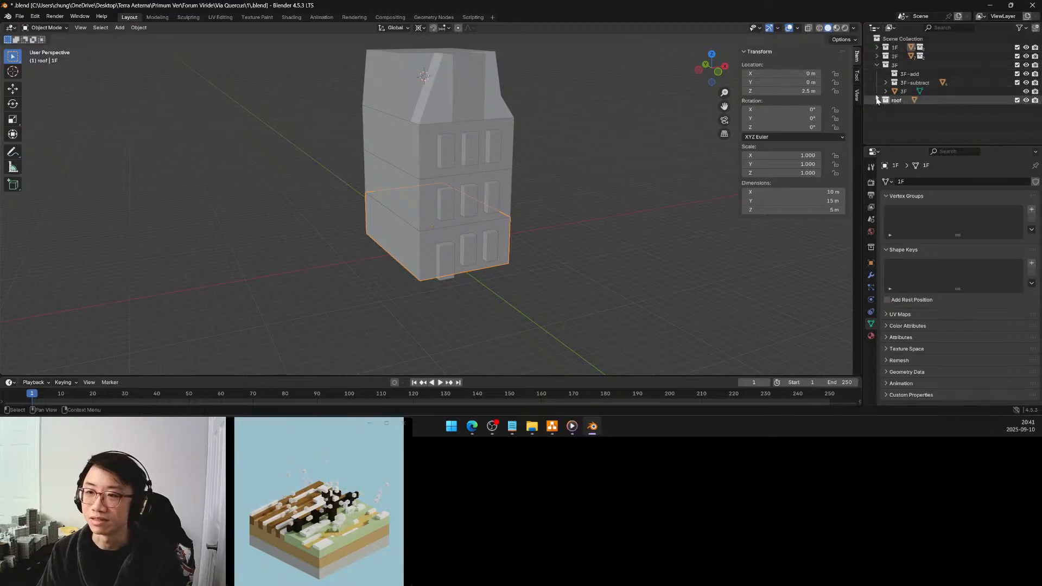
pyautogui.click(876, 65)
pyautogui.click(879, 48)
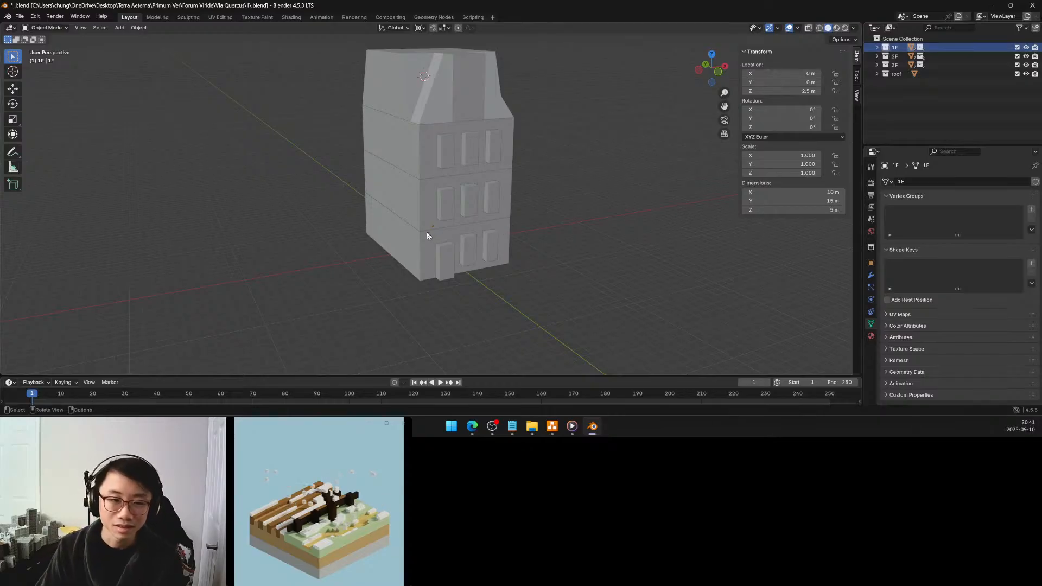
# Select the ground floor object 1F and enter Edit Mode on it
pyautogui.click(459, 242)
pyautogui.moveTo(457, 231)
pyautogui.mouseDown(button='middle')
pyautogui.moveTo(455, 206)
pyautogui.moveTo(453, 215)
pyautogui.mouseUp(button='middle')
pyautogui.scroll(3, 456, 207)
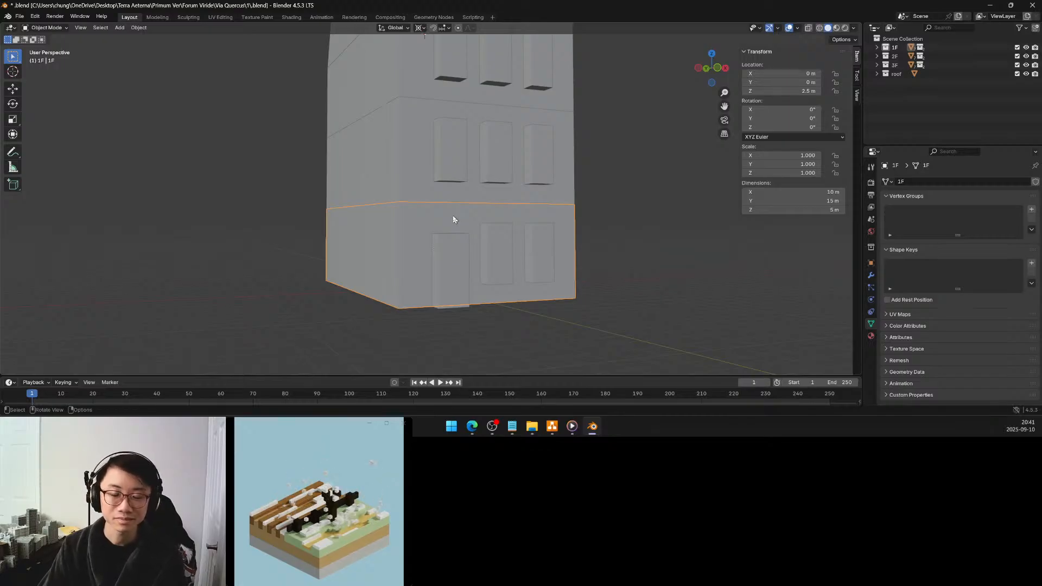
pyautogui.moveTo(453, 219)
pyautogui.mouseDown(button='middle')
pyautogui.moveTo(597, 230)
pyautogui.moveTo(456, 230)
pyautogui.mouseUp(button='middle')
pyautogui.press('Tab')
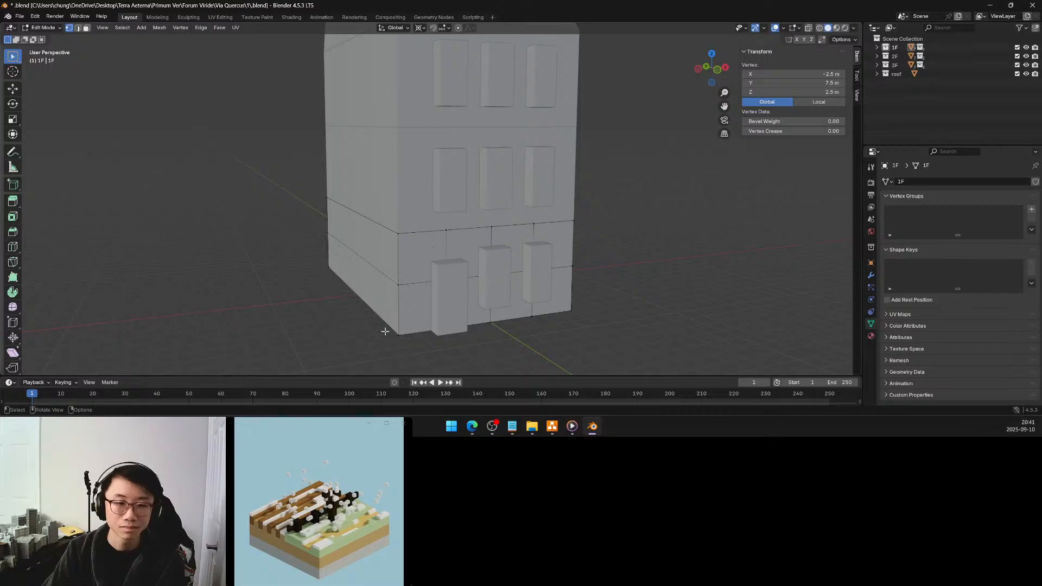
# Select the ground floor's whole bottom front edge at Y -7.5 m, from corner to corner, using shortest-path selection
pyautogui.keyDown('ctrl'); pyautogui.click(571, 311); pyautogui.keyUp('ctrl')
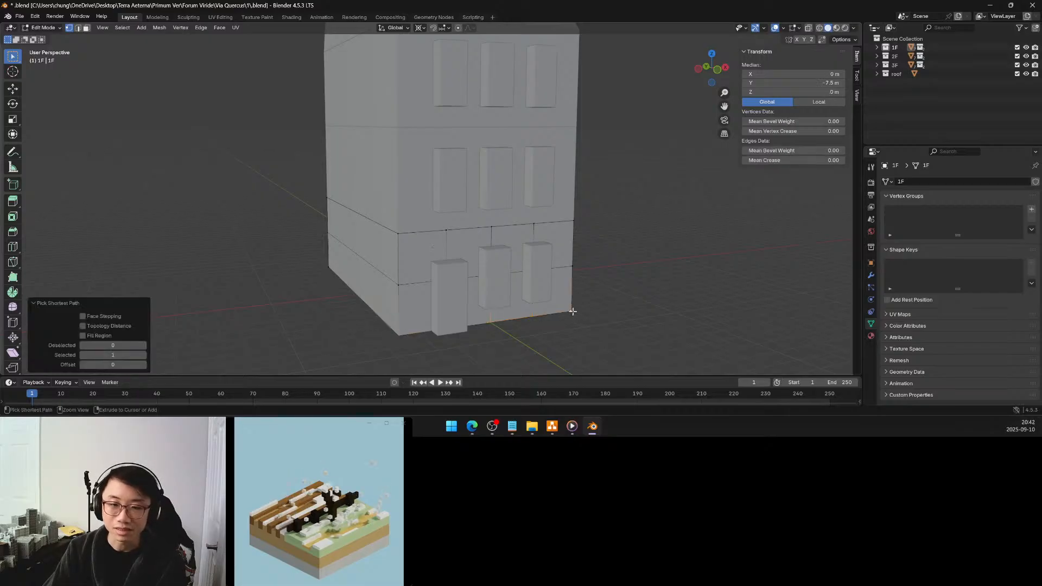
pyautogui.moveTo(534, 300); pyautogui.dragTo(685, 299, button='middle')
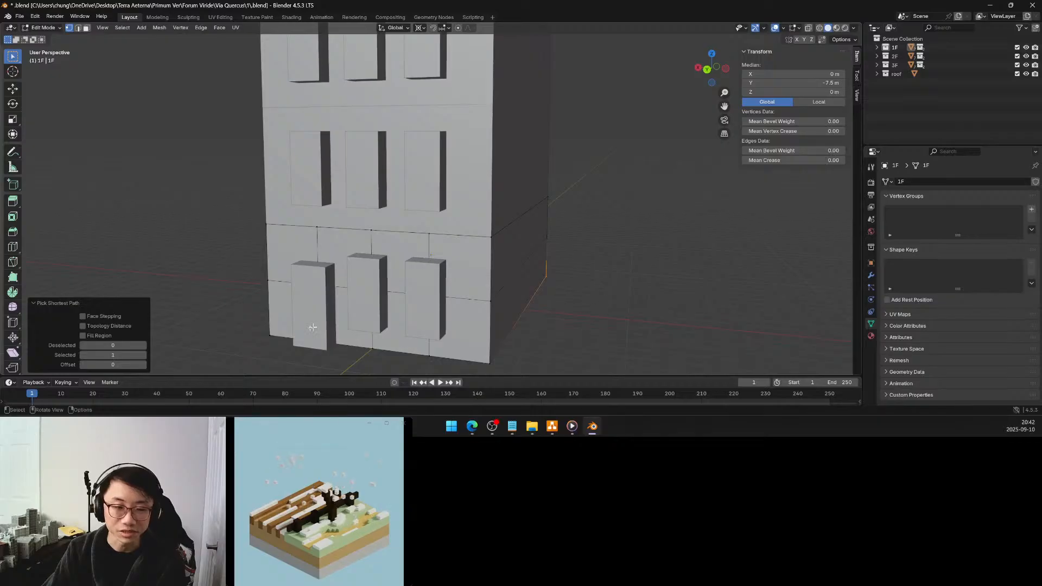
pyautogui.keyDown('shift'); pyautogui.click(270, 335); pyautogui.keyUp('shift')
pyautogui.keyDown('ctrl'); pyautogui.click(489, 363); pyautogui.keyUp('ctrl')
pyautogui.moveTo(526, 331); pyautogui.dragTo(489, 306, button='middle')
pyautogui.click(443, 301)
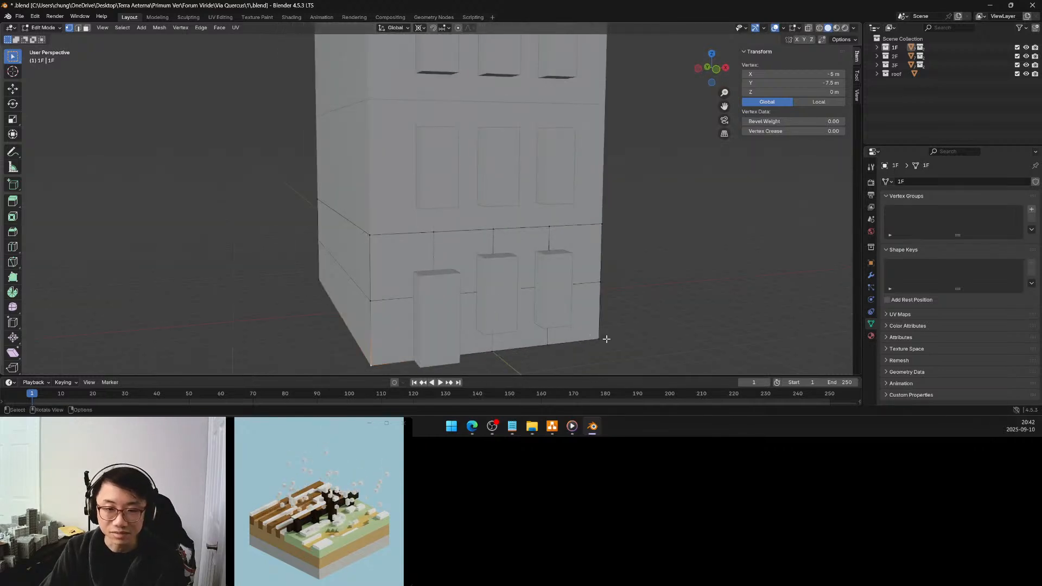
pyautogui.keyDown('ctrl'); pyautogui.click(599, 338); pyautogui.keyUp('ctrl')
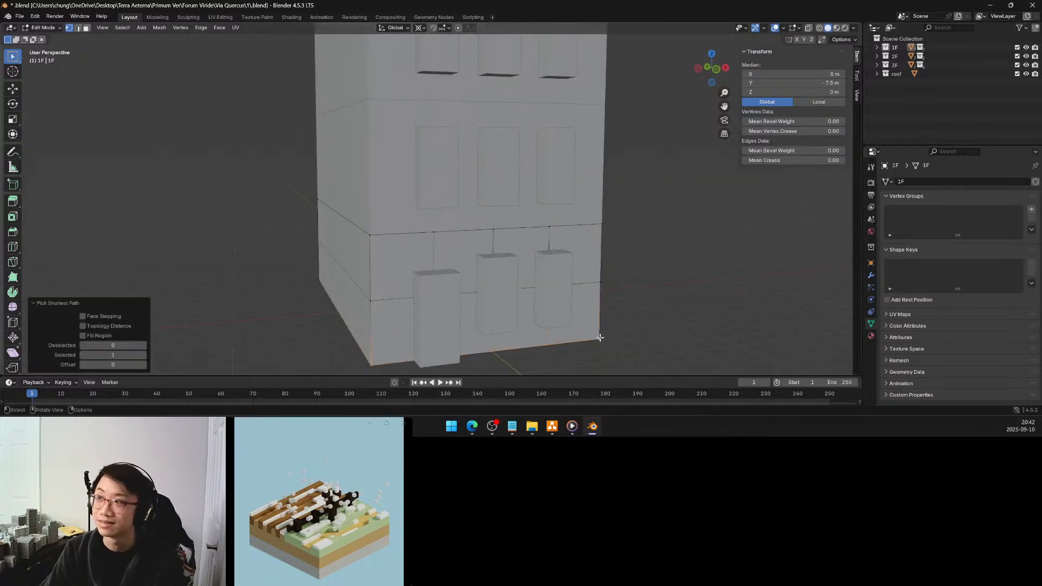
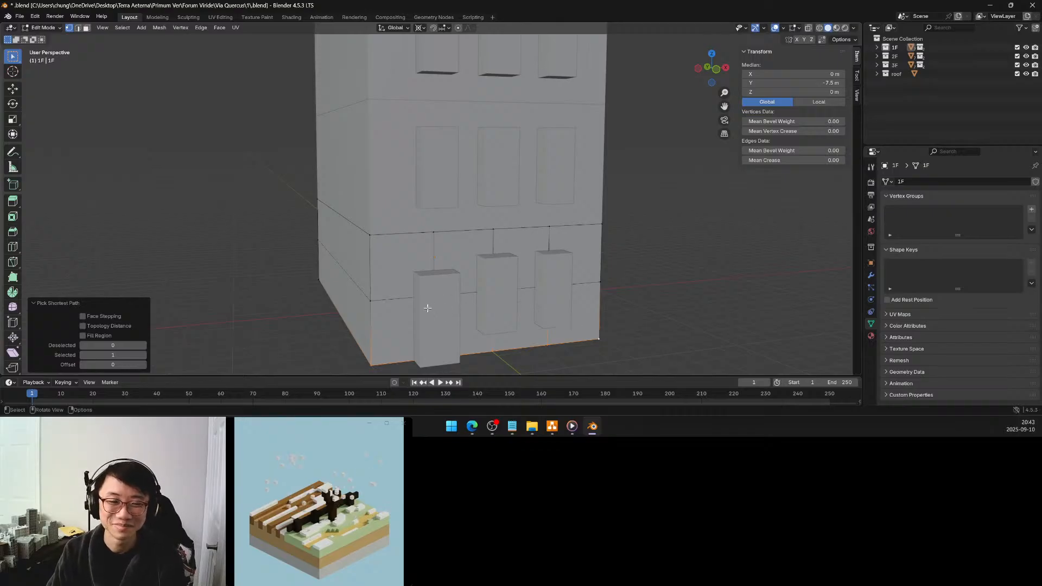
# Select and expand the 1F collection in the Outliner
pyautogui.moveTo(446, 296); pyautogui.dragTo(607, 300, button='middle')
pyautogui.moveTo(365, 325); pyautogui.dragTo(300, 302, button='middle')
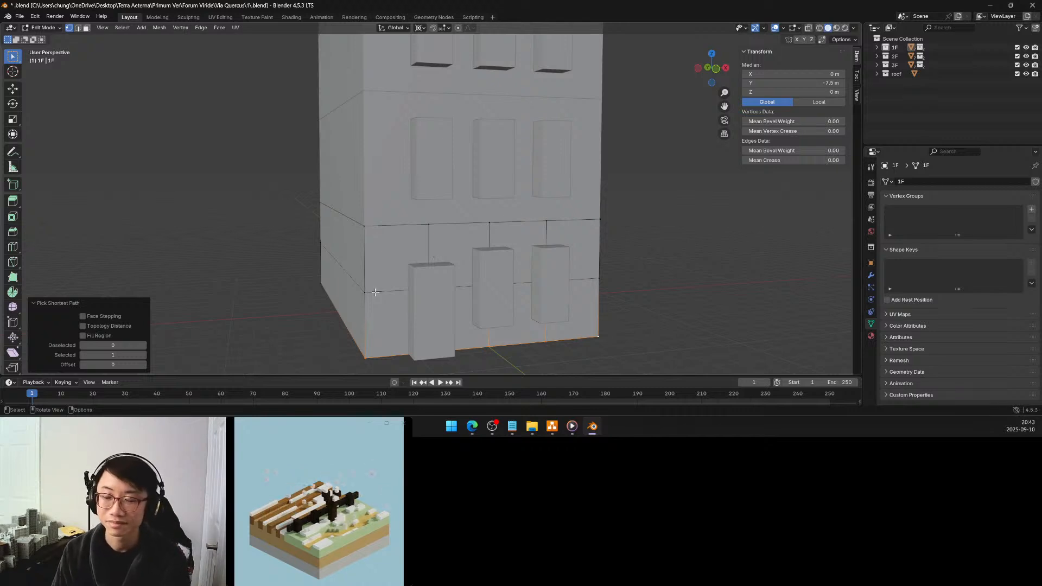
pyautogui.click(890, 48)
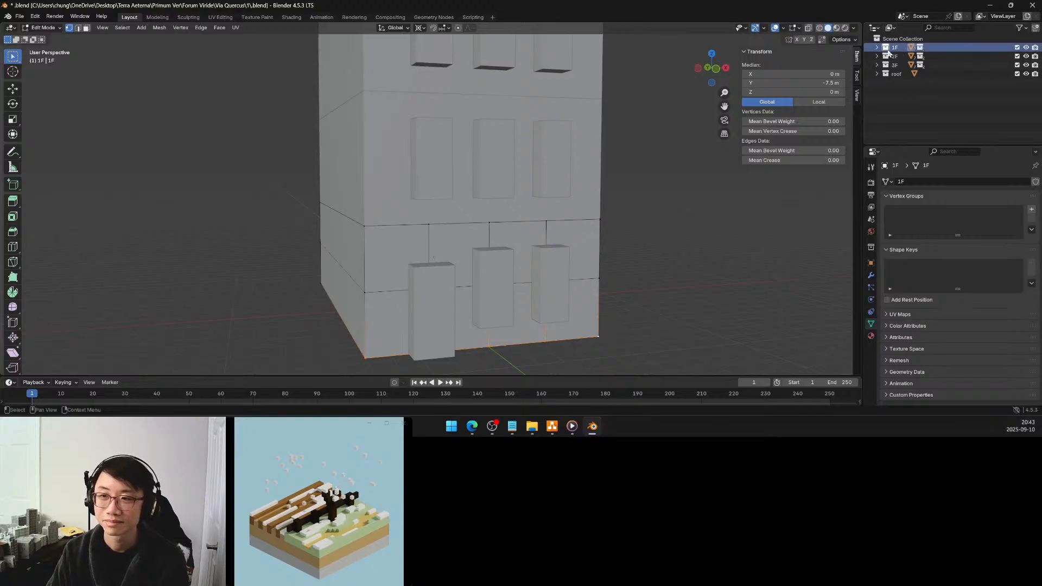
pyautogui.click(877, 48)
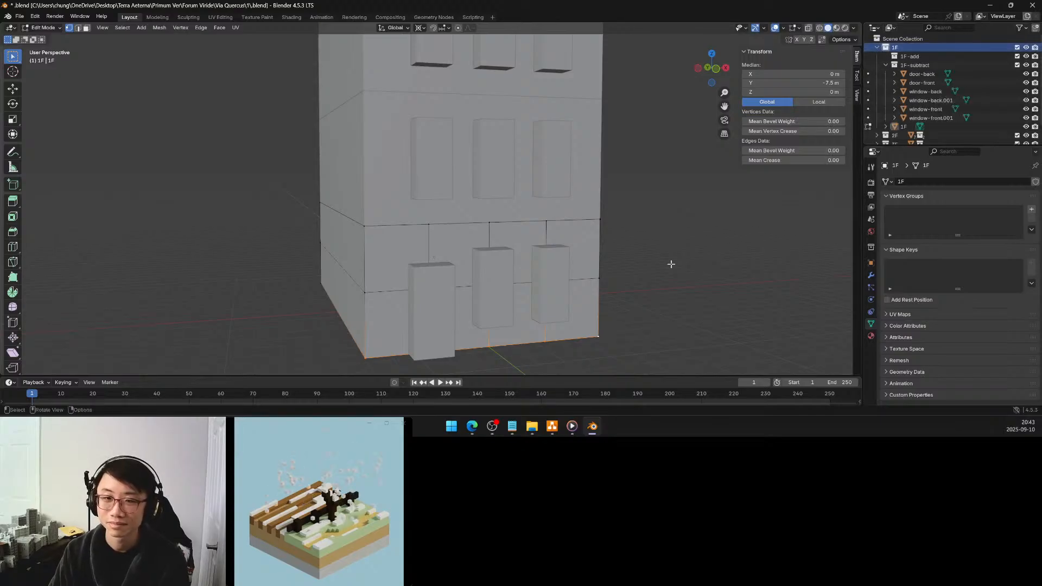
# Duplicate the selected bottom front edge of the ground floor in place and separate the copy into its own object
pyautogui.keyDown('shift'); pyautogui.moveTo(567, 304); pyautogui.dragTo(609, 293, button='middle'); pyautogui.keyUp('shift')
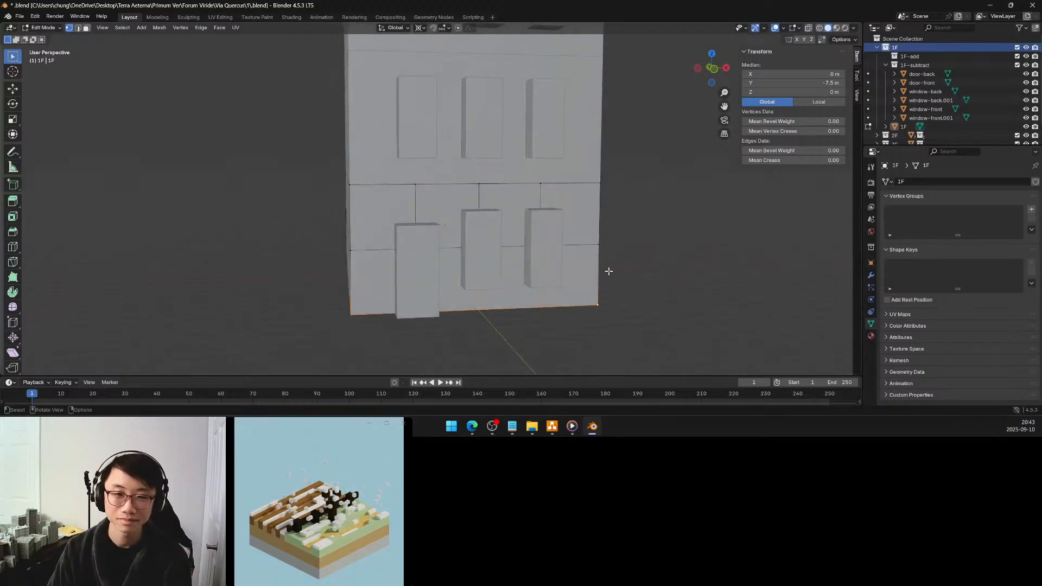
pyautogui.hotkey('shift', 'd')
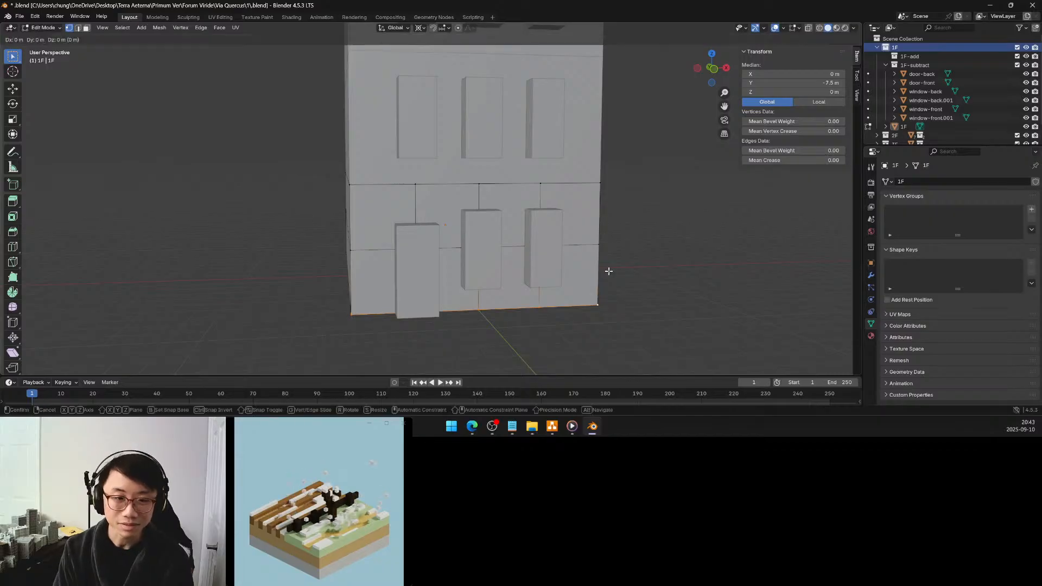
pyautogui.rightClick(609, 272)
pyautogui.press('p')
pyautogui.click(609, 273)
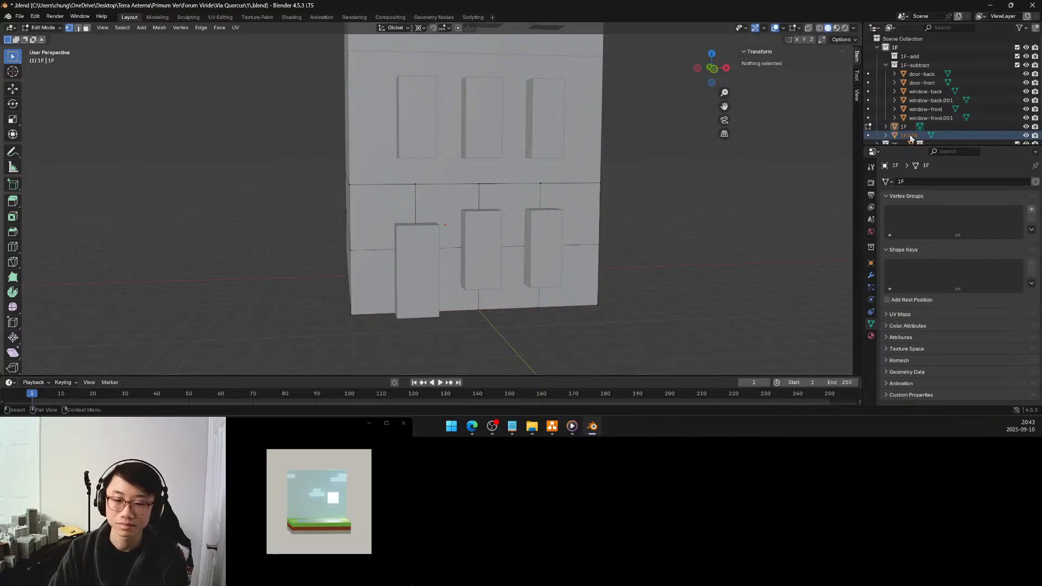
# Rename the separated front edge object as 1F-rustication
pyautogui.scroll(-3, 911, 139)
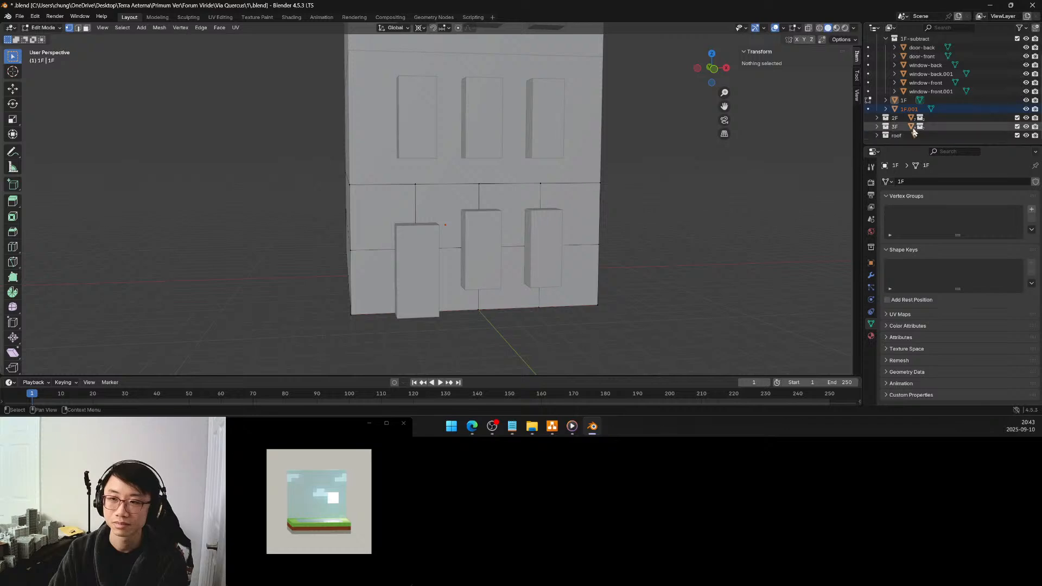
pyautogui.doubleClick(909, 109)
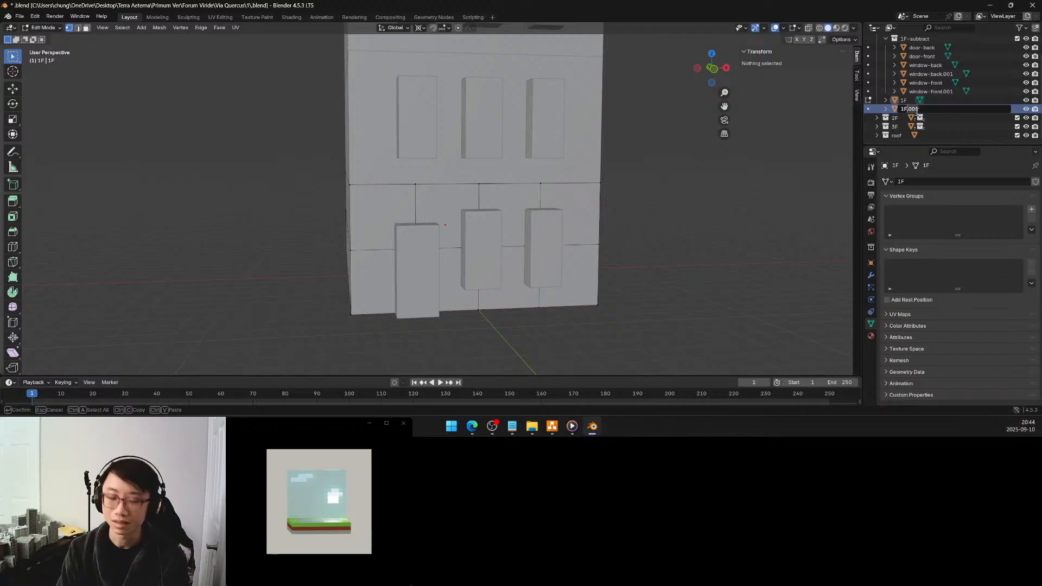
pyautogui.press('BackSpace')
pyautogui.press('BackSpace')
pyautogui.press('BackSpace')
pyautogui.press('BackSpace')
pyautogui.write('-ruin')
pyautogui.write('ication')
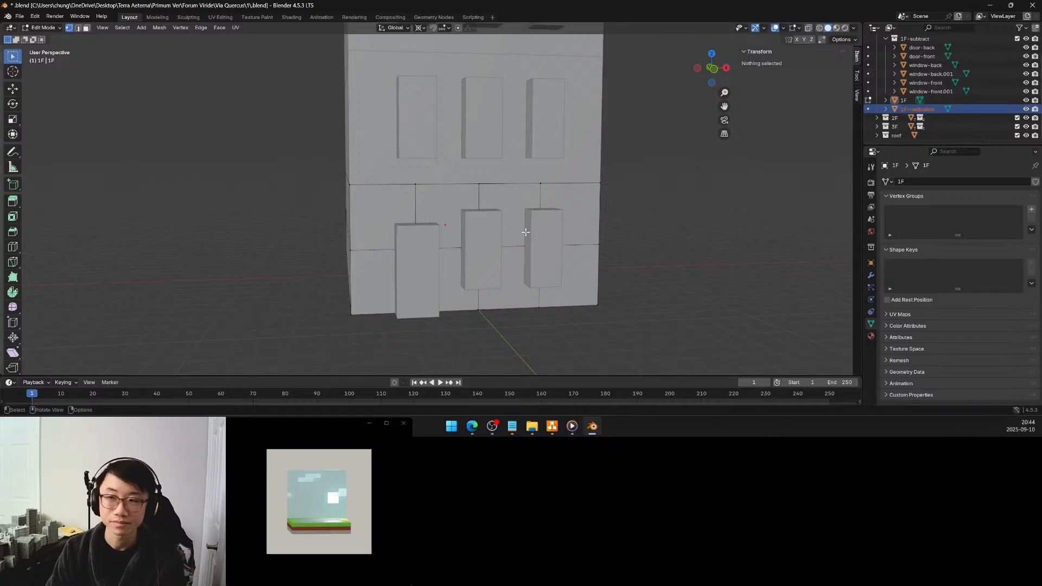
# Select the ground floor's whole bottom back edge at Y 7.5 m, duplicate it in place and separate the copy into its own object
pyautogui.moveTo(518, 233); pyautogui.dragTo(681, 234, button='middle')
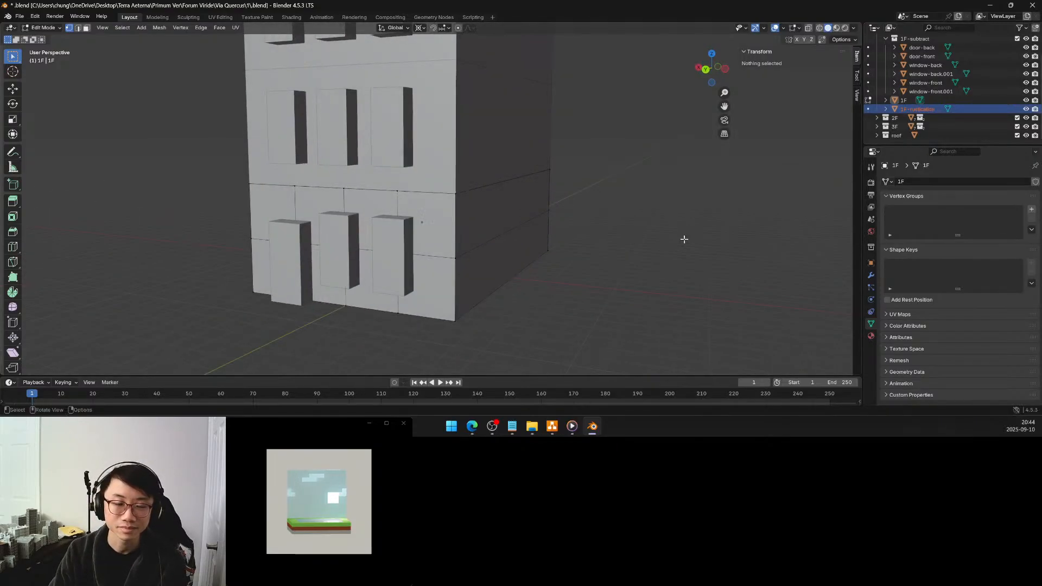
pyautogui.click(253, 293)
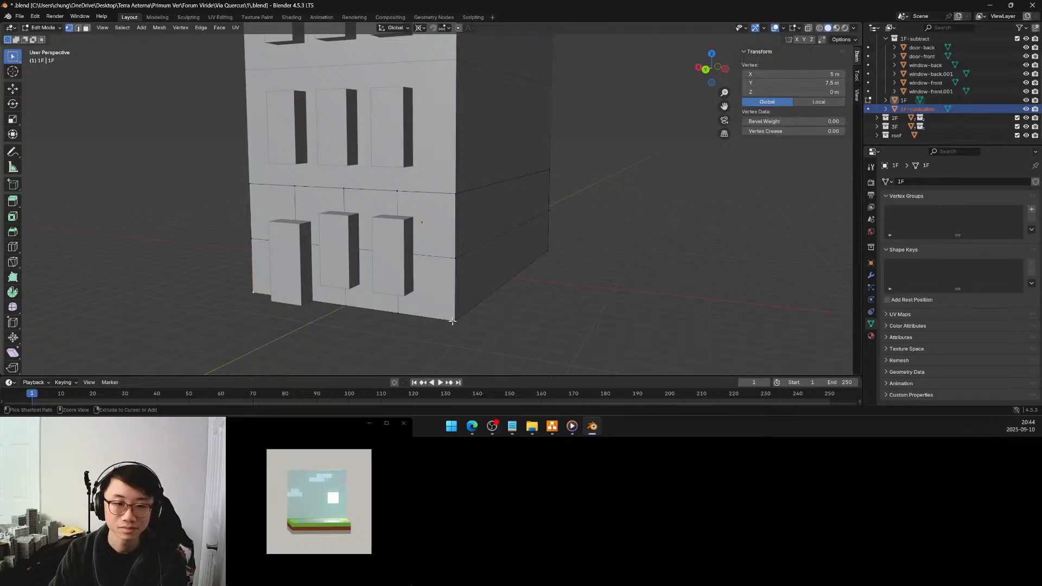
pyautogui.keyDown('ctrl'); pyautogui.click(453, 321); pyautogui.keyUp('ctrl')
pyautogui.hotkey('shift', 'd')
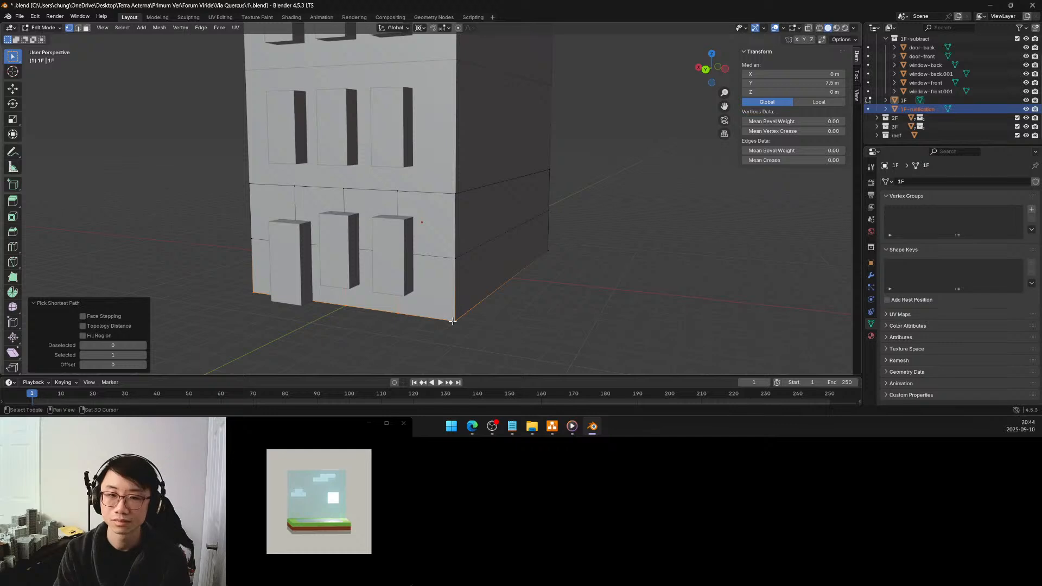
pyautogui.press('Escape')
pyautogui.press('p')
pyautogui.click(414, 321)
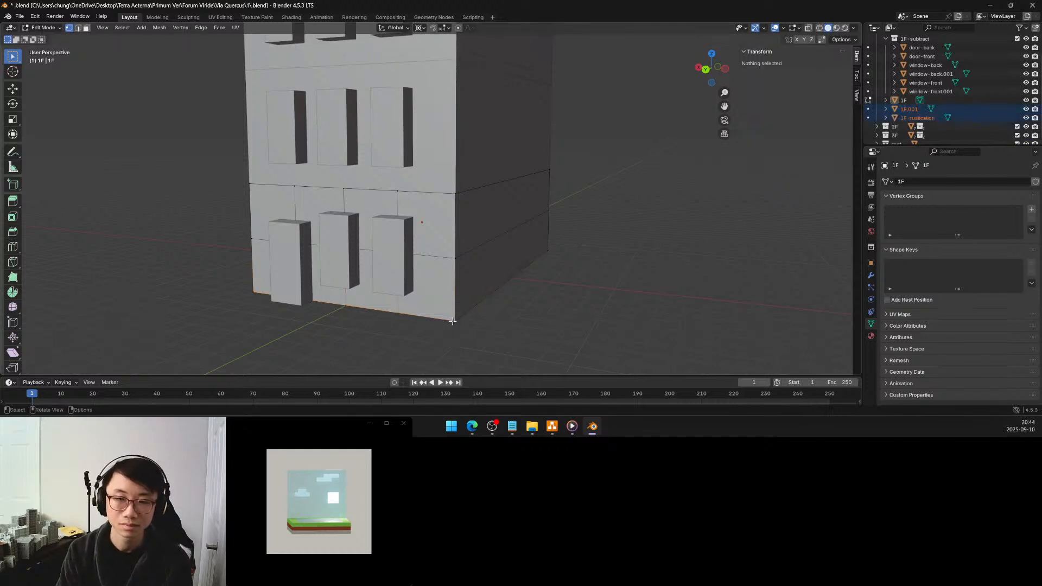
# Rename the separated back edge object as rustication-back
pyautogui.doubleClick(914, 109)
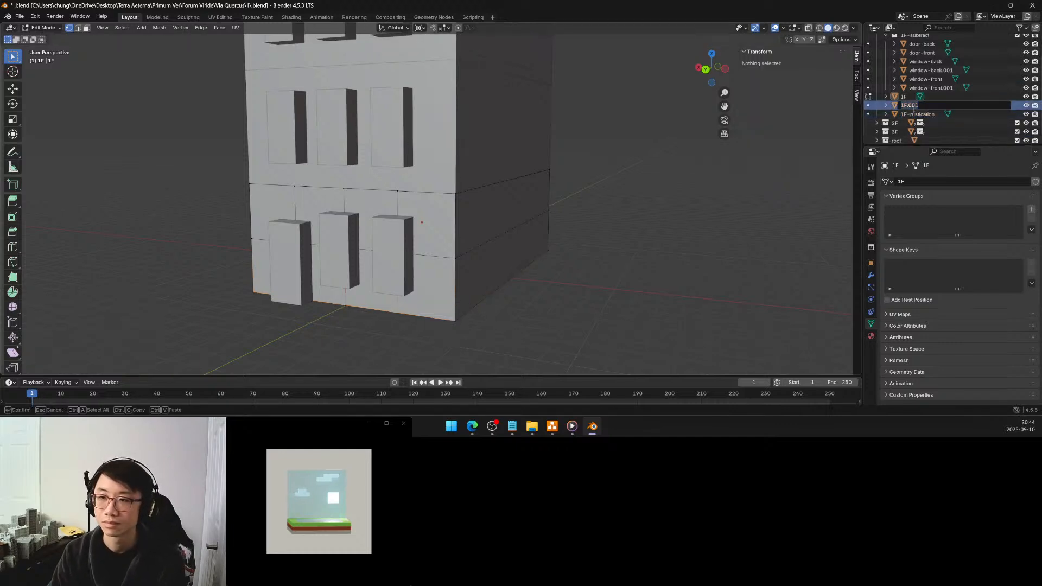
pyautogui.write('1')
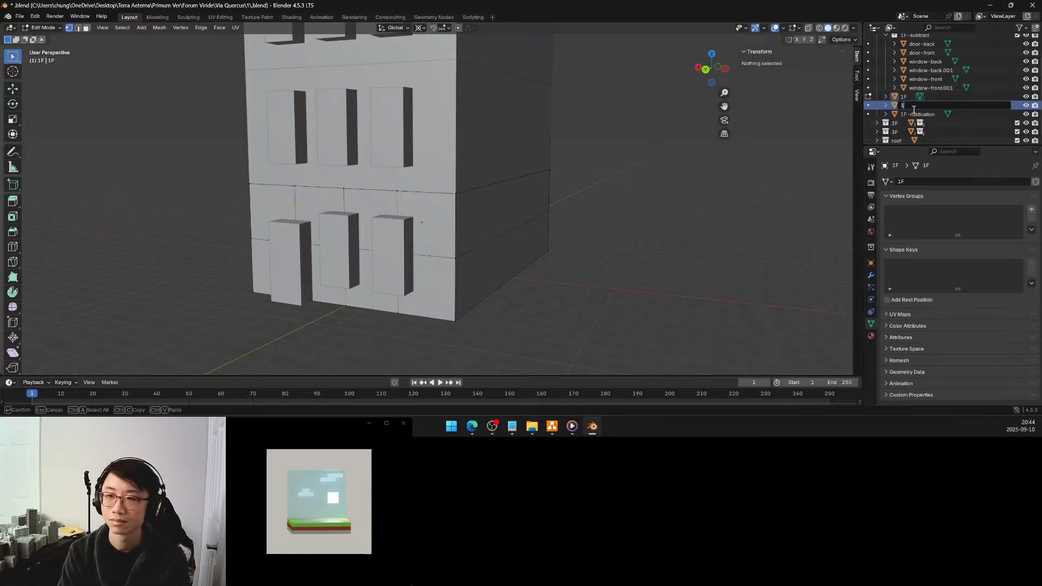
pyautogui.write('rustication-back')
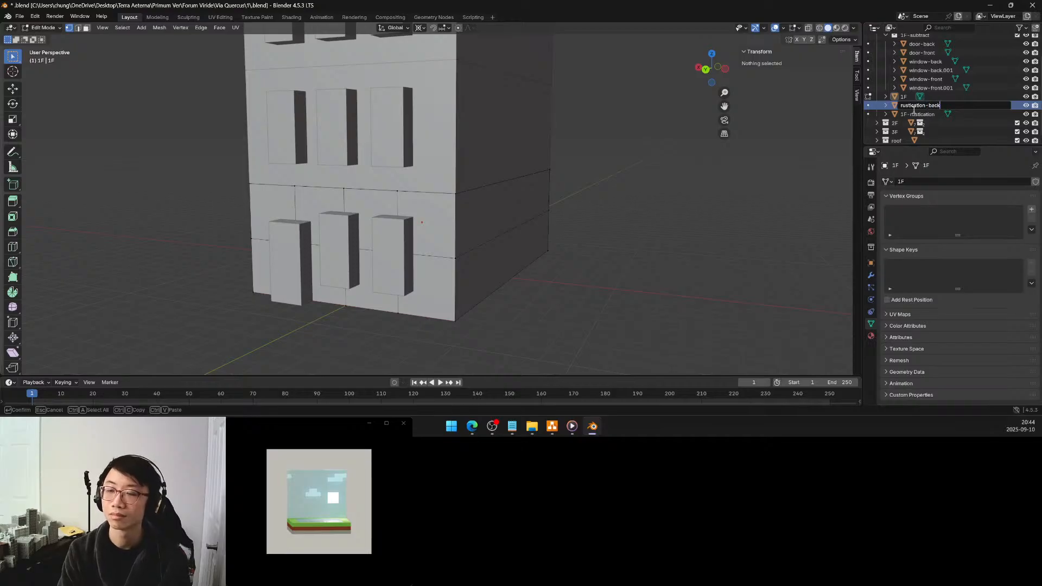
pyautogui.press('Return')
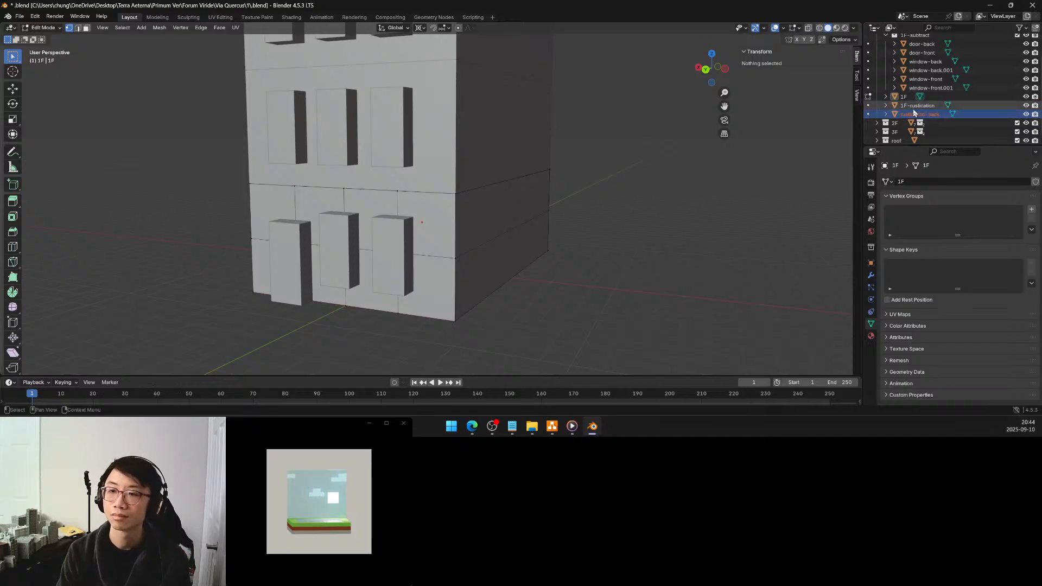
# Rename the front edge object 1F-rustication as rustication-front
pyautogui.doubleClick(912, 106)
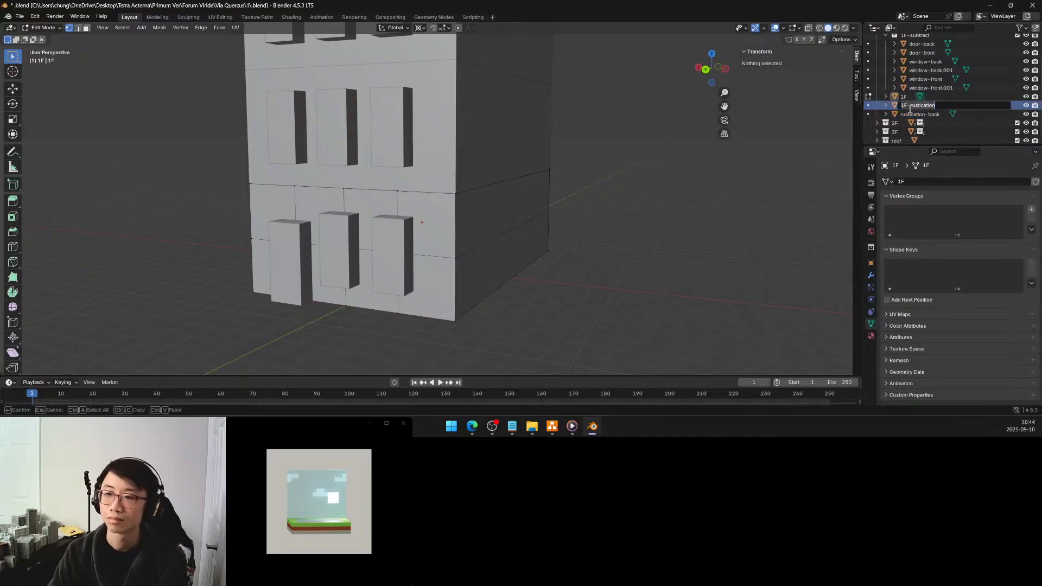
pyautogui.write('rust')
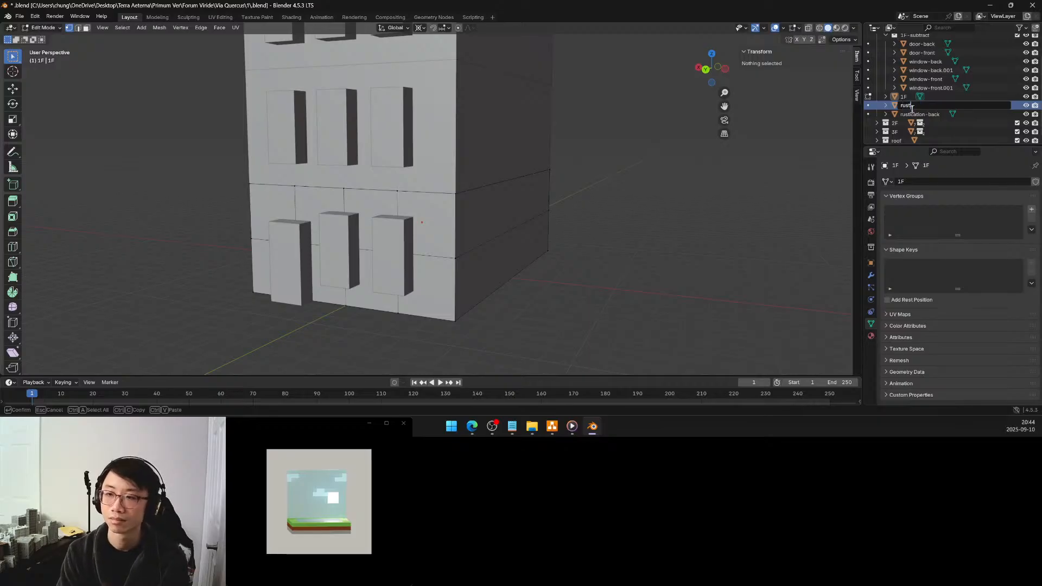
pyautogui.write('ication-front')
pyautogui.press('Return')
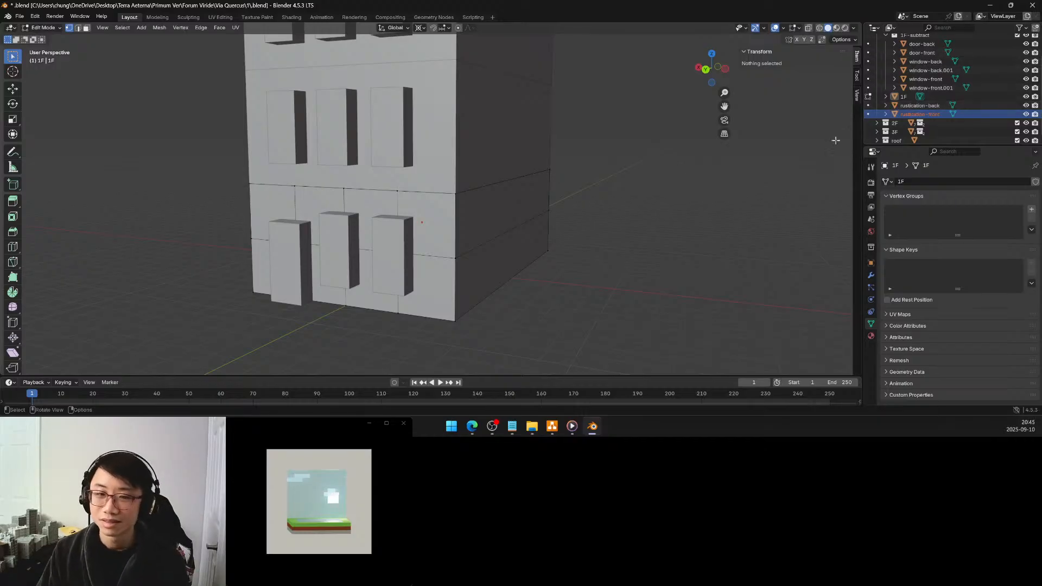
# Remove the extra vertices from rustication-back and rustication-front together with Limited Dissolve in Edit Mode, and return to Object Mode
pyautogui.moveTo(574, 217); pyautogui.dragTo(423, 233, button='middle')
pyautogui.click(921, 106)
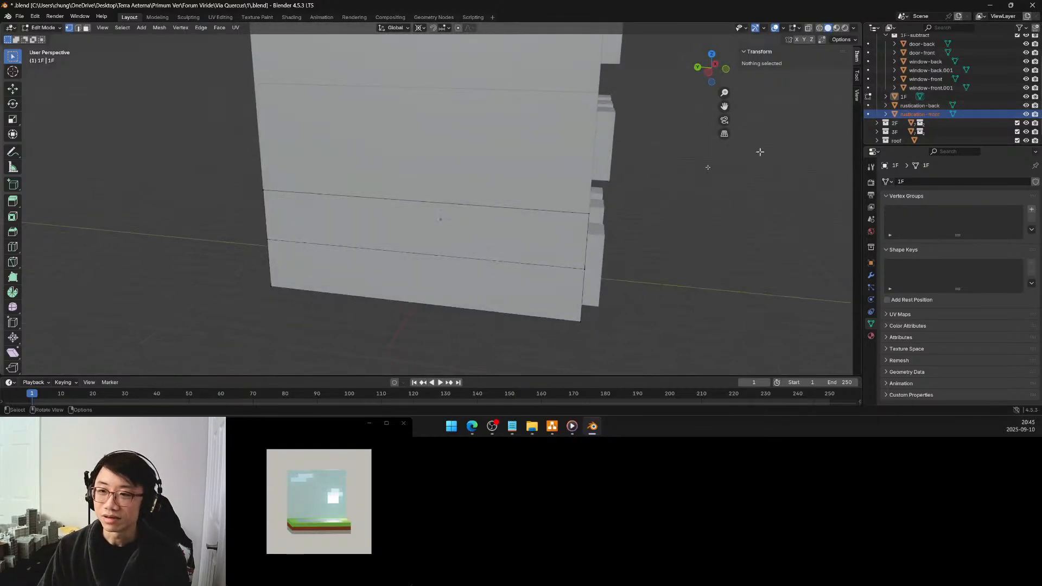
pyautogui.keyDown('ctrl'); pyautogui.click(921, 114); pyautogui.keyUp('ctrl')
pyautogui.press('Tab')
pyautogui.moveTo(521, 209); pyautogui.dragTo(462, 204, button='middle')
pyautogui.press('a')
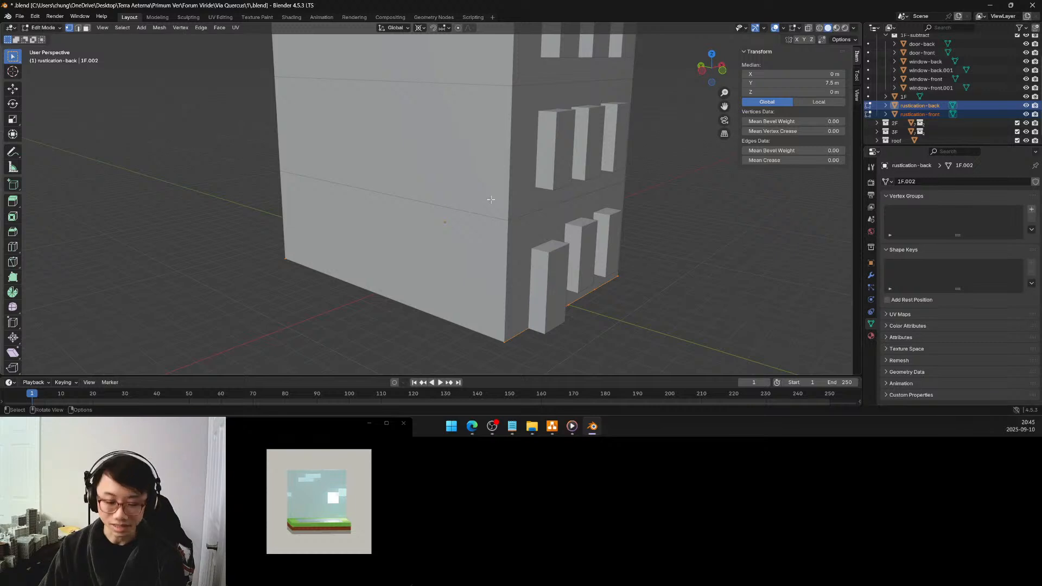
pyautogui.press('x')
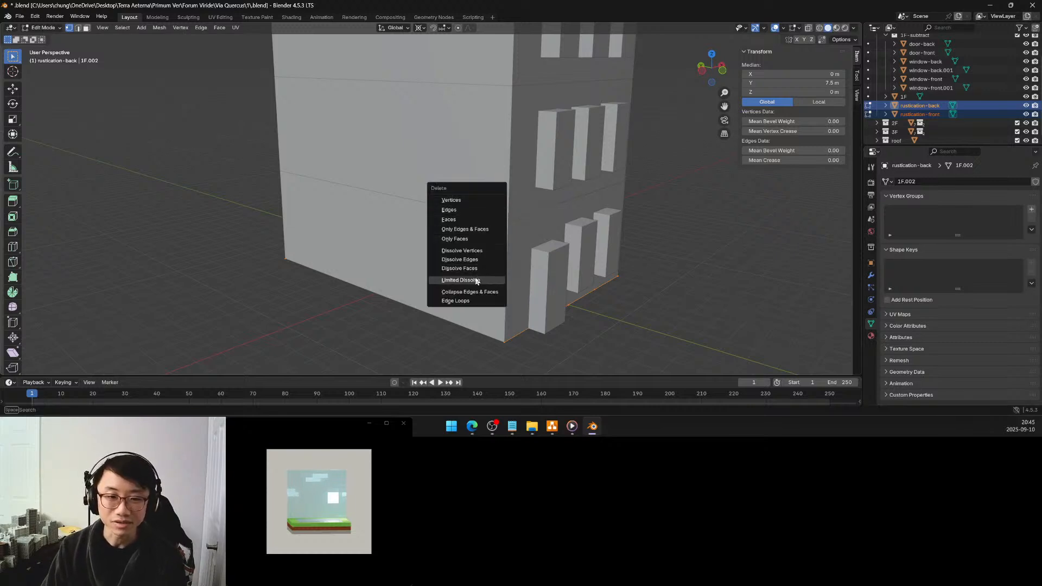
pyautogui.click(476, 280)
pyautogui.press('Tab')
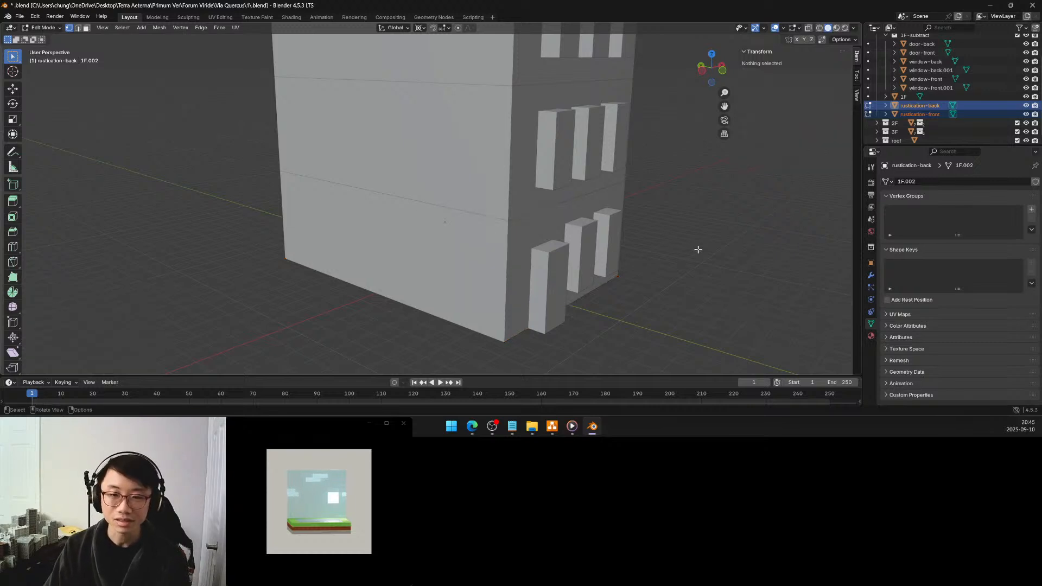
# Enter Edit Mode on the 2F object and select its whole bottom back edge at Y 7.5 m, Z 5 m, using shortest-path selection
pyautogui.moveTo(660, 233); pyautogui.dragTo(576, 209, button='middle')
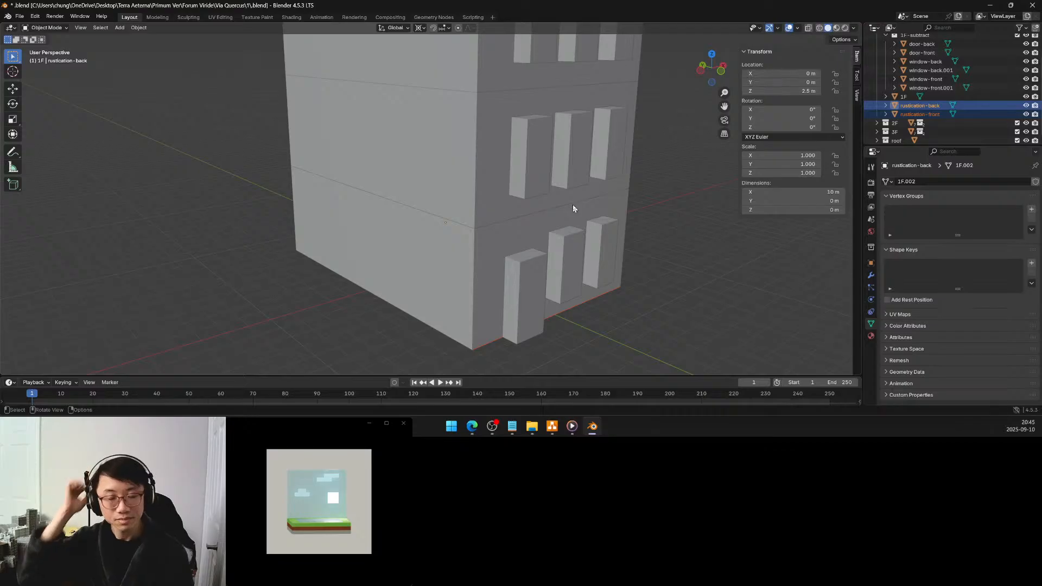
pyautogui.moveTo(571, 209); pyautogui.dragTo(487, 198, button='middle')
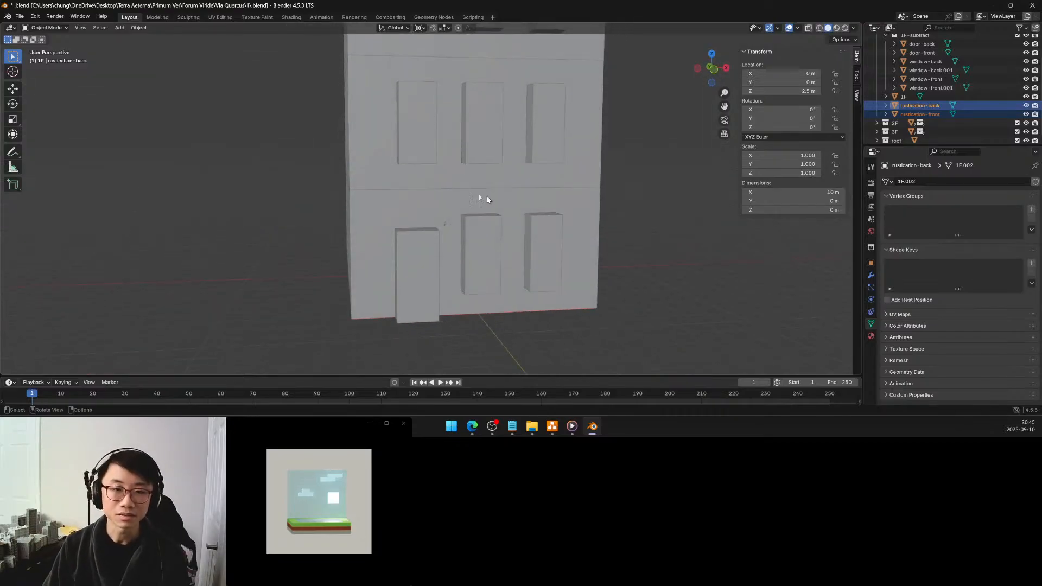
pyautogui.click(415, 190)
pyautogui.moveTo(416, 190); pyautogui.dragTo(613, 194, button='middle')
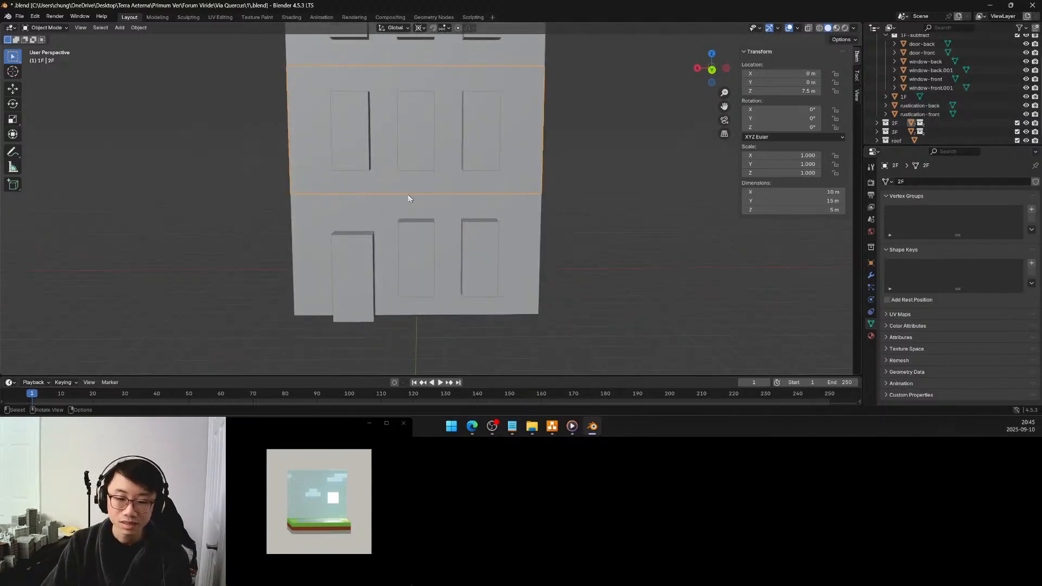
pyautogui.press('Tab')
pyautogui.press('Tab')
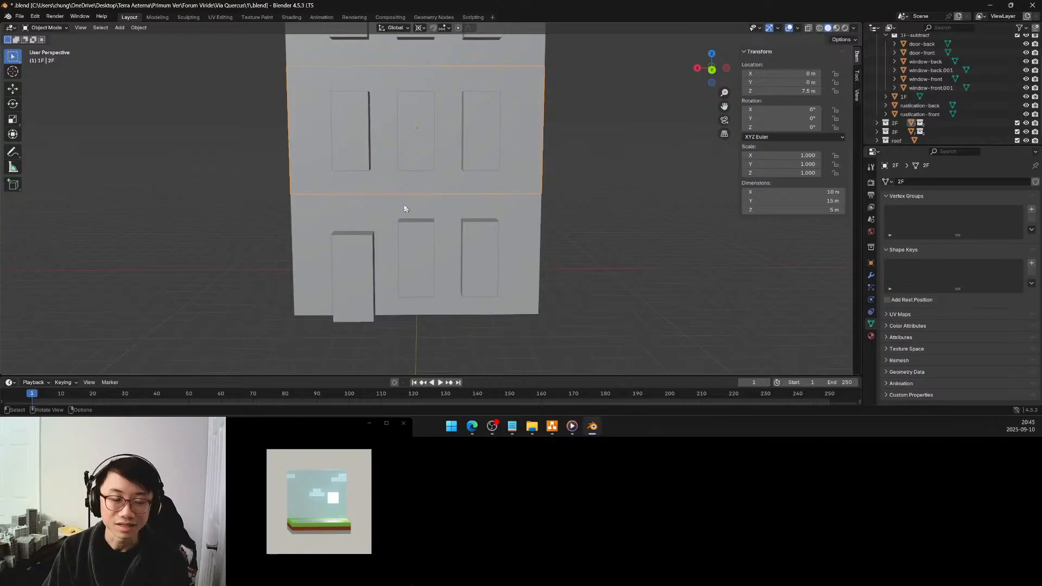
pyautogui.click(404, 206)
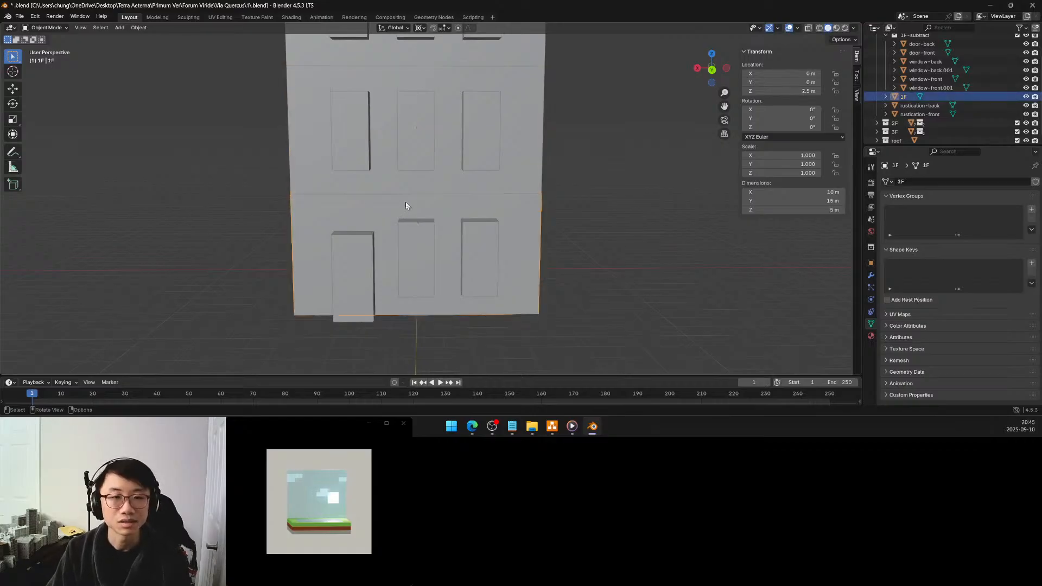
pyautogui.click(407, 190)
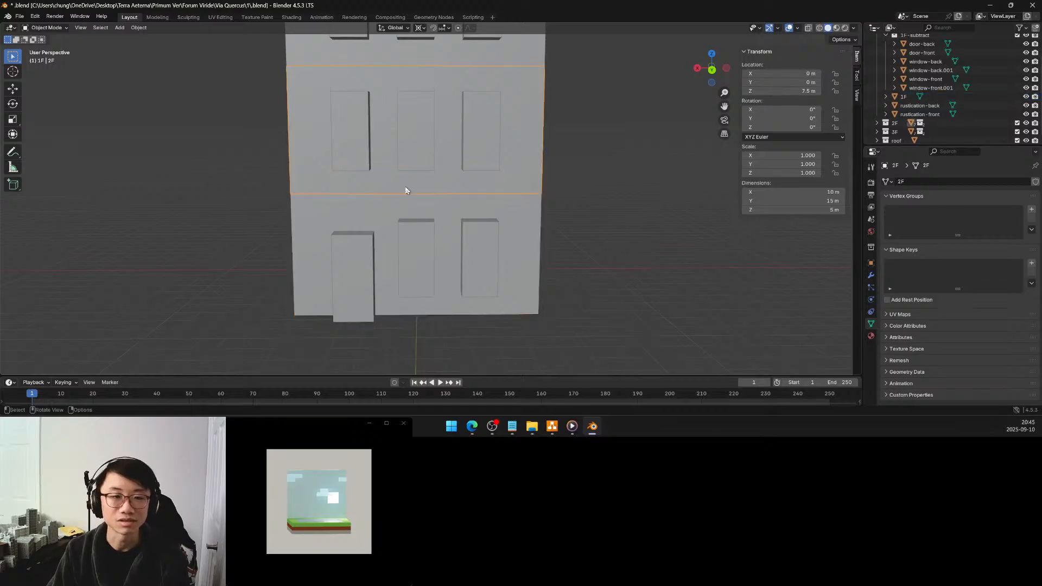
pyautogui.press('Tab')
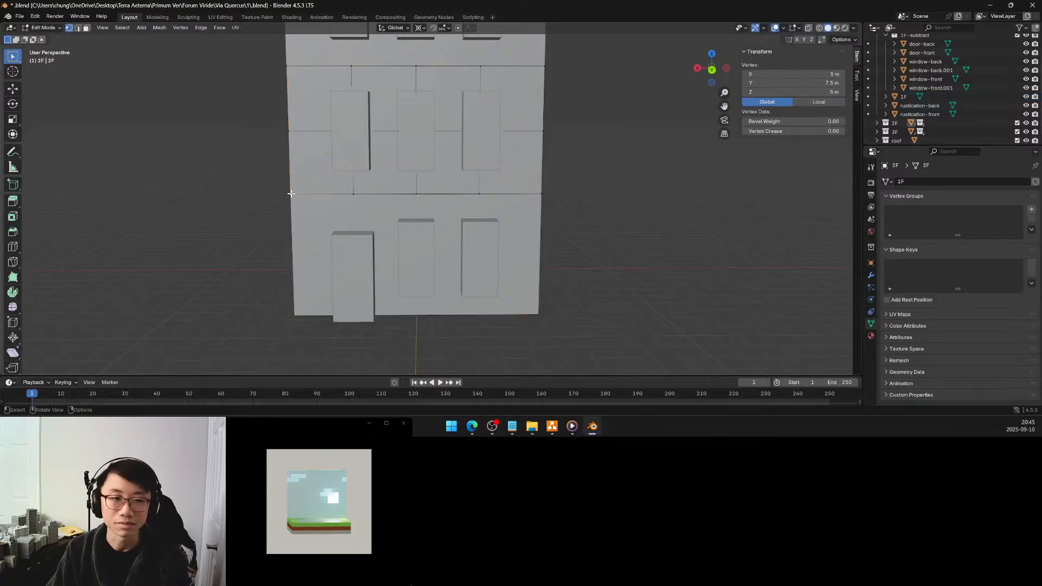
pyautogui.keyDown('ctrl'); pyautogui.click(541, 194); pyautogui.keyUp('ctrl')
pyautogui.moveTo(541, 194); pyautogui.dragTo(394, 213, button='middle')
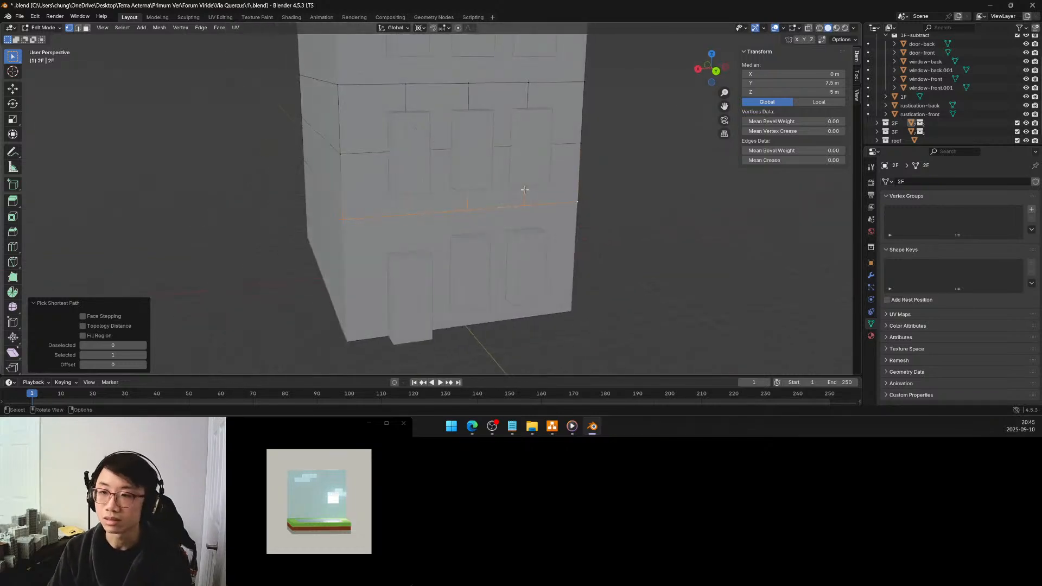
# Collapse the 1F collection and expand the 2F collection in the Outliner
pyautogui.click(897, 120)
pyautogui.scroll(3, 897, 119)
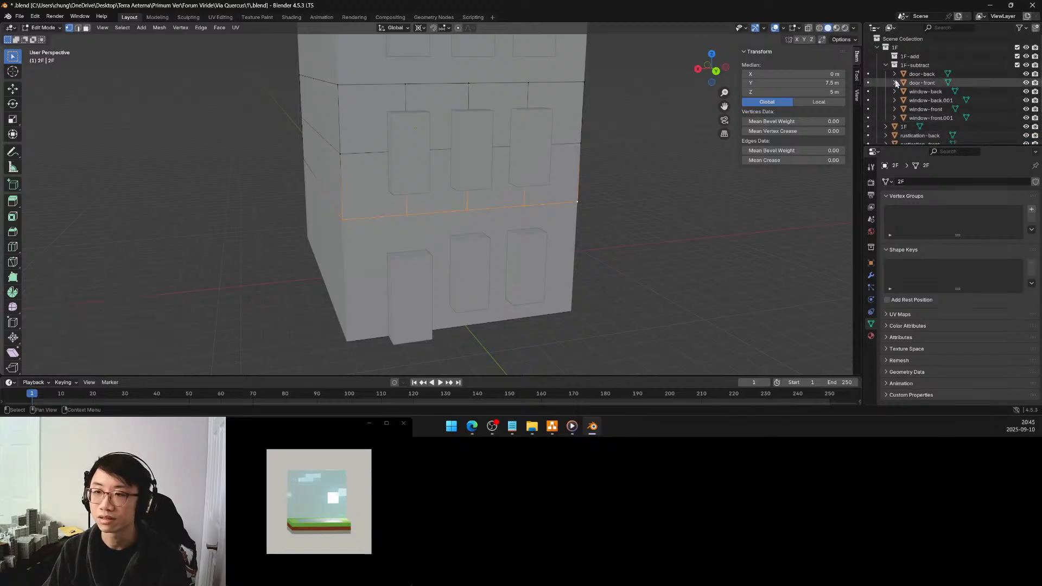
pyautogui.click(876, 48)
pyautogui.click(876, 56)
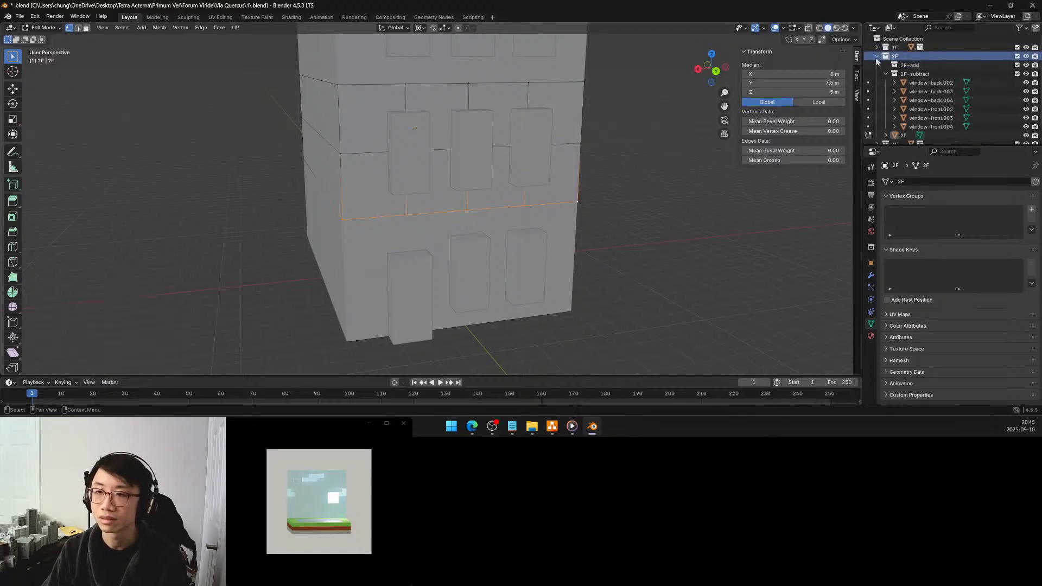
pyautogui.moveTo(600, 209); pyautogui.dragTo(589, 207, button='middle')
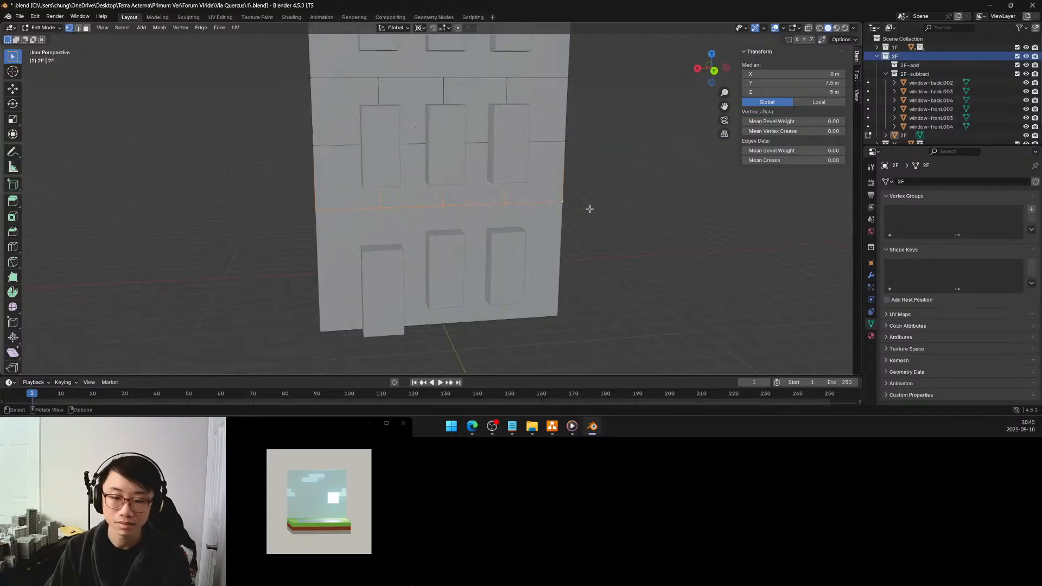
# Duplicate the selected bottom back edge of 2F in place and separate it into its own object
pyautogui.hotkey('shift', 'd')
pyautogui.rightClick(589, 209)
pyautogui.press('p')
pyautogui.click(590, 209)
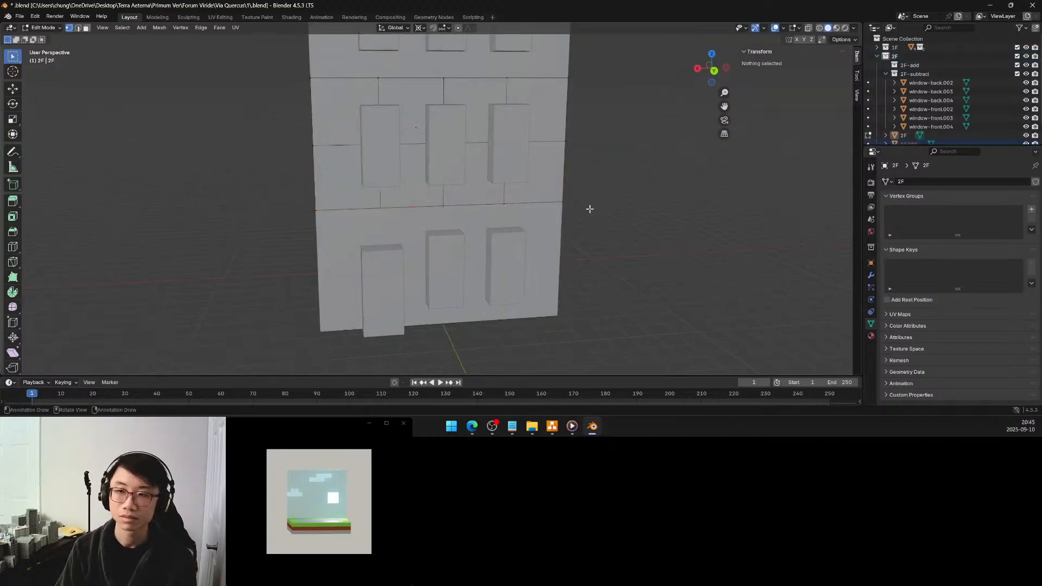
pyautogui.scroll(-2, 900, 92)
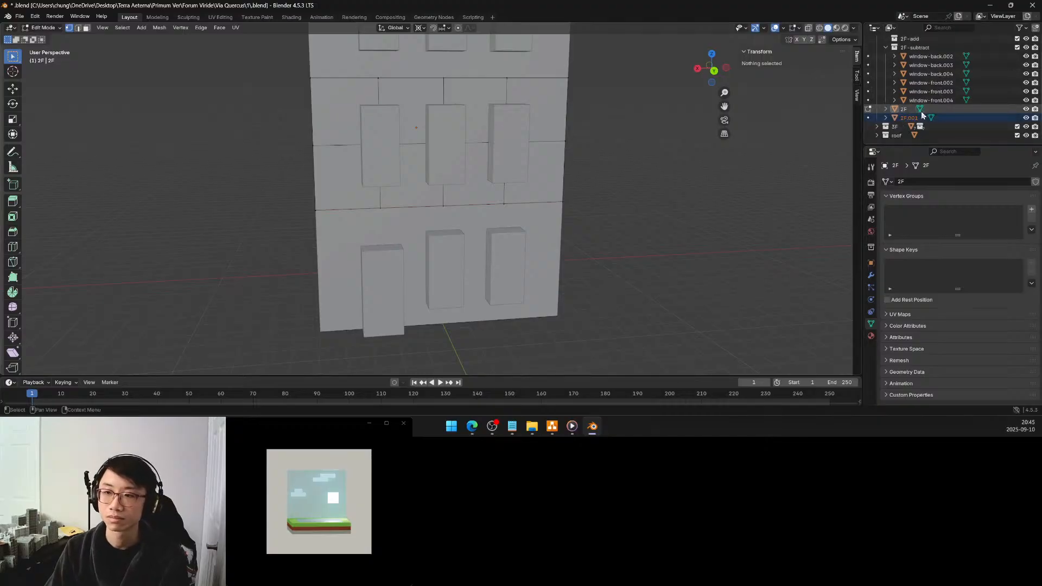
pyautogui.doubleClick(914, 118)
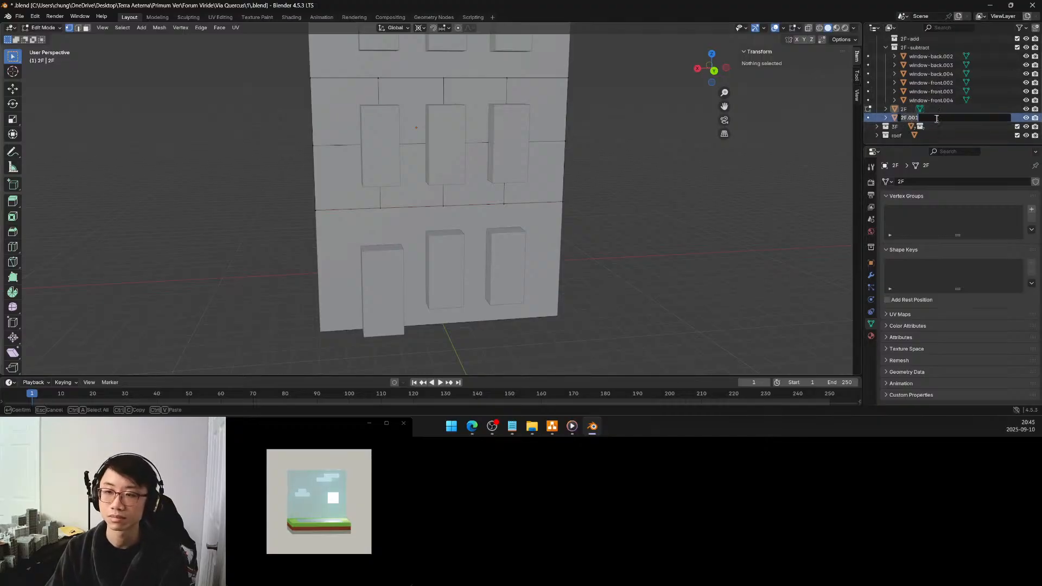
pyautogui.press('Return')
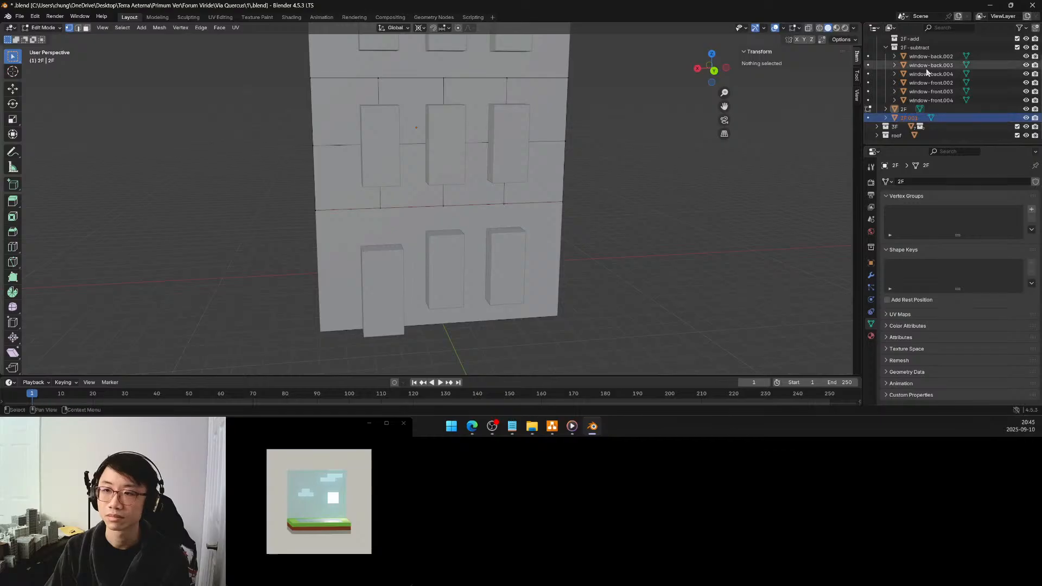
# Move rustication-back and rustication-front into the 1F-add collection
pyautogui.scroll(3, 925, 68)
pyautogui.click(877, 48)
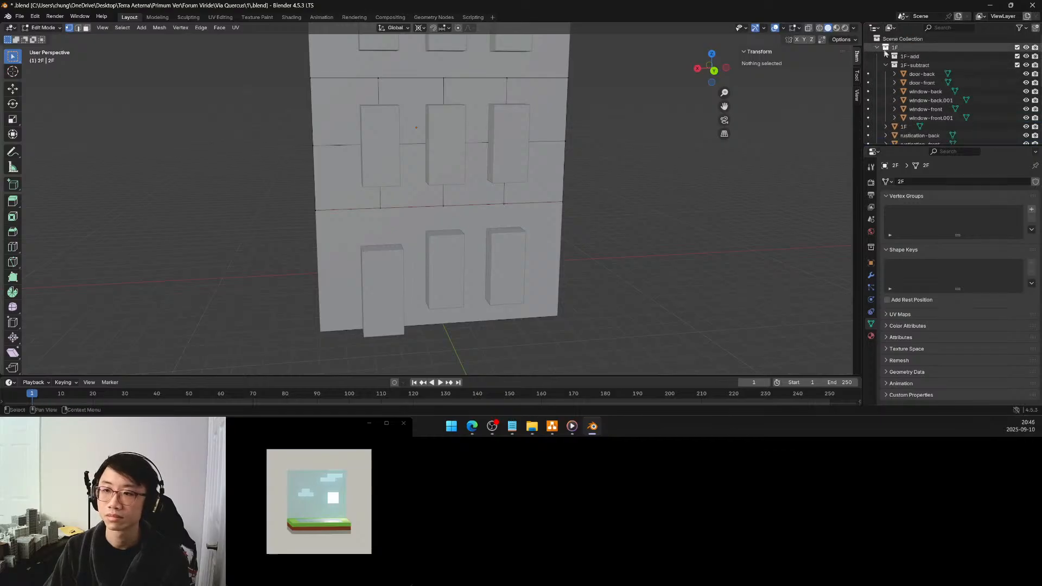
pyautogui.scroll(-2, 913, 104)
pyautogui.scroll(1, 914, 119)
pyautogui.click(913, 118)
pyautogui.keyDown('shift'); pyautogui.click(914, 125); pyautogui.keyUp('shift')
pyautogui.moveTo(913, 119); pyautogui.dragTo(910, 60)
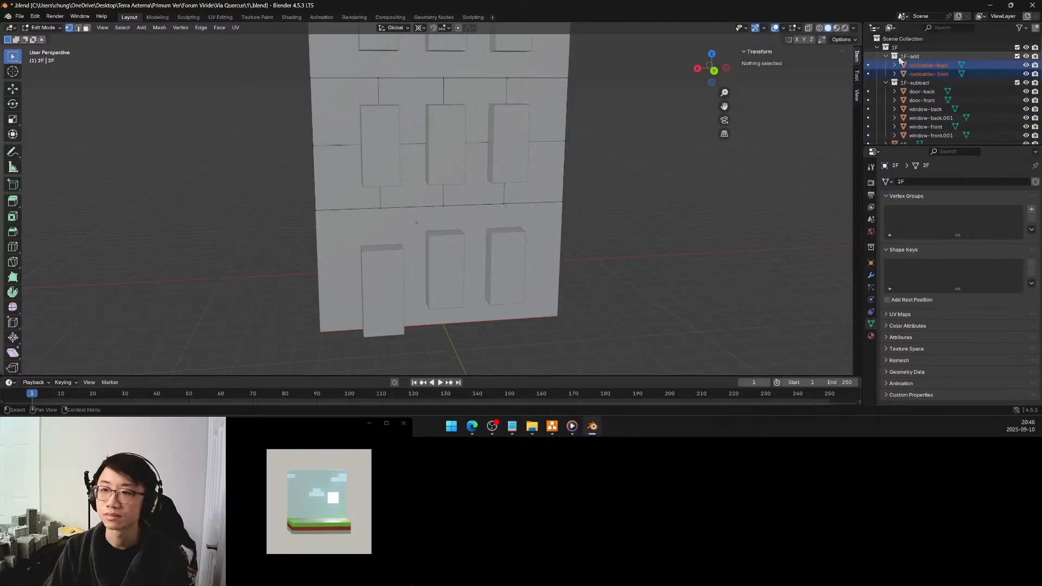
# Collapse the 1F collection, expand 2F, and rename the separated edge object 2F.001 as trim-front
pyautogui.click(877, 48)
pyautogui.click(876, 56)
pyautogui.scroll(-2, 896, 116)
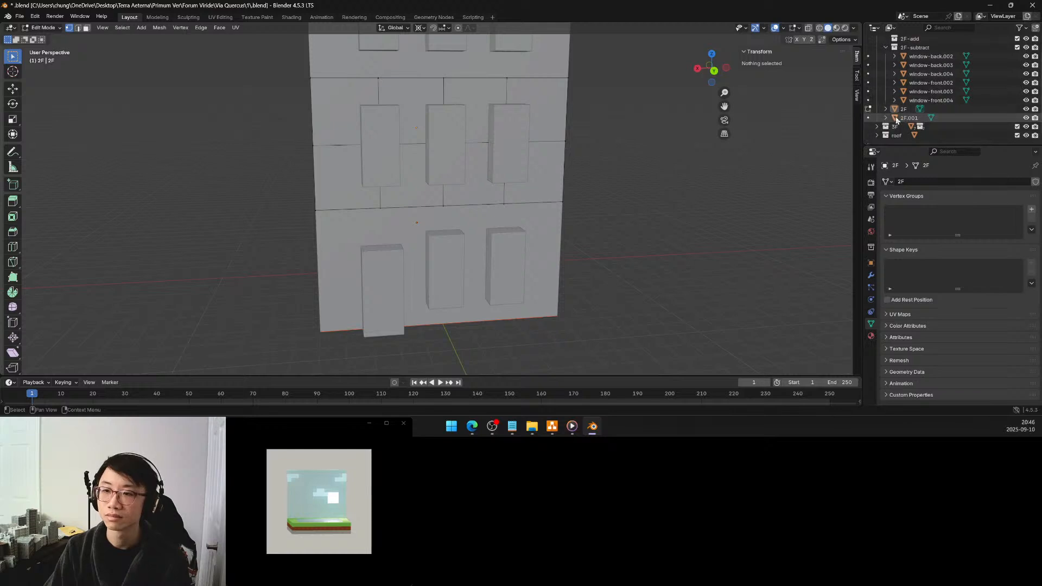
pyautogui.doubleClick(910, 118)
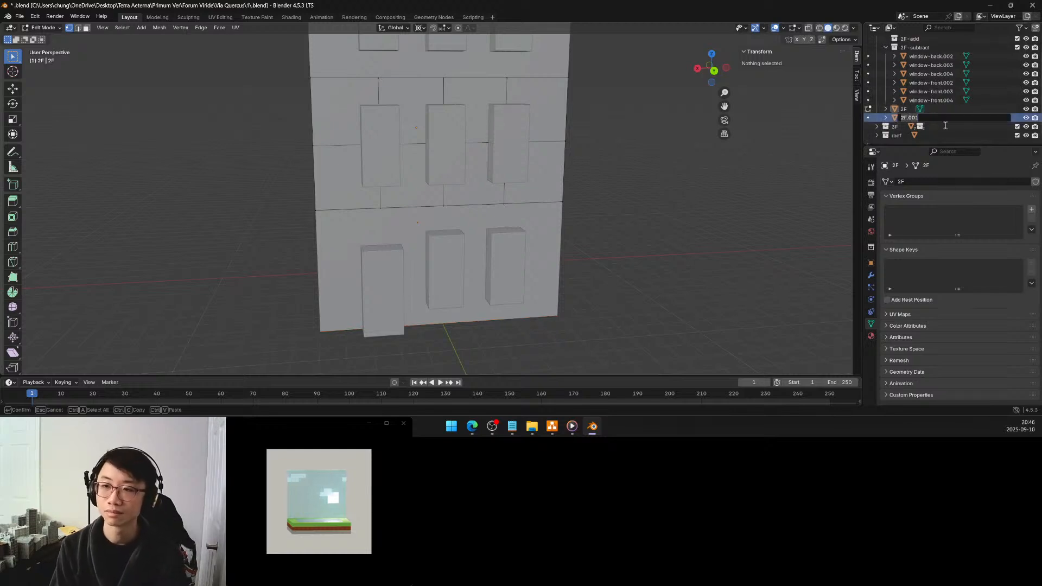
pyautogui.write('trim')
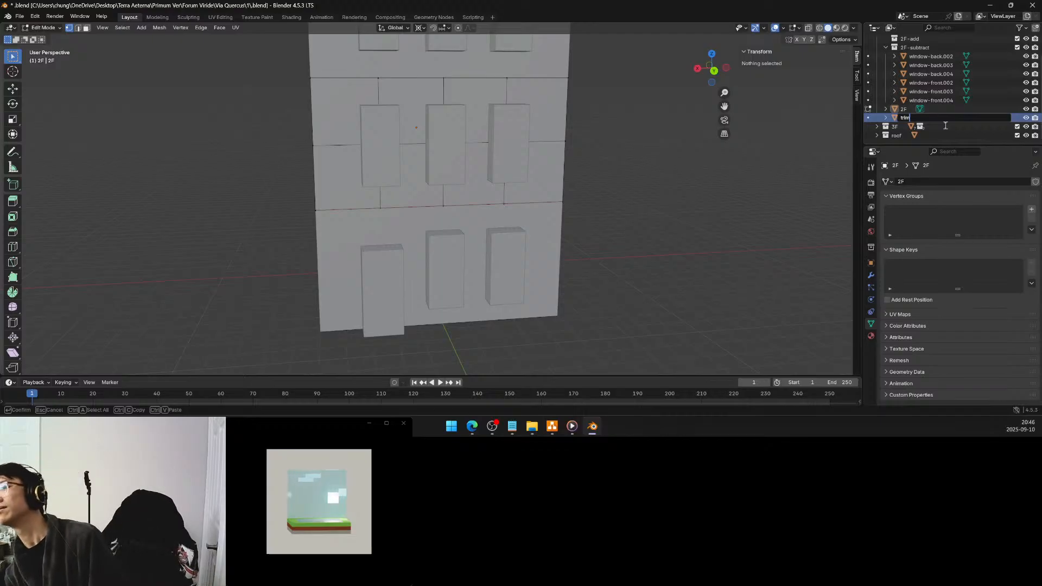
pyautogui.write('-')
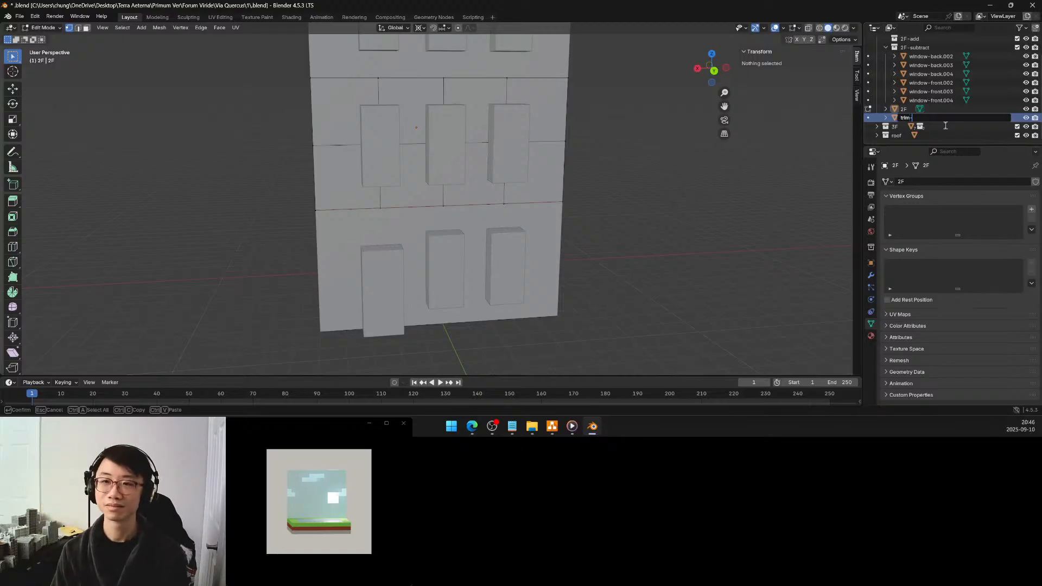
pyautogui.write('front')
pyautogui.press('Return')
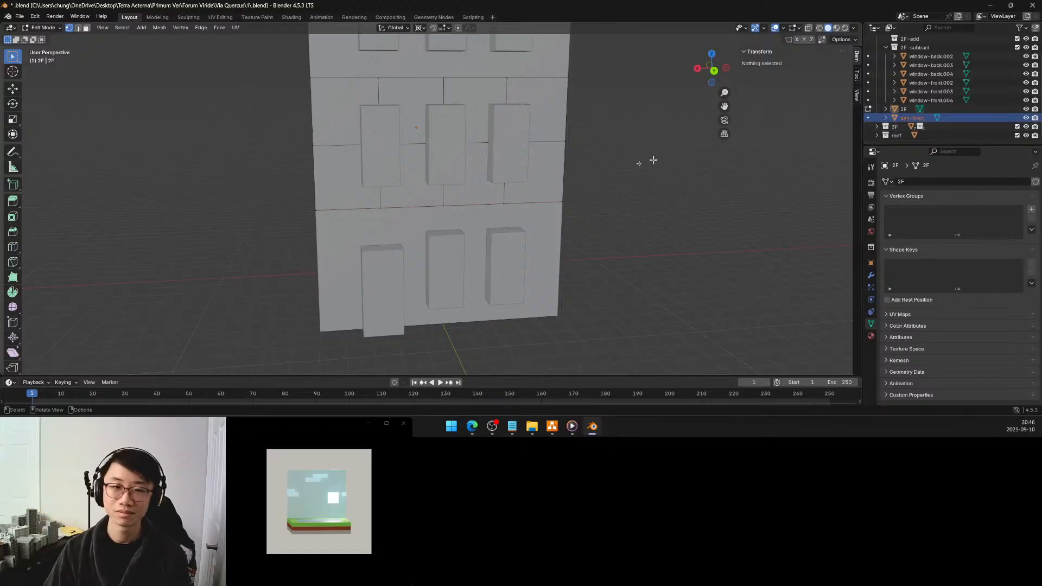
# Change the separated back edge object's name to trim-back
pyautogui.scroll(-5, 595, 186)
pyautogui.moveTo(552, 158); pyautogui.dragTo(706, 158, button='middle')
pyautogui.doubleClick(913, 118)
pyautogui.moveTo(913, 118); pyautogui.dragTo(948, 119)
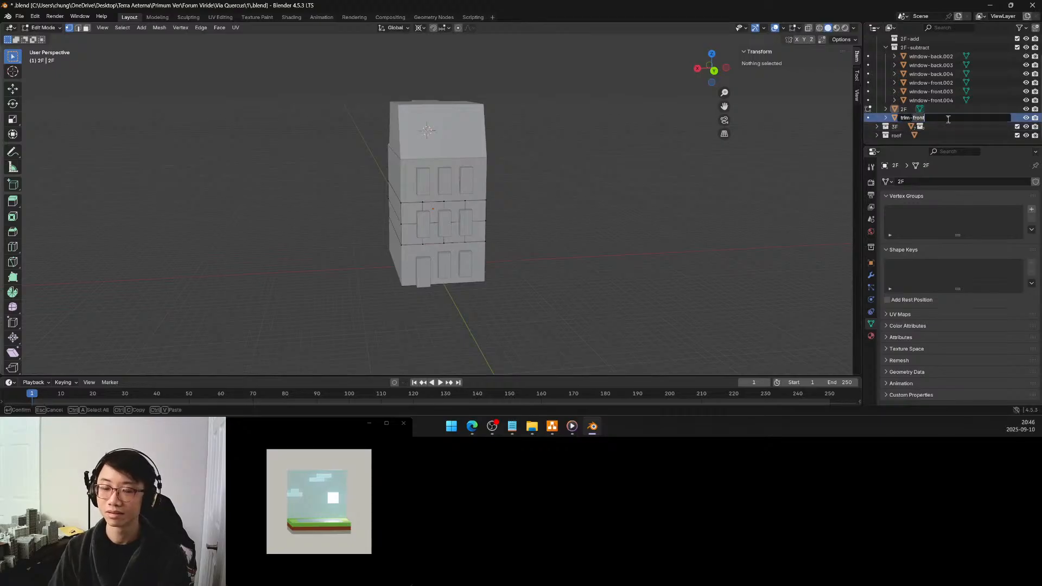
pyautogui.write('back')
pyautogui.press('Return')
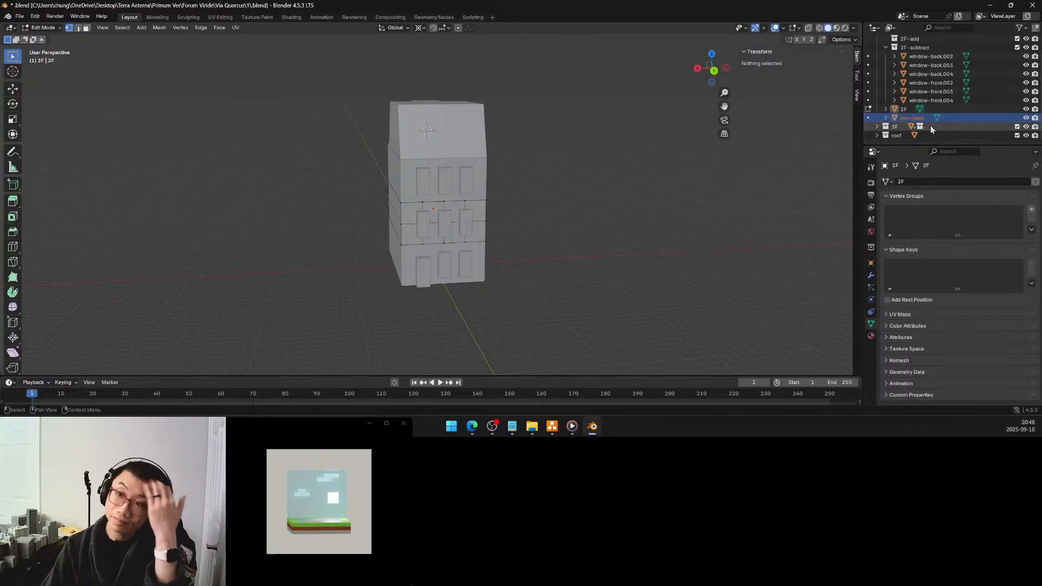
# Select 2F's whole bottom front edge at Y -7.5 m, Z 5 m, duplicate it in place and separate it into its own object
pyautogui.moveTo(513, 252); pyautogui.dragTo(645, 248, button='middle')
pyautogui.click(368, 235)
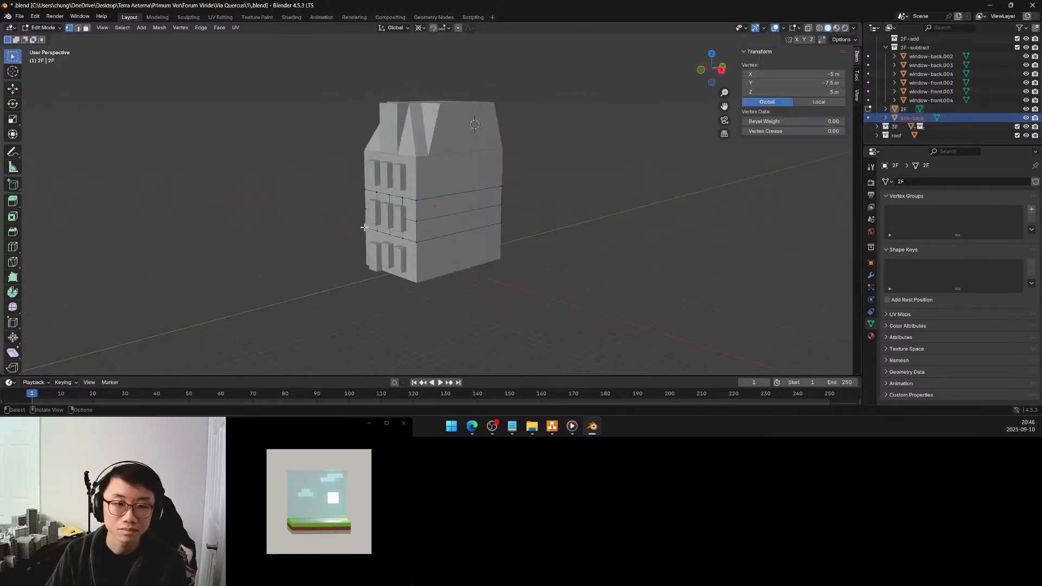
pyautogui.keyDown('ctrl'); pyautogui.click(421, 245); pyautogui.keyUp('ctrl')
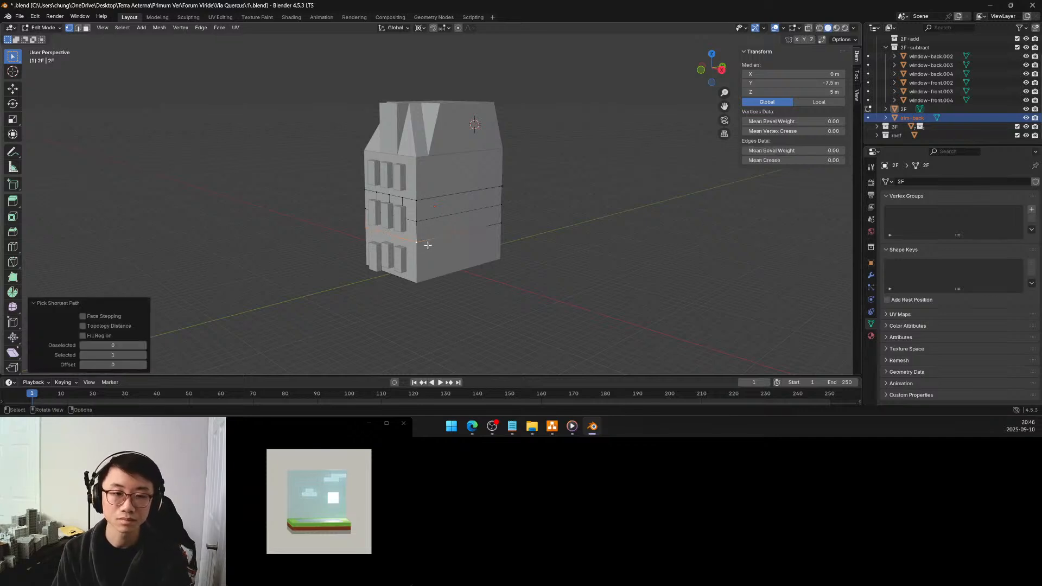
pyautogui.hotkey('shift', 'd')
pyautogui.rightClick(428, 247)
pyautogui.press('p')
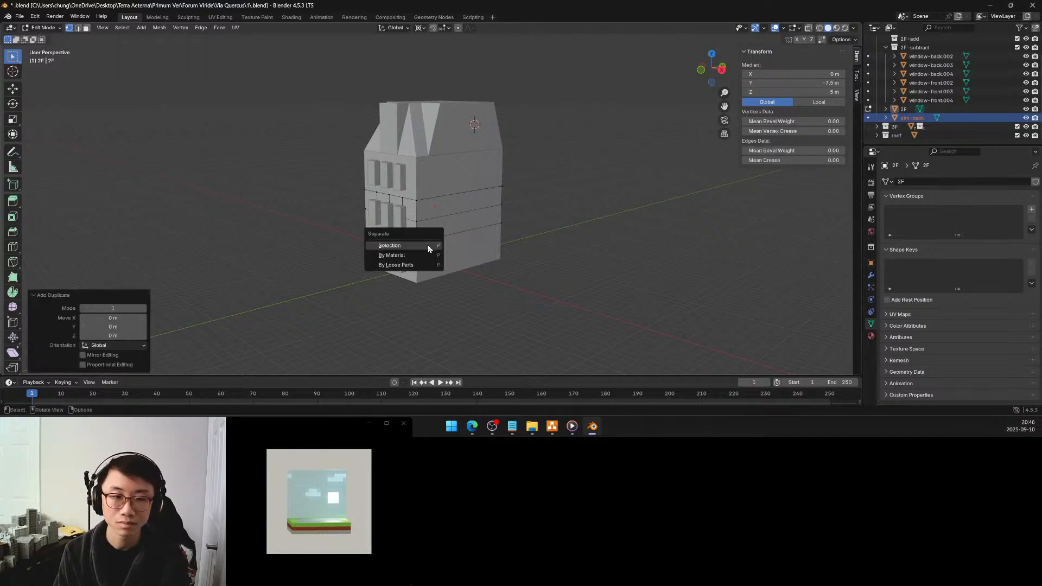
pyautogui.click(390, 245)
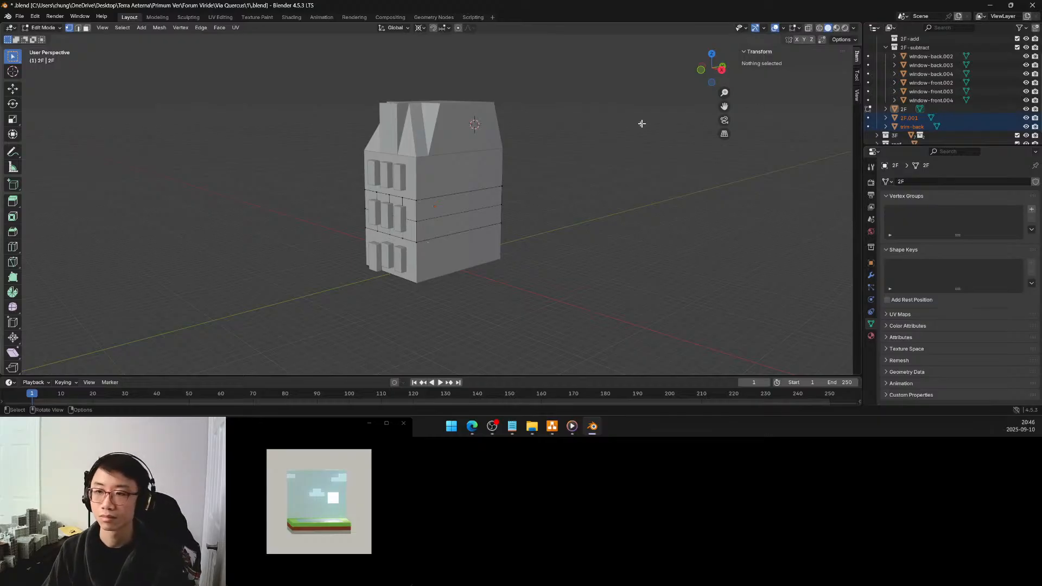
# Return to Object Mode, rename the new front edge object as trim-front, and move both trim objects into the 2F-add collection
pyautogui.press('Tab')
pyautogui.doubleClick(899, 117)
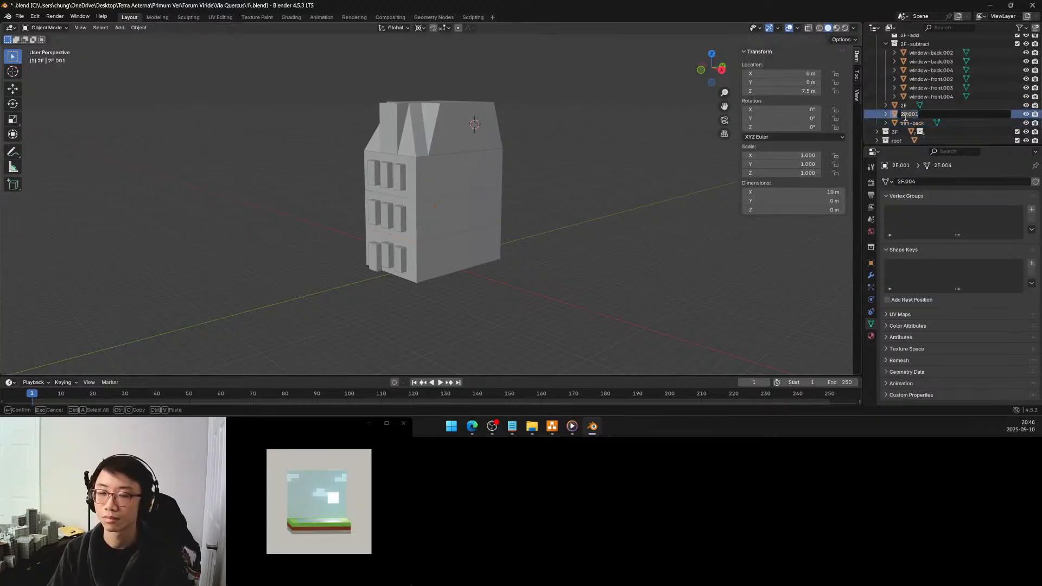
pyautogui.write('trim-front')
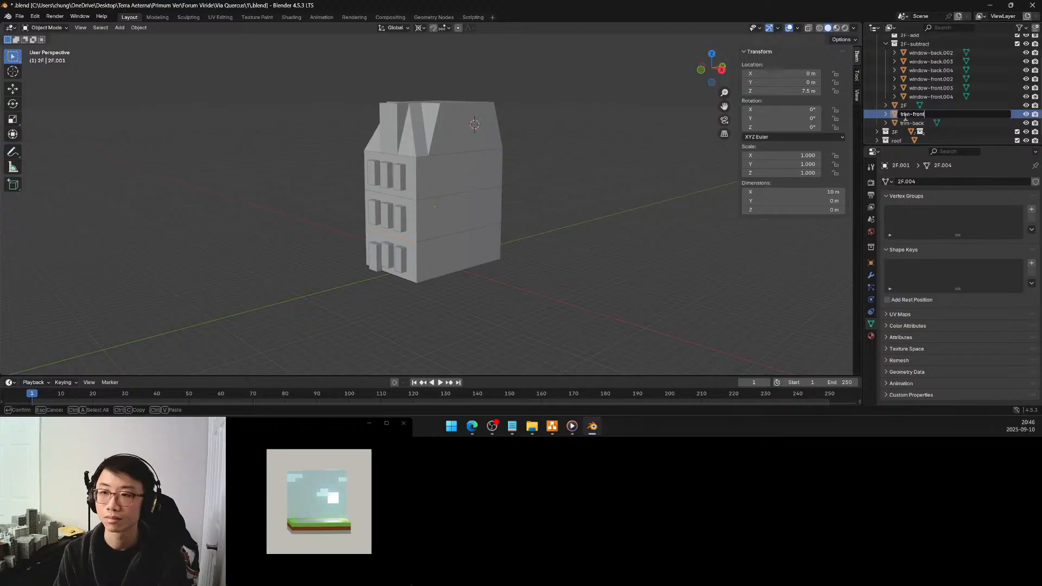
pyautogui.press('Return')
pyautogui.keyDown('shift'); pyautogui.click(911, 115); pyautogui.keyUp('shift')
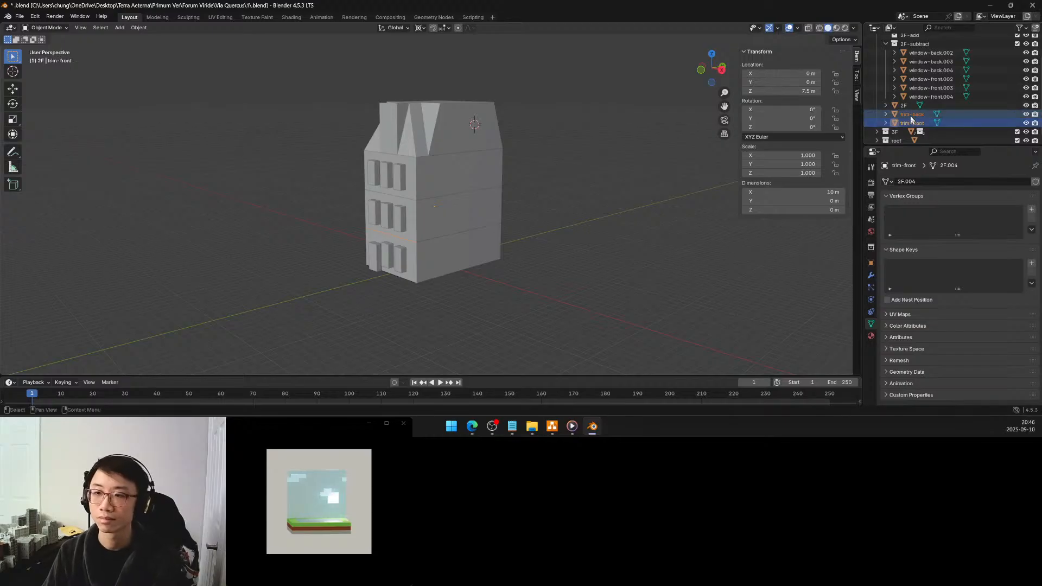
pyautogui.moveTo(911, 117); pyautogui.dragTo(915, 42)
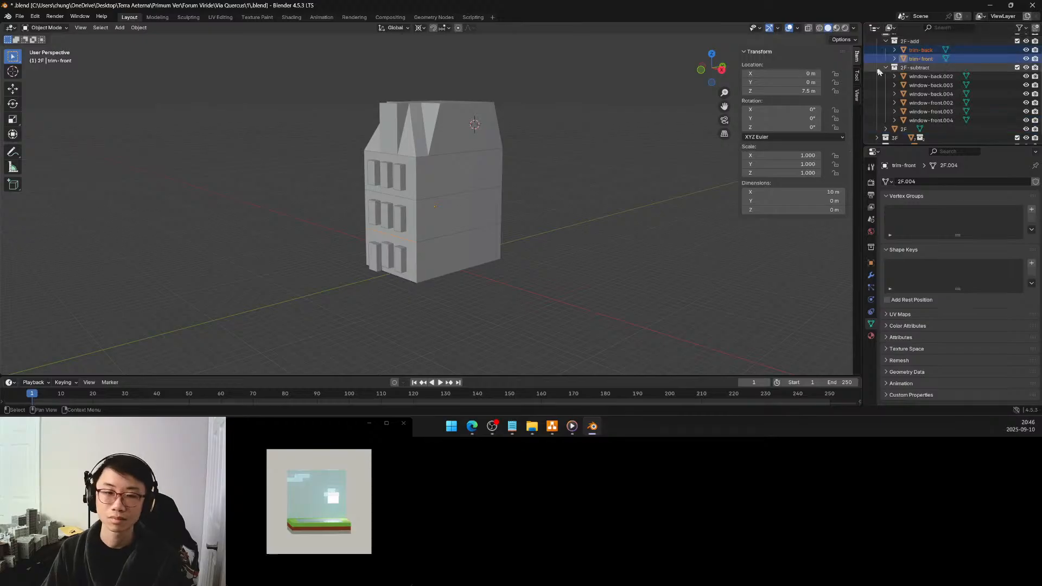
# Remove the extra vertices from trim-front and trim-back together with Limited Dissolve in Edit Mode, and return to Object Mode
pyautogui.click(545, 219)
pyautogui.moveTo(474, 236); pyautogui.dragTo(365, 251, button='middle')
pyautogui.click(921, 61)
pyautogui.moveTo(568, 232); pyautogui.dragTo(527, 224, button='middle')
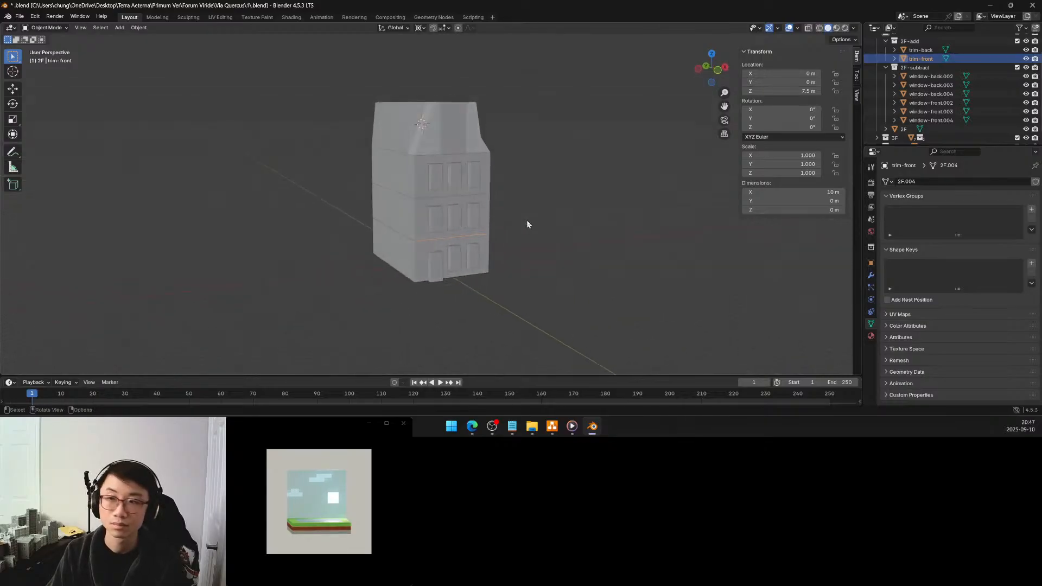
pyautogui.keyDown('ctrl'); pyautogui.click(920, 49); pyautogui.keyUp('ctrl')
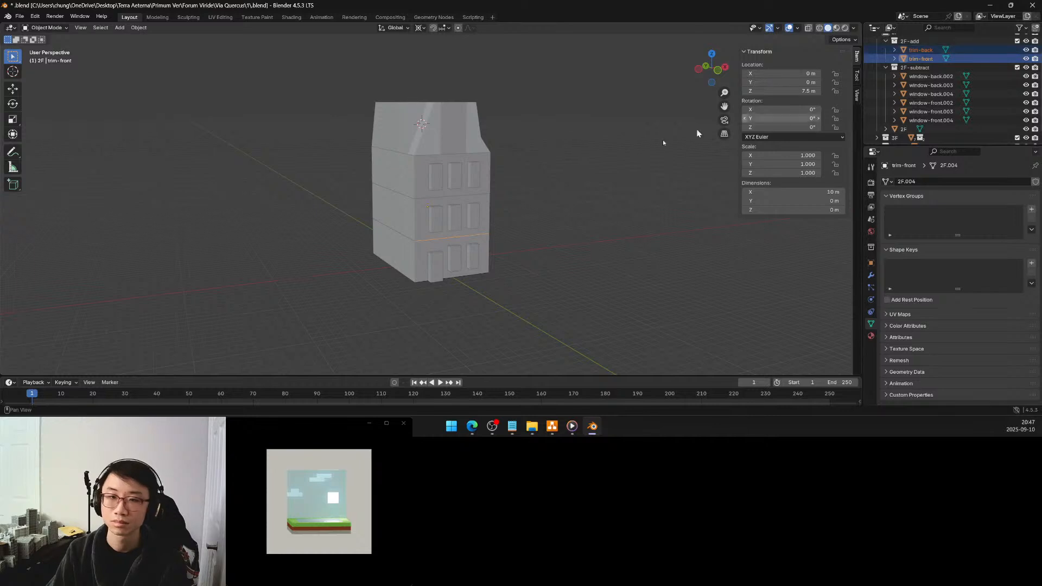
pyautogui.press('Tab')
pyautogui.press('a')
pyautogui.press('x')
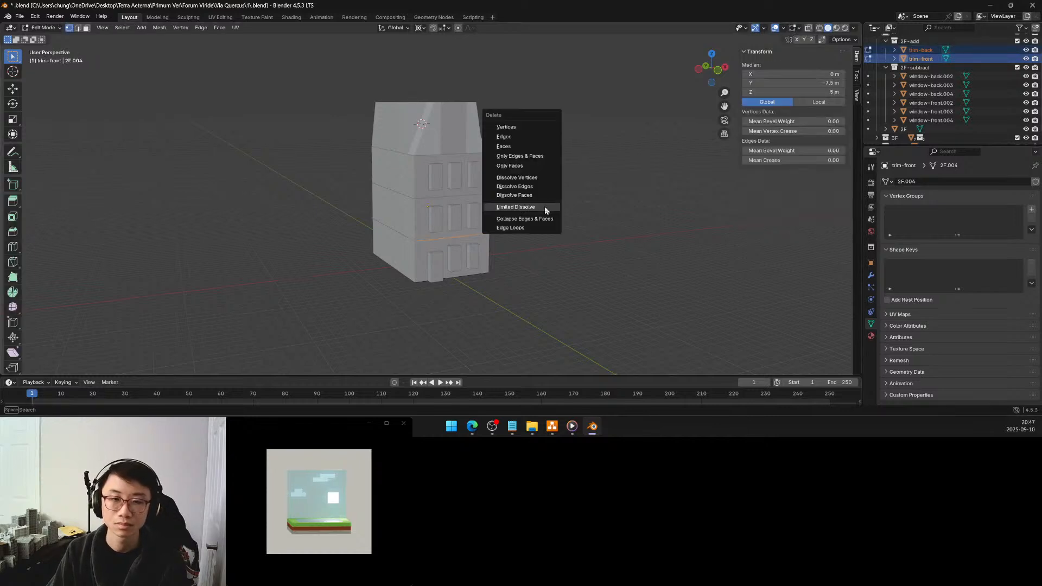
pyautogui.click(538, 207)
pyautogui.click(540, 209)
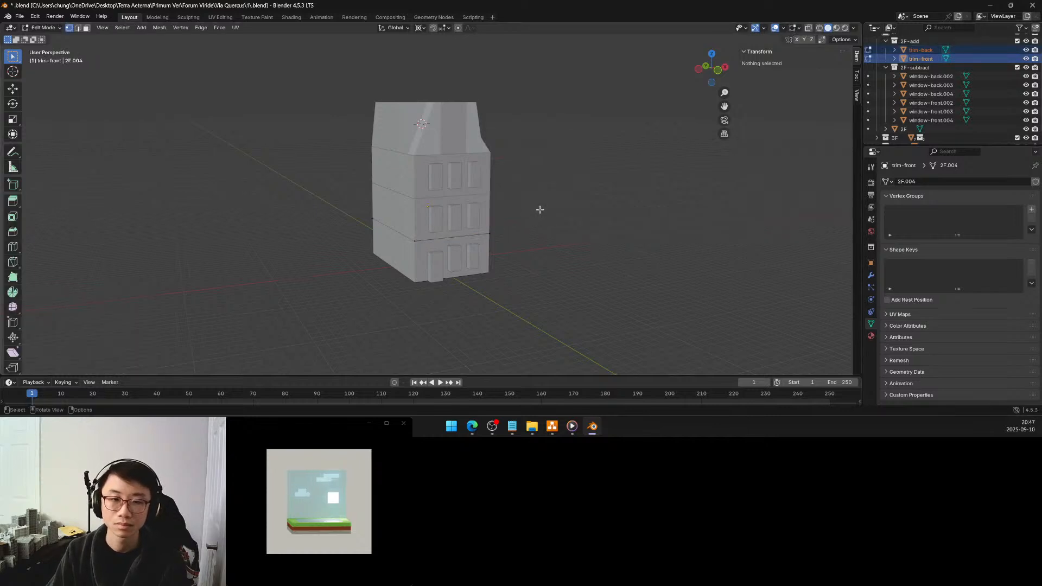
pyautogui.press('Tab')
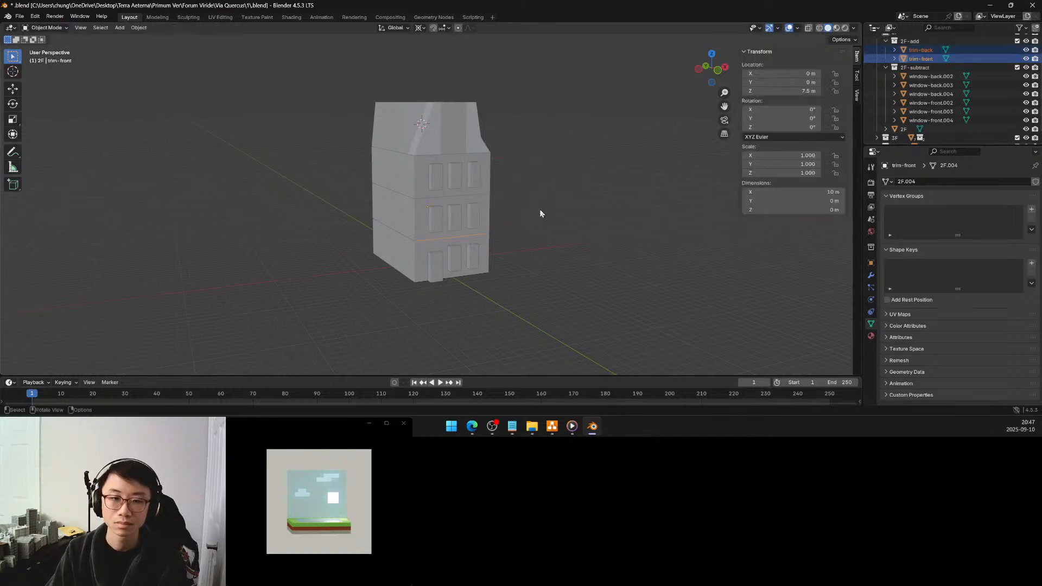
# Select only trim-front and enter Edit Mode with its edge selected
pyautogui.click(925, 59)
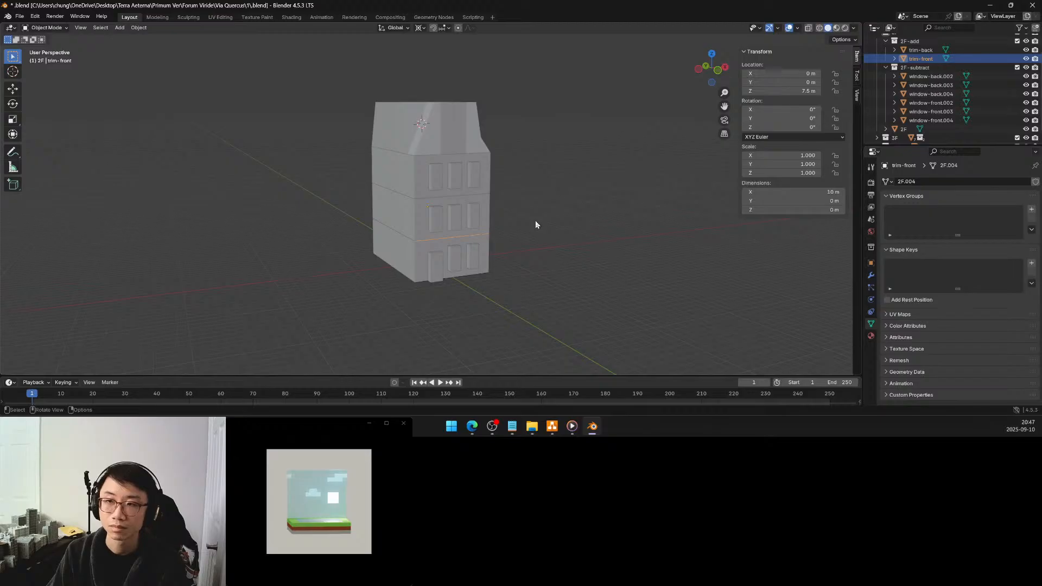
pyautogui.moveTo(512, 237); pyautogui.dragTo(511, 260, button='middle')
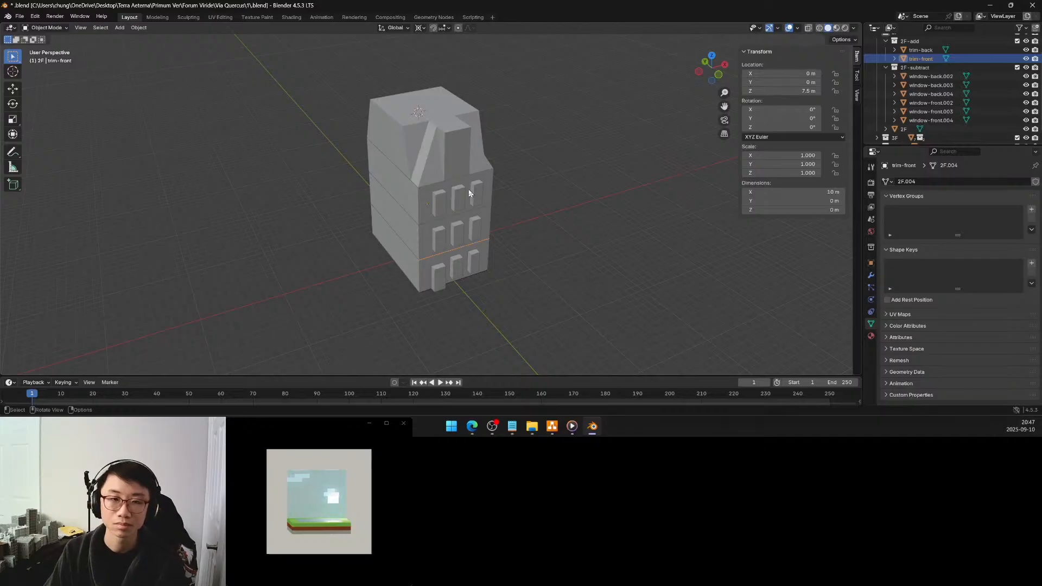
pyautogui.moveTo(460, 238); pyautogui.dragTo(466, 205, button='middle')
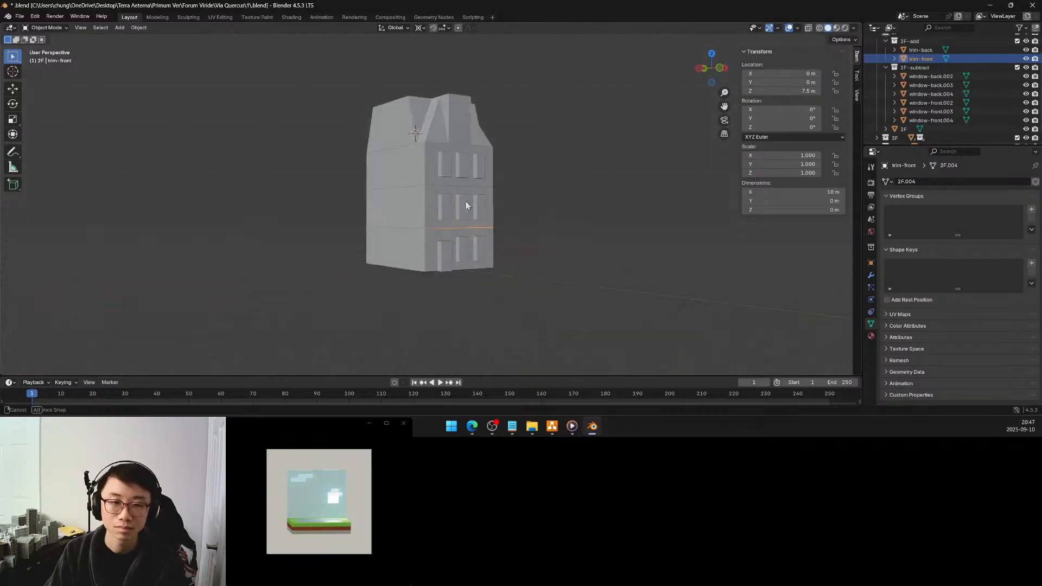
pyautogui.scroll(3, 463, 224)
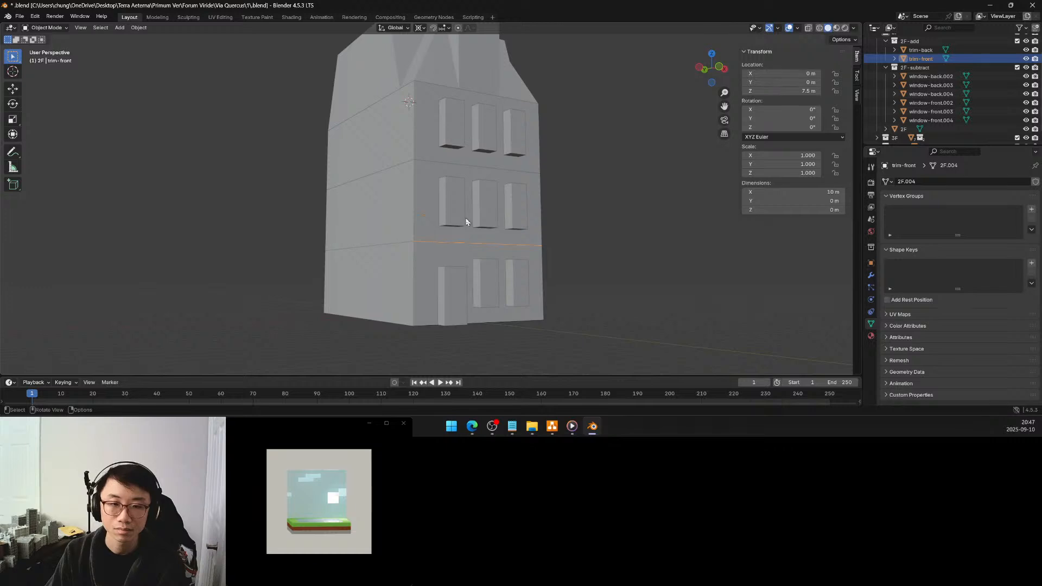
pyautogui.press('Tab')
pyautogui.moveTo(466, 219); pyautogui.dragTo(466, 237, button='middle')
pyautogui.click(466, 237)
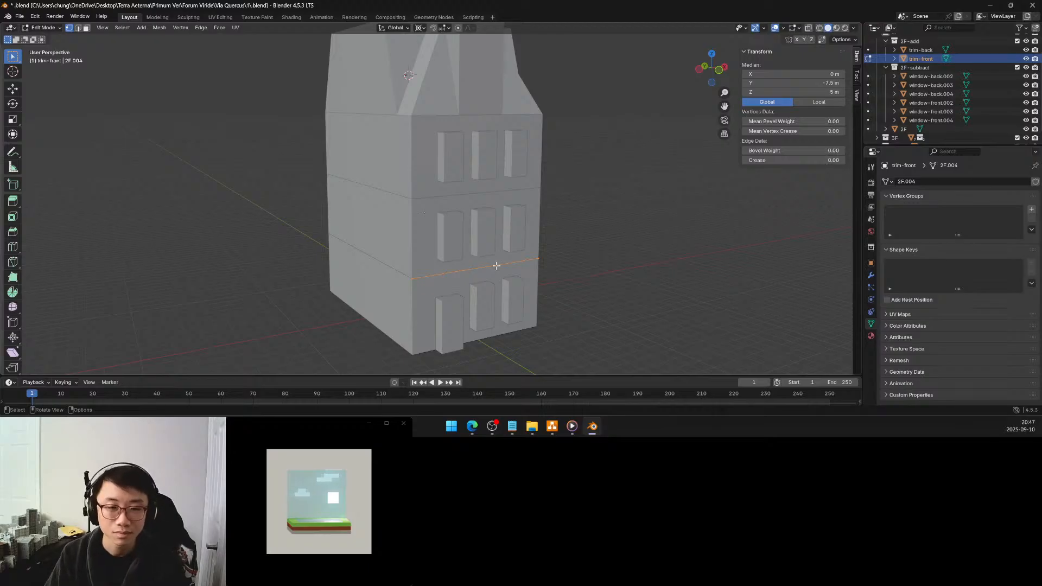
# Try extruding the trim-front edge about 0.56 m upward along Z, and undo the extrusion
pyautogui.press('e')
pyautogui.press('z')
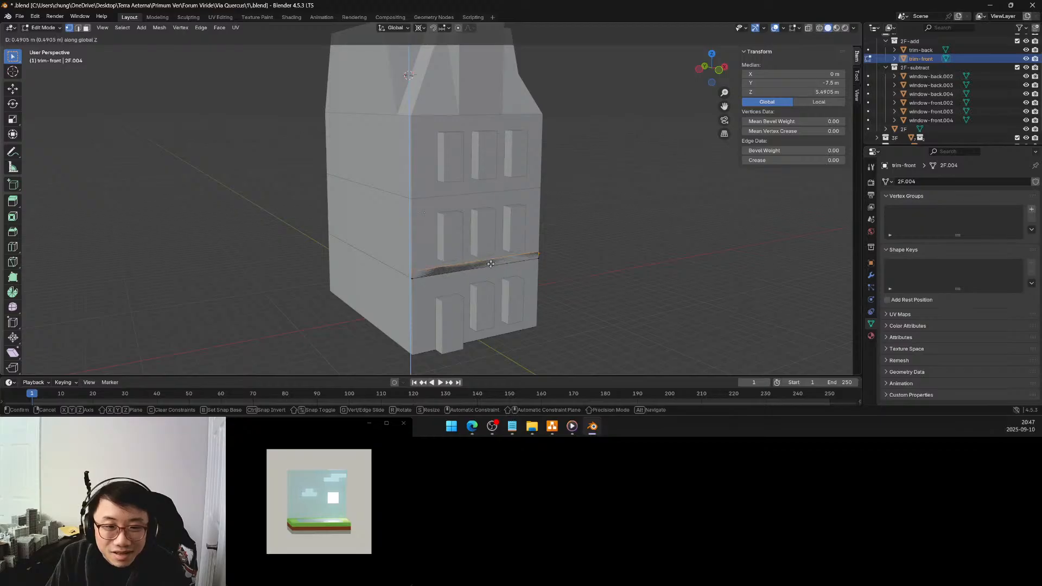
pyautogui.click(491, 263)
pyautogui.moveTo(444, 263); pyautogui.dragTo(511, 257, button='middle')
pyautogui.scroll(4, 498, 257)
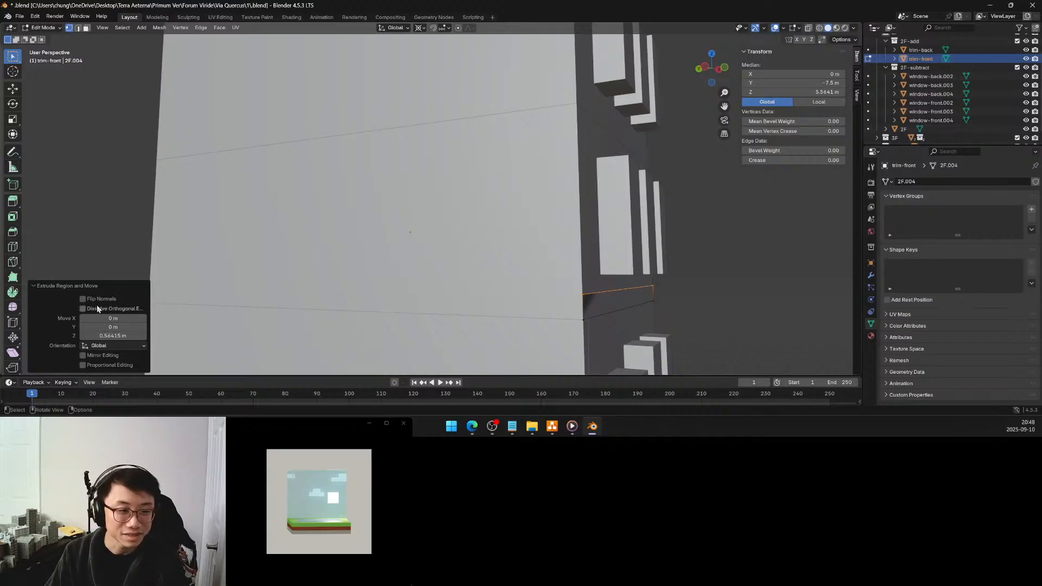
pyautogui.click(117, 335)
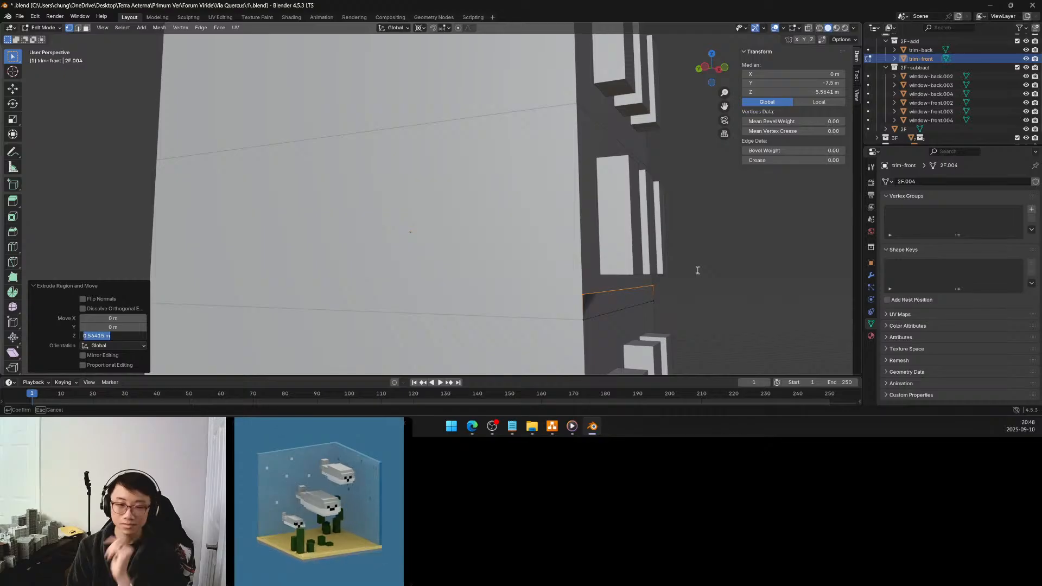
pyautogui.click(736, 236)
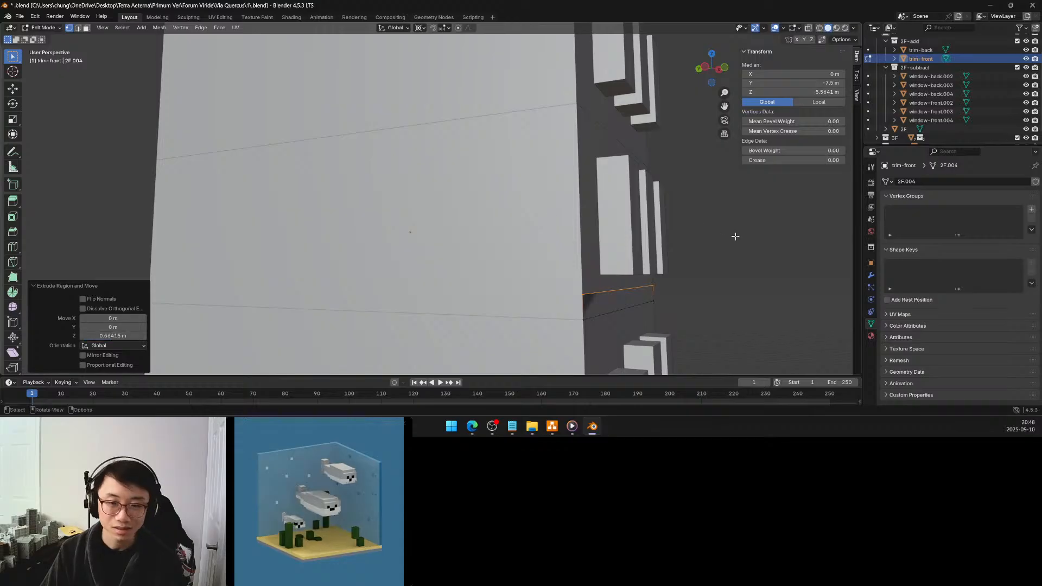
pyautogui.hotkey('ctrl', 'z')
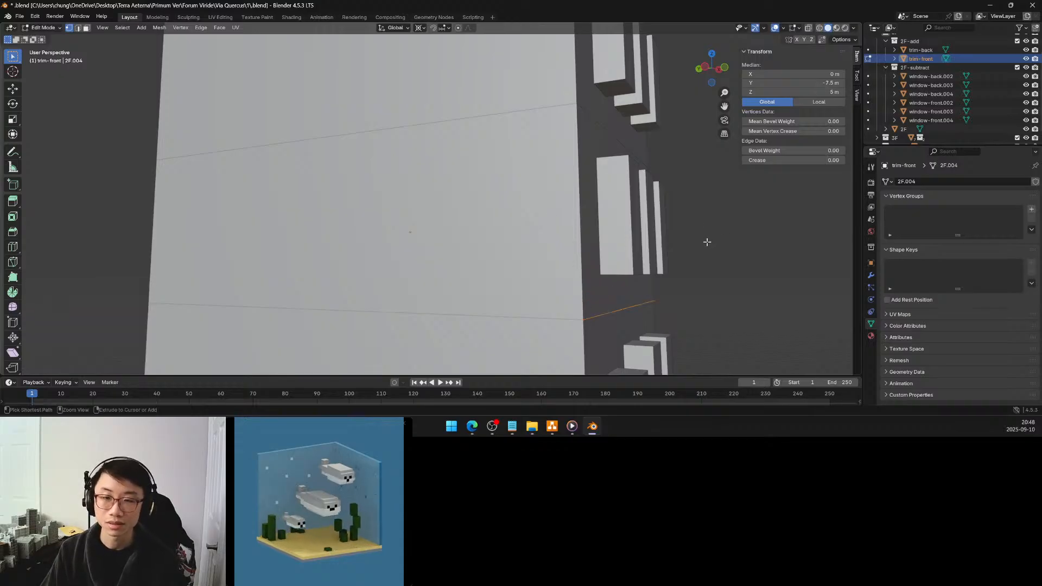
# Undo the edge selection on trim-front and return to Object Mode
pyautogui.hotkey('ctrl', 'z')
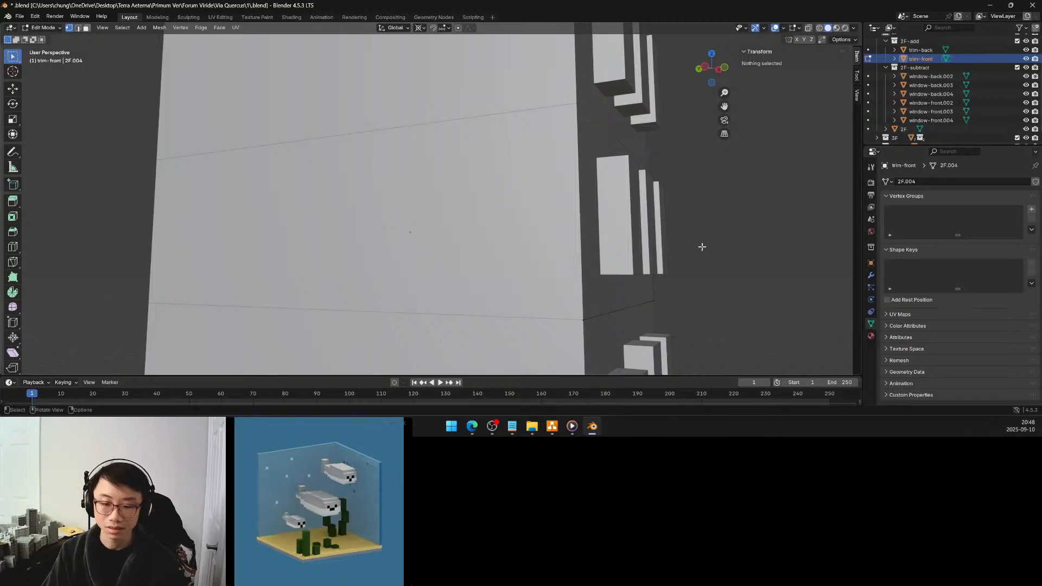
pyautogui.press('Tab')
pyautogui.moveTo(697, 248); pyautogui.dragTo(683, 203, button='middle')
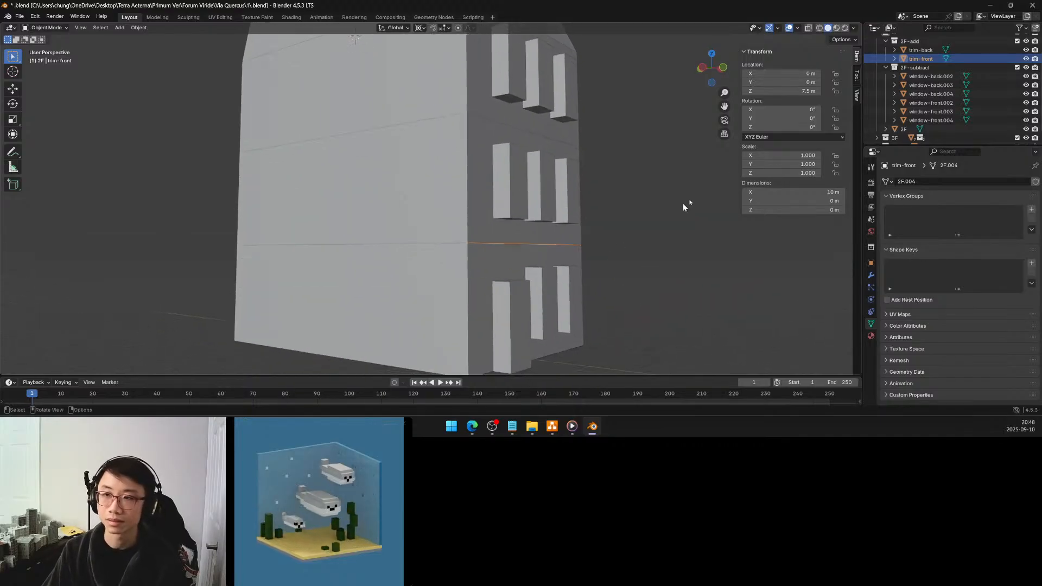
# Create a new collection inside the 2F collection and rename it 2F-misc
pyautogui.scroll(3, 944, 71)
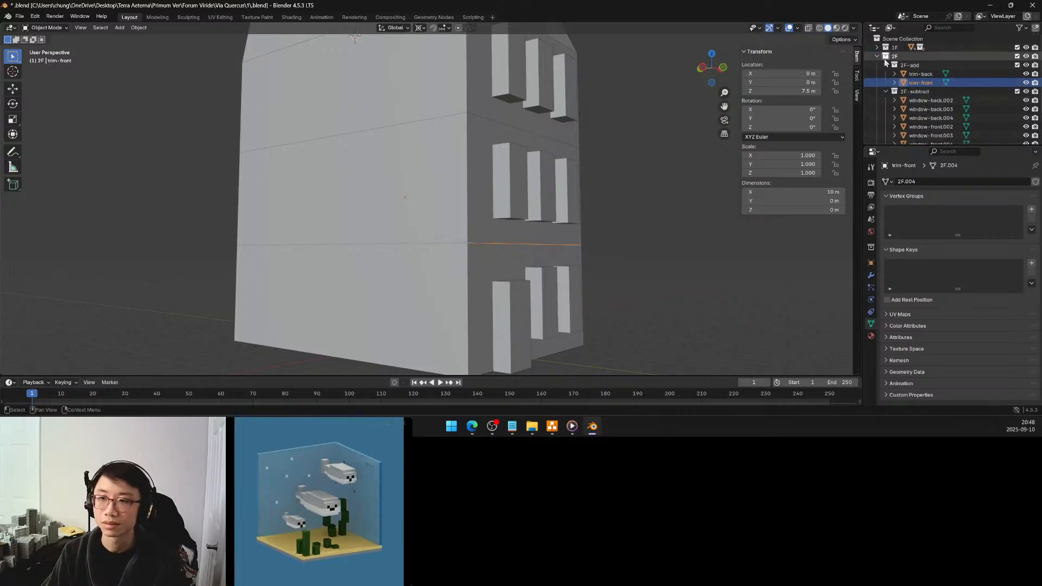
pyautogui.click(878, 56)
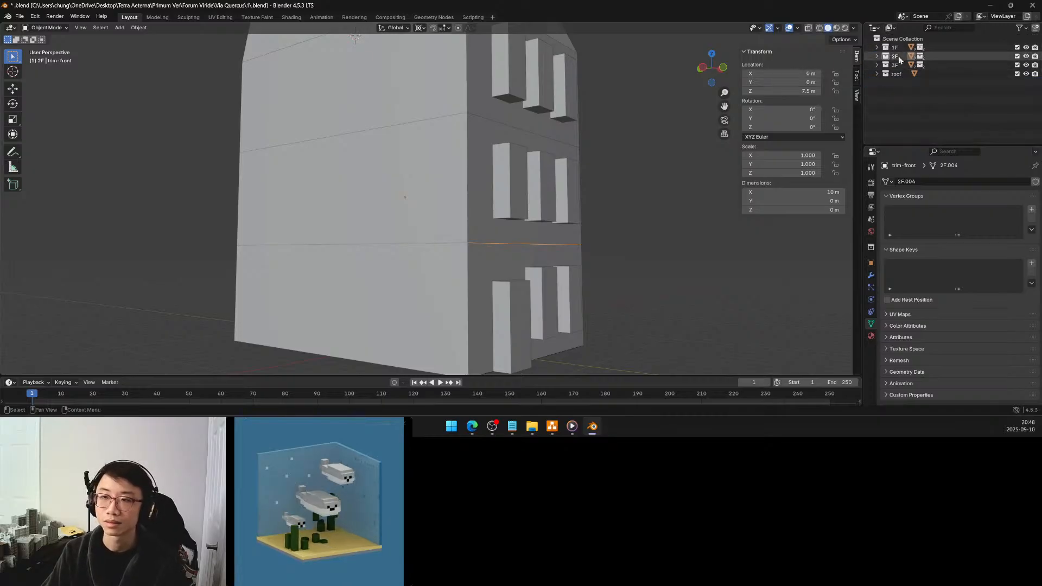
pyautogui.click(877, 57)
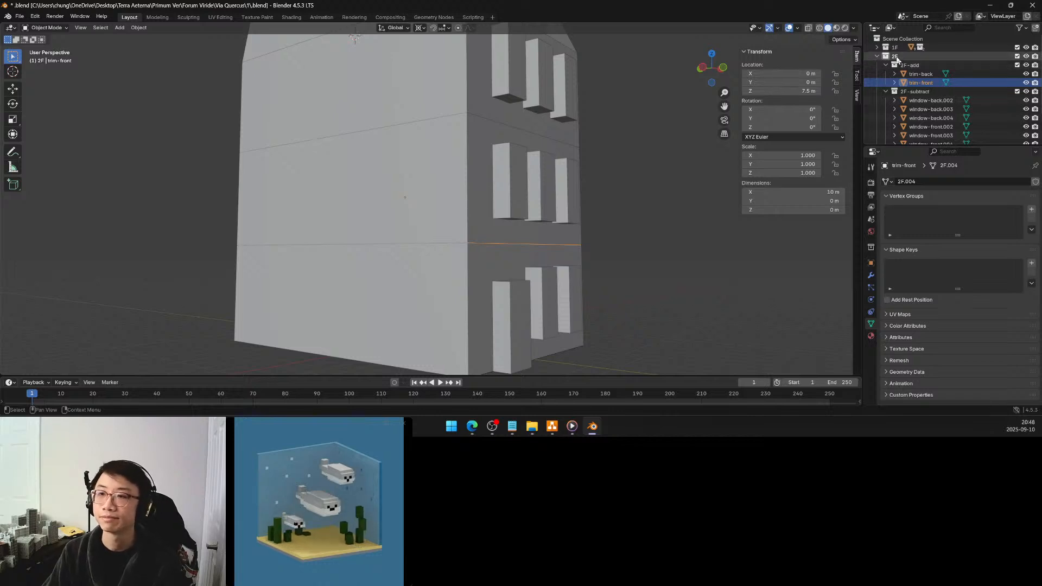
pyautogui.click(896, 57)
pyautogui.rightClick(896, 58)
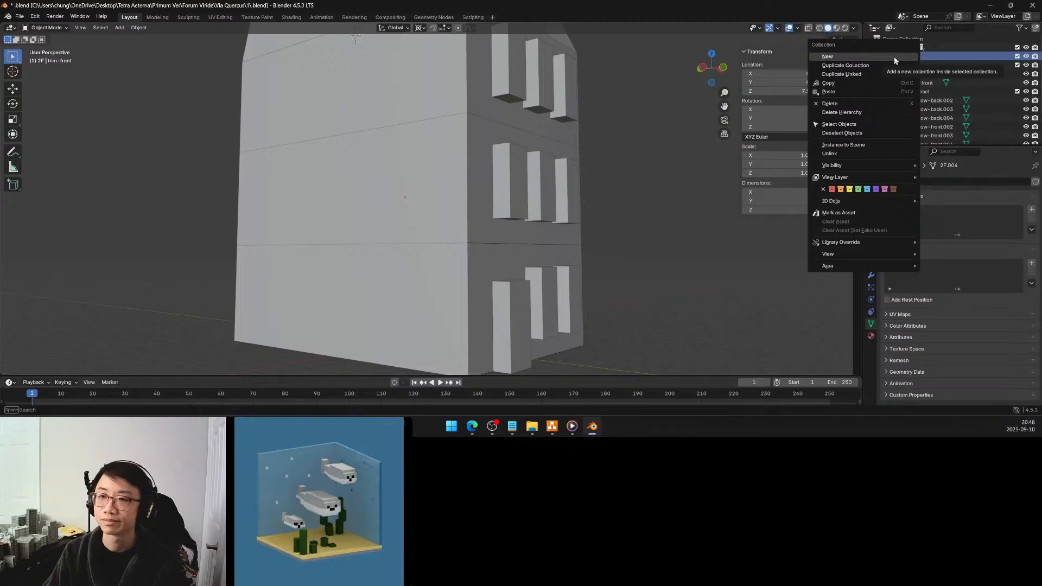
pyautogui.click(894, 58)
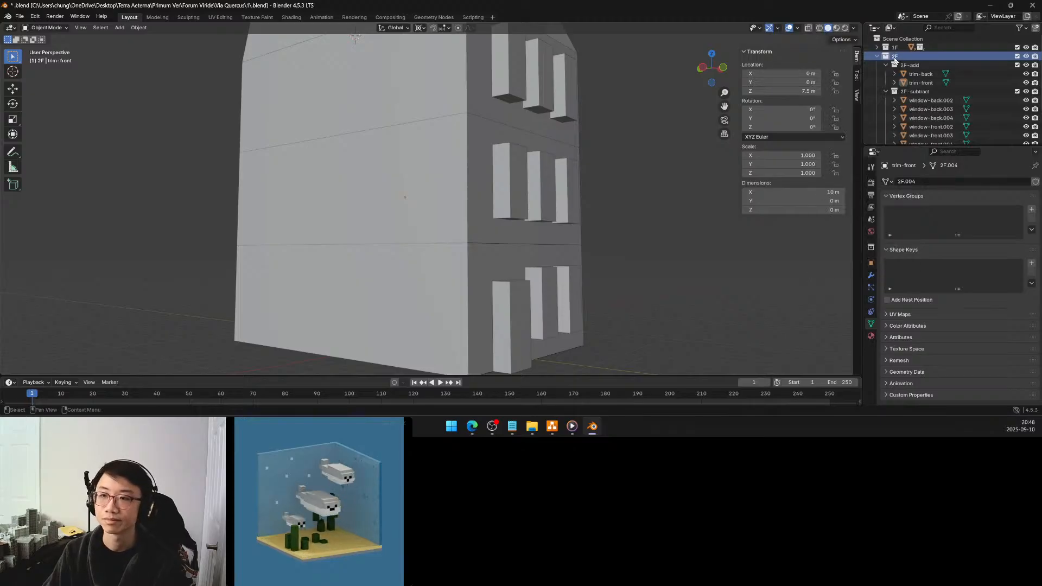
pyautogui.scroll(-3, 904, 103)
pyautogui.doubleClick(920, 109)
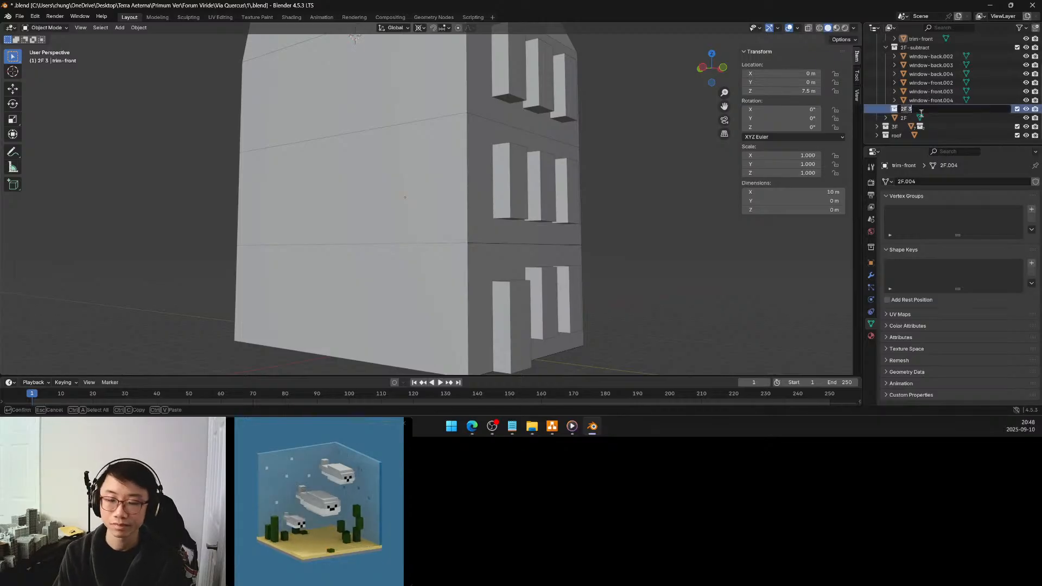
pyautogui.write('2')
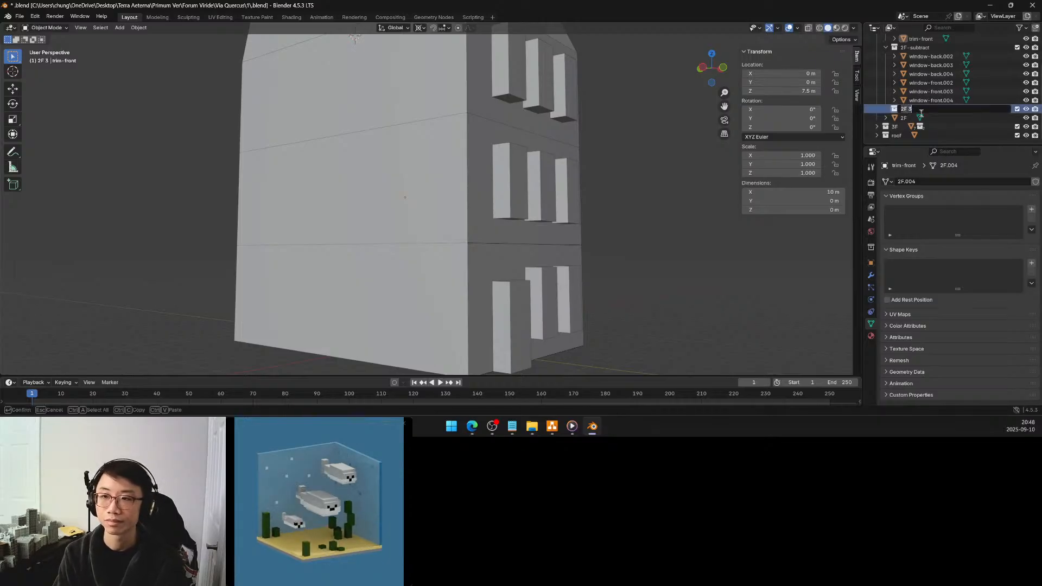
pyautogui.write('F-misc')
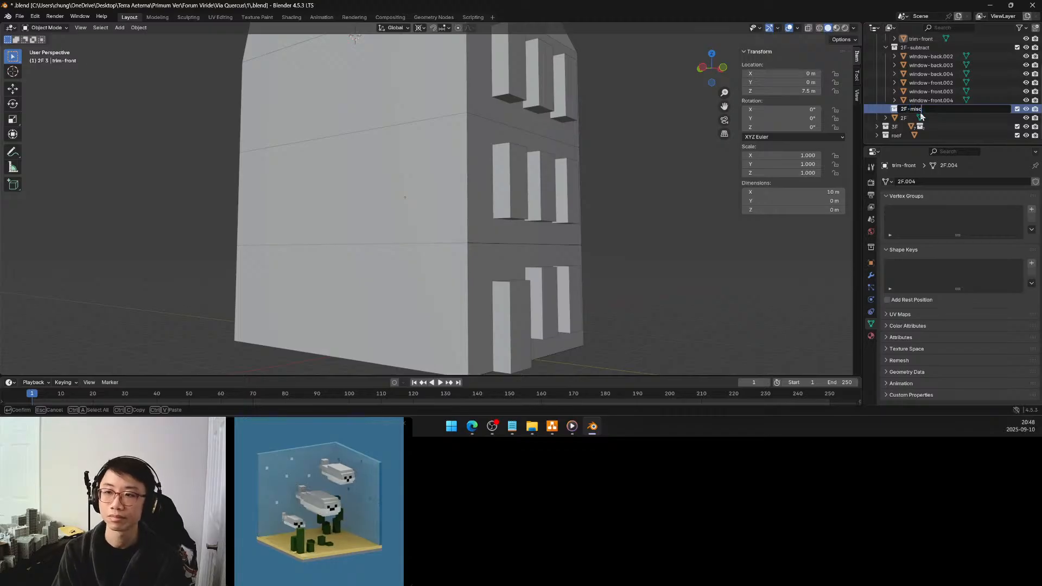
pyautogui.press('Return')
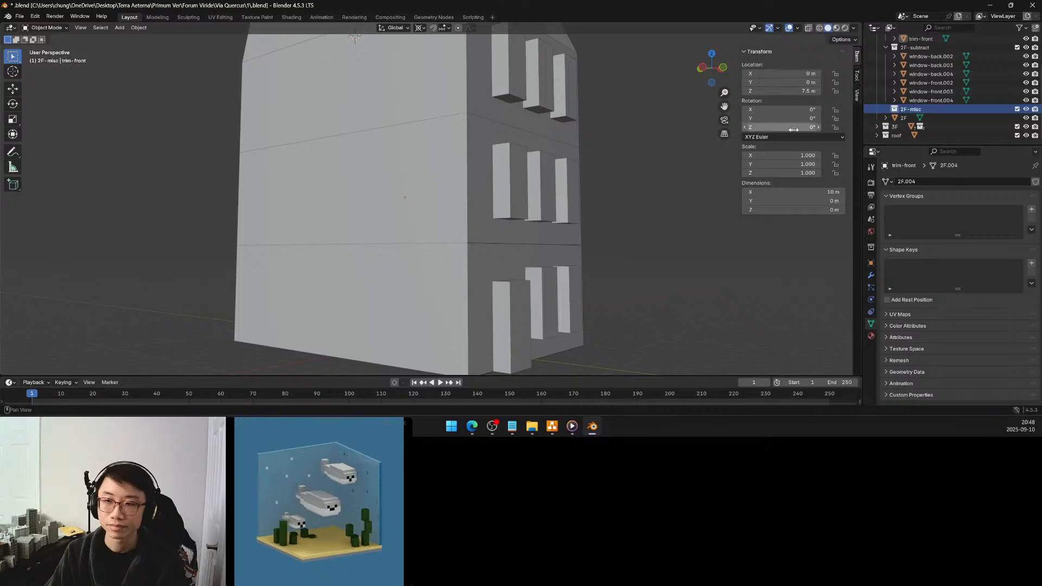
pyautogui.rightClick(873, 108)
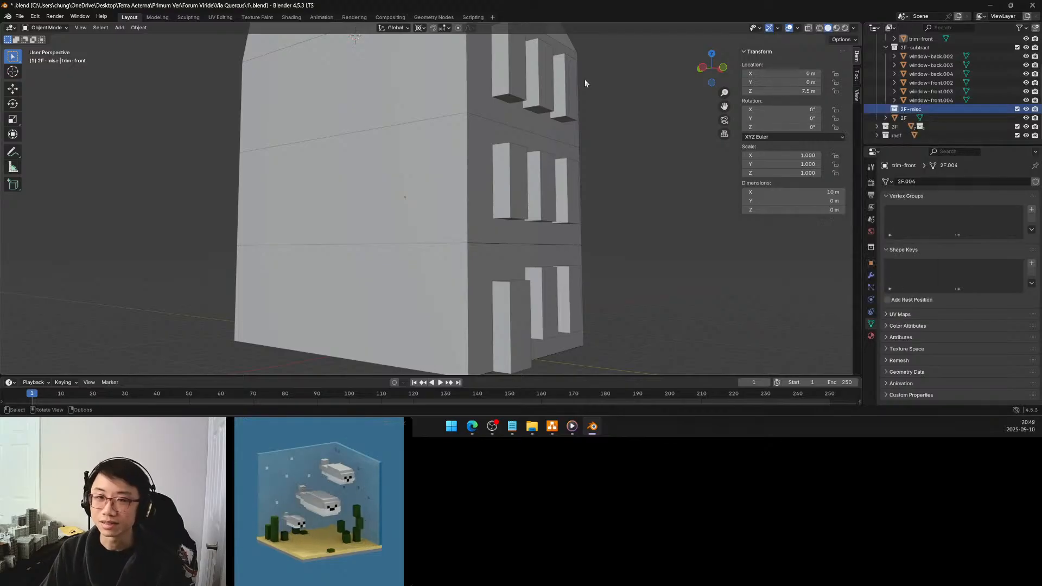
# Add a Bézier circle to the 2F-misc collection and set its radius to 0.4 m
pyautogui.click(119, 28)
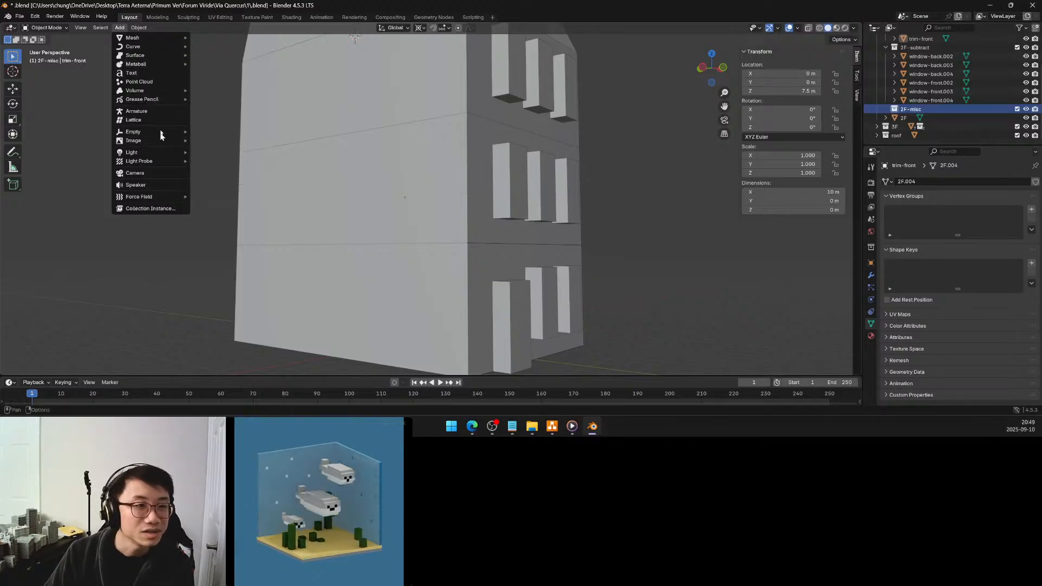
pyautogui.moveTo(166, 40)
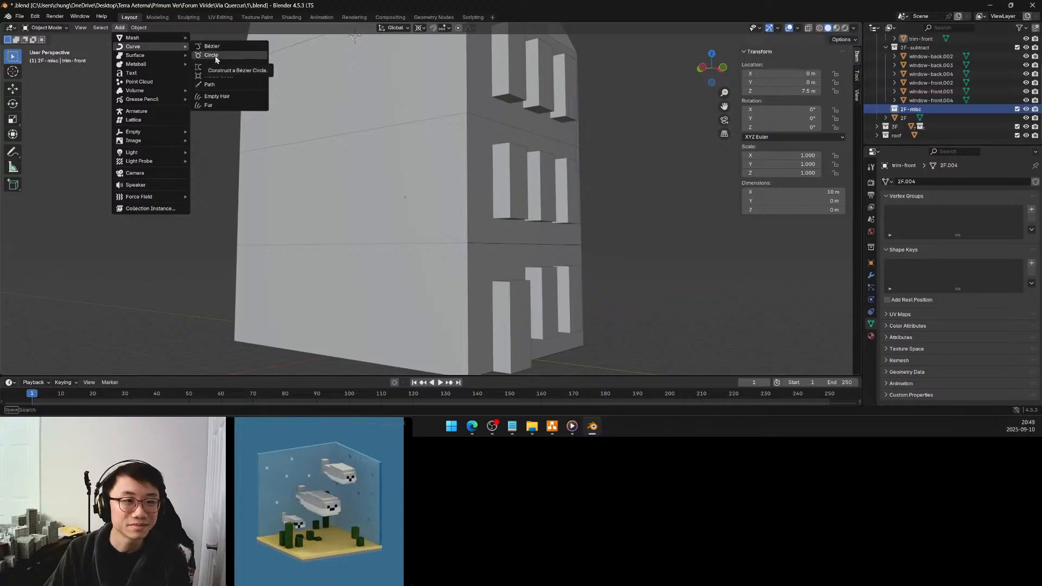
pyautogui.click(214, 56)
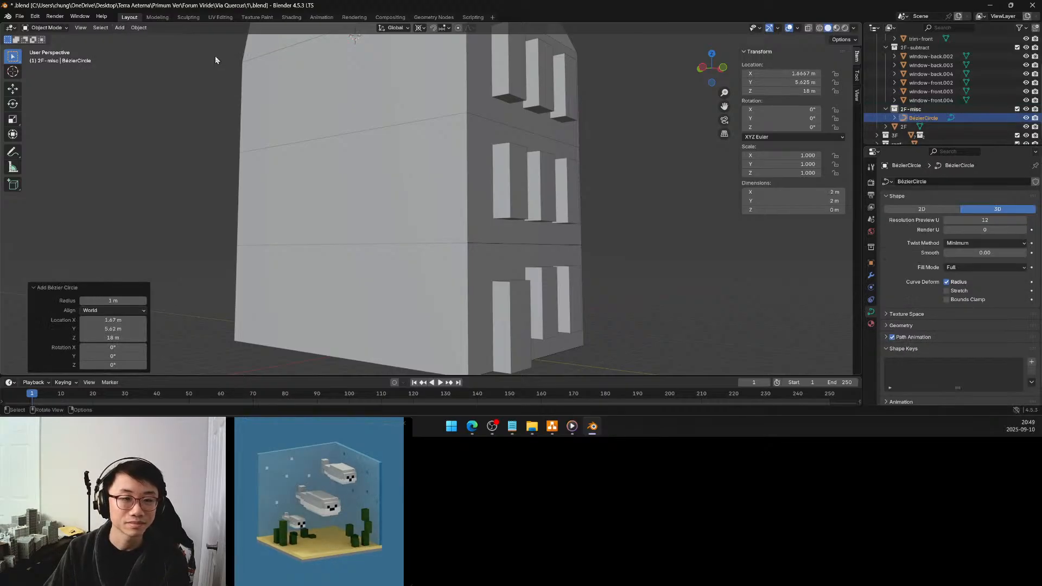
pyautogui.click(114, 300)
pyautogui.press('BackSpace')
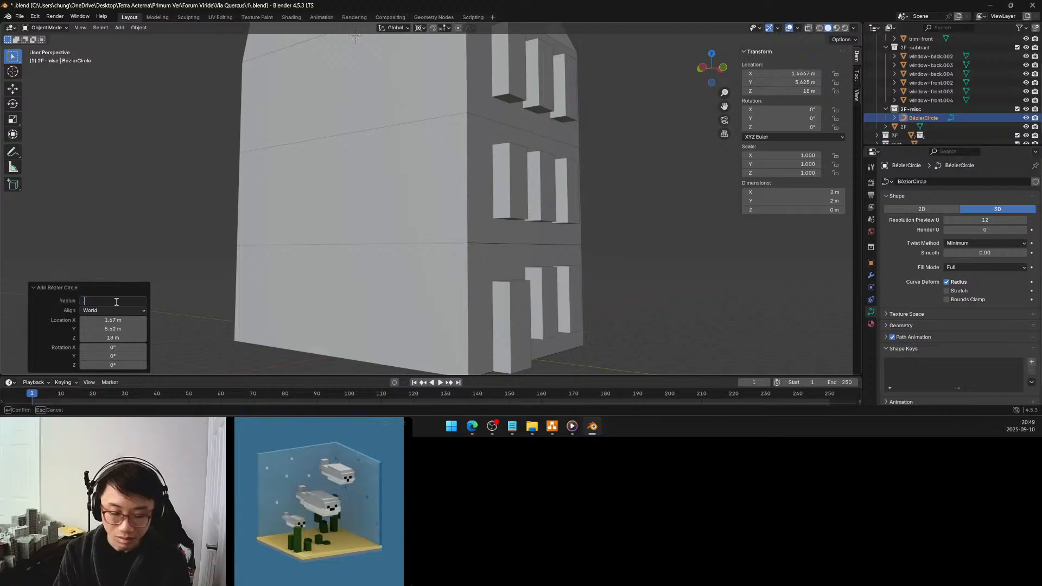
pyautogui.write('0.4')
pyautogui.press('Return')
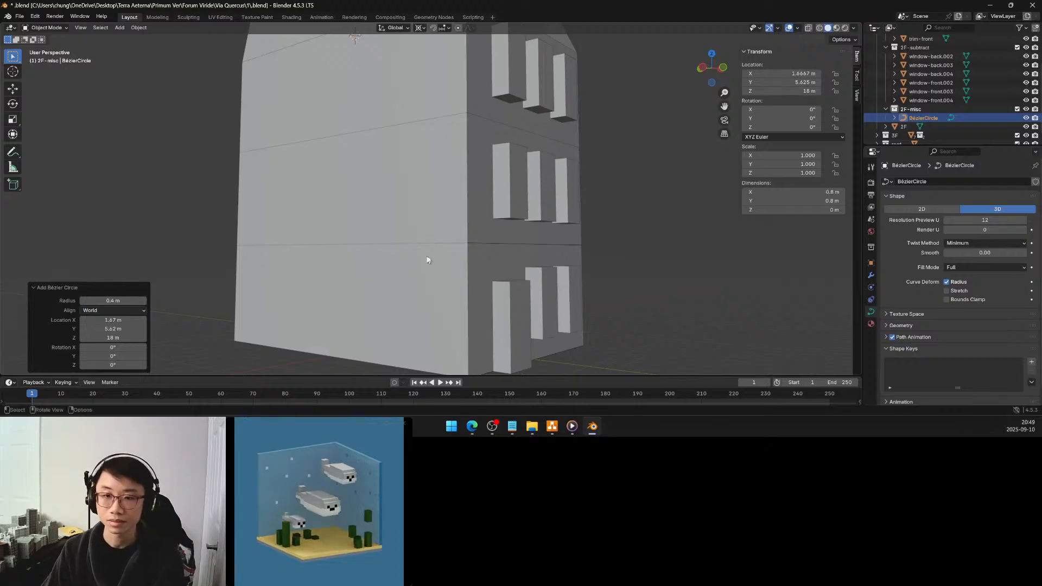
# Isolate the Bézier circle in Local View, reset the 3D cursor to the world origin, and snap the circle to it with offset kept
pyautogui.press('KP_Divide')
pyautogui.moveTo(426, 215)
pyautogui.mouseDown(button='middle')
pyautogui.moveTo(418, 270)
pyautogui.moveTo(415, 223)
pyautogui.mouseUp(button='middle')
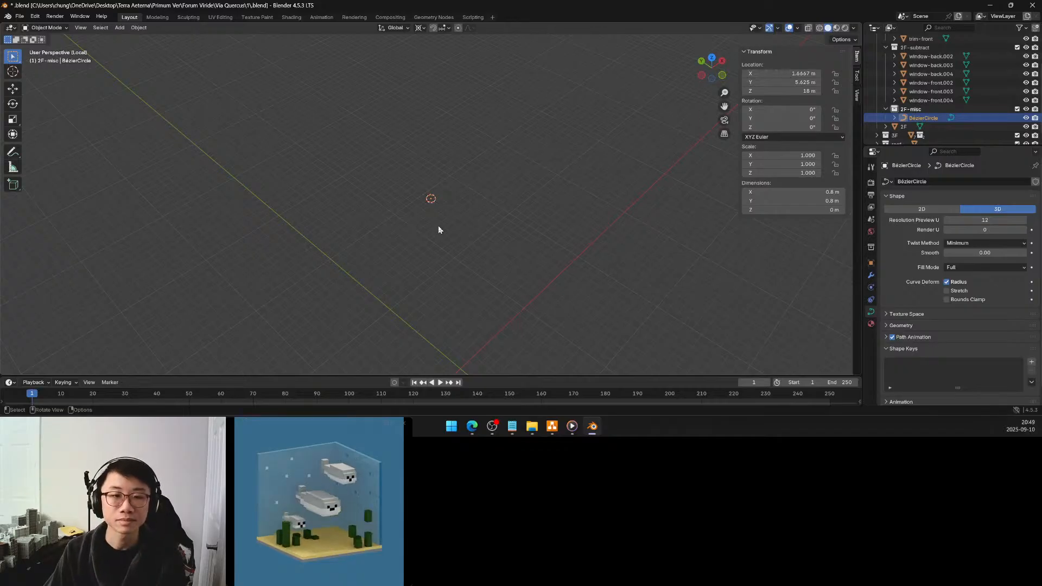
pyautogui.hotkey('shift', 's')
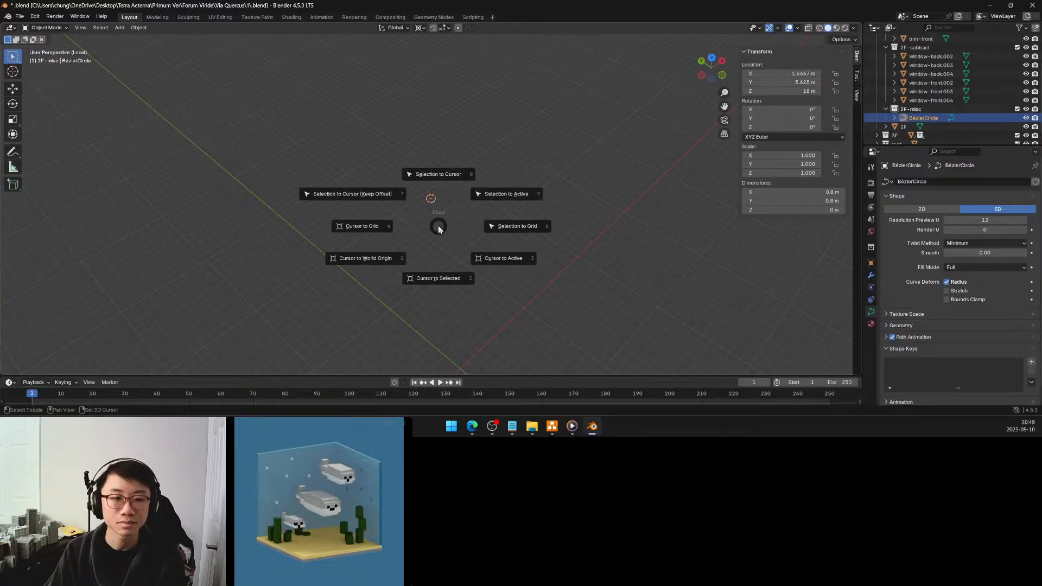
pyautogui.click(382, 259)
pyautogui.hotkey('shift', 's')
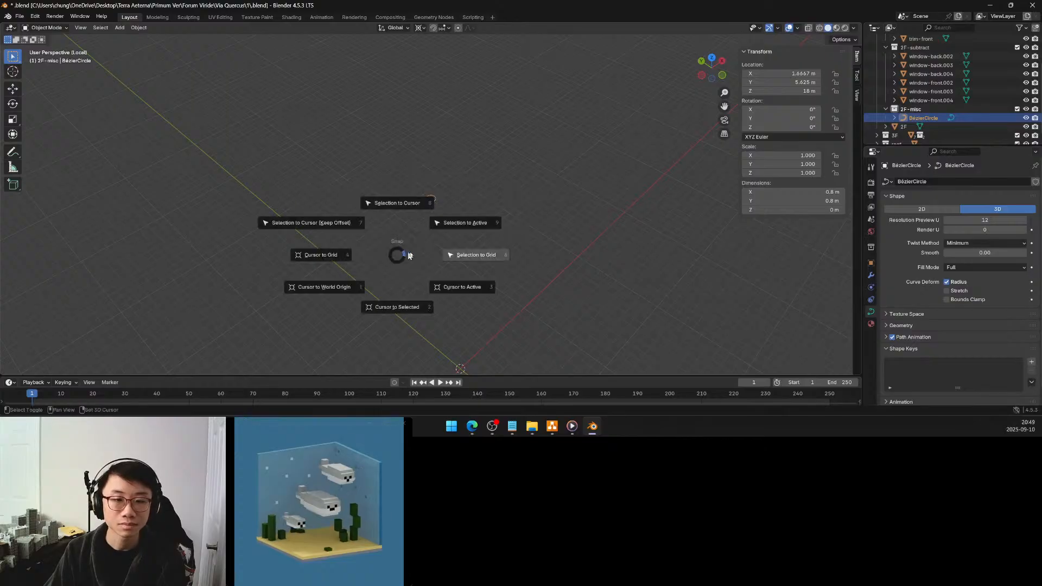
pyautogui.click(333, 223)
pyautogui.press('KP_Decimal')
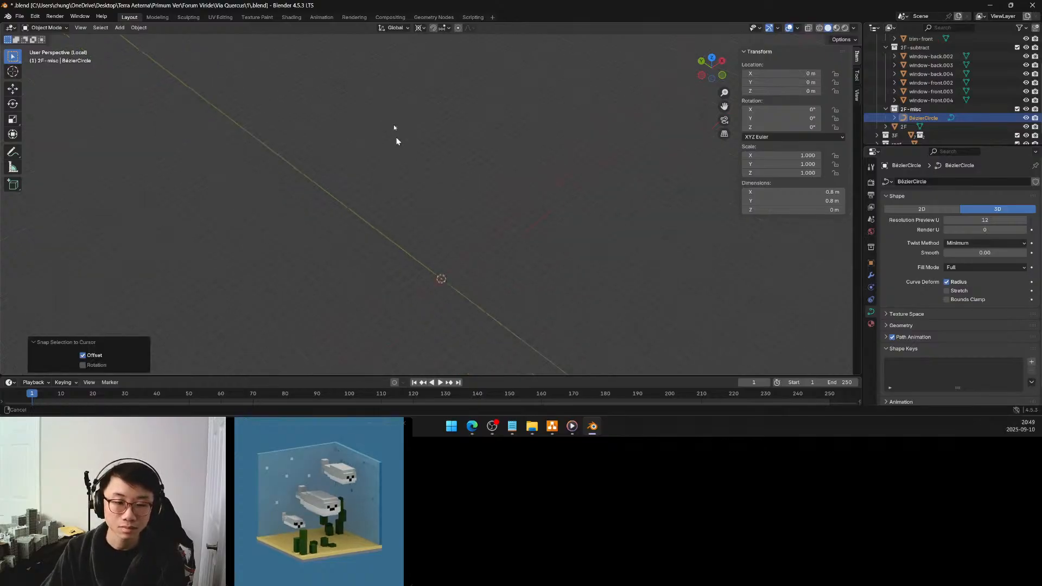
pyautogui.moveTo(445, 174); pyautogui.dragTo(458, 203, button='middle')
# Reframe the isolated Bézier circle and enter Edit Mode in top orthographic view
pyautogui.press('F3')
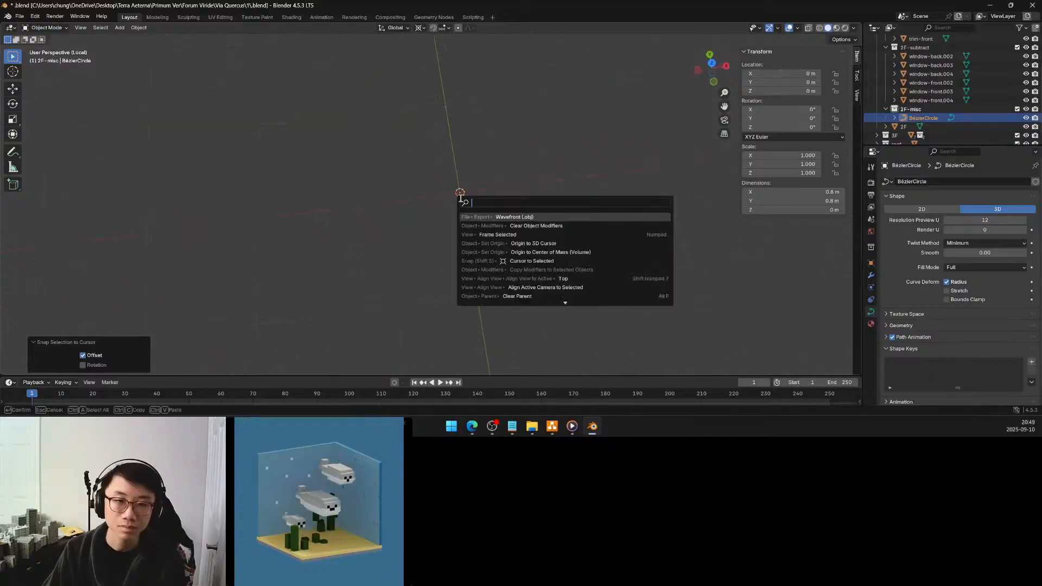
pyautogui.click(509, 161)
pyautogui.press('KP_Divide')
pyautogui.press('KP_Divide')
pyautogui.moveTo(509, 166); pyautogui.dragTo(465, 234, button='middle')
pyautogui.scroll(-1, 464, 231)
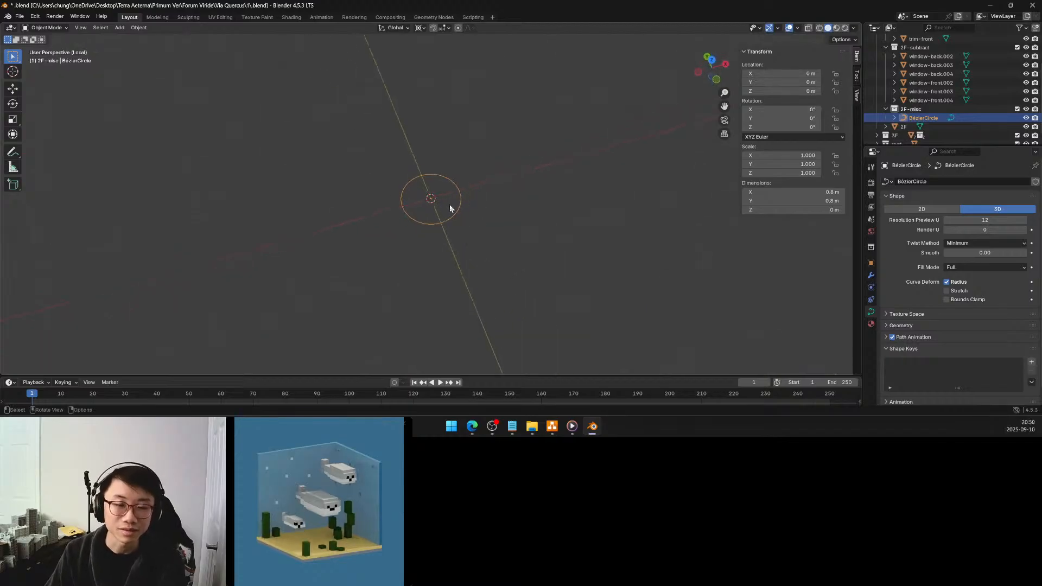
pyautogui.moveTo(449, 204); pyautogui.dragTo(439, 241, button='middle')
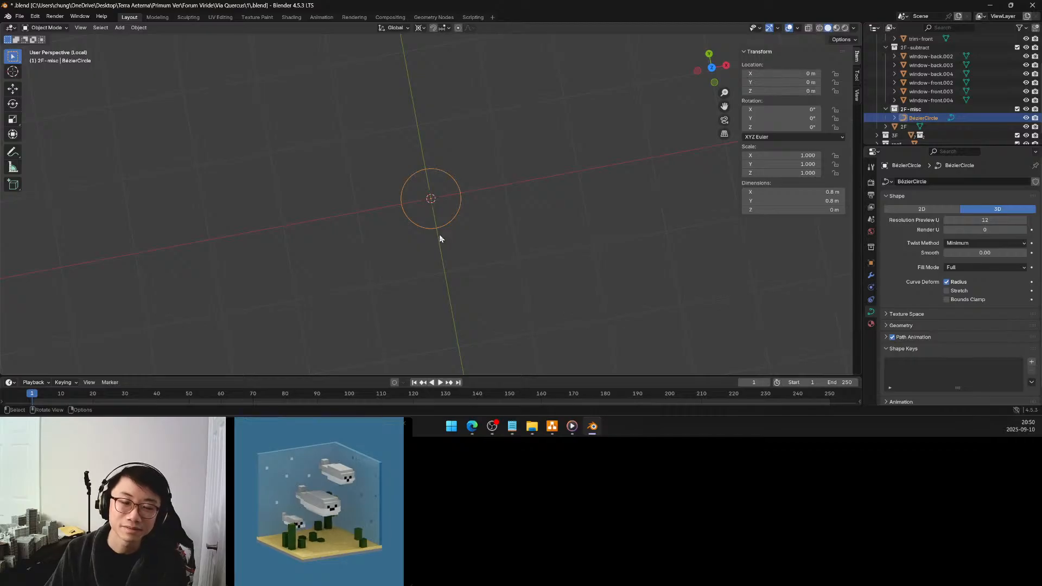
pyautogui.press('Tab')
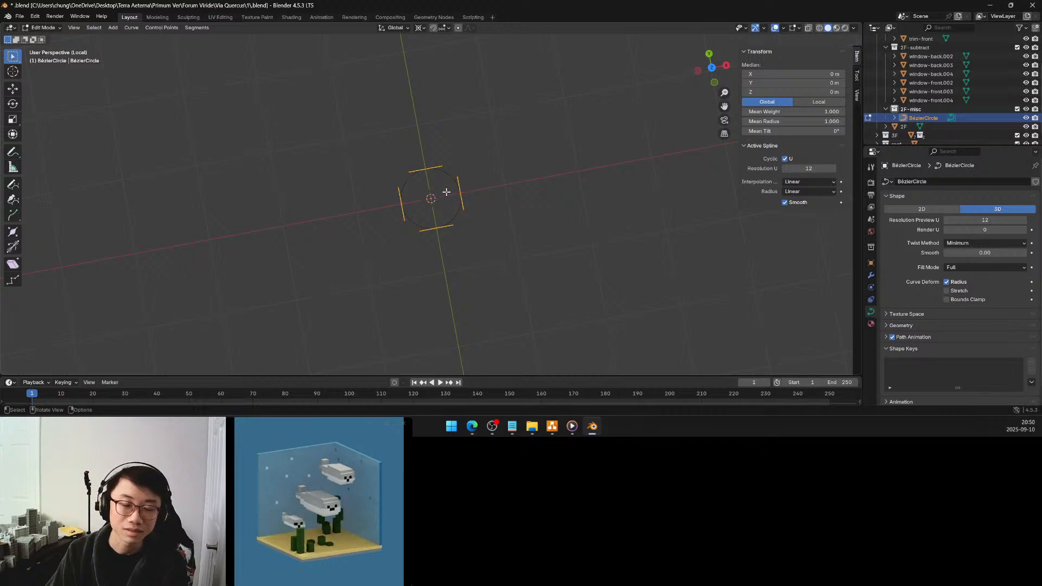
pyautogui.click(712, 67)
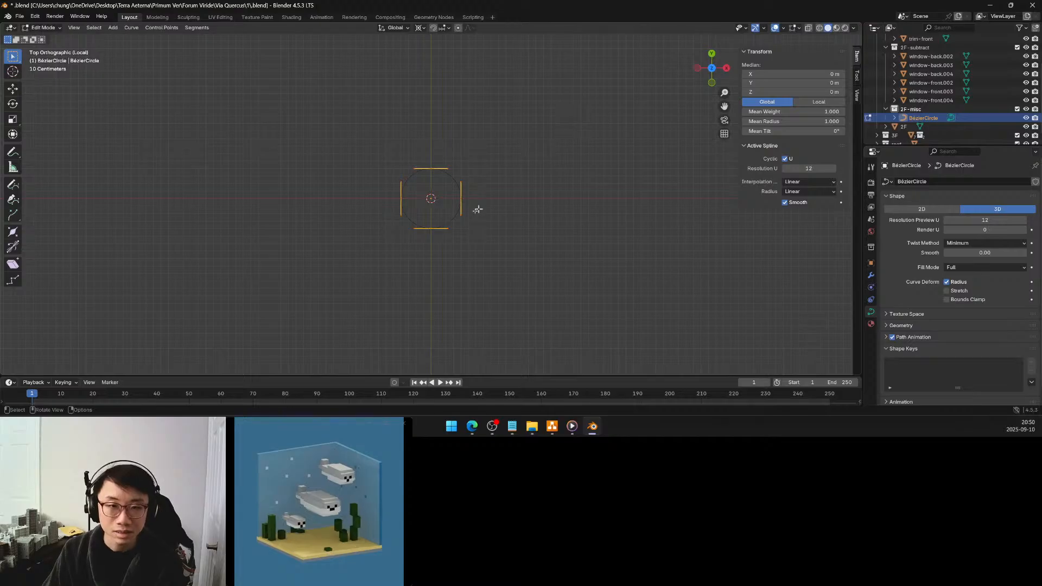
# Move the circle's control point on the negative X side 0.125 m along X toward the centre
pyautogui.click(401, 198)
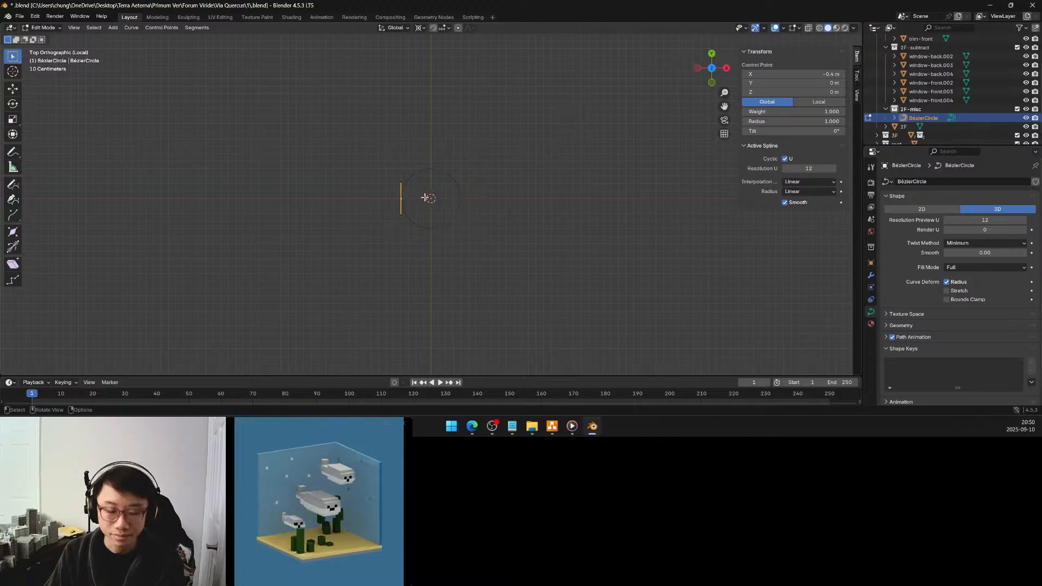
pyautogui.press('g')
pyautogui.press('x')
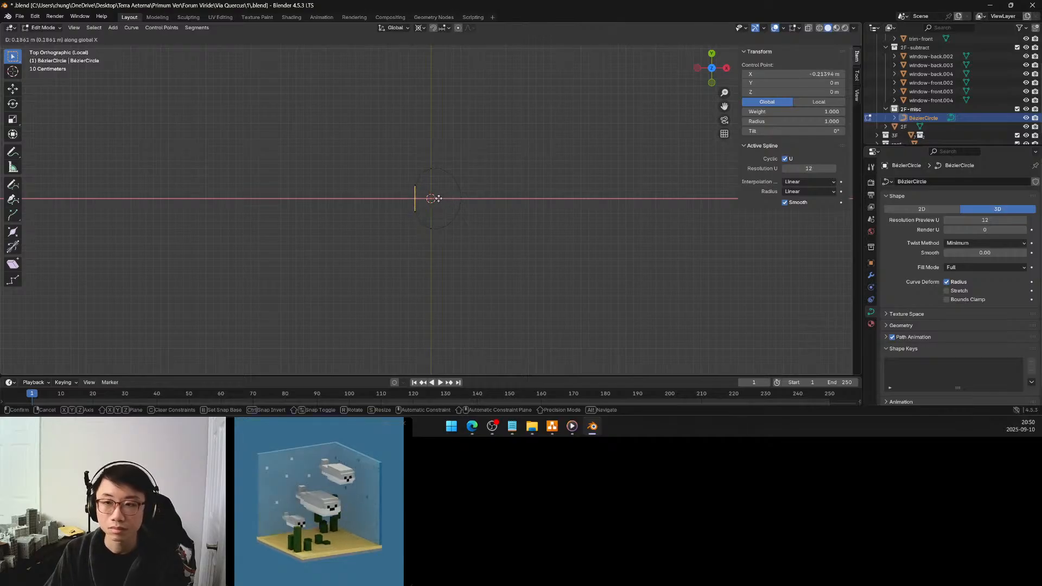
pyautogui.click(431, 198)
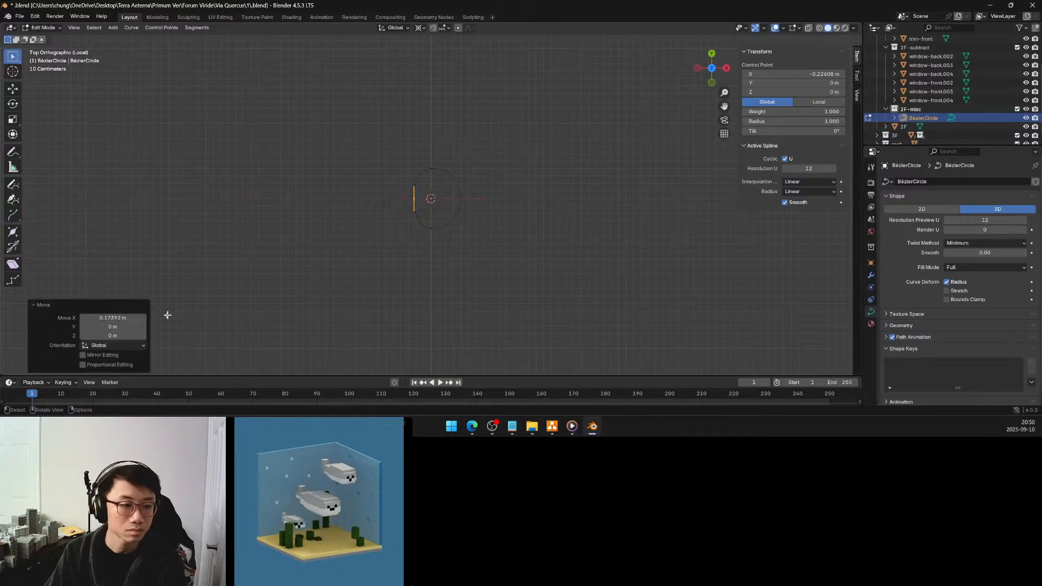
pyautogui.click(130, 318)
pyautogui.write('.125')
pyautogui.press('Return')
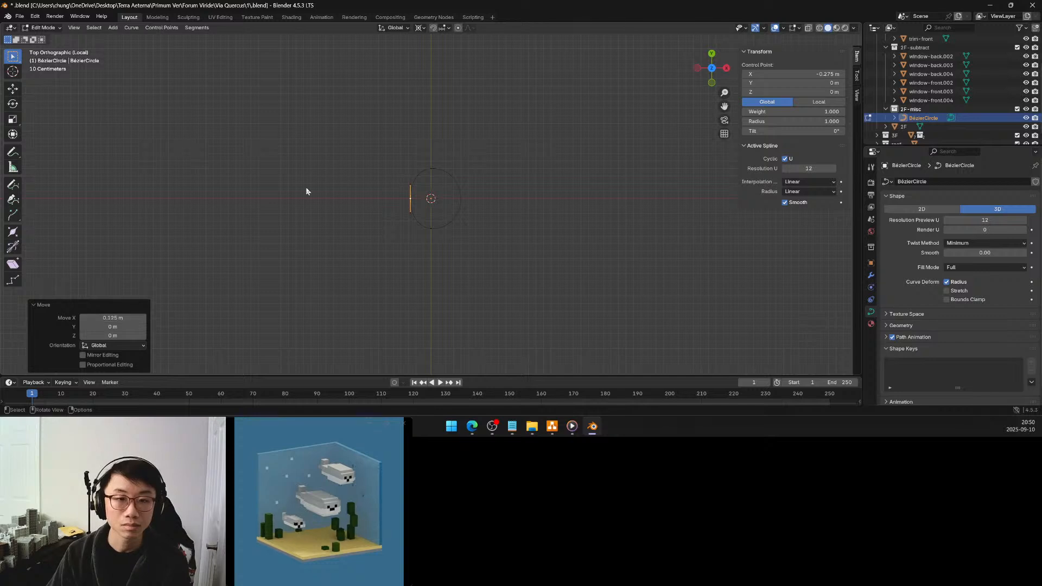
# Enable snapping to Grid and move the circle's control point on the positive X side 0.4 m along Y
pyautogui.click(538, 146)
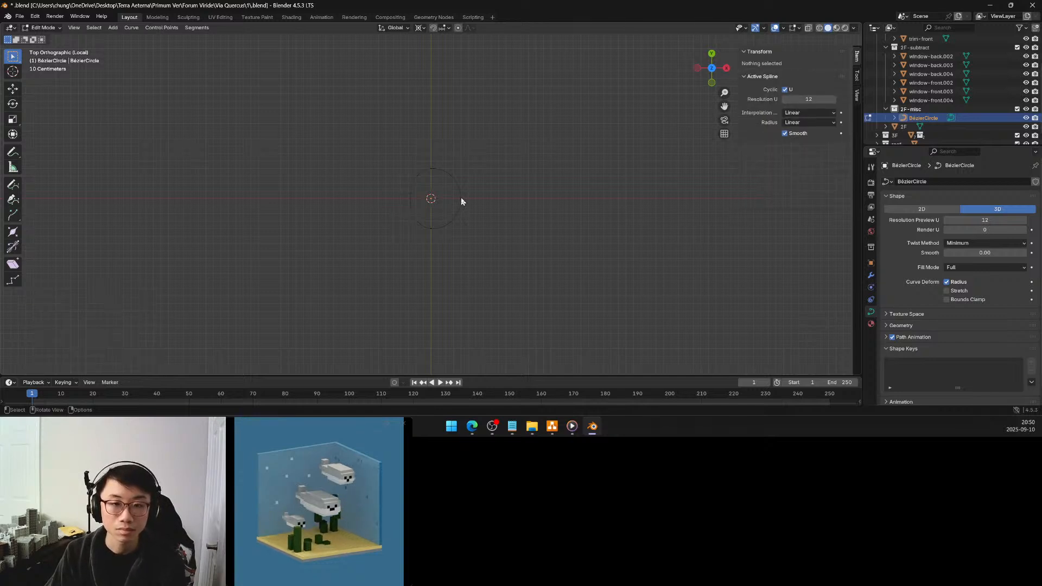
pyautogui.click(461, 198)
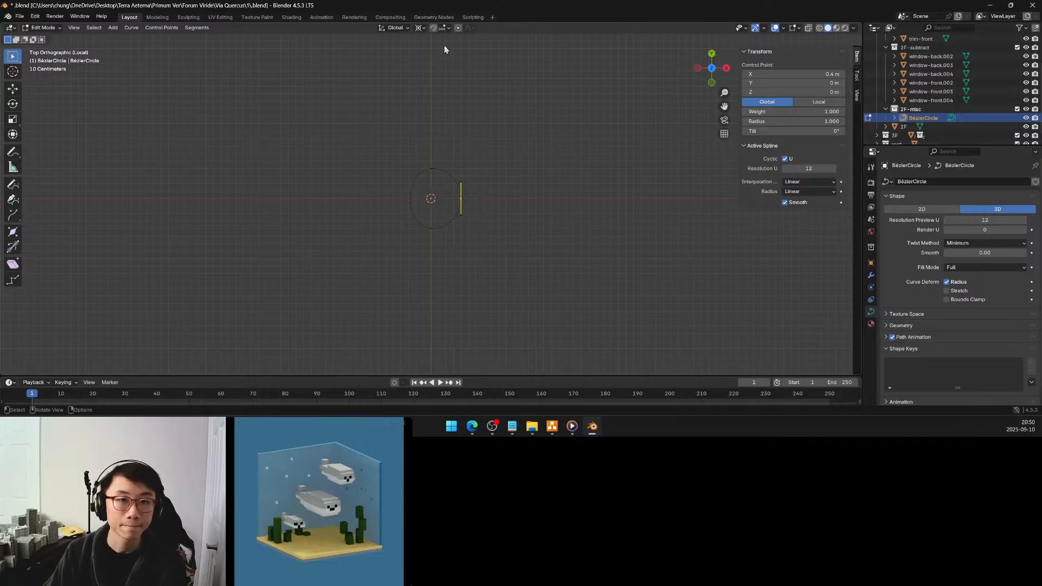
pyautogui.click(443, 28)
pyautogui.click(433, 83)
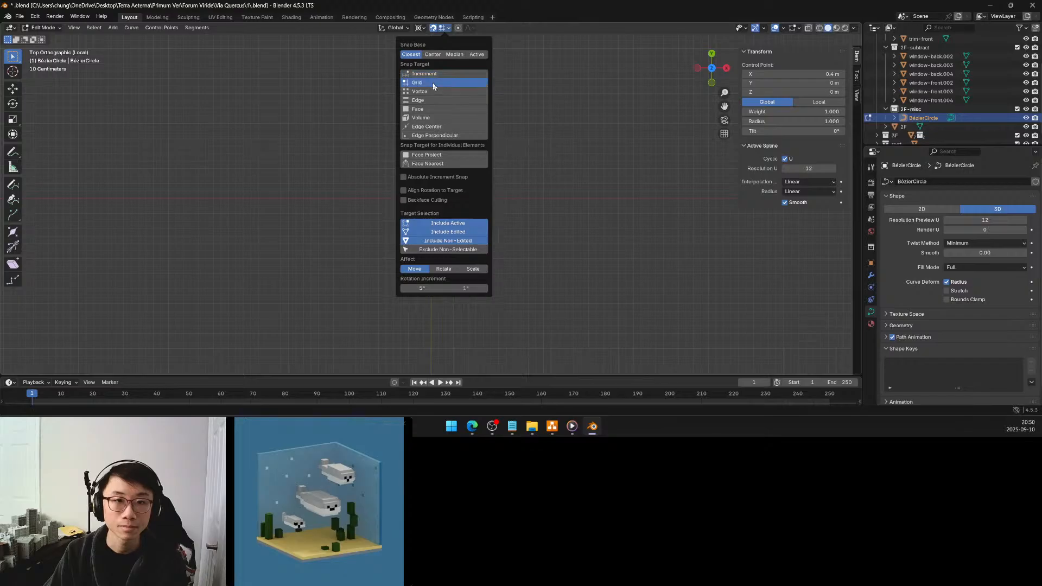
pyautogui.scroll(5, 481, 186)
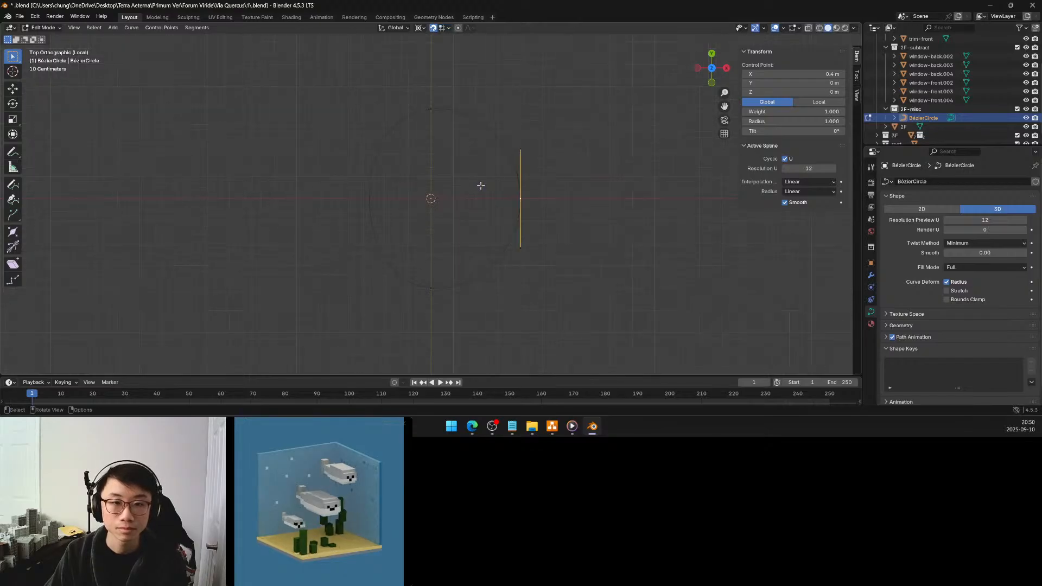
pyautogui.press('g')
pyautogui.click(522, 110)
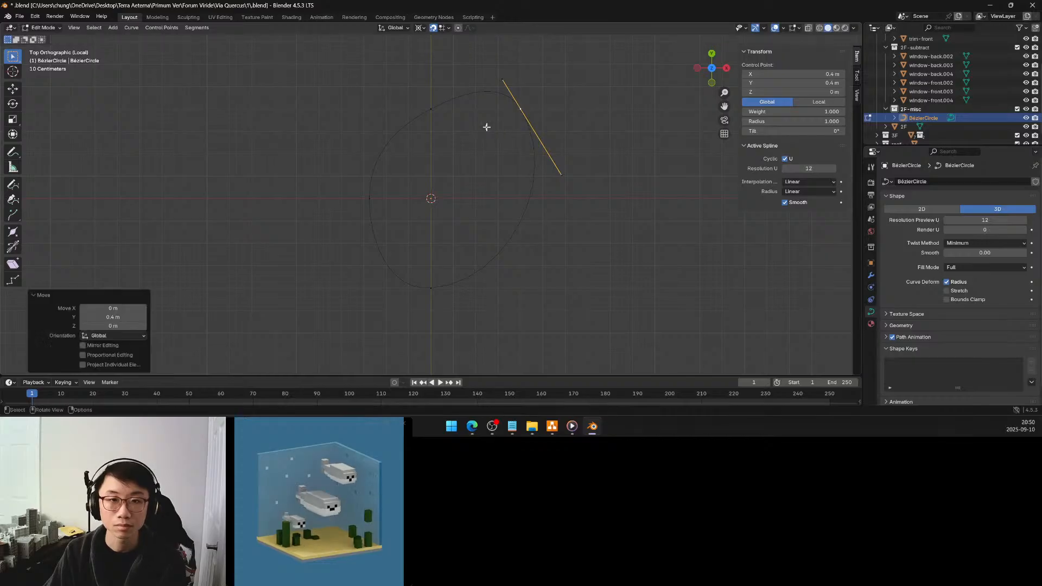
# Extend the upper control point's handle to the corner at X 0.4 m, Y 0.4 m, and collapse the corner's upper handle onto its control point
pyautogui.click(432, 109)
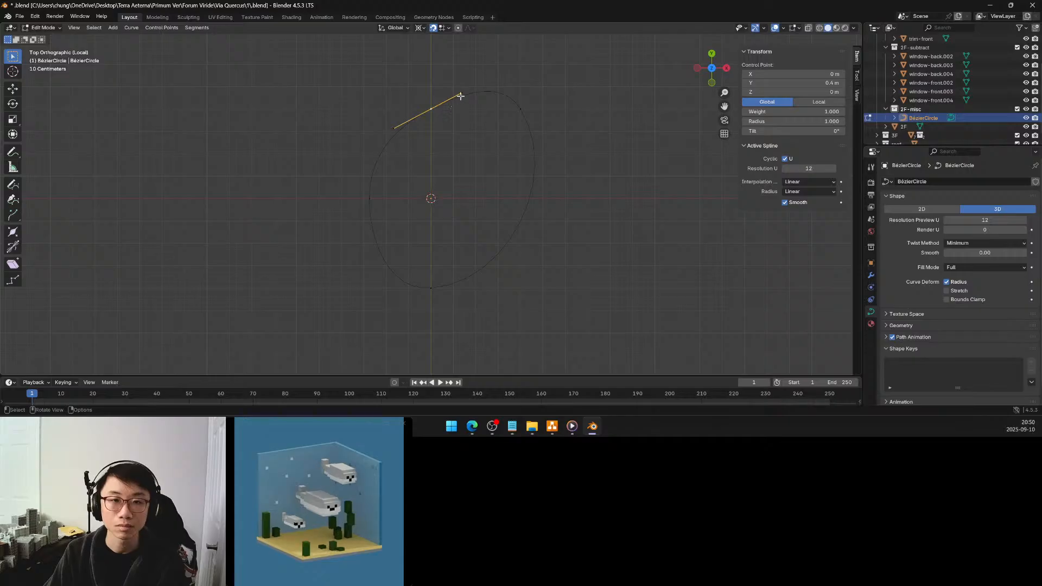
pyautogui.moveTo(461, 93); pyautogui.dragTo(537, 114)
pyautogui.click(519, 109)
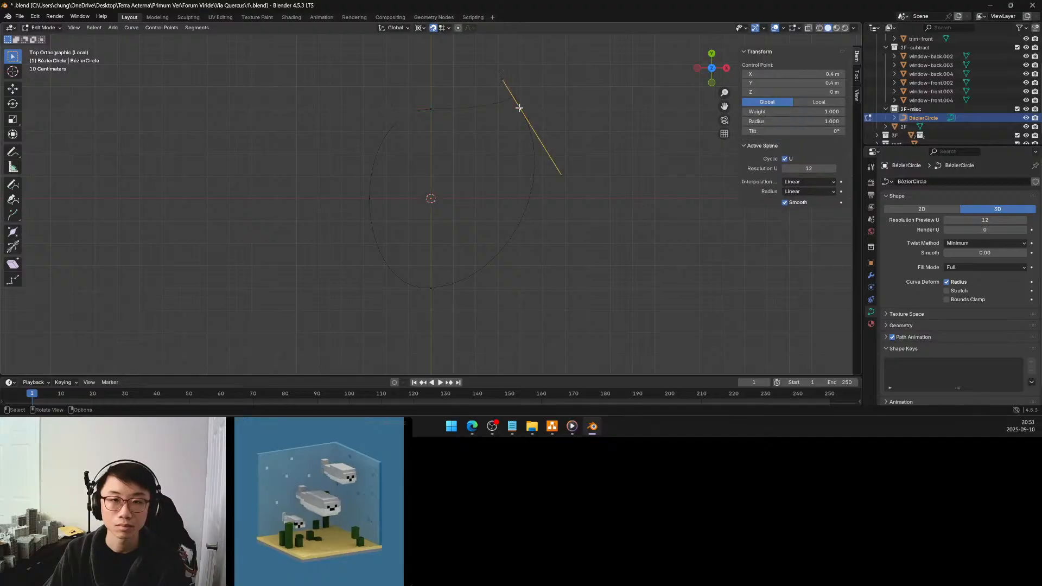
pyautogui.click(502, 79)
pyautogui.moveTo(504, 81); pyautogui.dragTo(518, 106)
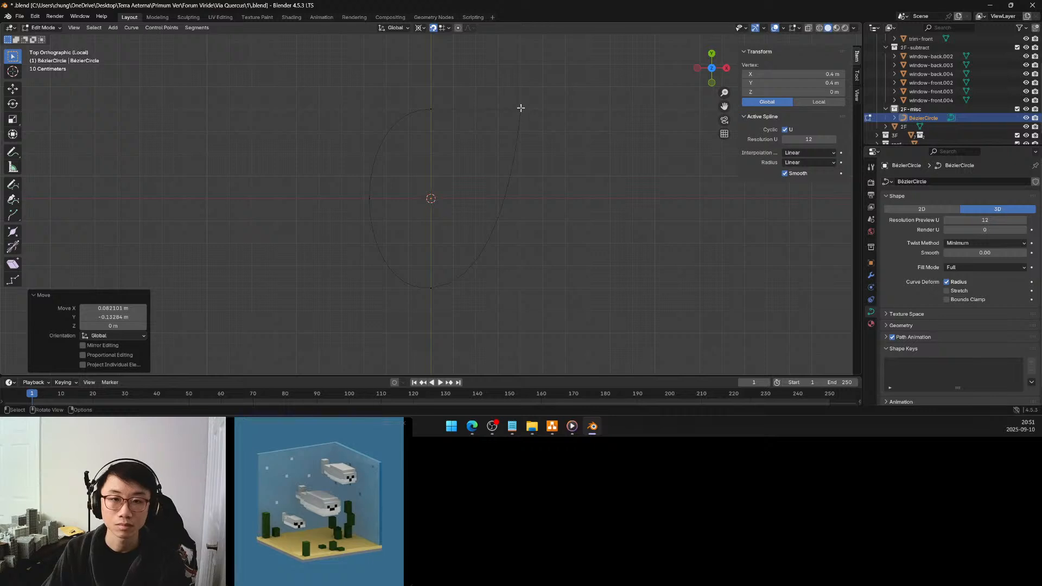
# Try to select and move the corner control point, and undo the collapse of its upper handle
pyautogui.click(521, 109)
pyautogui.moveTo(543, 96); pyautogui.dragTo(505, 127)
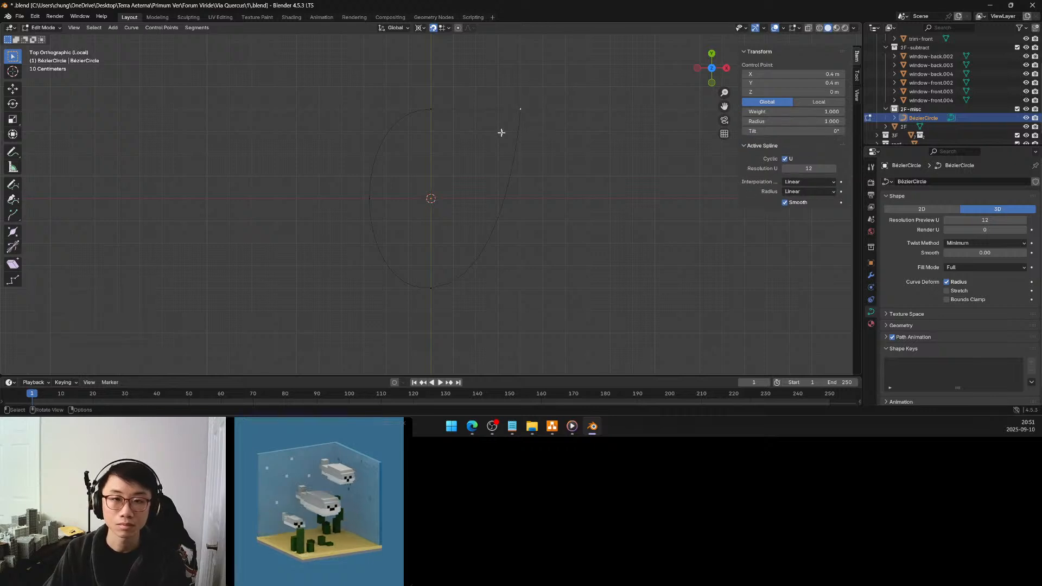
pyautogui.press('g')
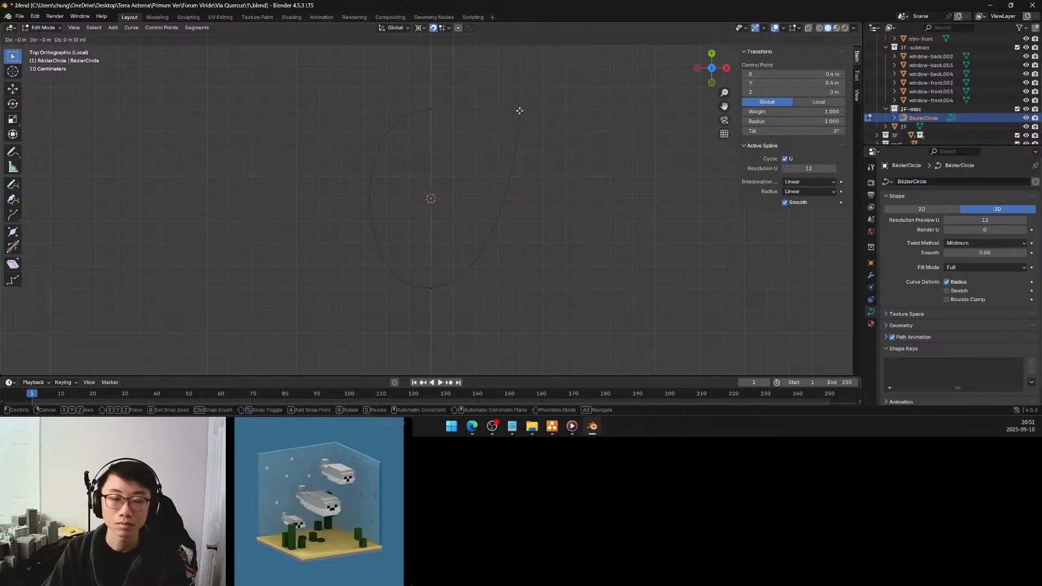
pyautogui.rightClick(521, 115)
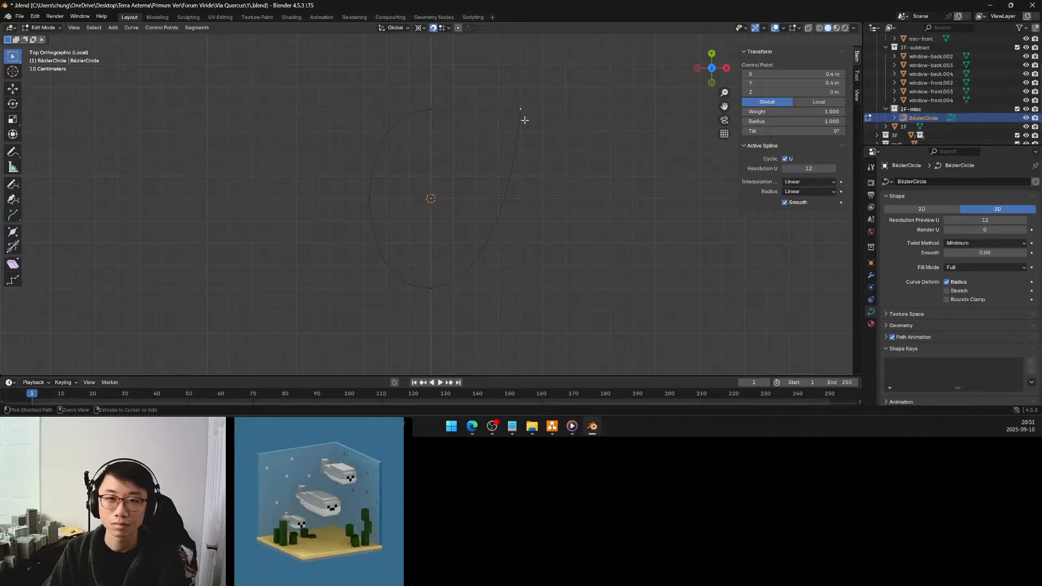
pyautogui.hotkey('ctrl', 'z')
pyautogui.hotkey('ctrl', 'z')
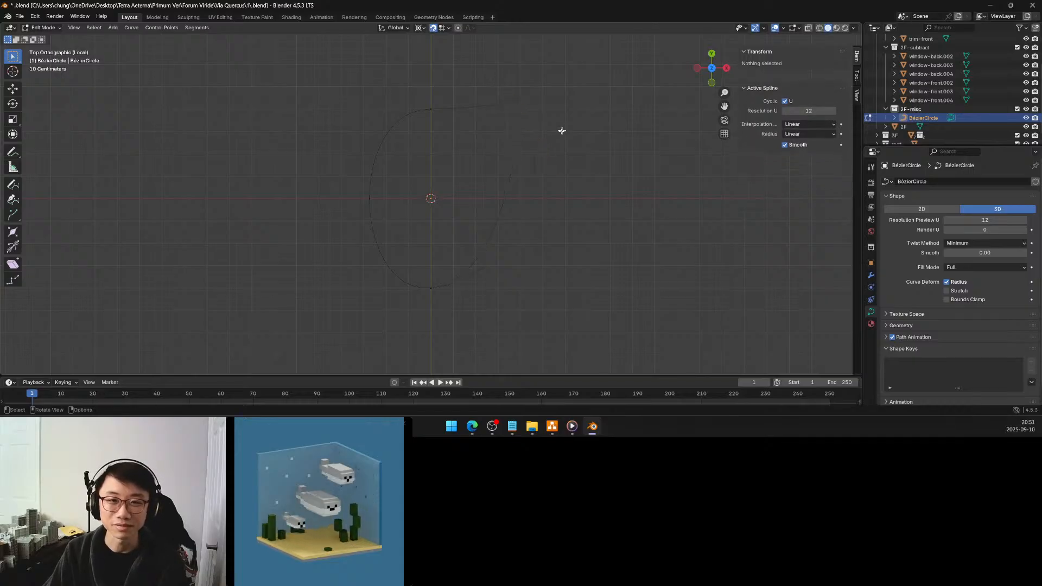
# Move the lower handle of the corner control point to X 0.4 m, Y -0.1 m
pyautogui.click(521, 108)
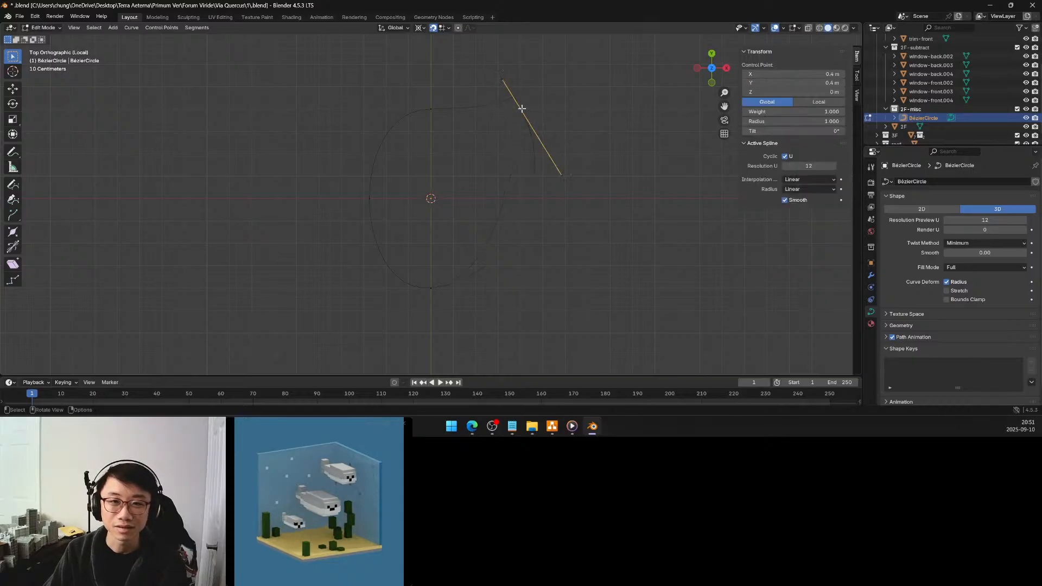
pyautogui.click(564, 172)
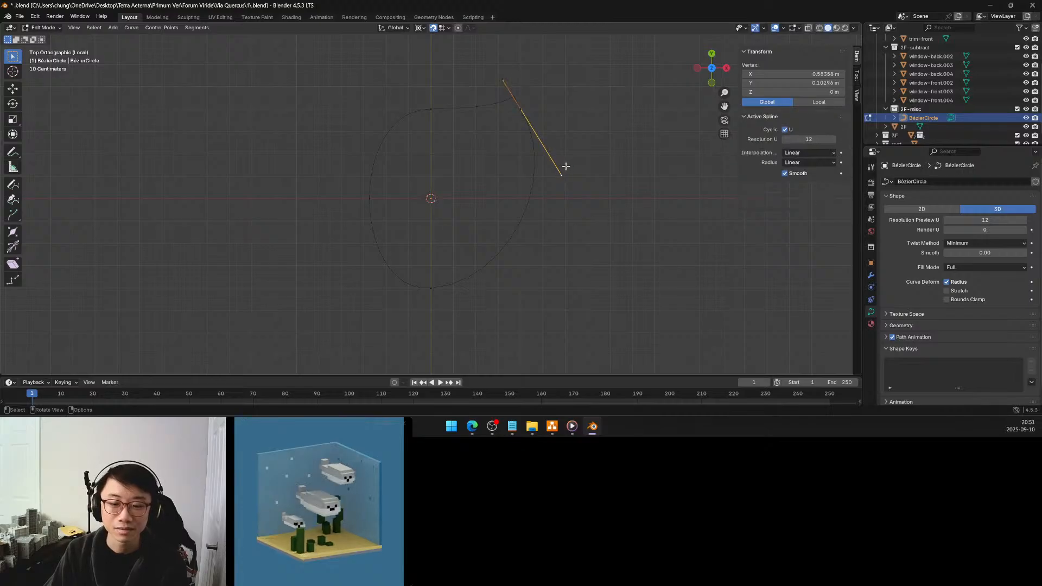
pyautogui.press('g')
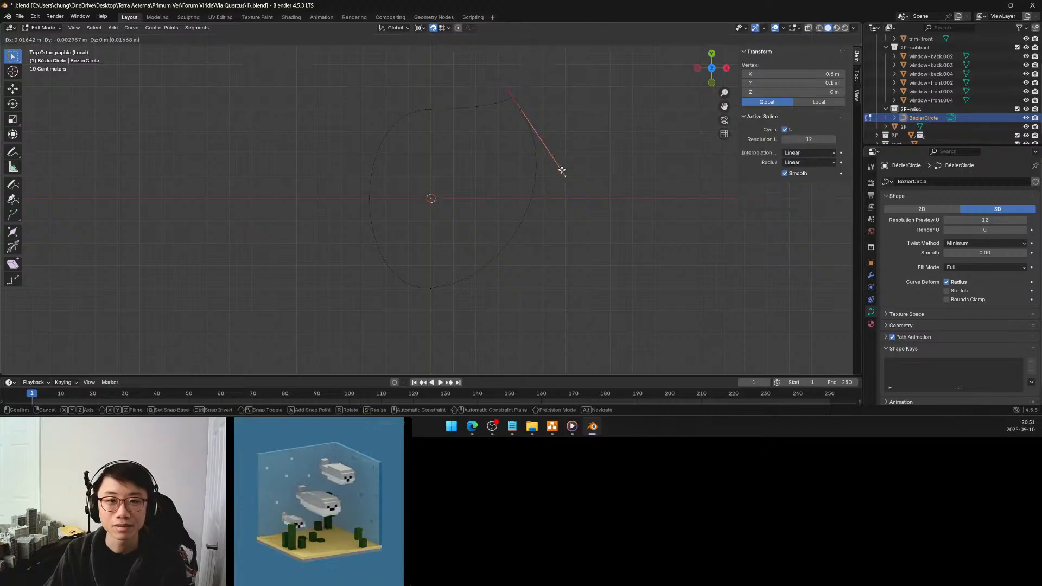
pyautogui.click(518, 218)
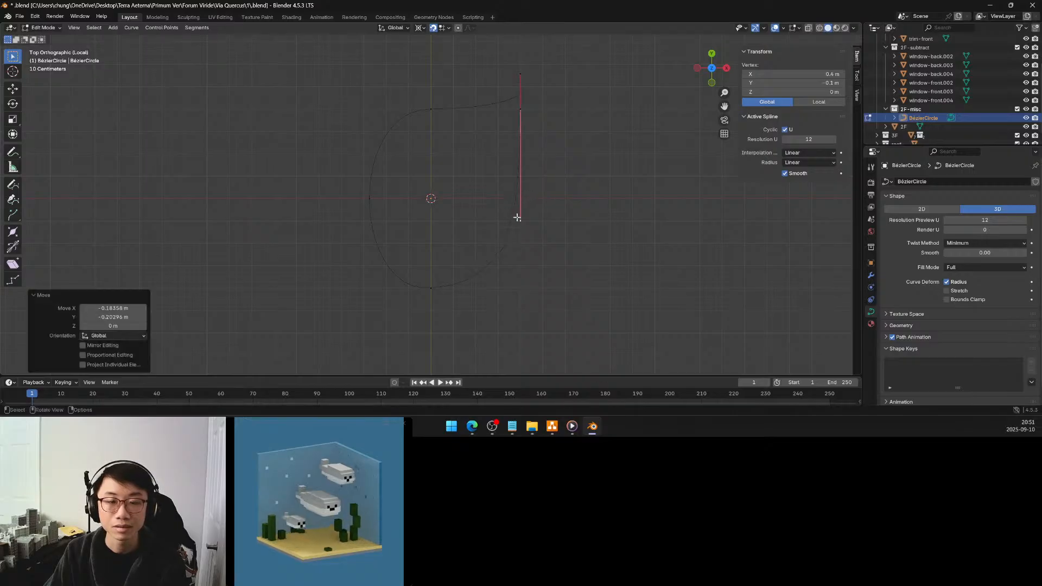
# Try to snap the corner's upper handle onto its control point at X 0.4 m, Y 0.4 m, and reselect that point
pyautogui.click(520, 76)
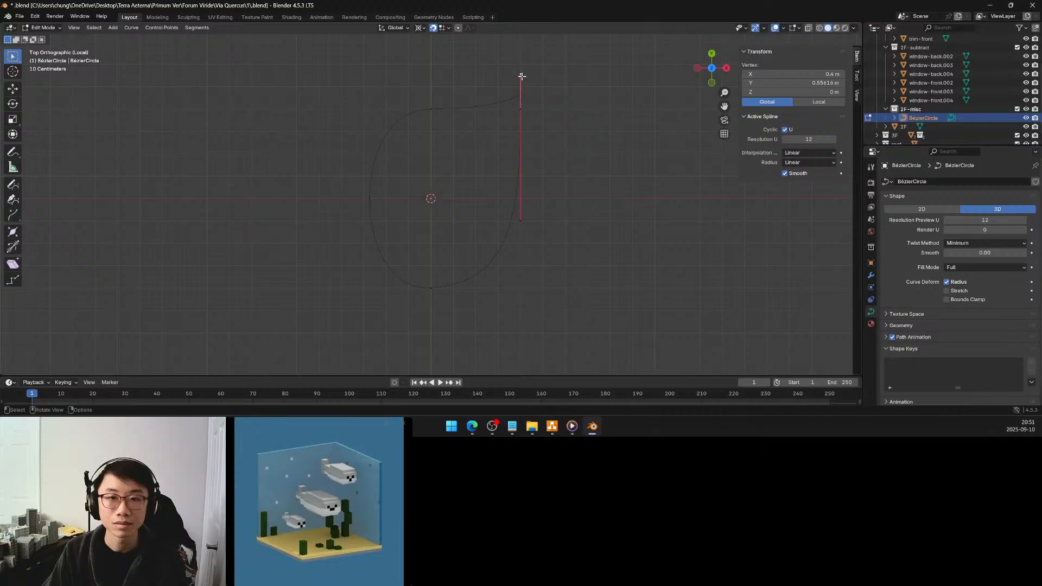
pyautogui.press('g')
pyautogui.click(519, 109)
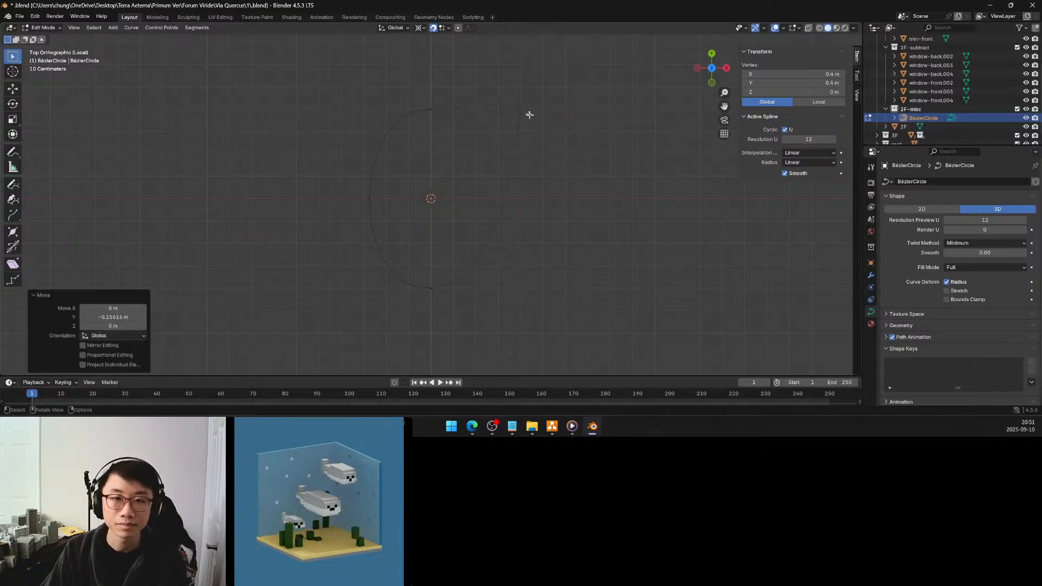
pyautogui.click(516, 128)
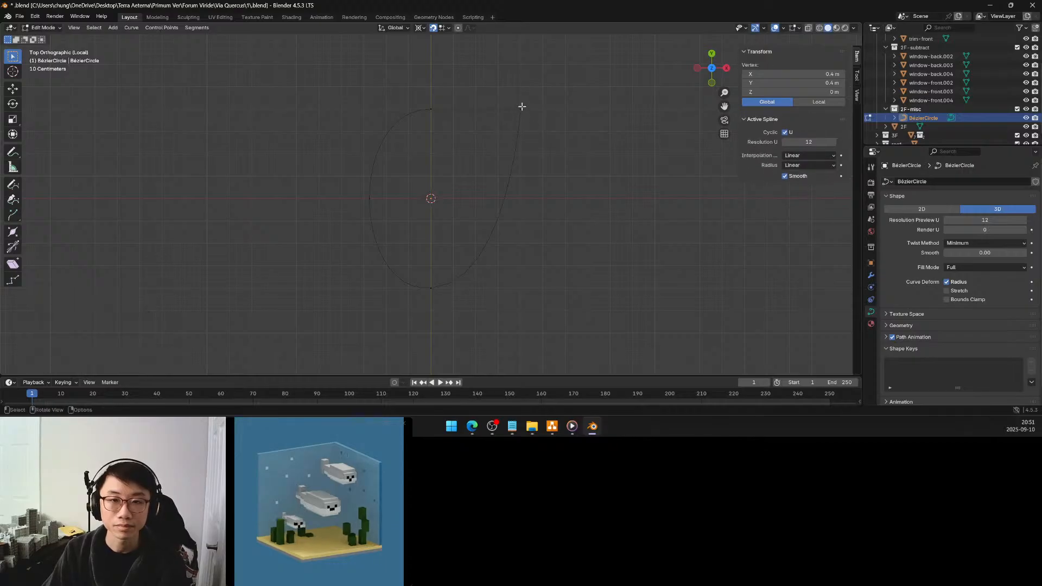
pyautogui.click(543, 107)
pyautogui.click(521, 107)
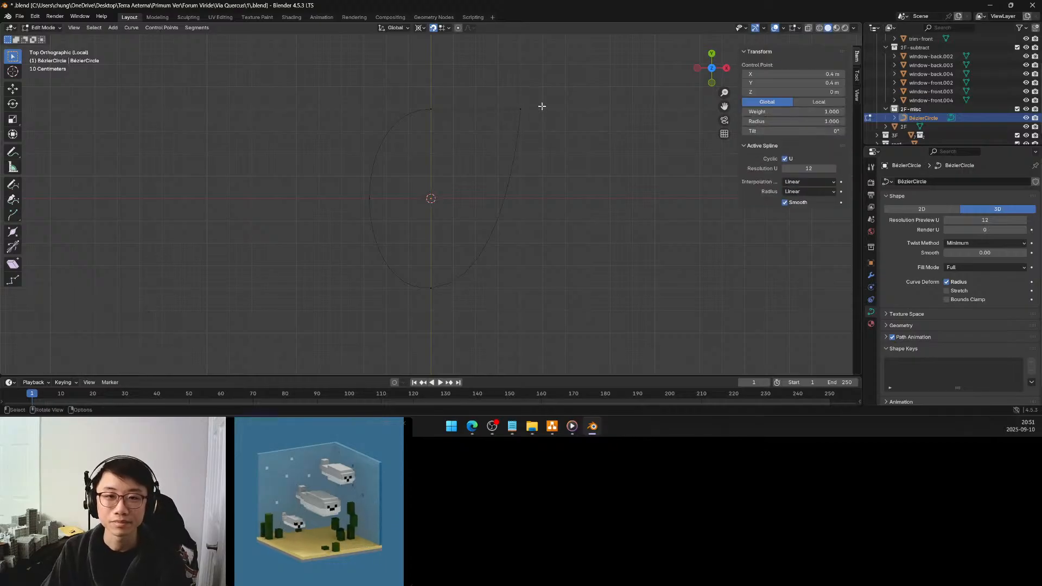
pyautogui.click(521, 108)
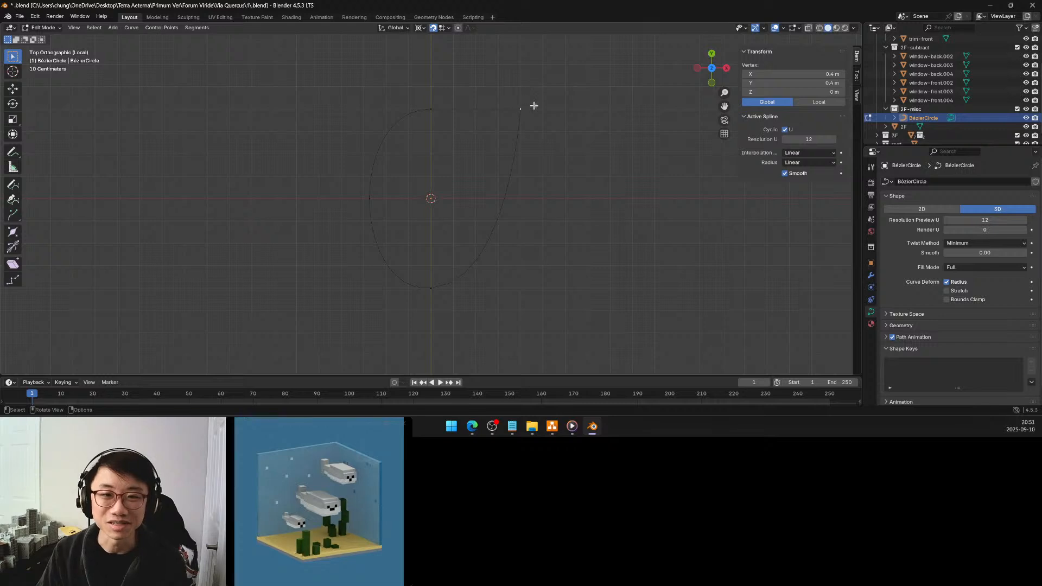
# Undo the corner's upper handle move, reverting the selection changes made since it
pyautogui.hotkey('ctrl', 'z')
pyautogui.hotkey('ctrl', 'z')
pyautogui.hotkey('ctrl', 'z')
pyautogui.hotkey('ctrl', 'z')
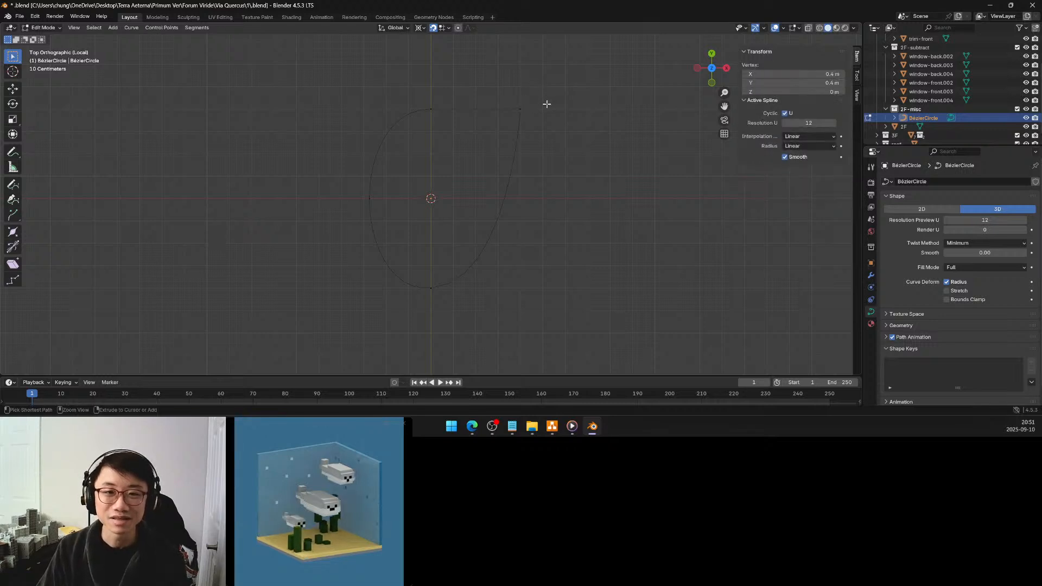
pyautogui.moveTo(525, 96); pyautogui.dragTo(510, 127)
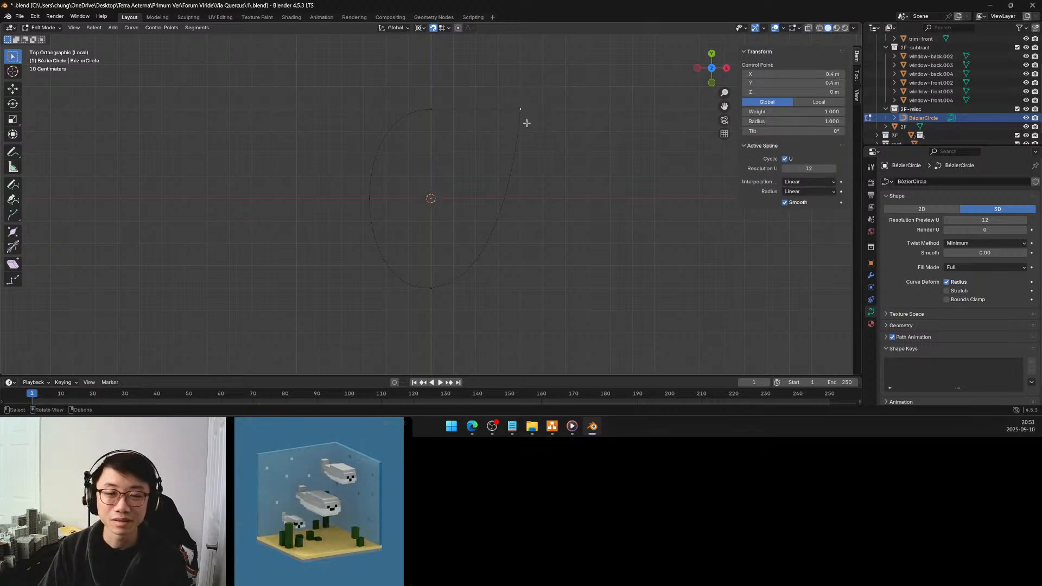
pyautogui.hotkey('ctrl', 'z')
pyautogui.hotkey('ctrl', 'z')
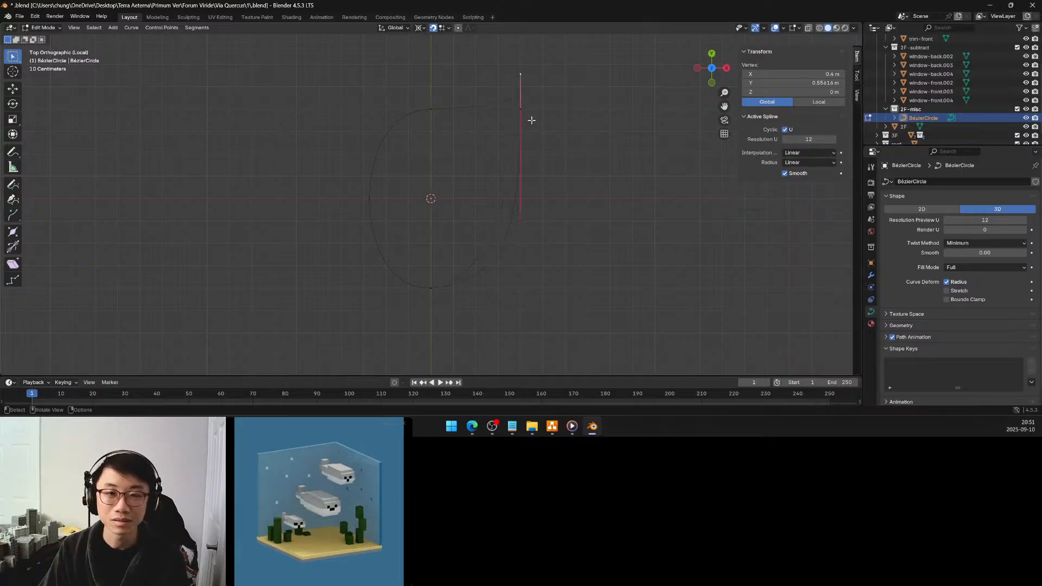
# Move the corner control point -0.1 m along Y
pyautogui.click(531, 119)
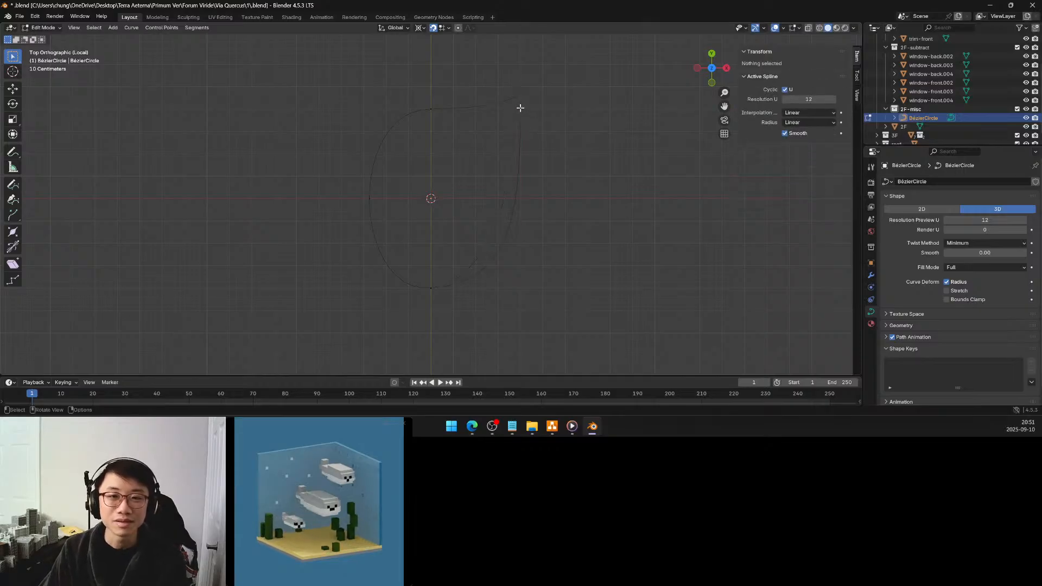
pyautogui.click(520, 109)
pyautogui.press('g')
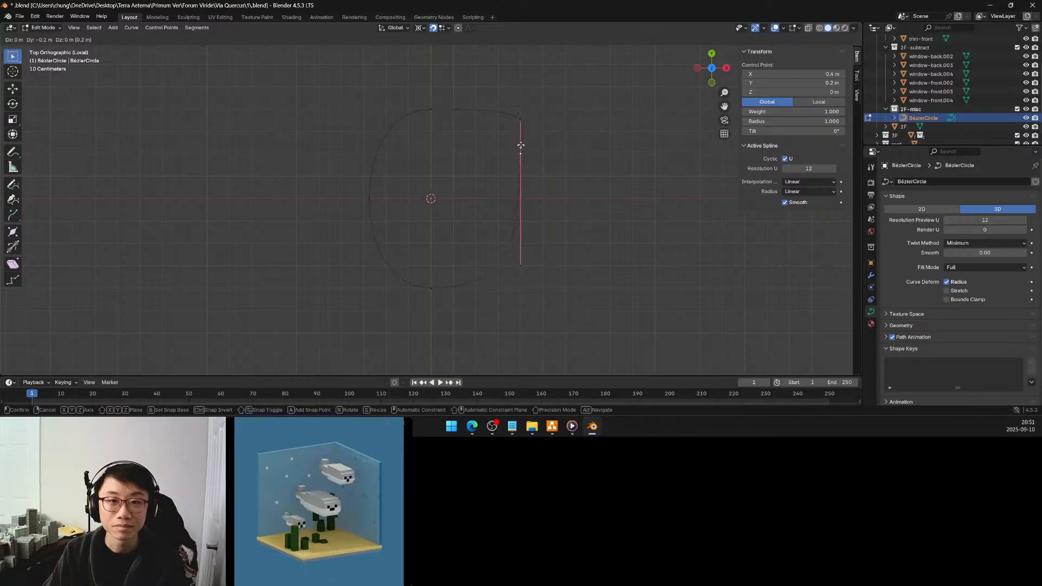
pyautogui.click(520, 135)
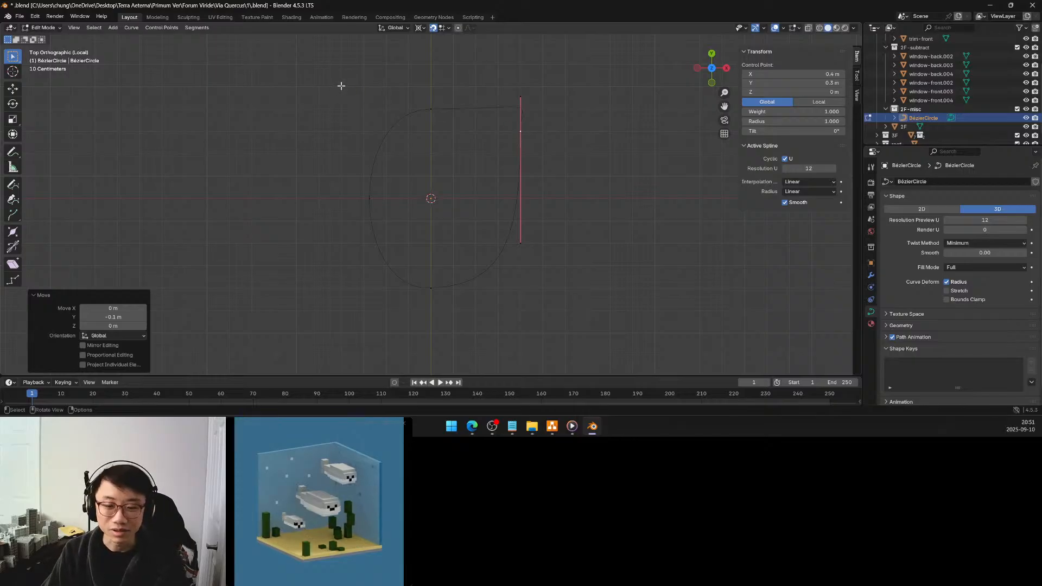
# Check the Bézier outline in Object Mode, leave Local View, and delete the Bézier circle from 2F-misc
pyautogui.press('Tab')
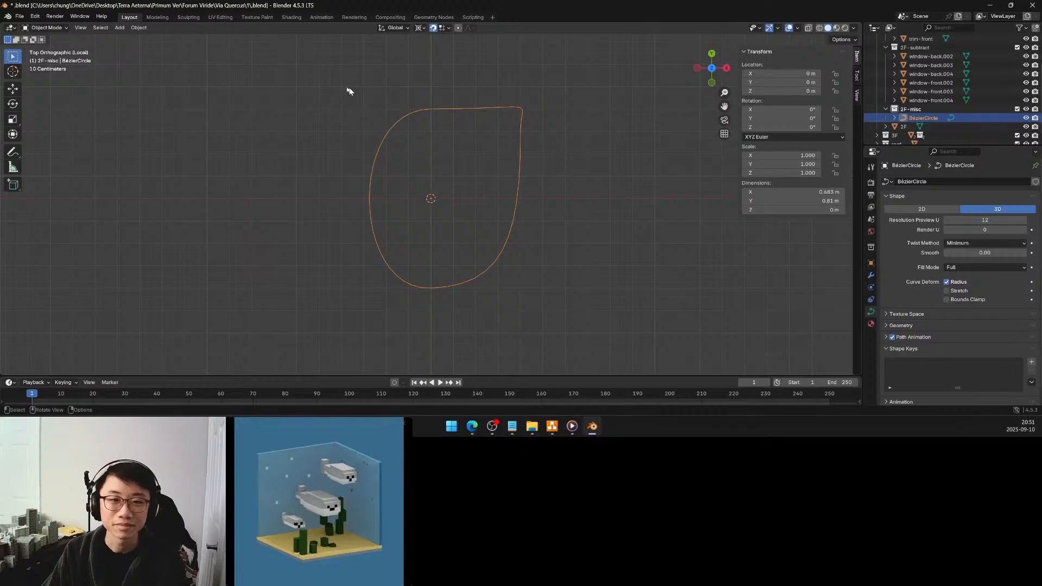
pyautogui.moveTo(338, 85); pyautogui.dragTo(574, 313)
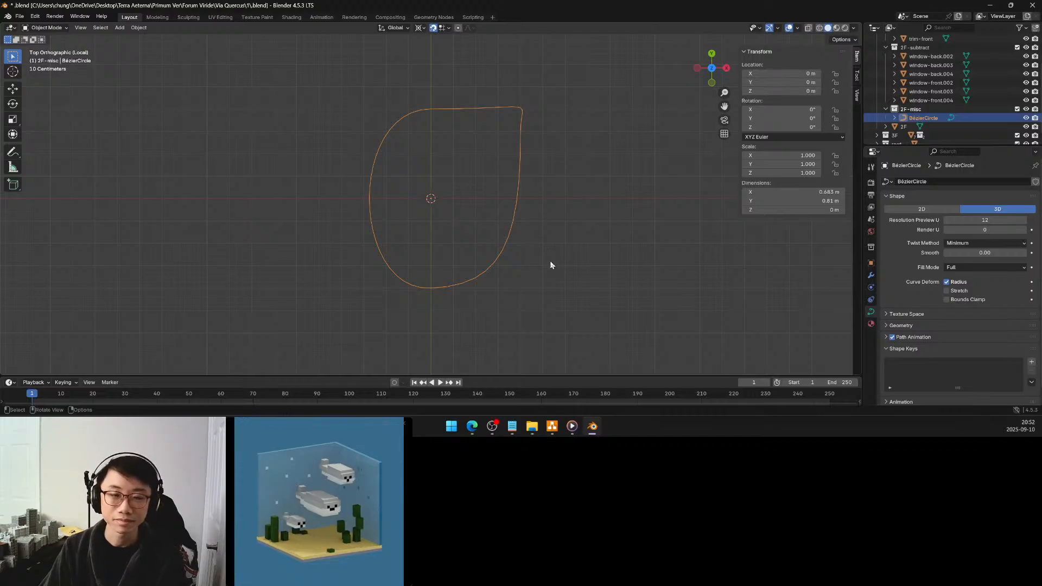
pyautogui.press('Tab')
pyautogui.press('KP_Divide')
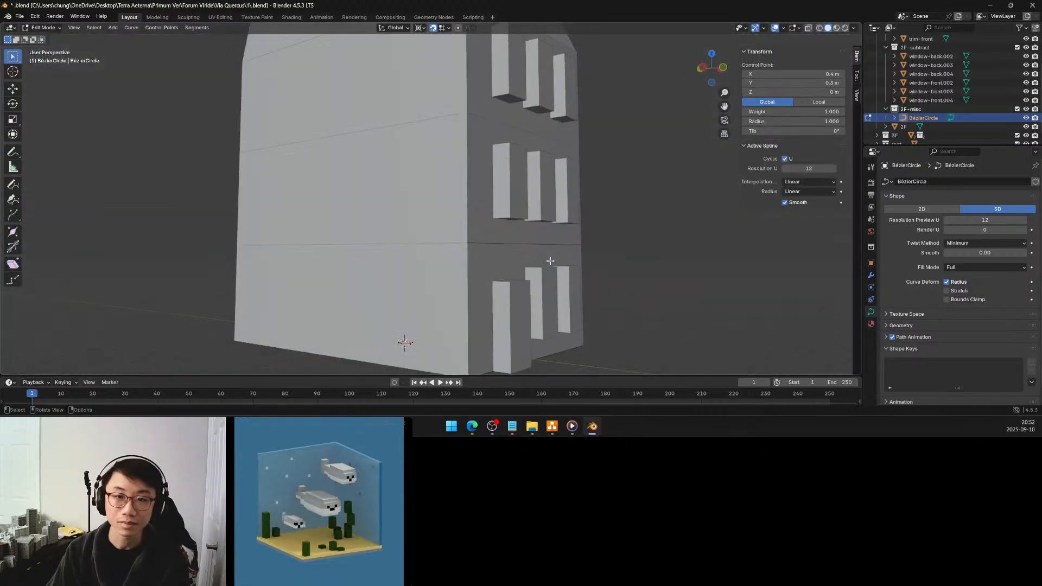
pyautogui.press('Delete')
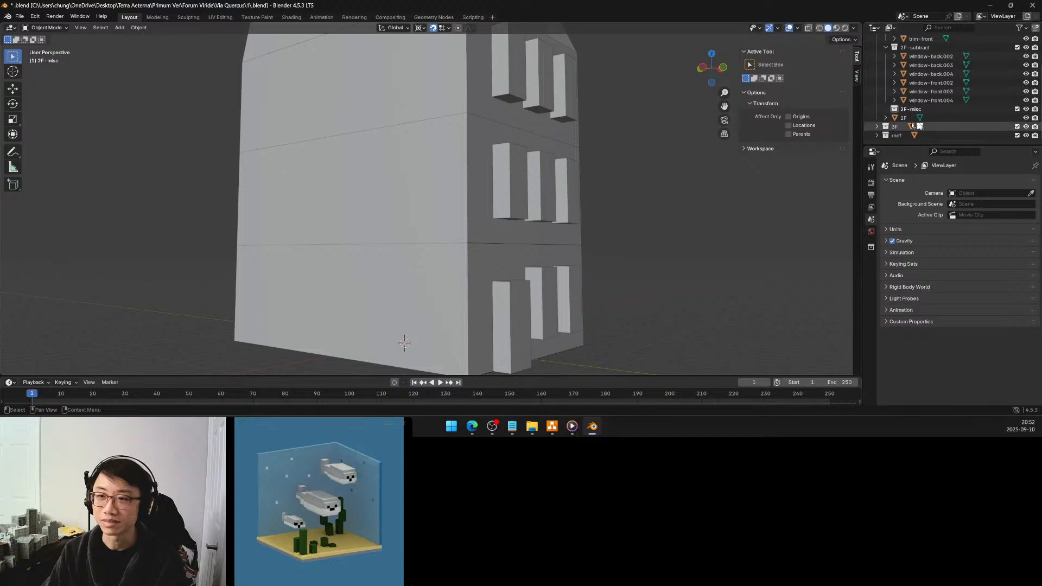
# Add a mesh circle in 2F-misc with 4 vertices, a 0.25 m radius, and UV generation turned off
pyautogui.click(122, 27)
pyautogui.moveTo(131, 40)
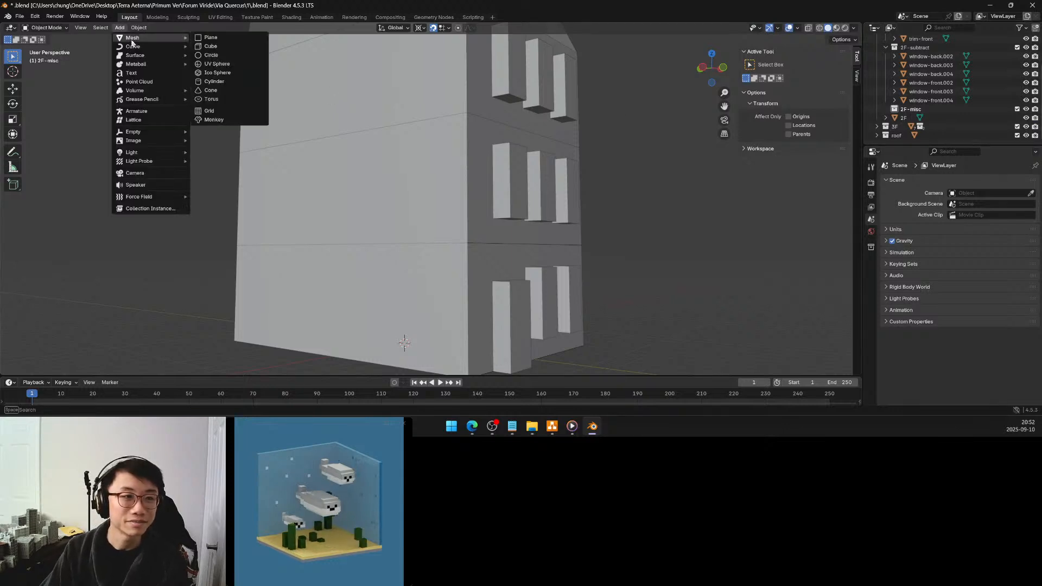
pyautogui.click(216, 56)
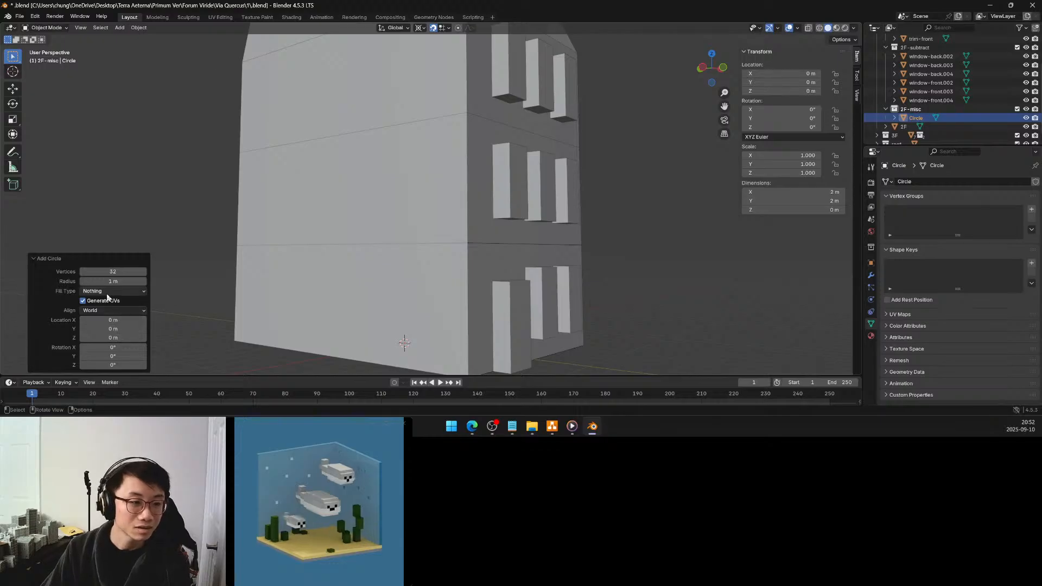
pyautogui.click(114, 271)
pyautogui.write('3')
pyautogui.press('Return')
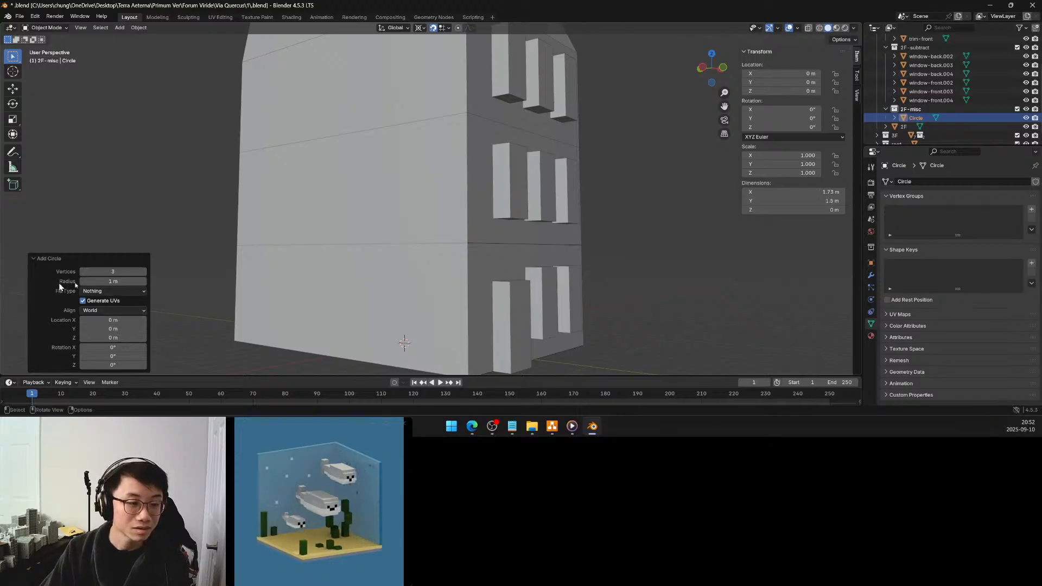
pyautogui.click(144, 271)
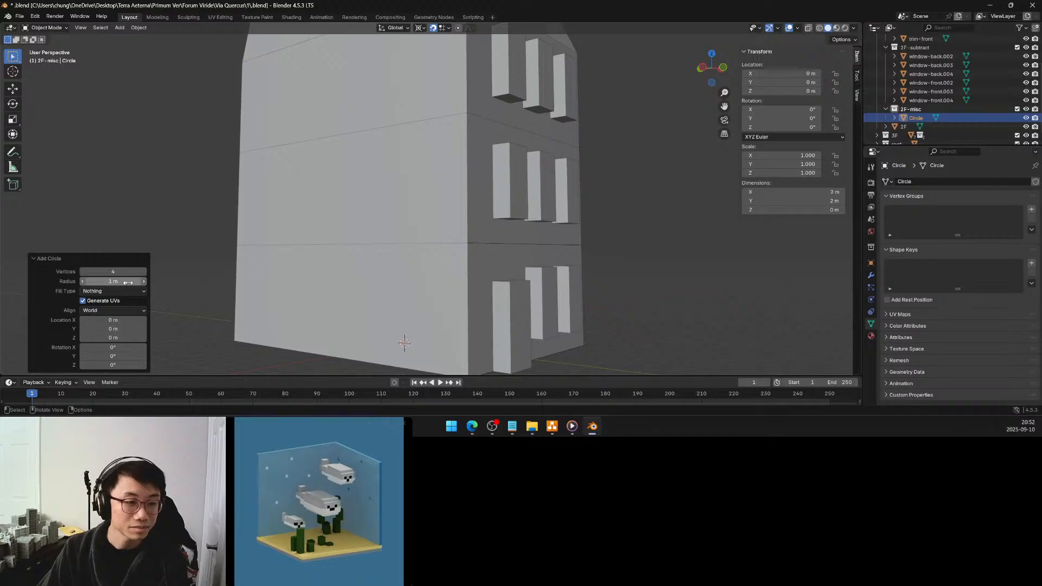
pyautogui.click(130, 281)
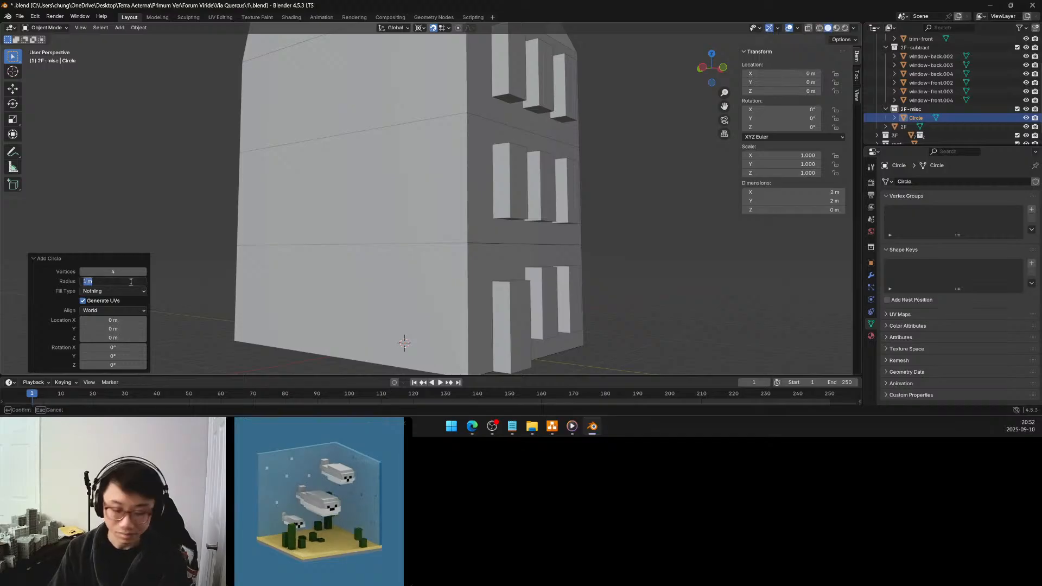
pyautogui.write('.25')
pyautogui.press('Return')
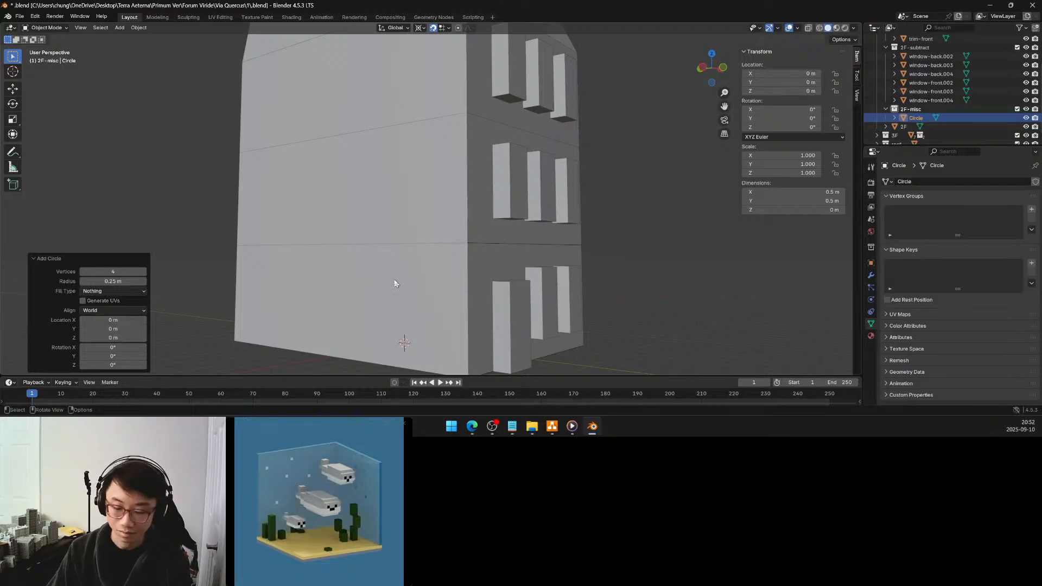
# Isolate the four-vertex circle in Local View and frame it from above
pyautogui.press('KP_Divide')
pyautogui.moveTo(535, 225); pyautogui.dragTo(476, 261, button='middle')
pyautogui.scroll(-5, 483, 297)
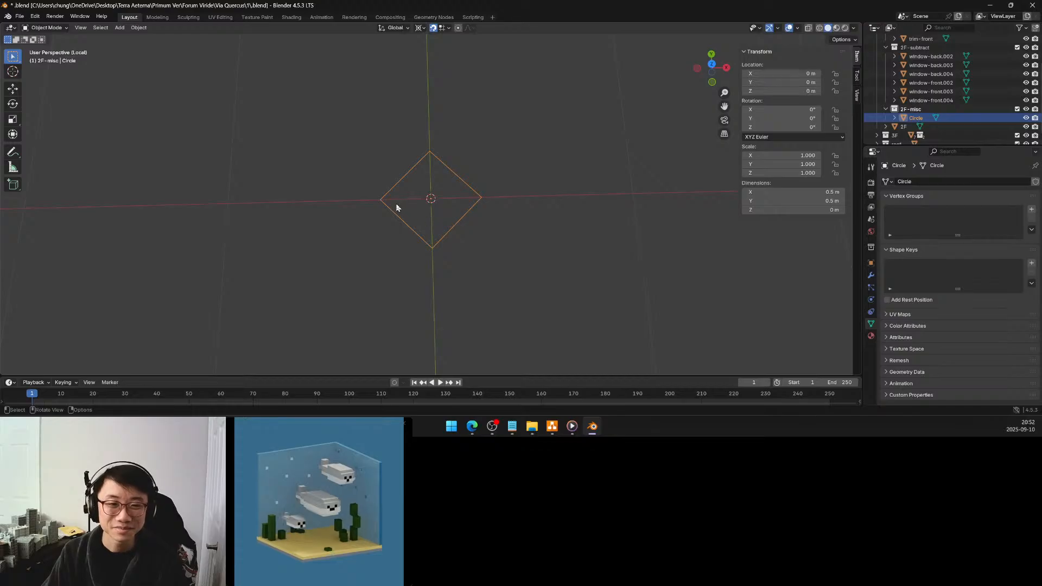
# Move the circle's vertex on the negative X side 0.25 m along X to the origin
pyautogui.press('Tab')
pyautogui.click(379, 199)
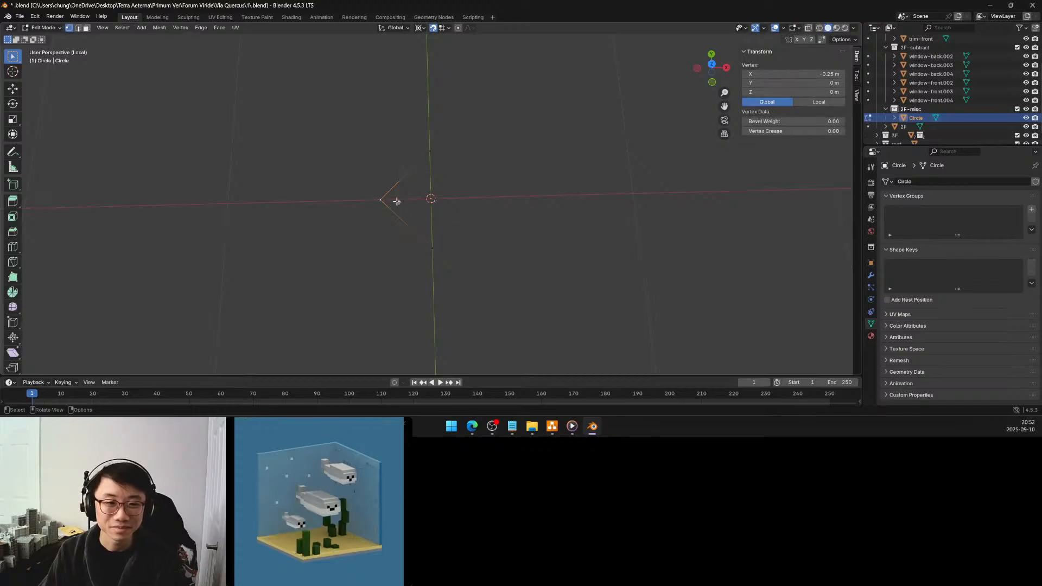
pyautogui.click(711, 67)
pyautogui.press('g')
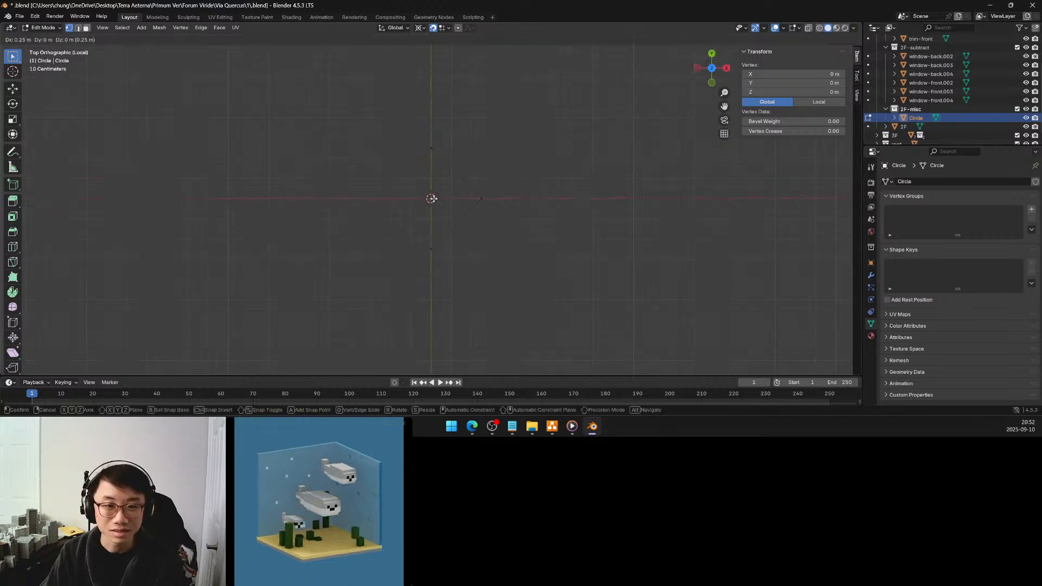
pyautogui.click(431, 198)
# Move the vertices on the negative and positive Y sides each -0.05 m along Y
pyautogui.click(440, 153)
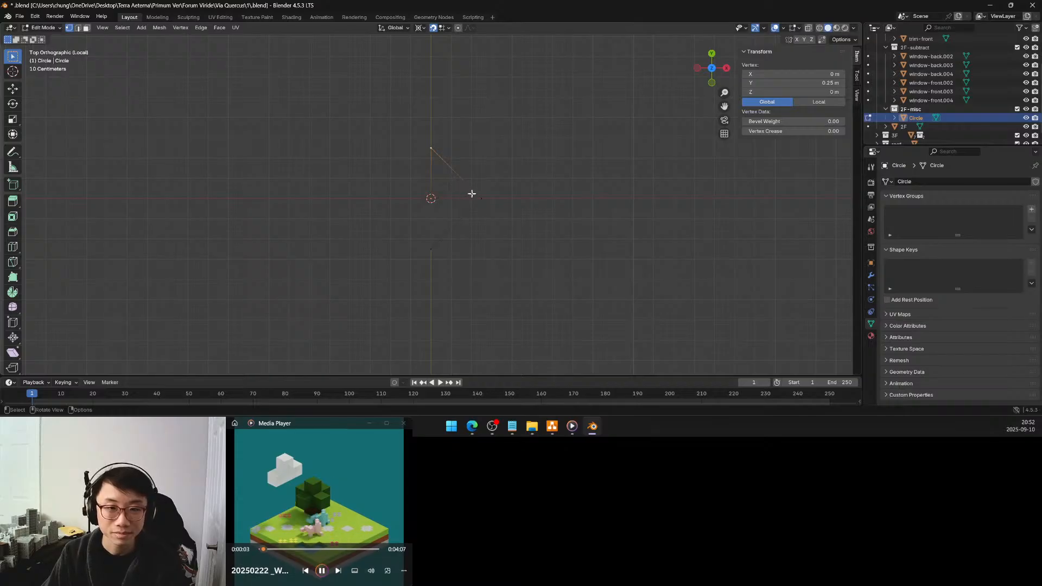
pyautogui.click(431, 248)
pyautogui.press('g')
pyautogui.press('y')
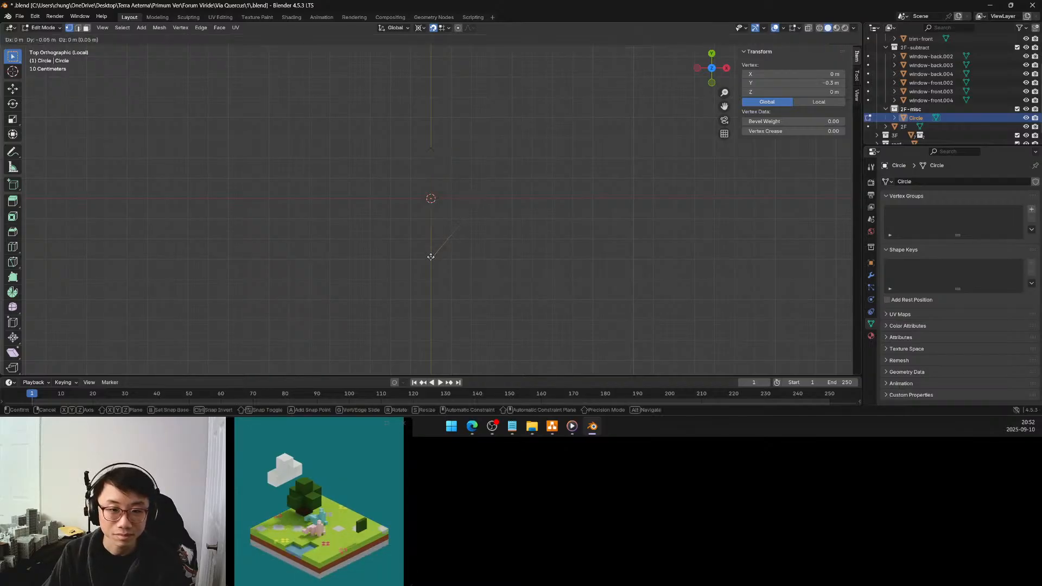
pyautogui.click(432, 257)
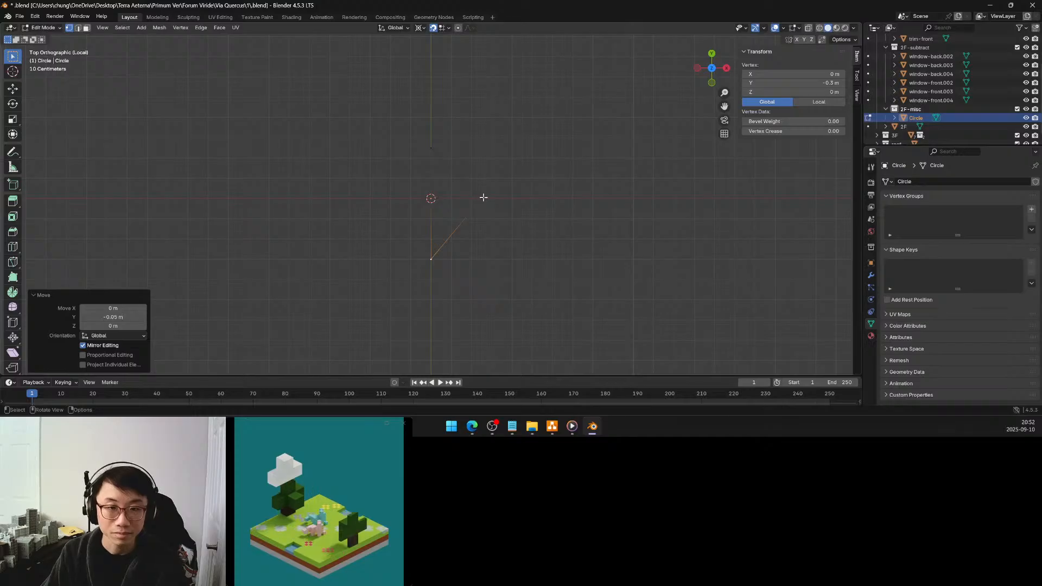
pyautogui.click(430, 146)
pyautogui.press('g')
pyautogui.press('y')
pyautogui.click(430, 157)
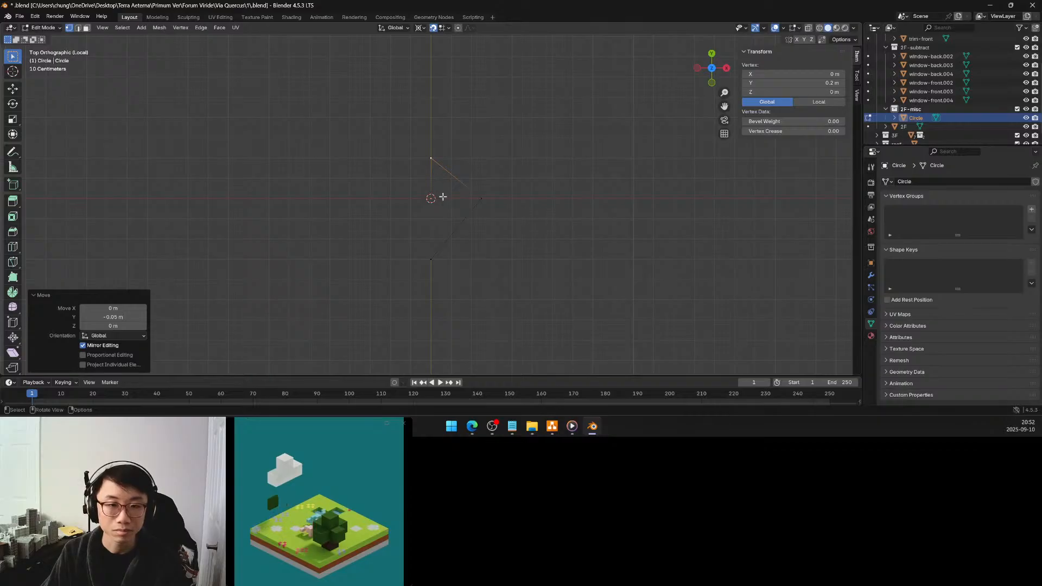
# Move the vertex on the positive X side -0.05 m along X
pyautogui.click(481, 199)
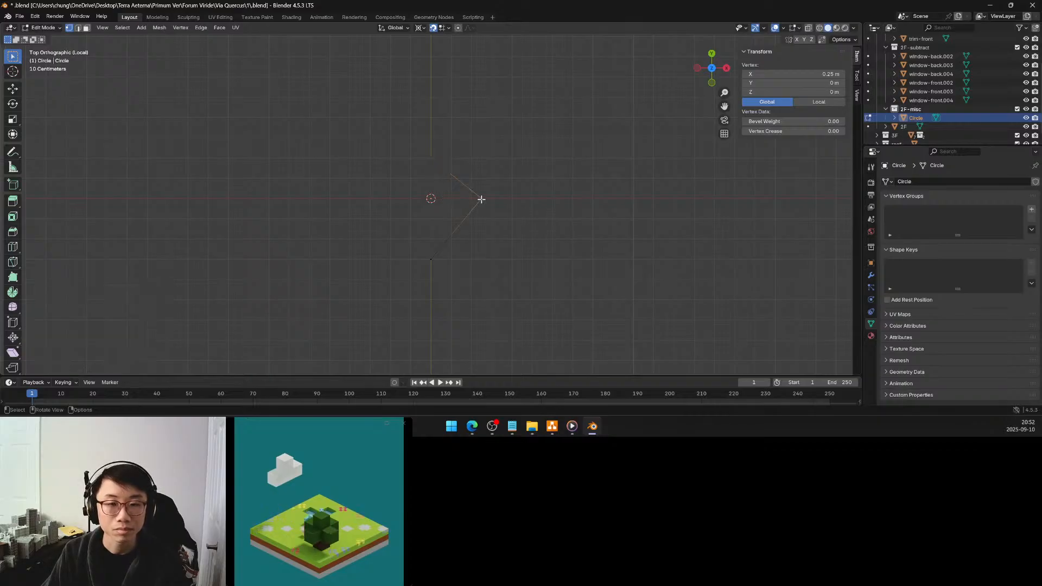
pyautogui.press('g')
pyautogui.press('x')
pyautogui.click(467, 197)
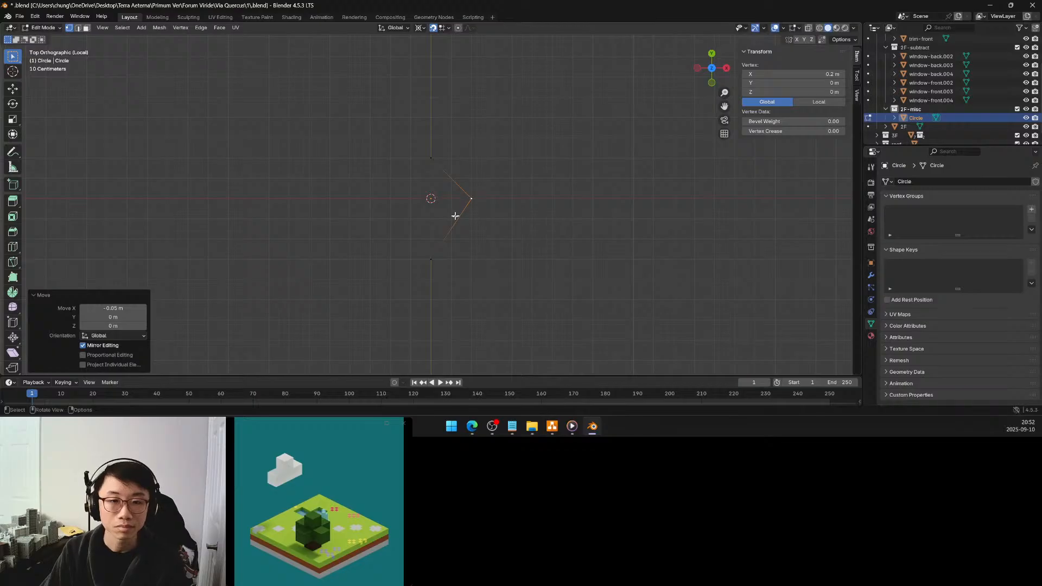
# Subdivide the edge between the positive X and negative Y vertices once, and move its midpoint 0.05 m along Y
pyautogui.keyDown('shift'); pyautogui.click(431, 258); pyautogui.keyUp('shift')
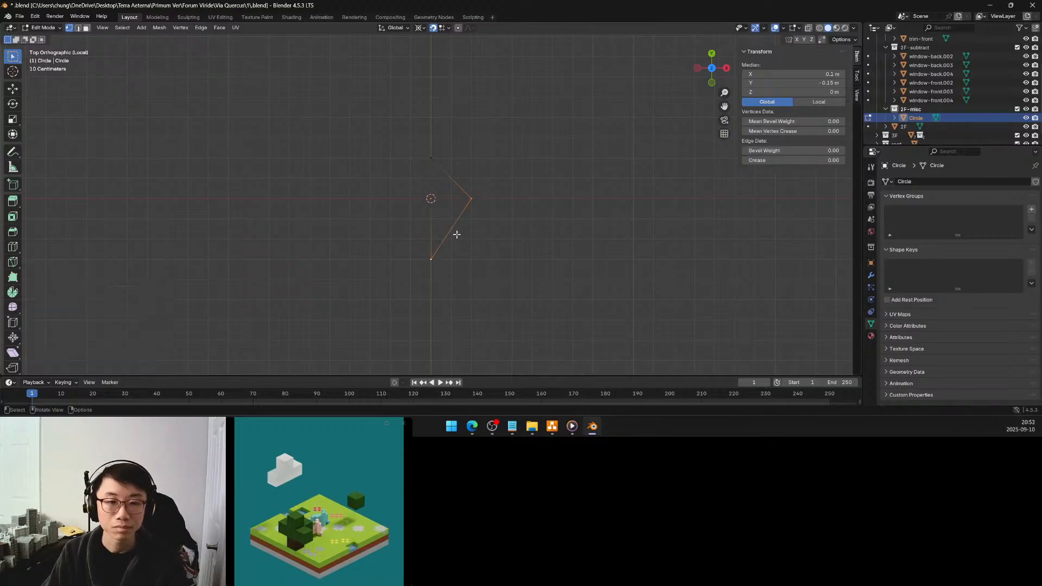
pyautogui.rightClick(457, 235)
pyautogui.click(457, 236)
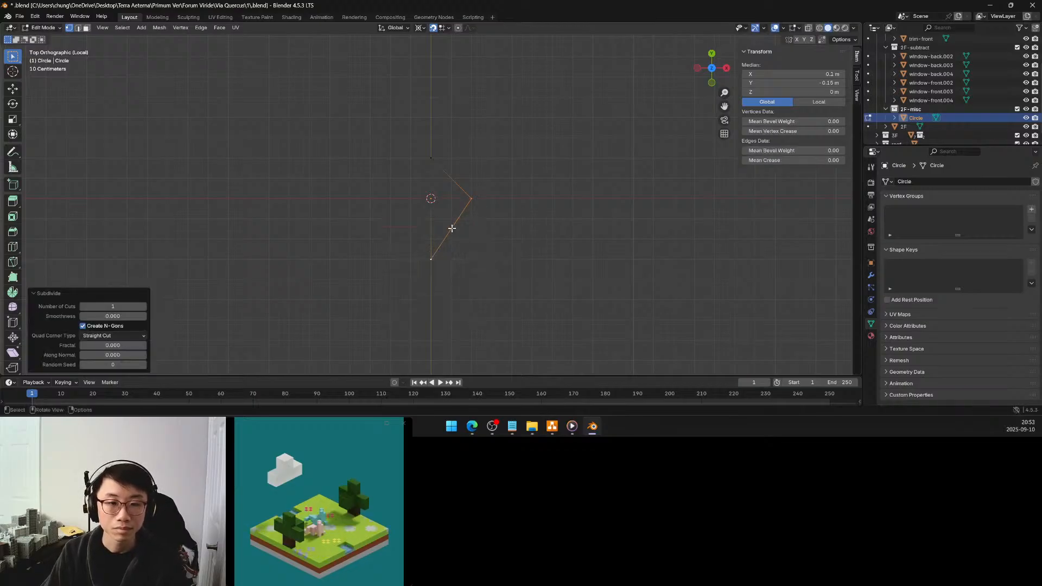
pyautogui.click(452, 228)
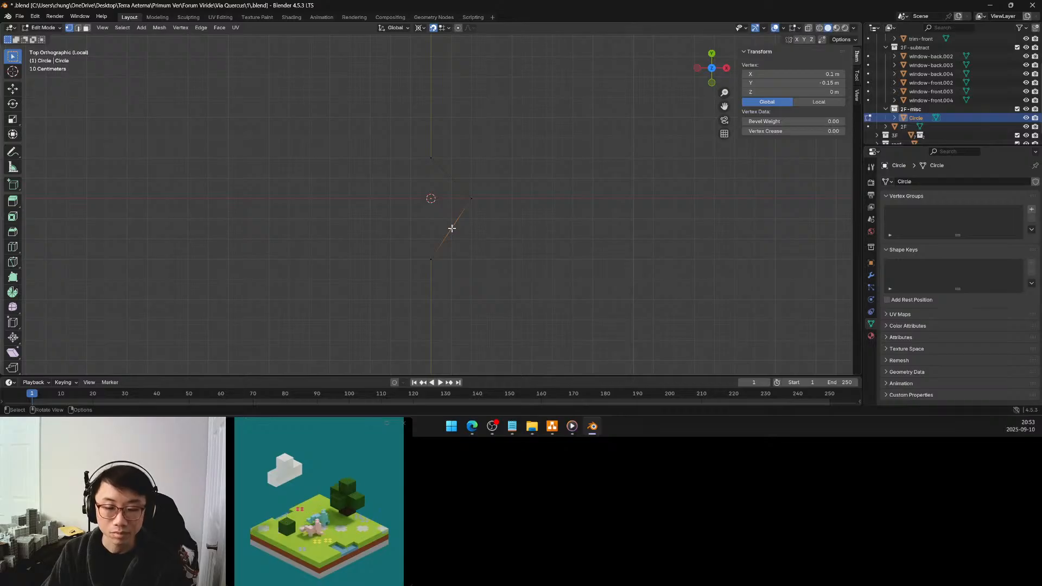
pyautogui.press('g')
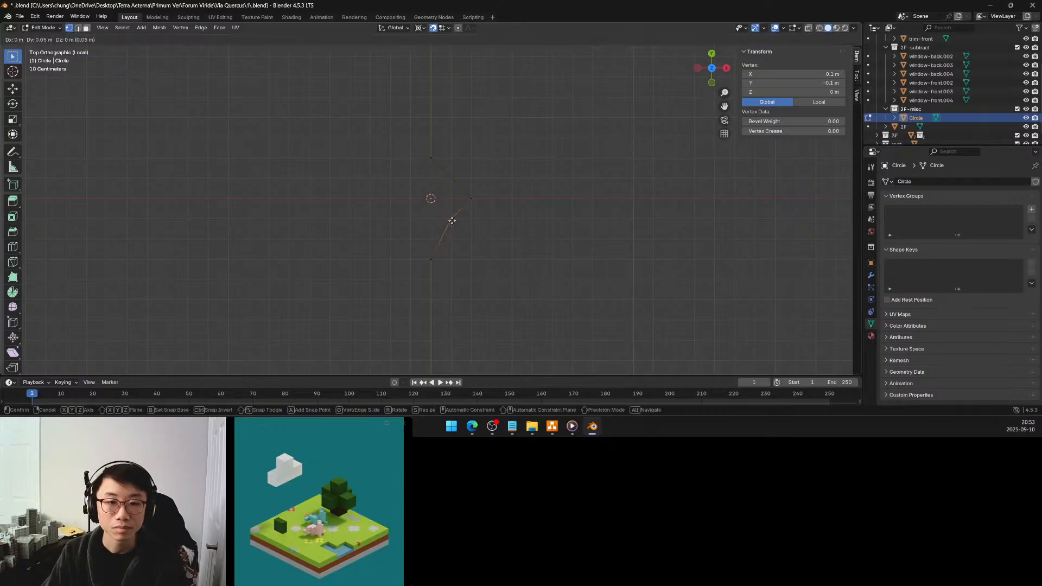
pyautogui.click(452, 220)
# Try moving the outline's uppermost vertex -0.2 m along Y to the origin, and undo the move
pyautogui.keyDown('shift'); pyautogui.click(436, 259); pyautogui.keyUp('shift')
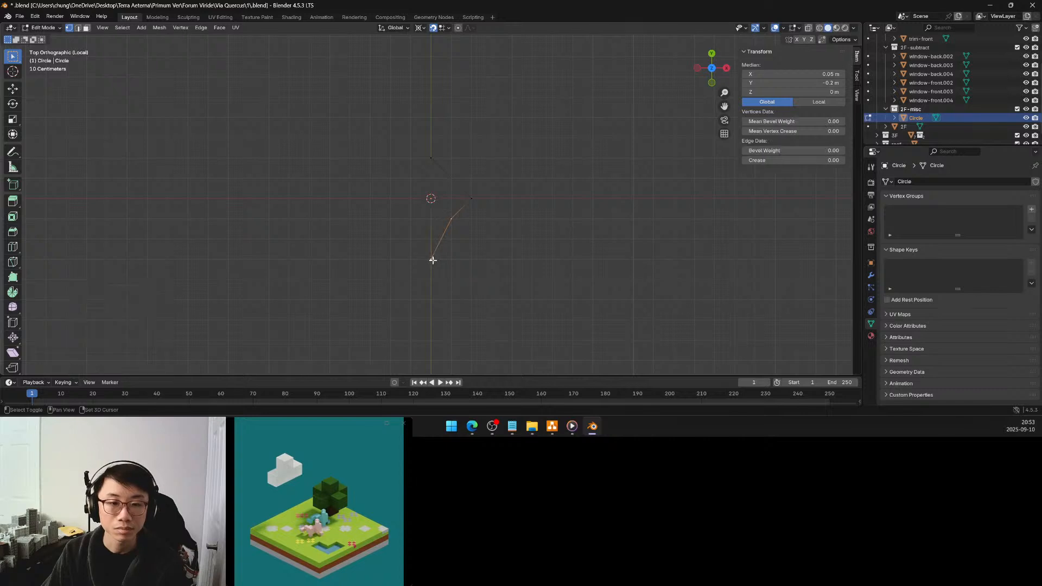
pyautogui.click(430, 158)
pyautogui.press('g')
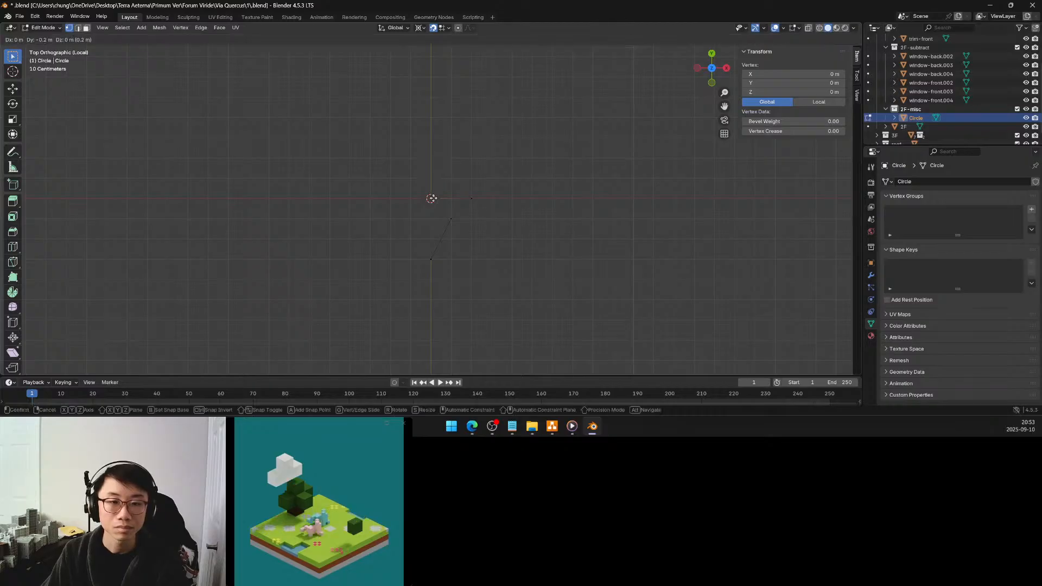
pyautogui.click(433, 198)
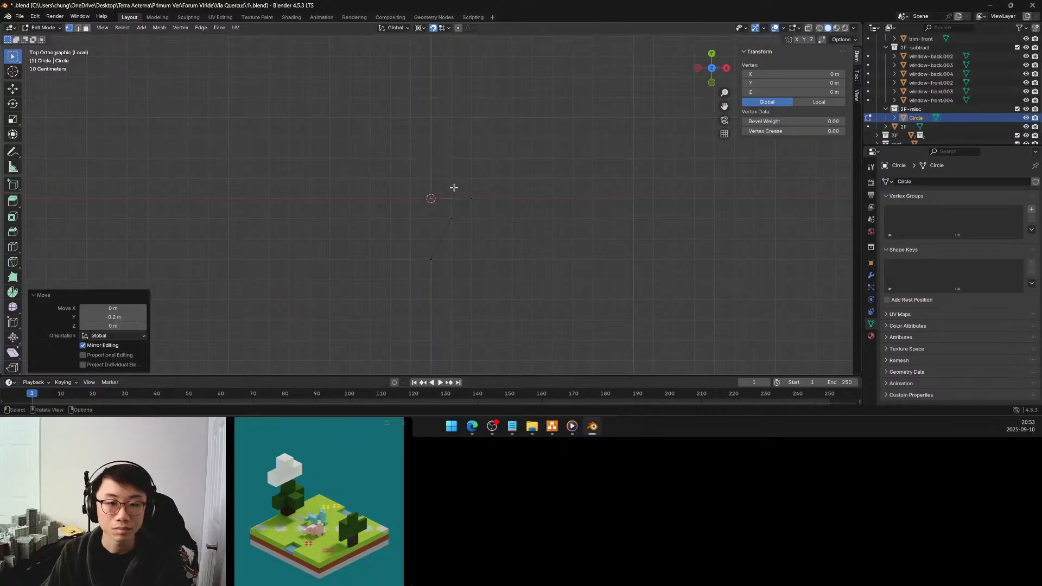
pyautogui.hotkey('ctrl', 'z')
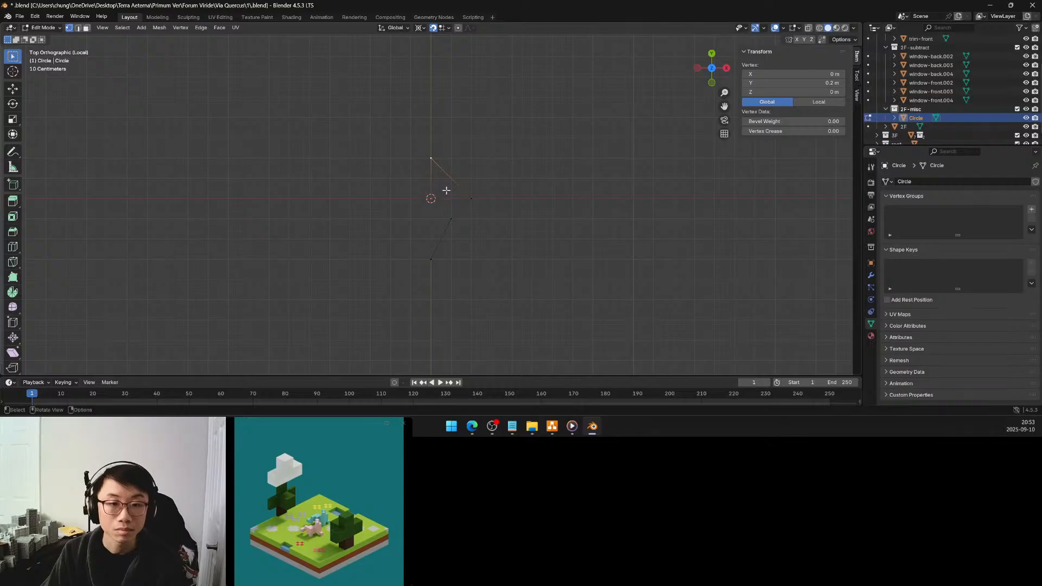
# Subdivide the outline's lowest slanted edge once, and move its midpoint 0.05 m along X and -0.1 m along Y
pyautogui.scroll(5, 457, 196)
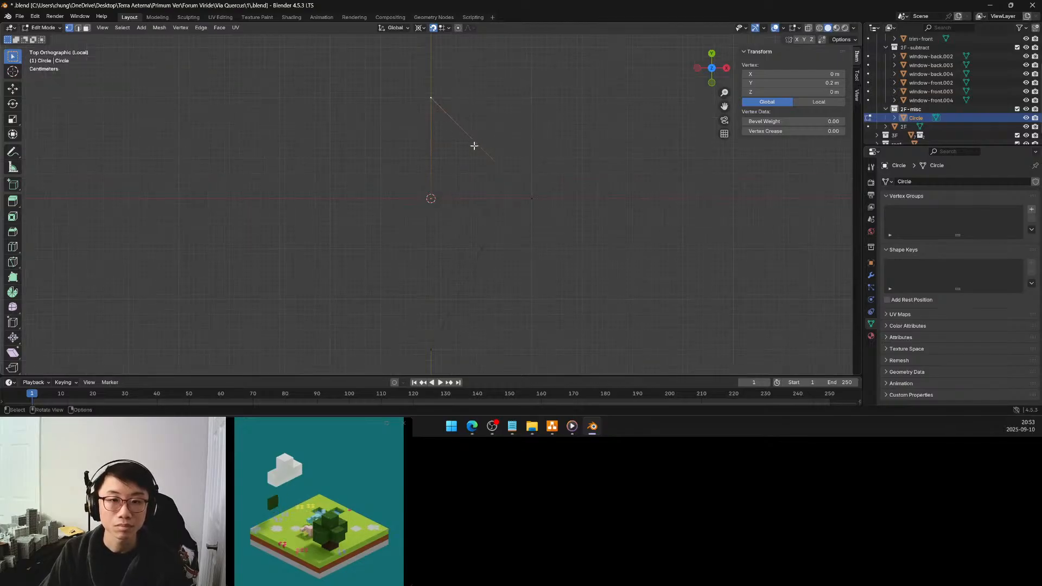
pyautogui.scroll(-2, 458, 149)
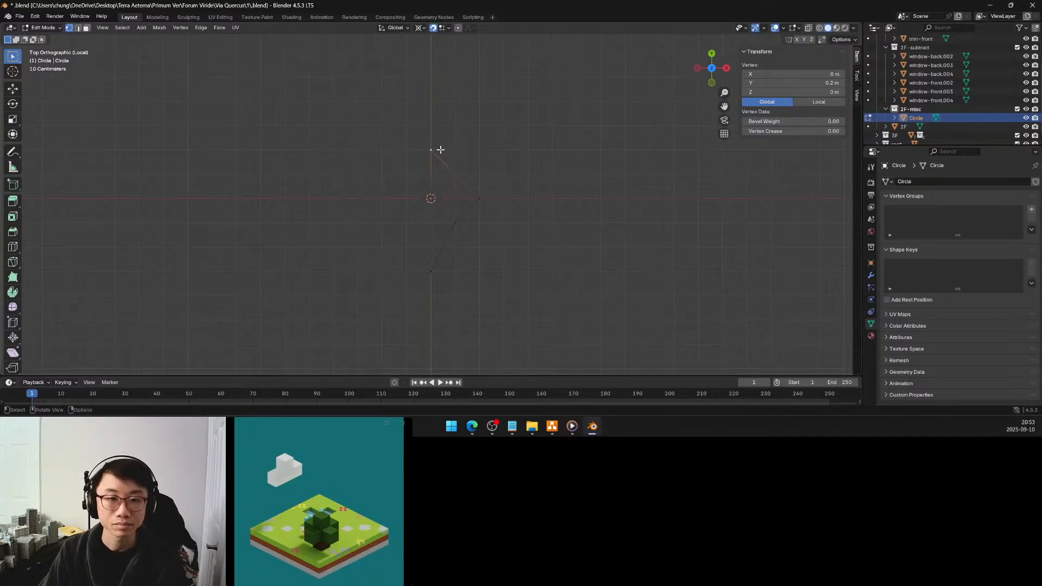
pyautogui.click(454, 222)
pyautogui.keyDown('shift'); pyautogui.click(431, 270); pyautogui.keyUp('shift')
pyautogui.rightClick(447, 223)
pyautogui.click(448, 221)
pyautogui.click(447, 244)
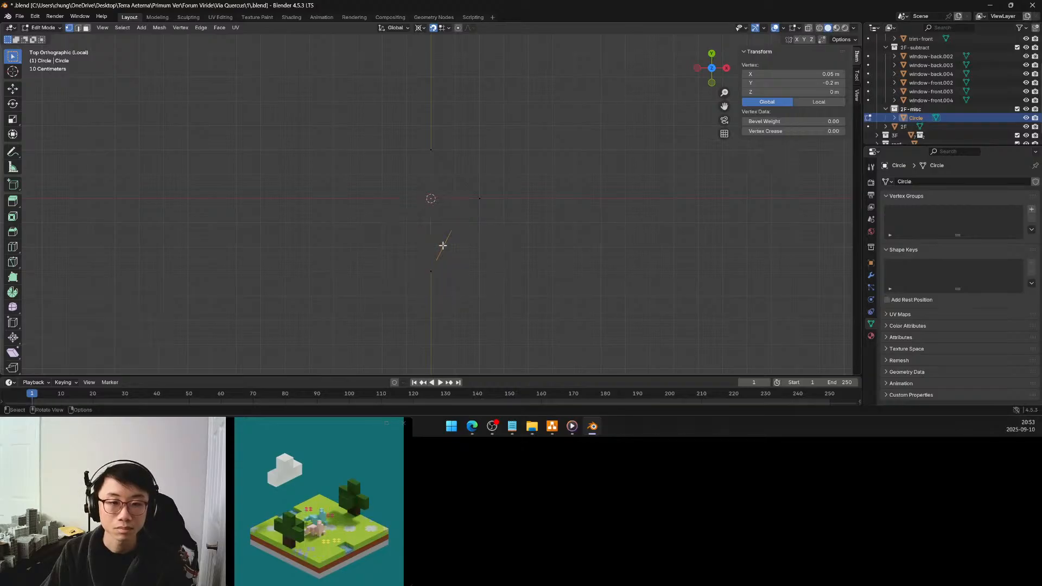
pyautogui.press('g')
pyautogui.click(450, 268)
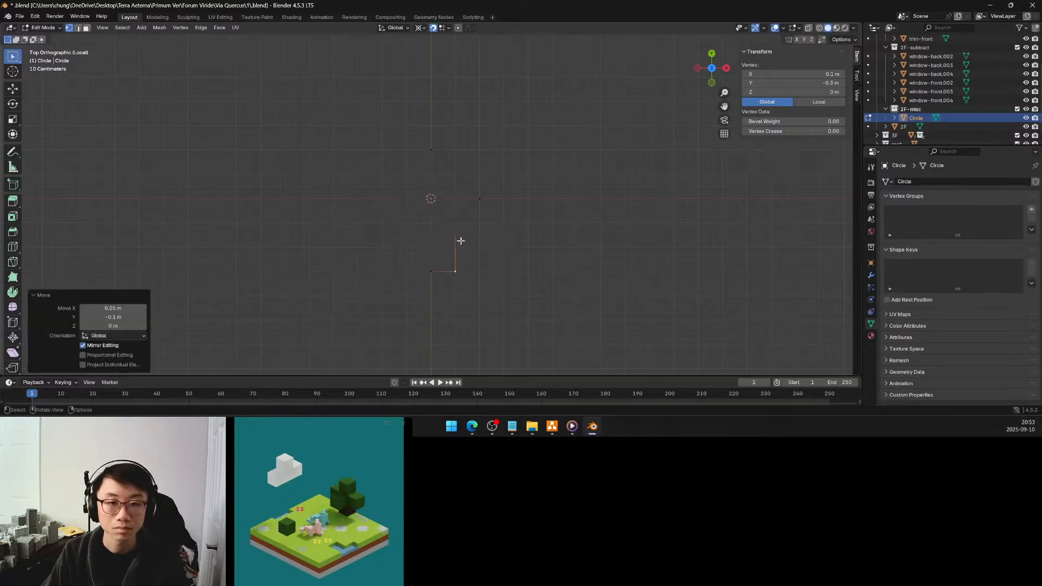
# Move the lower corner vertex 0.05 m along Y
pyautogui.scroll(3, 456, 262)
pyautogui.press('g')
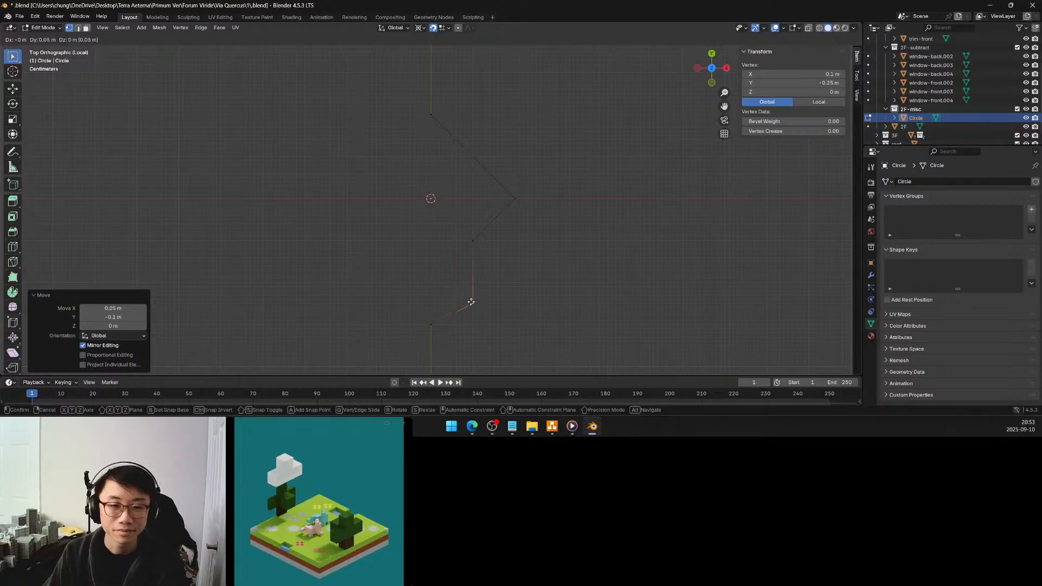
pyautogui.click(475, 285)
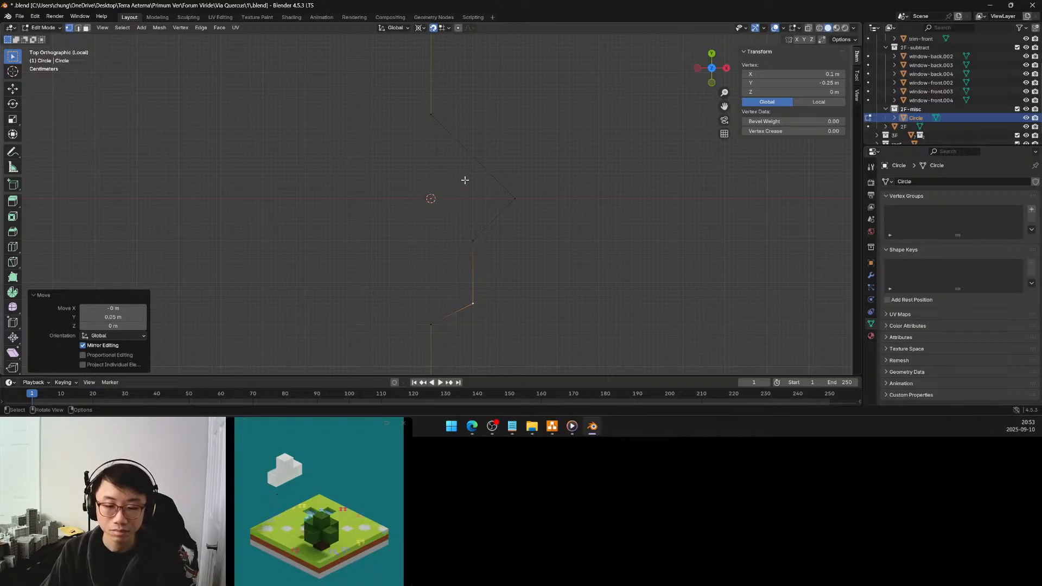
# Subdivide the edge between the uppermost vertex and the positive X tip once, and move its midpoint 0.1 m along Y
pyautogui.click(432, 112)
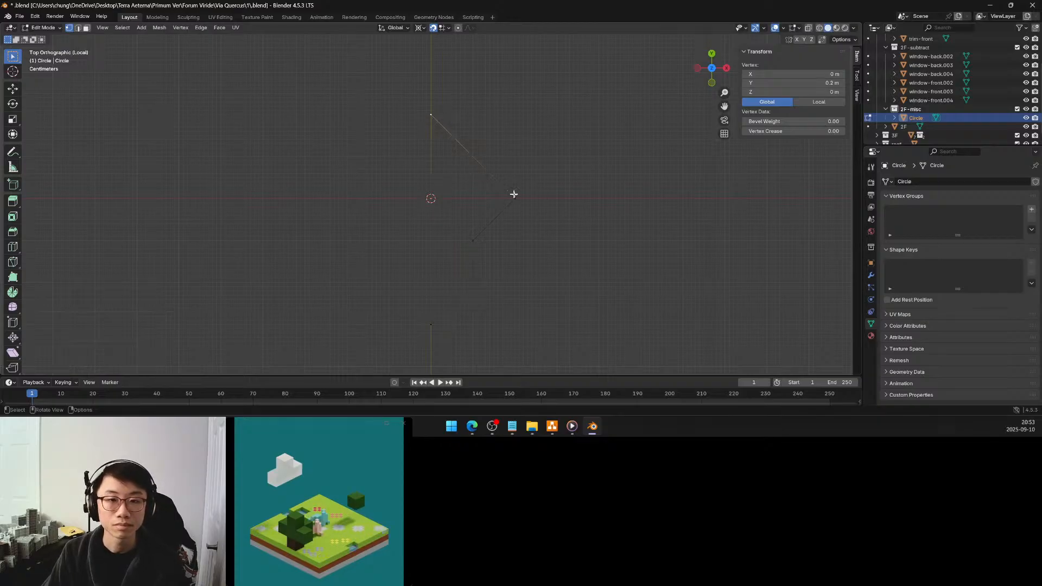
pyautogui.keyDown('shift'); pyautogui.click(515, 196); pyautogui.keyUp('shift')
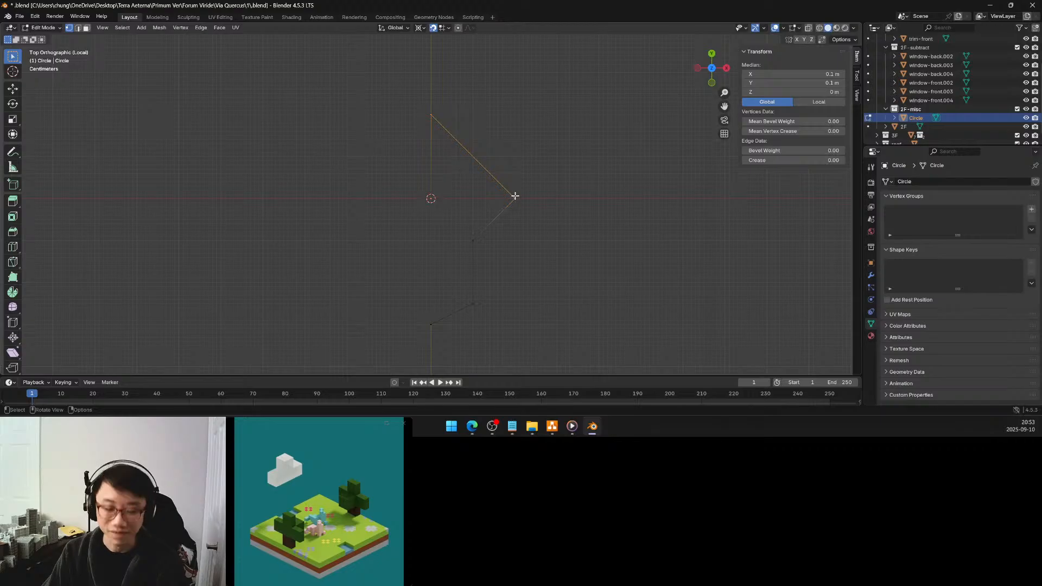
pyautogui.rightClick(515, 195)
pyautogui.click(494, 200)
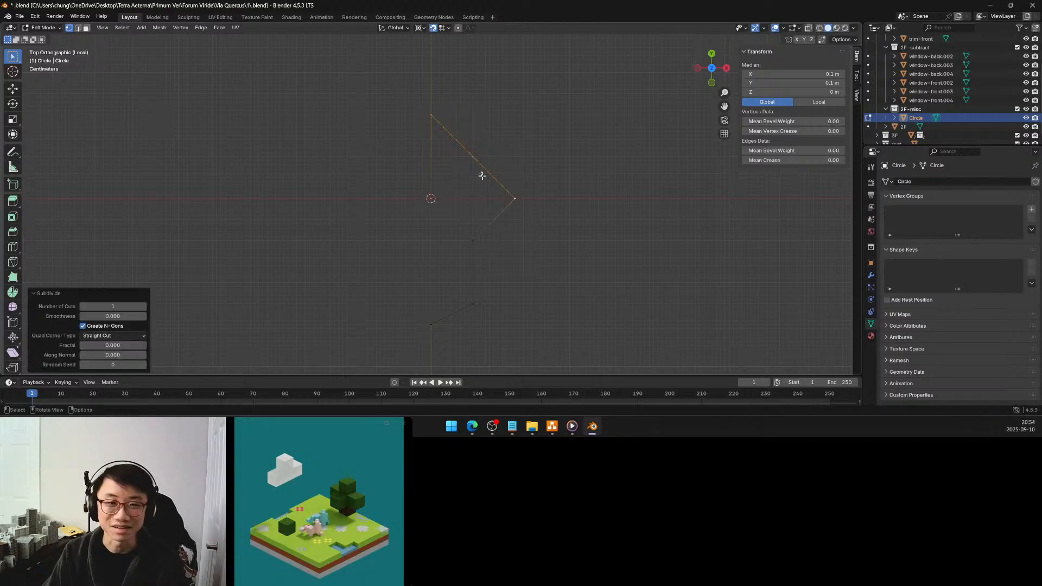
pyautogui.click(473, 157)
pyautogui.press('g')
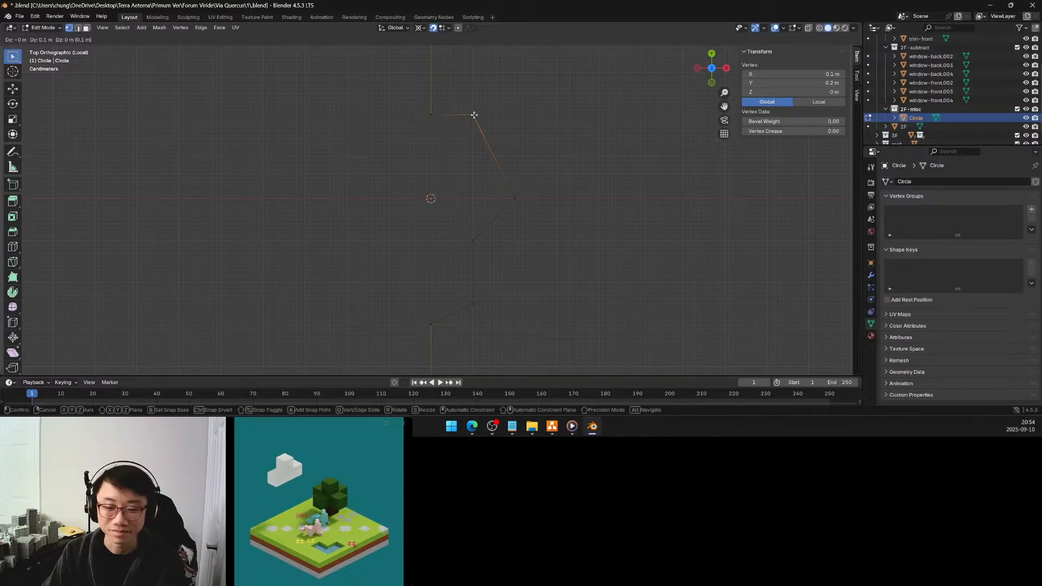
pyautogui.click(474, 115)
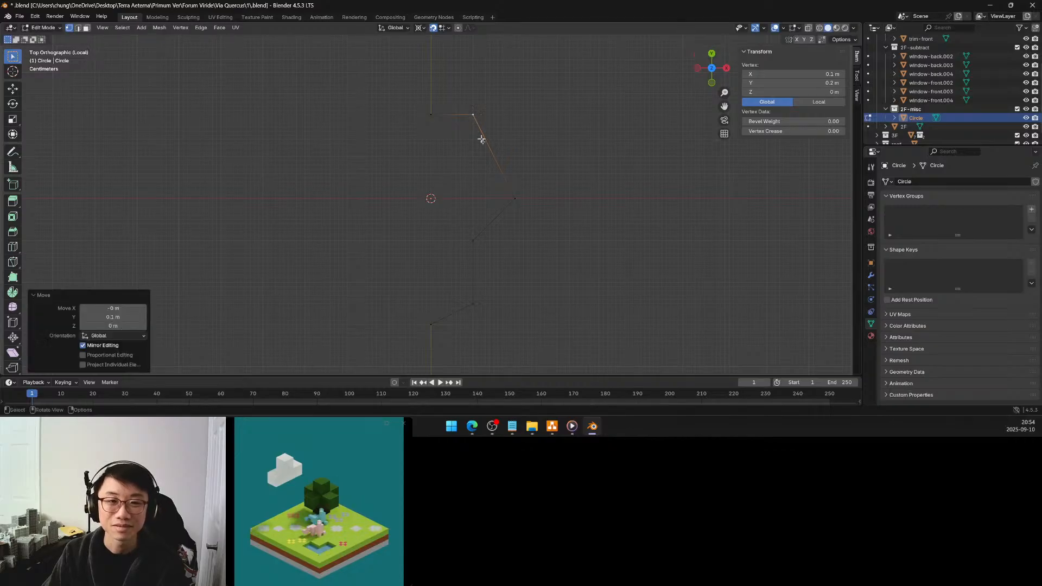
# Subdivide the edge from the upper corner to the positive X tip once, and move its midpoint -0.05 m along X
pyautogui.keyDown('shift'); pyautogui.click(515, 199); pyautogui.keyUp('shift')
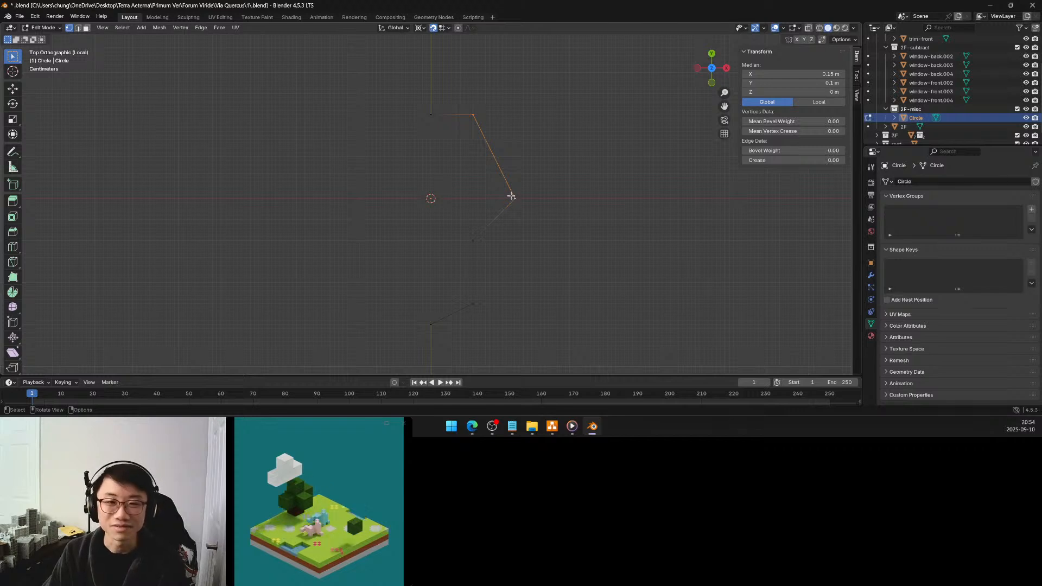
pyautogui.rightClick(511, 196)
pyautogui.click(499, 191)
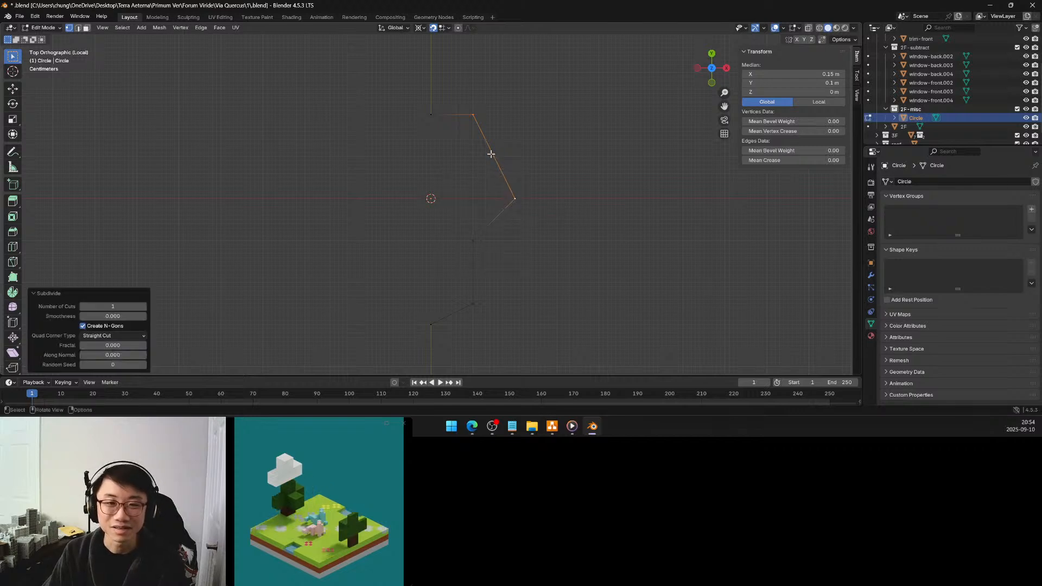
pyautogui.click(493, 156)
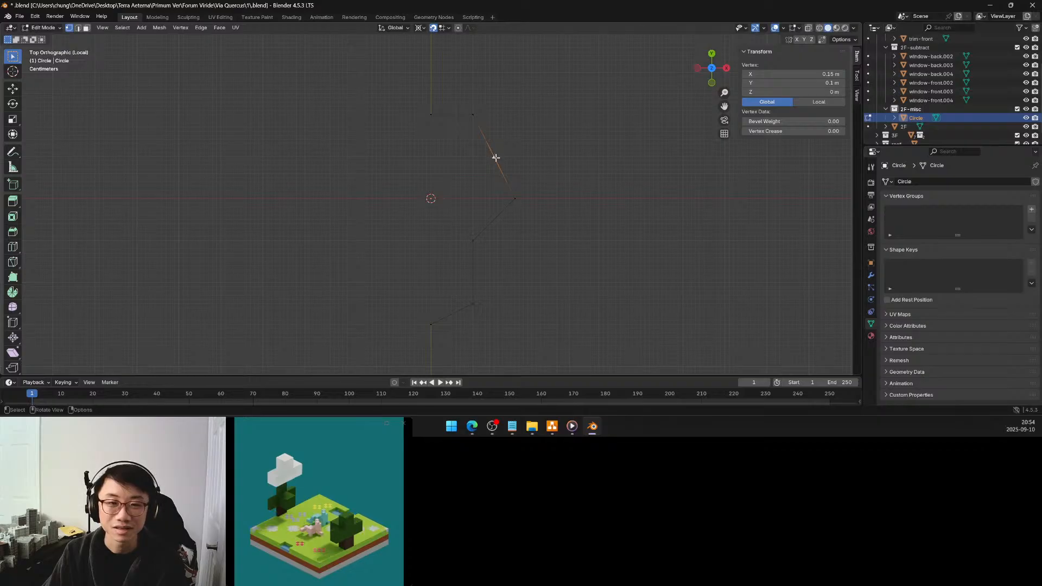
pyautogui.press('g')
pyautogui.click(472, 156)
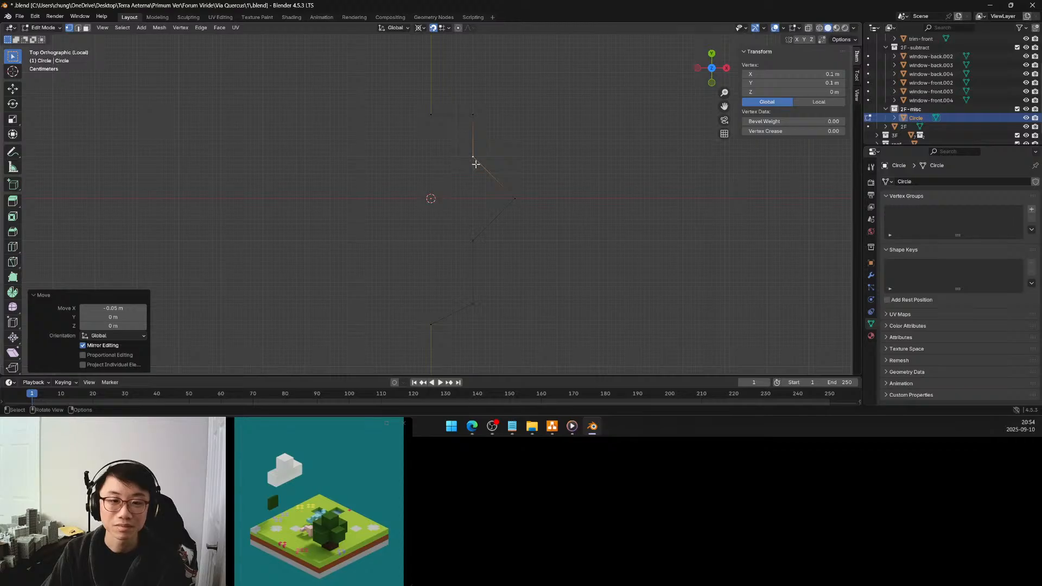
# Move the upper corner vertex -0.05 m along Y
pyautogui.click(472, 114)
pyautogui.press('g')
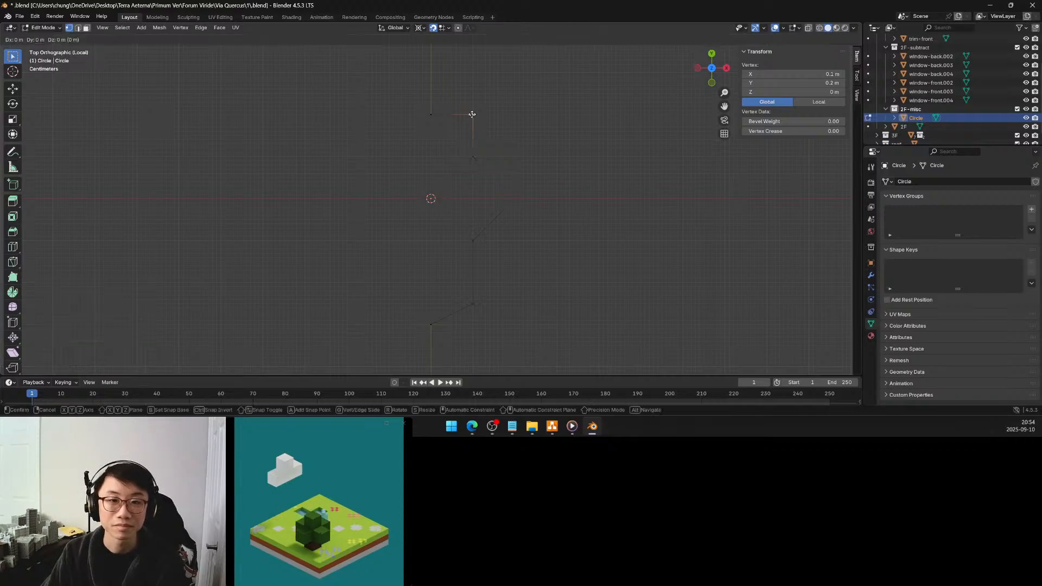
pyautogui.click(472, 135)
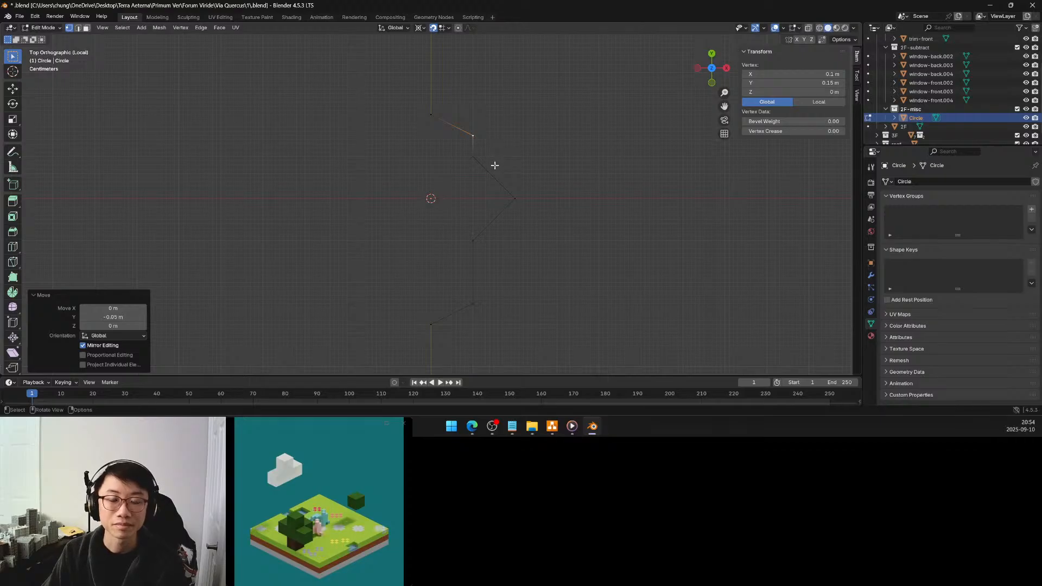
# Subdivide the edge from the upper inner vertex to the positive X tip once, and move its midpoint 0.05 m along both X and Y
pyautogui.click(514, 197)
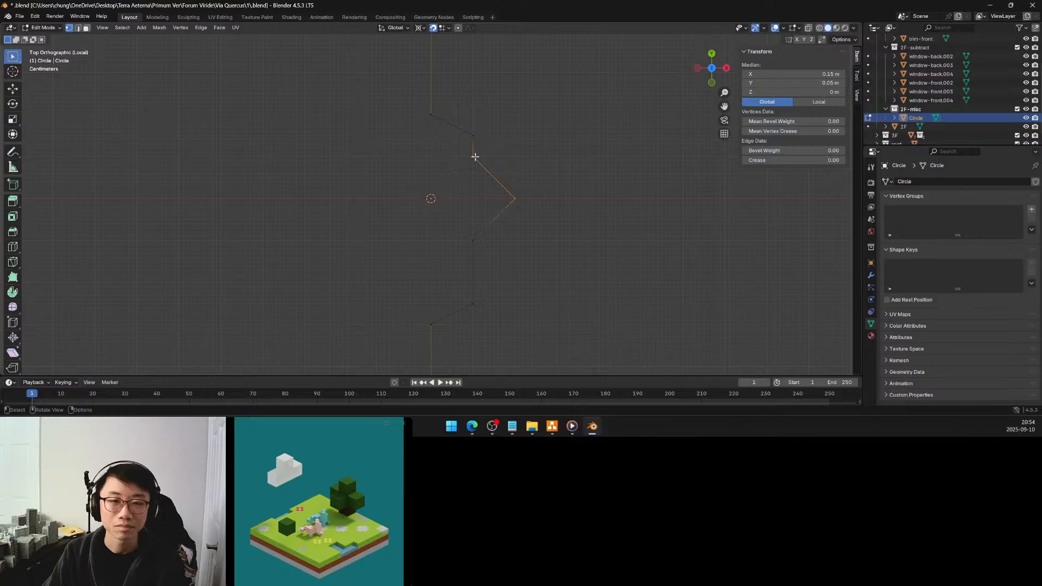
pyautogui.rightClick(475, 156)
pyautogui.click(476, 158)
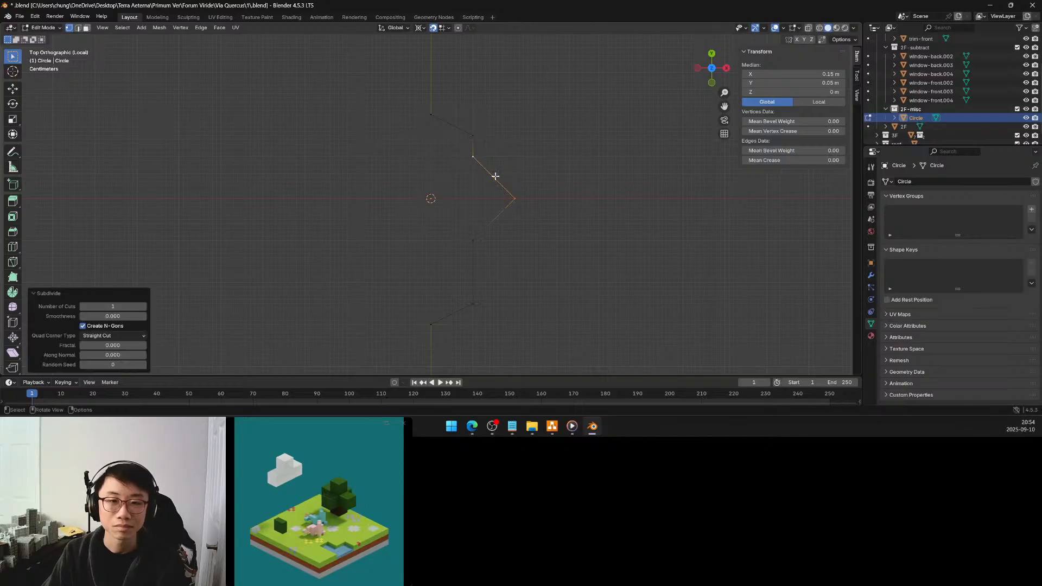
pyautogui.click(494, 177)
pyautogui.press('g')
pyautogui.click(514, 157)
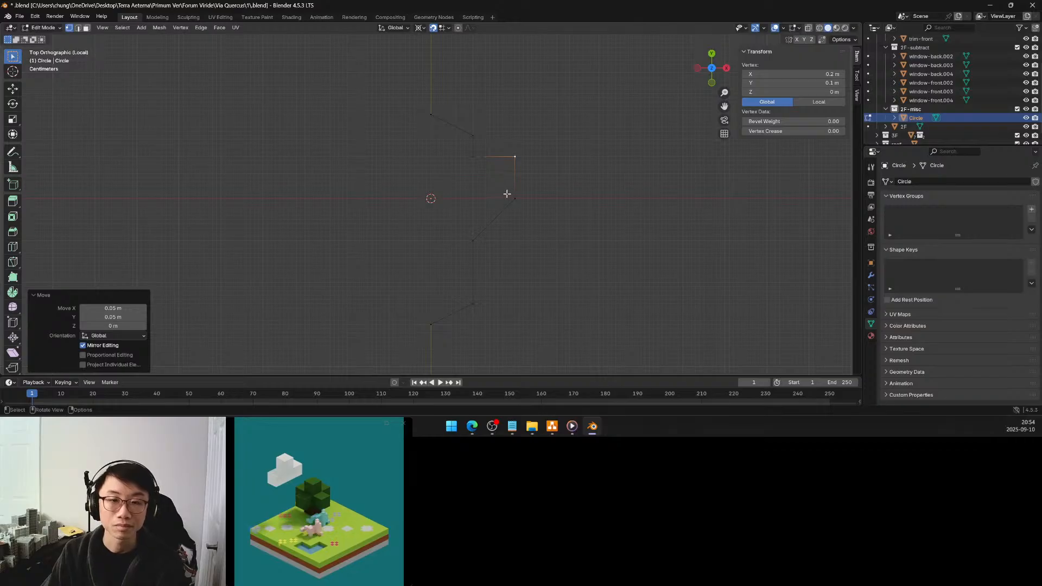
# Select the lowest slanted edge of the profile and set the pivot point to Active Element
pyautogui.click(471, 240)
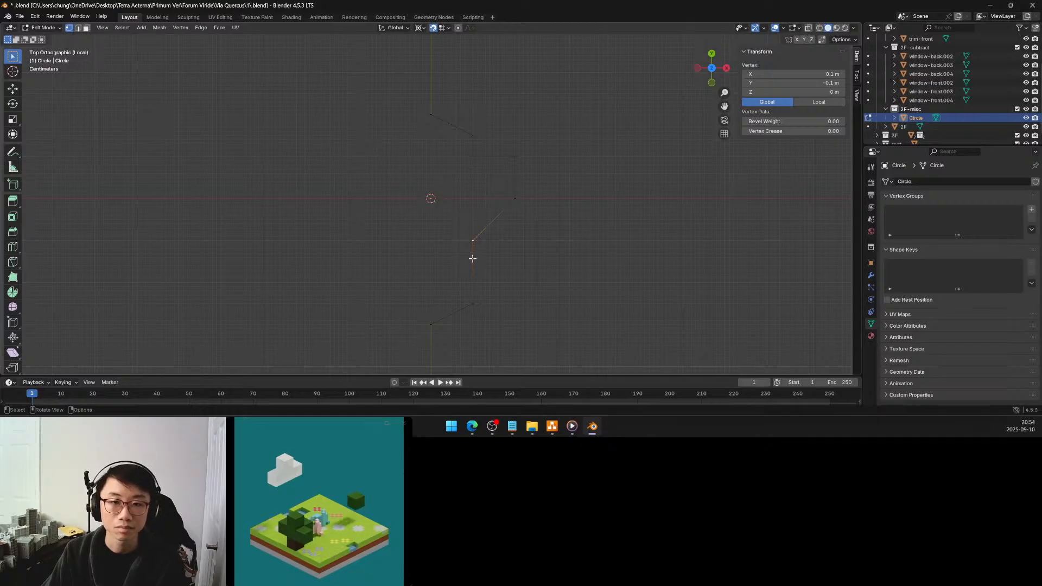
pyautogui.moveTo(495, 298); pyautogui.dragTo(416, 337)
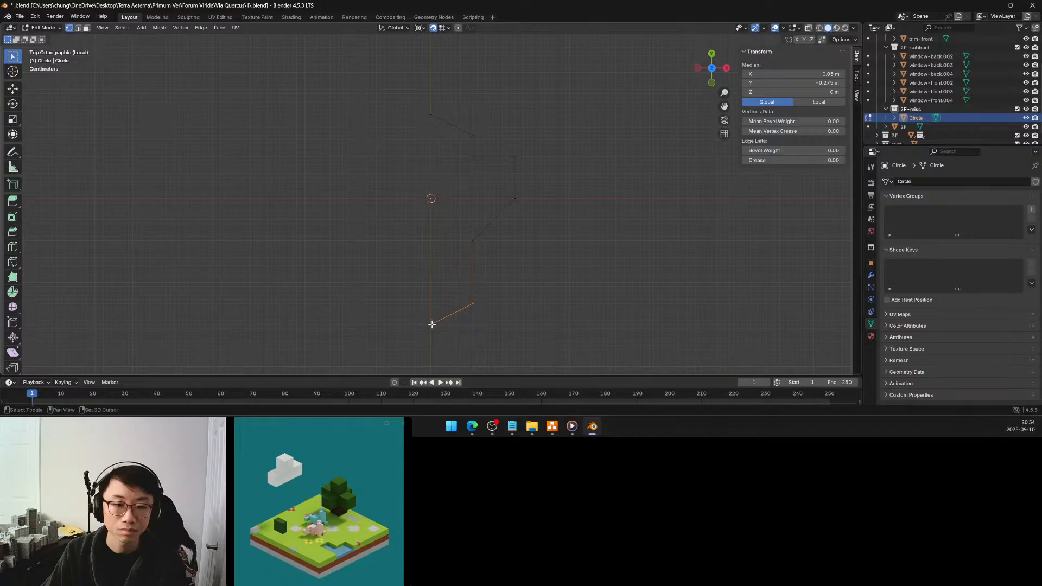
pyautogui.keyDown('shift'); pyautogui.click(431, 324); pyautogui.keyUp('shift')
pyautogui.keyDown('shift'); pyautogui.click(430, 324); pyautogui.keyUp('shift')
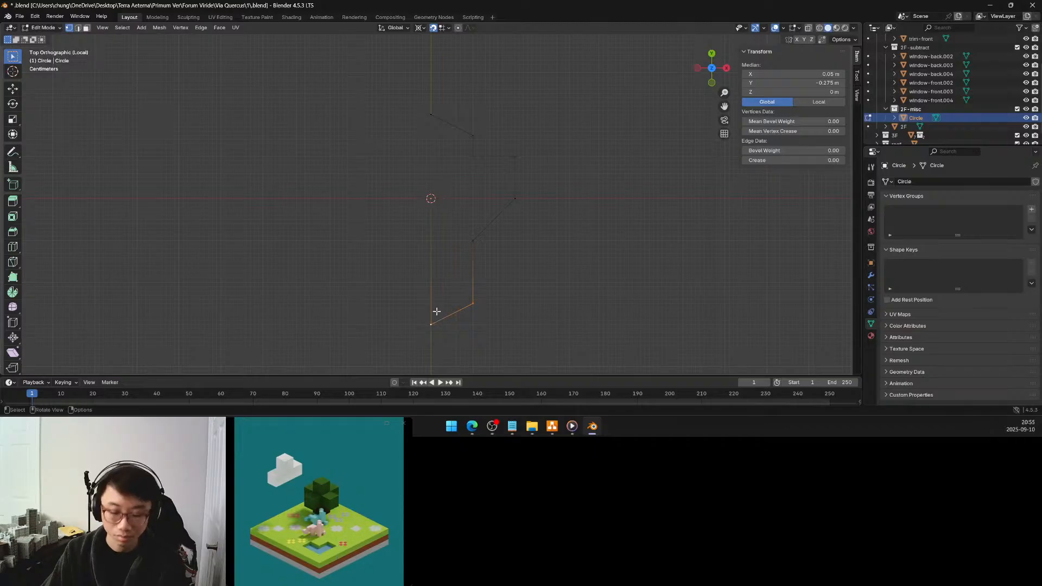
pyautogui.press('.')
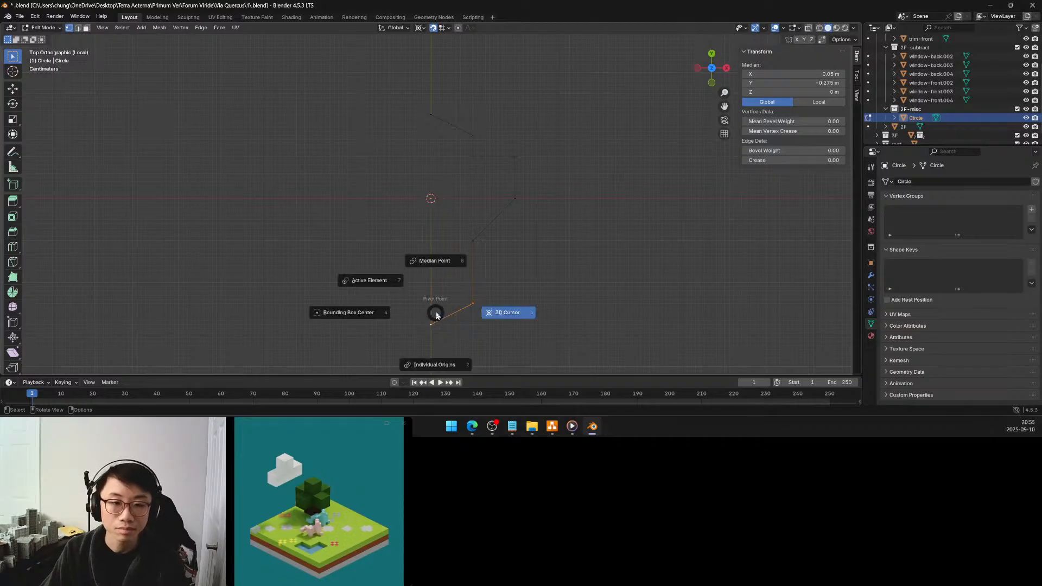
pyautogui.click(391, 285)
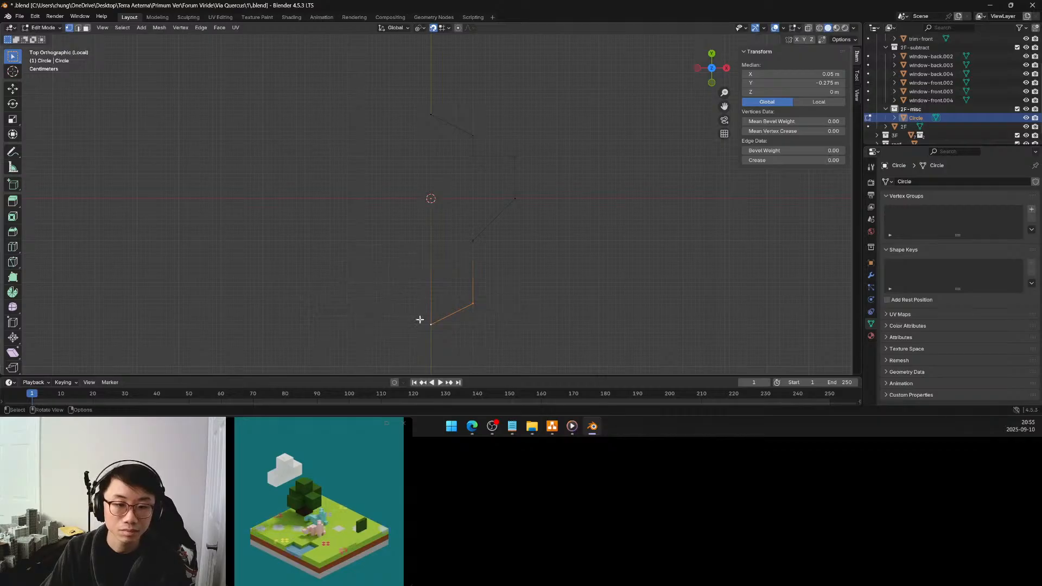
pyautogui.press('g')
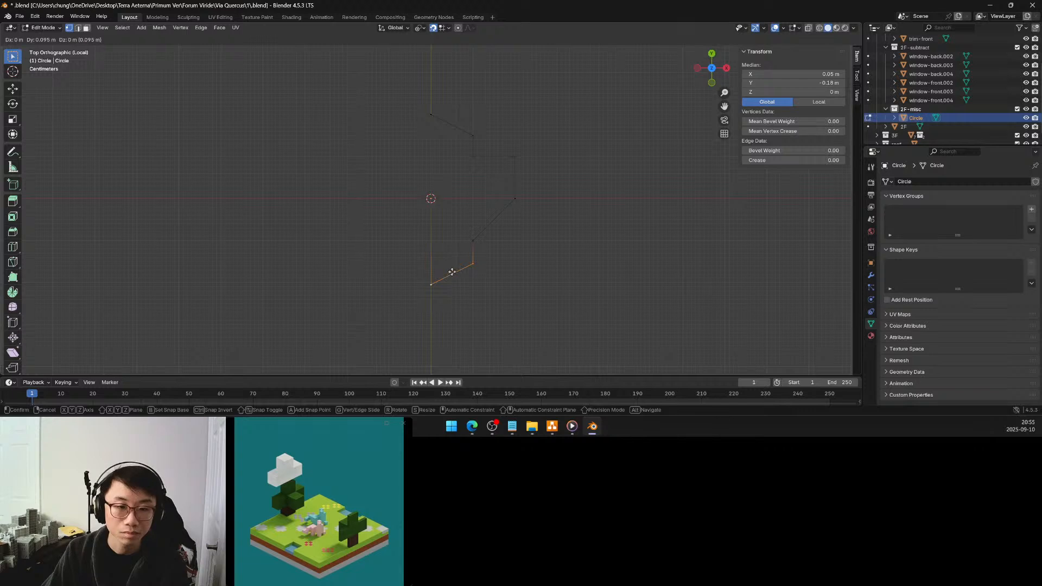
pyautogui.click(452, 271)
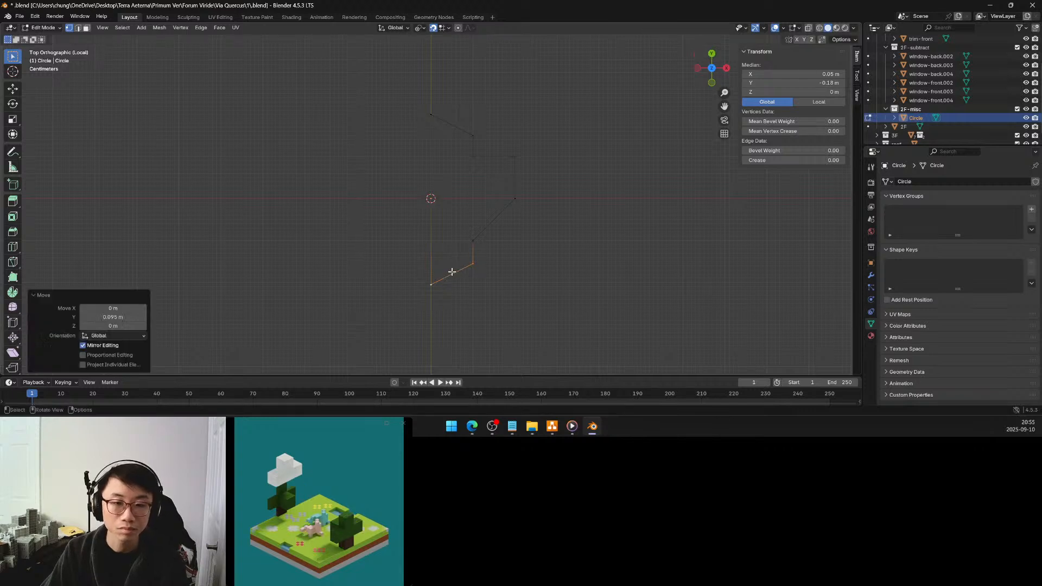
pyautogui.hotkey('ctrl', 'z')
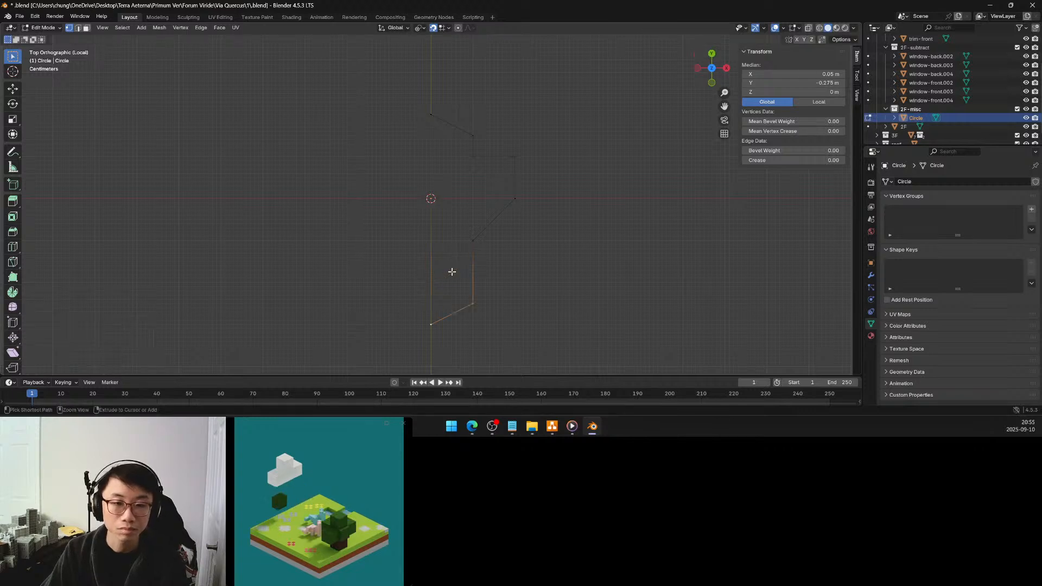
# Move the lowest vertex 0.1 m along Y and the neighbouring lower corner vertex 0.11 m along Y
pyautogui.click(429, 324)
pyautogui.press('g')
pyautogui.click(432, 283)
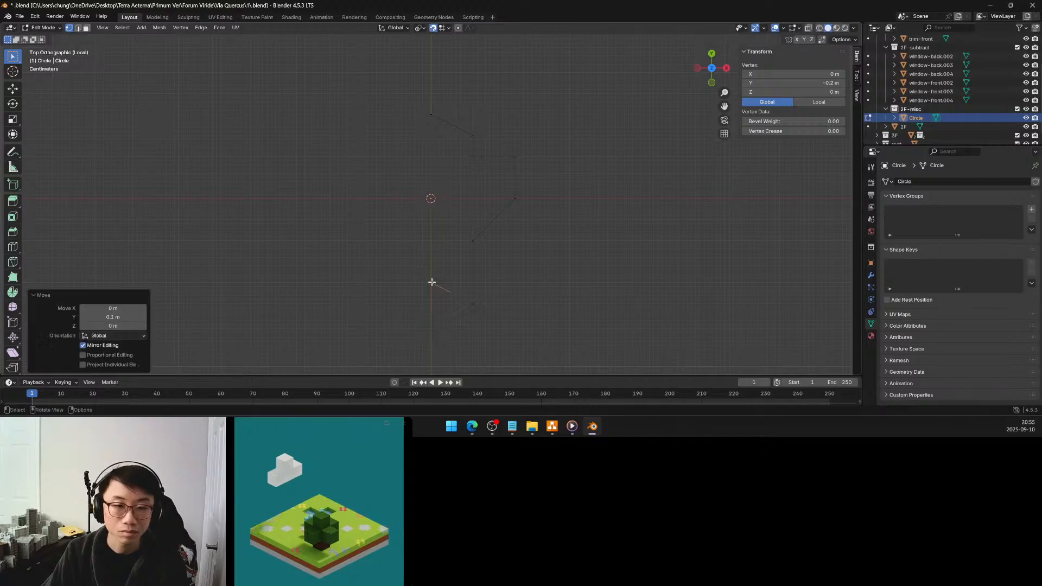
pyautogui.click(474, 302)
pyautogui.press('g')
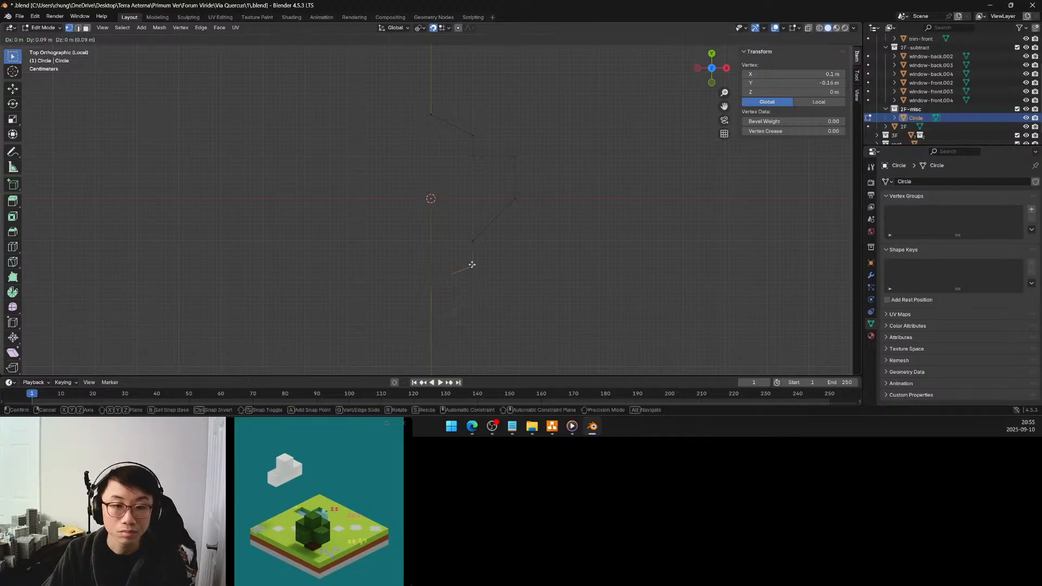
pyautogui.click(473, 259)
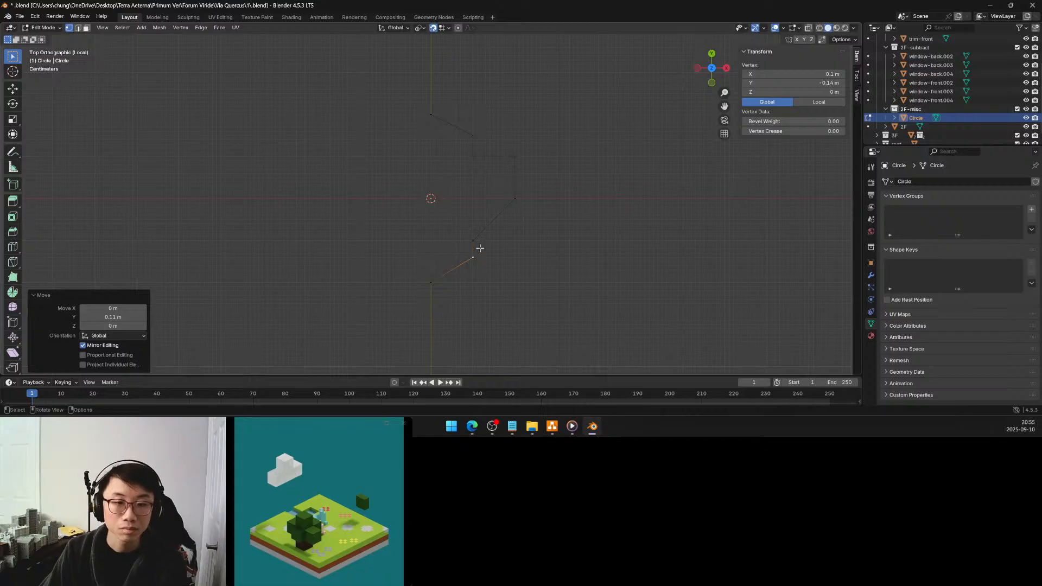
# Move the inner vertex just below the positive X tip 0.05 m along Y, and clear the selection
pyautogui.click(473, 241)
pyautogui.press('g')
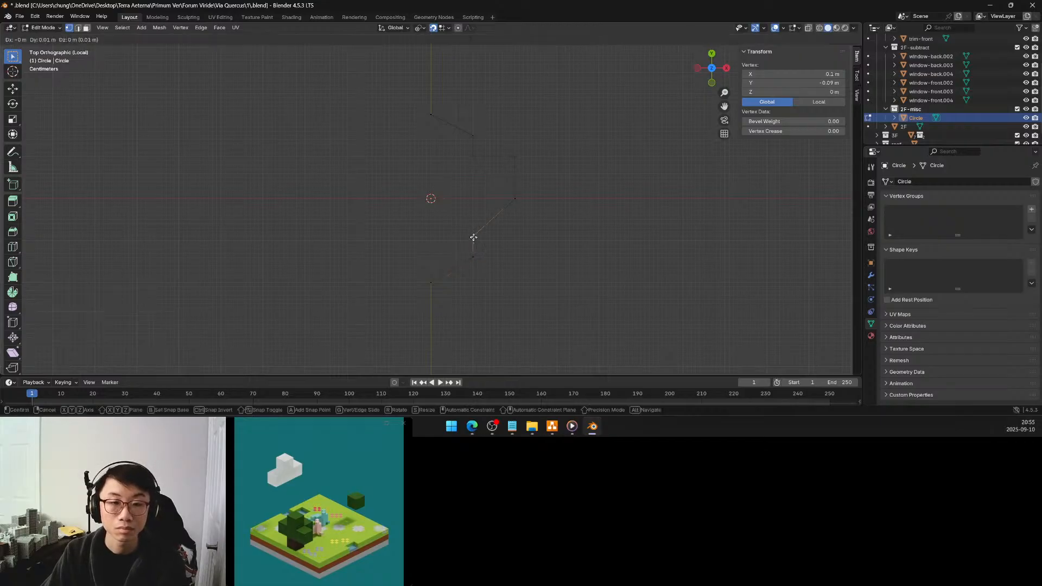
pyautogui.click(474, 219)
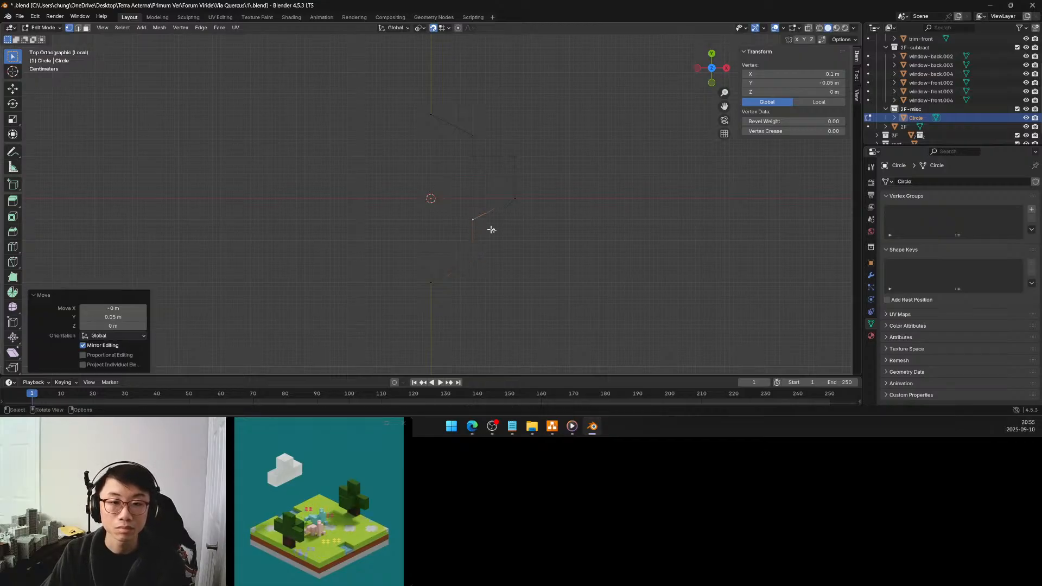
pyautogui.click(535, 235)
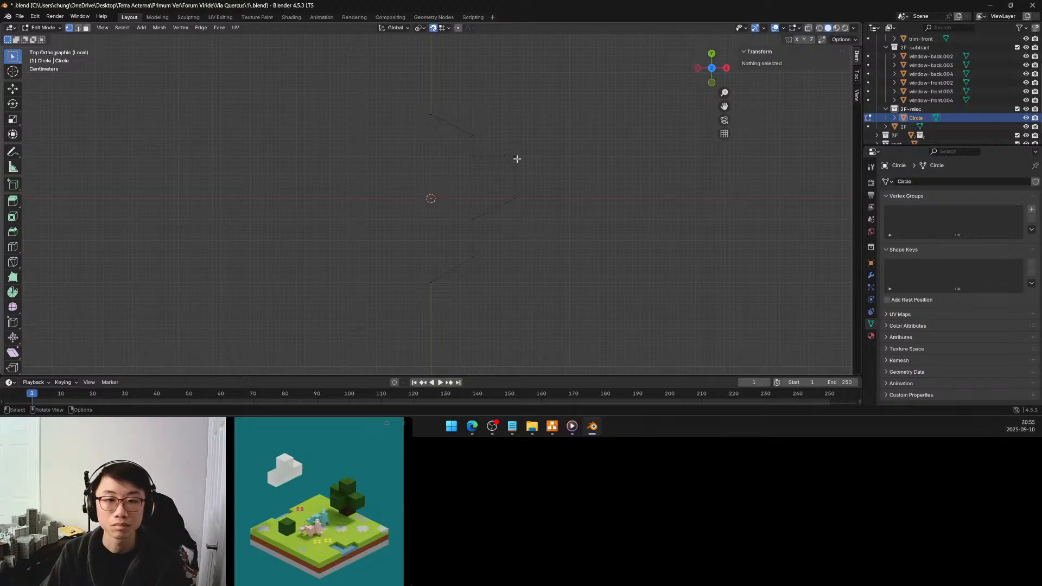
# Move the outermost vertical edge of the profile -0.03 m along X, and clear the selection
pyautogui.moveTo(538, 140); pyautogui.dragTo(510, 221)
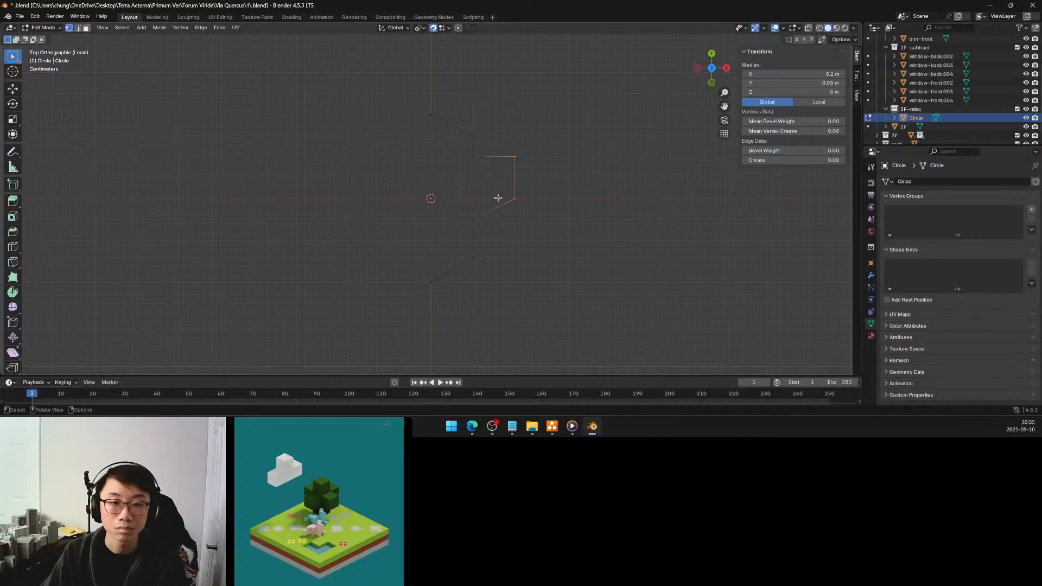
pyautogui.press('g')
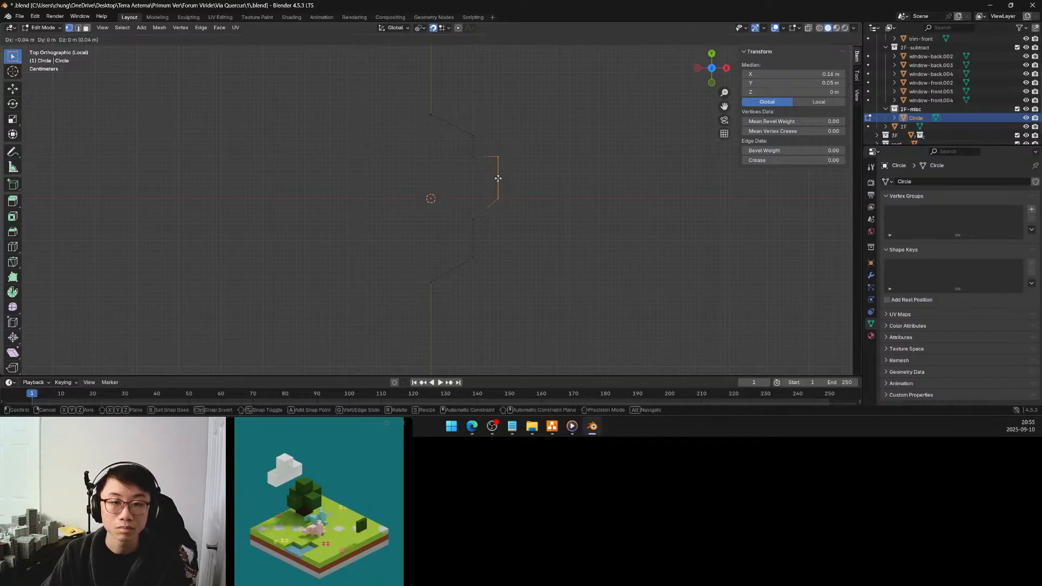
pyautogui.click(502, 178)
pyautogui.click(529, 189)
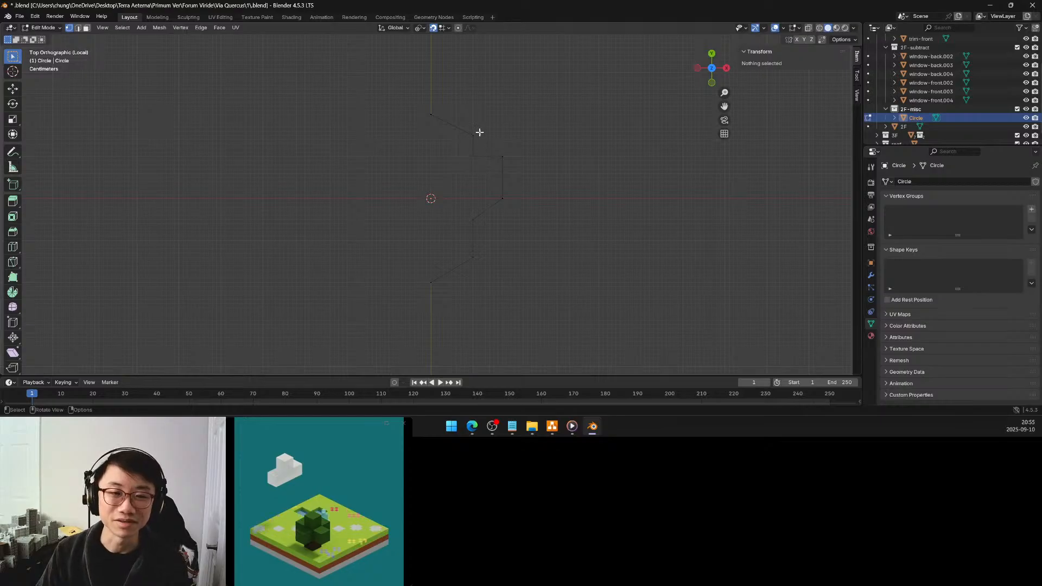
pyautogui.moveTo(481, 129); pyautogui.dragTo(466, 175)
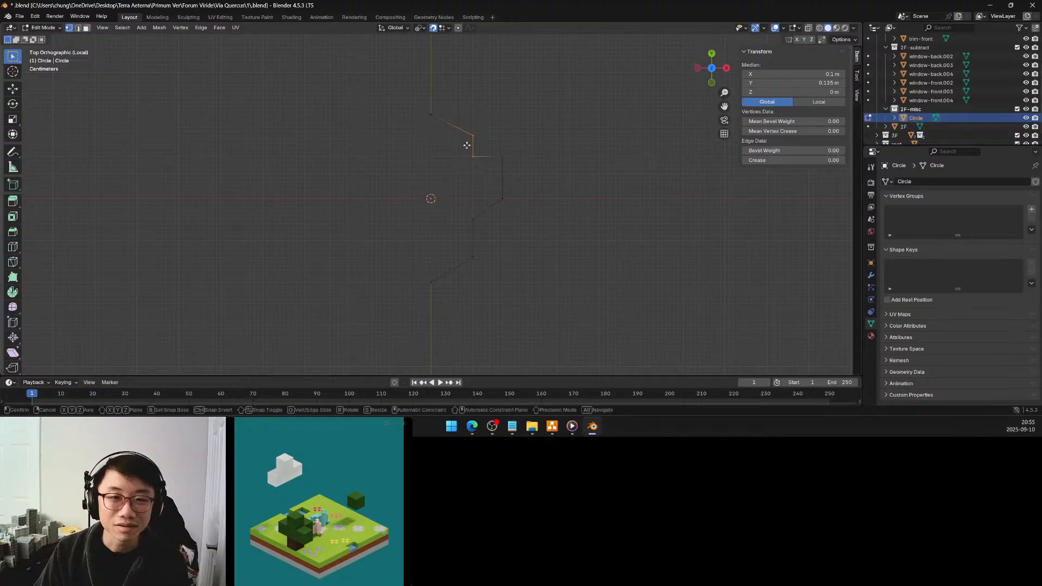
pyautogui.press('g')
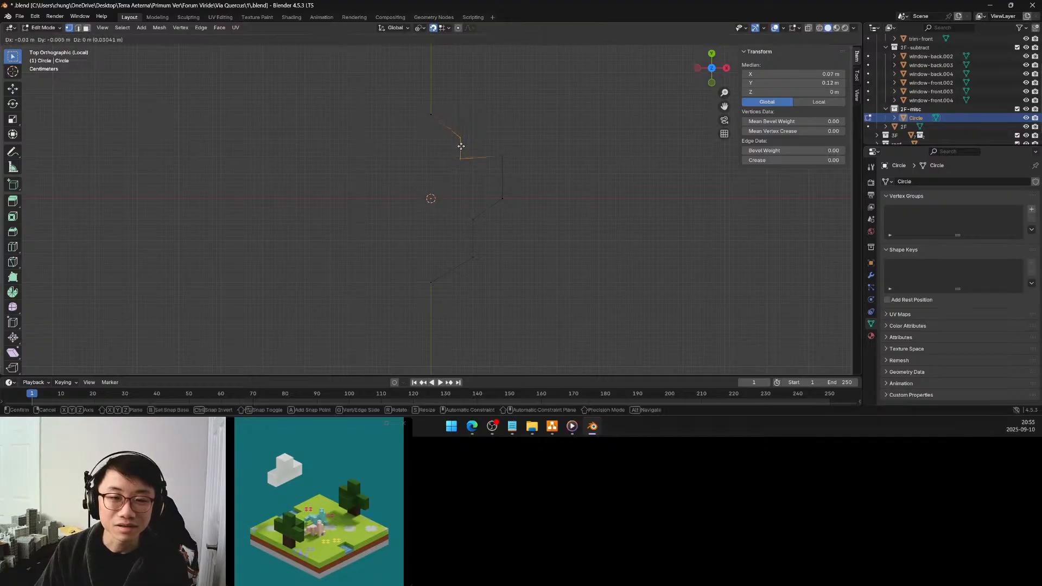
pyautogui.press('Escape')
# Try moving both vertices of the upper step's vertical edge -0.04 m along X and its upper vertex 0.01 m along Y
pyautogui.click(470, 146)
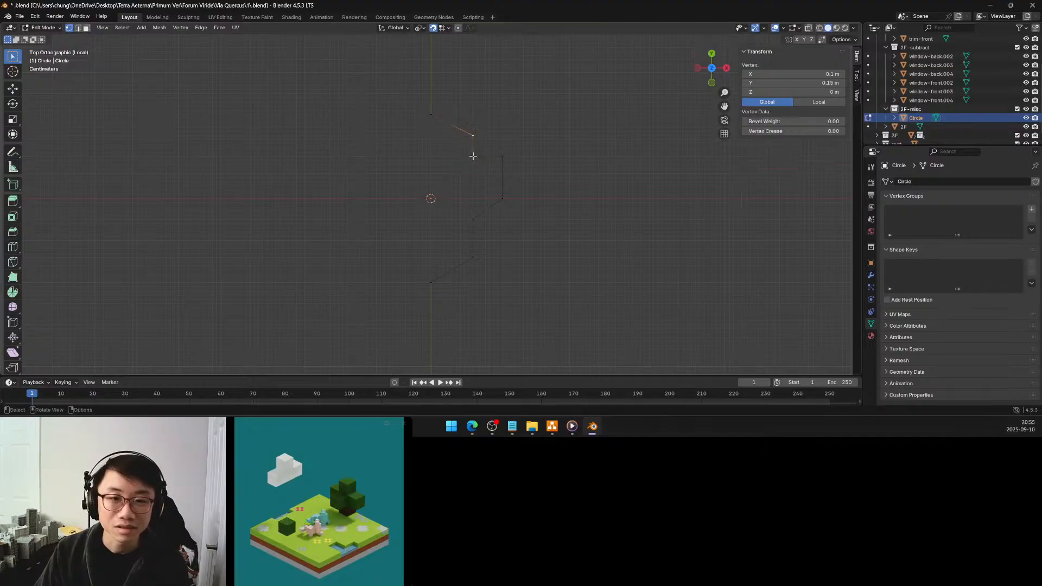
pyautogui.press('g')
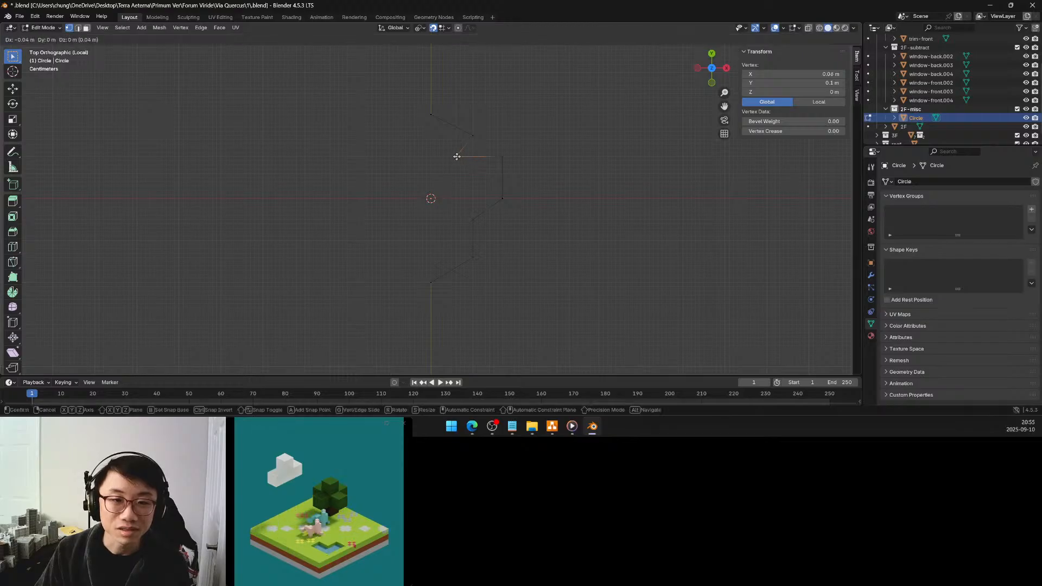
pyautogui.click(457, 157)
pyautogui.press('g')
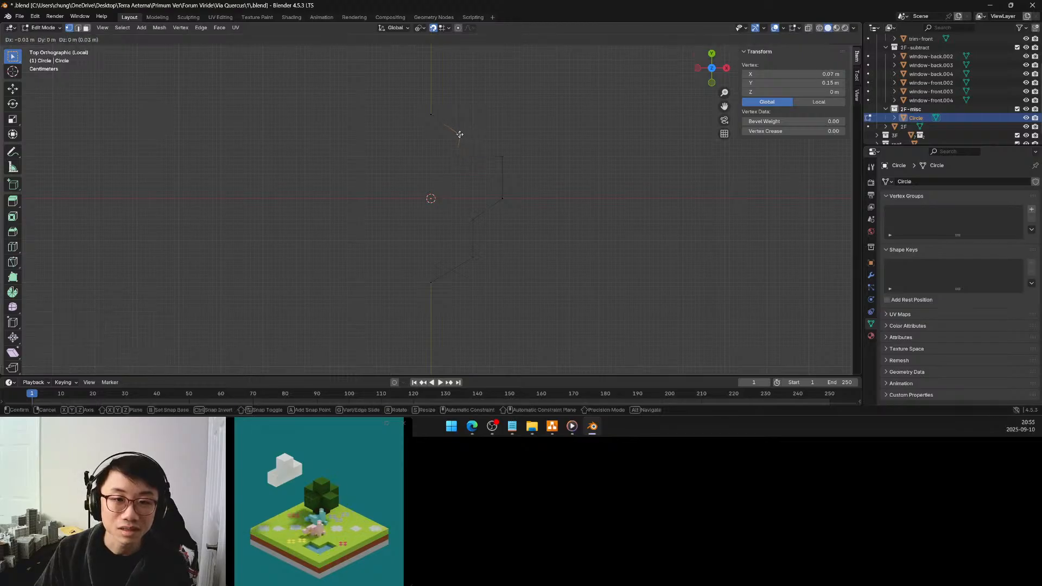
pyautogui.click(457, 133)
pyautogui.press('g')
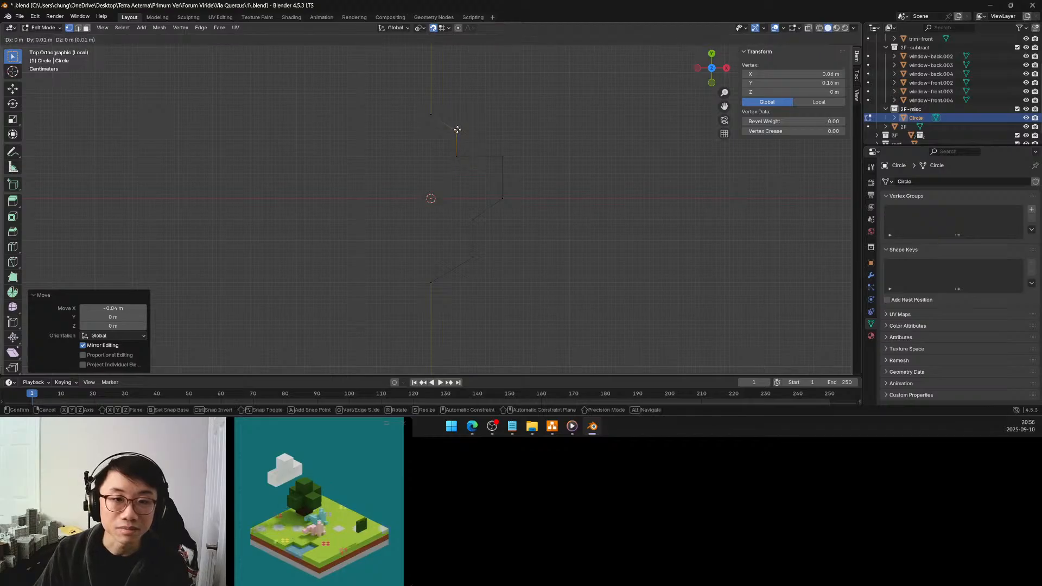
pyautogui.click(458, 129)
# Try shifting both upper step vertices another -0.01 m along X, and undo all the recent moves of these two vertices
pyautogui.press('g')
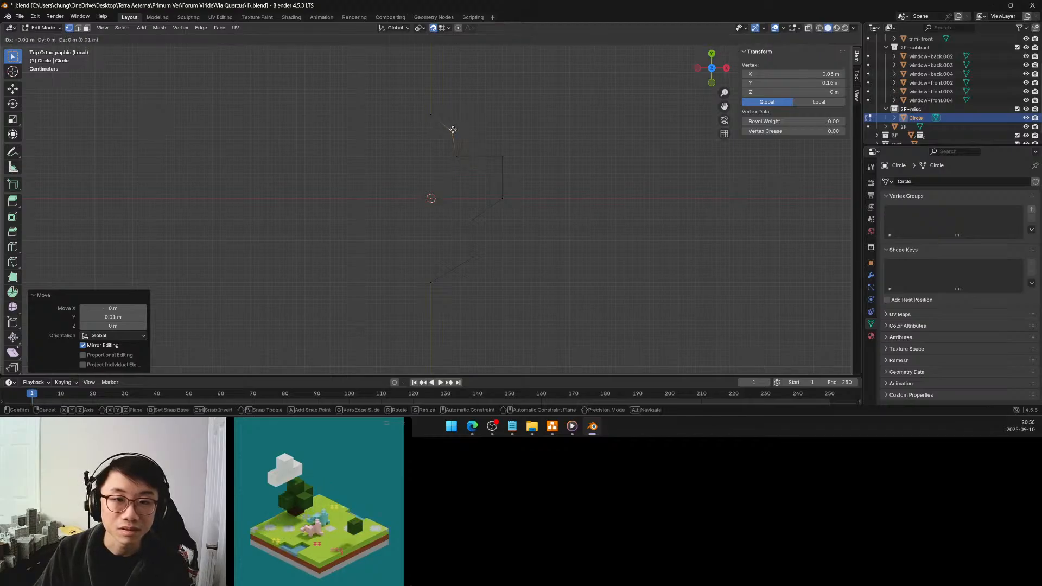
pyautogui.click(452, 157)
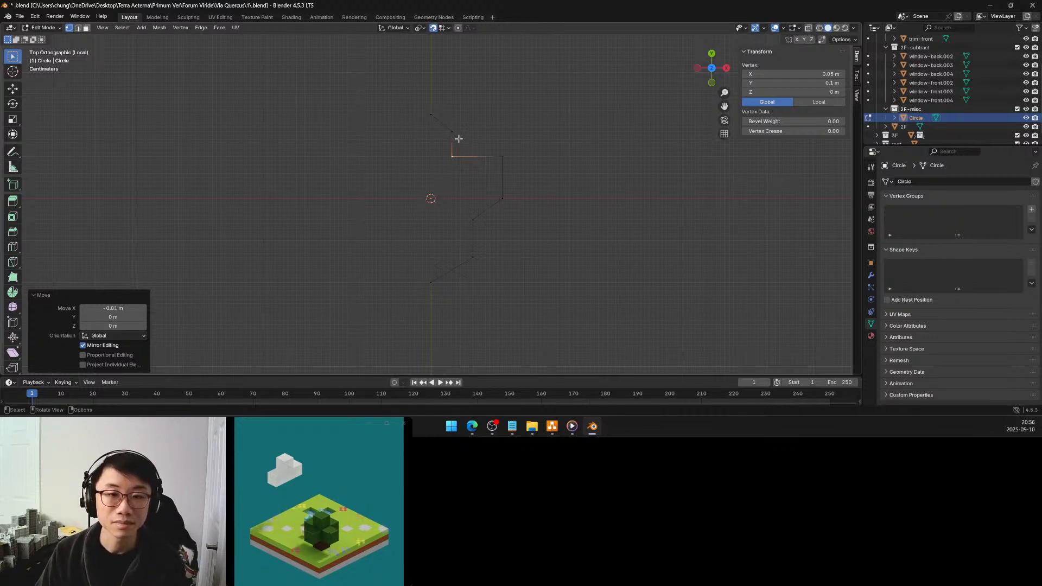
pyautogui.press('g')
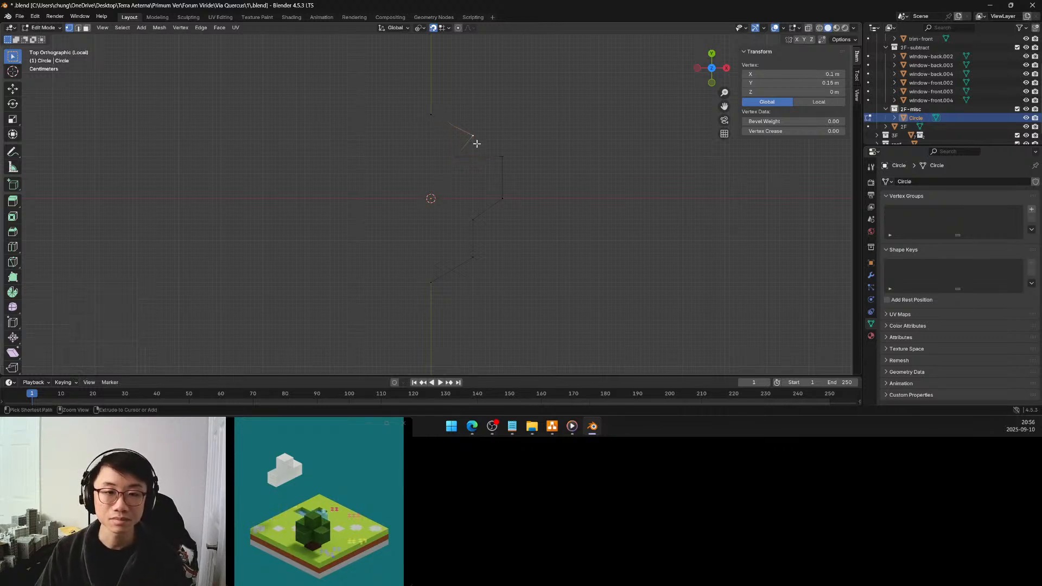
pyautogui.click(504, 145)
pyautogui.click(534, 144)
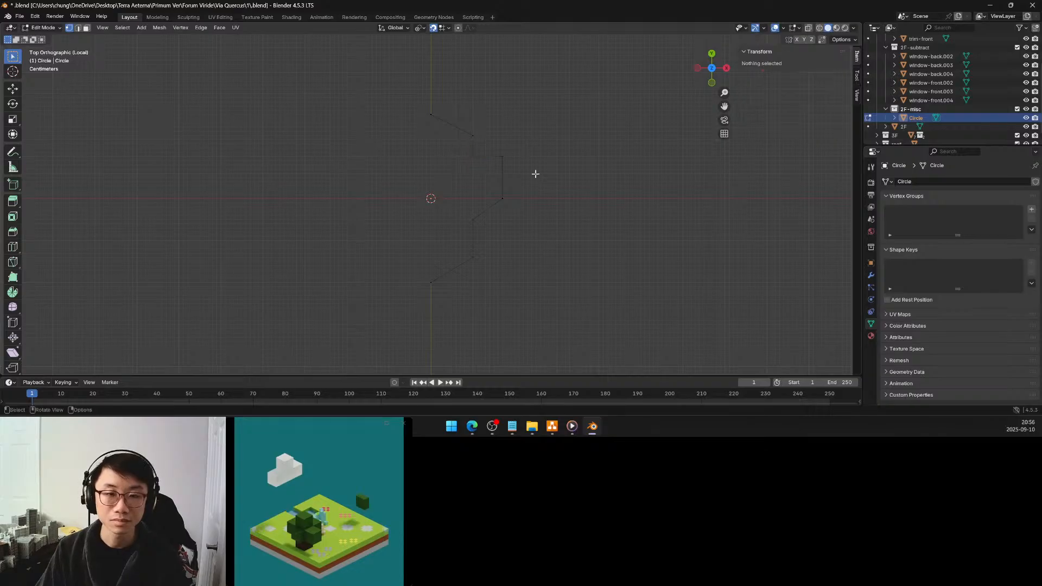
# Check the profile outline in Object Mode, and look over its modifiers with the upper corner vertex selected in Edit Mode
pyautogui.press('Tab')
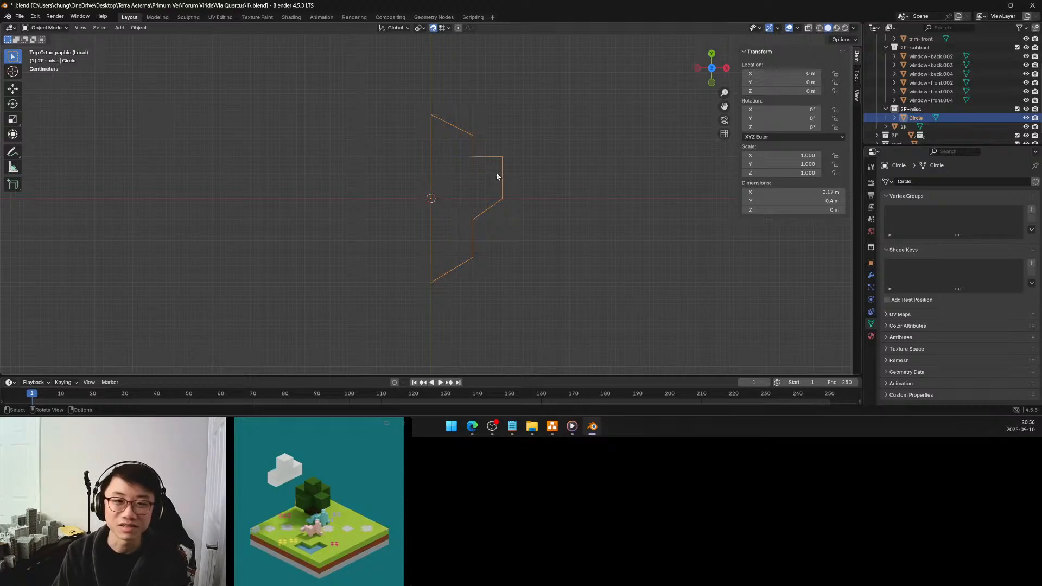
pyautogui.press('Tab')
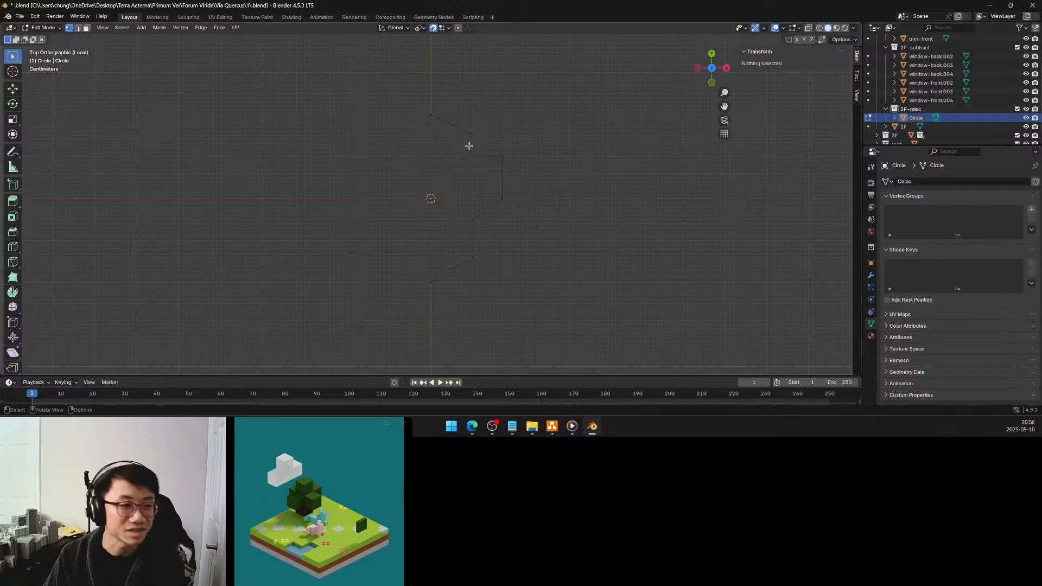
pyautogui.click(474, 134)
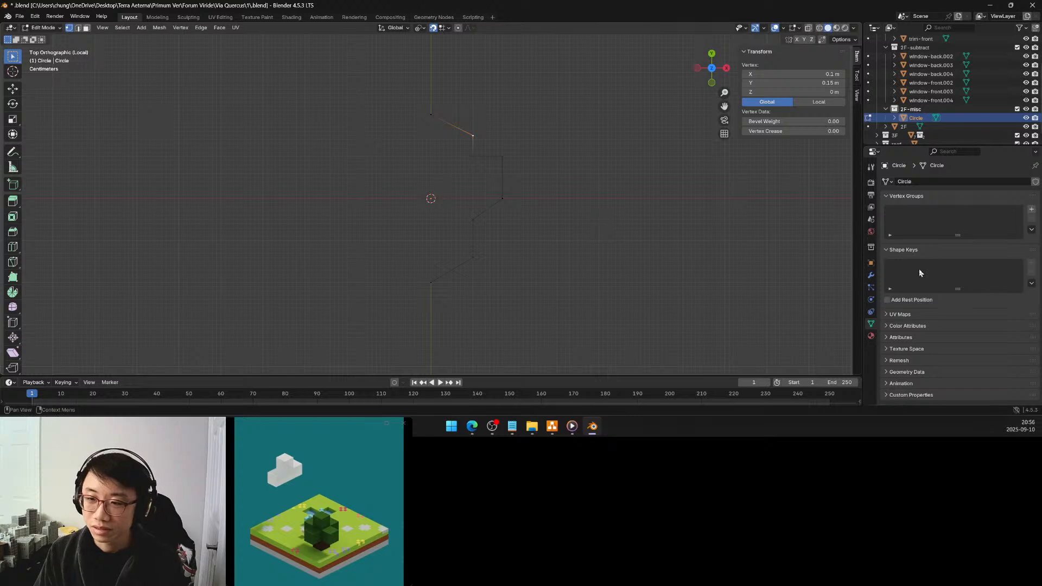
pyautogui.click(871, 276)
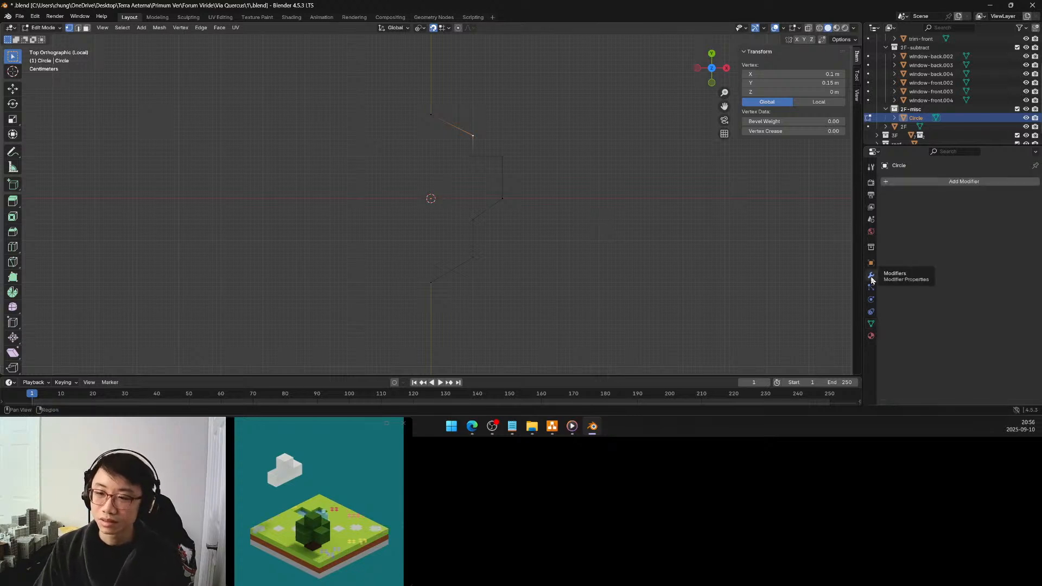
pyautogui.click(870, 323)
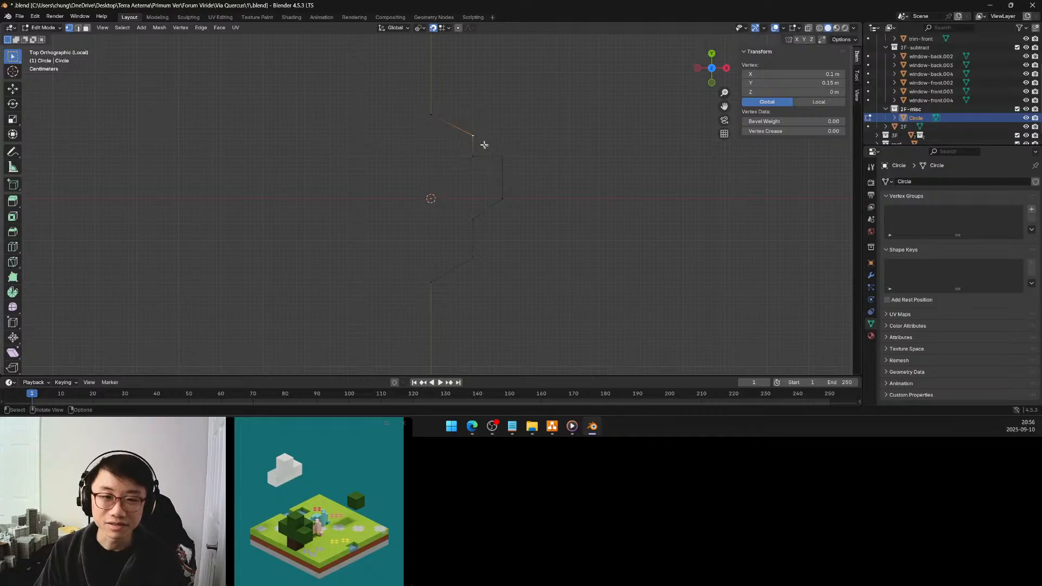
# Select the profile's inner corner vertex at X 0.1 m, Y -0.05 m, and create a vertex group named bevel
pyautogui.click(472, 219)
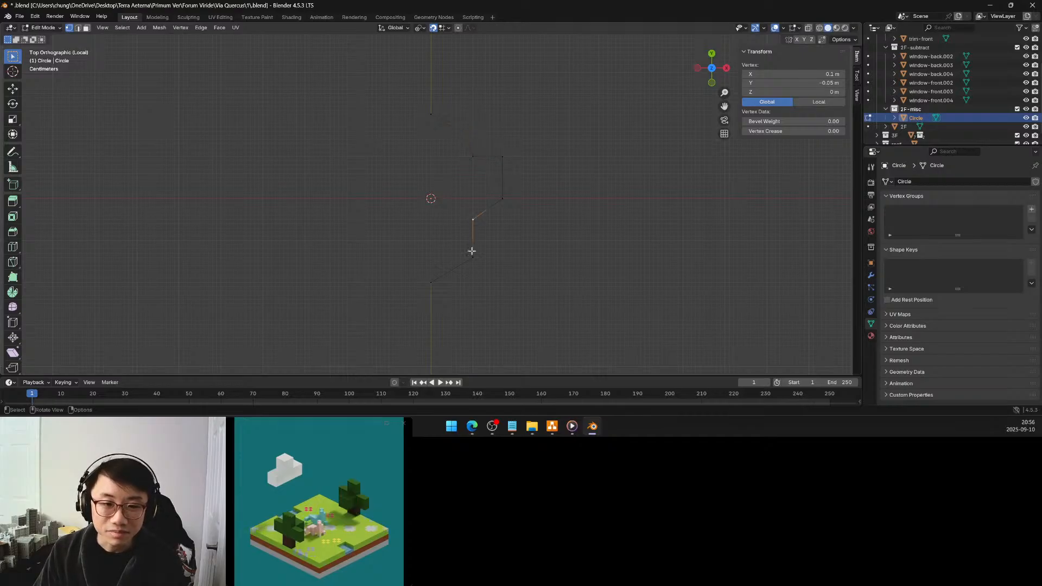
pyautogui.click(1031, 209)
pyautogui.doubleClick(916, 210)
pyautogui.write('bo')
pyautogui.press('Return')
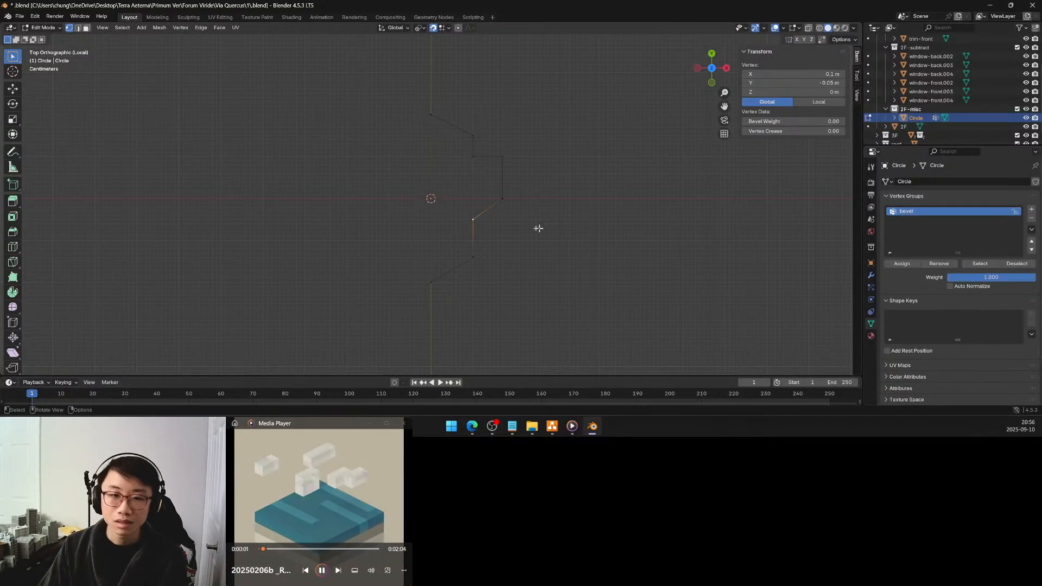
# Assign only the inner corner vertex just below the outermost edge to the bevel vertex group, and clear the selection
pyautogui.keyDown('shift'); pyautogui.click(473, 259); pyautogui.keyUp('shift')
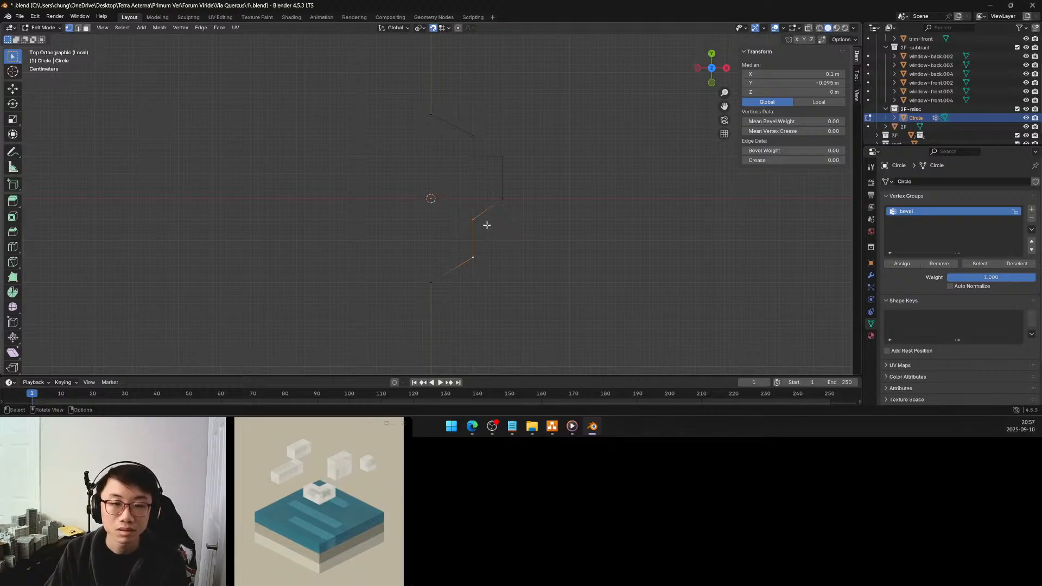
pyautogui.keyDown('shift'); pyautogui.click(502, 157); pyautogui.keyUp('shift')
pyautogui.keyDown('shift'); pyautogui.click(502, 156); pyautogui.keyUp('shift')
pyautogui.keyDown('shift'); pyautogui.click(504, 195); pyautogui.keyUp('shift')
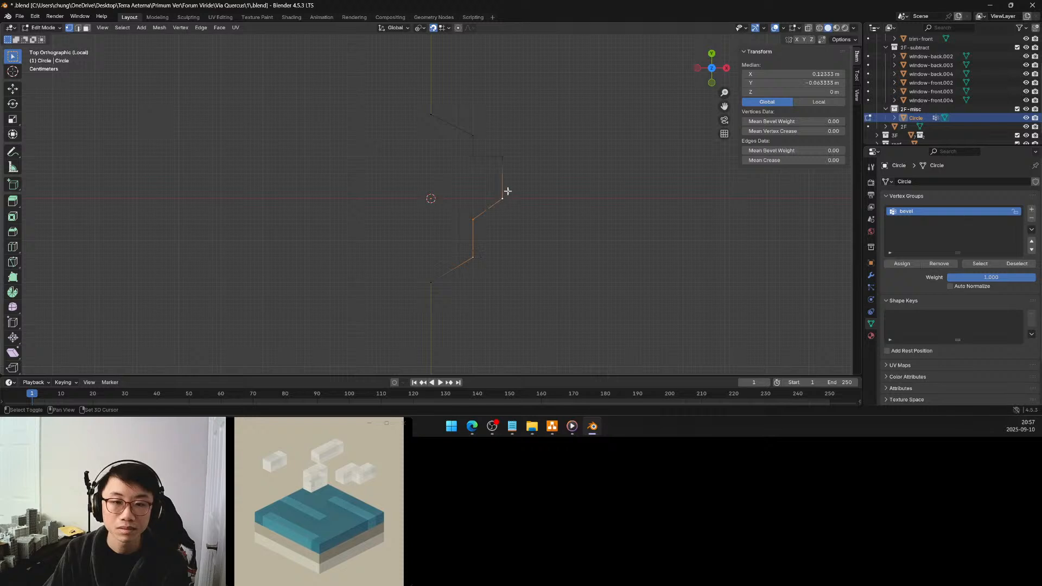
pyautogui.keyDown('shift'); pyautogui.click(499, 199); pyautogui.keyUp('shift')
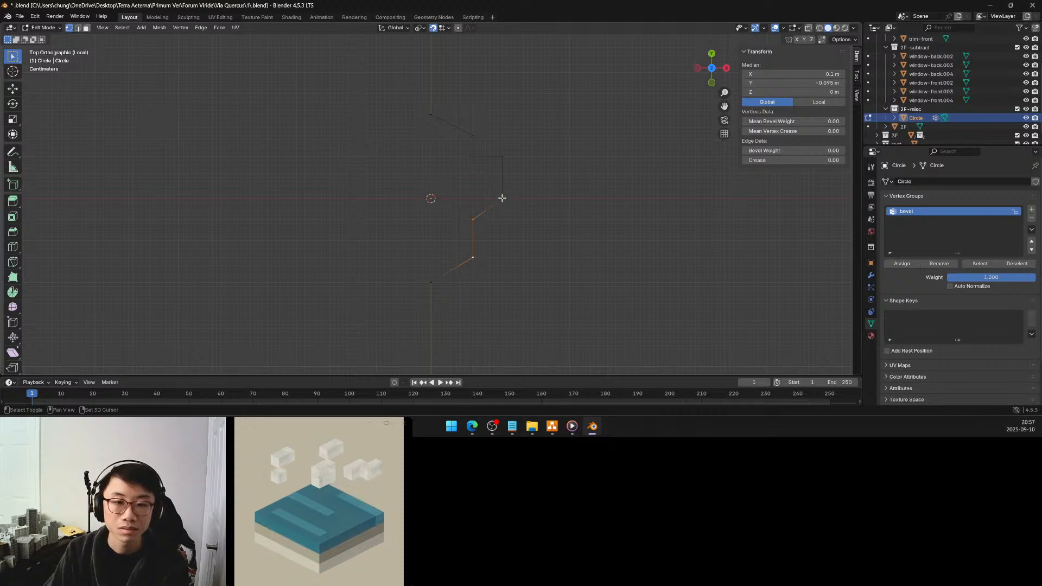
pyautogui.keyDown('shift'); pyautogui.click(473, 256); pyautogui.keyUp('shift')
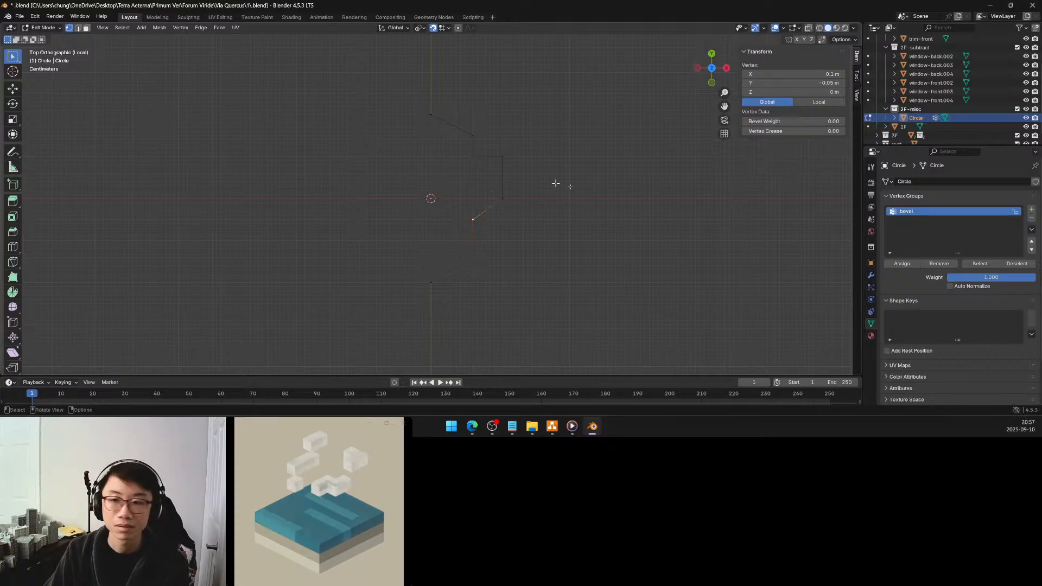
pyautogui.click(908, 264)
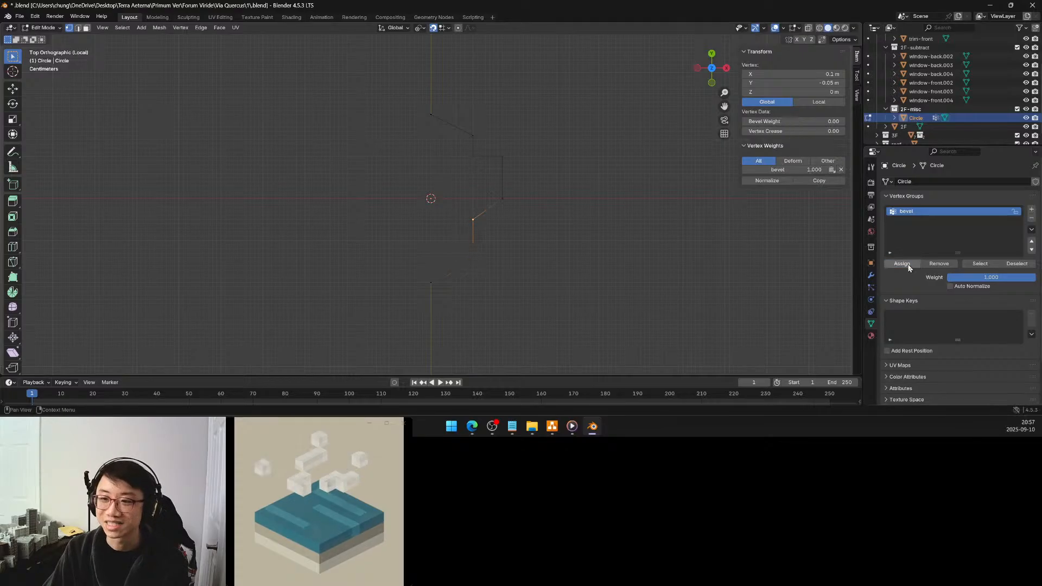
pyautogui.click(556, 173)
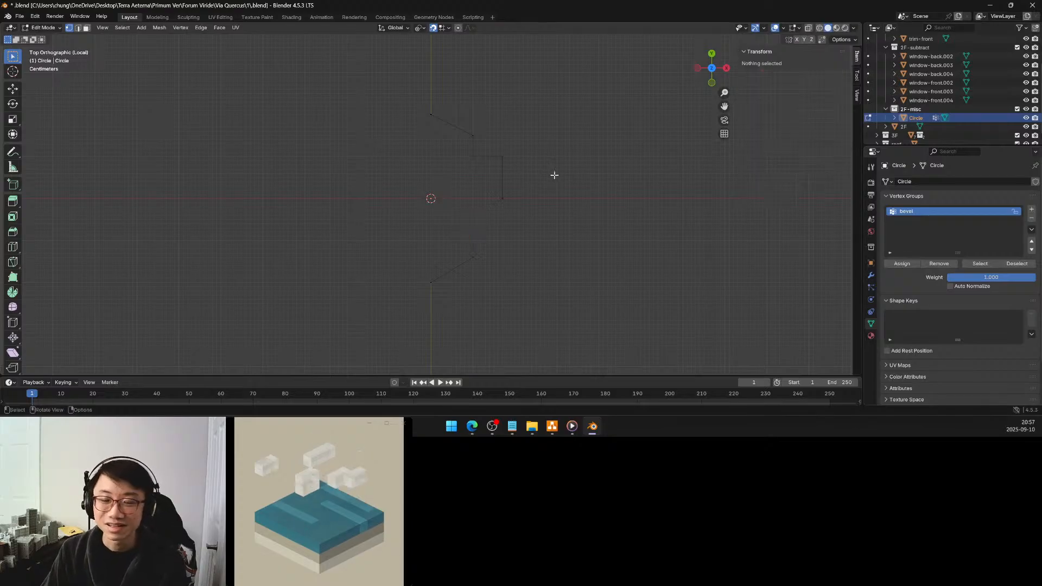
# Add a Bevel modifier to the profile in Object Mode, affecting Vertices and limited to the bevel vertex group
pyautogui.press('Tab')
pyautogui.click(871, 275)
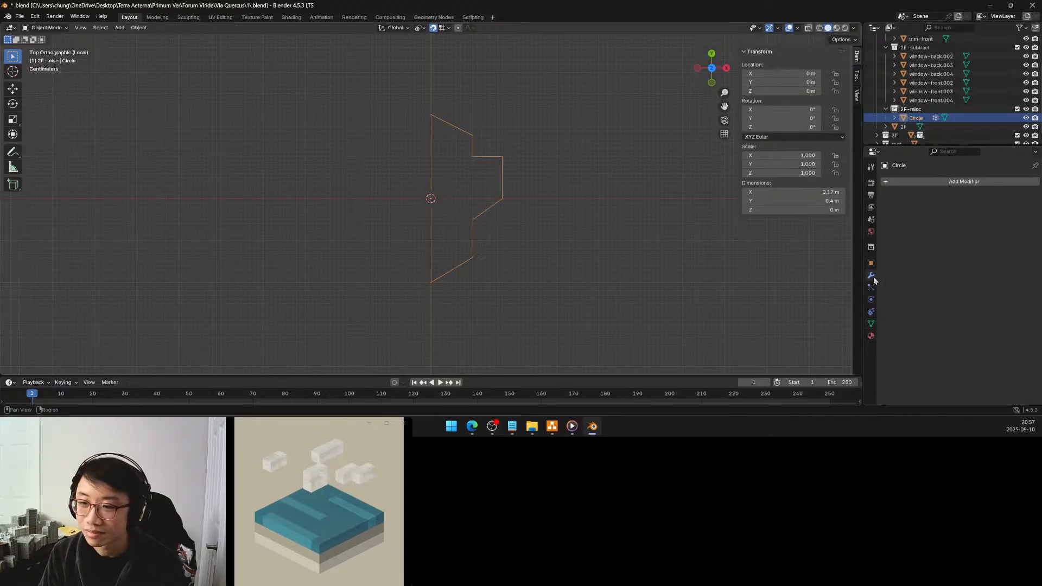
pyautogui.click(922, 182)
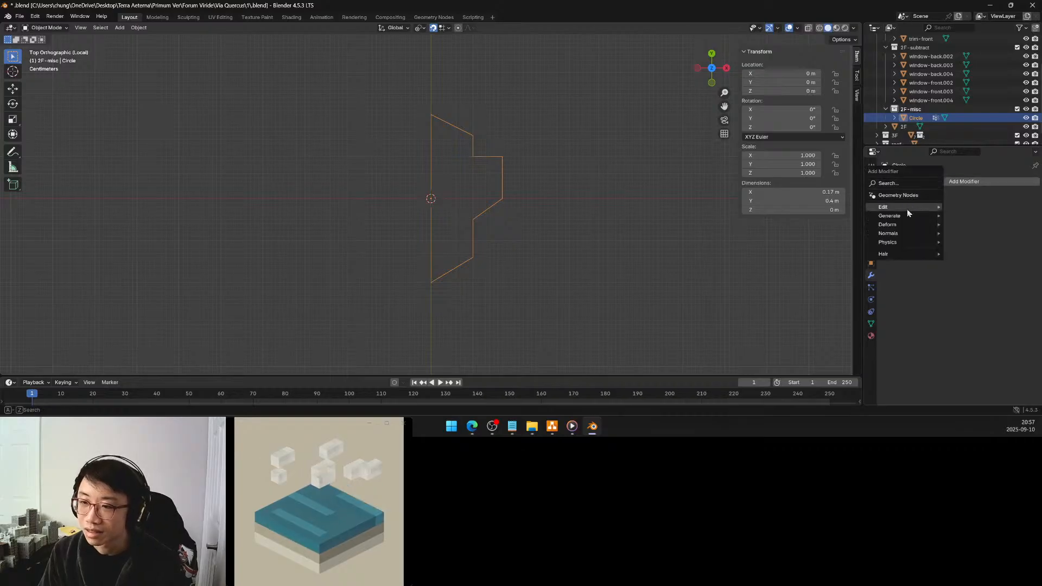
pyautogui.moveTo(907, 214)
pyautogui.click(958, 224)
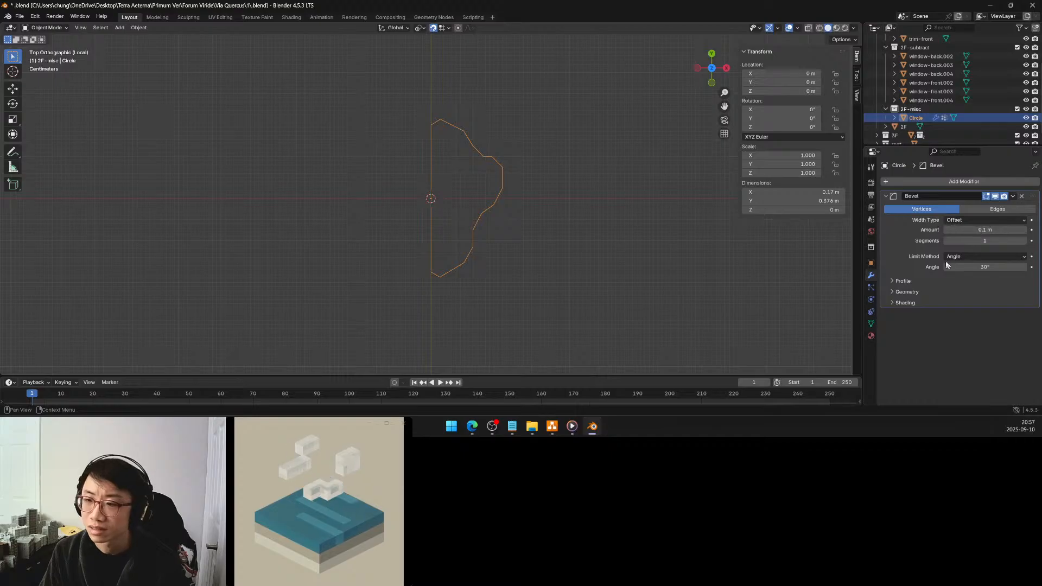
pyautogui.click(983, 256)
pyautogui.click(963, 295)
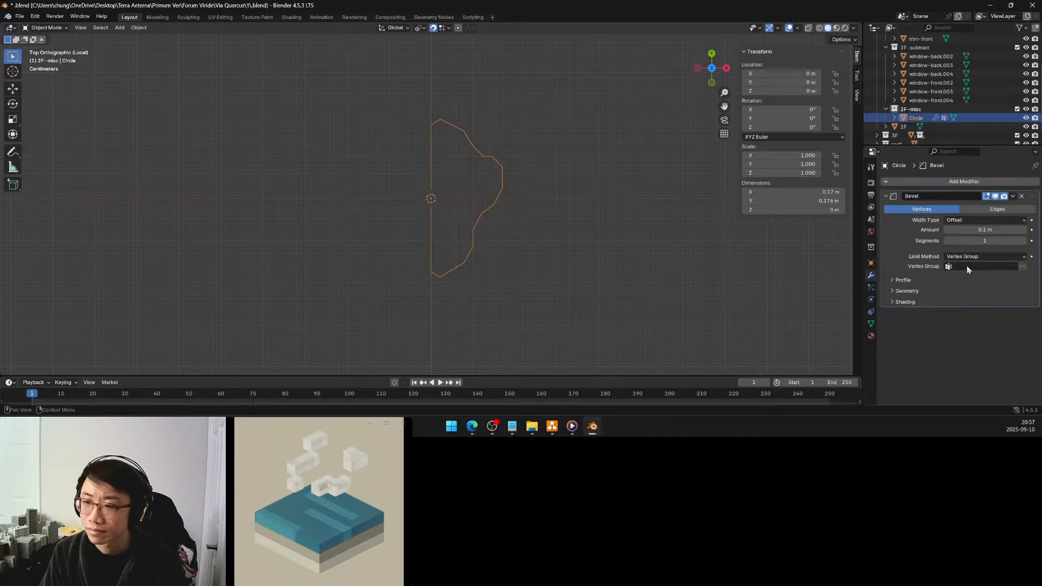
pyautogui.click(966, 266)
pyautogui.click(949, 280)
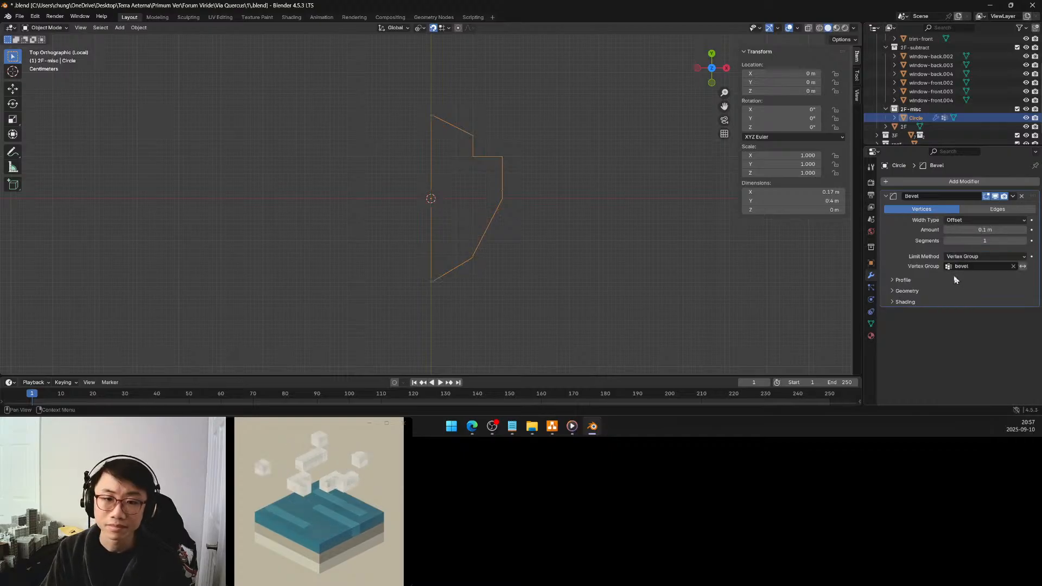
# Set the profile's Bevel modifier to an amount of 0.05 m with 8 segments
pyautogui.click(977, 230)
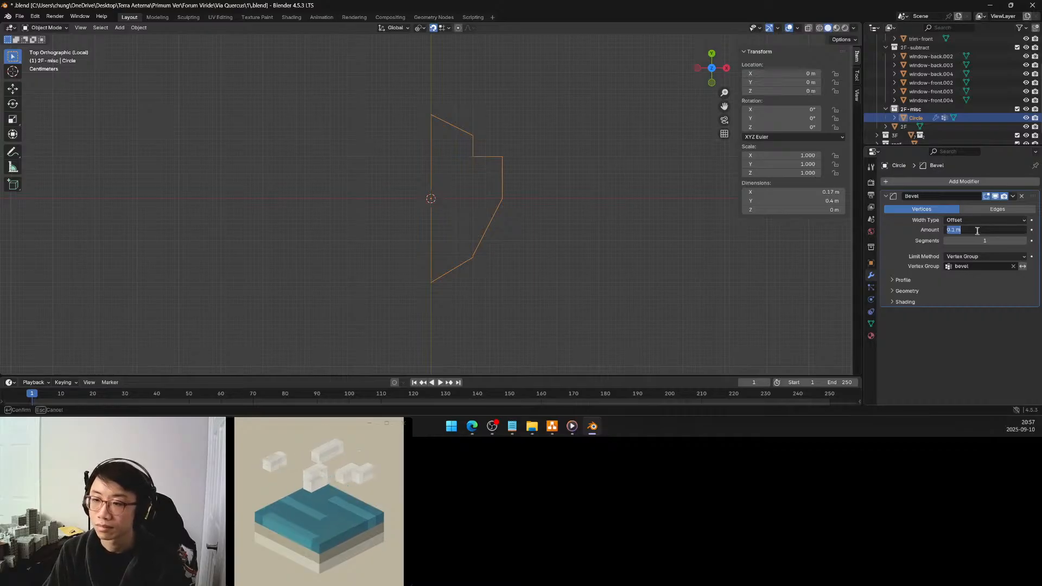
pyautogui.press('BackSpace')
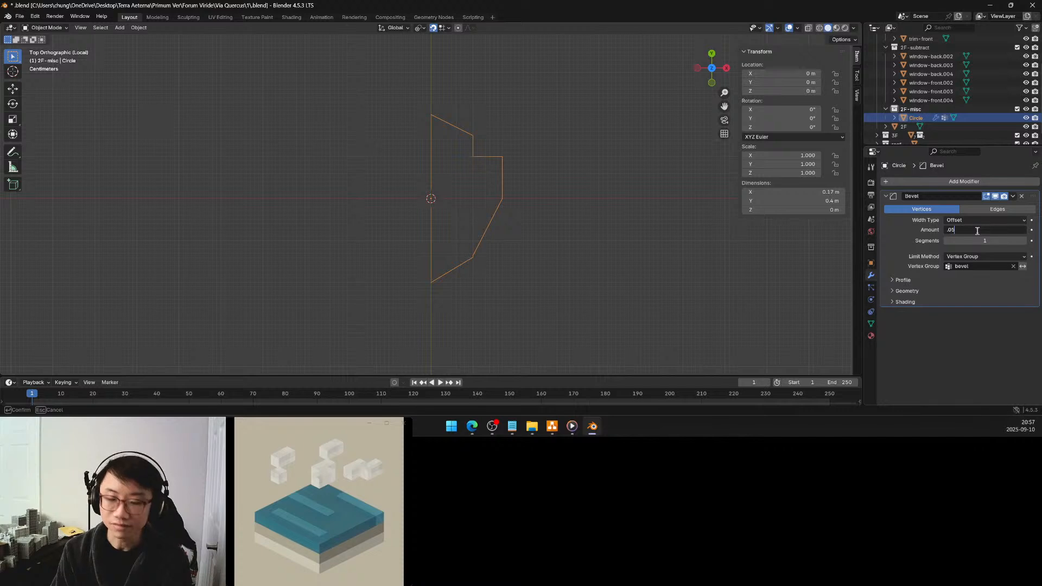
pyautogui.write('.05')
pyautogui.press('Return')
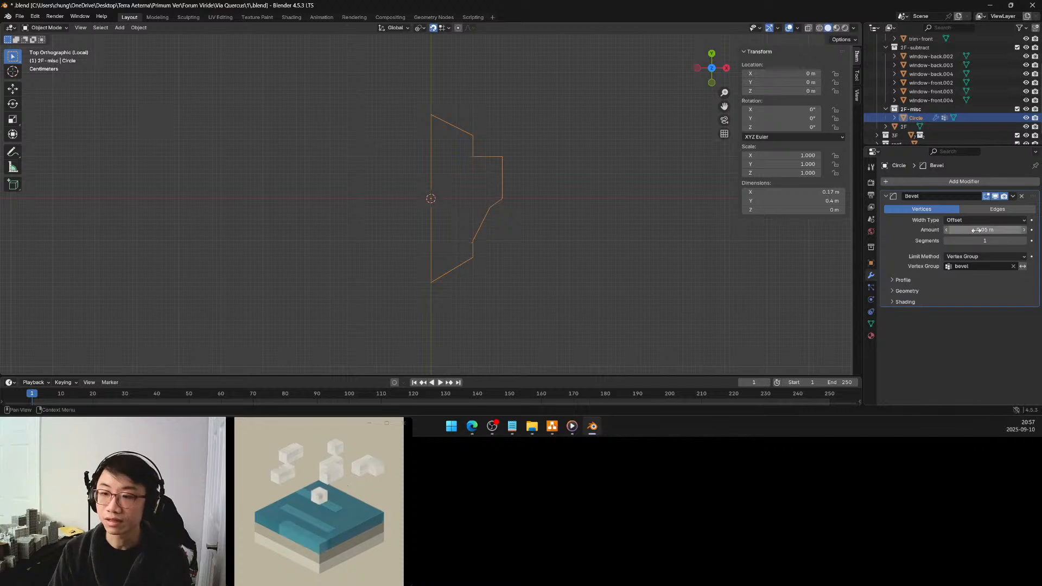
pyautogui.click(1024, 241)
pyautogui.click(1023, 241)
pyautogui.click(1024, 241)
pyautogui.click(1024, 242)
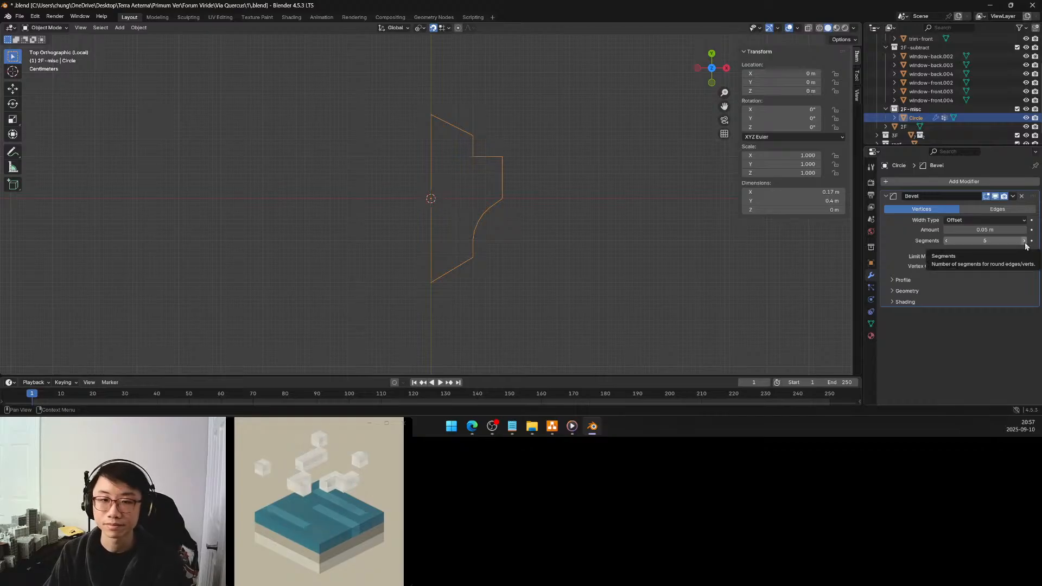
pyautogui.click(1024, 240)
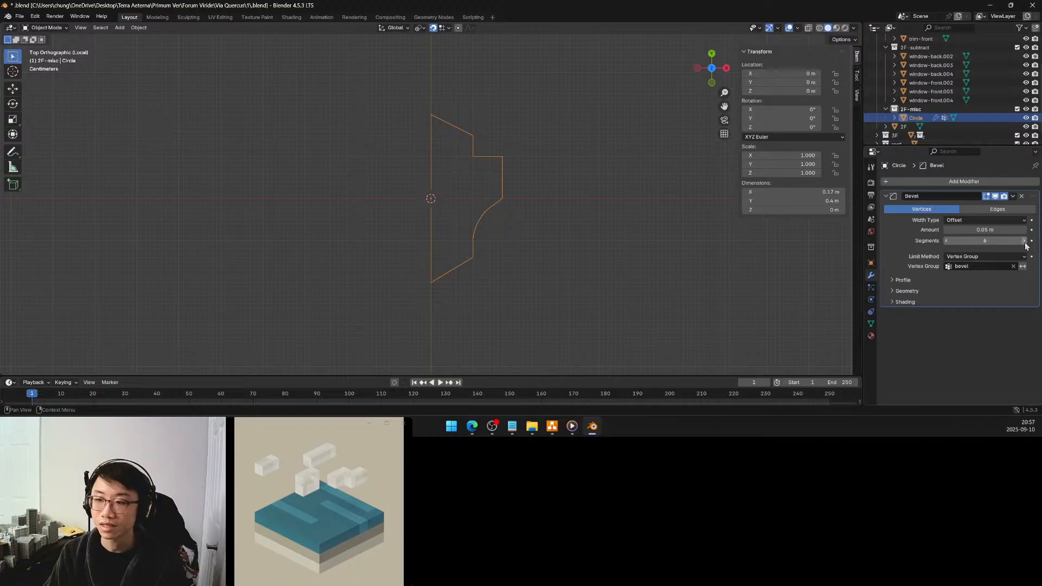
pyautogui.click(1024, 241)
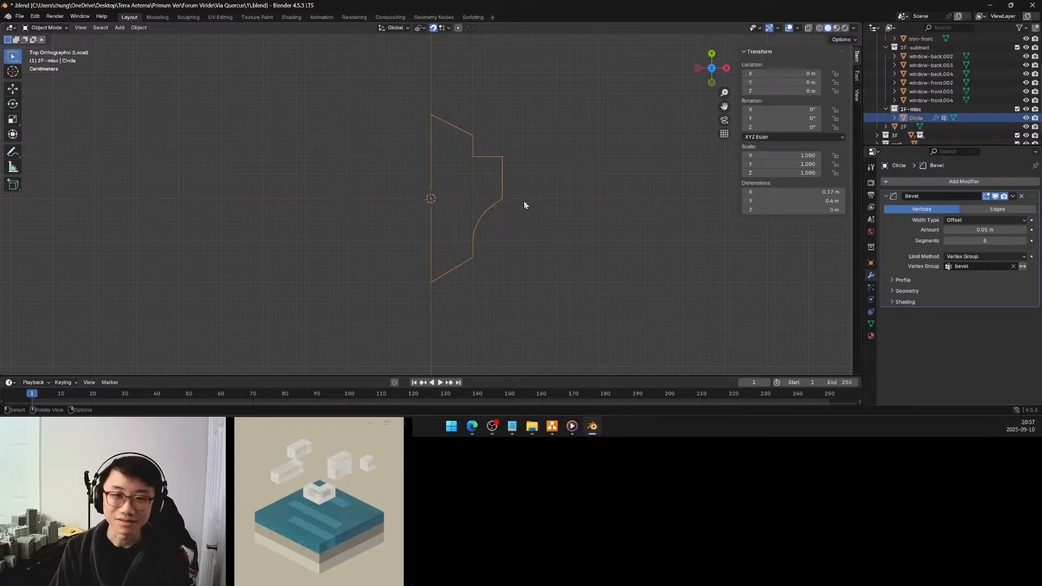
# Exit local view to show the whole building, and select trim-front in the 2F-add collection
pyautogui.press('KP_Divide')
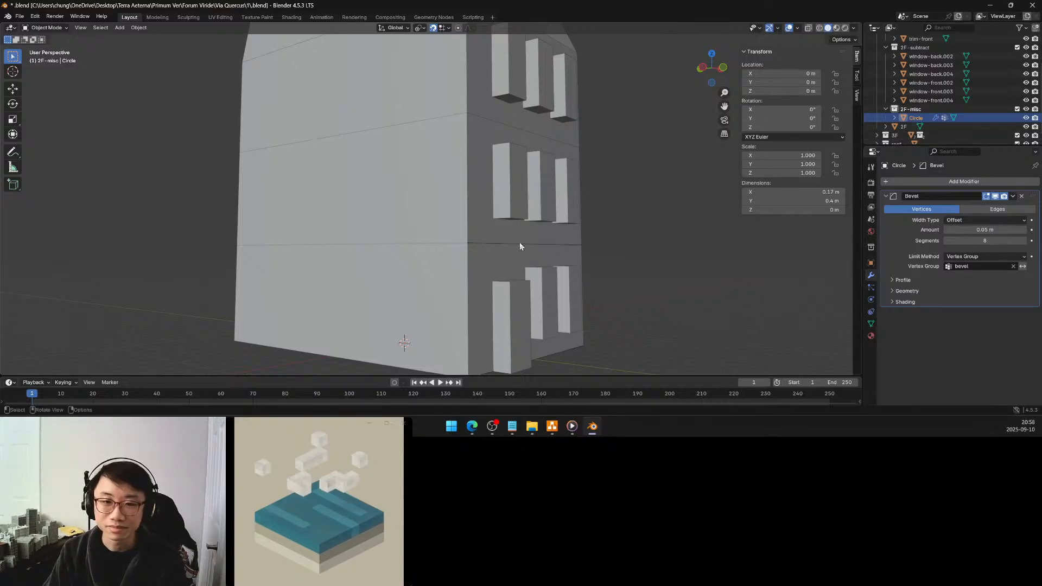
pyautogui.scroll(3, 927, 73)
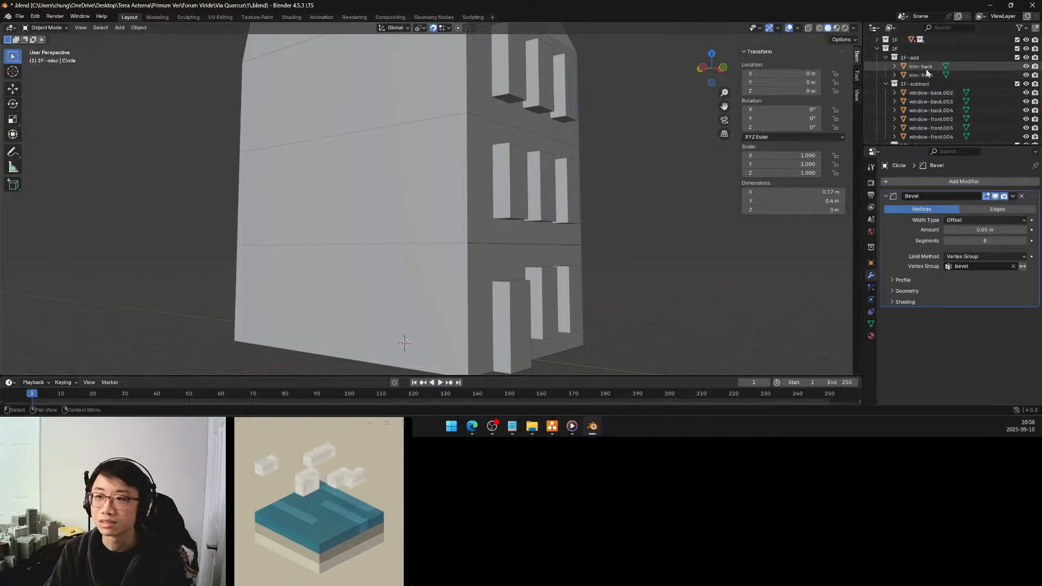
pyautogui.click(921, 75)
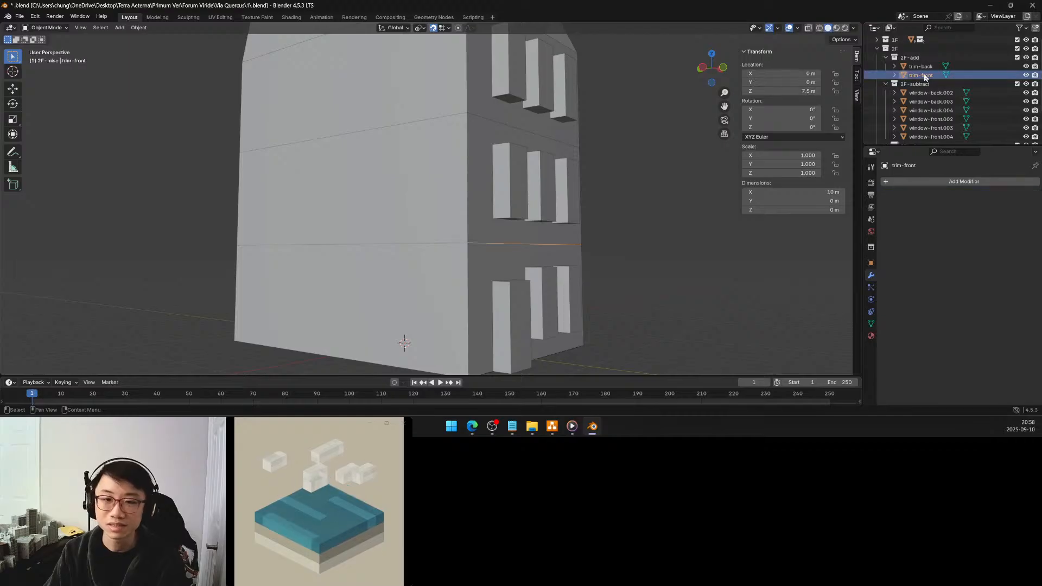
# Try a Curve modifier on trim-front, remove it, and look through the other available modifiers
pyautogui.click(898, 183)
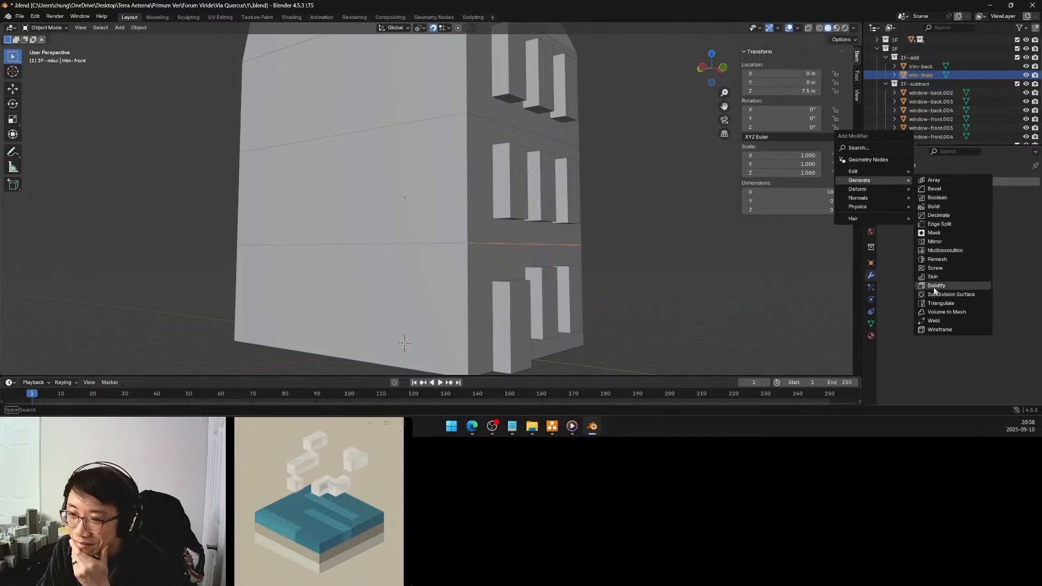
pyautogui.moveTo(883, 187)
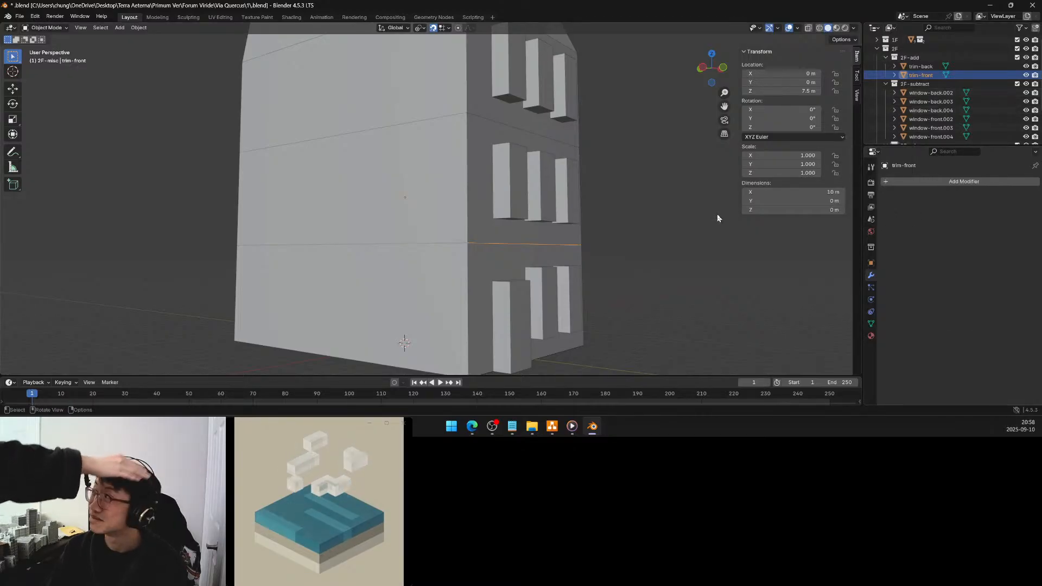
pyautogui.moveTo(597, 251)
pyautogui.mouseDown(button='middle')
pyautogui.moveTo(574, 256)
pyautogui.moveTo(598, 247)
pyautogui.mouseUp(button='middle')
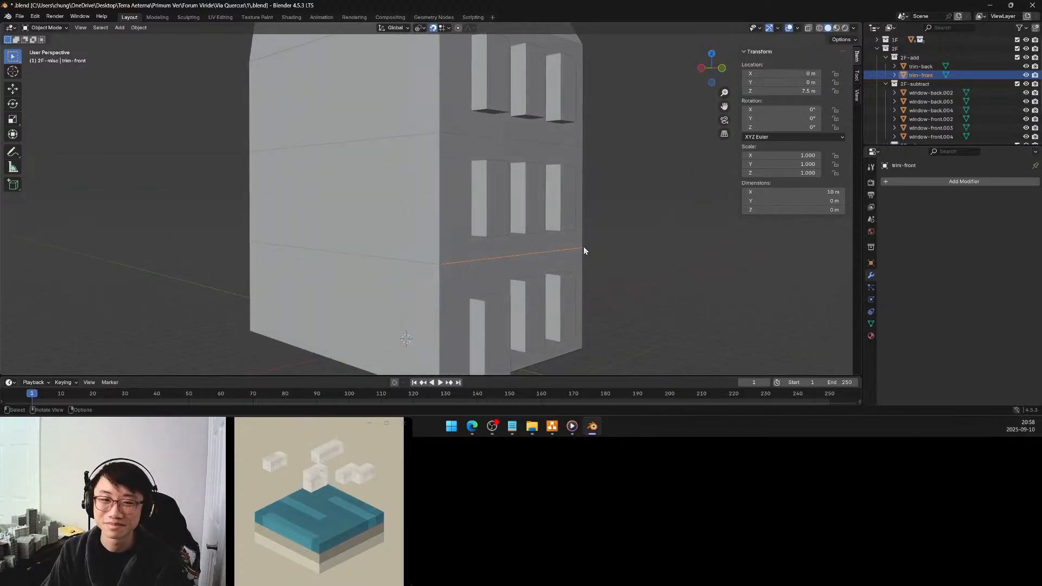
pyautogui.click(914, 182)
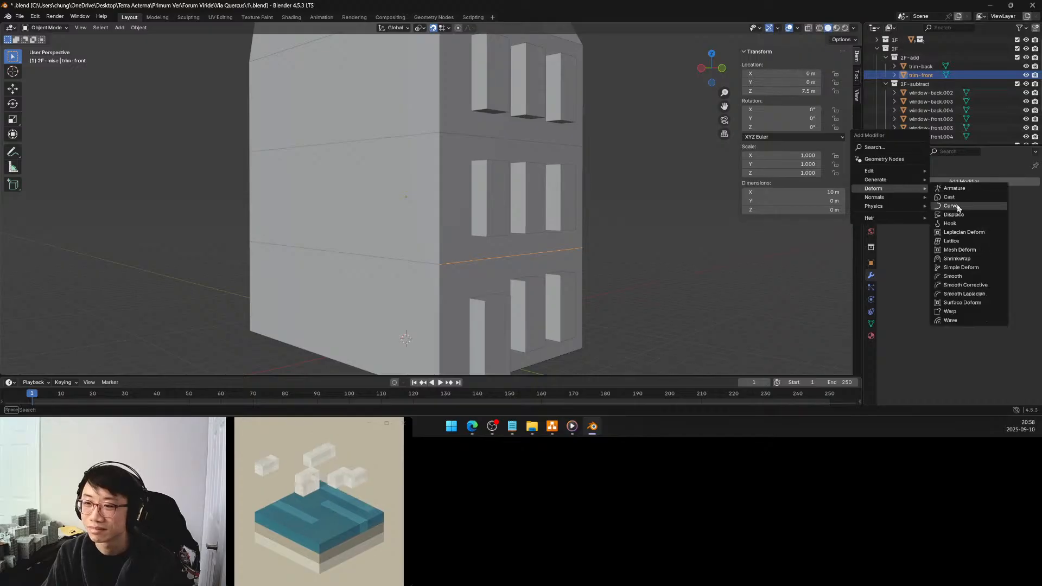
pyautogui.click(954, 206)
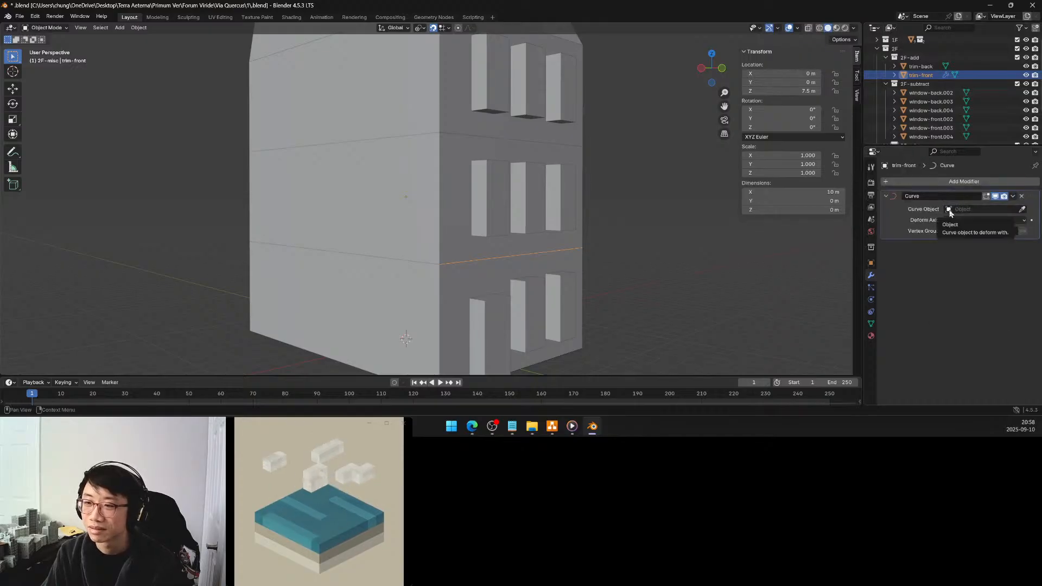
pyautogui.click(1022, 197)
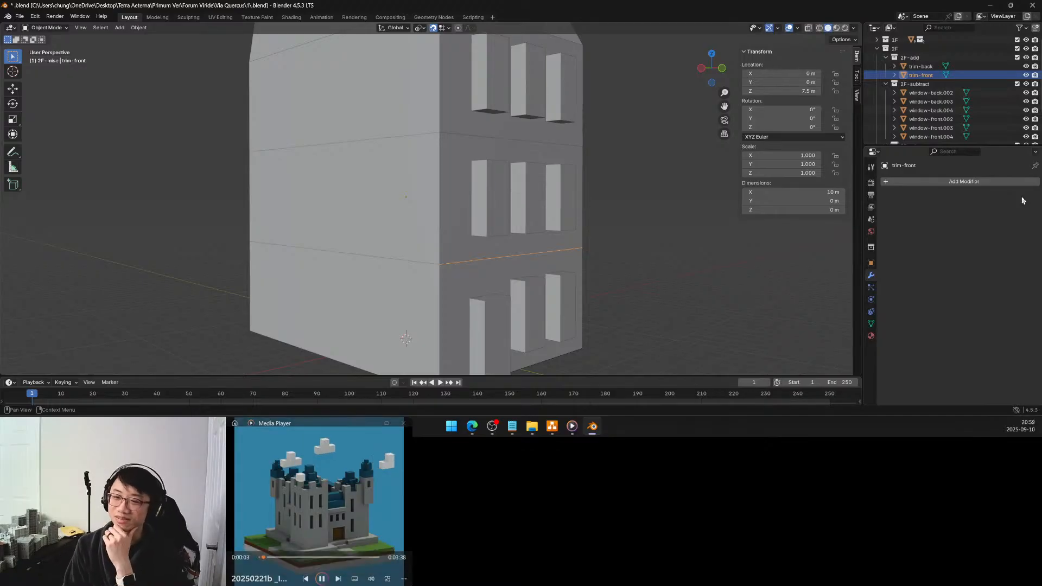
pyautogui.click(994, 181)
pyautogui.moveTo(988, 173)
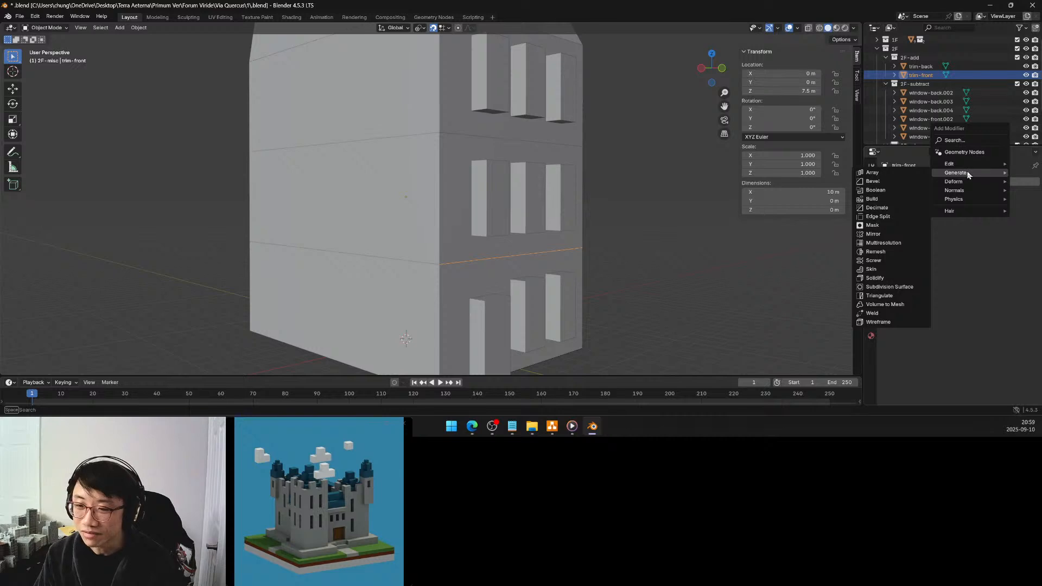
# Convert both trim-back and trim-front in 2F-add from meshes to curves
pyautogui.click(922, 66)
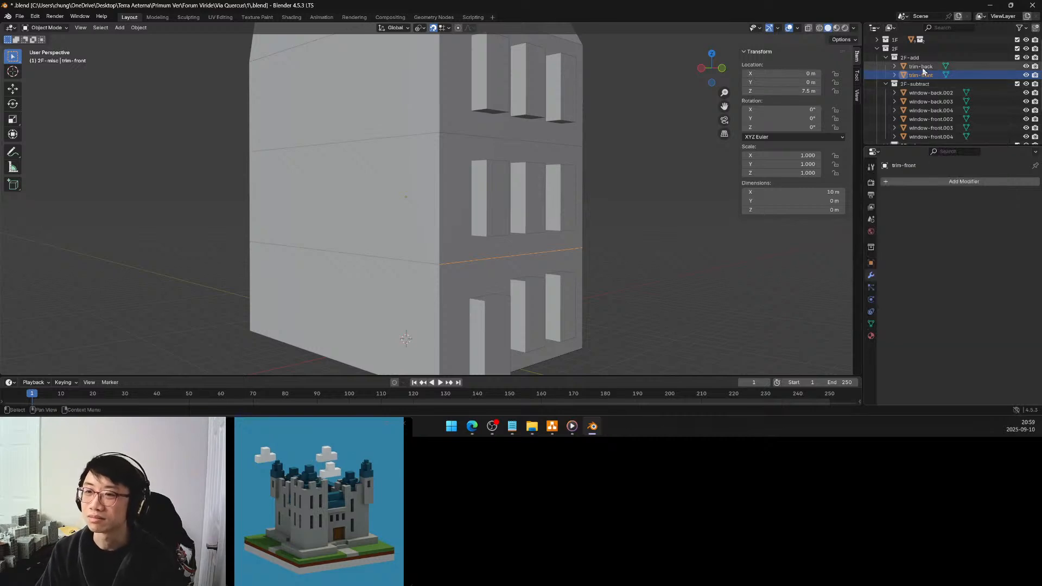
pyautogui.keyDown('shift'); pyautogui.click(921, 75); pyautogui.keyUp('shift')
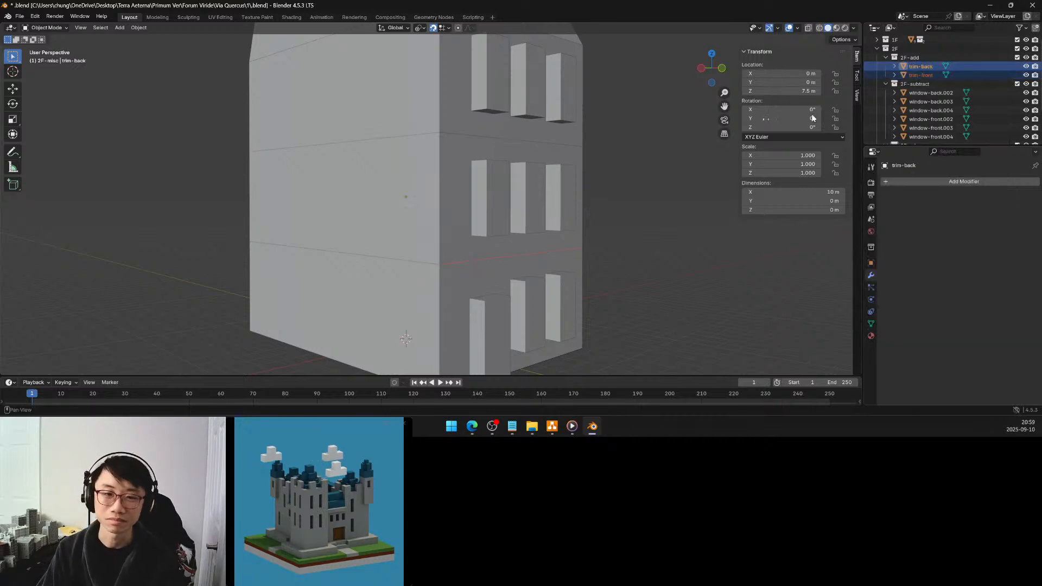
pyautogui.click(138, 28)
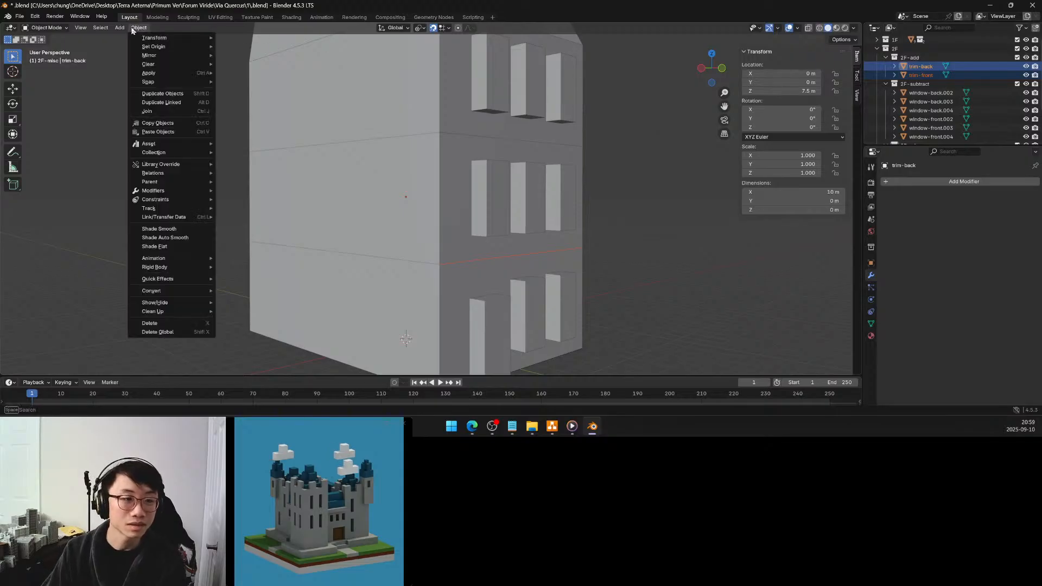
pyautogui.moveTo(171, 292)
pyautogui.click(237, 300)
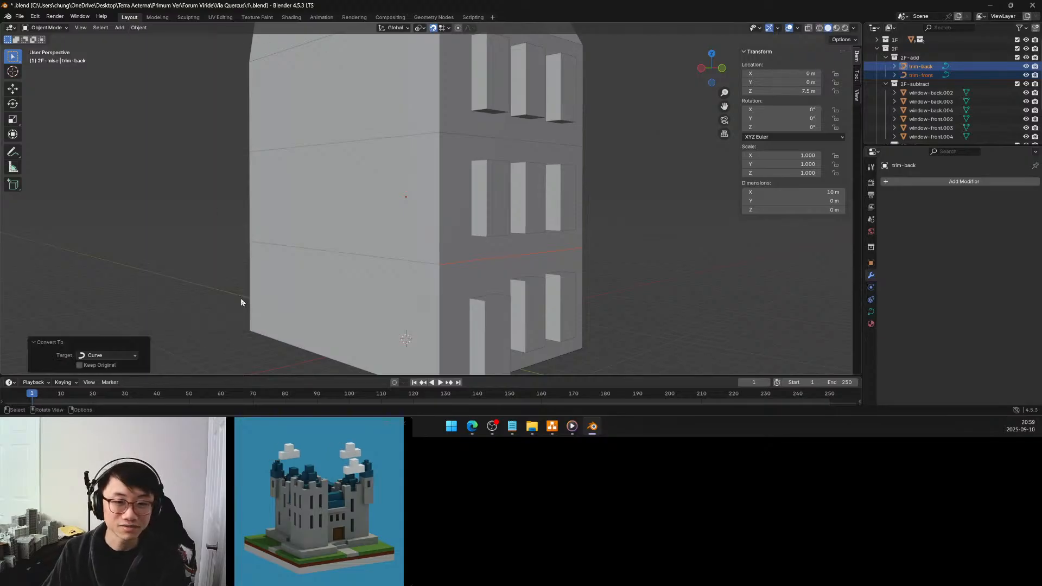
# Set trim-front's curve bevel to Object mode and check which objects are available as its bevel object
pyautogui.click(928, 76)
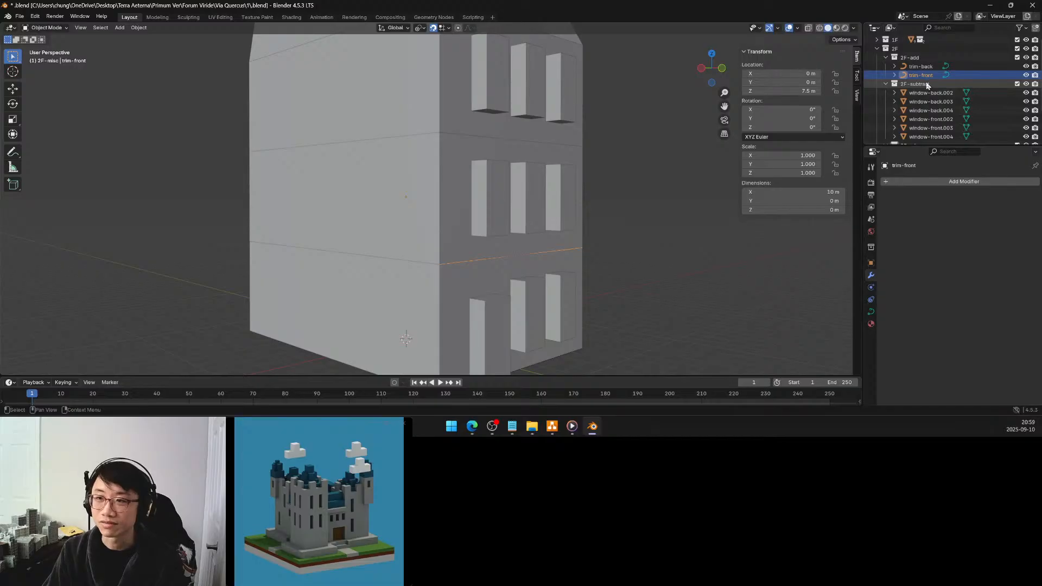
pyautogui.click(871, 312)
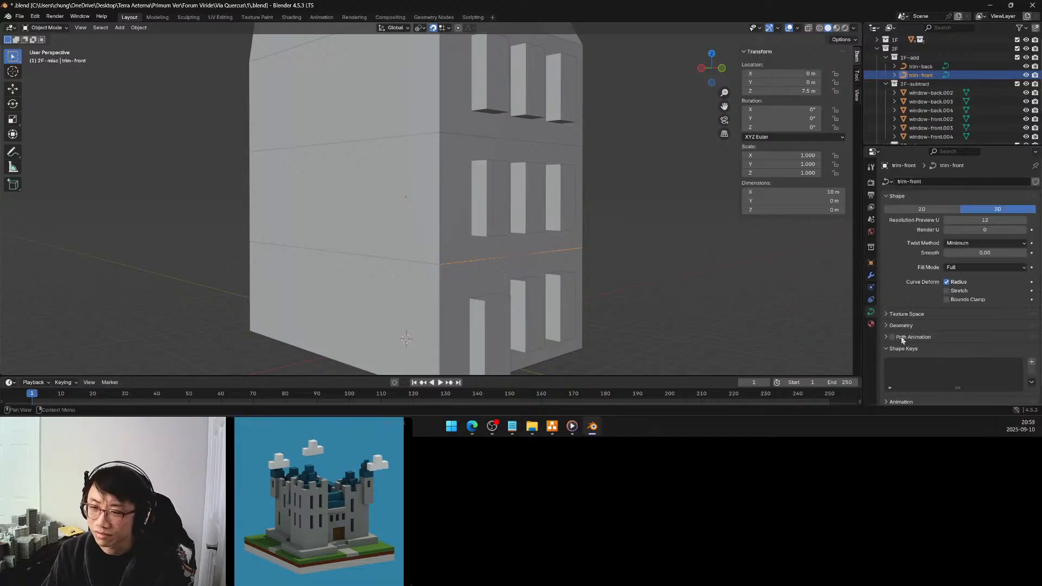
pyautogui.scroll(-1, 901, 333)
pyautogui.click(895, 312)
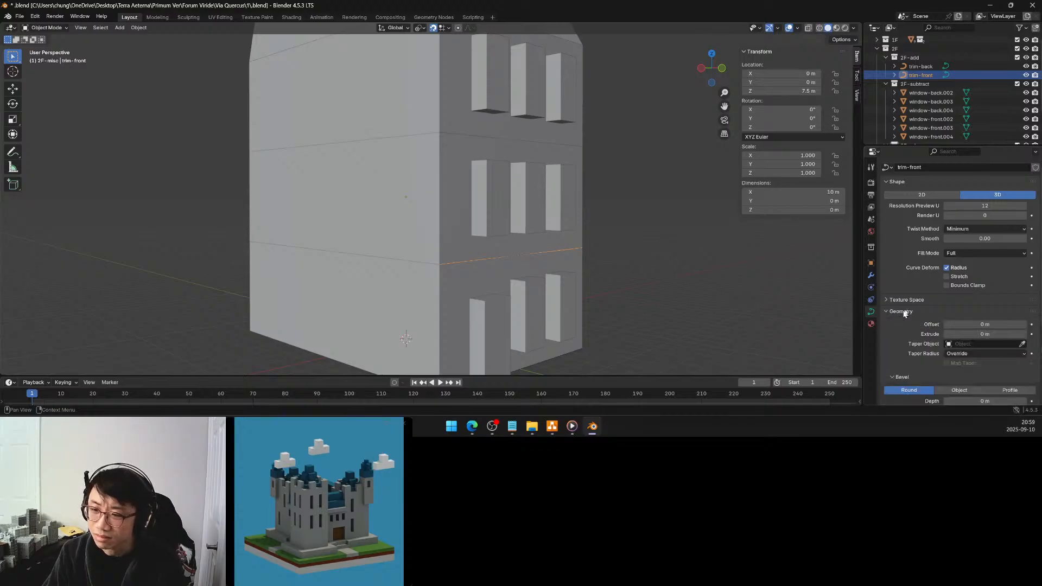
pyautogui.scroll(-4, 962, 338)
pyautogui.scroll(2, 916, 306)
pyautogui.click(959, 371)
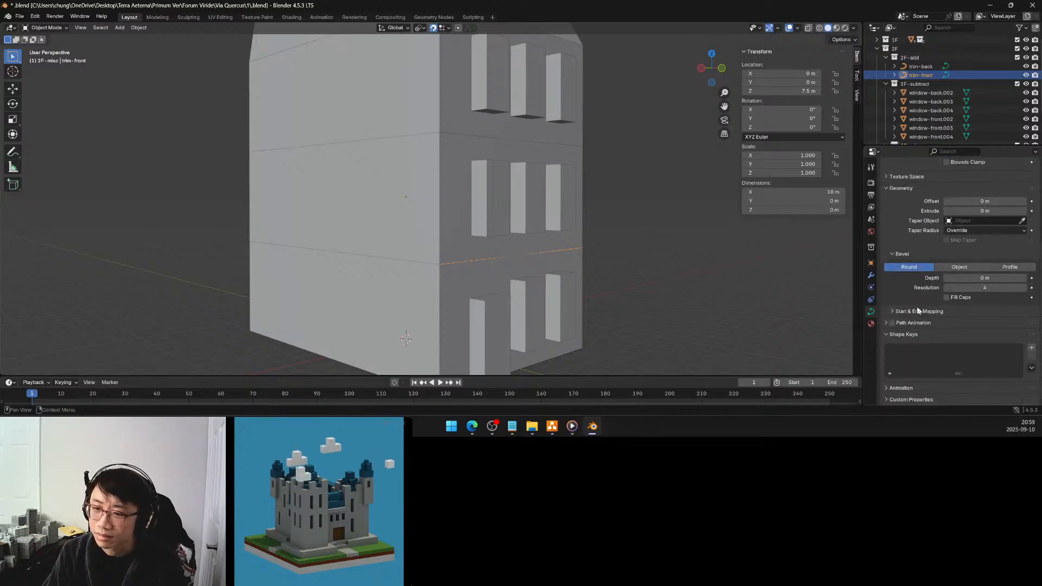
pyautogui.scroll(-5, 959, 300)
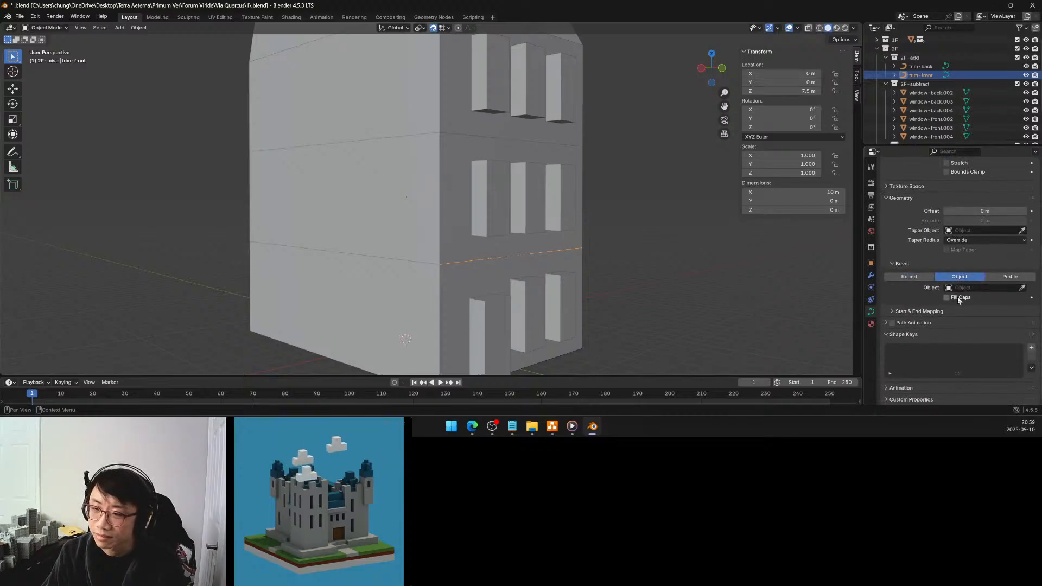
pyautogui.click(1008, 288)
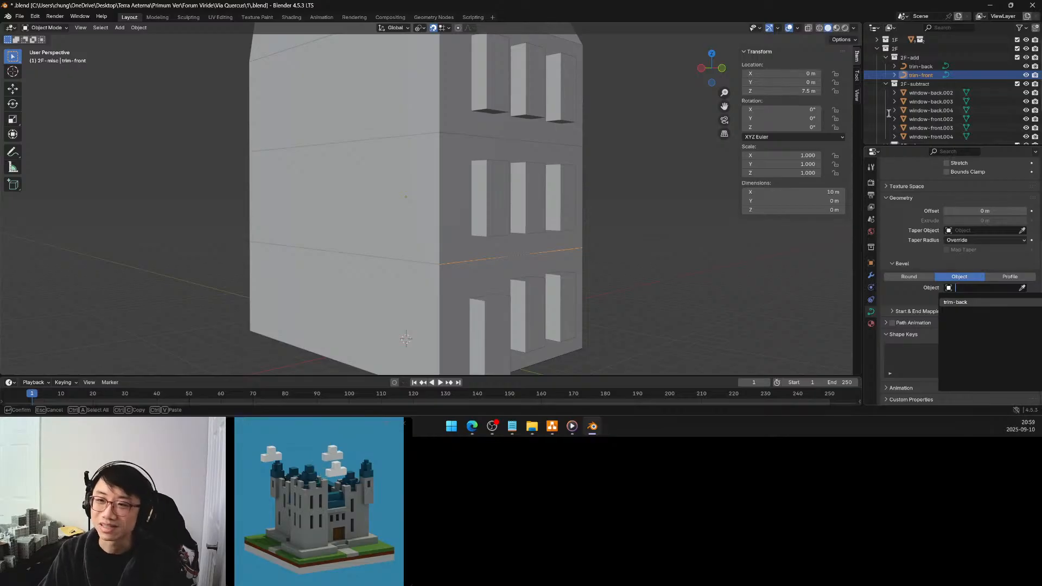
pyautogui.press('Escape')
# Select the Circle profile in the 2F-misc collection and isolate it in local view, seen face-on
pyautogui.scroll(-3, 887, 112)
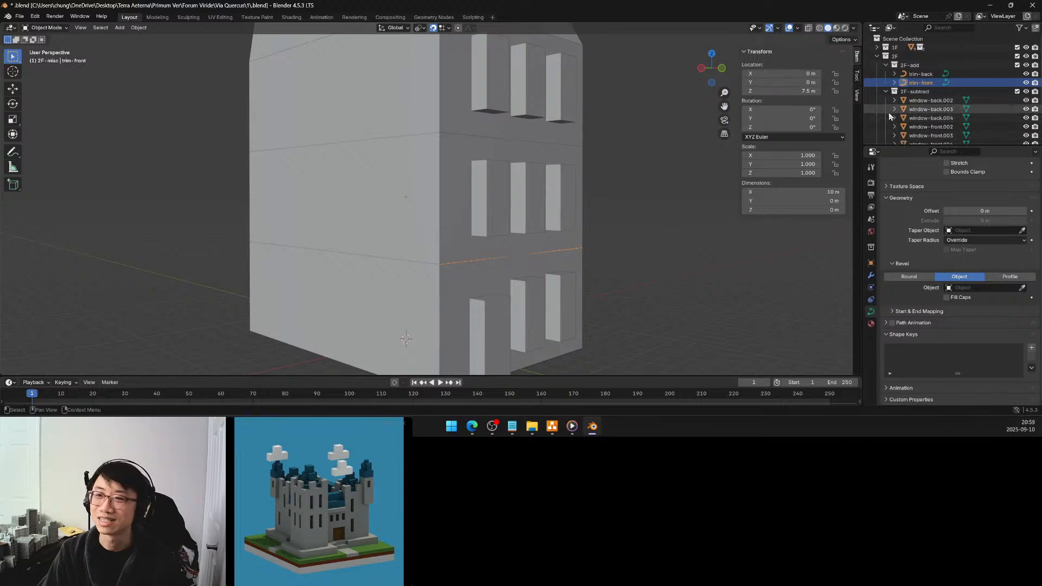
pyautogui.click(913, 110)
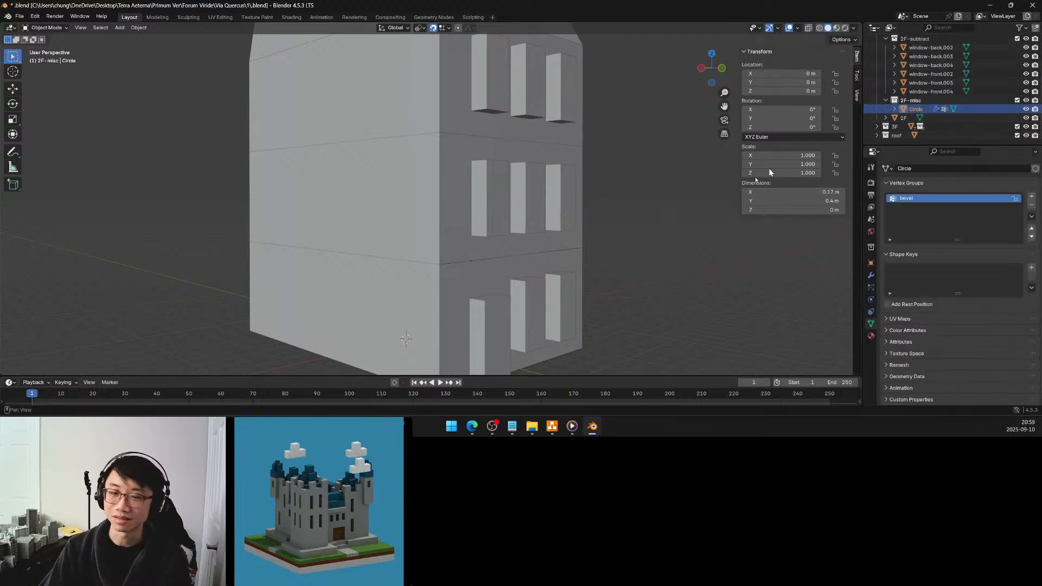
pyautogui.press('KP_Divide')
pyautogui.moveTo(640, 209); pyautogui.dragTo(514, 300, button='middle')
pyautogui.scroll(-5, 546, 253)
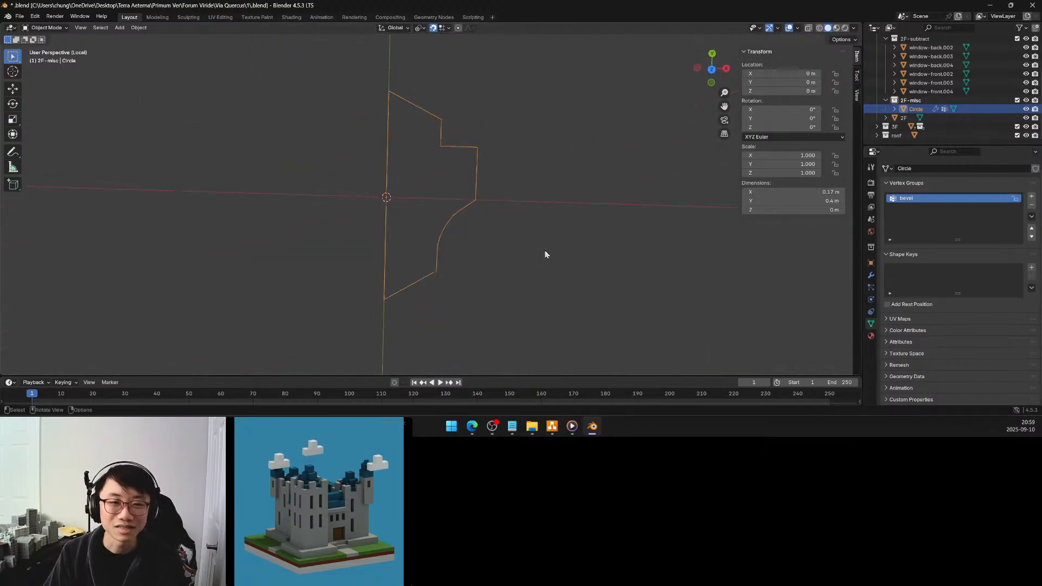
pyautogui.moveTo(545, 254)
pyautogui.mouseDown(button='middle')
pyautogui.moveTo(553, 251)
pyautogui.moveTo(540, 240)
pyautogui.mouseUp(button='middle')
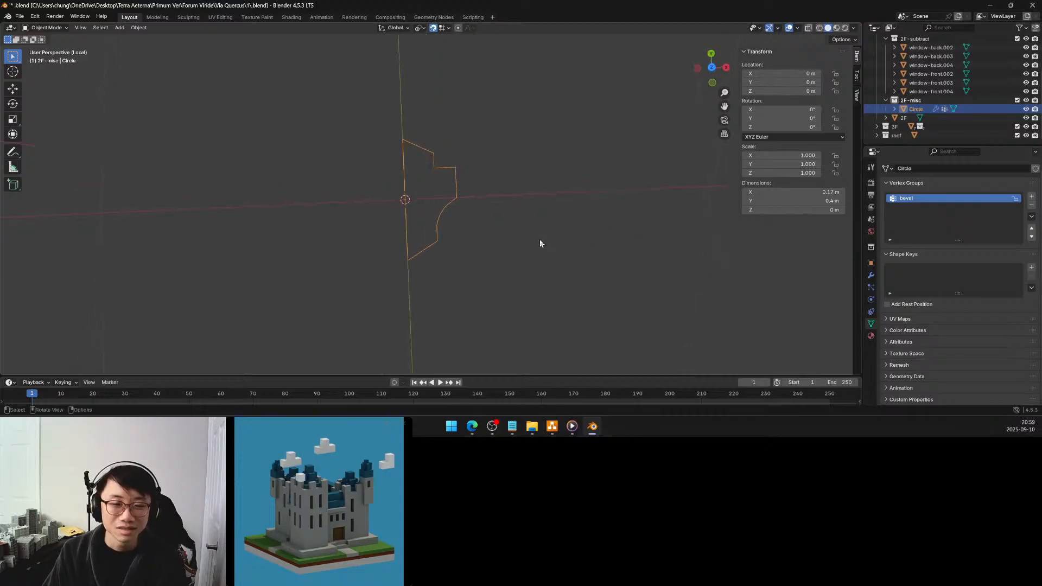
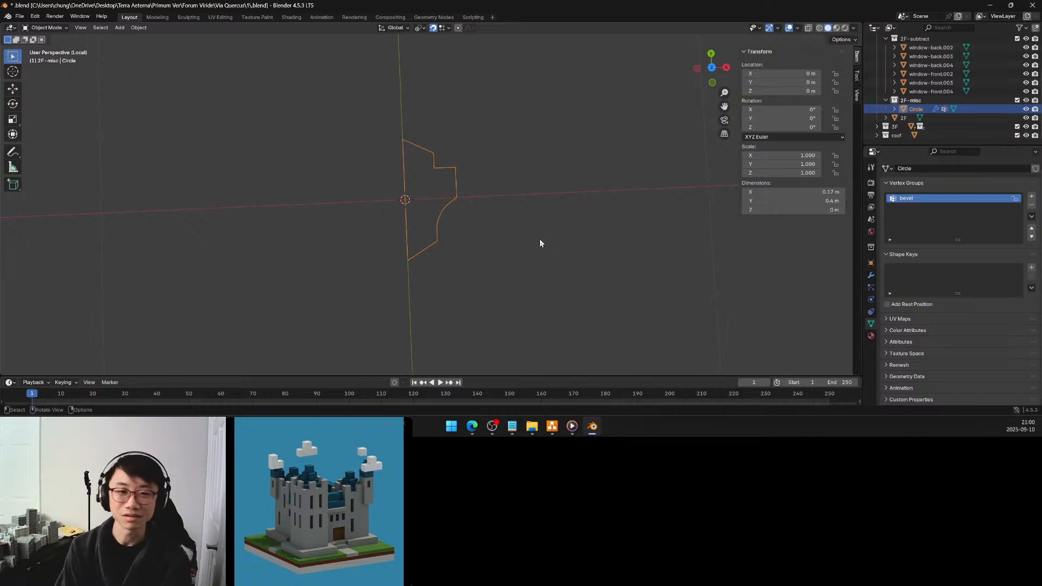
# Leave local view and snap the 3D cursor to trim-front's end point at the building's far front corner
pyautogui.press('Tab')
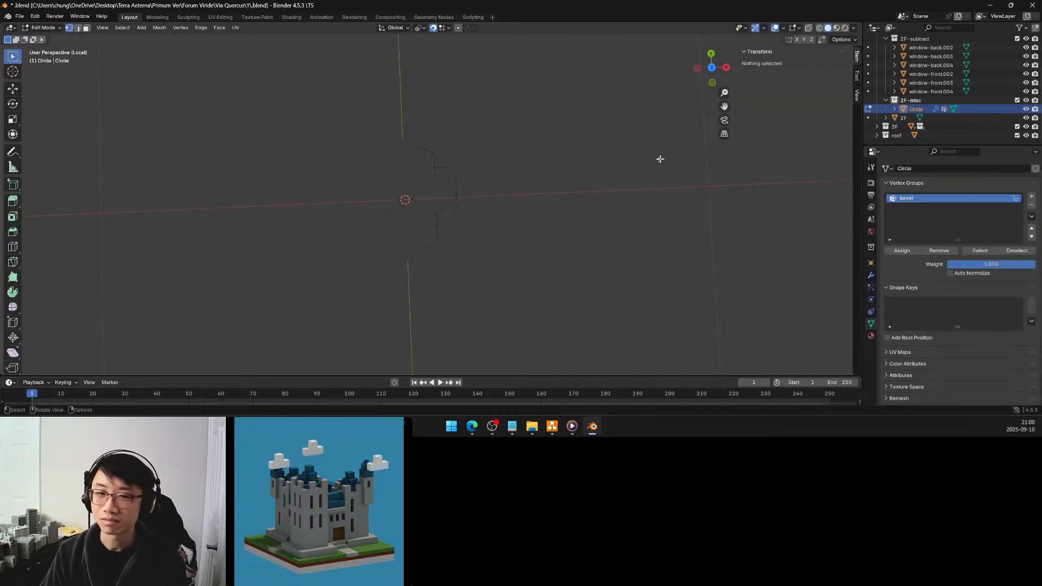
pyautogui.press('Tab')
pyautogui.press('KP_Divide')
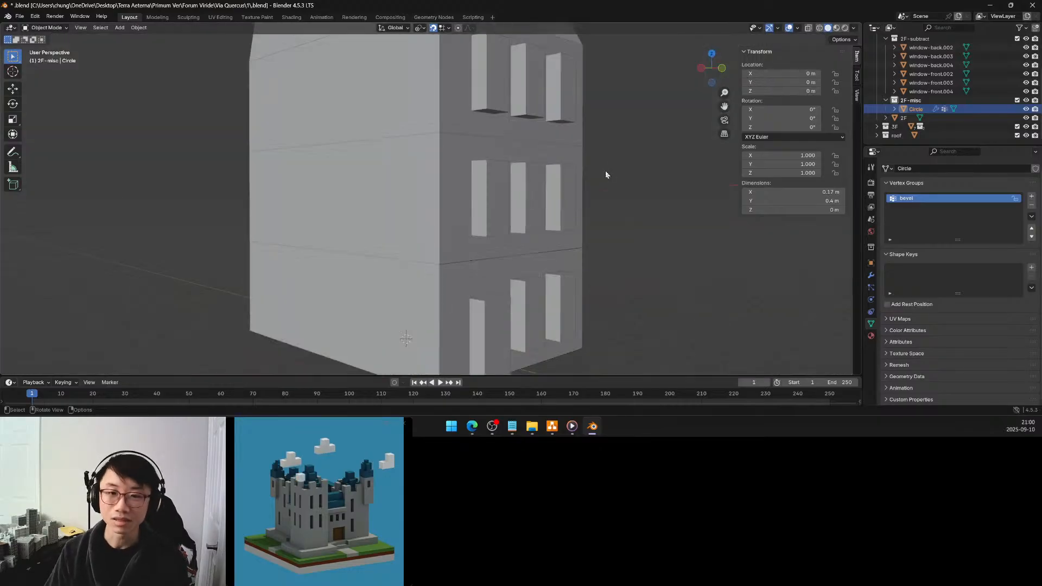
pyautogui.scroll(2, 922, 80)
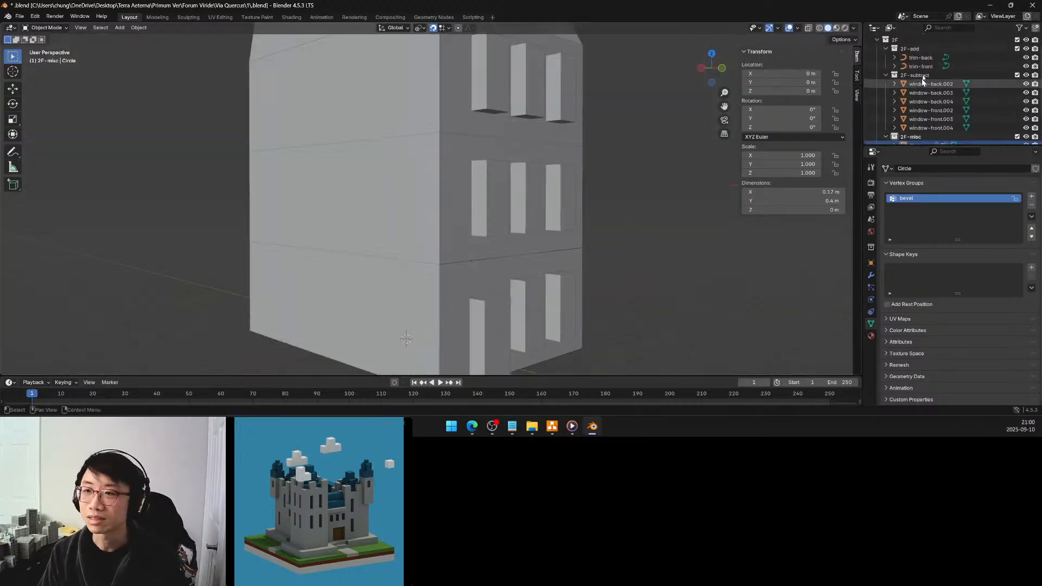
pyautogui.click(921, 66)
pyautogui.press('Tab')
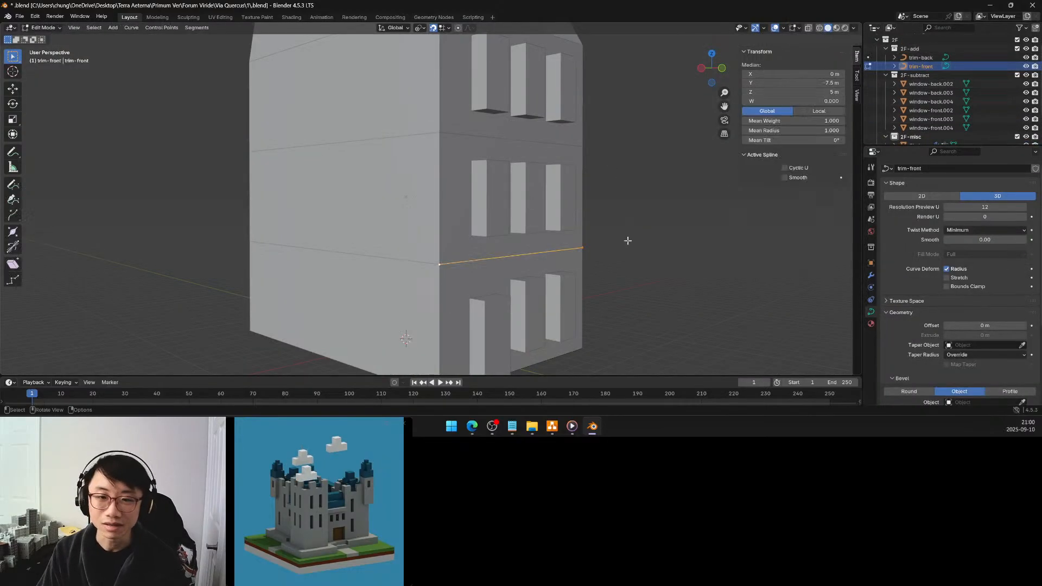
pyautogui.click(584, 247)
pyautogui.hotkey('shift', 's')
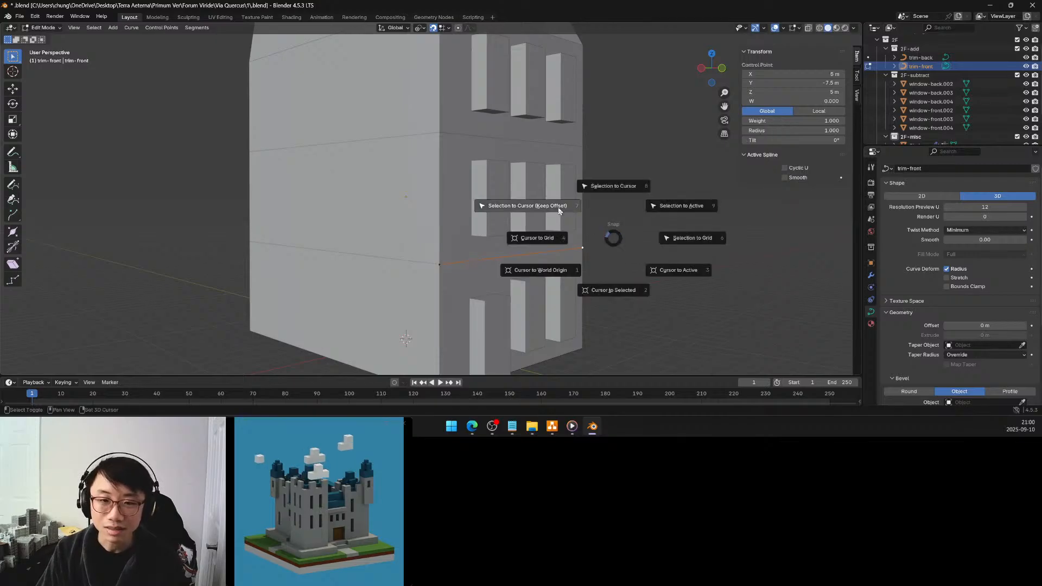
pyautogui.click(599, 288)
pyautogui.press('Tab')
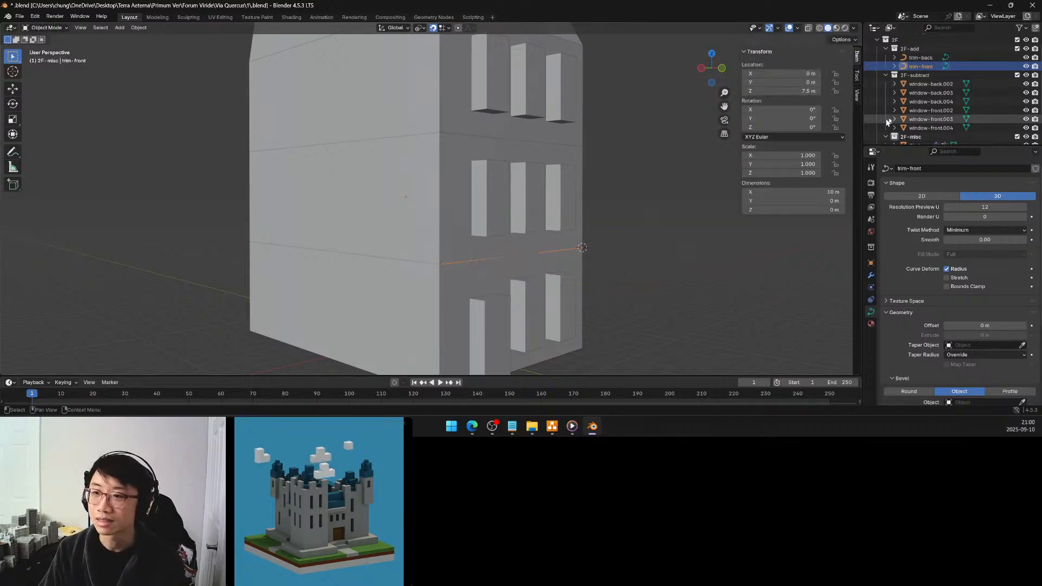
# Rename the Circle object in 2F-misc and its mesh data as trim-profile
pyautogui.scroll(-3, 888, 122)
pyautogui.click(917, 109)
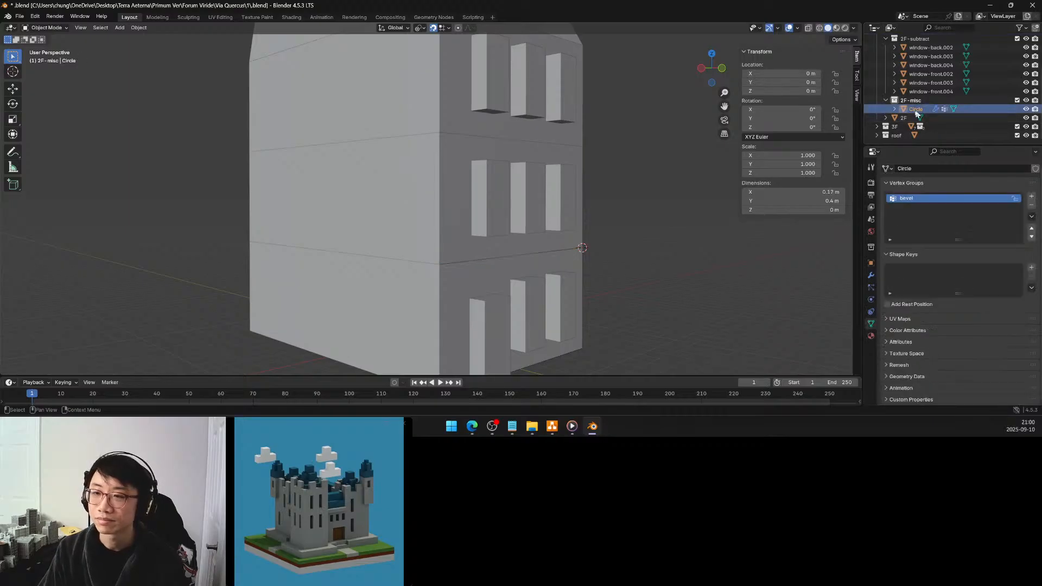
pyautogui.doubleClick(921, 109)
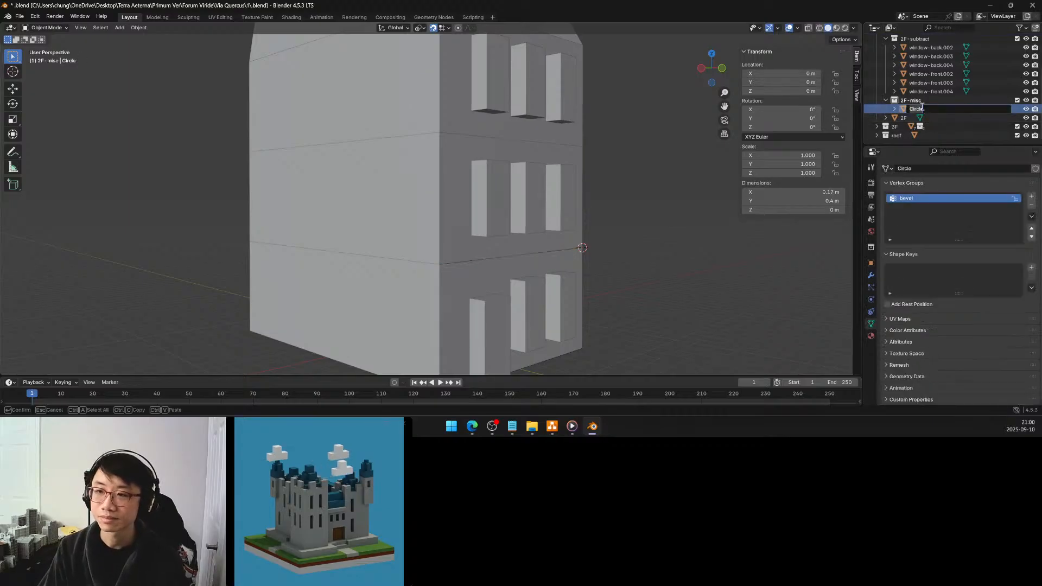
pyautogui.write('trim-profile')
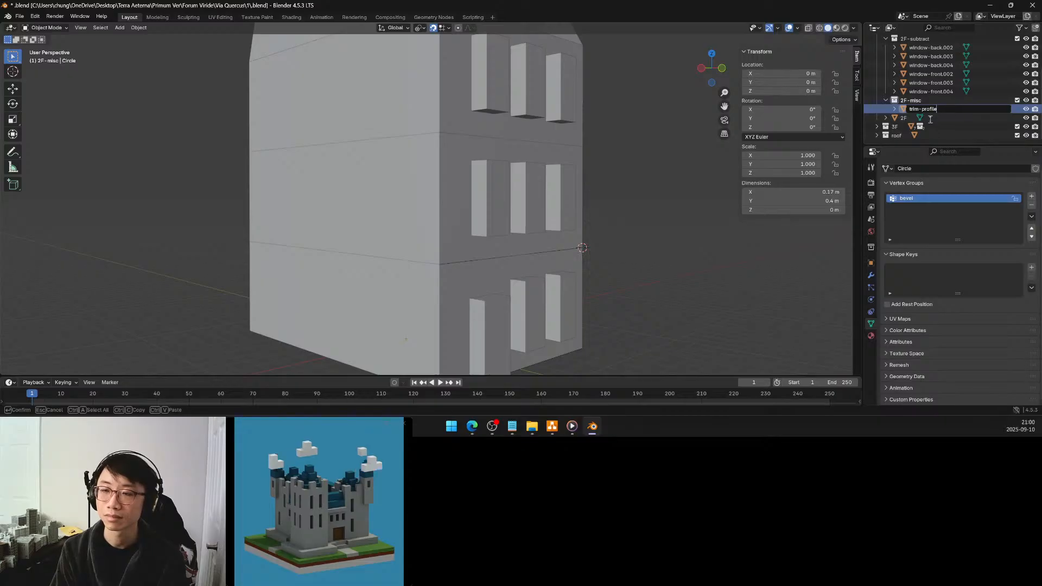
pyautogui.press('Return')
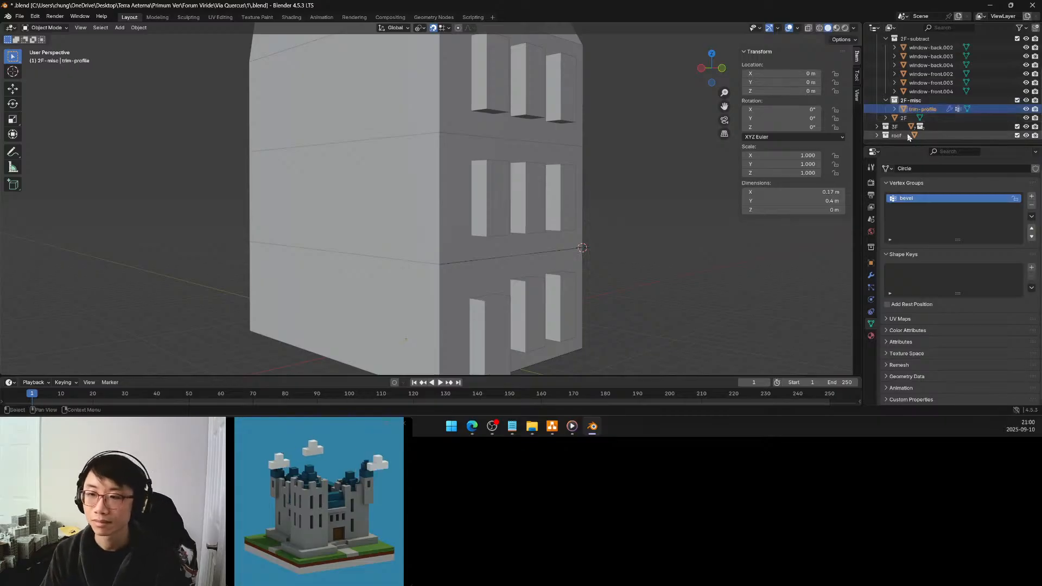
pyautogui.click(917, 168)
pyautogui.write('trim-profile')
pyautogui.press('Return')
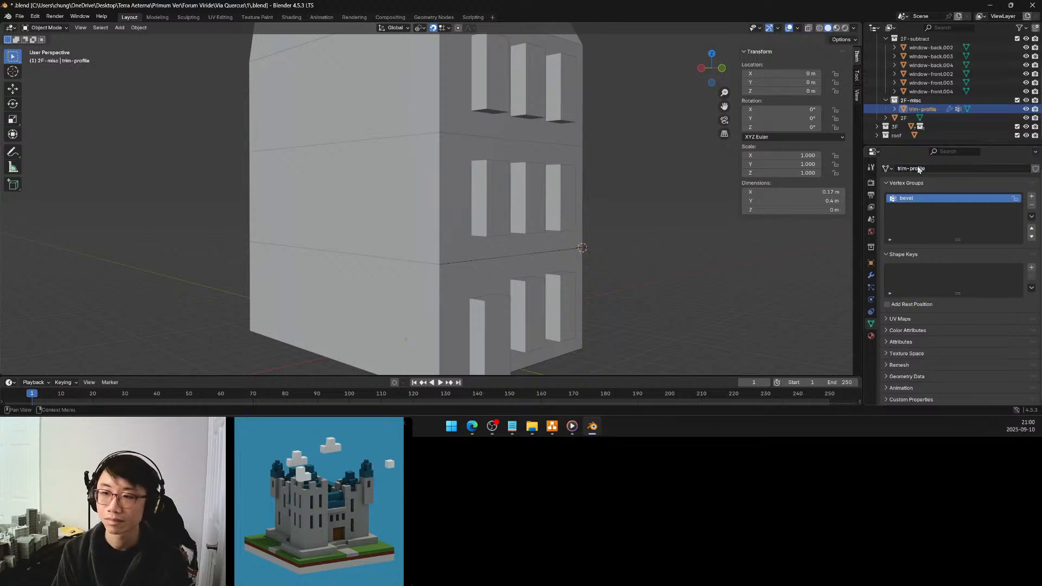
# Move trim-profile to the 3D cursor at trim-front's end point, using the snap option that keeps the offset
pyautogui.scroll(4, 928, 86)
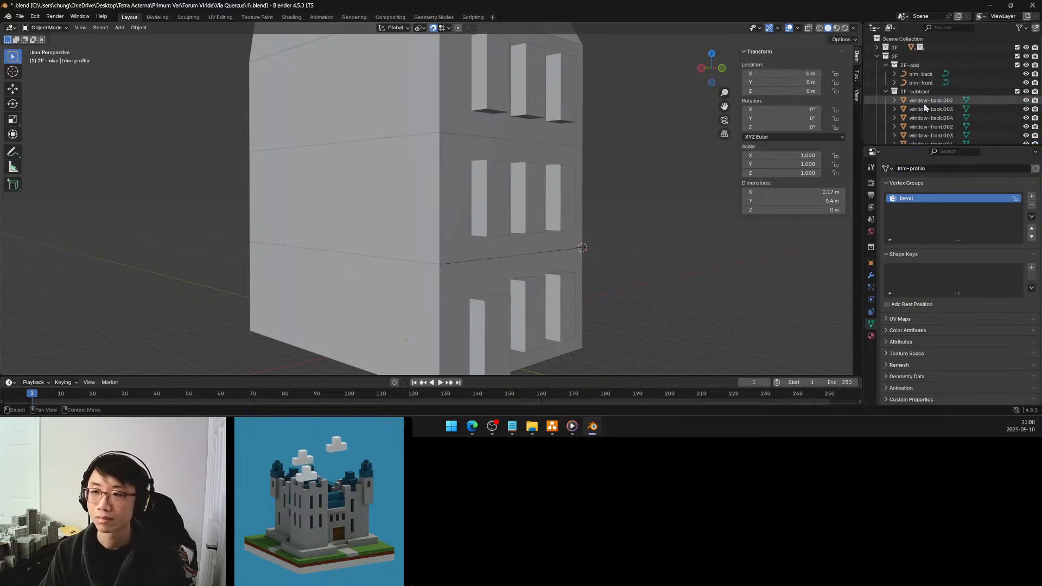
pyautogui.click(922, 83)
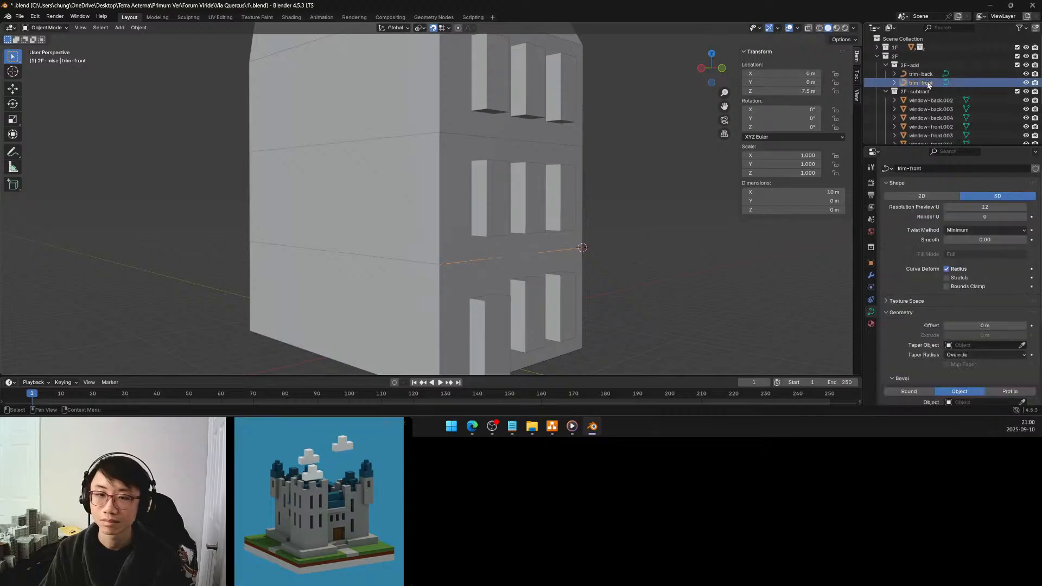
pyautogui.scroll(-4, 926, 96)
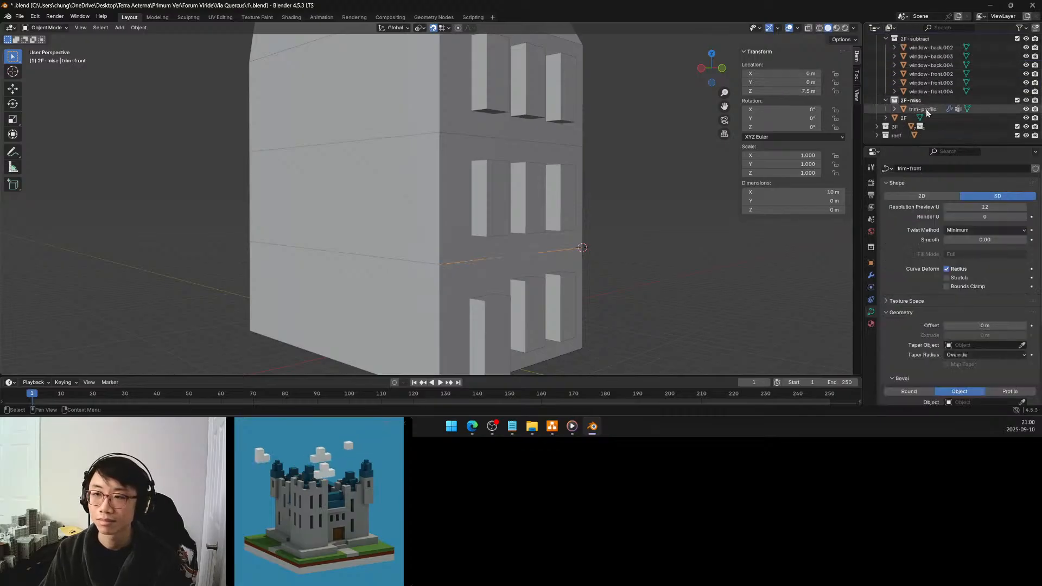
pyautogui.click(926, 109)
pyautogui.hotkey('shift', 's')
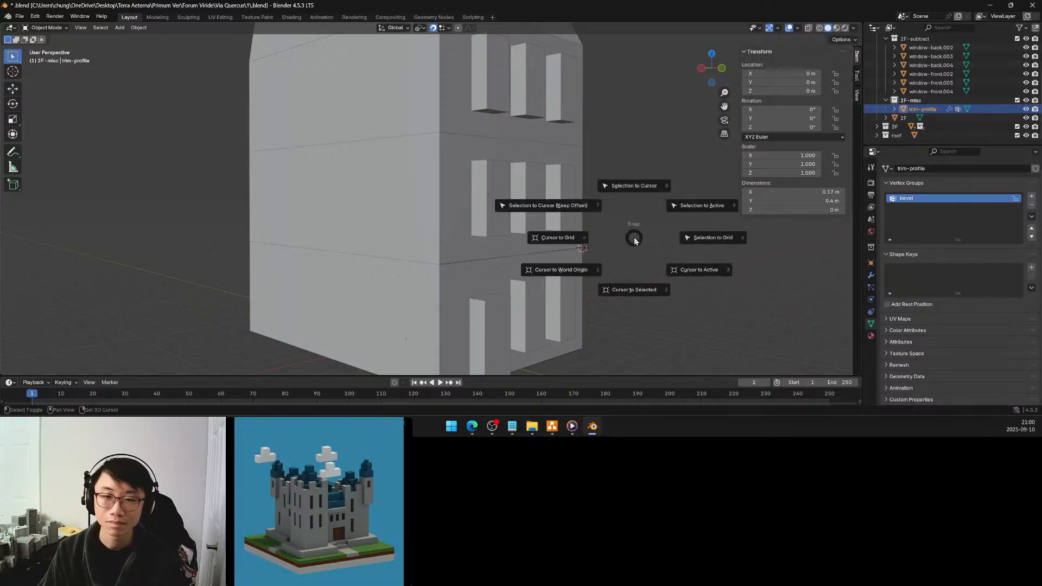
pyautogui.click(564, 205)
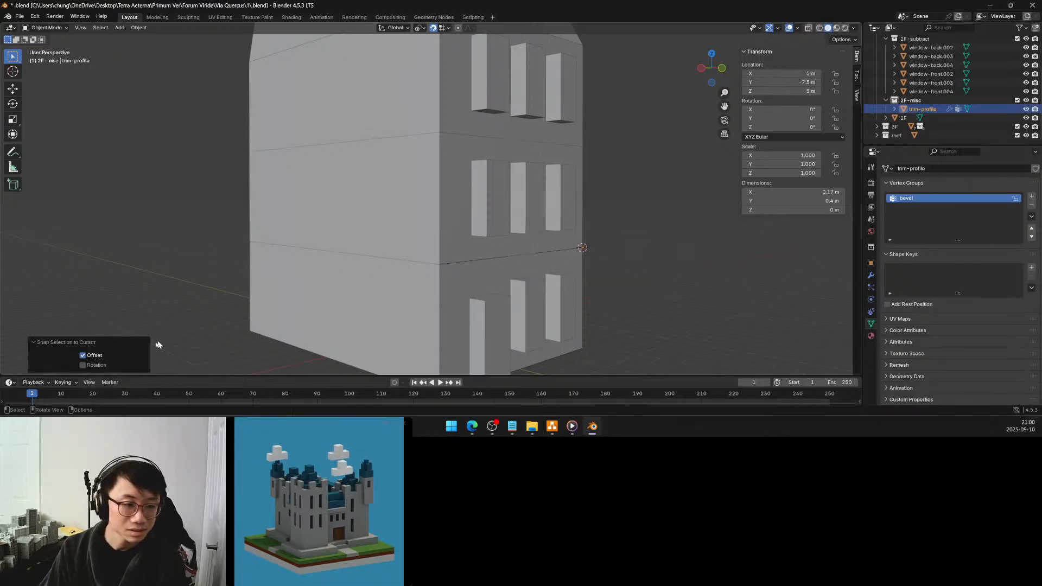
# Set trim-profile's rotation to 90° on X and -90° on Z
pyautogui.scroll(3, 621, 278)
pyautogui.moveTo(621, 277); pyautogui.dragTo(516, 242, button='middle')
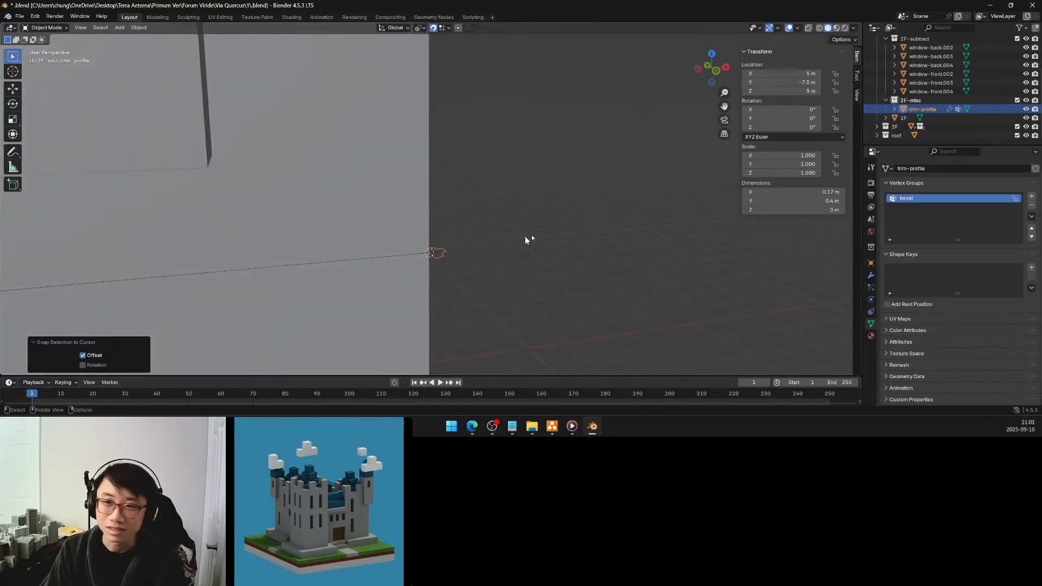
pyautogui.moveTo(798, 112); pyautogui.dragTo(830, 112)
pyautogui.click(792, 112)
pyautogui.write('9')
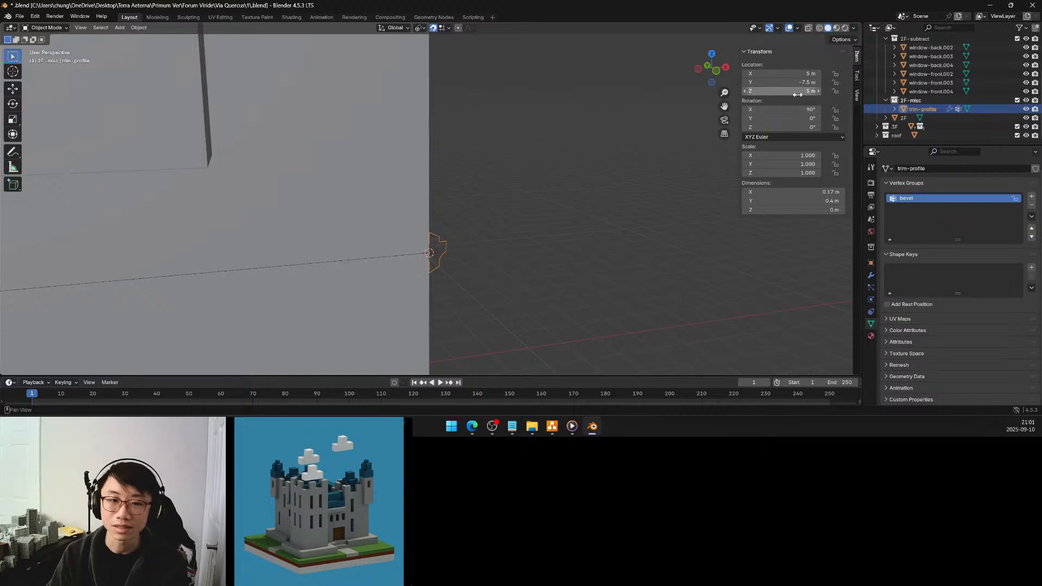
pyautogui.moveTo(792, 127); pyautogui.dragTo(752, 127)
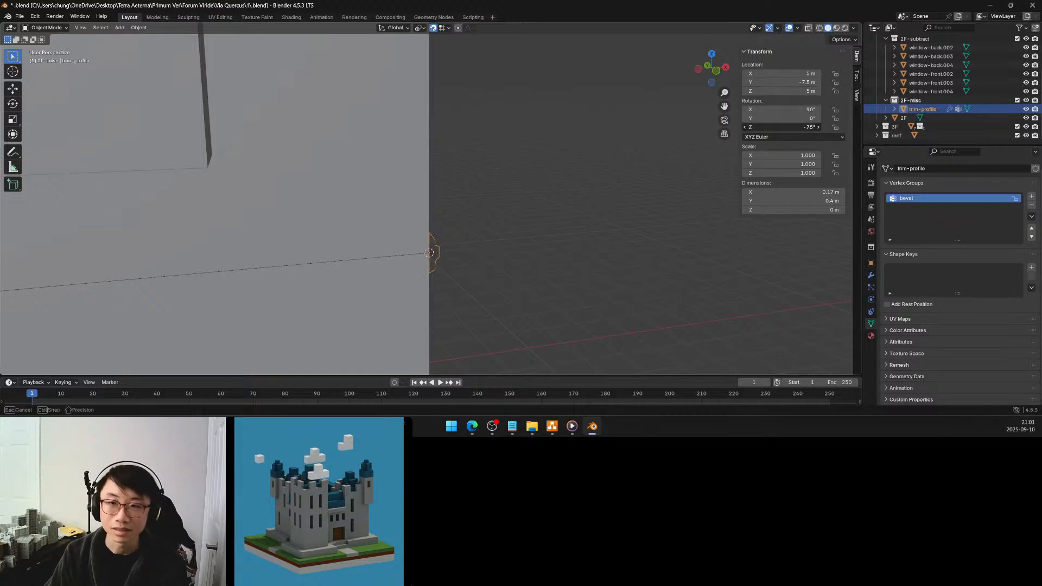
pyautogui.click(804, 129)
pyautogui.press('BackSpace')
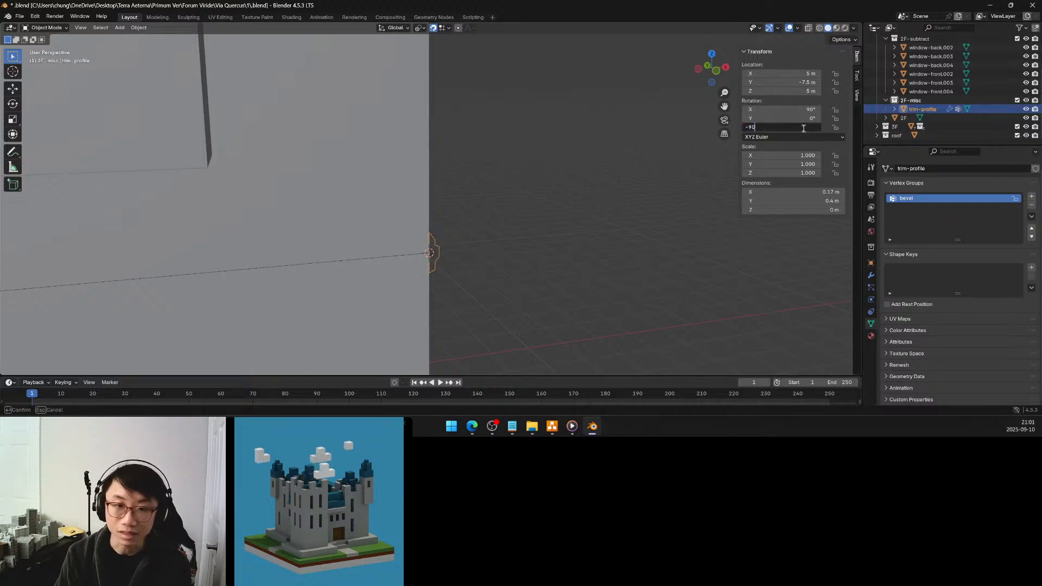
pyautogui.write('-90')
pyautogui.press('Return')
# Add a Curve modifier to trim-profile with trim-front as the curve object and X as the deform axis
pyautogui.moveTo(553, 203); pyautogui.dragTo(516, 216, button='middle')
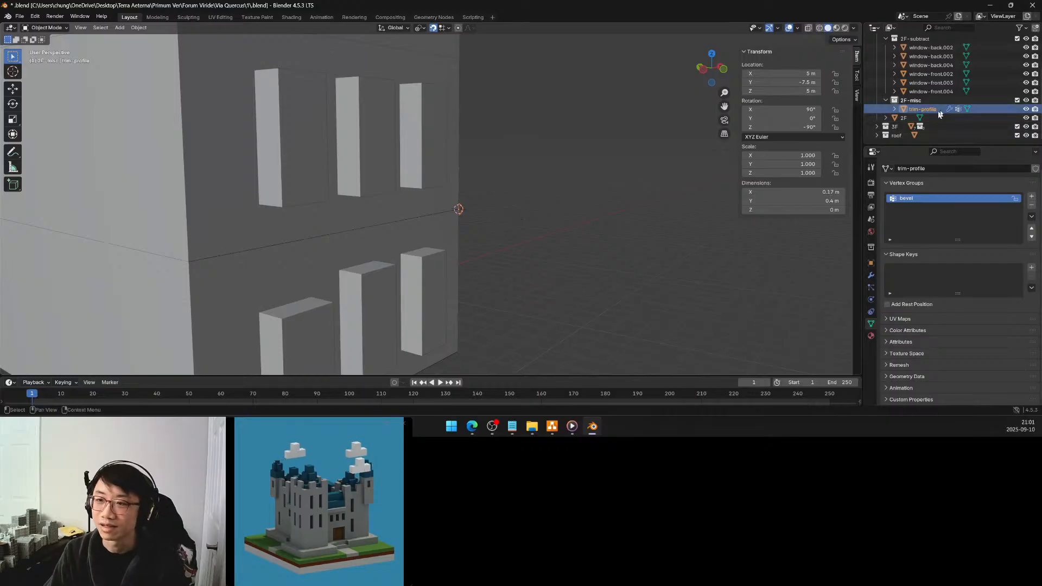
pyautogui.click(870, 275)
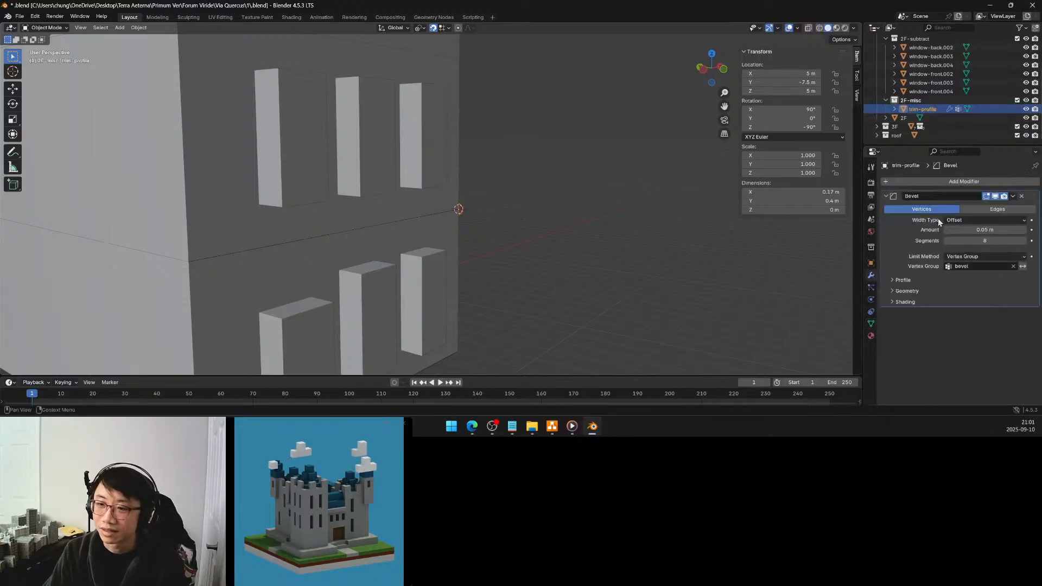
pyautogui.click(933, 181)
pyautogui.moveTo(939, 173)
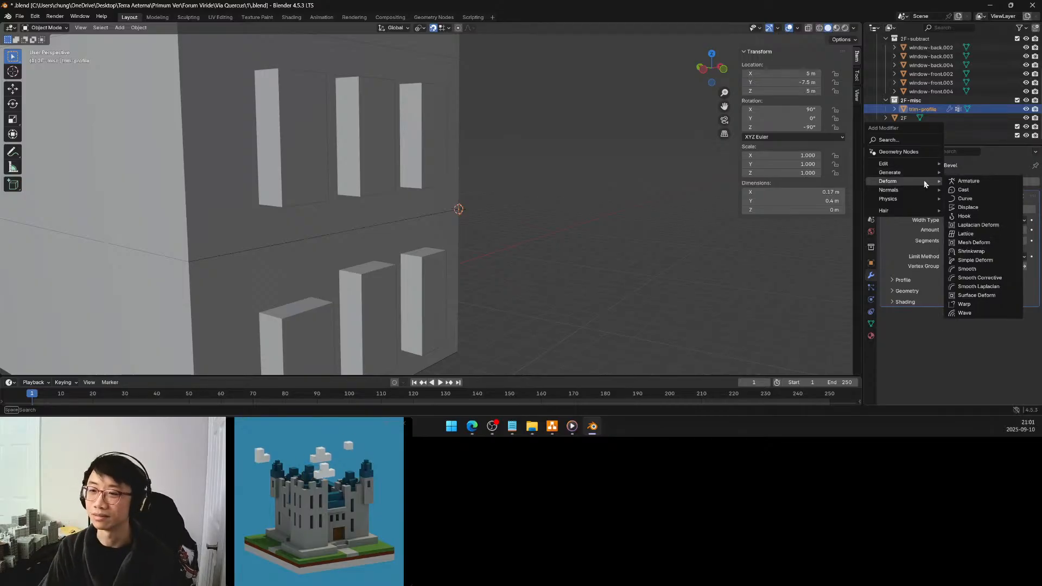
pyautogui.click(965, 198)
pyautogui.click(885, 196)
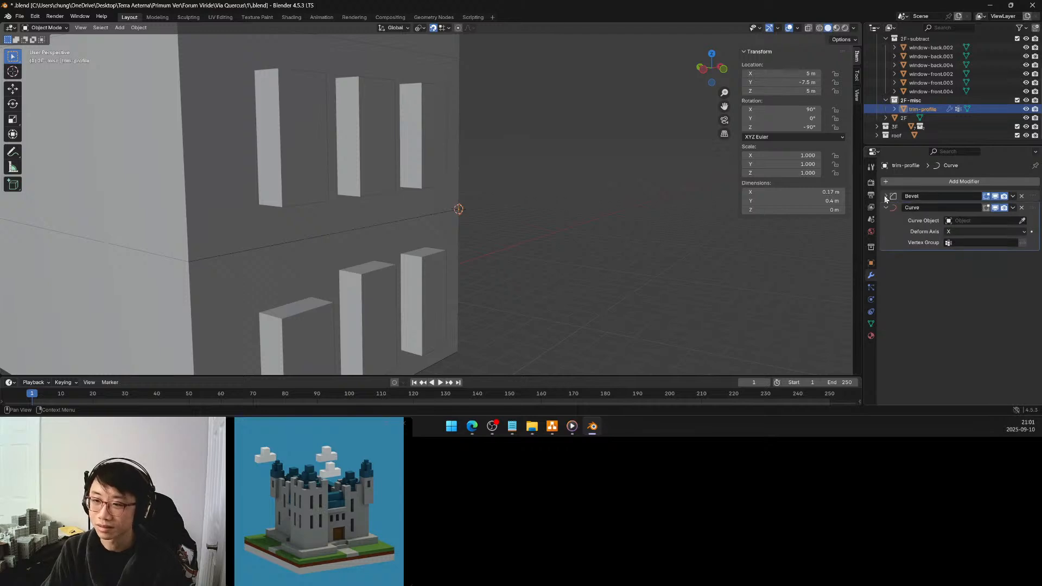
pyautogui.click(971, 221)
pyautogui.click(961, 245)
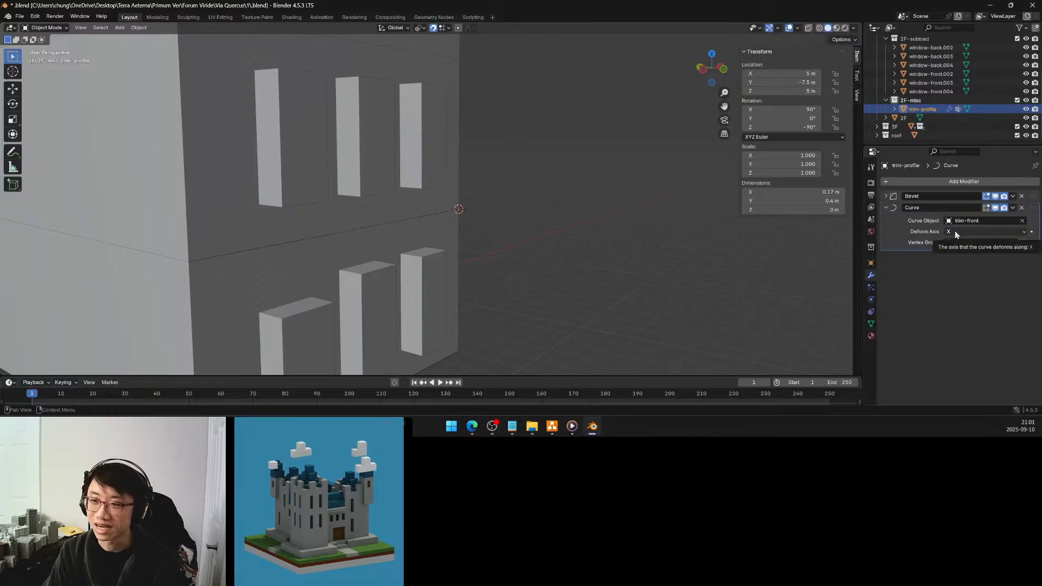
pyautogui.click(955, 234)
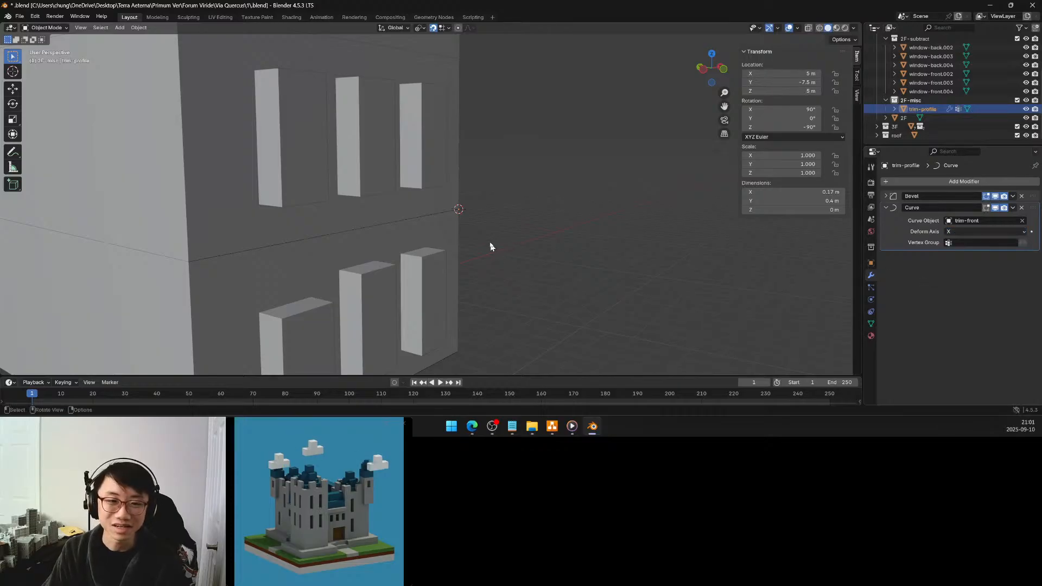
# Examine trim-profile's mesh in Edit Mode at the building corner and check its Bevel modifier settings
pyautogui.press('Tab')
pyautogui.scroll(4, 474, 221)
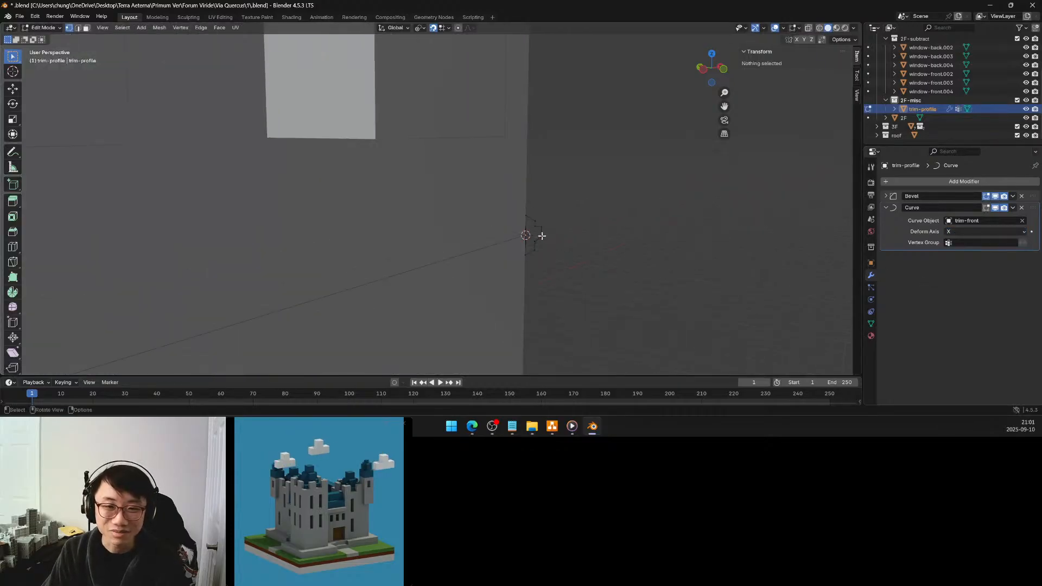
pyautogui.press('a')
pyautogui.press('Tab')
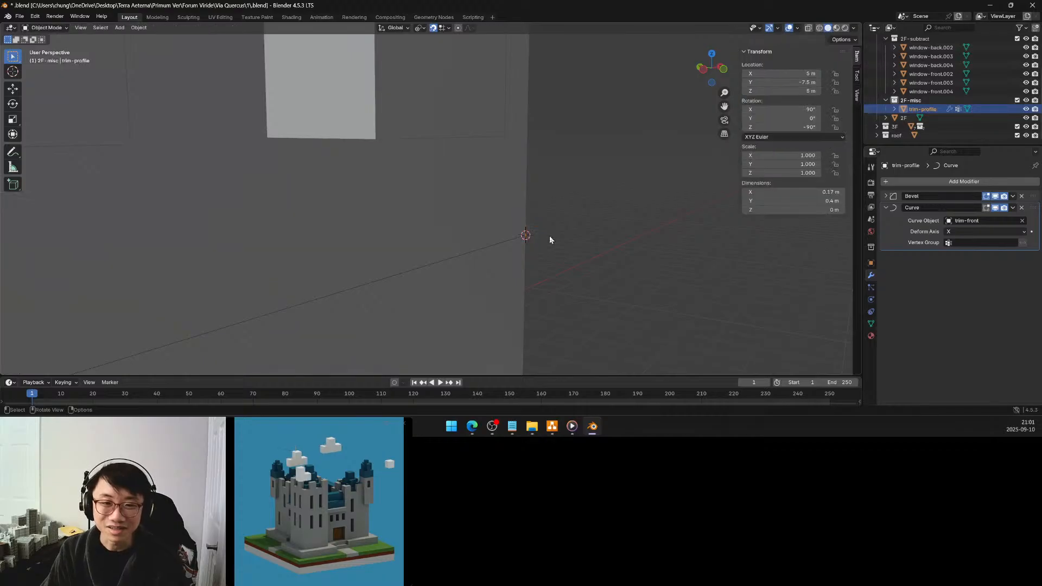
pyautogui.scroll(-3, 557, 237)
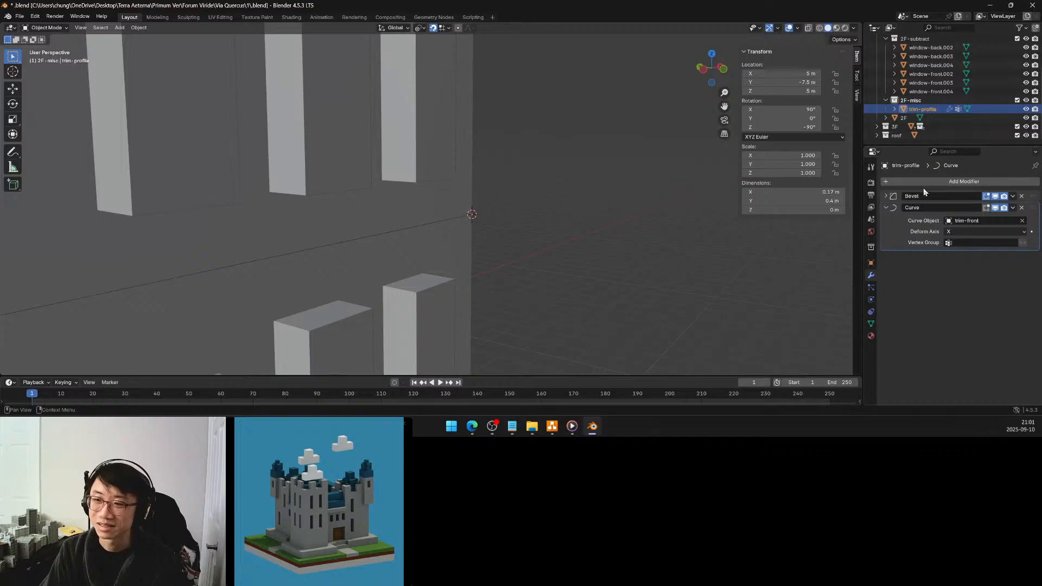
pyautogui.click(886, 196)
pyautogui.click(886, 196)
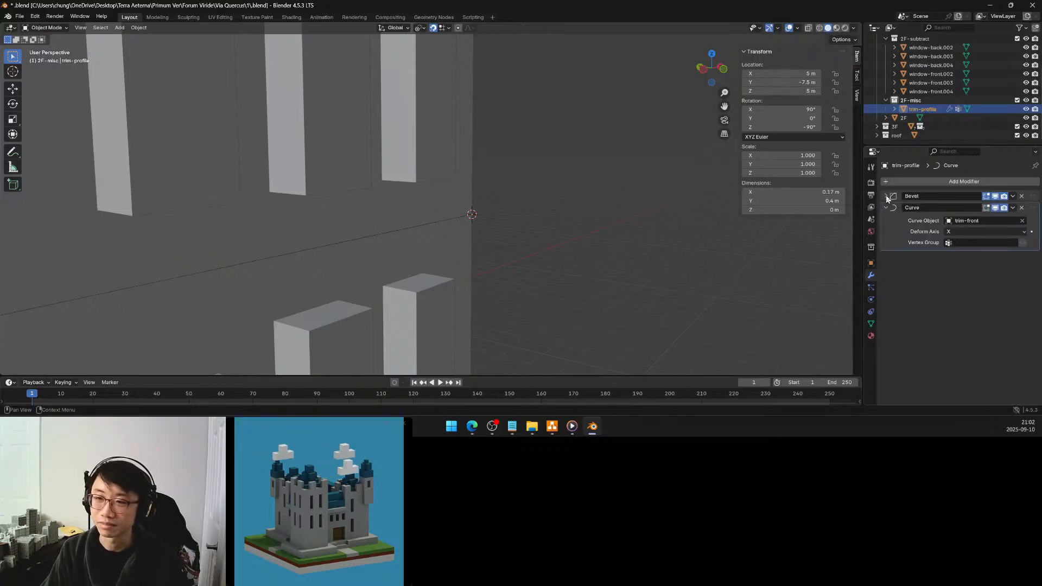
# Add a Solidify modifier to trim-profile and place it between the Bevel and Curve modifiers
pyautogui.click(896, 184)
pyautogui.moveTo(899, 178)
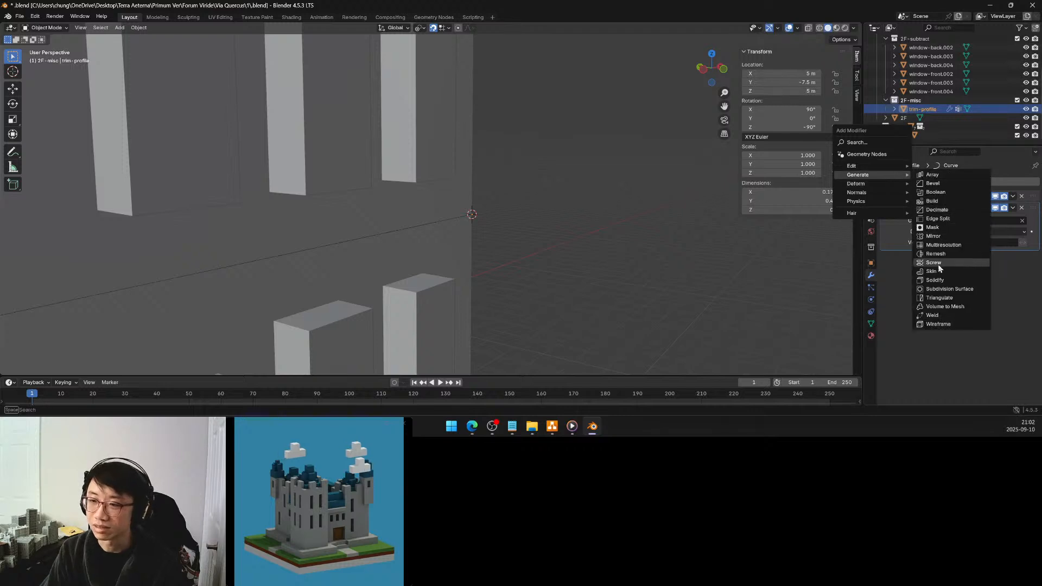
pyautogui.click(941, 280)
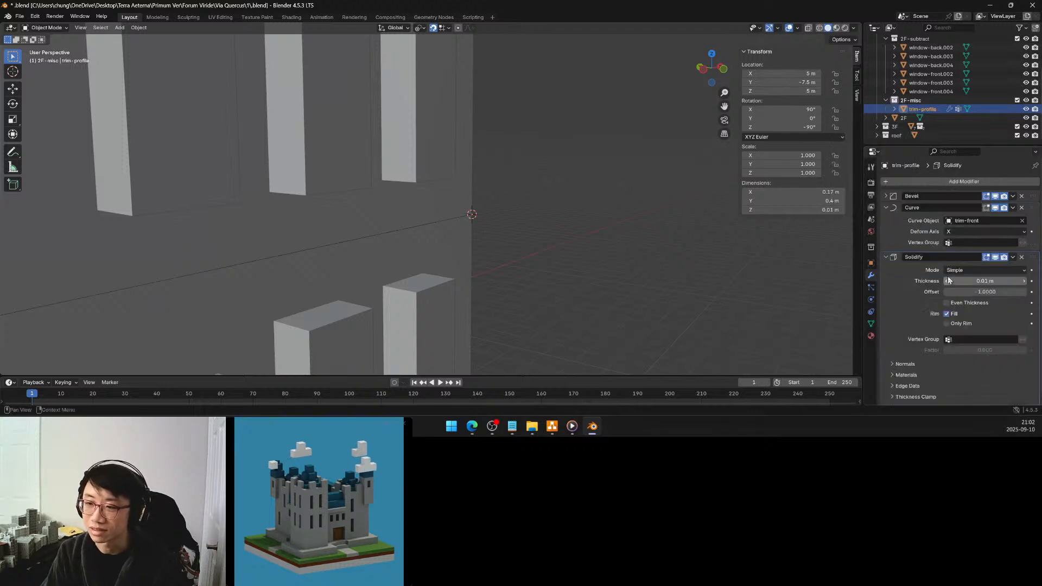
pyautogui.moveTo(1032, 257); pyautogui.dragTo(1034, 210)
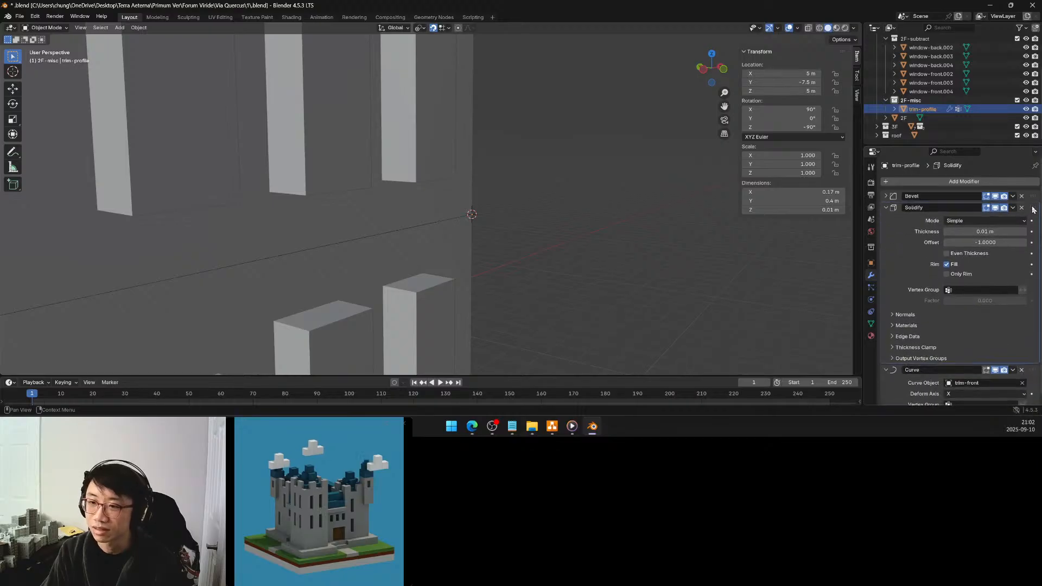
# Set the Solidify modifier's offset to 0 and enable Even Thickness
pyautogui.click(986, 242)
pyautogui.write('0')
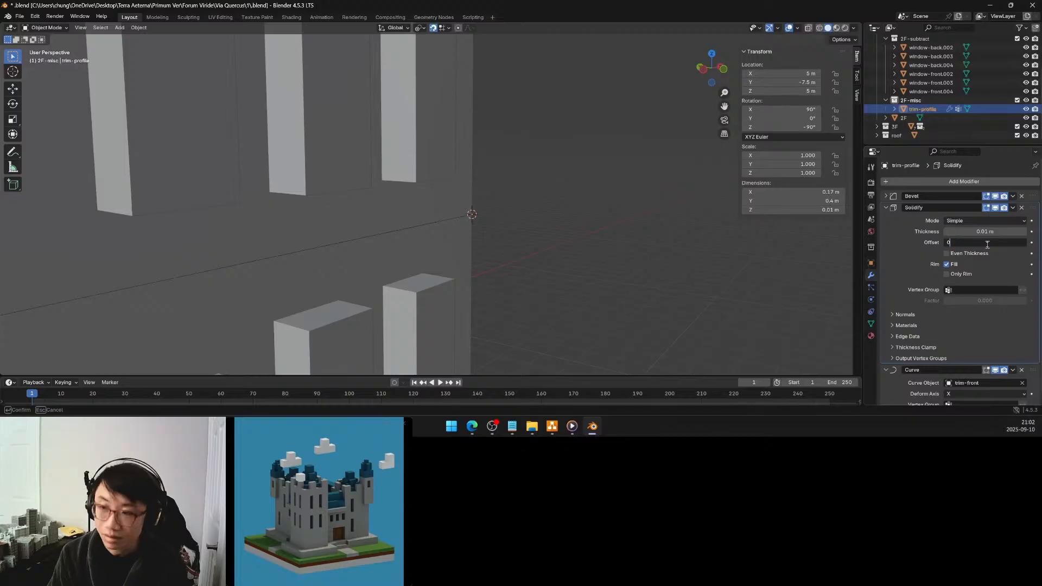
pyautogui.press('Return')
pyautogui.click(971, 253)
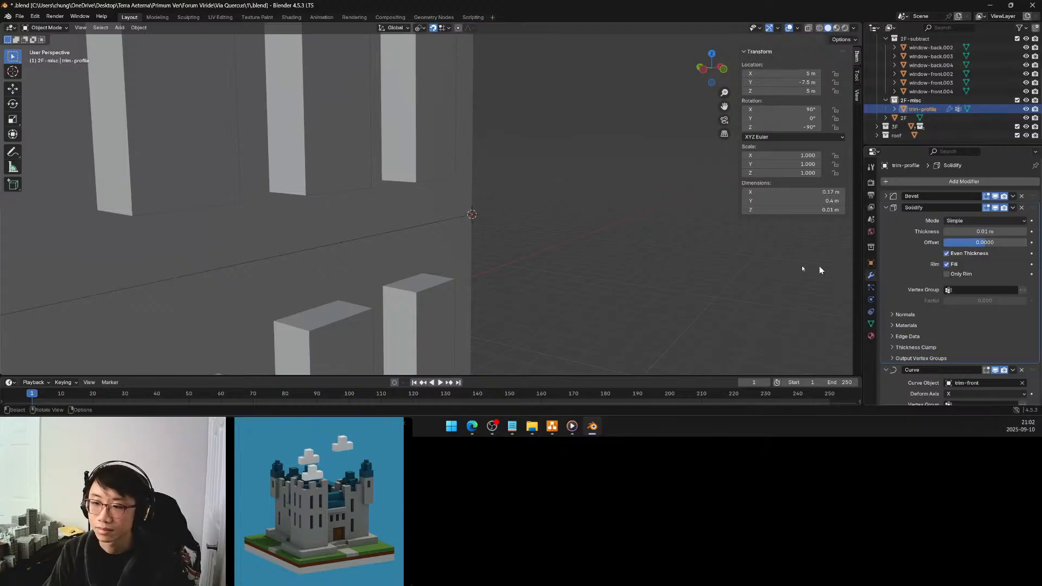
# Compare trim-profile's mesh at the building corner in Edit Mode with its curve-deformed position in Object Mode
pyautogui.scroll(5, 647, 265)
pyautogui.moveTo(648, 261)
pyautogui.mouseDown(button='middle')
pyautogui.moveTo(607, 266)
pyautogui.moveTo(635, 261)
pyautogui.mouseUp(button='middle')
pyautogui.press('Tab')
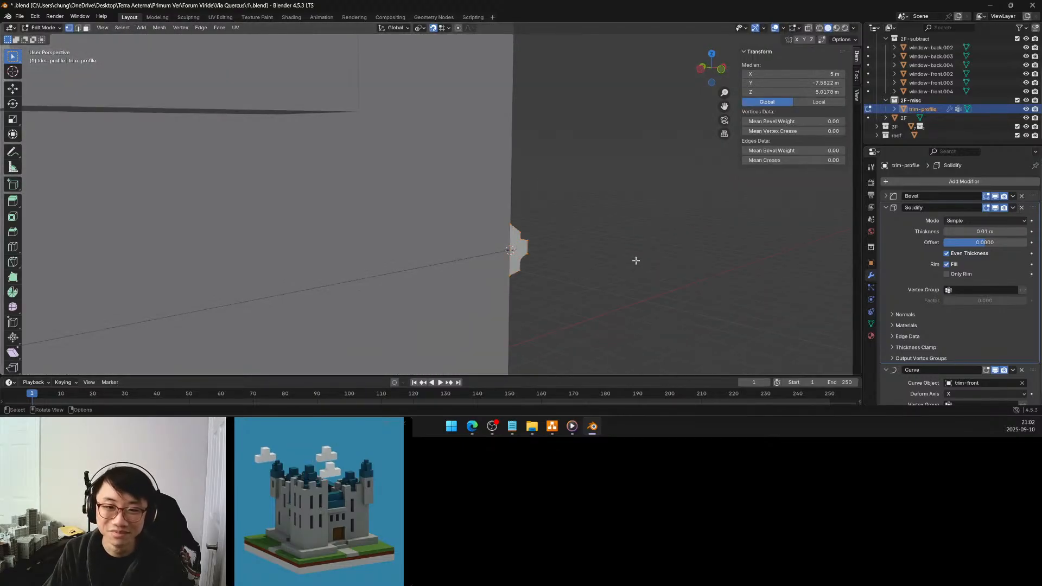
pyautogui.press('Tab')
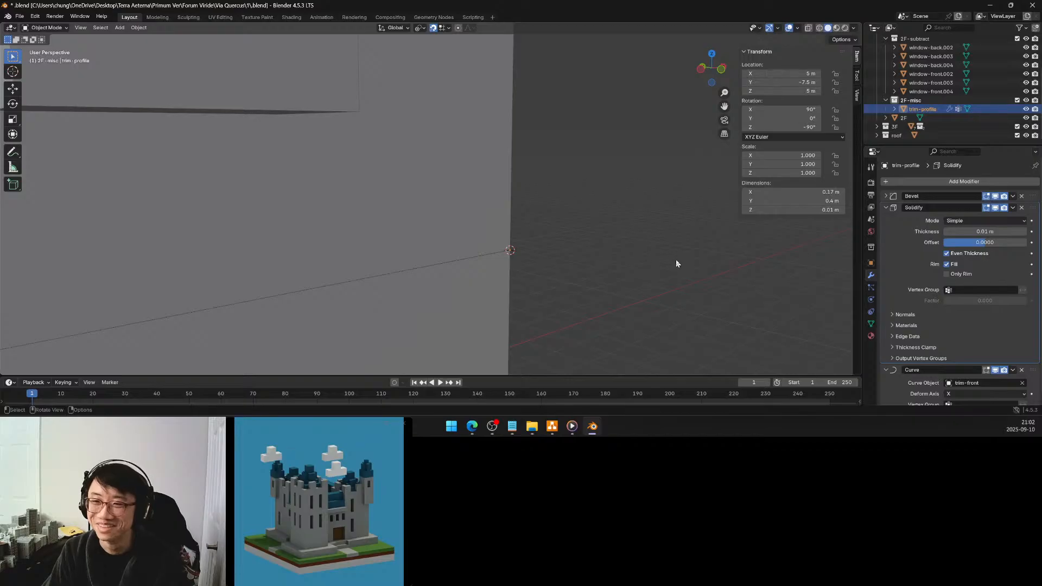
pyautogui.scroll(-3, 673, 263)
pyautogui.scroll(-2, 672, 264)
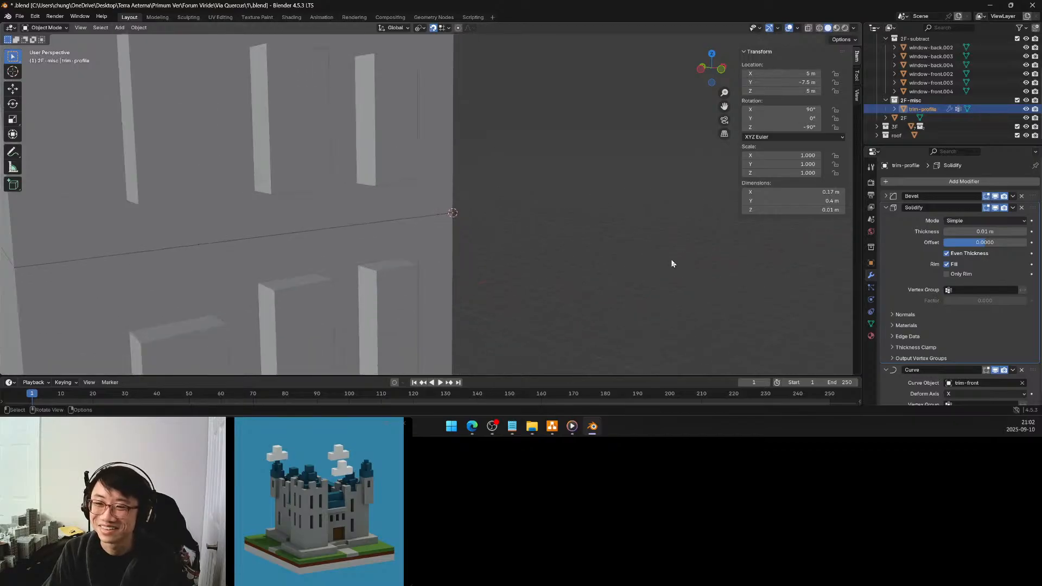
pyautogui.moveTo(595, 266); pyautogui.dragTo(610, 267, button='middle')
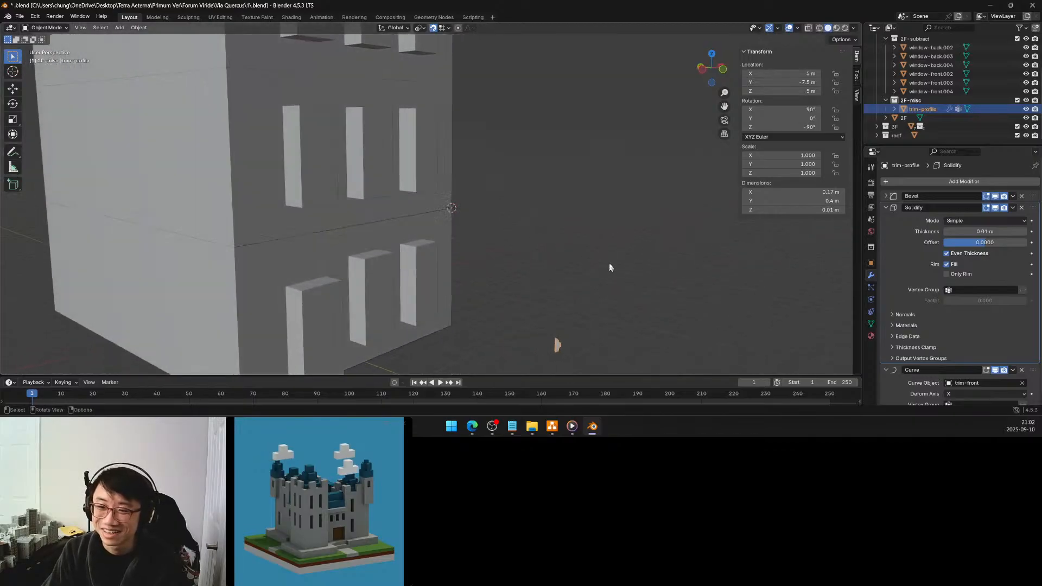
# Try the Y and Z deform axes in trim-profile's Curve modifier and return it to X
pyautogui.scroll(-1, 944, 303)
pyautogui.click(969, 386)
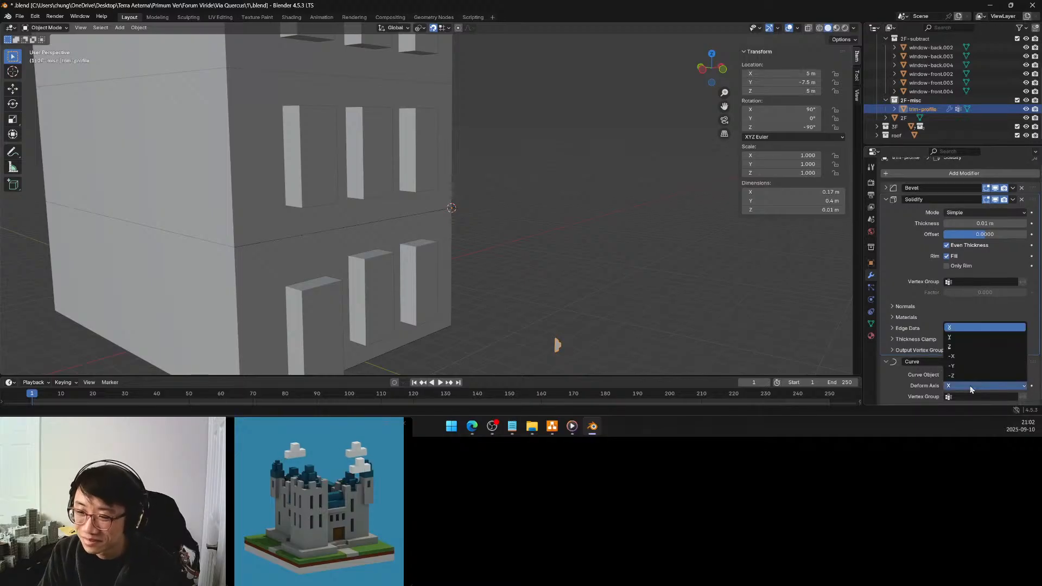
pyautogui.click(957, 335)
pyautogui.click(960, 385)
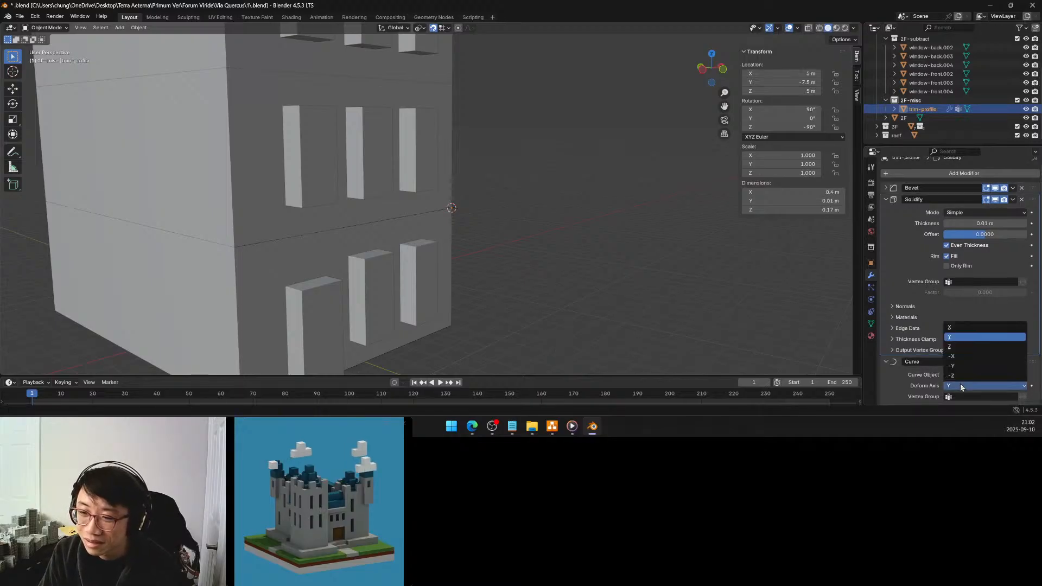
pyautogui.click(958, 351)
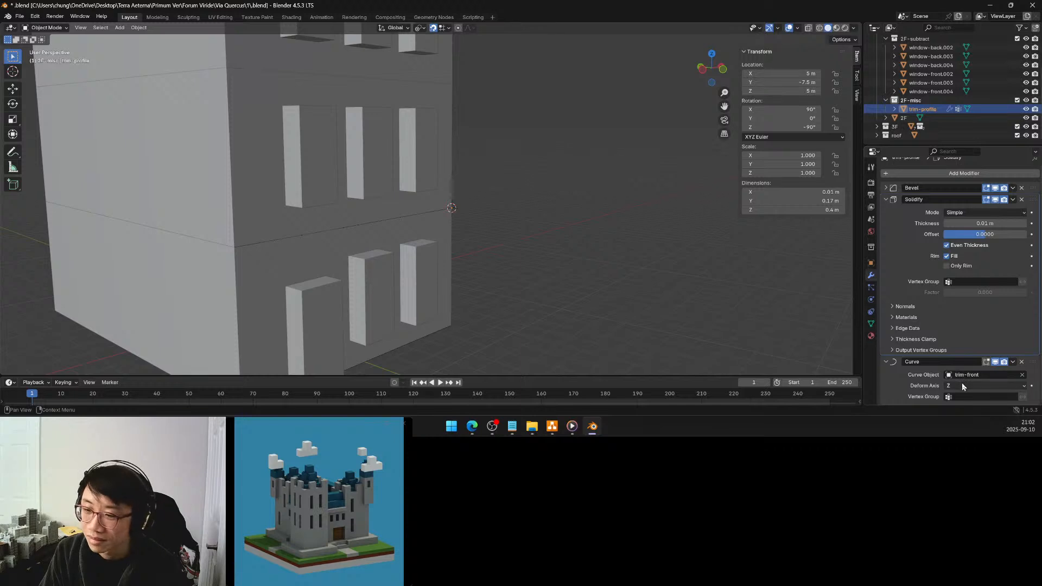
pyautogui.click(961, 382)
pyautogui.click(959, 328)
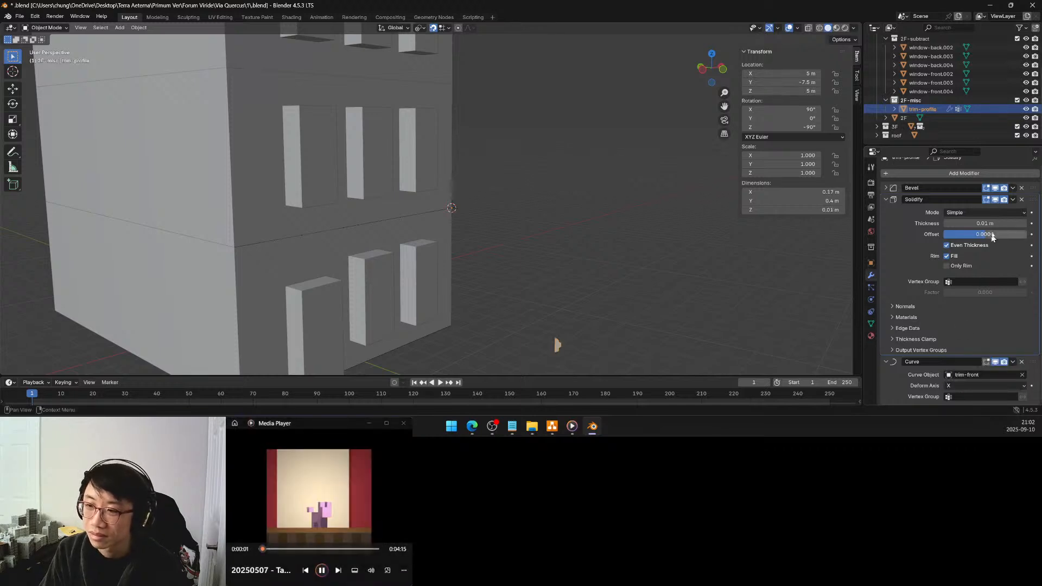
# Apply all transforms to trim-profile and set its origin to the center of mass (volume)
pyautogui.moveTo(619, 302)
pyautogui.mouseDown(button='middle')
pyautogui.moveTo(597, 283)
pyautogui.moveTo(619, 294)
pyautogui.mouseUp(button='middle')
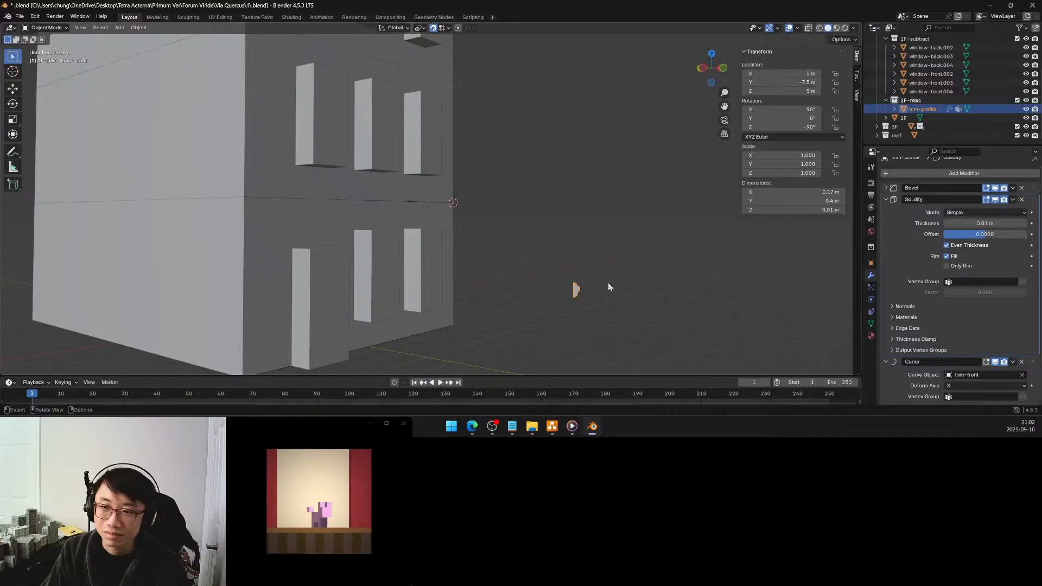
pyautogui.hotkey('shift', 's')
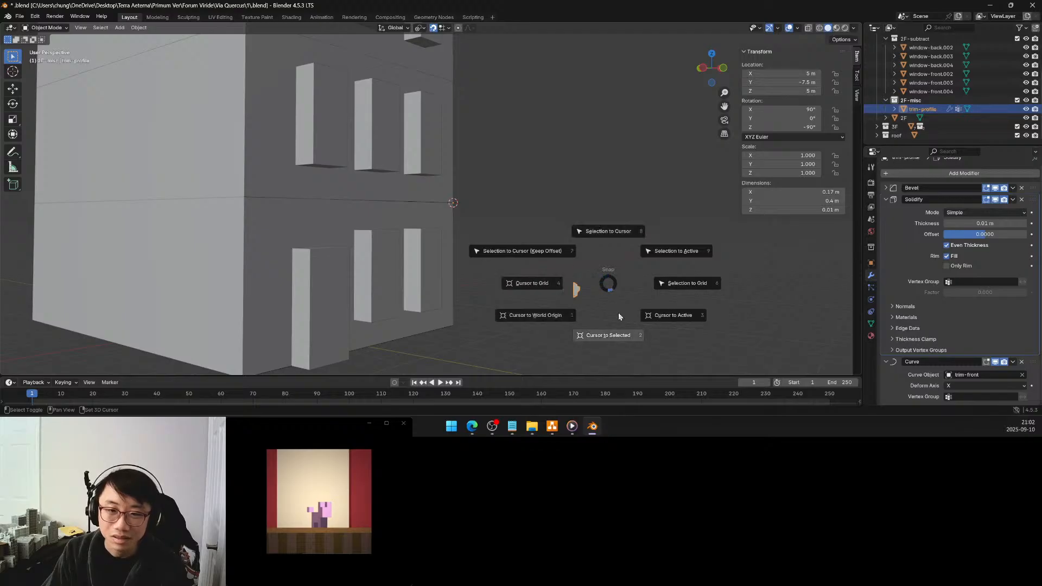
pyautogui.click(608, 282)
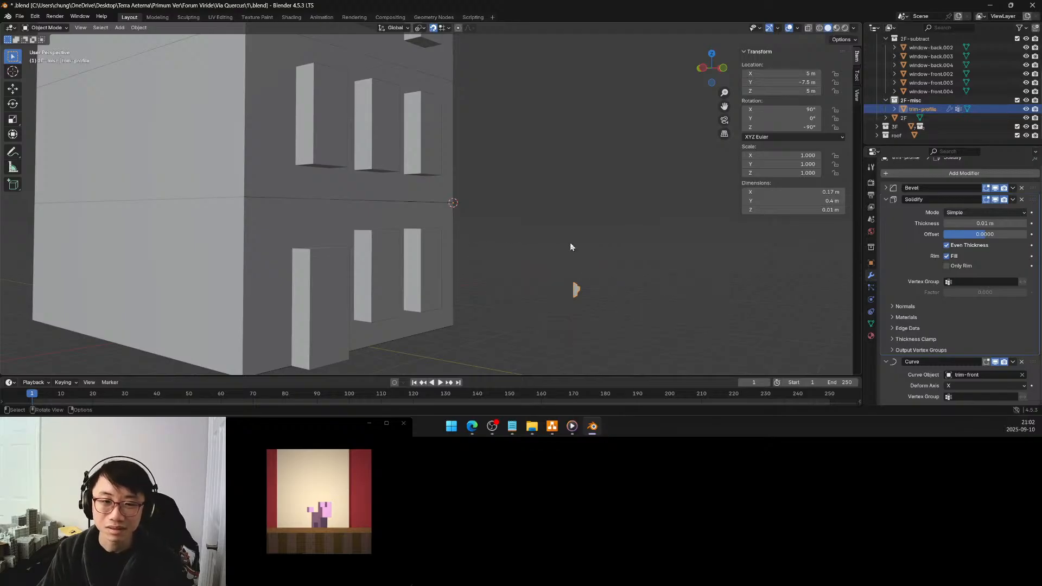
pyautogui.hotkey('ctrl', 'a')
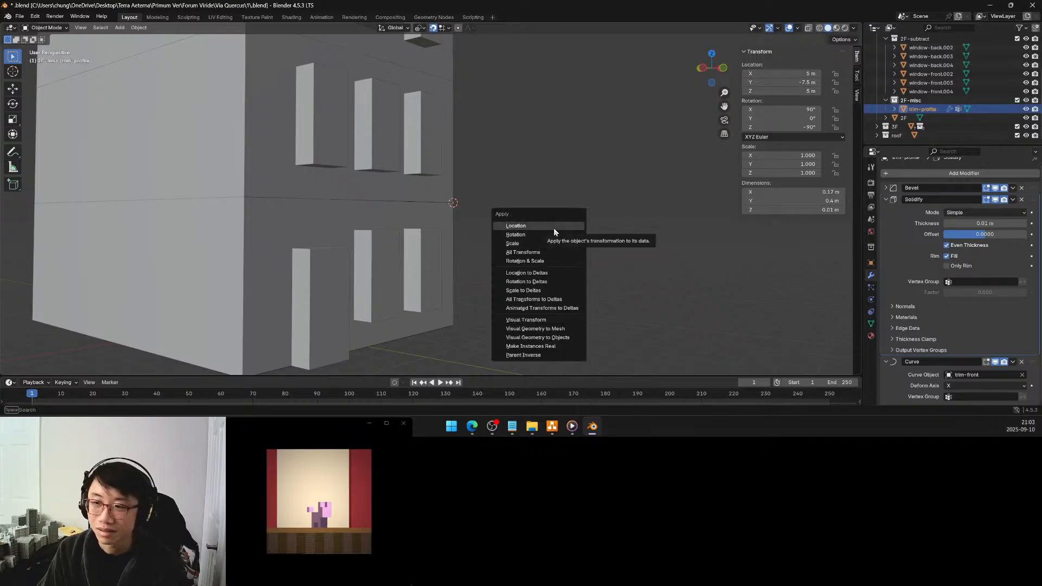
pyautogui.click(546, 250)
pyautogui.moveTo(564, 261)
pyautogui.mouseDown(button='middle')
pyautogui.moveTo(558, 242)
pyautogui.moveTo(554, 260)
pyautogui.moveTo(509, 237)
pyautogui.moveTo(542, 244)
pyautogui.moveTo(448, 263)
pyautogui.moveTo(555, 243)
pyautogui.mouseUp(button='middle')
pyautogui.press('F3')
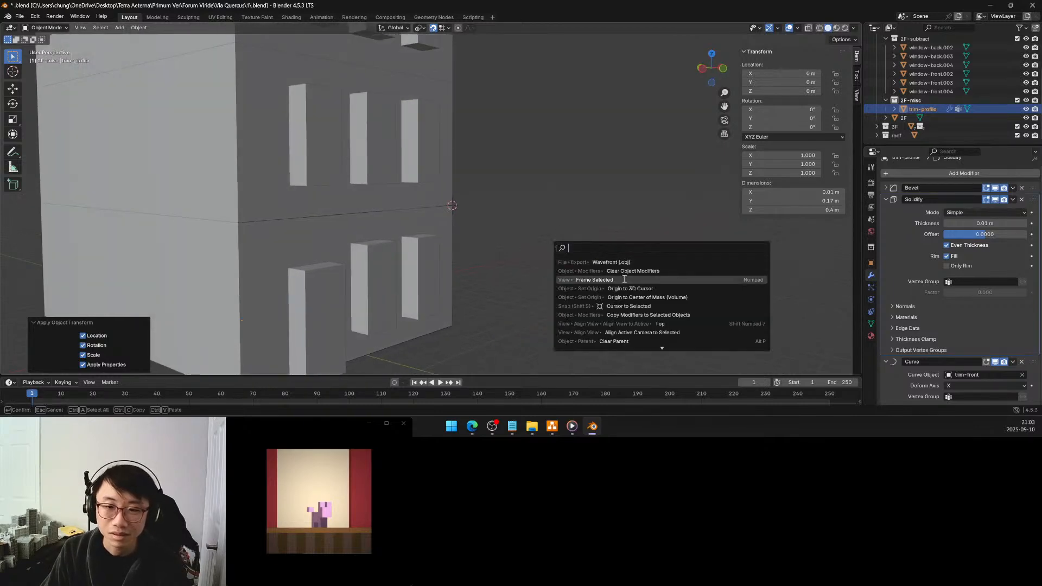
pyautogui.click(630, 296)
# Remove the Curve and Solidify modifiers from trim-profile, keeping only its Bevel modifier
pyautogui.moveTo(598, 272); pyautogui.dragTo(577, 262, button='middle')
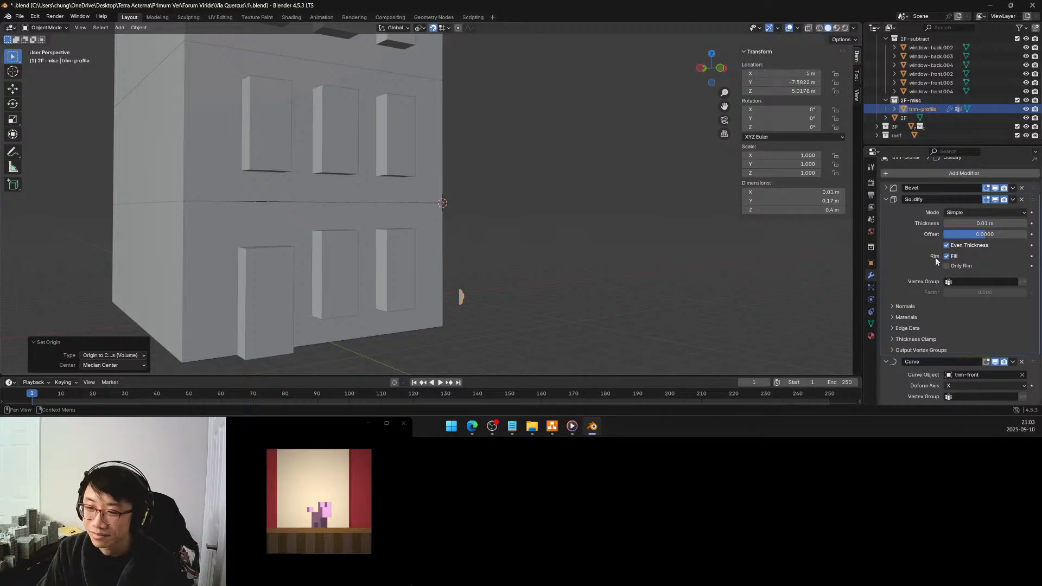
pyautogui.click(1022, 363)
pyautogui.moveTo(614, 266); pyautogui.dragTo(496, 282, button='middle')
pyautogui.scroll(4, 564, 276)
pyautogui.scroll(3, 435, 262)
pyautogui.moveTo(435, 265); pyautogui.dragTo(467, 256, button='middle')
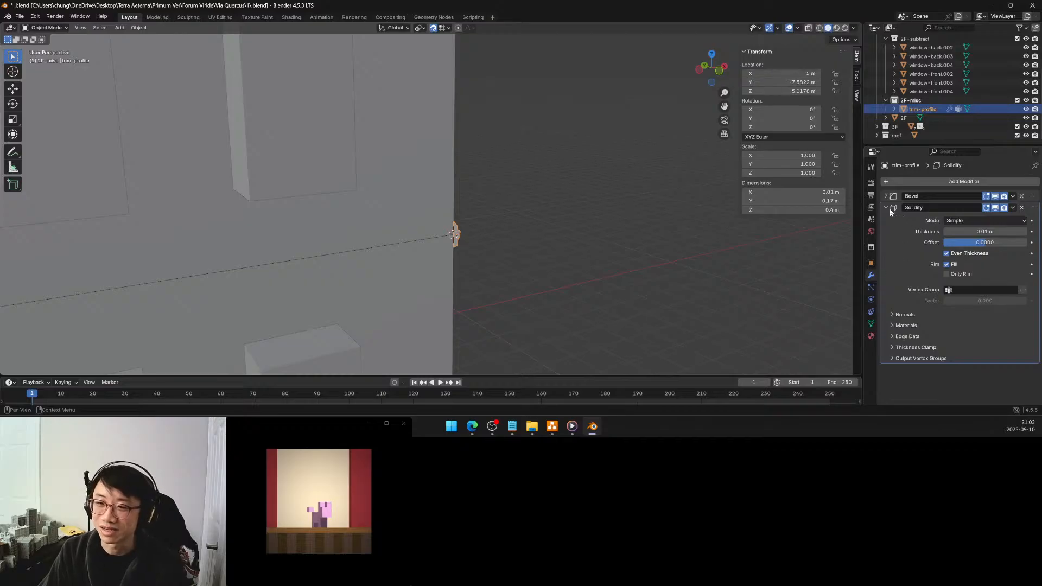
pyautogui.scroll(-3, 478, 281)
pyautogui.moveTo(478, 280); pyautogui.dragTo(453, 274, button='middle')
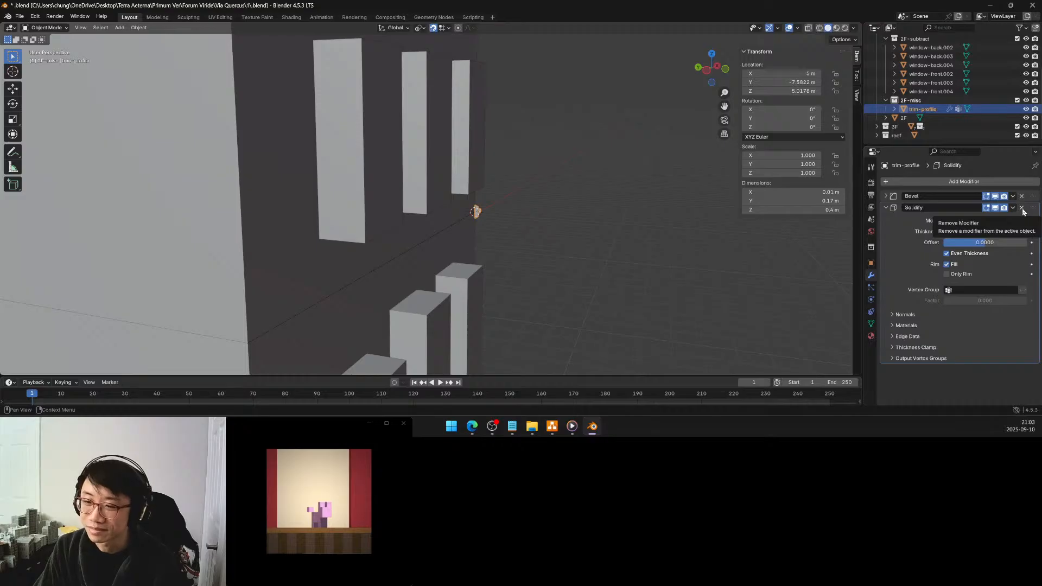
pyautogui.click(908, 337)
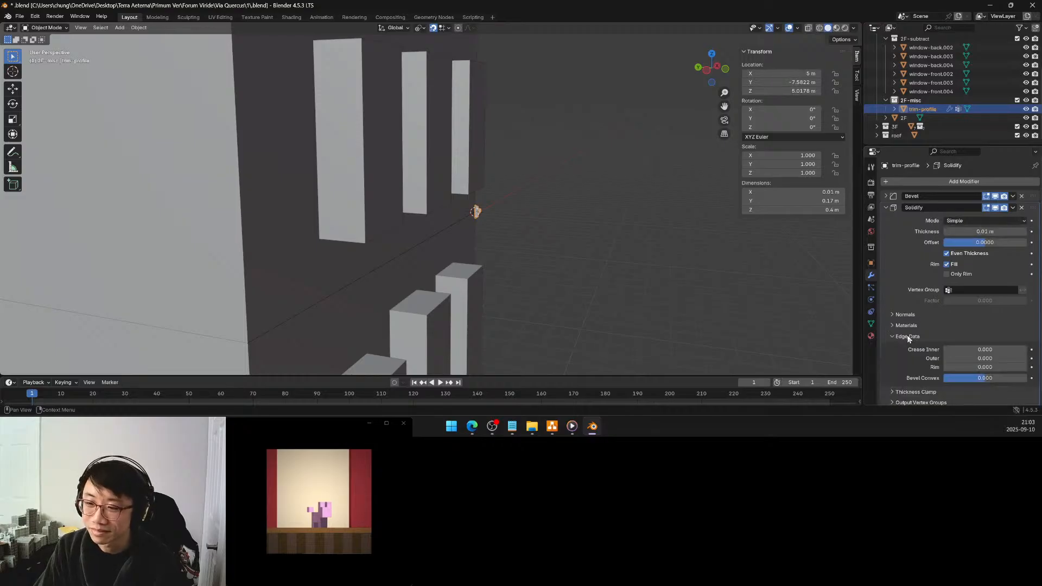
pyautogui.click(908, 336)
pyautogui.click(1021, 208)
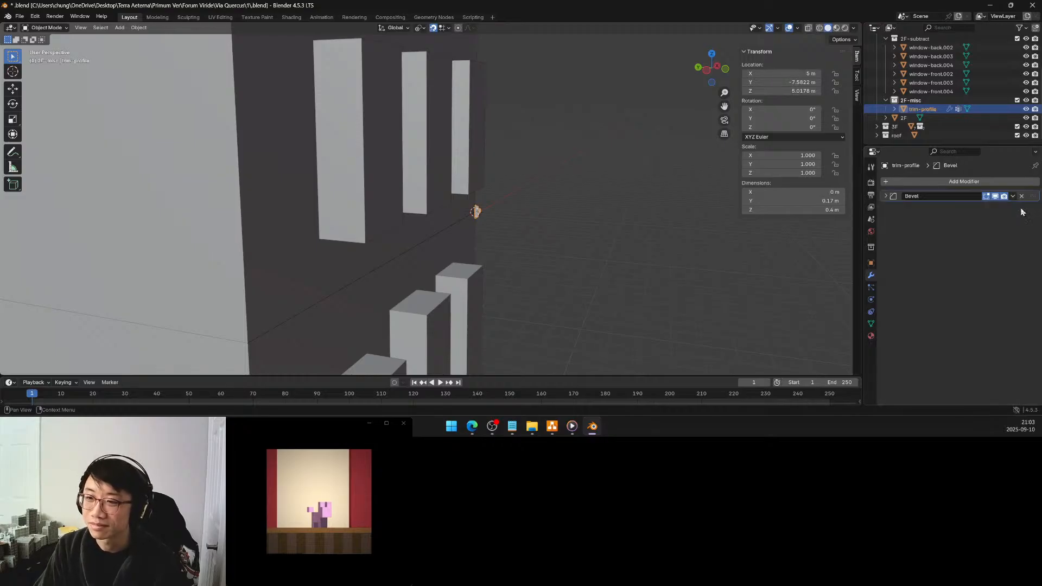
pyautogui.scroll(3, 606, 236)
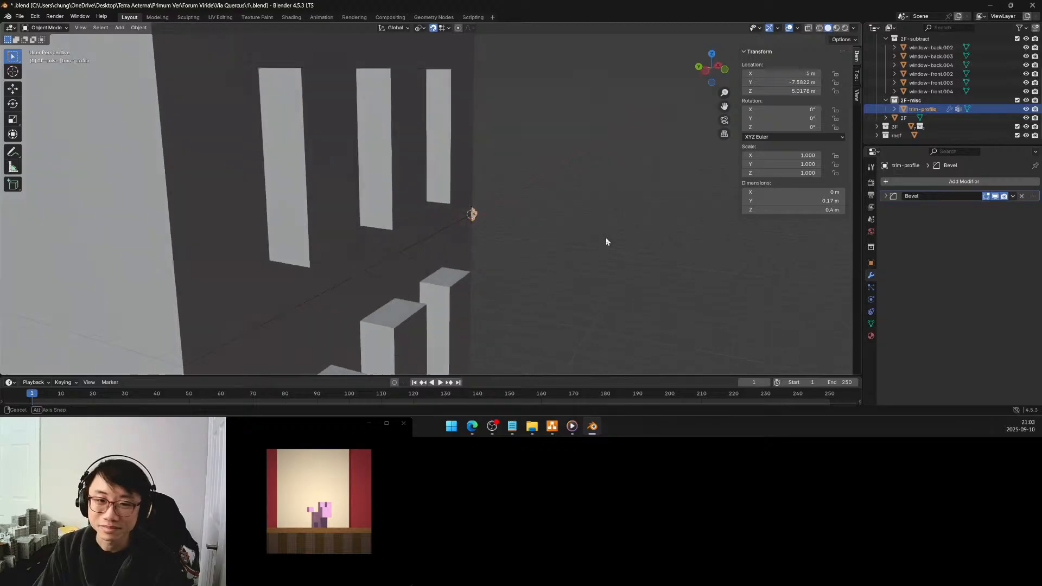
pyautogui.click(895, 181)
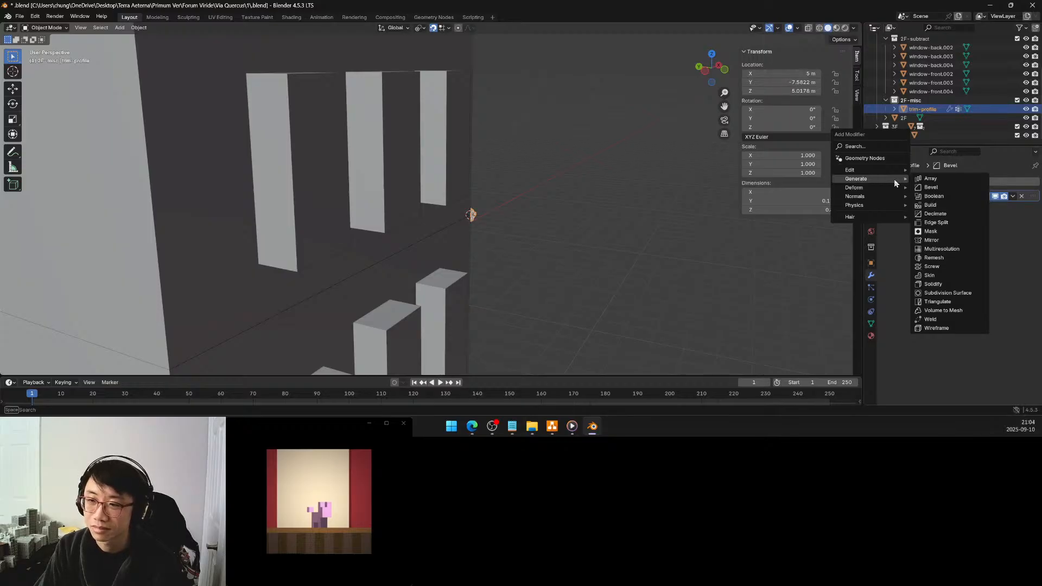
pyautogui.moveTo(883, 188)
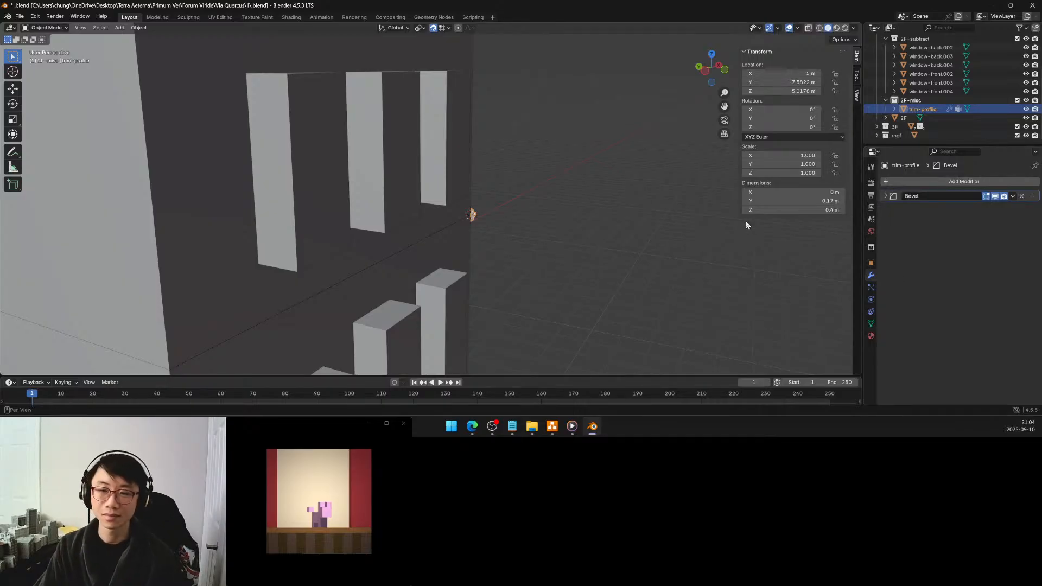
pyautogui.moveTo(619, 228); pyautogui.dragTo(593, 231, button='middle')
pyautogui.scroll(4, 579, 225)
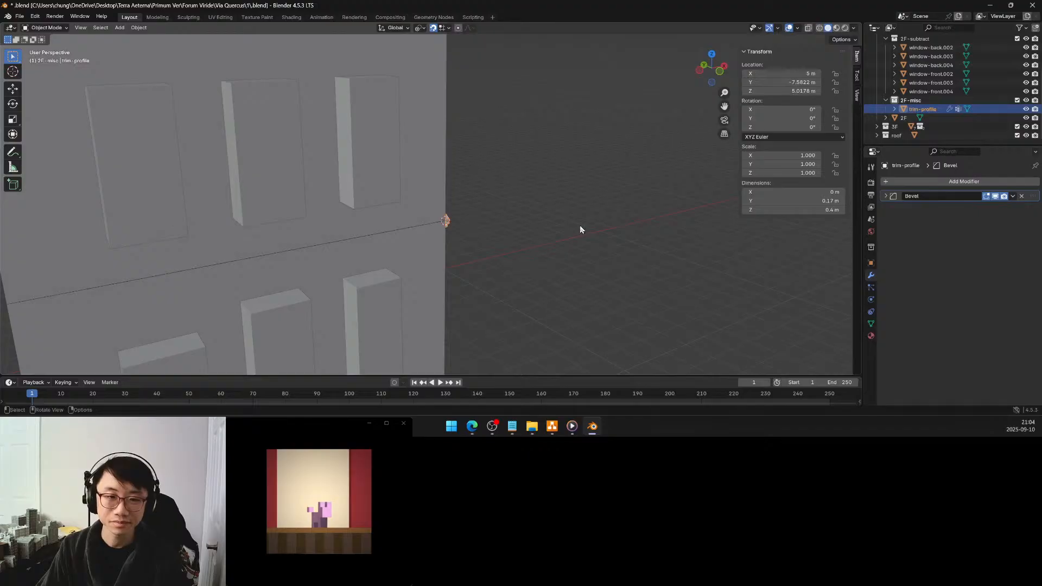
# Delete the trim-back and trim-front curves from the 2F-add collection
pyautogui.moveTo(570, 225); pyautogui.dragTo(352, 220, button='middle')
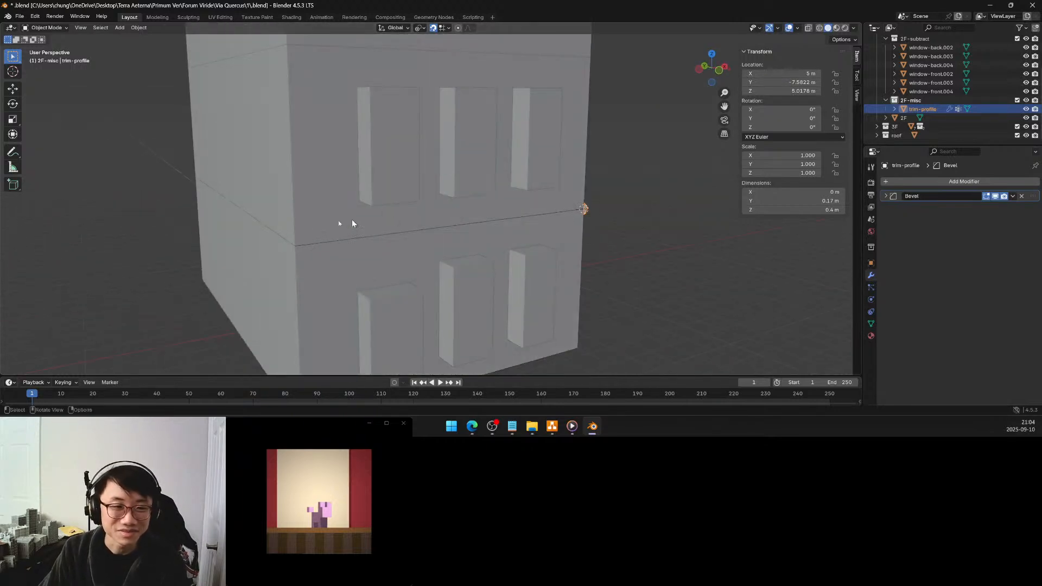
pyautogui.click(297, 248)
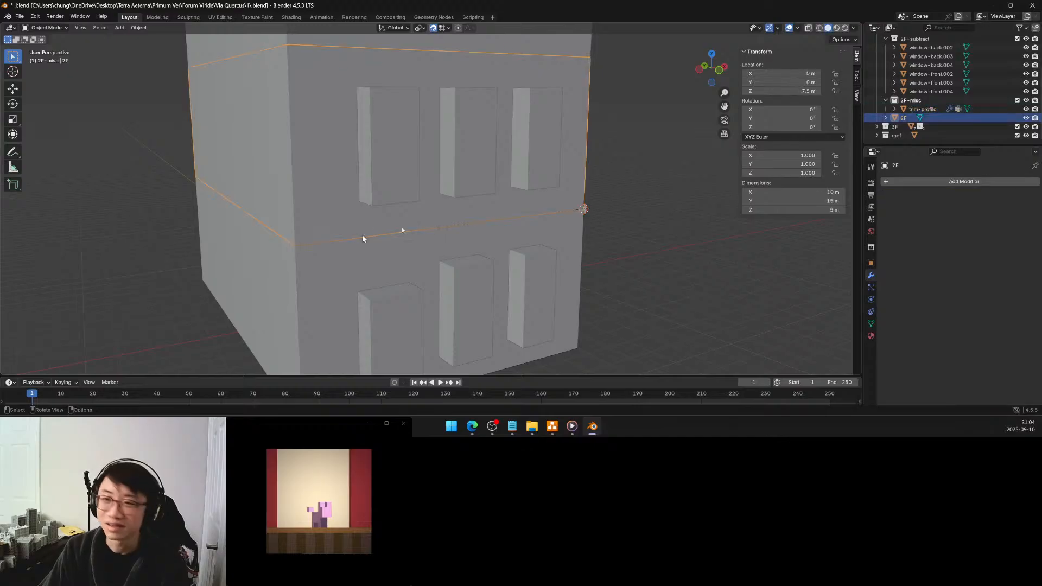
pyautogui.click(917, 110)
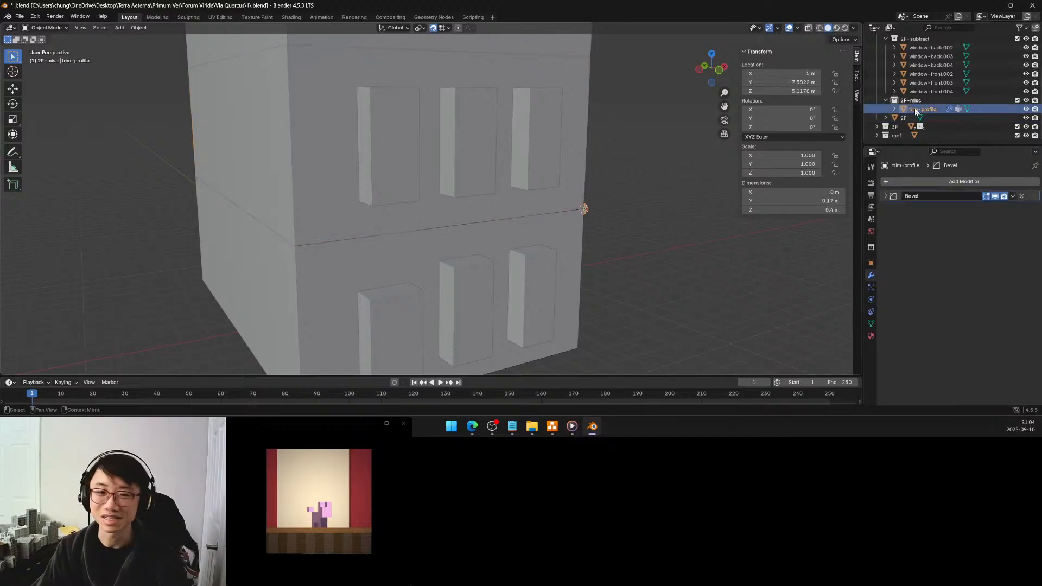
pyautogui.scroll(2, 917, 108)
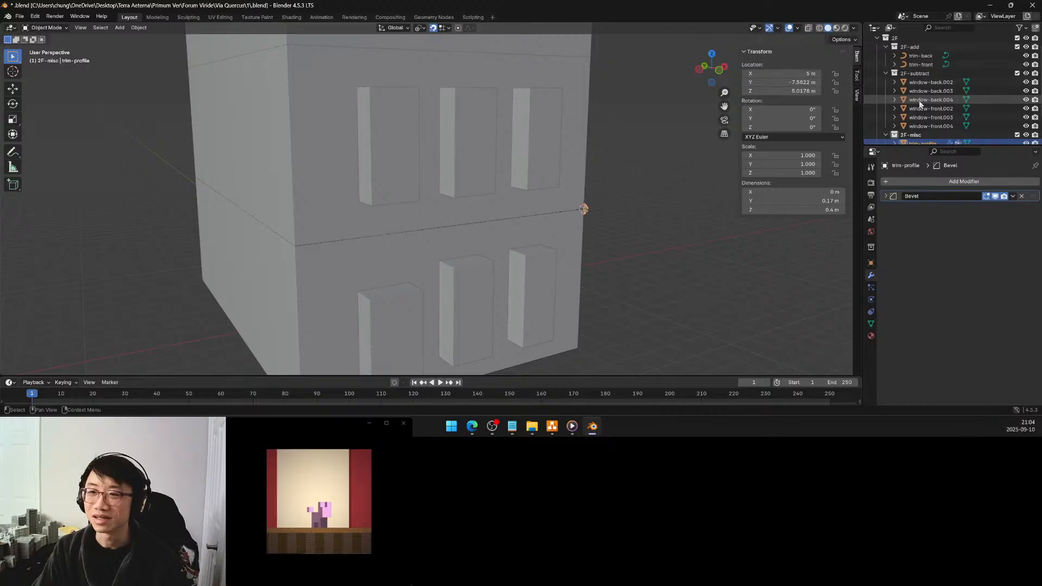
pyautogui.click(922, 65)
pyautogui.keyDown('shift'); pyautogui.click(922, 56); pyautogui.keyUp('shift')
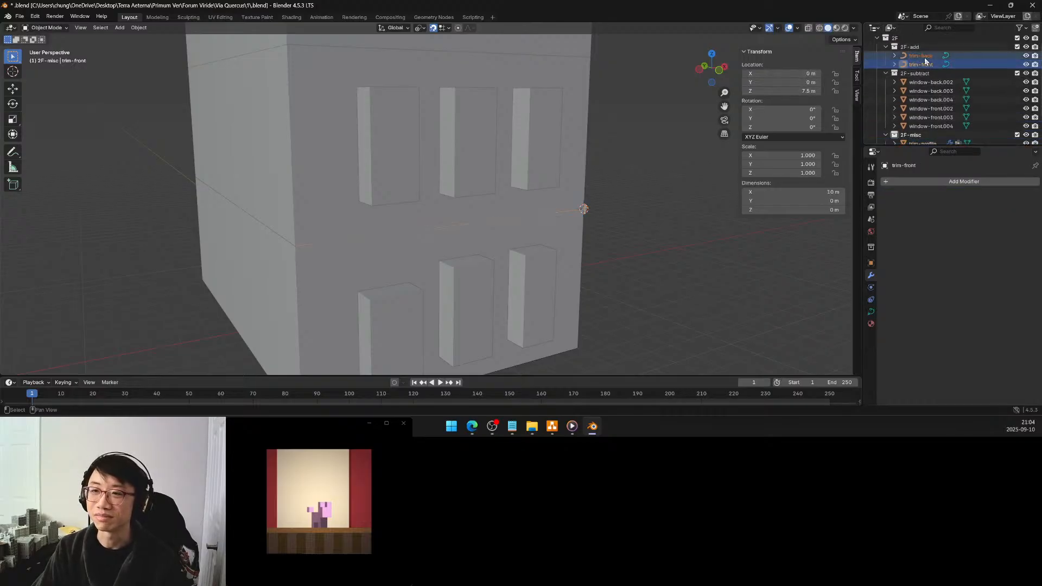
pyautogui.press('x')
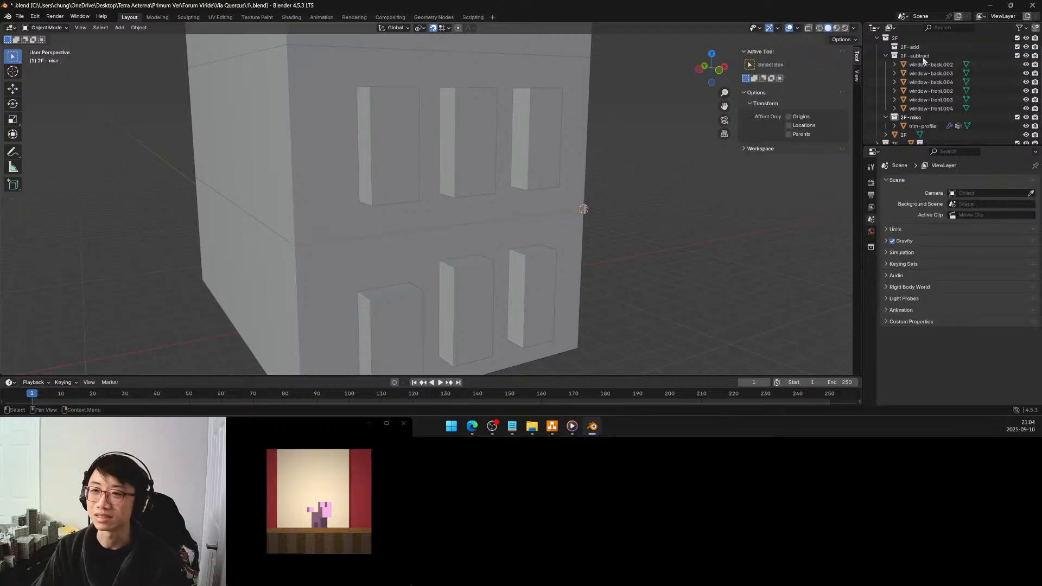
# Move trim-profile into the 2F-add collection and rename it trim-front
pyautogui.moveTo(923, 126); pyautogui.dragTo(922, 47)
pyautogui.doubleClick(922, 57)
pyautogui.click(942, 75)
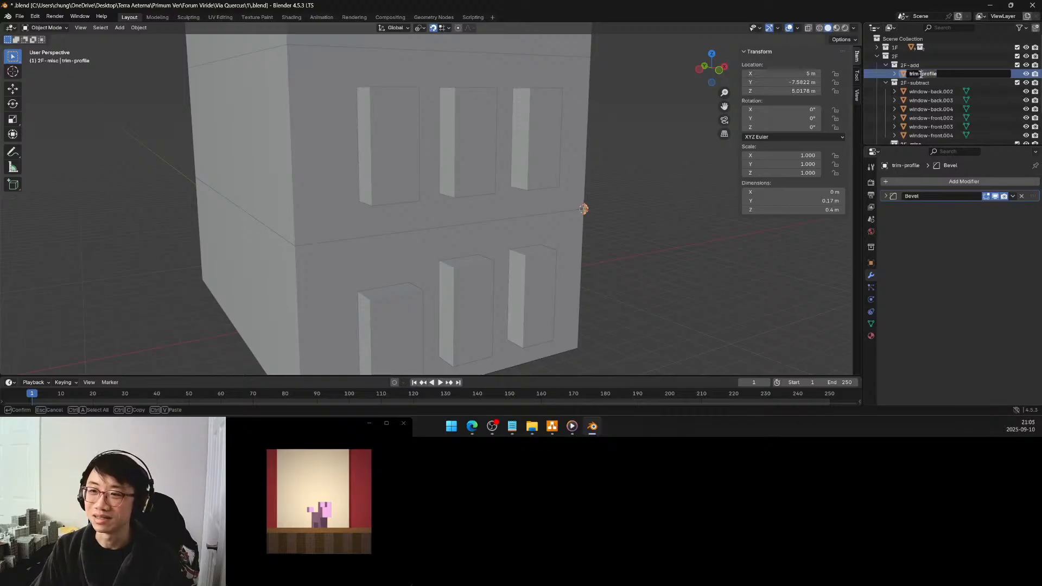
pyautogui.click(921, 75)
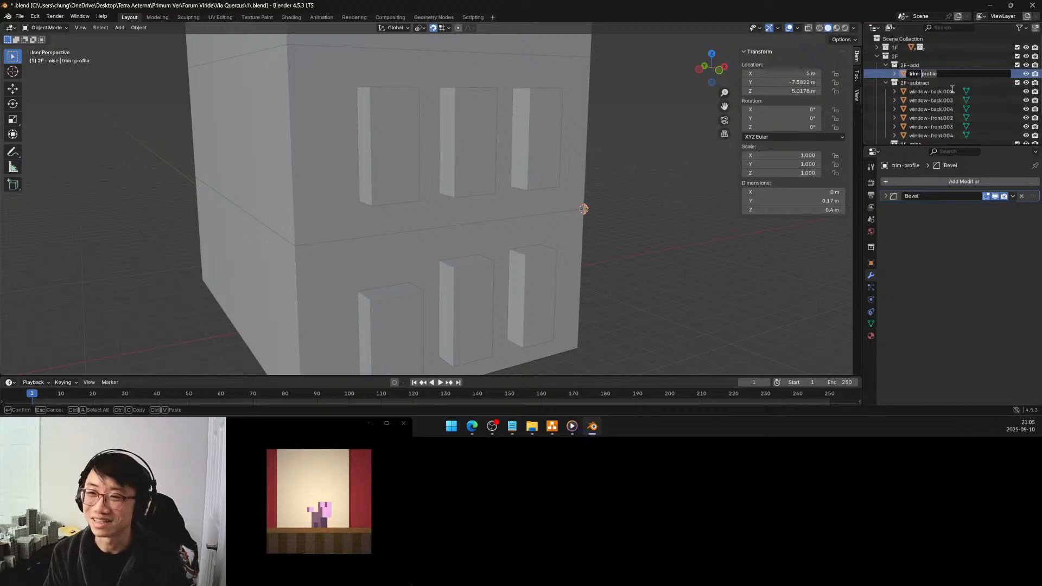
pyautogui.hotkey('ctrl', 'Delete')
pyautogui.write('front')
pyautogui.press('Return')
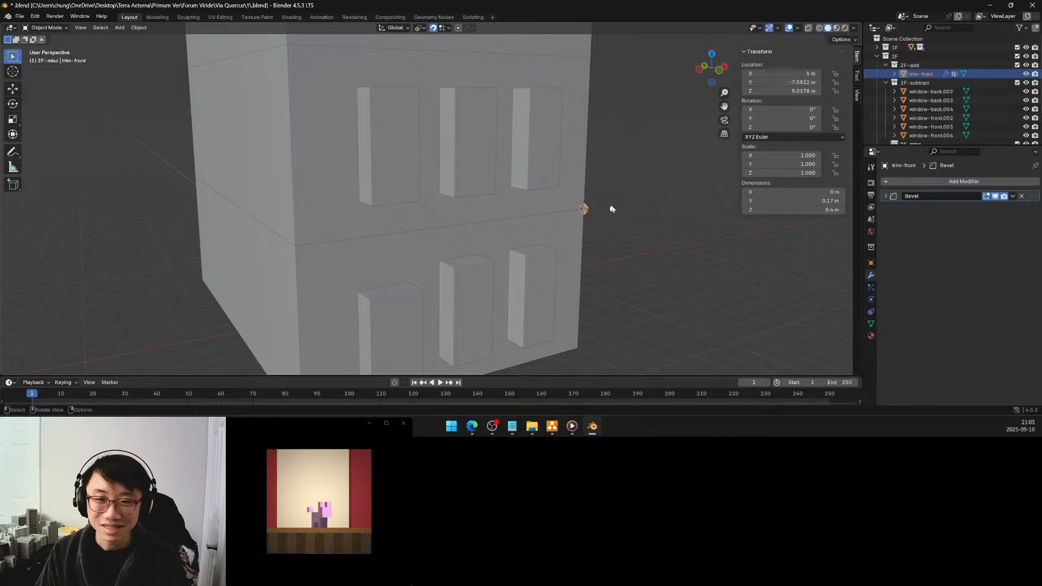
# Snap the 3D cursor to the 2F block's lower front corner vertex, at the opposite end of the facade from trim-front
pyautogui.press('Tab')
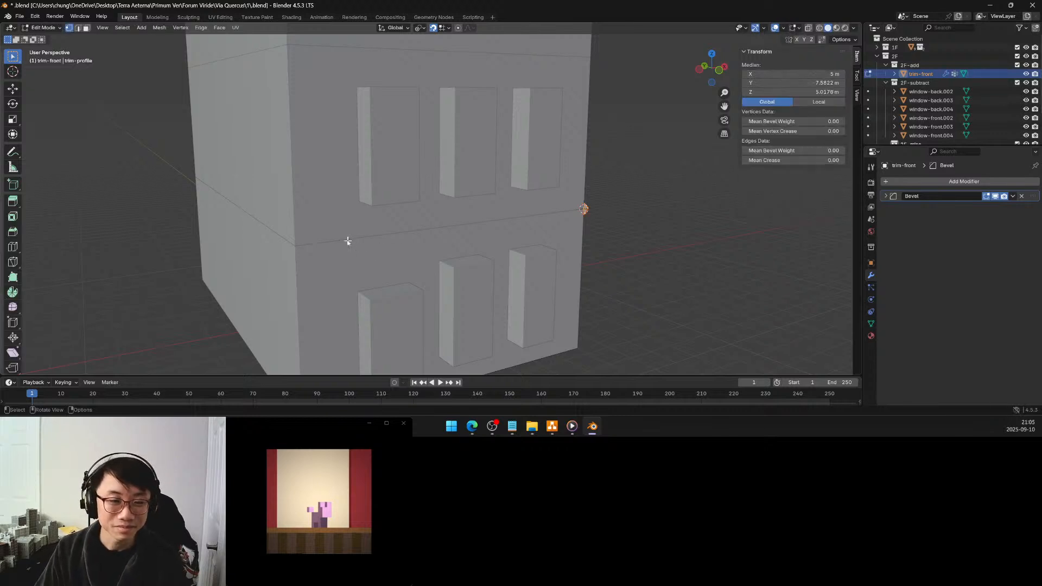
pyautogui.press('Tab')
pyautogui.click(302, 247)
pyautogui.press('Tab')
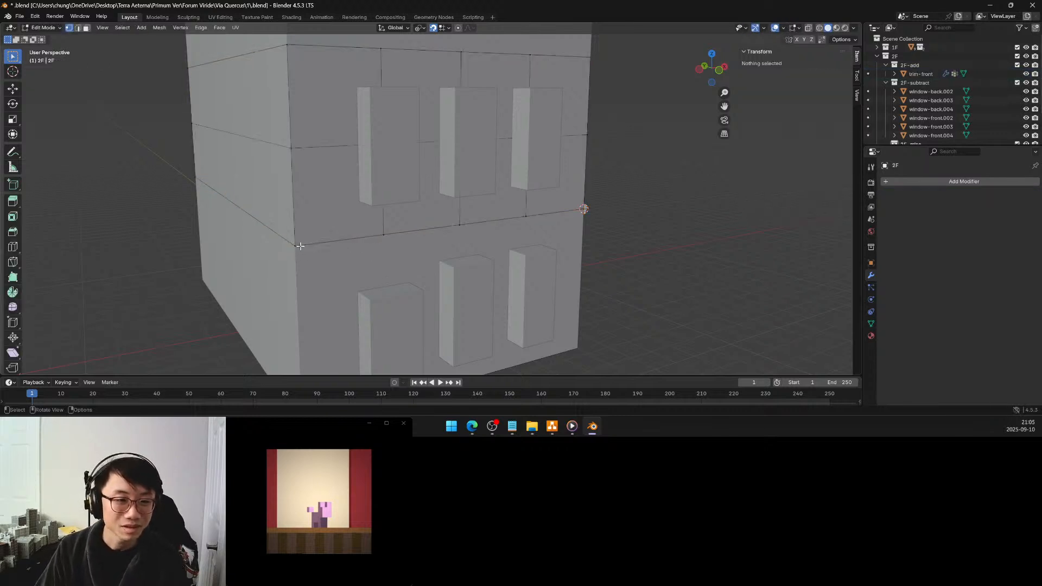
pyautogui.click(296, 246)
pyautogui.hotkey('shift', 's')
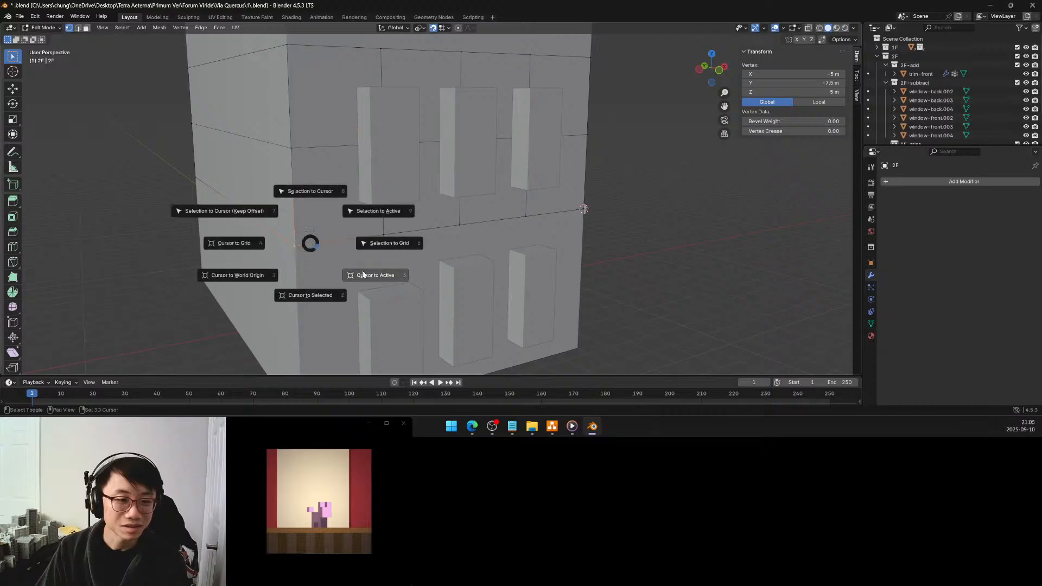
pyautogui.click(330, 296)
pyautogui.press('Tab')
# Extrude the trim-front profile 2 m along negative X from its corner of the facade
pyautogui.click(585, 209)
pyautogui.press('Tab')
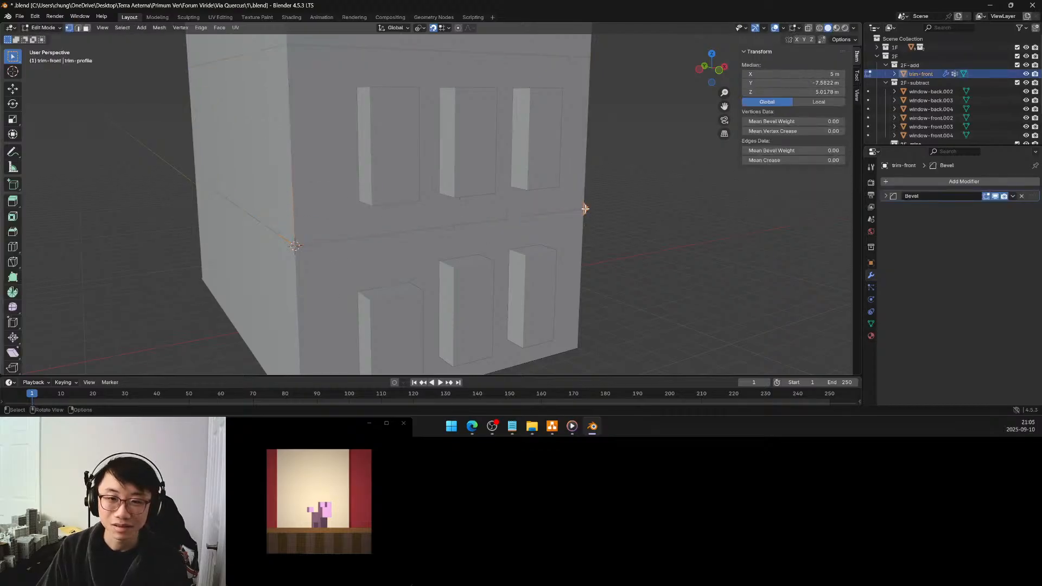
pyautogui.press('KP_Decimal')
pyautogui.moveTo(719, 213); pyautogui.dragTo(587, 233, button='middle')
pyautogui.scroll(-5, 587, 233)
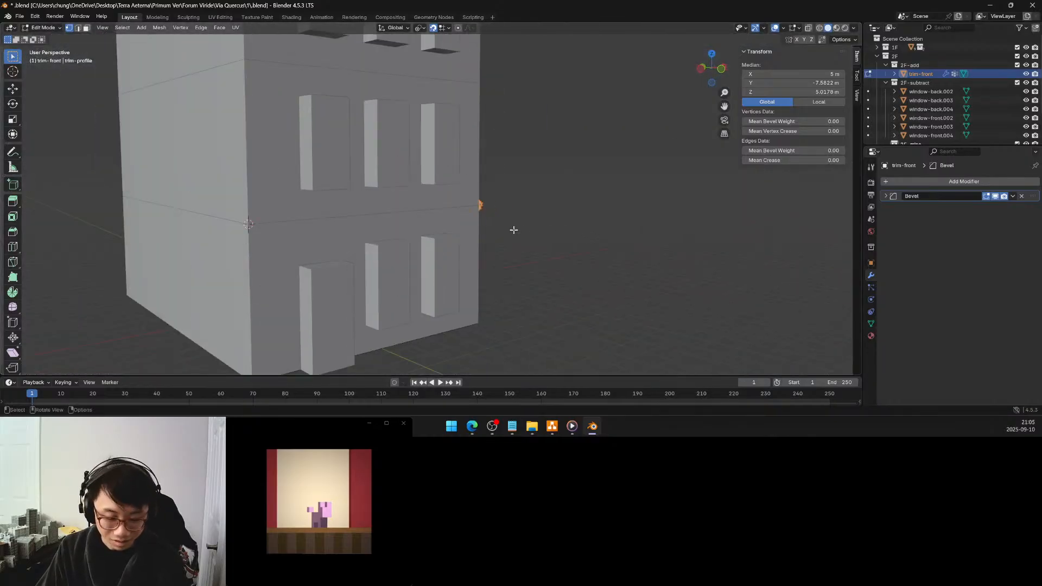
pyautogui.press('g')
pyautogui.press('x')
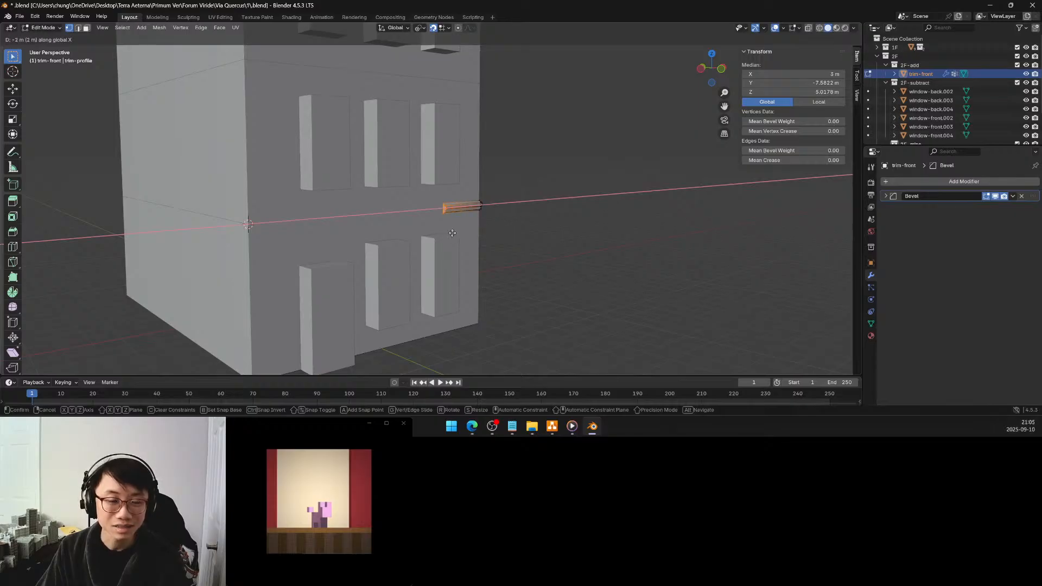
pyautogui.click(452, 233)
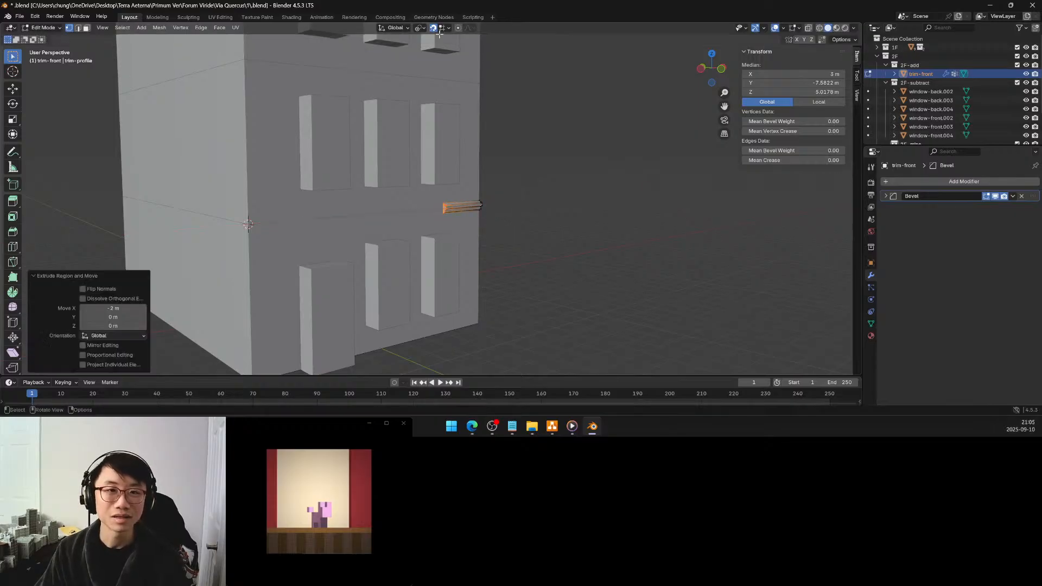
pyautogui.moveTo(453, 215); pyautogui.dragTo(575, 197, button='middle')
pyautogui.scroll(4, 605, 193)
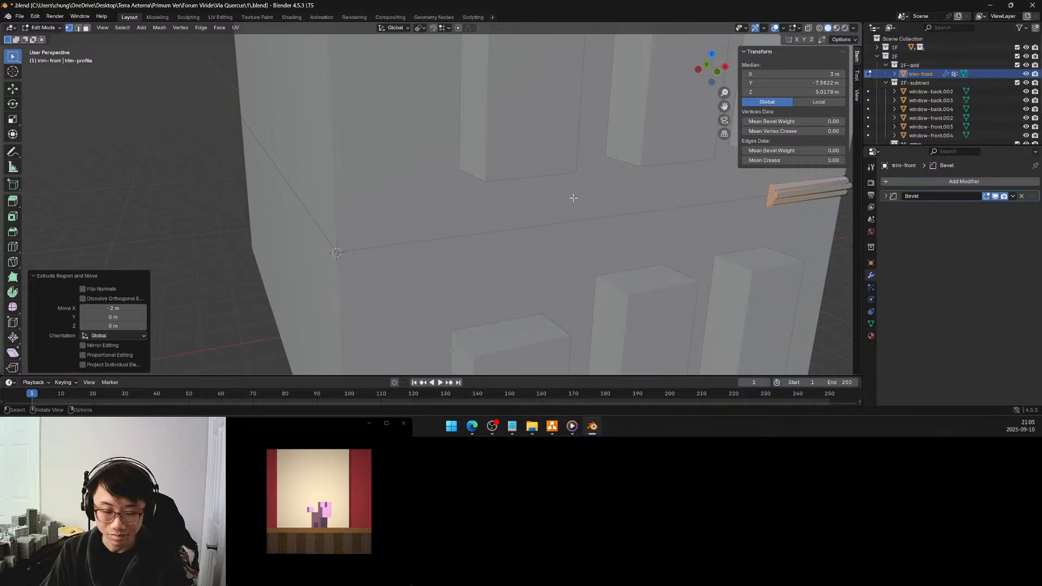
pyautogui.press('s')
pyautogui.press('x')
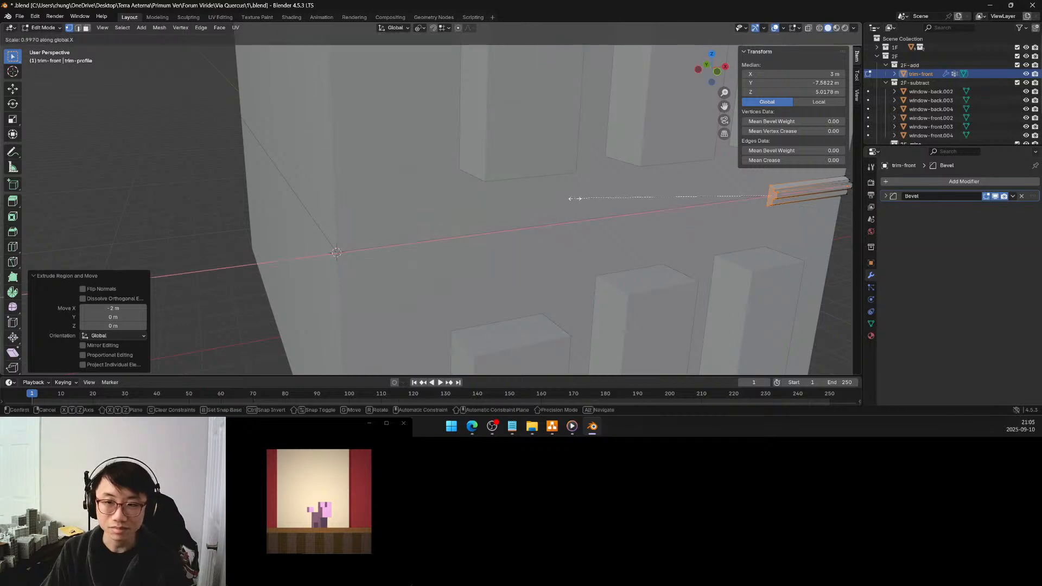
pyautogui.click(727, 202)
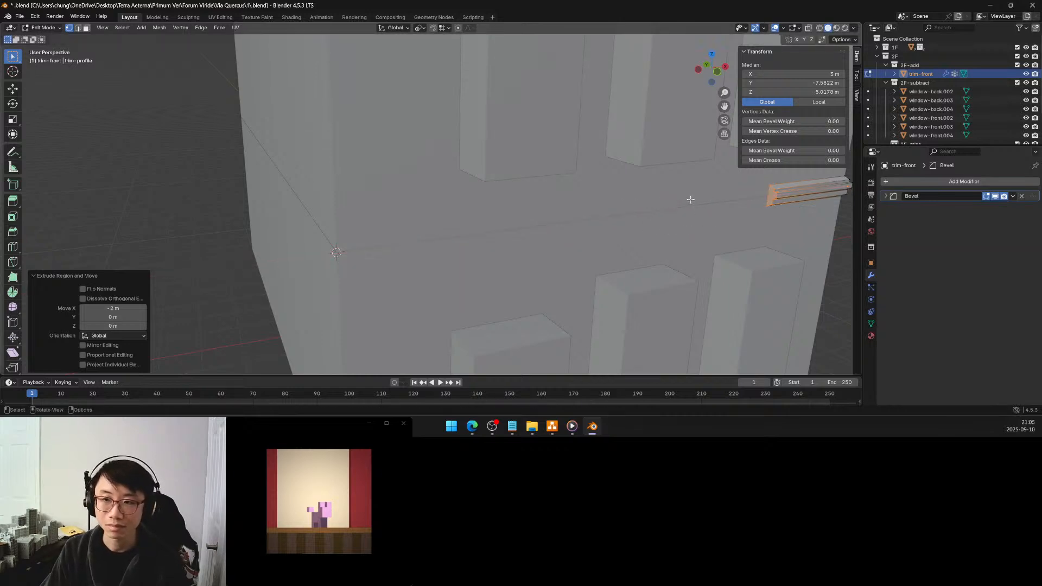
# Set the pivot point to the 3D cursor and scale the trim's extruded end by 0 along X so it meets the opposite facade corner
pyautogui.press('Tab')
pyautogui.press('.')
pyautogui.click(751, 199)
pyautogui.press('Tab')
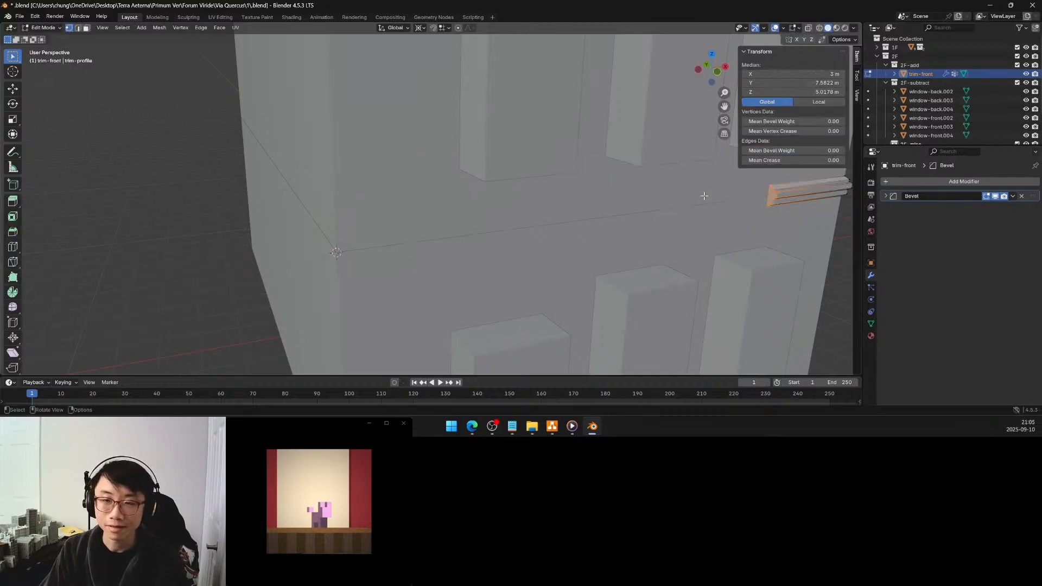
pyautogui.moveTo(688, 200); pyautogui.dragTo(695, 205, button='middle')
pyautogui.press('s')
pyautogui.press('x')
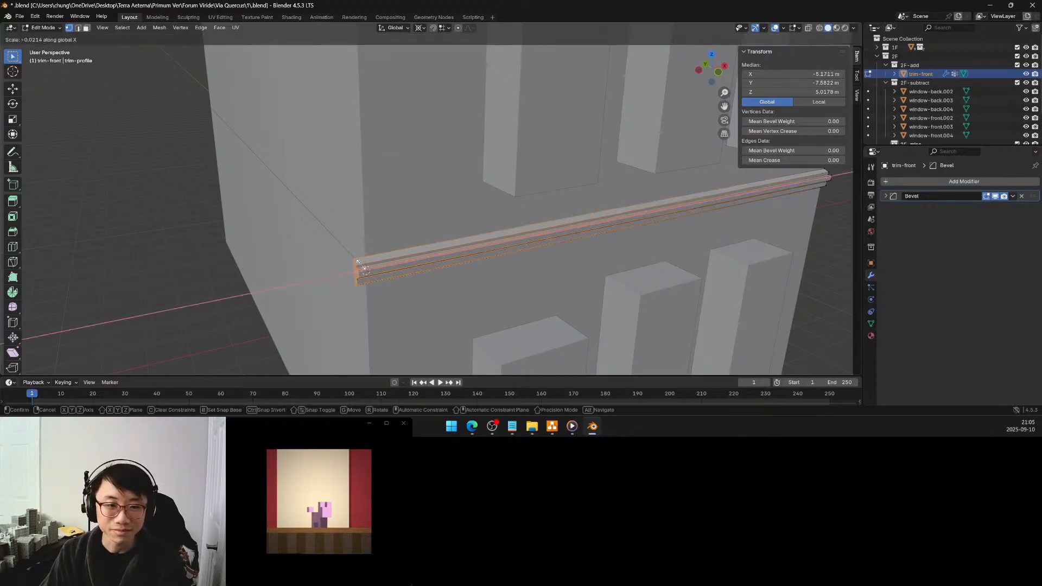
pyautogui.click(365, 267)
pyautogui.click(107, 319)
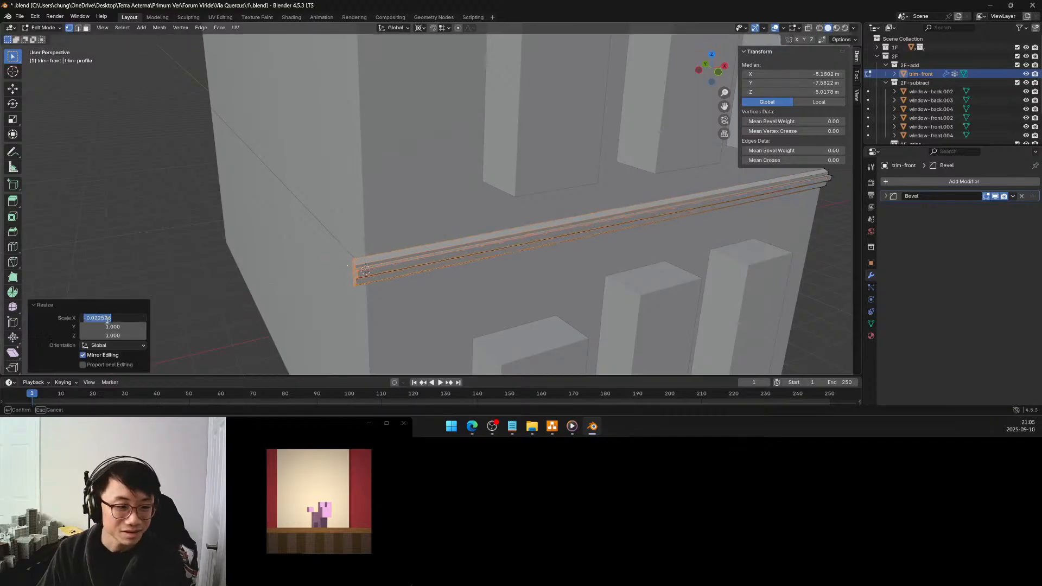
pyautogui.write('0')
pyautogui.press('Return')
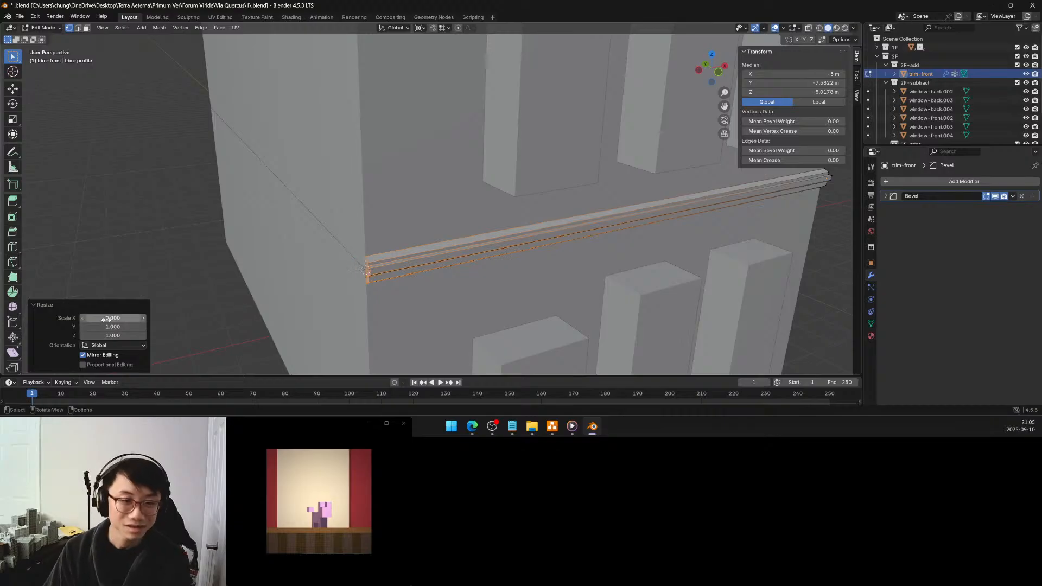
# Deselect everything and examine the trim's end profile in left orthographic view
pyautogui.hotkey('alt', 'a')
pyautogui.moveTo(233, 279); pyautogui.dragTo(290, 246, button='middle')
pyautogui.scroll(4, 596, 185)
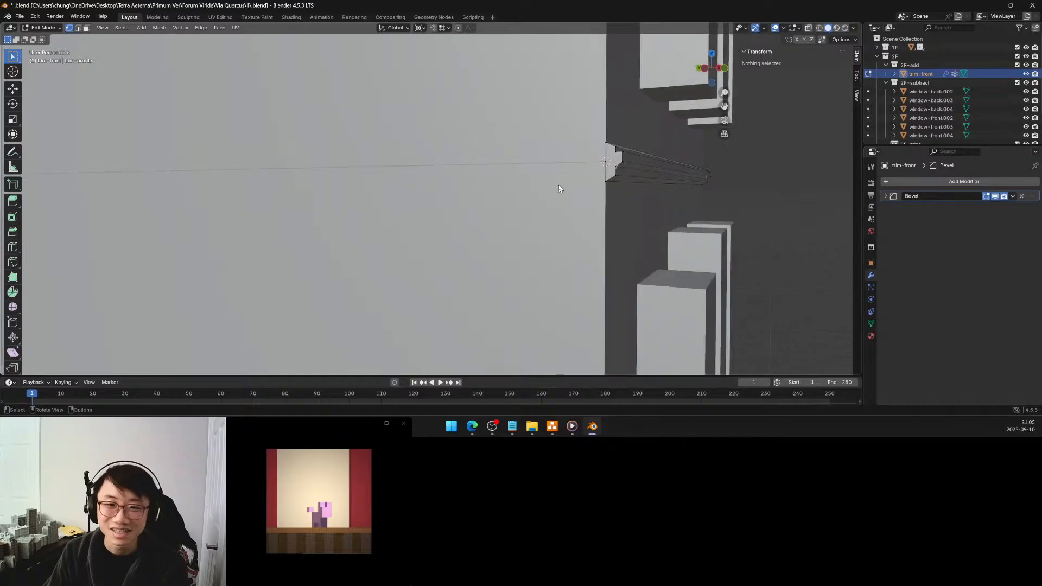
pyautogui.moveTo(611, 178); pyautogui.dragTo(547, 194, button='middle')
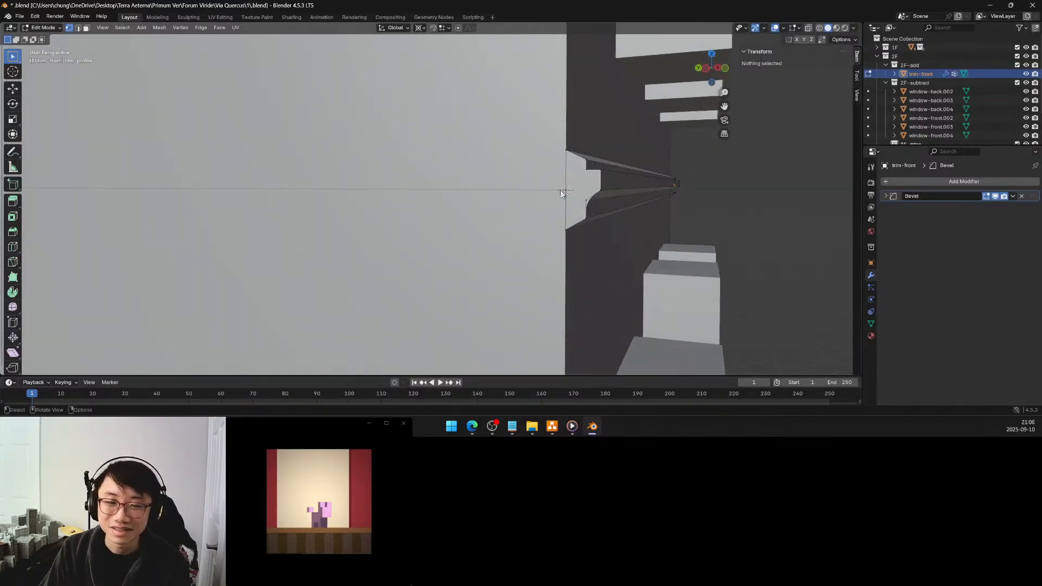
pyautogui.click(706, 68)
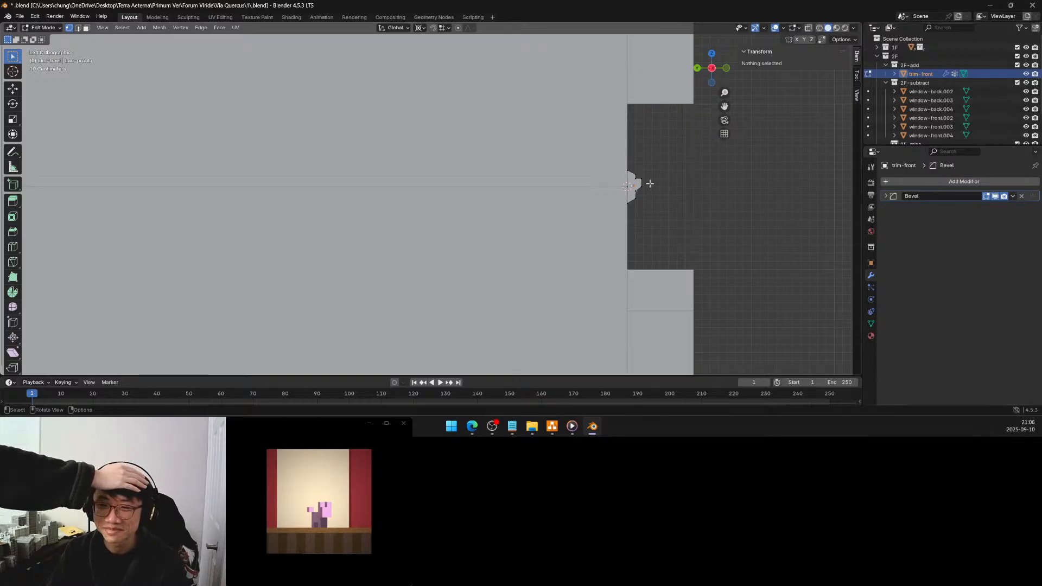
pyautogui.keyDown('shift'); pyautogui.moveTo(653, 174); pyautogui.dragTo(614, 174, button='middle'); pyautogui.keyUp('shift')
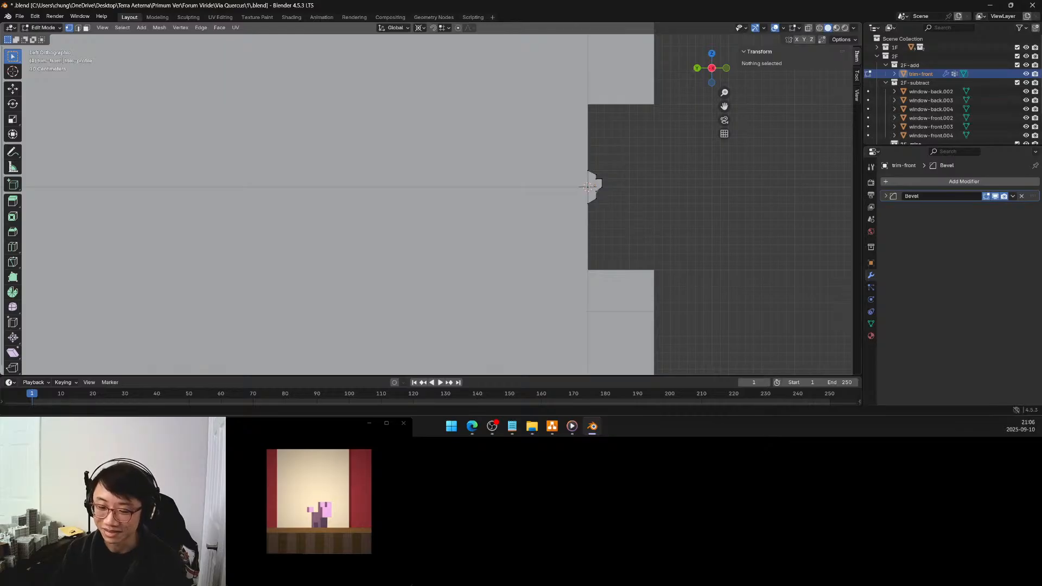
pyautogui.hotkey('alt', 'Tab')
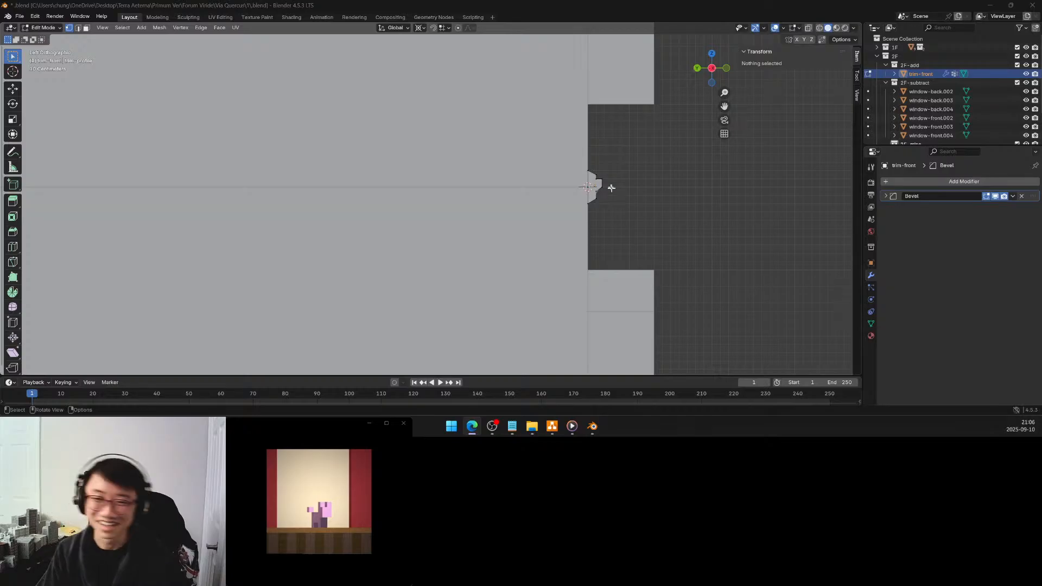
pyautogui.click(588, 171)
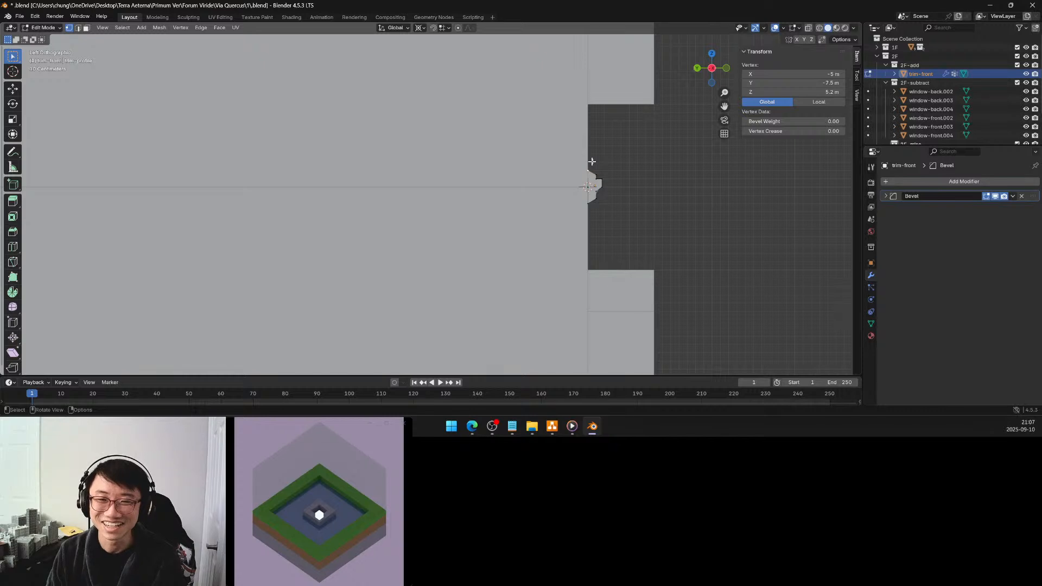
pyautogui.scroll(2, 592, 162)
pyautogui.keyDown('shift'); pyautogui.moveTo(595, 158); pyautogui.dragTo(453, 196, button='middle'); pyautogui.keyUp('shift')
pyautogui.scroll(1, 533, 187)
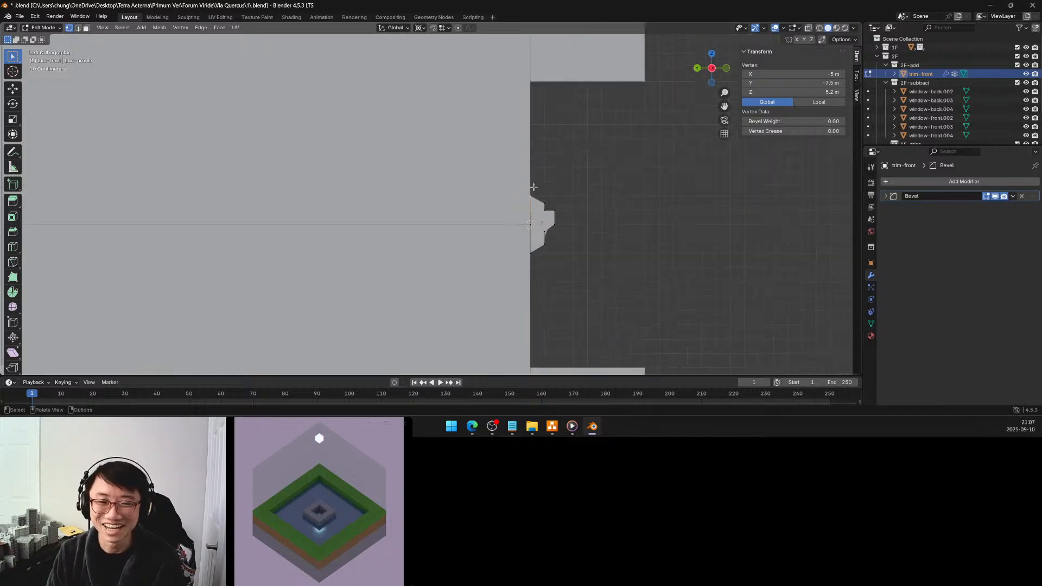
pyautogui.scroll(1, 533, 188)
pyautogui.keyDown('shift'); pyautogui.moveTo(535, 188); pyautogui.dragTo(487, 179, button='middle'); pyautogui.keyUp('shift')
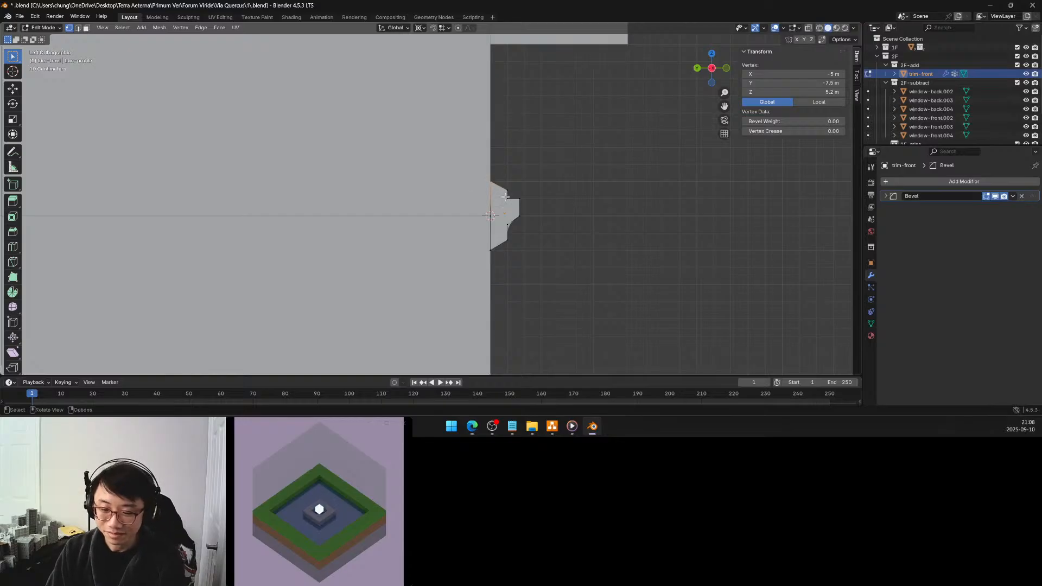
pyautogui.press('g')
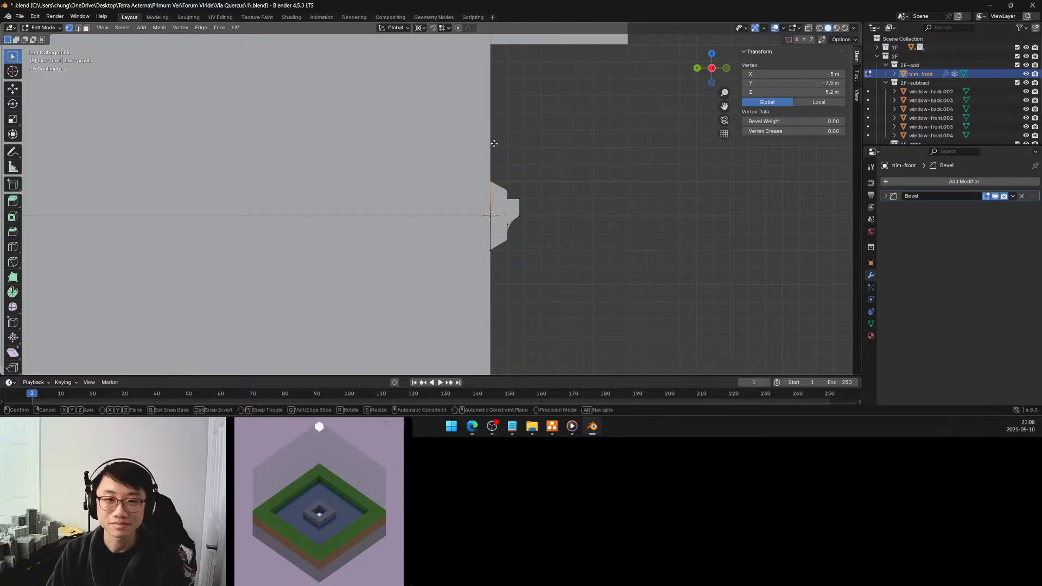
pyautogui.press('z')
pyautogui.press('Escape')
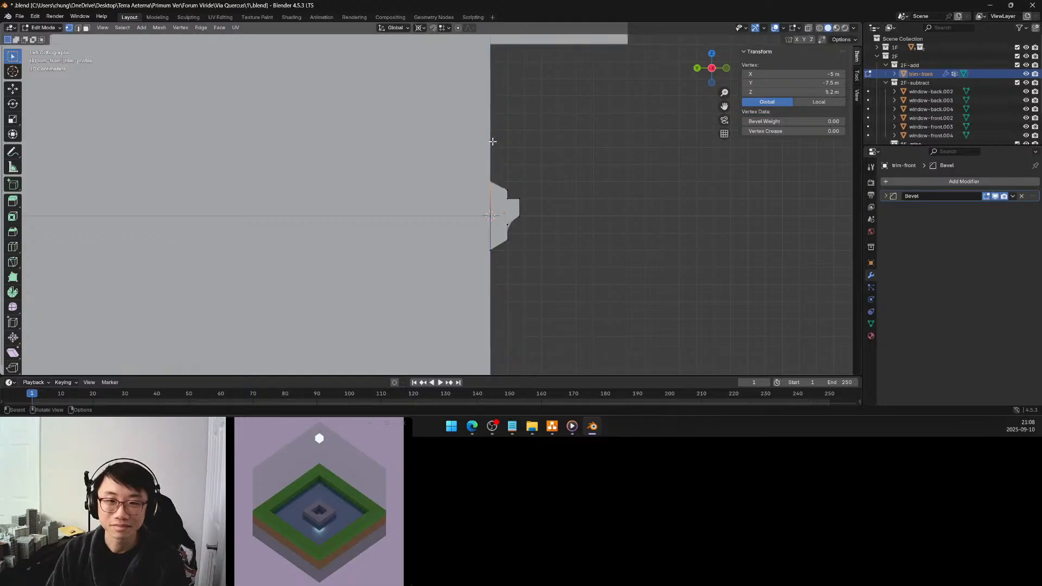
# Enable grid snapping and move the trim profile's top wall-side vertex up 0.2 m along Z to 5.4 m
pyautogui.click(432, 27)
pyautogui.click(447, 28)
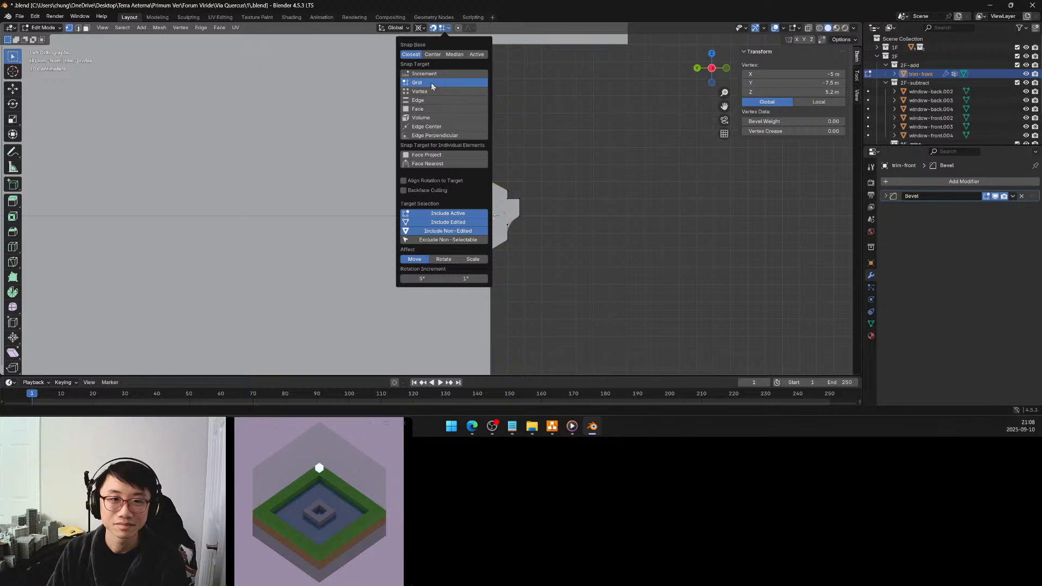
pyautogui.click(559, 152)
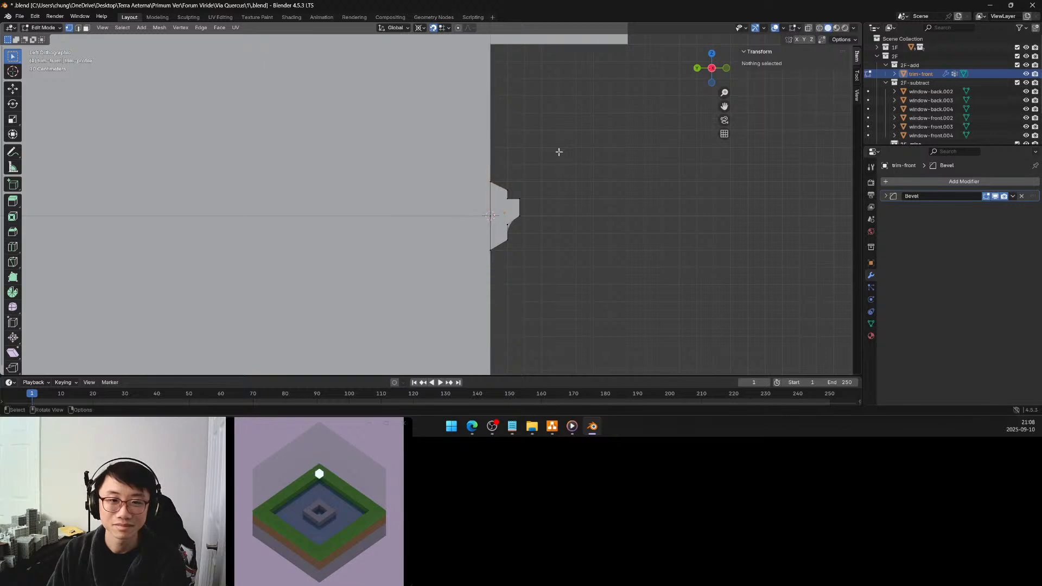
pyautogui.click(489, 183)
pyautogui.press('g')
pyautogui.press('z')
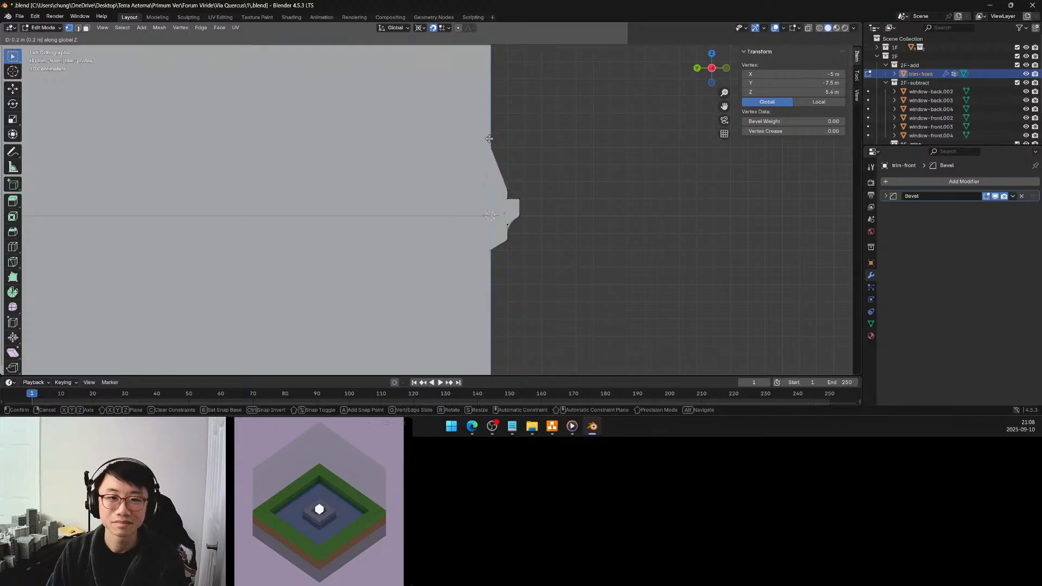
pyautogui.click(490, 138)
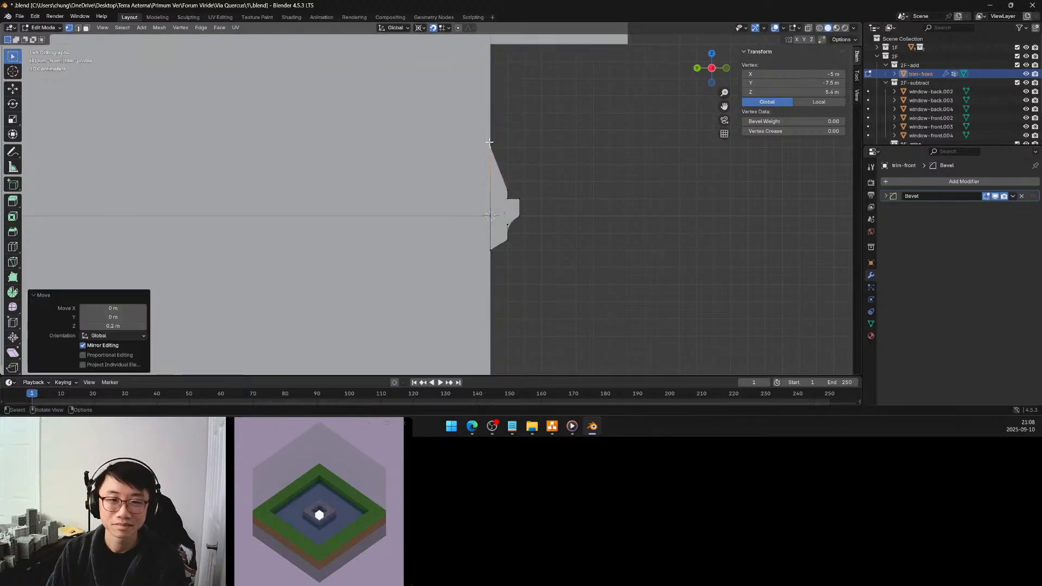
# Move the trim profile's bottom wall-side vertex down 0.3 m along Z to 4.5 m
pyautogui.click(491, 249)
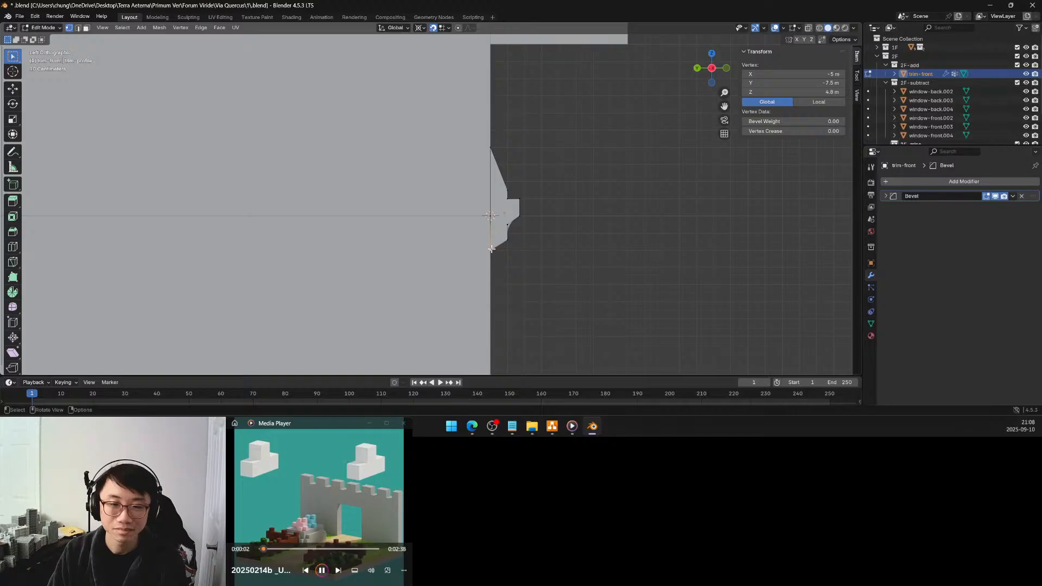
pyautogui.scroll(-4, 491, 249)
pyautogui.keyDown('shift'); pyautogui.moveTo(479, 244); pyautogui.dragTo(482, 213, button='middle'); pyautogui.keyUp('shift')
pyautogui.scroll(3, 481, 212)
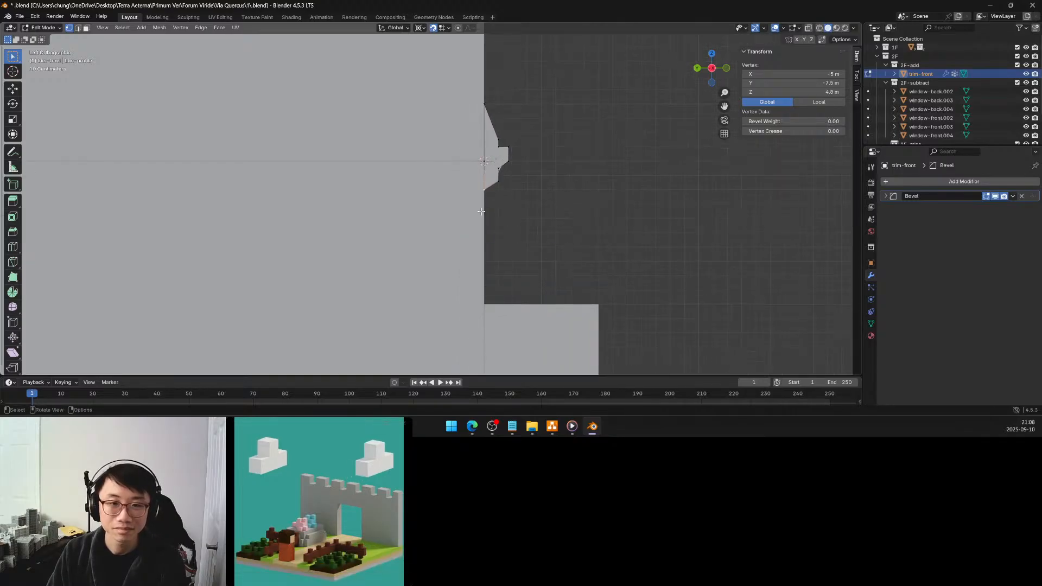
pyautogui.press('g')
pyautogui.press('z')
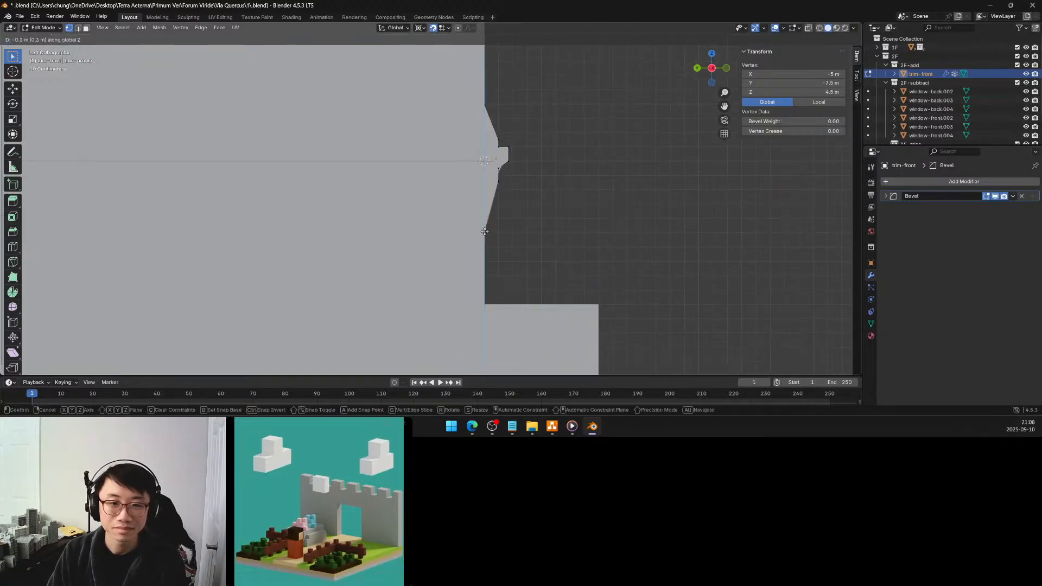
pyautogui.click(484, 232)
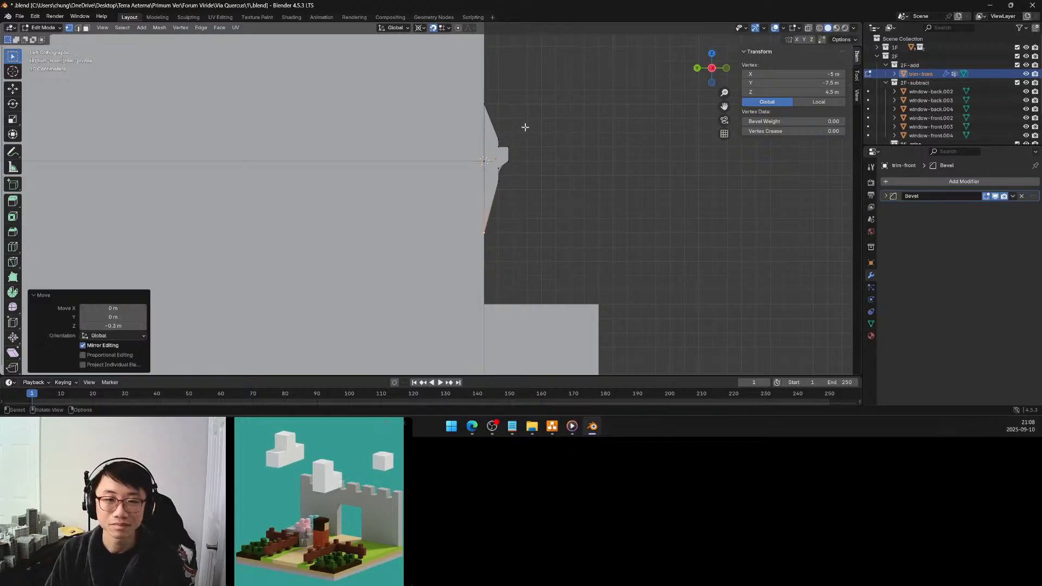
# Try to move the trim profile's lower outer vertex down 0.16 m without an axis constraint
pyautogui.click(495, 189)
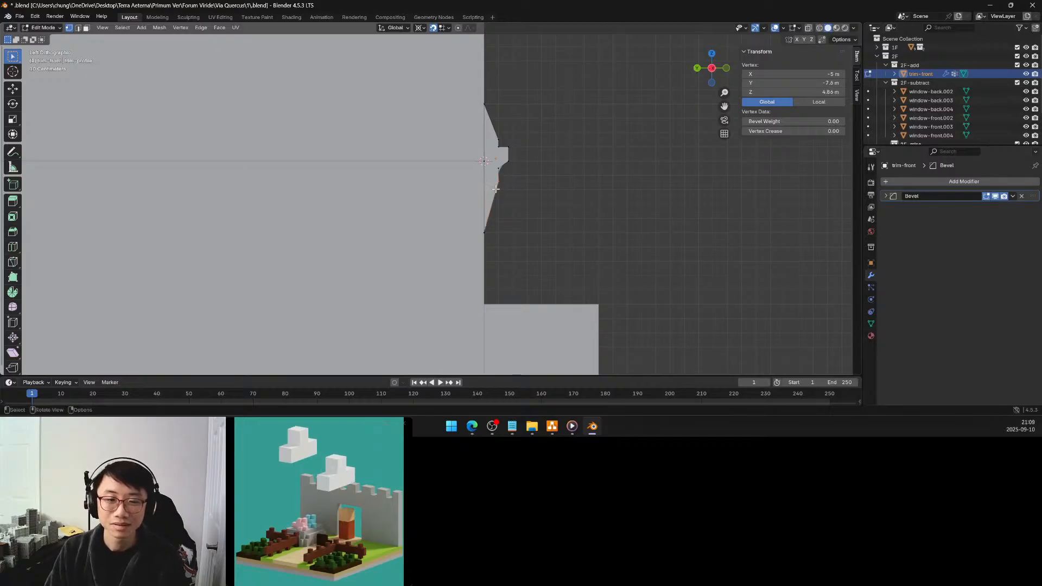
pyautogui.press('g')
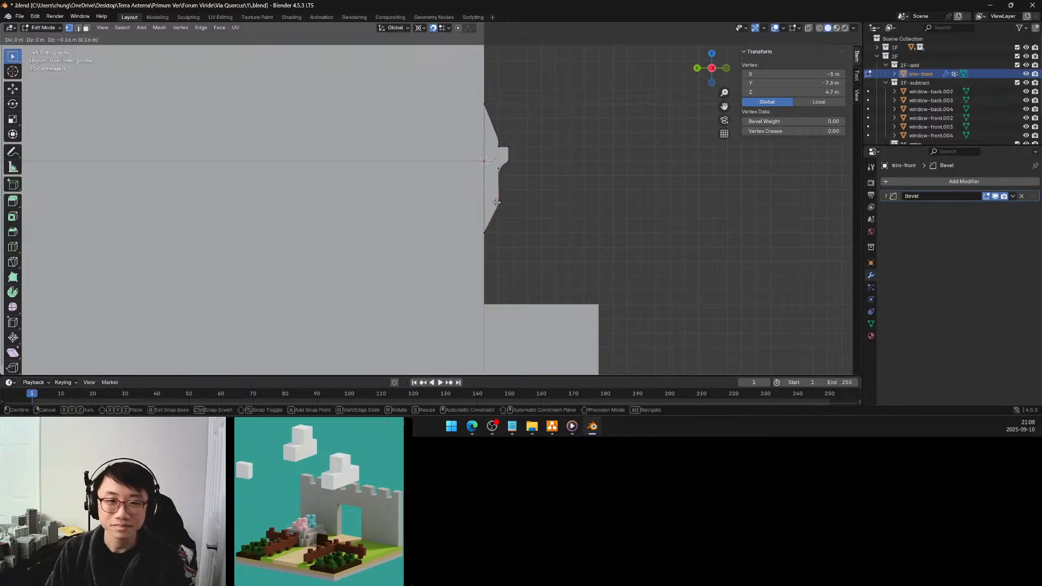
pyautogui.click(497, 202)
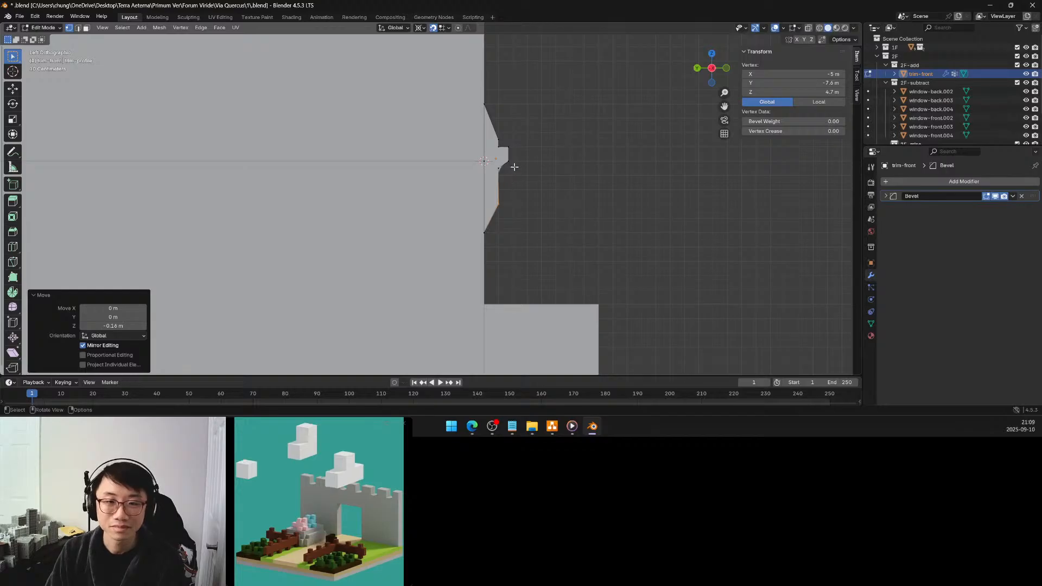
pyautogui.scroll(3, 514, 167)
pyautogui.keyDown('shift'); pyautogui.moveTo(573, 144); pyautogui.dragTo(489, 197, button='middle'); pyautogui.keyUp('shift')
pyautogui.scroll(1, 488, 197)
pyautogui.hotkey('ctrl', 'z')
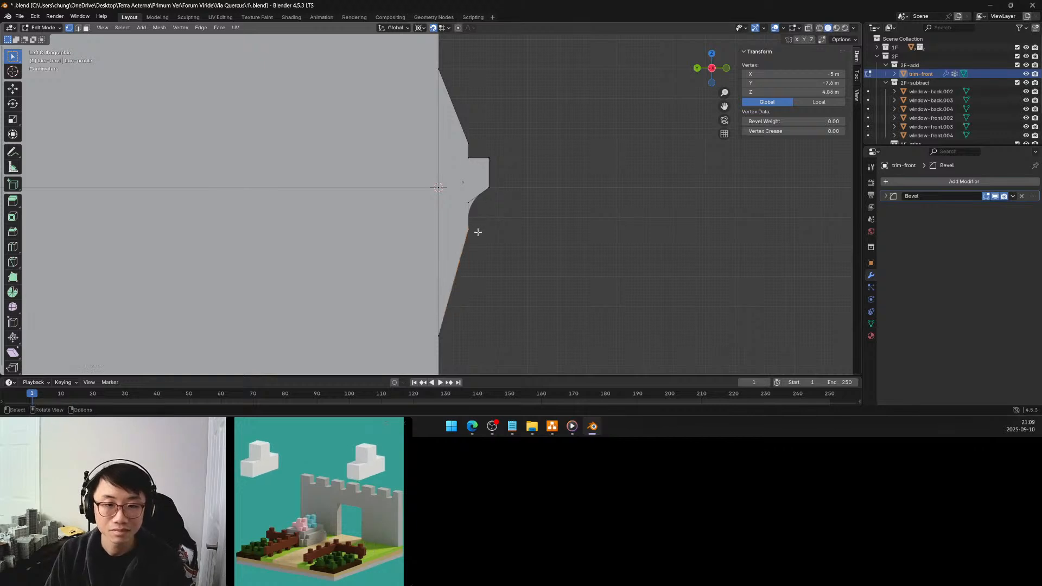
# Move the trim profile's lower outer vertex down 0.16 m along Z to 4.7 m
pyautogui.scroll(1, 478, 232)
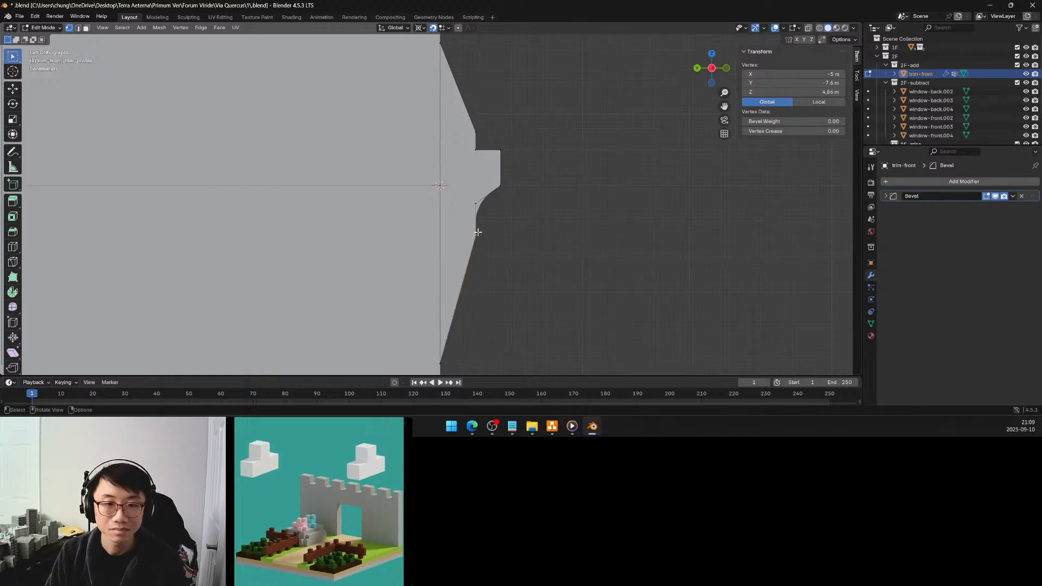
pyautogui.press('g')
pyautogui.press('z')
pyautogui.click(475, 293)
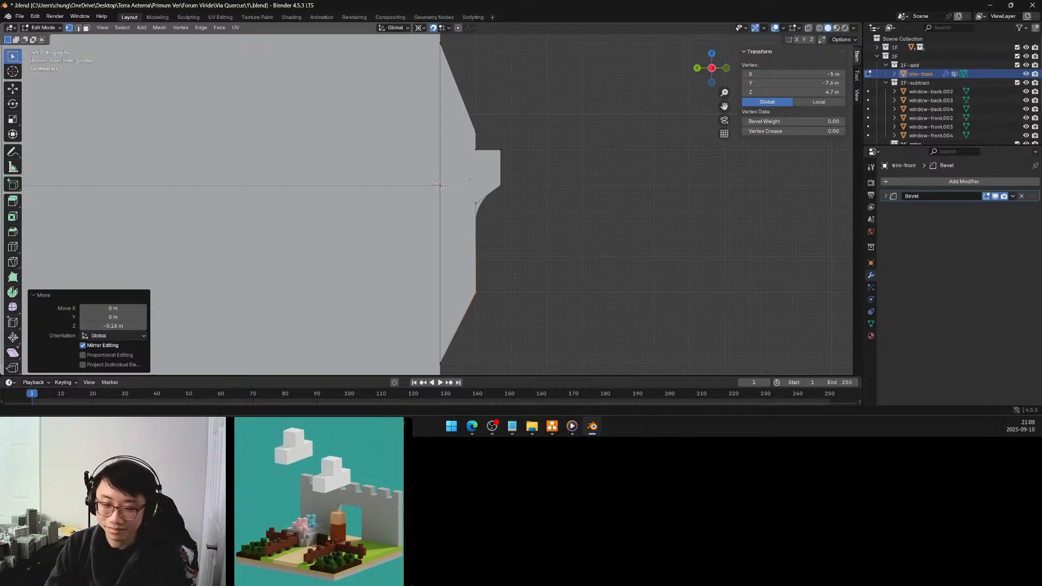
# Raise the trim profile's upper outer vertex a total of 0.15 m along Z to 5.3 m
pyautogui.hotkey('alt', 'Tab')
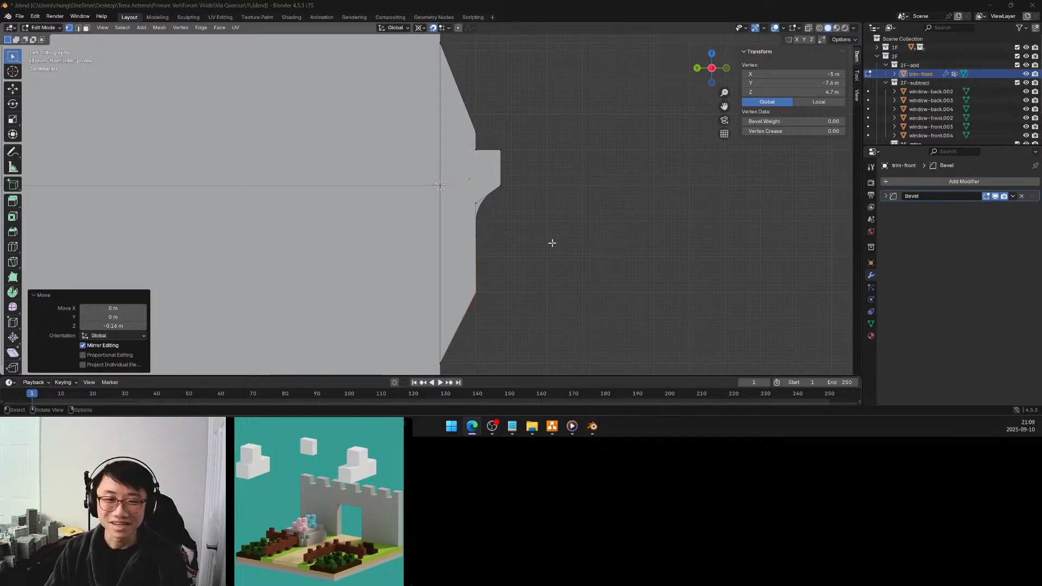
pyautogui.click(477, 131)
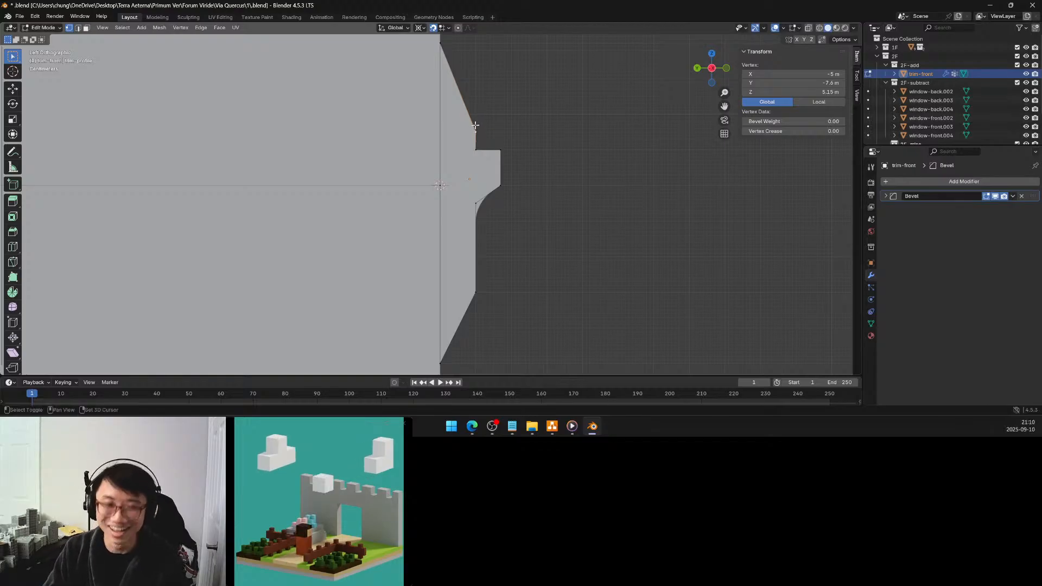
pyautogui.keyDown('shift'); pyautogui.moveTo(475, 125); pyautogui.dragTo(480, 177, button='middle'); pyautogui.keyUp('shift')
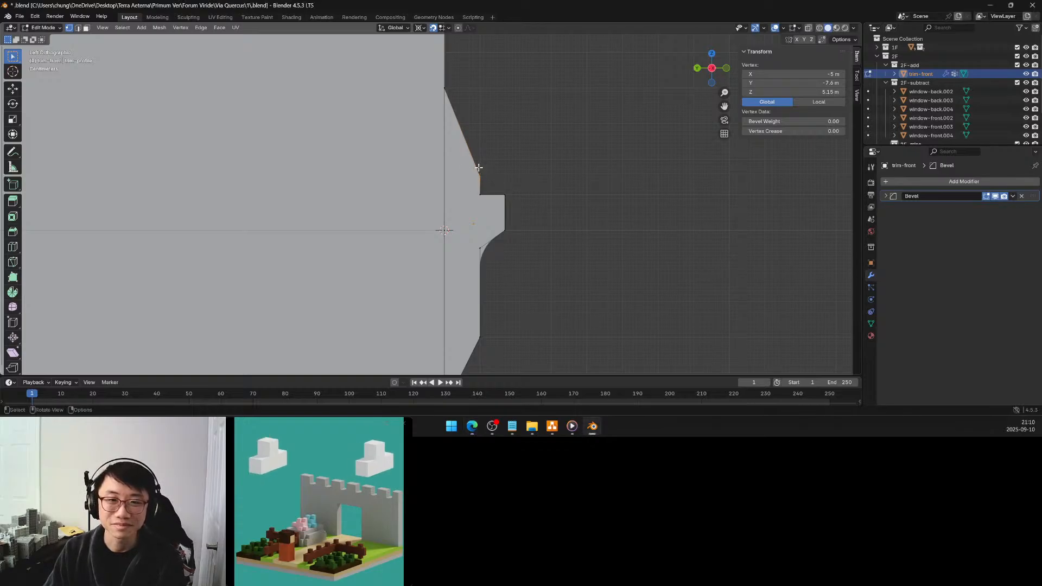
pyautogui.press('g')
pyautogui.press('z')
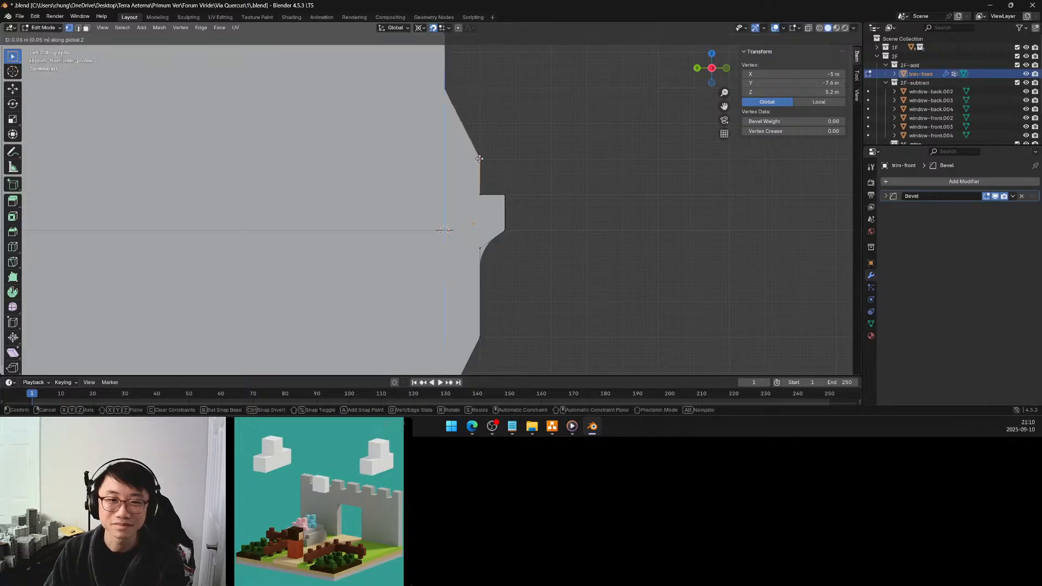
pyautogui.click(479, 158)
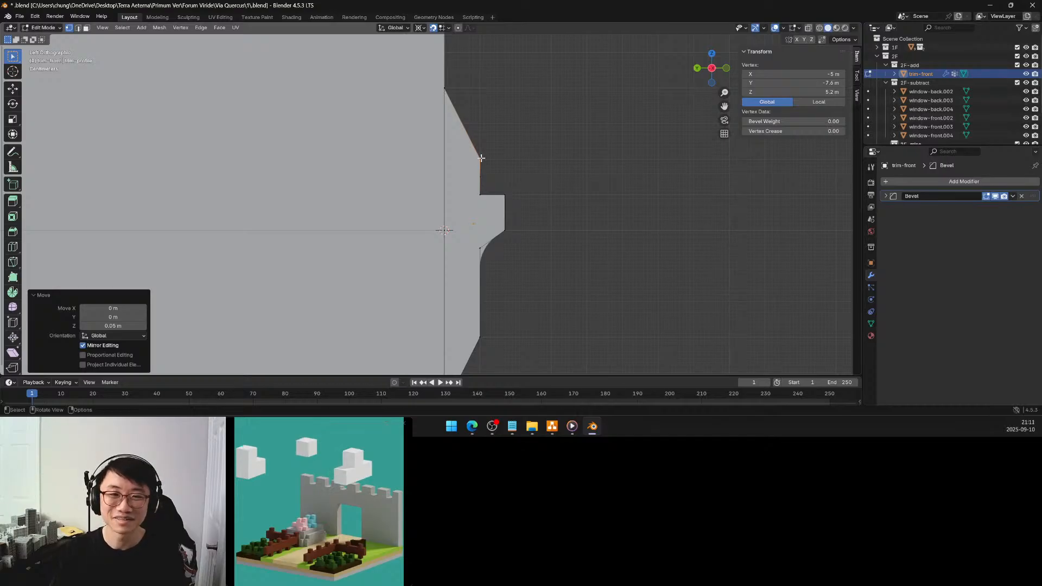
pyautogui.press('g')
pyautogui.press('z')
pyautogui.click(478, 122)
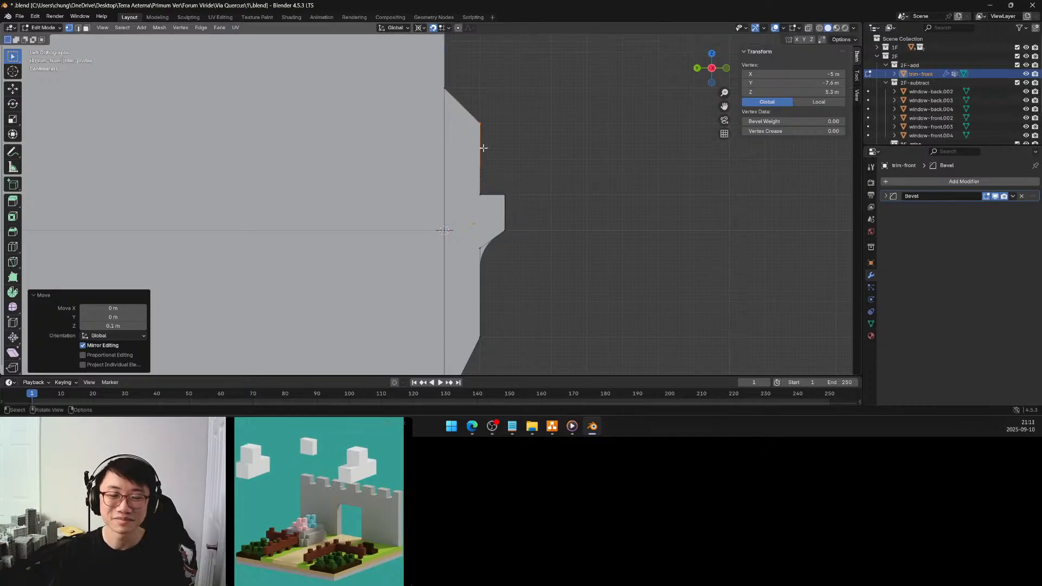
# Move the vertex where the projecting lip's top meets the trim face up 0.05 m to Z 5.15 m
pyautogui.scroll(-4, 487, 157)
pyautogui.scroll(5, 462, 206)
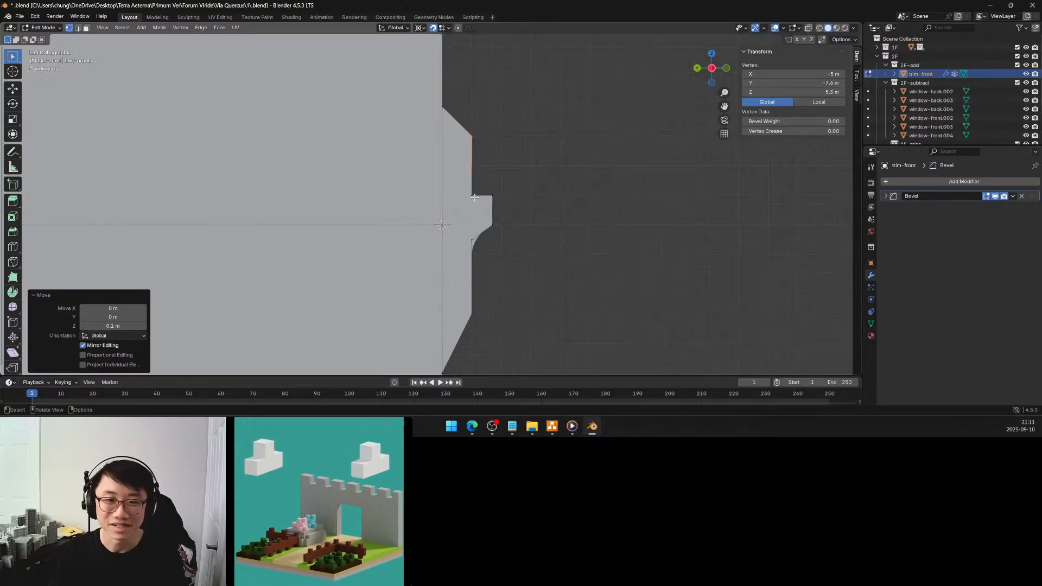
pyautogui.click(471, 196)
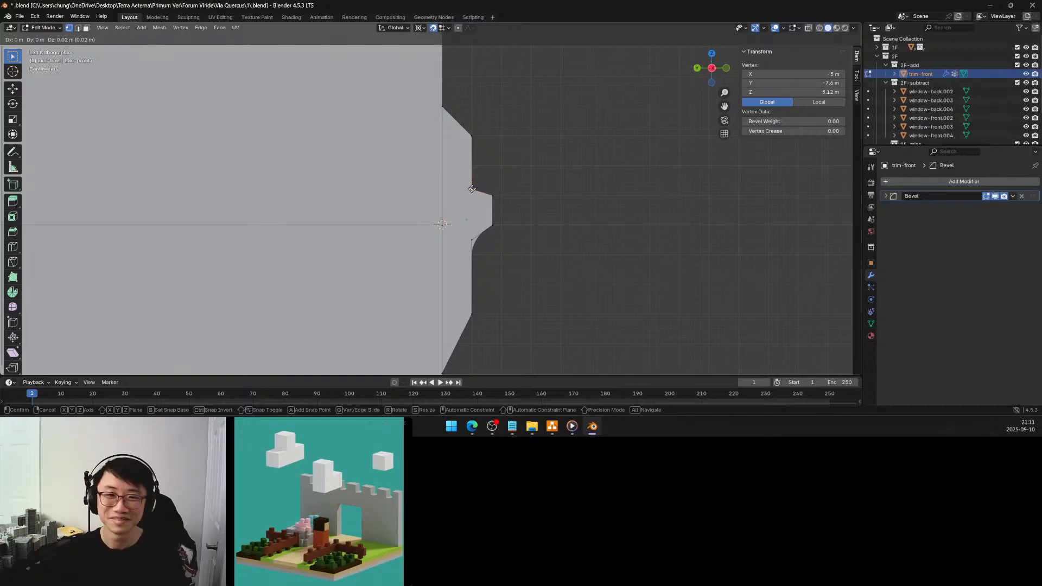
pyautogui.click(471, 180)
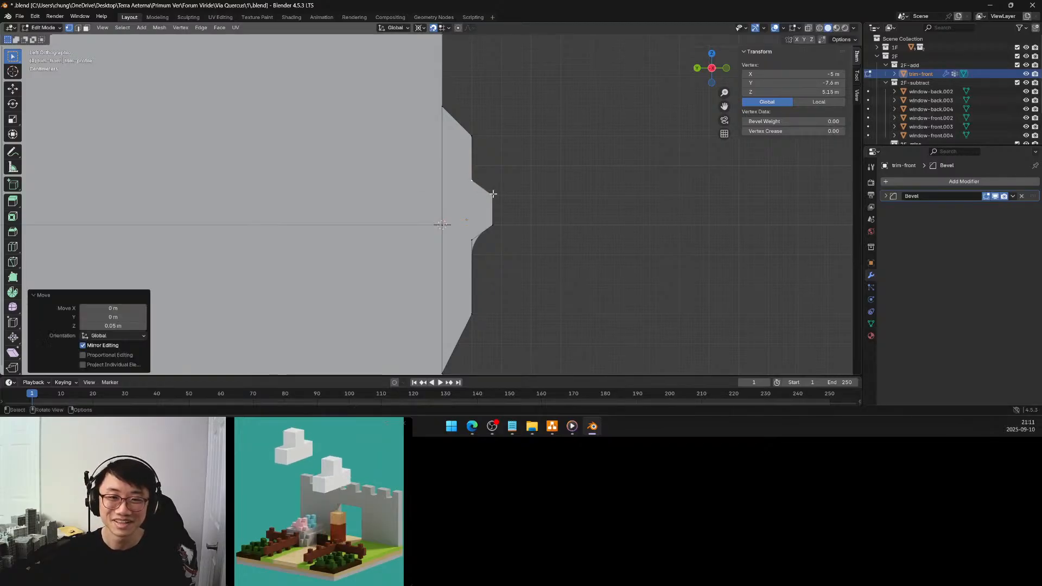
# Move the lip's upper outer vertex 0.03 m outward along Y to -7.7 m
pyautogui.click(492, 194)
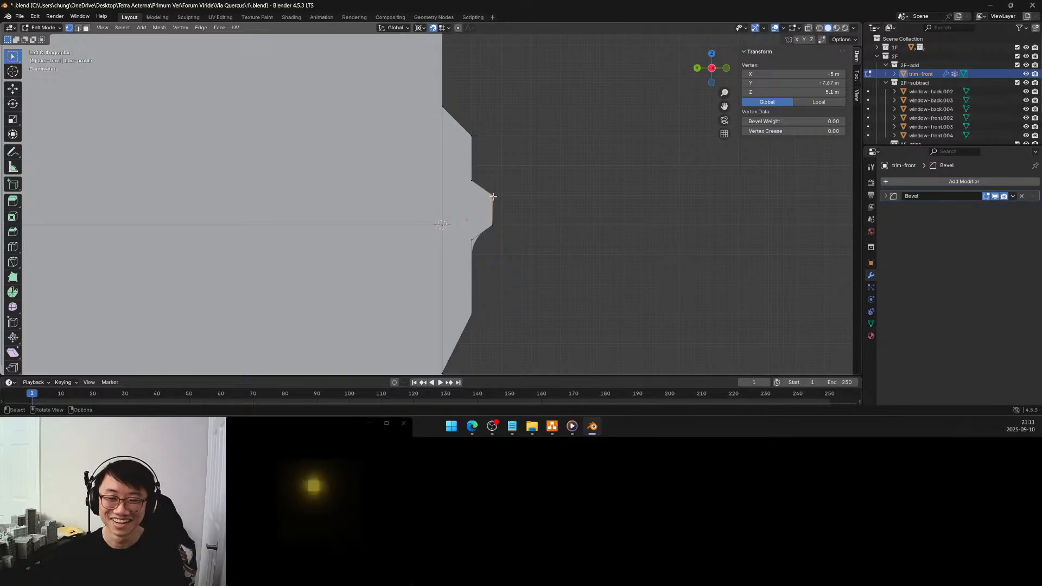
pyautogui.press('g')
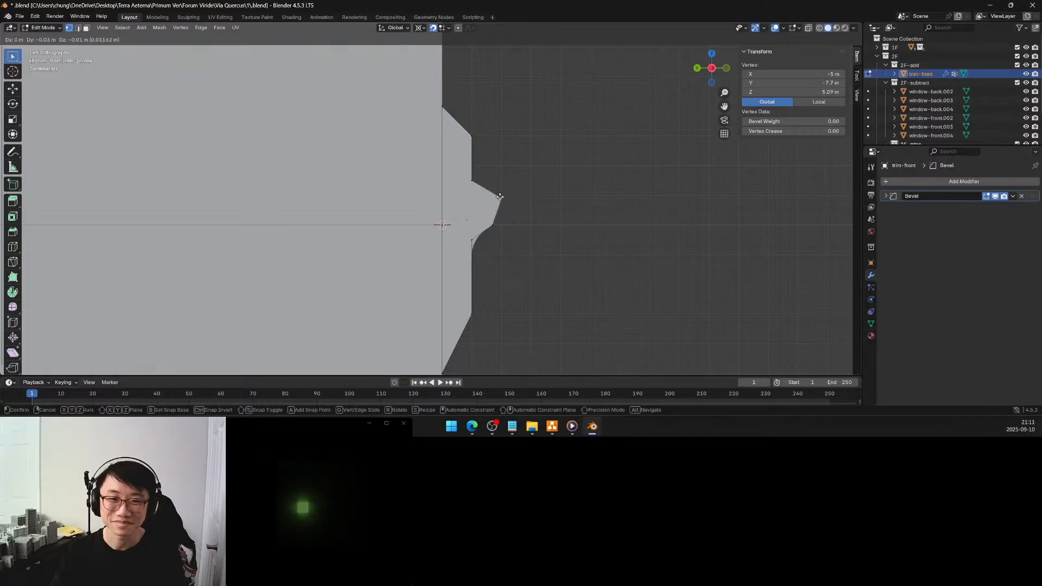
pyautogui.click(501, 196)
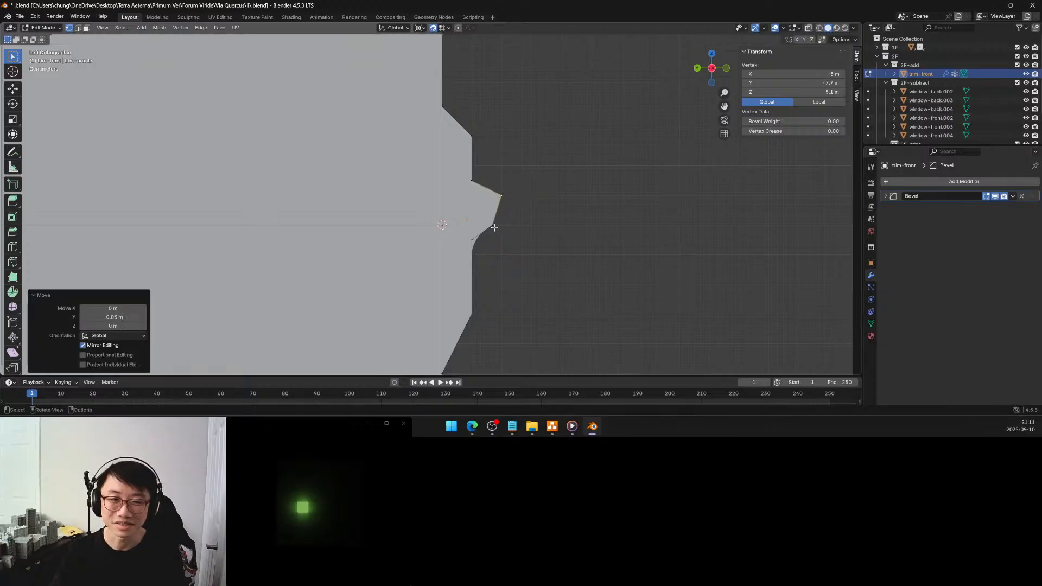
# Move the beveled vertex below the lip down 0.05 m to Z 4.9 m
pyautogui.click(472, 239)
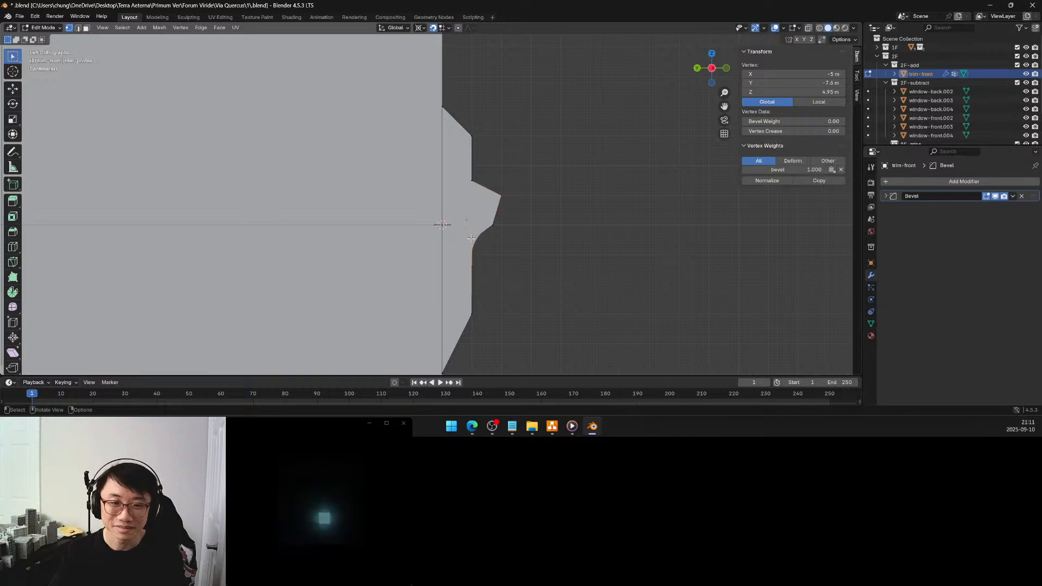
pyautogui.press('g')
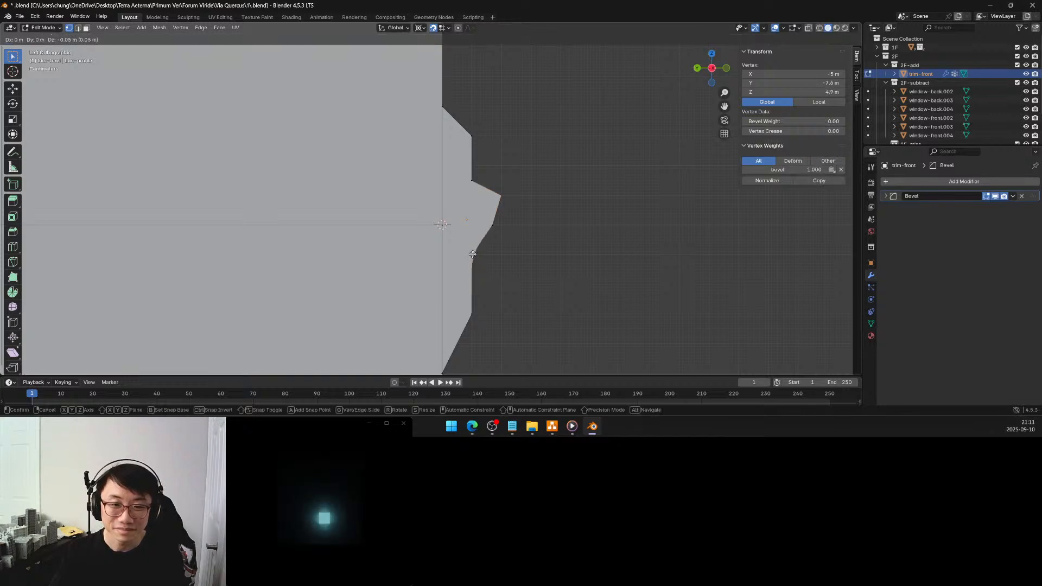
pyautogui.click(492, 225)
# Move the lip's lower outer vertex 0.03 m outward along Y to -7.7 m
pyautogui.click(492, 225)
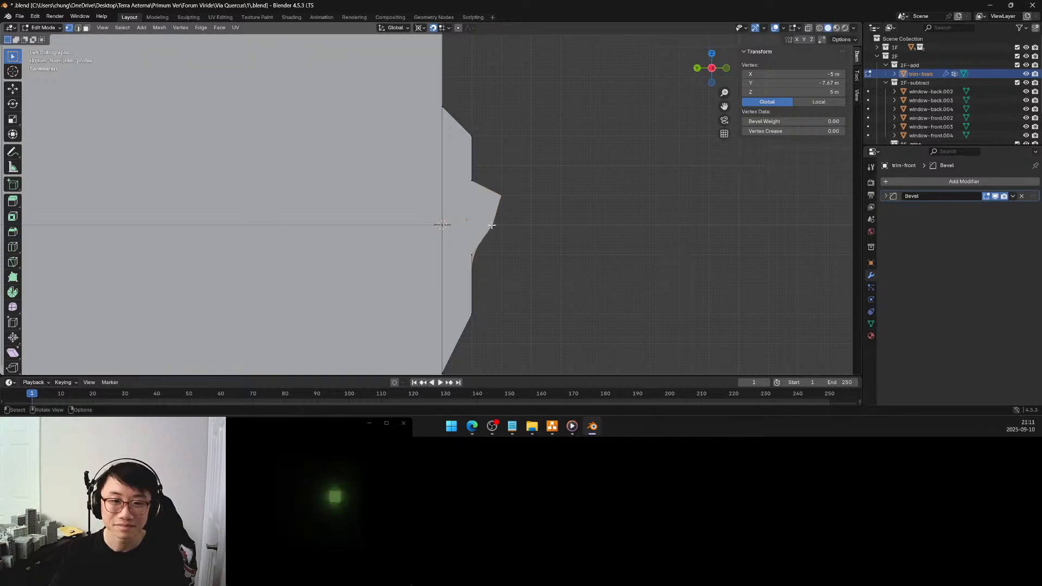
pyautogui.press('g')
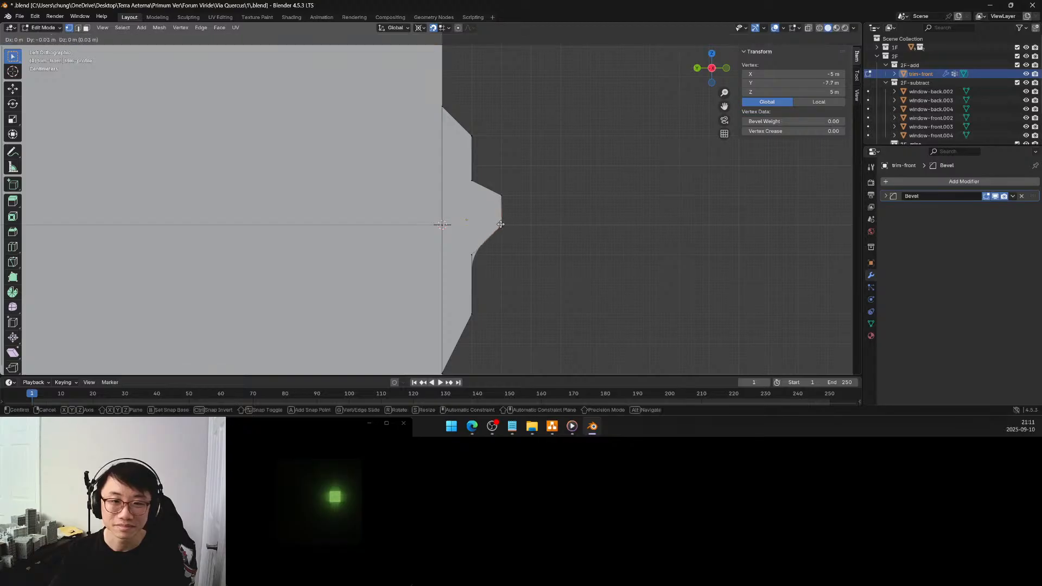
pyautogui.click(500, 224)
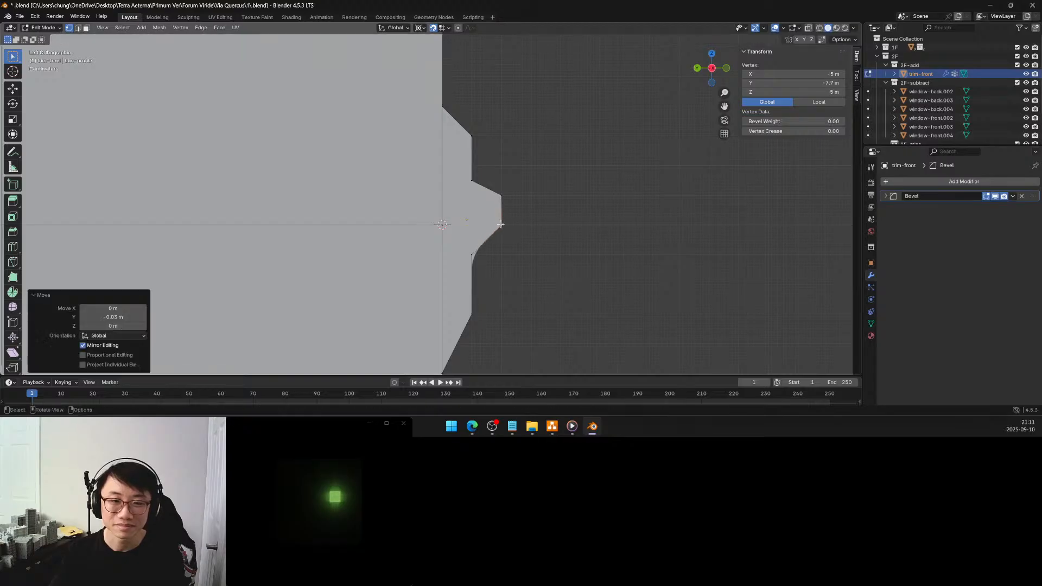
# Move the lip's upper and lower outer vertices each 0.03 m back toward the wall to Y -7.67 m
pyautogui.click(501, 196)
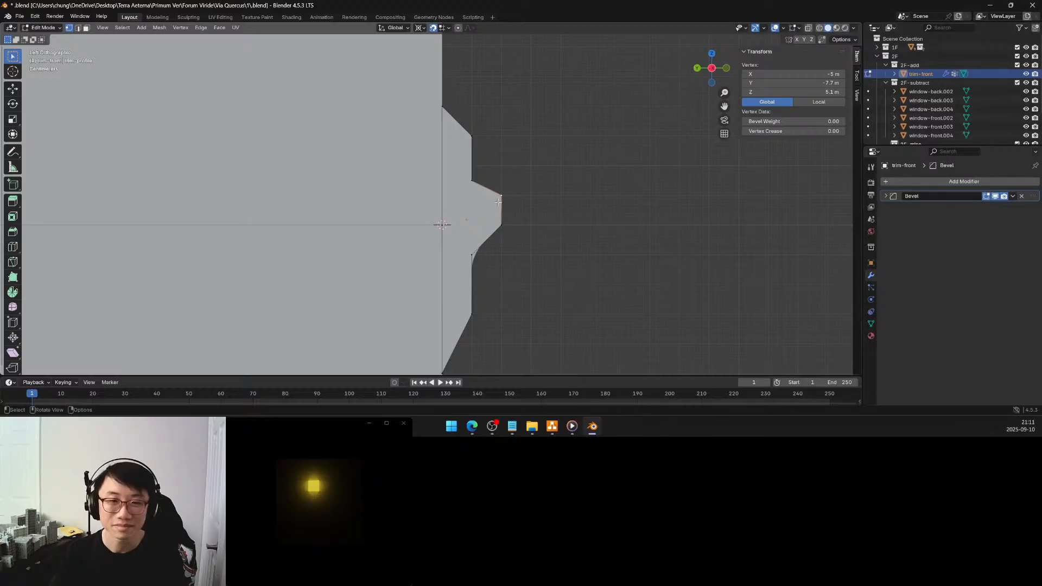
pyautogui.scroll(2, 499, 196)
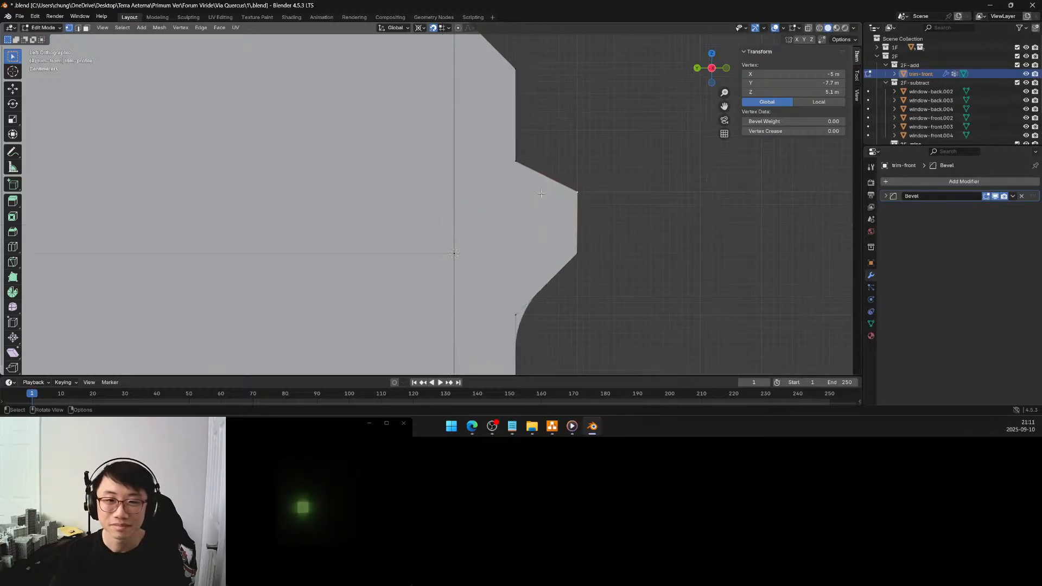
pyautogui.press('g')
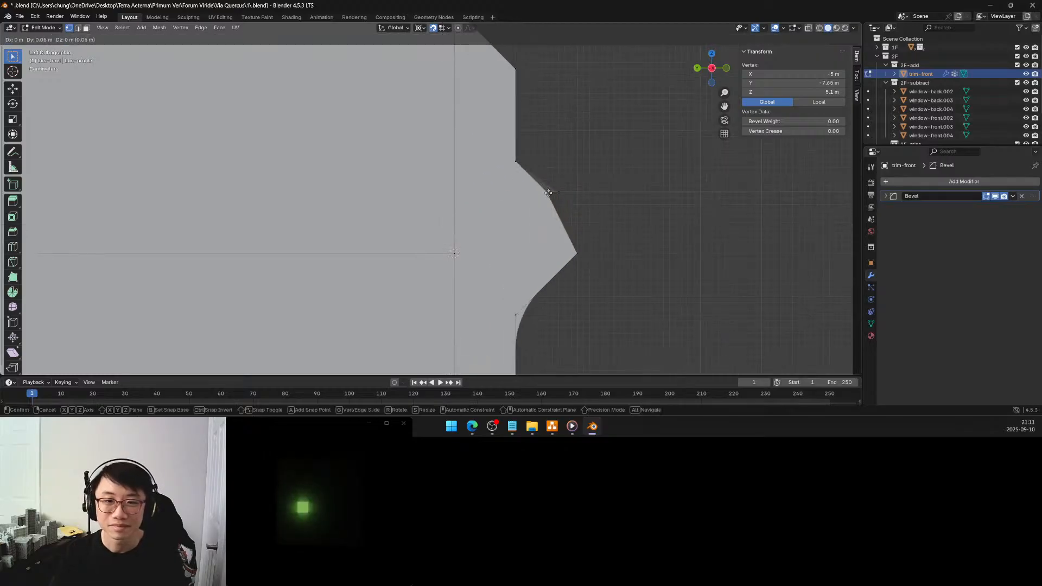
pyautogui.click(559, 192)
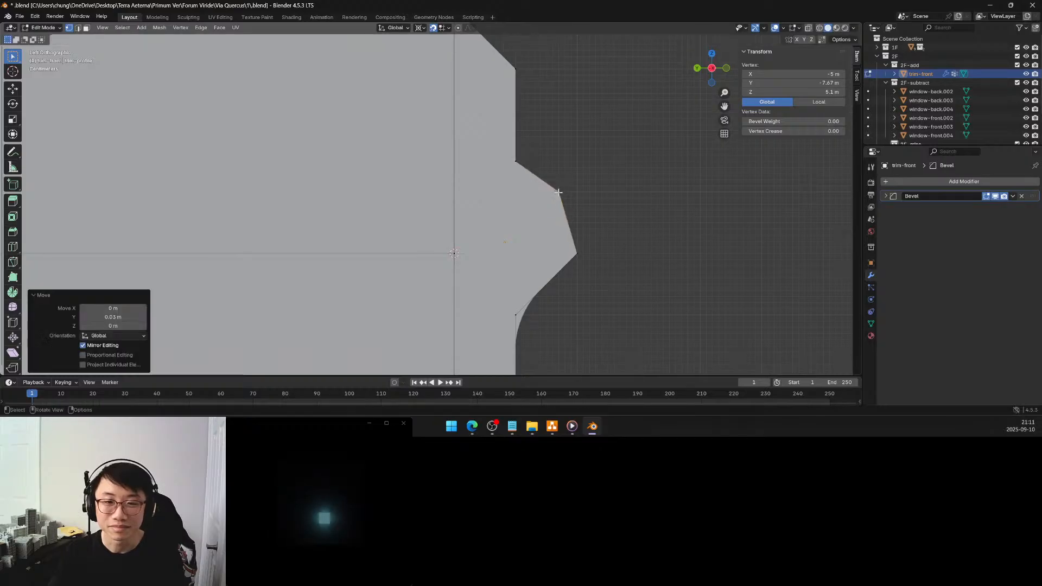
pyautogui.click(577, 253)
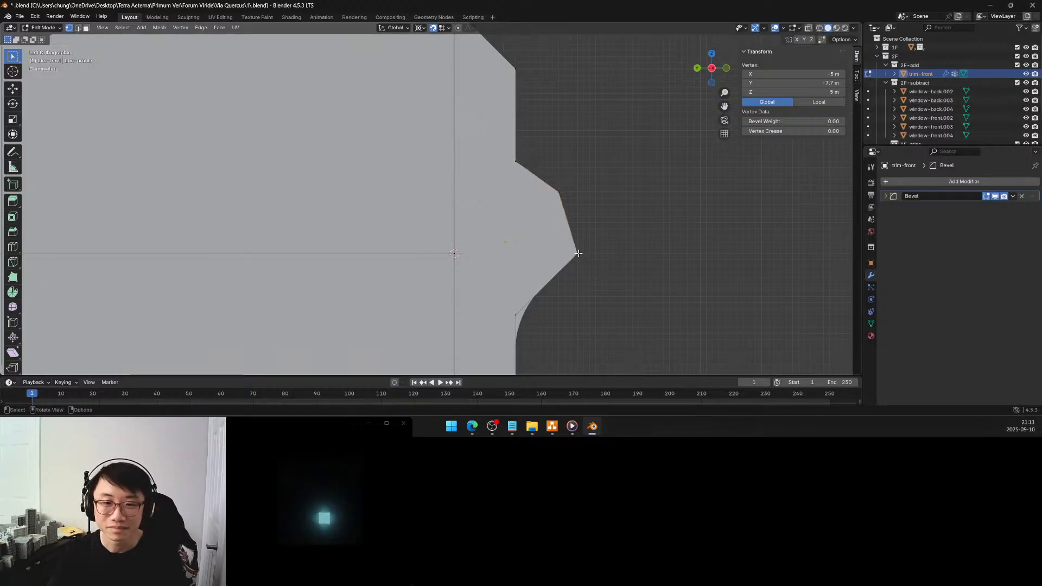
pyautogui.press('g')
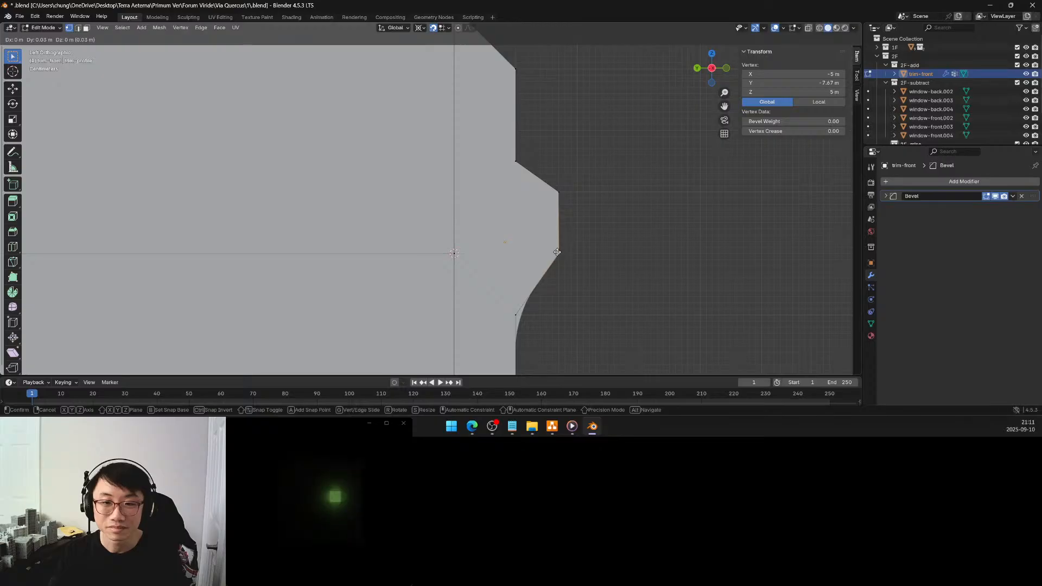
pyautogui.click(554, 251)
pyautogui.scroll(-5, 590, 223)
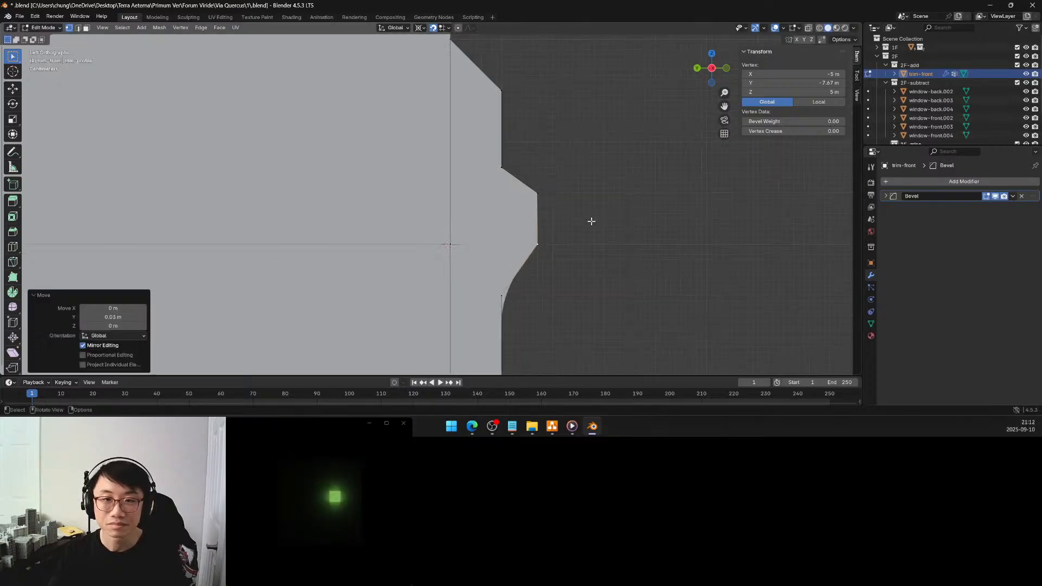
pyautogui.moveTo(570, 220); pyautogui.dragTo(547, 211, button='middle')
pyautogui.moveTo(549, 182); pyautogui.dragTo(528, 236)
pyautogui.press('x')
pyautogui.click(501, 159)
pyautogui.moveTo(478, 238); pyautogui.dragTo(432, 224, button='middle')
pyautogui.scroll(3, 417, 222)
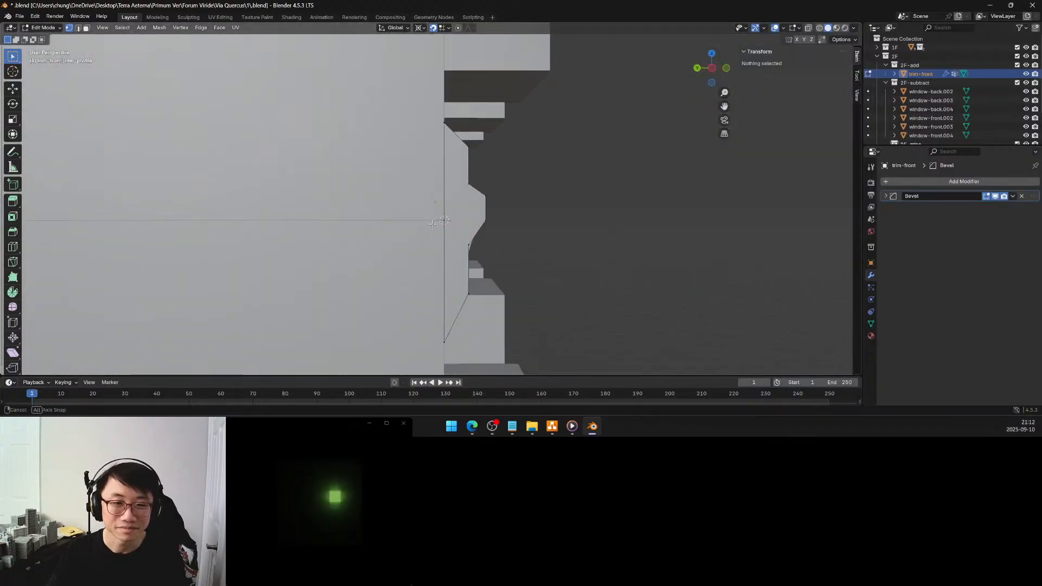
# In the left orthographic view, move the trim profile's top wall-side vertex up 0.1 m along Z to 5.5 m
pyautogui.click(711, 71)
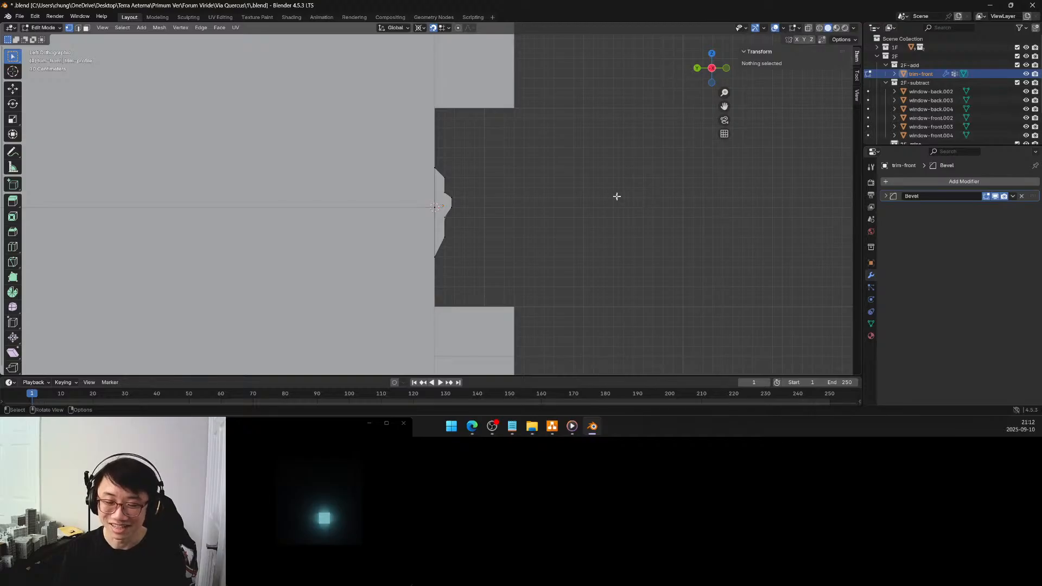
pyautogui.scroll(4, 455, 189)
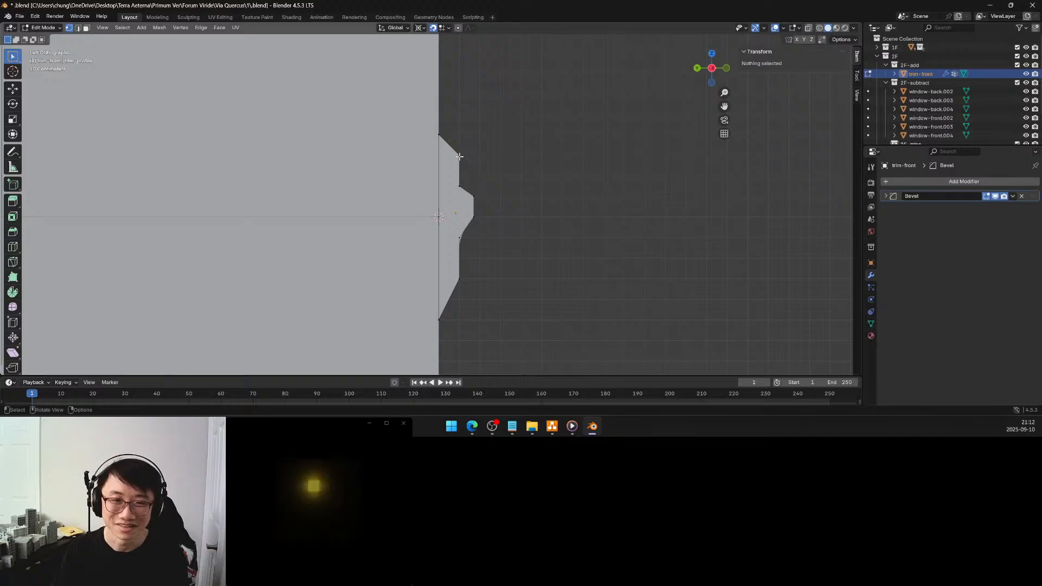
pyautogui.click(437, 135)
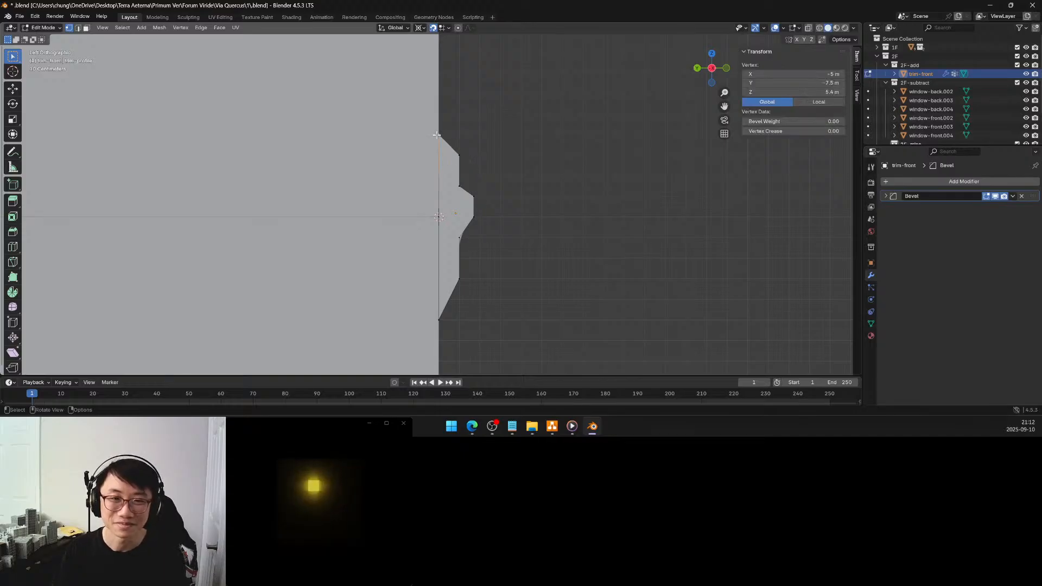
pyautogui.scroll(1, 455, 131)
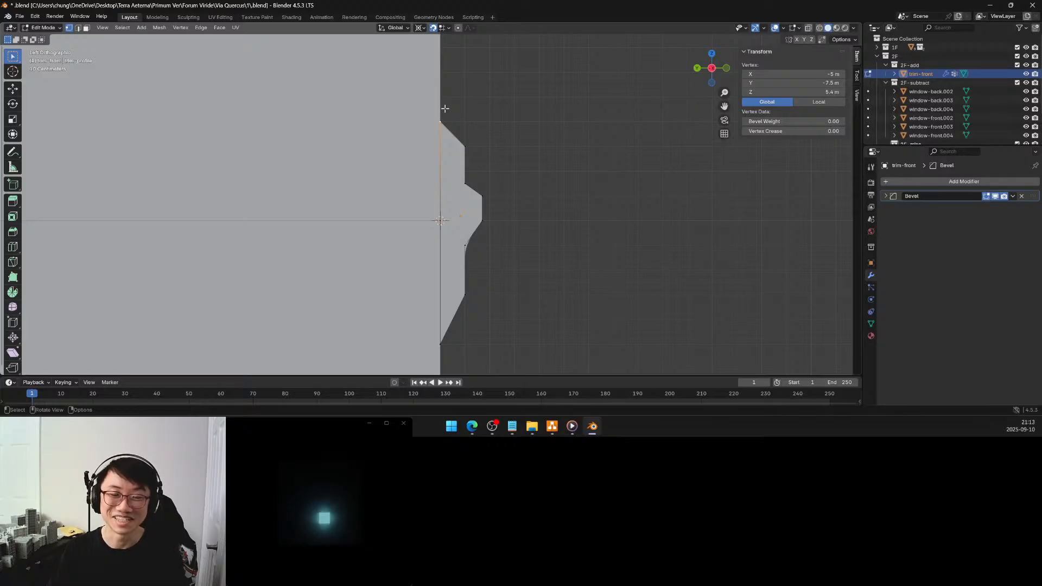
pyautogui.press('g')
pyautogui.press('z')
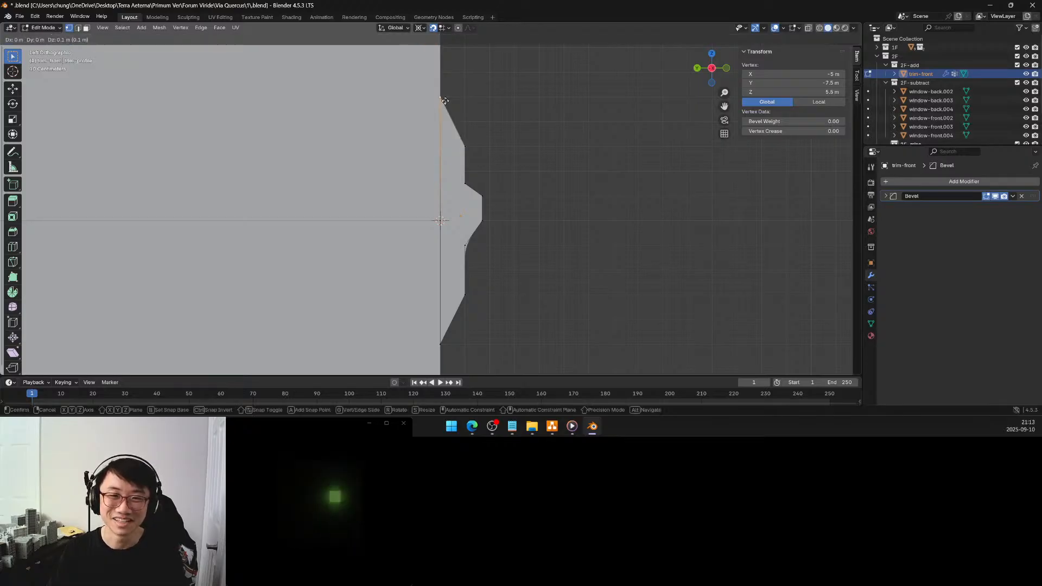
pyautogui.click(446, 98)
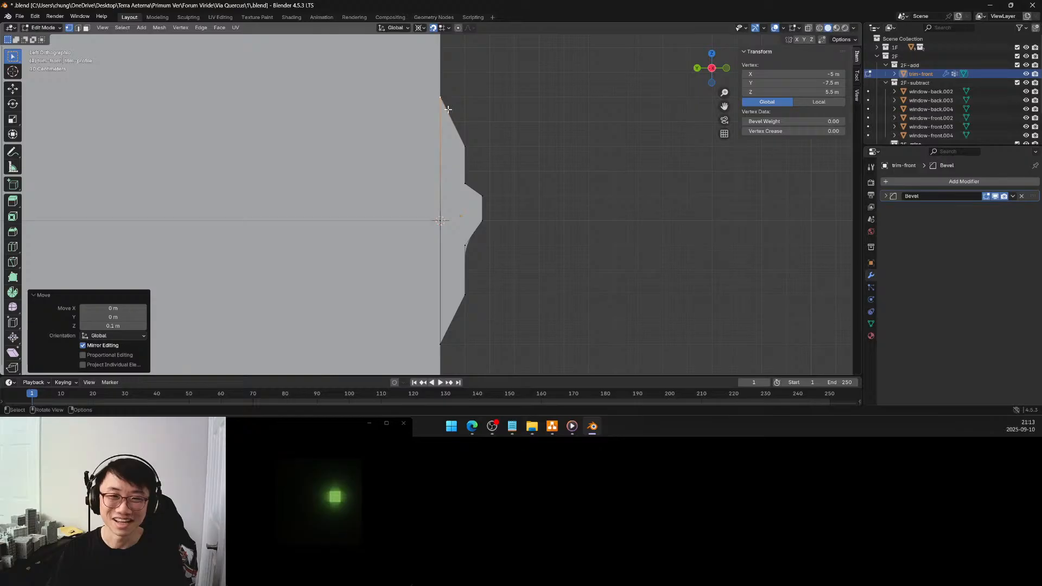
# Move the trim profile's upper outer vertex up 0.1 m along Z to 5.4 m
pyautogui.click(465, 145)
pyautogui.press('g')
pyautogui.press('z')
pyautogui.click(465, 124)
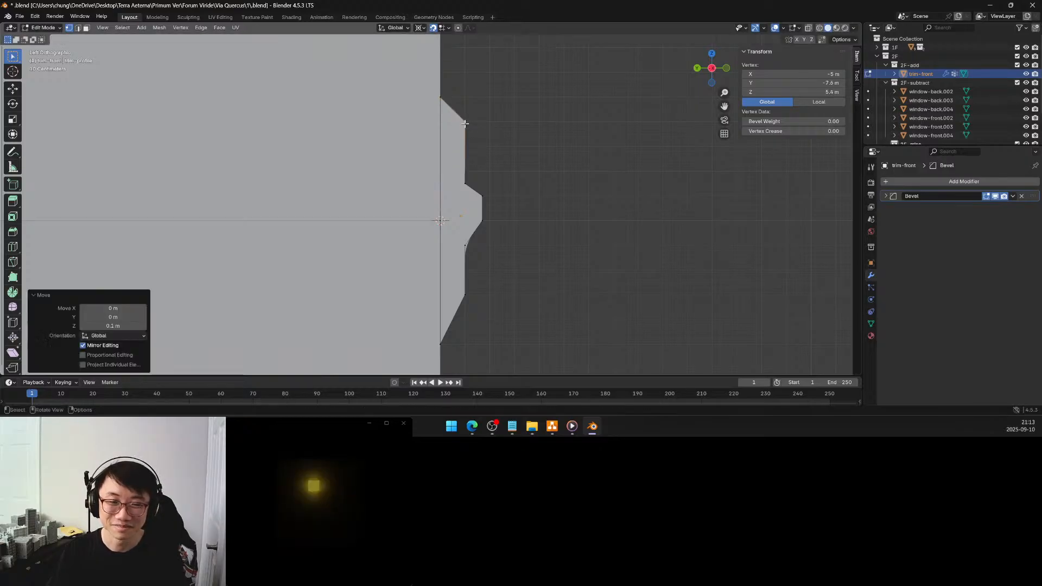
# Move the vertex at the lip's upper junction with the trim face up 0.05 m along Z to 5.2 m
pyautogui.click(465, 183)
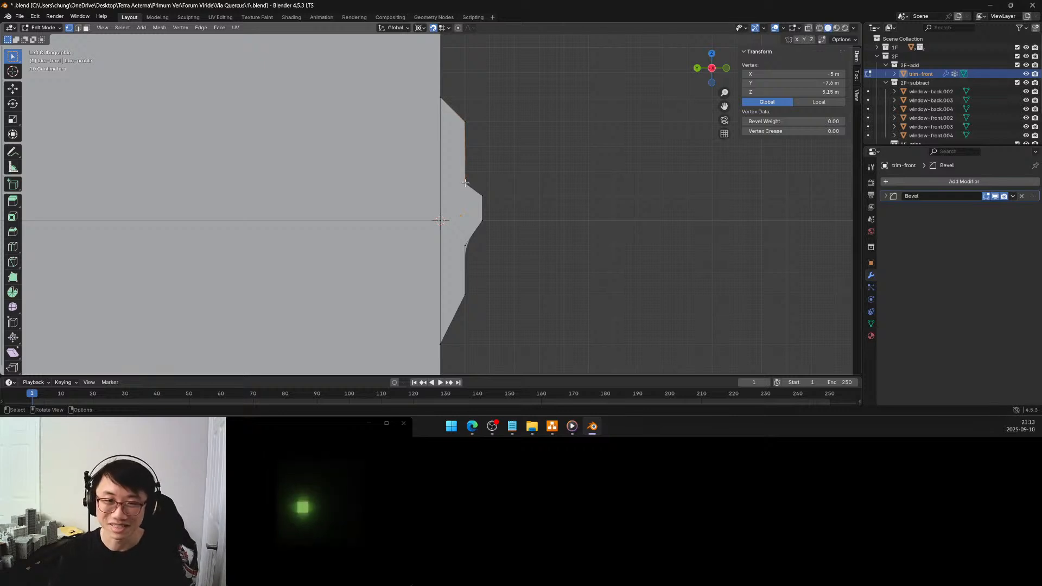
pyautogui.press('g')
pyautogui.press('z')
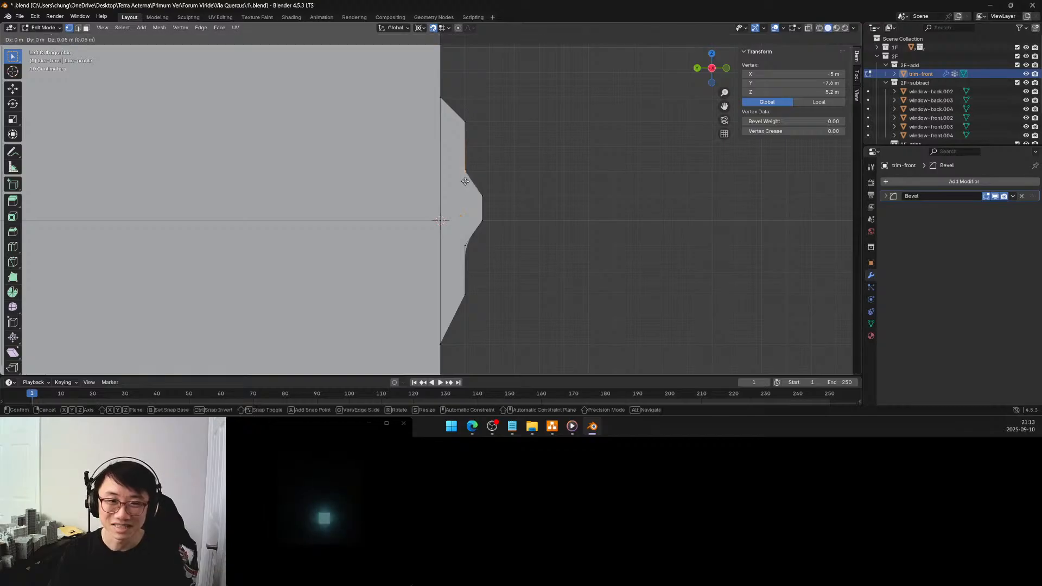
pyautogui.click(464, 172)
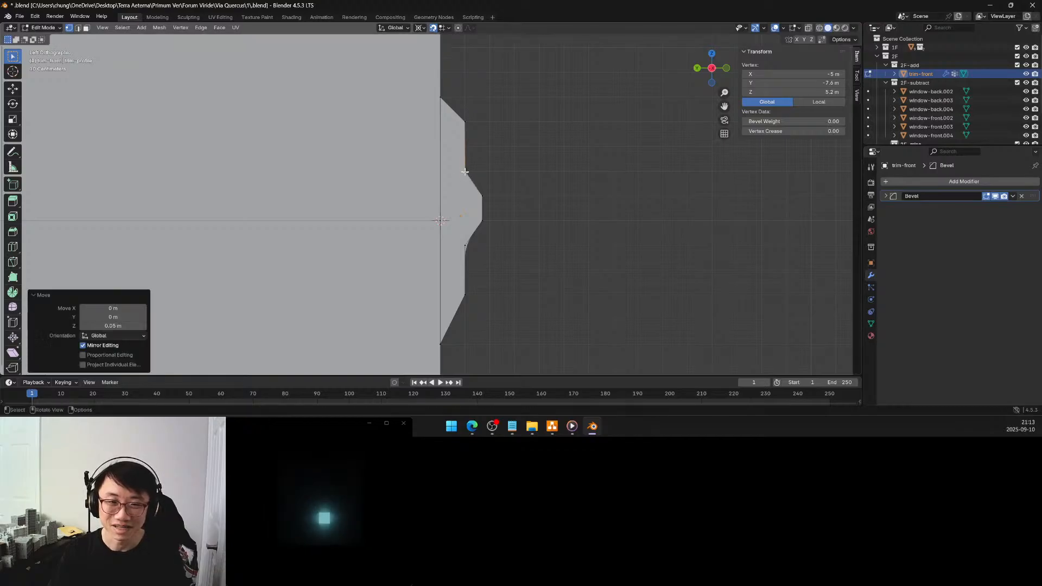
# Move the lip's upper and lower outer vertices each 0.03 m away from the wall to Y -7.7 m
pyautogui.click(481, 195)
pyautogui.press('g')
pyautogui.press('y')
pyautogui.click(487, 196)
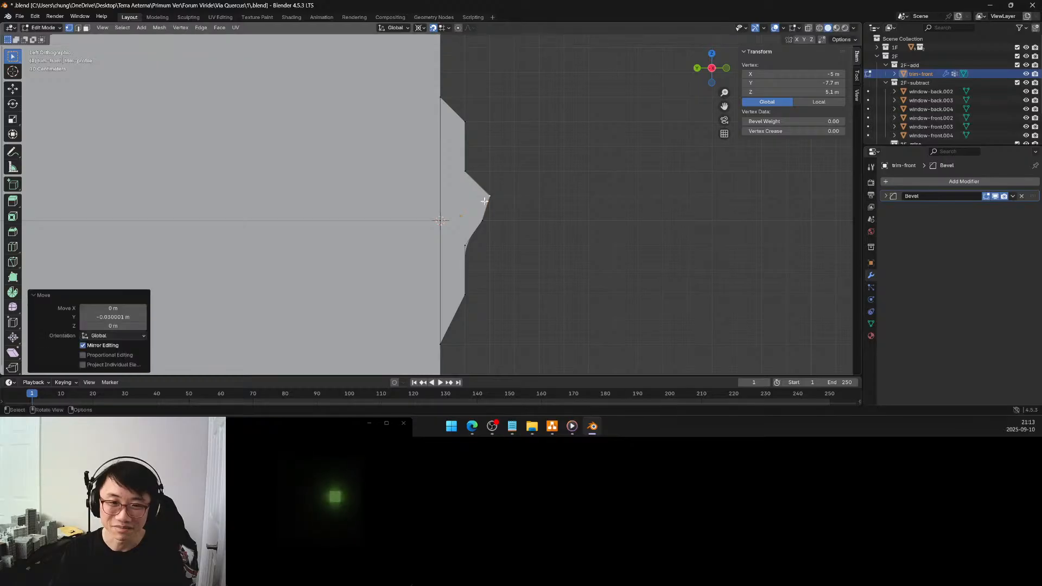
pyautogui.click(480, 220)
pyautogui.press('g')
pyautogui.press('y')
pyautogui.click(487, 222)
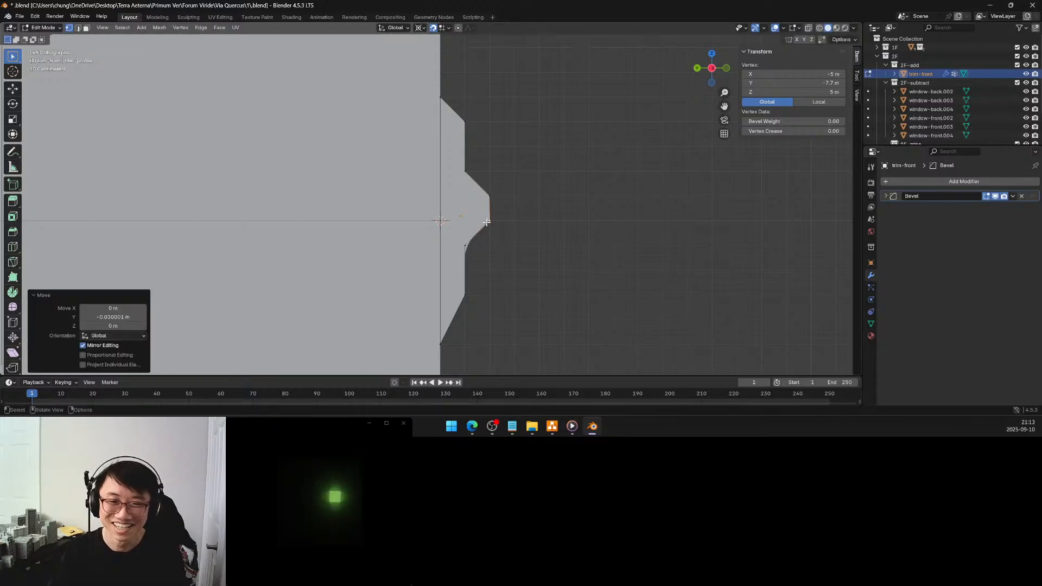
# Inspect the trim profile against the front wall in perspective and in the left orthographic view
pyautogui.click(465, 247)
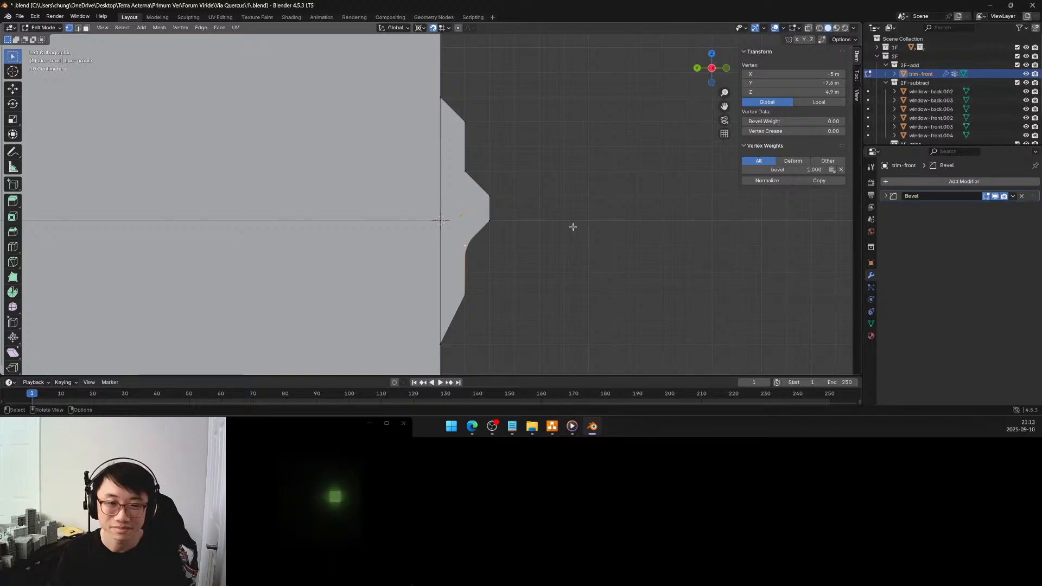
pyautogui.moveTo(556, 222); pyautogui.dragTo(518, 221, button='middle')
pyautogui.moveTo(449, 239); pyautogui.dragTo(603, 174, button='middle')
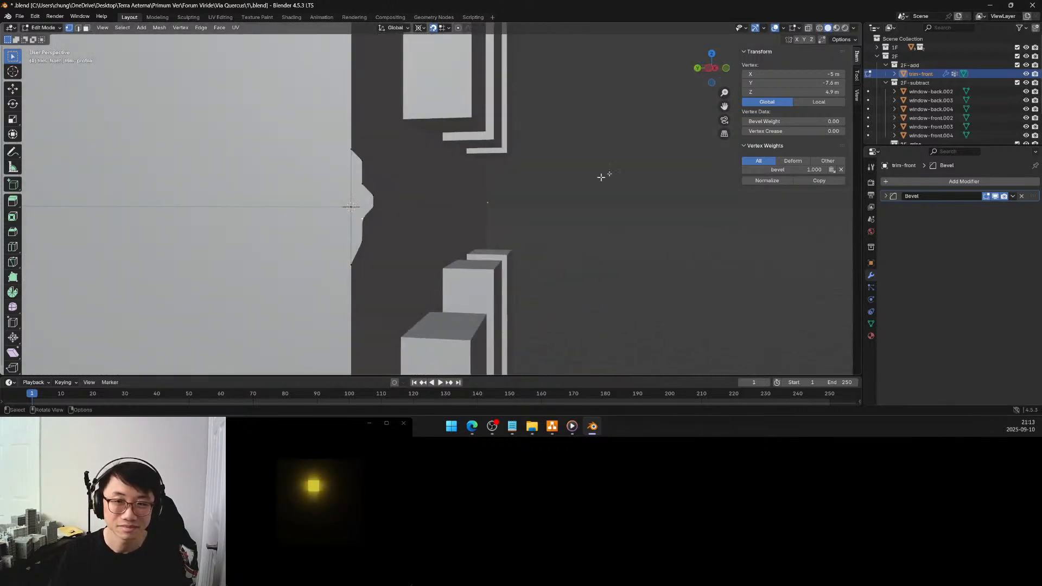
pyautogui.click(710, 73)
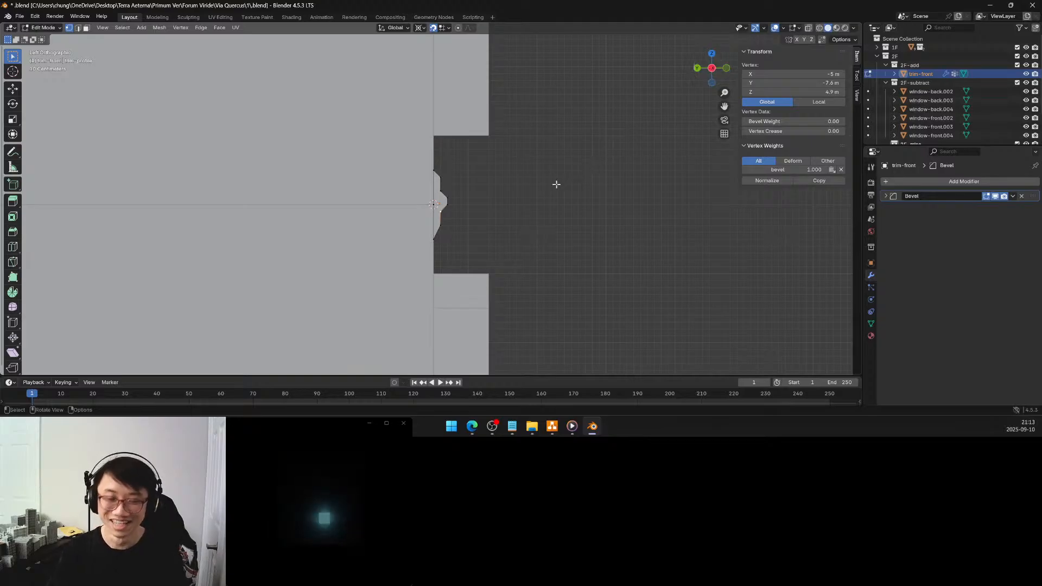
pyautogui.scroll(6, 464, 192)
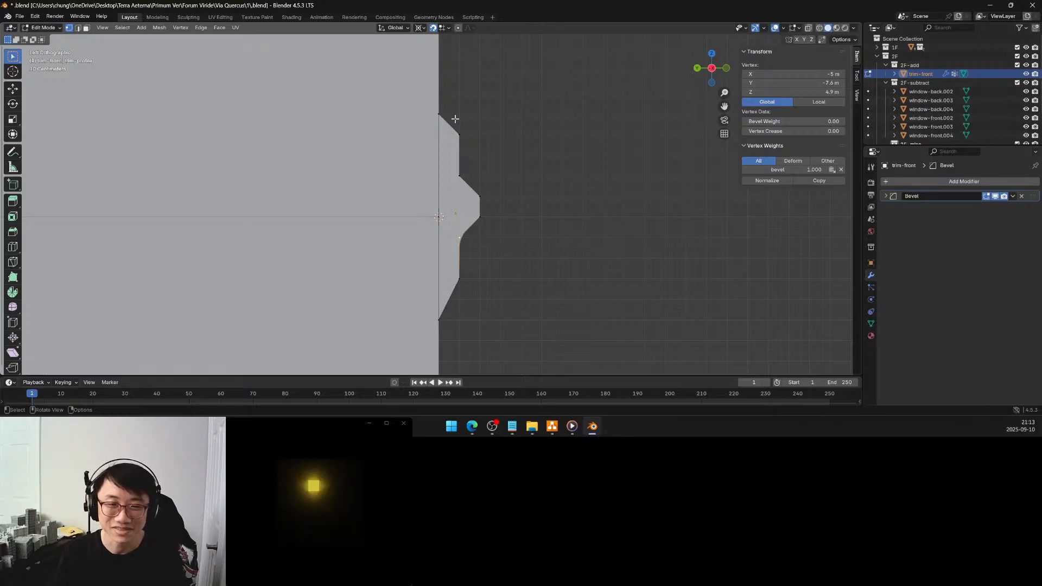
pyautogui.moveTo(455, 119); pyautogui.dragTo(510, 320)
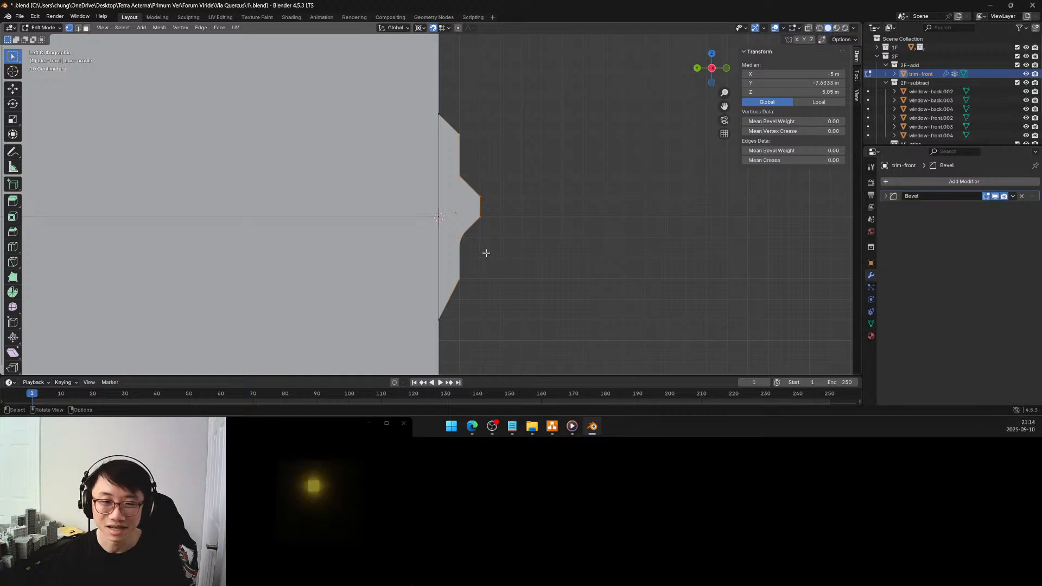
pyautogui.hotkey('alt', 'a')
pyautogui.click(459, 237)
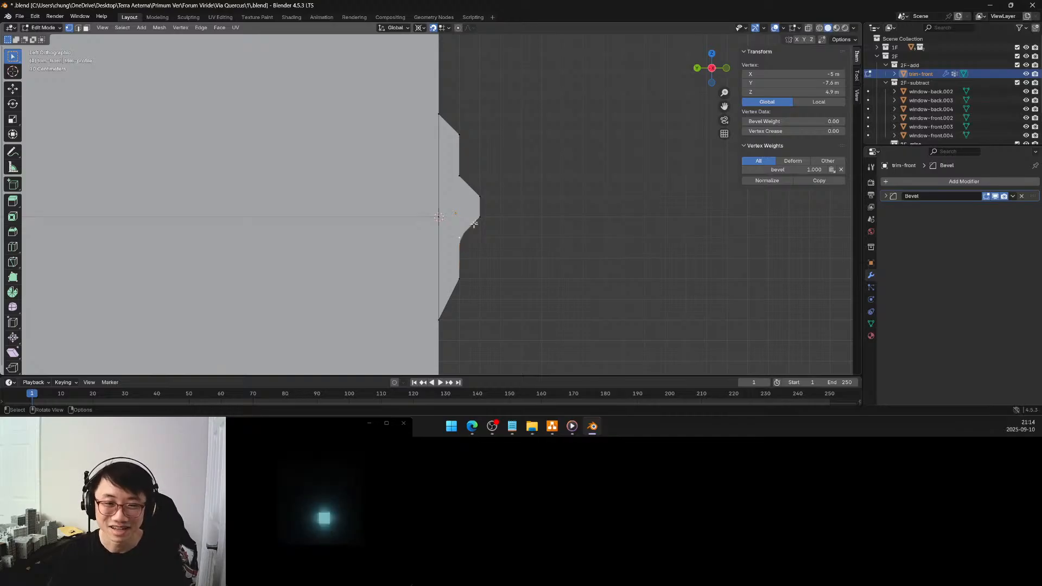
# Move the lip's upper junction vertex up to Z 5.3 m and its upper outer vertex up to Z 5.2 m
pyautogui.click(459, 175)
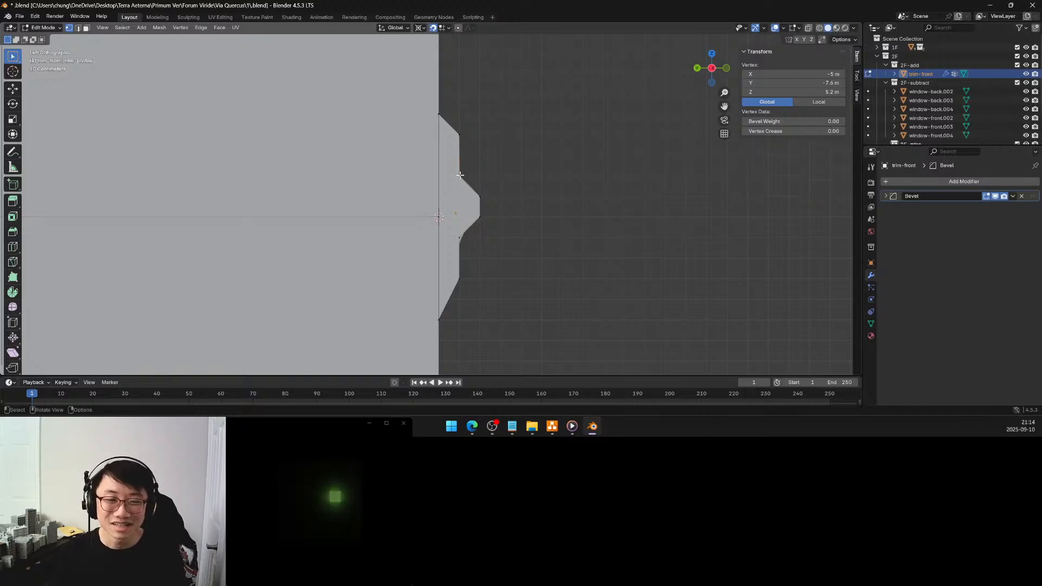
pyautogui.press('g')
pyautogui.click(461, 160)
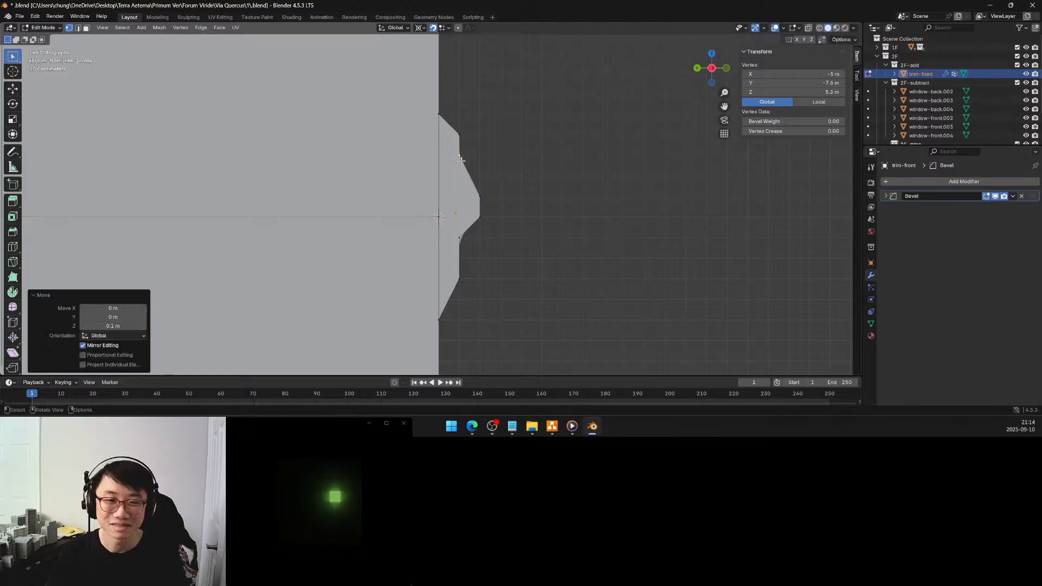
pyautogui.click(478, 199)
pyautogui.press('g')
pyautogui.click(480, 183)
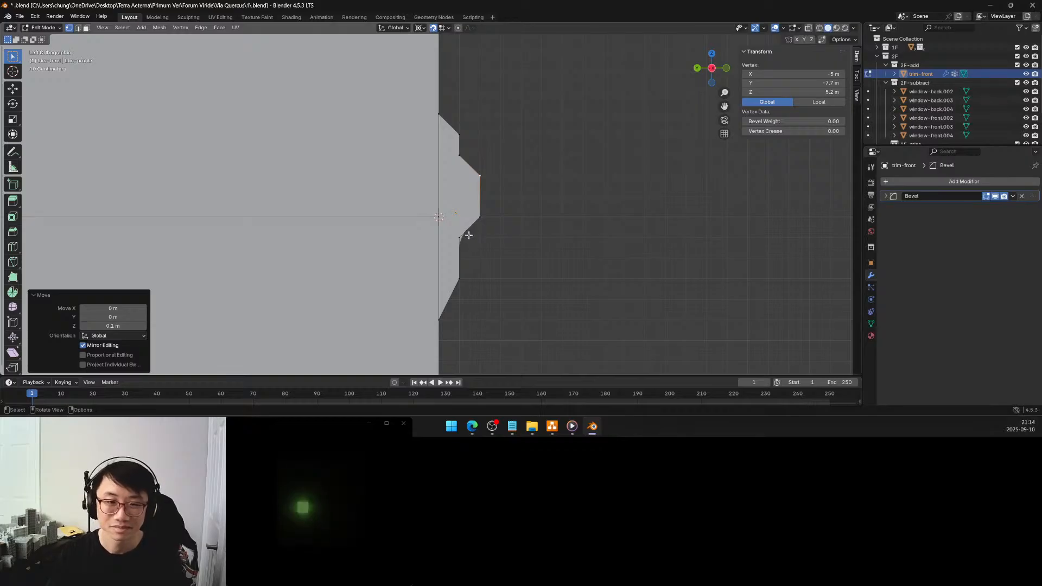
# Move the trim profile's lower outer vertex down 0.1 m along Z to 4.6 m
pyautogui.click(460, 273)
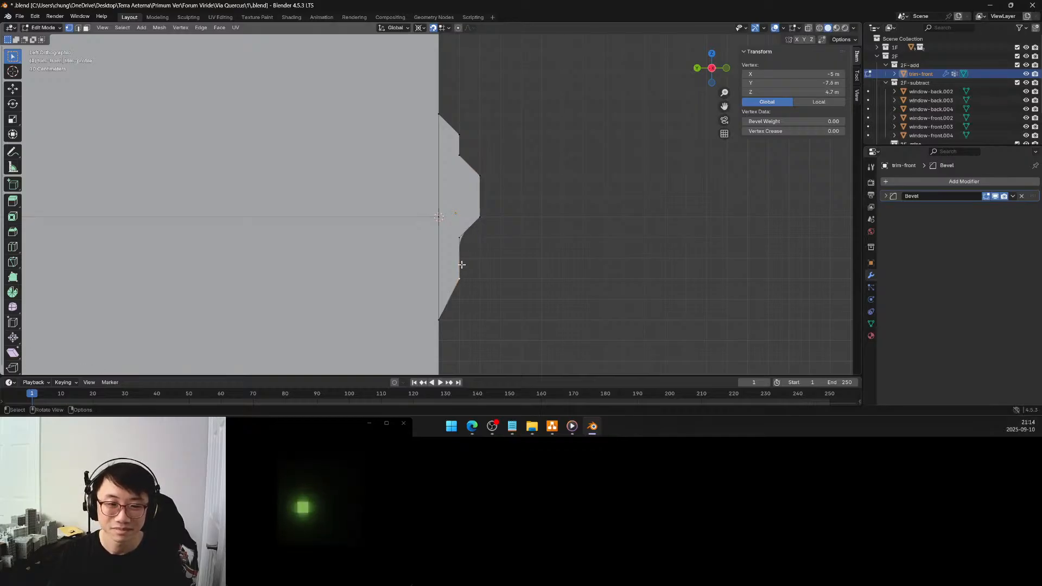
pyautogui.press('g')
pyautogui.click(456, 299)
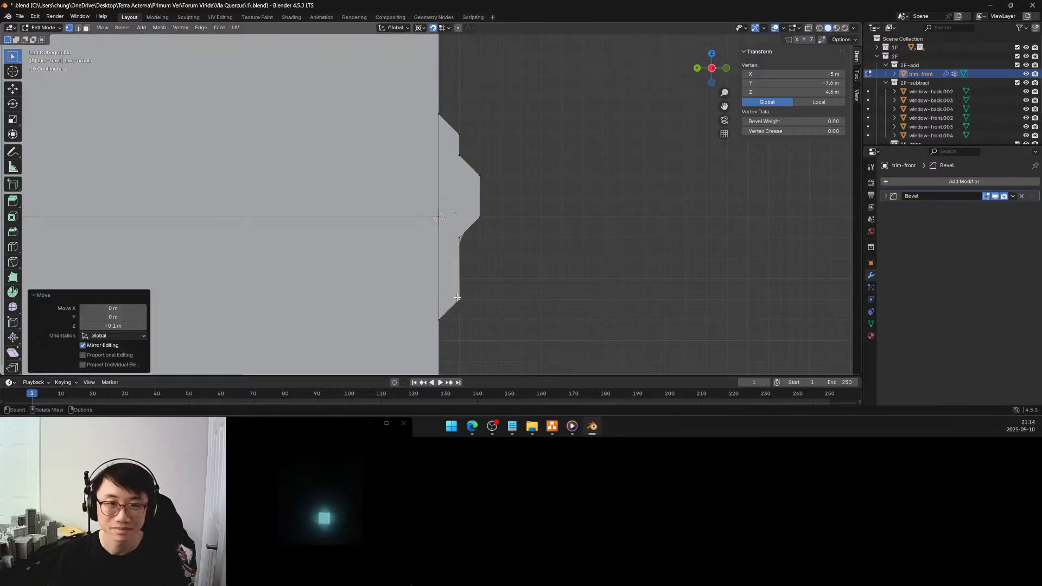
# Move the lip's lower and upper outer vertices each 0.1 m away from the wall to Y -7.8 m
pyautogui.click(458, 237)
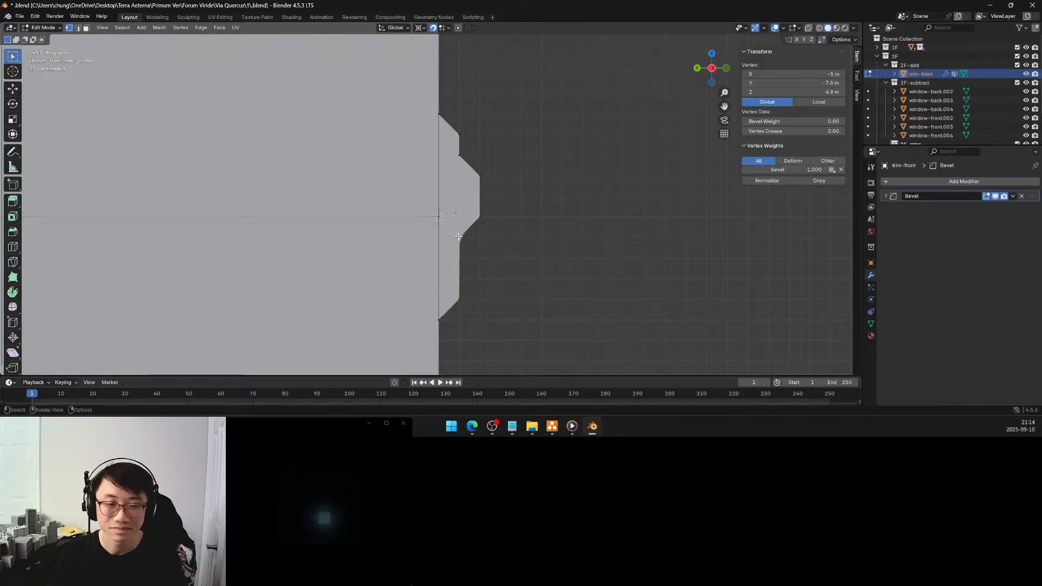
pyautogui.click(479, 217)
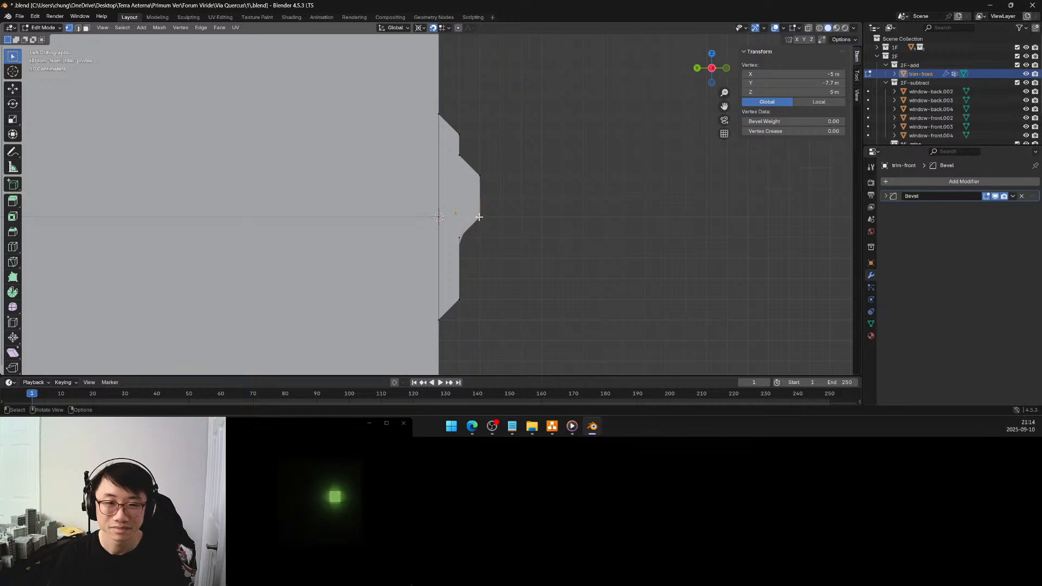
pyautogui.press('g')
pyautogui.click(500, 217)
pyautogui.click(480, 174)
pyautogui.press('g')
pyautogui.click(496, 177)
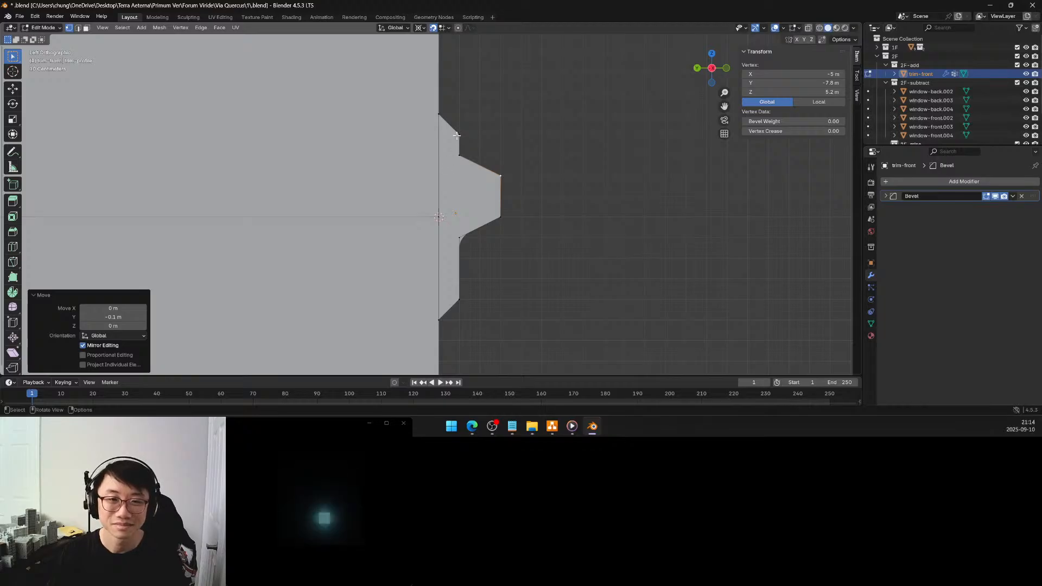
# Set the trim's Bevel modifier amount to 0.15 m to enlarge the curve under the lip
pyautogui.click(460, 237)
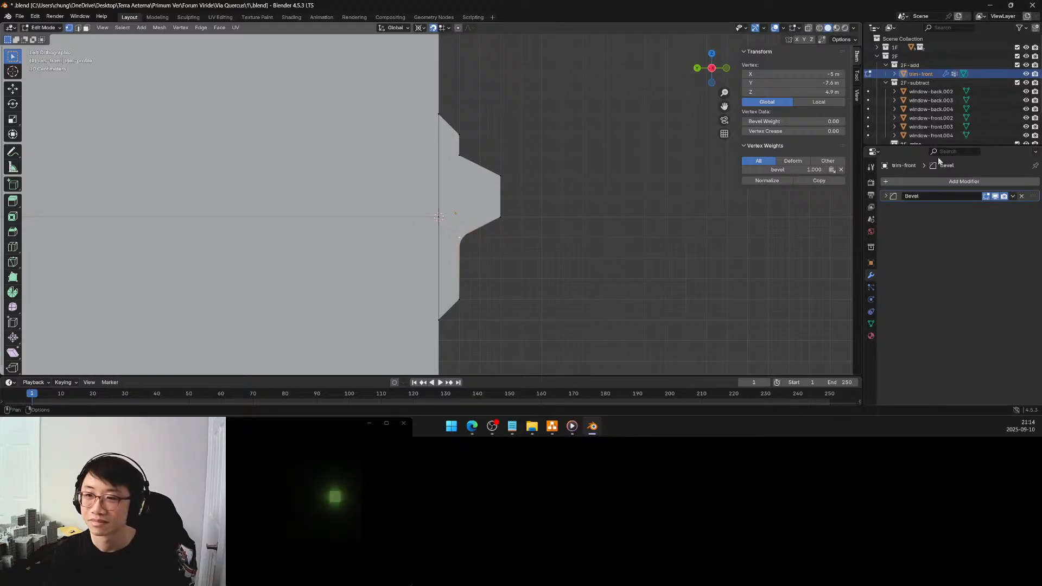
pyautogui.click(887, 196)
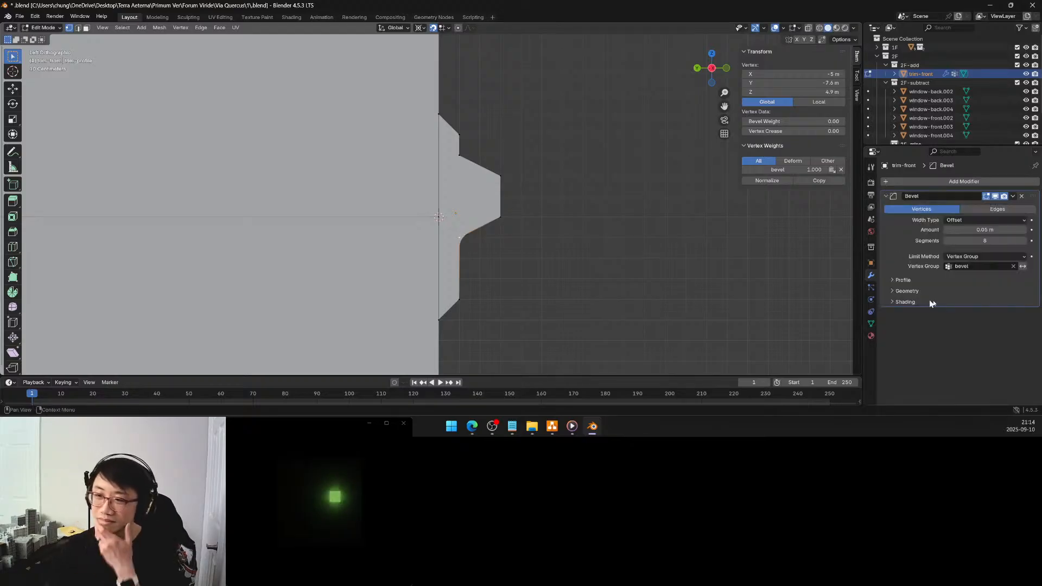
pyautogui.moveTo(977, 230); pyautogui.dragTo(984, 230)
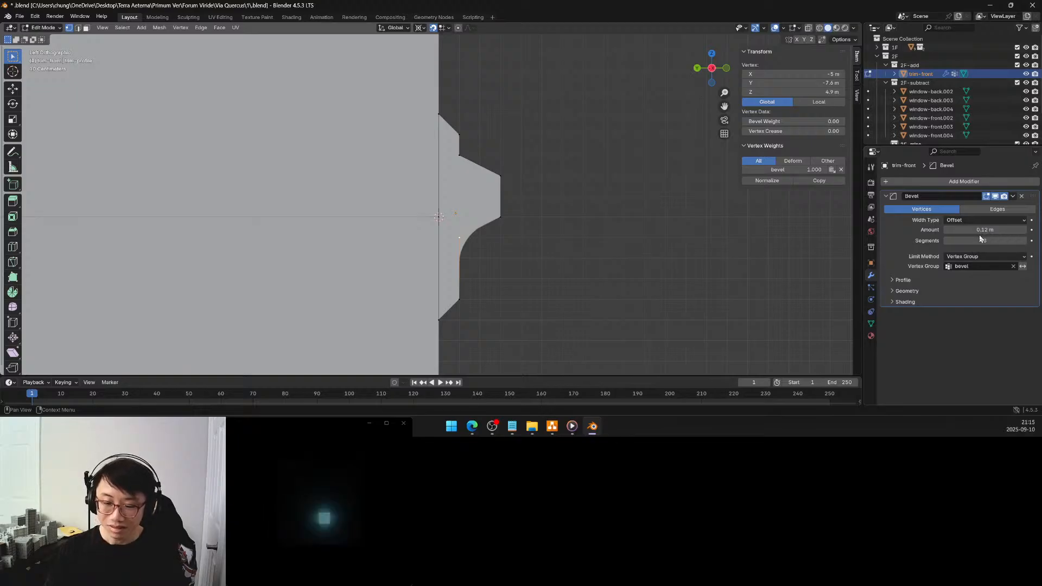
pyautogui.click(947, 230)
pyautogui.click(947, 230)
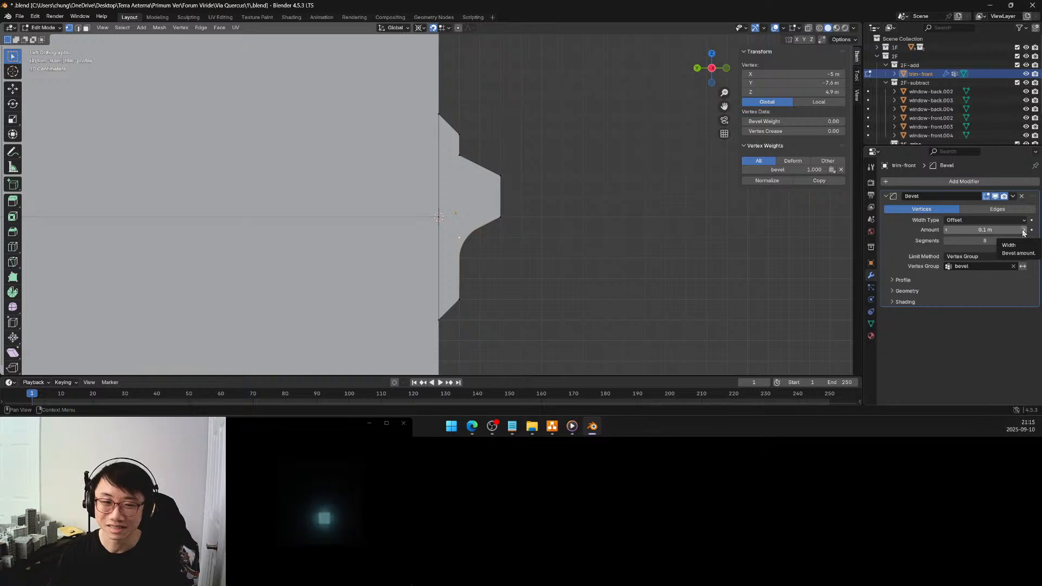
pyautogui.moveTo(1023, 232); pyautogui.dragTo(1022, 232)
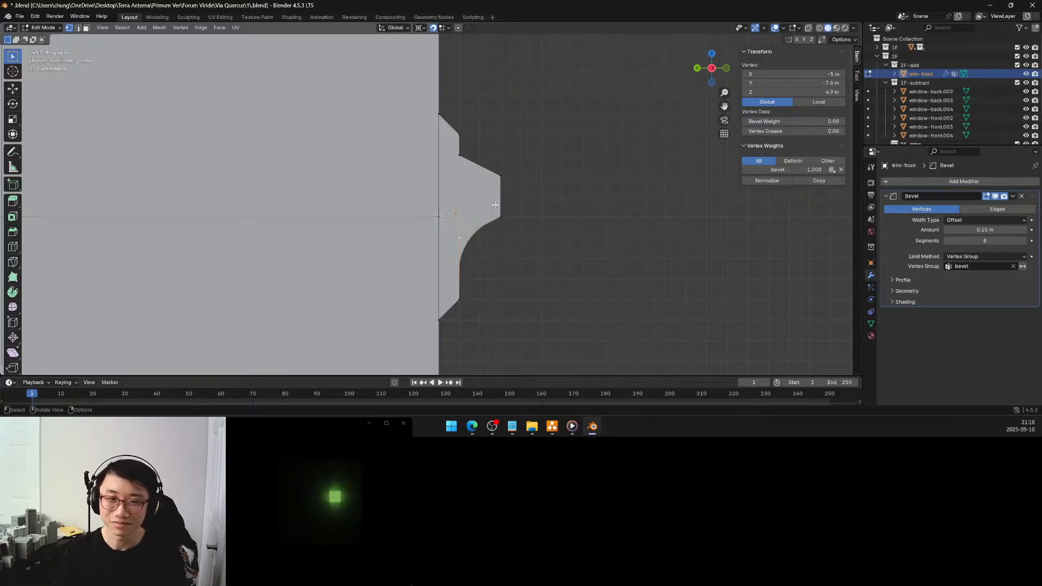
# Move the lip's upper junction vertex and the profile's upper outer vertex each 0.1 m outward to Y -7.7 m
pyautogui.click(461, 135)
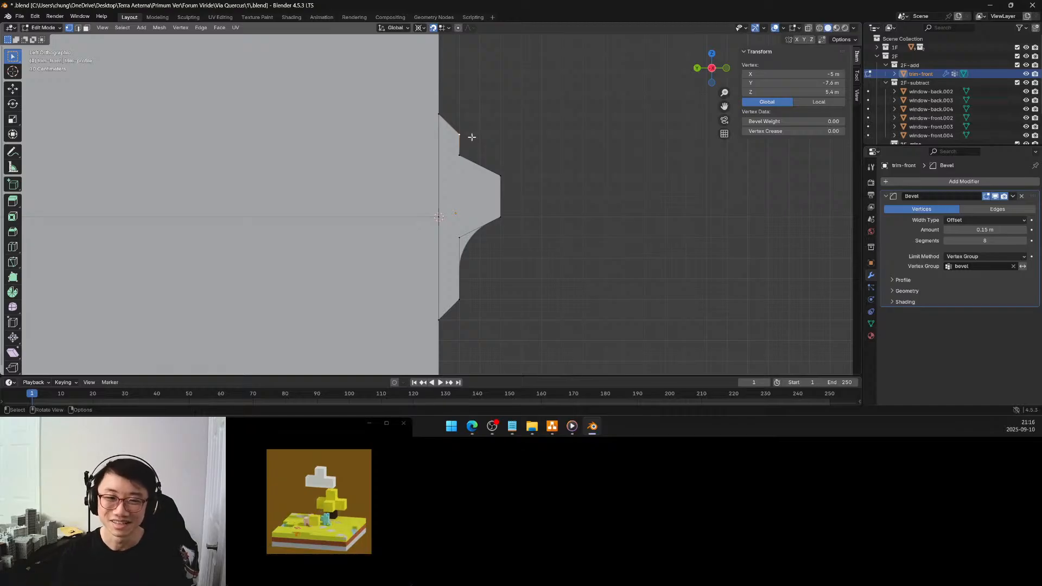
pyautogui.click(458, 153)
pyautogui.press('g')
pyautogui.click(479, 155)
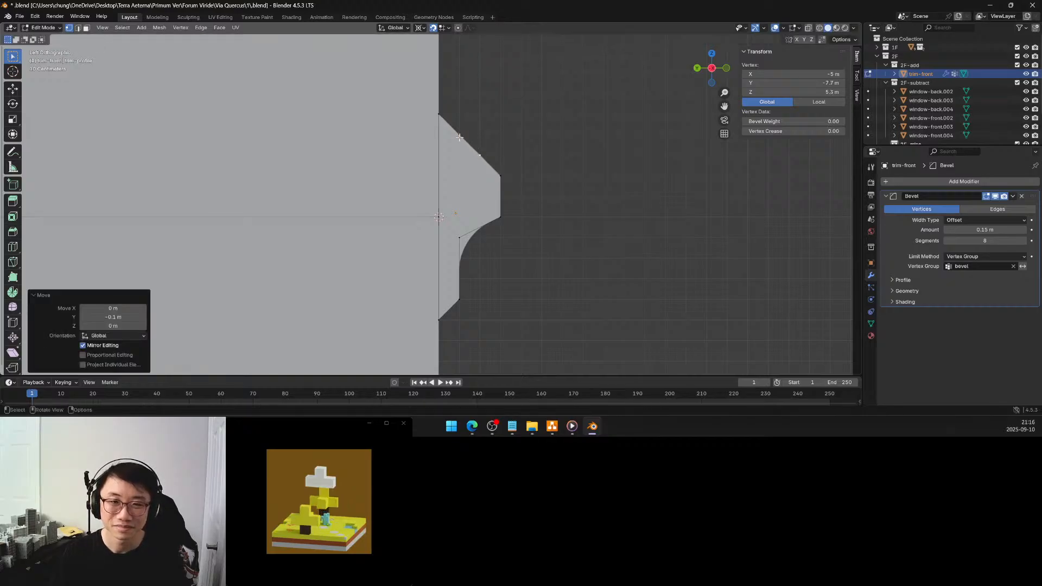
pyautogui.click(460, 135)
pyautogui.press('g')
pyautogui.click(482, 134)
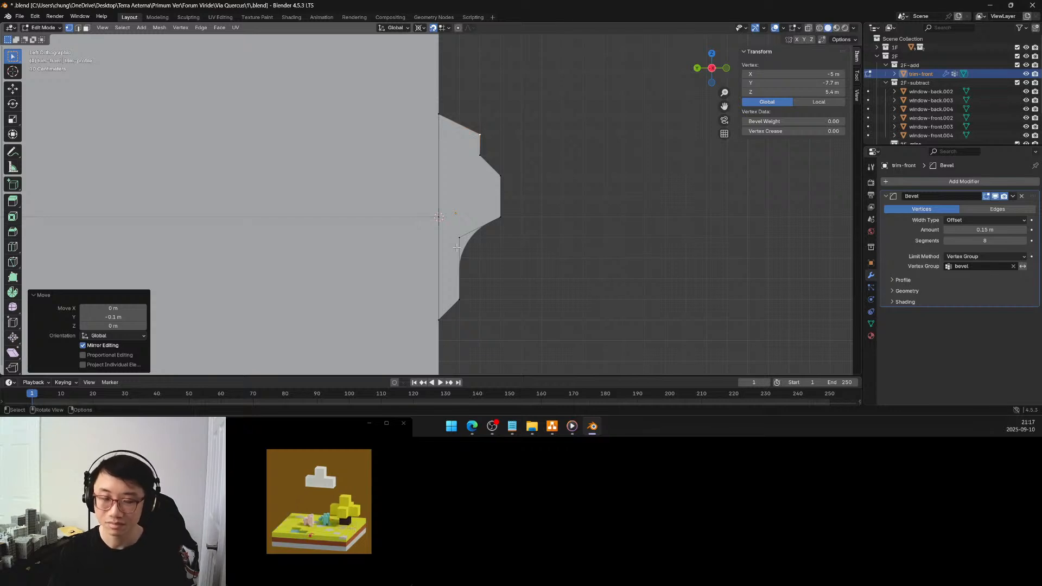
# Raise the profile's lower outer vertex to Z 4.7 m and its bottom wall-side vertex to Z 4.6 m, then clear the selection
pyautogui.click(459, 299)
pyautogui.press('g')
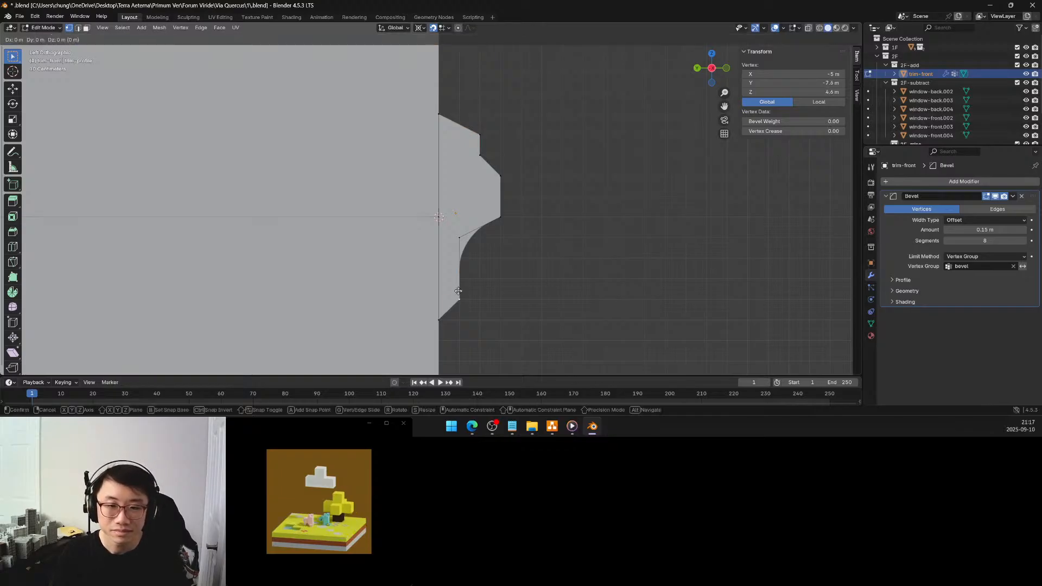
pyautogui.click(458, 284)
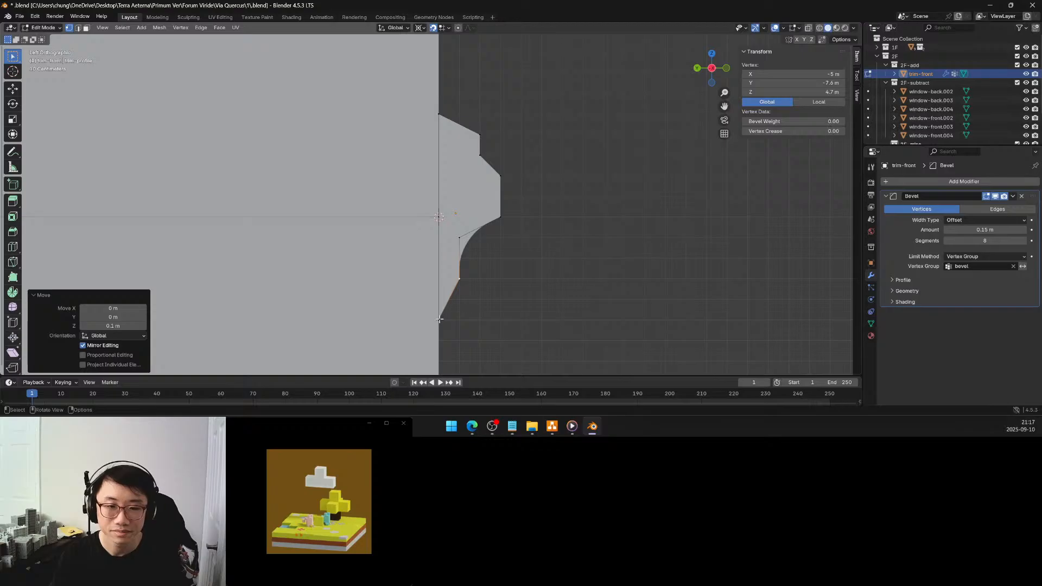
pyautogui.click(439, 319)
pyautogui.press('g')
pyautogui.click(440, 299)
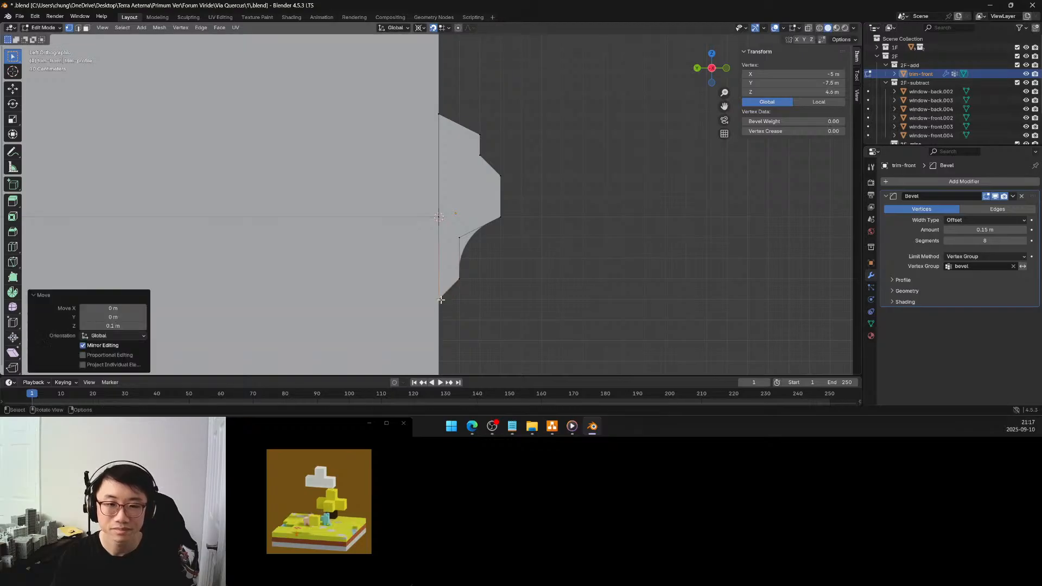
pyautogui.click(525, 241)
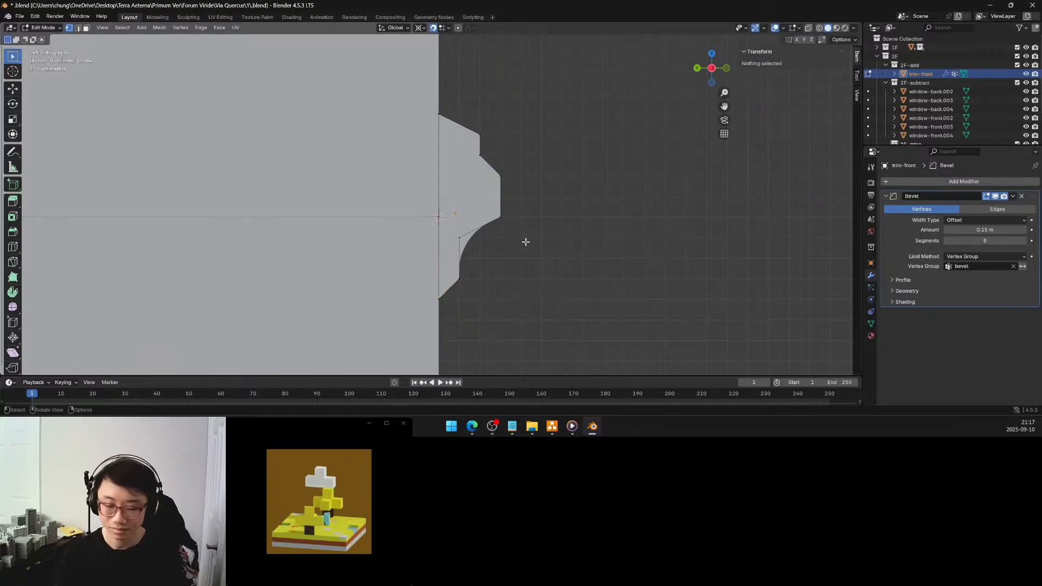
# Inspect the trim profile in isolation and return to the full building
pyautogui.press('KP_Divide')
pyautogui.moveTo(532, 209); pyautogui.dragTo(459, 221, button='middle')
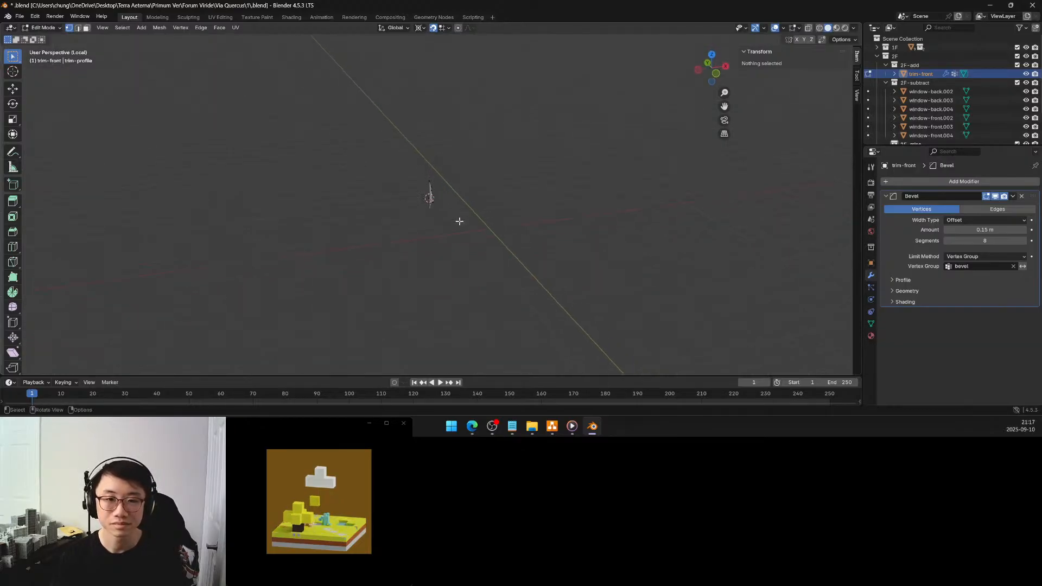
pyautogui.press('KP_Divide')
pyautogui.press('ctrl+KP_3')
# Snap the 3D cursor to the 2F block's far front corner vertex at X 5 m, Y -7.5 m, Z 5 m
pyautogui.press('Tab')
pyautogui.moveTo(549, 196); pyautogui.dragTo(513, 205, button='middle')
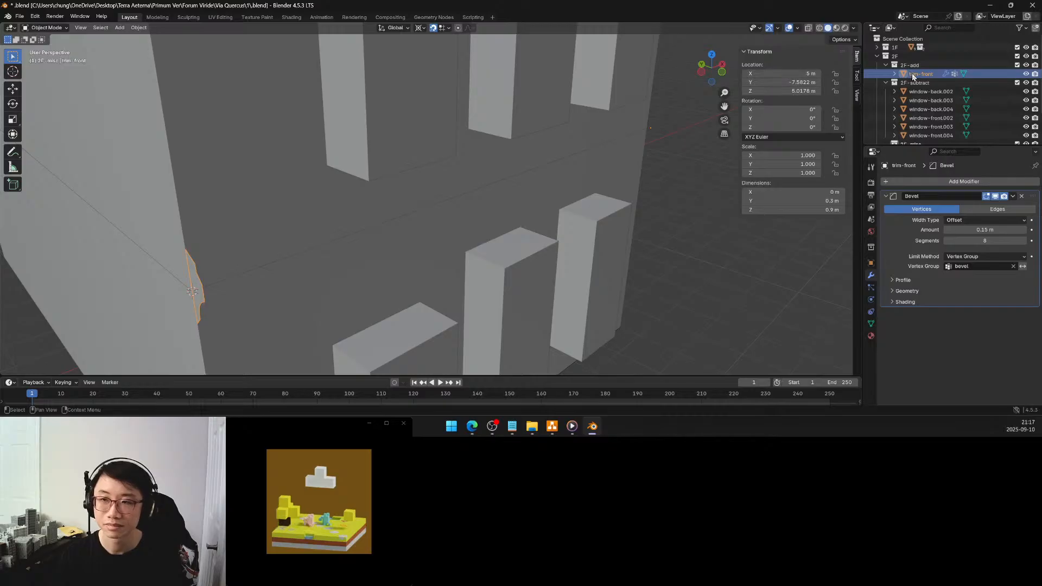
pyautogui.click(603, 125)
pyautogui.press('Tab')
pyautogui.moveTo(670, 131); pyautogui.dragTo(690, 139, button='middle')
pyautogui.click(733, 145)
pyautogui.hotkey('shift', 's')
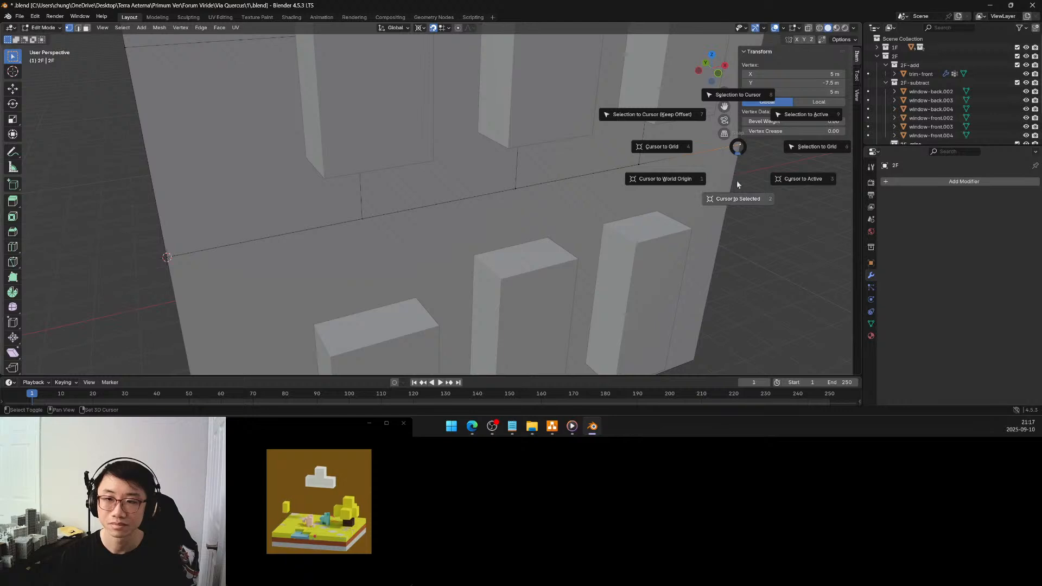
pyautogui.click(740, 198)
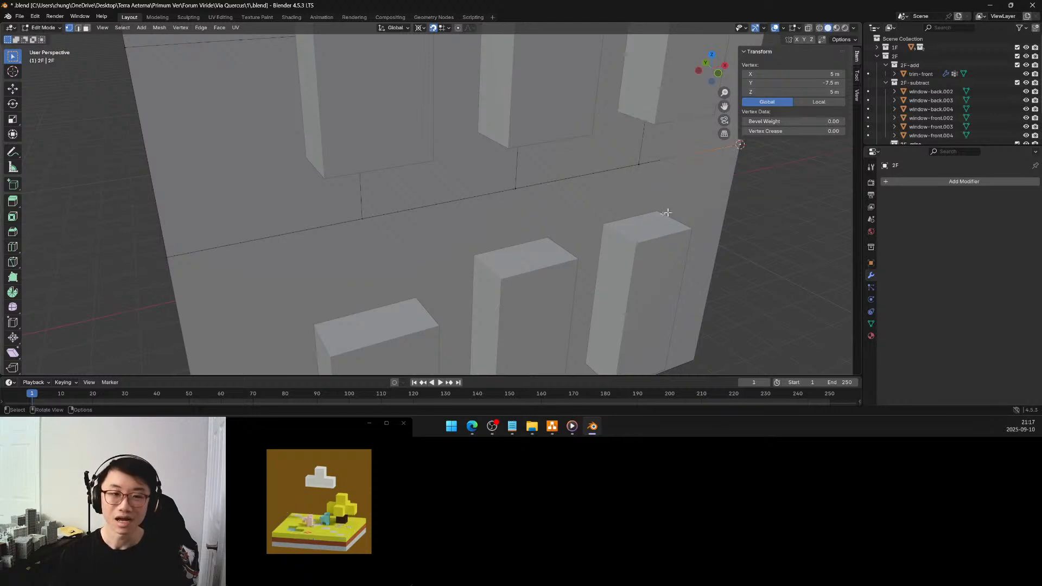
pyautogui.press('Tab')
# Extrude the whole trim-front profile in place at the near end of the facade, leaving the new copy with zero offset
pyautogui.moveTo(580, 220); pyautogui.dragTo(554, 190, button='middle')
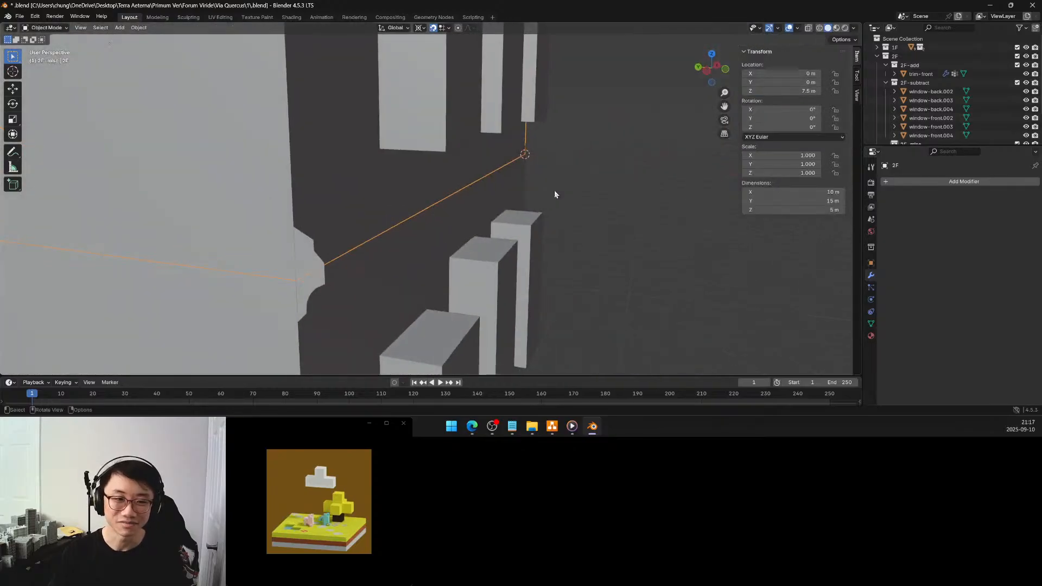
pyautogui.click(323, 279)
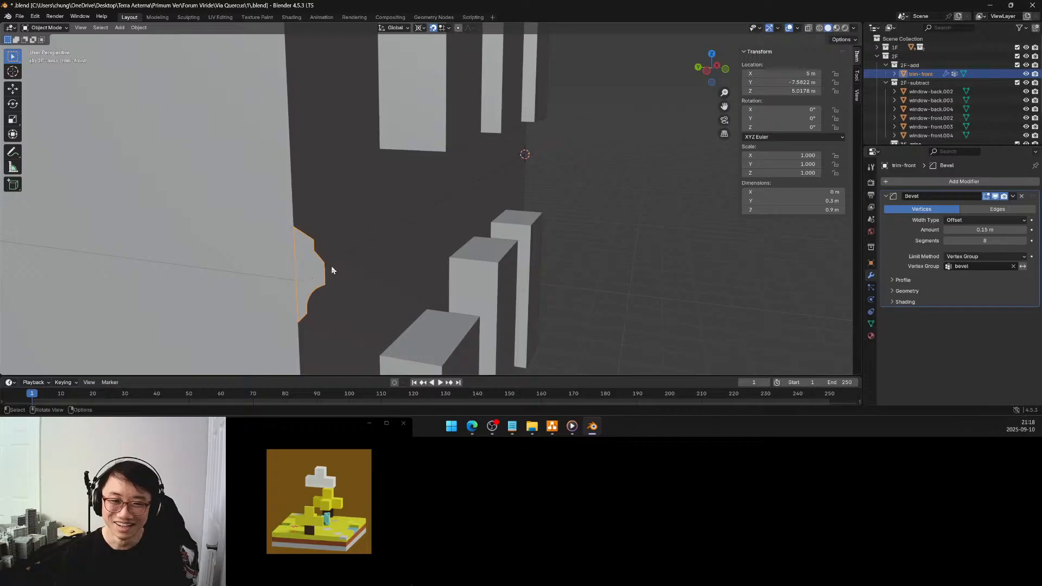
pyautogui.moveTo(341, 260); pyautogui.dragTo(263, 250, button='middle')
pyautogui.press('Tab')
pyautogui.press('a')
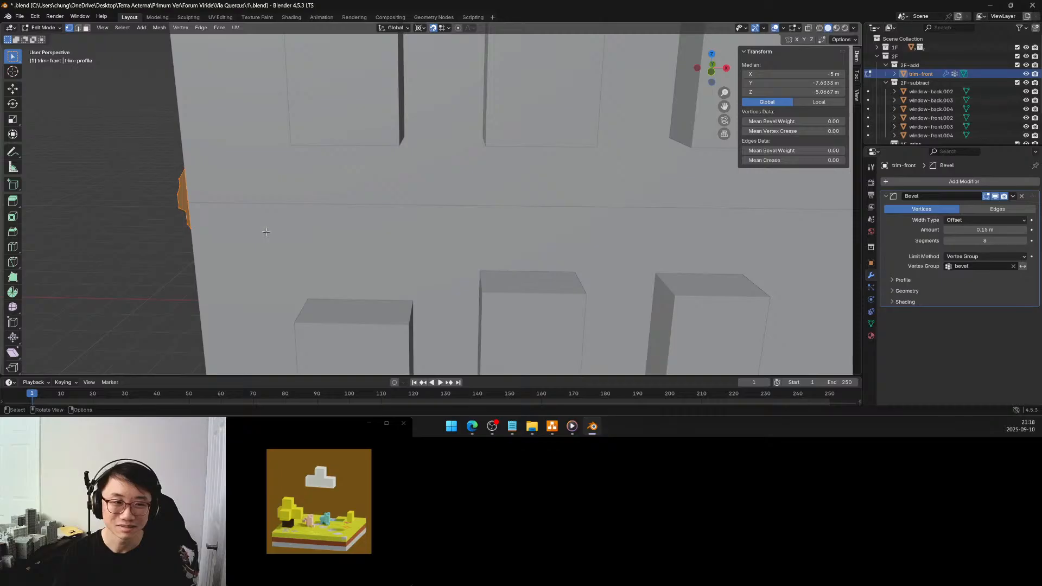
pyautogui.press('e')
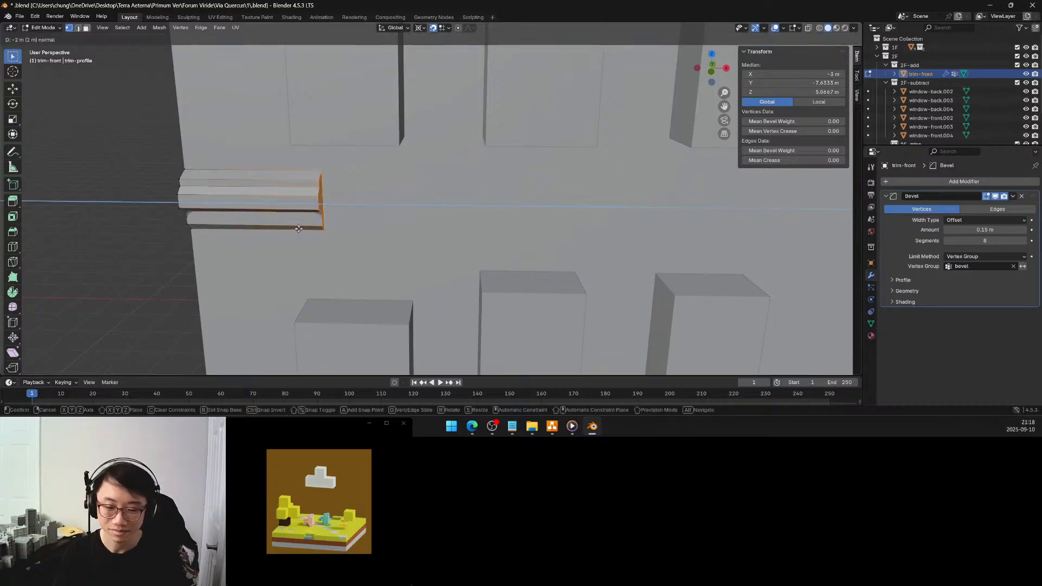
pyautogui.press('Escape')
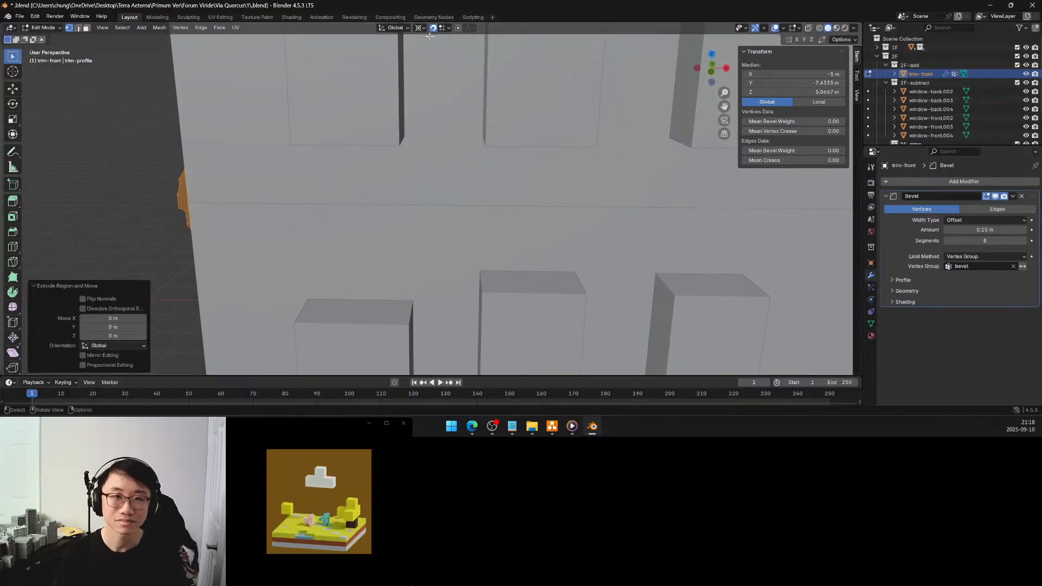
# Try to snap the extruded profile to the 3D cursor with its offset kept, and undo the snap
pyautogui.hotkey('shift', 's')
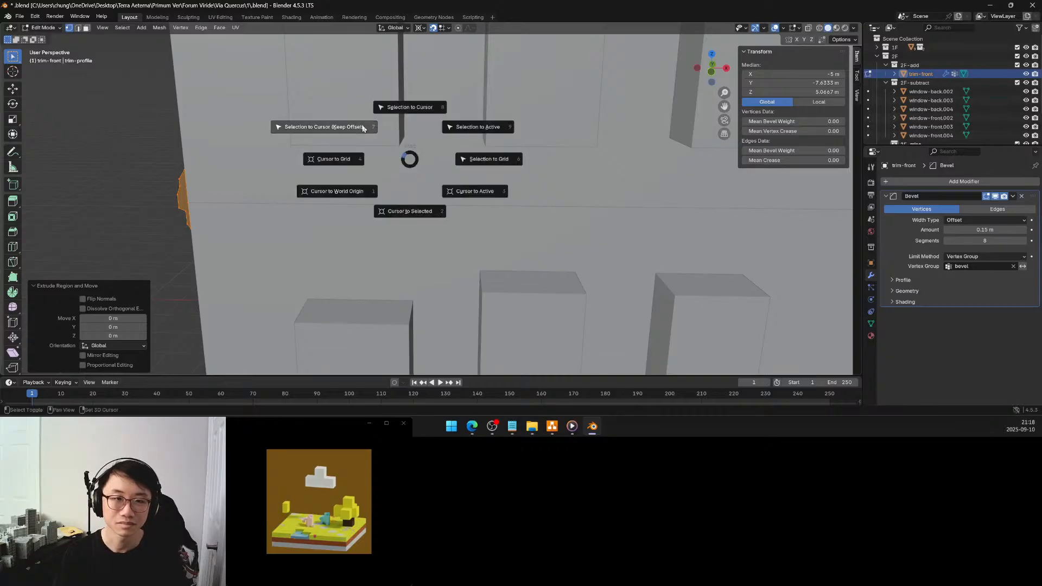
pyautogui.click(359, 125)
pyautogui.scroll(-4, 498, 149)
pyautogui.moveTo(484, 153); pyautogui.dragTo(449, 170, button='middle')
pyautogui.hotkey('ctrl', 'z')
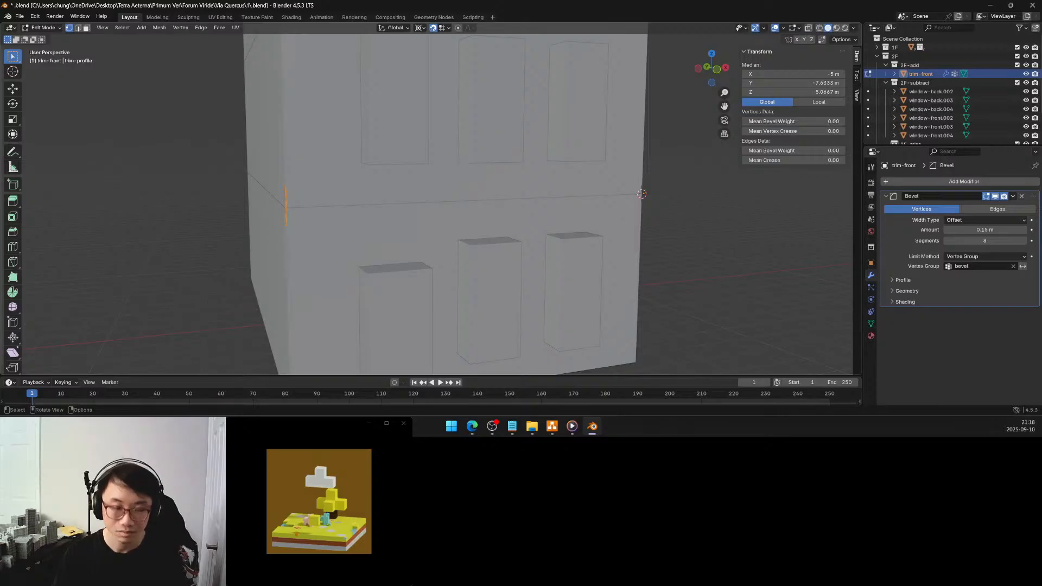
# Scale the extruded profile to 0 along X about the 3D cursor so the trim spans the facade to X 5 m
pyautogui.press('s')
pyautogui.press('x')
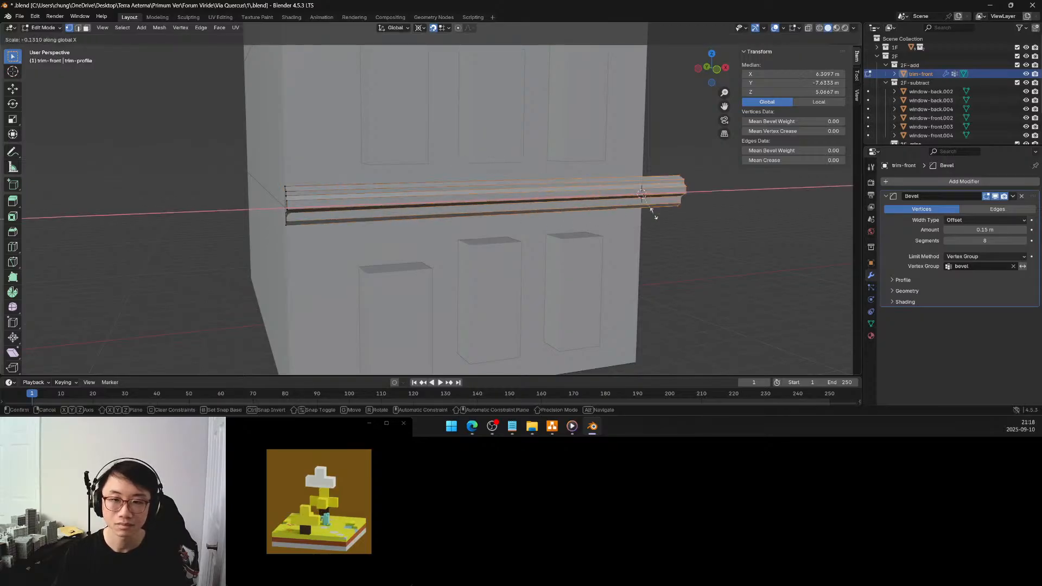
pyautogui.click(653, 211)
pyautogui.click(111, 317)
pyautogui.write('0')
pyautogui.press('Return')
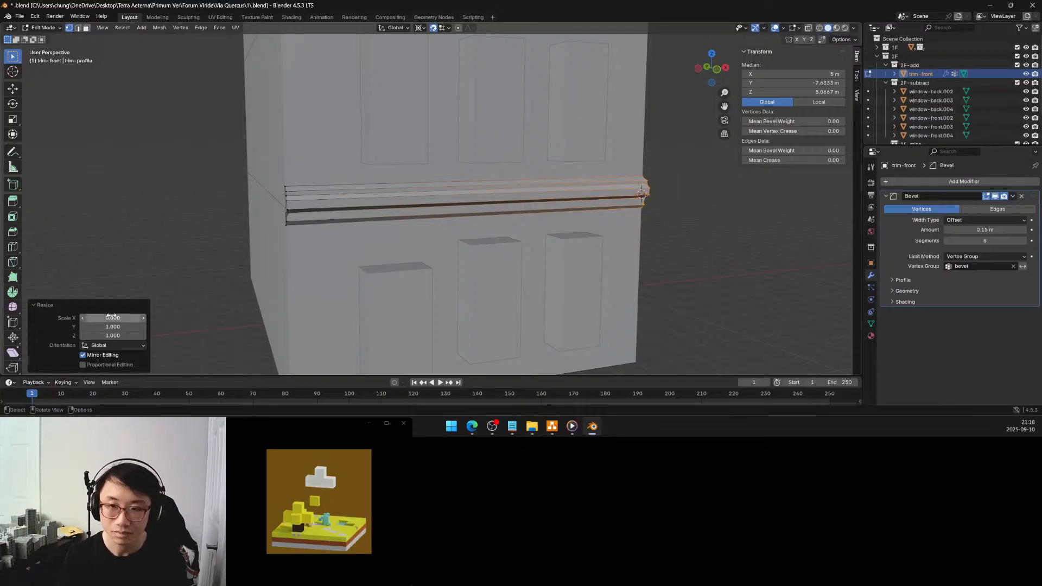
# Inspect the lengthened trim in isolation, return to the whole building in Object Mode, and review the front facade
pyautogui.click(223, 165)
pyautogui.moveTo(223, 165); pyautogui.dragTo(252, 166, button='middle')
pyautogui.press('KP_Divide')
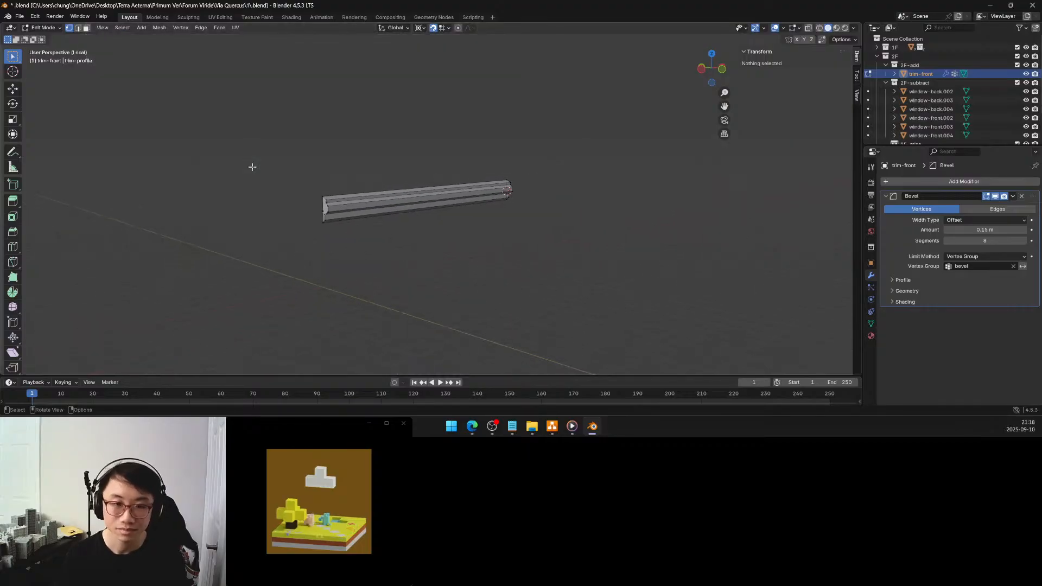
pyautogui.press('KP_Divide')
pyautogui.press('Tab')
pyautogui.click(638, 203)
pyautogui.moveTo(638, 203); pyautogui.dragTo(580, 202, button='middle')
pyautogui.scroll(-4, 514, 193)
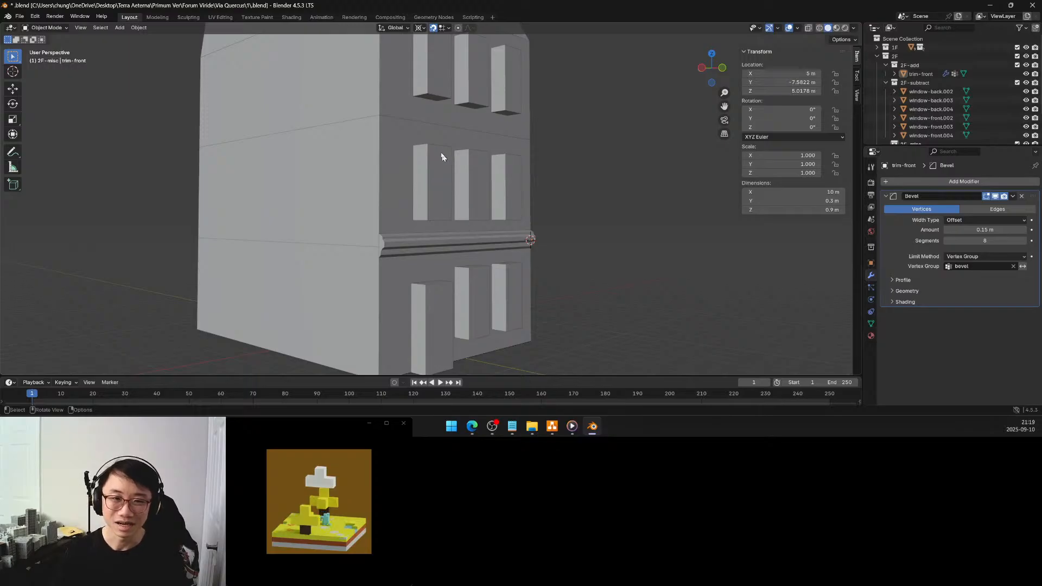
pyautogui.keyDown('shift'); pyautogui.moveTo(425, 148); pyautogui.dragTo(427, 231, button='middle'); pyautogui.keyUp('shift')
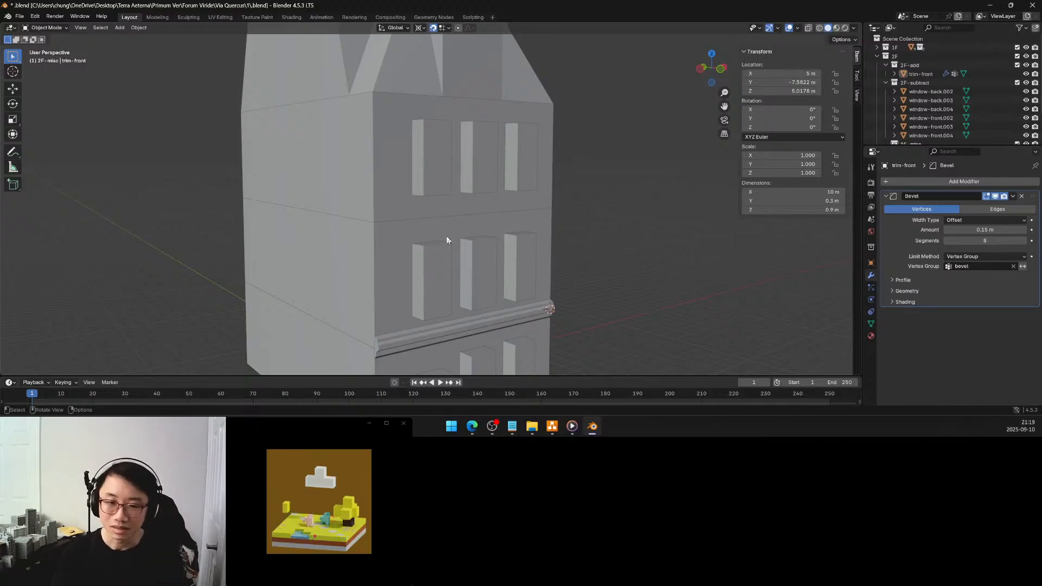
# Check the scale and dimensions of the second-floor front windows and examine the trim and roof from several sides
pyautogui.click(437, 263)
pyautogui.click(483, 268)
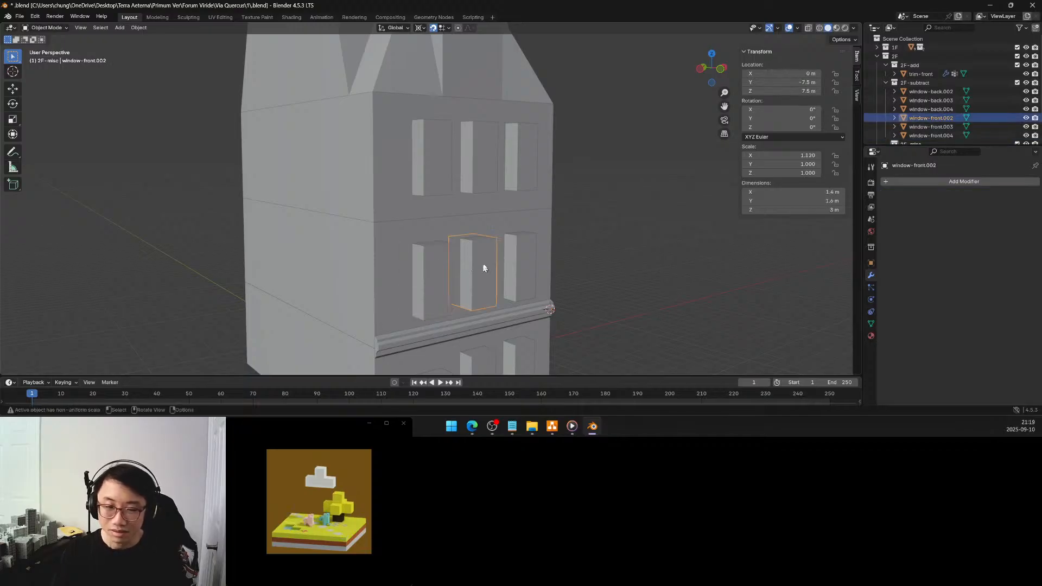
pyautogui.click(518, 263)
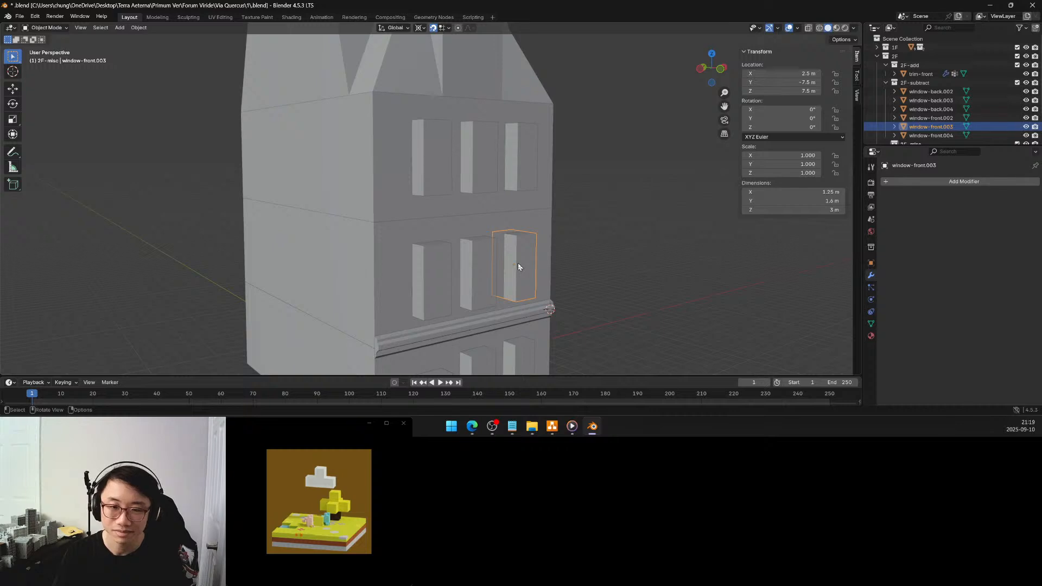
pyautogui.moveTo(463, 254); pyautogui.dragTo(477, 288, button='middle')
pyautogui.moveTo(464, 157); pyautogui.dragTo(257, 218, button='middle')
pyautogui.click(448, 214)
pyautogui.scroll(4, 401, 214)
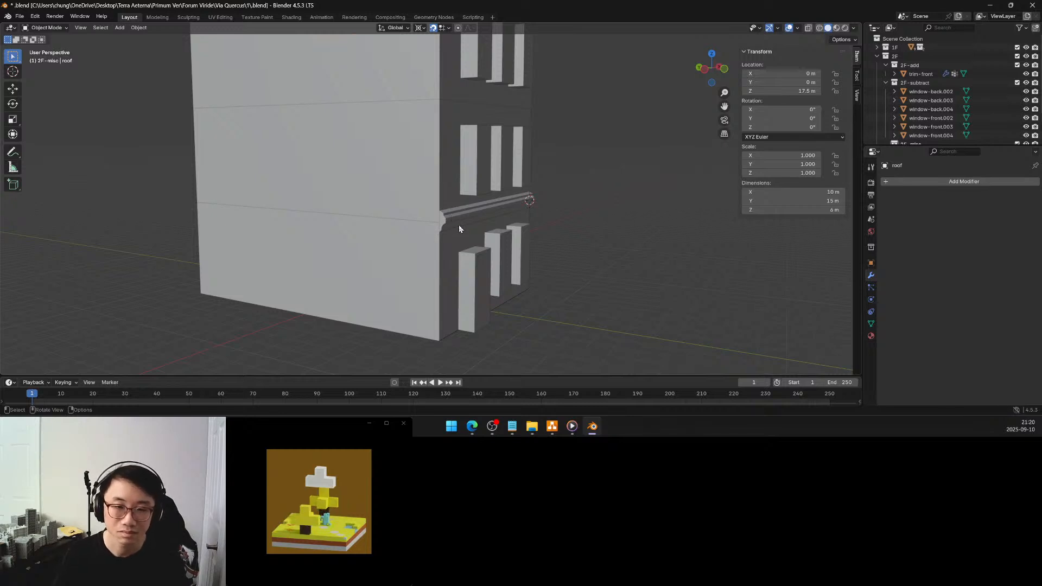
pyautogui.moveTo(459, 223)
pyautogui.mouseDown(button='middle')
pyautogui.moveTo(429, 207)
pyautogui.moveTo(447, 240)
pyautogui.moveTo(452, 209)
pyautogui.moveTo(462, 221)
pyautogui.moveTo(452, 204)
pyautogui.mouseUp(button='middle')
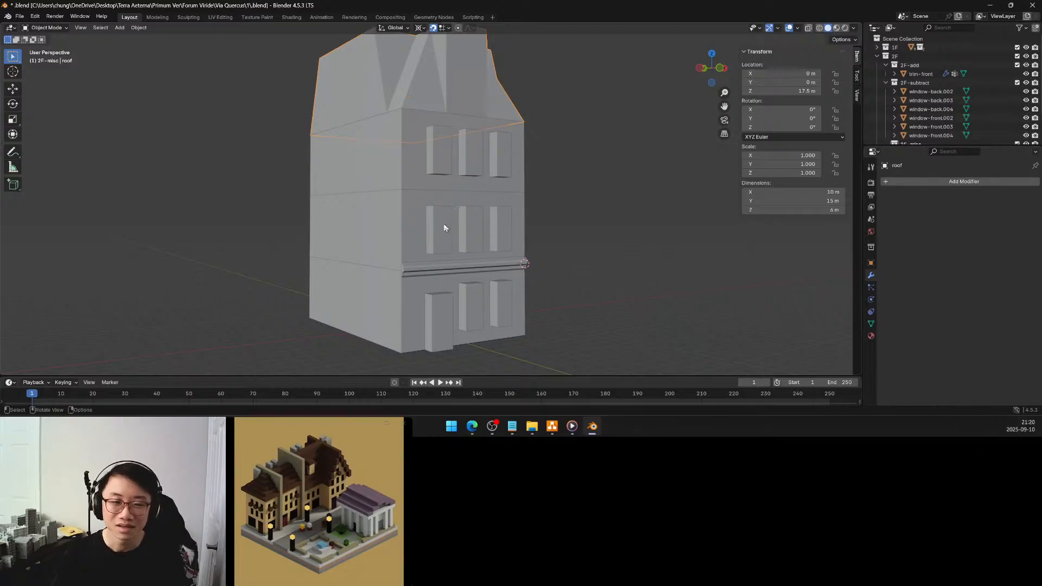
# Open the mesh data of the third-floor front window at X -2.5 m and turn off snapping
pyautogui.click(444, 227)
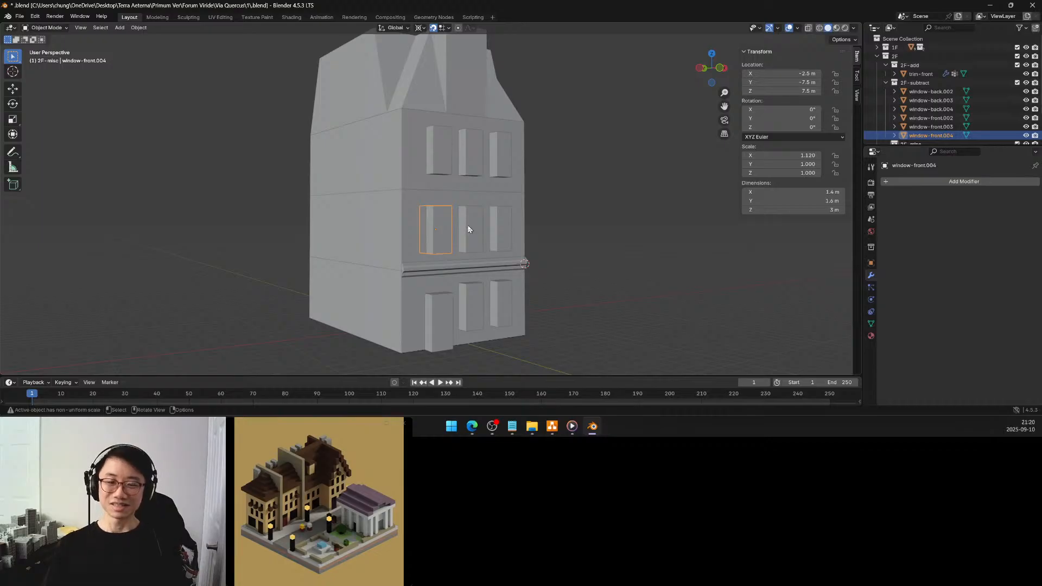
pyautogui.click(440, 163)
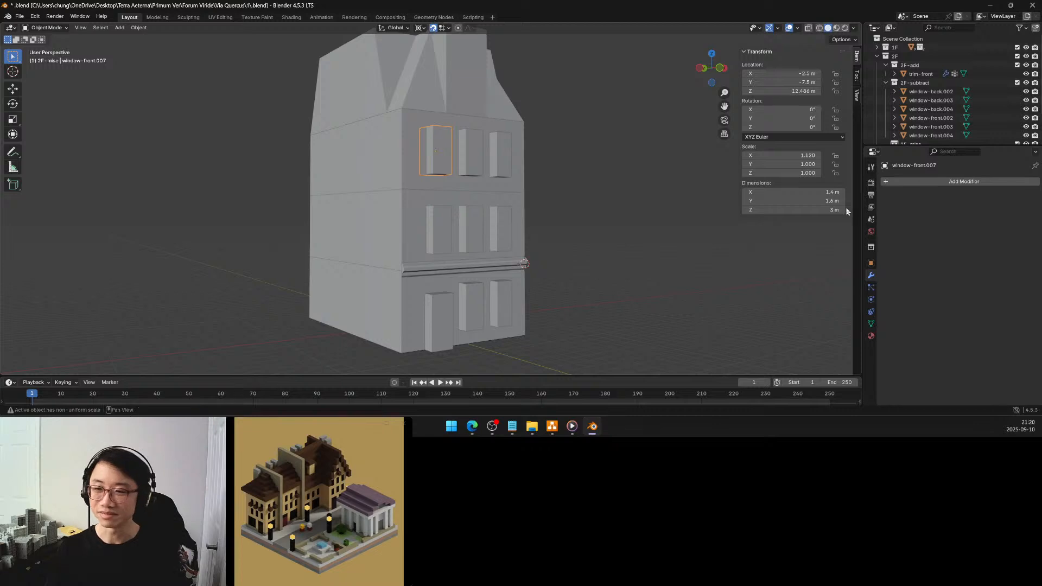
pyautogui.click(871, 324)
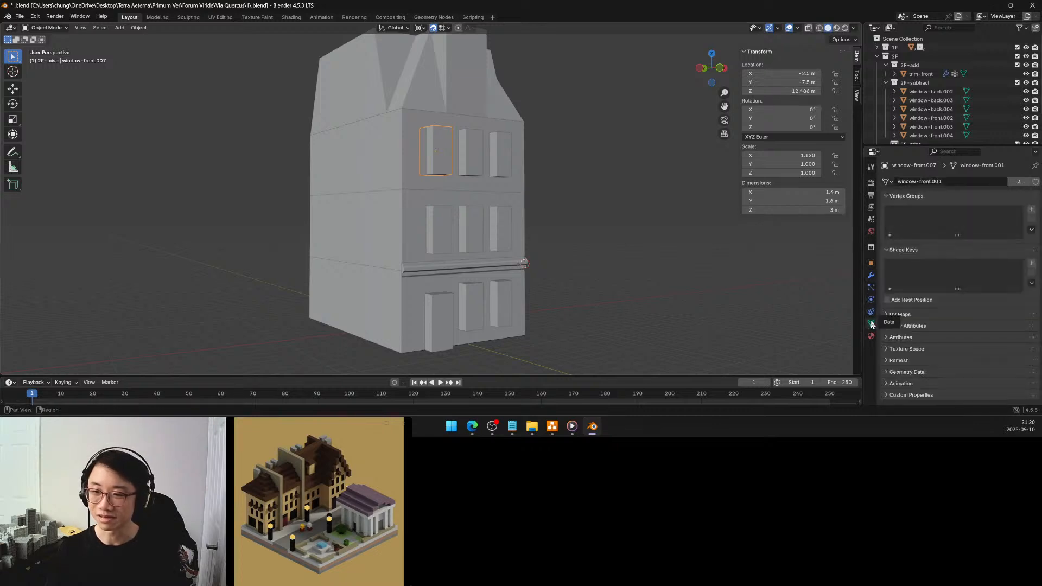
pyautogui.moveTo(516, 191); pyautogui.dragTo(442, 198, button='middle')
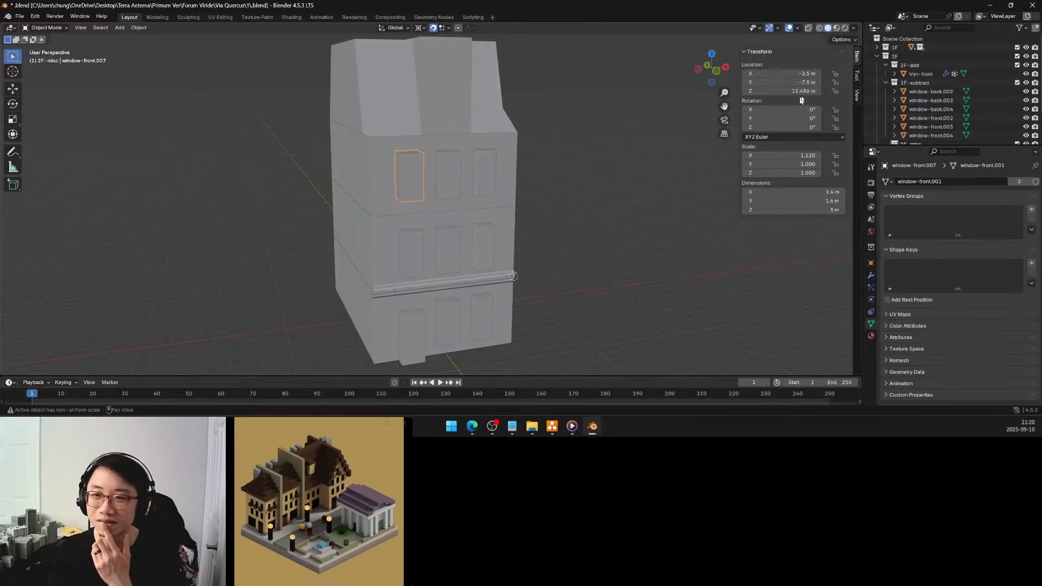
pyautogui.click(432, 28)
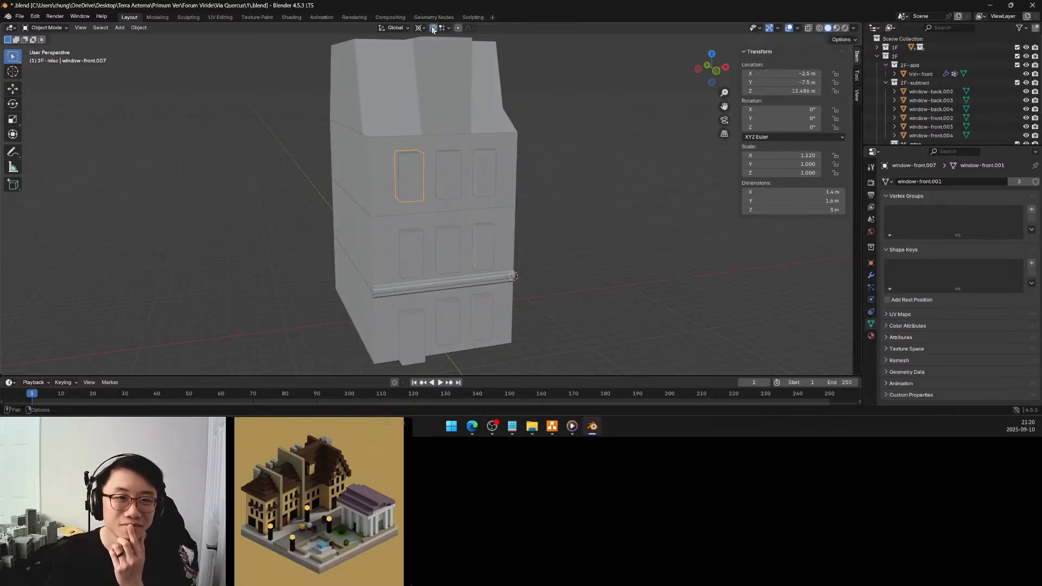
# Set the X scale of the third-floor front window at X -2.5 m to 1
pyautogui.click(554, 182)
pyautogui.moveTo(553, 183); pyautogui.dragTo(518, 168, button='middle')
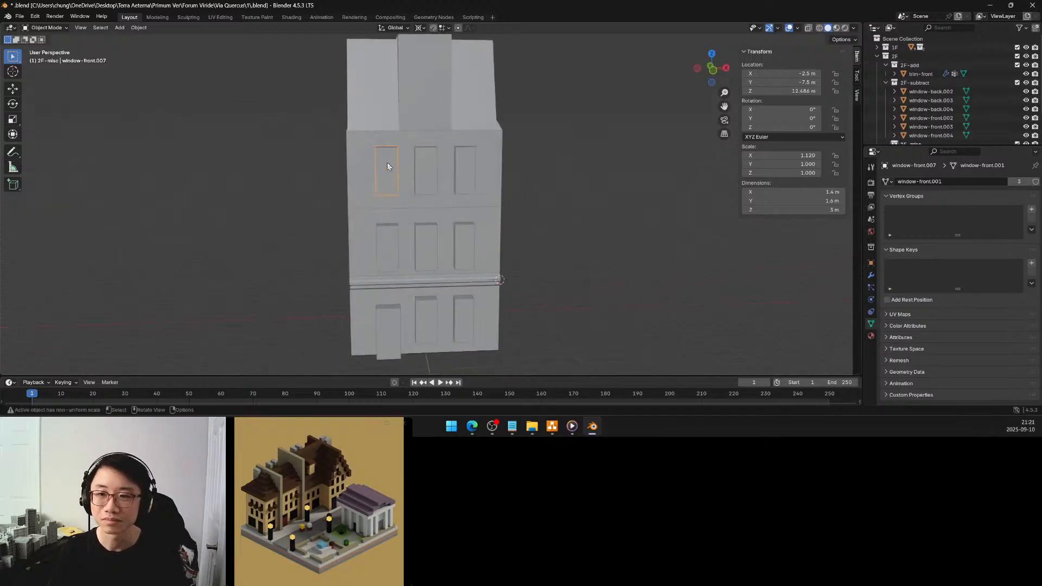
pyautogui.moveTo(387, 162); pyautogui.dragTo(419, 166, button='middle')
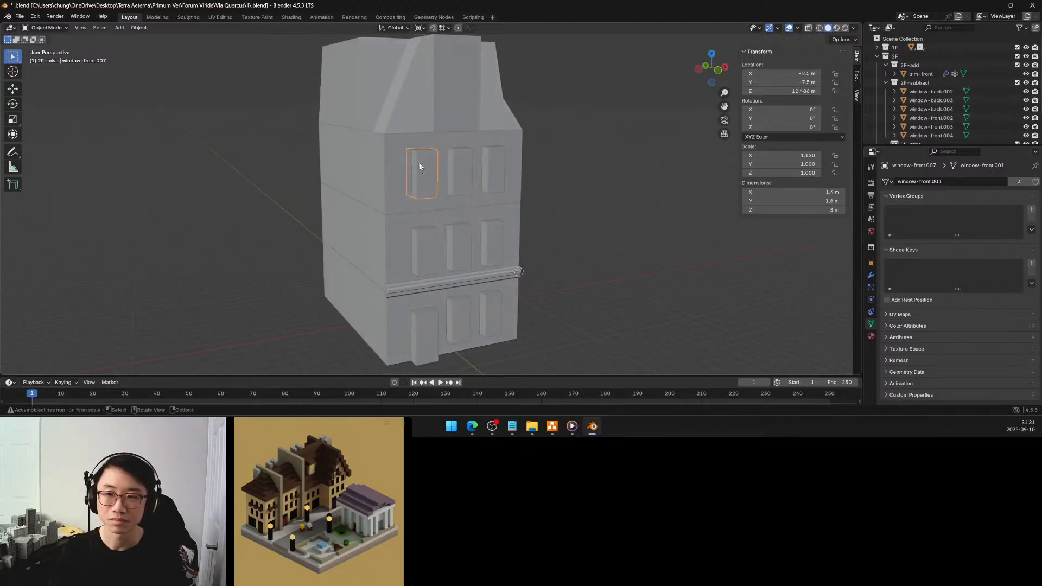
pyautogui.click(803, 154)
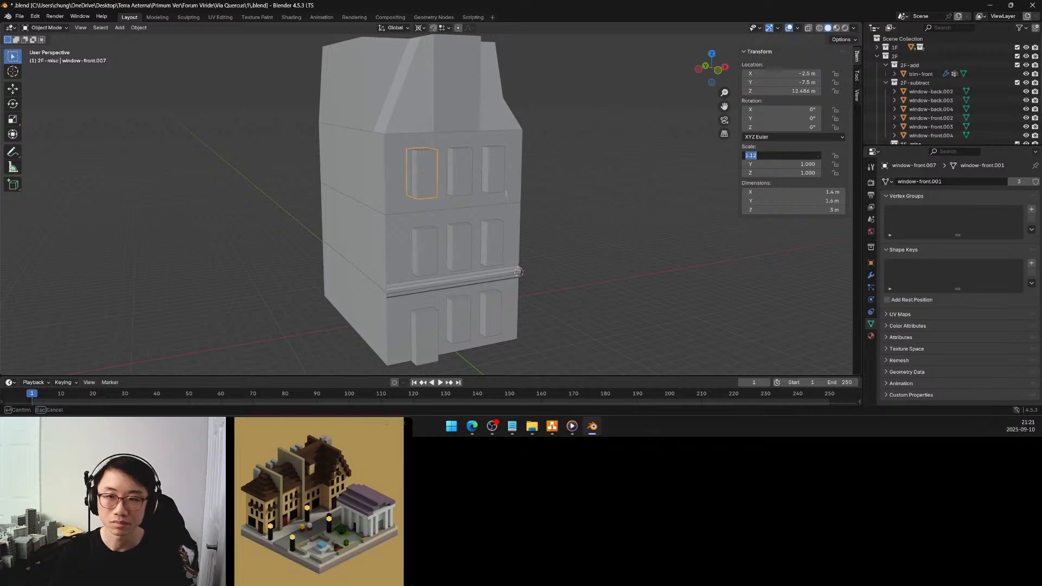
pyautogui.write('1')
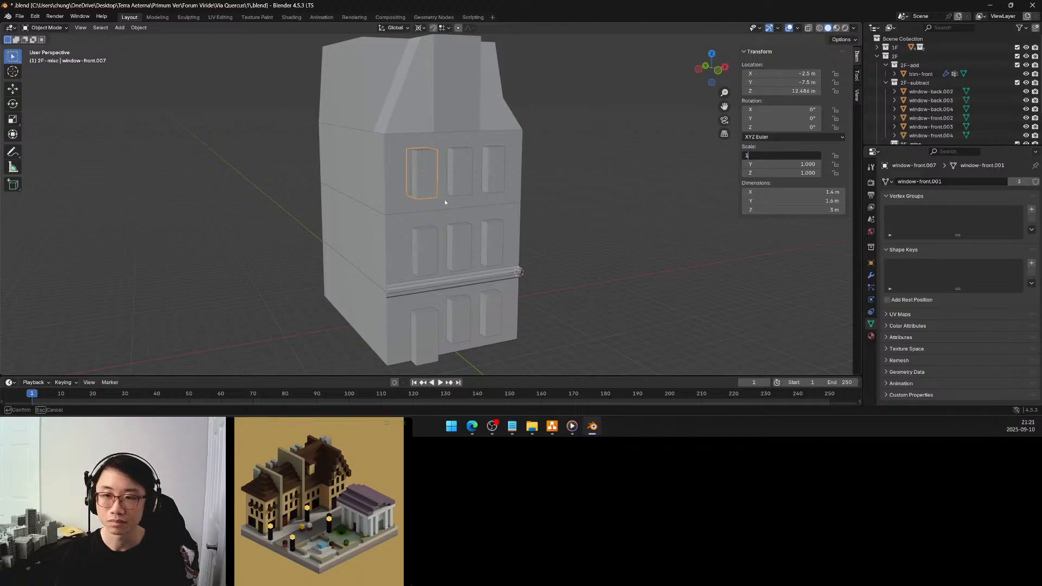
pyautogui.press('Return')
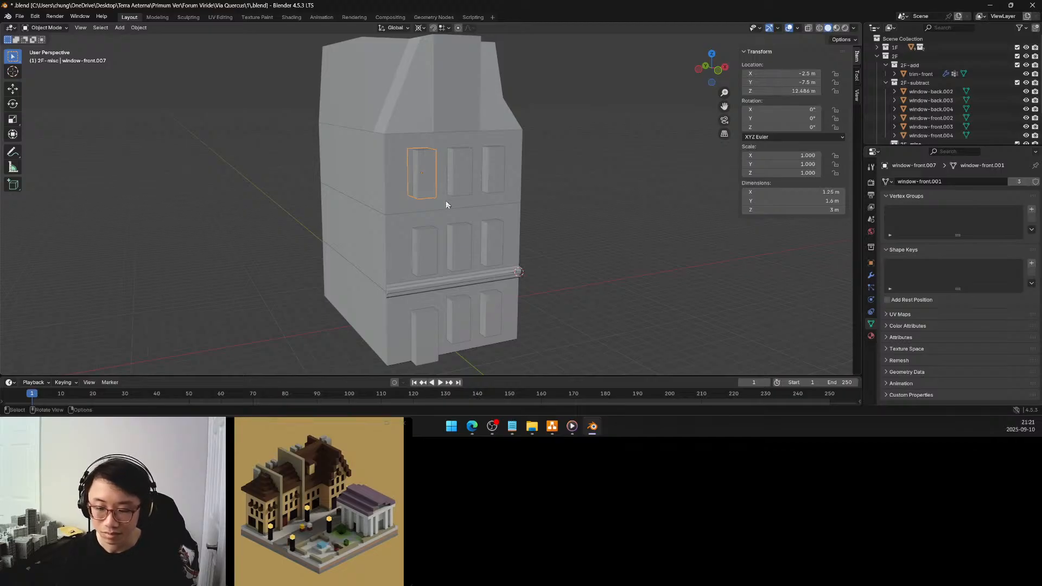
# Set the X scale of the third-floor middle front window to 1 and check the window beside it at X 2.5 m
pyautogui.click(458, 181)
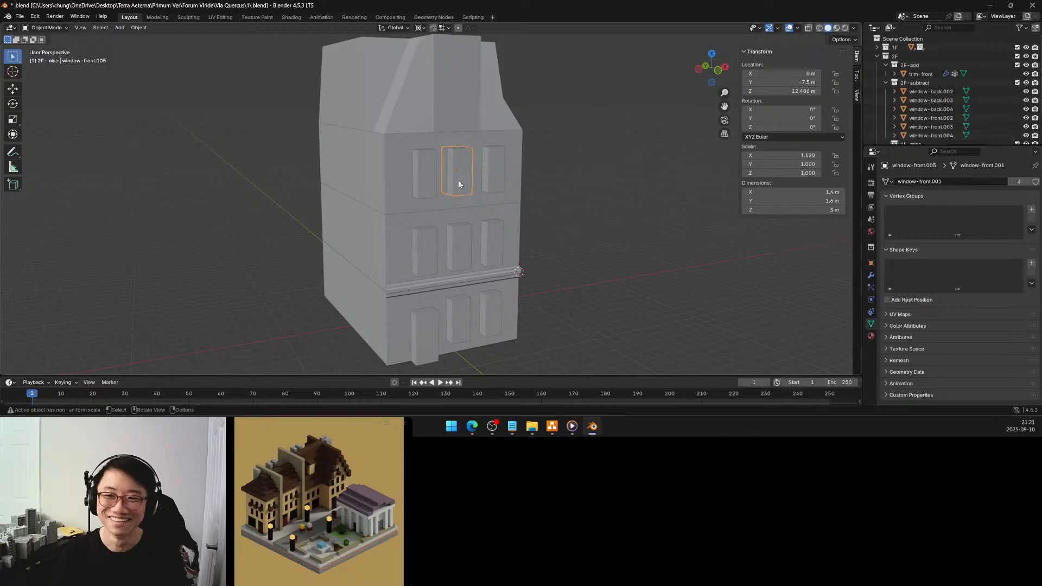
pyautogui.click(790, 156)
pyautogui.write('1')
pyautogui.press('Return')
pyautogui.click(497, 172)
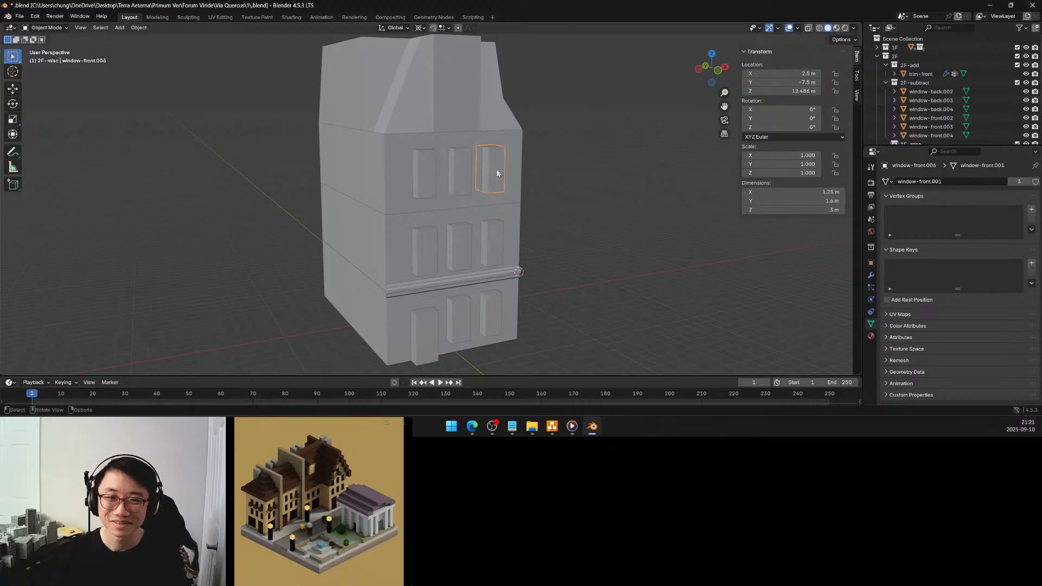
# Set the X scale to 1 for the second-floor front windows at X -2.5 m and X 0 m
pyautogui.click(432, 250)
pyautogui.click(796, 156)
pyautogui.write('1')
pyautogui.press('Return')
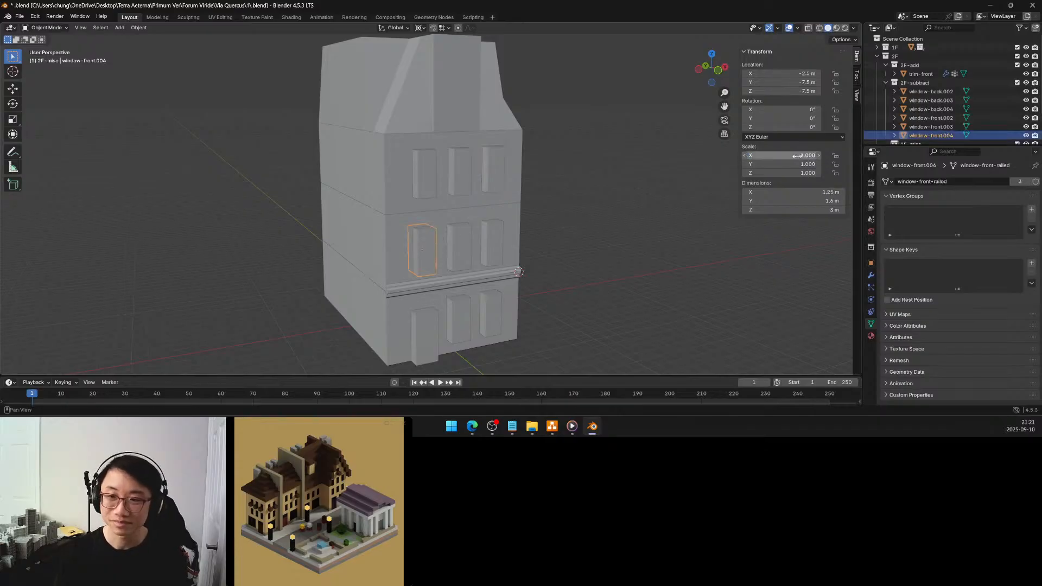
pyautogui.click(467, 239)
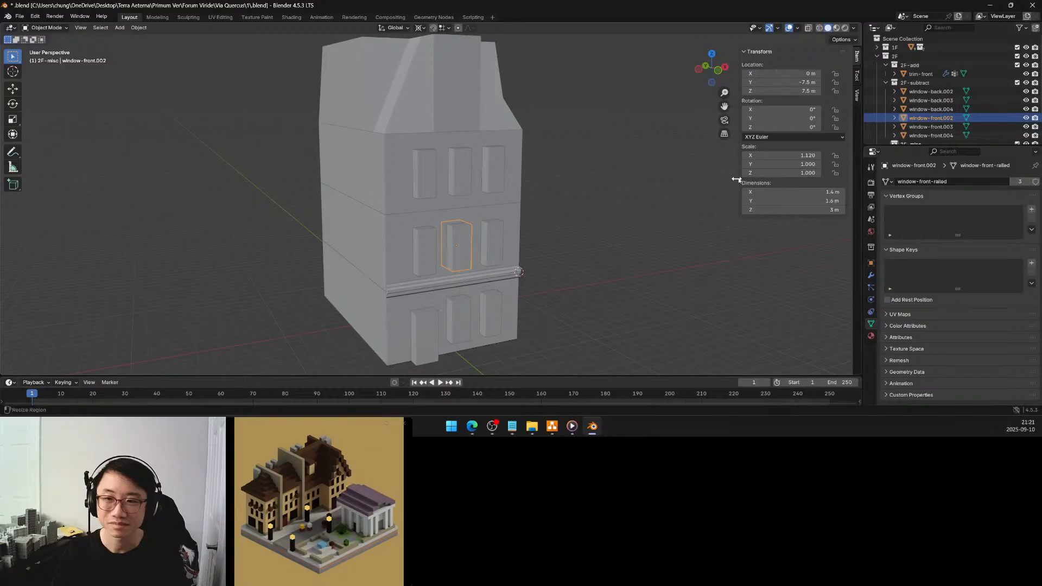
pyautogui.click(810, 155)
pyautogui.write('1')
pyautogui.press('Return')
# Recheck the scale and dimensions of the front windows on the second and third floors
pyautogui.click(489, 237)
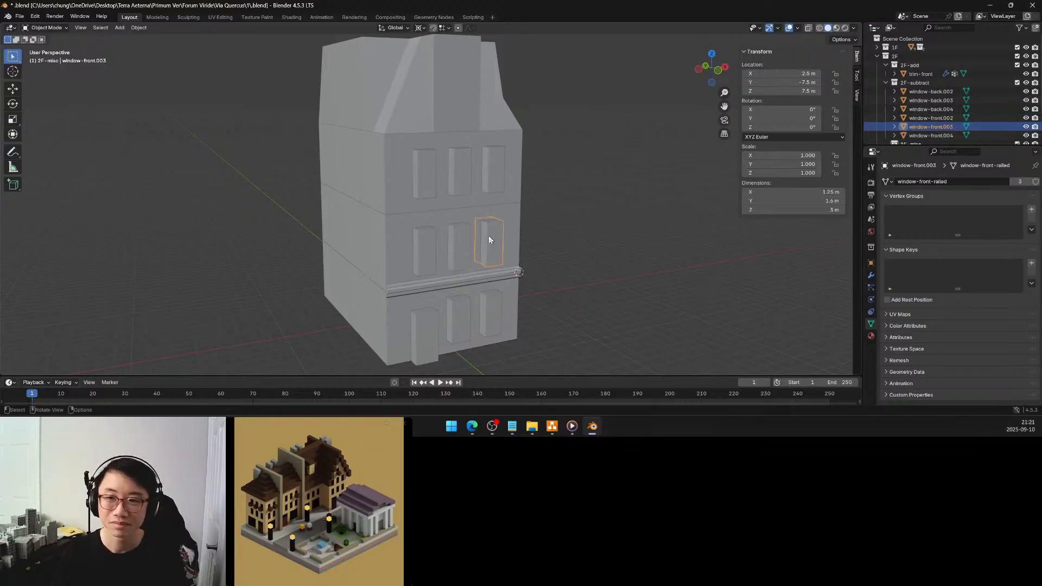
pyautogui.click(432, 171)
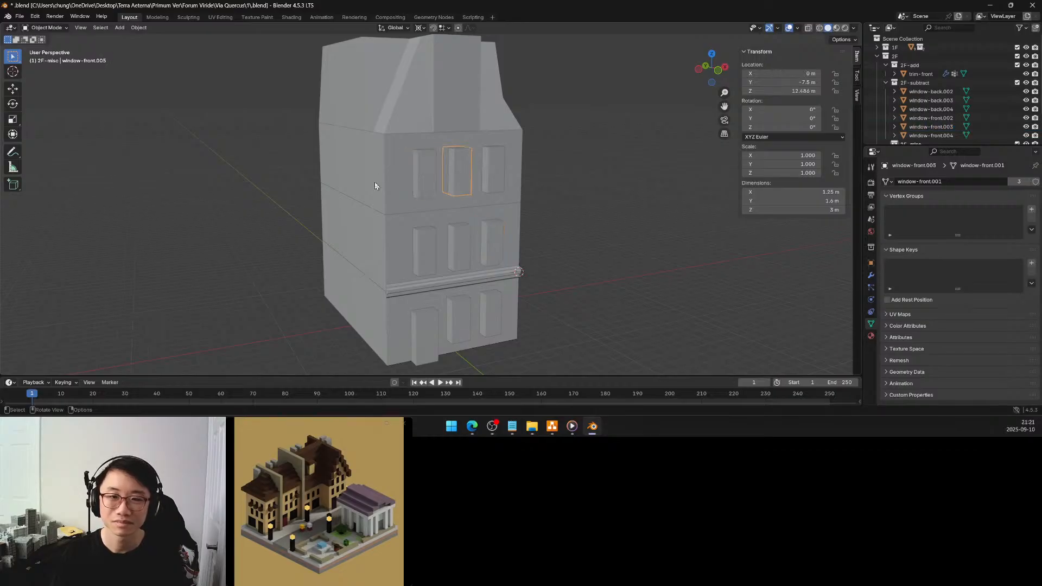
pyautogui.click(385, 184)
pyautogui.click(424, 180)
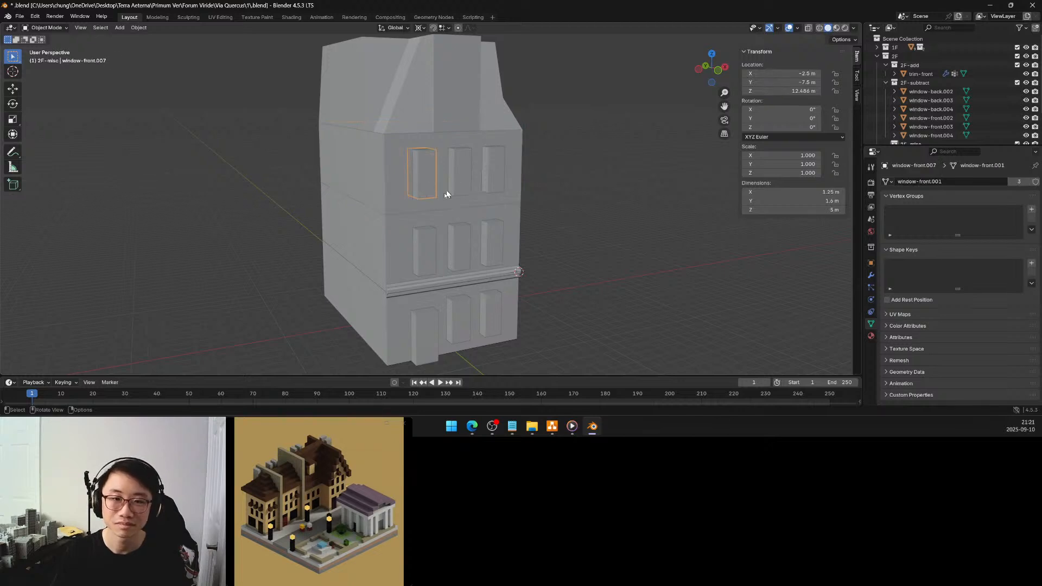
pyautogui.click(429, 243)
pyautogui.click(451, 239)
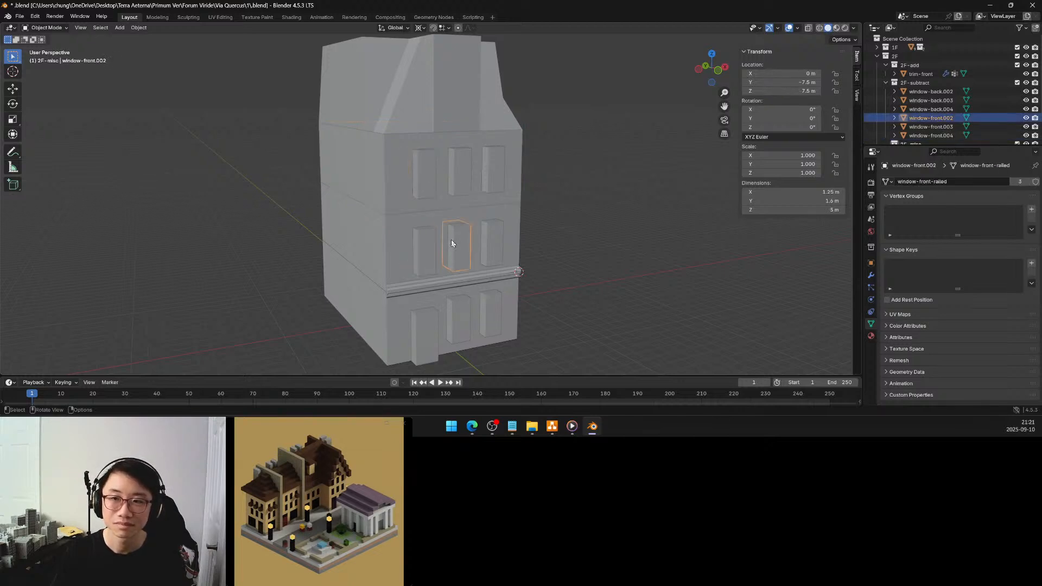
pyautogui.click(483, 239)
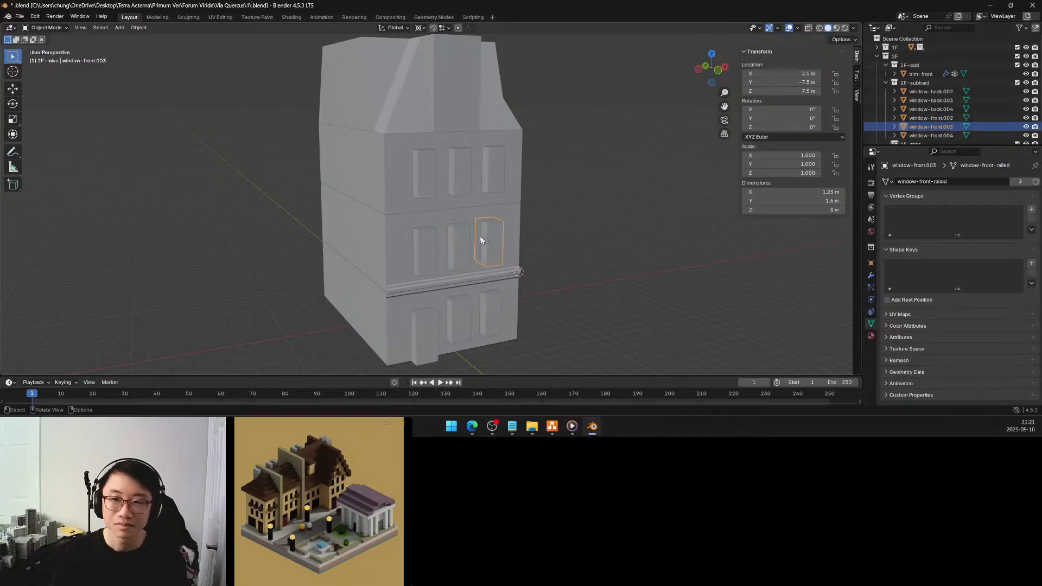
# Set the X scale of the first-floor middle front window to 1 and check the neighbouring window and the front door
pyautogui.click(465, 312)
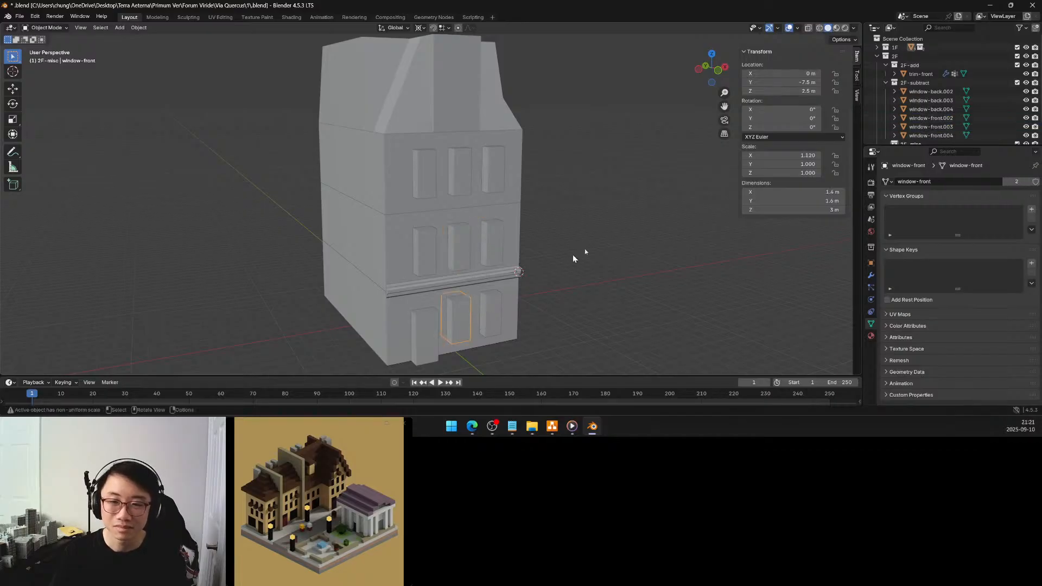
pyautogui.press('BackSpace')
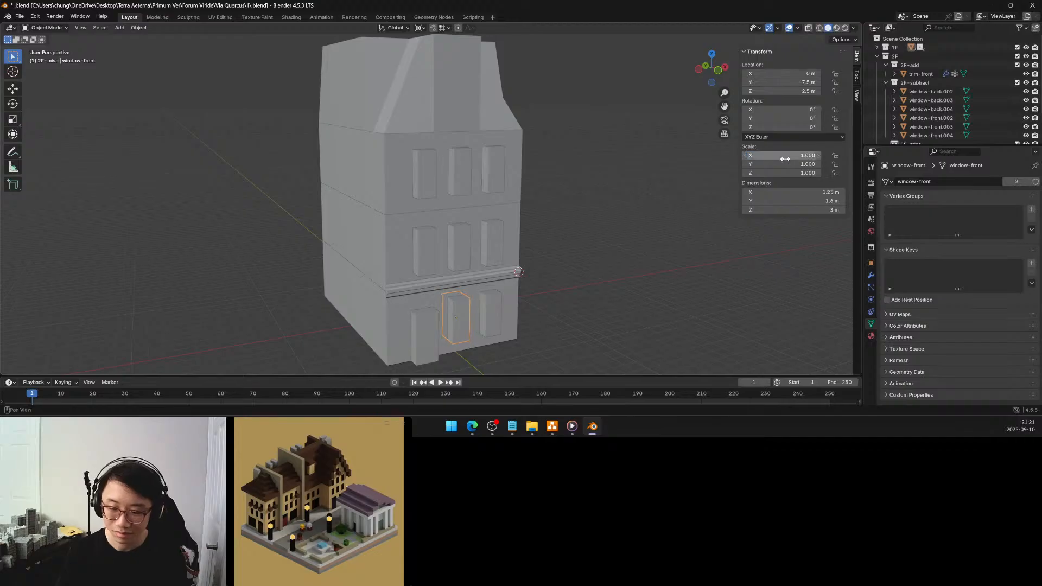
pyautogui.click(493, 305)
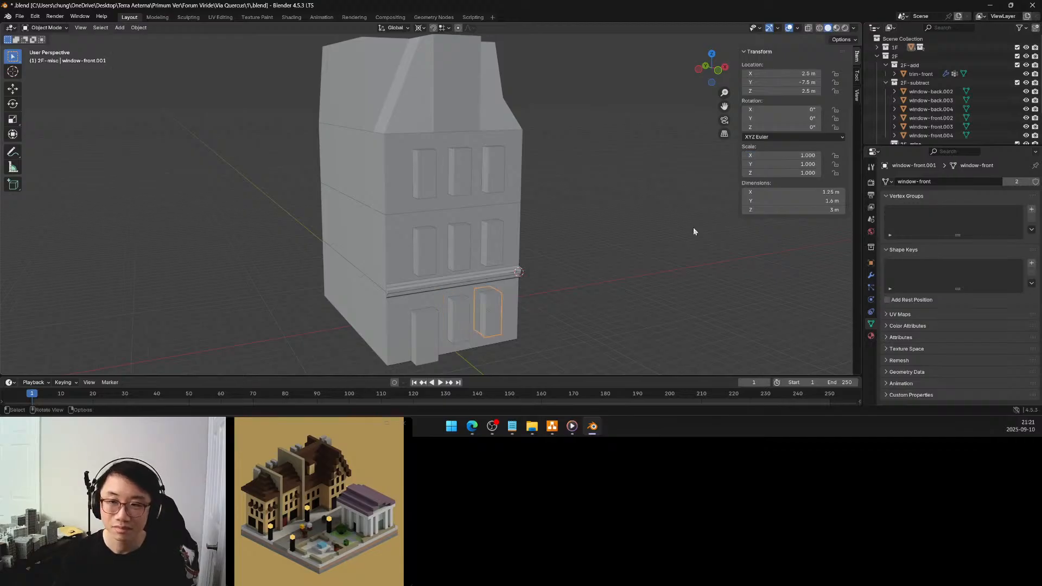
pyautogui.click(430, 321)
# Set the X scale of the third-floor back window at X 2.5 m to 1
pyautogui.moveTo(448, 302); pyautogui.dragTo(567, 291, button='middle')
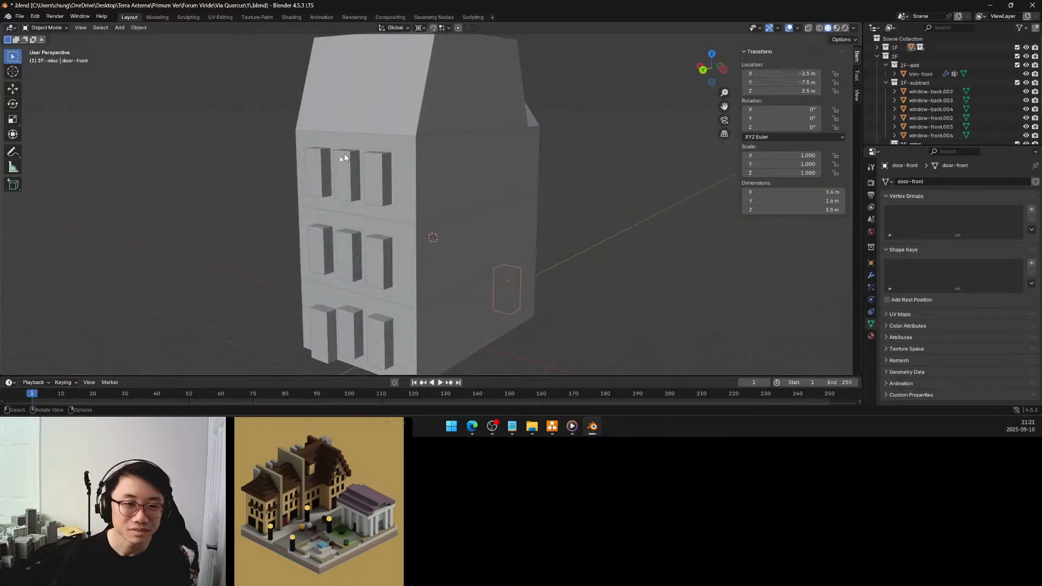
pyautogui.click(323, 171)
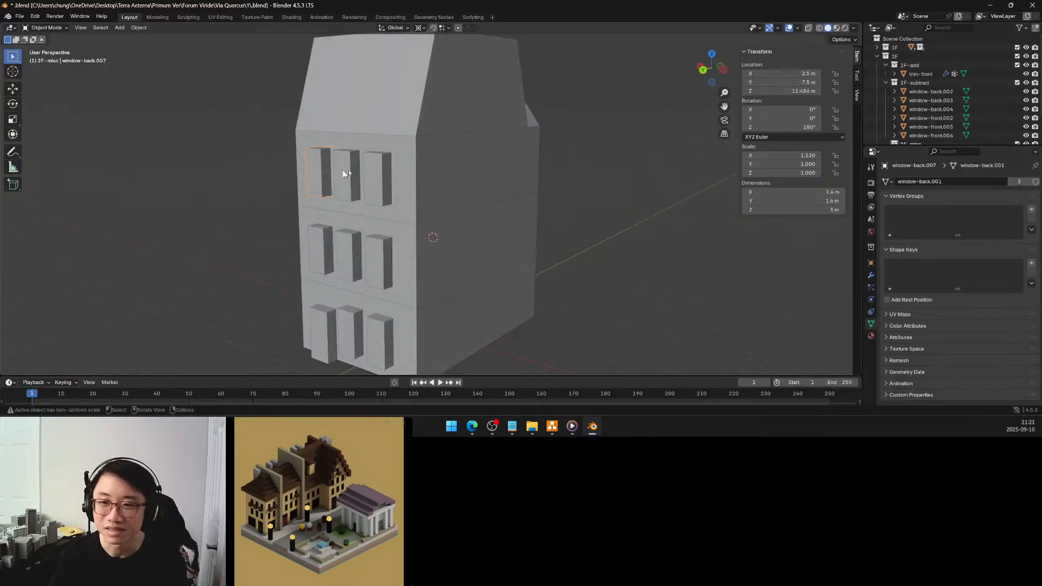
pyautogui.click(781, 156)
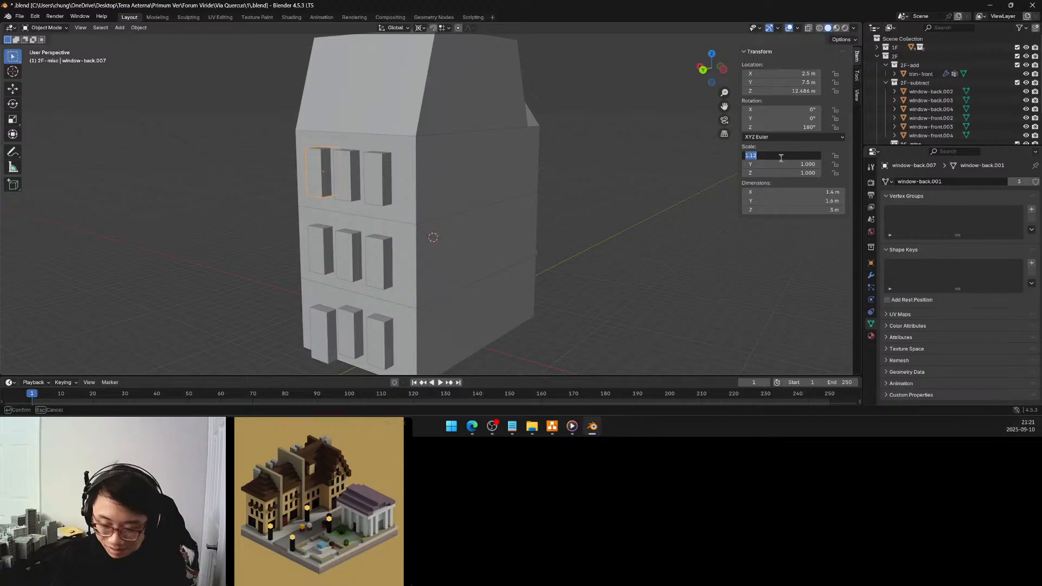
pyautogui.write('1')
pyautogui.press('Return')
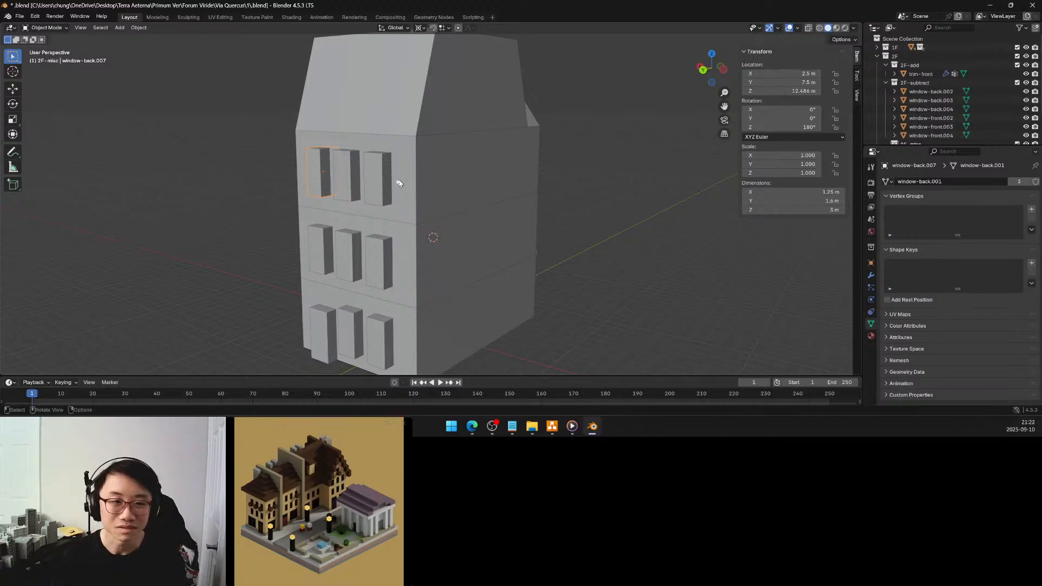
# Set the X scale to 1 for the third-floor back windows at X 0 m and X -2.5 m
pyautogui.click(351, 180)
pyautogui.click(813, 156)
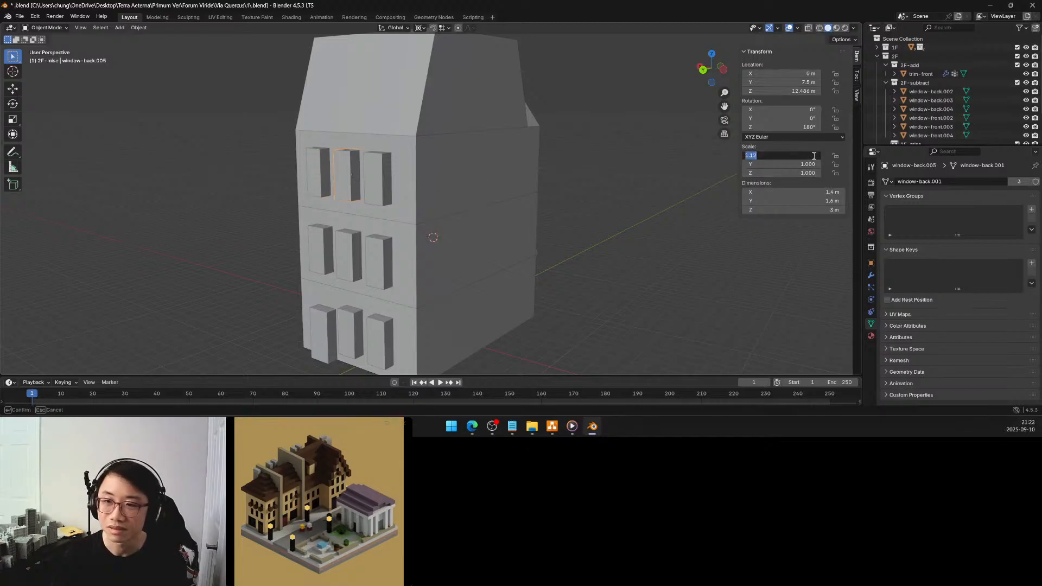
pyautogui.write('1')
pyautogui.press('Return')
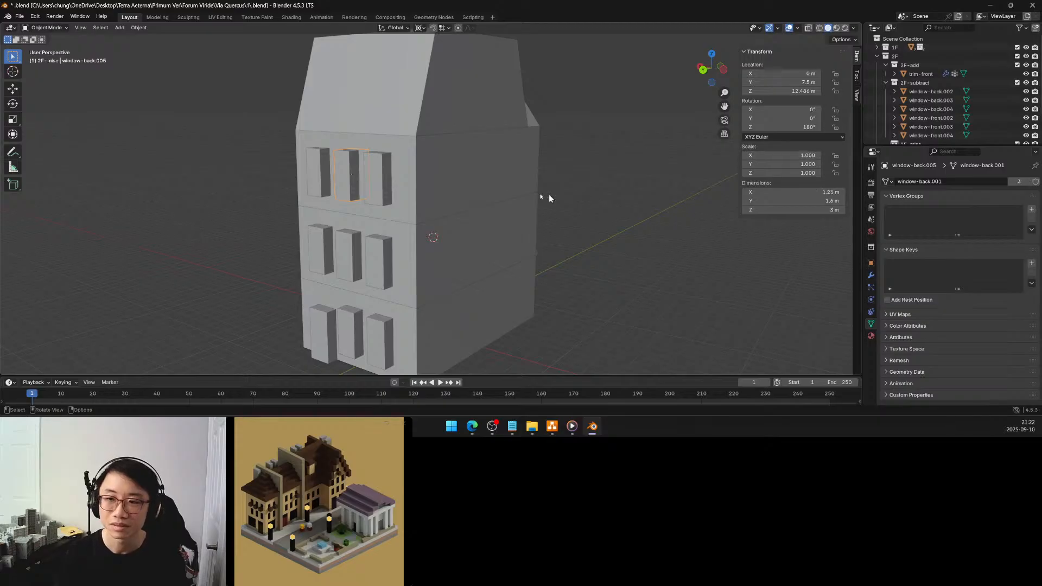
pyautogui.click(384, 179)
pyautogui.click(805, 155)
pyautogui.write('1')
pyautogui.press('Return')
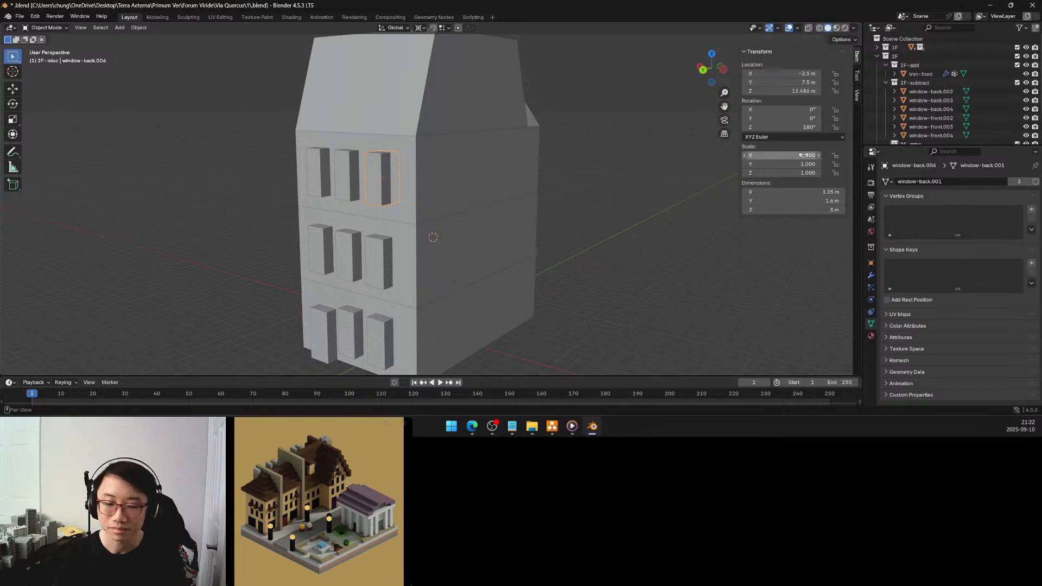
# Set the X scale to 1 for each of the three second-floor back windows
pyautogui.click(321, 242)
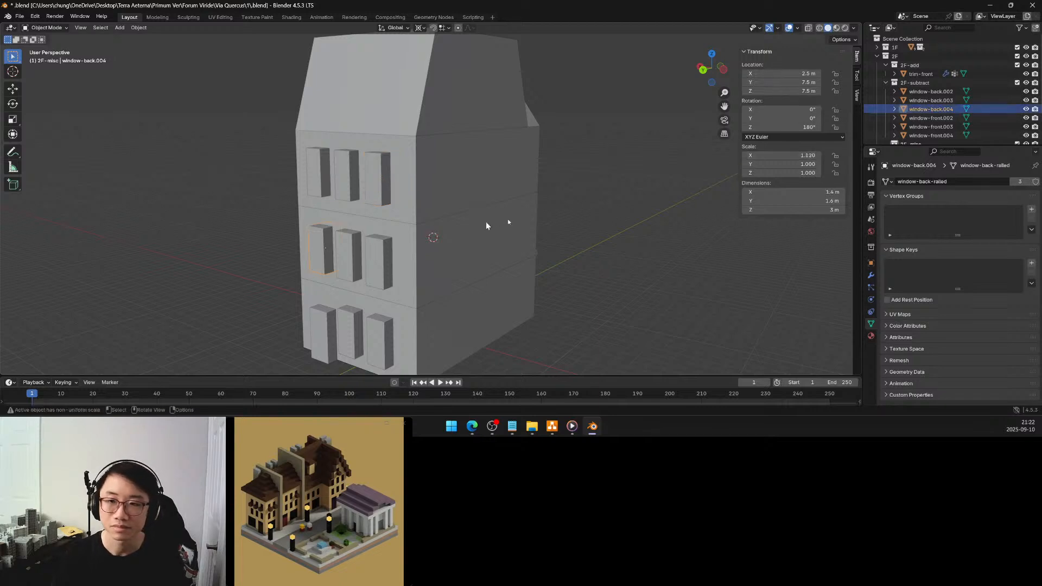
pyautogui.click(801, 156)
pyautogui.write('1')
pyautogui.press('Return')
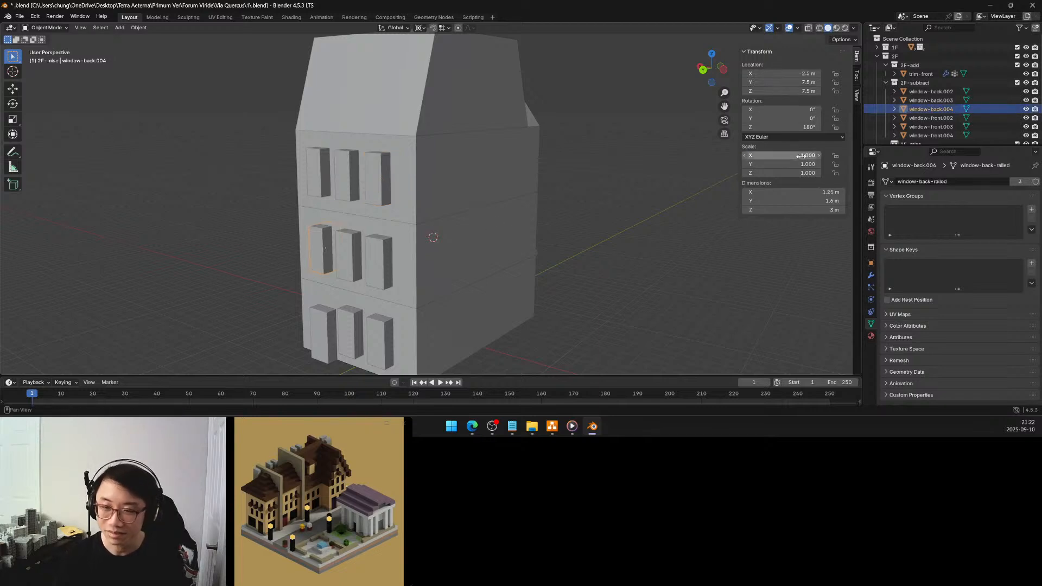
pyautogui.click(355, 248)
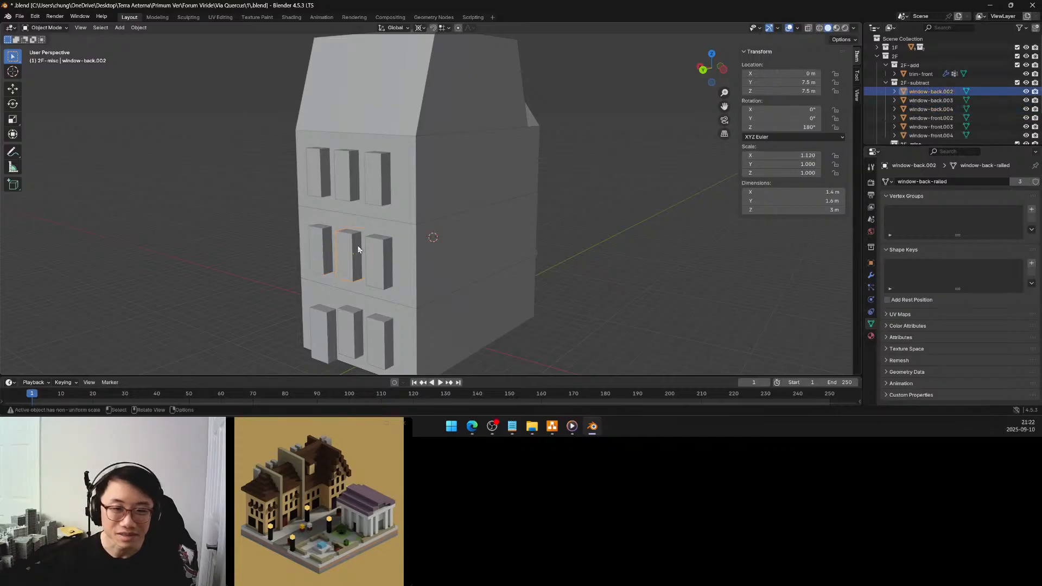
pyautogui.click(809, 155)
pyautogui.write('1')
pyautogui.press('Return')
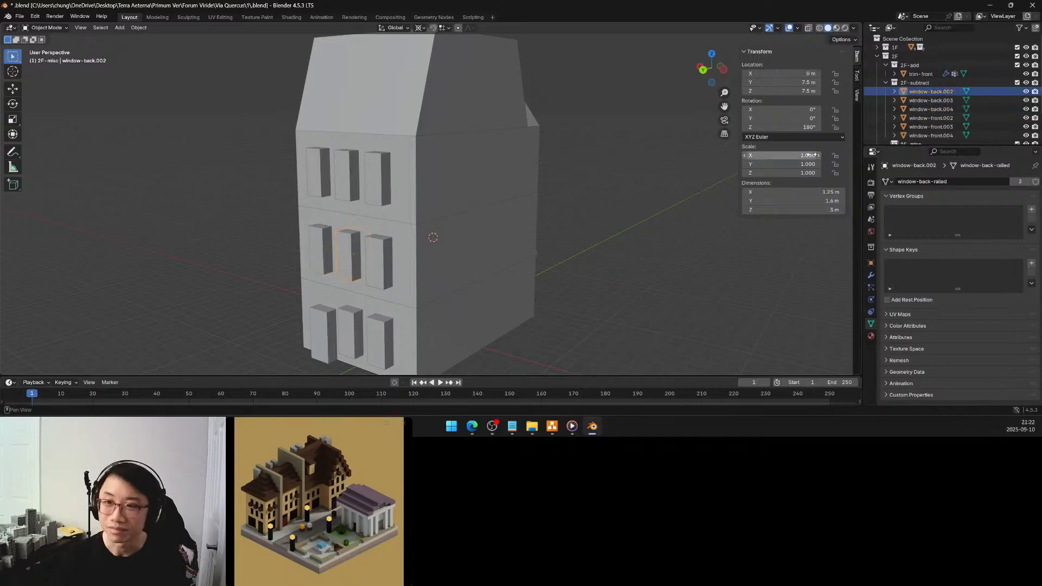
pyautogui.click(386, 262)
pyautogui.click(800, 156)
pyautogui.write('1')
pyautogui.press('Return')
# Set the X scale to 1 for the first-floor back windows at X 0 m and X -2.5 m
pyautogui.moveTo(374, 277); pyautogui.dragTo(406, 270, button='middle')
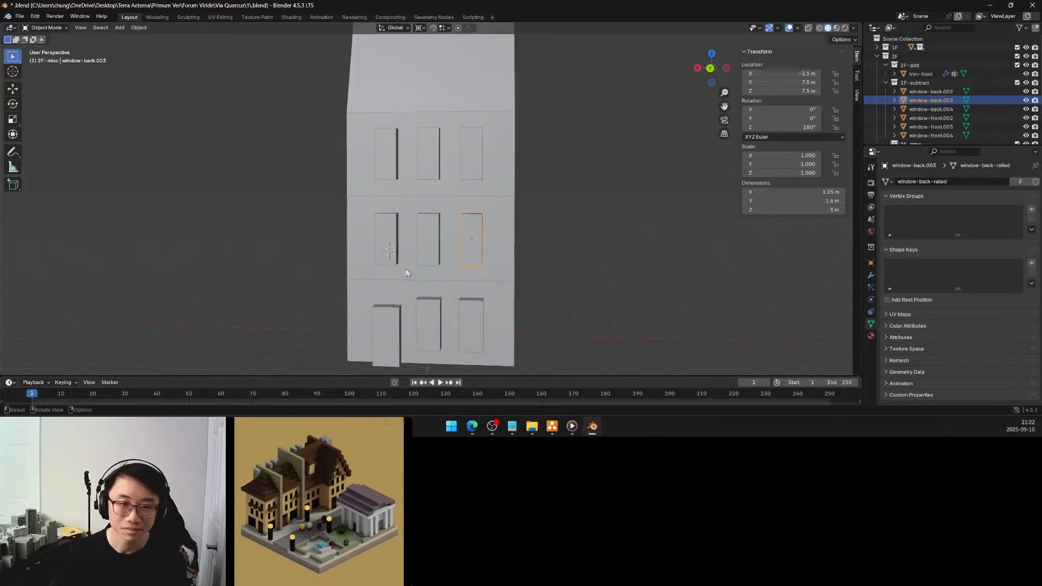
pyautogui.click(431, 321)
pyautogui.doubleClick(811, 156)
pyautogui.write('1')
pyautogui.press('Return')
pyautogui.keyDown('shift'); pyautogui.click(472, 324); pyautogui.keyUp('shift')
pyautogui.doubleClick(806, 156)
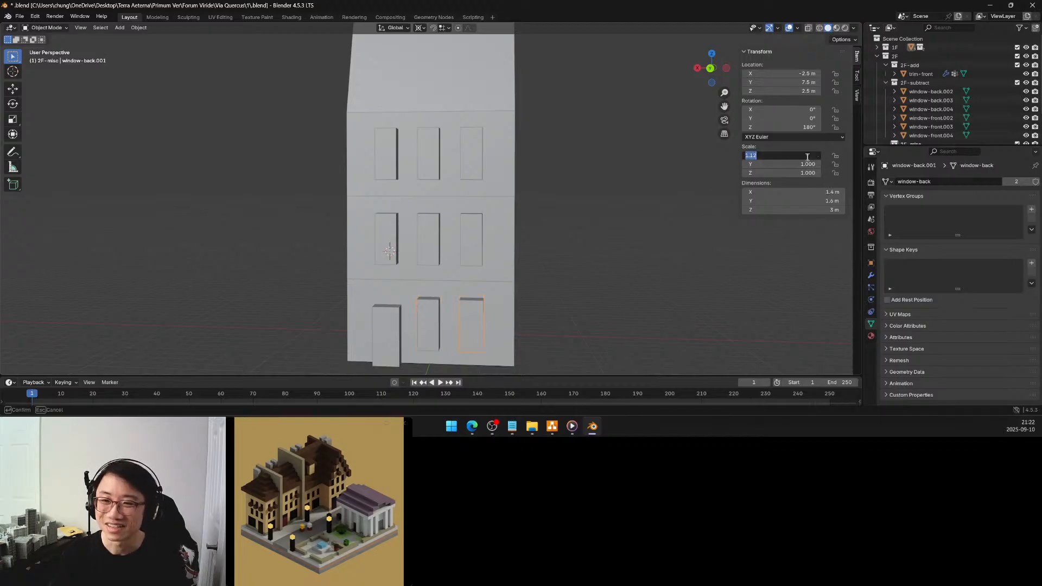
pyautogui.write('1')
pyautogui.press('Return')
# Select the three third-floor front windows and set the Z location of the active one at X 2.5 m to 12.5 m
pyautogui.moveTo(624, 228); pyautogui.dragTo(514, 258, button='middle')
pyautogui.click(498, 283)
pyautogui.click(506, 277)
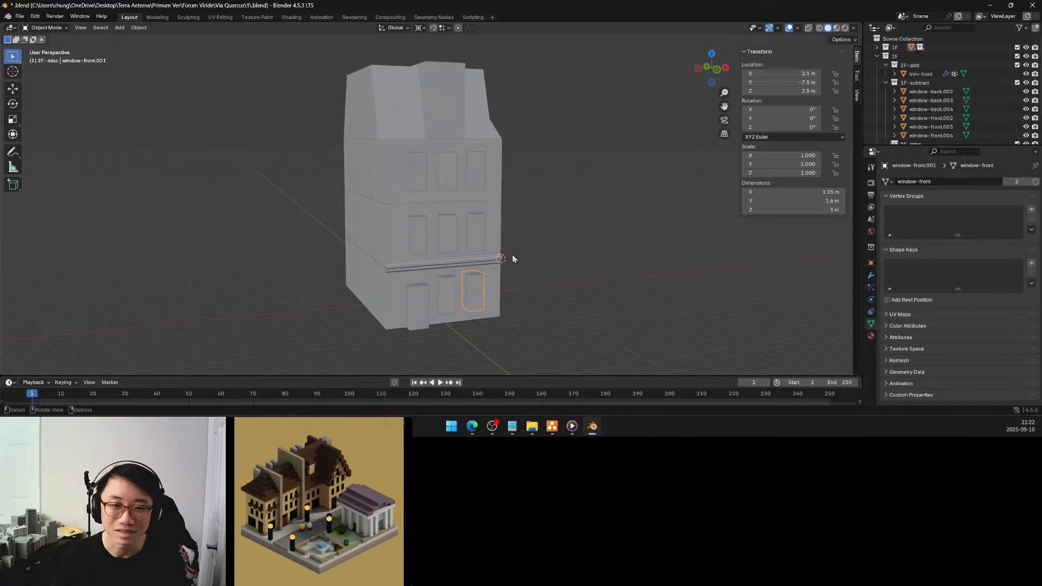
pyautogui.click(420, 176)
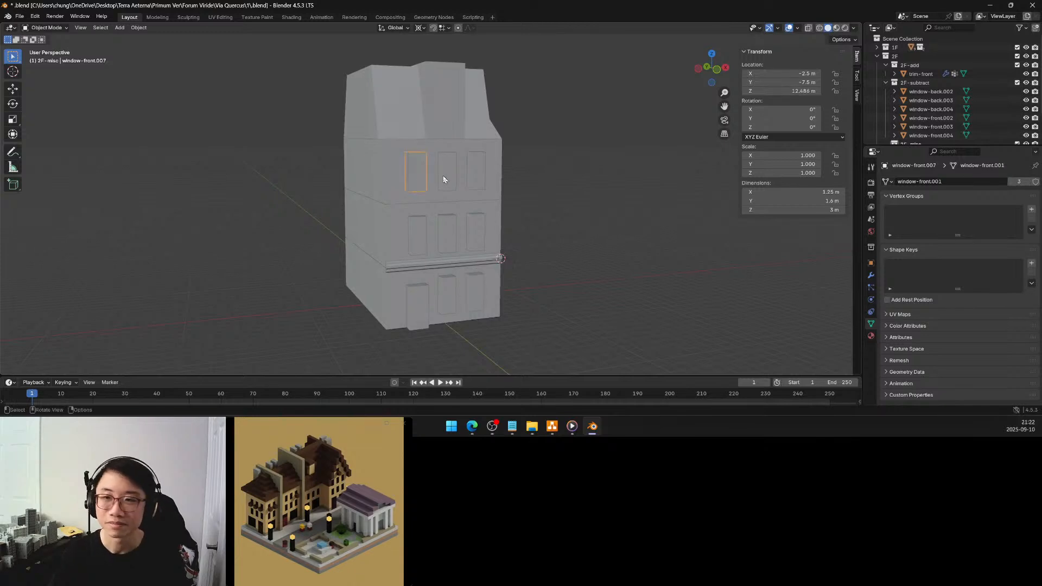
pyautogui.keyDown('shift'); pyautogui.click(445, 174); pyautogui.keyUp('shift')
pyautogui.keyDown('shift'); pyautogui.click(481, 173); pyautogui.keyUp('shift')
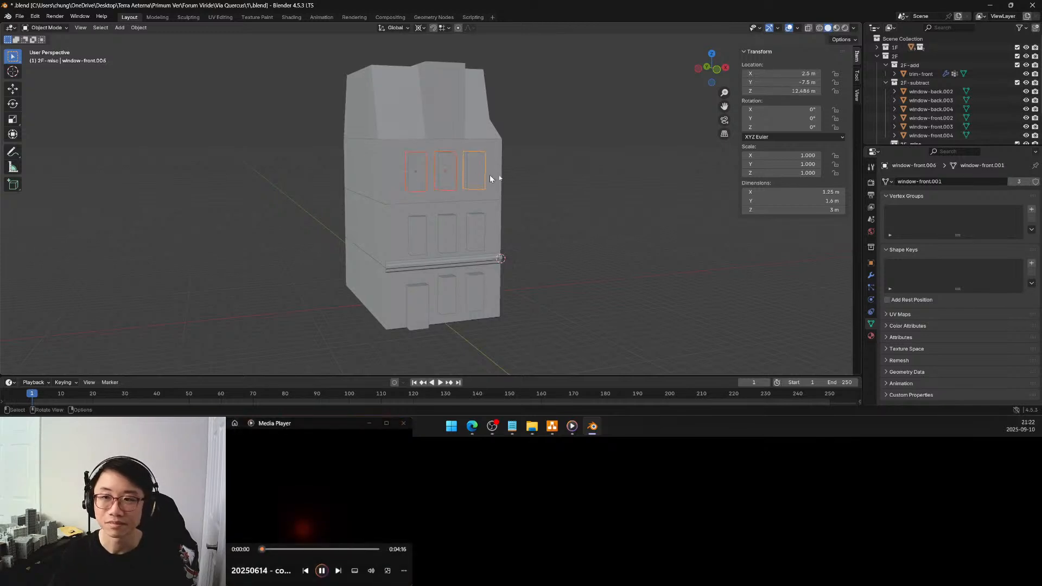
pyautogui.click(781, 91)
pyautogui.write('12.5')
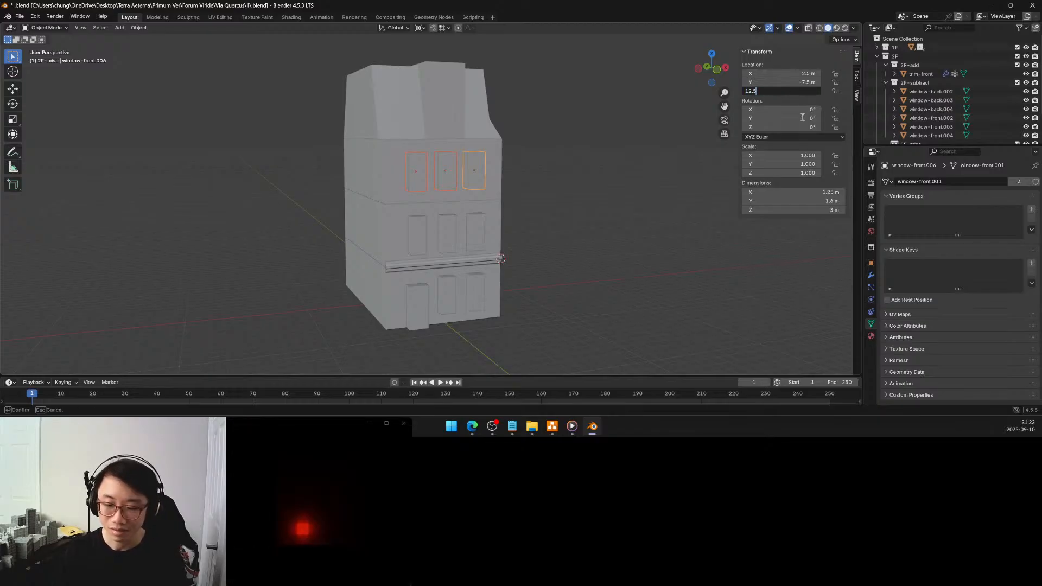
pyautogui.press('Return')
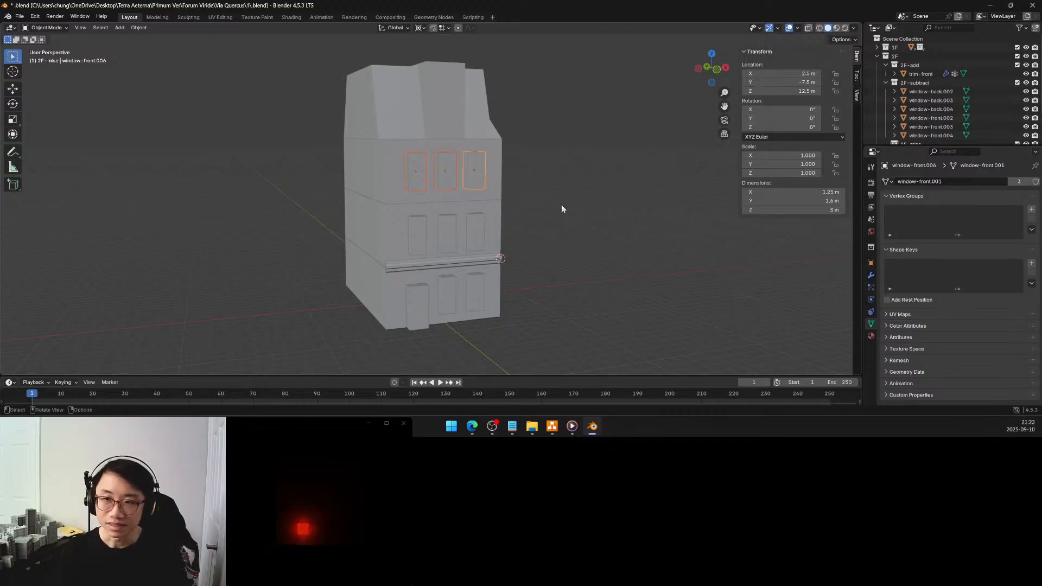
# Select the three third-floor back windows and set the Z location of the active one at X 2.5 m to 12.5 m
pyautogui.moveTo(485, 225); pyautogui.dragTo(637, 224, button='middle')
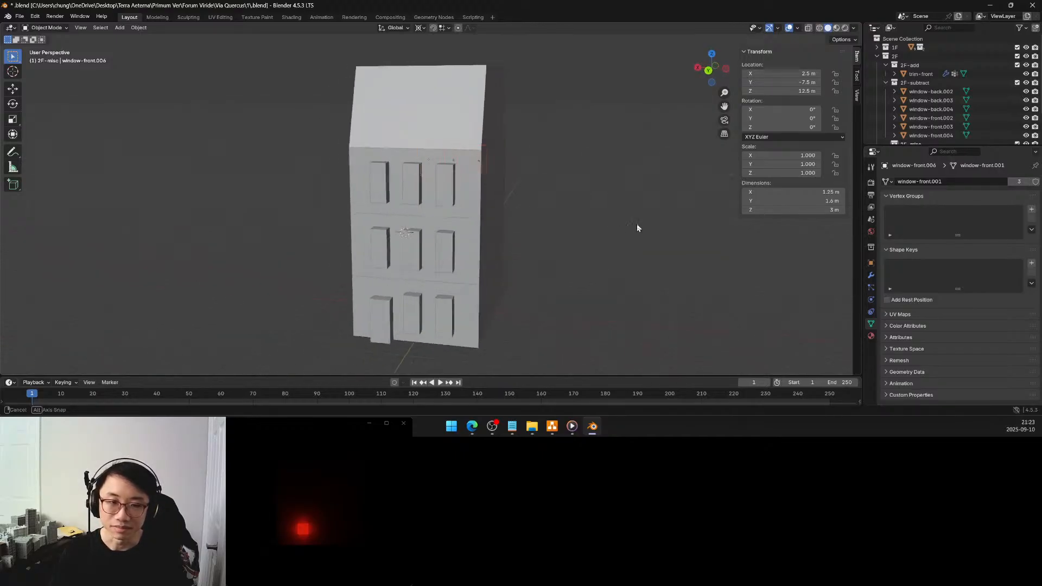
pyautogui.scroll(2, 410, 188)
pyautogui.click(361, 186)
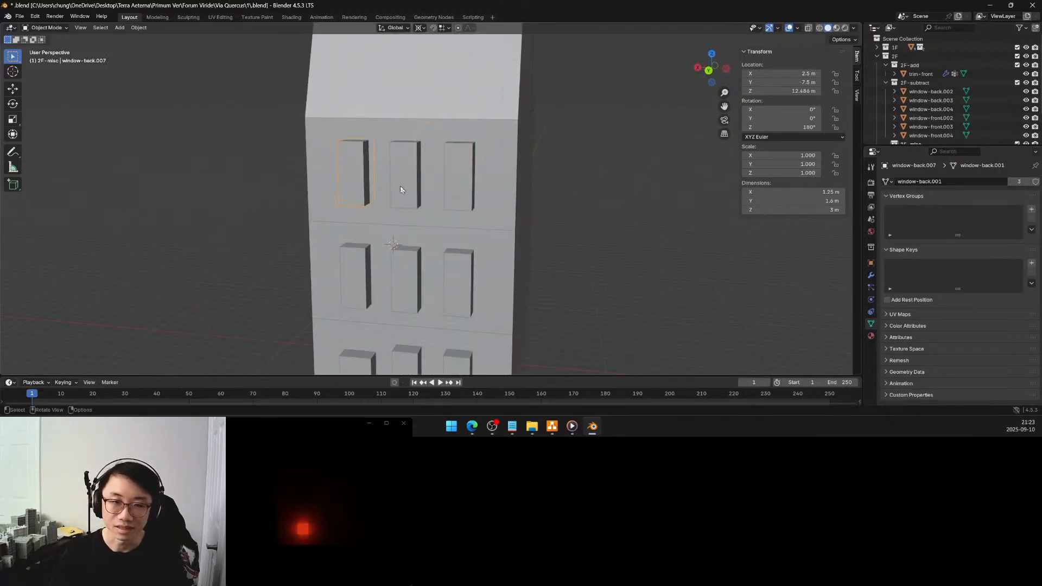
pyautogui.click(460, 193)
pyautogui.keyDown('shift'); pyautogui.click(406, 183); pyautogui.keyUp('shift')
pyautogui.keyDown('shift'); pyautogui.click(356, 177); pyautogui.keyUp('shift')
pyautogui.click(796, 92)
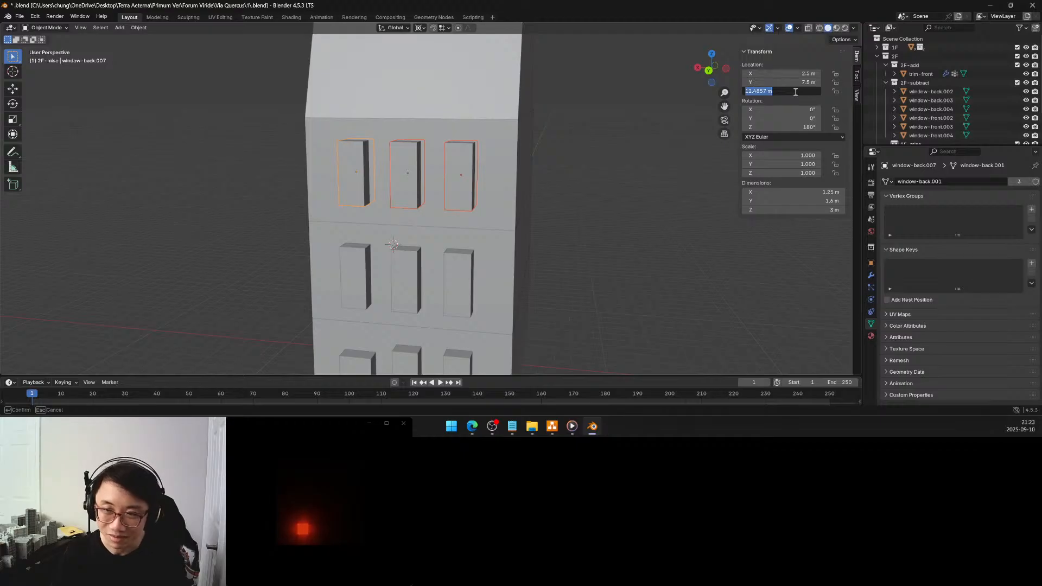
pyautogui.write('12.5')
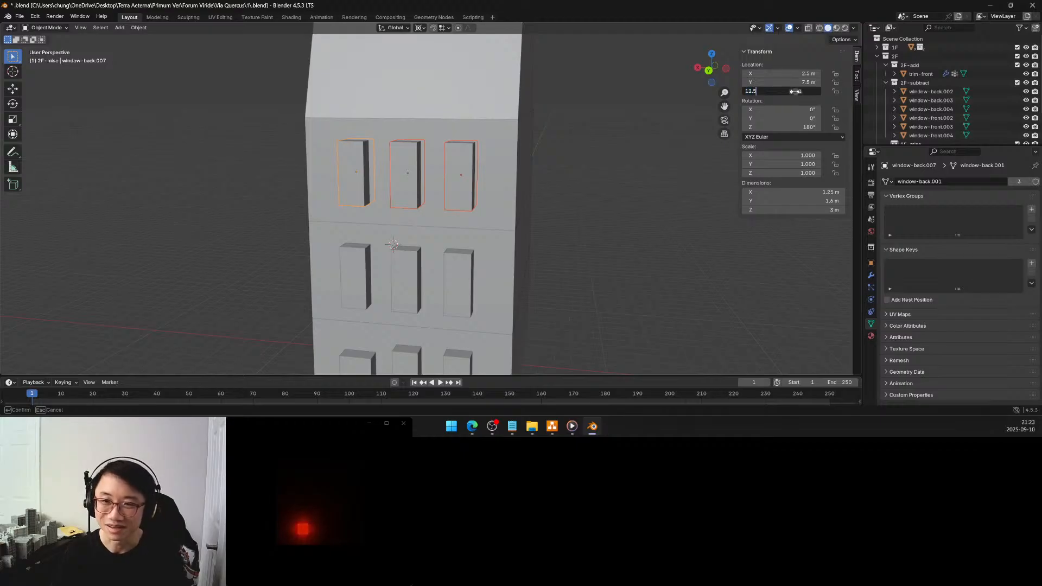
pyautogui.press('Return')
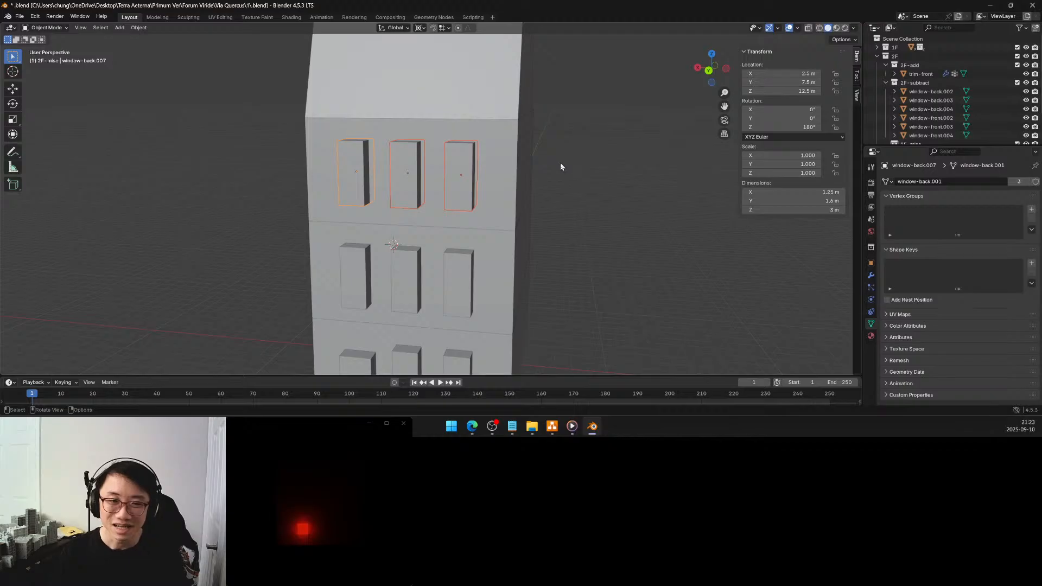
# Set the Z location to 12.5 m for the third-floor back windows at X 0 m and X -2.5 m
pyautogui.click(412, 186)
pyautogui.click(801, 92)
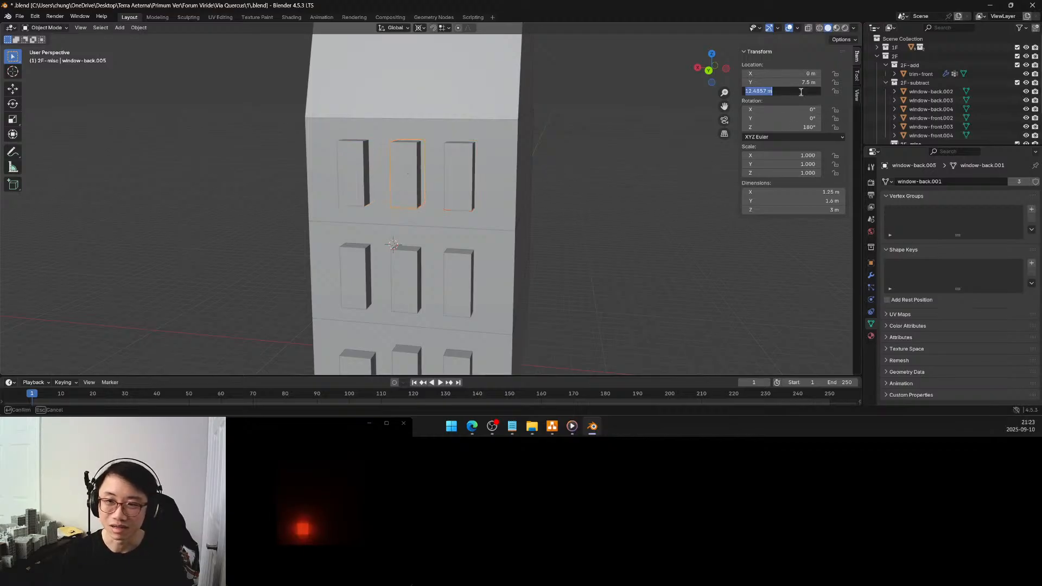
pyautogui.write('12.5')
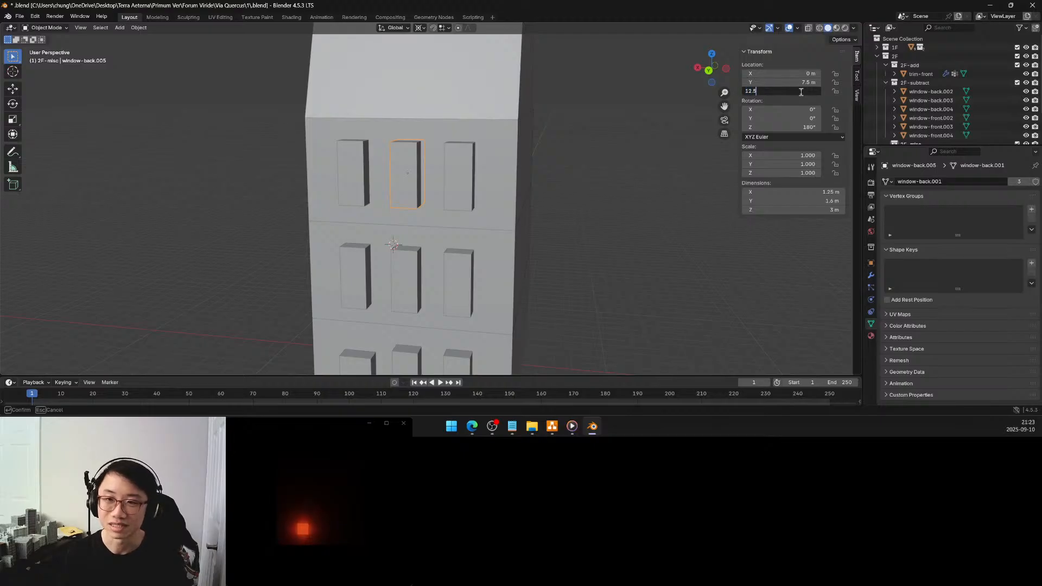
pyautogui.press('Return')
pyautogui.click(469, 172)
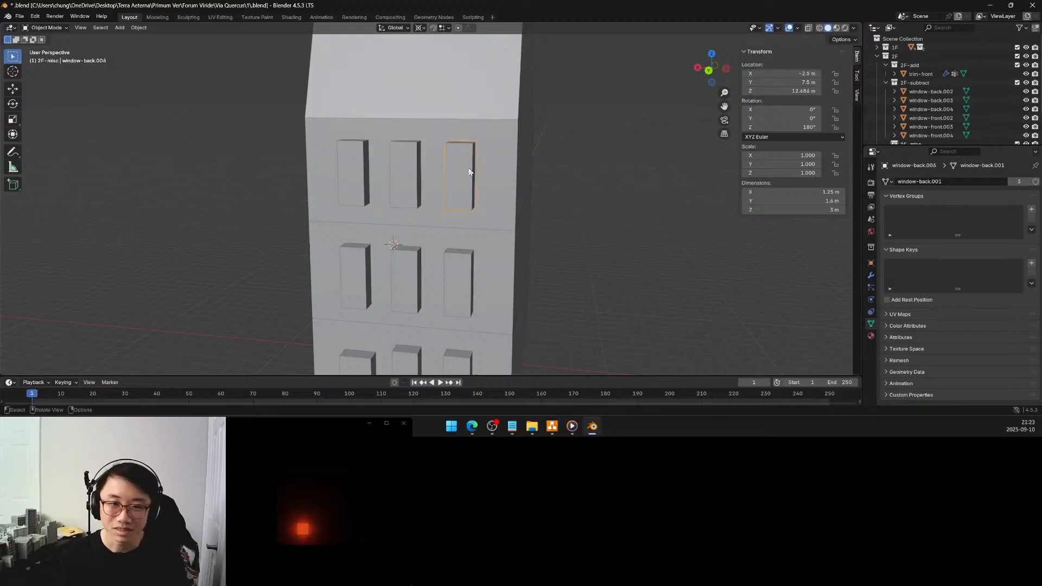
pyautogui.click(792, 91)
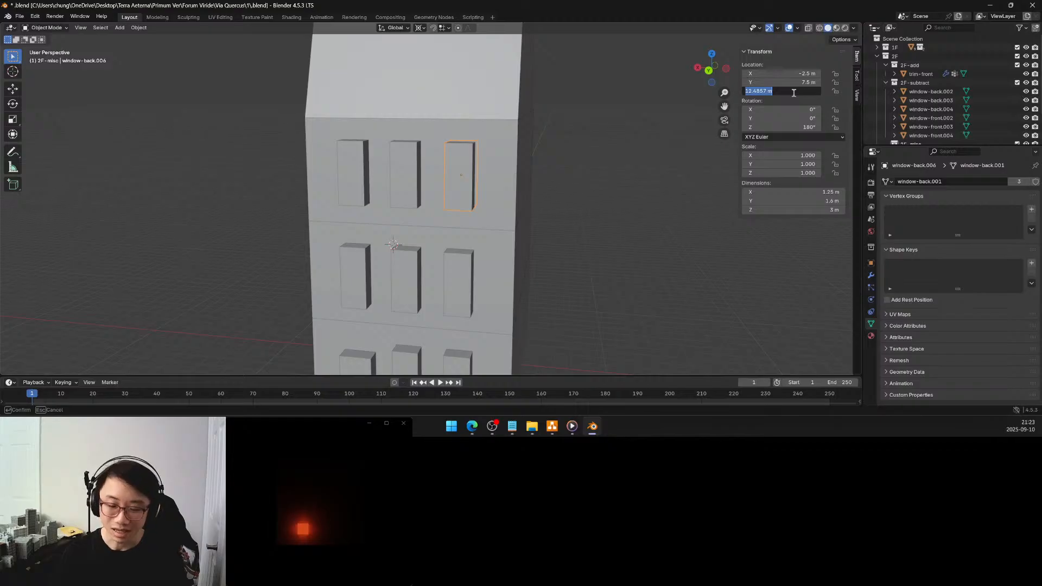
pyautogui.write('12.5')
pyautogui.press('Return')
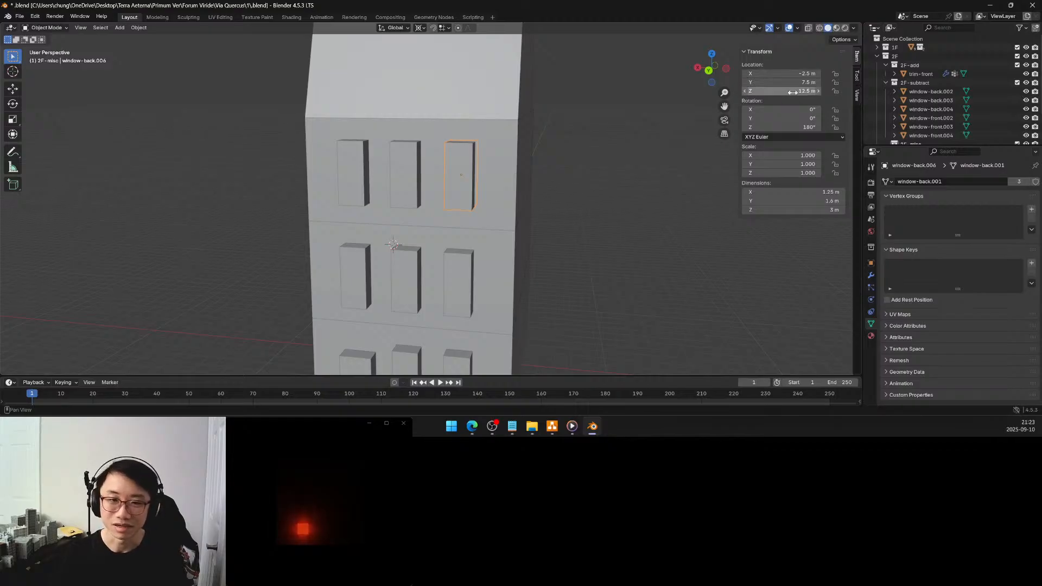
# Set the Z location of the third-floor middle front window to 12.5 m and check the window at X 2.5 m
pyautogui.click(358, 273)
pyautogui.moveTo(363, 272); pyautogui.dragTo(395, 180, button='middle')
pyautogui.click(395, 184)
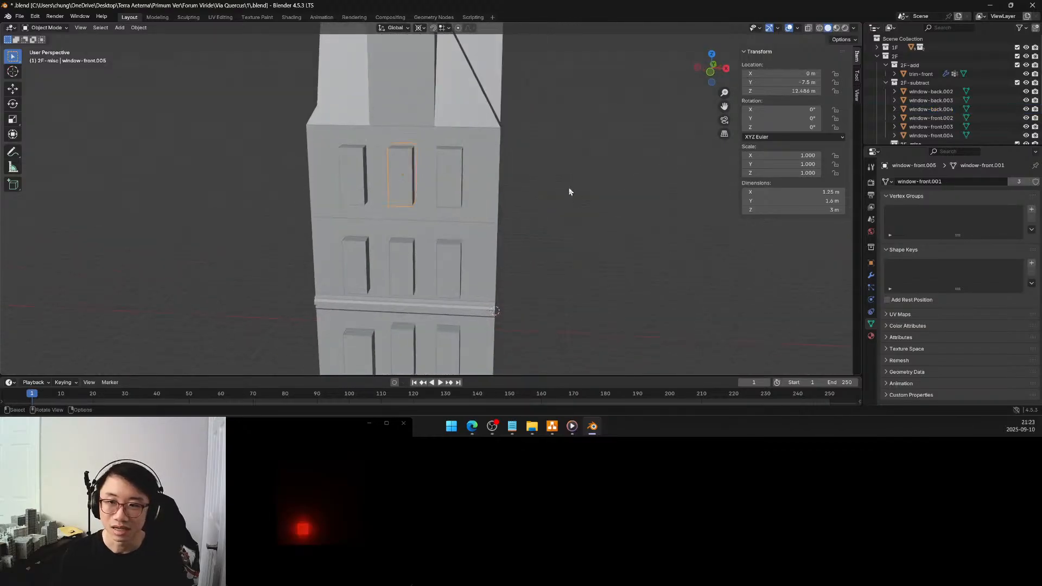
pyautogui.click(803, 92)
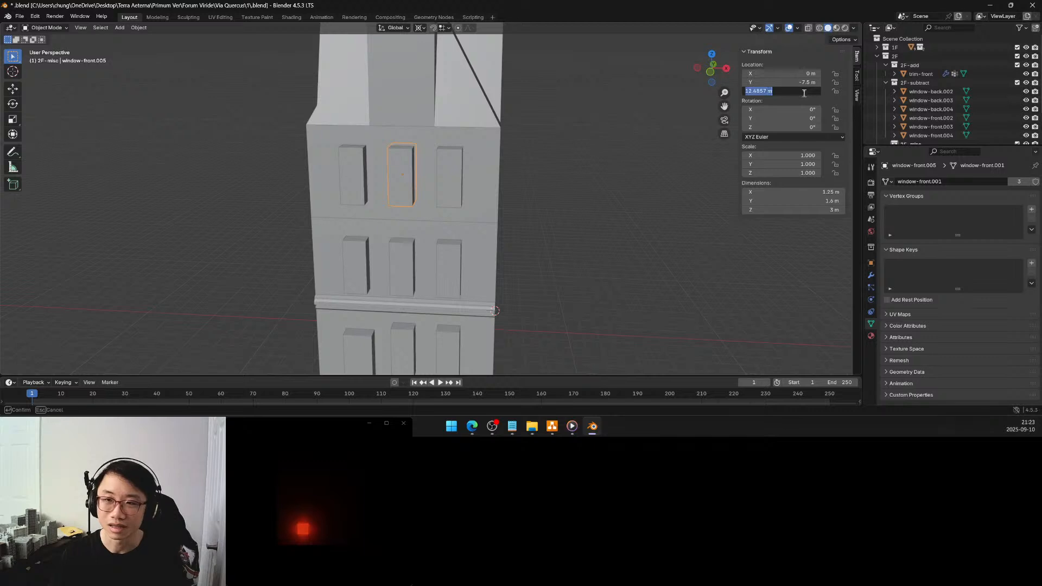
pyautogui.write('12.5')
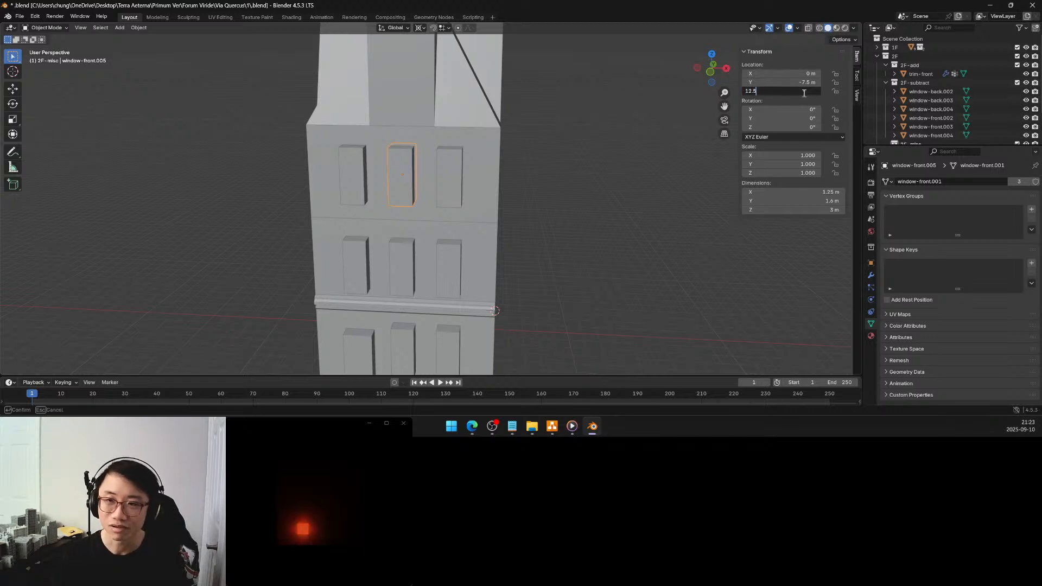
pyautogui.press('Return')
pyautogui.click(457, 169)
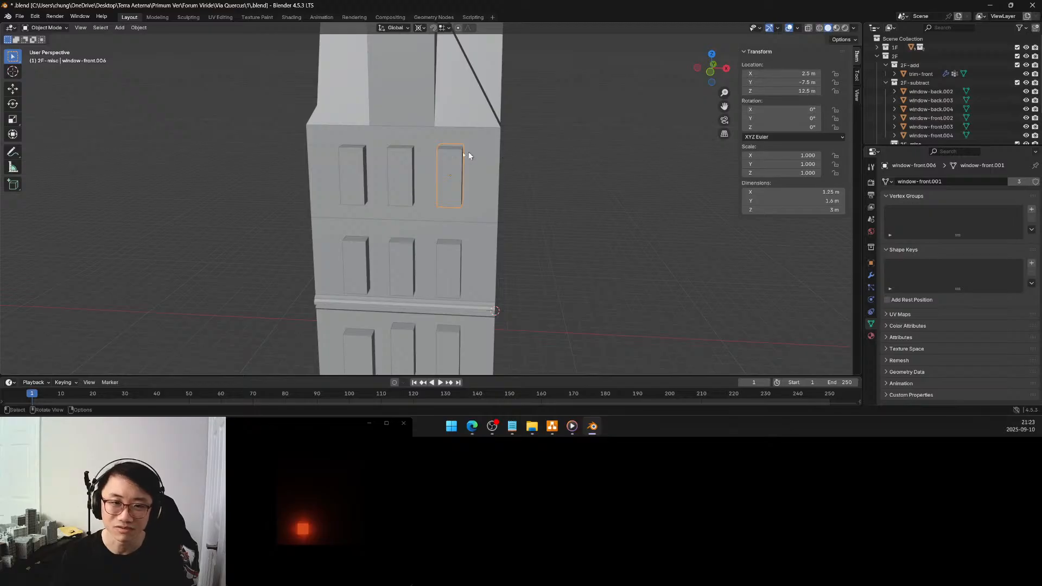
# Set the Z location of the third-floor front window at X -2.5 m to 12.5 m
pyautogui.click(393, 171)
pyautogui.click(354, 172)
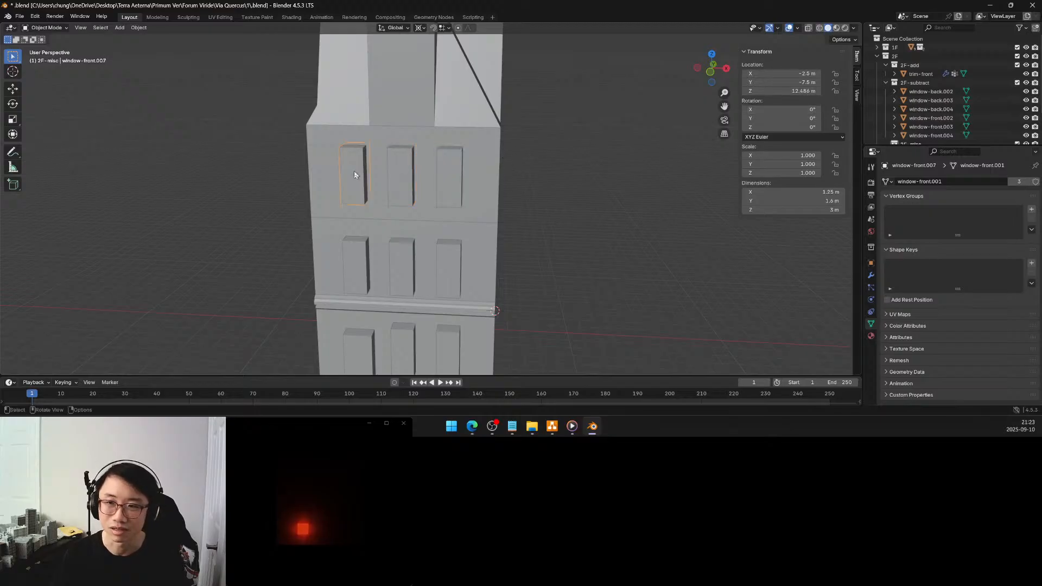
pyautogui.click(788, 92)
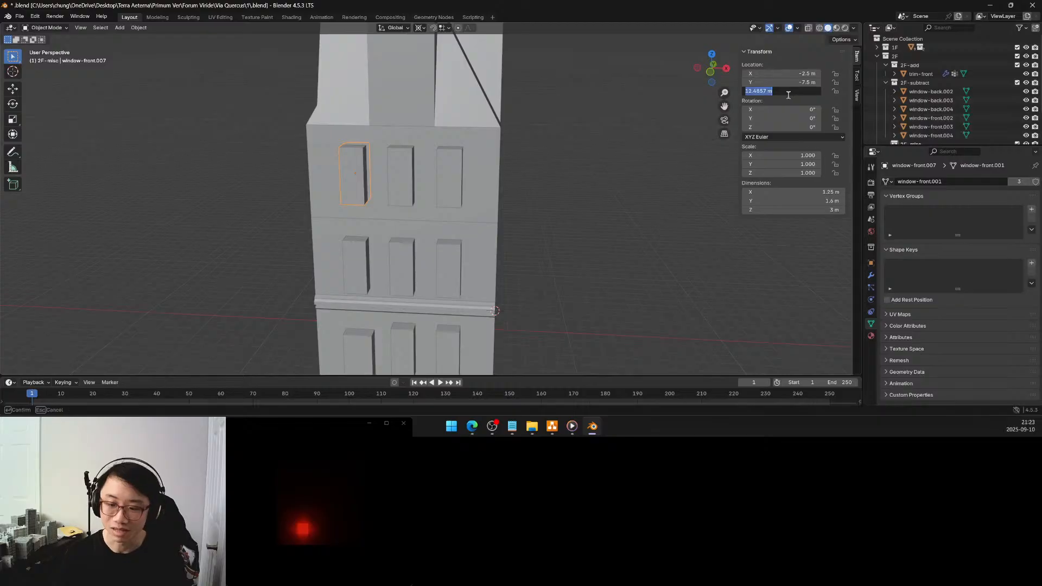
pyautogui.write('12.5')
pyautogui.press('Return')
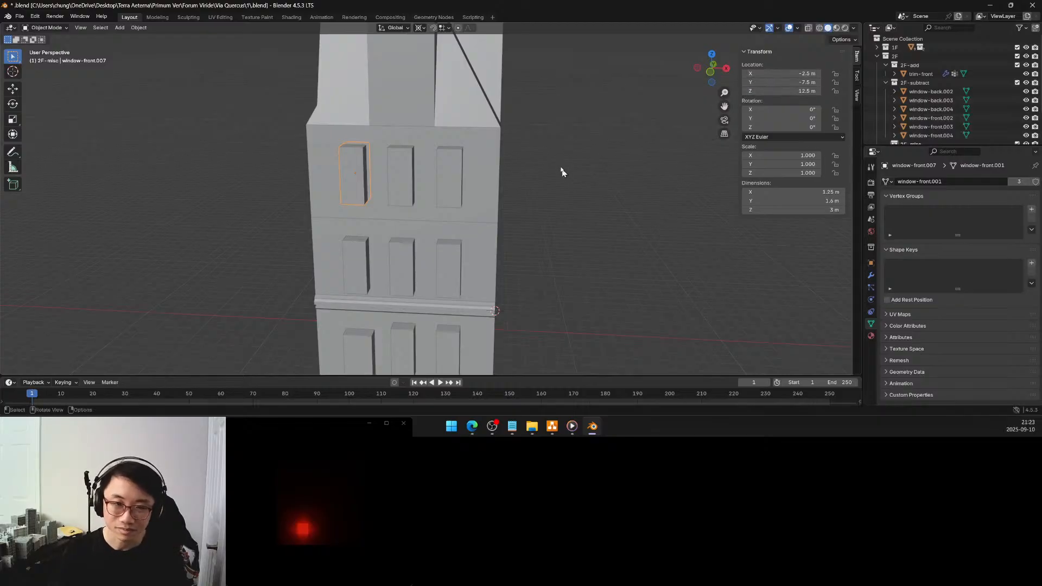
# Select all third- and second-floor front windows together with the first-floor front windows in the middle and at X 2.5 m
pyautogui.moveTo(555, 163); pyautogui.dragTo(574, 162, button='middle')
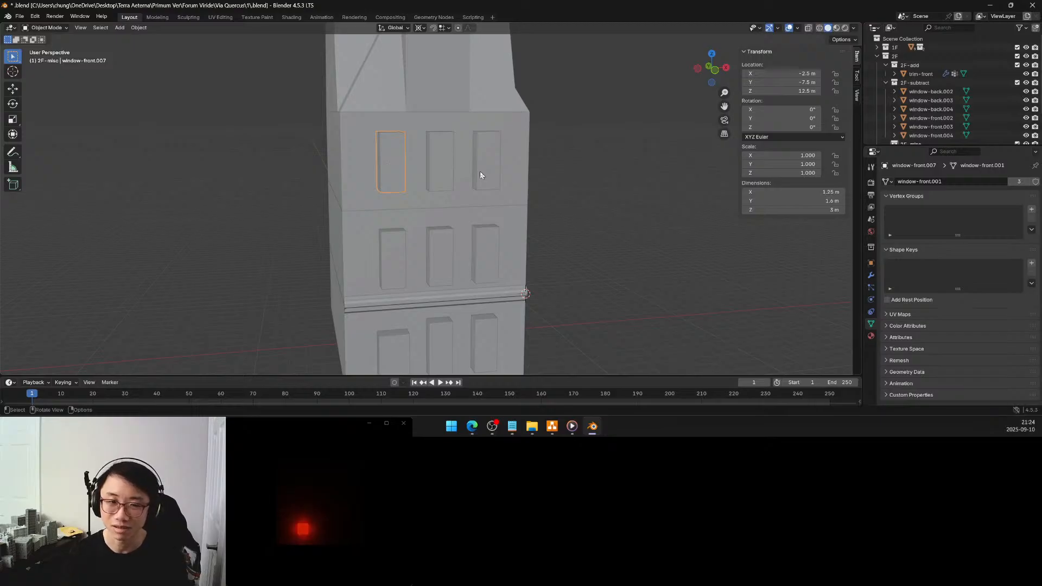
pyautogui.click(441, 175)
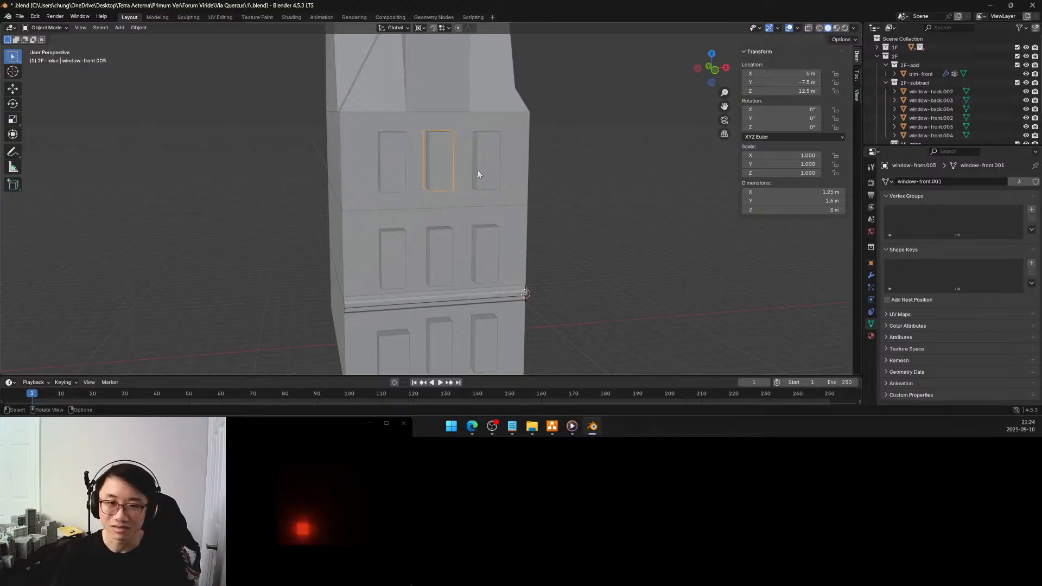
pyautogui.click(484, 172)
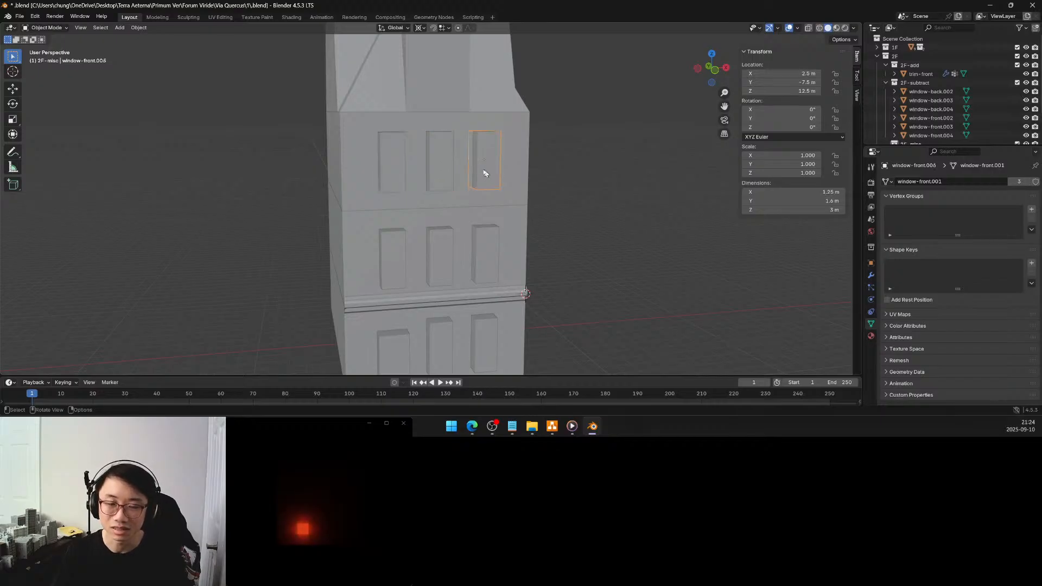
pyautogui.keyDown('shift'); pyautogui.click(442, 169); pyautogui.keyUp('shift')
pyautogui.keyDown('shift'); pyautogui.click(399, 169); pyautogui.keyUp('shift')
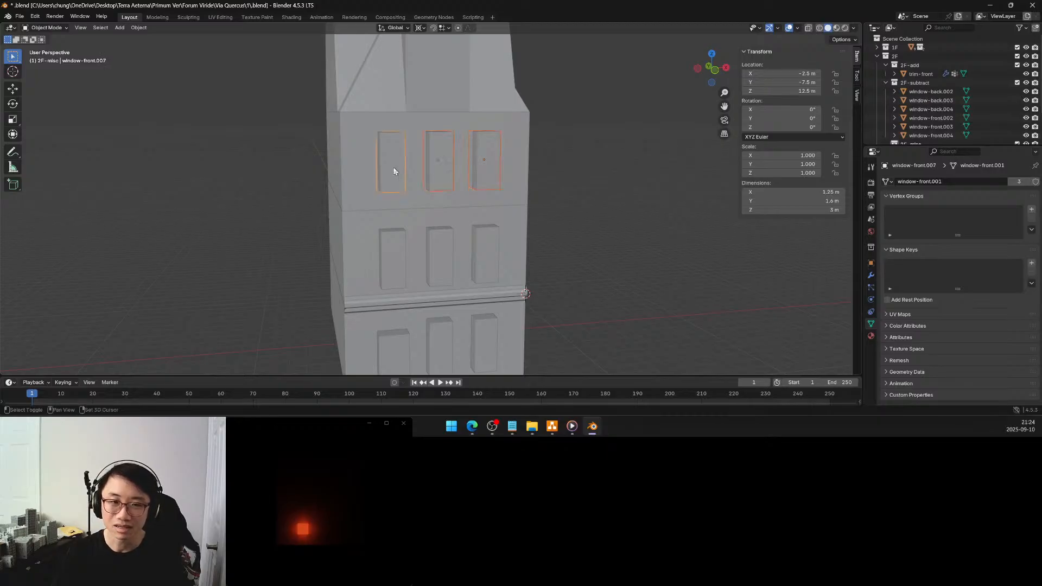
pyautogui.keyDown('shift'); pyautogui.click(399, 250); pyautogui.keyUp('shift')
pyautogui.keyDown('shift'); pyautogui.click(441, 246); pyautogui.keyUp('shift')
pyautogui.keyDown('shift'); pyautogui.click(484, 249); pyautogui.keyUp('shift')
pyautogui.keyDown('shift'); pyautogui.click(450, 340); pyautogui.keyUp('shift')
pyautogui.keyDown('shift'); pyautogui.click(473, 342); pyautogui.keyUp('shift')
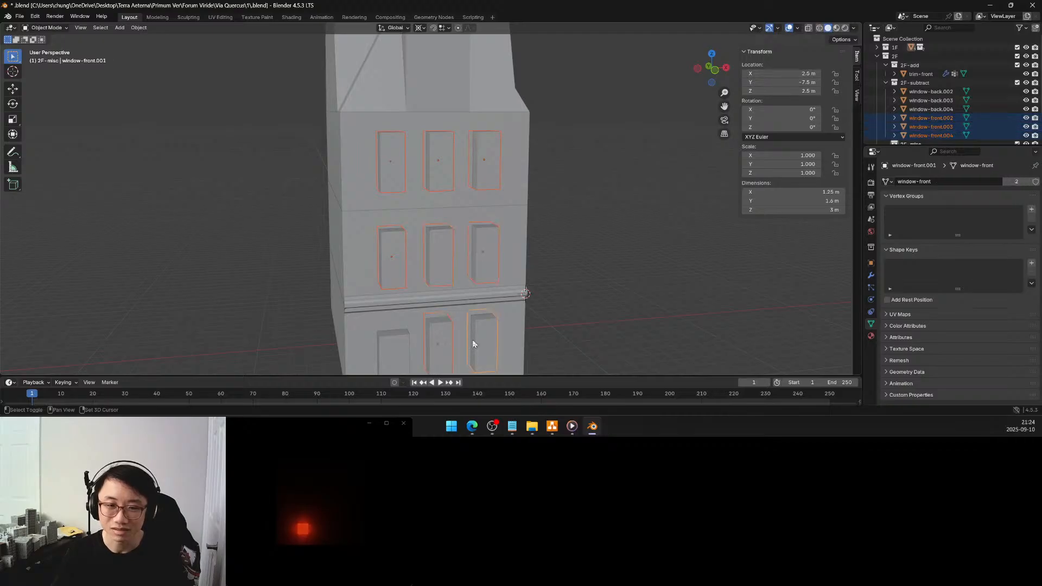
# Add all third- and second-floor back windows and the first-floor back windows in the middle and at X -2.5 m to the selection
pyautogui.moveTo(418, 264); pyautogui.dragTo(574, 268, button='middle')
pyautogui.keyDown('shift'); pyautogui.click(313, 172); pyautogui.keyUp('shift')
pyautogui.keyDown('shift'); pyautogui.click(346, 172); pyautogui.keyUp('shift')
pyautogui.keyDown('shift'); pyautogui.click(384, 177); pyautogui.keyUp('shift')
pyautogui.keyDown('shift'); pyautogui.click(311, 259); pyautogui.keyUp('shift')
pyautogui.keyDown('shift'); pyautogui.click(343, 265); pyautogui.keyUp('shift')
pyautogui.keyDown('shift'); pyautogui.click(387, 276); pyautogui.keyUp('shift')
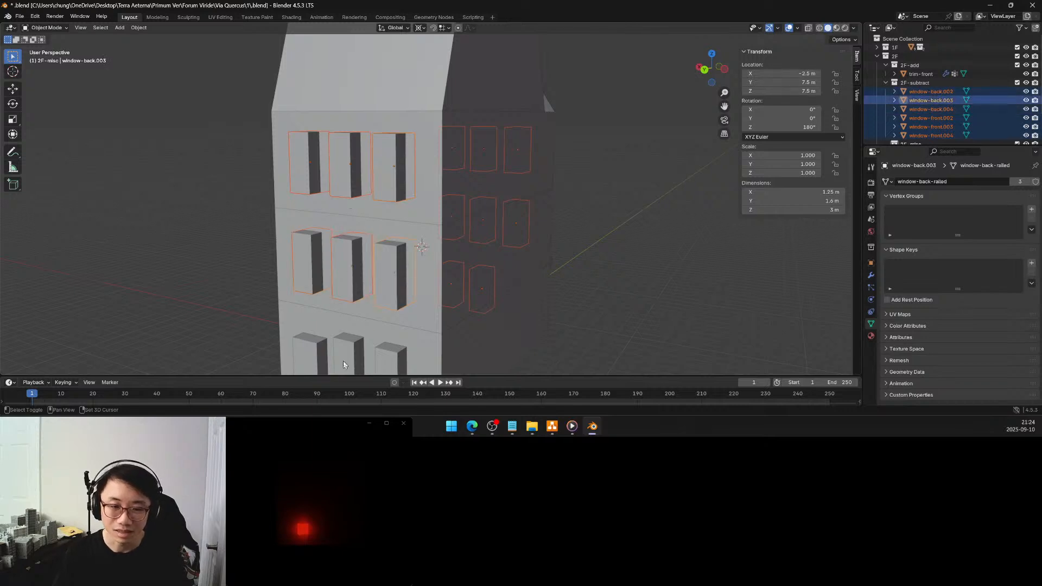
pyautogui.keyDown('shift'); pyautogui.click(343, 364); pyautogui.keyUp('shift')
pyautogui.keyDown('shift'); pyautogui.click(383, 362); pyautogui.keyUp('shift')
pyautogui.moveTo(388, 282); pyautogui.dragTo(411, 273, button='middle')
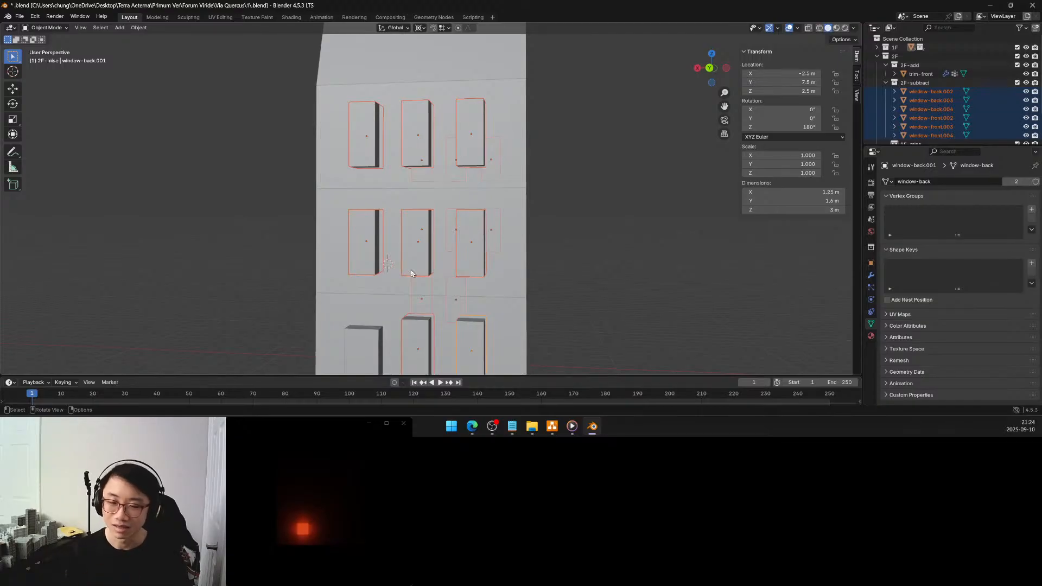
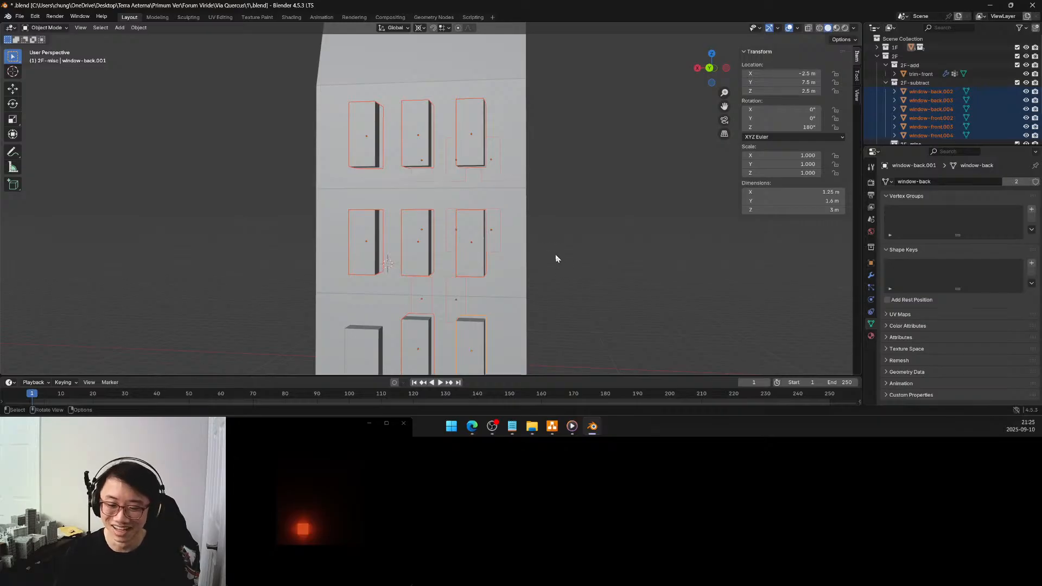
# Examine the selected window blocks on the front and back facades of the building
pyautogui.moveTo(554, 265); pyautogui.dragTo(392, 266, button='middle')
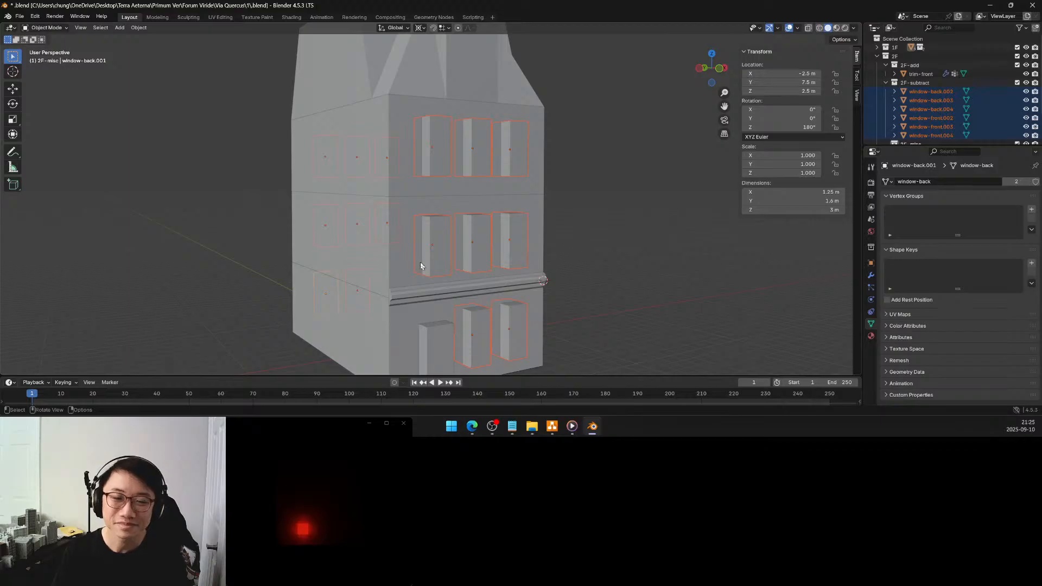
pyautogui.moveTo(391, 249); pyautogui.dragTo(423, 264, button='middle')
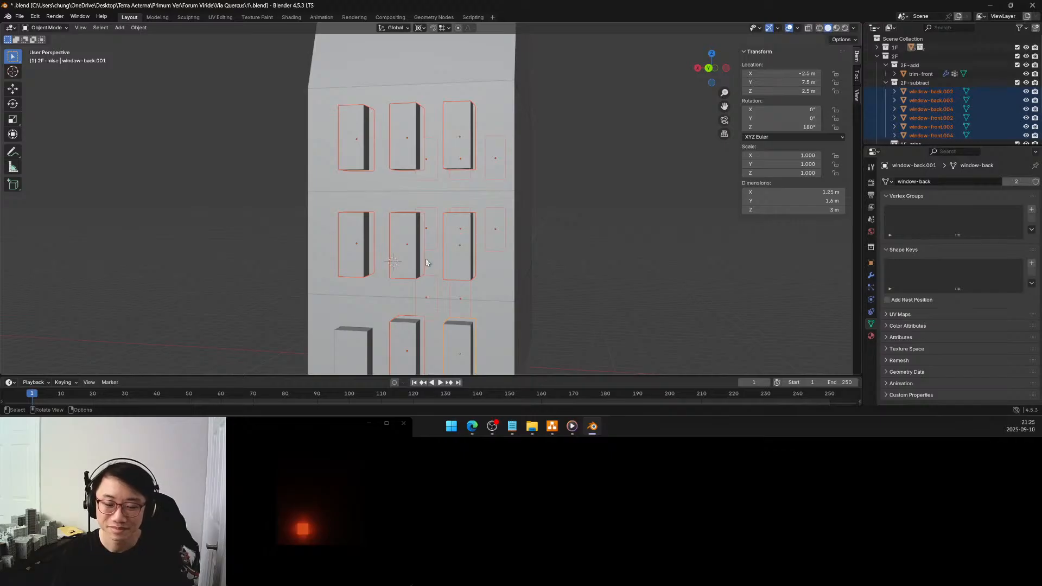
pyautogui.moveTo(437, 262); pyautogui.dragTo(444, 263, button='middle')
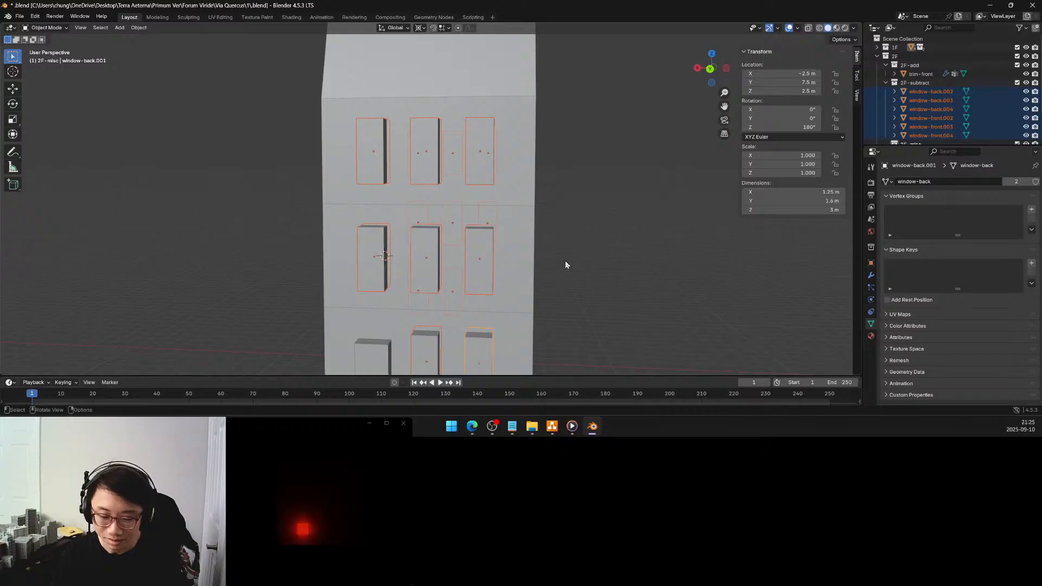
pyautogui.moveTo(558, 263); pyautogui.dragTo(406, 280, button='middle')
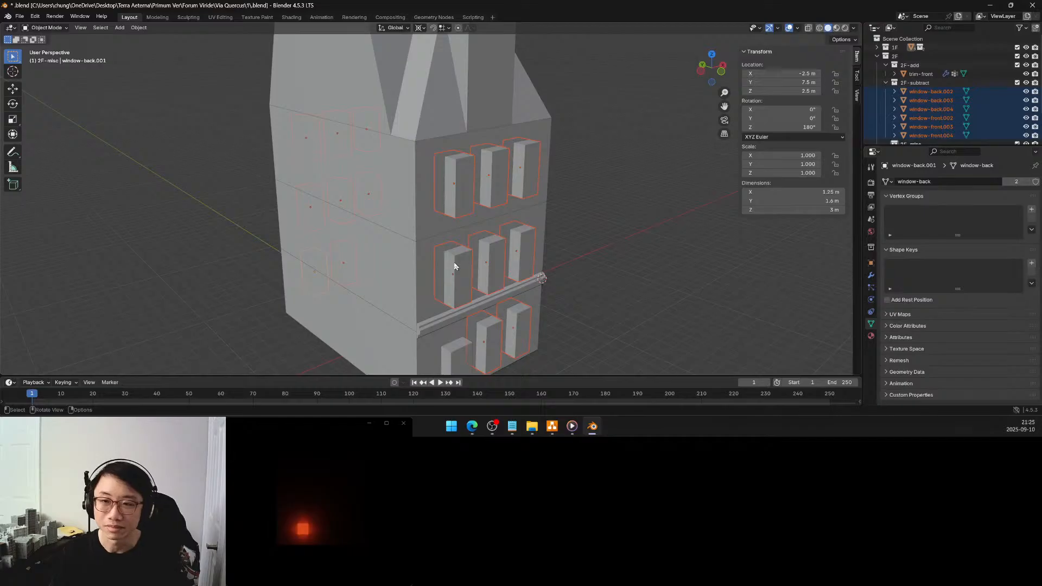
pyautogui.moveTo(454, 264); pyautogui.dragTo(632, 242, button='middle')
pyautogui.scroll(-3, 557, 288)
pyautogui.moveTo(558, 287); pyautogui.dragTo(517, 286, button='middle')
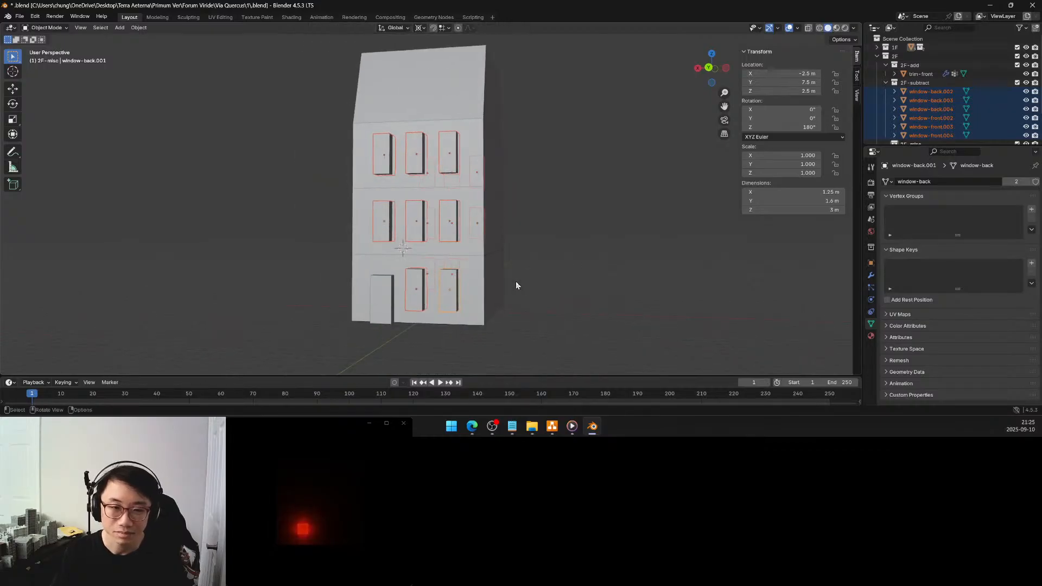
pyautogui.press('s')
pyautogui.press('x')
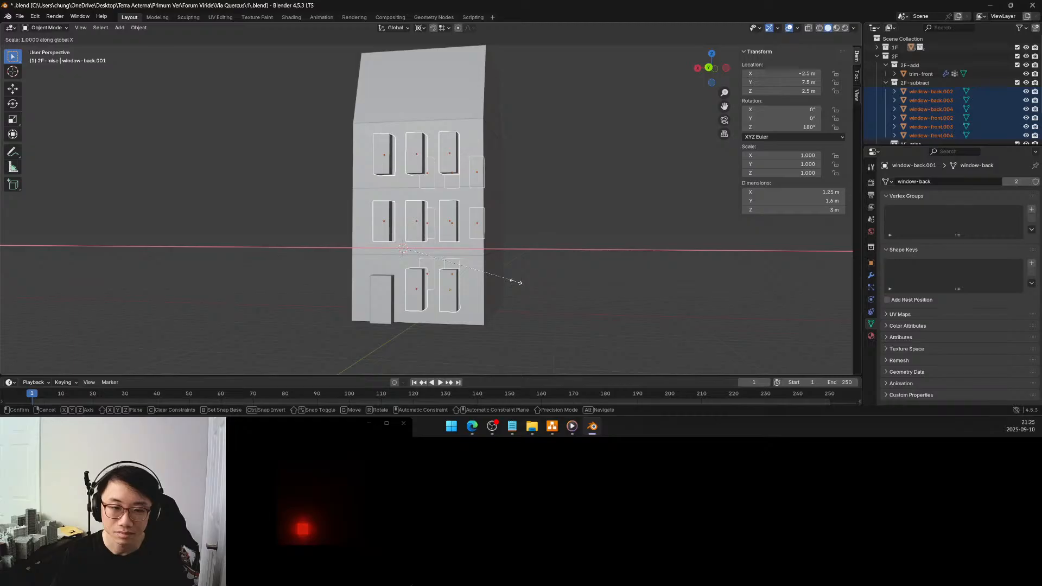
pyautogui.rightClick(516, 282)
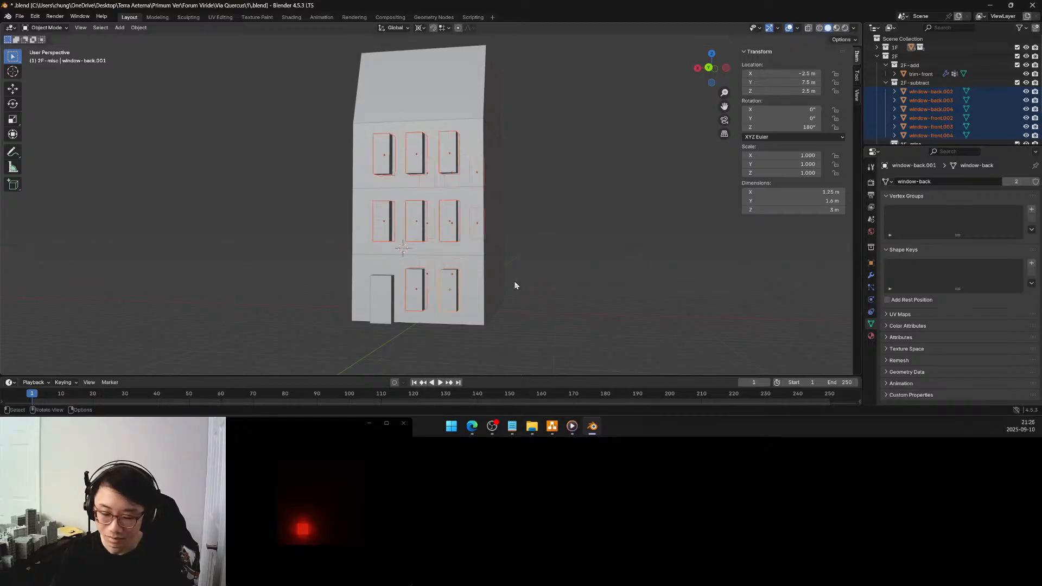
# Set the pivot point to Individual Origins and scale the selected window blocks by 1.1 along X
pyautogui.press('.')
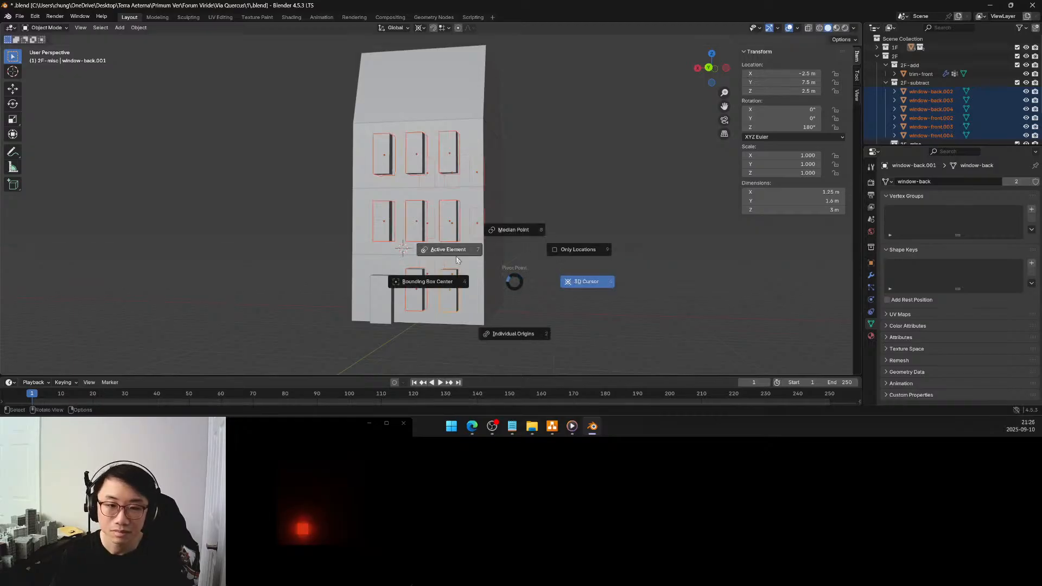
pyautogui.click(522, 330)
pyautogui.moveTo(495, 289); pyautogui.dragTo(503, 292, button='middle')
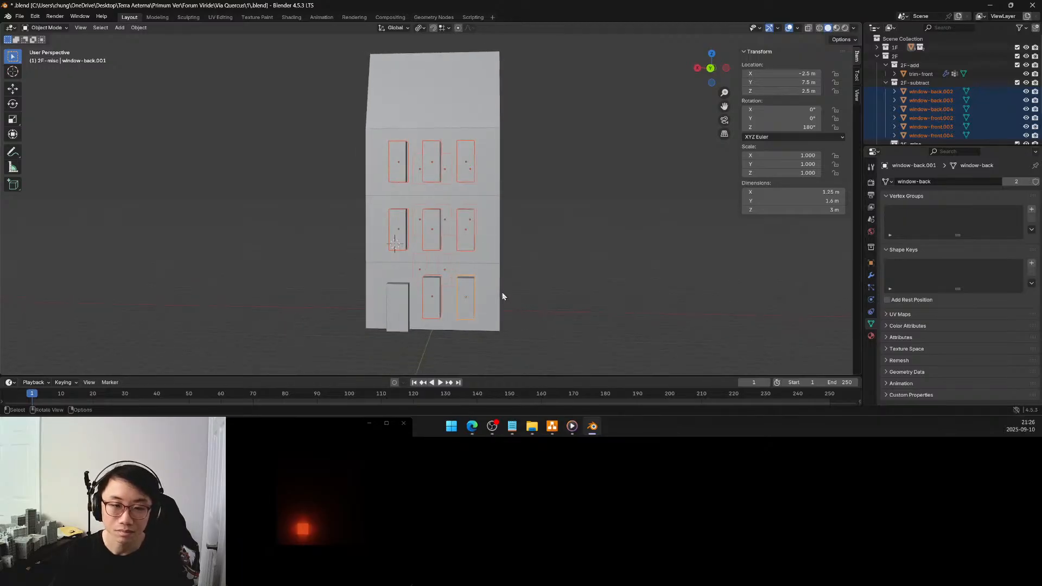
pyautogui.press('s')
pyautogui.press('x')
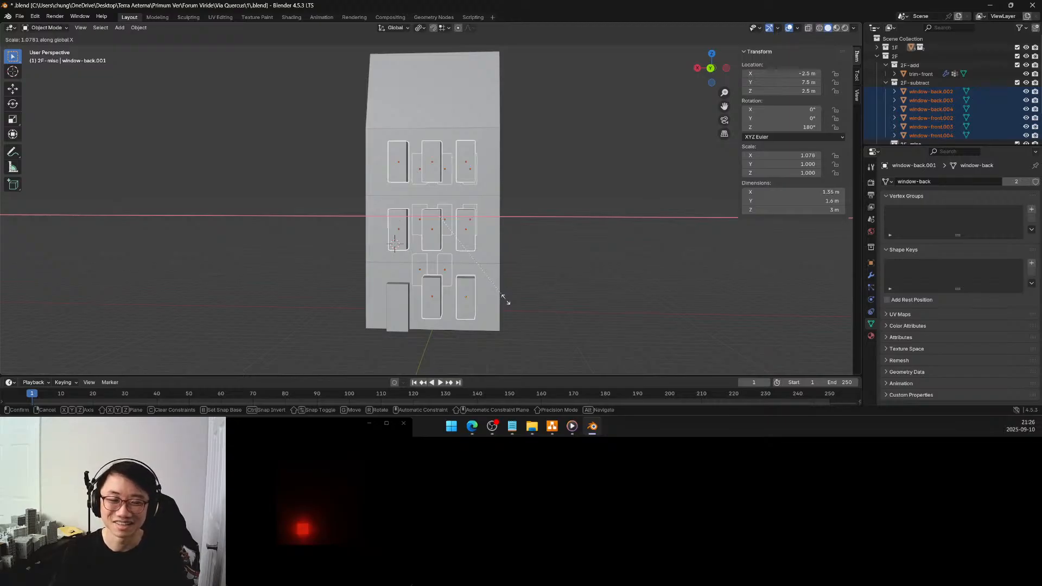
pyautogui.click(505, 300)
pyautogui.moveTo(113, 317); pyautogui.dragTo(122, 319)
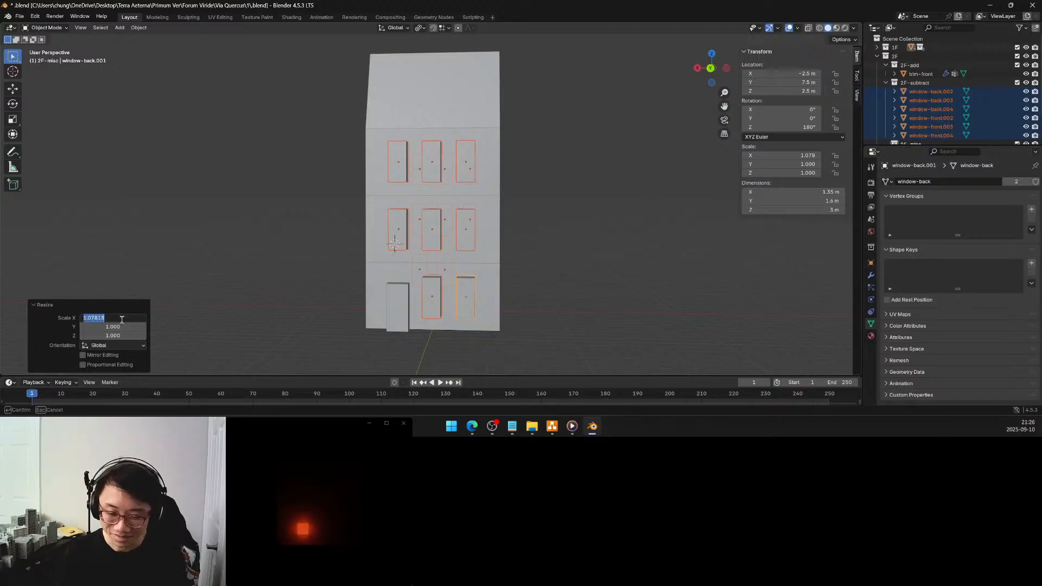
pyautogui.write('1.1')
pyautogui.press('Return')
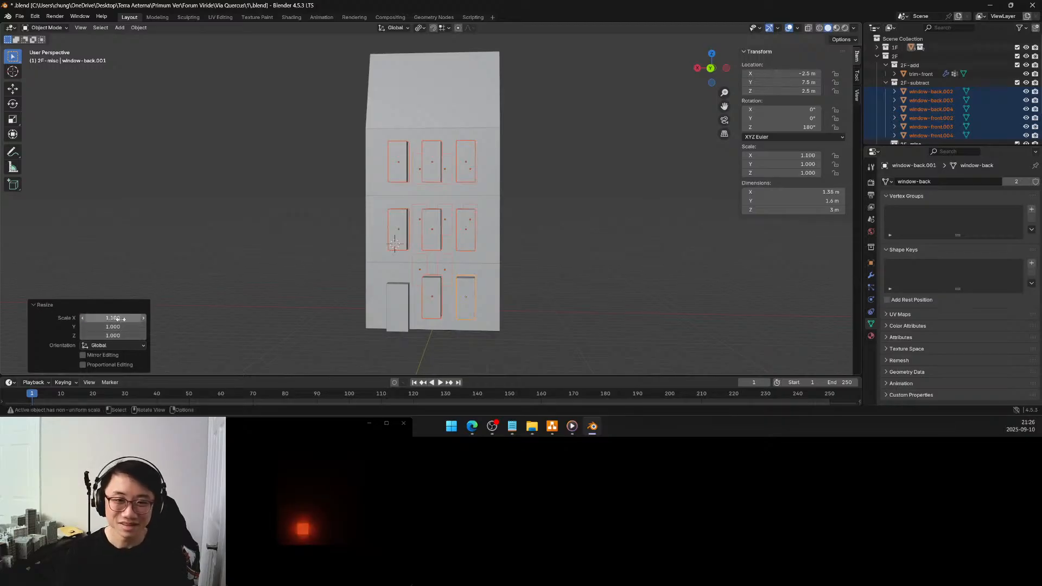
# Adjust the resize of the selected window blocks to an X scale of 1.125 and check both facades
pyautogui.moveTo(403, 256)
pyautogui.mouseDown(button='middle')
pyautogui.moveTo(444, 256)
pyautogui.moveTo(393, 253)
pyautogui.mouseUp(button='middle')
pyautogui.click(131, 319)
pyautogui.write('1.125')
pyautogui.press('Return')
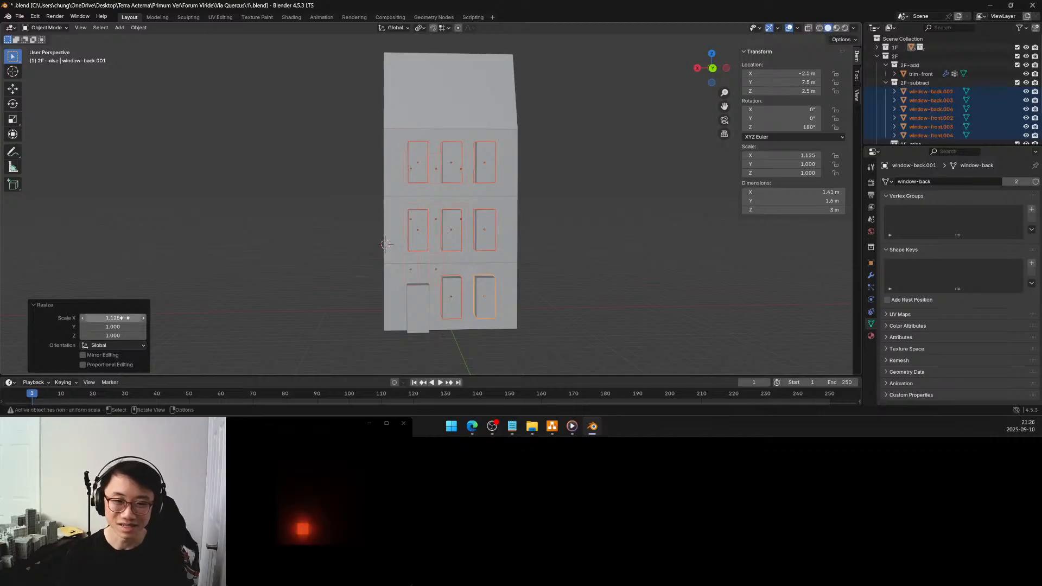
pyautogui.moveTo(459, 244); pyautogui.dragTo(489, 263, button='middle')
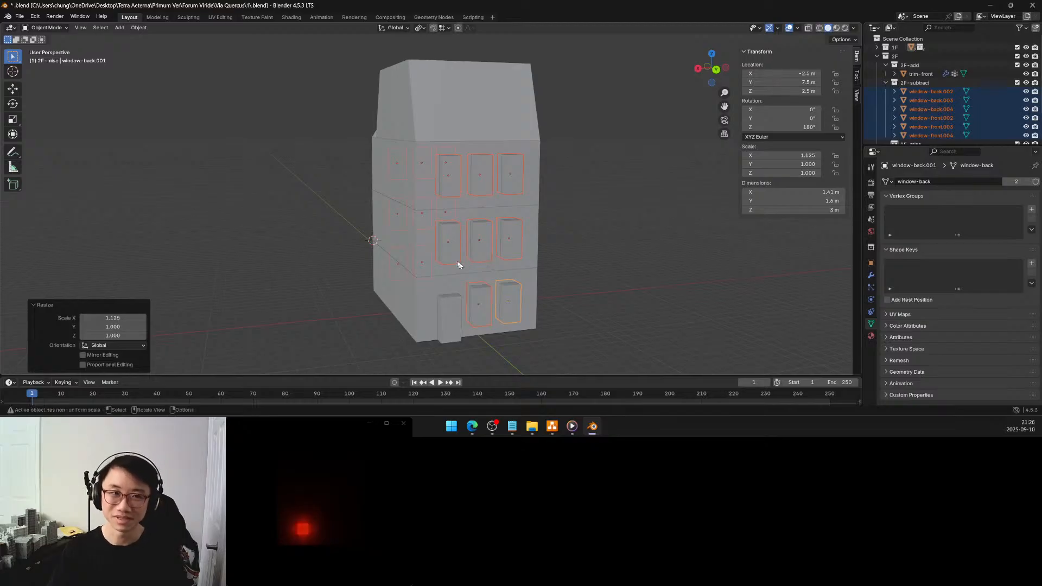
pyautogui.moveTo(382, 262); pyautogui.dragTo(351, 254, button='middle')
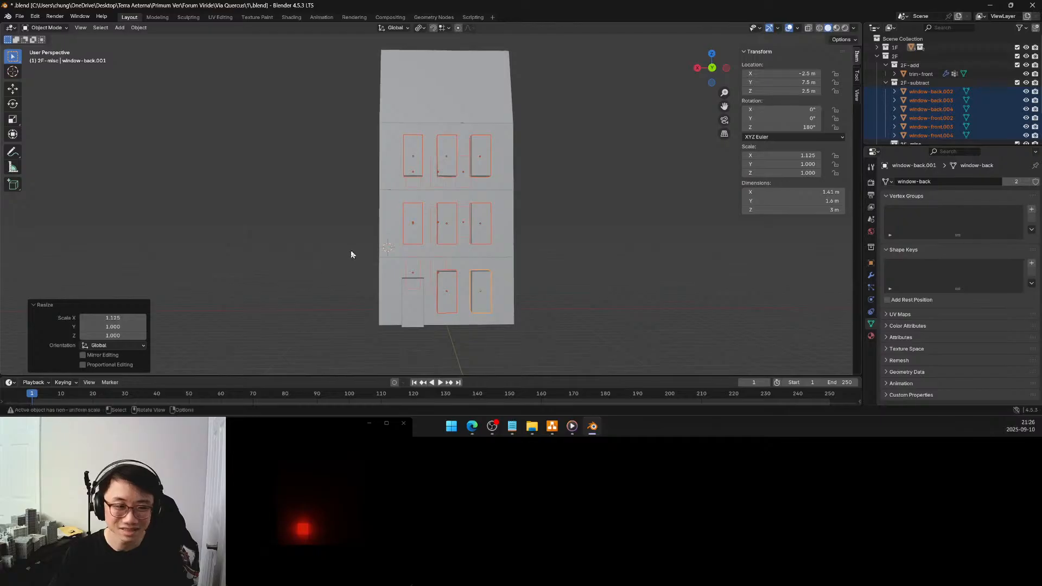
# Set the X scale of the window blocks' resize to 1.2
pyautogui.click(119, 318)
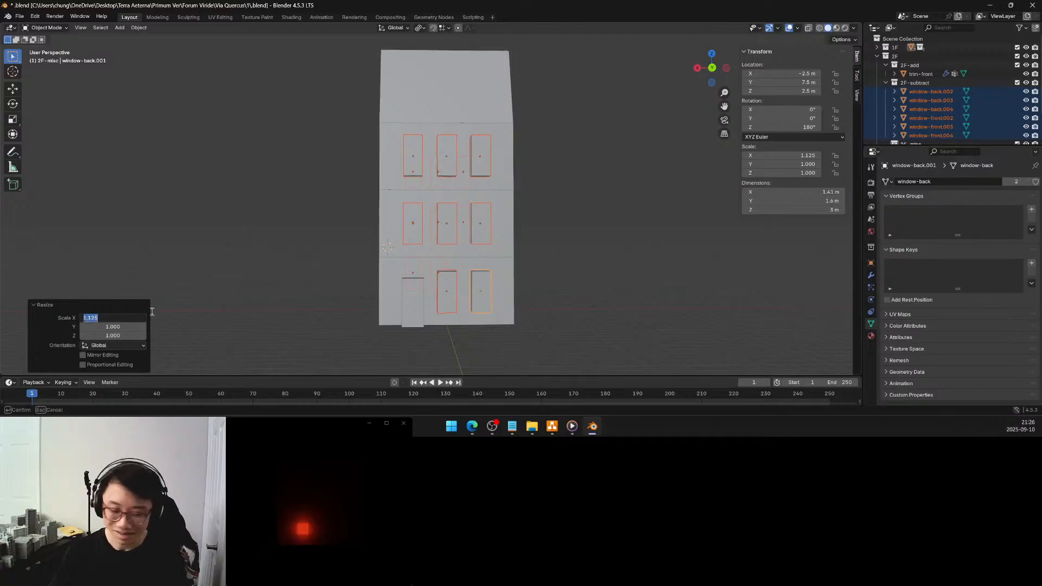
pyautogui.press('Right')
pyautogui.press('BackSpace')
pyautogui.press('BackSpace')
pyautogui.press('BackSpace')
pyautogui.write('2')
pyautogui.press('Return')
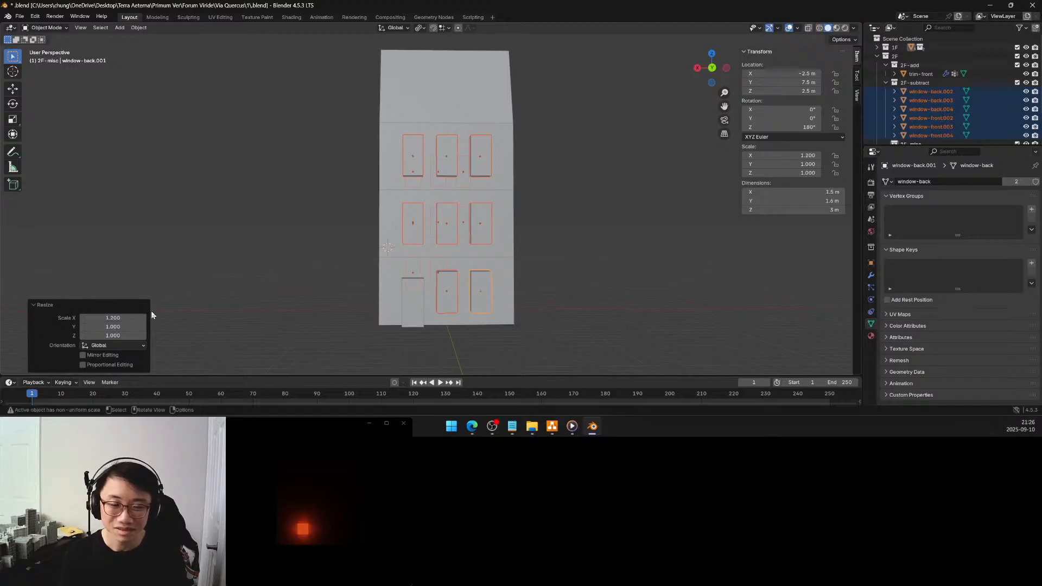
# Try to apply the scale to all the selected front and back window blocks
pyautogui.moveTo(467, 212); pyautogui.dragTo(436, 206, button='middle')
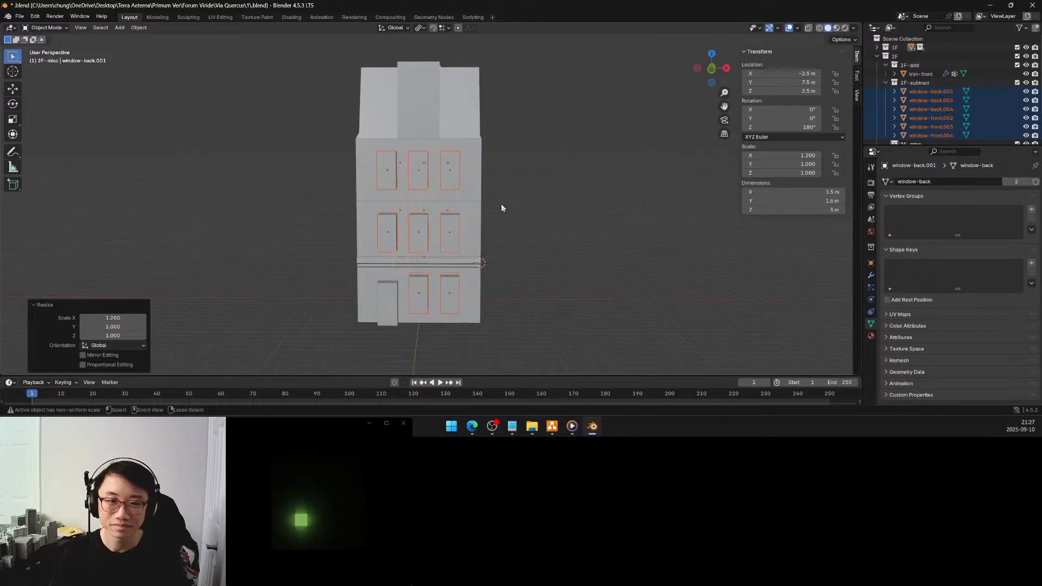
pyautogui.hotkey('ctrl', 'a')
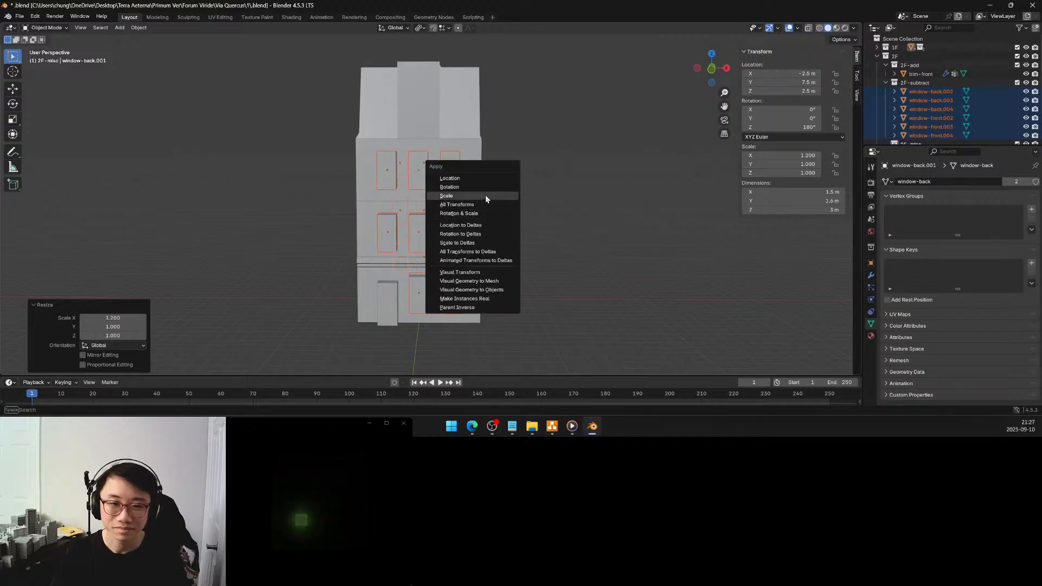
pyautogui.click(485, 196)
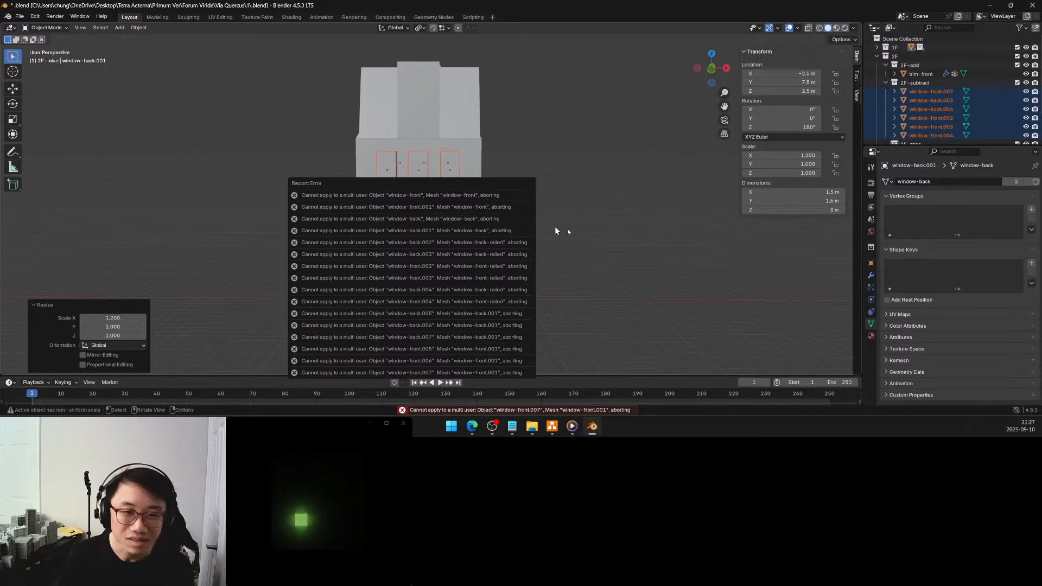
pyautogui.moveTo(561, 235); pyautogui.dragTo(399, 236, button='middle')
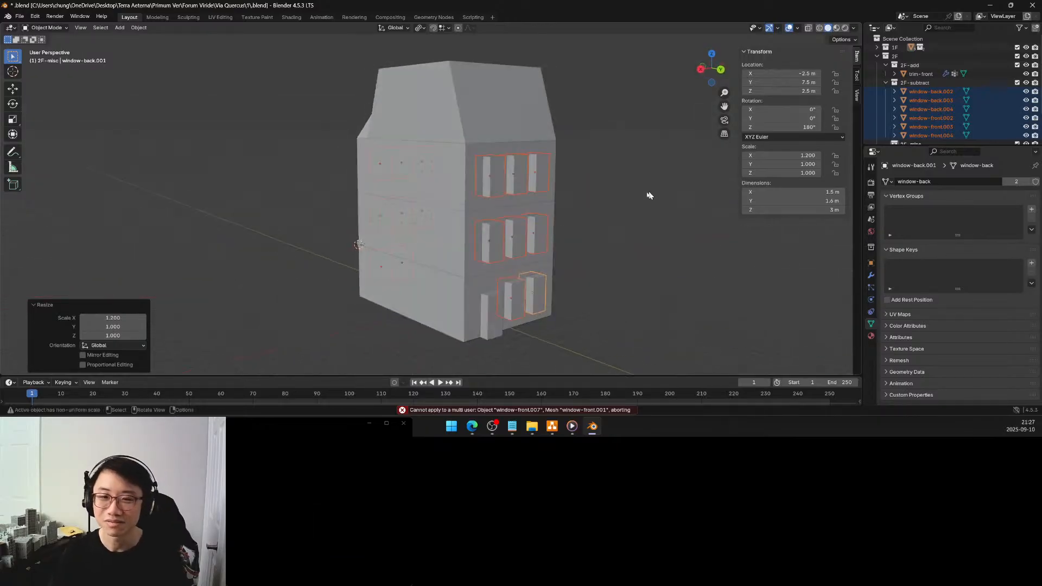
# Try to apply the scale to only the six windows in the 2F-subtract collection, window-back.002 through window-front.004
pyautogui.click(539, 296)
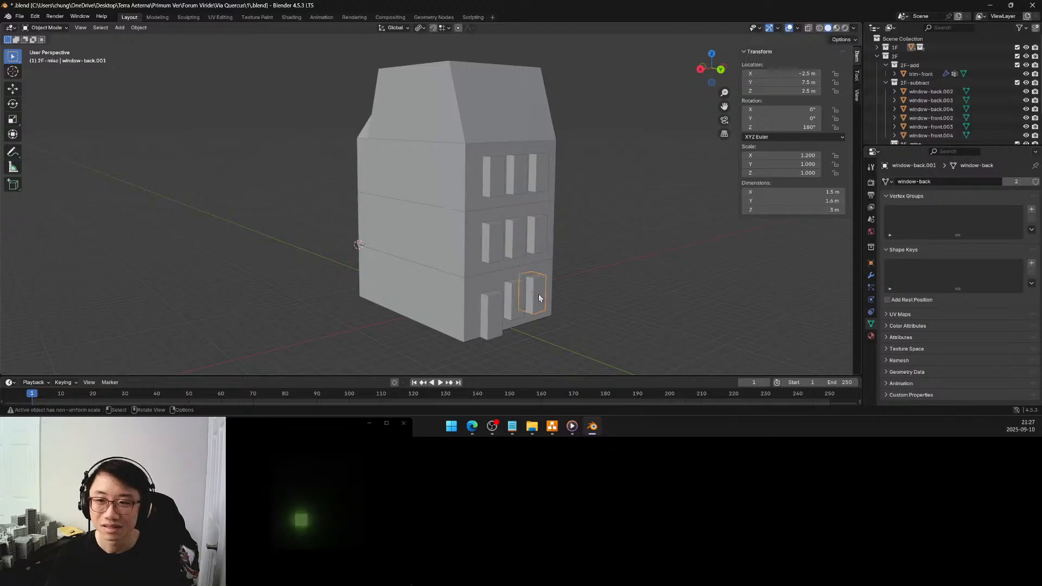
pyautogui.moveTo(542, 263); pyautogui.dragTo(503, 250, button='middle')
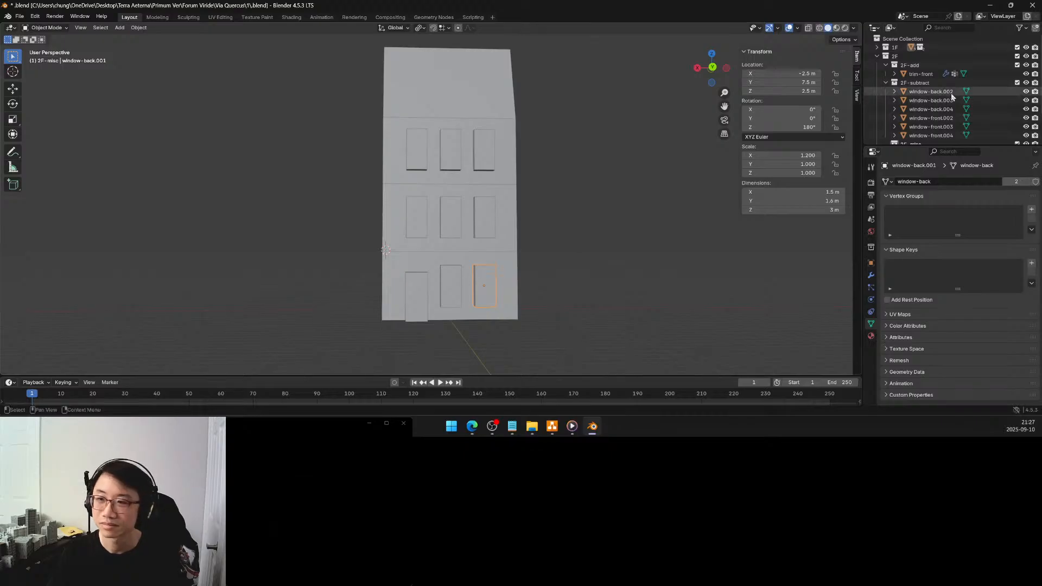
pyautogui.click(931, 91)
pyautogui.keyDown('shift'); pyautogui.click(936, 136); pyautogui.keyUp('shift')
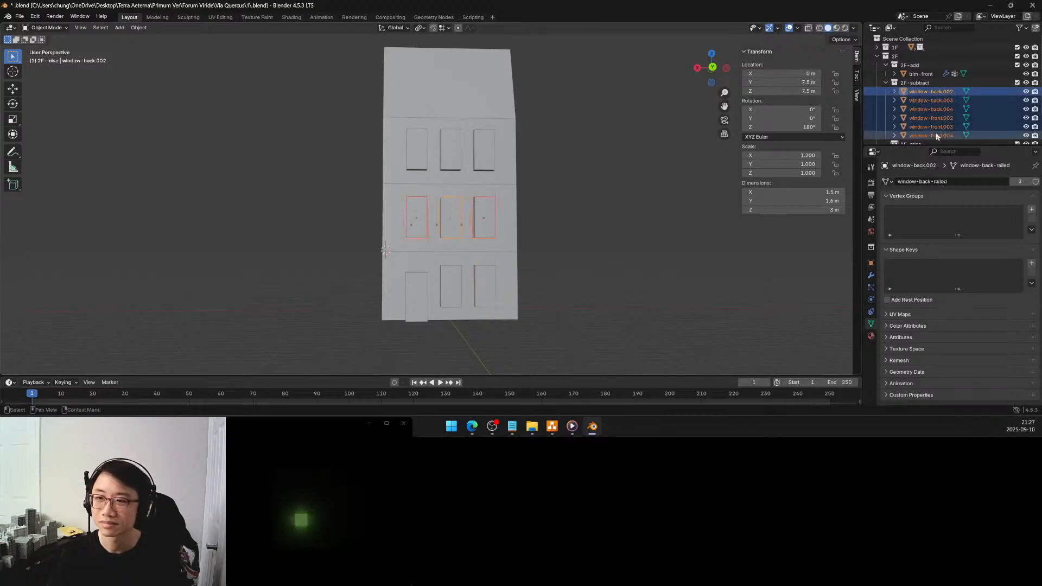
pyautogui.hotkey('ctrl', 'a')
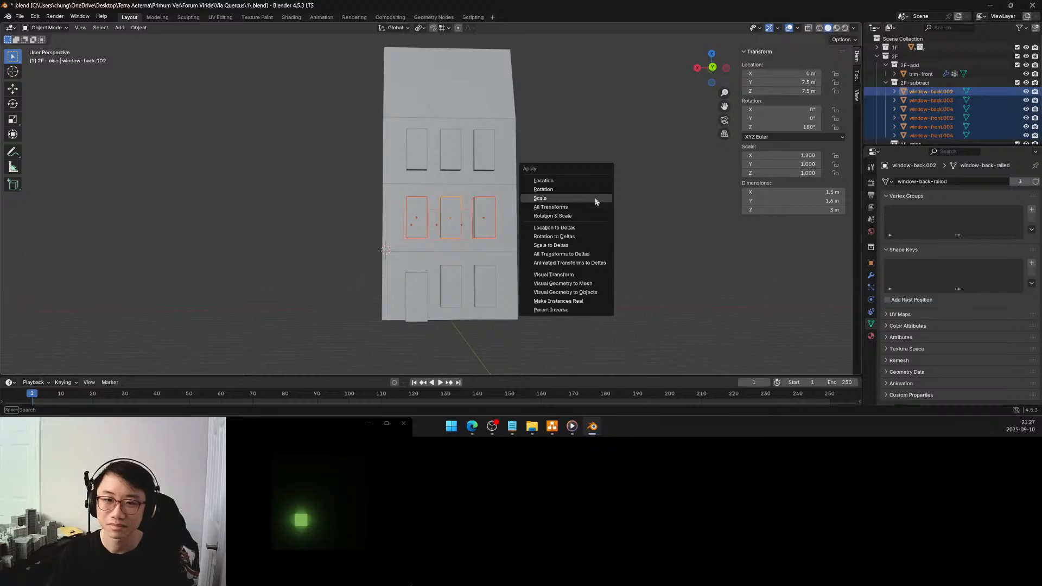
pyautogui.click(595, 197)
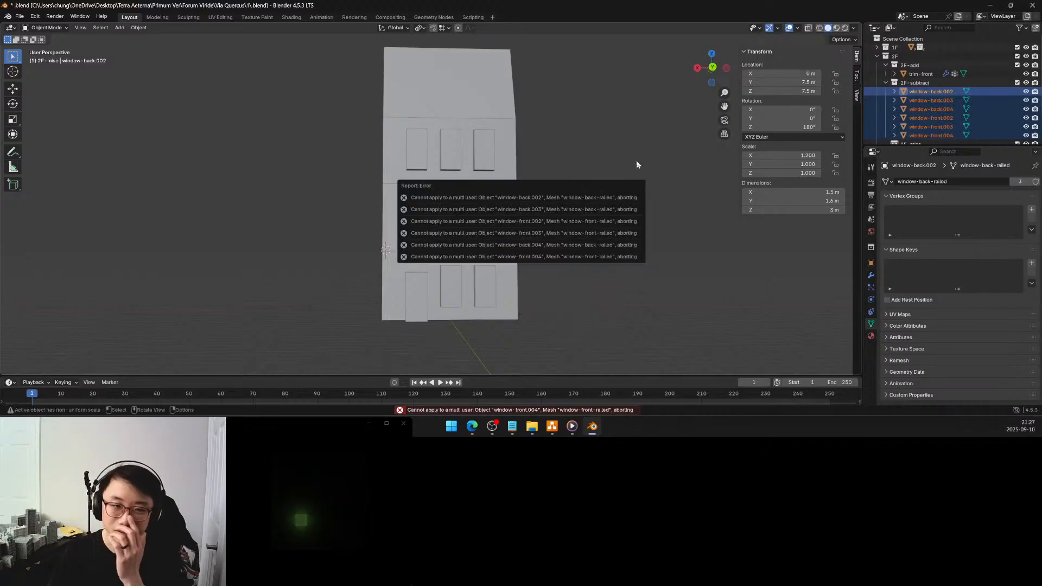
pyautogui.click(636, 162)
pyautogui.click(590, 192)
pyautogui.moveTo(547, 212)
pyautogui.mouseDown(button='middle')
pyautogui.moveTo(539, 216)
pyautogui.moveTo(559, 223)
pyautogui.mouseUp(button='middle')
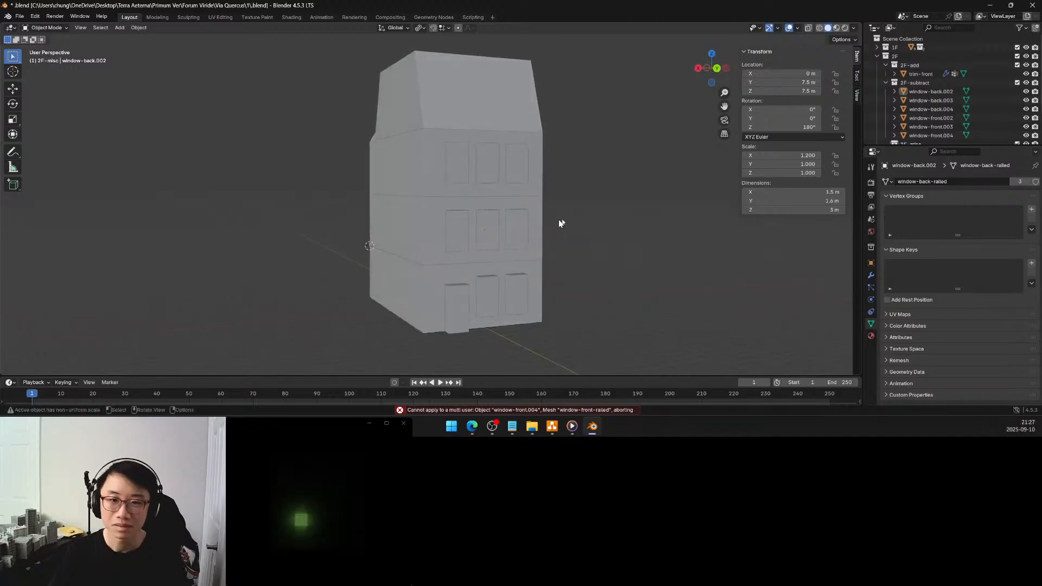
# Try to apply the scale to just window-back.002 and window-front.002
pyautogui.click(945, 93)
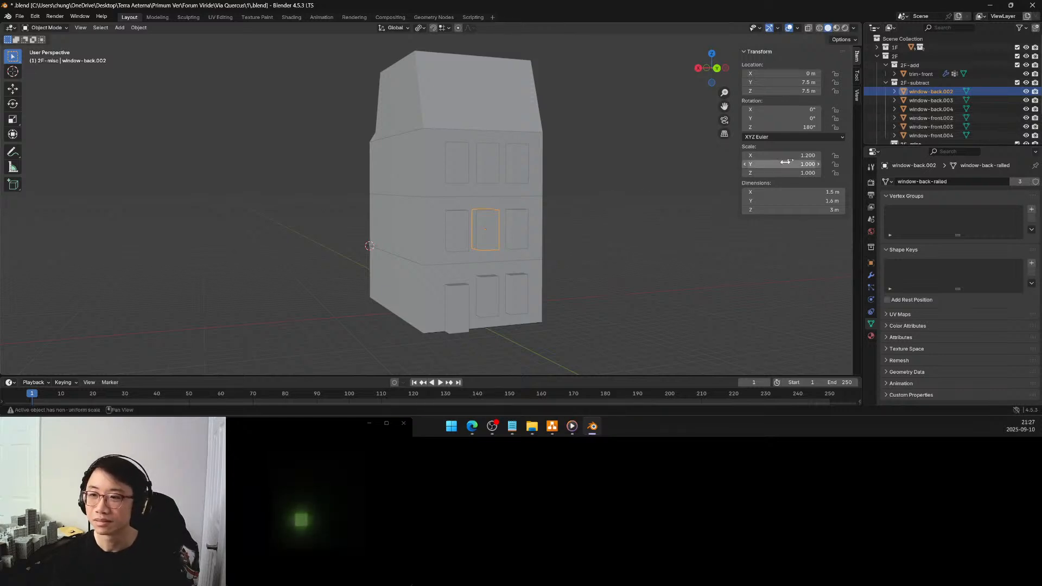
pyautogui.keyDown('ctrl'); pyautogui.click(925, 120); pyautogui.keyUp('ctrl')
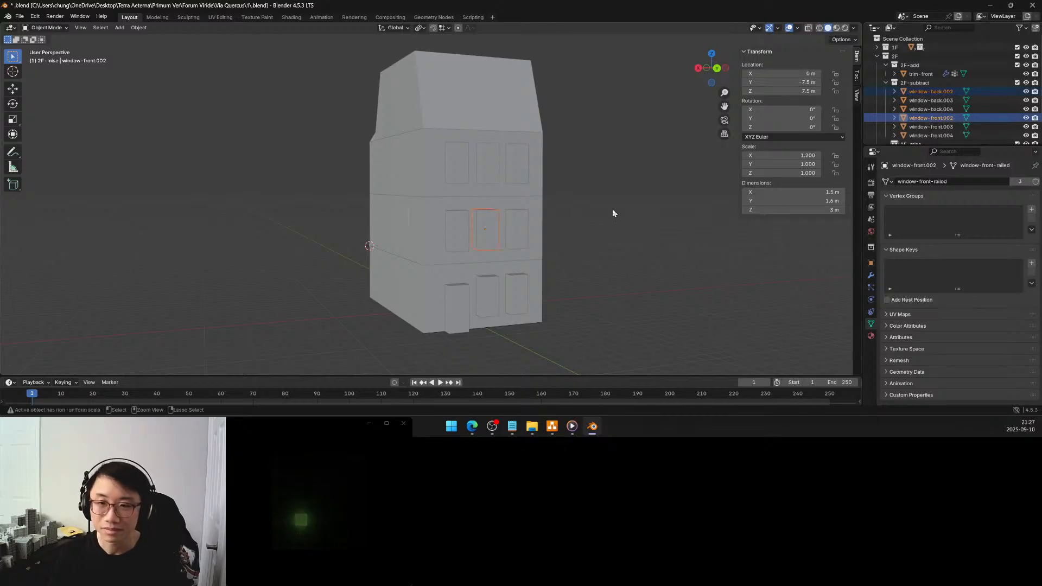
pyautogui.hotkey('ctrl', 'a')
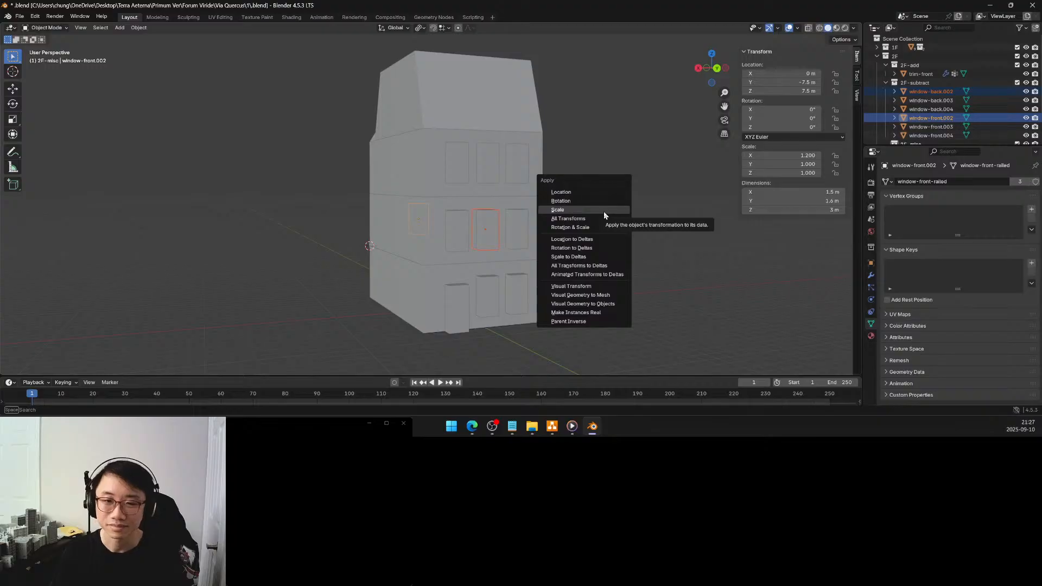
pyautogui.click(603, 211)
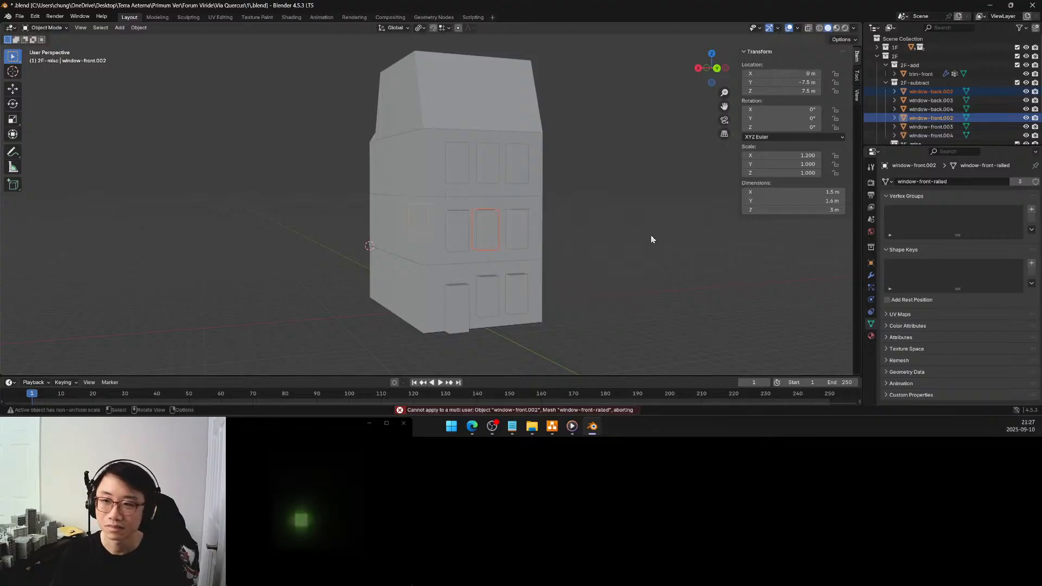
# Try to apply the scale to only the window-back object in the 1F-subtract collection
pyautogui.click(928, 91)
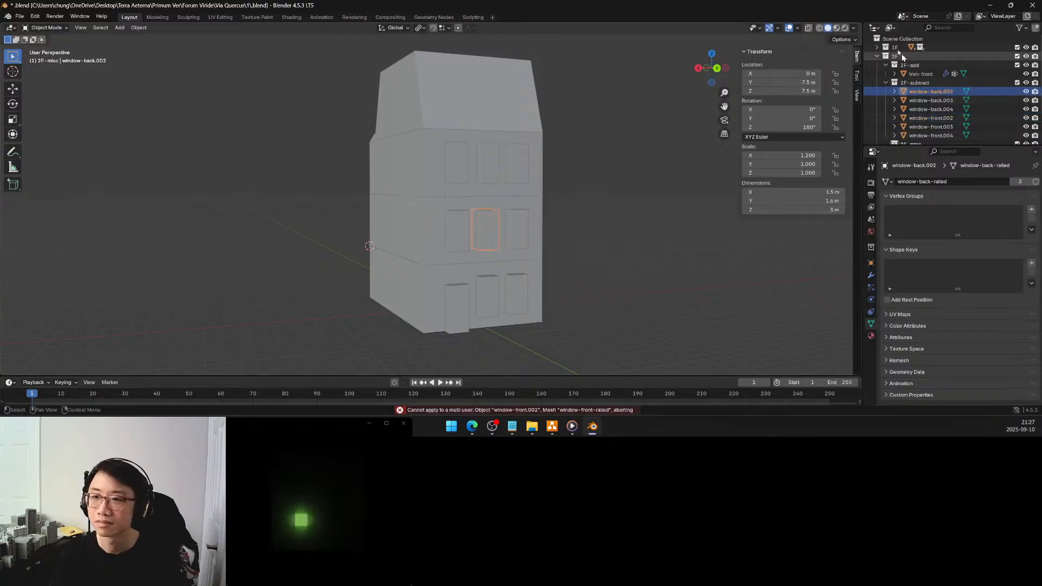
pyautogui.click(877, 48)
pyautogui.scroll(-4, 898, 76)
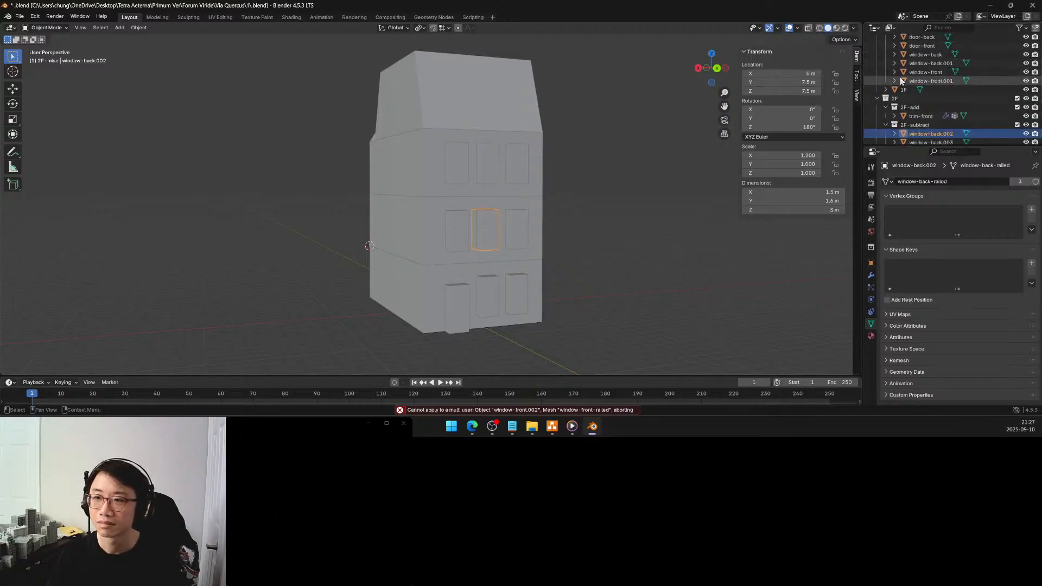
pyautogui.scroll(3, 901, 81)
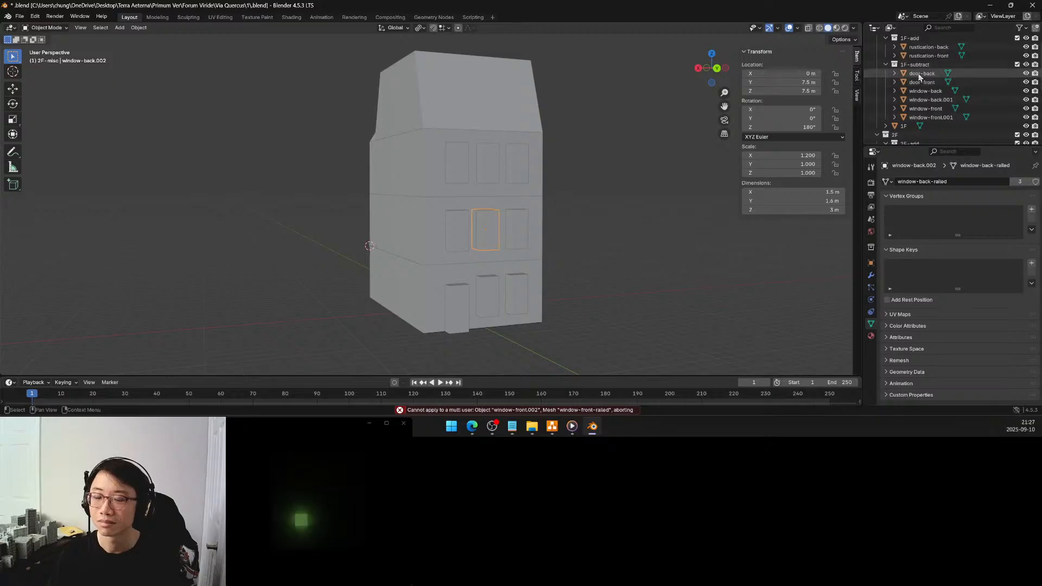
pyautogui.click(925, 91)
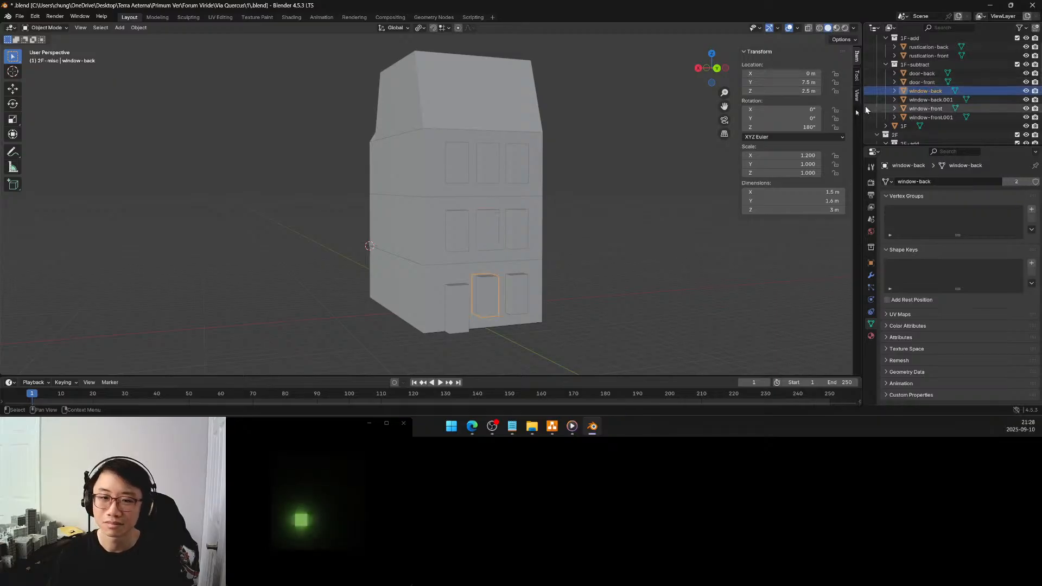
pyautogui.hotkey('ctrl', 'a')
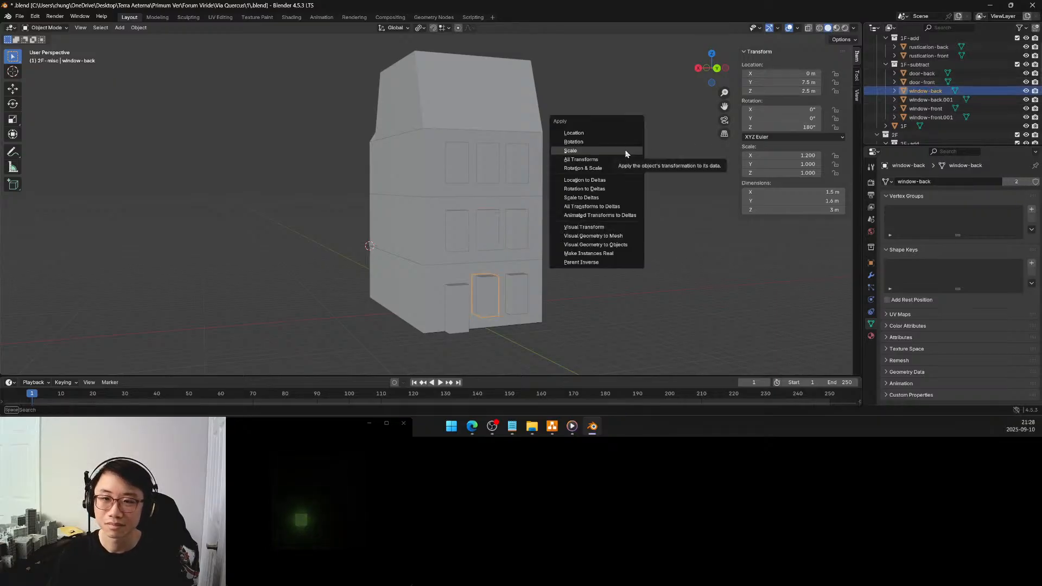
pyautogui.click(627, 154)
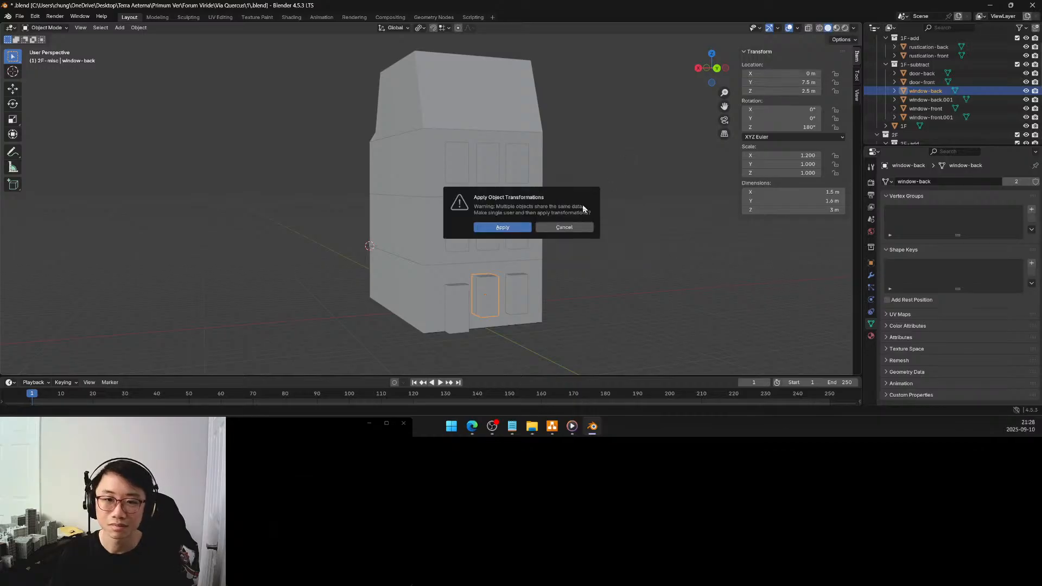
pyautogui.click(558, 229)
pyautogui.moveTo(567, 205); pyautogui.dragTo(510, 210, button='middle')
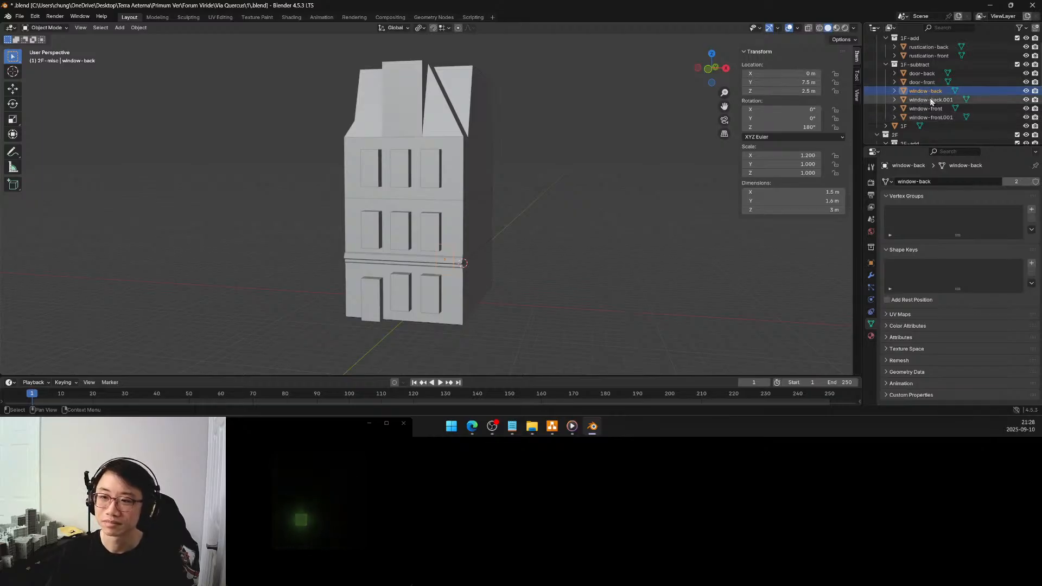
pyautogui.moveTo(578, 216); pyautogui.dragTo(382, 213, button='middle')
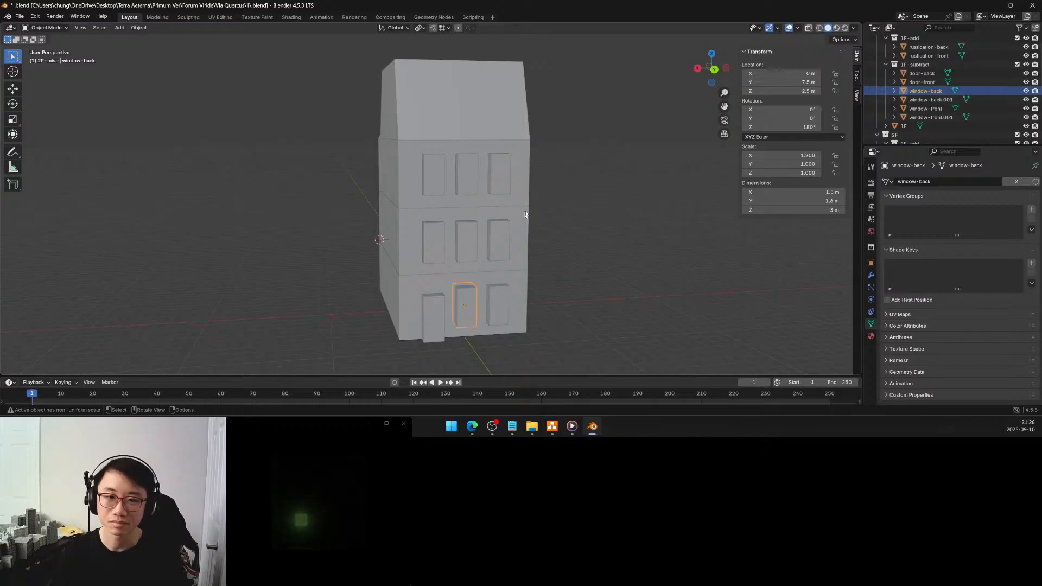
# Undo the selection changes and the object-level X resize of all the front and back window blocks
pyautogui.hotkey('ctrl', 'z')
pyautogui.hotkey('ctrl', 'z')
pyautogui.hotkey('ctrl', 'z')
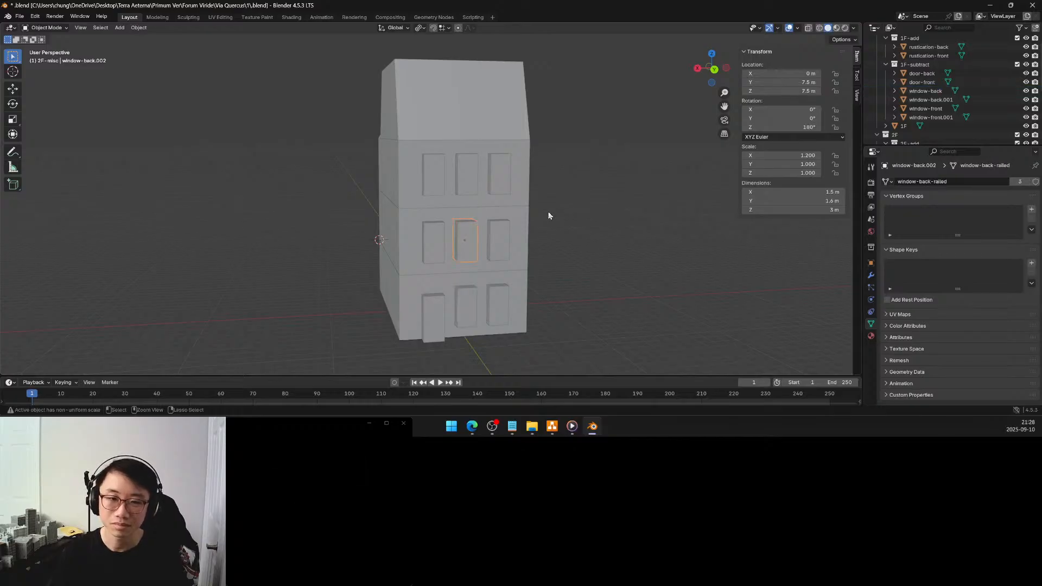
pyautogui.hotkey('ctrl', 'z')
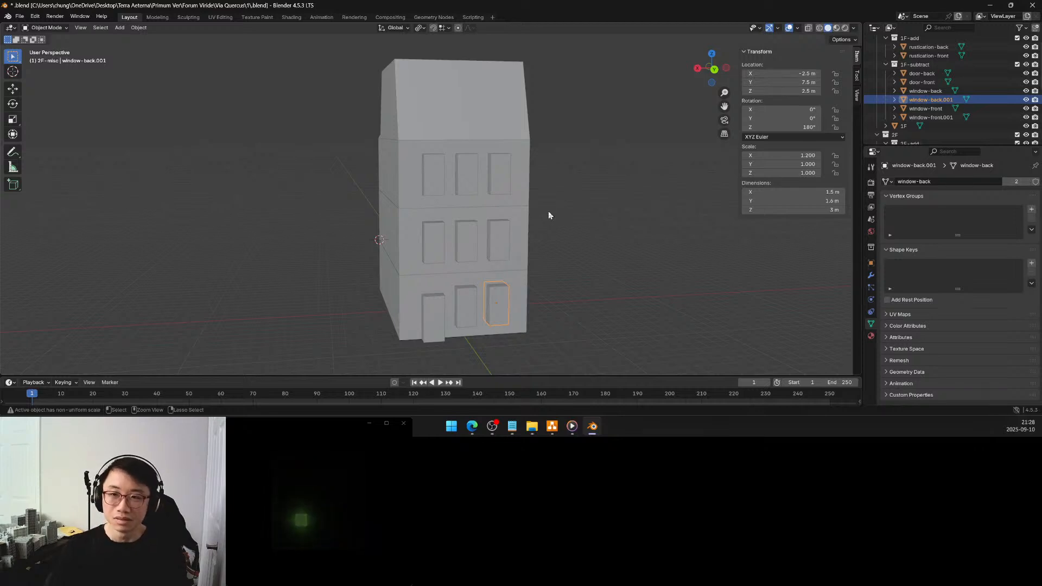
pyautogui.hotkey('ctrl', 'z')
pyautogui.hotkey('ctrl', 'z')
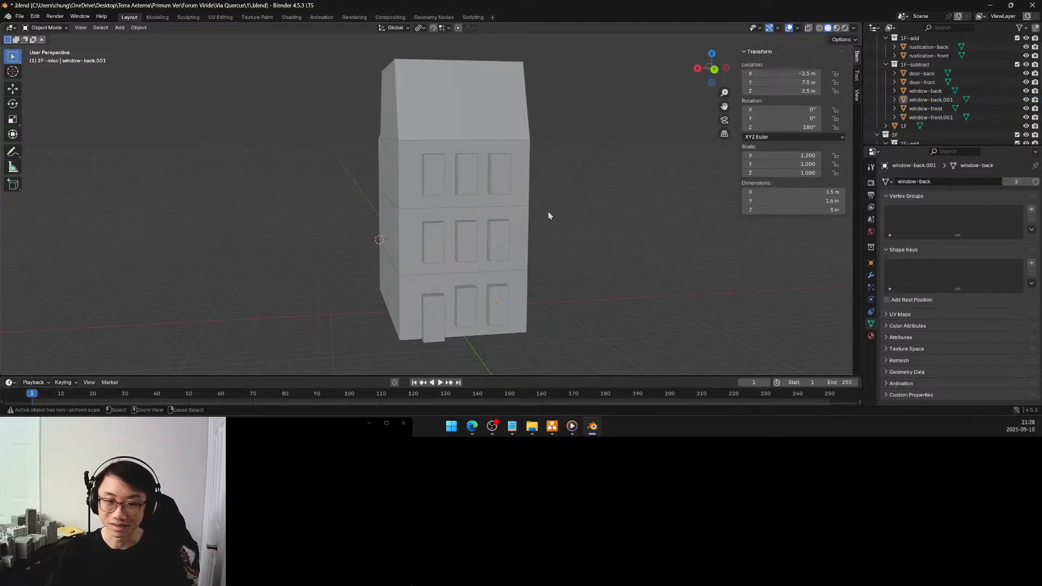
pyautogui.hotkey('ctrl', 'z')
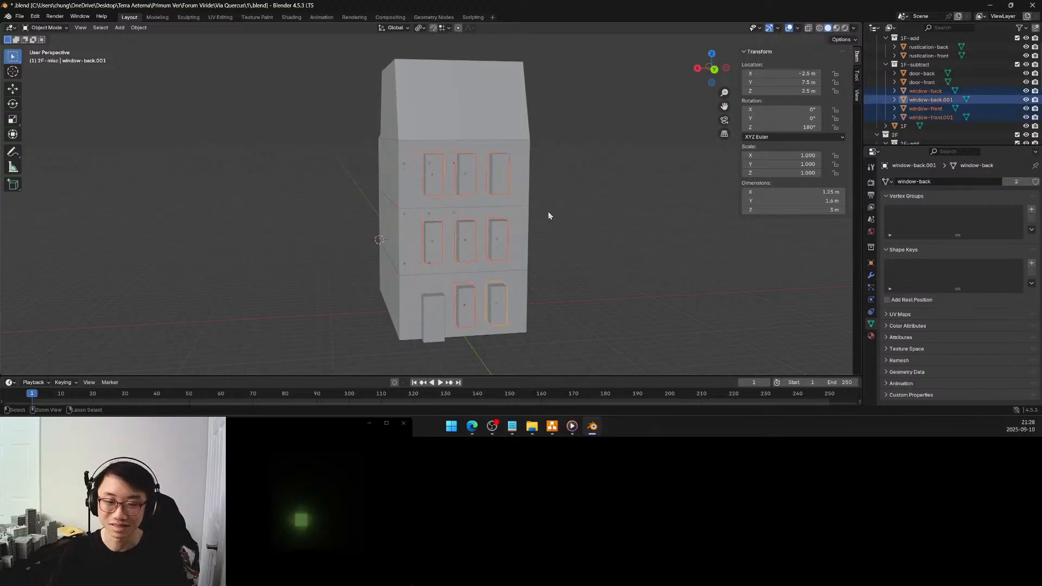
# Select all the mesh geometry of the selected front and back window blocks in Edit Mode, and return to Object Mode
pyautogui.moveTo(546, 216); pyautogui.dragTo(688, 202, button='middle')
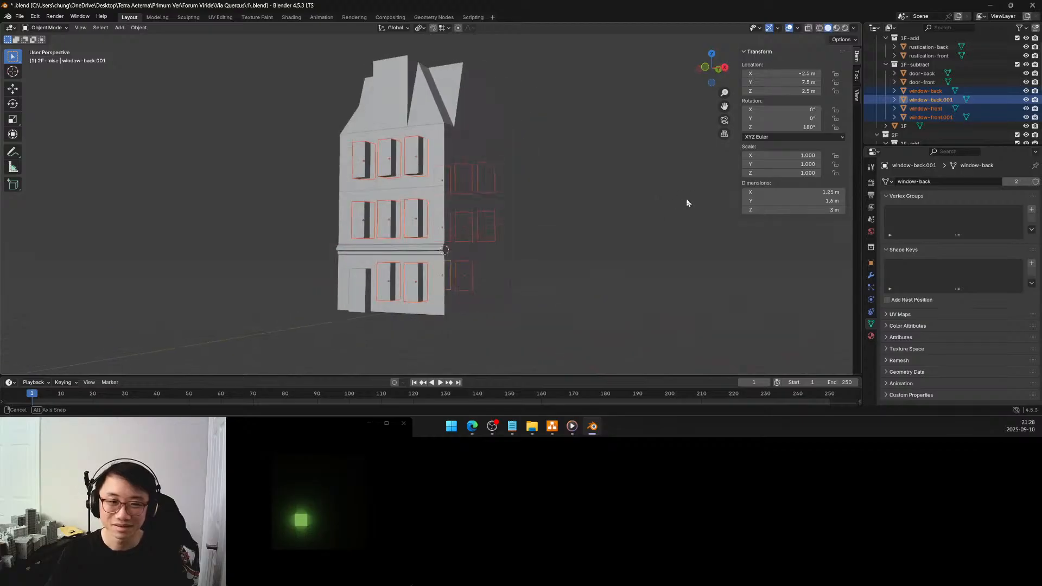
pyautogui.moveTo(512, 221); pyautogui.dragTo(549, 232, button='middle')
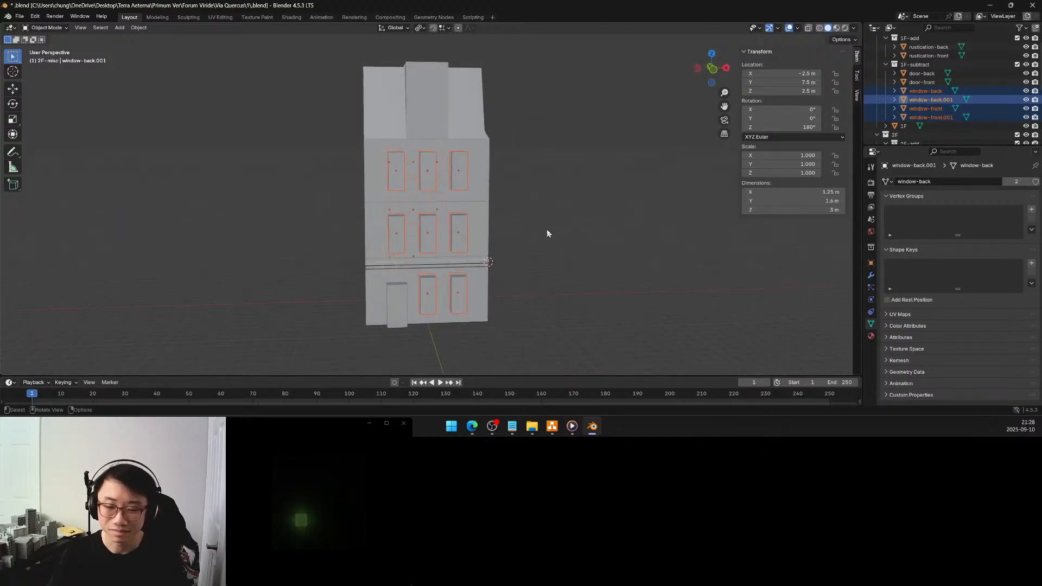
pyautogui.moveTo(538, 228); pyautogui.dragTo(449, 221, button='middle')
pyautogui.press('Tab')
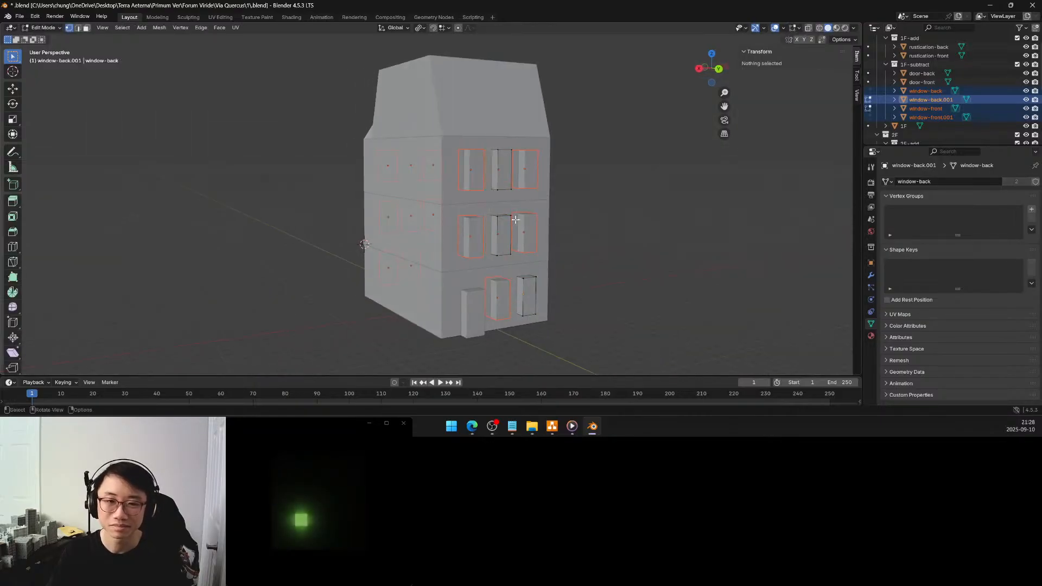
pyautogui.press('a')
pyautogui.press('Tab')
# Examine the selected window blocks and their mesh selection on the building's front and back facades
pyautogui.moveTo(502, 223); pyautogui.dragTo(630, 228, button='middle')
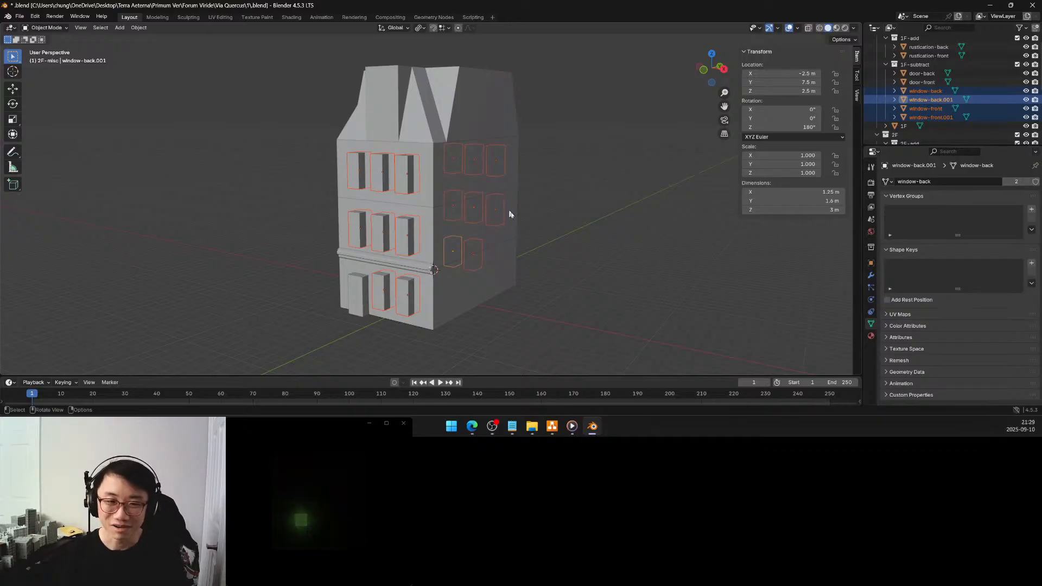
pyautogui.moveTo(565, 227); pyautogui.dragTo(413, 244, button='middle')
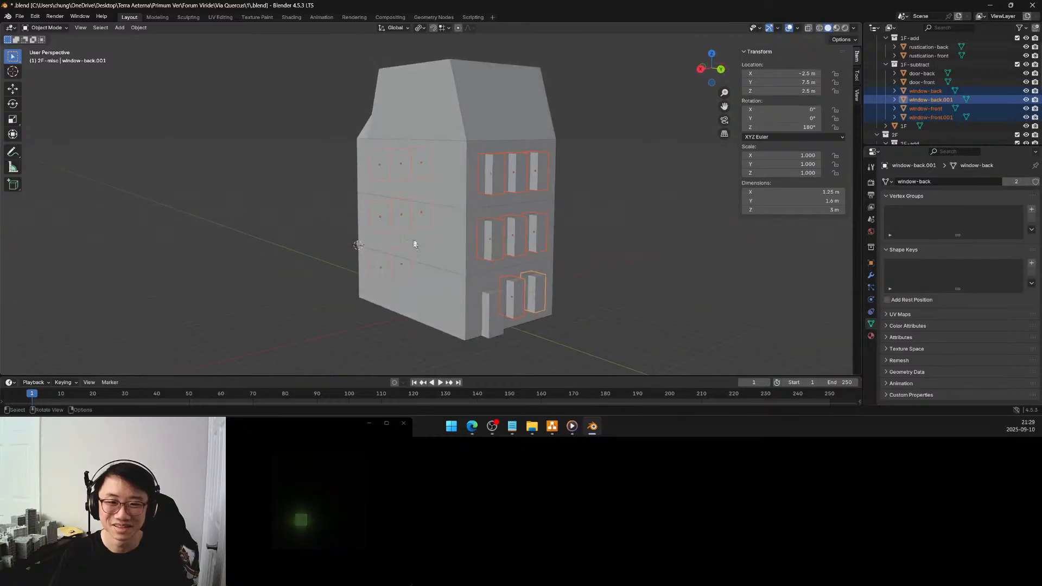
pyautogui.press('Tab')
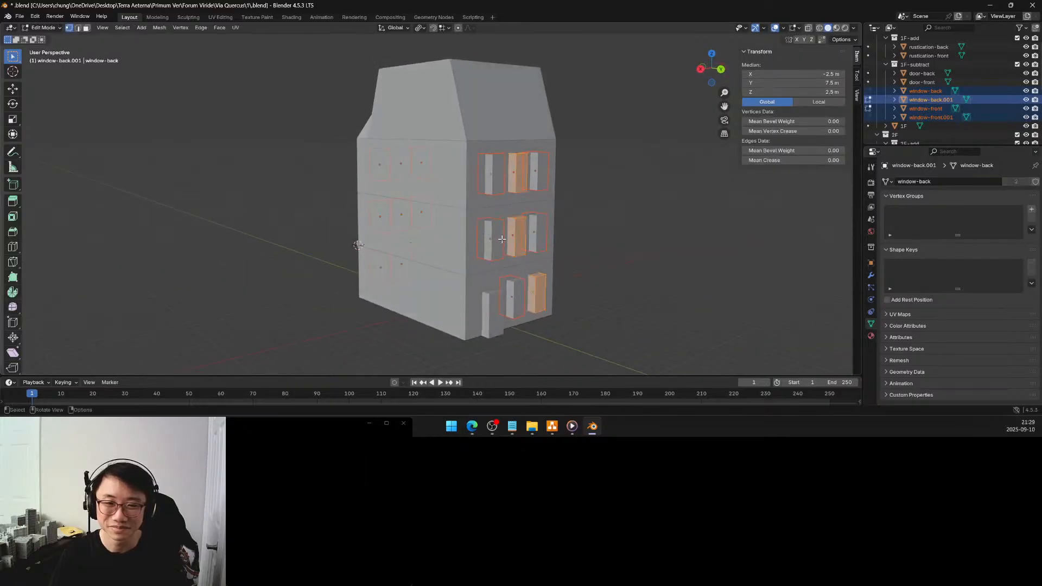
pyautogui.moveTo(500, 235); pyautogui.dragTo(607, 244, button='middle')
pyautogui.moveTo(498, 243); pyautogui.dragTo(428, 237, button='middle')
pyautogui.press('Tab')
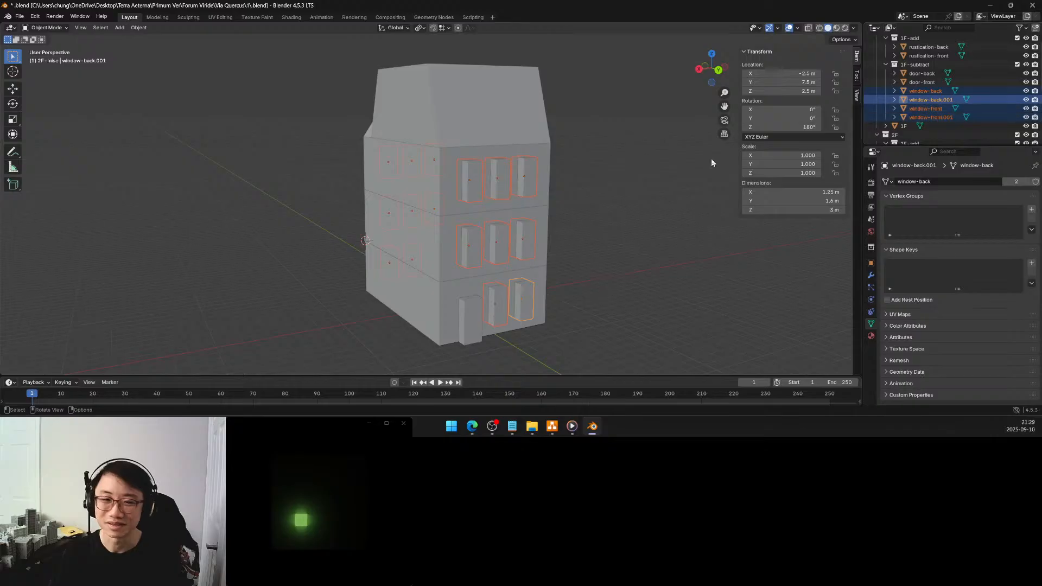
pyautogui.moveTo(496, 245); pyautogui.dragTo(485, 232, button='middle')
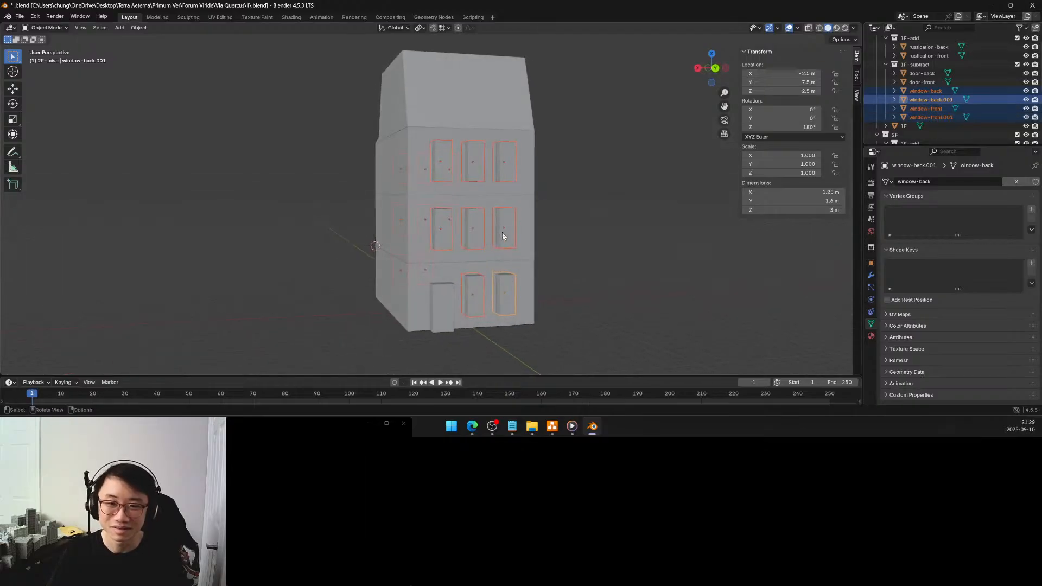
pyautogui.click(503, 240)
pyautogui.moveTo(502, 239); pyautogui.dragTo(484, 245, button='middle')
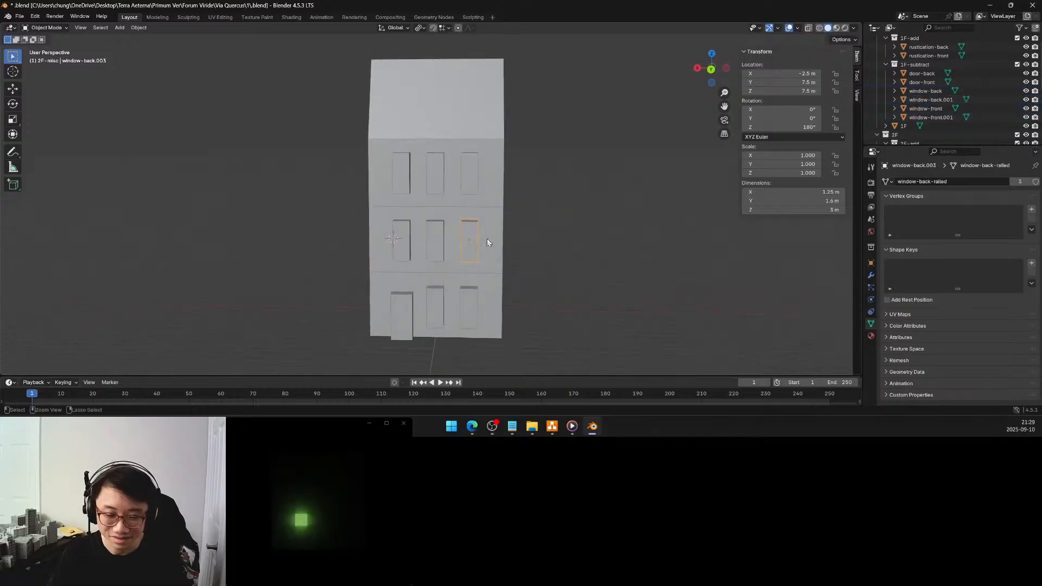
pyautogui.hotkey('ctrl', 'z')
# Resize the selected window mesh geometry by 1.2 along the global X axis in Edit Mode, and deselect the window blocks
pyautogui.press('Tab')
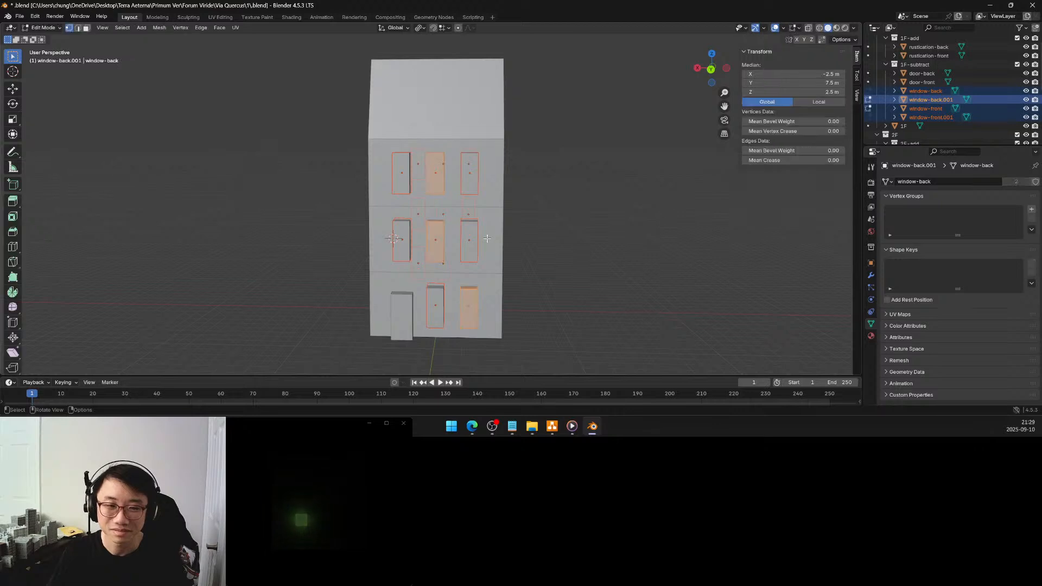
pyautogui.moveTo(482, 240); pyautogui.dragTo(530, 237, button='middle')
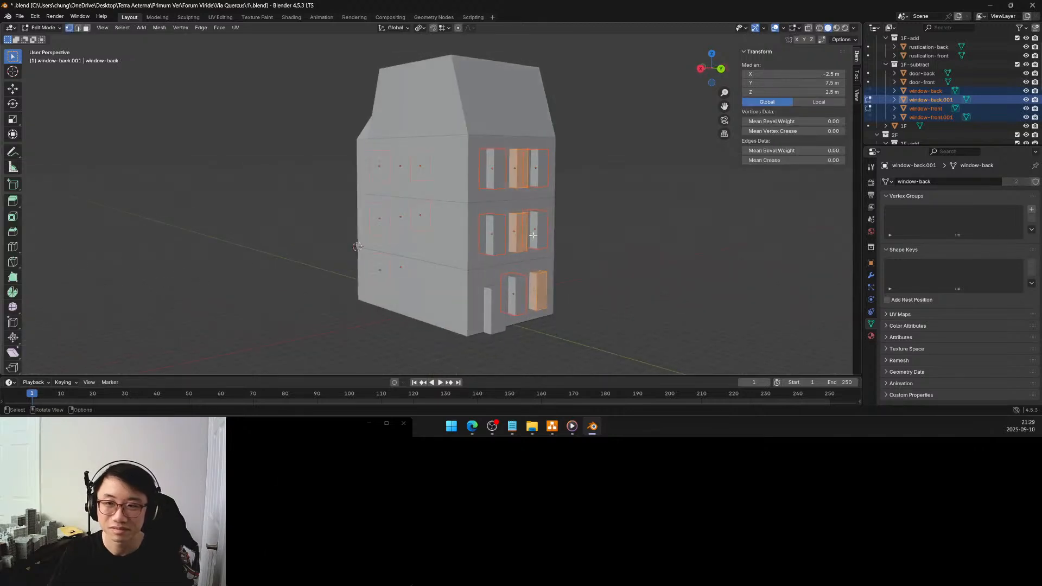
pyautogui.moveTo(550, 236); pyautogui.dragTo(527, 246, button='middle')
pyautogui.press('s')
pyautogui.press('x')
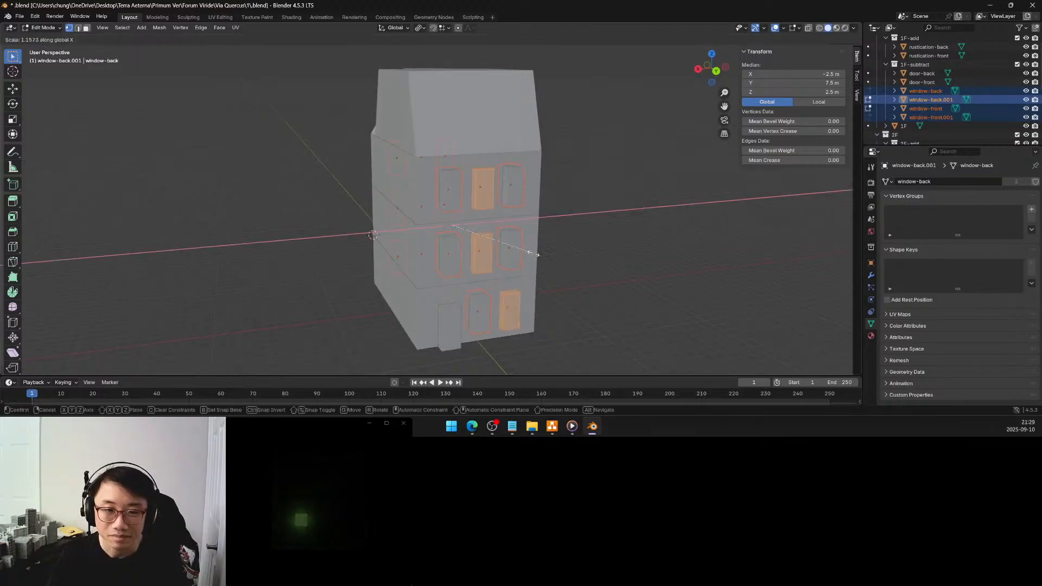
pyautogui.click(536, 256)
pyautogui.click(113, 316)
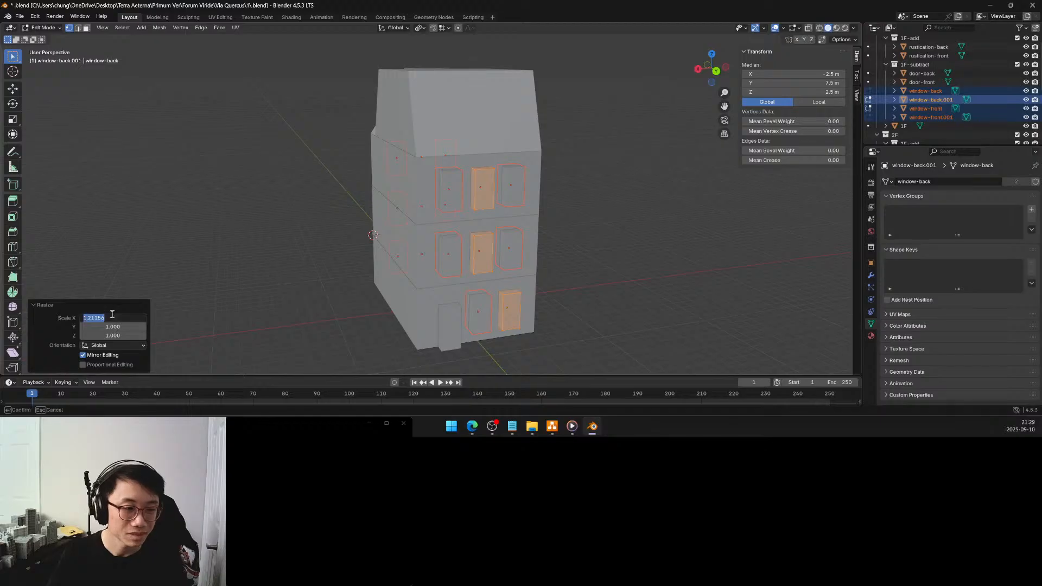
pyautogui.write('1.2')
pyautogui.press('Return')
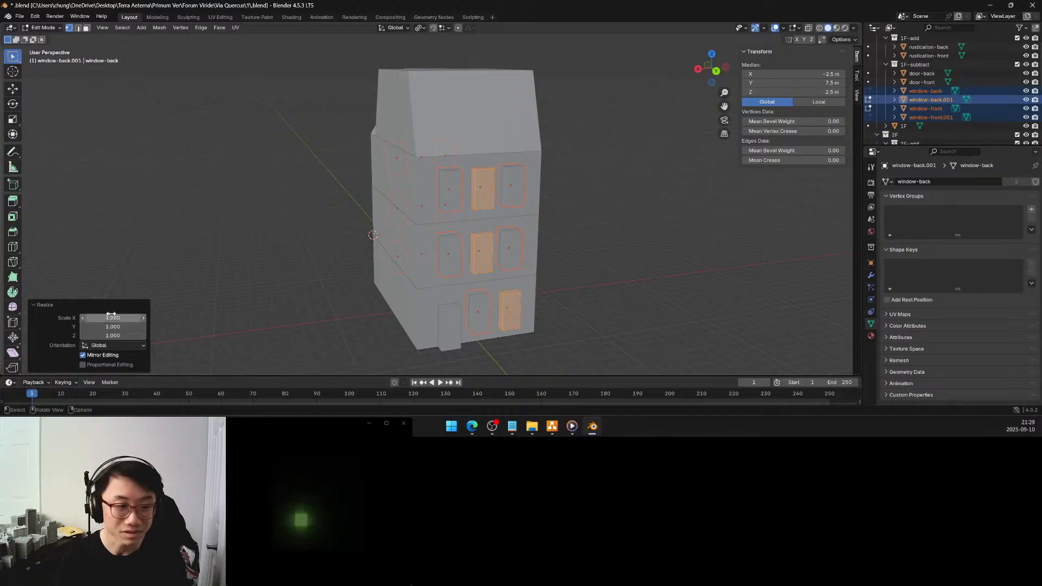
pyautogui.click(252, 193)
pyautogui.moveTo(442, 215); pyautogui.dragTo(440, 249, button='middle')
pyautogui.press('Tab')
pyautogui.click(534, 256)
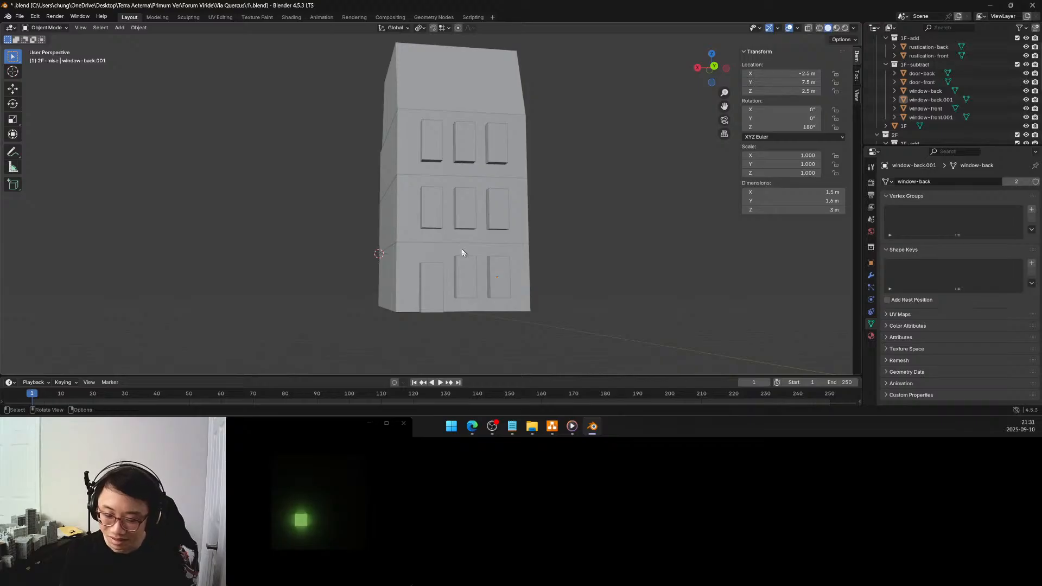
# Snap the 3D cursor to the 2F block's lower back corner vertex on the +X side
pyautogui.moveTo(426, 247); pyautogui.dragTo(449, 227, button='middle')
pyautogui.moveTo(454, 220); pyautogui.dragTo(463, 218, button='middle')
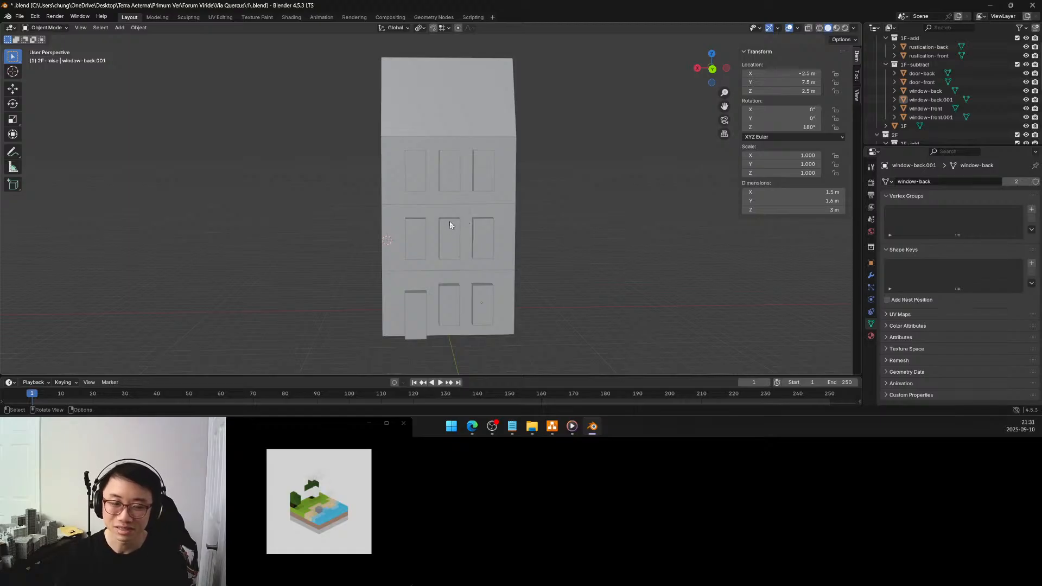
pyautogui.moveTo(442, 222); pyautogui.dragTo(551, 221, button='middle')
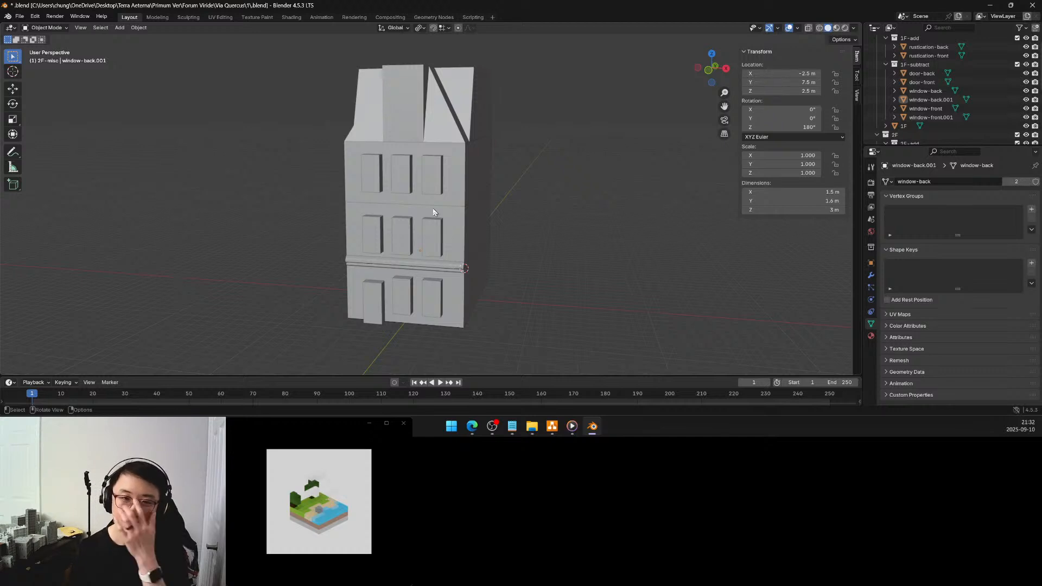
pyautogui.moveTo(434, 211); pyautogui.dragTo(467, 232, button='middle')
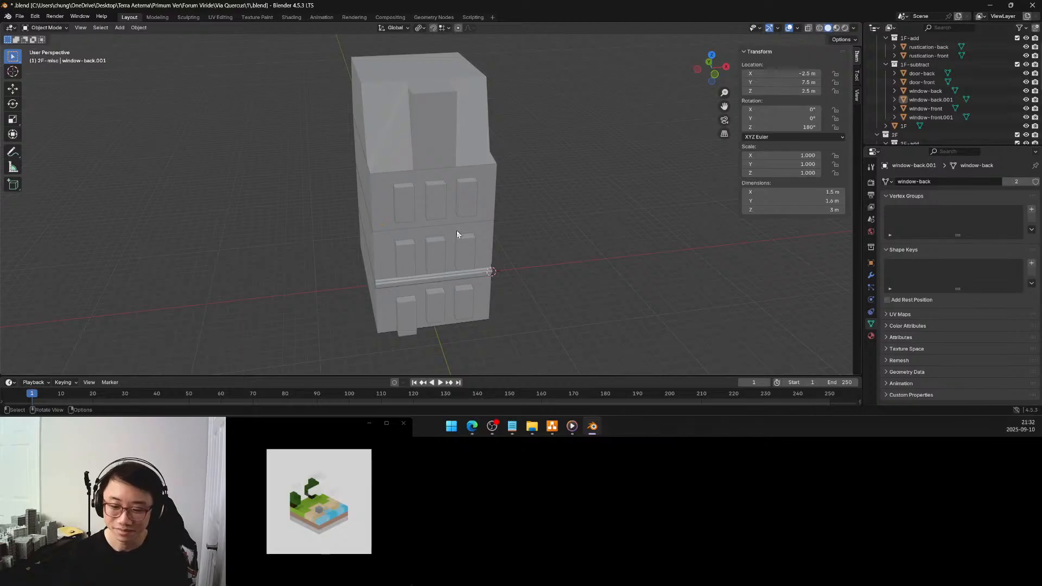
pyautogui.moveTo(436, 243); pyautogui.dragTo(408, 242, button='middle')
pyautogui.click(404, 282)
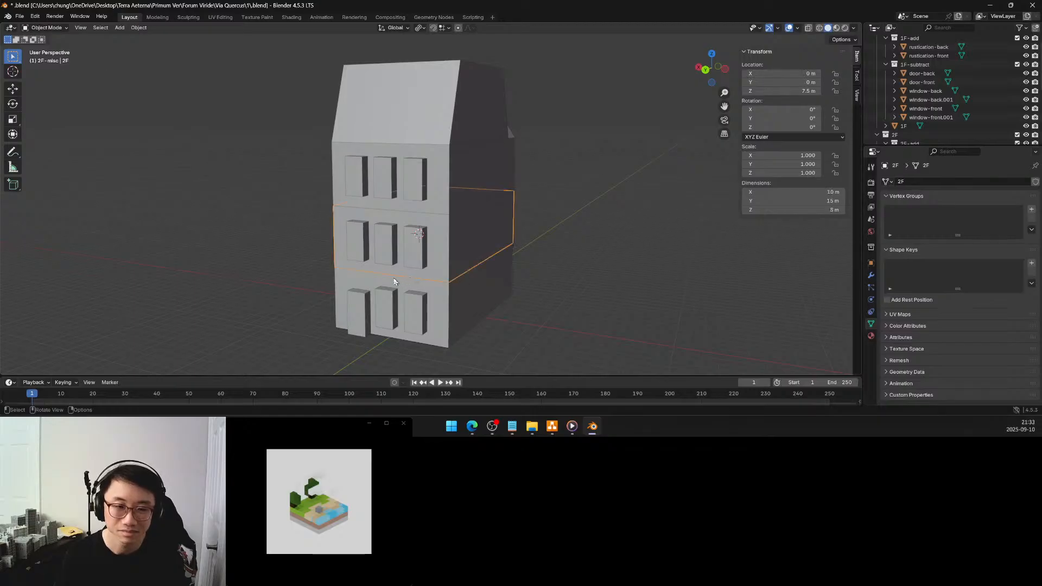
pyautogui.press('Tab')
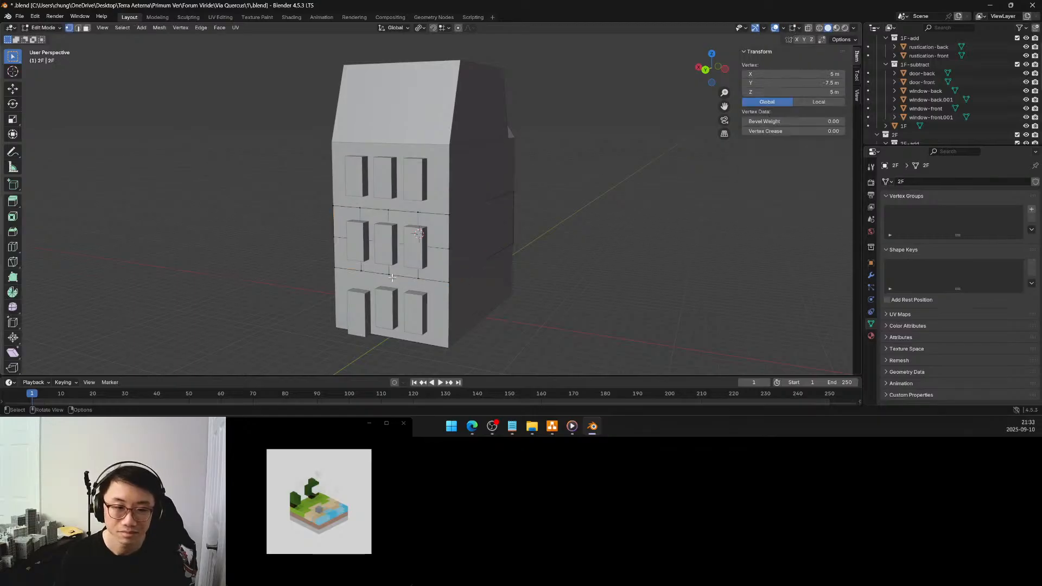
pyautogui.click(334, 267)
pyautogui.hotkey('shift', 's')
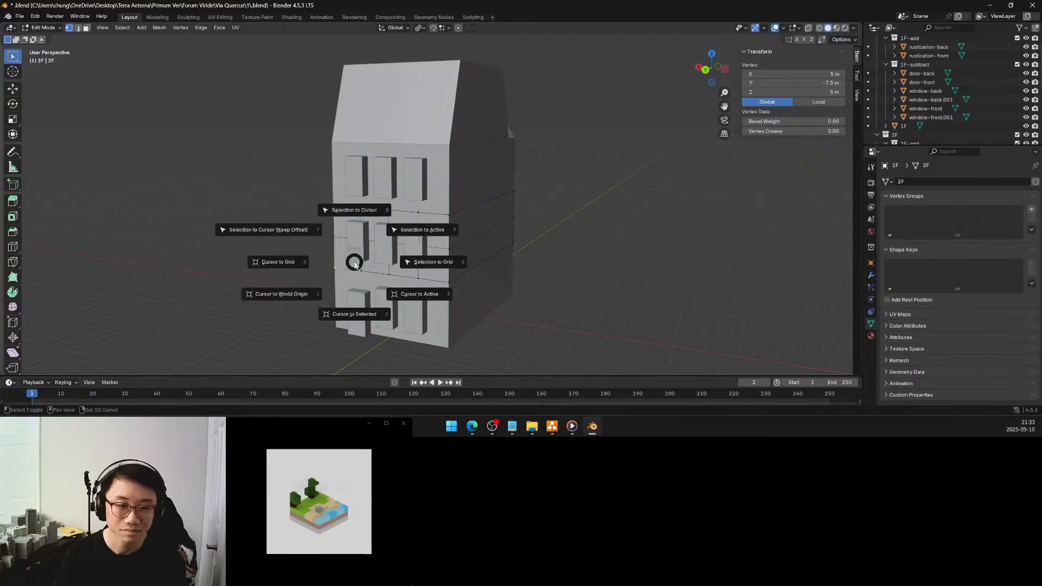
pyautogui.click(358, 307)
pyautogui.press('Tab')
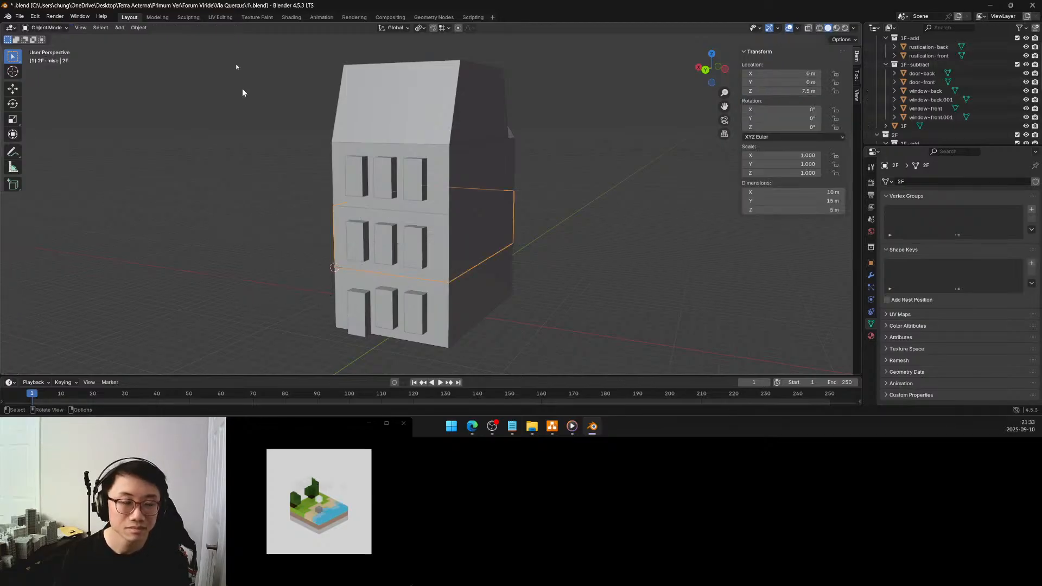
# Add a mesh plane at the 3D cursor with a size of 0.5 m and UV generation turned off
pyautogui.click(119, 28)
pyautogui.moveTo(131, 38)
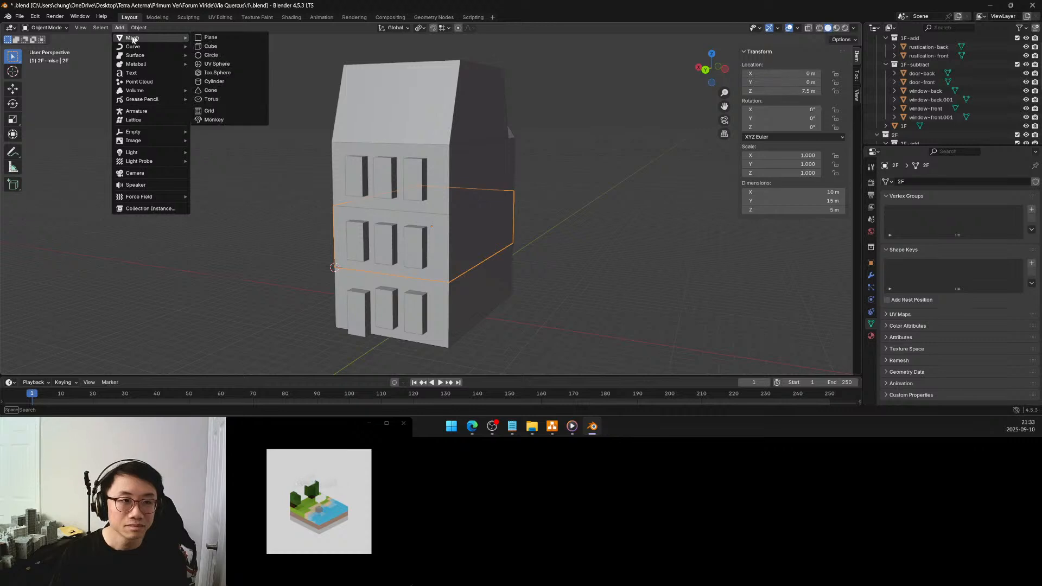
pyautogui.click(216, 38)
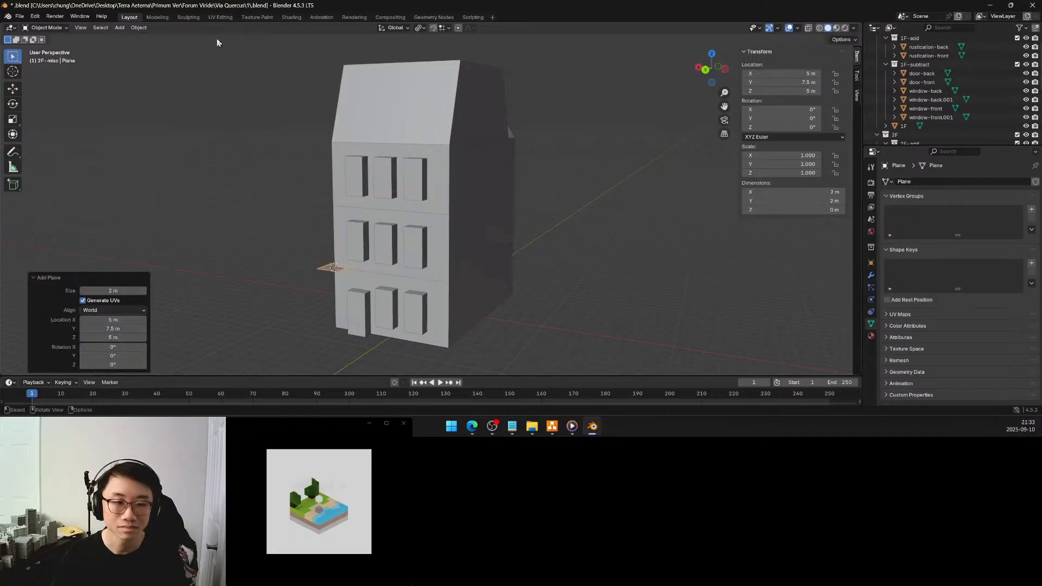
pyautogui.click(109, 301)
pyautogui.click(117, 291)
pyautogui.write('0.5')
pyautogui.press('Return')
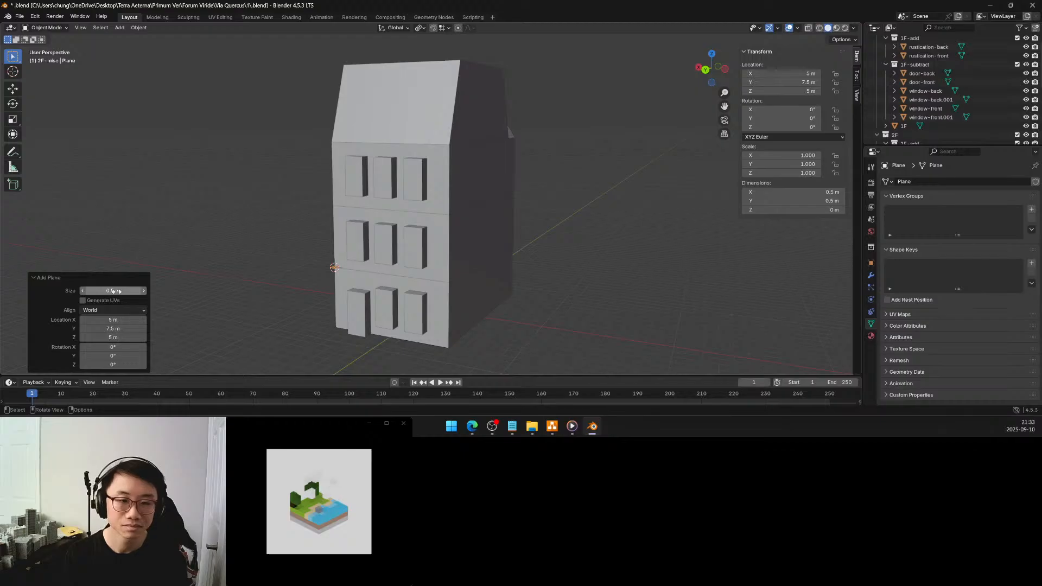
# Set the new plane's size to 0.8 m and choose the 3D cursor as the pivot point
pyautogui.click(117, 292)
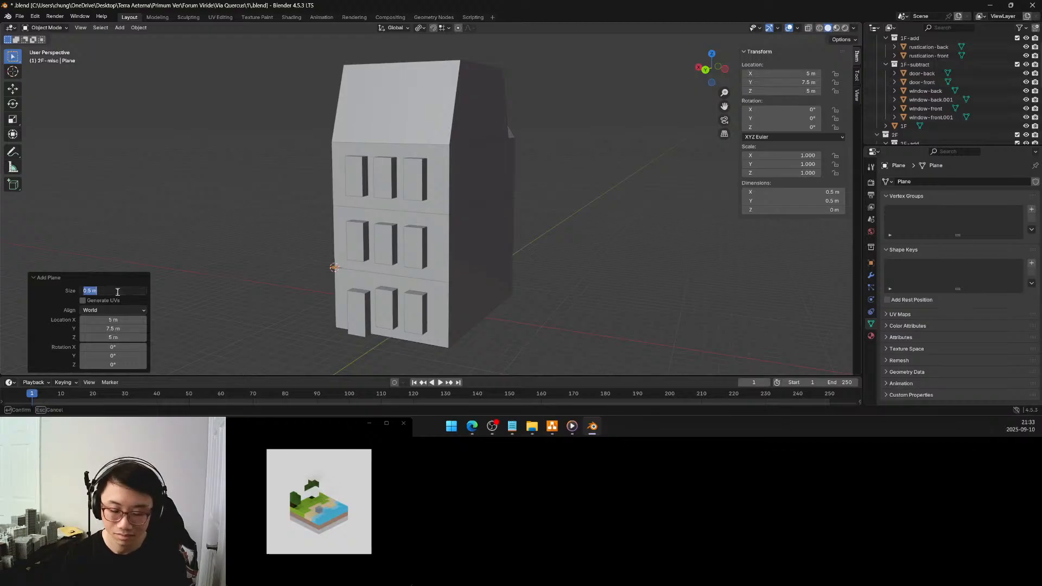
pyautogui.press('BackSpace')
pyautogui.write('0.8')
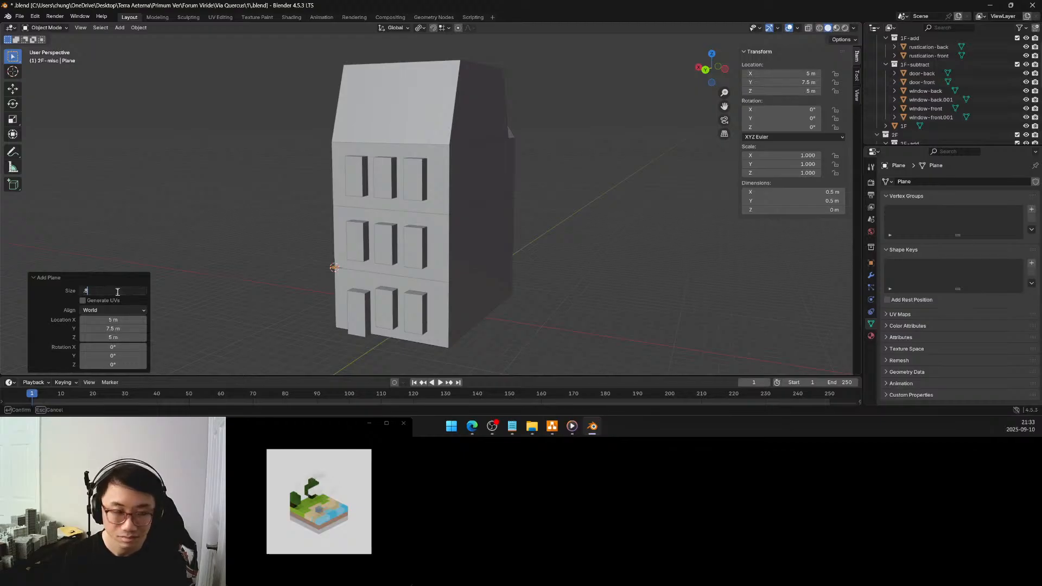
pyautogui.press('Return')
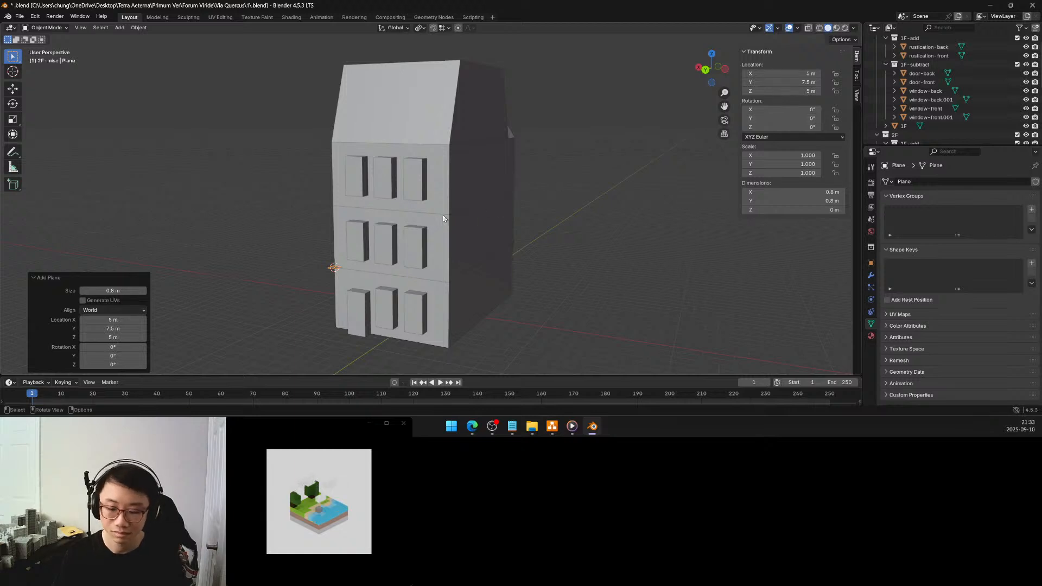
pyautogui.press('.')
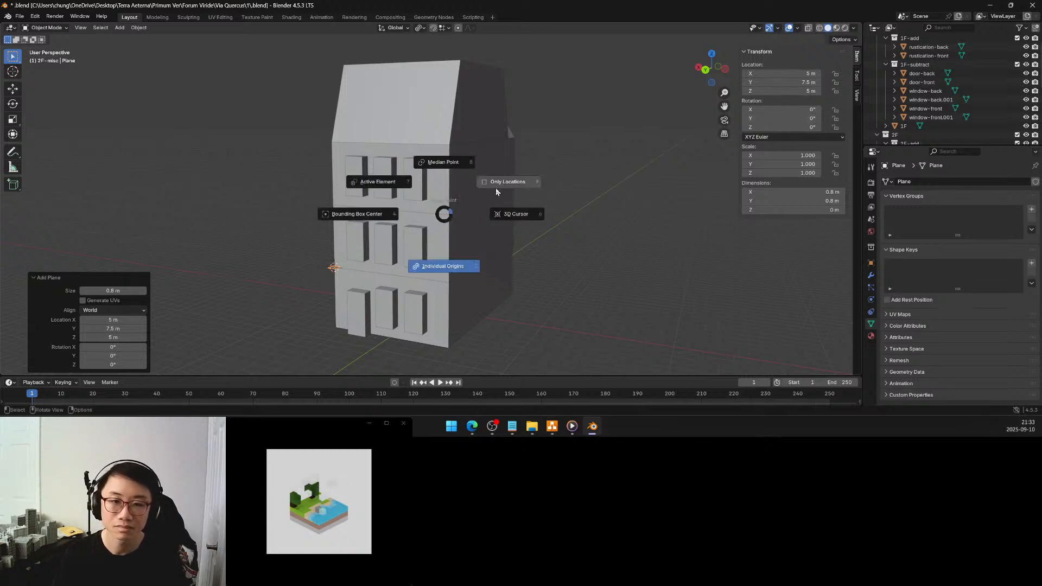
pyautogui.click(504, 216)
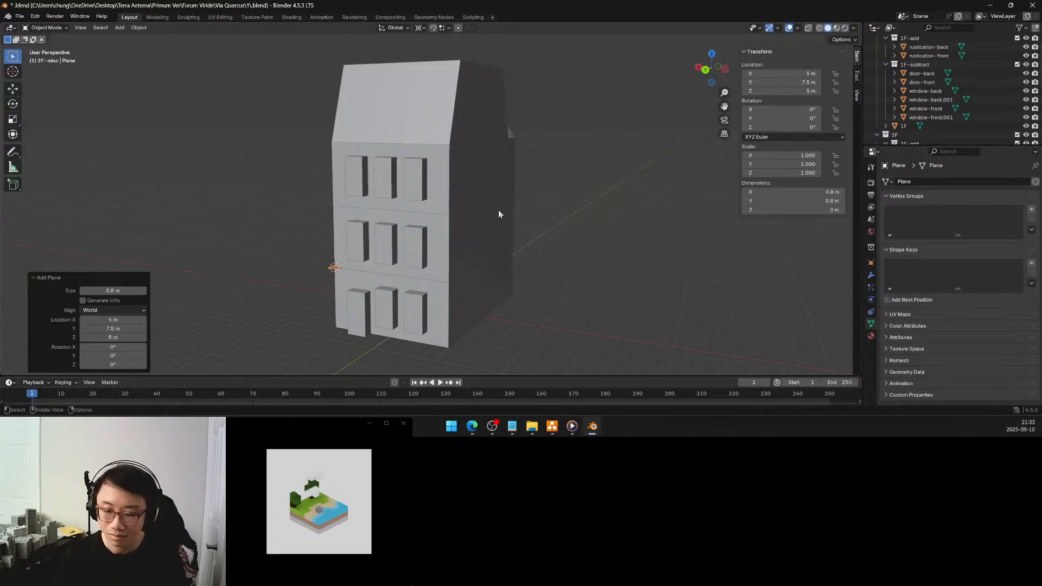
# Rotate the plane by 90° around the global Y axis so it stands upright at the 2F corner
pyautogui.moveTo(477, 219); pyautogui.dragTo(510, 213, button='middle')
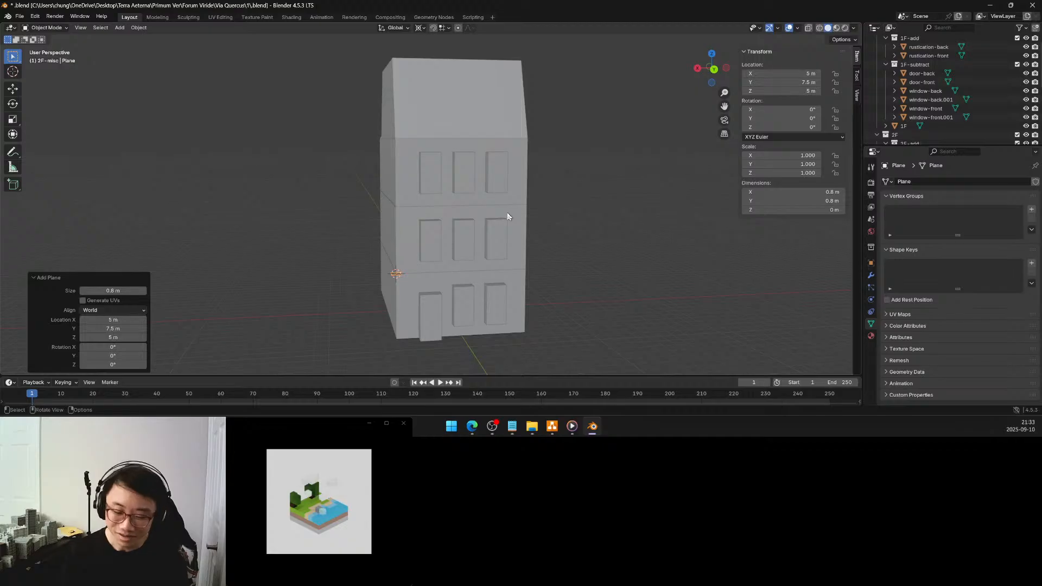
pyautogui.moveTo(473, 258); pyautogui.dragTo(485, 261, button='middle')
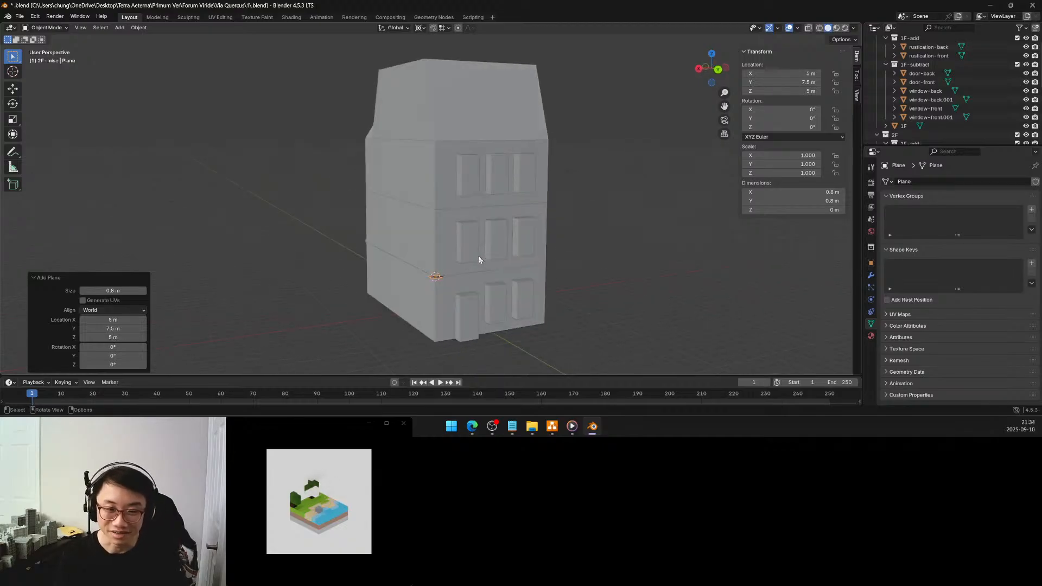
pyautogui.press('r')
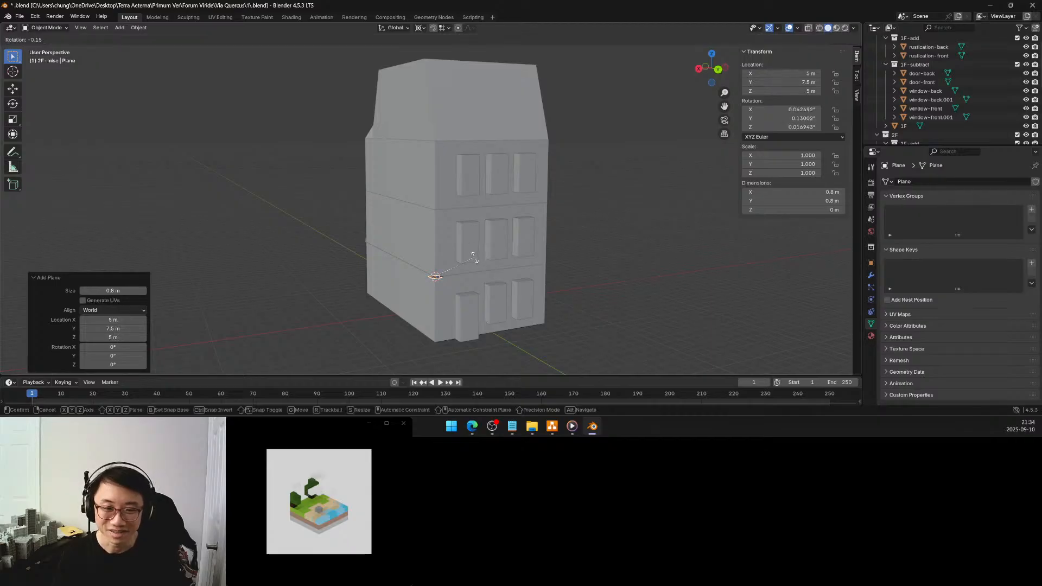
pyautogui.press('y')
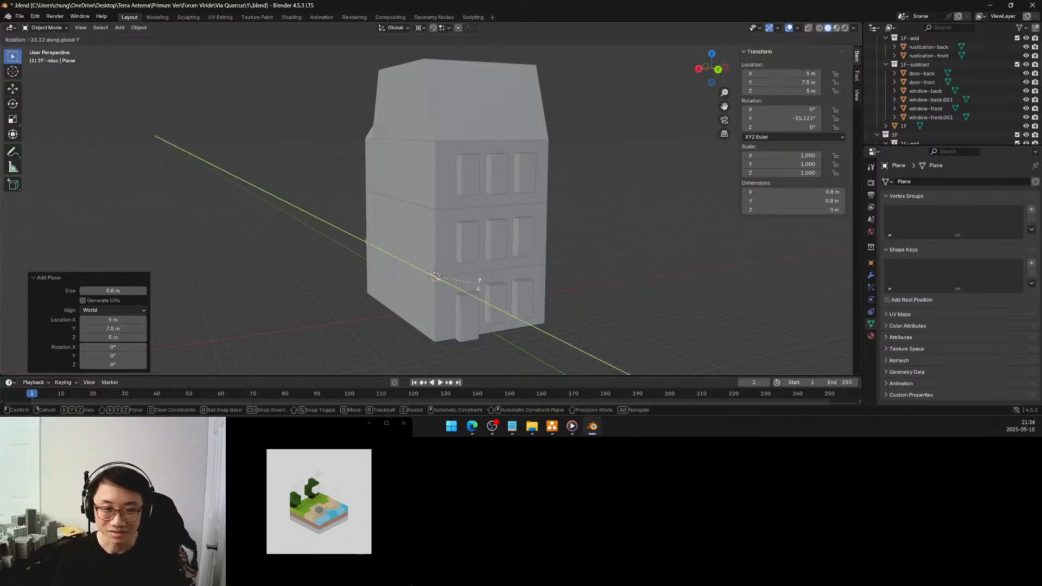
pyautogui.click(449, 309)
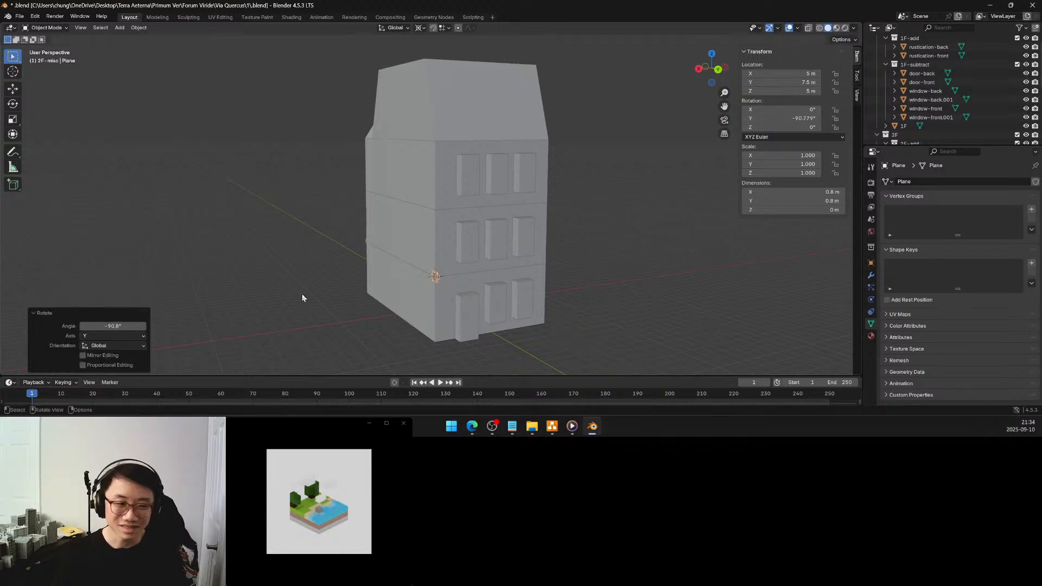
pyautogui.click(129, 324)
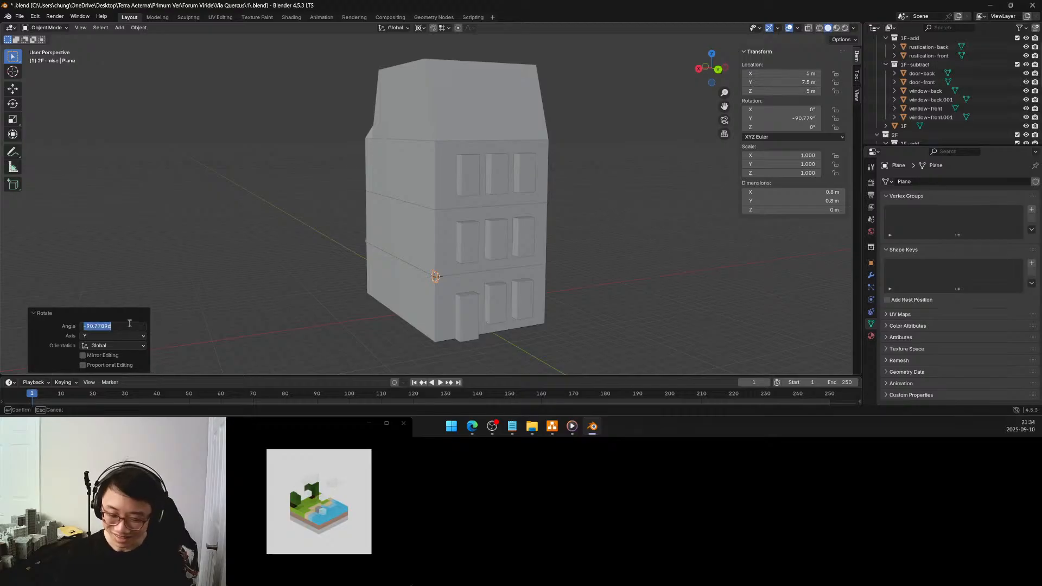
pyautogui.write('90')
pyautogui.press('Return')
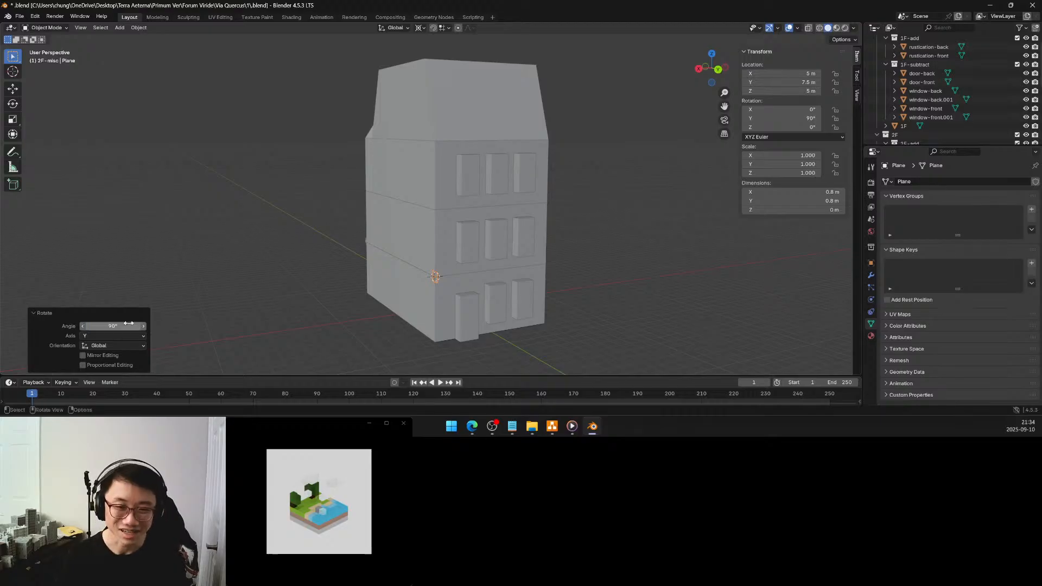
pyautogui.moveTo(360, 242)
pyautogui.mouseDown(button='middle')
pyautogui.moveTo(431, 246)
pyautogui.moveTo(353, 229)
pyautogui.moveTo(374, 227)
pyautogui.mouseUp(button='middle')
pyautogui.scroll(6, 375, 227)
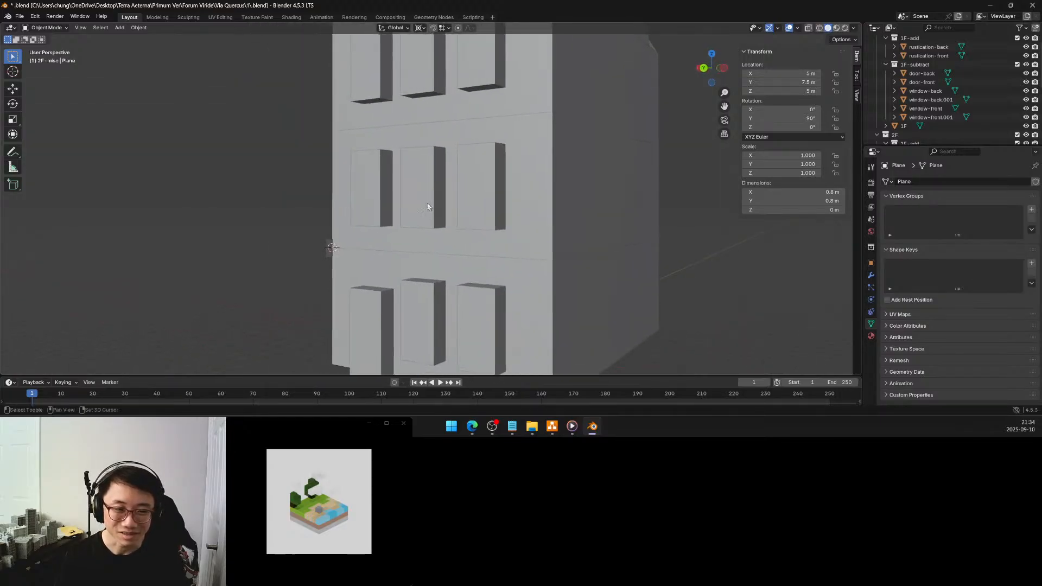
pyautogui.click(332, 248)
pyautogui.press('Tab')
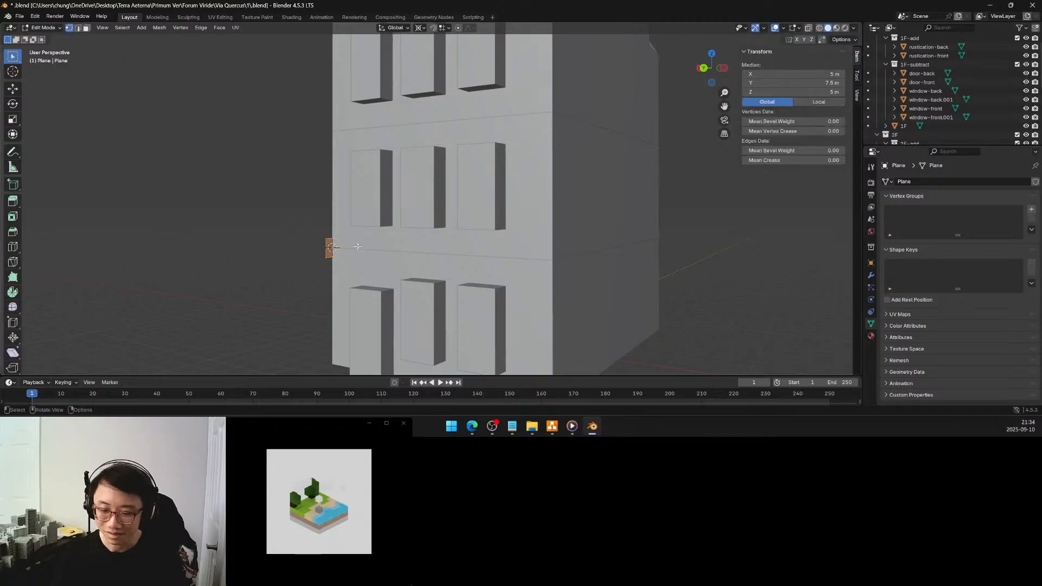
pyautogui.press('3')
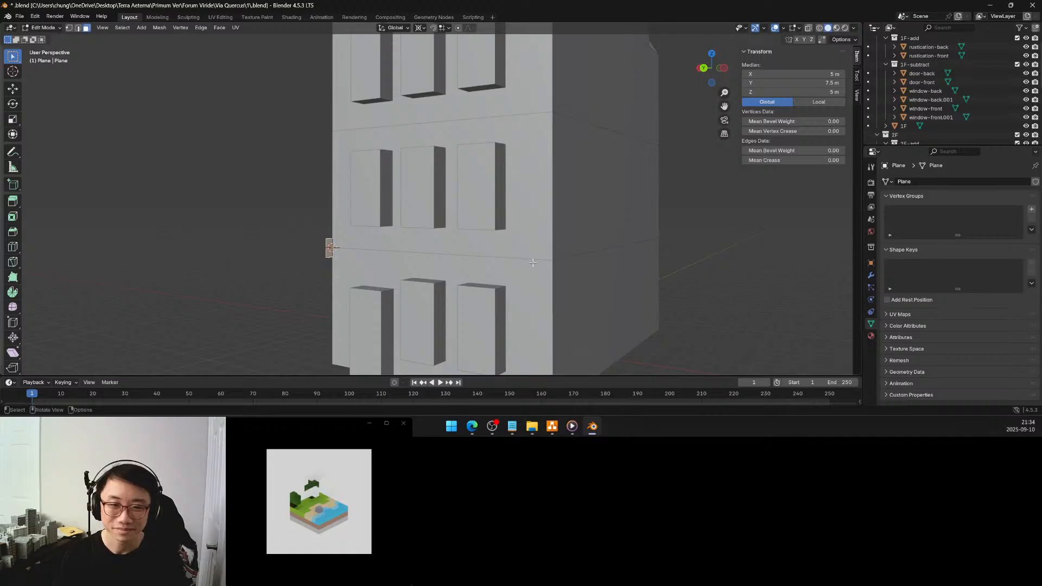
pyautogui.press('Tab')
# Snap the 3D cursor to the 2F block's lower back corner vertex on the -X side, using vertex selection in Edit Mode
pyautogui.click(548, 255)
pyautogui.press('Tab')
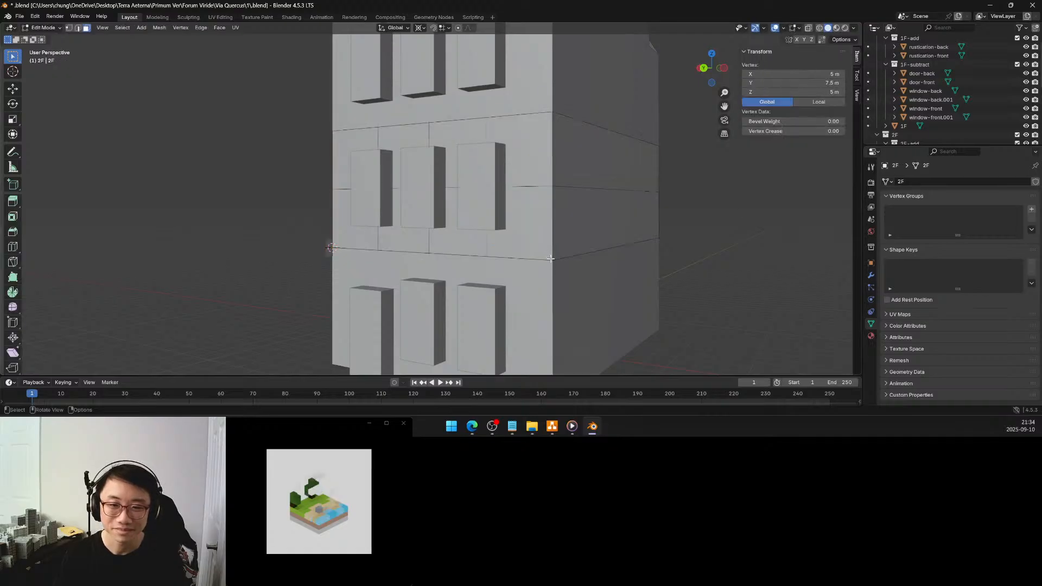
pyautogui.click(69, 27)
pyautogui.click(552, 259)
pyautogui.hotkey('shift', 's')
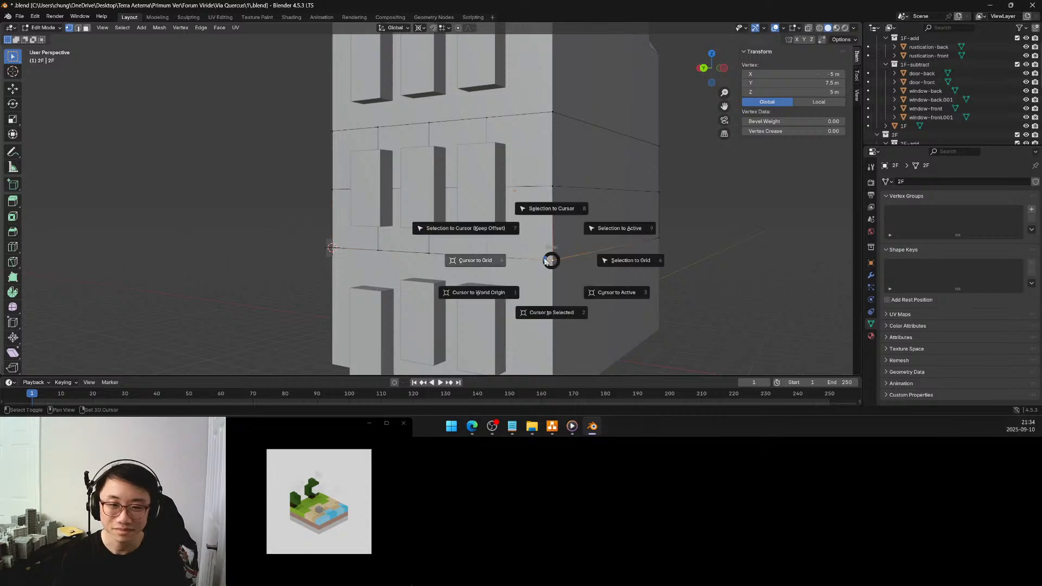
pyautogui.click(550, 309)
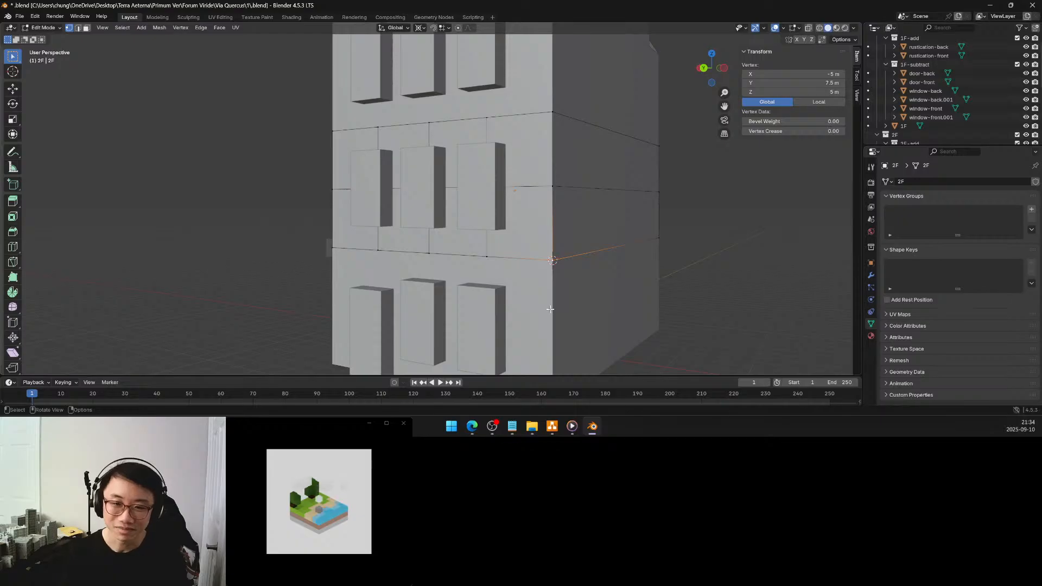
# Extrude the small upright plane about 8.5 m along its normal, across the back facade towards the -X corner
pyautogui.moveTo(390, 216); pyautogui.dragTo(400, 224, button='middle')
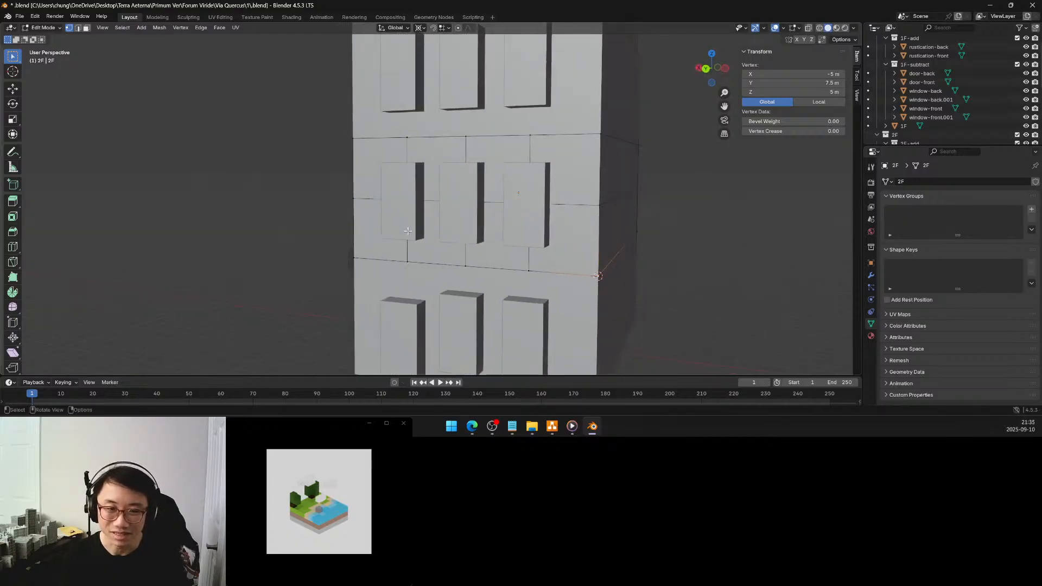
pyautogui.press('Tab')
pyautogui.click(351, 257)
pyautogui.press('Tab')
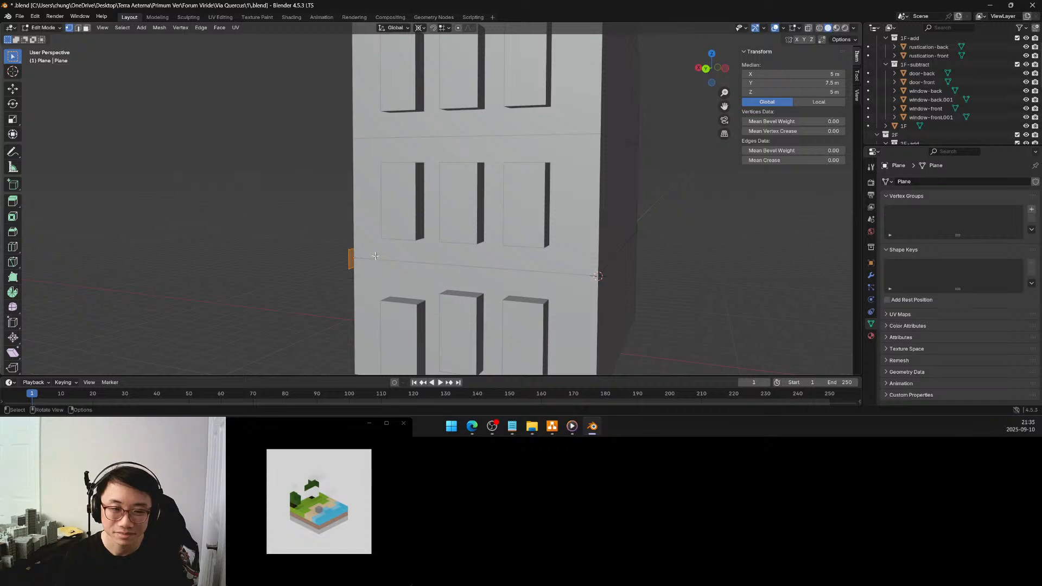
pyautogui.press('e')
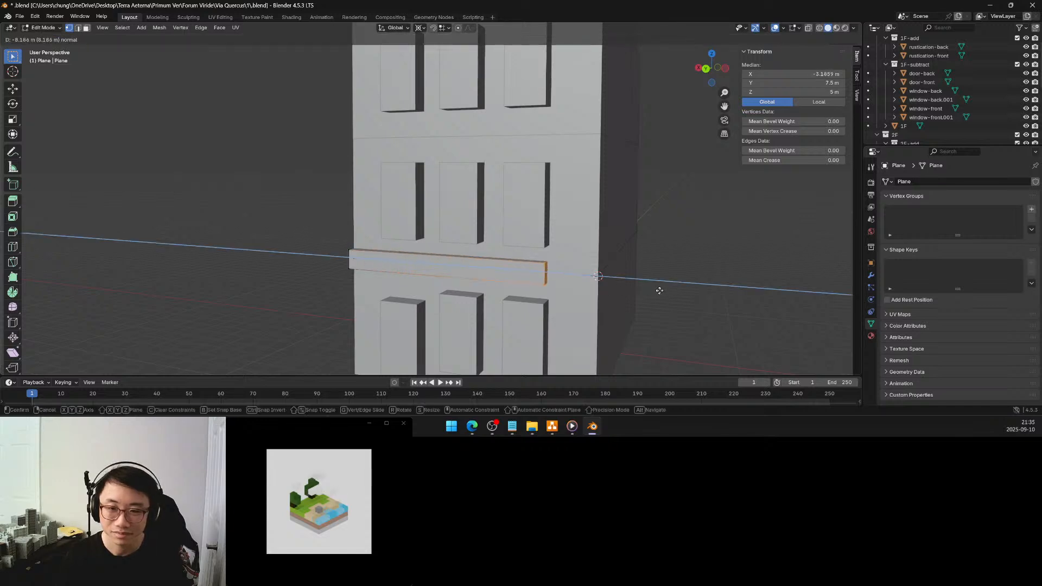
pyautogui.click(667, 292)
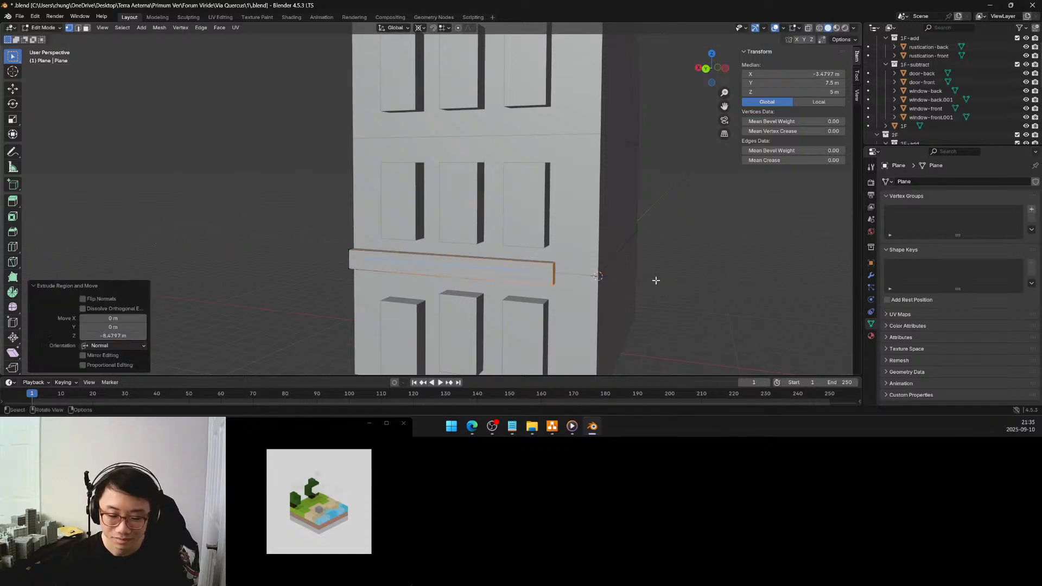
# Align the bar's extruded end with the 3D cursor by scaling it to 0 along global X around the 3D cursor pivot
pyautogui.press('s')
pyautogui.rightClick(656, 281)
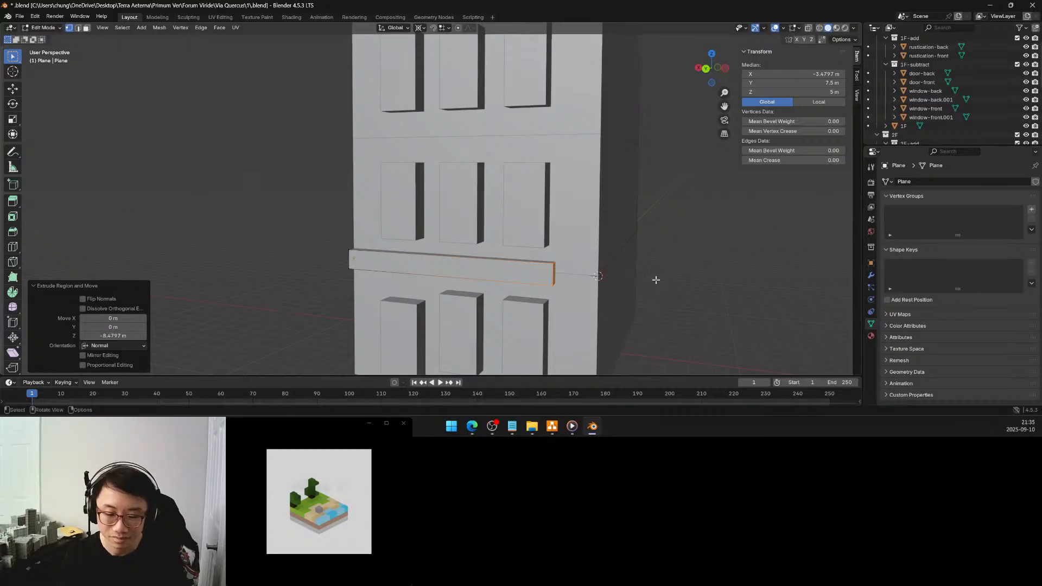
pyautogui.press('.')
pyautogui.click(741, 284)
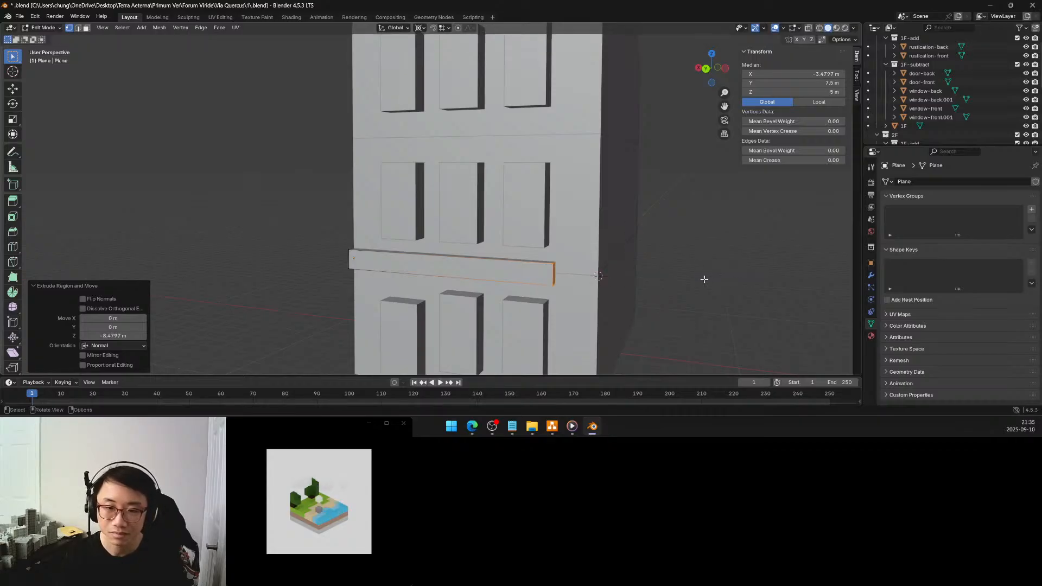
pyautogui.press('s')
pyautogui.press('z')
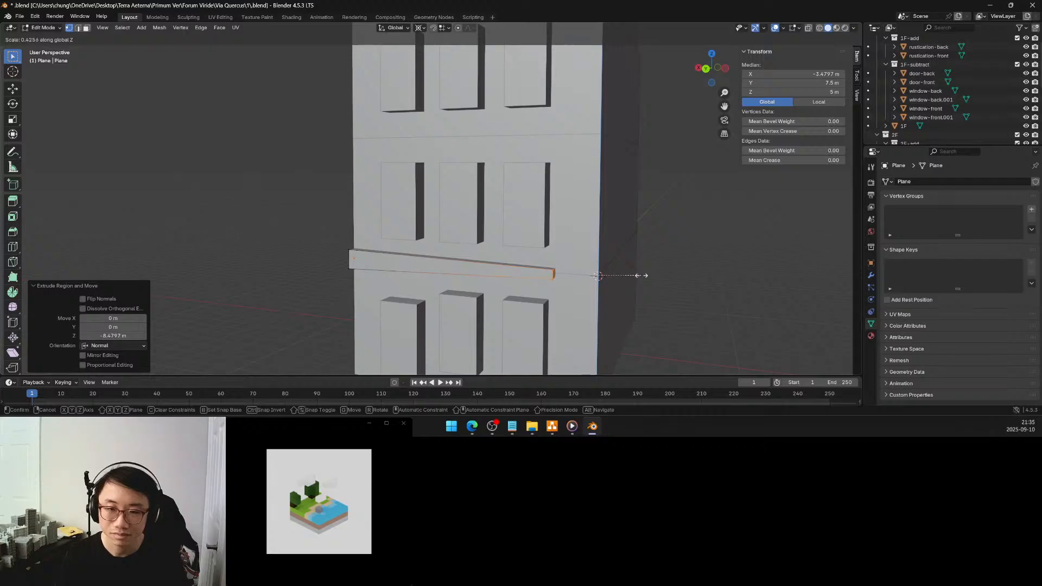
pyautogui.press('x')
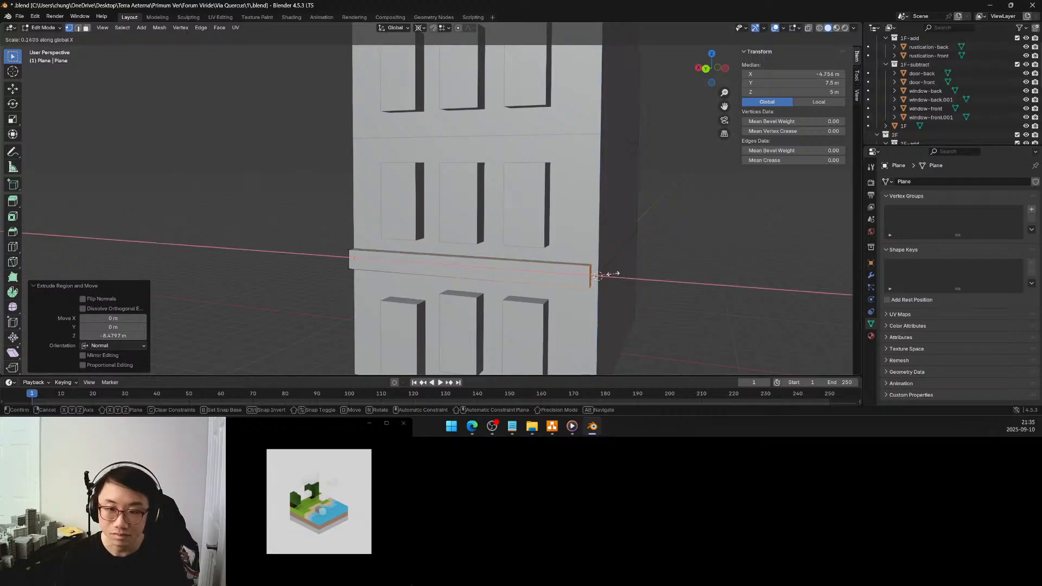
pyautogui.click(604, 273)
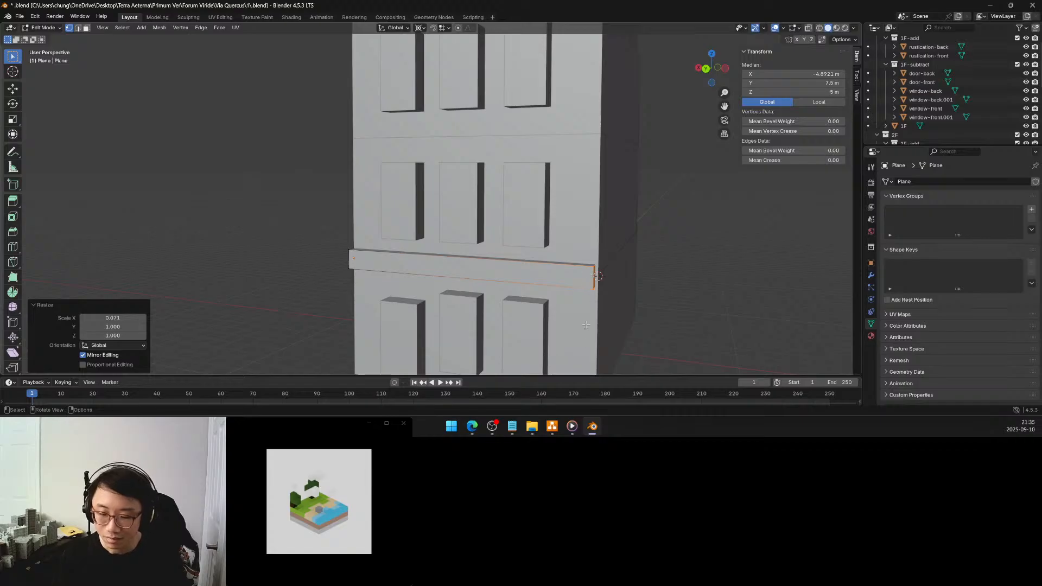
pyautogui.click(120, 317)
pyautogui.write('0')
pyautogui.press('Return')
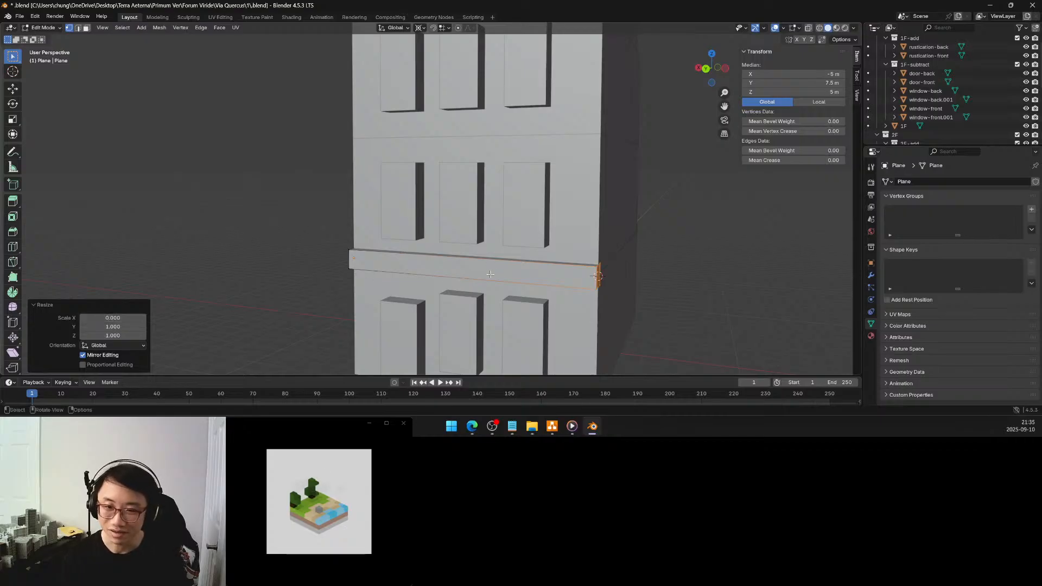
# Switch to face selection and select the bar's long inner face at the building's back wall
pyautogui.moveTo(490, 274); pyautogui.dragTo(422, 253, button='middle')
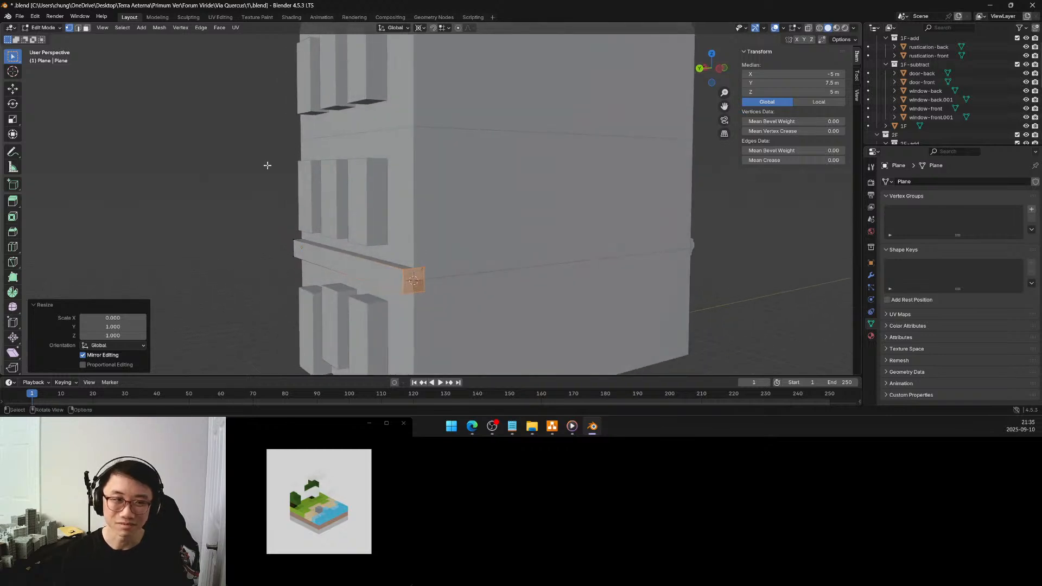
pyautogui.click(86, 27)
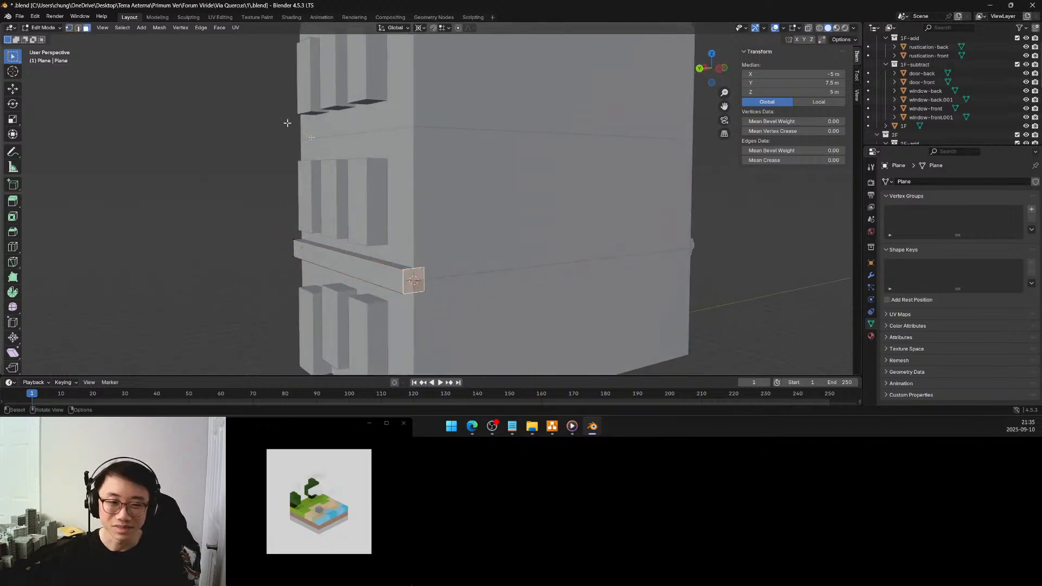
pyautogui.moveTo(450, 263); pyautogui.dragTo(319, 254, button='middle')
pyautogui.click(243, 278)
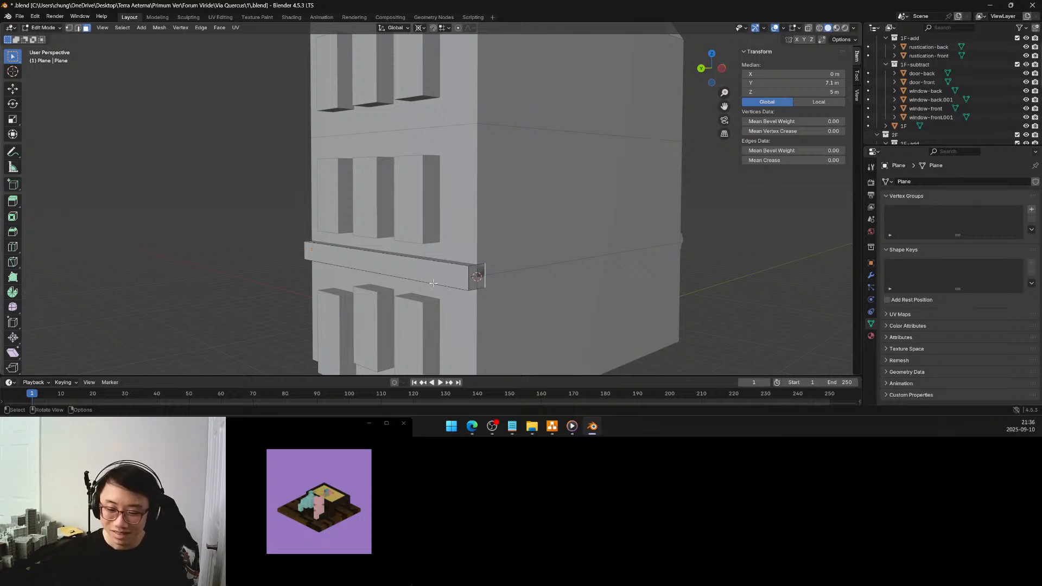
pyautogui.moveTo(437, 267)
pyautogui.mouseDown(button='middle')
pyautogui.moveTo(528, 268)
pyautogui.moveTo(422, 271)
pyautogui.mouseUp(button='middle')
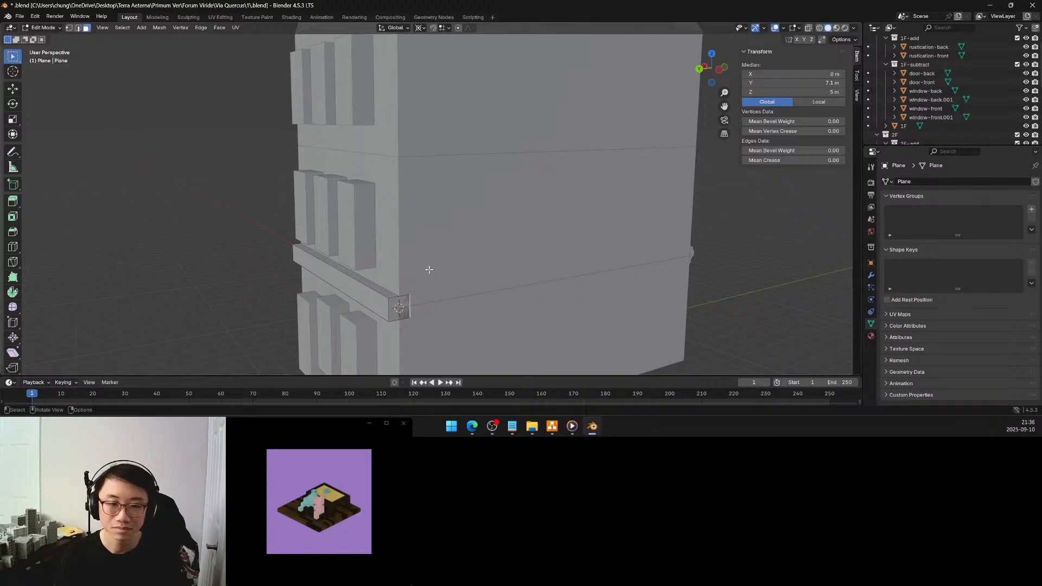
# Flatten the selected inner face of the bar onto the 3D cursor by scaling it to 0 along global Y
pyautogui.press('s')
pyautogui.press('y')
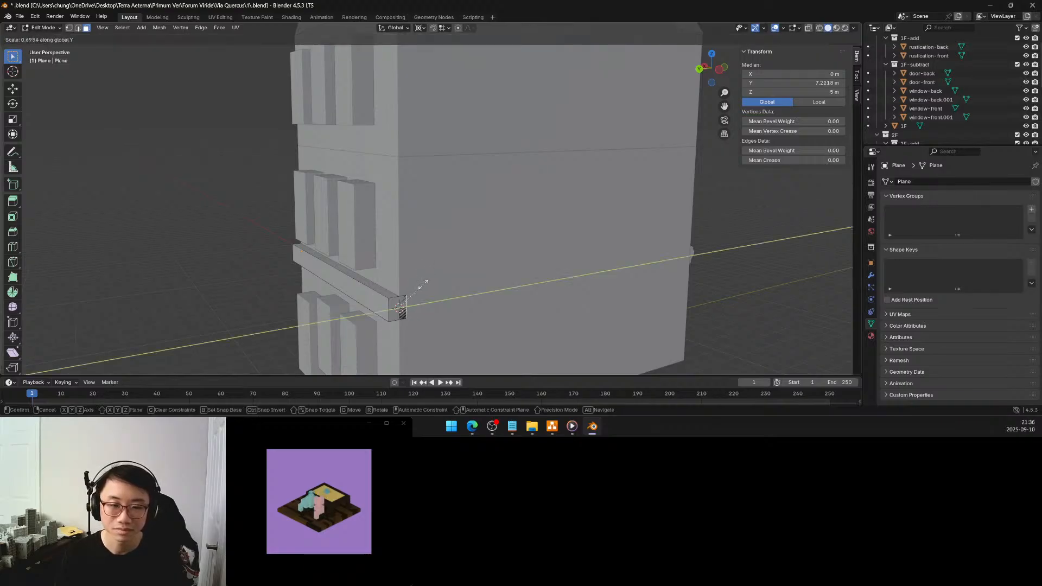
pyautogui.click(408, 302)
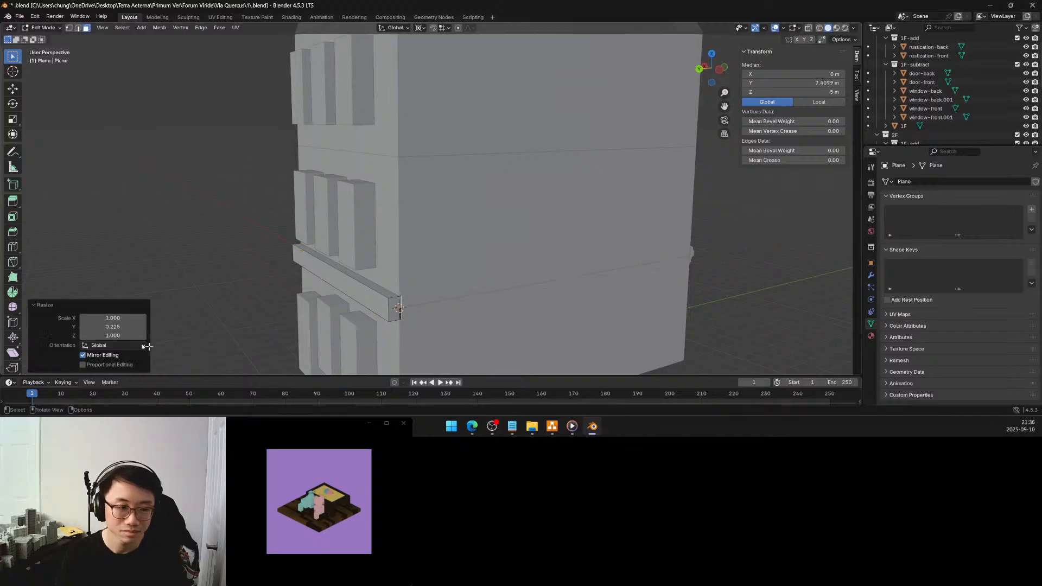
pyautogui.click(126, 327)
pyautogui.write('0')
pyautogui.press('Return')
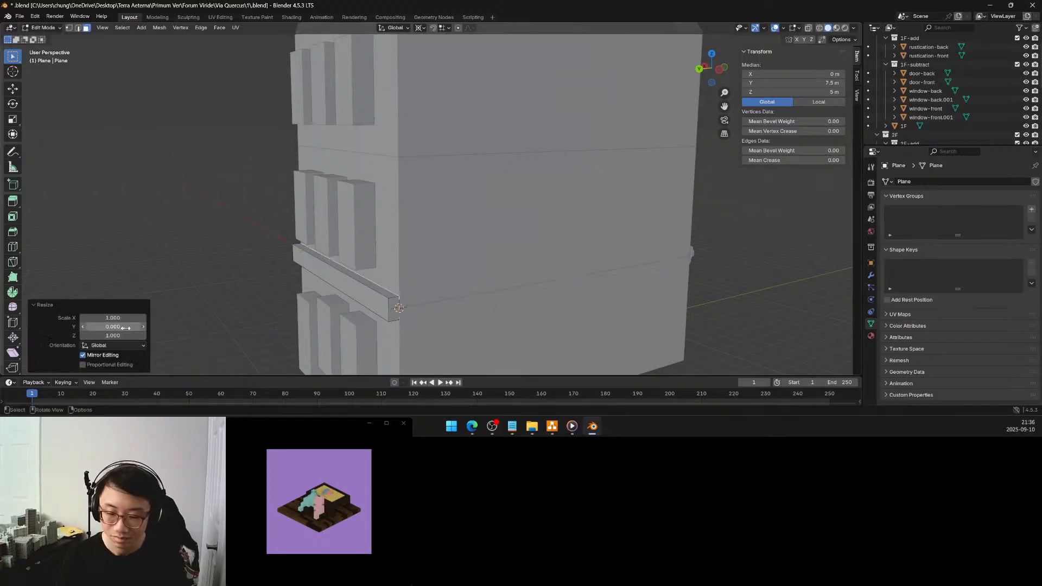
# Move the bar's long outer face -0.125 m along global Y, towards the back facade
pyautogui.click(233, 222)
pyautogui.moveTo(234, 223); pyautogui.dragTo(368, 214, button='middle')
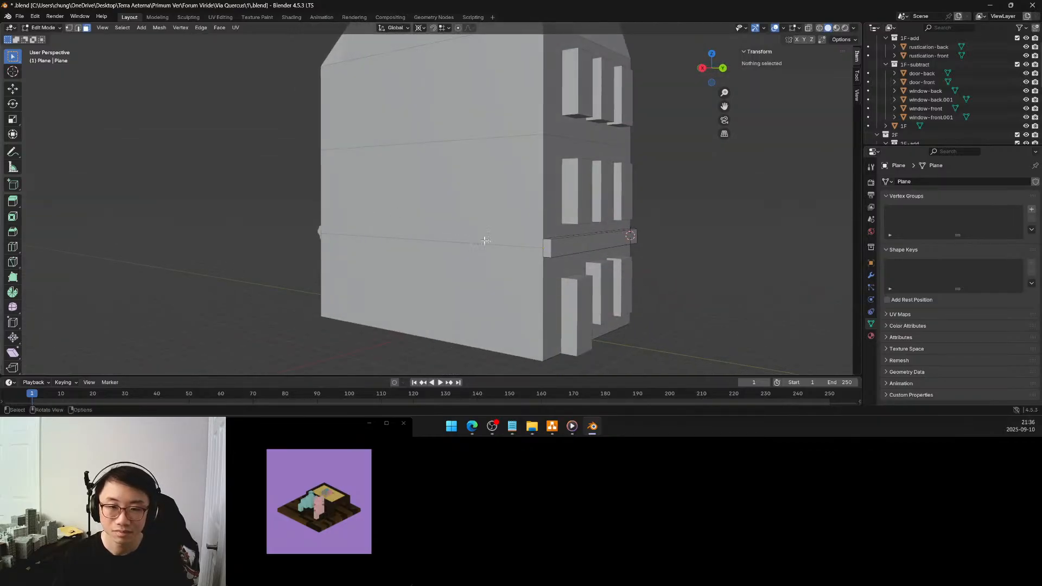
pyautogui.scroll(1, 495, 246)
pyautogui.moveTo(494, 245); pyautogui.dragTo(514, 252, button='middle')
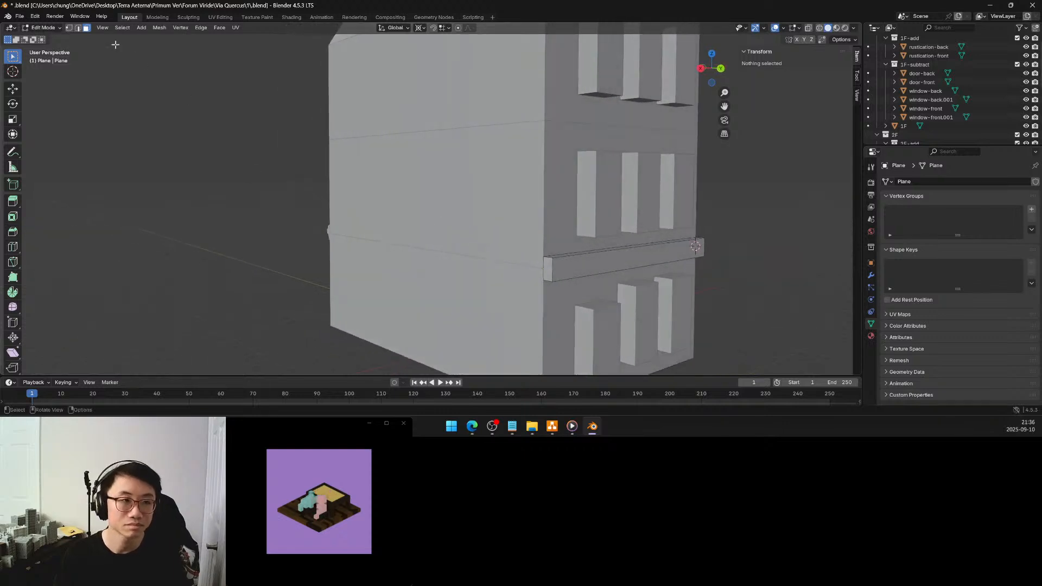
pyautogui.click(600, 260)
pyautogui.moveTo(569, 252); pyautogui.dragTo(589, 249, button='middle')
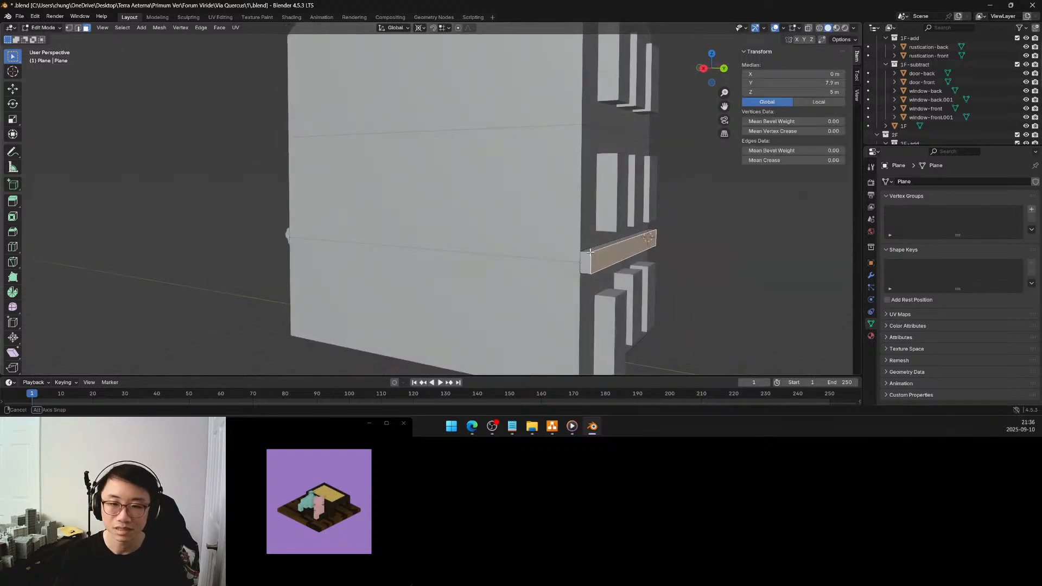
pyautogui.press('g')
pyautogui.press('y')
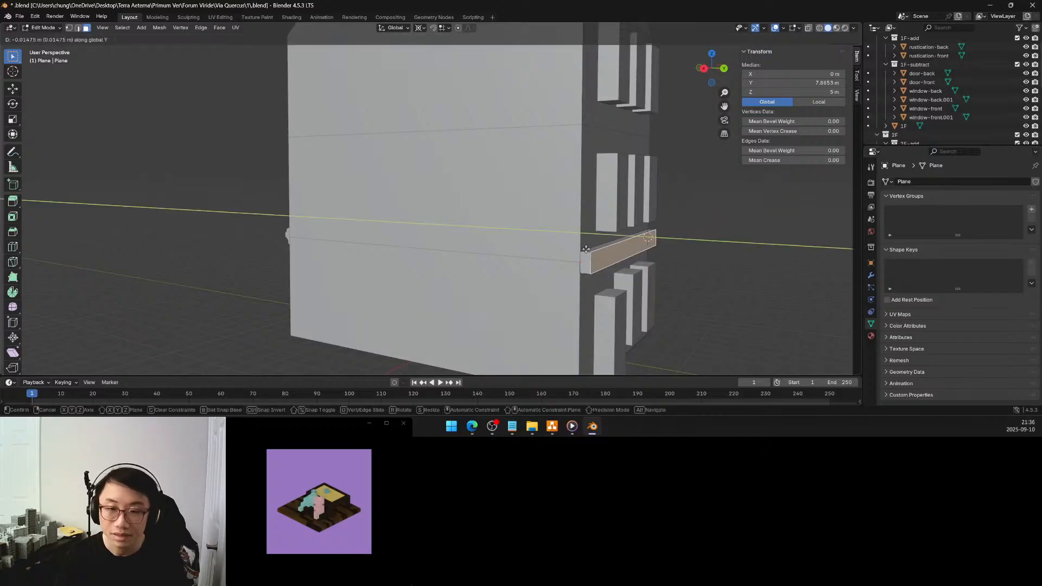
pyautogui.click(586, 249)
pyautogui.click(127, 326)
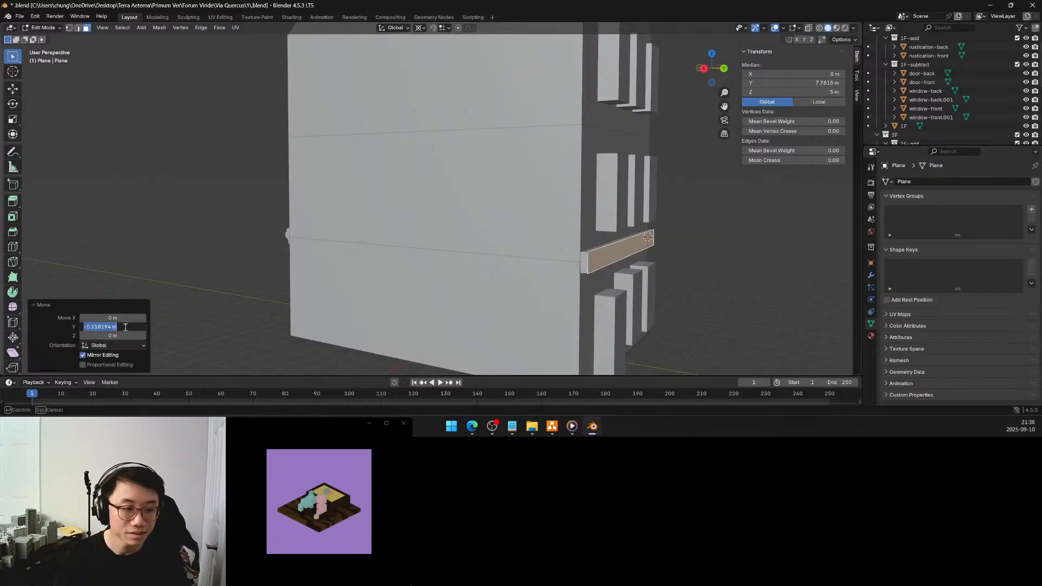
pyautogui.press('BackSpace')
pyautogui.write('-0.125')
pyautogui.press('Return')
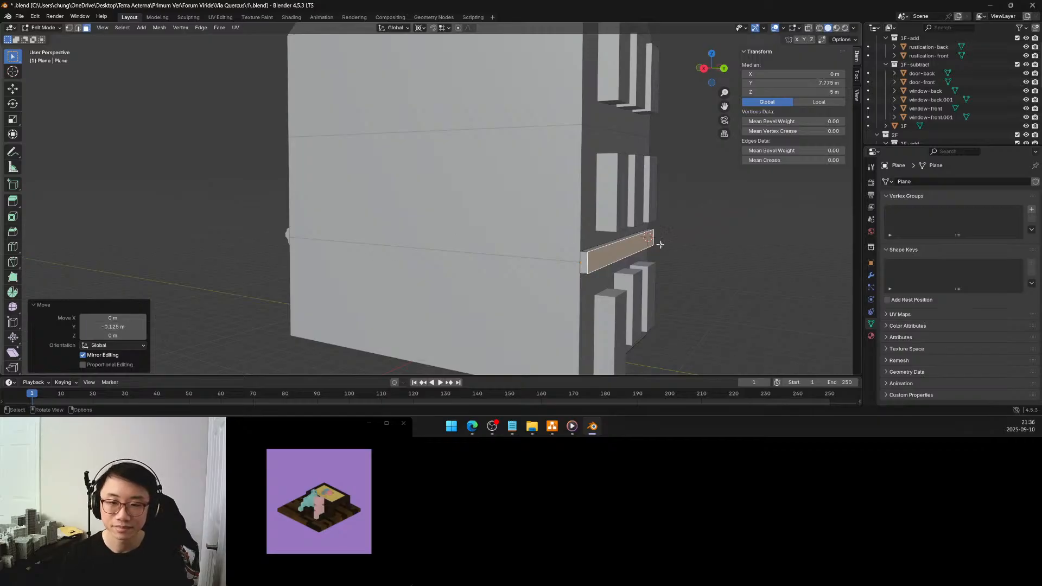
# Deselect the bar's outer face and return to Object Mode
pyautogui.click(672, 266)
pyautogui.moveTo(676, 269); pyautogui.dragTo(437, 264, button='middle')
pyautogui.scroll(-3, 539, 260)
pyautogui.scroll(-1, 524, 273)
pyautogui.press('Tab')
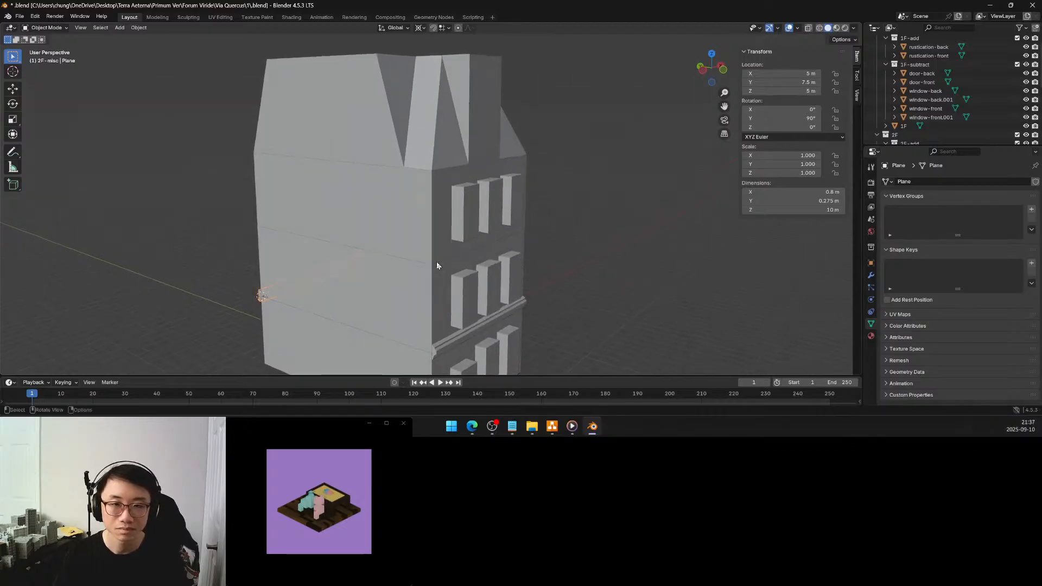
# Delete the 2F-misc collection from the scene hierarchy
pyautogui.moveTo(414, 186); pyautogui.dragTo(534, 183, button='middle')
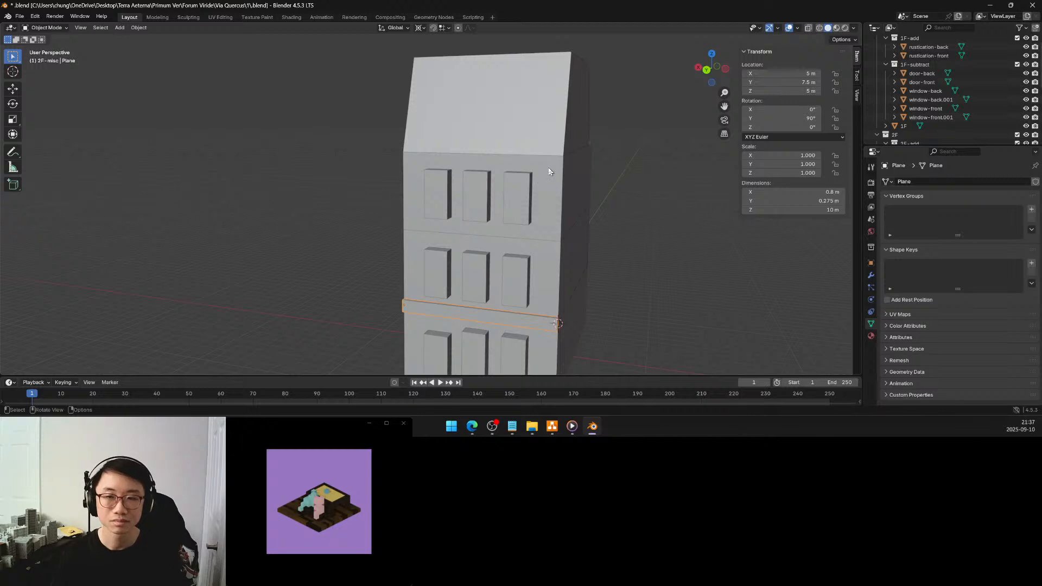
pyautogui.scroll(-5, 913, 102)
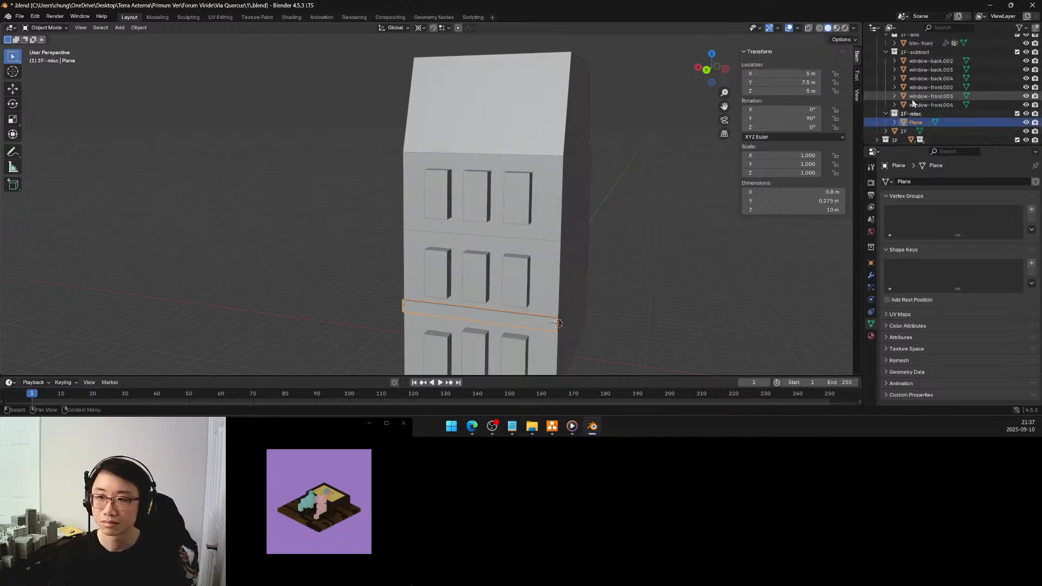
pyautogui.scroll(-1, 913, 102)
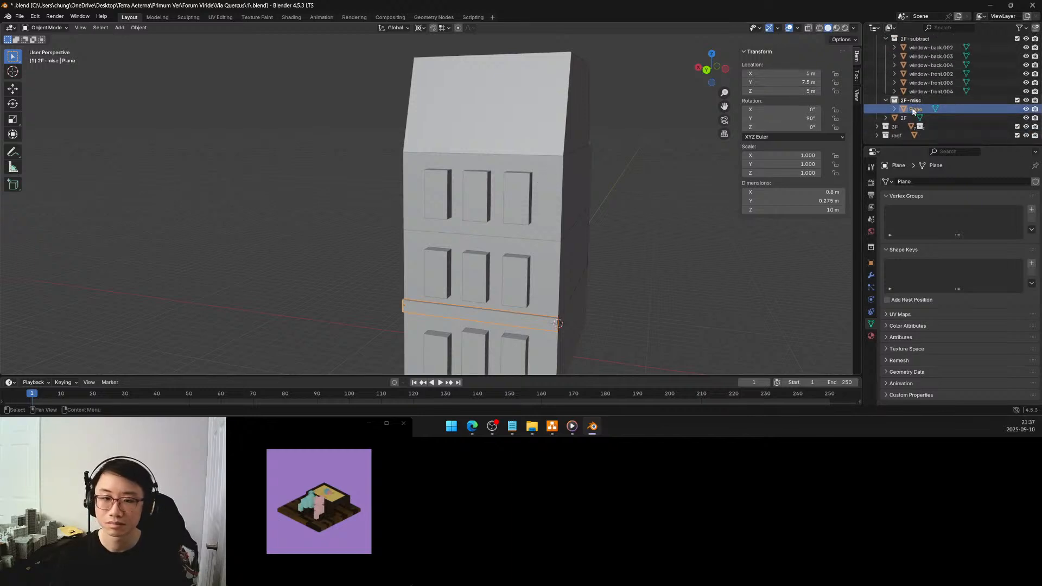
pyautogui.doubleClick(915, 109)
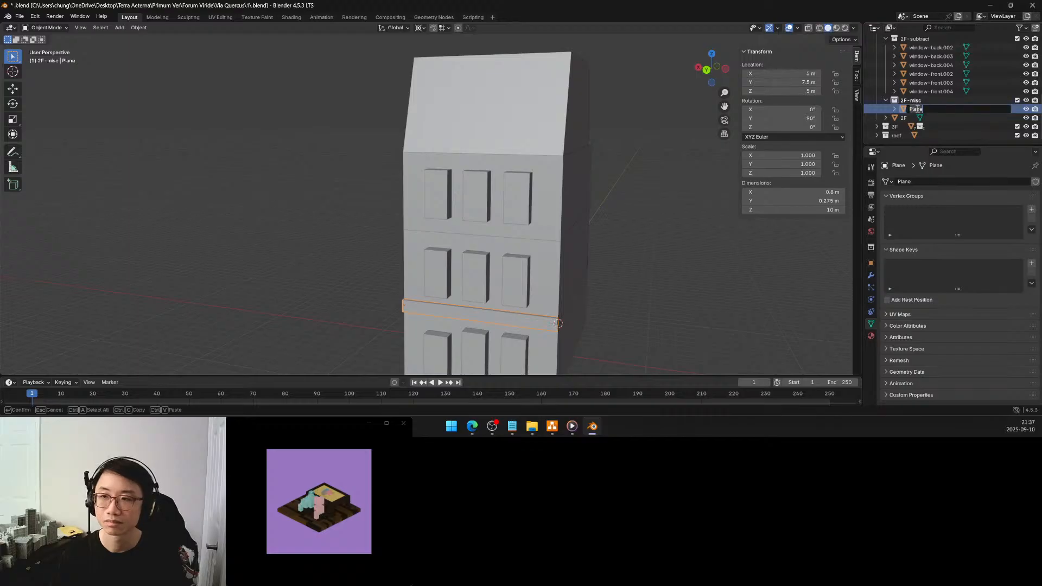
pyautogui.press('Escape')
pyautogui.scroll(2, 917, 105)
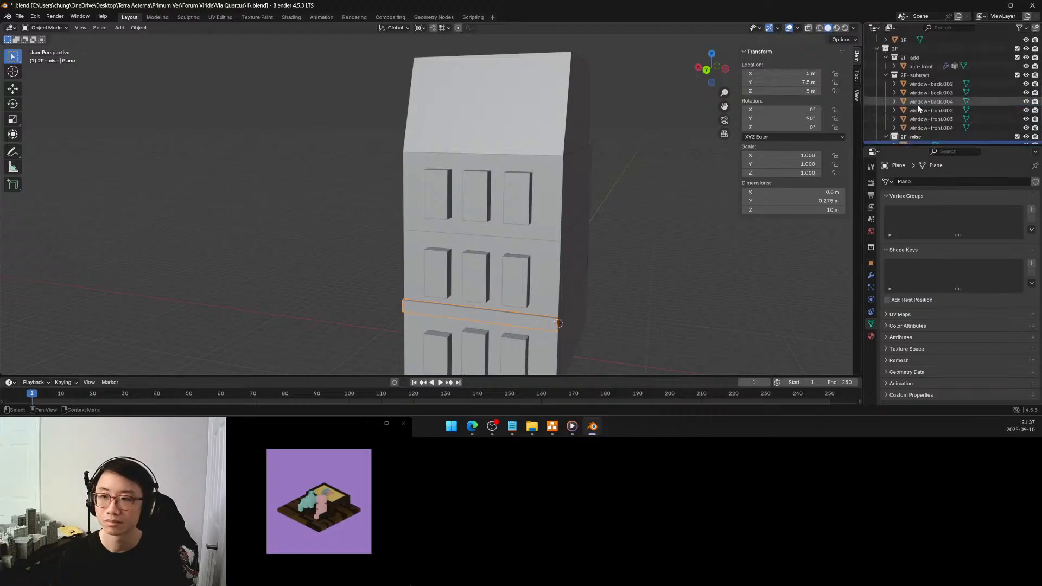
pyautogui.click(910, 119)
pyautogui.press('x')
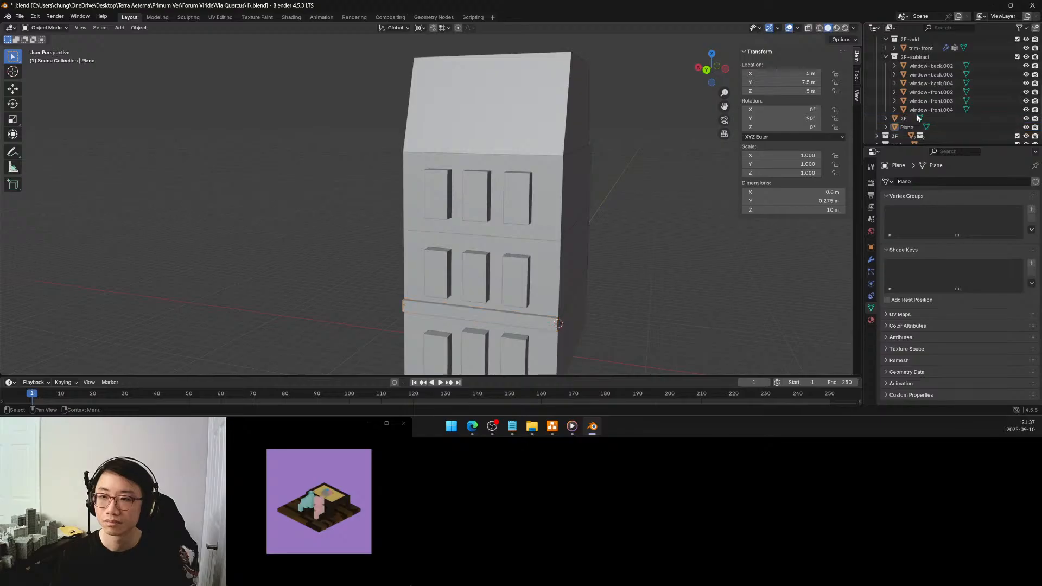
# Move the back bar's Plane object into the 2F-add collection and rename it trim-back
pyautogui.moveTo(907, 130); pyautogui.dragTo(916, 47)
pyautogui.press('F2')
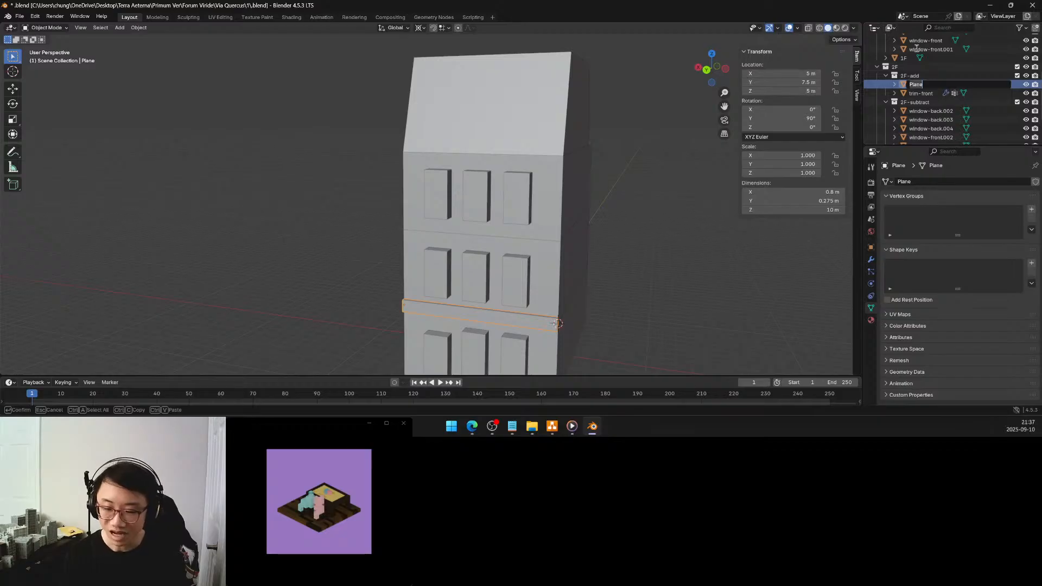
pyautogui.write('trim')
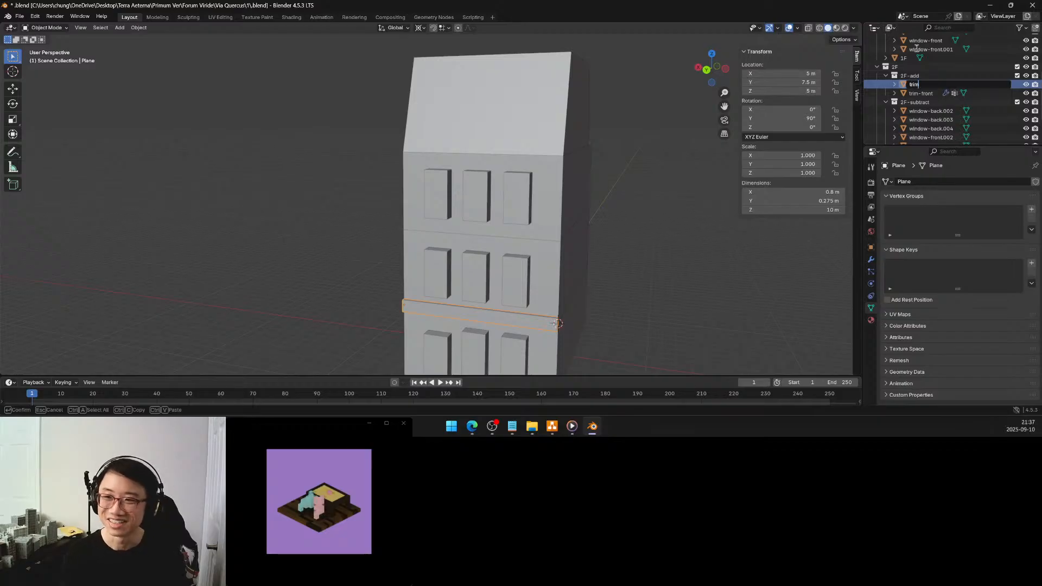
pyautogui.write('-back')
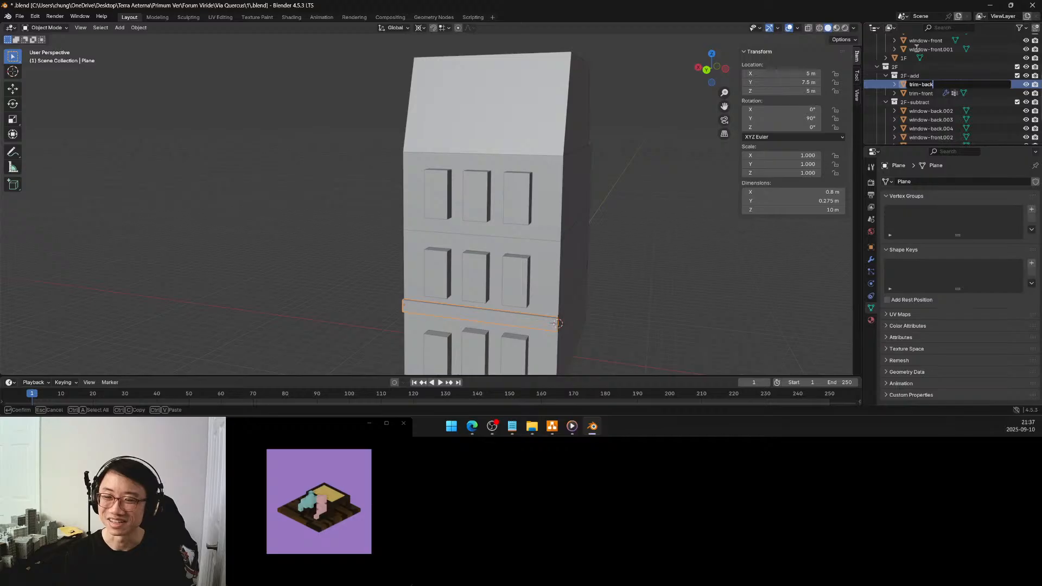
pyautogui.press('Return')
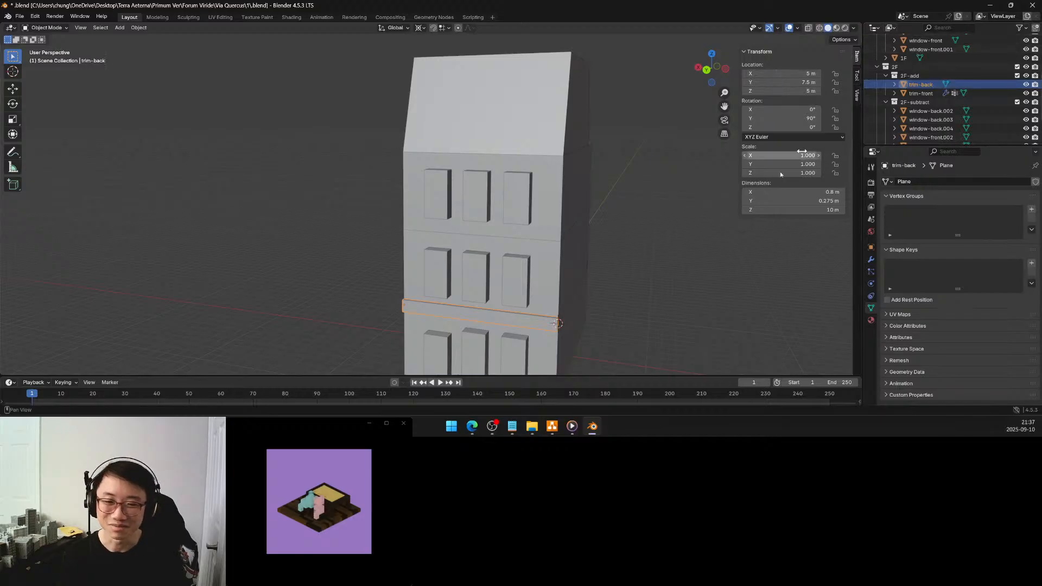
pyautogui.click(646, 254)
pyautogui.moveTo(646, 255); pyautogui.dragTo(616, 251, button='middle')
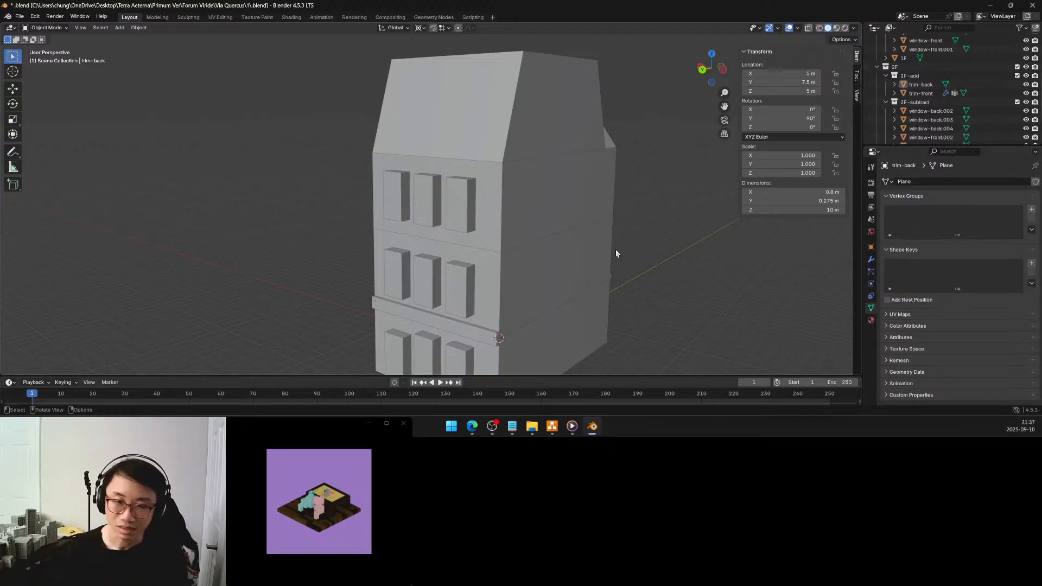
pyautogui.moveTo(598, 292); pyautogui.dragTo(495, 279, button='middle')
pyautogui.moveTo(530, 278); pyautogui.dragTo(613, 283, button='middle')
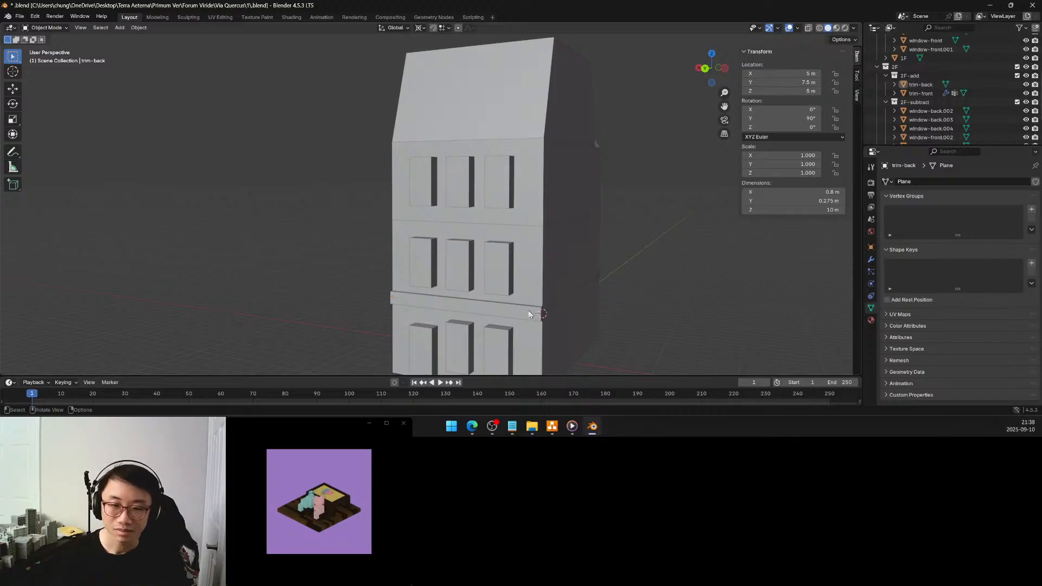
pyautogui.click(528, 310)
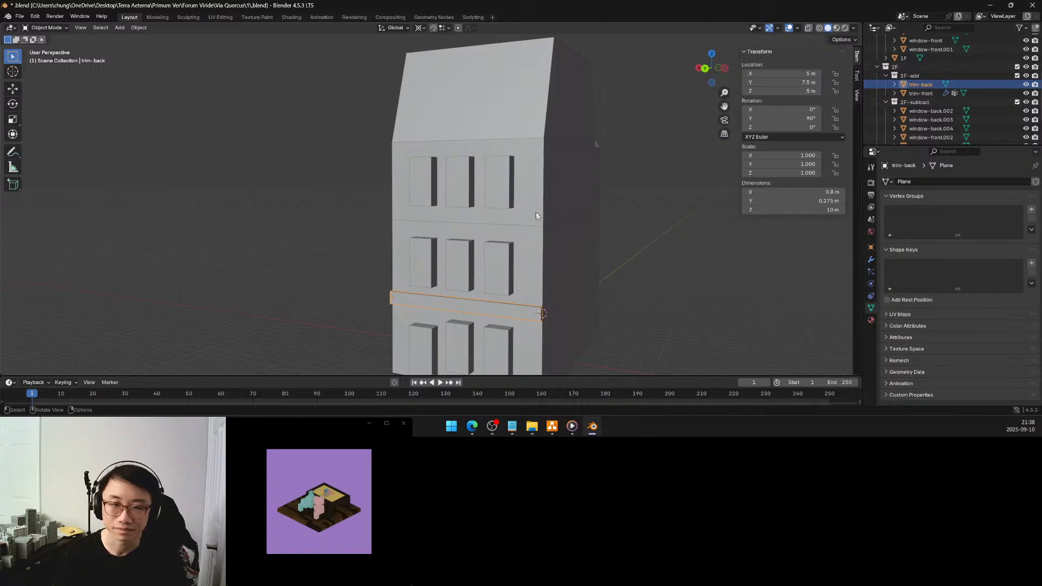
# Snap the 3D cursor to the middle of the 3F block's upper back edge, using its corner-to-corner vertex path in Edit Mode
pyautogui.click(539, 154)
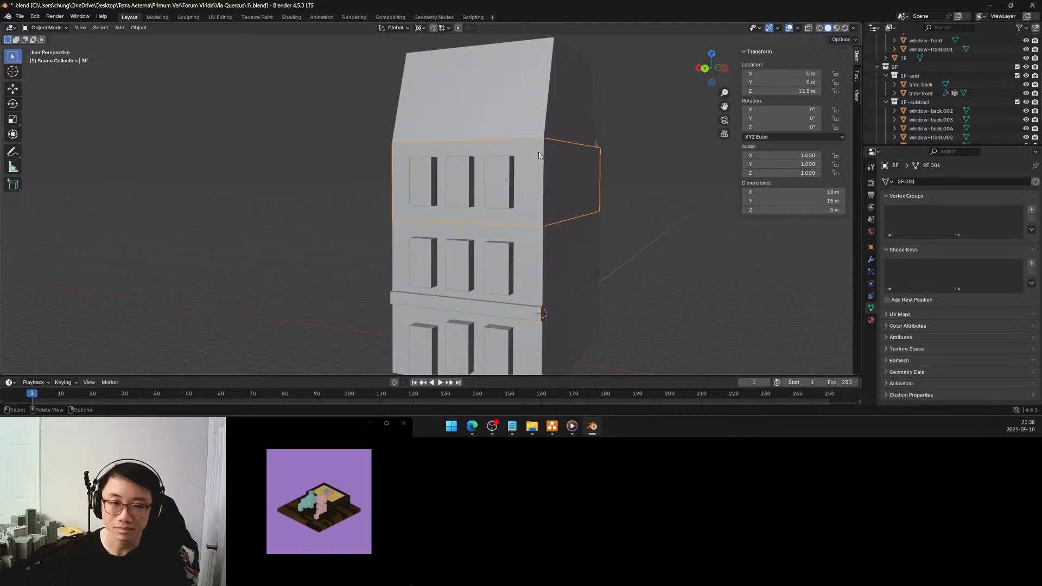
pyautogui.press('Tab')
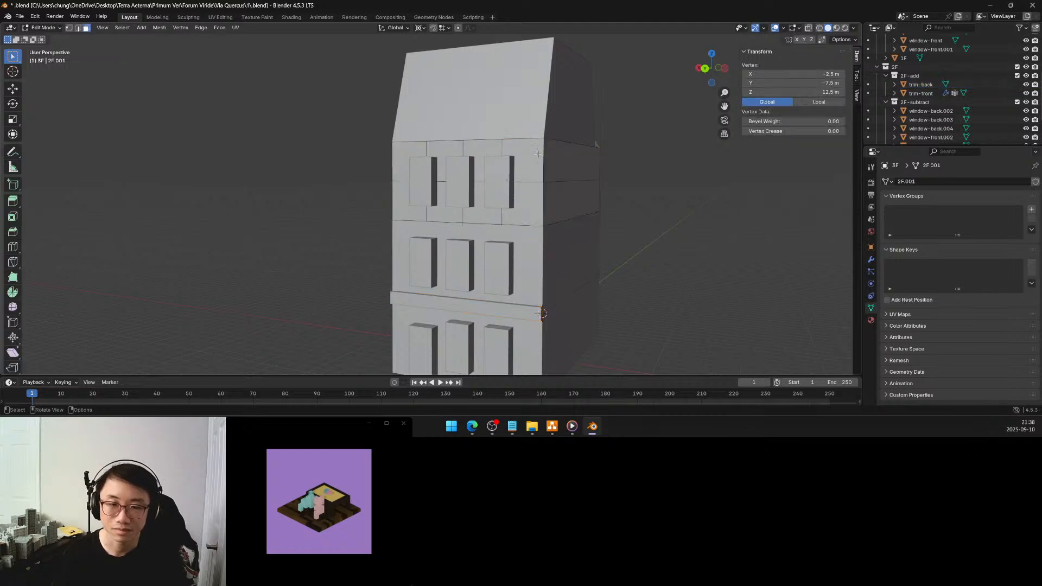
pyautogui.click(395, 144)
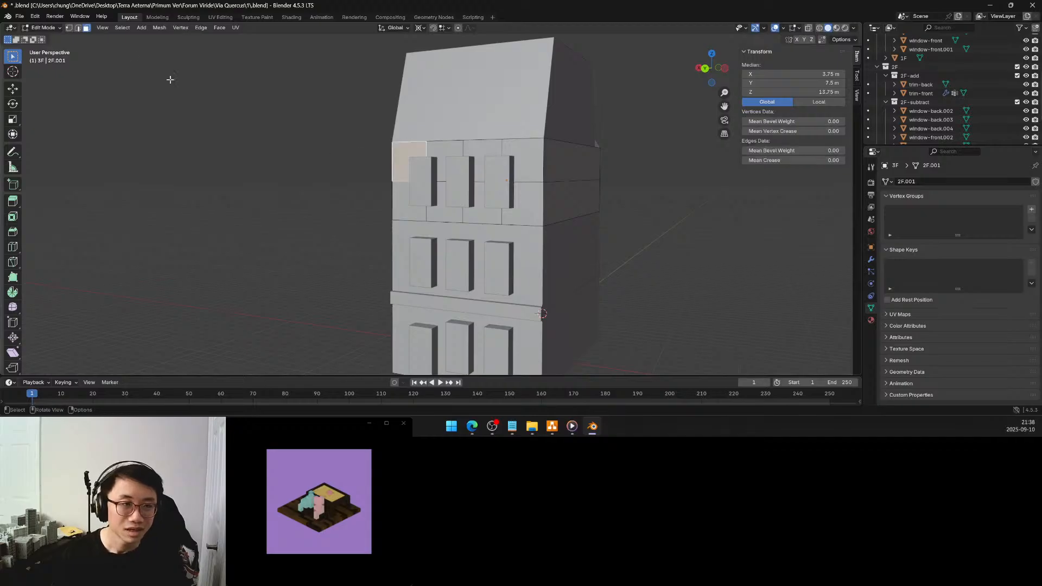
pyautogui.press('1')
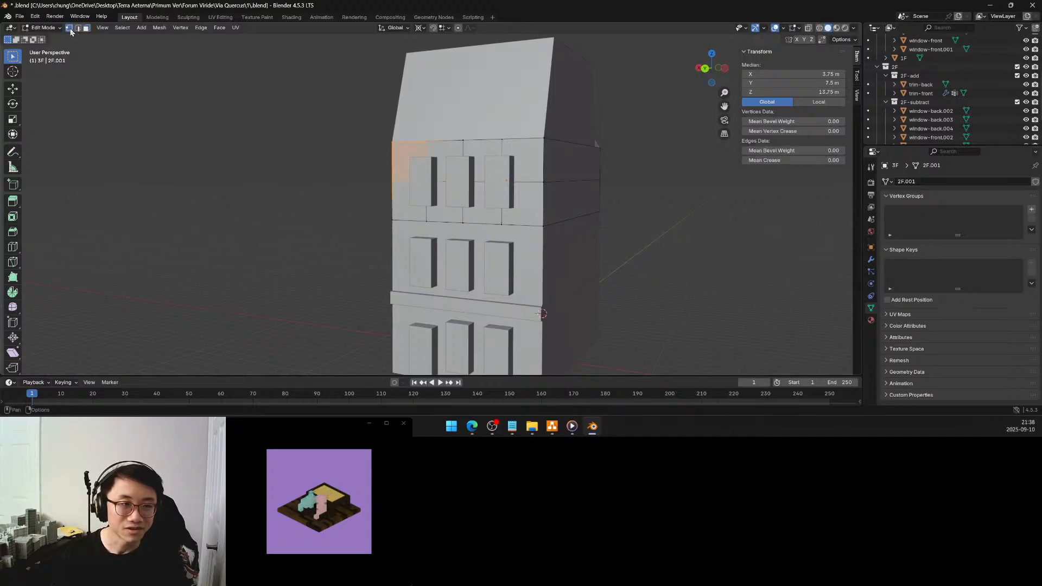
pyautogui.click(393, 140)
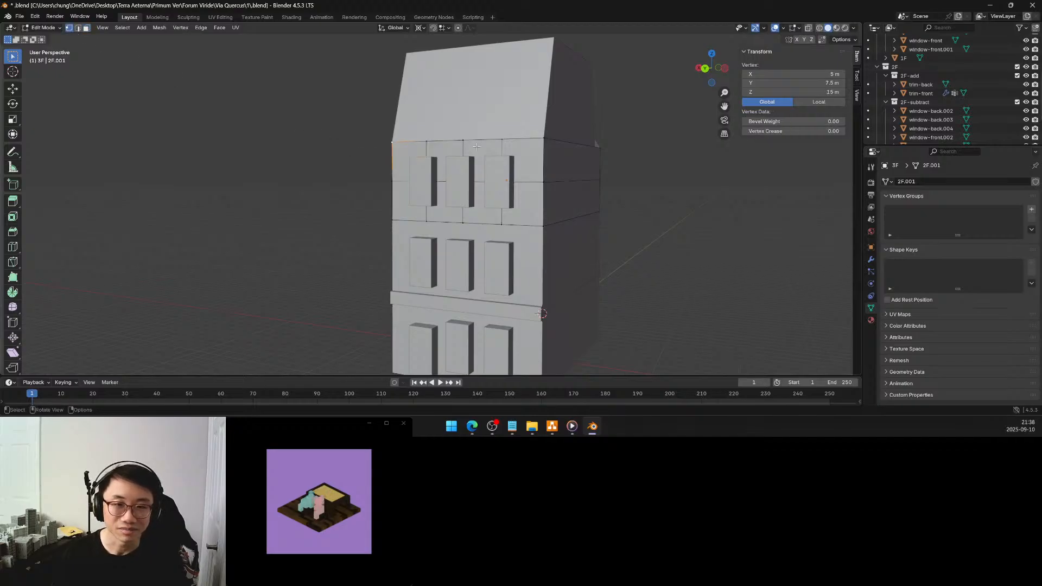
pyautogui.keyDown('ctrl'); pyautogui.click(544, 139); pyautogui.keyUp('ctrl')
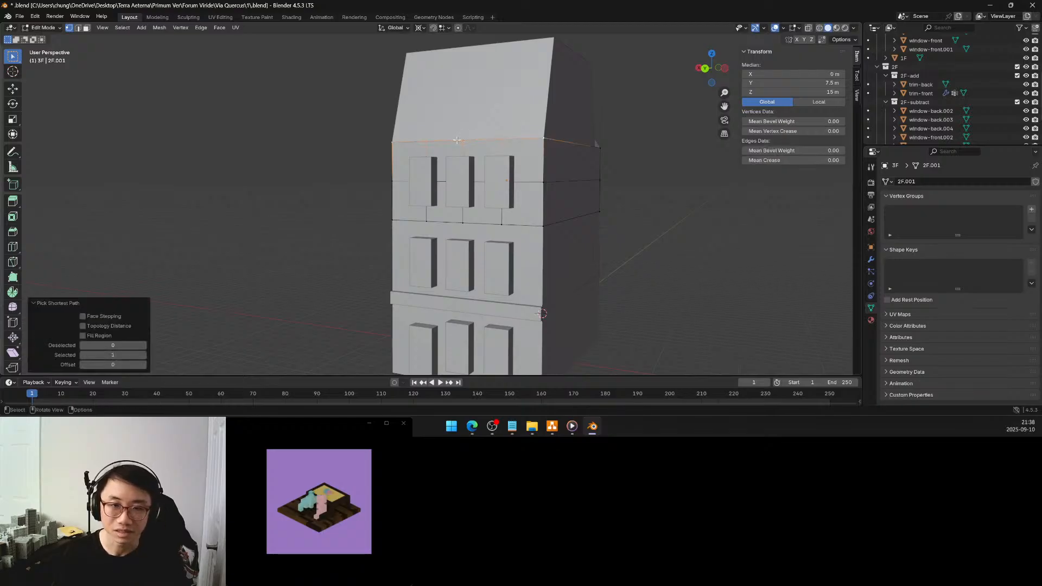
pyautogui.hotkey('shift', 's')
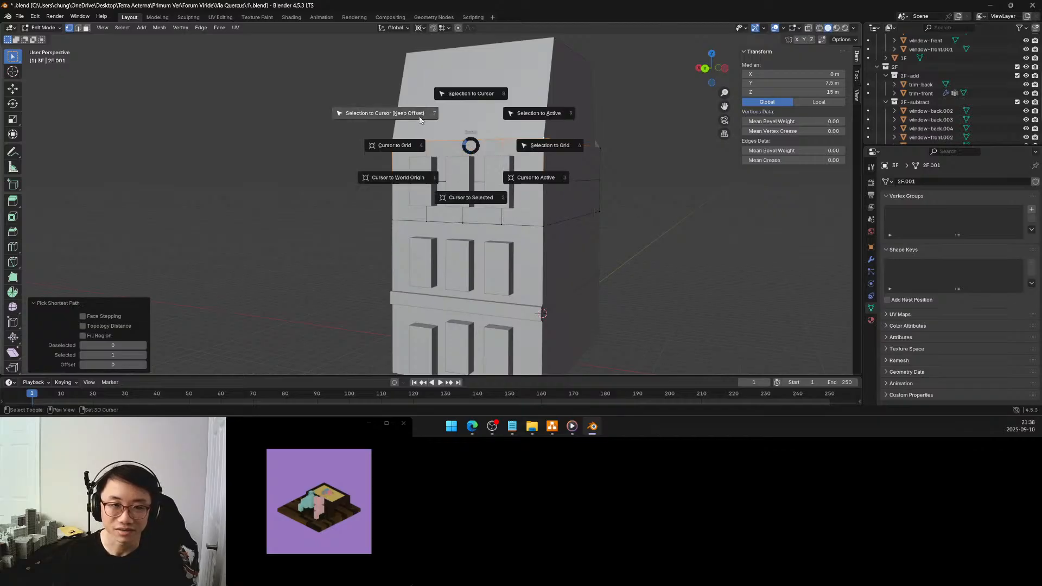
pyautogui.click(480, 204)
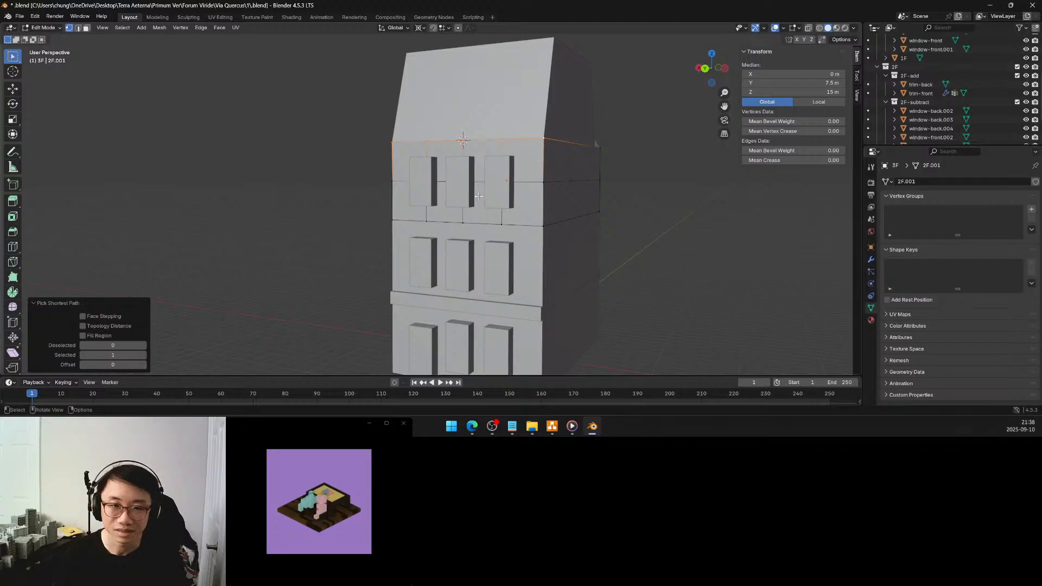
pyautogui.press('Tab')
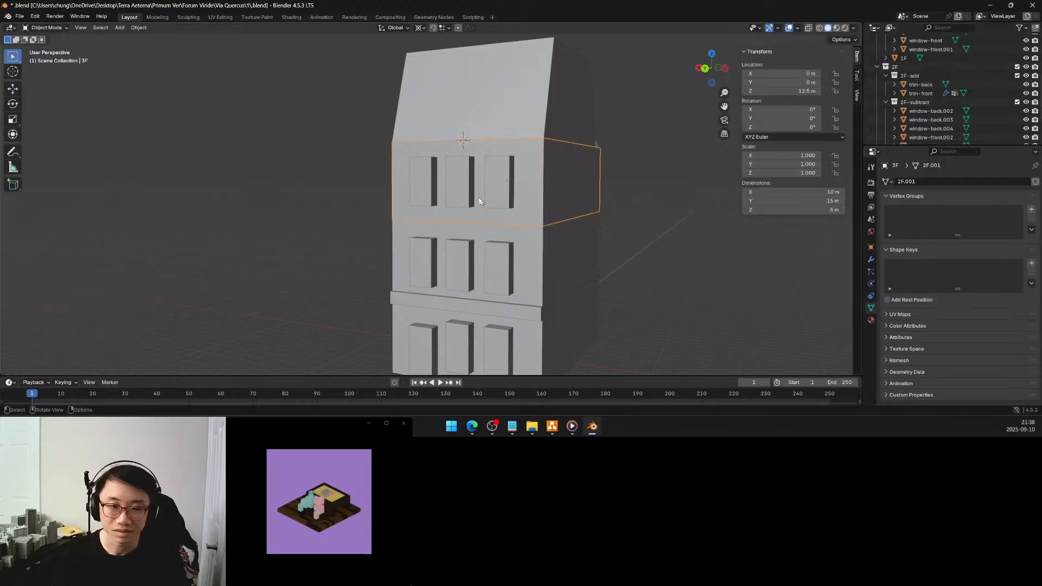
# Expand the 3F collection and make its 3F-add subcollection active
pyautogui.click(494, 308)
pyautogui.moveTo(514, 244); pyautogui.dragTo(535, 237, button='middle')
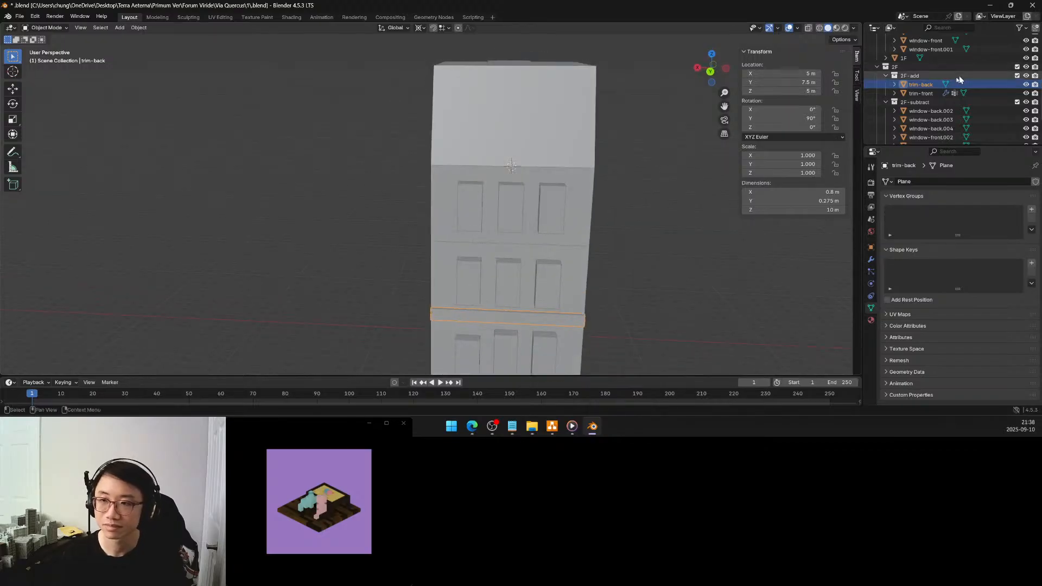
pyautogui.scroll(-3, 911, 97)
pyautogui.click(878, 127)
pyautogui.scroll(-2, 905, 130)
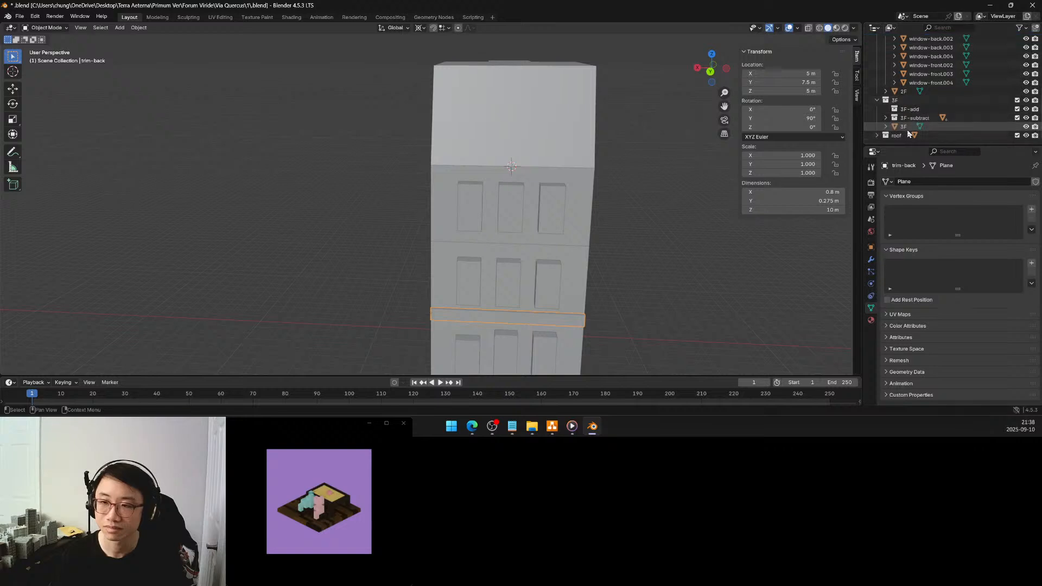
pyautogui.click(907, 110)
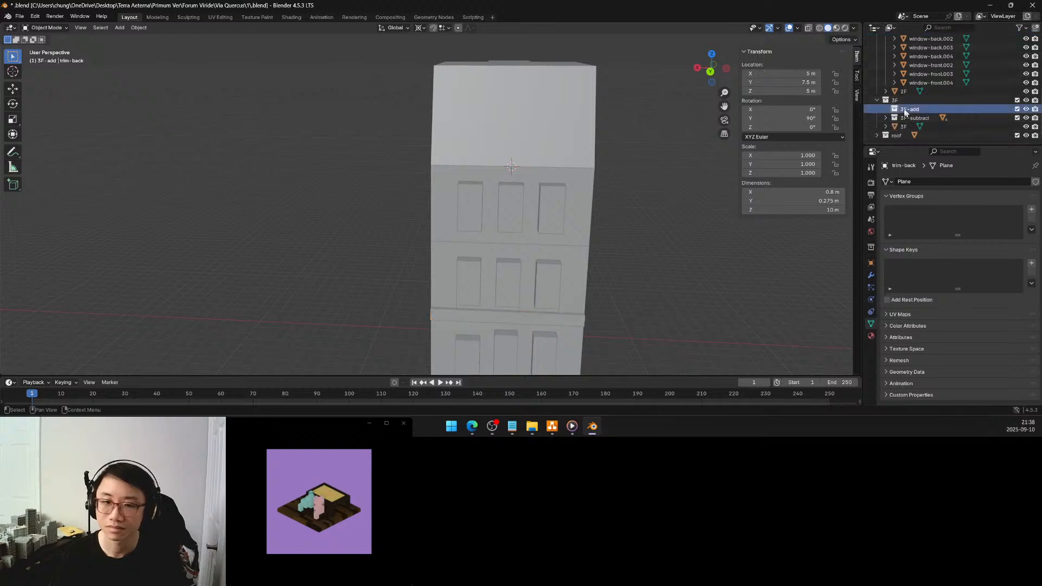
# Duplicate the 2F trim-back band and move the copy about 9.565 m up along Z to the 3F block's upper back edge
pyautogui.click(562, 319)
pyautogui.hotkey('shift', 'd')
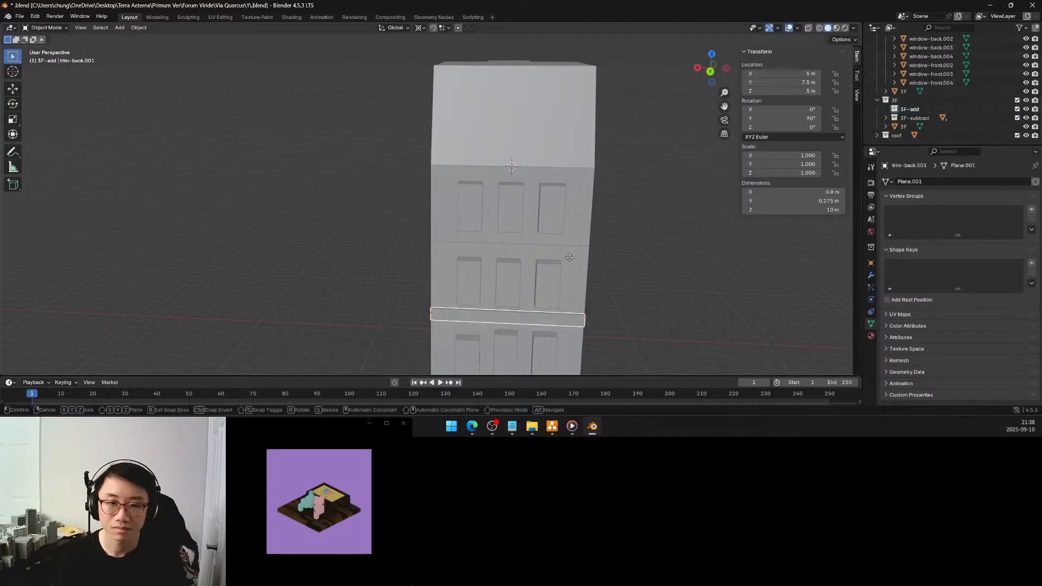
pyautogui.press('z')
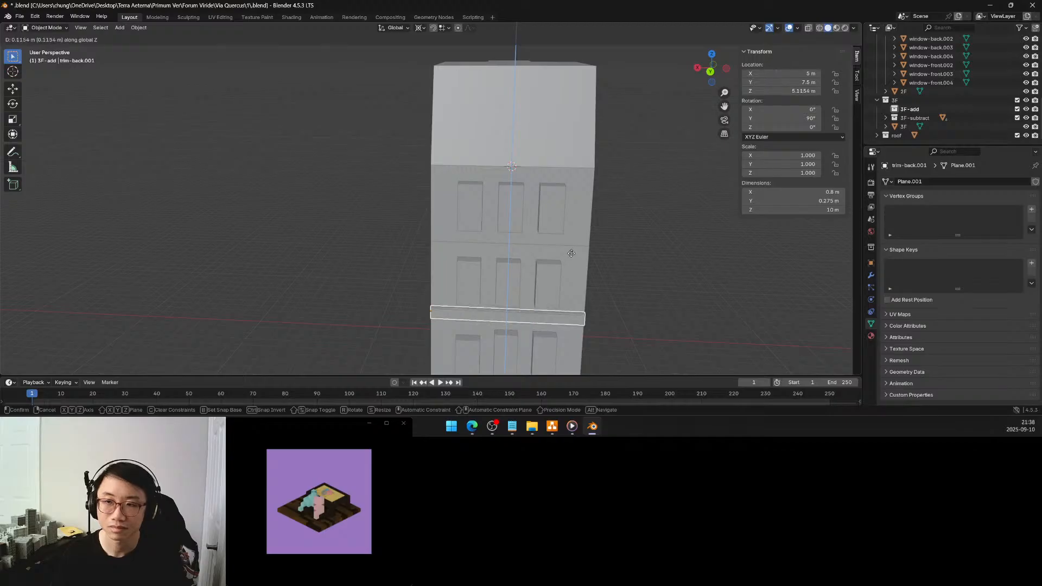
pyautogui.click(579, 106)
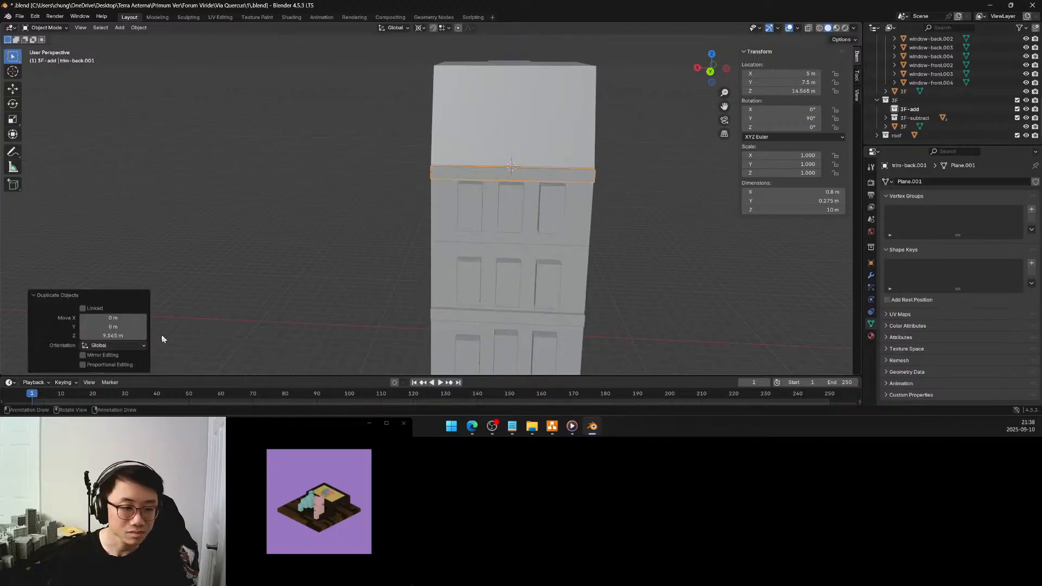
pyautogui.doubleClick(132, 336)
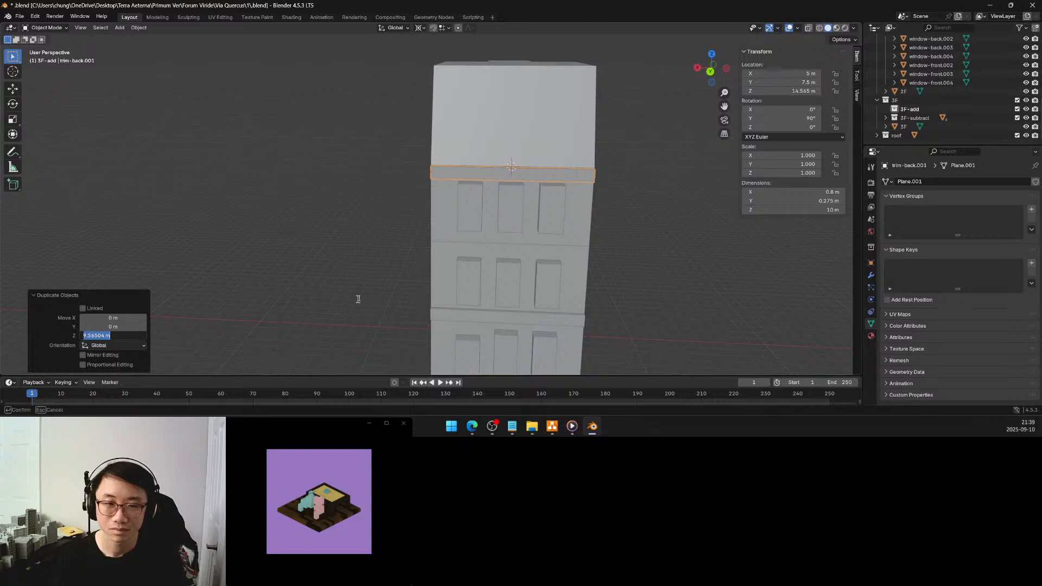
pyautogui.press('Return')
# Apply the rotation of the original 2F trim-back band
pyautogui.moveTo(360, 298); pyautogui.dragTo(443, 281, button='middle')
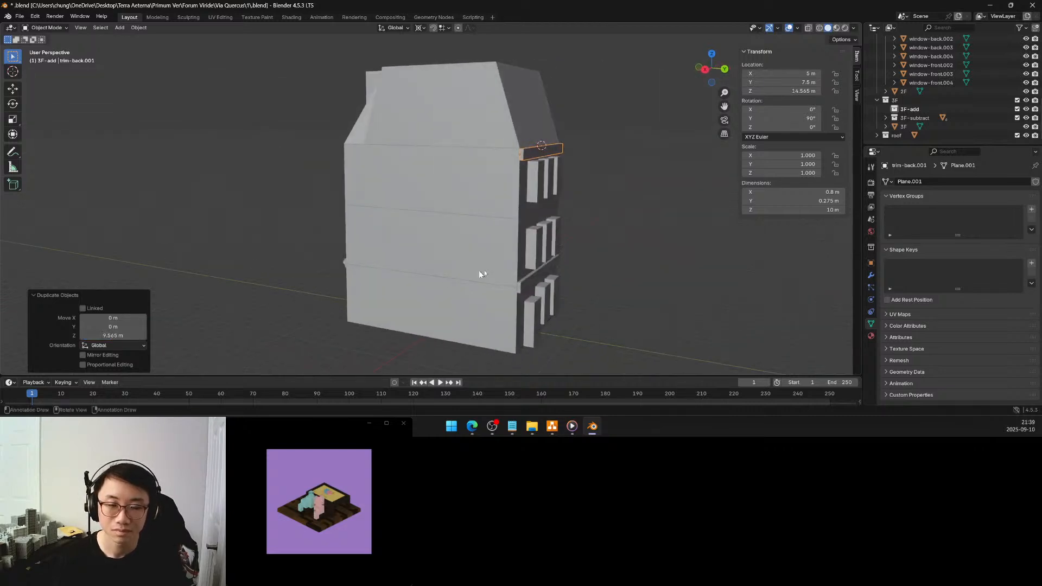
pyautogui.click(520, 288)
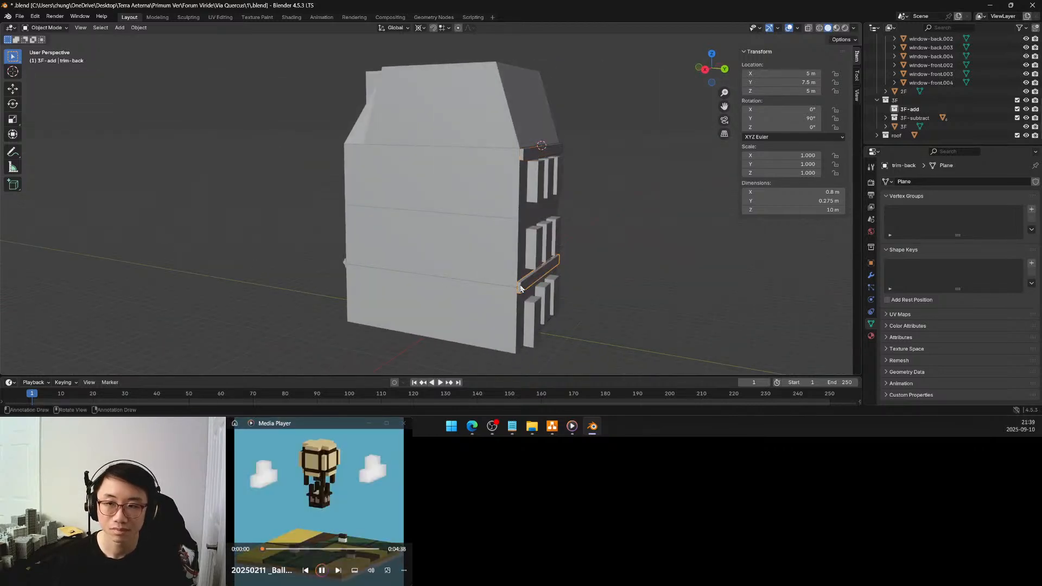
pyautogui.hotkey('ctrl', 'a')
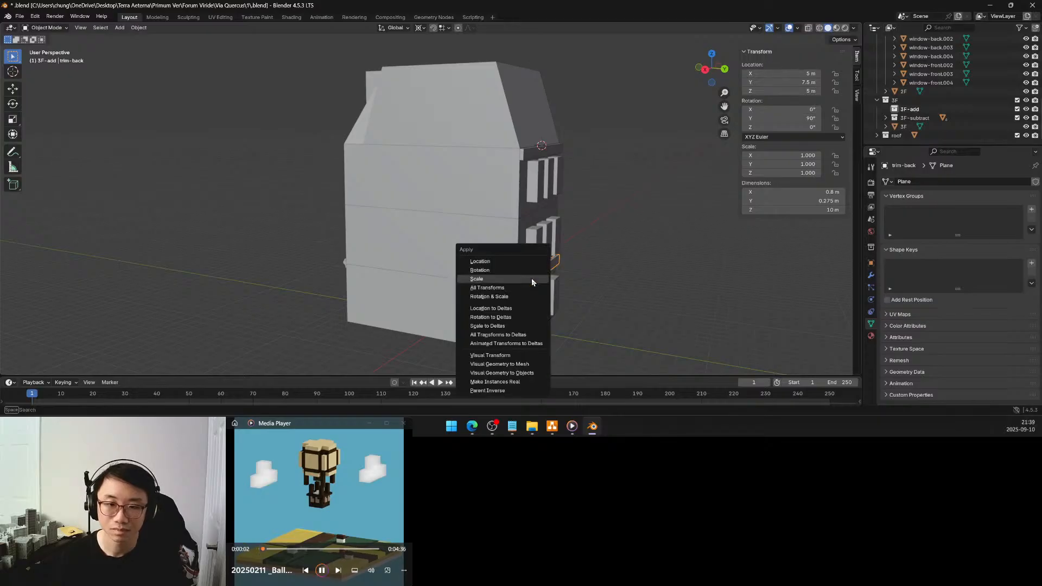
pyautogui.click(515, 269)
# Examine from both sides how the duplicated trim band lines up with the 3F block's upper back edge
pyautogui.moveTo(598, 230); pyautogui.dragTo(503, 221, button='middle')
pyautogui.scroll(3, 395, 207)
pyautogui.scroll(-3, 396, 209)
pyautogui.scroll(4, 526, 186)
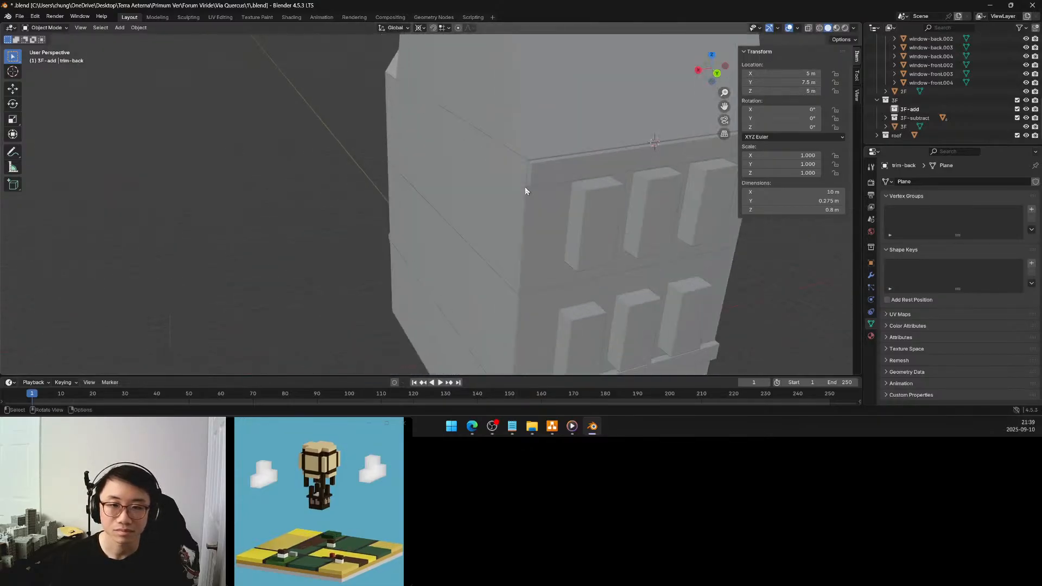
pyautogui.click(539, 185)
pyautogui.press('Tab')
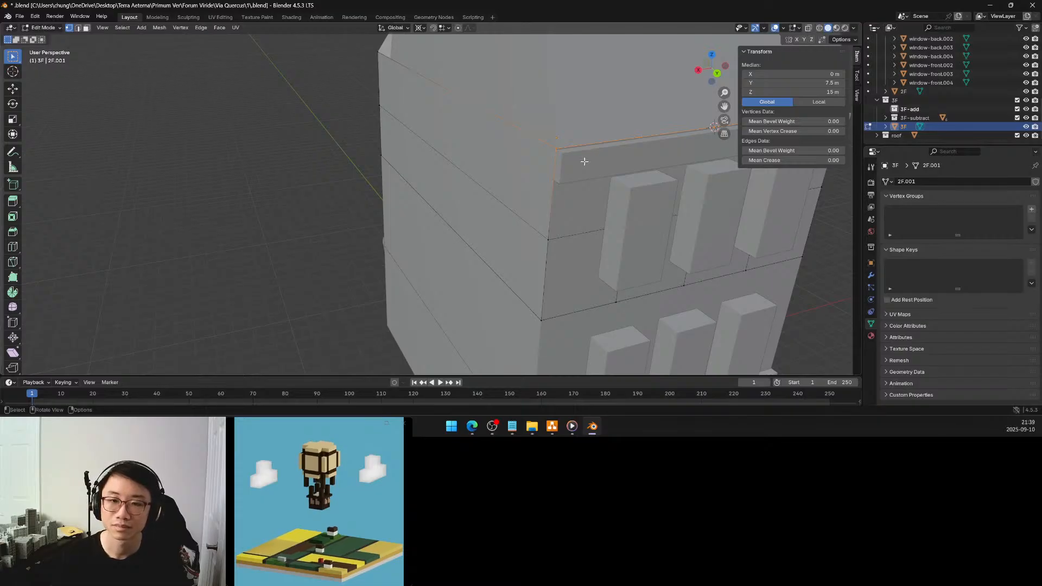
pyautogui.moveTo(584, 161); pyautogui.dragTo(505, 157, button='middle')
pyautogui.press('Tab')
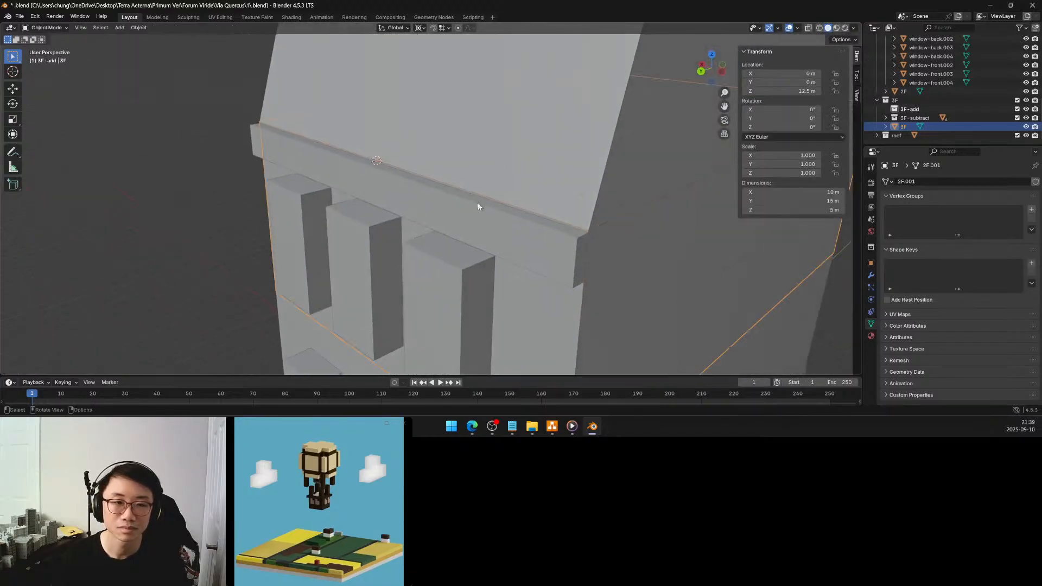
# Set the upper trim band's origin to the centre of its top face, using the 3D cursor snapped to that face
pyautogui.click(468, 212)
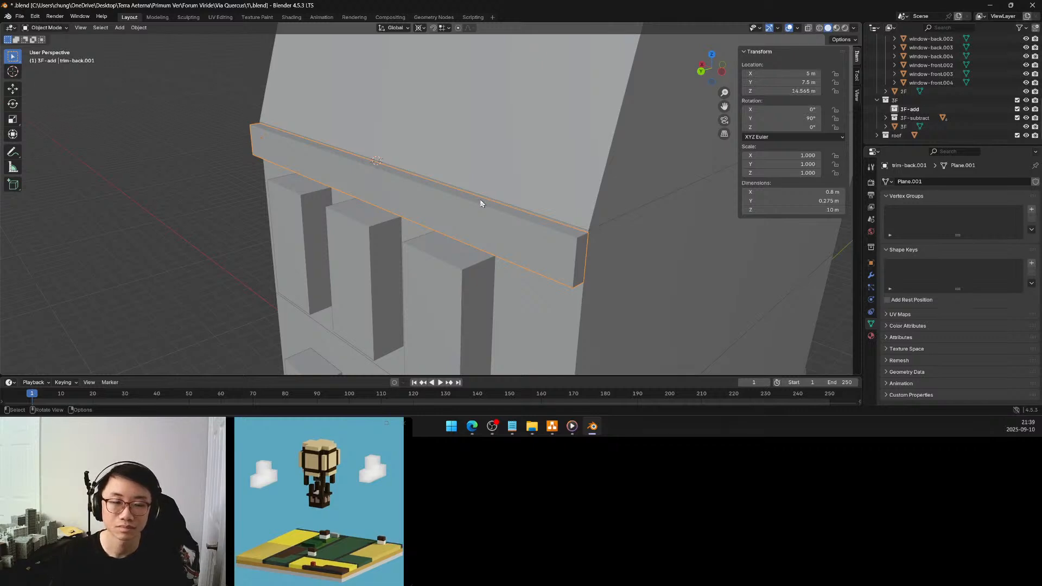
pyautogui.press('Tab')
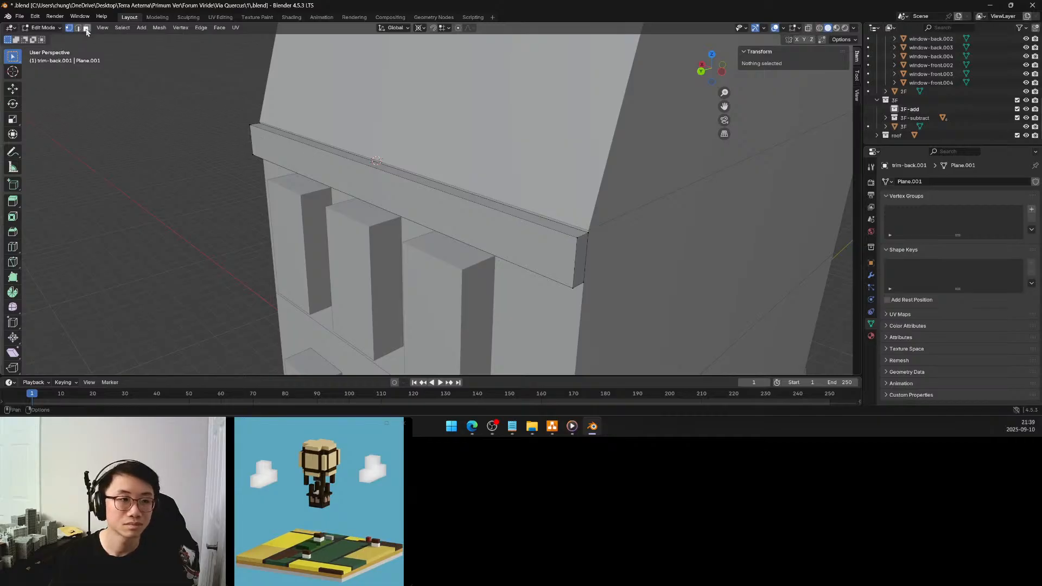
pyautogui.click(400, 171)
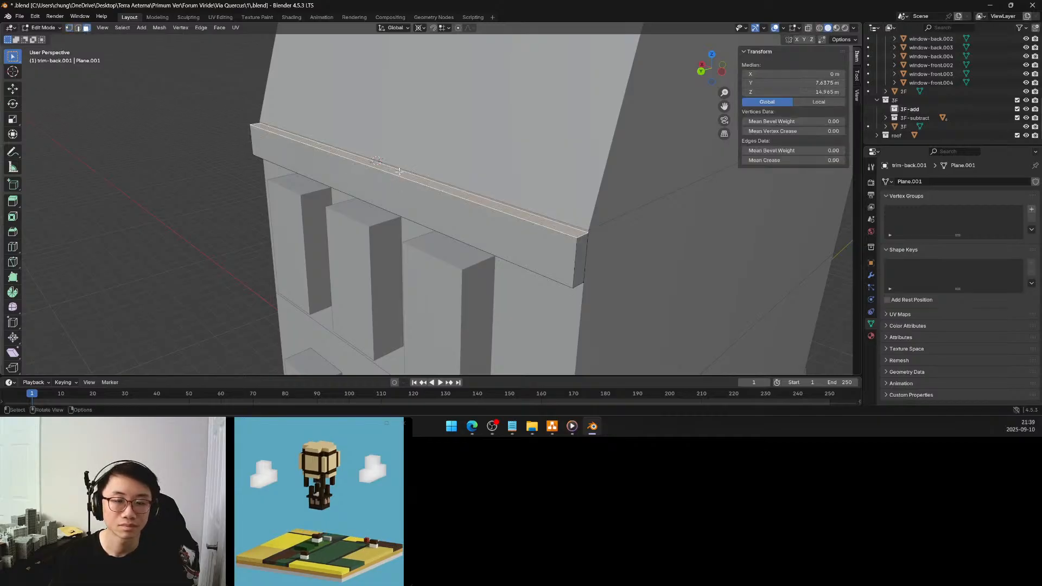
pyautogui.hotkey('shift', 's')
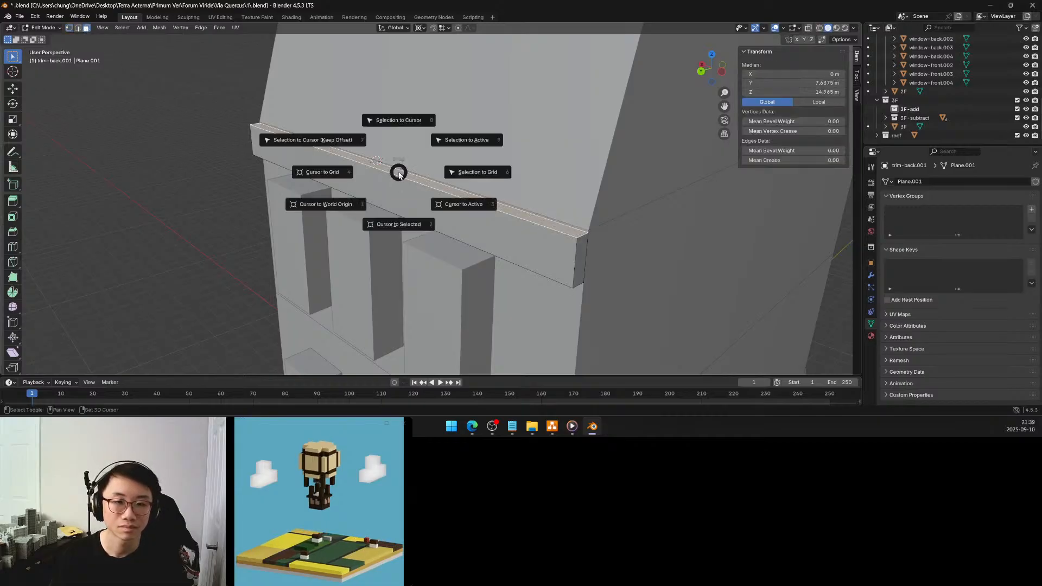
pyautogui.click(404, 224)
pyautogui.press('Tab')
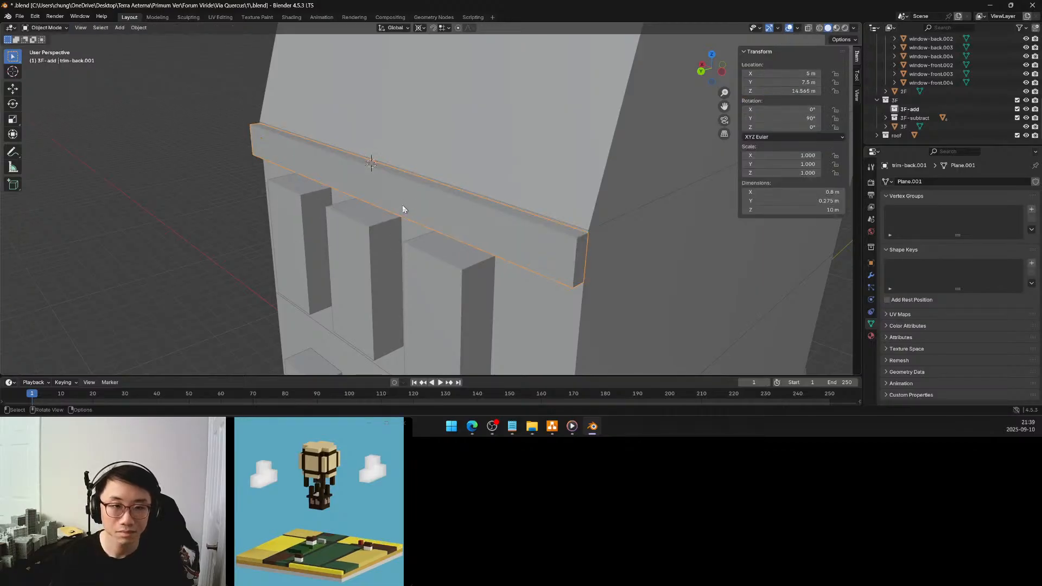
pyautogui.press('F3')
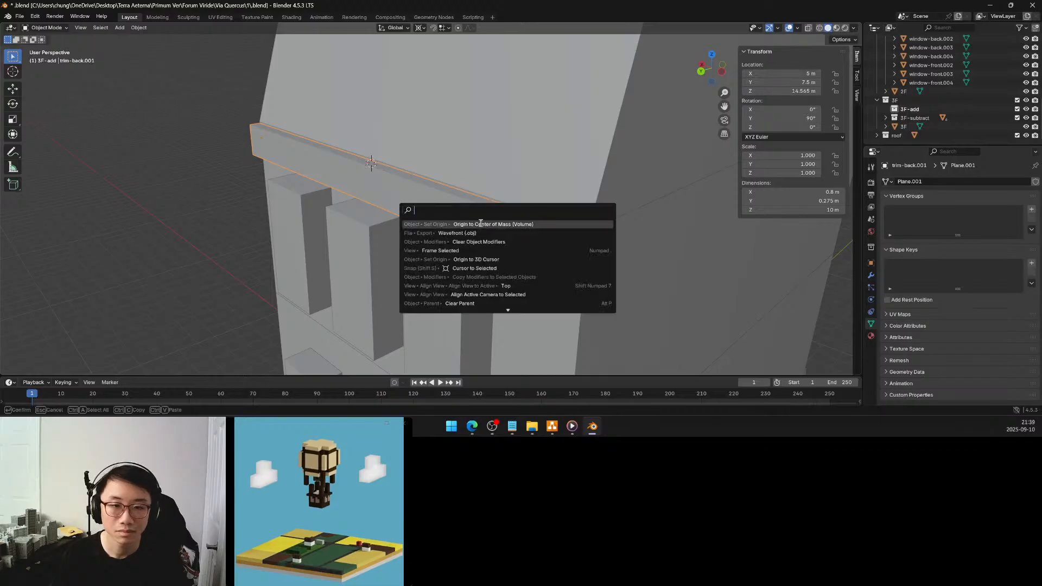
pyautogui.click(481, 259)
# Snap the 3D cursor to the middle of the roof's lower back edge, using its corner-to-corner vertex path in Edit Mode
pyautogui.click(423, 167)
pyautogui.press('Tab')
pyautogui.moveTo(421, 165); pyautogui.dragTo(454, 170, button='middle')
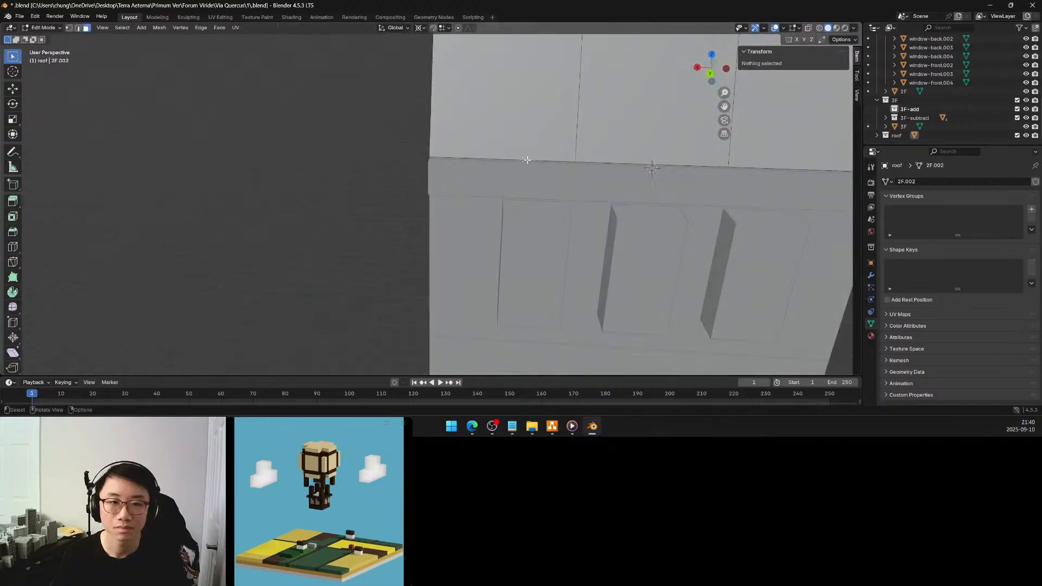
pyautogui.click(69, 27)
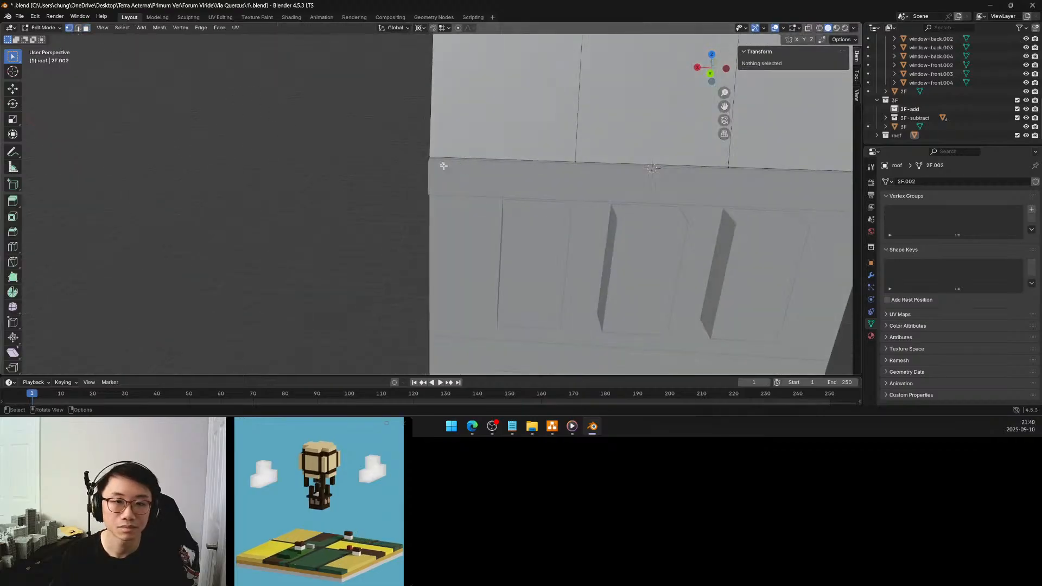
pyautogui.click(442, 163)
pyautogui.keyDown('shift'); pyautogui.moveTo(600, 174); pyautogui.dragTo(453, 169, button='middle'); pyautogui.keyUp('shift')
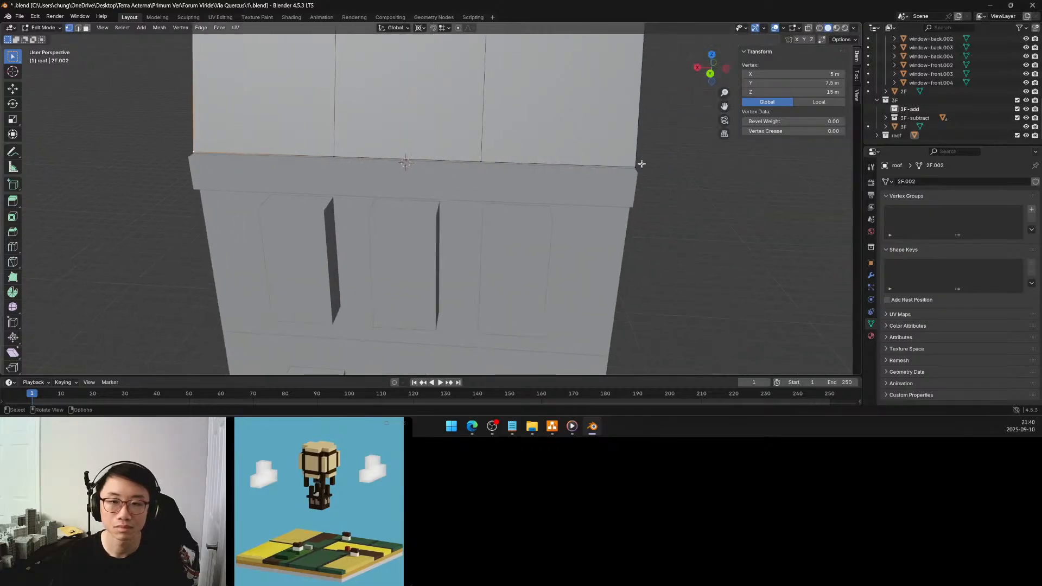
pyautogui.keyDown('ctrl'); pyautogui.click(618, 168); pyautogui.keyUp('ctrl')
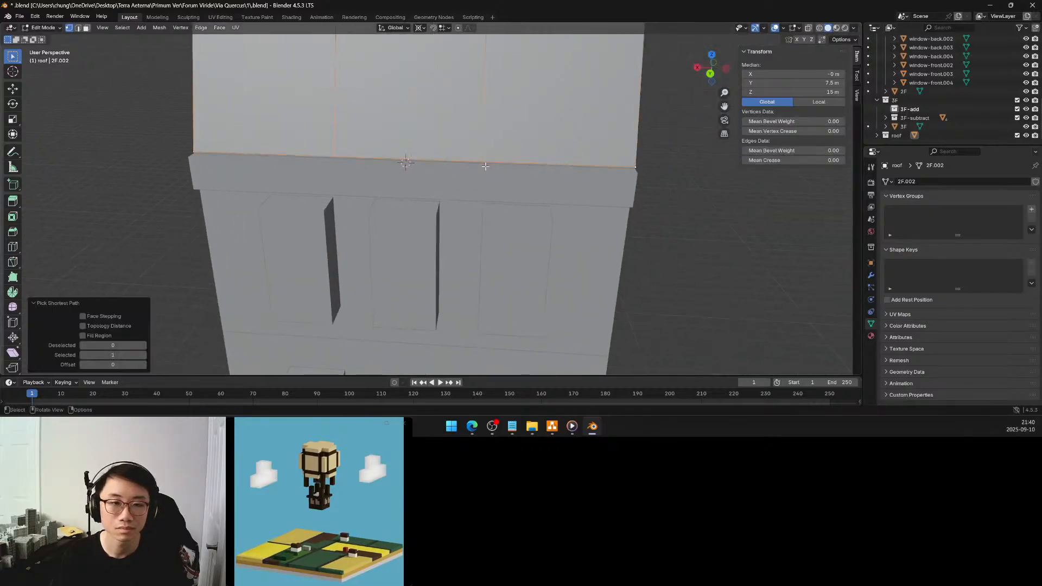
pyautogui.hotkey('shift', 's')
pyautogui.click(497, 219)
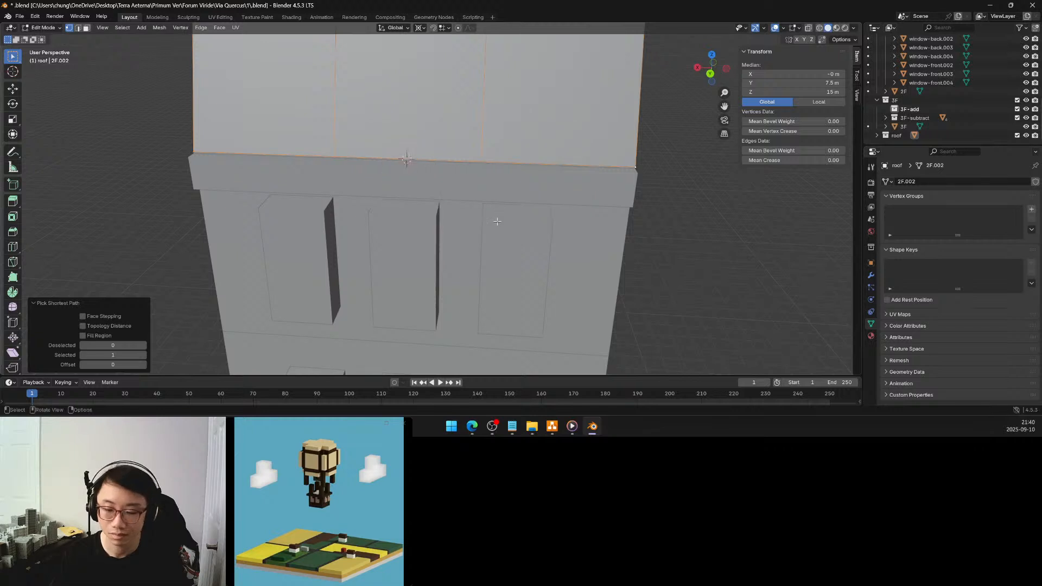
pyautogui.press('Tab')
# Snap the upper trim band to the 3D cursor with Selection to Cursor (Keep Offset)
pyautogui.click(425, 180)
pyautogui.moveTo(423, 186); pyautogui.dragTo(465, 187, button='middle')
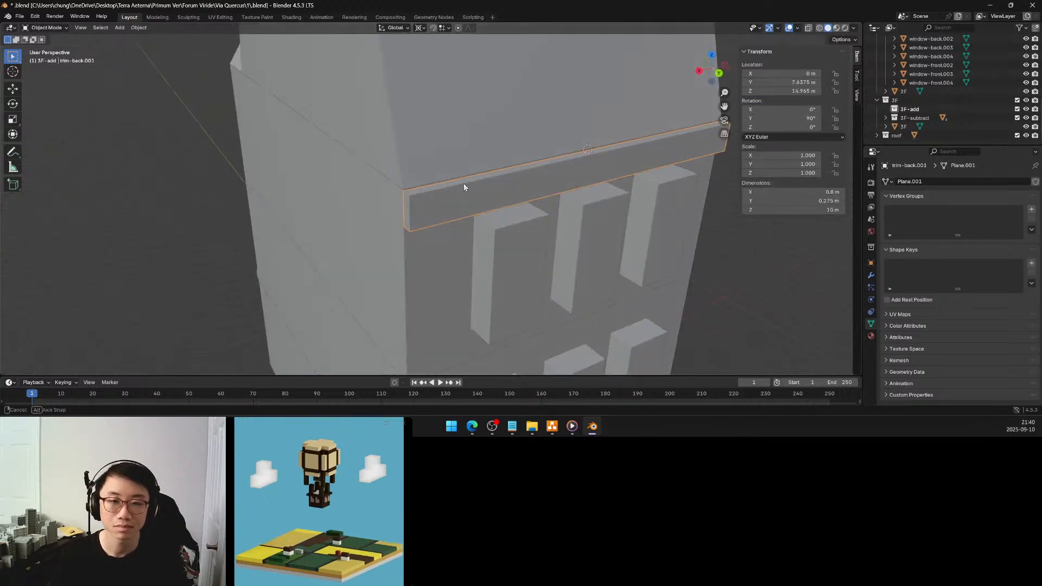
pyautogui.scroll(-2, 465, 187)
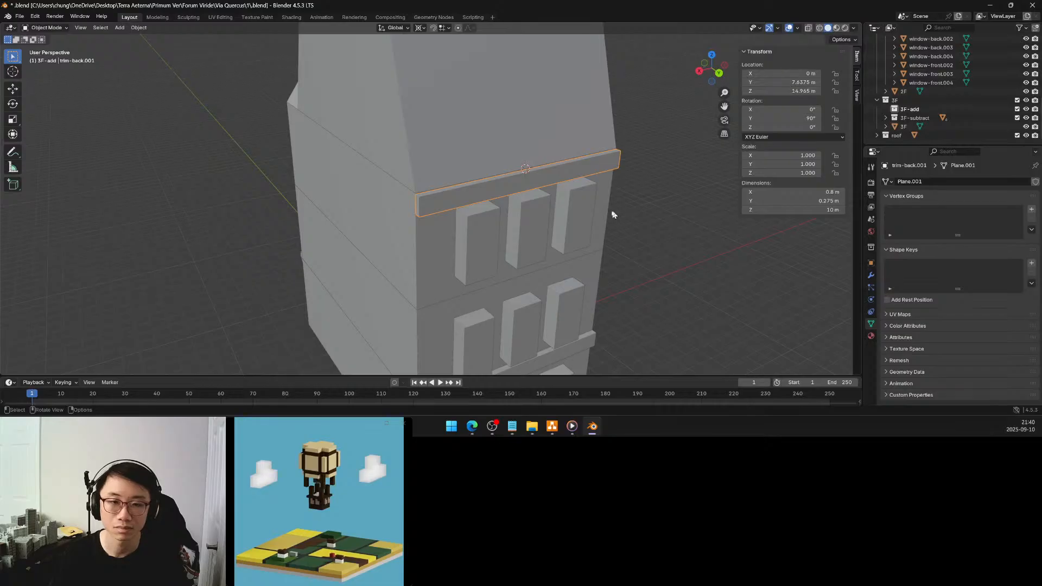
pyautogui.hotkey('shift', 's')
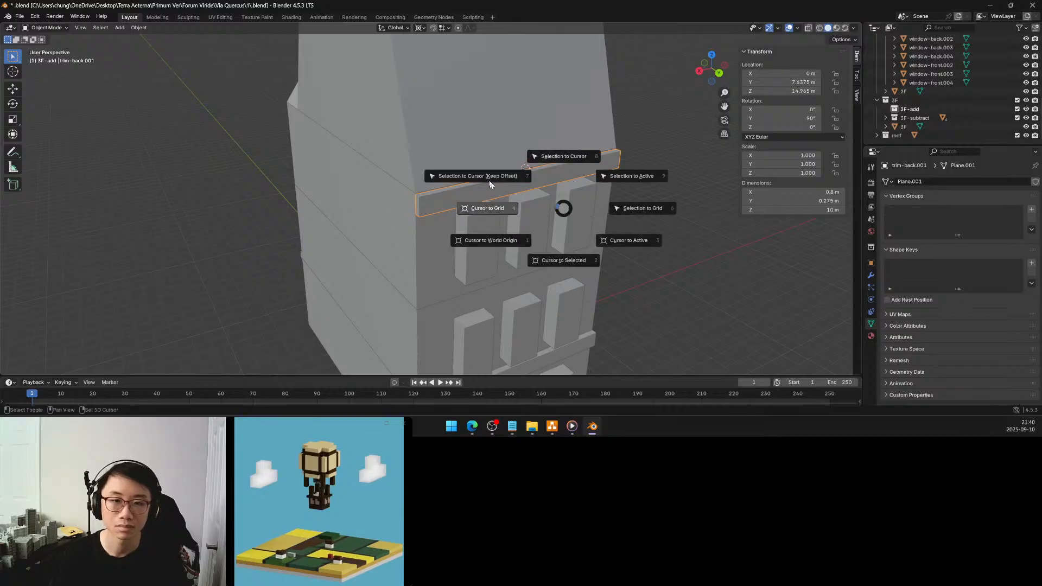
pyautogui.click(489, 177)
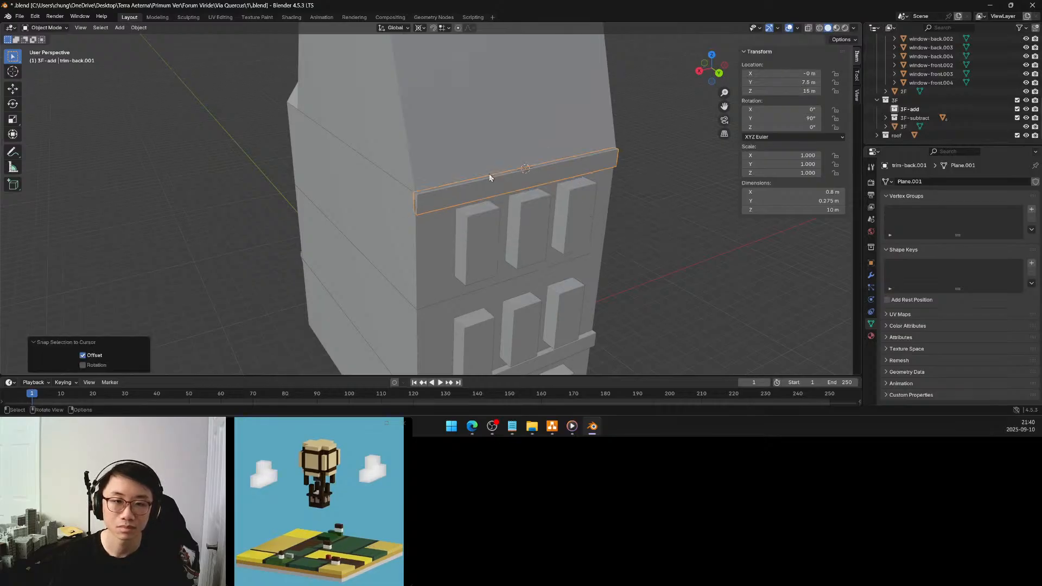
# Move the upper trim band outward from the back facade along Y to about 9.19 m
pyautogui.moveTo(489, 182); pyautogui.dragTo(525, 197, button='middle')
pyautogui.scroll(2, 535, 190)
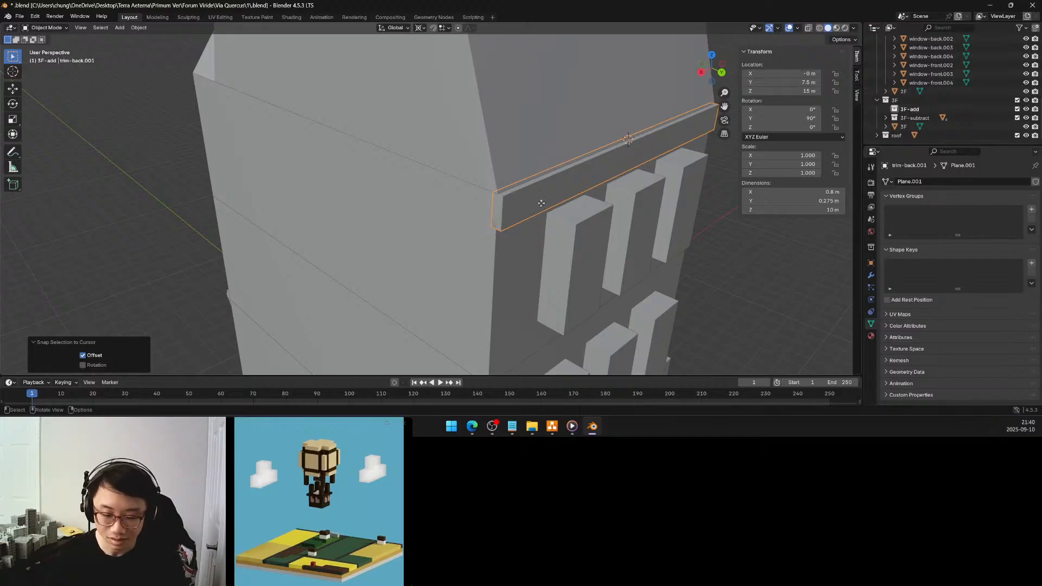
pyautogui.press('g')
pyautogui.press('y')
pyautogui.click(507, 200)
# Snap the 3D cursor to the 3F block's upper back corner vertex in Edit Mode
pyautogui.click(507, 199)
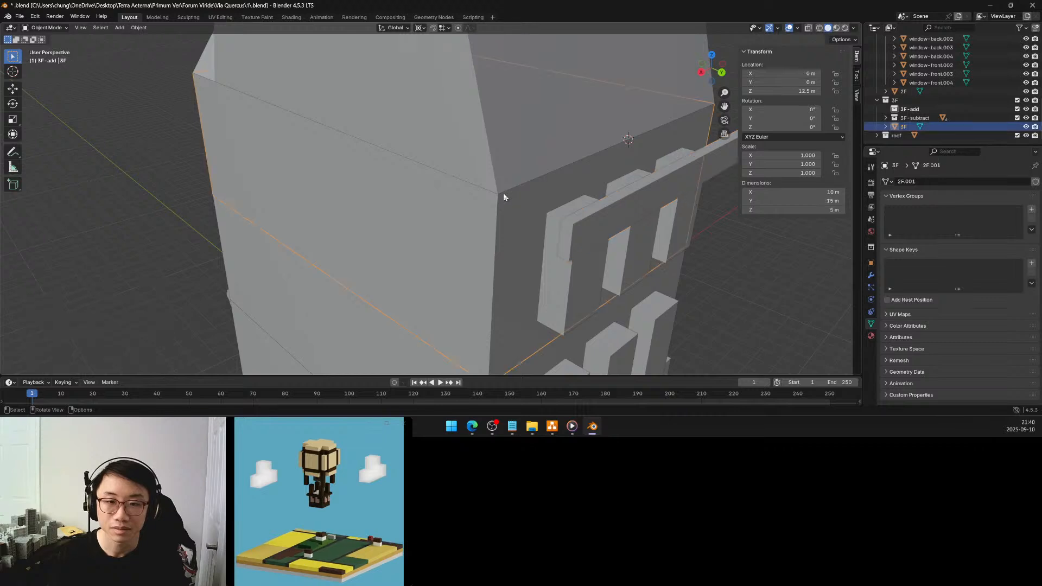
pyautogui.press('Tab')
pyautogui.click(499, 197)
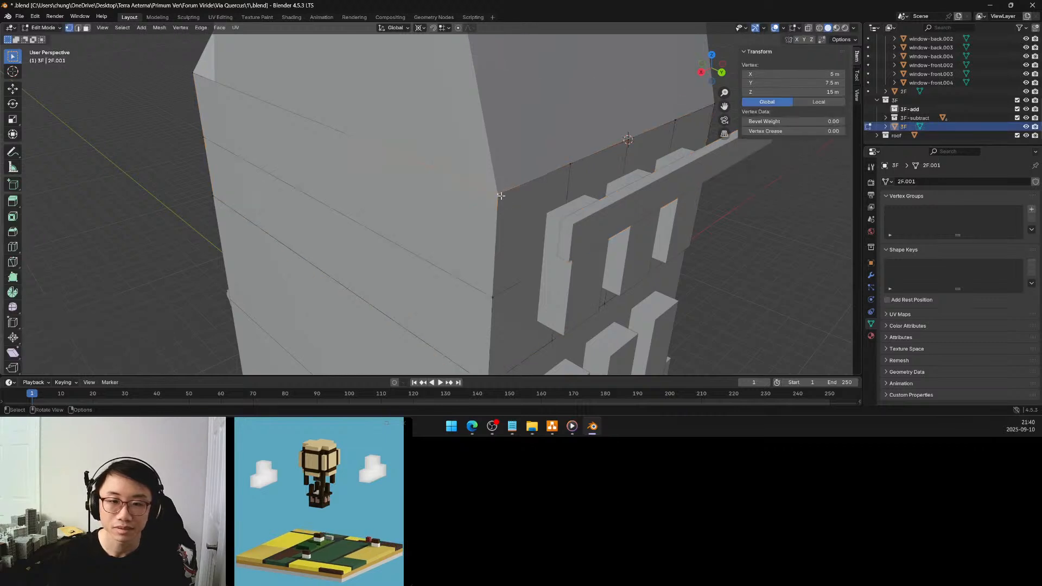
pyautogui.moveTo(502, 193); pyautogui.dragTo(494, 185, button='middle')
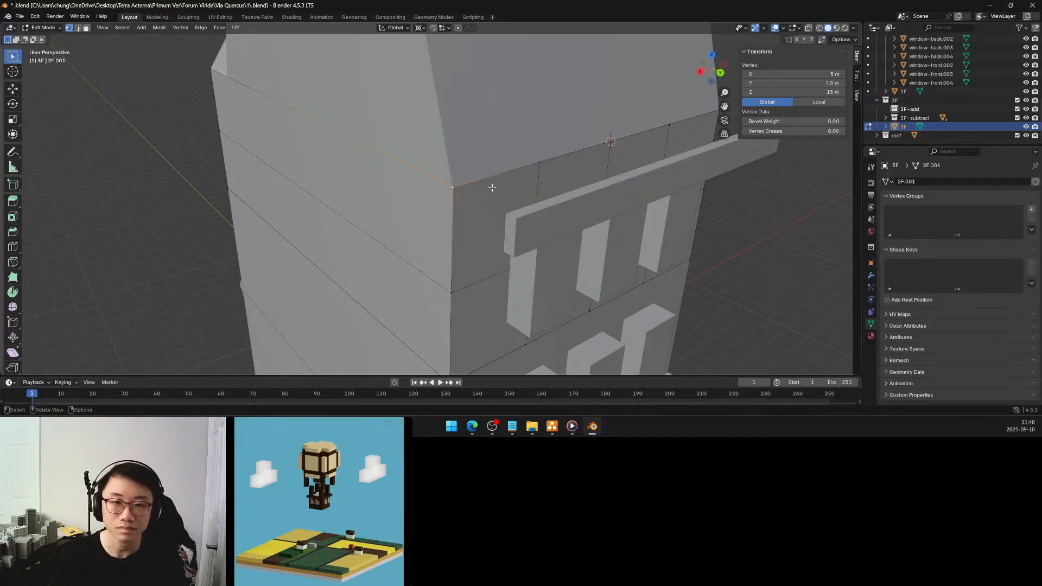
pyautogui.hotkey('shift', 's')
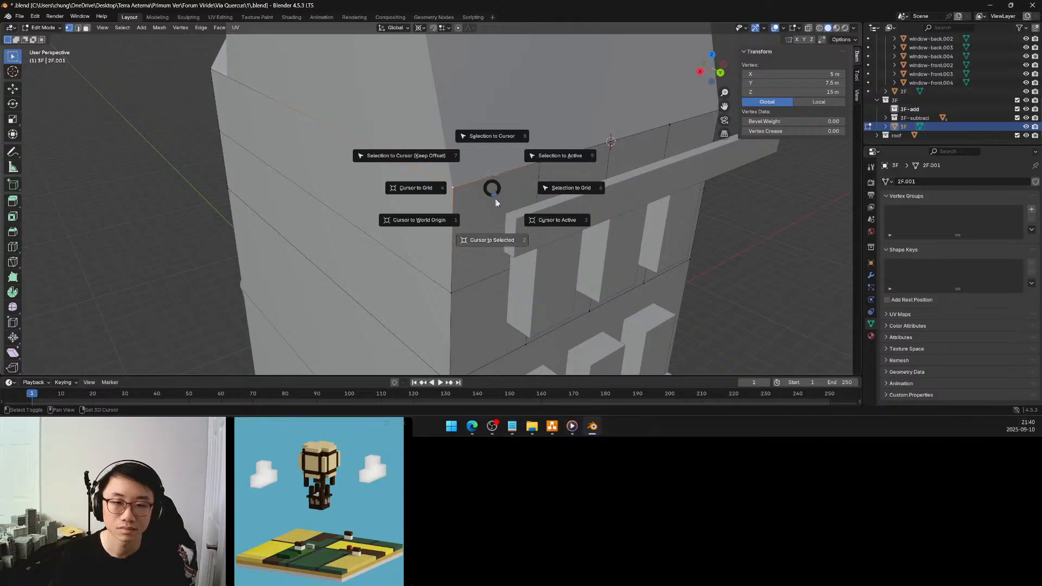
pyautogui.click(505, 238)
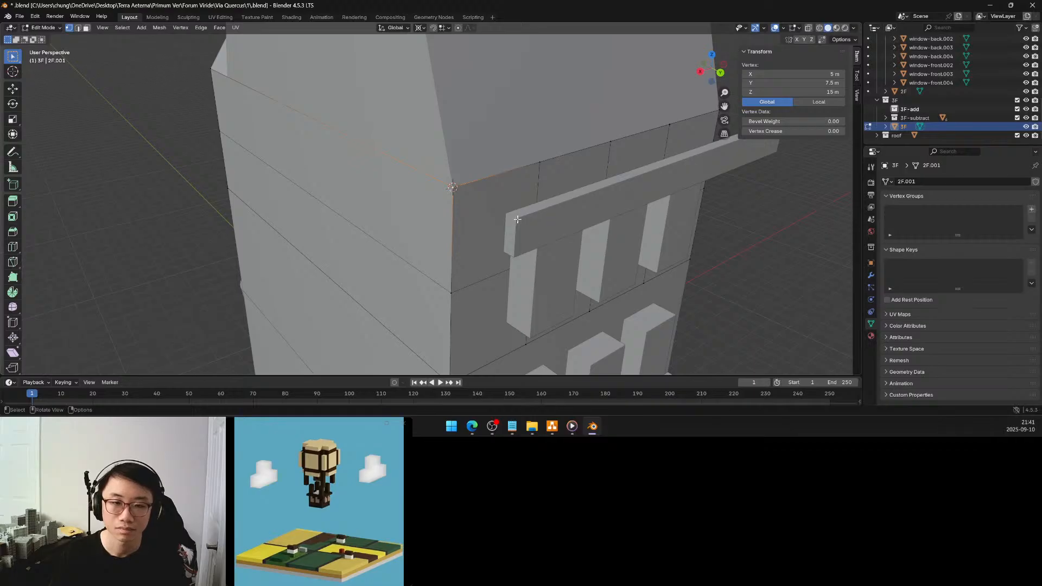
# Snap the 3D cursor to the upper trim band's top inner corner vertex in Edit Mode
pyautogui.press('Tab')
pyautogui.click(512, 217)
pyautogui.press('Tab')
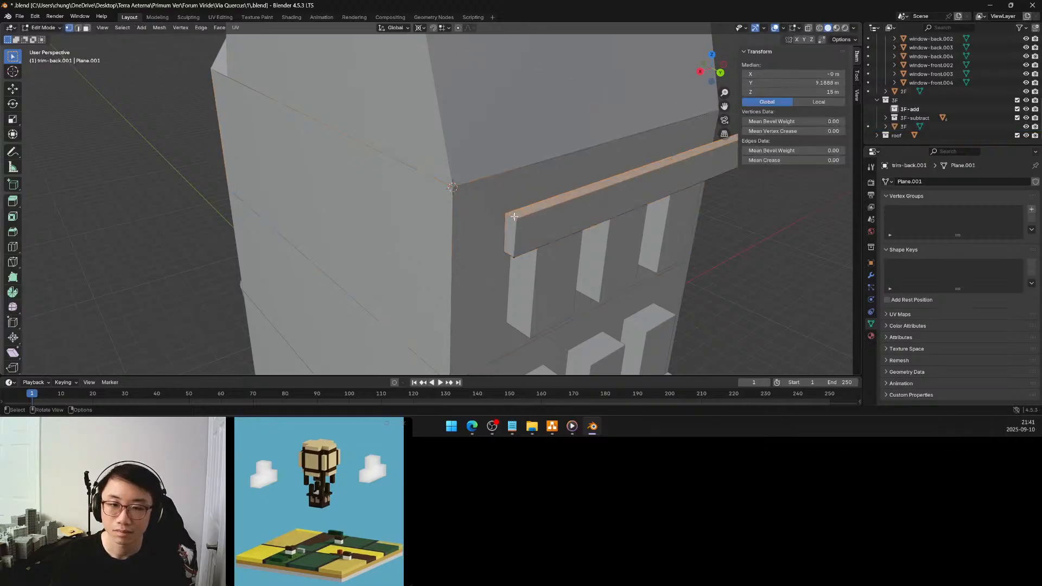
pyautogui.click(512, 212)
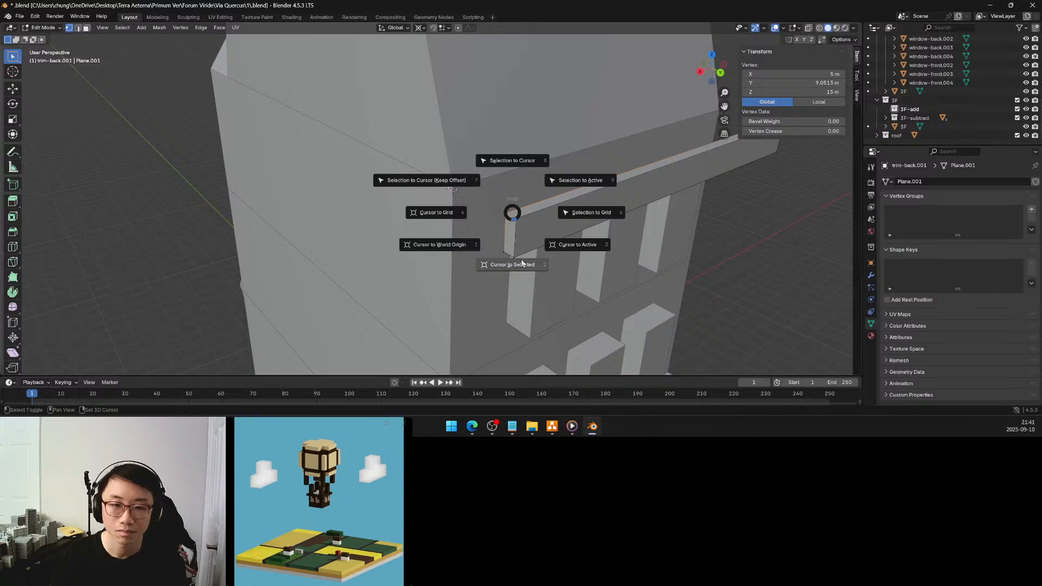
pyautogui.click(506, 237)
pyautogui.press('Tab')
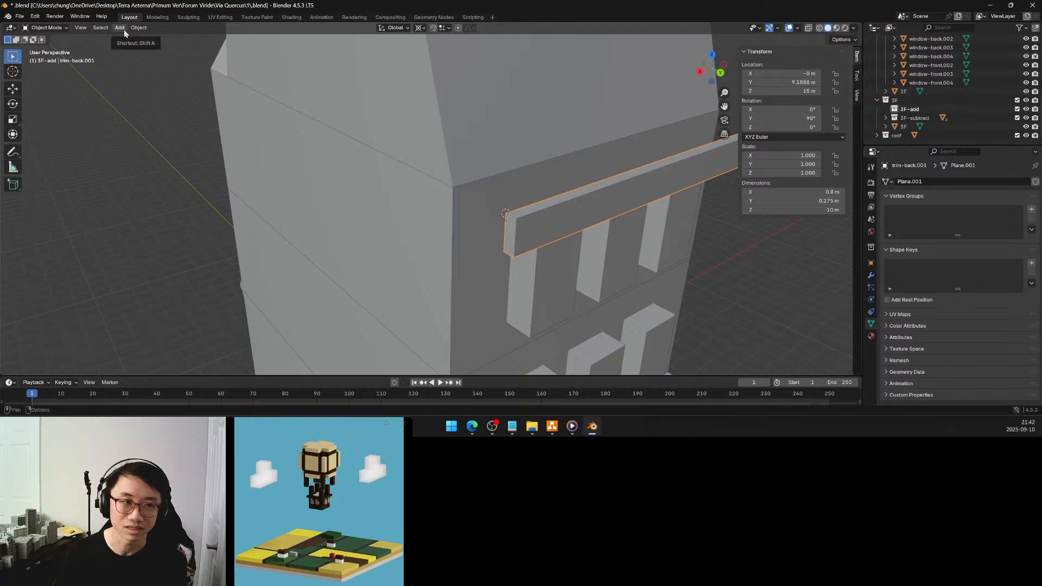
# Turn on snapping with Vertex as the target and set the transform pivot point to 3D Cursor
pyautogui.click(432, 29)
pyautogui.click(442, 28)
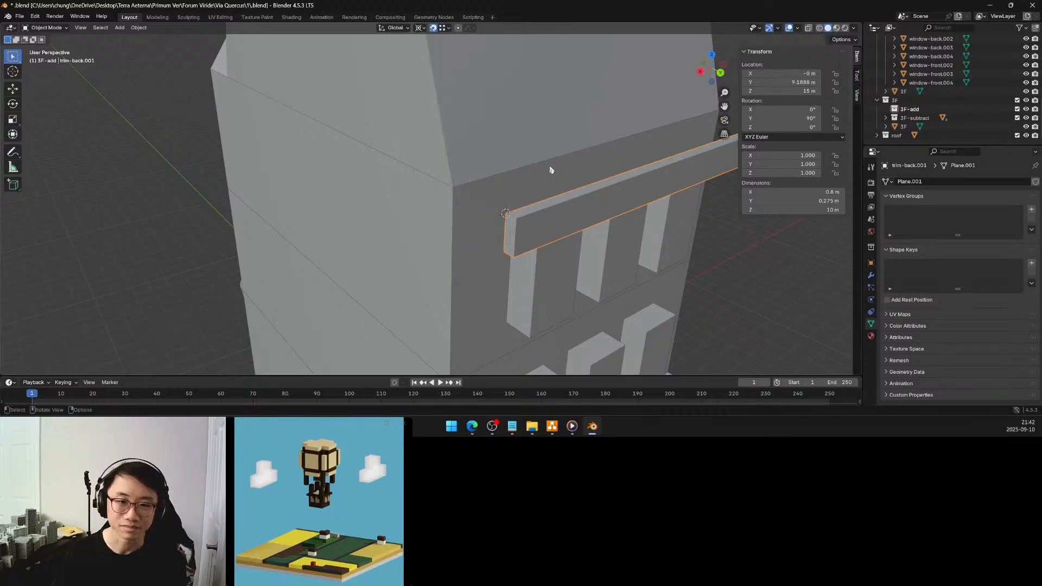
pyautogui.press('.')
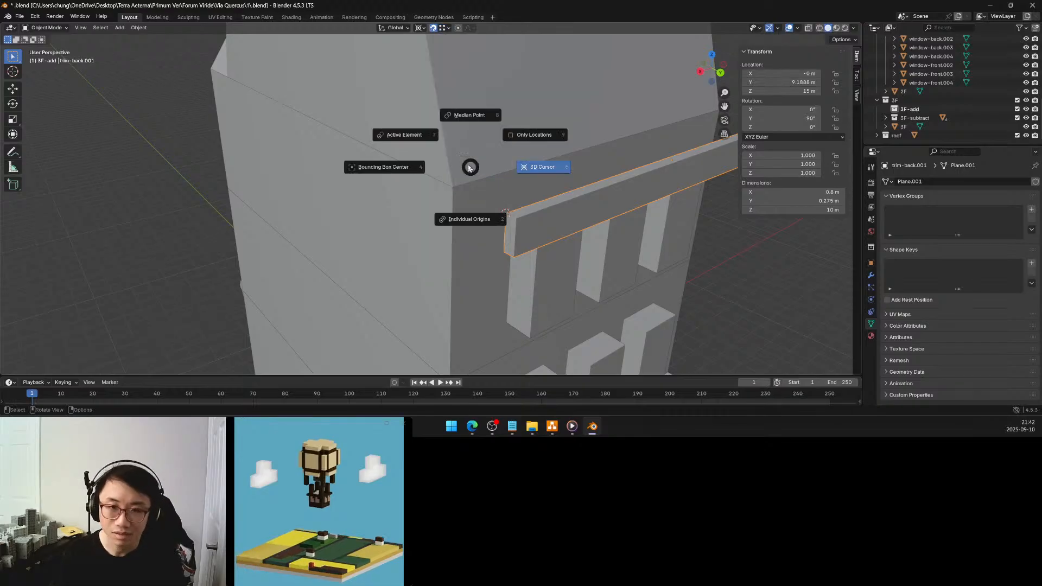
pyautogui.click(533, 168)
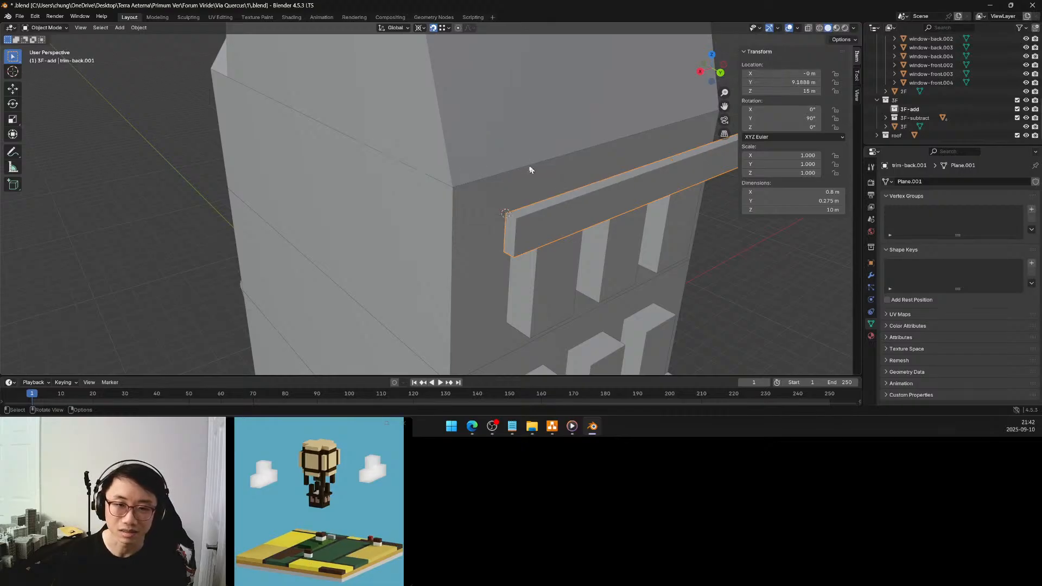
# Move the upper trim band along Y to about 7.64 m, snapping its inner corner to the 3F block's upper back corner
pyautogui.press('g')
pyautogui.press('y')
pyautogui.click(453, 189)
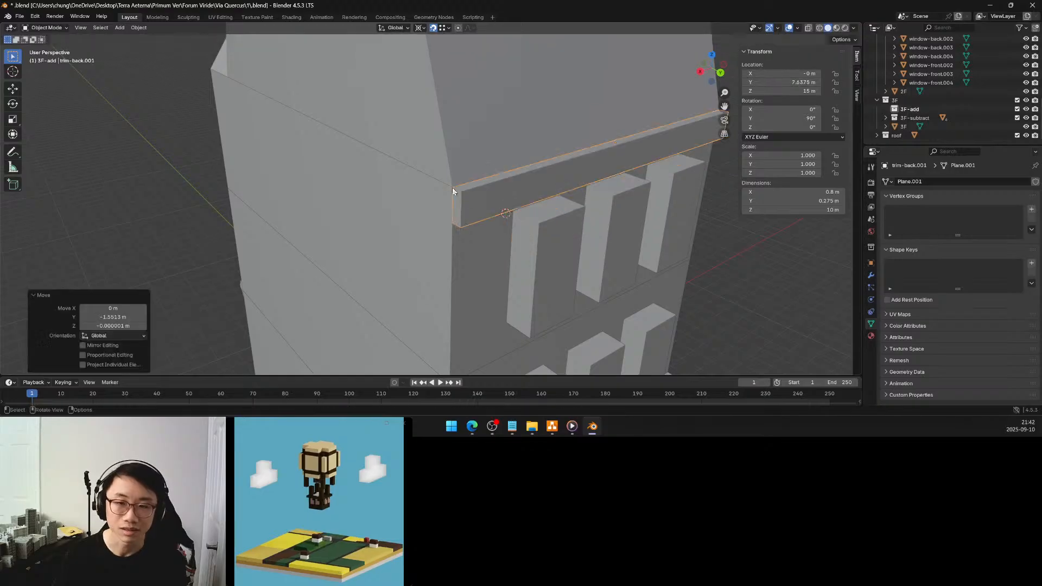
pyautogui.moveTo(542, 141); pyautogui.dragTo(522, 130, button='middle')
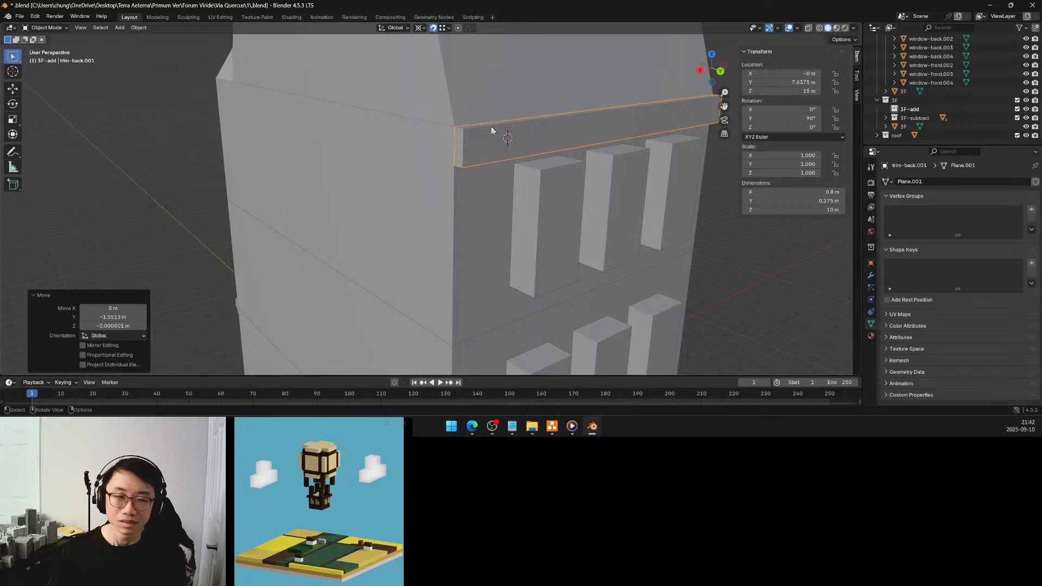
pyautogui.moveTo(476, 137); pyautogui.dragTo(463, 143, button='middle')
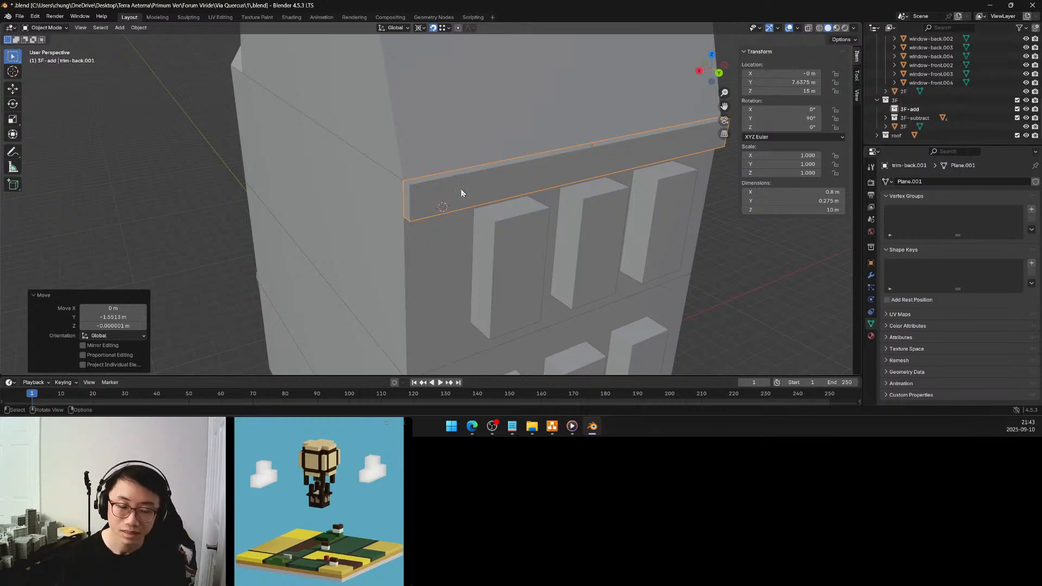
pyautogui.moveTo(460, 192); pyautogui.dragTo(463, 194, button='middle')
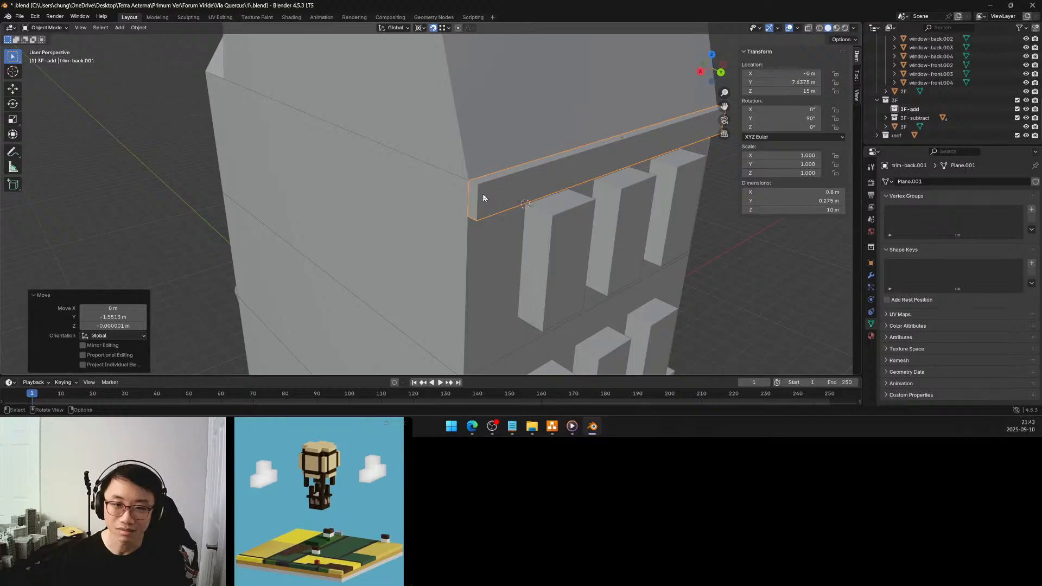
# Enter Edit Mode on the upper trim band, select its lower outer edge, and switch the snap target to Grid
pyautogui.press('Tab')
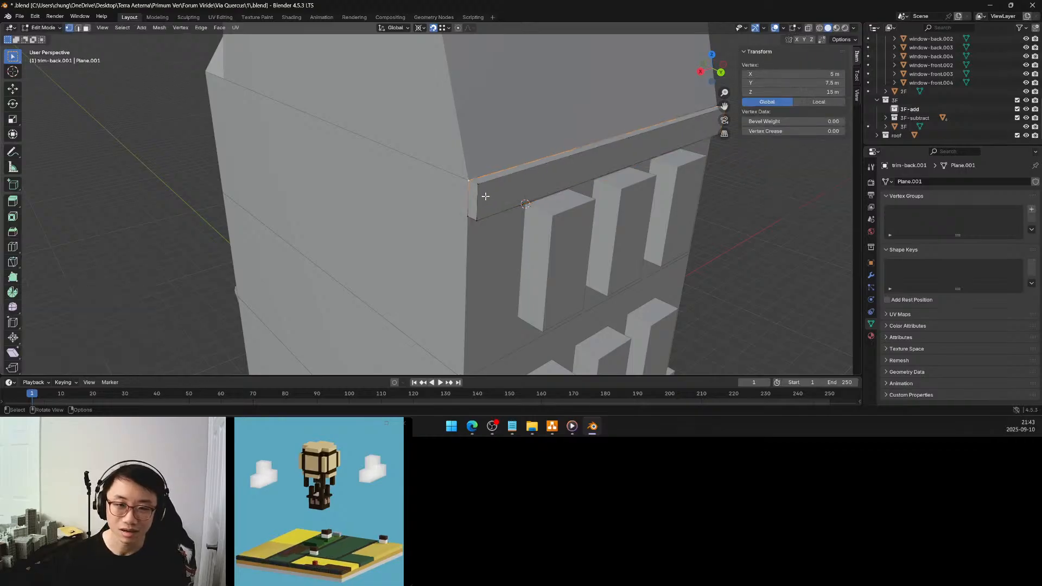
pyautogui.click(475, 218)
pyautogui.moveTo(505, 189); pyautogui.dragTo(476, 179, button='middle')
pyautogui.keyDown('shift'); pyautogui.click(636, 199); pyautogui.keyUp('shift')
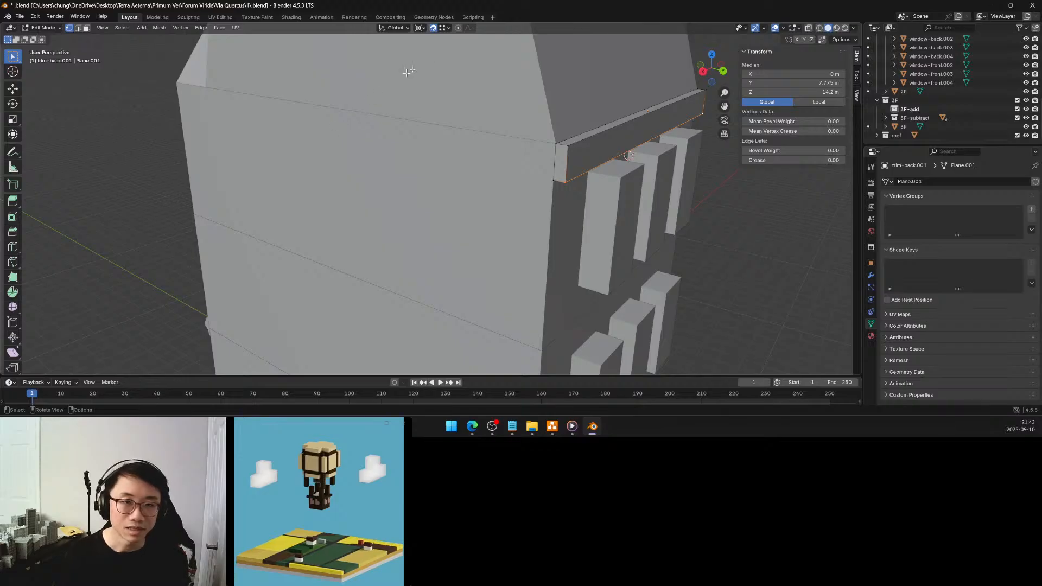
pyautogui.click(443, 28)
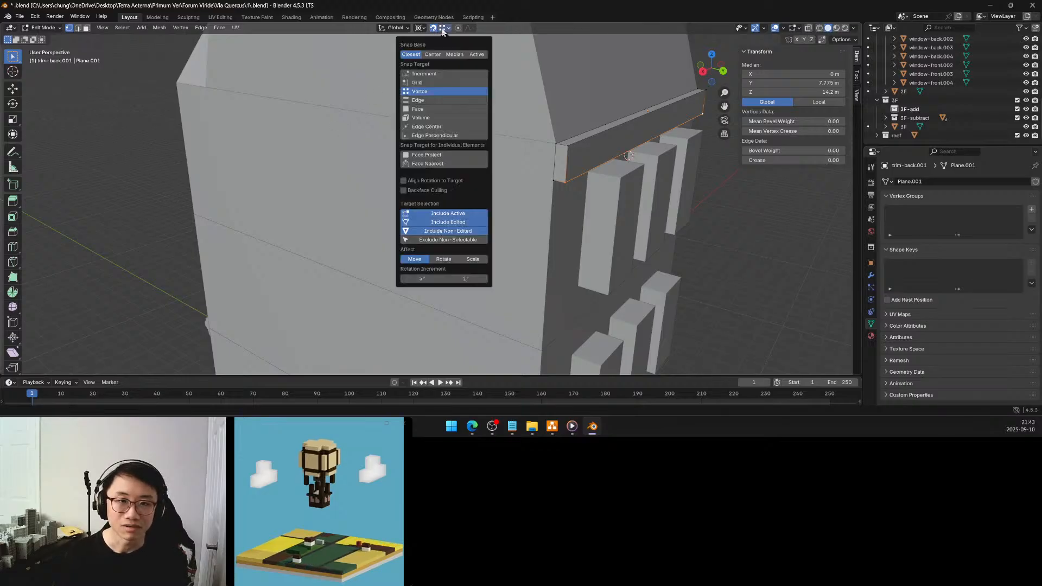
pyautogui.click(429, 75)
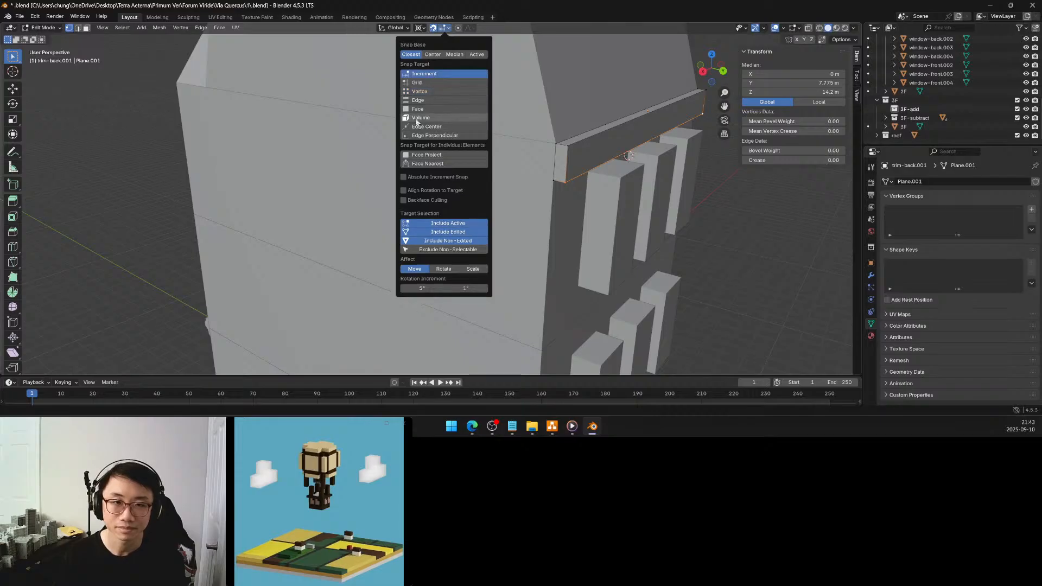
pyautogui.click(424, 85)
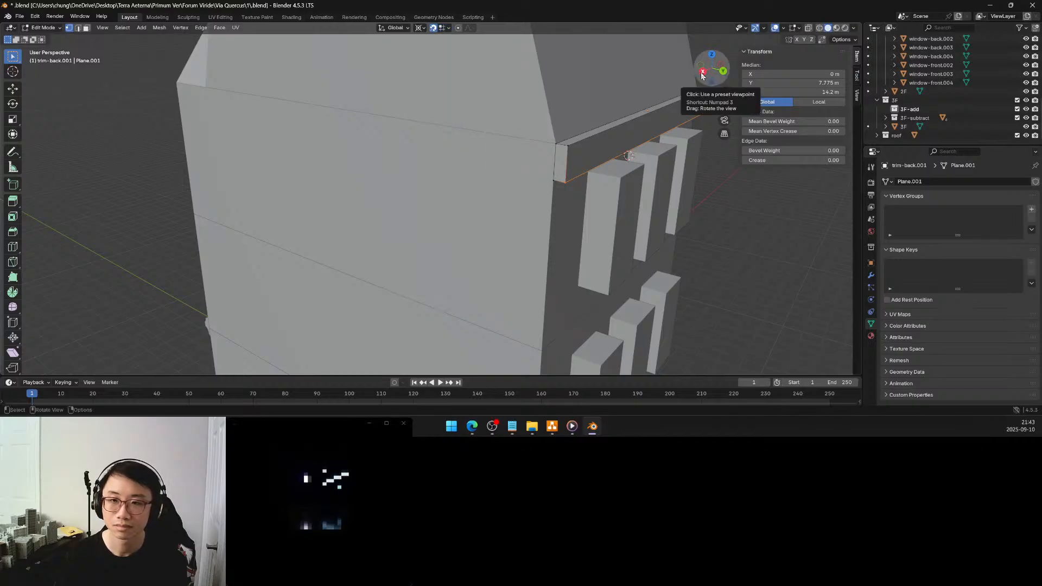
# Snap the 3D cursor to the trim band's end face at X -5 m and delete that face's vertices
pyautogui.moveTo(640, 86); pyautogui.dragTo(512, 92, button='middle')
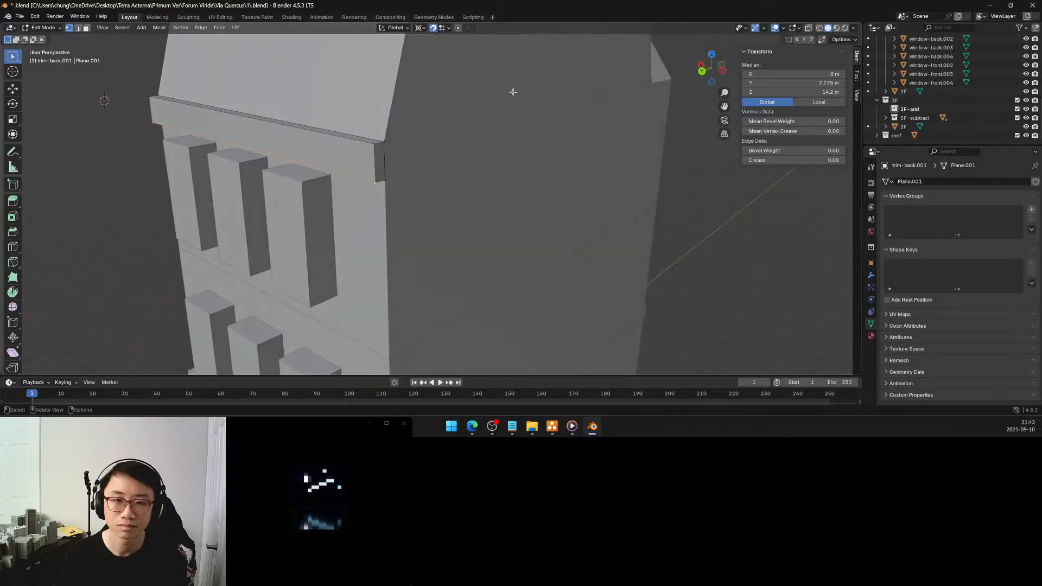
pyautogui.click(379, 161)
pyautogui.press('x')
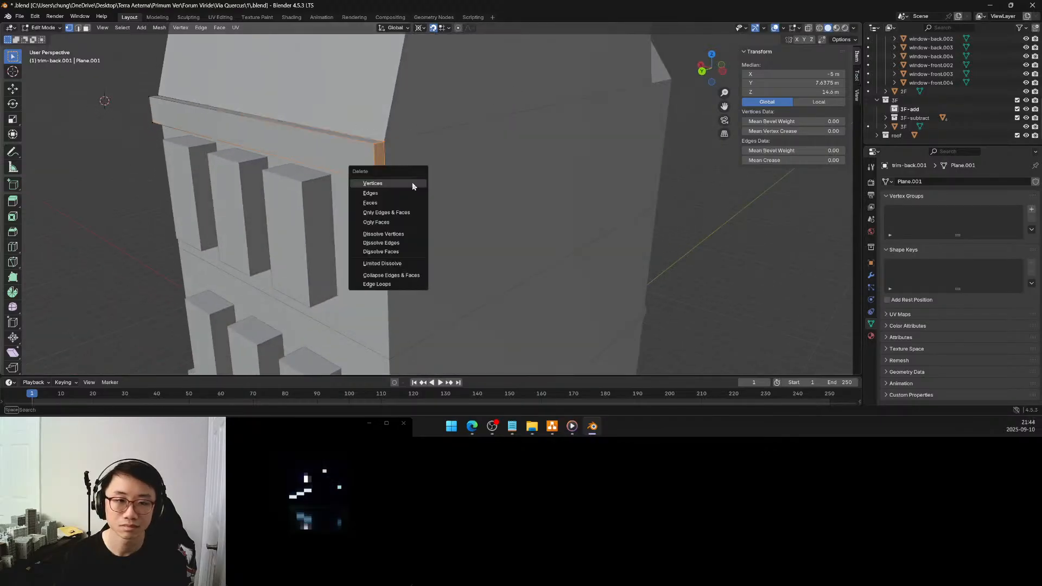
pyautogui.press('Escape')
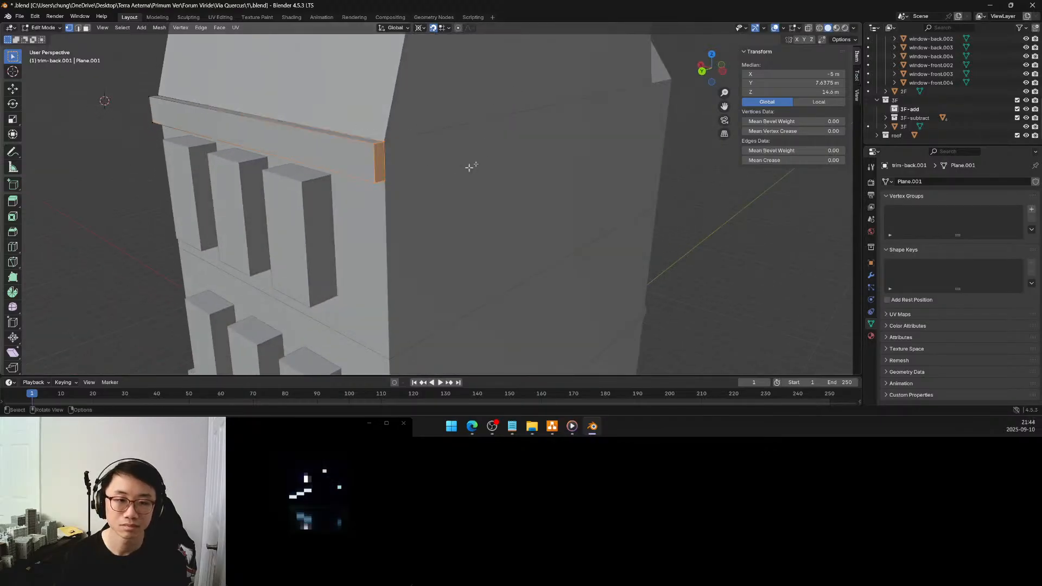
pyautogui.hotkey('shift', 's')
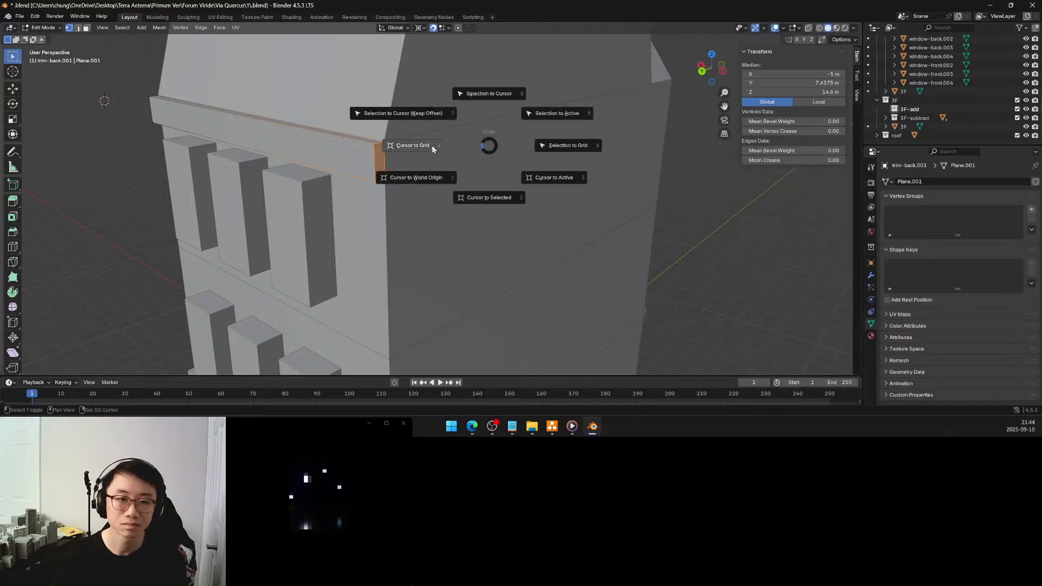
pyautogui.click(470, 193)
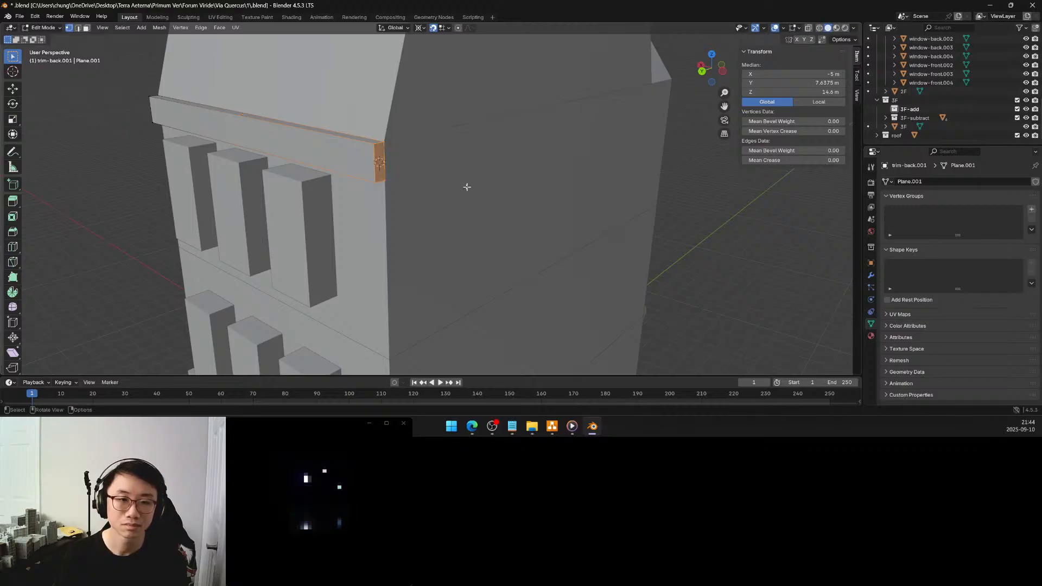
pyautogui.press('x')
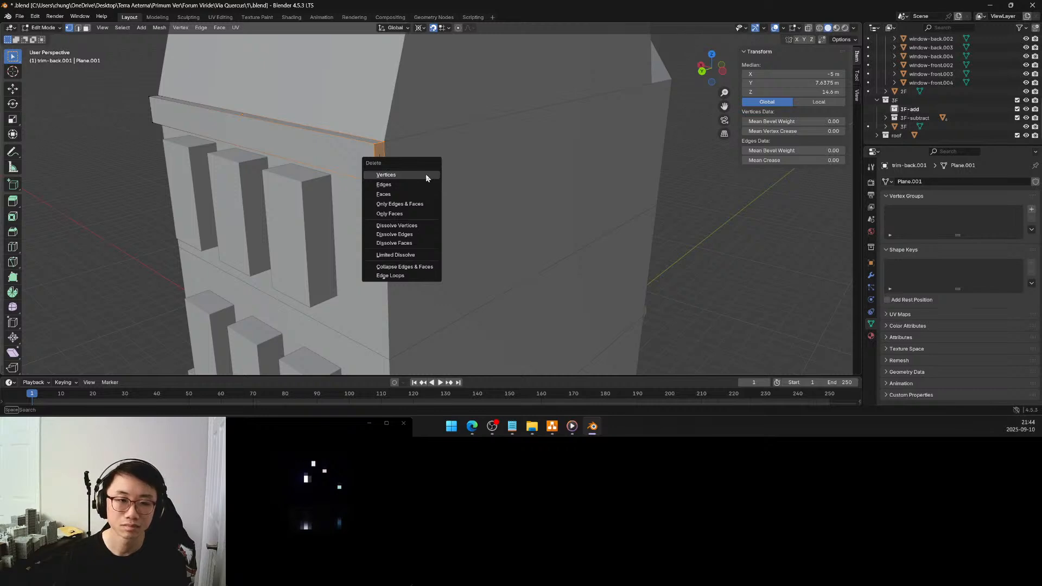
pyautogui.click(425, 174)
# In right orthographic view, move the trim profile's lower outer vertex to Y 7.6 m, Z 14.26 m
pyautogui.scroll(5, 532, 132)
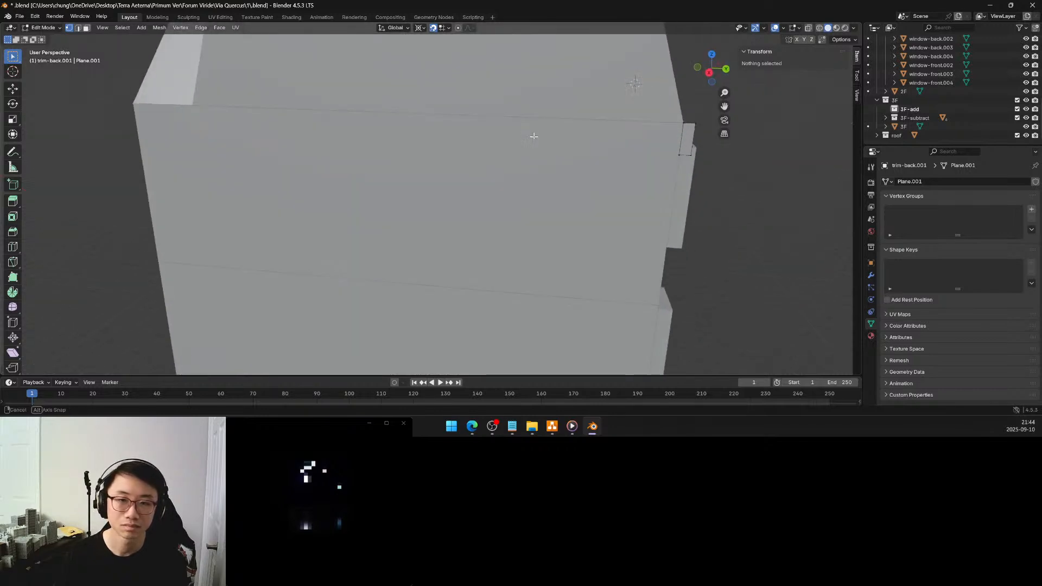
pyautogui.click(708, 73)
pyautogui.keyDown('shift'); pyautogui.moveTo(625, 100); pyautogui.dragTo(437, 155, button='middle'); pyautogui.keyUp('shift')
pyautogui.scroll(4, 455, 137)
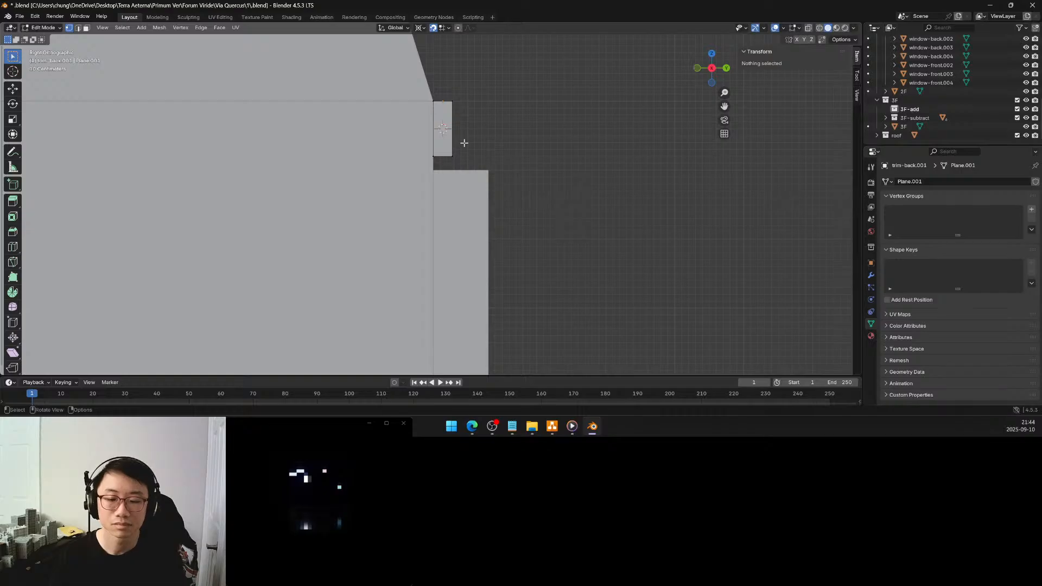
pyautogui.click(453, 154)
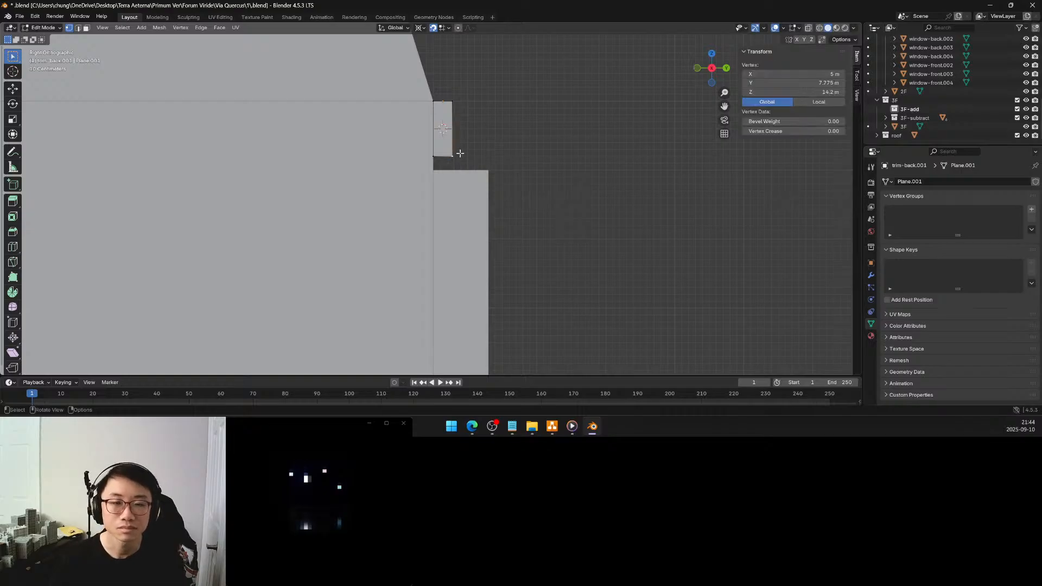
pyautogui.scroll(3, 480, 124)
pyautogui.keyDown('shift'); pyautogui.moveTo(483, 119); pyautogui.dragTo(437, 195, button='middle'); pyautogui.keyUp('shift')
pyautogui.scroll(2, 437, 190)
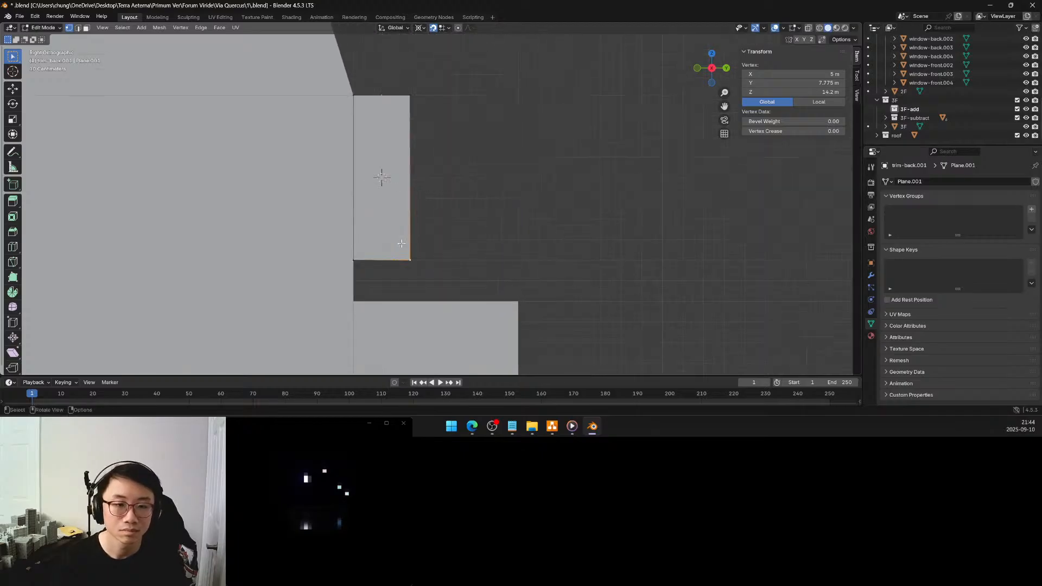
pyautogui.scroll(3, 396, 252)
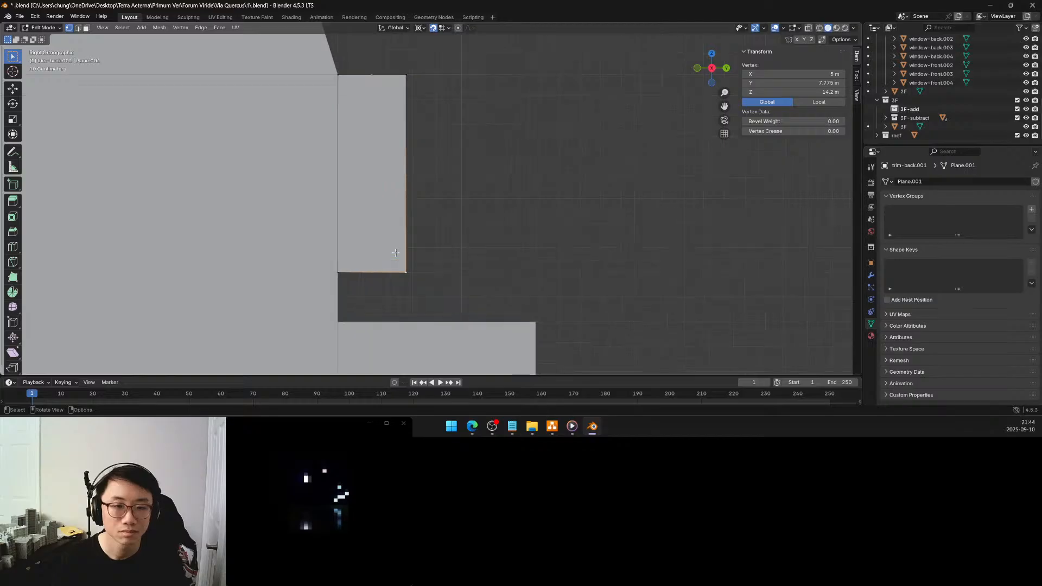
pyautogui.keyDown('shift'); pyautogui.moveTo(385, 221); pyautogui.dragTo(408, 234, button='middle'); pyautogui.keyUp('shift')
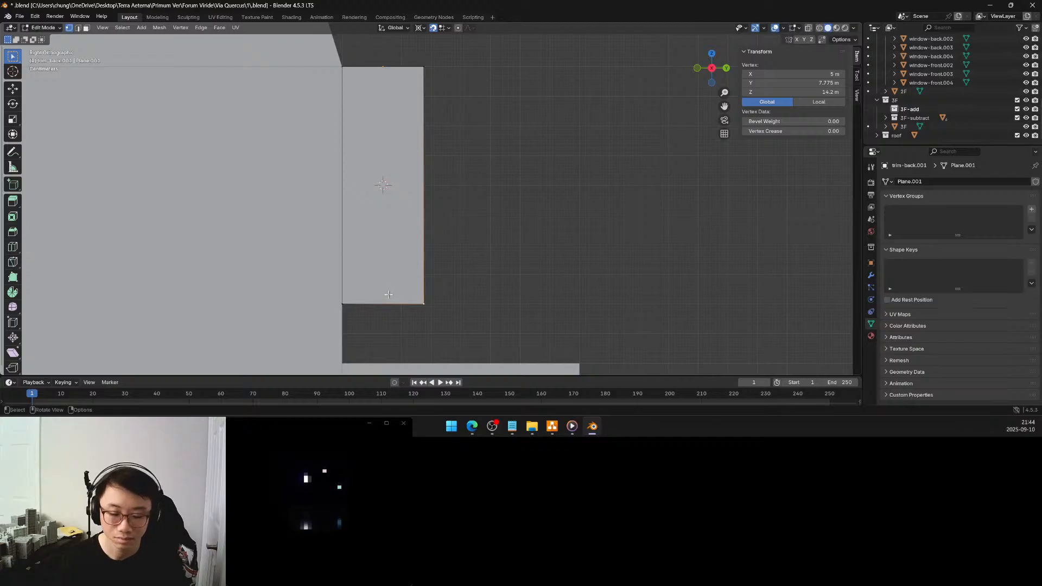
pyautogui.press('g')
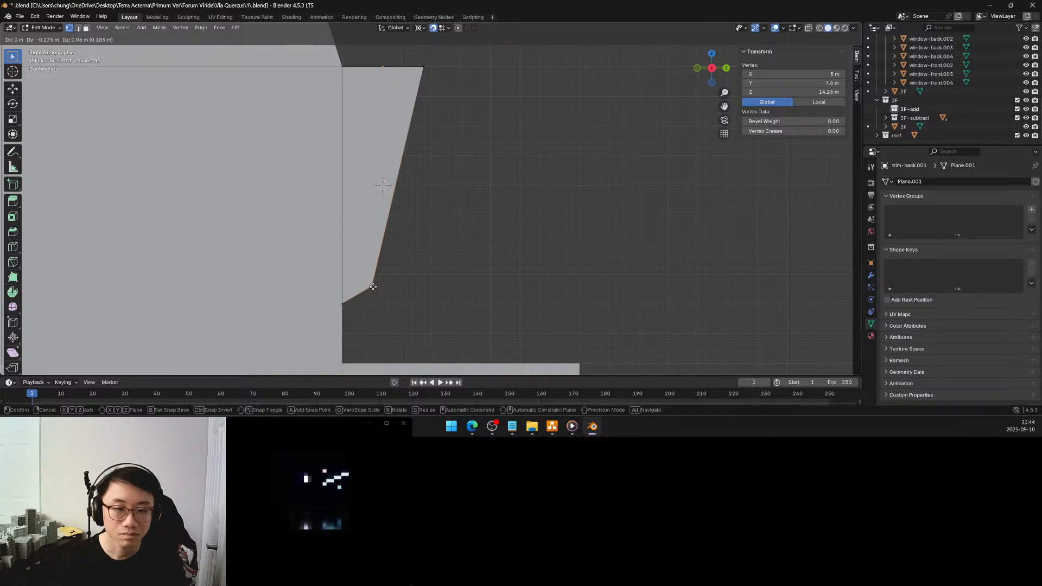
pyautogui.click(372, 286)
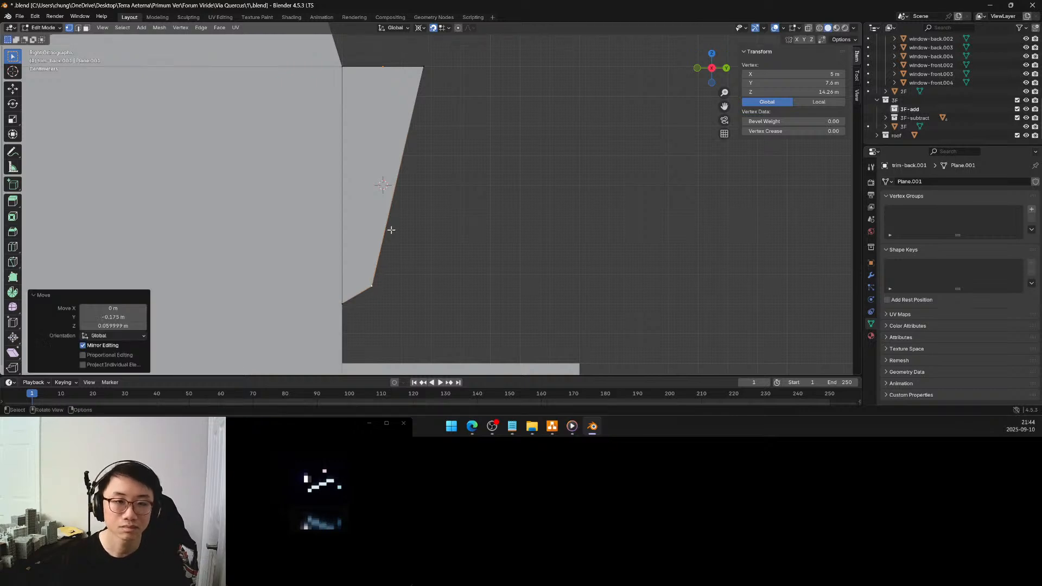
# Move the trim profile's upper outer vertex inward to Y 7.6 m, keeping Z at 15 m
pyautogui.click(423, 66)
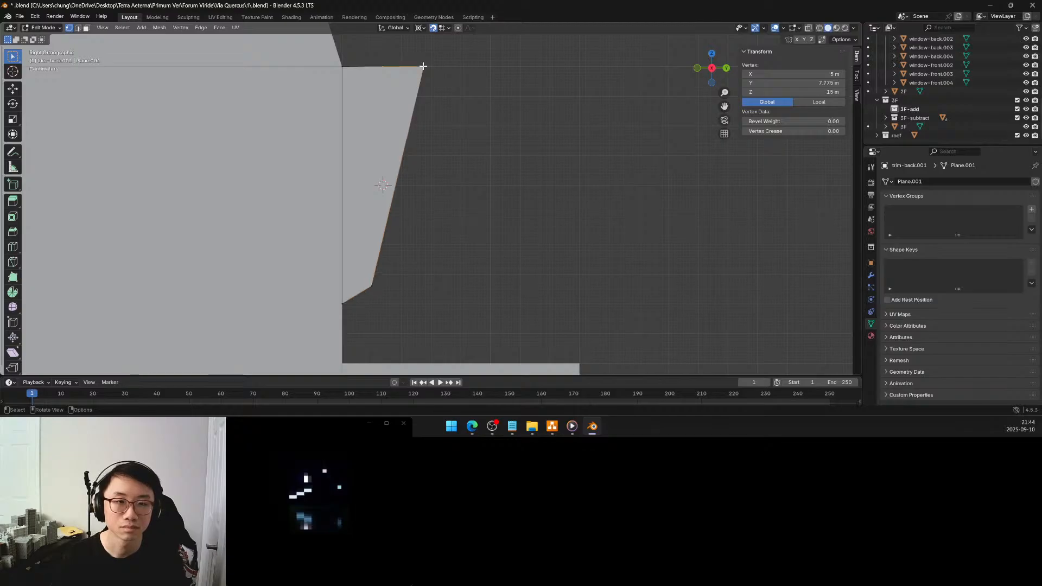
pyautogui.press('g')
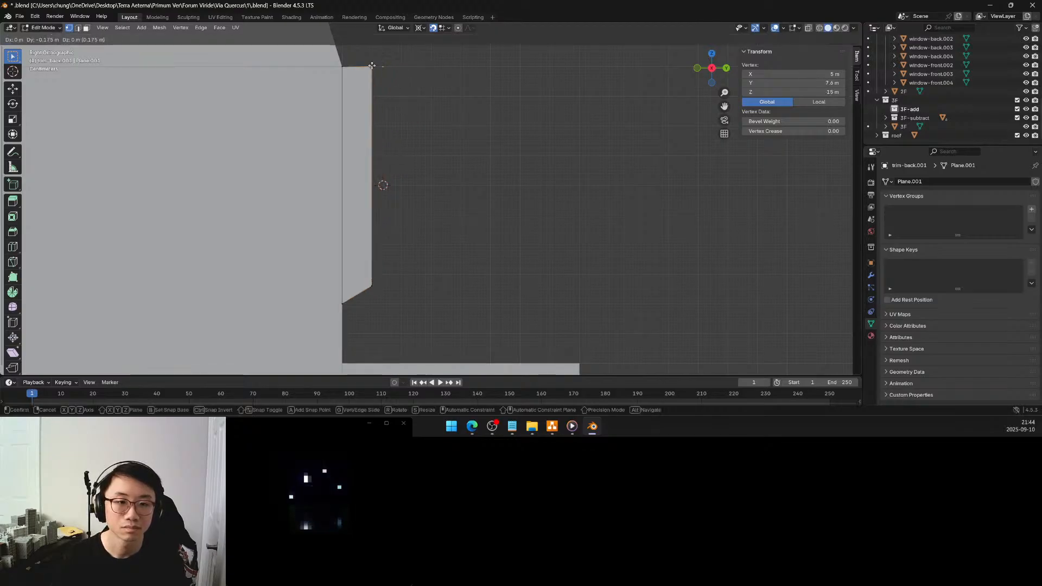
pyautogui.click(371, 66)
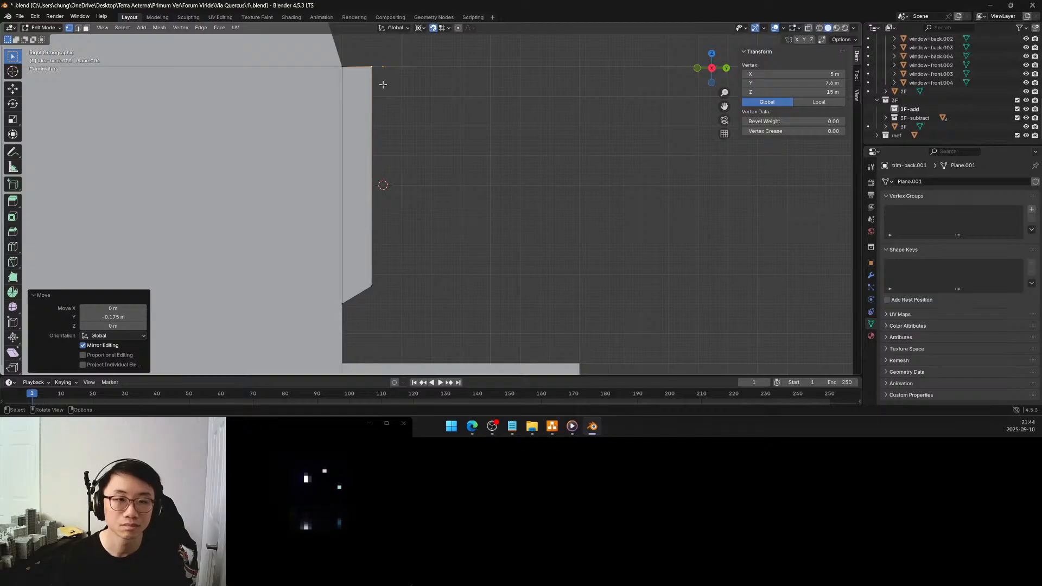
# Subdivide the trim profile's outer vertical edge once and raise the new vertex to Z 14.9 m
pyautogui.keyDown('shift'); pyautogui.click(371, 278); pyautogui.keyUp('shift')
pyautogui.hotkey('shift', 's')
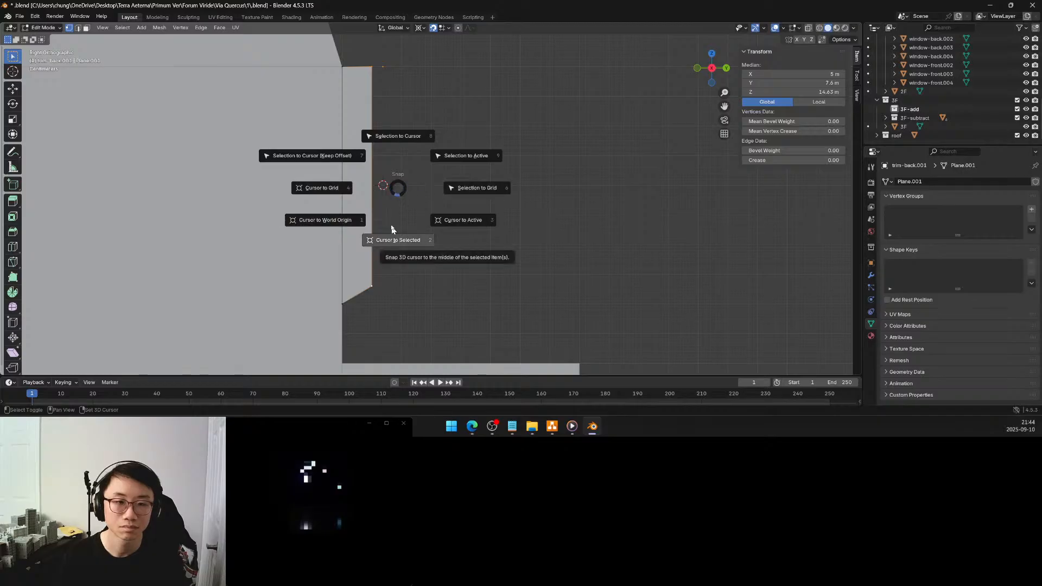
pyautogui.press('Escape')
pyautogui.press('q')
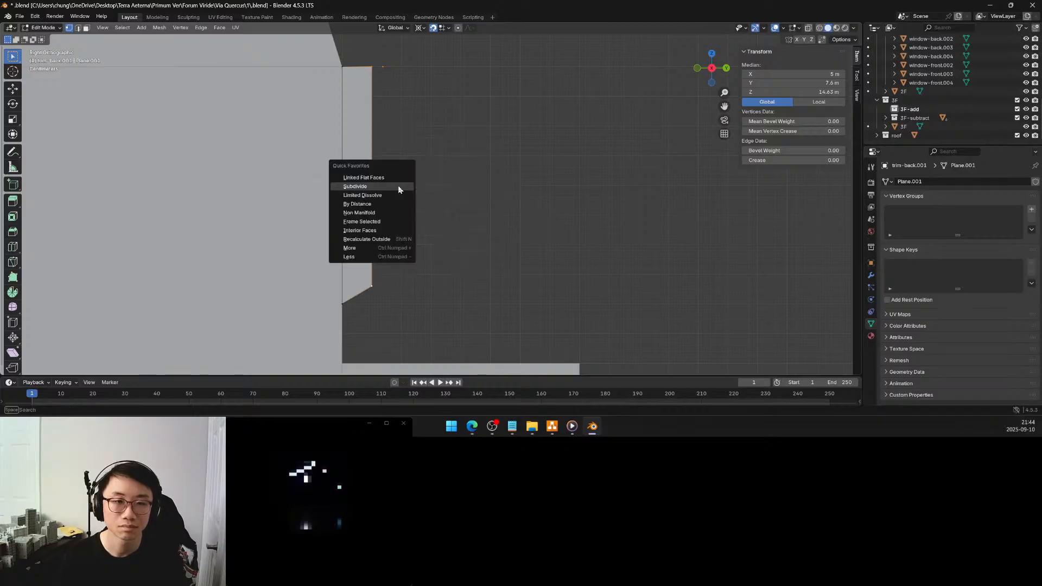
pyautogui.click(395, 186)
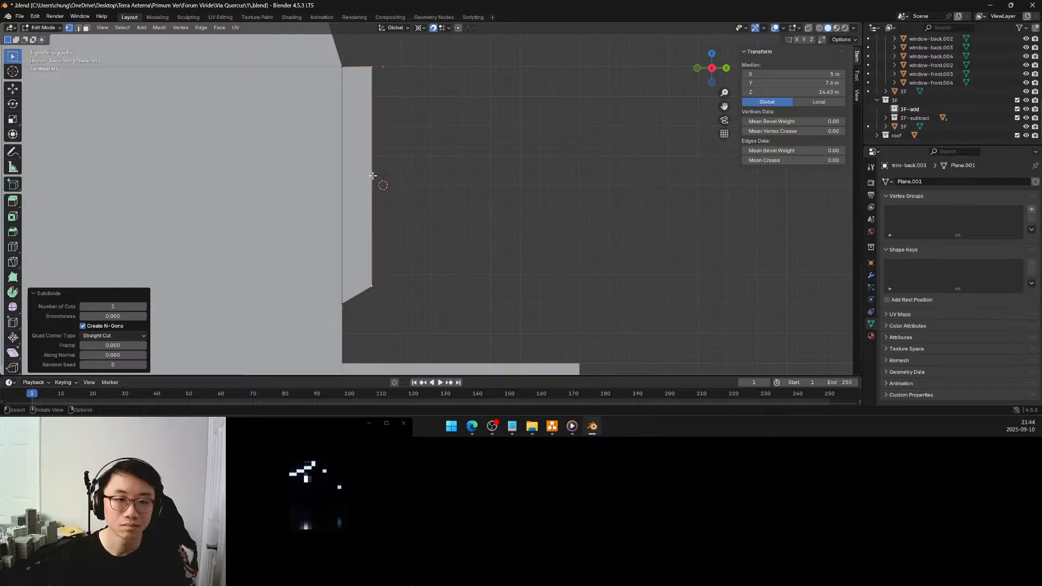
pyautogui.click(373, 176)
pyautogui.press('g')
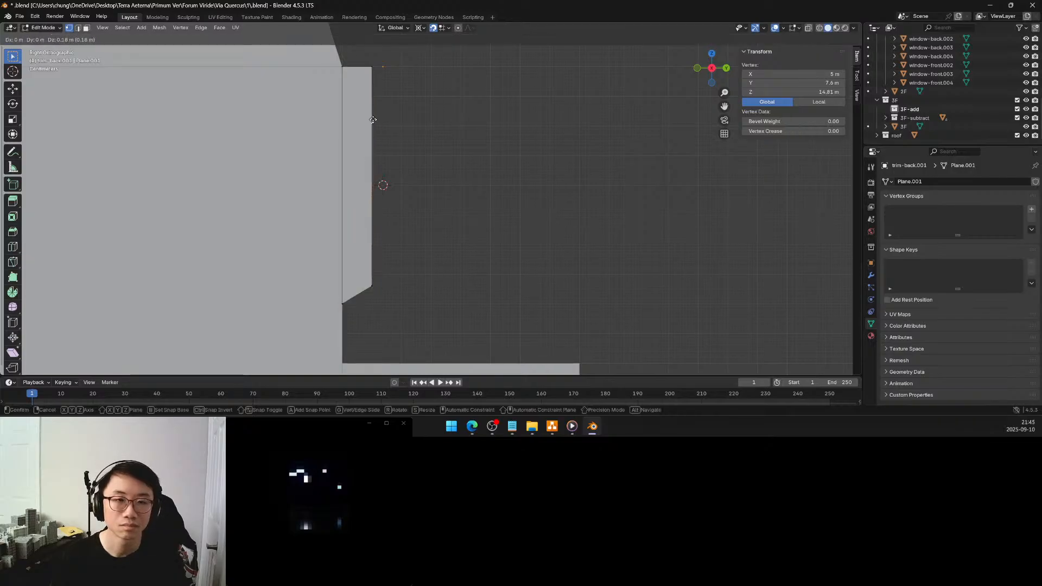
pyautogui.click(371, 95)
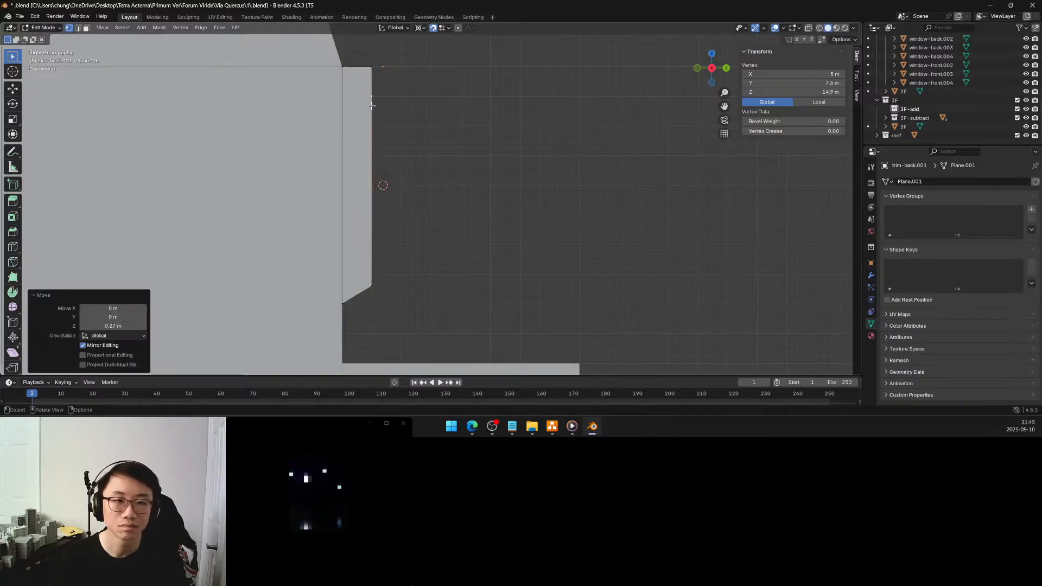
# Subdivide the trim profile's remaining outer vertical edge once and raise the new vertex to Z 14.8 m
pyautogui.keyDown('shift'); pyautogui.click(372, 285); pyautogui.keyUp('shift')
pyautogui.press('q')
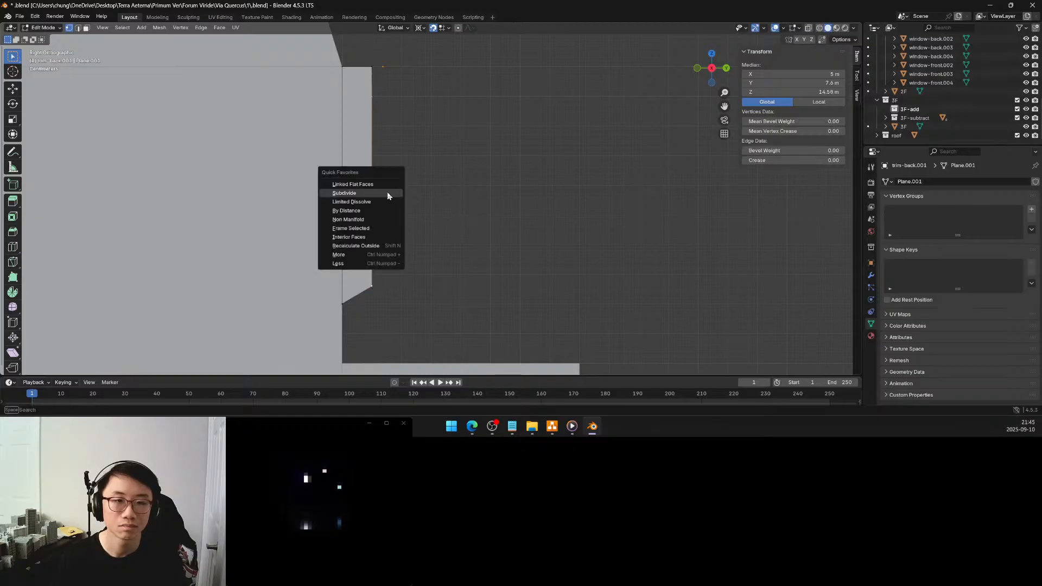
pyautogui.click(387, 193)
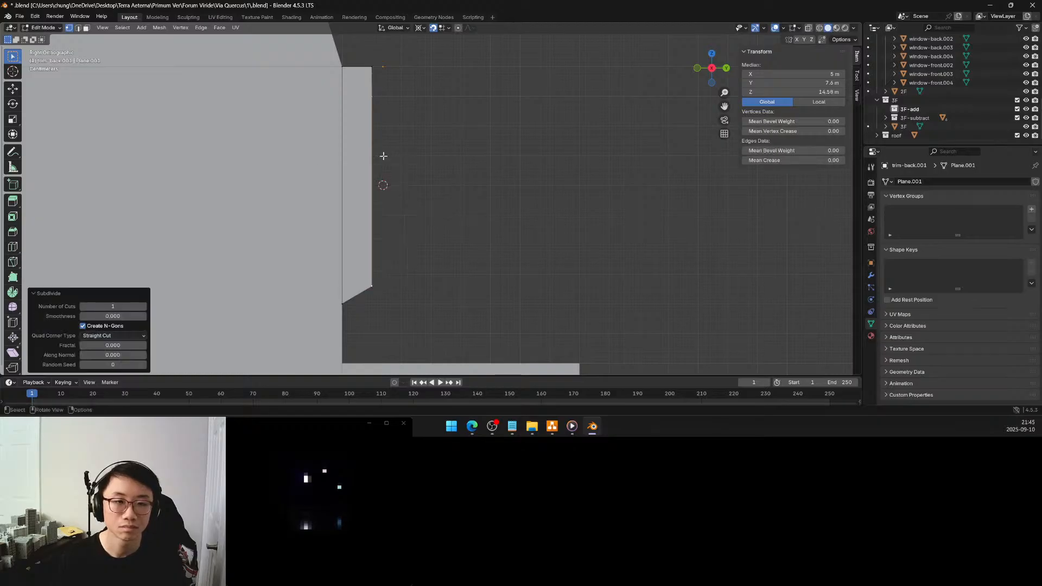
pyautogui.click(371, 189)
pyautogui.press('g')
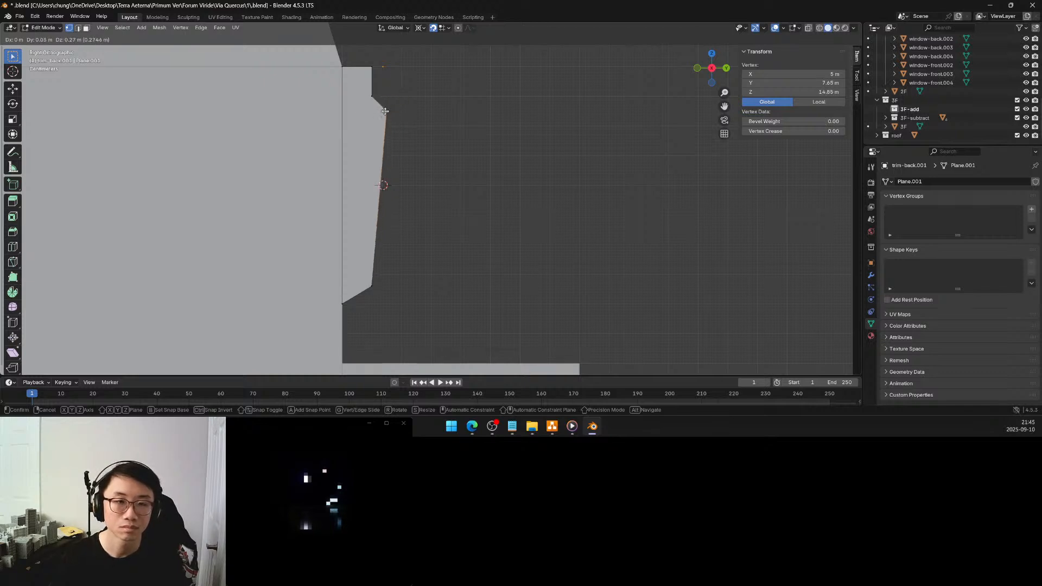
pyautogui.press('z')
pyautogui.click(376, 130)
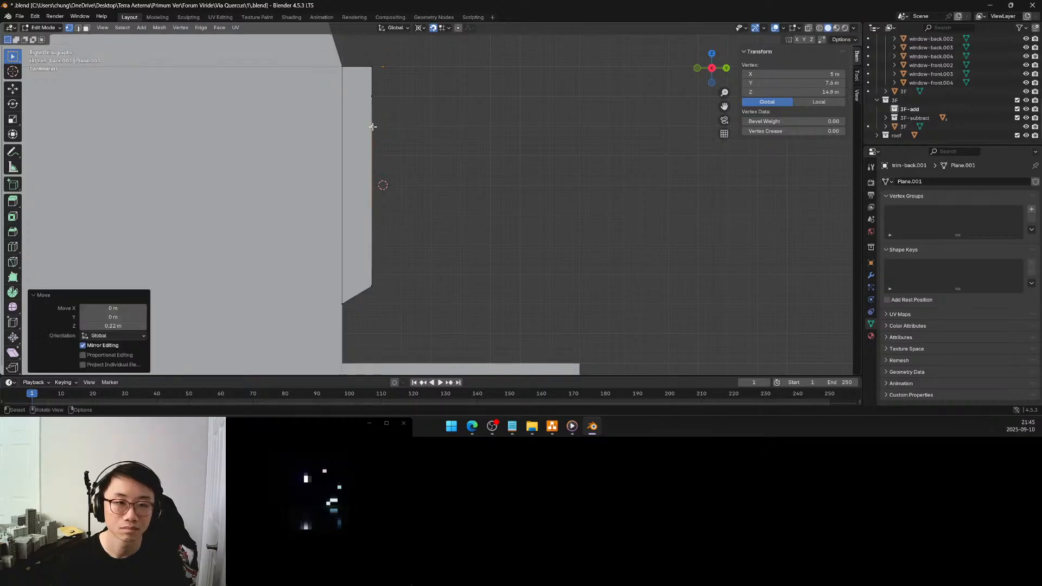
# Form the profile's projecting top block by moving its upper outer vertex to Y 7.7 m and the vertex below to Y 7.7 m, Z 14.8 m
pyautogui.click(372, 68)
pyautogui.press('g')
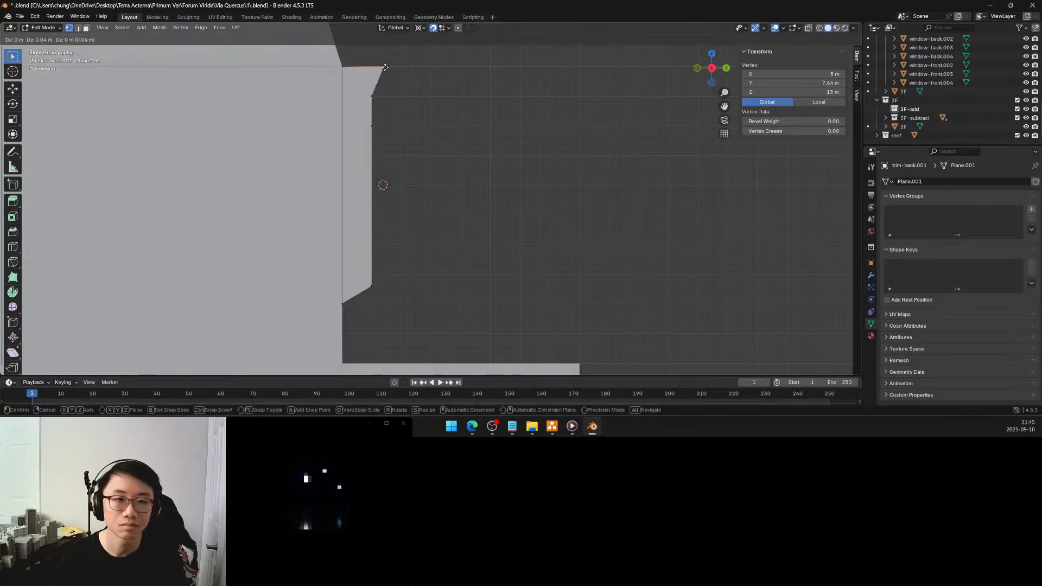
pyautogui.click(401, 69)
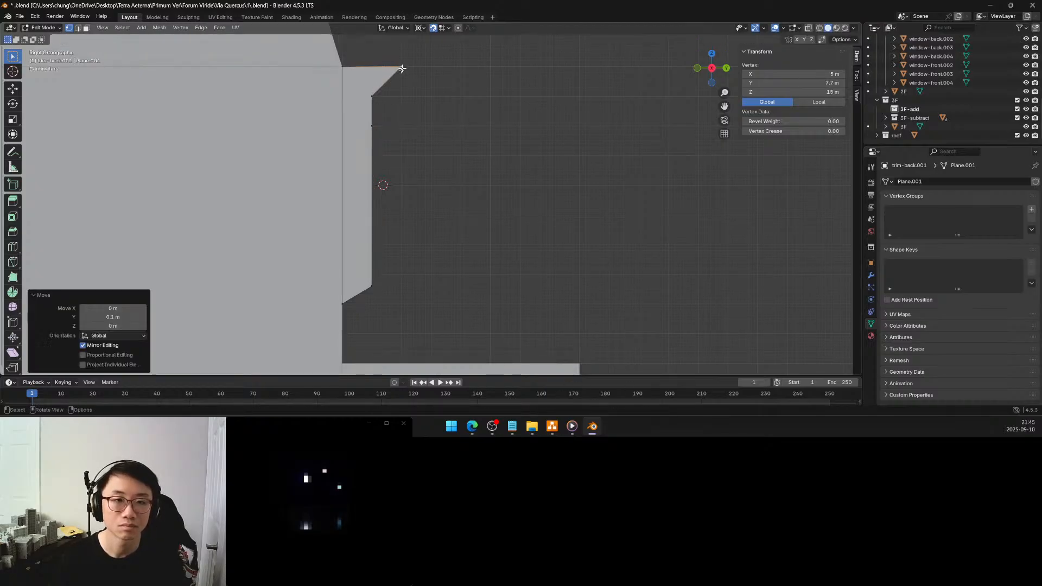
pyautogui.click(371, 97)
pyautogui.press('g')
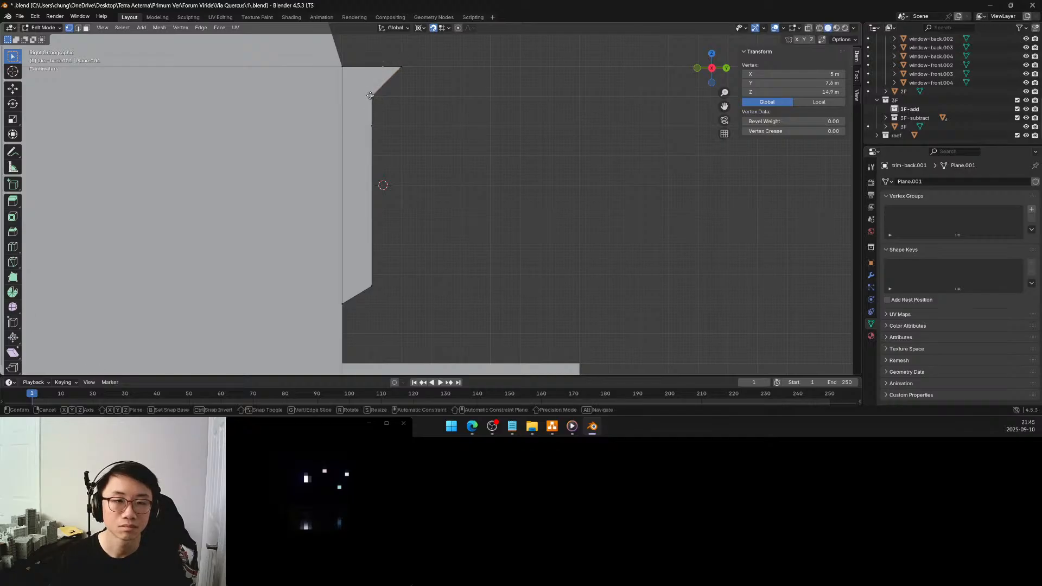
pyautogui.click(400, 125)
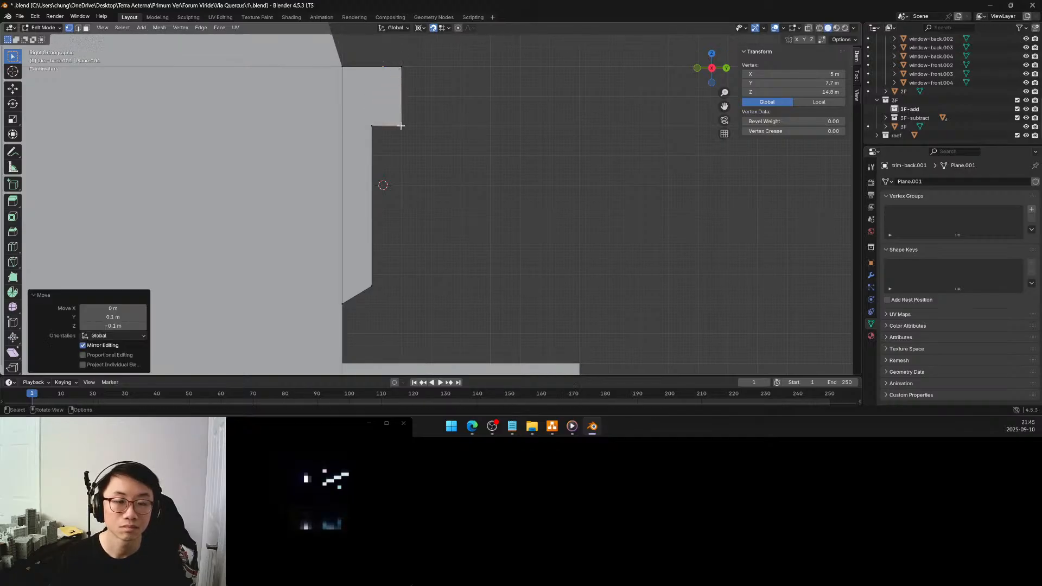
# Subdivide the outer edge below the top block once and move the new vertex to Y 7.7 m, Z 14.5 m
pyautogui.click(371, 125)
pyautogui.press('g')
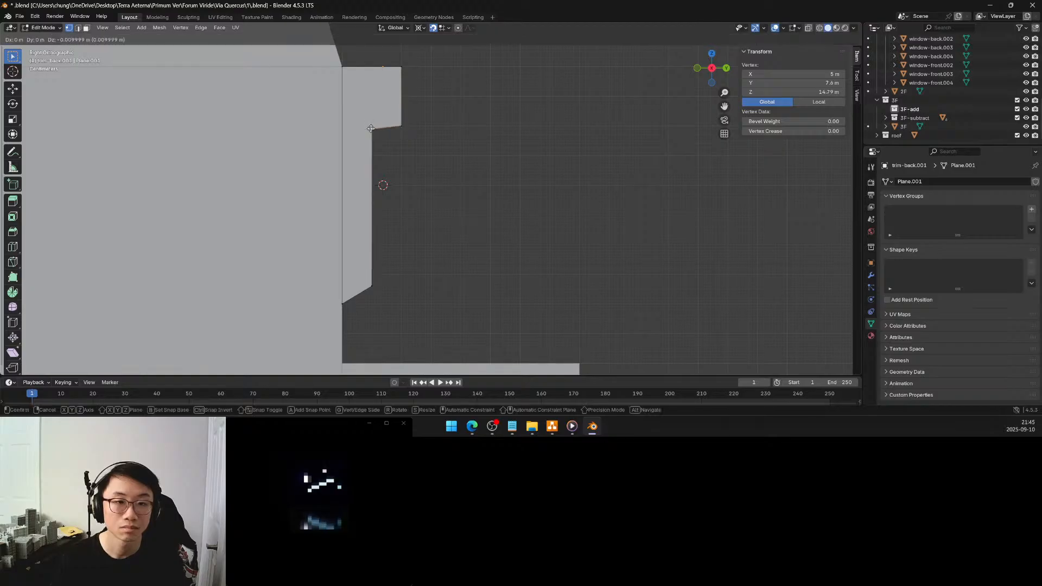
pyautogui.click(371, 125)
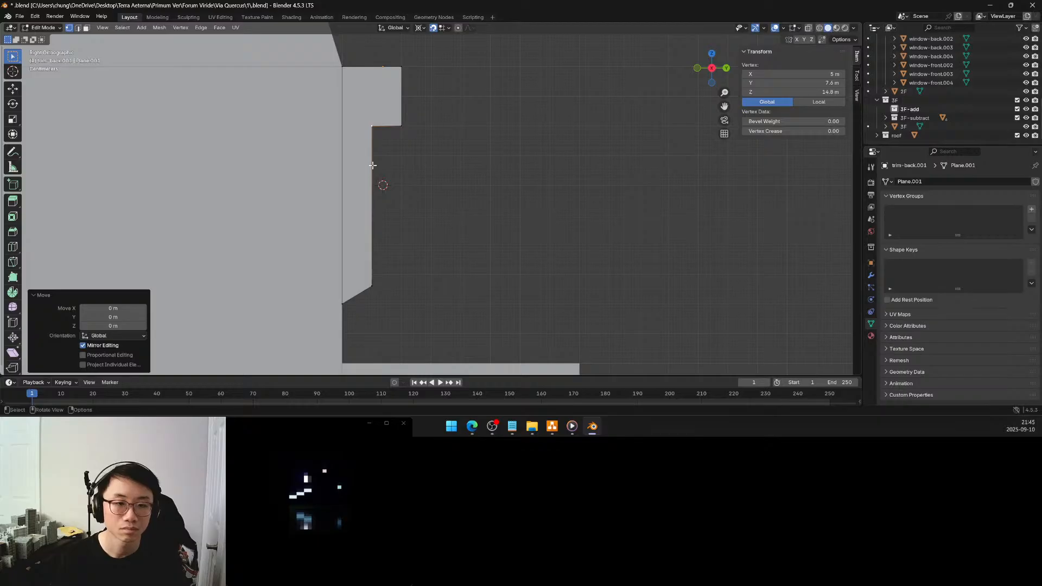
pyautogui.keyDown('shift'); pyautogui.click(371, 283); pyautogui.keyUp('shift')
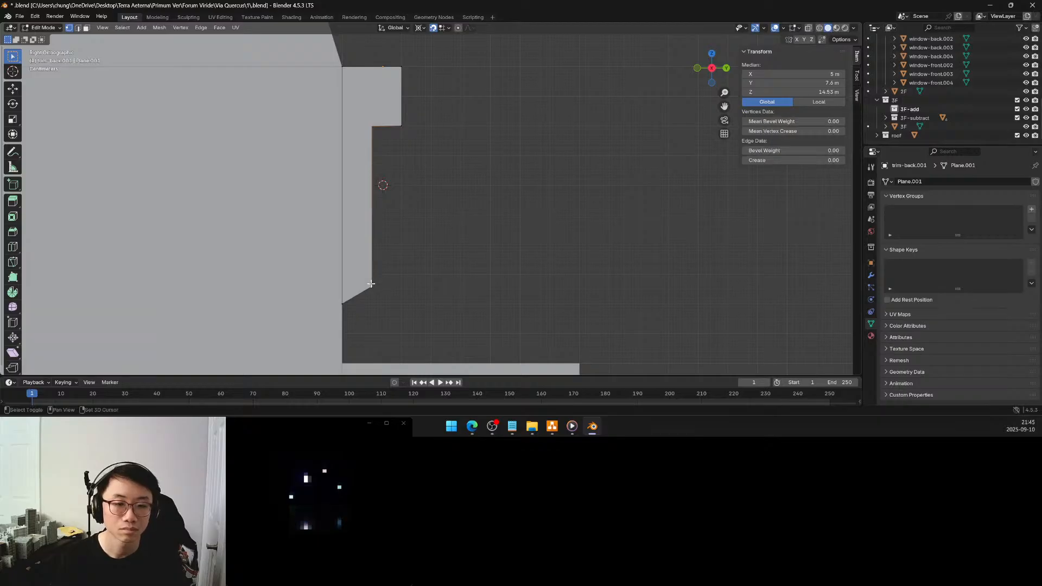
pyautogui.rightClick(375, 221)
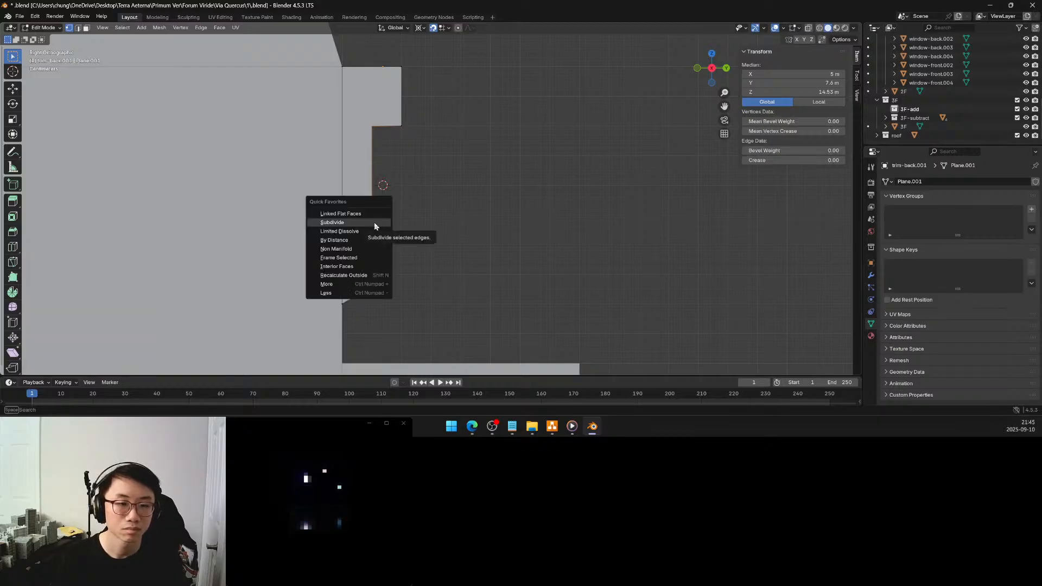
pyautogui.click(374, 222)
pyautogui.click(373, 200)
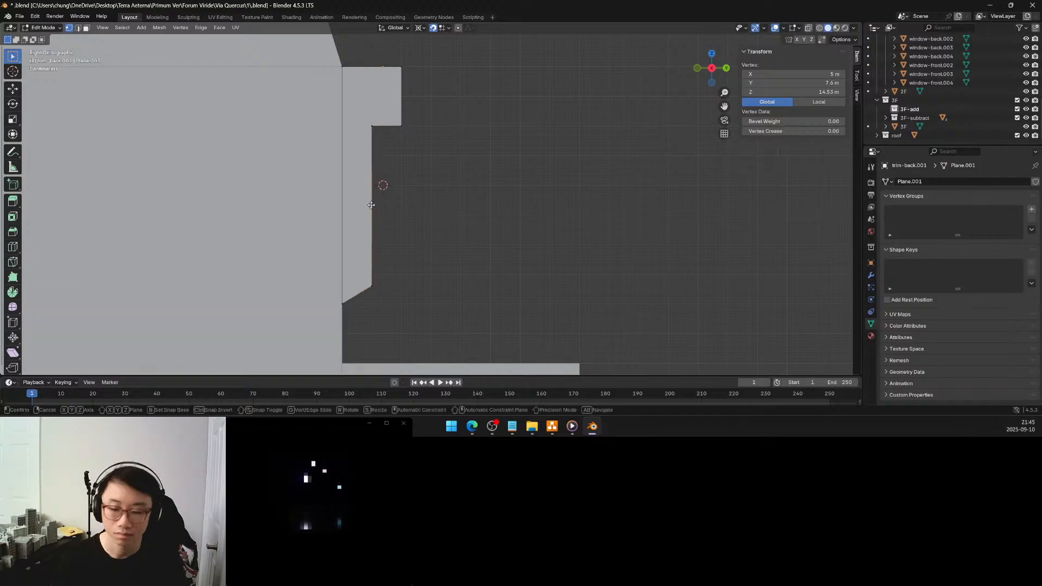
pyautogui.press('g')
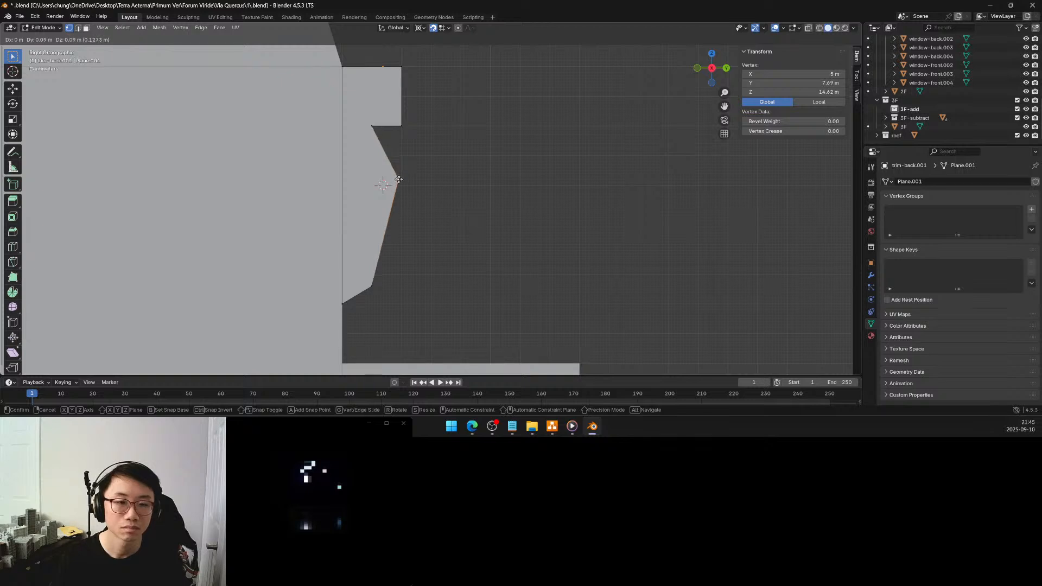
pyautogui.click(400, 185)
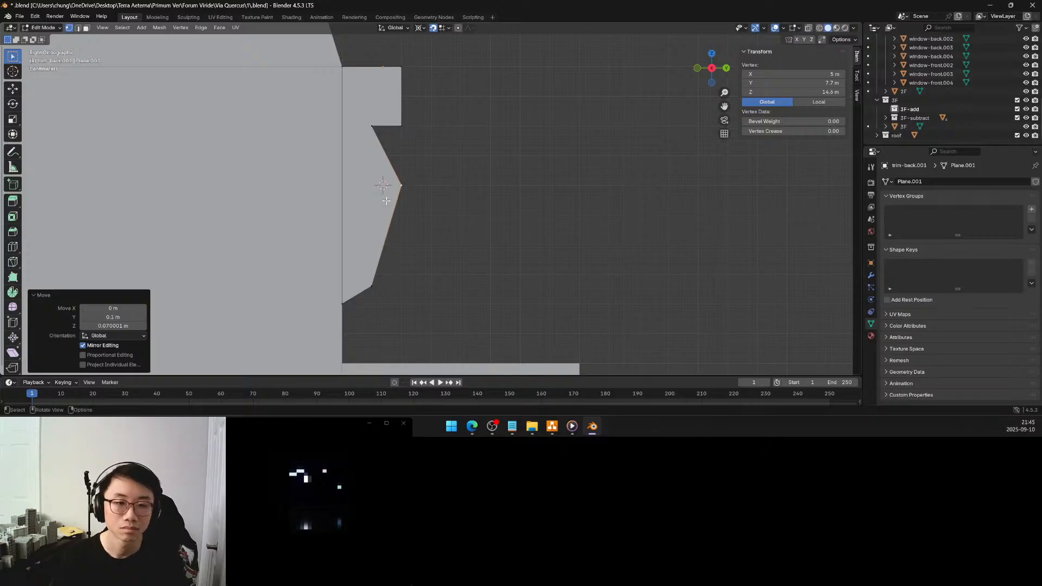
pyautogui.press('g')
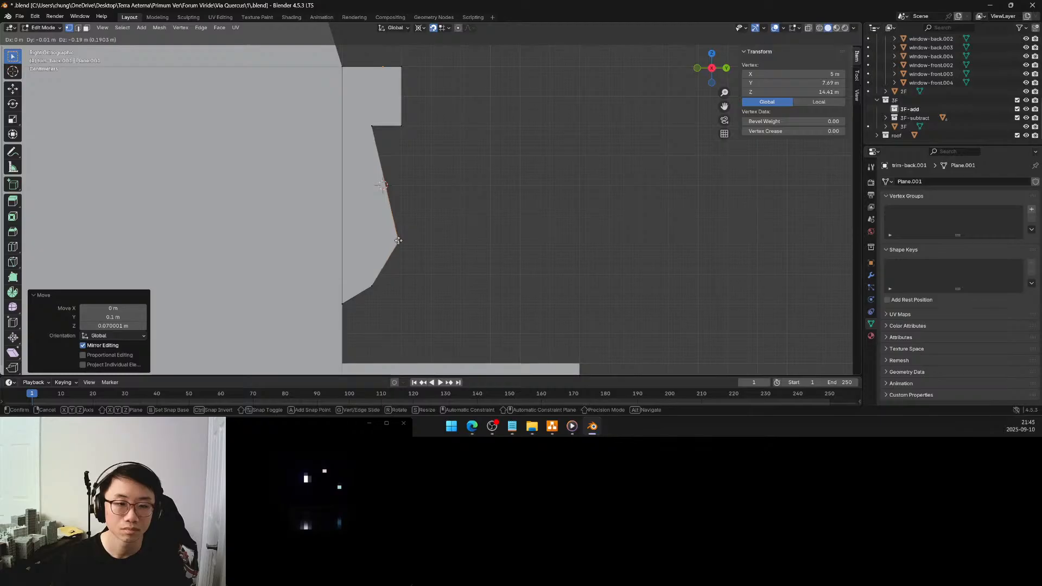
pyautogui.click(400, 213)
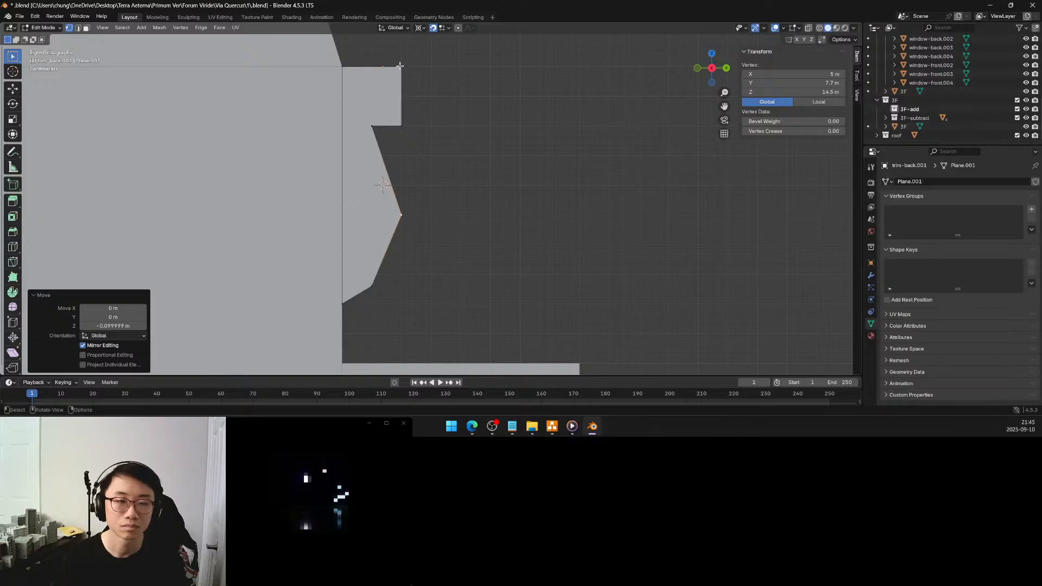
# Extend the top block's two outer vertices to Y 7.75 m, keeping their heights at Z 15 m and 14.8 m
pyautogui.click(400, 66)
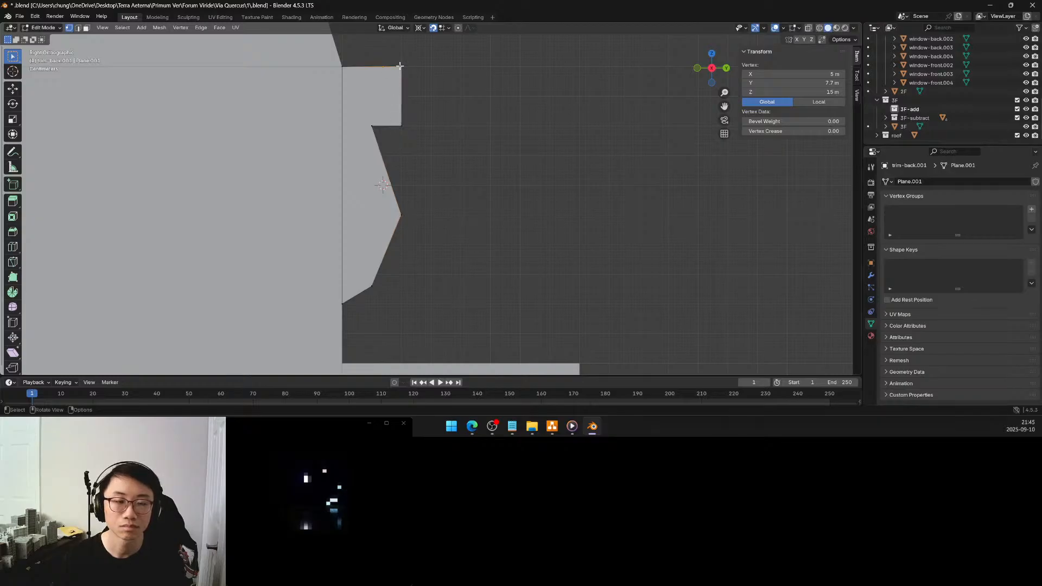
pyautogui.press('g')
pyautogui.click(416, 66)
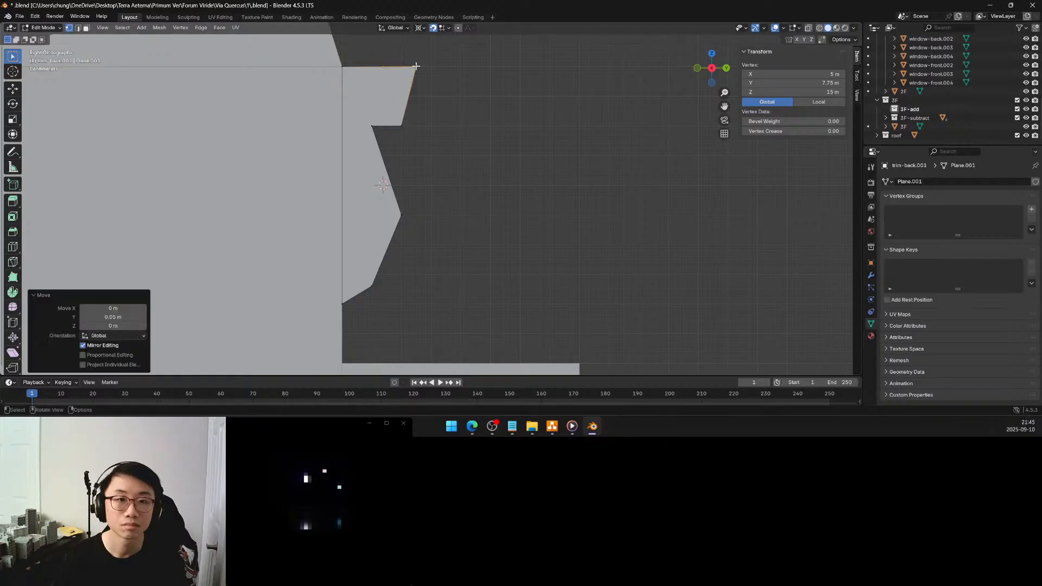
pyautogui.click(401, 125)
pyautogui.press('g')
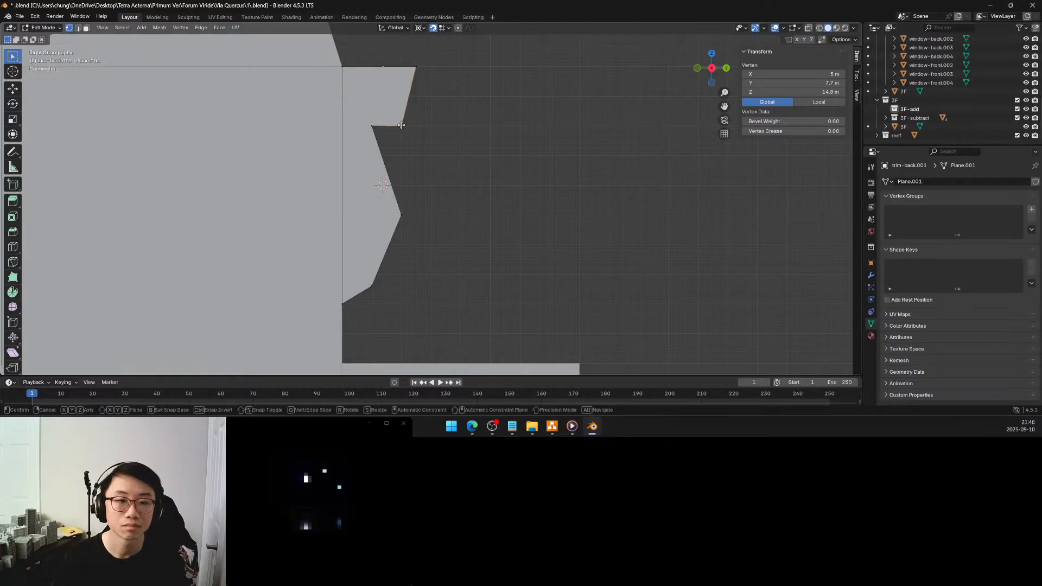
pyautogui.click(411, 126)
# Align the inner corner vertex under the top block and the middle vertex at Z 14.5 m to Y 7.65 m
pyautogui.click(372, 125)
pyautogui.press('g')
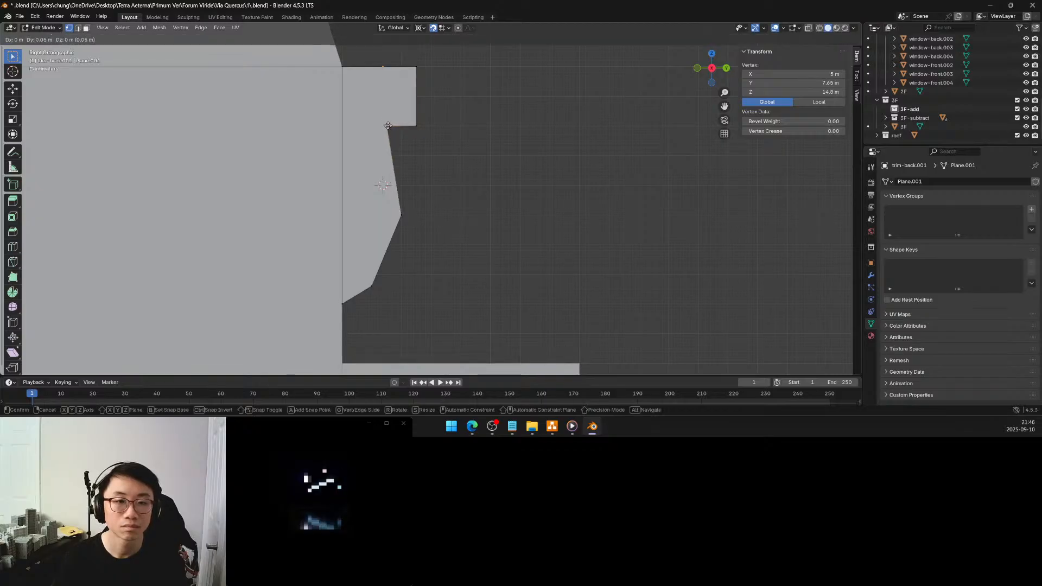
pyautogui.click(387, 125)
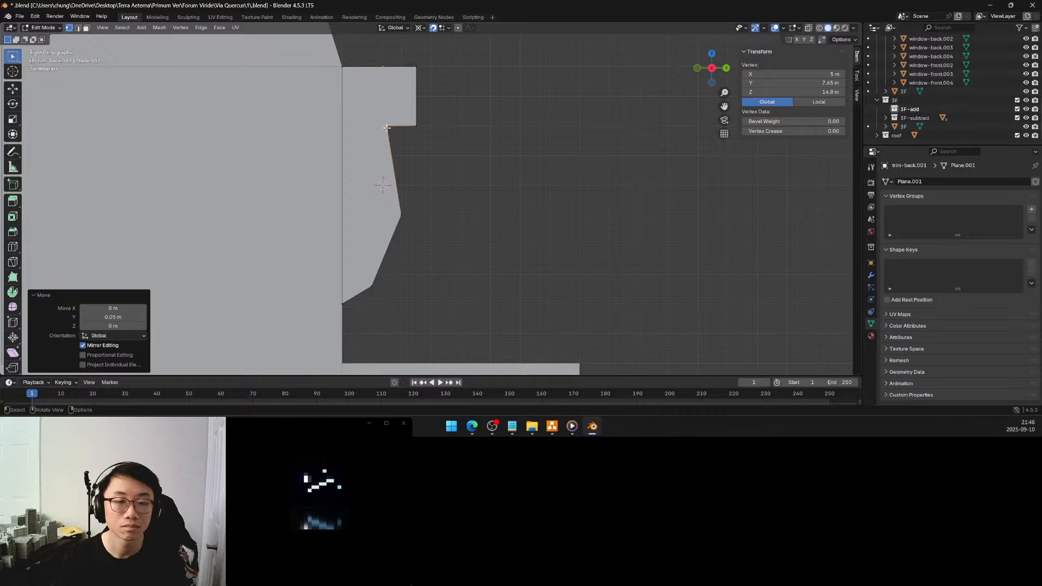
pyautogui.scroll(4, 390, 140)
pyautogui.keyDown('shift'); pyautogui.moveTo(405, 136); pyautogui.dragTo(429, 145, button='middle'); pyautogui.keyUp('shift')
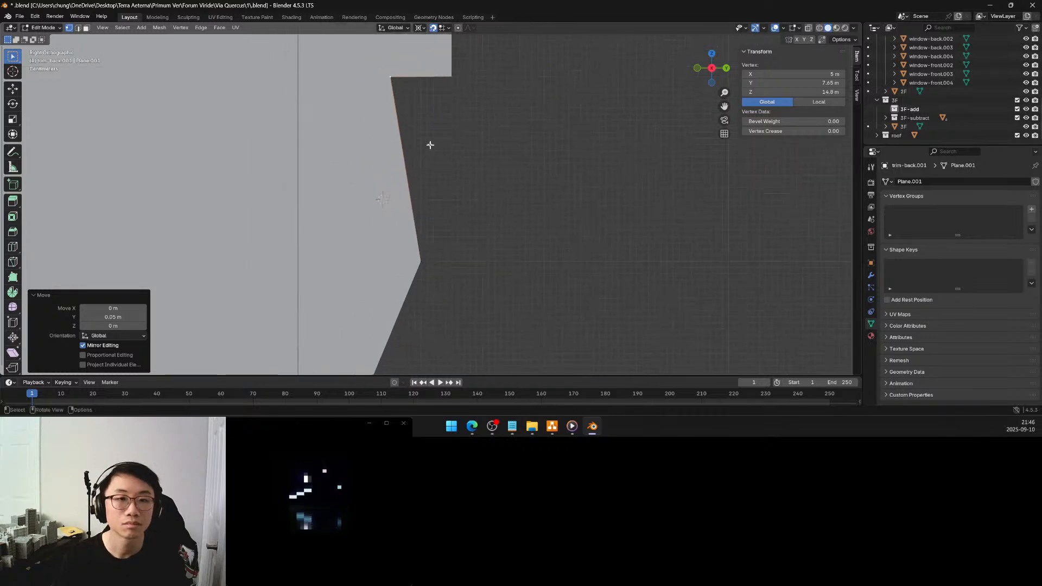
pyautogui.click(421, 260)
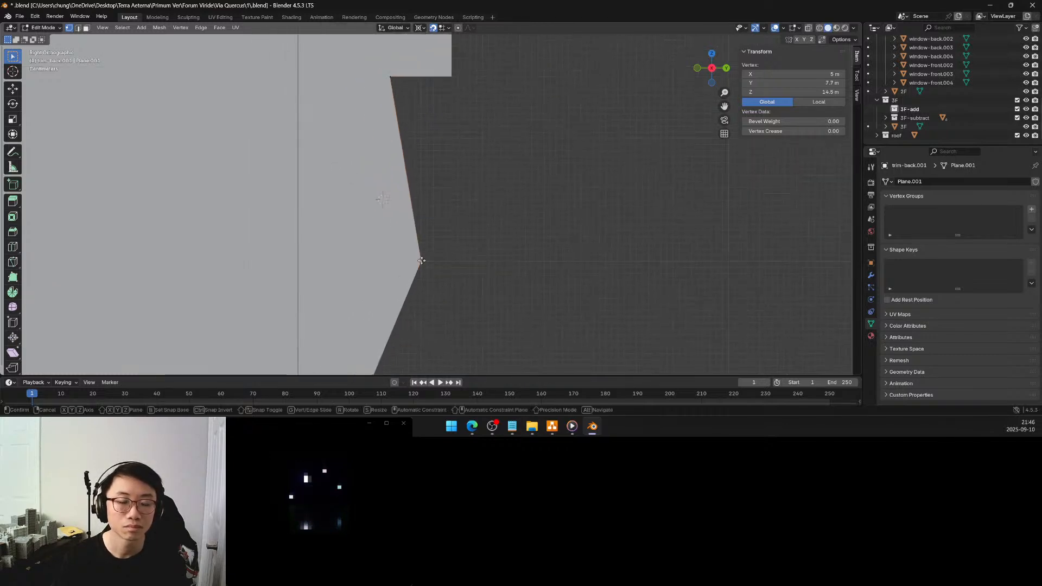
pyautogui.press('g')
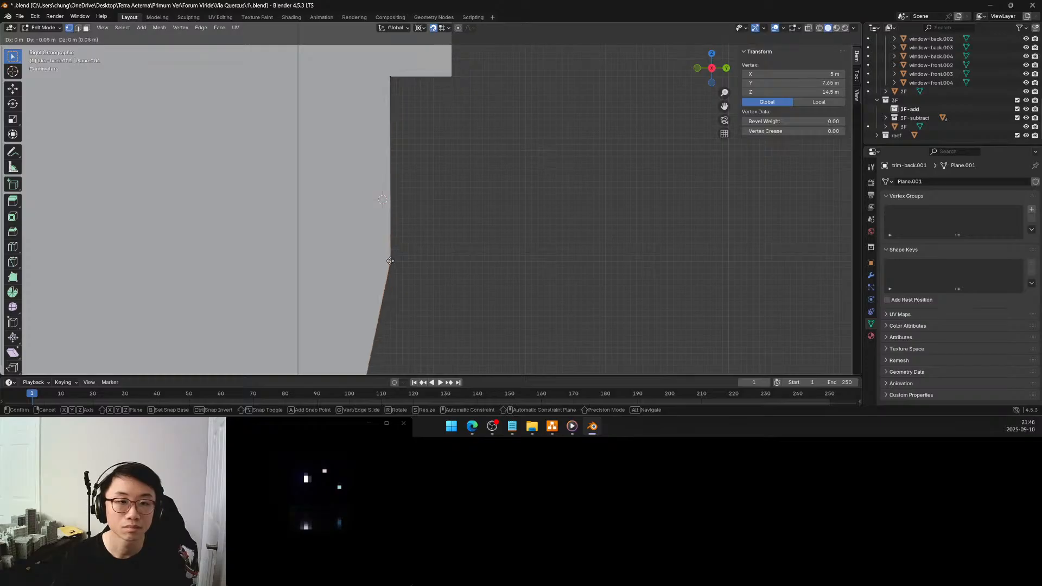
pyautogui.click(390, 260)
# Select the trim profile's lower outer vertex at Y 7.6 m
pyautogui.scroll(-4, 396, 240)
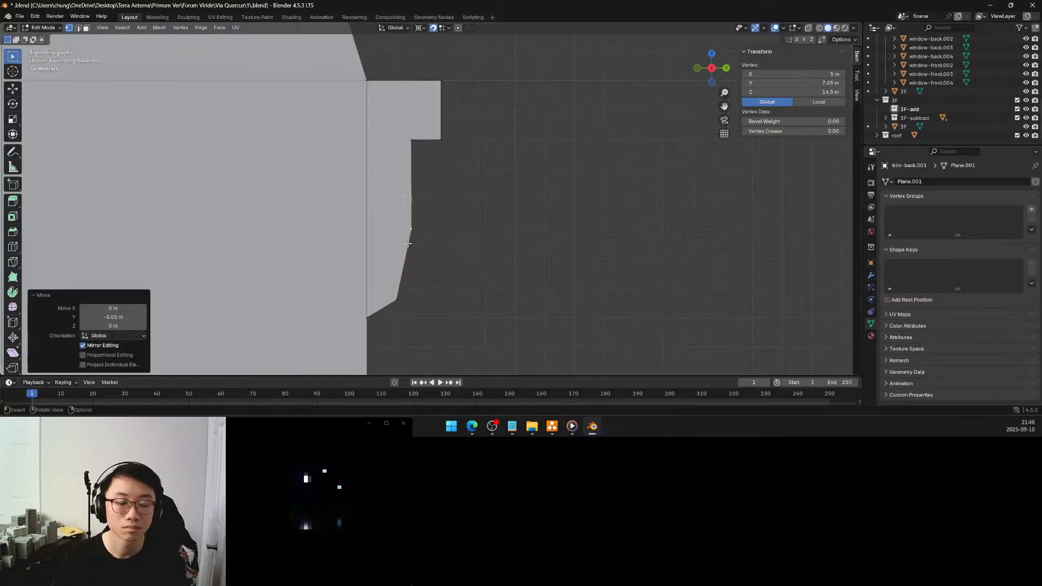
pyautogui.keyDown('shift'); pyautogui.moveTo(407, 242); pyautogui.dragTo(412, 215, button='middle'); pyautogui.keyUp('shift')
pyautogui.click(403, 268)
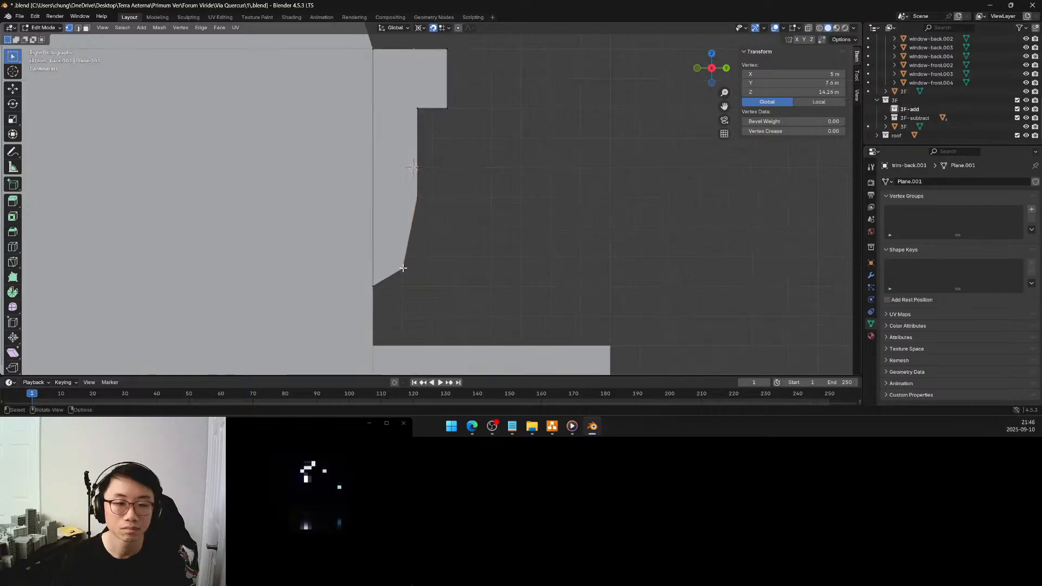
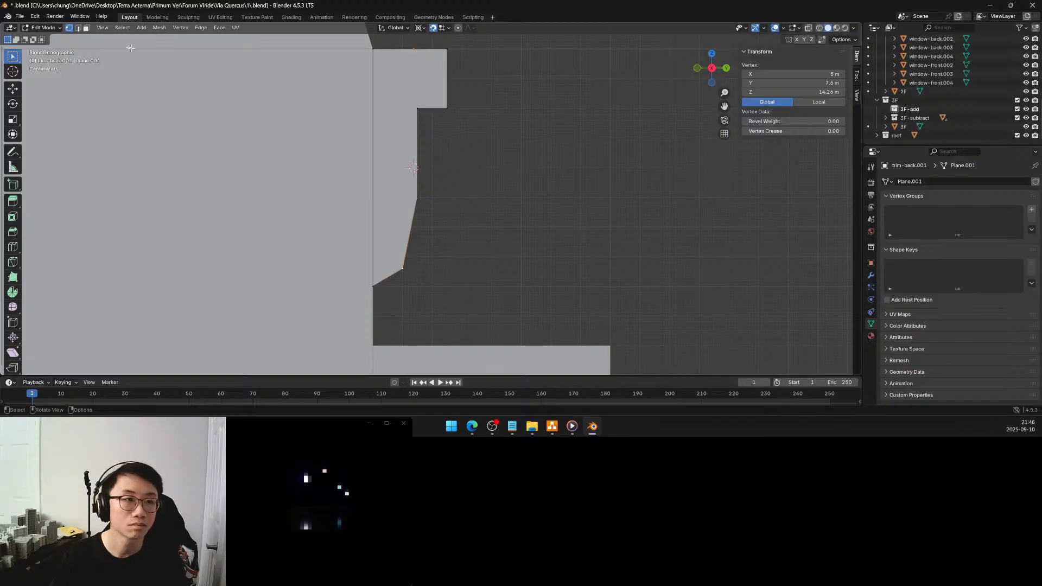
pyautogui.click(78, 28)
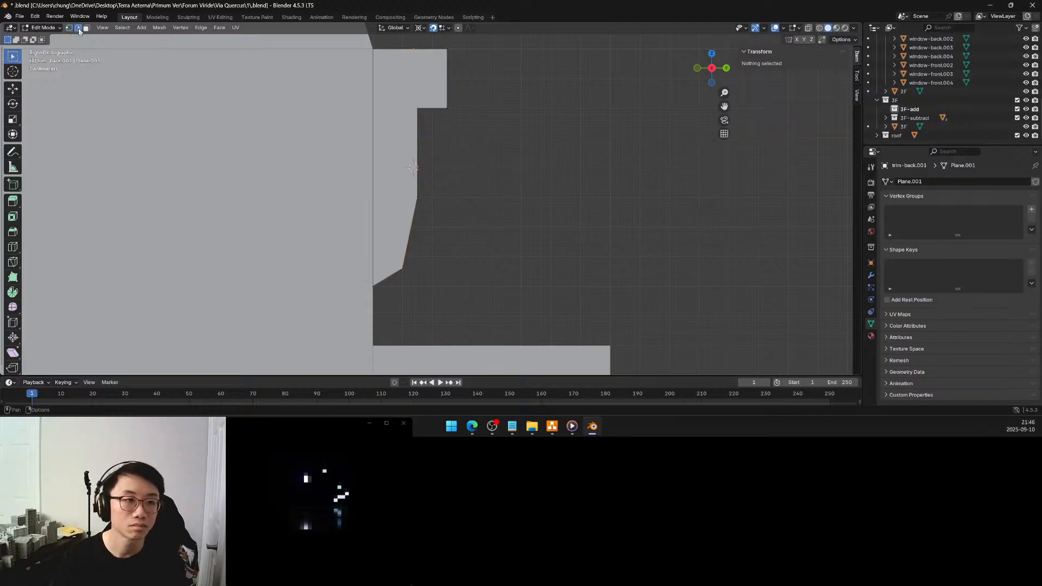
pyautogui.click(415, 166)
pyautogui.click(449, 177)
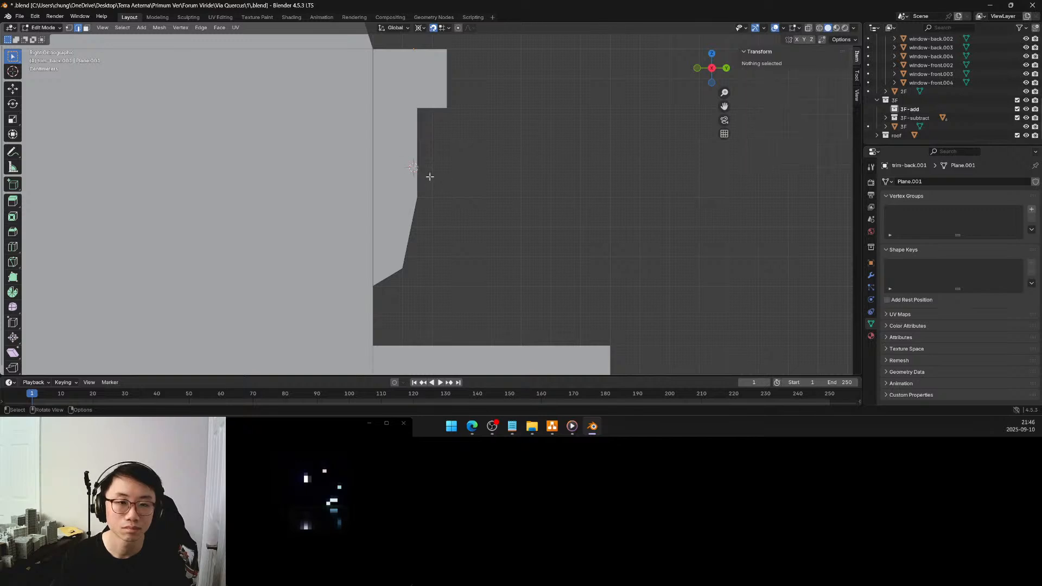
pyautogui.click(69, 28)
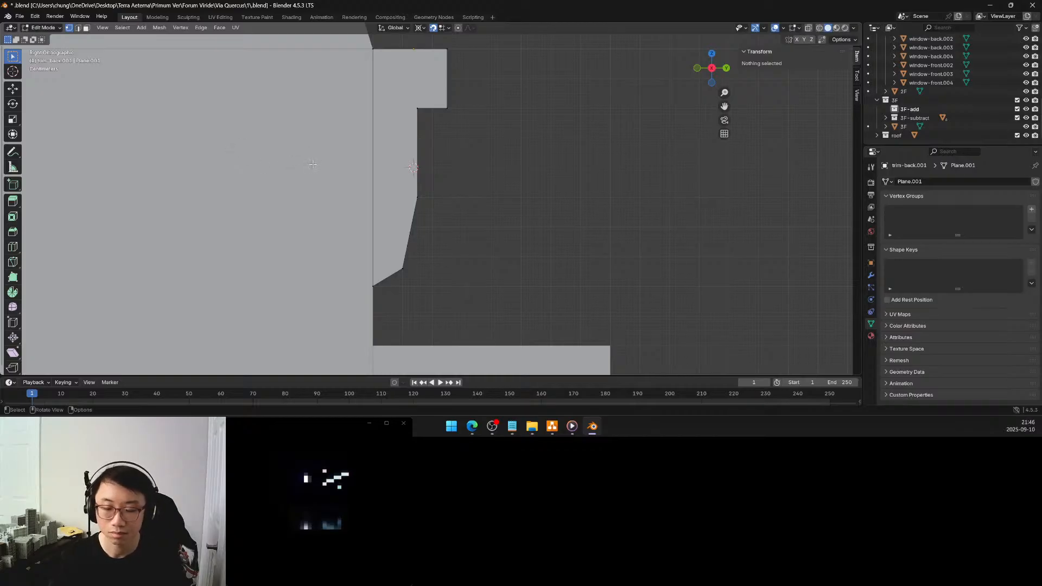
pyautogui.click(418, 108)
pyautogui.scroll(2, 426, 114)
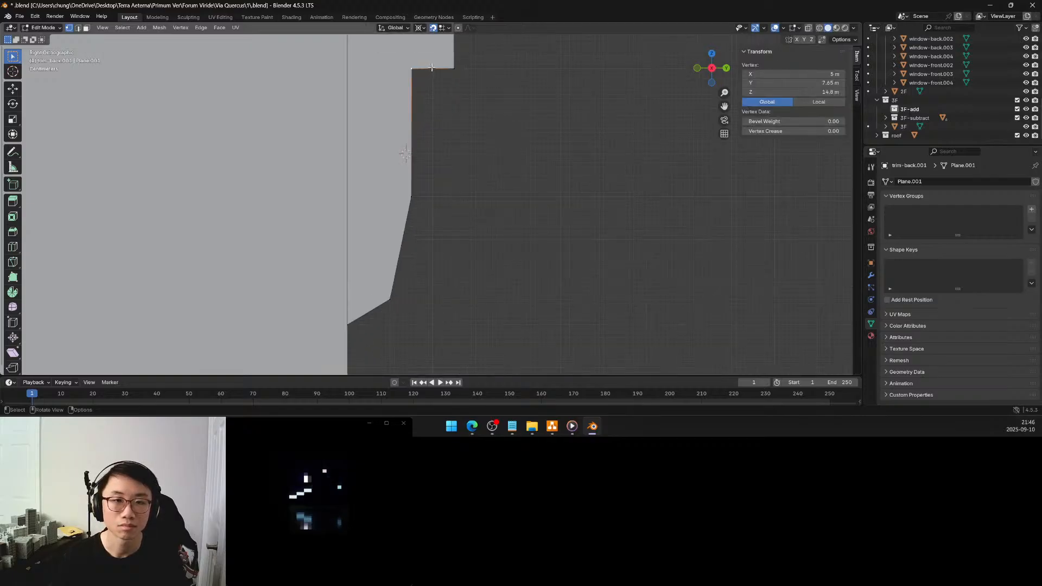
pyautogui.press('g')
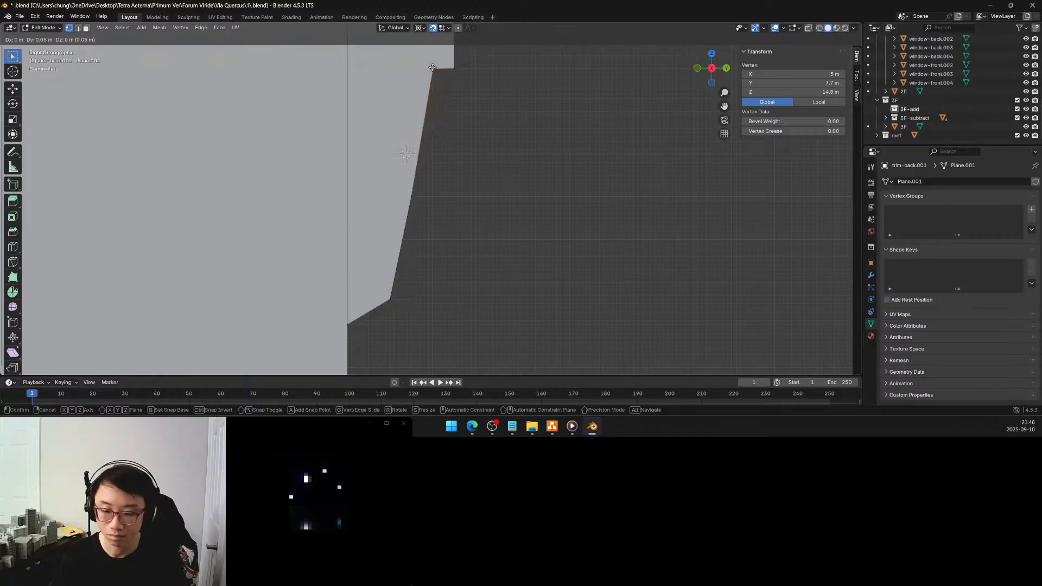
pyautogui.press('Escape')
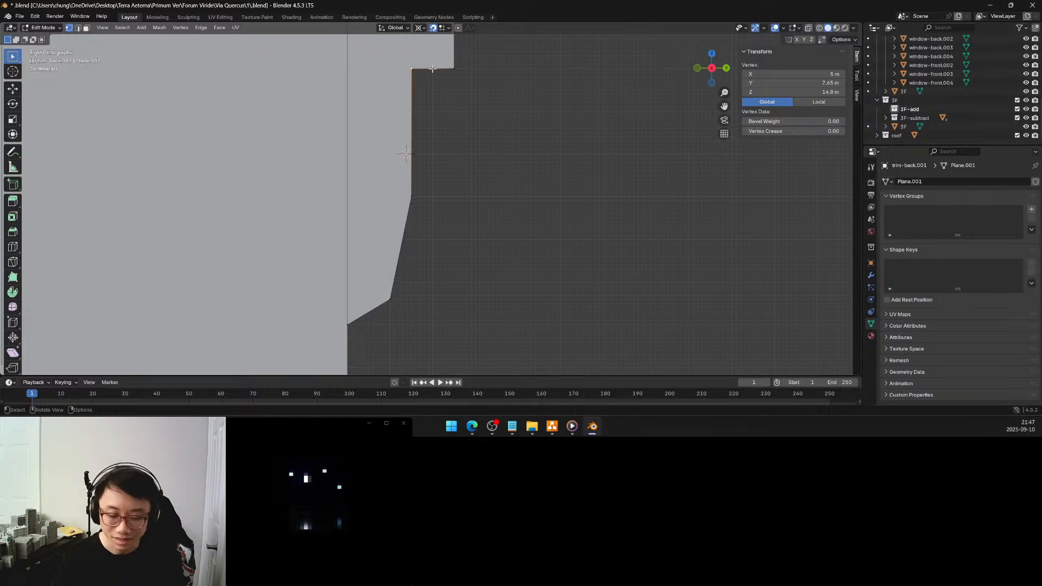
pyautogui.press('g')
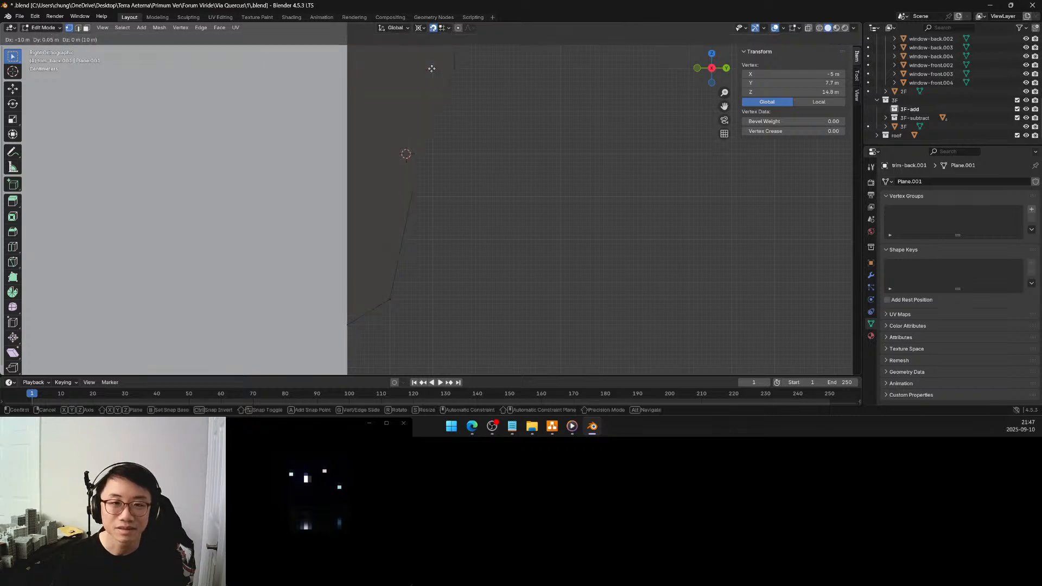
pyautogui.rightClick(432, 69)
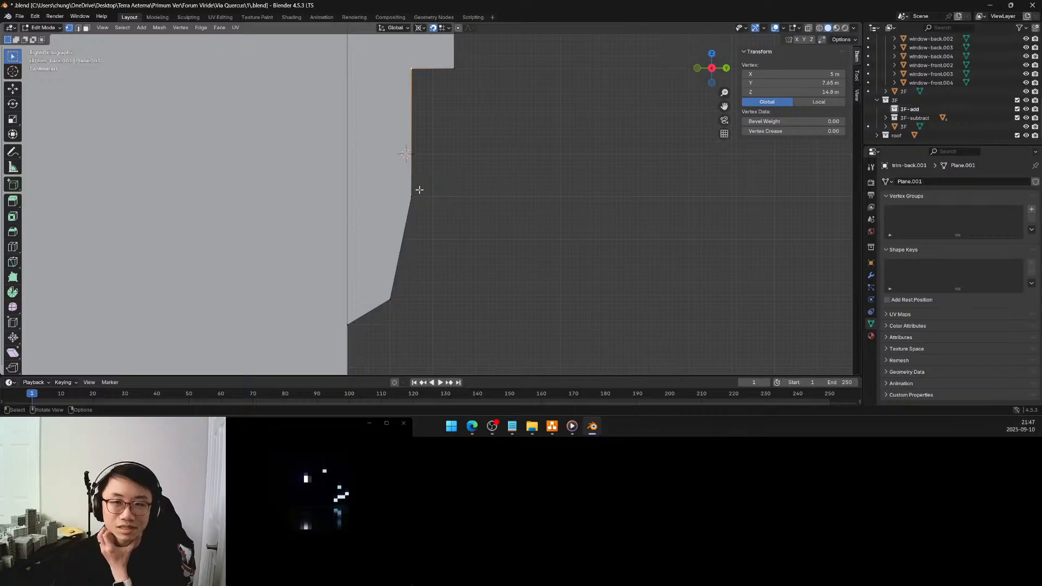
pyautogui.click(433, 28)
pyautogui.click(445, 30)
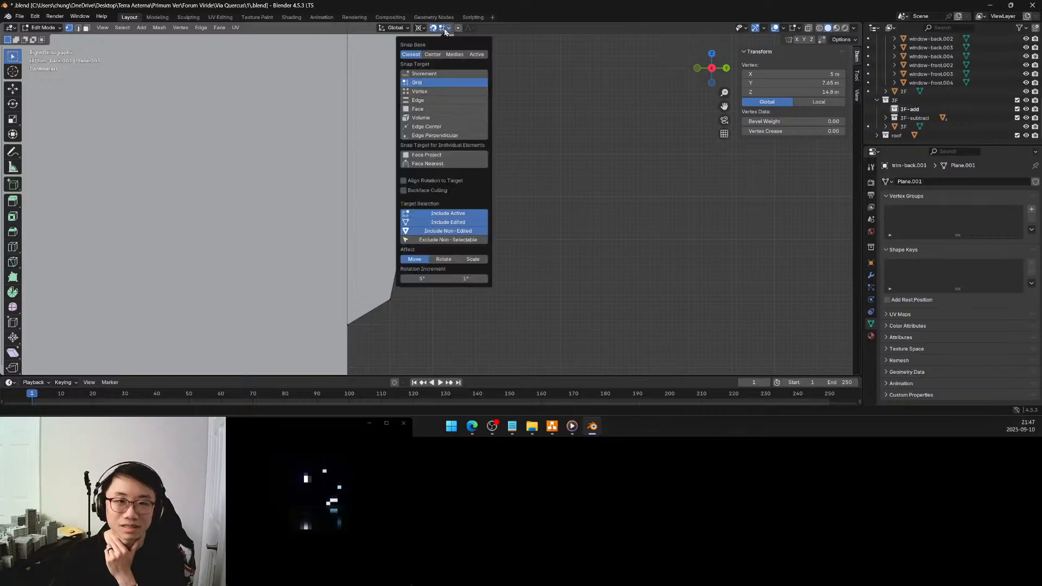
pyautogui.click(444, 29)
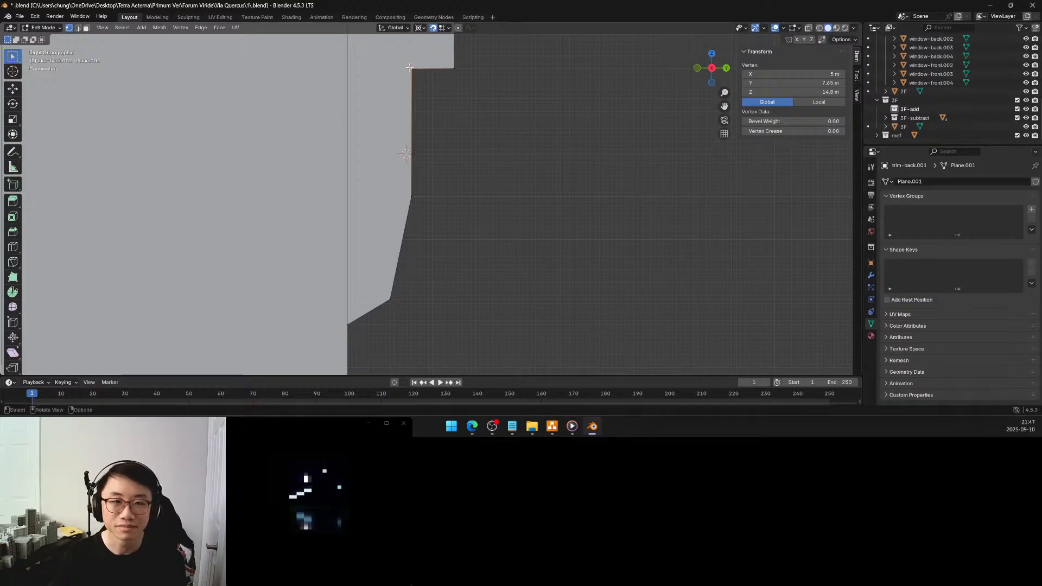
# Move the inner corner vertex under the top block and the middle vertex at Z 14.5 m outward to Y 7.7 m
pyautogui.moveTo(405, 60); pyautogui.dragTo(420, 77)
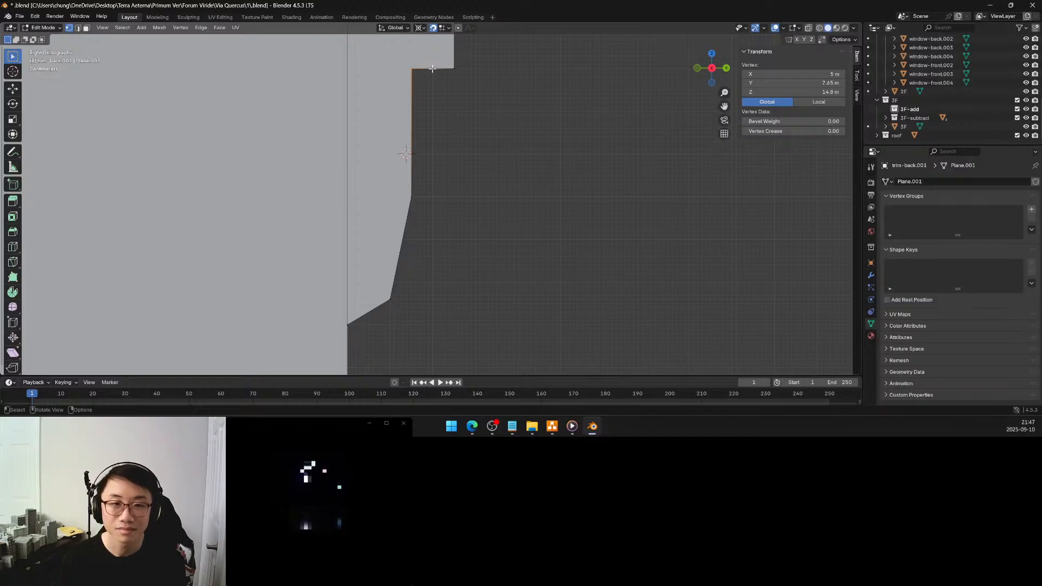
pyautogui.press('g')
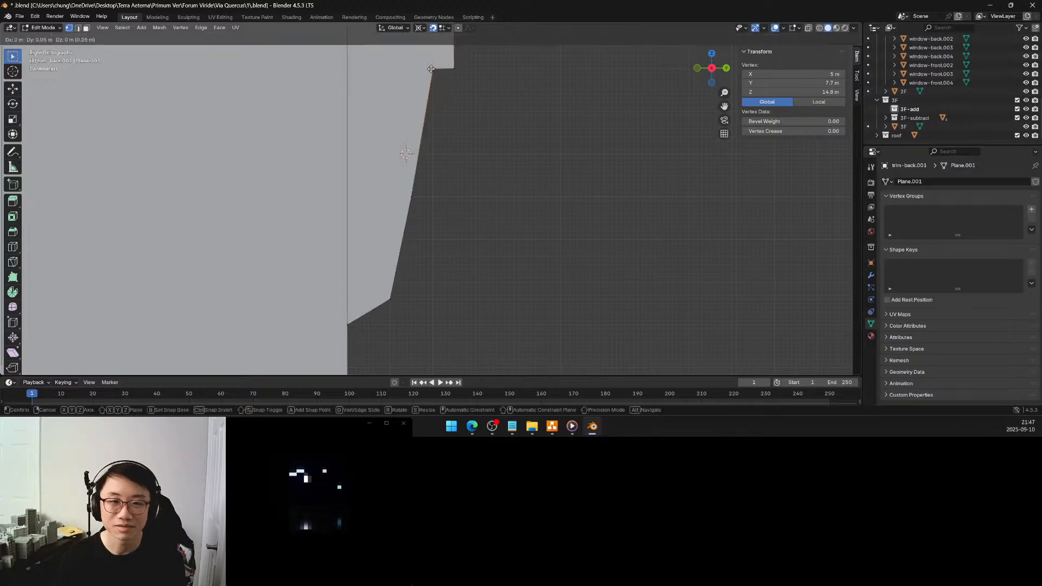
pyautogui.click(430, 69)
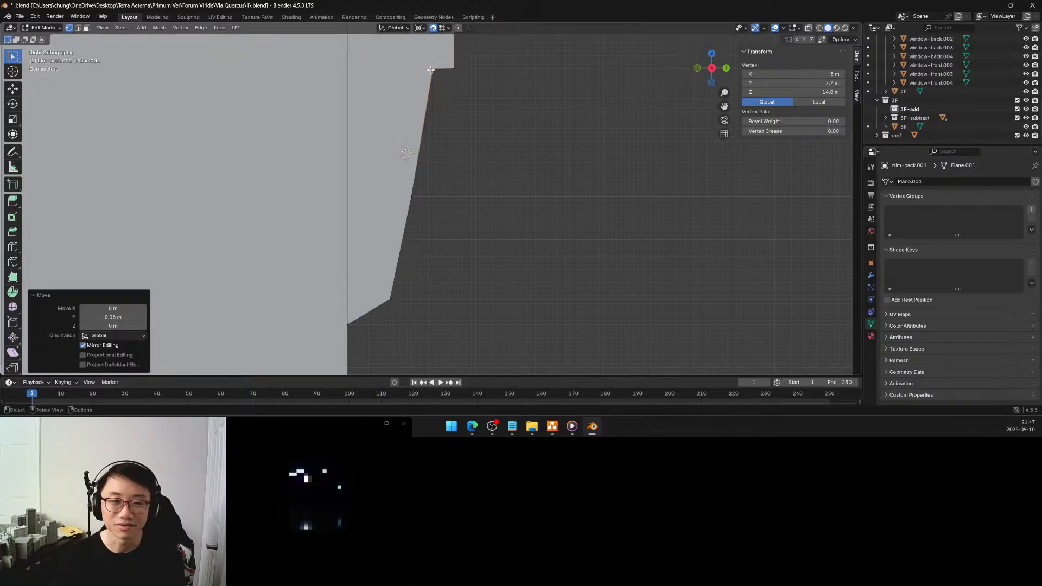
pyautogui.click(412, 196)
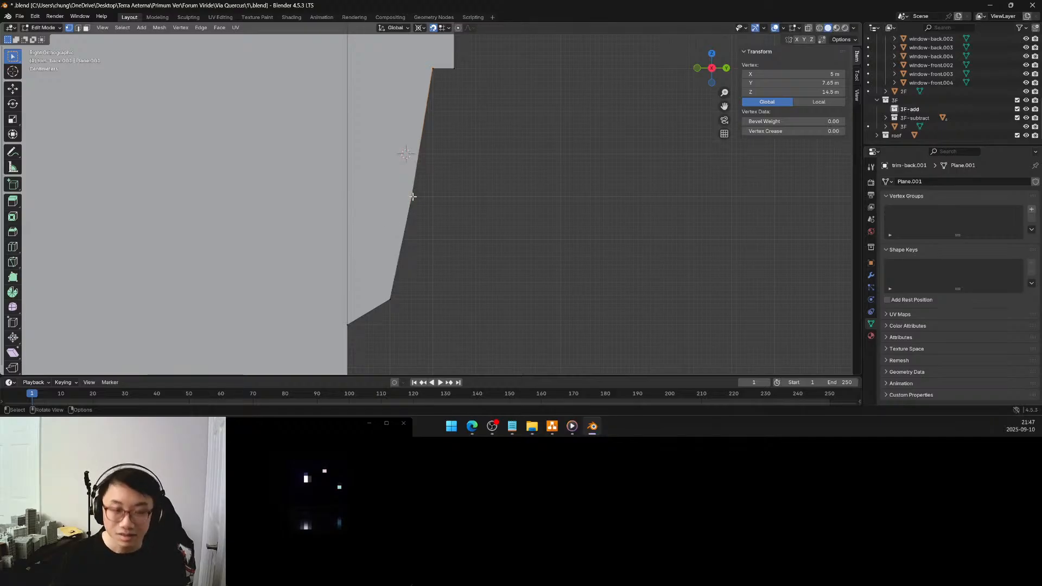
pyautogui.press('g')
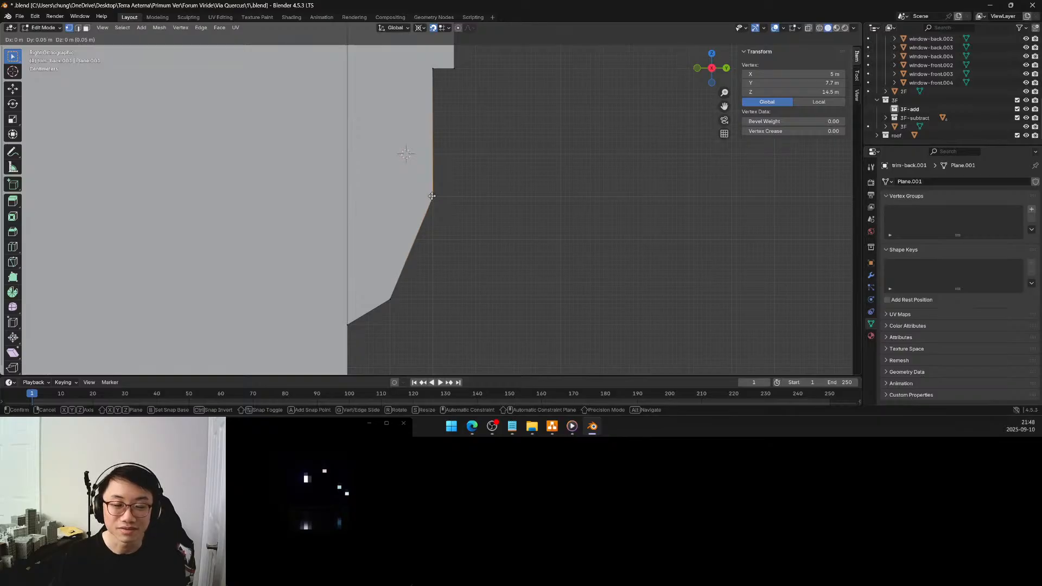
pyautogui.click(432, 196)
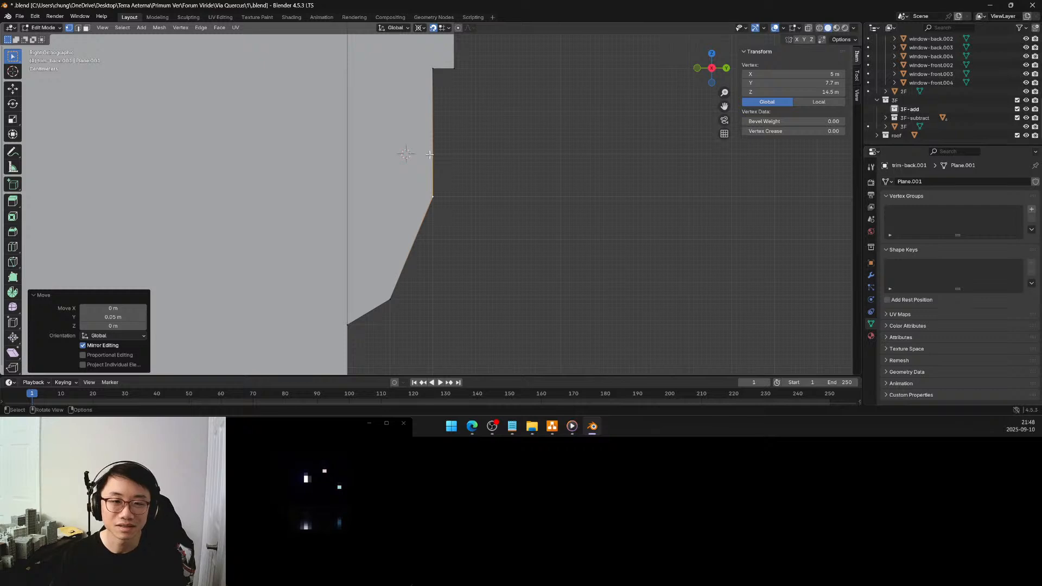
# Subdivide the sloped edge below the middle vertex once and move the new vertex to Y 7.6 m, Z 14.4 m
pyautogui.click(390, 297)
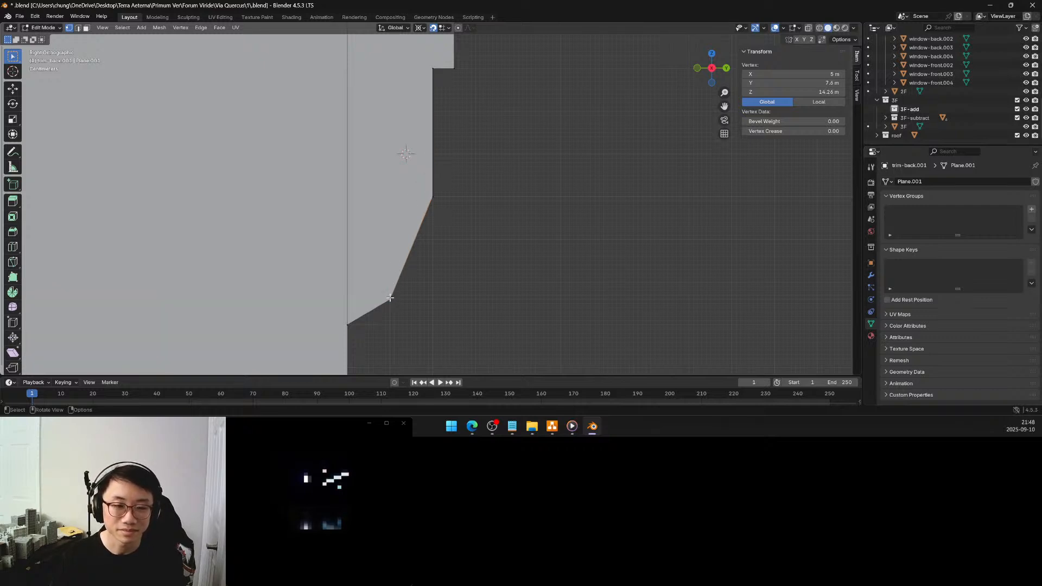
pyautogui.keyDown('shift'); pyautogui.click(434, 196); pyautogui.keyUp('shift')
pyautogui.press('q')
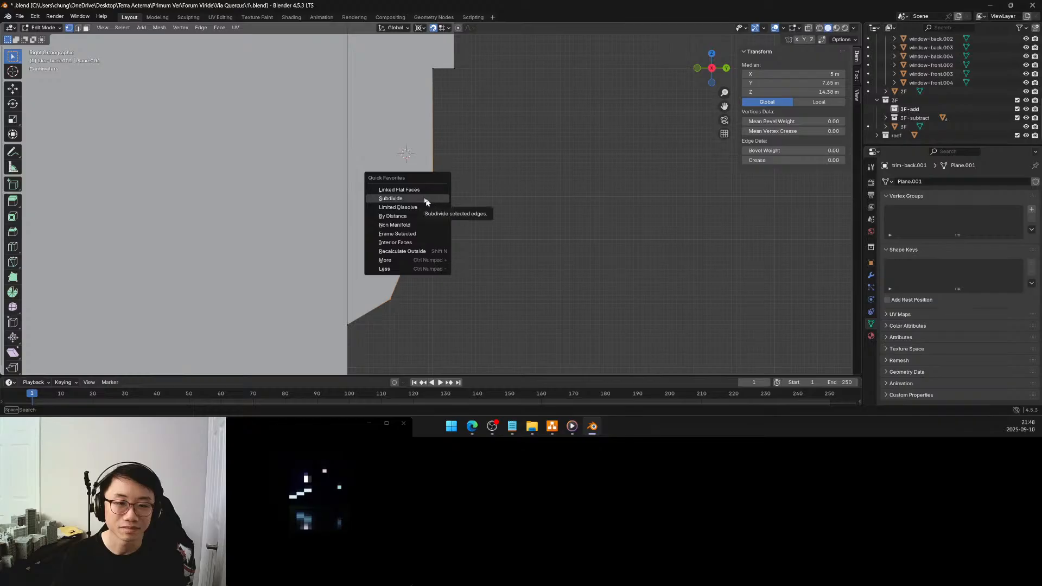
pyautogui.click(425, 198)
pyautogui.click(422, 241)
pyautogui.click(411, 248)
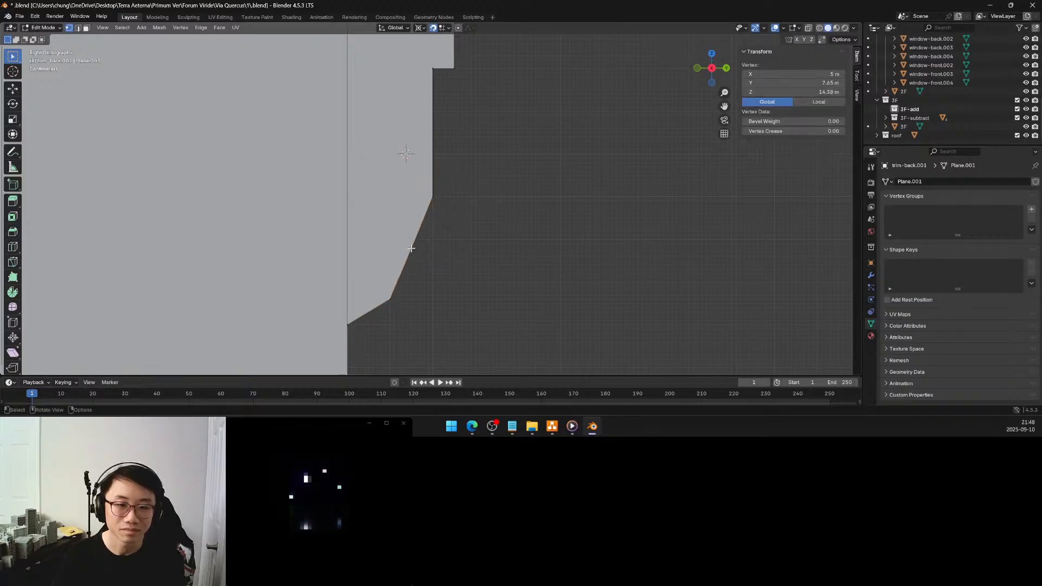
pyautogui.press('g')
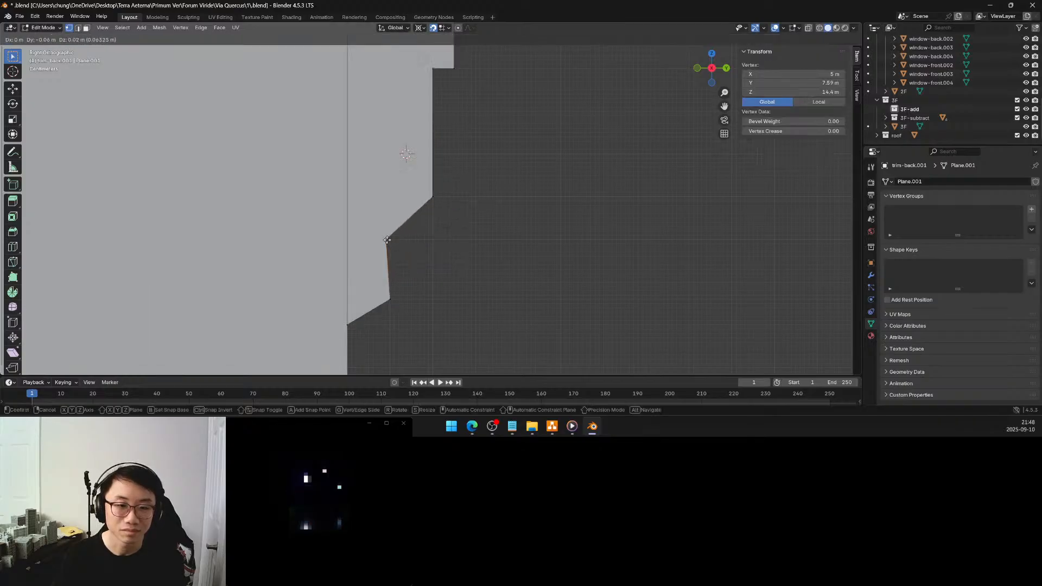
pyautogui.click(389, 239)
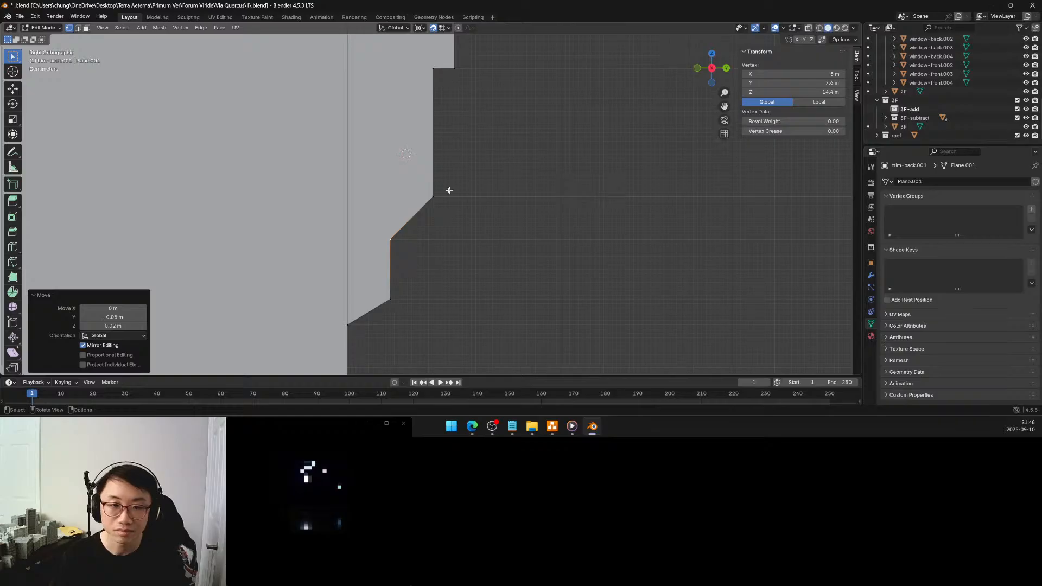
# Add the vertex at Y 7.7 m, Z 14.5 m to the selection and create a vertex group named bevel
pyautogui.keyDown('shift'); pyautogui.click(433, 197); pyautogui.keyUp('shift')
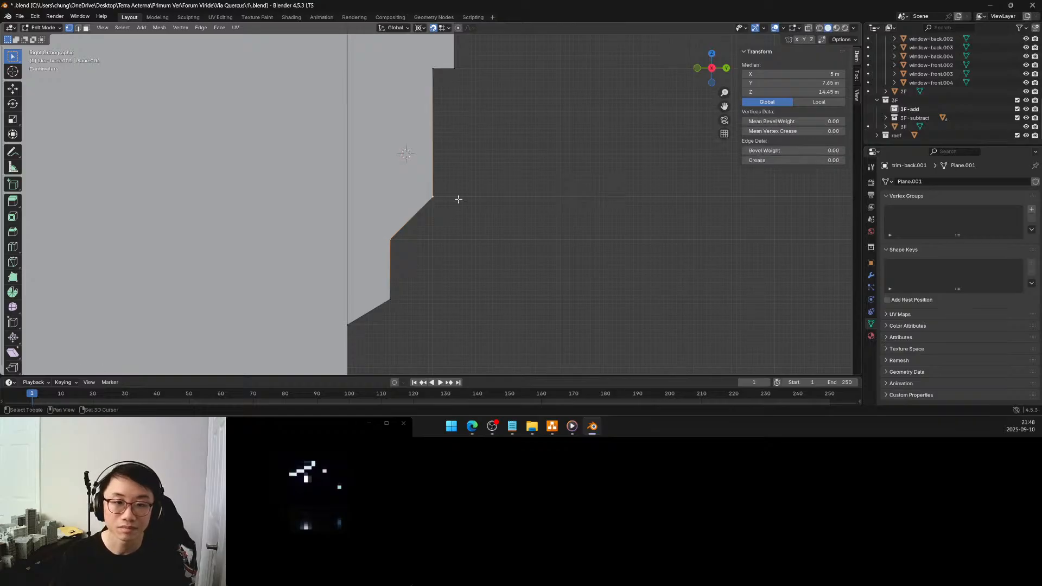
pyautogui.click(1031, 209)
pyautogui.doubleClick(912, 210)
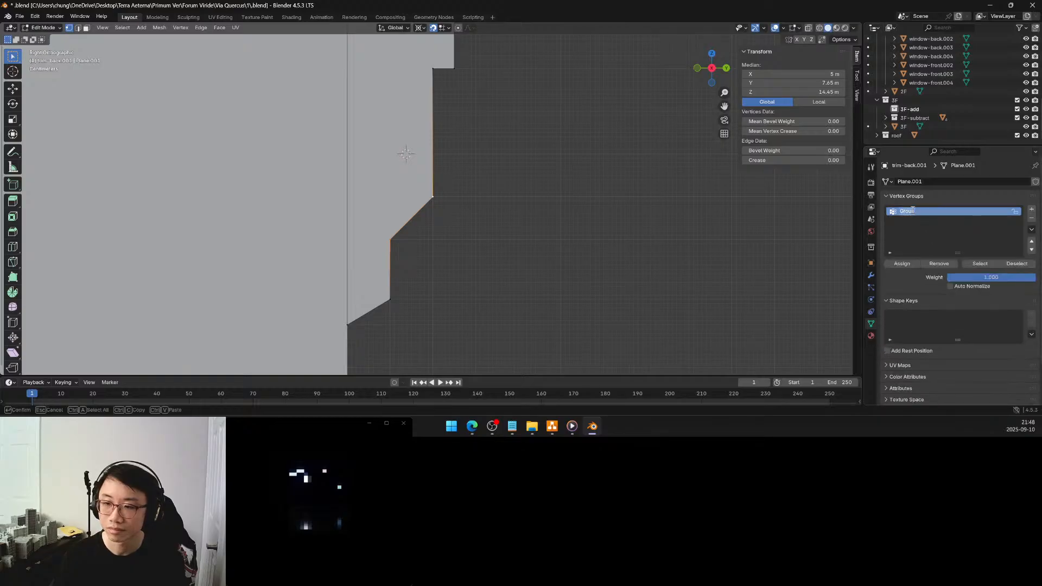
pyautogui.write('bevel')
pyautogui.press('Return')
# Add a Bevel modifier to the back trim and set it to affect vertices
pyautogui.click(871, 275)
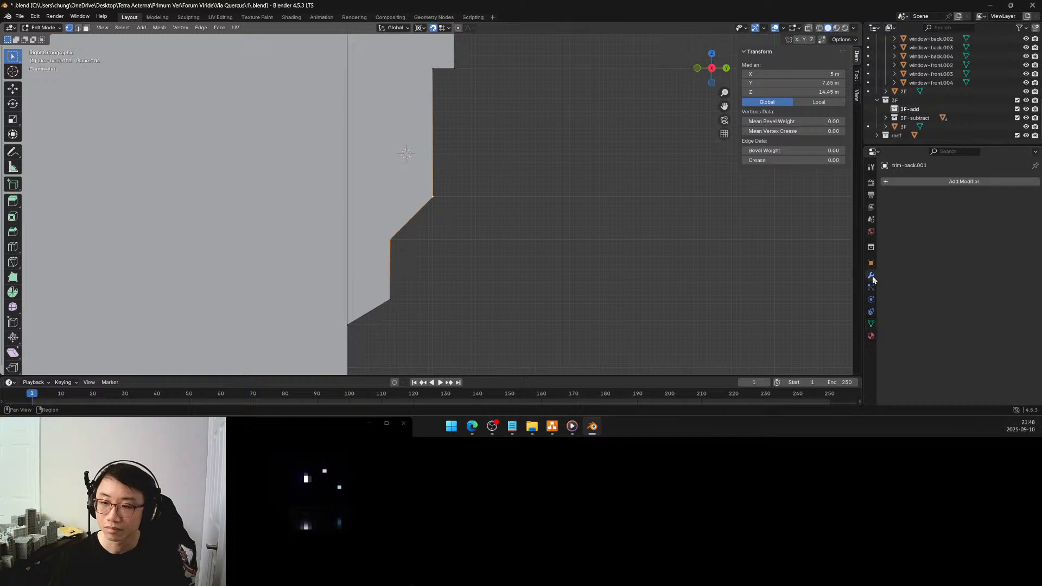
pyautogui.click(939, 187)
pyautogui.moveTo(939, 178)
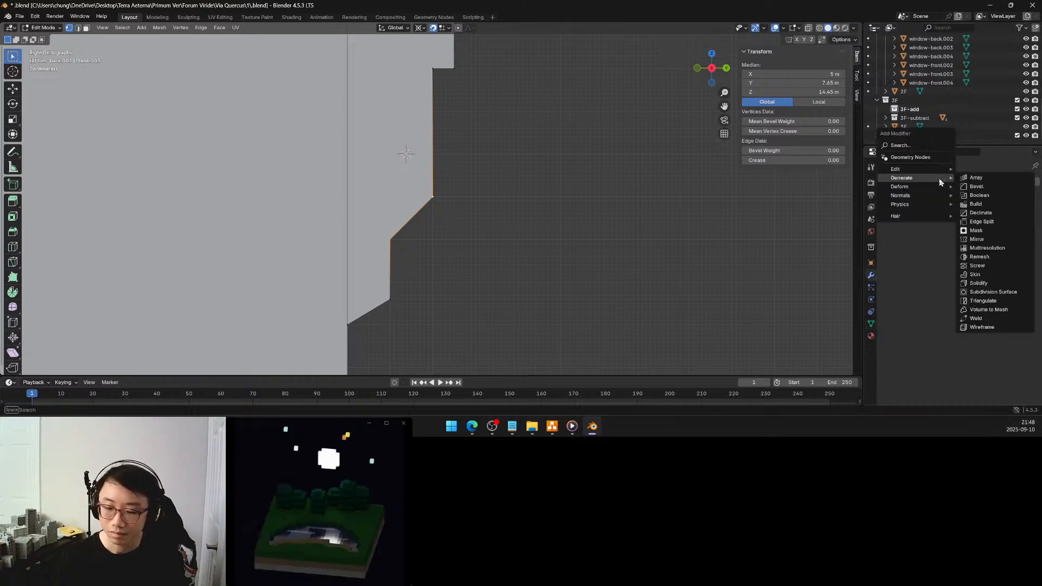
pyautogui.click(971, 187)
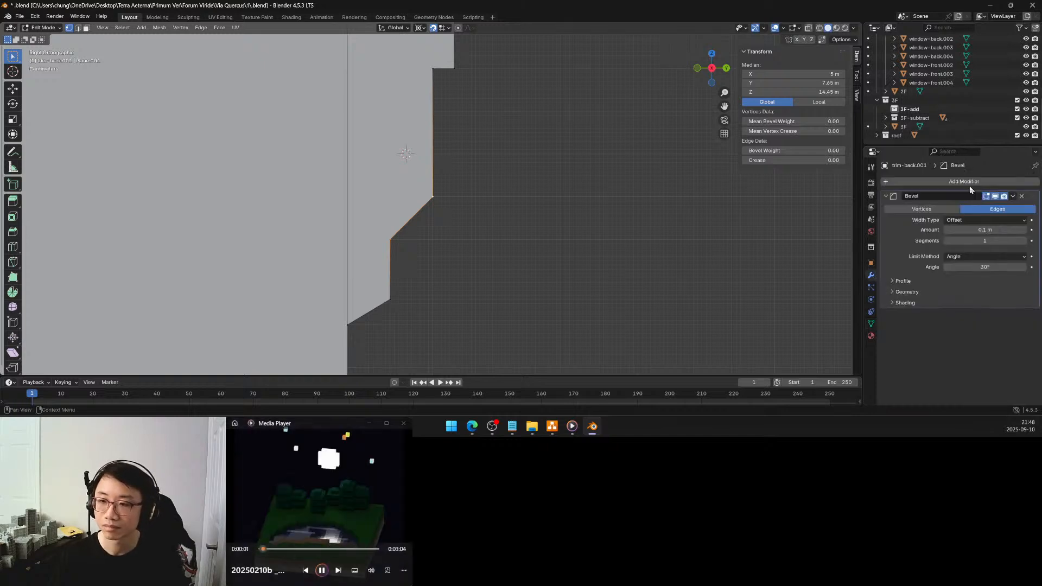
pyautogui.click(949, 211)
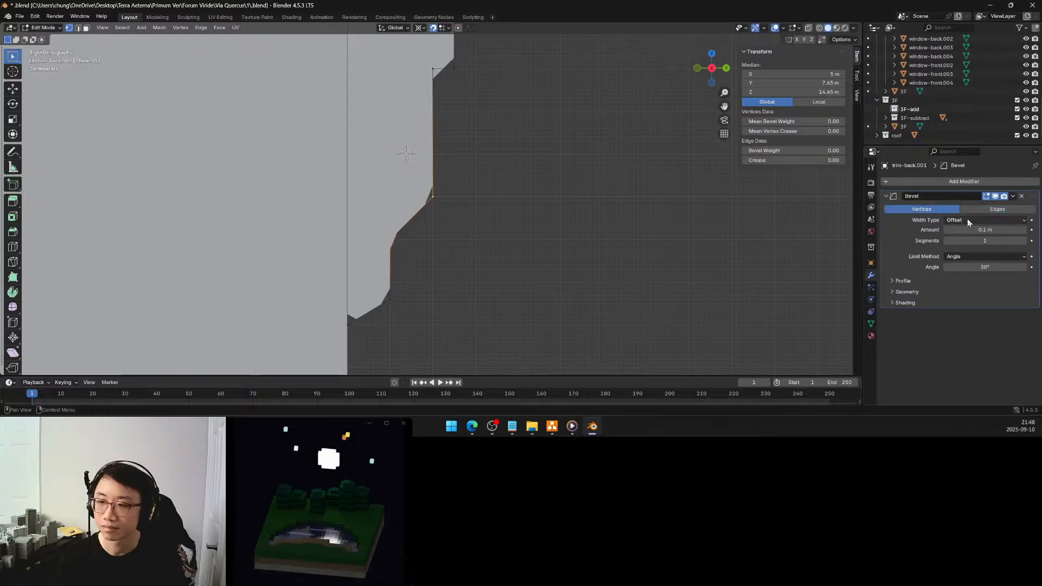
# Set the bevel to 8 segments and limit it by vertex group, using the bevel group
pyautogui.click(967, 219)
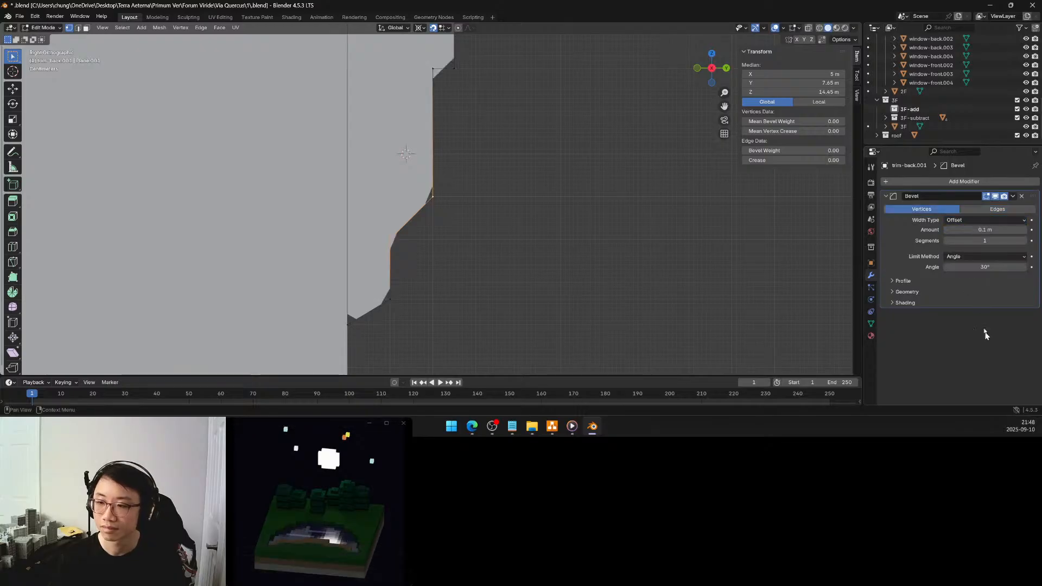
pyautogui.click(983, 255)
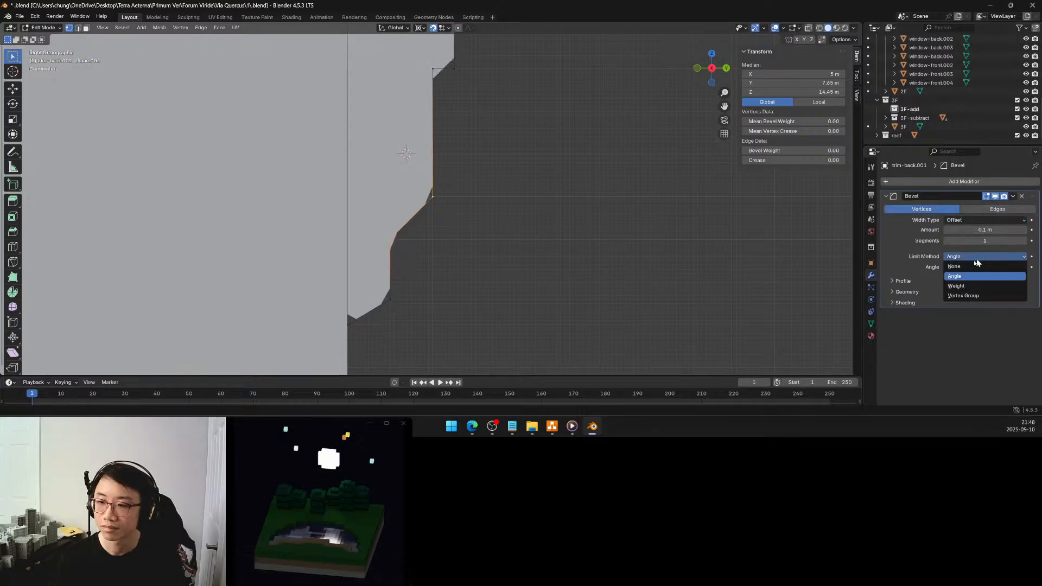
pyautogui.click(961, 295)
pyautogui.moveTo(977, 242); pyautogui.dragTo(977, 243)
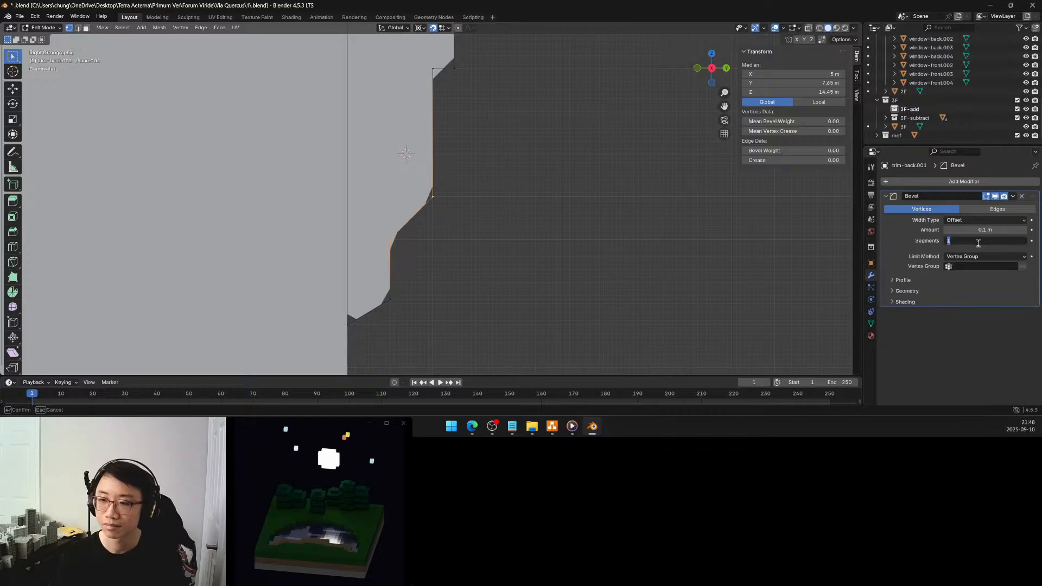
pyautogui.press('Return')
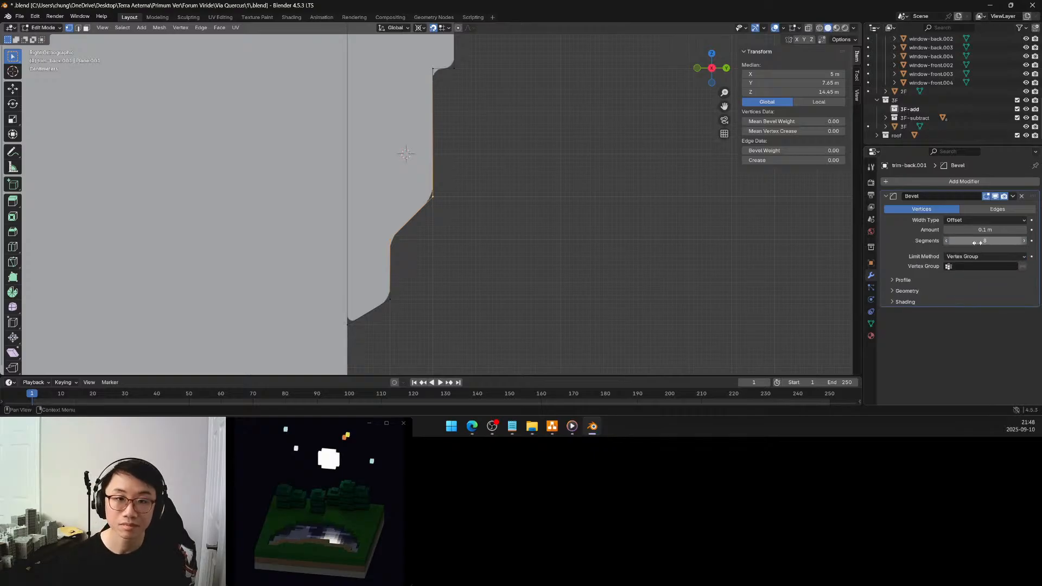
pyautogui.click(984, 266)
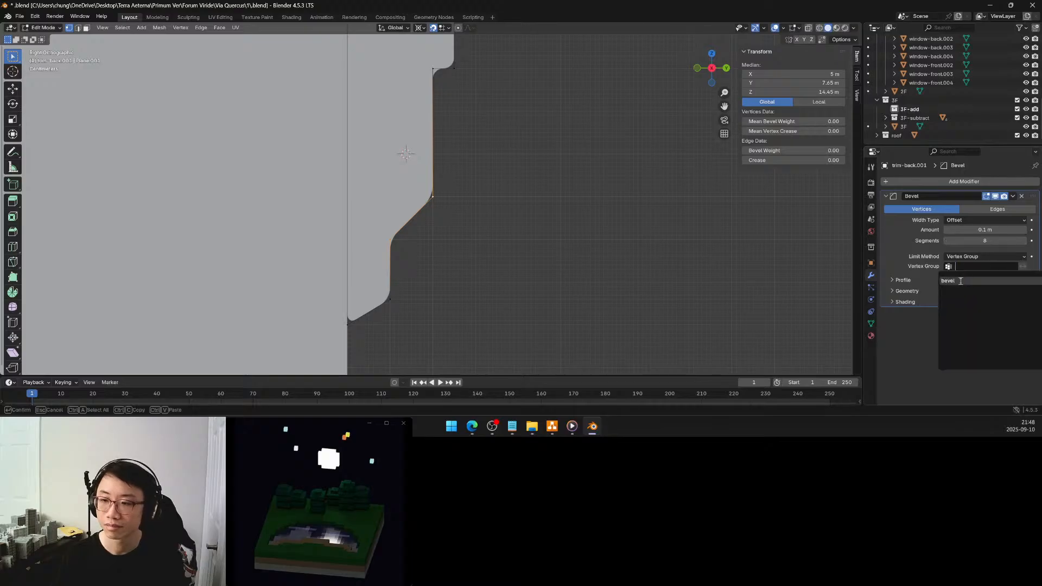
pyautogui.click(961, 280)
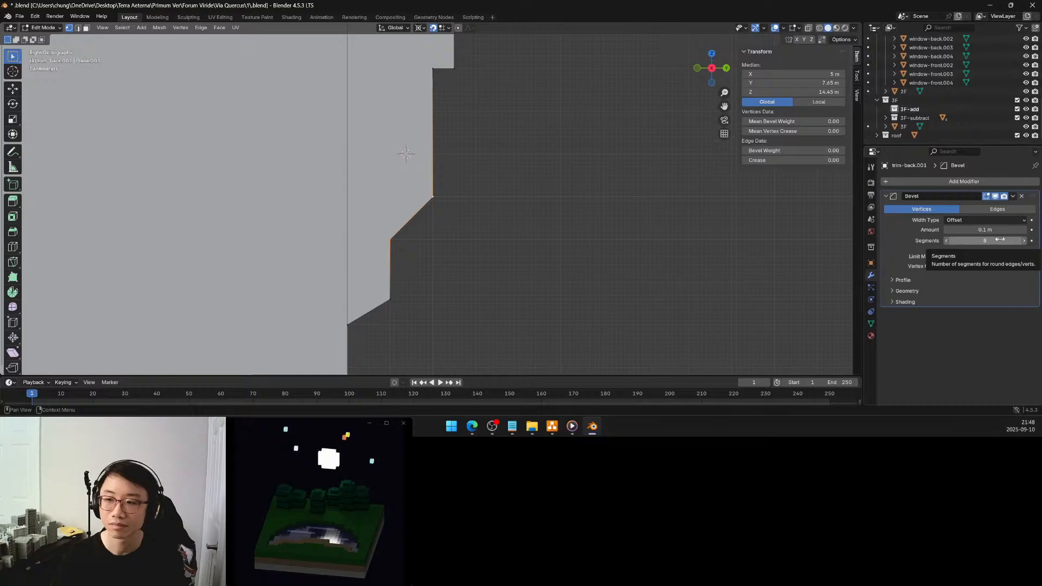
# Set the Bevel modifier's amount to 0.05 m
pyautogui.click(946, 229)
pyautogui.click(946, 230)
pyautogui.click(946, 229)
pyautogui.click(946, 229)
pyautogui.click(946, 230)
pyautogui.click(946, 230)
pyautogui.click(946, 229)
pyautogui.click(946, 230)
pyautogui.click(946, 230)
pyautogui.click(947, 230)
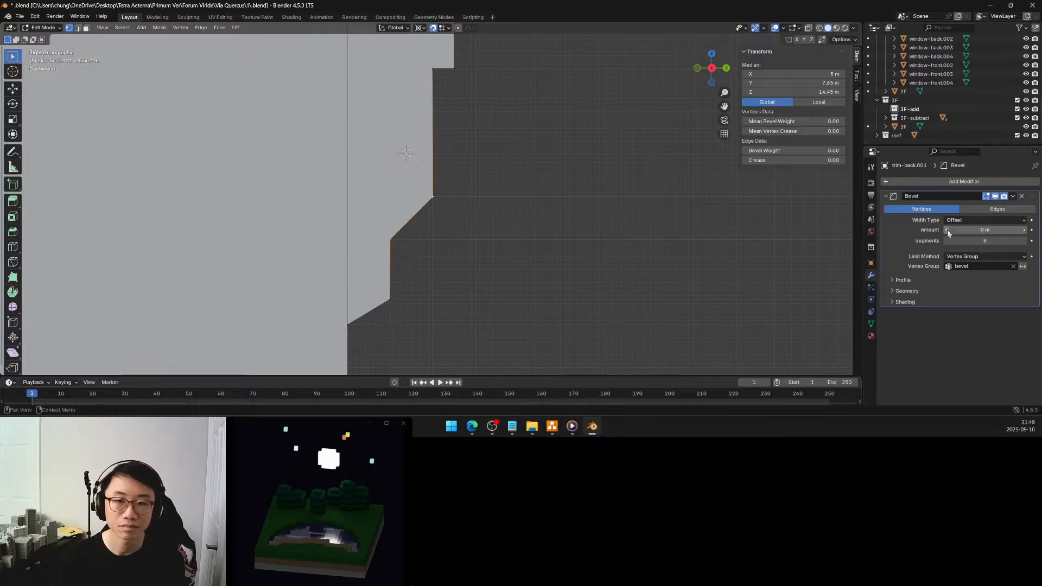
pyautogui.moveTo(1019, 229)
pyautogui.mouseDown()
pyautogui.moveTo(1029, 230)
pyautogui.moveTo(1019, 231)
pyautogui.mouseUp()
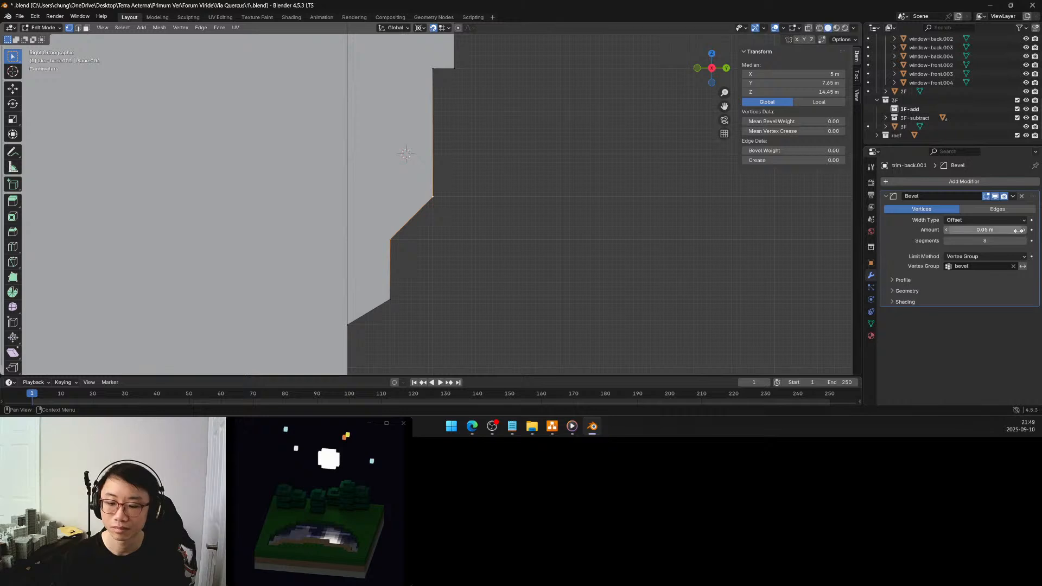
# Assign the selected vertices to the bevel group and move the outer one, at Y 7.7 m, up about 0.1 m to Z 14.6 m
pyautogui.click(871, 323)
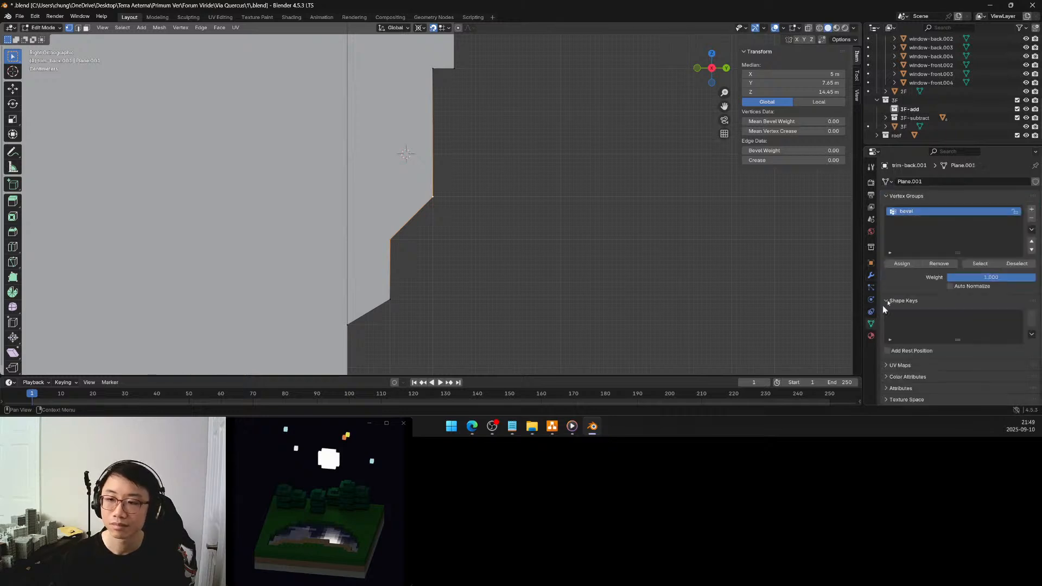
pyautogui.click(904, 264)
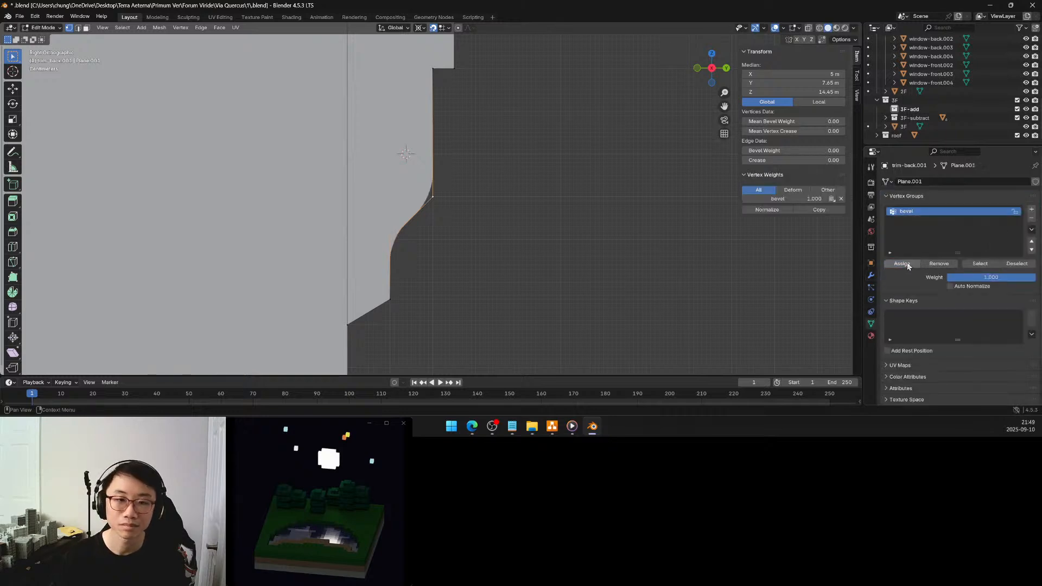
pyautogui.hotkey('alt', 'a')
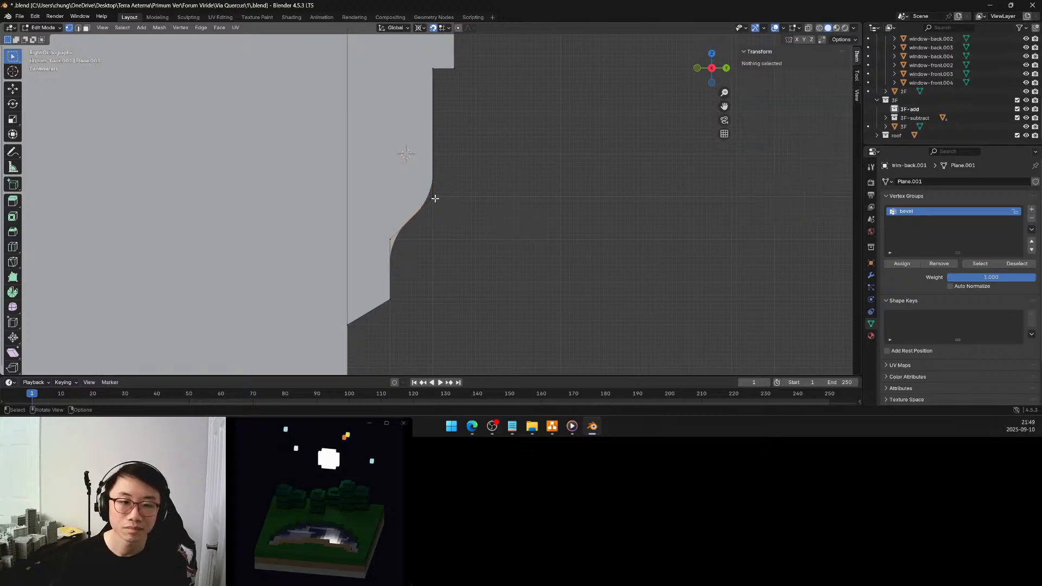
pyautogui.click(434, 198)
pyautogui.press('g')
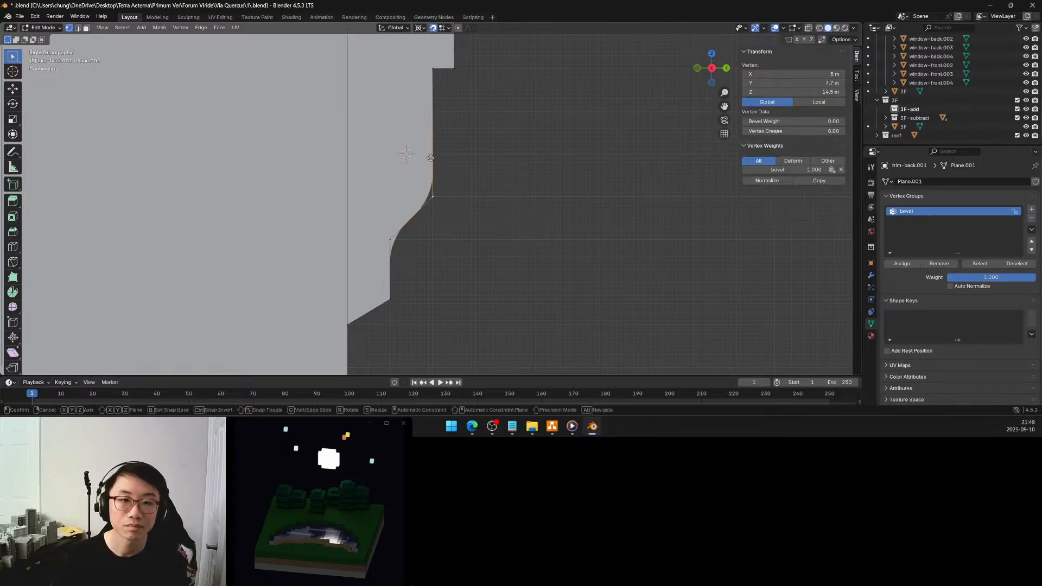
pyautogui.click(431, 153)
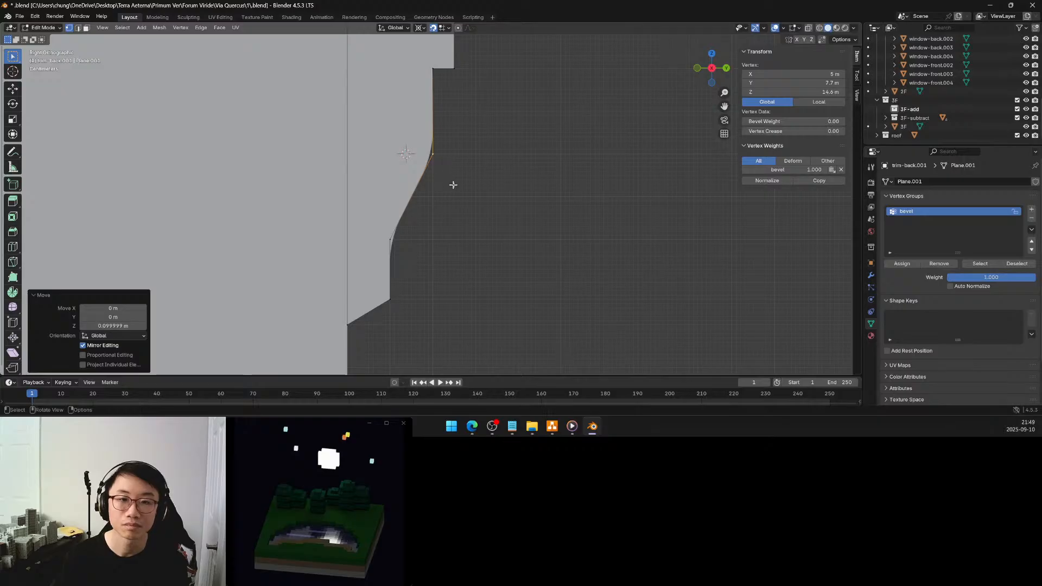
# Set the Bevel modifier's amount to 0.15 m and clear the vertex selection
pyautogui.click(870, 275)
pyautogui.click(1023, 232)
pyautogui.click(1024, 232)
pyautogui.click(1024, 233)
pyautogui.click(1024, 233)
pyautogui.click(1023, 232)
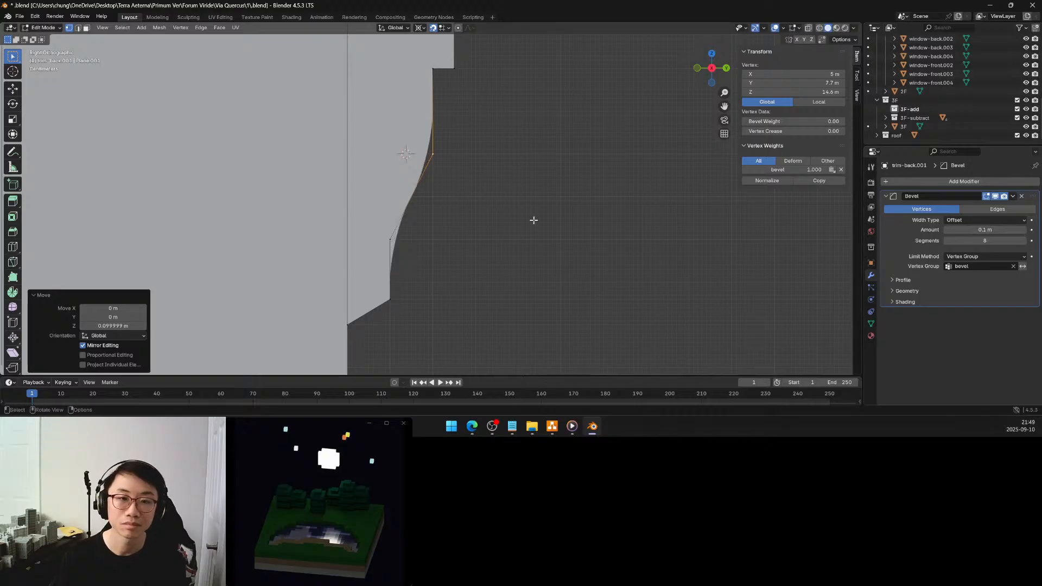
pyautogui.click(390, 240)
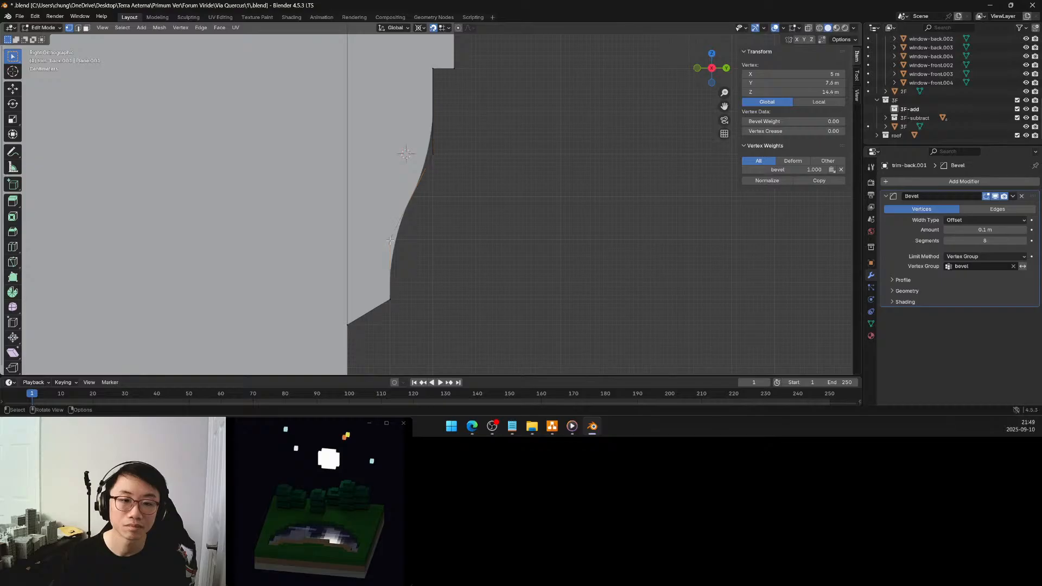
pyautogui.click(440, 229)
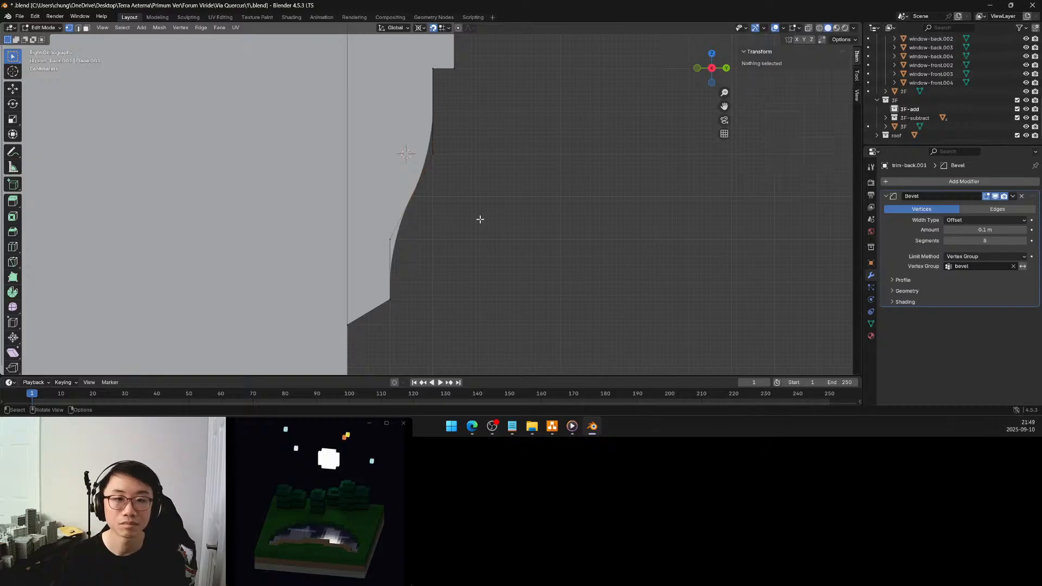
pyautogui.click(434, 154)
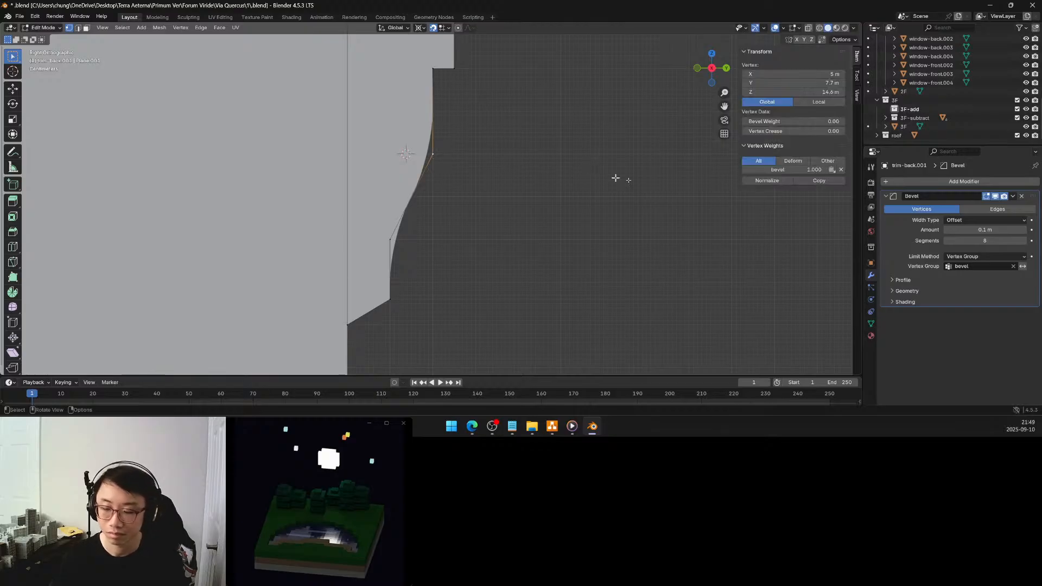
pyautogui.moveTo(1015, 230); pyautogui.dragTo(1029, 234)
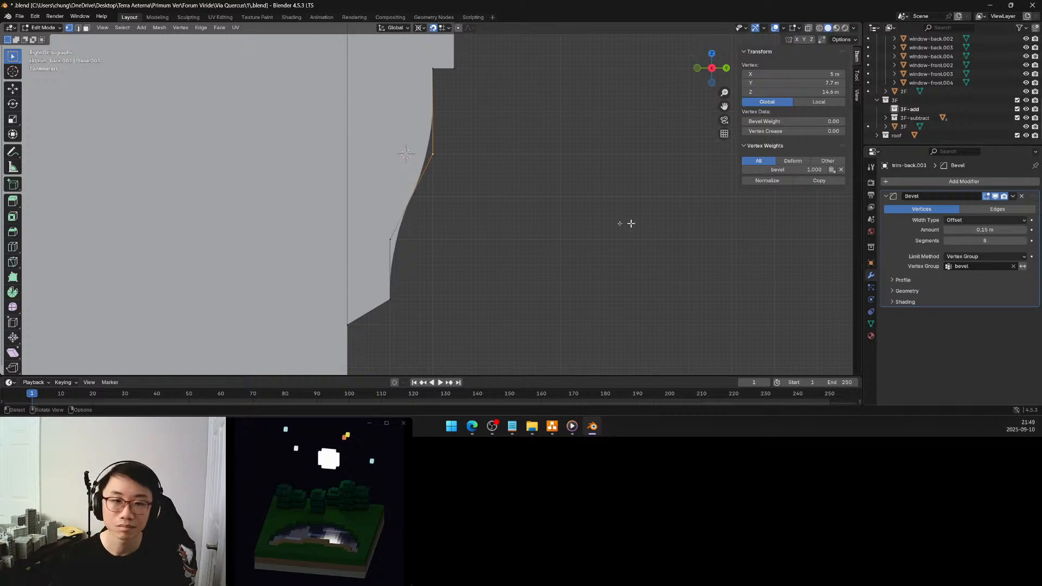
pyautogui.hotkey('alt', 'a')
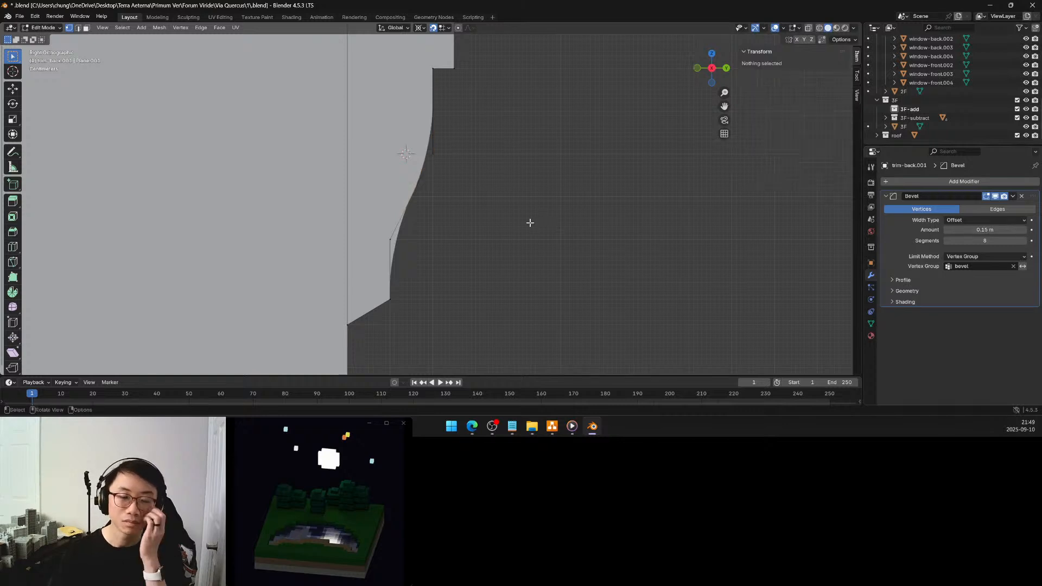
# Select the whole trim profile and set the pivot point to the 3D Cursor
pyautogui.scroll(-3, 468, 217)
pyautogui.moveTo(512, 211); pyautogui.dragTo(380, 219, button='middle')
pyautogui.scroll(3, 459, 220)
pyautogui.scroll(-4, 458, 221)
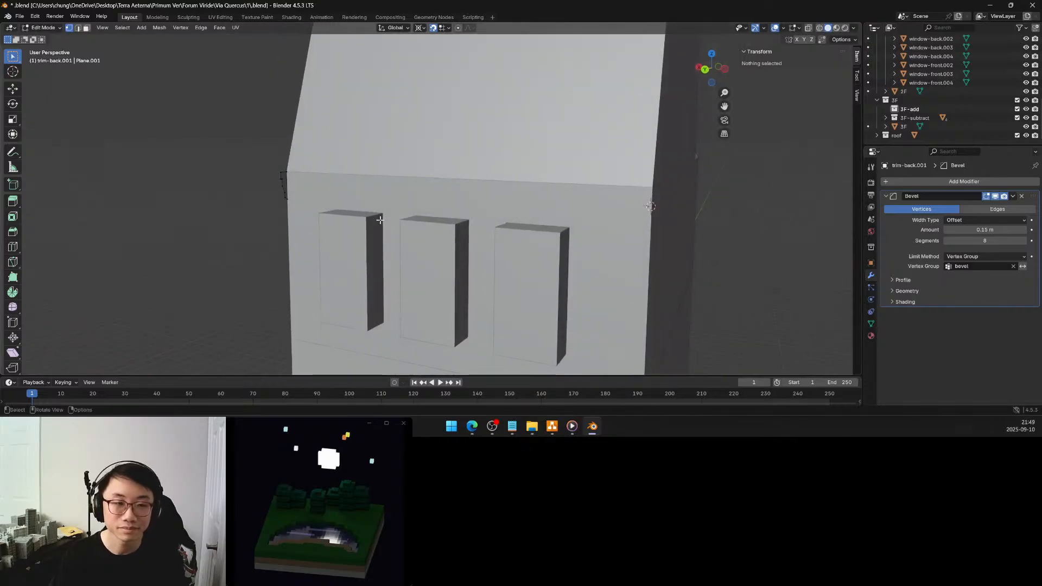
pyautogui.press('a')
pyautogui.press('.')
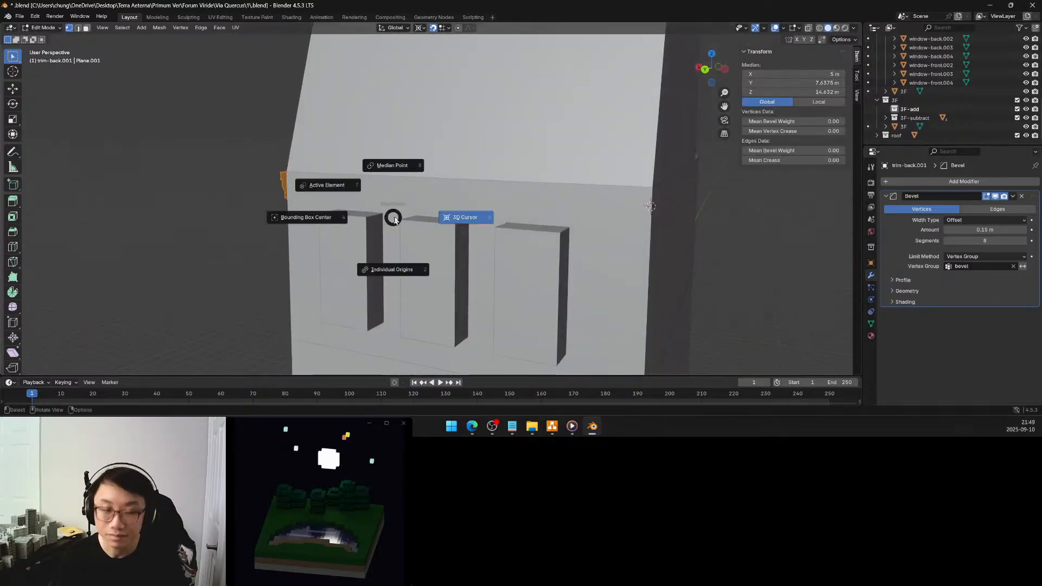
pyautogui.click(455, 217)
pyautogui.moveTo(455, 217); pyautogui.dragTo(505, 221, button='middle')
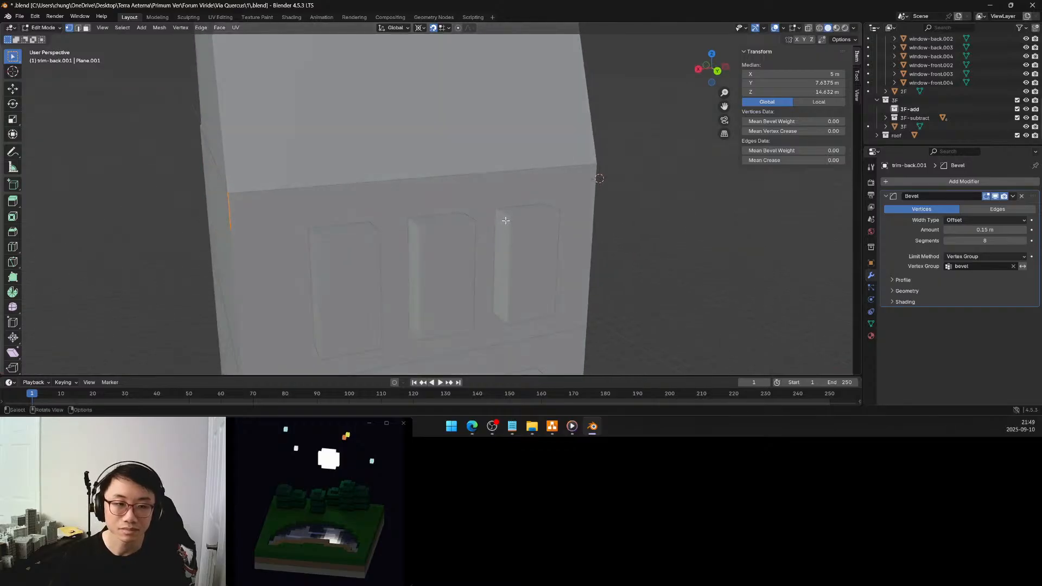
pyautogui.press('s')
pyautogui.press('x')
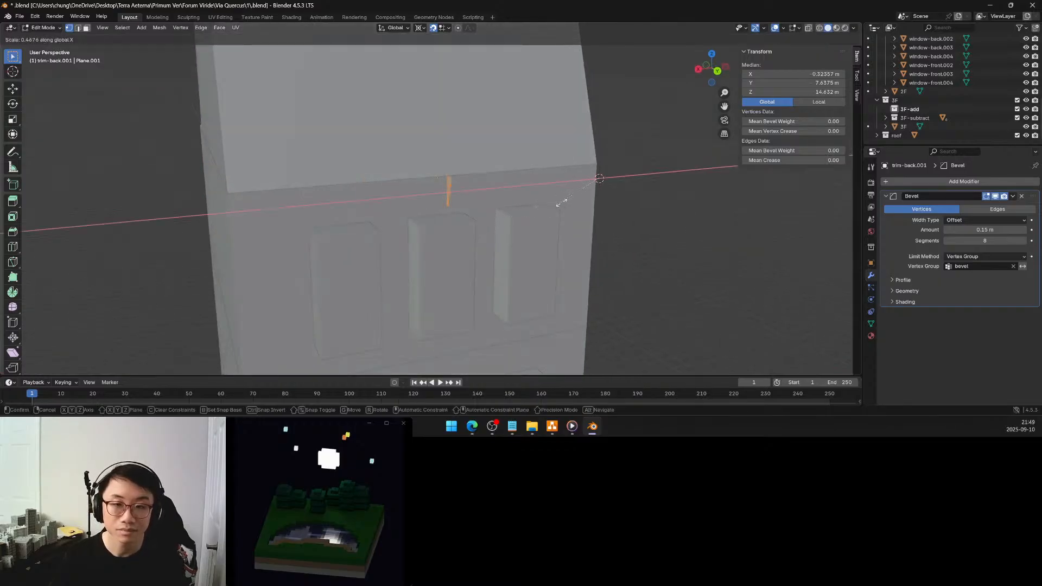
pyautogui.press('Escape')
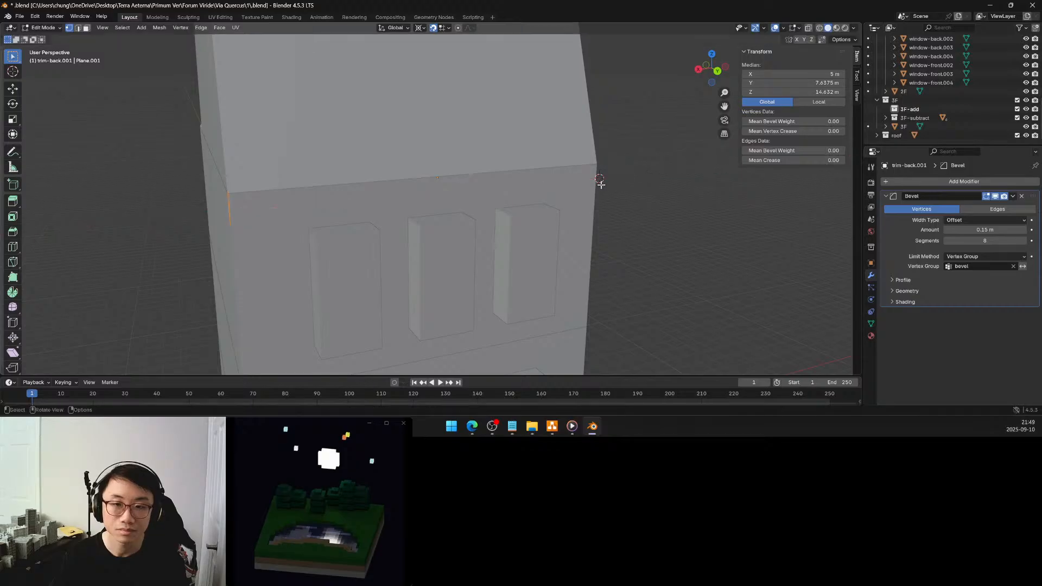
# Extrude the trim profile 10 m across the back facade and turn off snapping
pyautogui.press('e')
pyautogui.press('9')
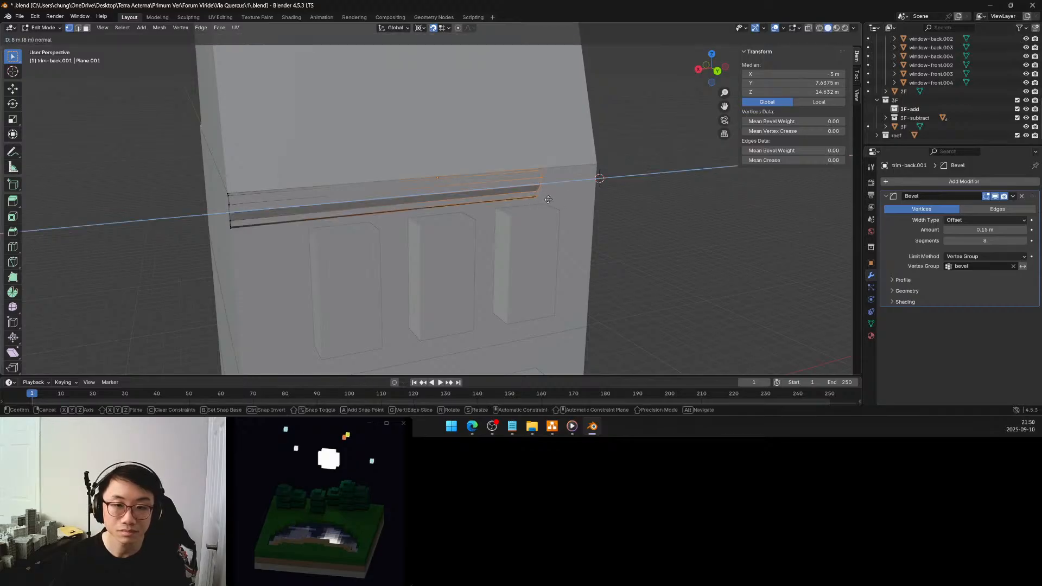
pyautogui.press('BackSpace')
pyautogui.write('10')
pyautogui.press('Return')
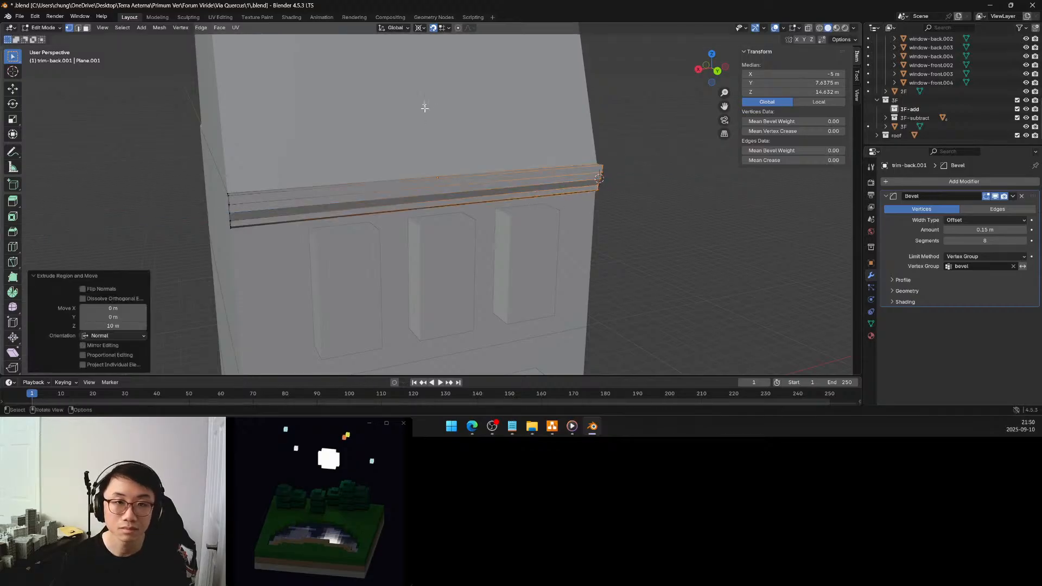
pyautogui.click(432, 27)
# Examine the extruded trim from several angles in Object Mode, then return to Edit Mode
pyautogui.moveTo(486, 119); pyautogui.dragTo(551, 196, button='middle')
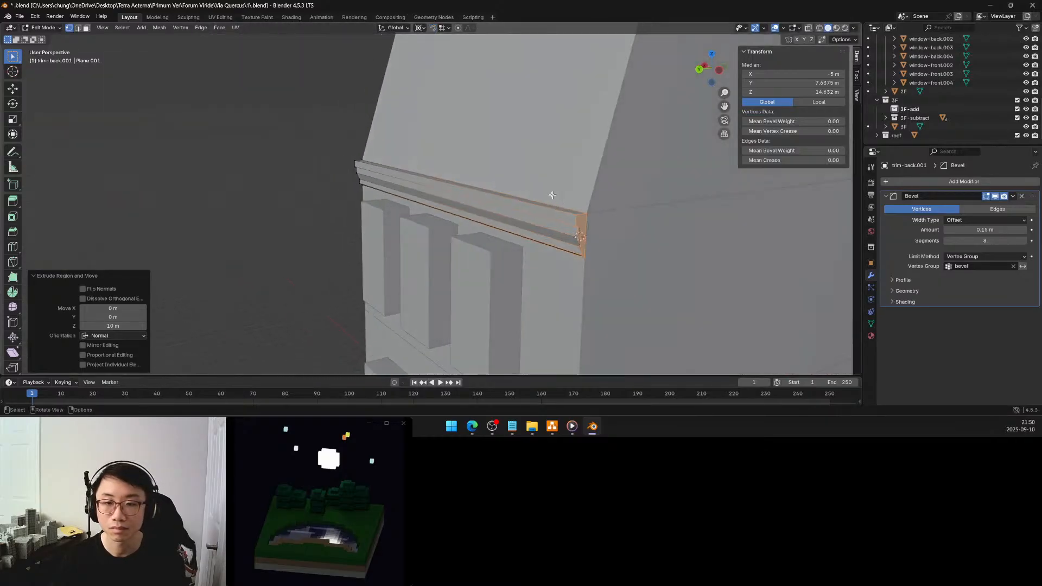
pyautogui.click(304, 182)
pyautogui.moveTo(310, 181); pyautogui.dragTo(466, 201, button='middle')
pyautogui.press('Tab')
pyautogui.scroll(-5, 431, 177)
pyautogui.scroll(5, 464, 156)
pyautogui.moveTo(490, 145)
pyautogui.mouseDown(button='middle')
pyautogui.moveTo(474, 180)
pyautogui.moveTo(498, 153)
pyautogui.mouseUp(button='middle')
pyautogui.press('Tab')
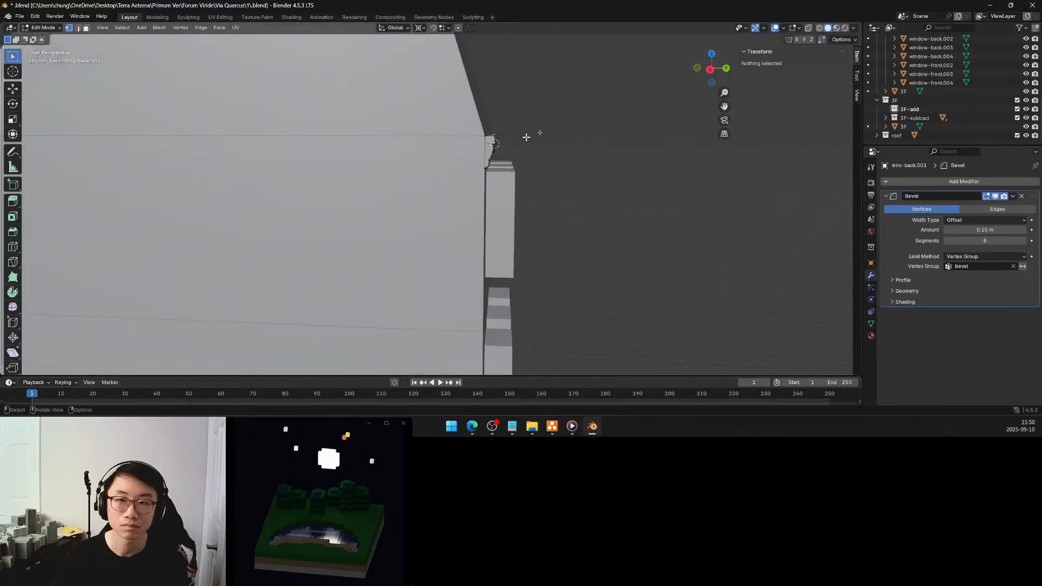
pyautogui.click(710, 69)
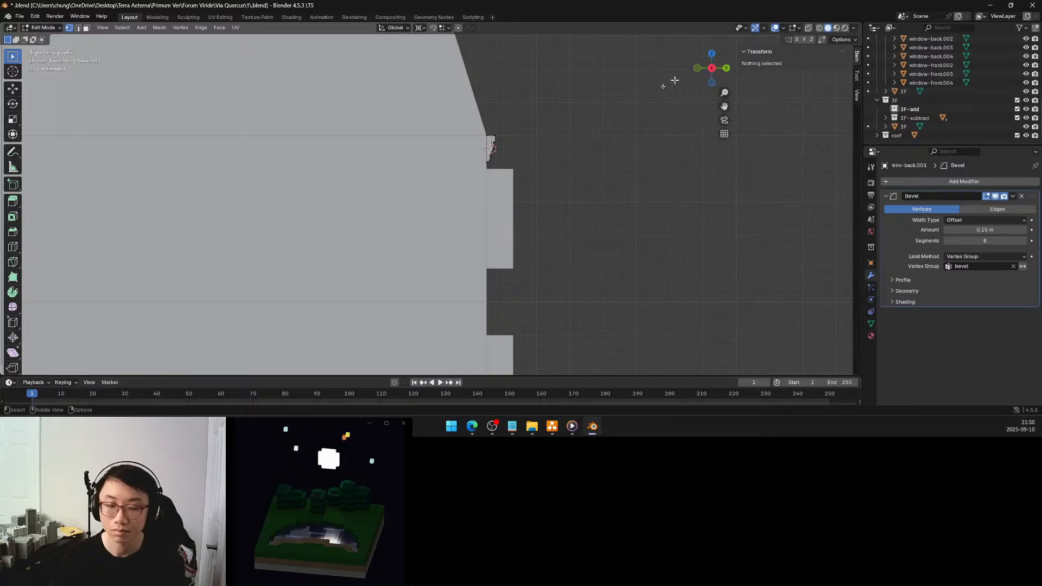
pyautogui.scroll(4, 593, 124)
pyautogui.keyDown('shift'); pyautogui.moveTo(605, 98); pyautogui.dragTo(493, 170, button='middle'); pyautogui.keyUp('shift')
pyautogui.scroll(7, 493, 169)
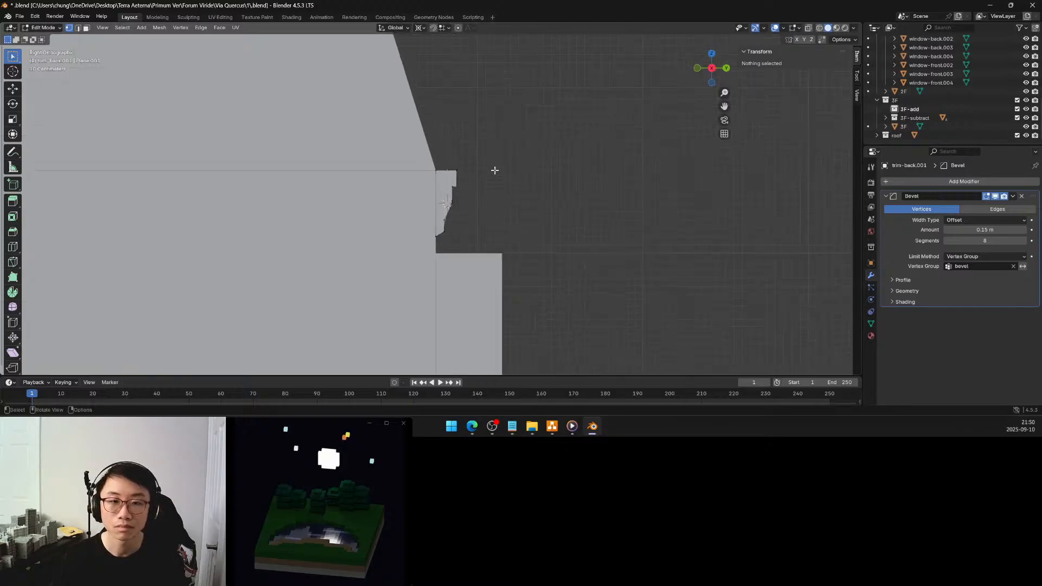
pyautogui.moveTo(547, 85); pyautogui.dragTo(472, 326)
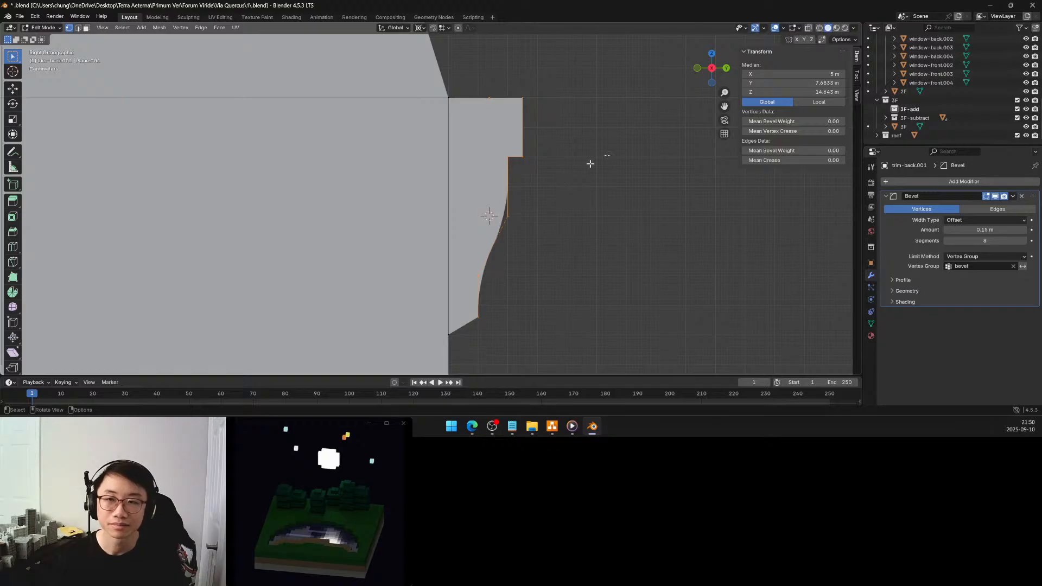
pyautogui.click(569, 182)
pyautogui.moveTo(569, 181); pyautogui.dragTo(561, 190, button='middle')
pyautogui.scroll(-7, 553, 190)
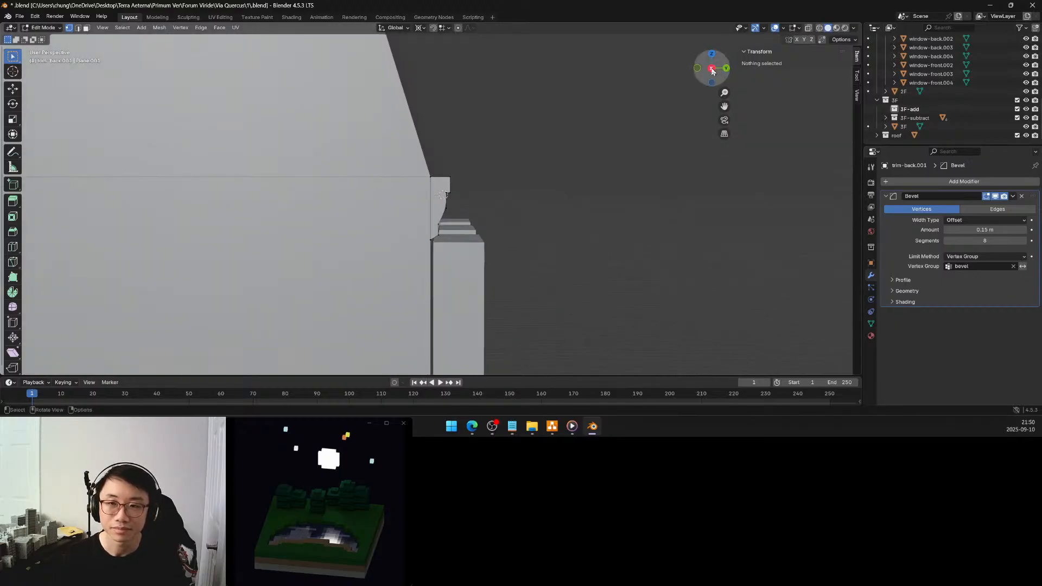
# In right view with X-ray on, move the trim's outer profile vertices at both ends 0.05 m outward along Y
pyautogui.click(712, 69)
pyautogui.scroll(4, 488, 189)
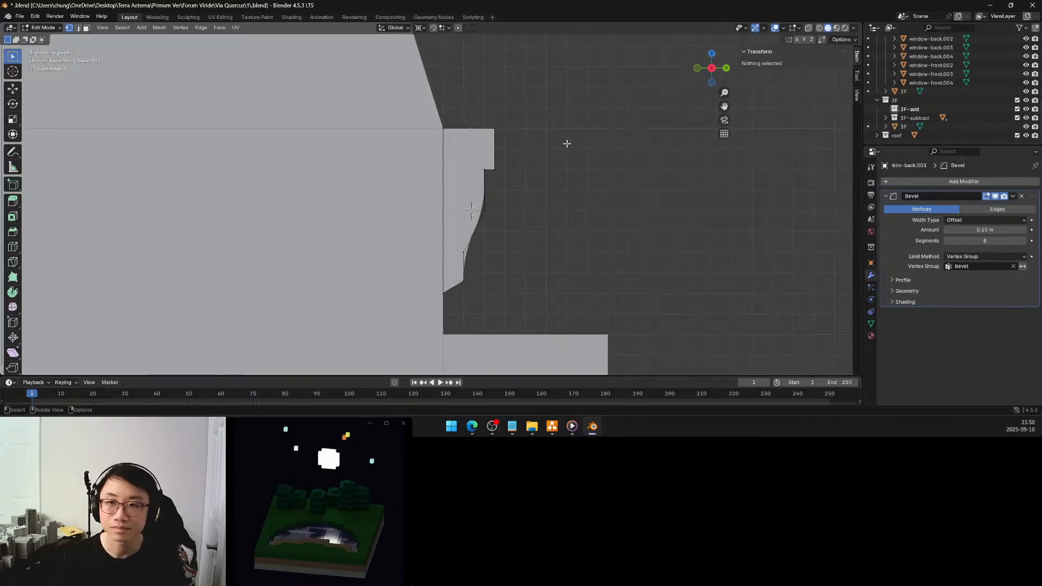
pyautogui.click(808, 27)
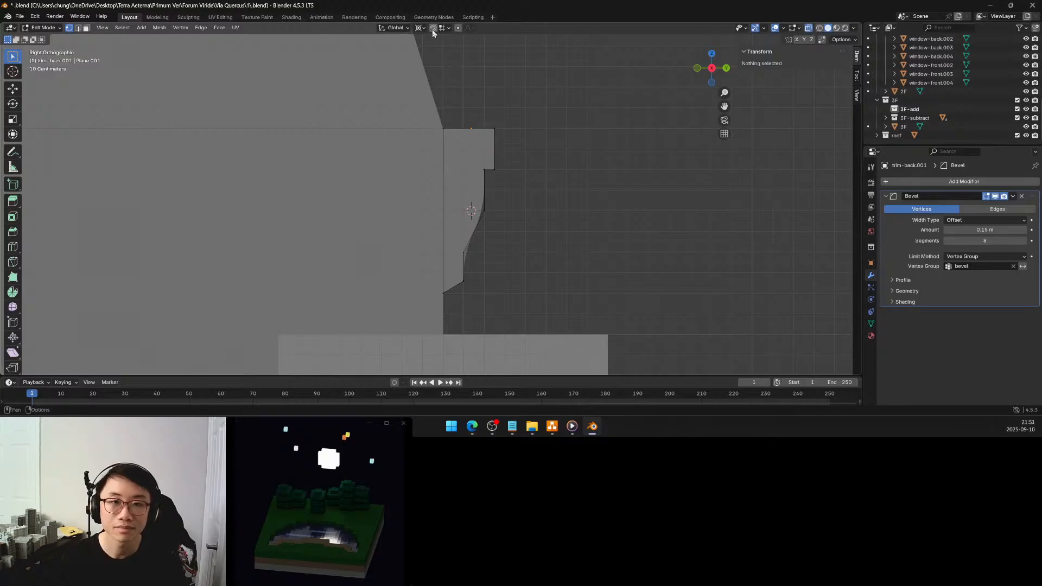
pyautogui.moveTo(519, 110); pyautogui.dragTo(456, 303)
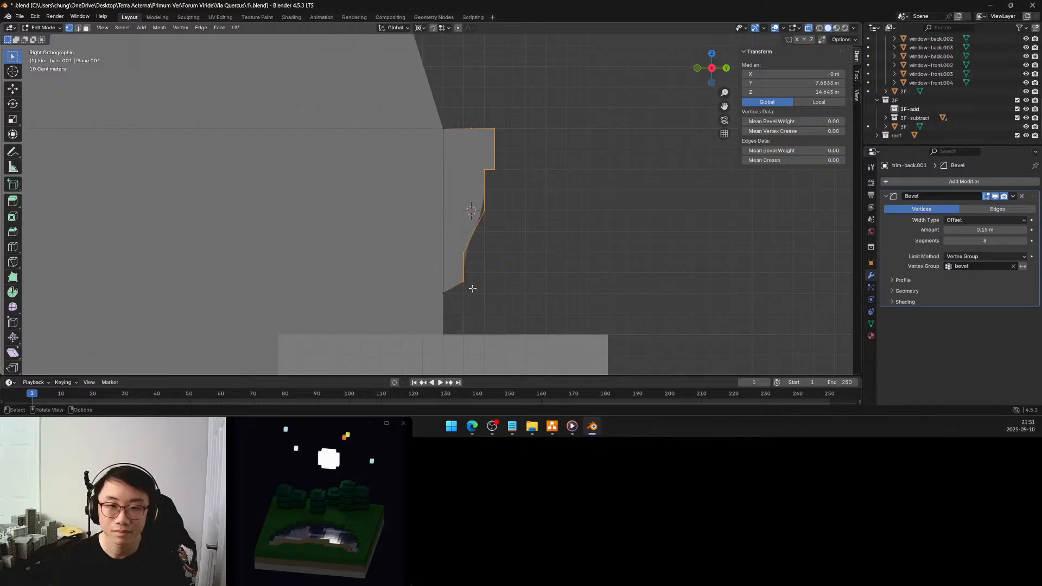
pyautogui.press('g')
pyautogui.press('y')
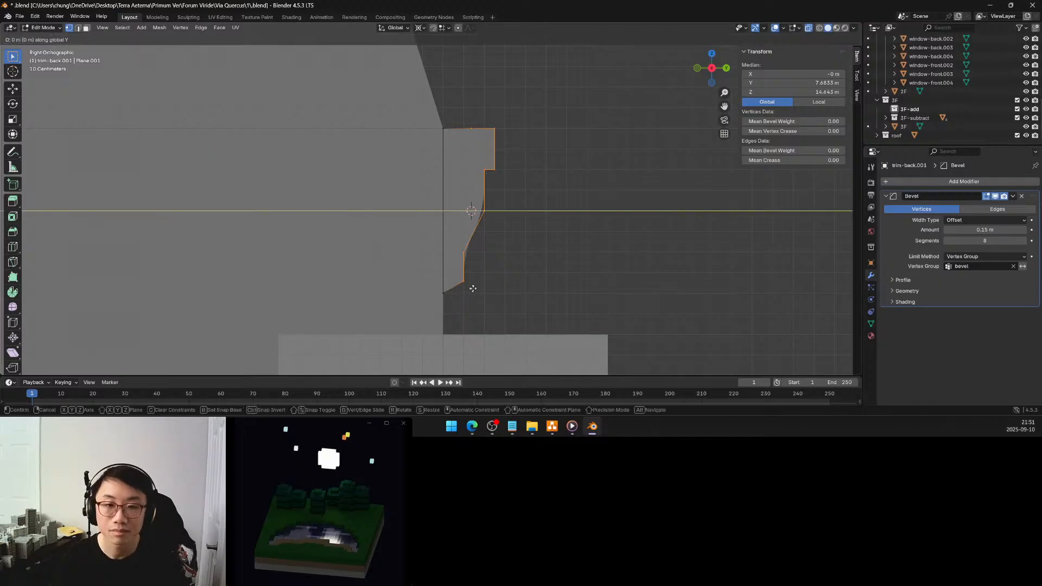
pyautogui.click(482, 289)
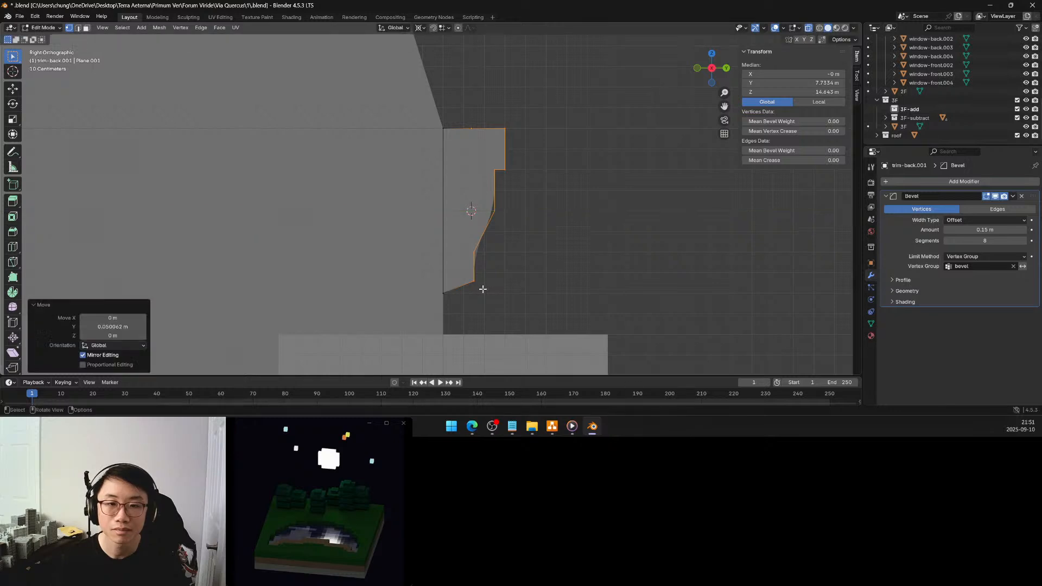
pyautogui.click(126, 327)
pyautogui.press('BackSpace')
pyautogui.press('Return')
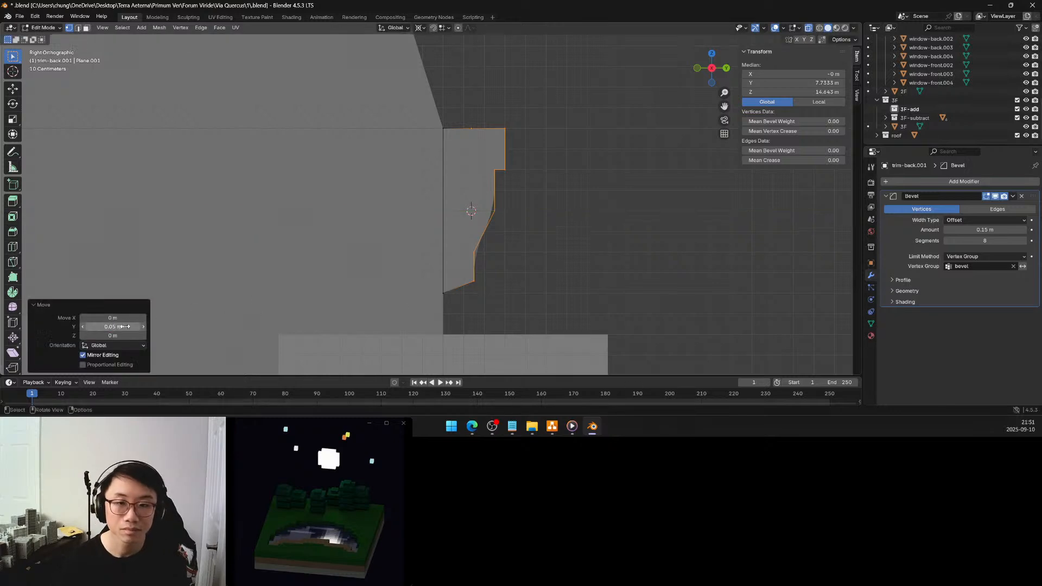
# Move the outer vertices of the trim's upper lip another 0.05 m along Y at both ends and clear the selection
pyautogui.click(536, 179)
pyautogui.moveTo(521, 184); pyautogui.dragTo(498, 121)
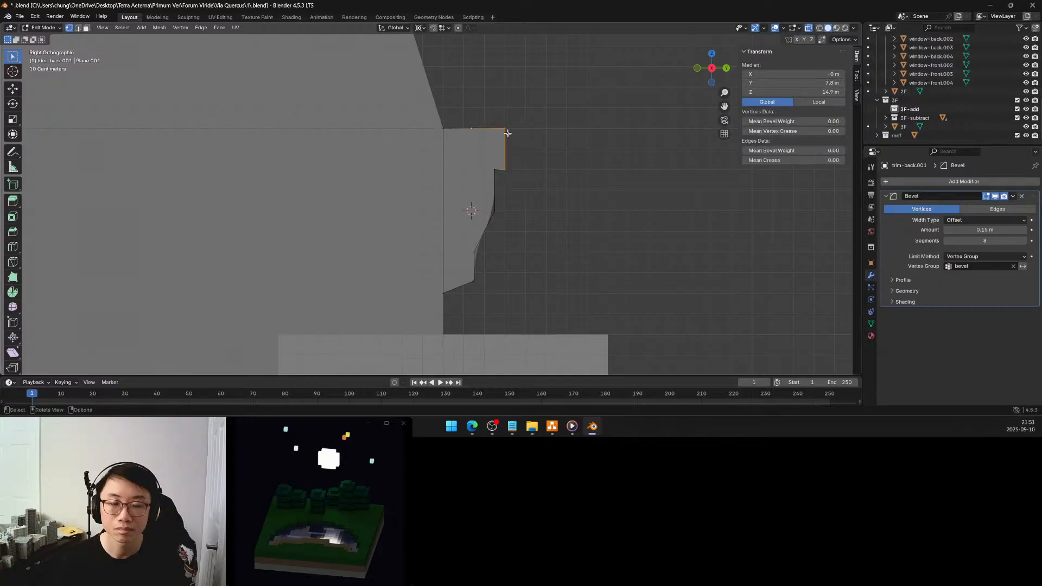
pyautogui.press('g')
pyautogui.press('x')
pyautogui.press('y')
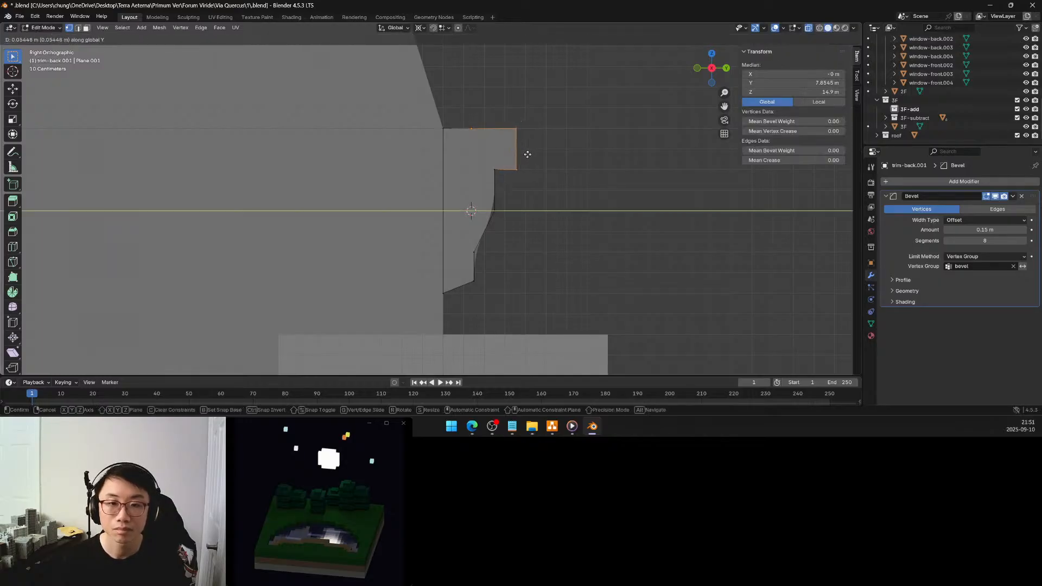
pyautogui.click(526, 156)
pyautogui.click(130, 326)
pyautogui.write('.05')
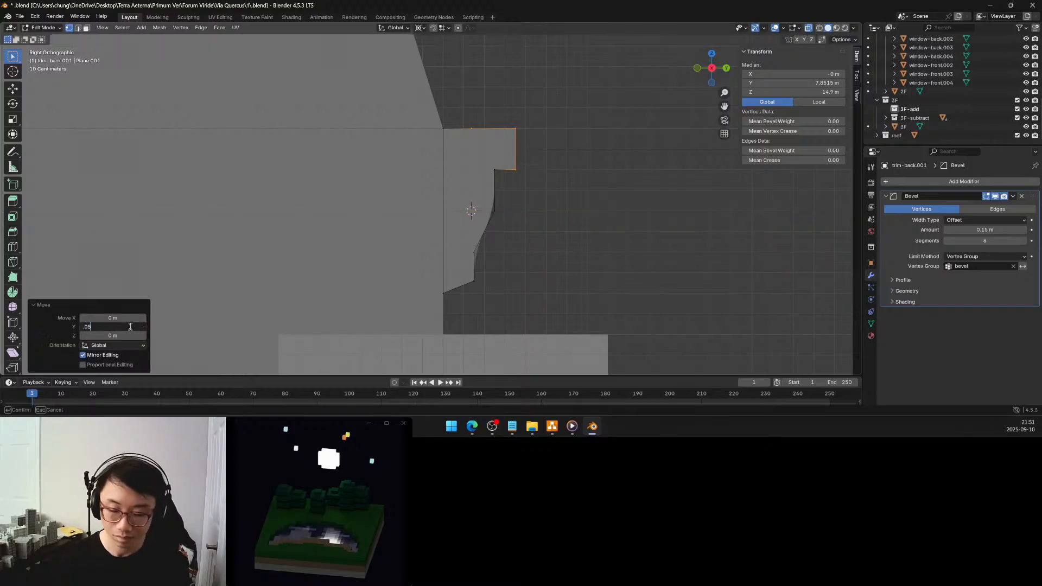
pyautogui.press('Return')
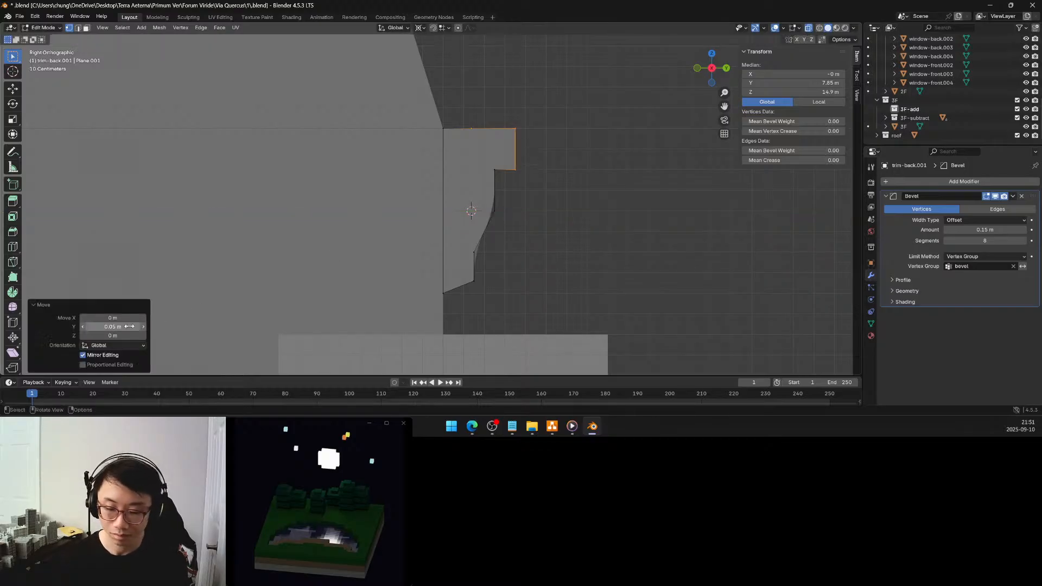
pyautogui.click(519, 236)
pyautogui.moveTo(541, 218); pyautogui.dragTo(451, 228, button='middle')
pyautogui.scroll(-1, 510, 230)
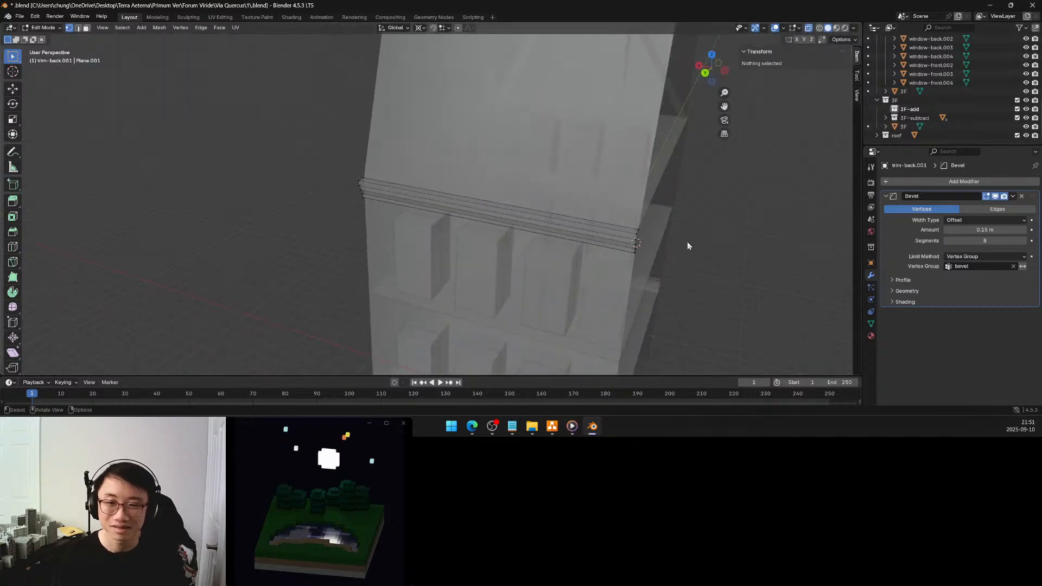
# Leave Edit Mode on the back trim and turn off X-ray display
pyautogui.press('Tab')
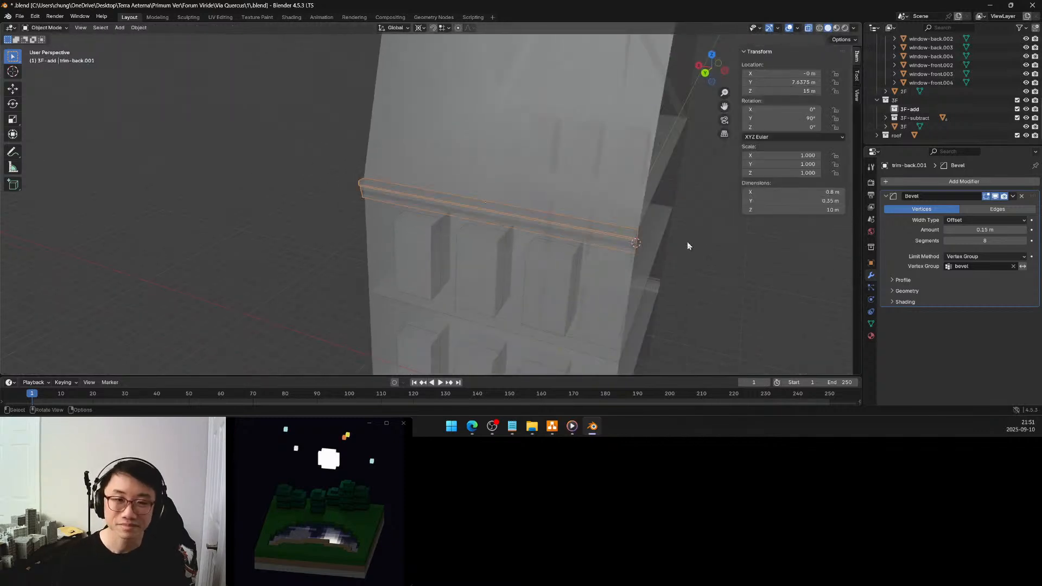
pyautogui.press('KP_Divide')
pyautogui.press('KP_Divide')
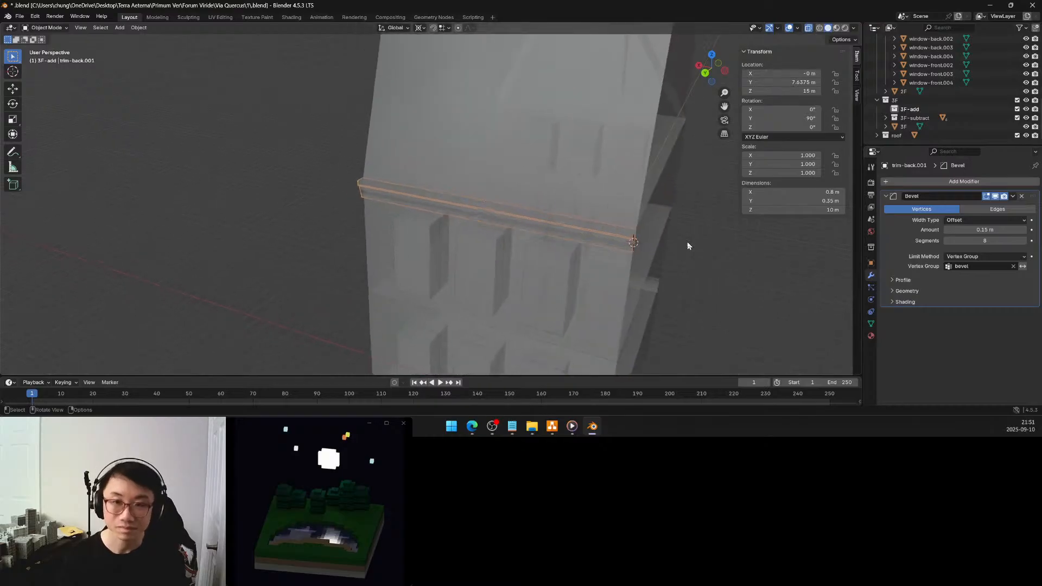
pyautogui.click(809, 29)
pyautogui.moveTo(422, 164); pyautogui.dragTo(537, 194, button='middle')
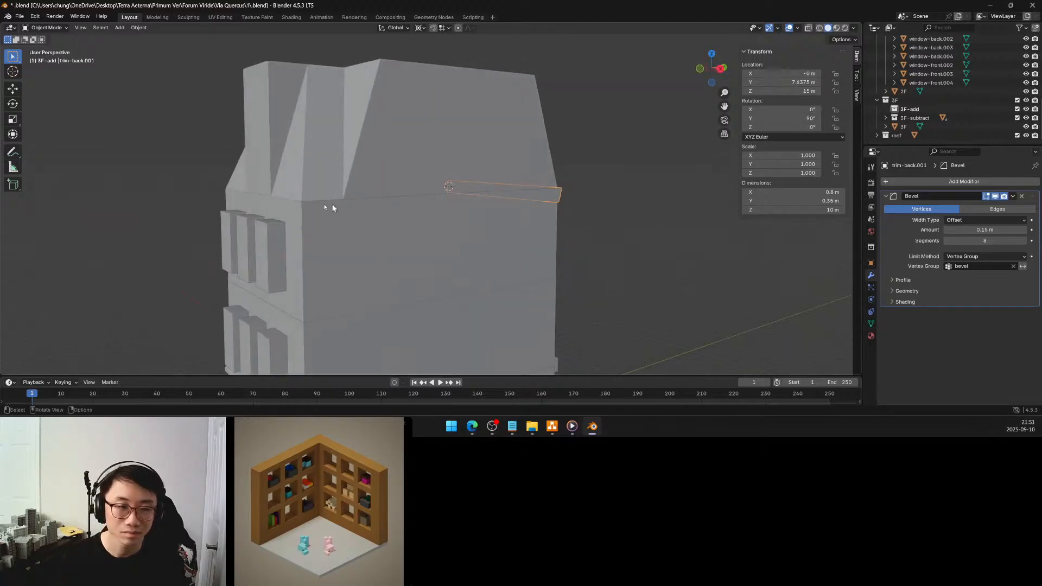
# In the 3F block's mesh, select the full top edge of the front facade and snap the 3D cursor to it
pyautogui.click(290, 208)
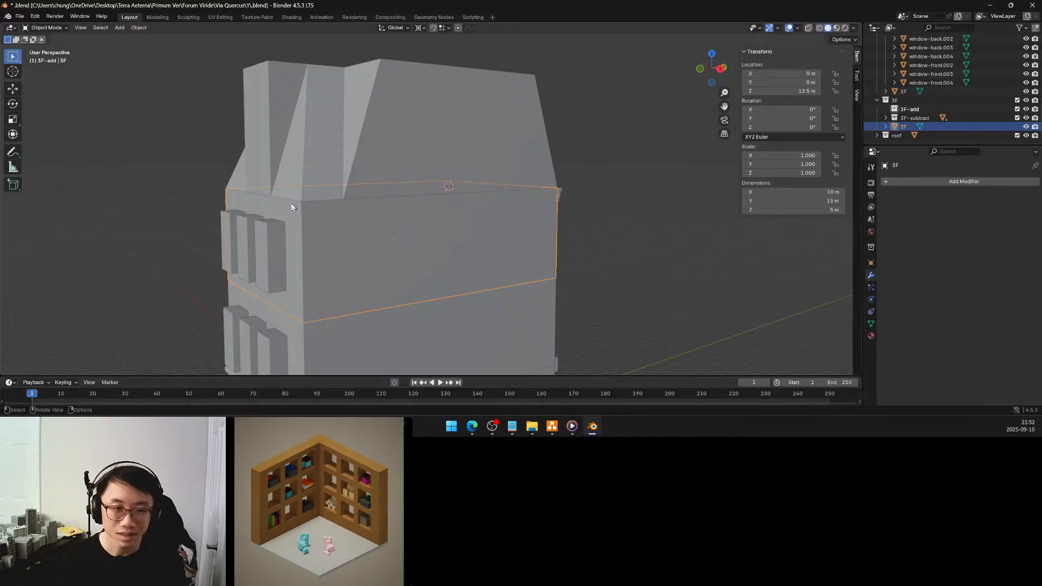
pyautogui.press('Tab')
pyautogui.moveTo(290, 203); pyautogui.dragTo(422, 204, button='middle')
pyautogui.click(334, 203)
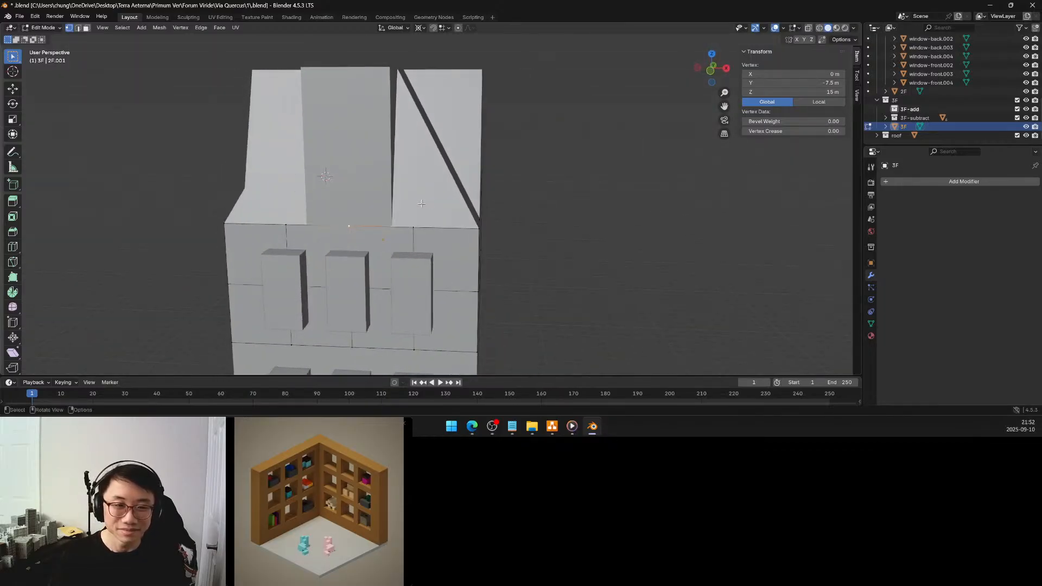
pyautogui.click(229, 222)
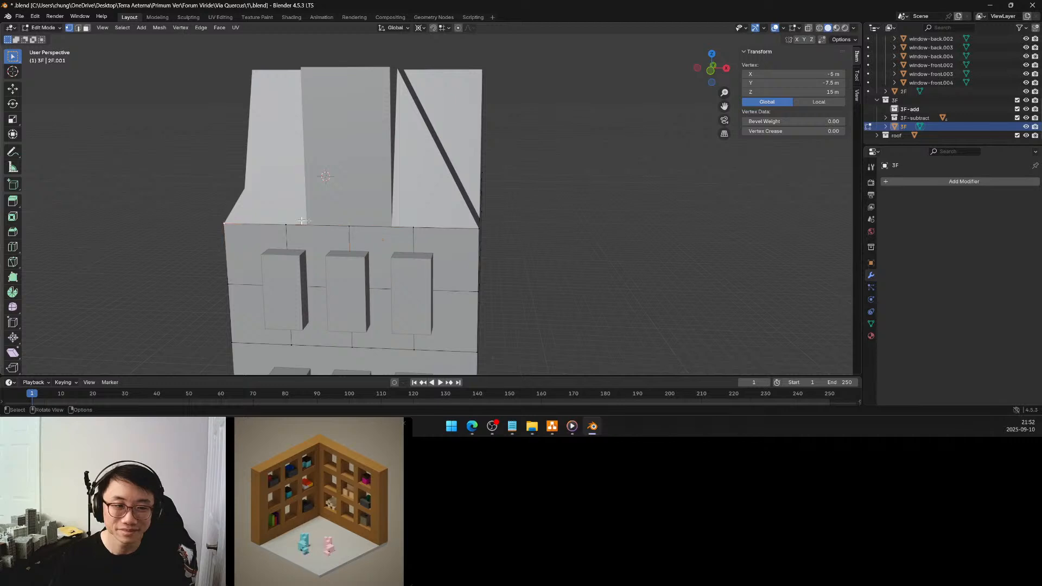
pyautogui.keyDown('ctrl'); pyautogui.click(478, 227); pyautogui.keyUp('ctrl')
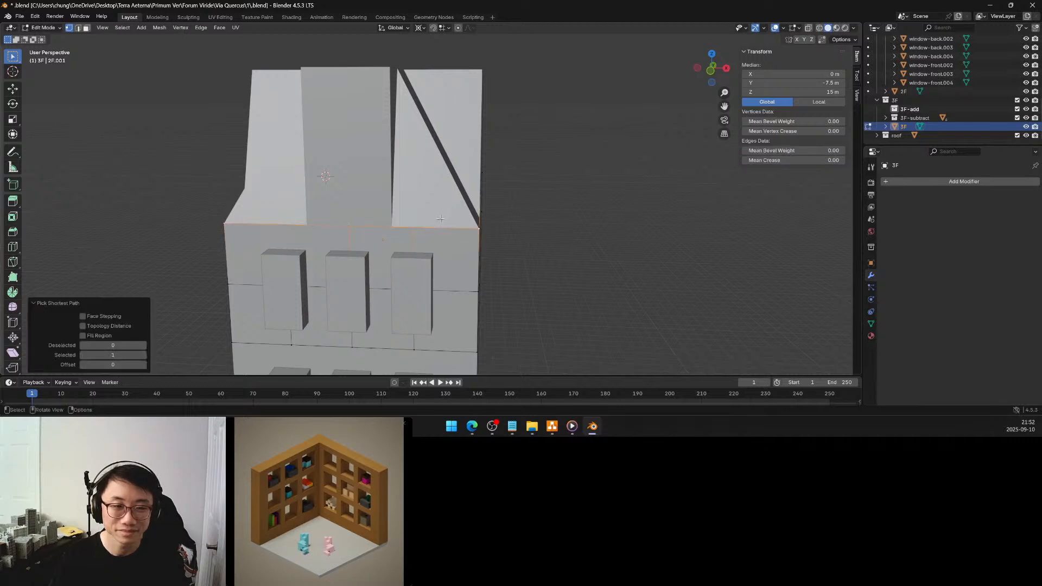
pyautogui.press('q')
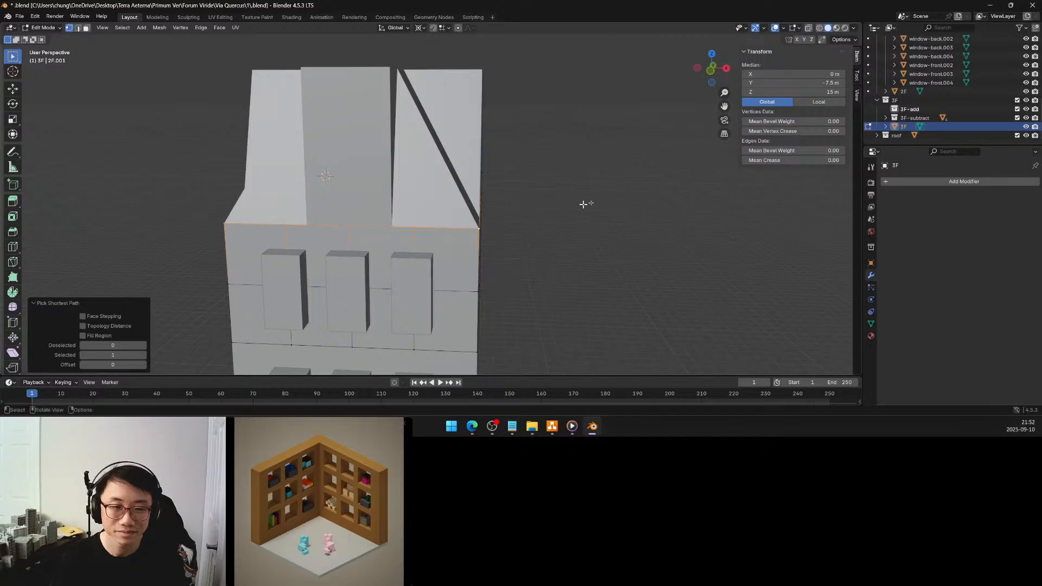
pyautogui.hotkey('shift', 's')
pyautogui.click(488, 275)
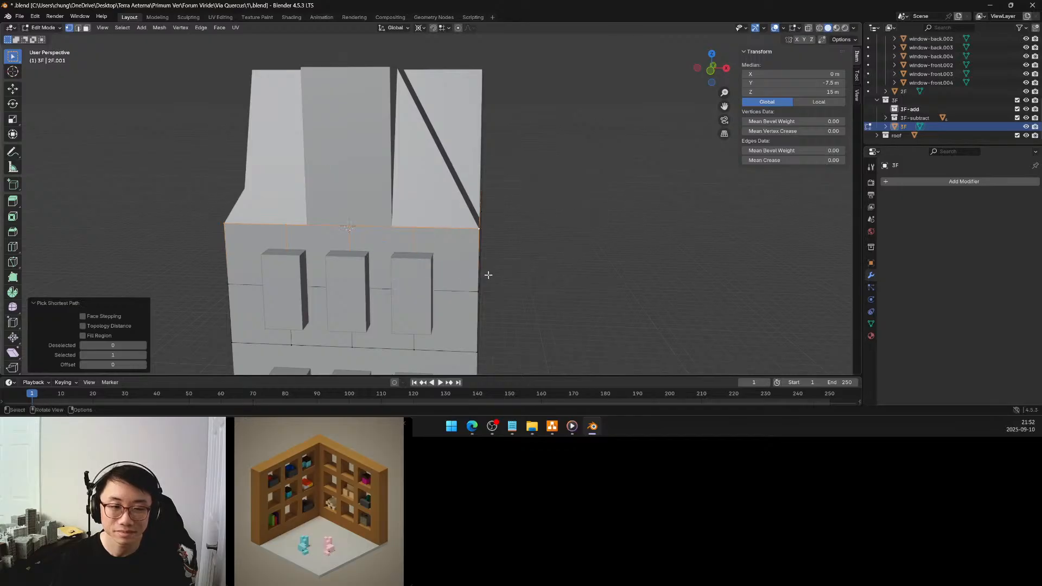
pyautogui.press('Tab')
# Select the upper back trim, trim-back.001, and move it into the 3F-add collection
pyautogui.moveTo(597, 204); pyautogui.dragTo(538, 210, button='middle')
pyautogui.click(502, 261)
pyautogui.moveTo(414, 229); pyautogui.dragTo(442, 222, button='middle')
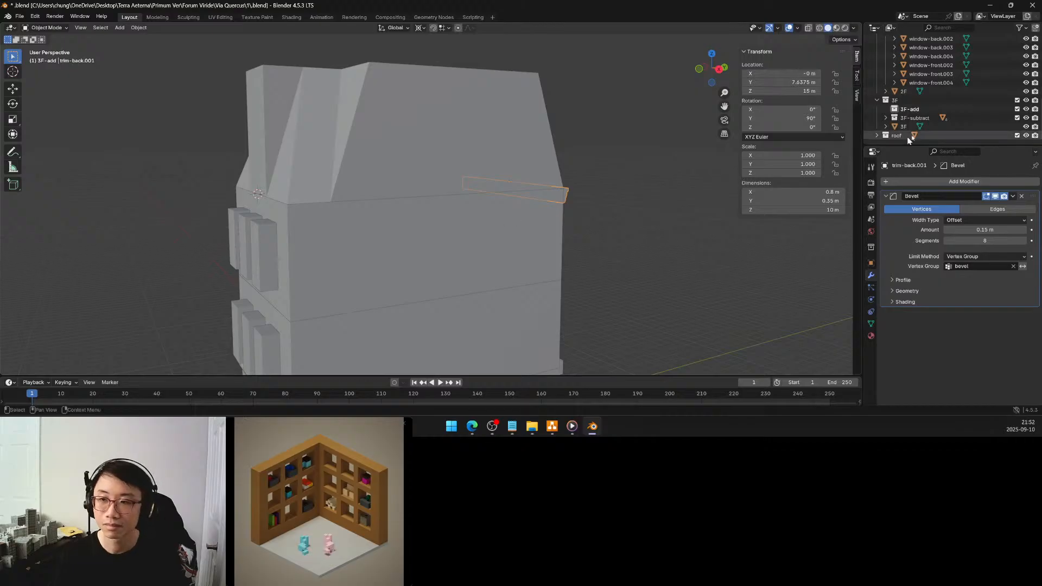
pyautogui.press('KP_Decimal')
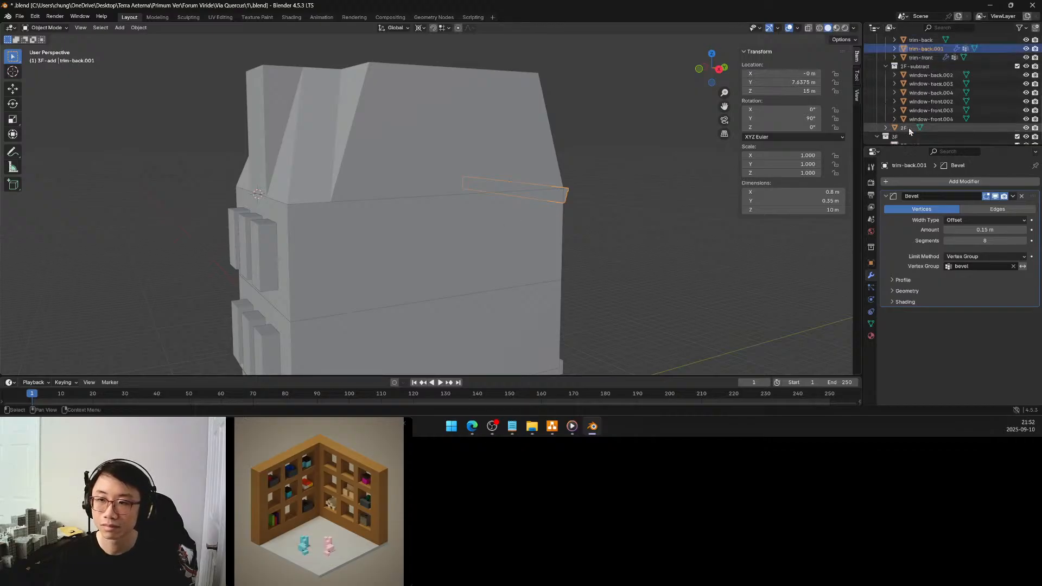
pyautogui.scroll(-2, 908, 128)
pyautogui.scroll(-2, 921, 109)
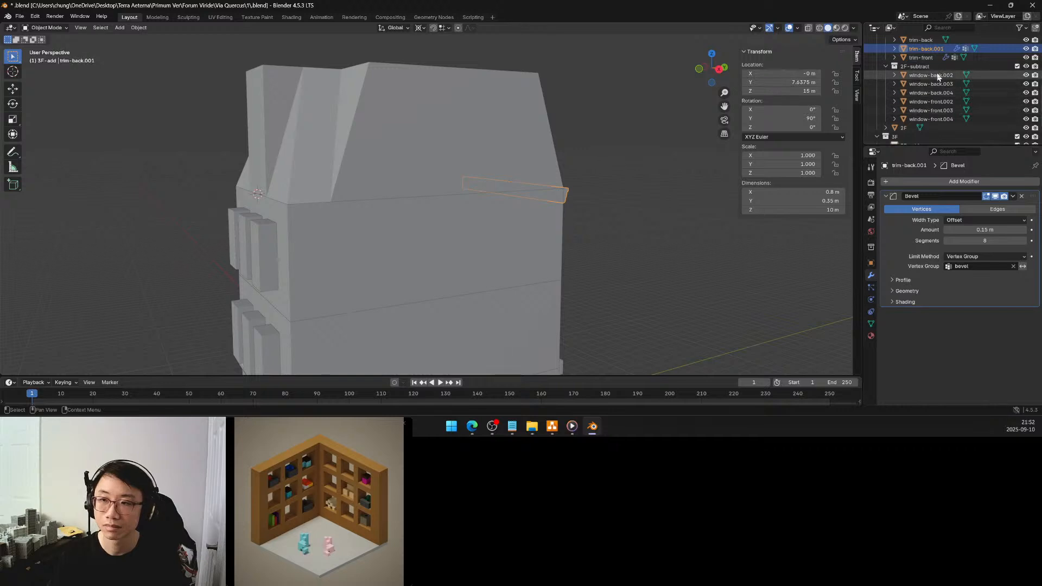
pyautogui.moveTo(930, 52); pyautogui.dragTo(915, 112)
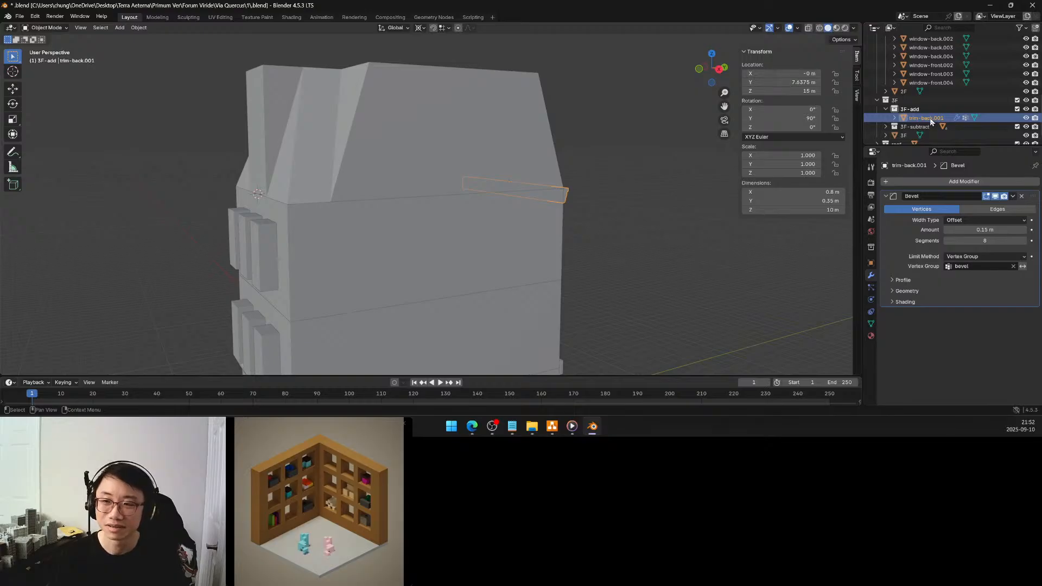
pyautogui.doubleClick(929, 118)
pyautogui.click(945, 117)
pyautogui.moveTo(948, 116); pyautogui.dragTo(933, 116)
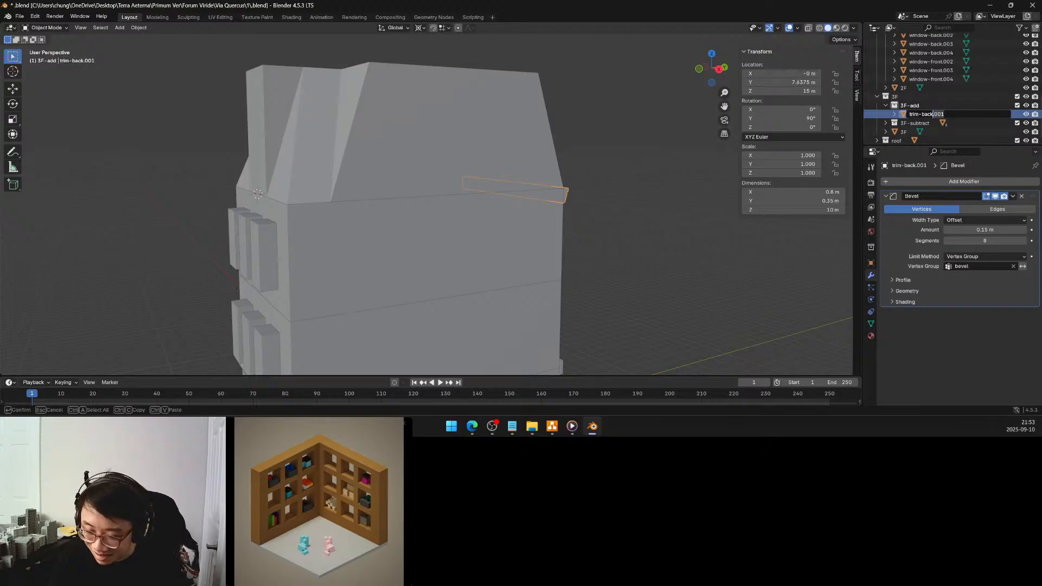
pyautogui.hotkey('alt', 'Tab')
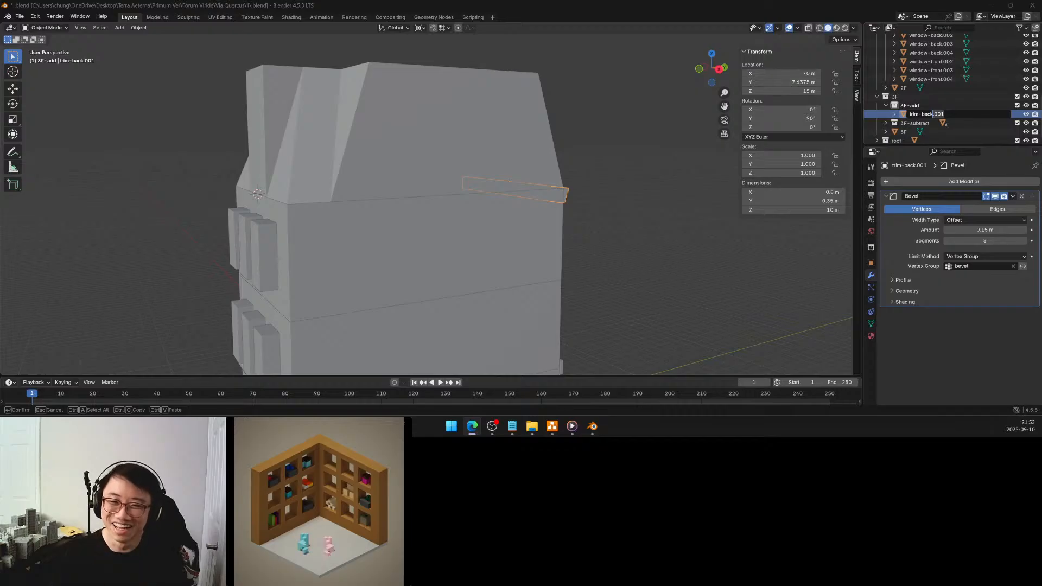
# Duplicate the upper back trim and move the copy about 18.6 m along negative Y, beyond the front facade
pyautogui.moveTo(636, 223); pyautogui.dragTo(539, 221, button='middle')
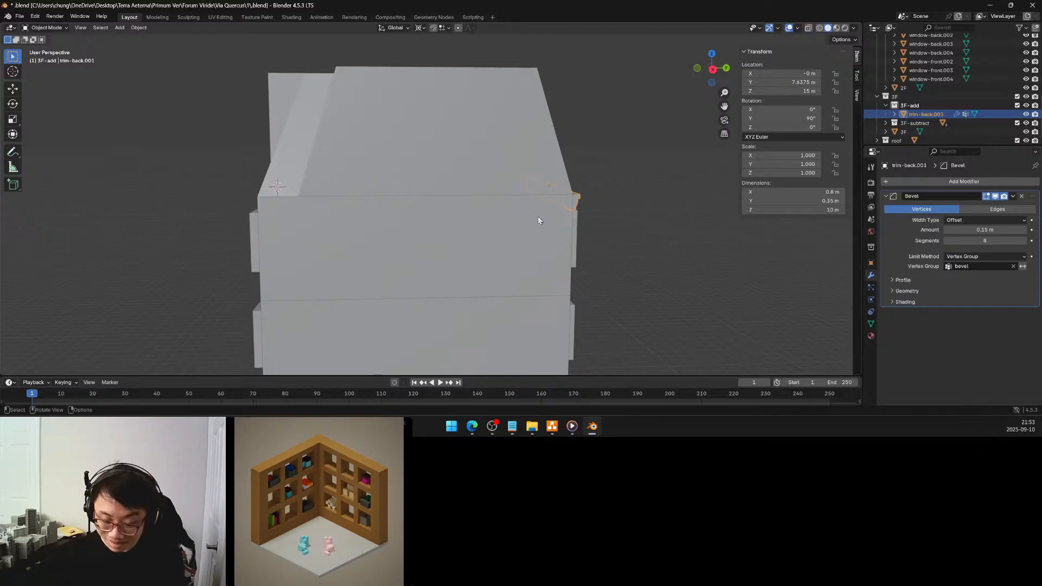
pyautogui.moveTo(538, 220); pyautogui.dragTo(562, 197, button='middle')
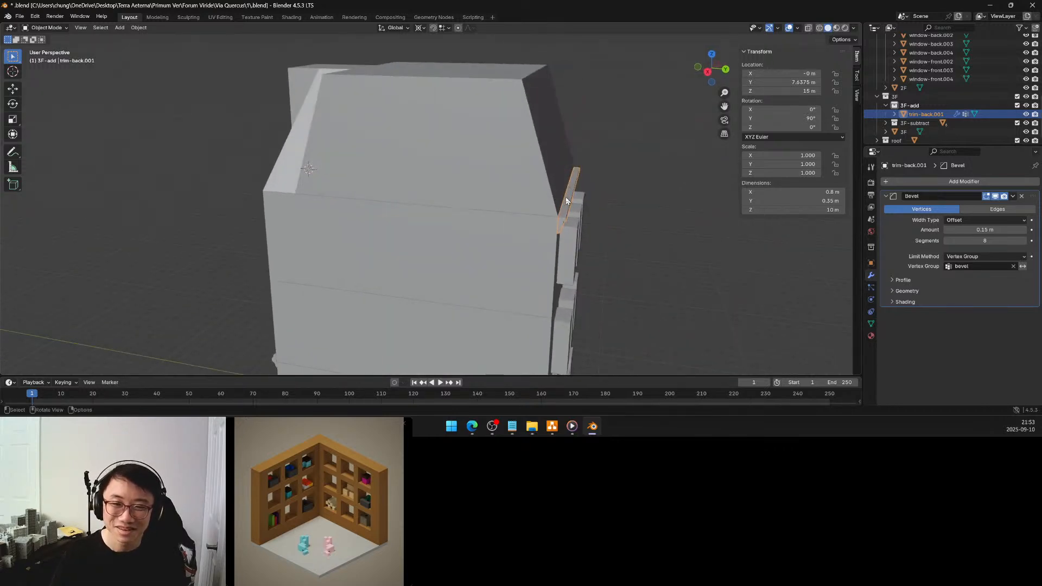
pyautogui.moveTo(539, 200); pyautogui.dragTo(587, 197, button='middle')
pyautogui.moveTo(476, 197); pyautogui.dragTo(380, 209, button='middle')
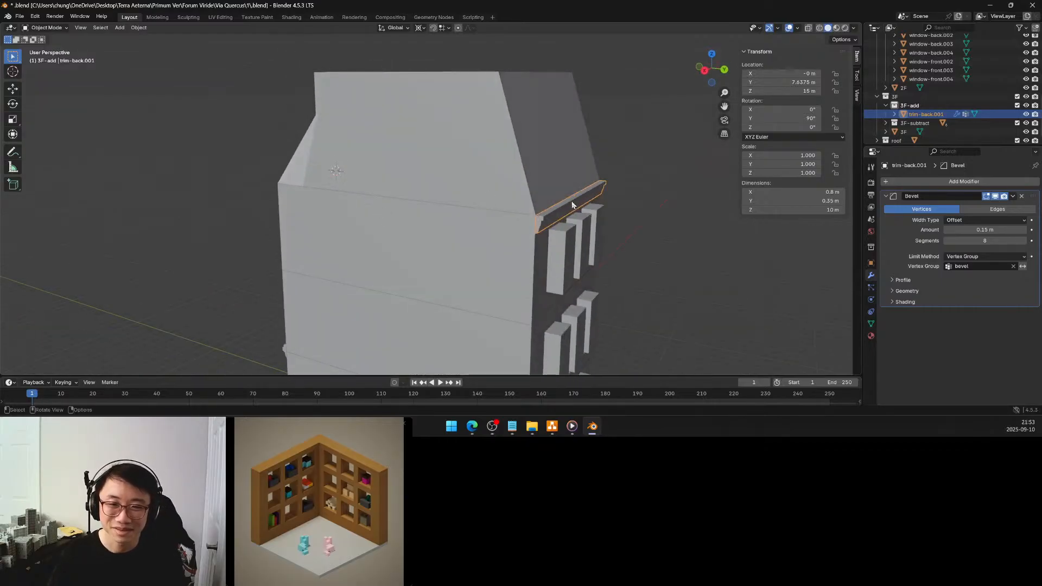
pyautogui.moveTo(559, 206); pyautogui.dragTo(588, 209, button='middle')
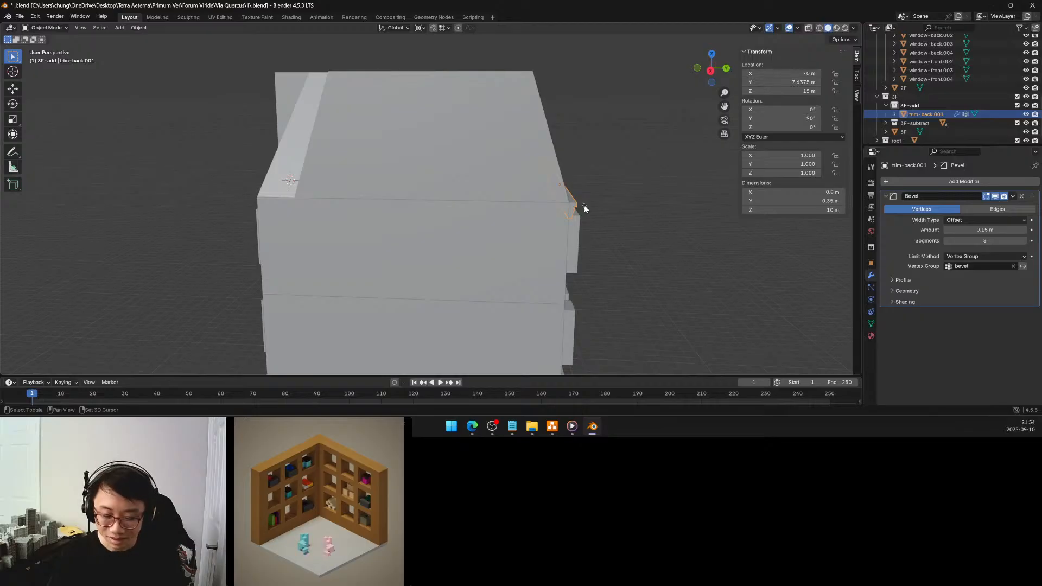
pyautogui.hotkey('shift', 'd')
pyautogui.press('y')
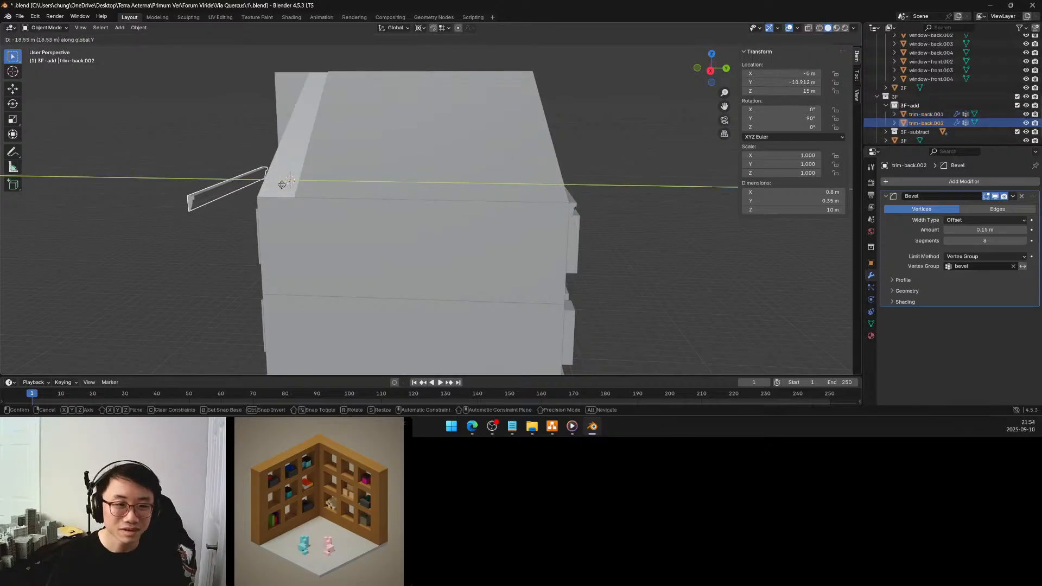
pyautogui.click(281, 185)
# Set the duplicated trim's origin to its center of mass (volume) and snap the 3D cursor to that origin
pyautogui.moveTo(300, 186); pyautogui.dragTo(432, 175, button='middle')
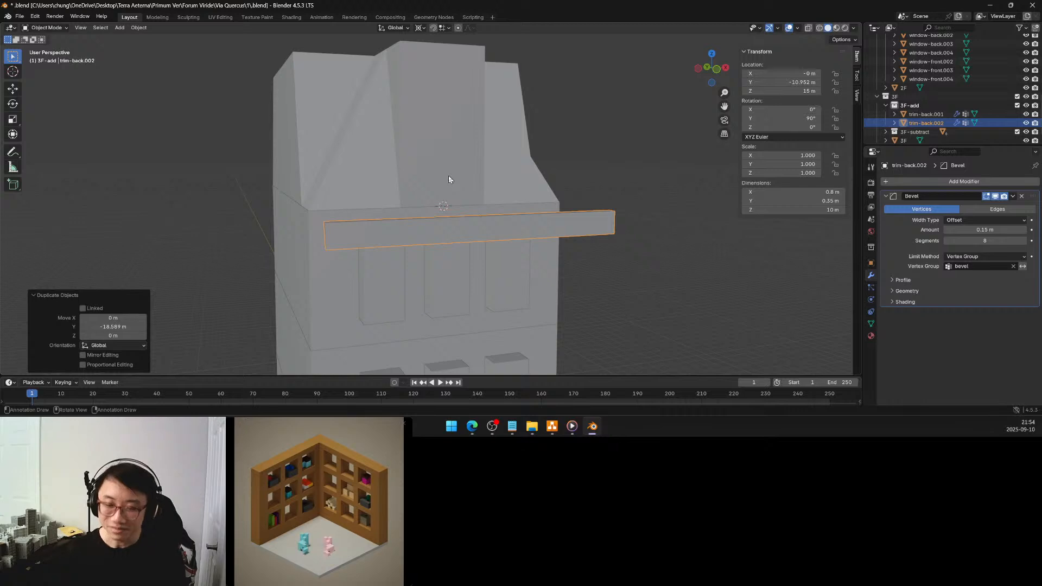
pyautogui.moveTo(449, 176); pyautogui.dragTo(477, 216, button='middle')
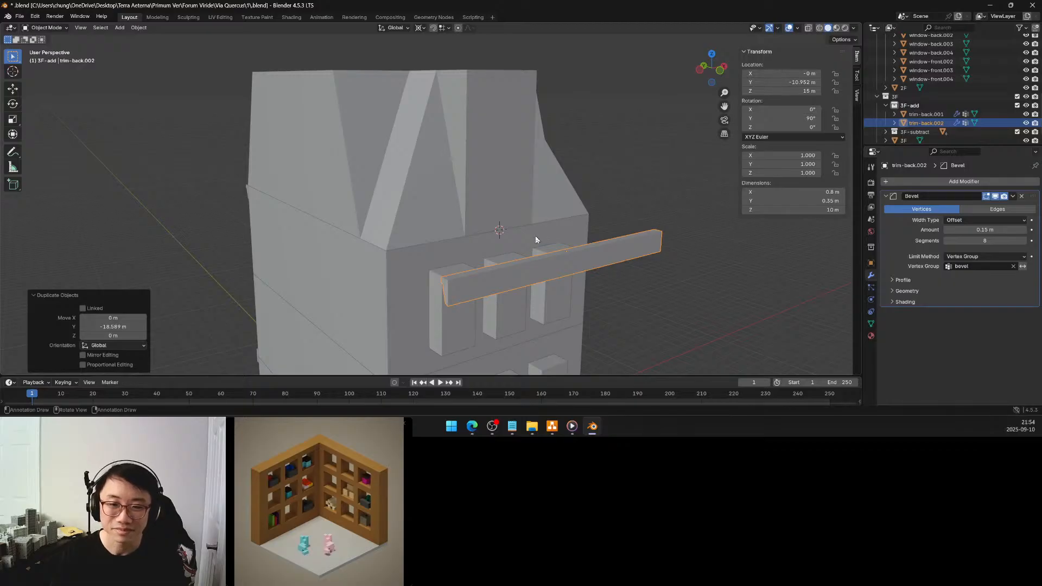
pyautogui.hotkey('shift', 's')
pyautogui.press('Escape')
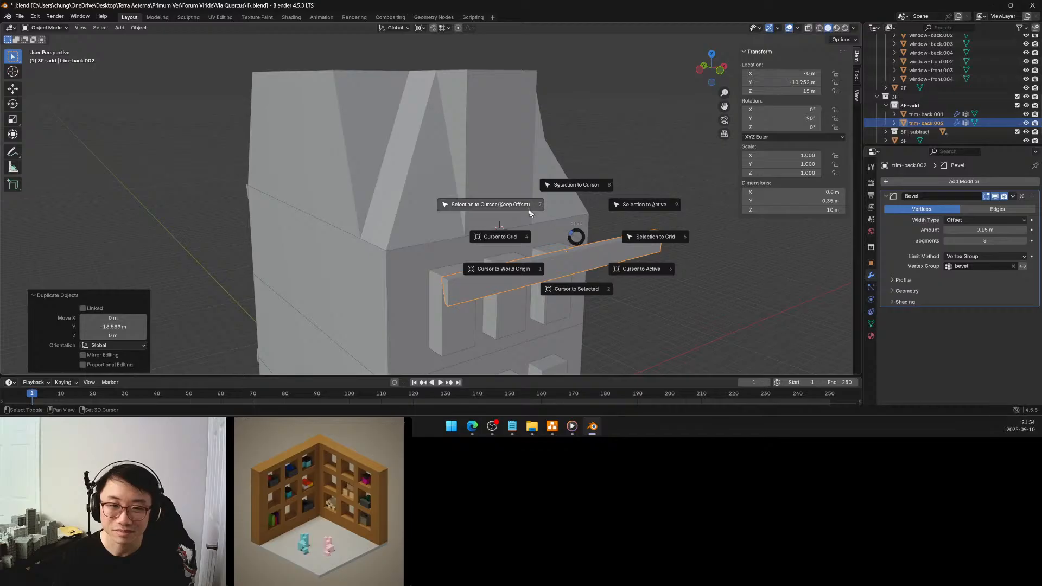
pyautogui.click(576, 288)
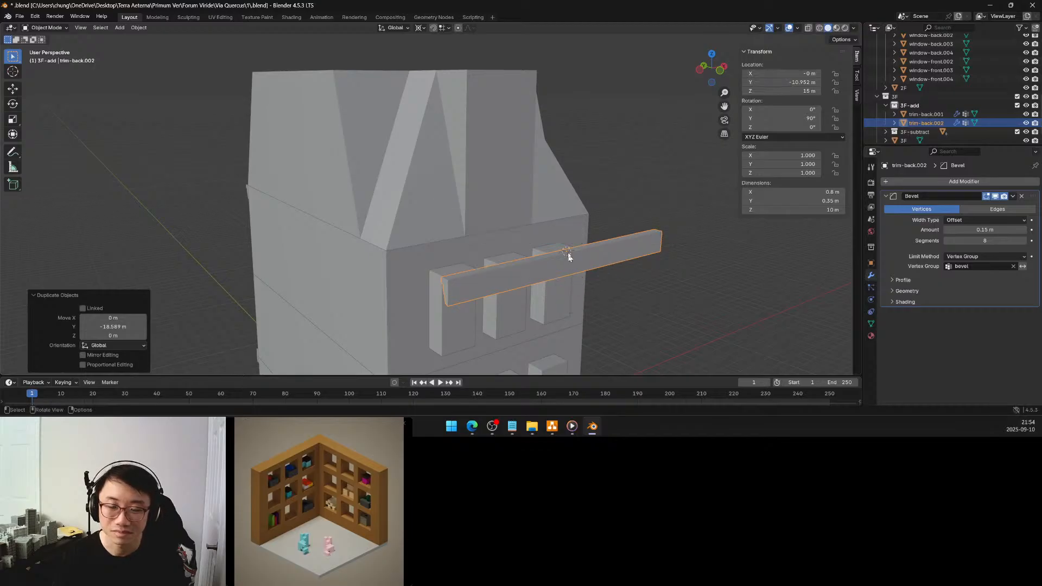
pyautogui.moveTo(568, 255); pyautogui.dragTo(575, 246, button='middle')
pyautogui.press('F3')
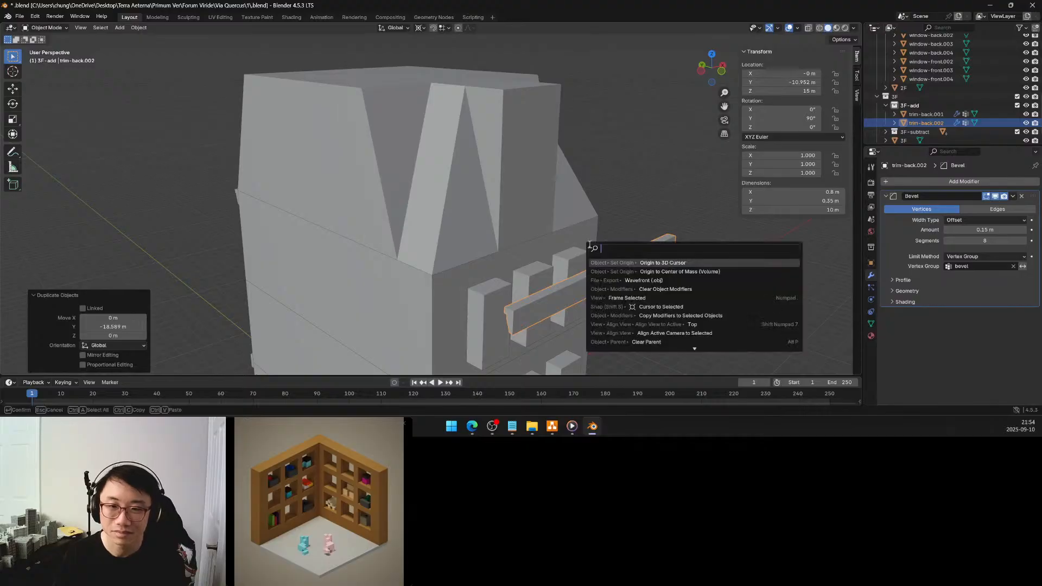
pyautogui.click(667, 272)
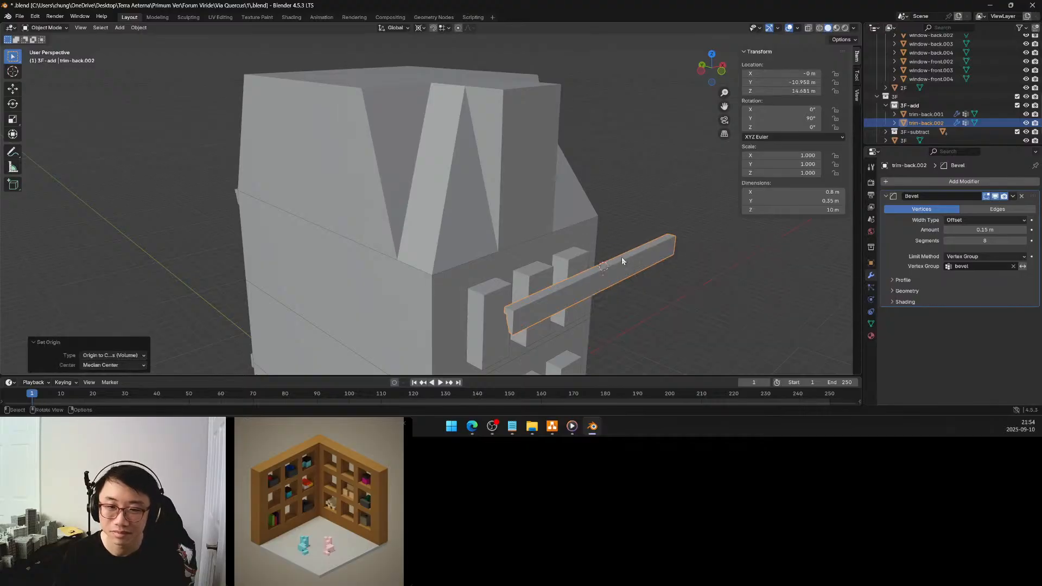
pyautogui.hotkey('shift', 's')
pyautogui.click(581, 295)
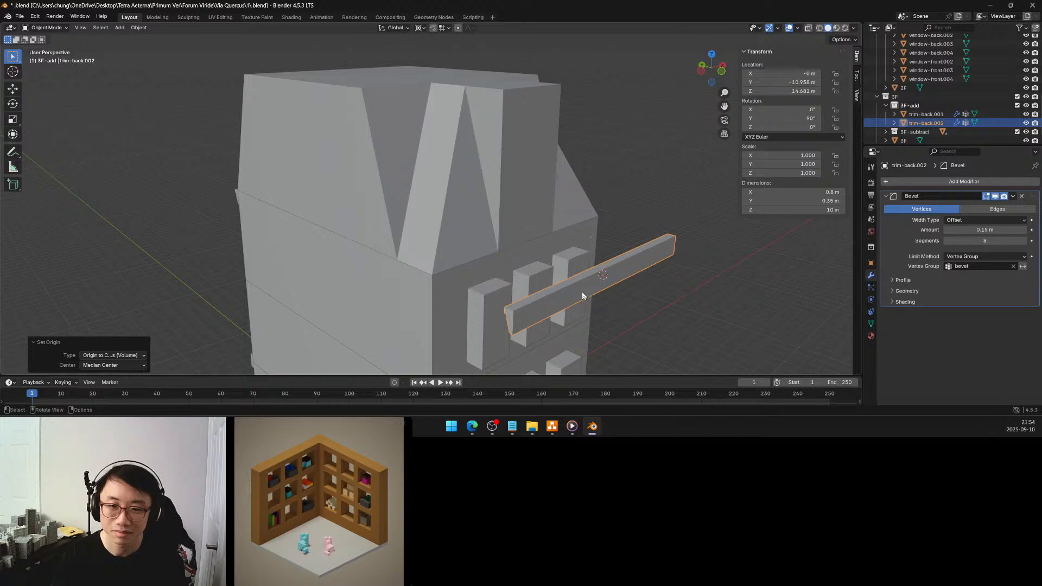
# Set the pivot point to the 3D cursor and rotate the duplicated trim 180° about global Z
pyautogui.press('.')
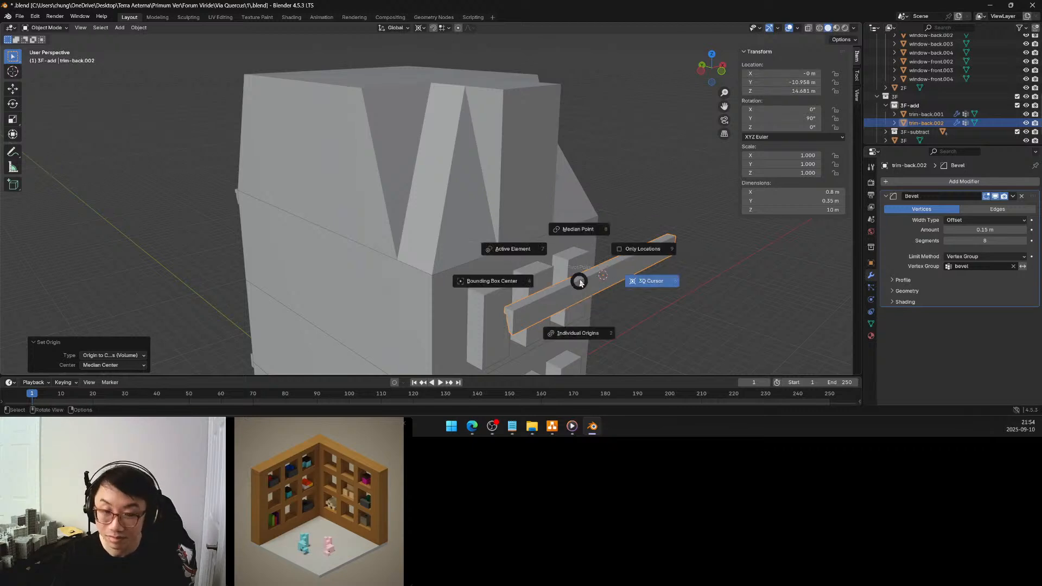
pyautogui.click(653, 282)
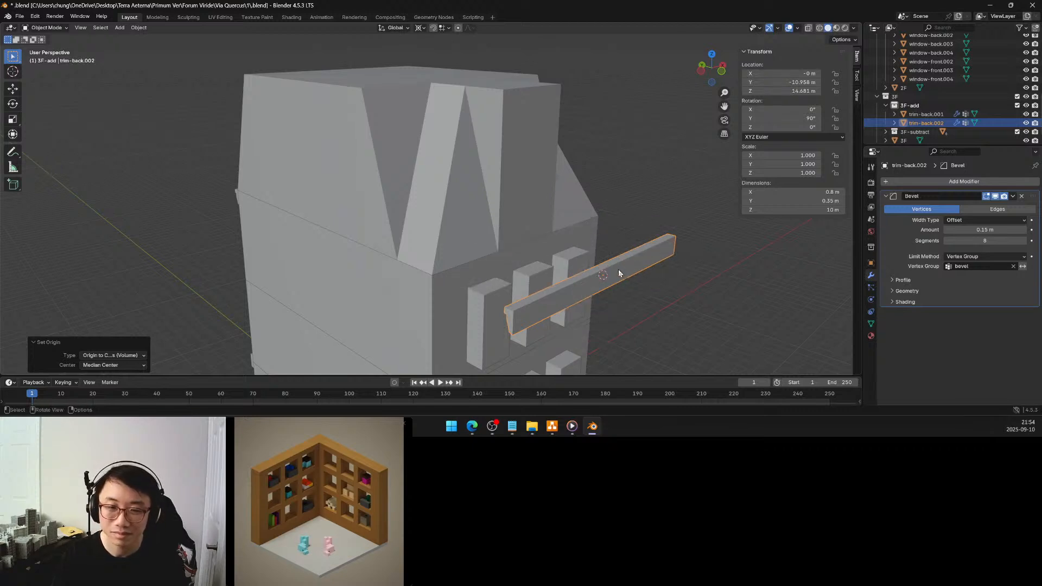
pyautogui.press('r')
pyautogui.press('z')
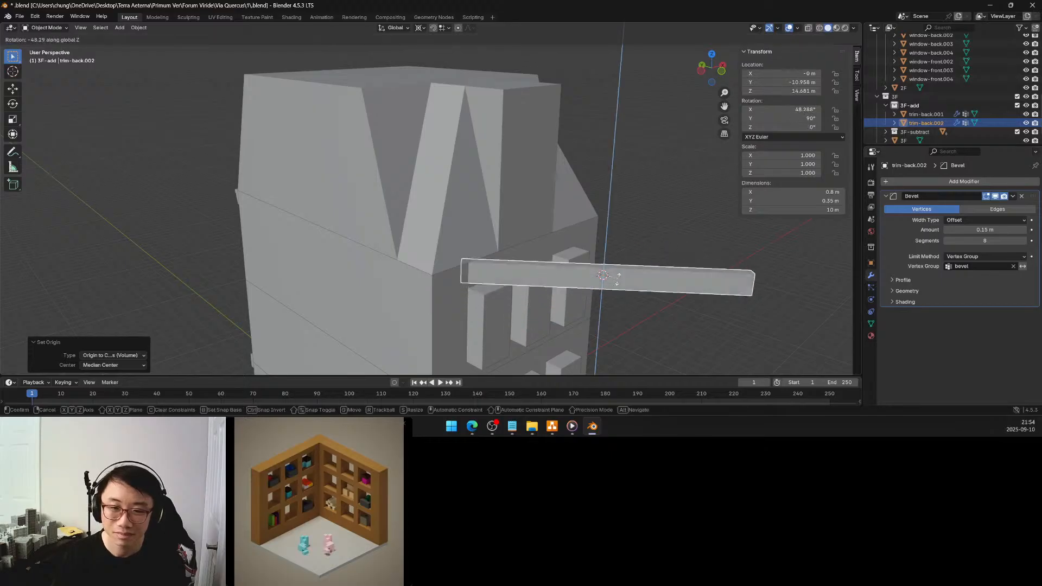
pyautogui.click(577, 290)
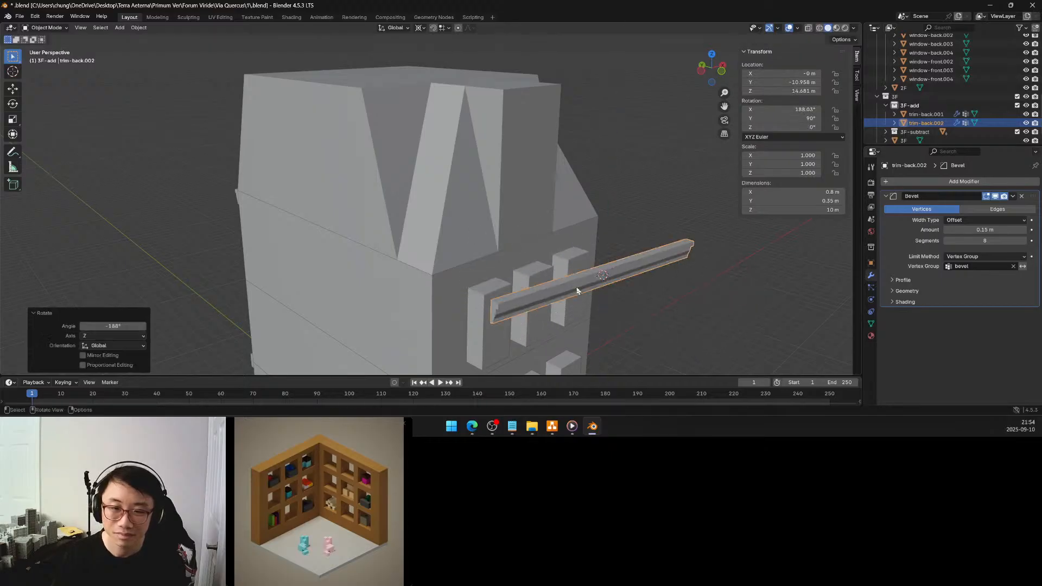
pyautogui.click(125, 324)
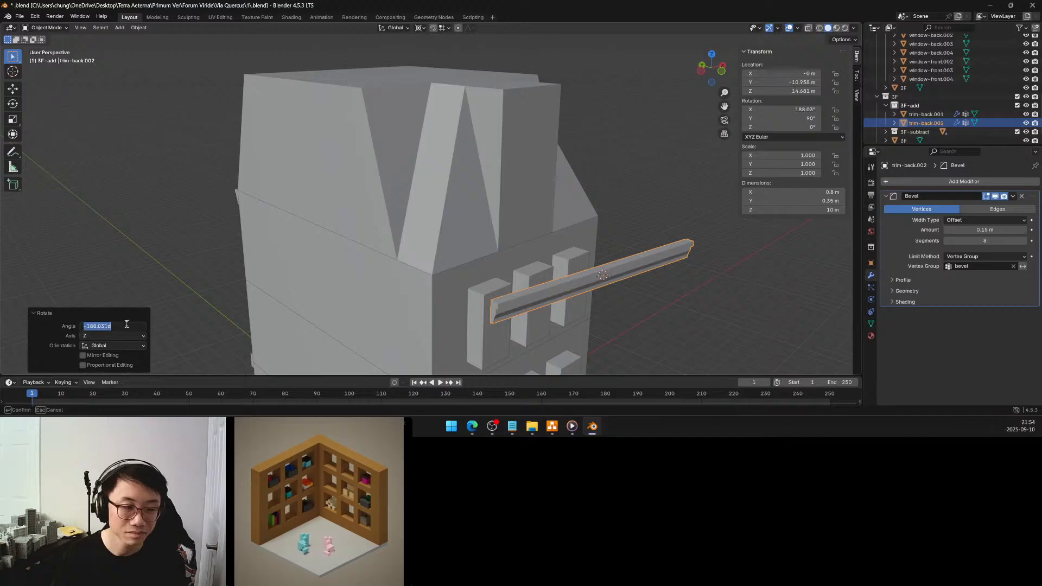
pyautogui.write('180')
pyautogui.press('Return')
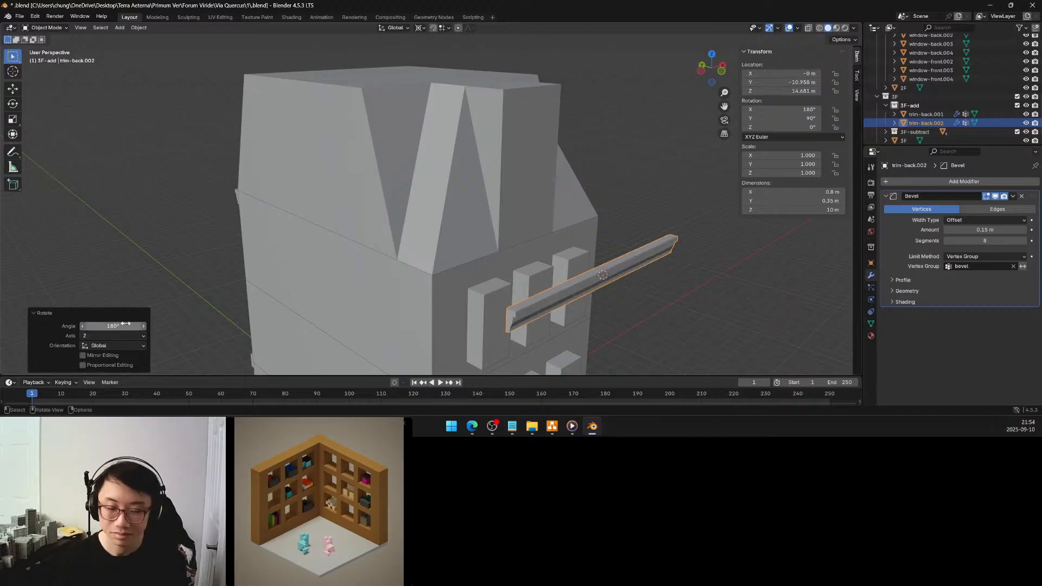
pyautogui.scroll(3, 543, 253)
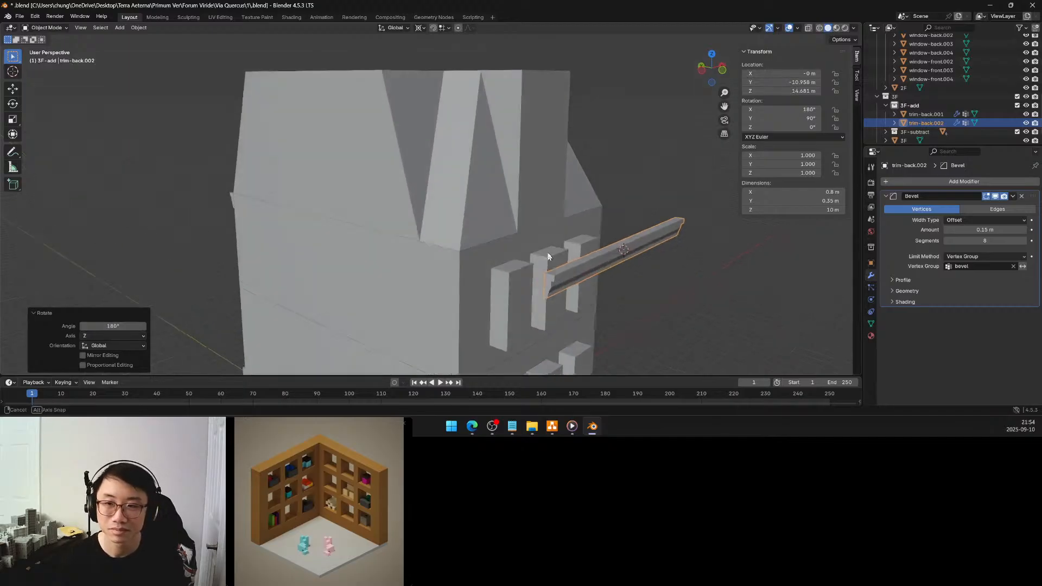
pyautogui.scroll(2, 552, 251)
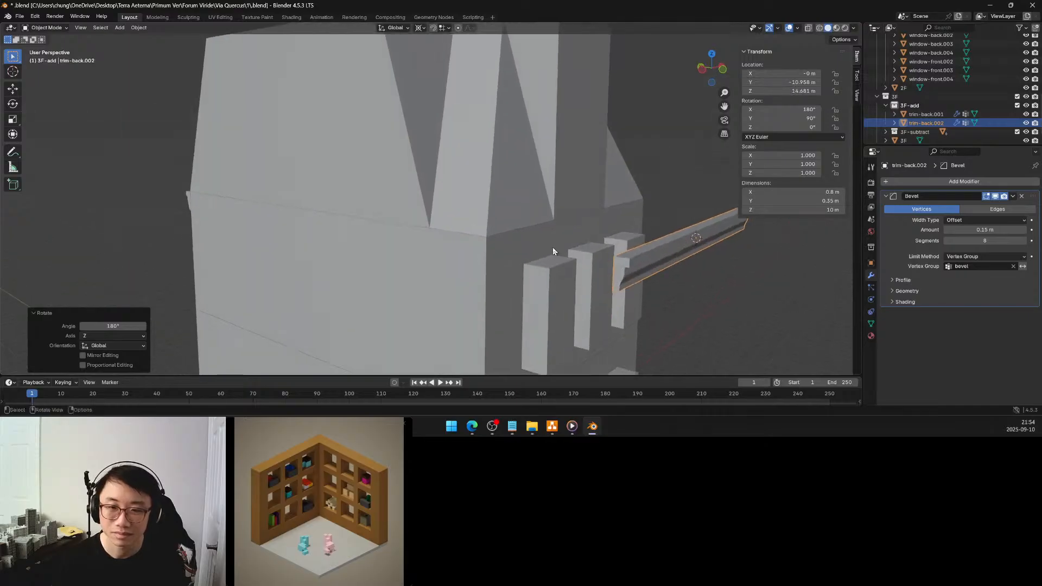
# Move the rotated trim copy, trim-back.002, about 3.35 m along positive Y toward the upper front facade
pyautogui.scroll(1, 552, 251)
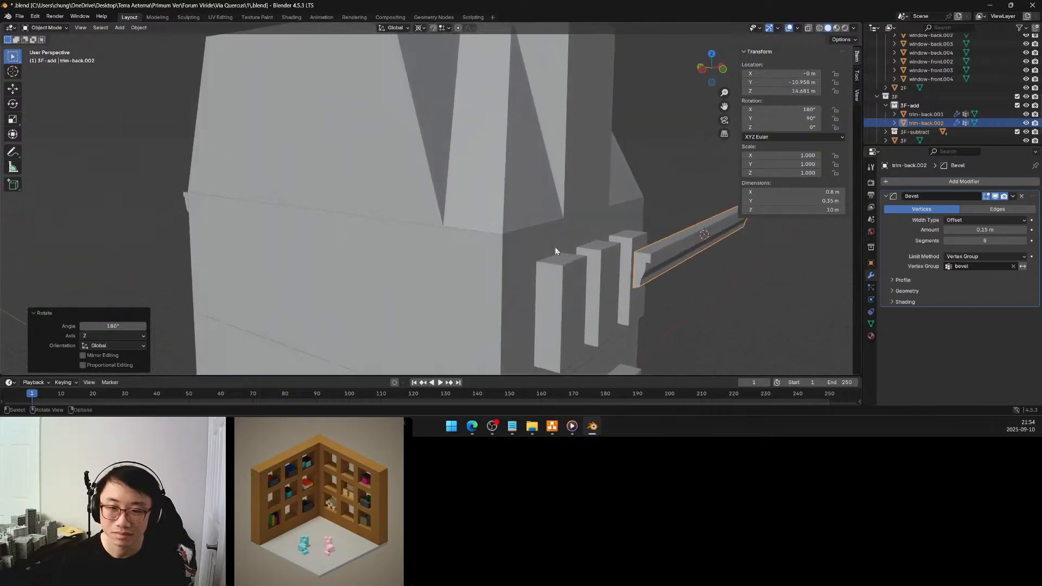
pyautogui.press('g')
pyautogui.press('y')
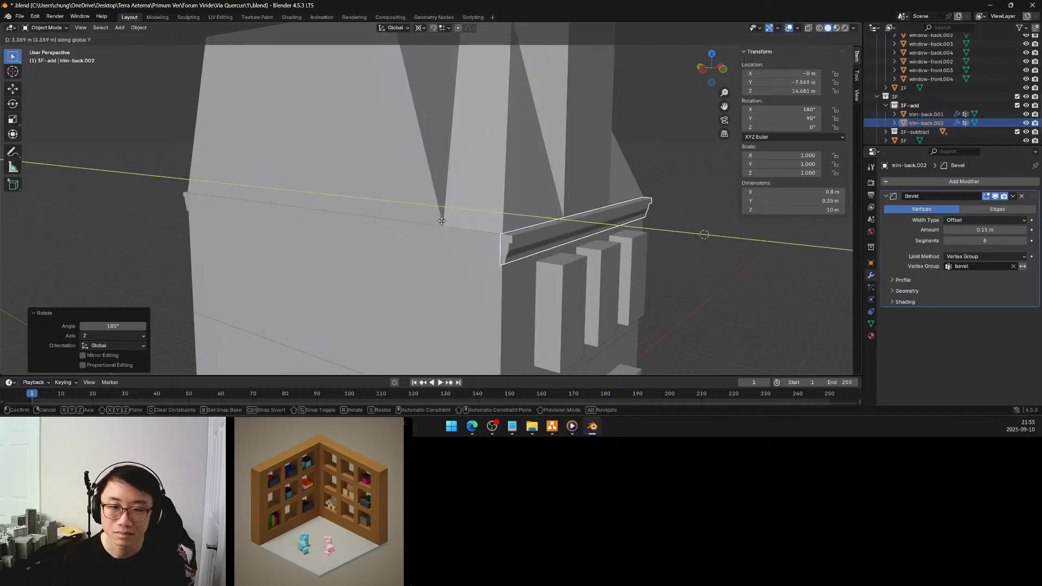
pyautogui.click(443, 223)
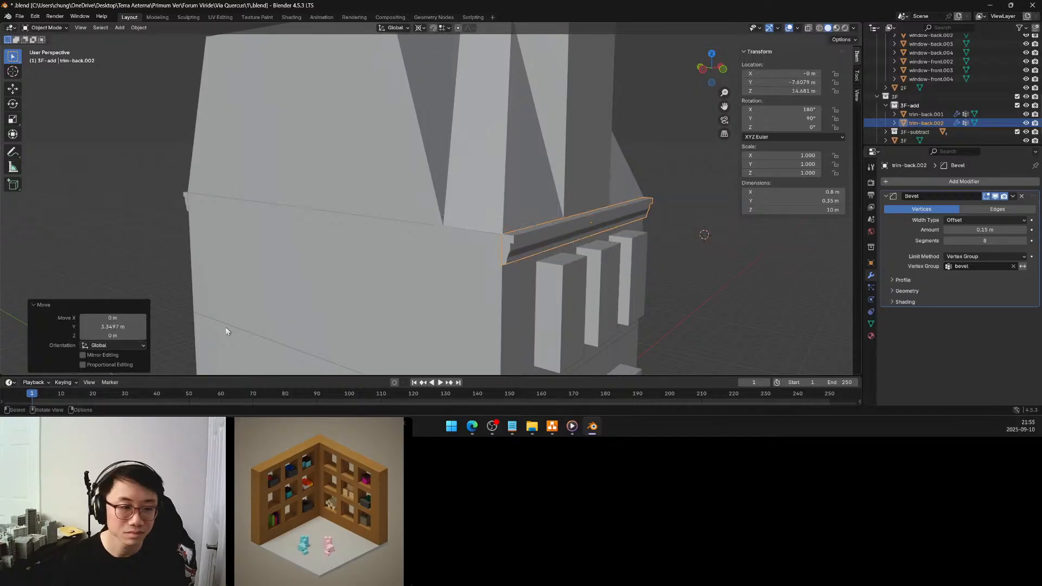
pyautogui.click(129, 326)
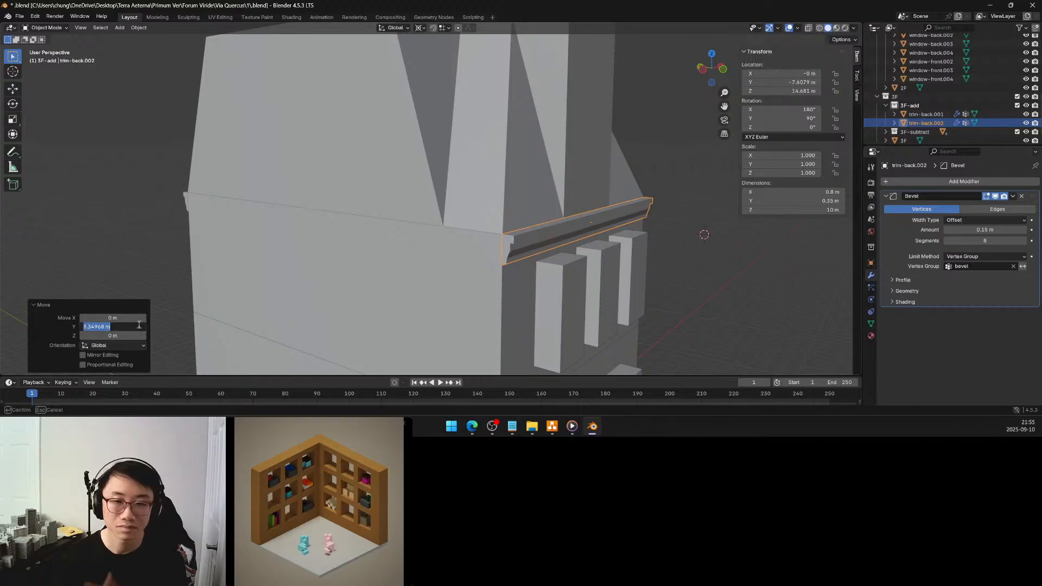
pyautogui.click(700, 286)
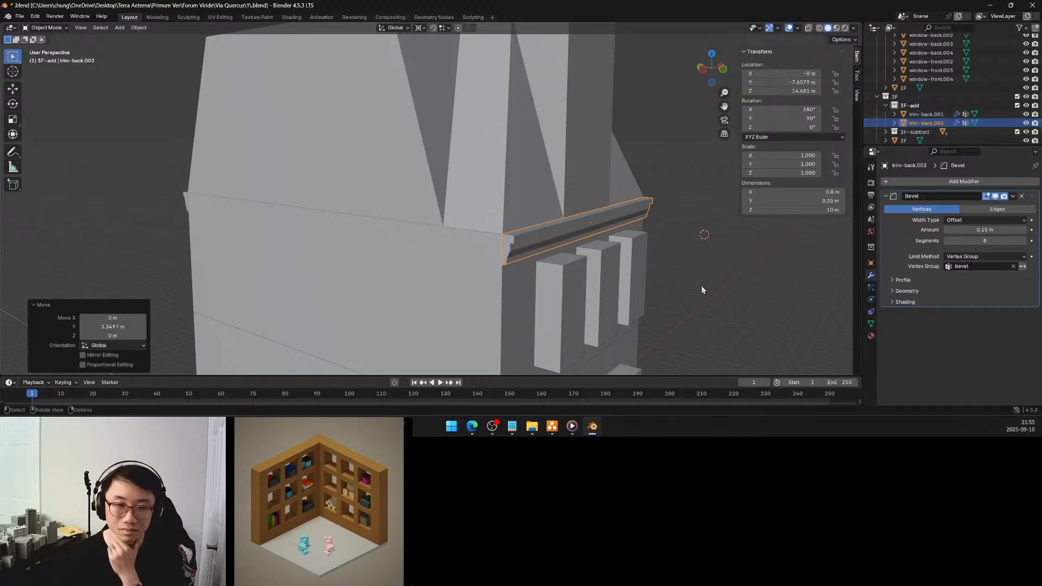
# Shift the upper front trim about 0.8 m along negative Y to leave a gap in front of the facade
pyautogui.press('g')
pyautogui.press('y')
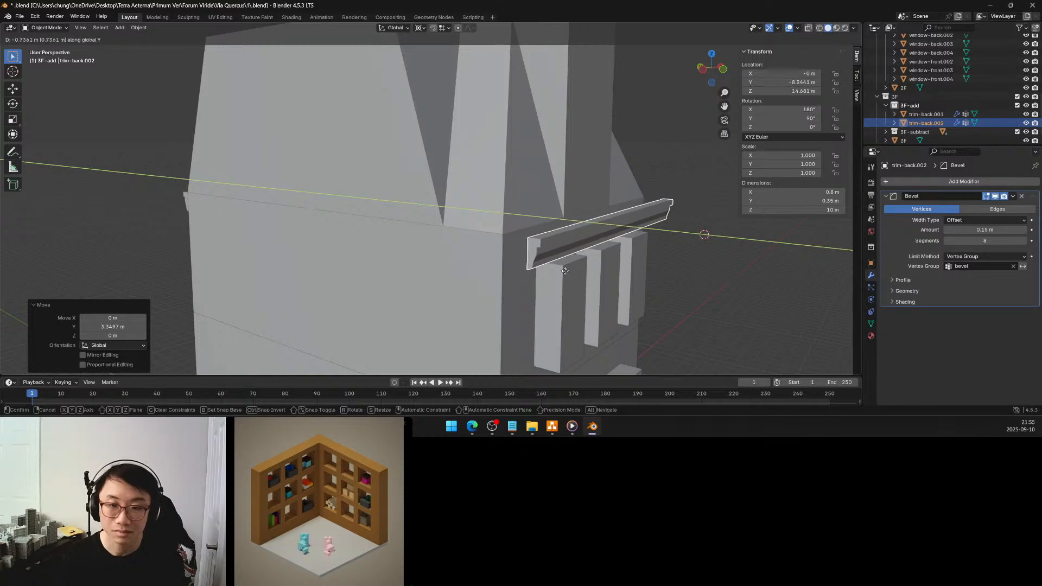
pyautogui.click(568, 271)
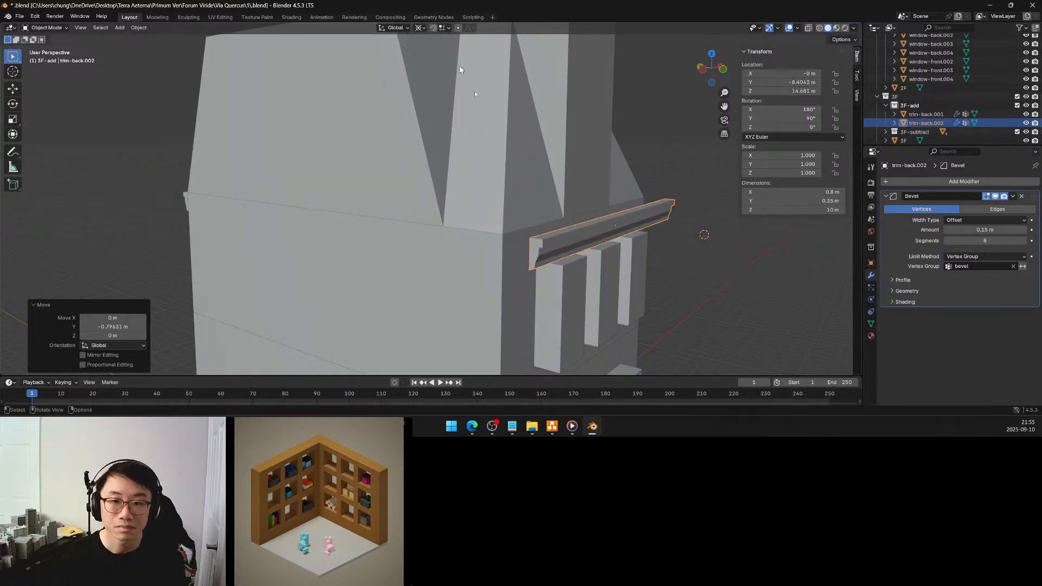
# Snap the 3D cursor to the upper front trim's top end corner vertex and set the pivot point to 3D Cursor
pyautogui.press('Tab')
pyautogui.click(534, 237)
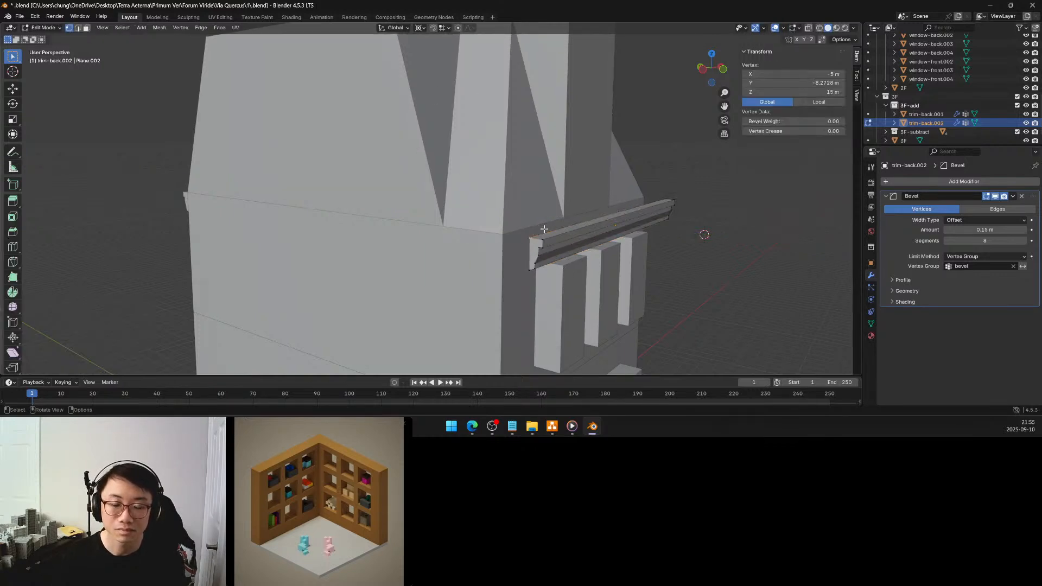
pyautogui.hotkey('shift', 's')
pyautogui.click(543, 276)
pyautogui.press('Tab')
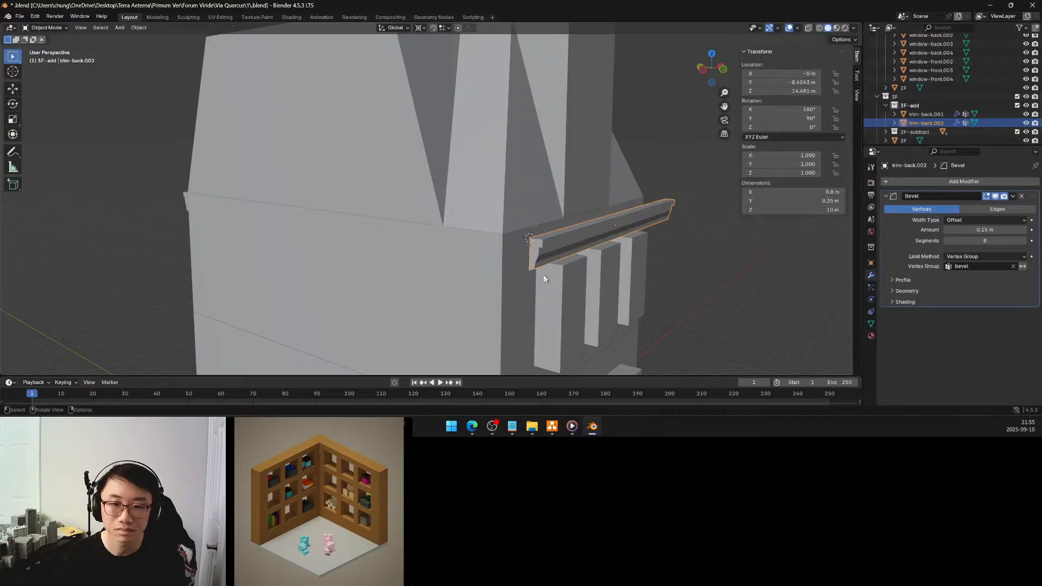
pyautogui.press('.')
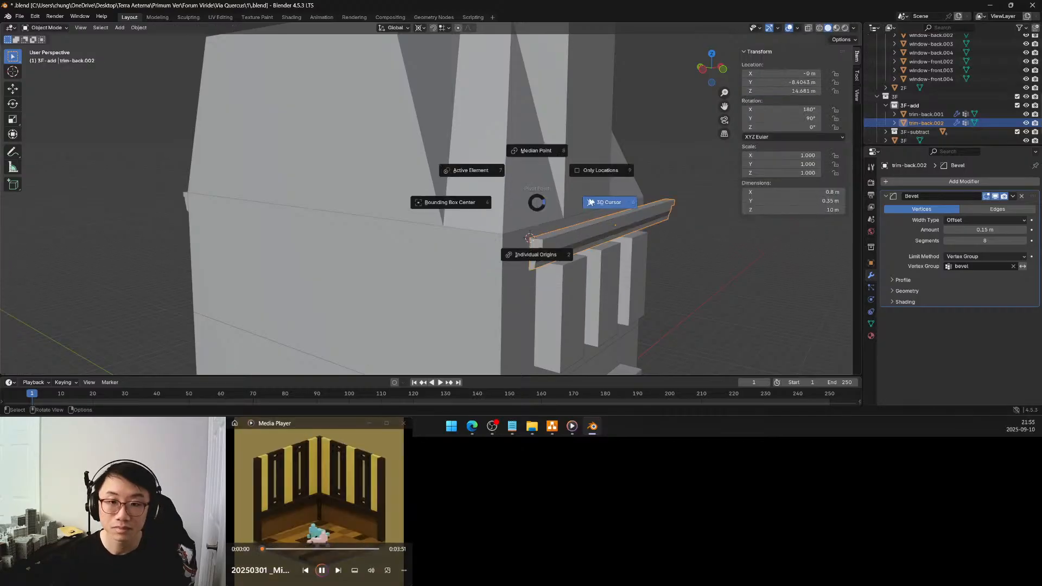
pyautogui.click(593, 200)
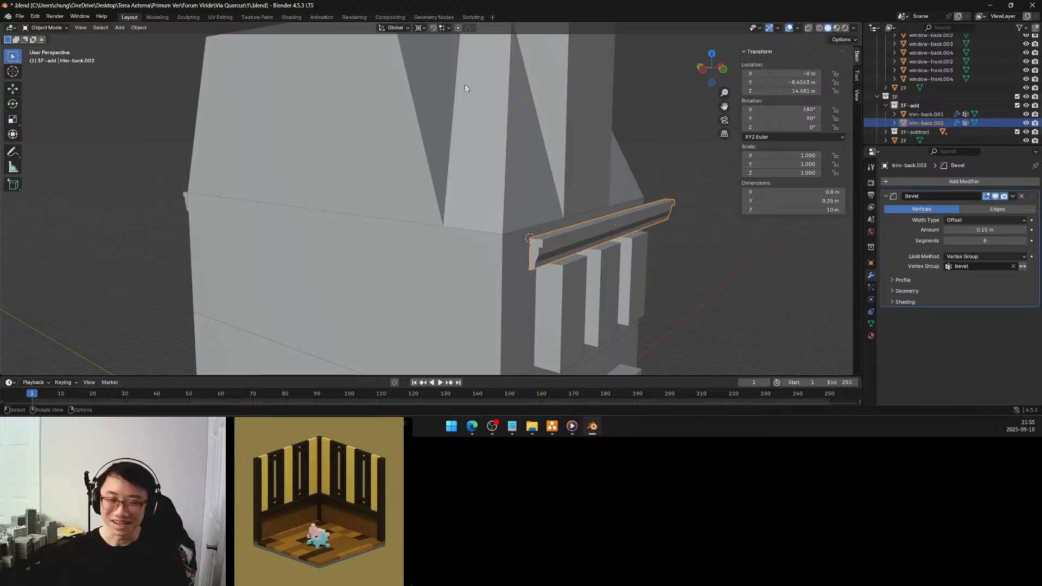
# Enable vertex snapping and move the upper front trim about 0.77 m along Y so its end corner meets the building's corner
pyautogui.click(433, 27)
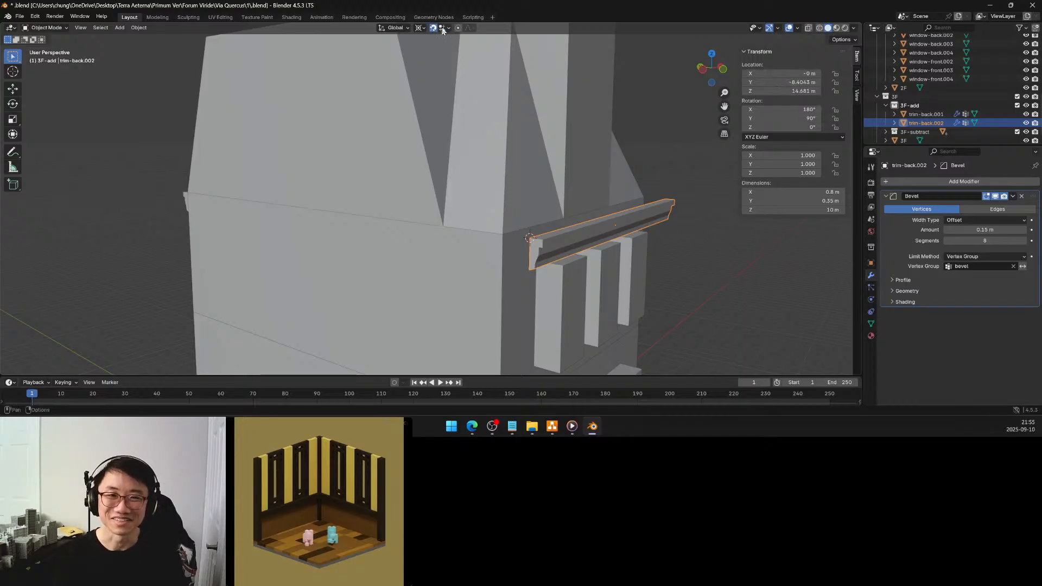
pyautogui.click(444, 28)
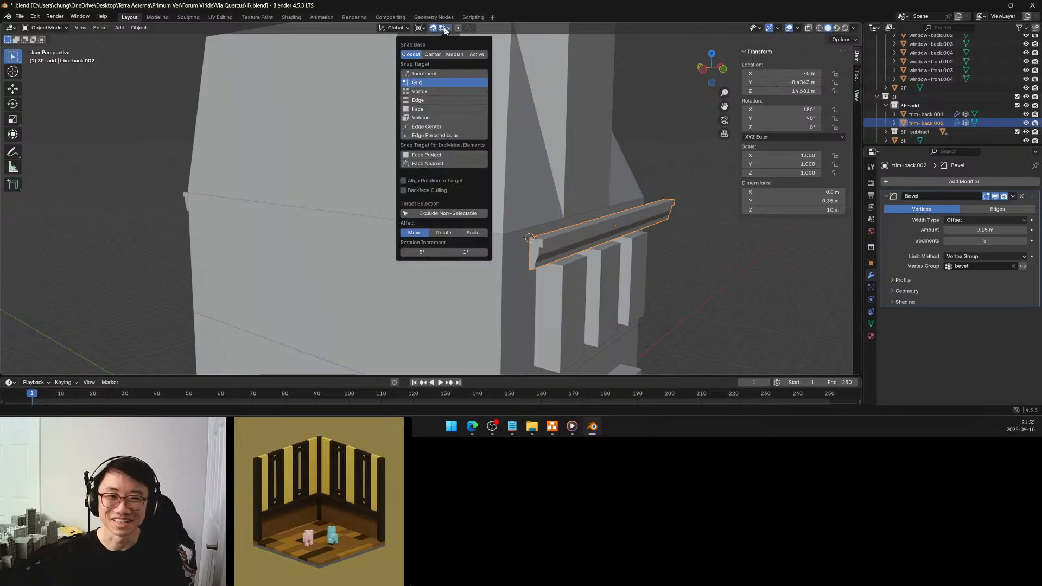
pyautogui.click(430, 93)
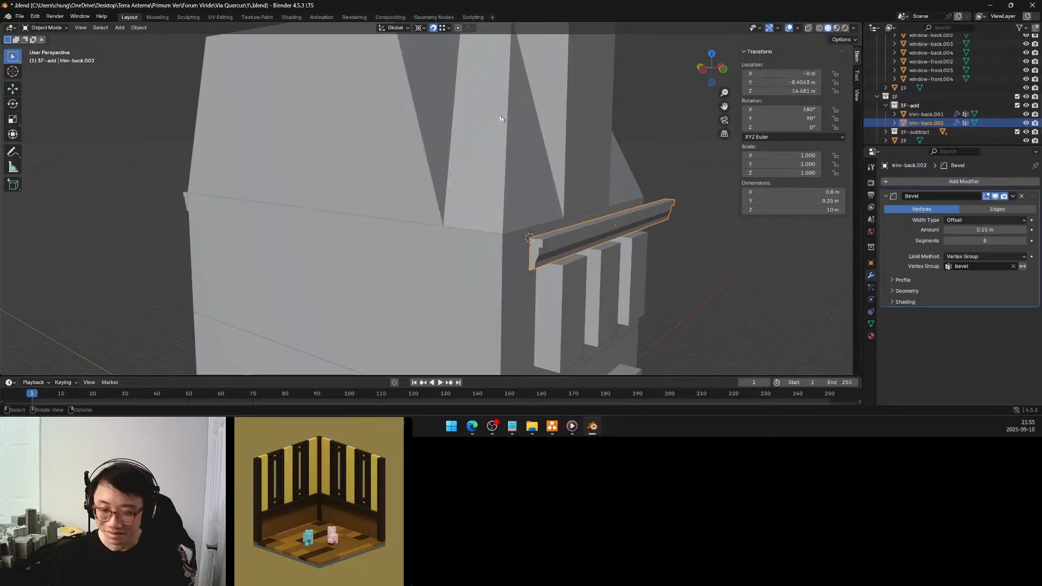
pyautogui.moveTo(519, 221); pyautogui.dragTo(507, 232, button='middle')
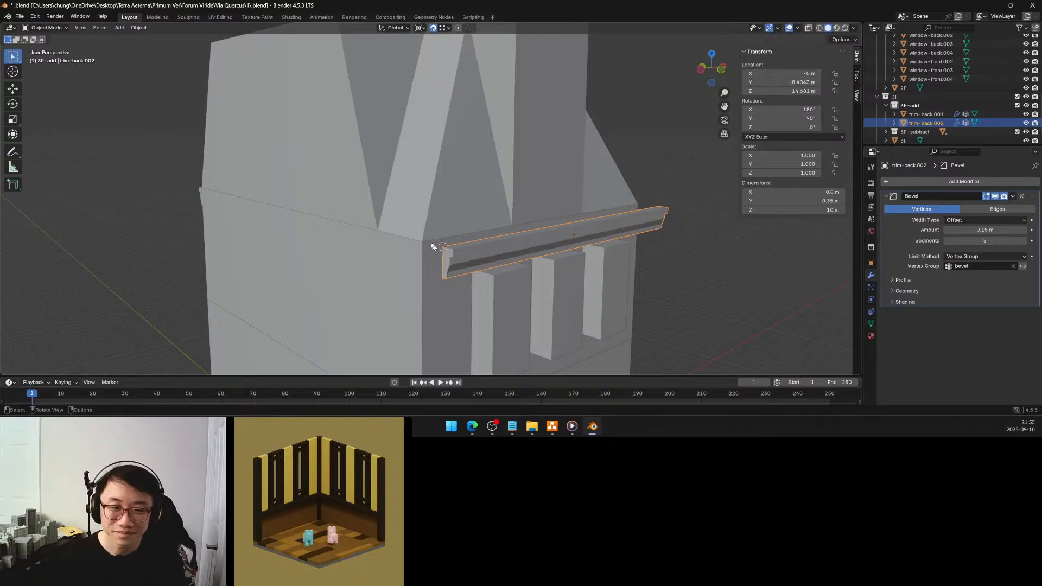
pyautogui.moveTo(431, 246); pyautogui.dragTo(425, 246)
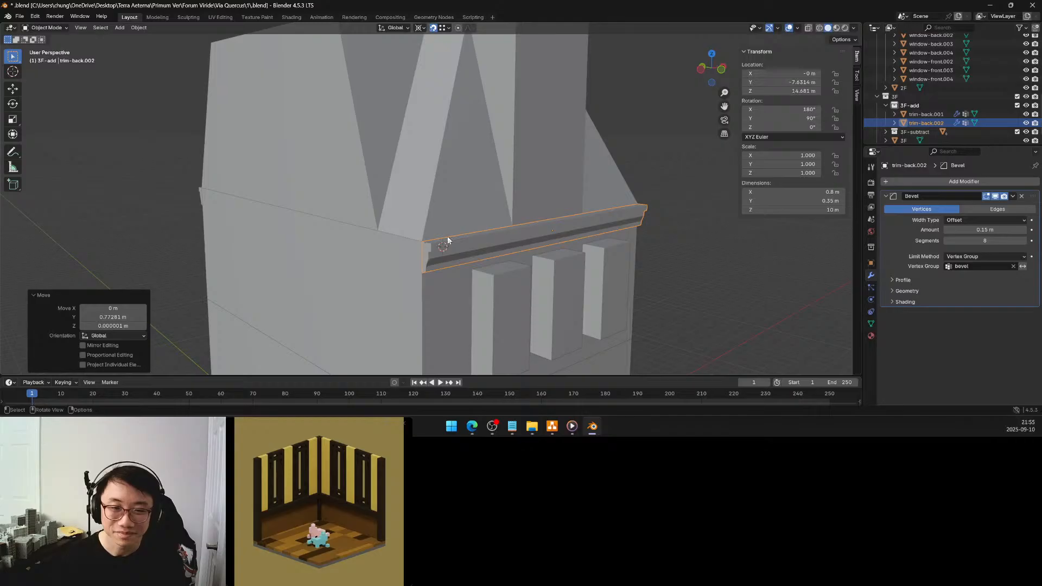
pyautogui.scroll(-5, 447, 239)
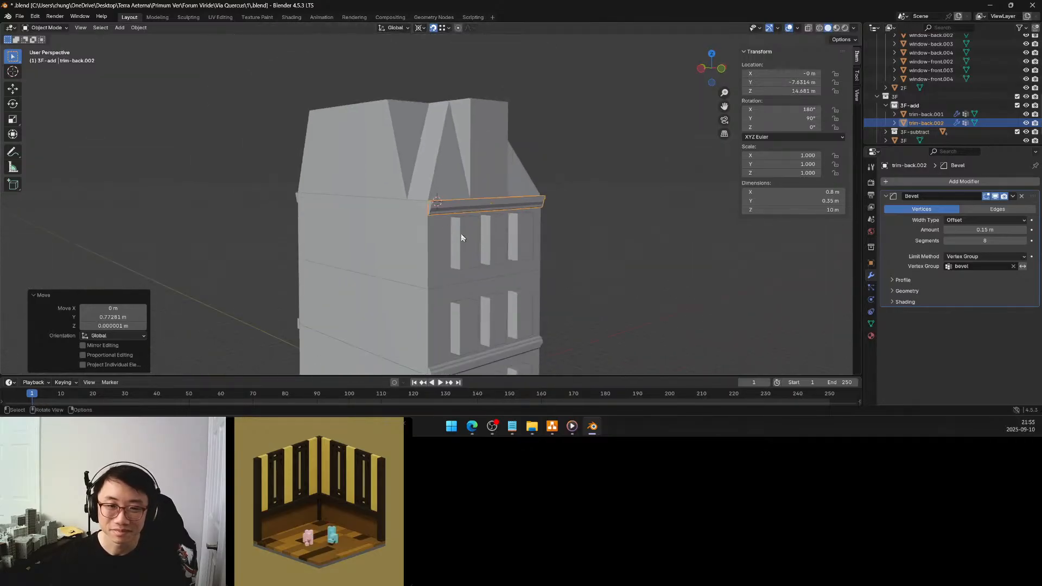
pyautogui.click(616, 234)
pyautogui.moveTo(616, 234); pyautogui.dragTo(530, 275, button='middle')
pyautogui.scroll(-2, 551, 253)
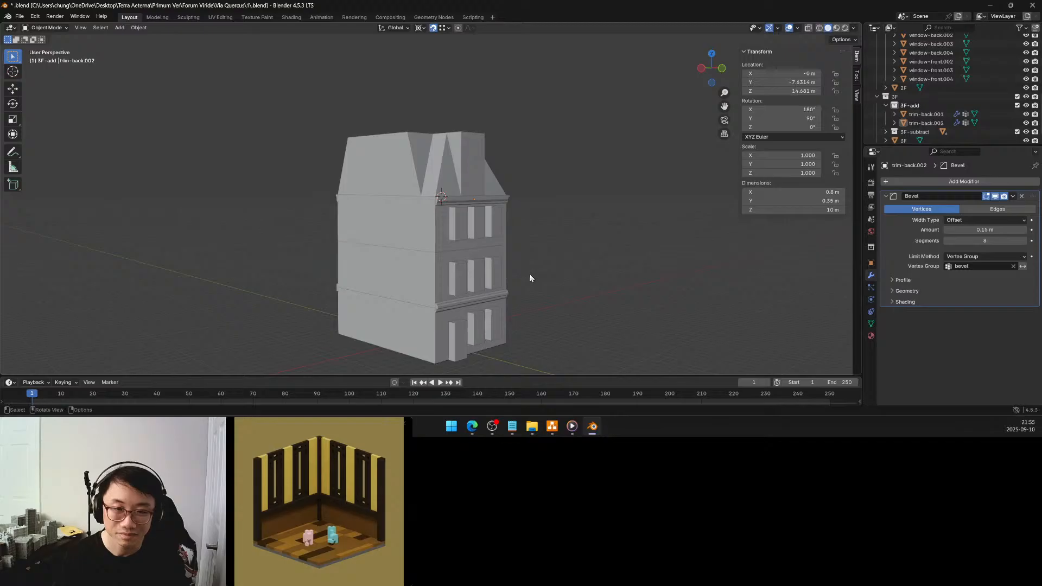
# Open the lower front trim, trim-front, in Edit Mode and show its profile from the left with X-ray on
pyautogui.scroll(3, 490, 240)
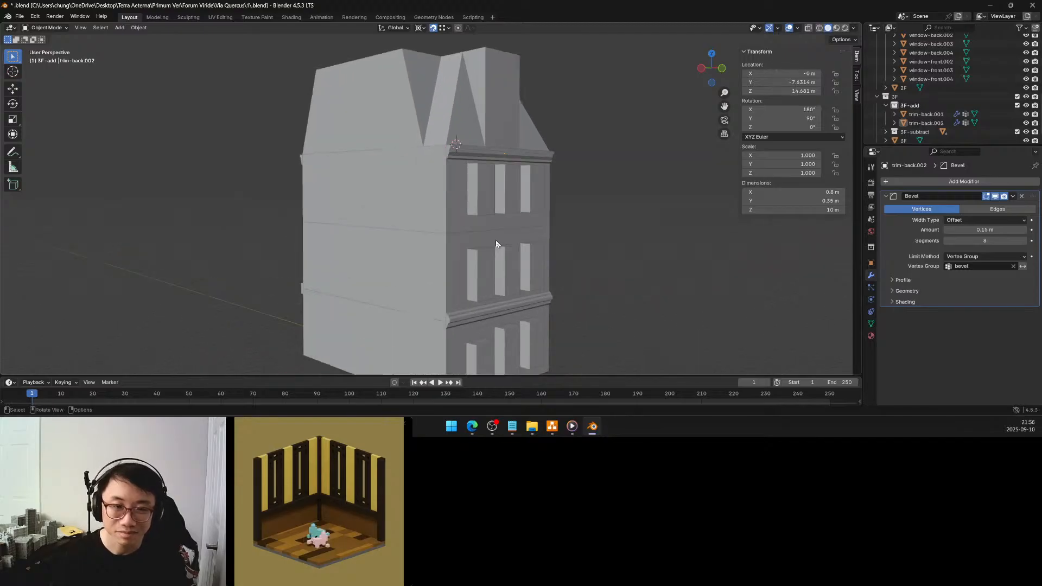
pyautogui.moveTo(502, 272); pyautogui.dragTo(504, 234, button='middle')
pyautogui.click(466, 277)
pyautogui.moveTo(467, 272); pyautogui.dragTo(482, 268, button='middle')
pyautogui.press('Tab')
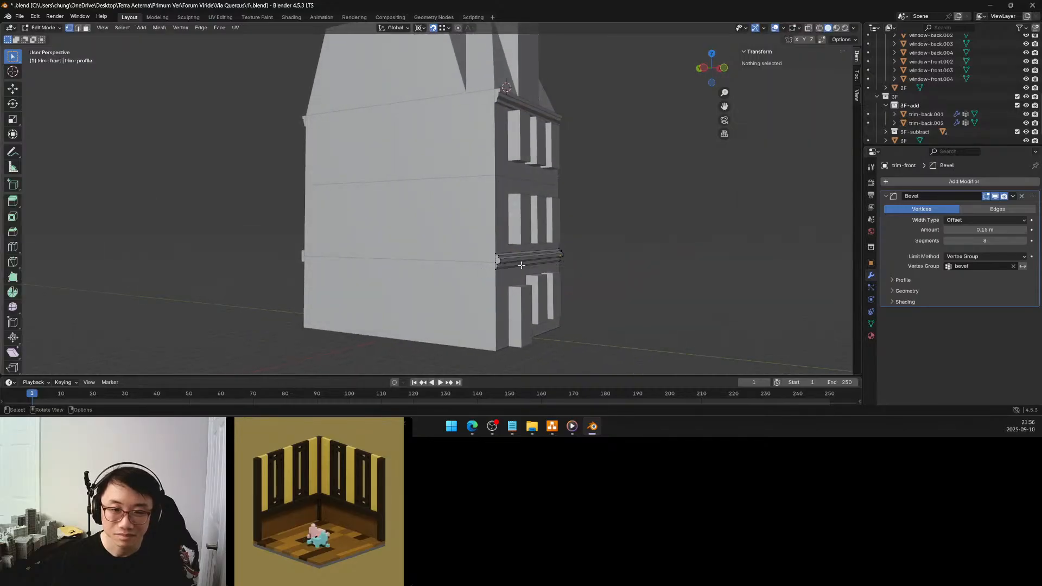
pyautogui.scroll(6, 523, 264)
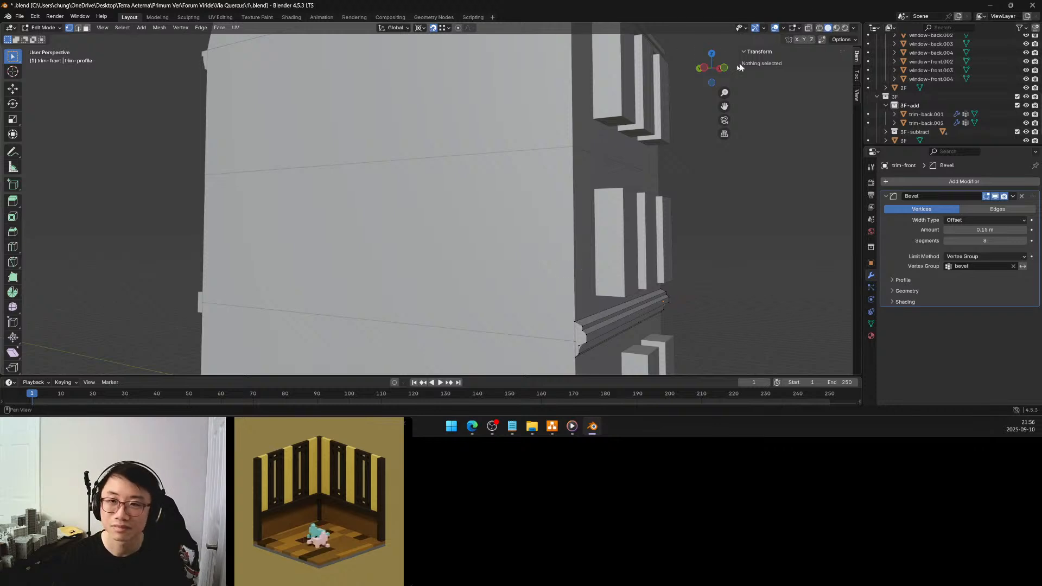
pyautogui.click(704, 70)
pyautogui.keyDown('shift'); pyautogui.moveTo(661, 207); pyautogui.dragTo(402, 160, button='middle'); pyautogui.keyUp('shift')
pyautogui.scroll(6, 515, 156)
pyautogui.scroll(5, 428, 163)
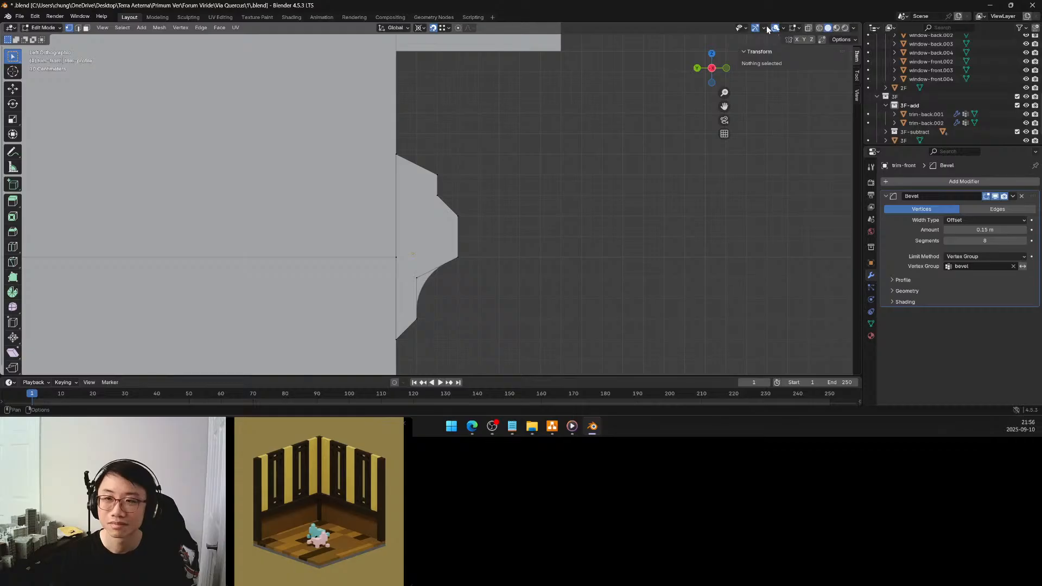
pyautogui.click(808, 29)
# Set the snap target to Grid and raise the lower front trim profile's top outer corner by 0.1 m in Z
pyautogui.moveTo(458, 159); pyautogui.dragTo(427, 181)
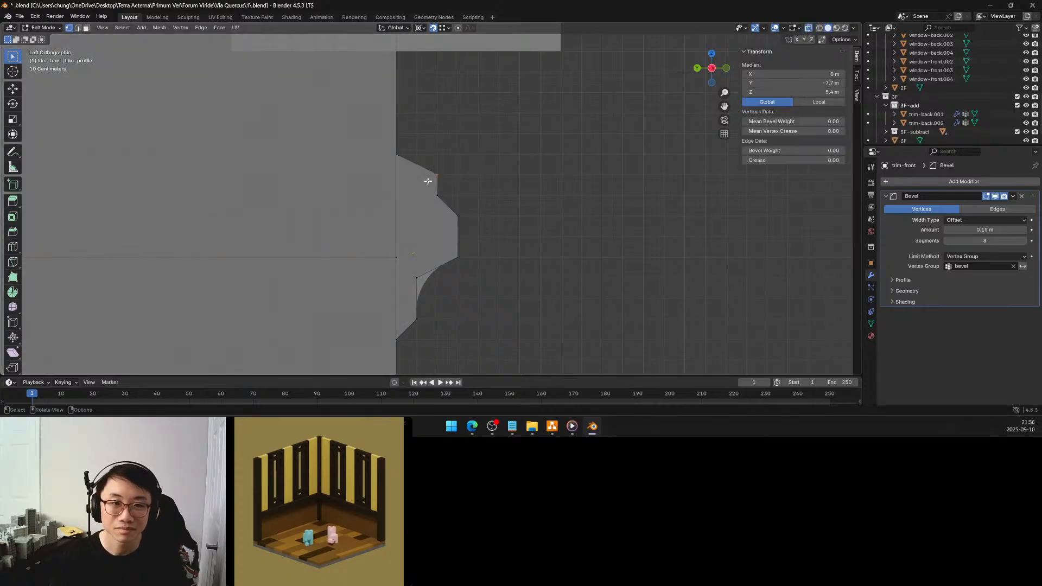
pyautogui.click(446, 28)
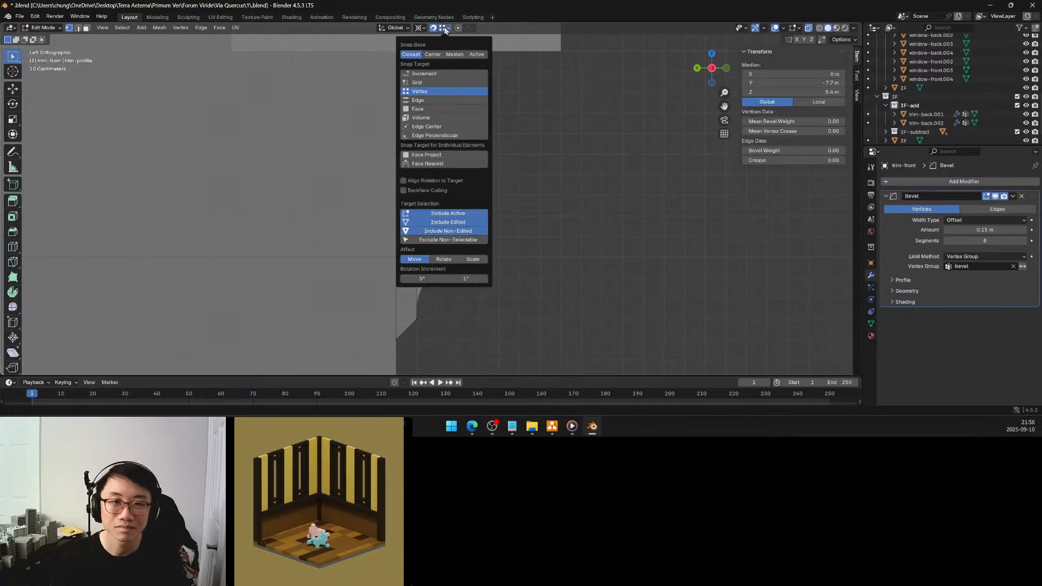
pyautogui.click(431, 83)
pyautogui.scroll(5, 465, 98)
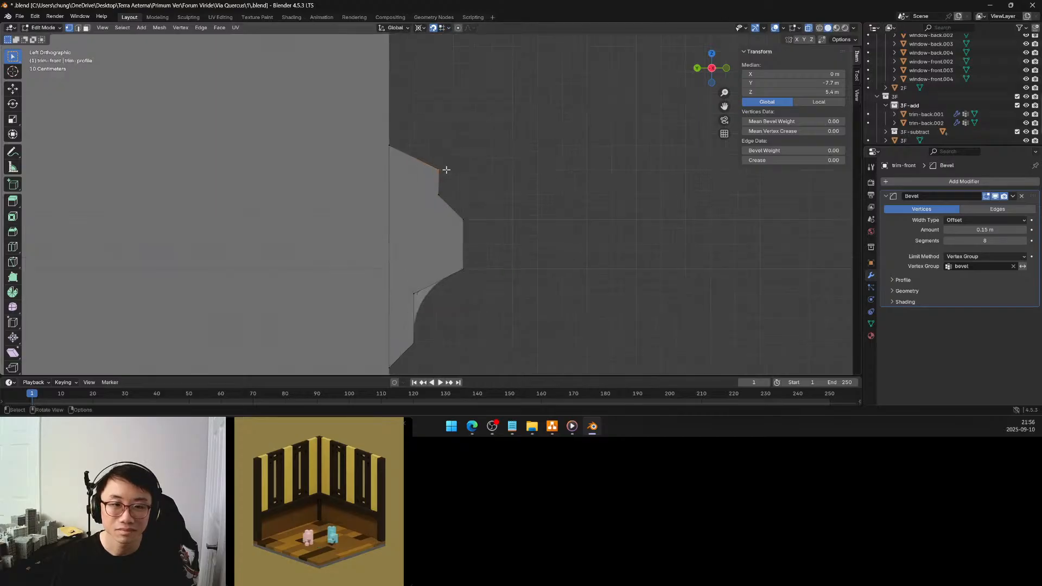
pyautogui.keyDown('shift'); pyautogui.moveTo(461, 157); pyautogui.dragTo(463, 171, button='middle'); pyautogui.keyUp('shift')
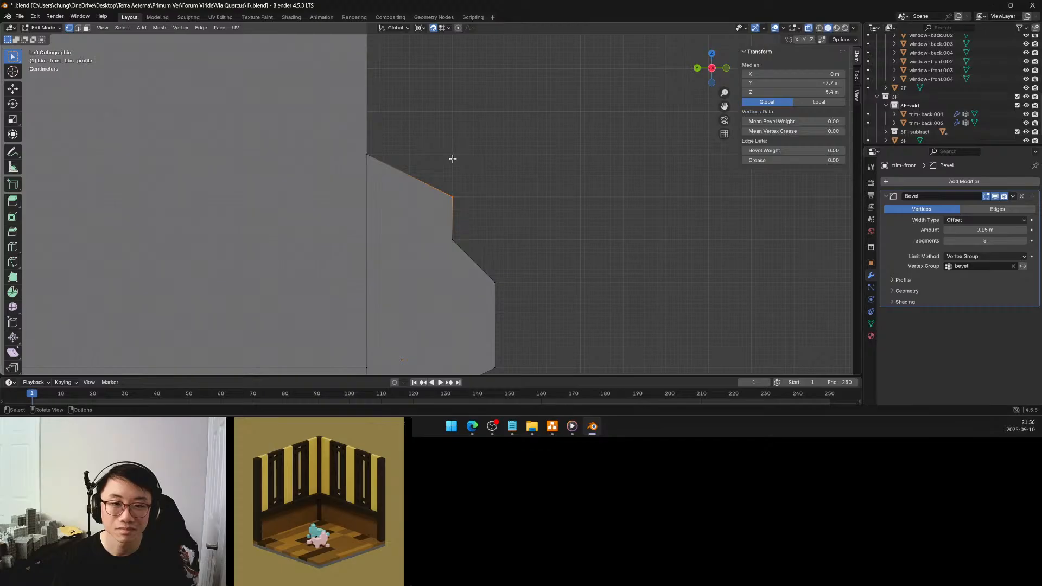
pyautogui.press('g')
pyautogui.click(448, 156)
pyautogui.scroll(-2, 490, 144)
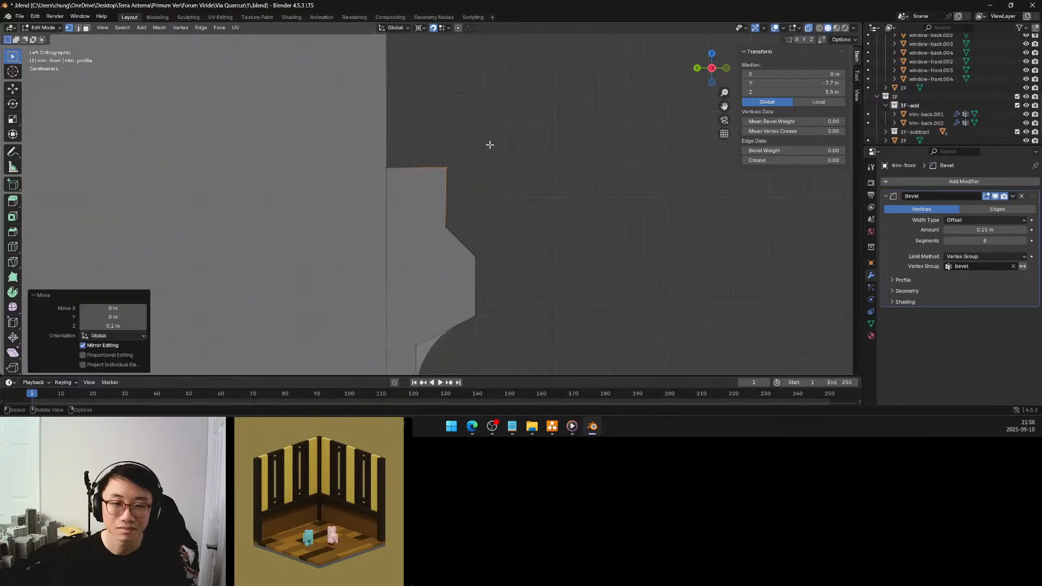
pyautogui.scroll(-2, 490, 145)
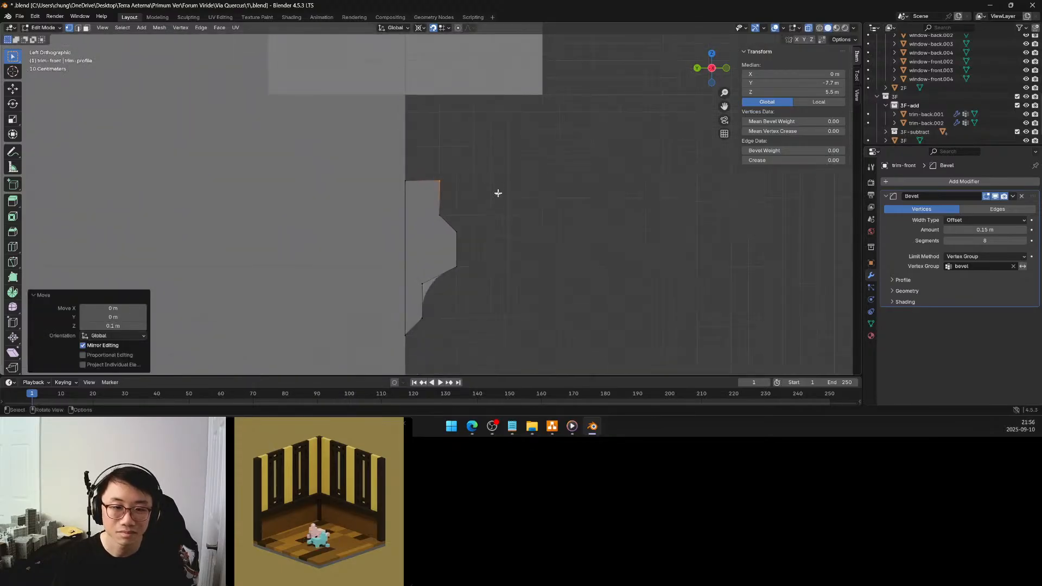
# Lower the bottom outer corner of the lower front trim's profile by 0.1 m in Z
pyautogui.keyDown('shift'); pyautogui.moveTo(493, 200); pyautogui.dragTo(481, 88, button='middle'); pyautogui.keyUp('shift')
pyautogui.scroll(2, 425, 219)
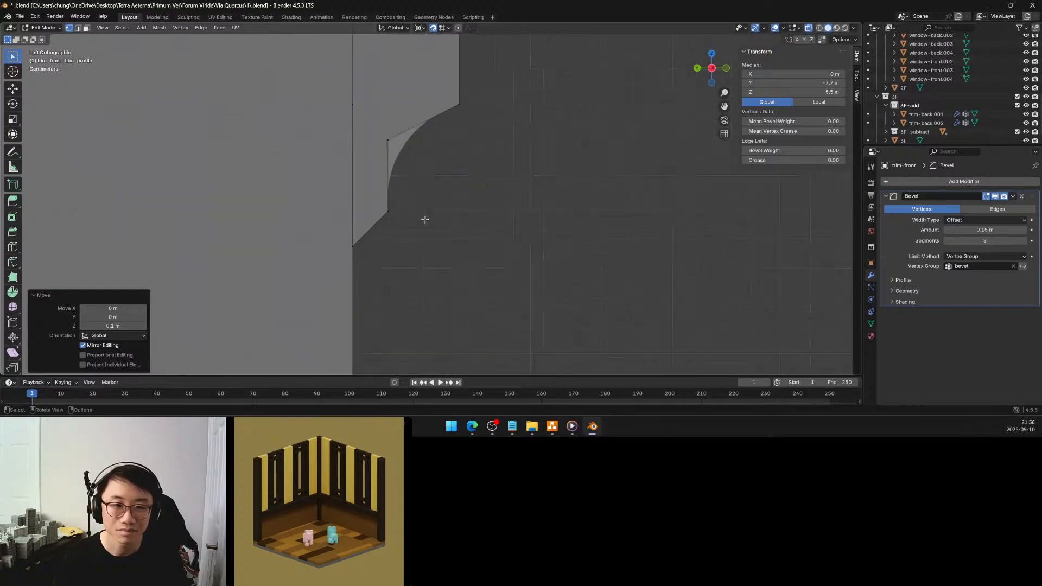
pyautogui.scroll(1, 424, 220)
pyautogui.moveTo(399, 209); pyautogui.dragTo(361, 226)
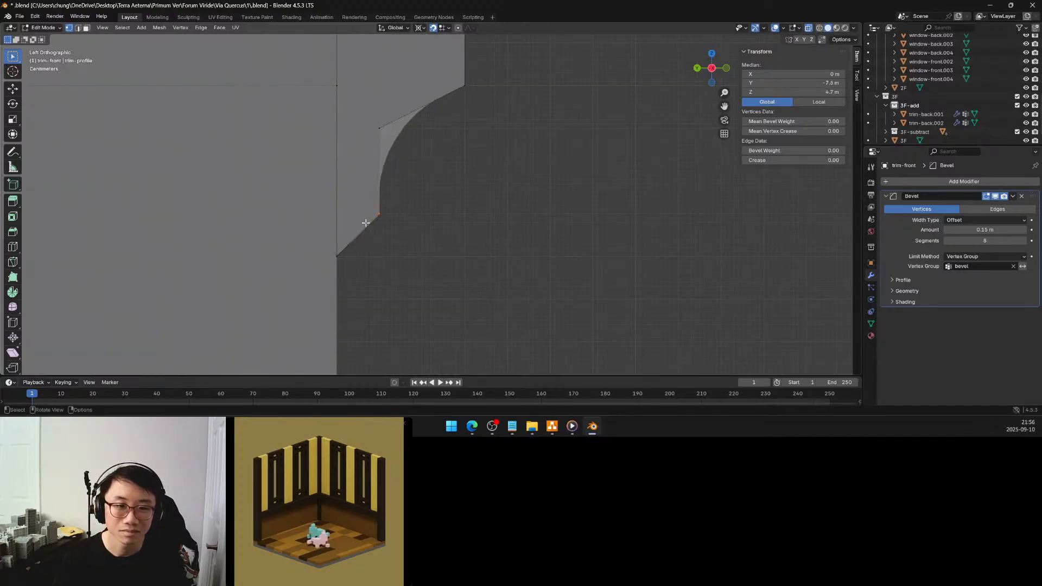
pyautogui.press('g')
pyautogui.click(379, 257)
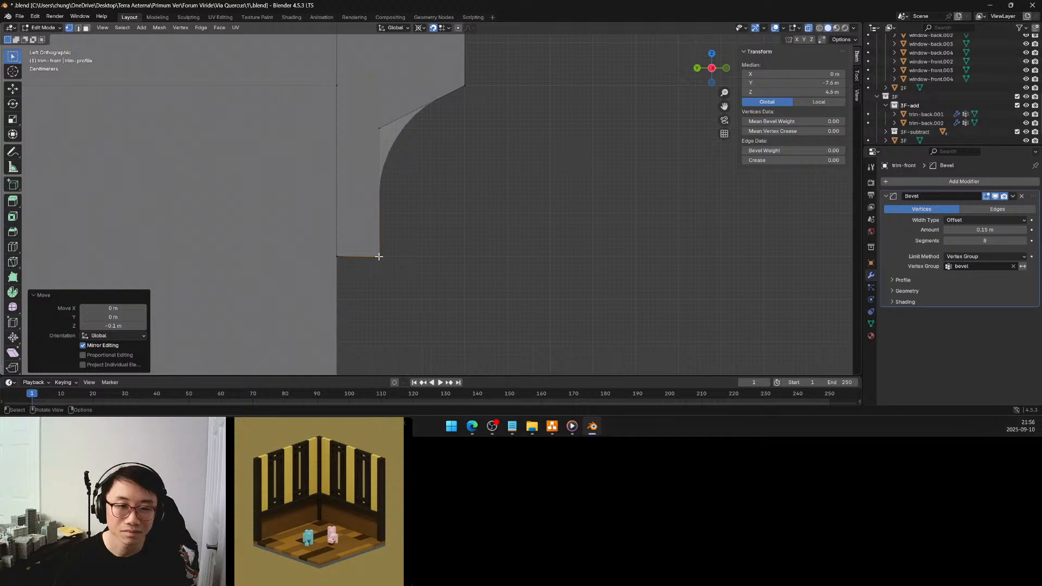
# Turn X-ray off, return trim-front to Object Mode and show the building in left orthographic view
pyautogui.click(435, 221)
pyautogui.moveTo(450, 204); pyautogui.dragTo(432, 207, button='middle')
pyautogui.scroll(-7, 432, 206)
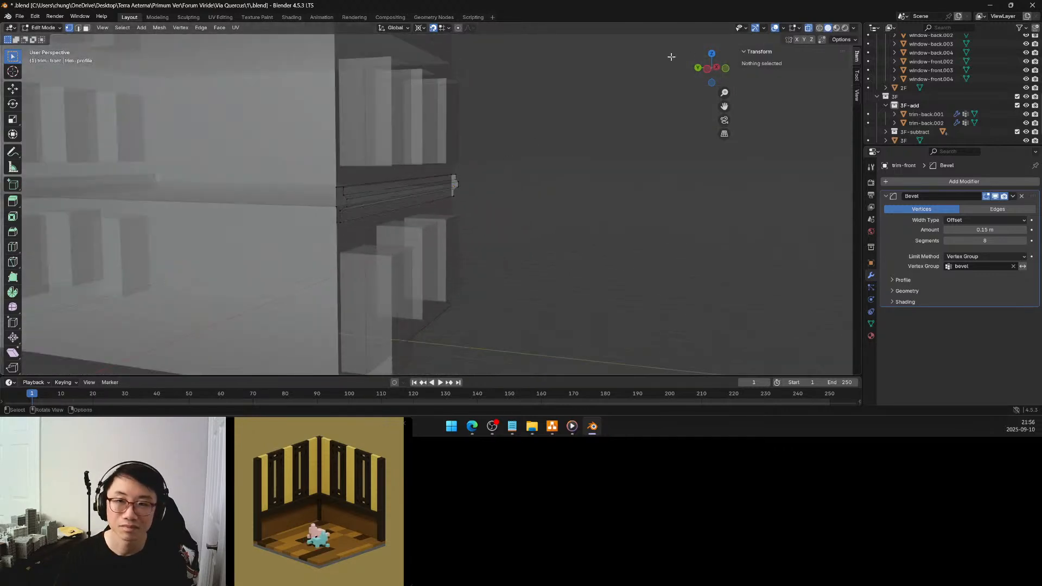
pyautogui.click(808, 27)
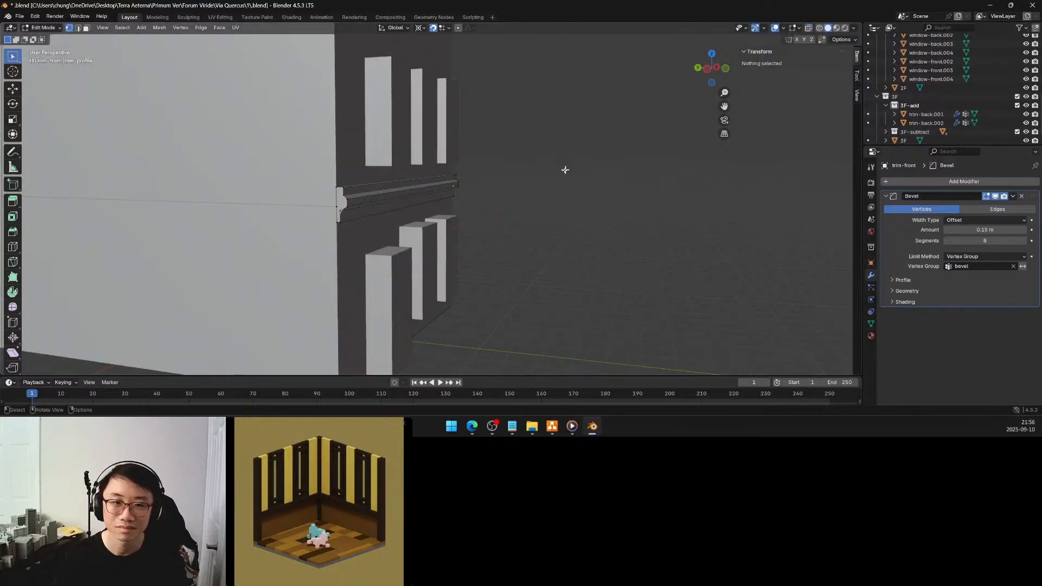
pyautogui.press('Tab')
pyautogui.moveTo(520, 167)
pyautogui.mouseDown(button='middle')
pyautogui.moveTo(499, 167)
pyautogui.moveTo(537, 221)
pyautogui.moveTo(528, 195)
pyautogui.moveTo(545, 190)
pyautogui.moveTo(521, 158)
pyautogui.mouseUp(button='middle')
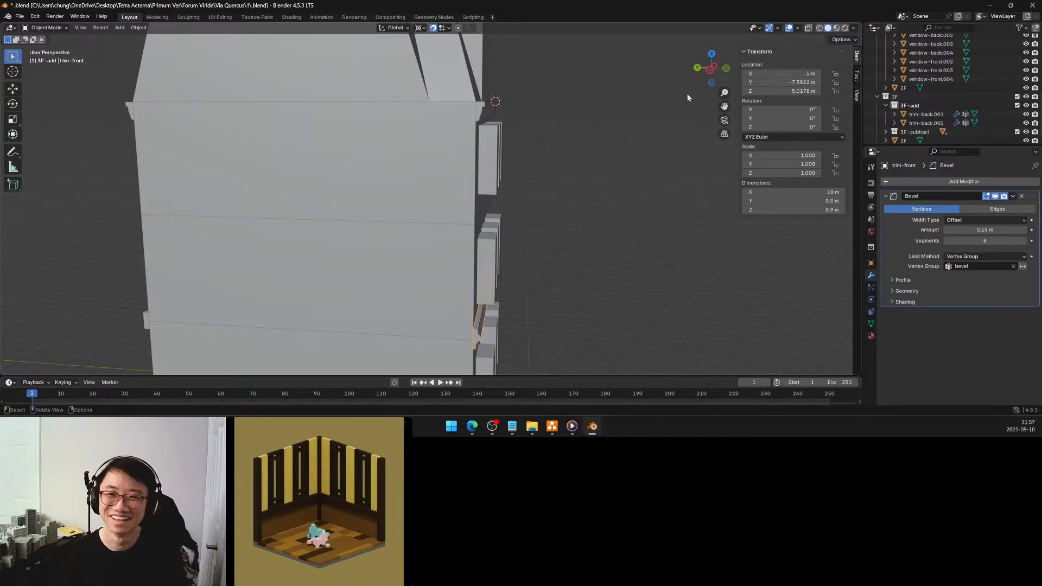
pyautogui.click(711, 72)
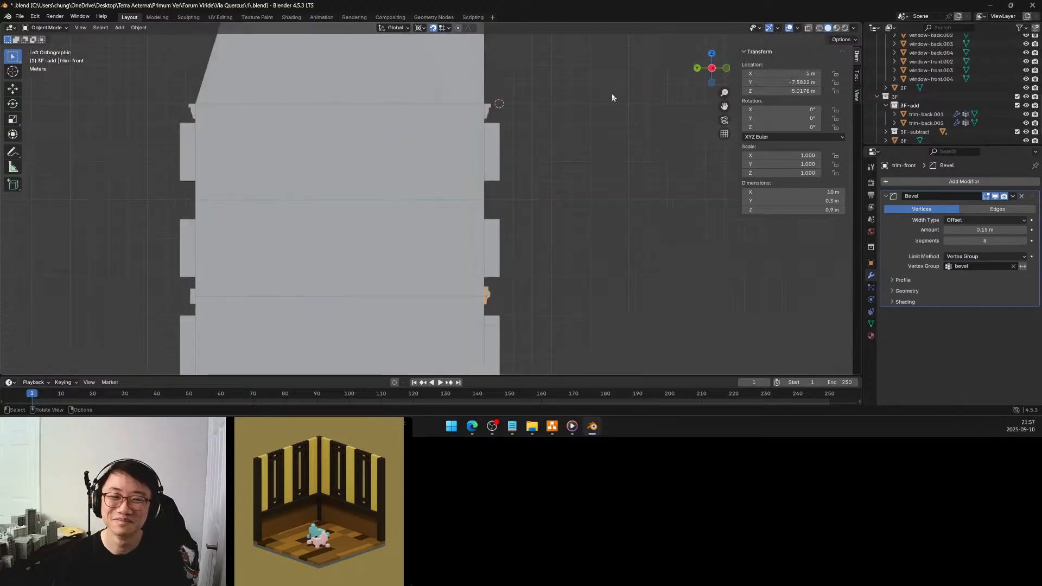
# Open the upper front trim, trim-back.002, in Edit Mode with X-ray on, showing the lower part of its profile
pyautogui.scroll(6, 511, 158)
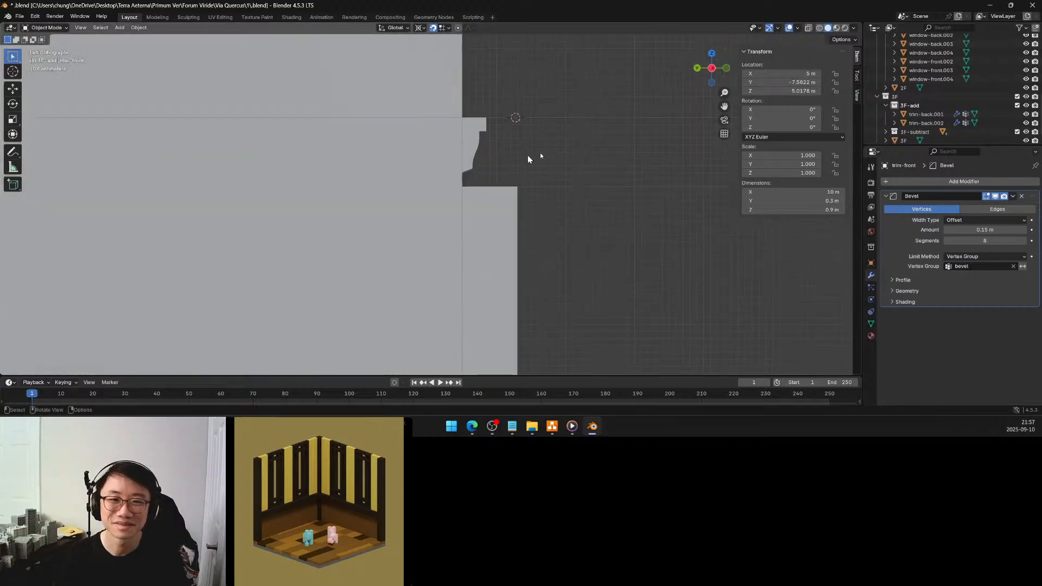
pyautogui.keyDown('shift'); pyautogui.moveTo(509, 138); pyautogui.dragTo(448, 192, button='middle'); pyautogui.keyUp('shift')
pyautogui.scroll(4, 450, 190)
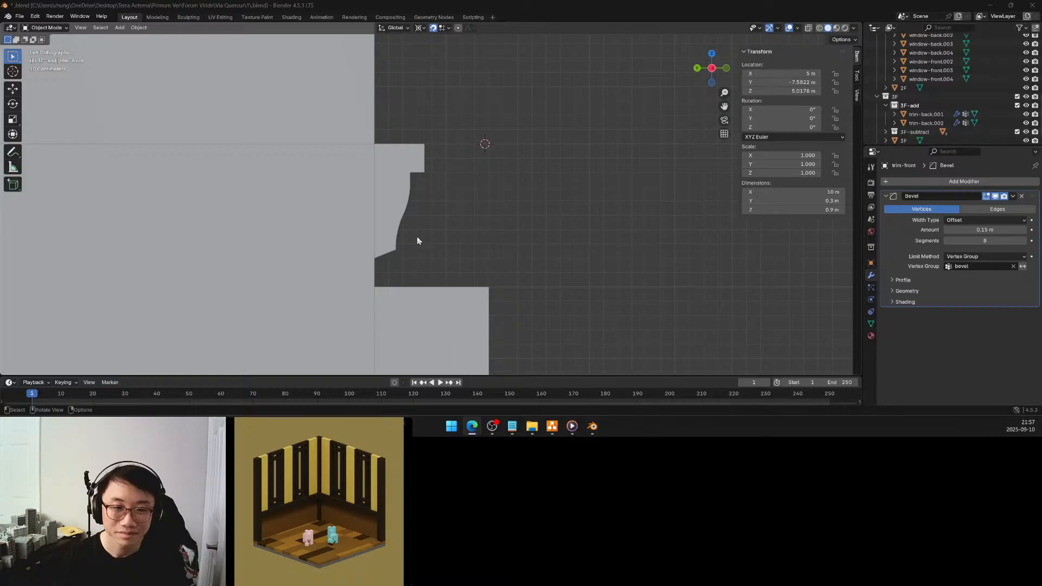
pyautogui.scroll(2, 405, 258)
pyautogui.scroll(2, 396, 278)
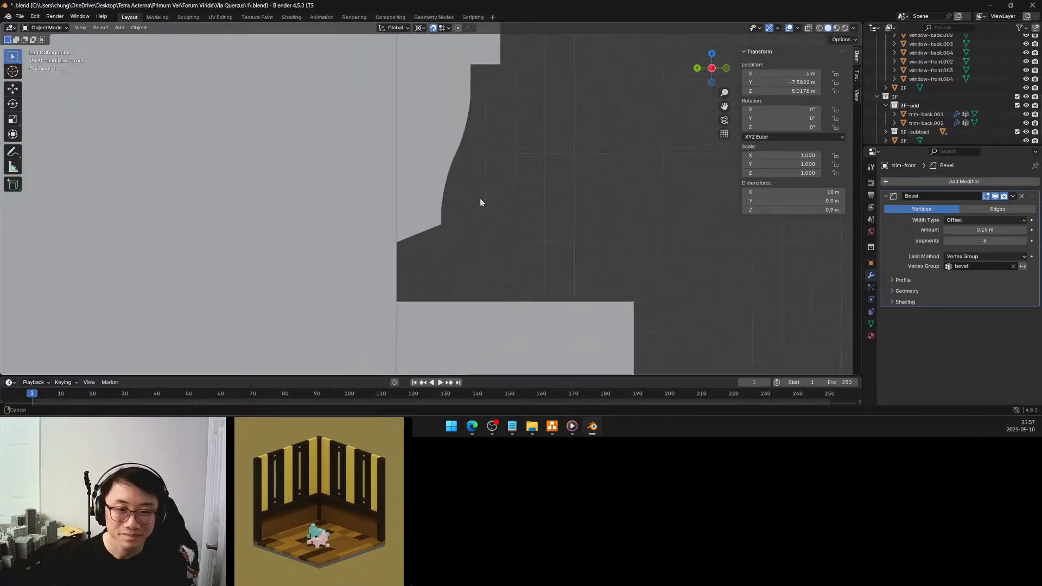
pyautogui.scroll(2, 469, 223)
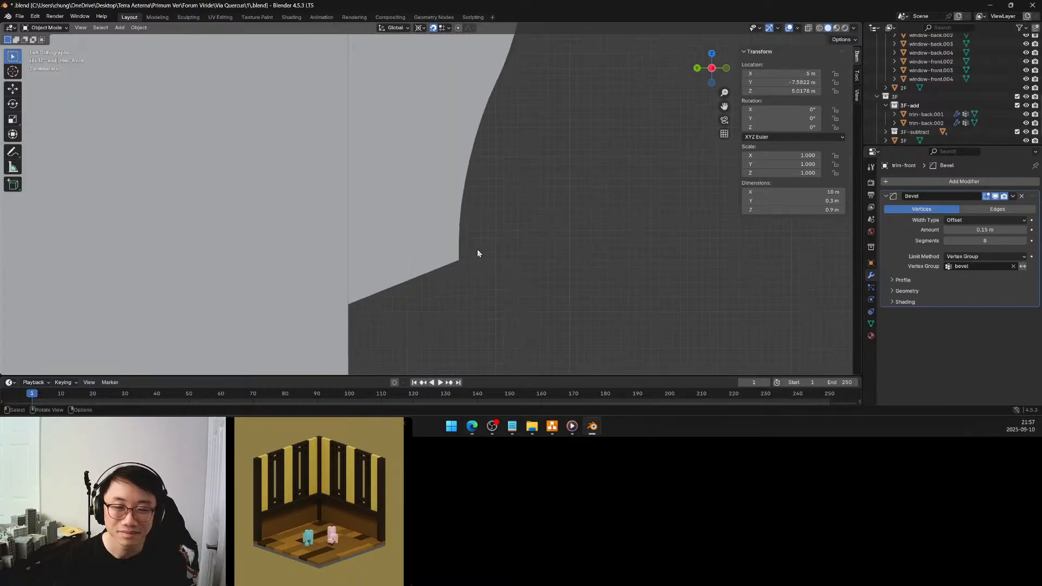
pyautogui.click(808, 28)
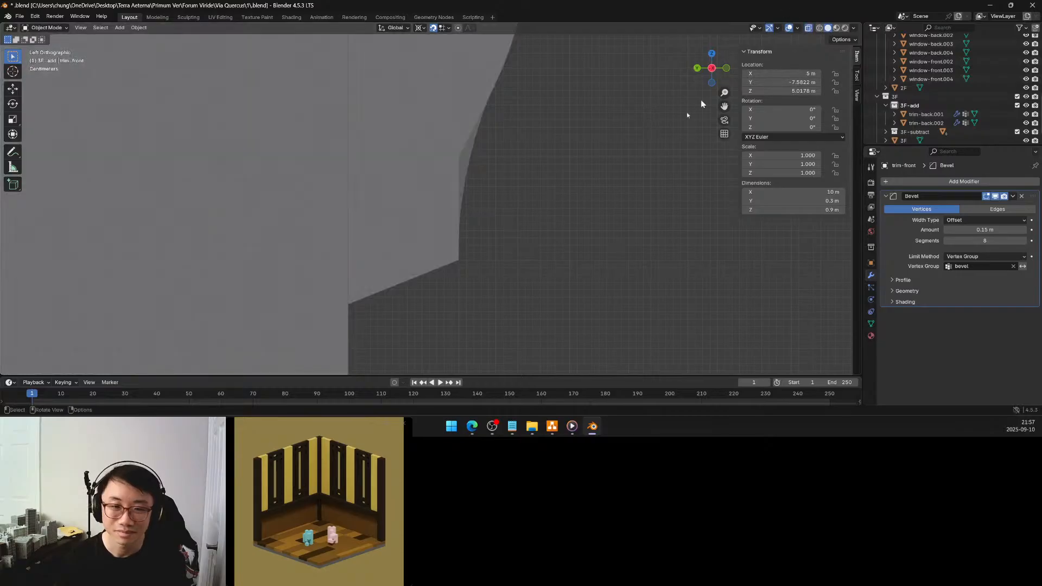
pyautogui.click(426, 292)
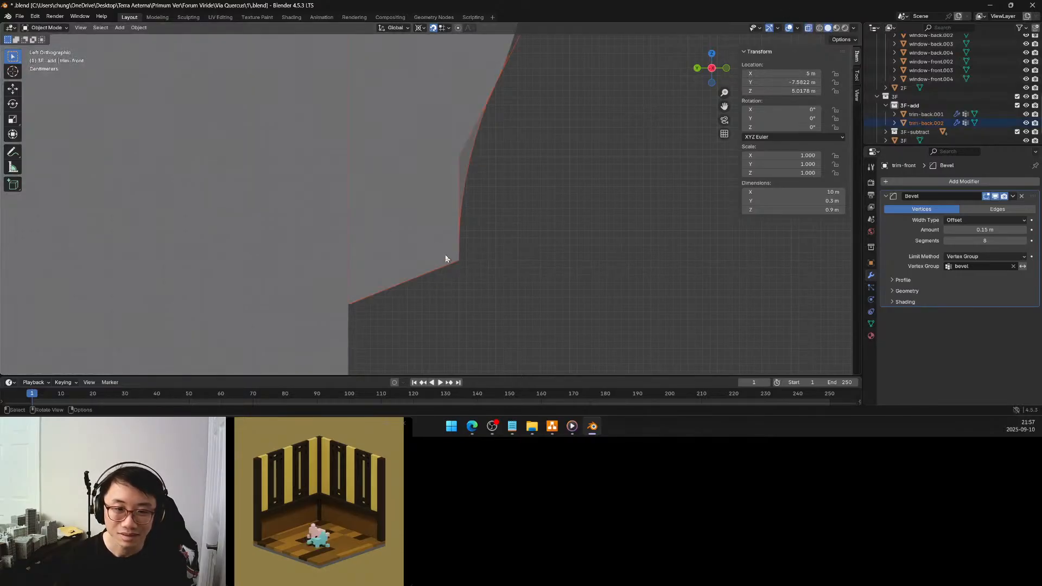
pyautogui.press('Tab')
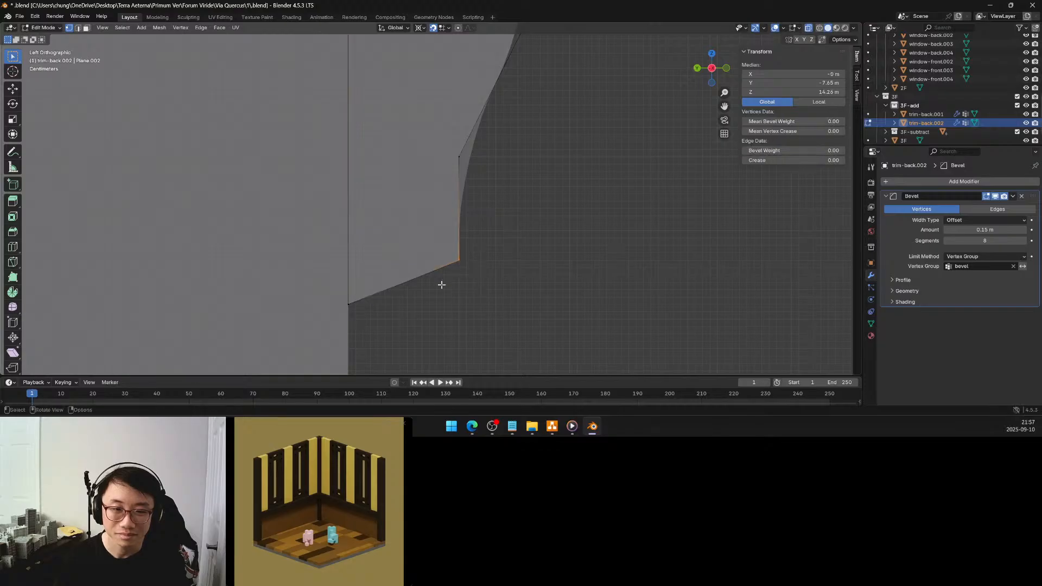
# Lower the bottom outer corner of the upper front trim's profile to the level of its bottom inner corner
pyautogui.press('g')
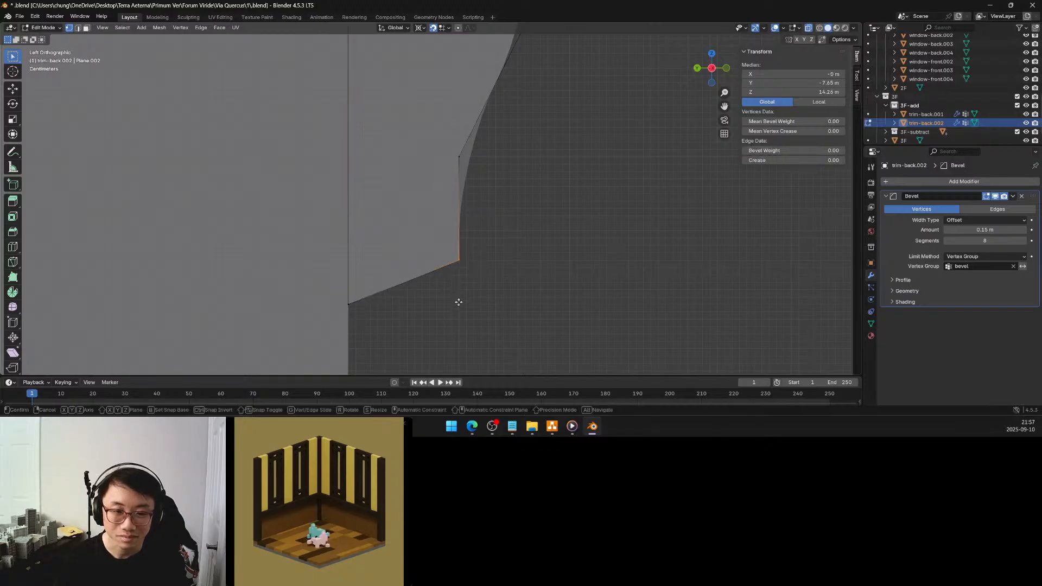
pyautogui.click(458, 304)
pyautogui.click(485, 277)
# Return the upper front trim to Object Mode, turn X-ray off and deselect it with the whole building shown
pyautogui.moveTo(504, 247); pyautogui.dragTo(488, 247, button='middle')
pyautogui.press('KP_Divide')
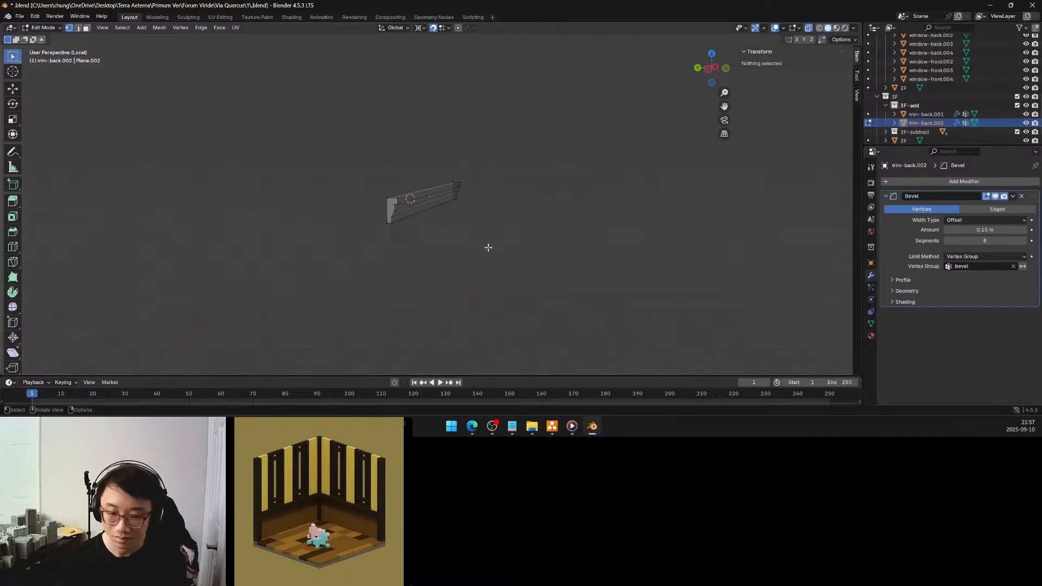
pyautogui.press('KP_Divide')
pyautogui.press('Tab')
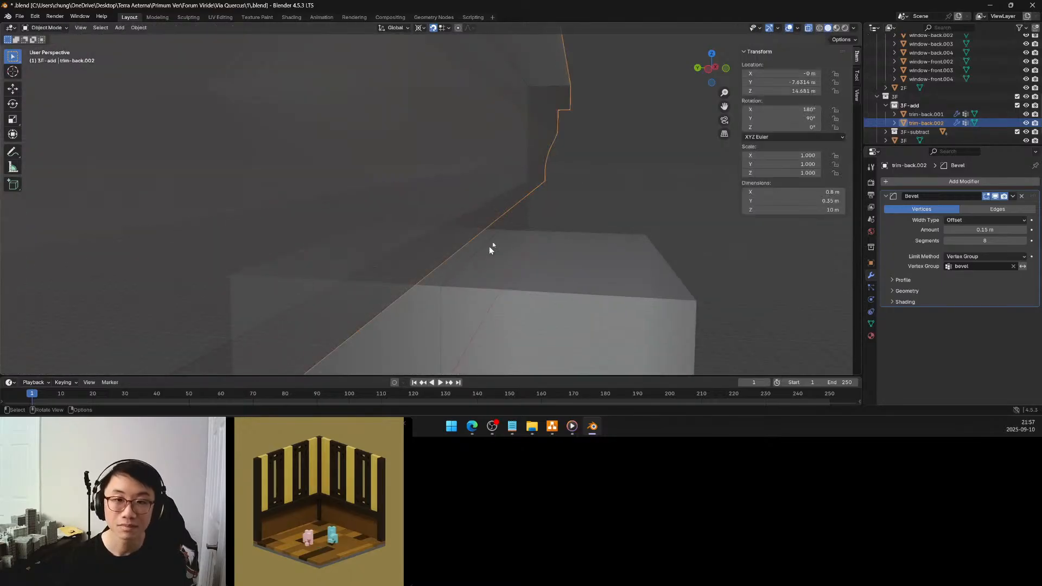
pyautogui.click(808, 29)
pyautogui.scroll(-7, 532, 177)
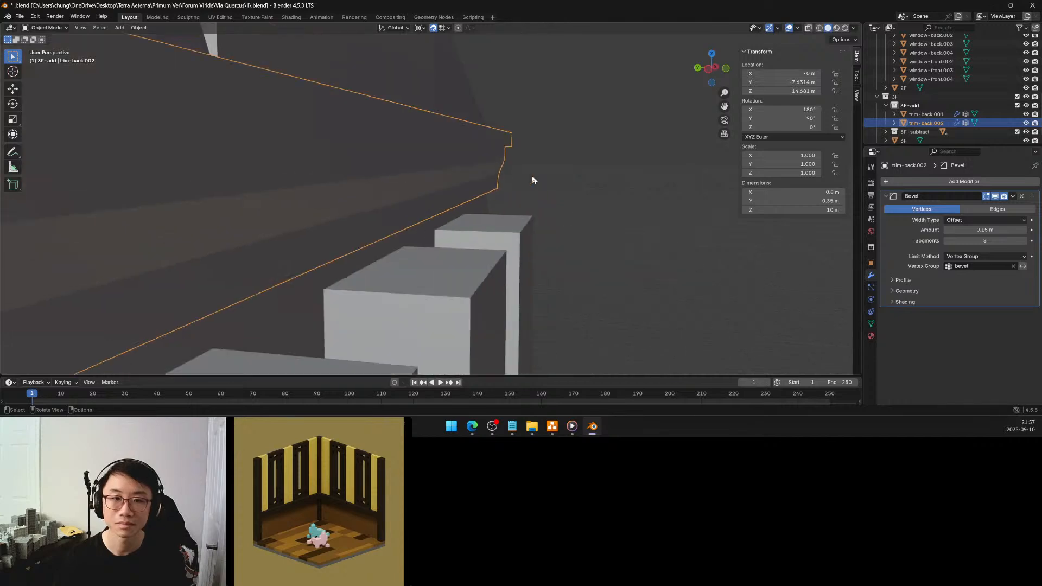
pyautogui.click(516, 211)
# Compare the upper back trim, trim-back.001, with the upper front trim, trim-back.002, from around the building
pyautogui.scroll(4, 467, 190)
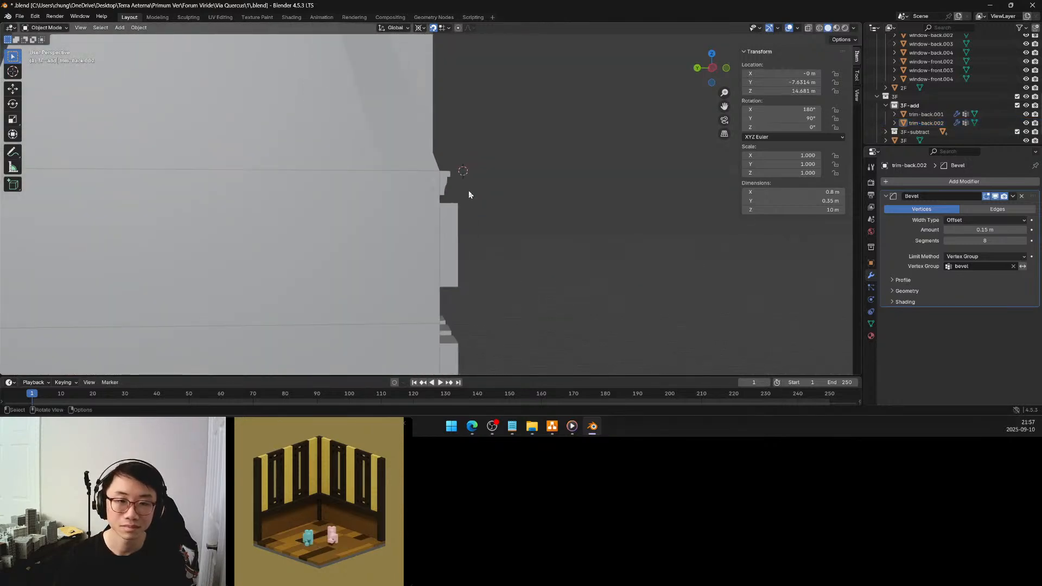
pyautogui.keyDown('shift'); pyautogui.moveTo(366, 215); pyautogui.dragTo(440, 182, button='middle'); pyautogui.keyUp('shift')
pyautogui.moveTo(363, 186); pyautogui.dragTo(392, 176, button='middle')
pyautogui.click(343, 135)
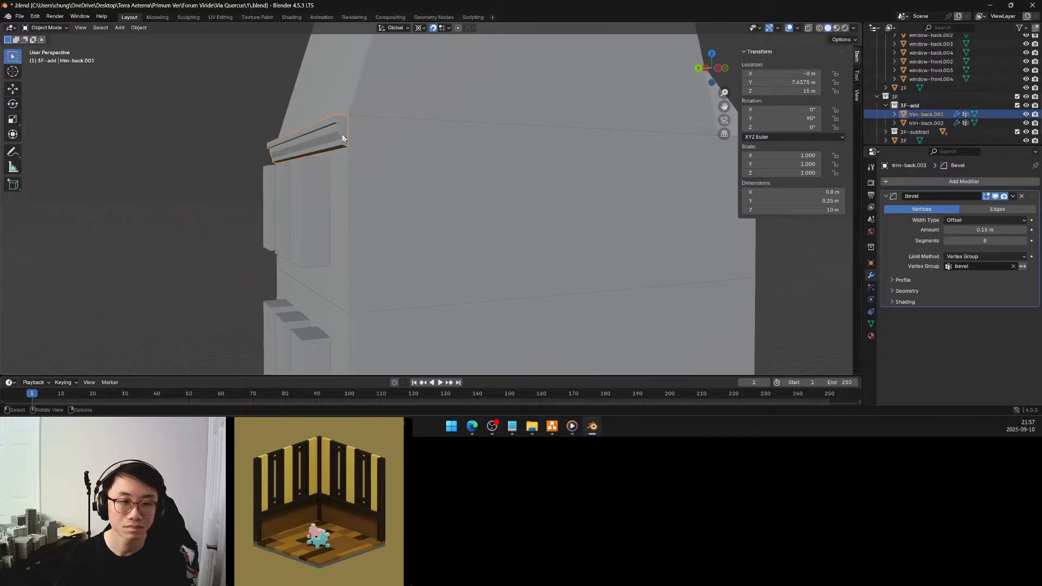
pyautogui.moveTo(439, 164); pyautogui.dragTo(422, 172, button='middle')
pyautogui.moveTo(405, 169); pyautogui.dragTo(527, 145, button='middle')
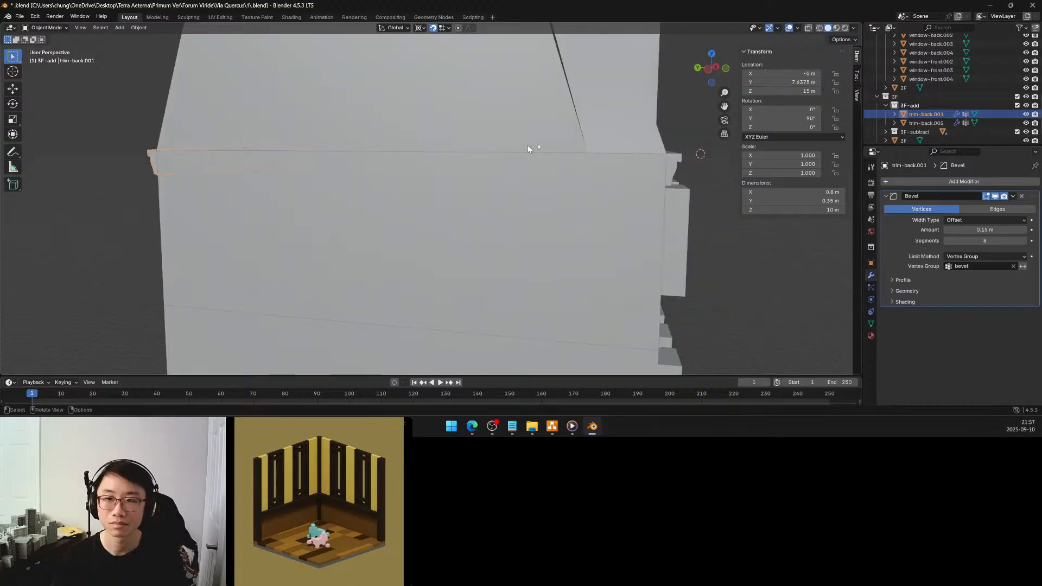
pyautogui.click(673, 164)
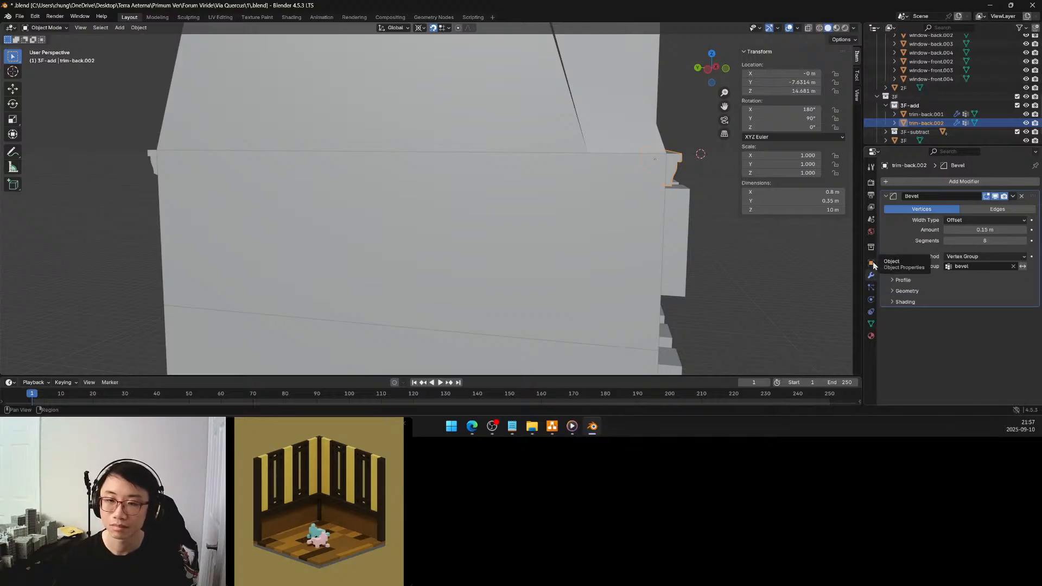
pyautogui.moveTo(732, 239); pyautogui.dragTo(712, 259, button='middle')
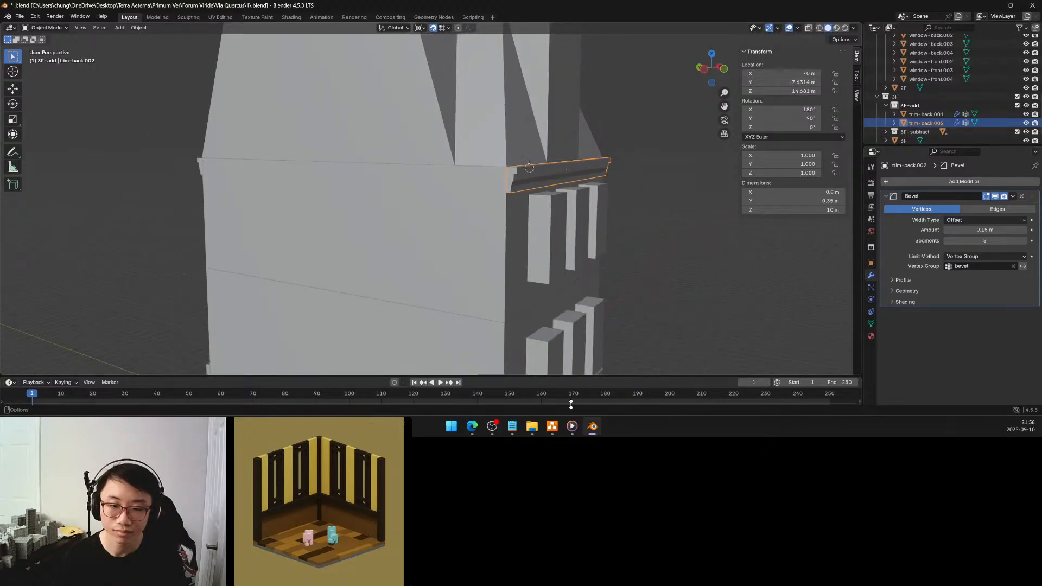
# Switch to the references folder in File Explorer and open Screenshot 2025-09-09 055819.png in Photos
pyautogui.click(531, 428)
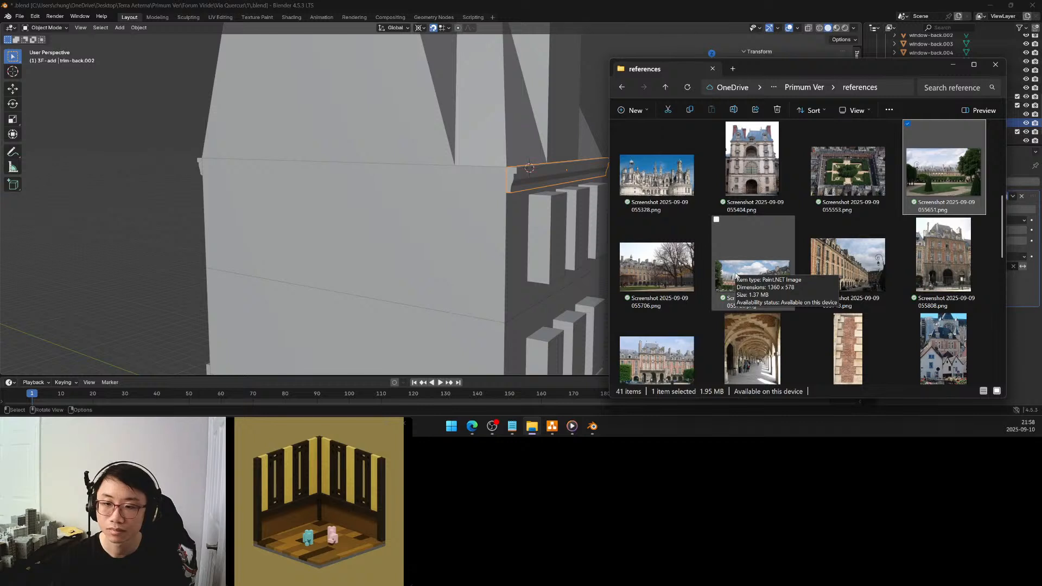
pyautogui.scroll(-1, 747, 287)
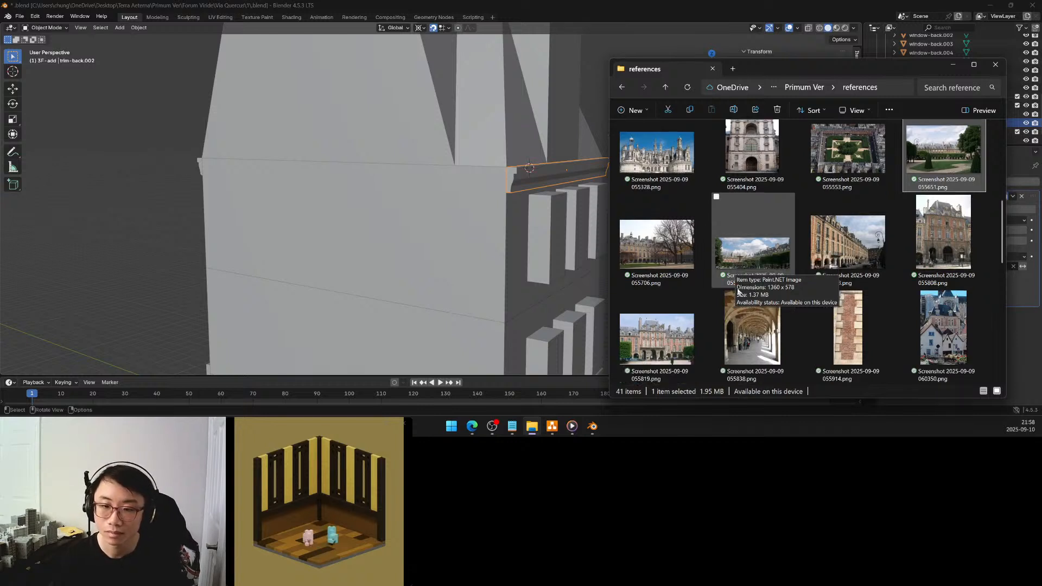
pyautogui.rightClick(662, 329)
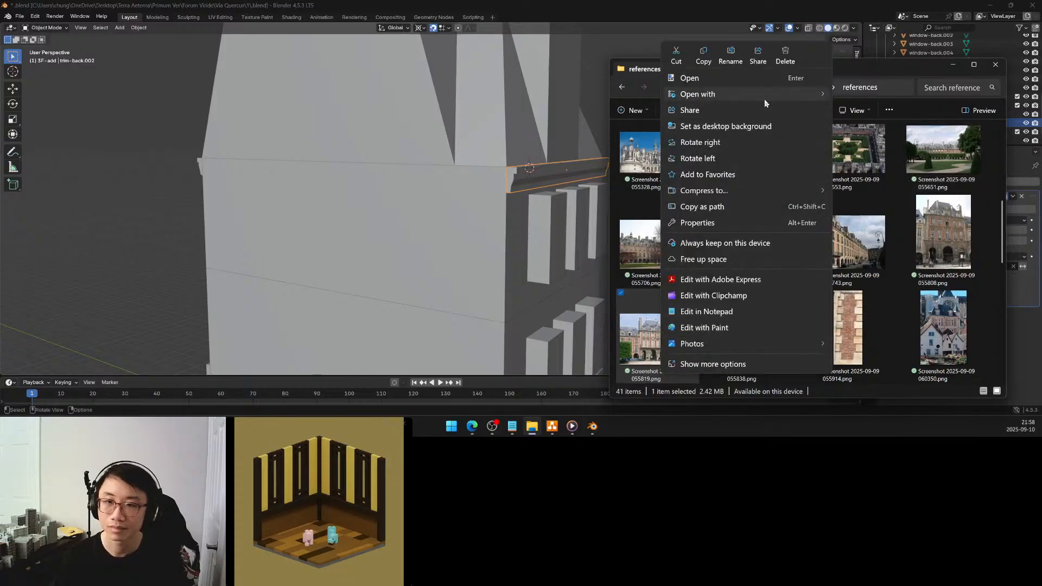
pyautogui.moveTo(764, 97)
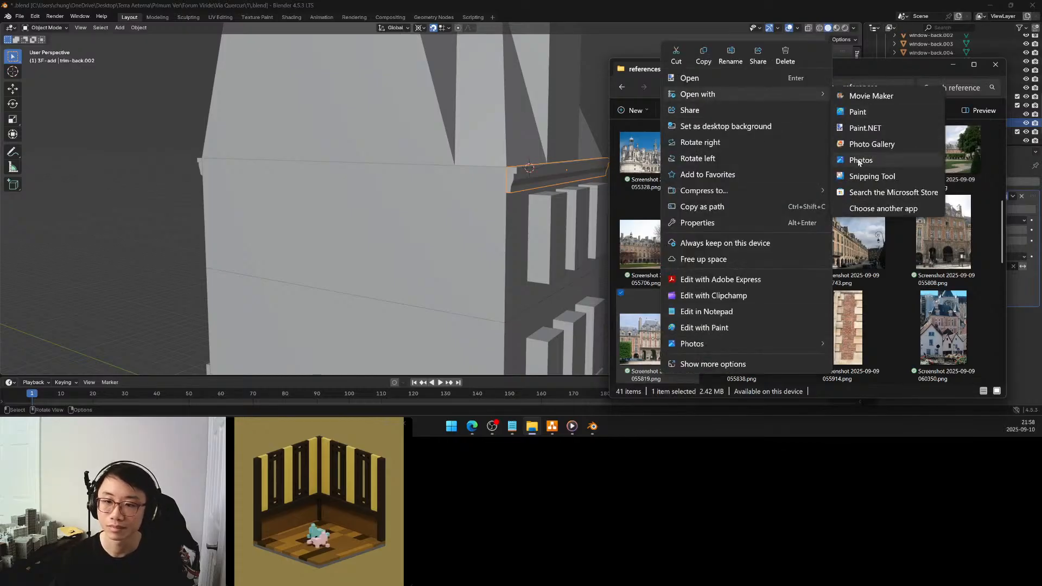
pyautogui.click(857, 158)
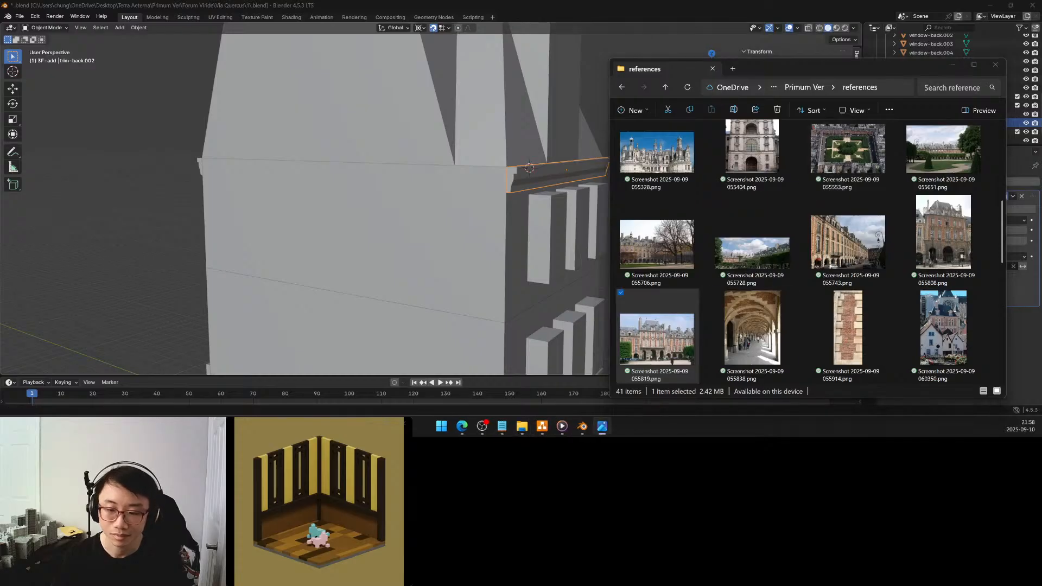
# Examine the cornice and roof edge in the reference photo up close, and close the photo
pyautogui.moveTo(629, 168); pyautogui.dragTo(706, 72)
pyautogui.scroll(6, 579, 201)
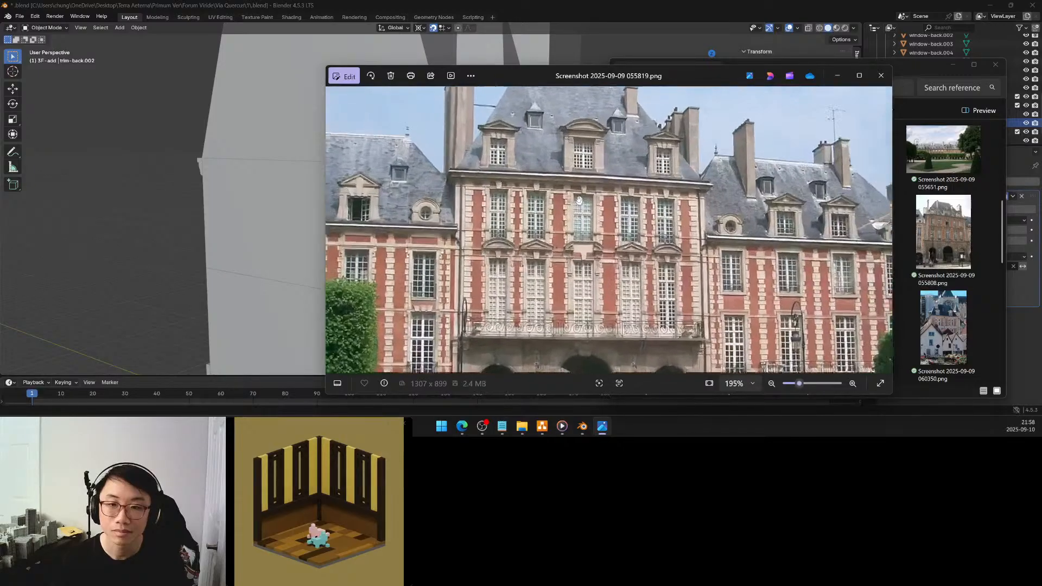
pyautogui.moveTo(567, 173); pyautogui.dragTo(614, 179)
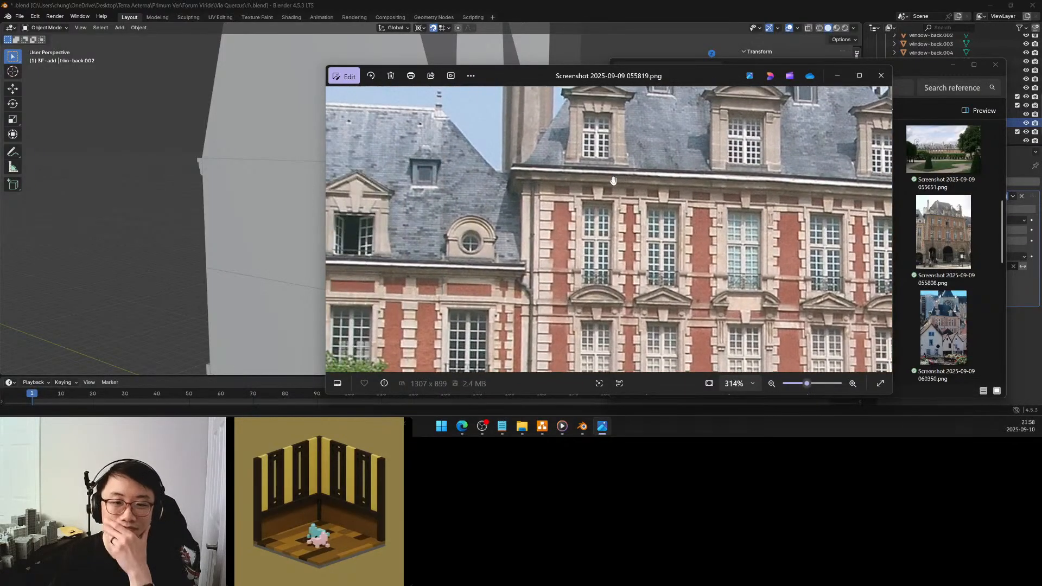
pyautogui.click(881, 80)
# Switch back to Blender and save the building file with the upper front trim in view
pyautogui.click(556, 203)
pyautogui.scroll(-3, 559, 202)
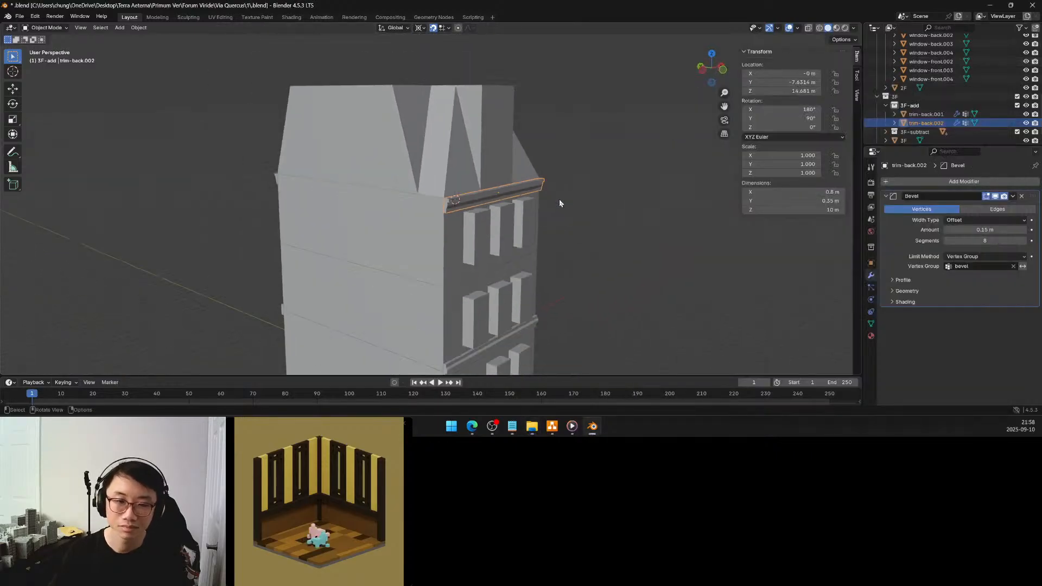
pyautogui.keyDown('shift'); pyautogui.moveTo(539, 209); pyautogui.dragTo(599, 212, button='middle'); pyautogui.keyUp('shift')
pyautogui.hotkey('ctrl', 's')
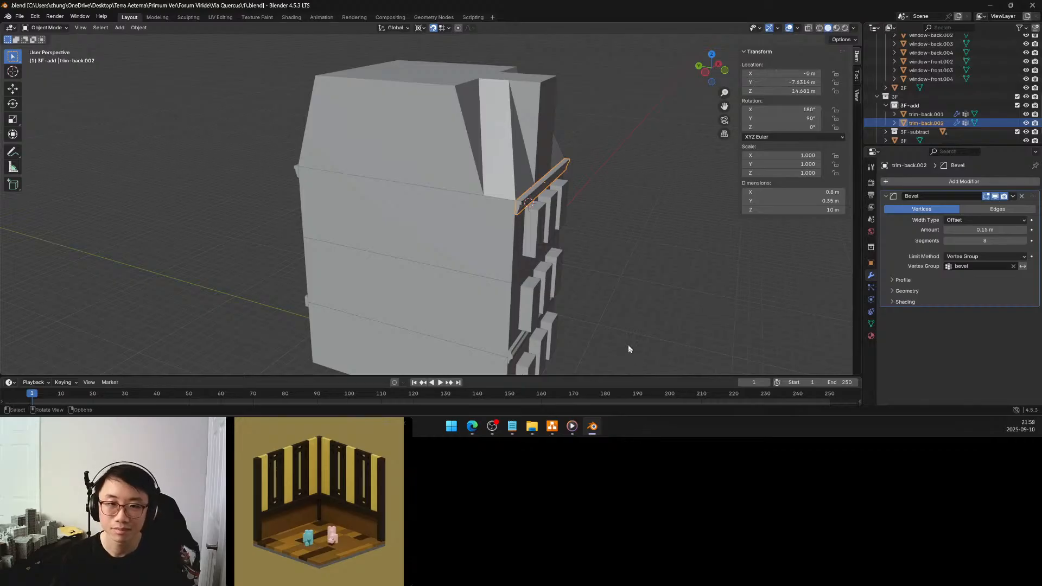
# Examine the trims, windows and roof edge on the building's back and front facades
pyautogui.moveTo(586, 260); pyautogui.dragTo(630, 240, button='middle')
pyautogui.scroll(5, 564, 238)
pyautogui.scroll(-4, 553, 240)
pyautogui.scroll(3, 543, 244)
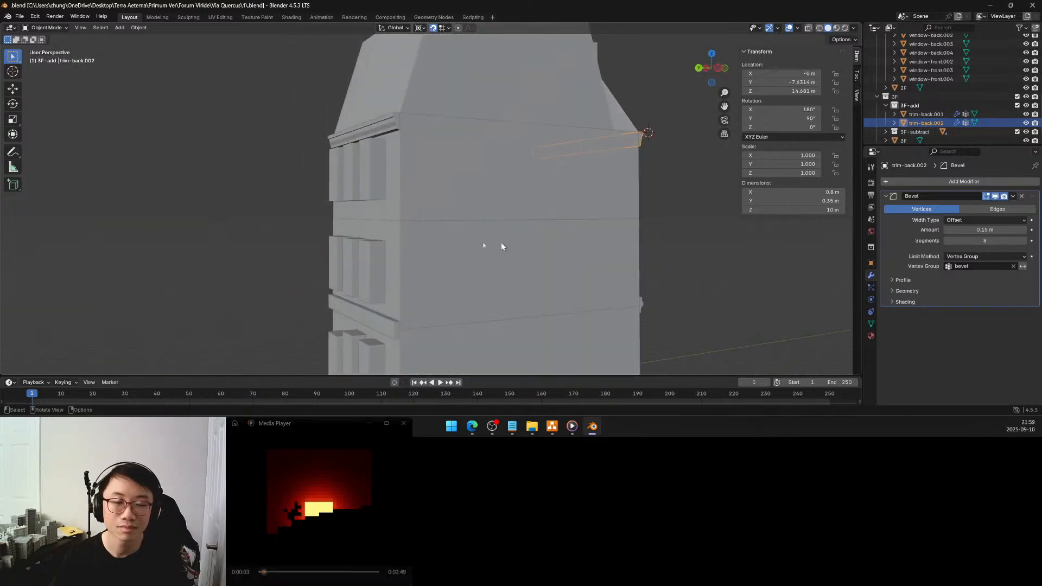
pyautogui.moveTo(465, 231); pyautogui.dragTo(516, 238, button='middle')
pyautogui.moveTo(439, 221); pyautogui.dragTo(495, 230, button='middle')
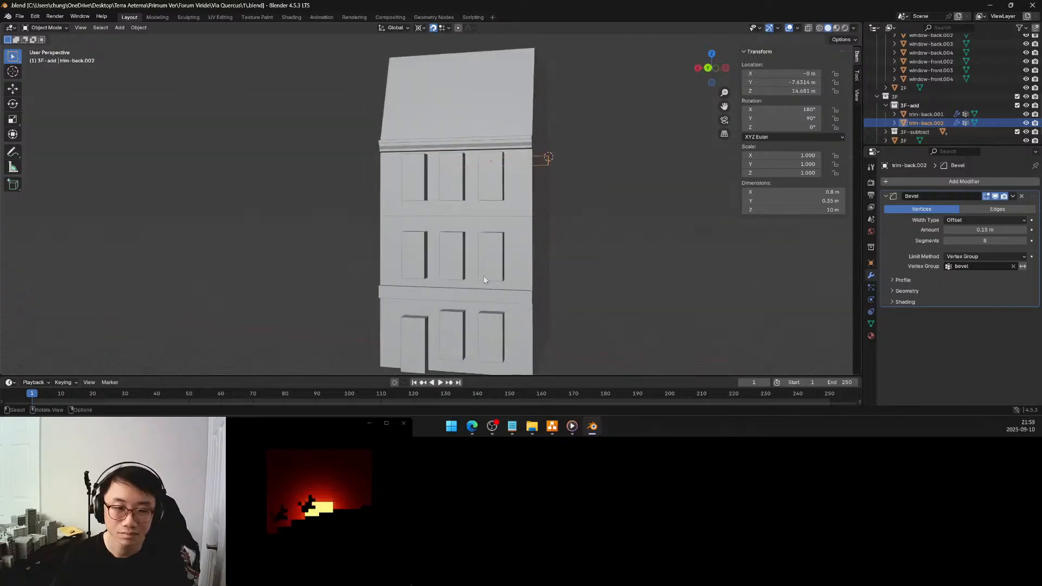
pyautogui.keyDown('shift'); pyautogui.moveTo(484, 279); pyautogui.dragTo(359, 258, button='middle'); pyautogui.keyUp('shift')
pyautogui.moveTo(505, 175); pyautogui.dragTo(516, 231, button='middle')
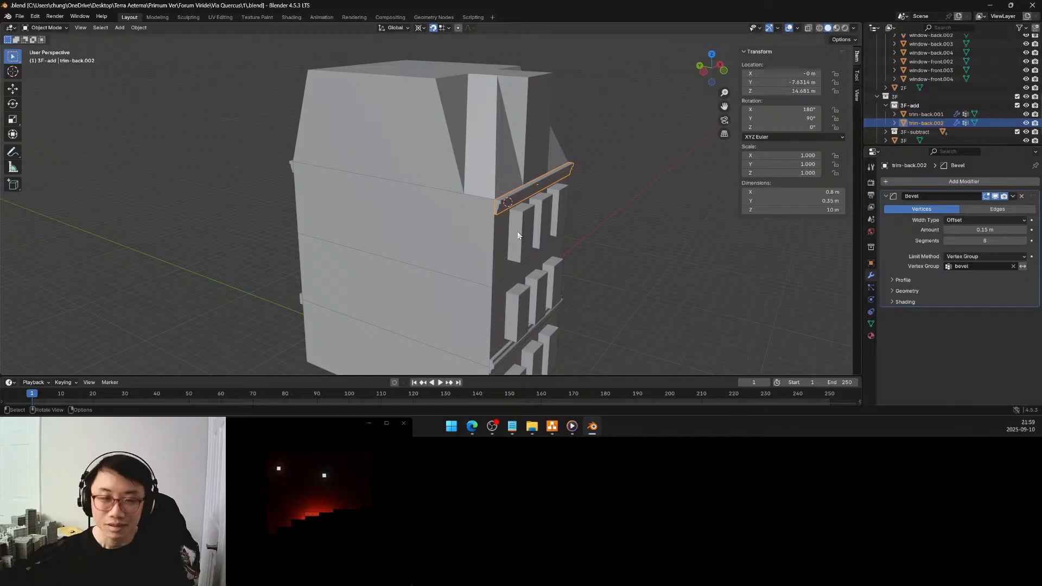
# Raise the roof object by 0.5 m in Z
pyautogui.click(507, 136)
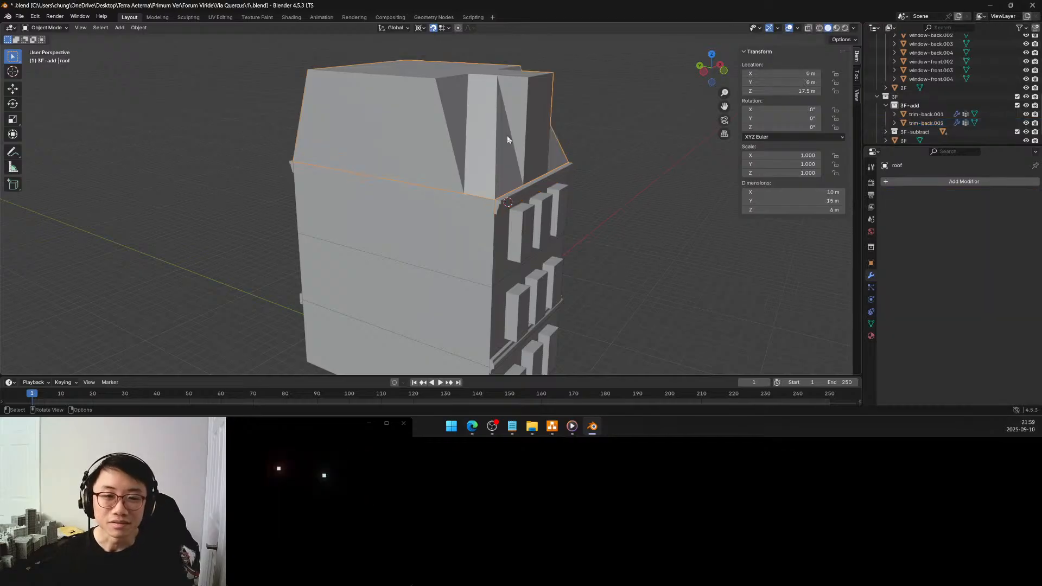
pyautogui.press('g')
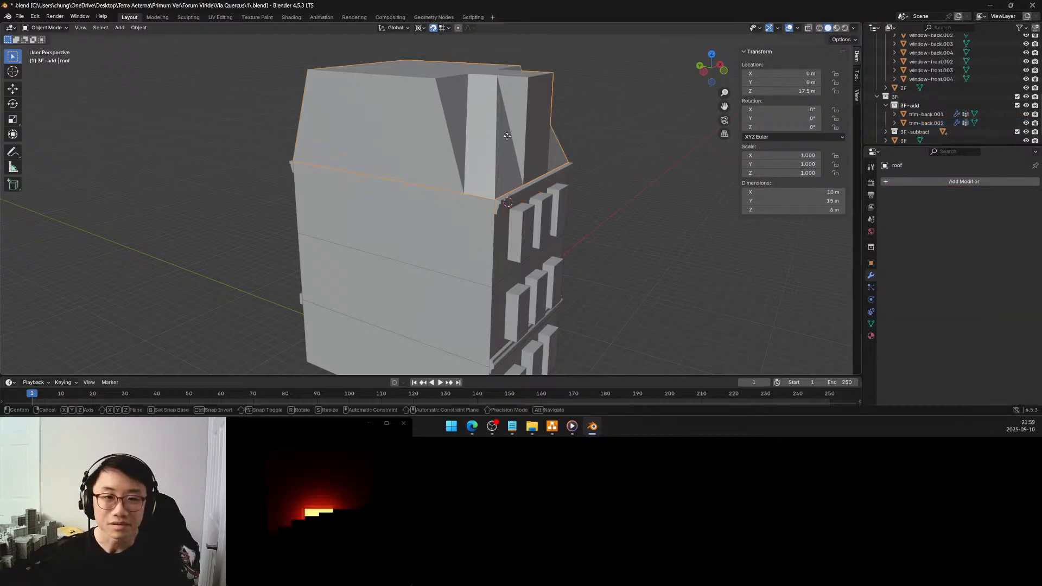
pyautogui.press('z')
pyautogui.click(507, 135)
pyautogui.moveTo(507, 135); pyautogui.dragTo(540, 164, button='middle')
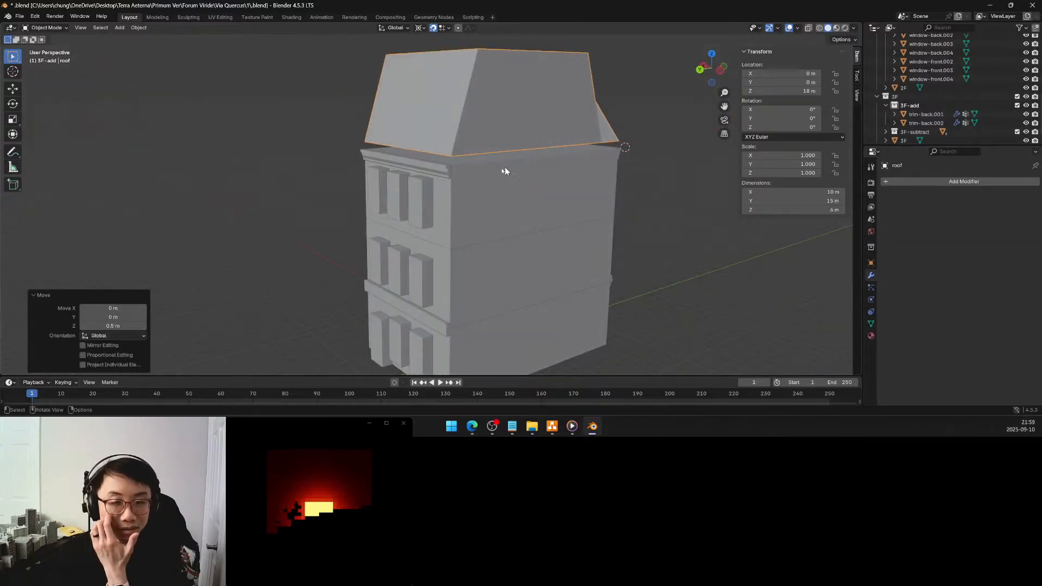
# Check the snap settings and inspect the junction between the roof and the third-floor block, 3F
pyautogui.click(480, 178)
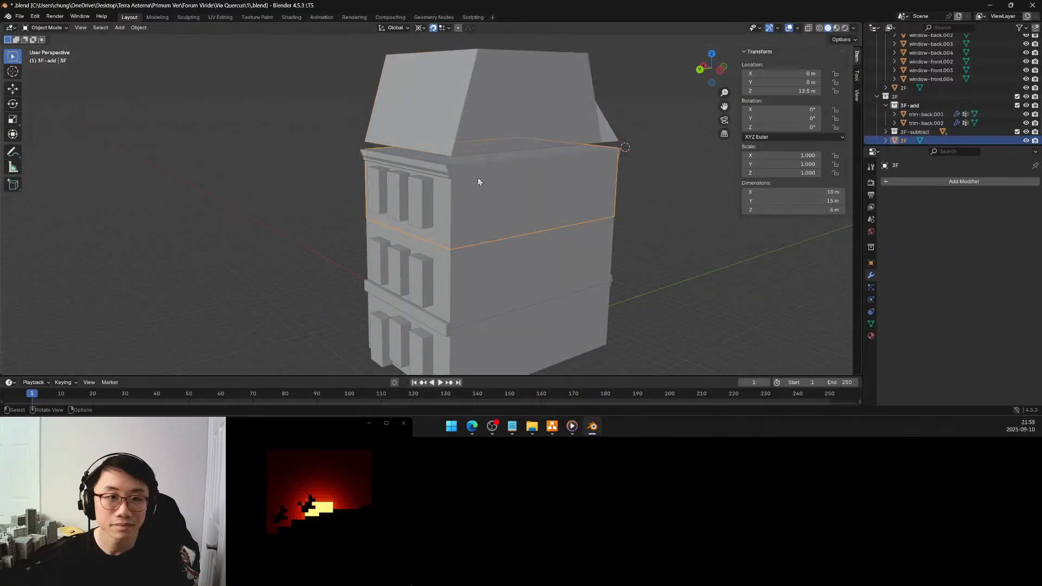
pyautogui.click(477, 132)
pyautogui.click(443, 28)
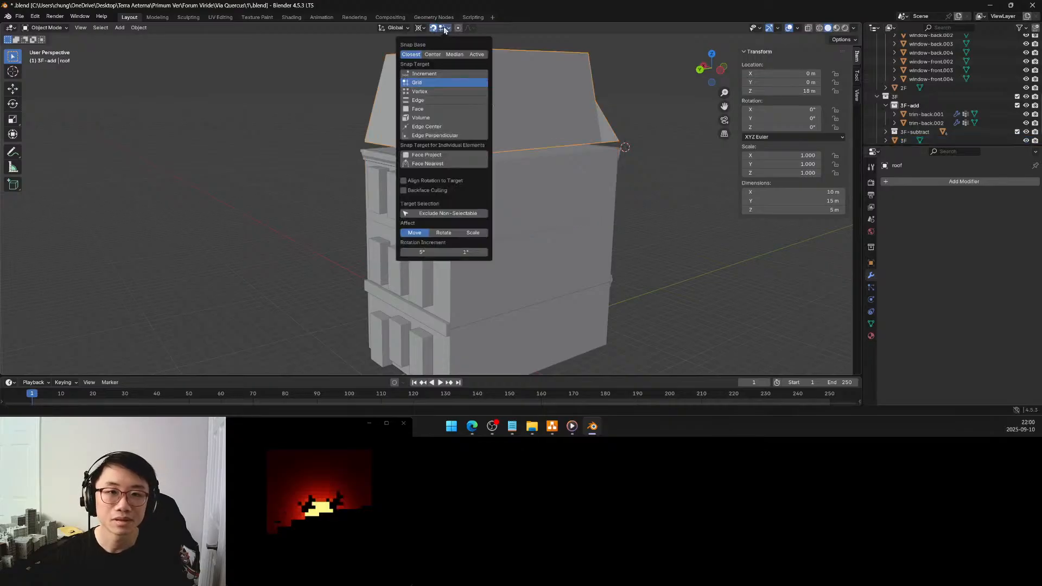
pyautogui.click(444, 30)
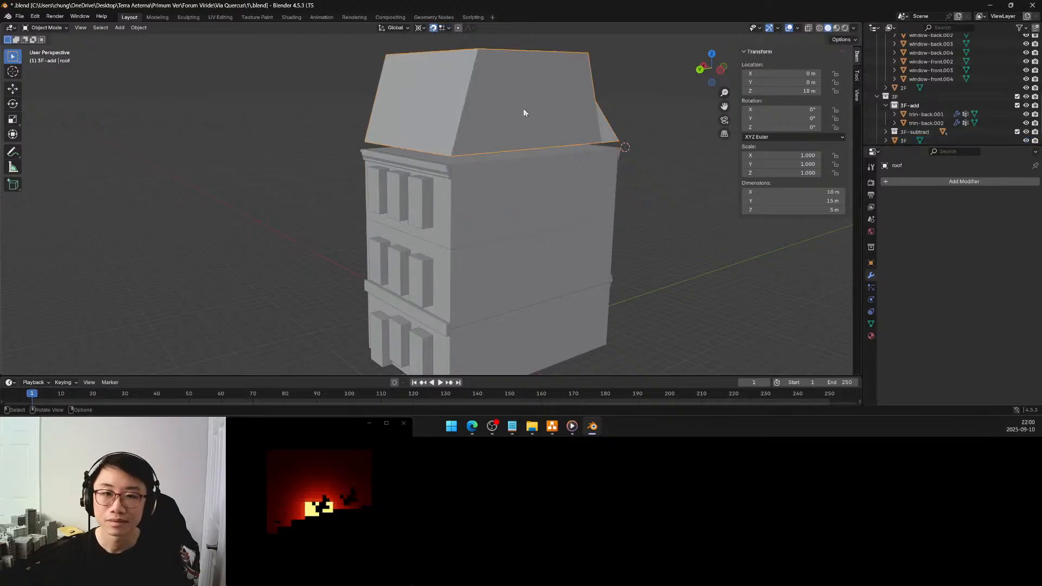
pyautogui.moveTo(521, 116); pyautogui.dragTo(472, 126, button='middle')
pyautogui.click(454, 180)
pyautogui.moveTo(455, 180); pyautogui.dragTo(493, 179, button='middle')
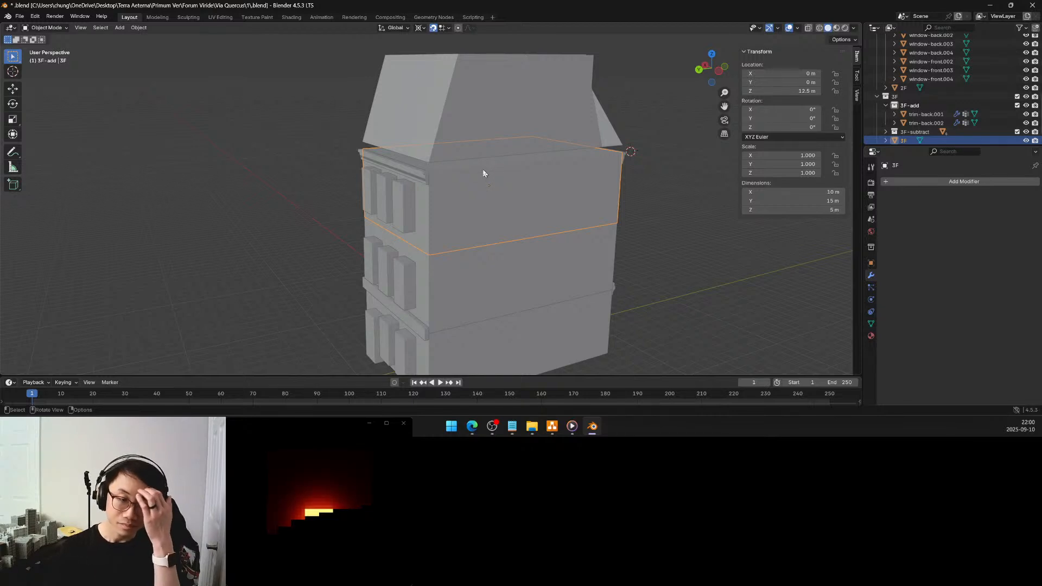
# Duplicate all the coplanar top faces of the 3F block in place and separate them into their own object
pyautogui.moveTo(475, 173); pyautogui.dragTo(464, 181, button='middle')
pyautogui.press('Tab')
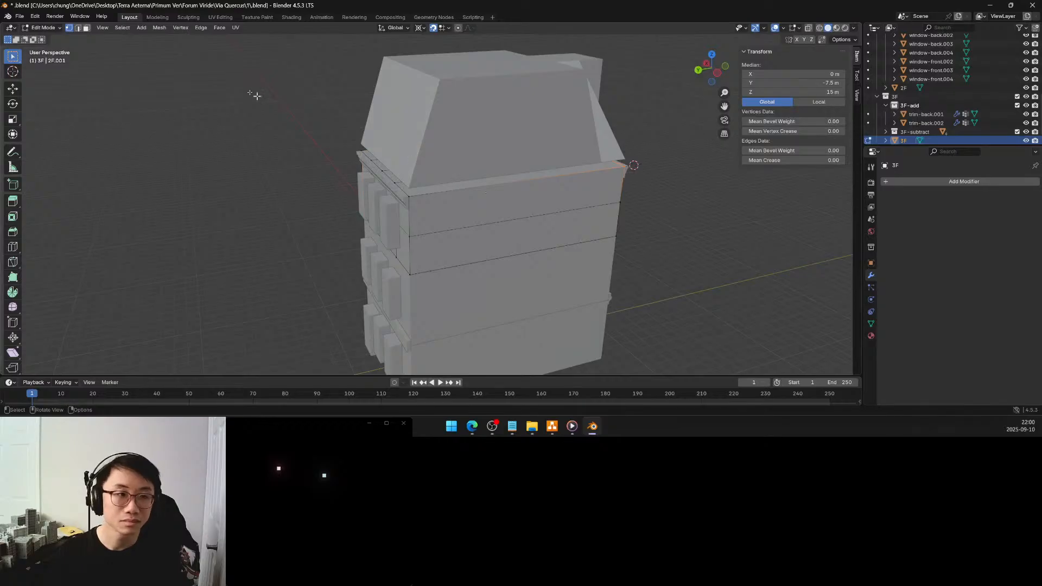
pyautogui.click(86, 28)
pyautogui.click(475, 186)
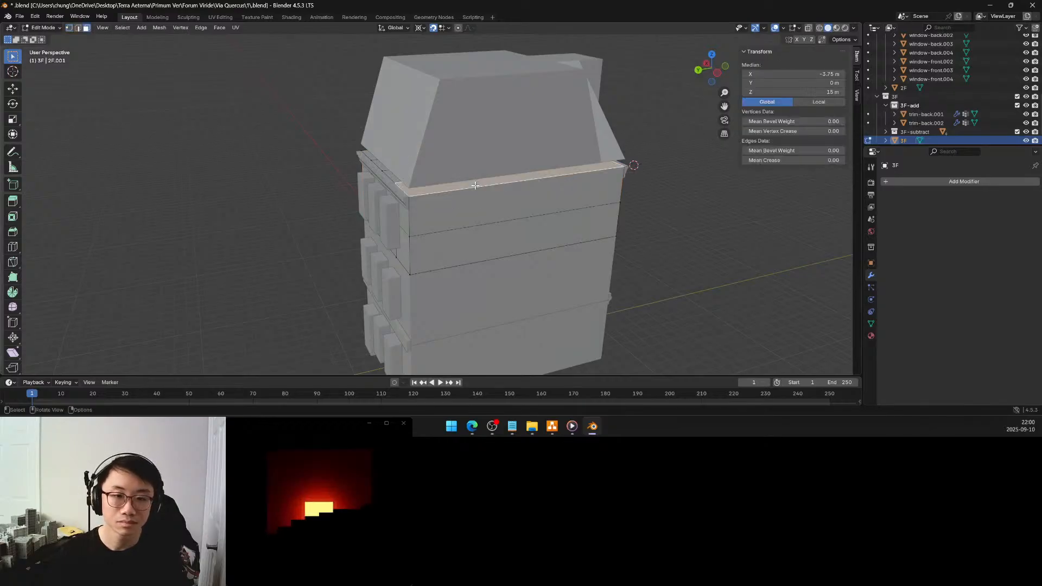
pyautogui.press('q')
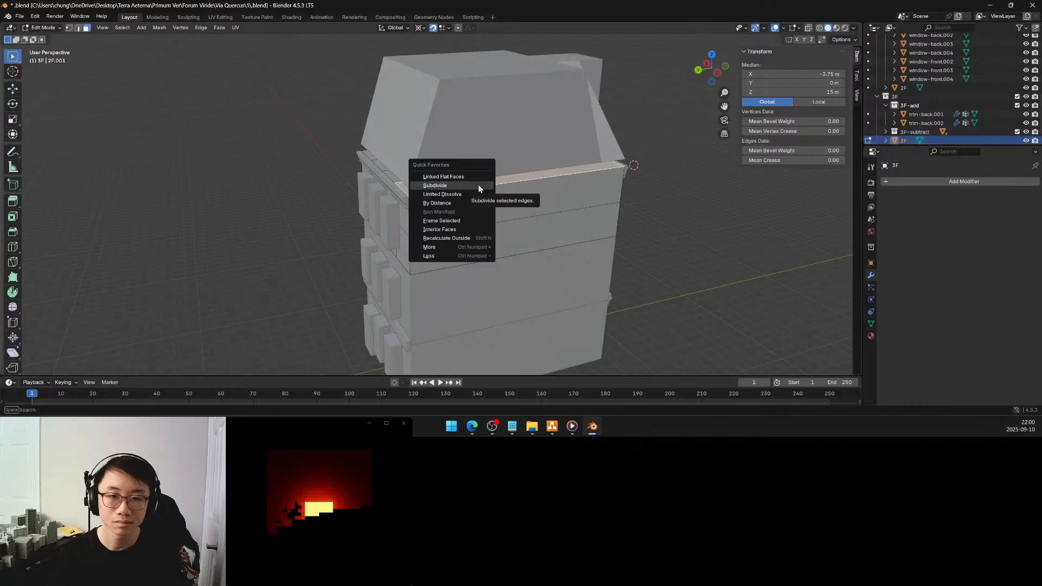
pyautogui.click(477, 179)
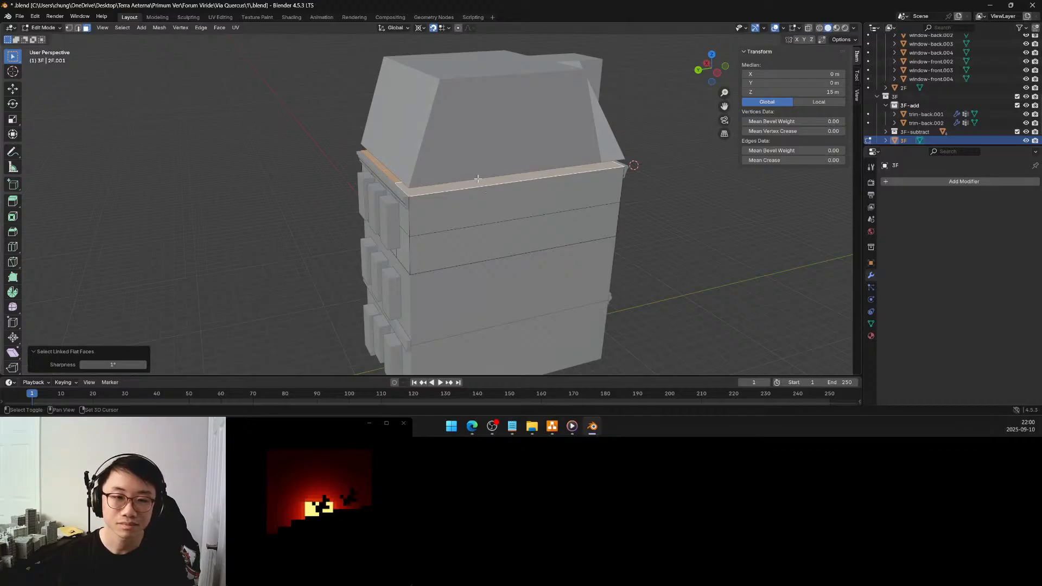
pyautogui.hotkey('shift', 'd')
pyautogui.rightClick(477, 178)
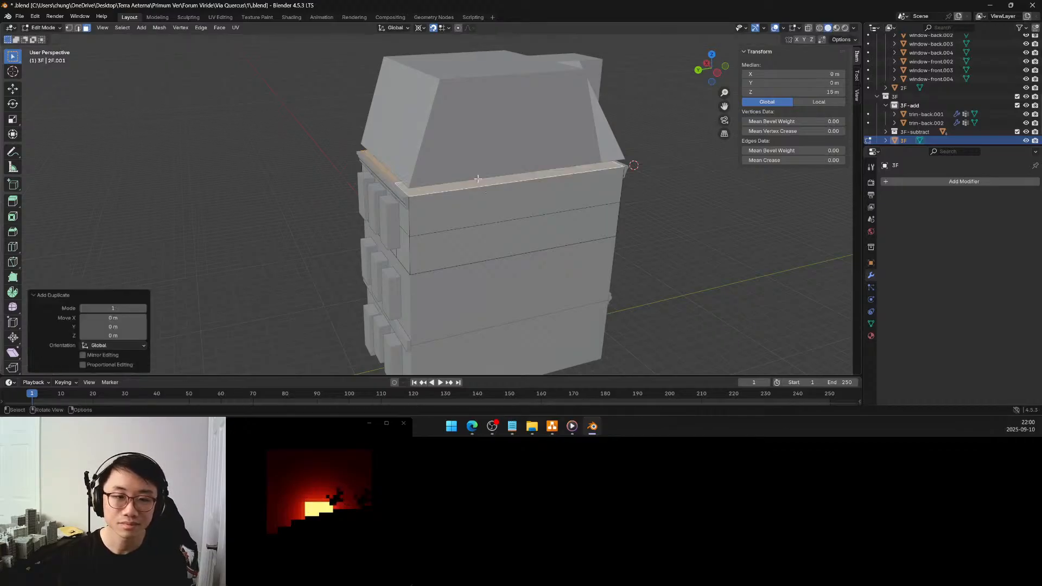
pyautogui.press('p')
pyautogui.click(478, 179)
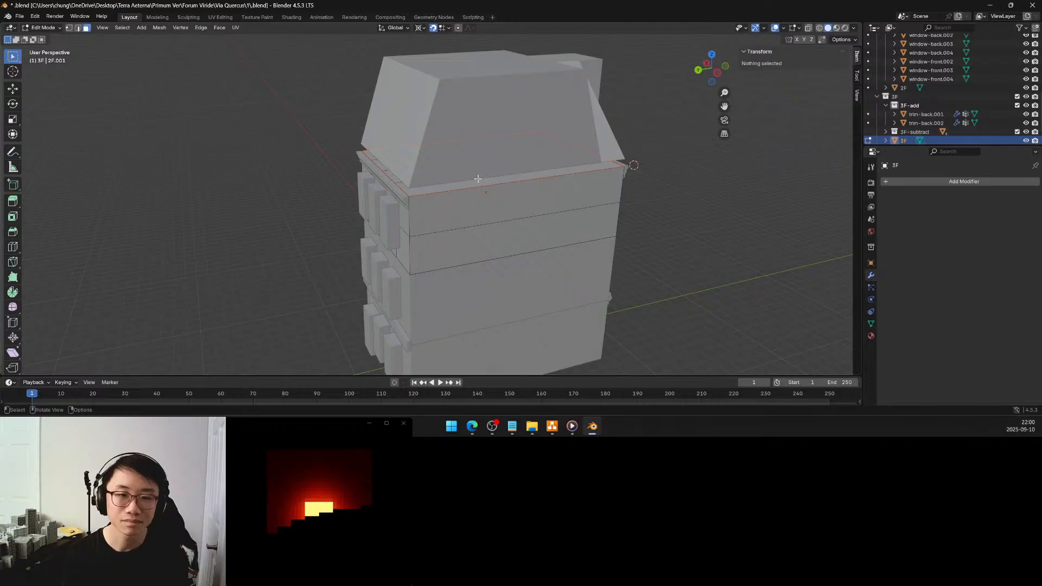
pyautogui.press('Tab')
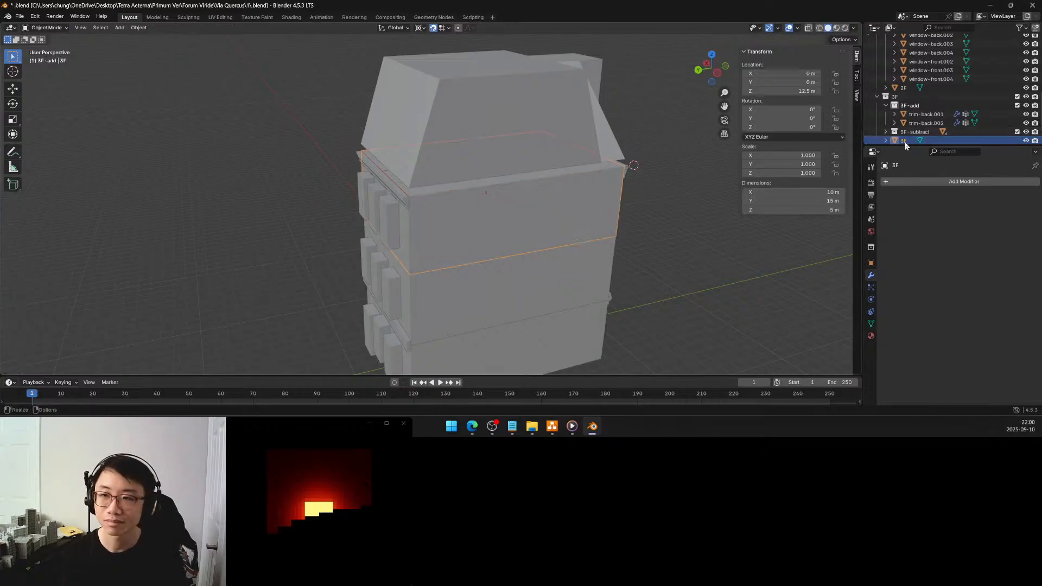
# Move the separated top-face object, 3F.001, into the roof collection
pyautogui.scroll(-2, 905, 142)
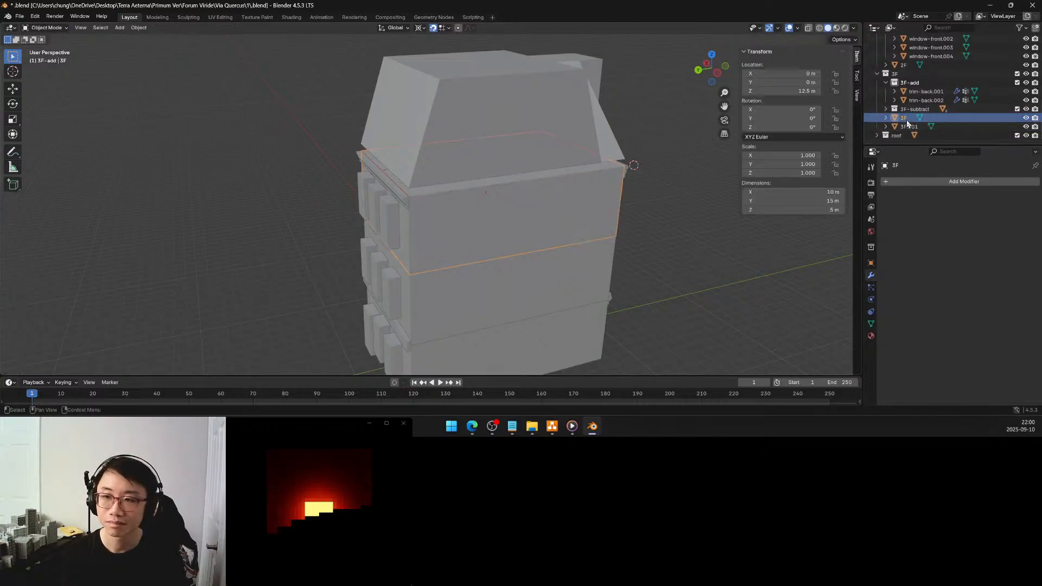
pyautogui.click(908, 127)
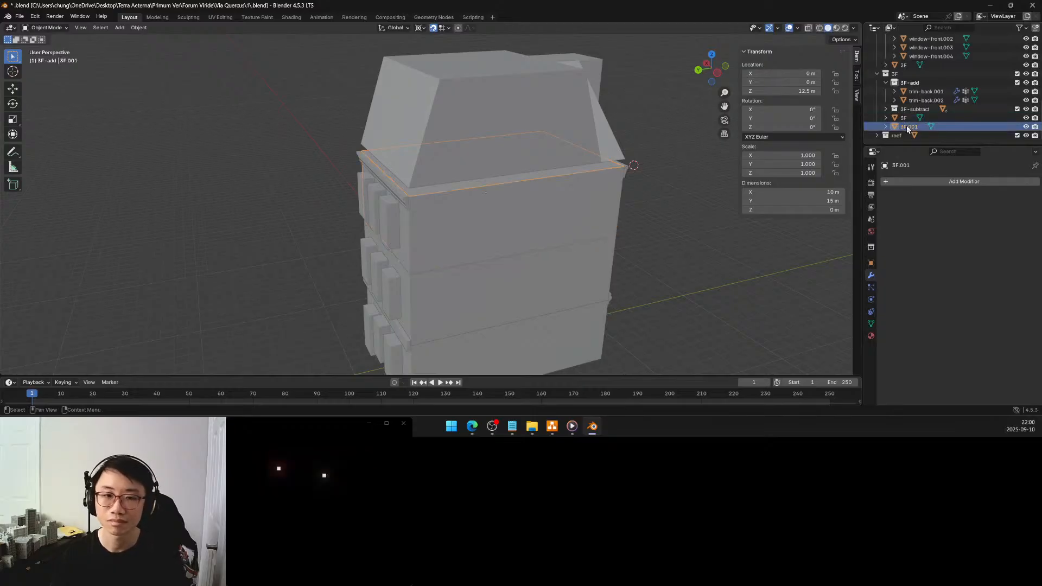
pyautogui.moveTo(904, 128); pyautogui.dragTo(898, 140)
pyautogui.click(898, 135)
pyautogui.click(877, 136)
pyautogui.scroll(-1, 904, 135)
pyautogui.click(908, 128)
# Create a new collection inside the roof collection and name it roof-add
pyautogui.rightClick(897, 117)
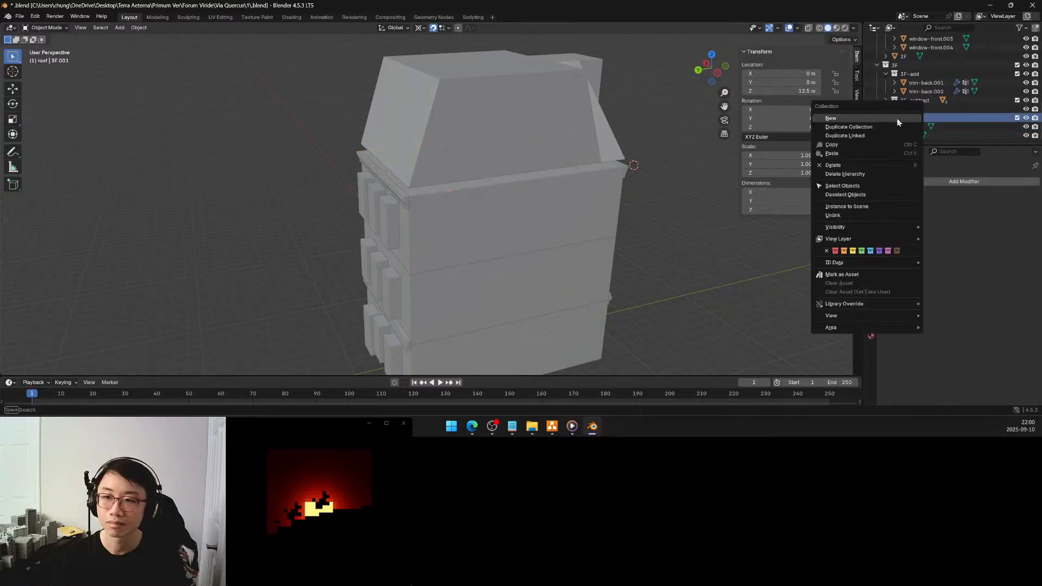
pyautogui.click(899, 113)
pyautogui.doubleClick(904, 127)
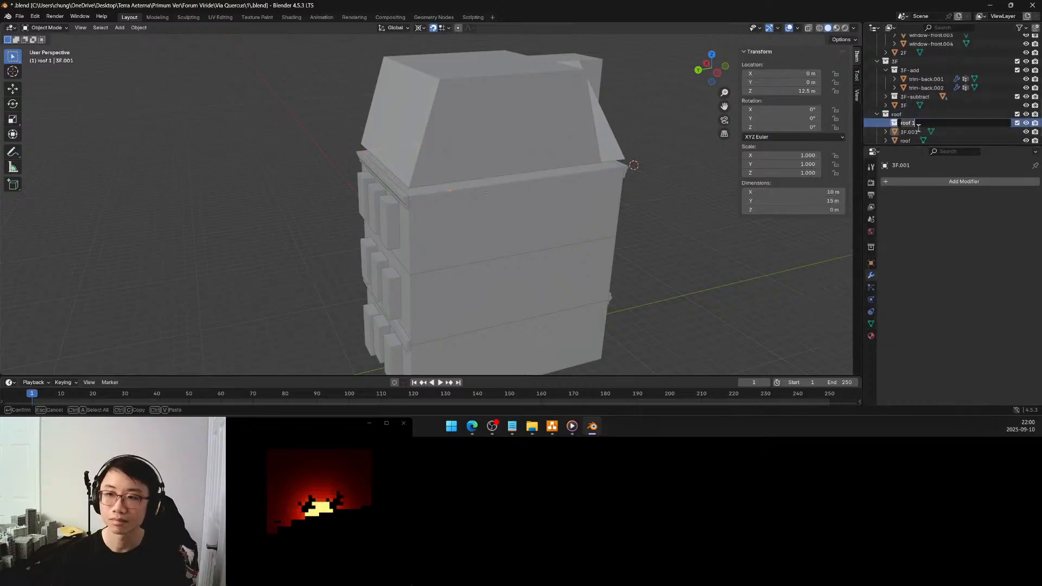
pyautogui.write('ro')
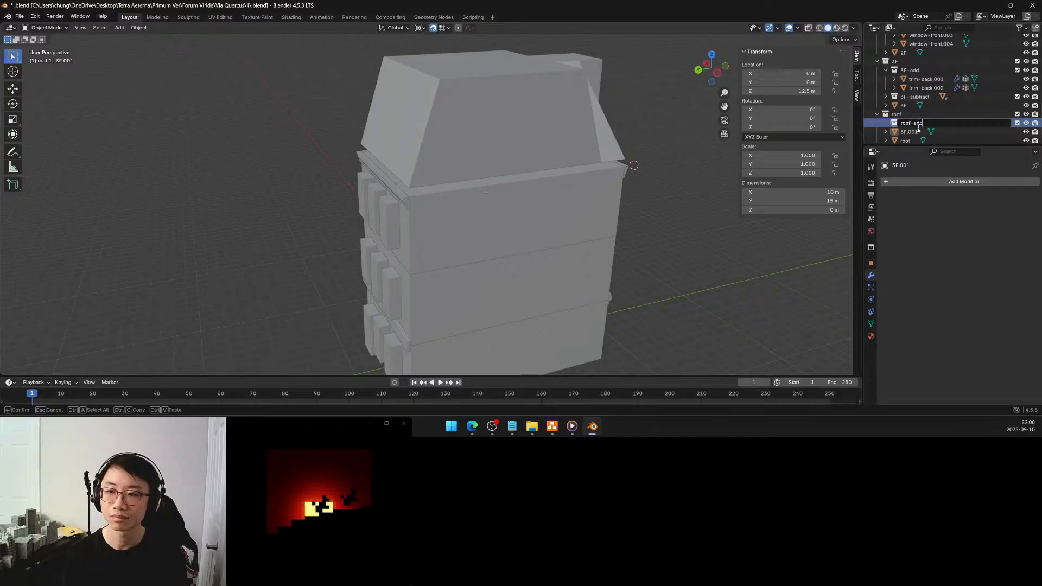
pyautogui.press('Return')
# Create a second collection inside the roof collection and name it roof-subtract
pyautogui.rightClick(900, 115)
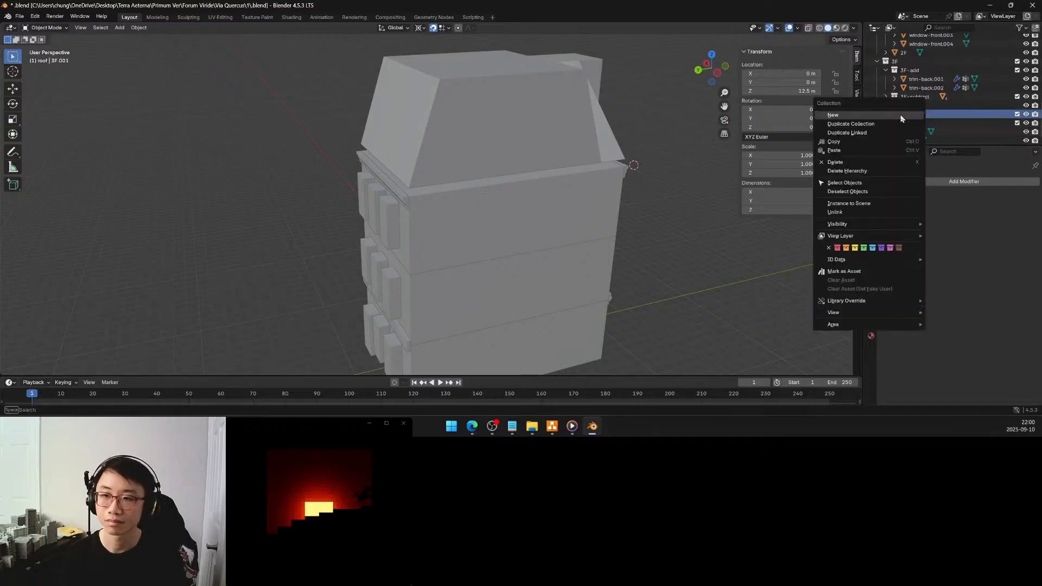
pyautogui.click(896, 115)
pyautogui.doubleClick(913, 124)
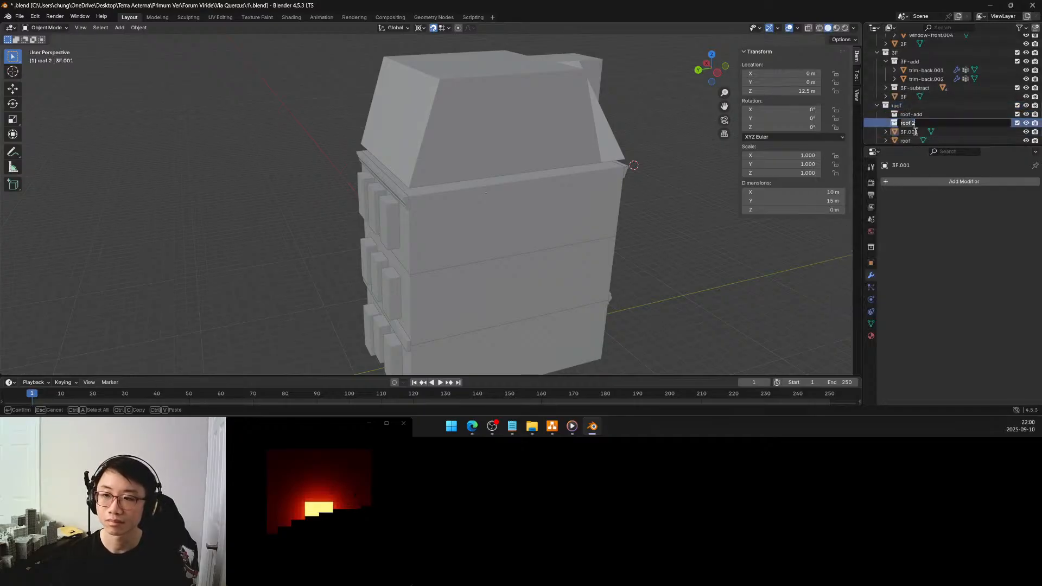
pyautogui.click(915, 132)
pyautogui.doubleClick(917, 124)
pyautogui.click(917, 124)
pyautogui.press('BackSpace')
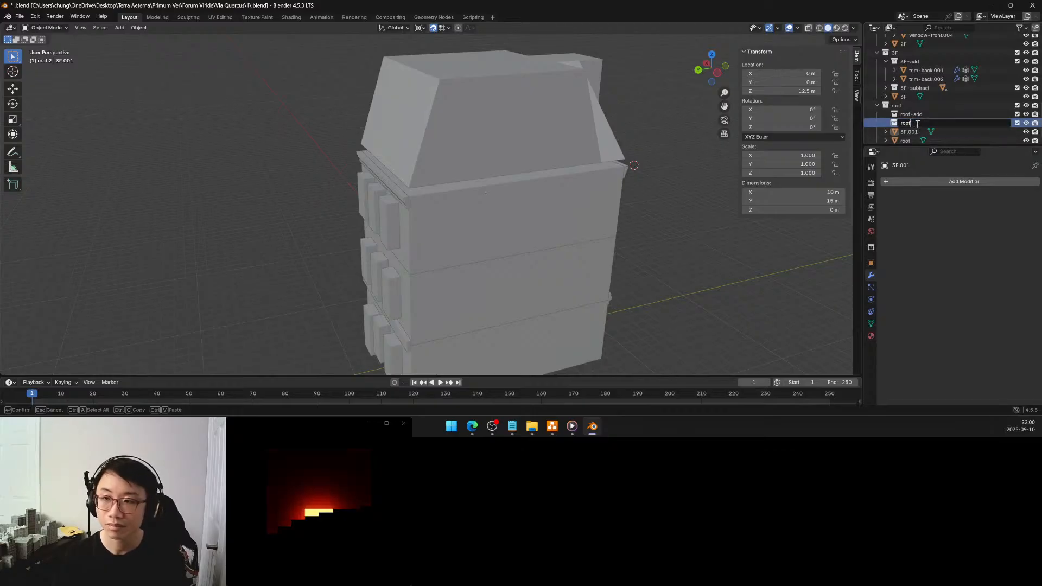
pyautogui.write('-subt')
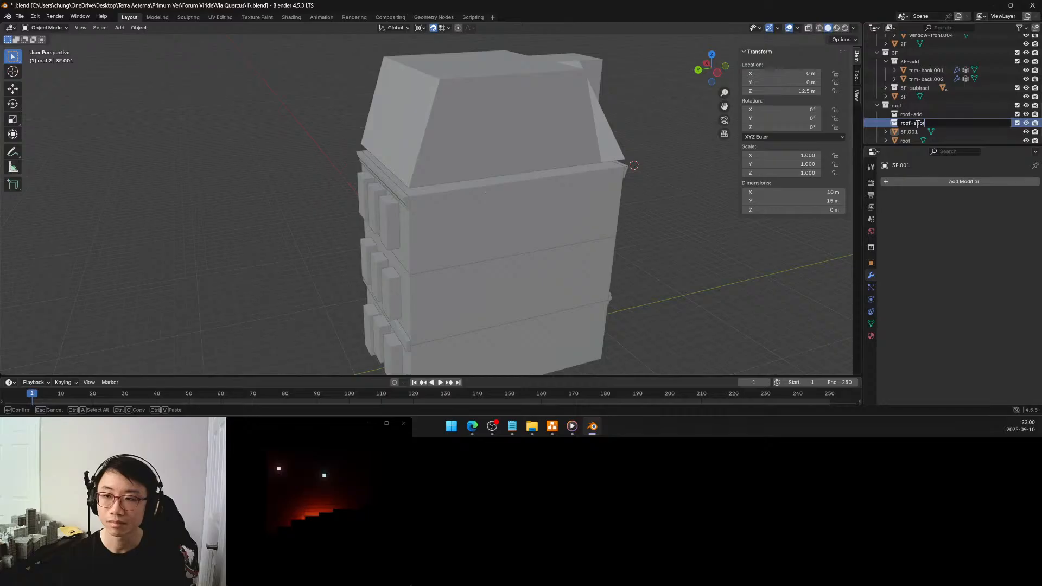
pyautogui.write('ract')
pyautogui.press('Return')
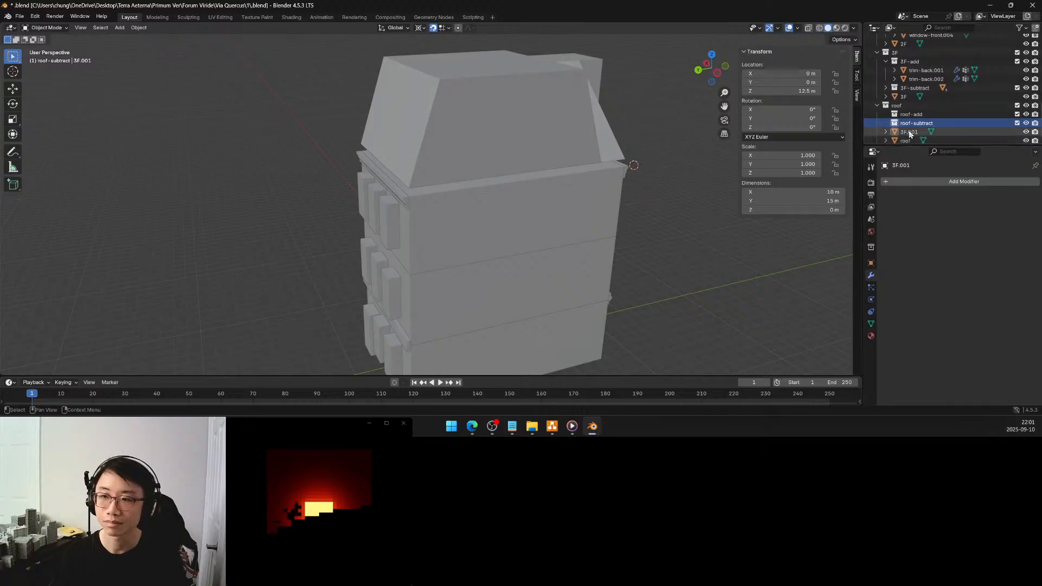
# Move the 3F.001 object into the roof-add collection and rename it eaves
pyautogui.click(910, 133)
pyautogui.moveTo(910, 134); pyautogui.dragTo(917, 119)
pyautogui.doubleClick(918, 124)
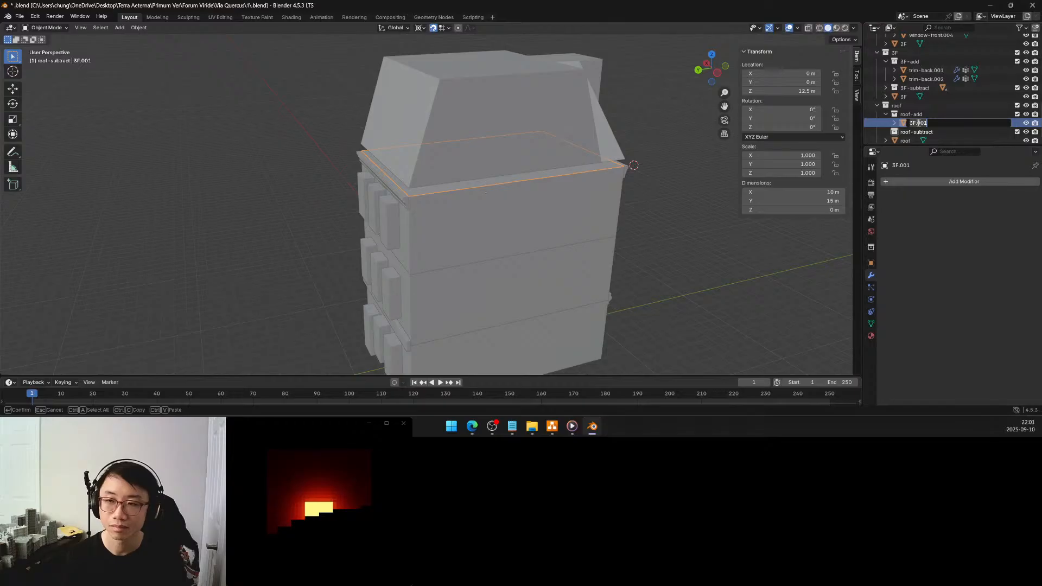
pyautogui.write('reve')
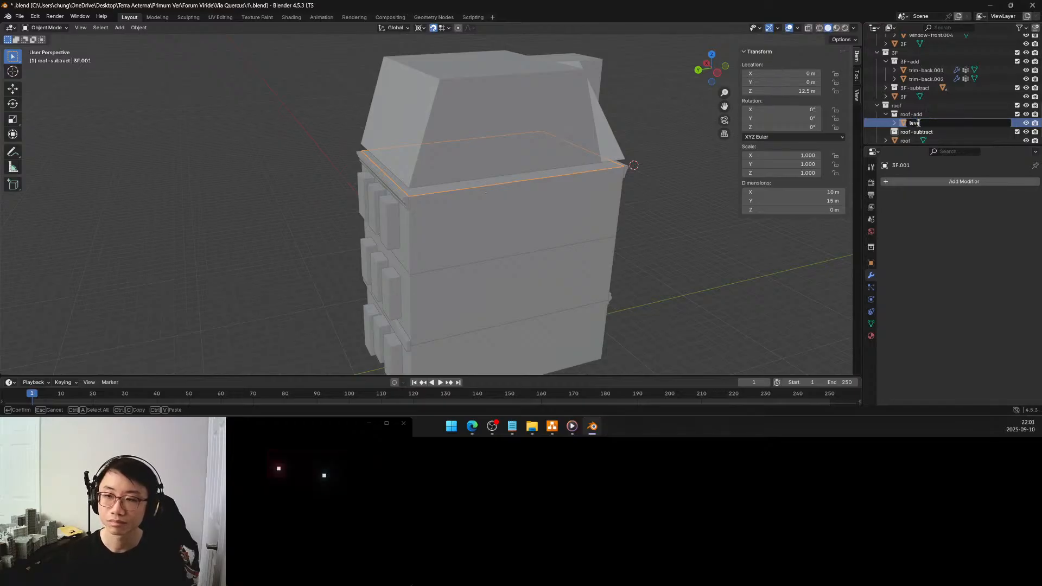
pyautogui.press('BackSpace')
pyautogui.press('BackSpace')
pyautogui.press('BackSpace')
pyautogui.press('BackSpace')
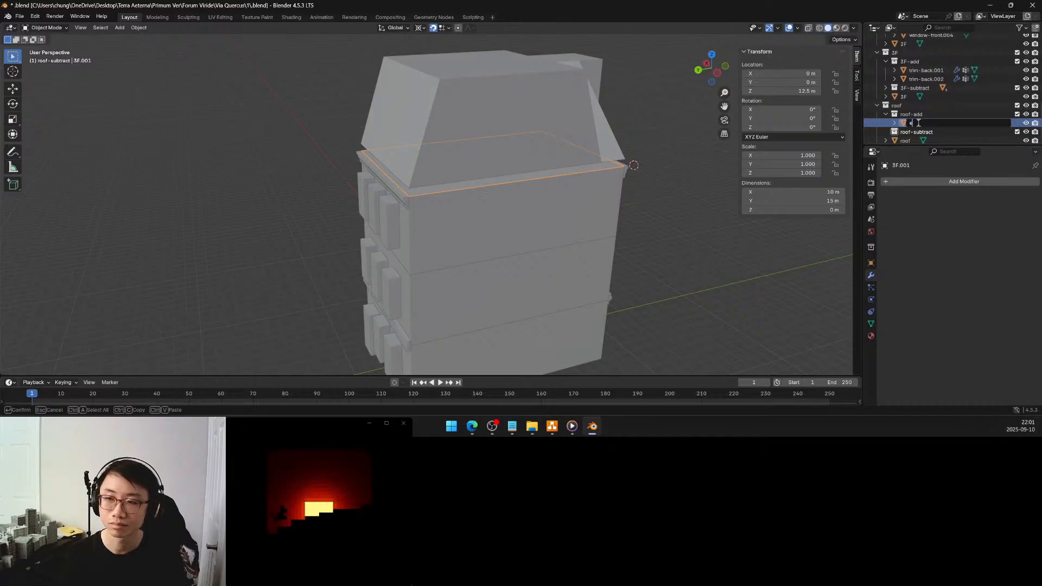
pyautogui.write('eav')
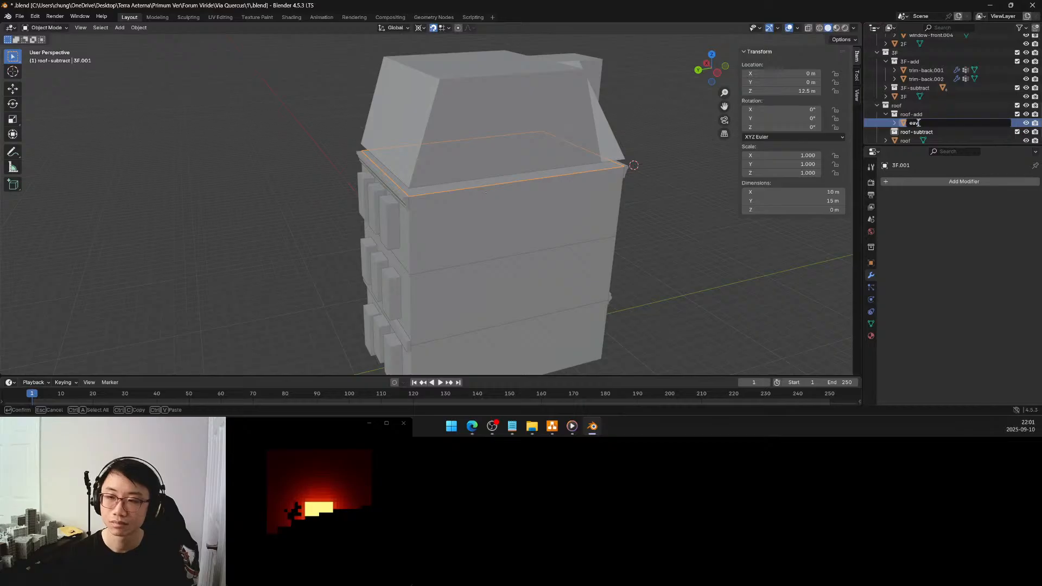
pyautogui.write('es')
pyautogui.press('Return')
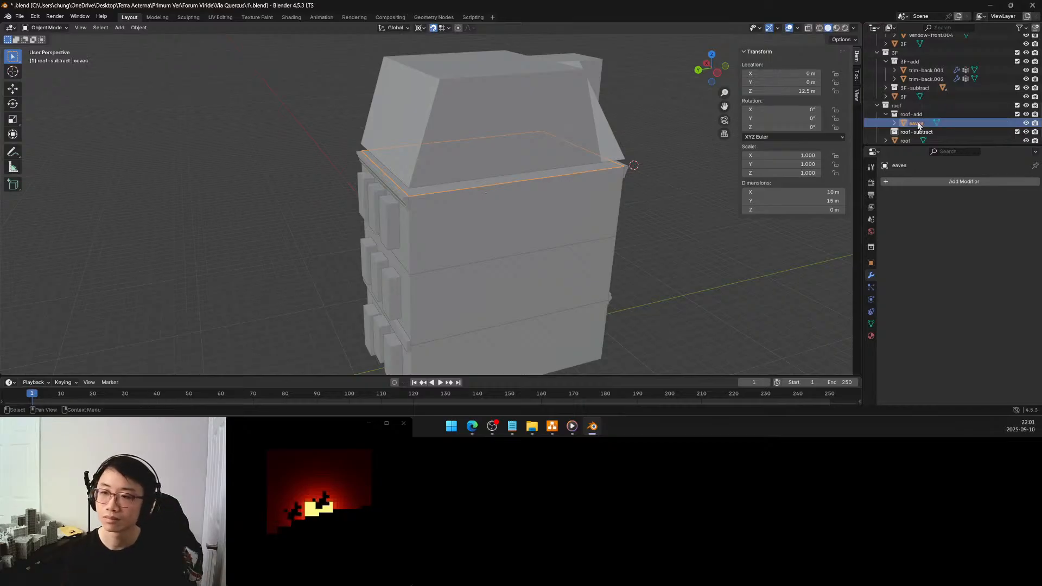
# Simplify the whole eaves mesh with Limited Dissolve
pyautogui.moveTo(527, 256); pyautogui.dragTo(586, 251, button='middle')
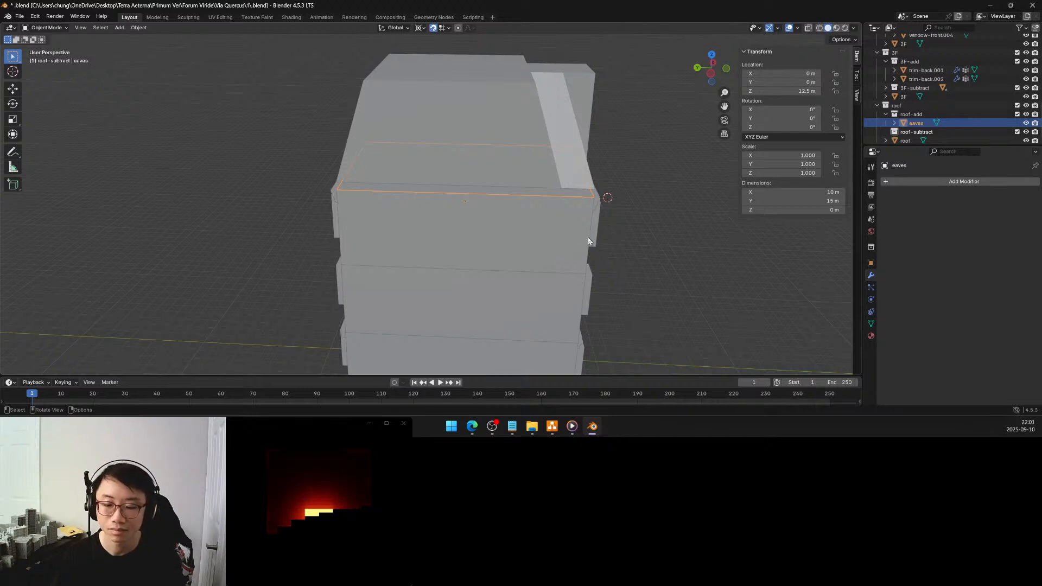
pyautogui.moveTo(593, 241); pyautogui.dragTo(620, 240, button='middle')
pyautogui.press('Tab')
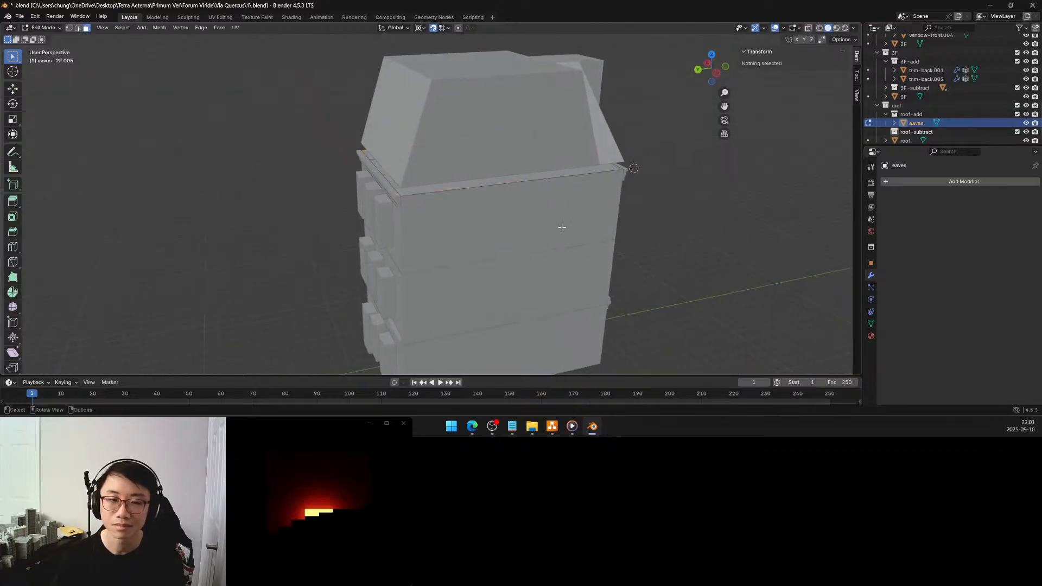
pyautogui.press('a')
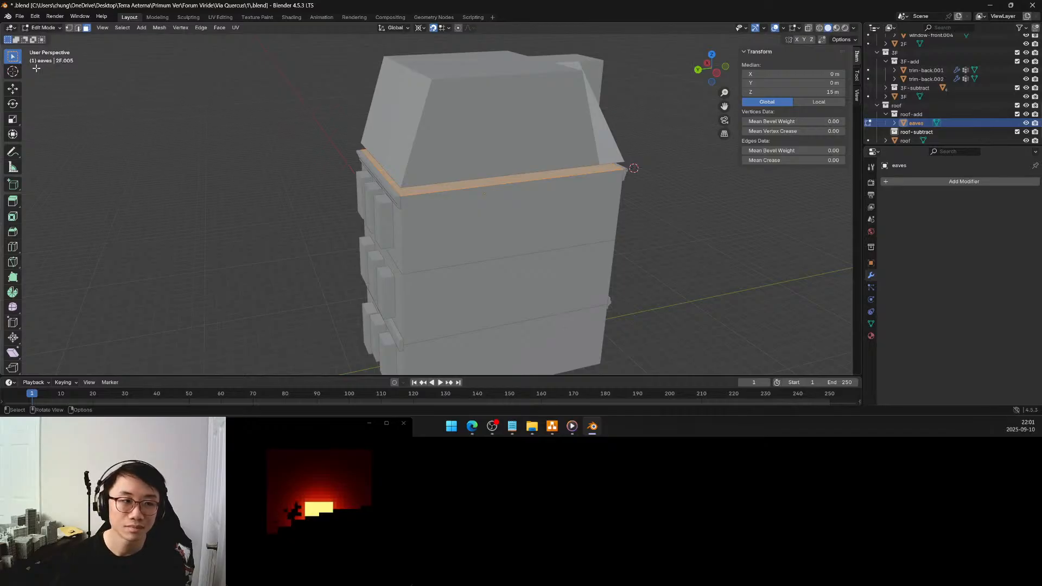
pyautogui.press('x')
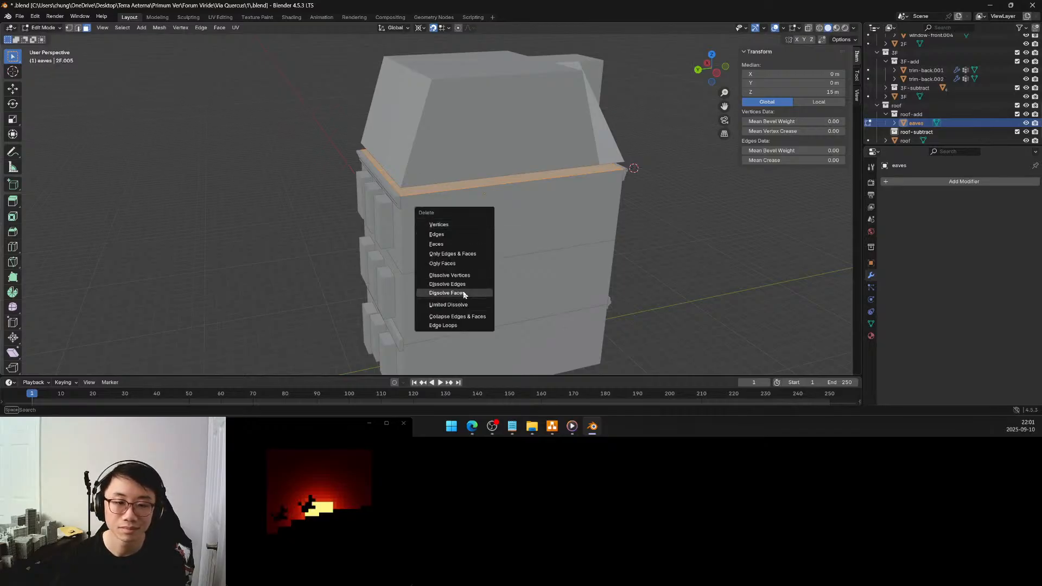
pyautogui.click(448, 305)
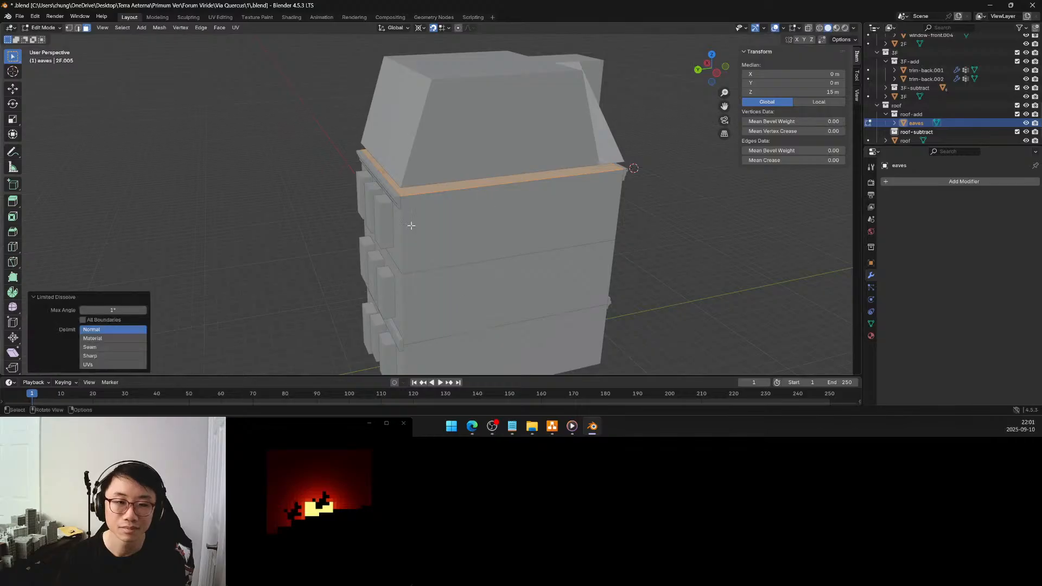
pyautogui.moveTo(410, 225); pyautogui.dragTo(394, 170, button='middle')
pyautogui.scroll(3, 395, 177)
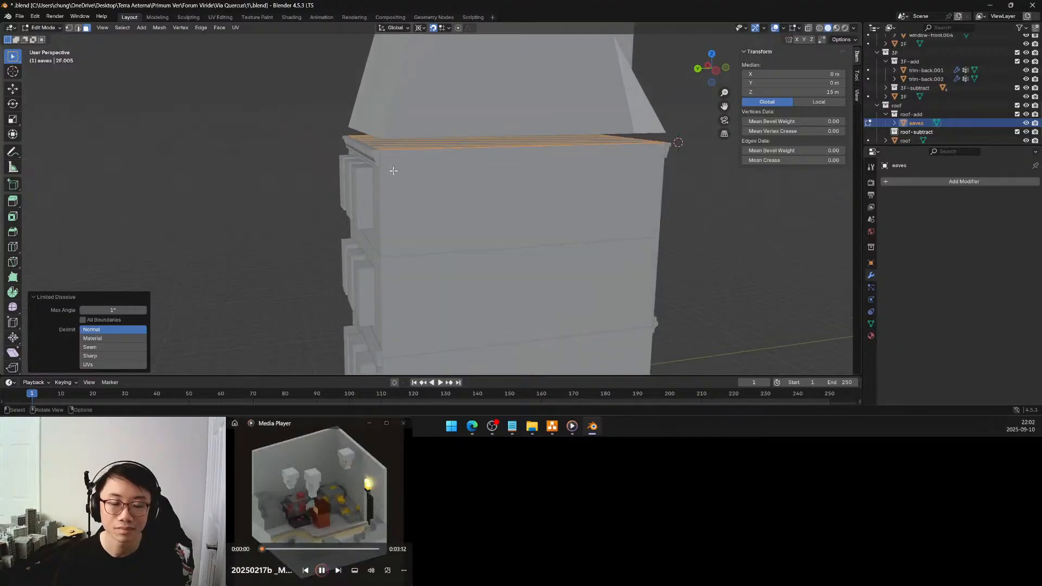
pyautogui.press('e')
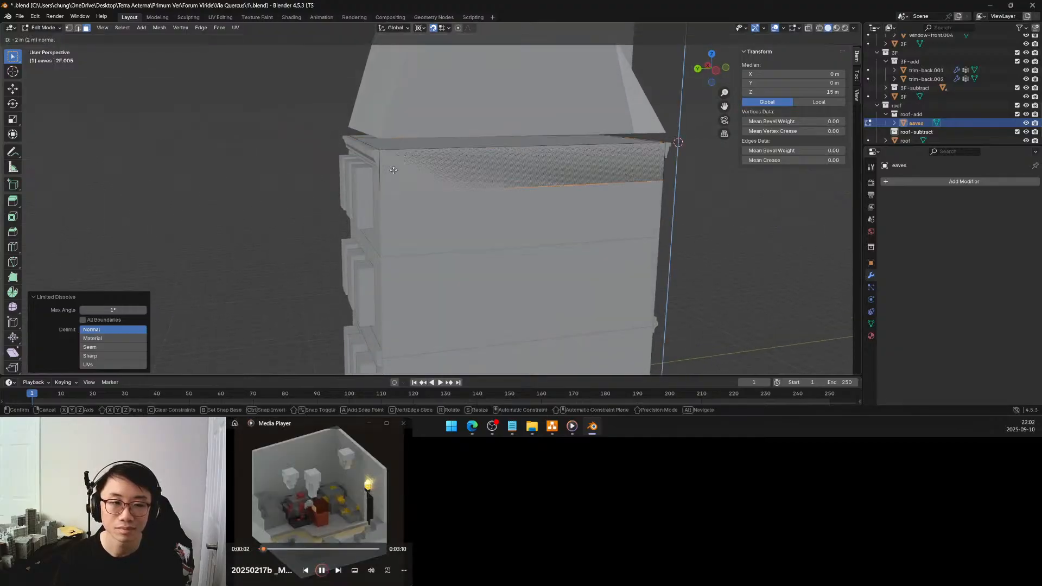
pyautogui.press('Escape')
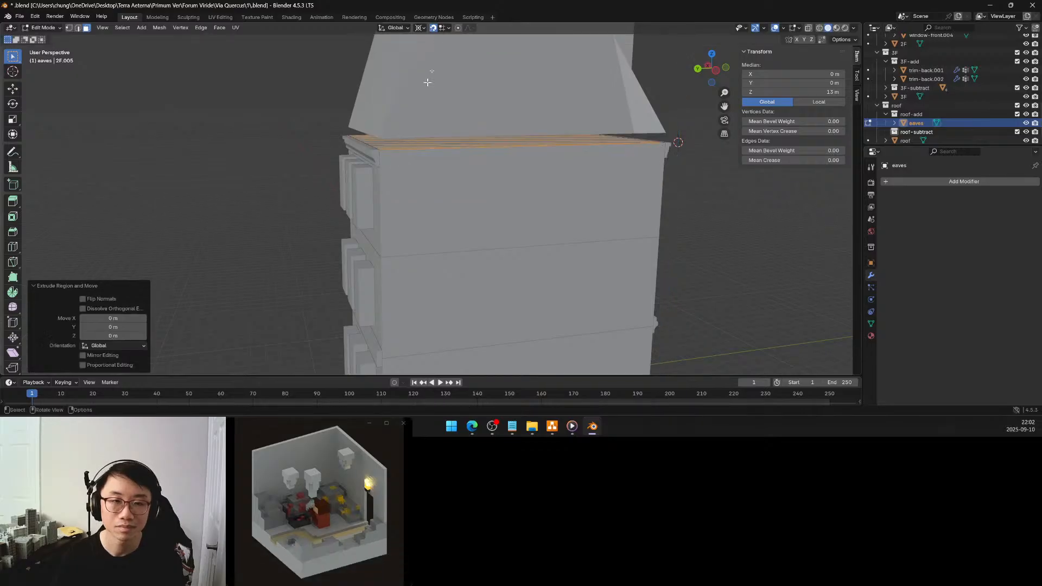
pyautogui.hotkey('ctrl', 'z')
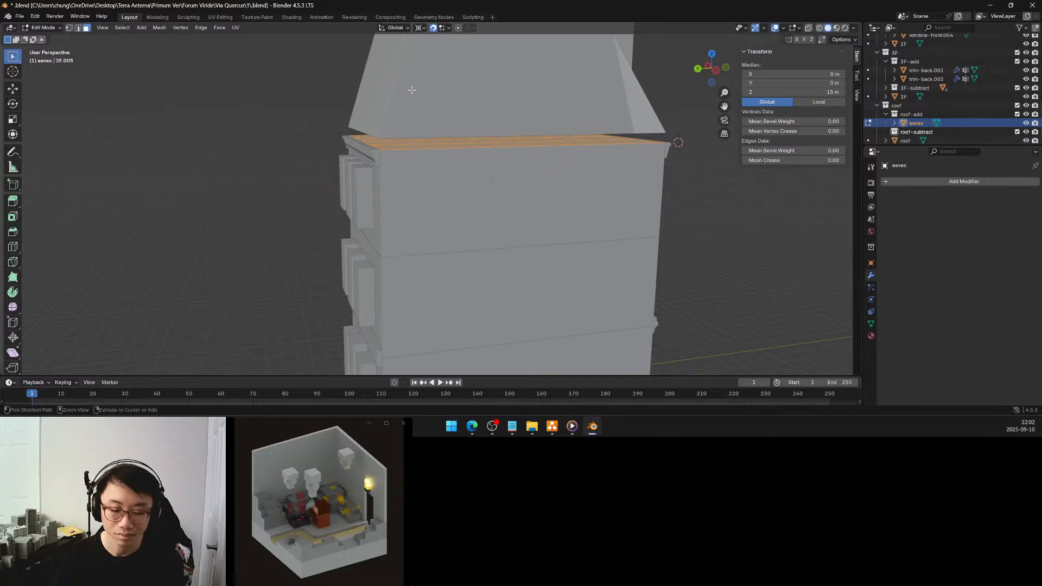
pyautogui.hotkey('ctrl', 'shift', 'z')
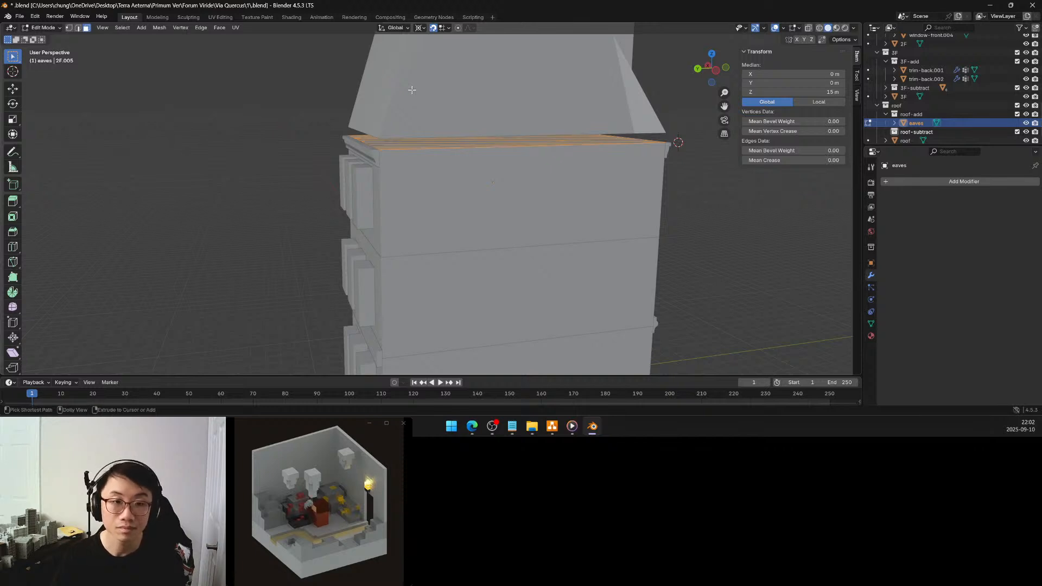
# Set the snap target to Vertex and switch the eaves mesh to vertex selection
pyautogui.click(442, 28)
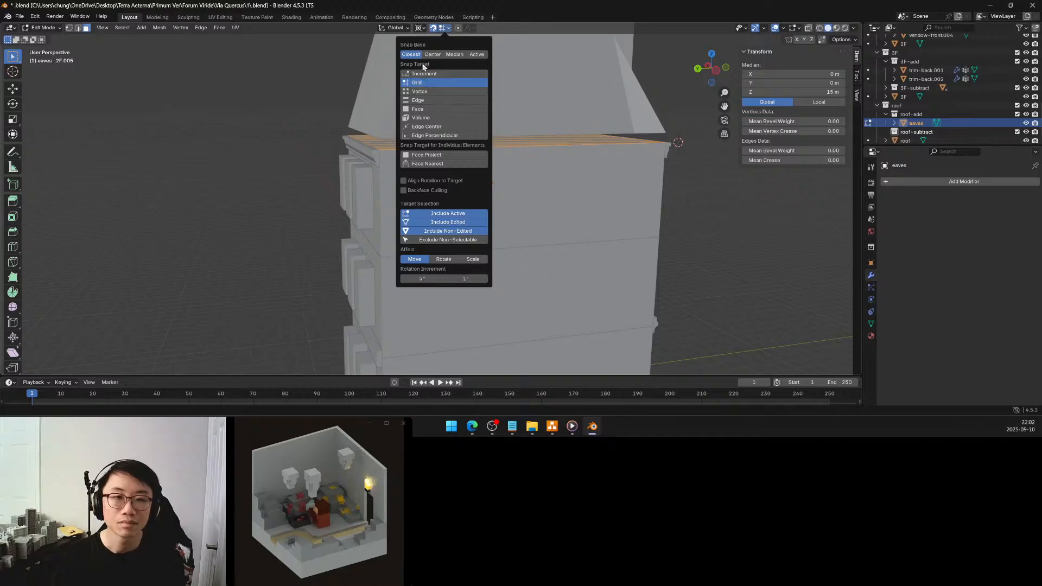
pyautogui.click(425, 92)
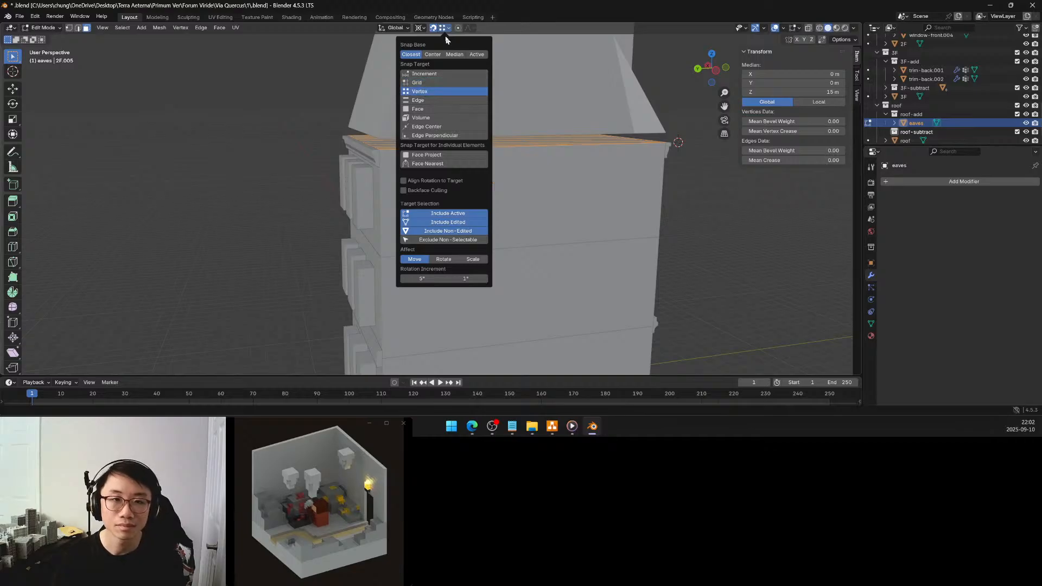
pyautogui.moveTo(416, 93); pyautogui.dragTo(389, 181, button='middle')
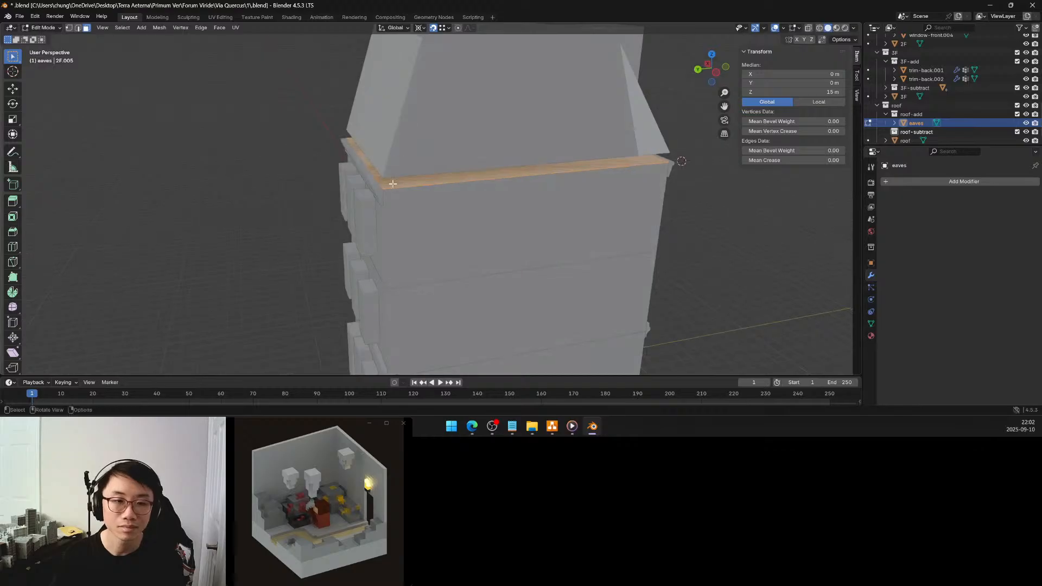
pyautogui.press('1')
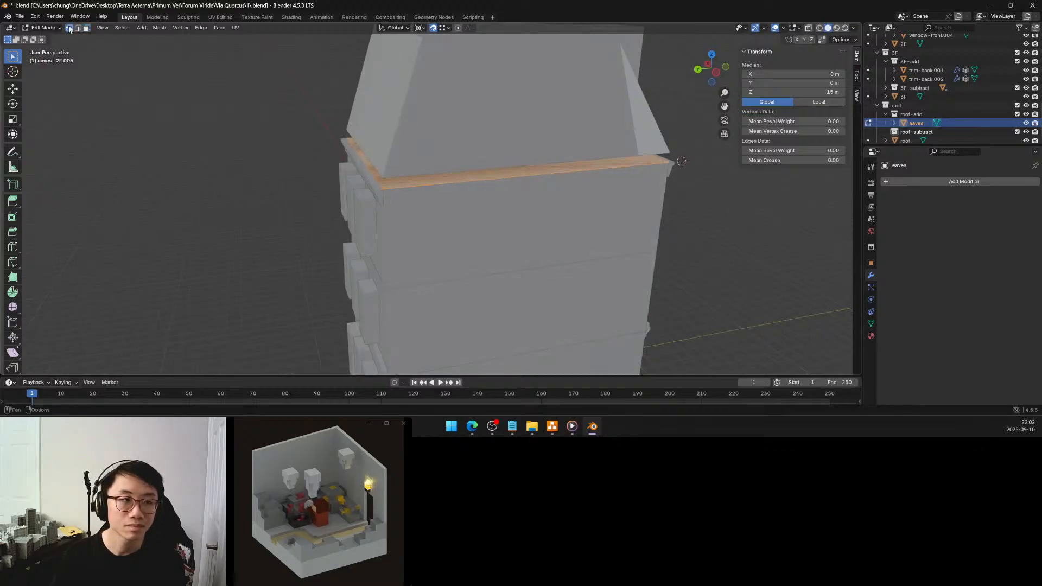
# Extrude the whole flat eaves face 0.5 m upward, snapping its height to the roof's corner vertex
pyautogui.keyDown('shift'); pyautogui.click(382, 189); pyautogui.keyUp('shift')
pyautogui.keyDown('shift'); pyautogui.click(389, 185); pyautogui.keyUp('shift')
pyautogui.moveTo(388, 185); pyautogui.dragTo(406, 151, button='middle')
pyautogui.scroll(3, 409, 140)
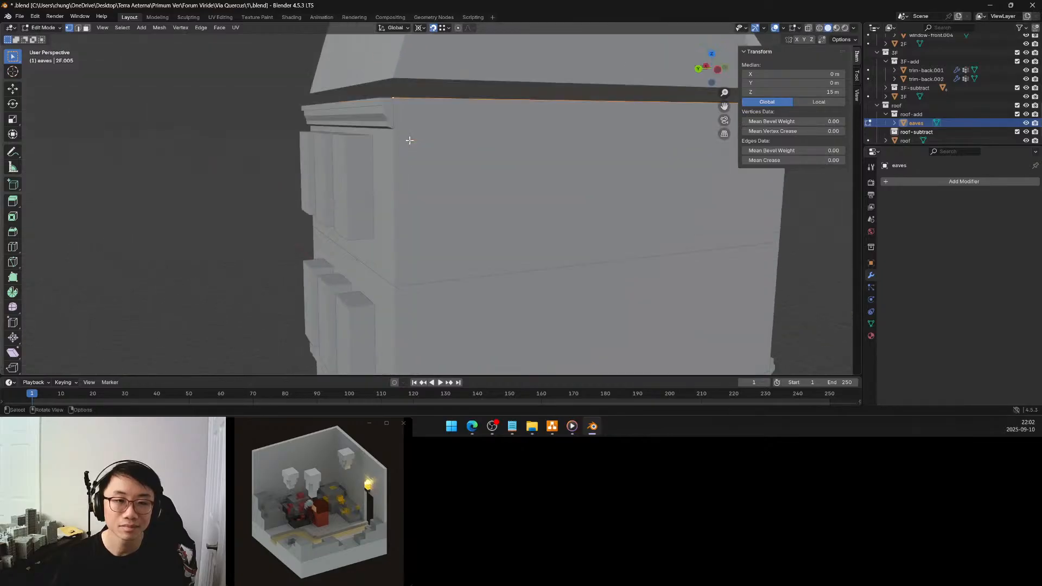
pyautogui.press('g')
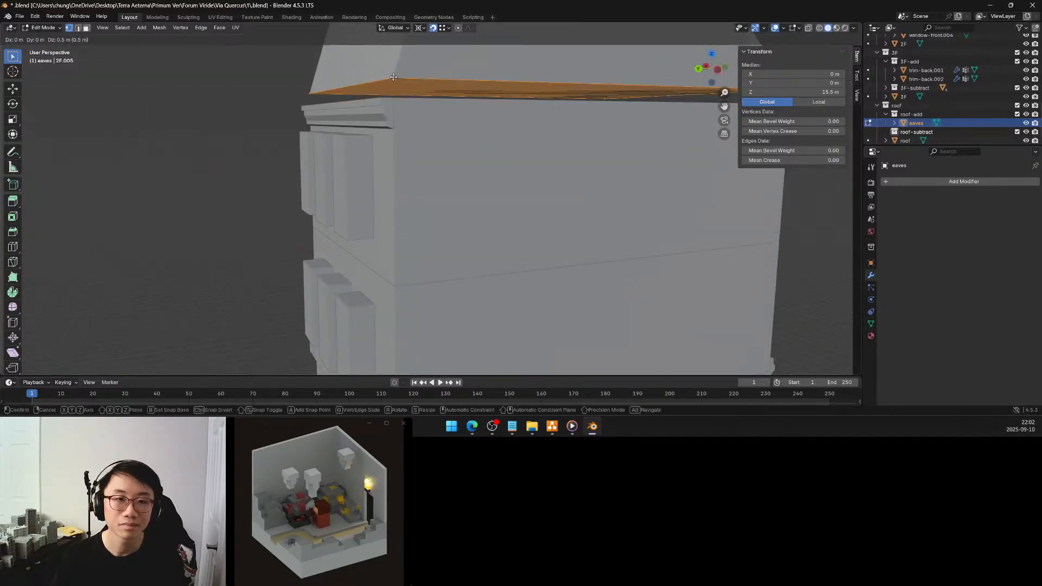
pyautogui.press('Escape')
pyautogui.press('e')
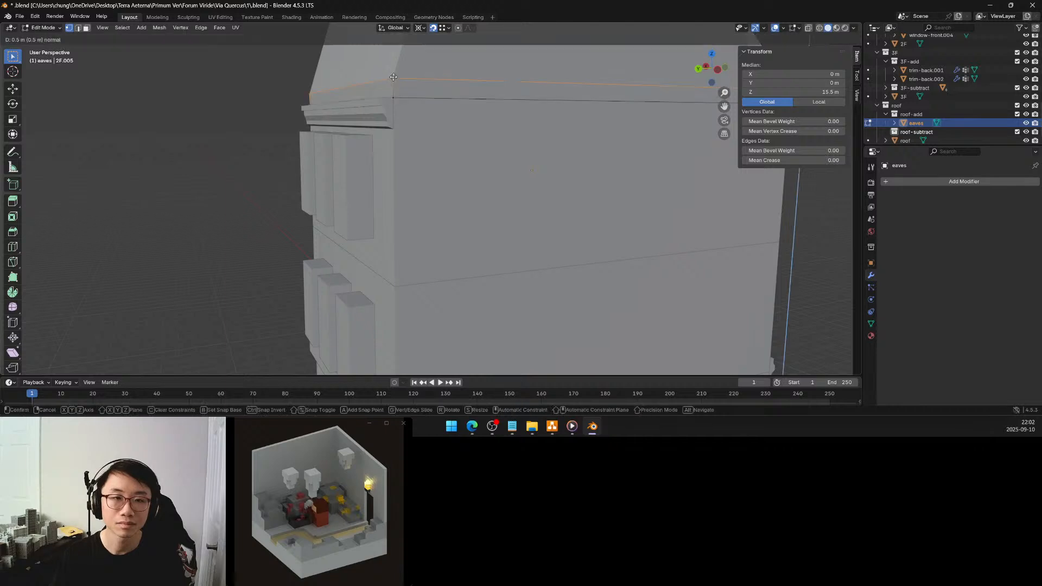
pyautogui.click(393, 77)
# Switch to face selection and move the back side face of the eaves 0.5 m outward along Y
pyautogui.moveTo(394, 77); pyautogui.dragTo(280, 162, button='middle')
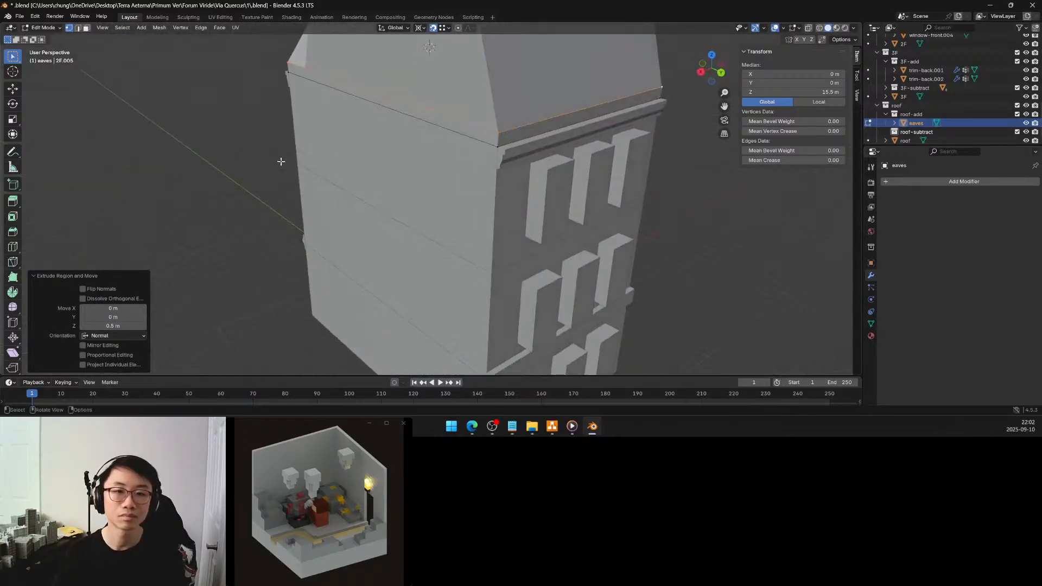
pyautogui.click(87, 27)
pyautogui.click(526, 135)
pyautogui.moveTo(526, 134)
pyautogui.mouseDown(button='middle')
pyautogui.moveTo(499, 137)
pyautogui.moveTo(511, 148)
pyautogui.mouseUp(button='middle')
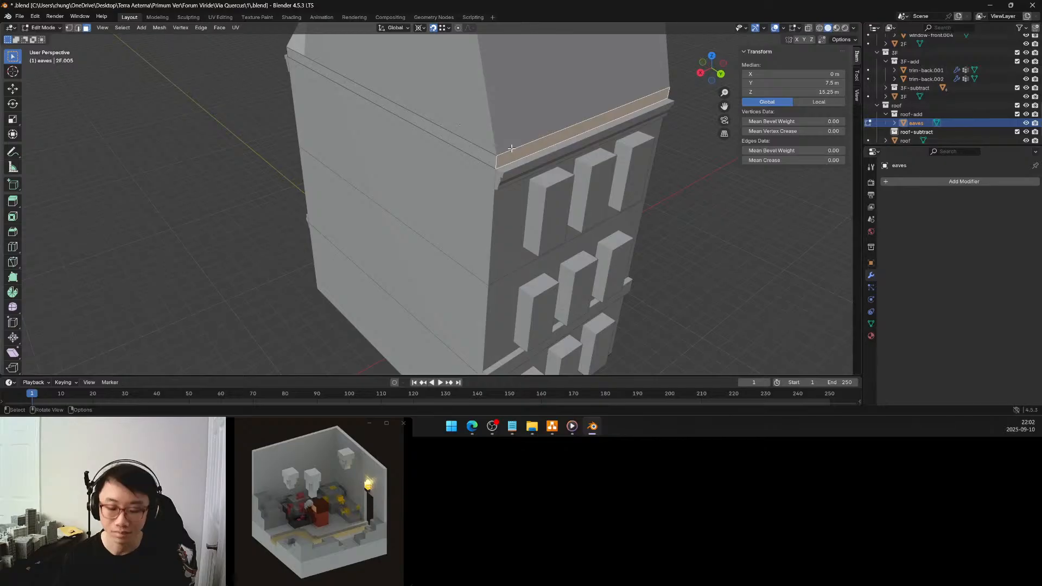
pyautogui.press('g')
pyautogui.press('y')
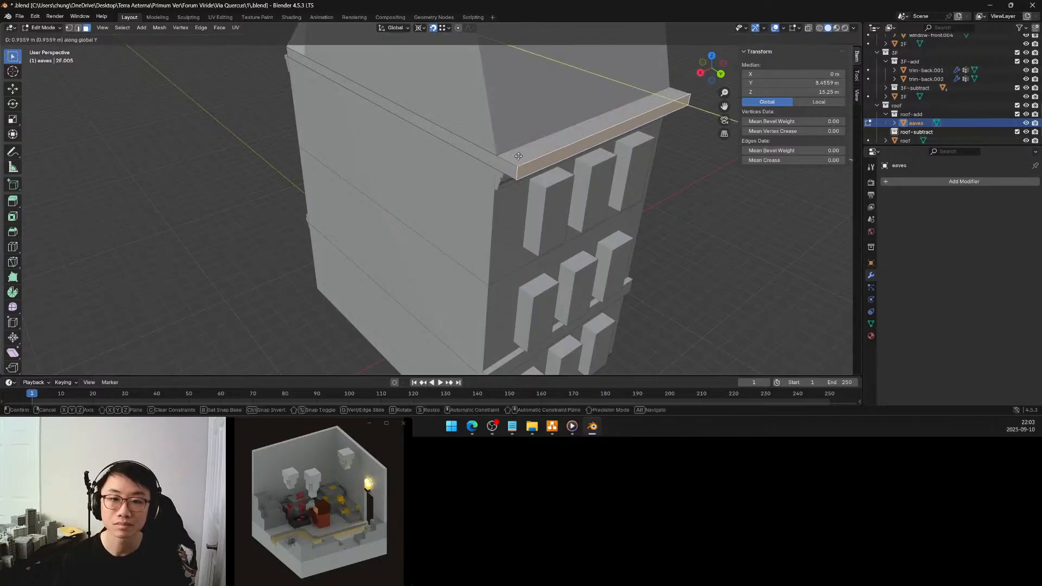
pyautogui.click(513, 157)
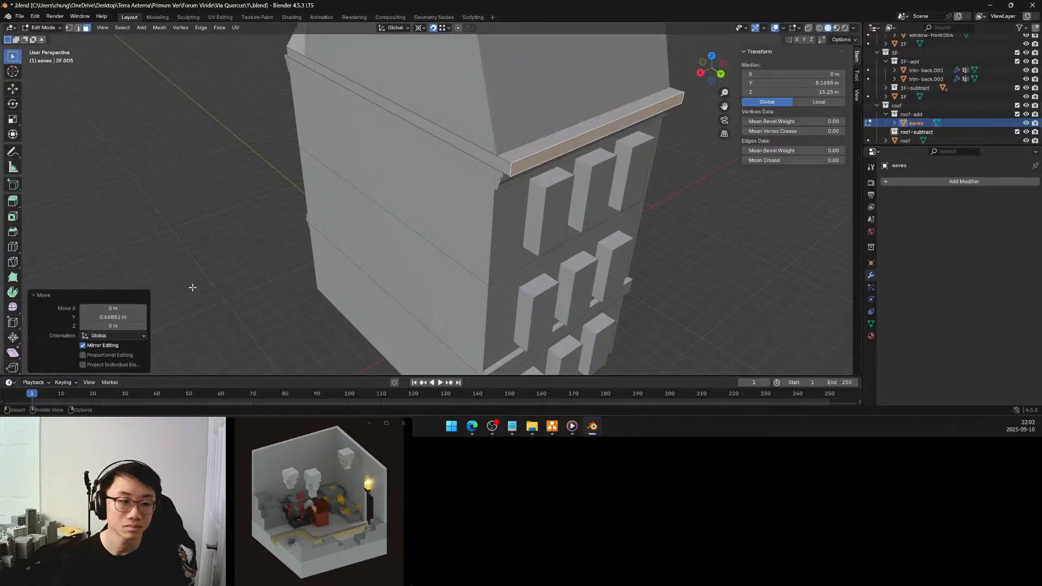
pyautogui.click(126, 317)
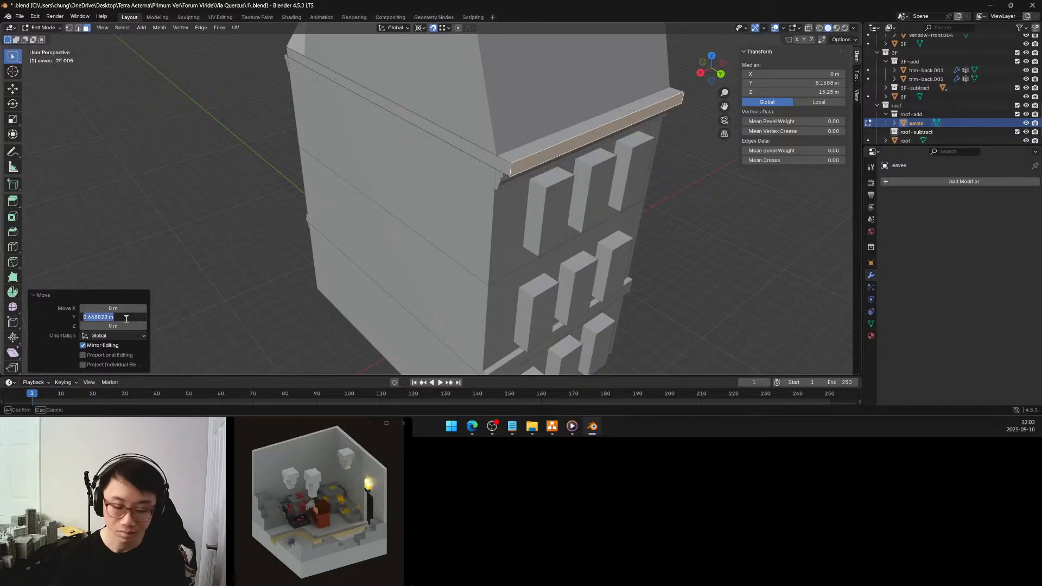
pyautogui.write('0.5')
pyautogui.press('Return')
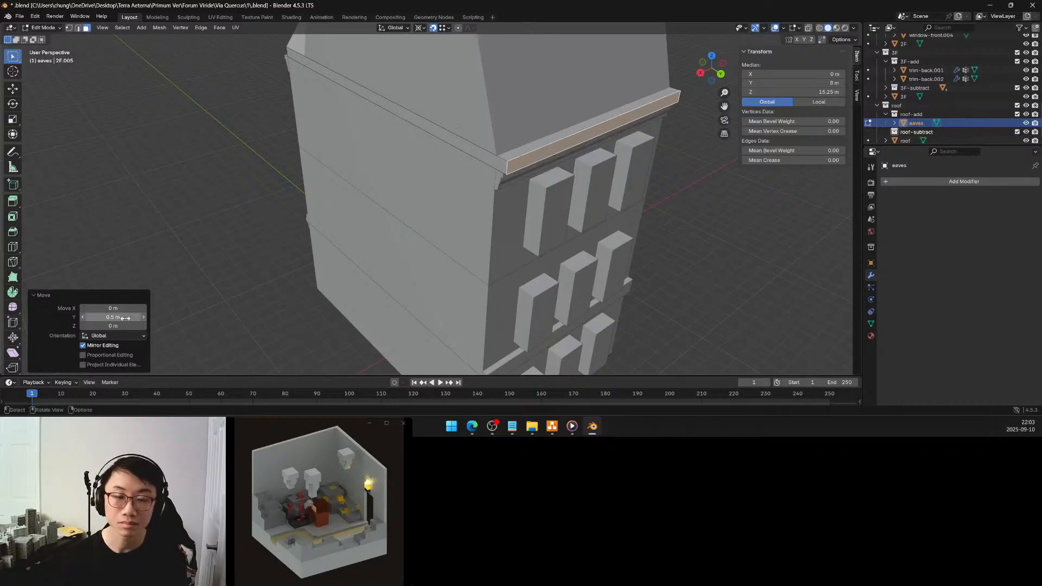
# Set the Y move distance of the eaves' back side face to 0.75 m
pyautogui.click(125, 317)
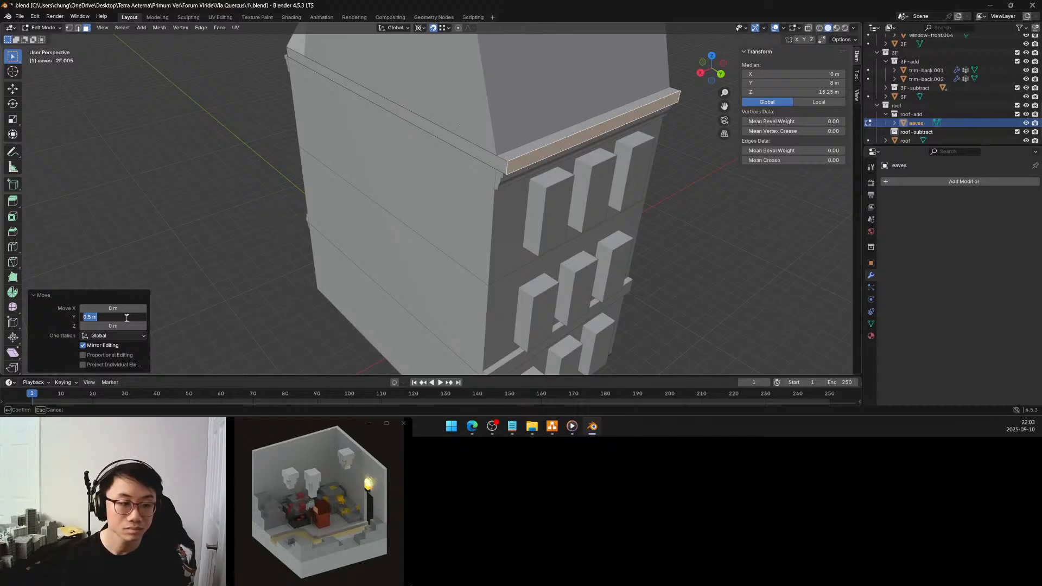
pyautogui.press('BackSpace')
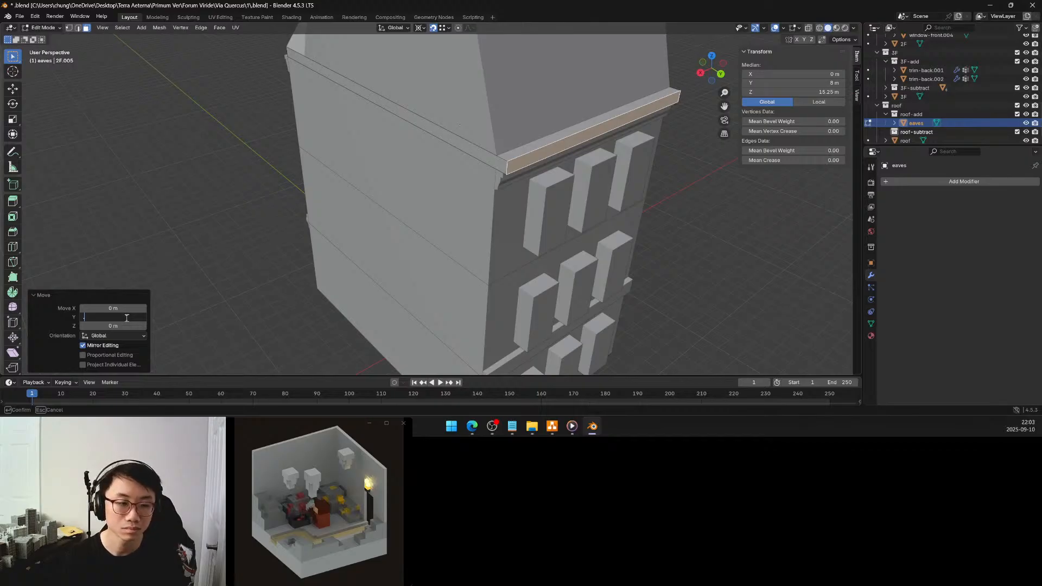
pyautogui.write('0.75')
pyautogui.press('Return')
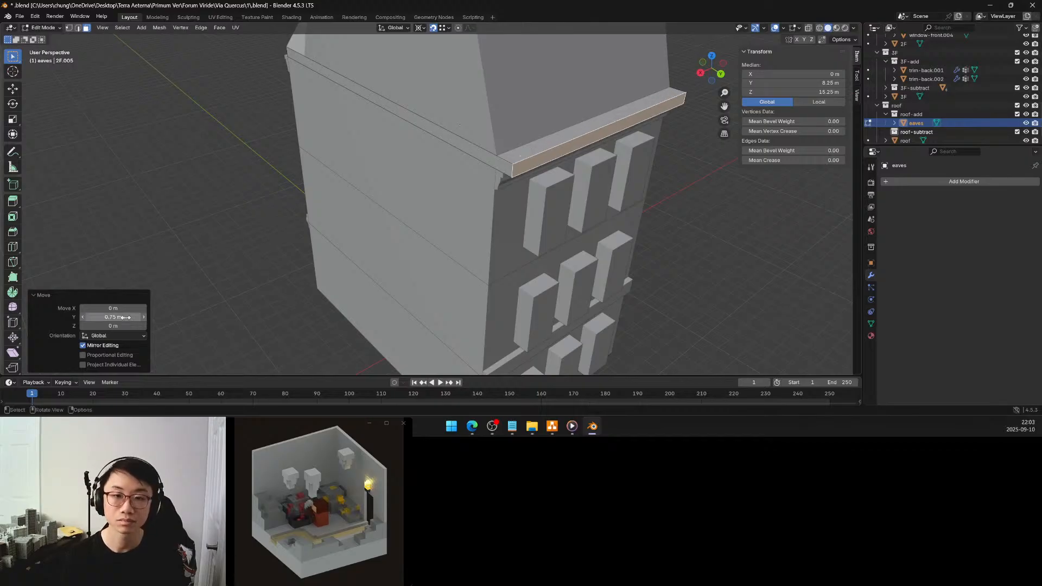
# Turn off snapping and move the front side face of the eaves outward by -0.8 m along Y
pyautogui.moveTo(274, 221); pyautogui.dragTo(289, 184, button='middle')
pyautogui.click(300, 155)
pyautogui.scroll(-2, 263, 181)
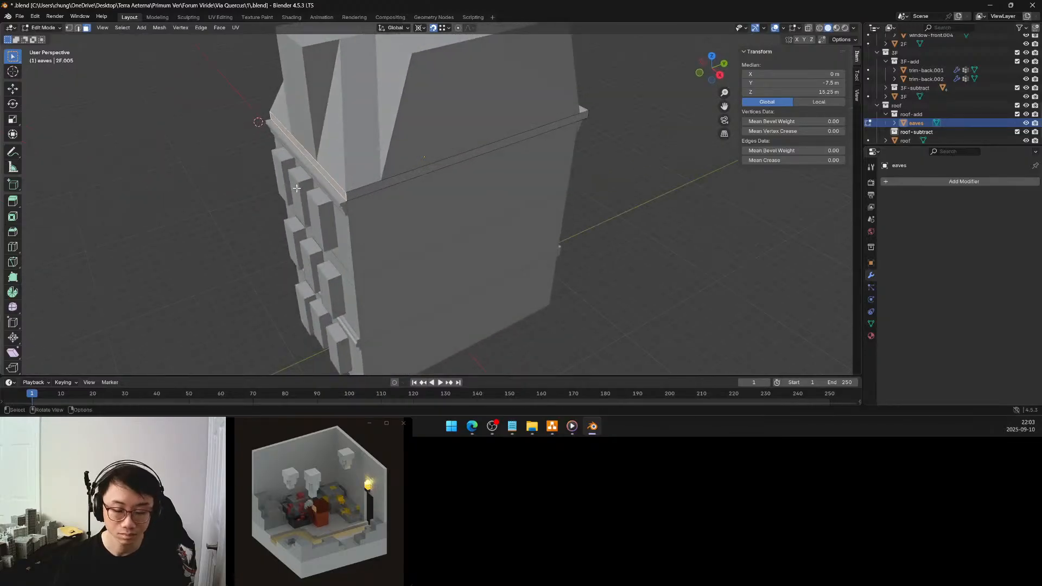
pyautogui.press('g')
pyautogui.press('y')
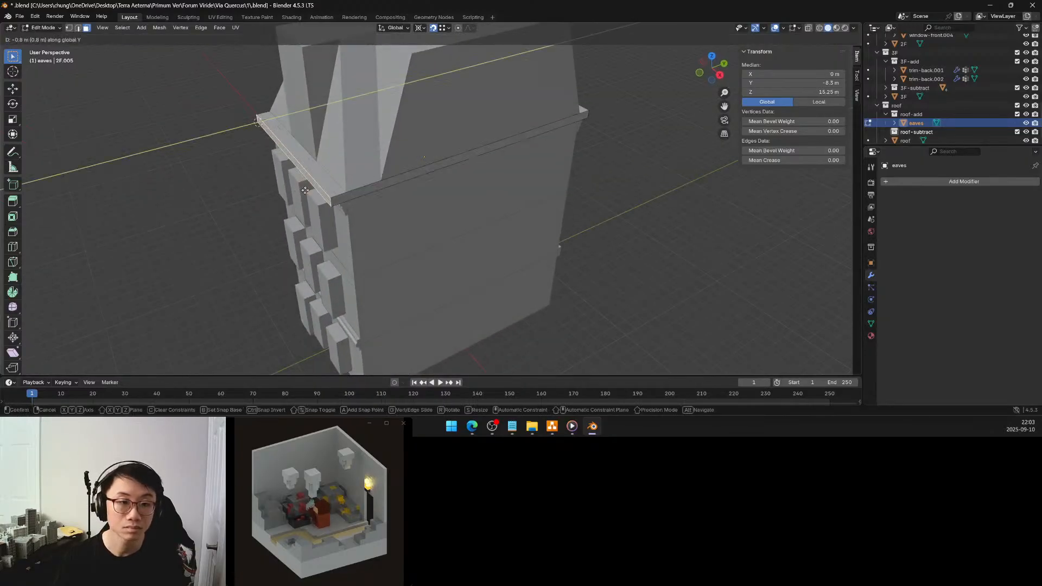
pyautogui.press('Escape')
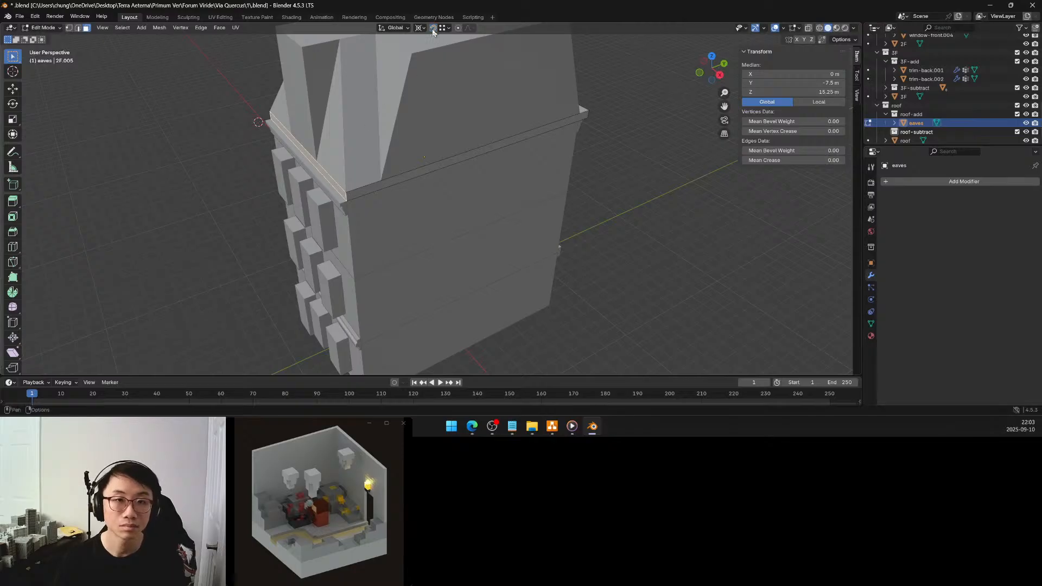
pyautogui.press('g')
pyautogui.press('y')
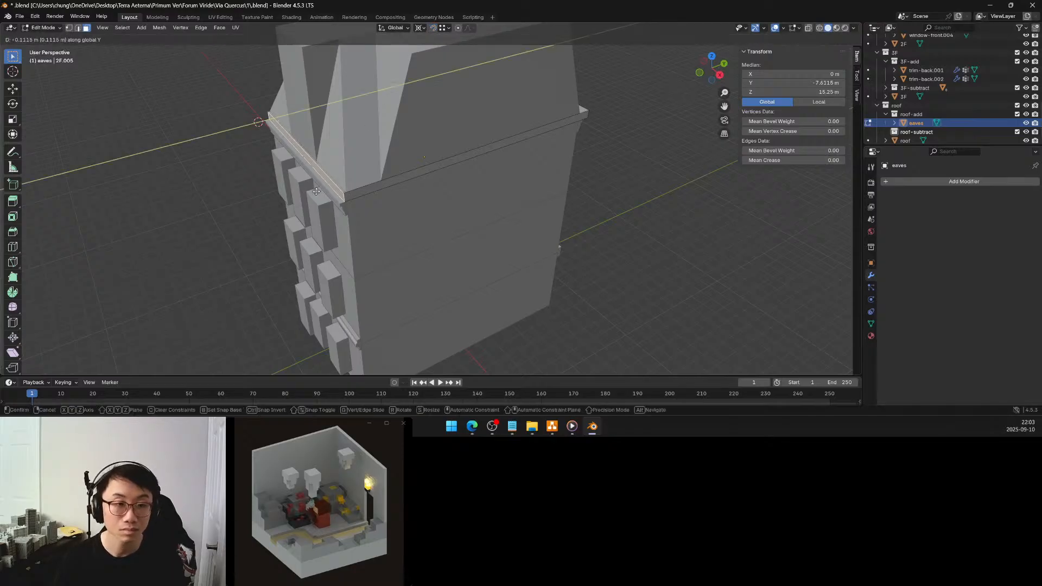
pyautogui.click(307, 196)
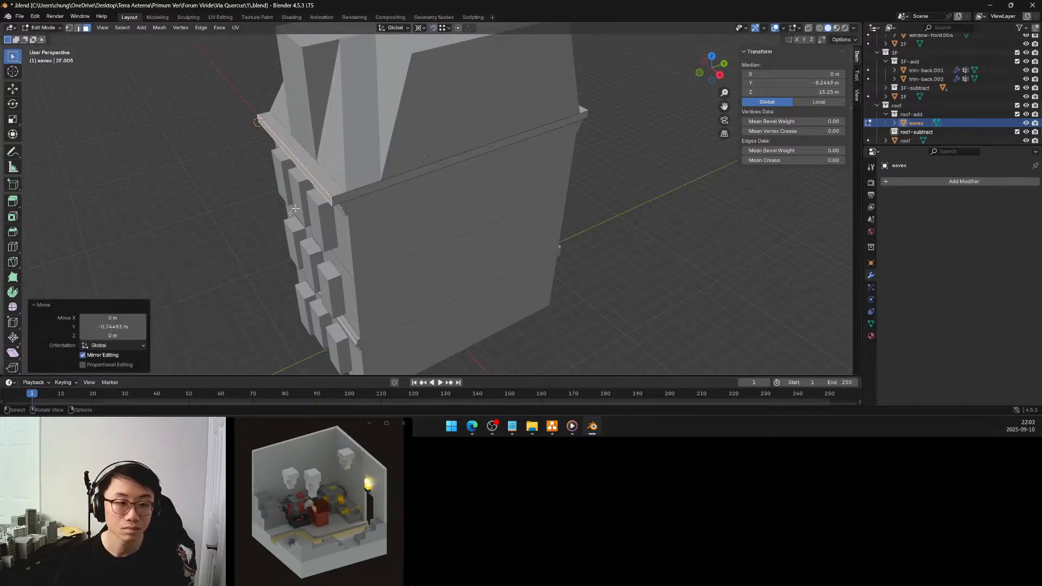
pyautogui.click(120, 327)
pyautogui.write('-.8')
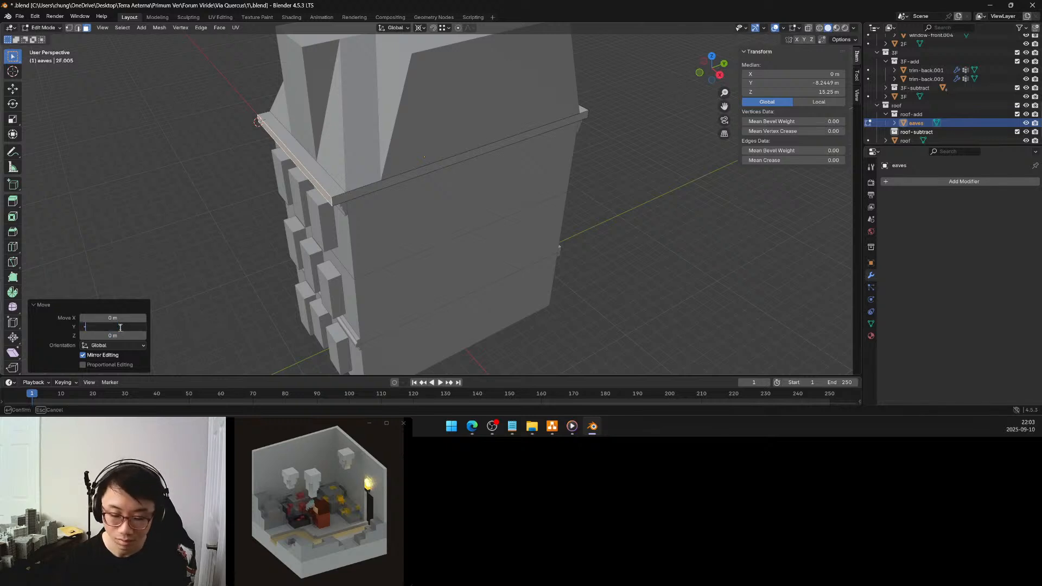
pyautogui.press('Return')
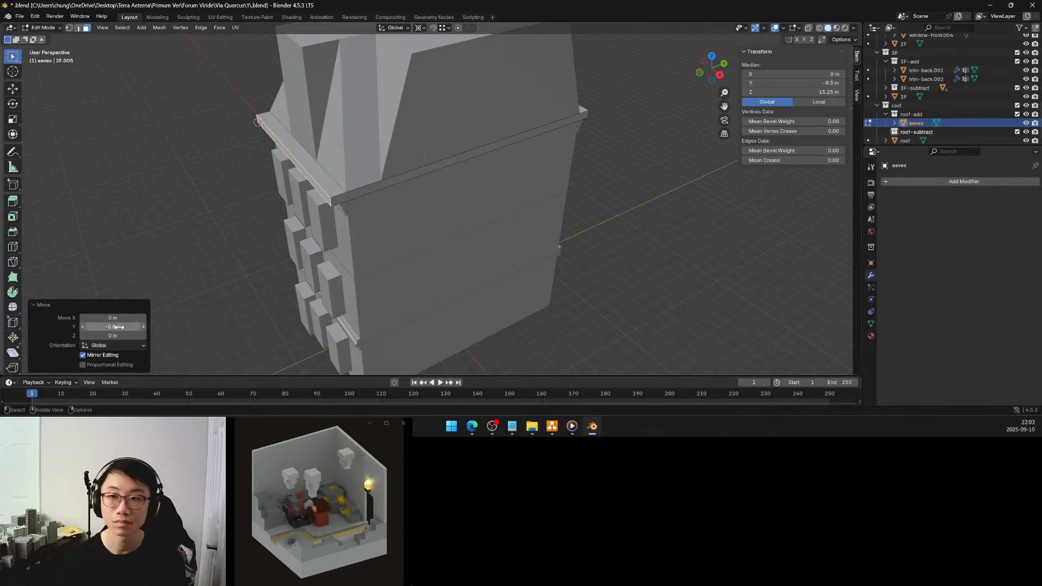
# Clear the face selection on the eaves and return to Object Mode
pyautogui.moveTo(532, 233); pyautogui.dragTo(552, 214, button='middle')
pyautogui.moveTo(409, 212); pyautogui.dragTo(275, 224, button='middle')
pyautogui.click(472, 201)
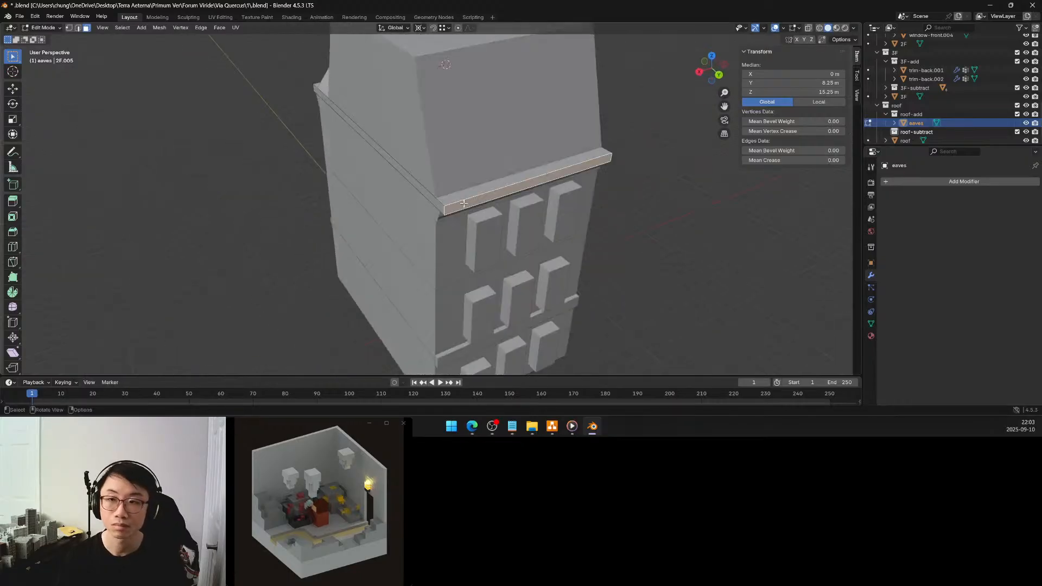
pyautogui.moveTo(454, 204); pyautogui.dragTo(538, 212, button='middle')
pyautogui.click(588, 181)
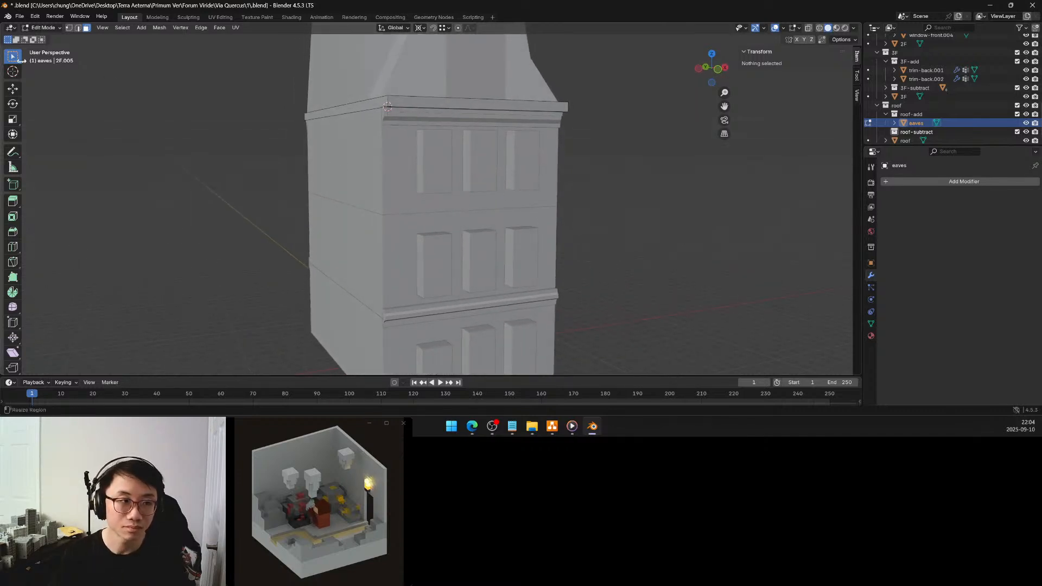
pyautogui.press('Tab')
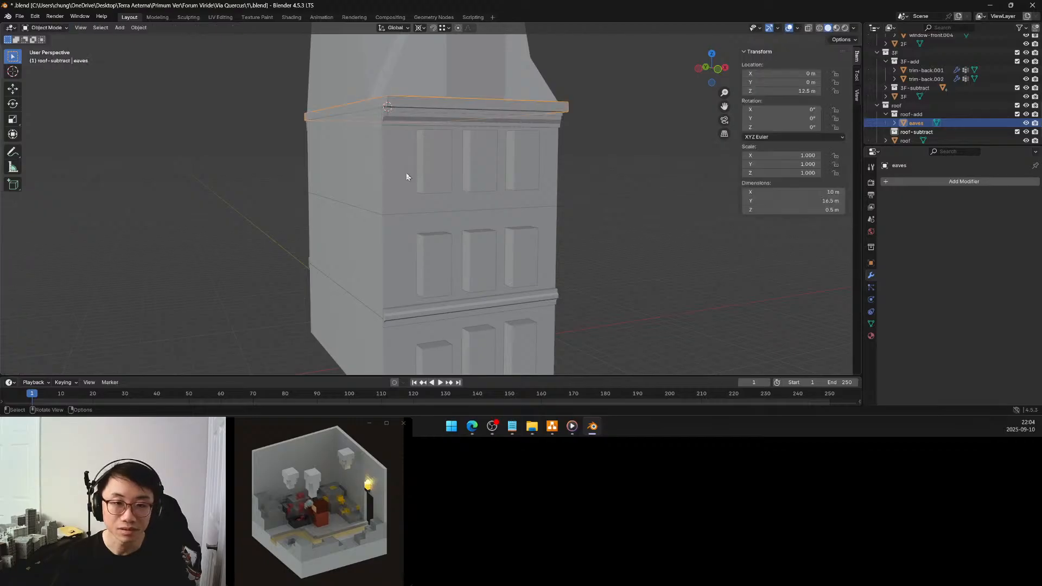
# Select the three front and three back windows on the third floor together
pyautogui.click(427, 168)
pyautogui.keyDown('shift'); pyautogui.click(481, 160); pyautogui.keyUp('shift')
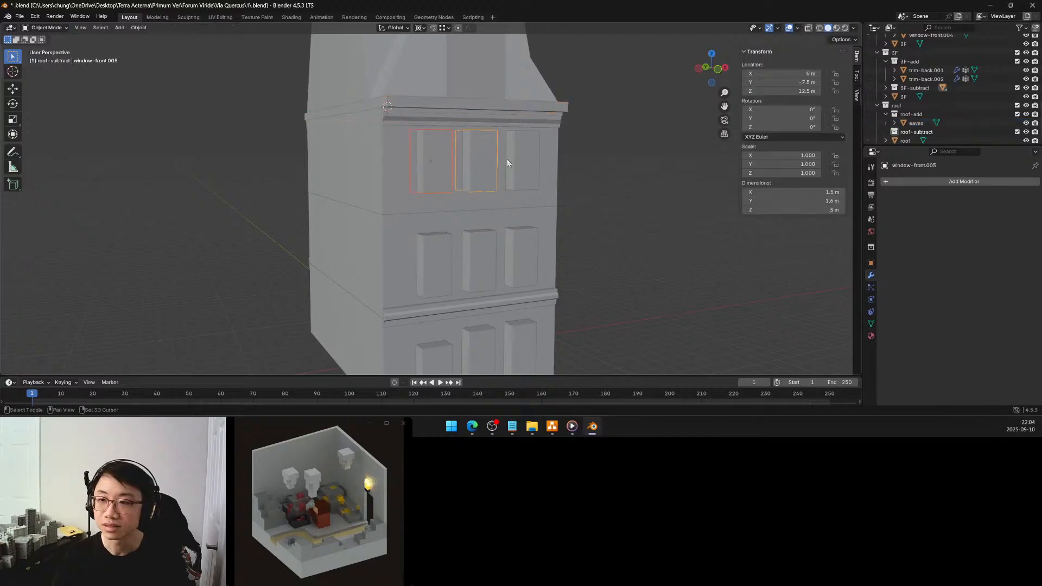
pyautogui.keyDown('shift'); pyautogui.click(520, 161); pyautogui.keyUp('shift')
pyautogui.moveTo(483, 161); pyautogui.dragTo(595, 164, button='middle')
pyautogui.keyDown('shift'); pyautogui.click(321, 159); pyautogui.keyUp('shift')
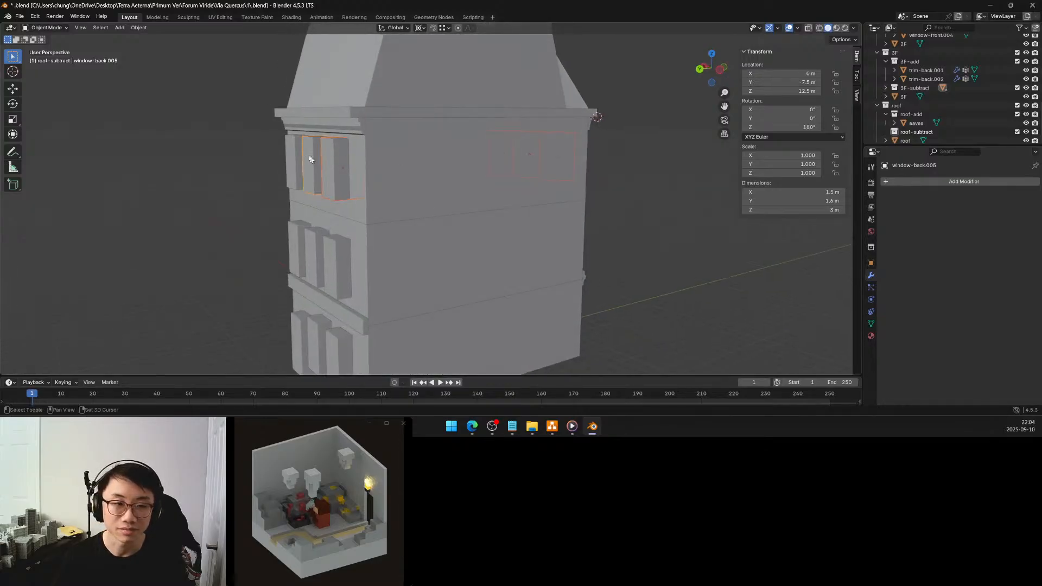
pyautogui.keyDown('shift'); pyautogui.click(290, 156); pyautogui.keyUp('shift')
pyautogui.moveTo(566, 159); pyautogui.dragTo(602, 159, button='middle')
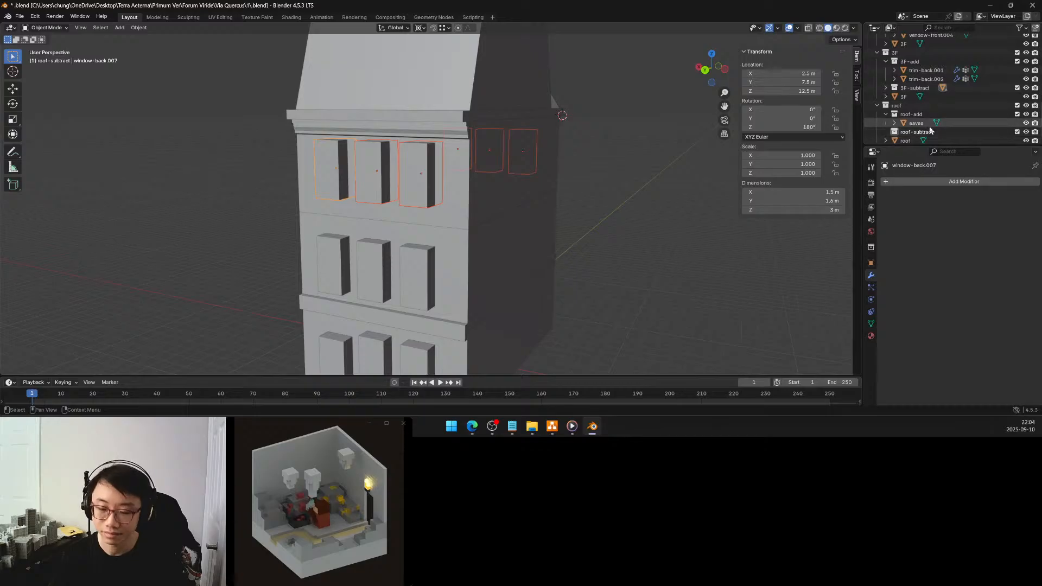
# Expand the 3F-subtract collection and show the mesh data properties of the active third-floor window
pyautogui.scroll(4, 929, 131)
pyautogui.scroll(1, 929, 130)
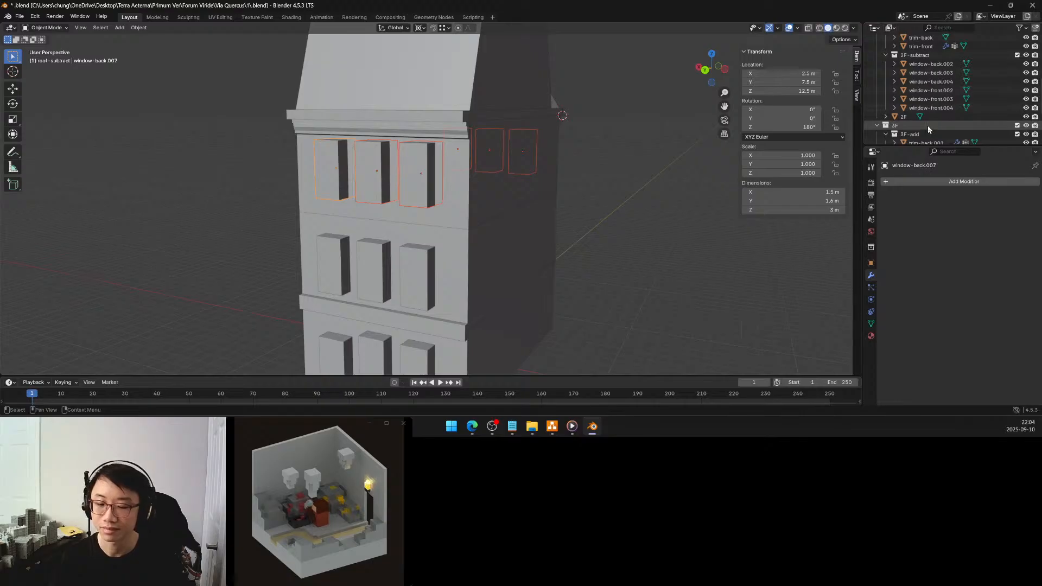
pyautogui.scroll(4, 928, 123)
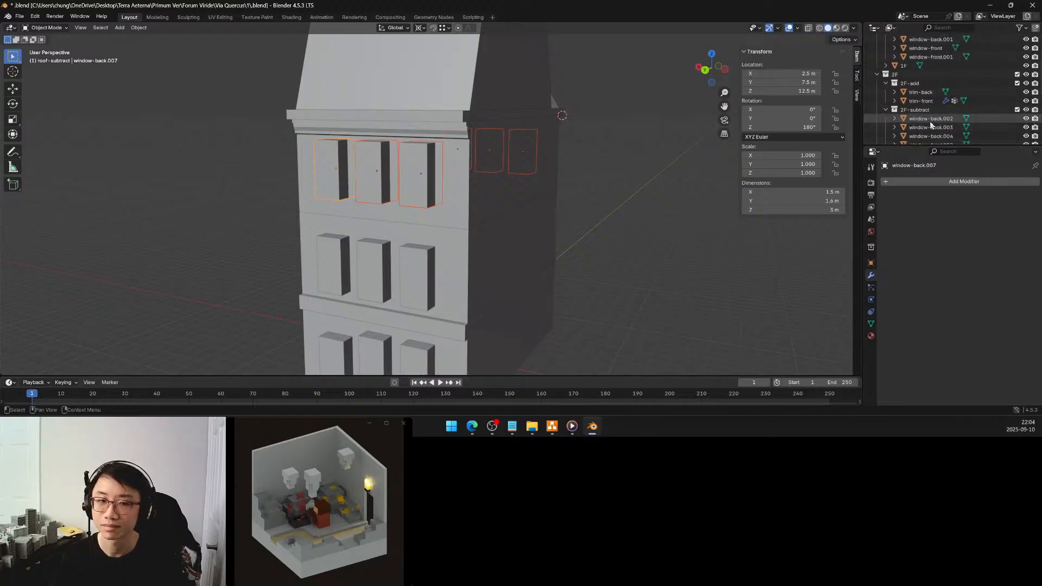
pyautogui.scroll(-10, 929, 123)
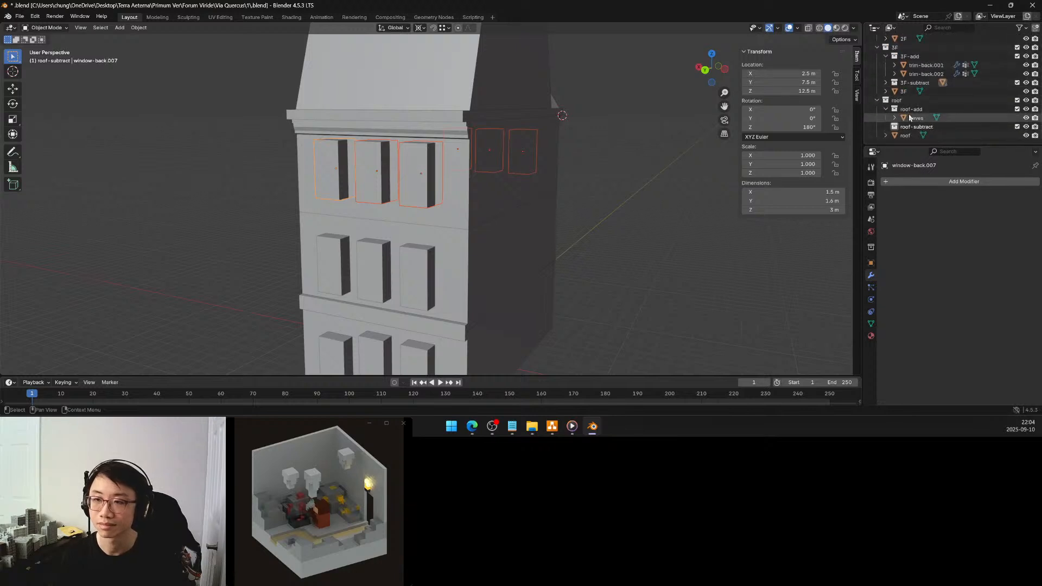
pyautogui.scroll(5, 922, 118)
pyautogui.scroll(-2, 910, 112)
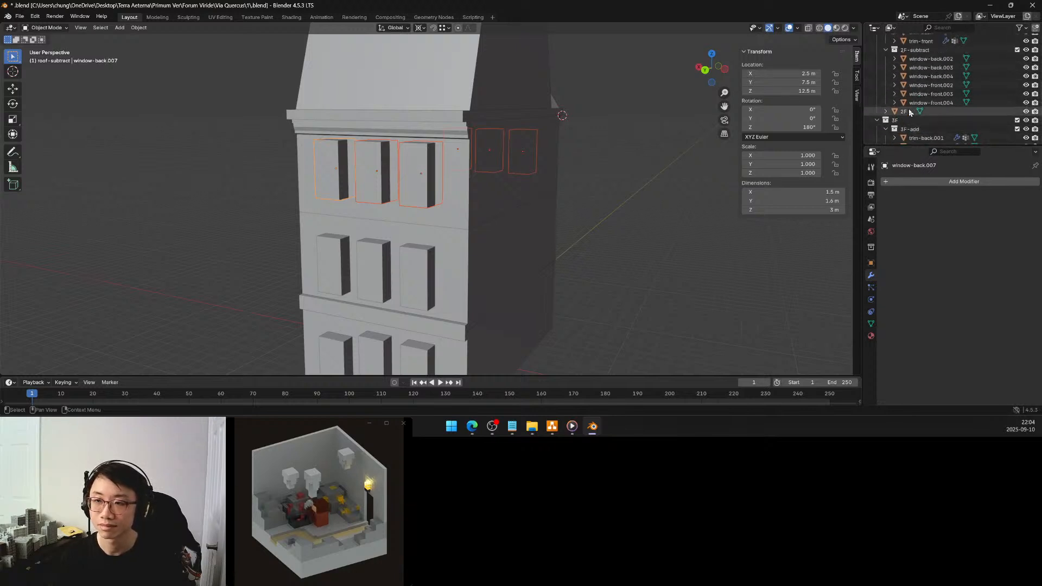
pyautogui.scroll(-4, 910, 112)
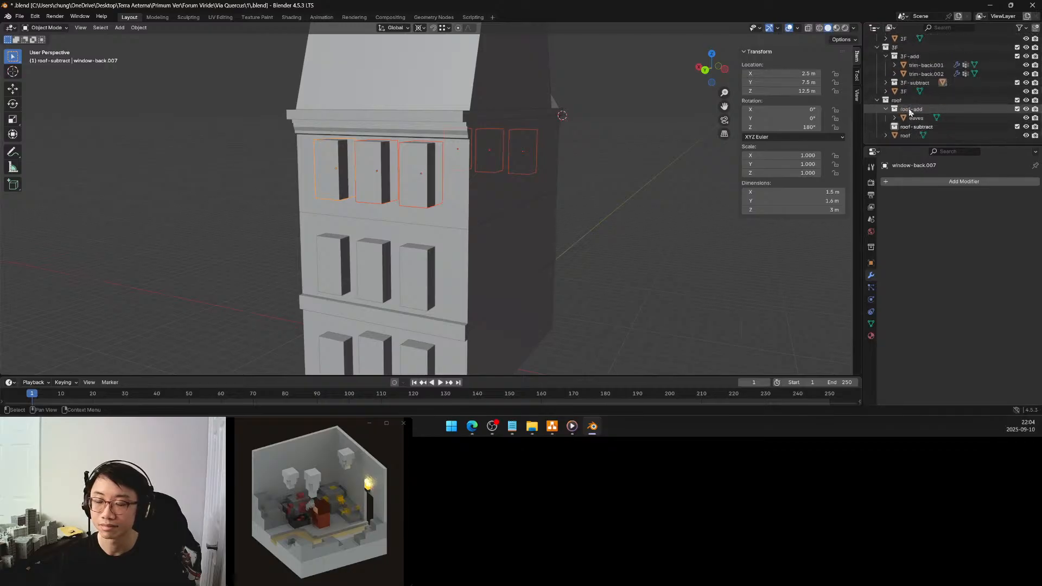
pyautogui.click(886, 83)
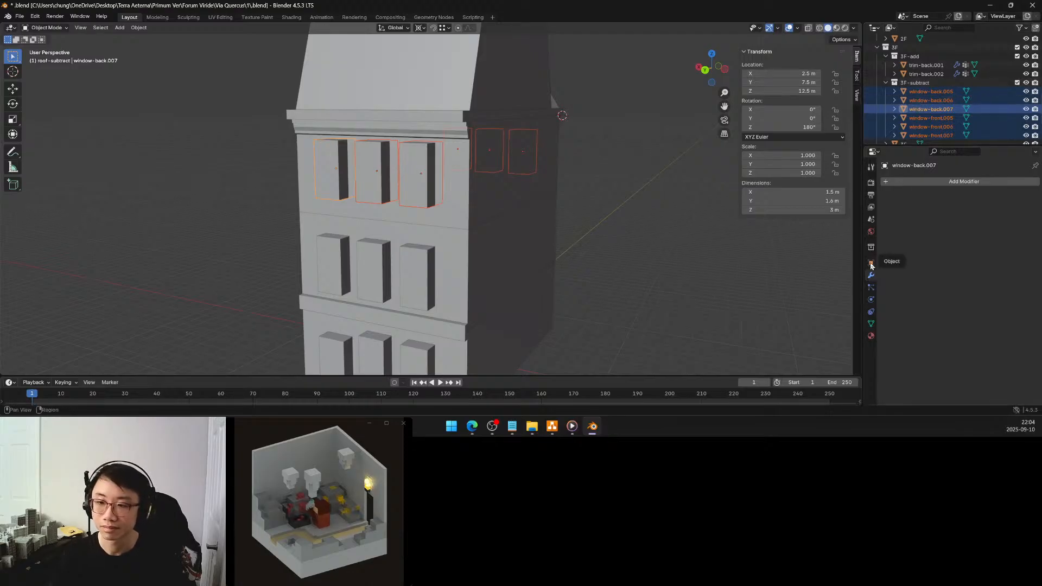
pyautogui.click(871, 324)
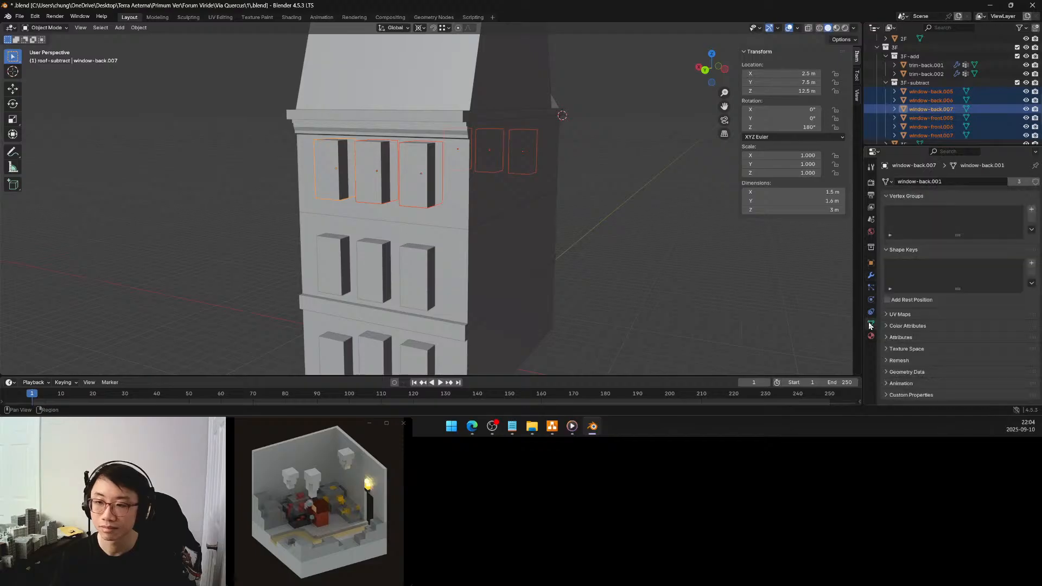
# Compare the mesh data of window-front.005 with that of the middle second-floor back window
pyautogui.click(934, 120)
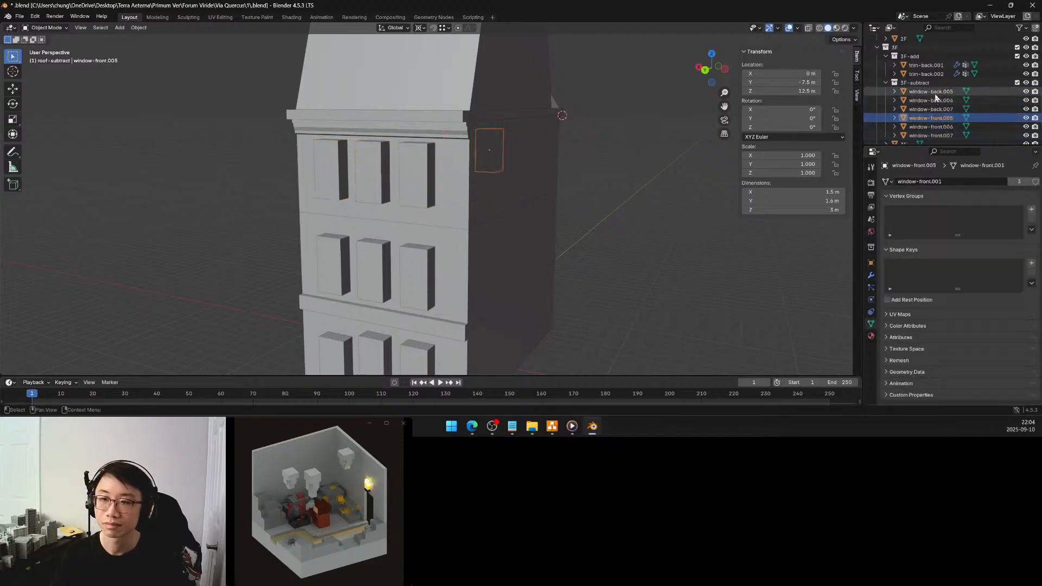
pyautogui.scroll(4, 936, 87)
pyautogui.click(936, 59)
# Select all six windows in the 3F-subtract collection, from window-back.005 to window-front.007
pyautogui.scroll(-1, 935, 85)
pyautogui.scroll(-4, 935, 86)
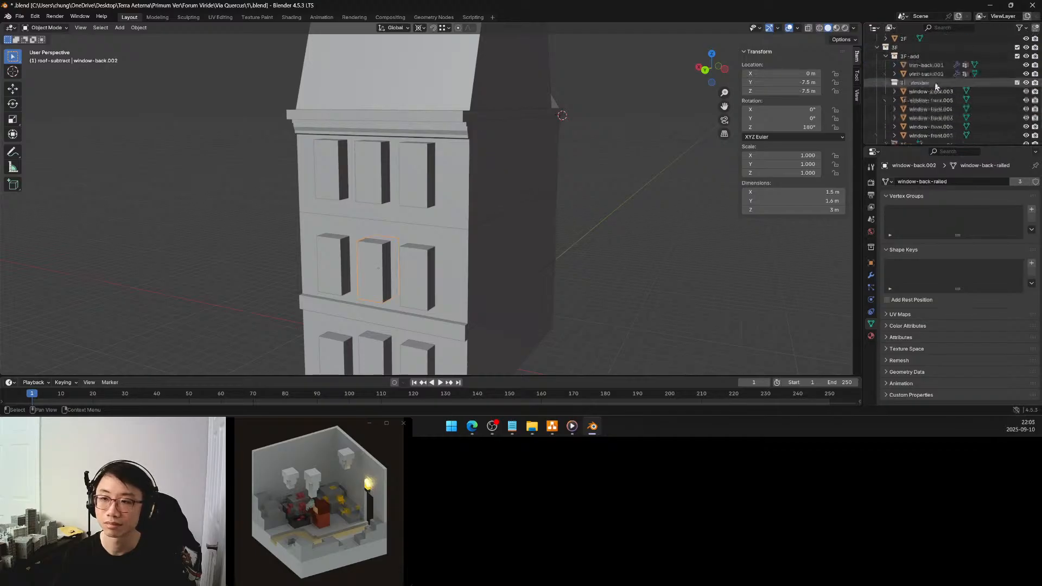
pyautogui.click(930, 73)
pyautogui.keyDown('shift'); pyautogui.click(939, 118); pyautogui.keyUp('shift')
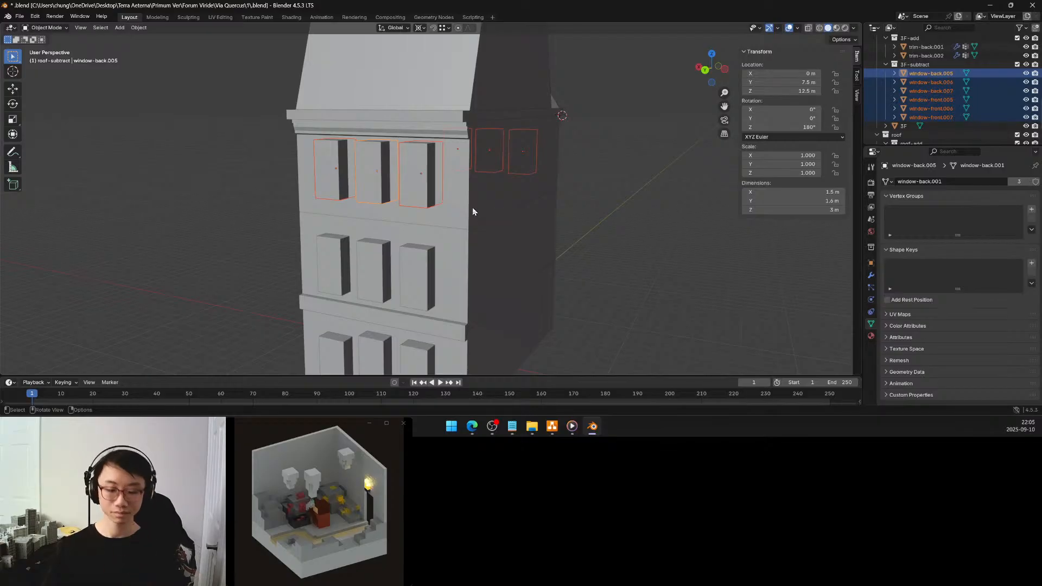
# Enter mesh editing for the six third-floor windows, select all their geometry, and set the pivot point to Active Element
pyautogui.press('Tab')
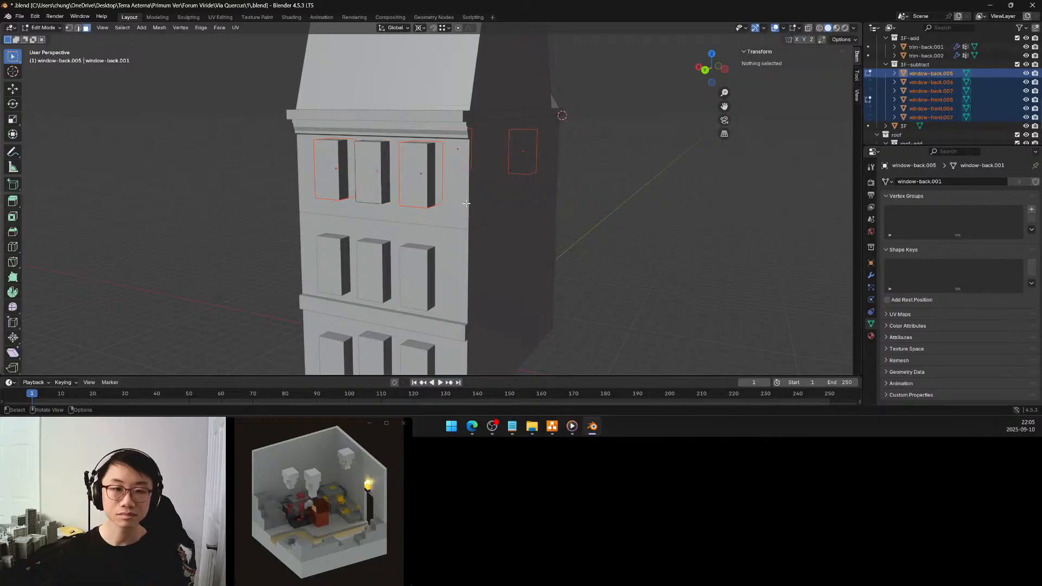
pyautogui.click(467, 201)
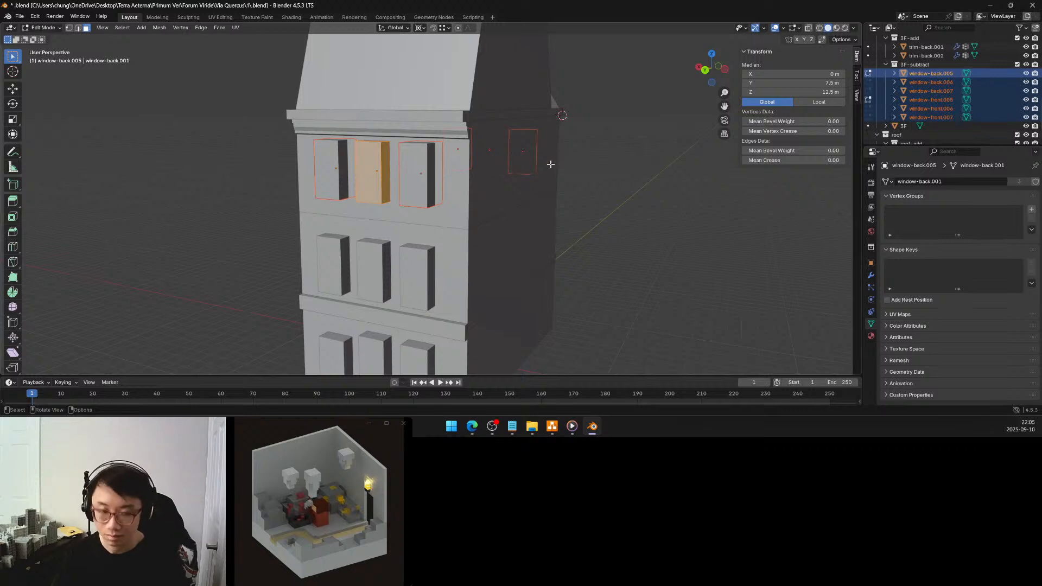
pyautogui.press('.')
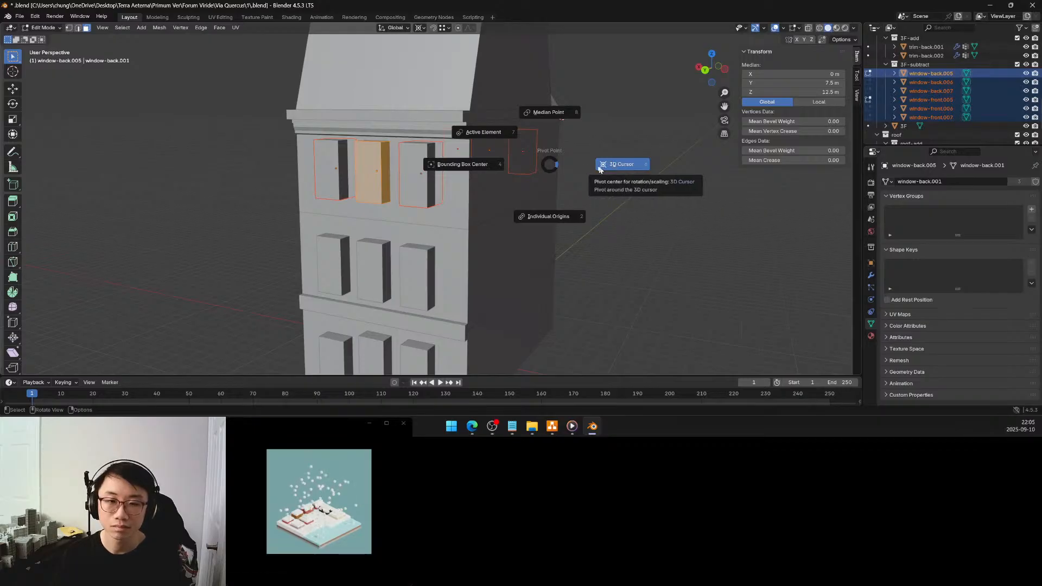
pyautogui.click(496, 134)
# Make the middle back window's bottom face active, select all the window geometry, and keep Active Element as the pivot point
pyautogui.moveTo(496, 135); pyautogui.dragTo(463, 175, button='middle')
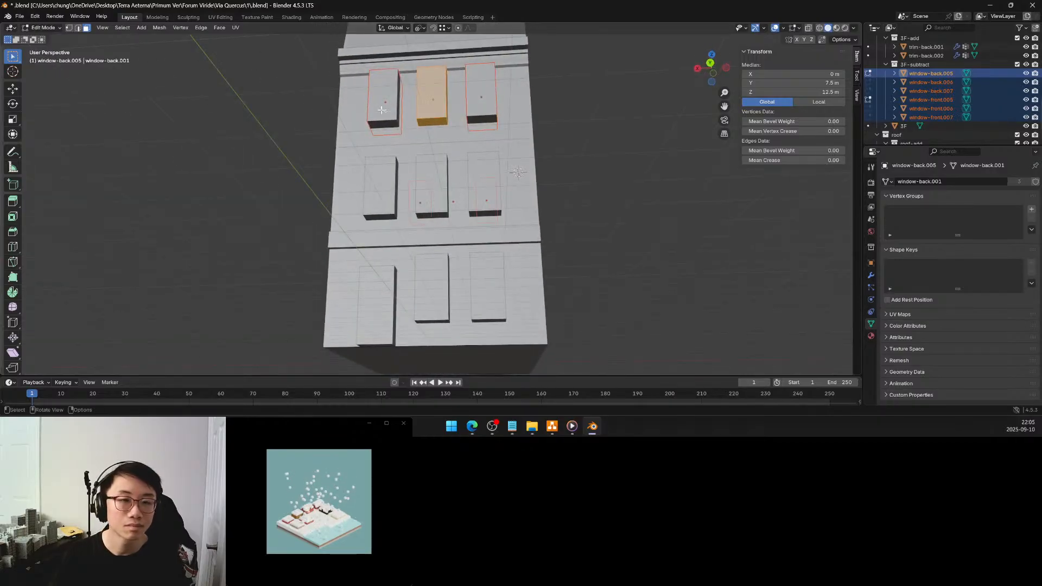
pyautogui.click(433, 124)
pyautogui.press('a')
pyautogui.moveTo(434, 123); pyautogui.dragTo(293, 148, button='middle')
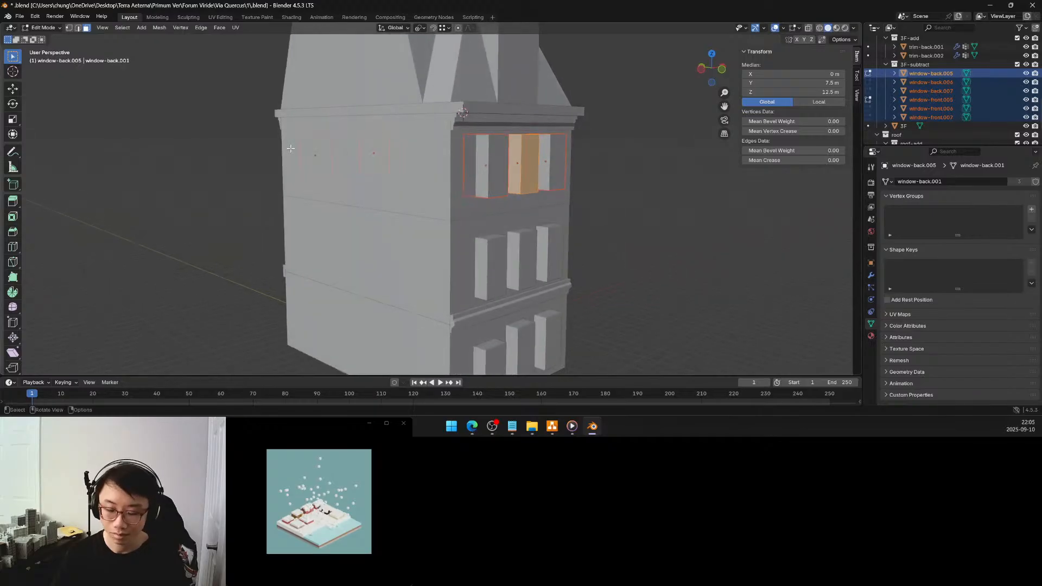
pyautogui.press('.')
pyautogui.click(255, 123)
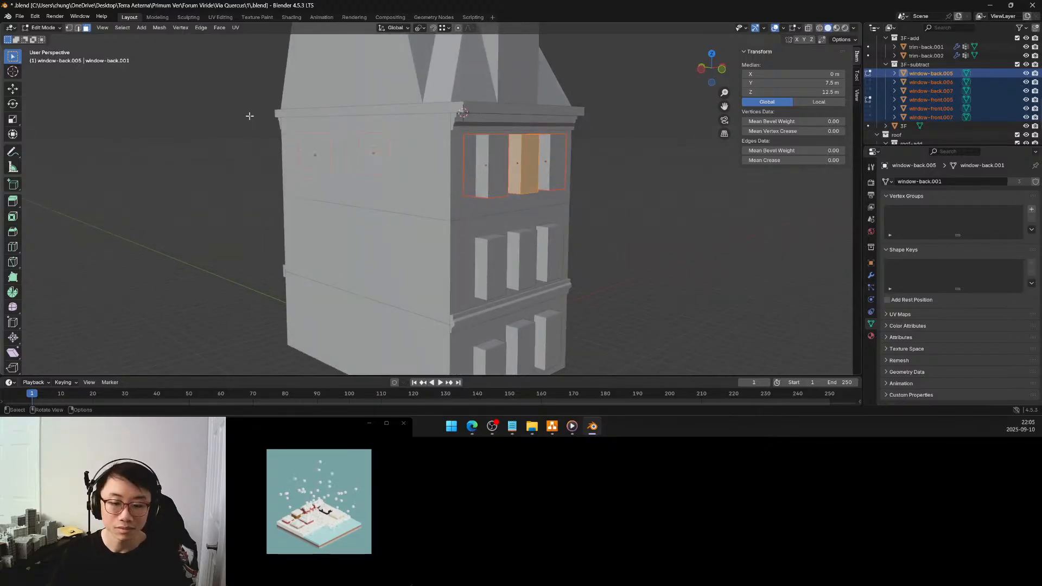
# Scale the selected third-floor window geometry down along the global Z axis from the active bottom face
pyautogui.moveTo(249, 112); pyautogui.dragTo(417, 161, button='middle')
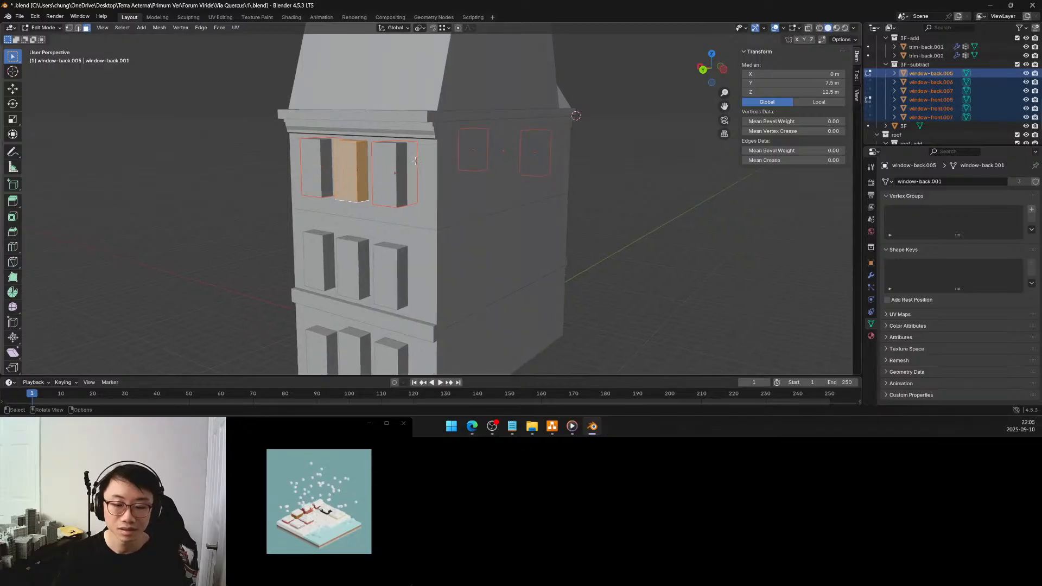
pyautogui.press('s')
pyautogui.press('z')
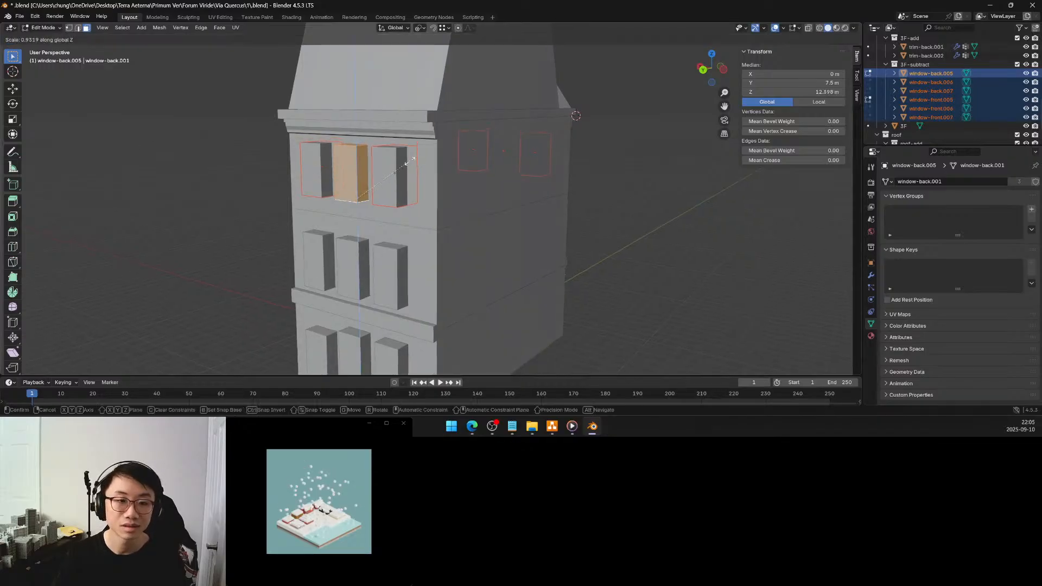
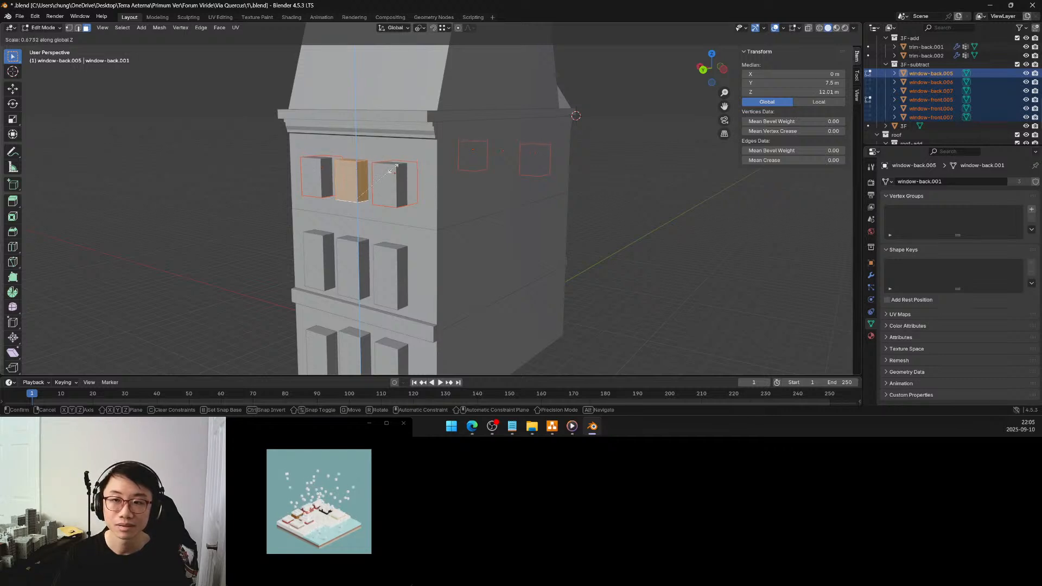
# Set the third-floor windows' scale along global Z to 0.75 from the active bottom face and return to Object Mode
pyautogui.click(394, 169)
pyautogui.moveTo(393, 169); pyautogui.dragTo(345, 236, button='middle')
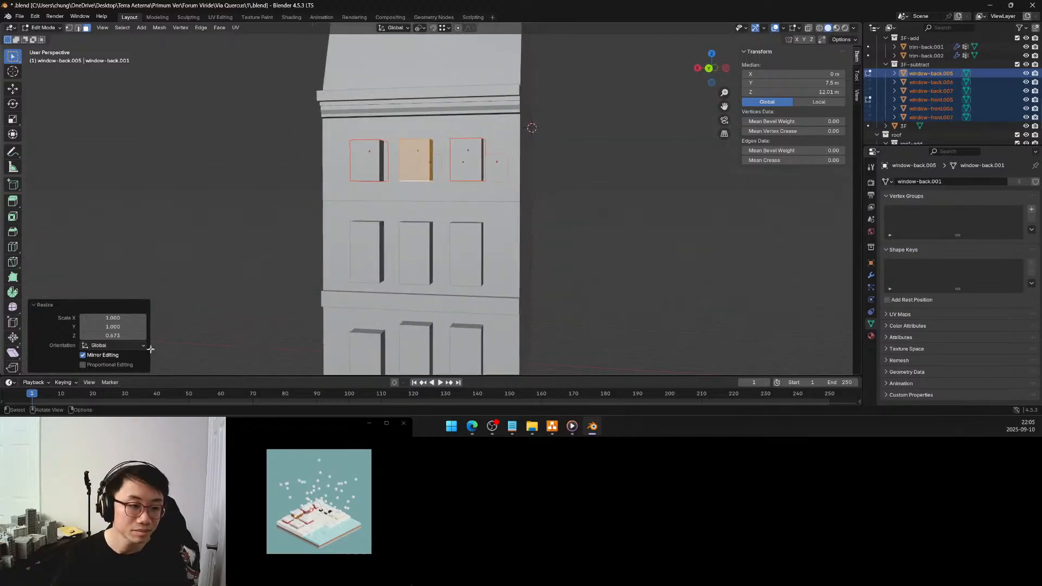
pyautogui.click(132, 335)
pyautogui.write('0.75')
pyautogui.press('Return')
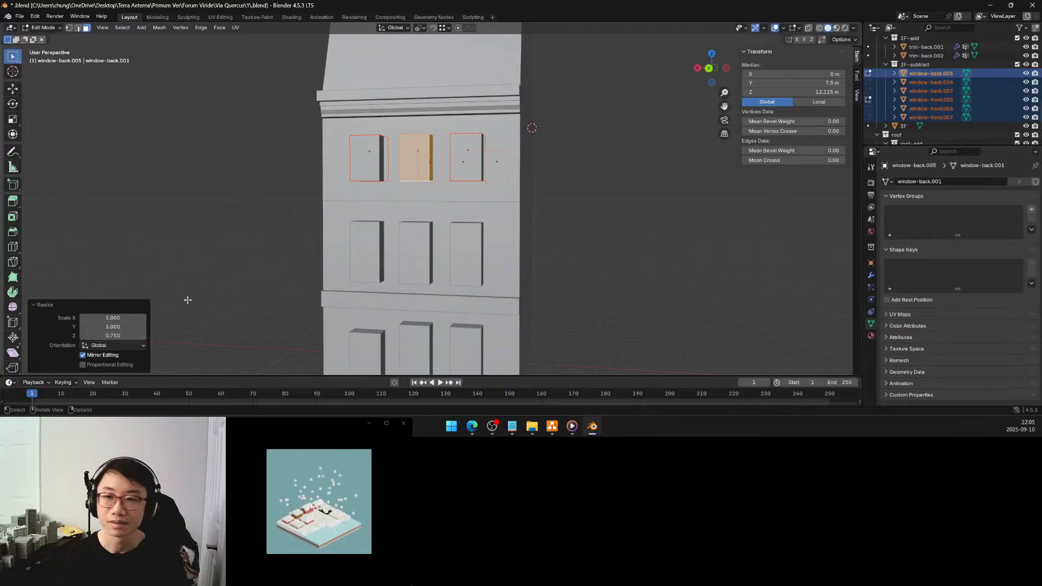
pyautogui.press('Tab')
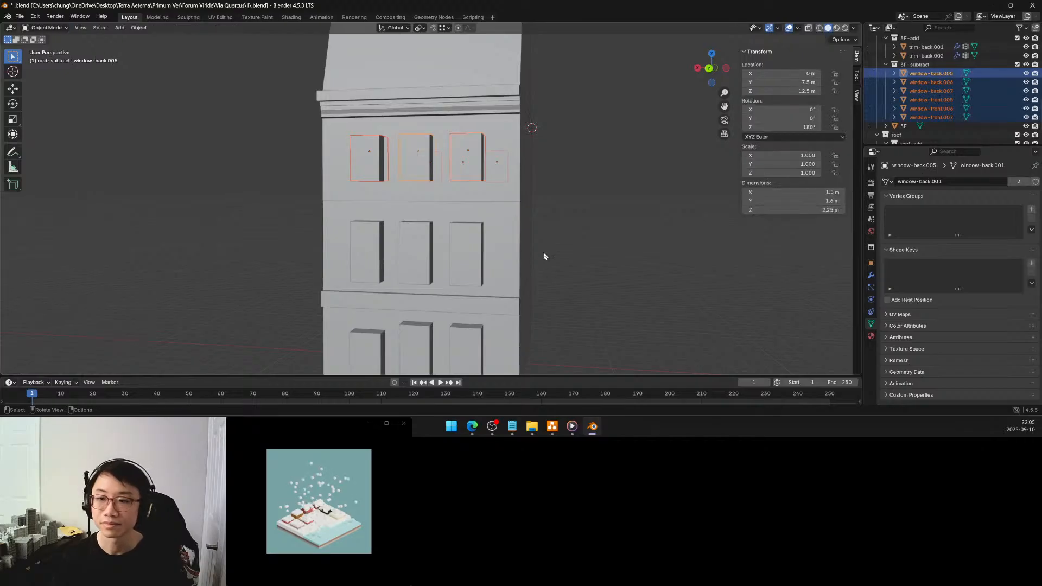
# Select all six second-floor windows, three on the back facade and three on the front
pyautogui.moveTo(551, 249); pyautogui.dragTo(386, 251, button='middle')
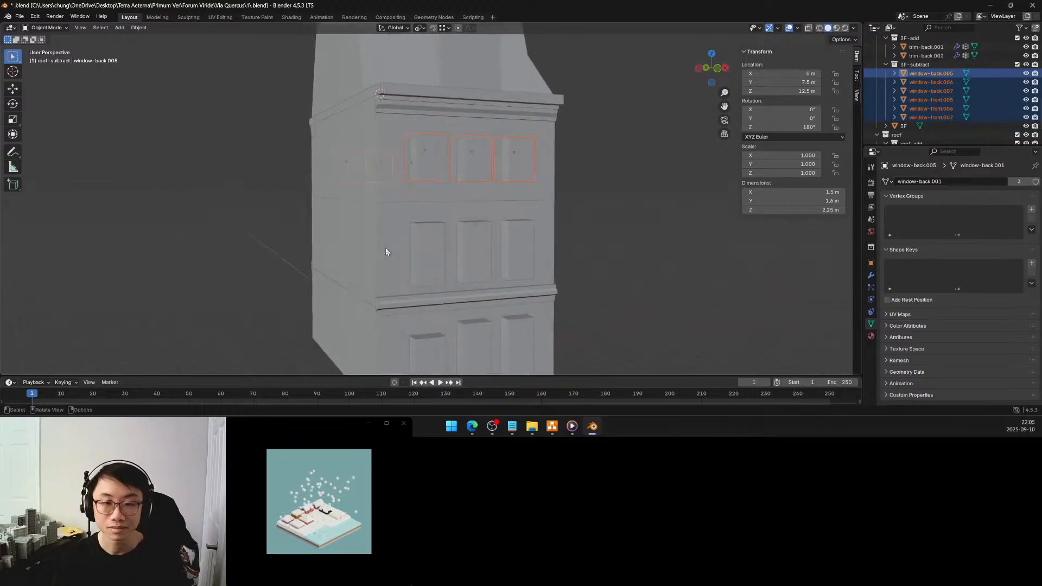
pyautogui.moveTo(644, 231); pyautogui.dragTo(544, 259, button='middle')
pyautogui.scroll(-4, 532, 257)
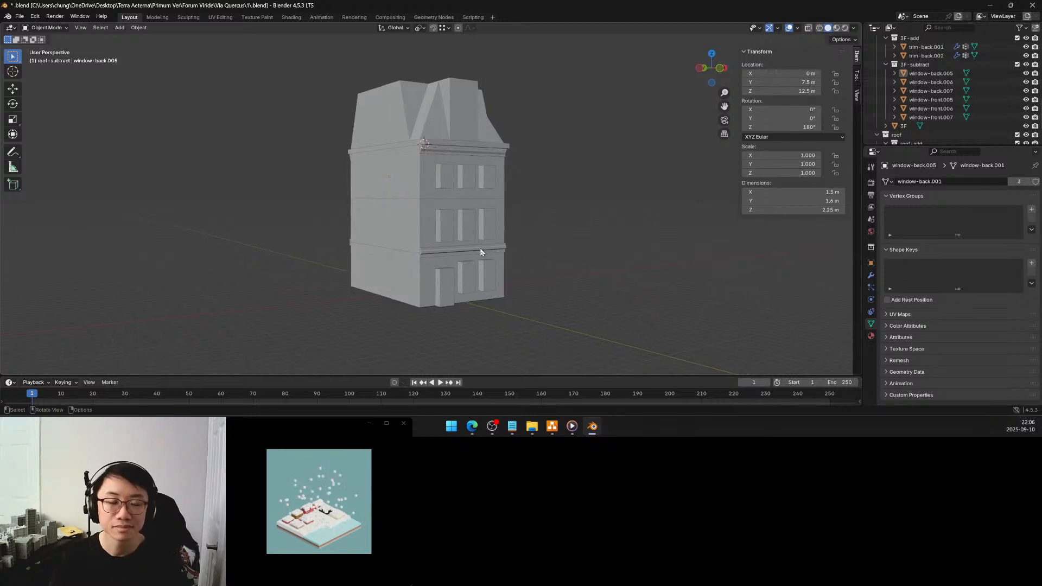
pyautogui.moveTo(480, 251); pyautogui.dragTo(622, 256, button='middle')
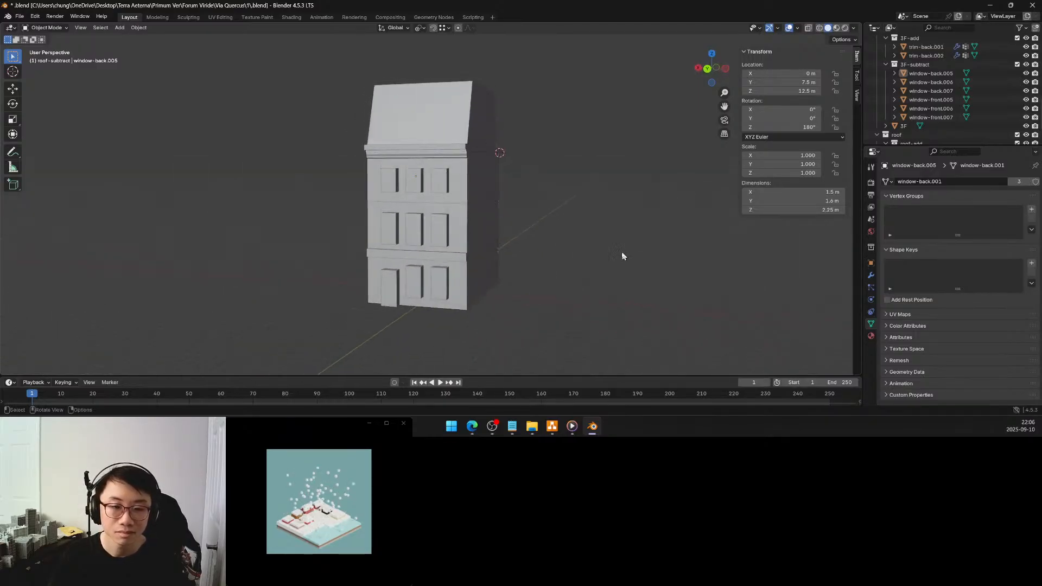
pyautogui.click(395, 231)
pyautogui.keyDown('shift'); pyautogui.click(415, 228); pyautogui.keyUp('shift')
pyautogui.keyDown('shift'); pyautogui.click(440, 230); pyautogui.keyUp('shift')
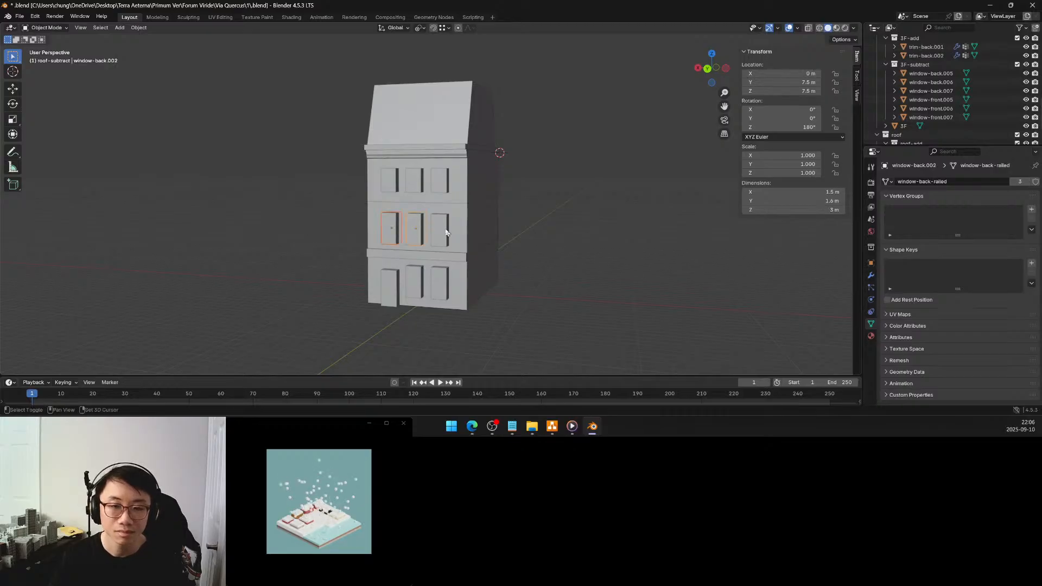
pyautogui.moveTo(524, 243); pyautogui.dragTo(389, 253, button='middle')
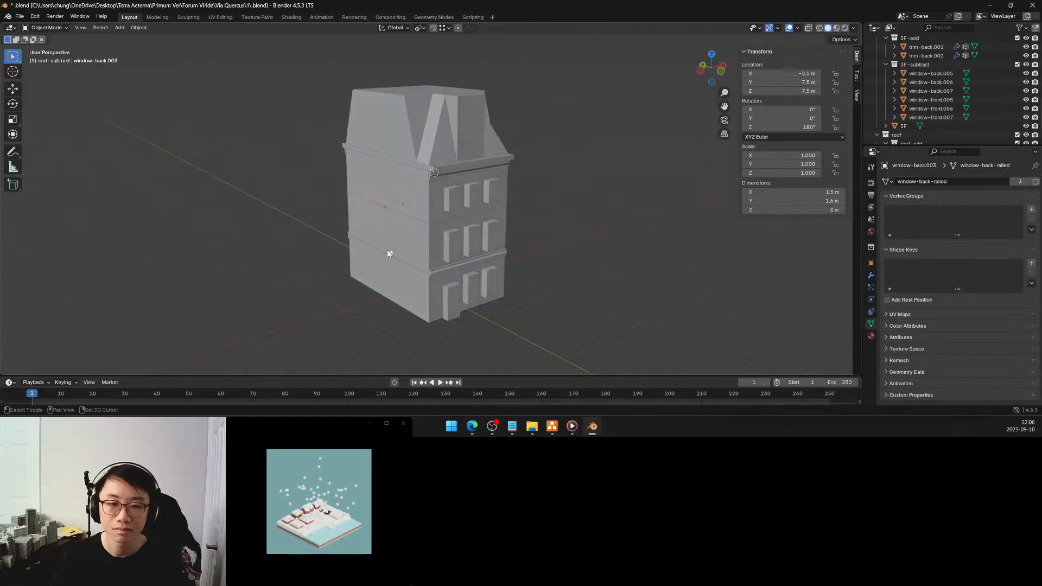
pyautogui.click(449, 246)
pyautogui.keyDown('shift'); pyautogui.click(492, 239); pyautogui.keyUp('shift')
pyautogui.moveTo(491, 238); pyautogui.dragTo(428, 239, button='middle')
pyautogui.scroll(2, 428, 236)
pyautogui.scroll(3, 428, 233)
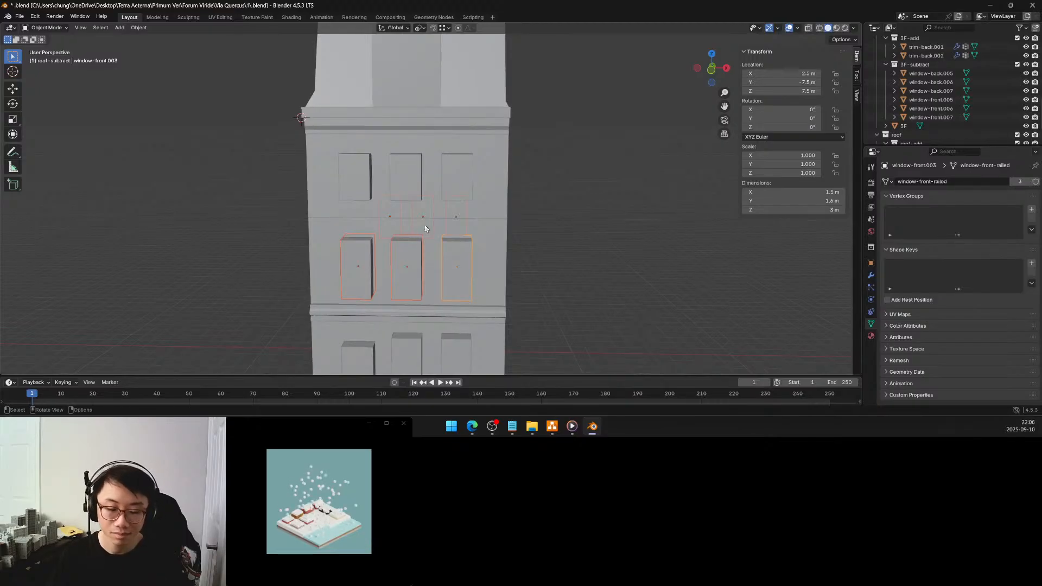
# Enter mesh editing for the second-floor windows and select the rightmost front window's linked geometry with its bottom face active
pyautogui.press('Tab')
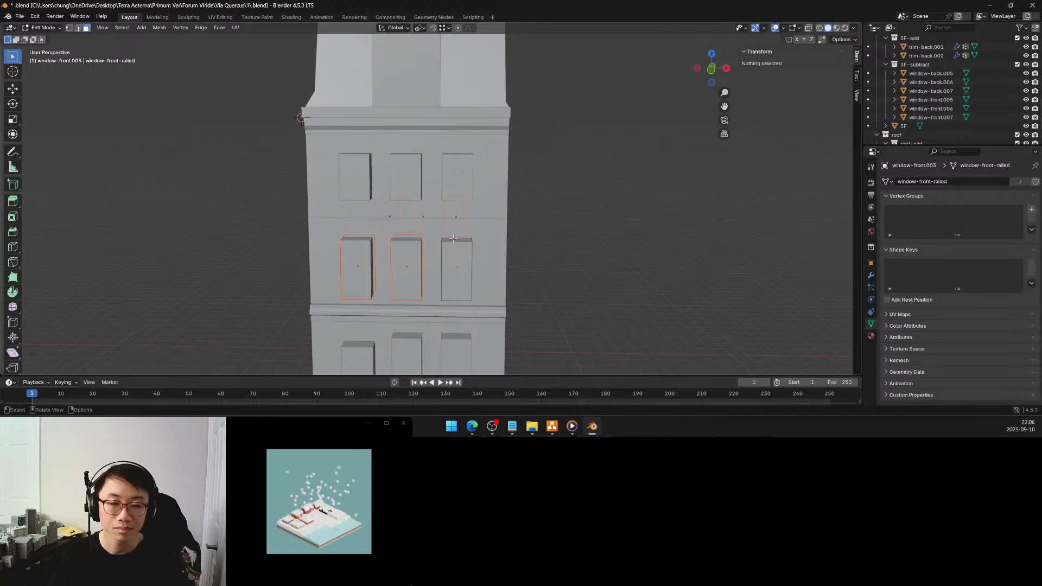
pyautogui.moveTo(453, 238); pyautogui.dragTo(460, 206, button='middle')
pyautogui.click(476, 222)
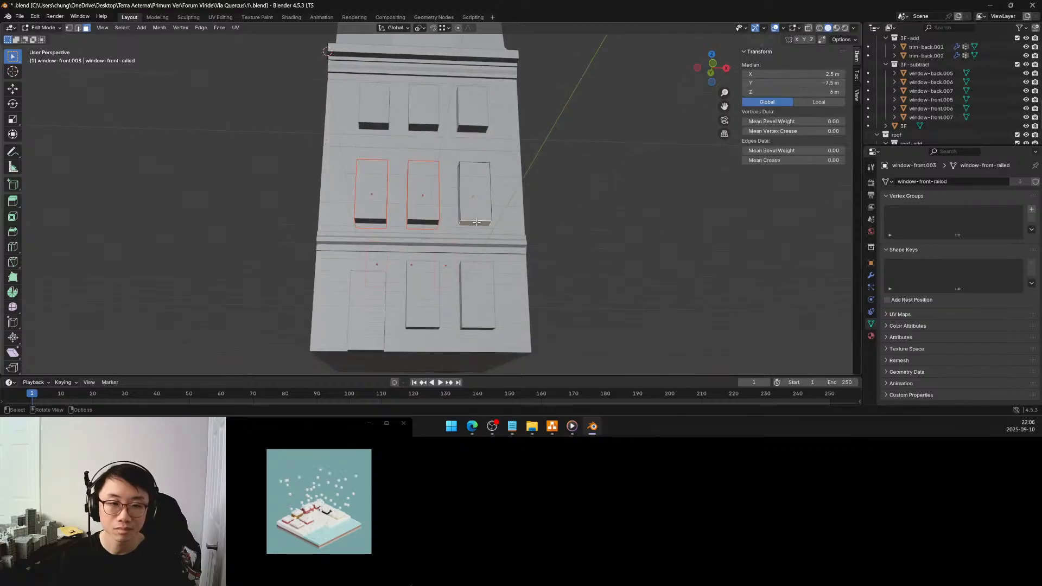
pyautogui.press('l')
# Try scaling the selected second-floor window geometry by 1.125 along global Z from its bottom face
pyautogui.moveTo(475, 222); pyautogui.dragTo(450, 239, button='middle')
pyautogui.press('s')
pyautogui.press('z')
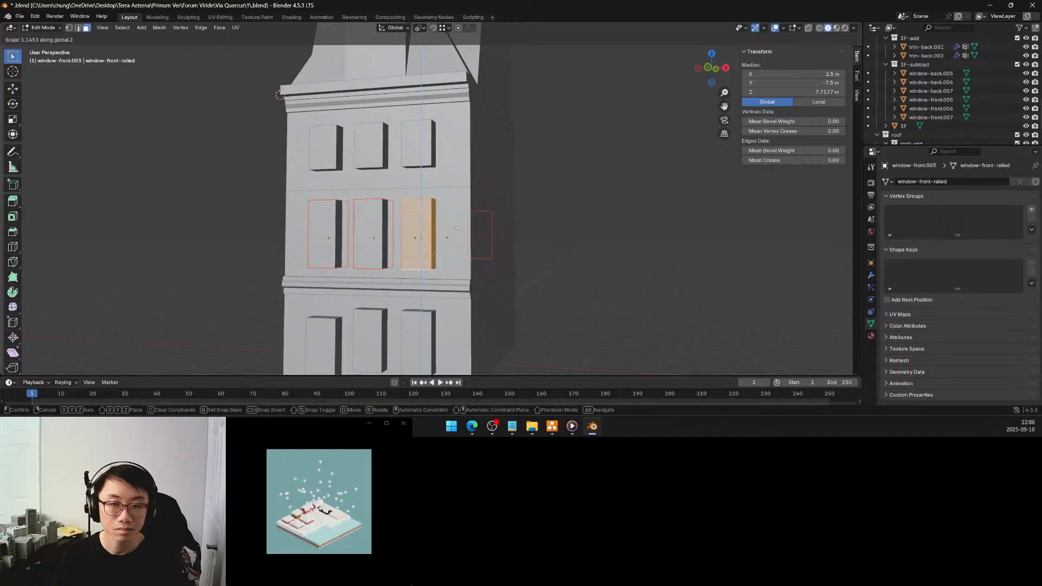
pyautogui.click(453, 232)
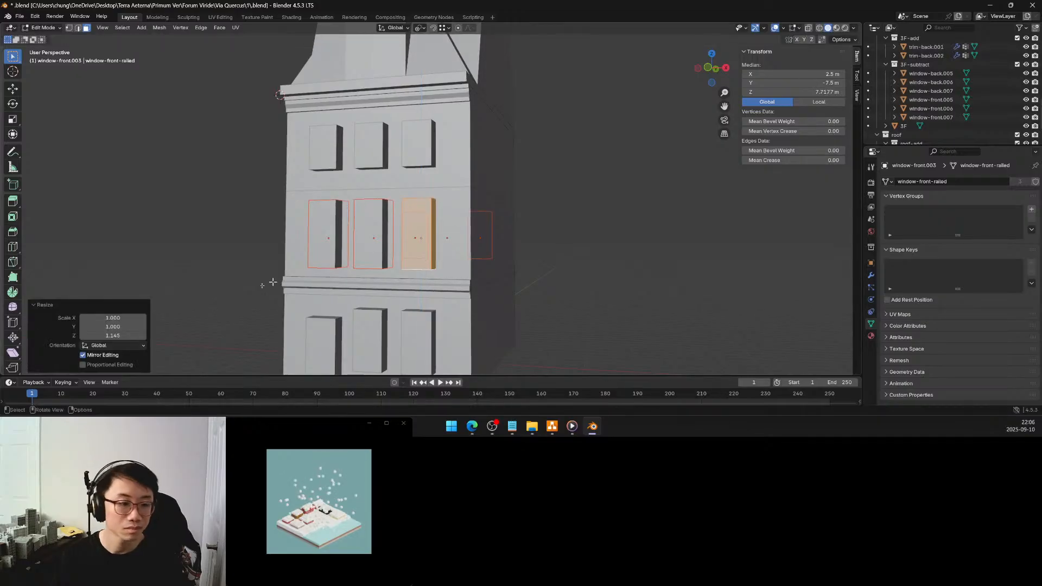
pyautogui.click(120, 336)
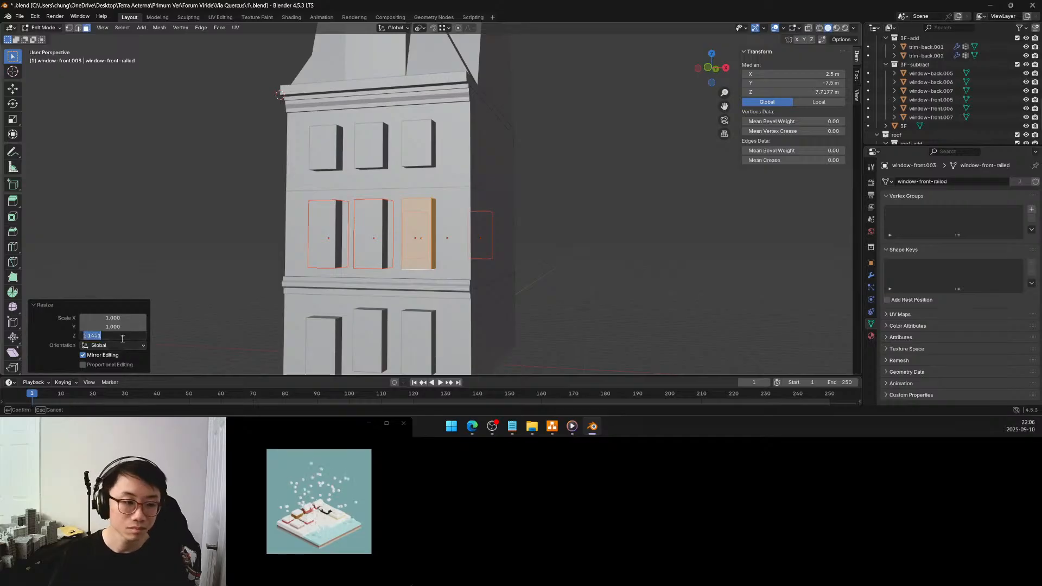
pyautogui.write('1.12')
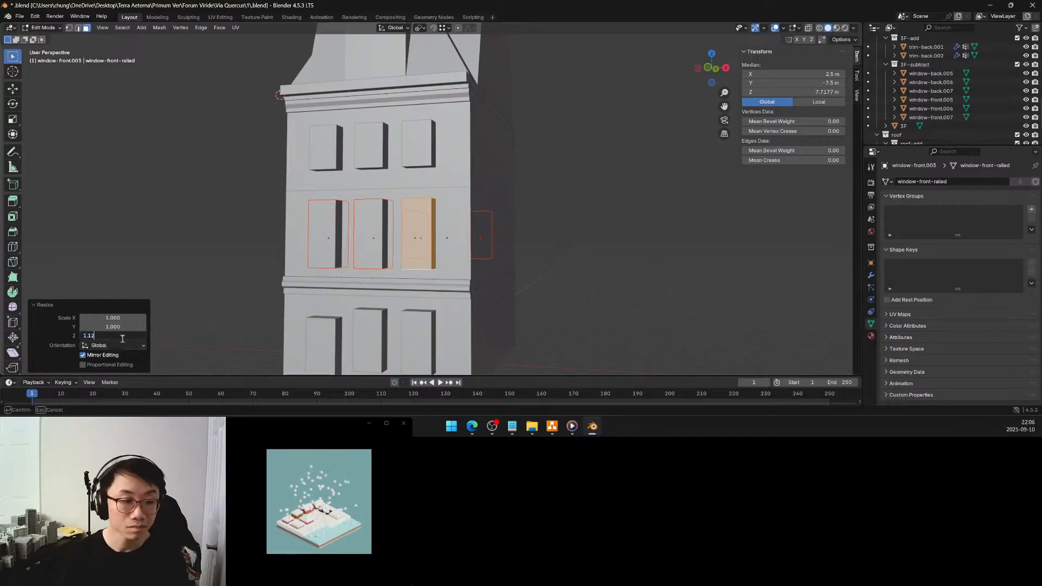
pyautogui.write('5')
pyautogui.press('Return')
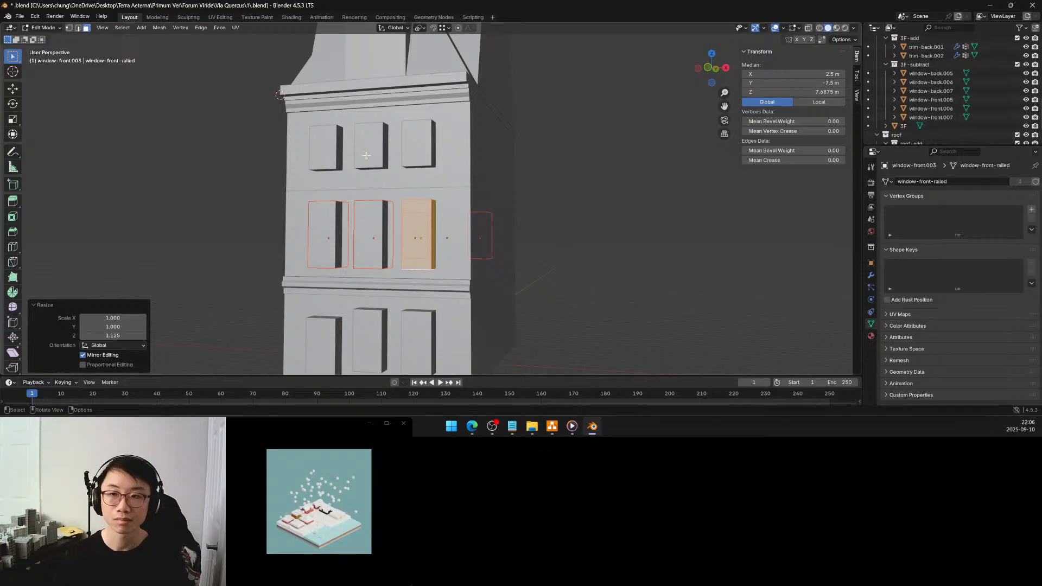
pyautogui.press('Tab')
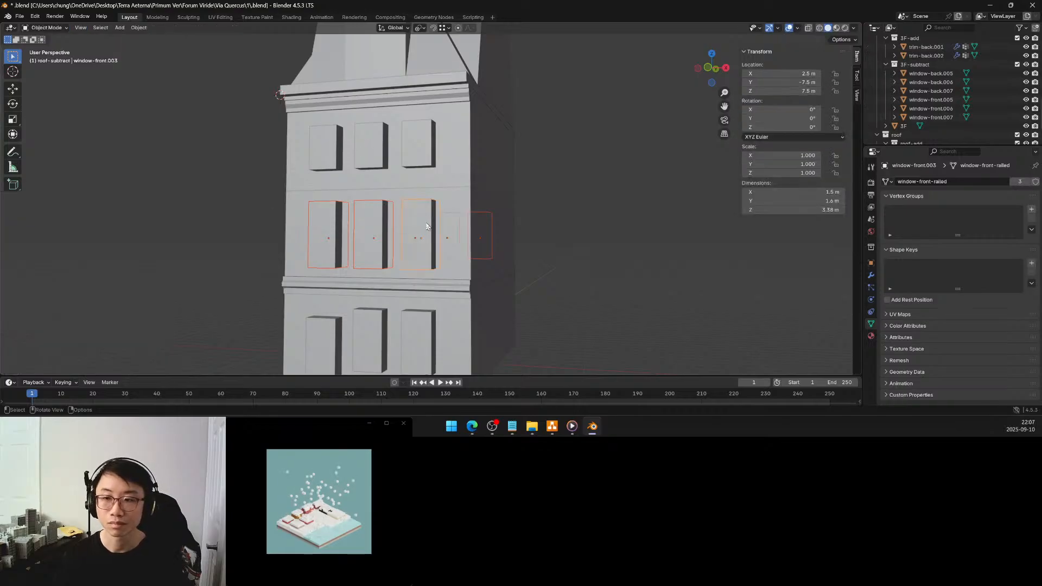
# Scale the selected second-floor window geometry by 1.1 along global Z from its bottom face and return to Object Mode
pyautogui.press('Tab')
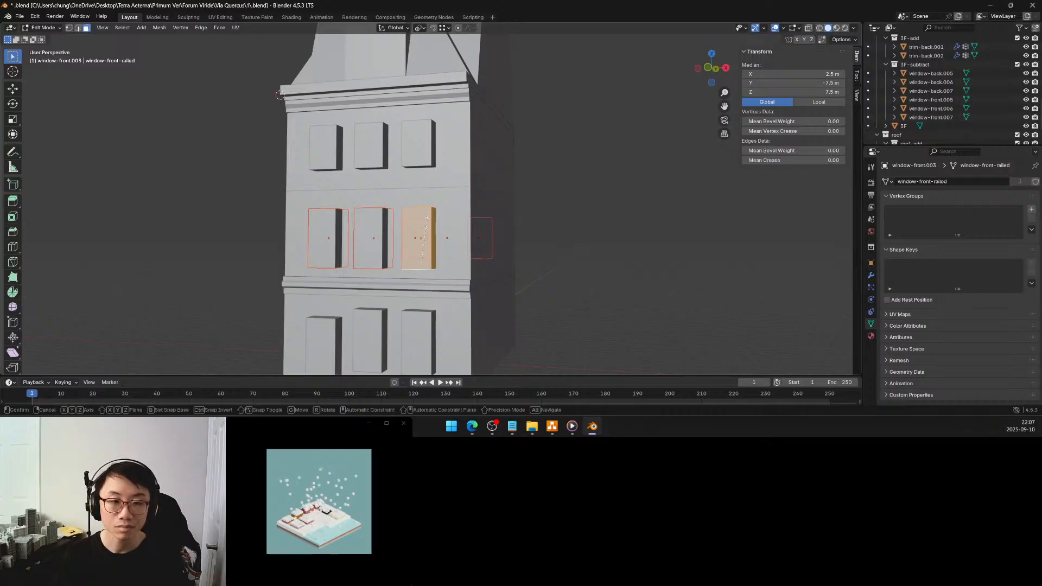
pyautogui.press('s')
pyautogui.press('z')
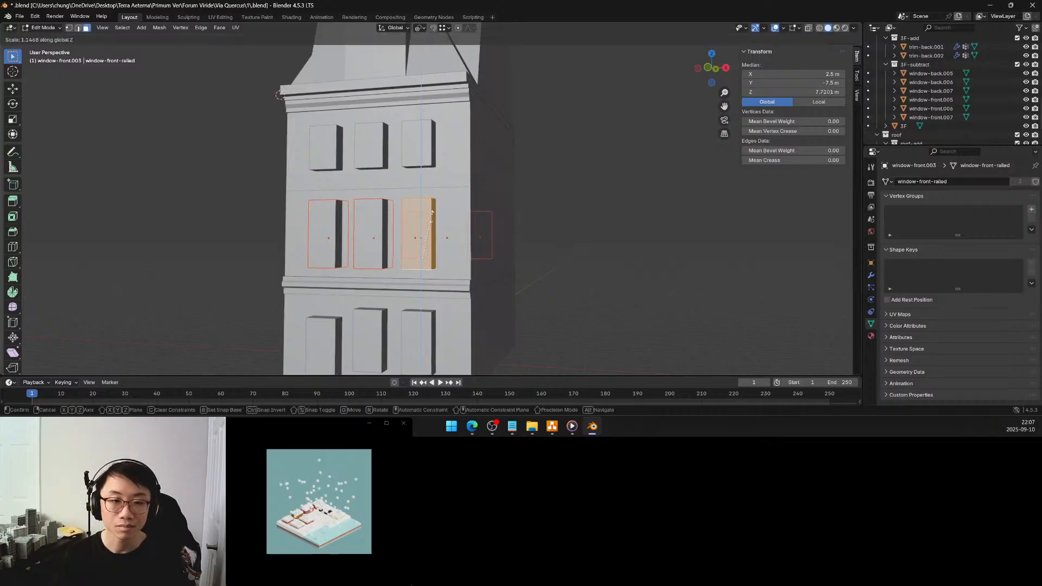
pyautogui.click(431, 215)
pyautogui.click(115, 335)
pyautogui.write('1.1')
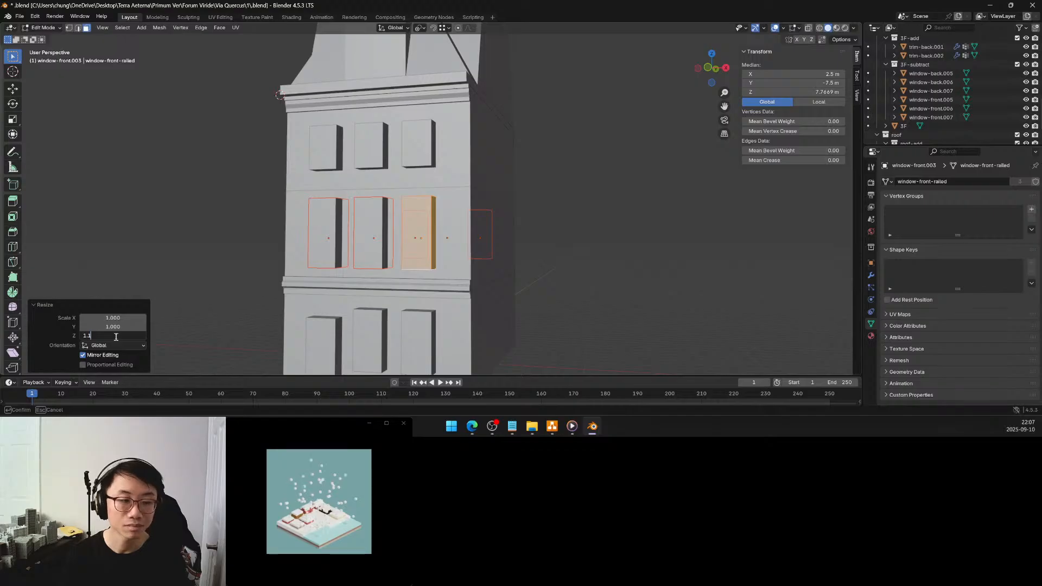
pyautogui.press('Return')
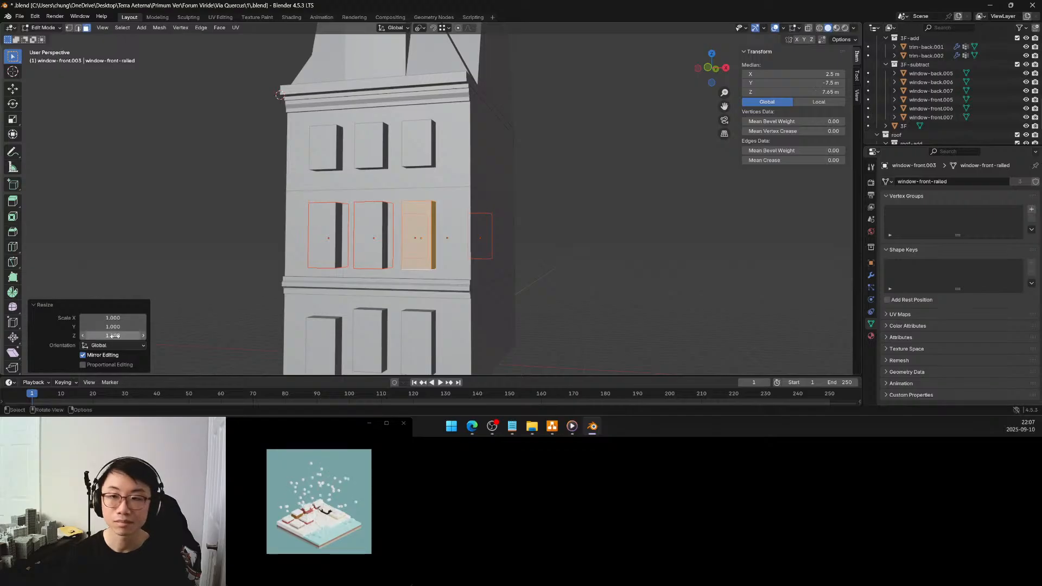
pyautogui.press('Tab')
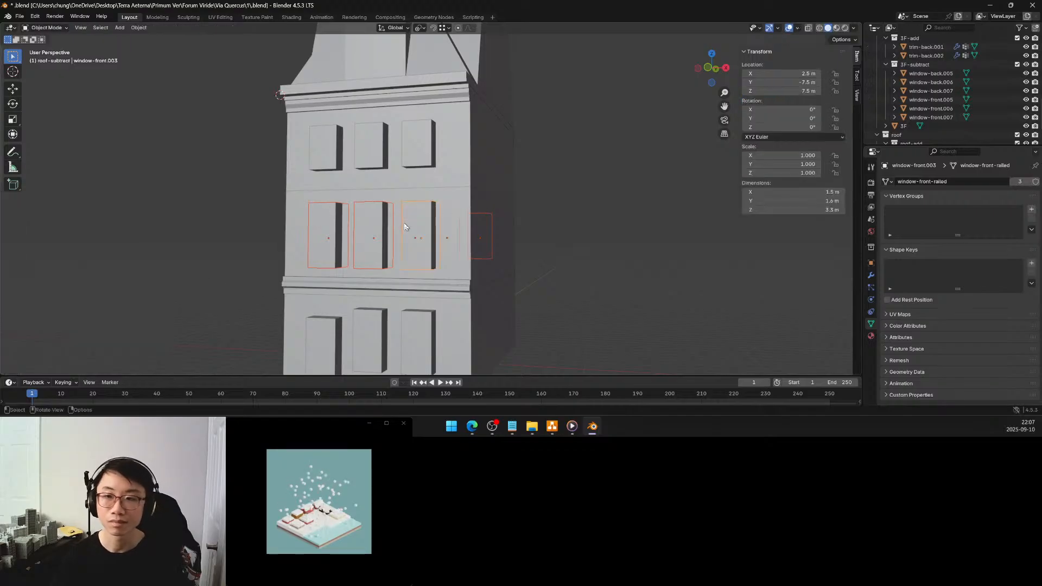
# Enter mesh editing for the roof and add one centred loop cut lengthwise through its middle strip and front dormer
pyautogui.moveTo(427, 237); pyautogui.dragTo(598, 242, button='middle')
pyautogui.click(639, 255)
pyautogui.scroll(-3, 598, 242)
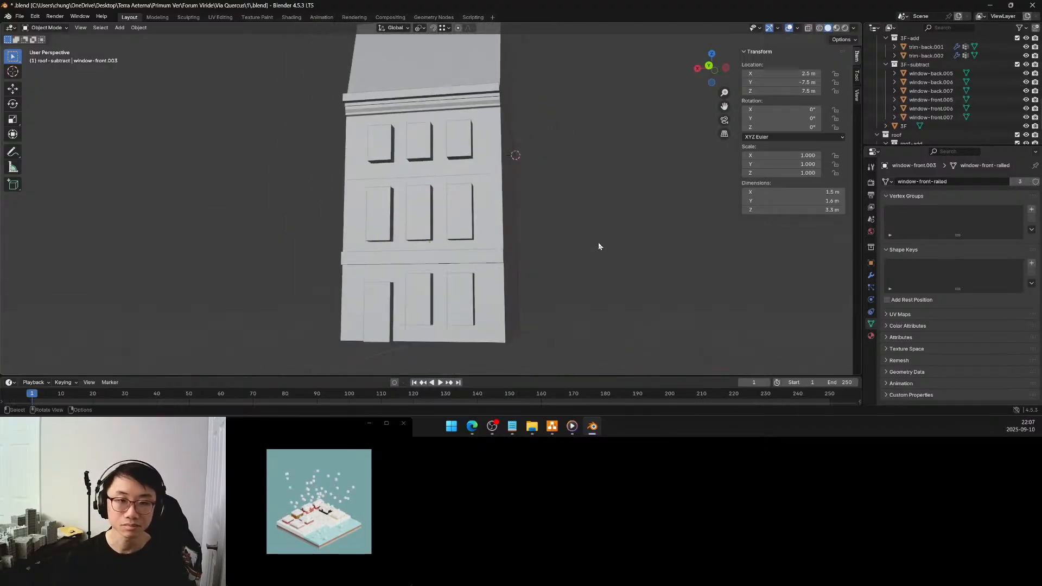
pyautogui.moveTo(529, 240); pyautogui.dragTo(370, 273, button='middle')
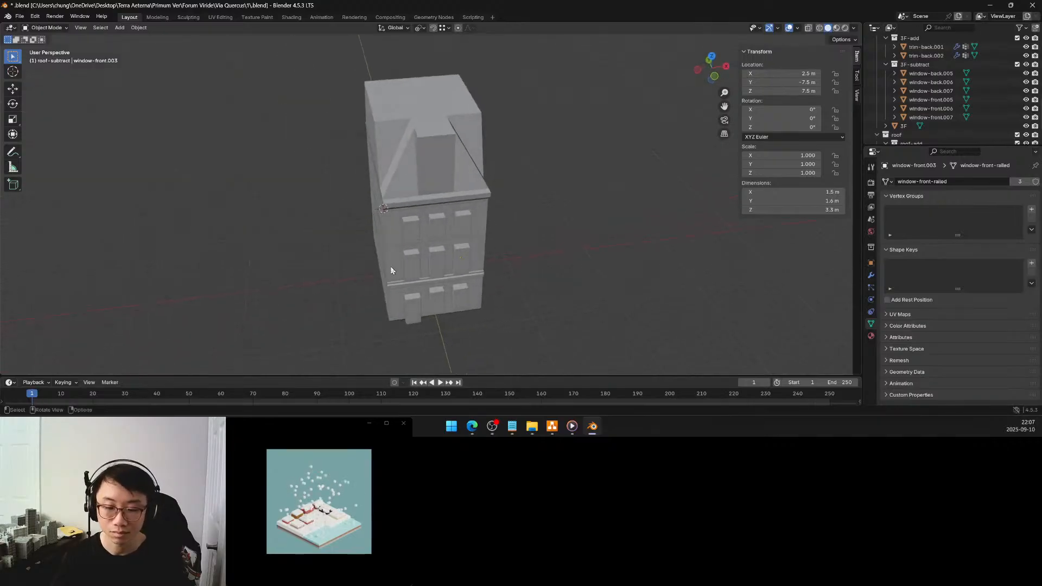
pyautogui.moveTo(421, 203); pyautogui.dragTo(462, 266, button='middle')
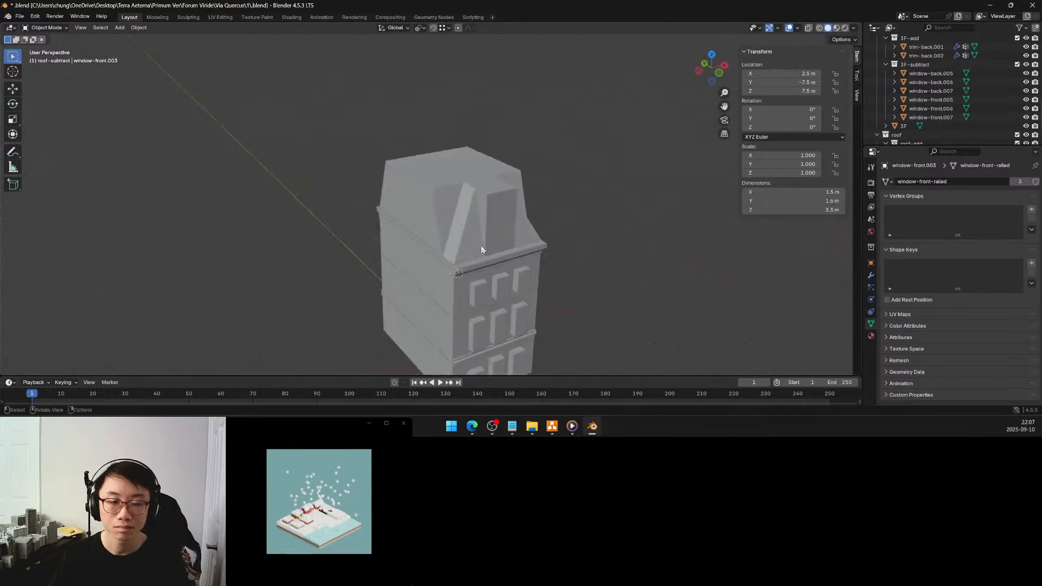
pyautogui.scroll(2, 482, 248)
pyautogui.scroll(2, 463, 261)
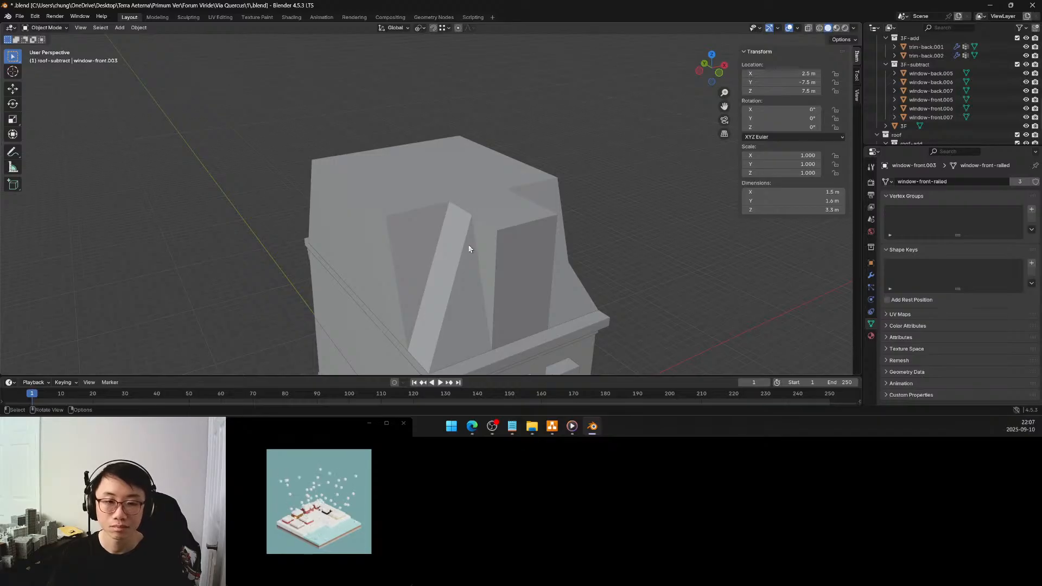
pyautogui.moveTo(460, 256); pyautogui.dragTo(450, 258, button='middle')
pyautogui.click(450, 252)
pyautogui.press('Tab')
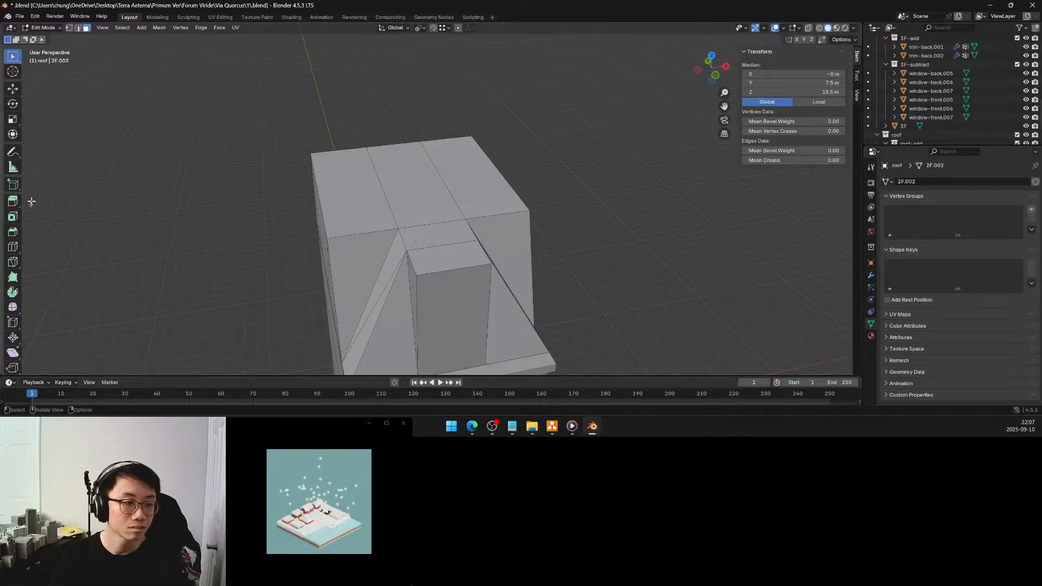
pyautogui.click(13, 247)
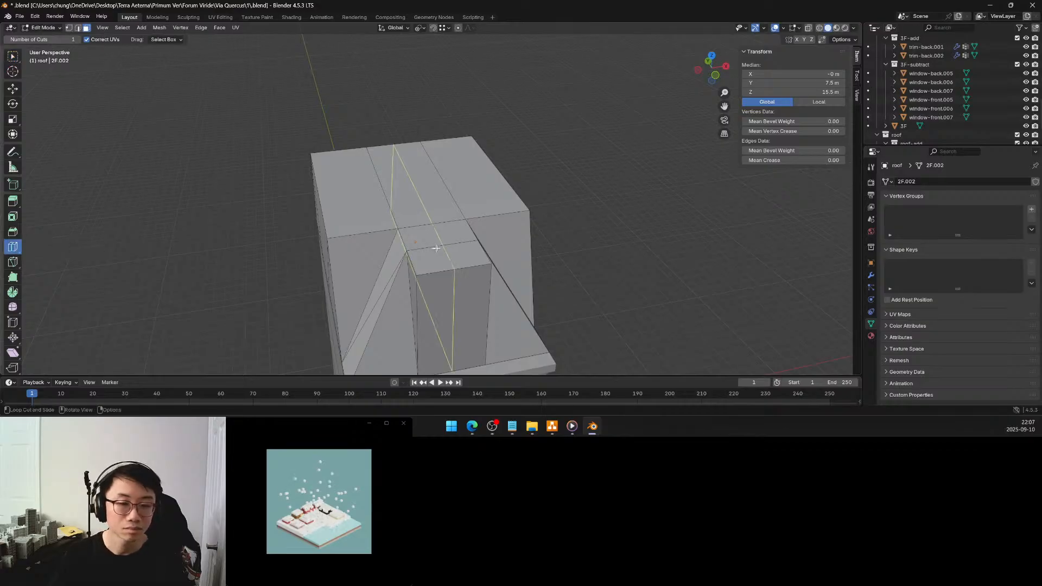
pyautogui.click(448, 246)
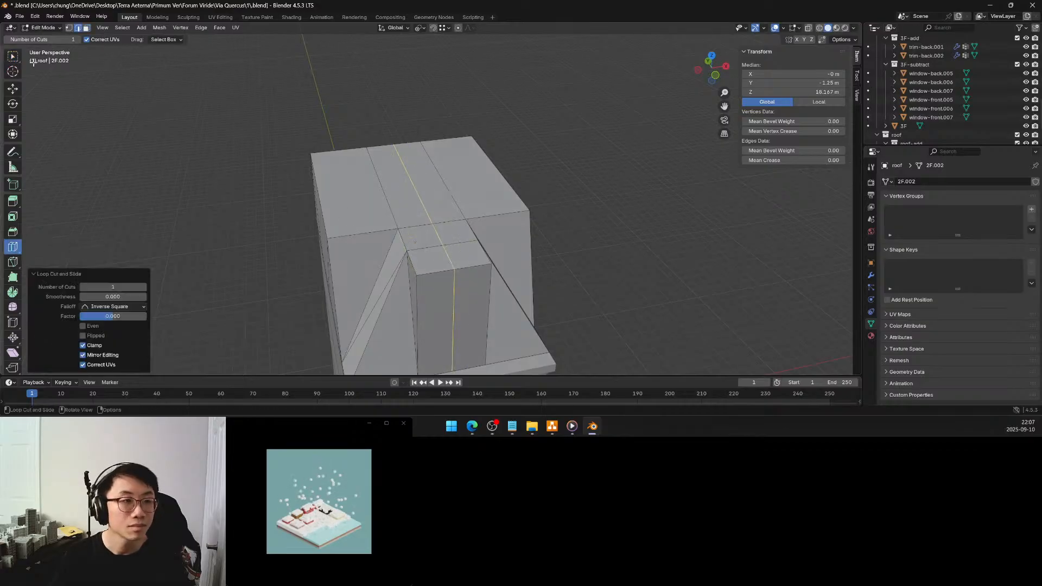
# Select the top vertex path along the roof's lengthwise centre line, from the dormer front to the back edge, and set its Z to 24 m
pyautogui.click(69, 27)
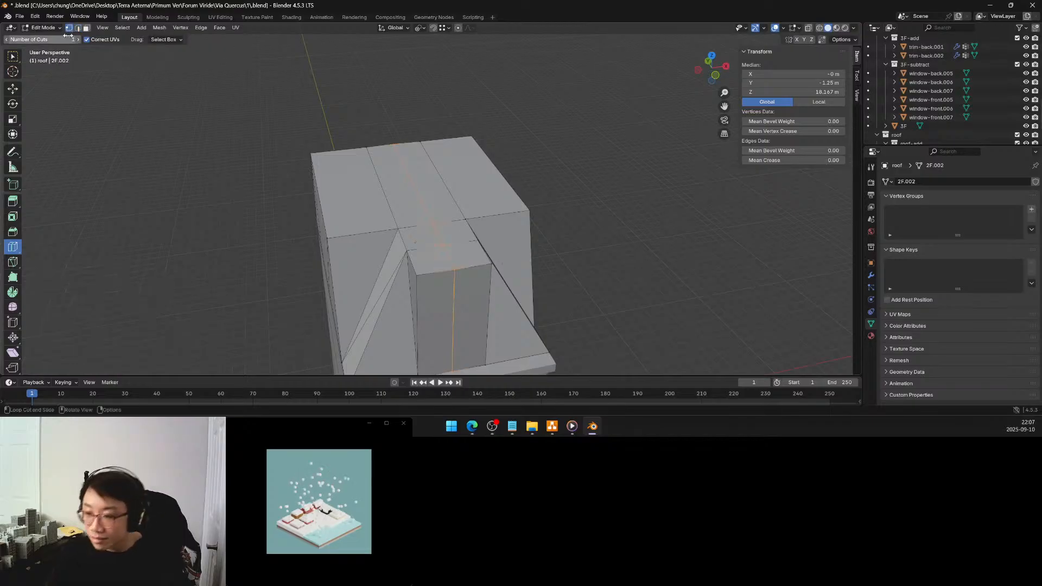
pyautogui.click(13, 57)
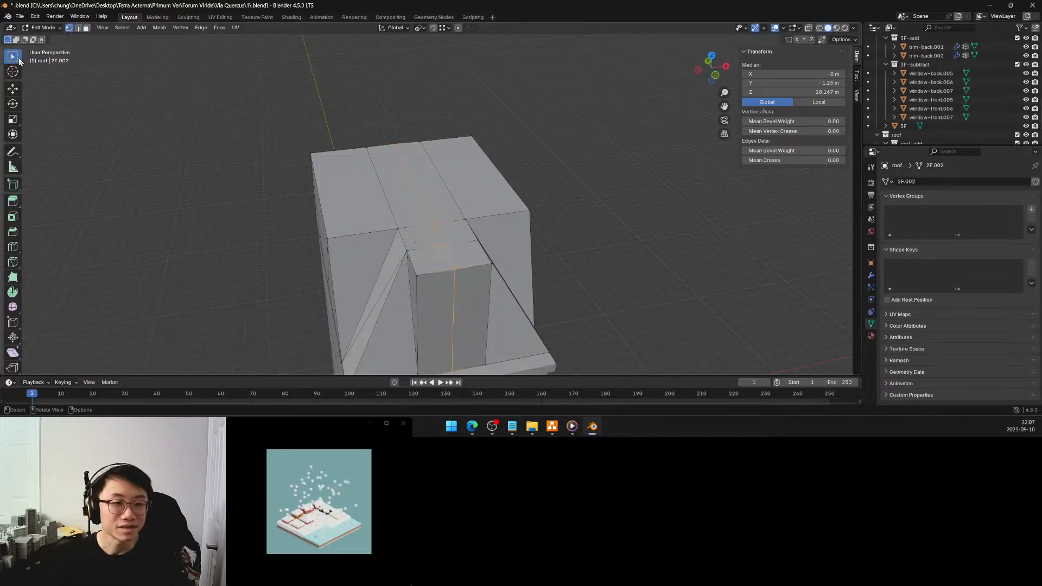
pyautogui.click(451, 266)
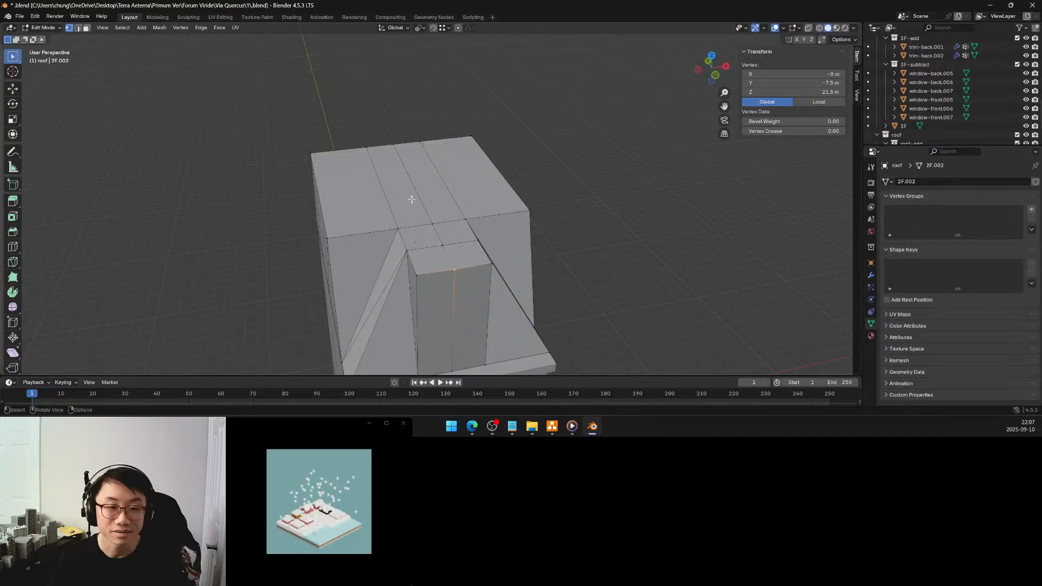
pyautogui.keyDown('ctrl'); pyautogui.click(393, 145); pyautogui.keyUp('ctrl')
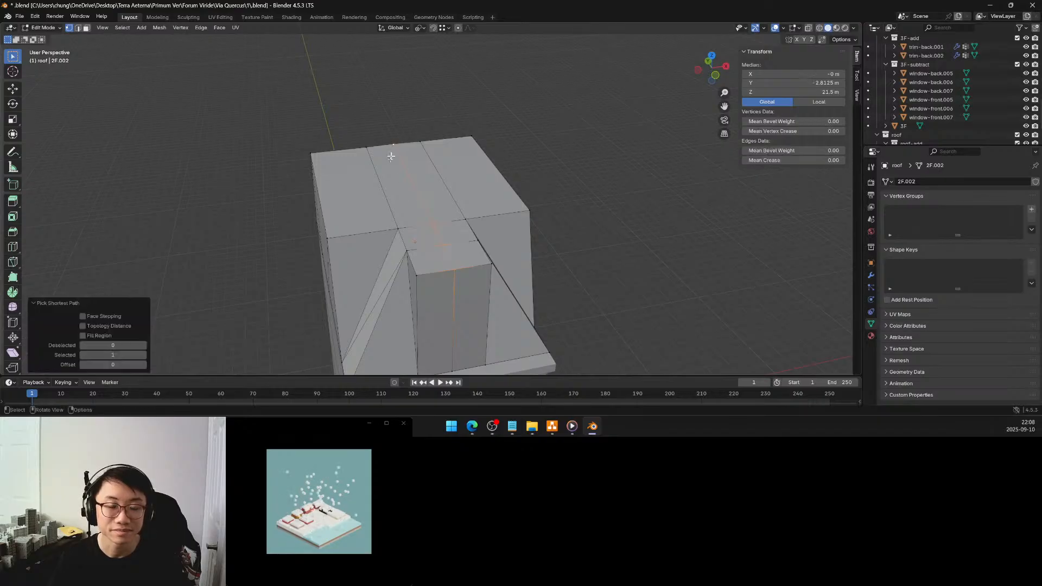
pyautogui.moveTo(382, 193)
pyautogui.mouseDown(button='middle')
pyautogui.moveTo(382, 175)
pyautogui.moveTo(378, 188)
pyautogui.mouseUp(button='middle')
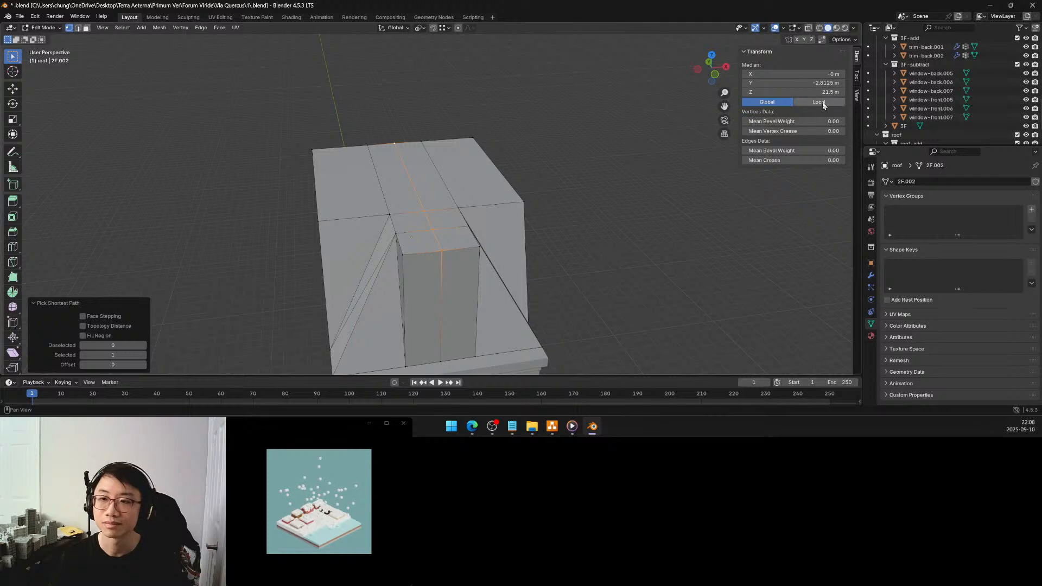
pyautogui.click(832, 92)
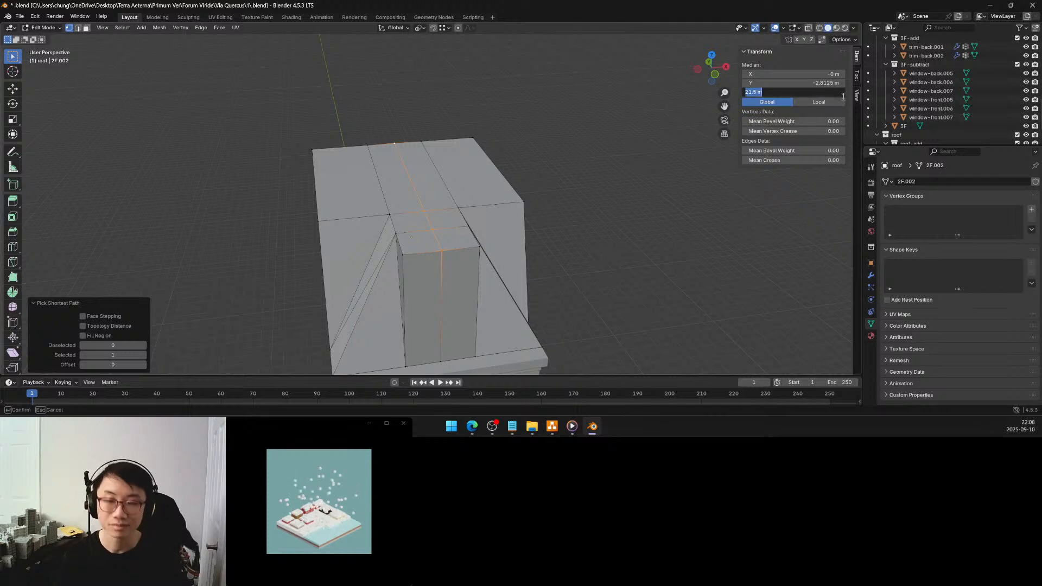
pyautogui.write('24')
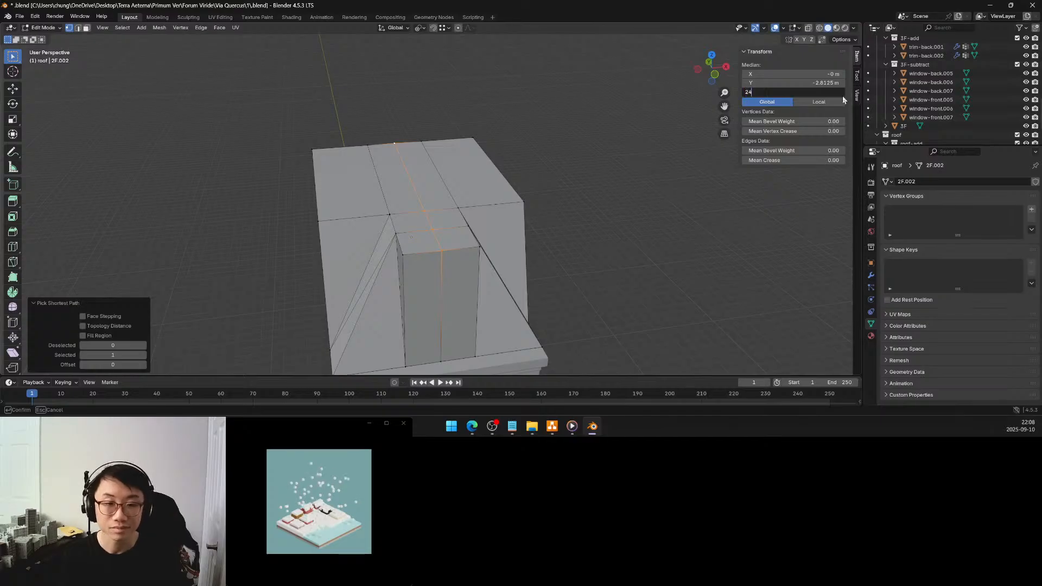
pyautogui.press('Return')
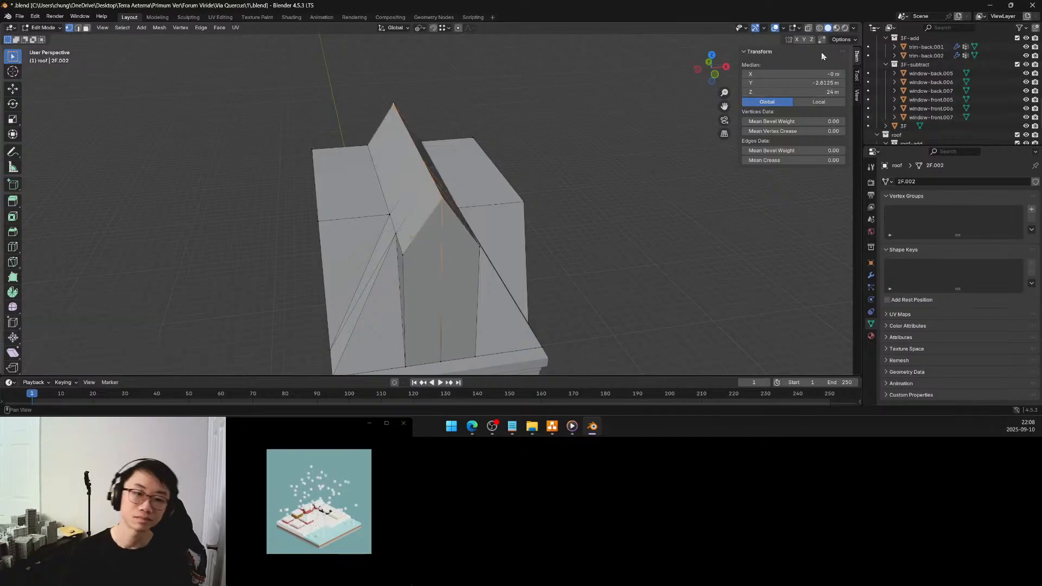
# Undo the last height change of the roof's lengthwise centre line
pyautogui.moveTo(453, 228); pyautogui.dragTo(390, 209, button='middle')
pyautogui.scroll(-4, 443, 210)
pyautogui.hotkey('ctrl', 'z')
pyautogui.scroll(-1, 397, 209)
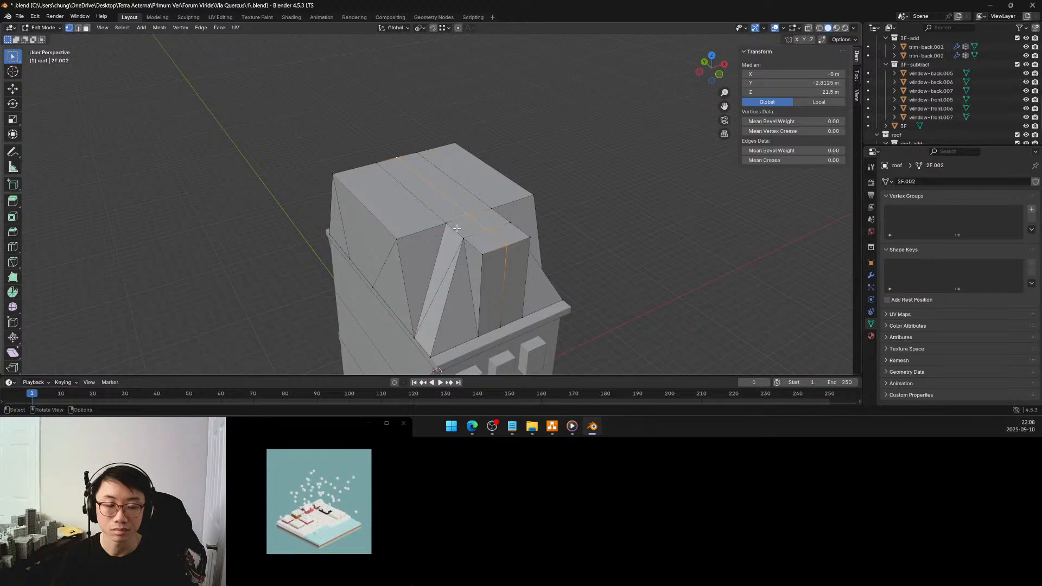
# Add one centred loop cut crosswise over the main roof, running from side to side through its top and end slopes
pyautogui.moveTo(454, 224); pyautogui.dragTo(516, 241, button='middle')
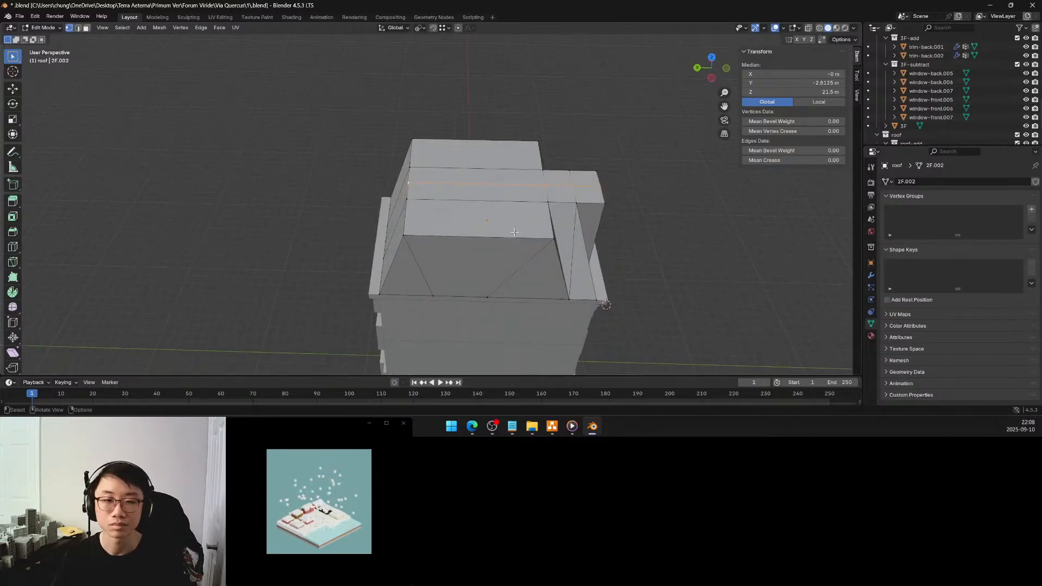
pyautogui.moveTo(507, 232); pyautogui.dragTo(513, 253, button='middle')
pyautogui.scroll(-3, 439, 210)
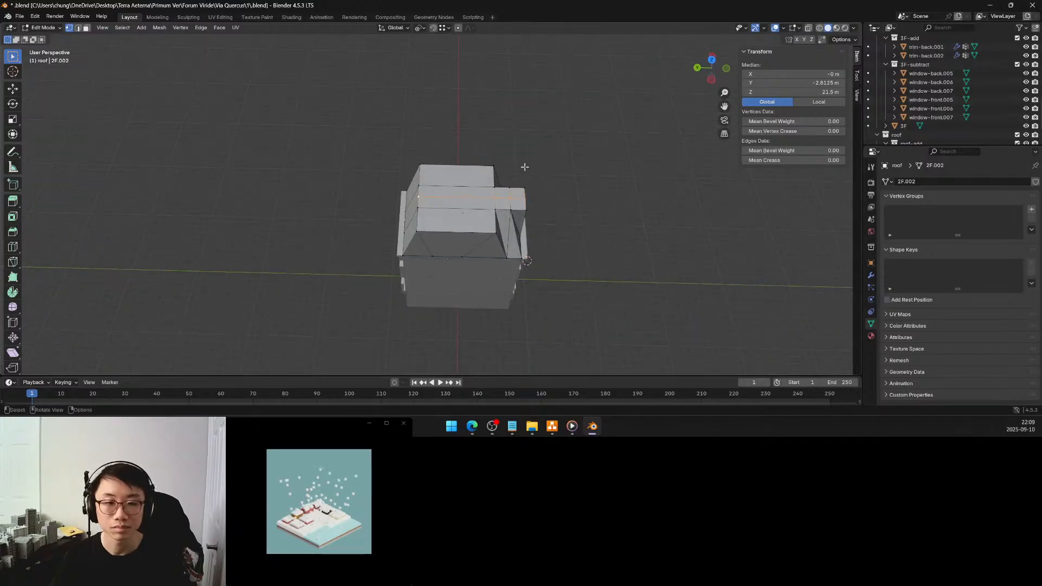
pyautogui.click(572, 149)
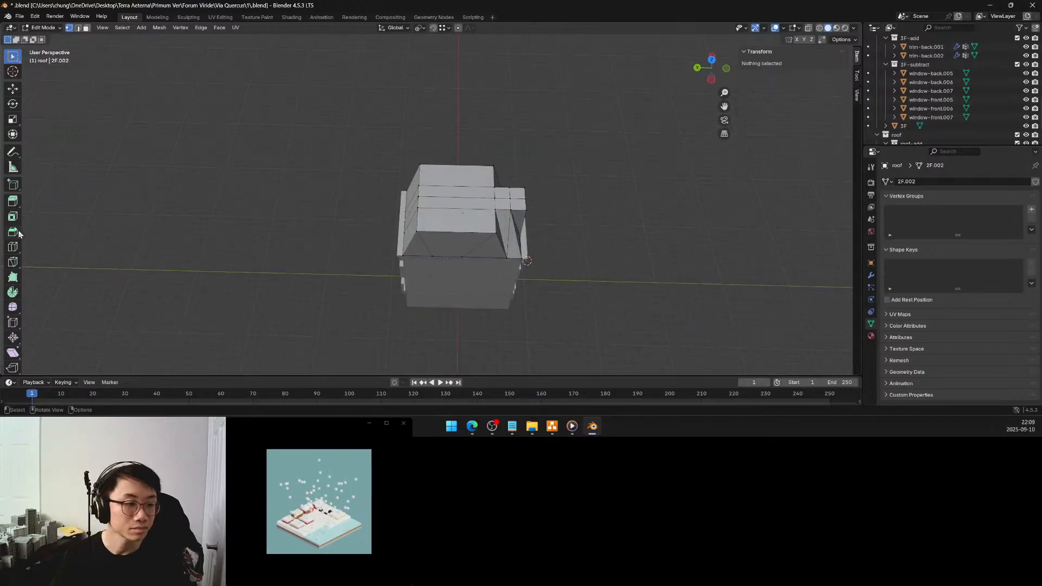
pyautogui.click(13, 246)
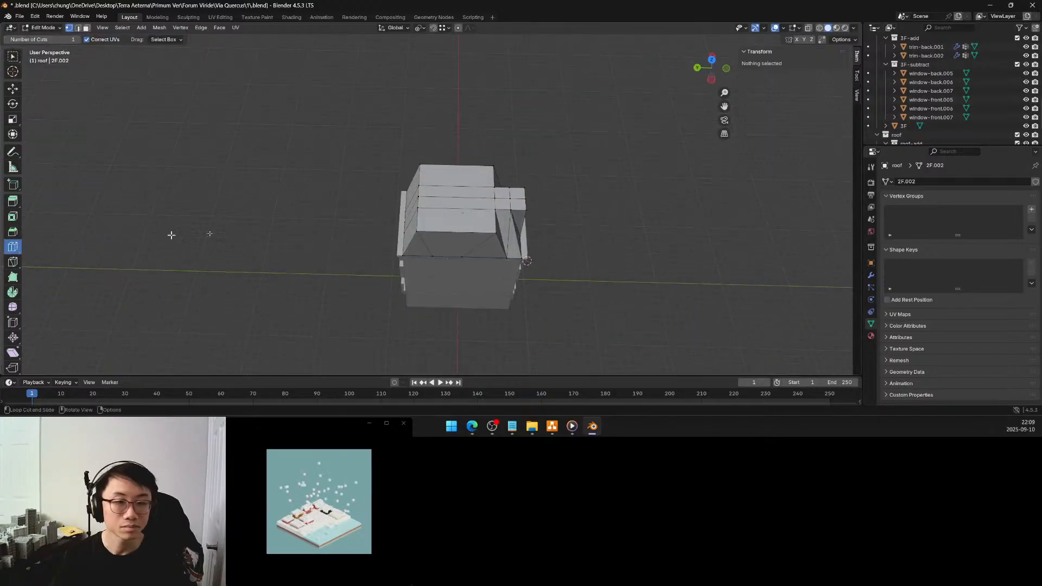
pyautogui.click(435, 211)
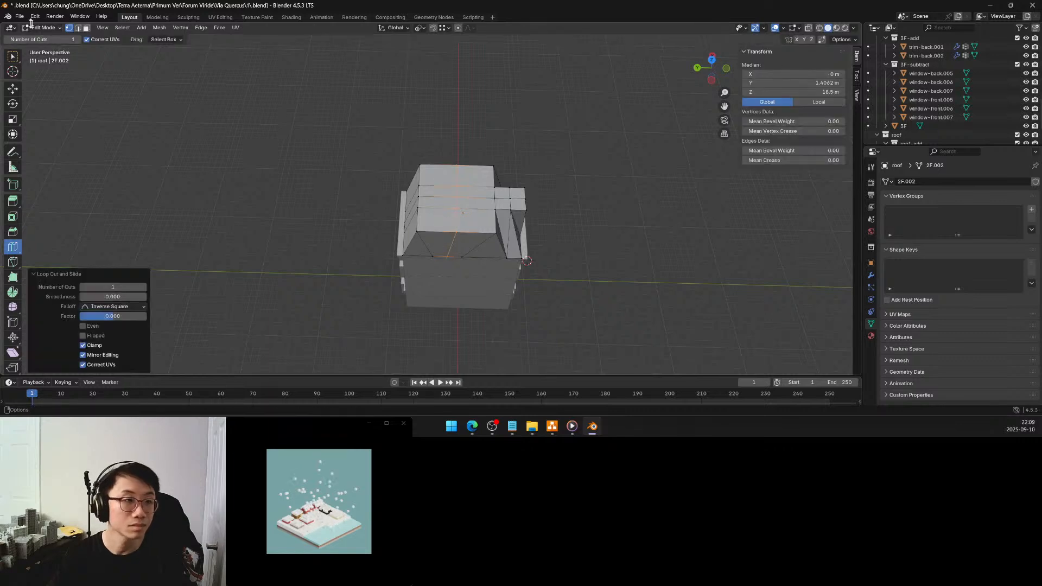
pyautogui.click(13, 56)
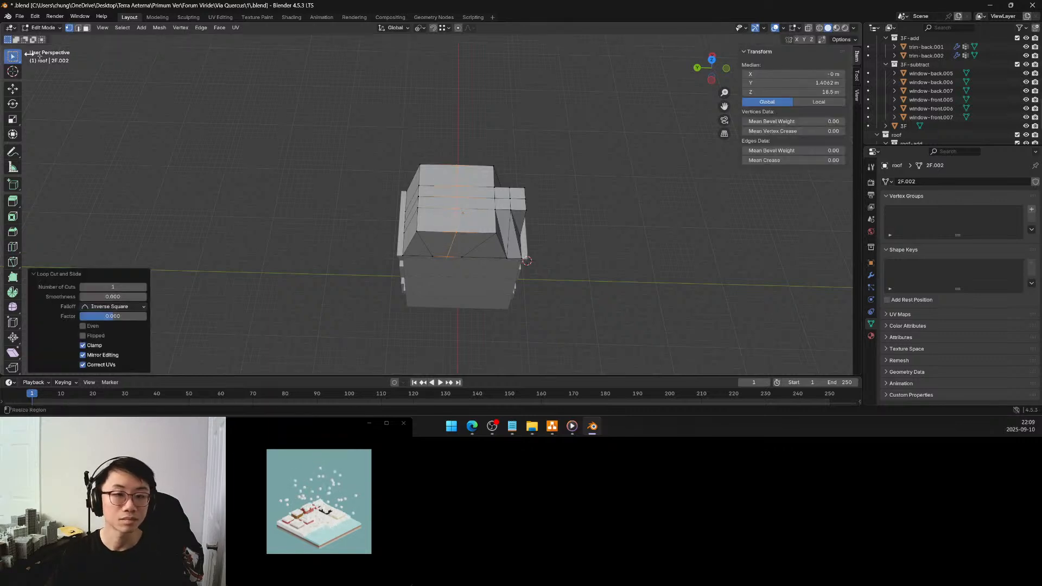
# Select the vertex path of the crosswise cut on the roof top and raise it about 2 m along global Z
pyautogui.scroll(4, 464, 162)
pyautogui.click(485, 128)
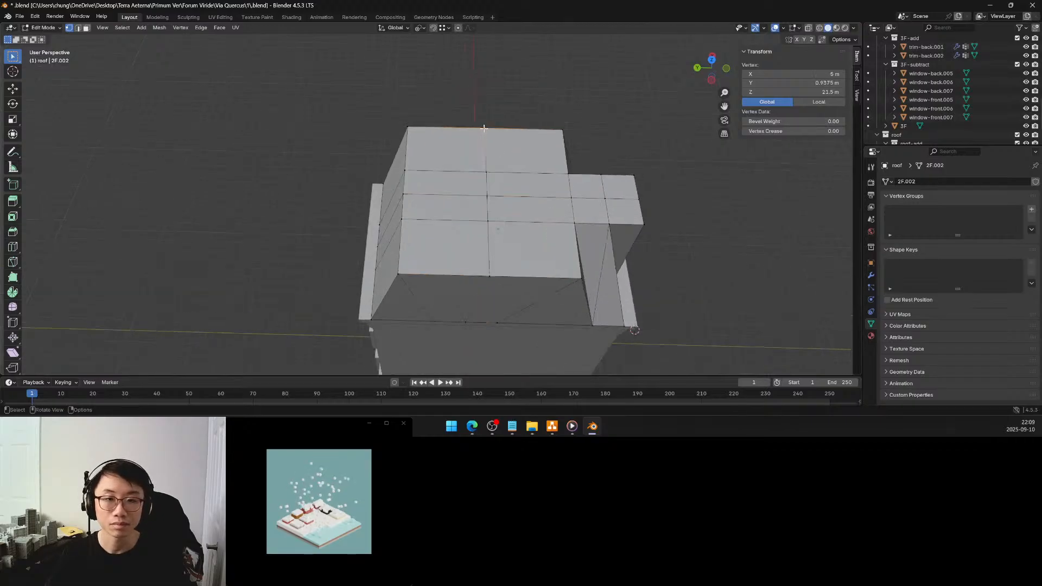
pyautogui.keyDown('ctrl'); pyautogui.click(489, 271); pyautogui.keyUp('ctrl')
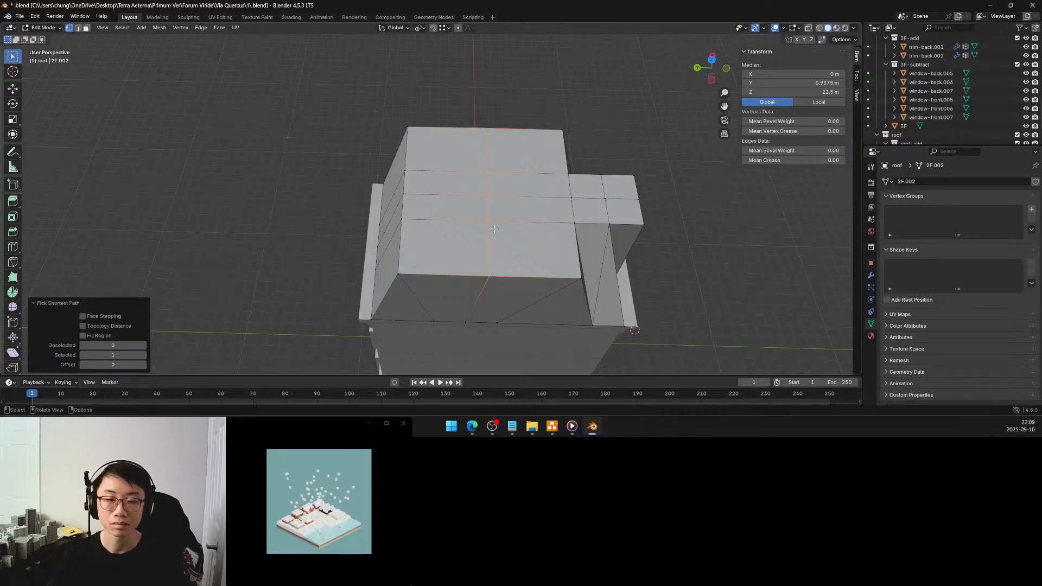
pyautogui.moveTo(494, 229); pyautogui.dragTo(490, 191, button='middle')
pyautogui.press('g')
pyautogui.press('z')
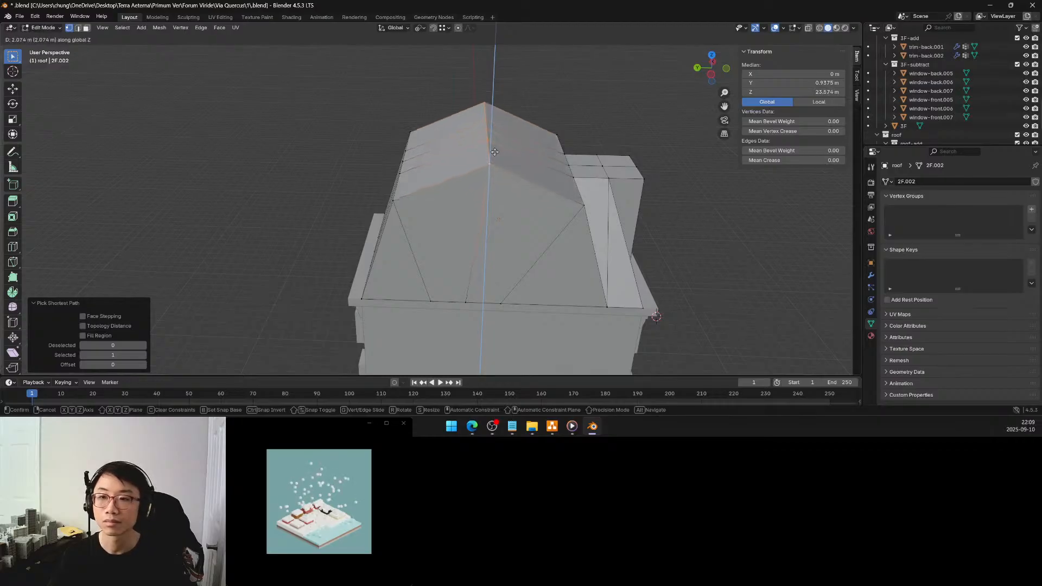
pyautogui.click(494, 146)
# Set the Z position of the main roof's ridge vertices to 23.5 m
pyautogui.moveTo(501, 186); pyautogui.dragTo(611, 184, button='middle')
pyautogui.click(831, 92)
pyautogui.write('23.5')
pyautogui.press('Return')
pyautogui.moveTo(629, 147); pyautogui.dragTo(559, 151, button='middle')
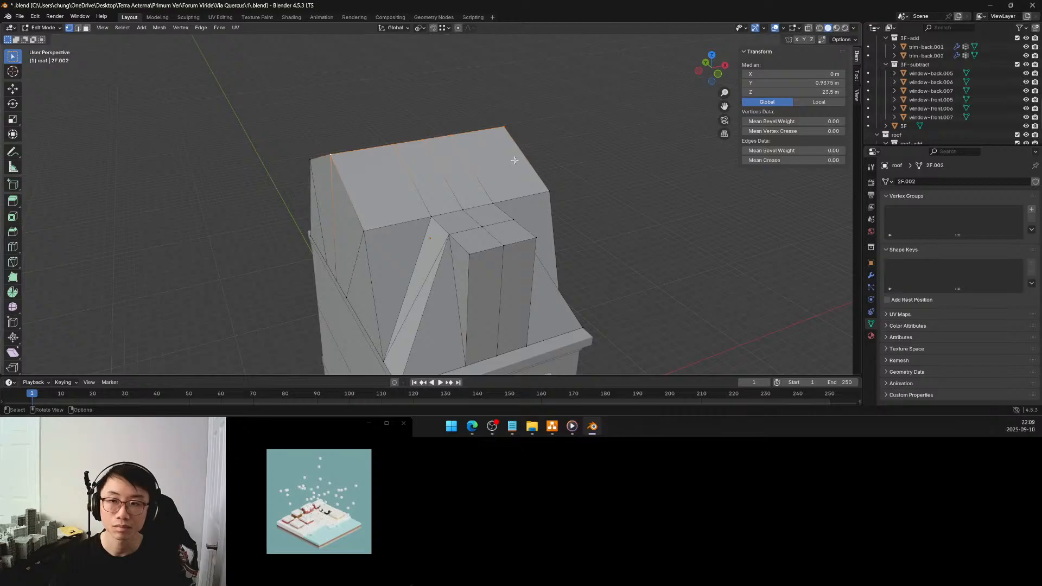
# Set the Z position of the main roof's ridge vertices to 24 m
pyautogui.click(810, 93)
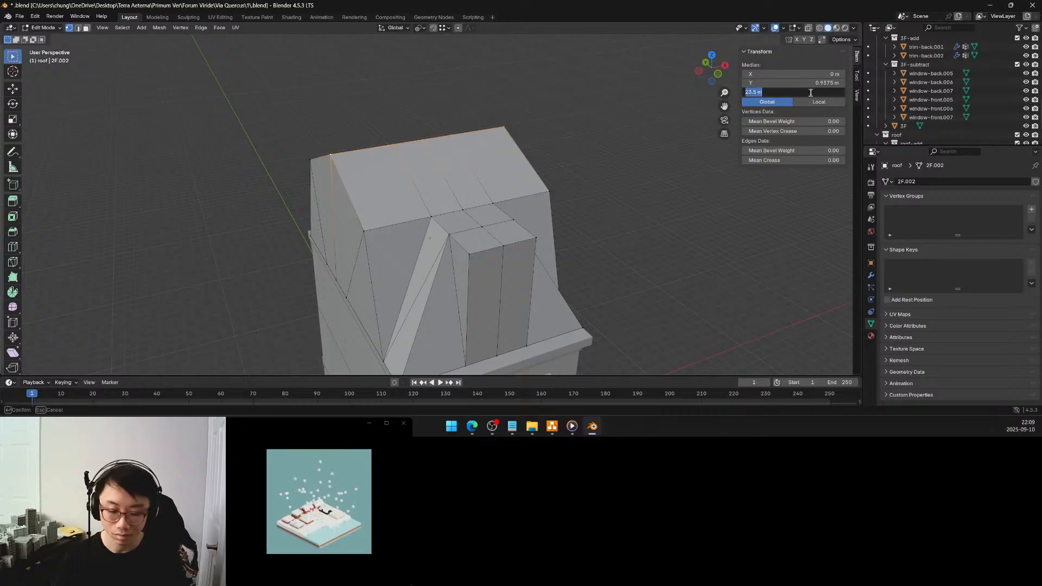
pyautogui.write('24')
pyautogui.press('Return')
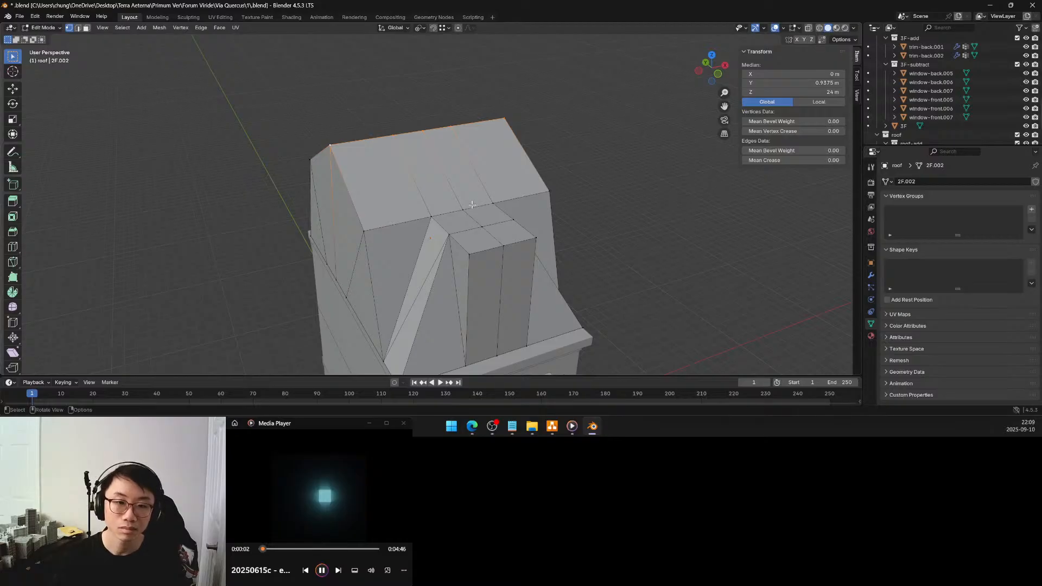
# Select the dormer's top centre-line vertices from the main roof to the dormer front and set their Z to 24 m
pyautogui.keyDown('ctrl'); pyautogui.click(501, 243); pyautogui.keyUp('ctrl')
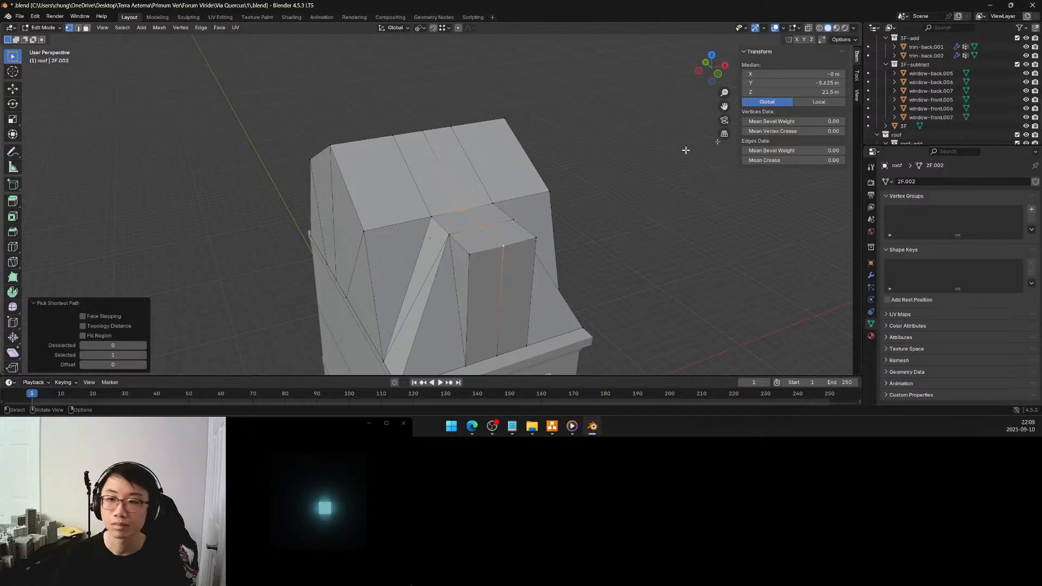
pyautogui.doubleClick(823, 91)
pyautogui.write('24')
pyautogui.press('Return')
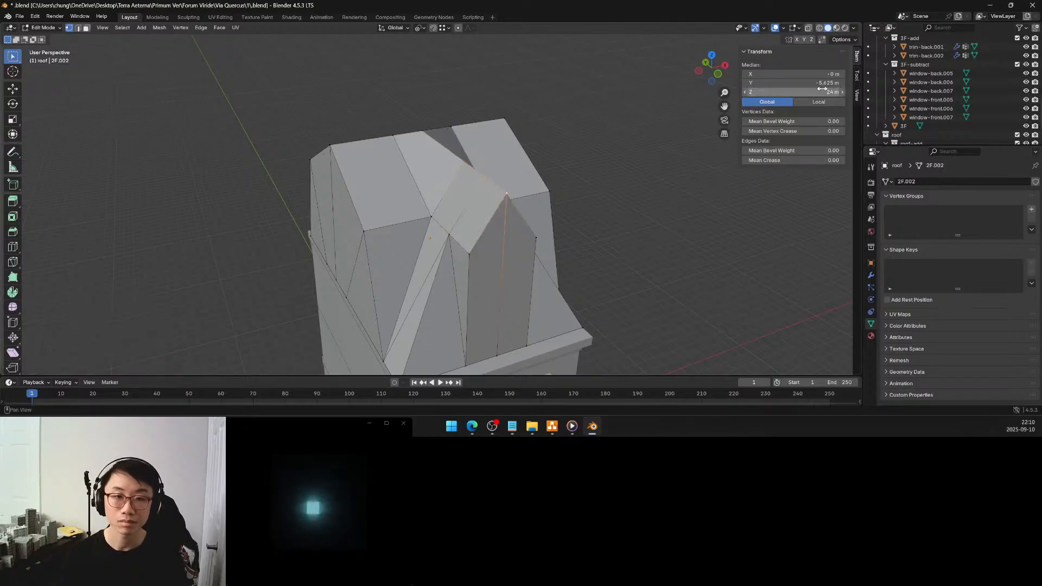
# Delete only the faces of the two front roof slope sections between the main ridge and the dormer
pyautogui.moveTo(499, 233); pyautogui.dragTo(481, 170, button='middle')
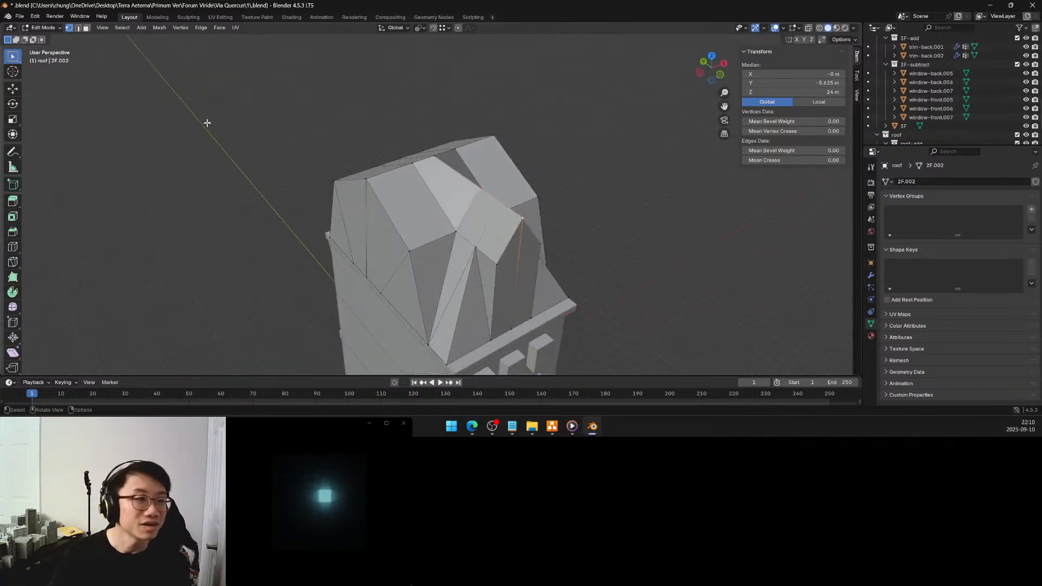
pyautogui.press('3')
pyautogui.click(461, 169)
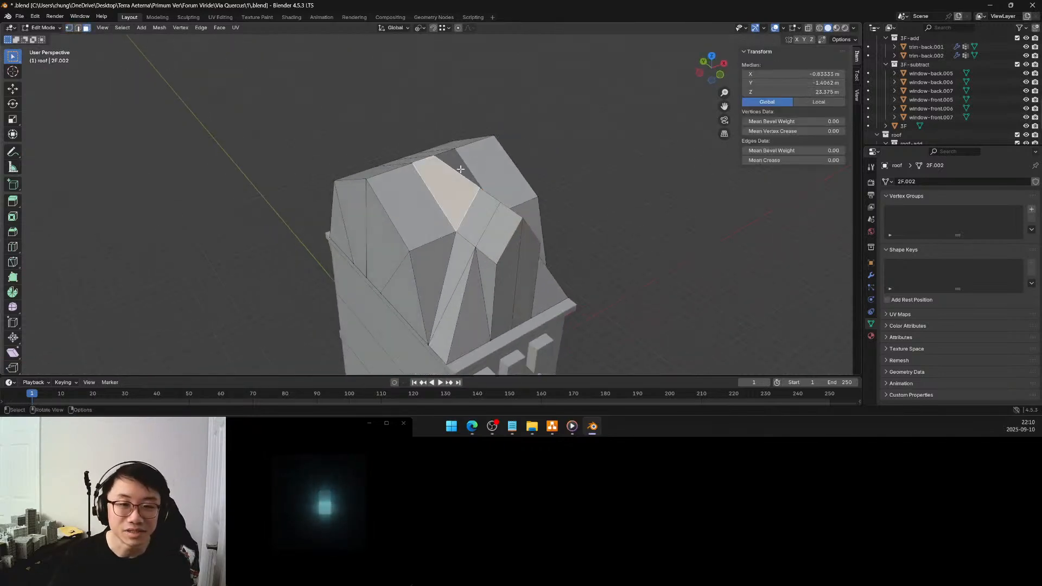
pyautogui.keyDown('shift'); pyautogui.click(459, 167); pyautogui.keyUp('shift')
pyautogui.press('x')
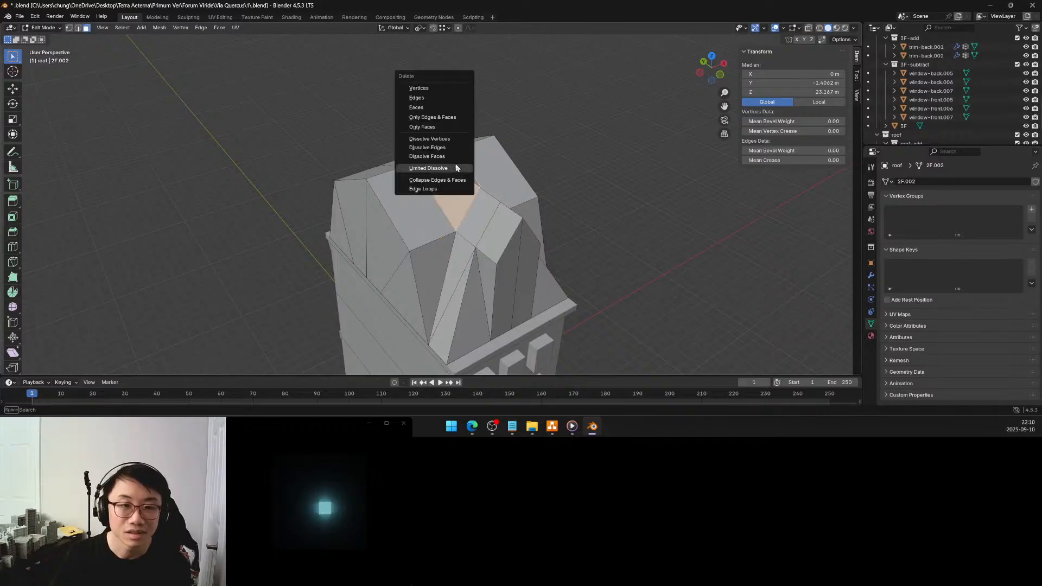
pyautogui.click(438, 127)
# Connect the main ridge's midpoint vertex with an edge to each of the two valley vertices beside the dormer
pyautogui.moveTo(446, 156); pyautogui.dragTo(452, 167, button='middle')
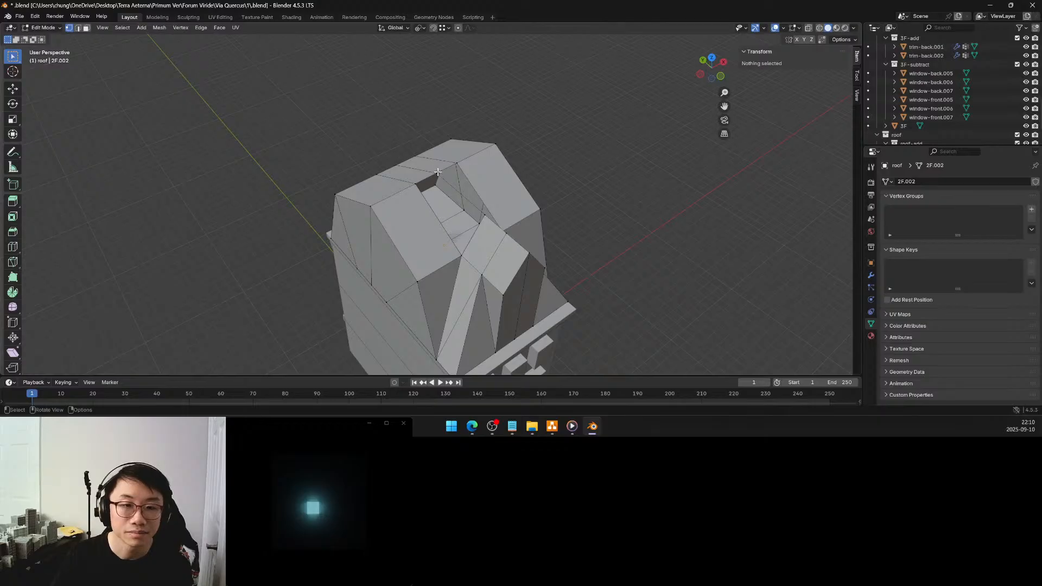
pyautogui.click(438, 172)
pyautogui.keyDown('shift'); pyautogui.click(461, 255); pyautogui.keyUp('shift')
pyautogui.press('f')
pyautogui.moveTo(493, 201); pyautogui.dragTo(394, 168, button='middle')
pyautogui.click(395, 167)
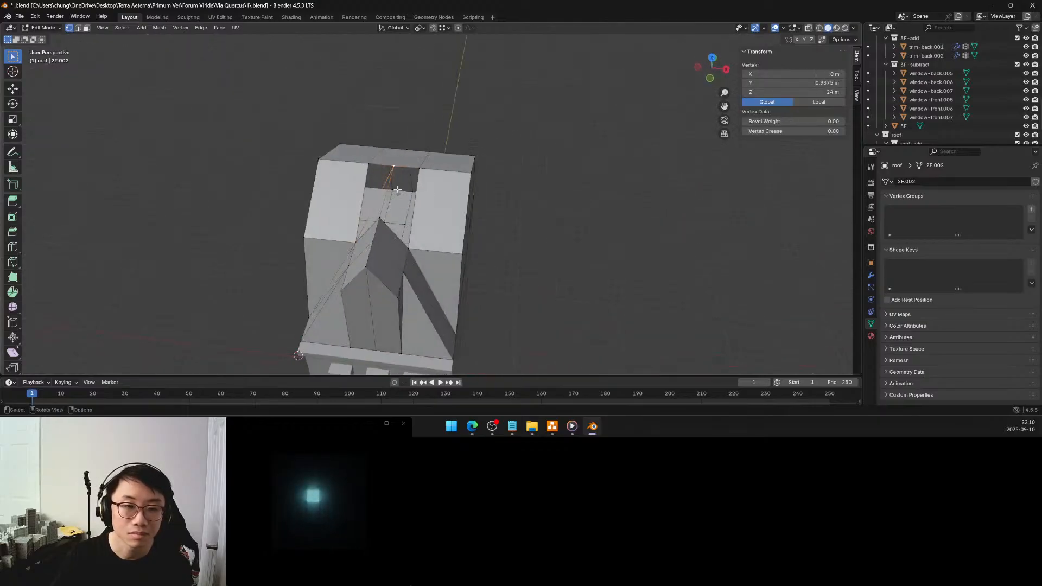
pyautogui.keyDown('shift'); pyautogui.click(408, 247); pyautogui.keyUp('shift')
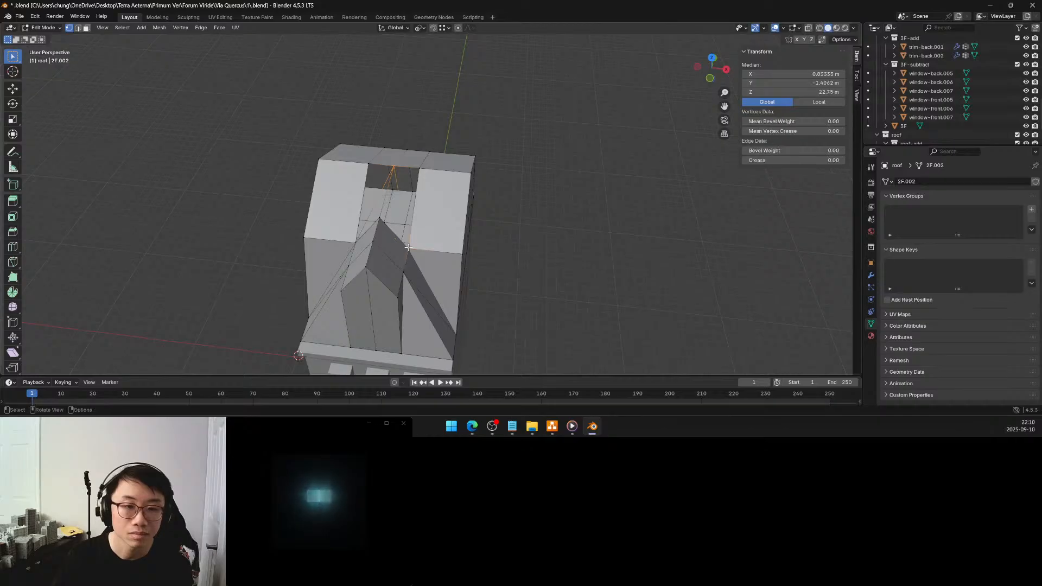
# Fill the triangular main-slope gaps on both sides, between the ridge's midpoint, its adjacent ridge vertices and the valley vertices
pyautogui.click(420, 167)
pyautogui.keyDown('shift'); pyautogui.click(391, 164); pyautogui.keyUp('shift')
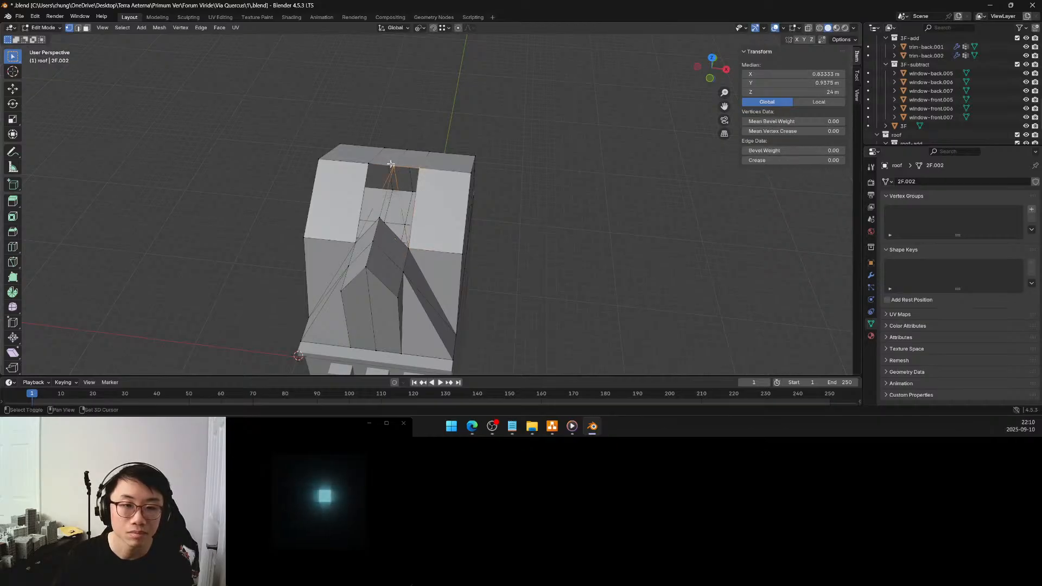
pyautogui.keyDown('shift'); pyautogui.click(410, 248); pyautogui.keyUp('shift')
pyautogui.moveTo(409, 247); pyautogui.dragTo(435, 178, button='middle')
pyautogui.click(428, 173)
pyautogui.keyDown('shift'); pyautogui.click(409, 184); pyautogui.keyUp('shift')
pyautogui.keyDown('shift'); pyautogui.click(444, 259); pyautogui.keyUp('shift')
pyautogui.press('f')
# Fill the two triangular dormer roof faces between the main ridge's midpoint, the dormer ridge's inner vertex and each valley vertex
pyautogui.click(445, 259)
pyautogui.keyDown('shift'); pyautogui.click(469, 222); pyautogui.keyUp('shift')
pyautogui.keyDown('shift'); pyautogui.click(431, 180); pyautogui.keyUp('shift')
pyautogui.press('f')
pyautogui.moveTo(431, 180); pyautogui.dragTo(385, 160, button='middle')
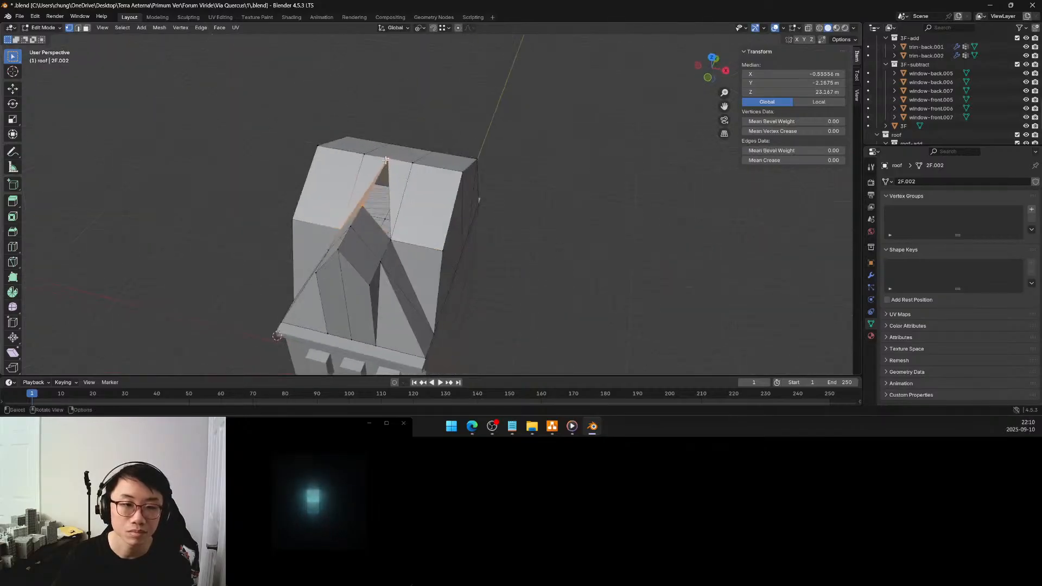
pyautogui.click(385, 160)
pyautogui.keyDown('shift'); pyautogui.click(391, 239); pyautogui.keyUp('shift')
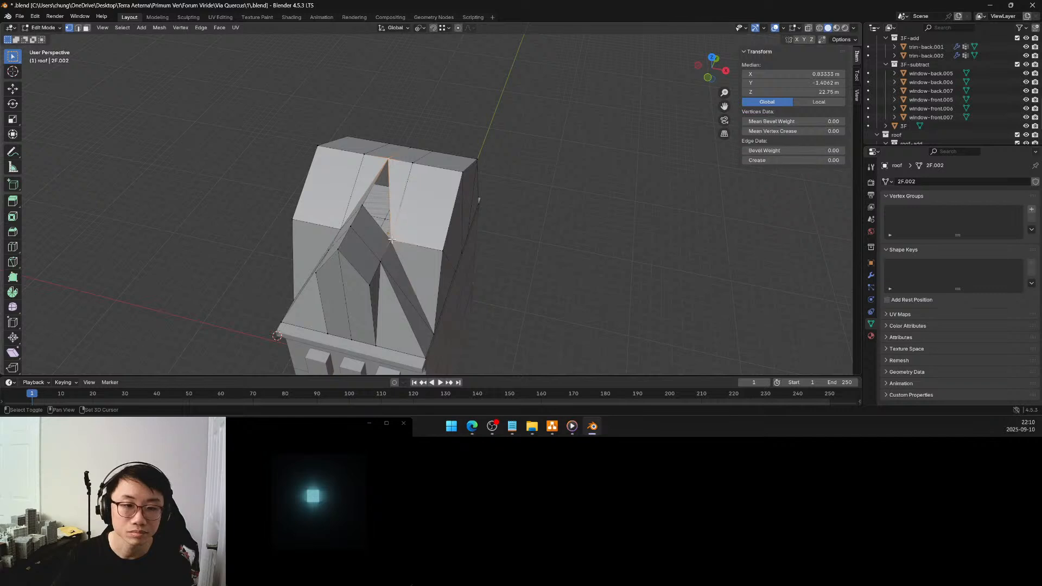
pyautogui.press('f')
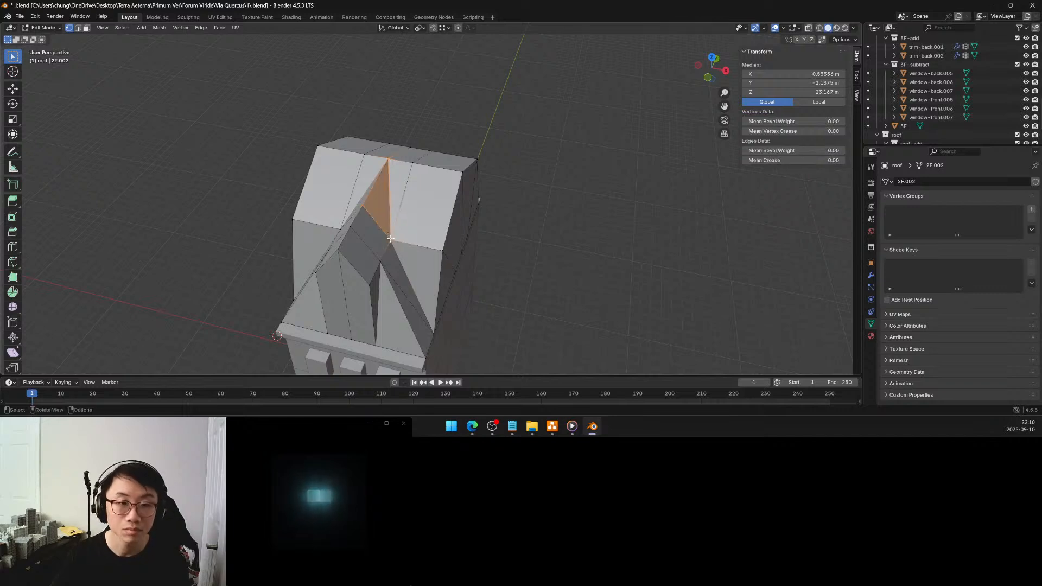
# Move all roof vertices above the eaves, including the ridge, slope breaks and dormer top, down 2 m along the global Z axis
pyautogui.click(556, 204)
pyautogui.moveTo(556, 204); pyautogui.dragTo(700, 85, button='middle')
pyautogui.scroll(-5, 475, 151)
pyautogui.scroll(2, 461, 157)
pyautogui.scroll(3, 461, 157)
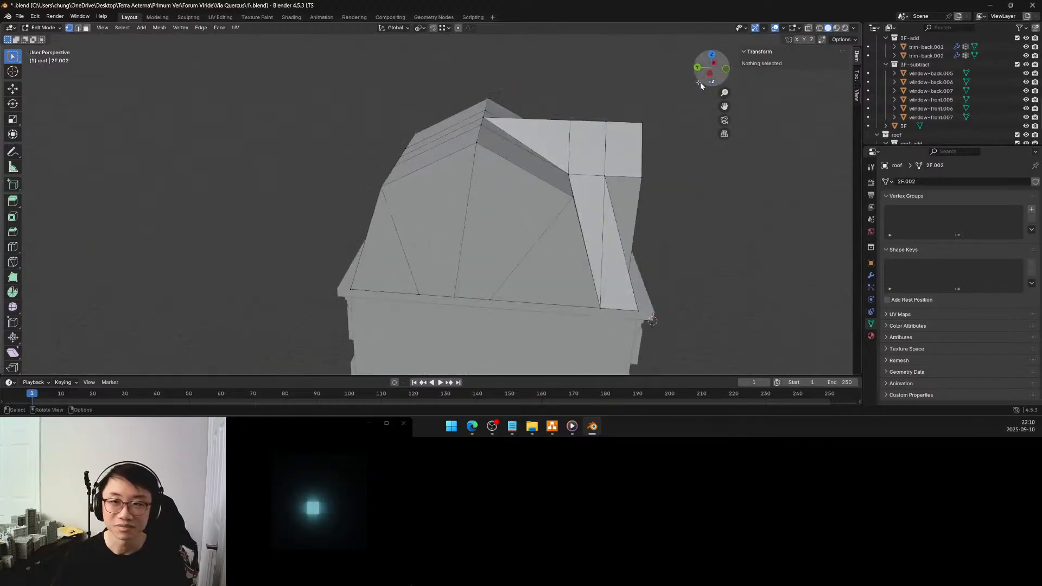
pyautogui.click(711, 76)
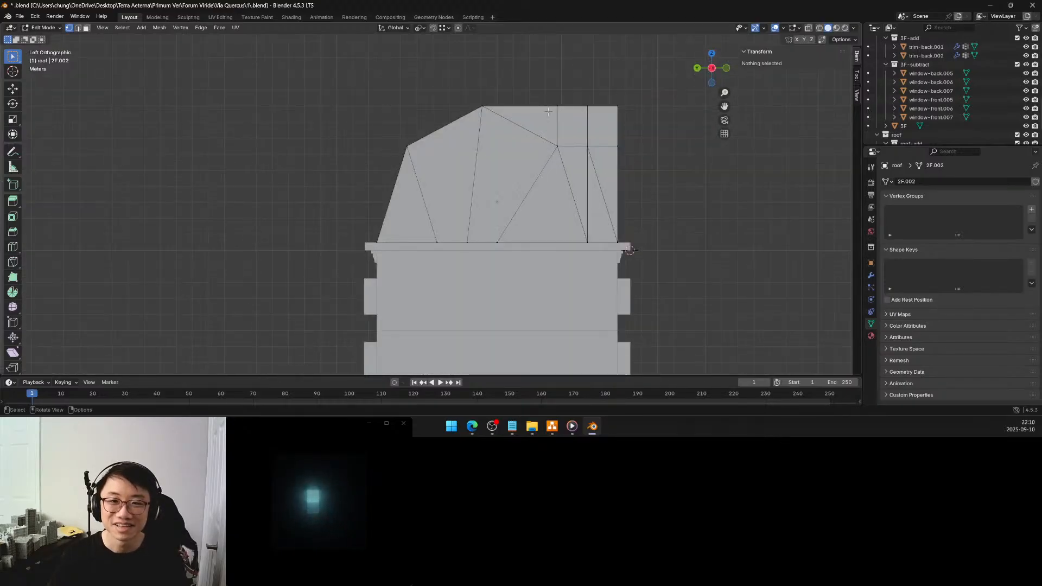
pyautogui.click(809, 29)
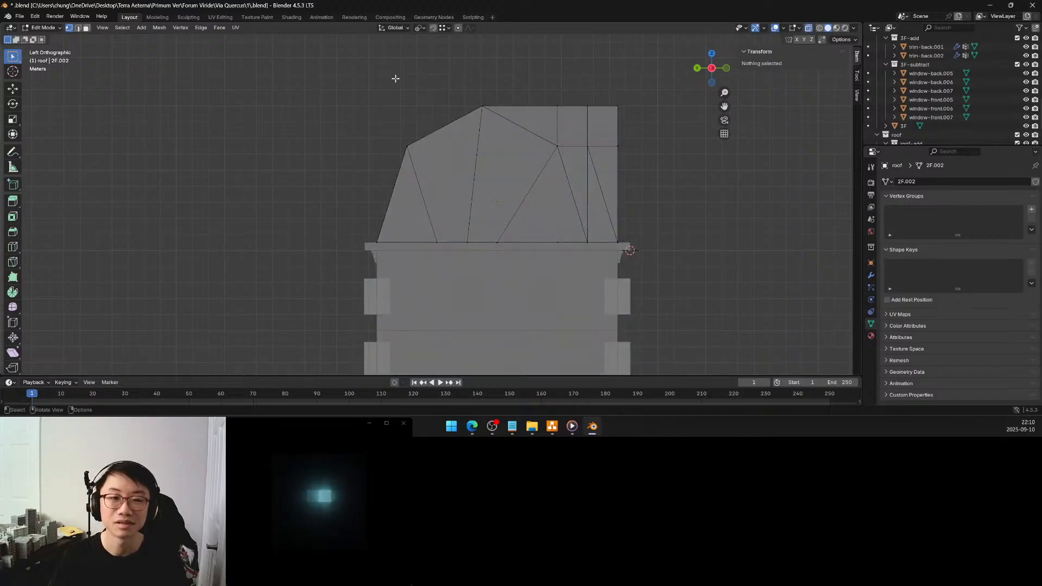
pyautogui.moveTo(378, 77); pyautogui.dragTo(657, 166)
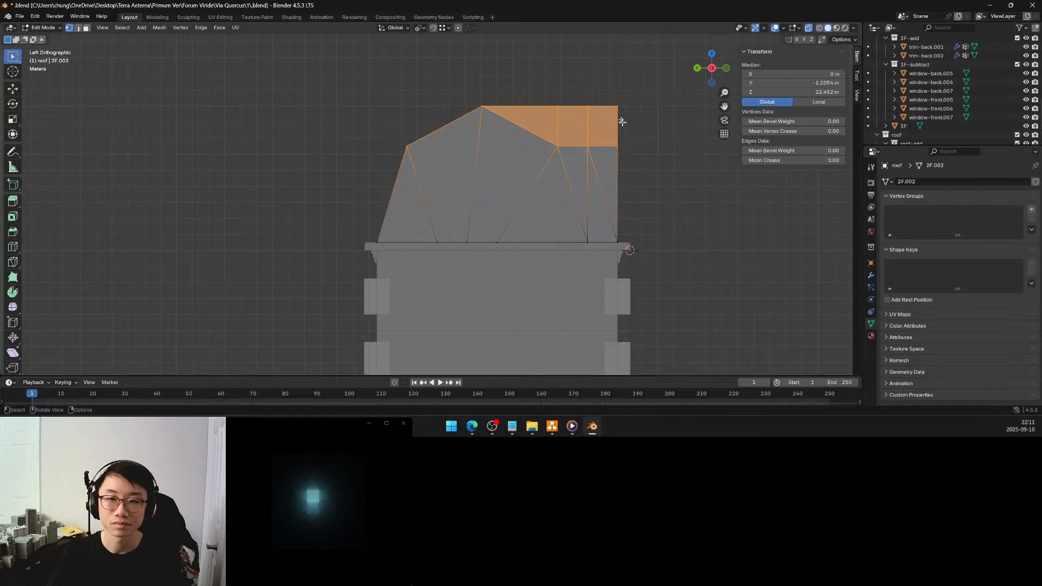
pyautogui.keyDown('shift'); pyautogui.click(616, 105); pyautogui.keyUp('shift')
pyautogui.keyDown('shift'); pyautogui.click(618, 105); pyautogui.keyUp('shift')
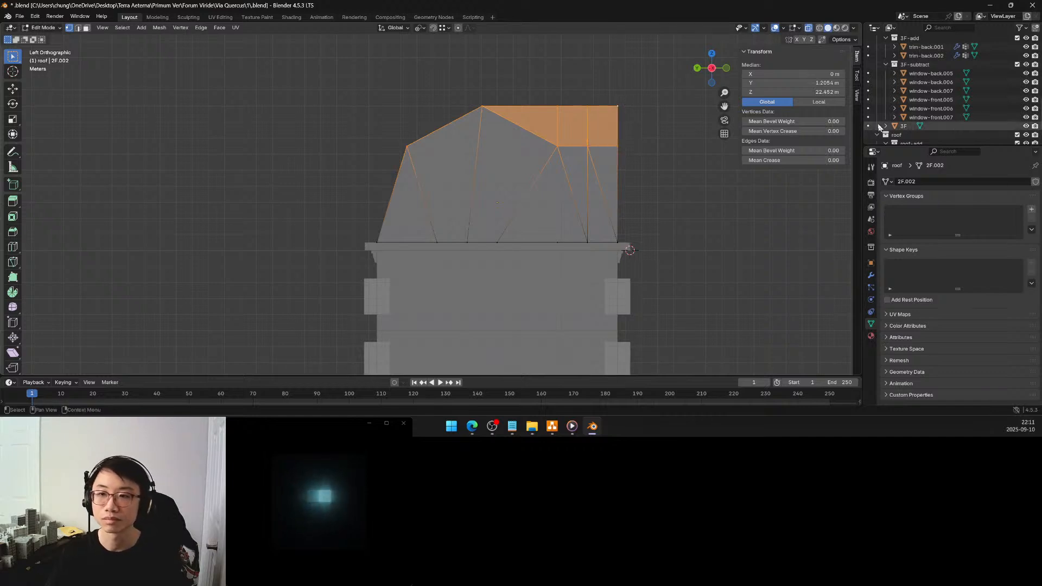
pyautogui.click(831, 103)
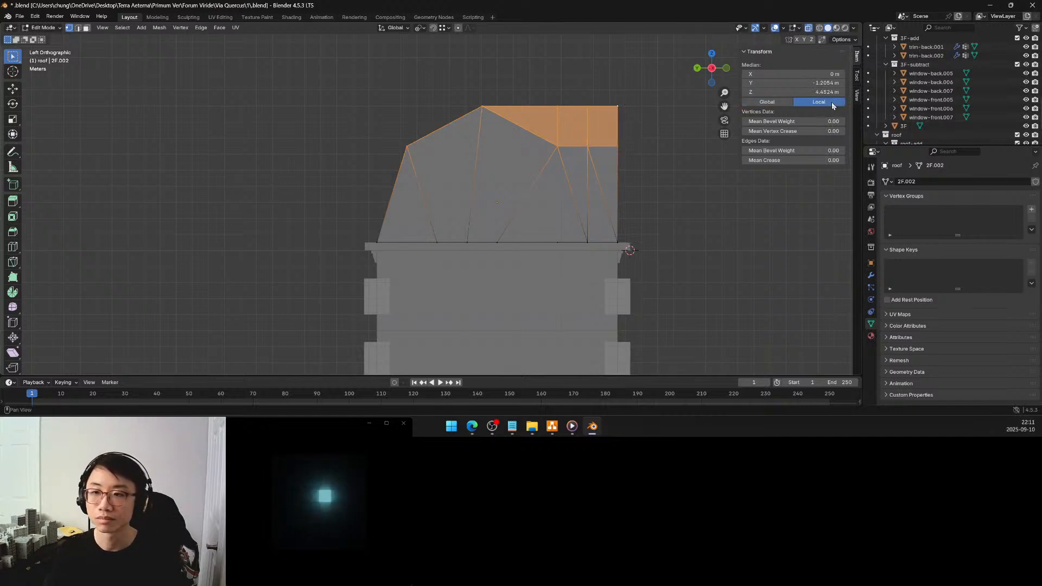
pyautogui.click(776, 101)
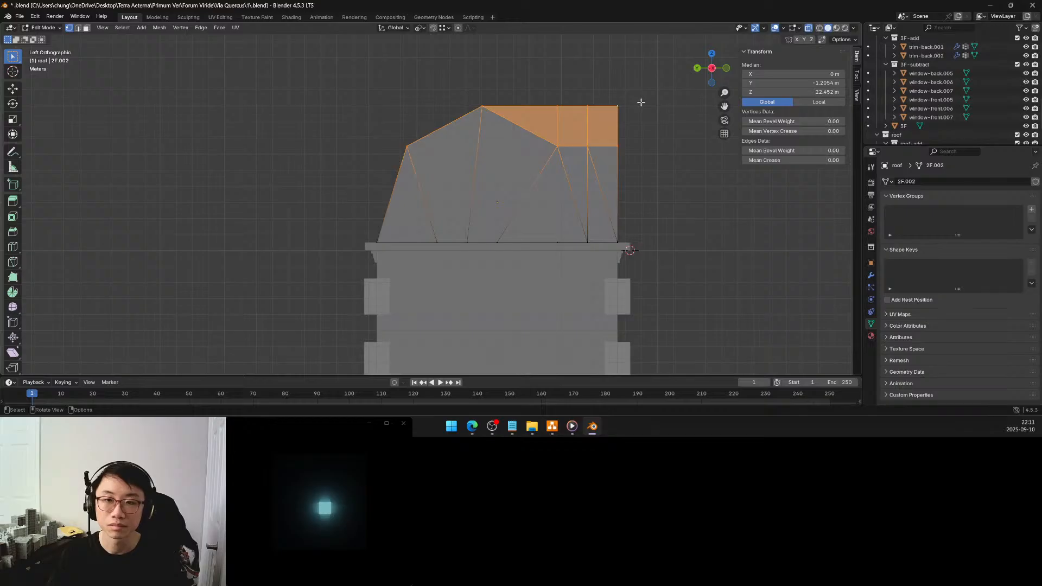
pyautogui.press('g')
pyautogui.press('z')
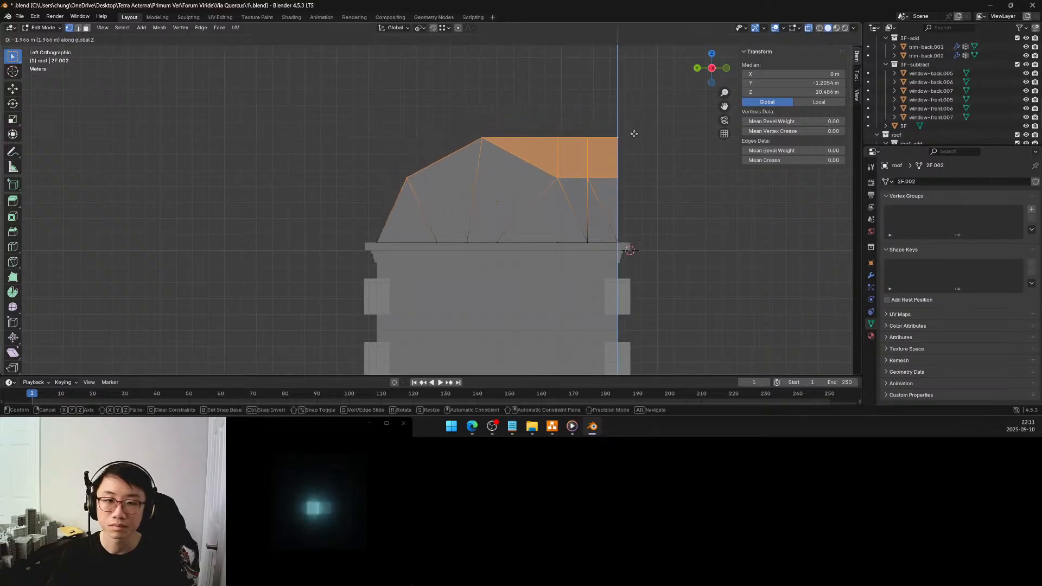
pyautogui.click(634, 135)
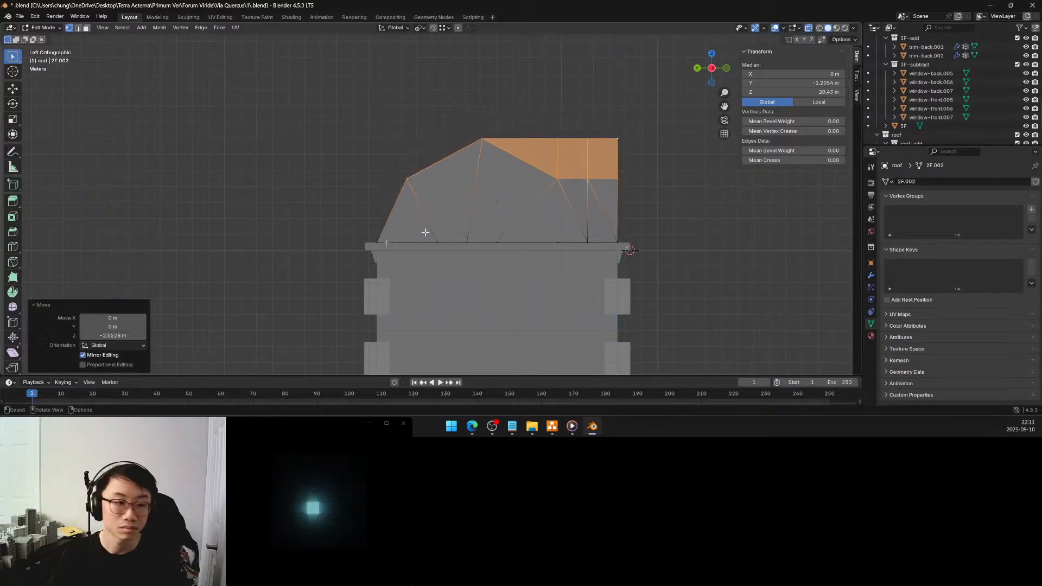
pyautogui.click(127, 335)
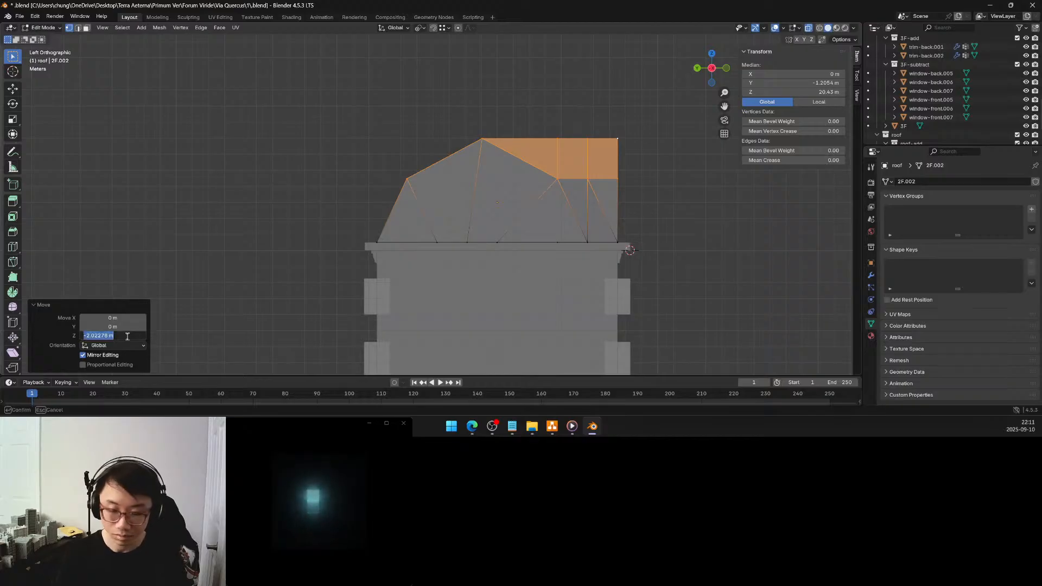
pyautogui.write('-2')
pyautogui.press('Return')
# Turn off X-ray display and examine the roof's proportions and dormer junctions in Object Mode
pyautogui.click(700, 248)
pyautogui.moveTo(700, 248); pyautogui.dragTo(600, 274, button='middle')
pyautogui.scroll(-1, 599, 274)
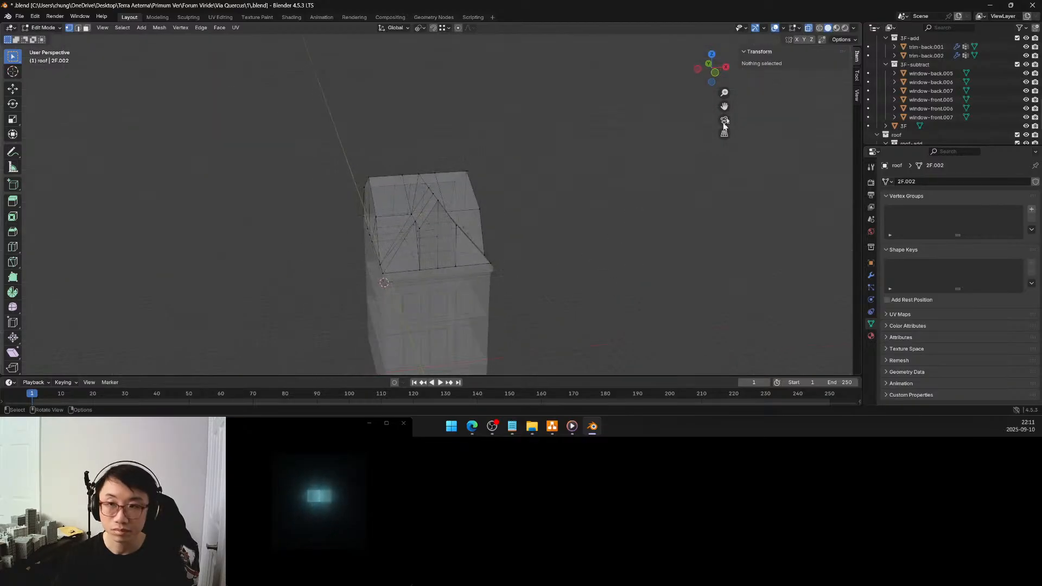
pyautogui.click(808, 28)
pyautogui.press('Tab')
pyautogui.click(543, 283)
pyautogui.moveTo(534, 284); pyautogui.dragTo(488, 294, button='middle')
pyautogui.scroll(-2, 555, 271)
pyautogui.scroll(2, 510, 288)
pyautogui.scroll(2, 510, 288)
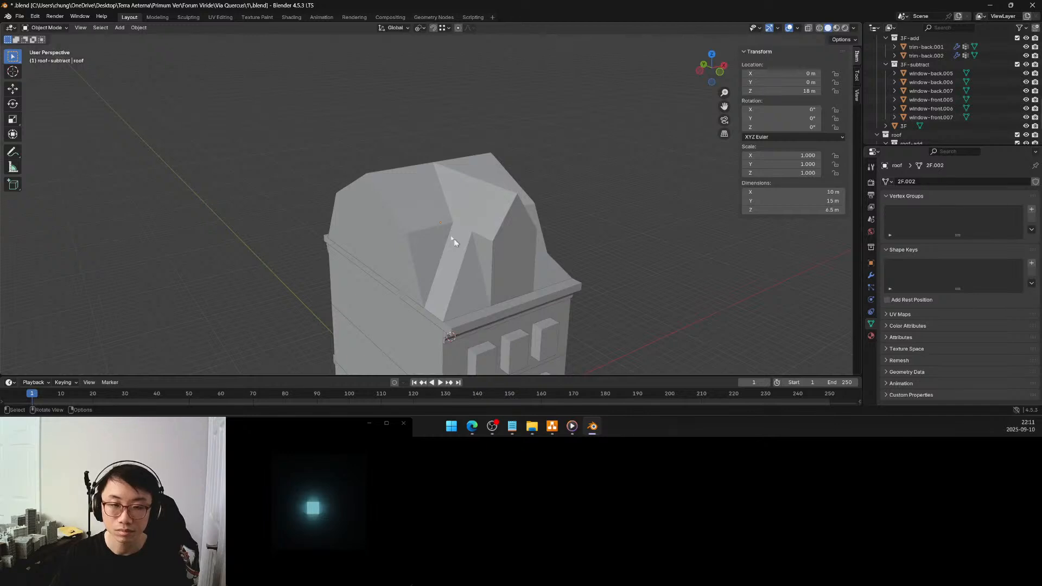
# In Edit Mode, set the global Y of the main roof's whole front slope-break vertex row to -4.25 m
pyautogui.press('Tab')
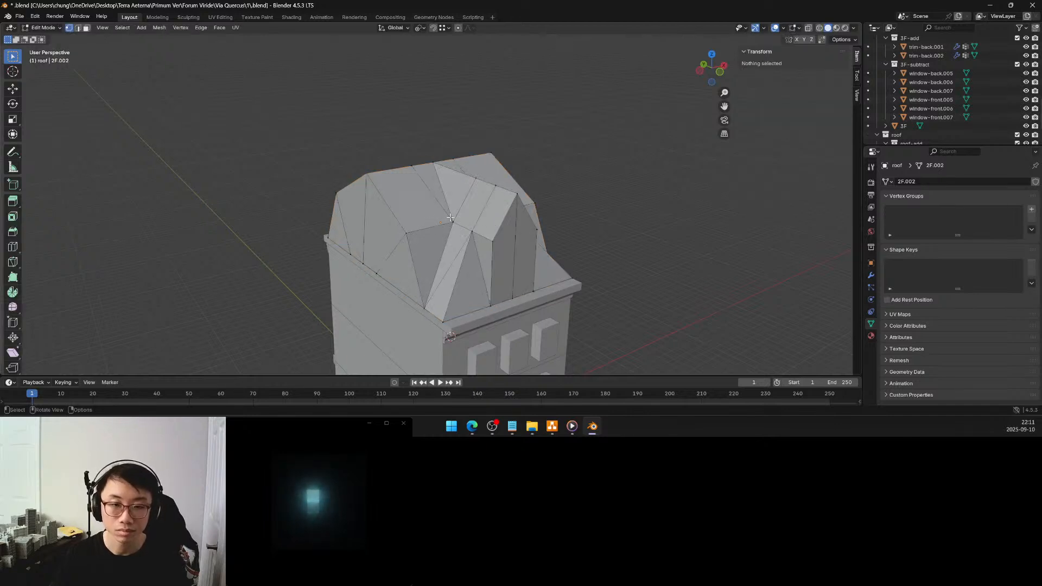
pyautogui.click(452, 219)
pyautogui.keyDown('shift'); pyautogui.click(407, 231); pyautogui.keyUp('shift')
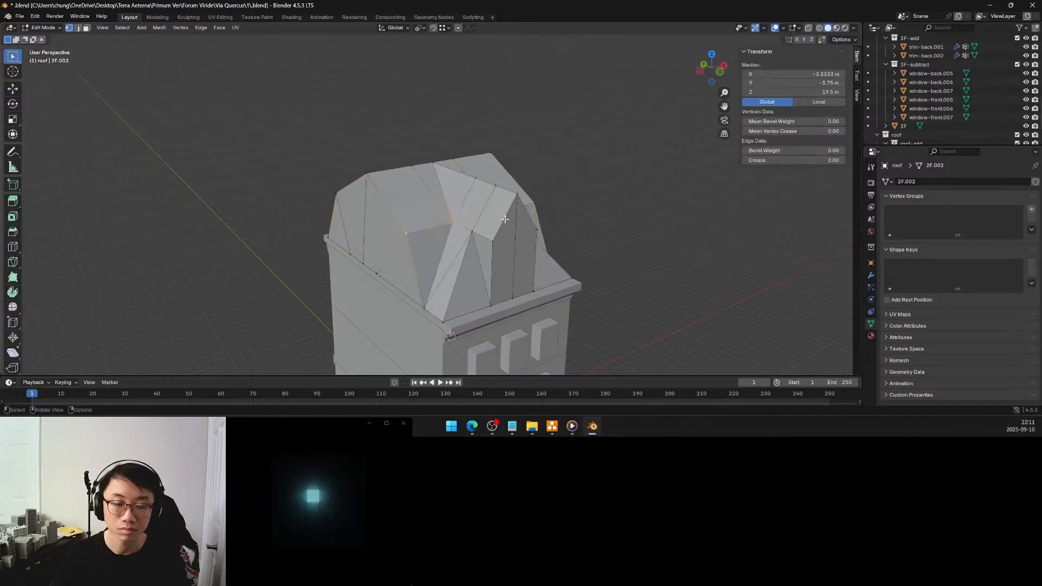
pyautogui.moveTo(407, 232); pyautogui.dragTo(435, 227, button='middle')
pyautogui.keyDown('shift'); pyautogui.click(413, 239); pyautogui.keyUp('shift')
pyautogui.moveTo(371, 234); pyautogui.dragTo(505, 217, button='middle')
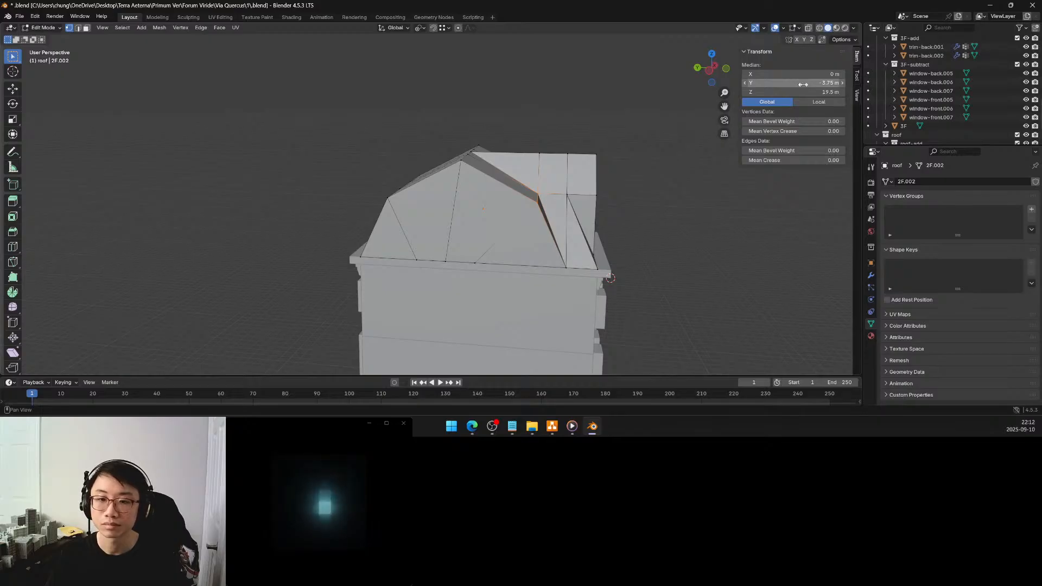
pyautogui.moveTo(802, 84); pyautogui.dragTo(798, 84)
pyautogui.click(672, 226)
pyautogui.moveTo(672, 225); pyautogui.dragTo(623, 232, button='middle')
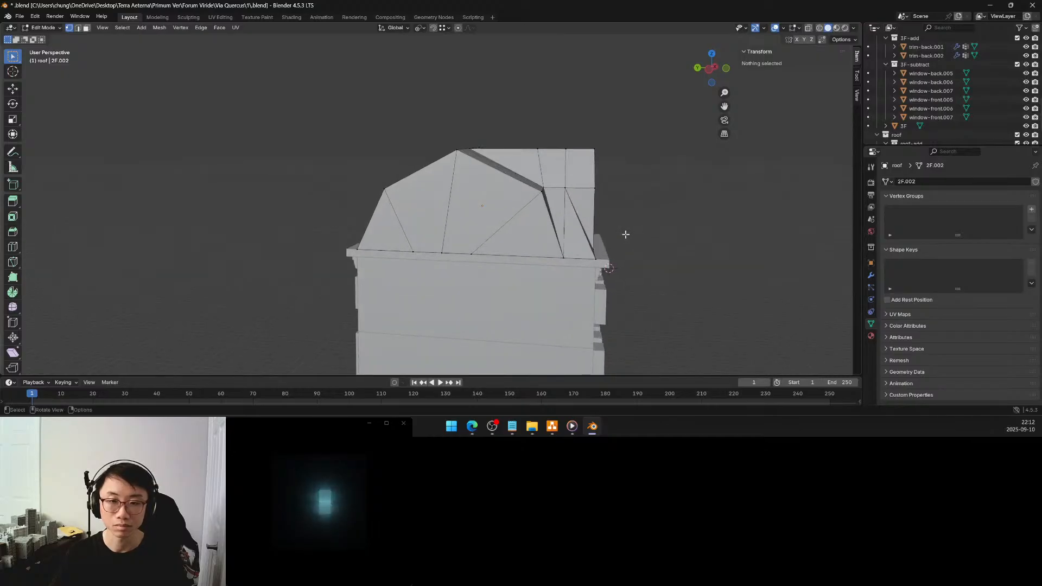
# Compare the coordinates of the front slope-break vertex with the front and back eave vertices along the roof's side wall
pyautogui.click(542, 191)
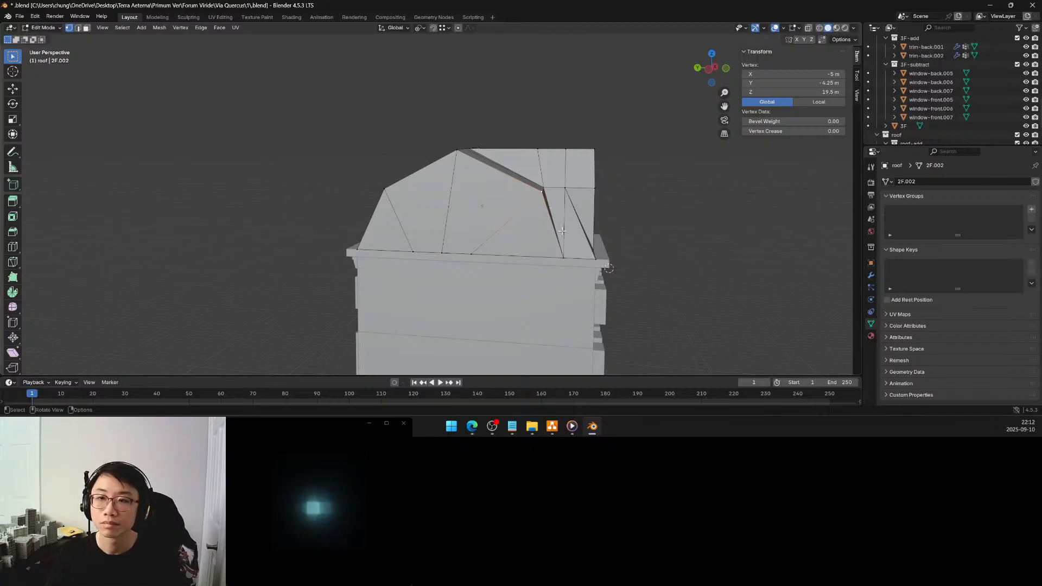
pyautogui.moveTo(563, 211); pyautogui.dragTo(550, 222, button='middle')
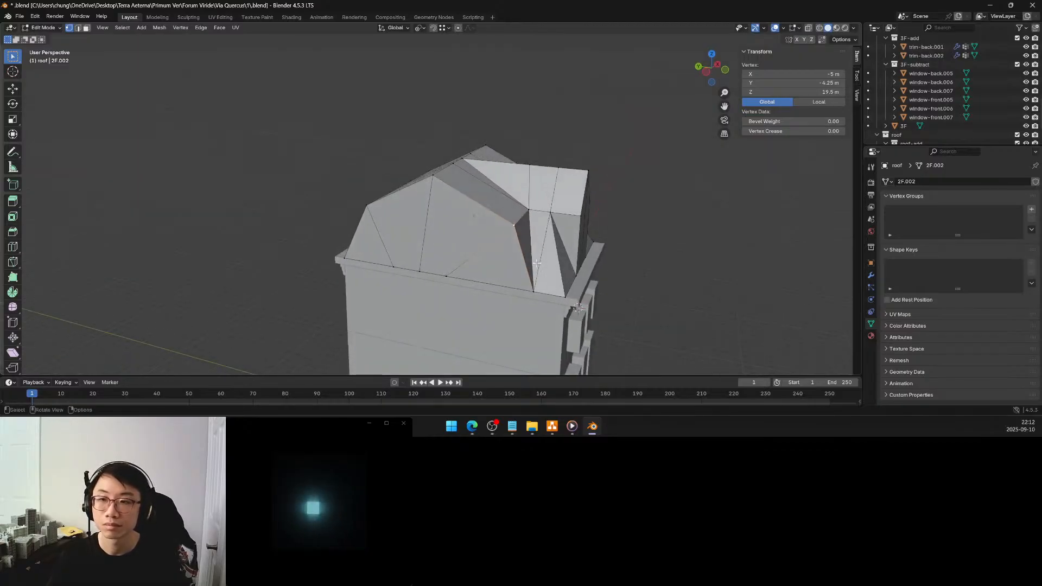
pyautogui.click(533, 291)
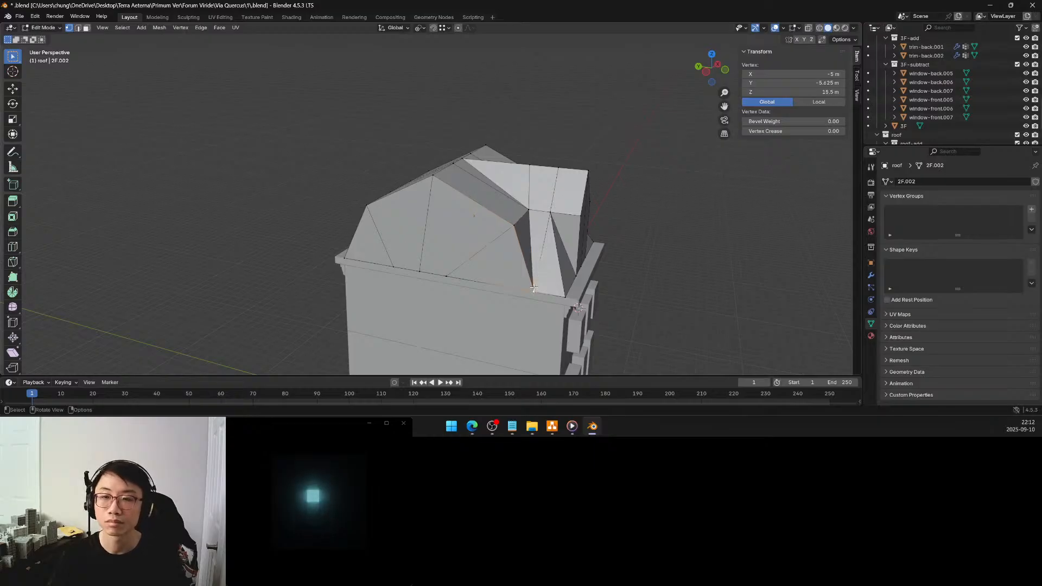
pyautogui.moveTo(526, 255); pyautogui.dragTo(533, 250, button='middle')
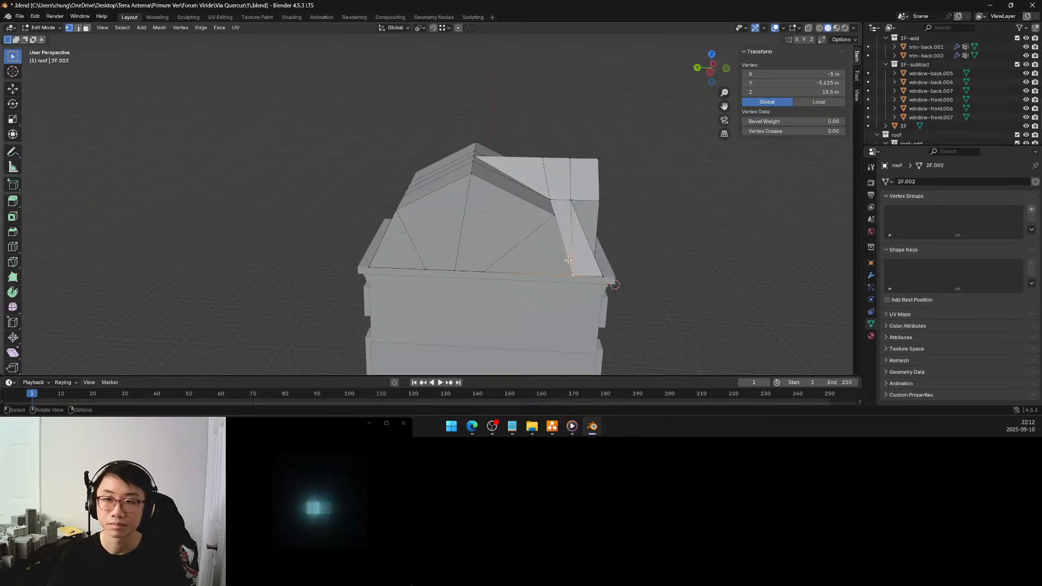
pyautogui.moveTo(499, 240); pyautogui.dragTo(467, 212, button='middle')
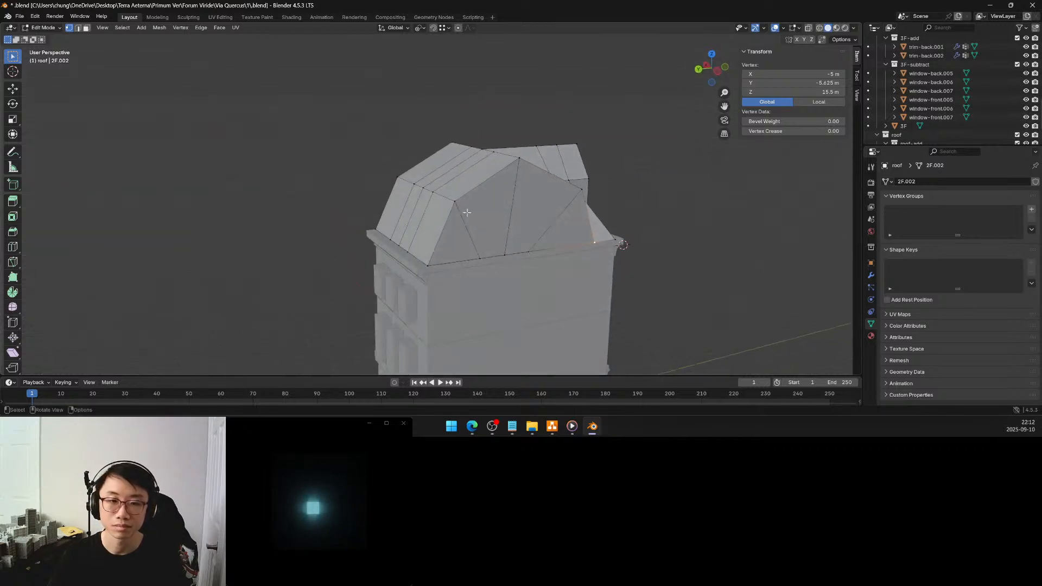
pyautogui.click(455, 199)
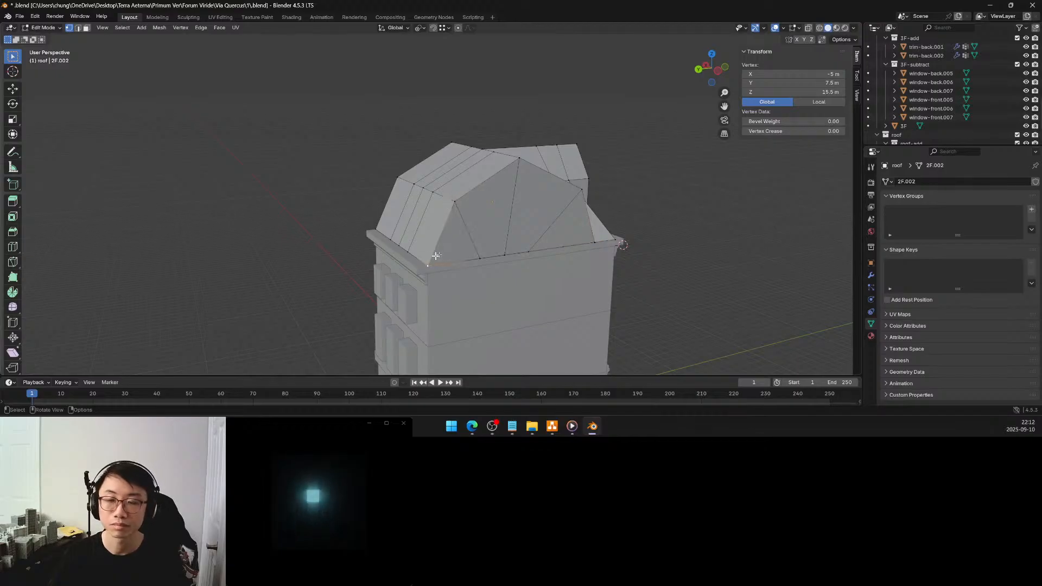
pyautogui.moveTo(510, 220)
pyautogui.mouseDown(button='middle')
pyautogui.moveTo(483, 227)
pyautogui.moveTo(506, 236)
pyautogui.mouseUp(button='middle')
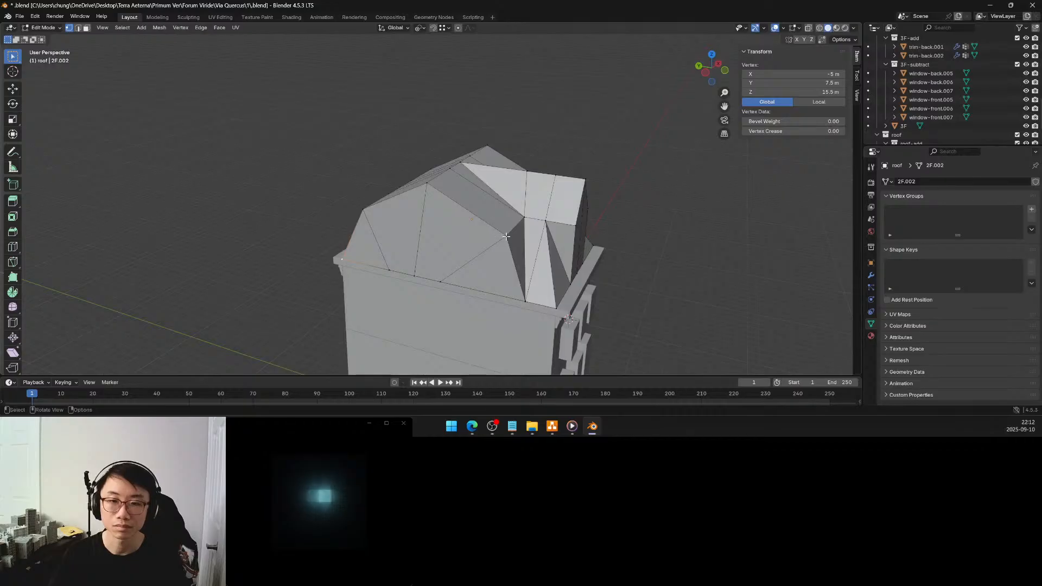
# Move the main roof's entire back slope-break vertex row 0.25 m outward along the global Y axis
pyautogui.moveTo(524, 279); pyautogui.dragTo(495, 235, button='middle')
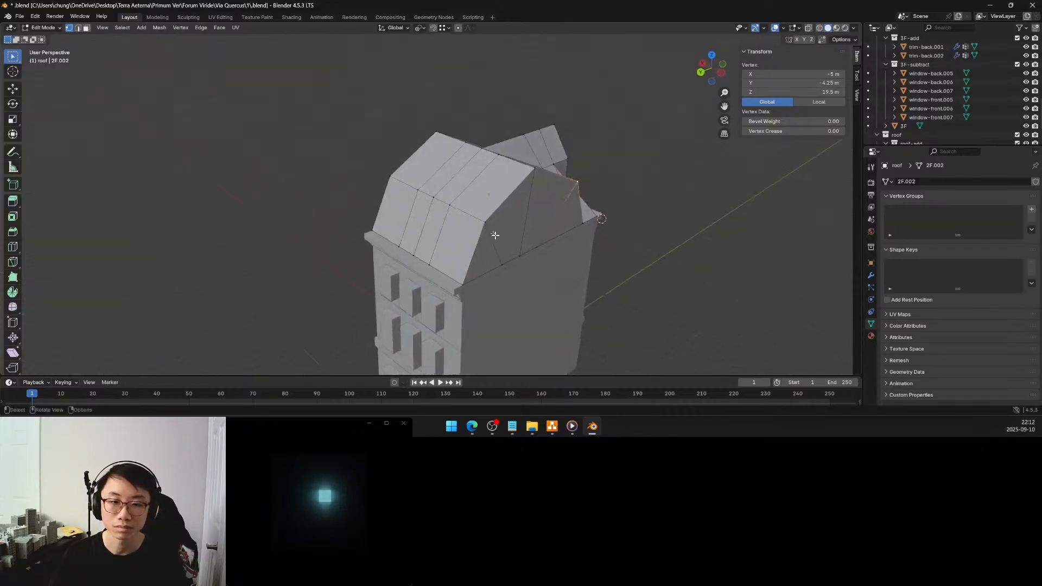
pyautogui.keyDown('ctrl'); pyautogui.click(400, 179); pyautogui.keyUp('ctrl')
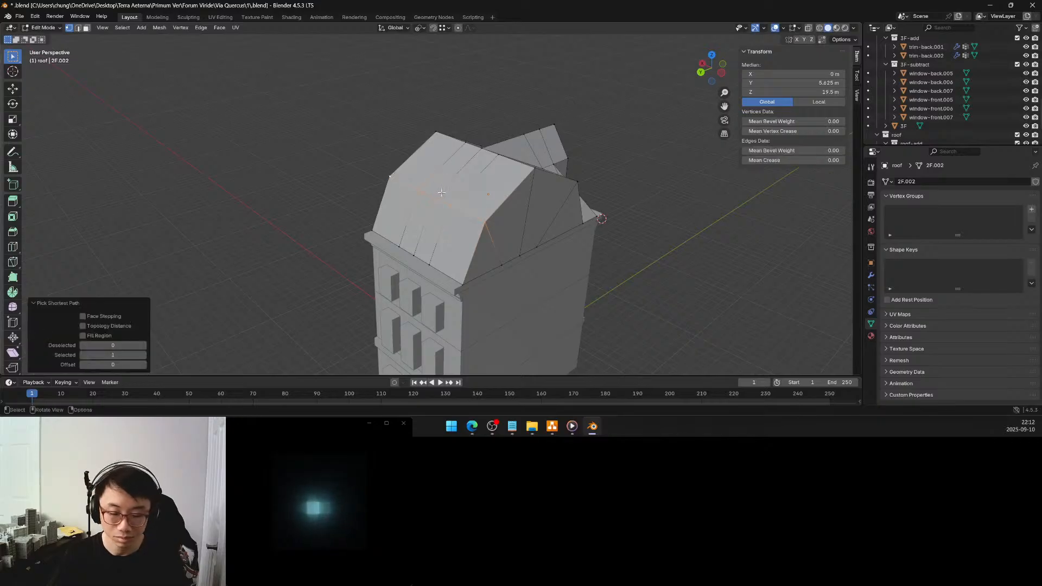
pyautogui.press('g')
pyautogui.press('y')
pyautogui.click(253, 286)
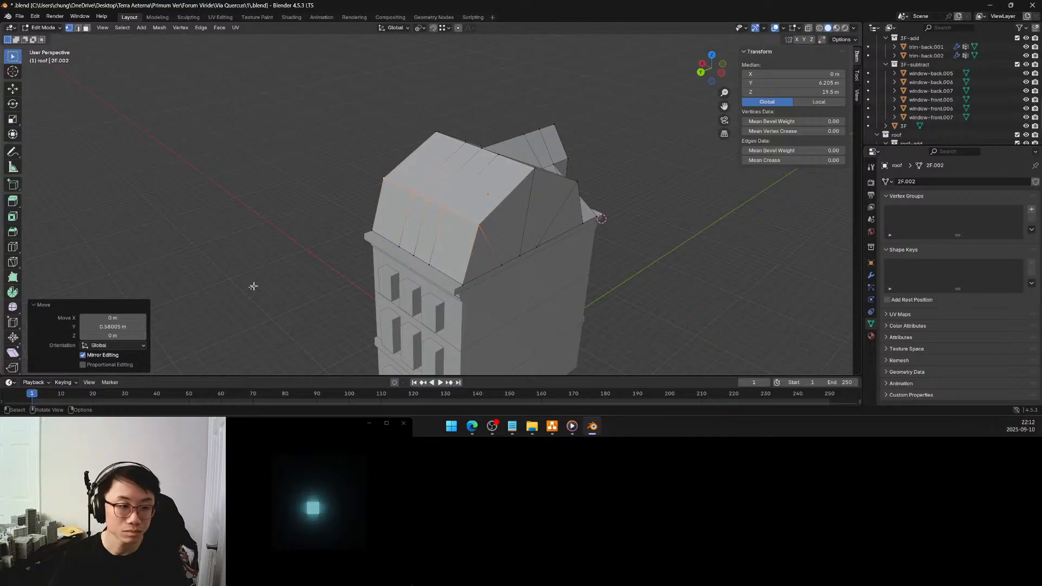
pyautogui.click(123, 328)
pyautogui.press('BackSpace')
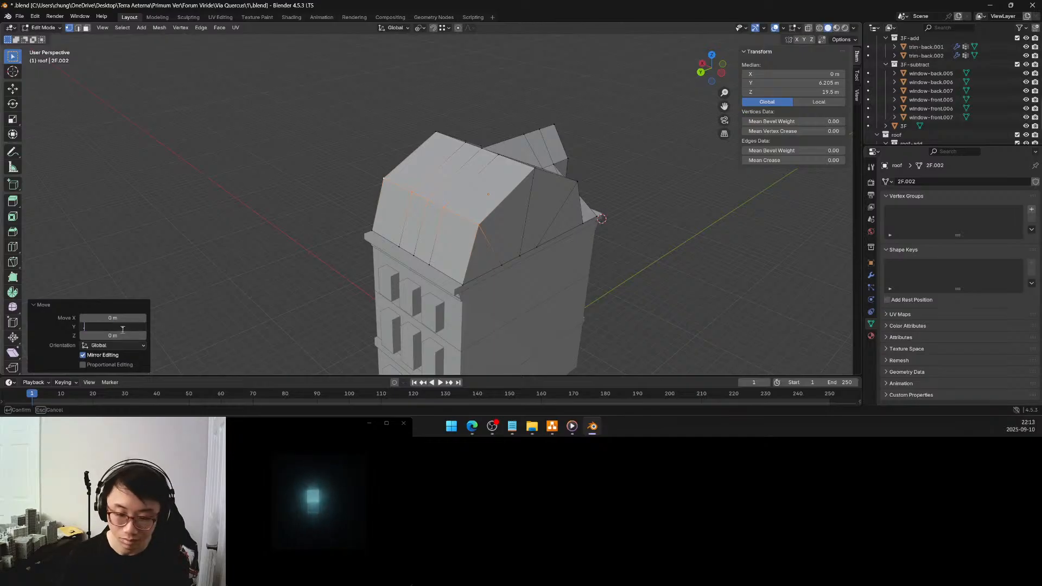
pyautogui.write('.25')
pyautogui.press('Return')
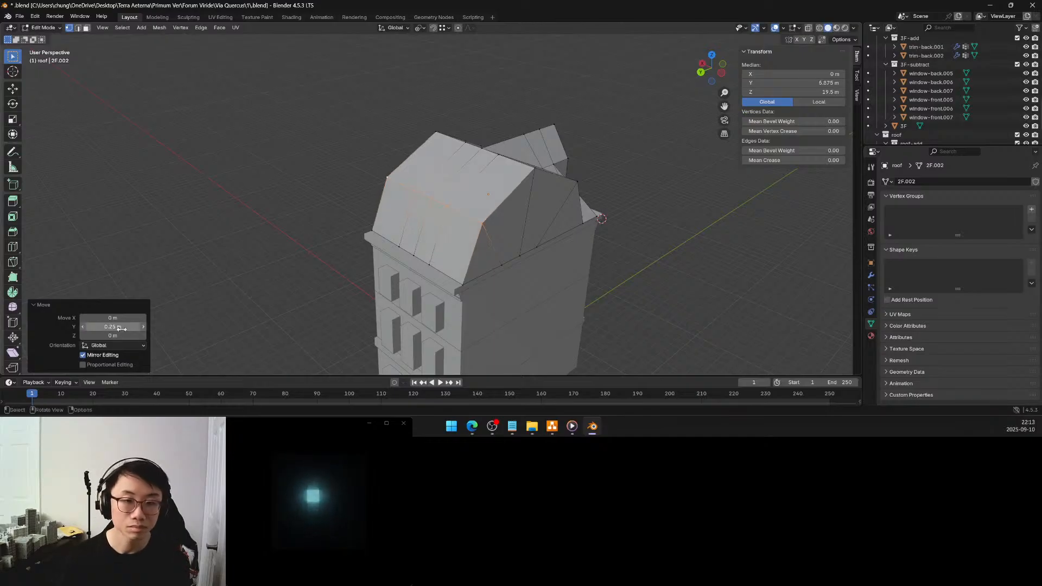
# Compare the coordinates of the front dormer's eave vertex with the adjacent vertex behind it and examine the surrounding roof junctions
pyautogui.click(310, 180)
pyautogui.moveTo(442, 170); pyautogui.dragTo(363, 155, button='middle')
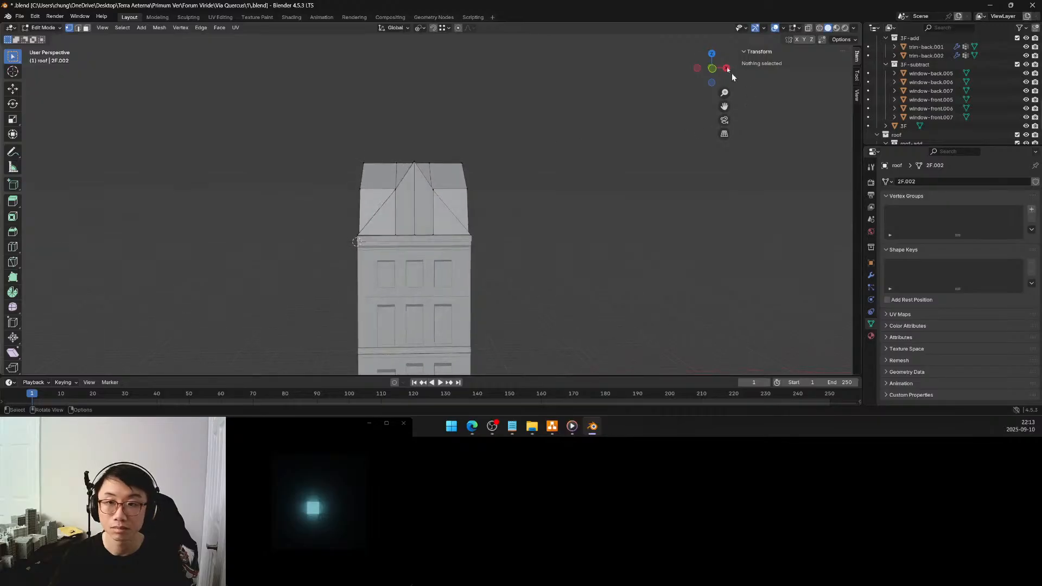
pyautogui.click(711, 68)
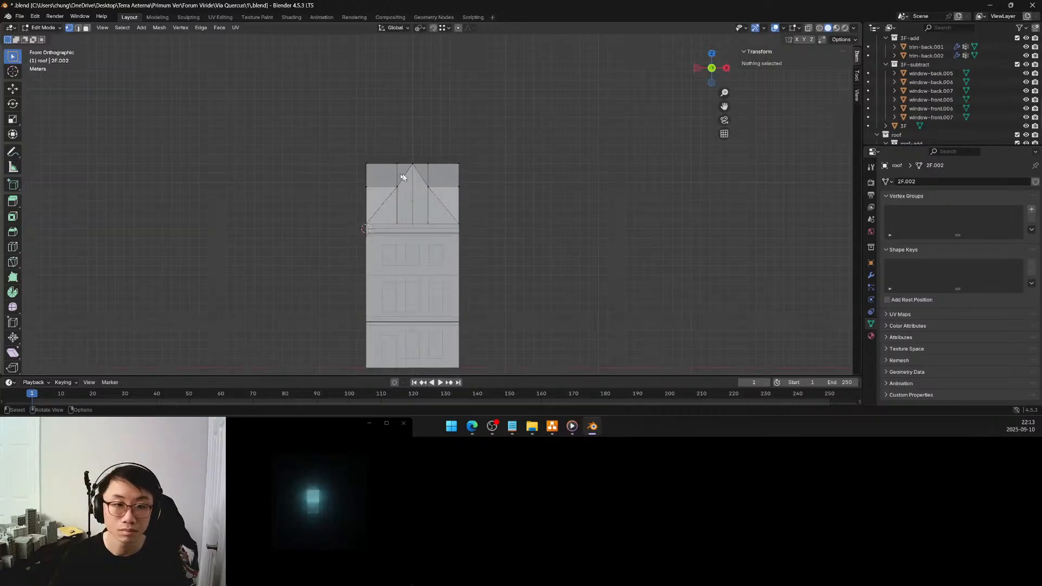
pyautogui.scroll(5, 401, 176)
pyautogui.keyDown('shift'); pyautogui.moveTo(400, 174); pyautogui.dragTo(427, 189, button='middle'); pyautogui.keyUp('shift')
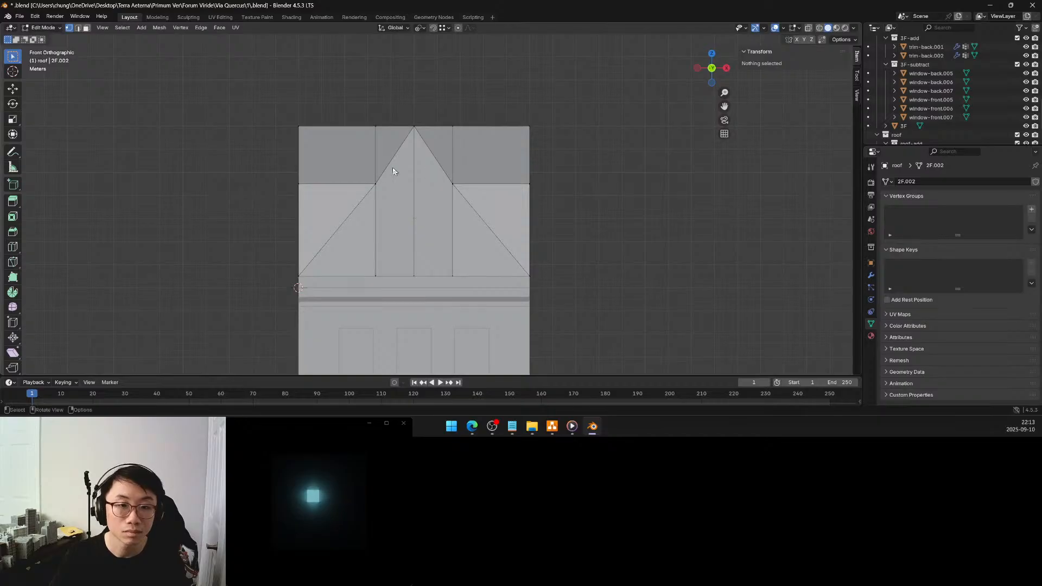
pyautogui.scroll(3, 393, 171)
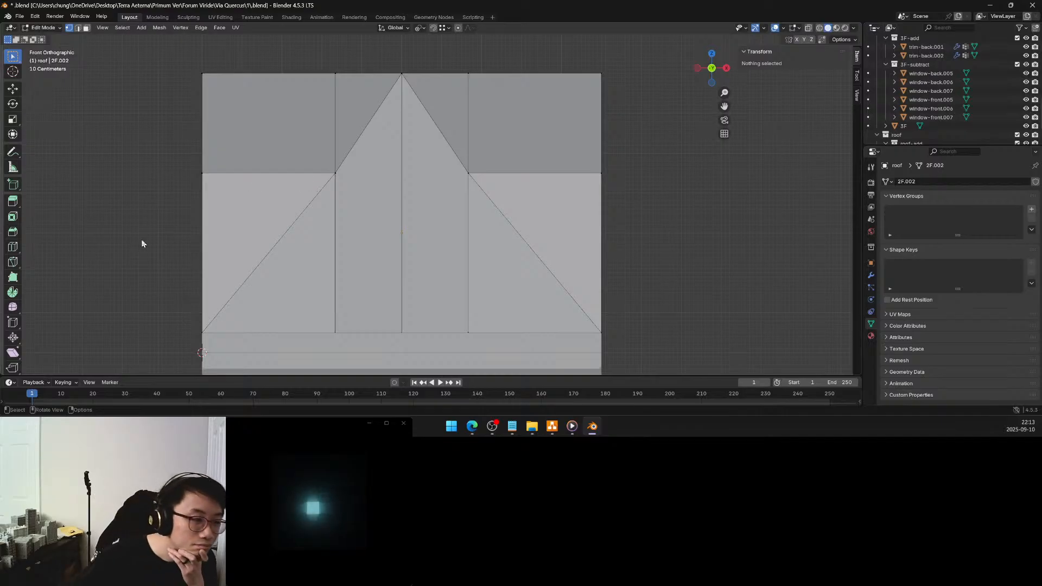
pyautogui.click(335, 174)
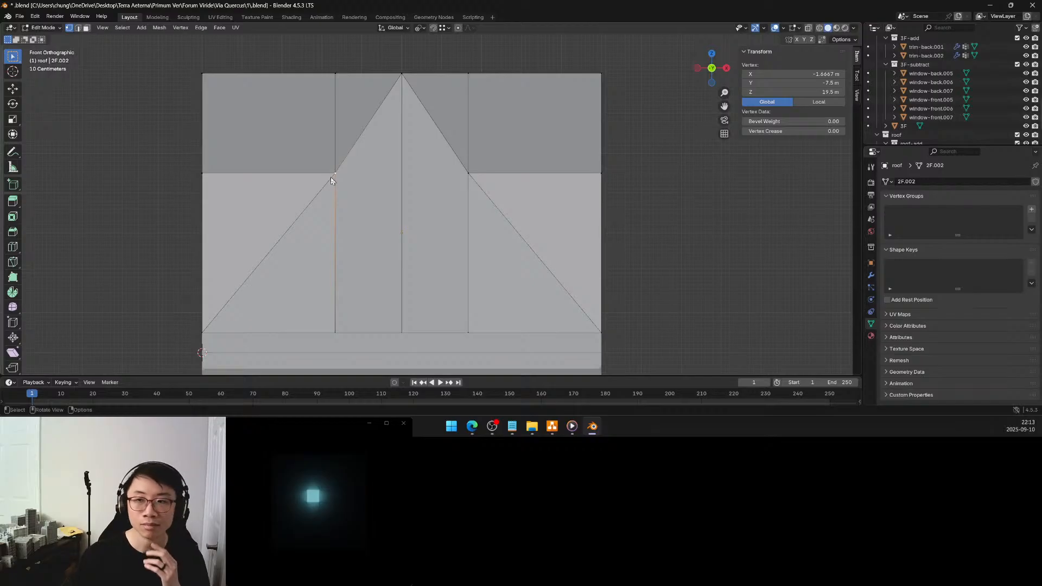
pyautogui.moveTo(327, 183); pyautogui.dragTo(365, 190, button='middle')
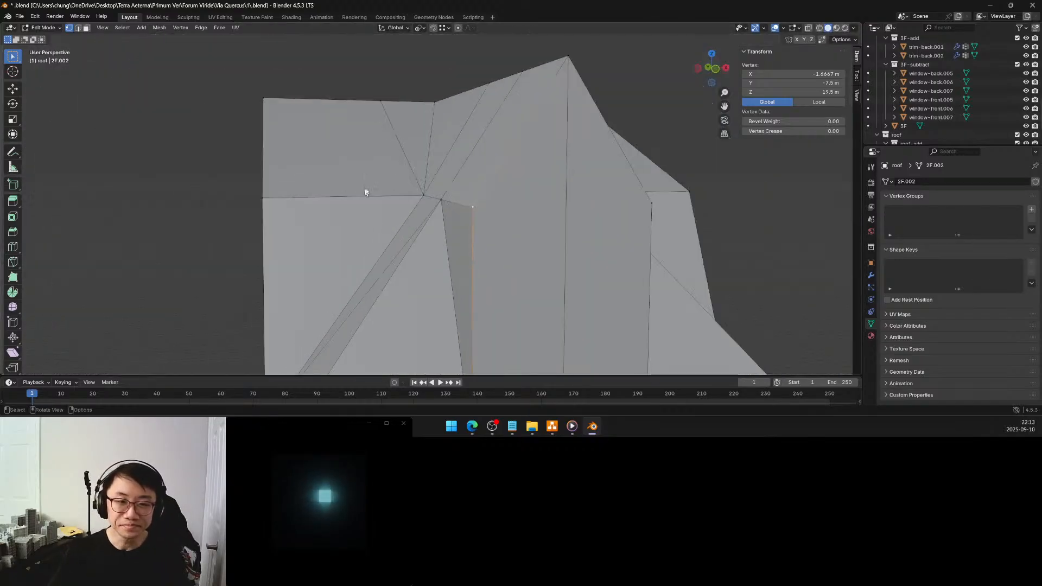
pyautogui.click(442, 203)
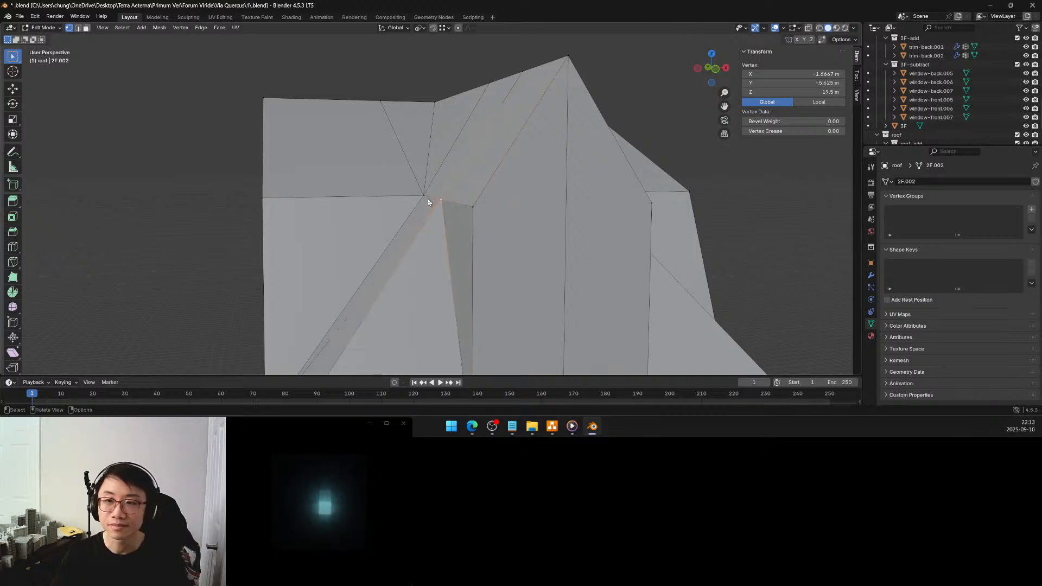
pyautogui.scroll(-4, 422, 199)
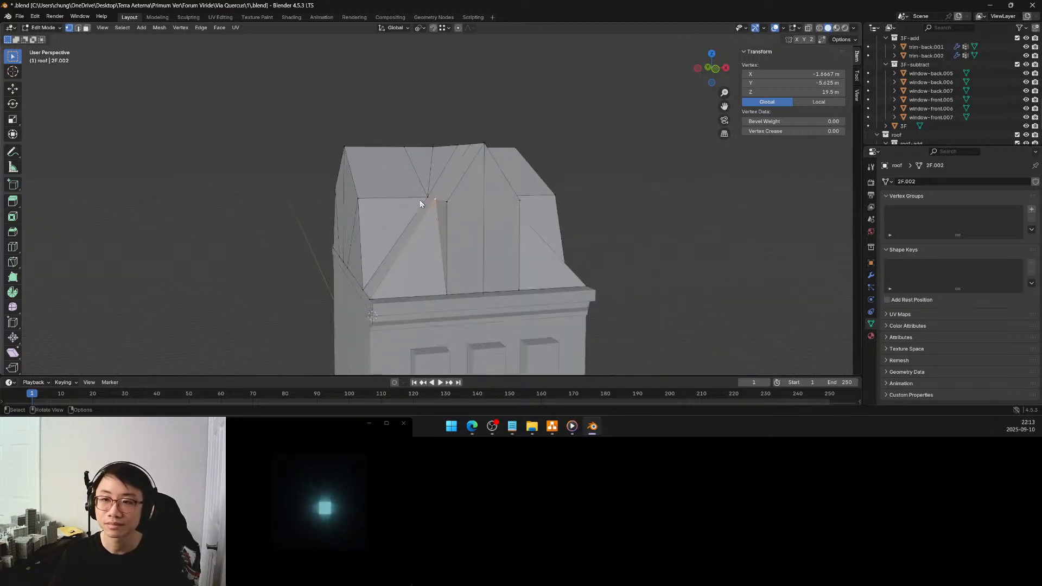
pyautogui.moveTo(420, 203); pyautogui.dragTo(485, 211, button='middle')
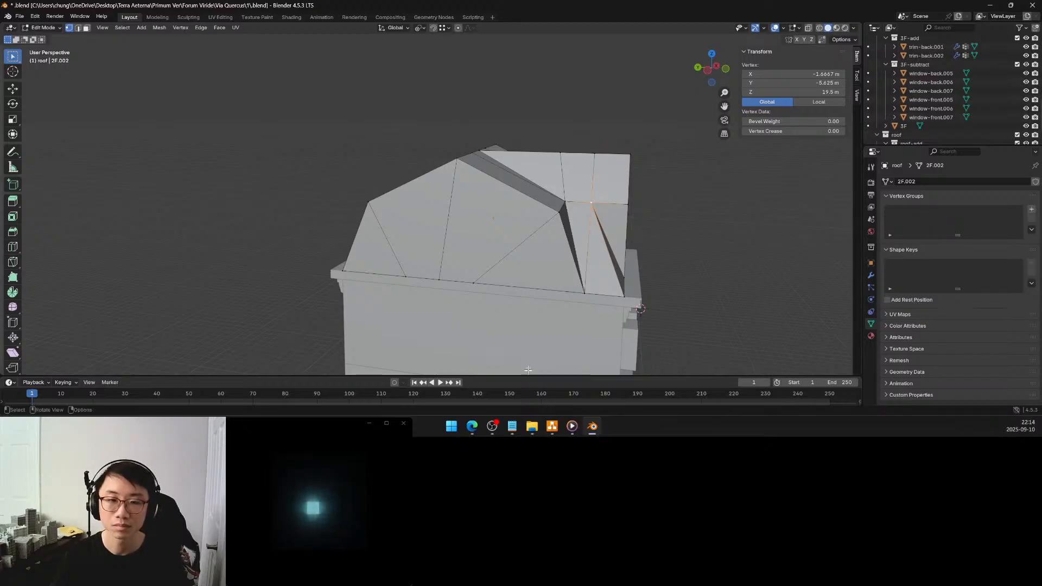
pyautogui.moveTo(542, 222)
pyautogui.mouseDown(button='middle')
pyautogui.moveTo(510, 222)
pyautogui.moveTo(565, 225)
pyautogui.moveTo(468, 217)
pyautogui.moveTo(549, 226)
pyautogui.mouseUp(button='middle')
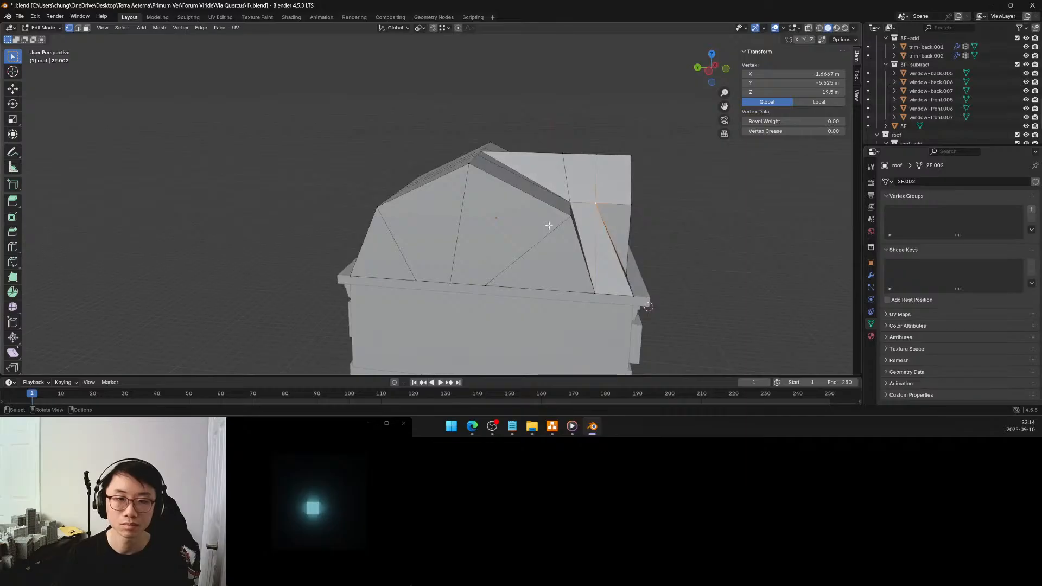
# Using X-ray in a side view, set the global Z of all main roof and dormer ridge vertices to 21 m
pyautogui.click(708, 71)
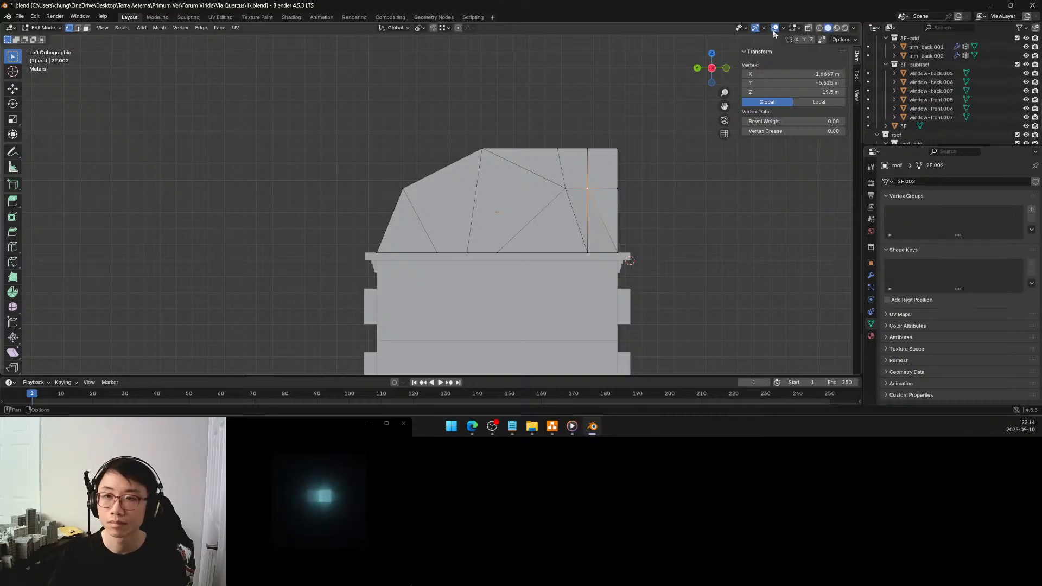
pyautogui.click(808, 28)
pyautogui.moveTo(454, 120); pyautogui.dragTo(637, 163)
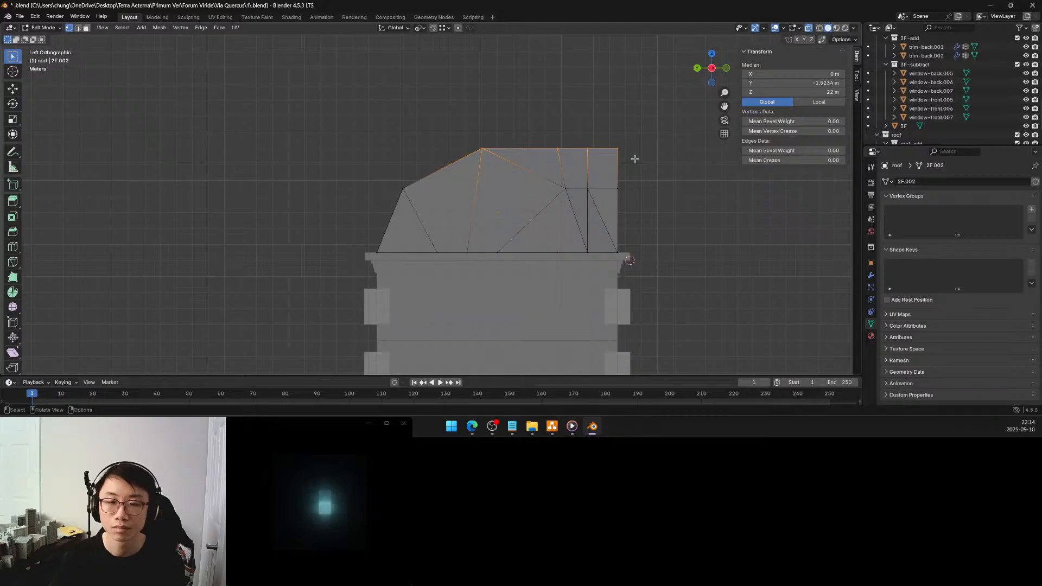
pyautogui.click(802, 92)
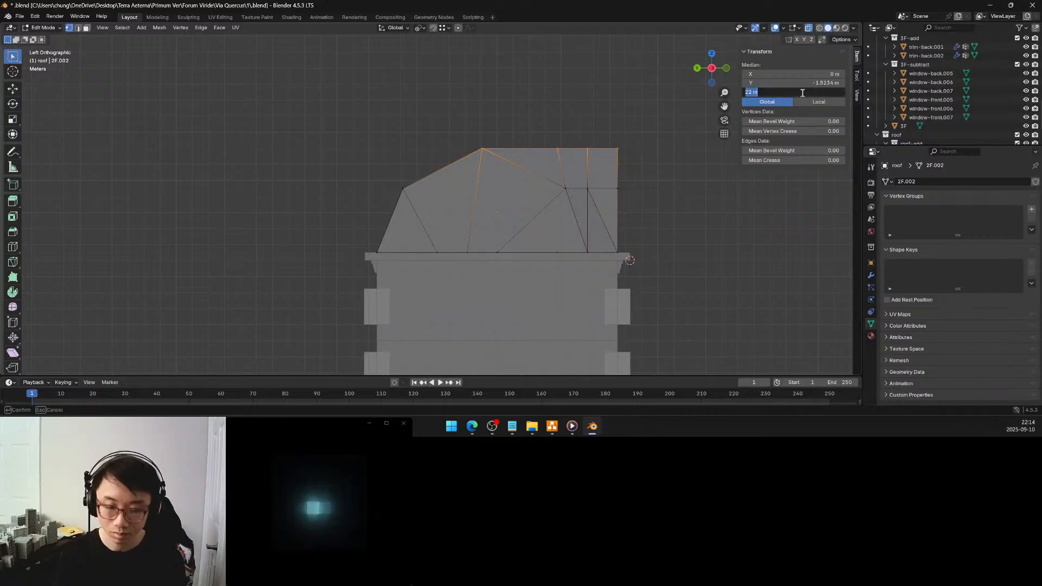
pyautogui.write('21')
pyautogui.press('Return')
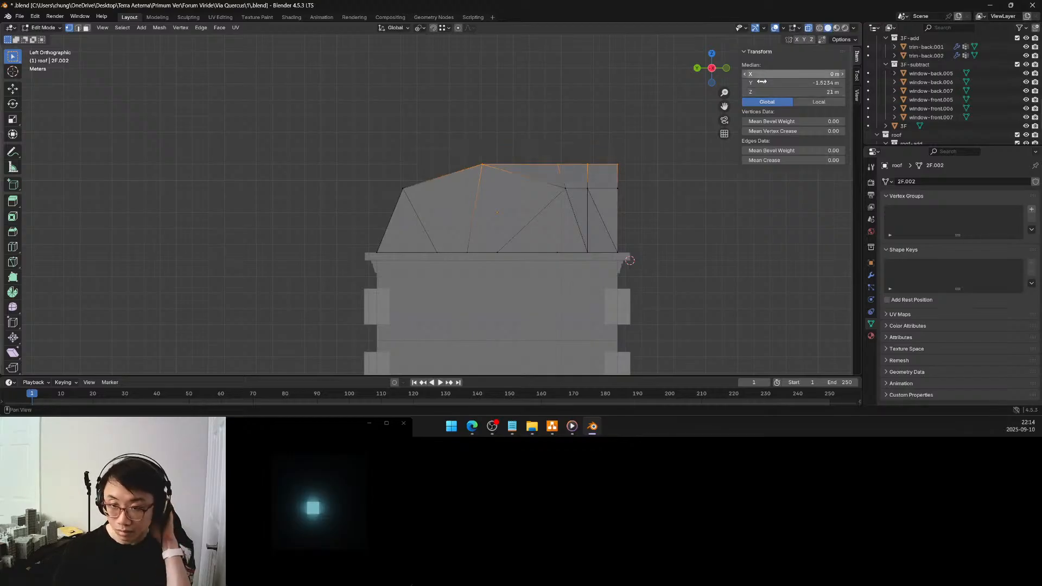
pyautogui.click(654, 195)
pyautogui.moveTo(656, 193); pyautogui.dragTo(587, 209, button='middle')
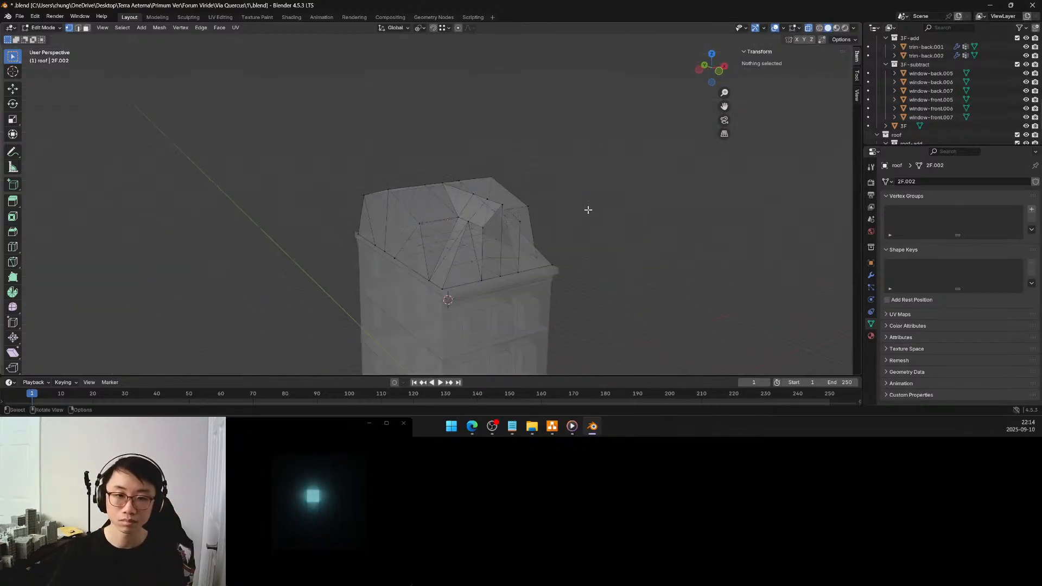
pyautogui.click(809, 29)
# Examine the lowered roof's proportions against the facades and trims in Object Mode
pyautogui.moveTo(585, 233)
pyautogui.mouseDown(button='middle')
pyautogui.moveTo(556, 223)
pyautogui.moveTo(589, 236)
pyautogui.moveTo(581, 235)
pyautogui.moveTo(565, 230)
pyautogui.moveTo(593, 228)
pyautogui.moveTo(553, 237)
pyautogui.moveTo(605, 246)
pyautogui.moveTo(545, 233)
pyautogui.mouseUp(button='middle')
pyautogui.scroll(4, 534, 244)
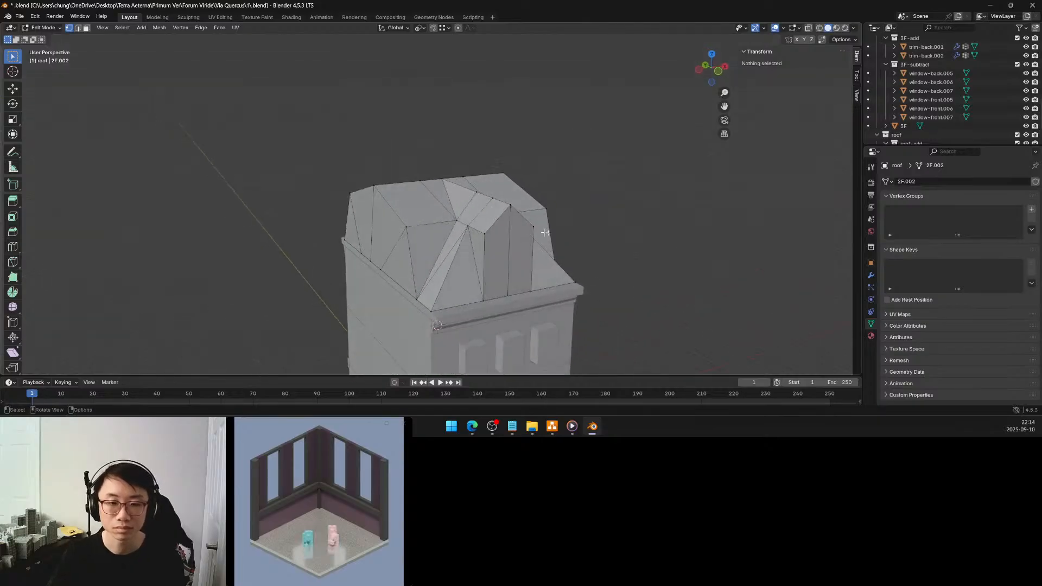
pyautogui.press('Tab')
pyautogui.scroll(-3, 609, 239)
pyautogui.moveTo(609, 242); pyautogui.dragTo(541, 220, button='middle')
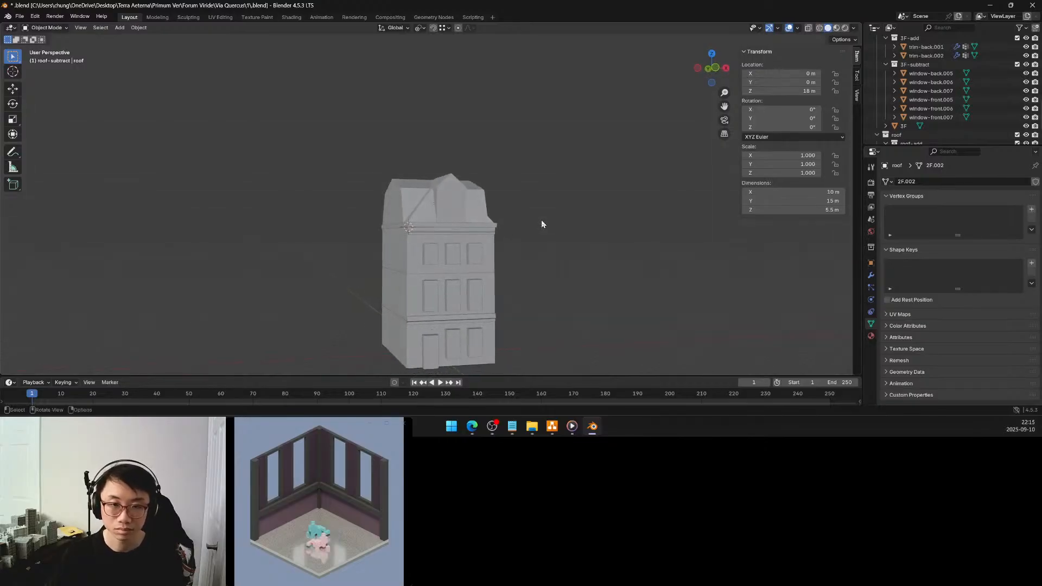
pyautogui.moveTo(510, 253)
pyautogui.mouseDown(button='middle')
pyautogui.moveTo(505, 226)
pyautogui.moveTo(500, 232)
pyautogui.moveTo(518, 236)
pyautogui.moveTo(510, 243)
pyautogui.moveTo(525, 244)
pyautogui.mouseUp(button='middle')
pyautogui.scroll(1, 525, 244)
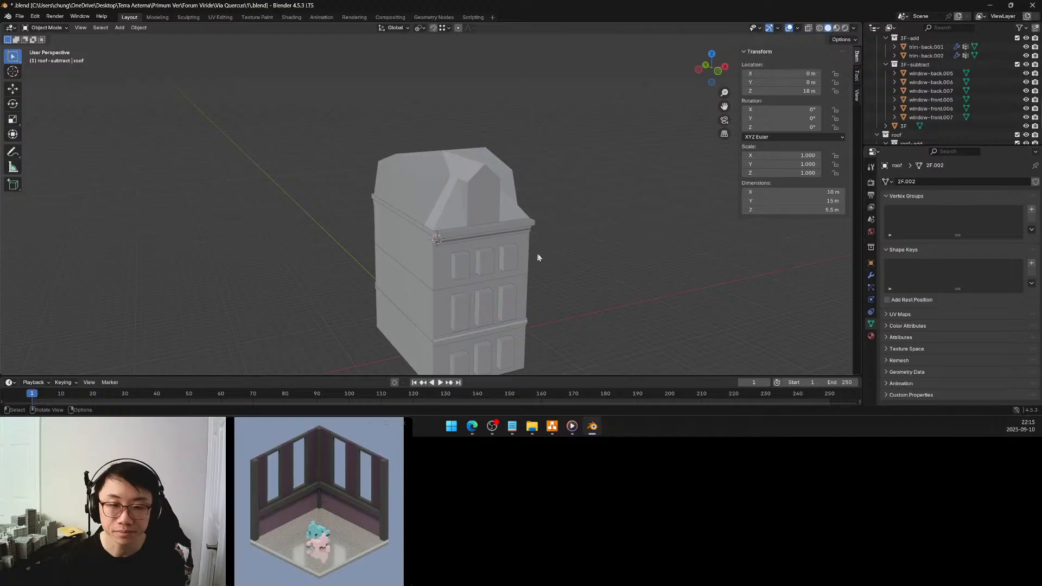
pyautogui.keyDown('shift'); pyautogui.moveTo(549, 259); pyautogui.dragTo(499, 198, button='middle'); pyautogui.keyUp('shift')
pyautogui.scroll(5, 490, 210)
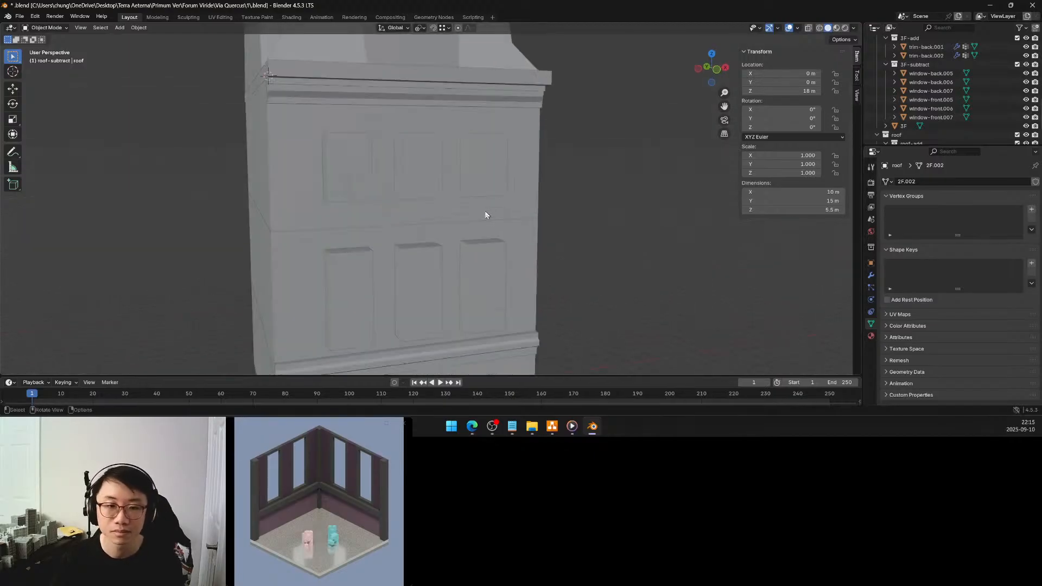
pyautogui.scroll(-2, 477, 205)
pyautogui.keyDown('shift'); pyautogui.moveTo(476, 207); pyautogui.dragTo(629, 233, button='middle'); pyautogui.keyUp('shift')
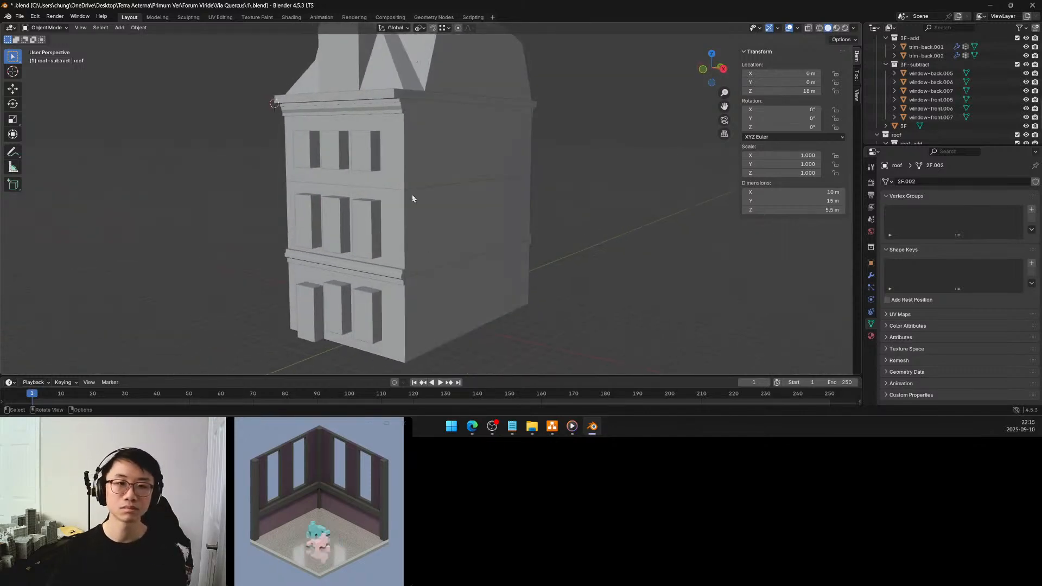
pyautogui.scroll(-3, 412, 198)
pyautogui.keyDown('shift'); pyautogui.moveTo(412, 199); pyautogui.dragTo(488, 237, button='middle'); pyautogui.keyUp('shift')
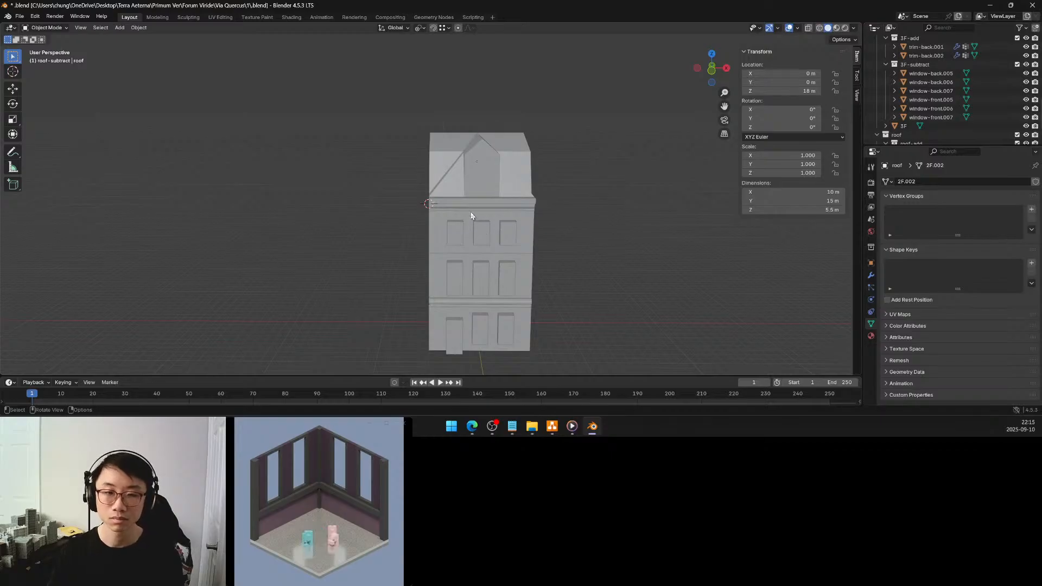
# Duplicate the dormer's two front gable faces in place and separate the copy from the roof as its own object
pyautogui.click(482, 175)
pyautogui.keyDown('shift'); pyautogui.moveTo(481, 172); pyautogui.dragTo(476, 210, button='middle'); pyautogui.keyUp('shift')
pyautogui.scroll(3, 472, 206)
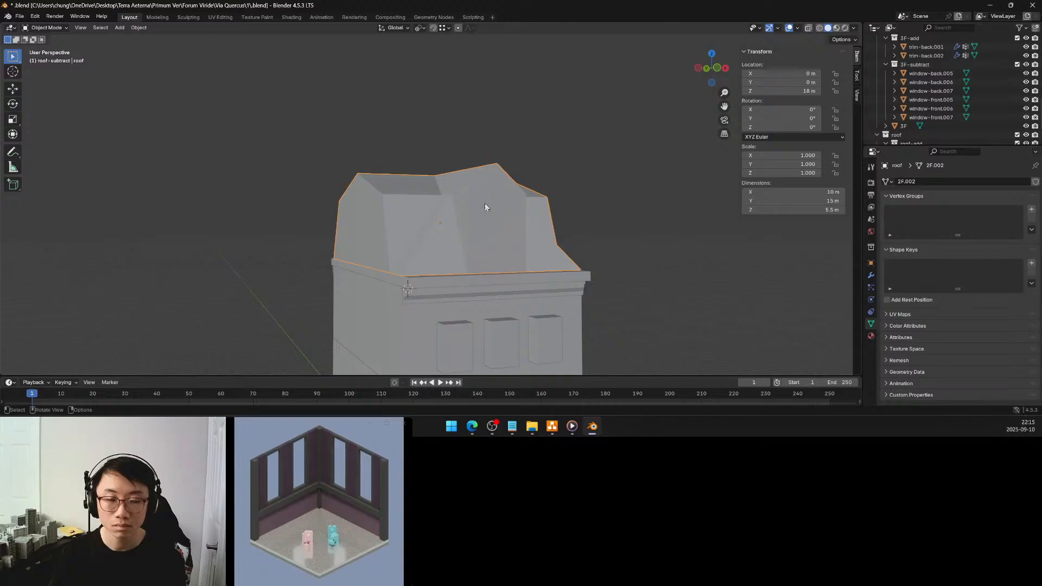
pyautogui.press('Tab')
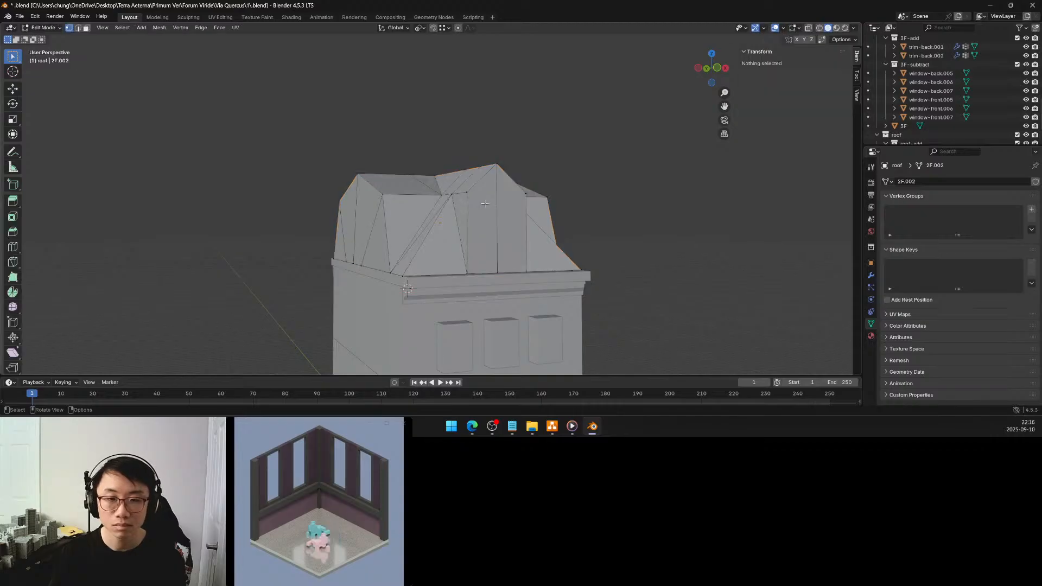
pyautogui.moveTo(484, 204); pyautogui.dragTo(418, 207, button='middle')
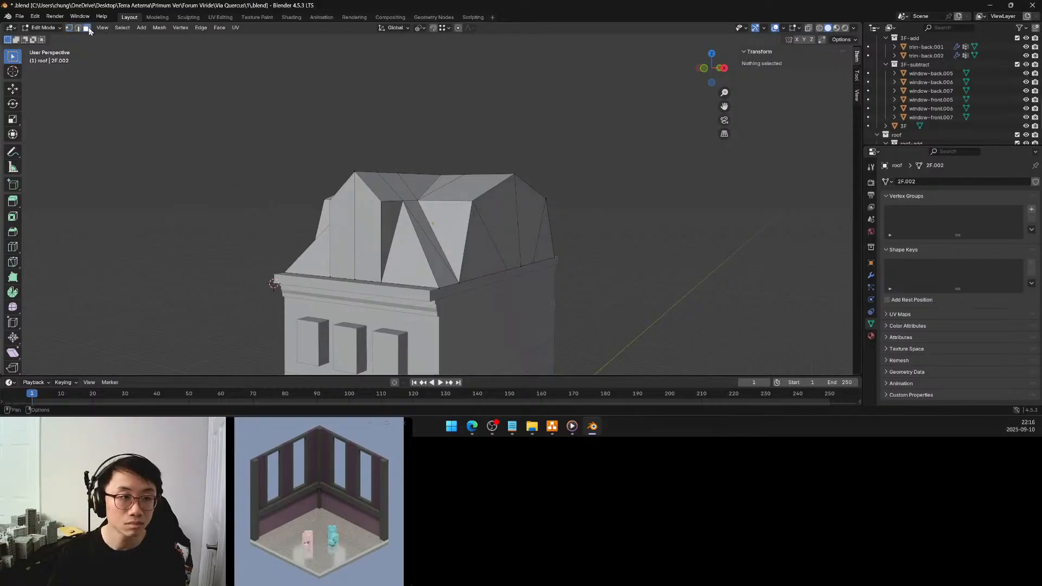
pyautogui.click(345, 243)
pyautogui.keyDown('shift'); pyautogui.click(366, 237); pyautogui.keyUp('shift')
pyautogui.moveTo(365, 236); pyautogui.dragTo(406, 233, button='middle')
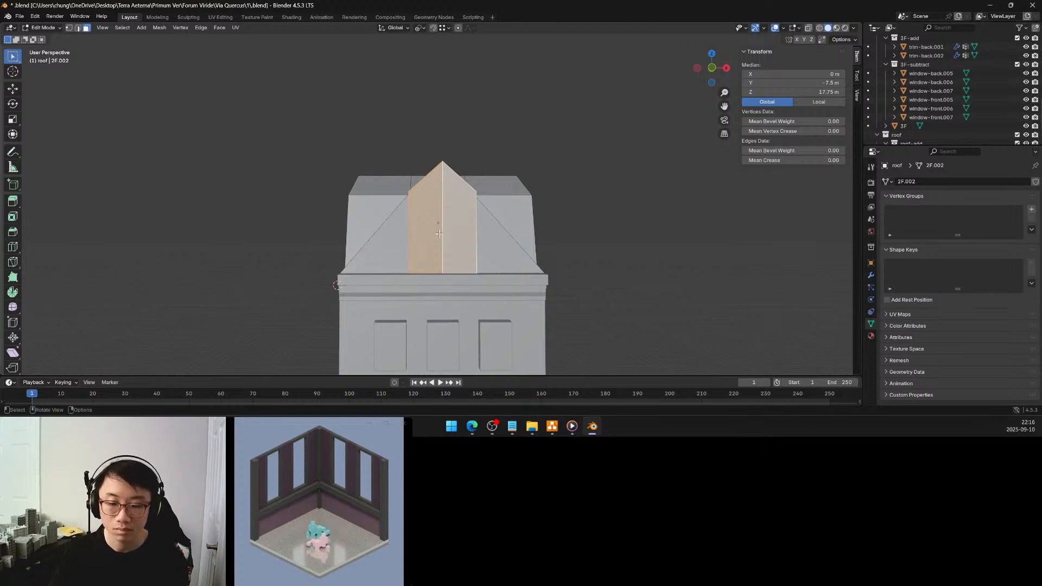
pyautogui.moveTo(440, 232); pyautogui.dragTo(475, 239, button='middle')
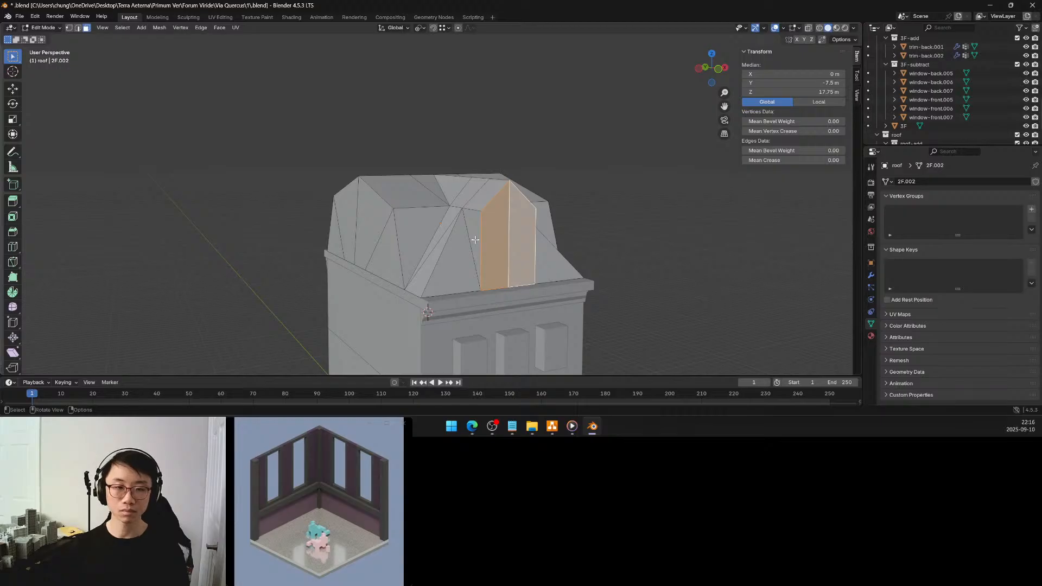
pyautogui.moveTo(479, 244); pyautogui.dragTo(574, 250, button='middle')
pyautogui.moveTo(495, 256); pyautogui.dragTo(525, 248, button='middle')
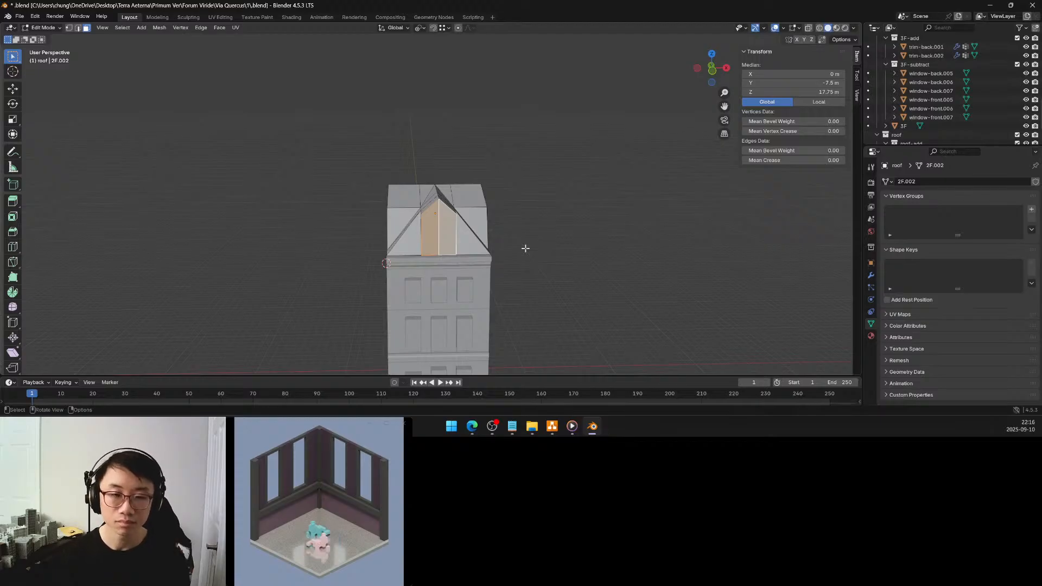
pyautogui.scroll(5, 478, 246)
pyautogui.moveTo(480, 245); pyautogui.dragTo(492, 238, button='middle')
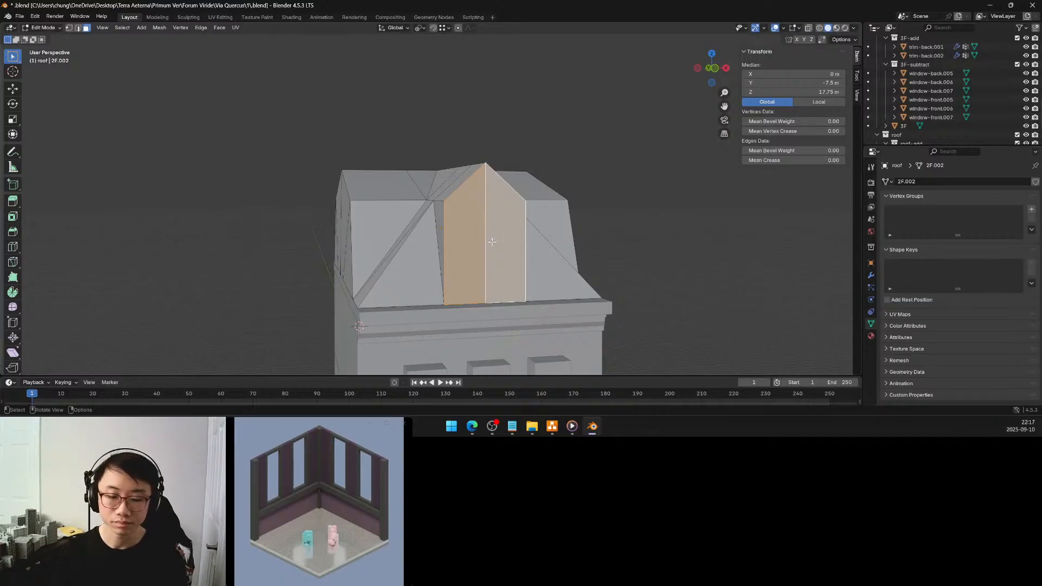
pyautogui.hotkey('shift', 'd')
pyautogui.press('Escape')
pyautogui.press('p')
pyautogui.click(492, 241)
pyautogui.press('Tab')
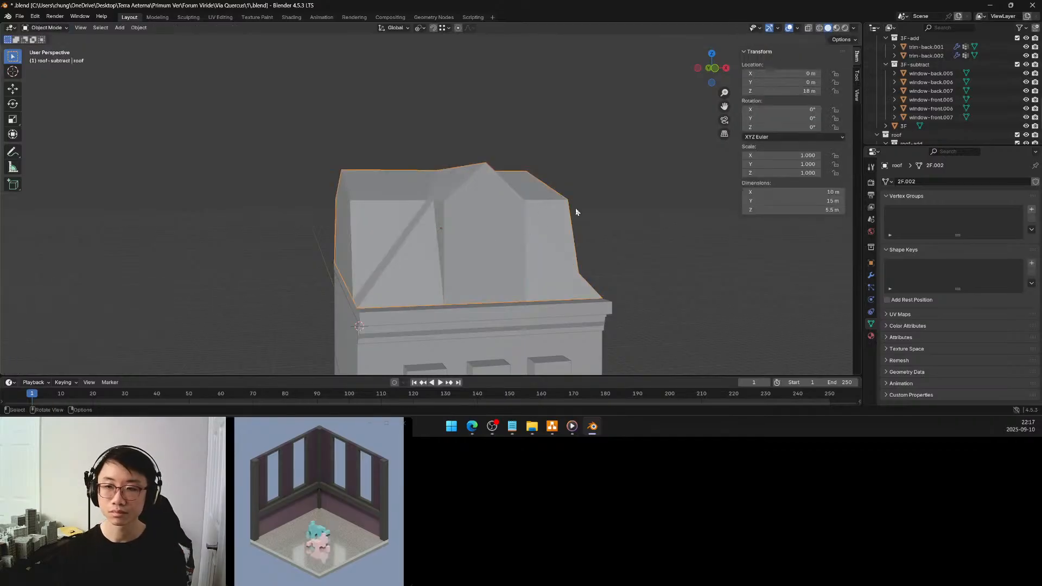
# Rename the separated gable object window-top and put it in the roof-subtract collection
pyautogui.scroll(-3, 911, 116)
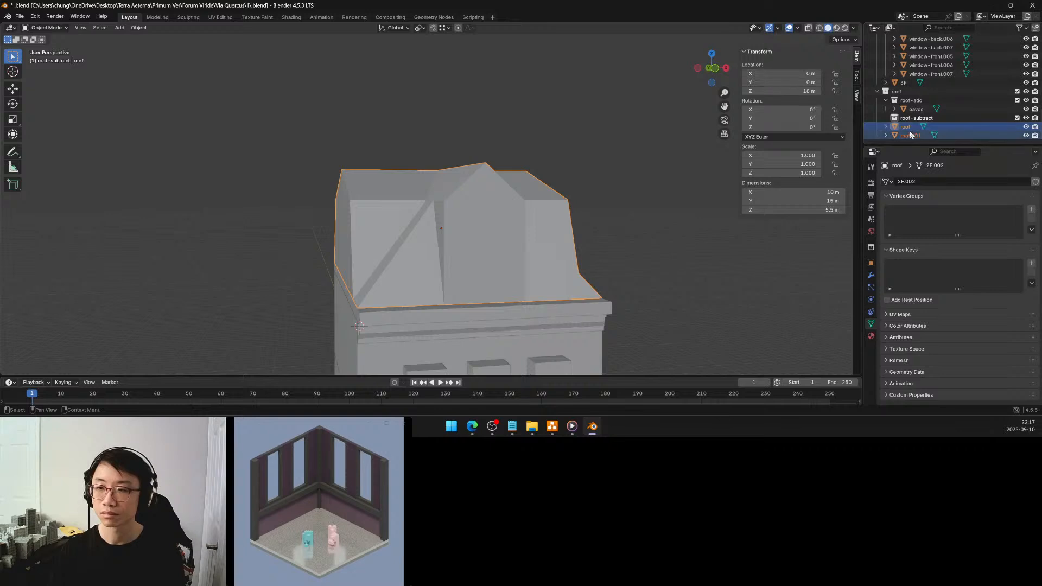
pyautogui.click(910, 135)
pyautogui.doubleClick(910, 136)
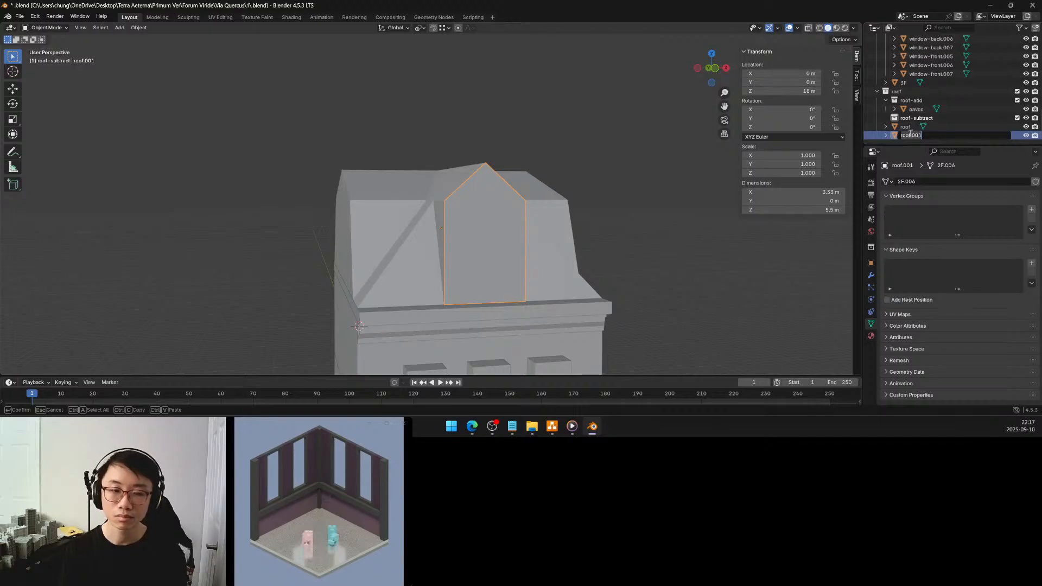
pyautogui.write('window-top')
pyautogui.press('Return')
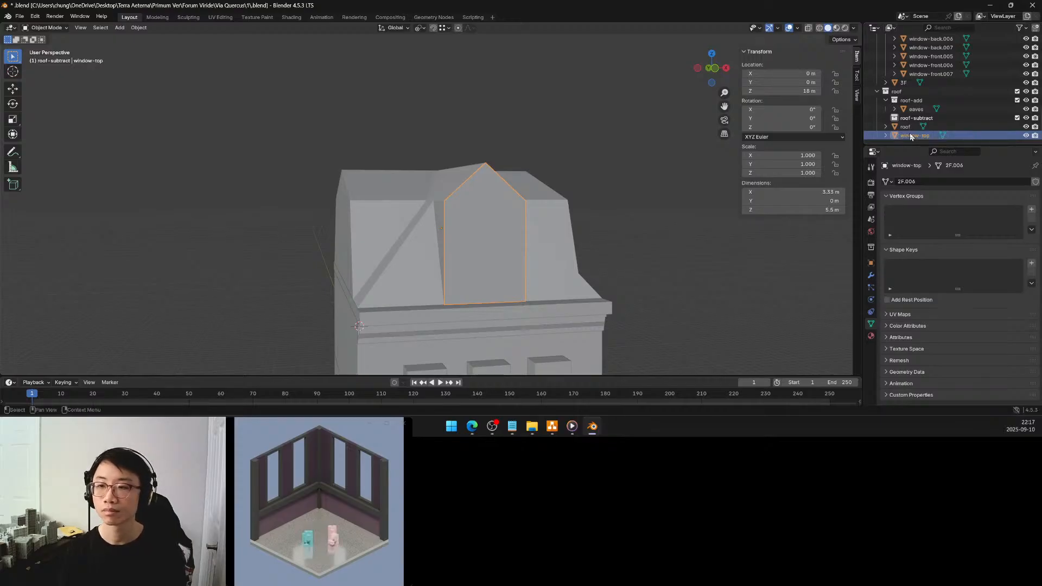
pyautogui.moveTo(910, 138)
pyautogui.mouseDown()
pyautogui.moveTo(919, 101)
pyautogui.moveTo(913, 120)
pyautogui.mouseUp()
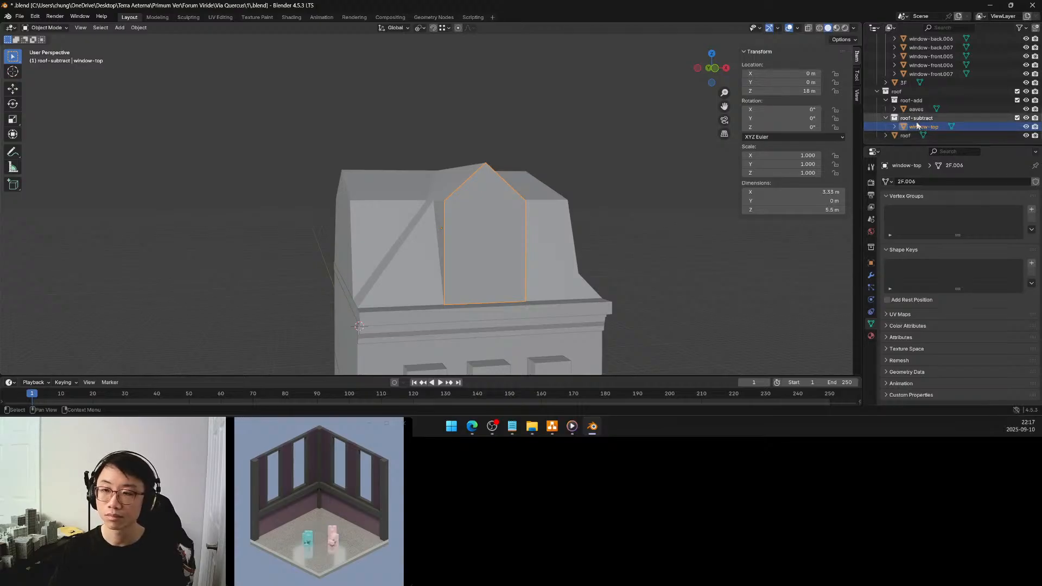
# Merge window-top's two gable faces into a single face with Limited Dissolve
pyautogui.press('Tab')
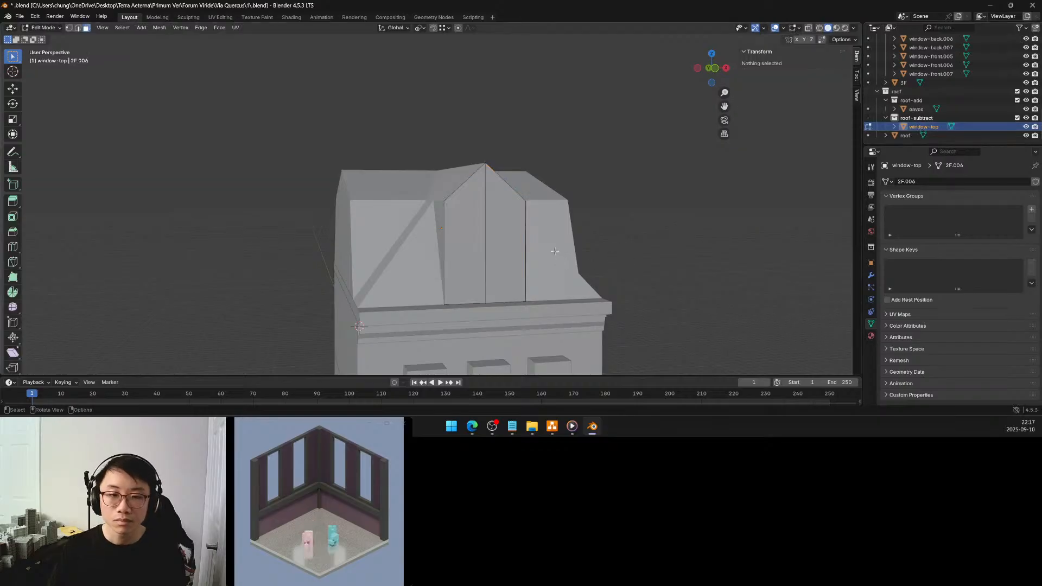
pyautogui.click(554, 247)
pyautogui.press('x')
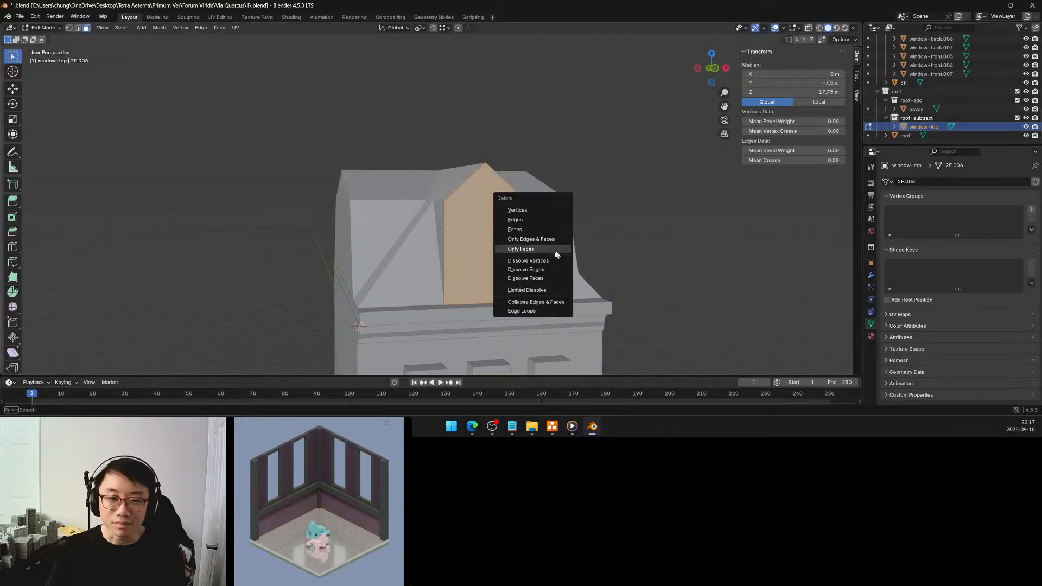
pyautogui.click(541, 290)
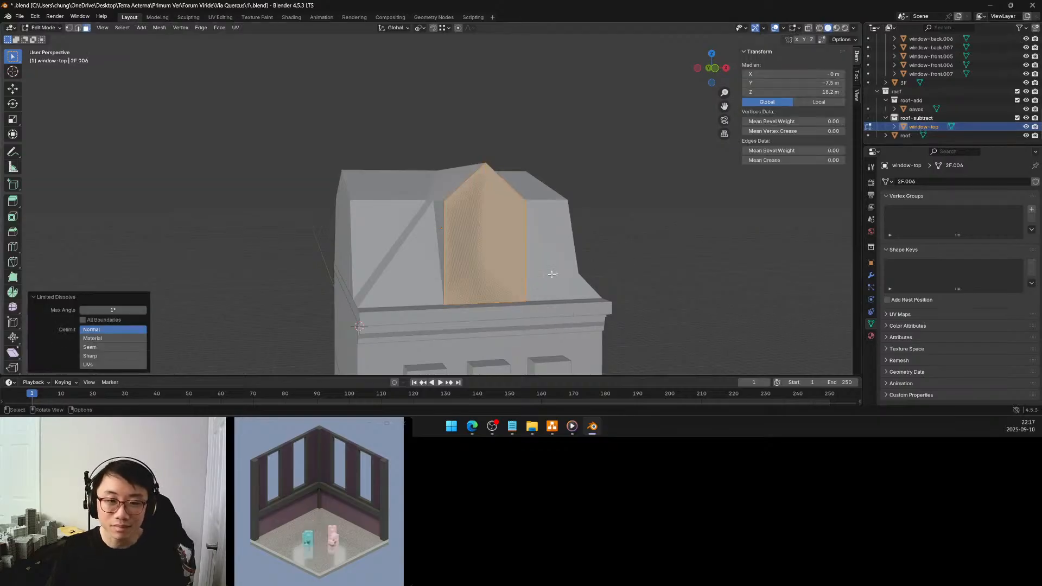
pyautogui.moveTo(553, 274); pyautogui.dragTo(562, 252, button='middle')
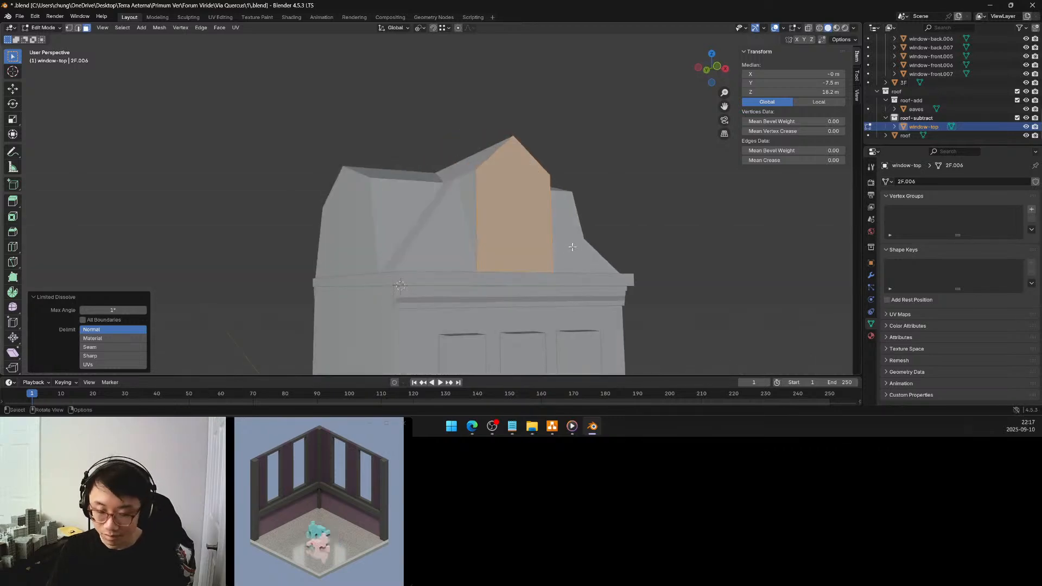
# Set the pivot to Median Point and scale the merged window-top face down uniformly to about 0.698
pyautogui.press('.')
pyautogui.click(578, 194)
pyautogui.moveTo(566, 216); pyautogui.dragTo(553, 223, button='middle')
pyautogui.moveTo(553, 224); pyautogui.dragTo(555, 224, button='middle')
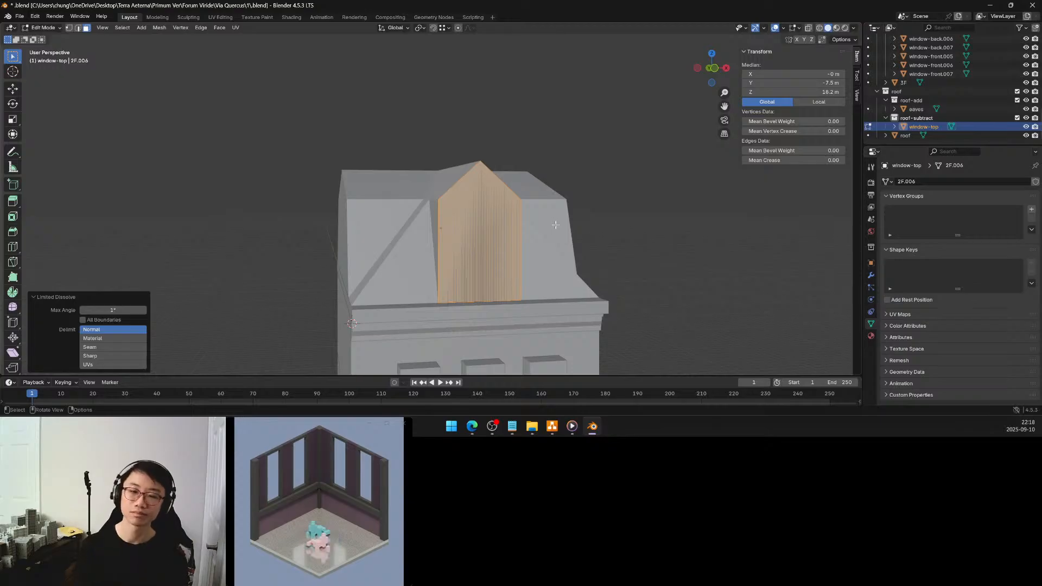
pyautogui.moveTo(540, 224); pyautogui.dragTo(533, 218, button='middle')
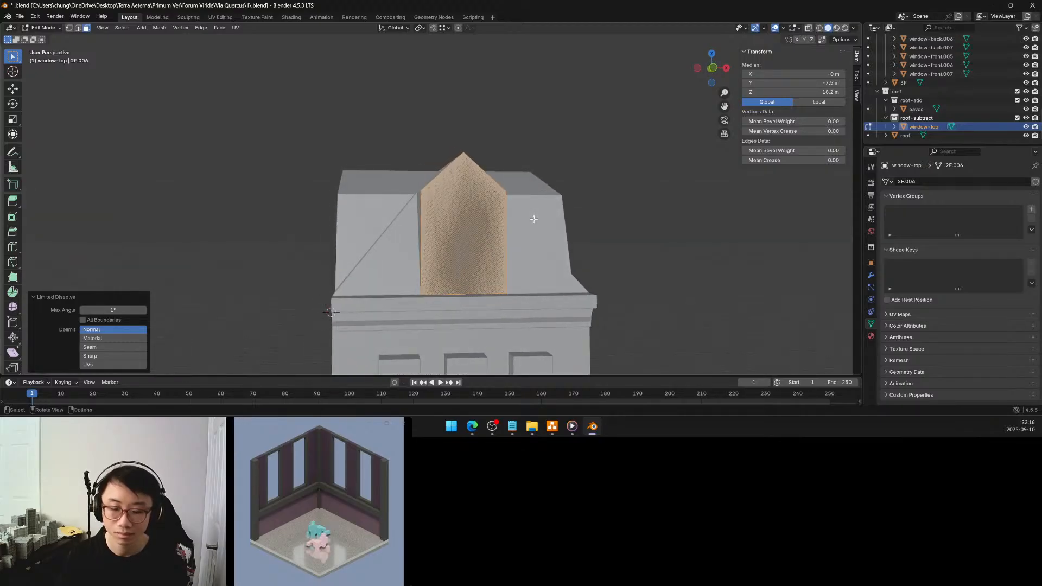
pyautogui.press('.')
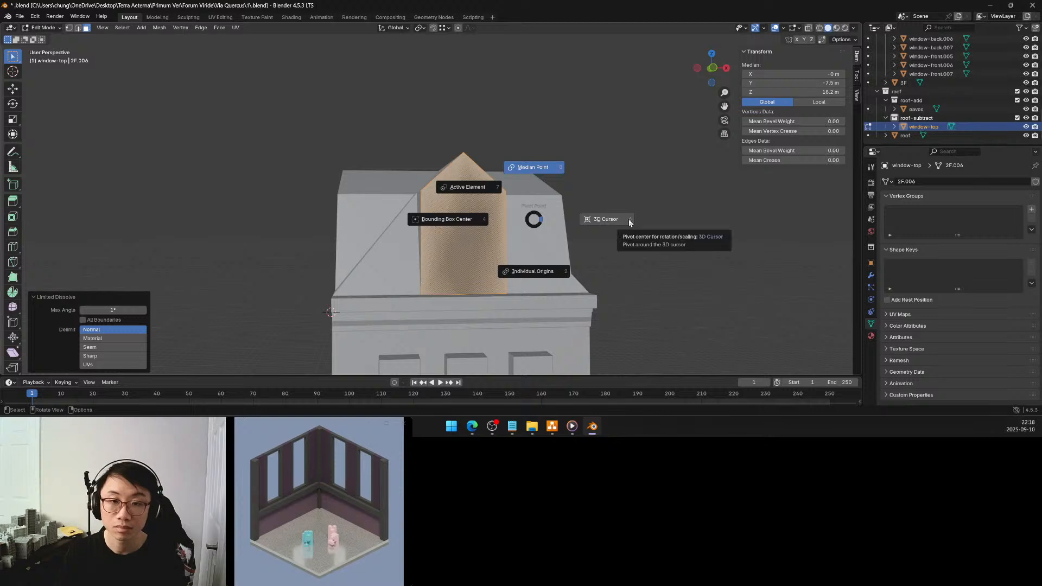
pyautogui.click(541, 169)
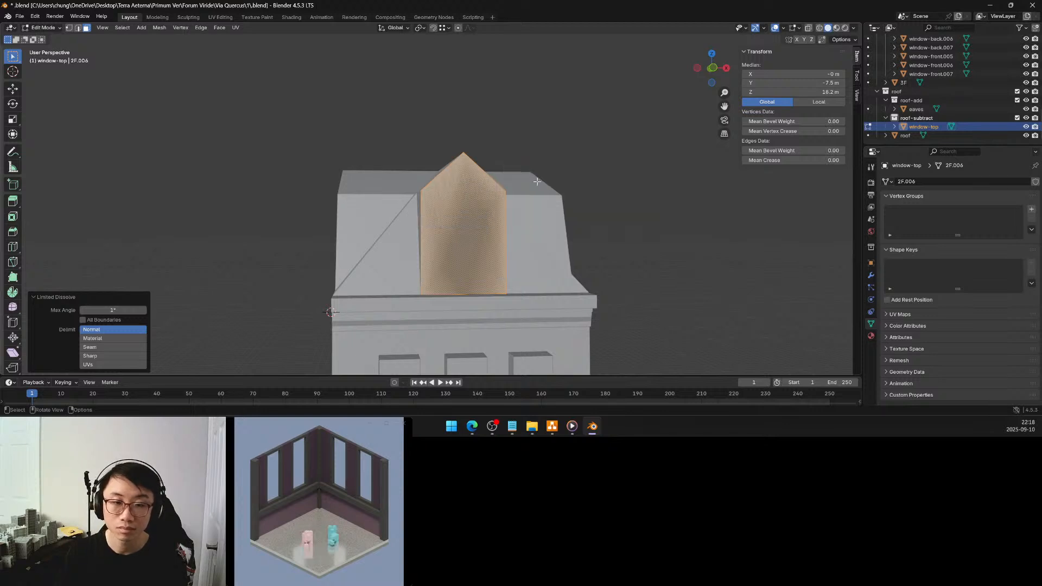
pyautogui.press('s')
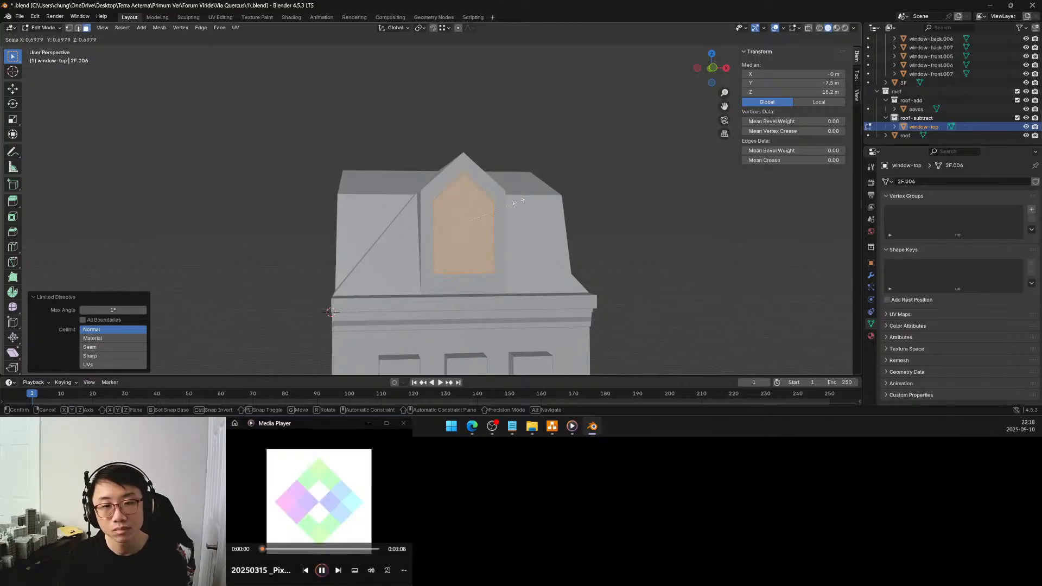
pyautogui.click(518, 201)
# Delete all vertices of the scaled window-top face and return to Object Mode
pyautogui.moveTo(504, 204); pyautogui.dragTo(472, 206, button='middle')
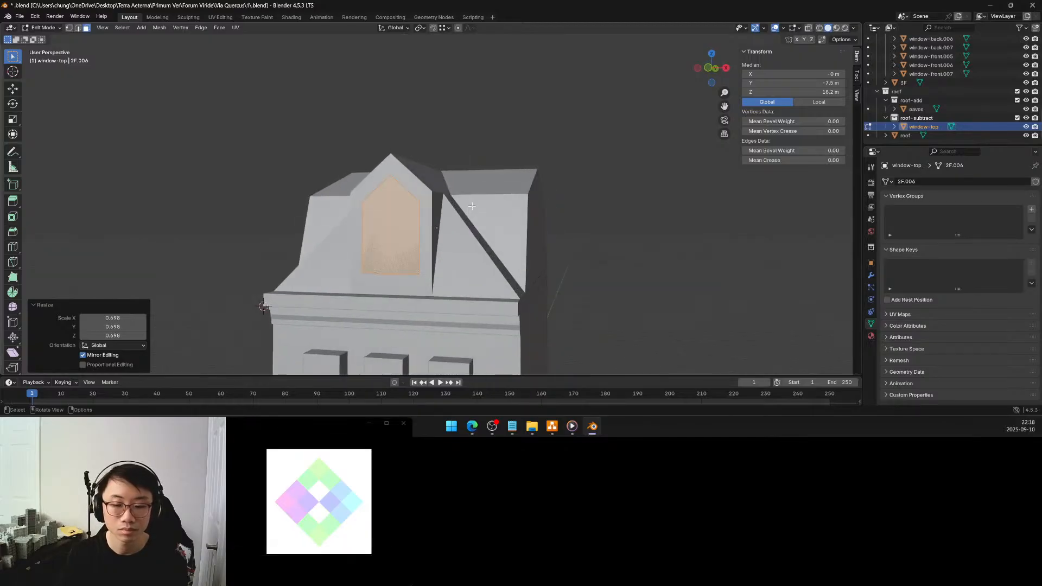
pyautogui.moveTo(471, 204)
pyautogui.mouseDown(button='middle')
pyautogui.moveTo(522, 202)
pyautogui.moveTo(469, 202)
pyautogui.moveTo(484, 209)
pyautogui.mouseUp(button='middle')
pyautogui.scroll(-7, 469, 202)
pyautogui.scroll(3, 473, 210)
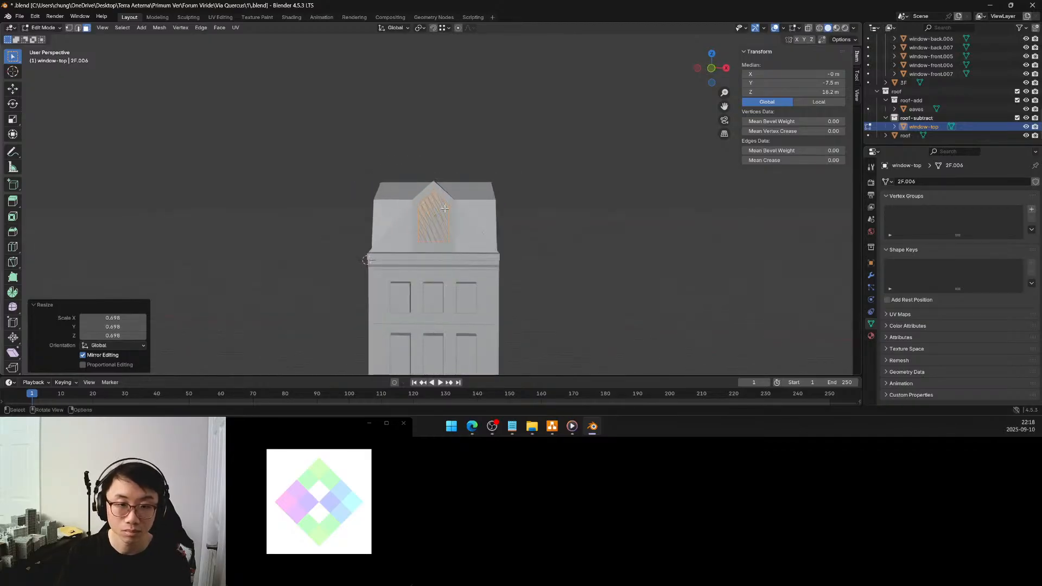
pyautogui.scroll(5, 462, 207)
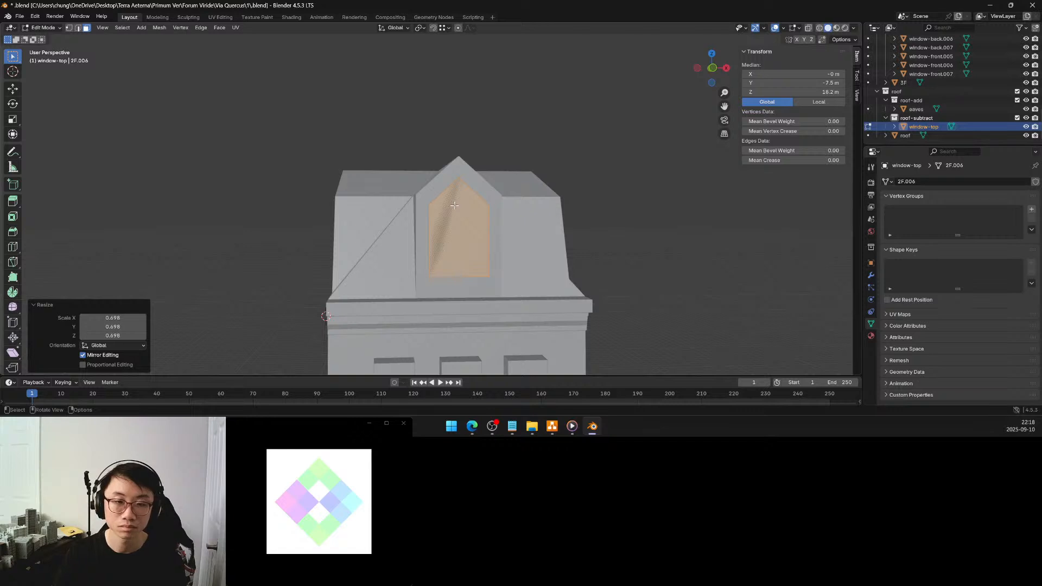
pyautogui.press('x')
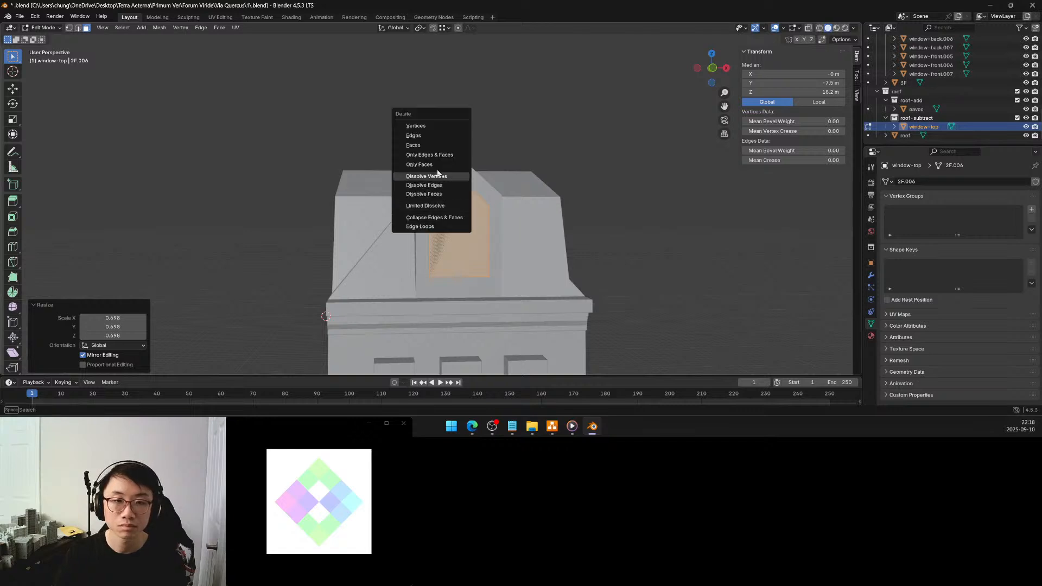
pyautogui.click(428, 126)
pyautogui.press('Tab')
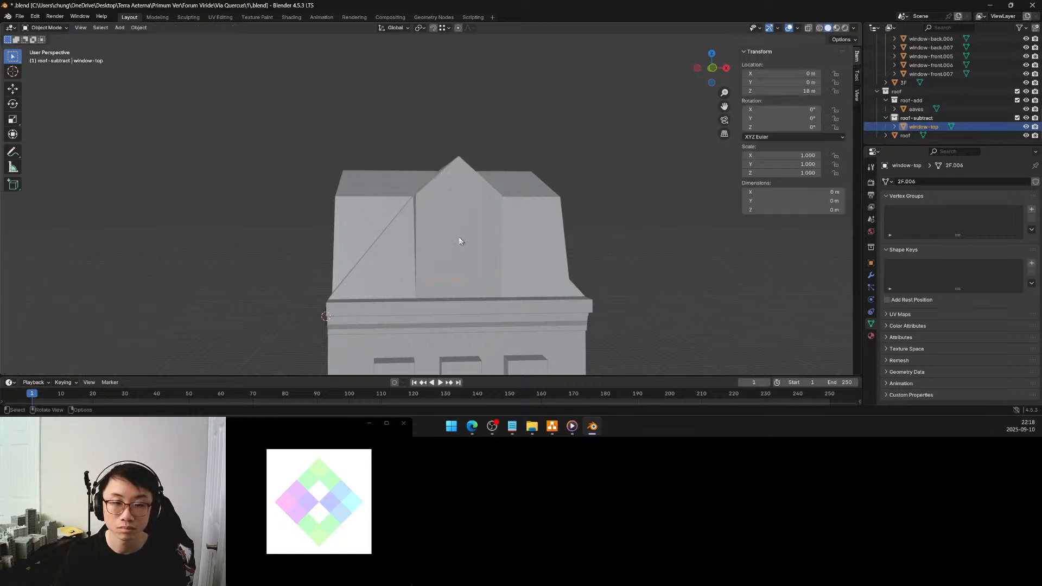
pyautogui.press('Tab')
# Snap the 3D cursor to the middle of the roof dormer's two front gable faces
pyautogui.press('Tab')
pyautogui.click(459, 237)
pyautogui.press('Tab')
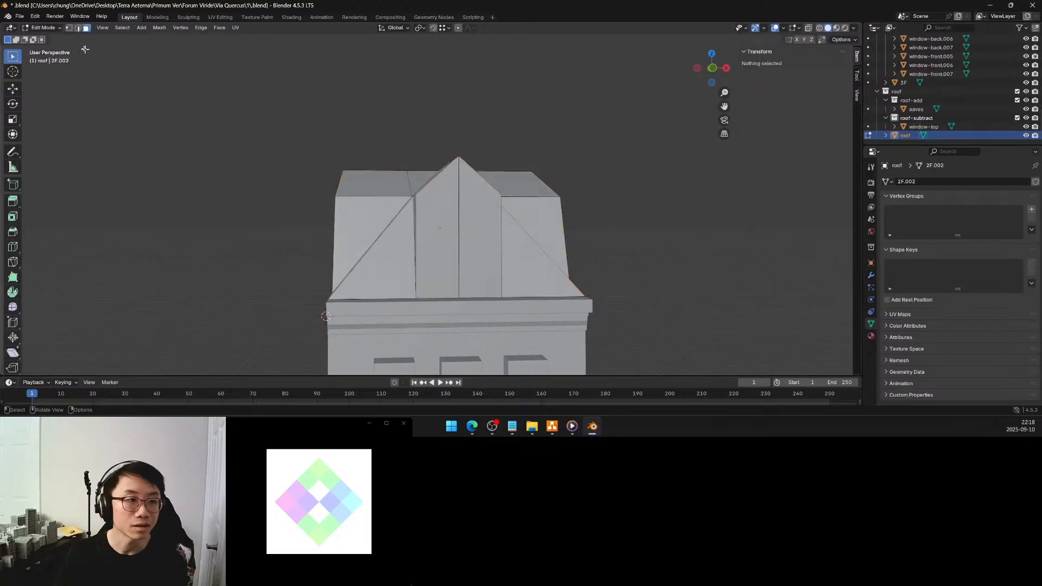
pyautogui.click(429, 239)
pyautogui.keyDown('shift'); pyautogui.click(467, 240); pyautogui.keyUp('shift')
pyautogui.hotkey('shift', 's')
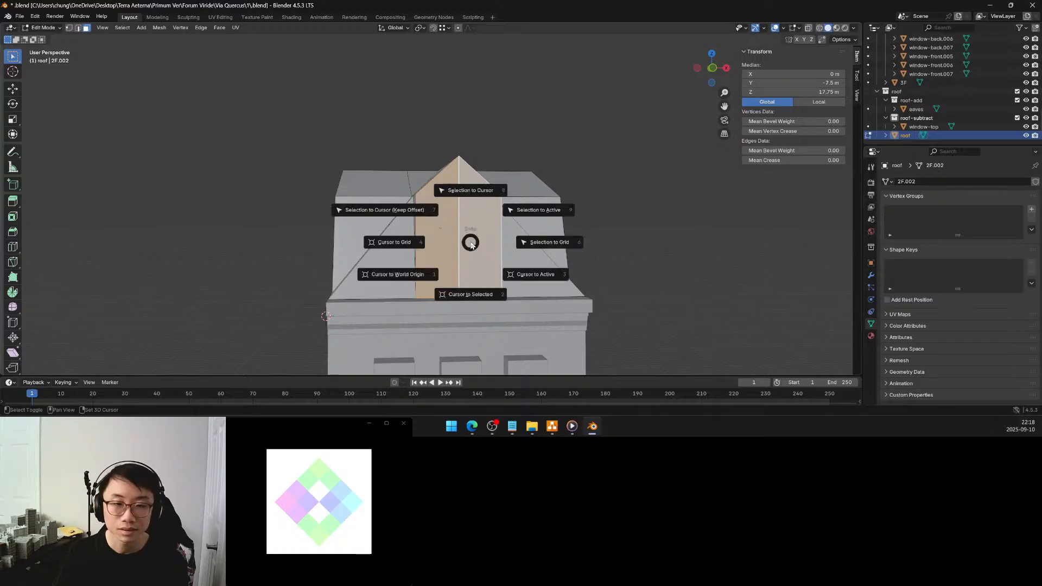
pyautogui.click(466, 297)
# Add a 1.6 m cube at the 3D cursor on the dormer front, inside the roof-subtract collection
pyautogui.press('Tab')
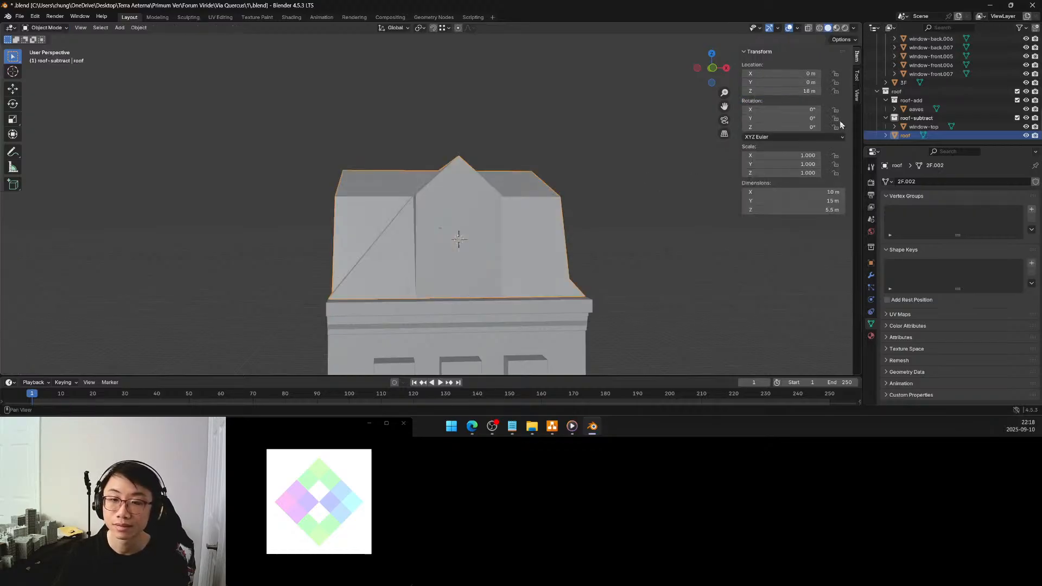
pyautogui.click(116, 30)
pyautogui.moveTo(157, 36)
pyautogui.click(203, 45)
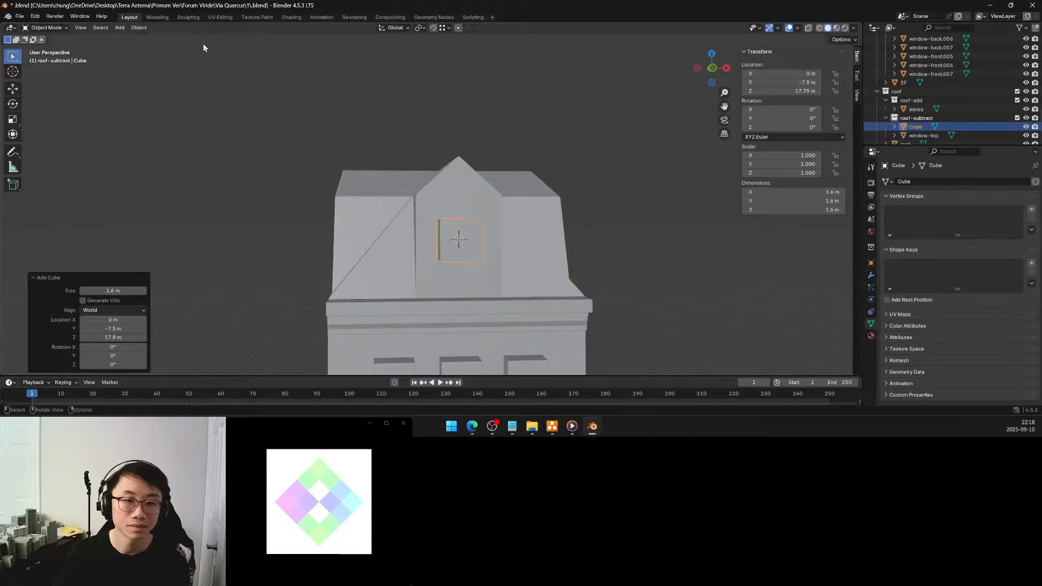
pyautogui.click(120, 292)
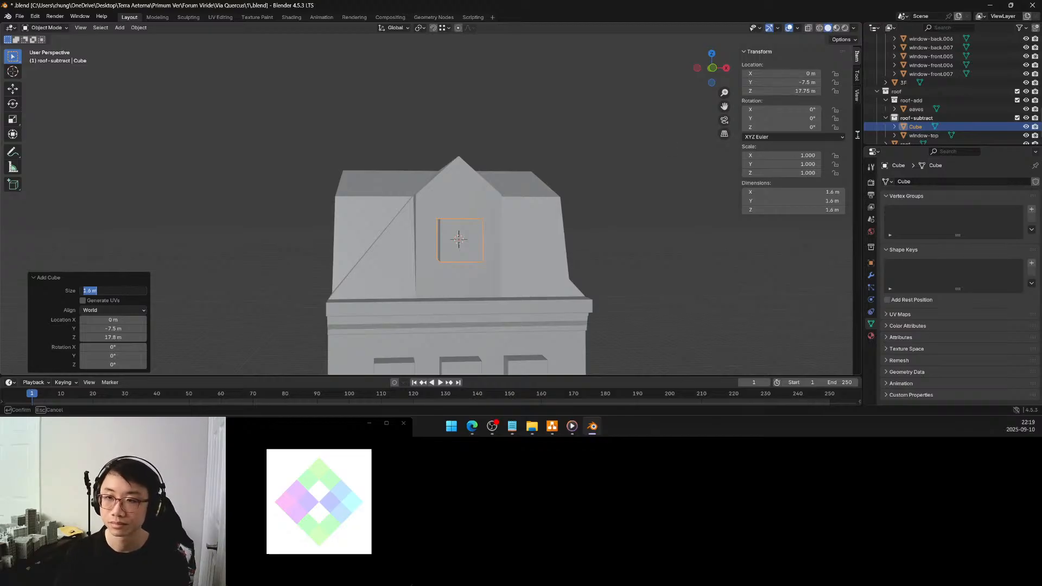
# Rename the new cube window-roof
pyautogui.click(914, 126)
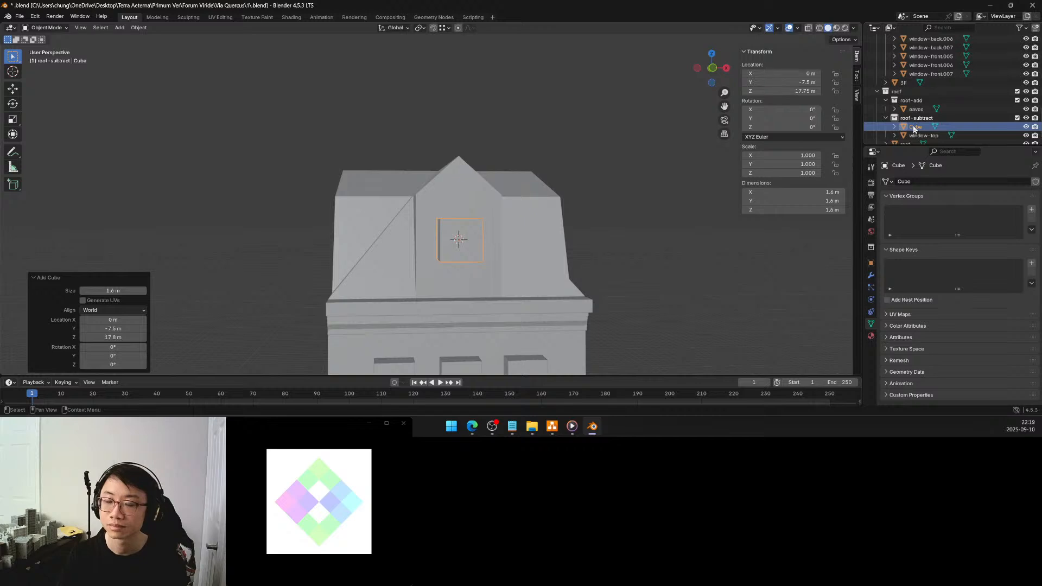
pyautogui.doubleClick(914, 126)
pyautogui.write('window-')
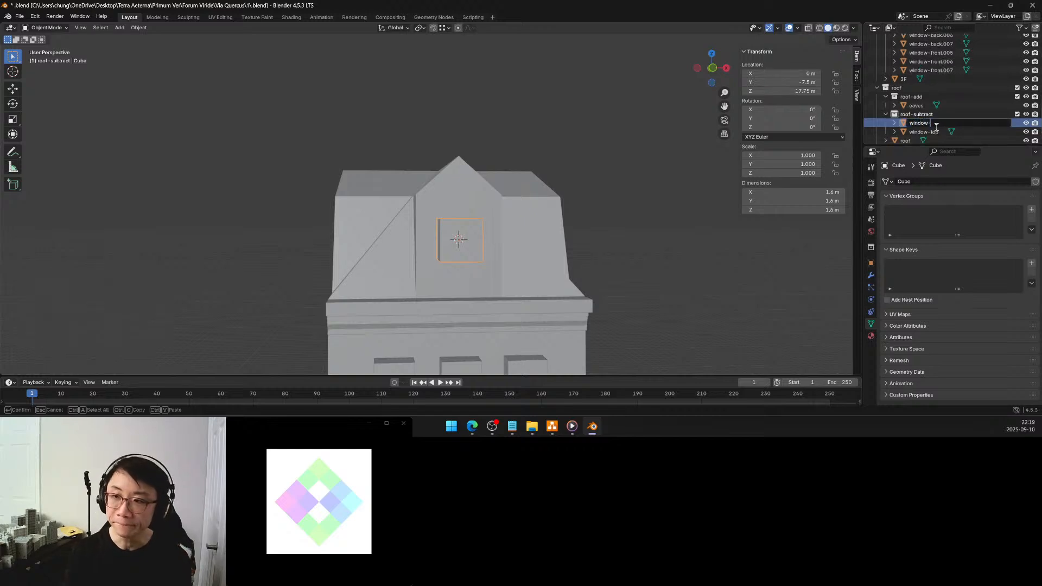
pyautogui.write('roof')
pyautogui.press('Return')
# Delete the empty window-top object from the roof-subtract collection and select window-roof
pyautogui.click(931, 132)
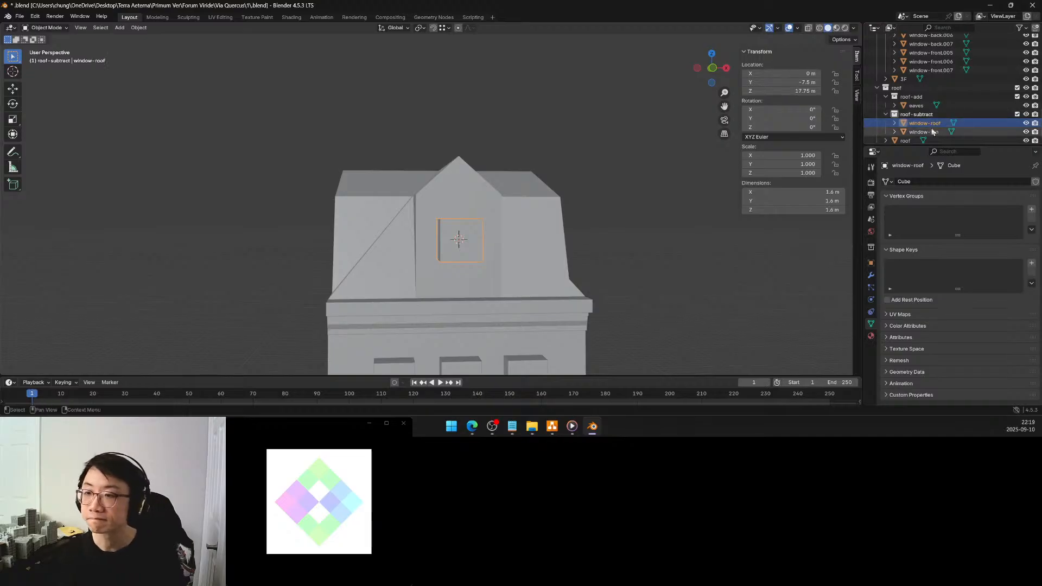
pyautogui.press('Delete')
pyautogui.click(932, 128)
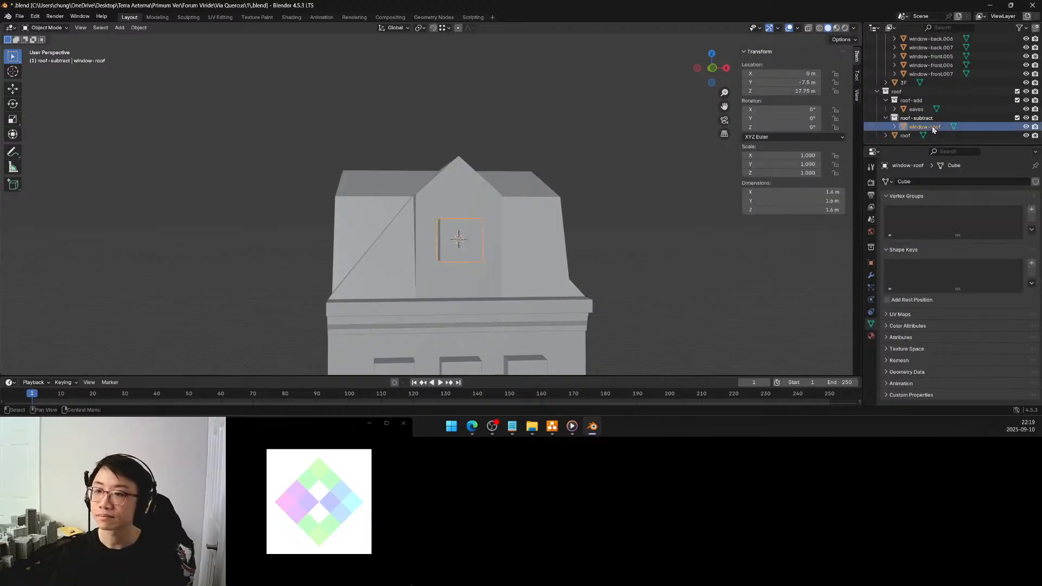
# Set the pivot to the 3D Cursor and scale window-roof along Z by a factor of exactly 2
pyautogui.moveTo(525, 253); pyautogui.dragTo(532, 242, button='middle')
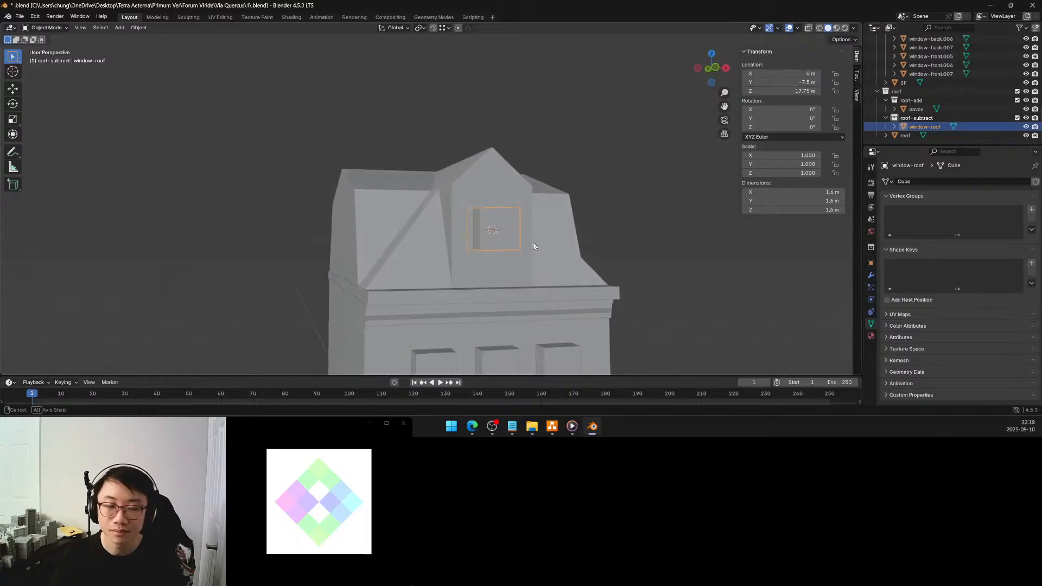
pyautogui.press('.')
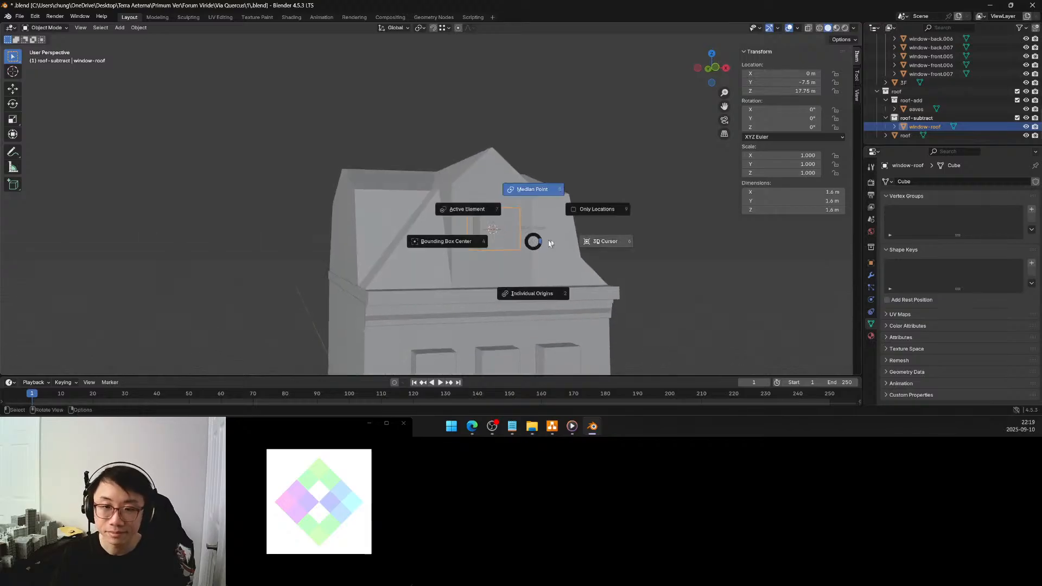
pyautogui.click(616, 243)
pyautogui.moveTo(616, 243); pyautogui.dragTo(559, 243, button='middle')
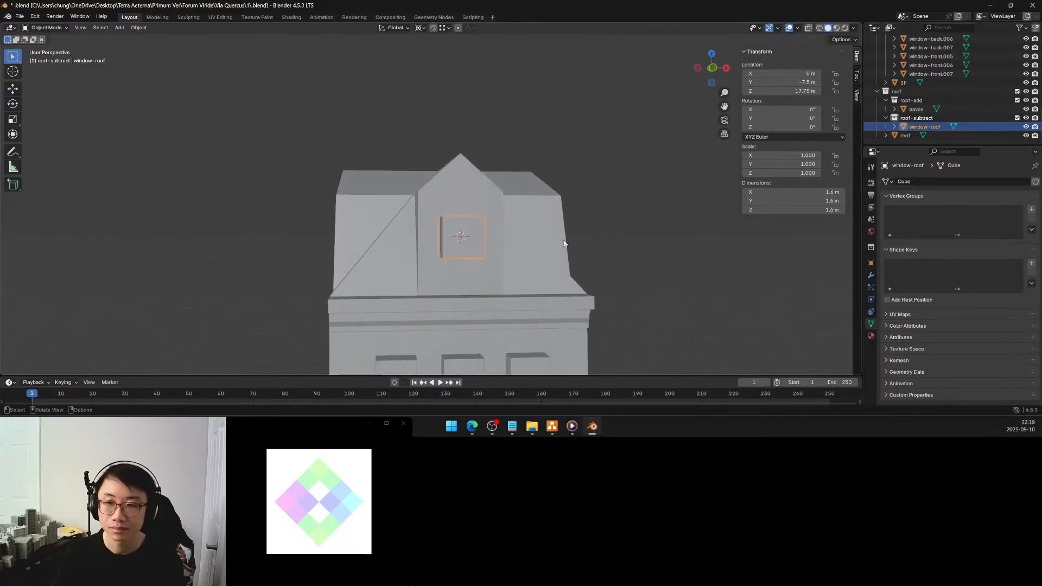
pyautogui.press('s')
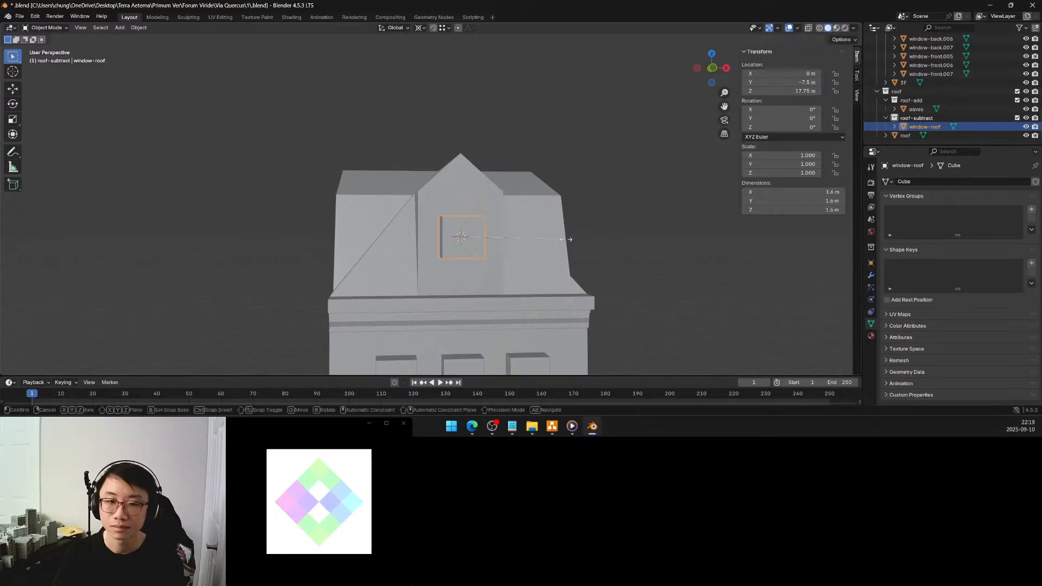
pyautogui.press('z')
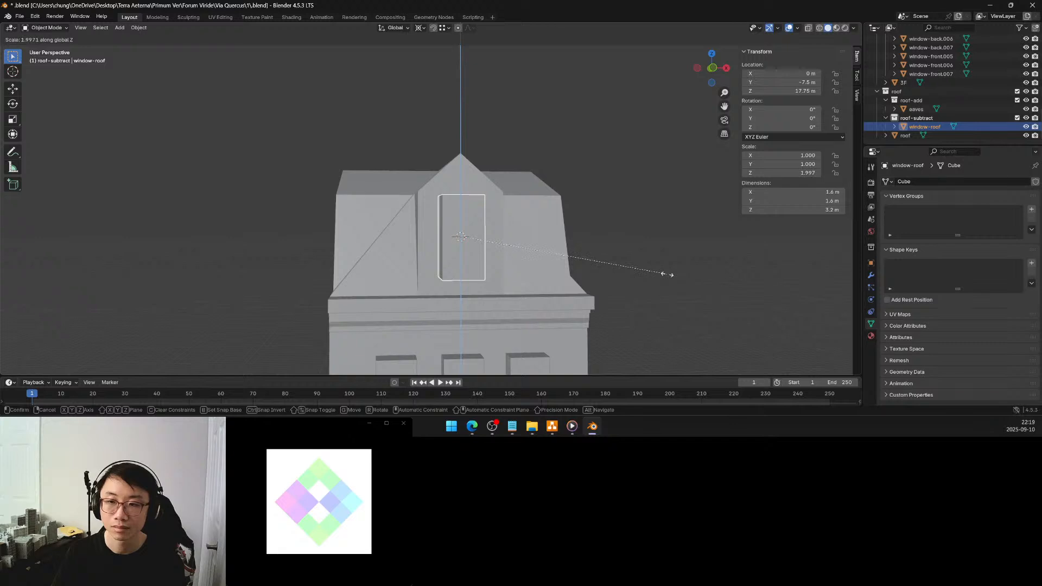
pyautogui.click(666, 275)
pyautogui.moveTo(555, 249)
pyautogui.mouseDown(button='middle')
pyautogui.moveTo(525, 249)
pyautogui.moveTo(544, 260)
pyautogui.mouseUp(button='middle')
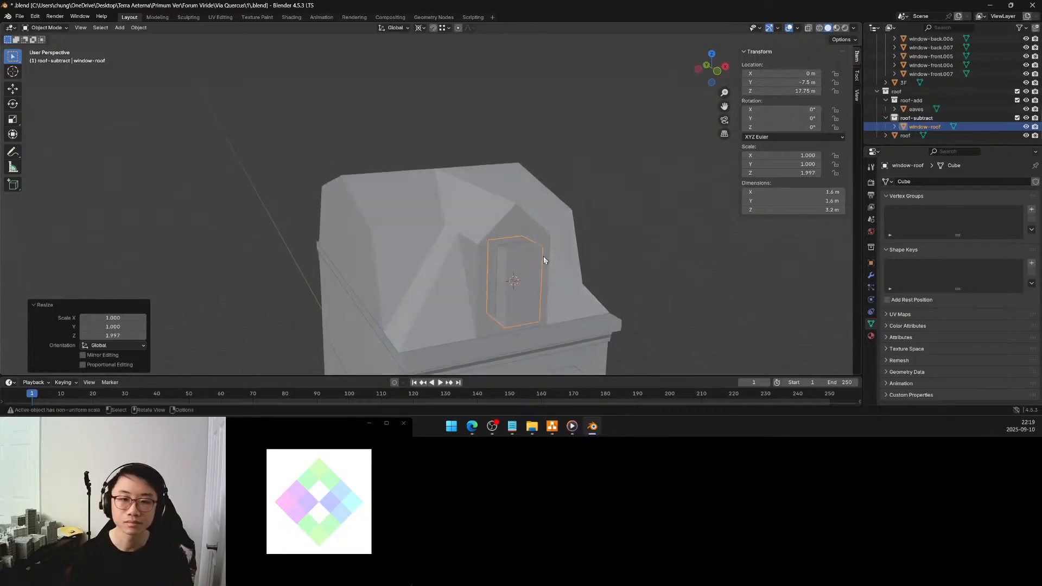
pyautogui.click(126, 334)
pyautogui.write('2')
pyautogui.press('Return')
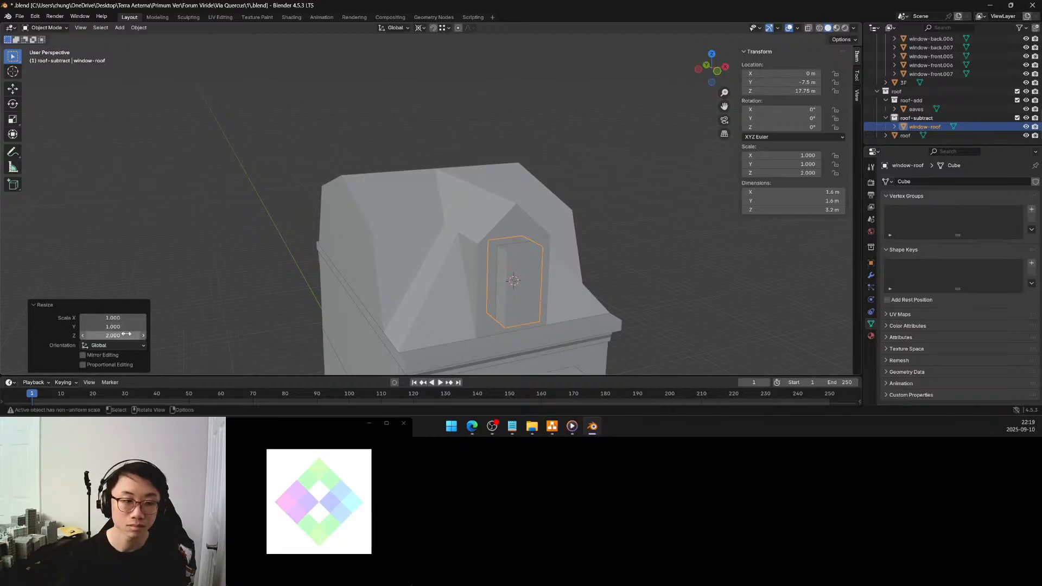
# Examine the dormer window block against the roof and the building's facades from all sides
pyautogui.moveTo(428, 175); pyautogui.dragTo(471, 190, button='middle')
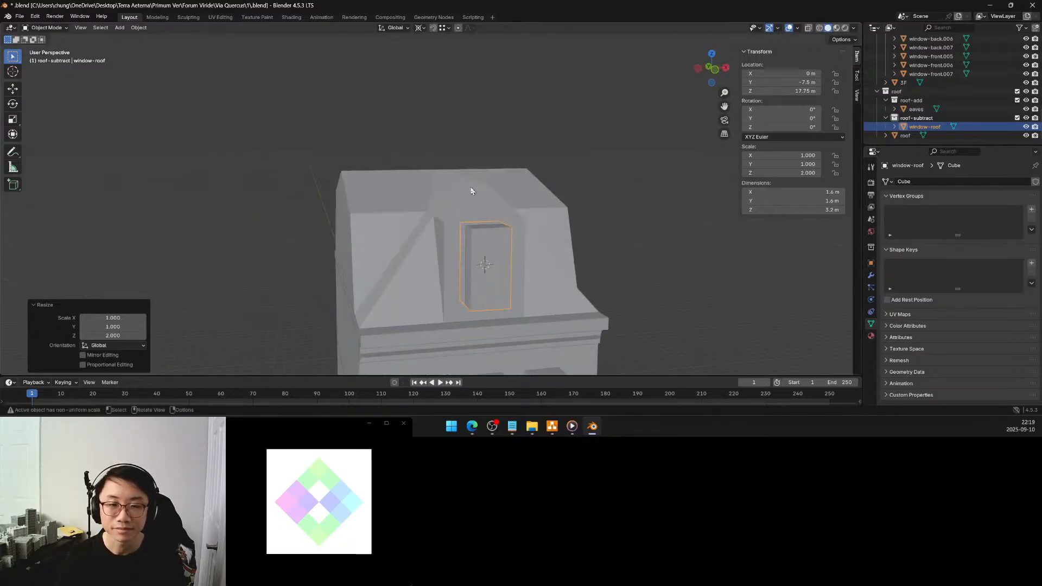
pyautogui.click(618, 204)
pyautogui.moveTo(539, 197); pyautogui.dragTo(484, 191, button='middle')
pyautogui.scroll(-5, 483, 191)
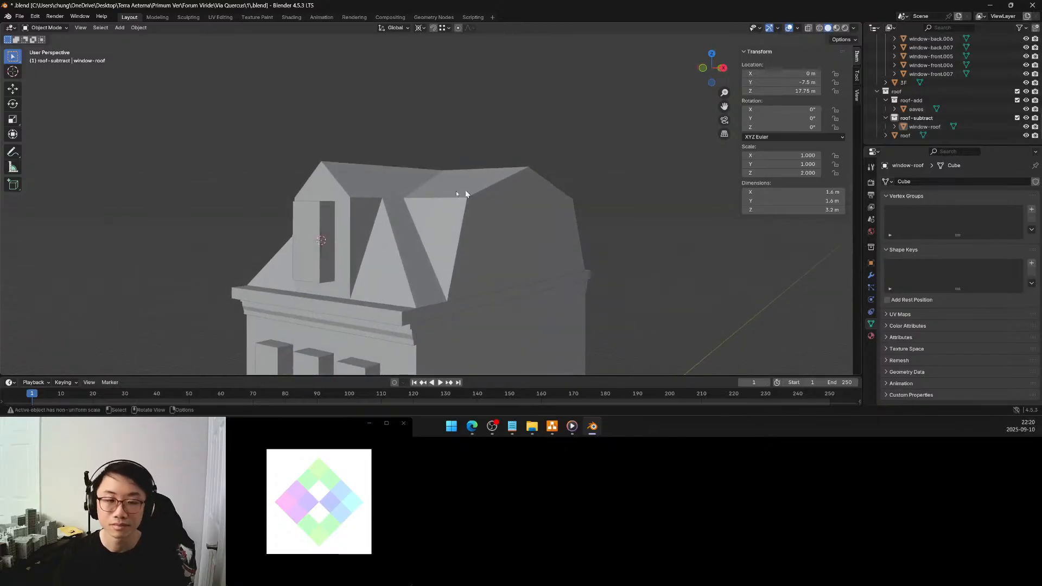
pyautogui.moveTo(413, 244); pyautogui.dragTo(520, 173, button='middle')
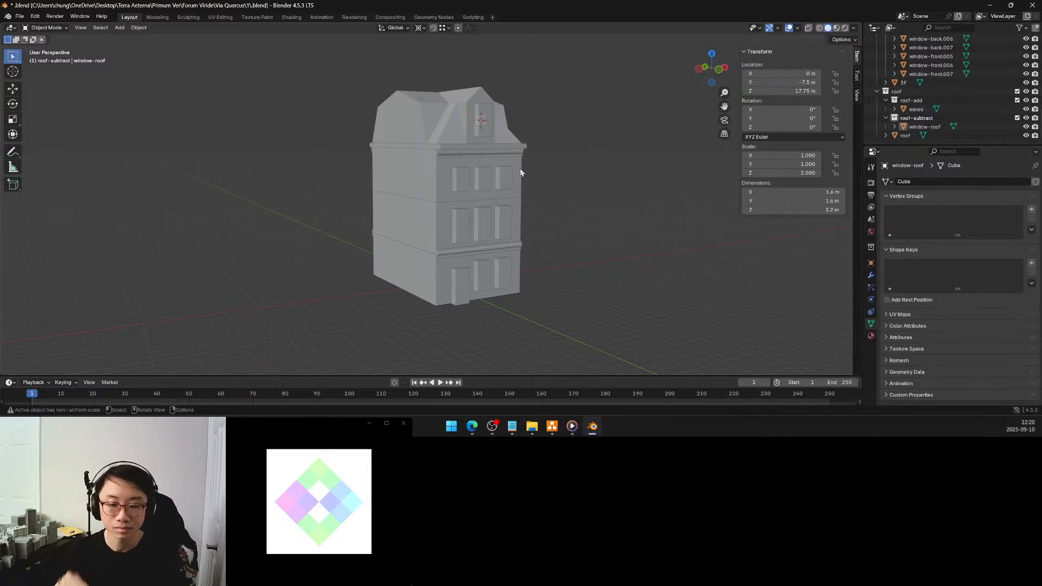
pyautogui.moveTo(483, 179); pyautogui.dragTo(565, 195, button='middle')
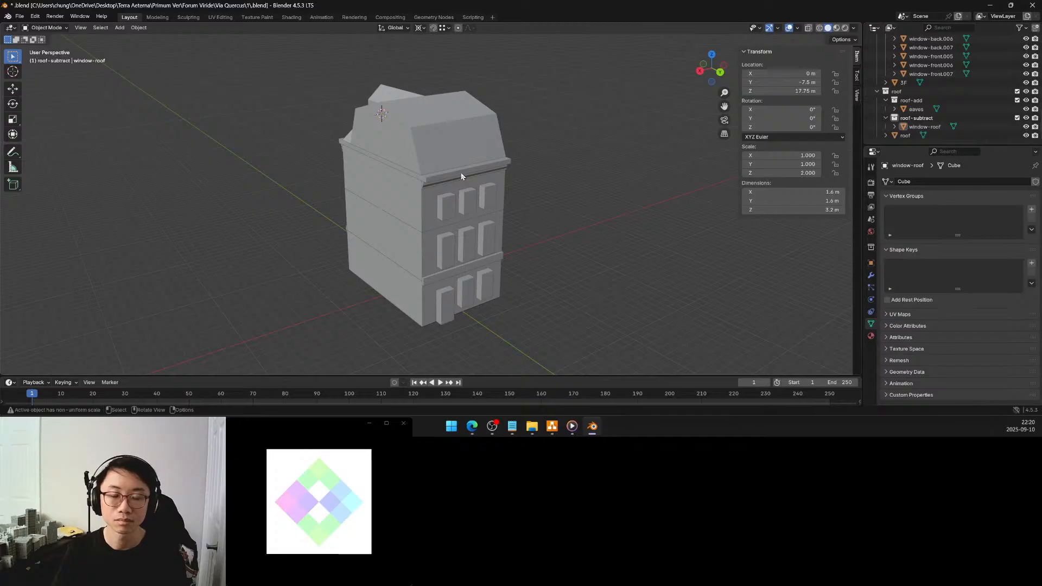
pyautogui.moveTo(460, 172); pyautogui.dragTo(605, 187, button='middle')
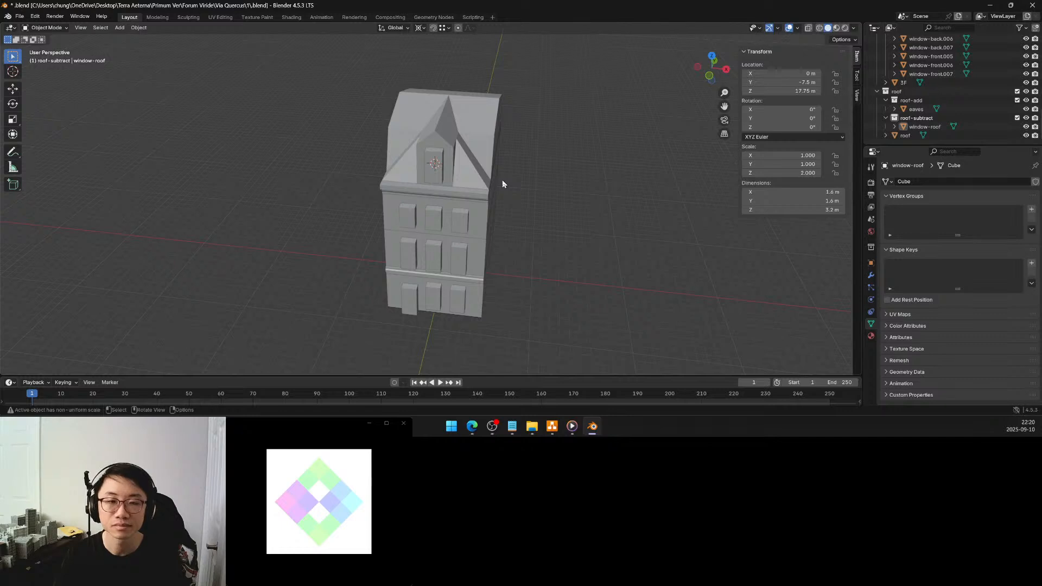
pyautogui.moveTo(502, 181); pyautogui.dragTo(546, 186, button='middle')
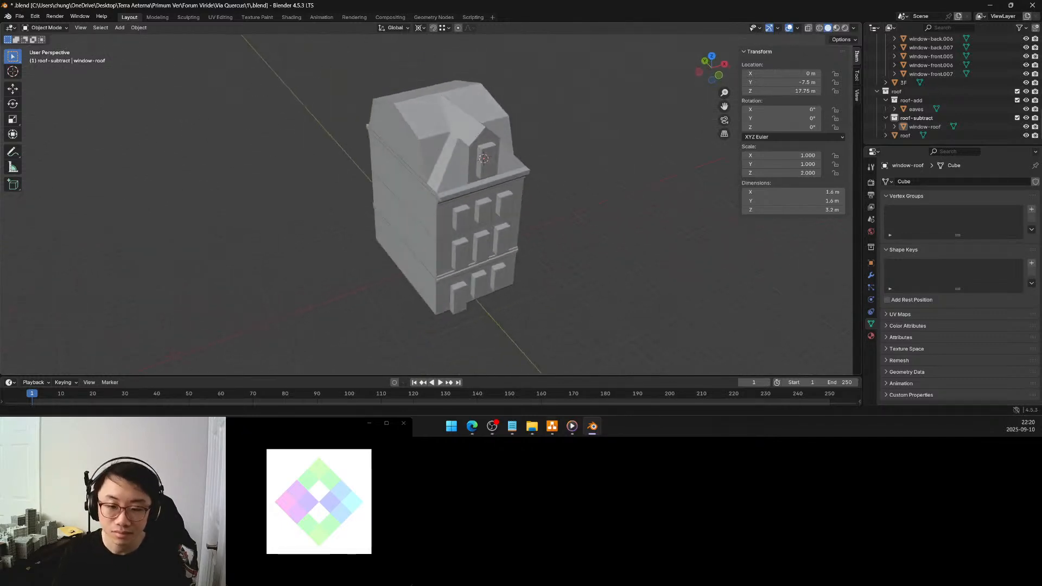
# Examine the reference photo Screenshot 2025-09-09 055819.png from the references folder in Photos, studying its roof and dormers, and close it
pyautogui.click(533, 427)
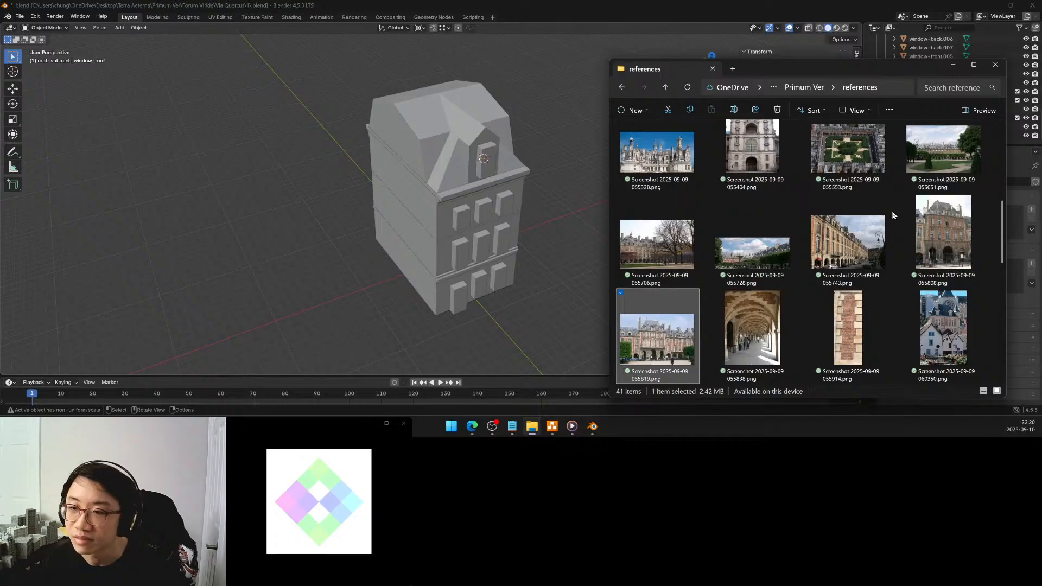
pyautogui.scroll(-10, 928, 235)
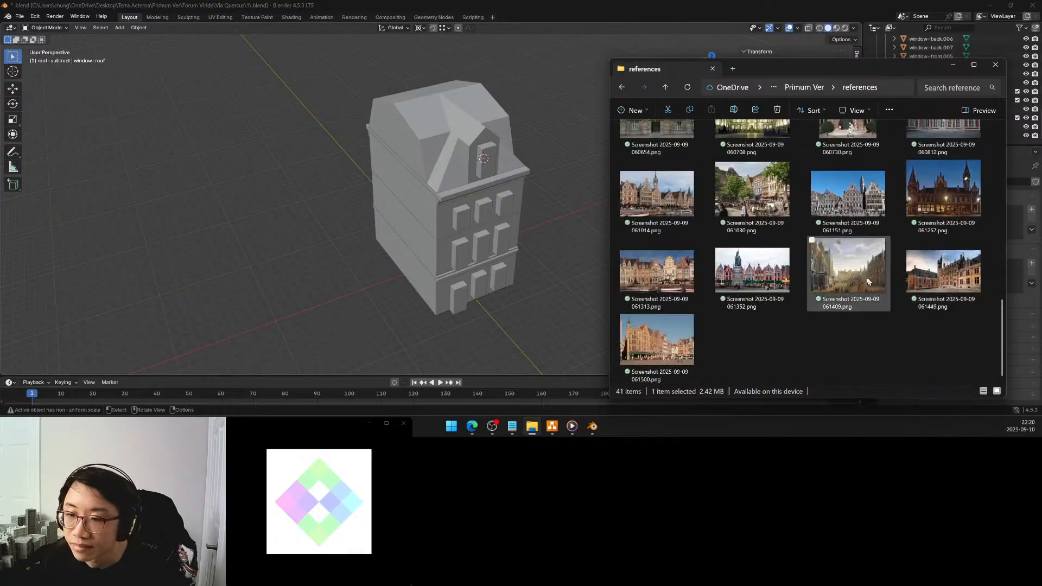
pyautogui.scroll(5, 759, 260)
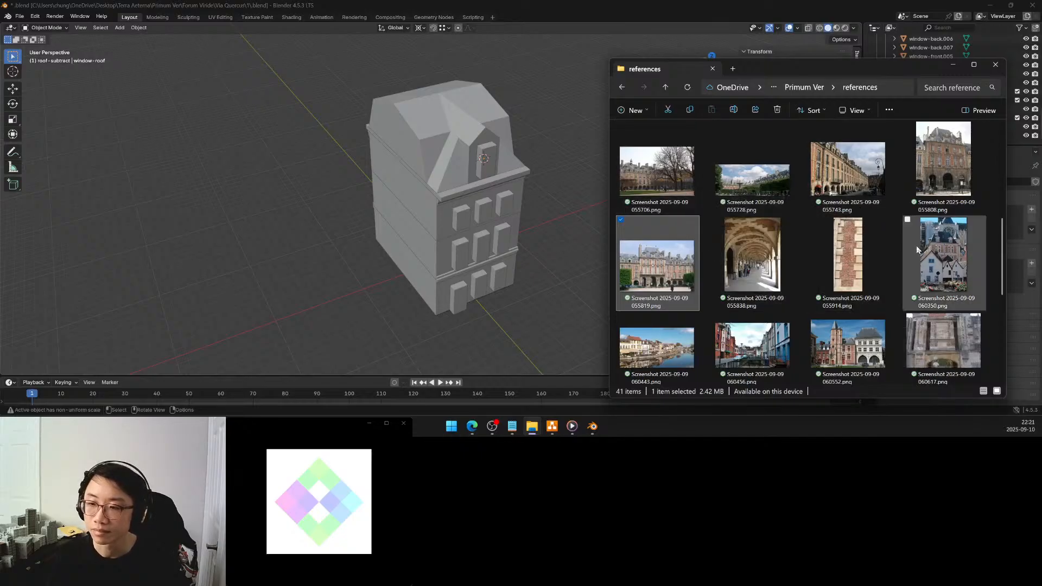
pyautogui.rightClick(668, 267)
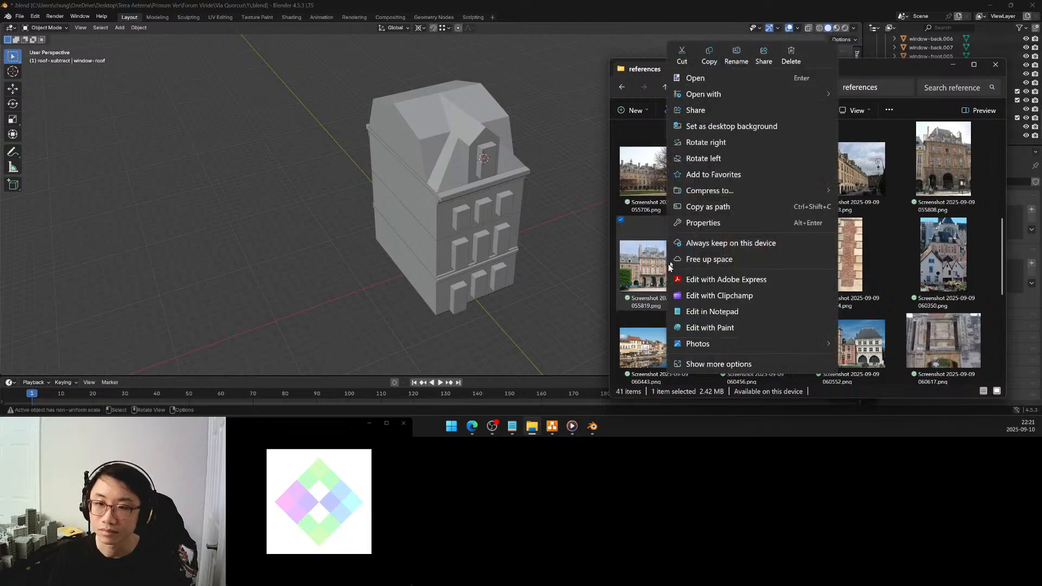
pyautogui.moveTo(759, 95)
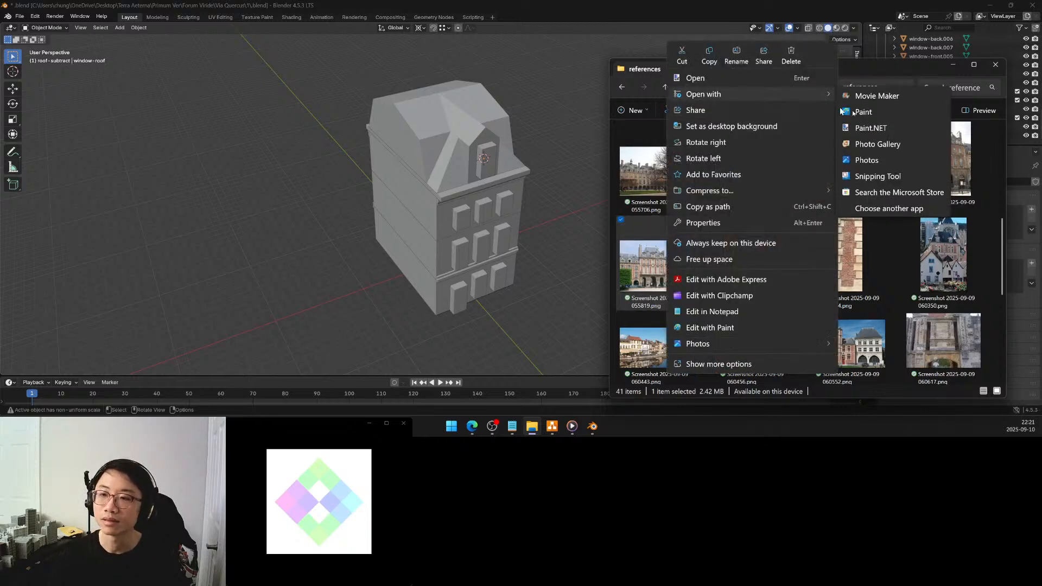
pyautogui.click(867, 159)
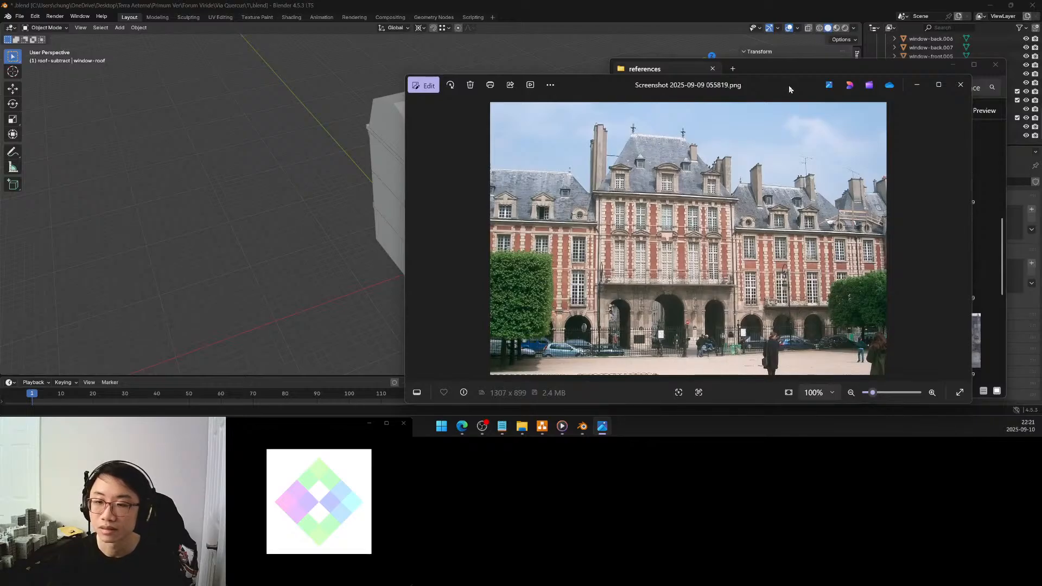
pyautogui.click(962, 86)
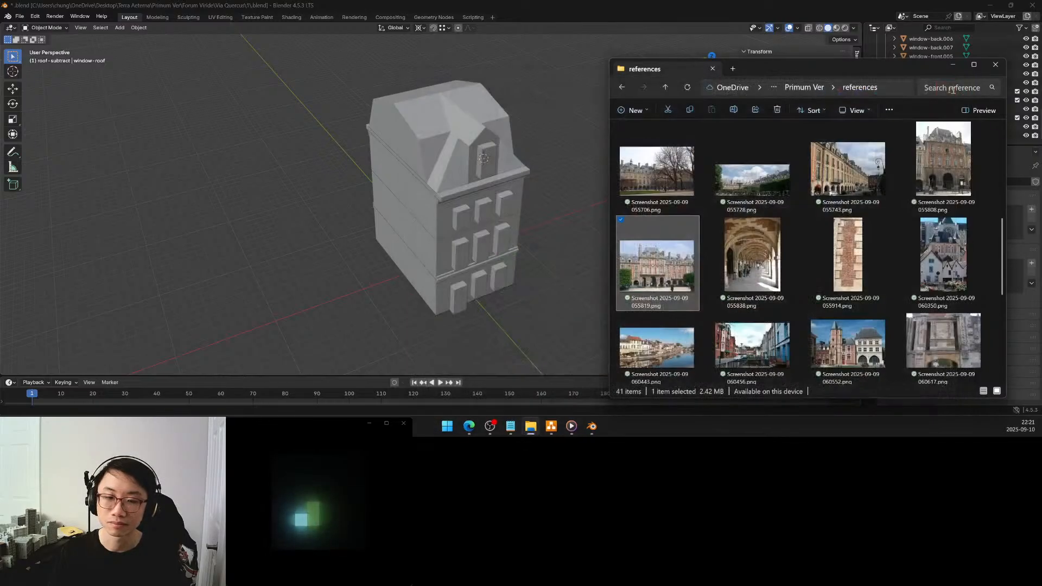
# Make roof-add the active collection for the rear roof windows
pyautogui.moveTo(564, 175); pyautogui.dragTo(694, 203, button='middle')
pyautogui.moveTo(453, 226); pyautogui.dragTo(513, 230, button='middle')
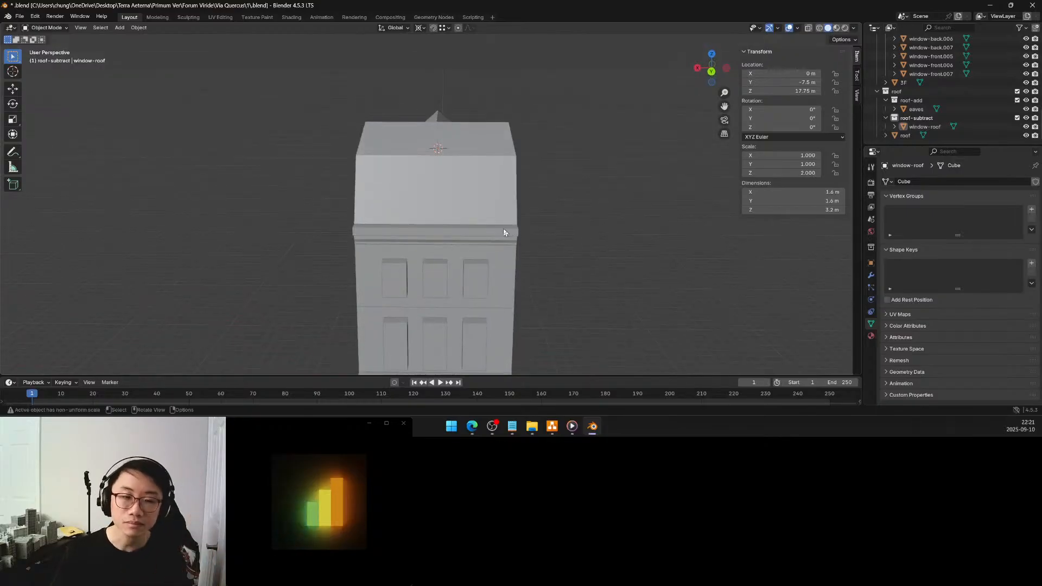
pyautogui.moveTo(444, 219); pyautogui.dragTo(520, 213, button='middle')
pyautogui.scroll(3, 503, 223)
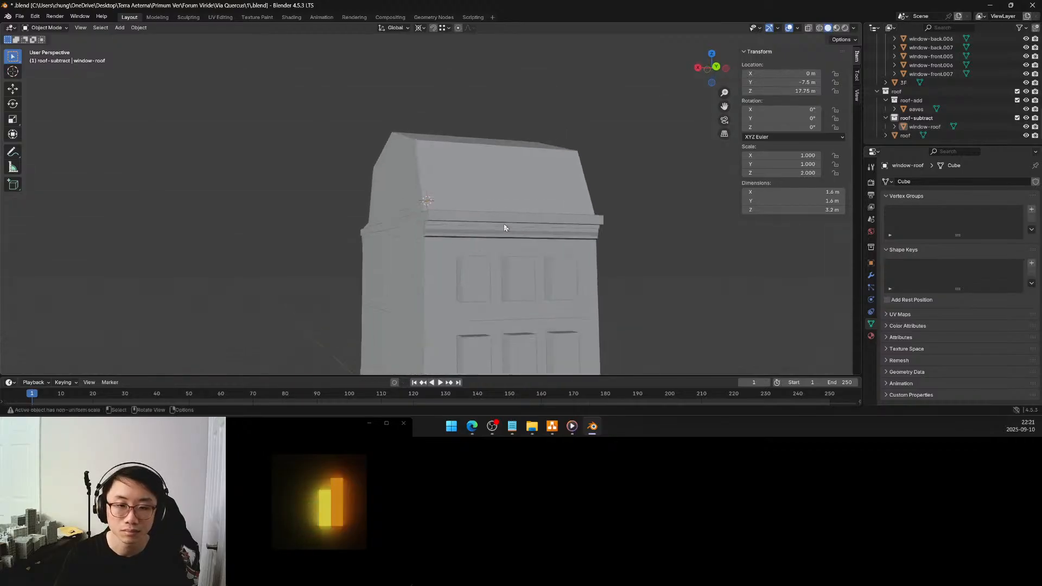
pyautogui.scroll(-2, 503, 224)
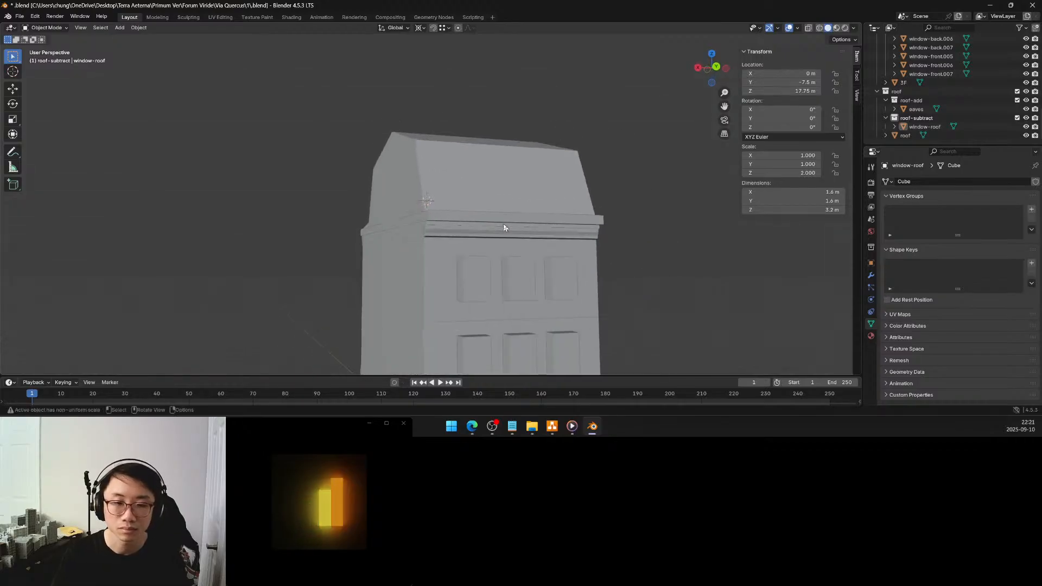
pyautogui.click(477, 273)
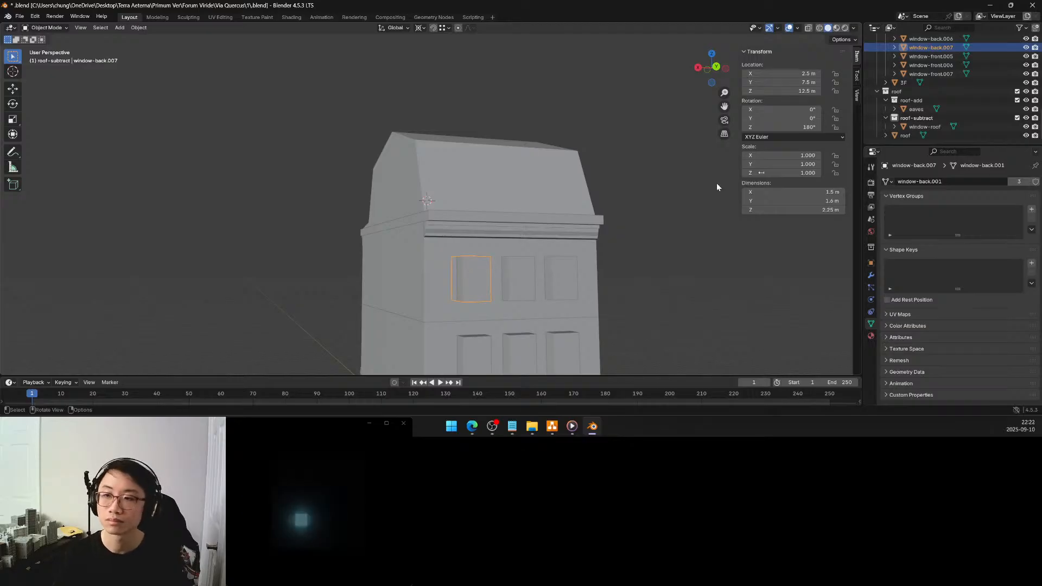
pyautogui.click(917, 103)
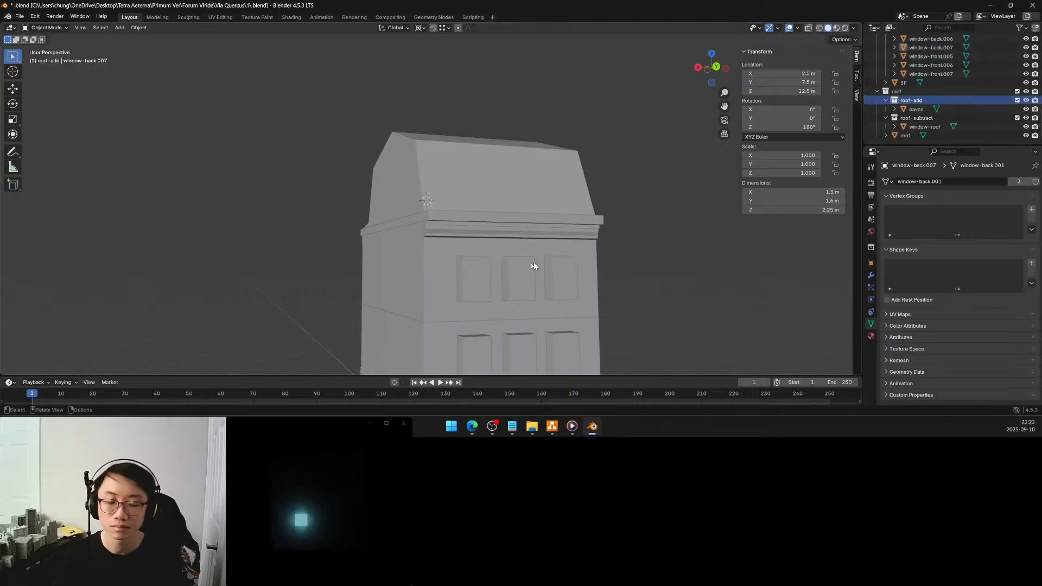
# Duplicate the three top-floor rear windows and move the copies about 4.5 m up along Z onto the rear roof slope
pyautogui.scroll(-4, 489, 301)
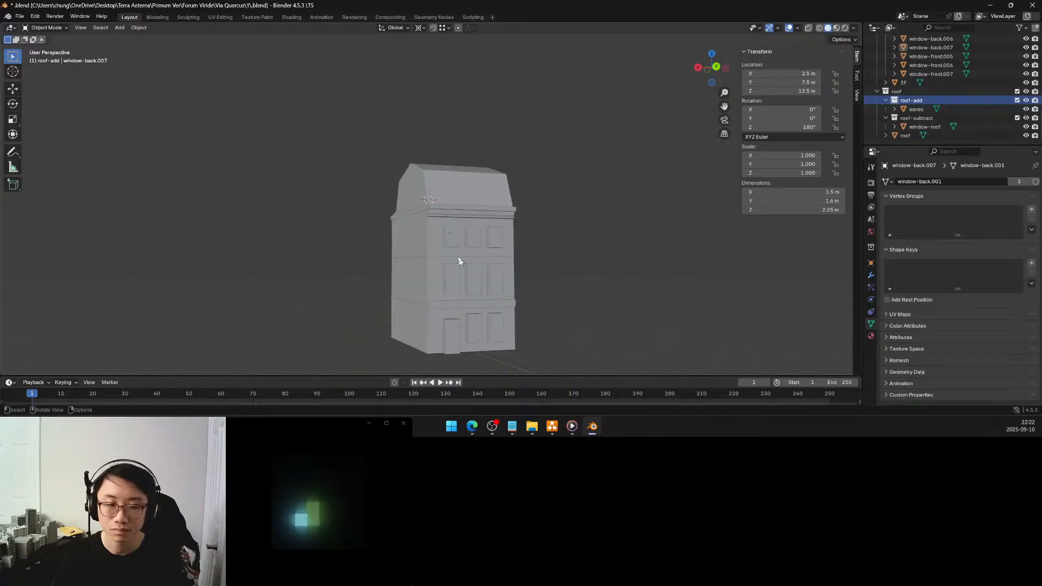
pyautogui.click(449, 242)
pyautogui.keyDown('shift'); pyautogui.click(471, 239); pyautogui.keyUp('shift')
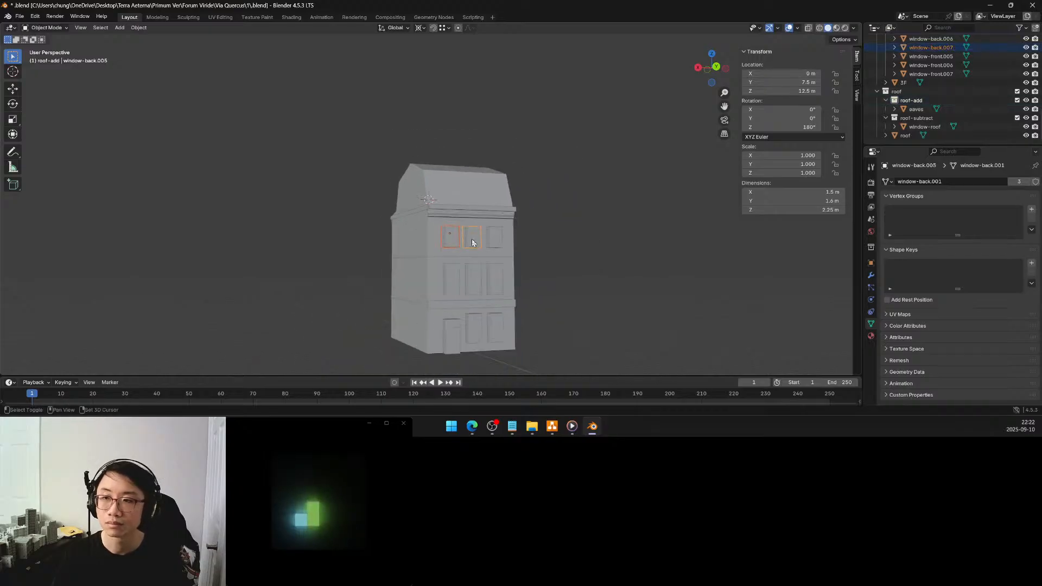
pyautogui.keyDown('shift'); pyautogui.click(493, 240); pyautogui.keyUp('shift')
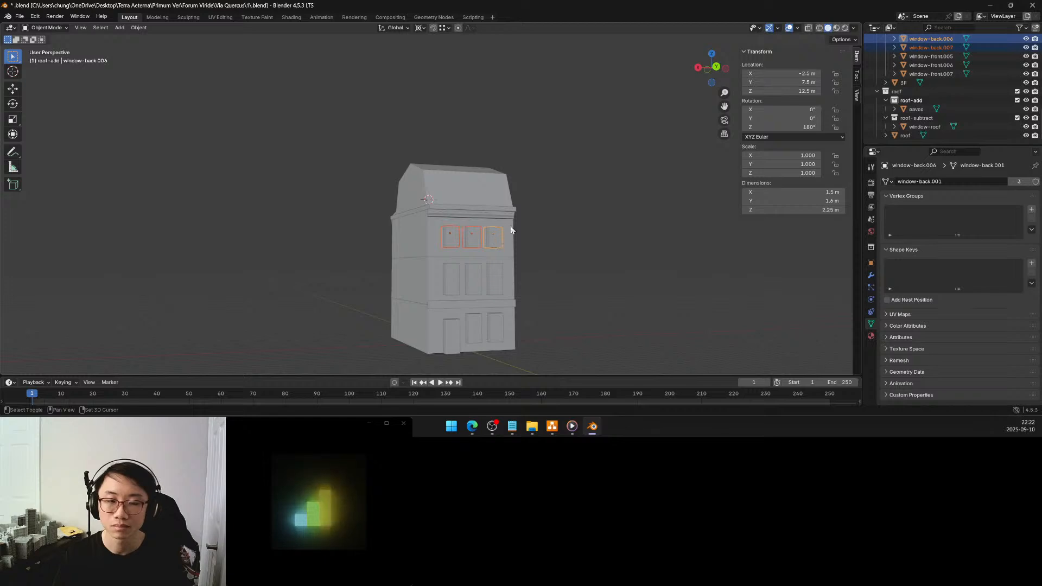
pyautogui.keyDown('shift'); pyautogui.moveTo(500, 224); pyautogui.dragTo(486, 268, button='middle'); pyautogui.keyUp('shift')
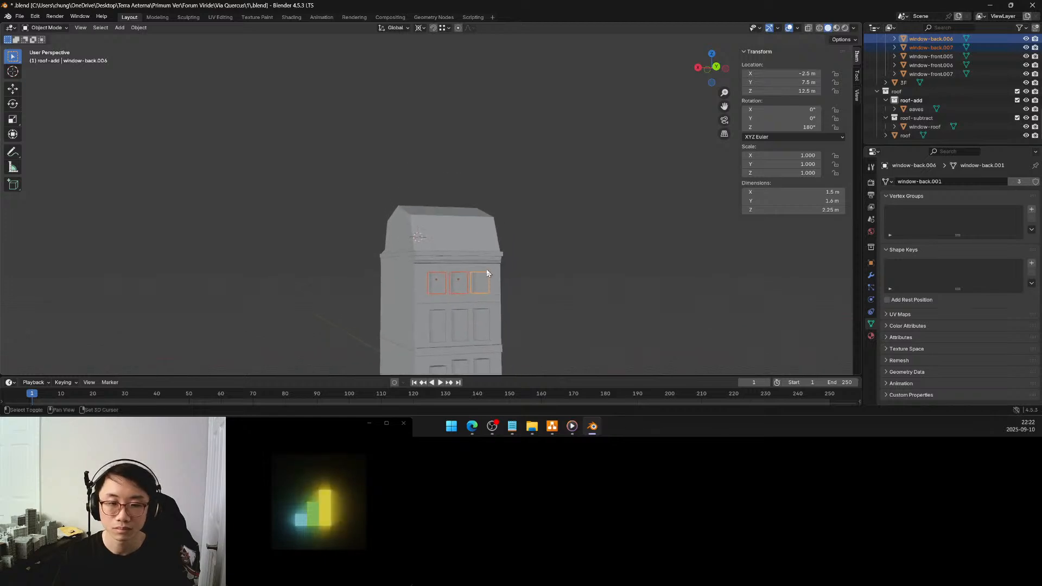
pyautogui.scroll(1, 486, 268)
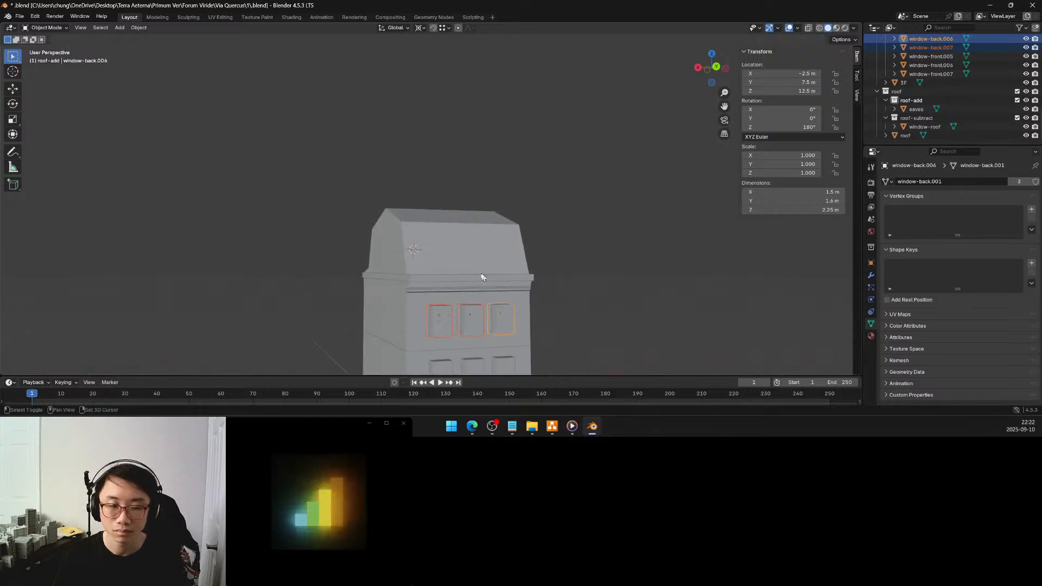
pyautogui.scroll(1, 481, 253)
pyautogui.hotkey('shift', 'd')
pyautogui.press('z')
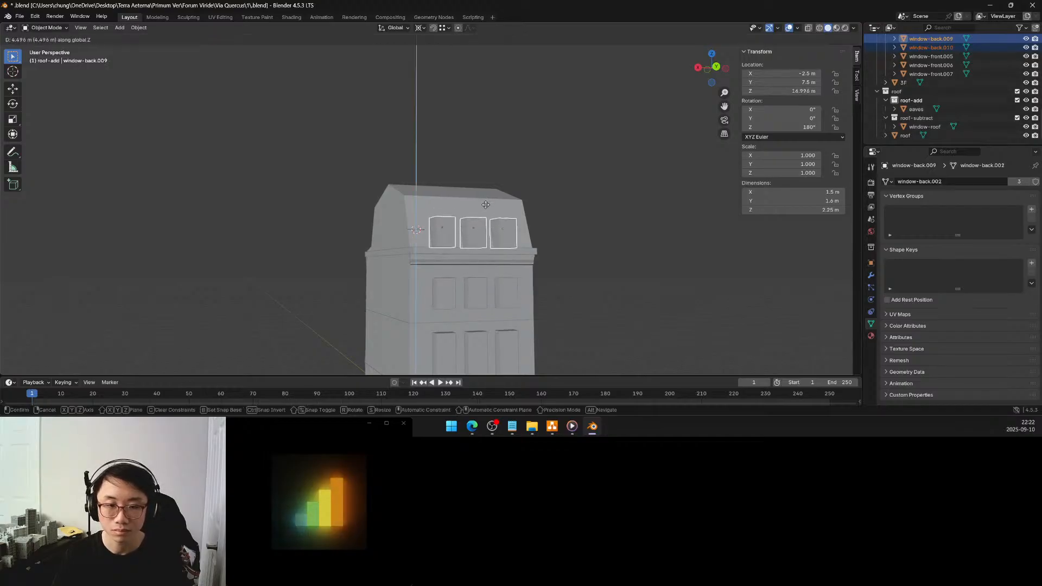
pyautogui.click(486, 204)
# Set the duplicated windows' Z offset to exactly 4.5 m
pyautogui.moveTo(485, 217); pyautogui.dragTo(494, 244, button='middle')
pyautogui.scroll(2, 460, 253)
pyautogui.scroll(2, 461, 253)
pyautogui.scroll(-2, 494, 246)
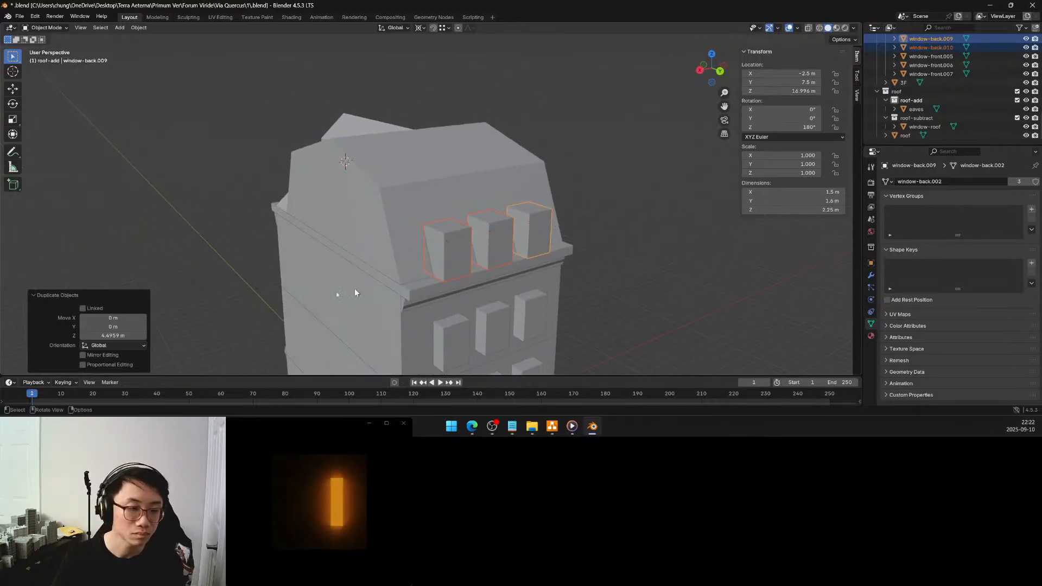
pyautogui.click(123, 333)
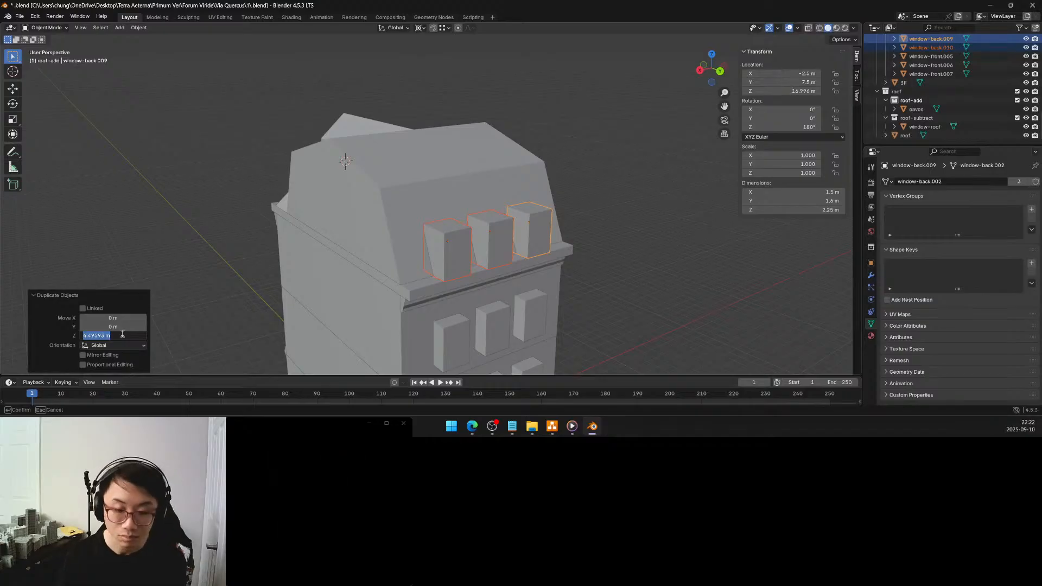
pyautogui.press('Return')
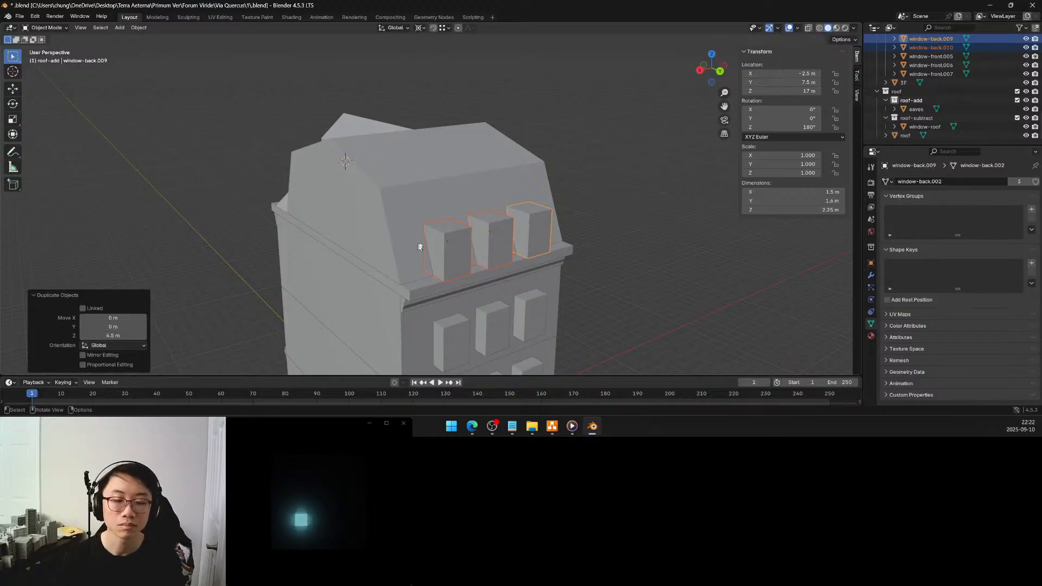
# Move the three duplicated window objects into the roof-add collection
pyautogui.moveTo(457, 236); pyautogui.dragTo(469, 259, button='middle')
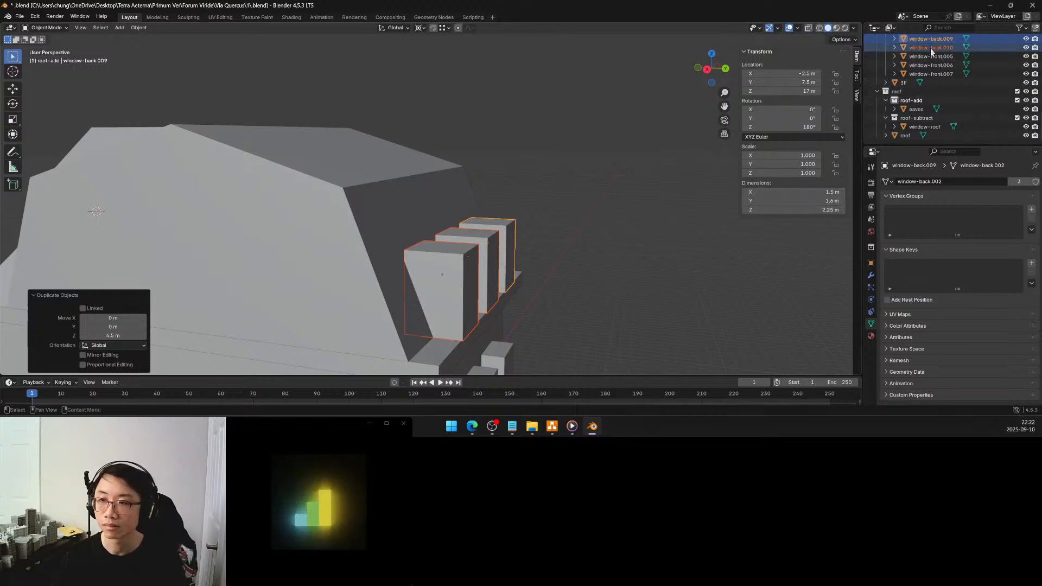
pyautogui.moveTo(930, 40); pyautogui.dragTo(914, 101)
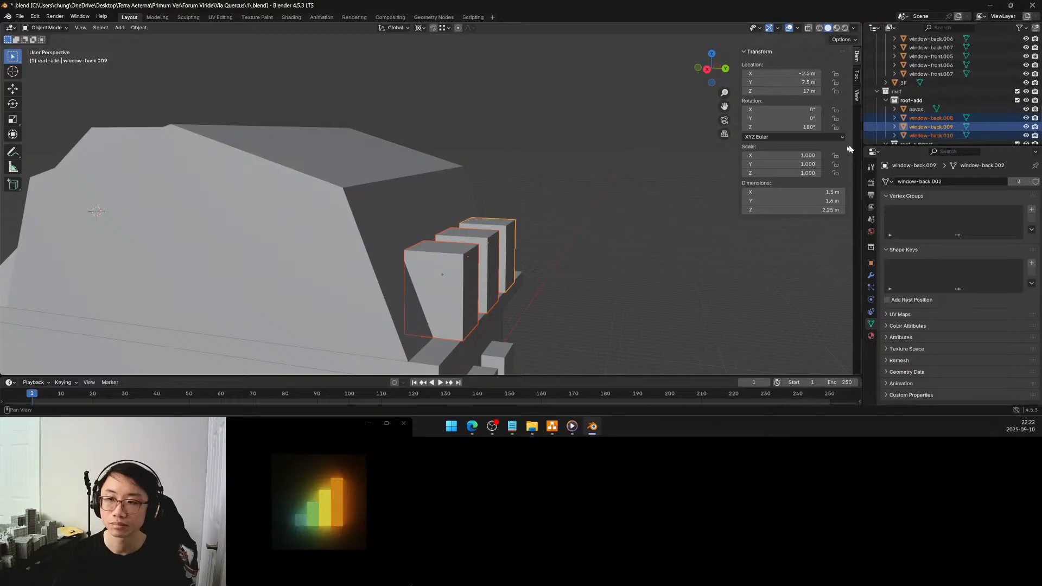
pyautogui.moveTo(571, 236); pyautogui.dragTo(547, 242, button='middle')
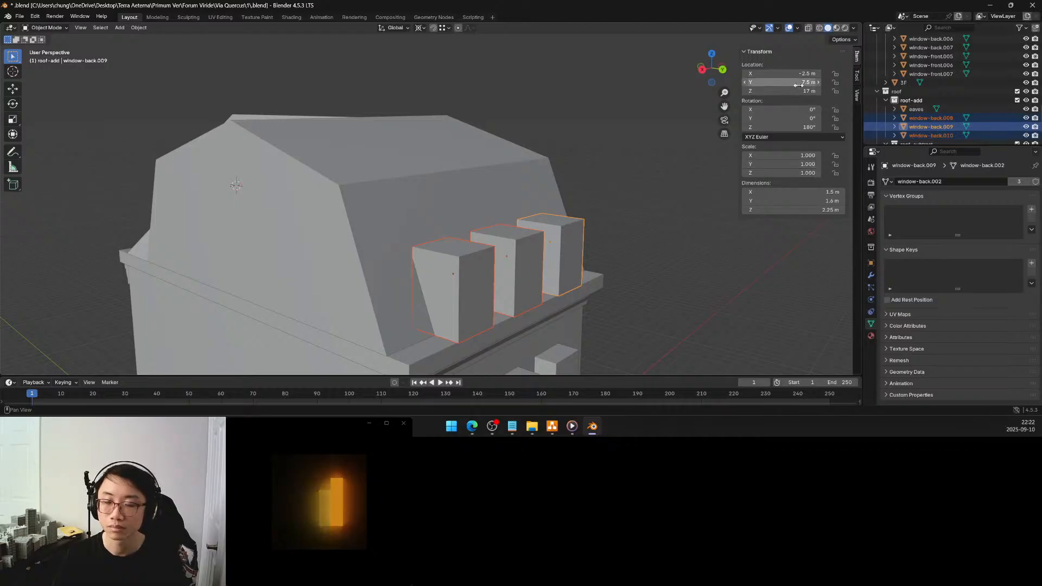
pyautogui.moveTo(797, 82); pyautogui.dragTo(791, 82)
pyautogui.hotkey('ctrl', 'z')
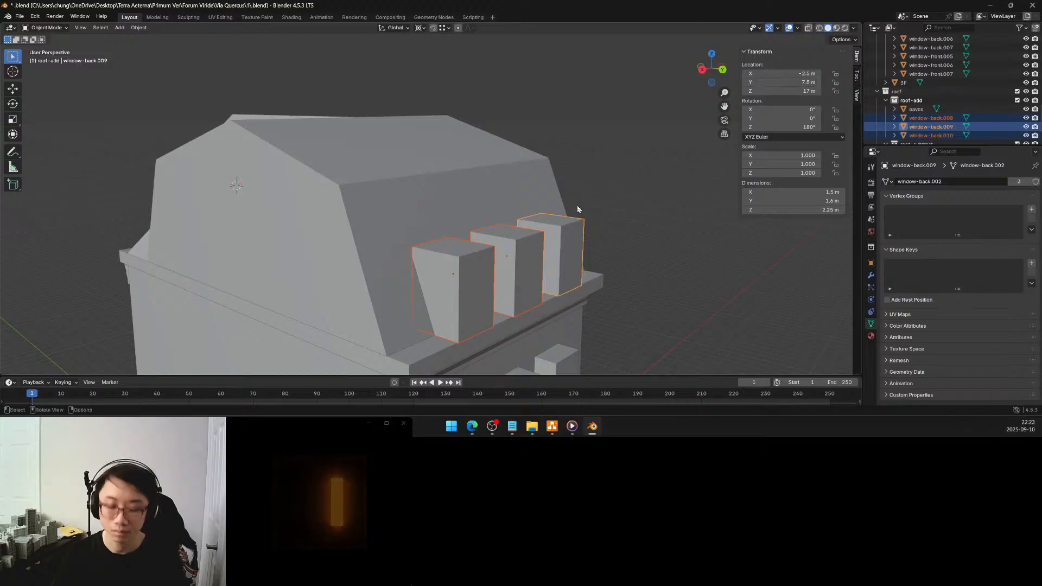
# Move the three roof window blocks inward along Y by exactly -0.5 m
pyautogui.press('g')
pyautogui.press('y')
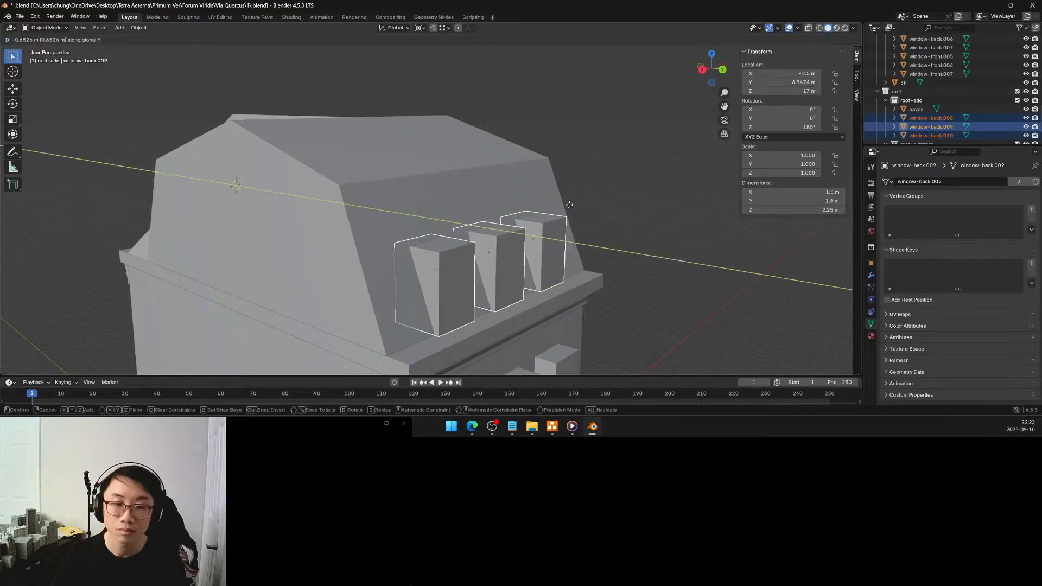
pyautogui.click(571, 205)
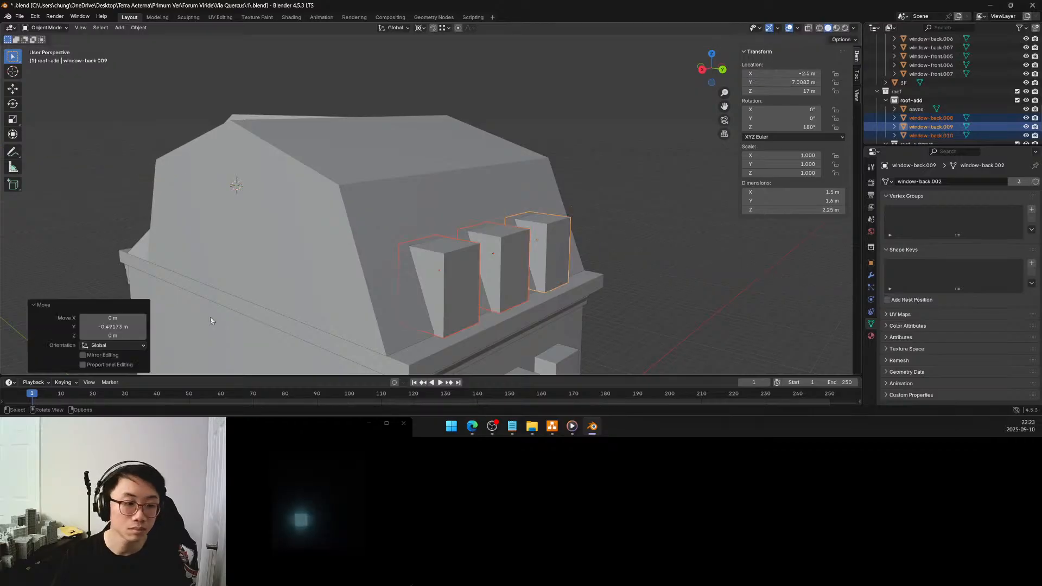
pyautogui.click(122, 324)
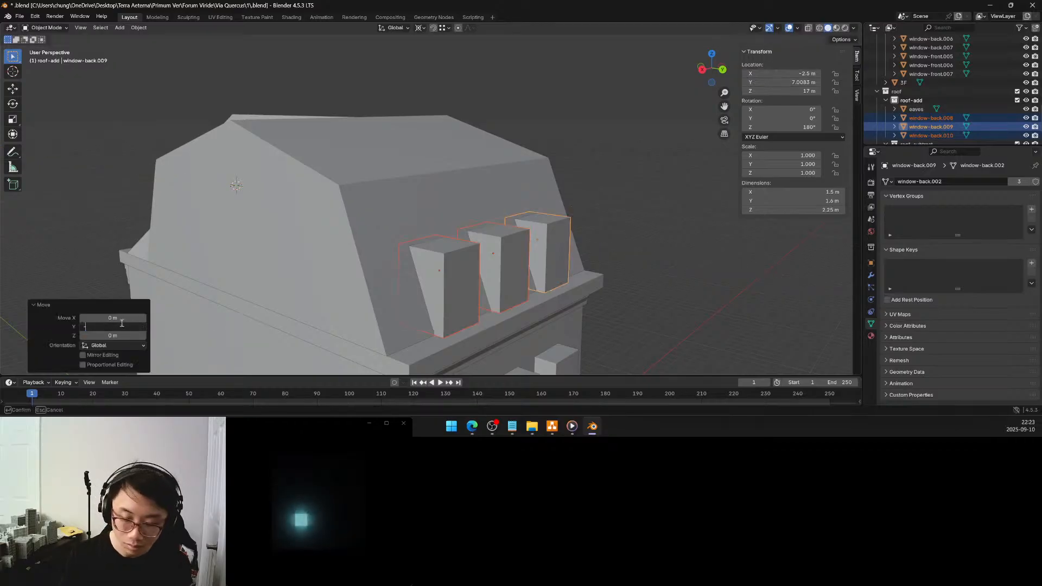
pyautogui.write('-')
pyautogui.write('0.5')
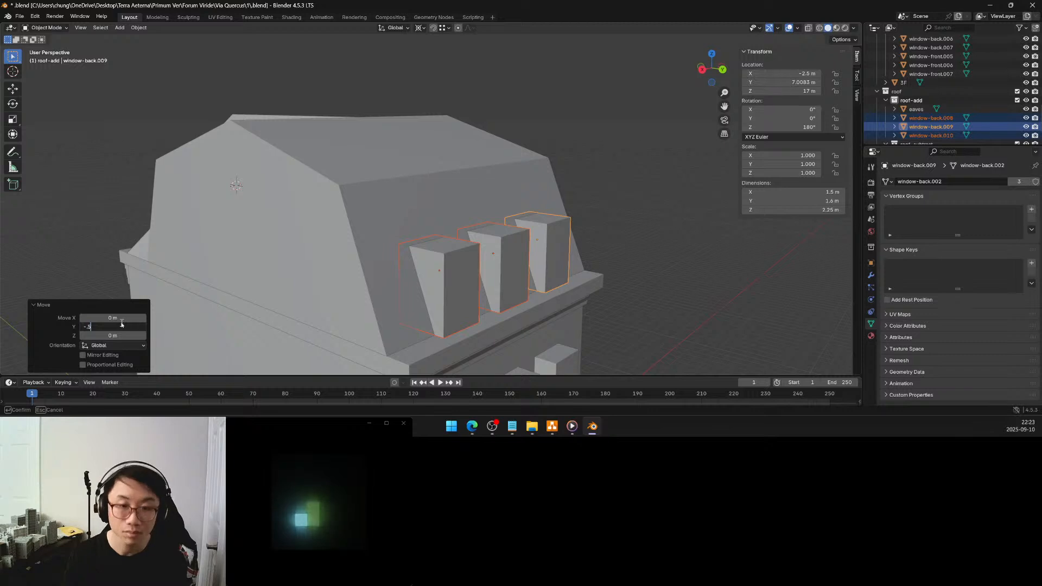
pyautogui.press('Return')
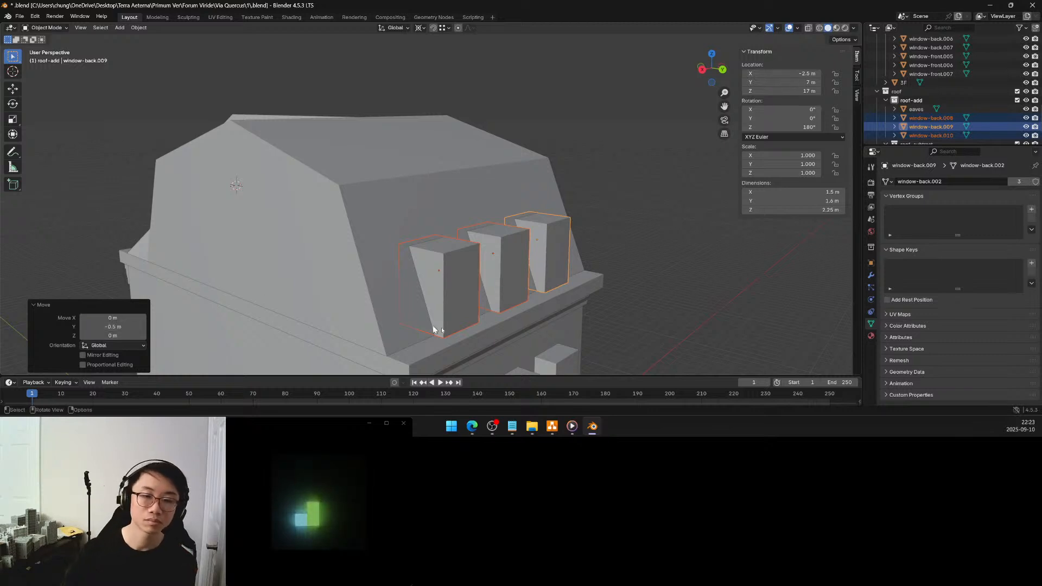
# Set the transform pivot to Individual Origins and start mesh editing on the three rear roof window blocks
pyautogui.moveTo(507, 287)
pyautogui.mouseDown(button='middle')
pyautogui.moveTo(386, 288)
pyautogui.moveTo(523, 282)
pyautogui.moveTo(545, 270)
pyautogui.moveTo(512, 283)
pyautogui.mouseUp(button='middle')
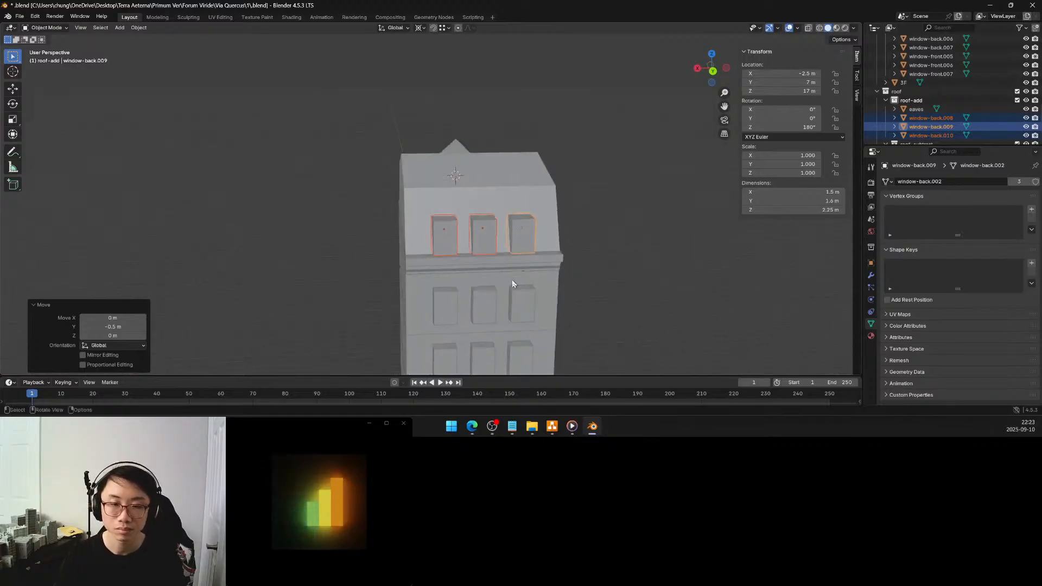
pyautogui.press('.')
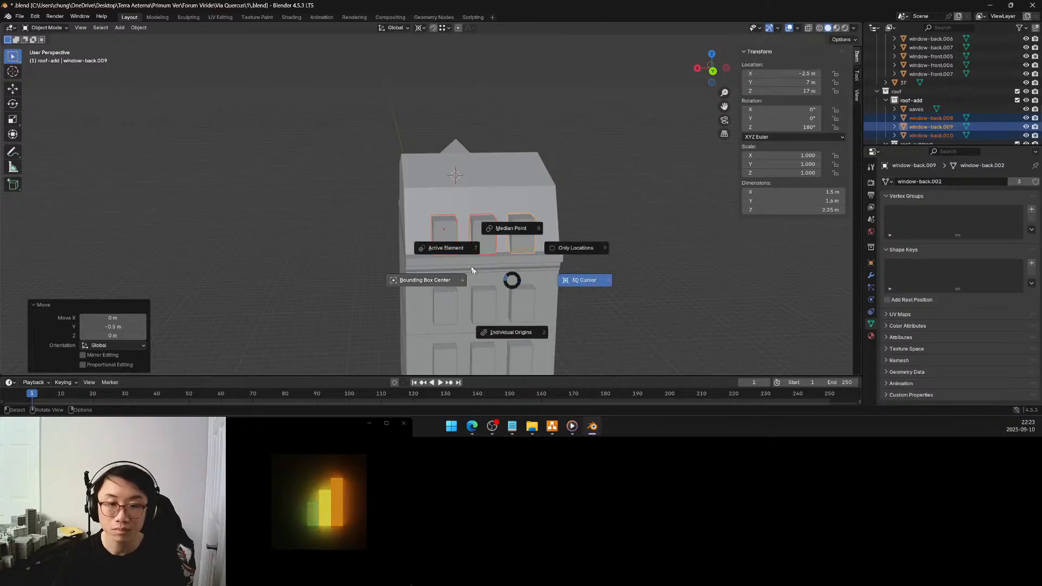
pyautogui.click(509, 332)
pyautogui.press('Tab')
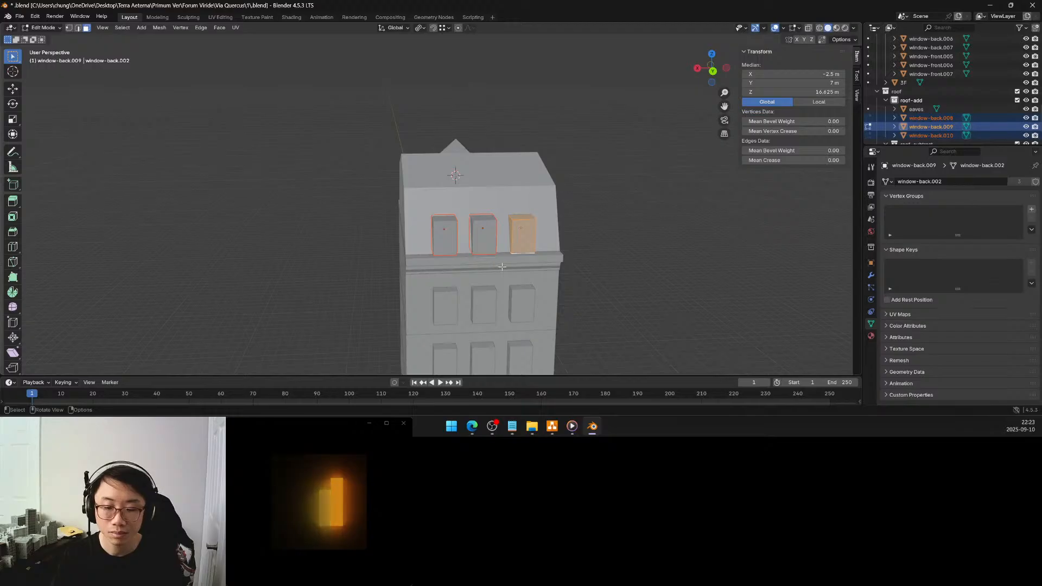
# Scale the shared mesh of the rear roof window blocks along X by exactly 1.2
pyautogui.moveTo(498, 265); pyautogui.dragTo(513, 253, button='middle')
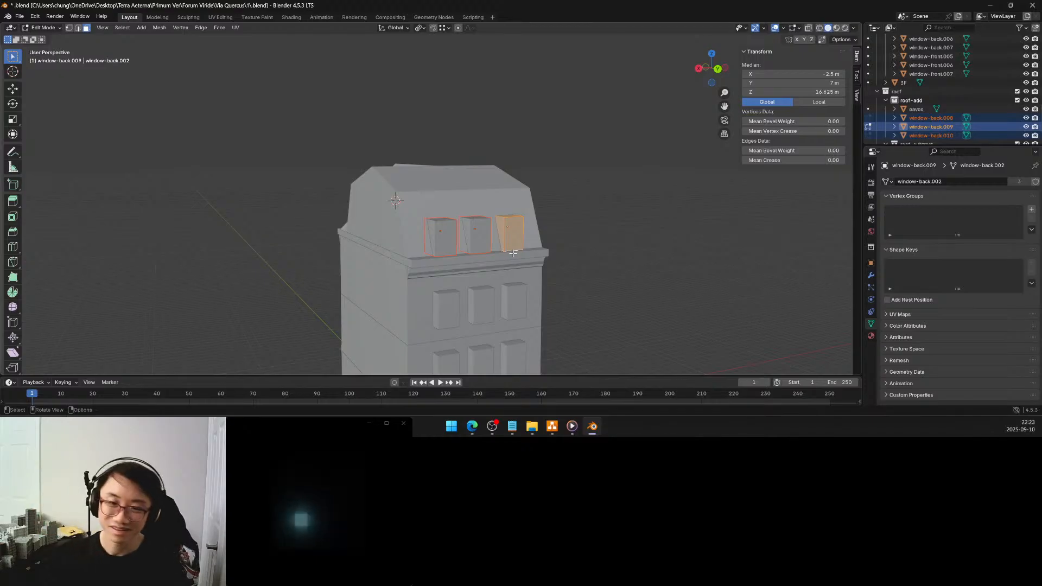
pyautogui.moveTo(505, 251); pyautogui.dragTo(485, 254, button='middle')
pyautogui.scroll(4, 485, 250)
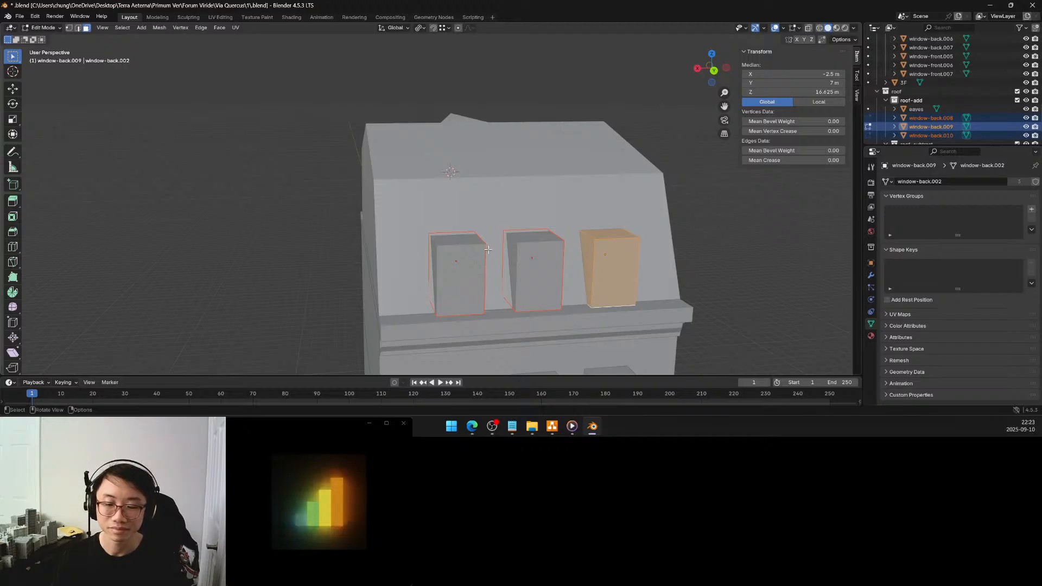
pyautogui.moveTo(490, 250); pyautogui.dragTo(511, 247, button='middle')
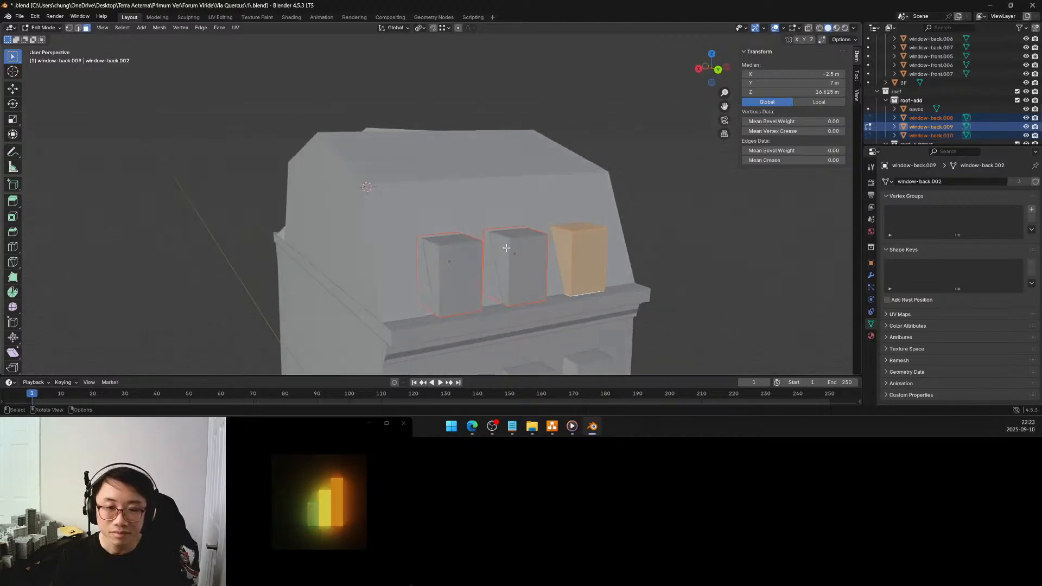
pyautogui.press('s')
pyautogui.press('x')
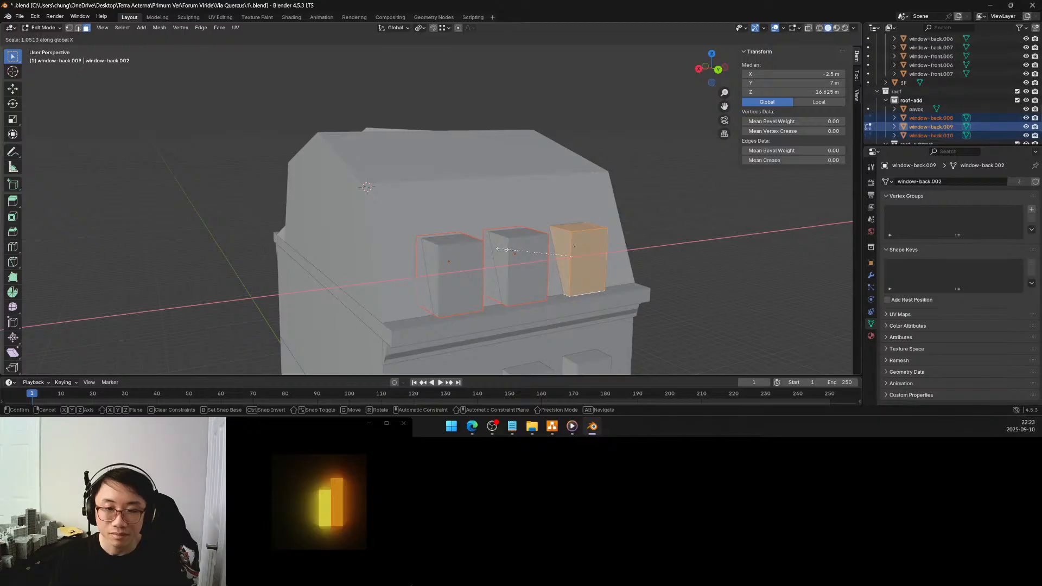
pyautogui.click(495, 249)
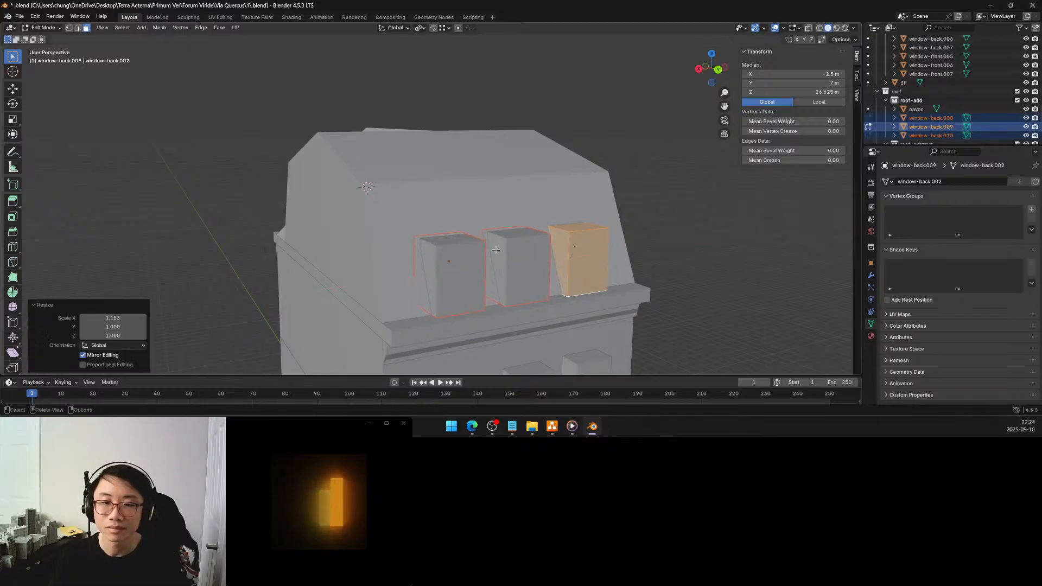
pyautogui.click(130, 321)
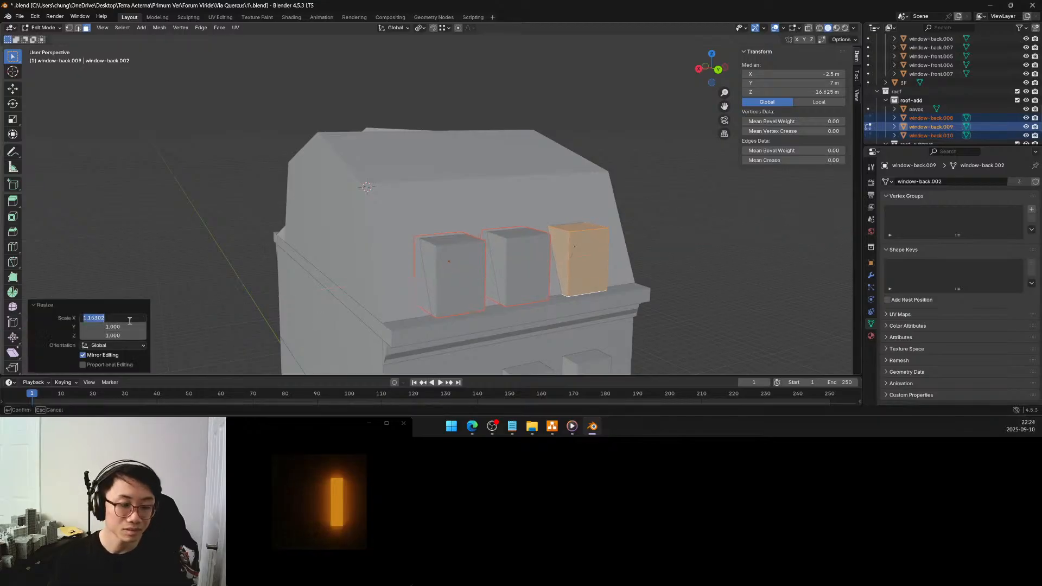
pyautogui.write('1')
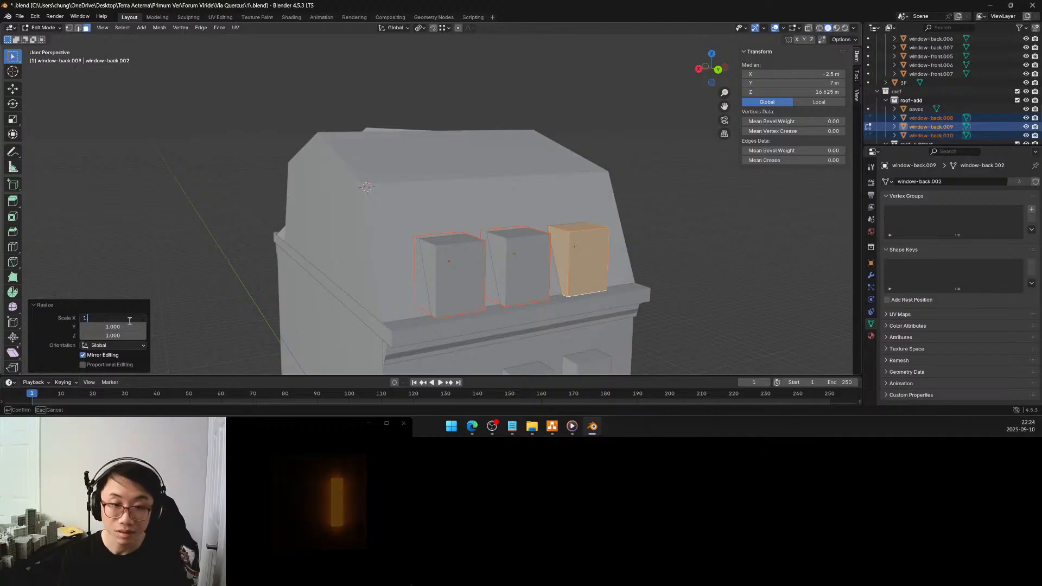
pyautogui.write('.2')
pyautogui.press('Return')
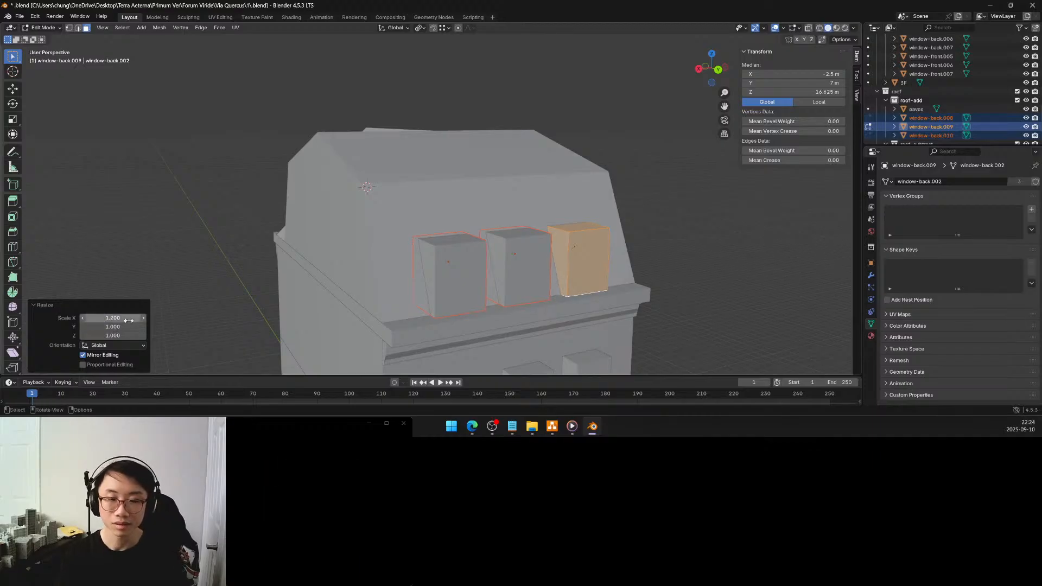
# Set the roof window blocks' X scale factor to 1.25
pyautogui.moveTo(605, 251); pyautogui.dragTo(568, 235, button='middle')
pyautogui.scroll(-5, 556, 253)
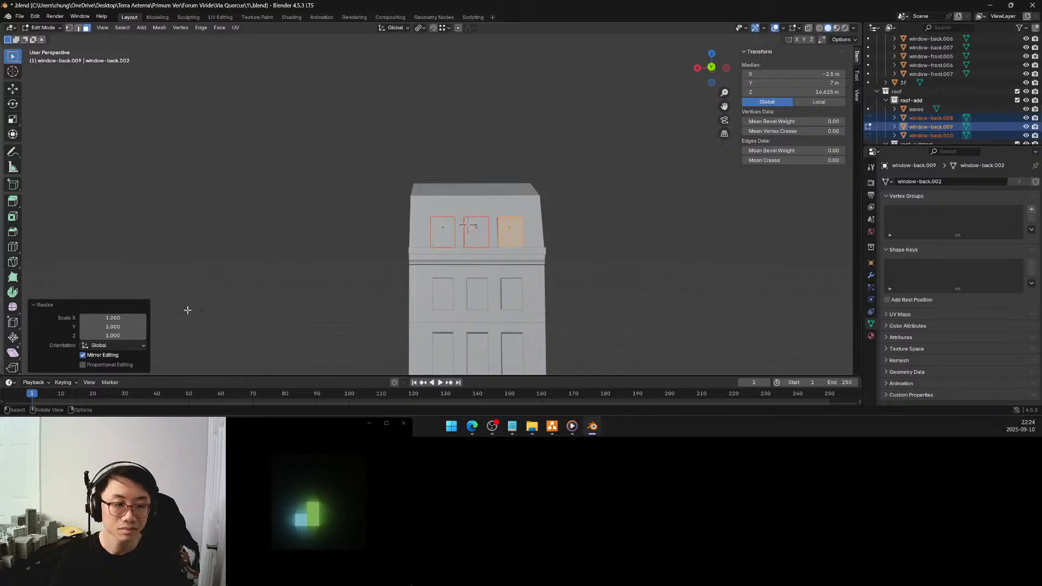
pyautogui.click(114, 317)
pyautogui.click(102, 317)
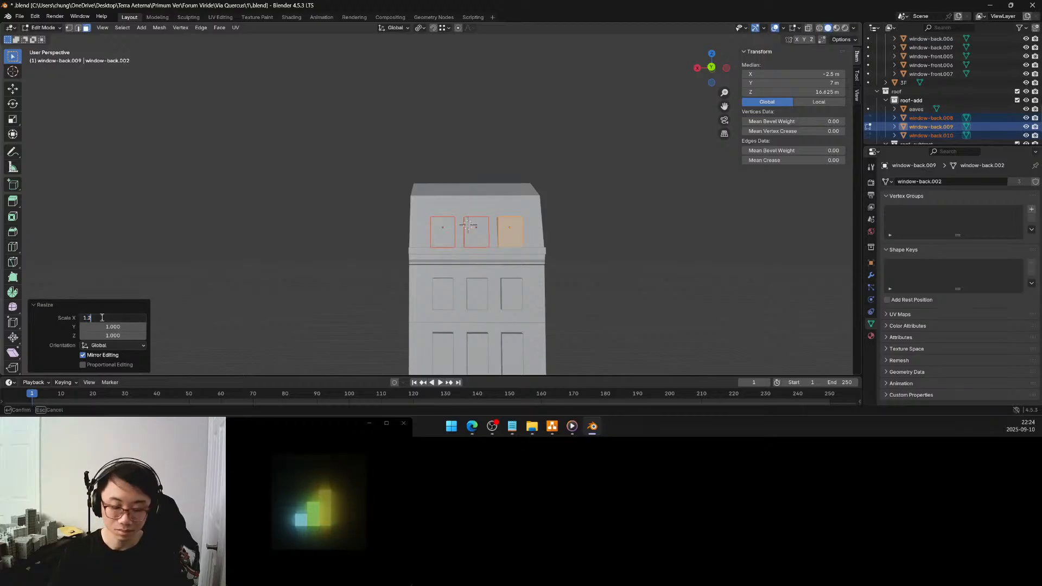
pyautogui.write('5')
pyautogui.press('Return')
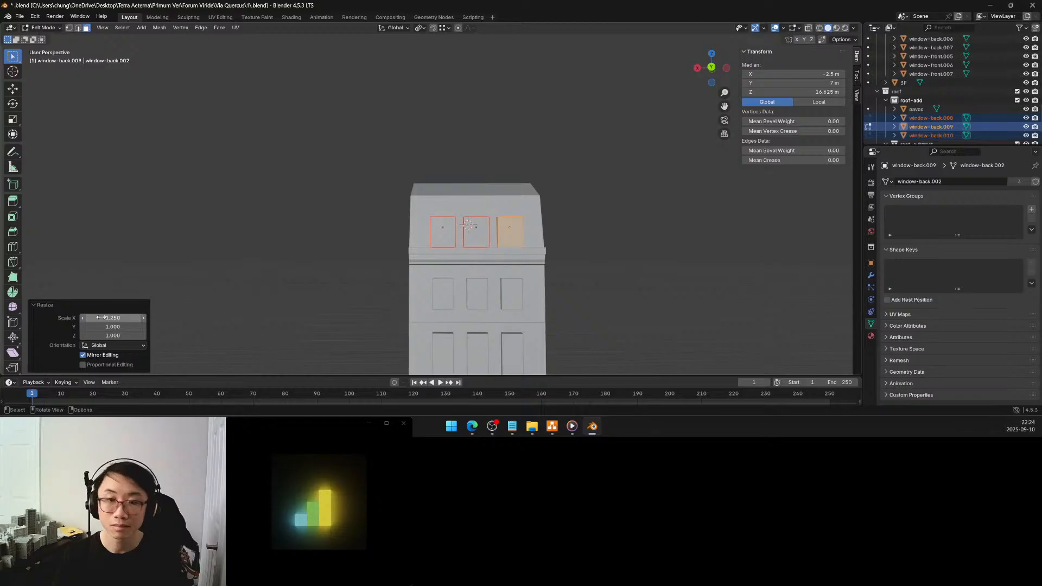
# Undo the X scaling of the roof window blocks, returning to their mesh editing
pyautogui.press('Tab')
pyautogui.click(516, 238)
pyautogui.moveTo(515, 238); pyautogui.dragTo(513, 253, button='middle')
pyautogui.hotkey('ctrl', 'z')
pyautogui.hotkey('ctrl', 'z')
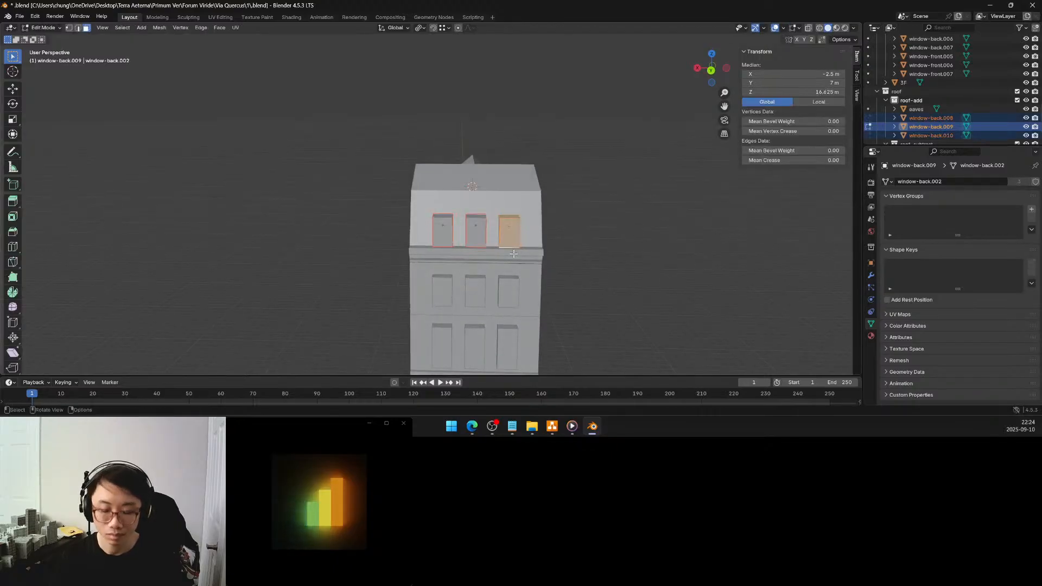
# Widen the roof window blocks by scaling their shared mesh along global X by exactly 1.2
pyautogui.press('s')
pyautogui.press('x')
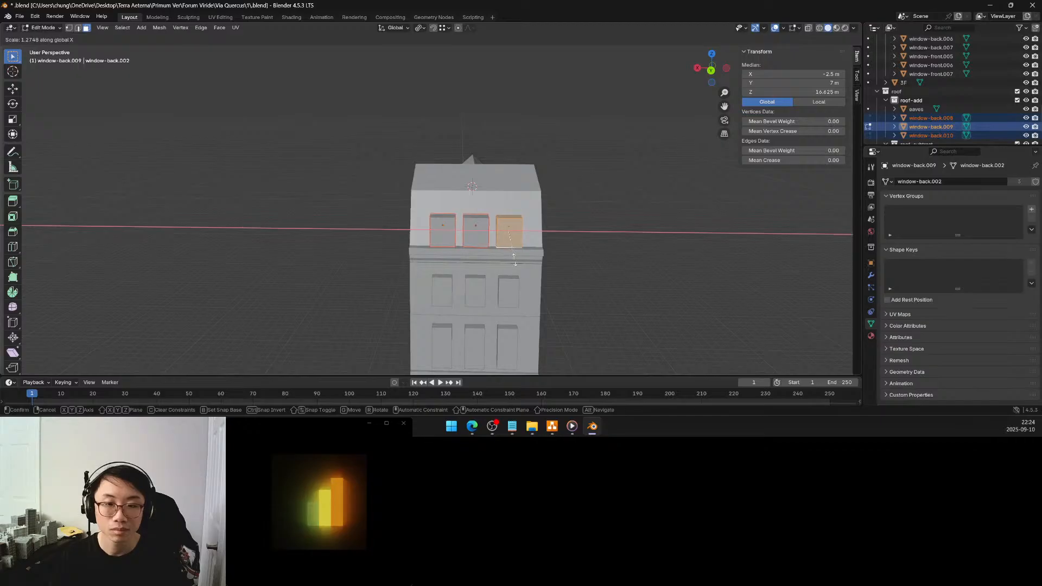
pyautogui.click(514, 259)
pyautogui.click(113, 315)
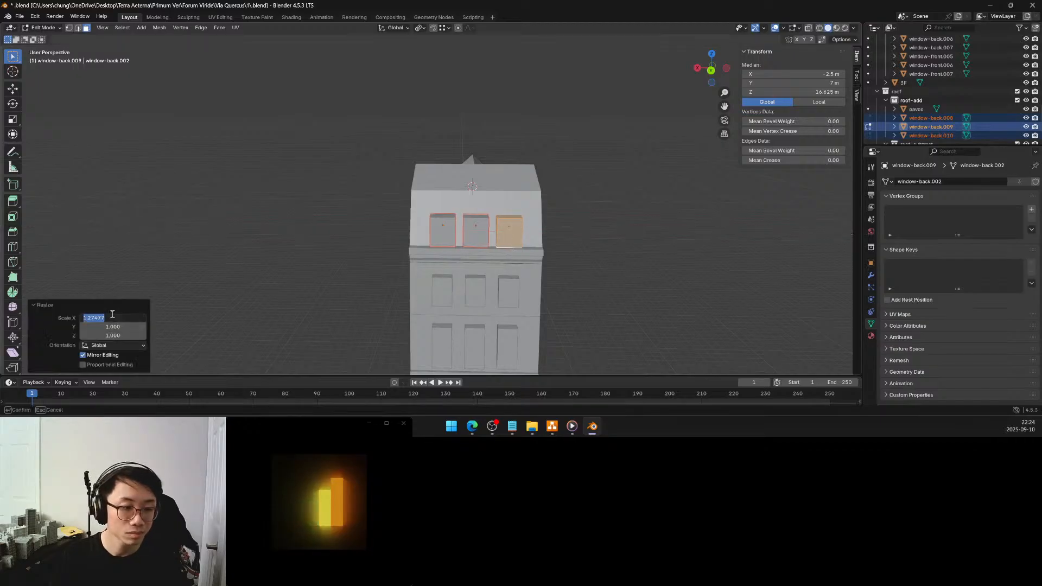
pyautogui.write('1.2')
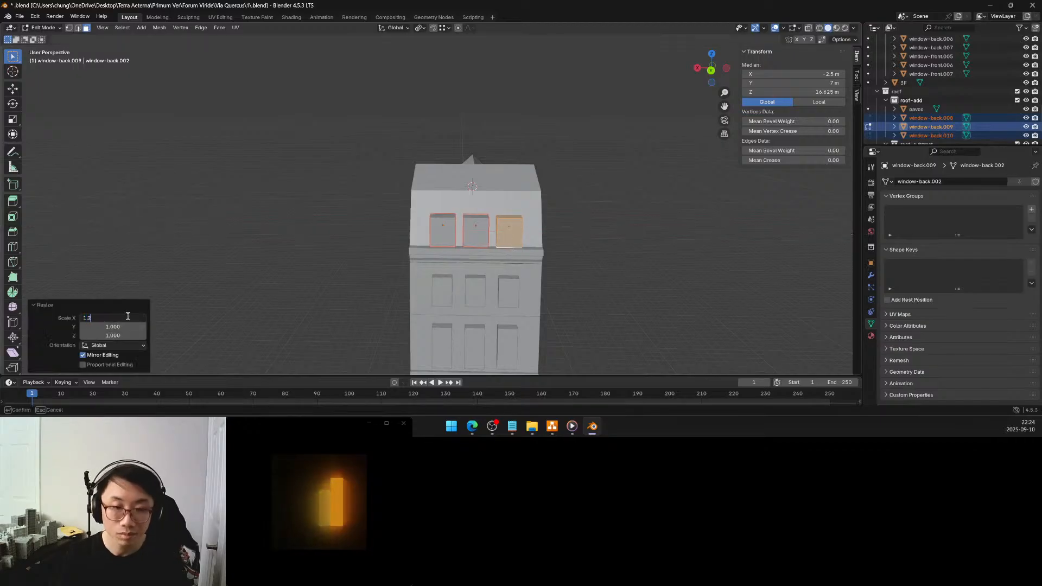
pyautogui.press('Return')
# Leave mesh editing, reselect all three roof window blocks and reopen their mesh with window-back.010 active
pyautogui.click(364, 235)
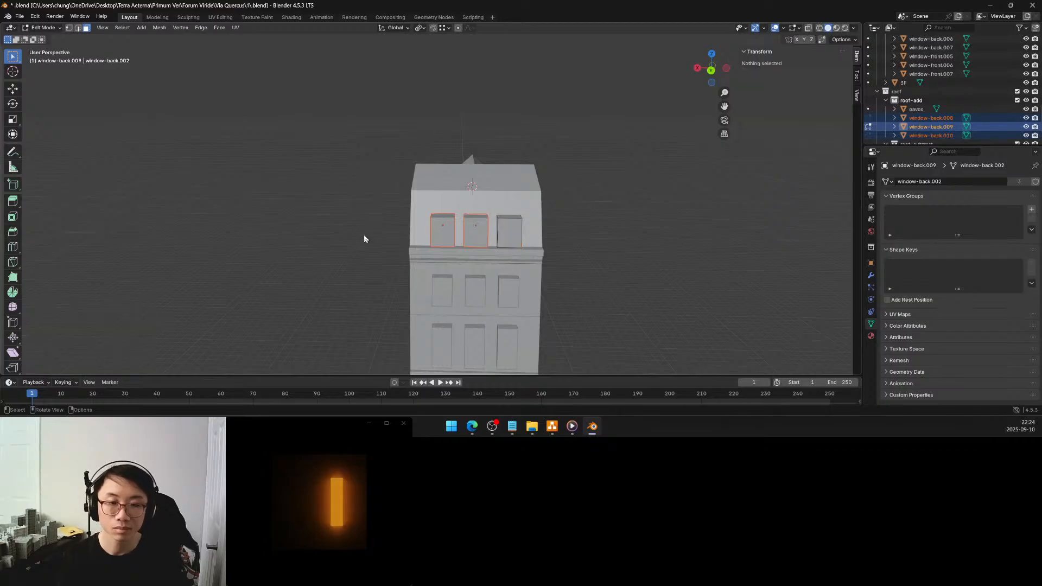
pyautogui.press('Tab')
pyautogui.click(507, 235)
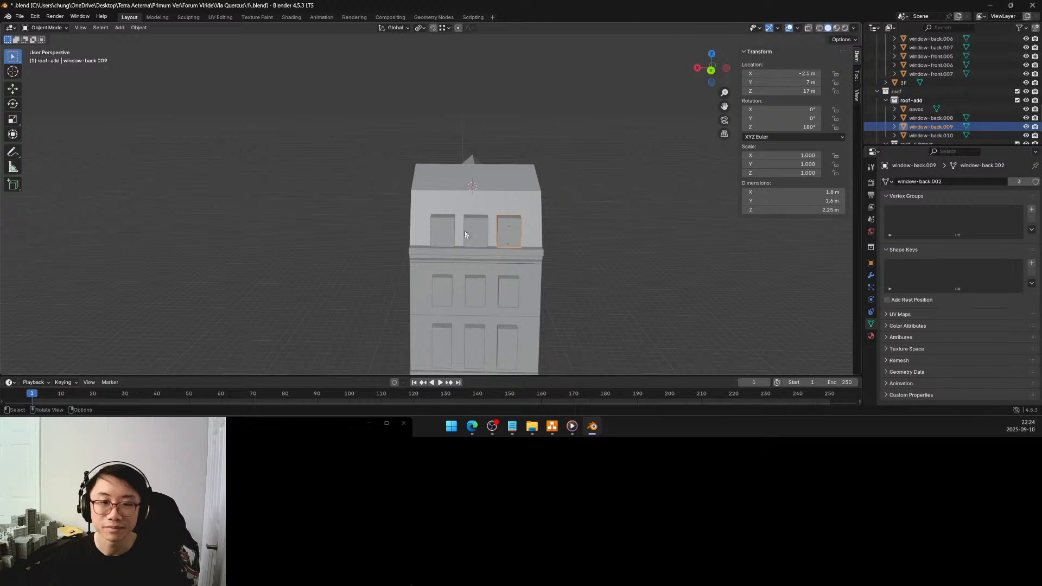
pyautogui.keyDown('shift'); pyautogui.click(479, 231); pyautogui.keyUp('shift')
pyautogui.keyDown('shift'); pyautogui.click(440, 228); pyautogui.keyUp('shift')
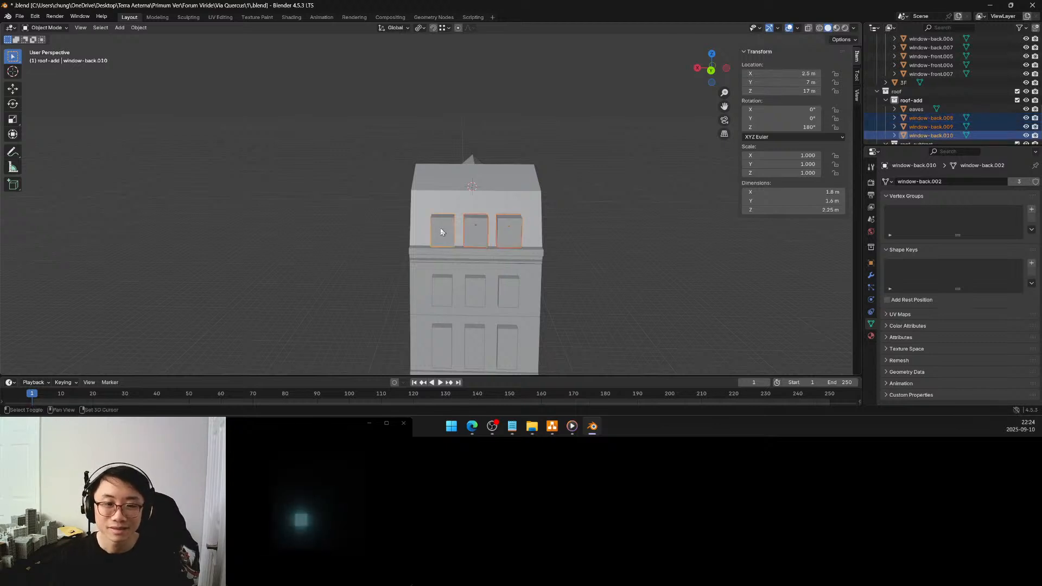
pyautogui.moveTo(454, 217); pyautogui.dragTo(461, 190, button='middle')
pyautogui.press('Tab')
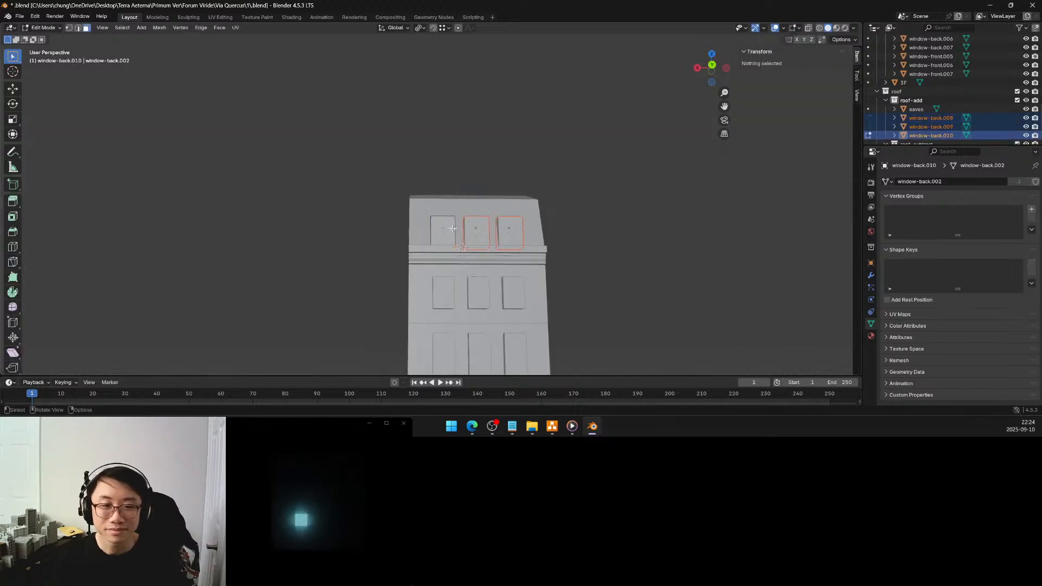
# Isolate the window block, snap the 3D cursor to its bottom face, and return to the full building
pyautogui.moveTo(453, 230); pyautogui.dragTo(455, 191, button='middle')
pyautogui.scroll(1, 449, 238)
pyautogui.scroll(3, 449, 238)
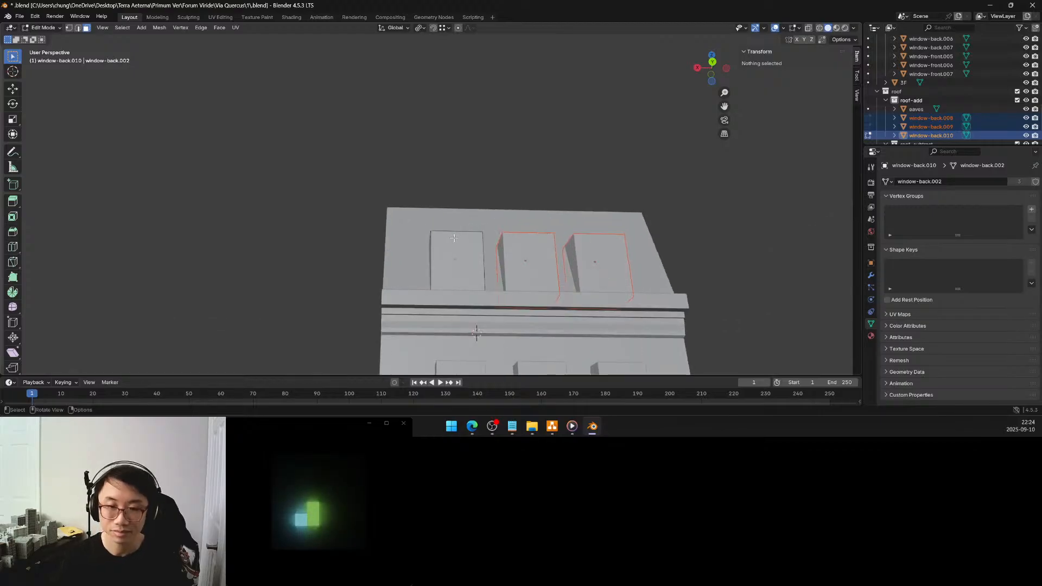
pyautogui.press('KP_Divide')
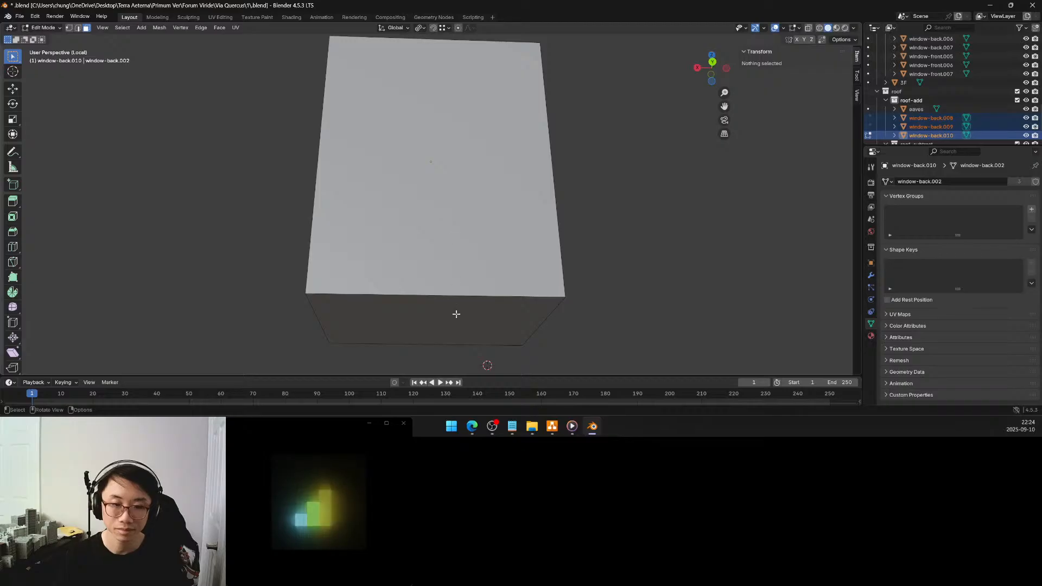
pyautogui.click(455, 314)
pyautogui.hotkey('shift', 's')
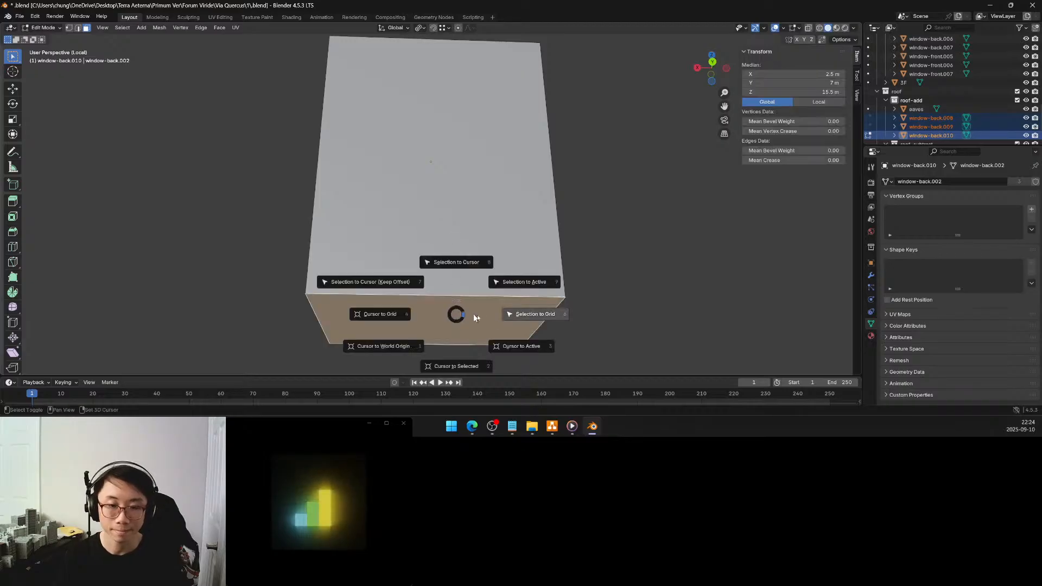
pyautogui.click(476, 371)
pyautogui.press('KP_Divide')
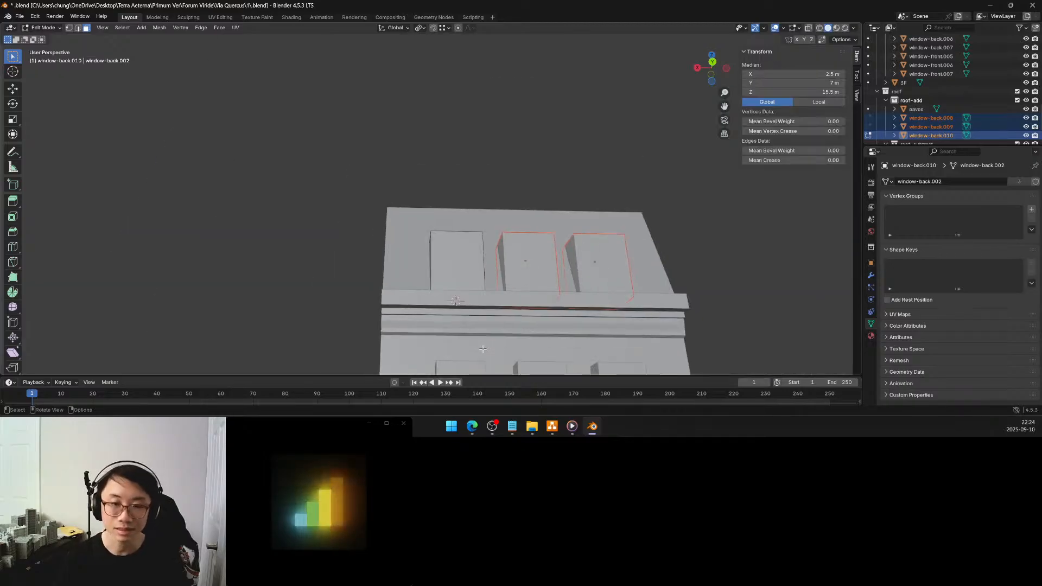
# Select the block's entire mesh and set the transform pivot to the 3D Cursor
pyautogui.moveTo(582, 241); pyautogui.dragTo(579, 288, button='middle')
pyautogui.hotkey('ctrl', 'l')
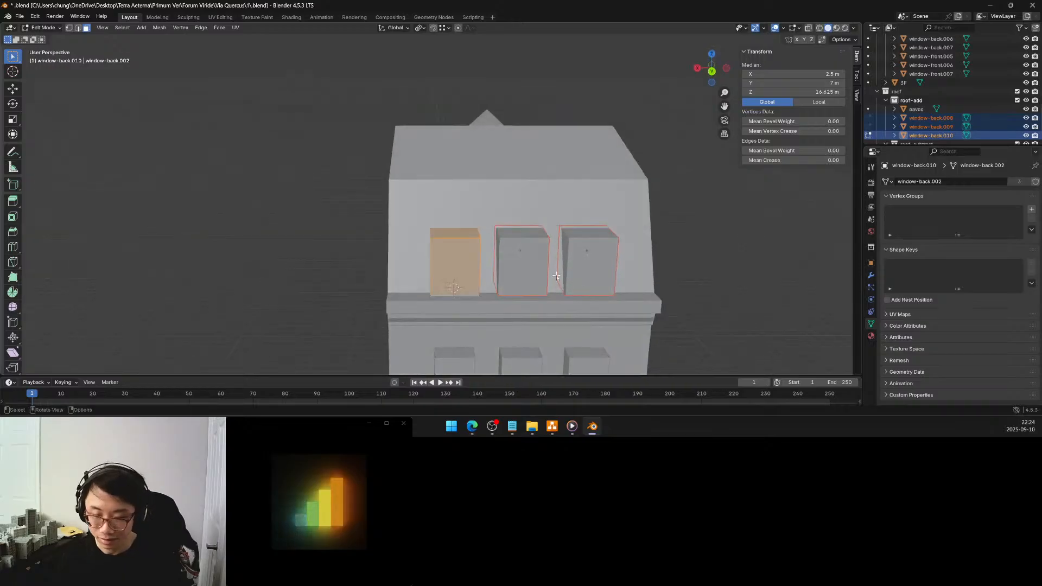
pyautogui.hotkey('shift', 's')
pyautogui.click(622, 276)
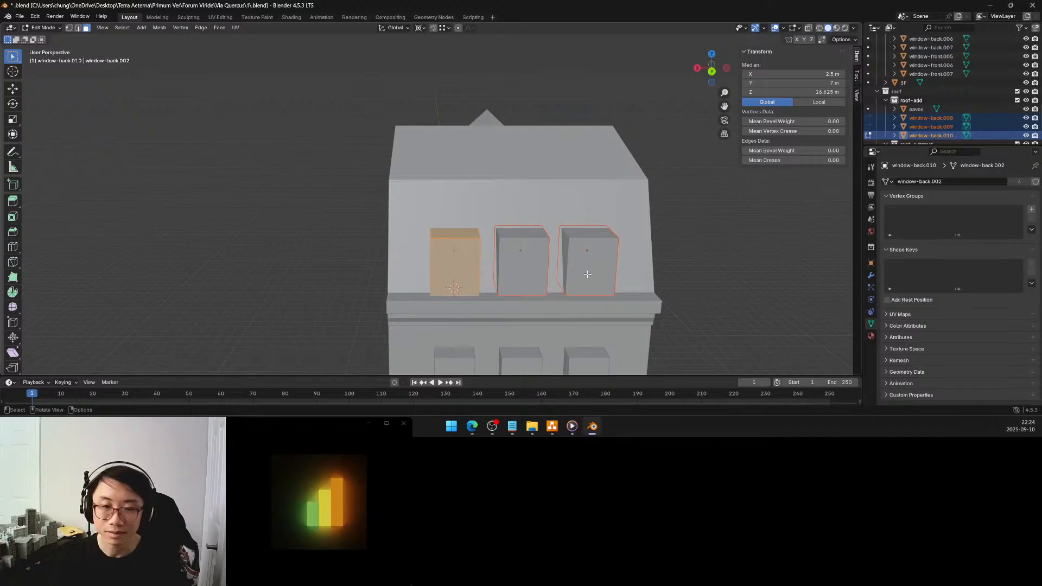
# Scale the roof window blocks upward along global Z from the 3D cursor by exactly 1.25
pyautogui.press('s')
pyautogui.press('z')
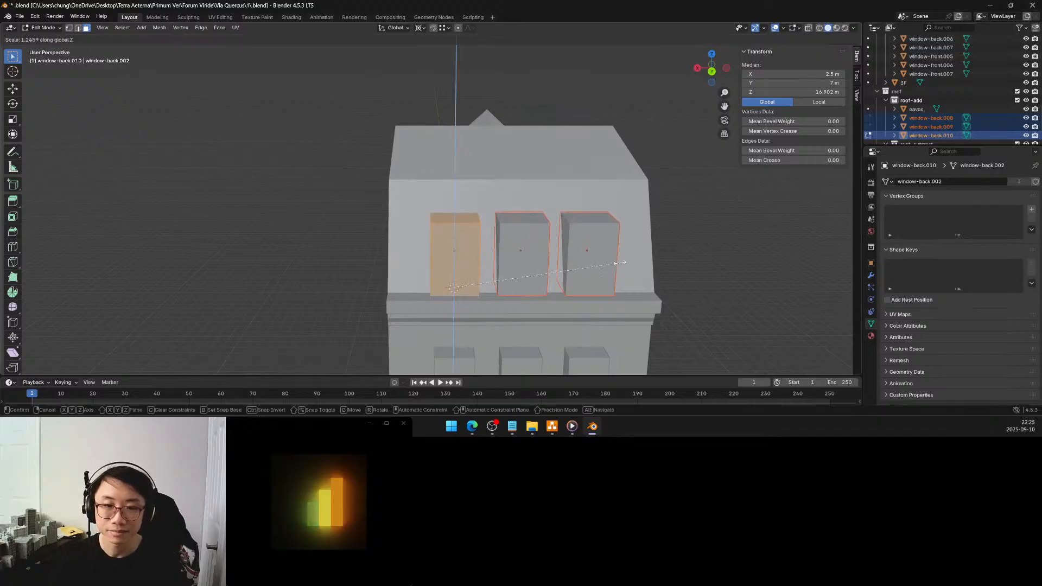
pyautogui.click(642, 260)
pyautogui.moveTo(556, 247); pyautogui.dragTo(476, 239, button='middle')
pyautogui.click(132, 335)
pyautogui.write('1.25')
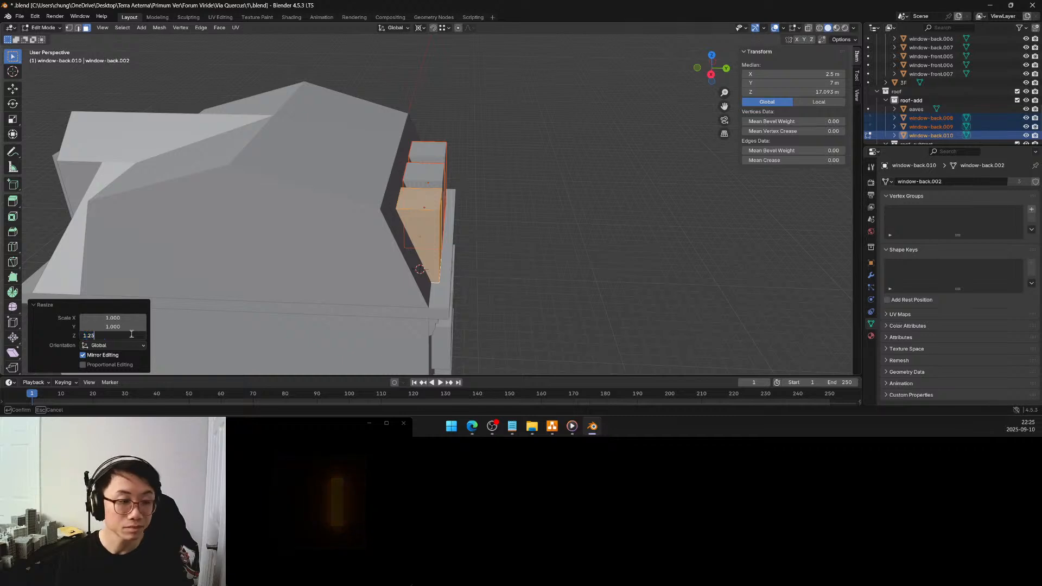
pyautogui.press('Return')
# Undo the Z scaling and rescale the roof window blocks along local Z by about 1.34 from the 3D cursor
pyautogui.moveTo(506, 194); pyautogui.dragTo(459, 205, button='middle')
pyautogui.press('Tab')
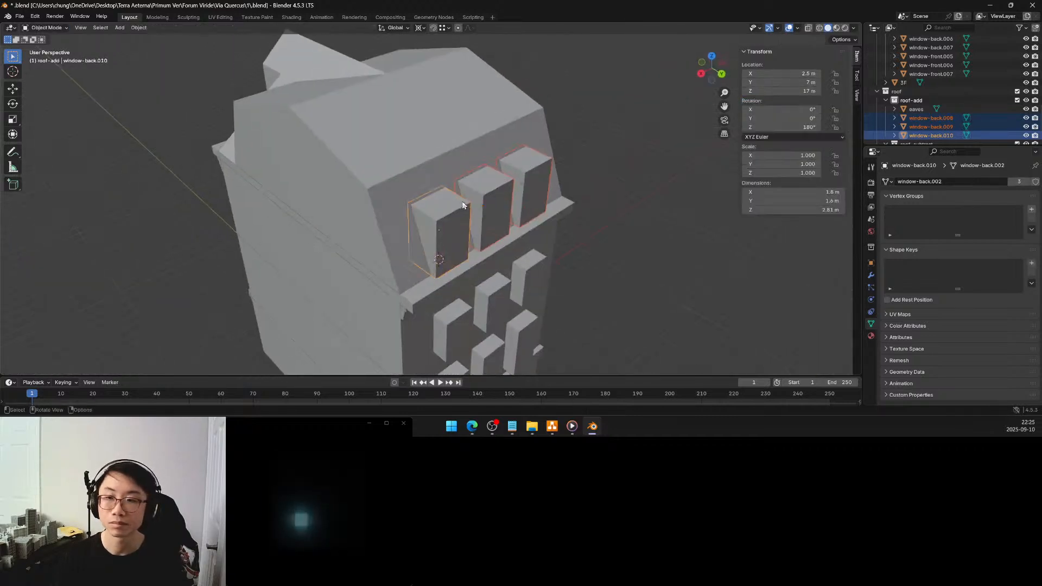
pyautogui.press('Tab')
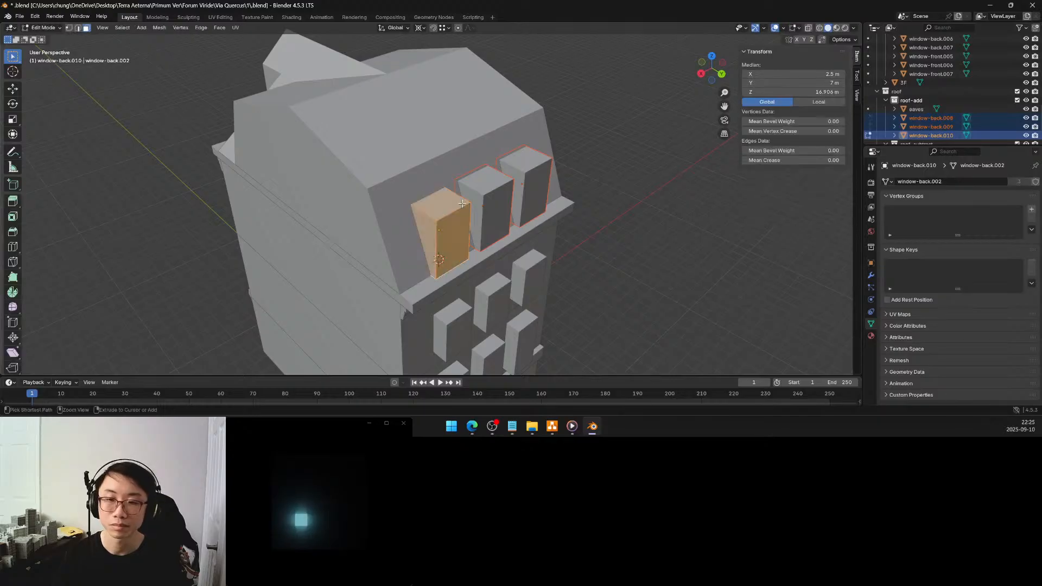
pyautogui.press('g')
pyautogui.press('z')
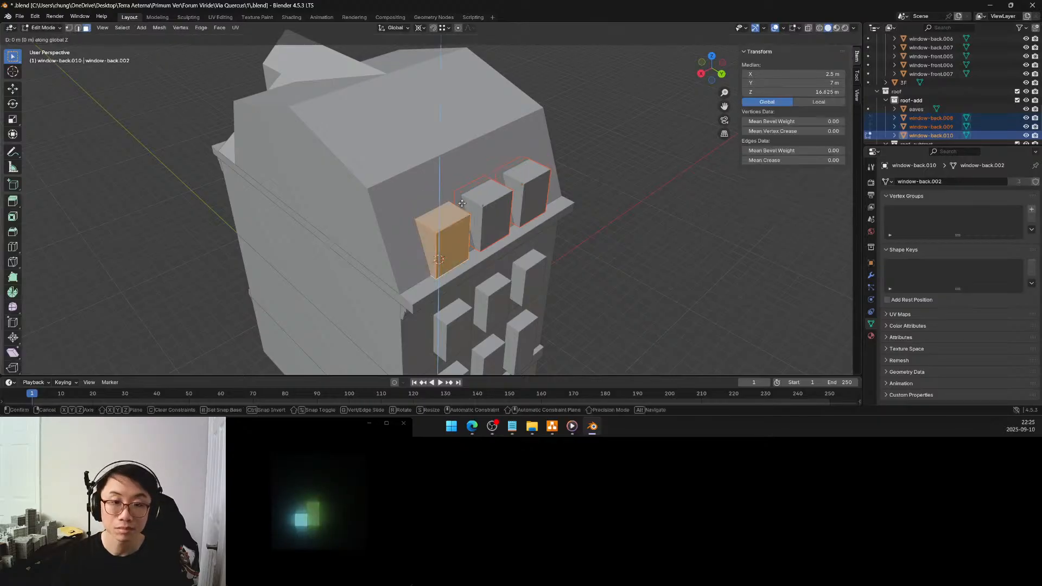
pyautogui.press('s')
pyautogui.press('z')
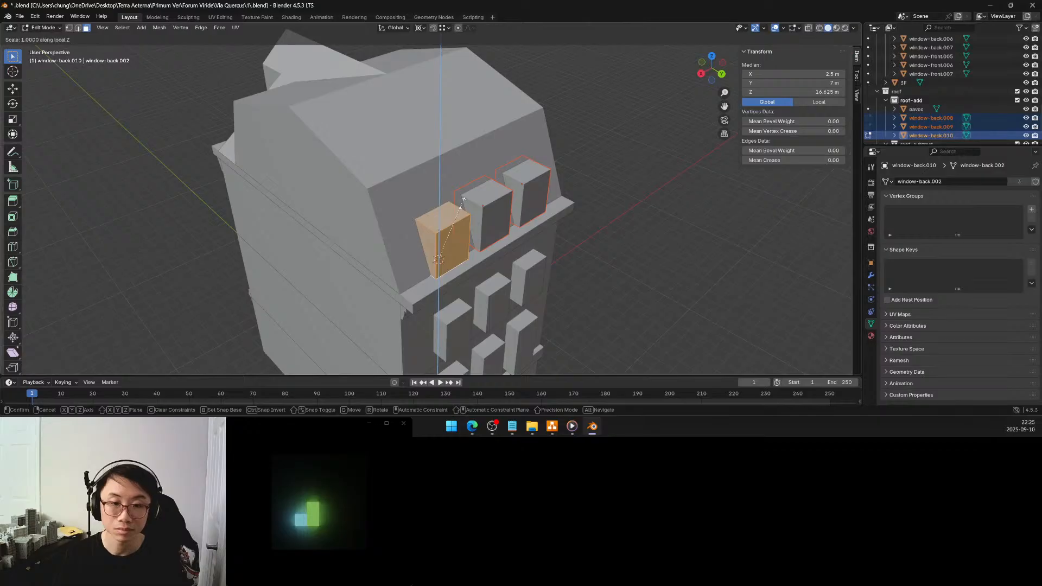
pyautogui.click(470, 181)
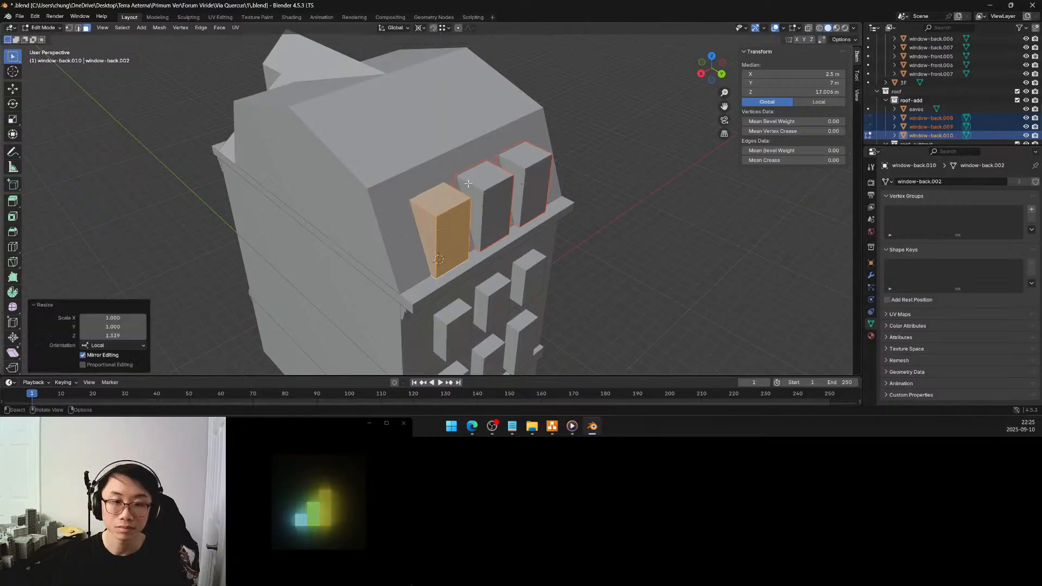
# Try a local Z scale factor of 1.2 on the roof window blocks and undo the scaling
pyautogui.click(126, 335)
pyautogui.write('1.2')
pyautogui.press('Return')
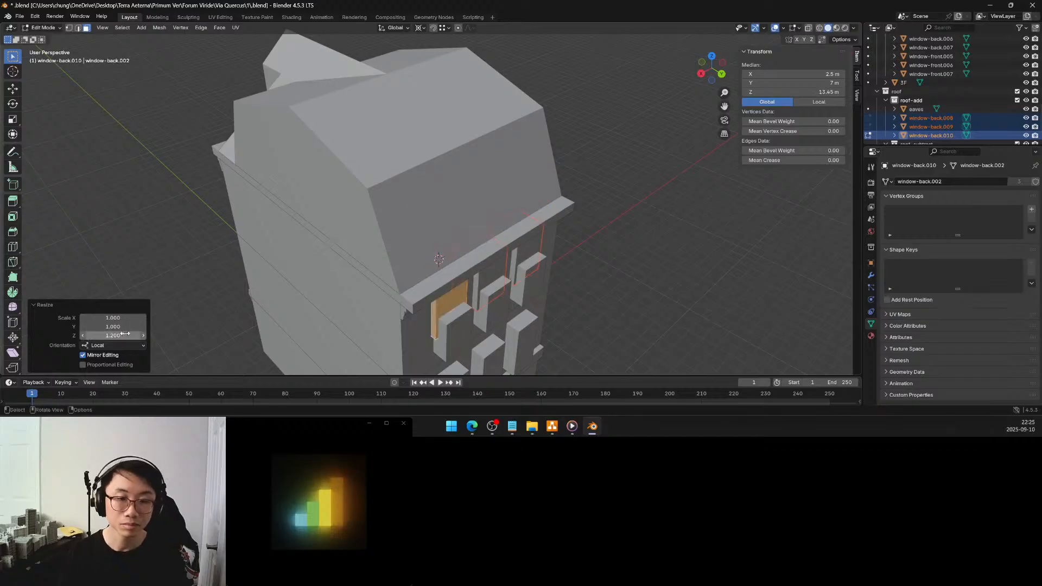
pyautogui.hotkey('ctrl', 'z')
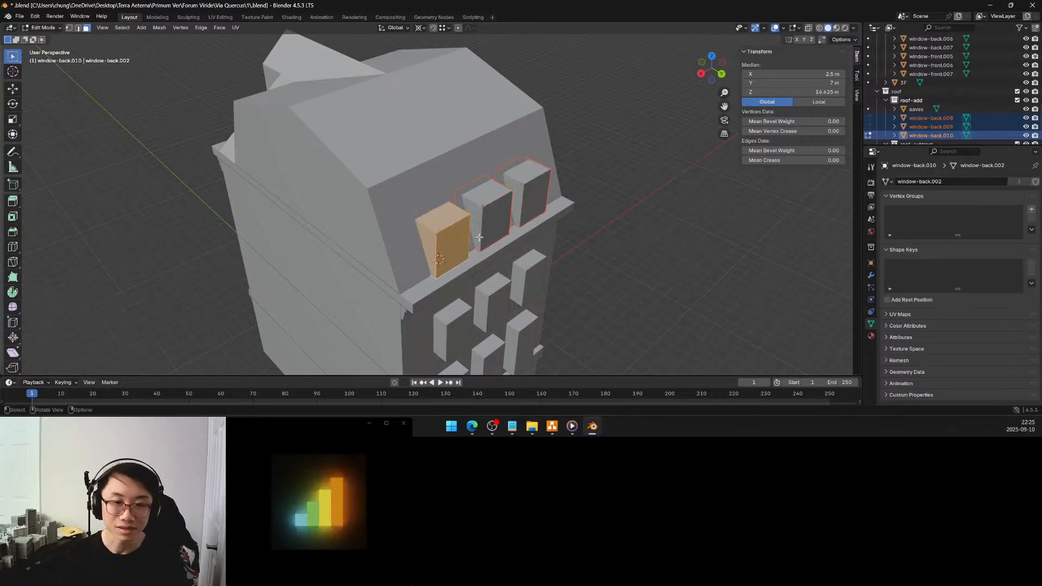
# Scale the roof window block's entire mesh by exactly 1.2 along global Z from the 3D cursor and return to Object Mode
pyautogui.click(651, 227)
pyautogui.moveTo(494, 231); pyautogui.dragTo(468, 207, button='middle')
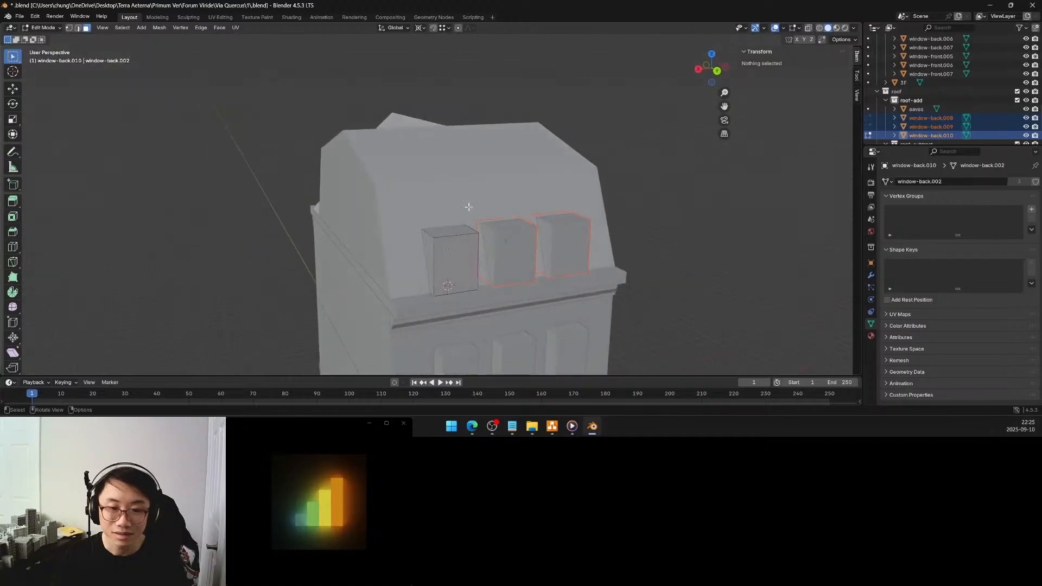
pyautogui.click(469, 228)
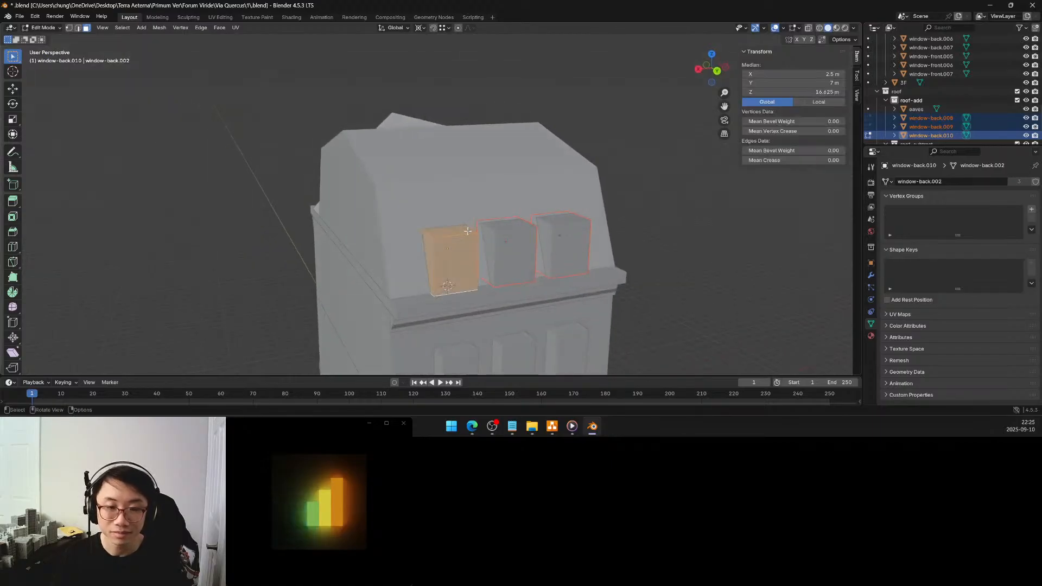
pyautogui.press('s')
pyautogui.press('z')
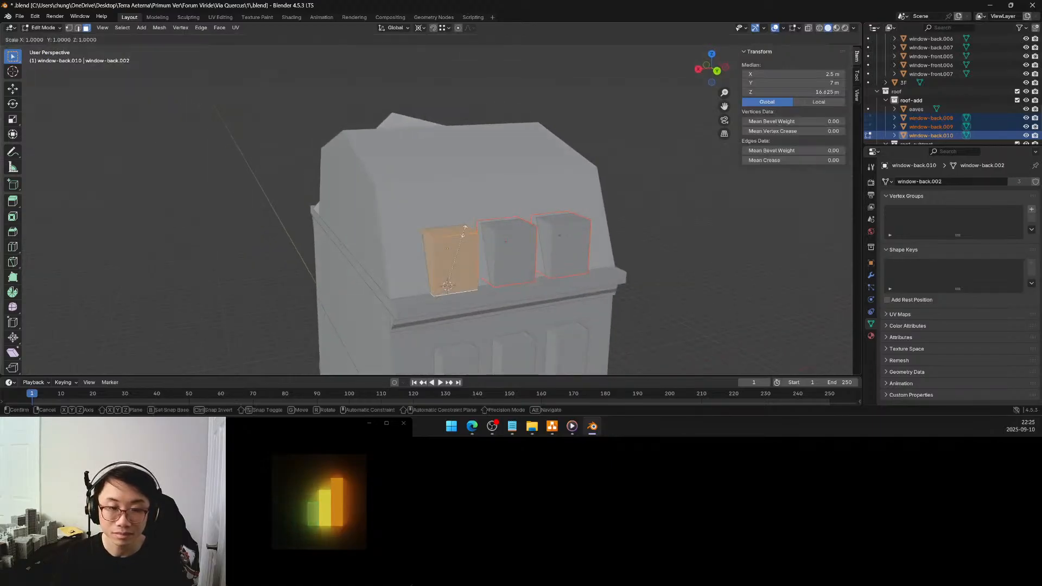
pyautogui.click(481, 217)
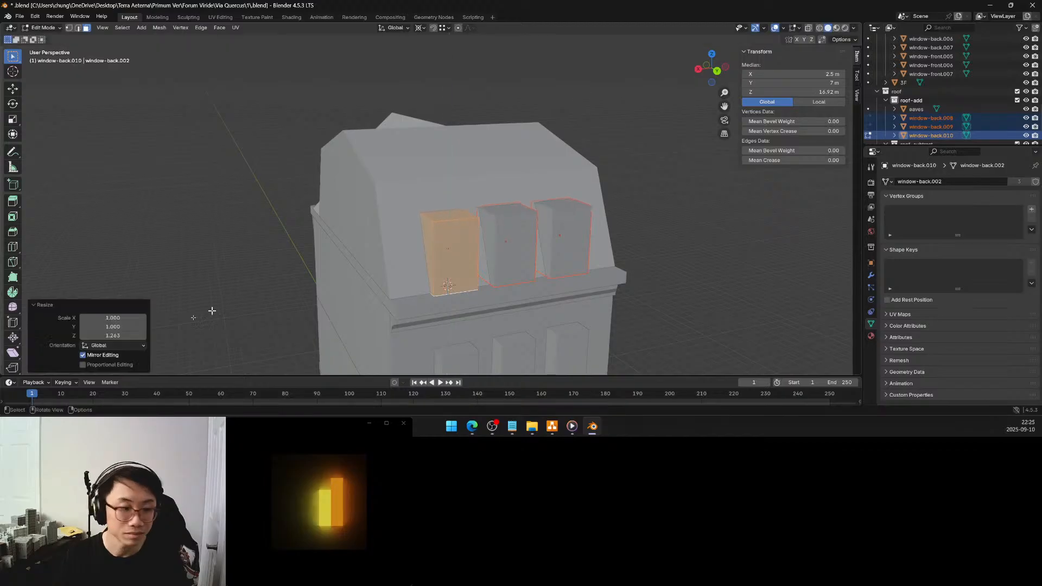
pyautogui.click(128, 335)
pyautogui.write('1.2')
pyautogui.press('Return')
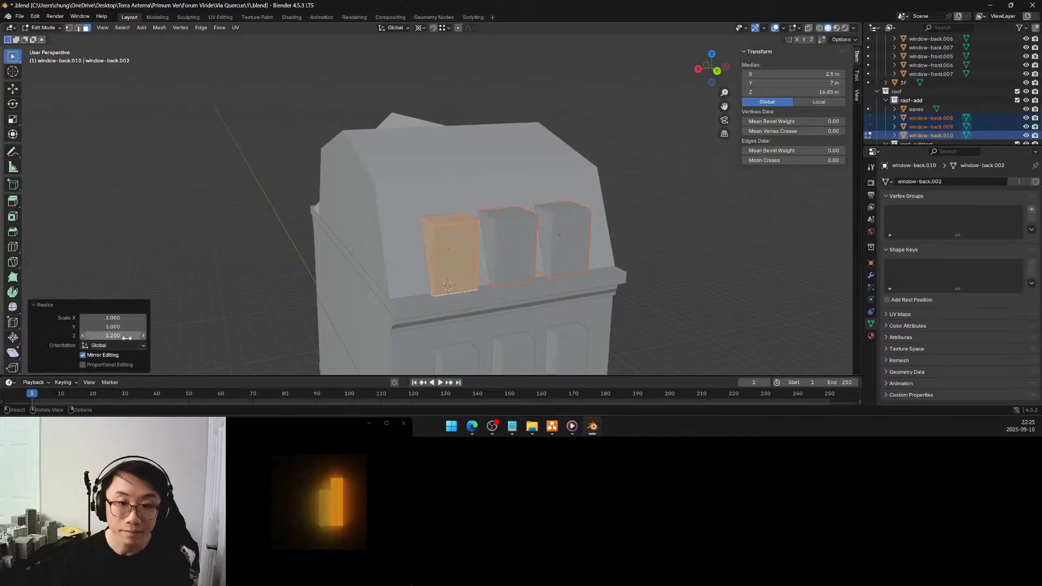
pyautogui.press('Tab')
# Add a single vertical loop cut down the middle of one rear dormer block
pyautogui.moveTo(353, 247); pyautogui.dragTo(380, 240, button='middle')
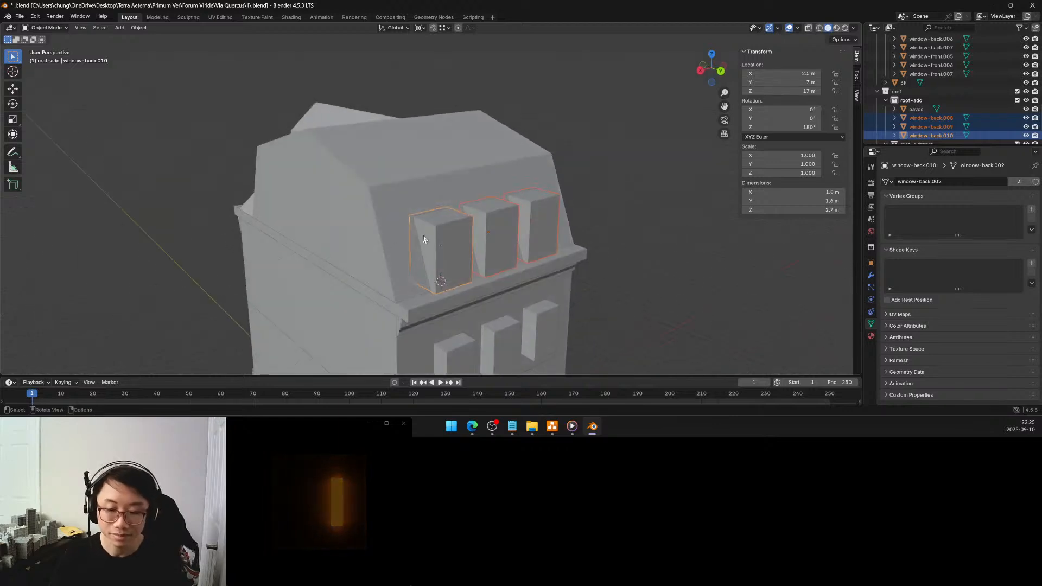
pyautogui.moveTo(469, 258); pyautogui.dragTo(430, 259, button='middle')
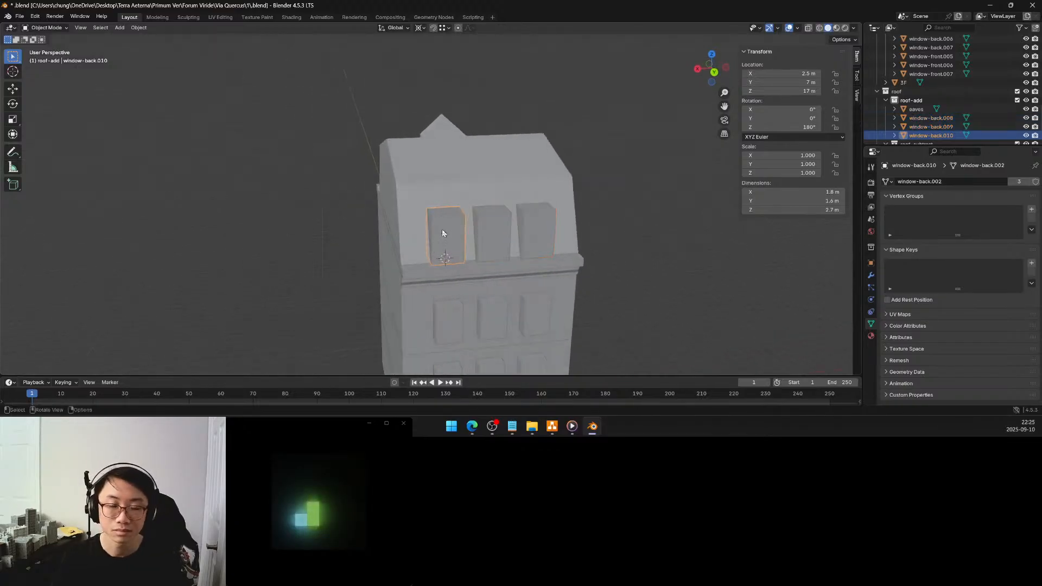
pyautogui.moveTo(445, 227); pyautogui.dragTo(444, 243, button='middle')
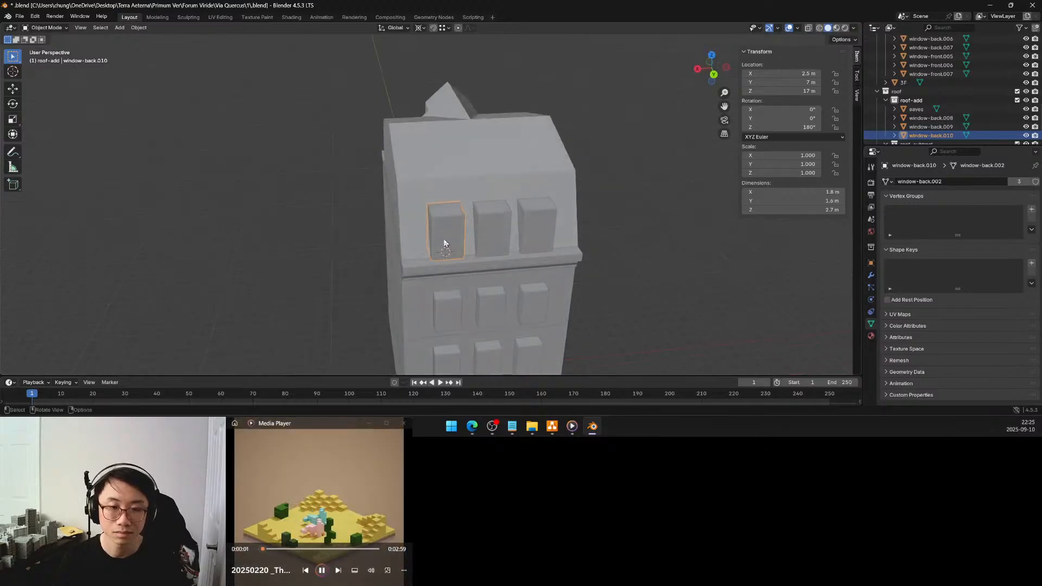
pyautogui.press('Tab')
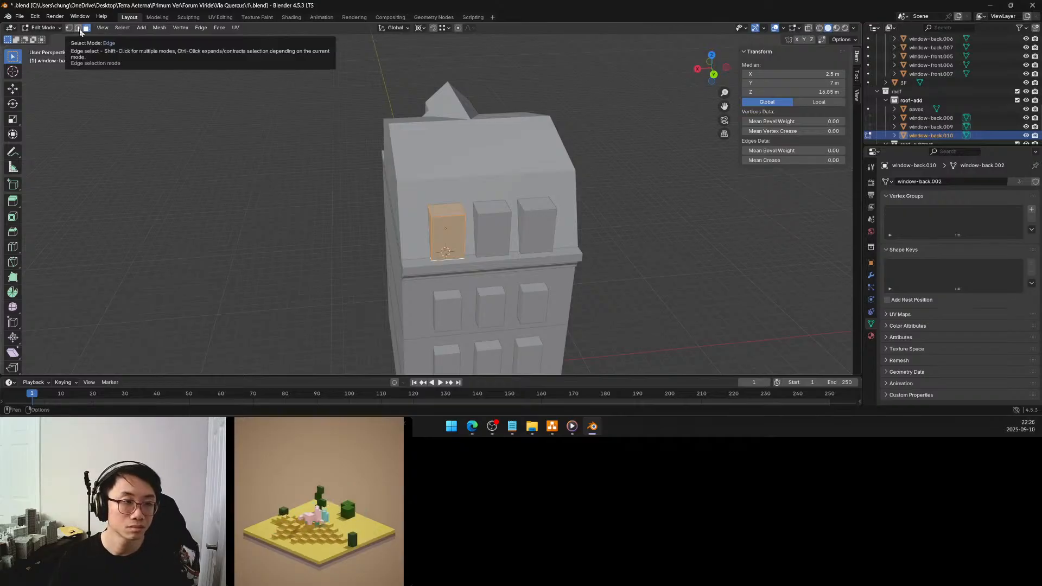
pyautogui.click(236, 176)
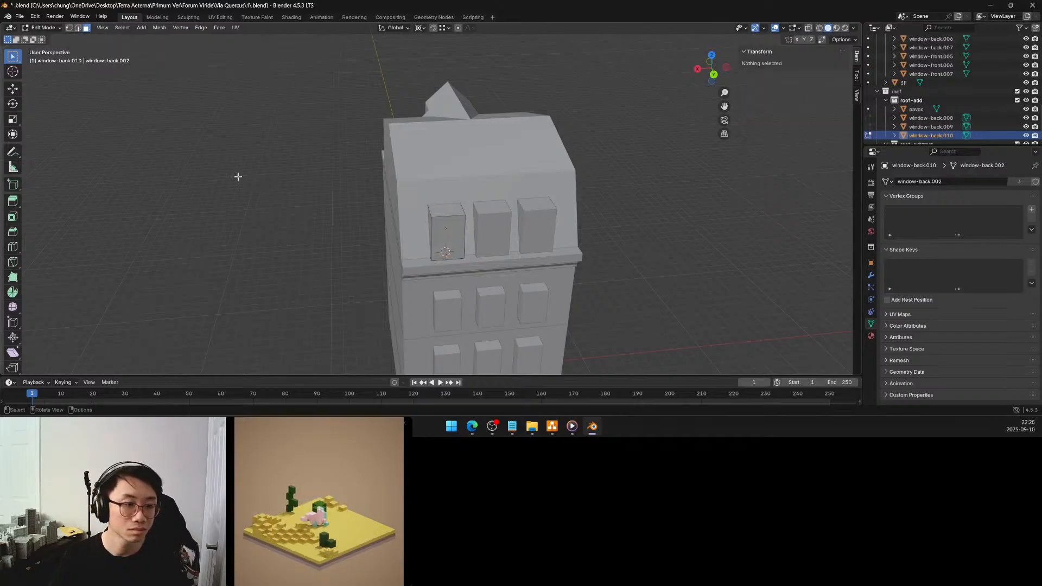
pyautogui.click(13, 247)
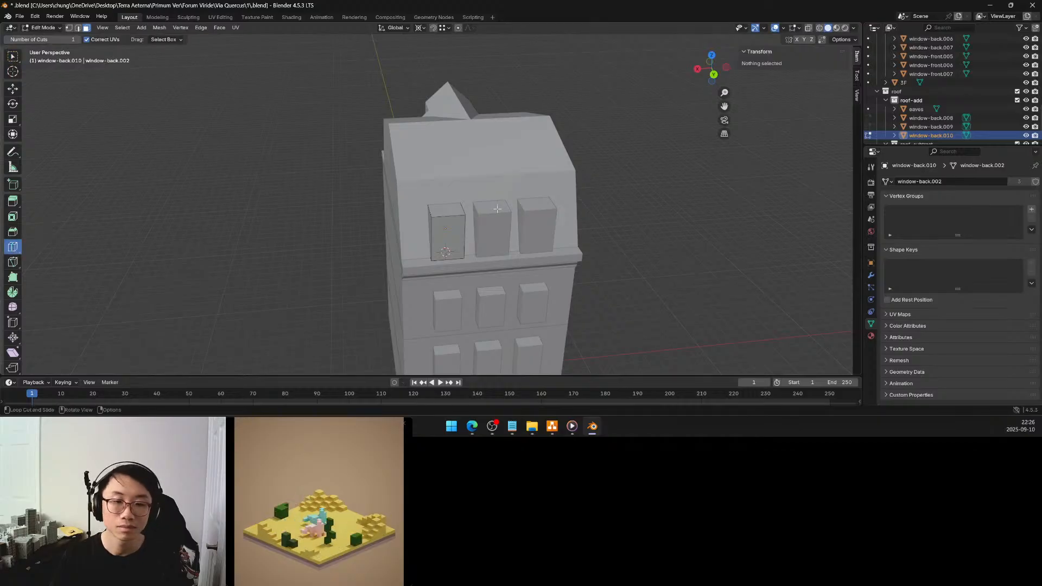
pyautogui.click(453, 218)
# Raise the dormer's central top edge 1.25 m along global Z to form a pointed gable
pyautogui.click(78, 28)
pyautogui.click(69, 28)
pyautogui.keyDown('shift'); pyautogui.click(75, 29); pyautogui.keyUp('shift')
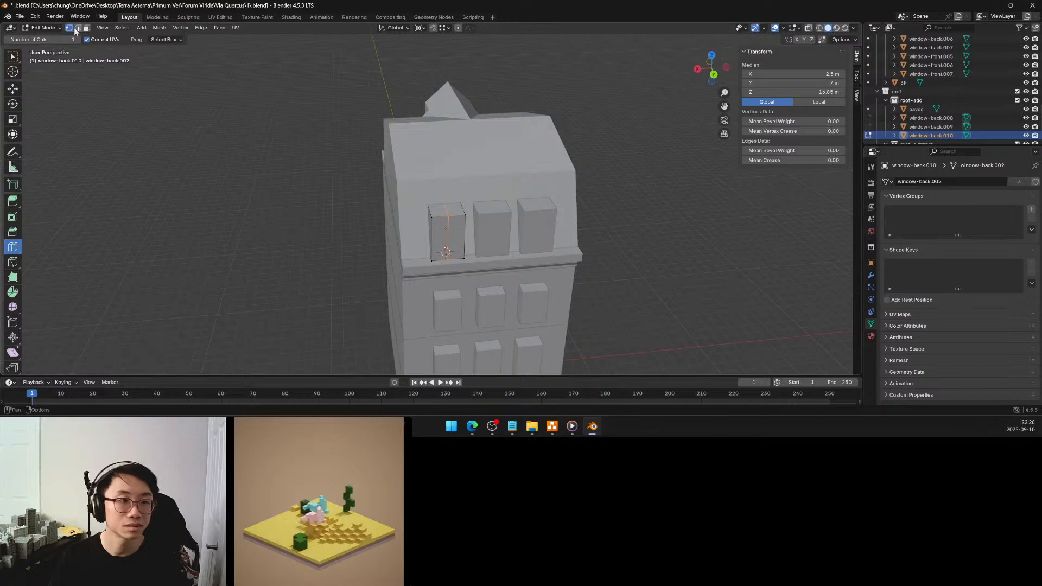
pyautogui.click(13, 55)
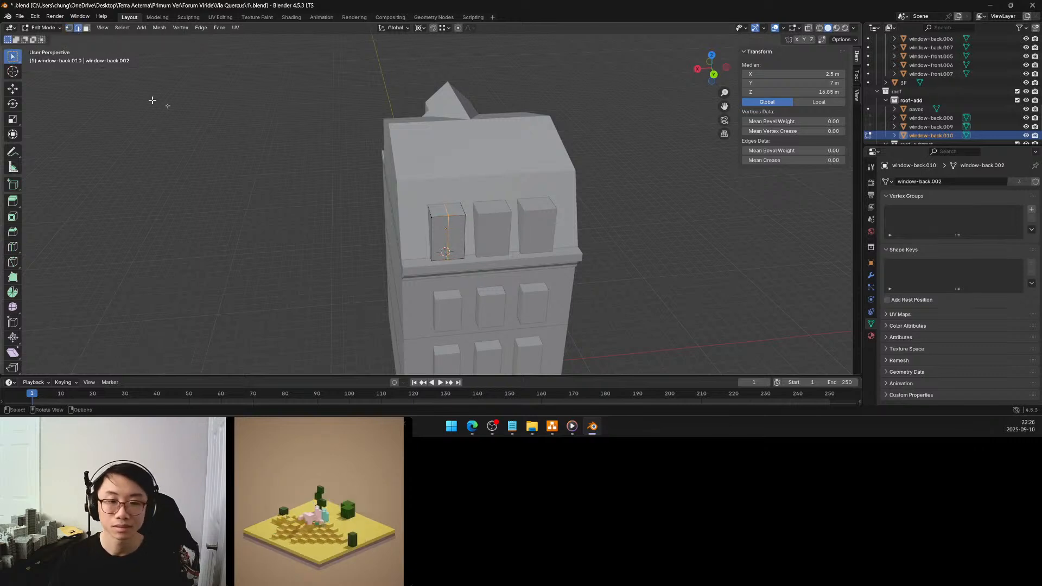
pyautogui.click(448, 207)
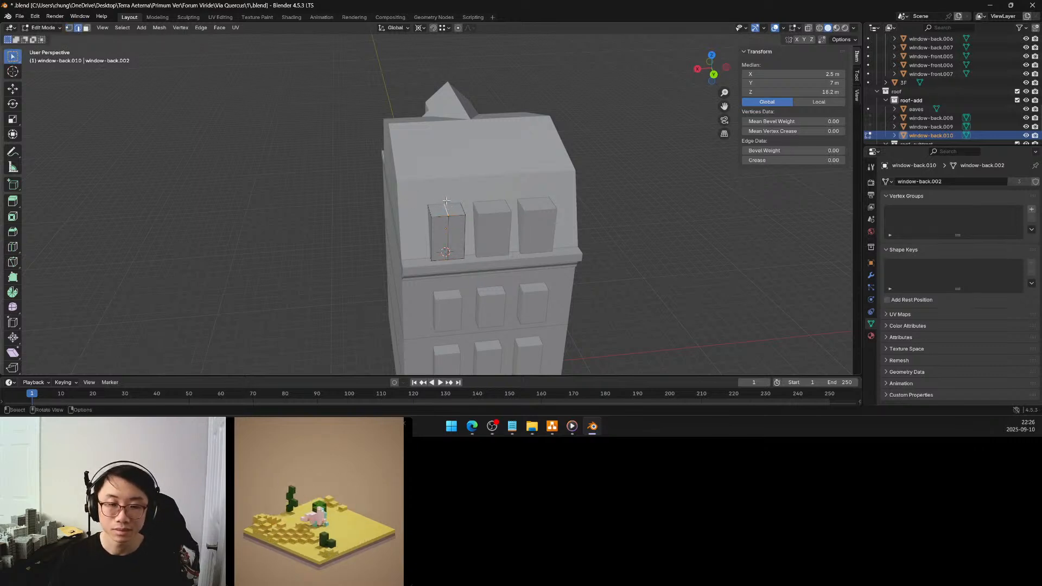
pyautogui.scroll(3, 456, 206)
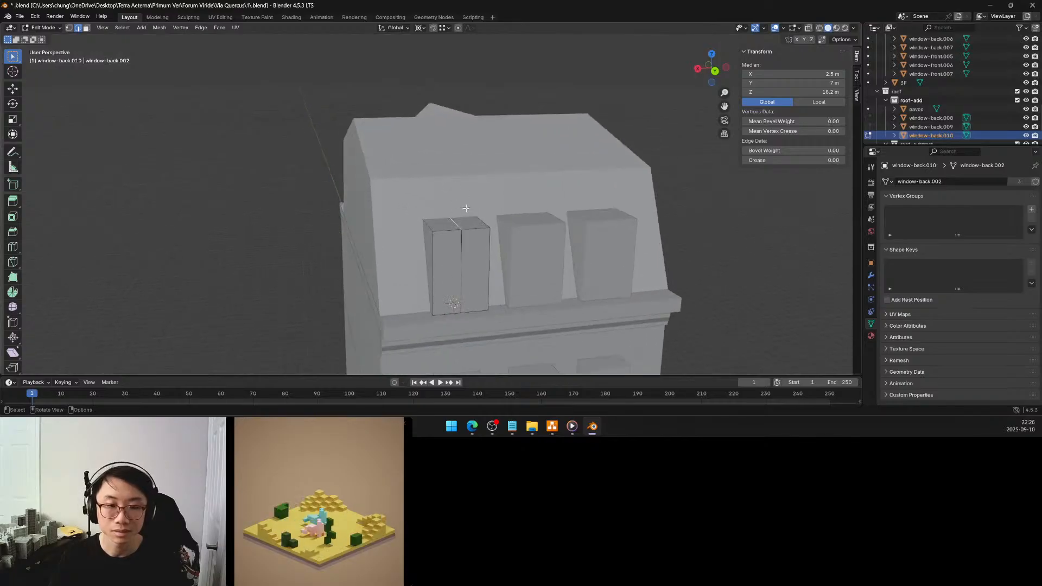
pyautogui.press('g')
pyautogui.press('z')
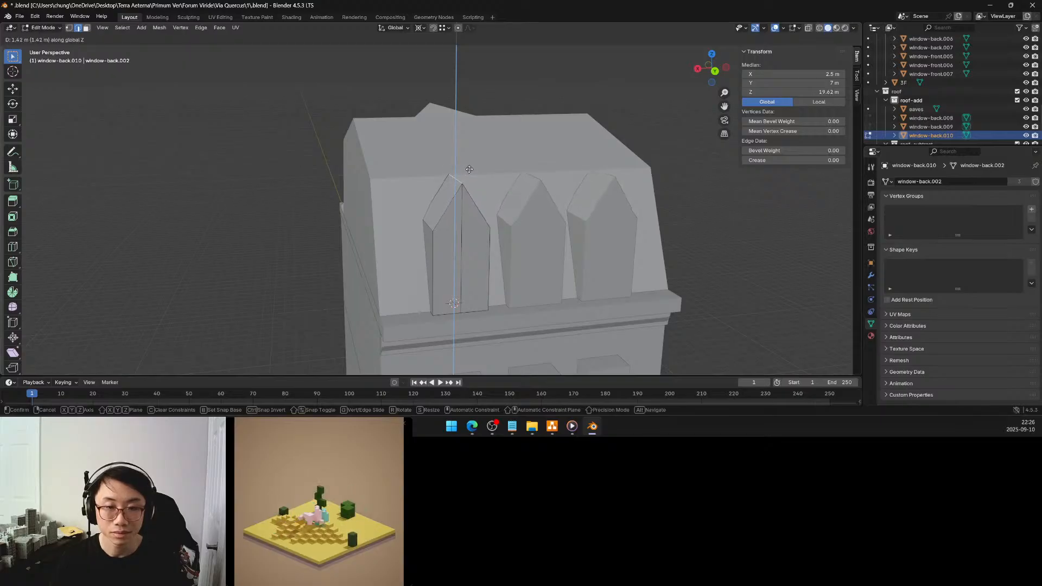
pyautogui.click(468, 174)
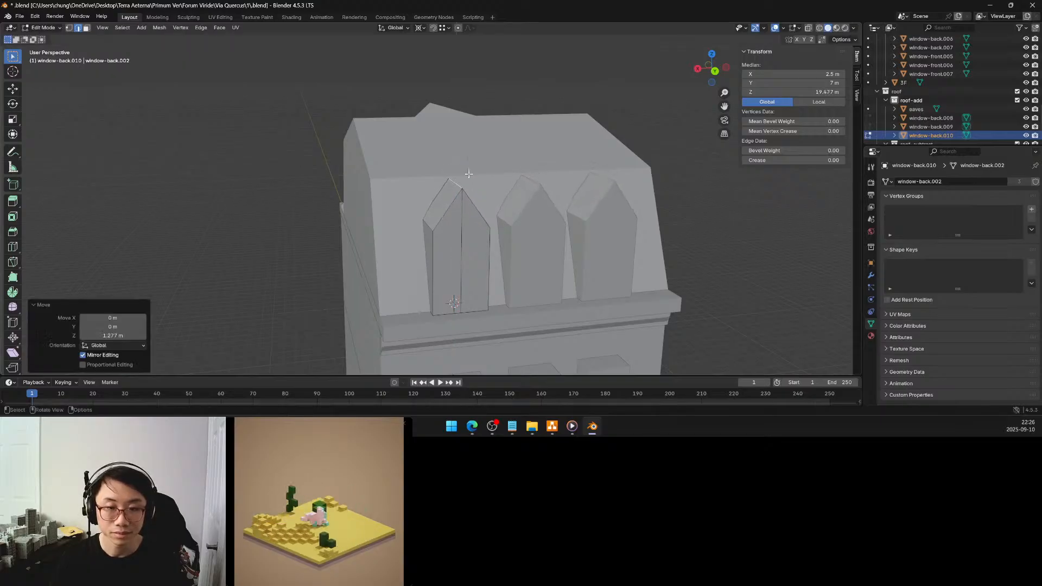
pyautogui.click(123, 335)
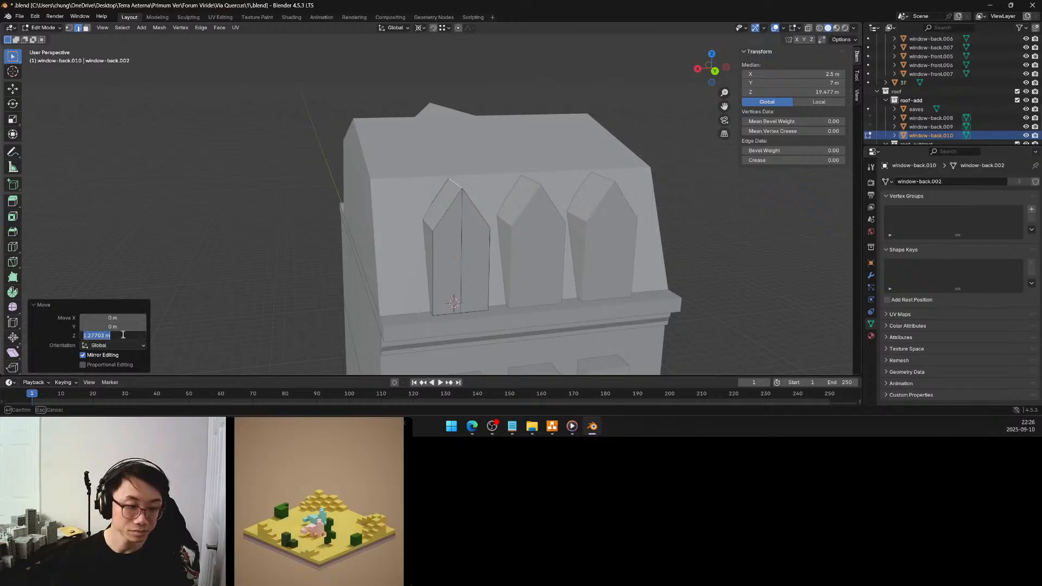
pyautogui.write('1.25')
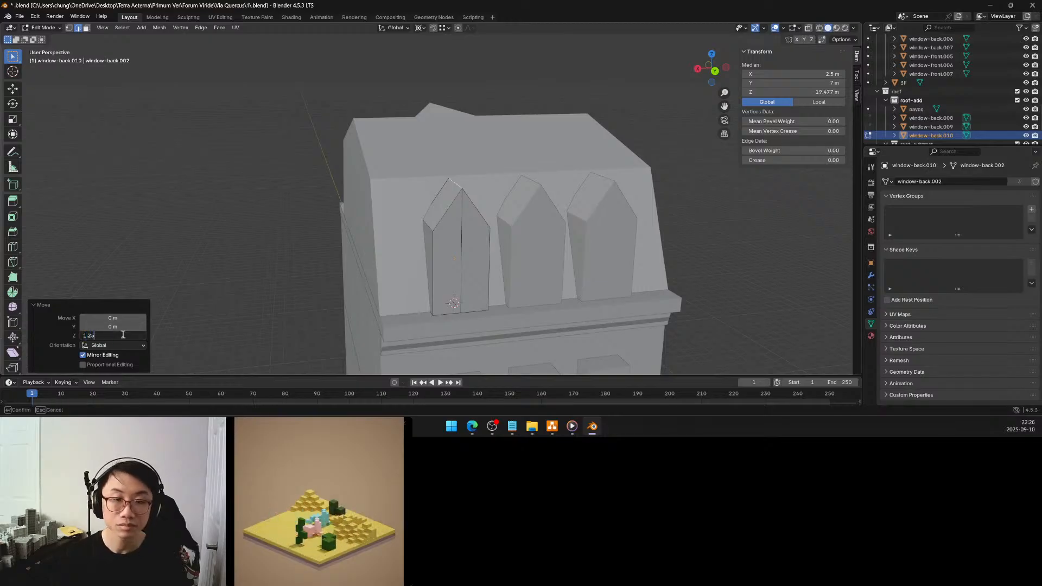
pyautogui.press('Return')
# Select the dormer's linked flat back faces and set their median Y to 5.5 m, extending them into the roof
pyautogui.moveTo(318, 230); pyautogui.dragTo(416, 225, button='middle')
pyautogui.scroll(-2, 299, 227)
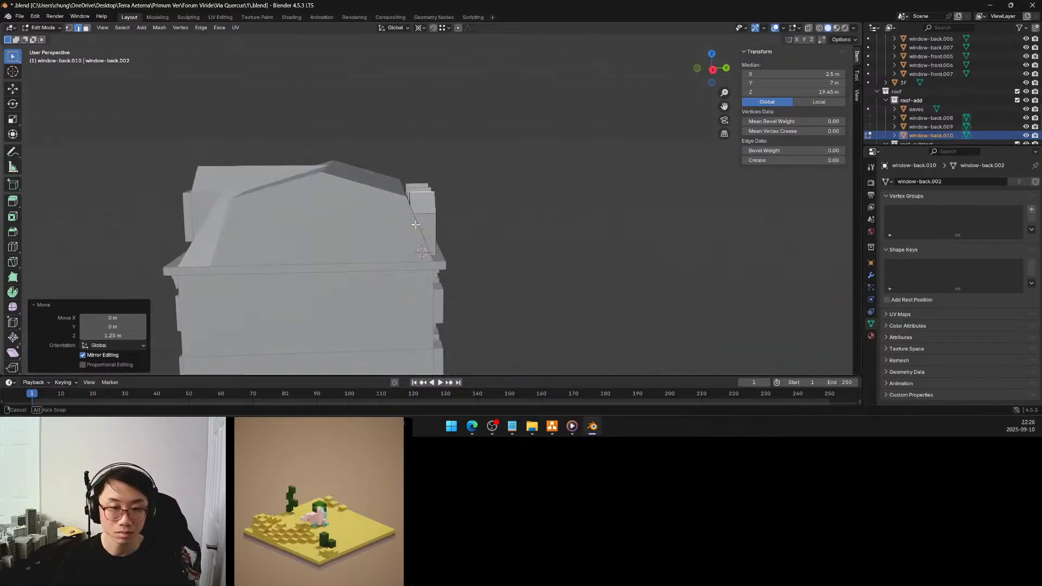
pyautogui.click(518, 226)
pyautogui.moveTo(518, 226); pyautogui.dragTo(513, 256, button='middle')
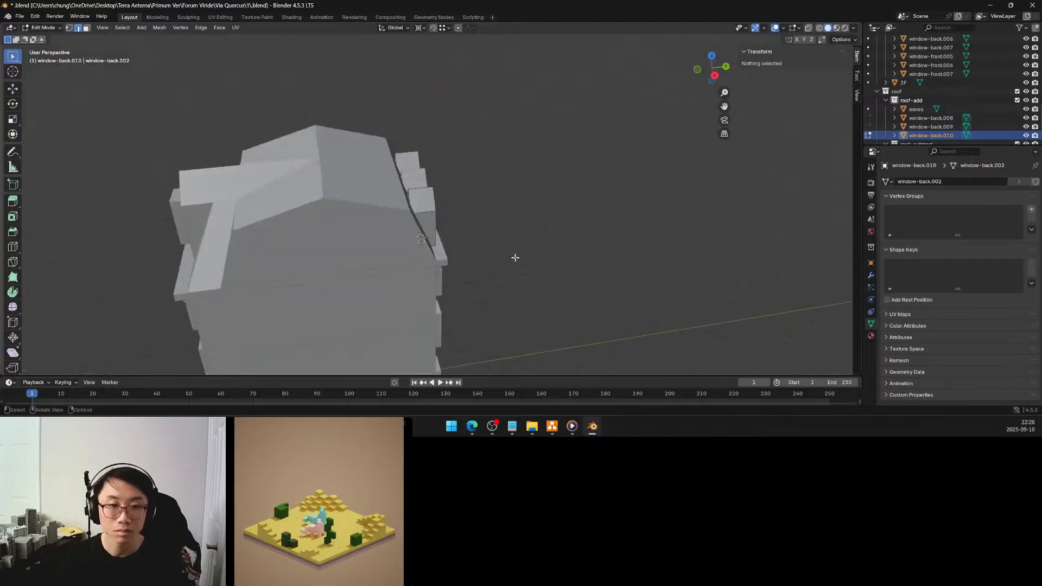
pyautogui.scroll(5, 428, 183)
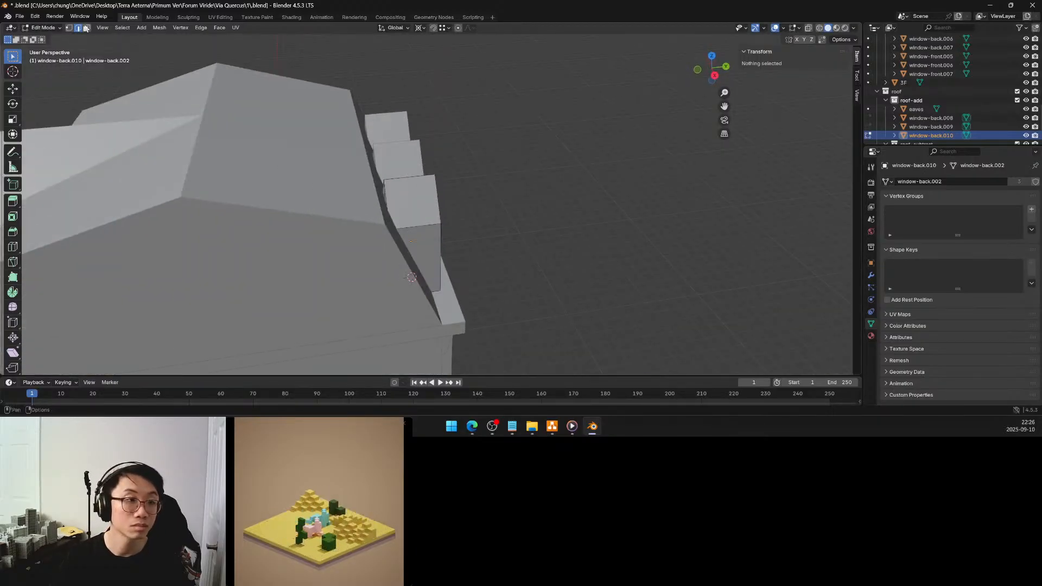
pyautogui.click(402, 212)
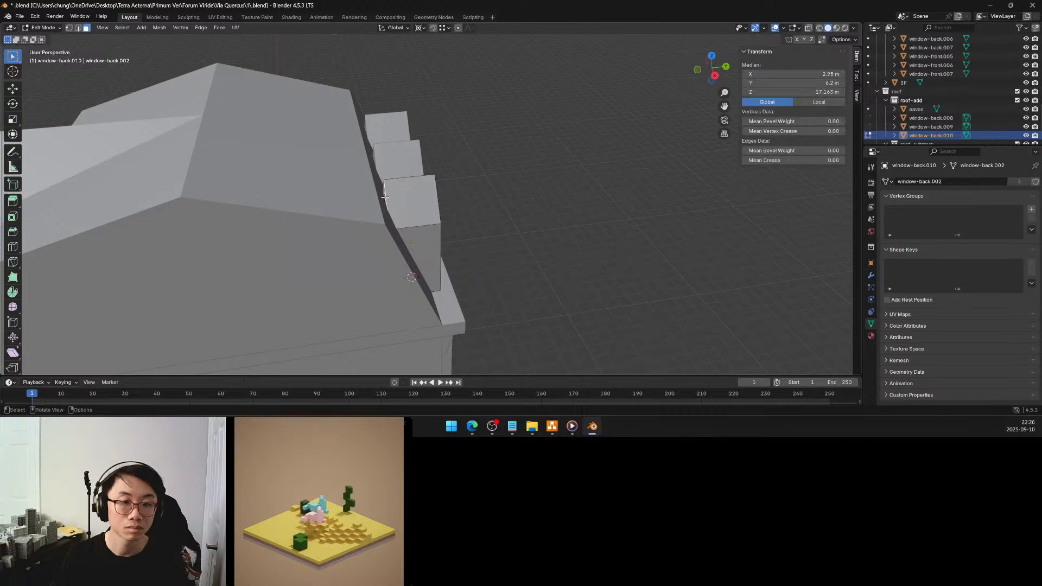
pyautogui.press('q')
pyautogui.click(385, 199)
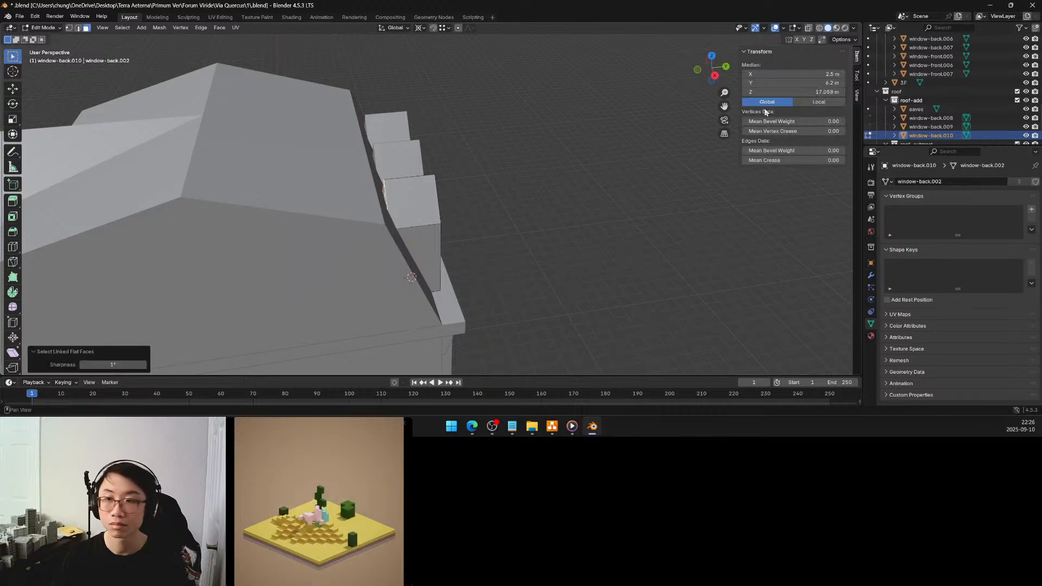
pyautogui.click(816, 86)
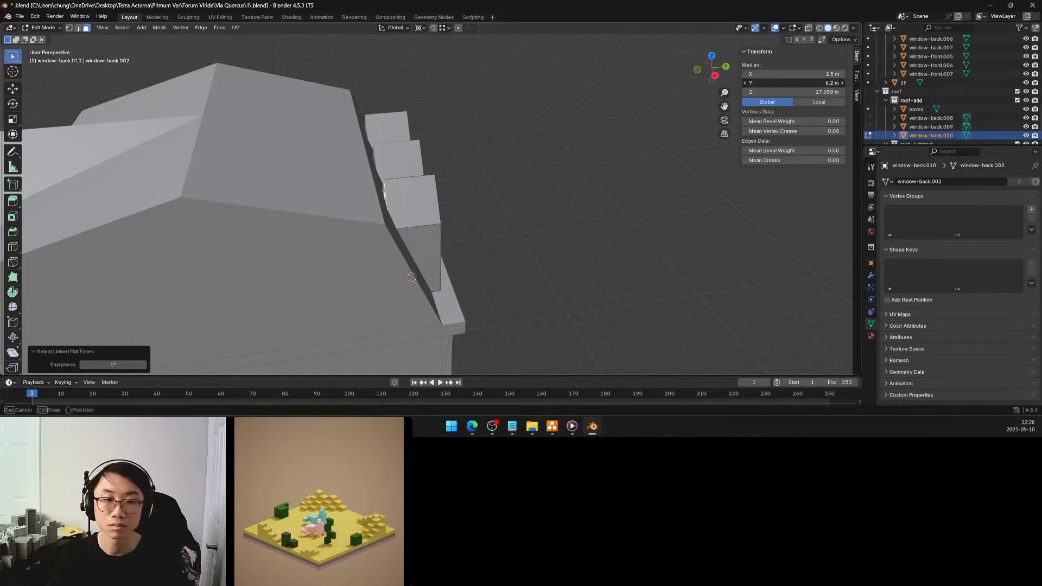
pyautogui.moveTo(816, 83); pyautogui.dragTo(814, 83)
pyautogui.click(815, 83)
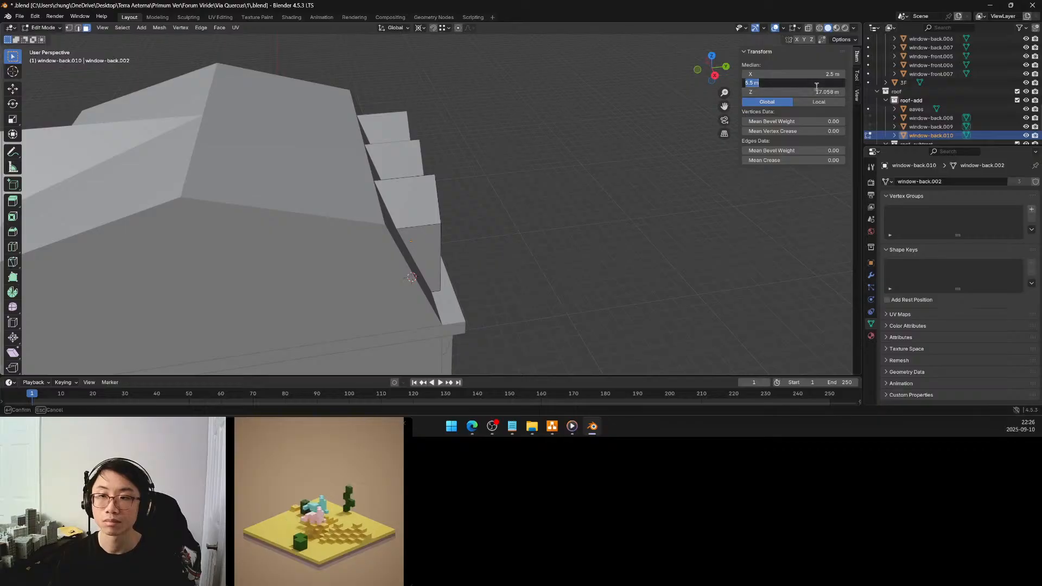
pyautogui.write('5.5')
pyautogui.press('Return')
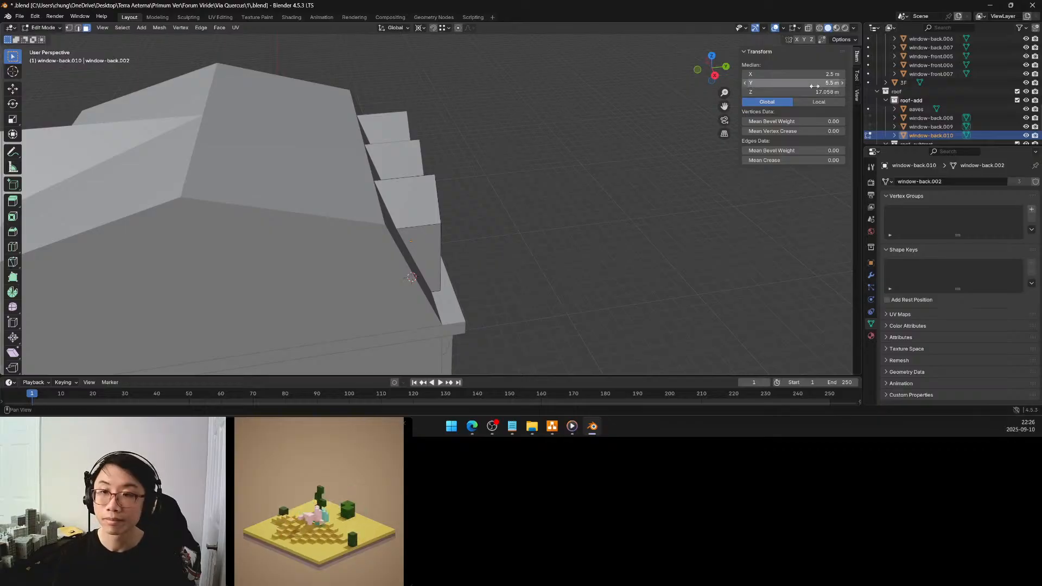
# Leave mesh editing and inspect how the gabled rear dormers meet the roof from several sides
pyautogui.click(583, 196)
pyautogui.moveTo(586, 200); pyautogui.dragTo(344, 172, button='middle')
pyautogui.press('Tab')
pyautogui.scroll(-5, 576, 193)
pyautogui.click(576, 193)
pyautogui.scroll(4, 459, 194)
pyautogui.click(413, 184)
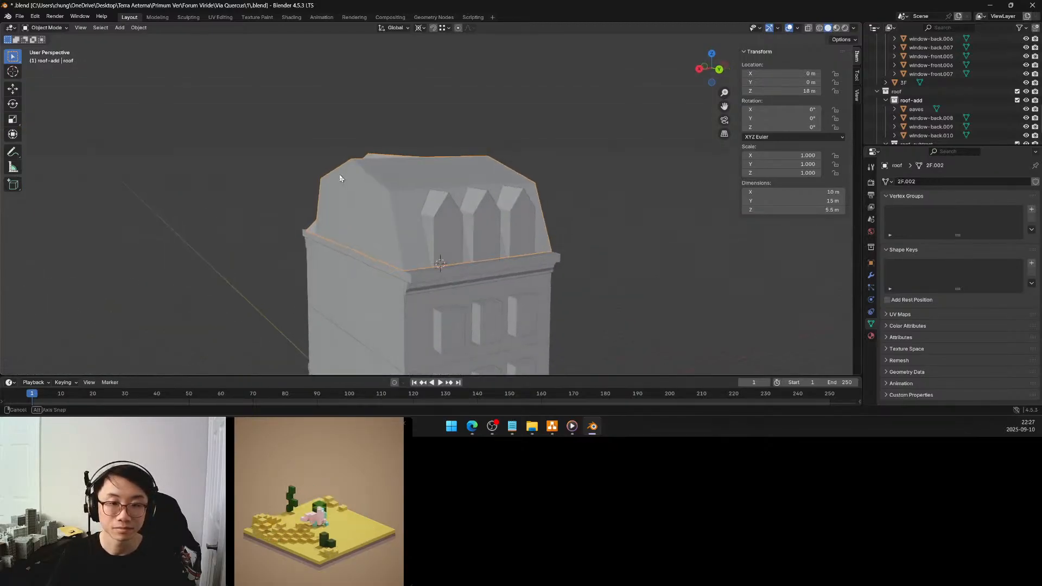
pyautogui.click(451, 218)
pyautogui.scroll(-3, 489, 220)
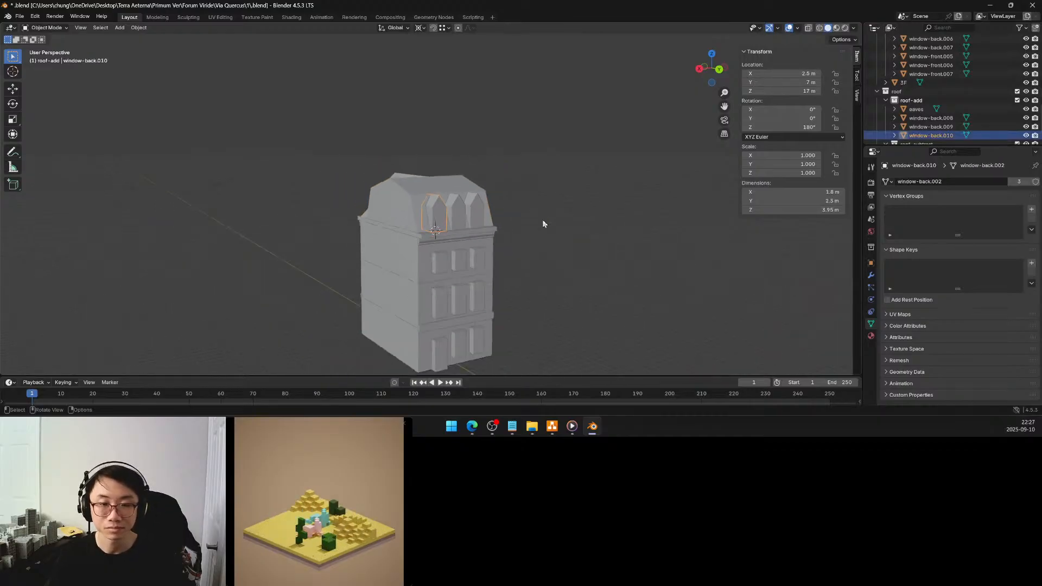
pyautogui.moveTo(559, 222); pyautogui.dragTo(437, 222, button='middle')
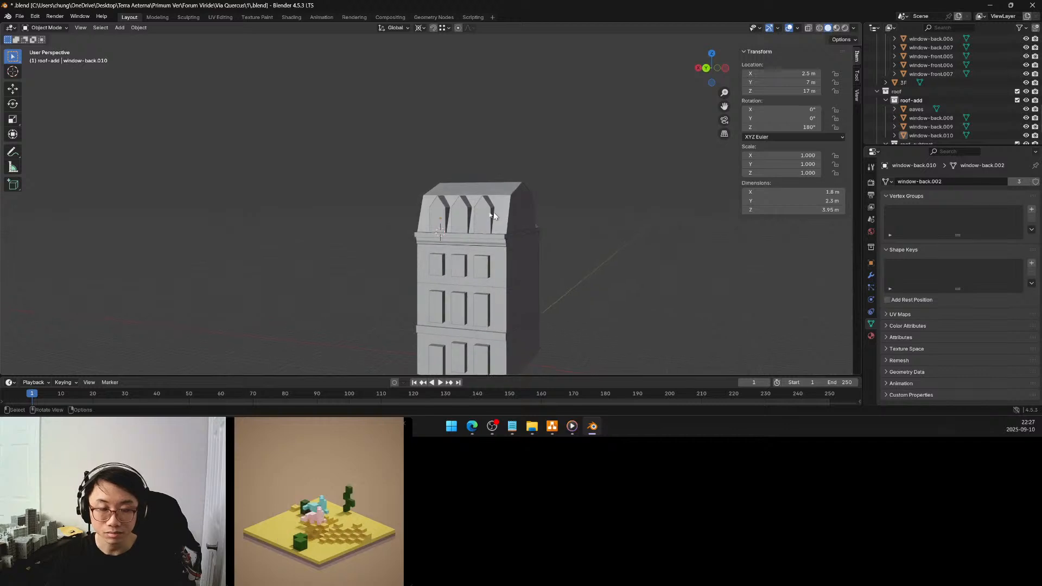
# Open the three rear dormers' shared mesh for editing and select its entire gable section in side view with X-ray on
pyautogui.click(437, 219)
pyautogui.keyDown('shift'); pyautogui.click(459, 216); pyautogui.keyUp('shift')
pyautogui.keyDown('shift'); pyautogui.click(481, 217); pyautogui.keyUp('shift')
pyautogui.moveTo(481, 218); pyautogui.dragTo(400, 214, button='middle')
pyautogui.press('Tab')
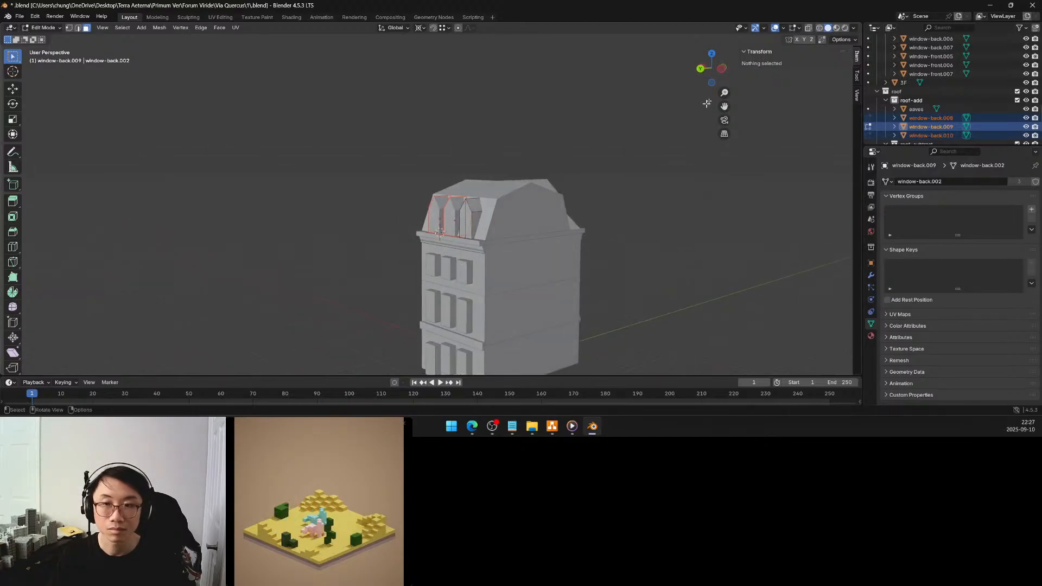
pyautogui.click(720, 70)
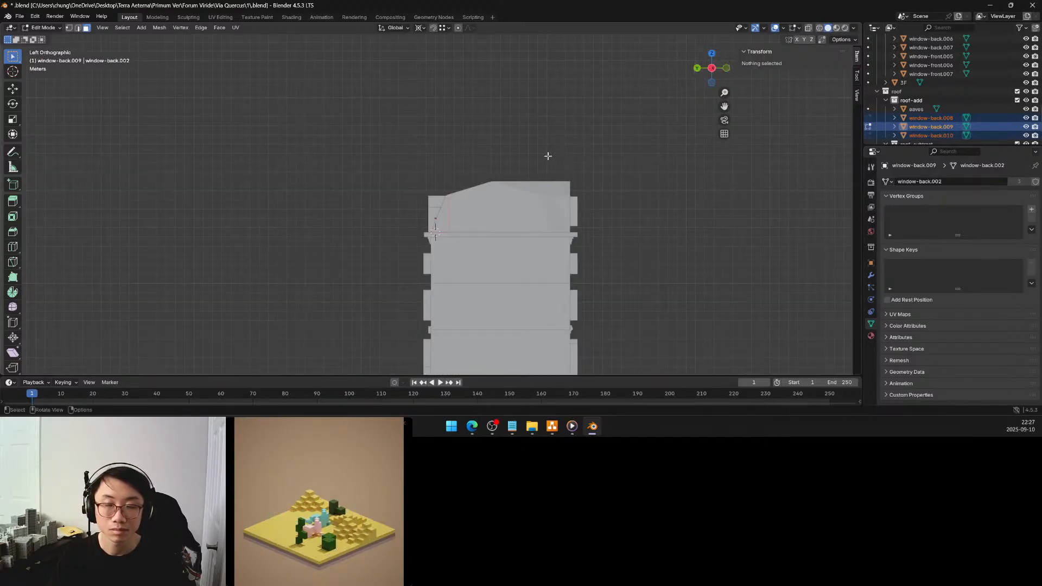
pyautogui.scroll(5, 548, 158)
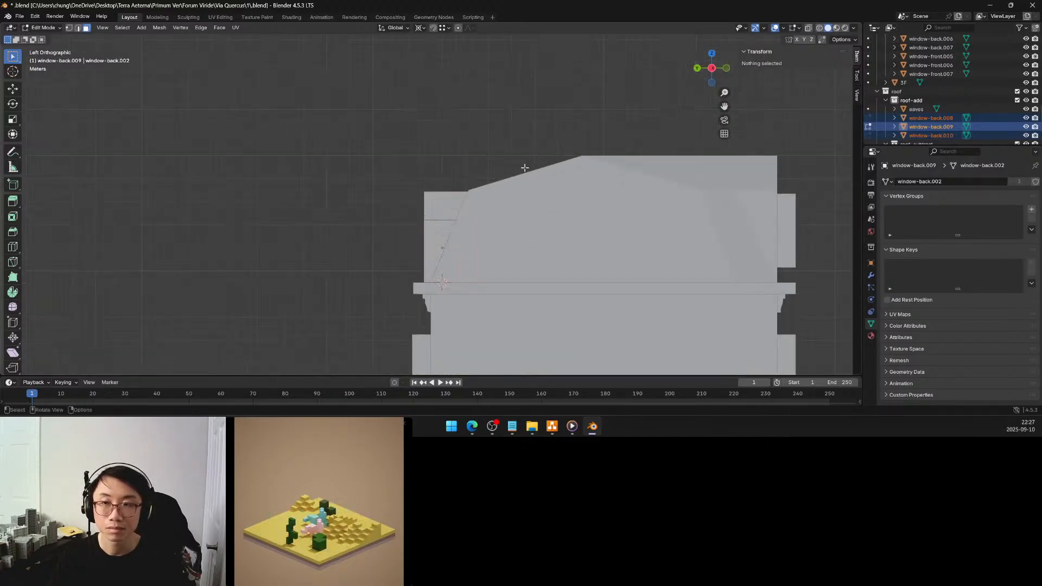
pyautogui.click(808, 28)
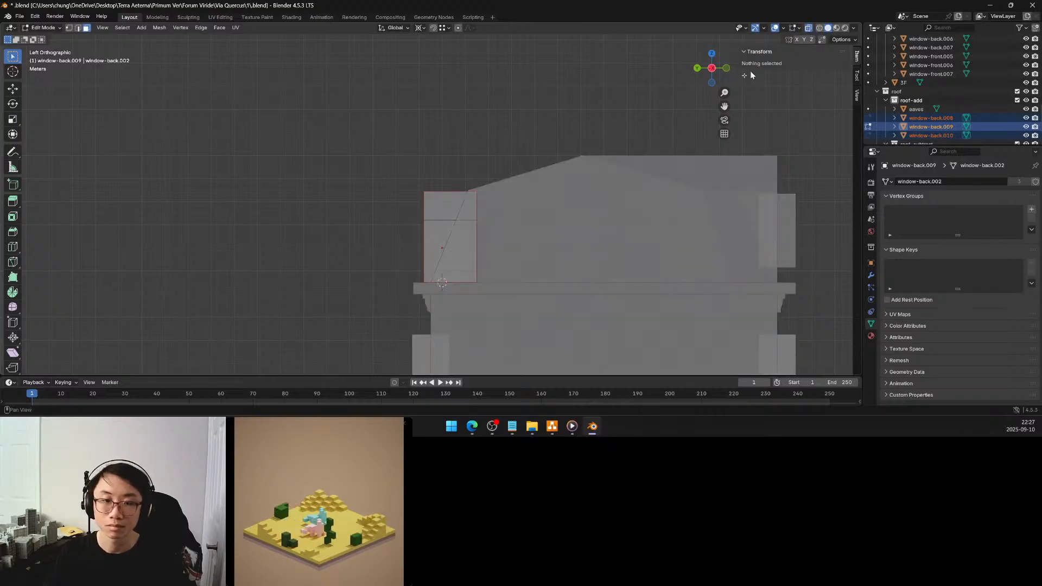
pyautogui.moveTo(388, 159); pyautogui.dragTo(507, 225)
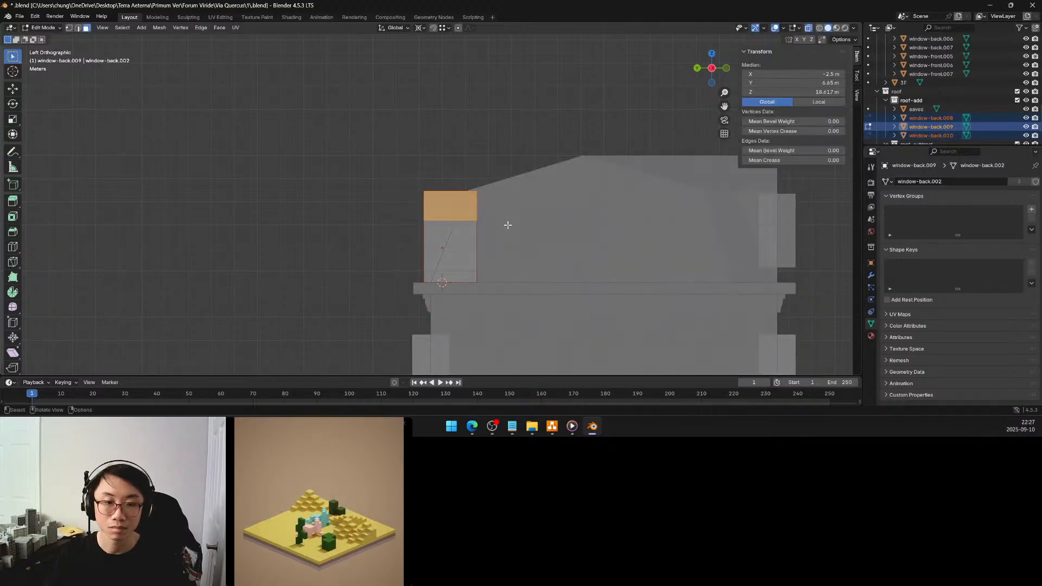
# Lower the selected dormer gable geometry 0.125 m along global Z and return to object mode
pyautogui.press('g')
pyautogui.press('z')
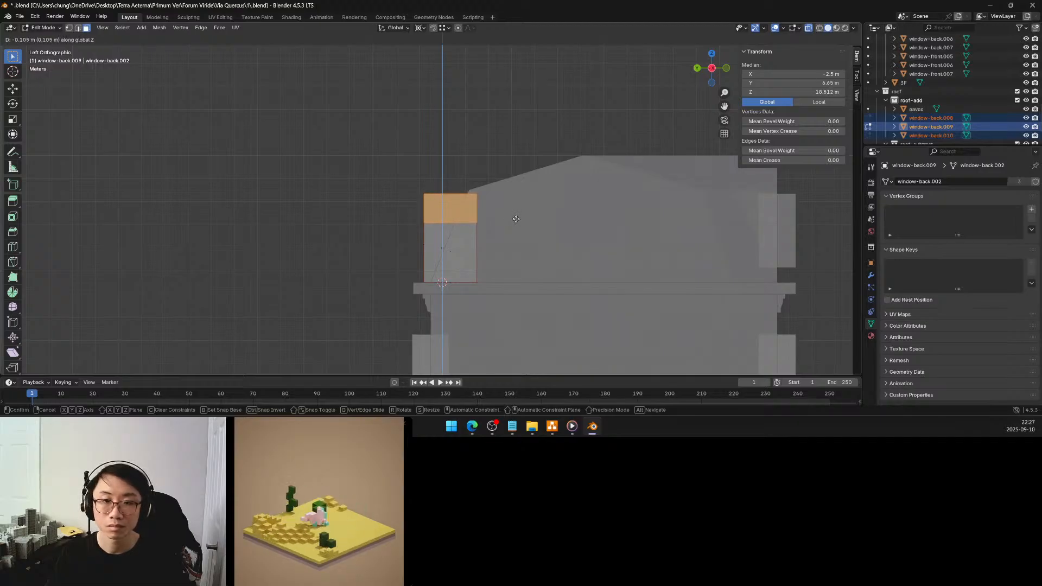
pyautogui.click(516, 219)
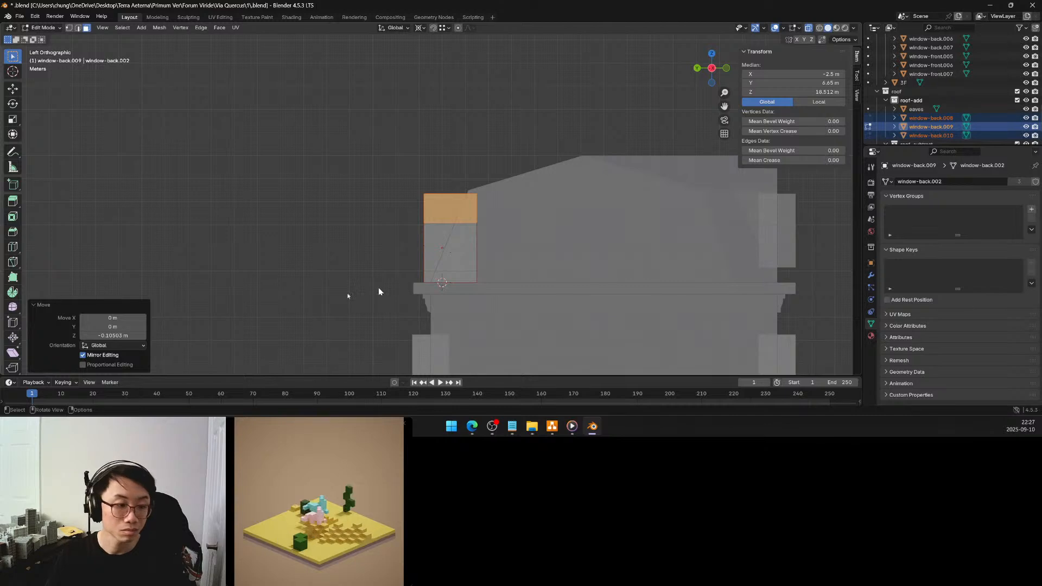
pyautogui.click(119, 335)
pyautogui.write('-')
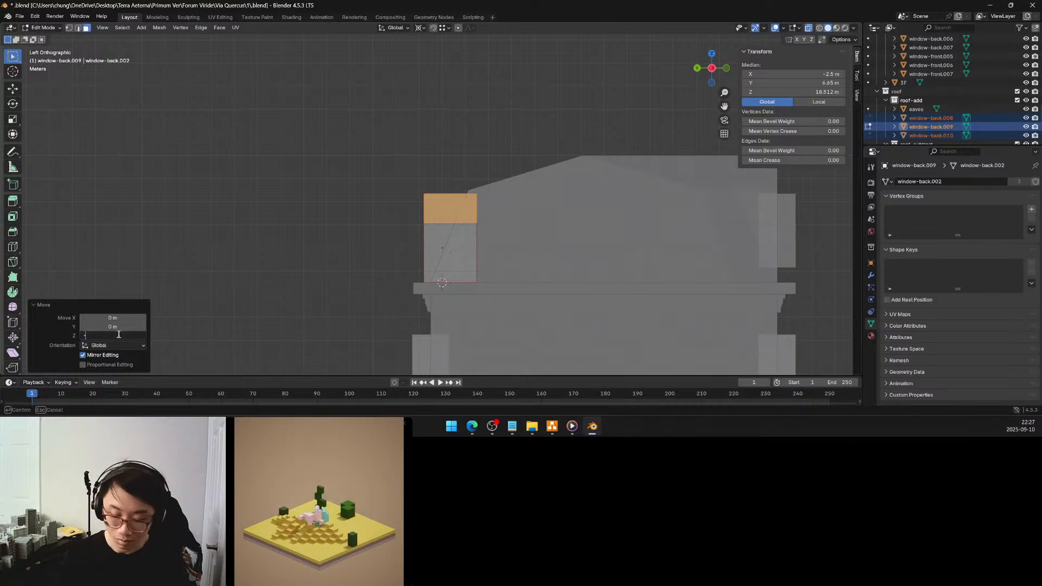
pyautogui.write('.125')
pyautogui.press('Return')
pyautogui.press('Tab')
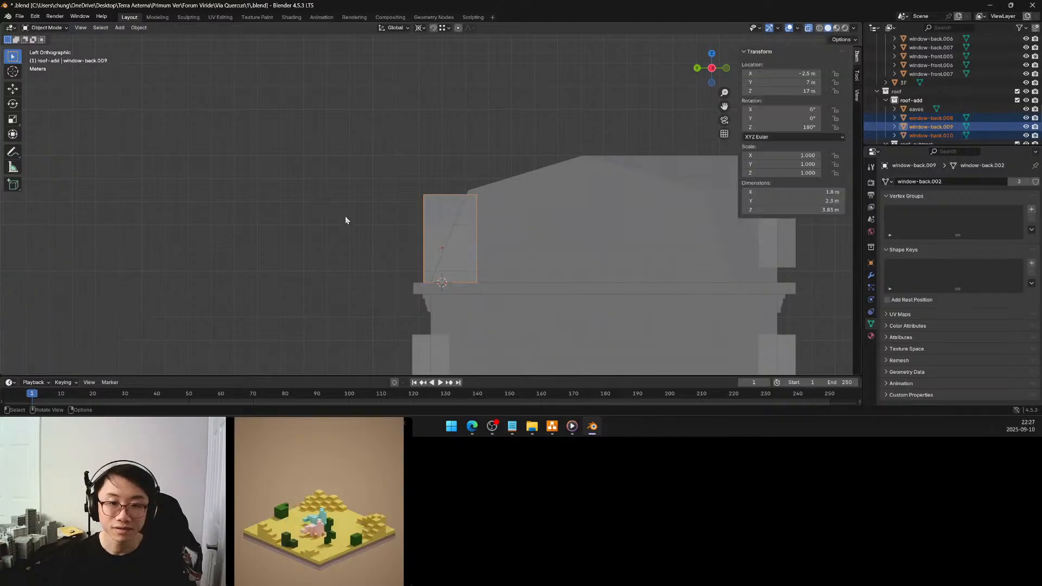
pyautogui.moveTo(345, 217); pyautogui.dragTo(448, 213, button='middle')
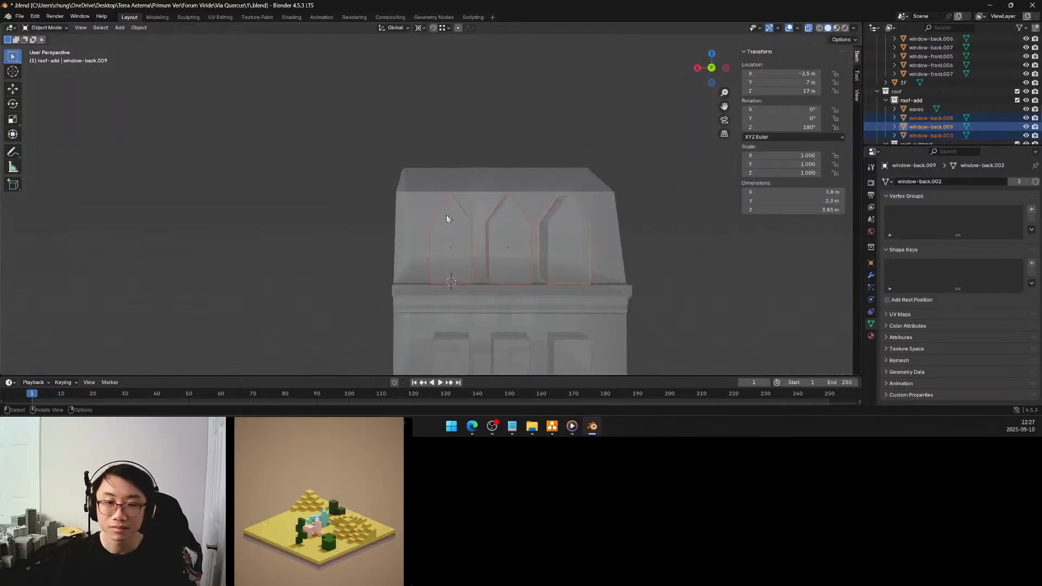
# Replace the previous lowering of the dormer gable geometry with a move of -0.15 m along global Z
pyautogui.press('Tab')
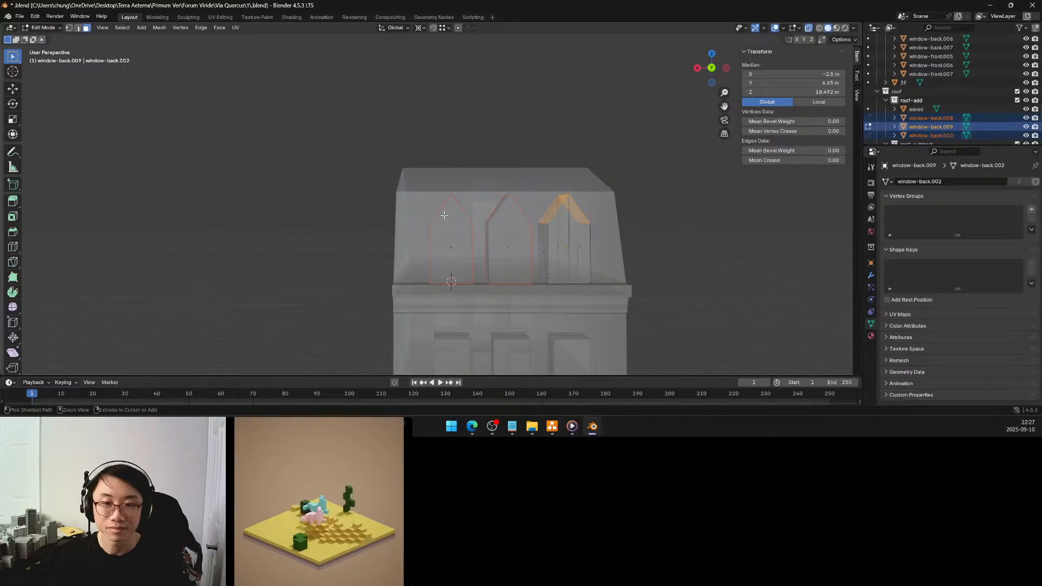
pyautogui.moveTo(444, 216); pyautogui.dragTo(376, 217, button='middle')
pyautogui.press('g')
pyautogui.press('z')
pyautogui.click(377, 220)
pyautogui.click(128, 335)
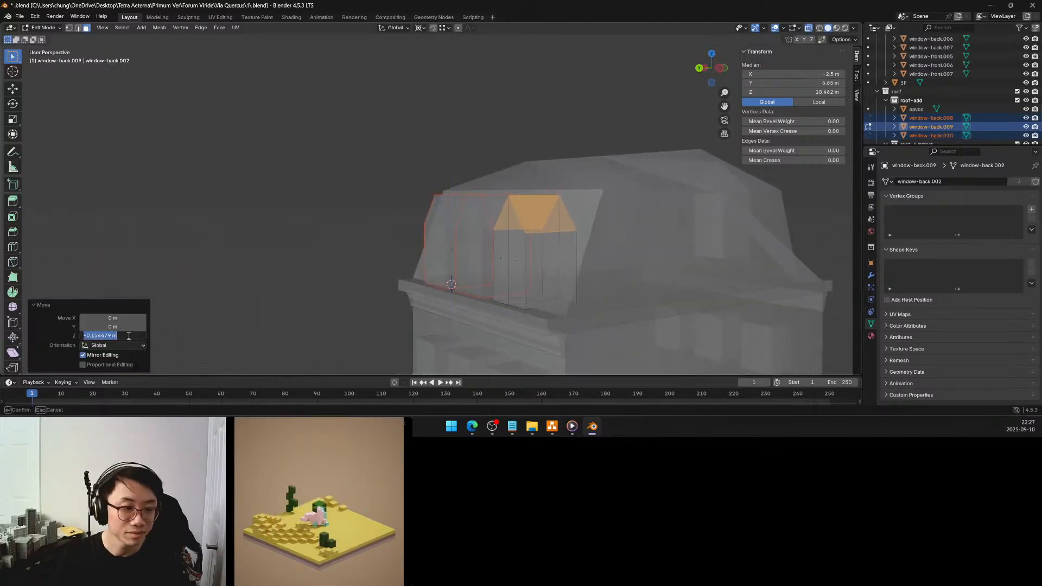
pyautogui.write('-')
pyautogui.write('0.15')
pyautogui.press('Return')
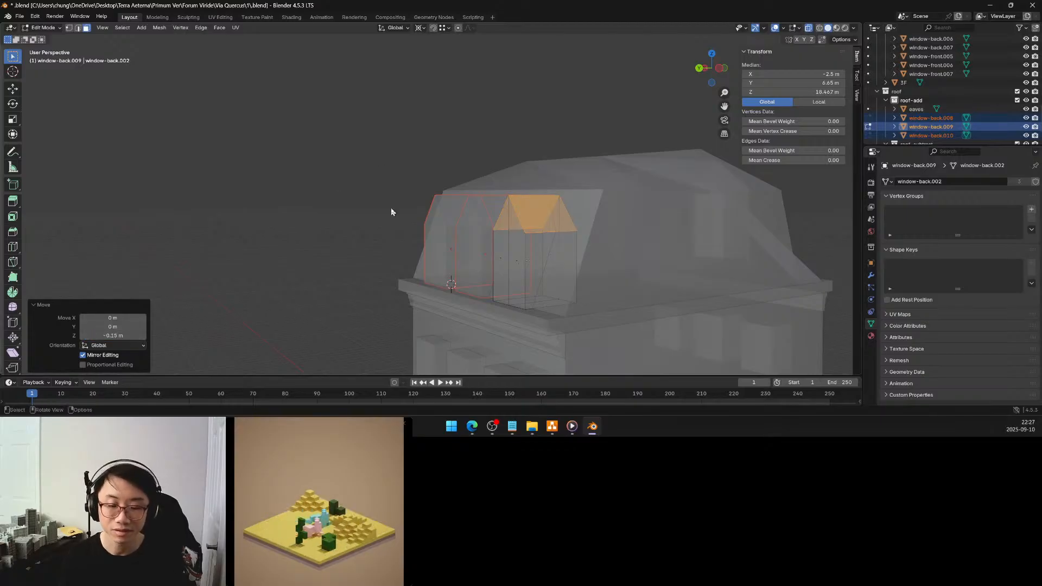
# Leave mesh editing, clear the object and face selections on the dormers, and turn off X-ray display
pyautogui.press('Tab')
pyautogui.moveTo(395, 221); pyautogui.dragTo(505, 223, button='middle')
pyautogui.click(609, 239)
pyautogui.moveTo(609, 240); pyautogui.dragTo(554, 243, button='middle')
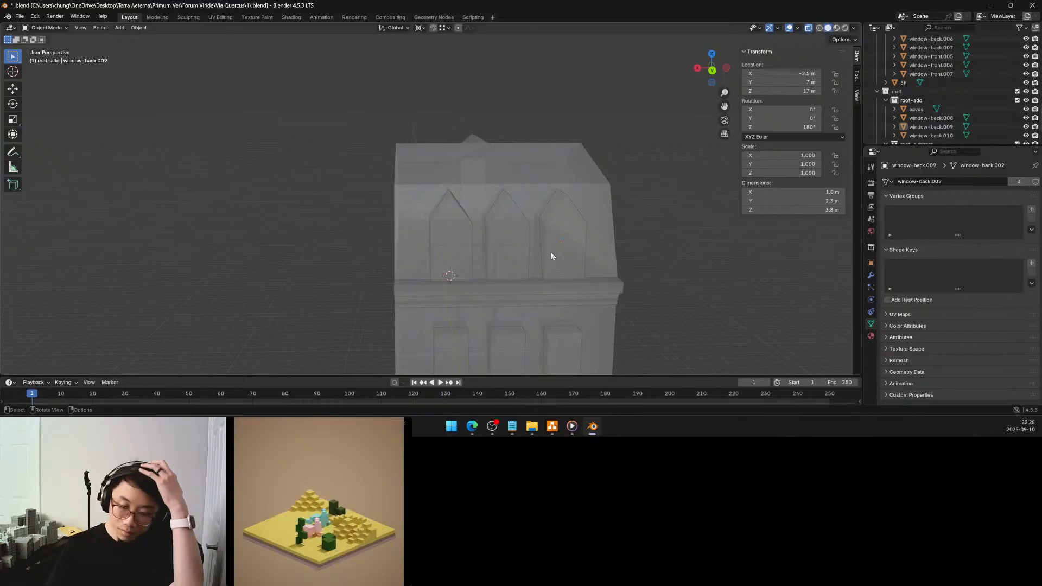
pyautogui.moveTo(551, 253); pyautogui.dragTo(598, 251, button='middle')
pyautogui.press('Tab')
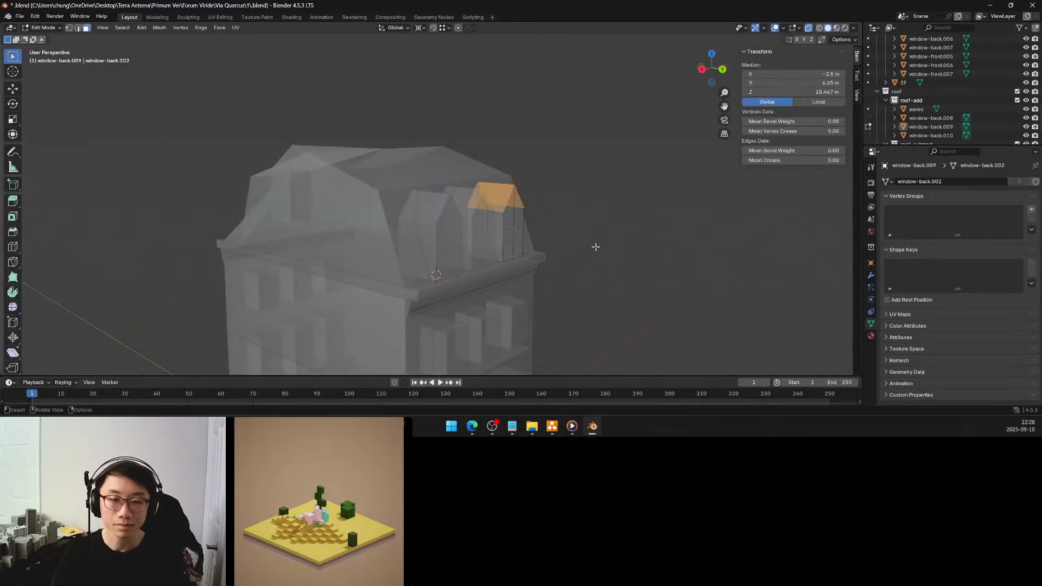
pyautogui.hotkey('alt', 'a')
pyautogui.press('Tab')
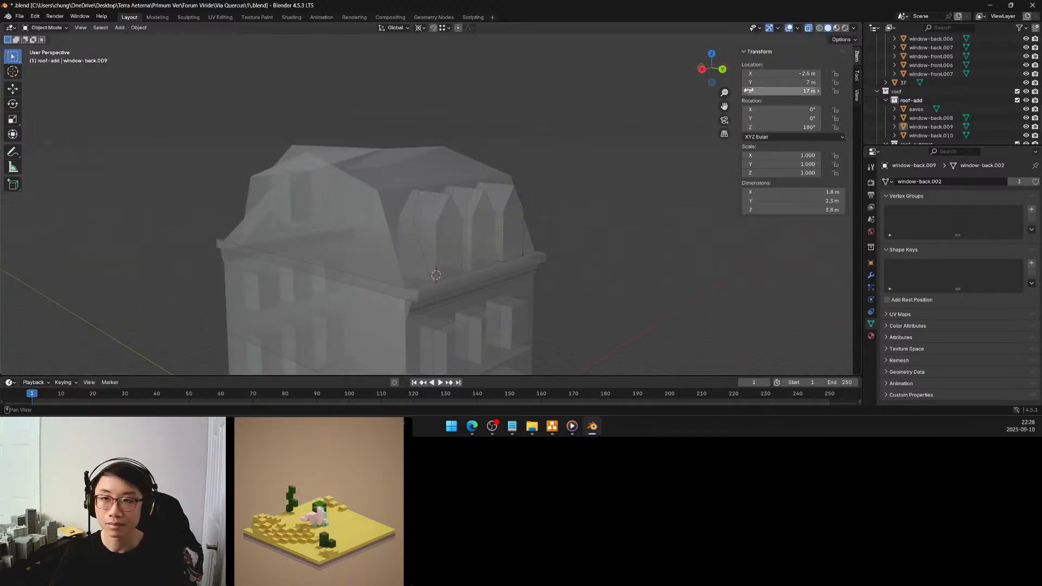
pyautogui.click(808, 30)
# Snap the 3D cursor to the roof mesh's upper-edge vertex on the positive X side of the front gable's peak
pyautogui.moveTo(552, 167); pyautogui.dragTo(545, 195, button='middle')
pyautogui.moveTo(449, 197)
pyautogui.mouseDown(button='middle')
pyautogui.moveTo(441, 200)
pyautogui.moveTo(474, 202)
pyautogui.moveTo(416, 205)
pyautogui.moveTo(481, 204)
pyautogui.moveTo(425, 192)
pyautogui.moveTo(433, 198)
pyautogui.mouseUp(button='middle')
pyautogui.scroll(4, 450, 204)
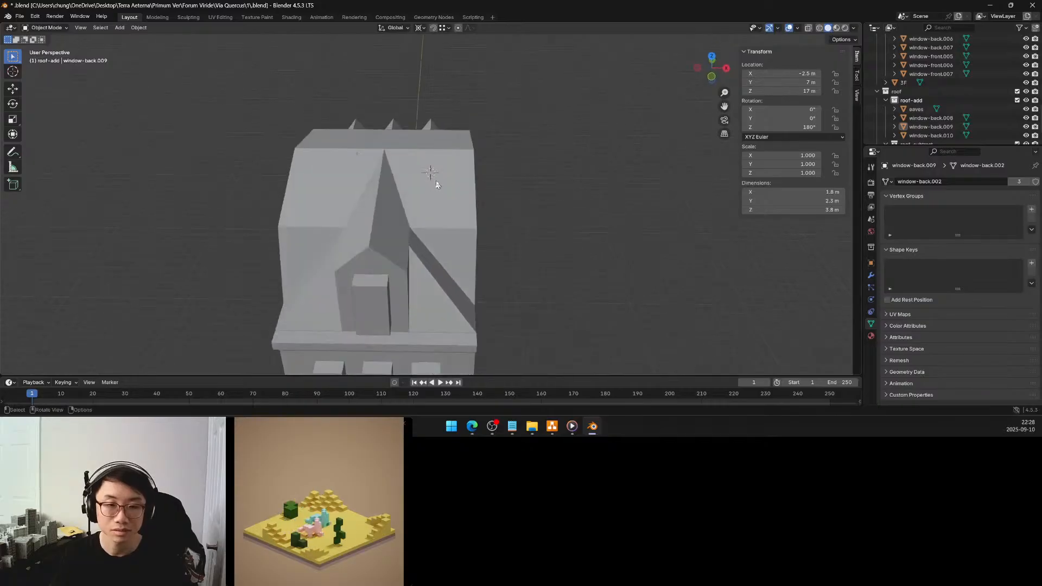
pyautogui.click(441, 152)
pyautogui.press('Tab')
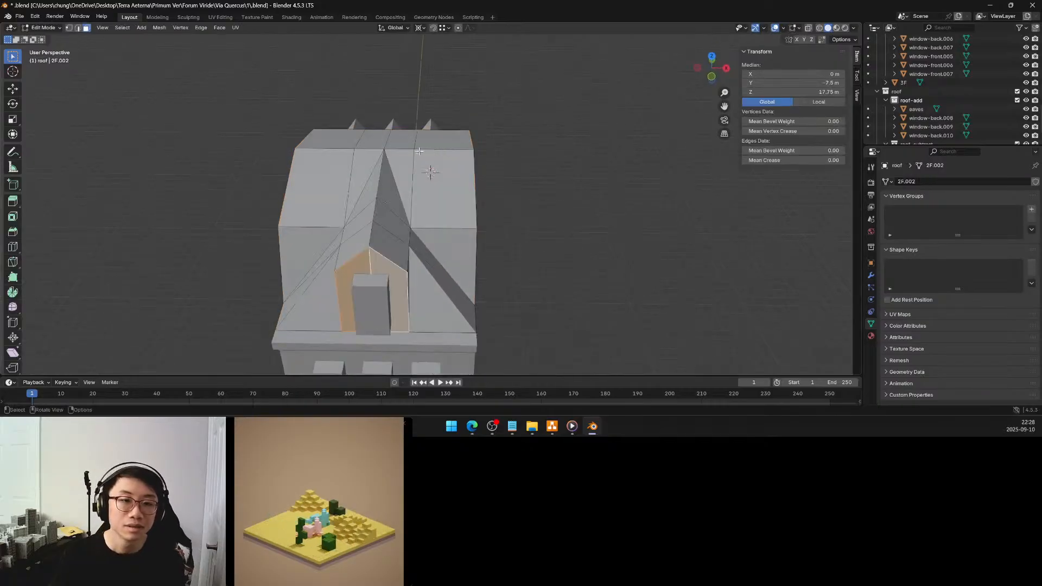
pyautogui.click(69, 28)
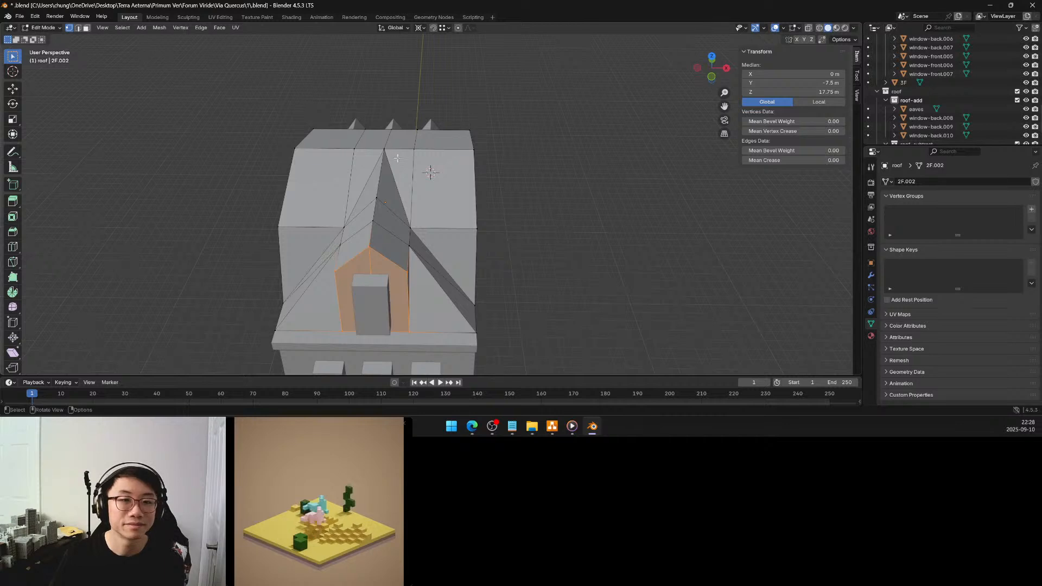
pyautogui.click(414, 149)
pyautogui.hotkey('shift', 's')
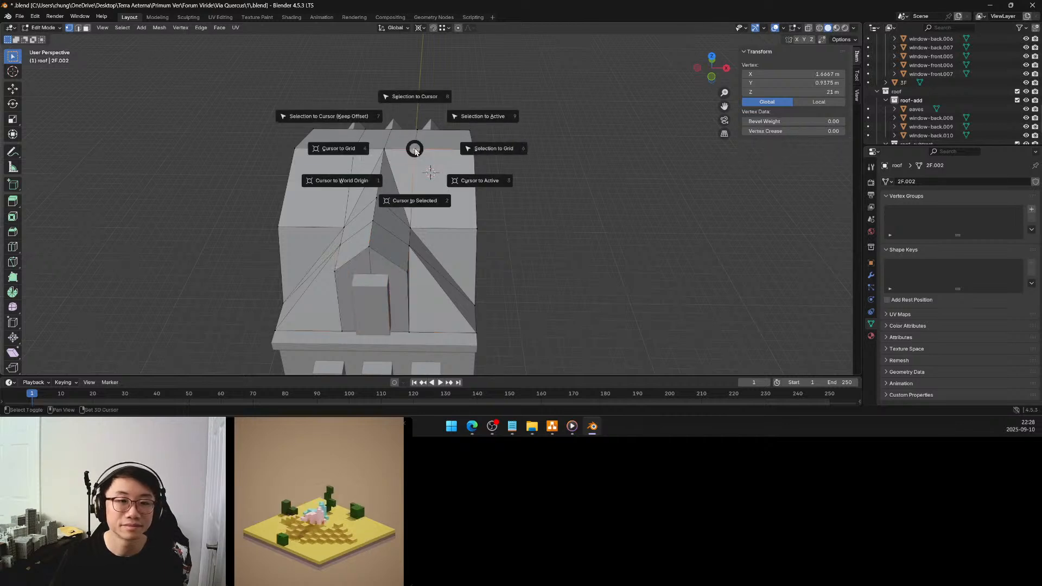
pyautogui.click(421, 203)
pyautogui.press('Tab')
# Add a 1.6 m cube at the 3D cursor on the roof and rename it chimney
pyautogui.click(120, 28)
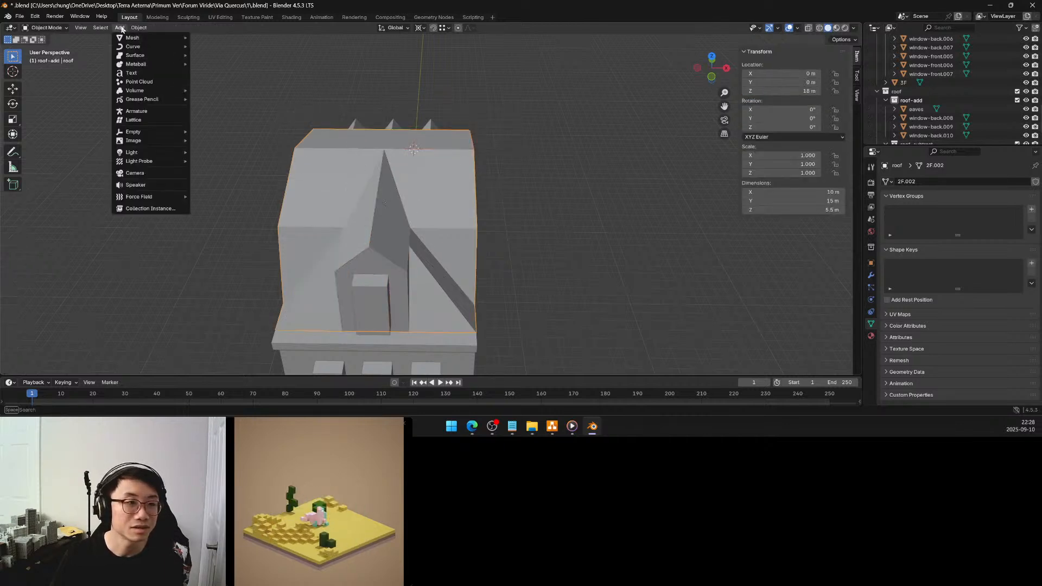
pyautogui.click(209, 46)
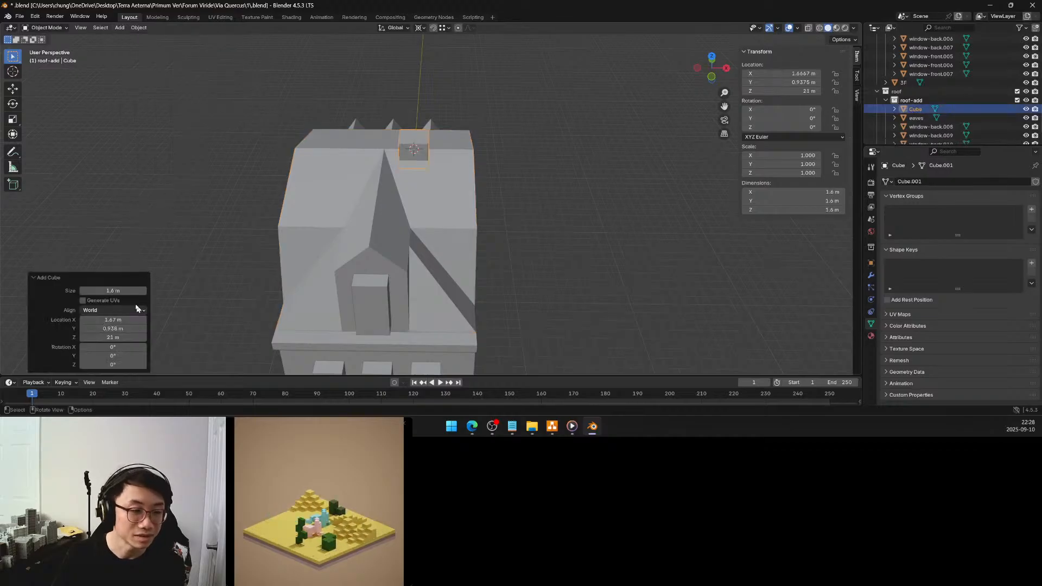
pyautogui.click(915, 110)
pyautogui.doubleClick(914, 110)
pyautogui.write('chimney')
pyautogui.press('Return')
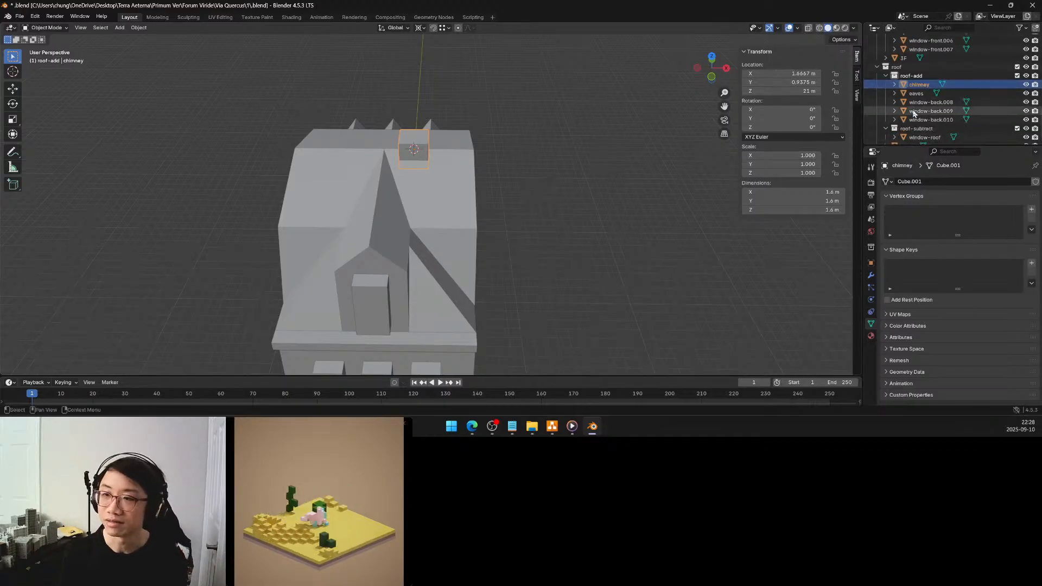
# Set the chimney's X location to 2.5 m
pyautogui.moveTo(445, 157); pyautogui.dragTo(466, 213, button='middle')
pyautogui.scroll(4, 436, 179)
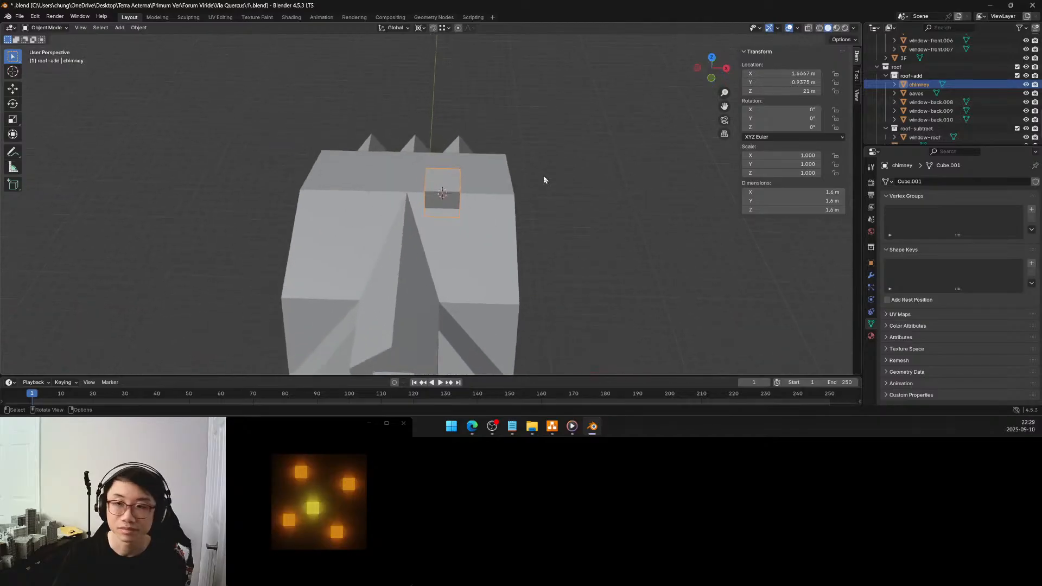
pyautogui.moveTo(786, 73); pyautogui.dragTo(786, 73)
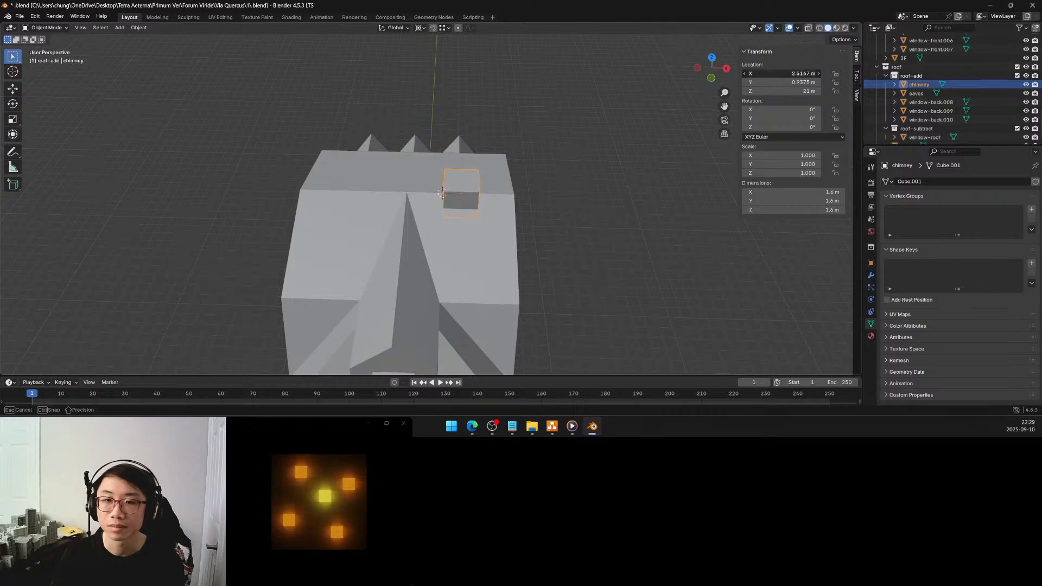
pyautogui.click(789, 74)
pyautogui.write('2.5')
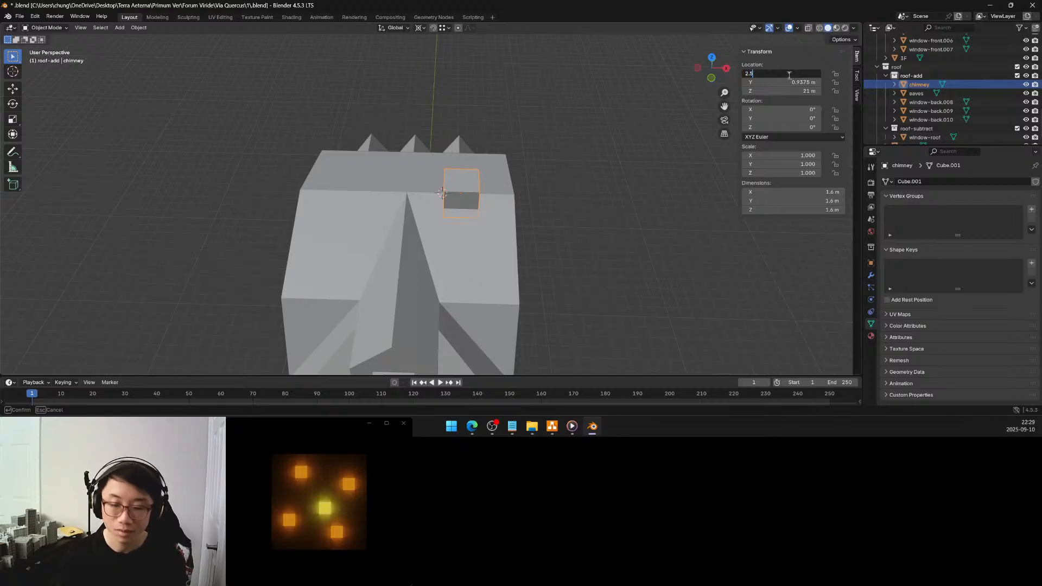
pyautogui.press('Return')
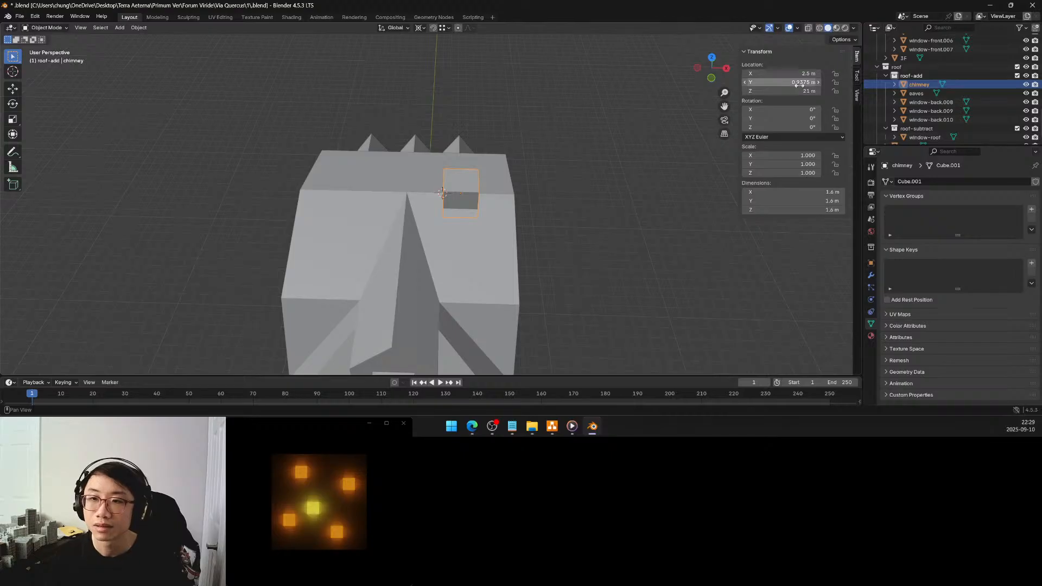
# Set the chimney's X location to 3 m
pyautogui.moveTo(504, 171)
pyautogui.mouseDown(button='middle')
pyautogui.moveTo(430, 137)
pyautogui.moveTo(442, 126)
pyautogui.moveTo(513, 165)
pyautogui.moveTo(510, 178)
pyautogui.mouseUp(button='middle')
pyautogui.click(804, 74)
pyautogui.write('3')
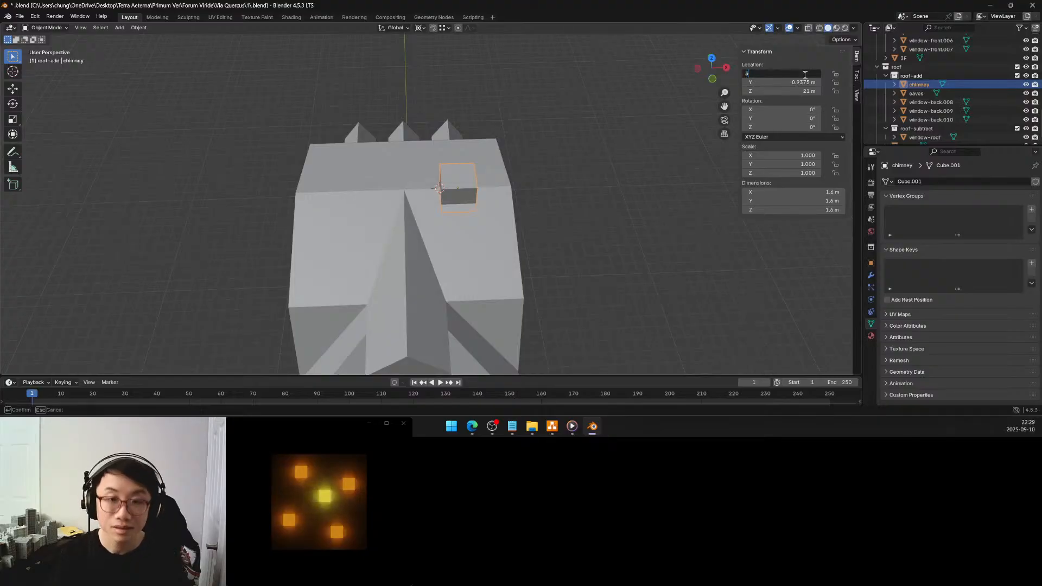
pyautogui.press('Return')
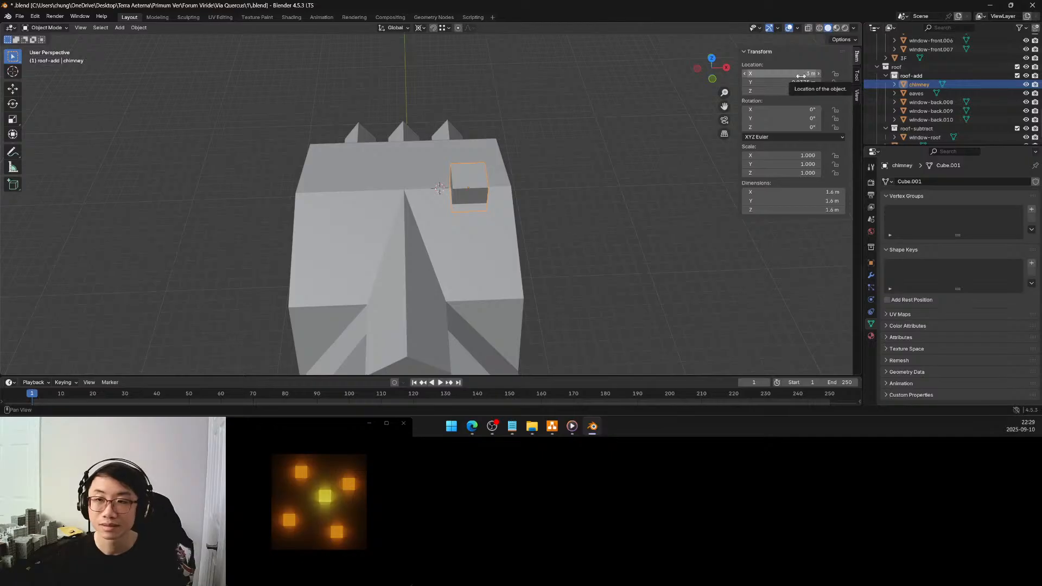
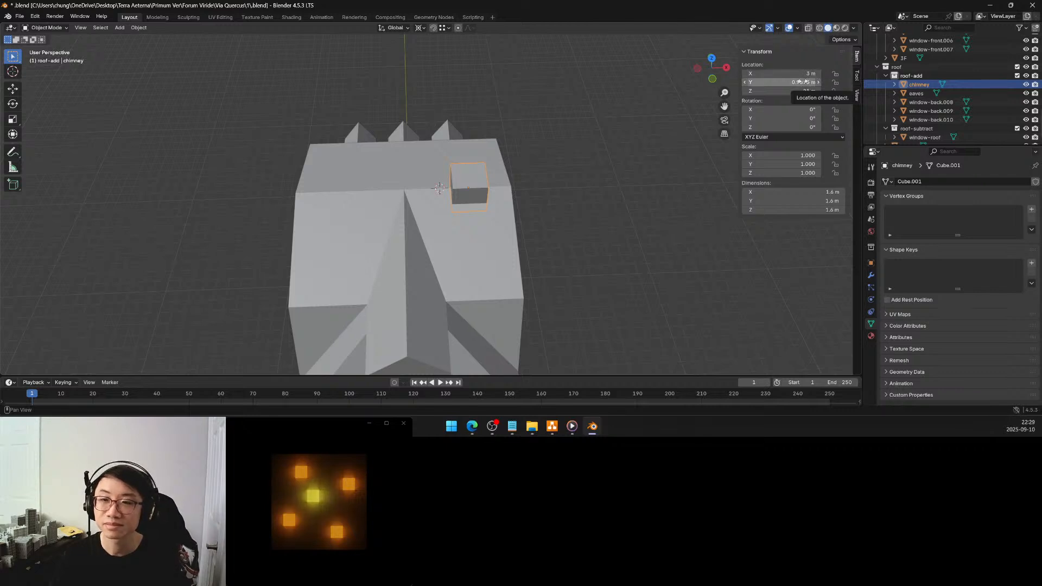
# Rename the chimney object's mesh data to chimney
pyautogui.moveTo(602, 151); pyautogui.dragTo(499, 148, button='middle')
pyautogui.moveTo(495, 204); pyautogui.dragTo(563, 219, button='middle')
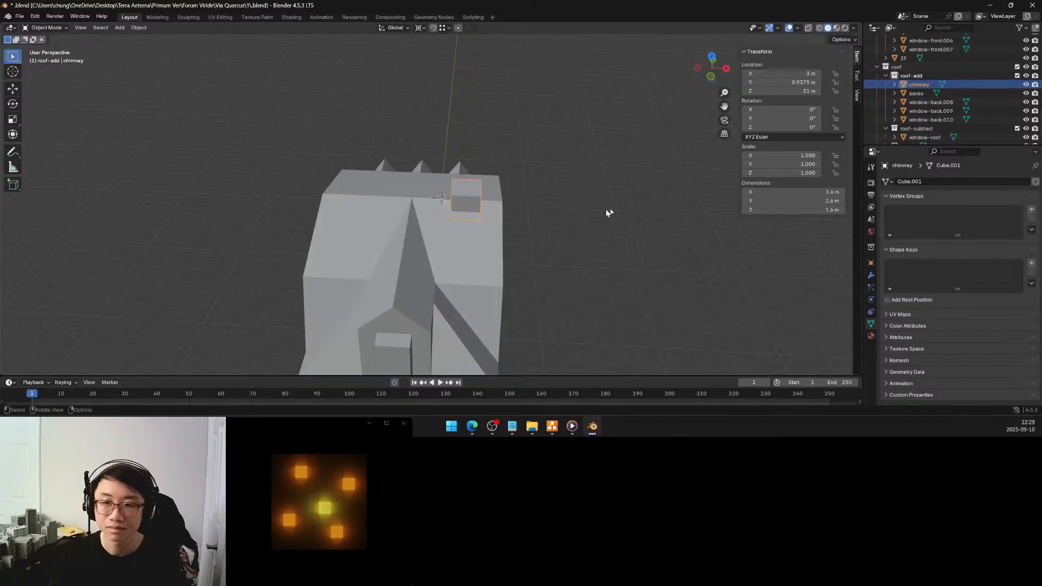
pyautogui.click(910, 182)
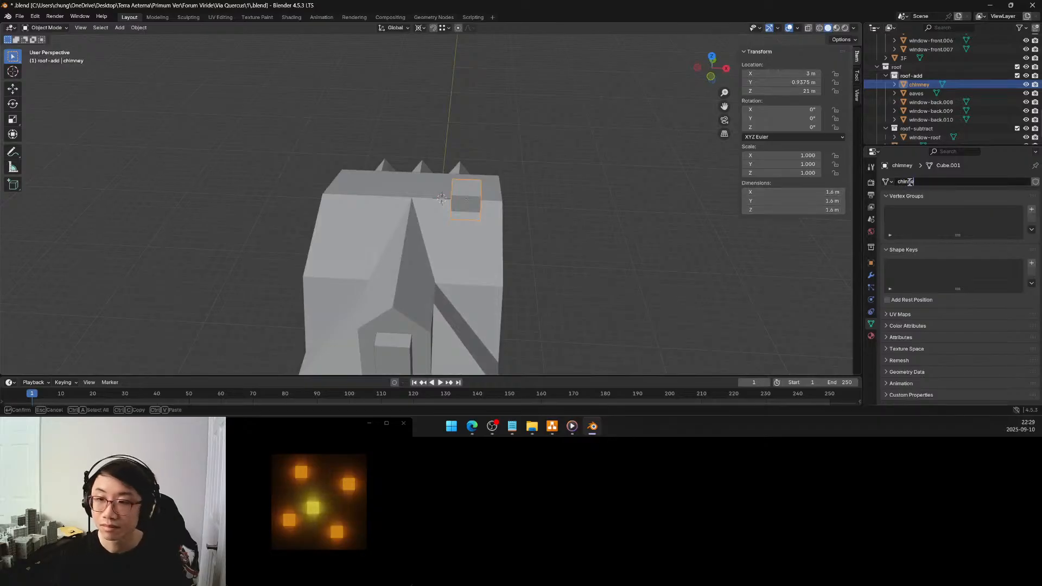
pyautogui.press('Return')
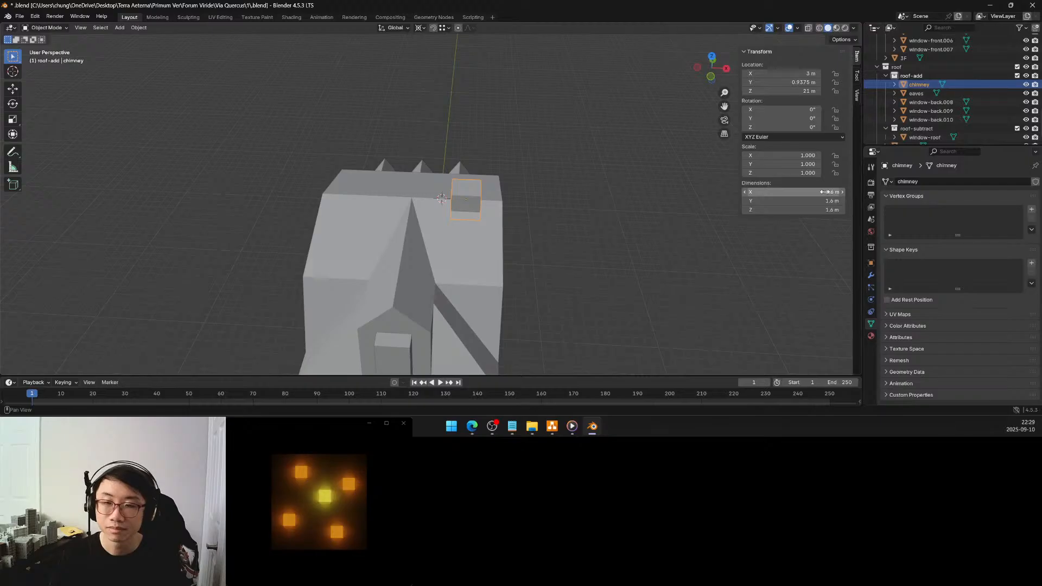
# Set the pivot point to the 3D cursor and snap the cursor to the selected chimney
pyautogui.press('.')
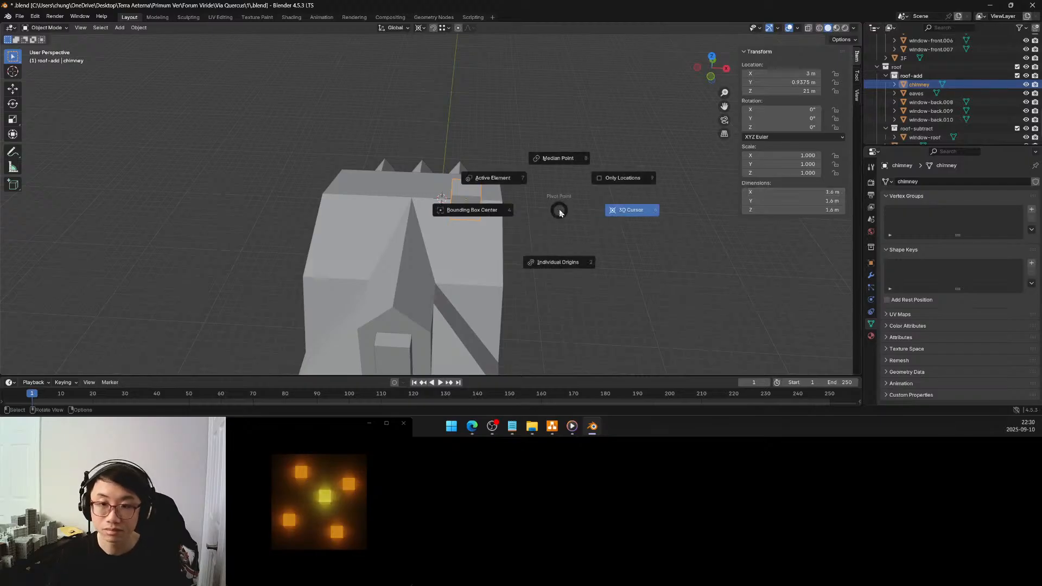
pyautogui.click(621, 211)
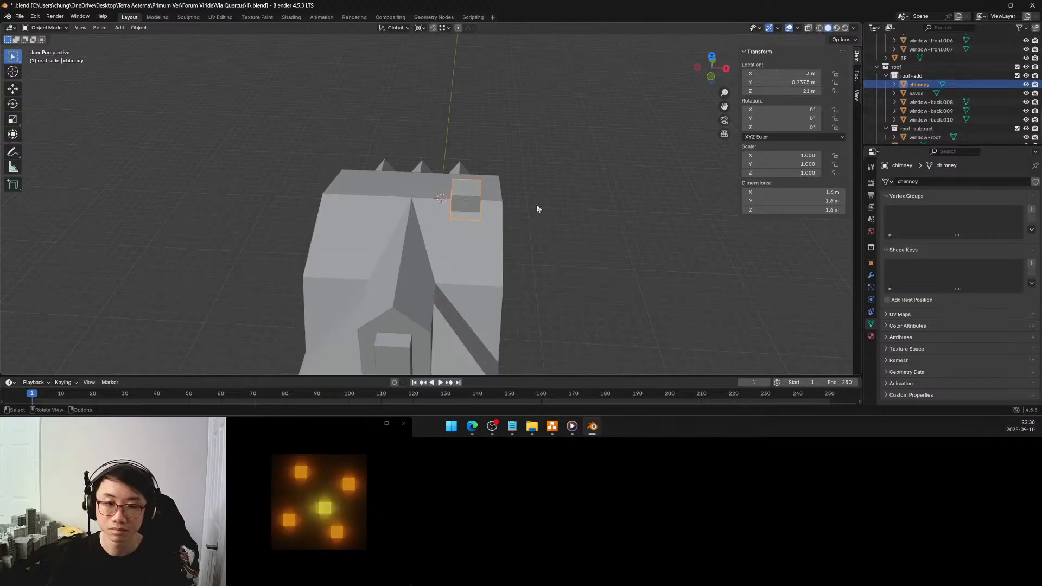
pyautogui.hotkey('shift', 's')
pyautogui.click(532, 252)
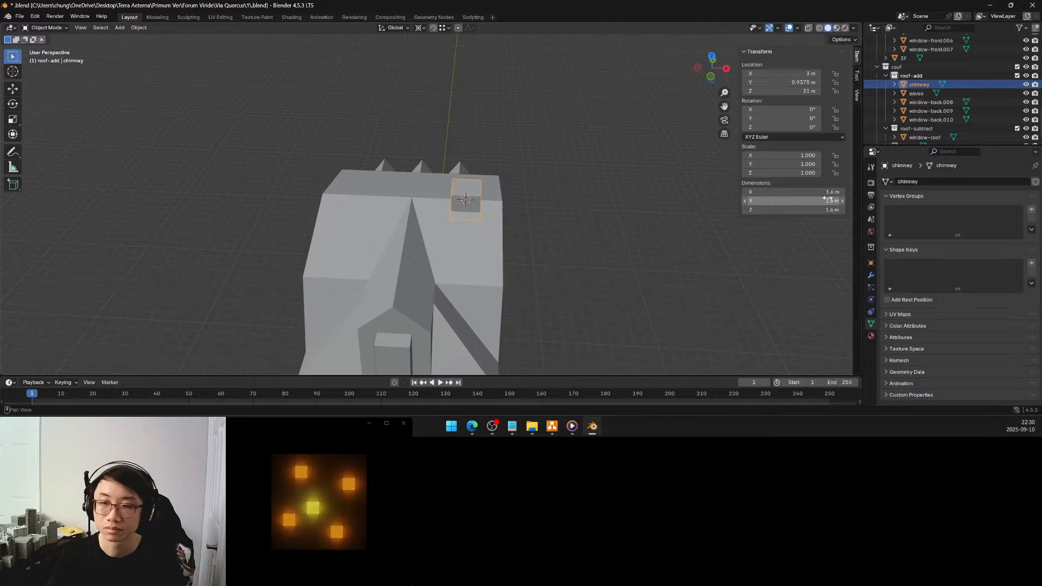
# Set the chimney's X dimension to 1.25 m and apply its scale
pyautogui.moveTo(819, 194); pyautogui.dragTo(820, 195)
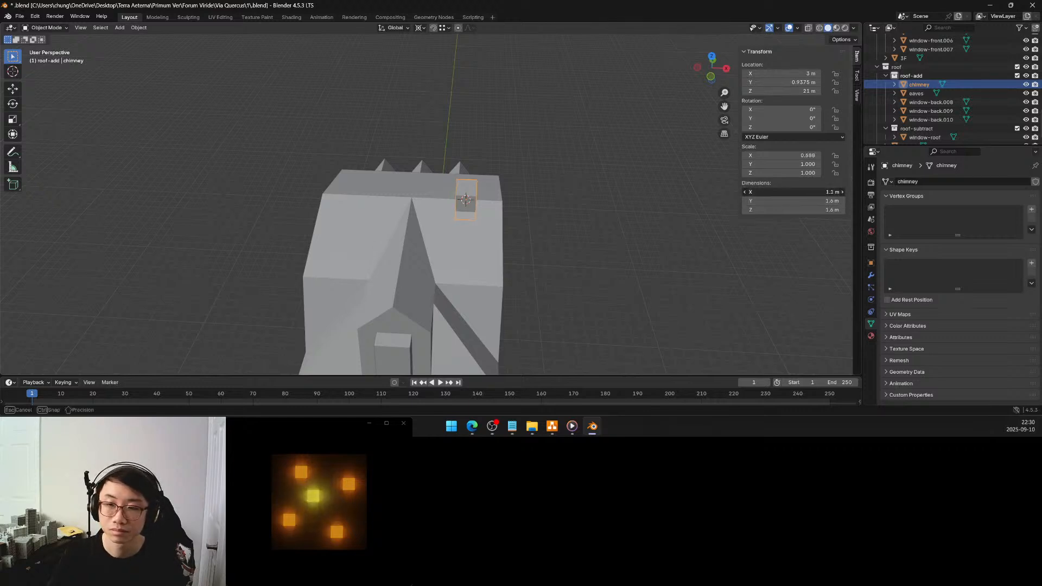
pyautogui.moveTo(819, 194); pyautogui.dragTo(820, 194)
pyautogui.write('1.')
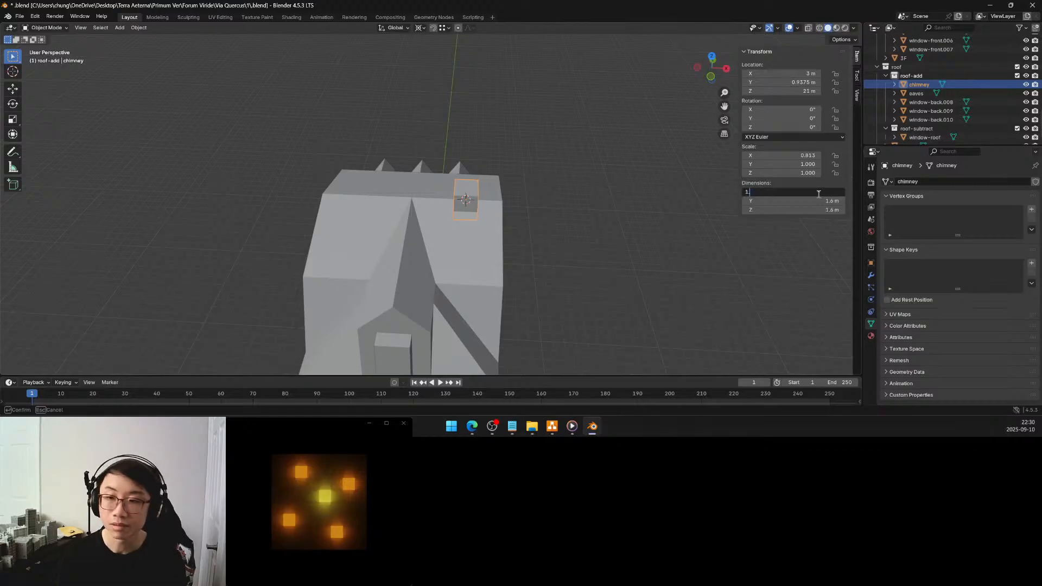
pyautogui.write('25')
pyautogui.press('Return')
pyautogui.hotkey('ctrl', 'a')
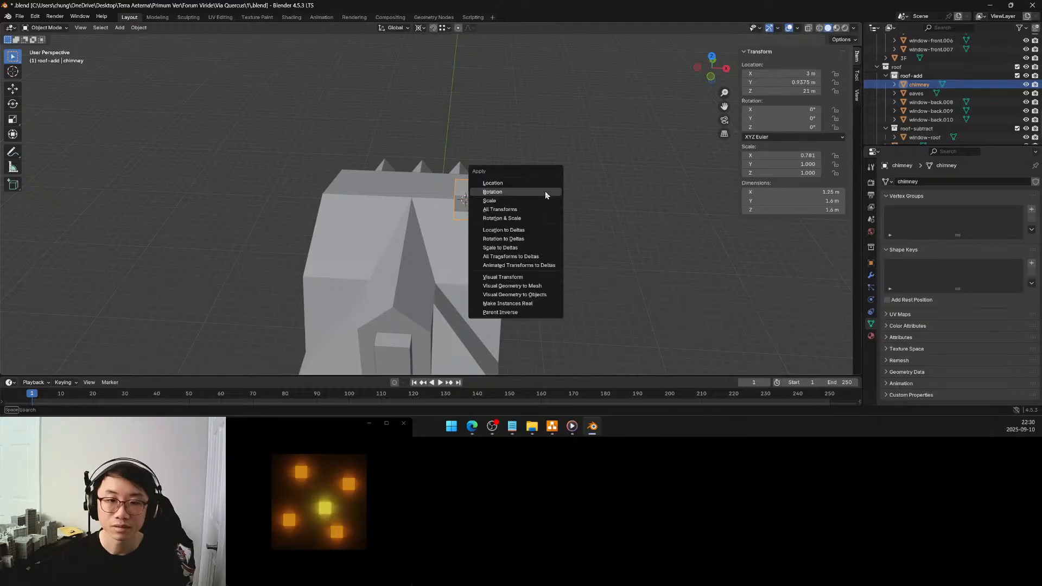
pyautogui.click(536, 201)
# In the chimney's mesh, select the top face in face select mode and raise it about 0.77 m along Z
pyautogui.moveTo(538, 203); pyautogui.dragTo(418, 200, button='middle')
pyautogui.press('Tab')
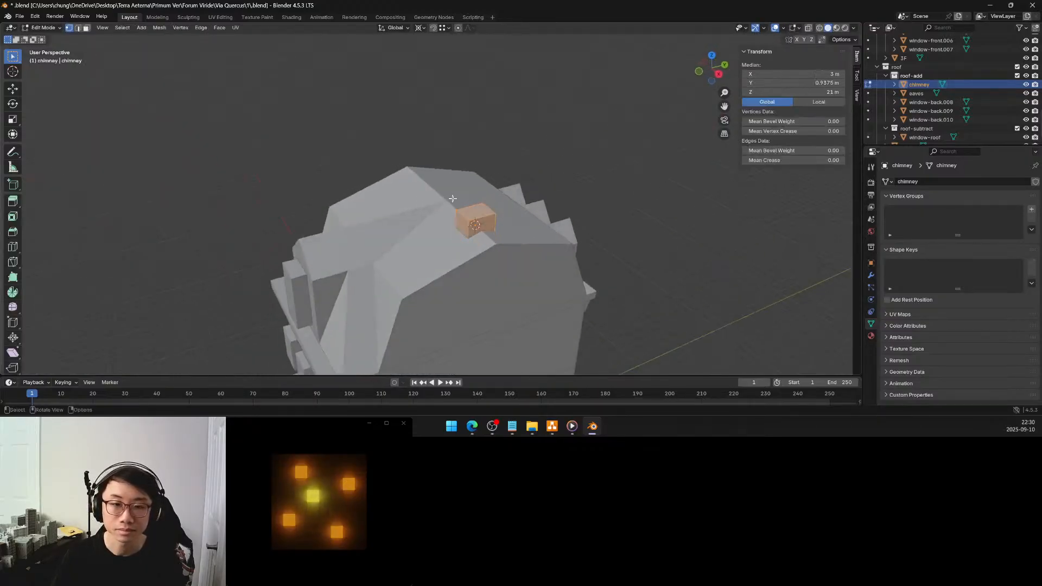
pyautogui.click(87, 30)
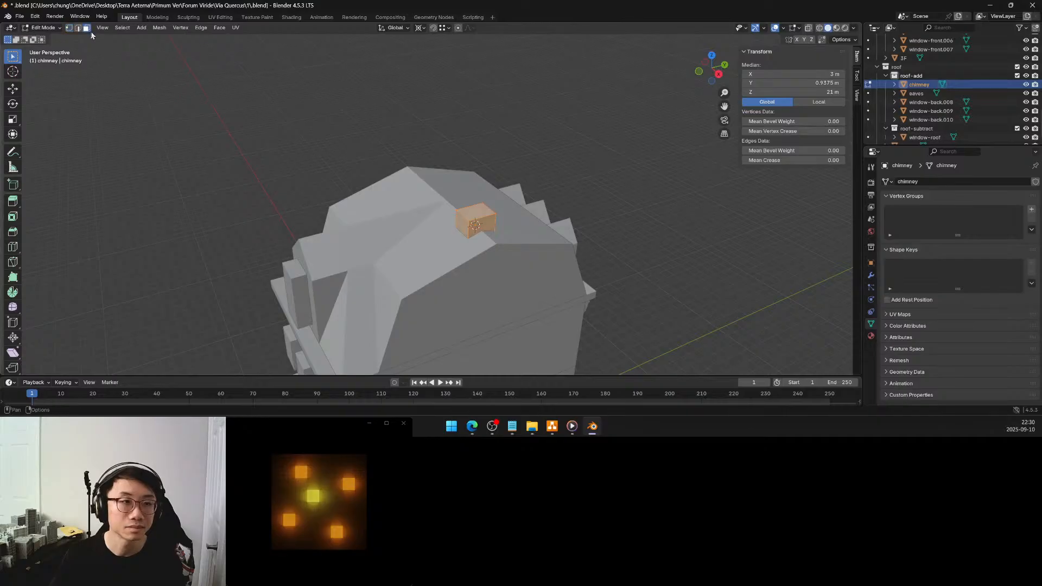
pyautogui.click(455, 216)
pyautogui.moveTo(455, 217); pyautogui.dragTo(484, 188, button='middle')
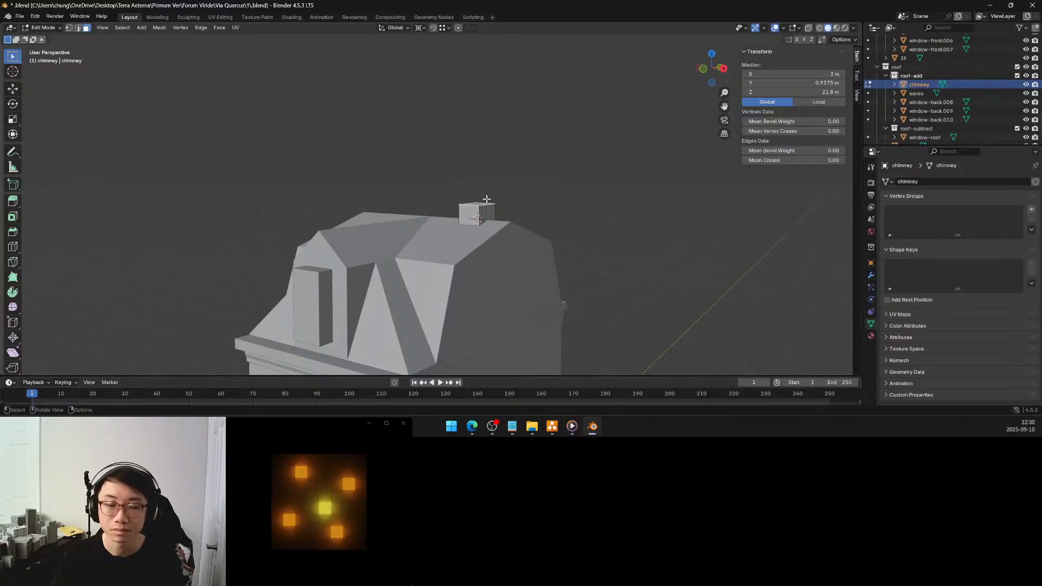
pyautogui.press('g')
pyautogui.press('z')
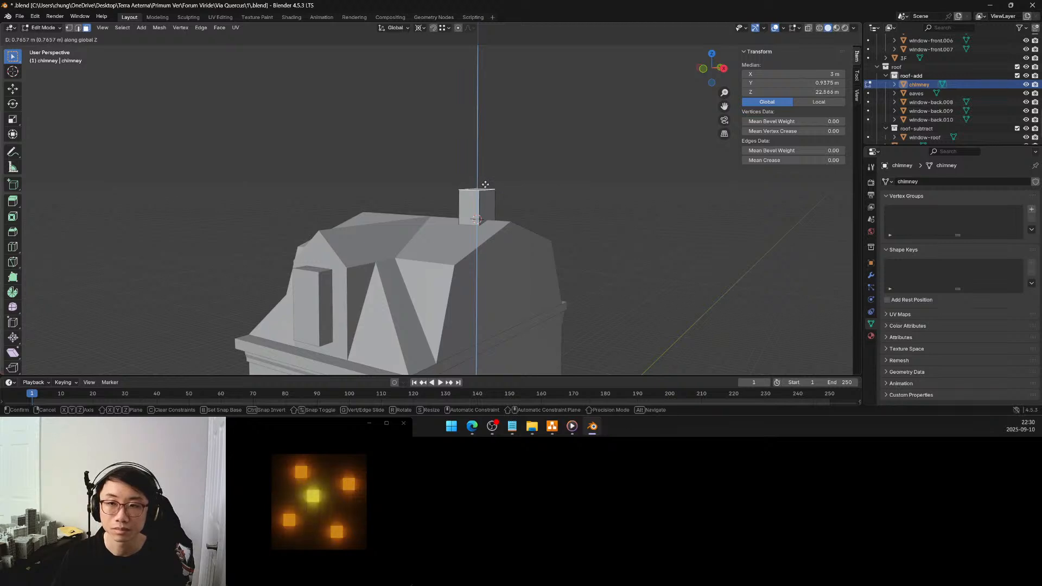
pyautogui.click(485, 185)
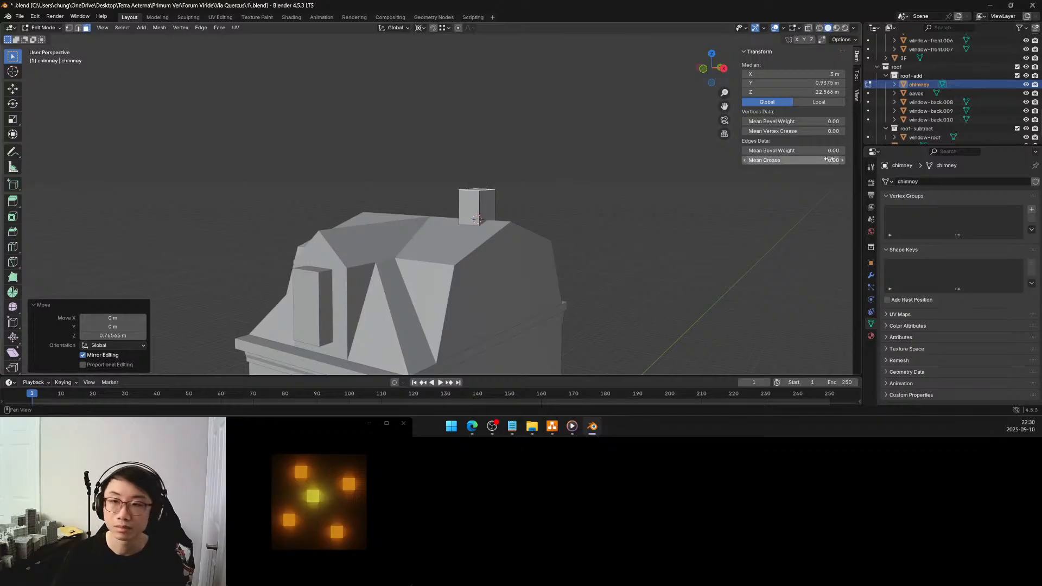
# Set the Z move of the chimney's top face to 0.75 m
pyautogui.click(114, 336)
pyautogui.moveTo(94, 335); pyautogui.dragTo(107, 335)
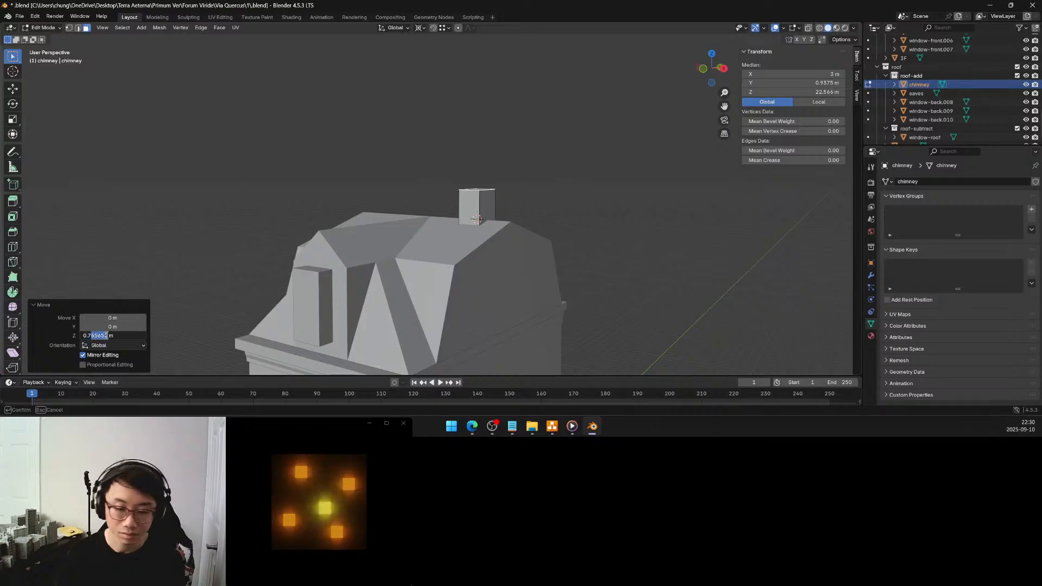
pyautogui.write('5')
pyautogui.press('Return')
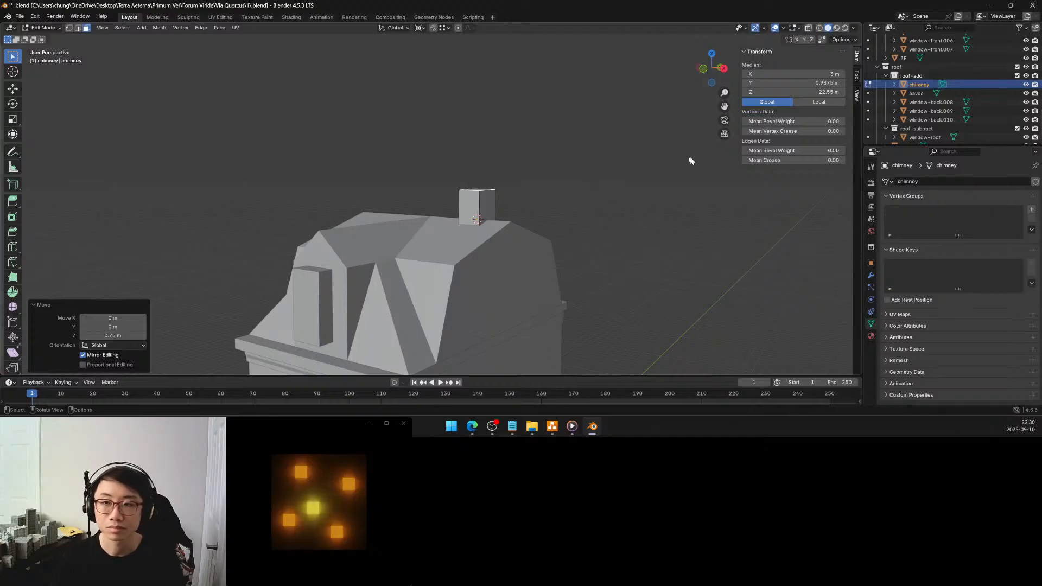
# Change the Z move of the chimney's top face to 0.7 m and return to Object Mode
pyautogui.click(114, 335)
pyautogui.click(99, 335)
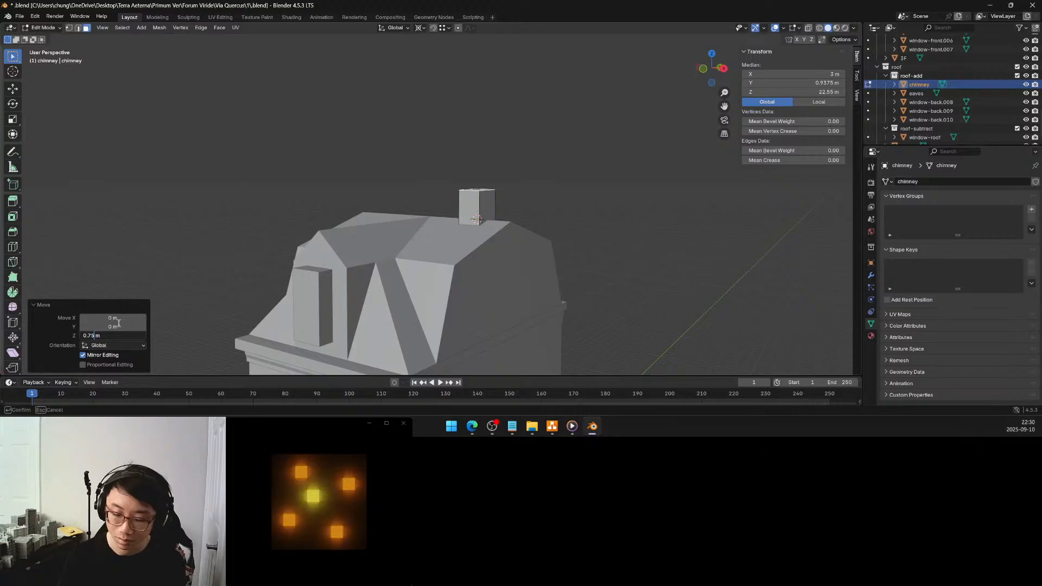
pyautogui.press('Return')
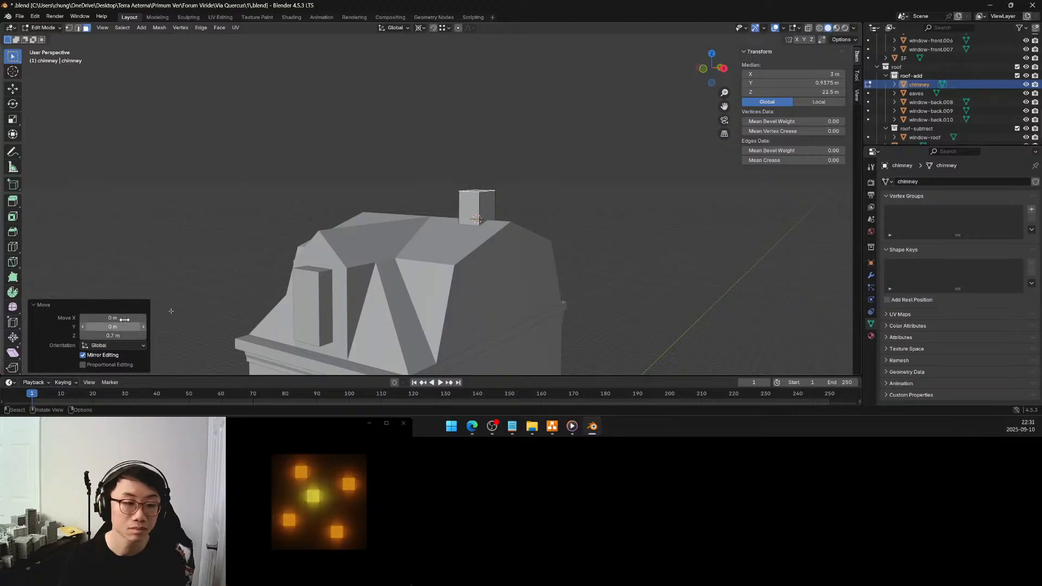
pyautogui.click(344, 202)
pyautogui.moveTo(344, 203); pyautogui.dragTo(405, 210, button='middle')
pyautogui.press('Tab')
# Set the Z position of the chimney mesh's top face to 23 m and return to Object Mode
pyautogui.click(577, 233)
pyautogui.moveTo(577, 233); pyautogui.dragTo(516, 240, button='middle')
pyautogui.scroll(-5, 547, 234)
pyautogui.moveTo(498, 239); pyautogui.dragTo(495, 275, button='middle')
pyautogui.scroll(6, 483, 246)
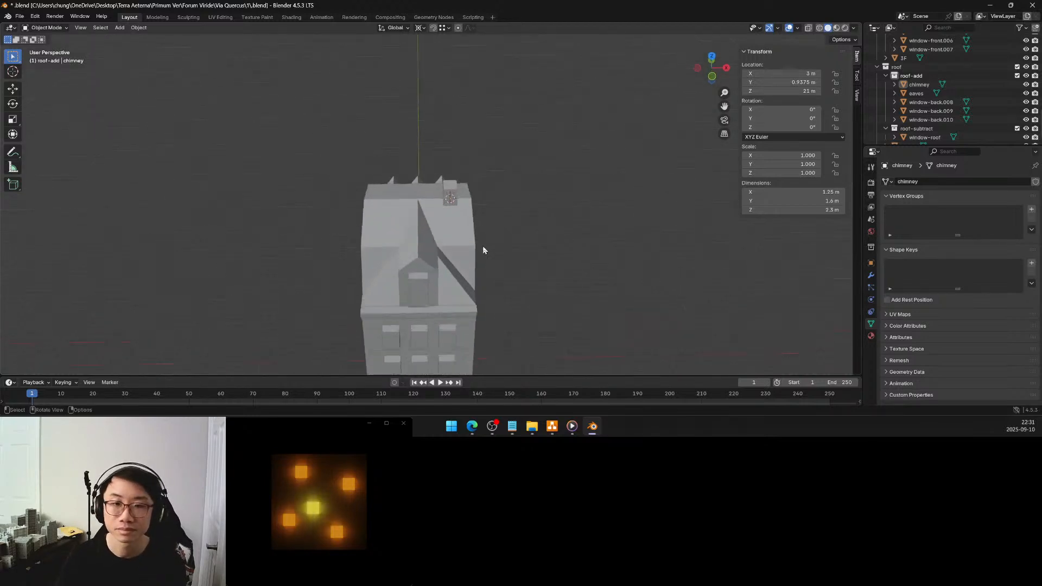
pyautogui.click(472, 199)
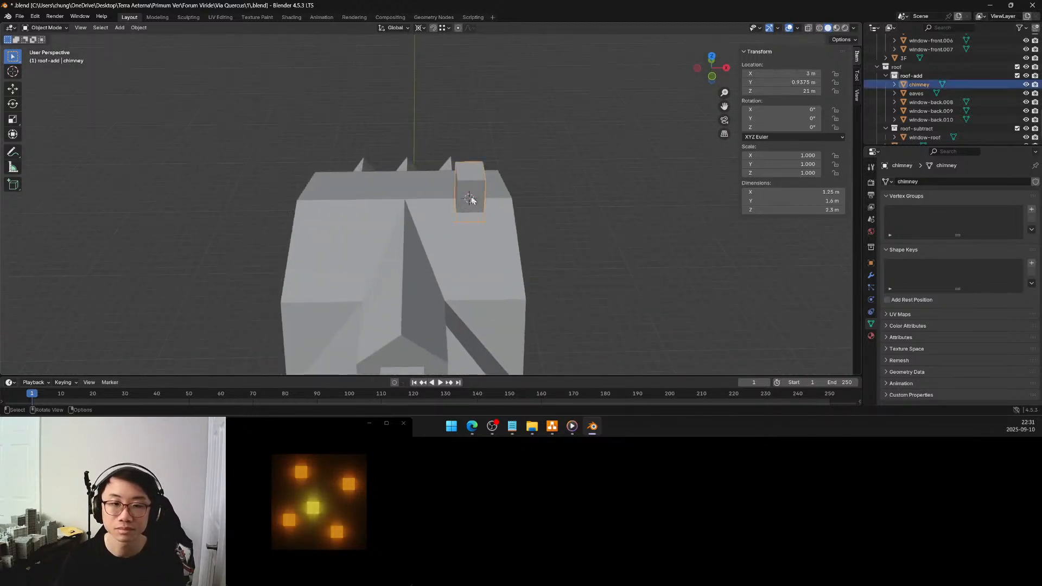
pyautogui.moveTo(477, 210); pyautogui.dragTo(437, 188, button='middle')
pyautogui.press('Tab')
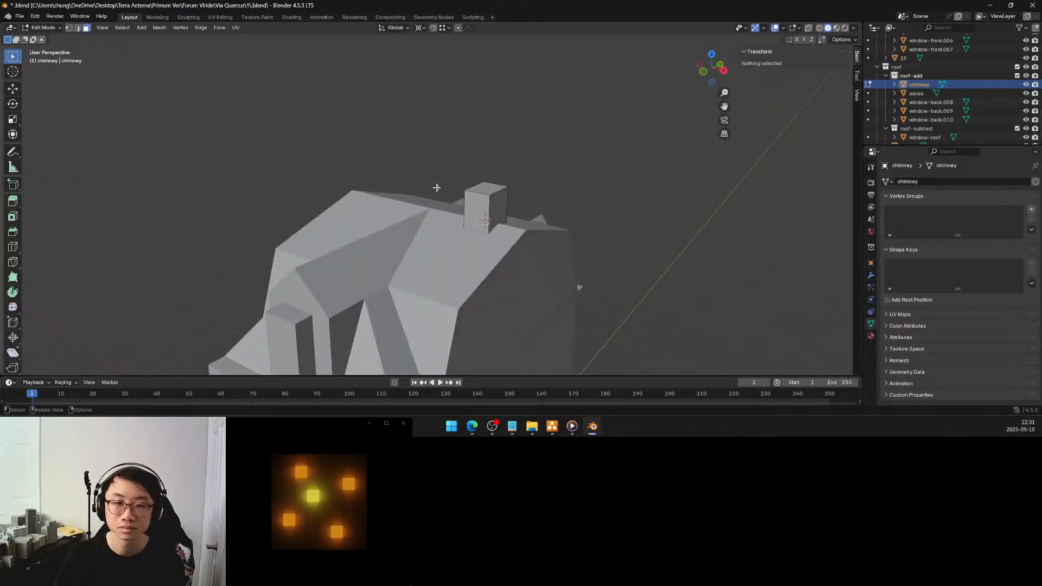
pyautogui.click(484, 189)
pyautogui.click(804, 91)
pyautogui.write('23')
pyautogui.press('Return')
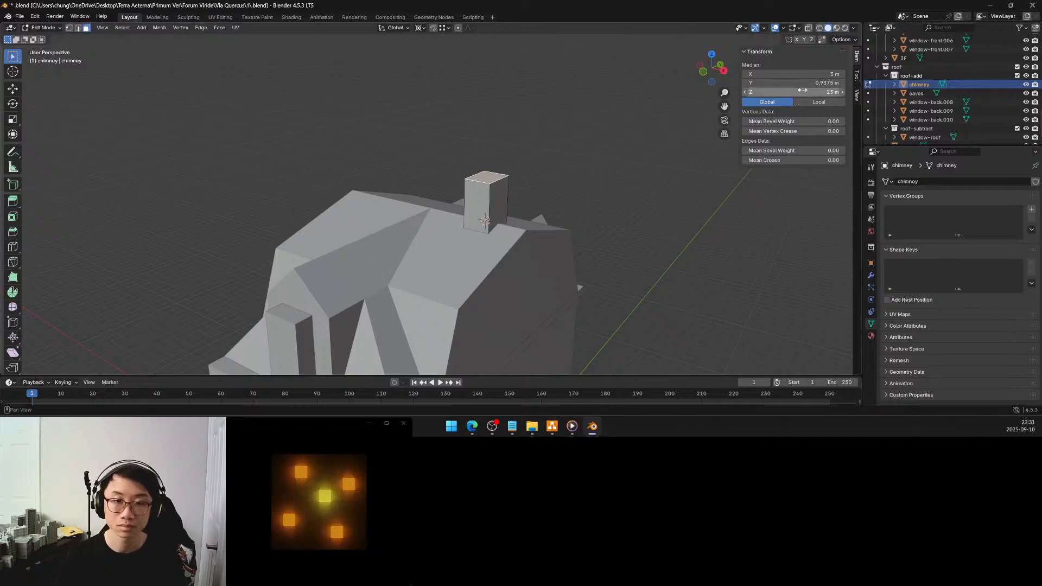
pyautogui.press('Tab')
# Try a Y location of 1 m for the chimney and undo it
pyautogui.moveTo(622, 216)
pyautogui.mouseDown(button='middle')
pyautogui.moveTo(608, 216)
pyautogui.moveTo(639, 217)
pyautogui.mouseUp(button='middle')
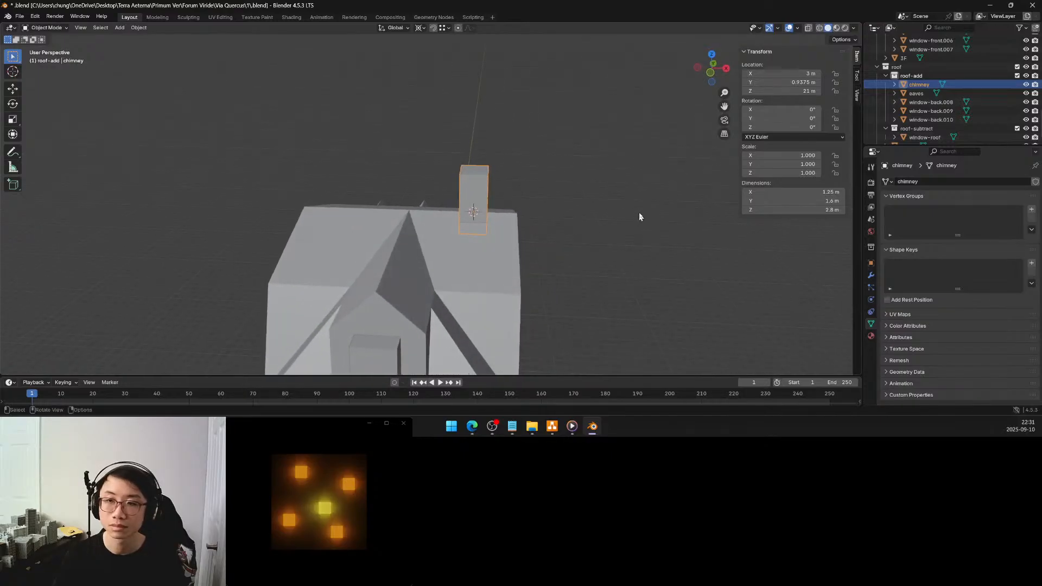
pyautogui.click(808, 83)
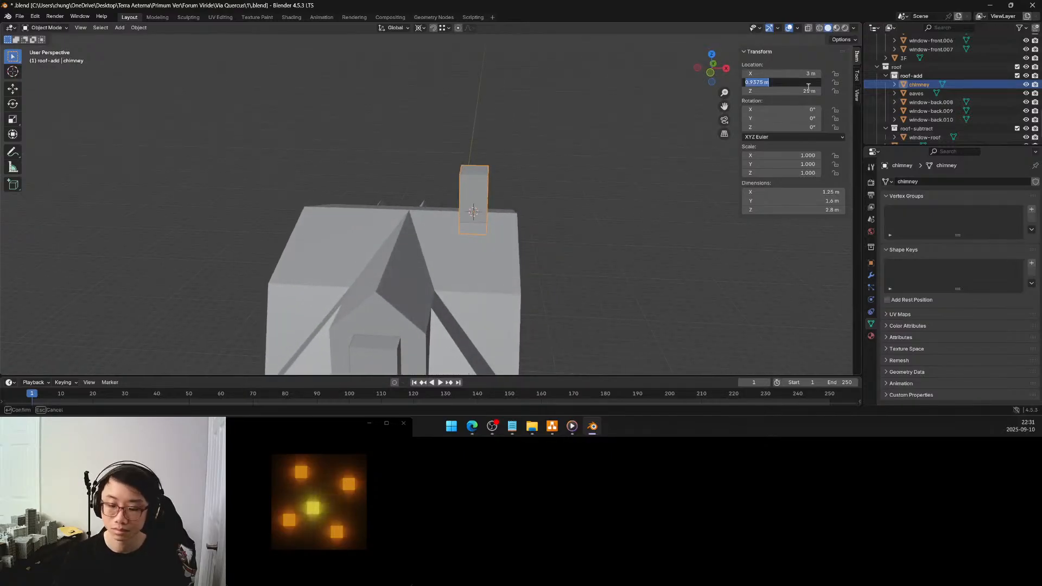
pyautogui.write('1')
pyautogui.press('Return')
pyautogui.hotkey('ctrl', 'z')
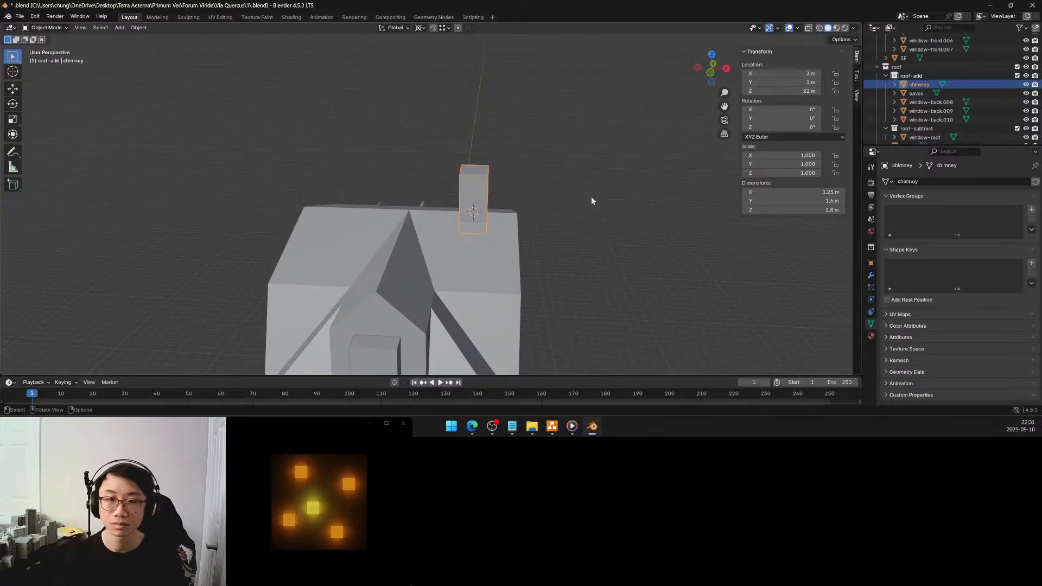
# Set the chimney's X location to 3.5 m
pyautogui.click(805, 75)
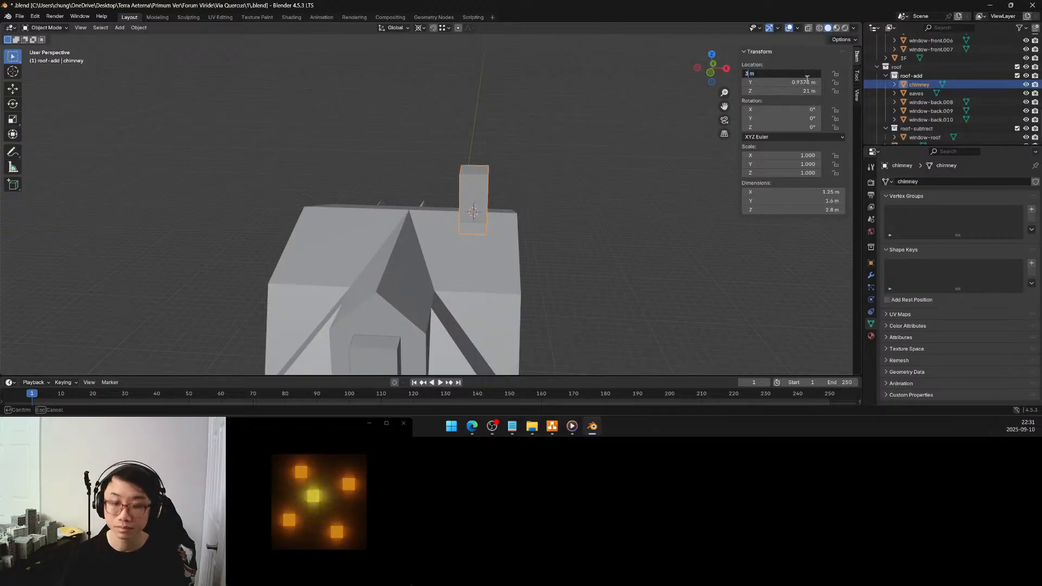
pyautogui.write('.5')
pyautogui.press('Return')
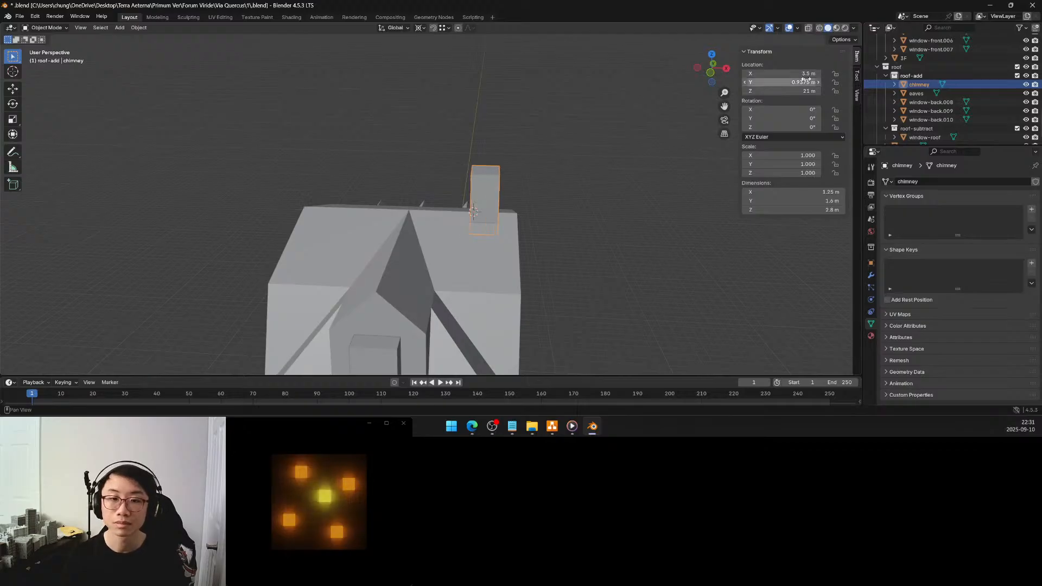
# Set the chimney's X location to 3.25 m and deselect it
pyautogui.click(761, 75)
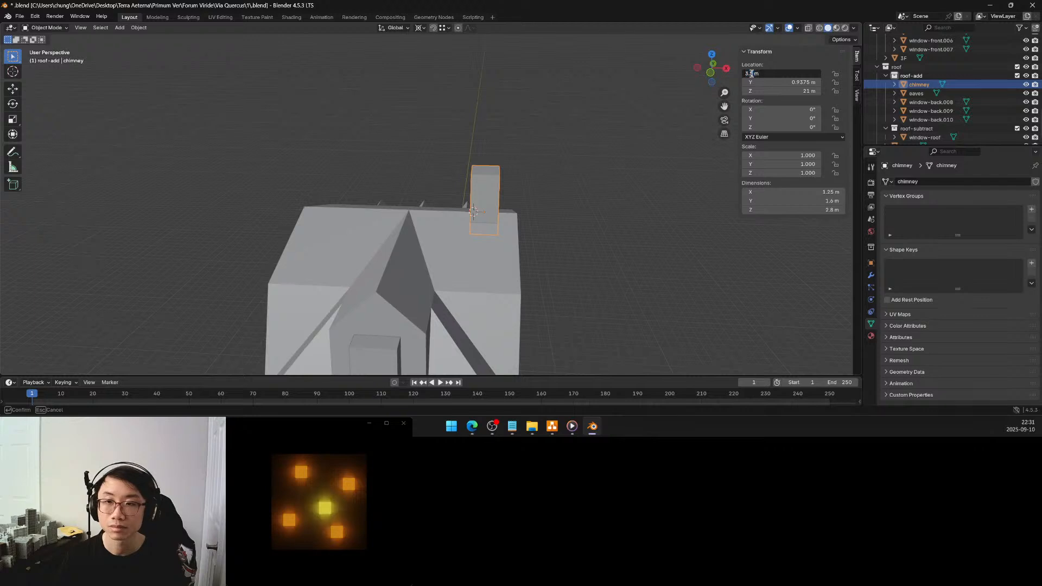
pyautogui.write('3.25')
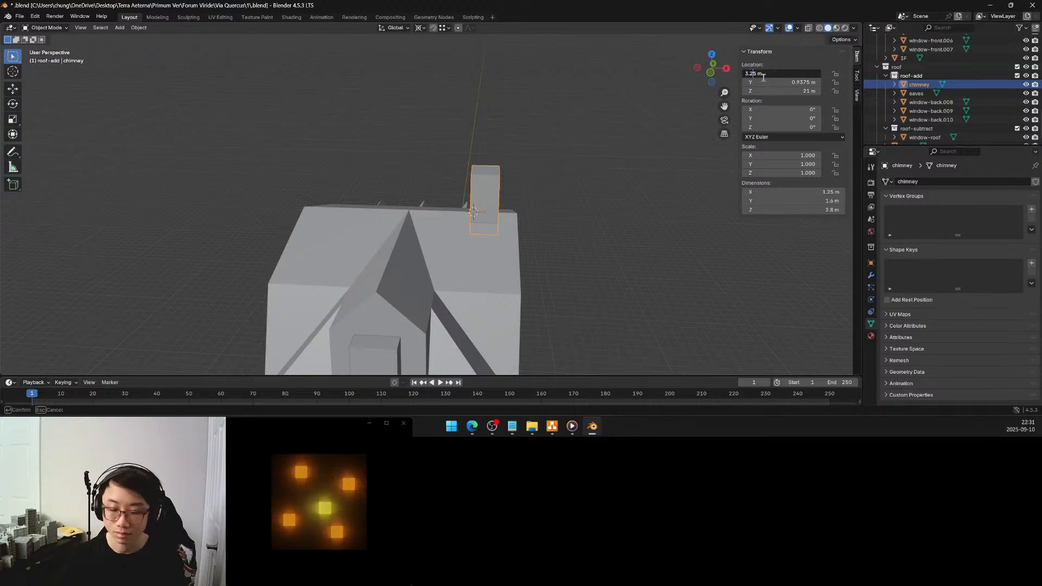
pyautogui.press('Return')
pyautogui.click(587, 170)
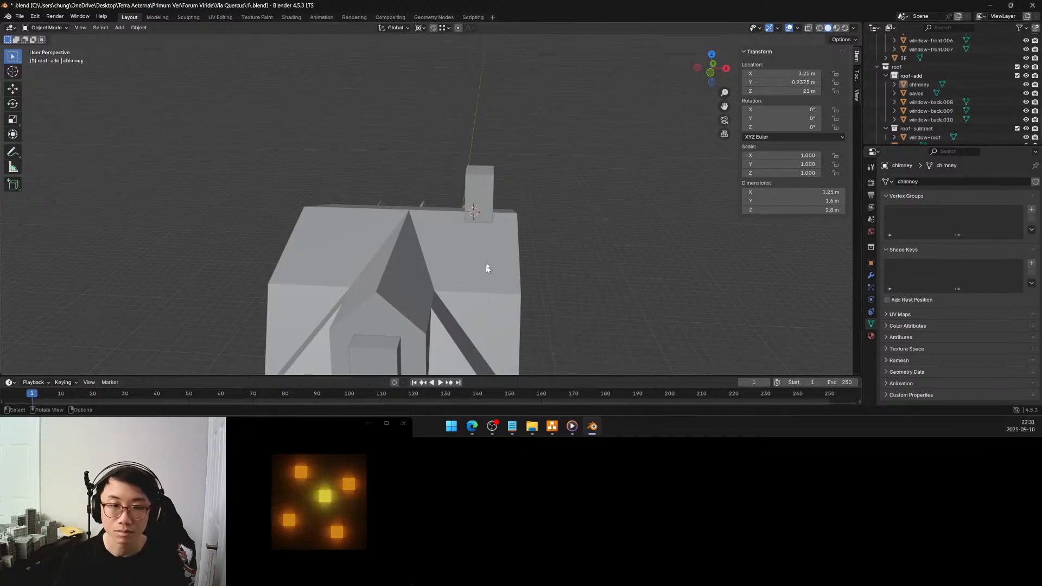
# Create a linked duplicate of the chimney and move it about -6.77 m along X to the roof's opposite side
pyautogui.click(488, 197)
pyautogui.moveTo(526, 249); pyautogui.dragTo(558, 254, button='middle')
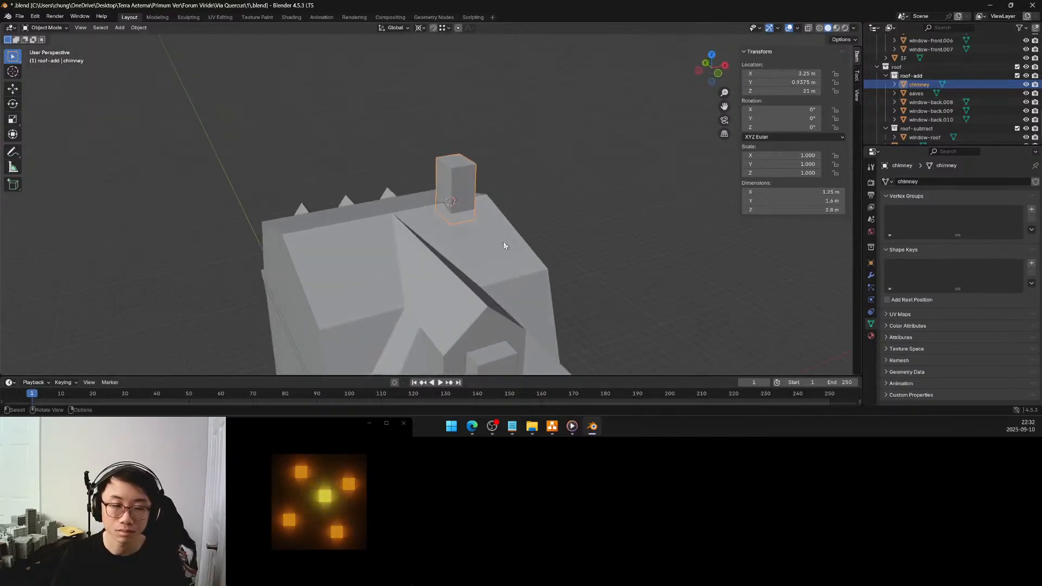
pyautogui.moveTo(497, 242); pyautogui.dragTo(446, 246, button='middle')
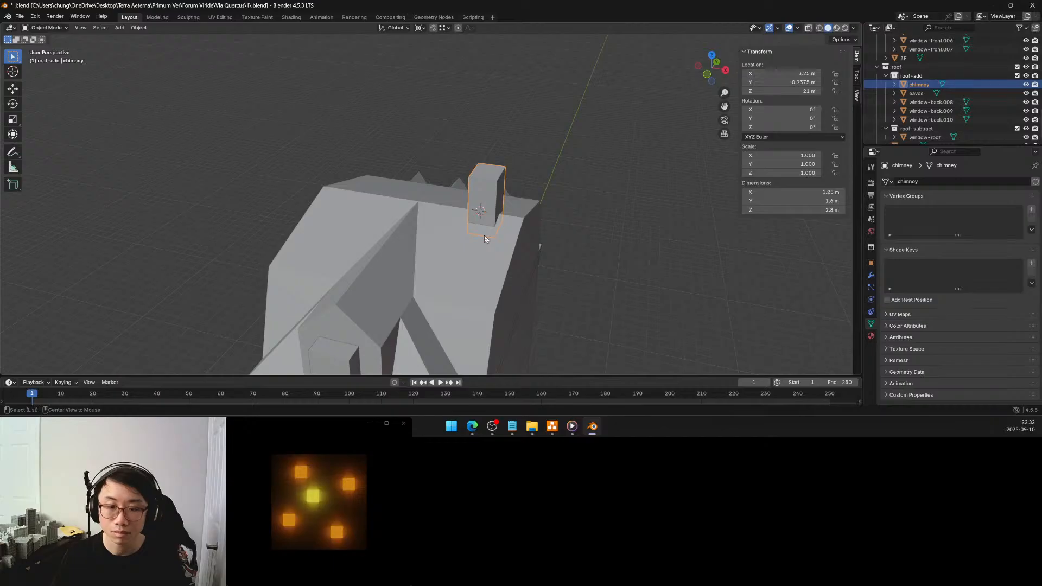
pyautogui.hotkey('shift', 'd')
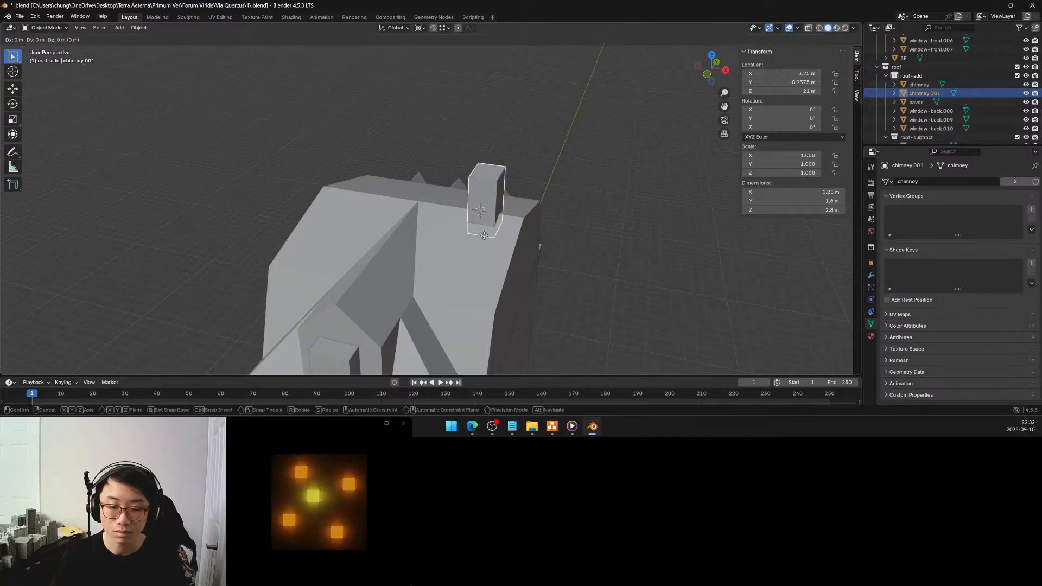
pyautogui.press('x')
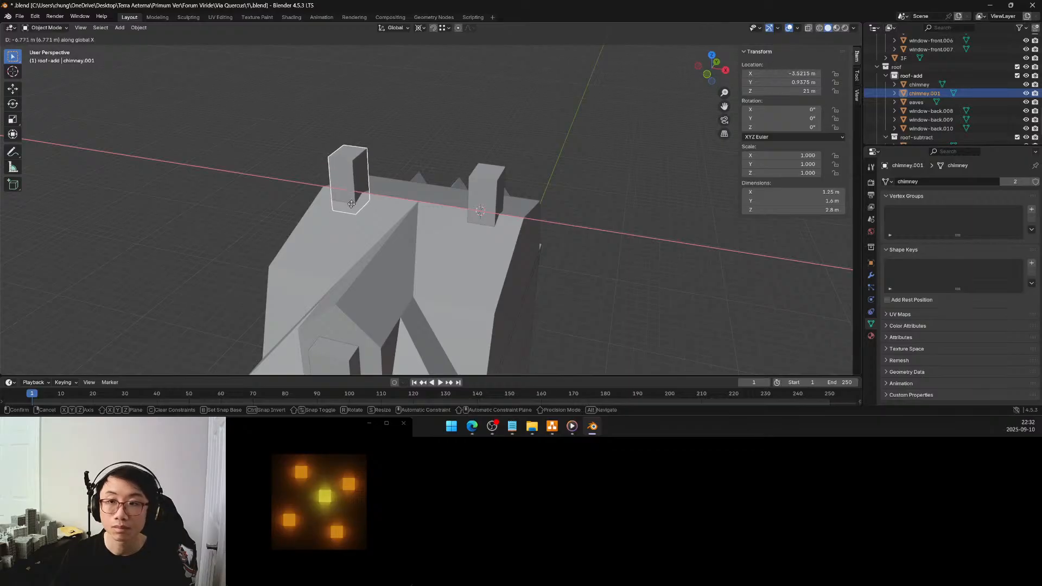
pyautogui.click(351, 207)
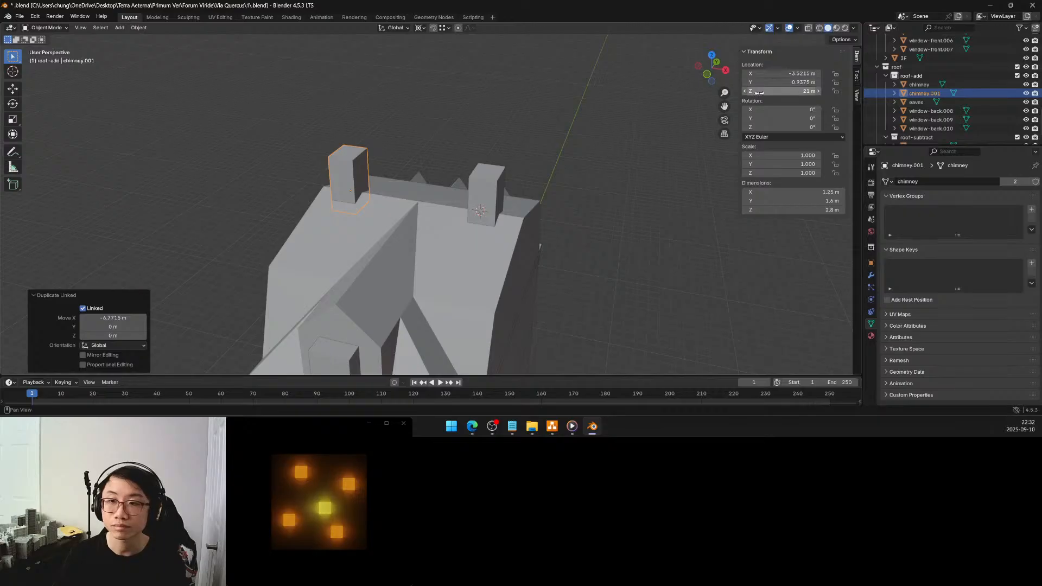
# Set the duplicated chimney's X location to -3.5 m
pyautogui.click(781, 73)
pyautogui.write('-3.5')
pyautogui.press('Return')
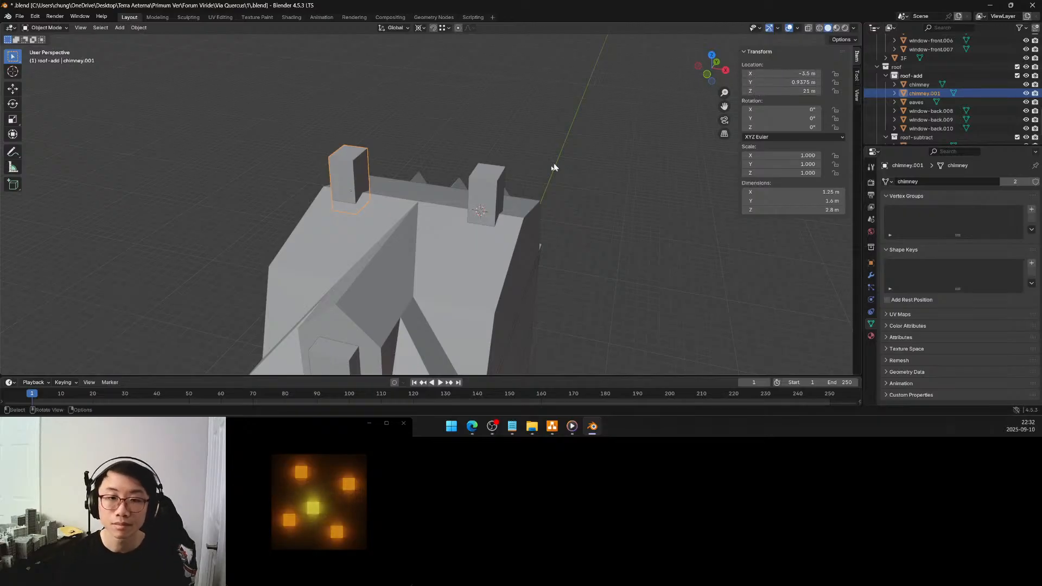
# Check the original chimney's location, set the duplicated chimney's X location to -3.25 m, and deselect it
pyautogui.click(498, 188)
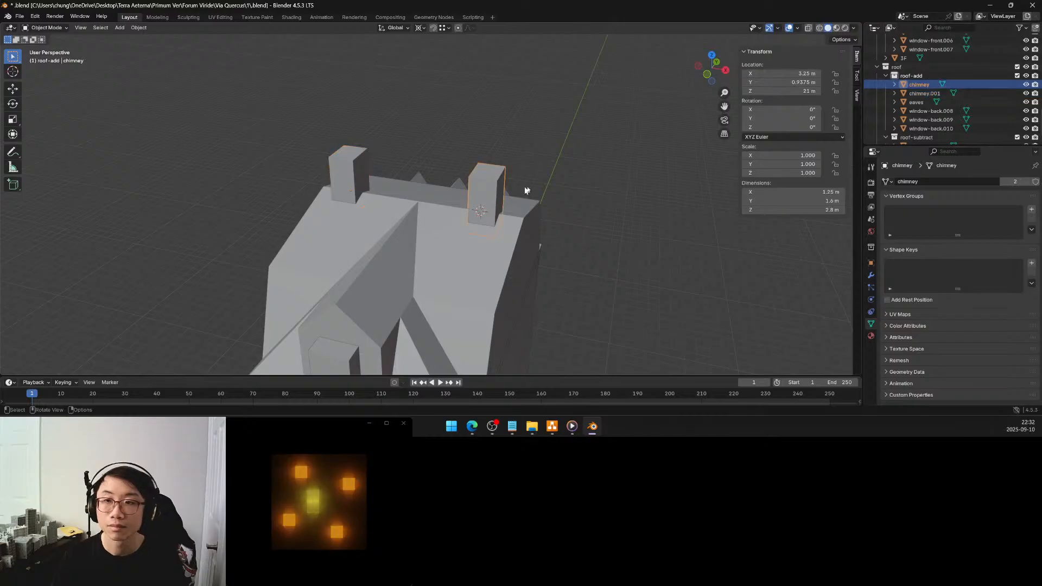
pyautogui.click(347, 180)
pyautogui.click(797, 73)
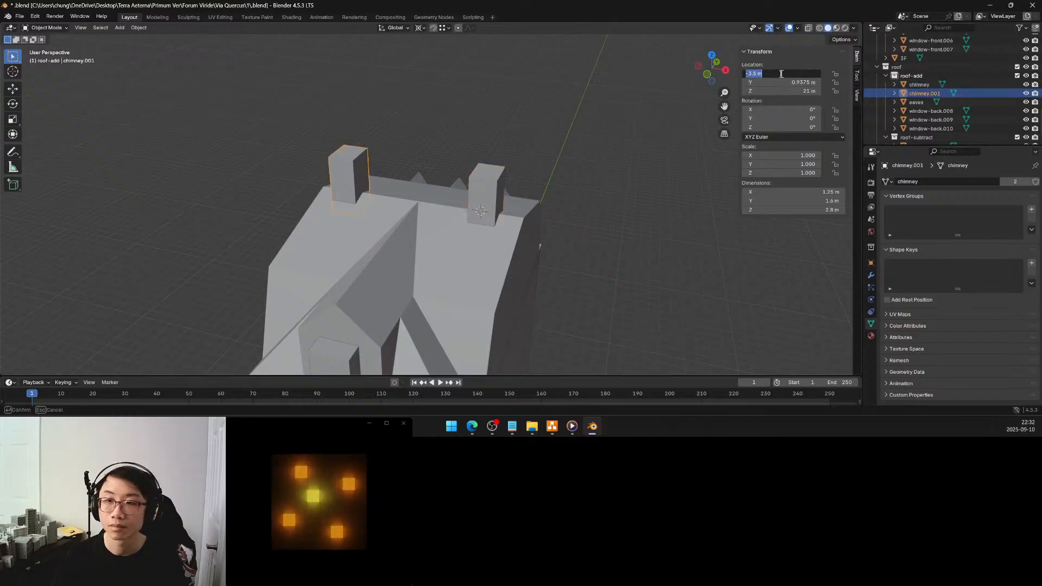
pyautogui.click(753, 73)
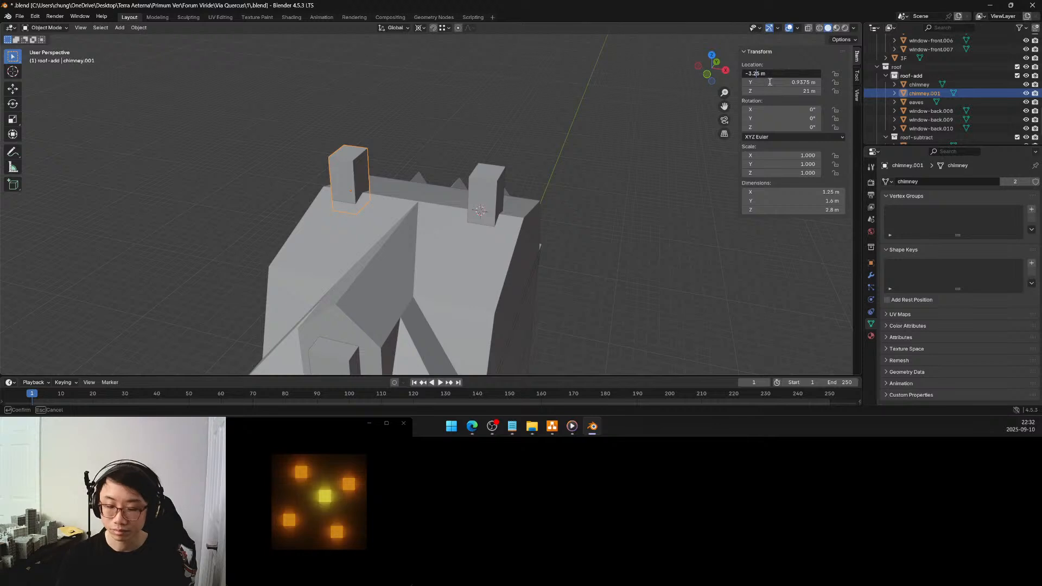
pyautogui.write('2')
pyautogui.press('Return')
pyautogui.click(587, 184)
# View the back facade and select the roof window at the positive X end to inspect its mesh name
pyautogui.moveTo(587, 184); pyautogui.dragTo(545, 203, button='middle')
pyautogui.scroll(4, 476, 206)
pyautogui.click(463, 179)
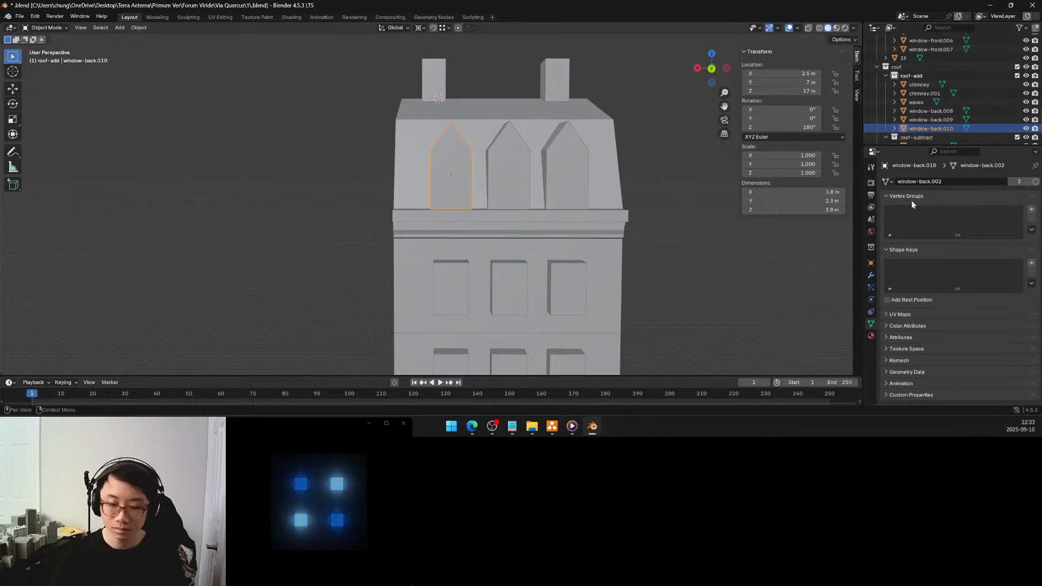
# Switch to the browser and look through the Wikipedia article on French Renaissance architecture for the term for roof windows
pyautogui.hotkey('alt', 'Tab')
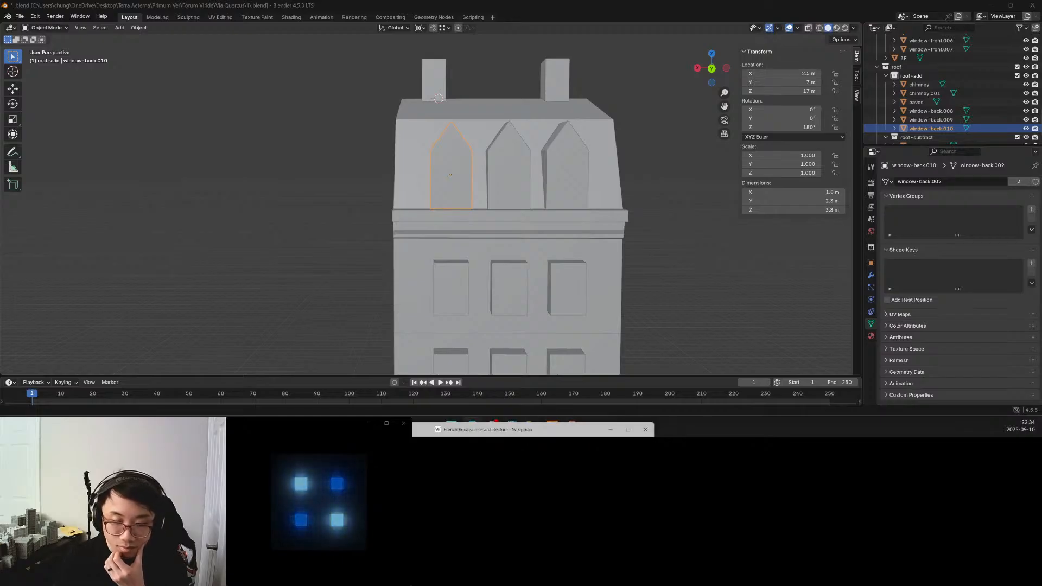
pyautogui.moveTo(415, 448); pyautogui.dragTo(412, 42)
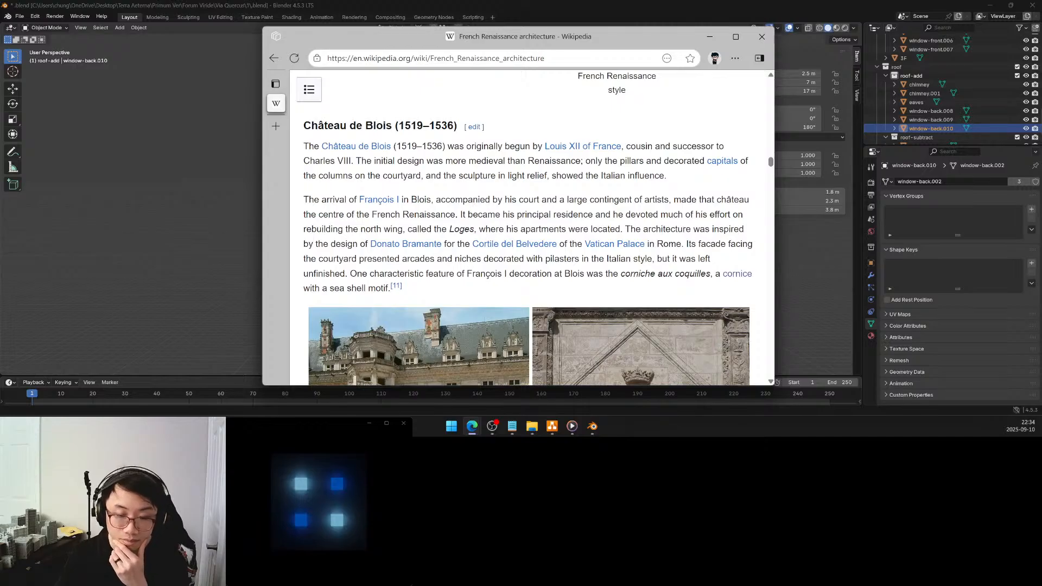
pyautogui.scroll(-4, 527, 184)
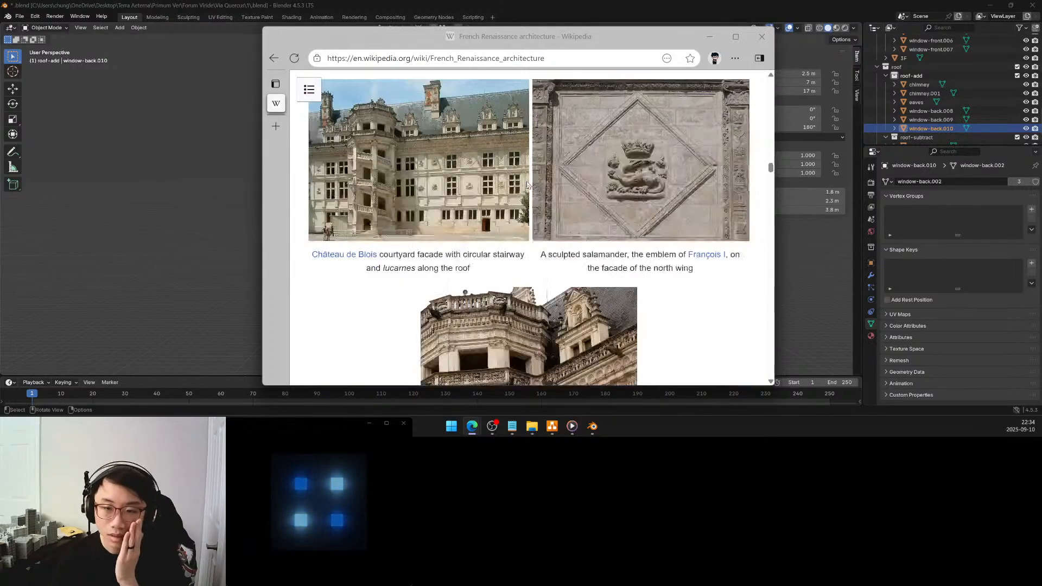
pyautogui.scroll(-3, 527, 184)
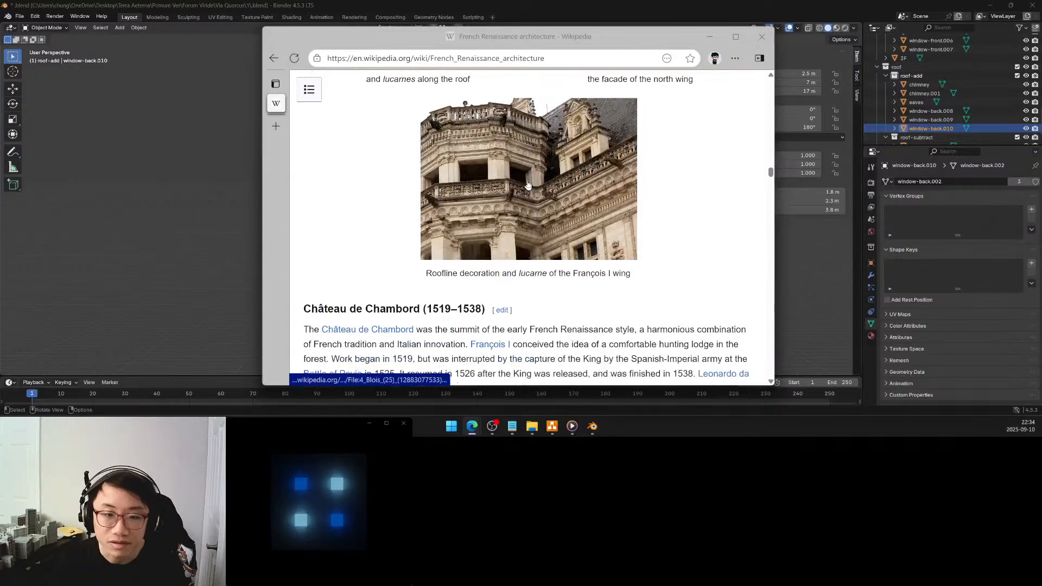
pyautogui.scroll(-2, 527, 186)
pyautogui.scroll(2, 530, 210)
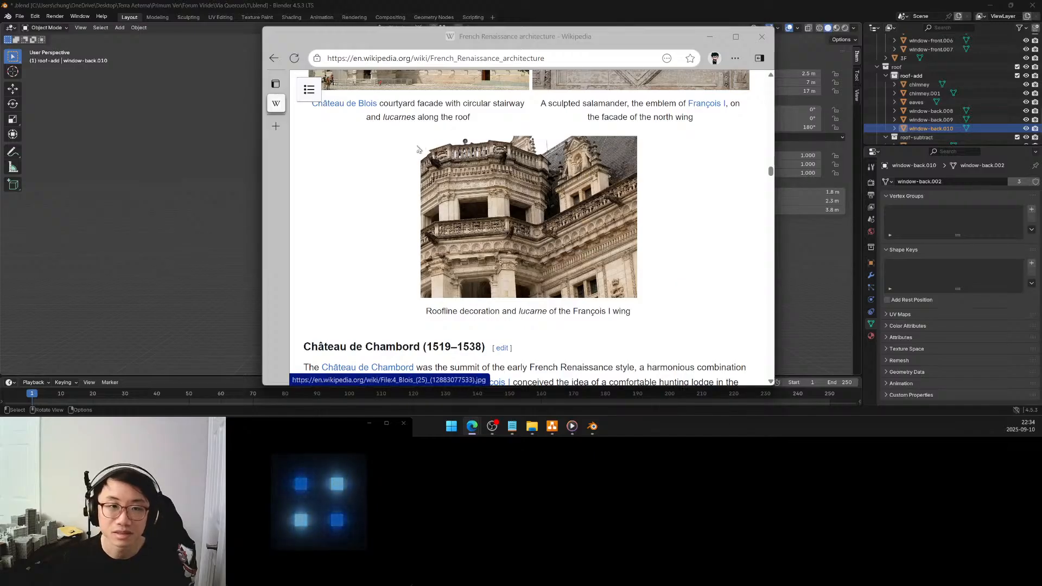
pyautogui.scroll(3, 357, 174)
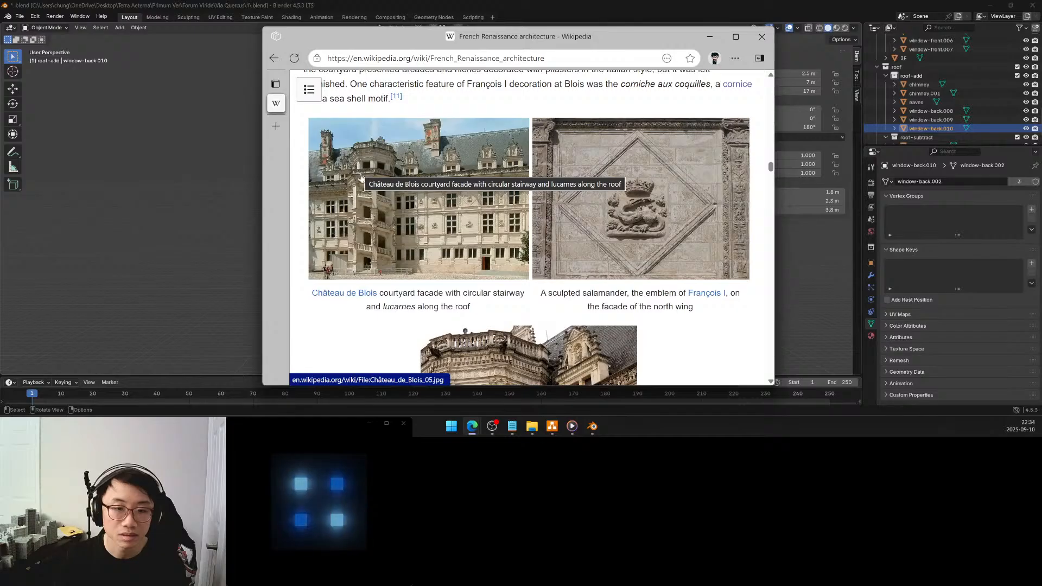
pyautogui.scroll(4, 381, 304)
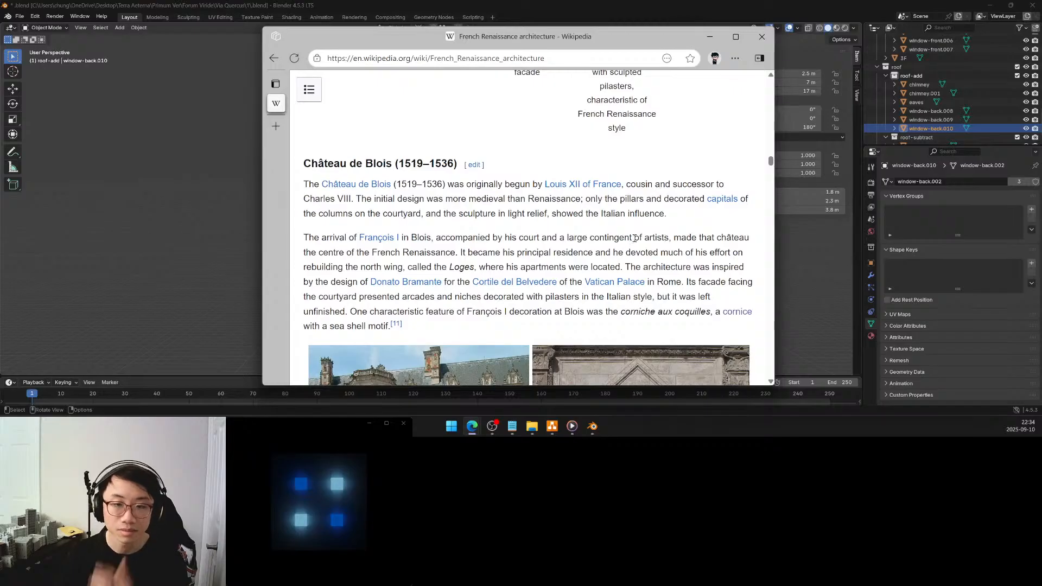
pyautogui.scroll(-4, 634, 239)
pyautogui.scroll(-7, 634, 241)
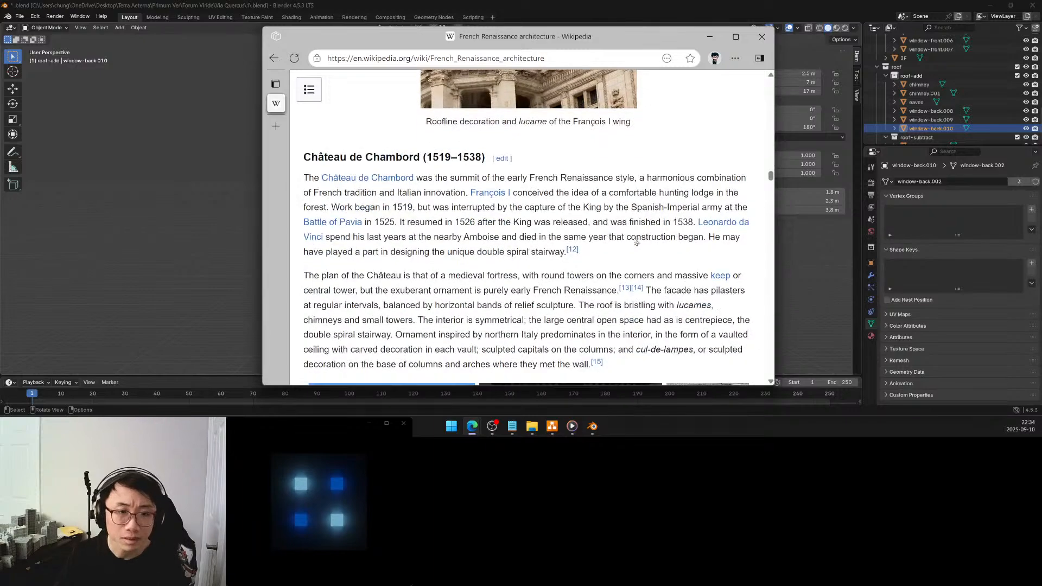
pyautogui.scroll(10, 636, 242)
pyautogui.scroll(7, 634, 239)
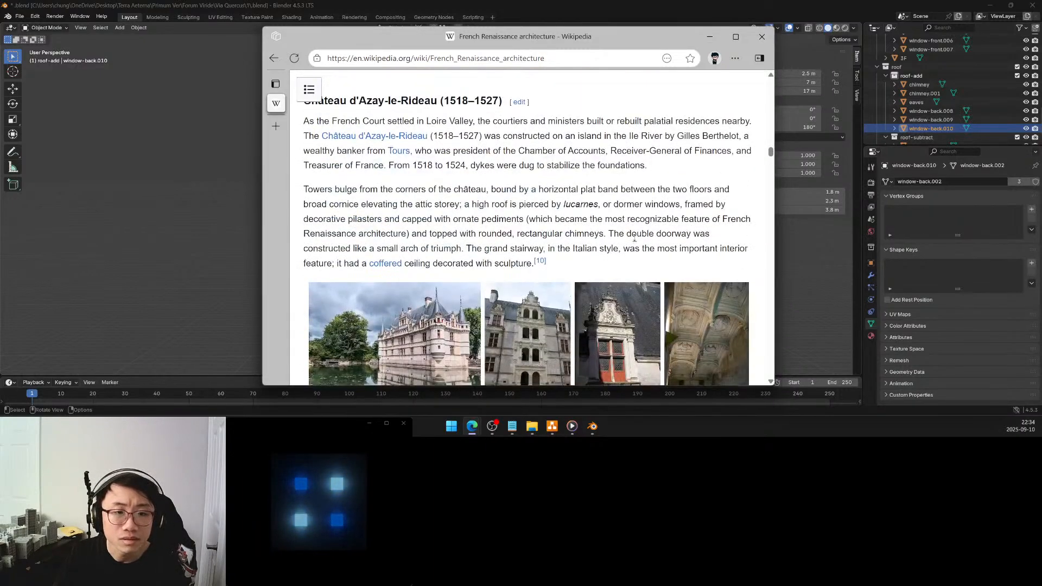
pyautogui.scroll(10, 634, 239)
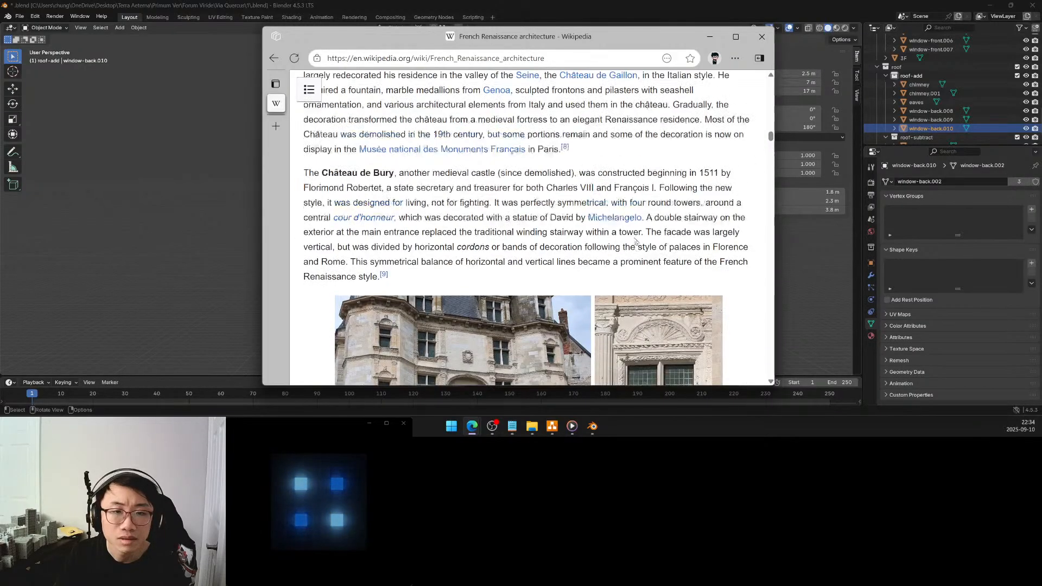
pyautogui.scroll(3, 635, 241)
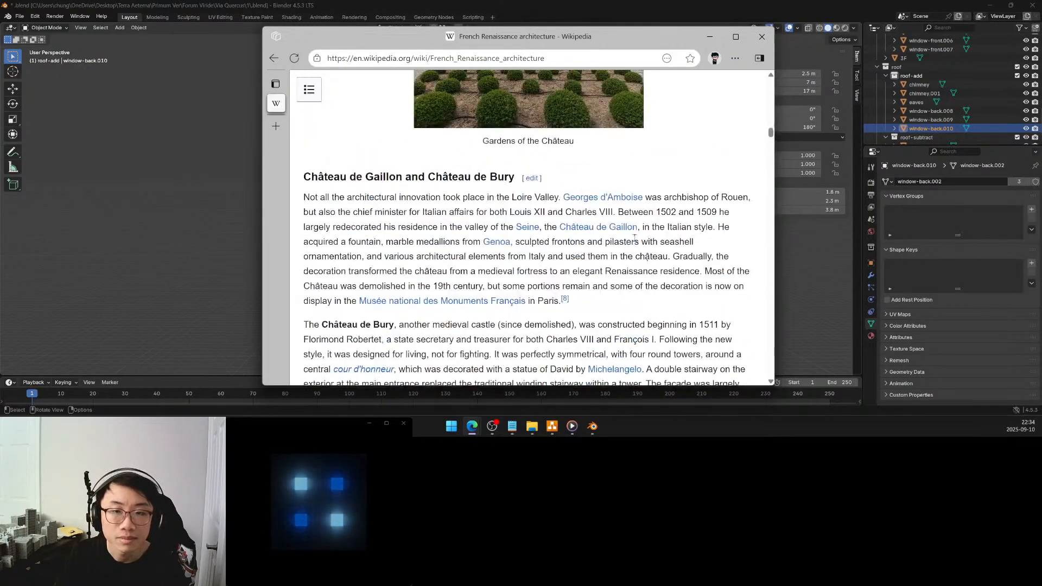
pyautogui.scroll(9, 634, 238)
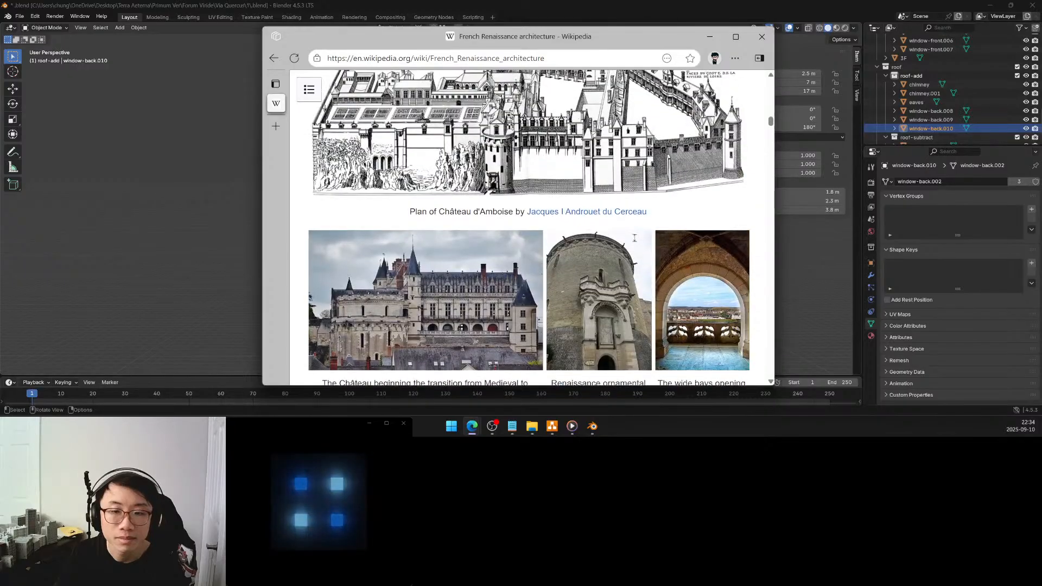
pyautogui.scroll(-2, 634, 238)
pyautogui.scroll(7, 634, 240)
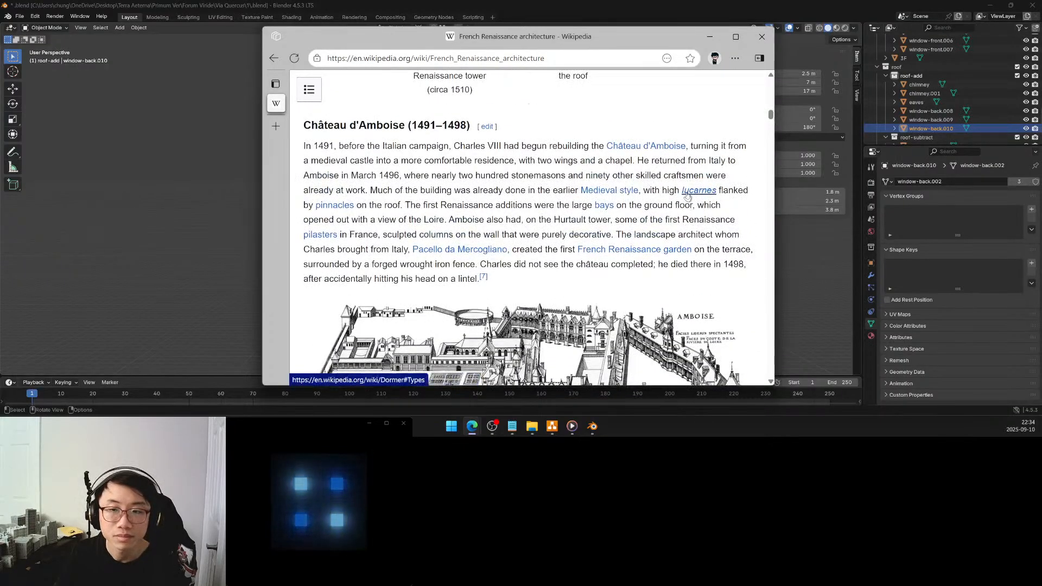
# Follow the lucarnes link to the Dormer article, examine the dormer types and their pictures, and close the page
pyautogui.click(686, 195)
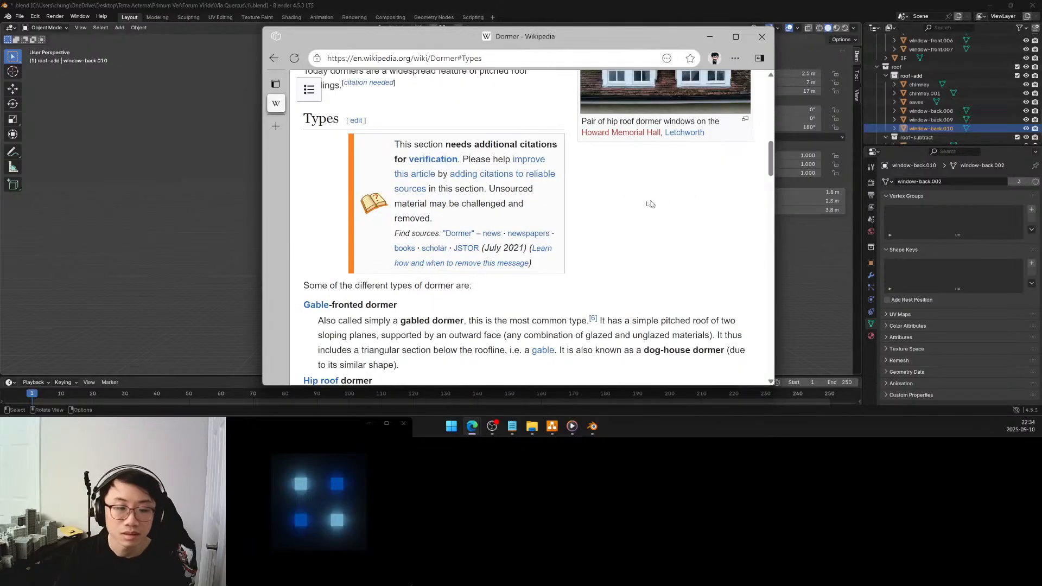
pyautogui.scroll(-3, 621, 211)
pyautogui.scroll(-5, 621, 211)
pyautogui.scroll(1, 621, 212)
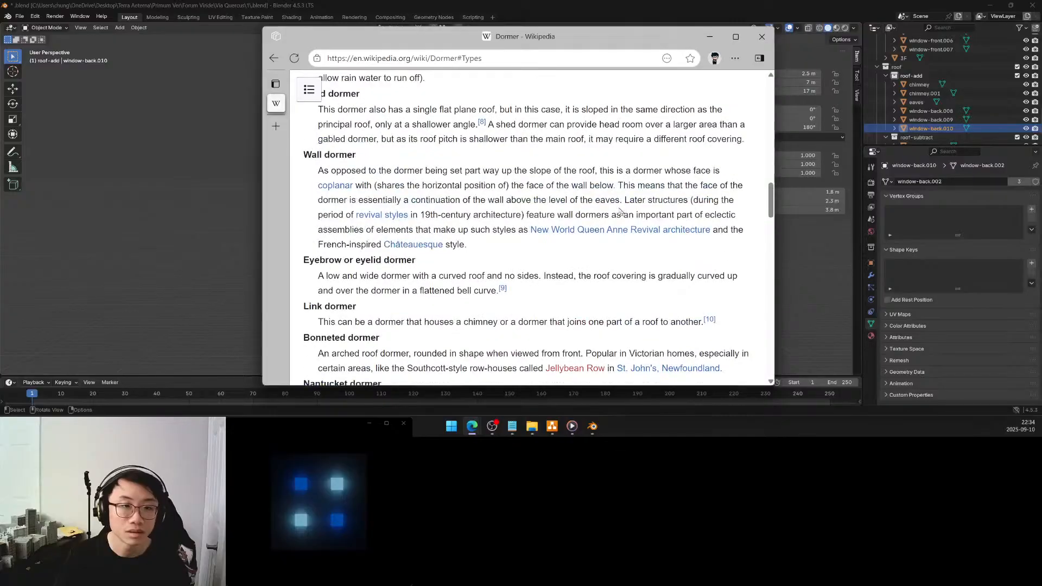
pyautogui.scroll(-1, 621, 212)
pyautogui.scroll(2, 621, 212)
pyautogui.scroll(-2, 619, 209)
pyautogui.scroll(-3, 619, 209)
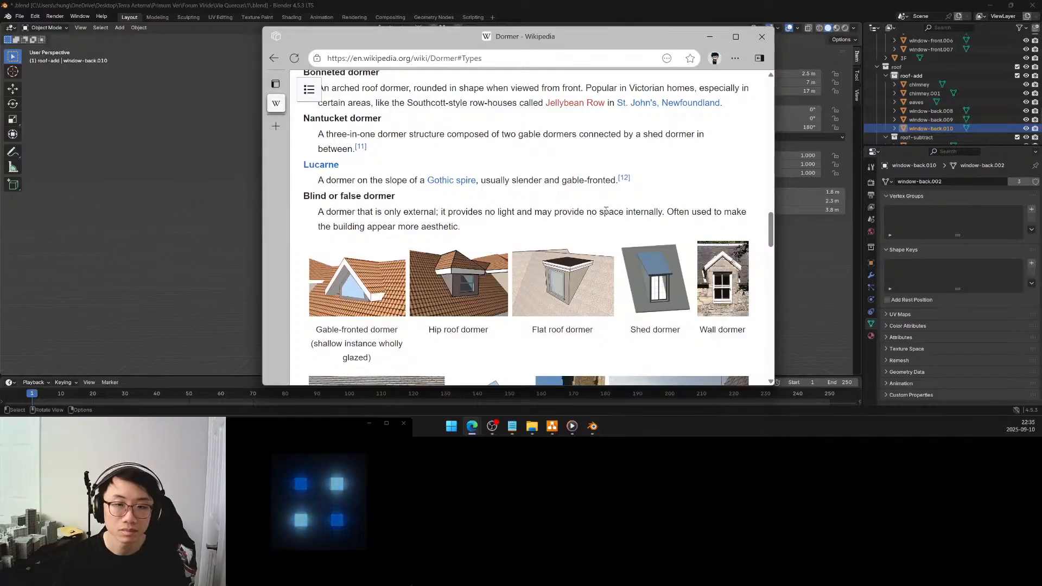
pyautogui.scroll(-1, 605, 210)
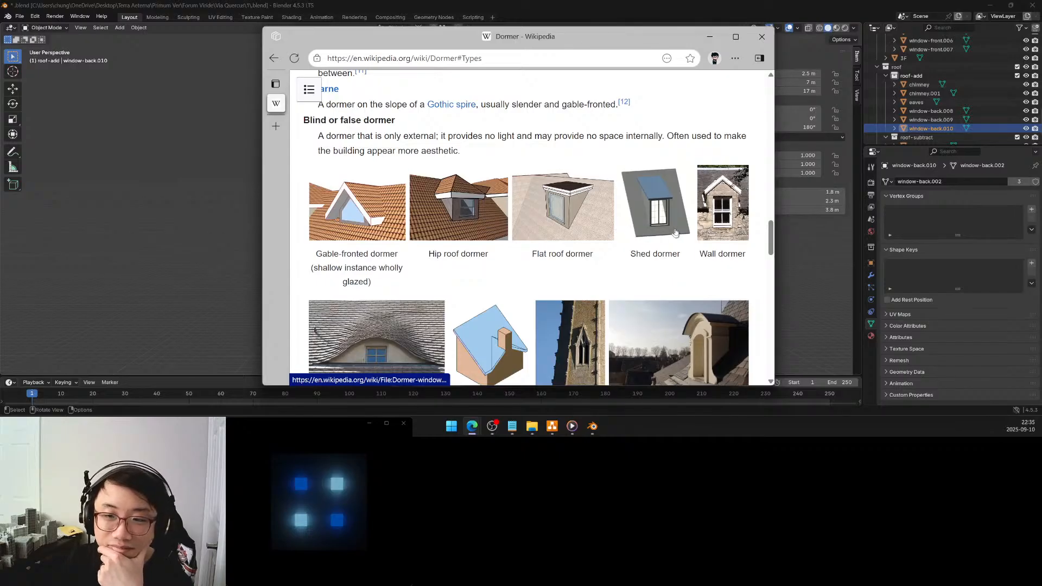
pyautogui.scroll(-2, 674, 235)
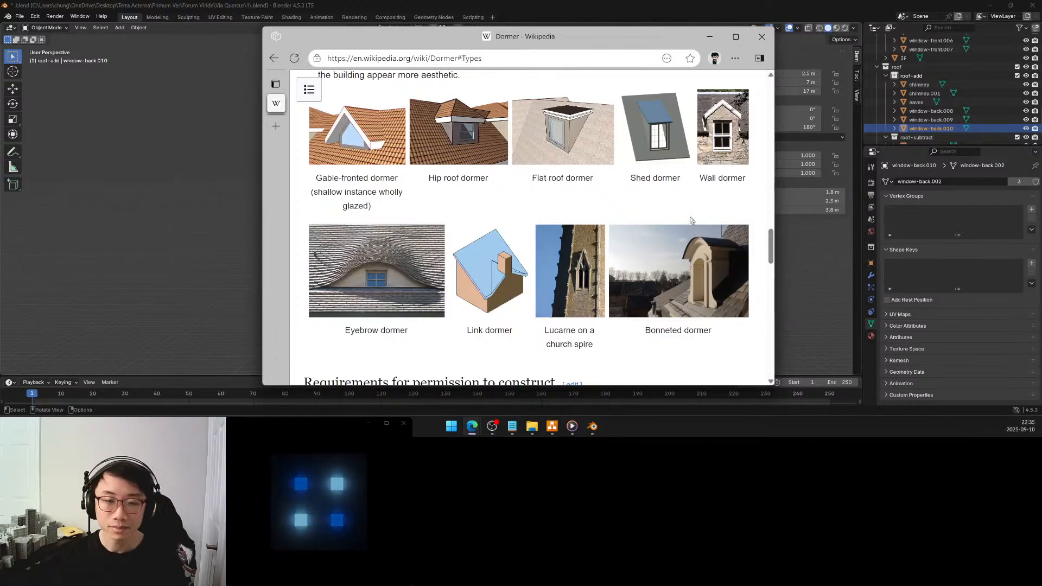
pyautogui.scroll(-3, 691, 220)
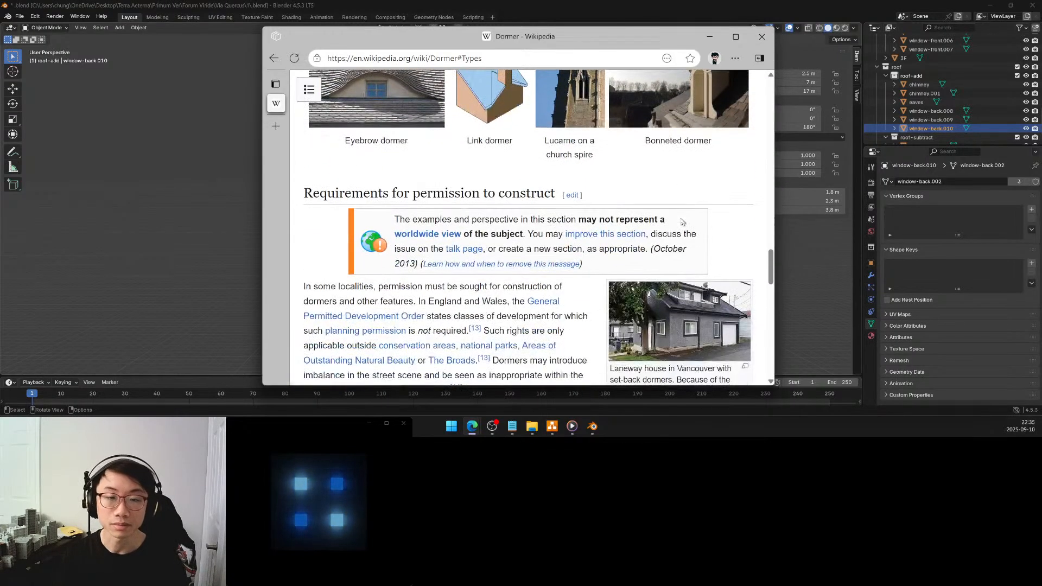
pyautogui.scroll(6, 682, 222)
pyautogui.hotkey('ctrl', 'w')
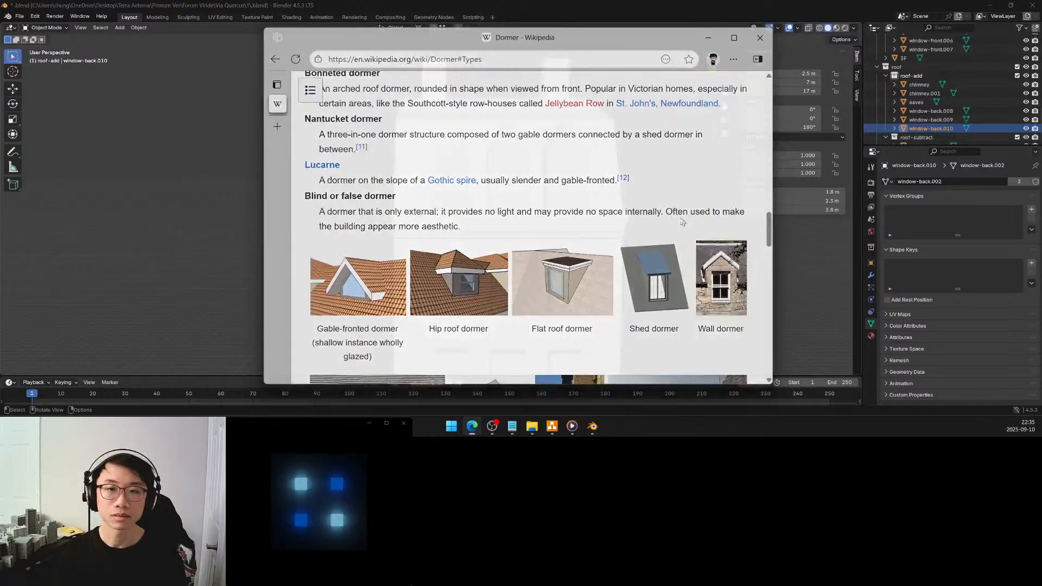
# Rename both the mesh data and the object of the middle back roof window as dormer
pyautogui.click(926, 112)
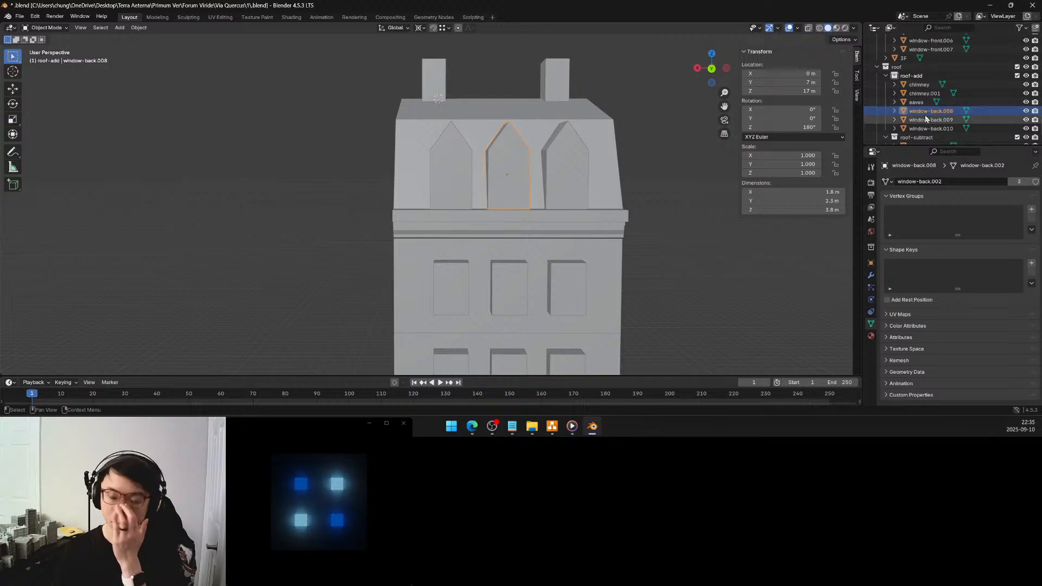
pyautogui.click(918, 182)
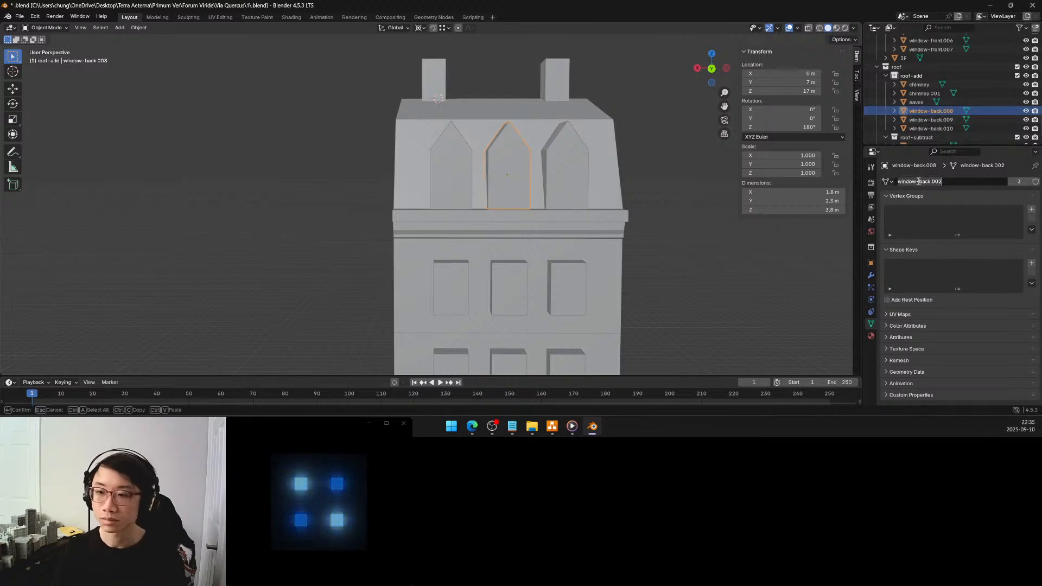
pyautogui.write('dormer')
pyautogui.press('Return')
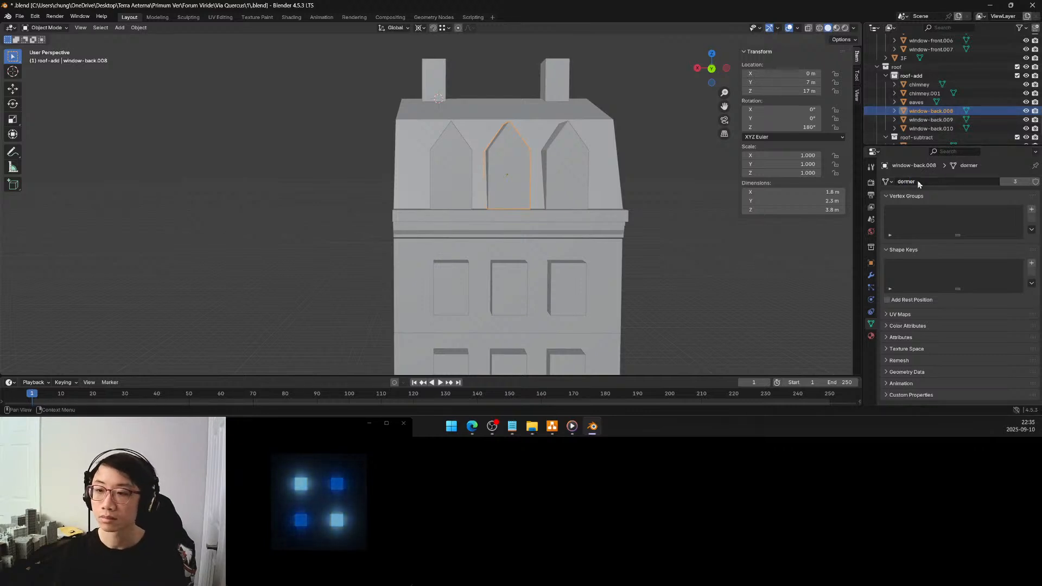
pyautogui.doubleClick(928, 111)
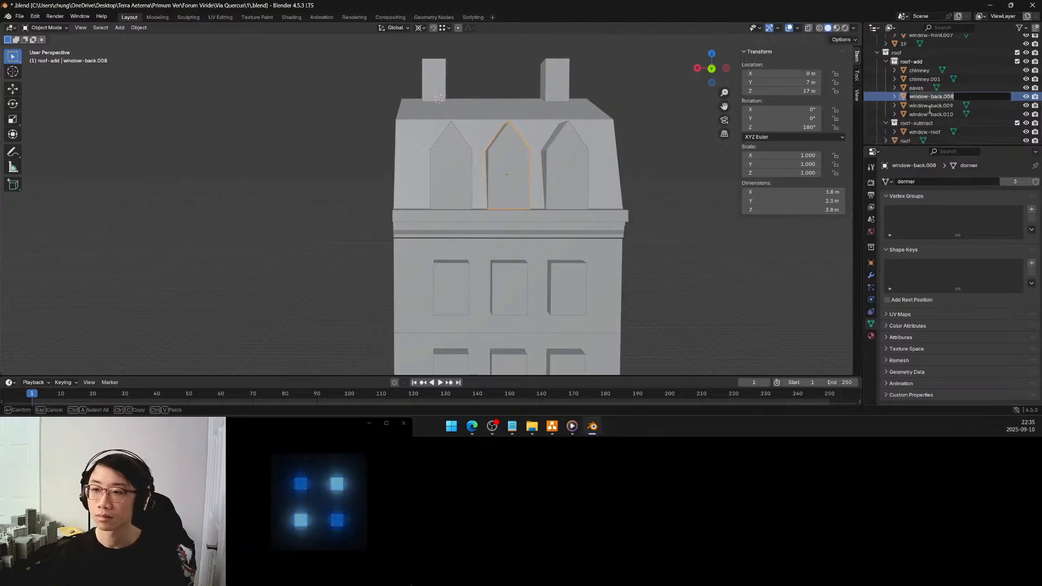
pyautogui.write('dormer')
pyautogui.press('Return')
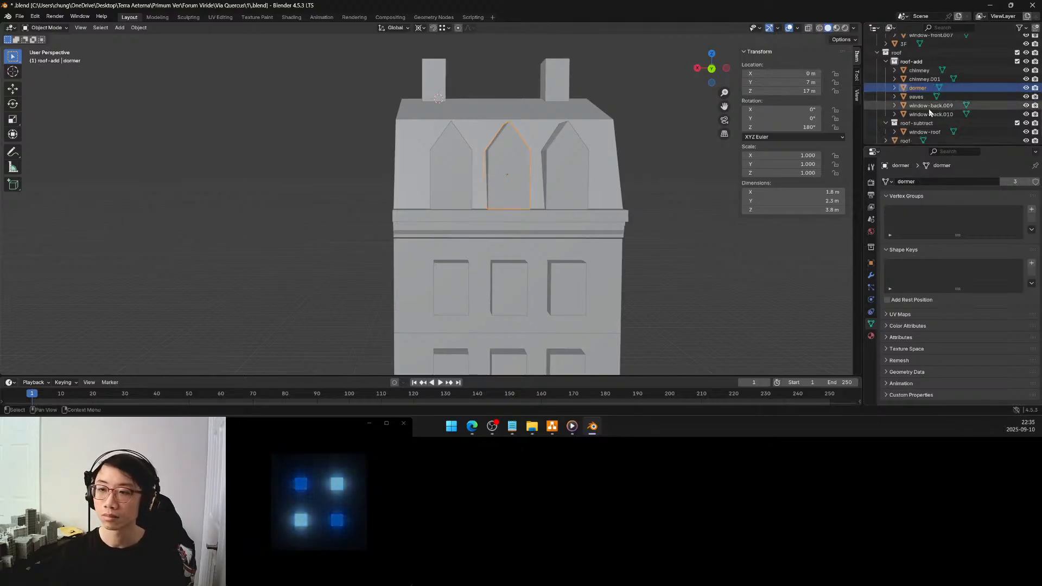
# Rename the two outer back roof window objects as dormer
pyautogui.doubleClick(929, 106)
pyautogui.write('dor')
pyautogui.press('Return')
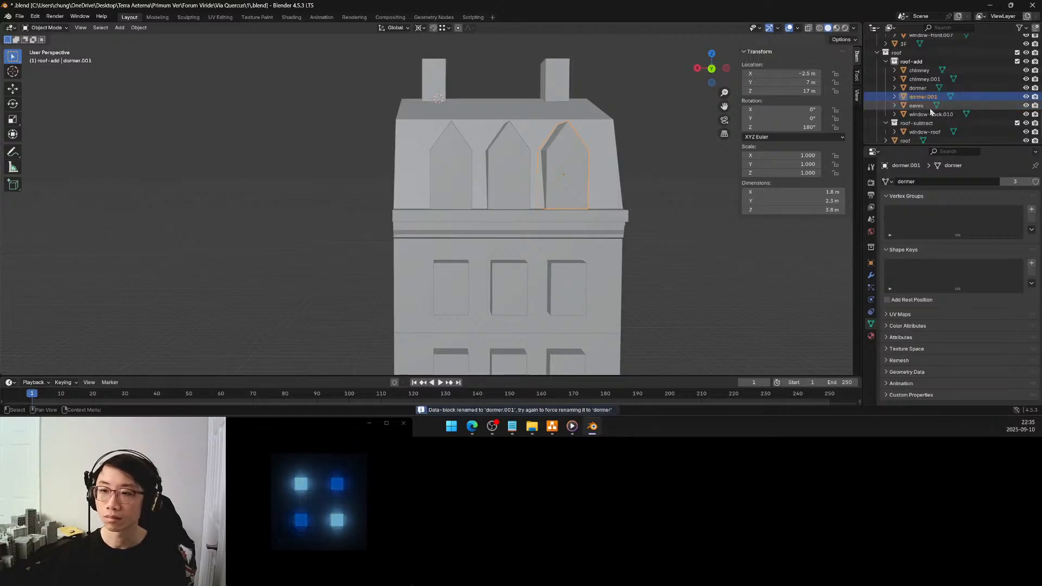
pyautogui.doubleClick(930, 114)
pyautogui.write('dorm')
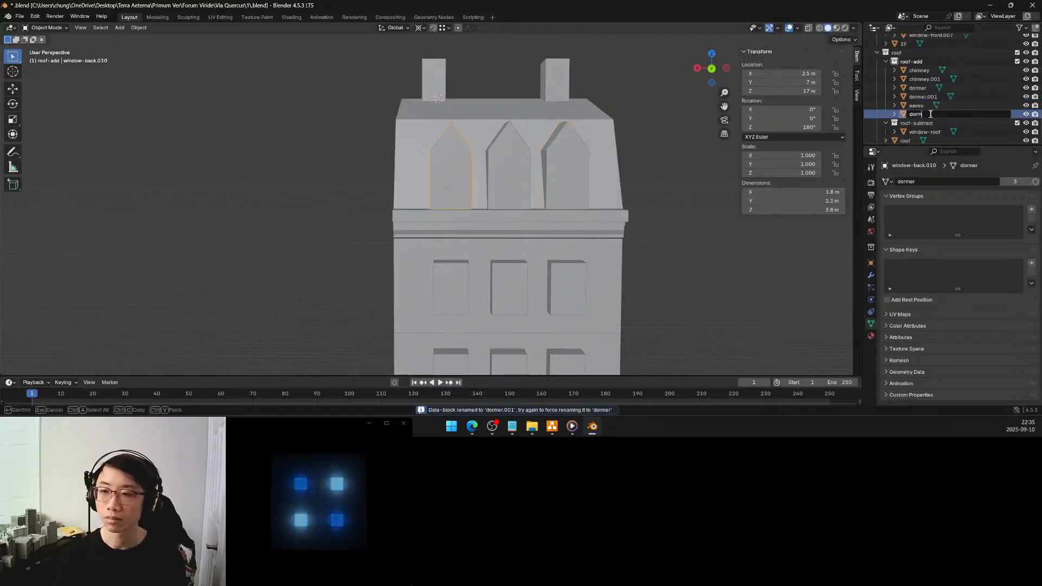
pyautogui.write('er')
pyautogui.press('Return')
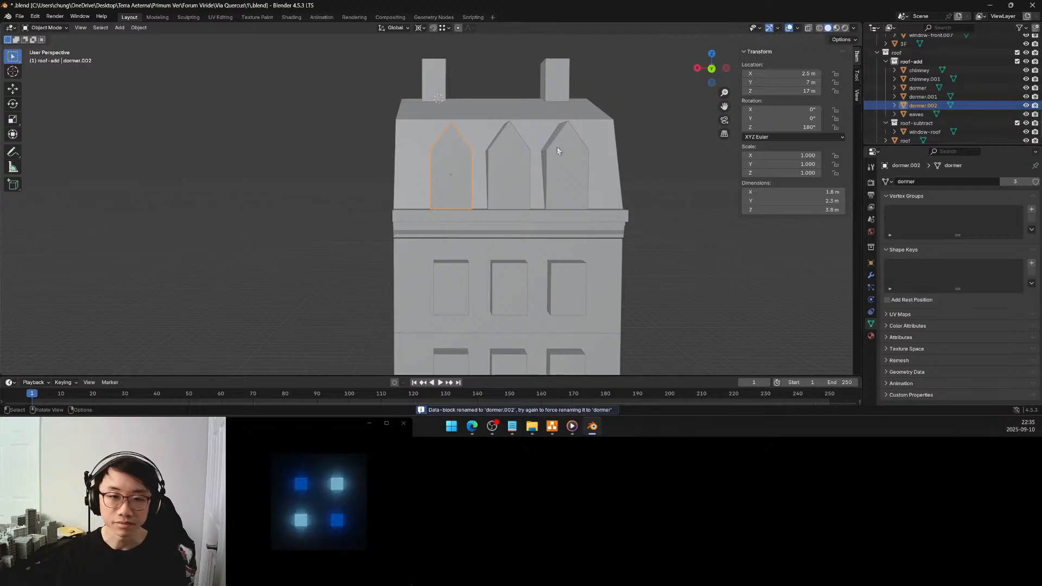
# Place the 3D cursor at the centre of the mesh of the outer back dormer, dormer.002
pyautogui.moveTo(437, 150); pyautogui.dragTo(457, 171, button='middle')
pyautogui.scroll(3, 463, 175)
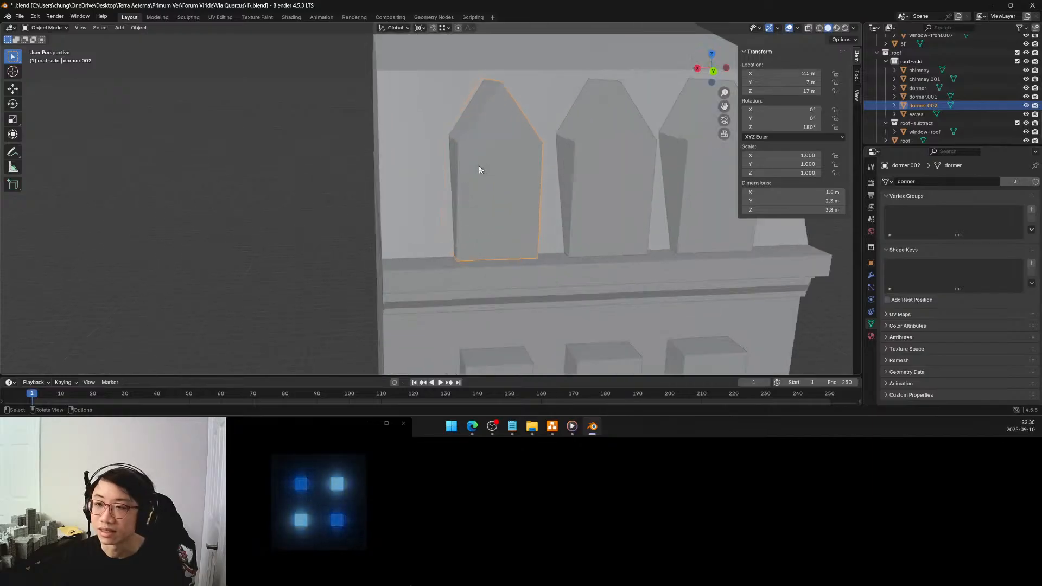
pyautogui.press('Tab')
pyautogui.click(494, 172)
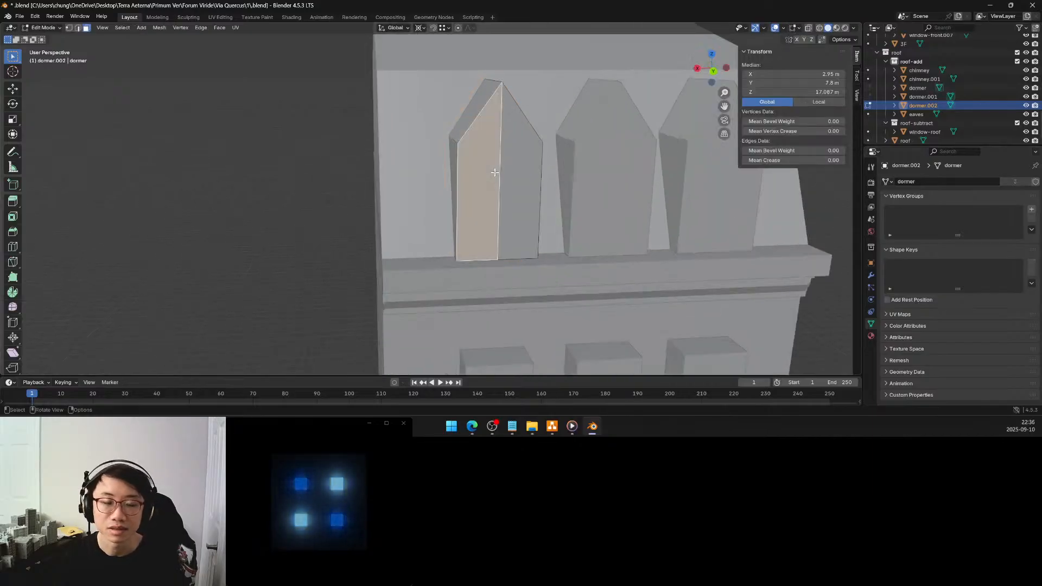
pyautogui.hotkey('ctrl', 'Tab')
pyautogui.click(515, 224)
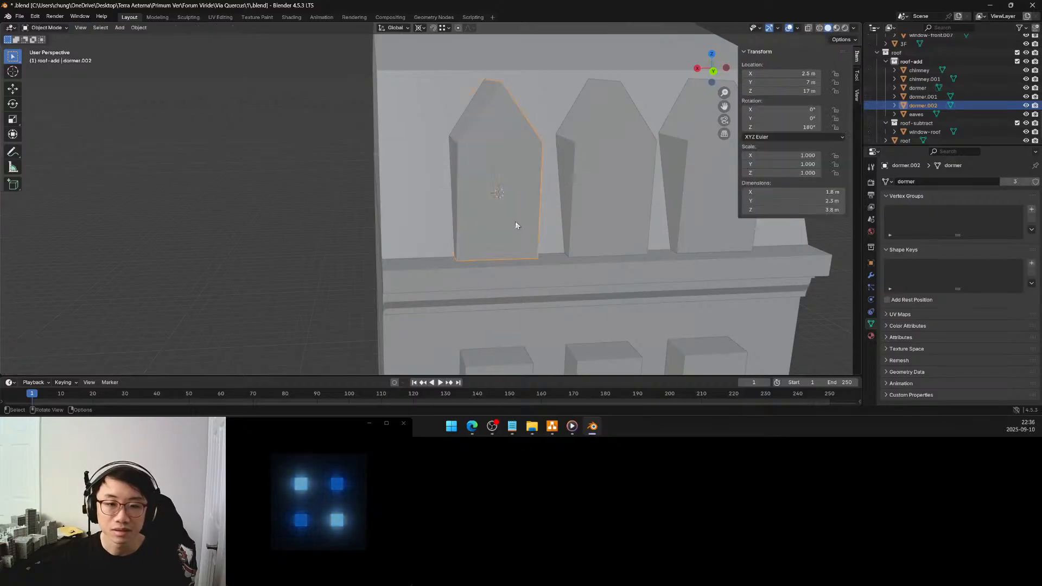
# Add a cube at the 3D cursor on dormer.002 and set its size to 1.2 m
pyautogui.click(120, 28)
pyautogui.moveTo(142, 39)
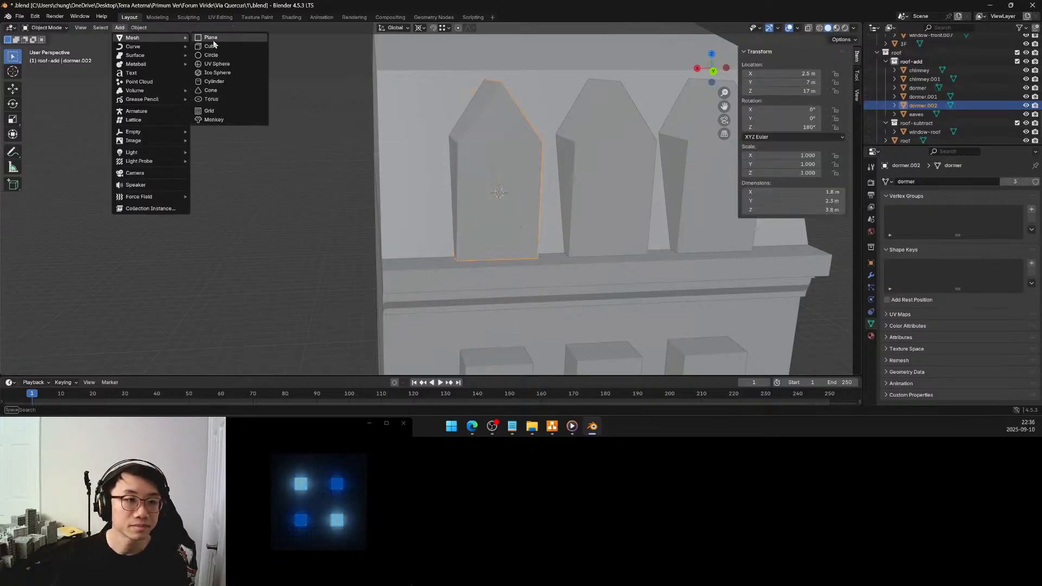
pyautogui.click(214, 47)
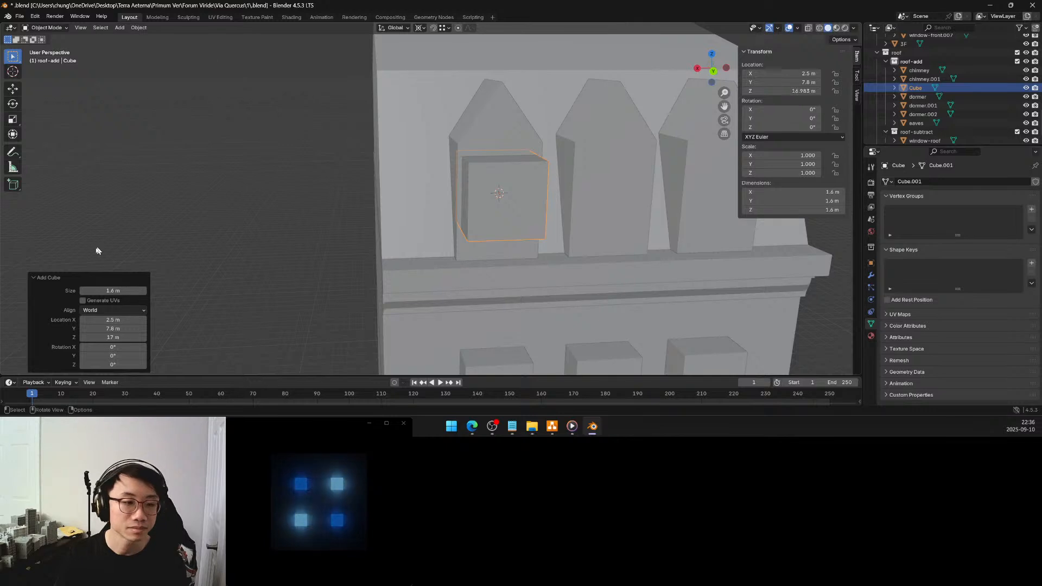
pyautogui.click(122, 290)
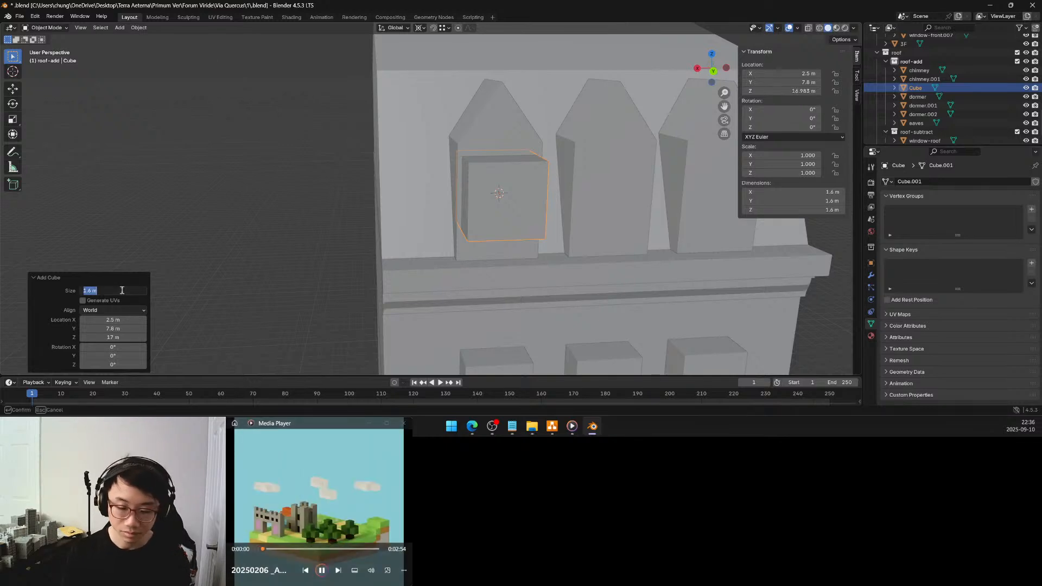
pyautogui.write('1')
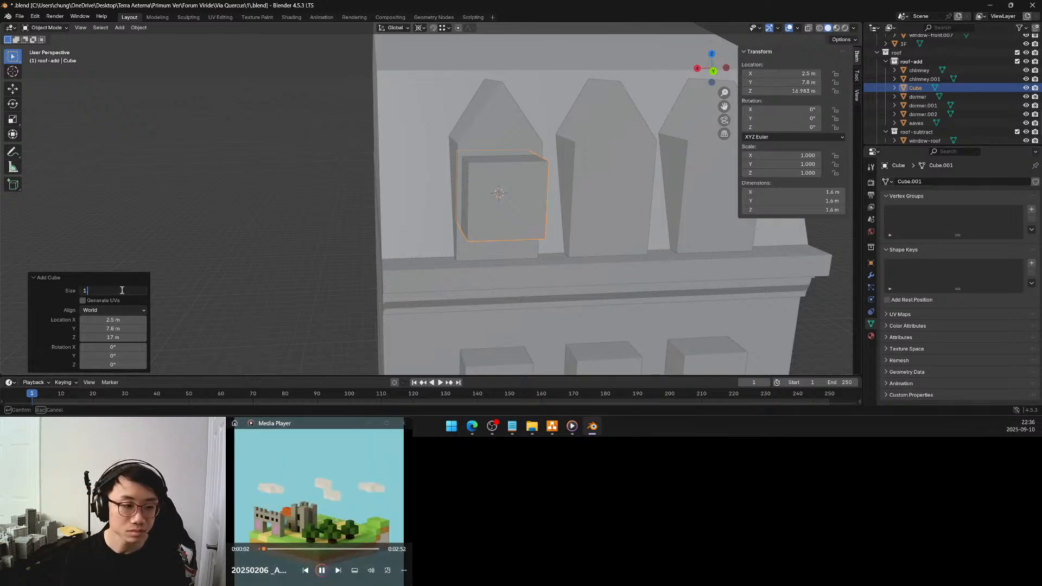
pyautogui.write('.25')
pyautogui.press('Return')
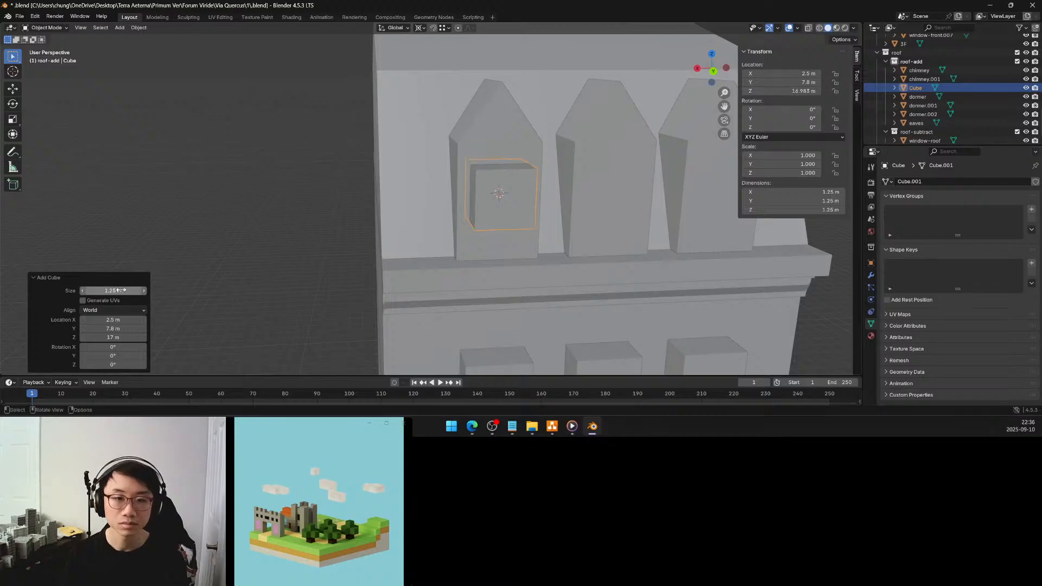
pyautogui.doubleClick(119, 290)
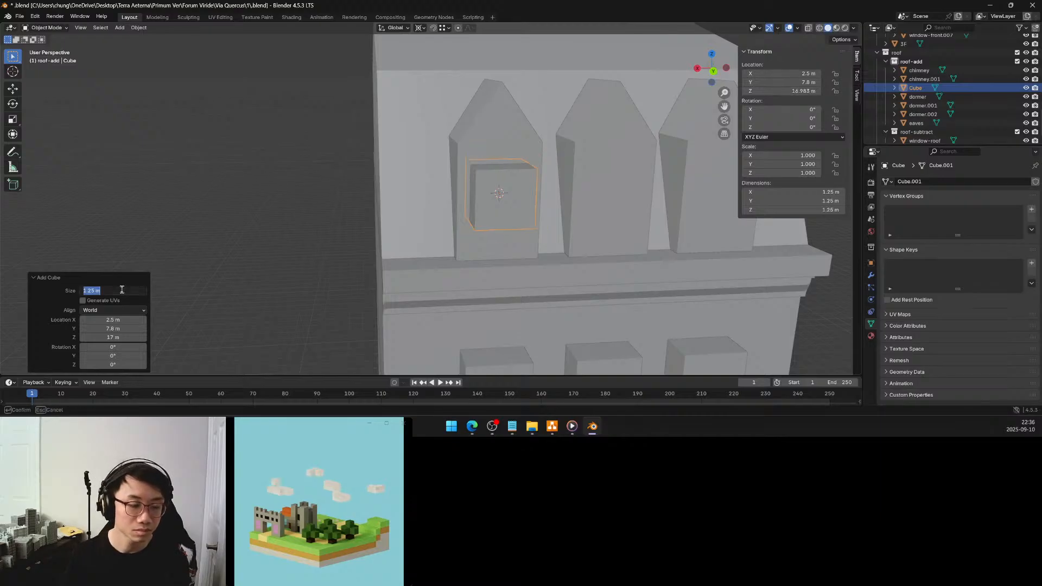
pyautogui.press('Return')
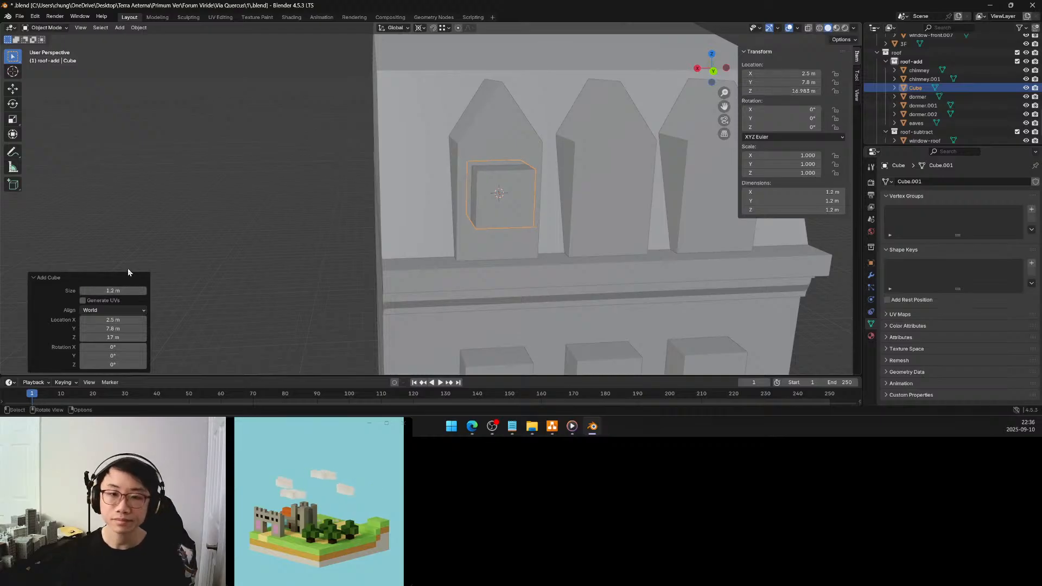
# Rename the new cube as window-dormer and move it into the roof-subtract collection
pyautogui.doubleClick(910, 87)
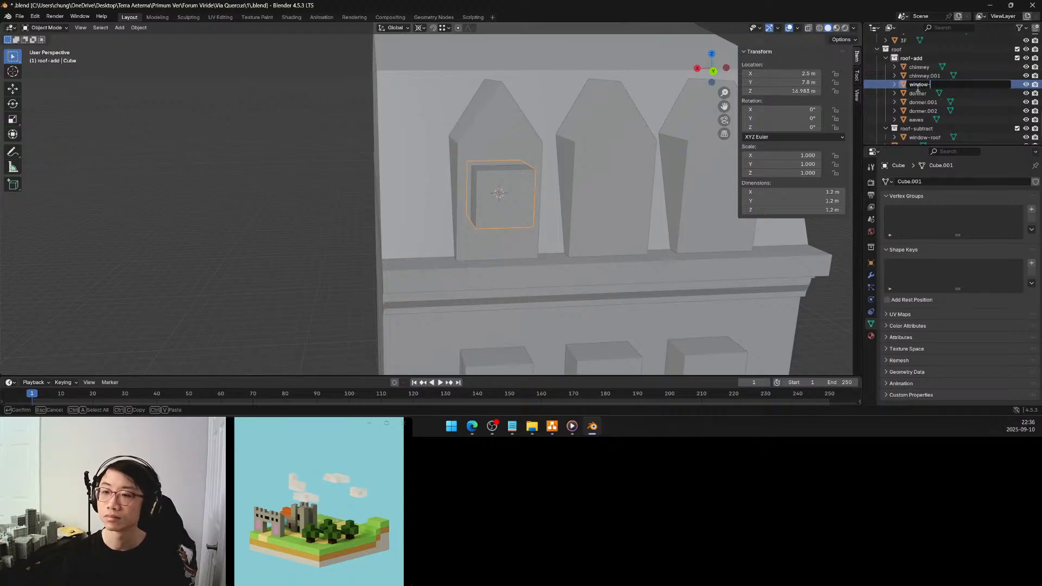
pyautogui.write('window-dormer')
pyautogui.press('Return')
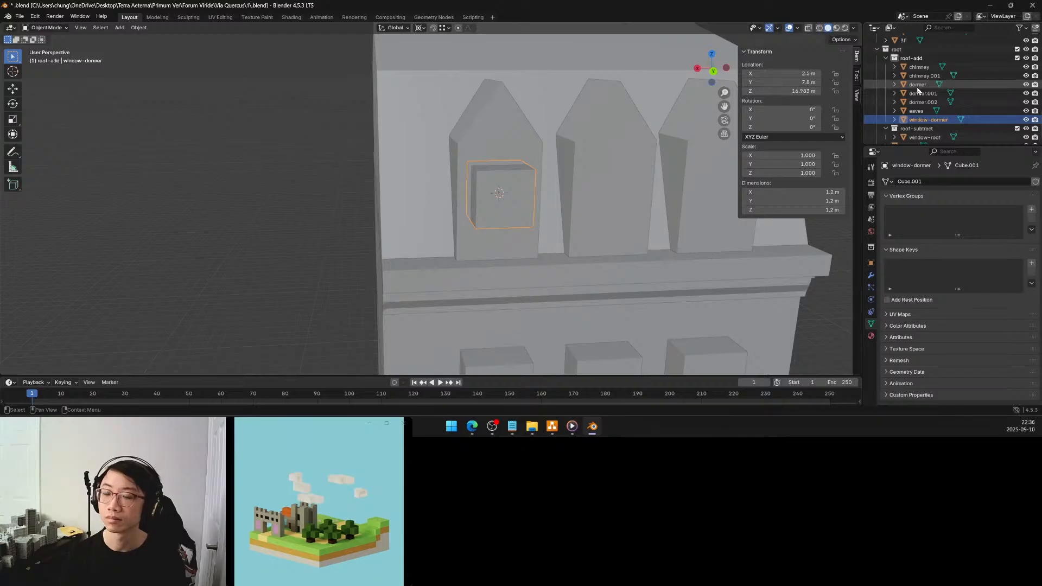
pyautogui.moveTo(920, 124); pyautogui.dragTo(917, 129)
# Lower the bottom face of the window-dormer block to a global Z of 15.75 m
pyautogui.scroll(-3, 558, 126)
pyautogui.moveTo(559, 127); pyautogui.dragTo(565, 127, button='middle')
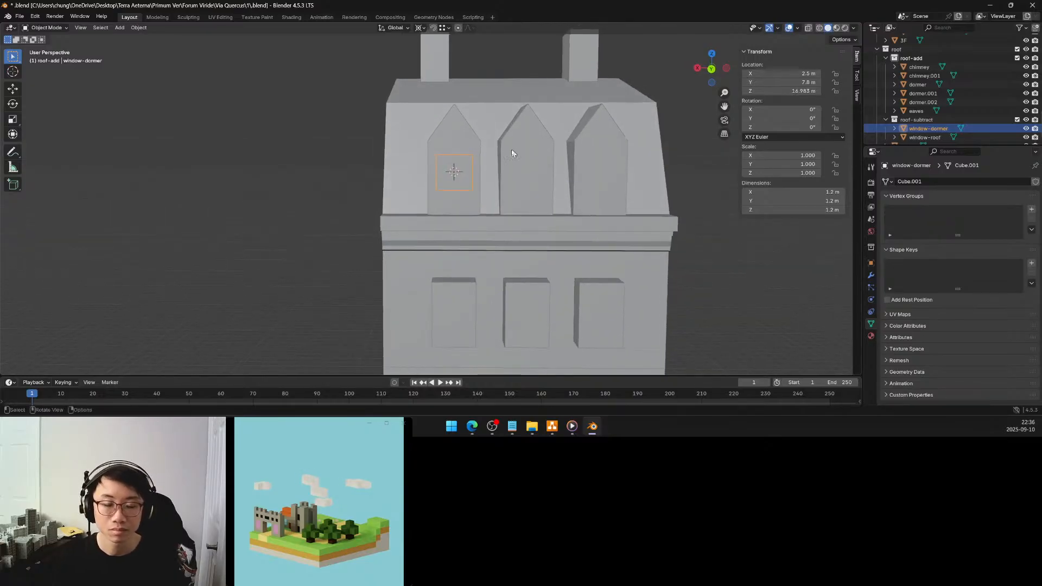
pyautogui.moveTo(497, 154); pyautogui.dragTo(497, 149, button='middle')
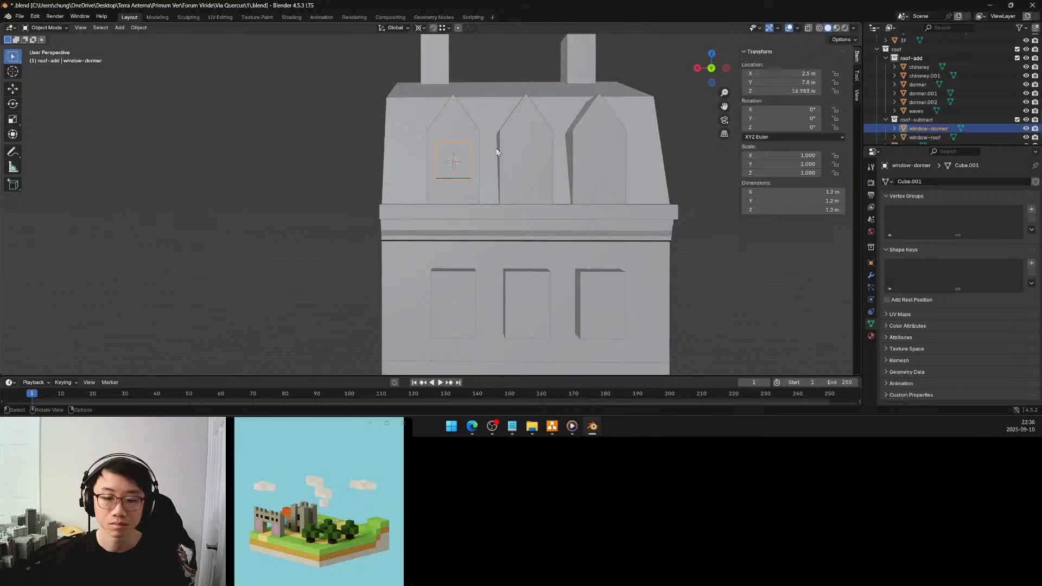
pyautogui.press('Tab')
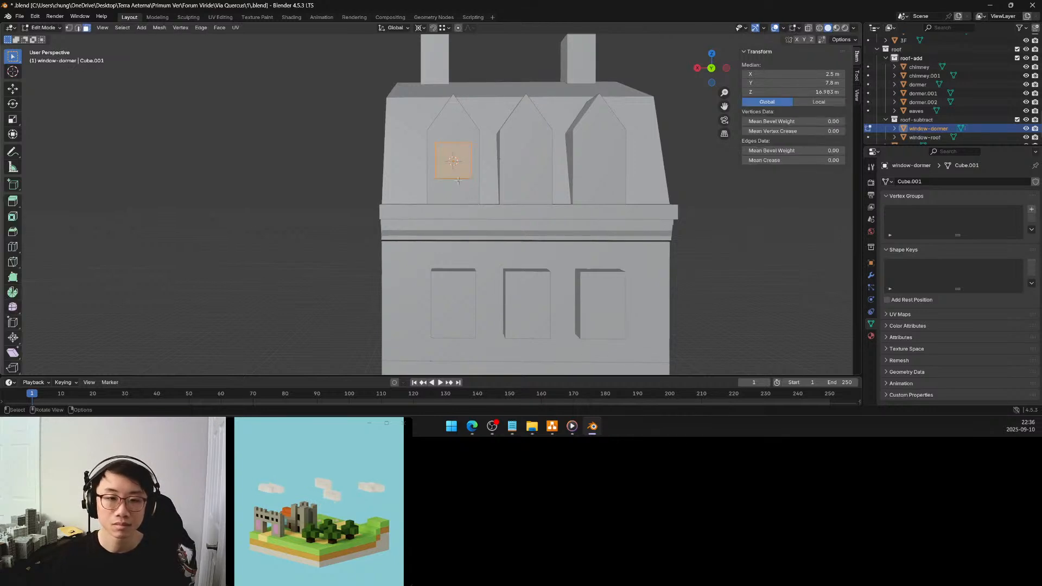
pyautogui.hotkey('alt', 'a')
pyautogui.moveTo(459, 173)
pyautogui.mouseDown(button='middle')
pyautogui.moveTo(459, 154)
pyautogui.moveTo(463, 164)
pyautogui.mouseUp(button='middle')
pyautogui.click(458, 154)
pyautogui.click(458, 156)
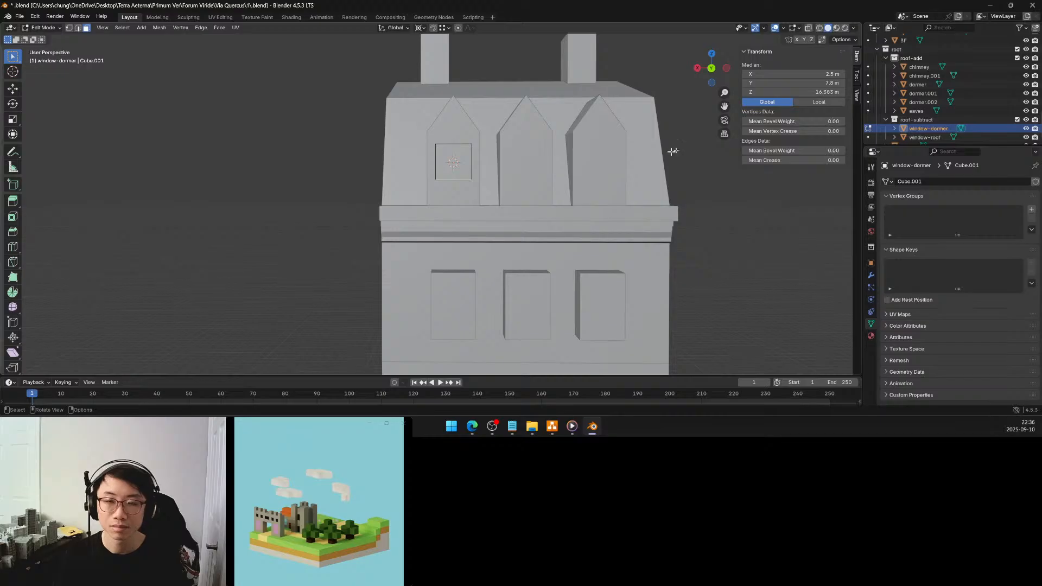
pyautogui.moveTo(817, 94); pyautogui.dragTo(800, 94)
pyautogui.click(816, 92)
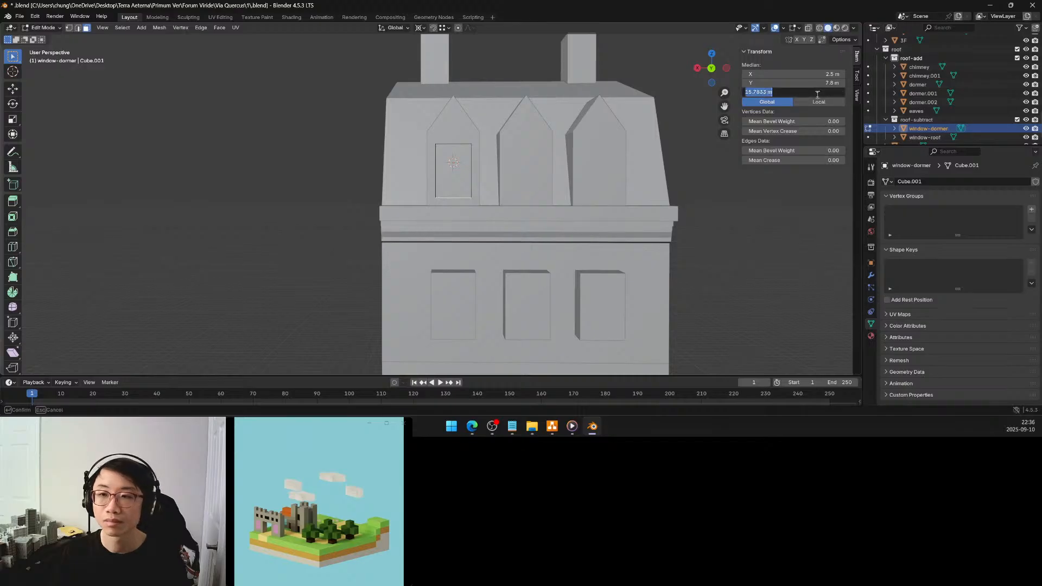
pyautogui.write('15.75')
pyautogui.press('Return')
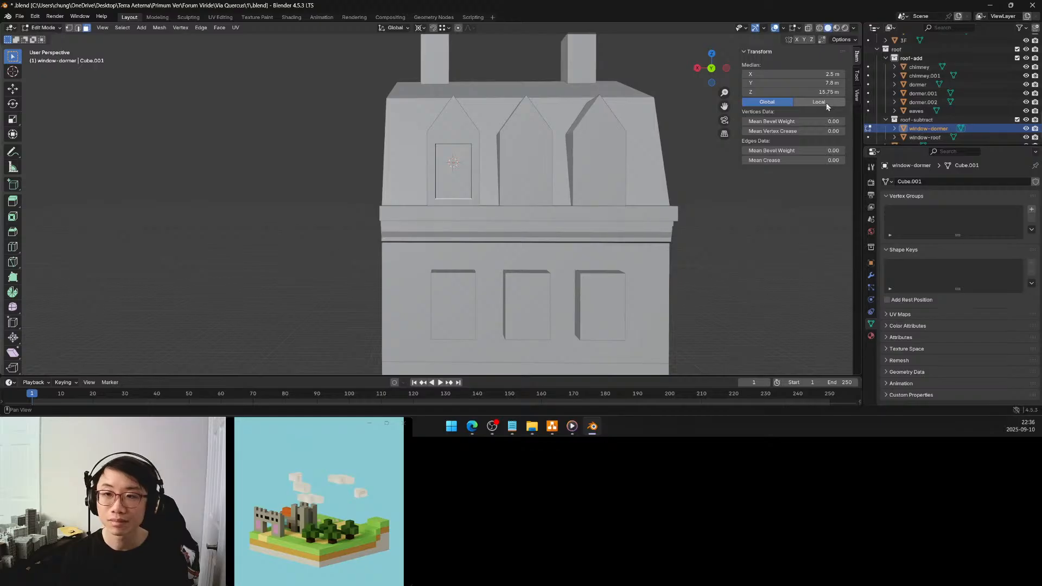
# Raise the top face of the window-dormer block to a global Z of 17.75 m and finish editing its mesh
pyautogui.moveTo(510, 142); pyautogui.dragTo(461, 179, button='middle')
pyautogui.click(456, 196)
pyautogui.press('g')
pyautogui.press('z')
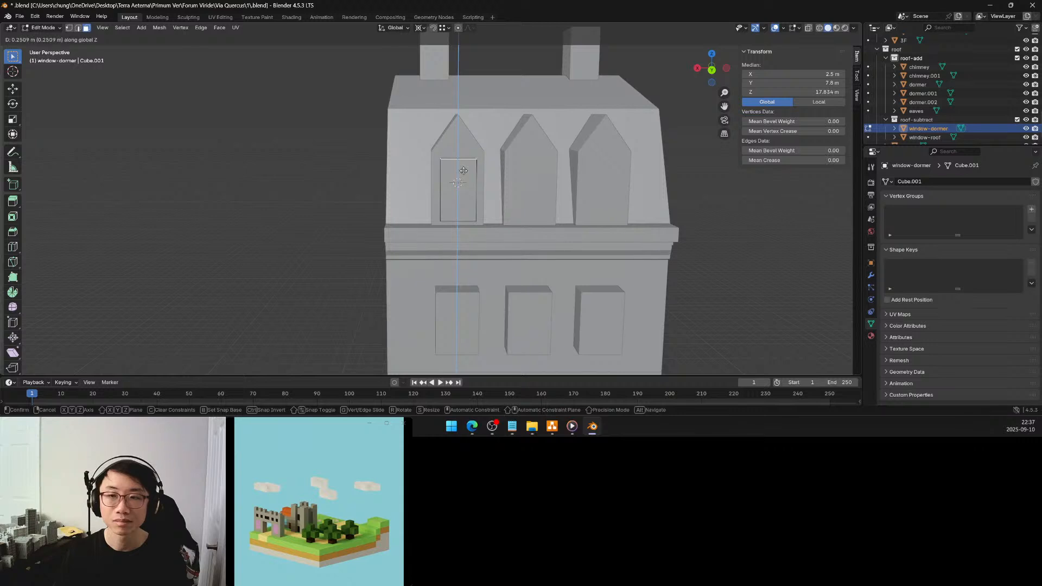
pyautogui.click(463, 170)
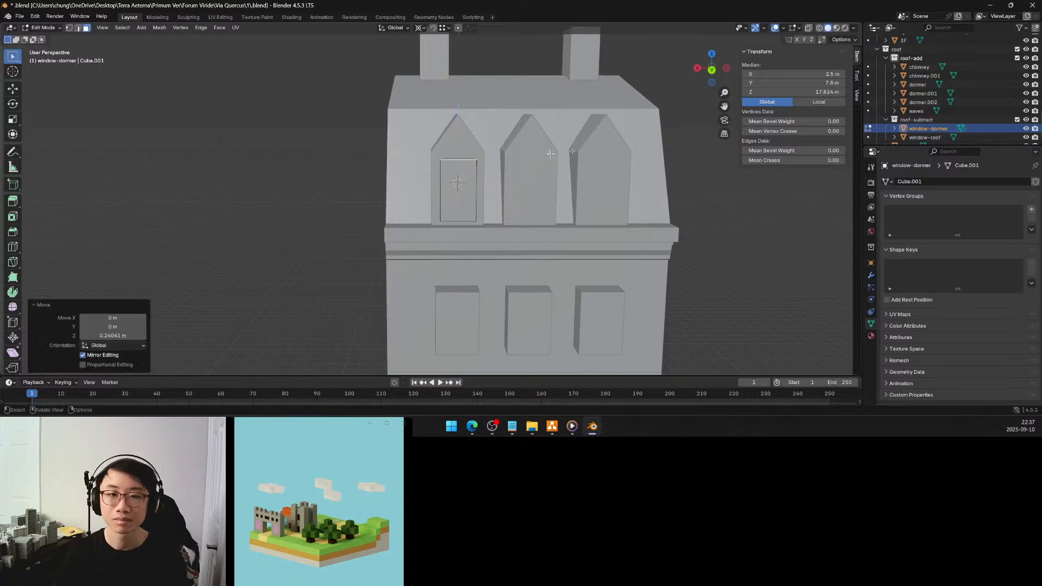
pyautogui.click(830, 92)
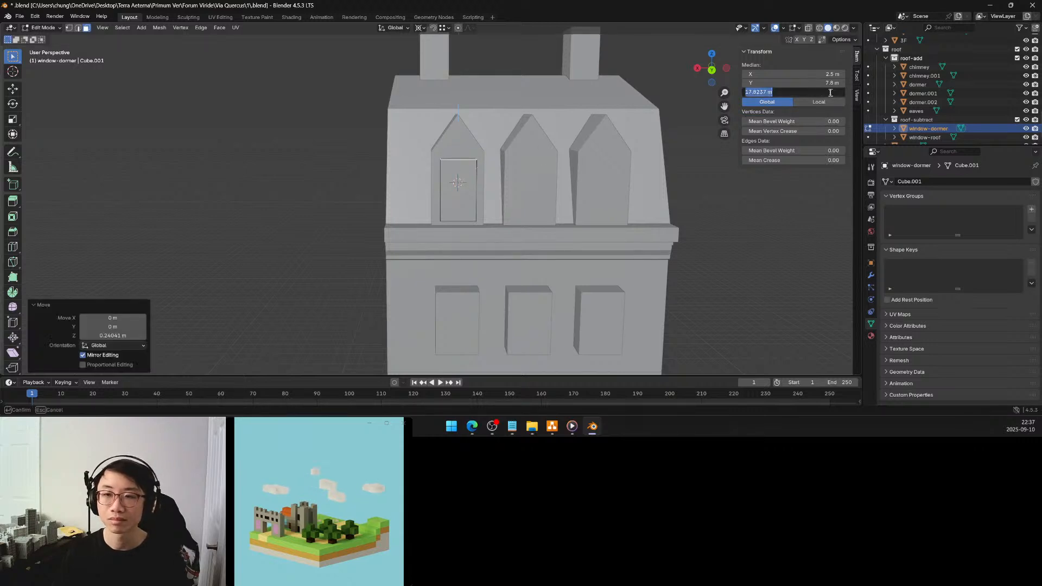
pyautogui.click(757, 93)
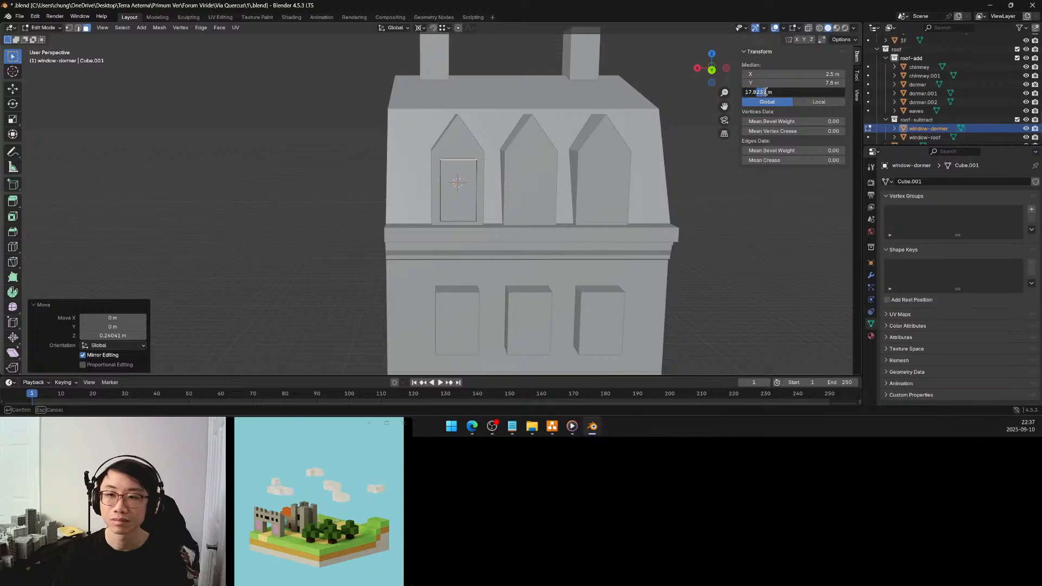
pyautogui.press('Return')
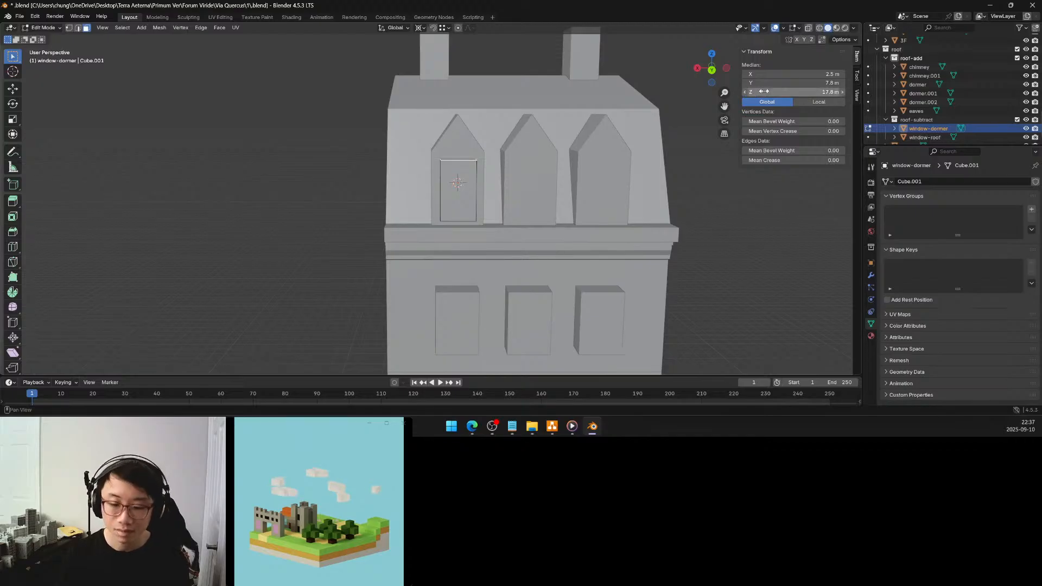
pyautogui.moveTo(510, 153); pyautogui.dragTo(521, 149, button='middle')
pyautogui.click(780, 91)
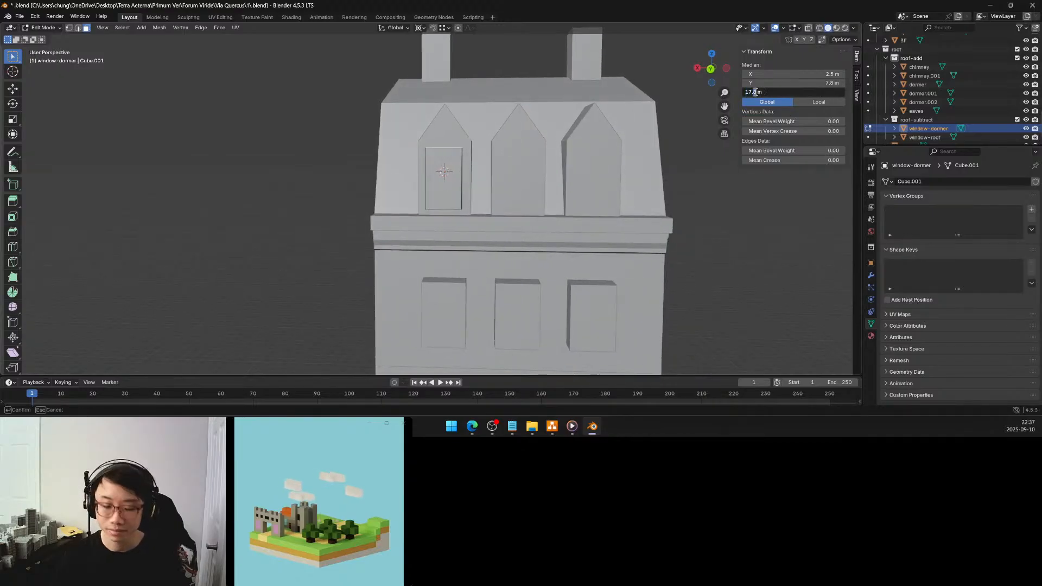
pyautogui.press('Return')
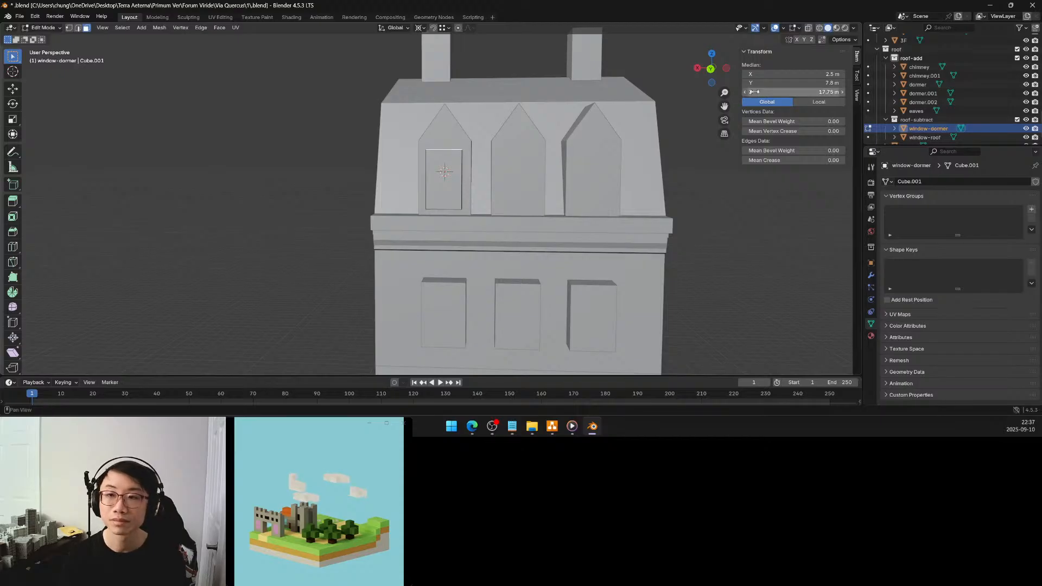
pyautogui.moveTo(504, 170); pyautogui.dragTo(506, 170, button='middle')
pyautogui.press('Tab')
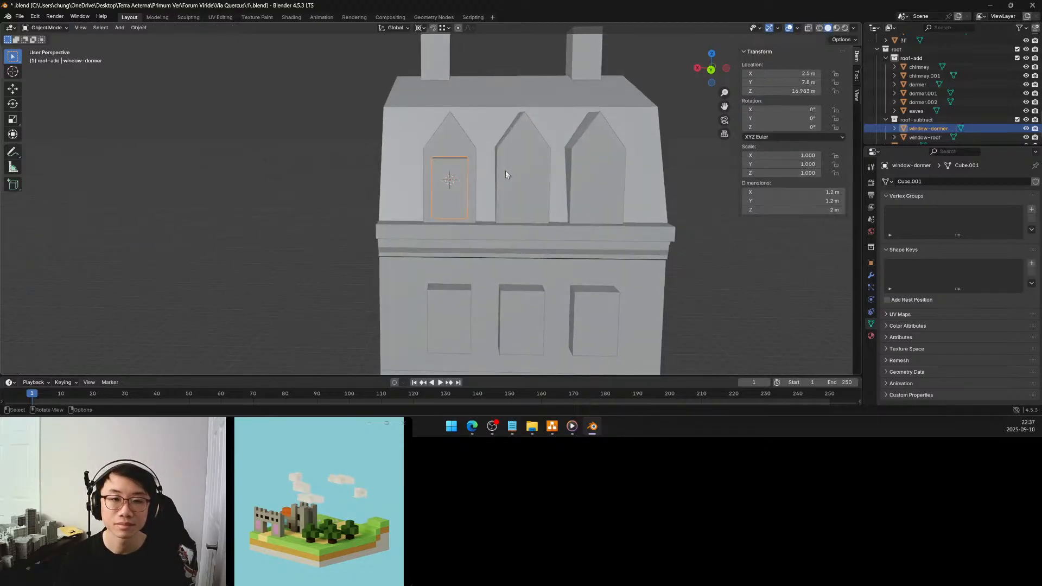
# Place the 3D cursor at the centre of the middle back dormer's mesh
pyautogui.click(519, 176)
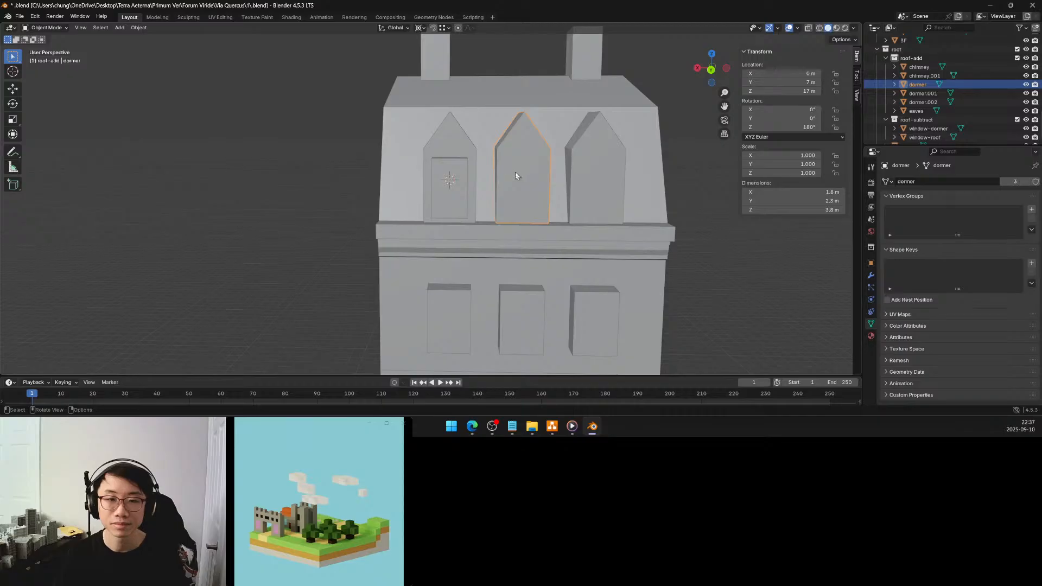
pyautogui.hotkey('shift', 's')
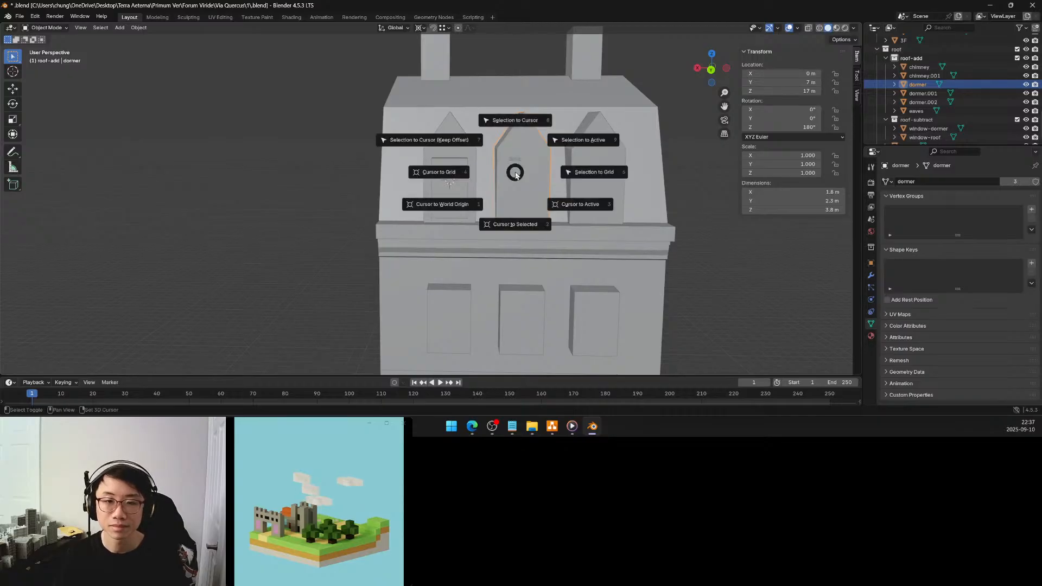
pyautogui.press('Escape')
pyautogui.press('Tab')
pyautogui.hotkey('shift', 's')
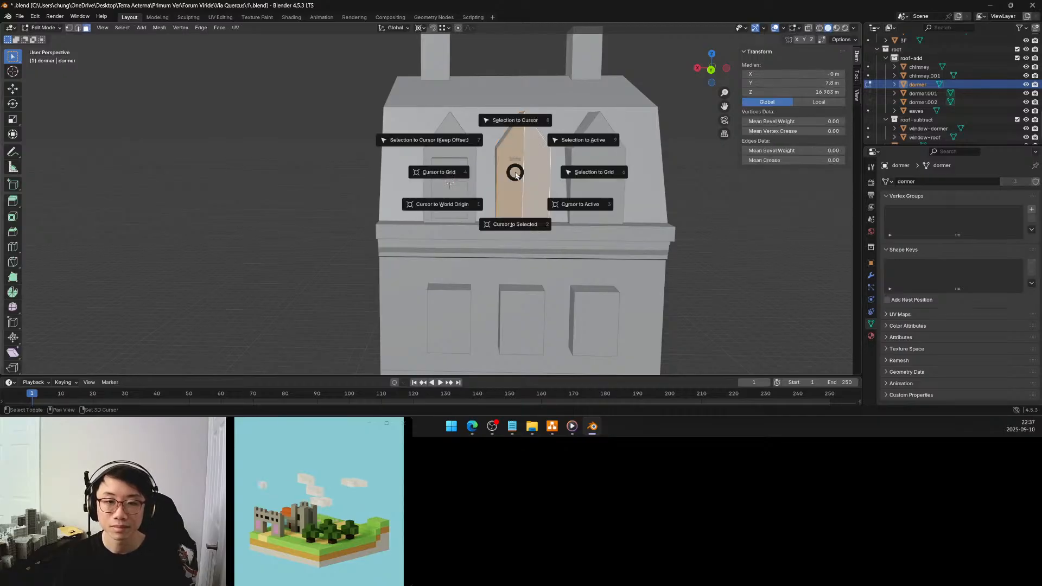
pyautogui.click(513, 222)
pyautogui.press('Tab')
# Make a linked duplicate of the window-dormer block along X onto the middle dormer and set its X location to 0 m
pyautogui.click(461, 186)
pyautogui.moveTo(461, 186); pyautogui.dragTo(460, 186, button='middle')
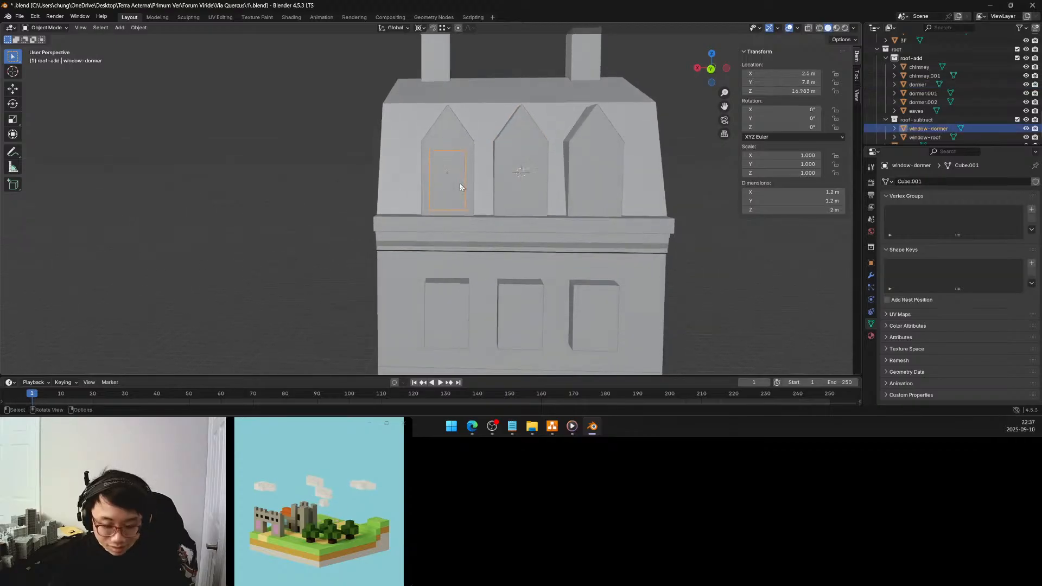
pyautogui.hotkey('shift', 'd')
pyautogui.press('x')
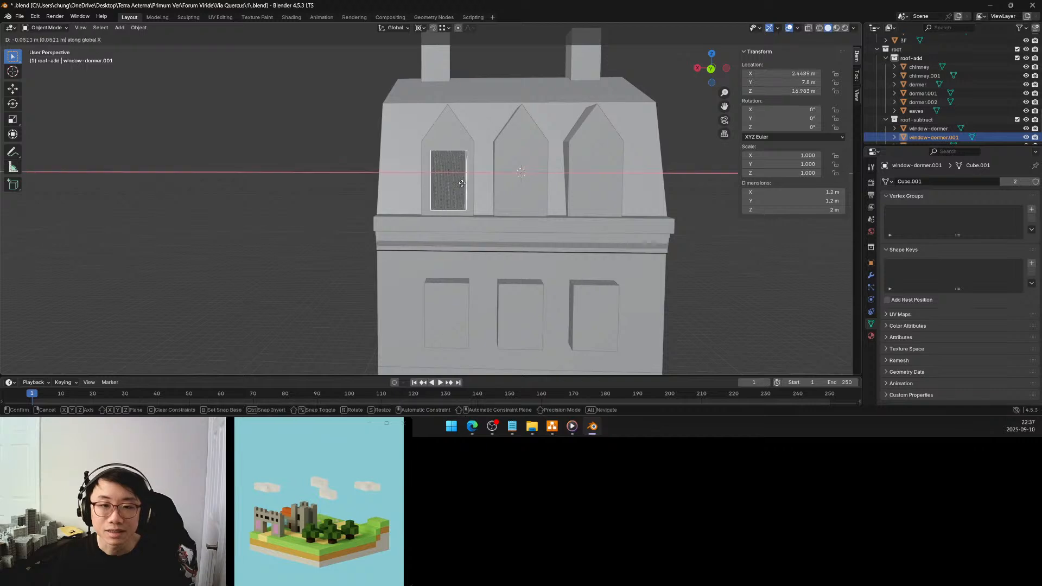
pyautogui.click(534, 184)
pyautogui.click(803, 73)
pyautogui.write('0')
pyautogui.press('Return')
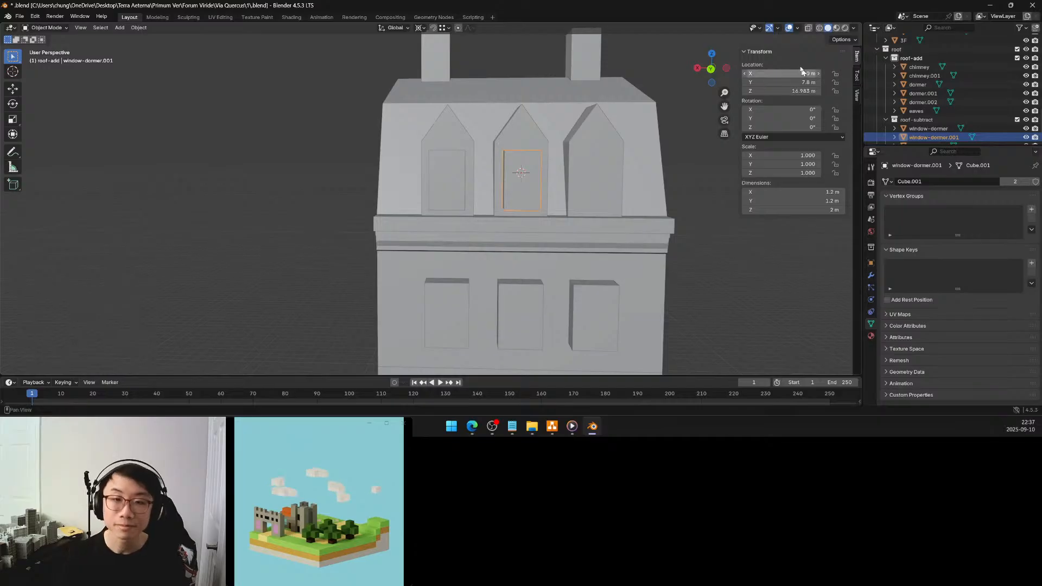
# Place the 3D cursor at the centre of the mesh of the remaining outer dormer, dormer.001
pyautogui.click(599, 161)
pyautogui.press('Tab')
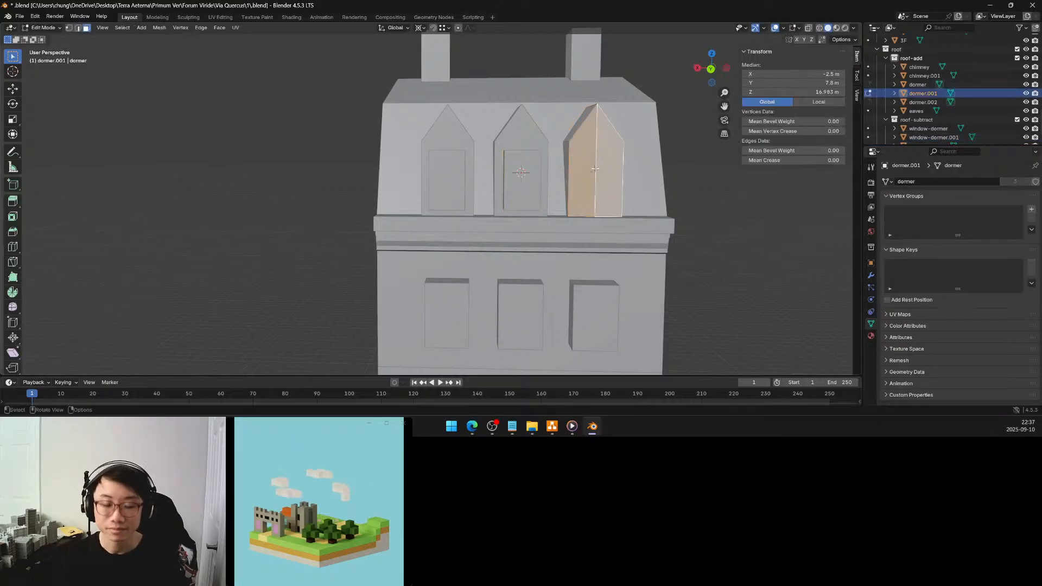
pyautogui.hotkey('shift', 's')
pyautogui.press('Tab')
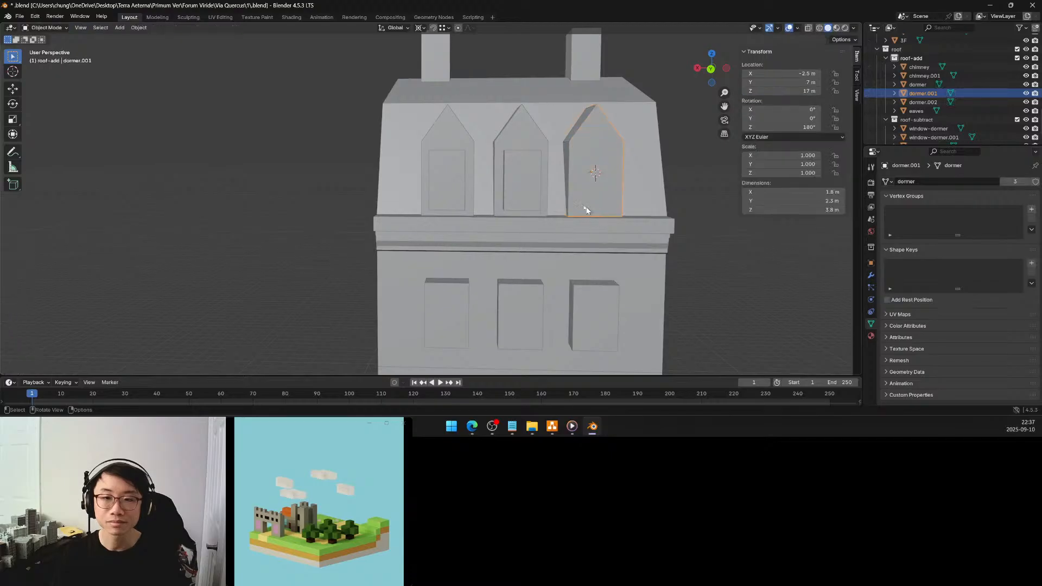
# Make a linked duplicate of the middle window-dormer block and move it -2.5 m along X onto the outer dormer, dormer.001
pyautogui.click(529, 167)
pyautogui.press('g')
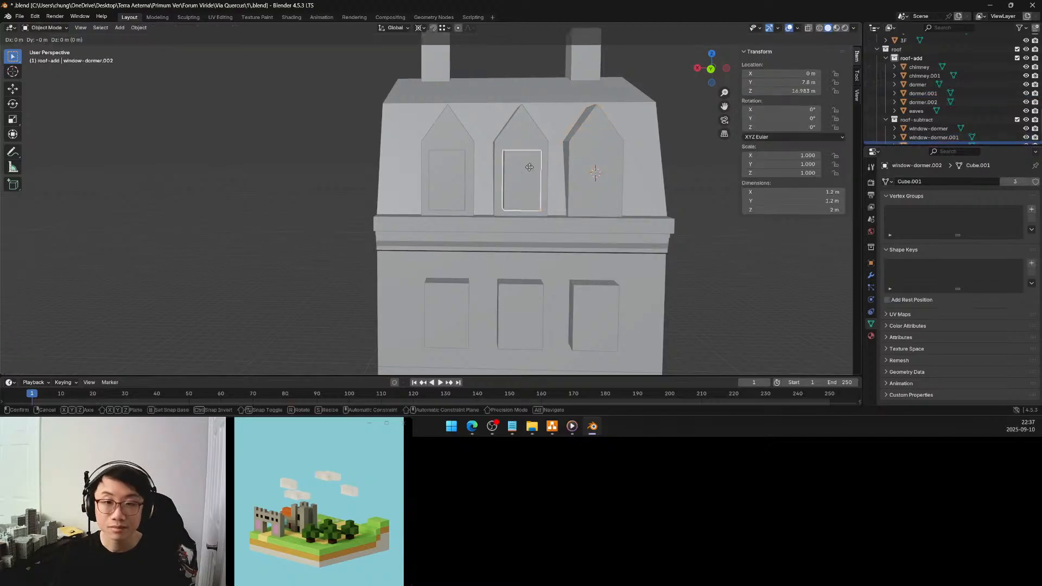
pyautogui.press('x')
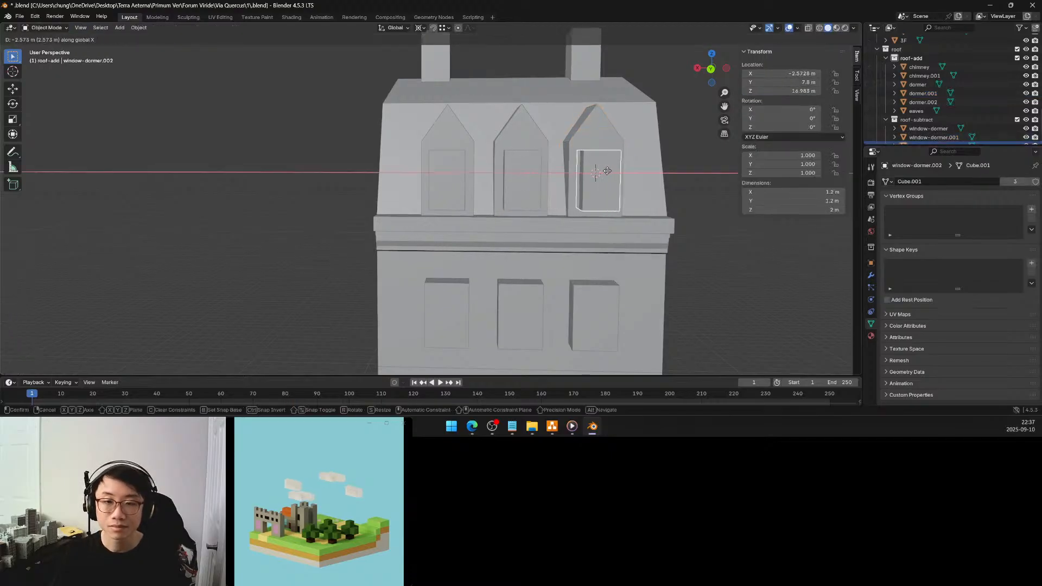
pyautogui.click(607, 174)
pyautogui.click(126, 317)
pyautogui.write('-2.5')
pyautogui.press('Return')
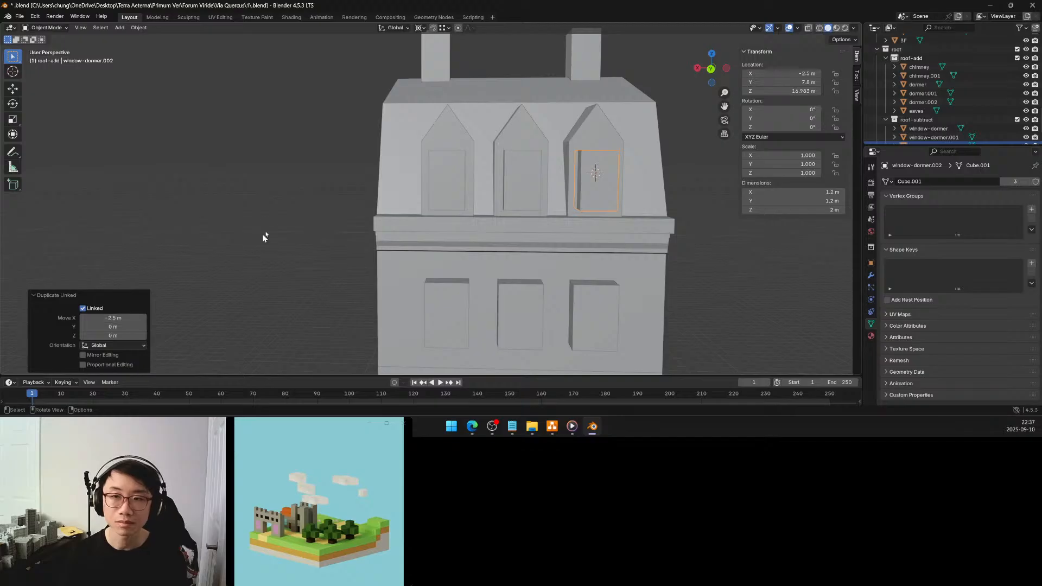
# Select the three window-dormer blocks, open their shared mesh for editing and set the pivot point to Median Point
pyautogui.moveTo(272, 222); pyautogui.dragTo(378, 203, button='middle')
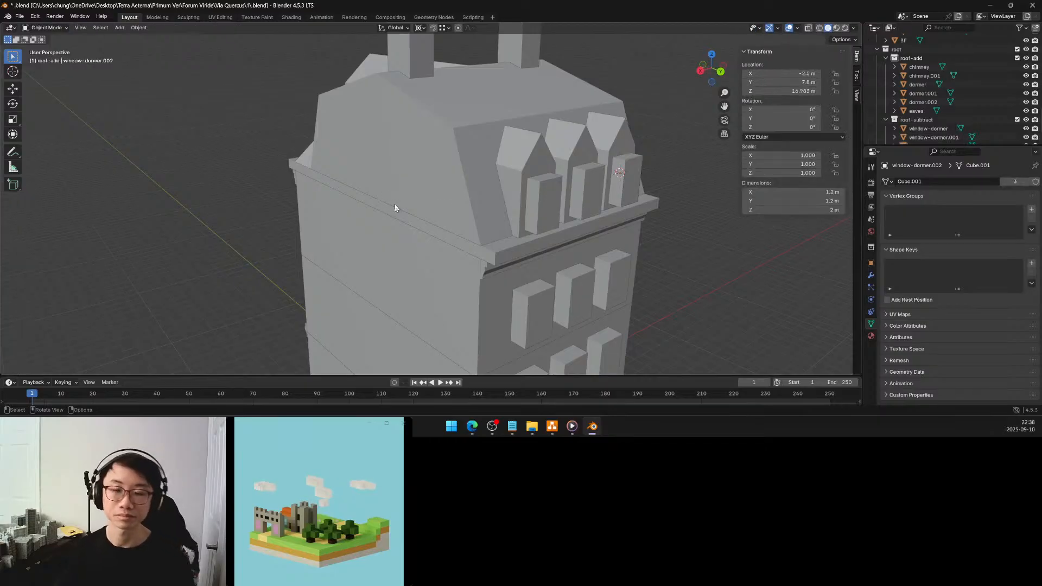
pyautogui.moveTo(674, 255); pyautogui.dragTo(564, 239, button='middle')
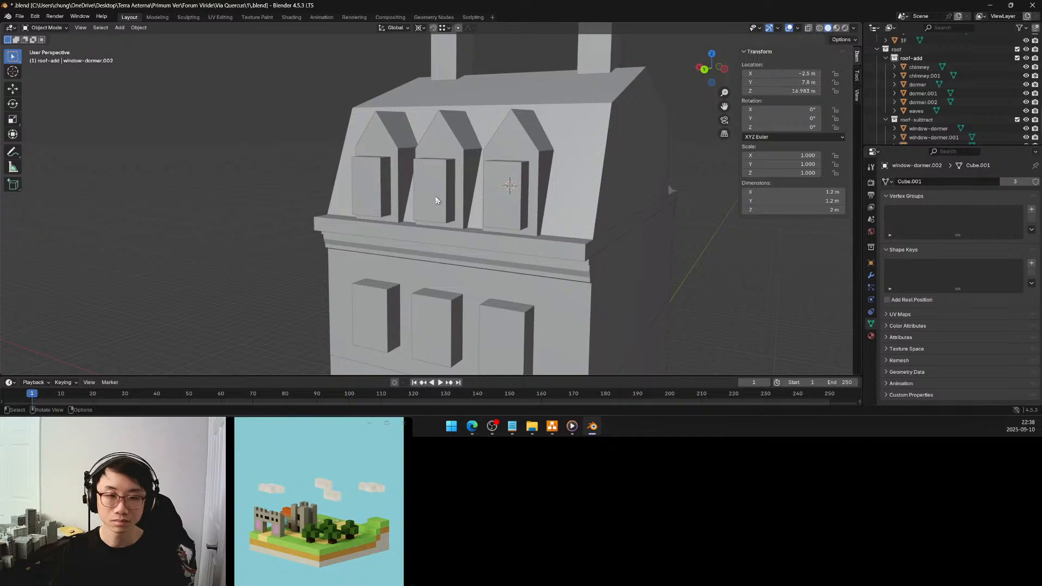
pyautogui.click(382, 185)
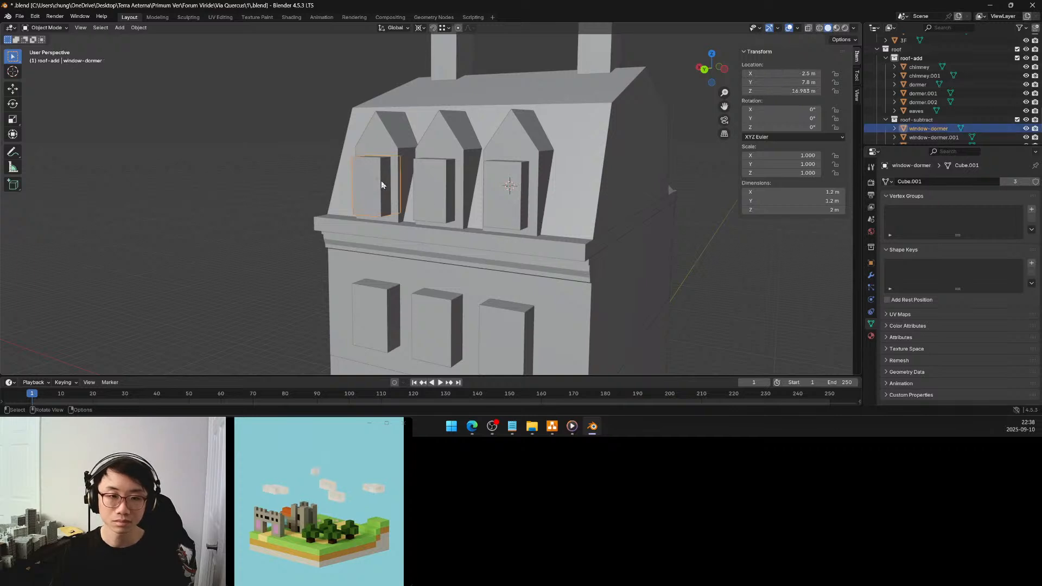
pyautogui.keyDown('shift'); pyautogui.click(440, 190); pyautogui.keyUp('shift')
pyautogui.keyDown('shift'); pyautogui.click(510, 186); pyautogui.keyUp('shift')
pyautogui.press('Tab')
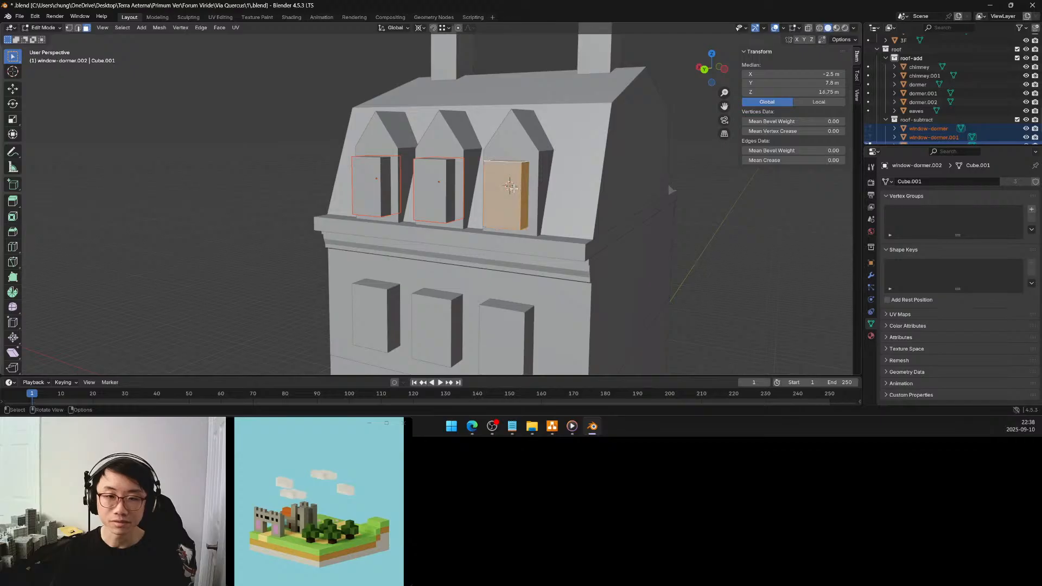
pyautogui.press('.')
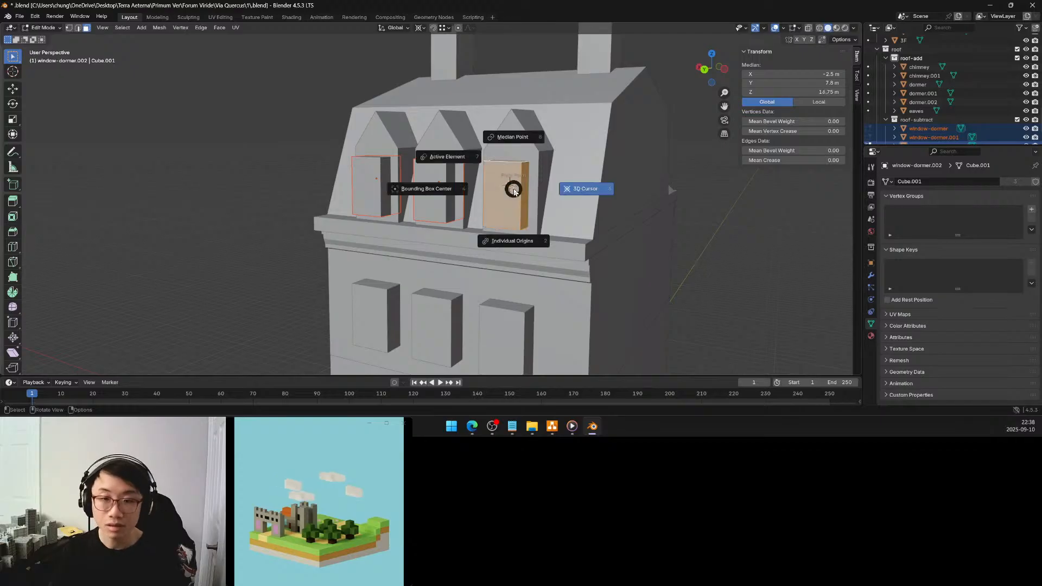
pyautogui.click(510, 150)
# Scale the window-dormer block mesh by 1.25 along global Y and finish editing it
pyautogui.moveTo(509, 167); pyautogui.dragTo(496, 194, button='middle')
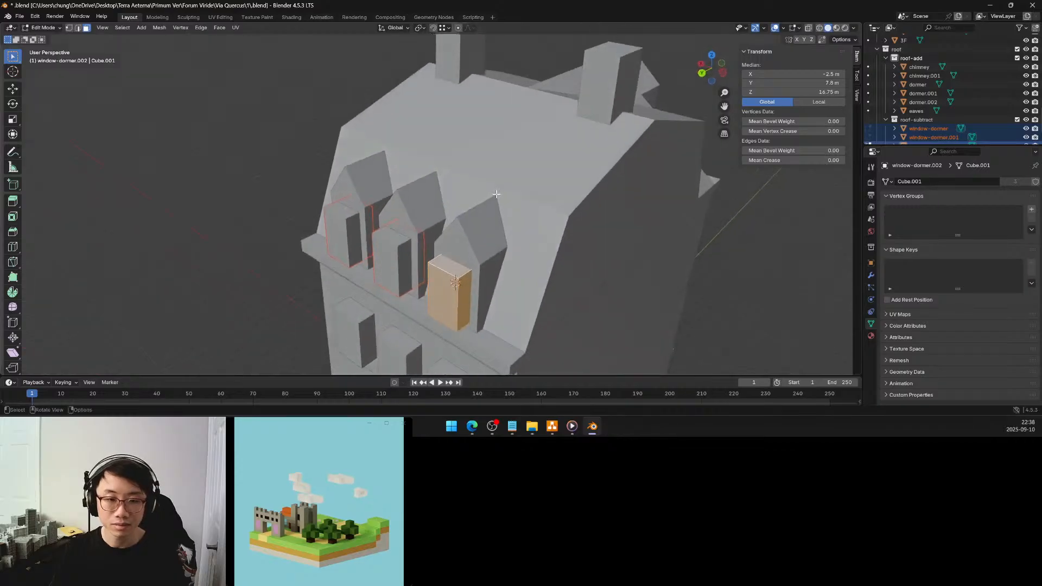
pyautogui.press('s')
pyautogui.press('y')
pyautogui.click(497, 234)
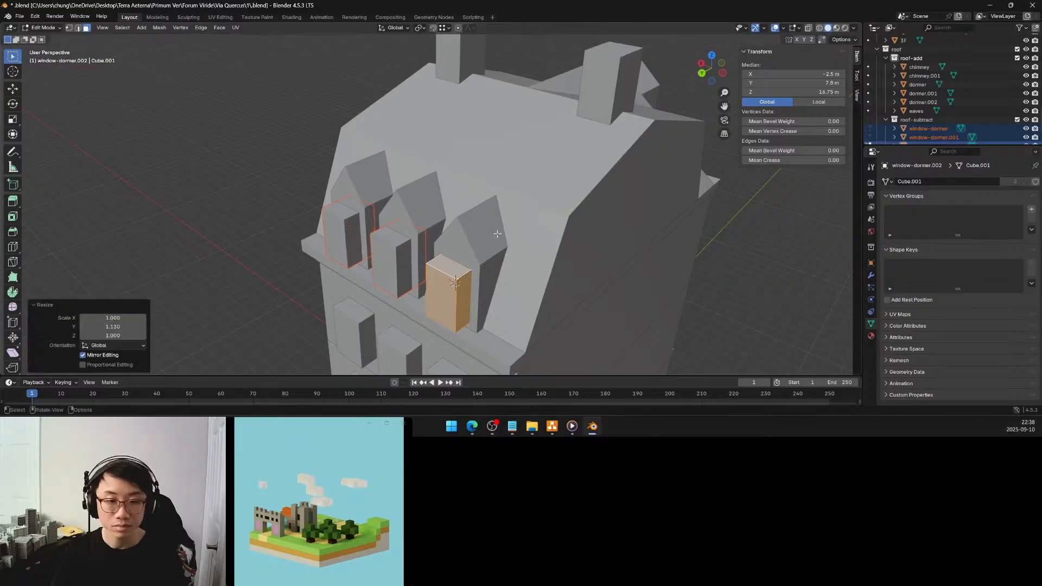
pyautogui.click(131, 327)
pyautogui.write('1.25')
pyautogui.press('Return')
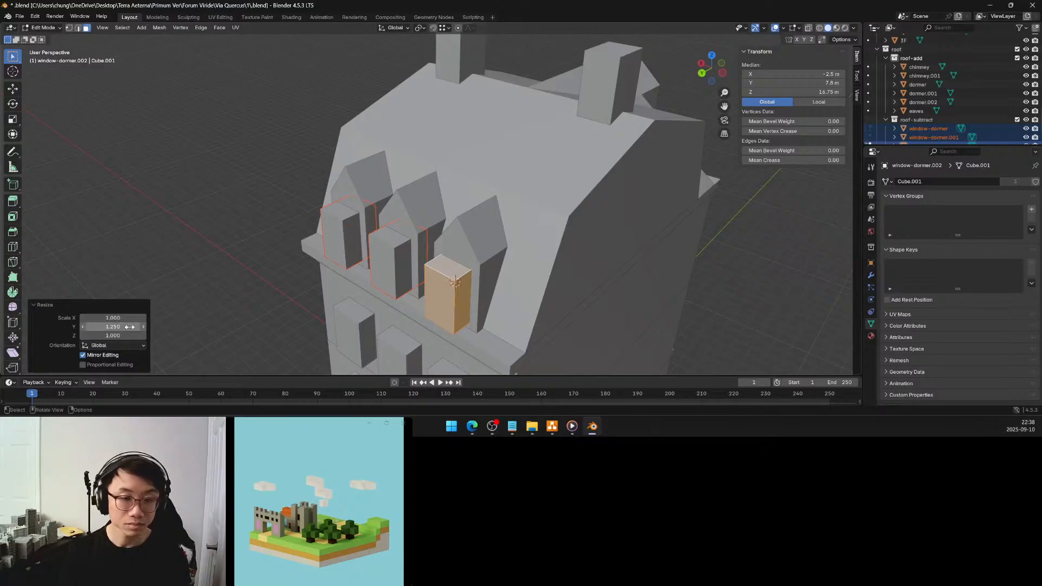
pyautogui.press('Tab')
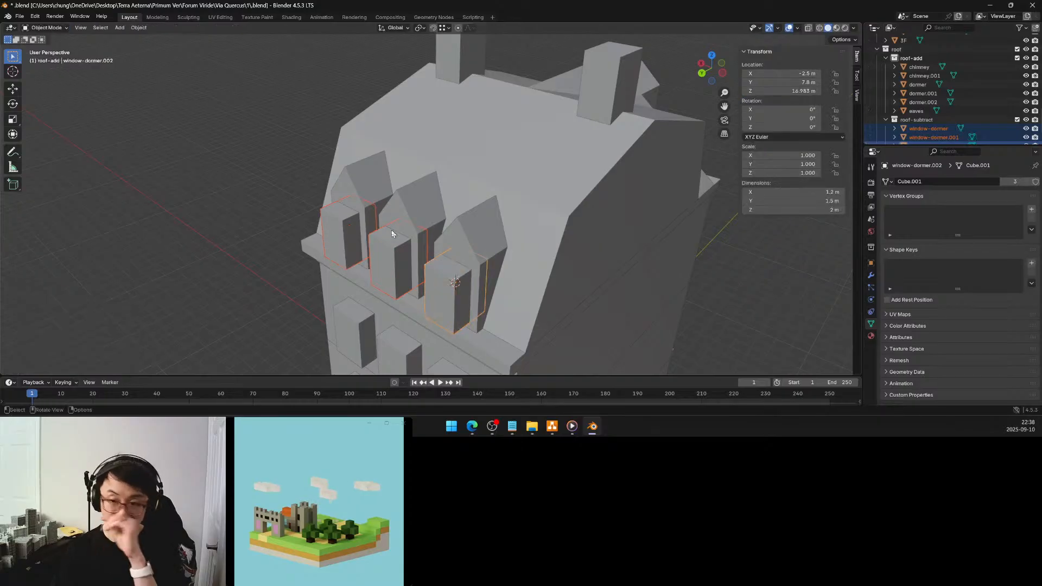
# Check the back facade's window blocks on the two floors below the eaves and select the three uppermost ones
pyautogui.moveTo(392, 230); pyautogui.dragTo(451, 229, button='middle')
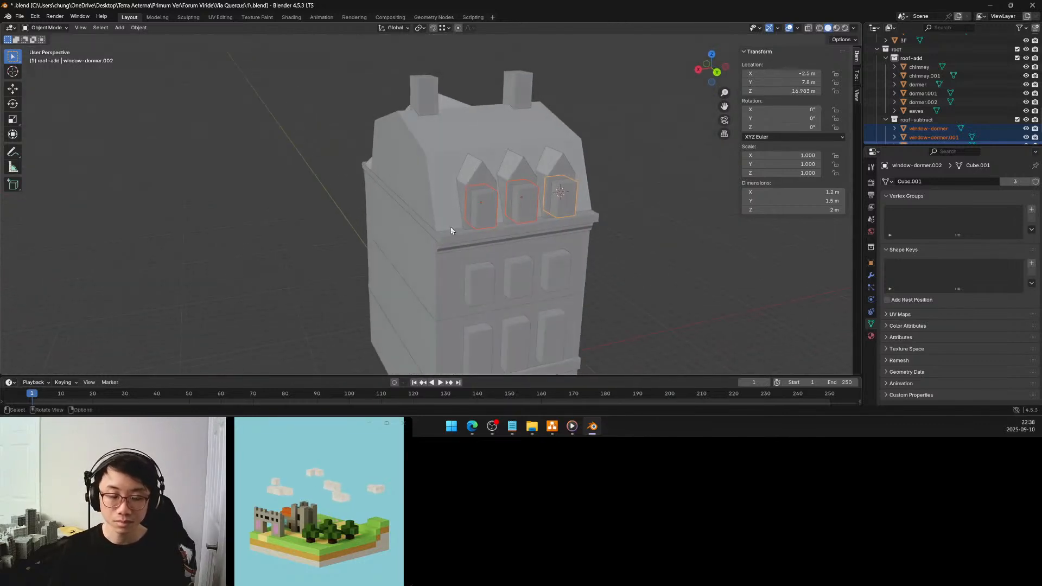
pyautogui.click(487, 293)
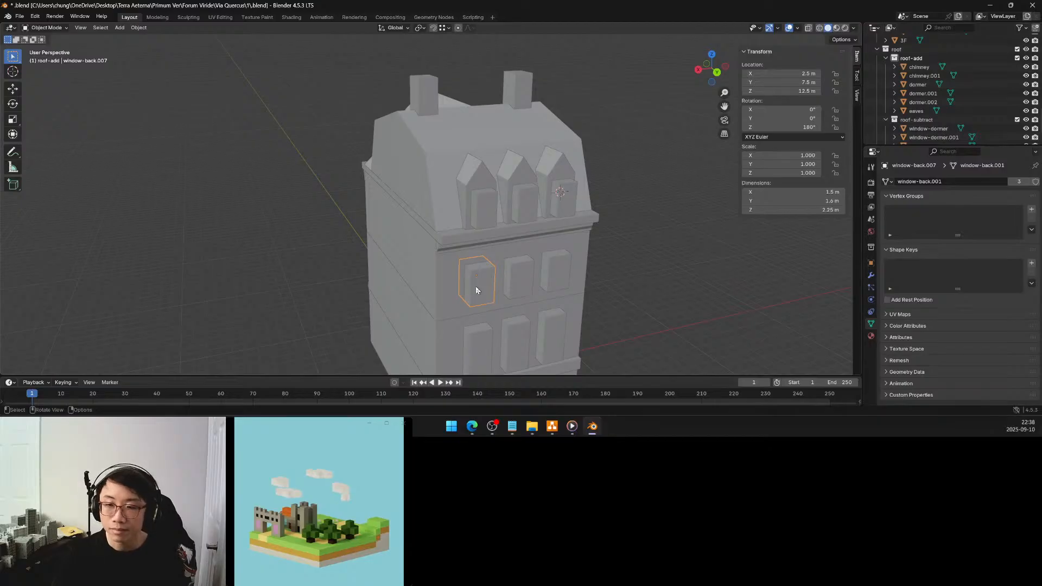
pyautogui.moveTo(475, 286)
pyautogui.keyDown('shift'); pyautogui.mouseDown(button='middle')
pyautogui.moveTo(461, 249)
pyautogui.moveTo(471, 268)
pyautogui.mouseUp(button='middle'); pyautogui.keyUp('shift')
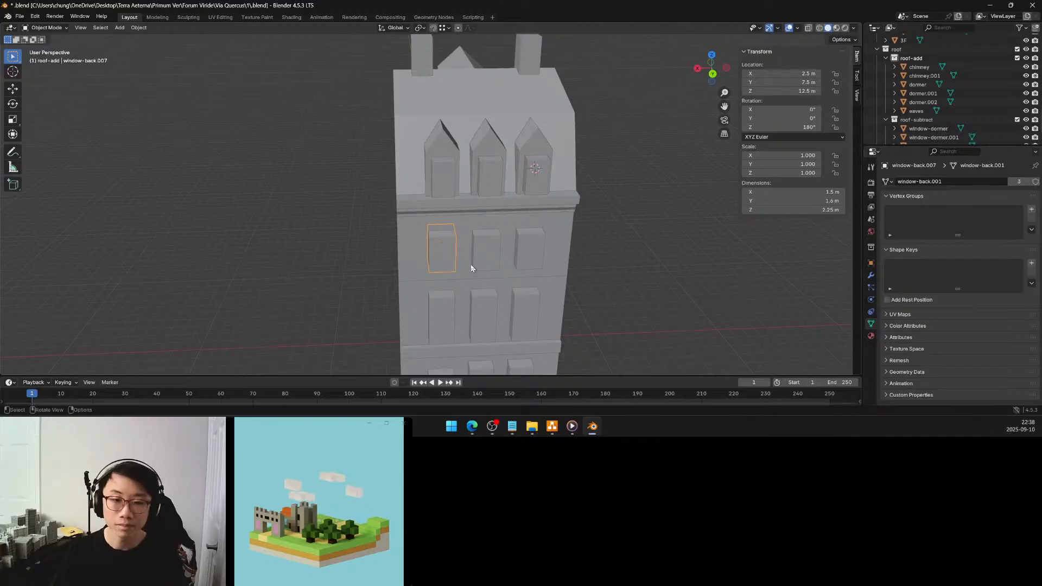
pyautogui.moveTo(472, 270); pyautogui.dragTo(439, 269, button='middle')
pyautogui.keyDown('shift'); pyautogui.click(427, 300); pyautogui.keyUp('shift')
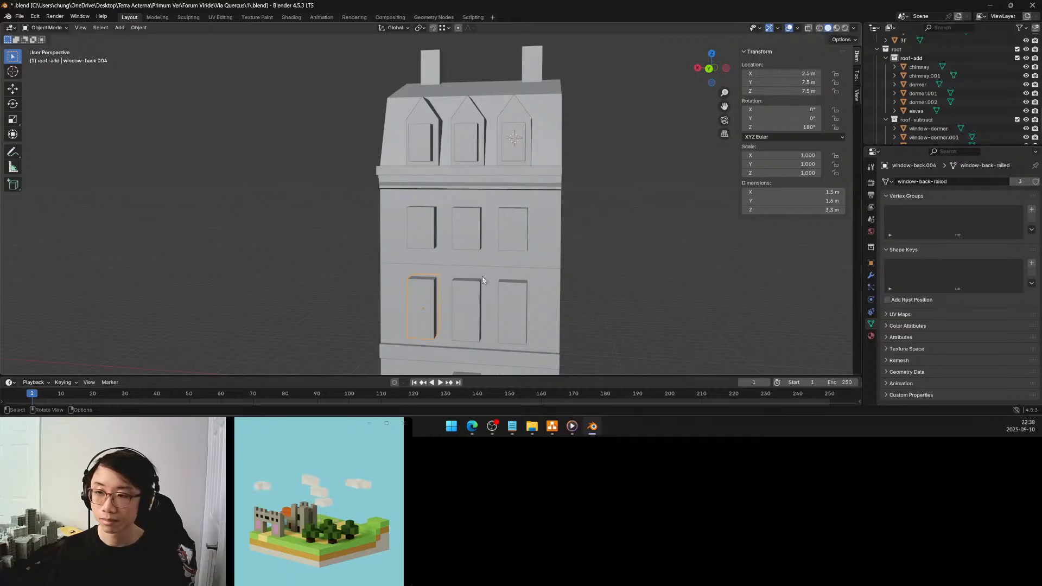
pyautogui.keyDown('shift'); pyautogui.click(421, 226); pyautogui.keyUp('shift')
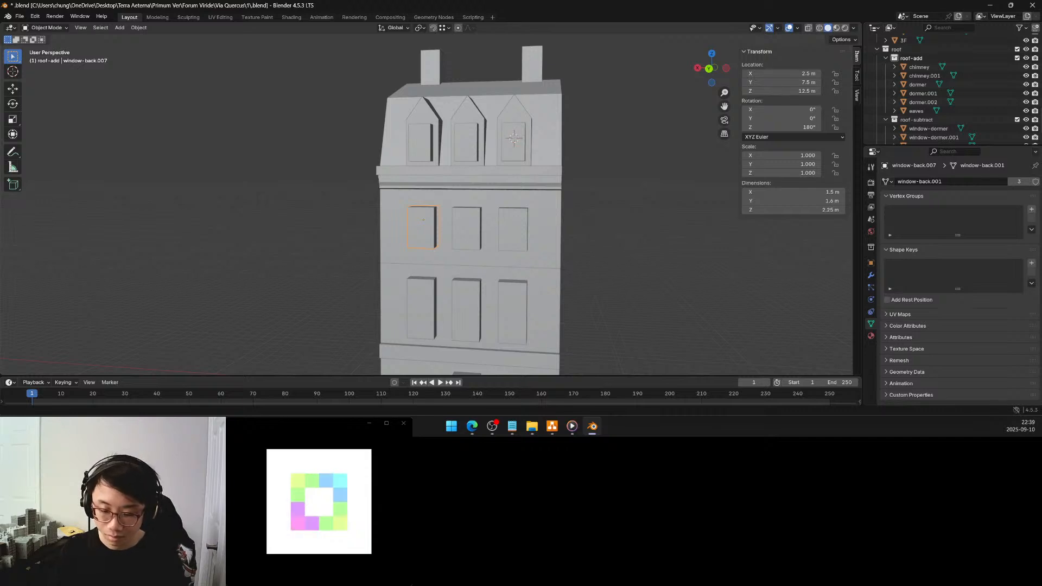
pyautogui.moveTo(530, 295); pyautogui.dragTo(555, 258, button='middle')
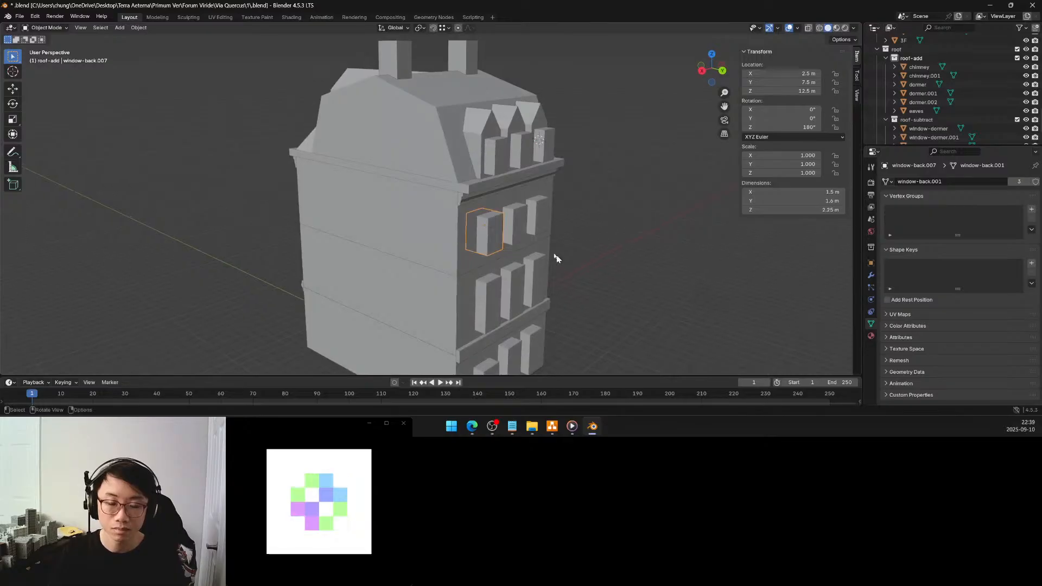
pyautogui.keyDown('shift'); pyautogui.click(518, 234); pyautogui.keyUp('shift')
pyautogui.keyDown('shift'); pyautogui.click(536, 222); pyautogui.keyUp('shift')
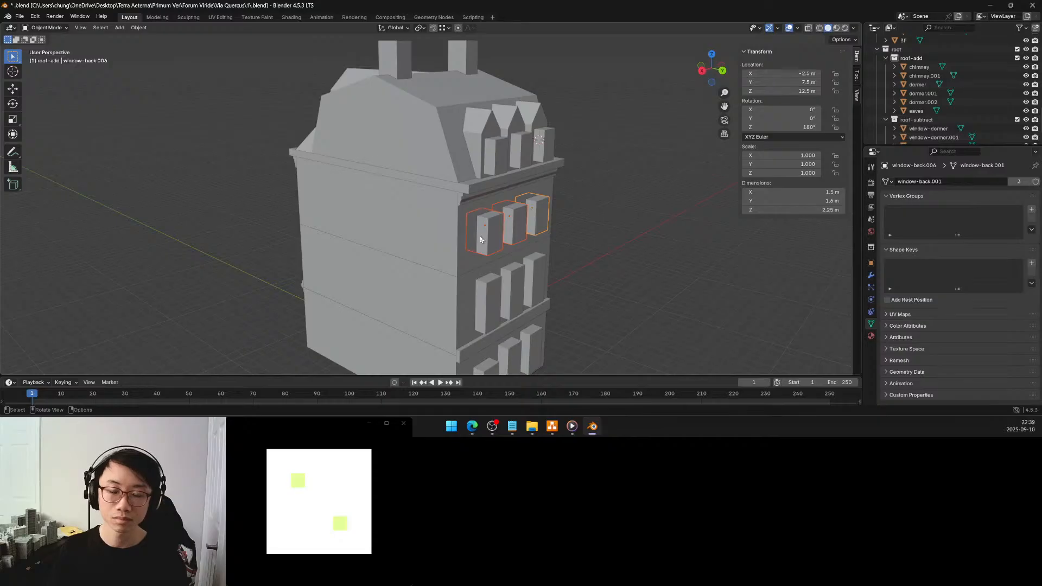
# Examine the building's facades, window blocks and dormers from the back, side and front, both close up and at full height
pyautogui.moveTo(477, 239); pyautogui.dragTo(586, 253, button='middle')
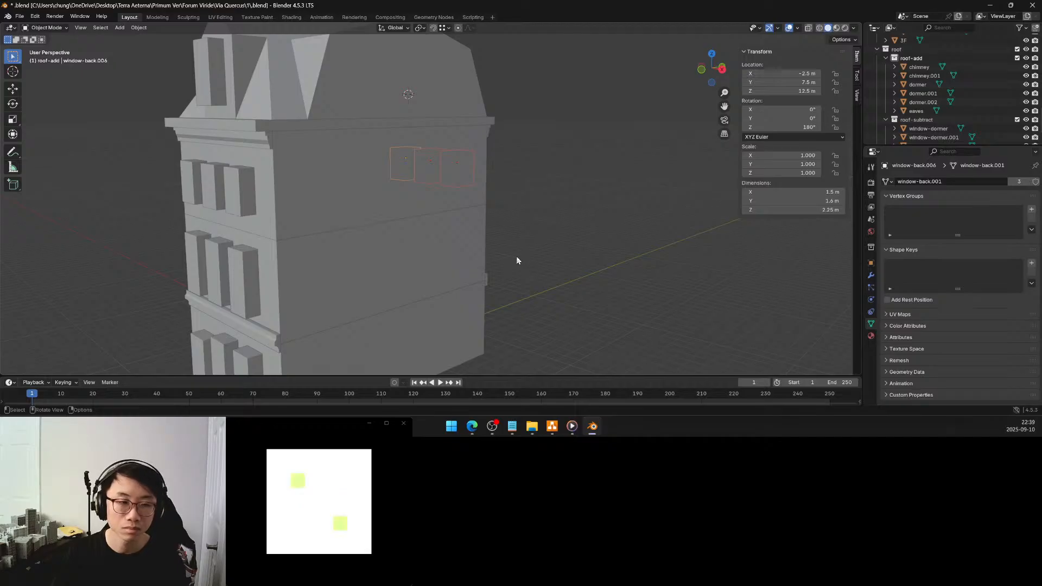
pyautogui.moveTo(495, 255); pyautogui.dragTo(408, 259, button='middle')
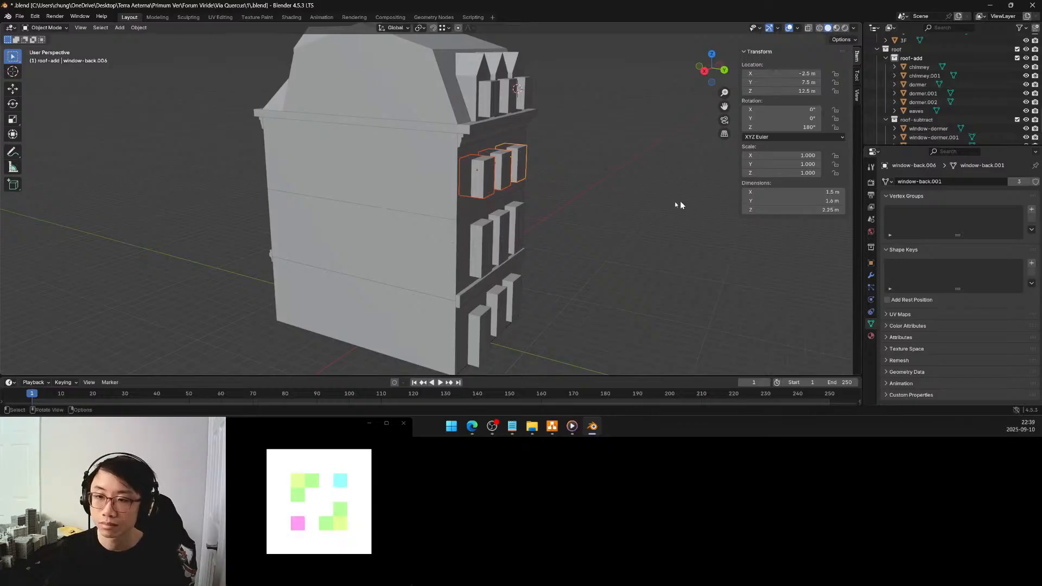
pyautogui.moveTo(603, 215); pyautogui.dragTo(486, 217, button='middle')
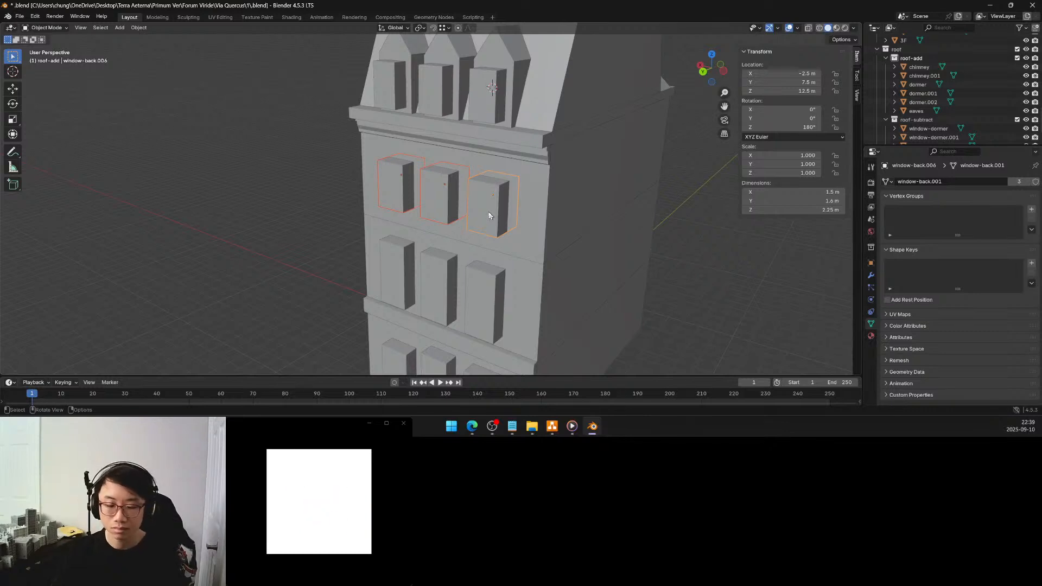
pyautogui.moveTo(500, 213); pyautogui.dragTo(542, 204, button='middle')
pyautogui.scroll(-5, 485, 212)
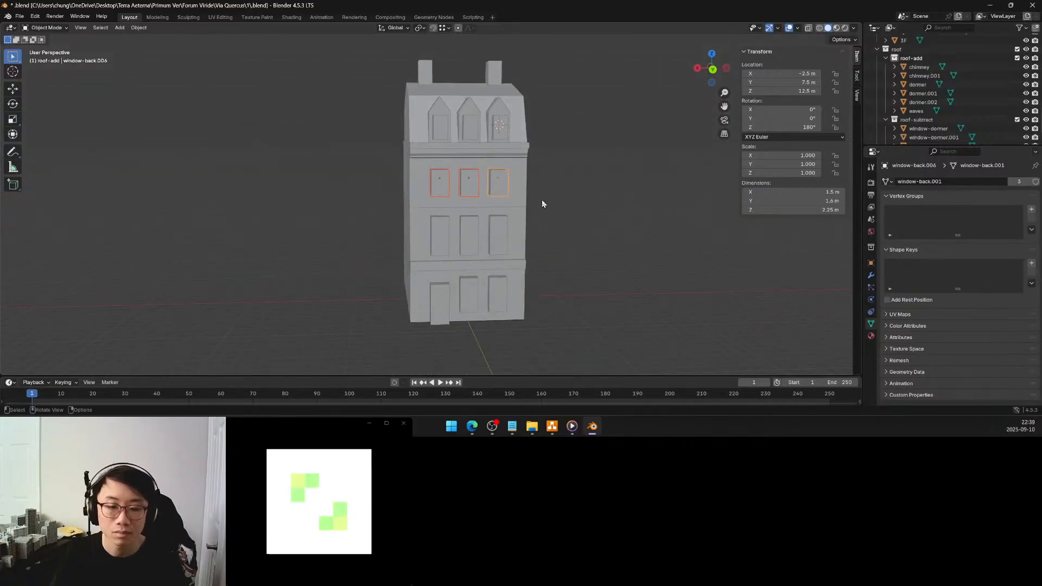
pyautogui.scroll(2, 511, 215)
pyautogui.scroll(1, 510, 215)
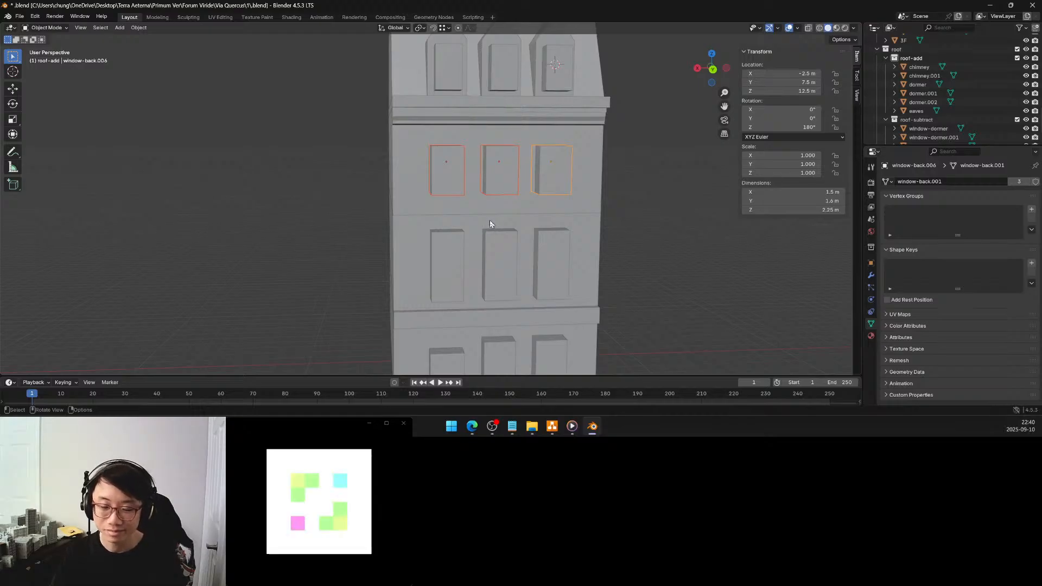
pyautogui.moveTo(521, 205); pyautogui.dragTo(489, 213, button='middle')
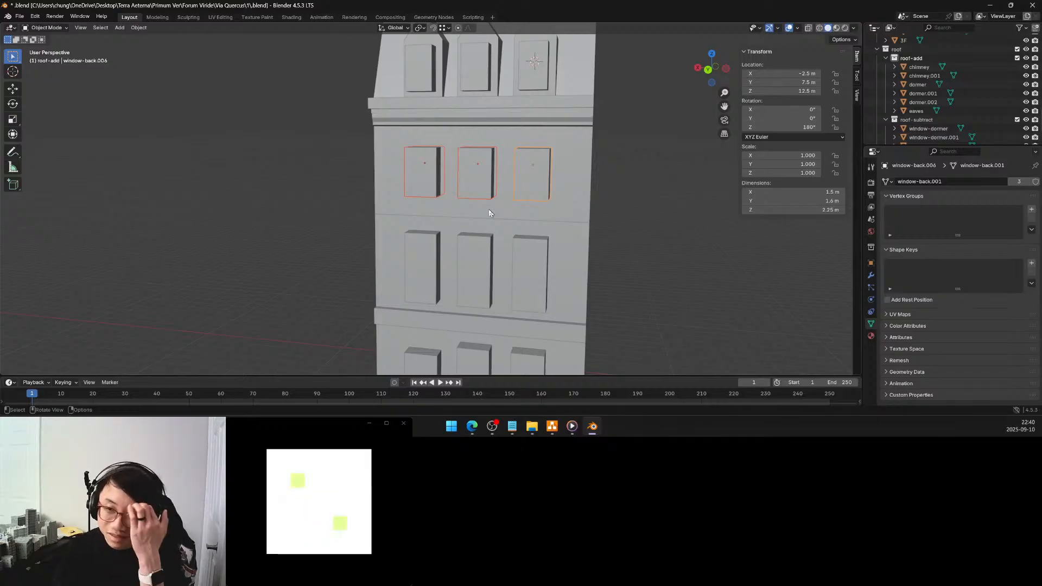
pyautogui.moveTo(507, 229); pyautogui.dragTo(563, 235, button='middle')
pyautogui.moveTo(403, 240); pyautogui.dragTo(481, 232, button='middle')
pyautogui.moveTo(365, 242); pyautogui.dragTo(339, 245, button='middle')
pyautogui.scroll(-5, 418, 240)
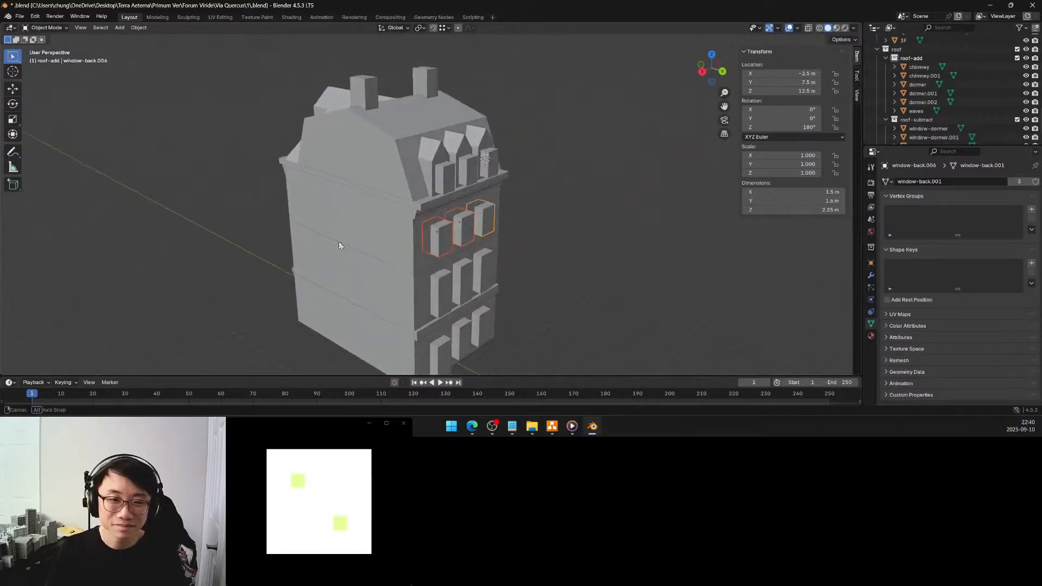
pyautogui.keyDown('shift'); pyautogui.moveTo(446, 238); pyautogui.dragTo(458, 206, button='middle'); pyautogui.keyUp('shift')
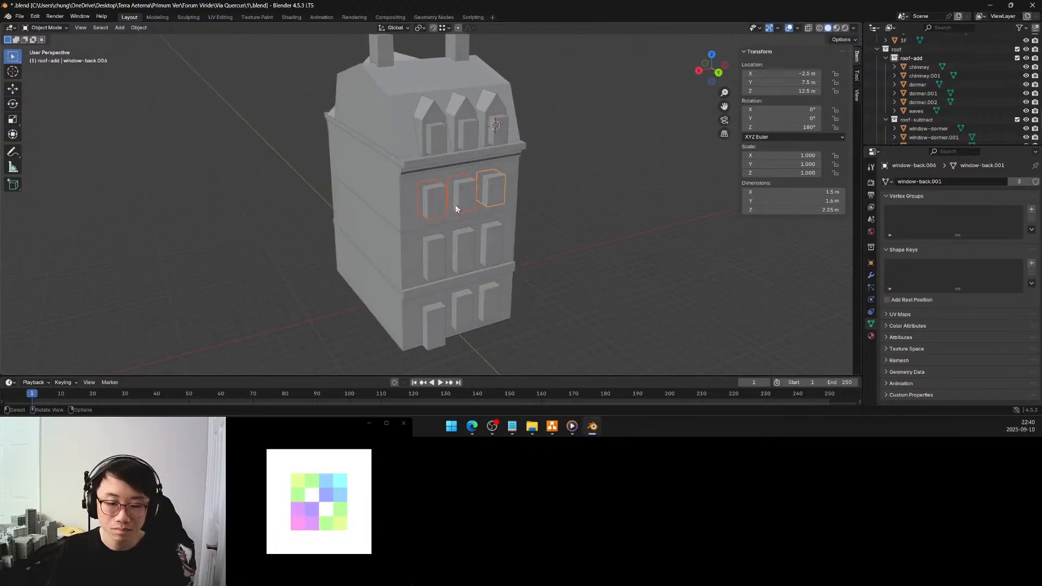
pyautogui.scroll(2, 455, 209)
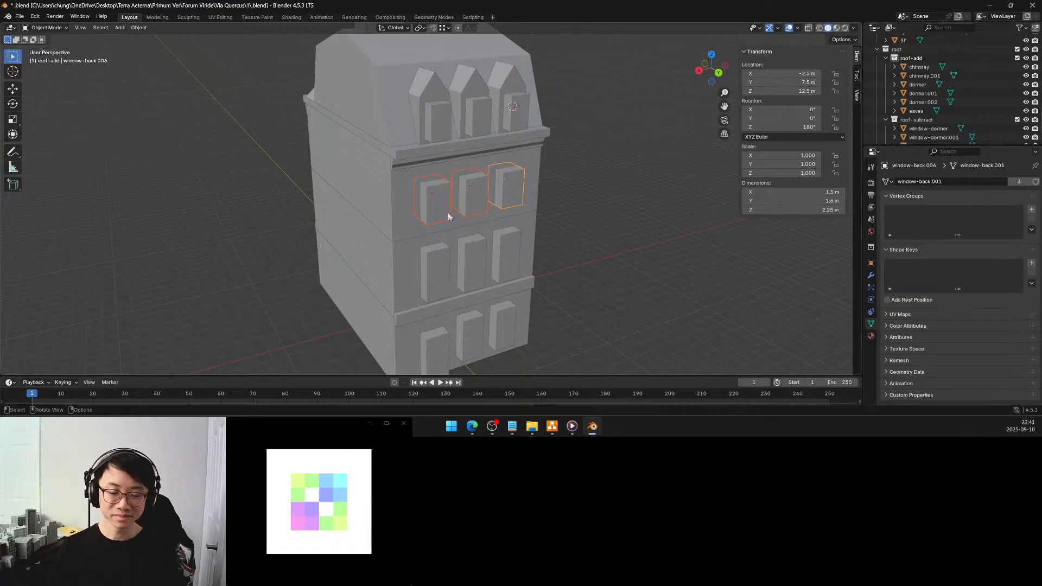
pyautogui.moveTo(446, 217); pyautogui.dragTo(454, 203, button='middle')
pyautogui.moveTo(454, 202); pyautogui.dragTo(624, 225, button='middle')
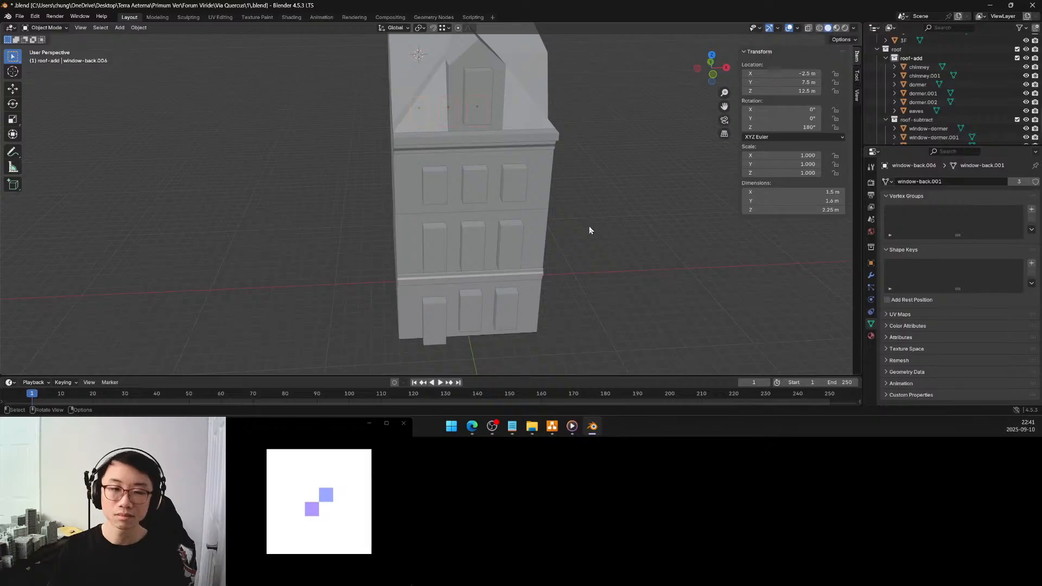
pyautogui.moveTo(563, 233); pyautogui.dragTo(679, 238, button='middle')
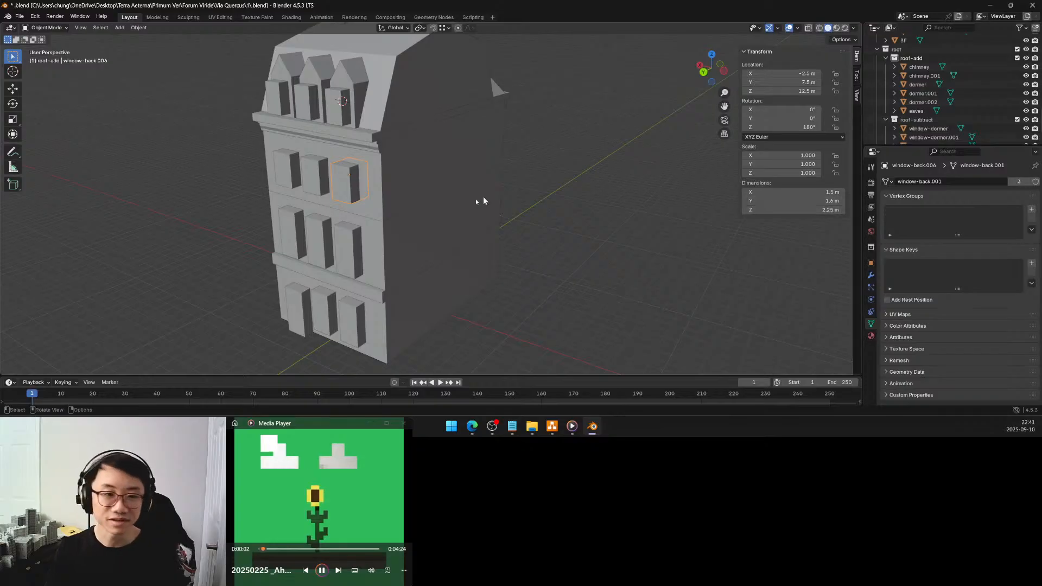
# Select window blocks floor by floor on the back and front facades to check their transforms and mesh data
pyautogui.click(346, 242)
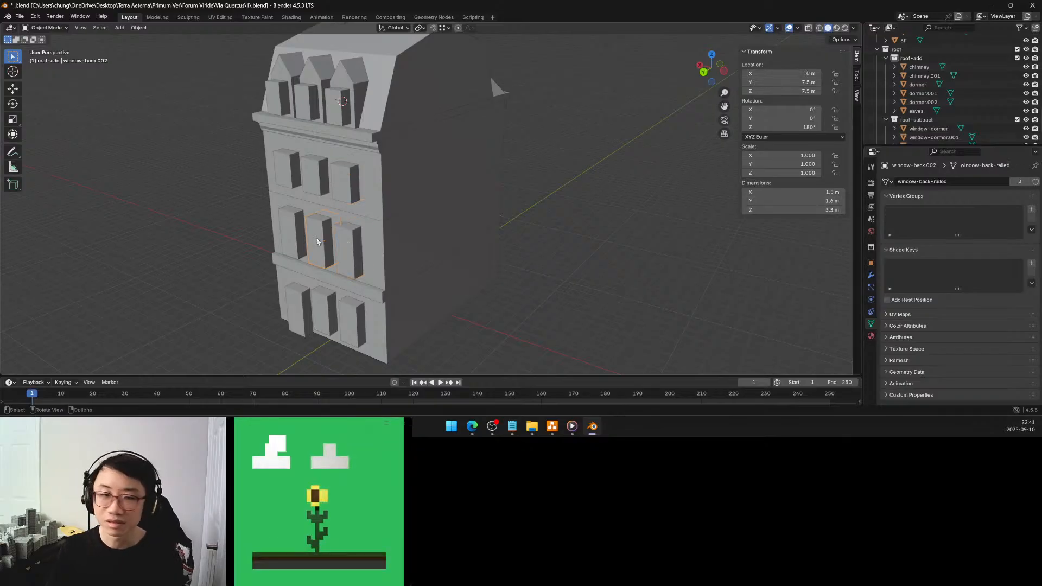
pyautogui.click(293, 239)
pyautogui.moveTo(515, 217); pyautogui.dragTo(472, 246, button='middle')
pyautogui.click(473, 245)
pyautogui.click(510, 238)
pyautogui.click(543, 227)
pyautogui.click(488, 193)
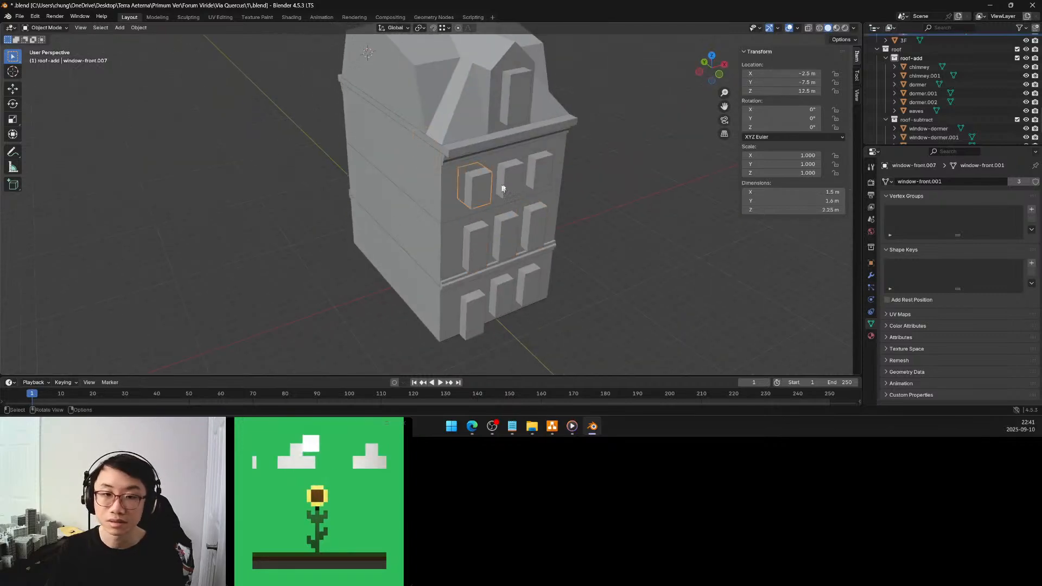
pyautogui.click(508, 184)
pyautogui.click(542, 177)
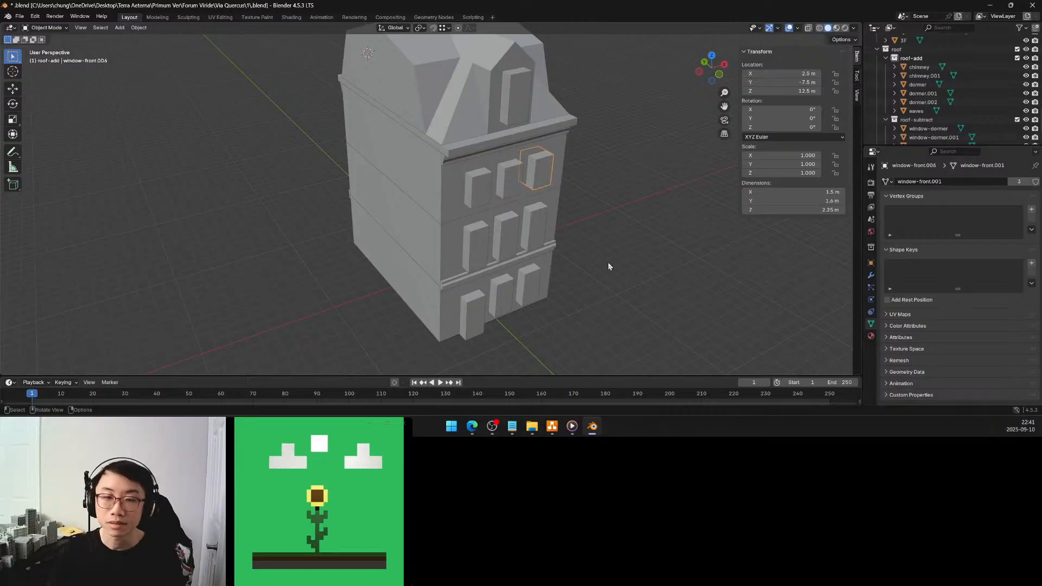
pyautogui.moveTo(608, 262); pyautogui.dragTo(590, 240, button='middle')
pyautogui.moveTo(425, 230); pyautogui.dragTo(431, 199, button='middle')
pyautogui.click(311, 157)
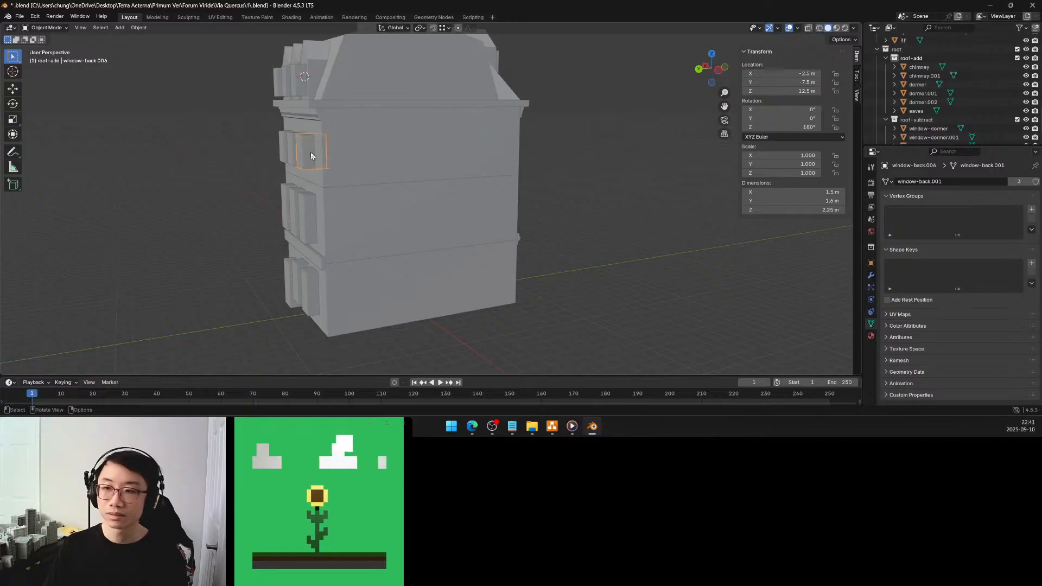
pyautogui.click(312, 297)
pyautogui.moveTo(350, 269); pyautogui.dragTo(403, 259, button='middle')
pyautogui.click(509, 293)
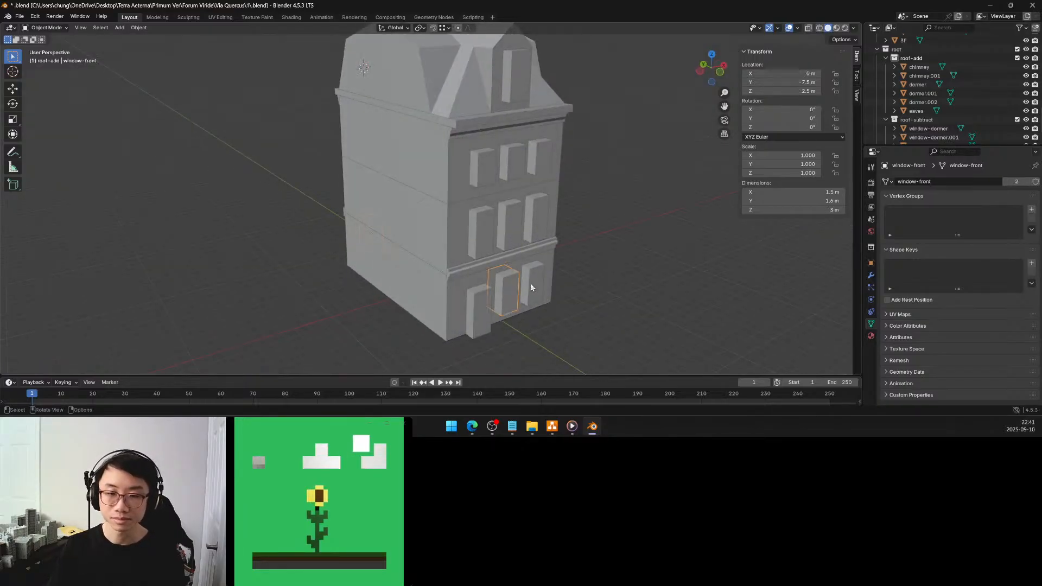
# Check the ground-floor front window block farthest from the door, view the whole building and save the file
pyautogui.click(531, 287)
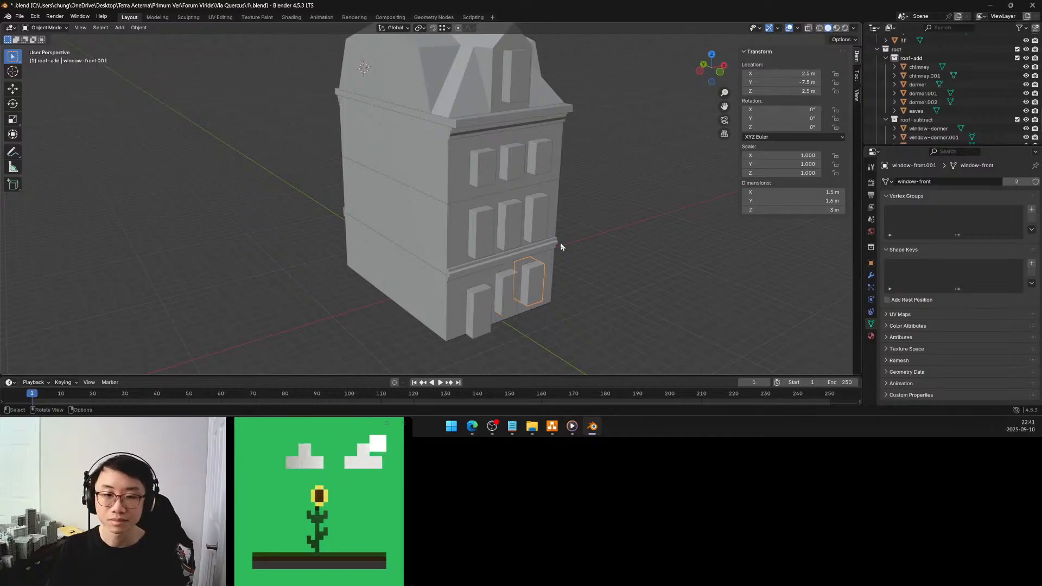
pyautogui.moveTo(583, 269); pyautogui.dragTo(564, 256, button='middle')
pyautogui.press('shift')
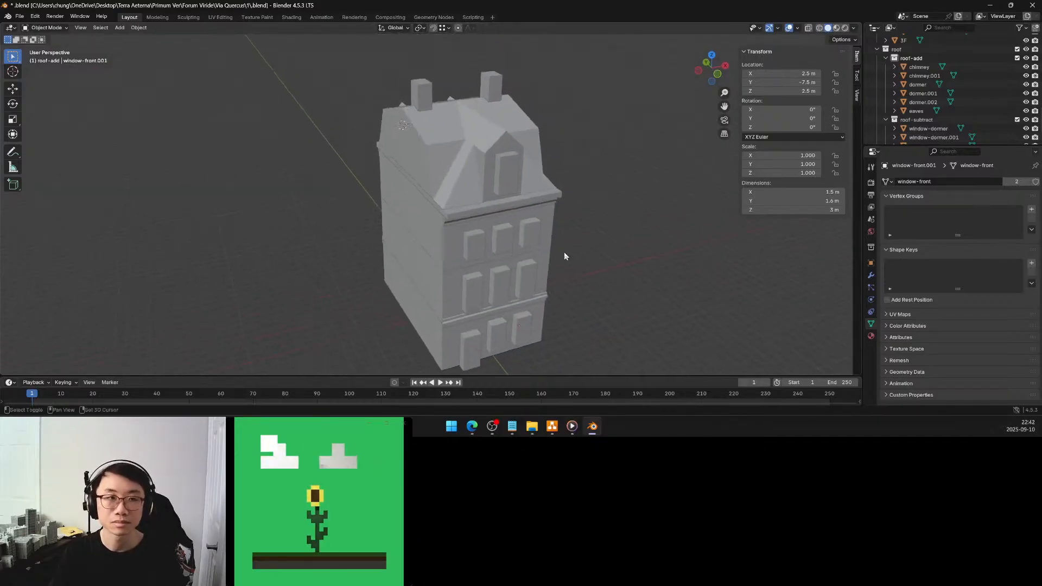
pyautogui.hotkey('ctrl', 's')
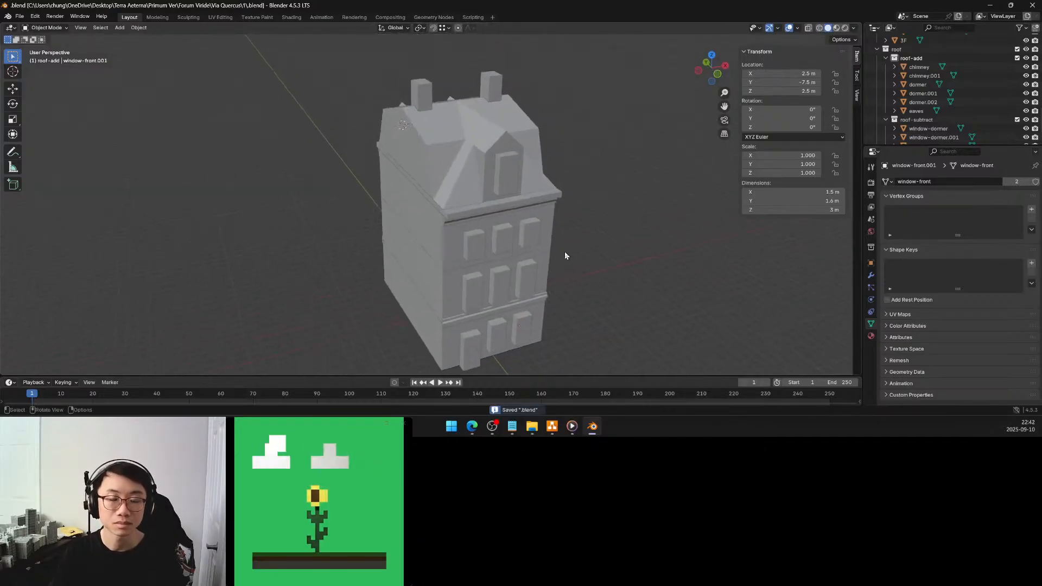
# Examine the front facade down to the door, select the 1F ground-floor body and make the 1F-add collection active
pyautogui.moveTo(562, 249); pyautogui.dragTo(545, 242, button='middle')
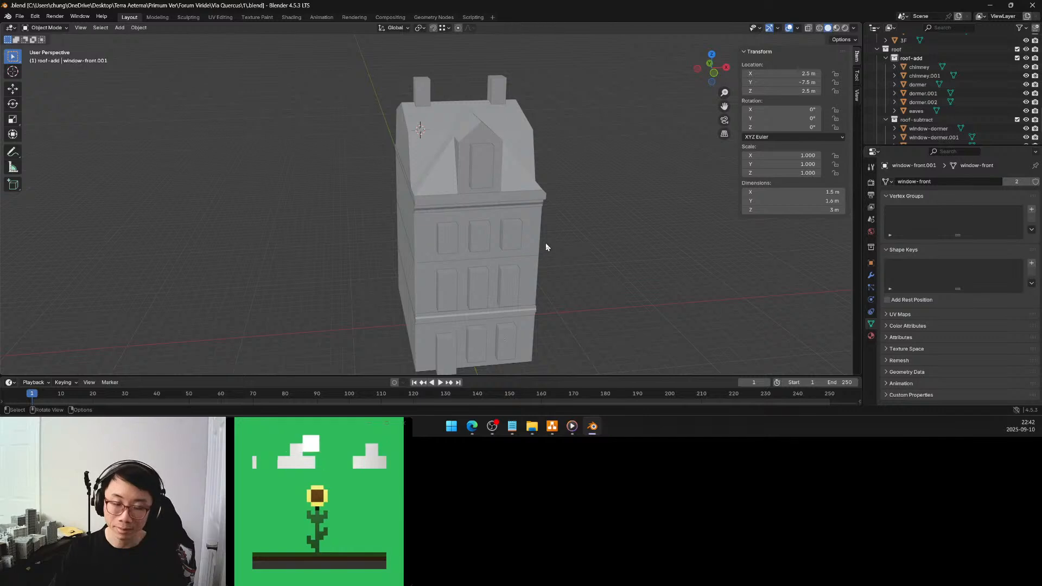
pyautogui.moveTo(540, 254)
pyautogui.mouseDown(button='middle')
pyautogui.moveTo(563, 242)
pyautogui.moveTo(529, 252)
pyautogui.mouseUp(button='middle')
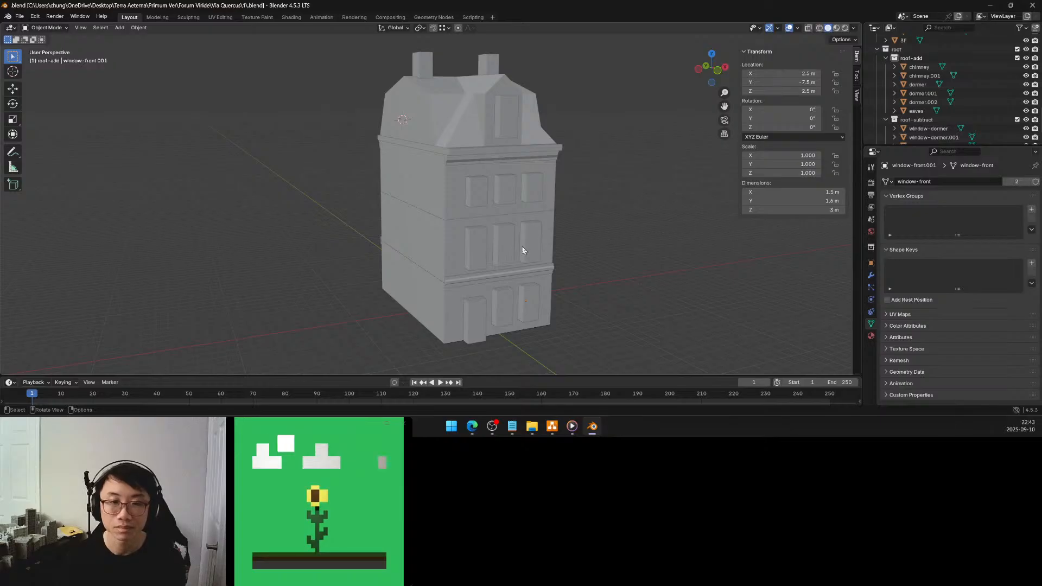
pyautogui.moveTo(520, 248); pyautogui.dragTo(487, 250, button='middle')
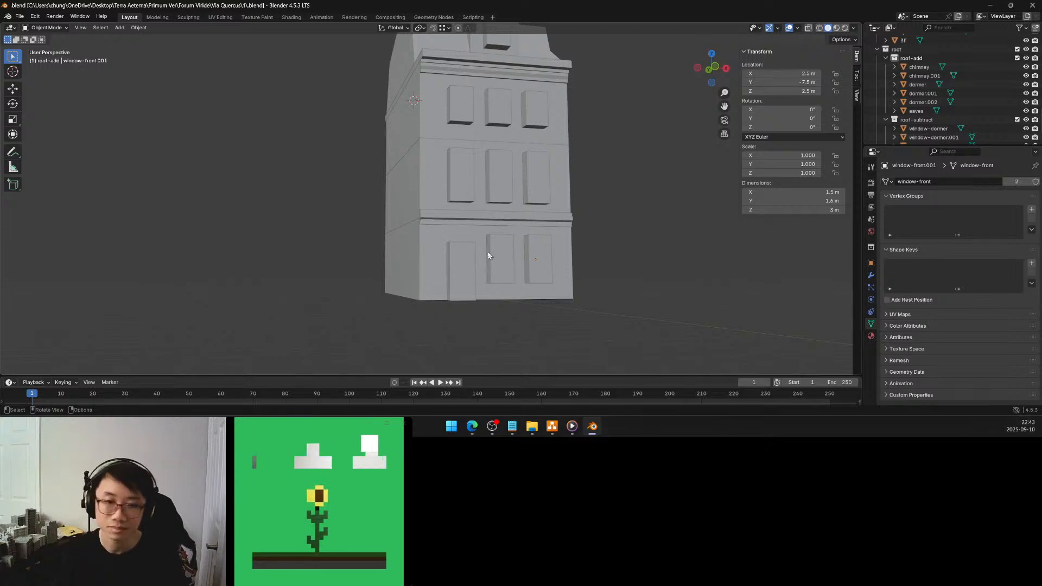
pyautogui.moveTo(477, 274)
pyautogui.mouseDown(button='middle')
pyautogui.moveTo(507, 245)
pyautogui.moveTo(489, 272)
pyautogui.mouseUp(button='middle')
pyautogui.scroll(2, 505, 264)
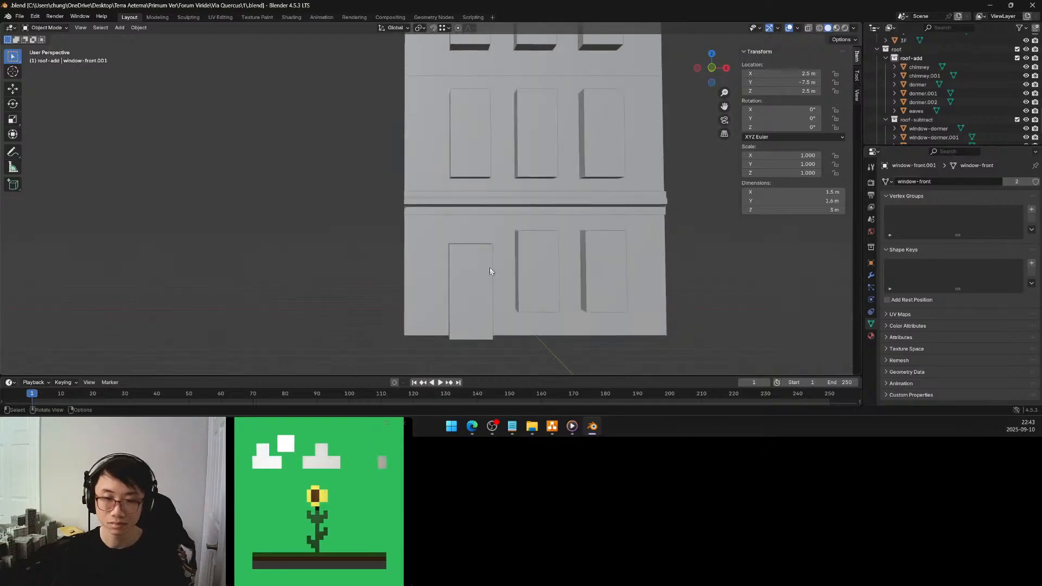
pyautogui.click(514, 319)
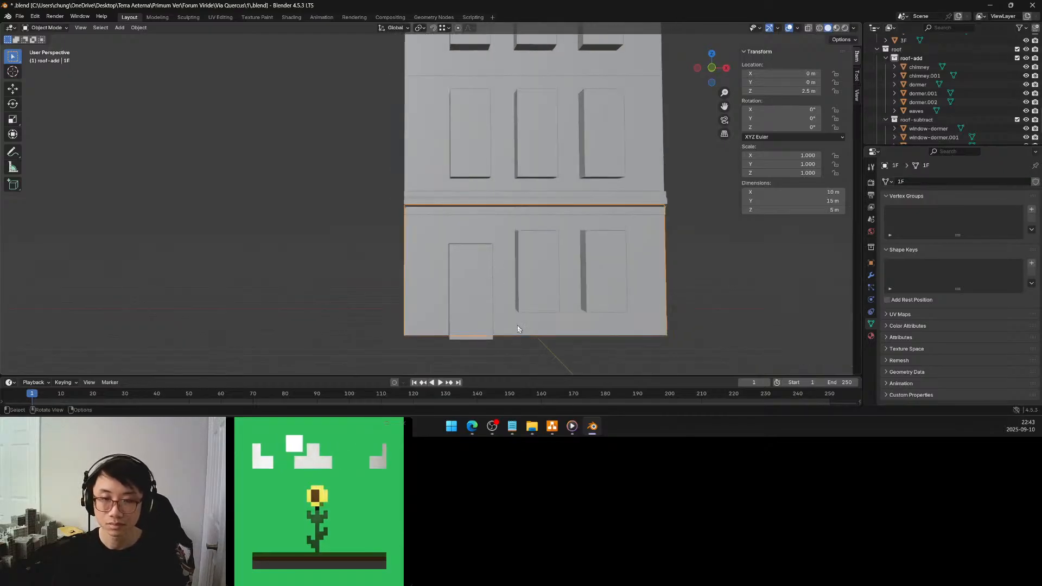
pyautogui.scroll(10, 888, 114)
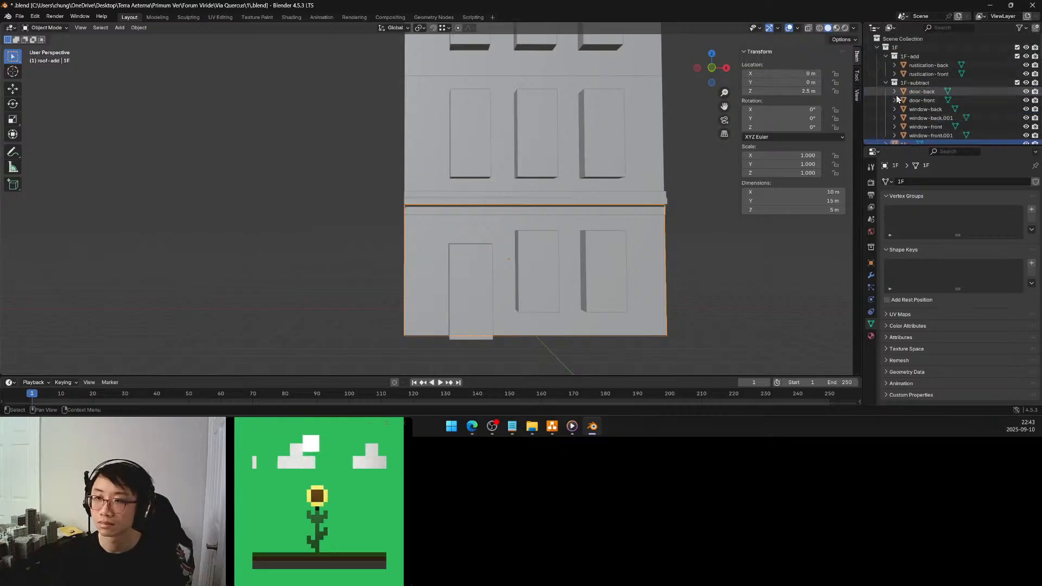
pyautogui.click(916, 58)
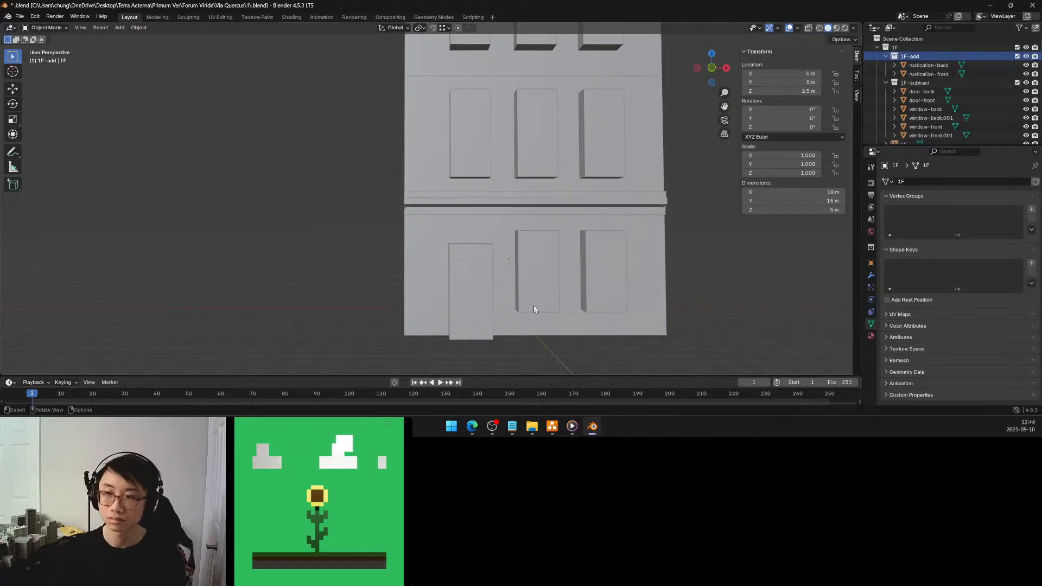
# Rename the rustication-back and rustication-front objects by replacing "rustication" with "trim"
pyautogui.doubleClick(934, 65)
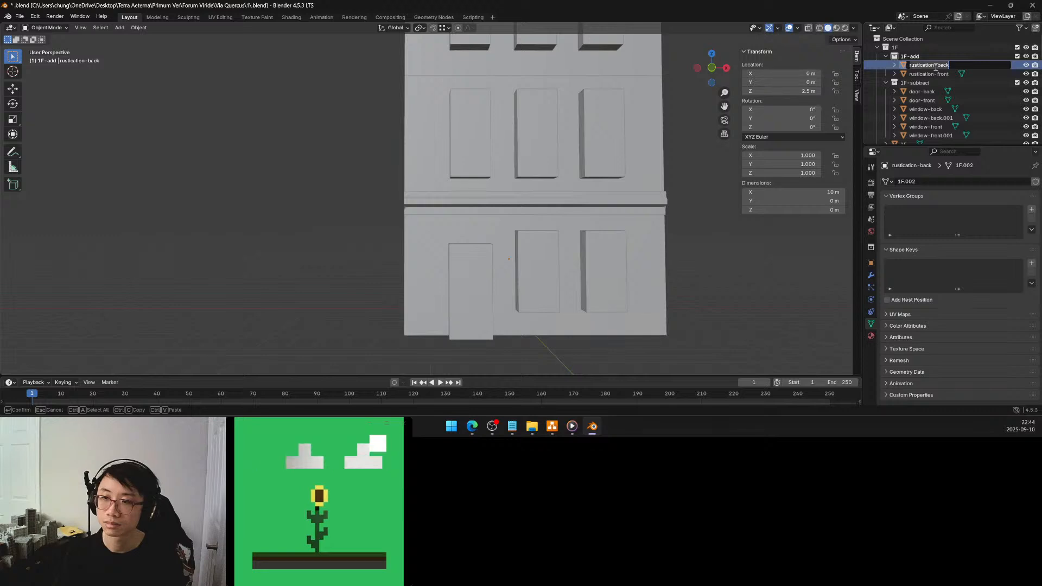
pyautogui.moveTo(934, 65); pyautogui.dragTo(885, 65)
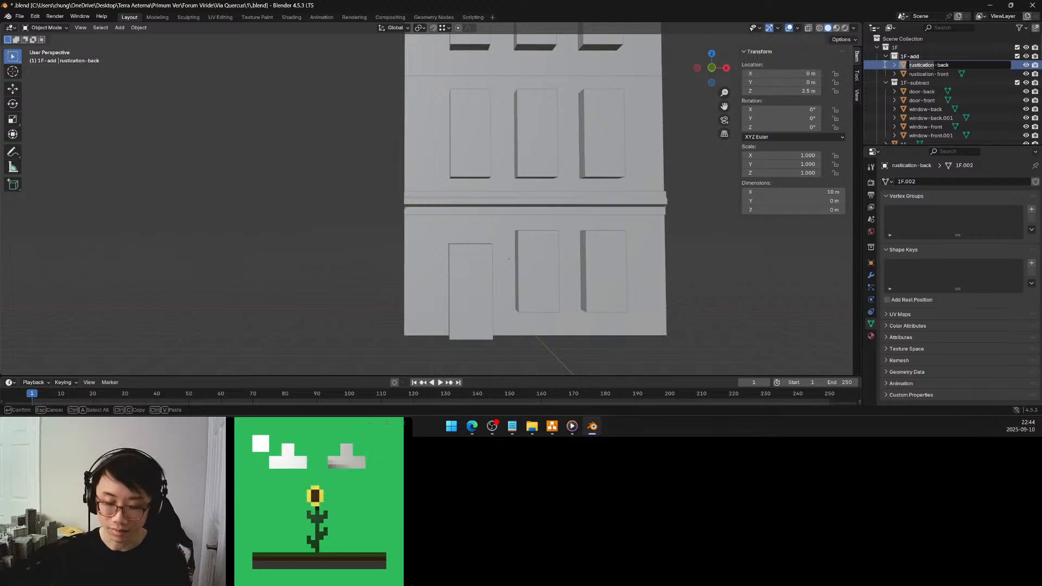
pyautogui.write('trim')
pyautogui.press('Return')
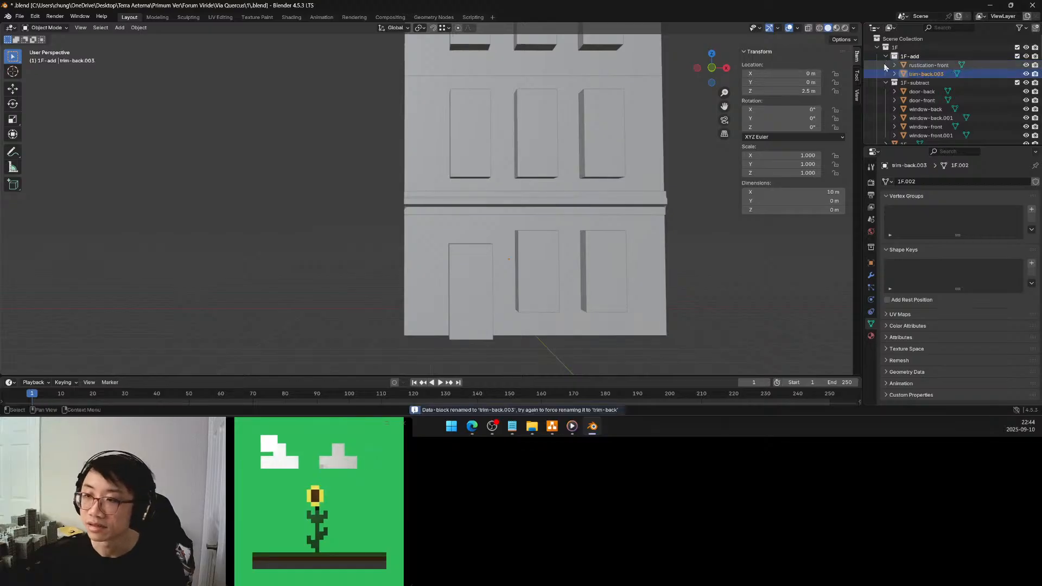
pyautogui.doubleClick(928, 65)
pyautogui.moveTo(934, 65); pyautogui.dragTo(902, 66)
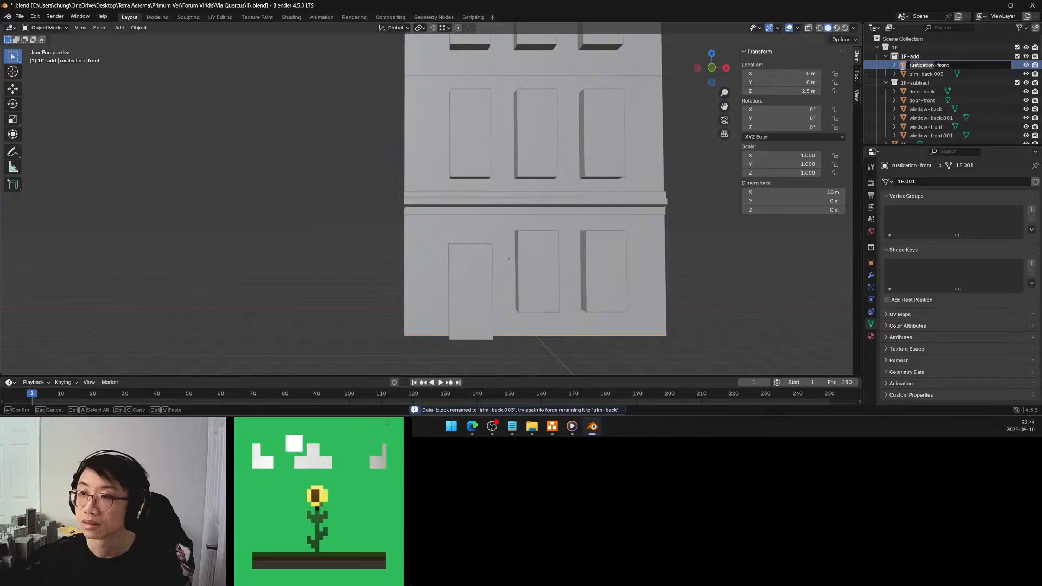
pyautogui.write('trim')
pyautogui.press('Return')
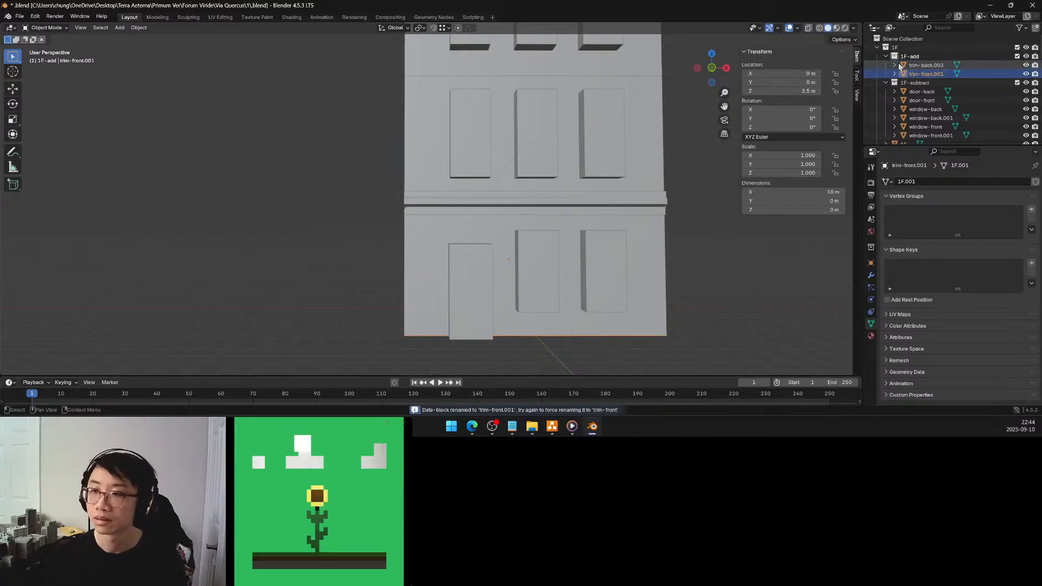
# Rename the two objects in the 1F-add collection as foot-back and foot-front
pyautogui.click(922, 65)
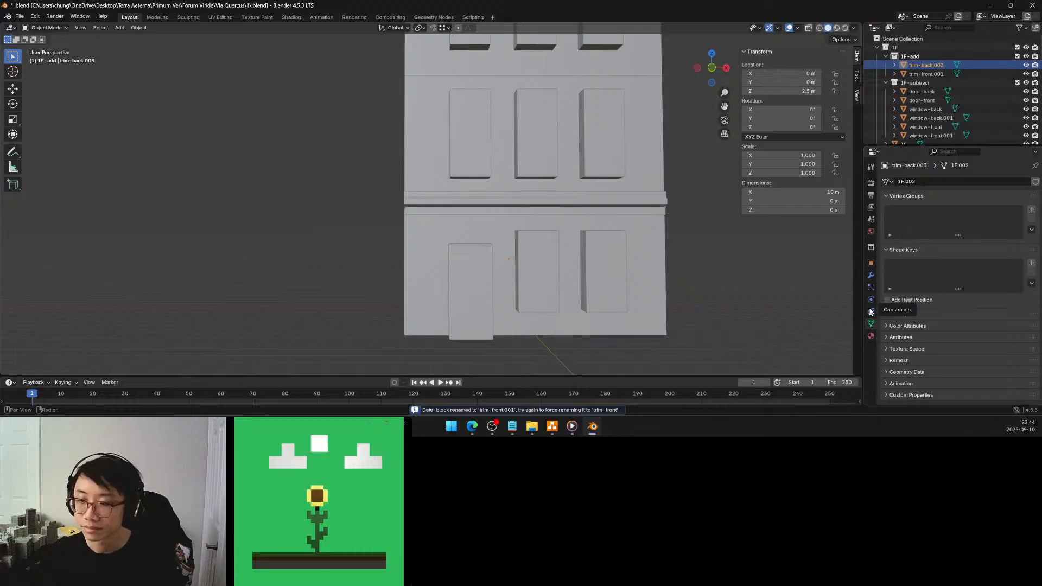
pyautogui.doubleClick(926, 65)
pyautogui.write('foots')
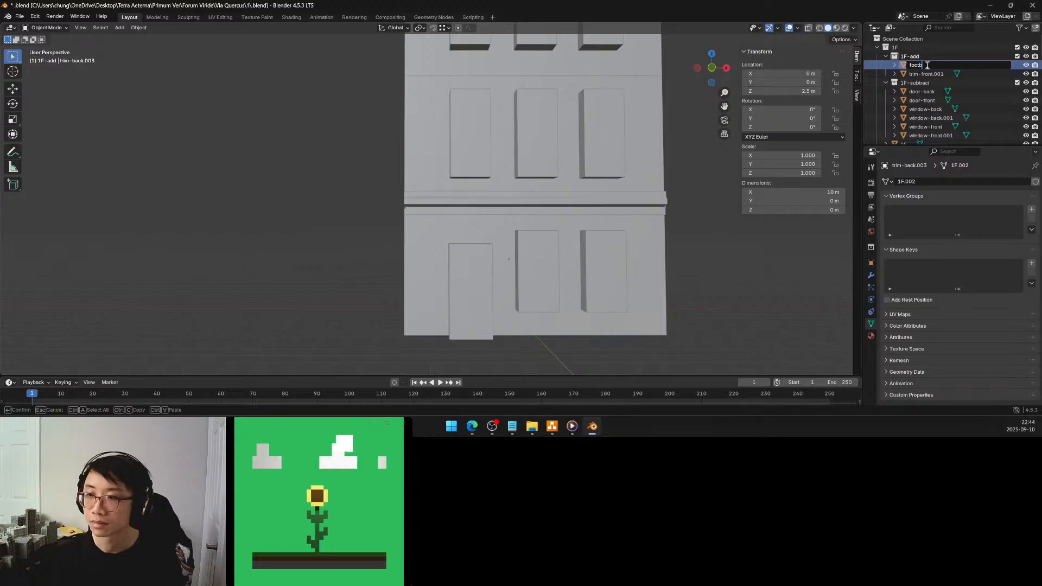
pyautogui.press('BackSpace')
pyautogui.write('-back')
pyautogui.press('Return')
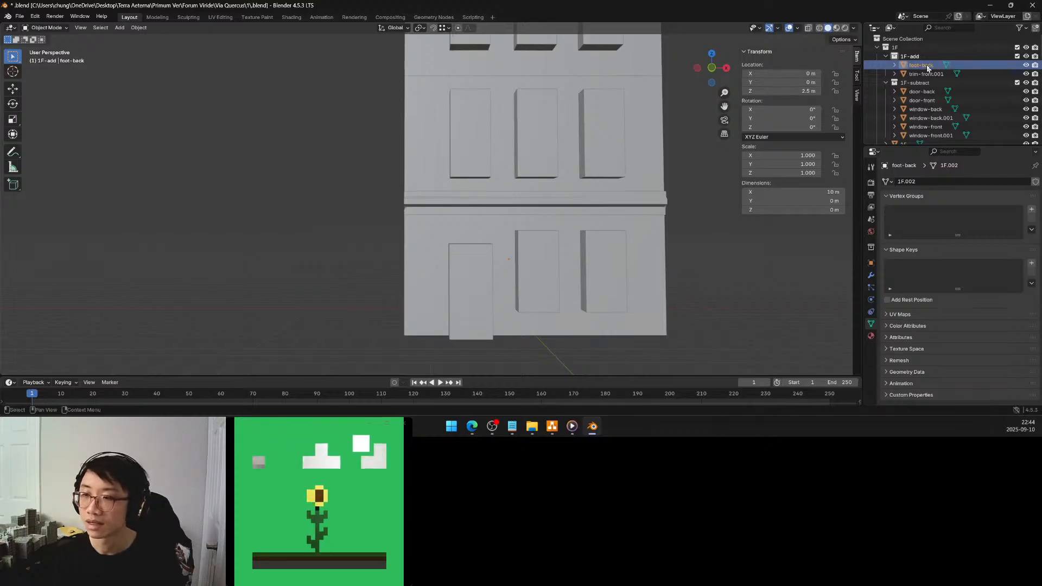
pyautogui.doubleClick(928, 71)
pyautogui.write('f')
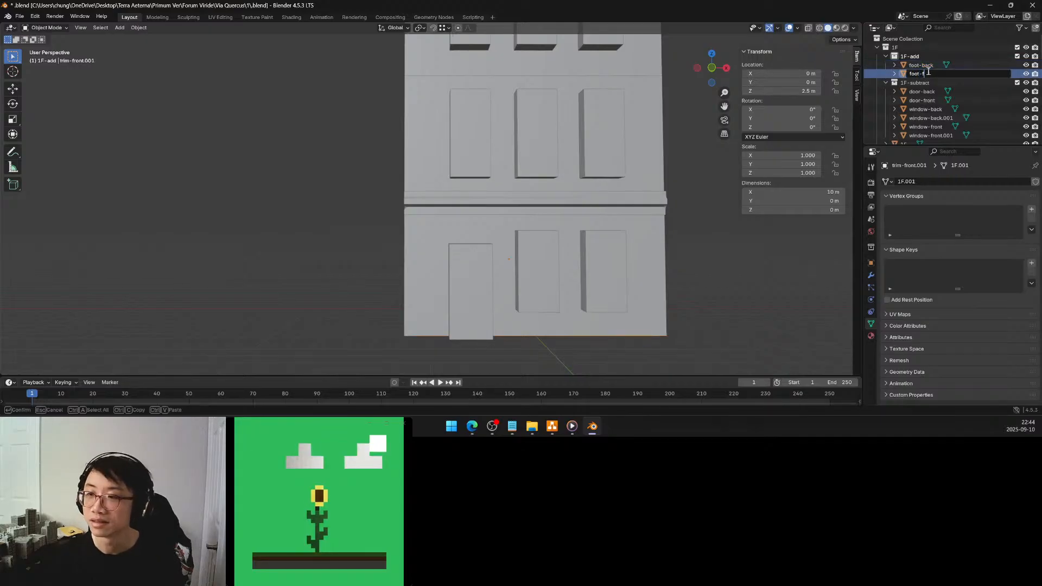
pyautogui.write('oot-baront')
pyautogui.press('Return')
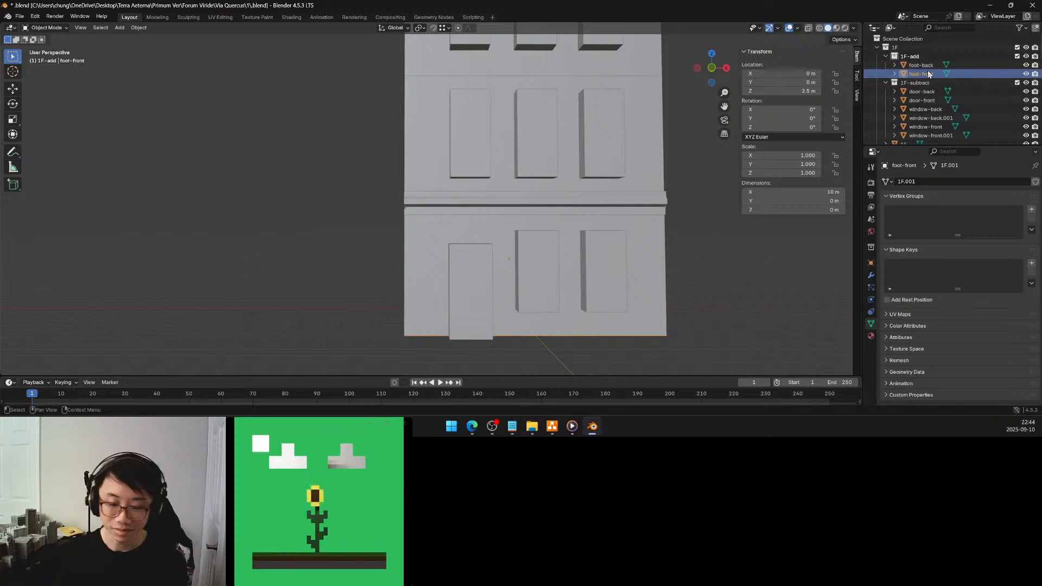
# Edit the foot-front mesh and extrude its edge at the base of the front facade about 0.67 m up along global Z
pyautogui.moveTo(593, 202)
pyautogui.mouseDown(button='middle')
pyautogui.moveTo(613, 207)
pyautogui.moveTo(587, 186)
pyautogui.mouseUp(button='middle')
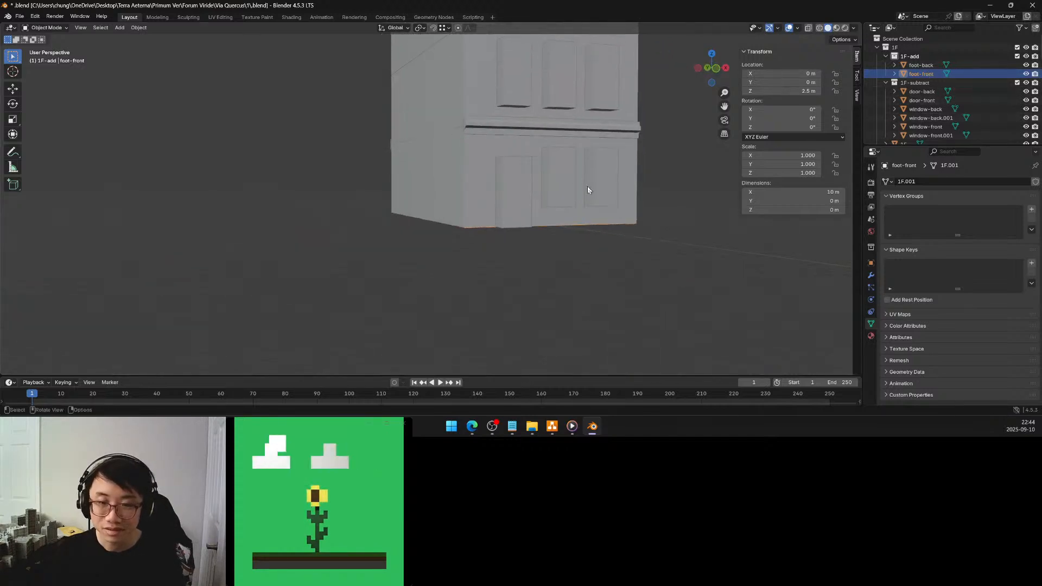
pyautogui.scroll(5, 587, 186)
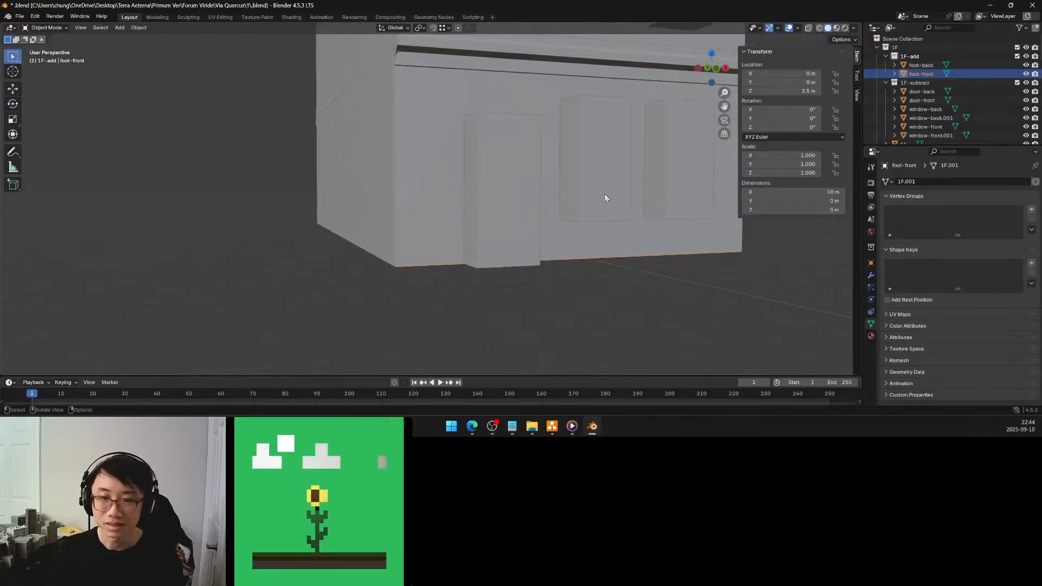
pyautogui.scroll(2, 606, 197)
pyautogui.press('Tab')
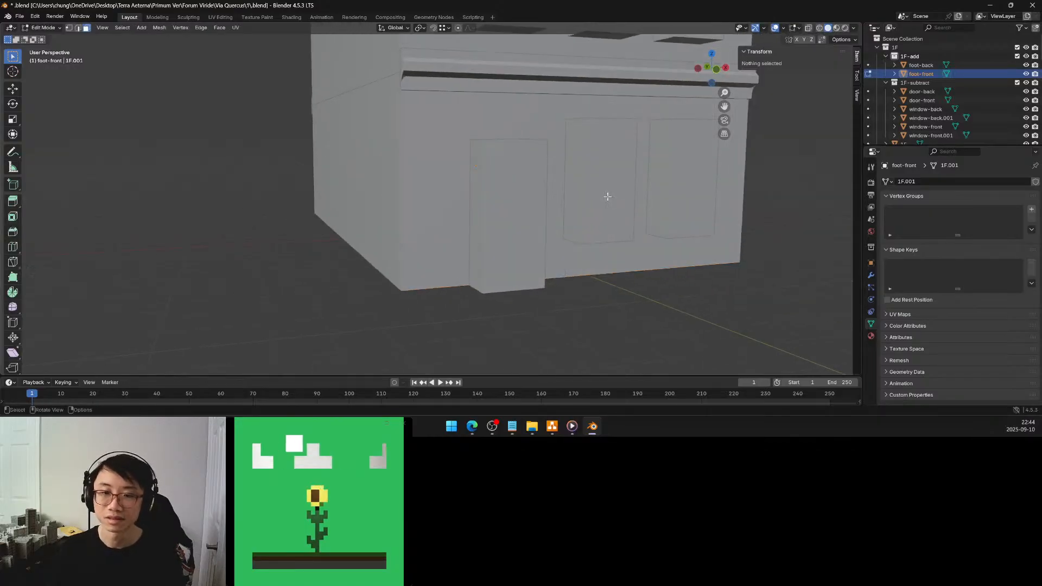
pyautogui.click(601, 248)
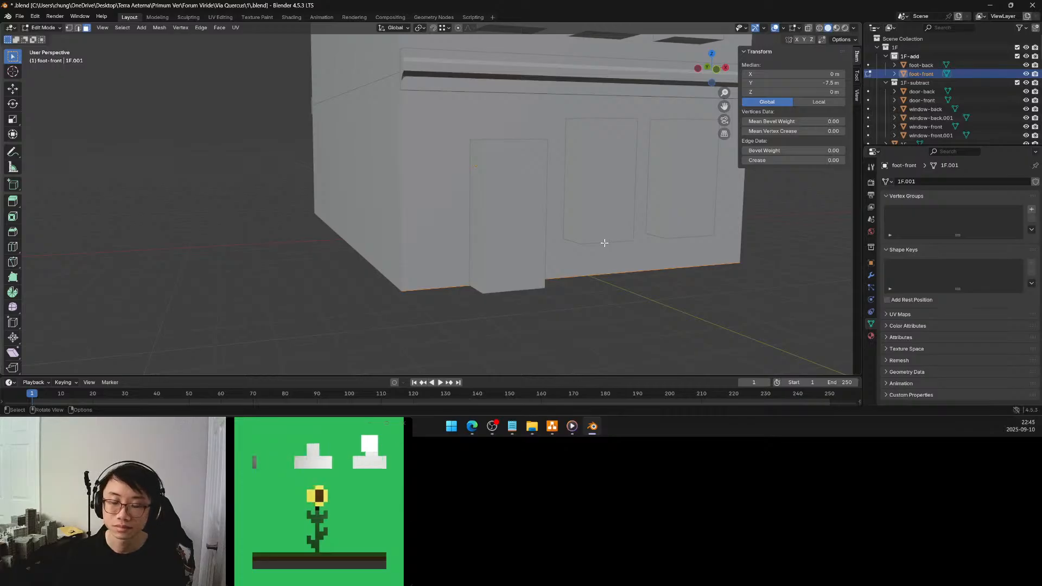
pyautogui.moveTo(604, 243); pyautogui.dragTo(623, 245, button='middle')
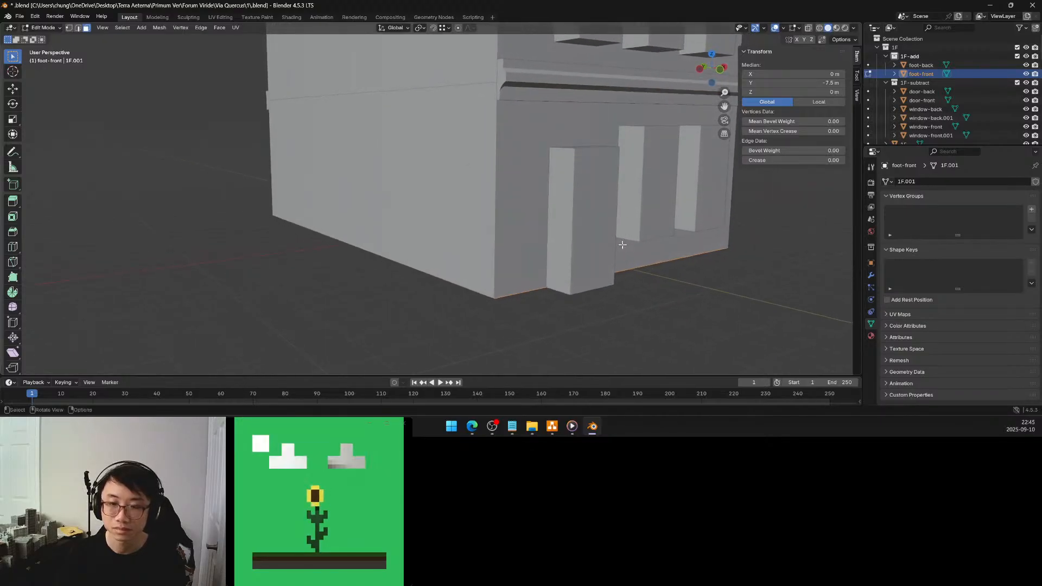
pyautogui.press('g')
pyautogui.press('z')
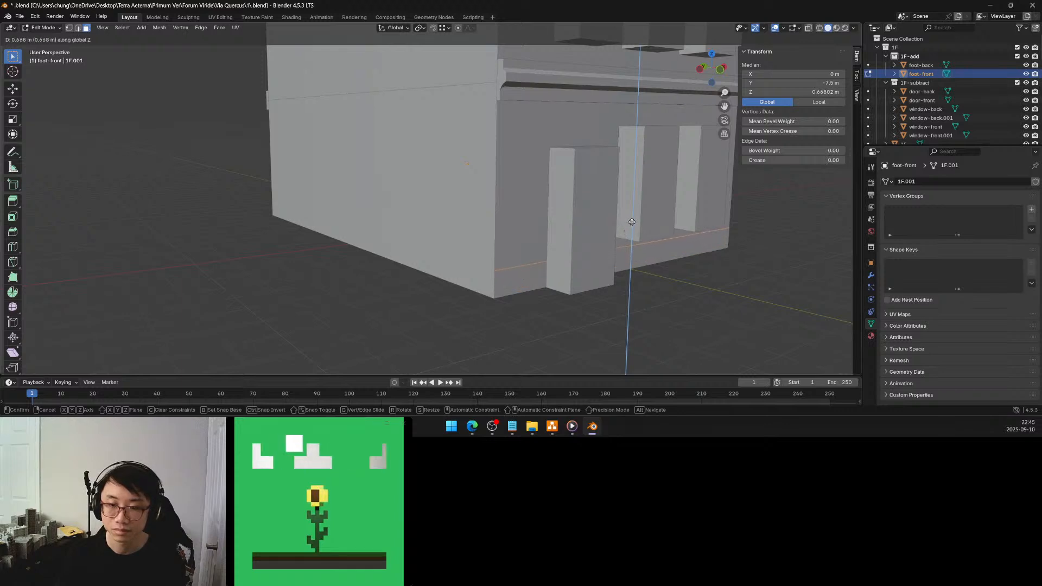
pyautogui.click(627, 224)
# Set the foot-front extrusion's Z distance first to 0.6 m and finally to 0.8 m
pyautogui.click(129, 335)
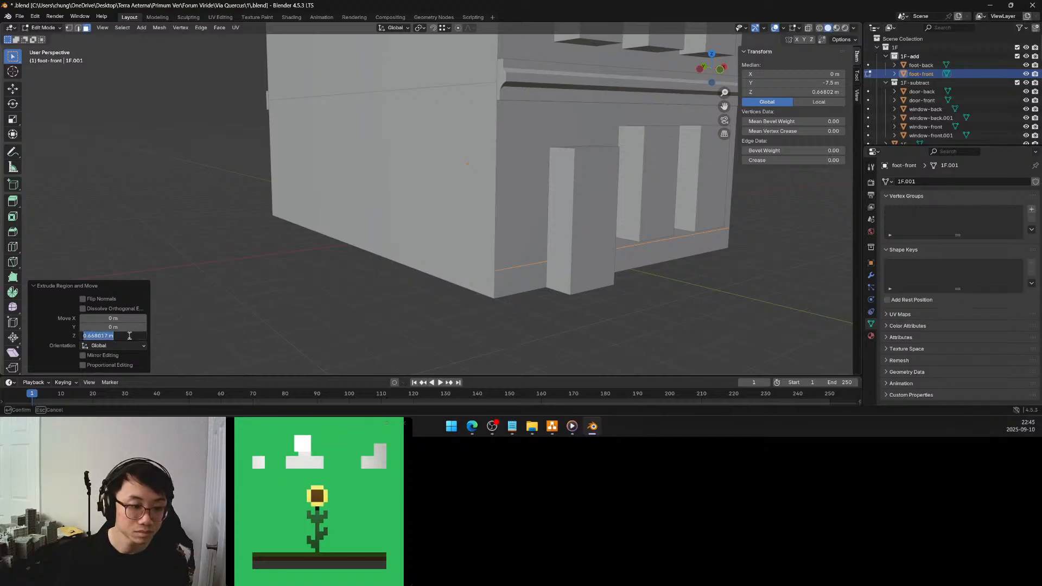
pyautogui.write('0.6')
pyautogui.press('Return')
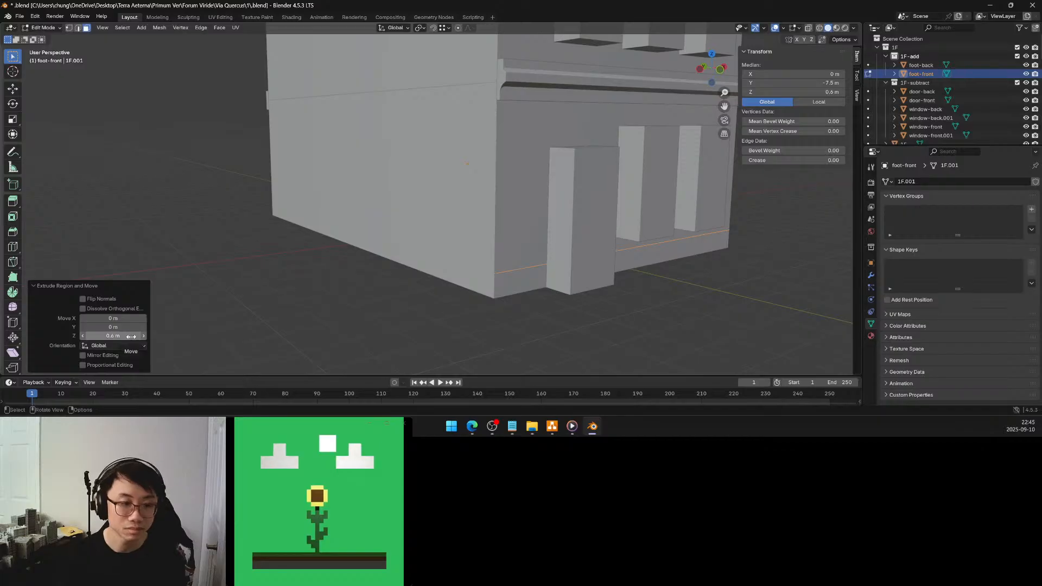
pyautogui.click(132, 336)
pyautogui.write('0.8')
pyautogui.press('Return')
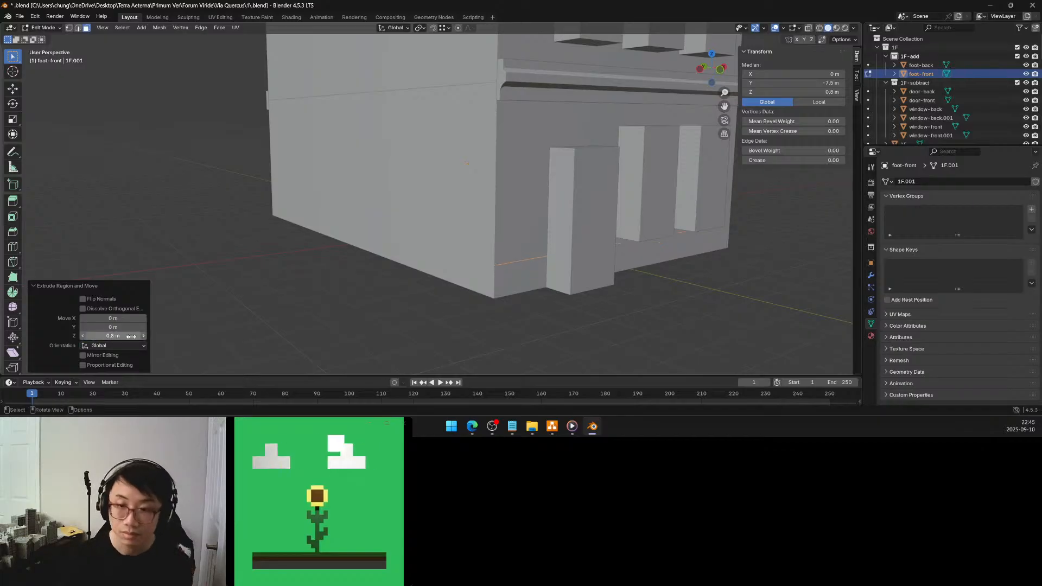
# Isolate foot-front in local view, undo its upward extrusion and continue in Edit Mode
pyautogui.moveTo(432, 286); pyautogui.dragTo(539, 275, button='middle')
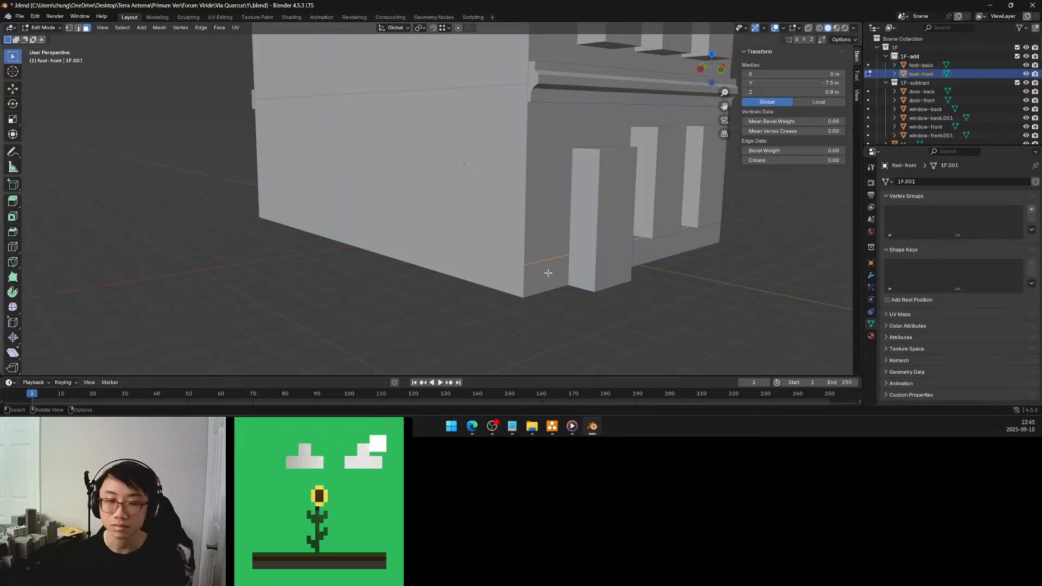
pyautogui.moveTo(548, 271); pyautogui.dragTo(546, 242, button='middle')
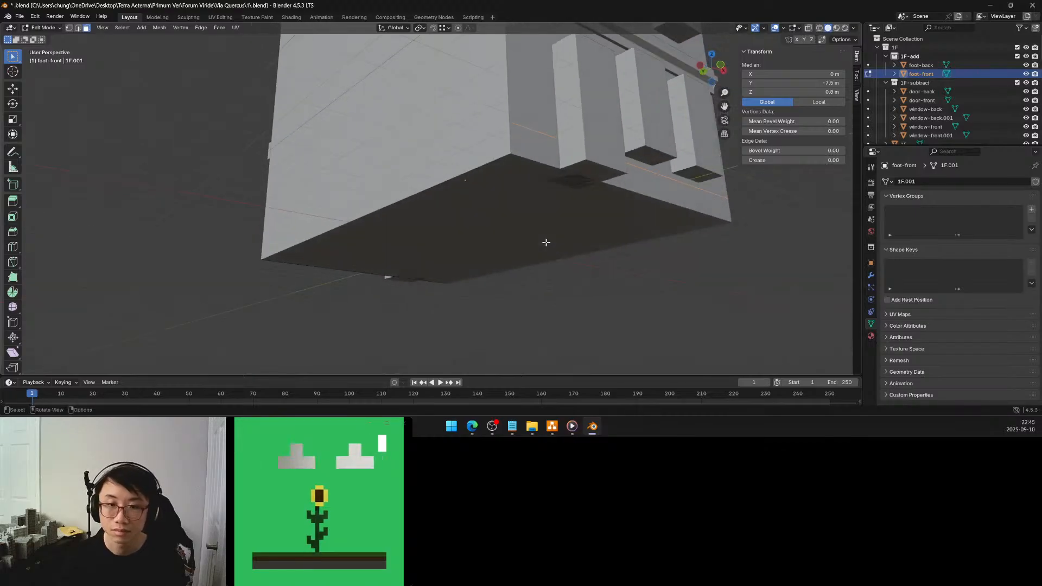
pyautogui.press('KP_Divide')
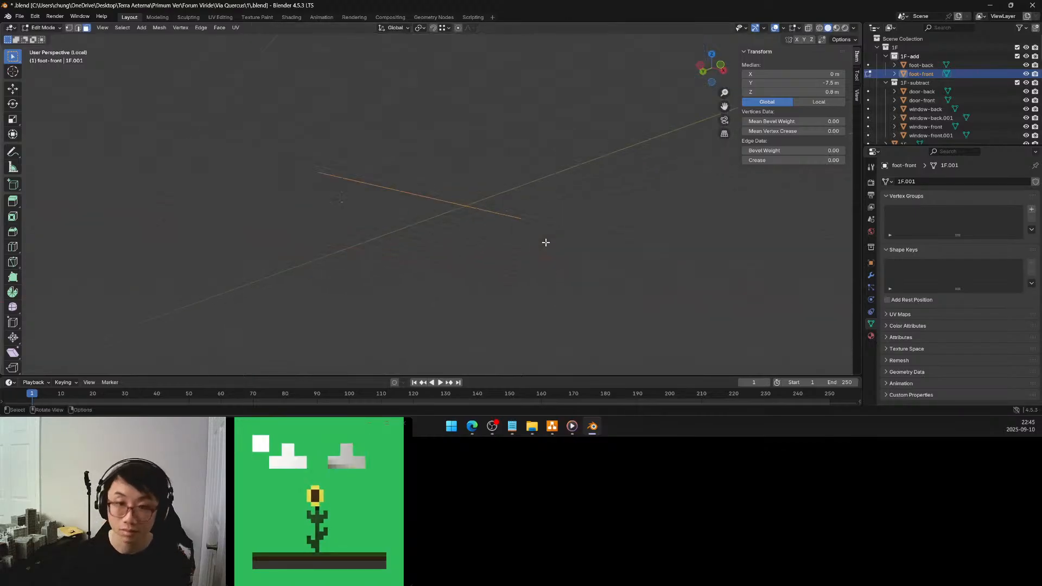
pyautogui.hotkey('ctrl', 'z')
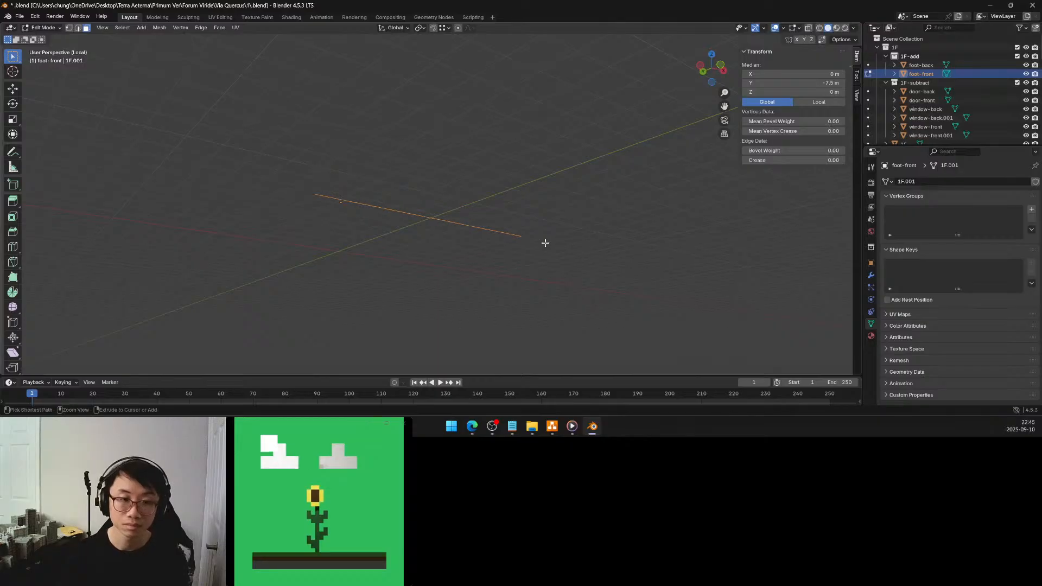
pyautogui.moveTo(537, 242); pyautogui.dragTo(534, 267, button='middle')
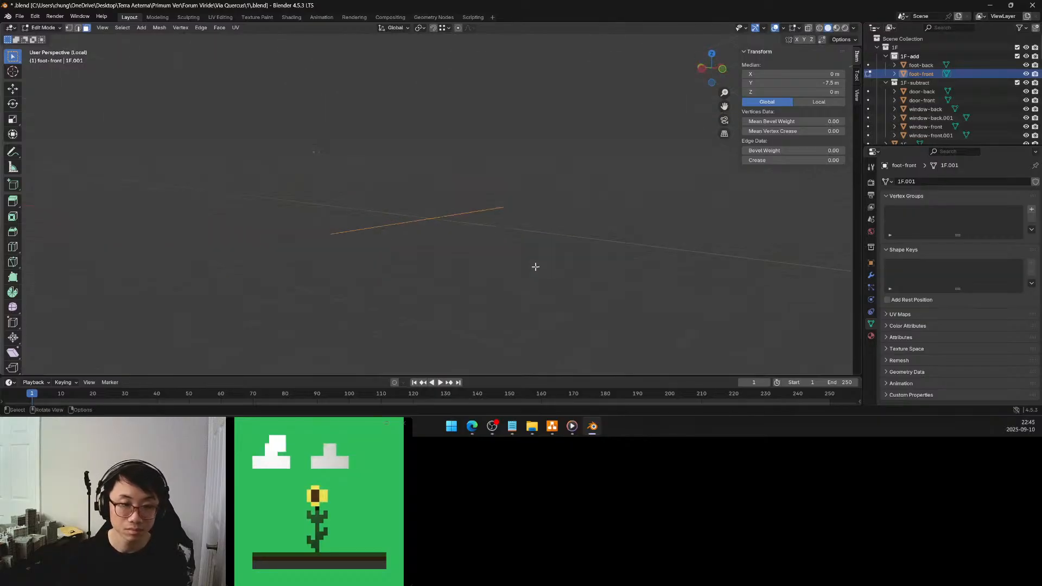
pyautogui.press('Tab')
pyautogui.press('Tab')
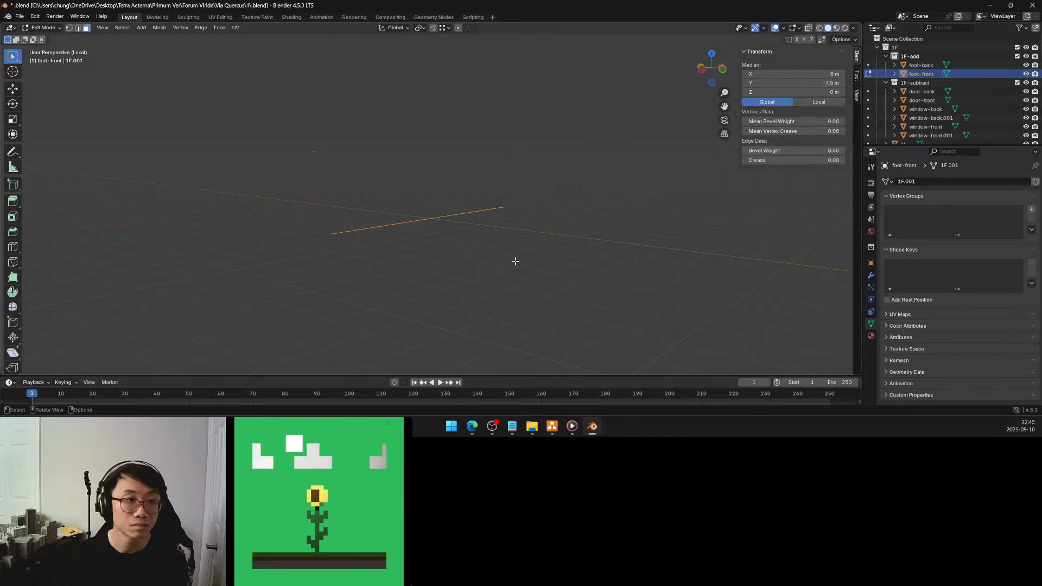
# Extrude the foot-front base edge upward 0.8 m along global Z
pyautogui.press('1')
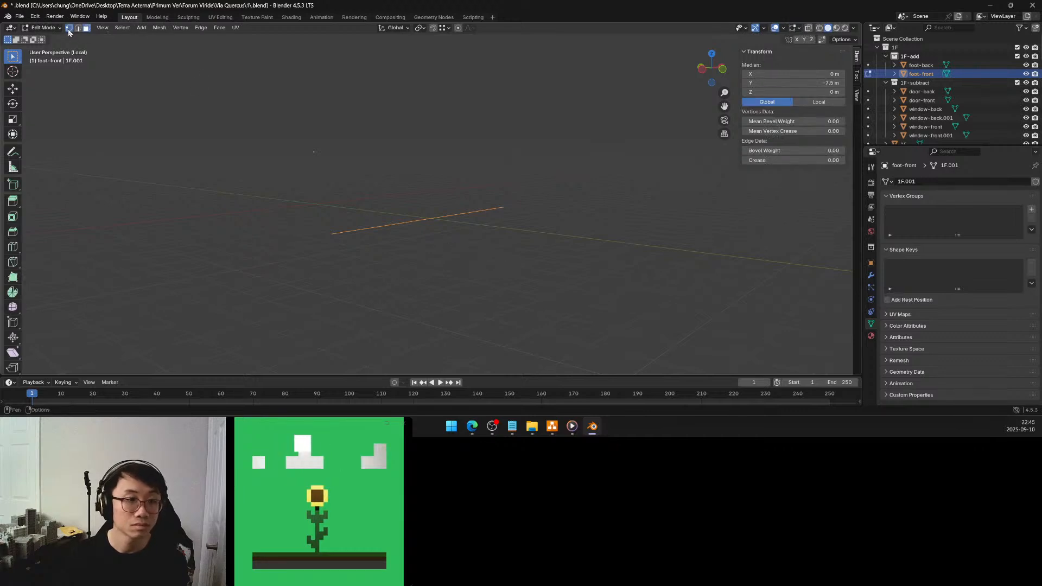
pyautogui.press('e')
pyautogui.press('z')
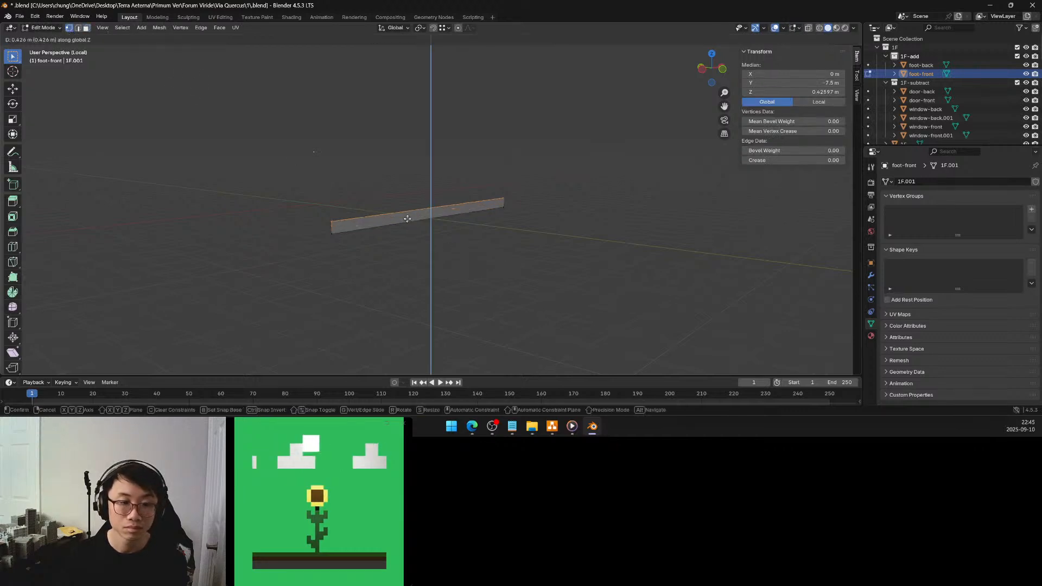
pyautogui.click(408, 207)
pyautogui.click(118, 336)
pyautogui.write('0.8')
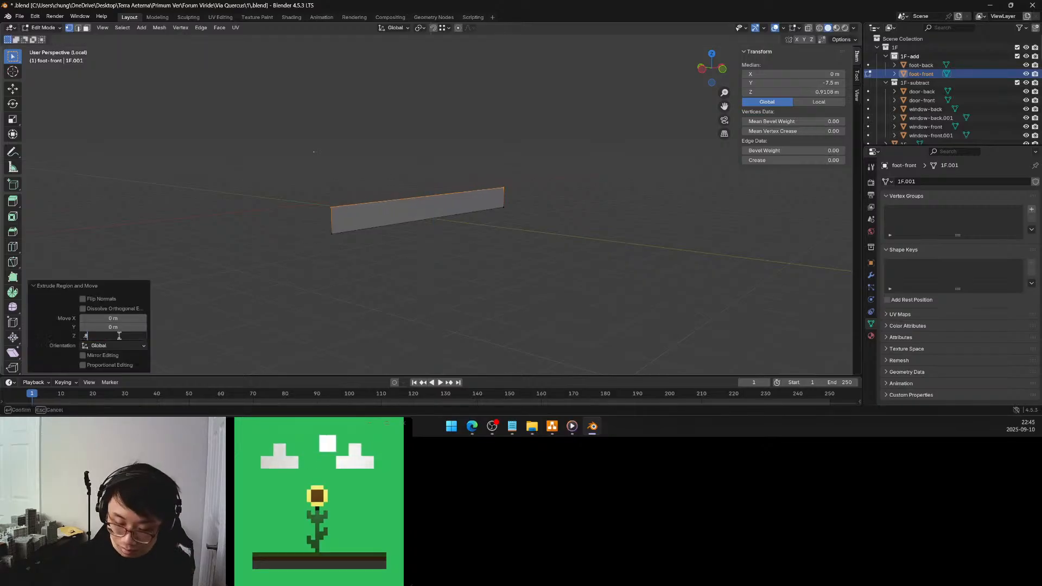
pyautogui.press('Return')
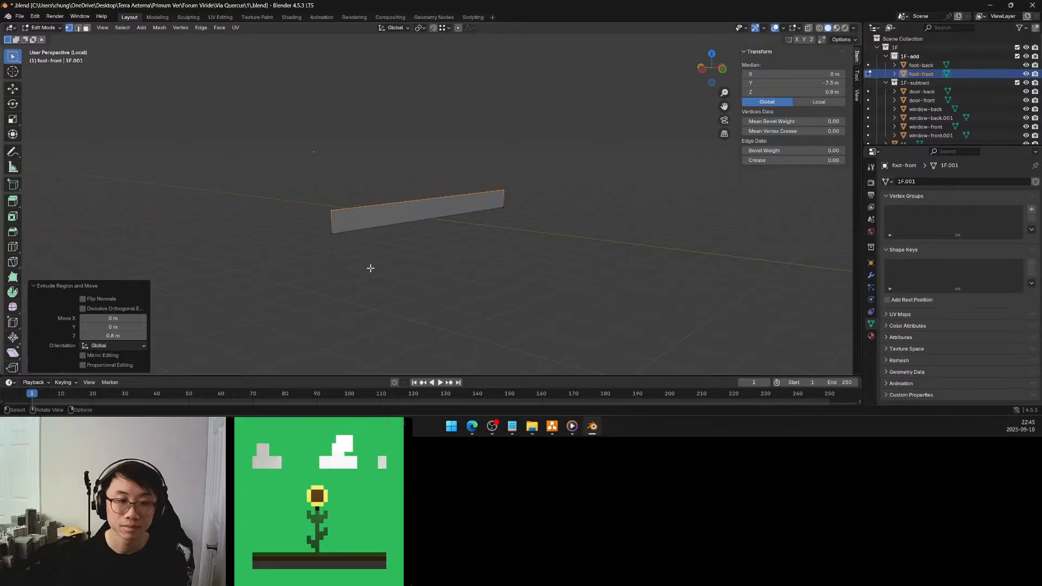
# Select the whole foot-front strip, leave local view and extrude it 0.2 m outward along its normal
pyautogui.press('a')
pyautogui.press('s')
pyautogui.moveTo(380, 266); pyautogui.dragTo(404, 266, button='middle')
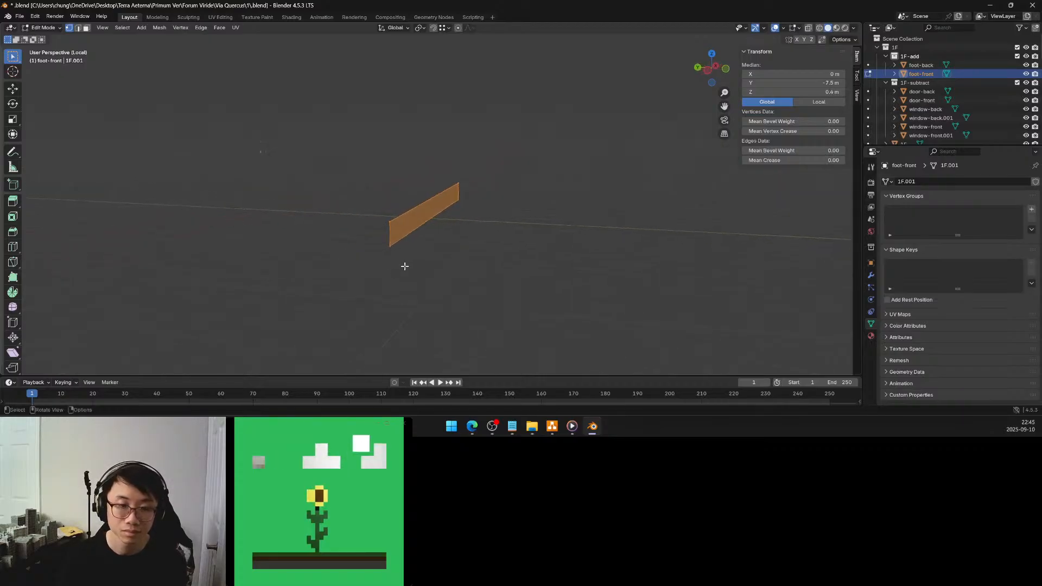
pyautogui.press('KP_Divide')
pyautogui.moveTo(469, 209); pyautogui.dragTo(572, 203, button='middle')
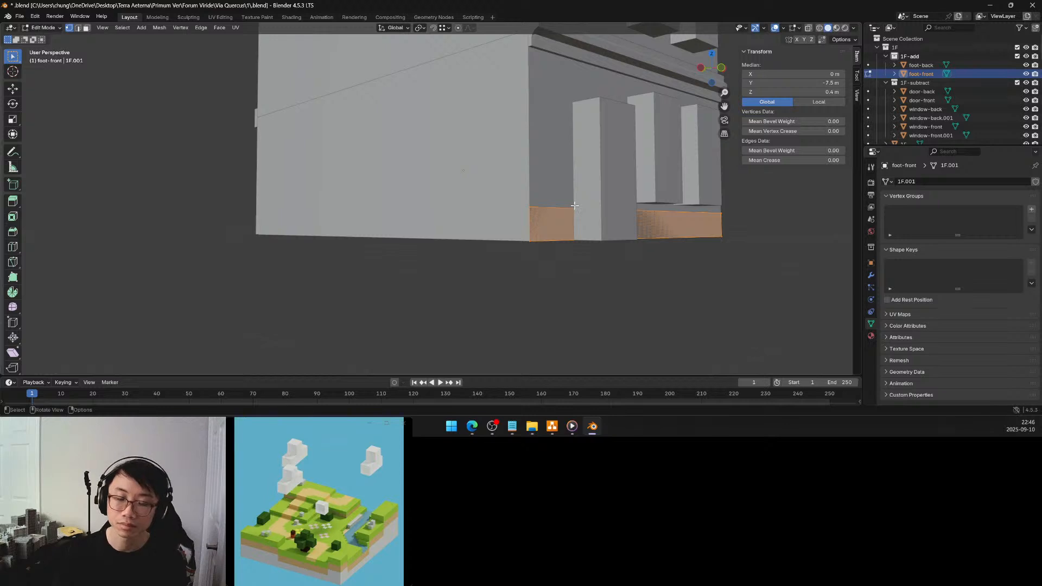
pyautogui.press('e')
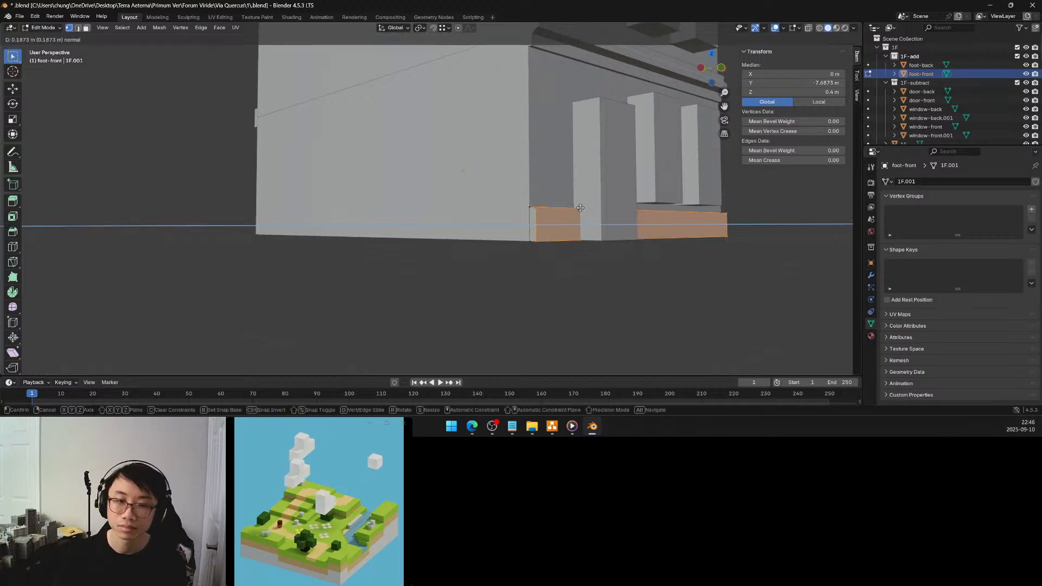
pyautogui.click(580, 208)
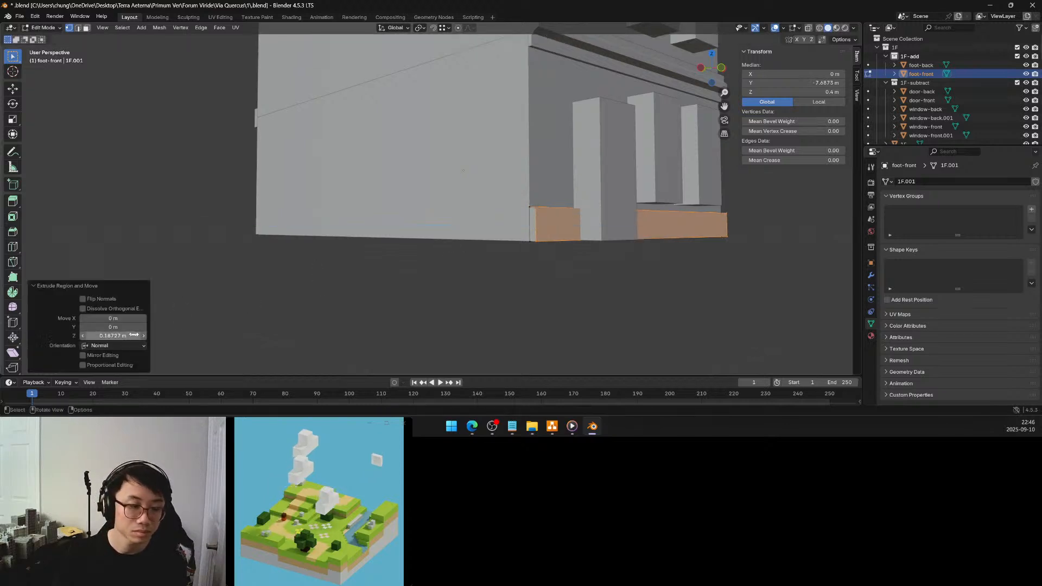
pyautogui.click(130, 336)
pyautogui.write('0.2')
pyautogui.press('Return')
pyautogui.moveTo(477, 244); pyautogui.dragTo(526, 251, button='middle')
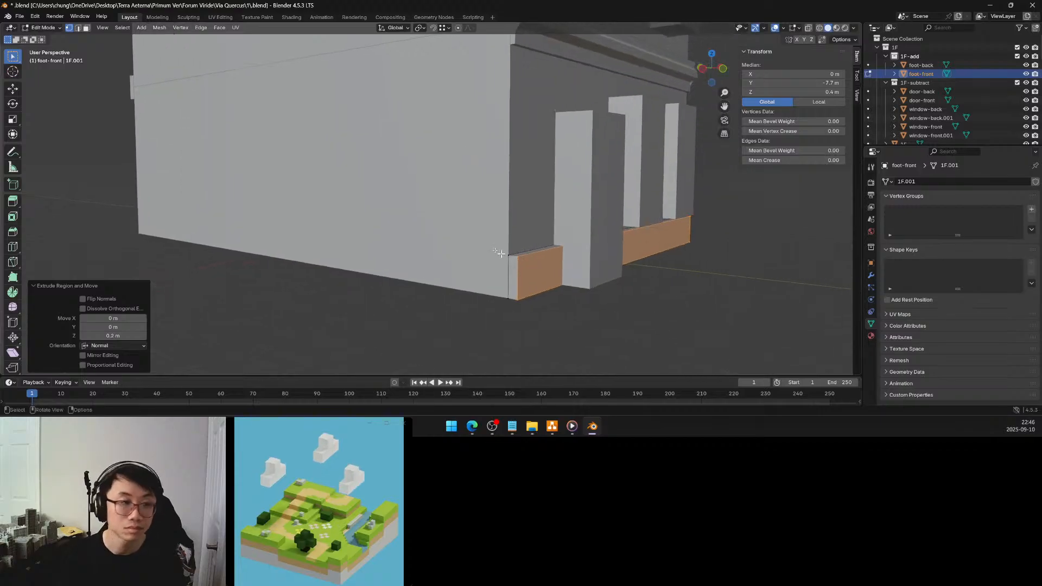
# Add a horizontal loop cut around the foot-front block and set its Z position to 0.6 m
pyautogui.click(304, 318)
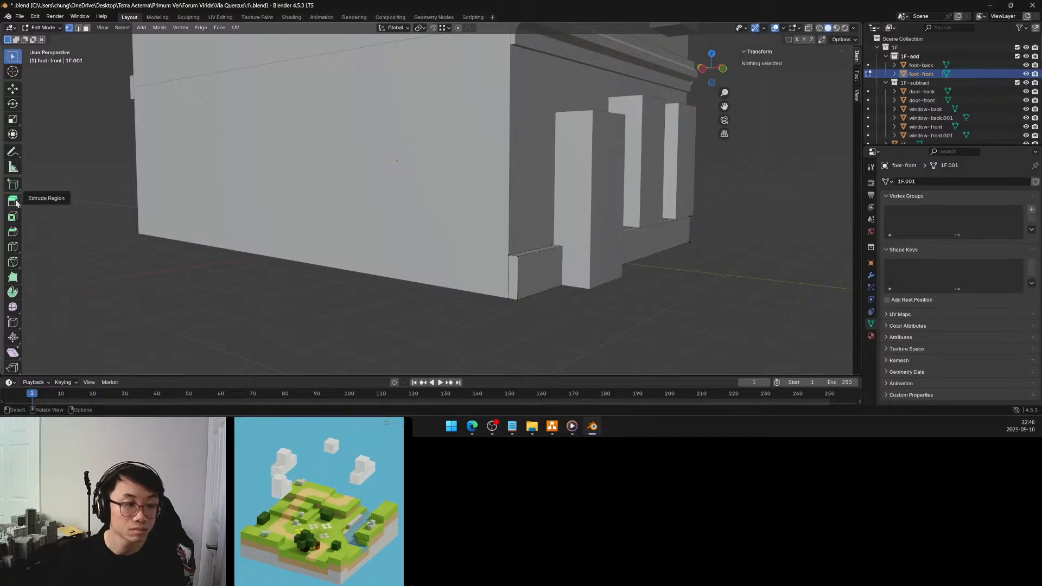
pyautogui.click(13, 247)
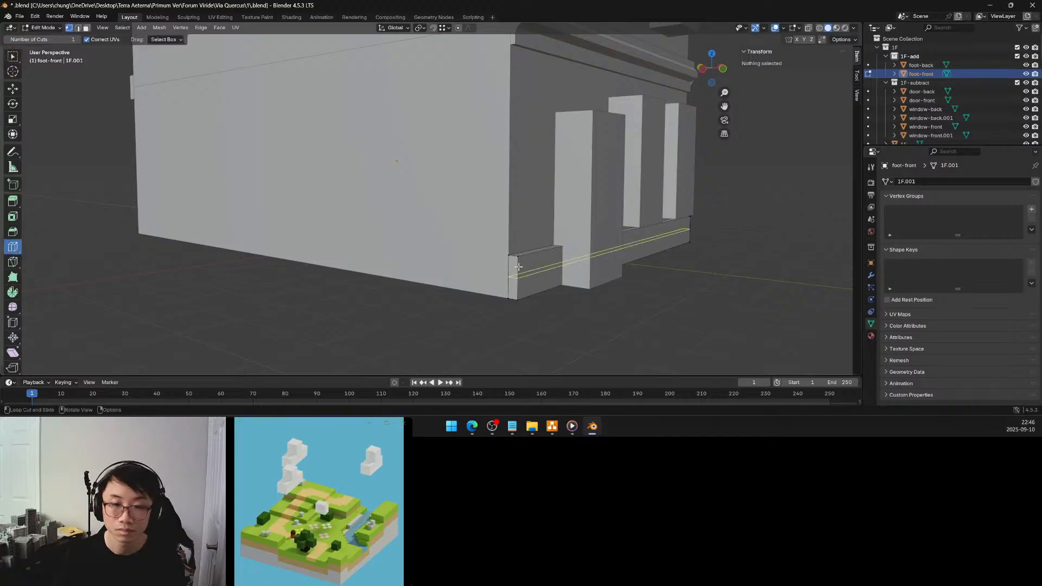
pyautogui.moveTo(518, 267); pyautogui.dragTo(518, 267)
pyautogui.click(821, 92)
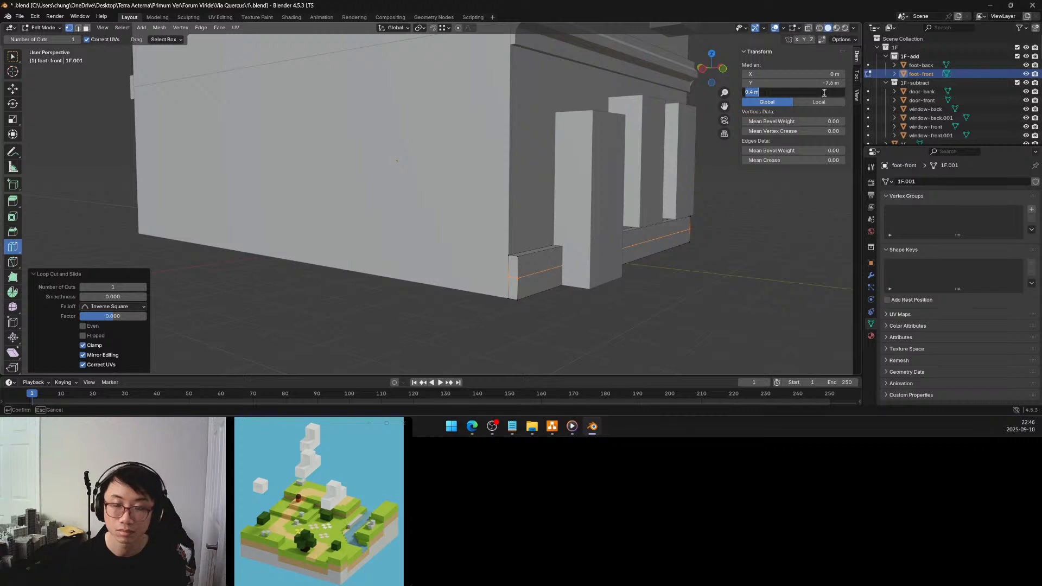
pyautogui.write('0.6')
pyautogui.press('Return')
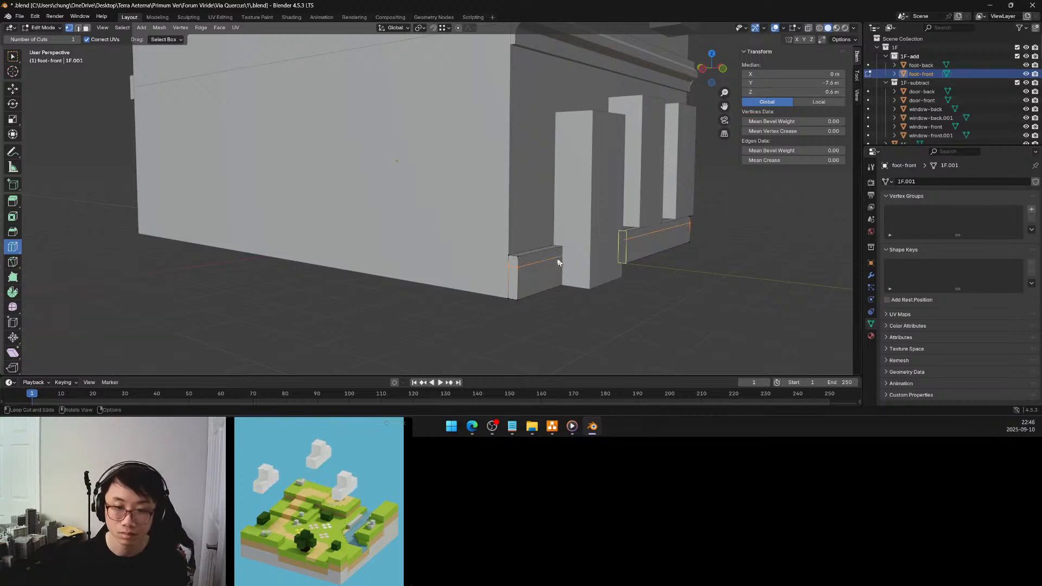
# Add three more horizontal loop cuts to foot-front, at Z heights of 0.3 m, 0.5 m and 0.4 m
pyautogui.click(527, 280)
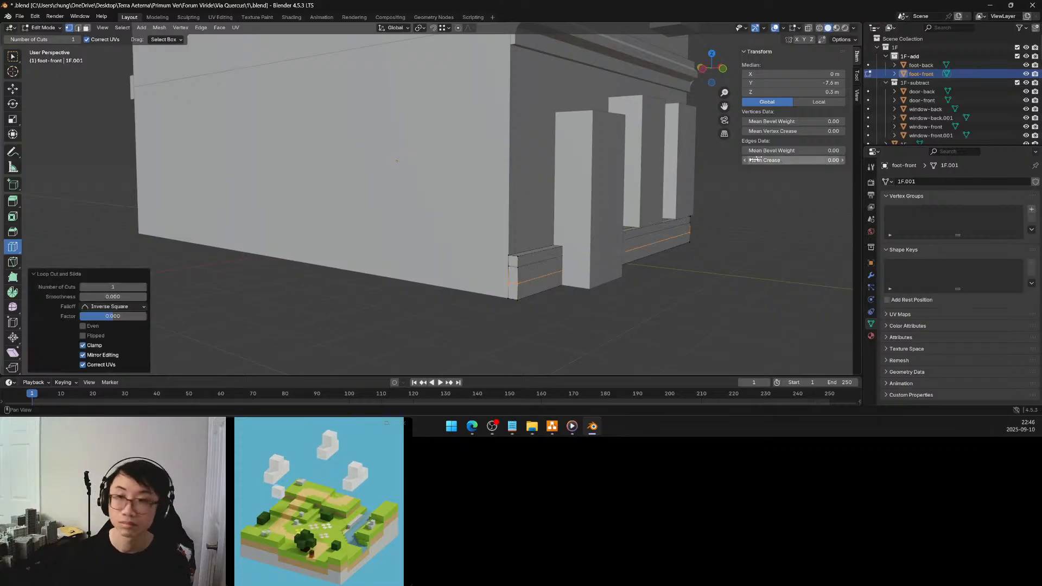
pyautogui.moveTo(565, 231); pyautogui.dragTo(575, 228, button='middle')
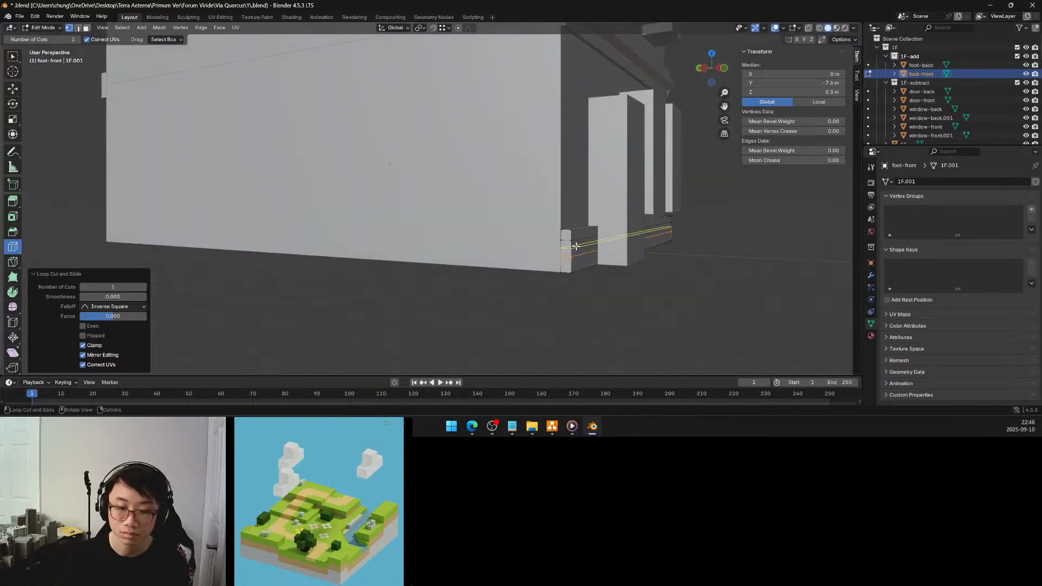
pyautogui.click(576, 246)
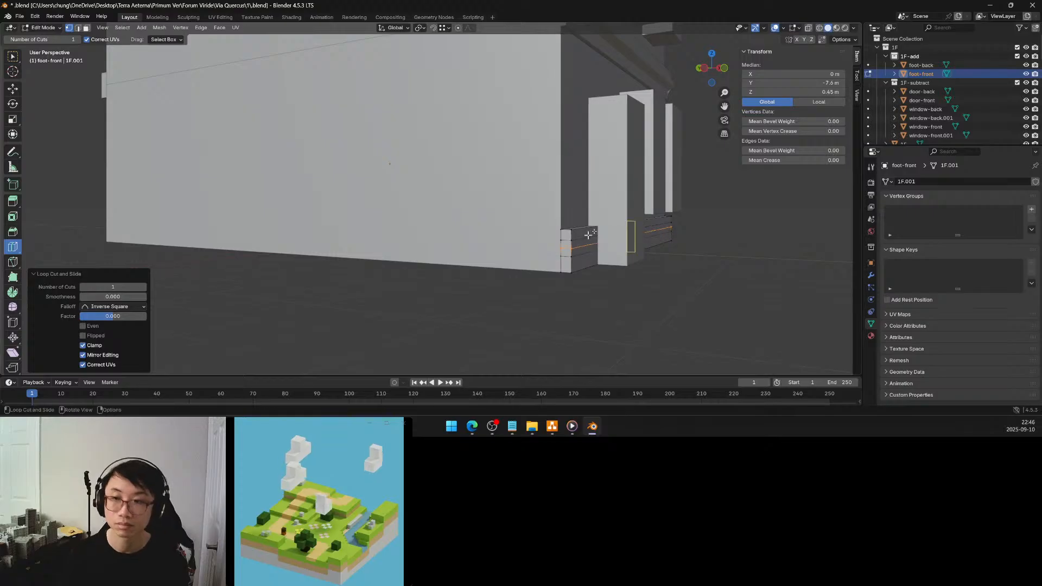
pyautogui.doubleClick(827, 92)
pyautogui.write('0.6')
pyautogui.press('Return')
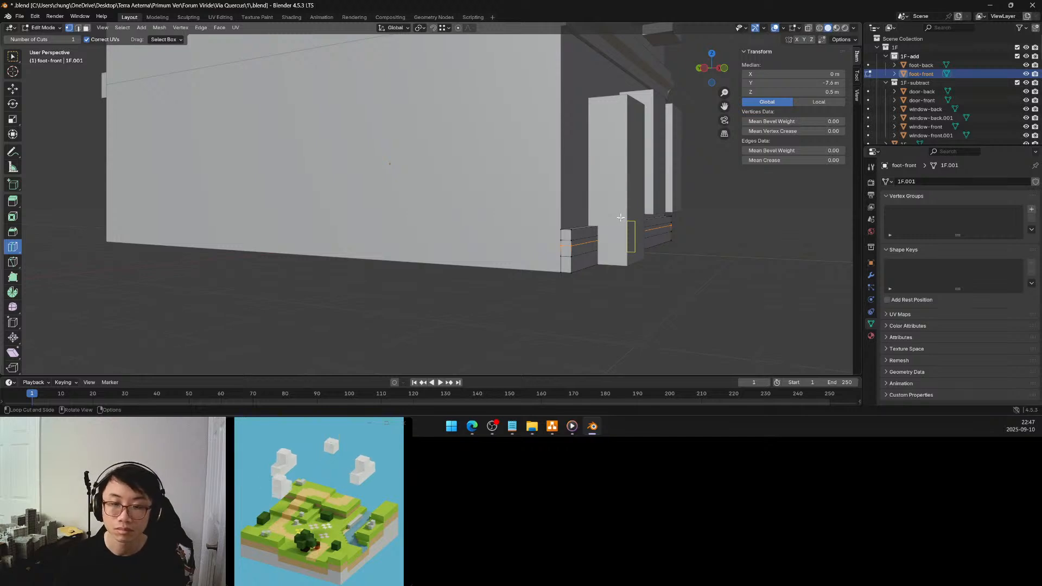
pyautogui.click(568, 249)
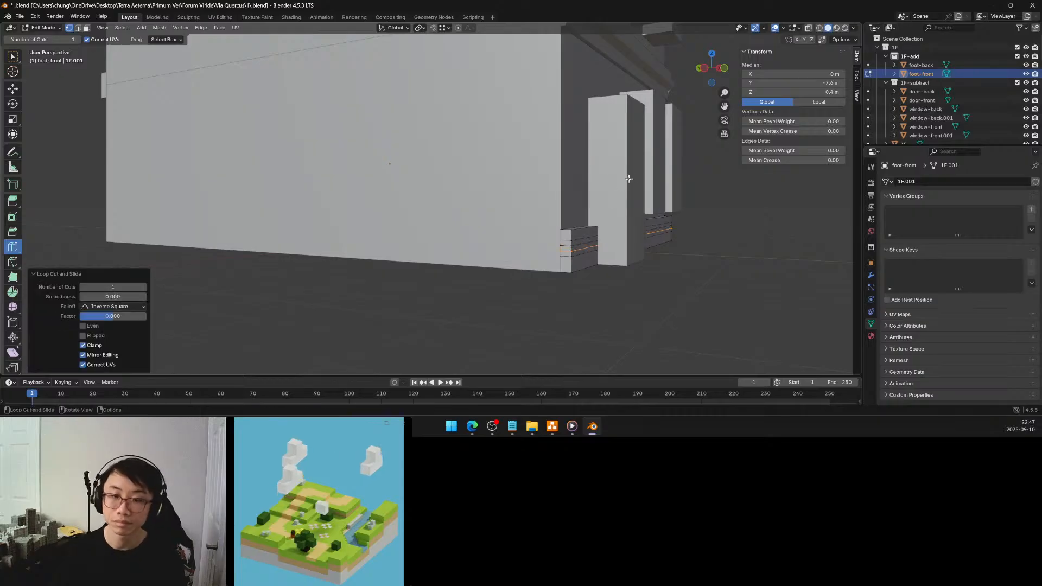
# Move the front edge of foot-front's 0.5 m loop 0.1 m inward along global Y to form a groove
pyautogui.click(13, 56)
pyautogui.click(571, 245)
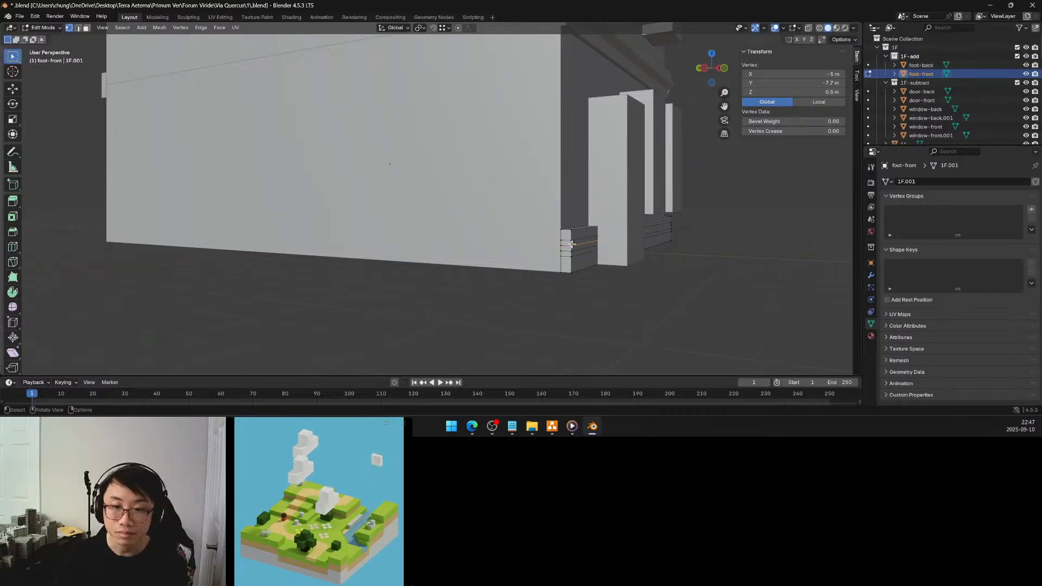
pyautogui.moveTo(629, 225); pyautogui.dragTo(574, 220, button='middle')
pyautogui.keyDown('shift'); pyautogui.click(725, 247); pyautogui.keyUp('shift')
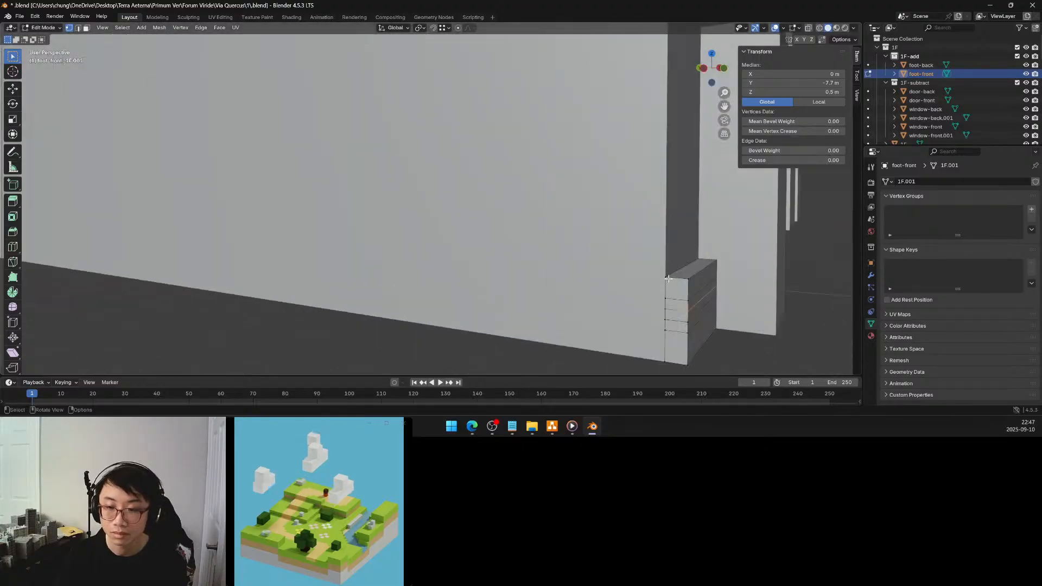
pyautogui.press('g')
pyautogui.press('y')
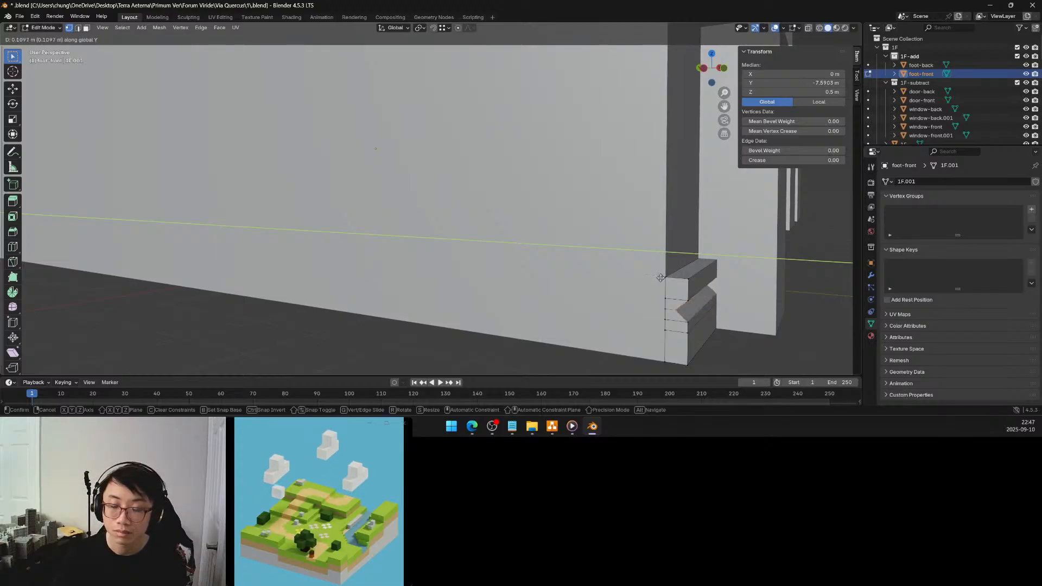
pyautogui.click(659, 279)
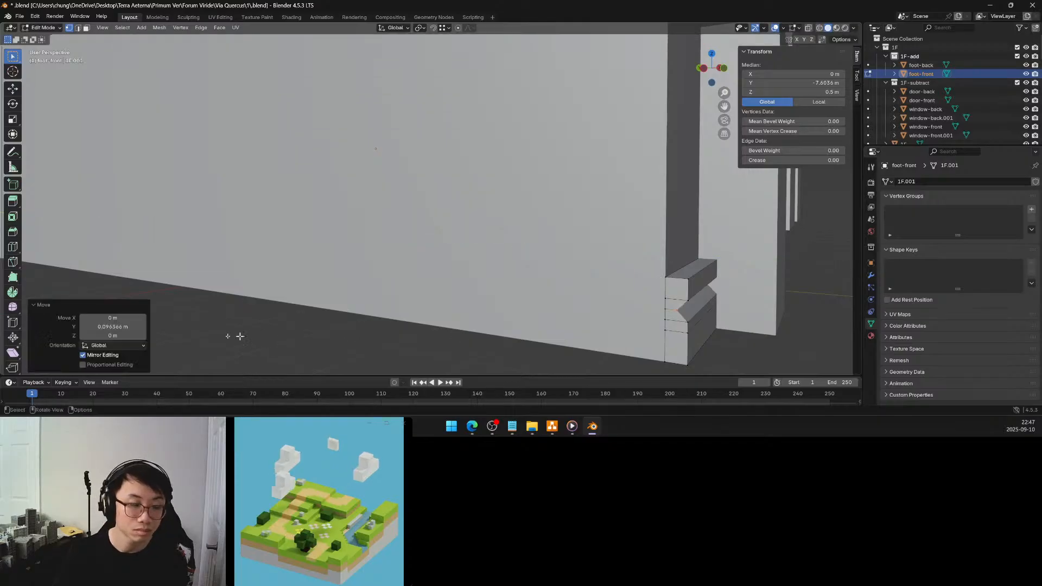
pyautogui.moveTo(112, 327); pyautogui.dragTo(129, 327)
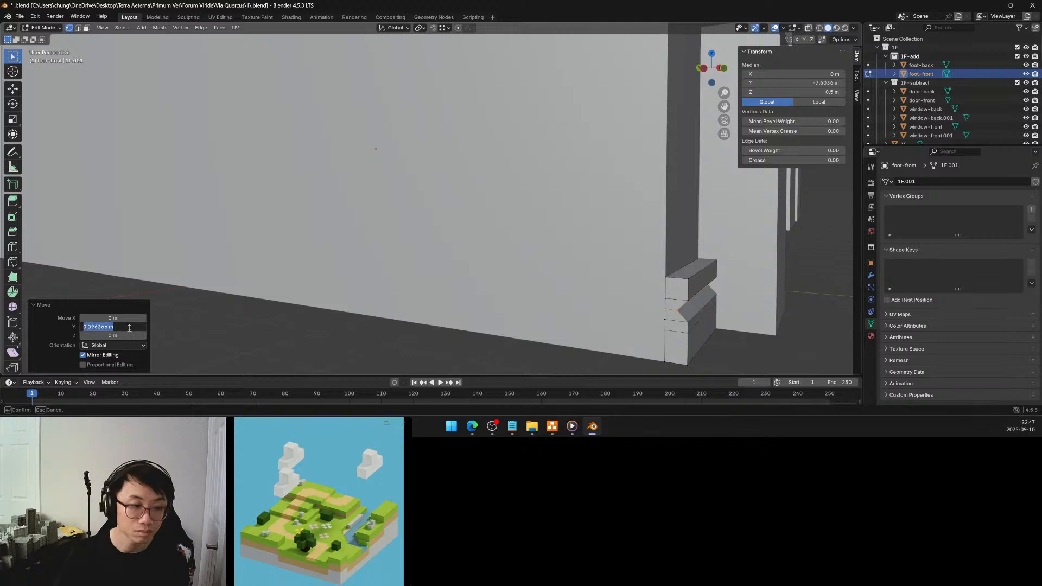
pyautogui.write('0.1')
pyautogui.press('Return')
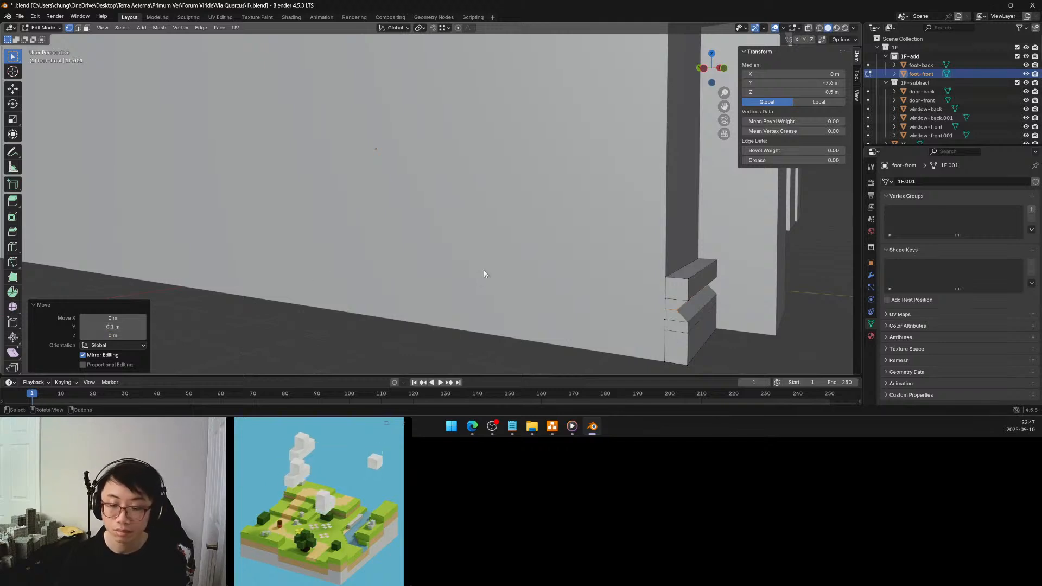
# Dissolve the edge loop at 0.4 m height on foot-front, just below the groove
pyautogui.moveTo(730, 329); pyautogui.dragTo(683, 309, button='middle')
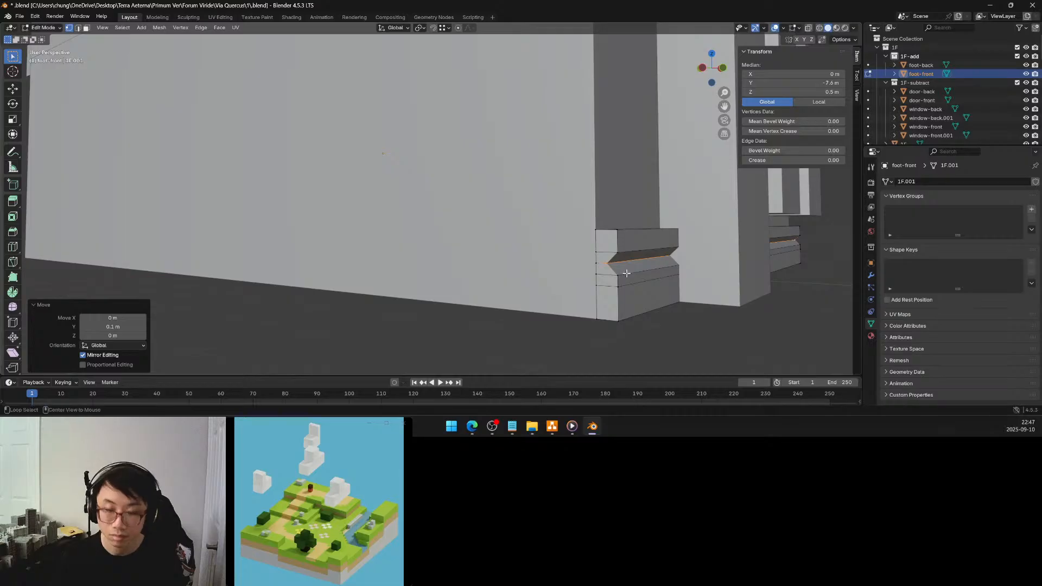
pyautogui.keyDown('alt'); pyautogui.click(628, 271); pyautogui.keyUp('alt')
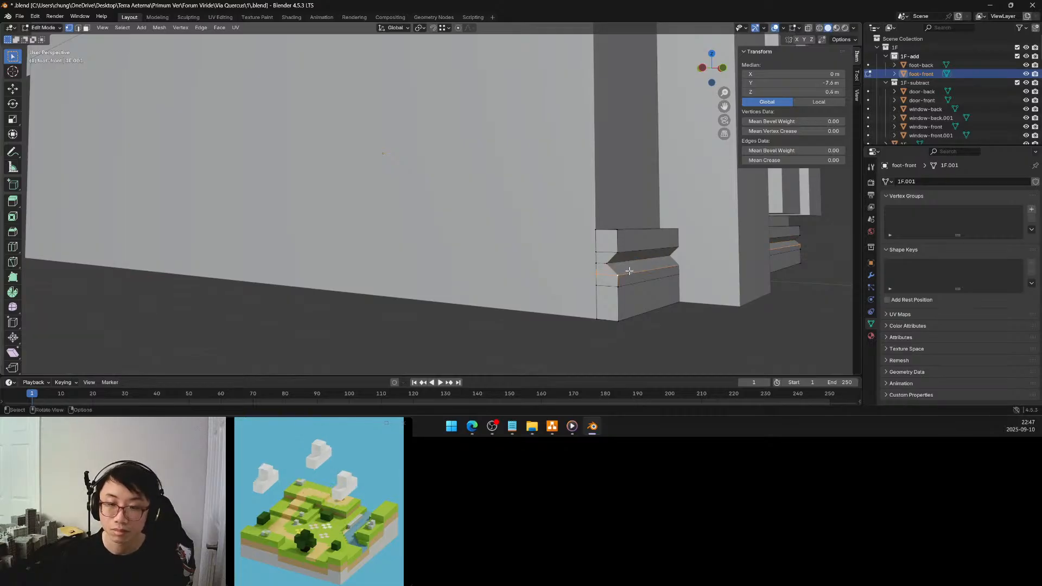
pyautogui.press('x')
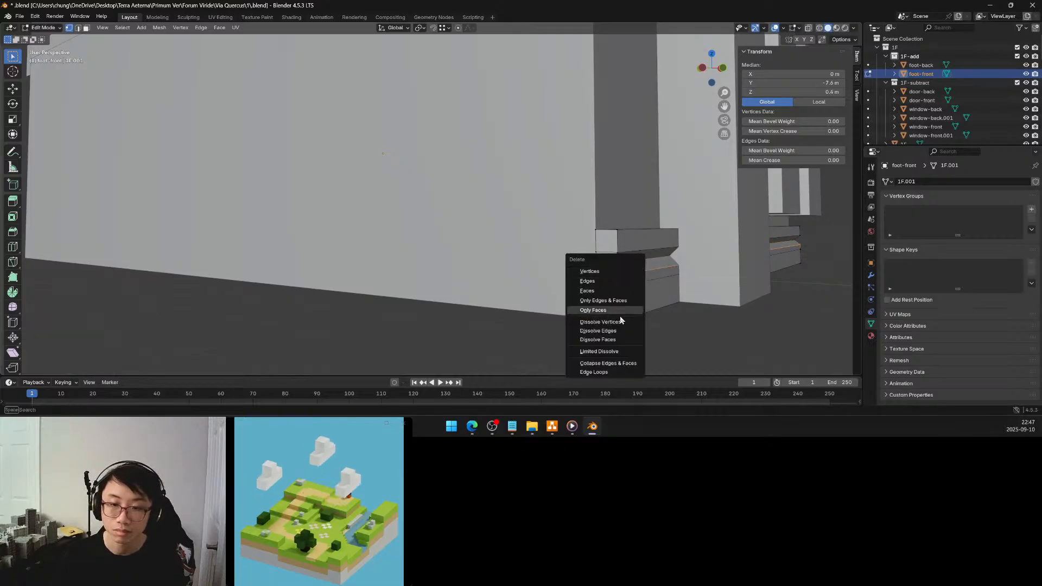
pyautogui.click(597, 331)
pyautogui.moveTo(613, 328); pyautogui.dragTo(637, 286, button='middle')
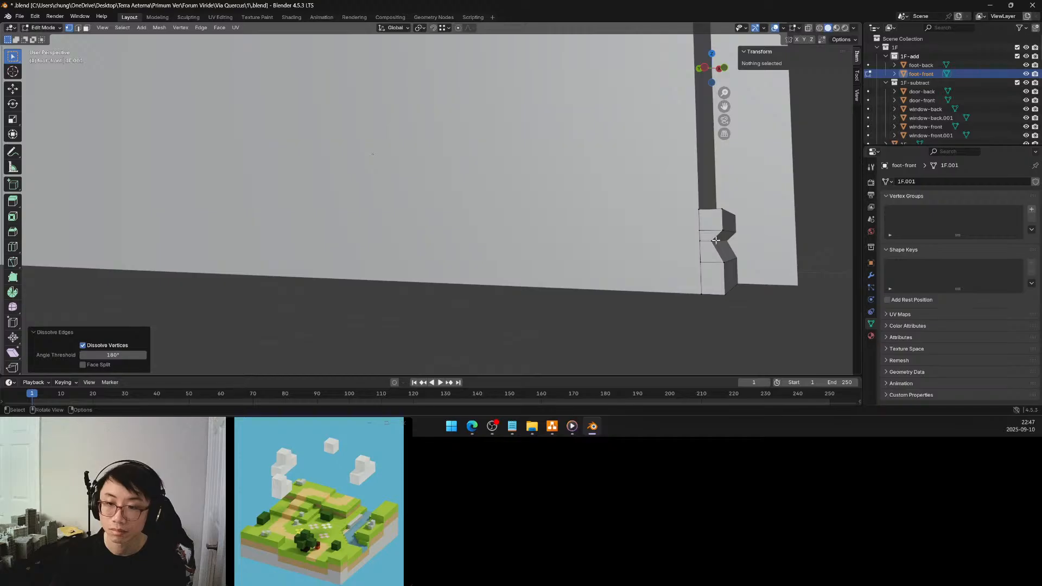
# Select the four front vertices of foot-front's slanted band, at Z 0.3 m and 0.5 m on both ends
pyautogui.click(715, 240)
pyautogui.moveTo(715, 240); pyautogui.dragTo(697, 261, button='middle')
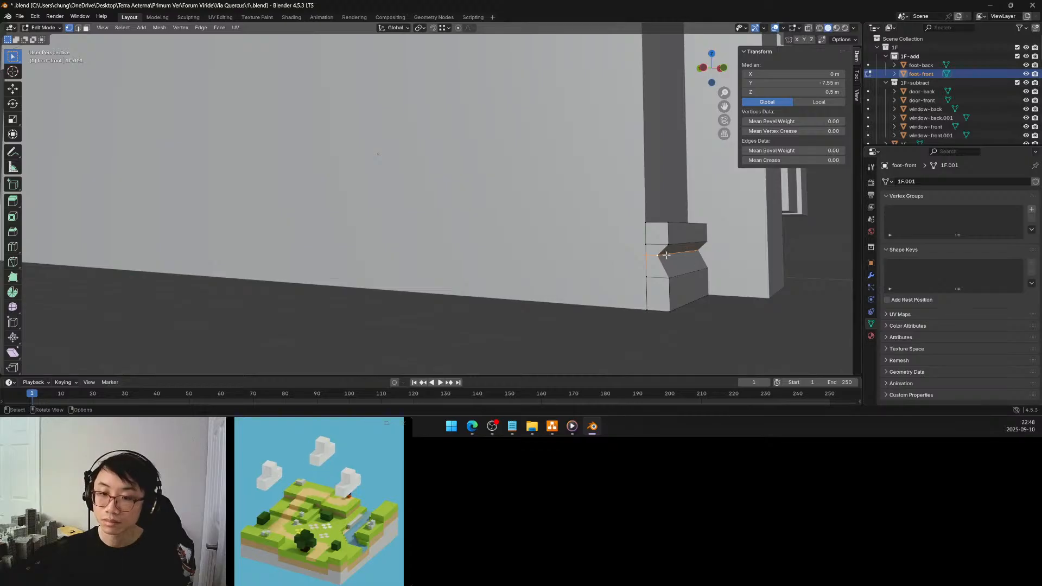
pyautogui.click(657, 255)
pyautogui.moveTo(727, 255); pyautogui.dragTo(674, 249, button='middle')
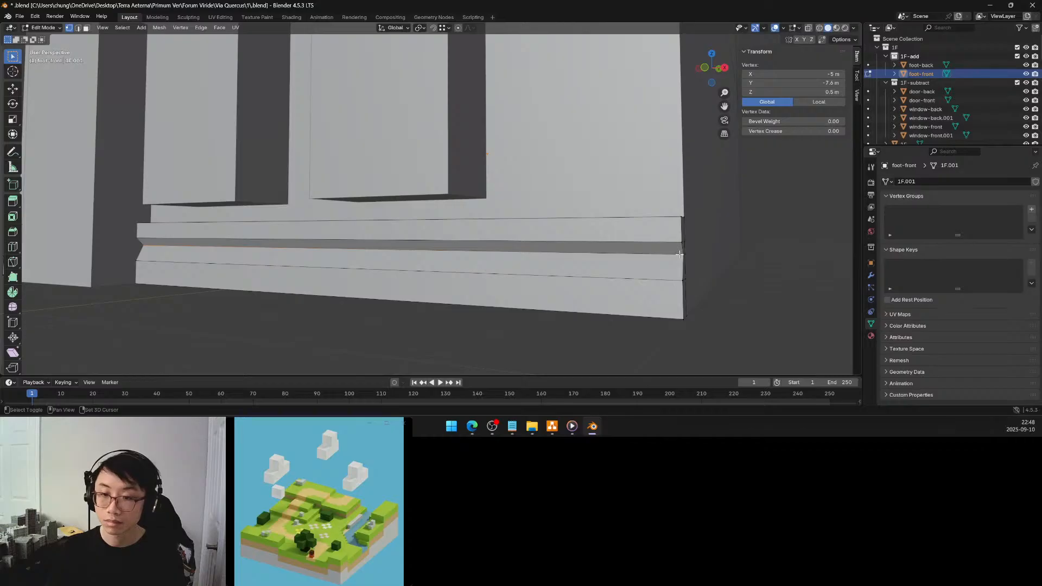
pyautogui.keyDown('shift'); pyautogui.click(680, 255); pyautogui.keyUp('shift')
pyautogui.keyDown('shift'); pyautogui.click(681, 279); pyautogui.keyUp('shift')
pyautogui.moveTo(594, 254); pyautogui.dragTo(668, 252, button='middle')
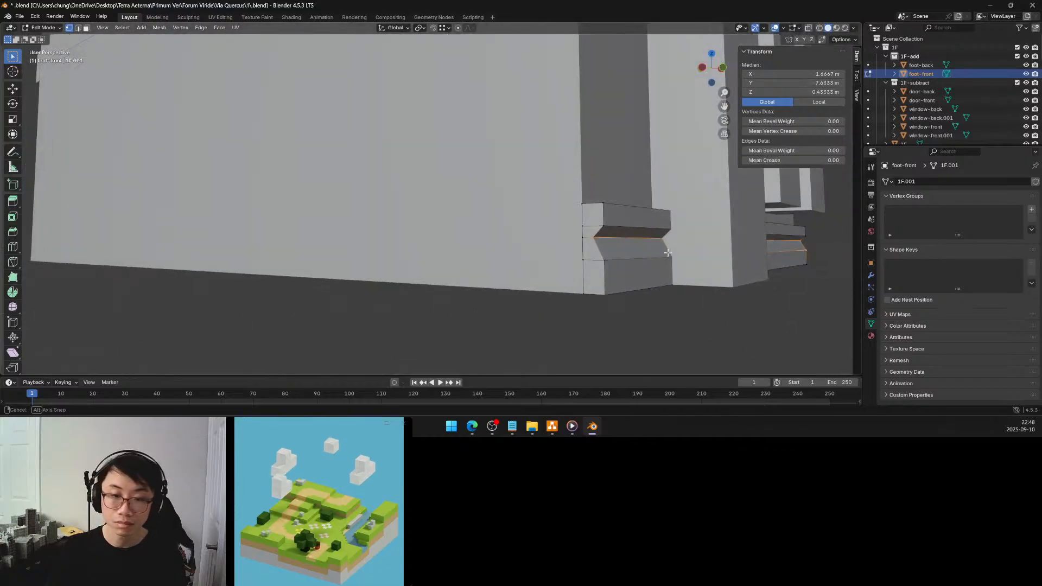
pyautogui.keyDown('shift'); pyautogui.click(604, 259); pyautogui.keyUp('shift')
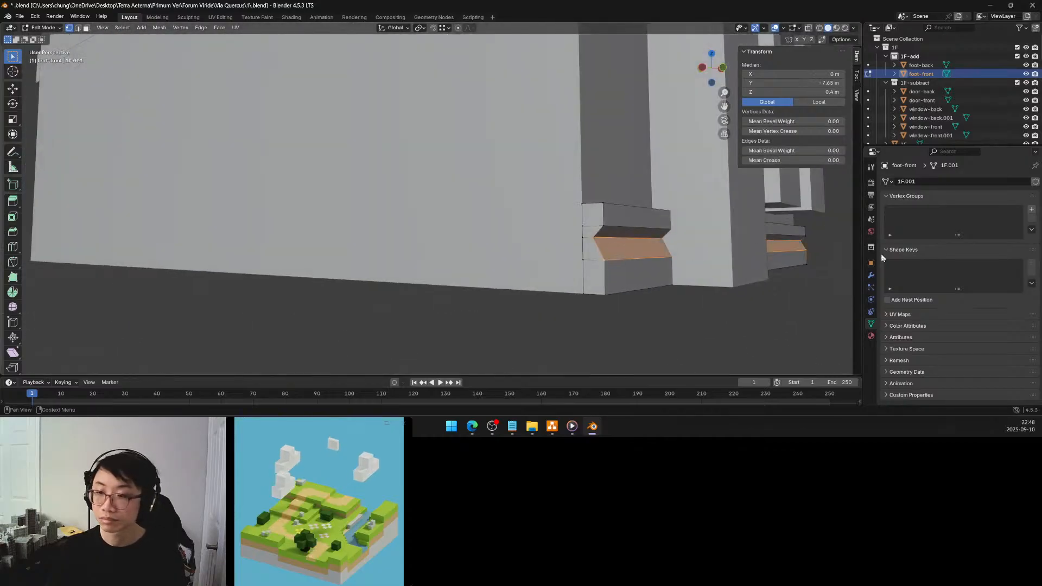
# Create a vertex group named bevel on foot-front and assign the selected slanted-band vertices to it
pyautogui.click(871, 275)
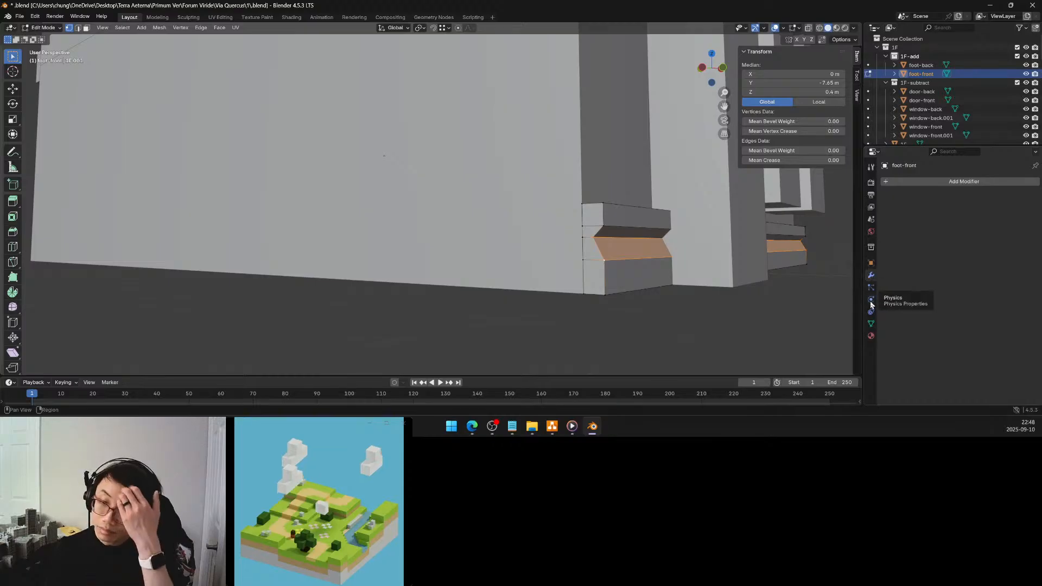
pyautogui.click(871, 323)
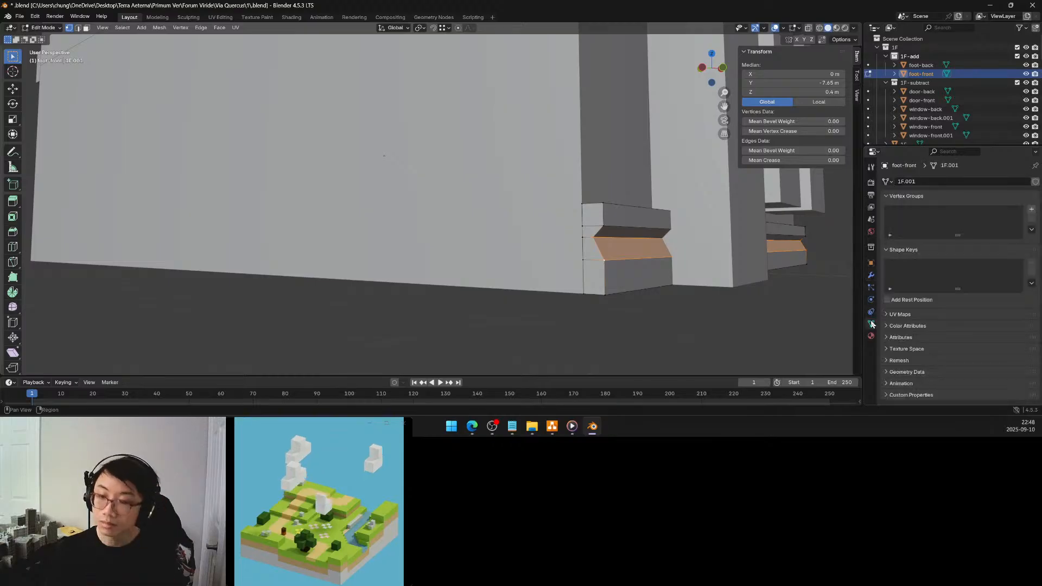
pyautogui.click(1031, 208)
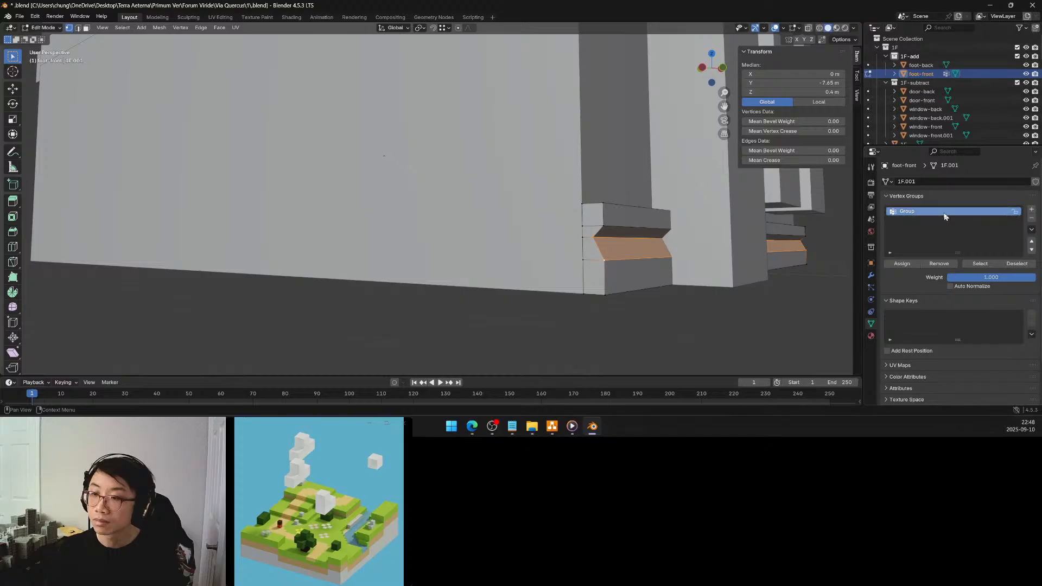
pyautogui.doubleClick(944, 211)
pyautogui.write('bo')
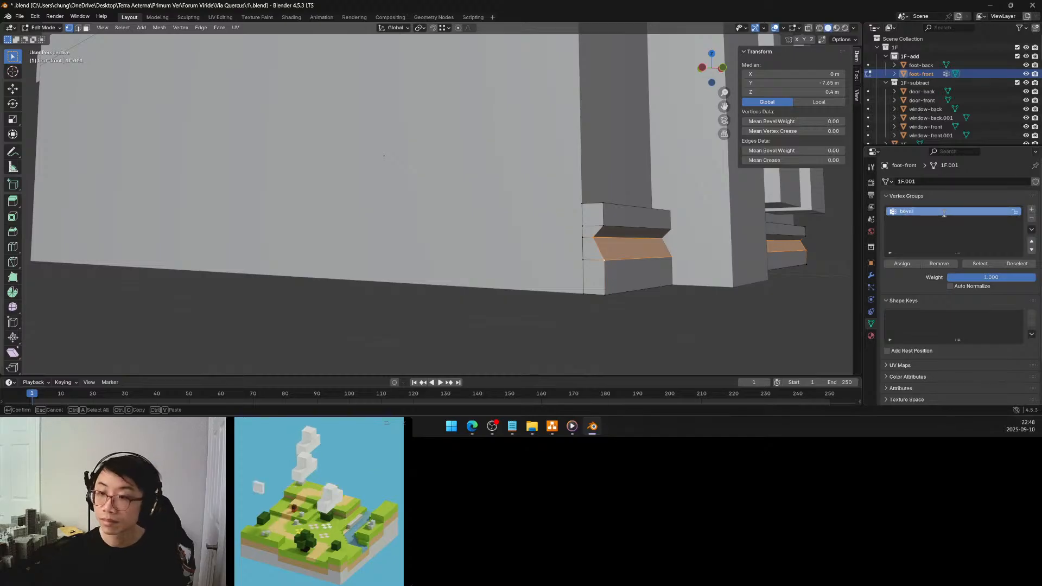
pyautogui.press('Return')
pyautogui.click(901, 263)
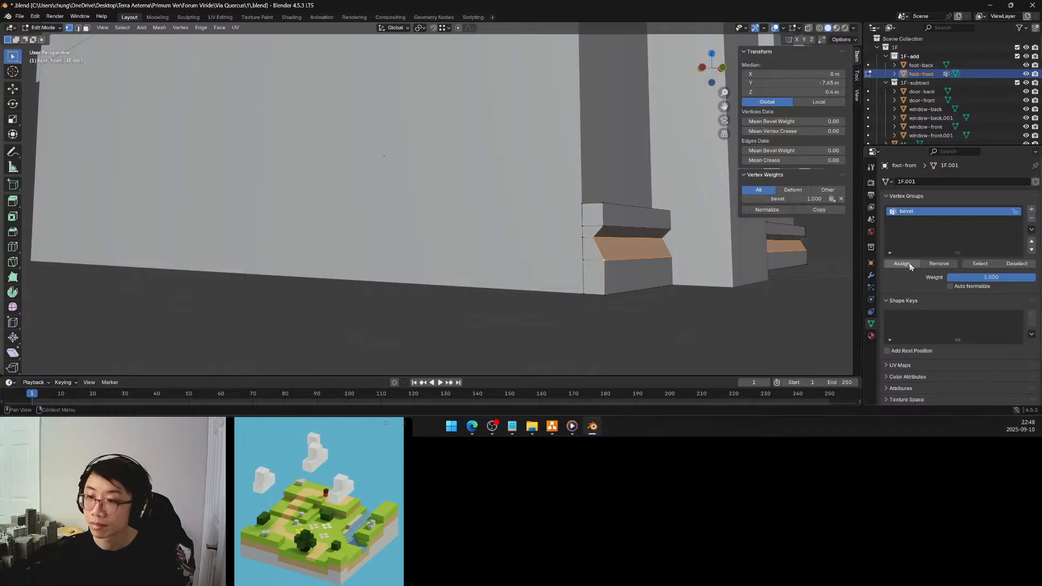
# Add a Bevel modifier to foot-front, keeping the Offset width type, and limit it to the bevel vertex group
pyautogui.click(871, 276)
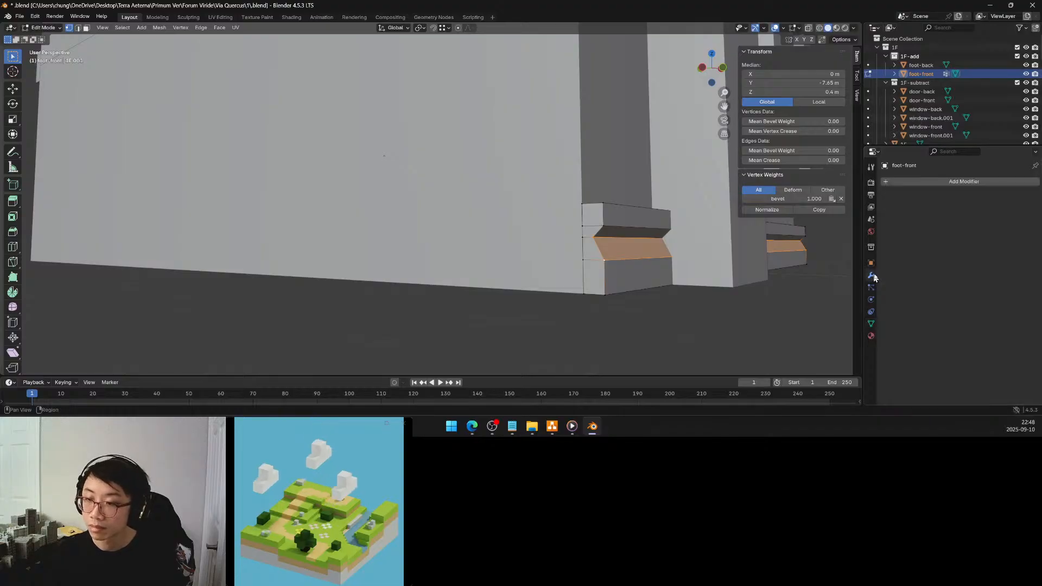
pyautogui.click(938, 182)
pyautogui.moveTo(934, 189)
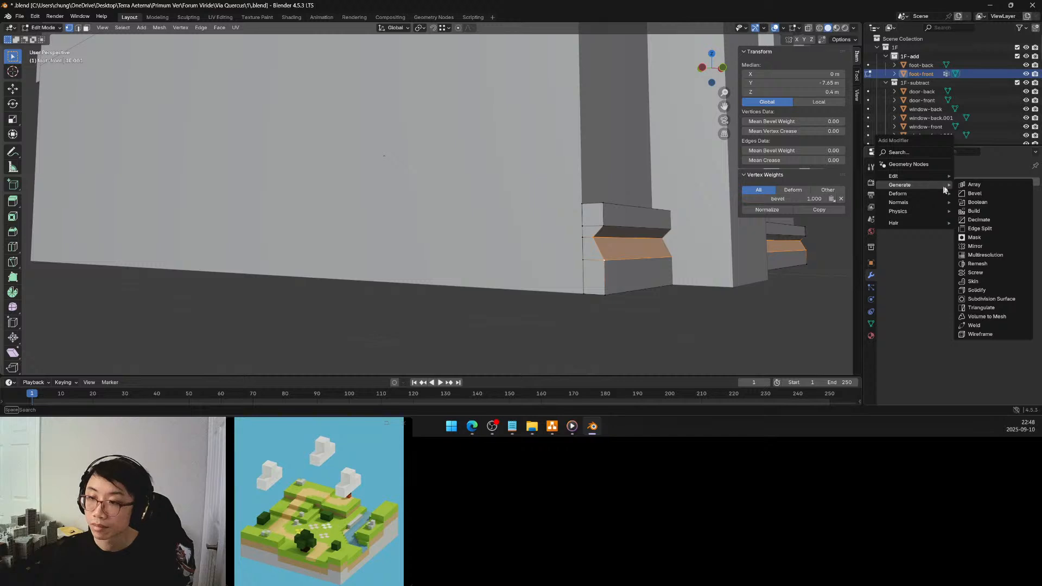
pyautogui.click(974, 193)
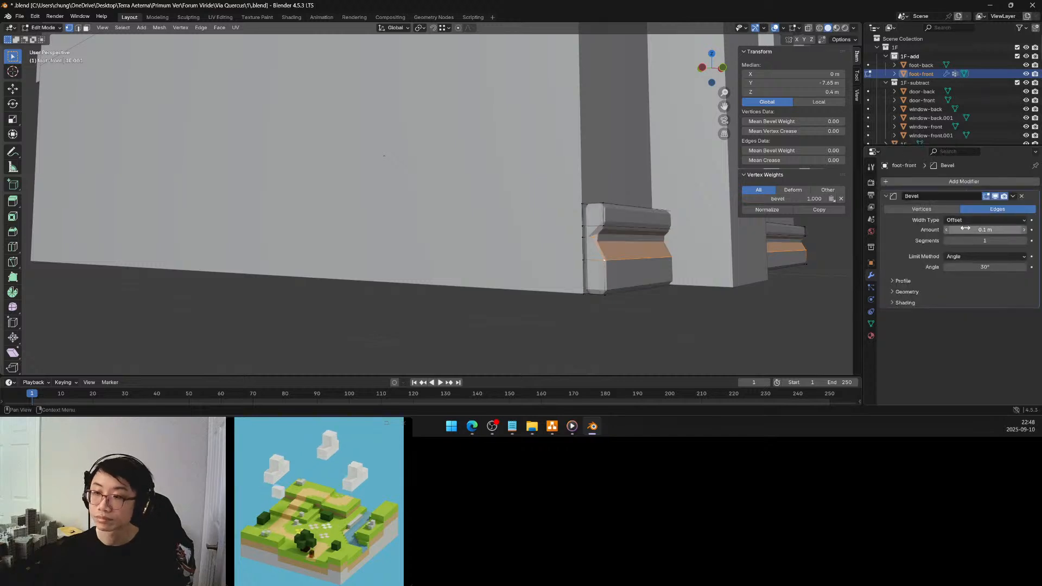
pyautogui.click(966, 220)
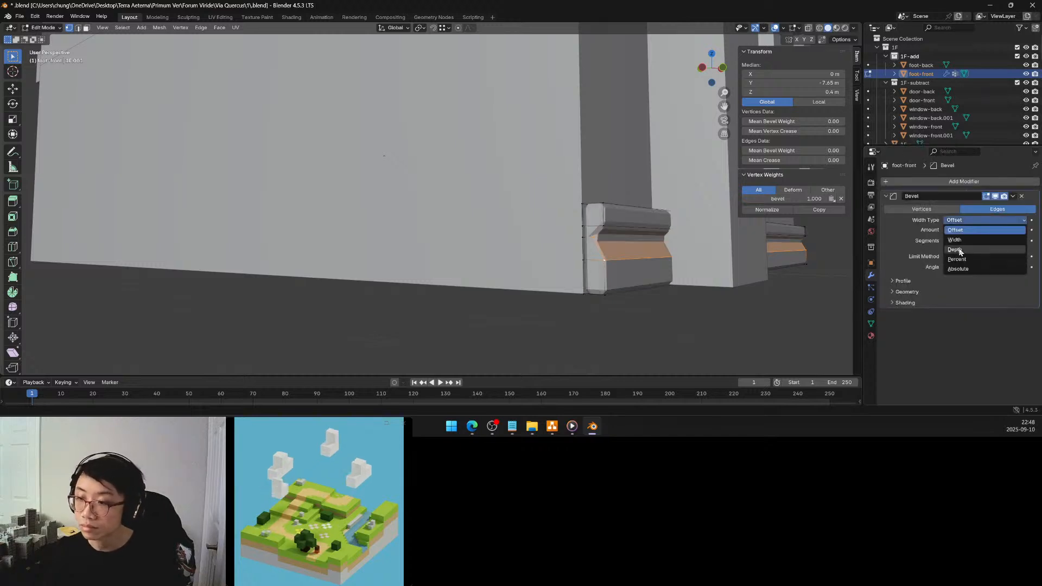
pyautogui.click(973, 225)
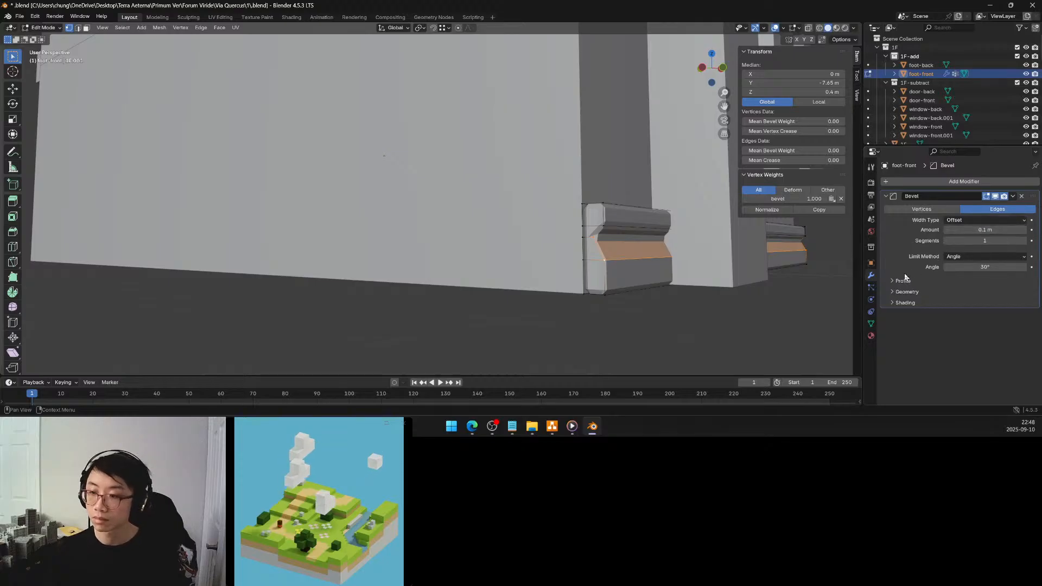
pyautogui.click(968, 256)
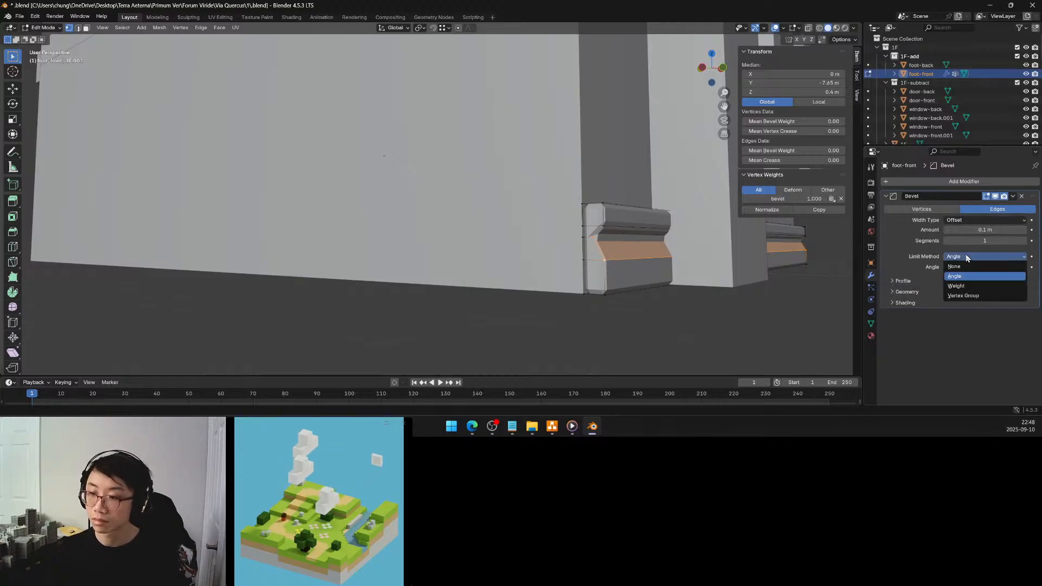
pyautogui.click(963, 295)
pyautogui.click(966, 265)
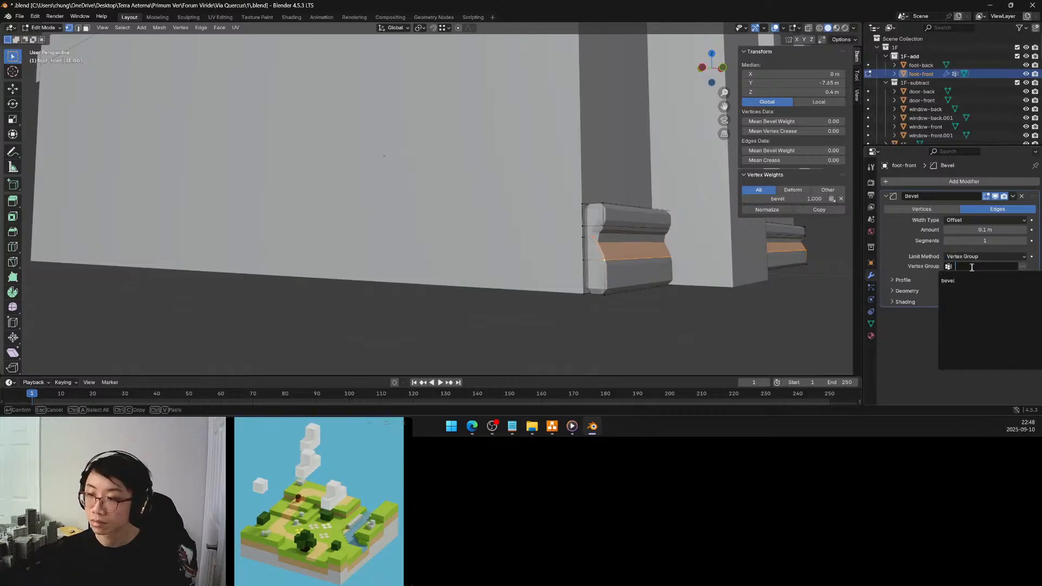
pyautogui.click(965, 279)
# Set the number of segments in foot-front's Bevel modifier to 8
pyautogui.moveTo(752, 271); pyautogui.dragTo(720, 261, button='middle')
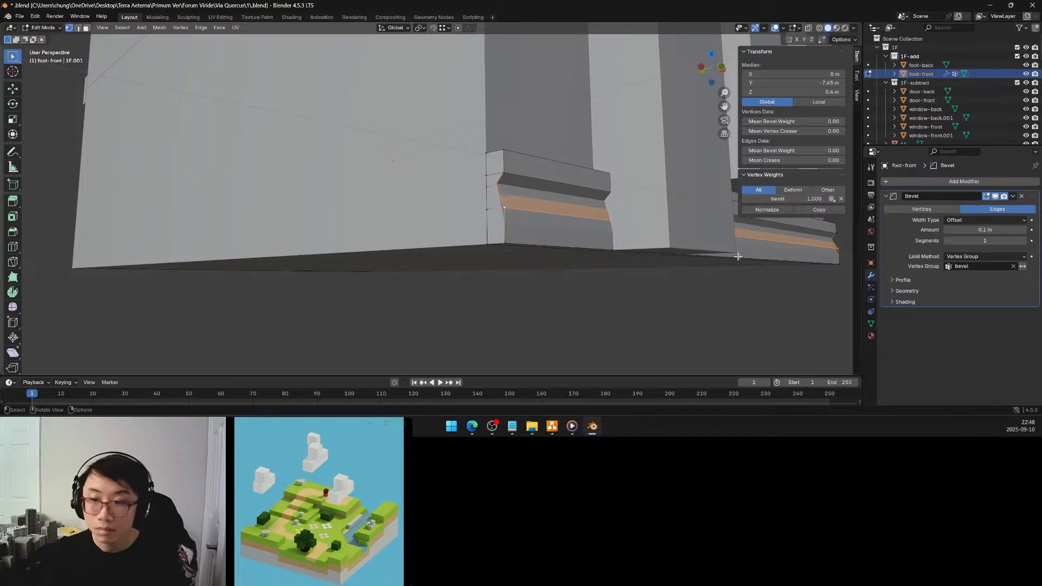
pyautogui.click(1023, 242)
pyautogui.click(1023, 241)
pyautogui.click(1023, 242)
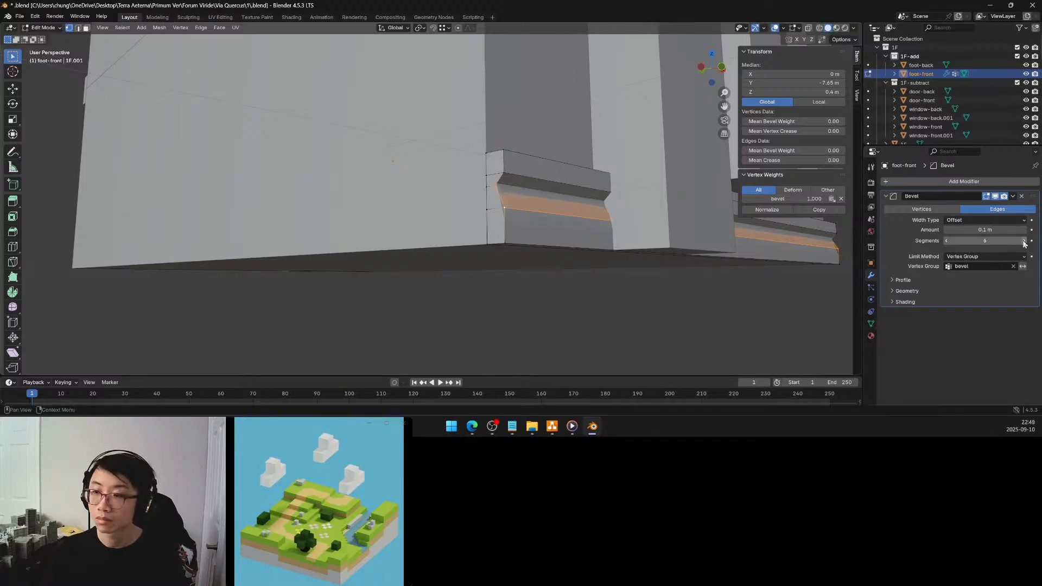
pyautogui.click(1023, 241)
pyautogui.click(1023, 241)
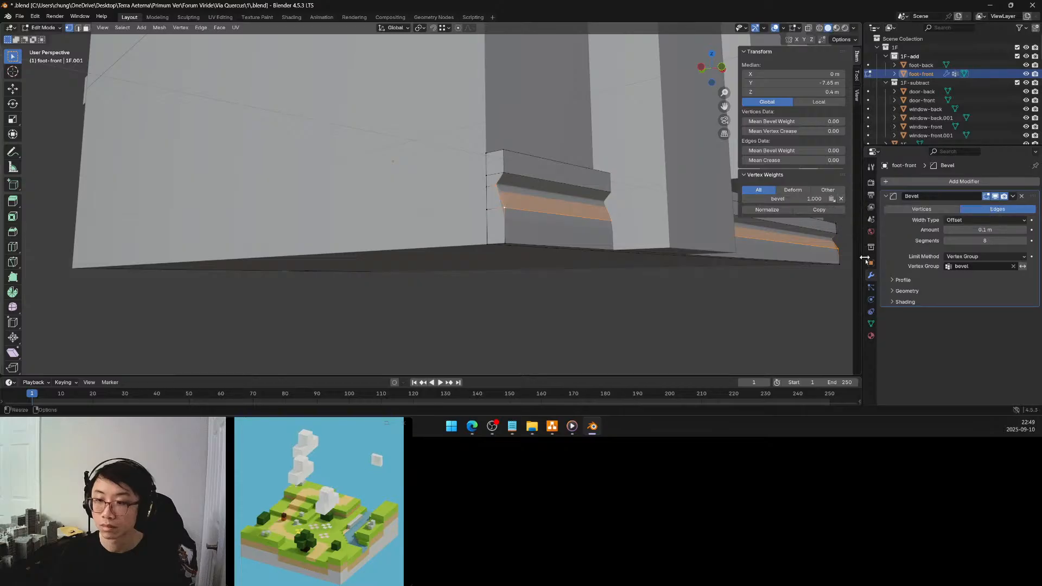
# Delete foot-front's bevel vertex group and select only its front edge at Z 0.3 m in edge selection mode
pyautogui.click(871, 324)
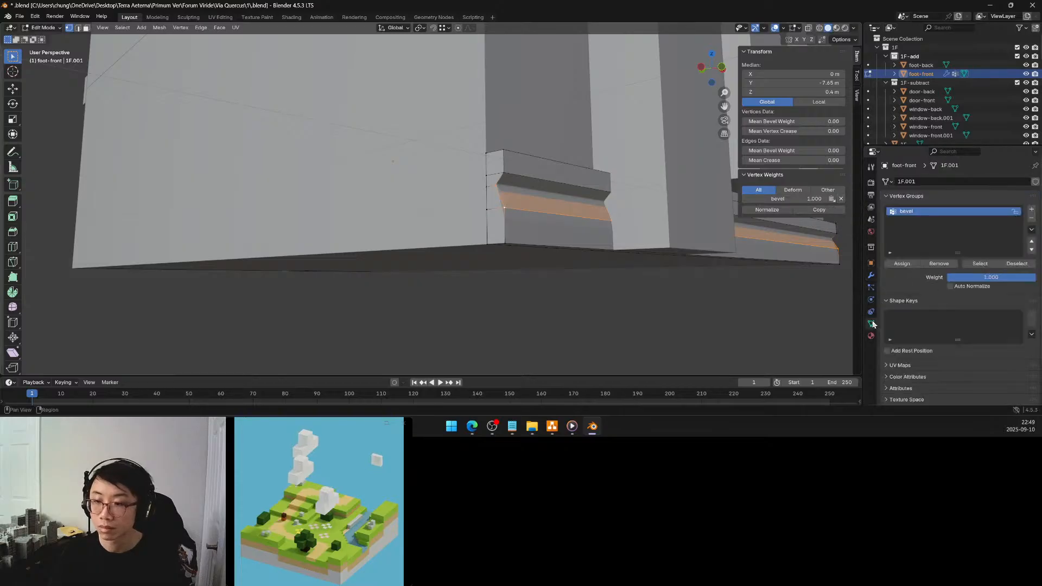
pyautogui.click(1031, 218)
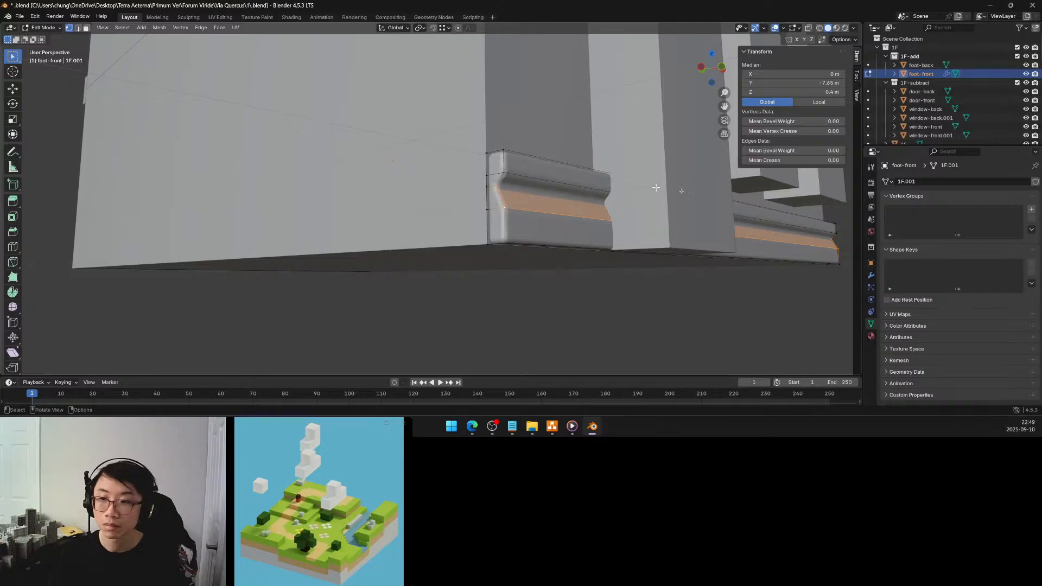
pyautogui.click(78, 27)
pyautogui.click(557, 276)
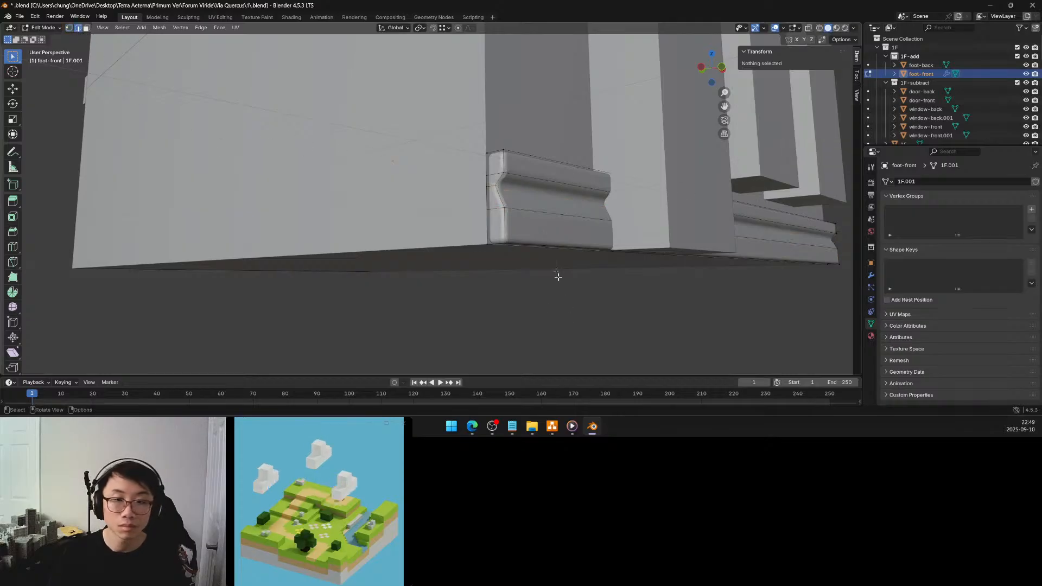
pyautogui.keyDown('alt'); pyautogui.click(540, 212); pyautogui.keyUp('alt')
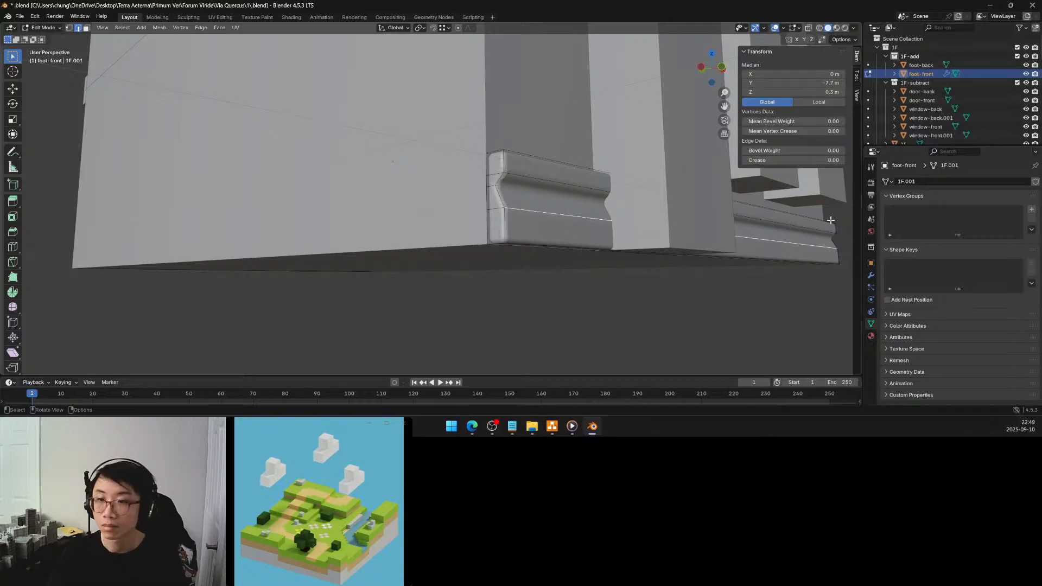
# Create a new vertex group on foot-front and name it bevel
pyautogui.click(871, 276)
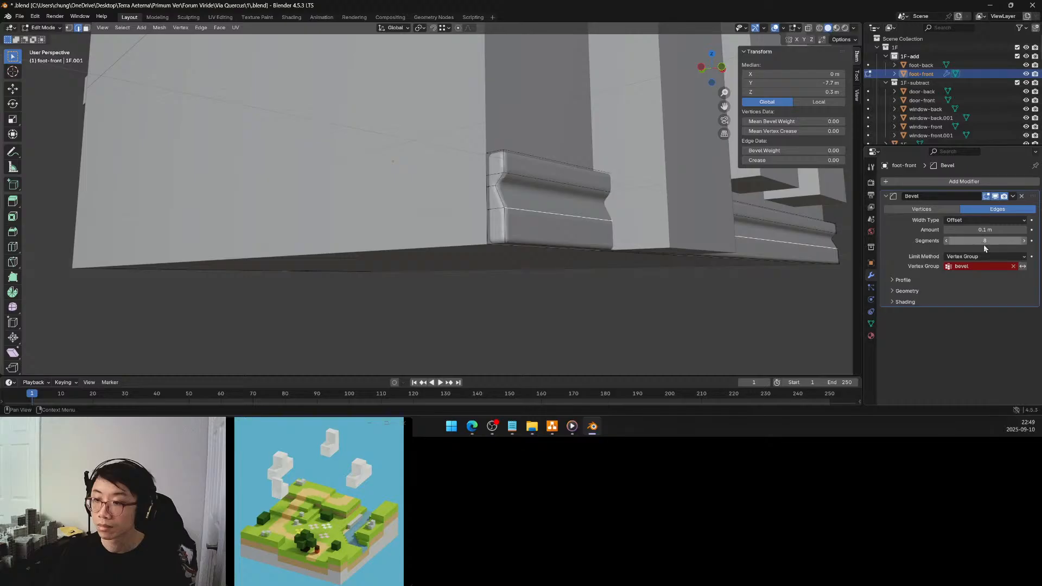
pyautogui.click(871, 323)
pyautogui.click(1031, 210)
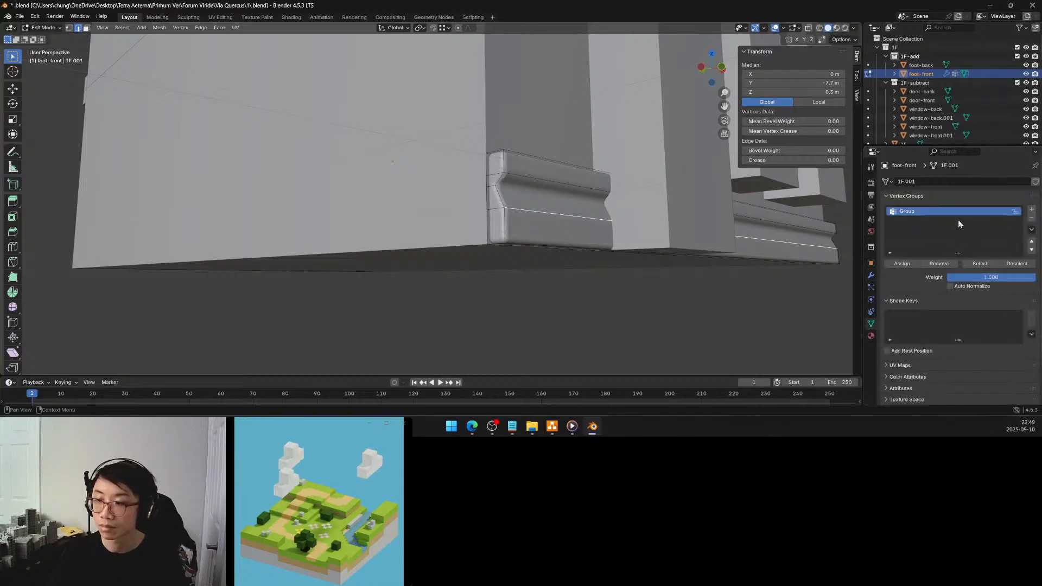
pyautogui.doubleClick(933, 211)
pyautogui.write('be')
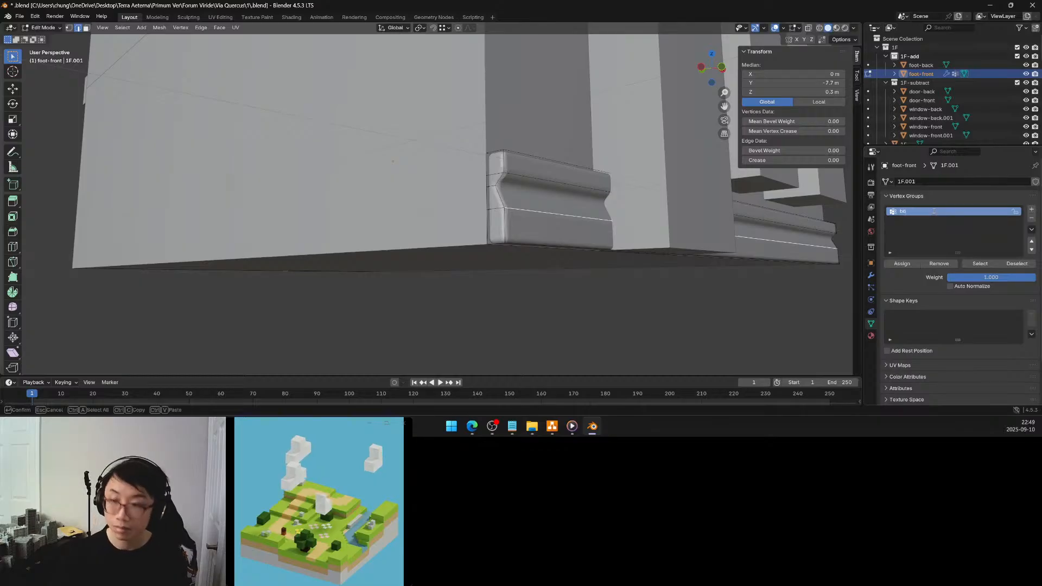
pyautogui.write('vel')
pyautogui.press('Return')
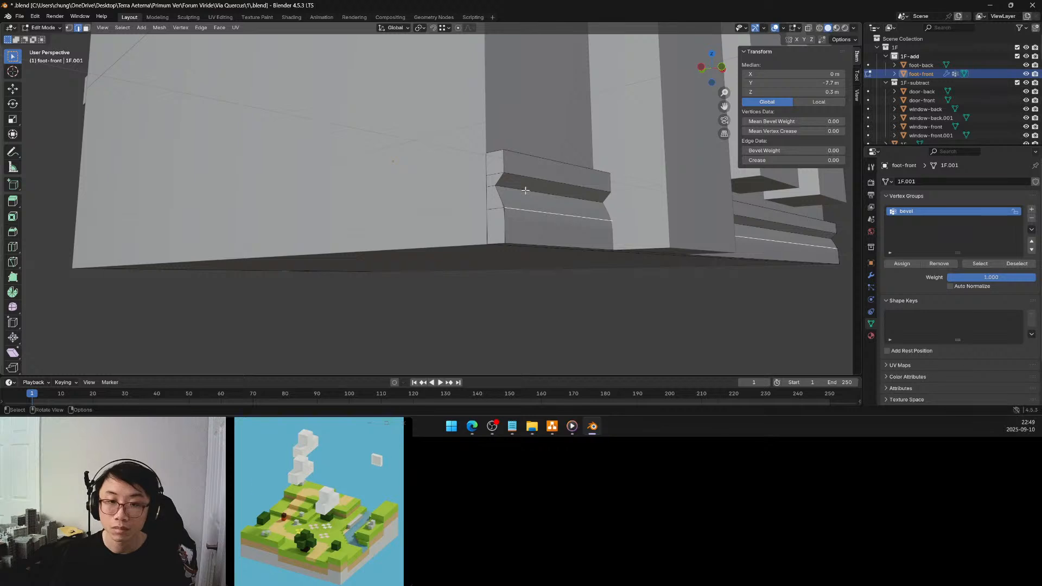
# Select foot-front's inner groove edge at Z 0.5 m and assign it to the bevel vertex group
pyautogui.keyDown('alt'); pyautogui.click(525, 190); pyautogui.keyUp('alt')
pyautogui.click(905, 264)
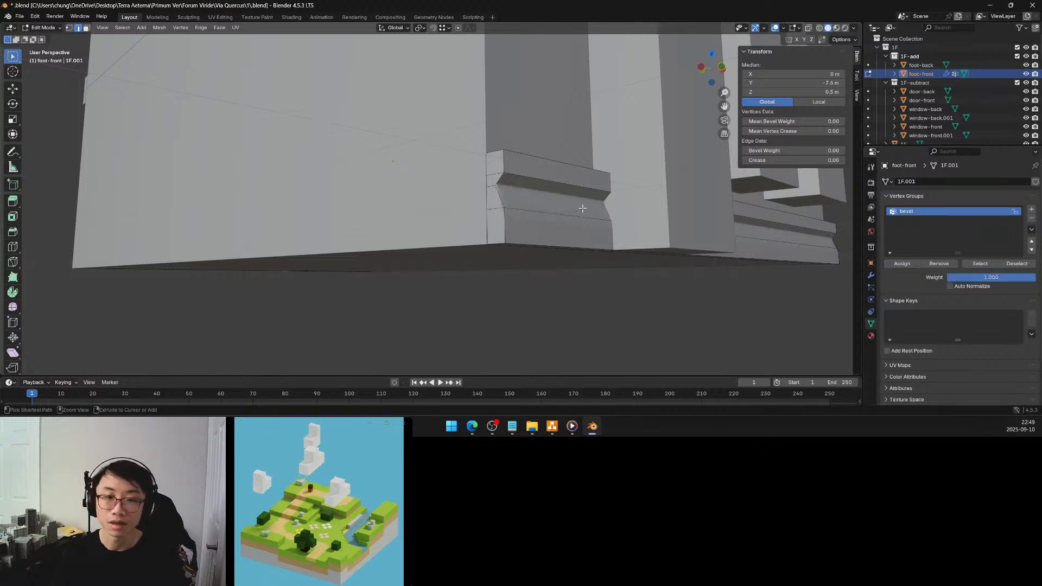
pyautogui.keyDown('alt'); pyautogui.click(583, 208); pyautogui.keyUp('alt')
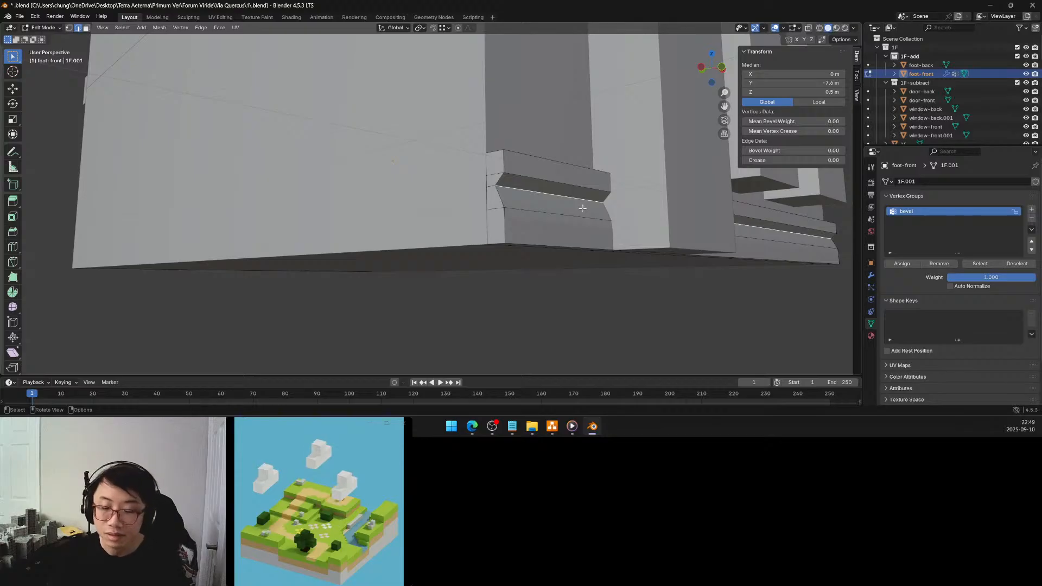
# Undo and redo the latest edge selection and vertex group changes on foot-front to compare the resulting bevel
pyautogui.moveTo(559, 199); pyautogui.dragTo(564, 203, button='middle')
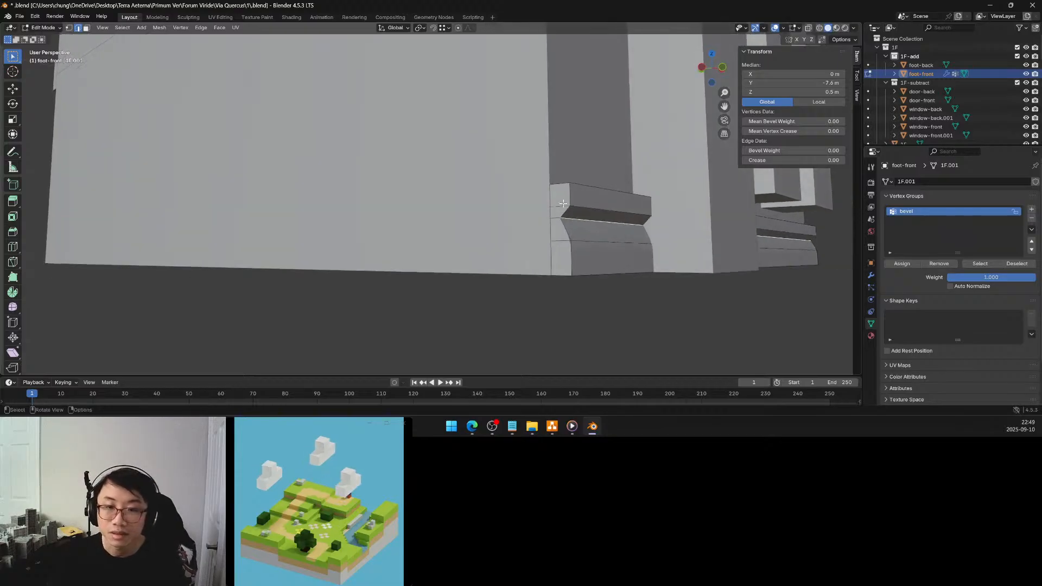
pyautogui.hotkey('ctrl', 'z')
pyautogui.hotkey('ctrl', 'z')
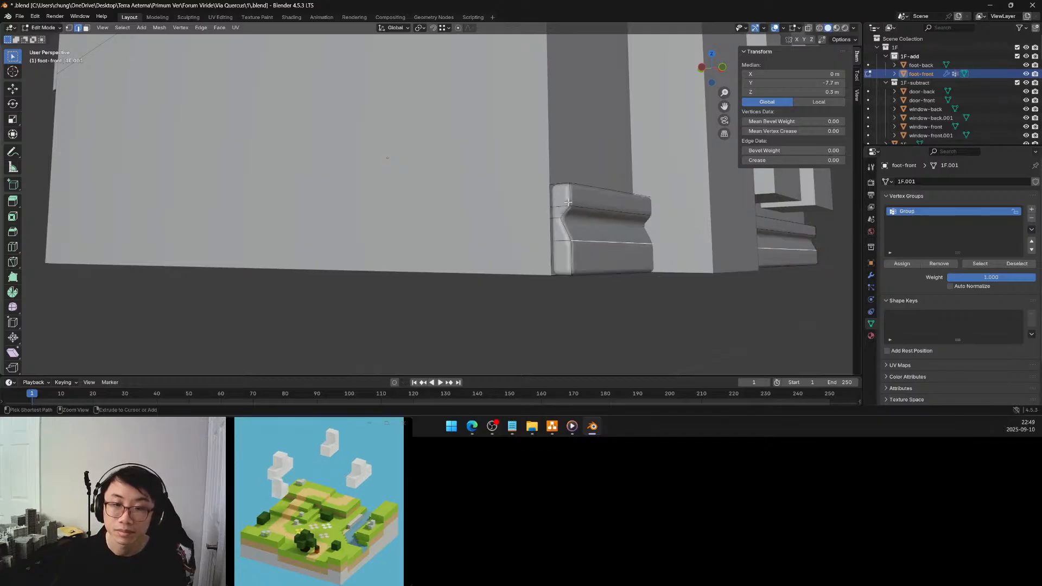
pyautogui.hotkey('ctrl', 'shift', 'z')
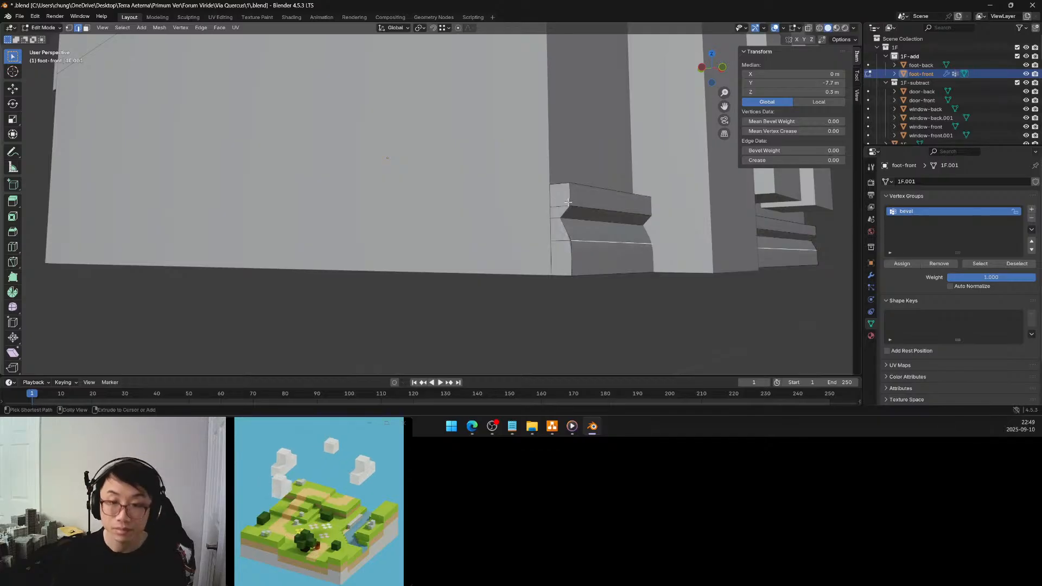
pyautogui.hotkey('ctrl', 'z')
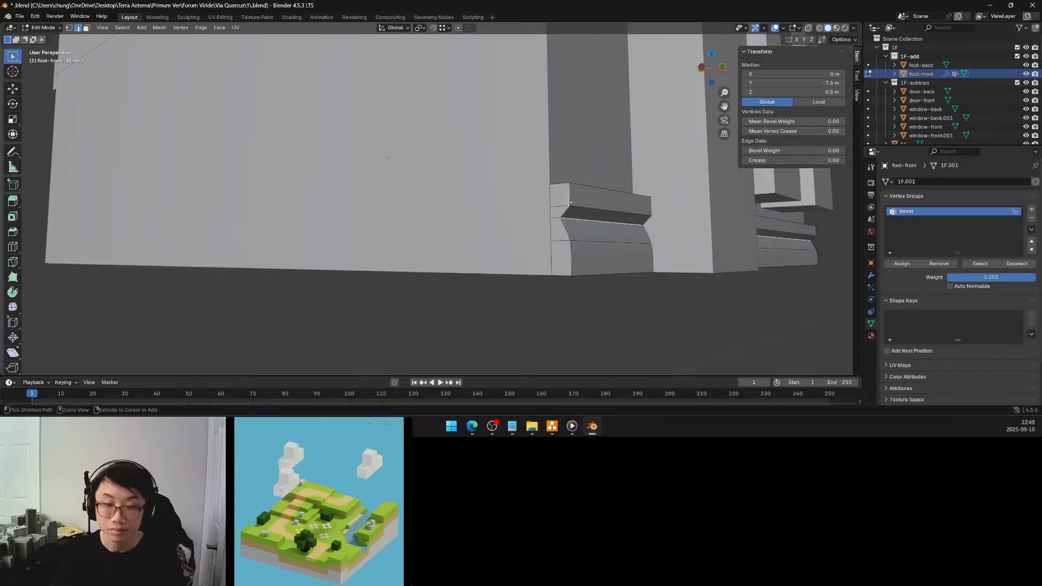
pyautogui.hotkey('ctrl', 'z')
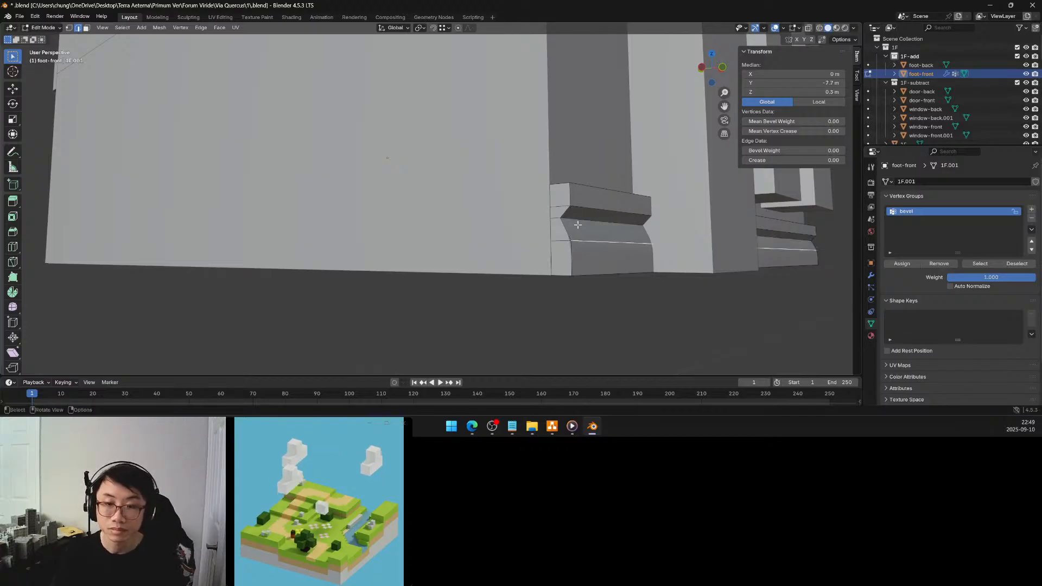
pyautogui.hotkey('ctrl', 'shift', 'z')
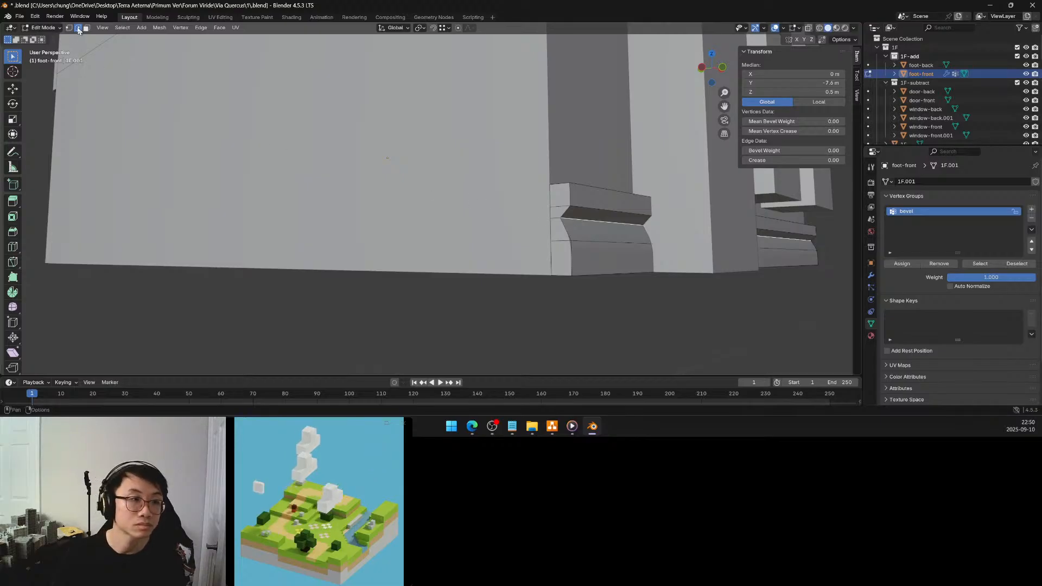
# Add a single centred loop cut along foot-front's sloped face below the groove, at Z 0.4 m
pyautogui.keyDown('shift'); pyautogui.click(567, 228); pyautogui.keyUp('shift')
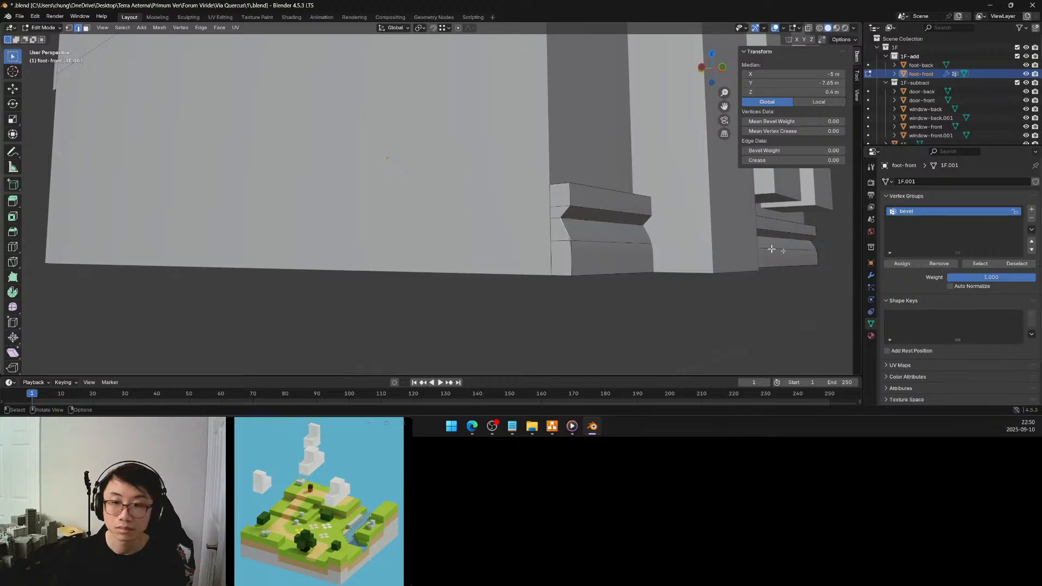
pyautogui.keyDown('shift'); pyautogui.click(811, 246); pyautogui.keyUp('shift')
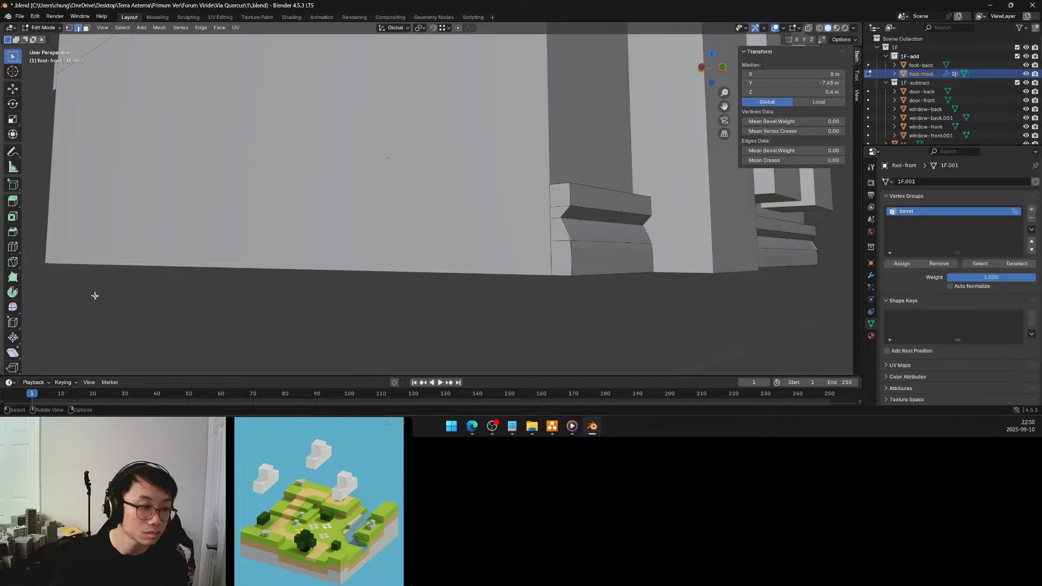
pyautogui.click(94, 295)
pyautogui.click(13, 247)
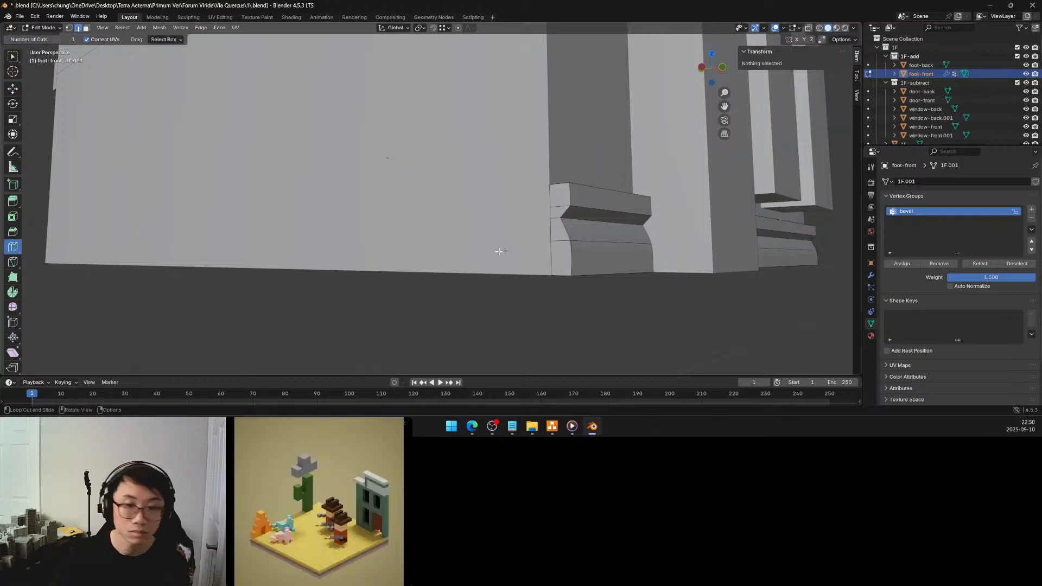
pyautogui.click(566, 235)
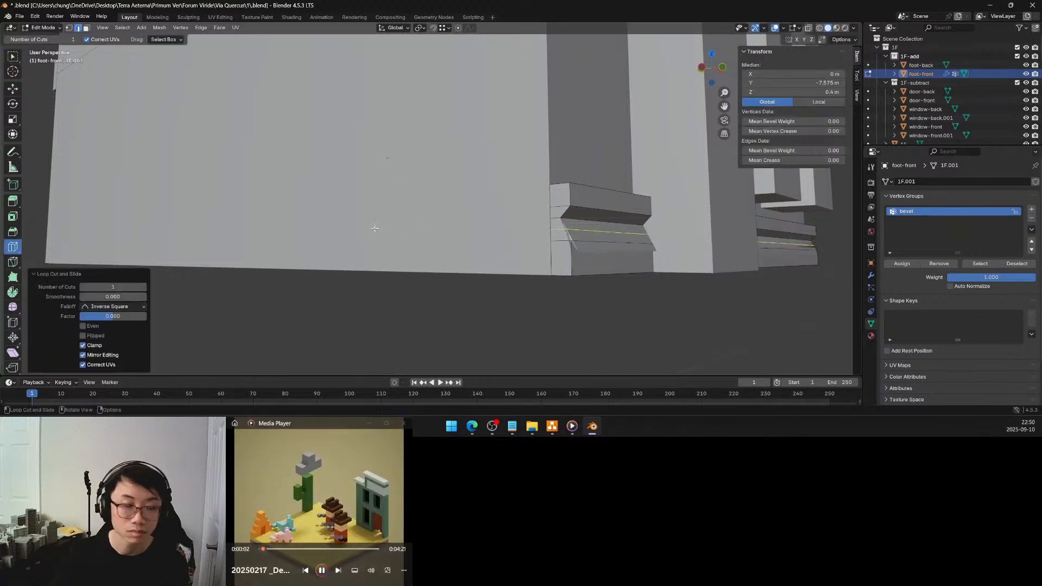
# Remove the new loop cut edge at Z 0.4 m from foot-front's bevel vertex group and deselect it
pyautogui.press('w')
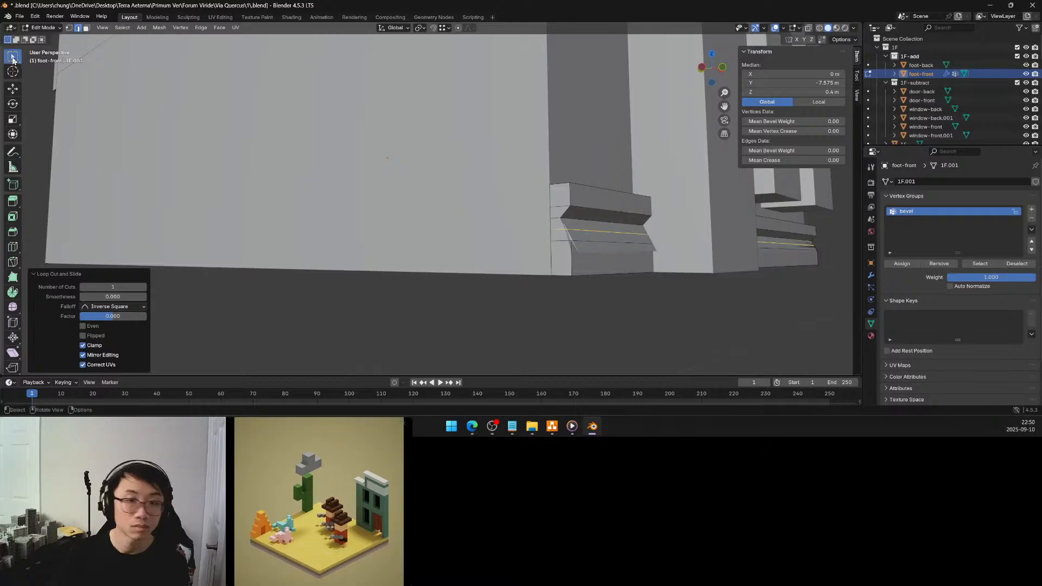
pyautogui.click(939, 263)
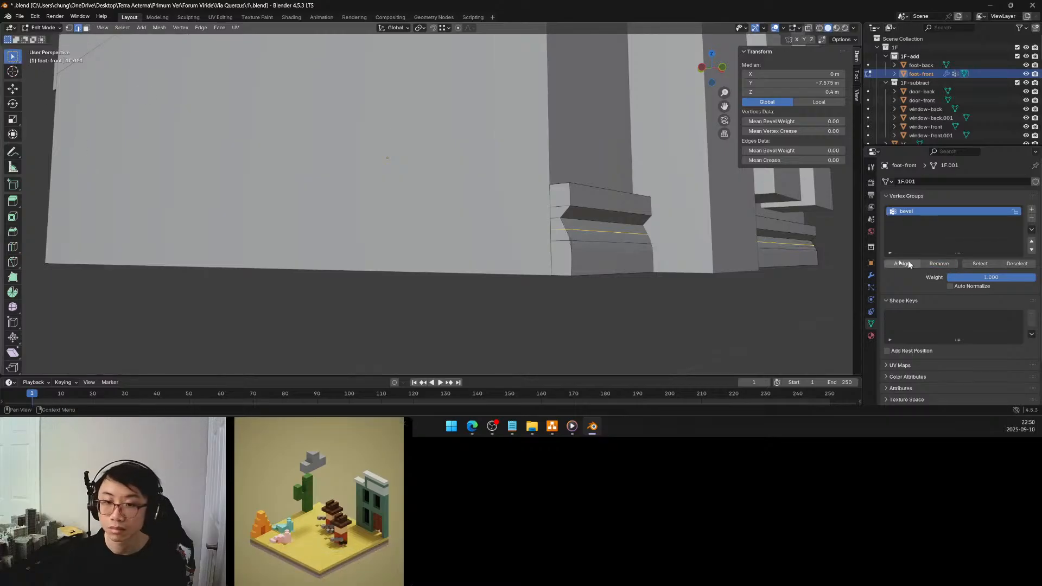
pyautogui.click(638, 308)
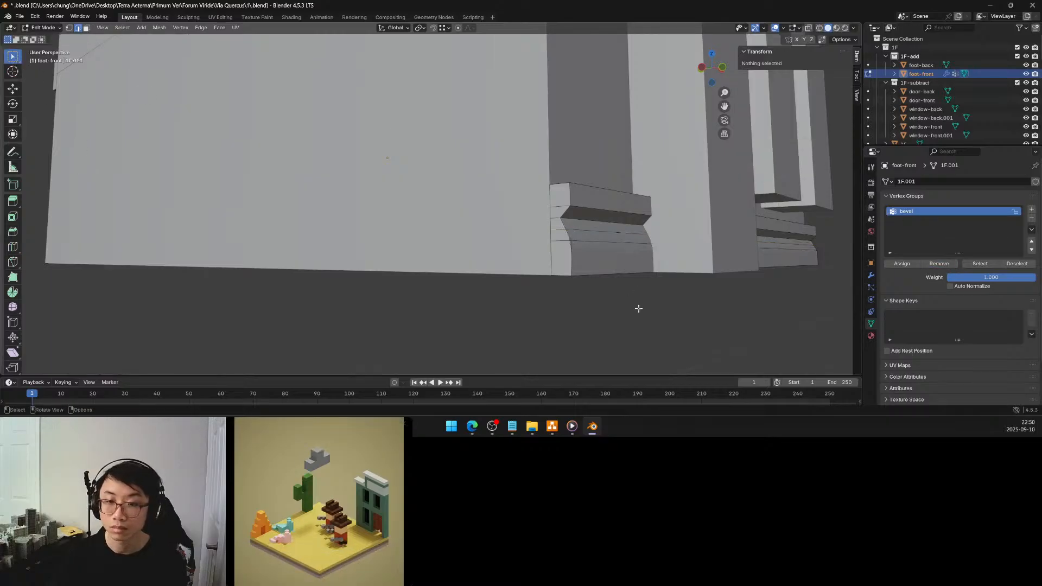
# Assign foot-front's inner groove edge at Z 0.5 m to the bevel vertex group and inspect the rounded moulding
pyautogui.keyDown('alt'); pyautogui.click(582, 219); pyautogui.keyUp('alt')
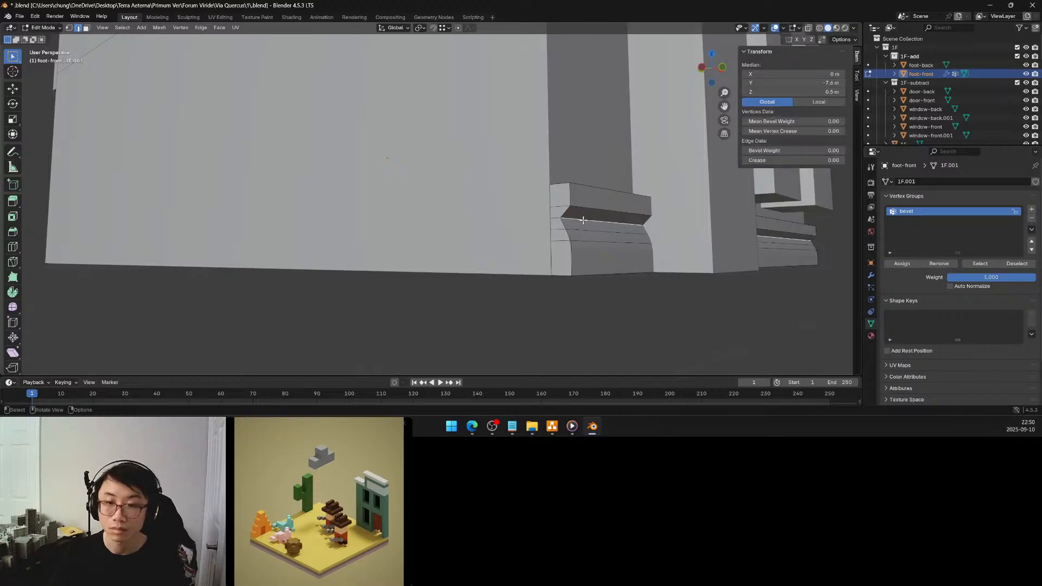
pyautogui.click(902, 263)
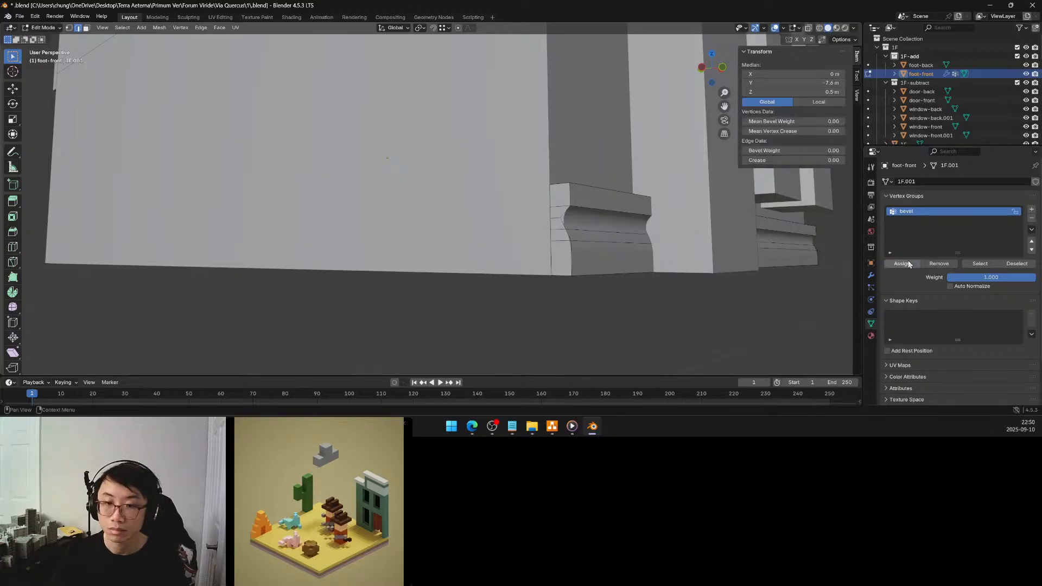
pyautogui.click(731, 312)
pyautogui.moveTo(732, 312); pyautogui.dragTo(682, 272, button='middle')
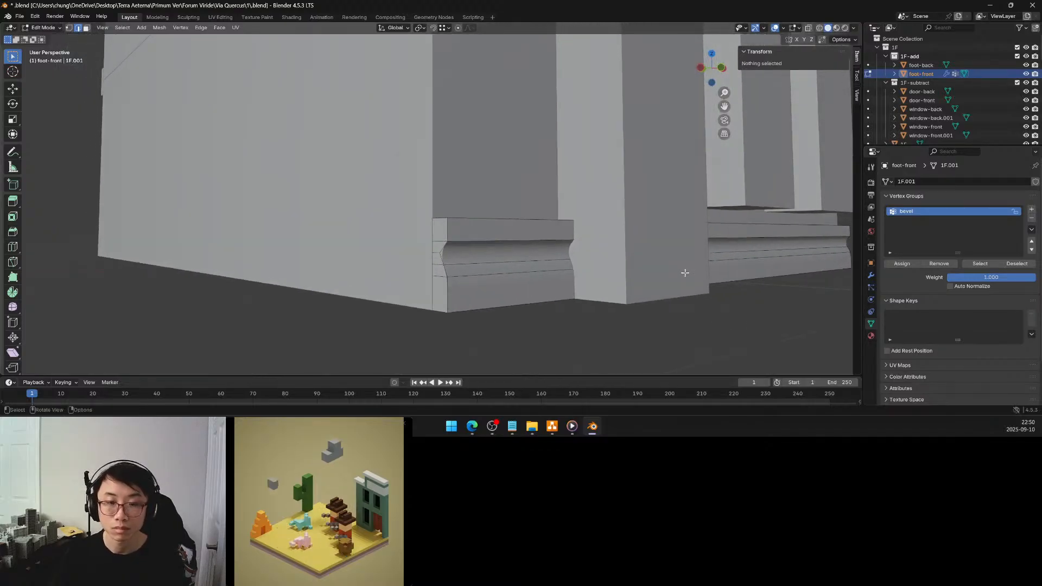
pyautogui.moveTo(552, 278); pyautogui.dragTo(557, 276, button='middle')
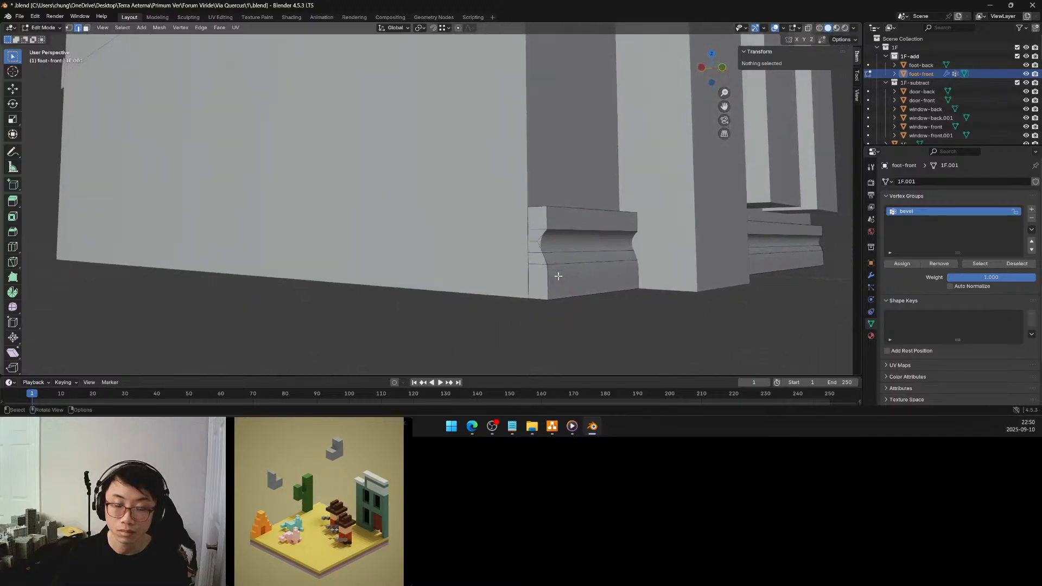
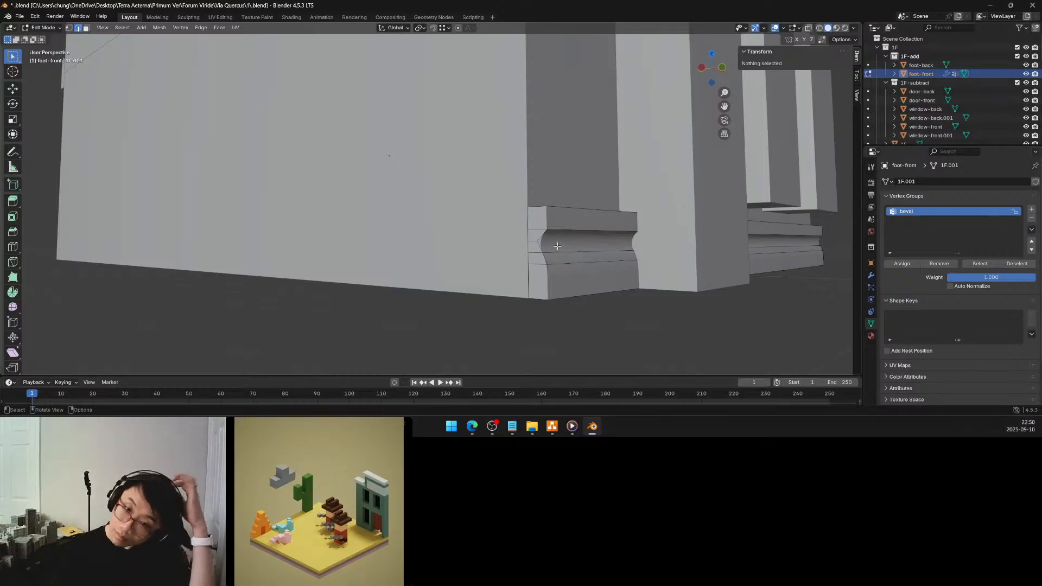
# Assign the top front edge of the foot-front base moulding to the bevel vertex group
pyautogui.moveTo(559, 245); pyautogui.dragTo(559, 252, button='middle')
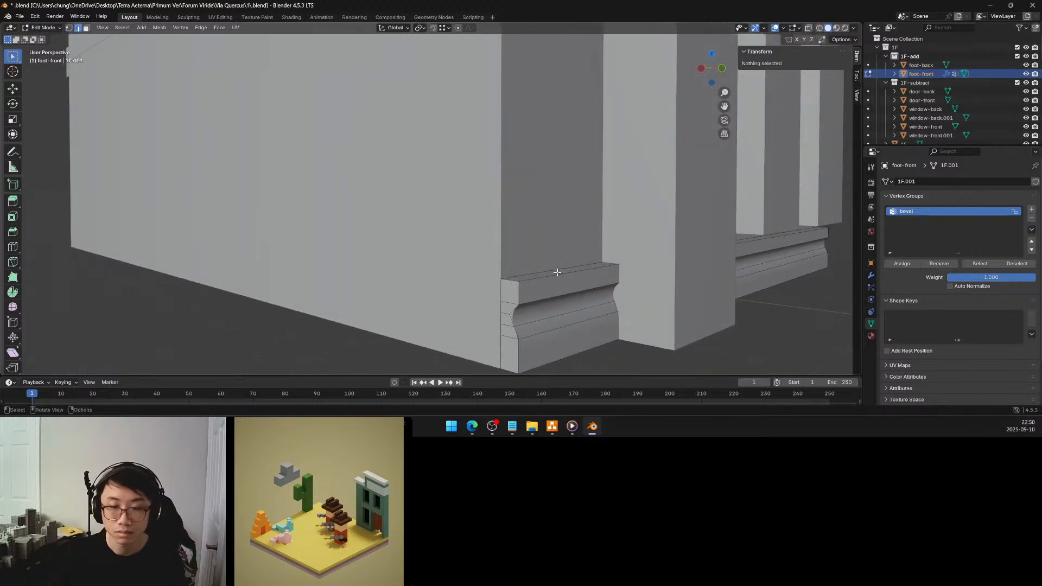
pyautogui.keyDown('alt'); pyautogui.click(556, 277); pyautogui.keyUp('alt')
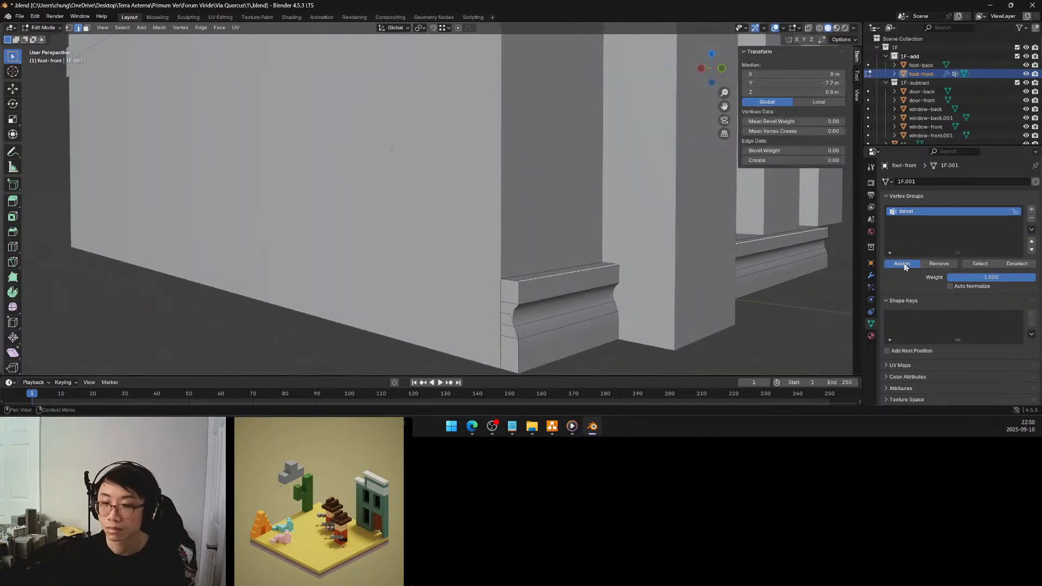
pyautogui.moveTo(640, 270); pyautogui.dragTo(612, 272, button='middle')
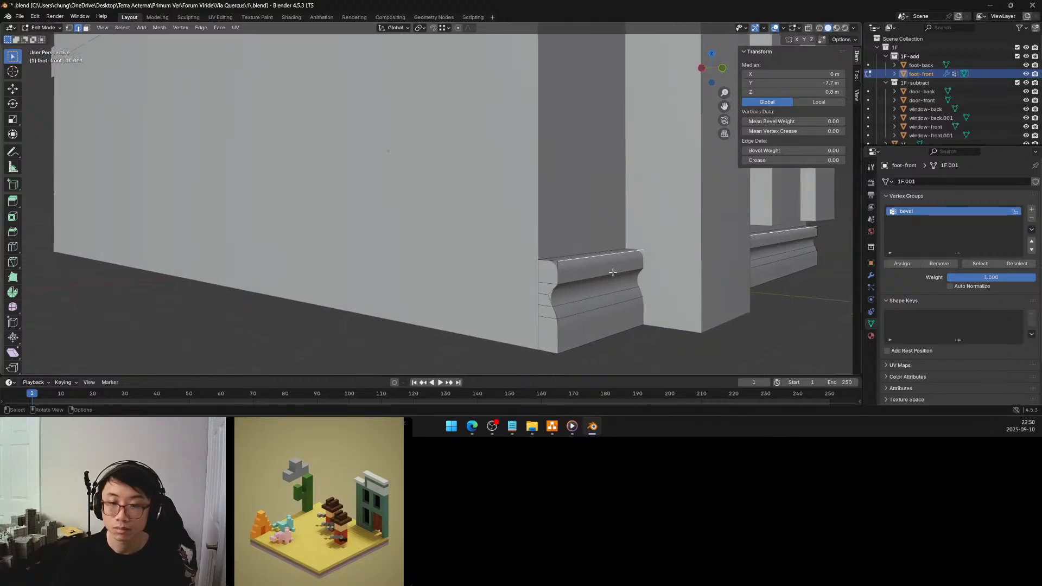
pyautogui.moveTo(607, 281); pyautogui.dragTo(606, 279, button='middle')
pyautogui.press('Tab')
# Assign the long horizontal edge beneath the overhang of the trim-front moulding to its bevel vertex group
pyautogui.scroll(-6, 651, 331)
pyautogui.moveTo(670, 254); pyautogui.dragTo(650, 270, button='middle')
pyautogui.scroll(-3, 650, 270)
pyautogui.click(626, 223)
pyautogui.moveTo(626, 223); pyautogui.dragTo(640, 204, button='middle')
pyautogui.scroll(4, 624, 199)
pyautogui.keyDown('shift'); pyautogui.moveTo(526, 153); pyautogui.dragTo(455, 190, button='middle'); pyautogui.keyUp('shift')
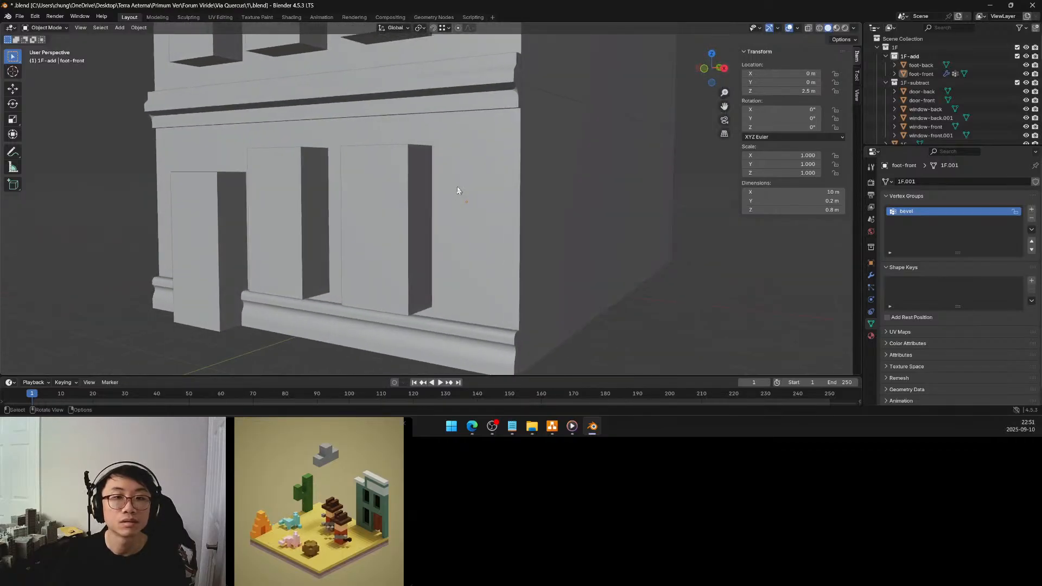
pyautogui.click(499, 98)
pyautogui.moveTo(479, 102); pyautogui.dragTo(369, 110, button='middle')
pyautogui.press('Tab')
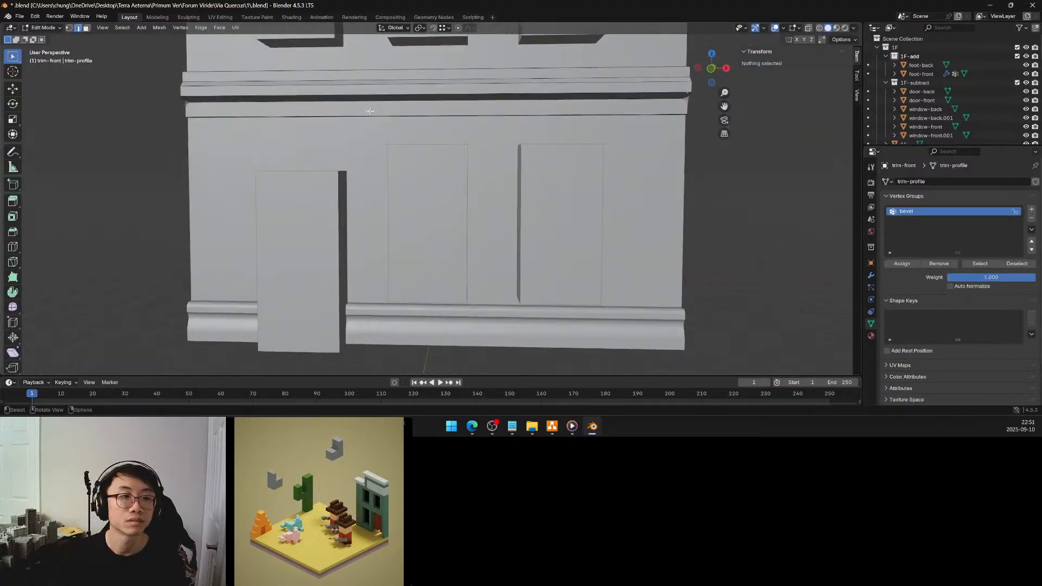
pyautogui.click(352, 101)
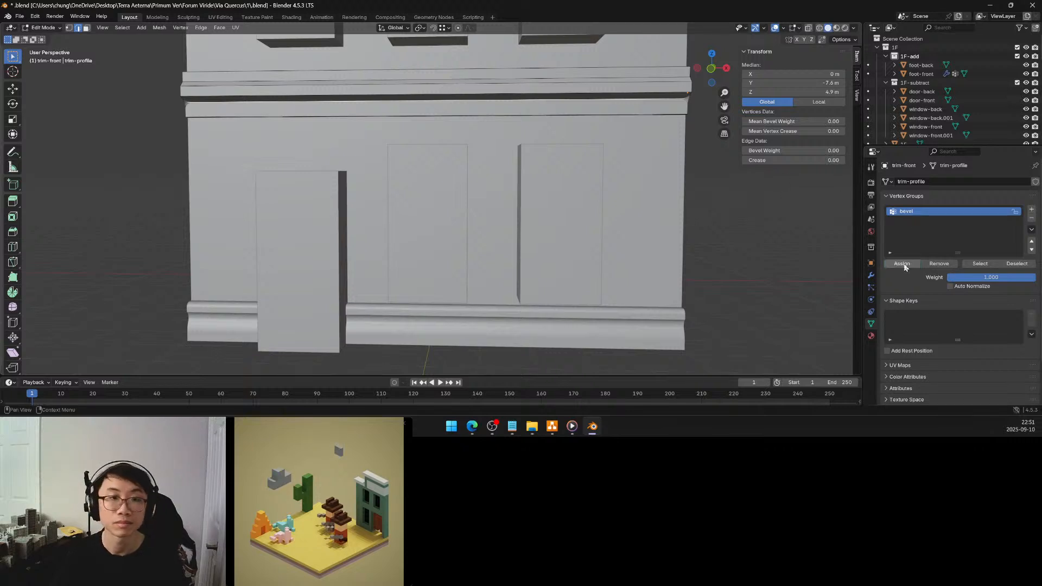
pyautogui.moveTo(552, 150); pyautogui.dragTo(593, 151, button='middle')
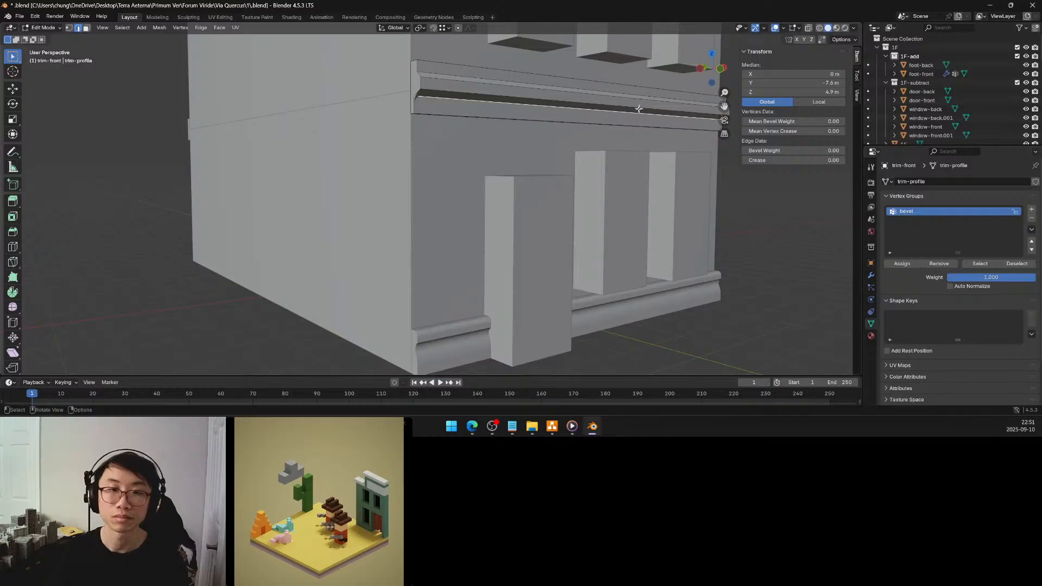
# Try lowering the trim-front edge beneath the overhang by about 0.084 m along Z, and undo the move
pyautogui.press('l')
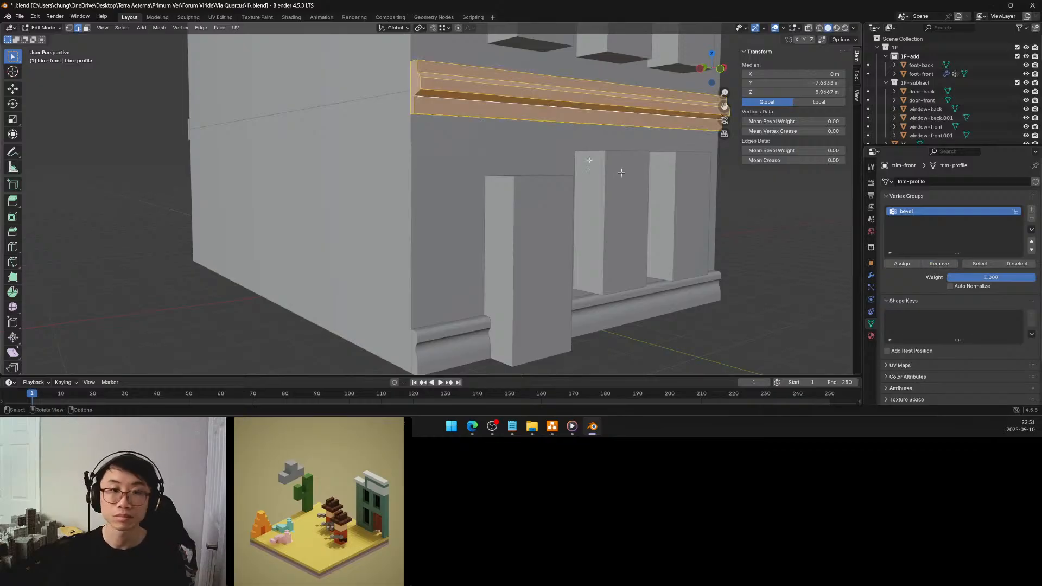
pyautogui.click(460, 99)
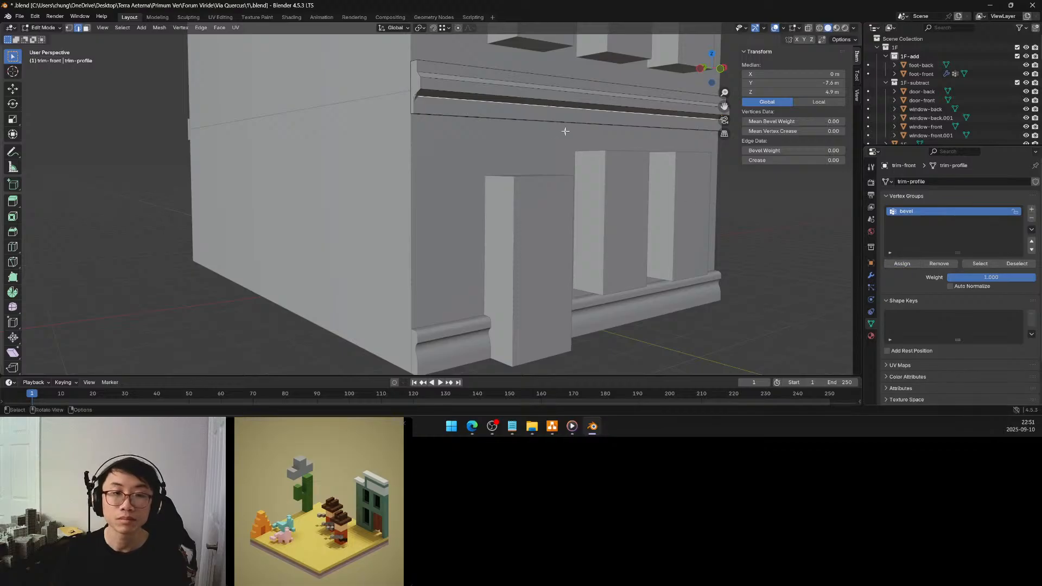
pyautogui.moveTo(524, 115); pyautogui.dragTo(478, 121, button='middle')
pyautogui.scroll(3, 402, 118)
pyautogui.press('g')
pyautogui.press('z')
pyautogui.click(474, 129)
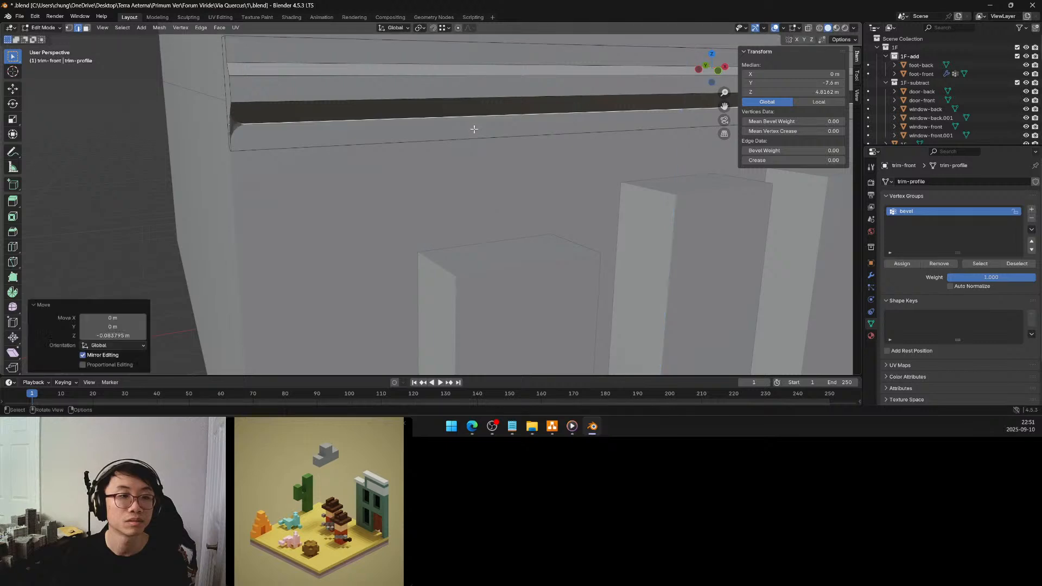
pyautogui.hotkey('ctrl', 'z')
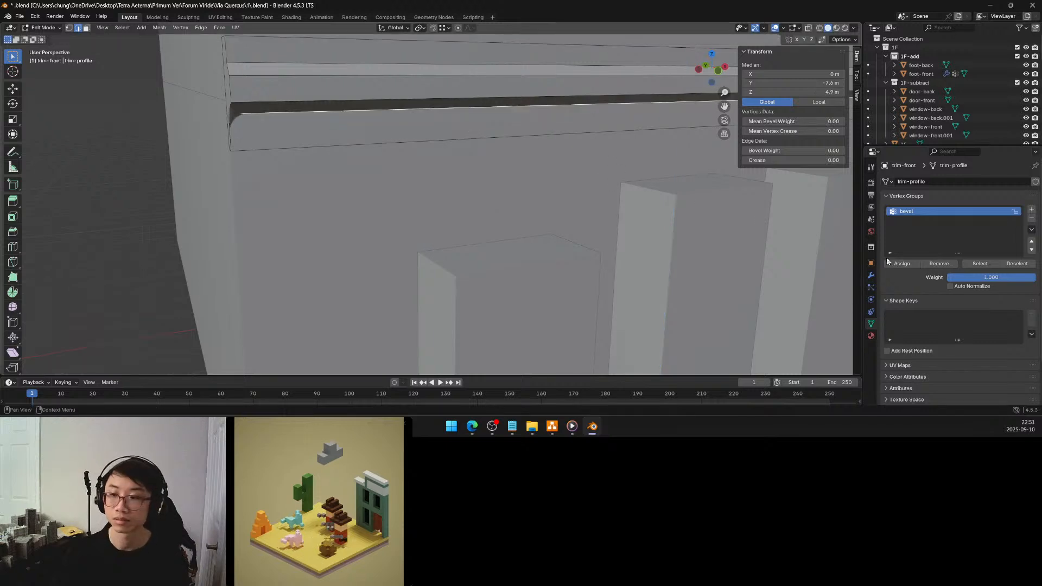
# Switch the trim-front Bevel modifier to affect edges and return to Object Mode
pyautogui.click(873, 276)
pyautogui.click(973, 211)
pyautogui.scroll(-4, 500, 200)
pyautogui.moveTo(499, 199); pyautogui.dragTo(517, 199, button='middle')
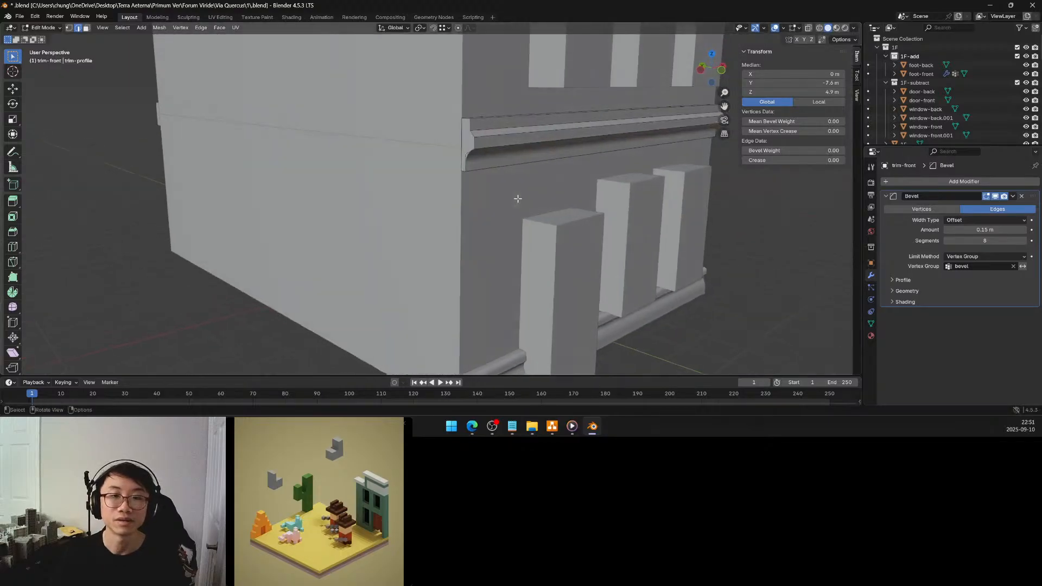
pyautogui.scroll(-4, 518, 199)
pyautogui.press('Tab')
pyautogui.scroll(4, 518, 184)
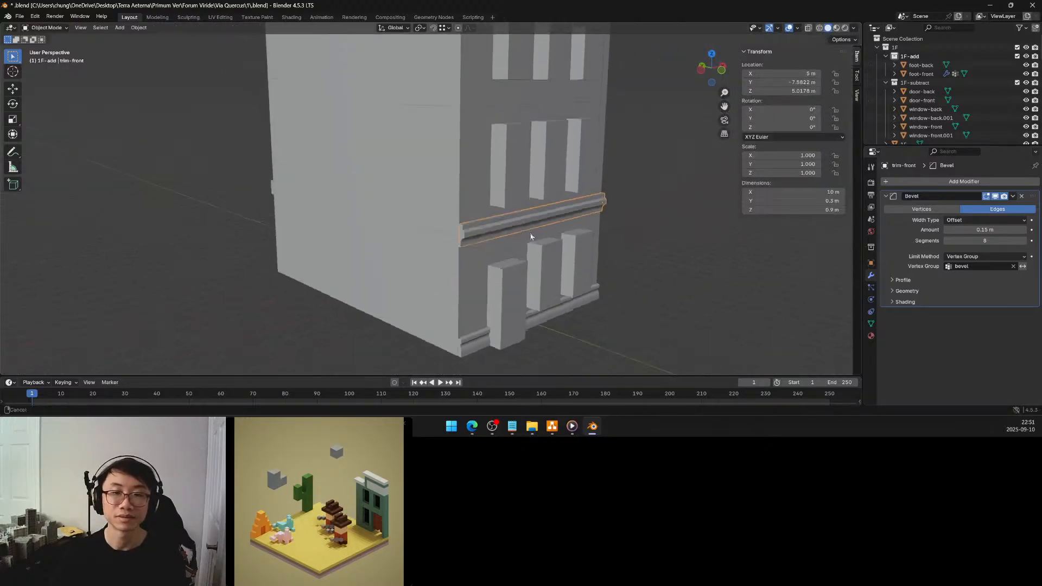
# Switch the Bevel modifiers of the upper trims trim-back.002 and trim-back.001 to affect edges, and save the file
pyautogui.click(516, 58)
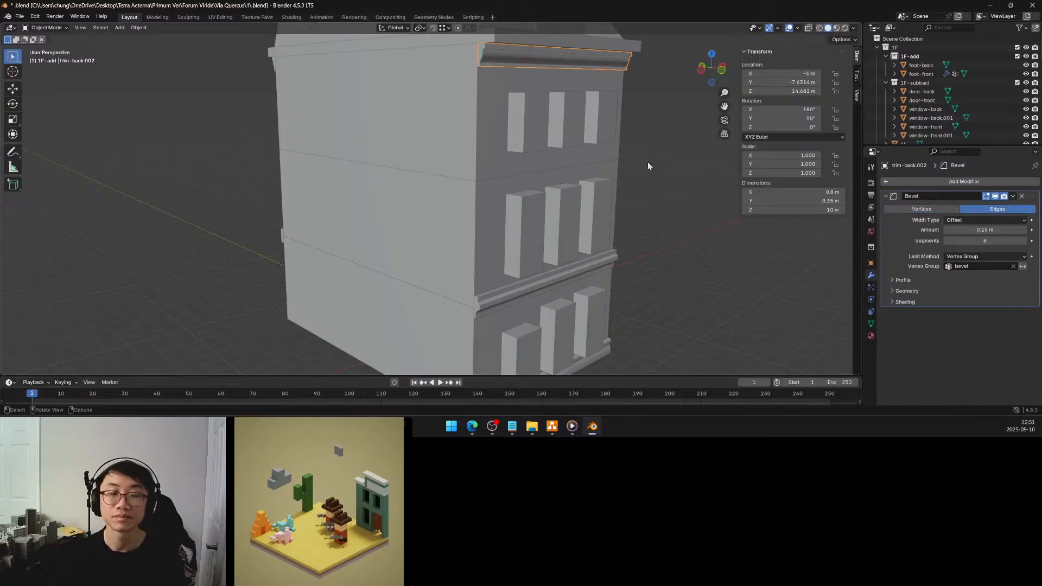
pyautogui.moveTo(542, 164); pyautogui.dragTo(613, 162, button='middle')
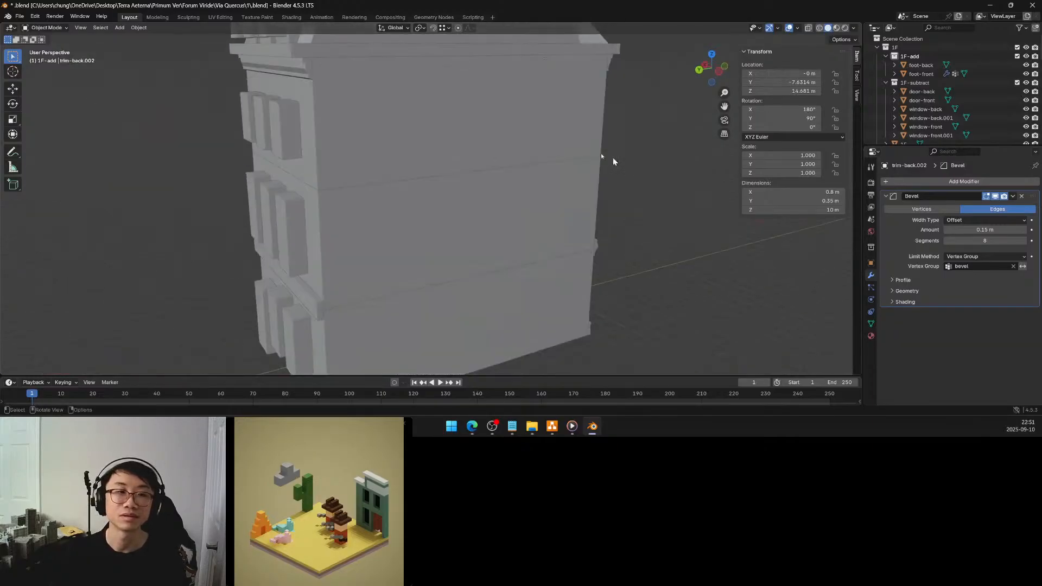
pyautogui.click(308, 69)
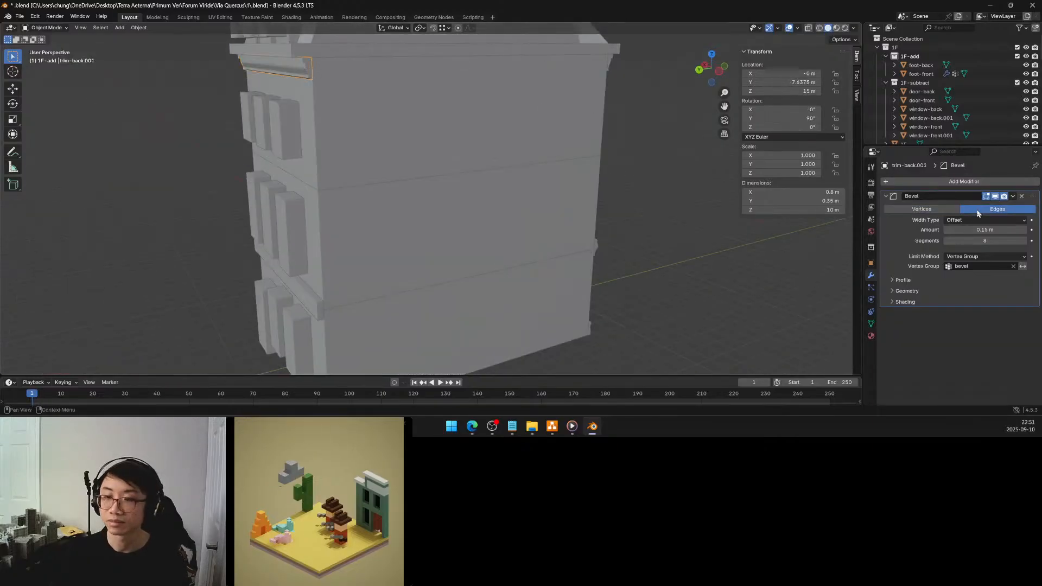
pyautogui.moveTo(625, 200); pyautogui.dragTo(458, 156, button='middle')
pyautogui.hotkey('ctrl', 's')
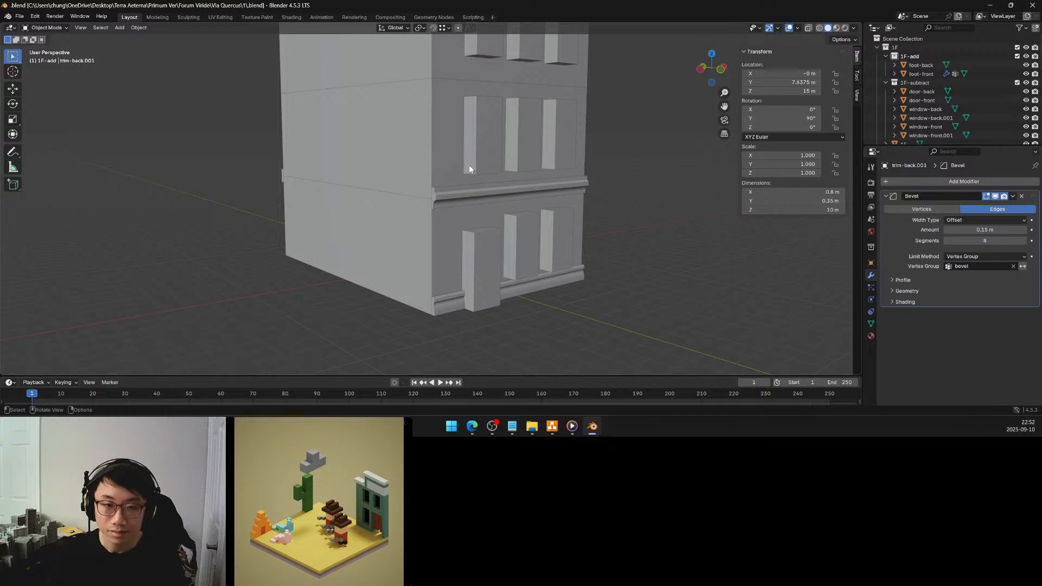
pyautogui.keyDown('shift'); pyautogui.moveTo(490, 160); pyautogui.dragTo(494, 192, button='middle'); pyautogui.keyUp('shift')
pyautogui.scroll(-5, 491, 194)
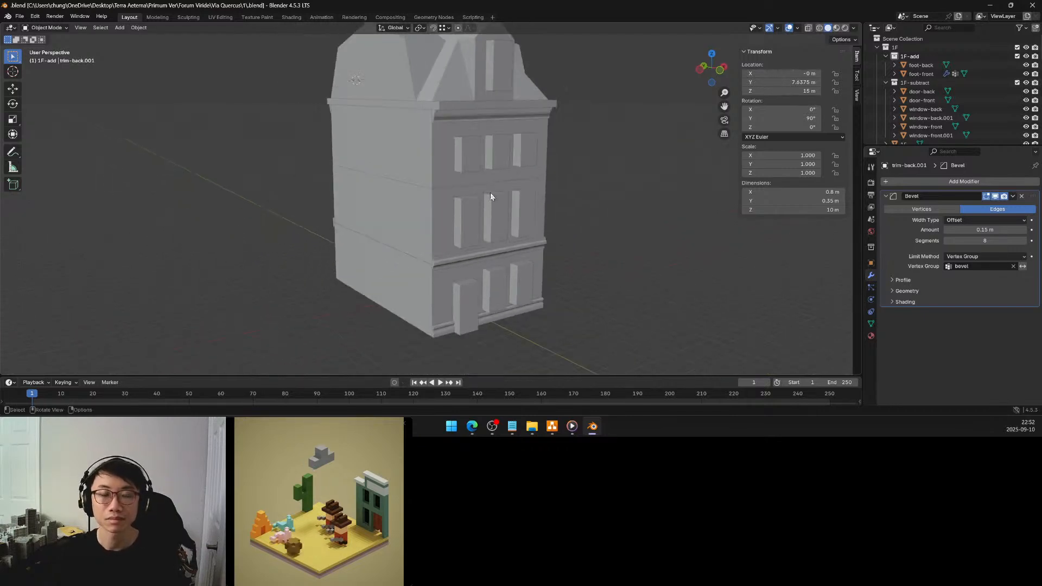
pyautogui.moveTo(494, 179)
pyautogui.mouseDown(button='middle')
pyautogui.moveTo(470, 188)
pyautogui.moveTo(492, 172)
pyautogui.mouseUp(button='middle')
pyautogui.keyDown('shift'); pyautogui.moveTo(488, 216); pyautogui.dragTo(493, 188, button='middle'); pyautogui.keyUp('shift')
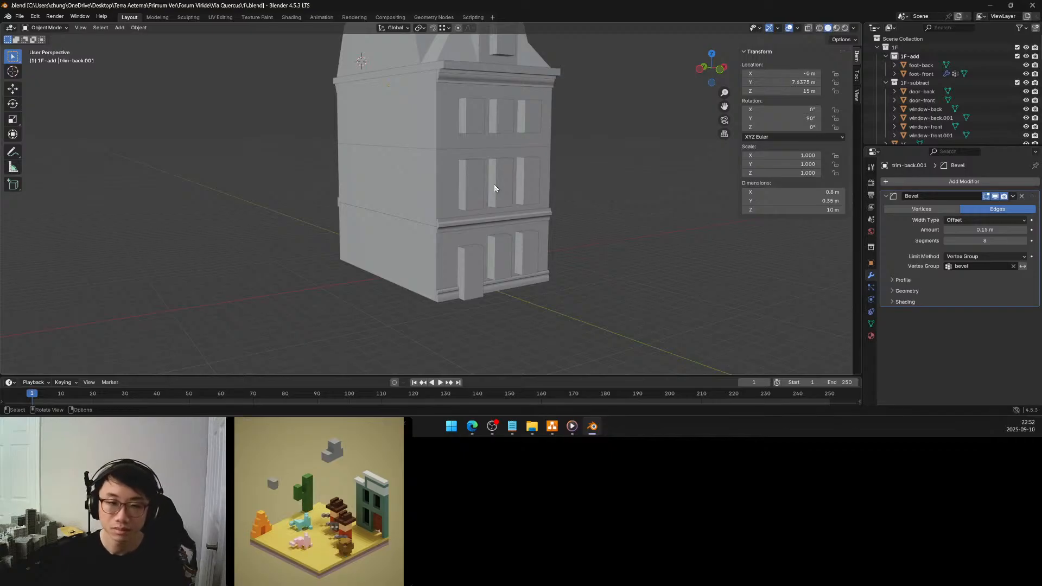
# Scale the whole door-front mesh along X by 1.25 in Edit Mode and return to Object Mode
pyautogui.moveTo(484, 232); pyautogui.dragTo(448, 236, button='middle')
pyautogui.click(448, 237)
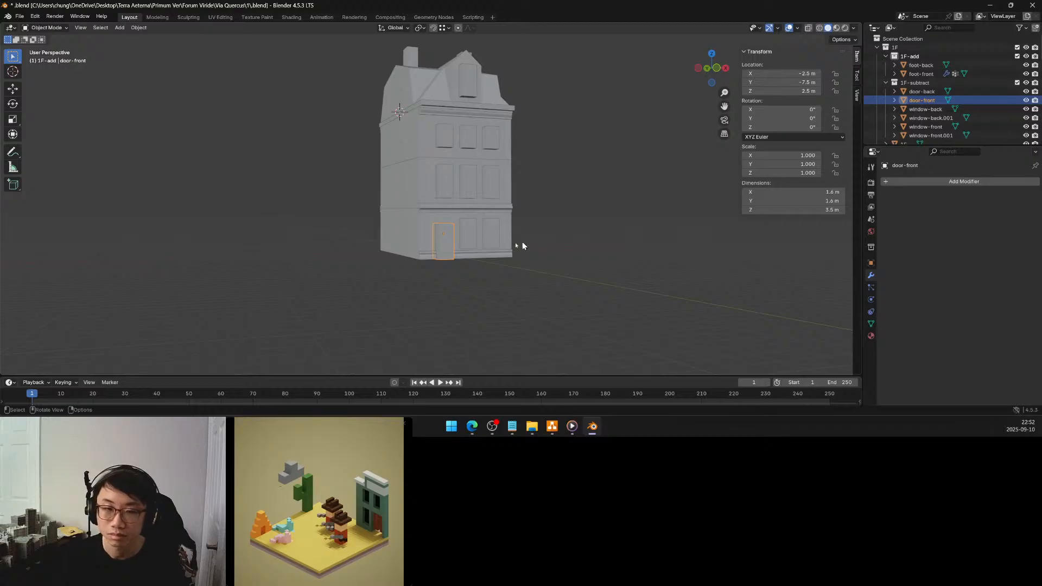
pyautogui.press('Tab')
pyautogui.moveTo(472, 242); pyautogui.dragTo(448, 199, button='middle')
pyautogui.scroll(6, 442, 251)
pyautogui.press('a')
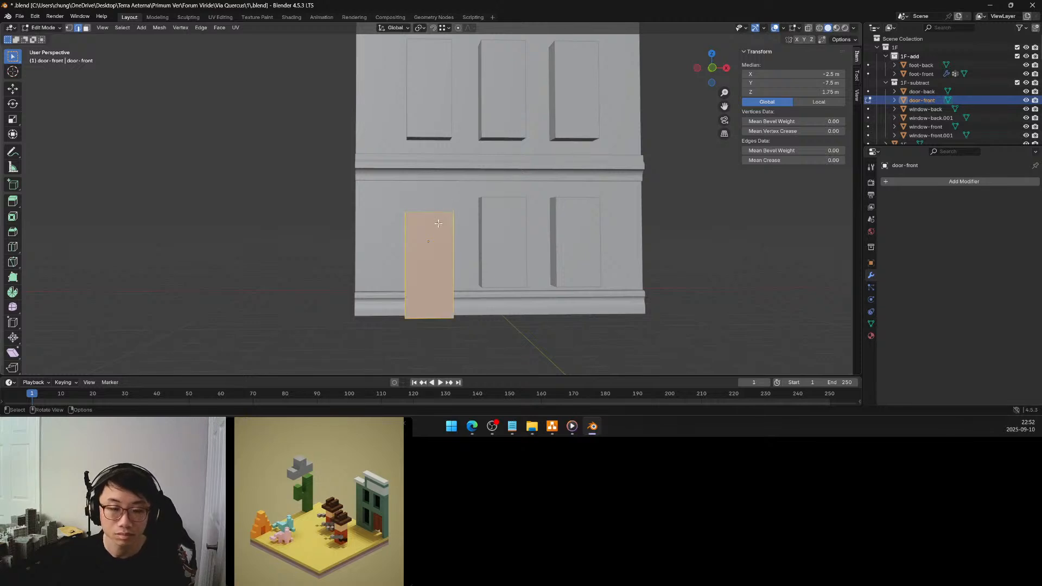
pyautogui.press('s')
pyautogui.press('x')
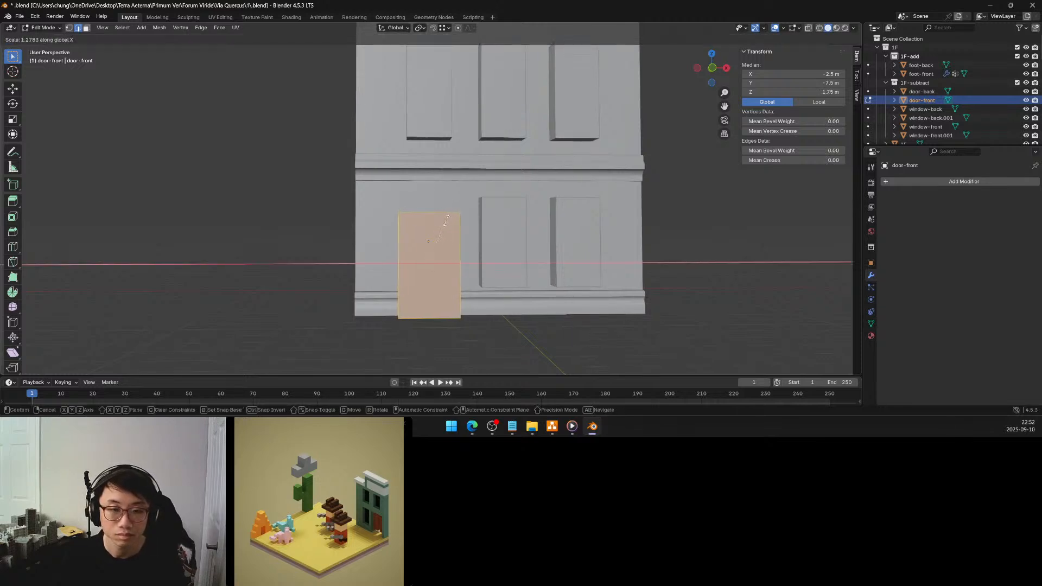
pyautogui.click(447, 216)
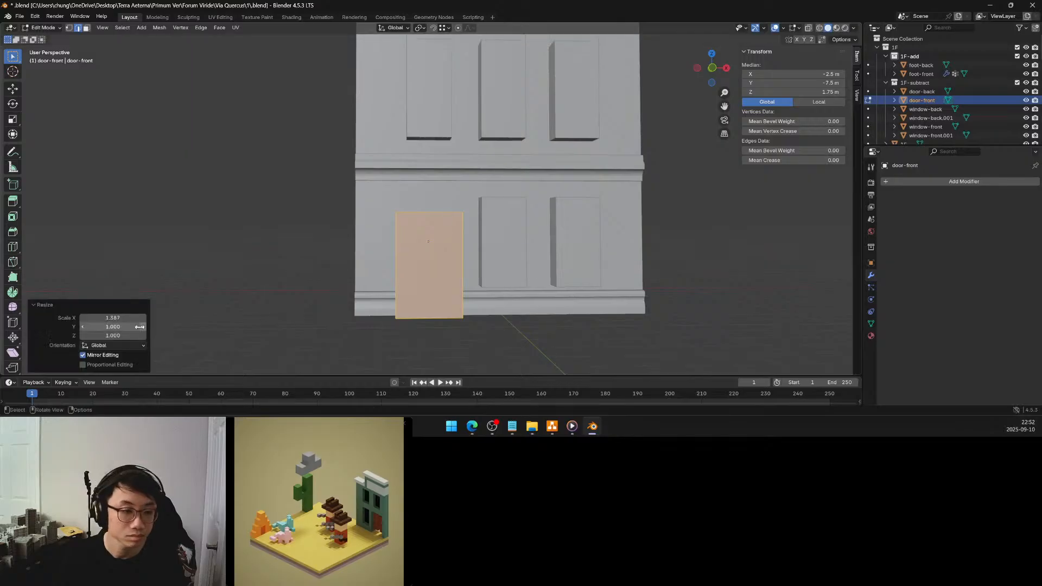
pyautogui.click(123, 319)
pyautogui.write('1')
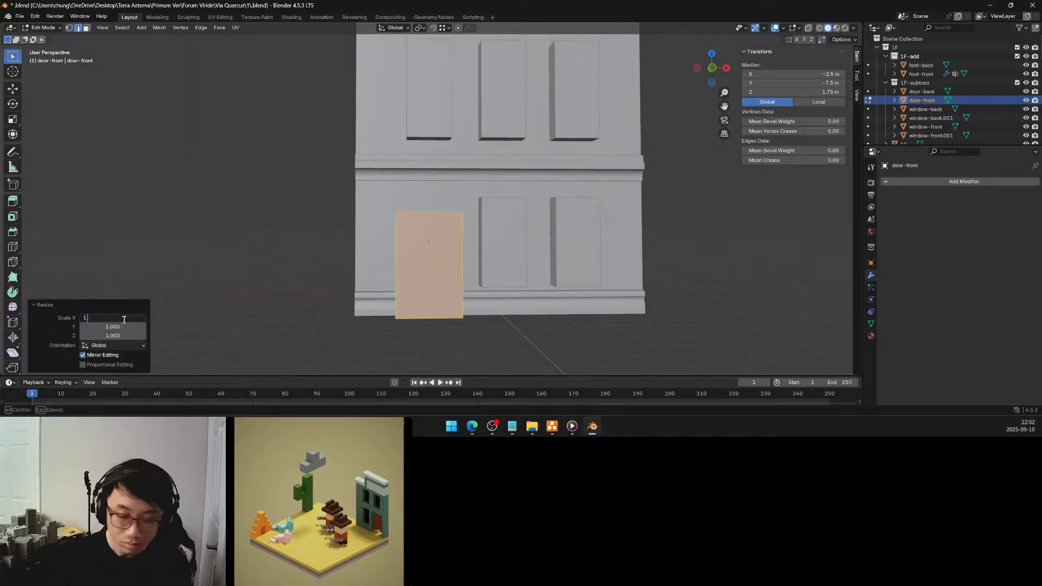
pyautogui.write('.25')
pyautogui.press('Return')
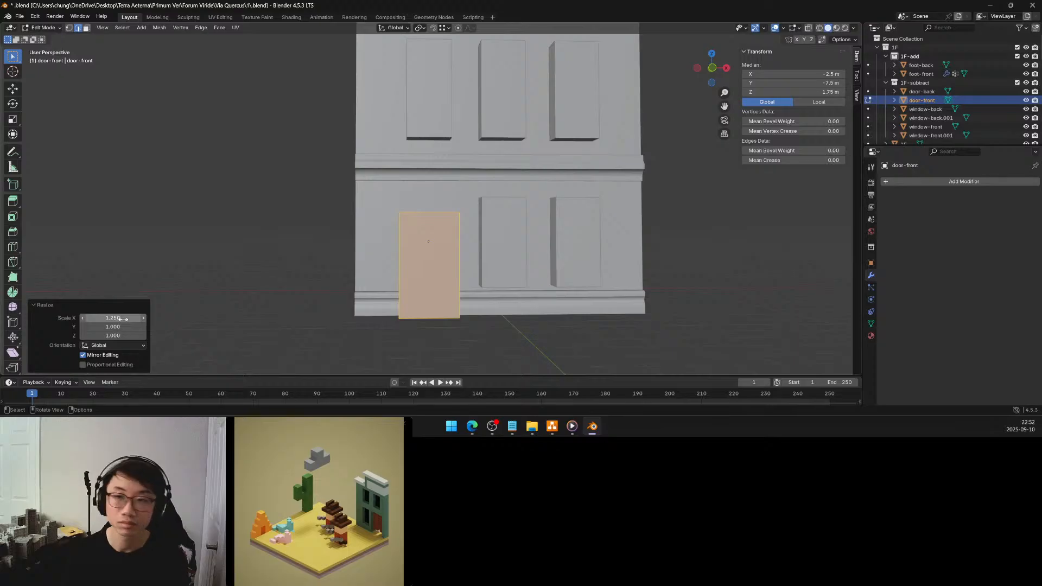
pyautogui.press('Tab')
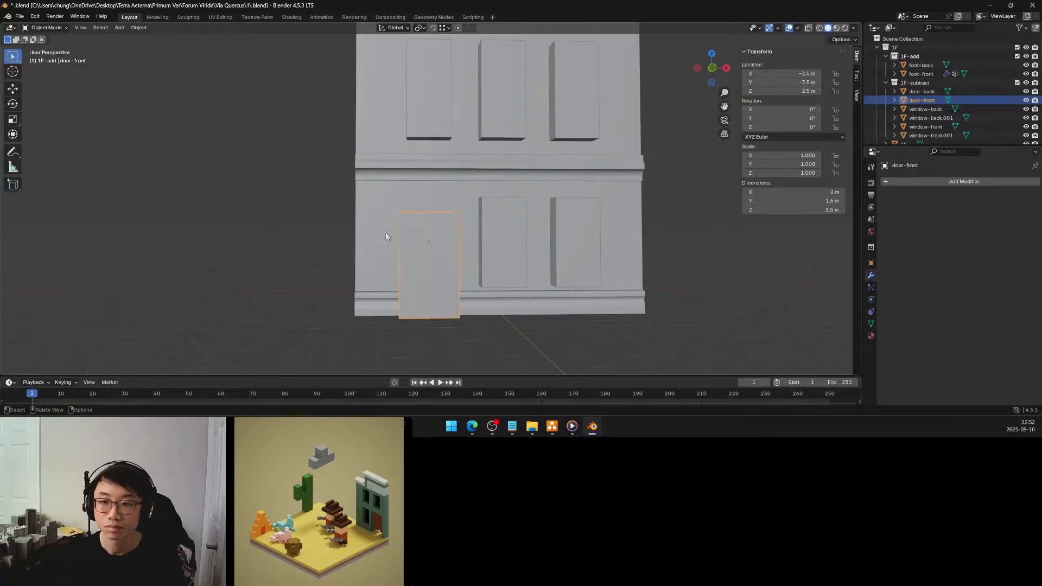
# Widen the door-front mesh again with an X scale of 1.1 in Edit Mode
pyautogui.moveTo(436, 244); pyautogui.dragTo(437, 247, button='middle')
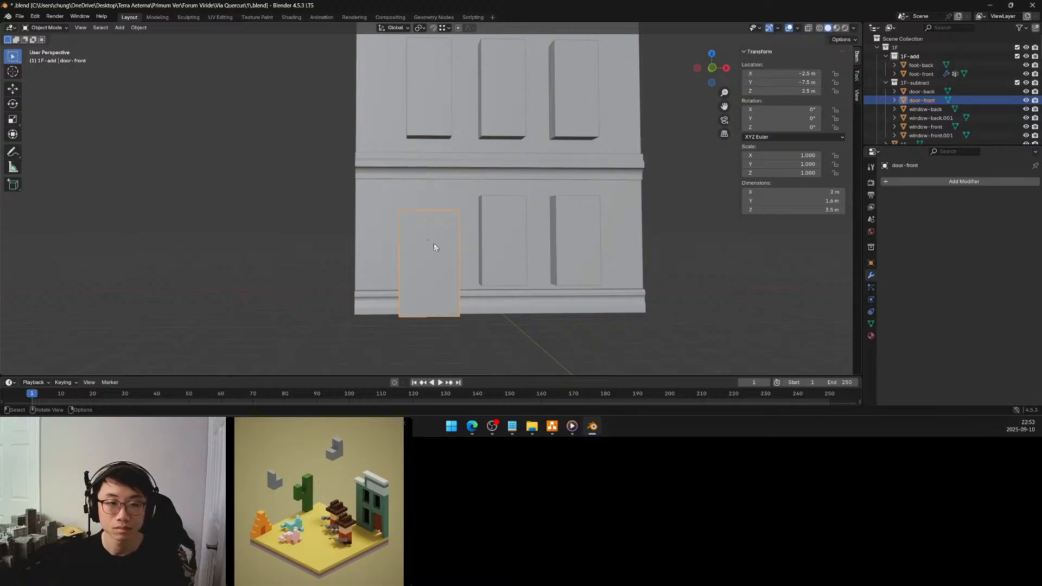
pyautogui.press('Tab')
pyautogui.press('s')
pyautogui.press('x')
pyautogui.click(435, 241)
pyautogui.click(120, 319)
pyautogui.write('1.1')
pyautogui.press('Return')
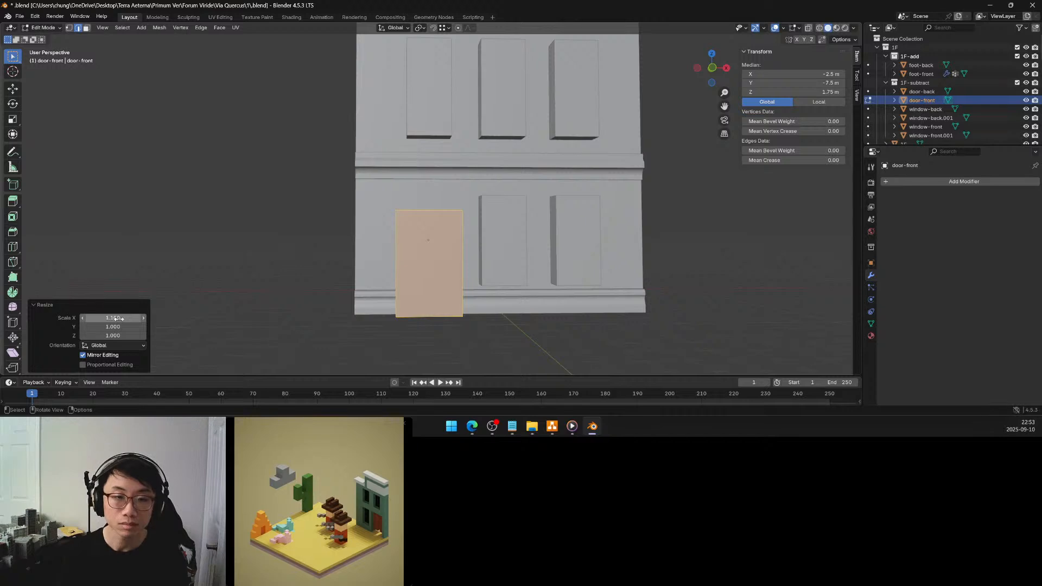
pyautogui.press('Tab')
# Bring up the references folder in File Explorer to check the building photos, and return to the door model in Blender
pyautogui.moveTo(384, 272); pyautogui.dragTo(438, 289, button='middle')
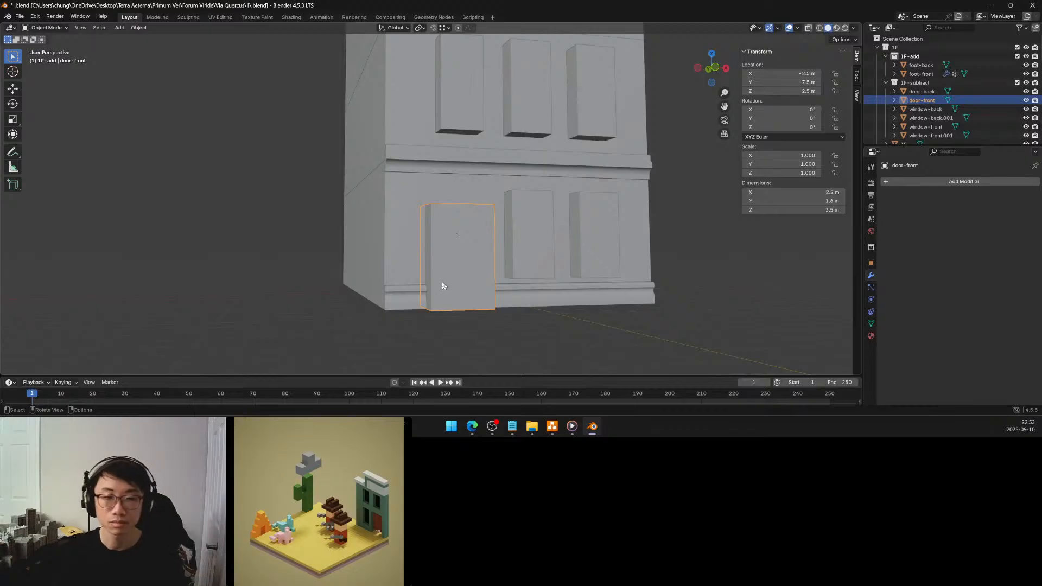
pyautogui.press('Tab')
pyautogui.moveTo(441, 283); pyautogui.dragTo(441, 278, button='middle')
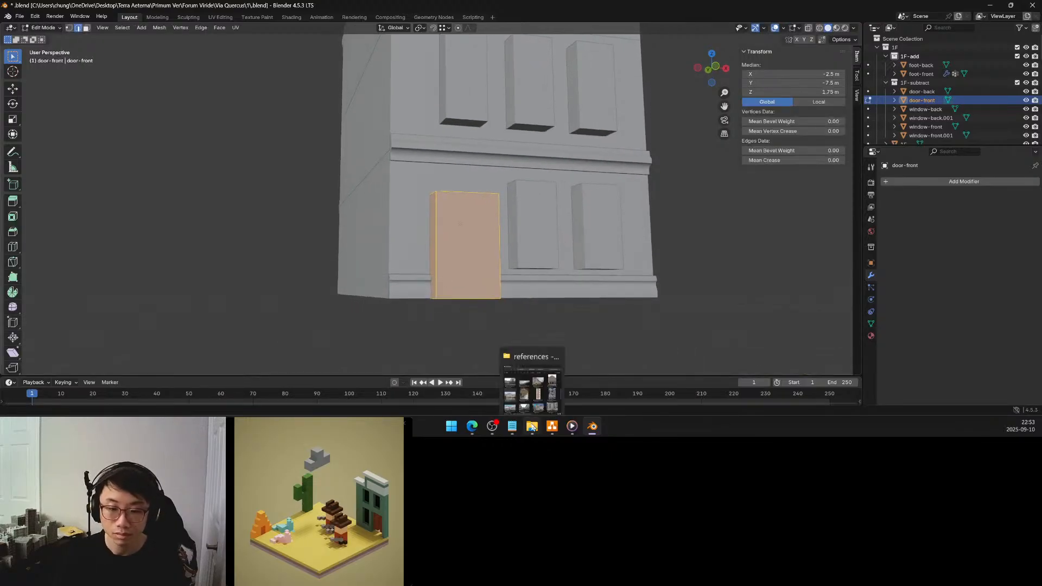
pyautogui.click(532, 426)
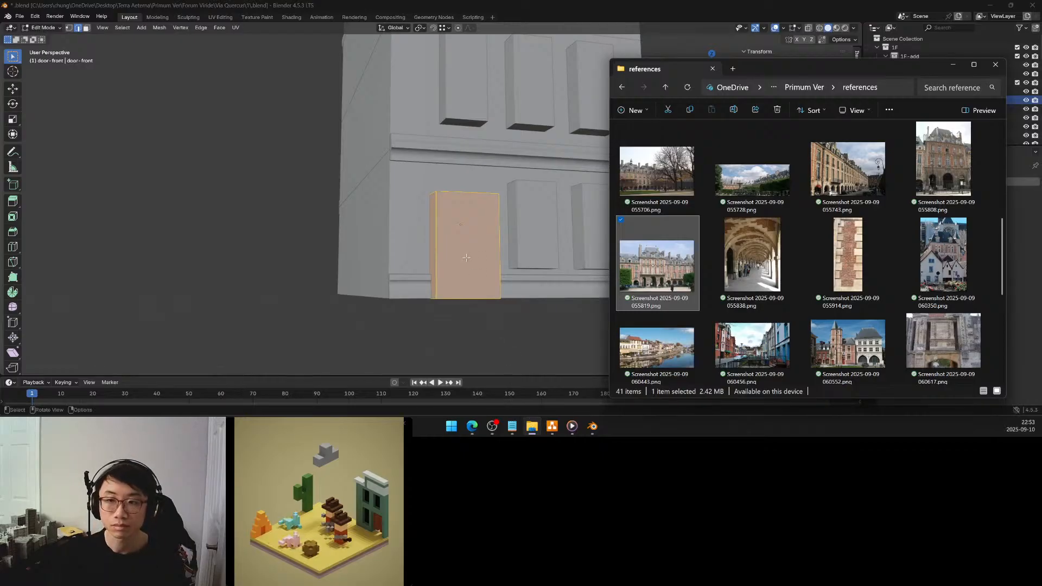
pyautogui.click(319, 254)
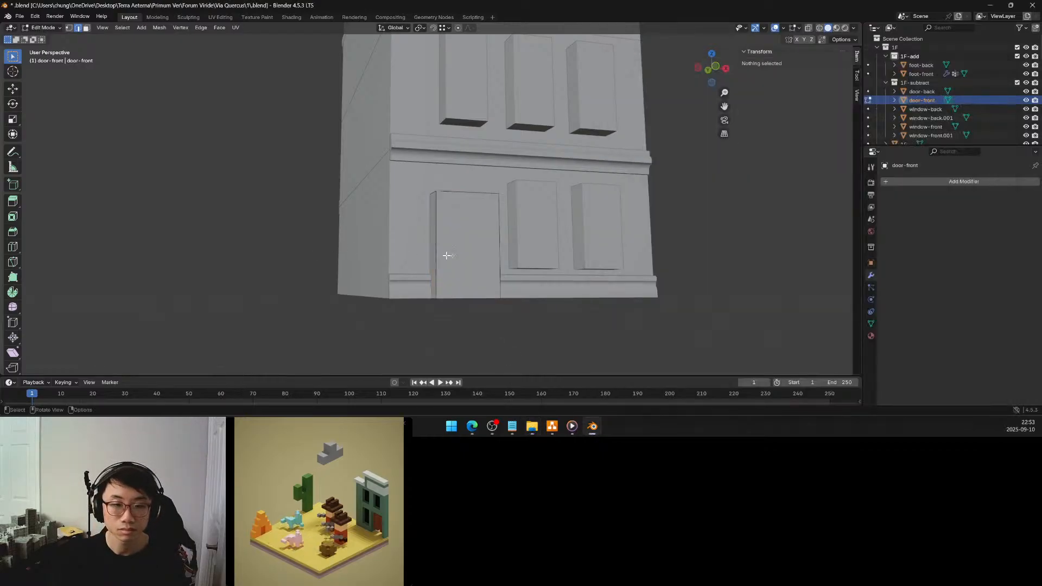
# Select the whole door-front mesh in face select mode with its bottom face as the active face
pyautogui.click(478, 255)
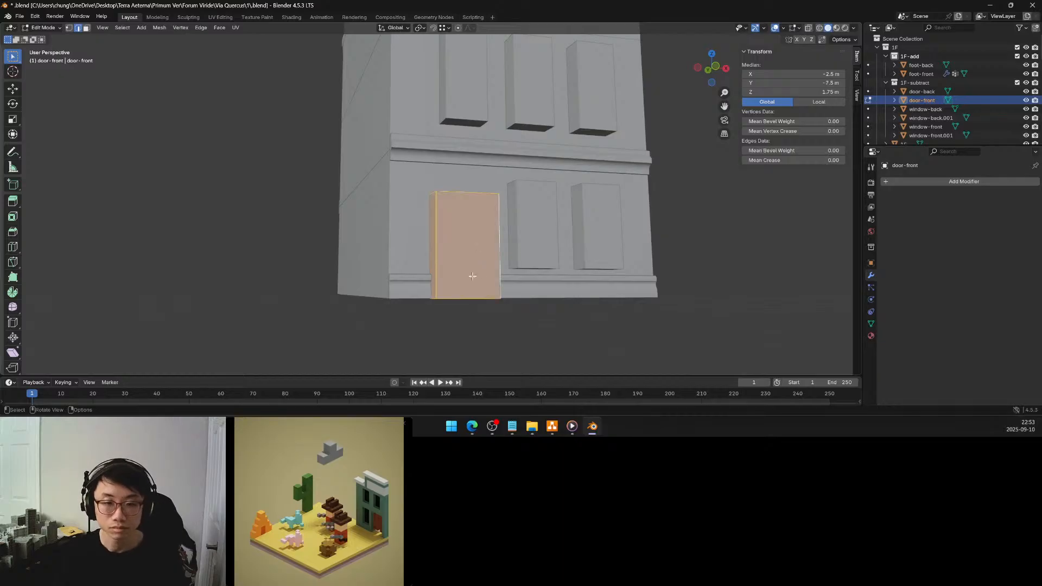
pyautogui.moveTo(472, 276); pyautogui.dragTo(473, 251, button='middle')
pyautogui.click(466, 265)
pyautogui.press('a')
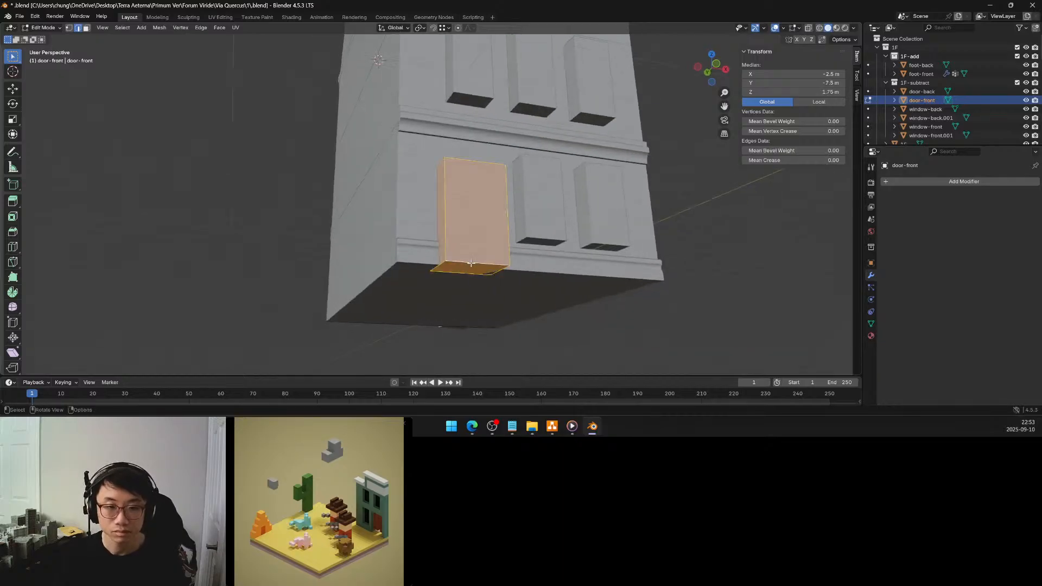
pyautogui.click(86, 28)
pyautogui.click(464, 268)
pyautogui.press('a')
pyautogui.moveTo(459, 262); pyautogui.dragTo(434, 269, button='middle')
# Set the transform pivot point to Active Element
pyautogui.press('.')
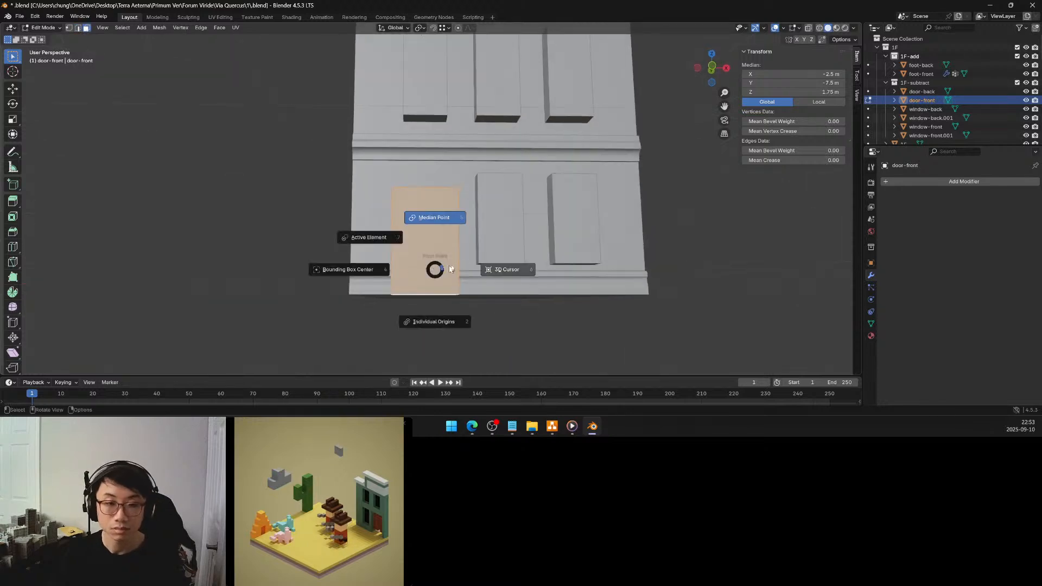
pyautogui.click(494, 268)
pyautogui.moveTo(434, 232)
pyautogui.mouseDown(button='middle')
pyautogui.moveTo(433, 242)
pyautogui.moveTo(445, 233)
pyautogui.mouseUp(button='middle')
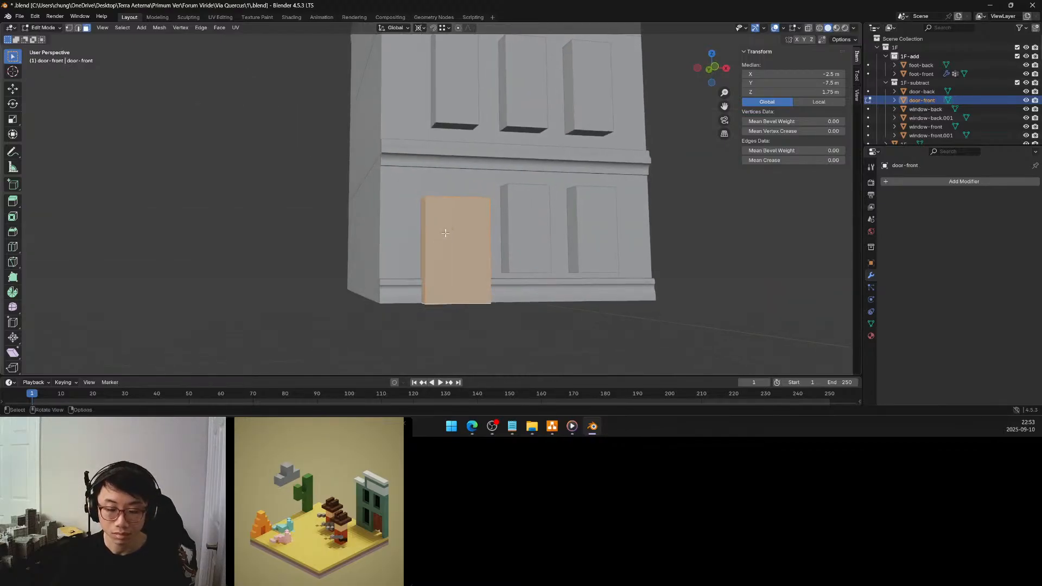
pyautogui.press('.')
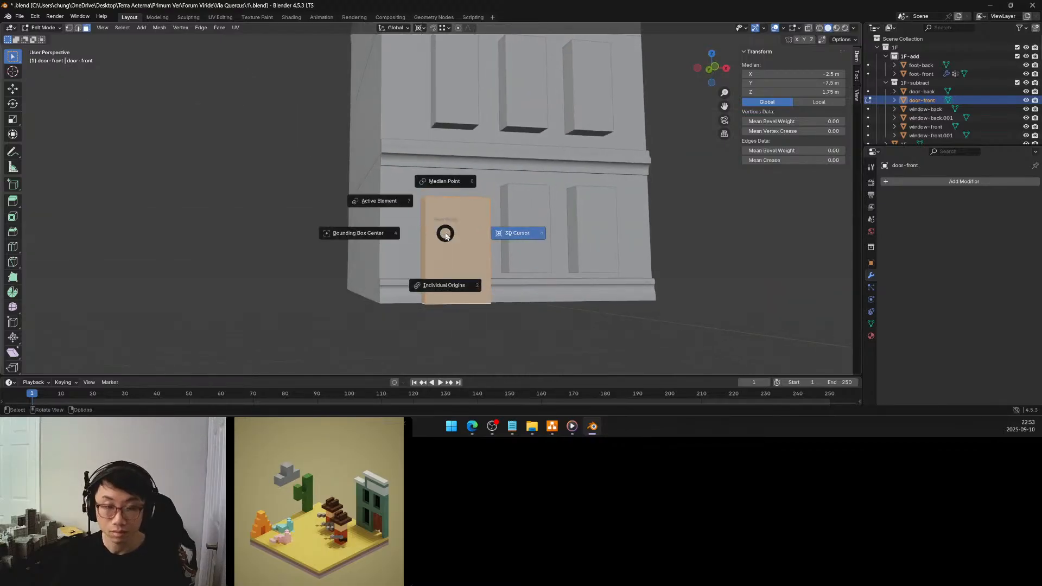
pyautogui.click(398, 205)
pyautogui.moveTo(435, 233); pyautogui.dragTo(443, 237, button='middle')
pyautogui.press('s')
pyautogui.press('z')
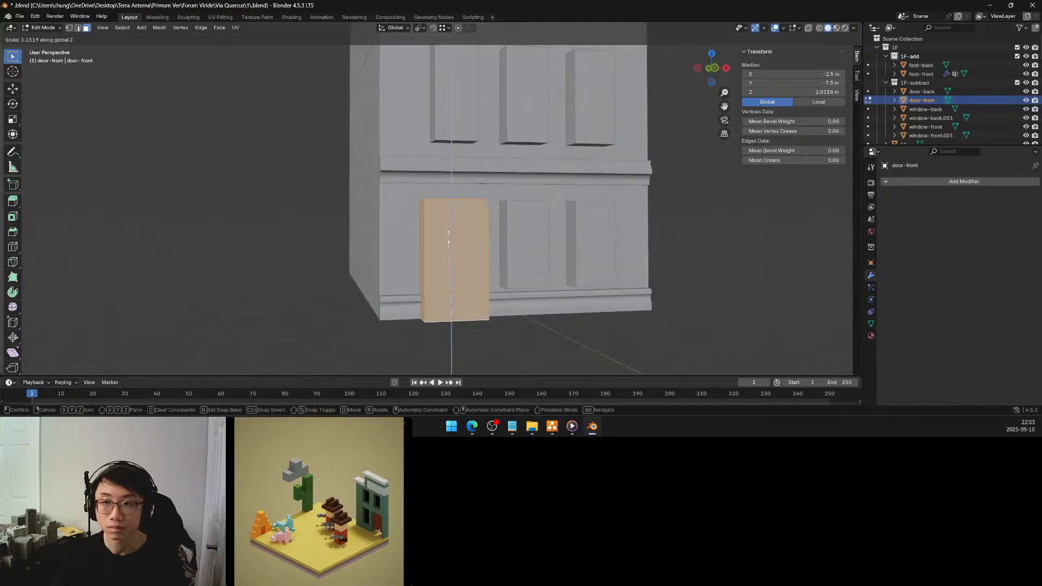
pyautogui.click(448, 237)
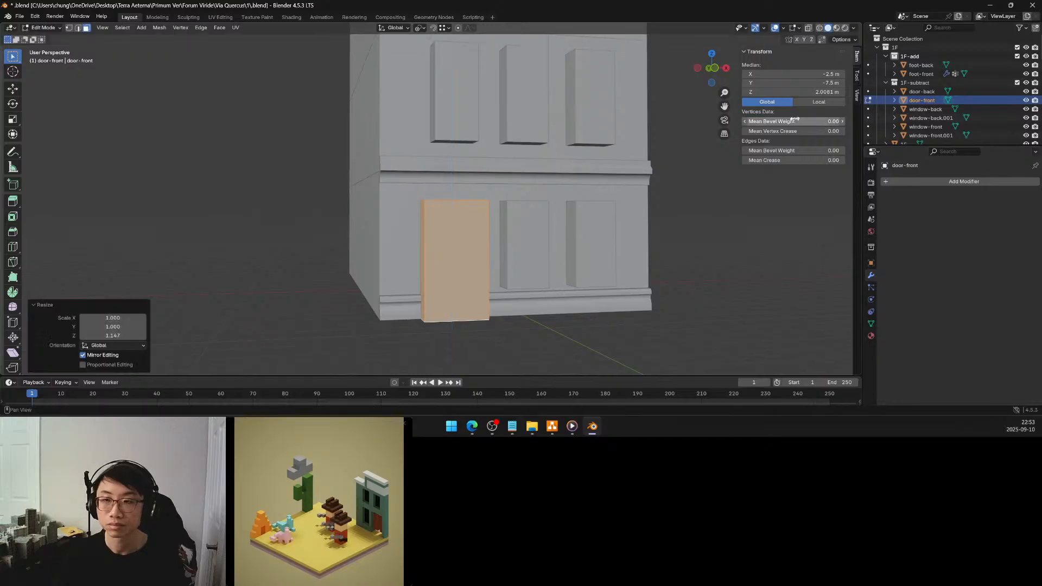
pyautogui.click(819, 91)
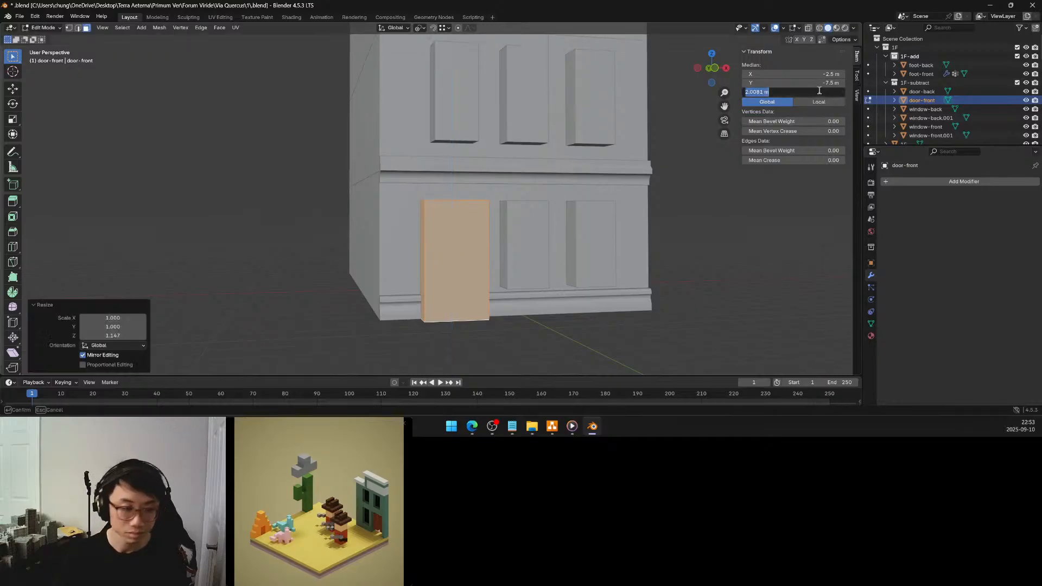
pyautogui.press('Return')
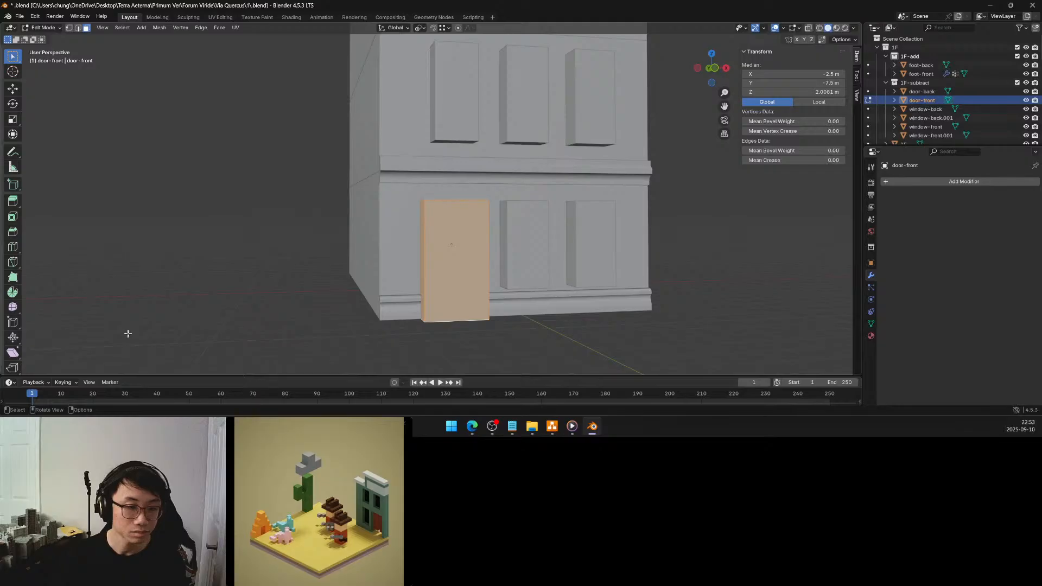
pyautogui.hotkey('ctrl', 'z')
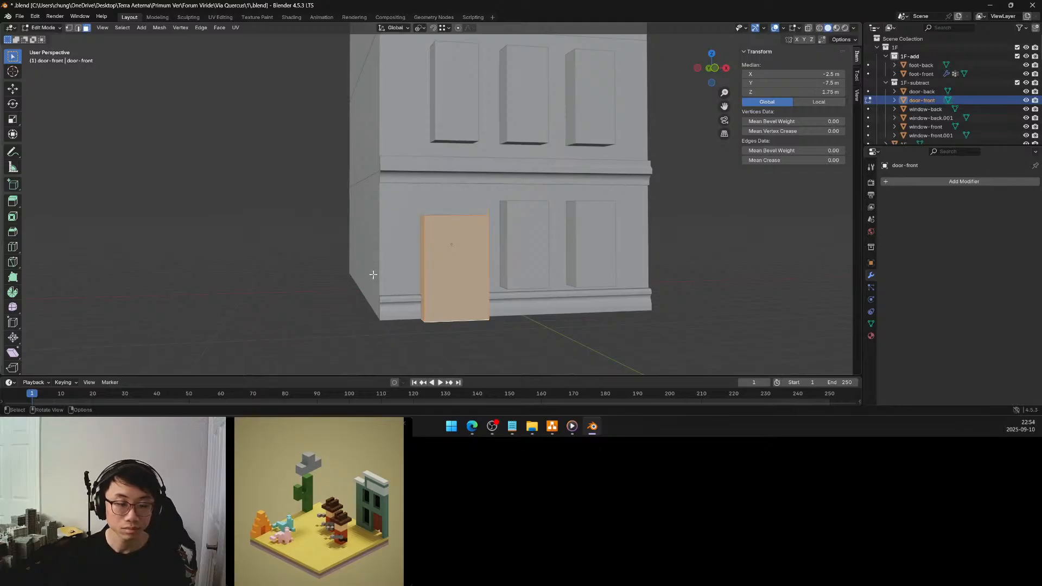
# Scale the whole door-front mesh along Z by 1.15 from its bottom face
pyautogui.press('s')
pyautogui.press('z')
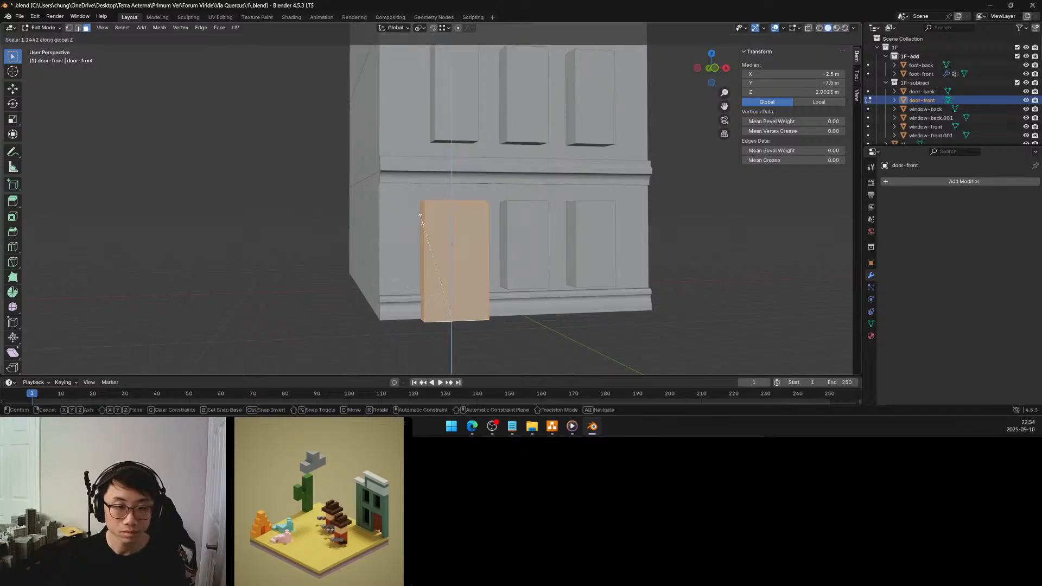
pyautogui.click(421, 217)
pyautogui.click(119, 335)
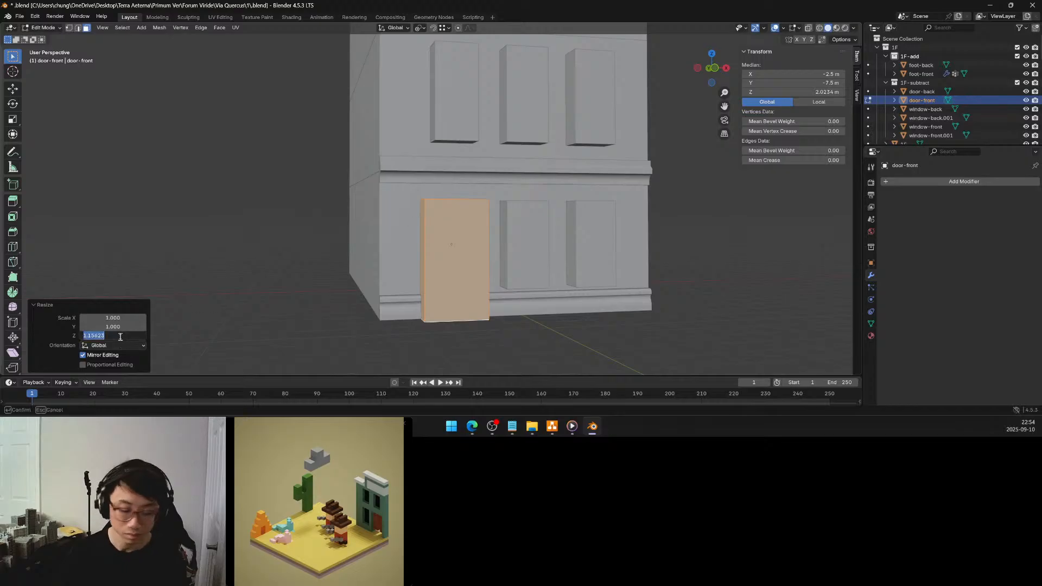
pyautogui.write('1')
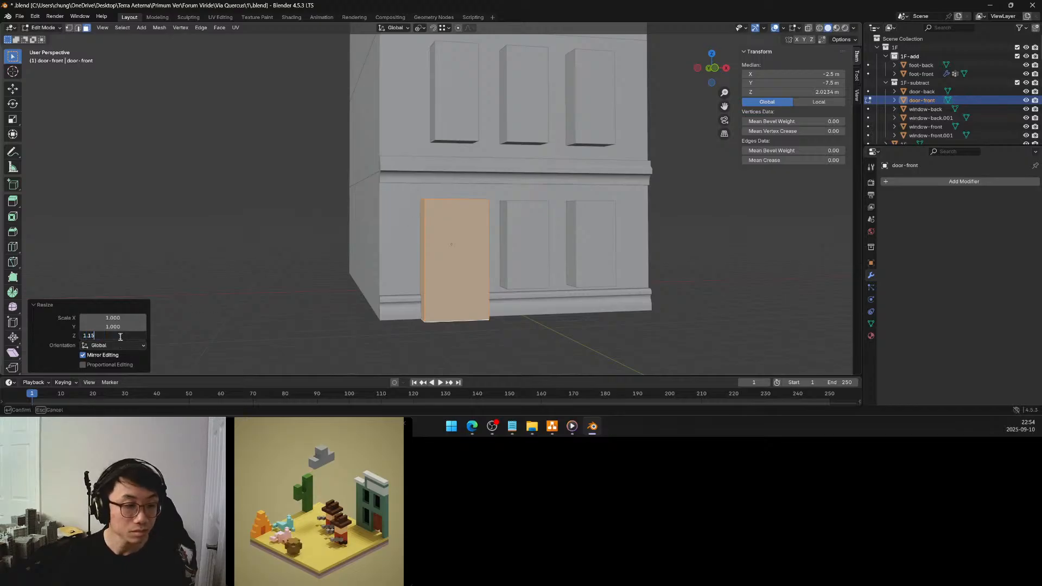
pyautogui.press('Return')
# Try a Z scale of 1.125 on the door-front mesh and compare it with the windows
pyautogui.click(106, 335)
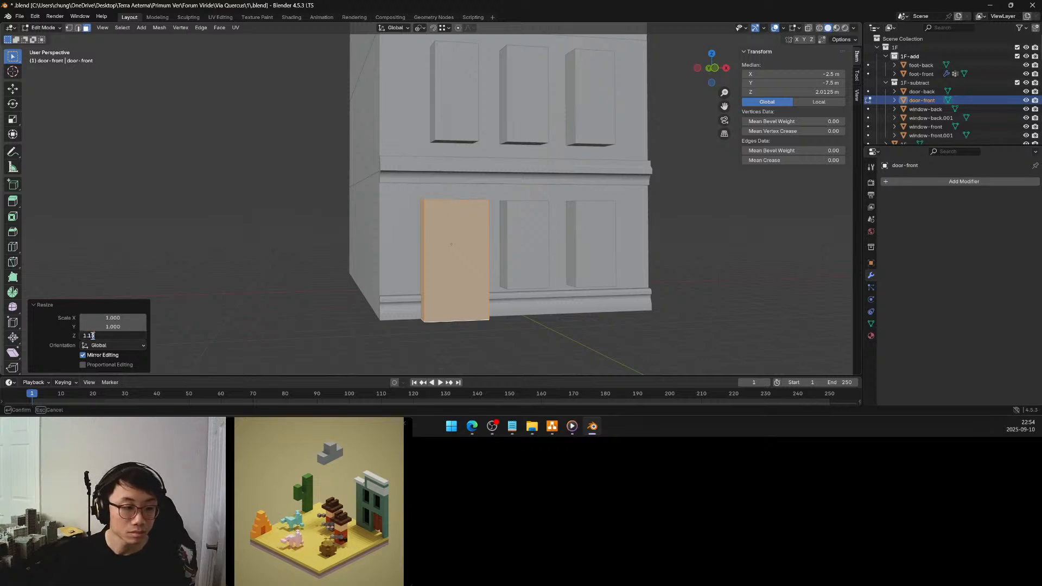
pyautogui.press('Return')
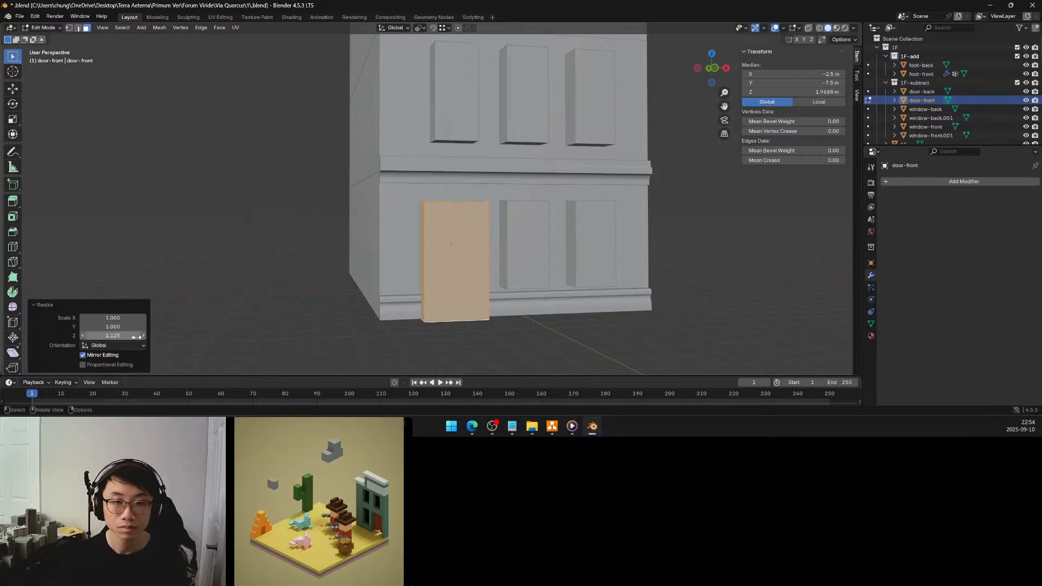
pyautogui.moveTo(523, 278); pyautogui.dragTo(524, 281, button='middle')
# Set the door-front resize back to a Z scale of 1.15 and return to Object Mode
pyautogui.click(104, 336)
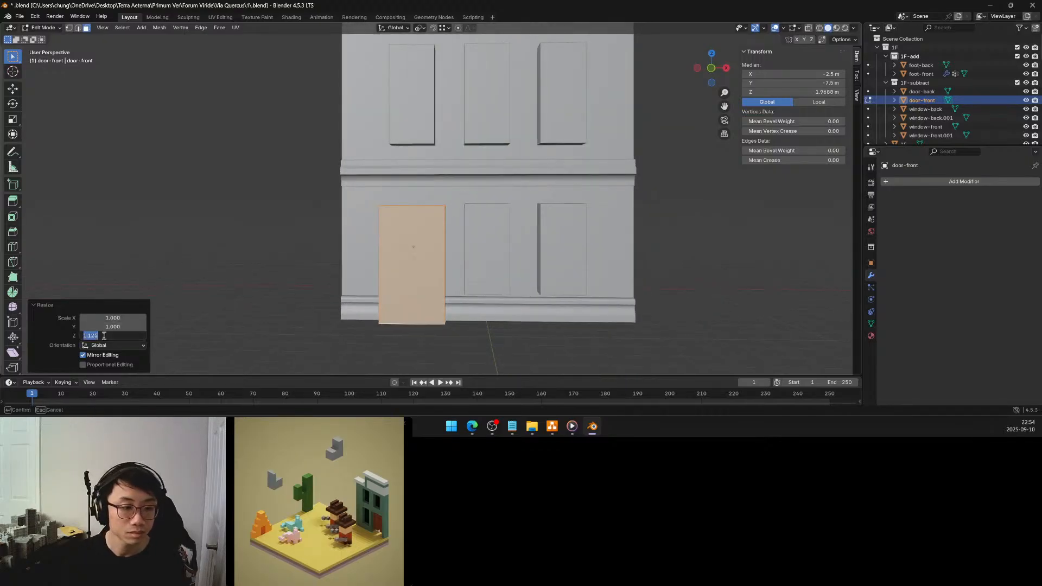
pyautogui.click(93, 335)
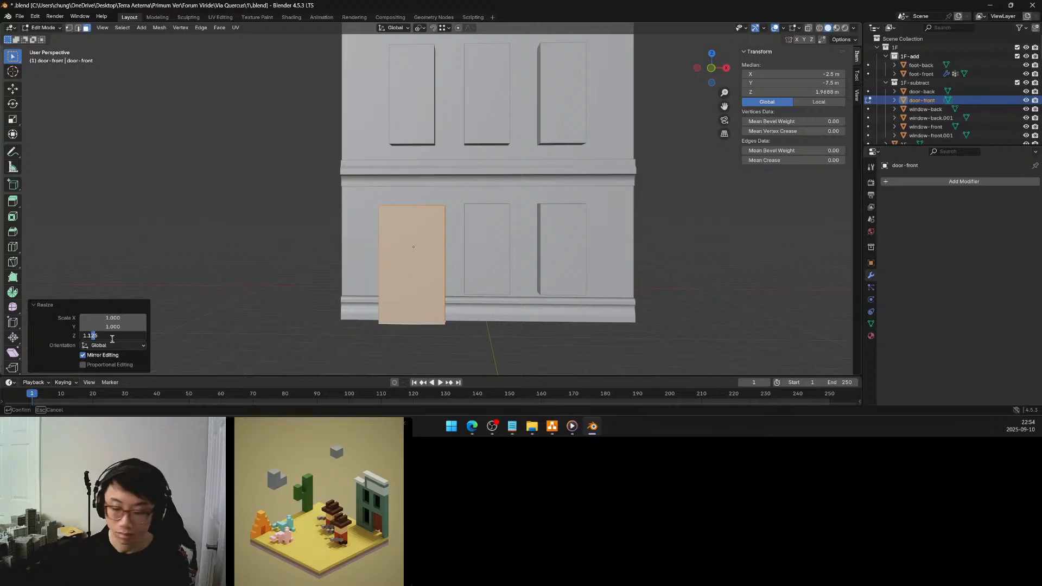
pyautogui.press('Return')
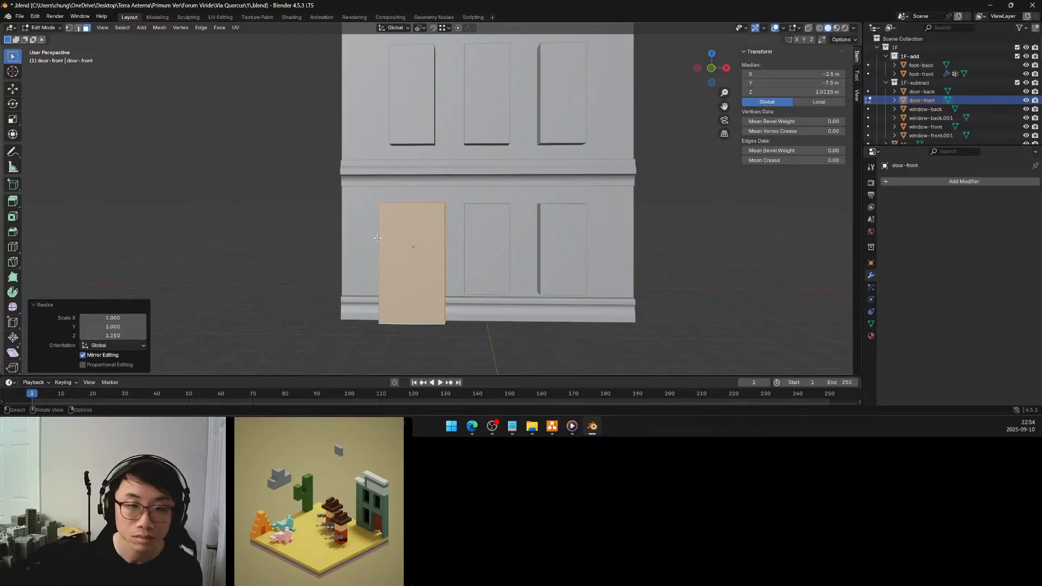
pyautogui.click(327, 246)
pyautogui.press('Tab')
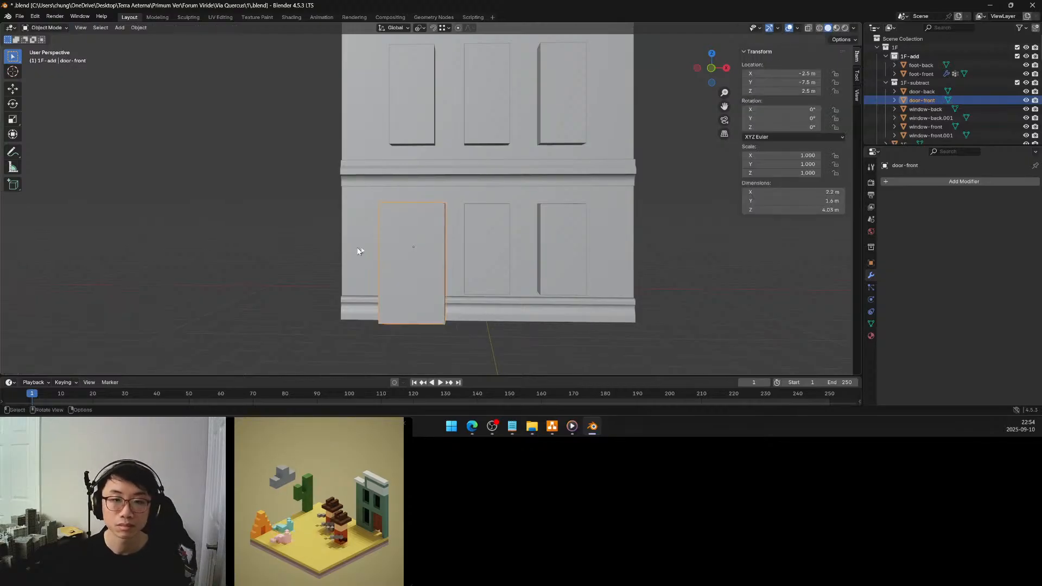
pyautogui.moveTo(400, 249); pyautogui.dragTo(405, 251, button='middle')
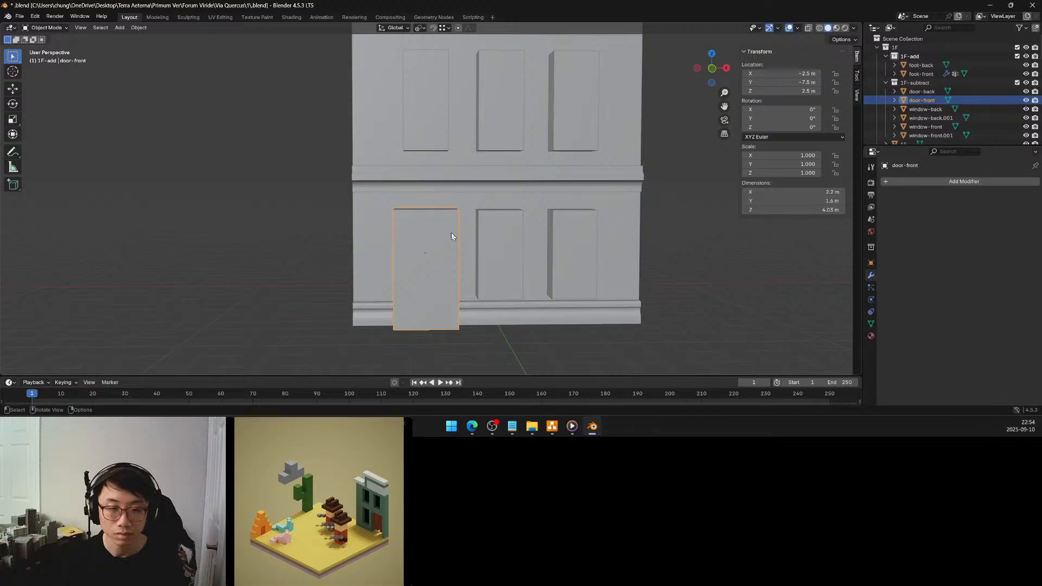
# Check the height of the top face of window-front, the ground-floor window beside the door, in Edit Mode
pyautogui.click(491, 222)
pyautogui.press('Tab')
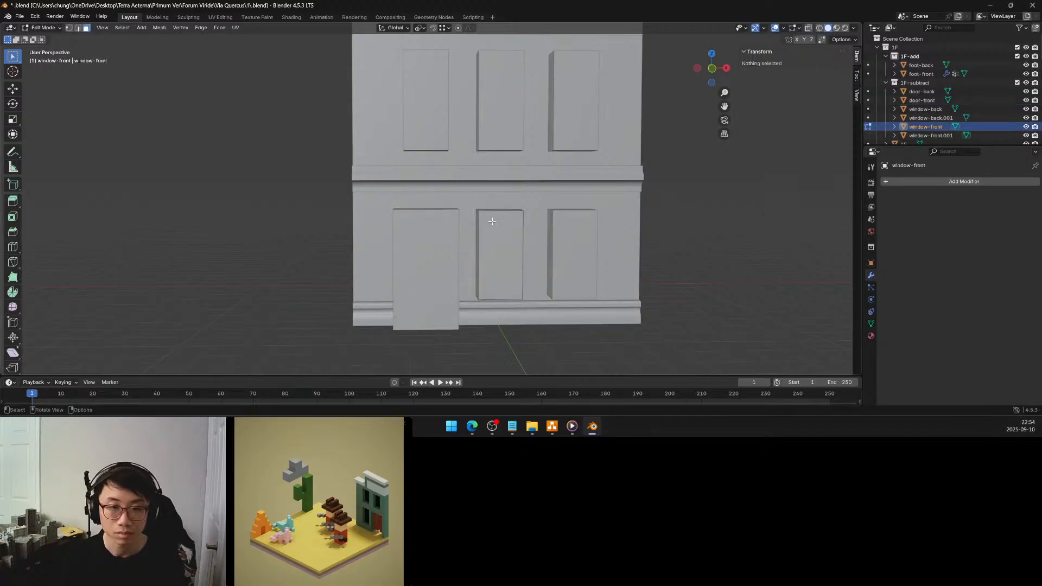
pyautogui.moveTo(491, 222); pyautogui.dragTo(483, 239, button='middle')
pyautogui.click(483, 240)
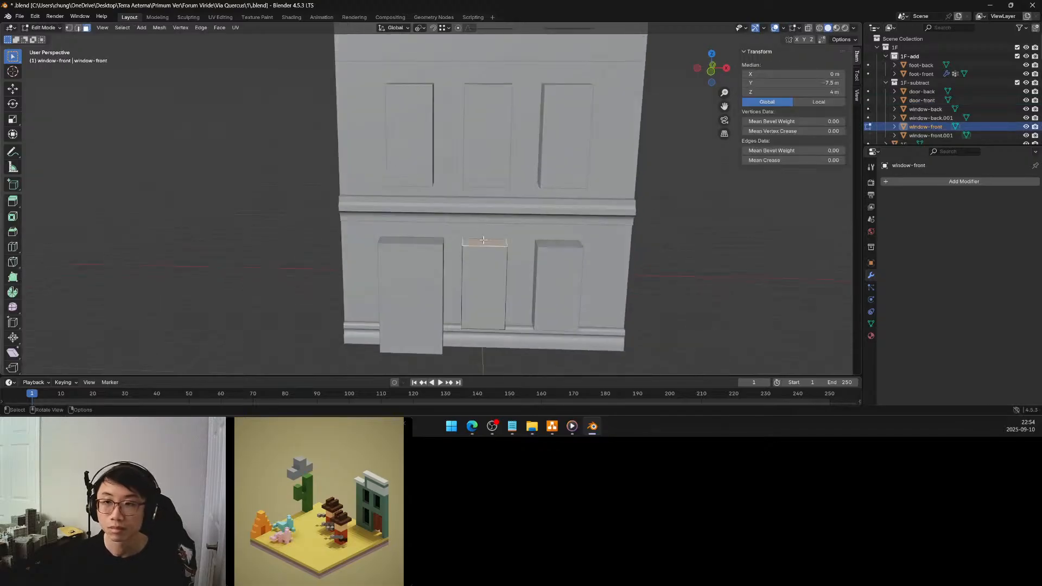
pyautogui.press('Tab')
# Set the global Z of the door-front mesh's top face to 4 m and return to Object Mode
pyautogui.click(415, 259)
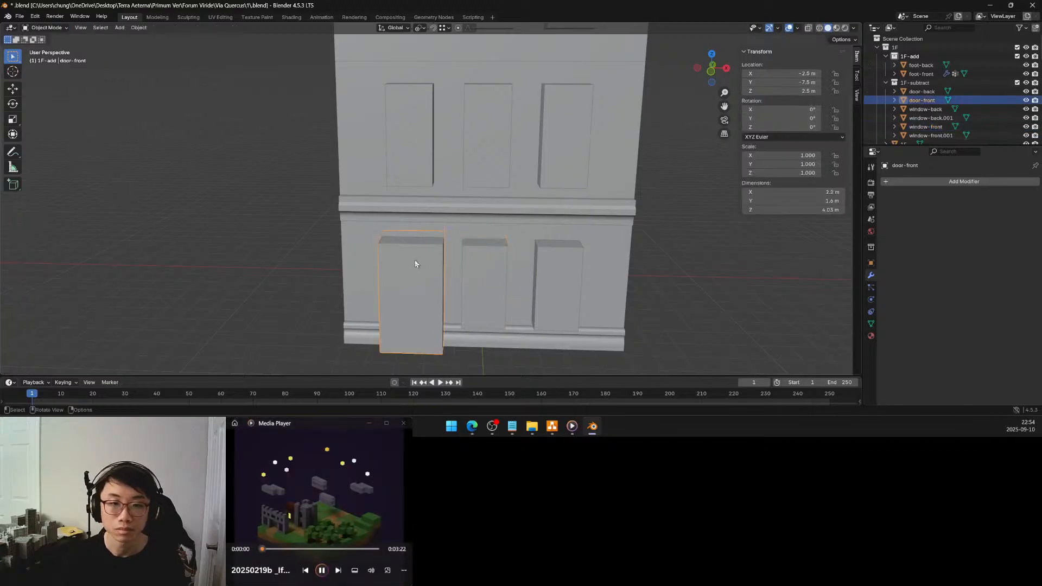
pyautogui.press('Tab')
pyautogui.click(424, 237)
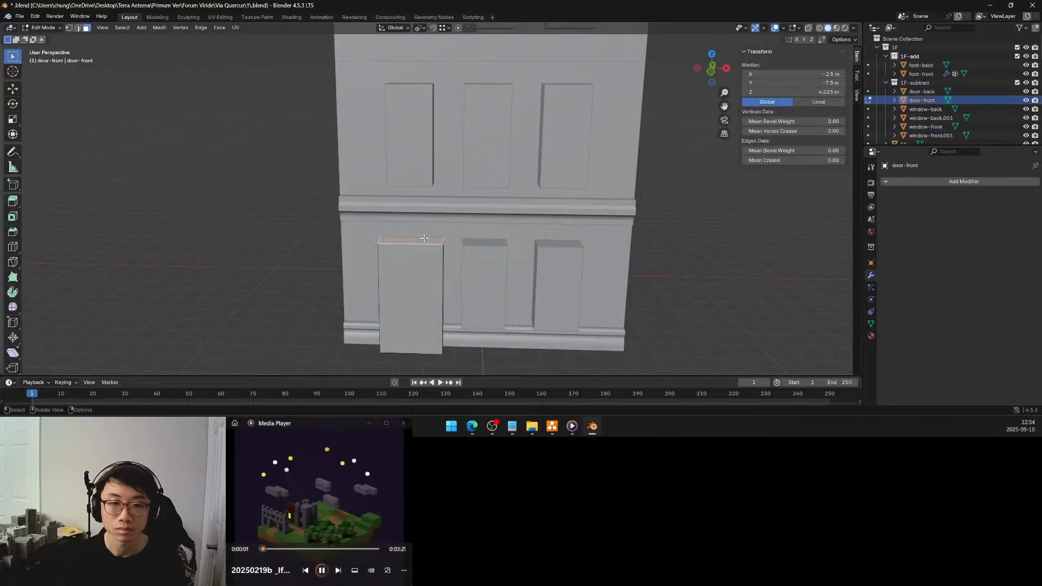
pyautogui.click(819, 91)
pyautogui.write('4')
pyautogui.press('Return')
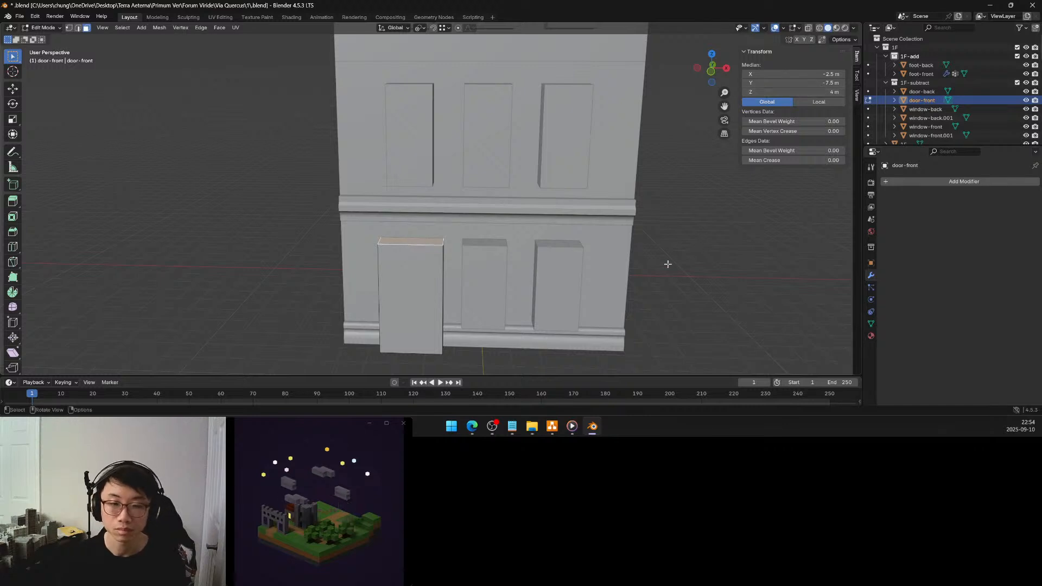
pyautogui.moveTo(668, 263); pyautogui.dragTo(582, 261, button='middle')
pyautogui.press('Tab')
# Save the file and review the building's back and front facades
pyautogui.scroll(-3, 549, 257)
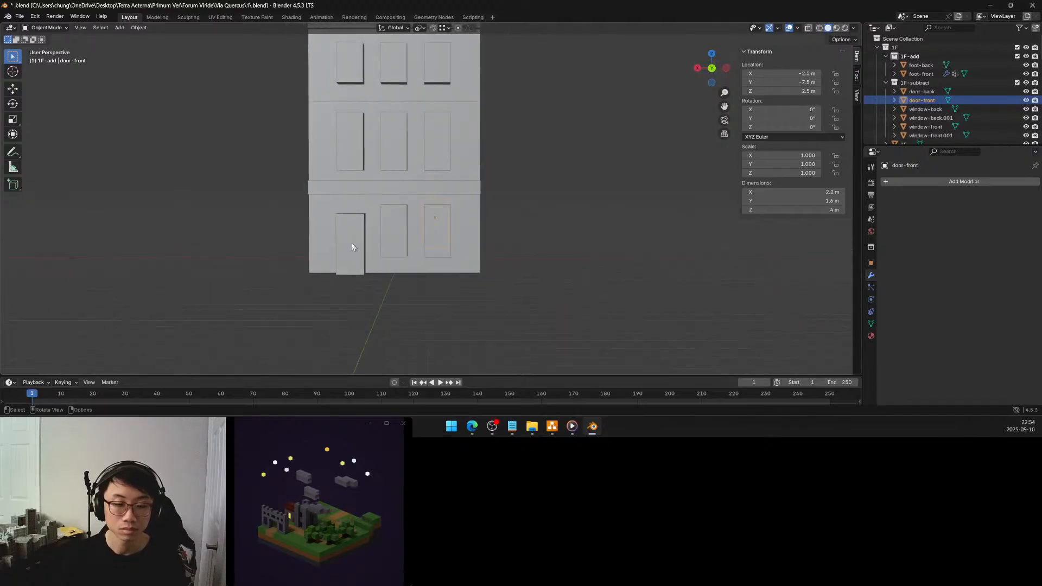
pyautogui.moveTo(354, 245); pyautogui.dragTo(555, 278, button='middle')
pyautogui.hotkey('ctrl', 's')
pyautogui.scroll(4, 498, 264)
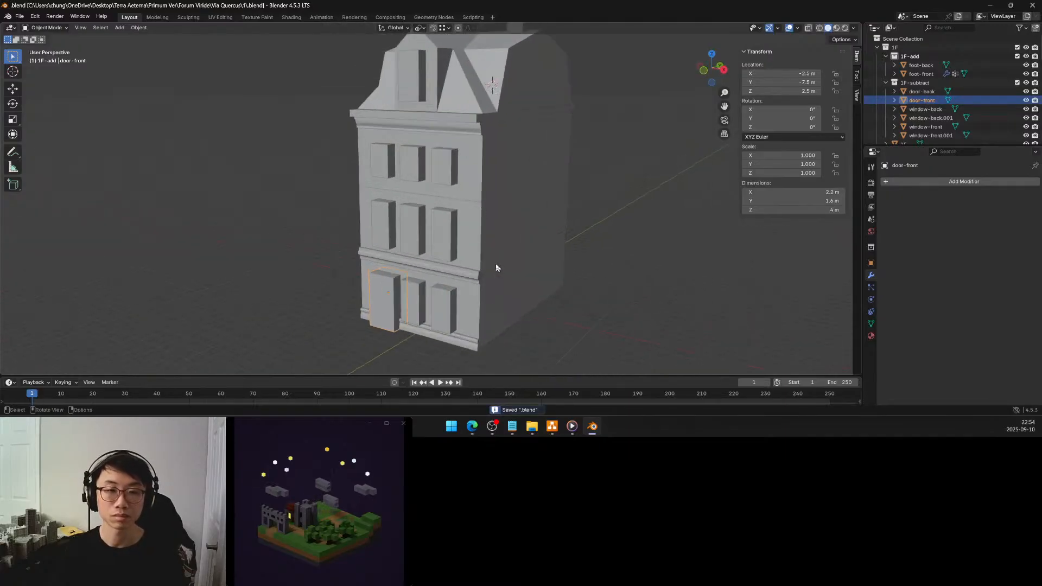
pyautogui.moveTo(480, 260); pyautogui.dragTo(505, 265, button='middle')
pyautogui.moveTo(466, 237); pyautogui.dragTo(443, 265, button='middle')
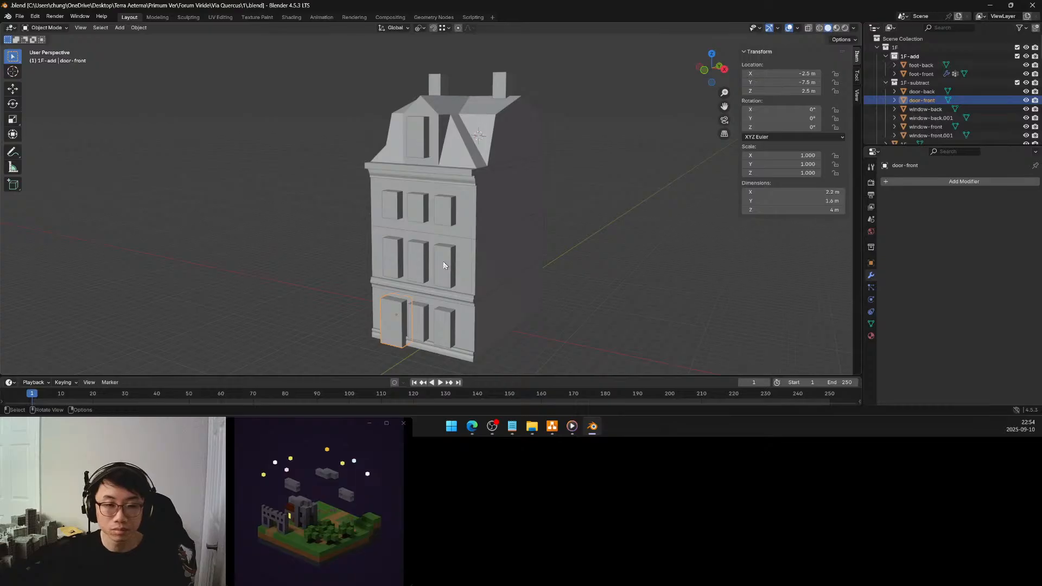
pyautogui.moveTo(443, 265); pyautogui.dragTo(481, 270, button='middle')
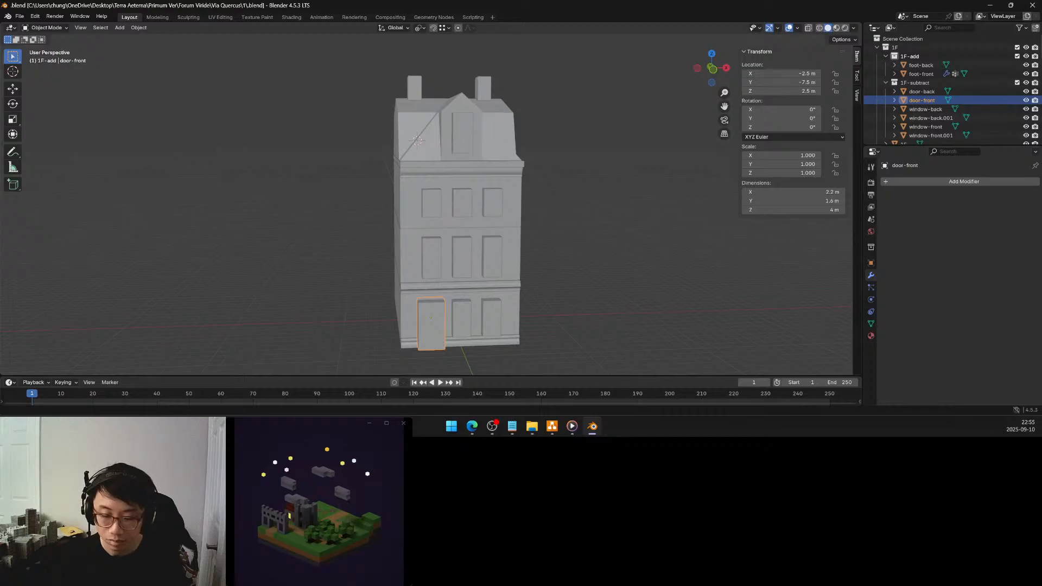
# View the reference image Screenshot 2025-09-09 055743.png in Photos, close it, and return to the building model in Blender
pyautogui.hotkey('alt', 'Tab')
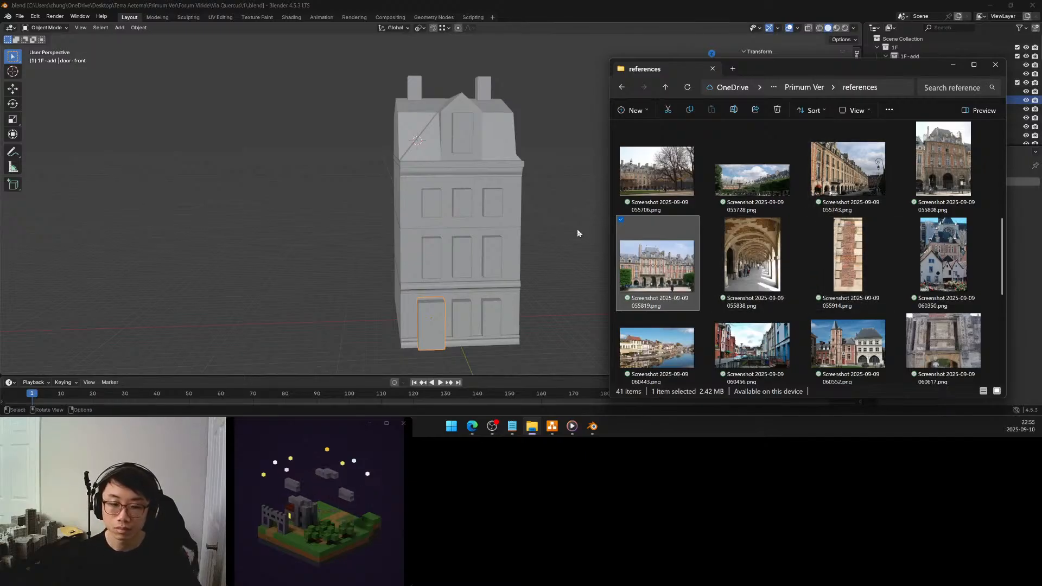
pyautogui.rightClick(818, 186)
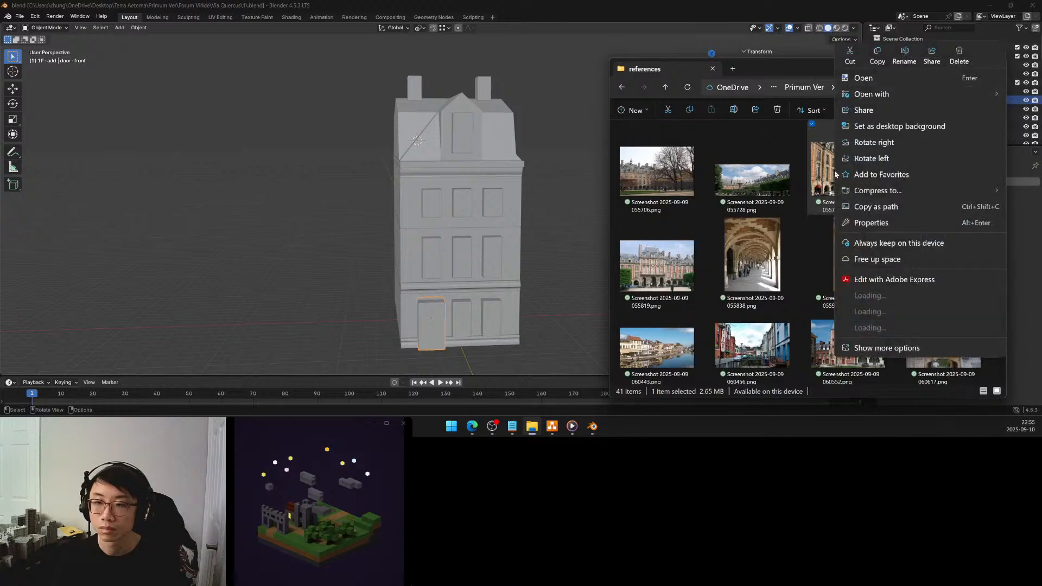
pyautogui.moveTo(892, 93)
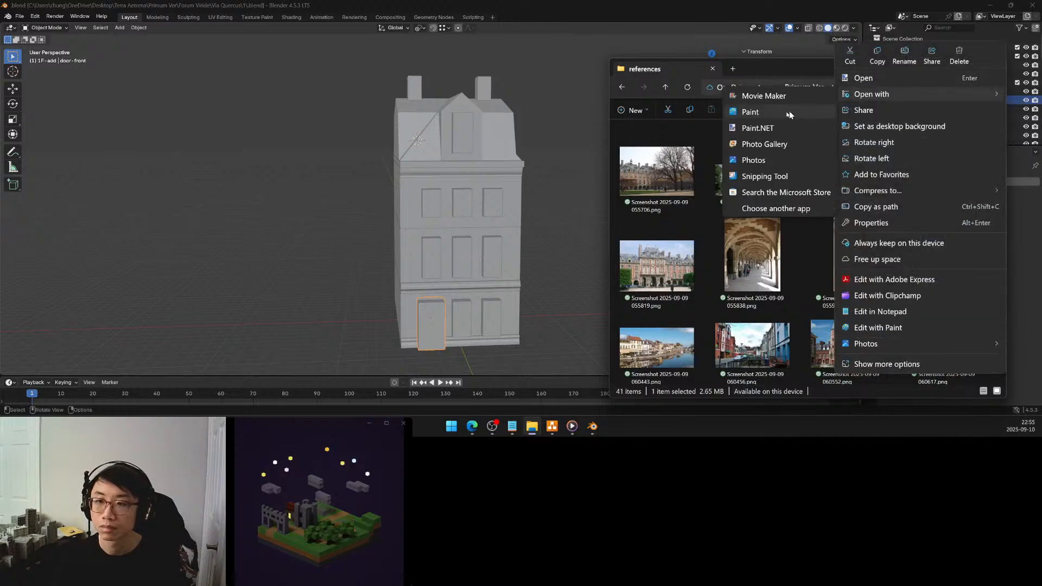
pyautogui.click(757, 160)
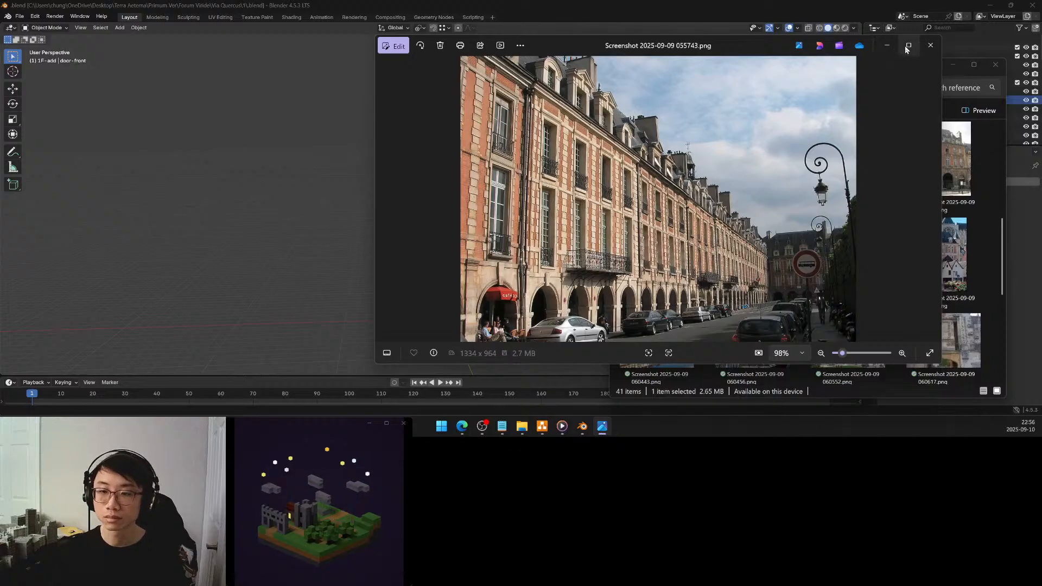
pyautogui.moveTo(905, 47)
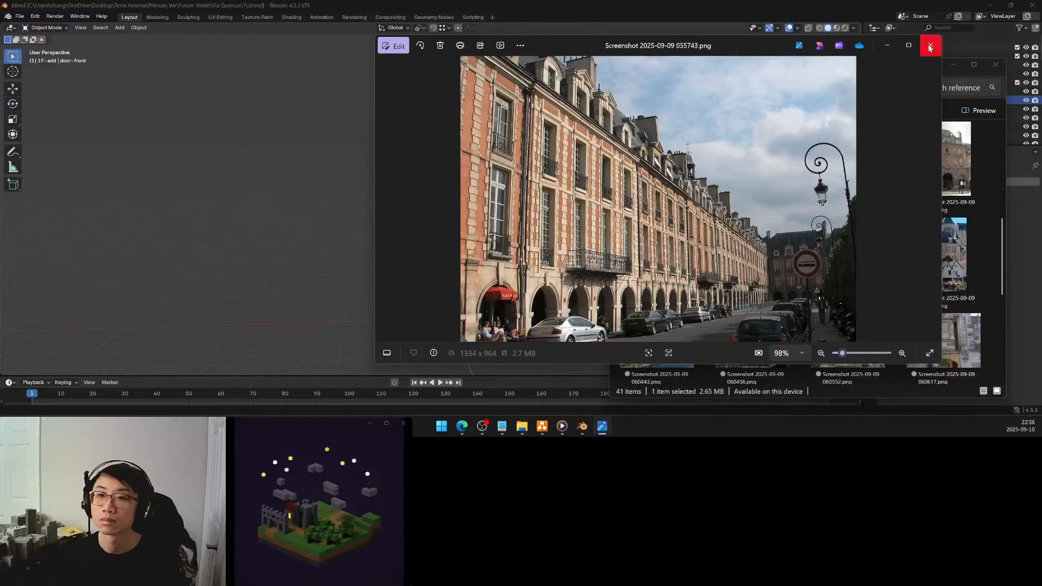
pyautogui.click(930, 45)
pyautogui.moveTo(552, 210); pyautogui.dragTo(545, 173, button='middle')
pyautogui.scroll(2, 523, 212)
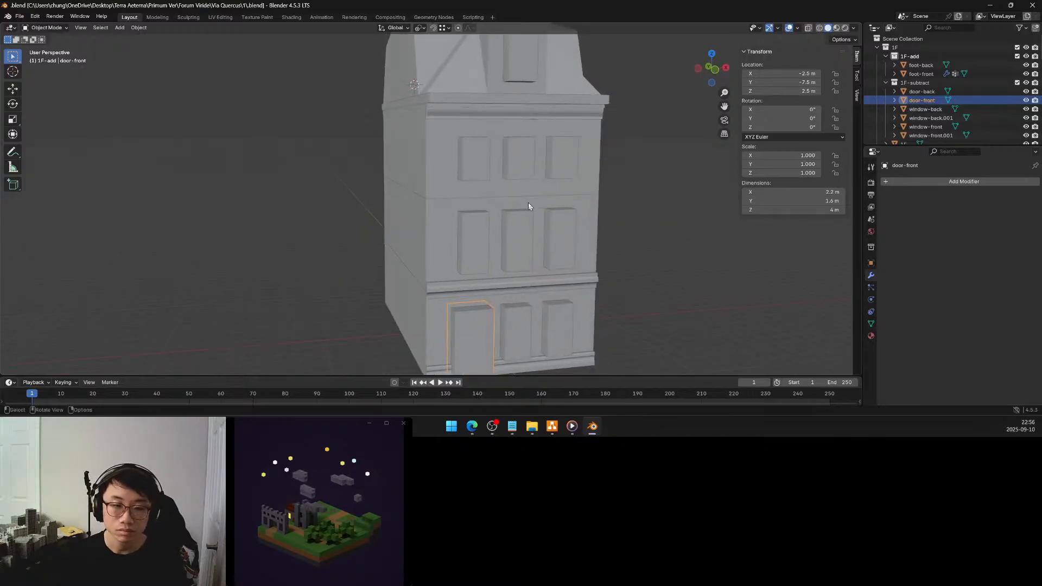
# Examine the front facade's door, windows and mouldings from several angles
pyautogui.moveTo(520, 208); pyautogui.dragTo(507, 180, button='middle')
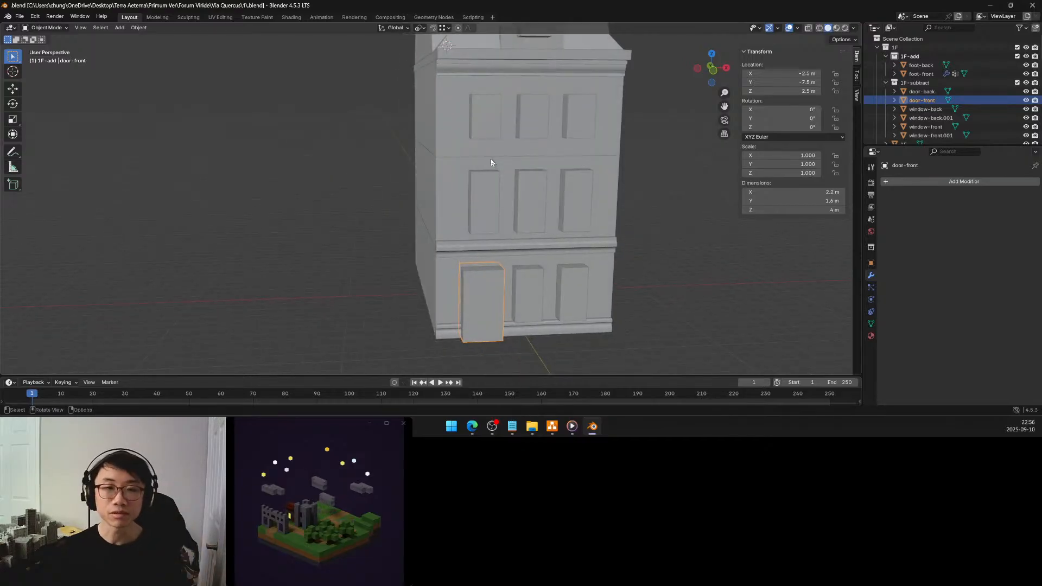
pyautogui.moveTo(470, 156)
pyautogui.keyDown('shift'); pyautogui.mouseDown(button='middle')
pyautogui.moveTo(491, 189)
pyautogui.moveTo(516, 172)
pyautogui.moveTo(471, 140)
pyautogui.mouseUp(button='middle'); pyautogui.keyUp('shift')
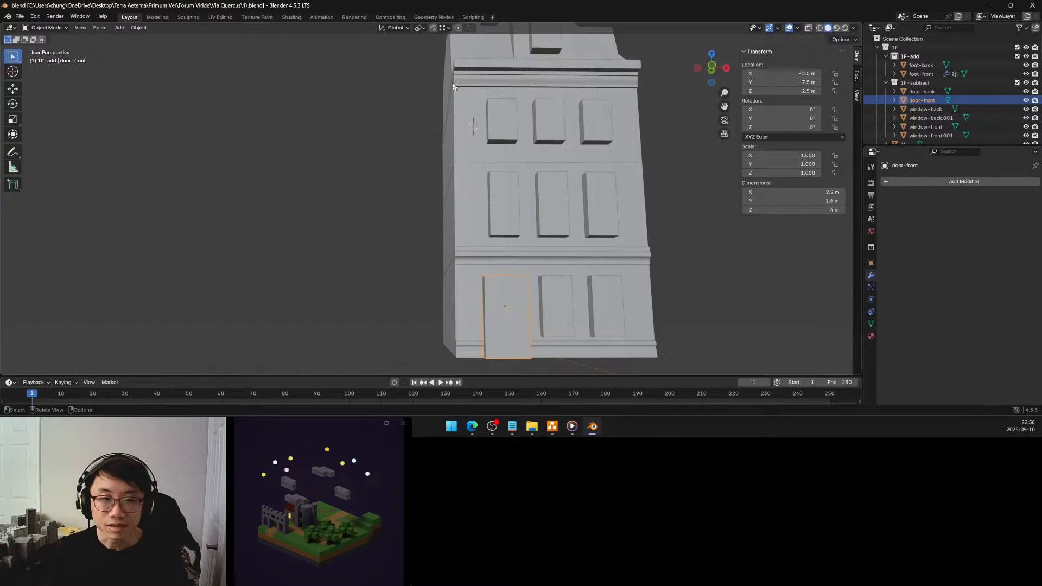
pyautogui.moveTo(448, 212); pyautogui.dragTo(424, 189, button='middle')
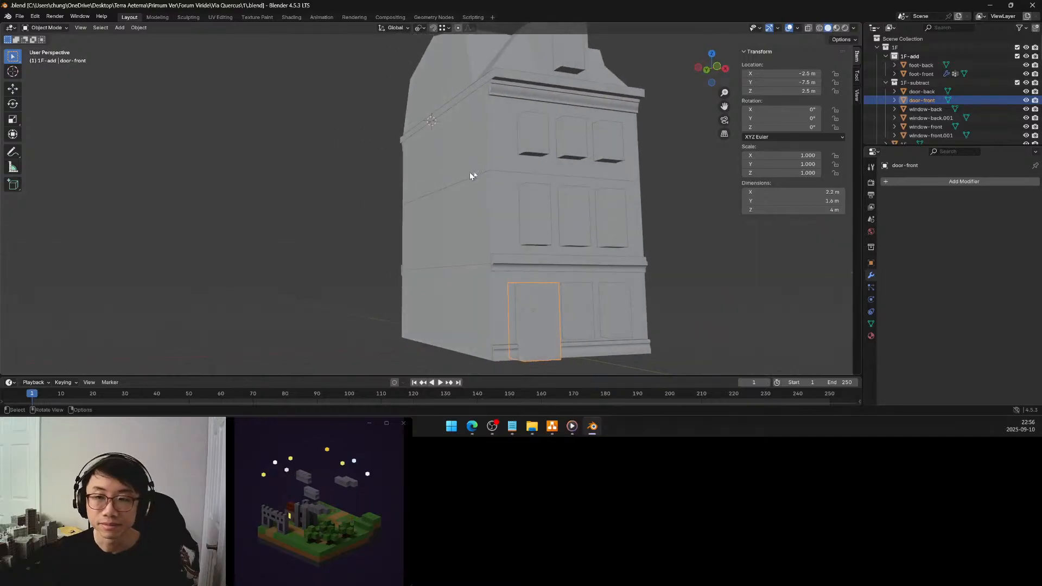
pyautogui.moveTo(569, 151); pyautogui.dragTo(551, 124, button='middle')
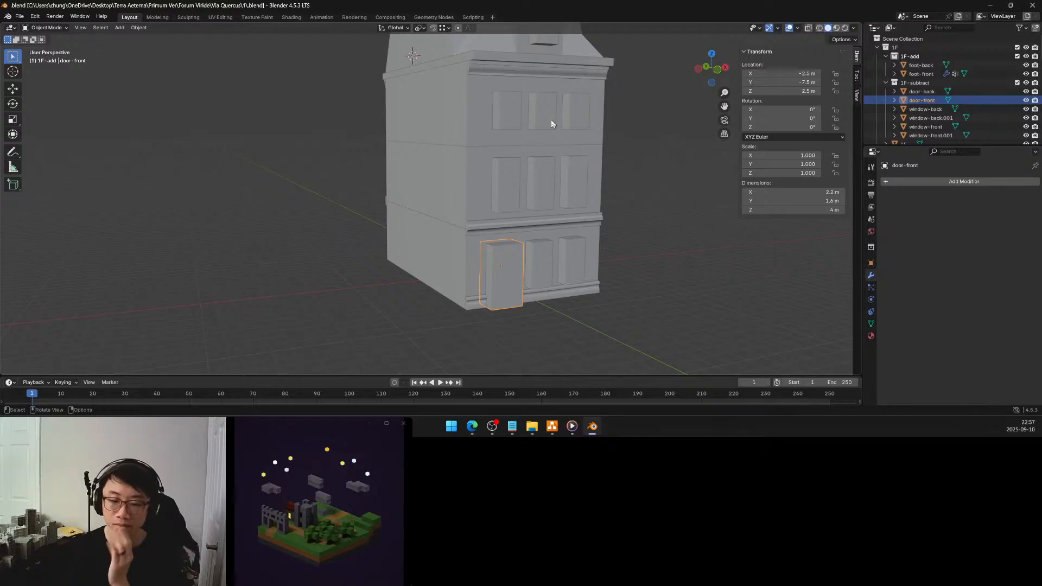
pyautogui.moveTo(503, 167)
pyautogui.mouseDown(button='middle')
pyautogui.moveTo(478, 157)
pyautogui.moveTo(499, 166)
pyautogui.mouseUp(button='middle')
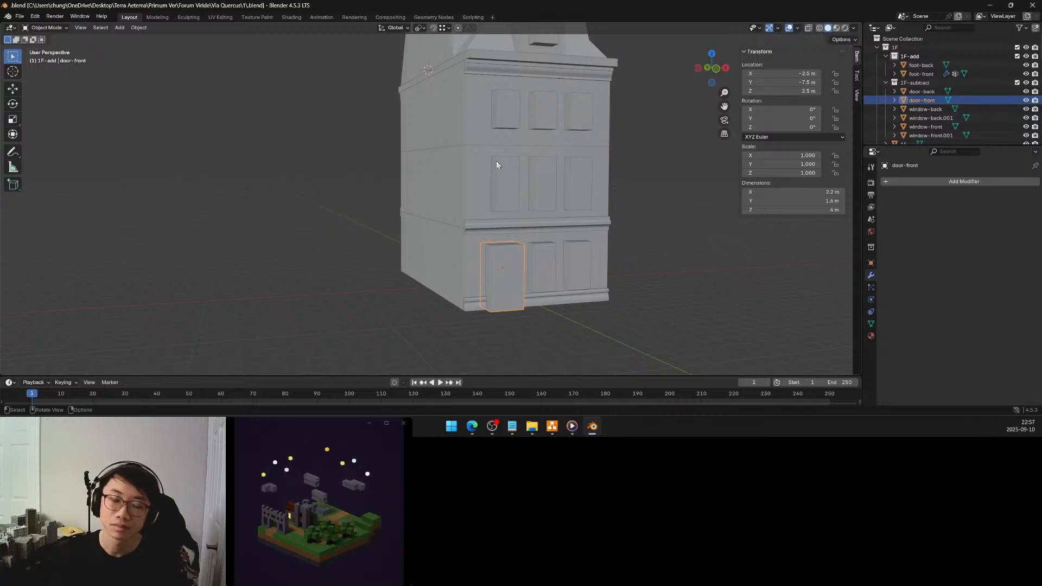
# In Edit Mode, scale the whole chimney mesh by 1.25 along Y and return to Object Mode
pyautogui.moveTo(496, 161); pyautogui.dragTo(523, 210, button='middle')
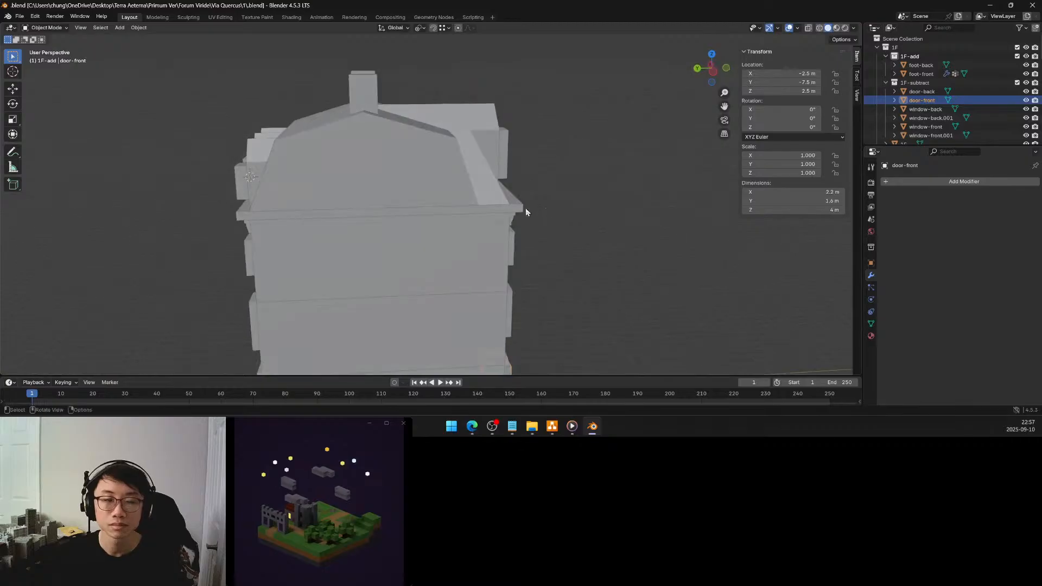
pyautogui.moveTo(423, 214); pyautogui.dragTo(488, 225, button='middle')
pyautogui.click(413, 131)
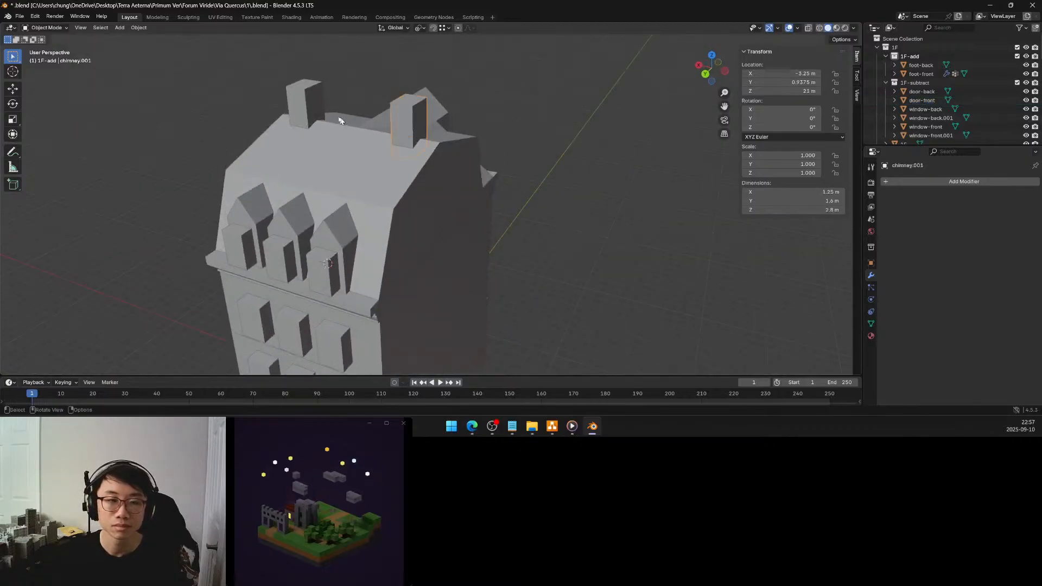
pyautogui.click(317, 110)
pyautogui.press('Tab')
pyautogui.moveTo(317, 110); pyautogui.dragTo(437, 125, button='middle')
pyautogui.press('a')
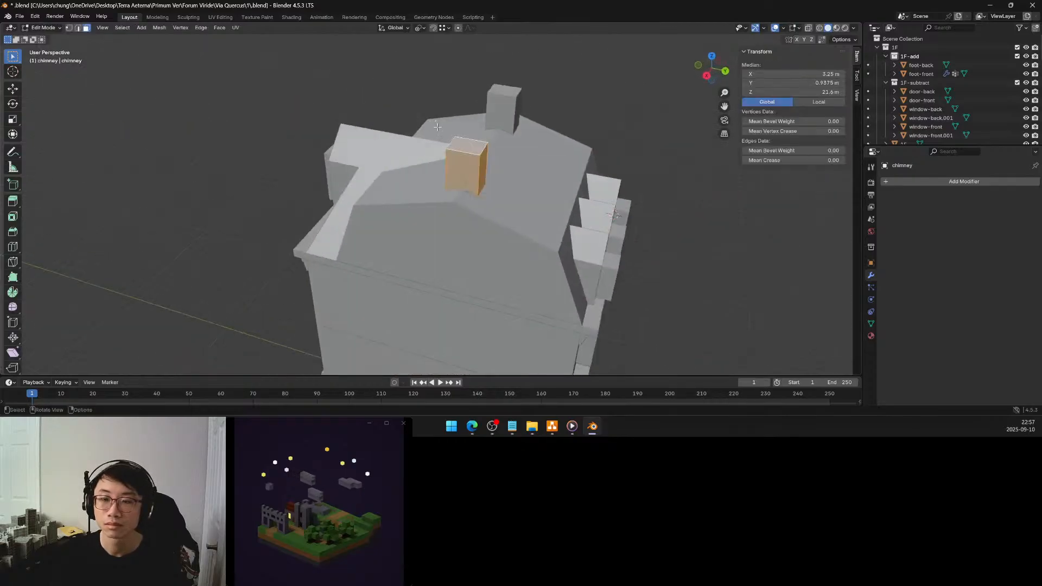
pyautogui.press('s')
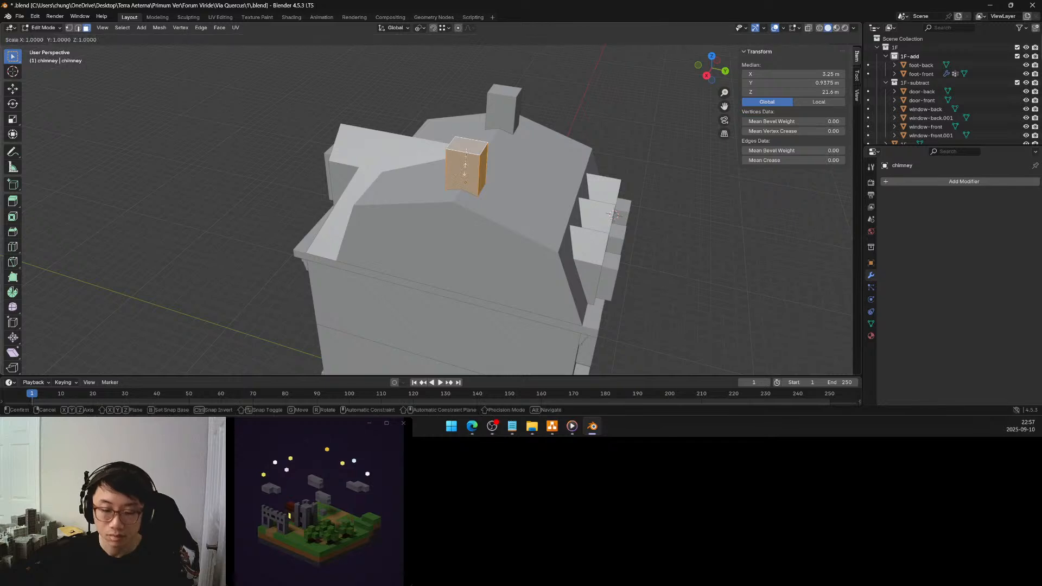
pyautogui.press('y')
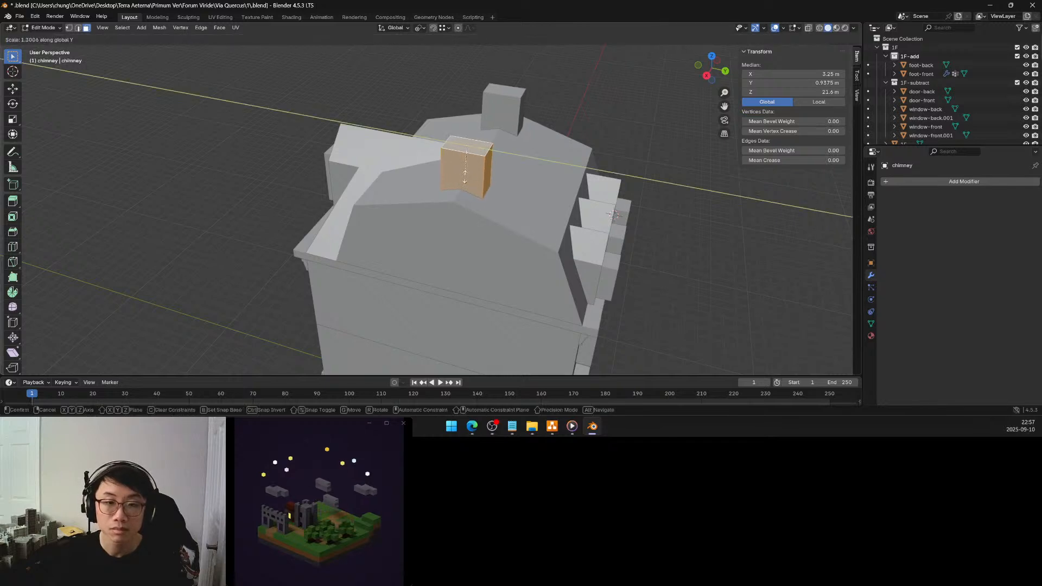
pyautogui.click(465, 178)
pyautogui.click(129, 325)
pyautogui.write('1.25')
pyautogui.press('Return')
pyautogui.press('Tab')
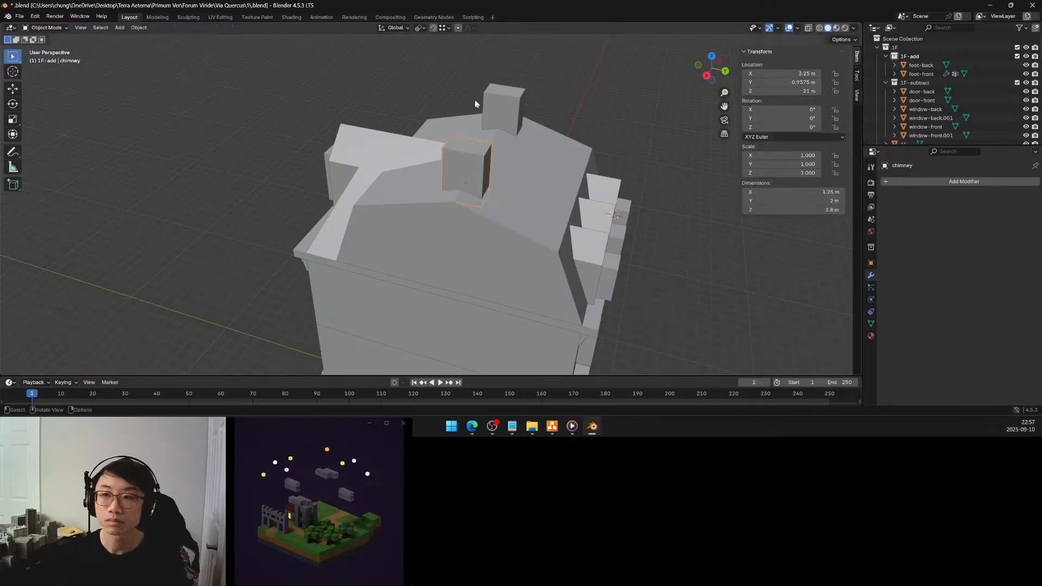
# Bring the whole front facade into view and save the file
pyautogui.moveTo(486, 125); pyautogui.dragTo(563, 119, button='middle')
pyautogui.scroll(-2, 562, 119)
pyautogui.keyDown('shift'); pyautogui.moveTo(476, 208); pyautogui.dragTo(477, 150, button='middle'); pyautogui.keyUp('shift')
pyautogui.hotkey('ctrl', 's')
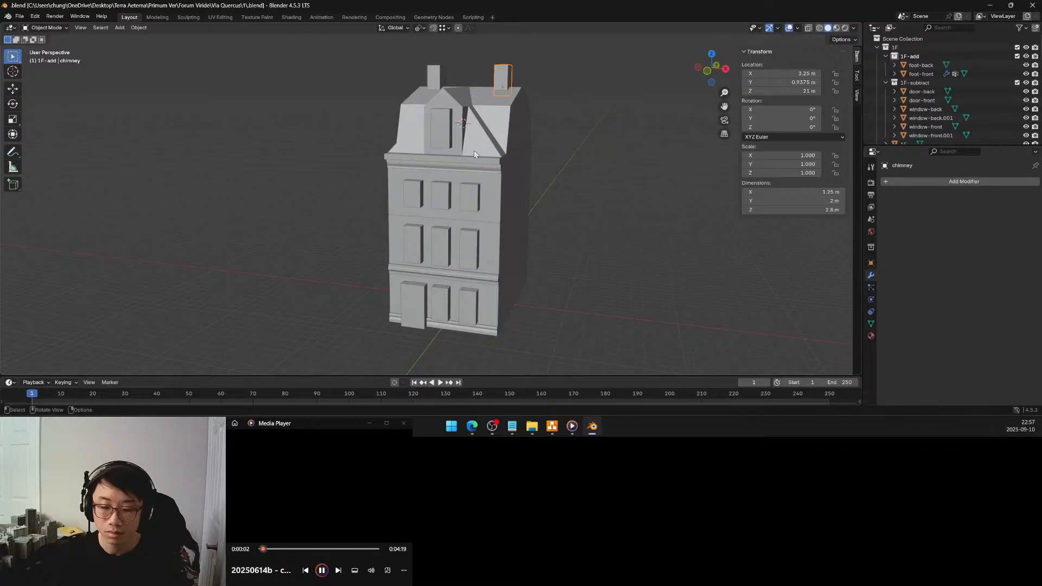
# Select the upper-storey blocks 2F and 3F together and inspect where they meet on the facade
pyautogui.moveTo(477, 184)
pyautogui.mouseDown(button='middle')
pyautogui.moveTo(531, 175)
pyautogui.moveTo(461, 217)
pyautogui.moveTo(461, 167)
pyautogui.moveTo(490, 186)
pyautogui.moveTo(483, 177)
pyautogui.moveTo(508, 174)
pyautogui.moveTo(486, 174)
pyautogui.mouseUp(button='middle')
pyautogui.scroll(1, 464, 166)
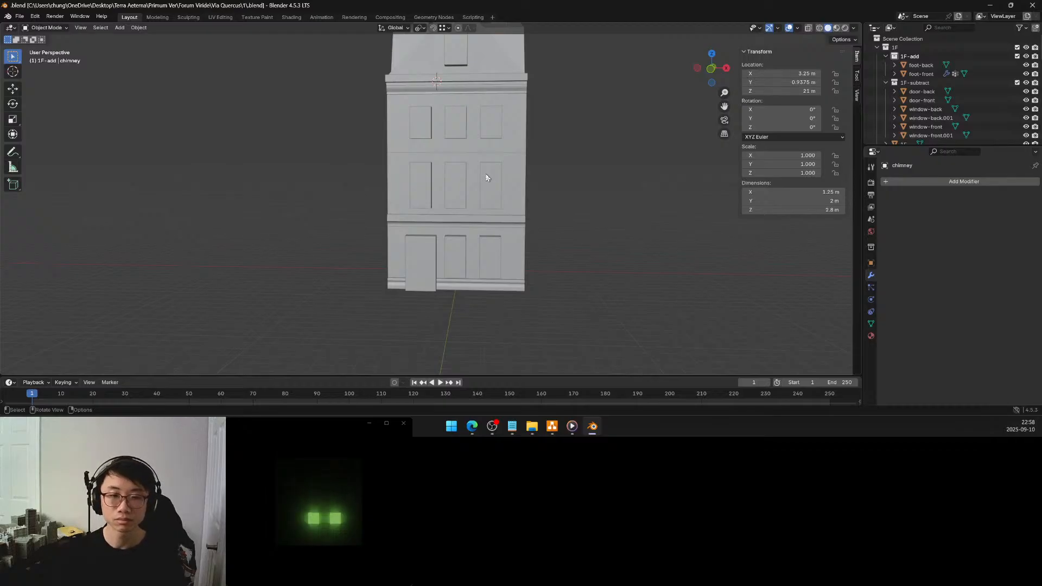
pyautogui.moveTo(503, 166)
pyautogui.mouseDown(button='middle')
pyautogui.moveTo(476, 182)
pyautogui.moveTo(510, 172)
pyautogui.mouseUp(button='middle')
pyautogui.click(399, 160)
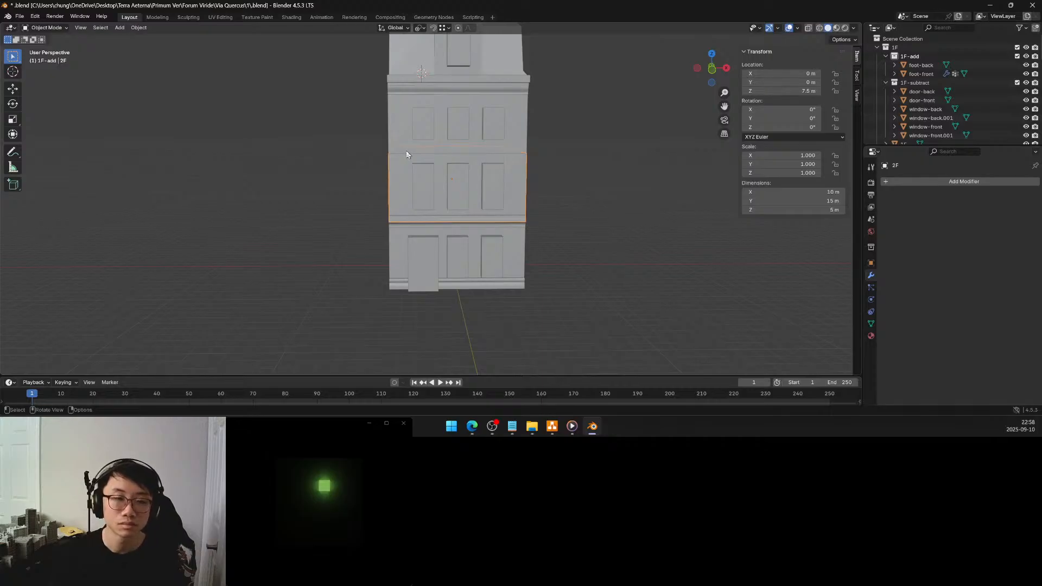
pyautogui.moveTo(407, 153); pyautogui.dragTo(431, 155, button='middle')
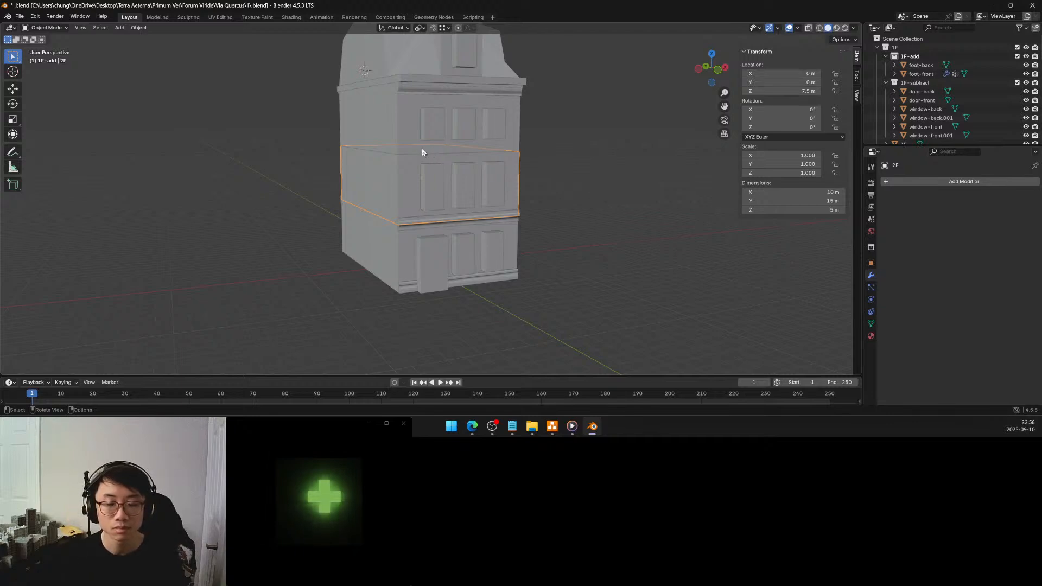
pyautogui.click(406, 132)
pyautogui.moveTo(408, 137)
pyautogui.mouseDown(button='middle')
pyautogui.moveTo(406, 153)
pyautogui.moveTo(393, 152)
pyautogui.moveTo(413, 151)
pyautogui.mouseUp(button='middle')
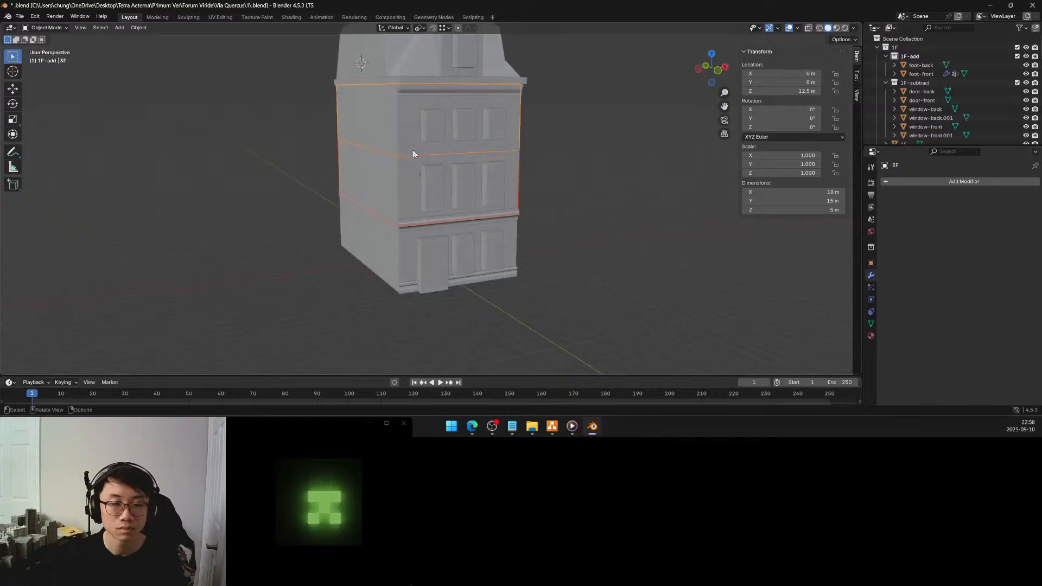
pyautogui.keyDown('shift'); pyautogui.click(410, 159); pyautogui.keyUp('shift')
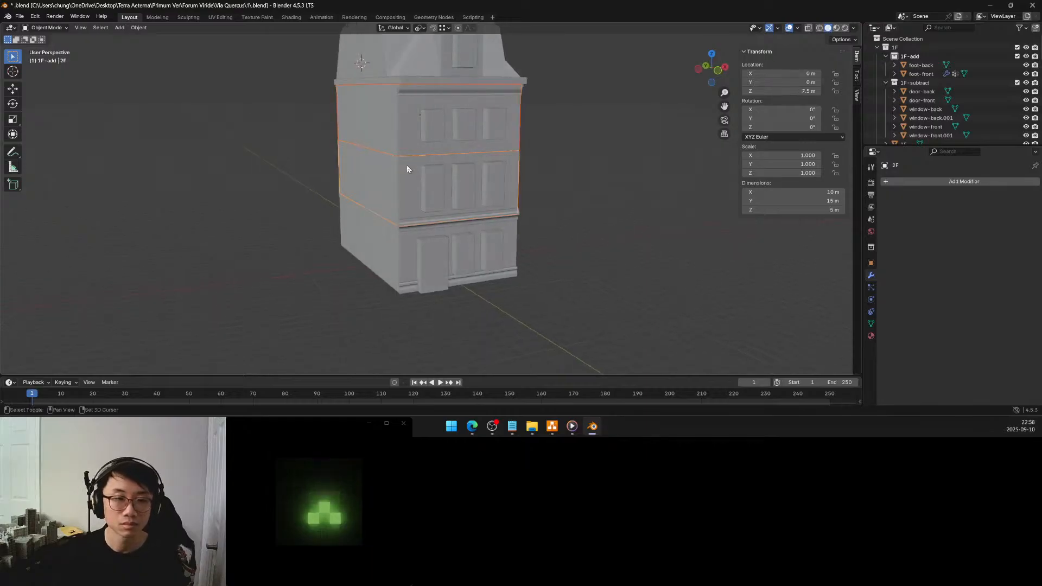
pyautogui.moveTo(407, 168)
pyautogui.mouseDown(button='middle')
pyautogui.moveTo(317, 169)
pyautogui.moveTo(403, 167)
pyautogui.mouseUp(button='middle')
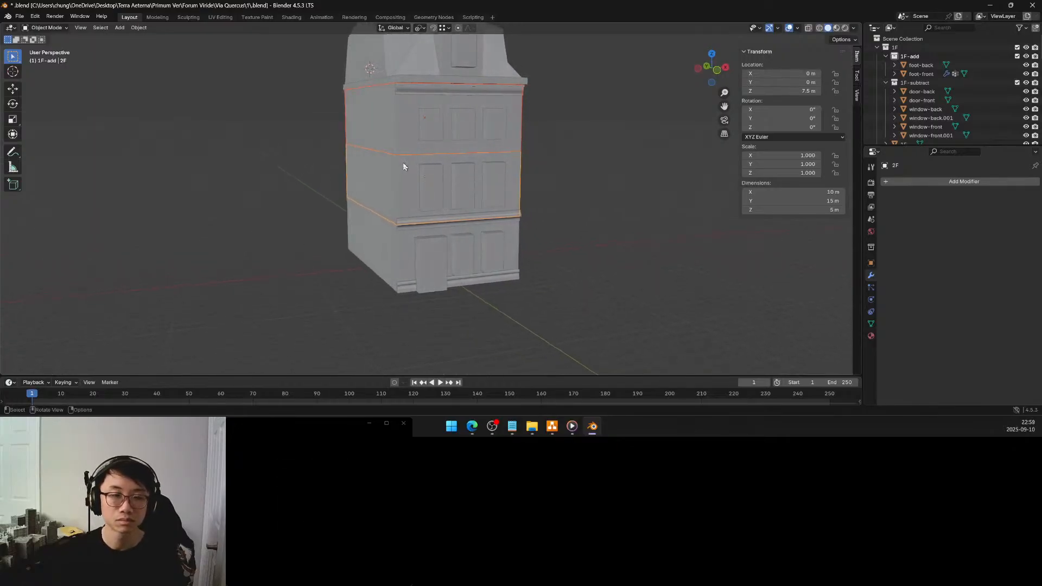
# Examine the building's overall proportions and window rows from the front, side and back
pyautogui.scroll(-1, 403, 167)
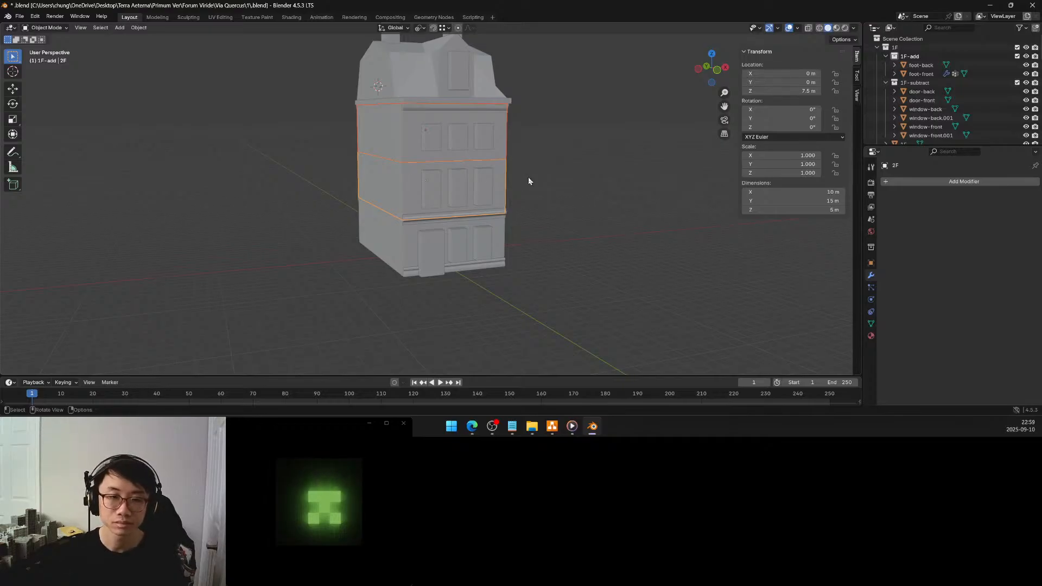
pyautogui.moveTo(530, 179); pyautogui.dragTo(486, 181, button='middle')
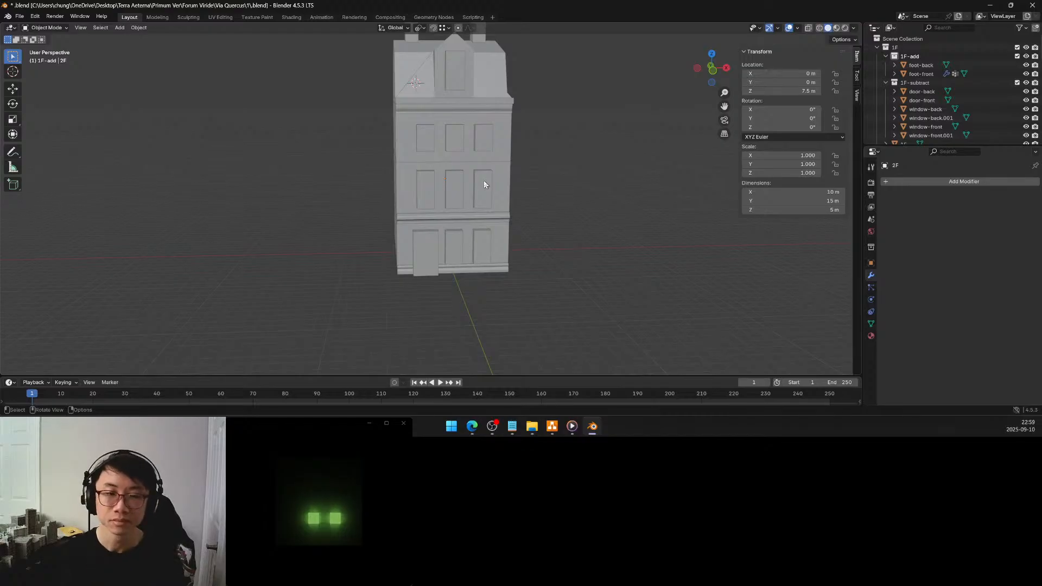
pyautogui.moveTo(512, 131)
pyautogui.mouseDown(button='middle')
pyautogui.moveTo(510, 181)
pyautogui.moveTo(516, 155)
pyautogui.moveTo(470, 173)
pyautogui.moveTo(497, 142)
pyautogui.mouseUp(button='middle')
pyautogui.scroll(1, 474, 206)
pyautogui.scroll(1, 475, 209)
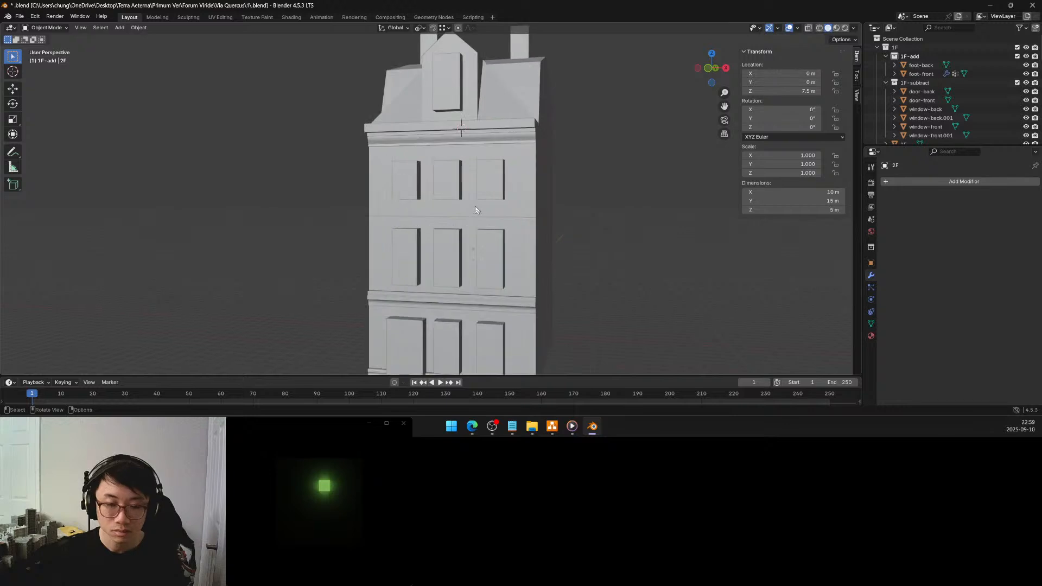
pyautogui.moveTo(476, 264)
pyautogui.mouseDown(button='middle')
pyautogui.moveTo(474, 242)
pyautogui.moveTo(574, 249)
pyautogui.moveTo(426, 270)
pyautogui.moveTo(470, 268)
pyautogui.mouseUp(button='middle')
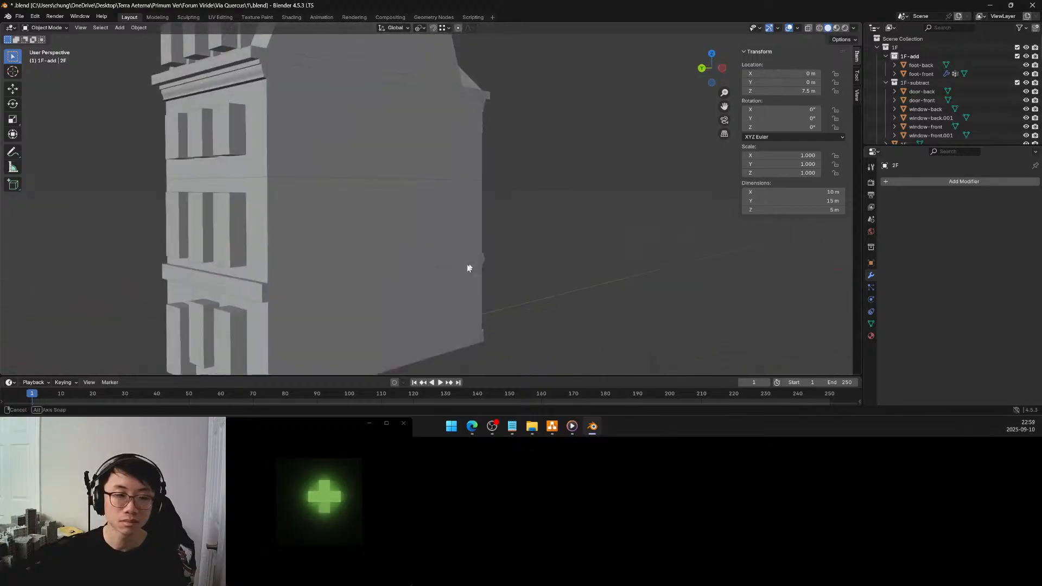
pyautogui.scroll(-4, 473, 268)
pyautogui.moveTo(402, 256); pyautogui.dragTo(608, 274, button='middle')
# Select the window-roof block on the front dormer, check it from both sides of the building, and save the file
pyautogui.click(448, 113)
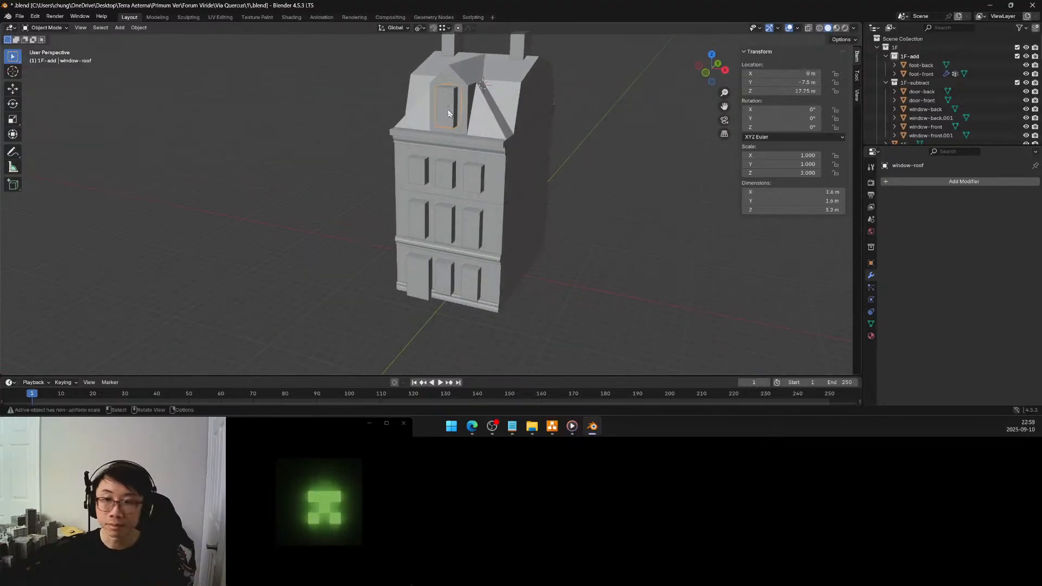
pyautogui.moveTo(462, 124); pyautogui.dragTo(515, 105, button='middle')
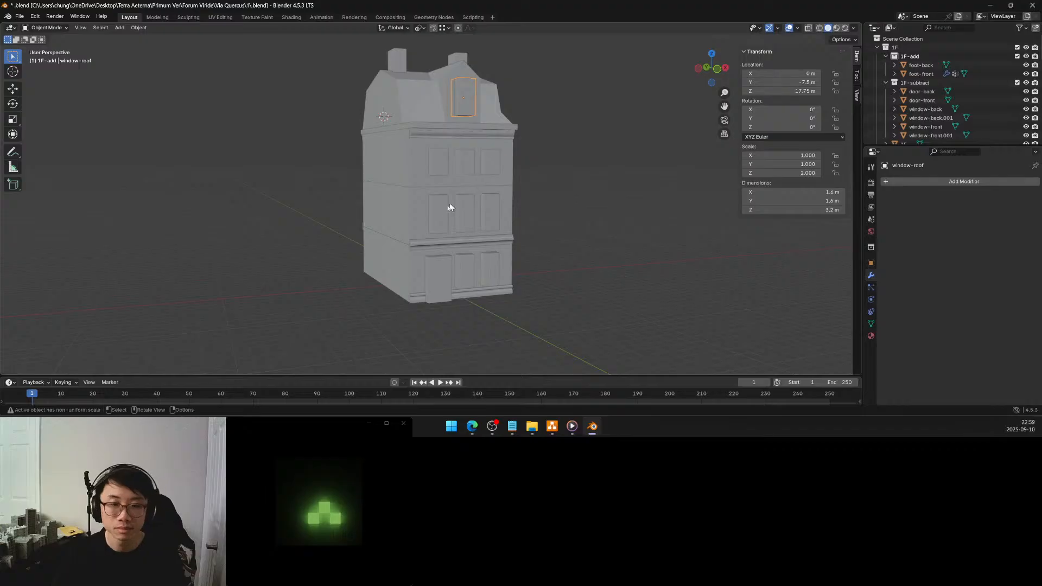
pyautogui.moveTo(476, 221); pyautogui.dragTo(397, 241, button='middle')
pyautogui.hotkey('ctrl', 's')
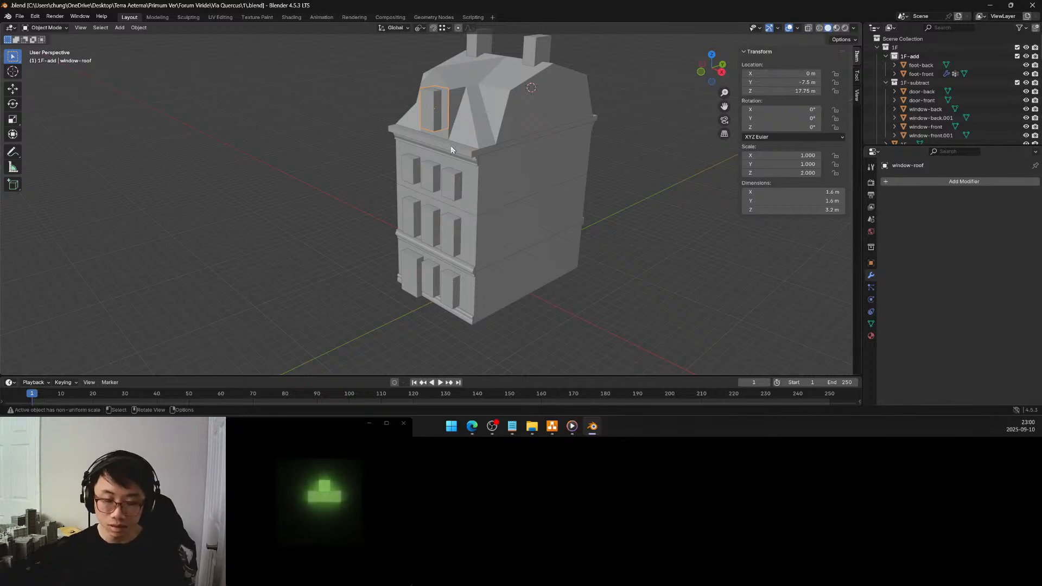
pyautogui.click(415, 213)
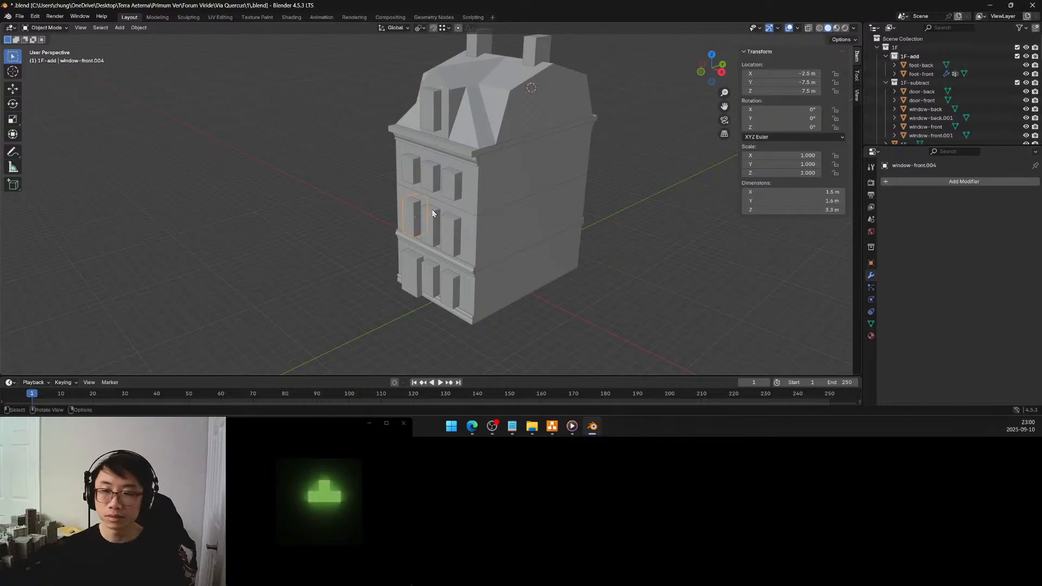
pyautogui.moveTo(452, 210); pyautogui.dragTo(541, 201, button='middle')
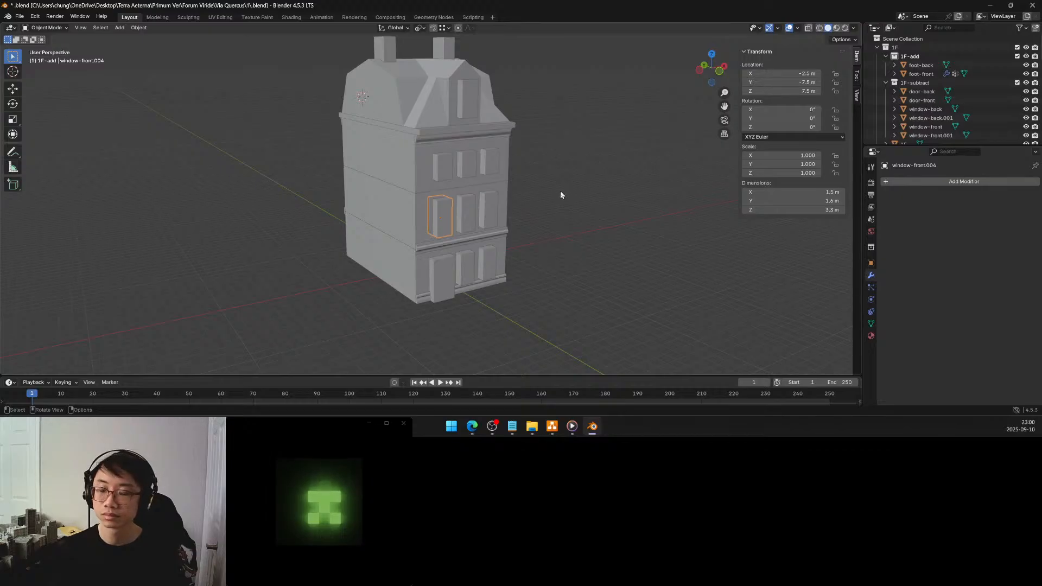
# Open the foot-back object on the building's back facade for mesh editing
pyautogui.moveTo(558, 195); pyautogui.dragTo(641, 204, button='middle')
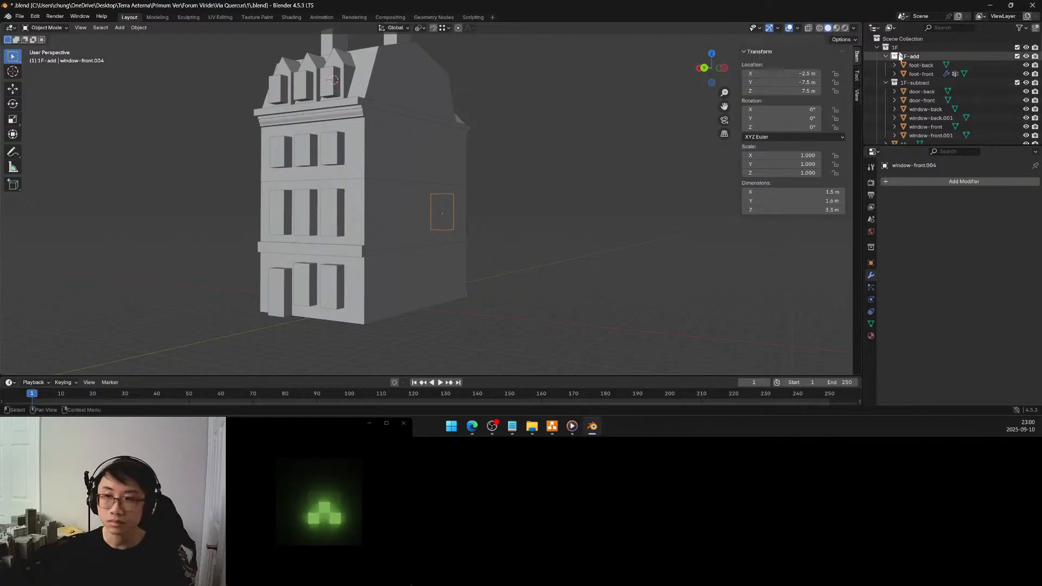
pyautogui.click(919, 66)
pyautogui.keyDown('shift'); pyautogui.moveTo(422, 254); pyautogui.dragTo(500, 187, button='middle'); pyautogui.keyUp('shift')
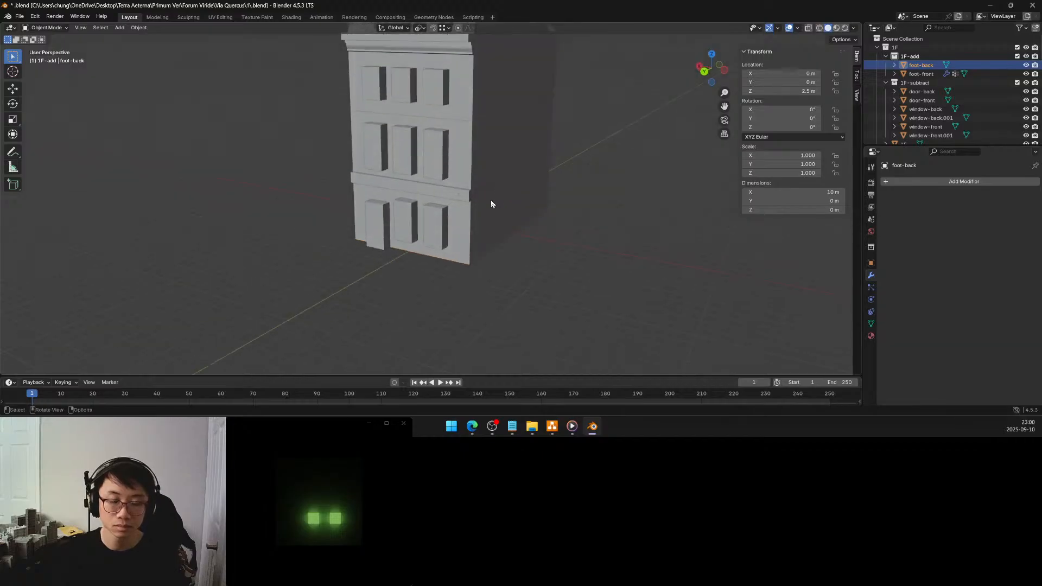
pyautogui.press('Tab')
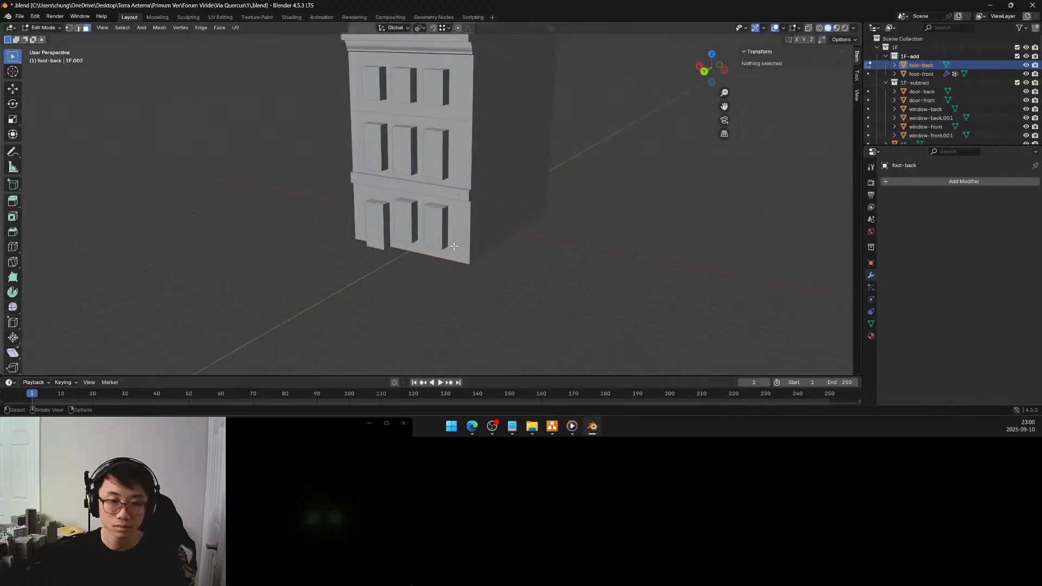
# Extrude foot-back's edge along the base of the back wall 0.7 m upward along Z
pyautogui.click(454, 246)
pyautogui.scroll(4, 453, 247)
pyautogui.moveTo(445, 262); pyautogui.dragTo(453, 219, button='middle')
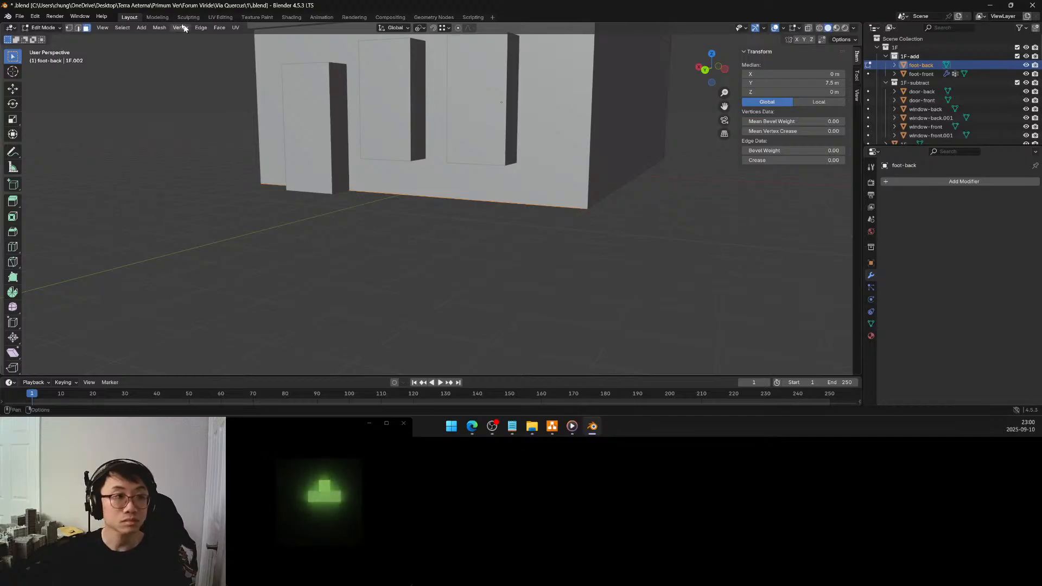
pyautogui.press('g')
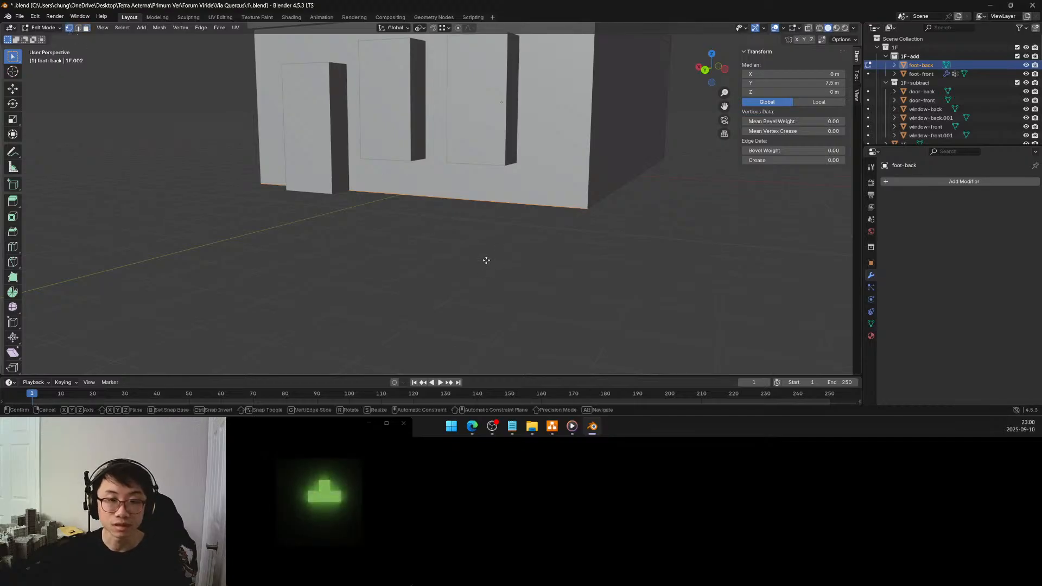
pyautogui.press('z')
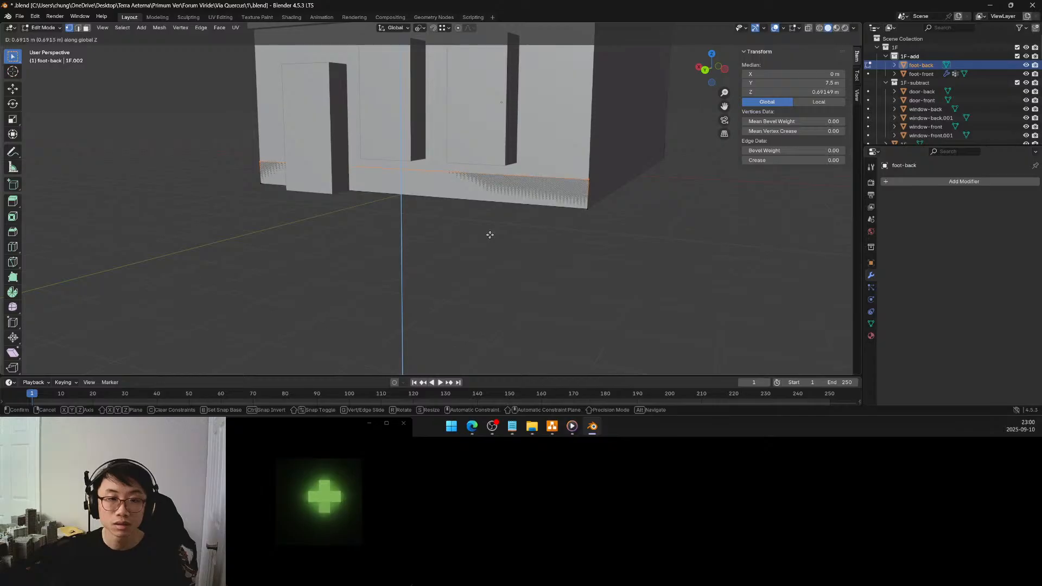
pyautogui.click(489, 237)
pyautogui.moveTo(113, 336); pyautogui.dragTo(124, 335)
pyautogui.click(136, 335)
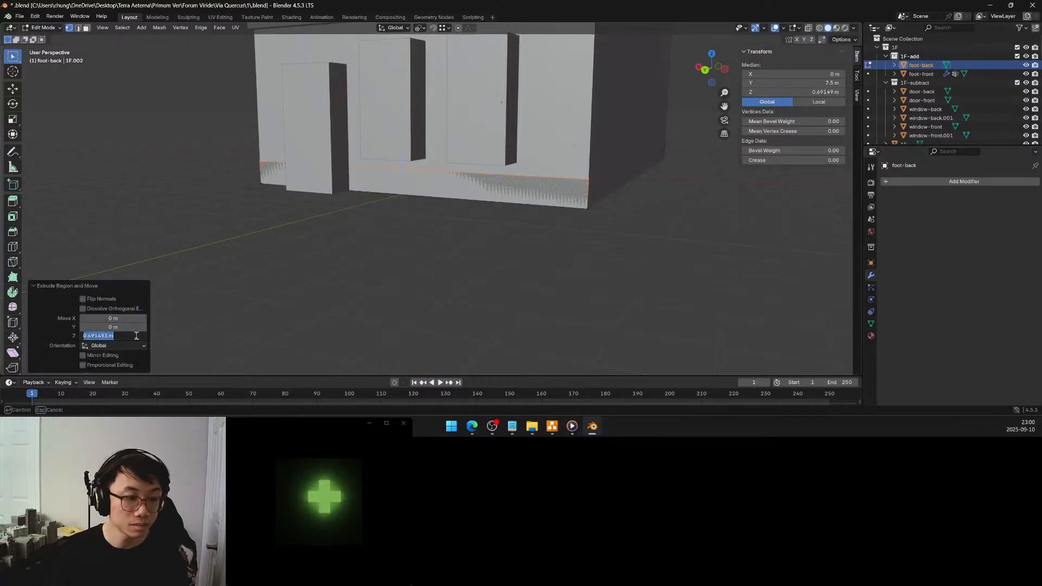
pyautogui.write('0.7')
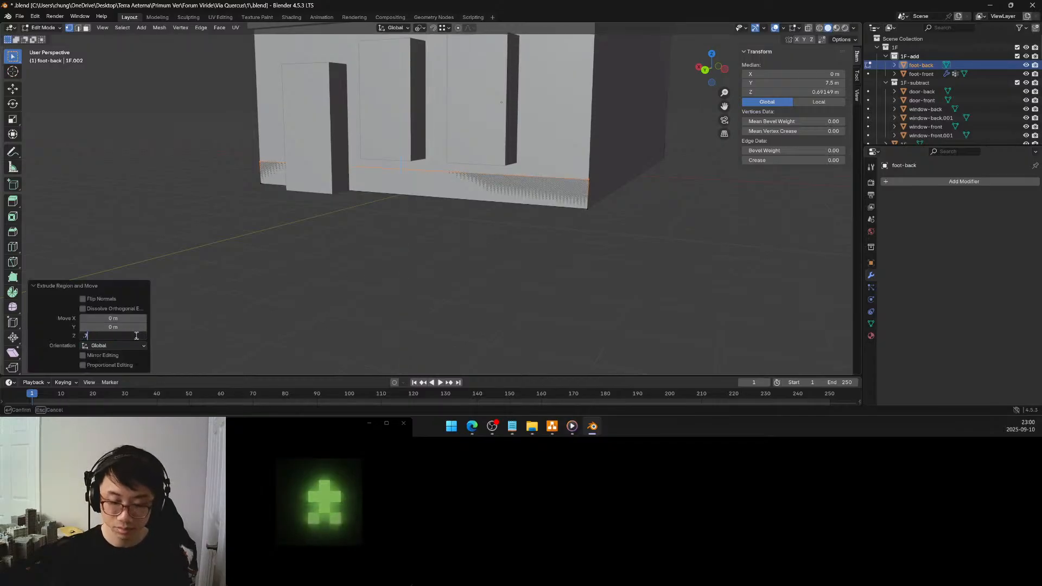
pyautogui.press('Return')
# Extrude the face of the foot-back strip 0.2 m outward from the back wall
pyautogui.moveTo(528, 228); pyautogui.dragTo(514, 230, button='middle')
pyautogui.hotkey('alt', 'a')
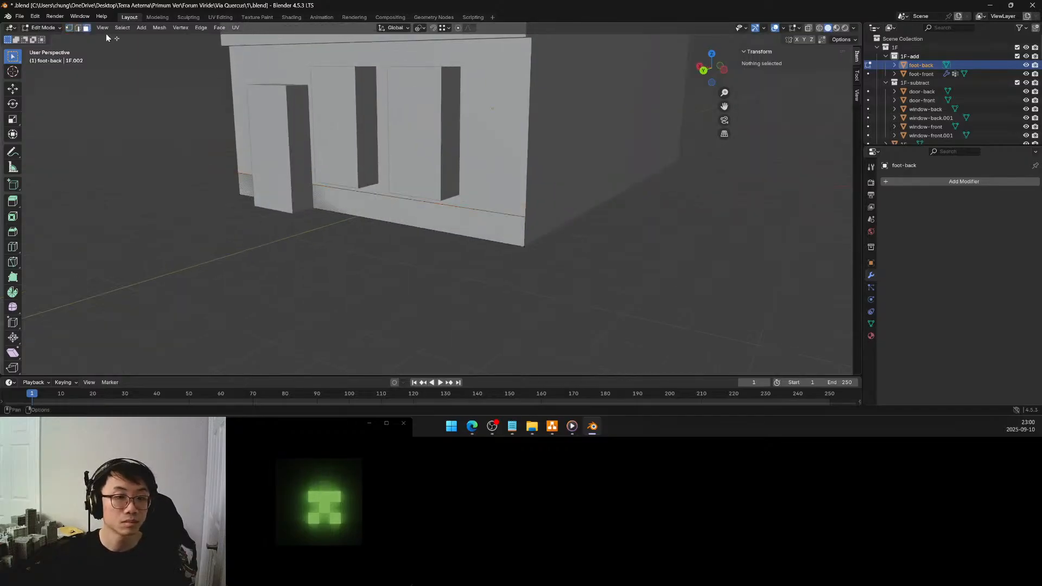
pyautogui.click(485, 231)
pyautogui.press('e')
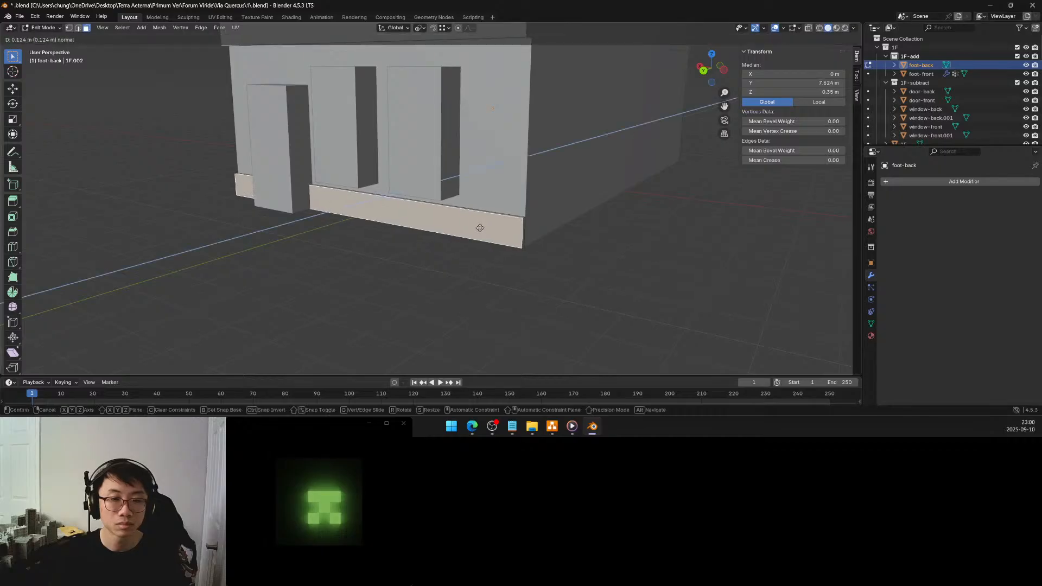
pyautogui.click(478, 229)
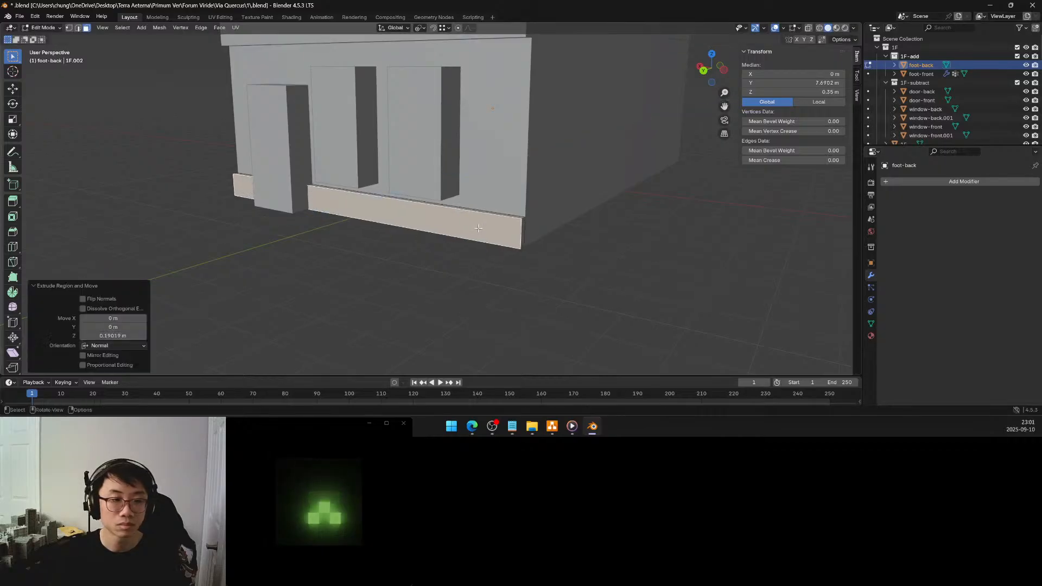
pyautogui.click(132, 335)
pyautogui.write('0.2')
pyautogui.press('Return')
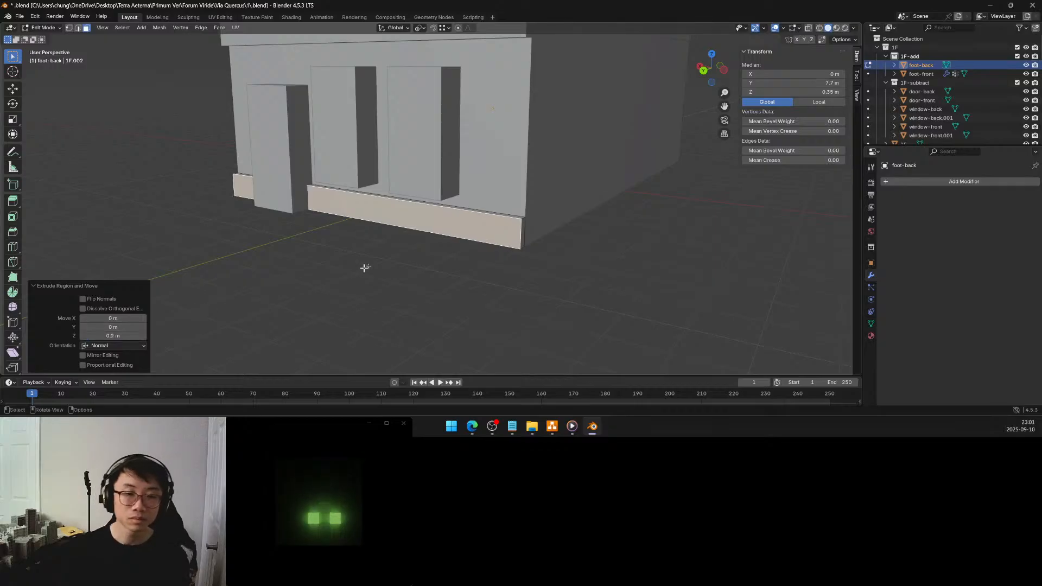
# Cut three horizontal edge loops around the foot-back moulding: at mid-height, halfway above that, and midway between those two
pyautogui.hotkey('alt', 'a')
pyautogui.moveTo(406, 238); pyautogui.dragTo(407, 238, button='middle')
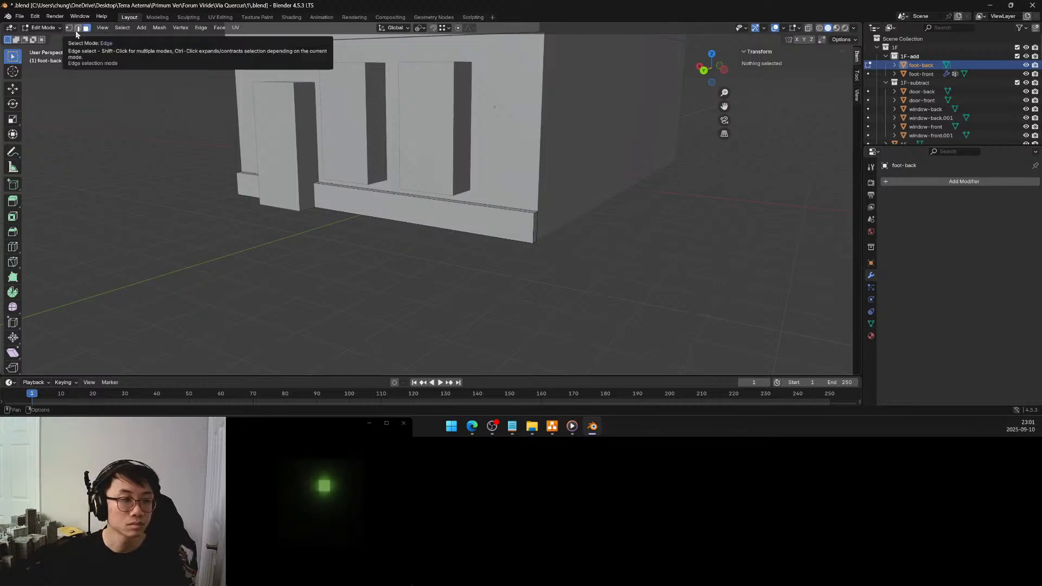
pyautogui.click(13, 247)
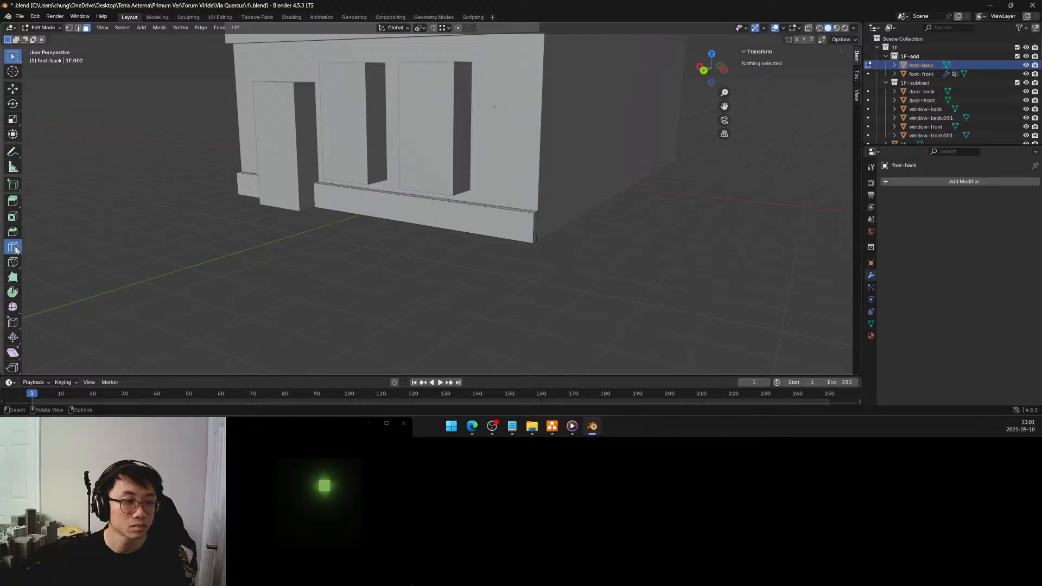
pyautogui.click(78, 27)
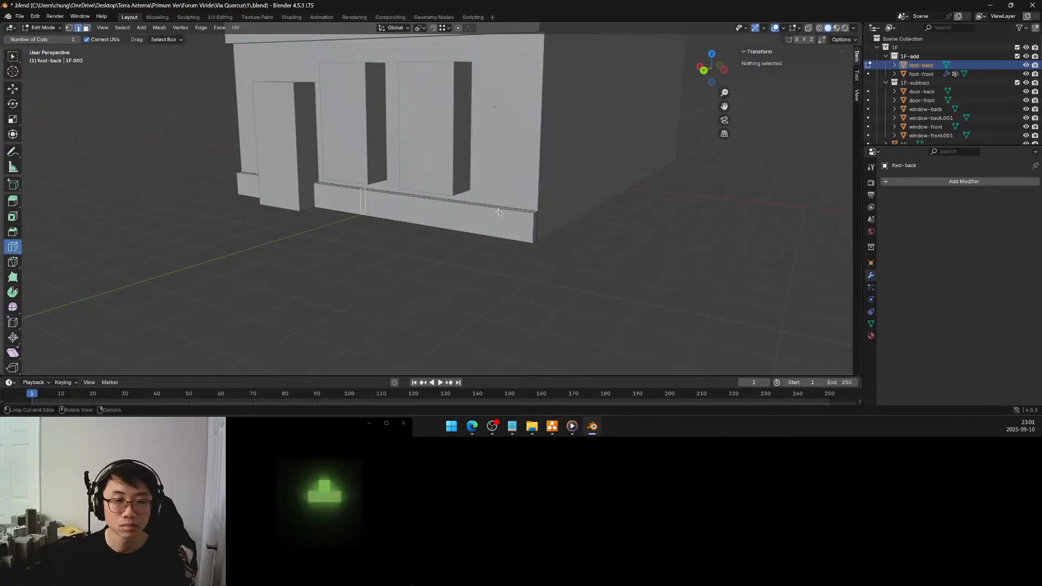
pyautogui.click(530, 229)
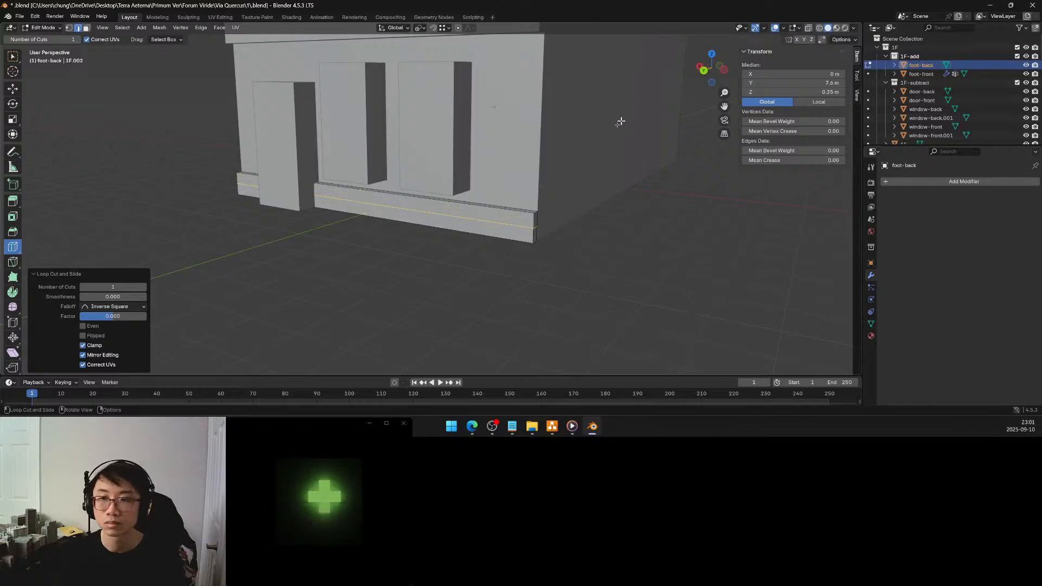
pyautogui.click(531, 217)
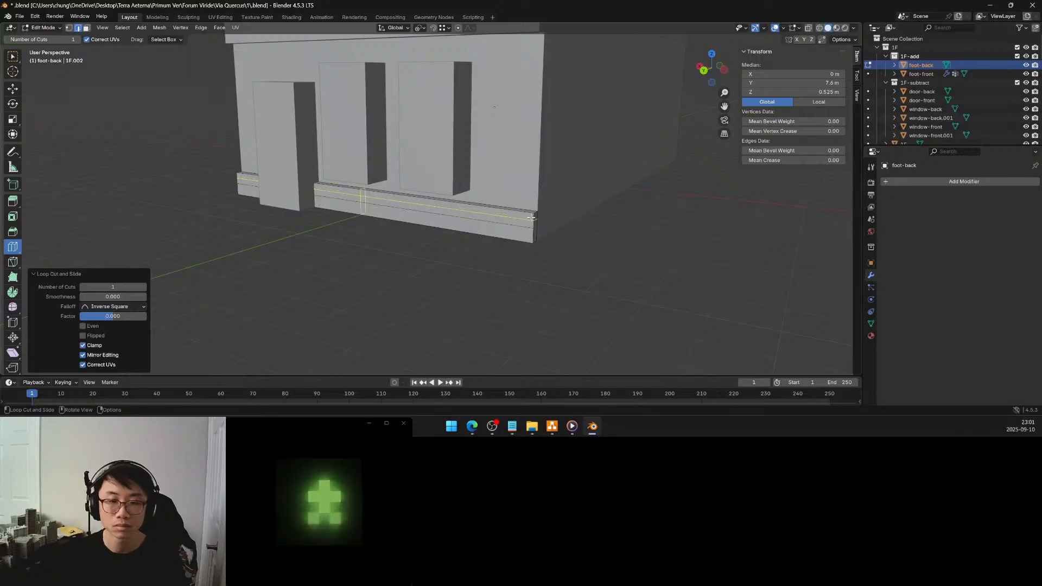
pyautogui.moveTo(512, 206); pyautogui.dragTo(479, 201, button='middle')
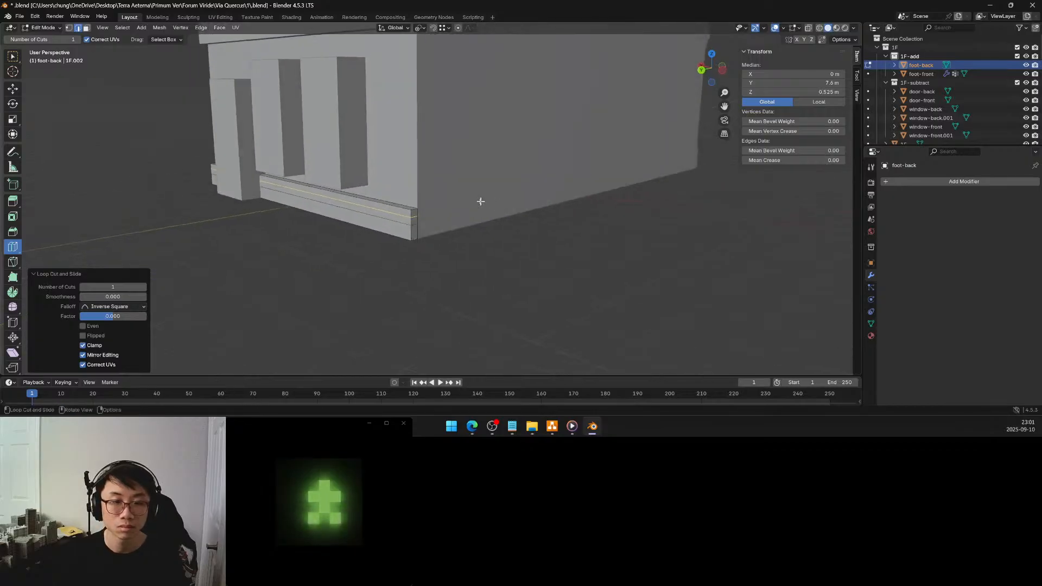
pyautogui.scroll(3, 445, 198)
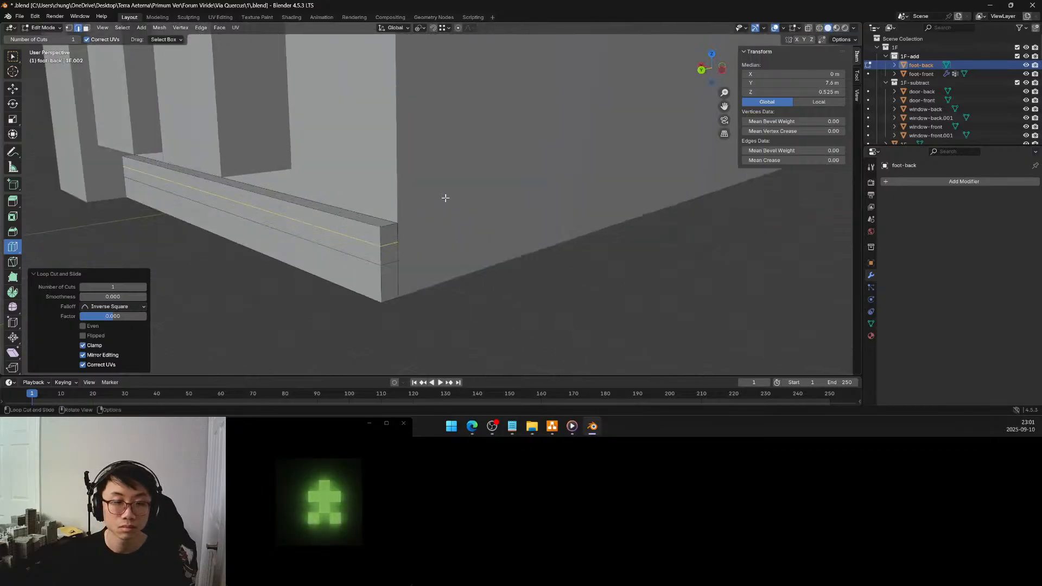
pyautogui.click(383, 254)
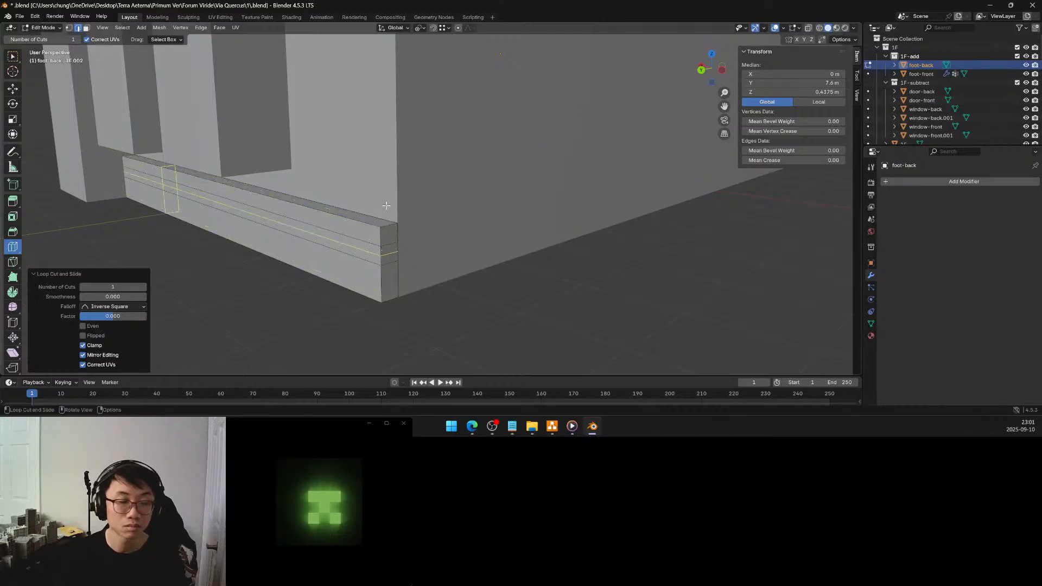
pyautogui.click(13, 55)
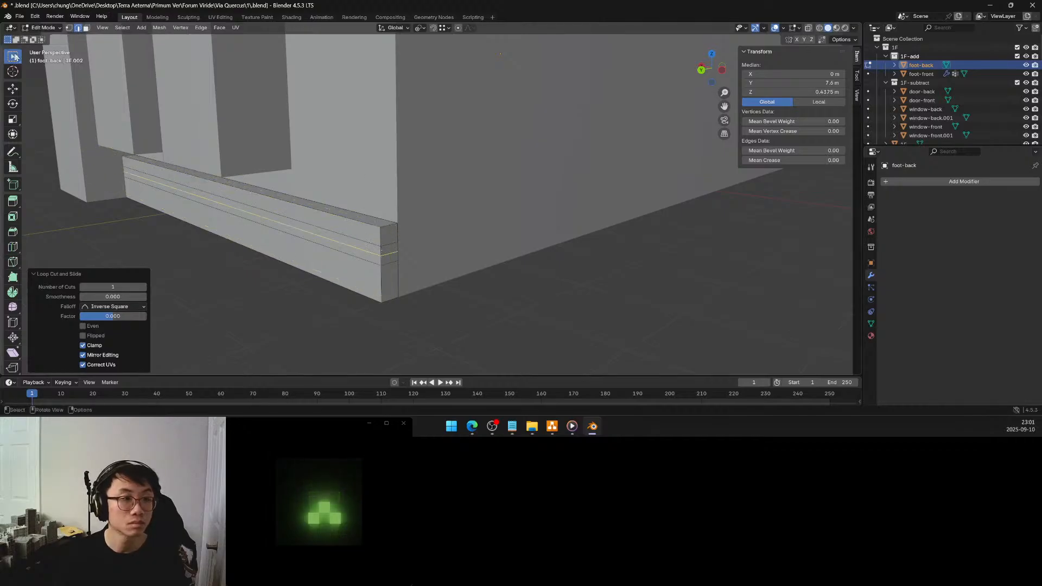
# Move the outer edge of the middle loop -0.1 m along Y to form a V-shaped groove in the moulding
pyautogui.click(348, 239)
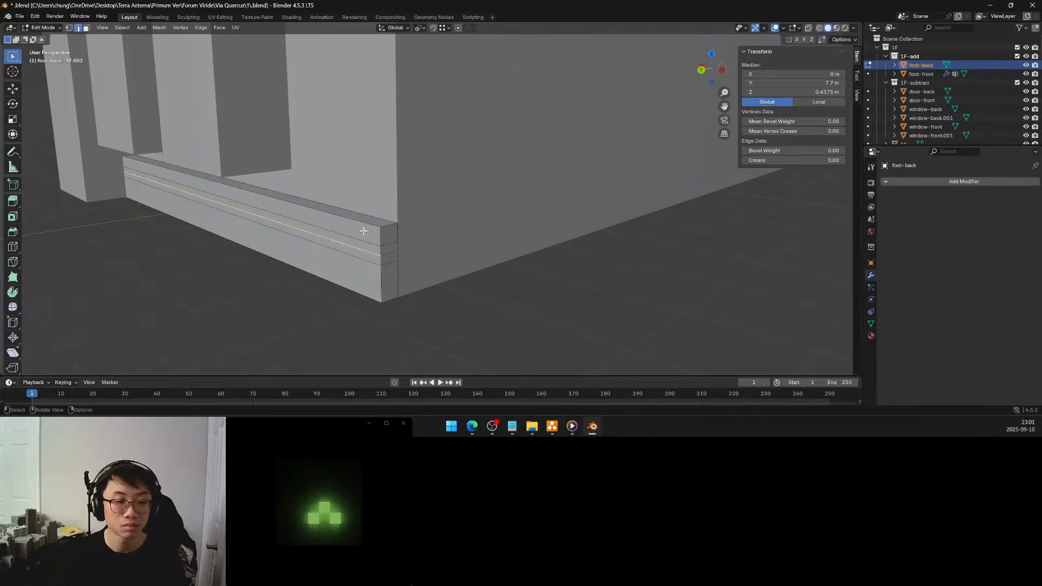
pyautogui.moveTo(363, 231); pyautogui.dragTo(362, 224, button='middle')
pyautogui.press('g')
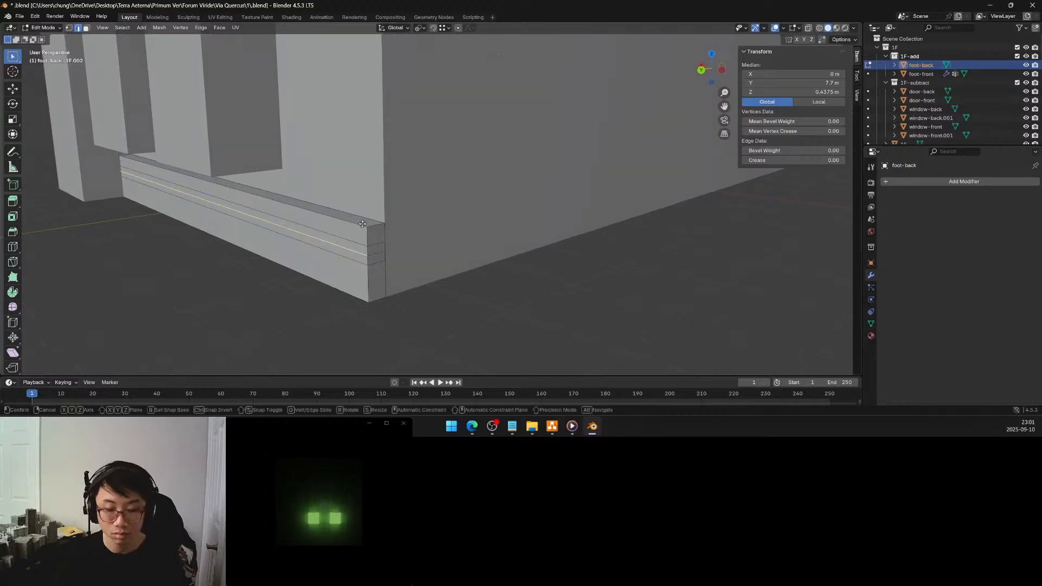
pyautogui.press('y')
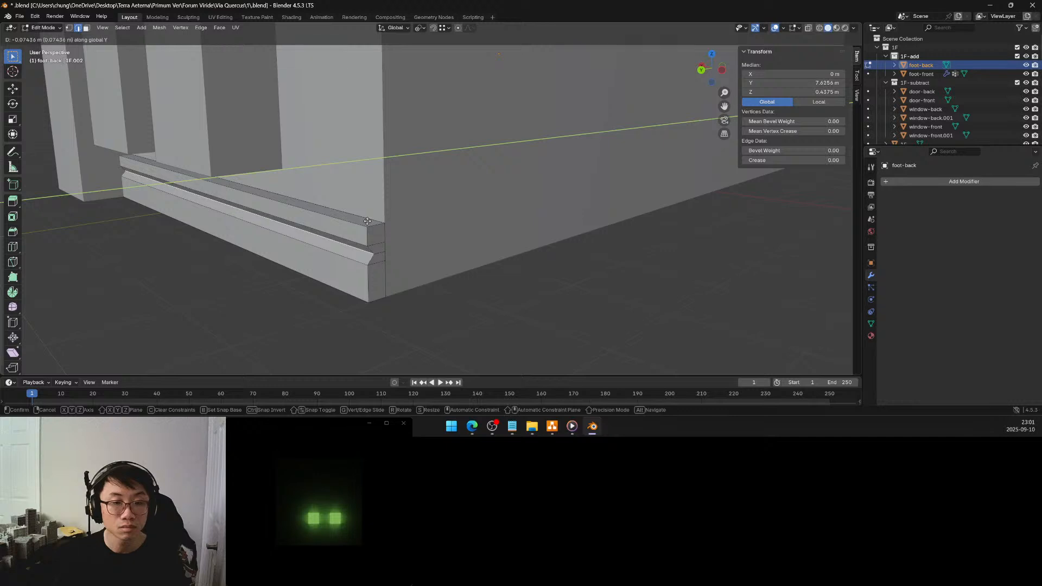
pyautogui.click(367, 221)
pyautogui.click(124, 326)
pyautogui.write('-')
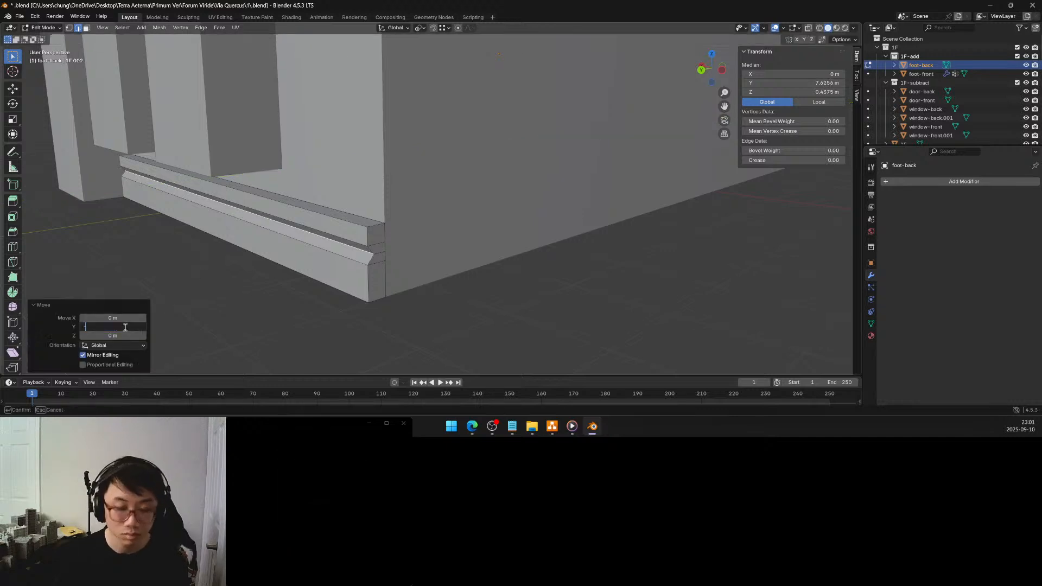
pyautogui.write('0.1')
pyautogui.press('Return')
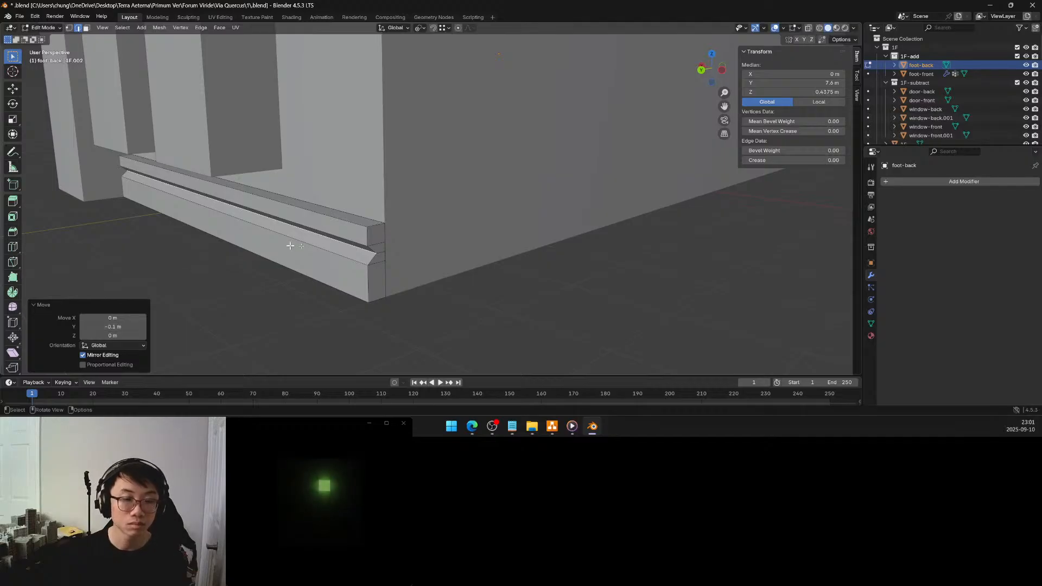
# Add a horizontal loop cut midway across the groove's lower slope, replacing the first off-centre cut
pyautogui.moveTo(291, 246); pyautogui.dragTo(366, 253, button='middle')
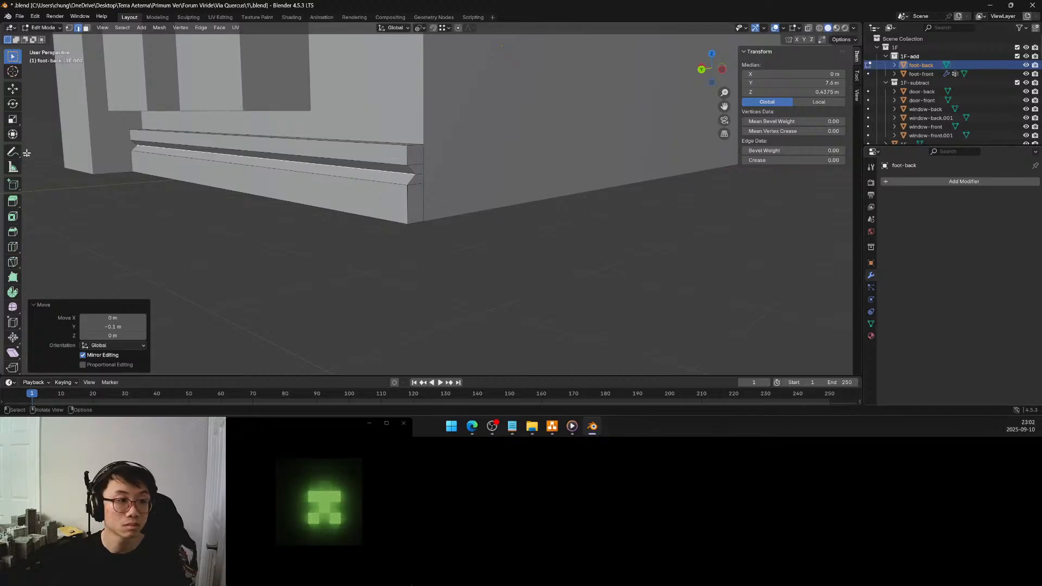
pyautogui.click(12, 246)
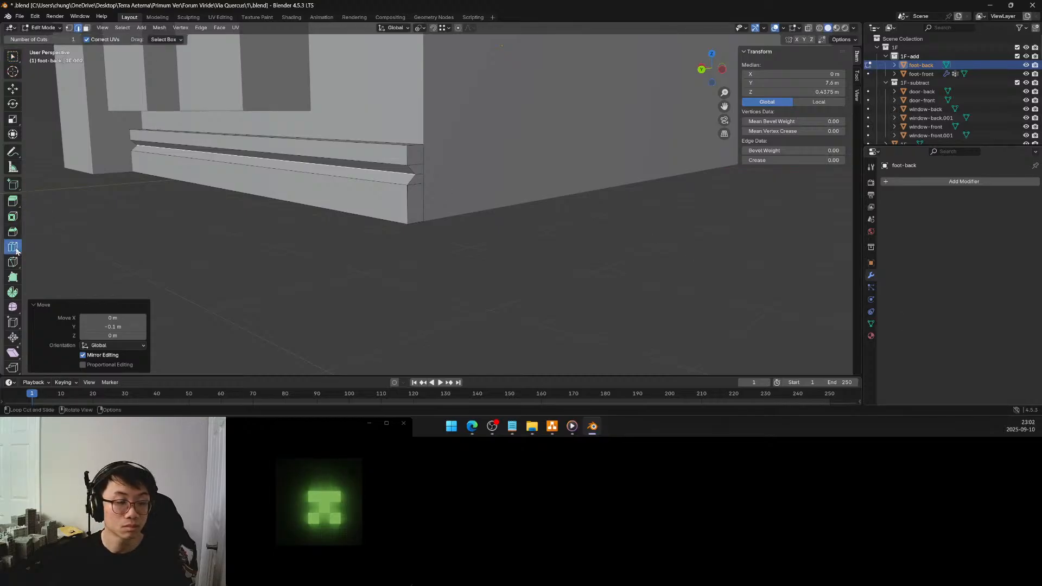
pyautogui.click(419, 181)
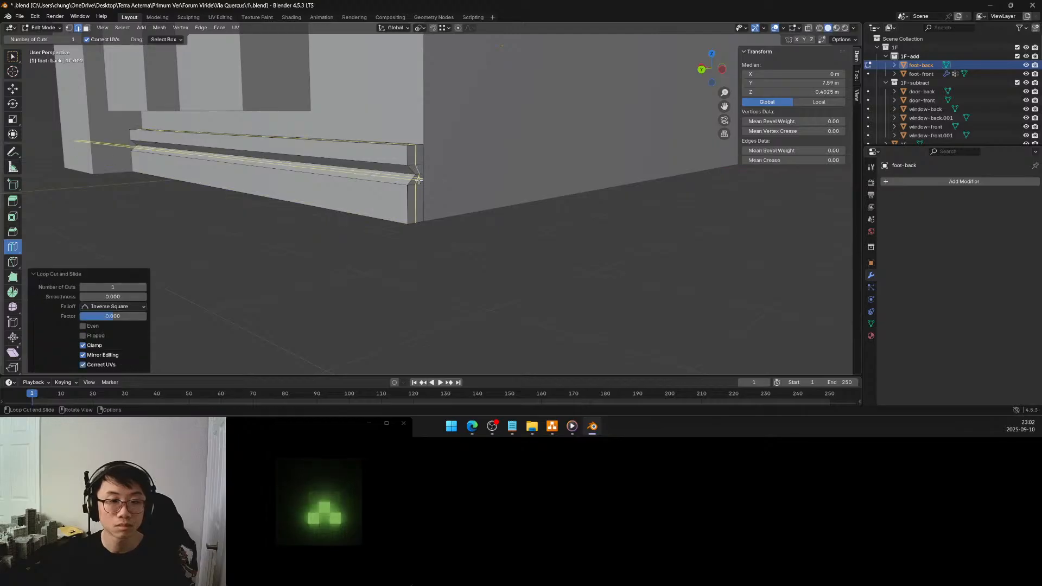
pyautogui.hotkey('ctrl', 'z')
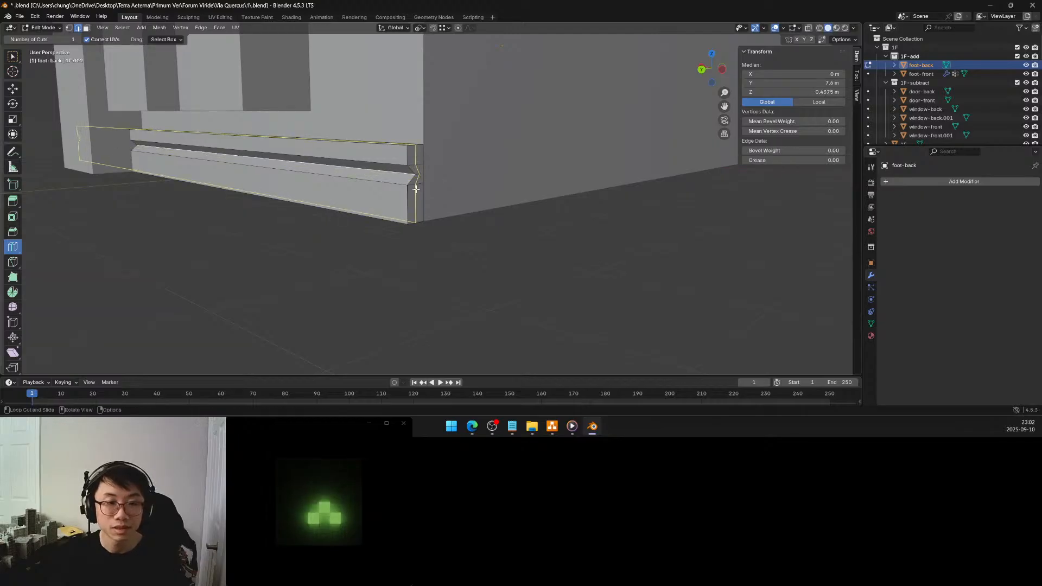
pyautogui.click(422, 200)
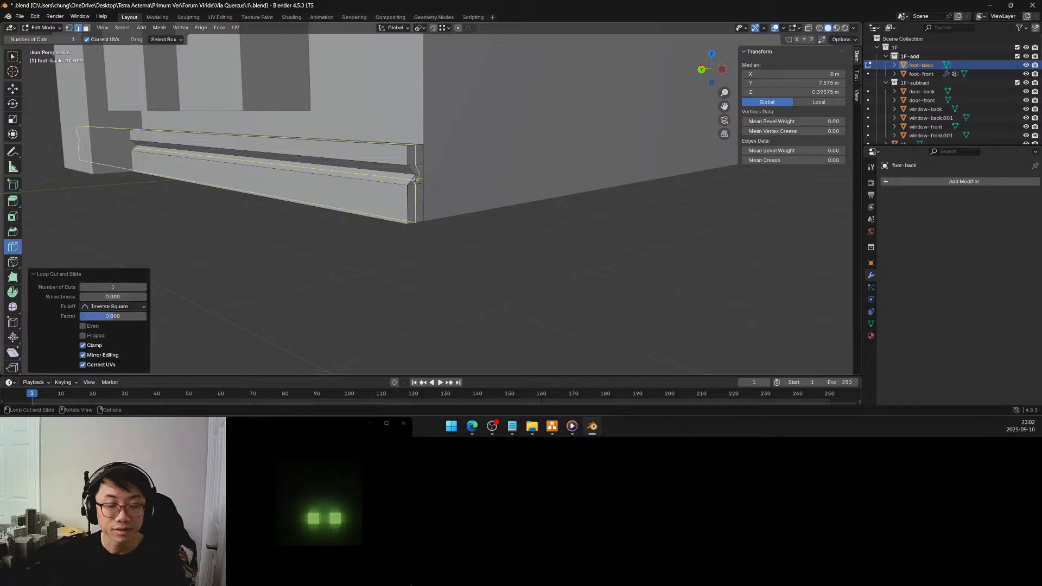
pyautogui.click(12, 56)
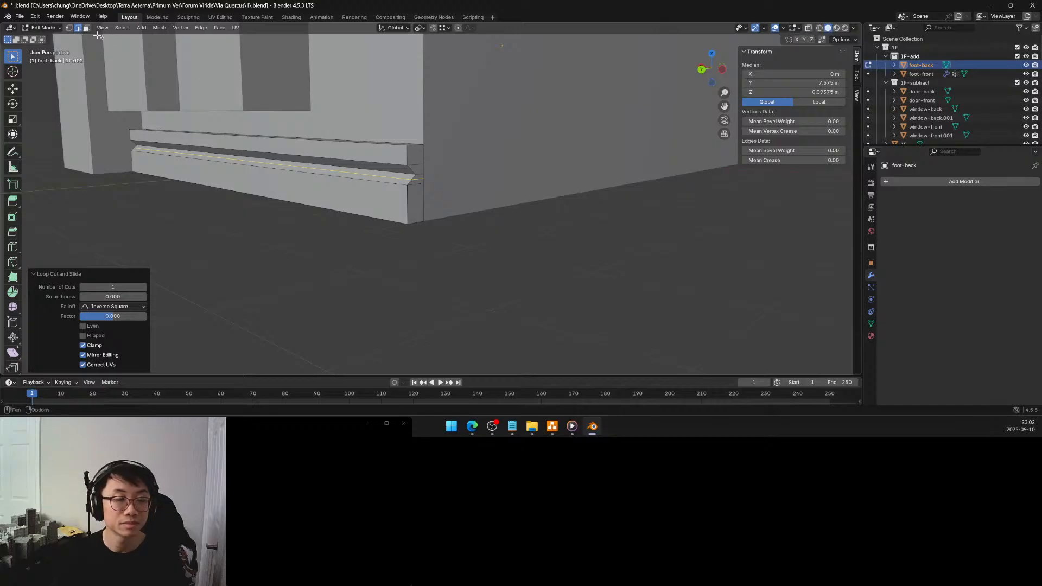
# Add a vertex group named bevel to the foot-back moulding mesh
pyautogui.click(397, 146)
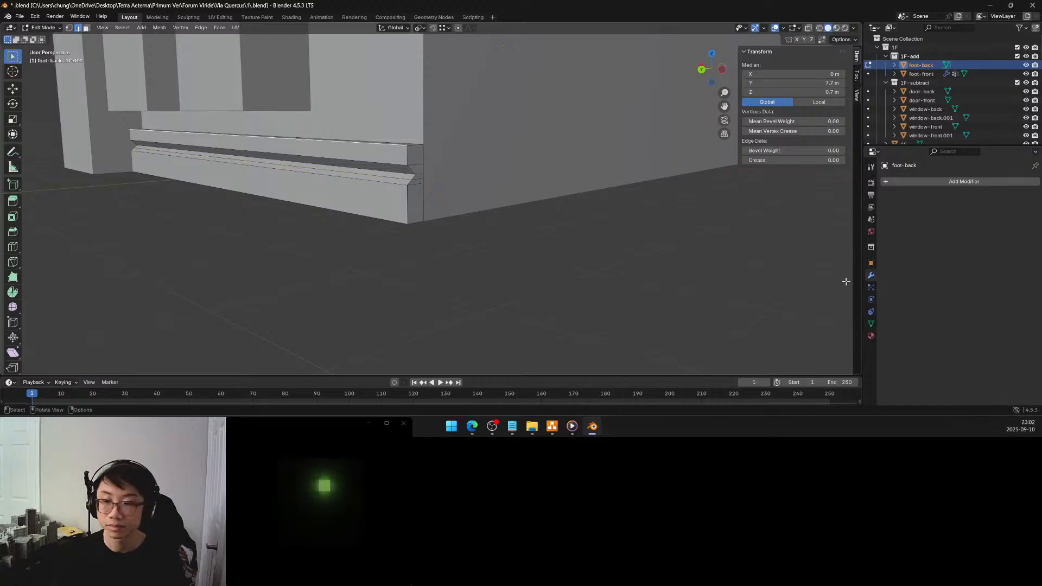
pyautogui.click(871, 323)
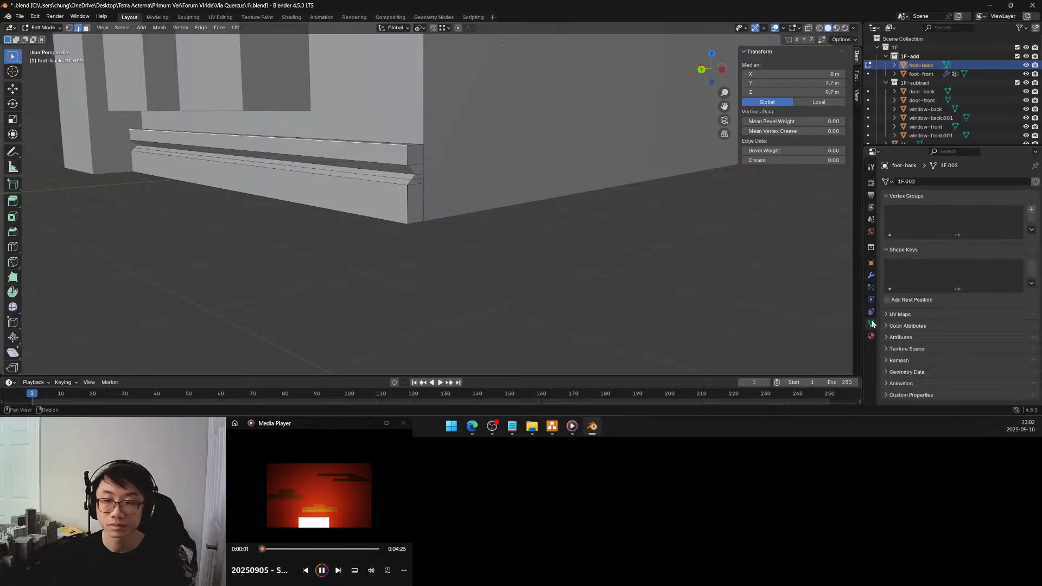
pyautogui.click(1031, 209)
pyautogui.doubleClick(972, 211)
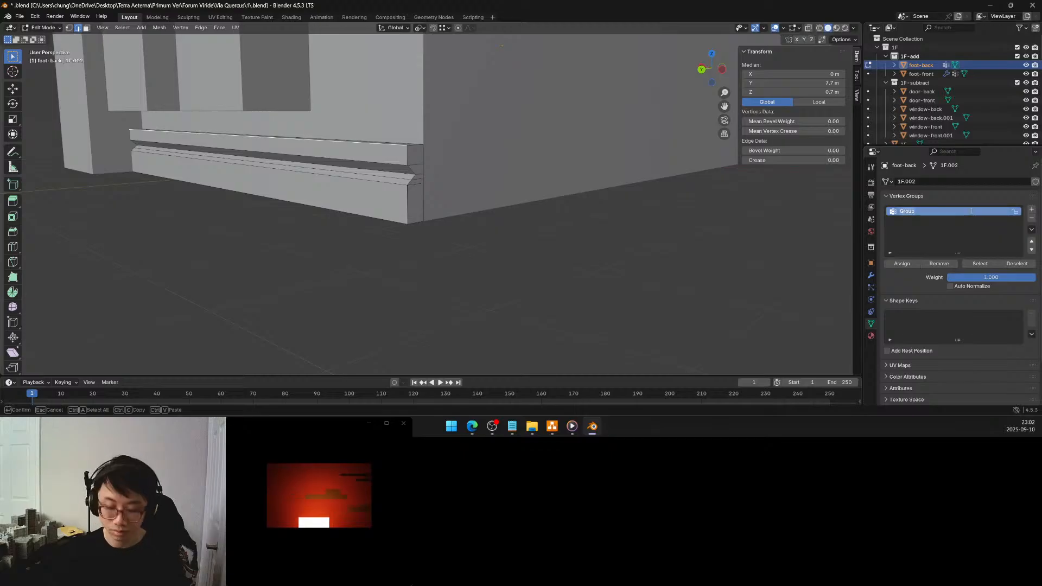
pyautogui.write('bevel')
pyautogui.press('Return')
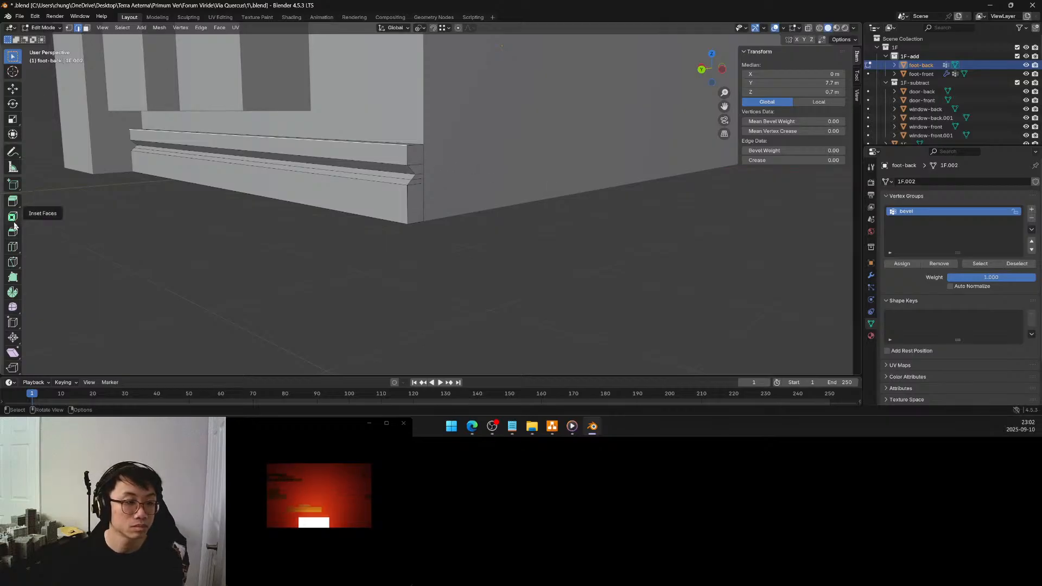
# Add one horizontal loop cut midway up the band above the moulding's V-shaped groove
pyautogui.click(12, 247)
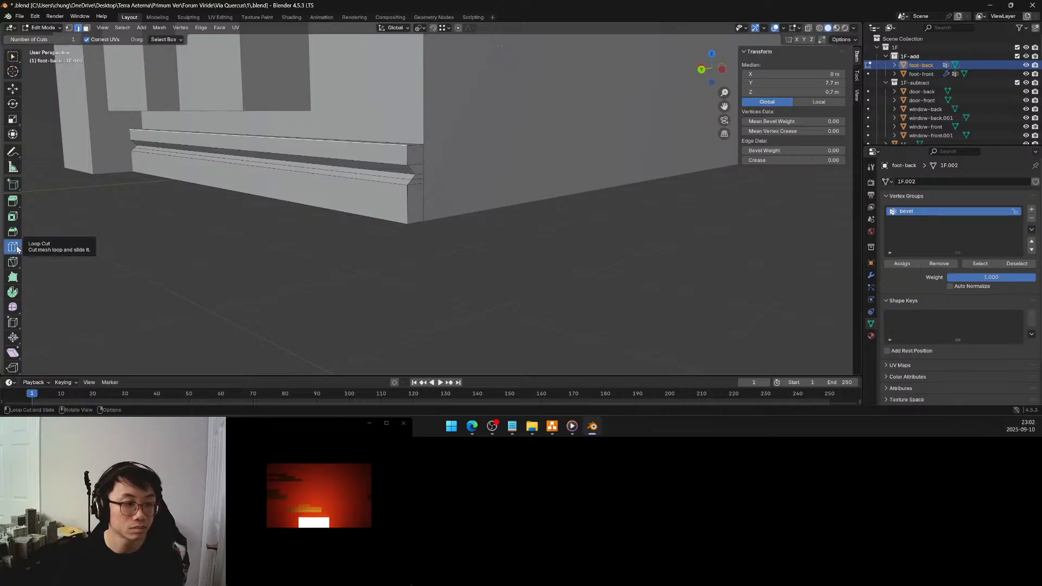
pyautogui.click(387, 156)
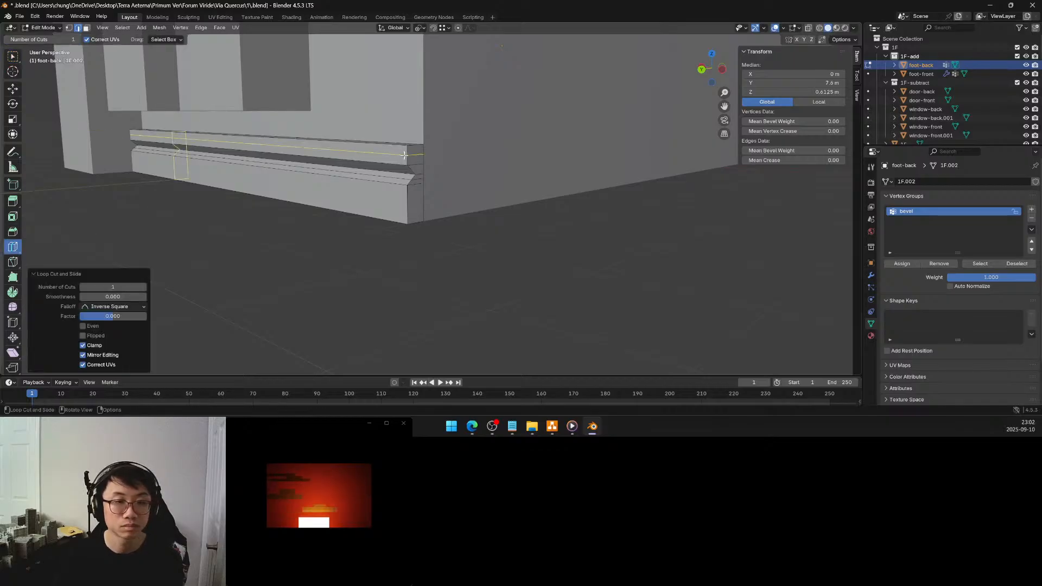
pyautogui.click(14, 57)
# Assign the foot-back moulding's top outer edge, the groove's inner edge and the groove's lower outer edge to the bevel vertex group
pyautogui.click(395, 145)
pyautogui.keyDown('shift'); pyautogui.click(396, 162); pyautogui.keyUp('shift')
pyautogui.moveTo(396, 163); pyautogui.dragTo(397, 159, button='middle')
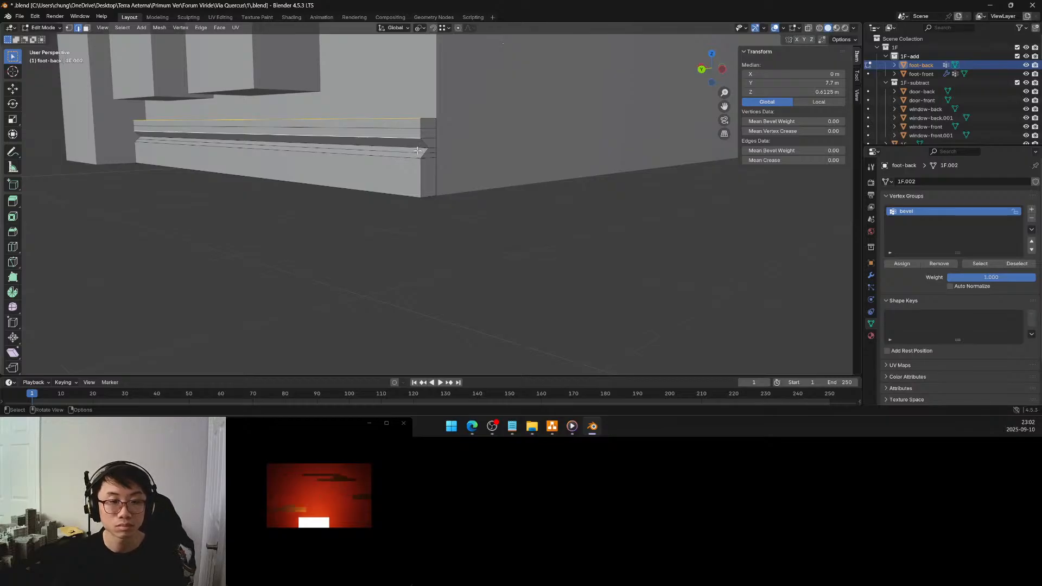
pyautogui.keyDown('shift'); pyautogui.click(414, 138); pyautogui.keyUp('shift')
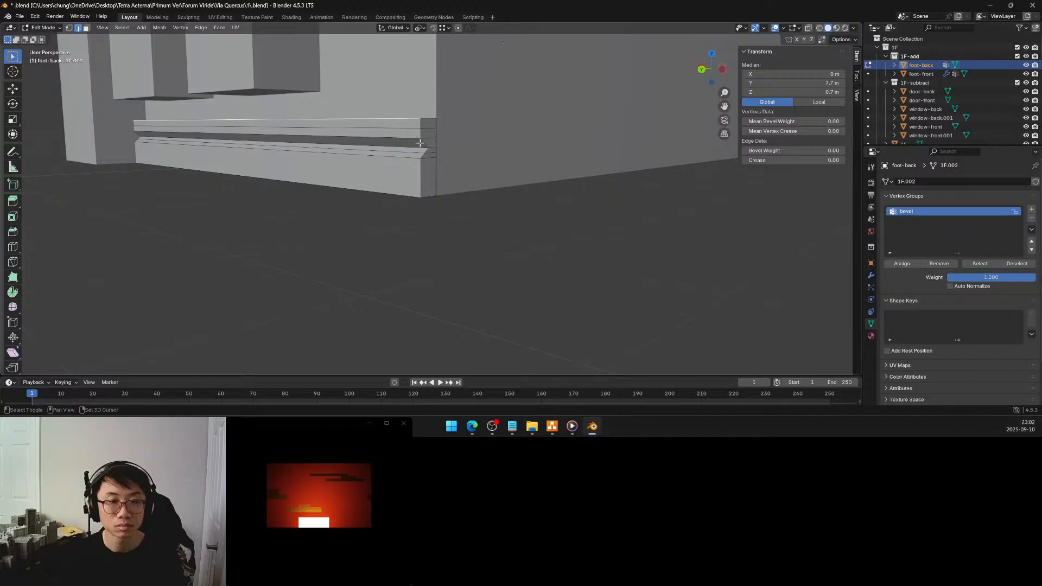
pyautogui.keyDown('shift'); pyautogui.click(421, 147); pyautogui.keyUp('shift')
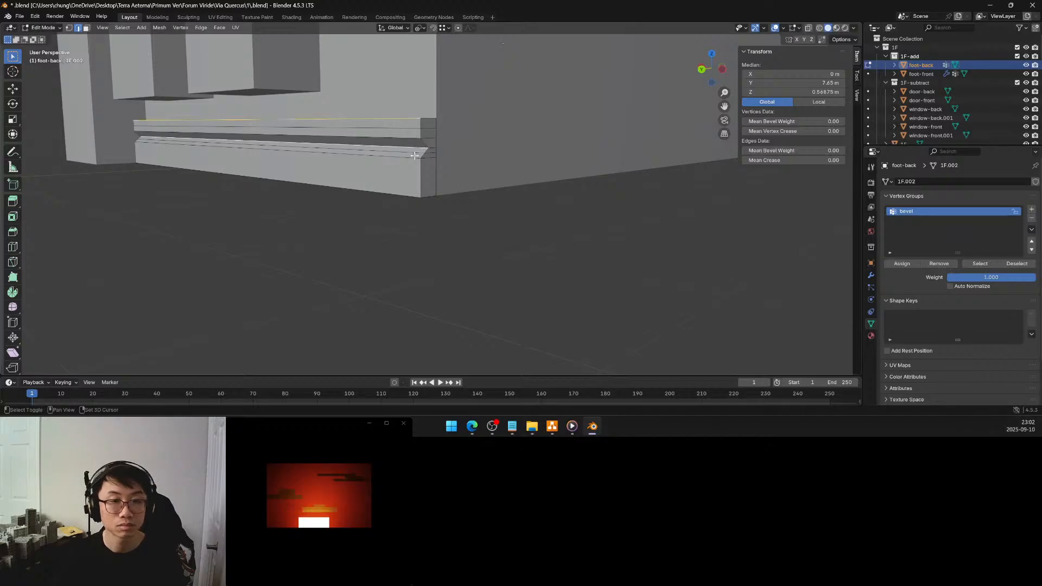
pyautogui.keyDown('shift'); pyautogui.click(413, 157); pyautogui.keyUp('shift')
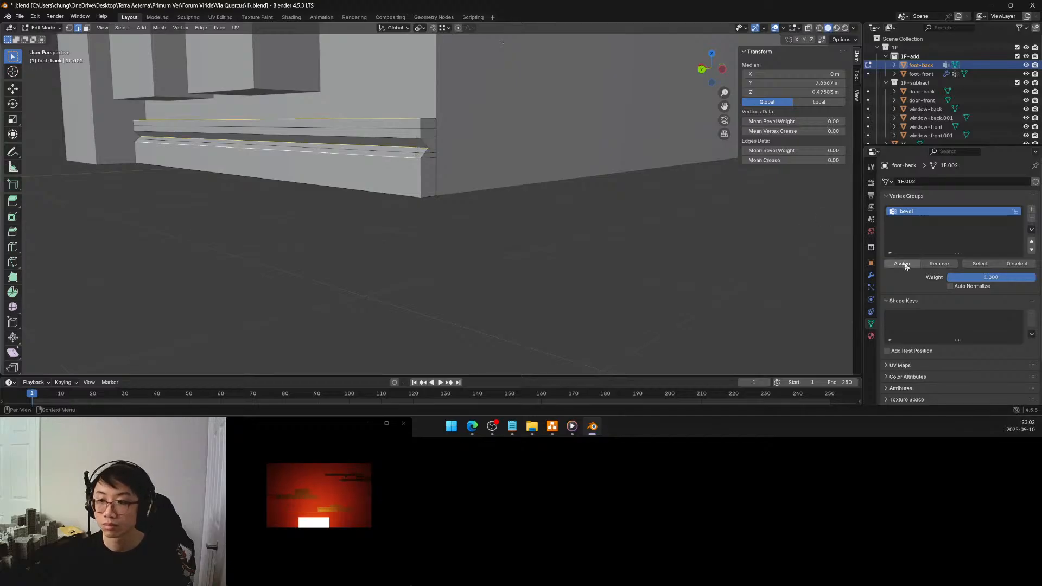
# Add a Bevel modifier with 8 segments to the foot-back moulding
pyautogui.click(873, 276)
pyautogui.click(919, 184)
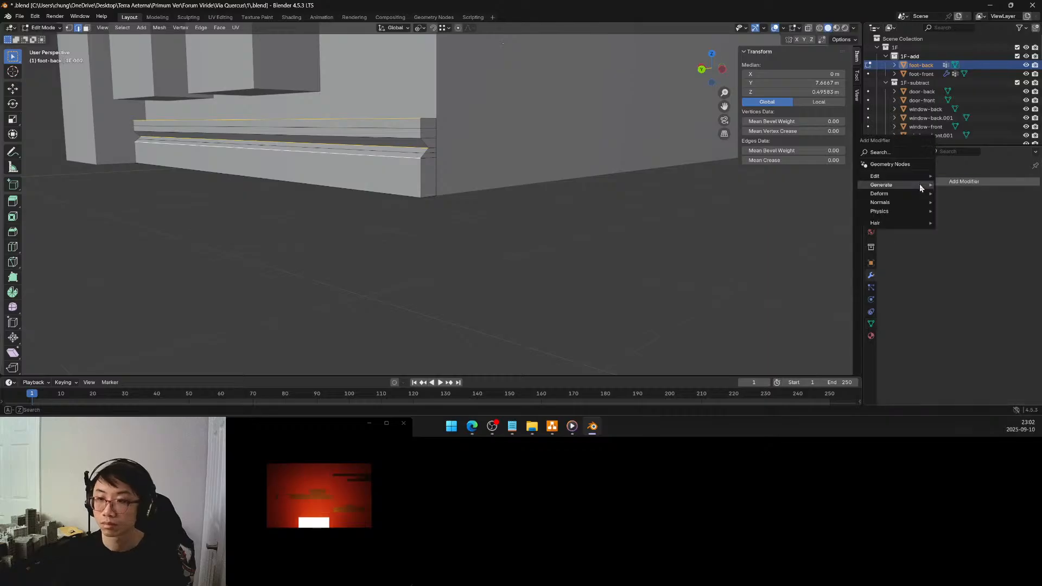
pyautogui.moveTo(911, 185)
pyautogui.click(955, 193)
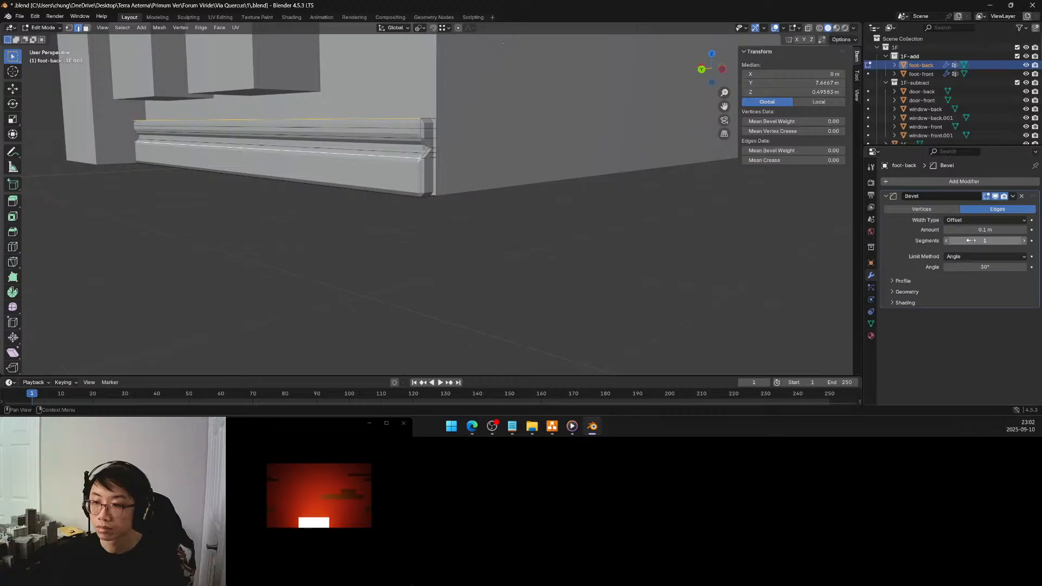
pyautogui.click(1022, 241)
pyautogui.click(1023, 240)
pyautogui.click(1022, 240)
pyautogui.click(1022, 240)
pyautogui.click(1022, 240)
pyautogui.click(1022, 241)
pyautogui.click(1022, 241)
# Limit the foot-back Bevel modifier by vertex group, using the bevel group
pyautogui.click(964, 256)
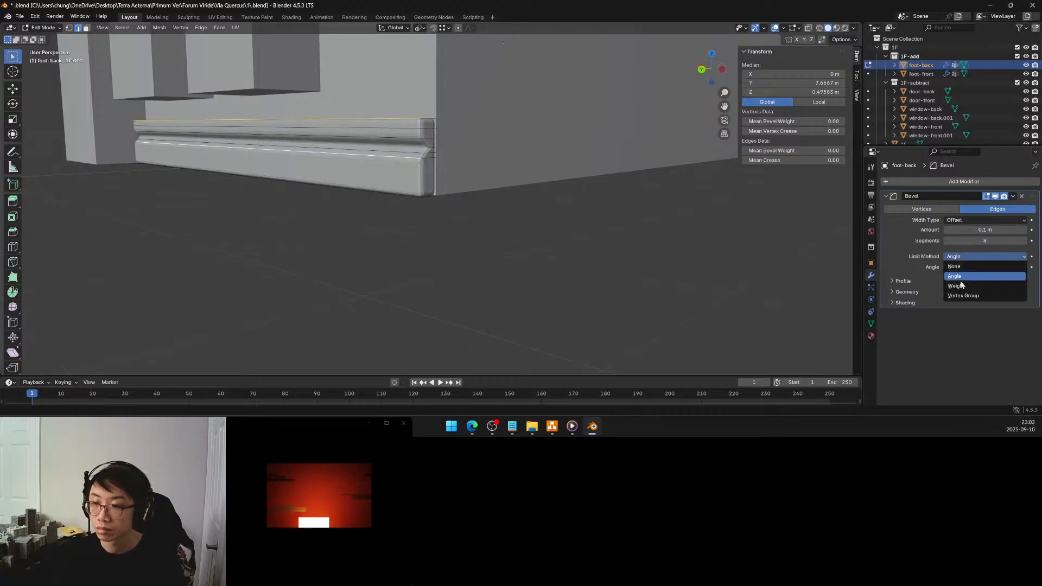
pyautogui.click(963, 295)
pyautogui.click(981, 265)
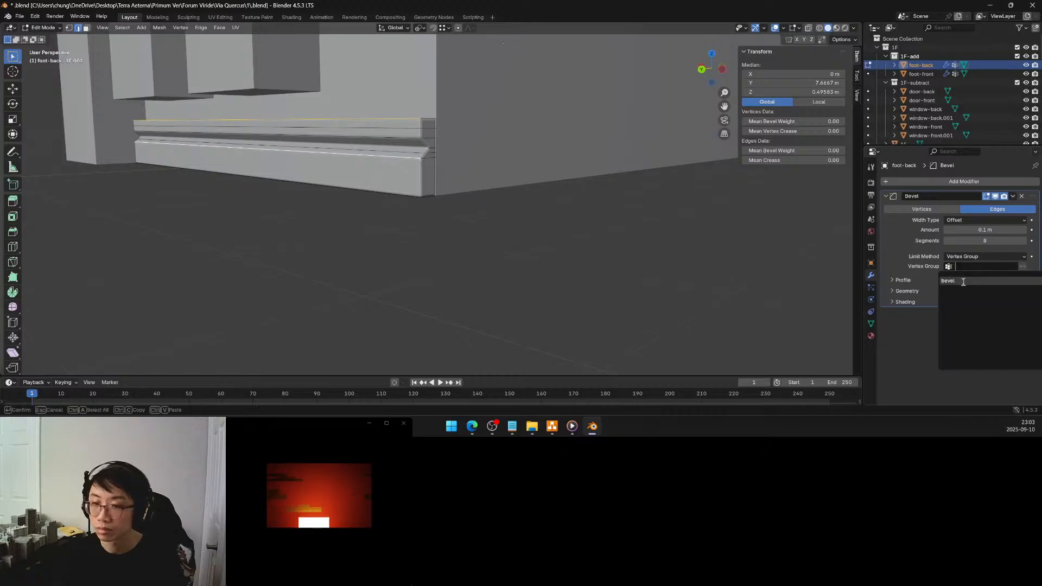
pyautogui.click(963, 281)
pyautogui.click(610, 211)
# Return to Object Mode, deselect the foot-back moulding and save the file
pyautogui.moveTo(541, 158); pyautogui.dragTo(540, 163, button='middle')
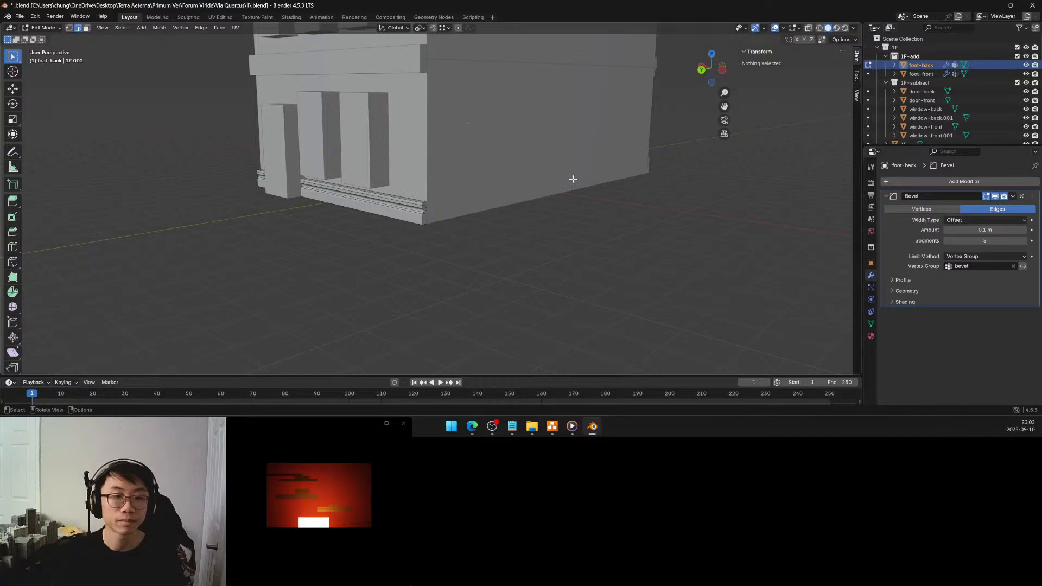
pyautogui.press('Tab')
pyautogui.click(615, 196)
pyautogui.moveTo(614, 194); pyautogui.dragTo(576, 167, button='middle')
pyautogui.hotkey('ctrl', 's')
# Examine the building's front and back facades, mouldings, roof and window blocks from several angles
pyautogui.moveTo(482, 151); pyautogui.dragTo(476, 194, button='middle')
pyautogui.scroll(-8, 451, 138)
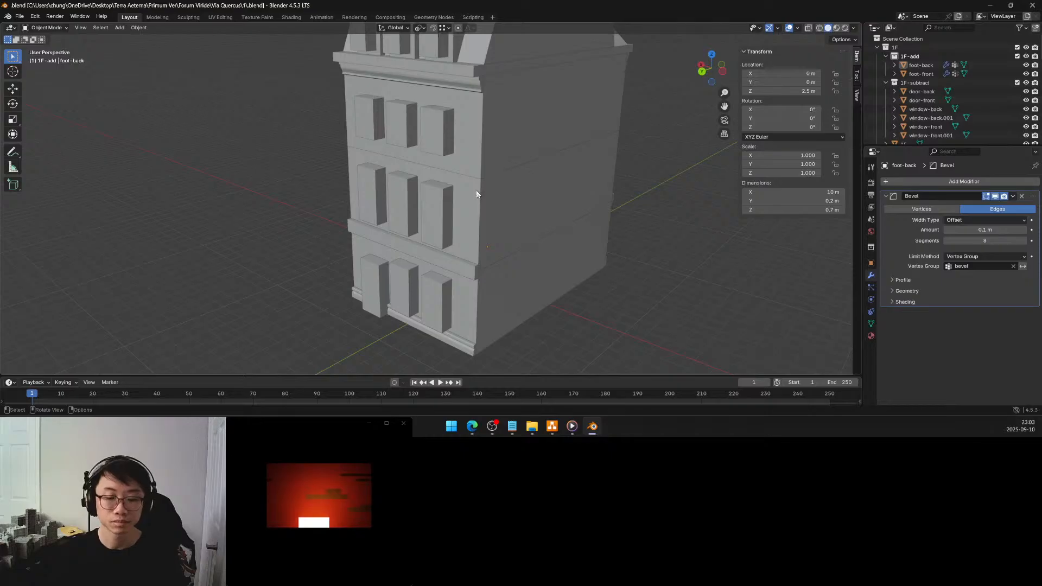
pyautogui.moveTo(476, 193); pyautogui.dragTo(483, 249, button='middle')
pyautogui.scroll(3, 464, 228)
pyautogui.scroll(-2, 460, 217)
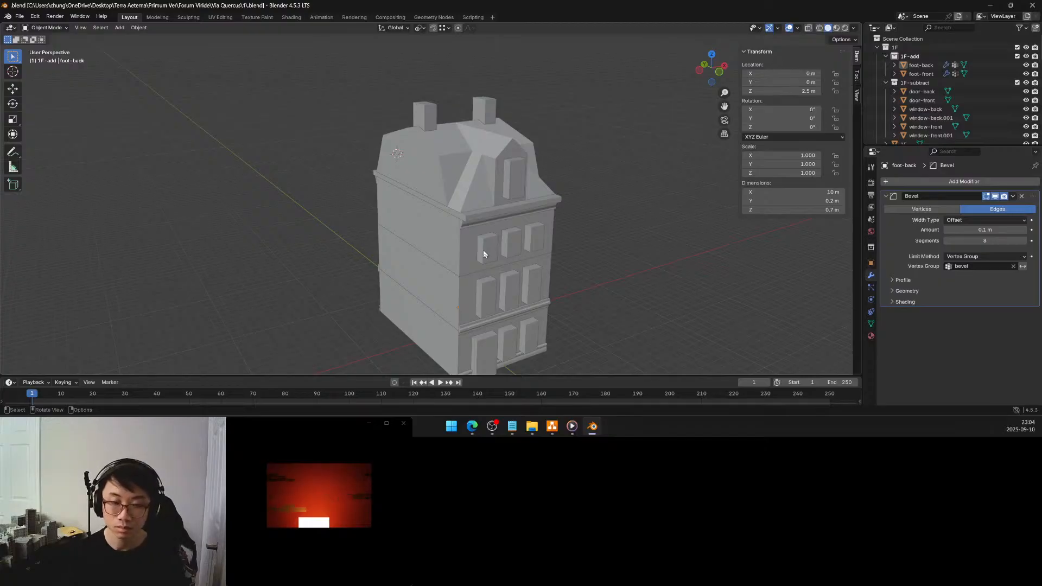
pyautogui.moveTo(500, 268); pyautogui.dragTo(477, 246, button='middle')
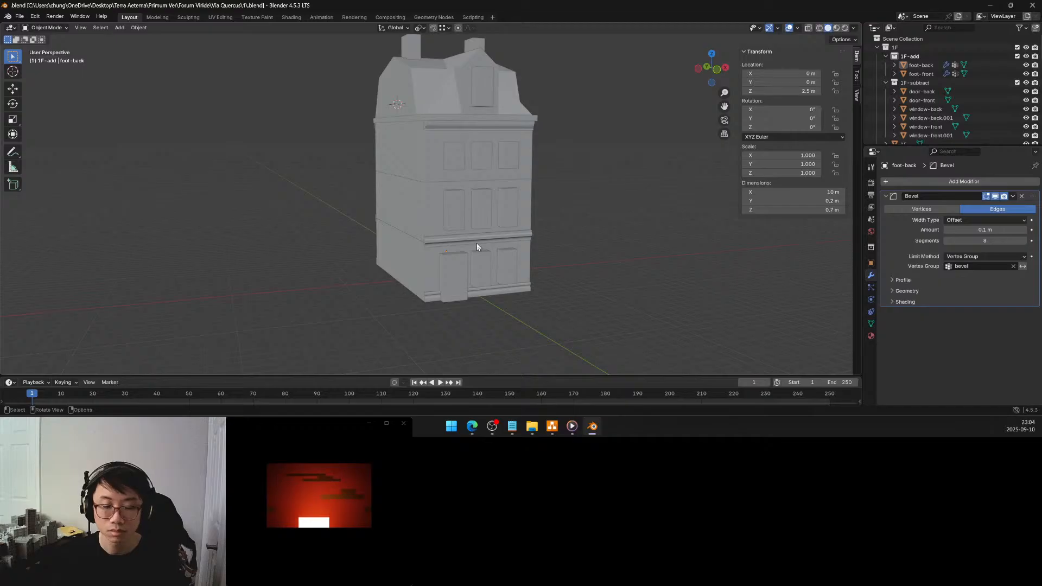
pyautogui.moveTo(492, 241); pyautogui.dragTo(474, 266, button='middle')
pyautogui.scroll(3, 448, 244)
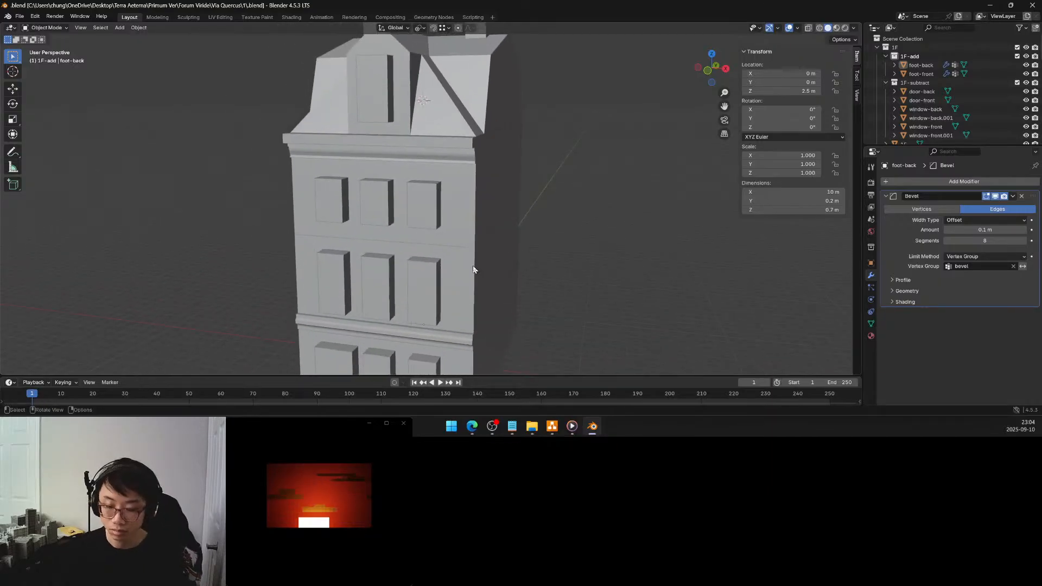
pyautogui.moveTo(474, 268); pyautogui.dragTo(506, 253, button='middle')
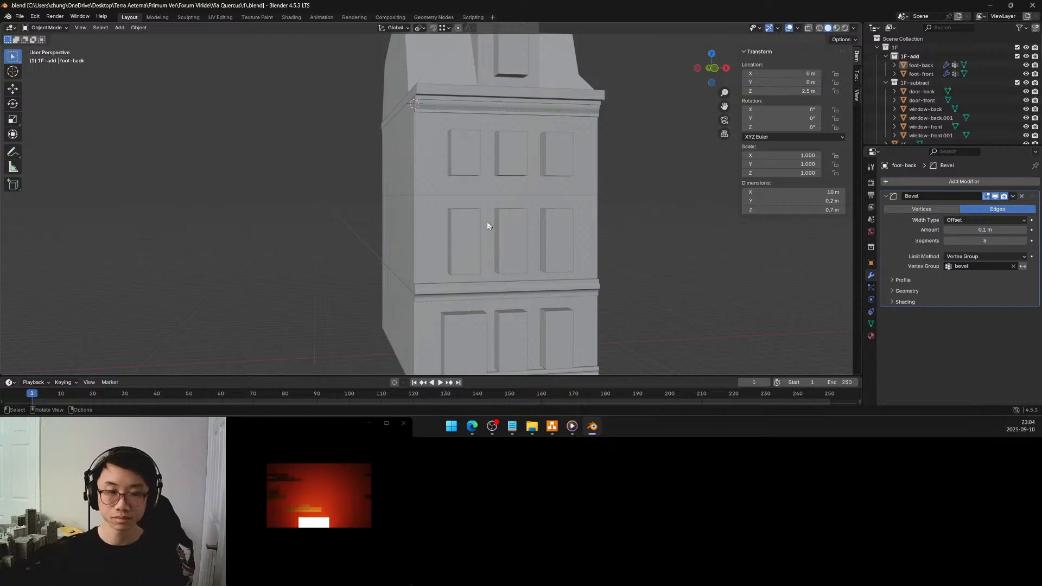
pyautogui.moveTo(470, 214); pyautogui.dragTo(443, 221, button='middle')
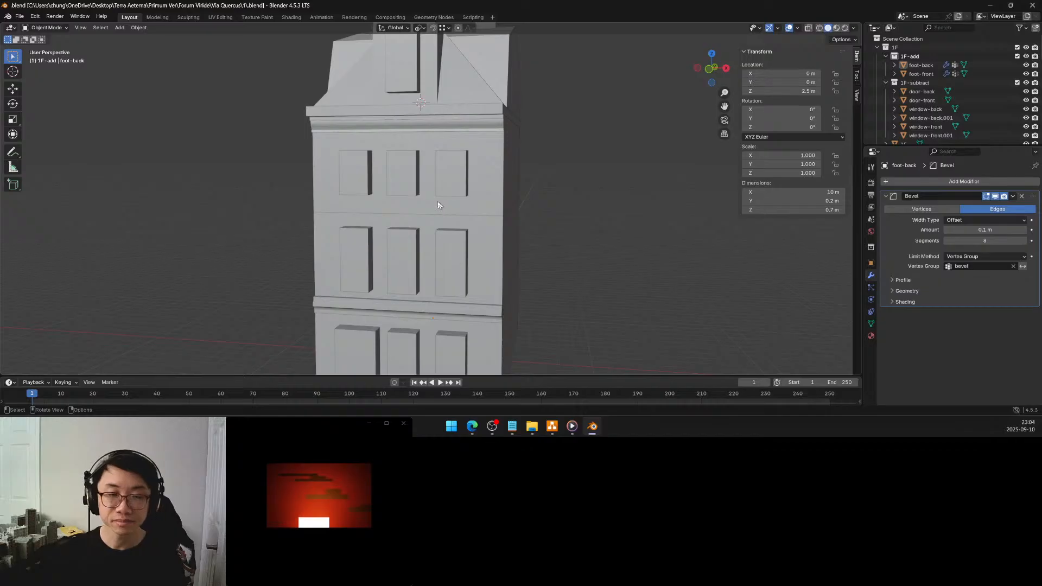
pyautogui.moveTo(438, 201); pyautogui.dragTo(314, 236, button='middle')
pyautogui.scroll(-2, 314, 236)
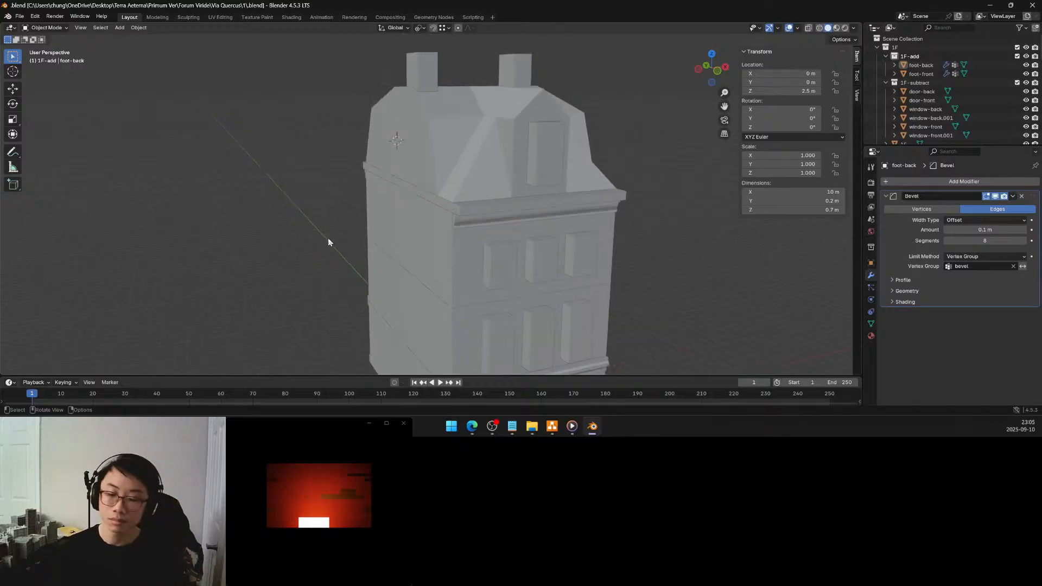
pyautogui.moveTo(504, 256); pyautogui.dragTo(483, 247, button='middle')
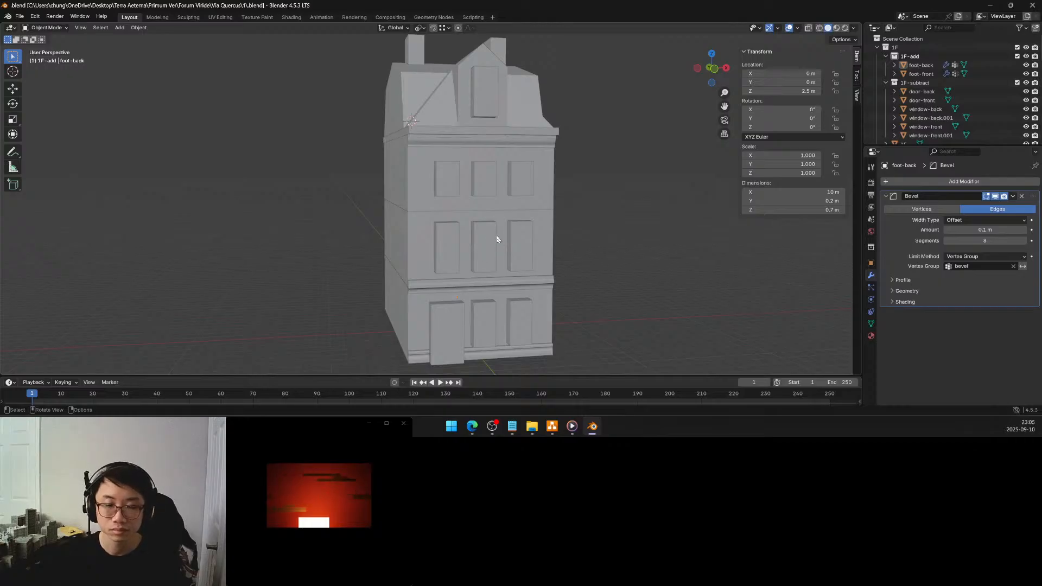
pyautogui.moveTo(505, 241)
pyautogui.mouseDown(button='middle')
pyautogui.moveTo(484, 251)
pyautogui.moveTo(461, 244)
pyautogui.moveTo(521, 247)
pyautogui.mouseUp(button='middle')
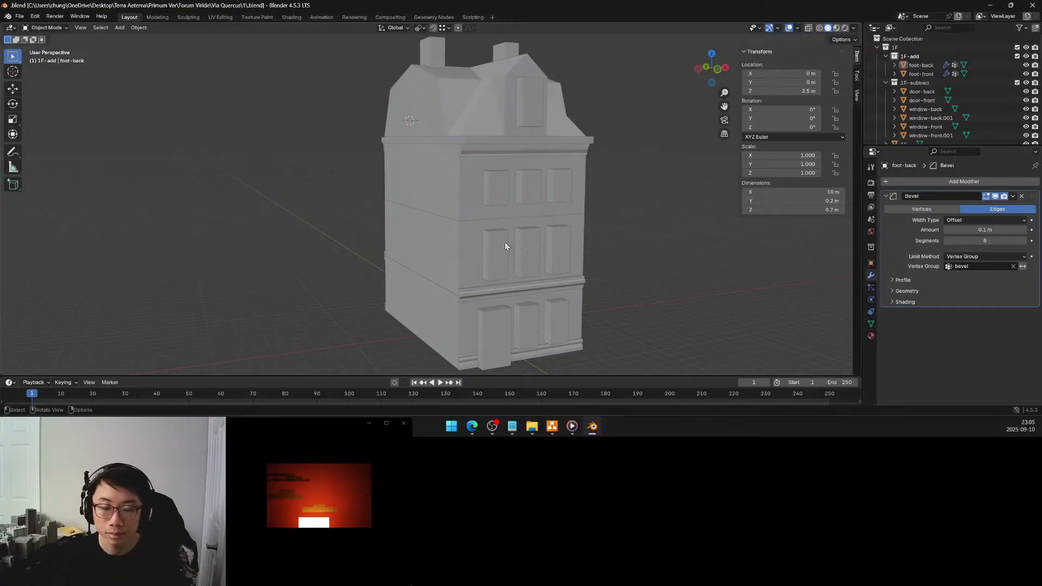
pyautogui.click(500, 243)
pyautogui.moveTo(506, 256); pyautogui.dragTo(493, 246, button='middle')
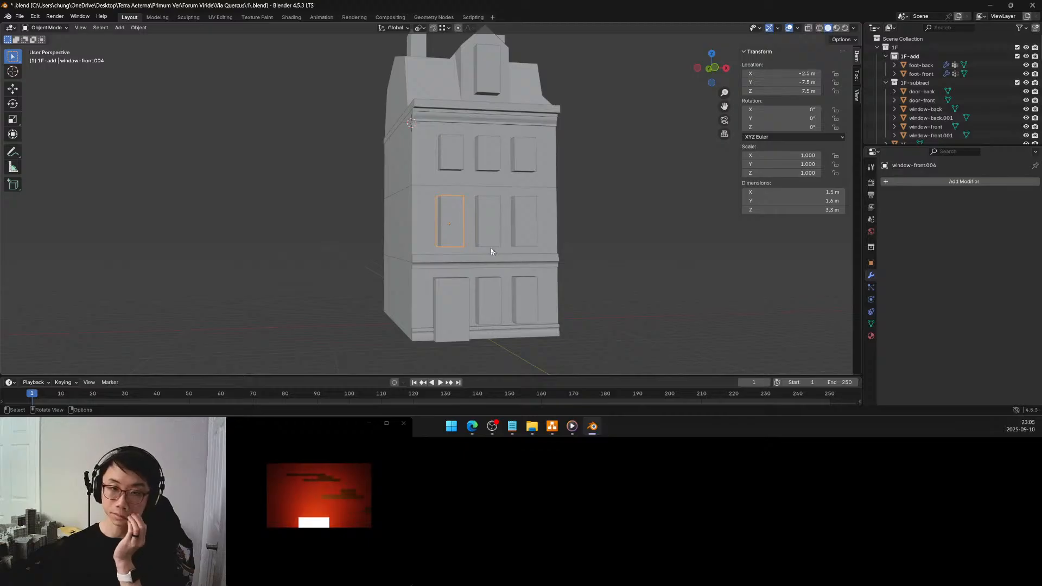
pyautogui.moveTo(491, 248); pyautogui.dragTo(497, 252, button='middle')
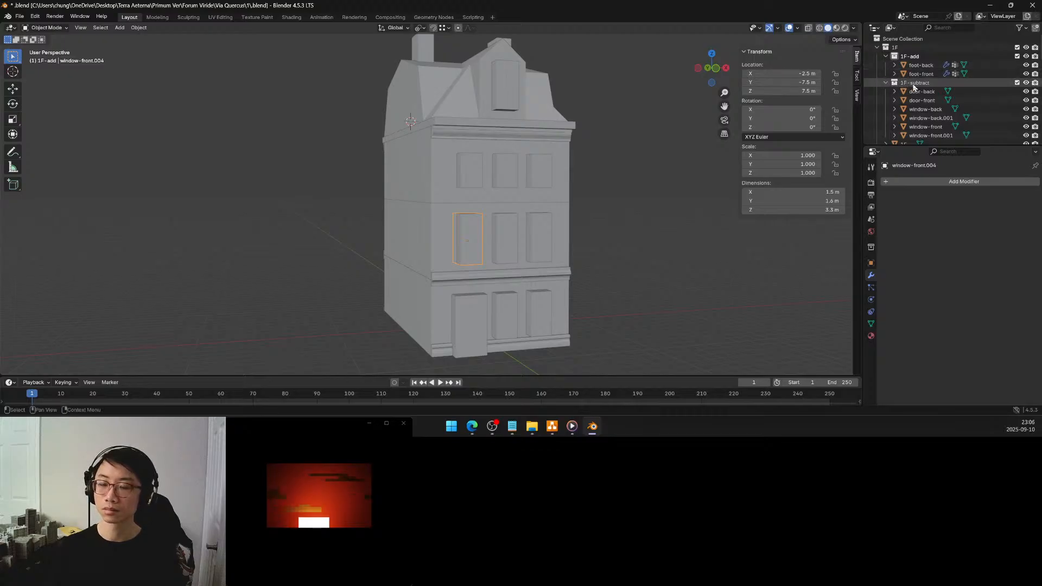
# Rename the 1F-add collection as 1F-combine
pyautogui.click(914, 83)
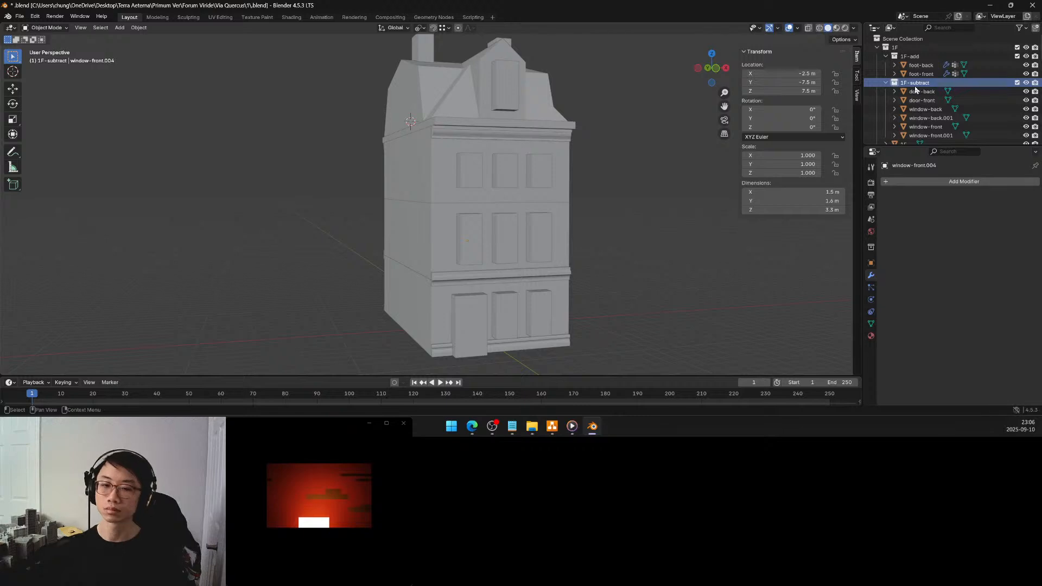
pyautogui.doubleClick(910, 57)
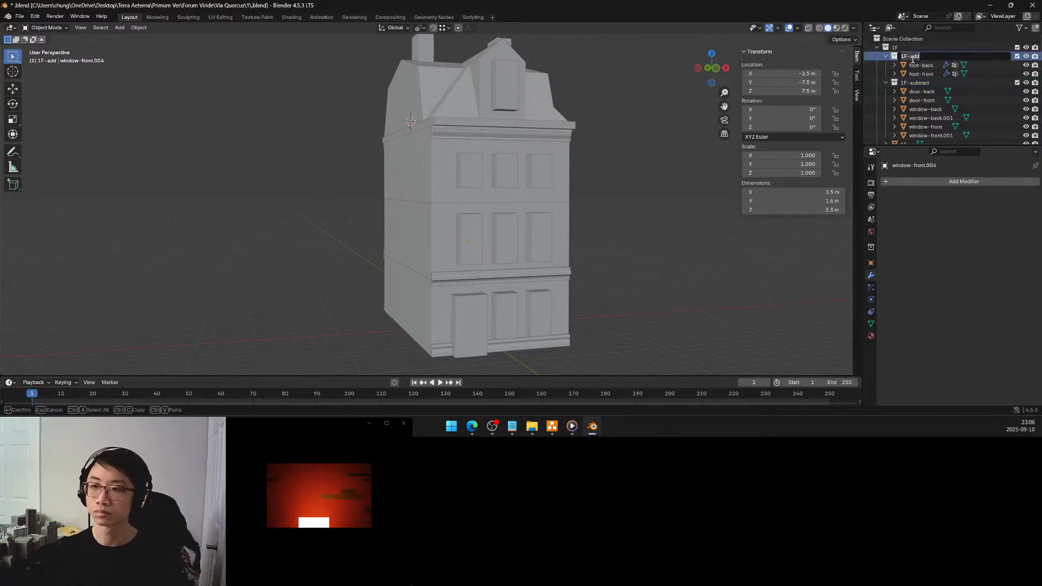
pyautogui.moveTo(909, 57); pyautogui.dragTo(922, 57)
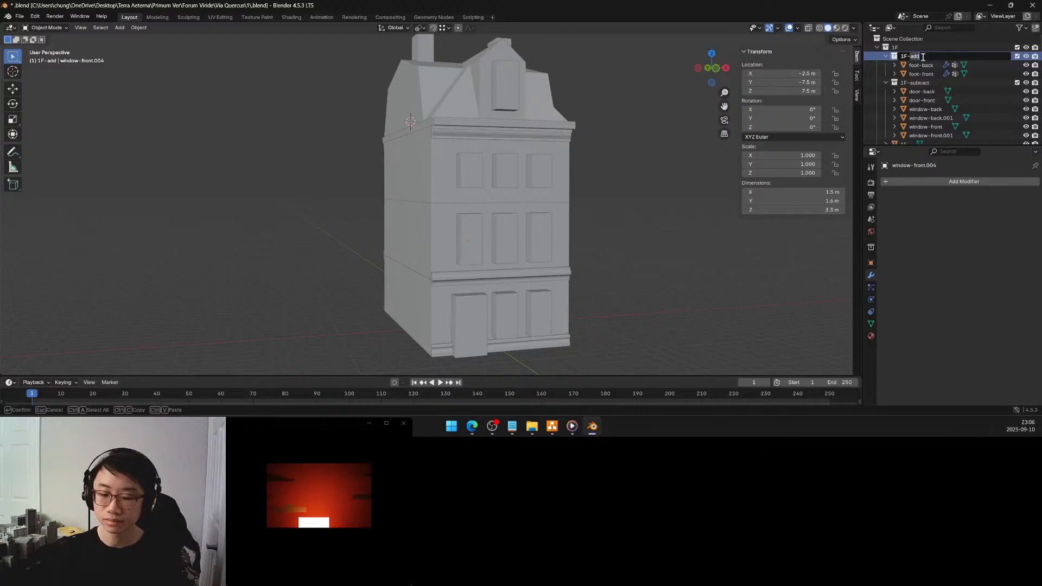
pyautogui.write('combine')
pyautogui.press('Return')
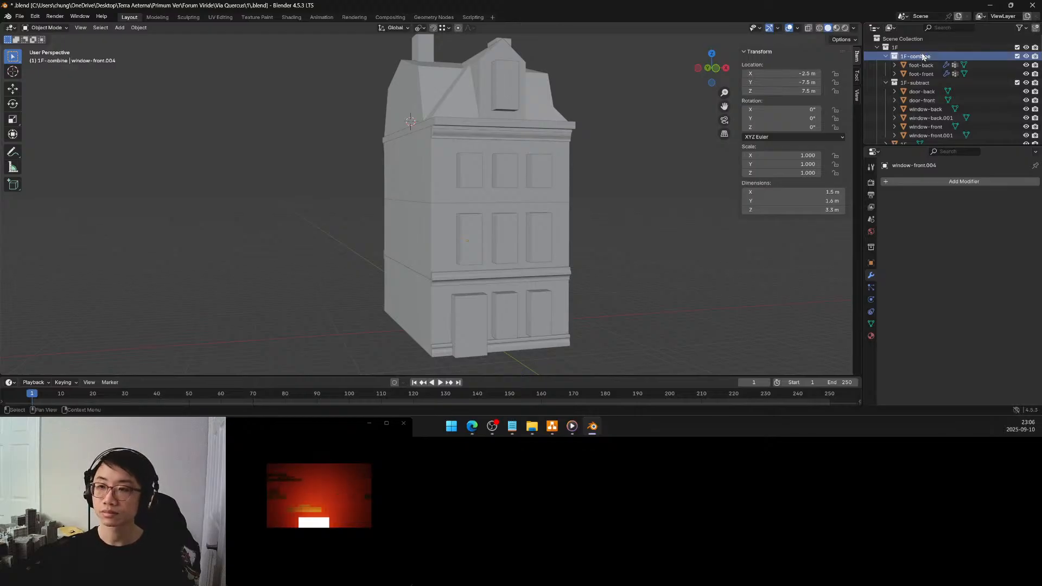
pyautogui.scroll(-2, 921, 71)
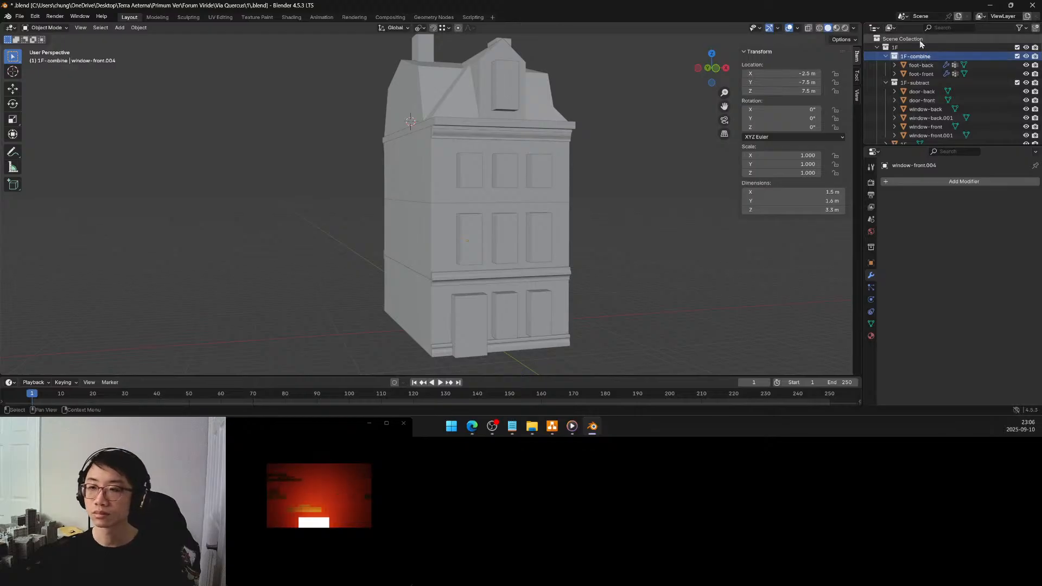
pyautogui.scroll(-5, 919, 80)
pyautogui.doubleClick(910, 84)
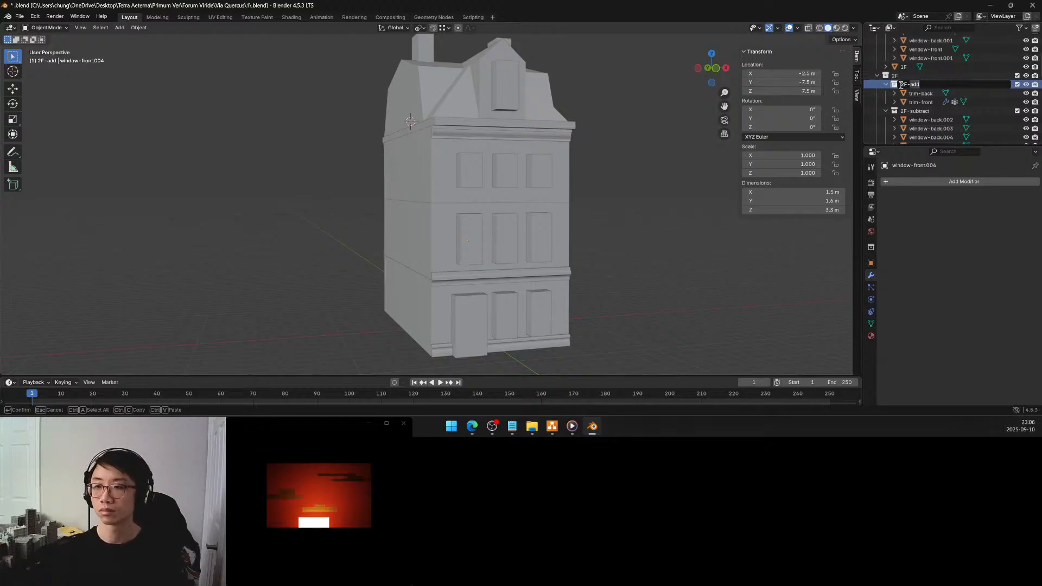
pyautogui.press('Escape')
# Rename the 1F-combine collection back to 1F-add
pyautogui.scroll(5, 878, 85)
pyautogui.doubleClick(913, 58)
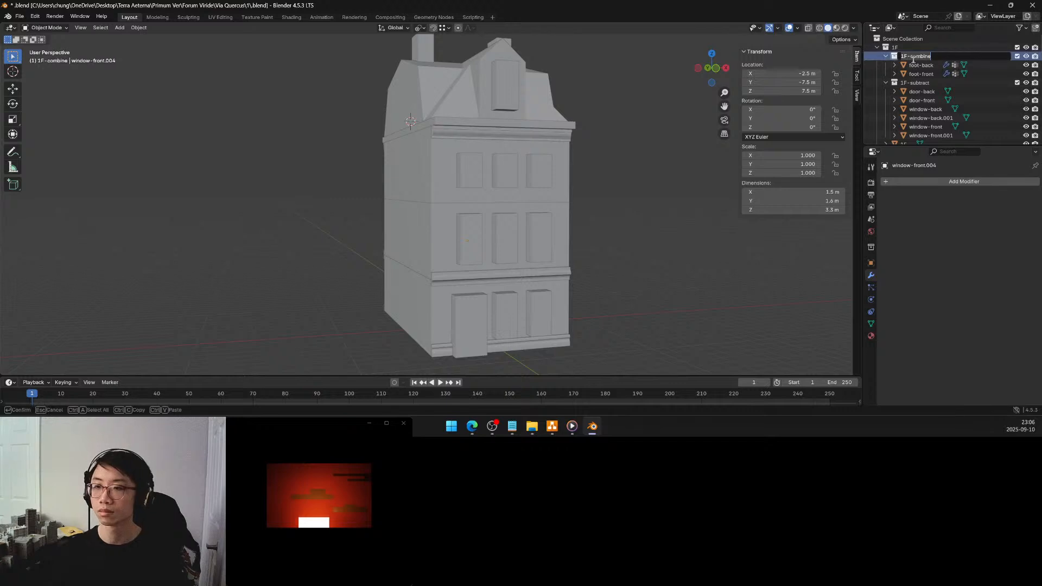
pyautogui.moveTo(911, 58); pyautogui.dragTo(951, 57)
pyautogui.write('add')
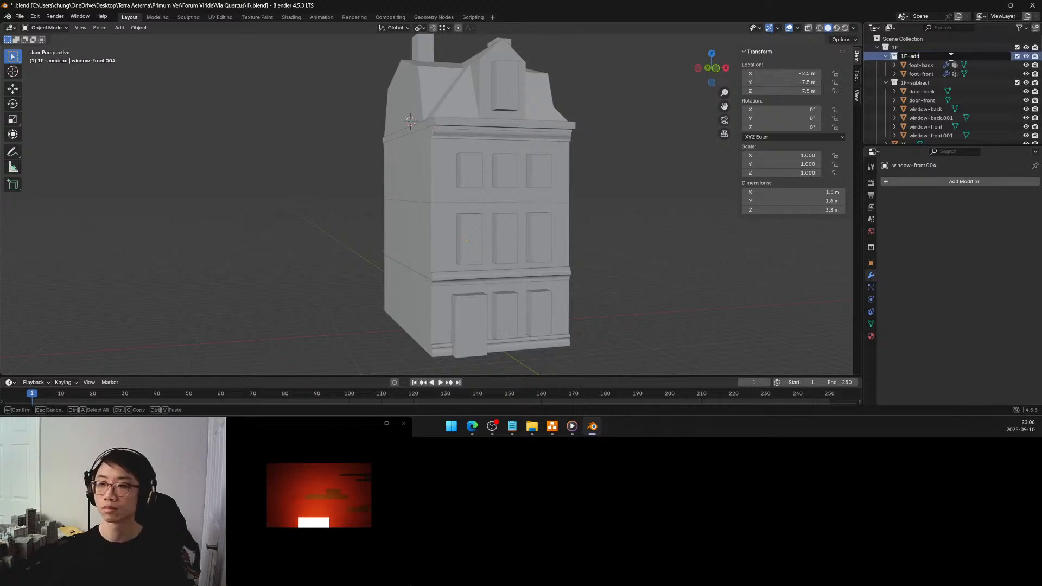
pyautogui.press('Return')
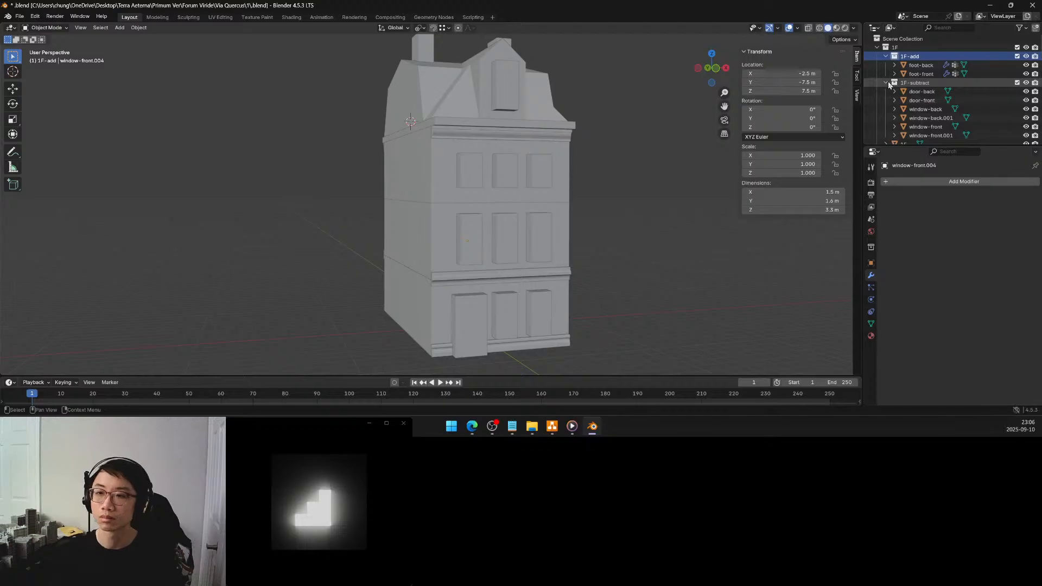
# Duplicate the 1F-subtract collection with its objects and move the copy inside the 1F-add collection
pyautogui.click(911, 84)
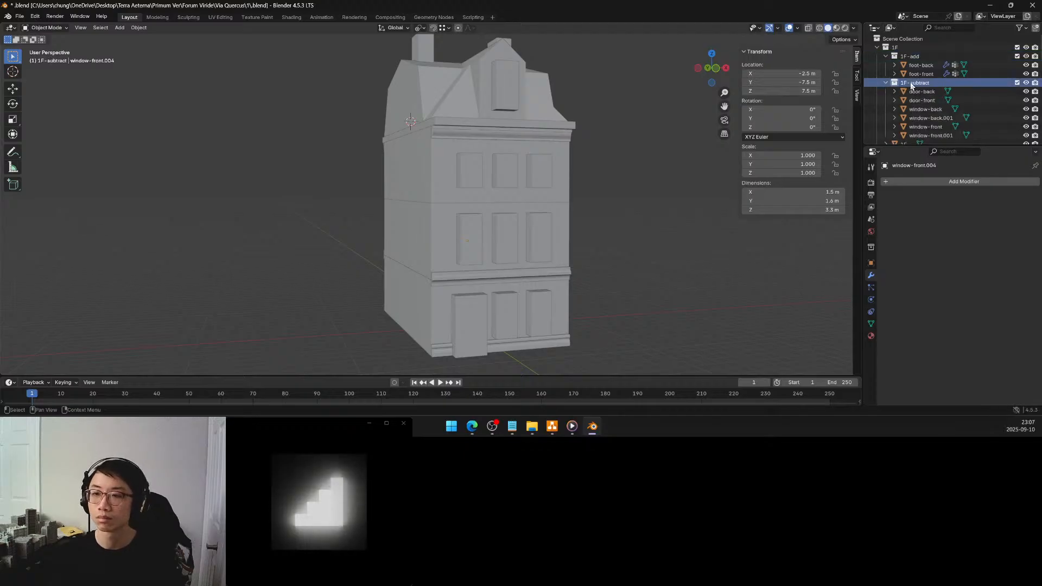
pyautogui.rightClick(912, 85)
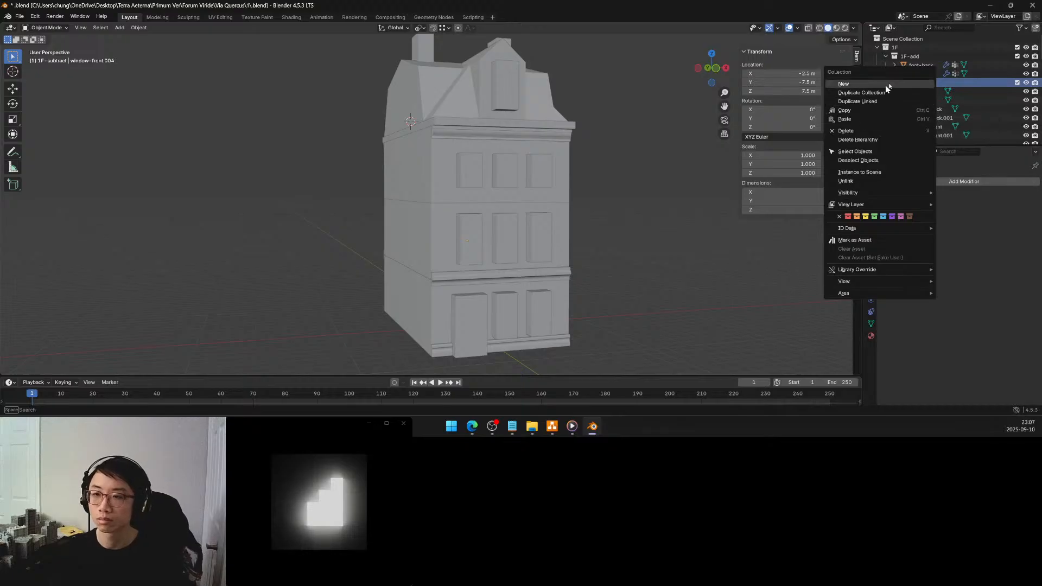
pyautogui.press('Escape')
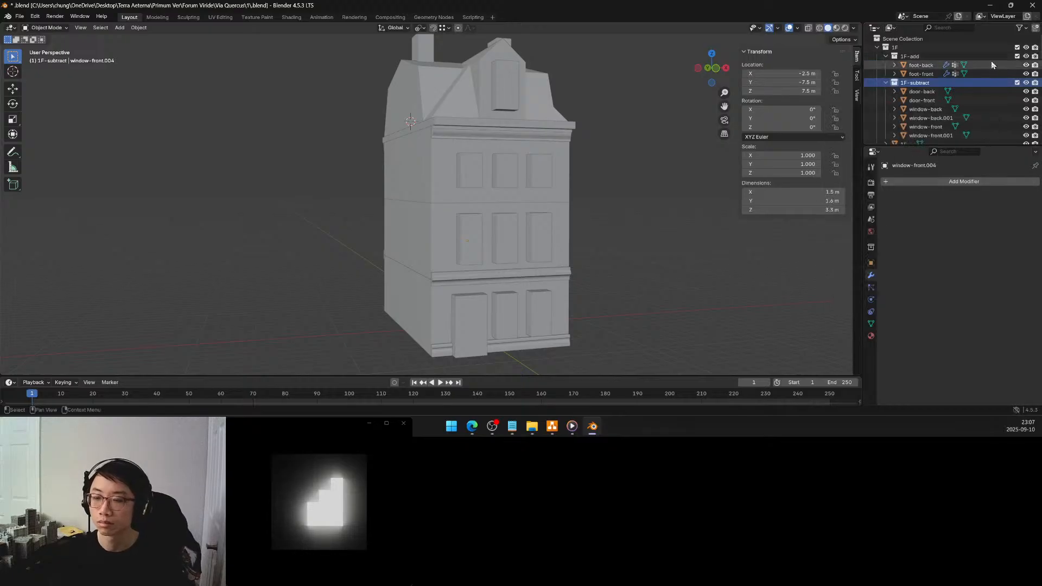
pyautogui.rightClick(924, 83)
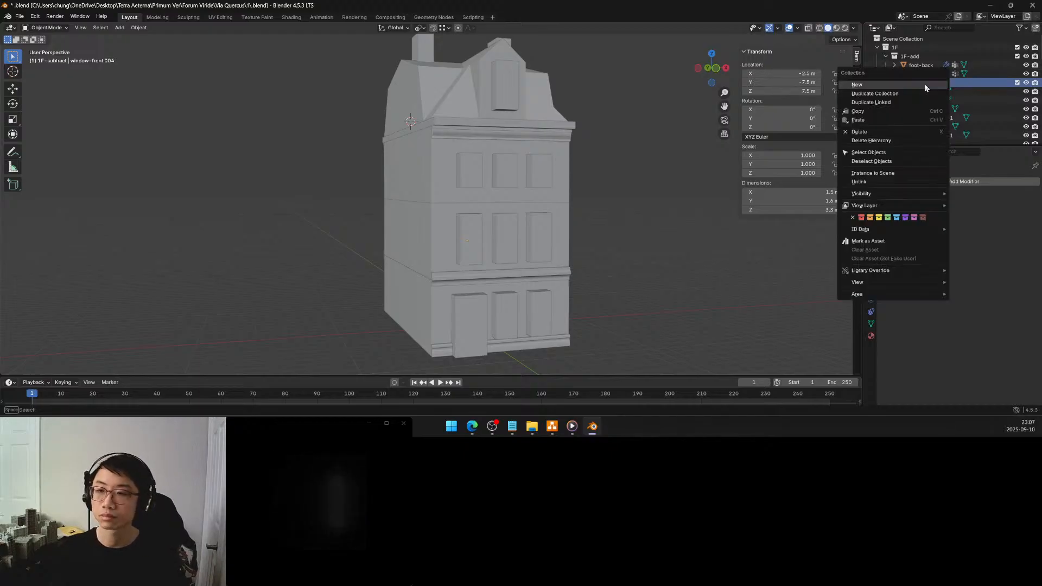
pyautogui.click(908, 95)
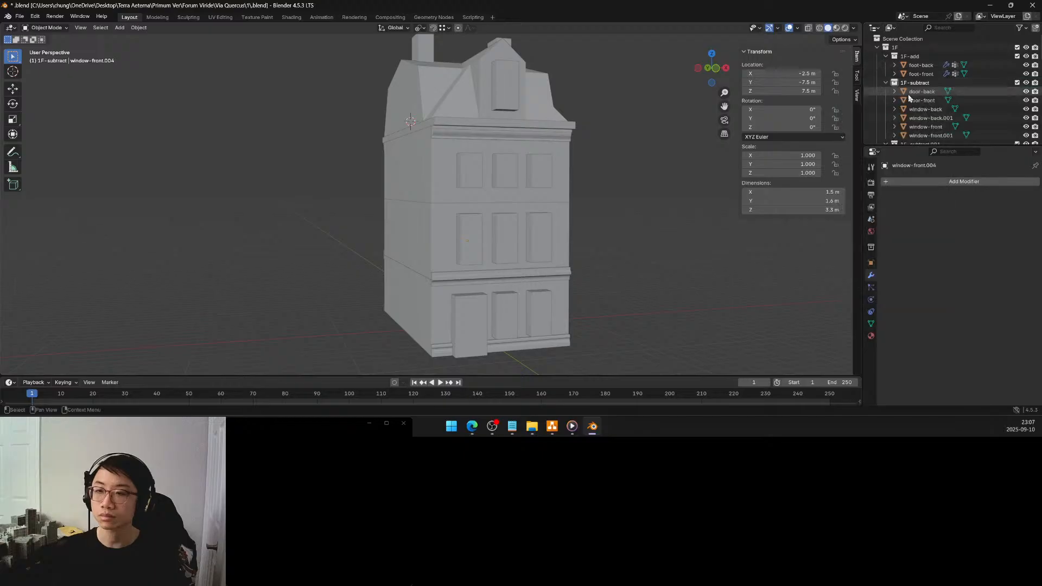
pyautogui.click(885, 83)
pyautogui.click(886, 91)
pyautogui.moveTo(911, 94); pyautogui.dragTo(913, 59)
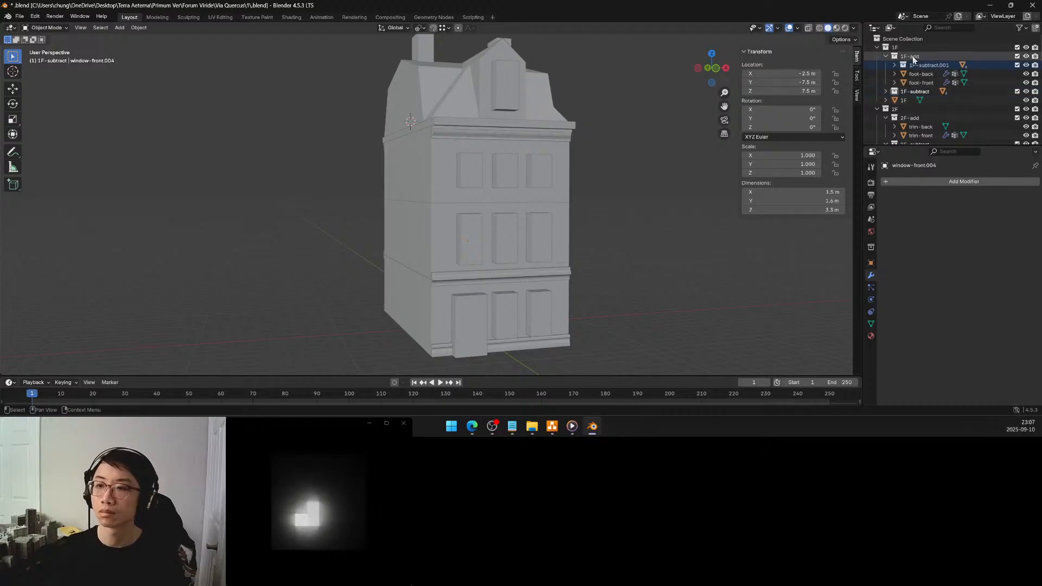
# Rename the duplicated collection inside 1F-add as 1F-substitute
pyautogui.doubleClick(918, 66)
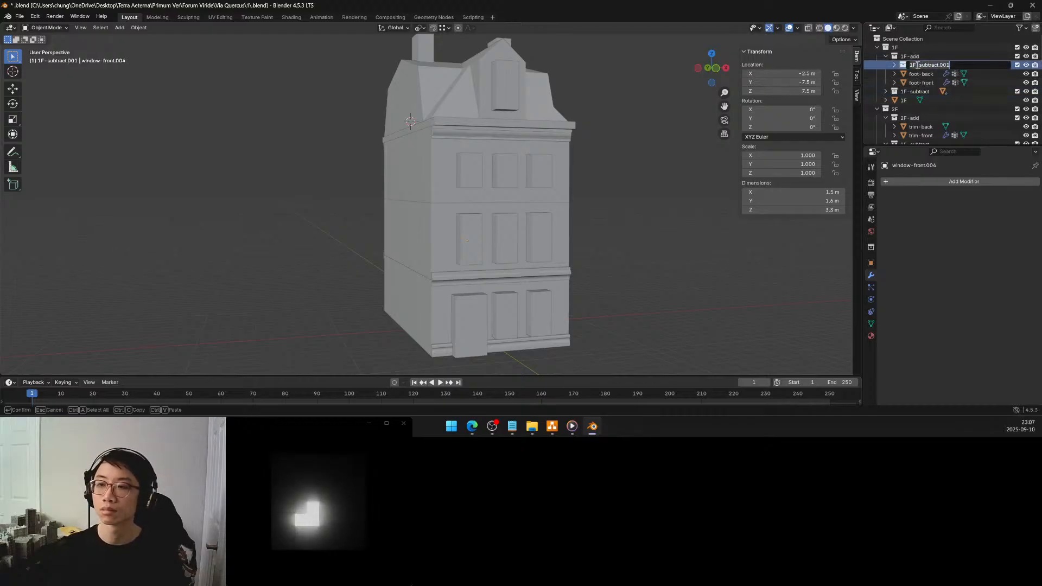
pyautogui.moveTo(916, 65); pyautogui.dragTo(959, 64)
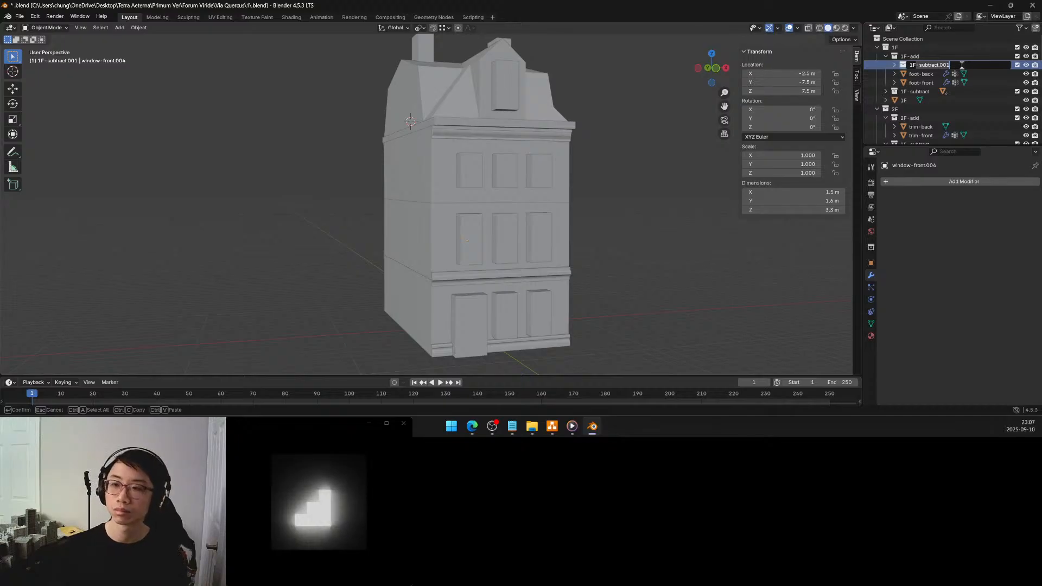
pyautogui.press('BackSpace')
pyautogui.write('substitute')
pyautogui.press('Return')
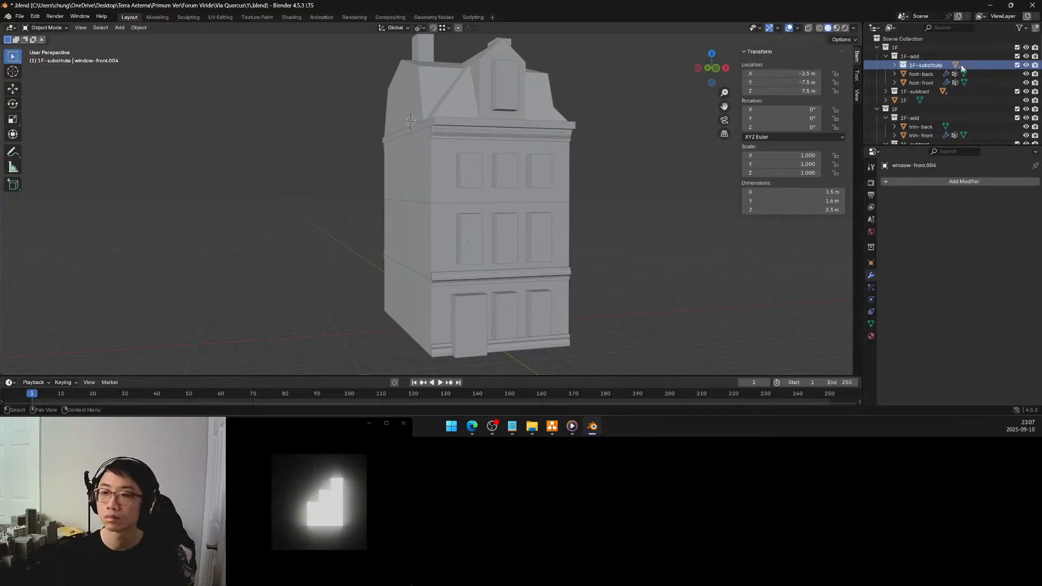
# Rename the duplicated collection inside 1F-add as 1F-replace
pyautogui.doubleClick(925, 65)
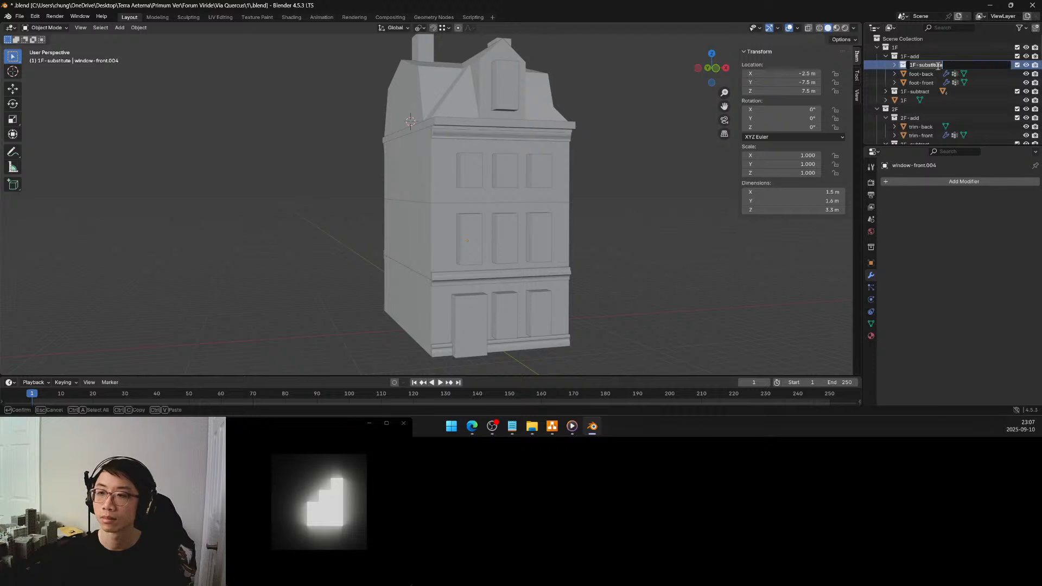
pyautogui.write('replace')
pyautogui.press('Return')
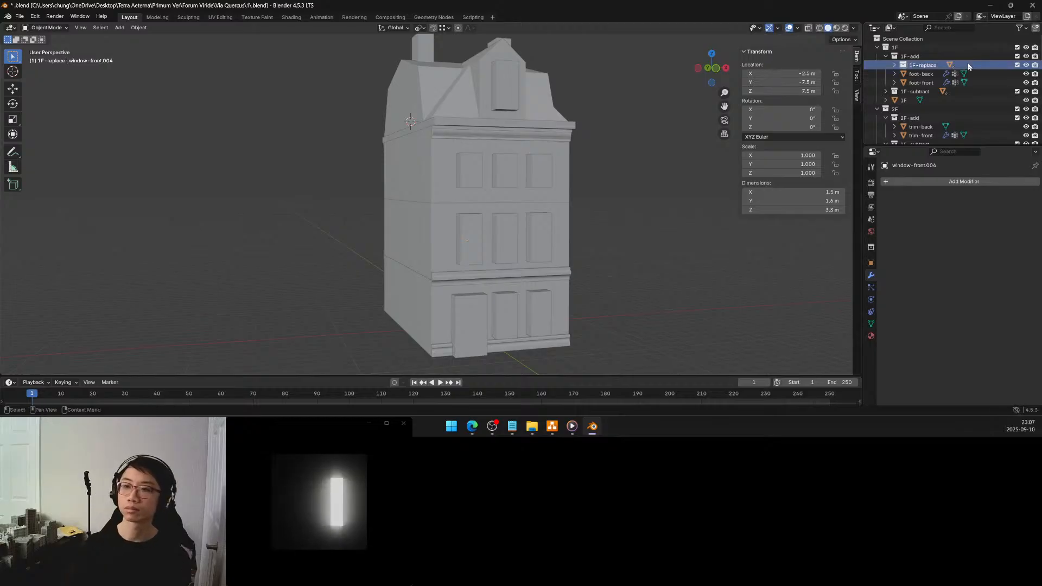
# Expand the 1F-replace collection and select window-front.008, the middle window block of the ground-floor front facade
pyautogui.click(895, 65)
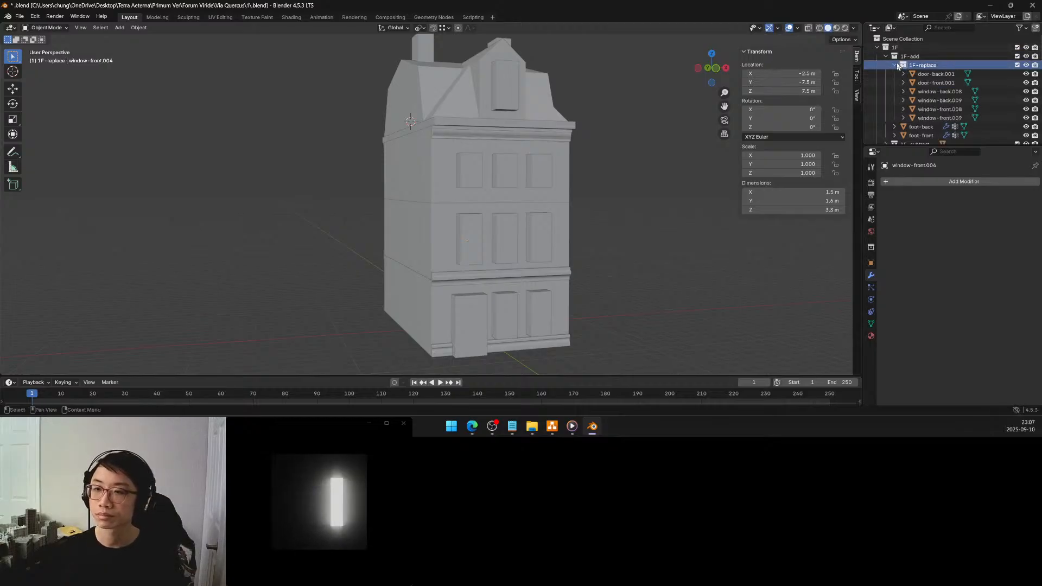
pyautogui.click(929, 92)
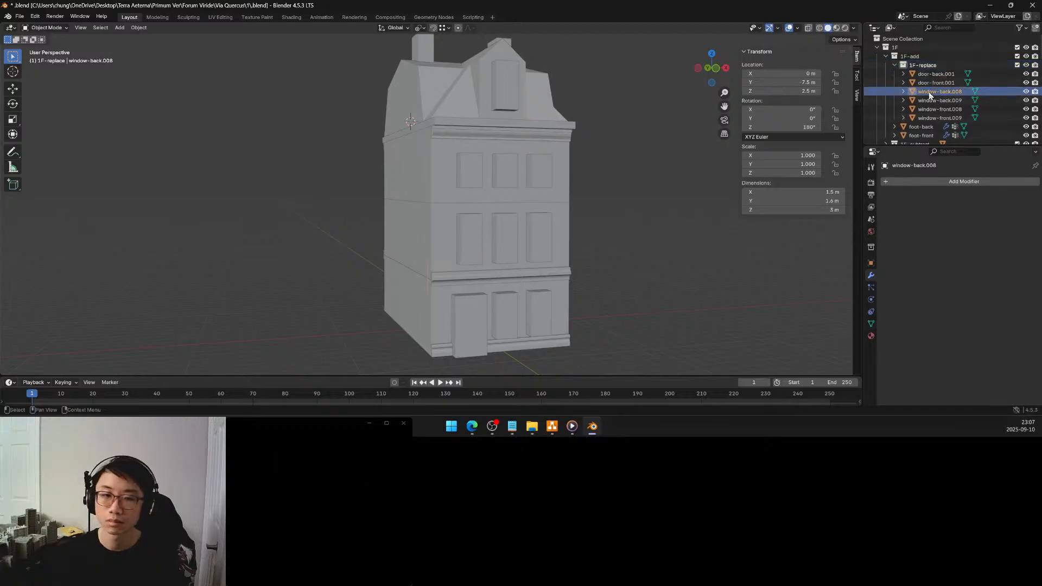
pyautogui.click(930, 100)
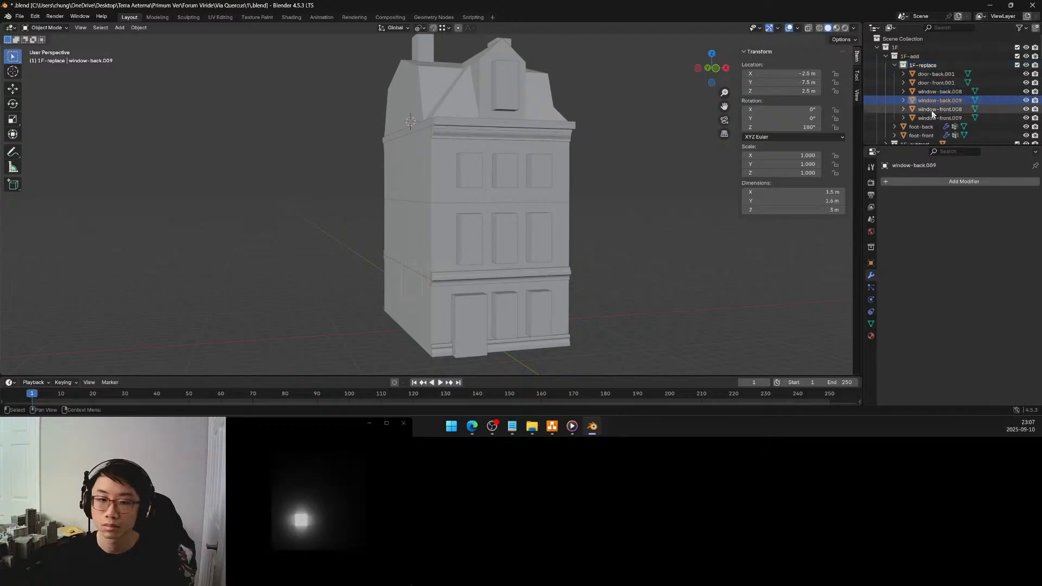
pyautogui.click(931, 111)
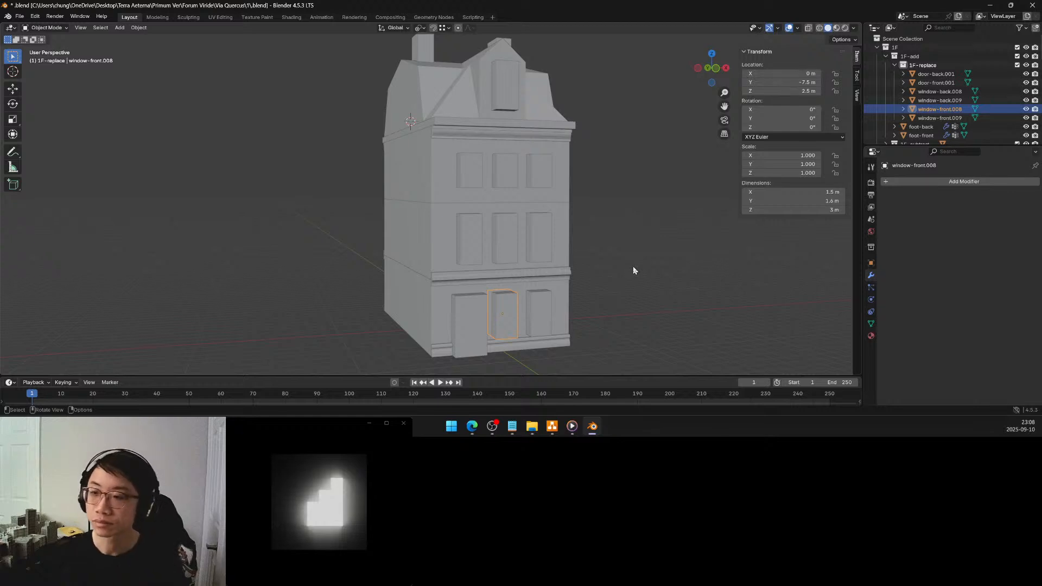
pyautogui.moveTo(632, 279); pyautogui.dragTo(604, 274, button='middle')
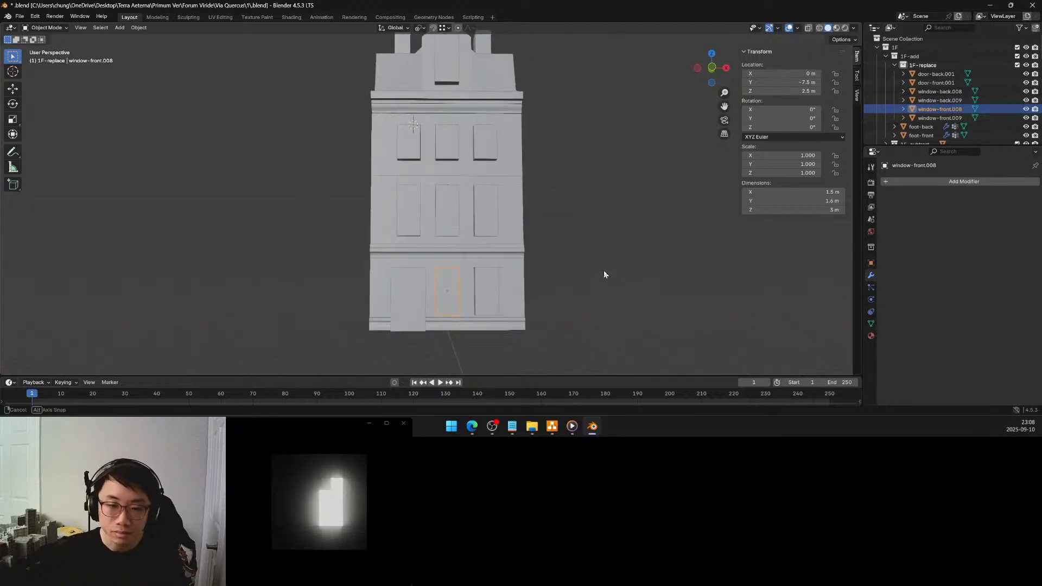
pyautogui.keyDown('shift'); pyautogui.moveTo(514, 295); pyautogui.dragTo(552, 275, button='middle'); pyautogui.keyUp('shift')
pyautogui.scroll(2, 554, 274)
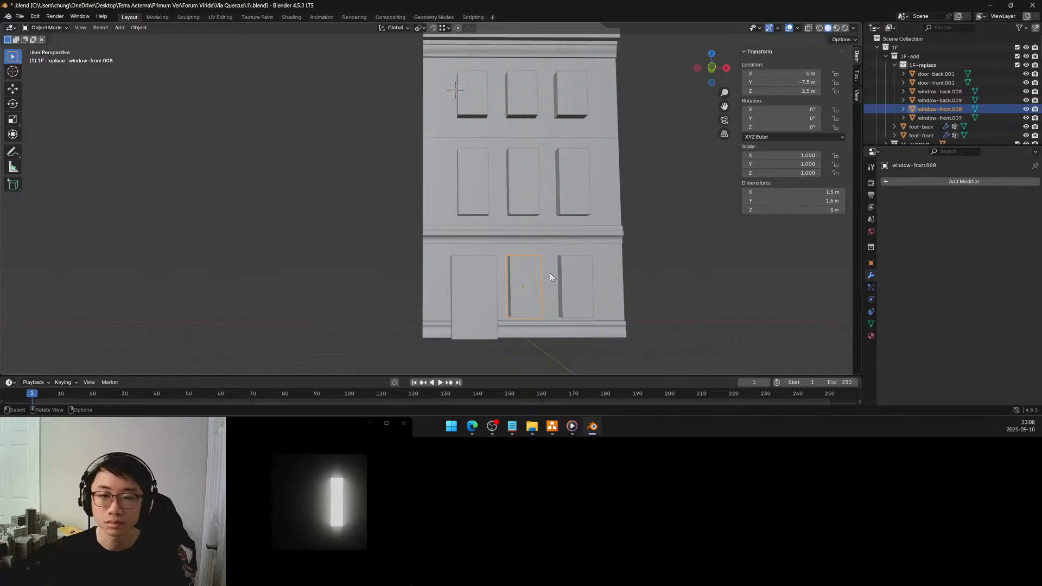
pyautogui.keyDown('shift'); pyautogui.moveTo(547, 276); pyautogui.dragTo(540, 278, button='middle'); pyautogui.keyUp('shift')
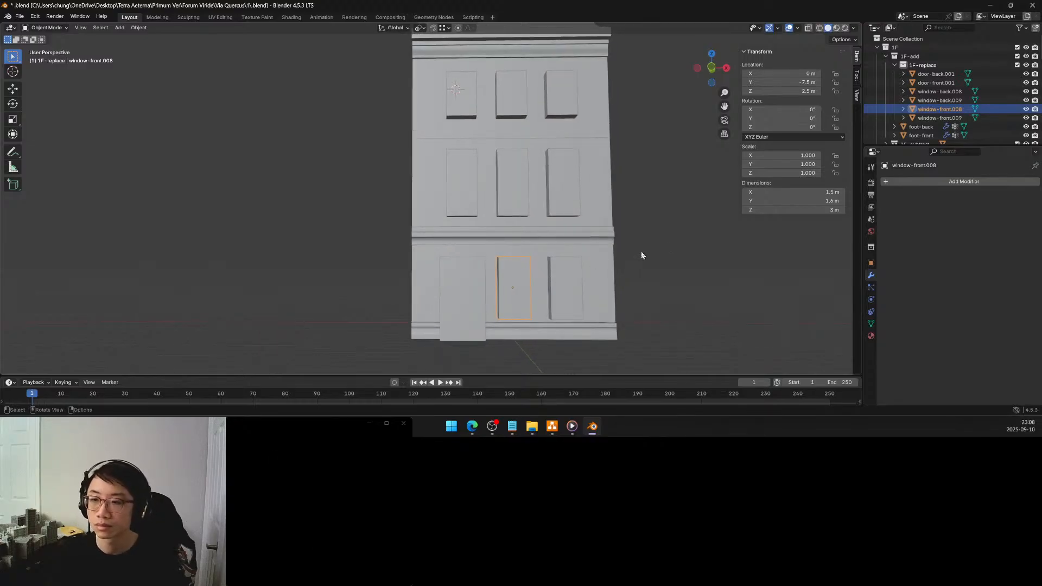
# Show the mesh data of window-front.008 and isolate the block in local view
pyautogui.click(871, 323)
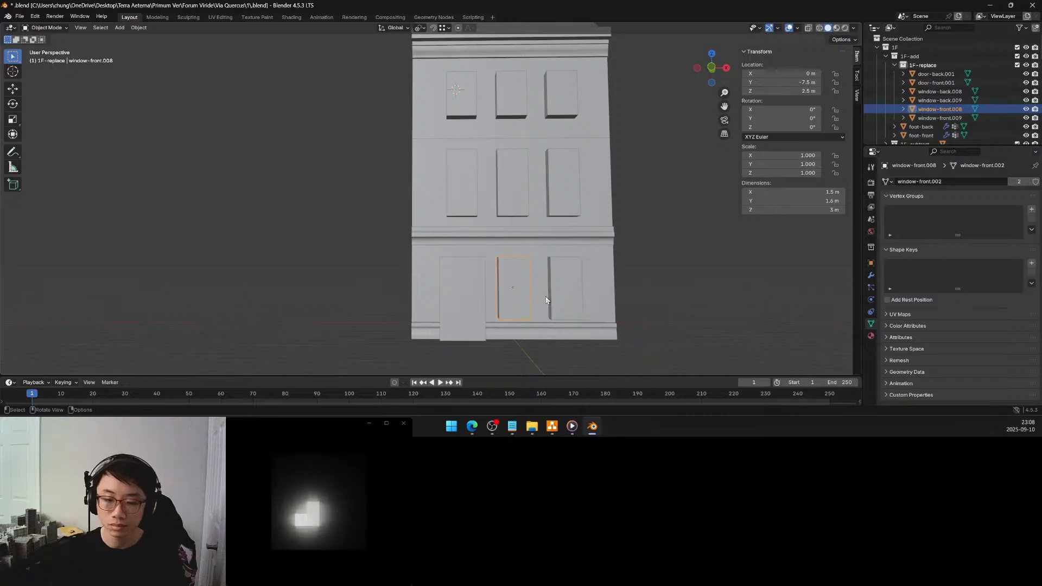
pyautogui.moveTo(517, 286); pyautogui.dragTo(553, 299, button='middle')
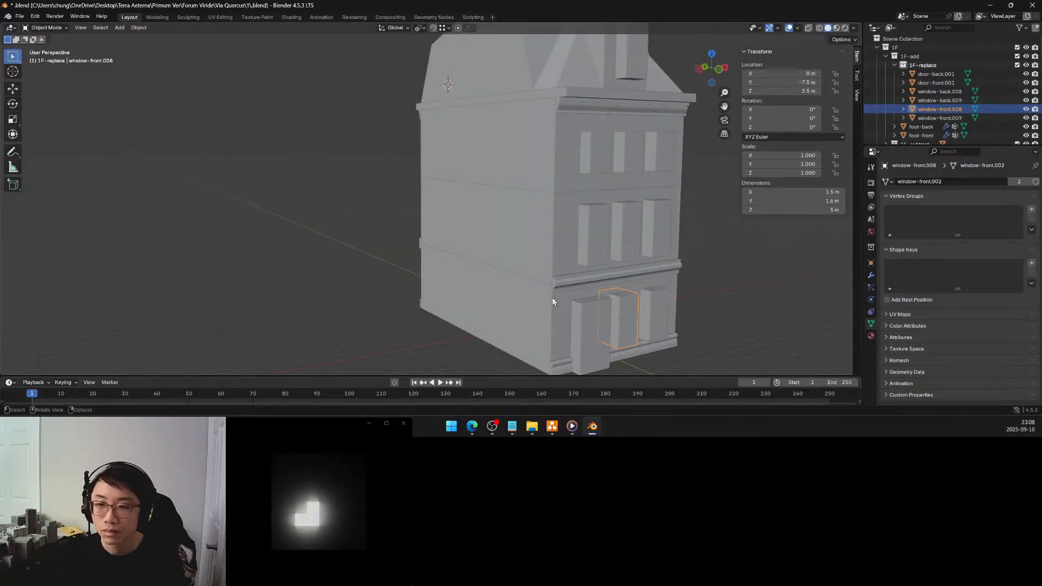
pyautogui.press('KP_Divide')
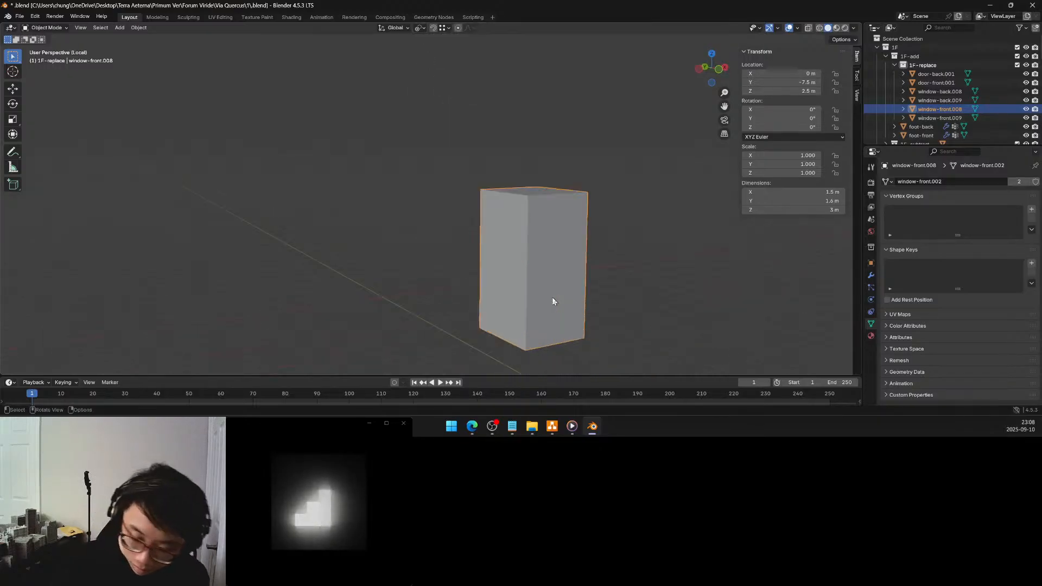
# Enter Edit Mode on the isolated window block, select its front face in face mode and save the file
pyautogui.press('Tab')
pyautogui.moveTo(536, 272); pyautogui.dragTo(505, 291, button='middle')
pyautogui.scroll(-3, 504, 291)
pyautogui.click(449, 234)
pyautogui.moveTo(449, 234); pyautogui.dragTo(480, 233, button='middle')
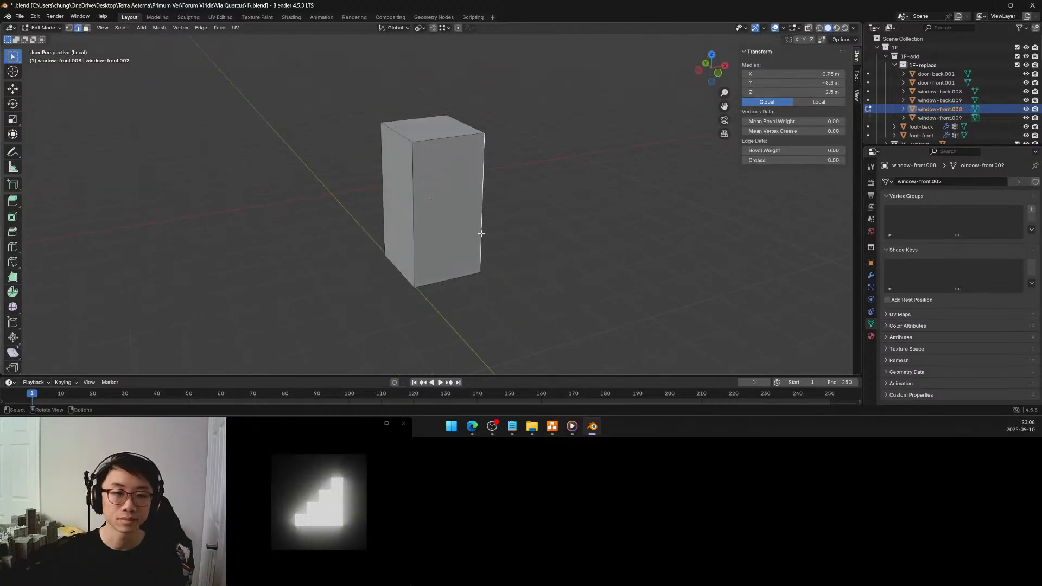
pyautogui.click(87, 28)
pyautogui.click(440, 206)
pyautogui.hotkey('ctrl', 's')
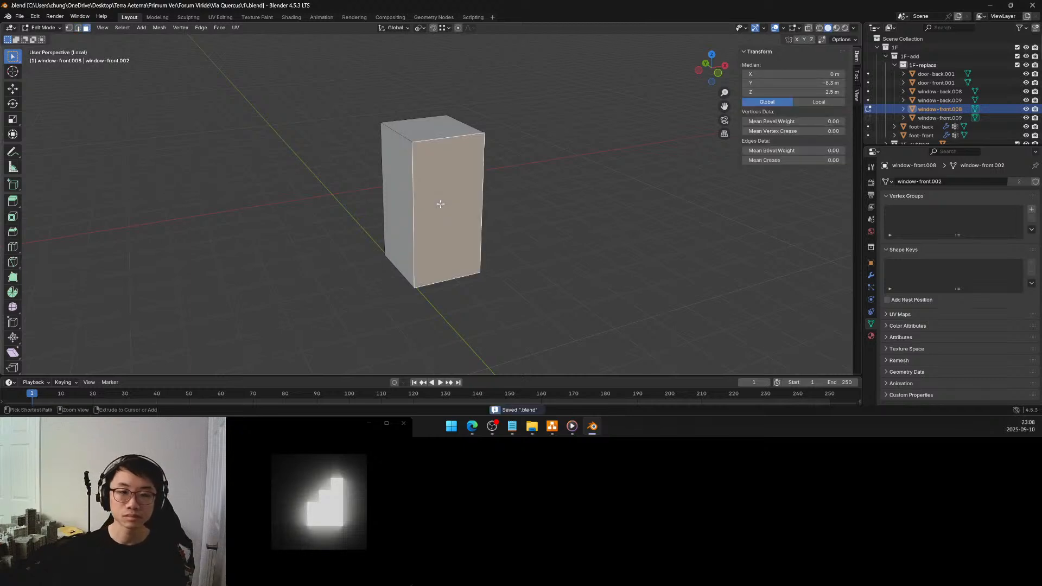
# Move the window block's front face 0.6 m along the Y axis
pyautogui.moveTo(436, 210); pyautogui.dragTo(456, 209, button='middle')
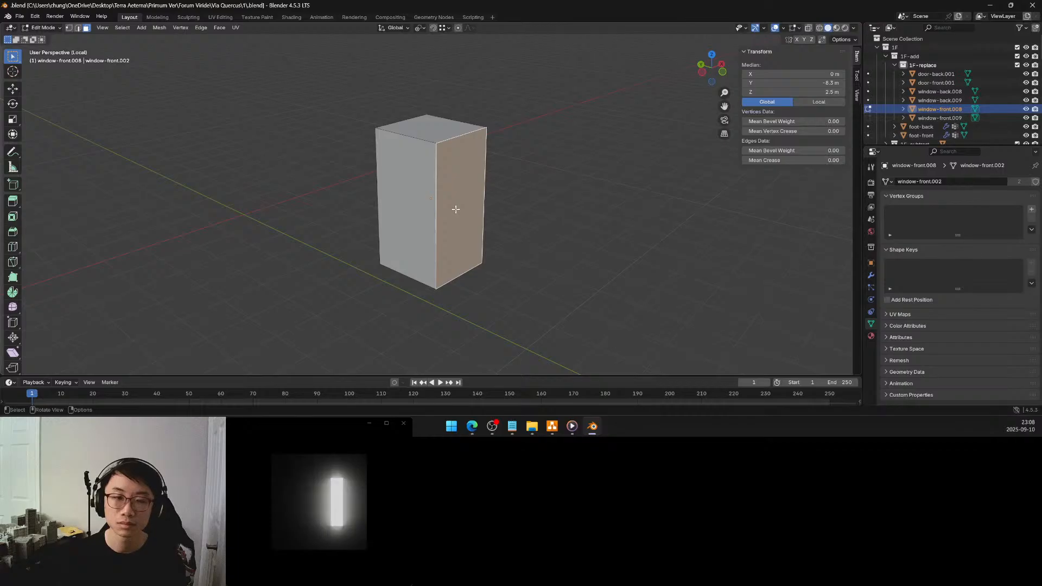
pyautogui.press('g')
pyautogui.press('y')
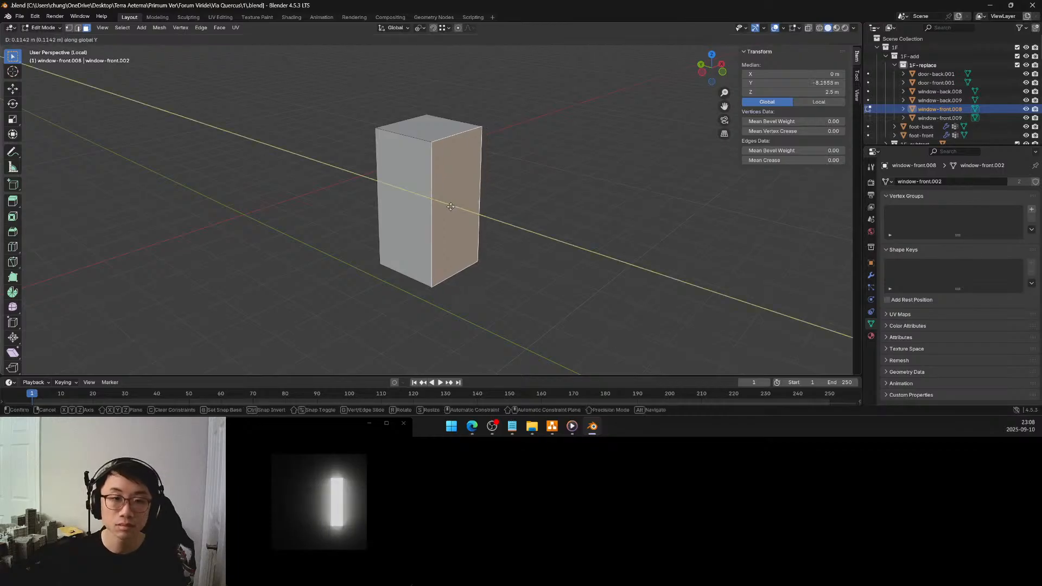
pyautogui.click(210, 286)
pyautogui.click(129, 326)
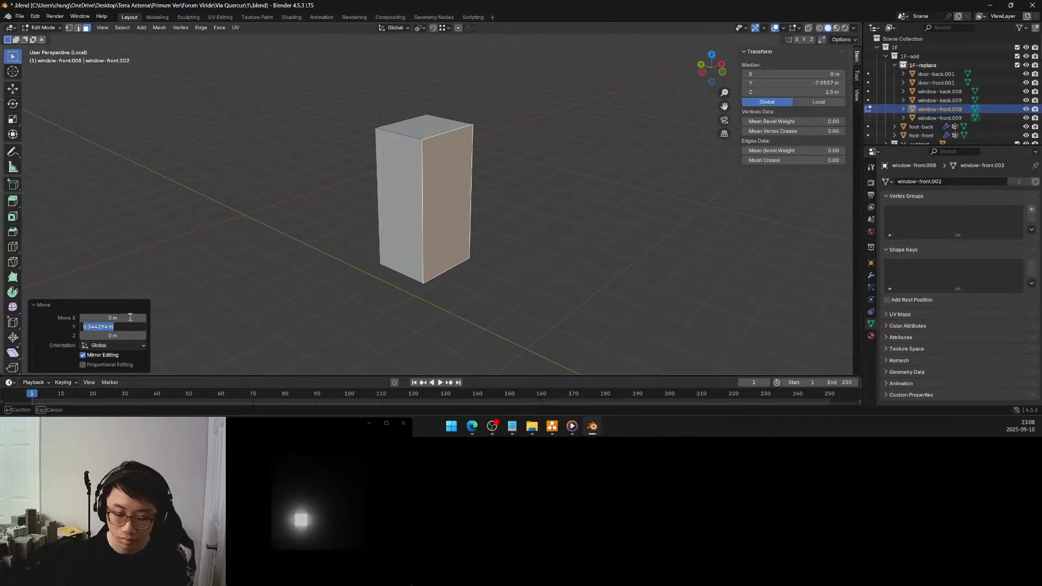
pyautogui.write('0.6')
pyautogui.press('Return')
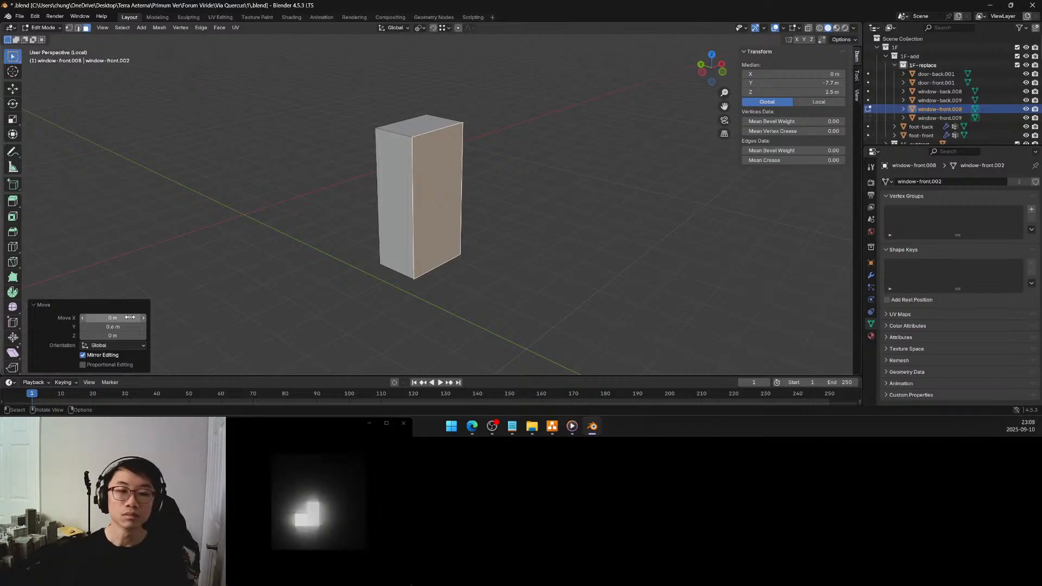
# Select the window block's top face, check the block within the whole building and return to the isolated view
pyautogui.moveTo(546, 196); pyautogui.dragTo(505, 178, button='middle')
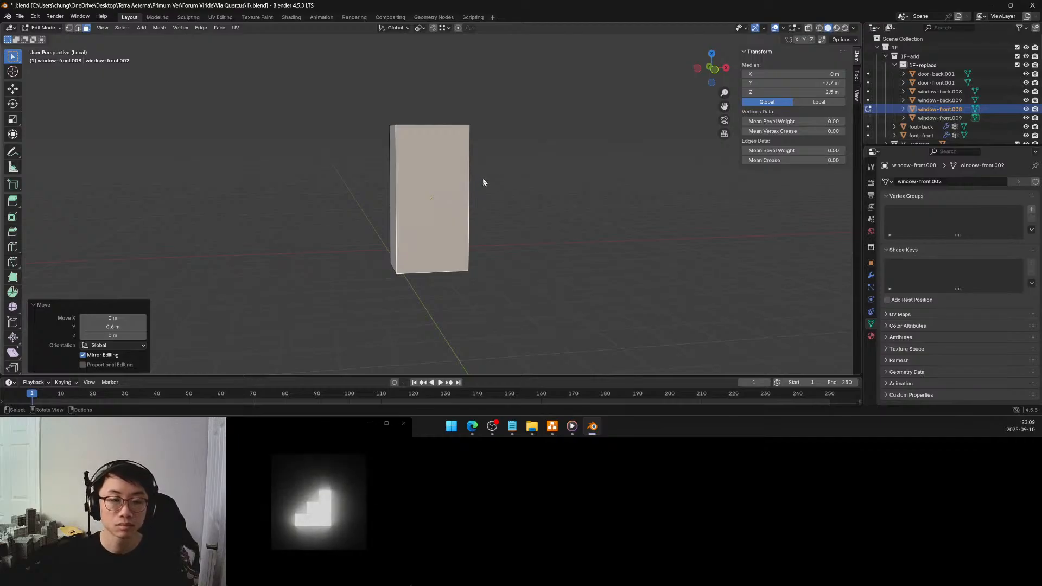
pyautogui.moveTo(484, 185); pyautogui.dragTo(492, 206, button='middle')
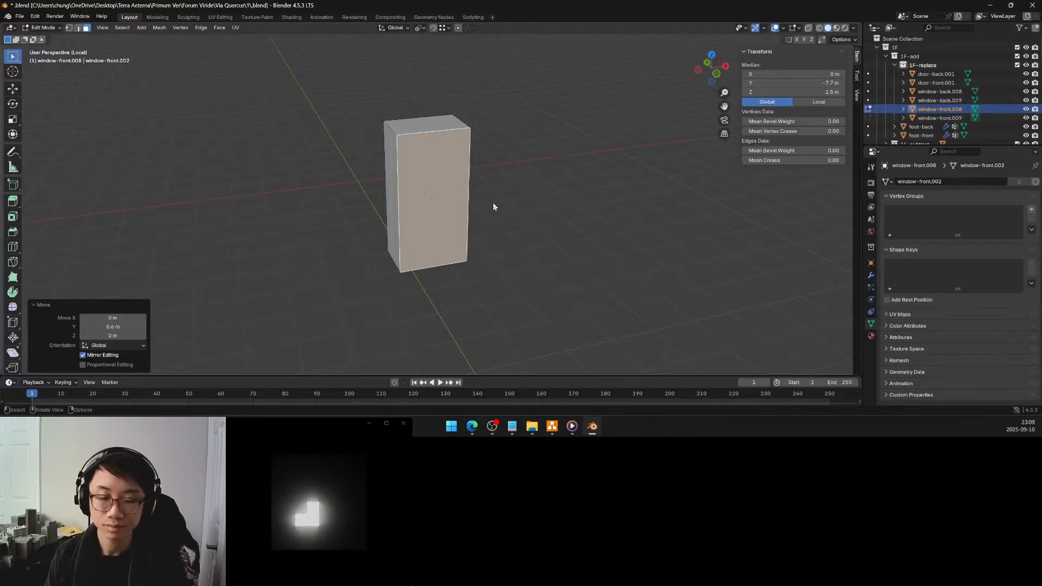
pyautogui.moveTo(441, 193); pyautogui.dragTo(472, 192, button='middle')
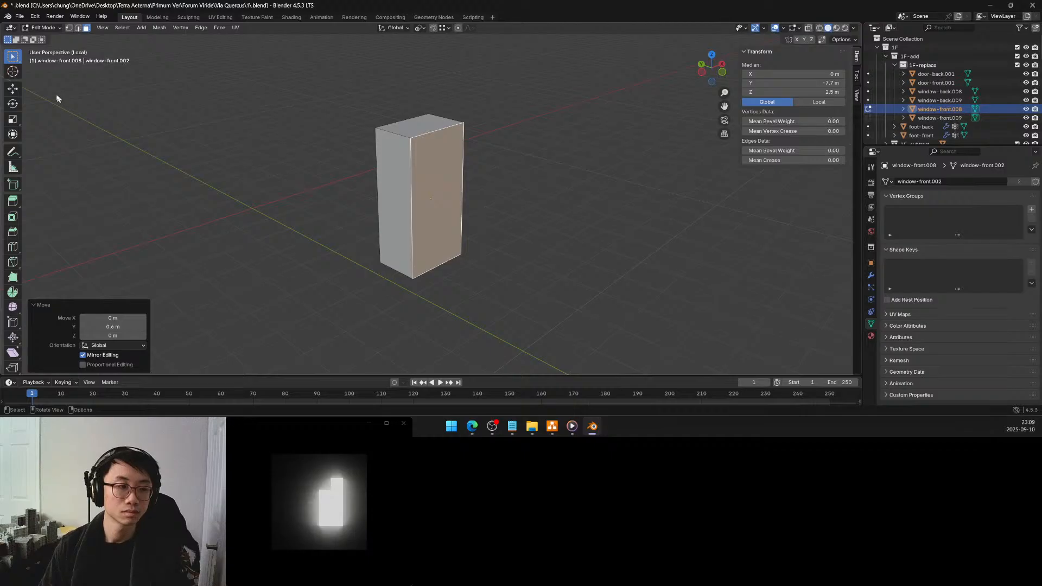
pyautogui.click(419, 131)
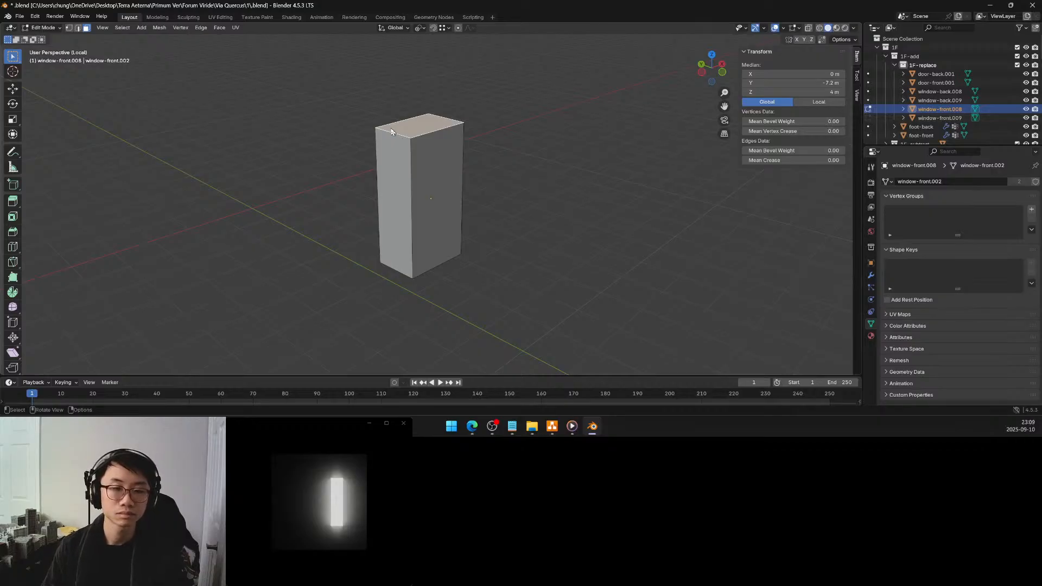
pyautogui.moveTo(391, 132); pyautogui.dragTo(363, 123, button='middle')
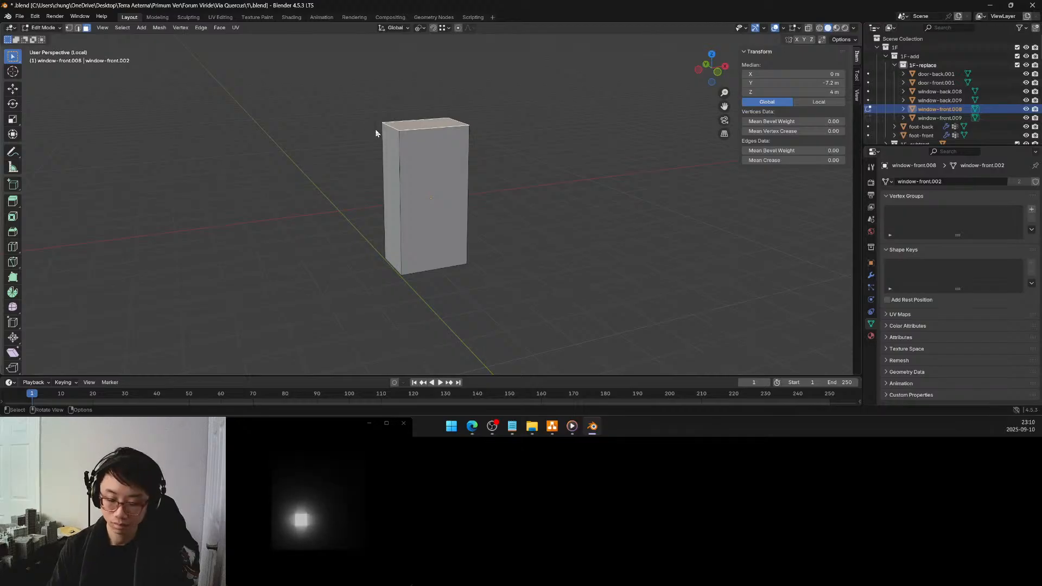
pyautogui.press('KP_Divide')
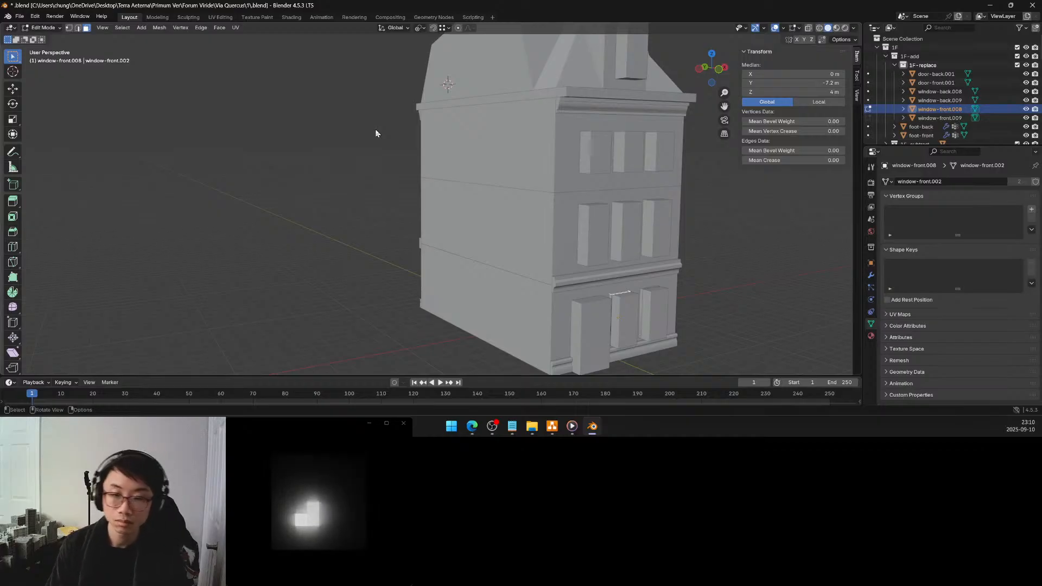
pyautogui.press('KP_Divide')
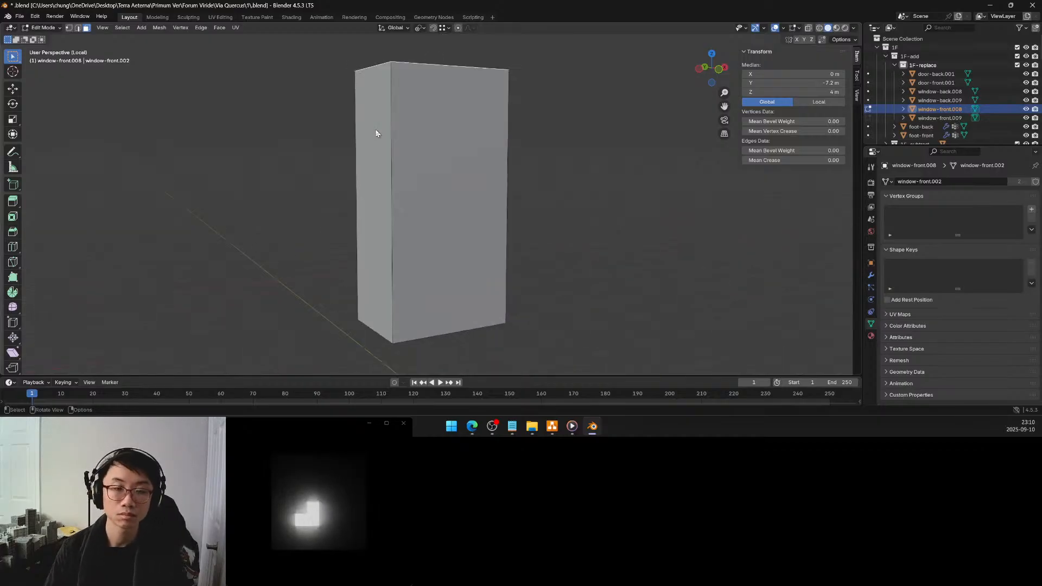
pyautogui.moveTo(433, 93); pyautogui.dragTo(431, 116, button='middle')
pyautogui.scroll(-3, 430, 116)
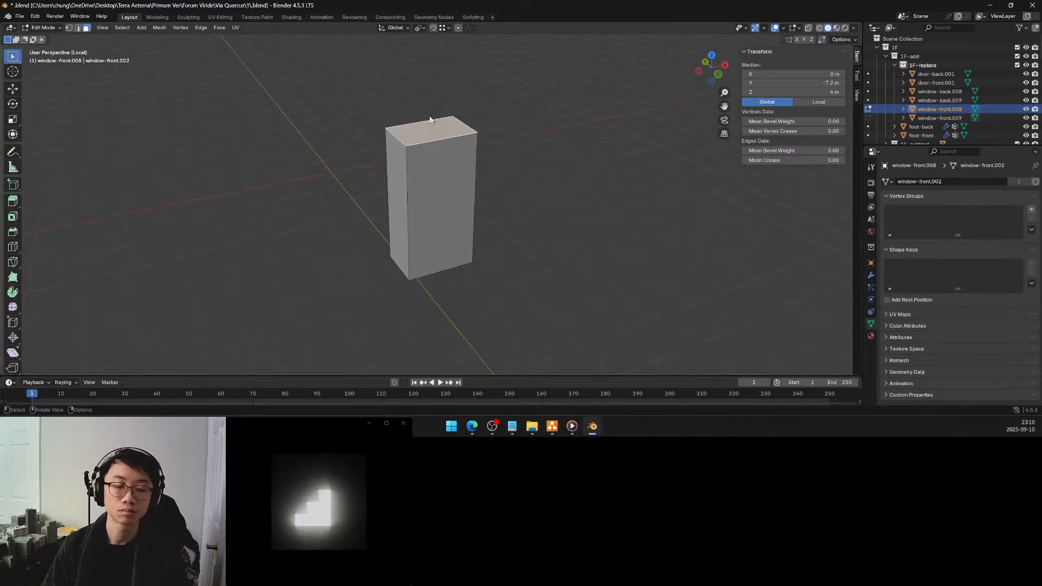
# Extrude the window block's selected top face upward by 0.1 m
pyautogui.moveTo(429, 119); pyautogui.dragTo(455, 110, button='middle')
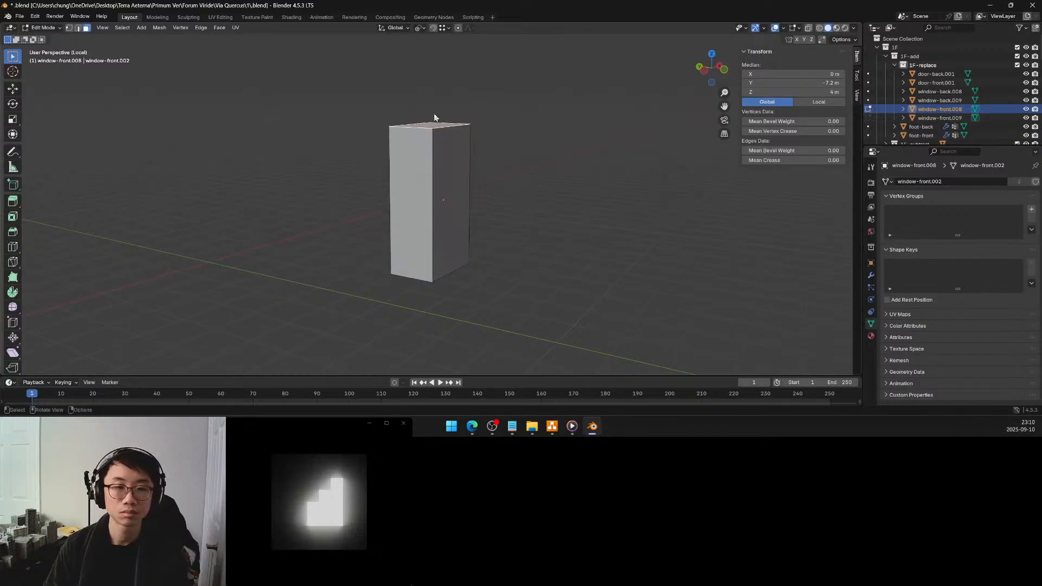
pyautogui.press('e')
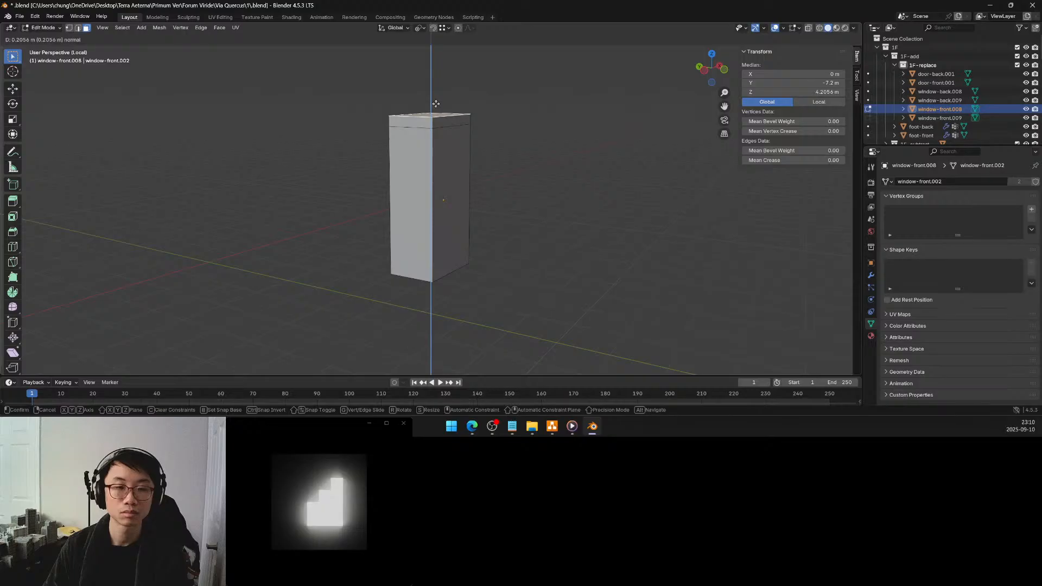
pyautogui.click(435, 107)
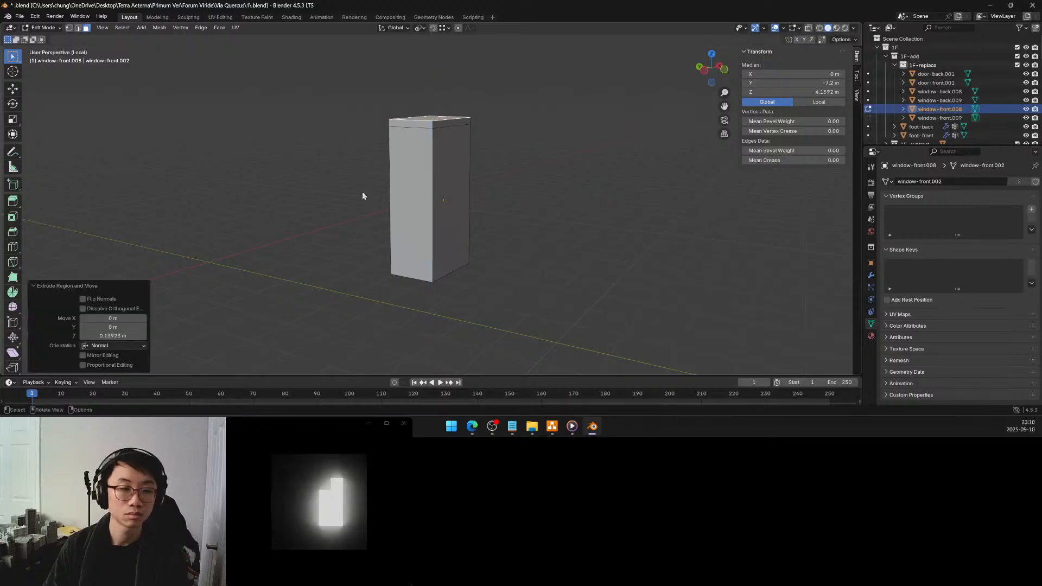
pyautogui.click(140, 335)
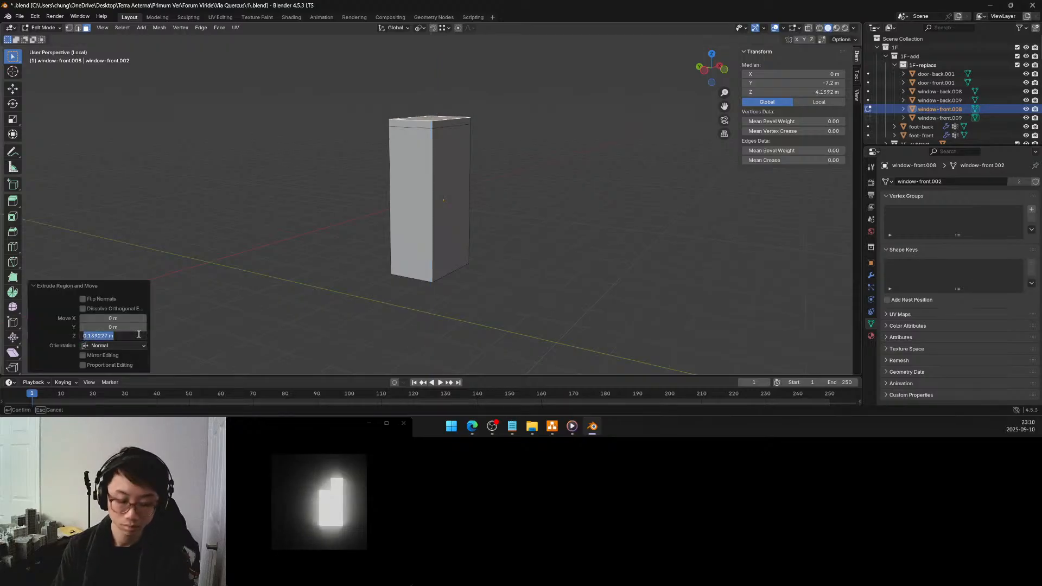
pyautogui.write('0.1')
pyautogui.press('Return')
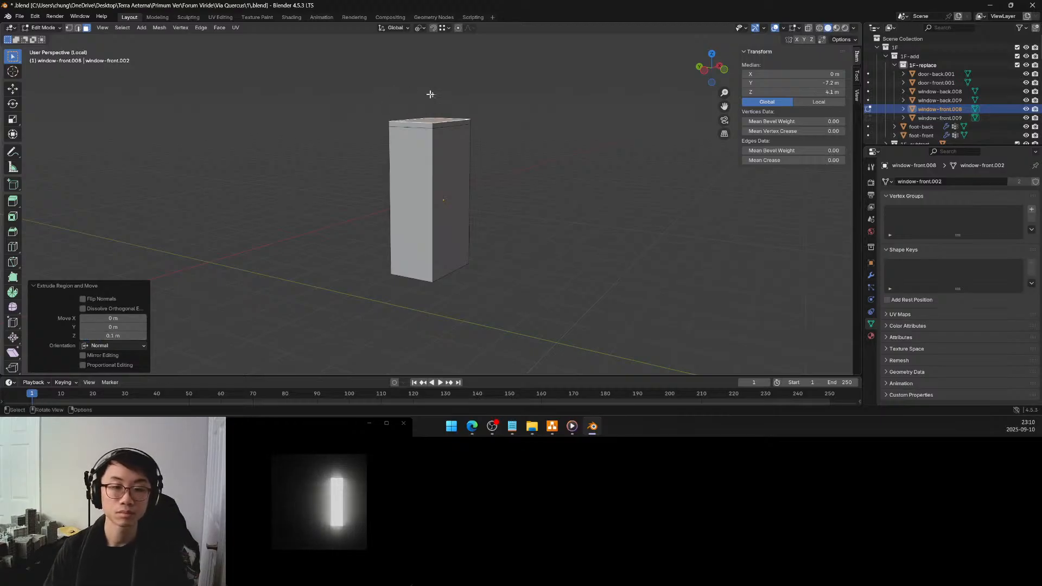
# Set the extruded top face's global Z position to 4.125 m
pyautogui.moveTo(429, 96); pyautogui.dragTo(416, 113, button='middle')
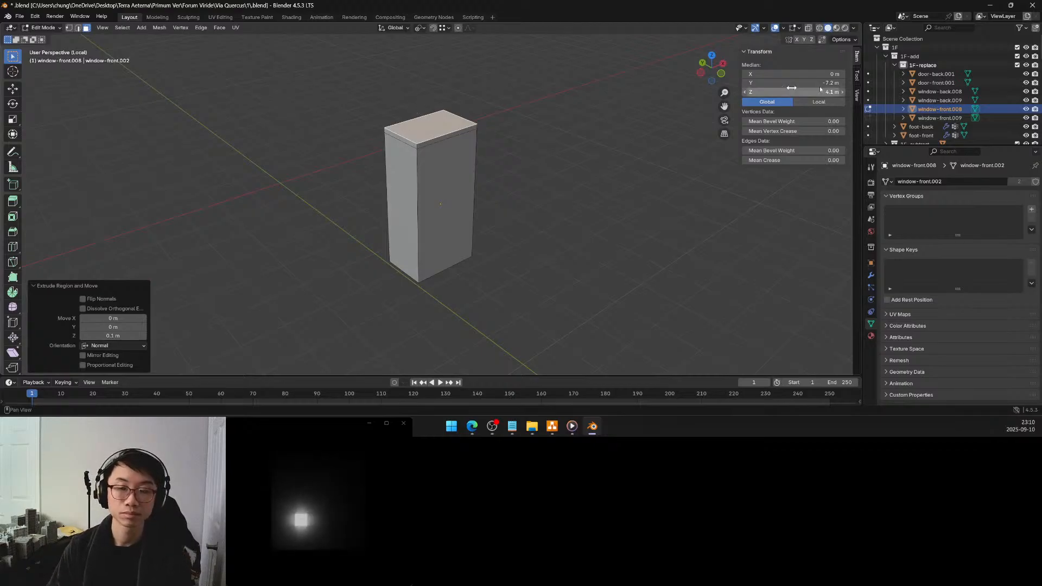
pyautogui.click(759, 93)
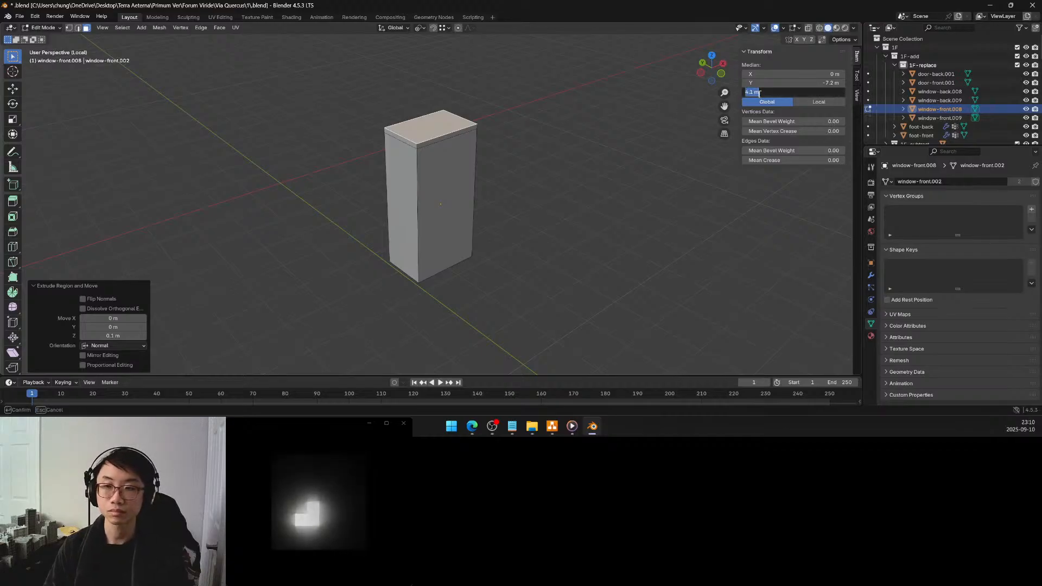
pyautogui.write('25')
pyautogui.press('Return')
# Select the block's top front edge in edge mode and set its Y position to -7.8 m
pyautogui.moveTo(450, 138); pyautogui.dragTo(383, 103, button='middle')
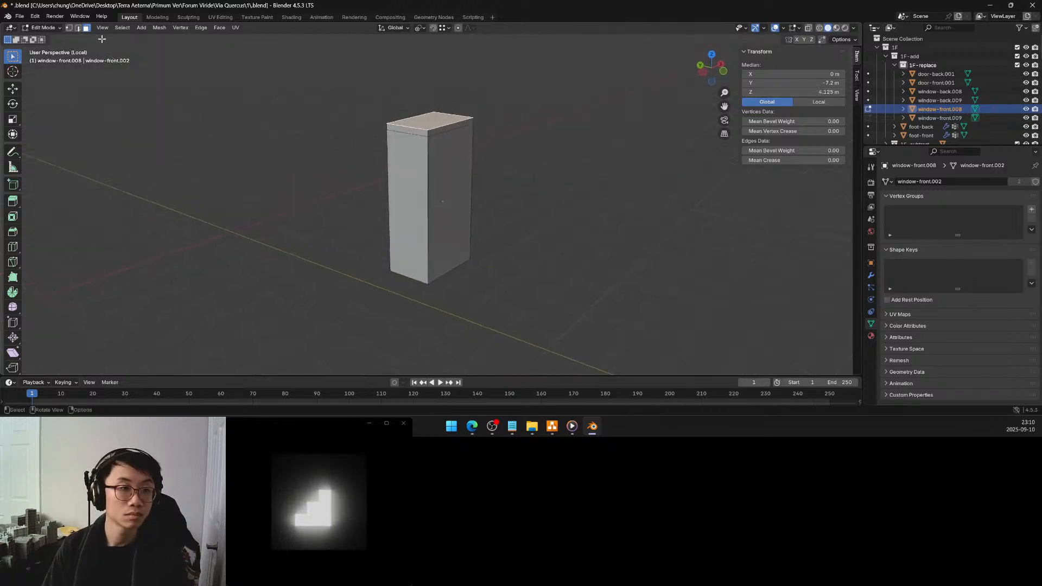
pyautogui.click(78, 28)
pyautogui.click(435, 130)
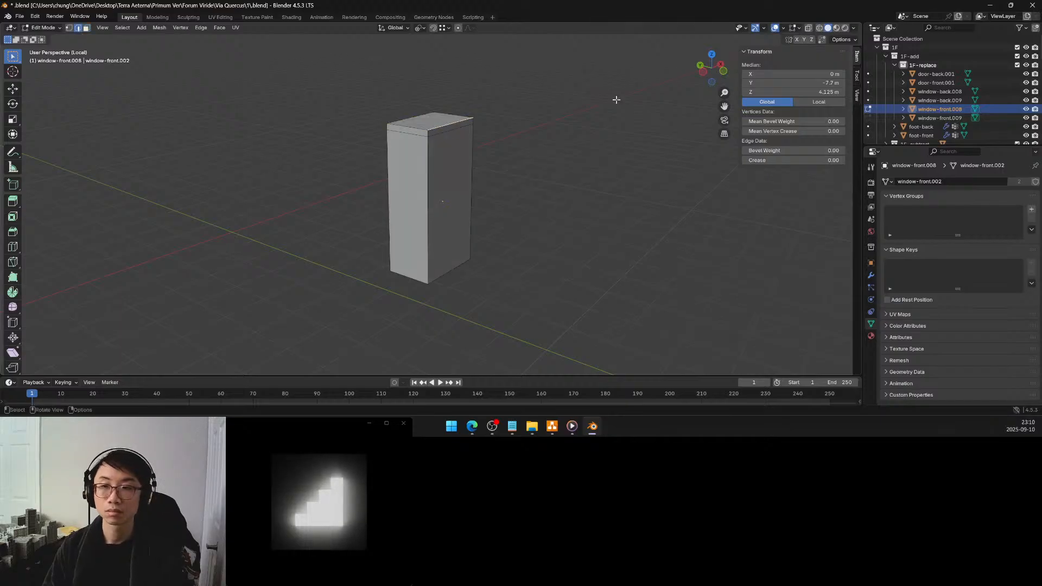
pyautogui.click(800, 83)
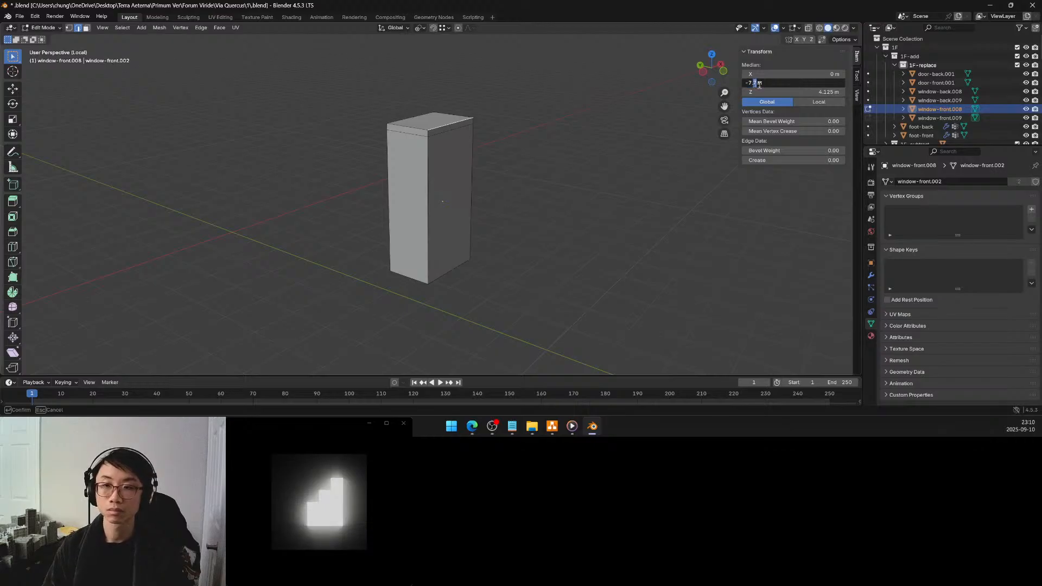
pyautogui.write('8')
pyautogui.press('Return')
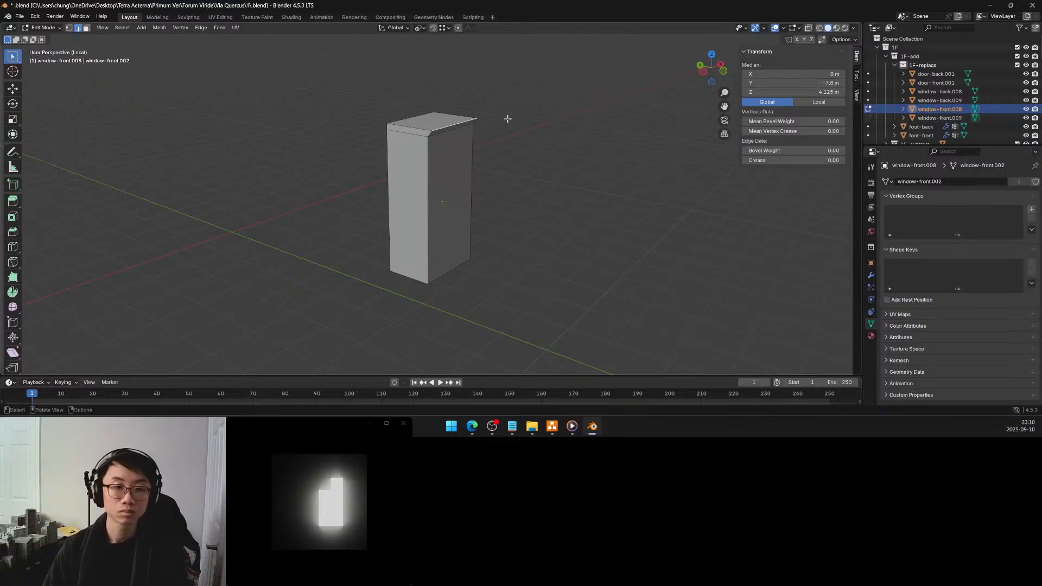
# Select the widened top face in face mode and extrude it upward by 0.125 m
pyautogui.moveTo(509, 116); pyautogui.dragTo(489, 126, button='middle')
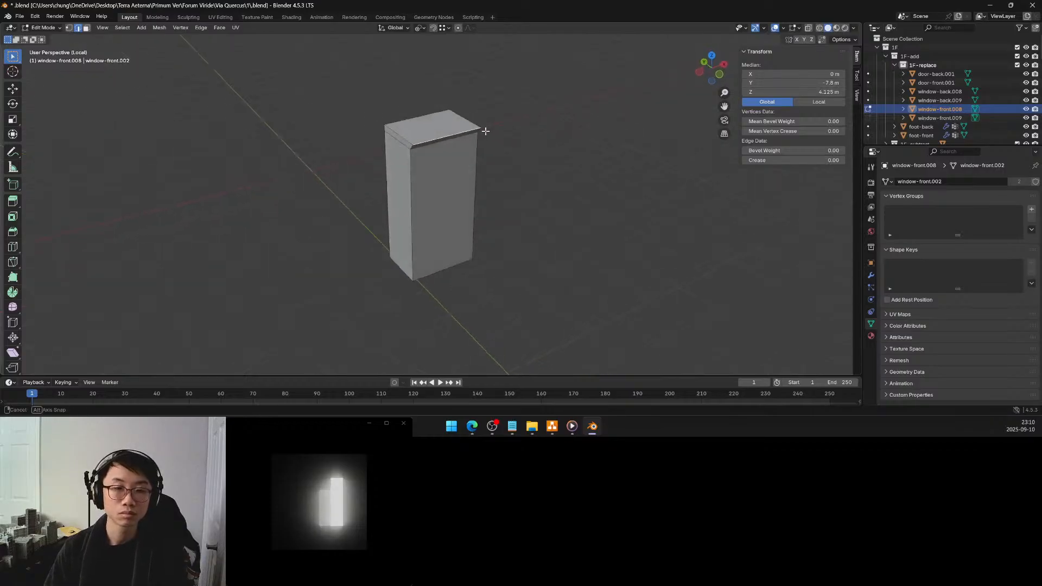
pyautogui.click(86, 28)
pyautogui.click(412, 126)
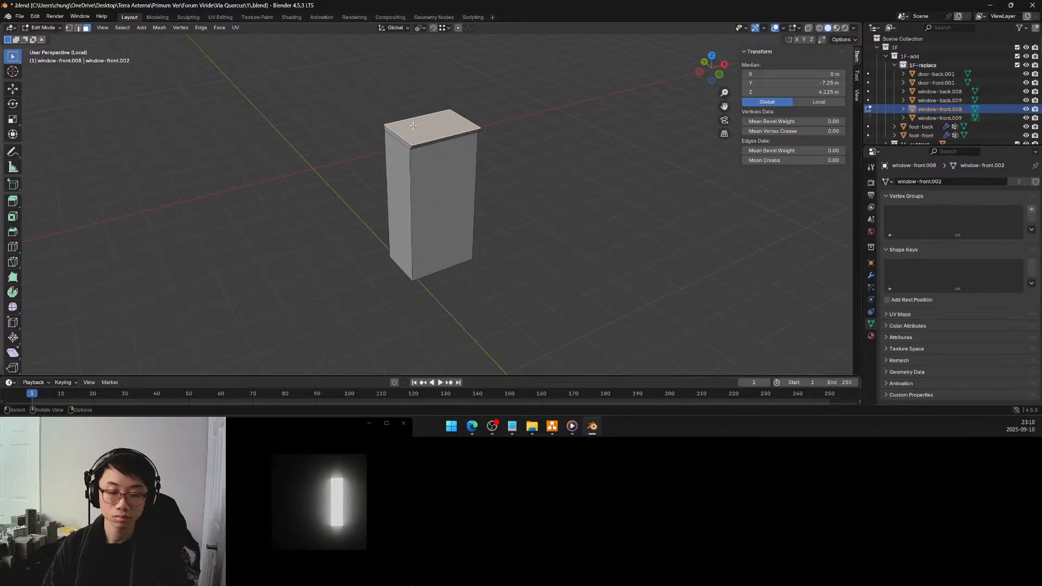
pyautogui.press('e')
pyautogui.click(416, 118)
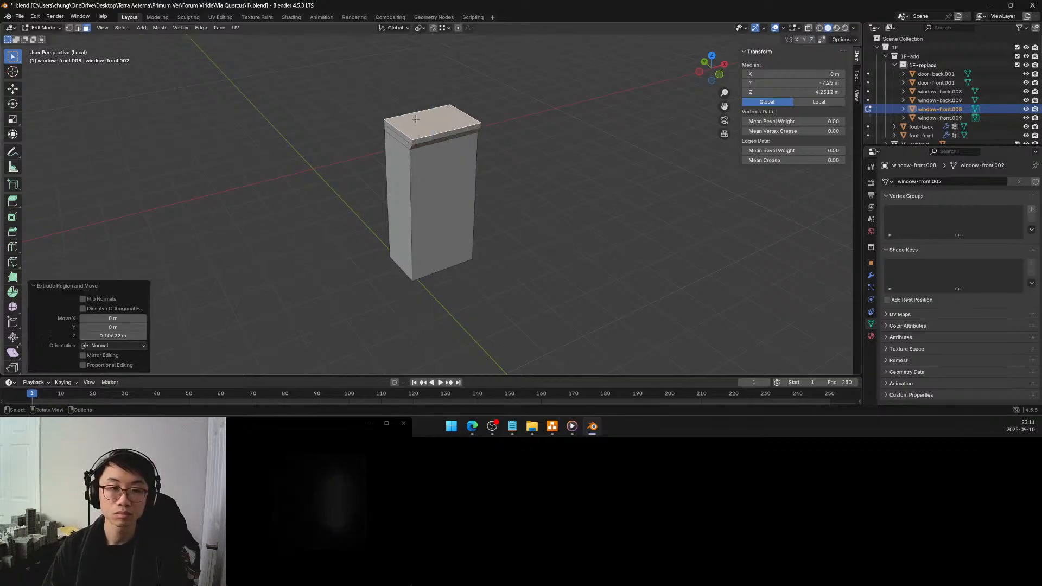
pyautogui.click(125, 336)
pyautogui.write('0.1')
pyautogui.press('Return')
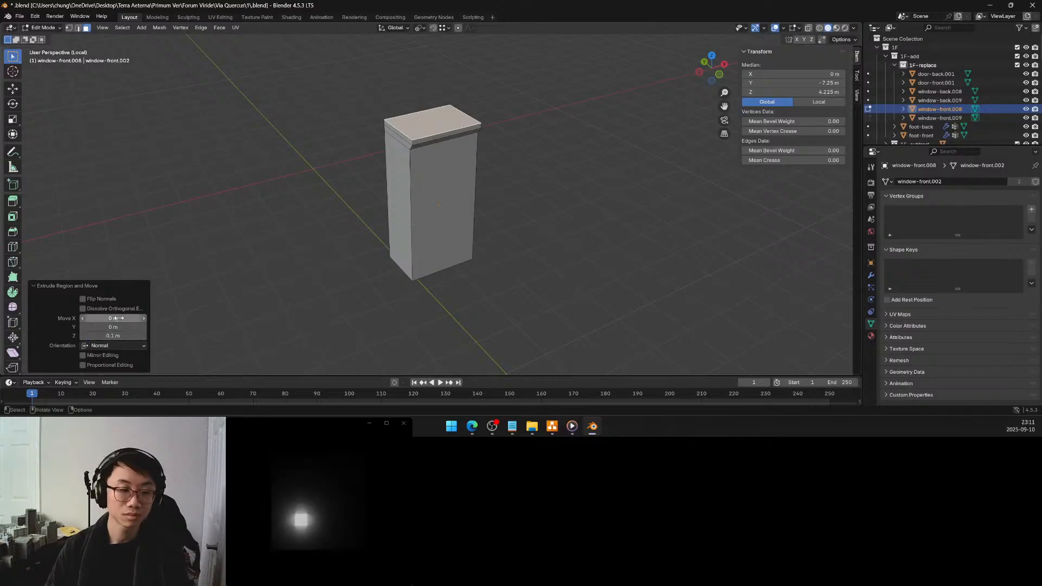
pyautogui.click(119, 337)
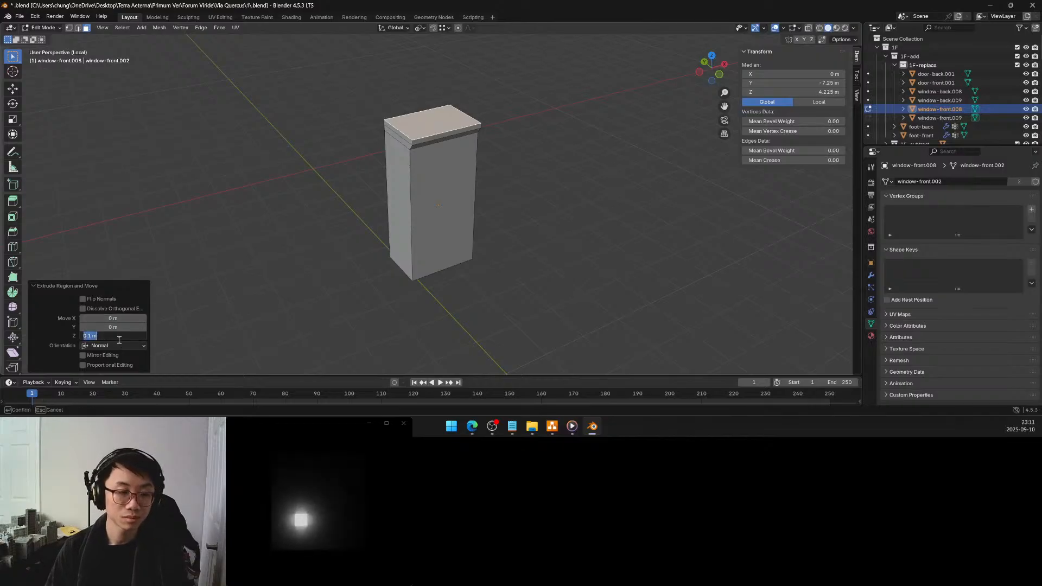
pyautogui.click(92, 337)
pyautogui.write('25')
pyautogui.press('Return')
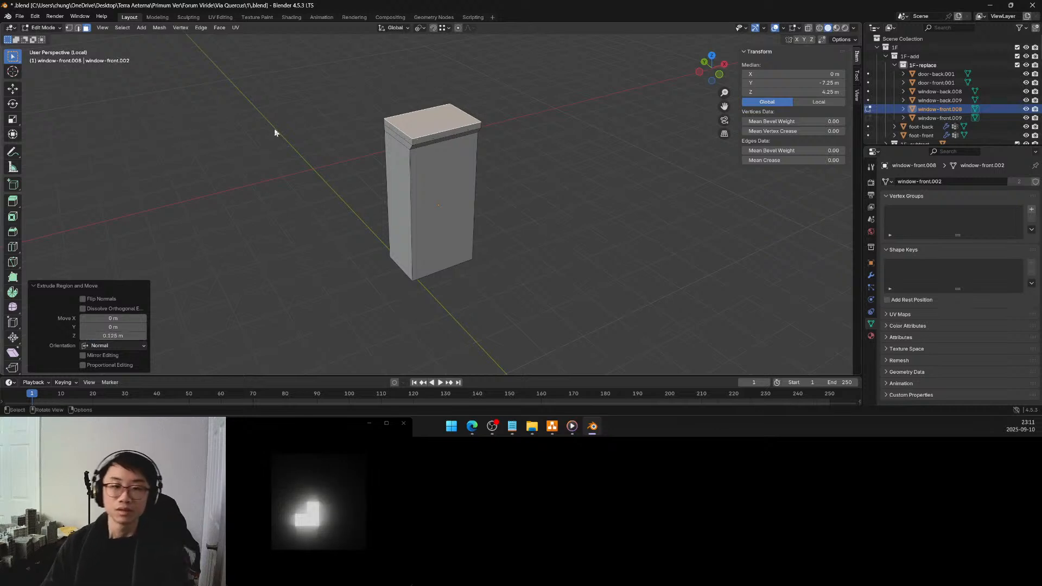
pyautogui.moveTo(382, 172); pyautogui.dragTo(433, 158, button='middle')
pyautogui.moveTo(471, 125); pyautogui.dragTo(477, 194, button='middle')
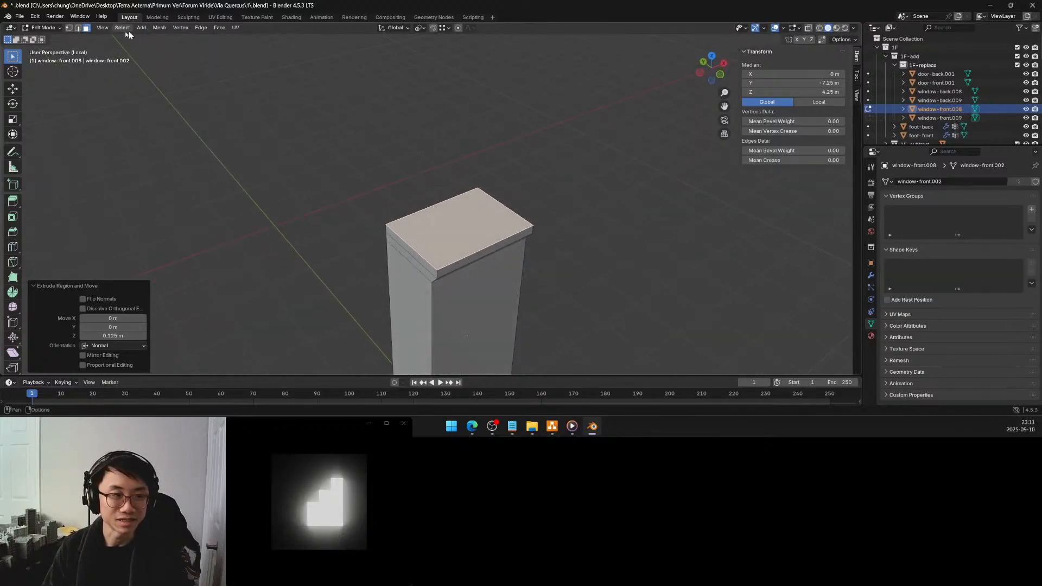
pyautogui.click(429, 232)
pyautogui.moveTo(431, 229); pyautogui.dragTo(449, 202, button='middle')
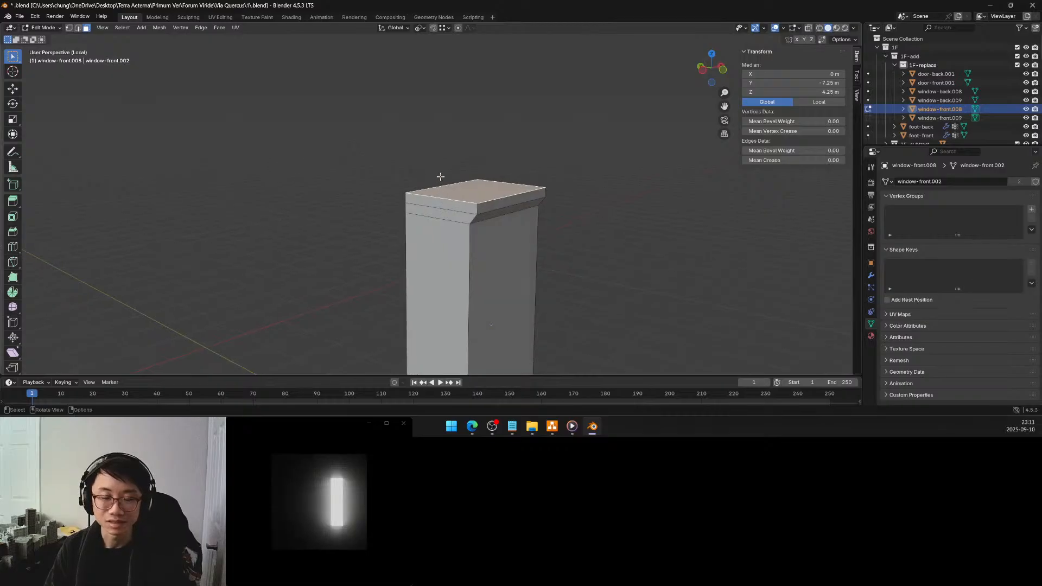
pyautogui.moveTo(436, 183)
pyautogui.mouseDown(button='middle')
pyautogui.moveTo(442, 203)
pyautogui.moveTo(416, 176)
pyautogui.mouseUp(button='middle')
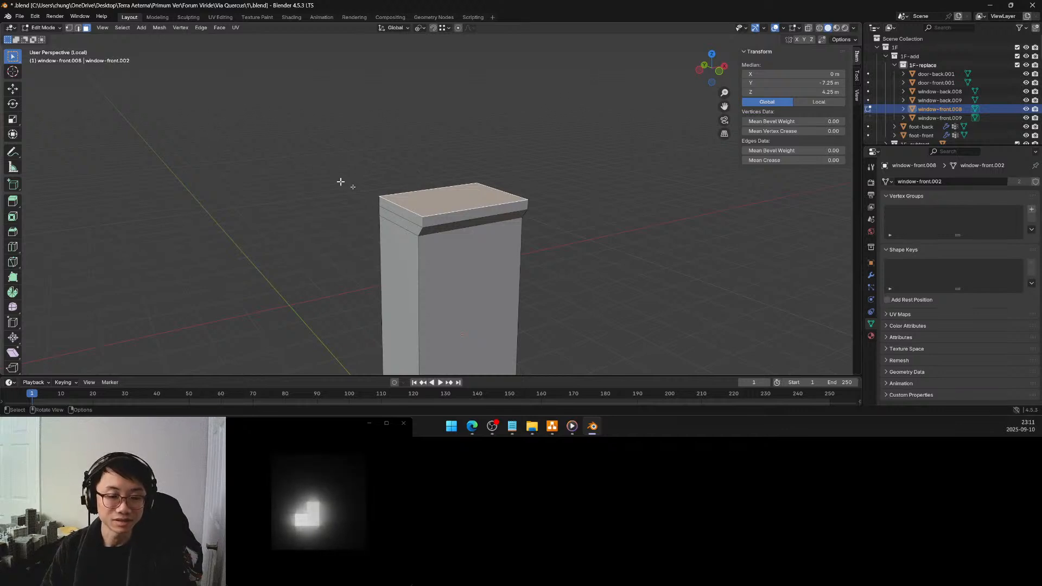
pyautogui.scroll(-5, 380, 199)
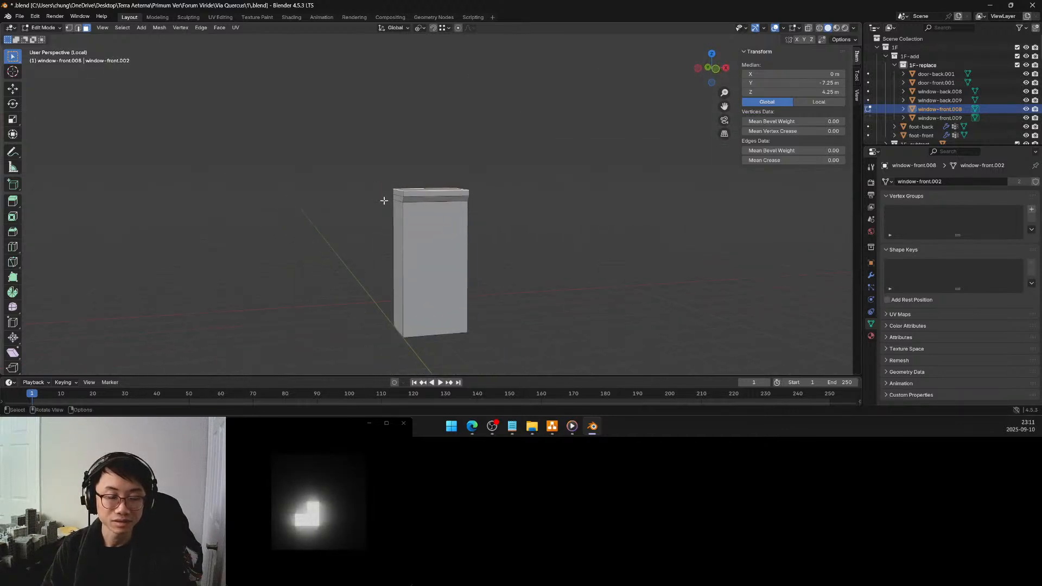
# Inset the window block's front face below the cornice with a thickness of 0.3 m
pyautogui.click(433, 229)
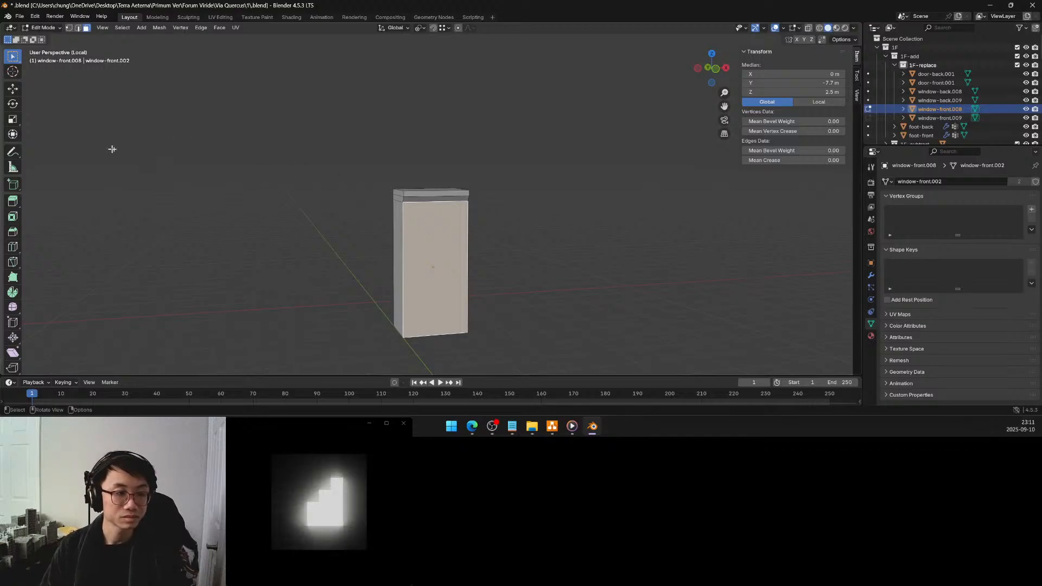
pyautogui.click(16, 217)
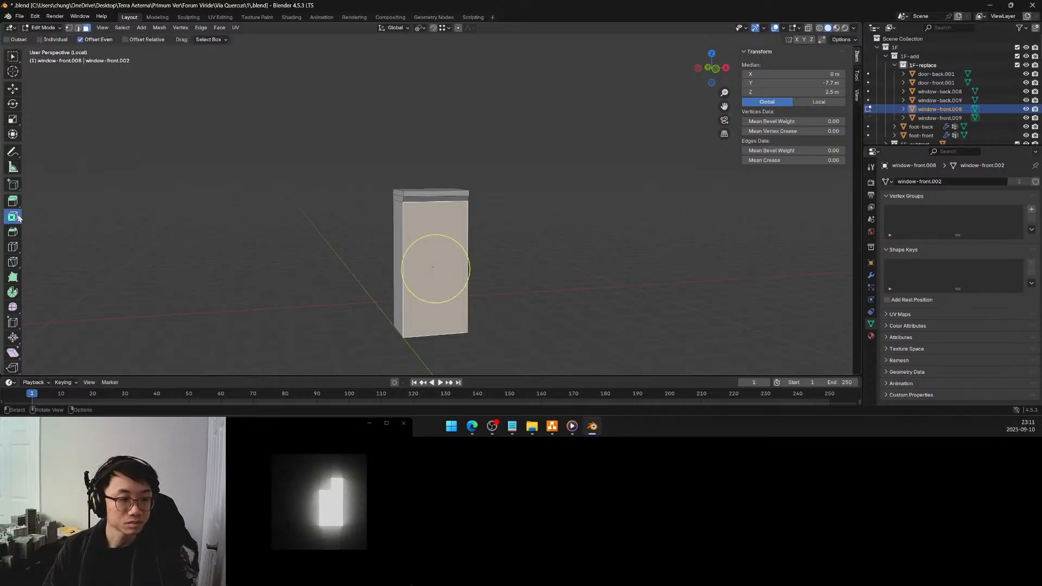
pyautogui.click(12, 57)
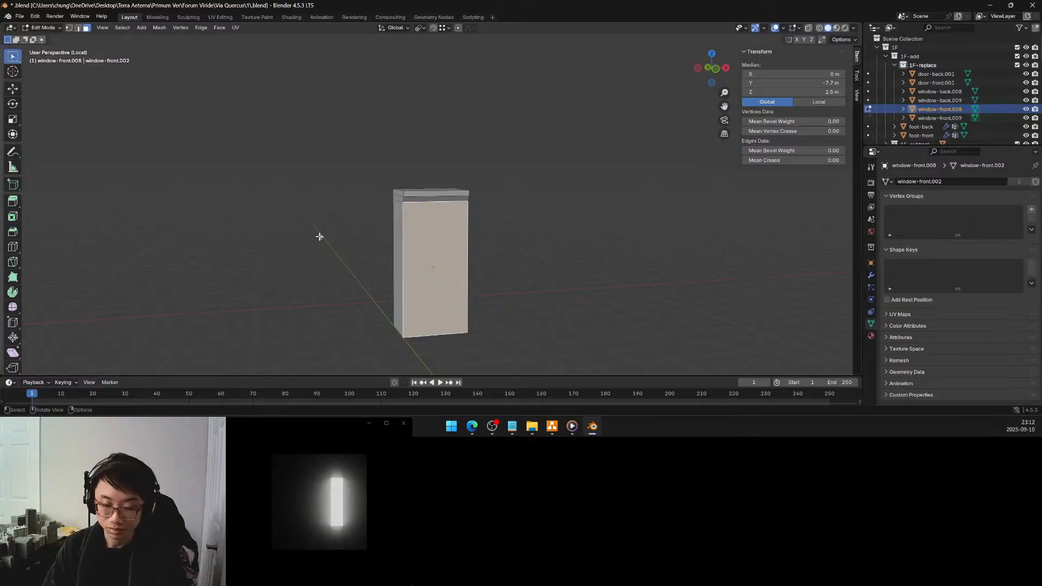
pyautogui.press('i')
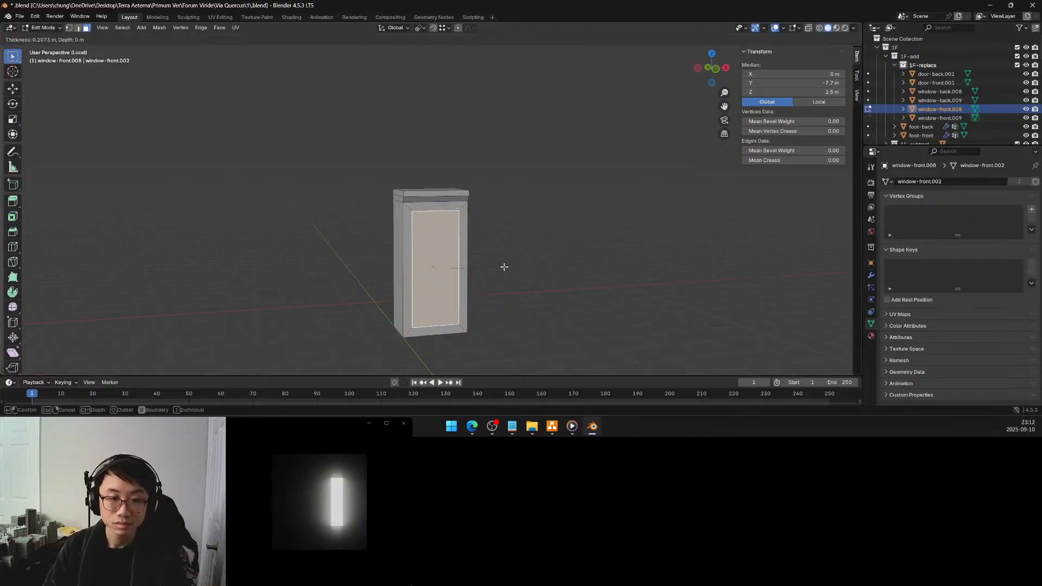
pyautogui.click(499, 267)
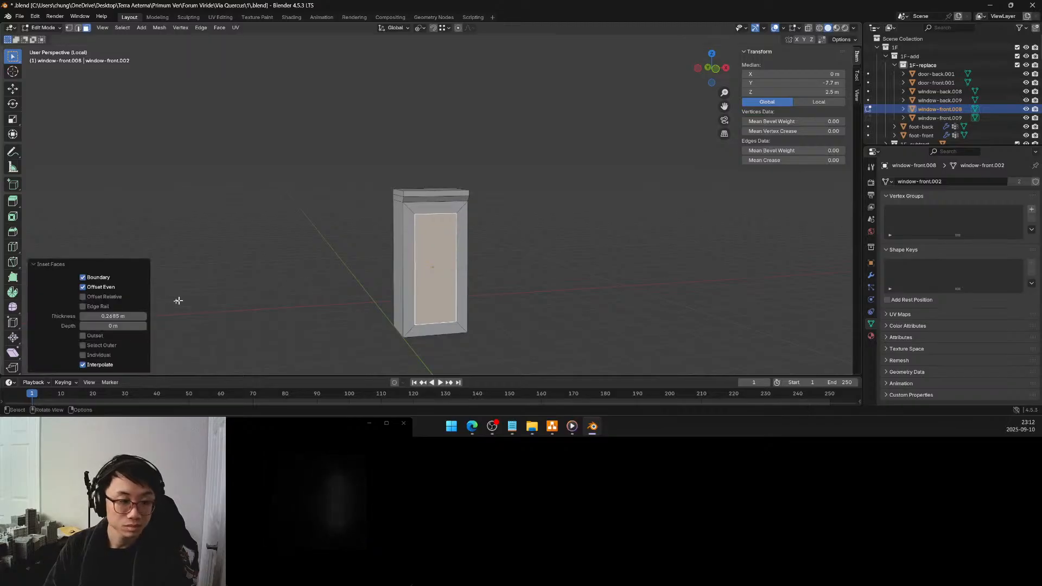
pyautogui.click(129, 314)
pyautogui.write('0.2')
pyautogui.press('Return')
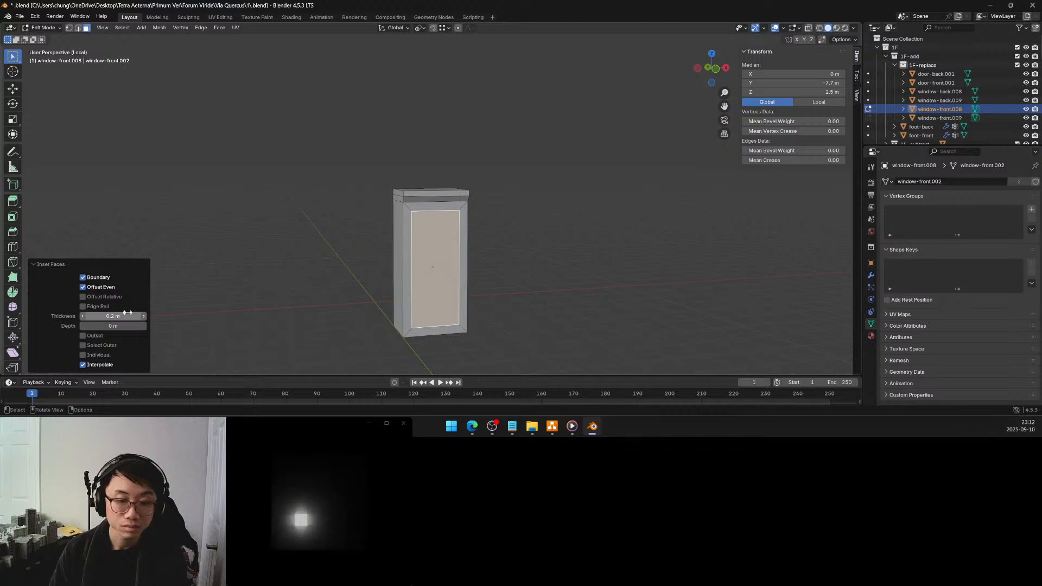
pyautogui.doubleClick(125, 315)
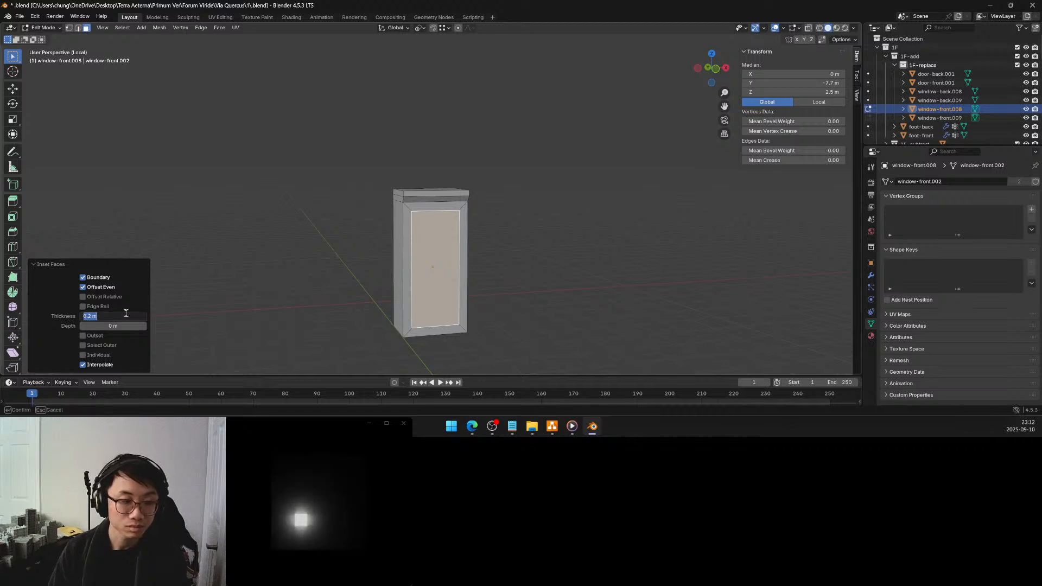
pyautogui.click(93, 316)
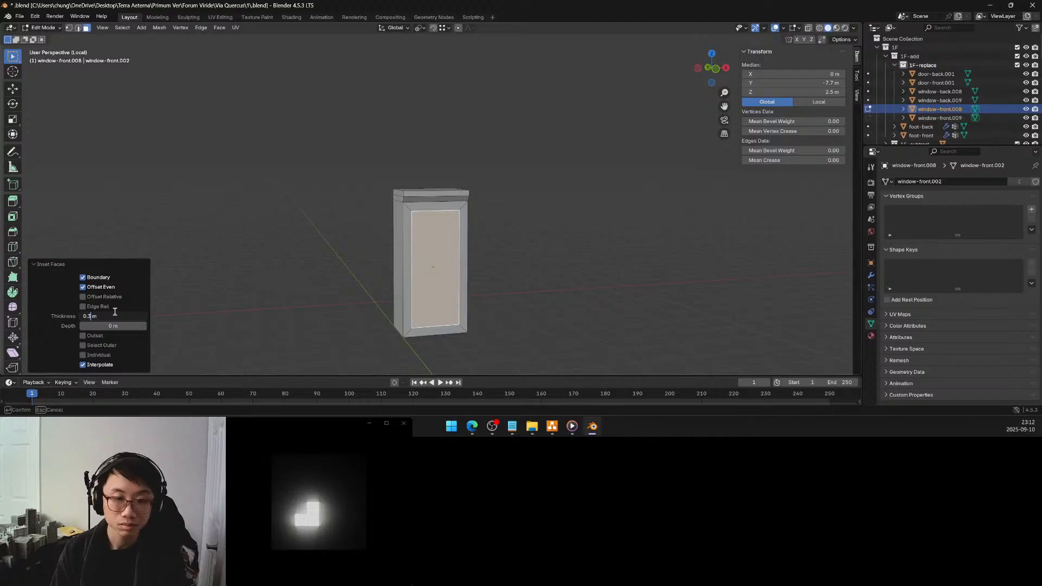
pyautogui.press('Return')
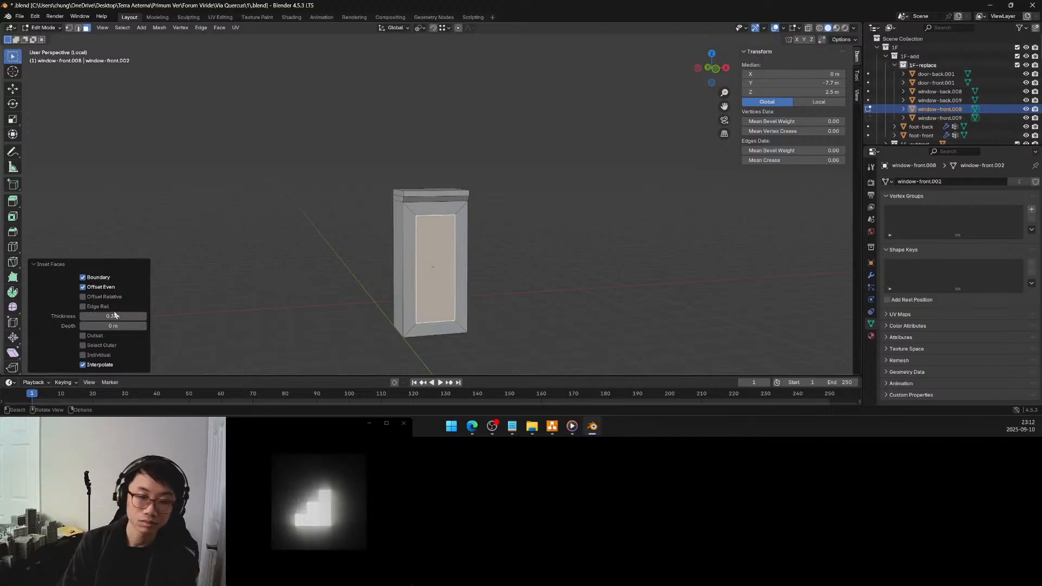
pyautogui.moveTo(438, 282)
pyautogui.mouseDown(button='middle')
pyautogui.moveTo(444, 270)
pyautogui.moveTo(450, 290)
pyautogui.moveTo(444, 283)
pyautogui.mouseUp(button='middle')
pyautogui.scroll(1, 444, 271)
pyautogui.scroll(1, 444, 270)
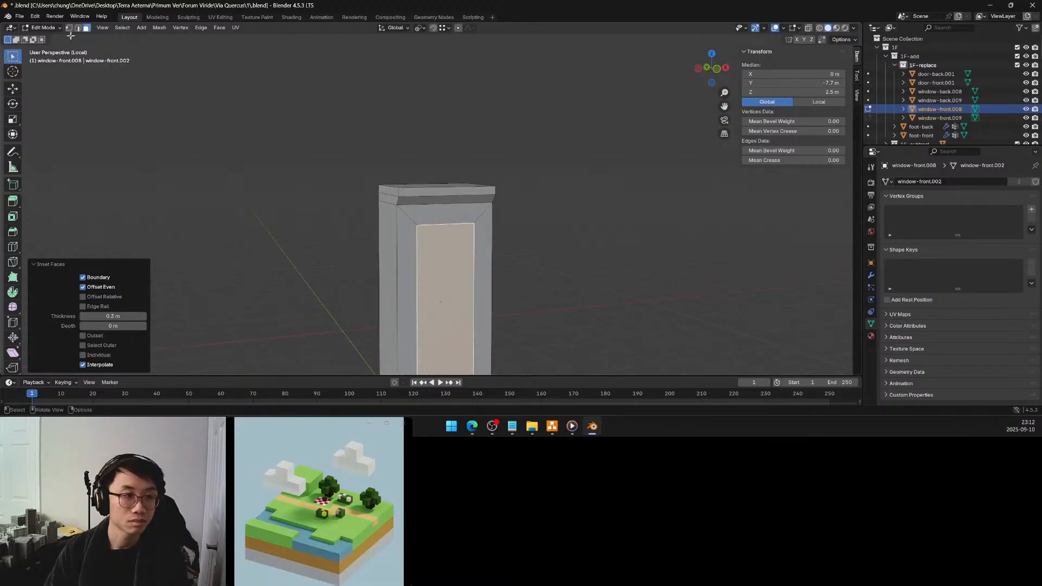
pyautogui.moveTo(427, 185); pyautogui.dragTo(435, 201, button='middle')
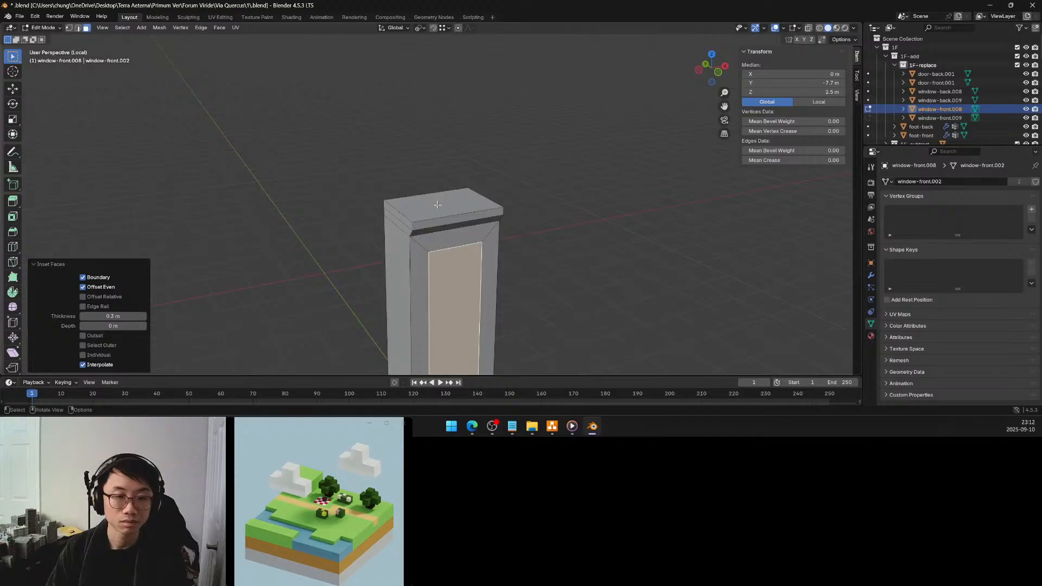
pyautogui.click(438, 204)
pyautogui.press('e')
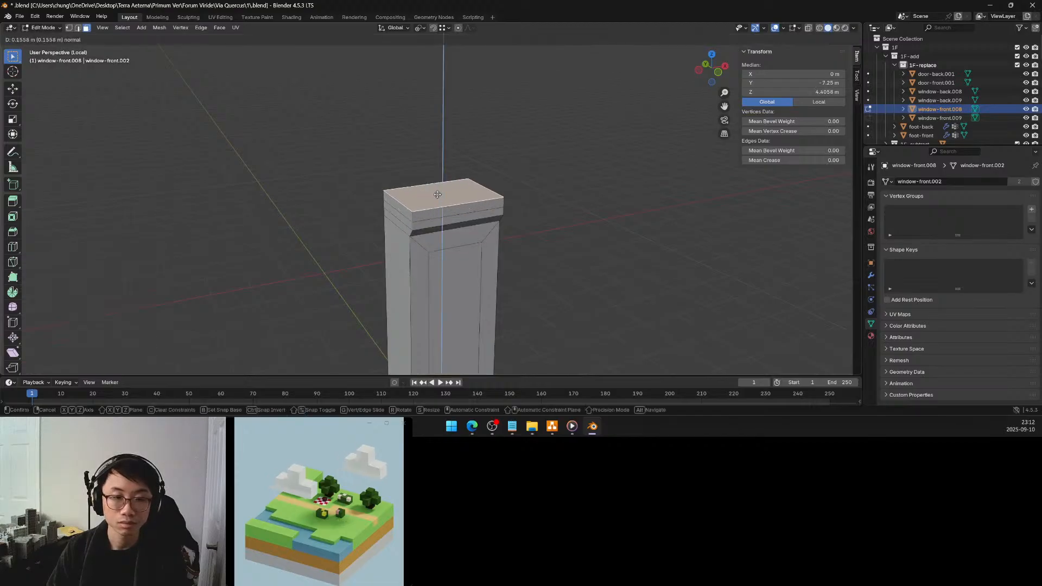
pyautogui.rightClick(438, 194)
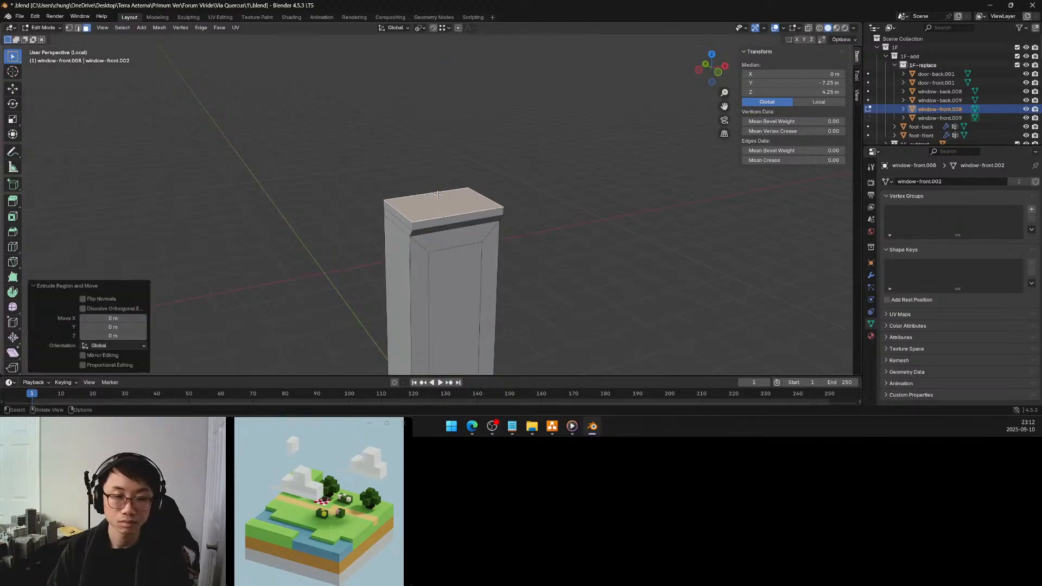
pyautogui.hotkey('ctrl', 'z')
pyautogui.moveTo(494, 183)
pyautogui.mouseDown(button='middle')
pyautogui.moveTo(500, 172)
pyautogui.moveTo(488, 165)
pyautogui.moveTo(510, 184)
pyautogui.moveTo(487, 189)
pyautogui.mouseUp(button='middle')
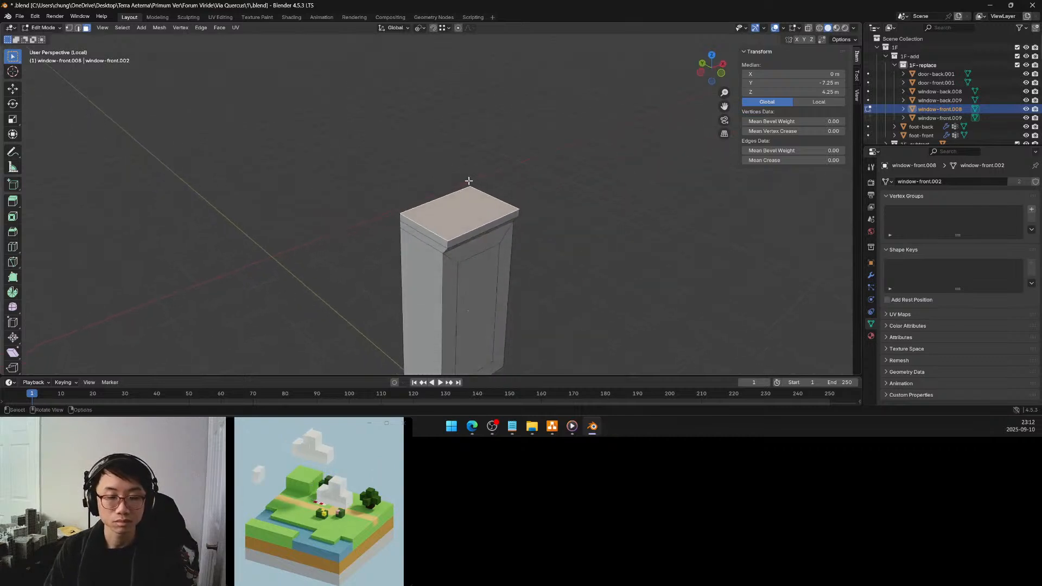
# Extrude the window block's top face upward by 0.25 m
pyautogui.press('e')
pyautogui.click(466, 172)
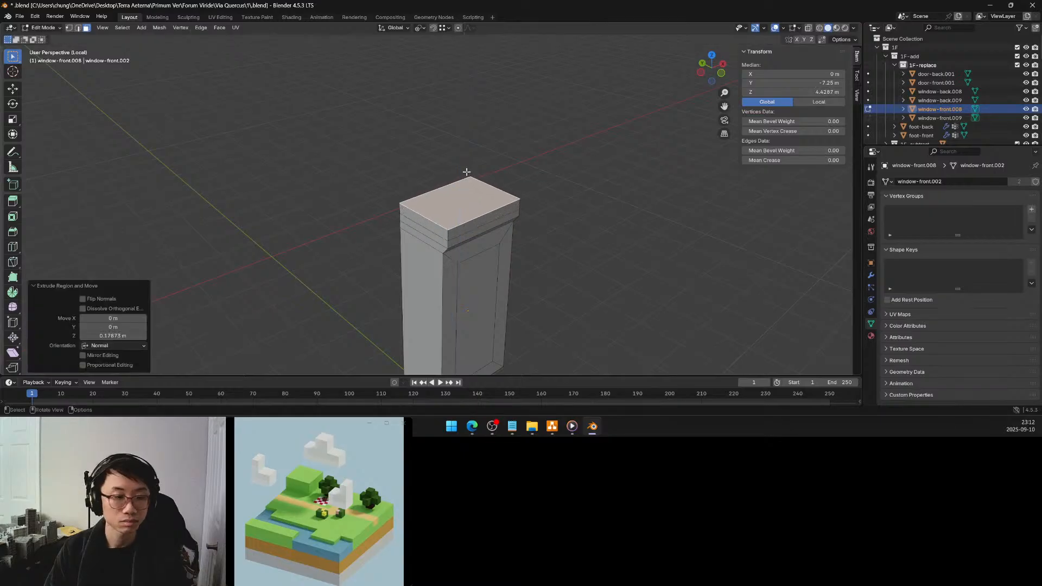
pyautogui.click(129, 336)
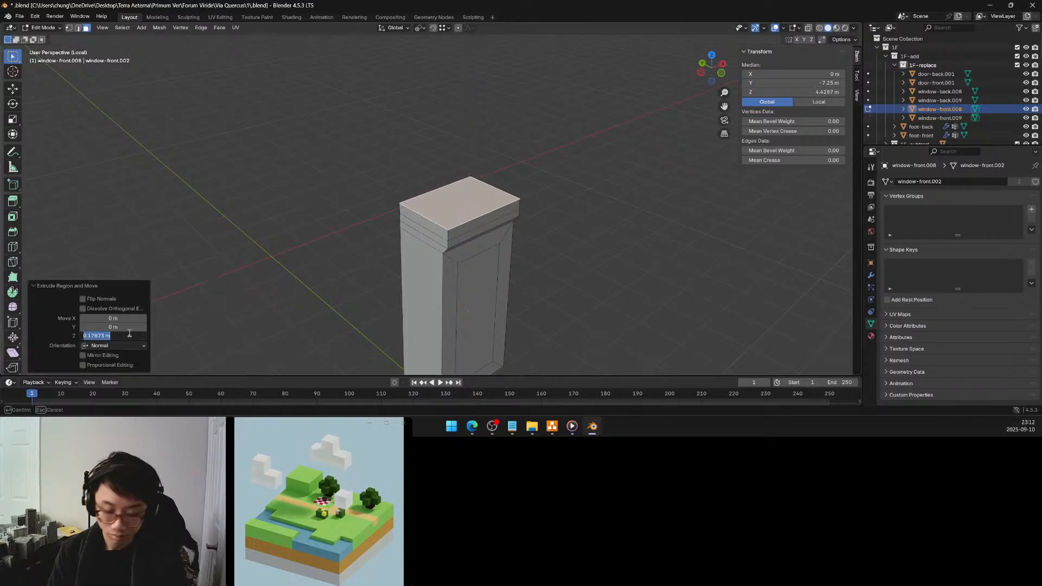
pyautogui.write('0.25')
pyautogui.press('Return')
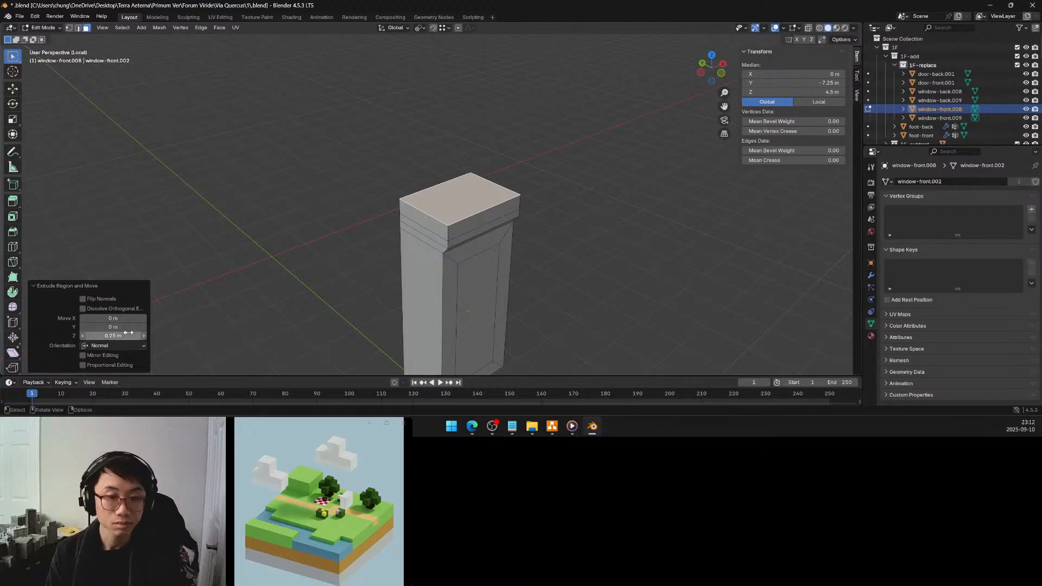
# Select the top front edge in edge mode and move it 0.25 m along Y to slope the cornice
pyautogui.click(79, 28)
pyautogui.click(464, 221)
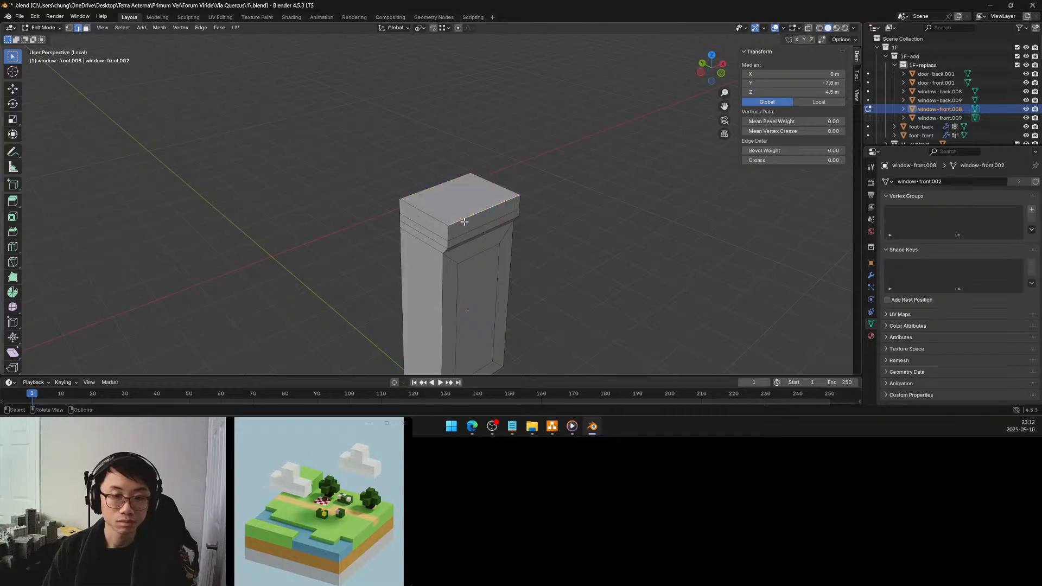
pyautogui.press('g')
pyautogui.press('y')
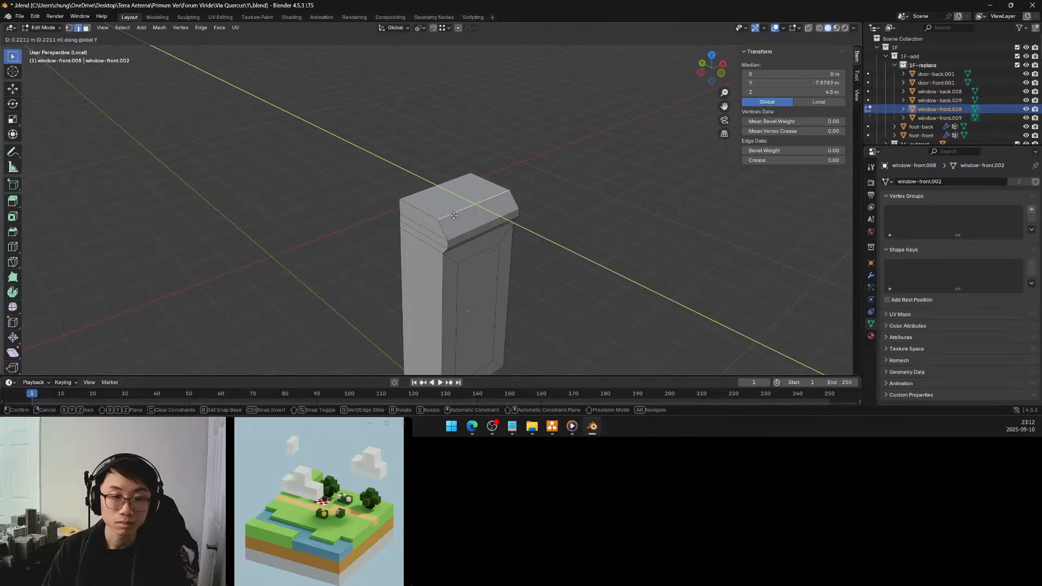
pyautogui.click(453, 215)
pyautogui.click(118, 325)
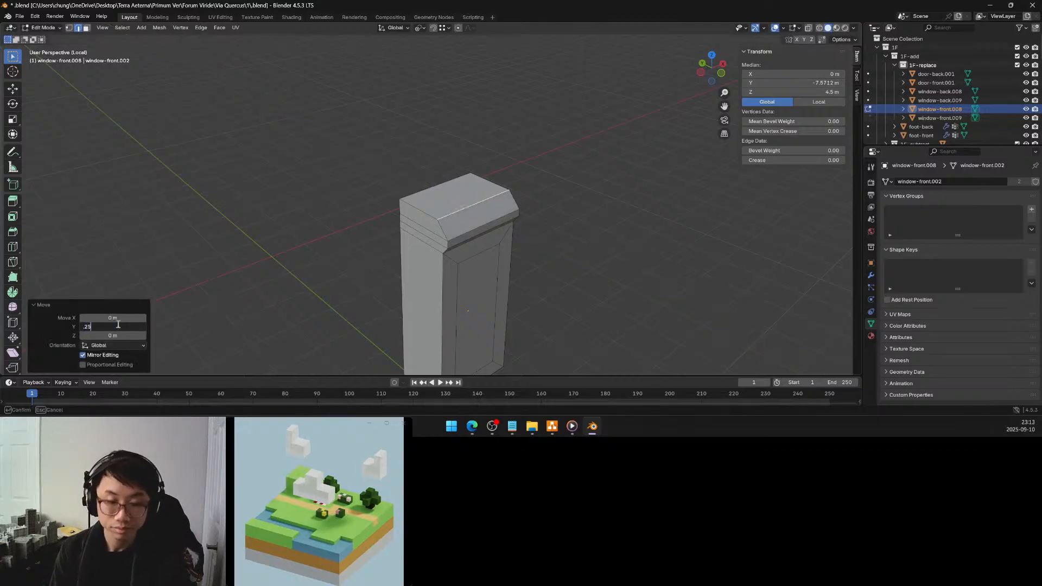
pyautogui.write('.25')
pyautogui.press('Return')
# Select the inset front panel in face mode and extrude it inward by -0.5 m
pyautogui.moveTo(449, 205); pyautogui.dragTo(422, 216, button='middle')
pyautogui.scroll(2, 429, 223)
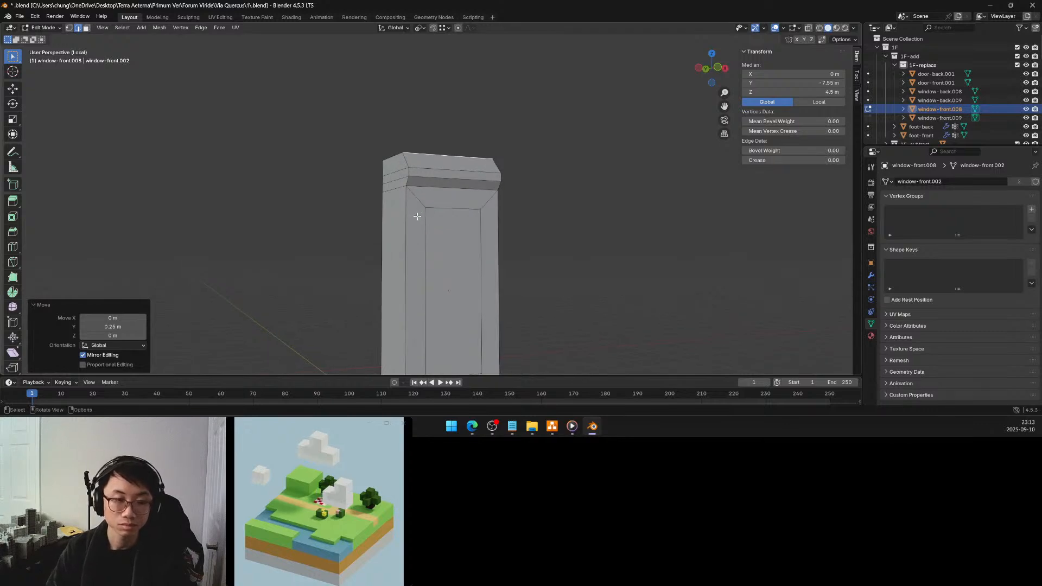
pyautogui.scroll(-1, 417, 224)
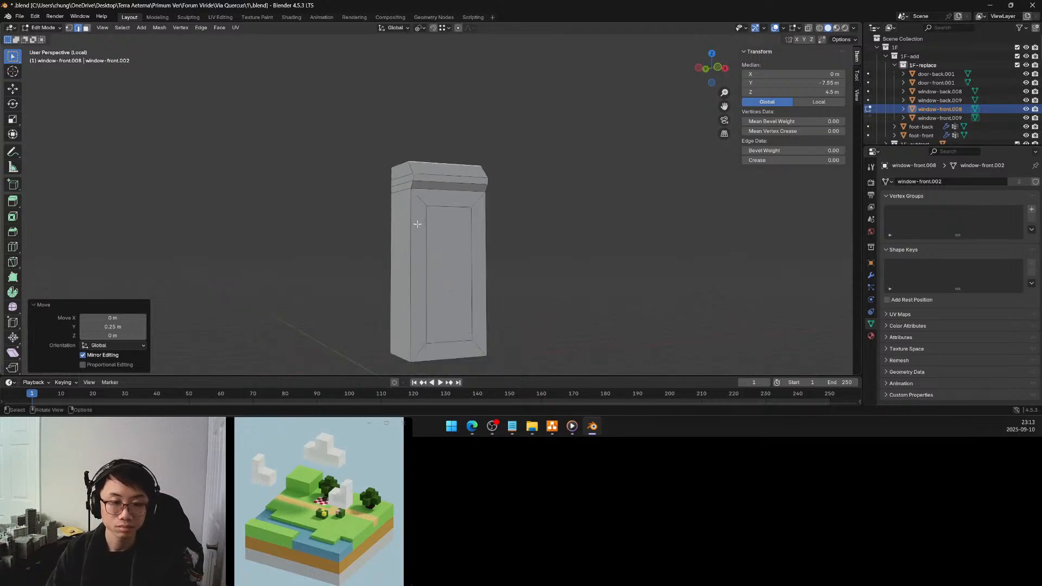
pyautogui.moveTo(415, 231)
pyautogui.keyDown('shift'); pyautogui.mouseDown(button='middle')
pyautogui.moveTo(413, 205)
pyautogui.moveTo(426, 215)
pyautogui.mouseUp(button='middle'); pyautogui.keyUp('shift')
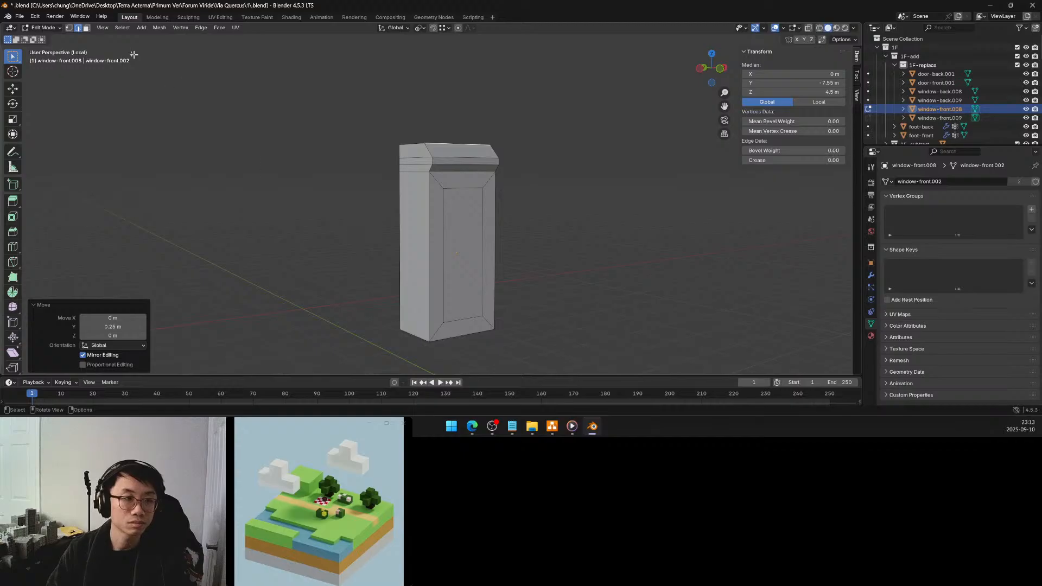
pyautogui.click(87, 29)
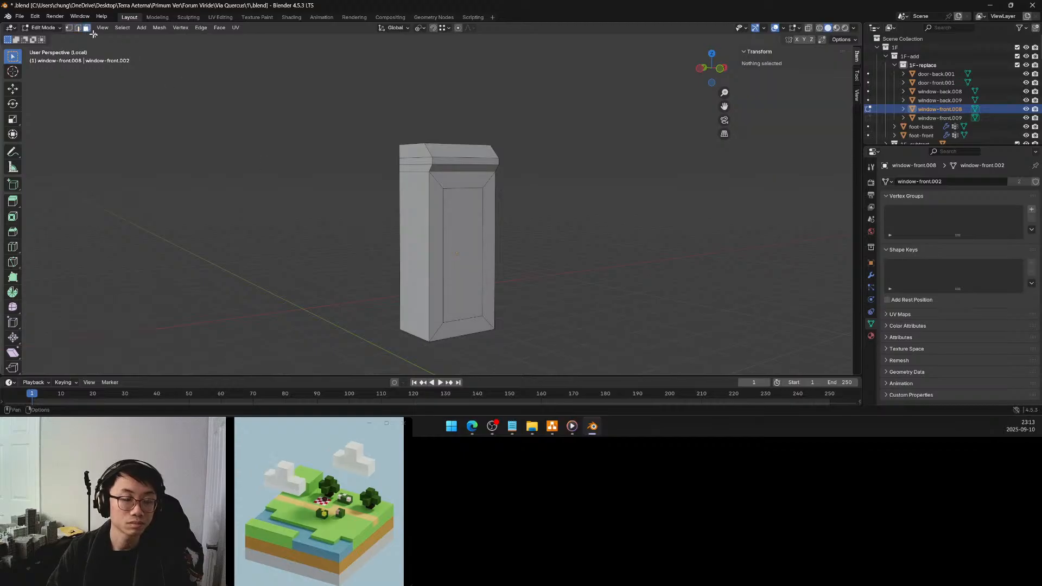
pyautogui.click(477, 222)
pyautogui.moveTo(463, 217); pyautogui.dragTo(453, 217, button='middle')
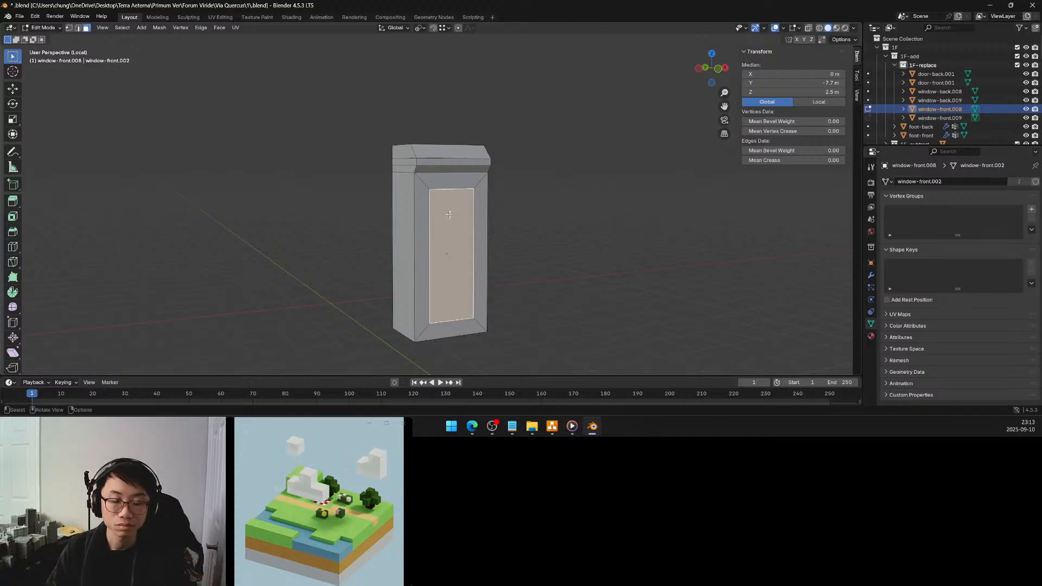
pyautogui.moveTo(449, 214)
pyautogui.mouseDown(button='middle')
pyautogui.moveTo(468, 229)
pyautogui.moveTo(448, 225)
pyautogui.mouseUp(button='middle')
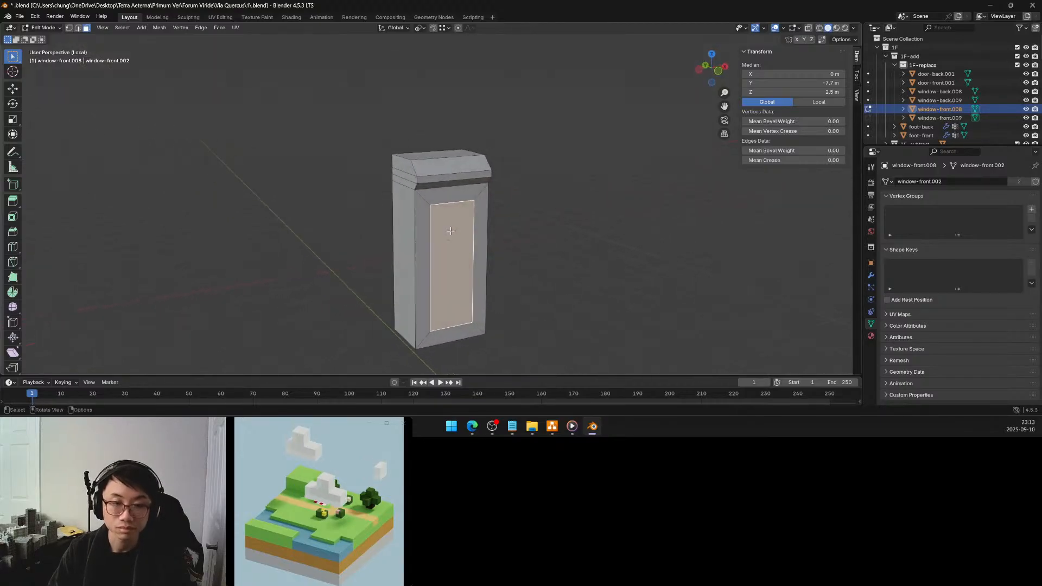
pyautogui.press('e')
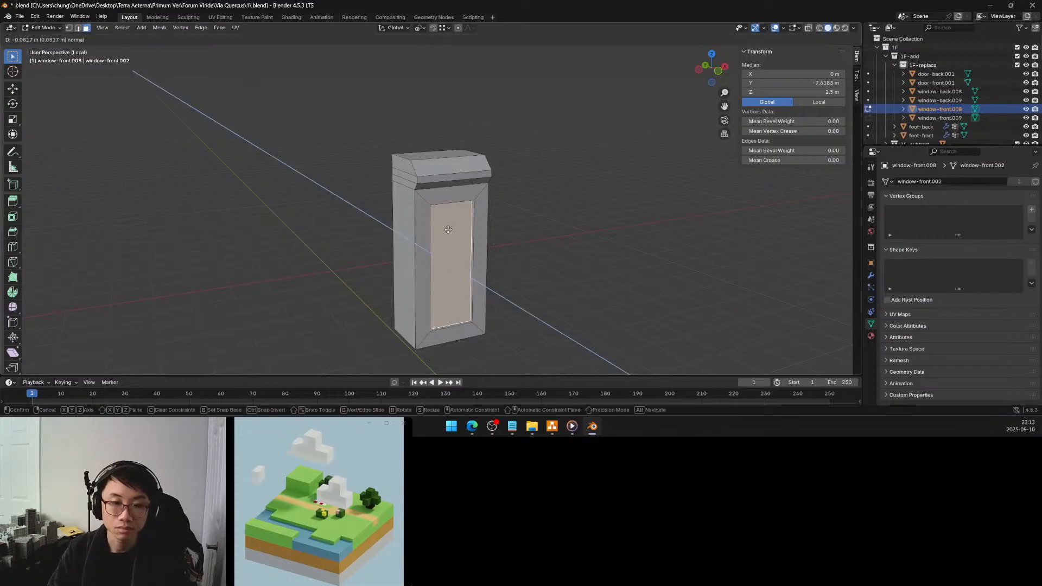
pyautogui.click(439, 223)
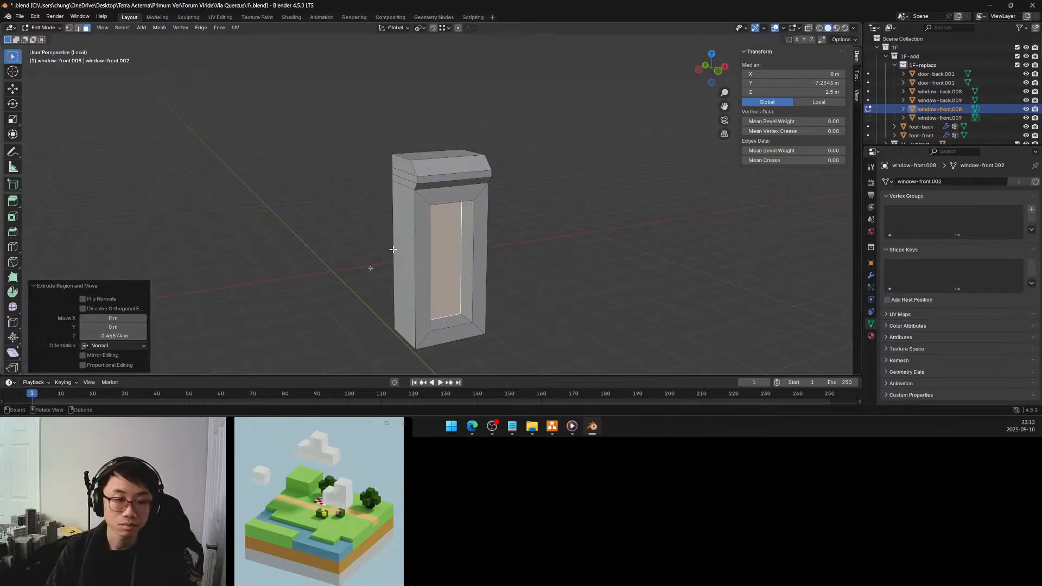
pyautogui.click(126, 335)
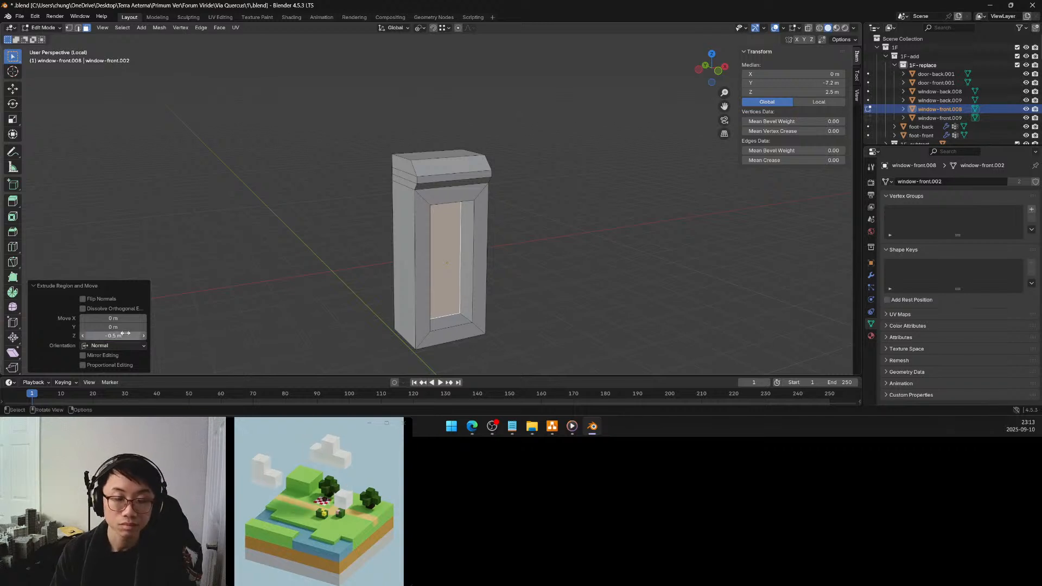
pyautogui.press('Return')
# Reduce the front panel's recess by setting its extrusion distance to -0.2 m
pyautogui.moveTo(472, 245)
pyautogui.mouseDown(button='middle')
pyautogui.moveTo(512, 216)
pyautogui.moveTo(570, 226)
pyautogui.moveTo(480, 248)
pyautogui.moveTo(455, 230)
pyautogui.moveTo(453, 249)
pyautogui.mouseUp(button='middle')
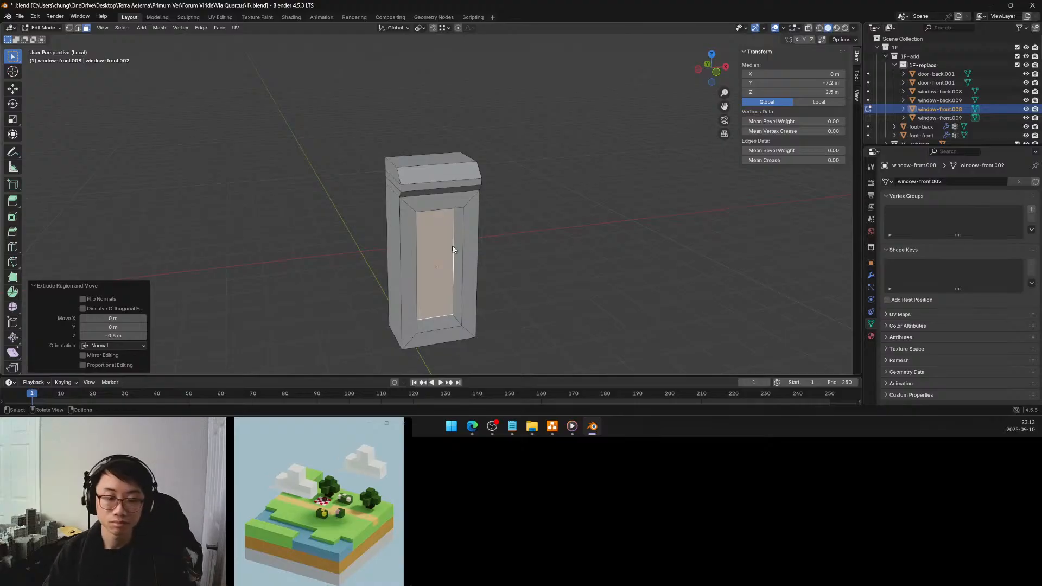
pyautogui.moveTo(465, 245); pyautogui.dragTo(436, 210, button='middle')
pyautogui.scroll(5, 451, 225)
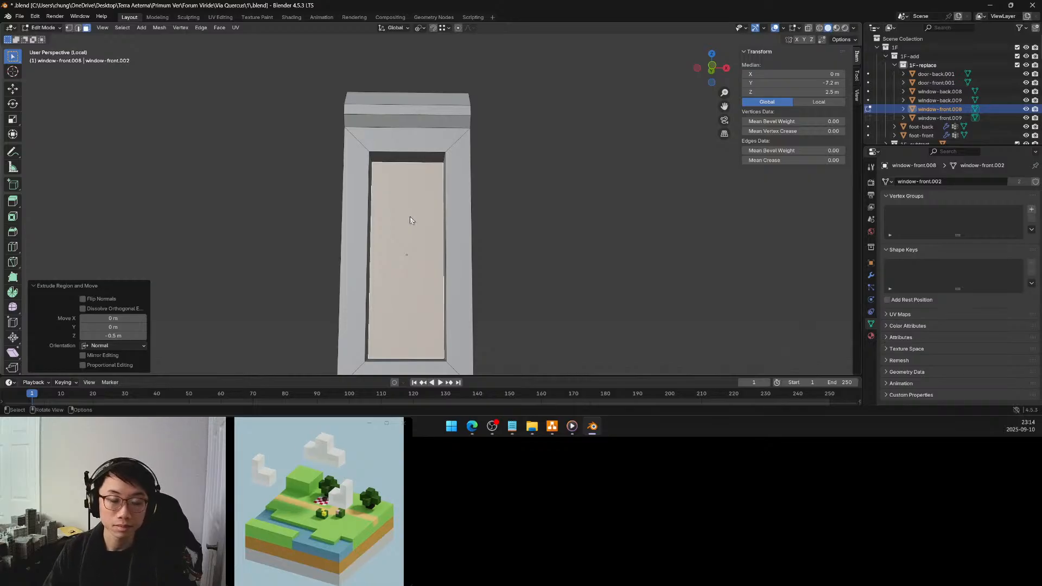
pyautogui.moveTo(407, 217); pyautogui.dragTo(417, 224, button='middle')
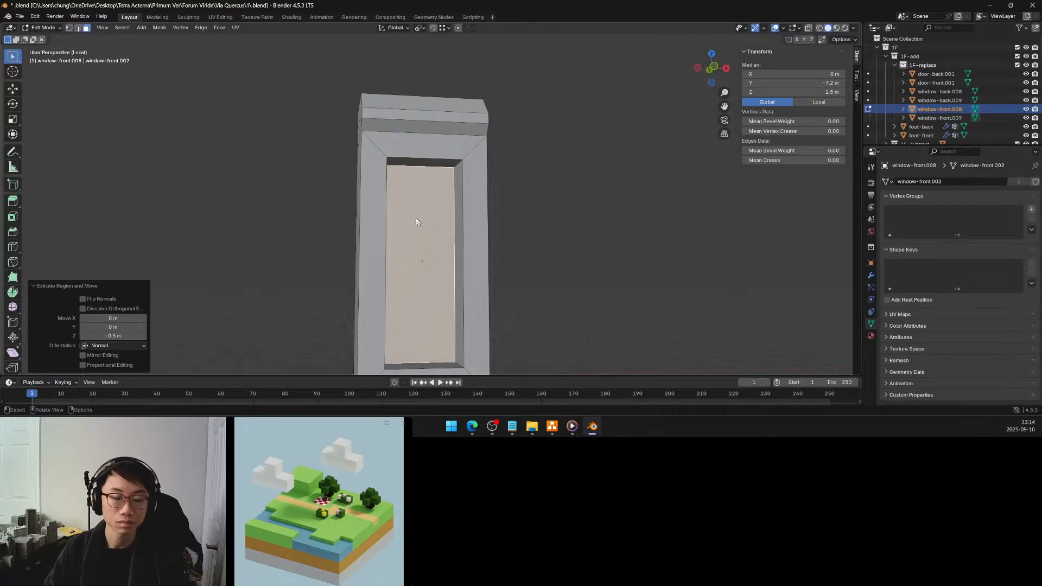
pyautogui.moveTo(413, 218); pyautogui.dragTo(372, 230, button='middle')
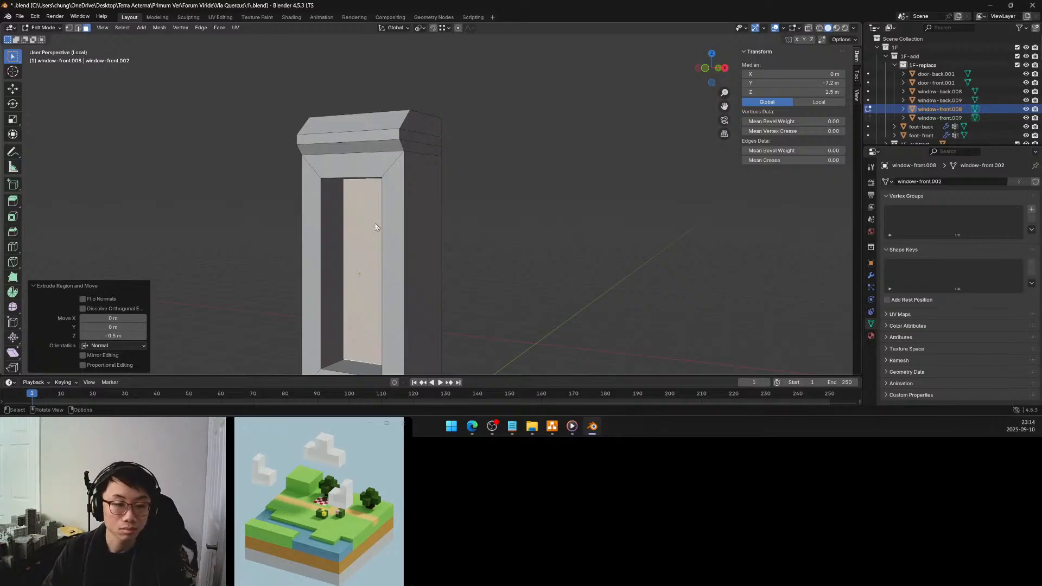
pyautogui.click(124, 336)
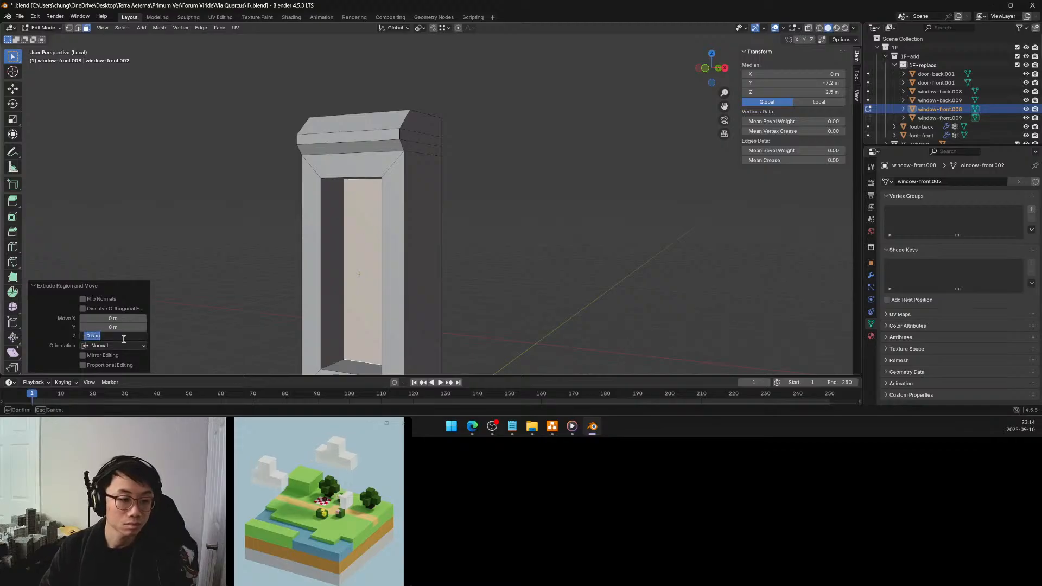
pyautogui.press('BackSpace')
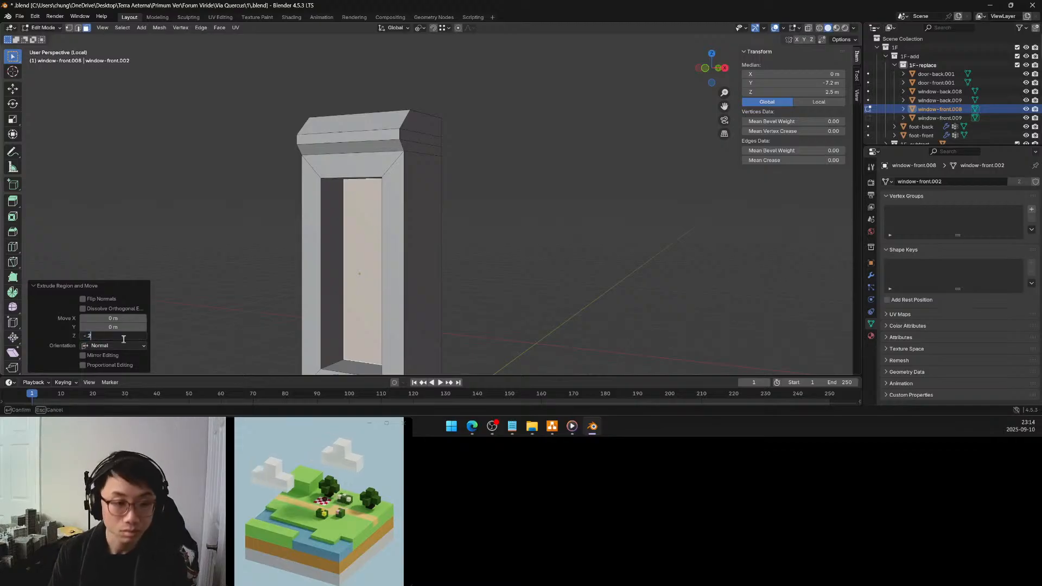
pyautogui.write('-.2')
pyautogui.press('Return')
# Try moving the recess's upper inner face 0.3 m up along Z to the cornice's underside
pyautogui.moveTo(380, 238); pyautogui.dragTo(406, 212, button='middle')
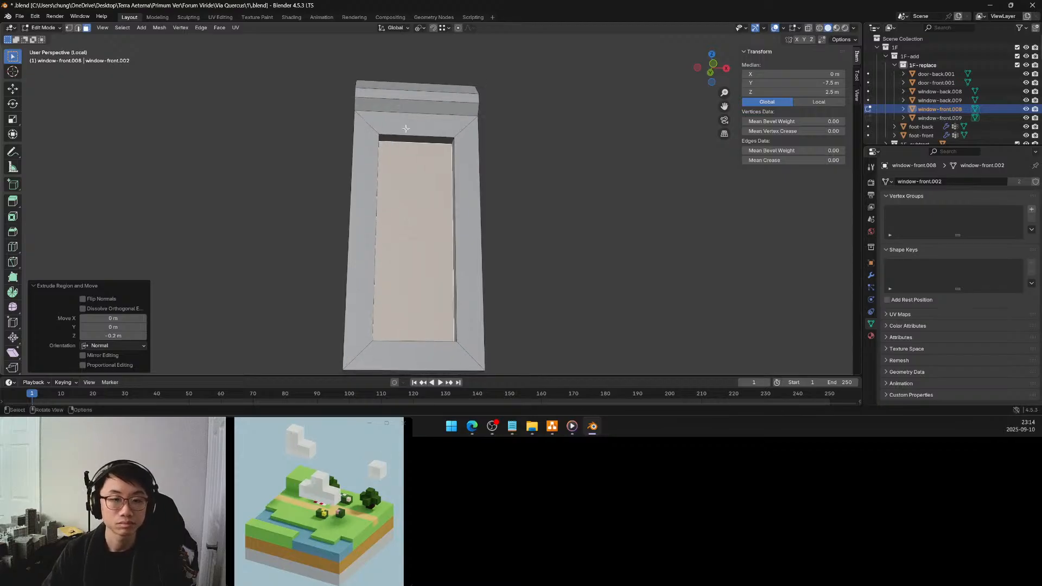
pyautogui.click(408, 137)
pyautogui.press('g')
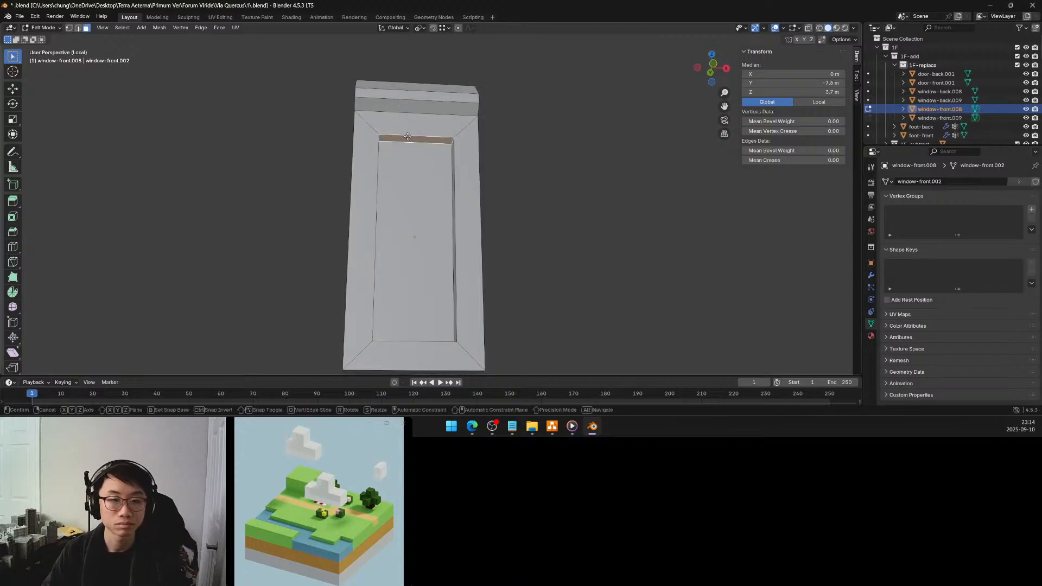
pyautogui.press('z')
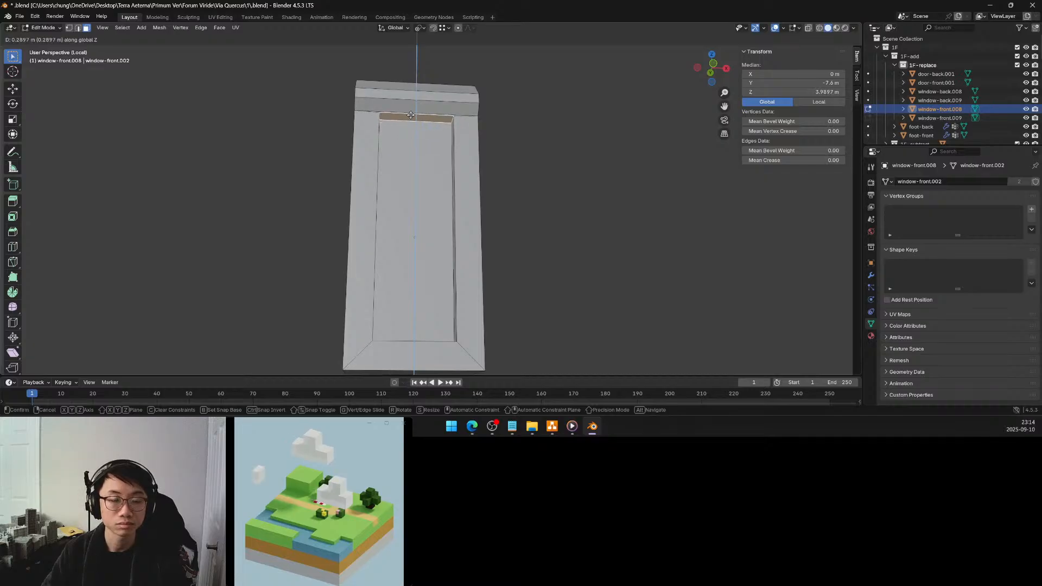
pyautogui.click(410, 114)
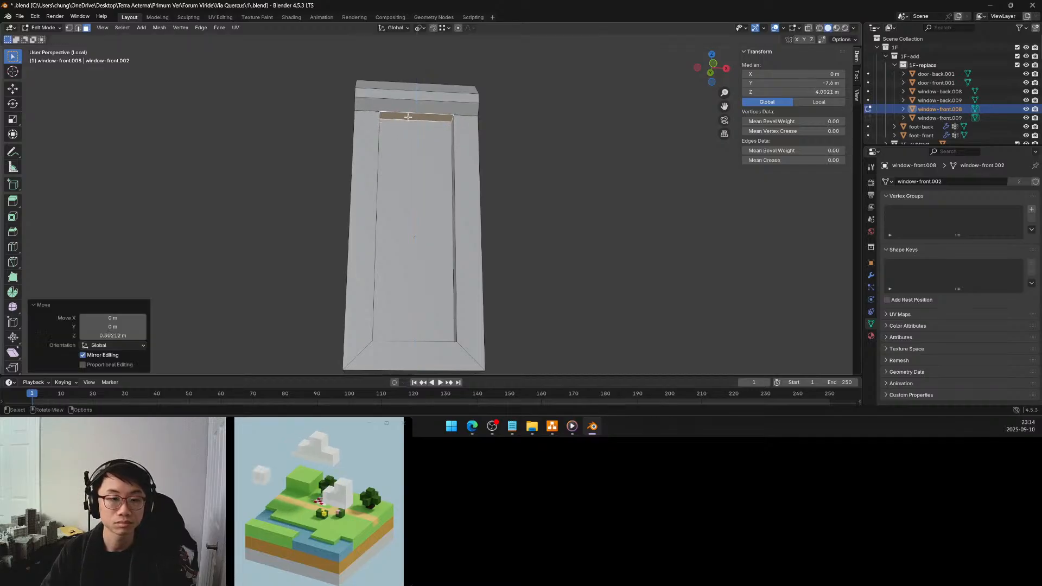
pyautogui.moveTo(400, 125); pyautogui.dragTo(410, 142, button='middle')
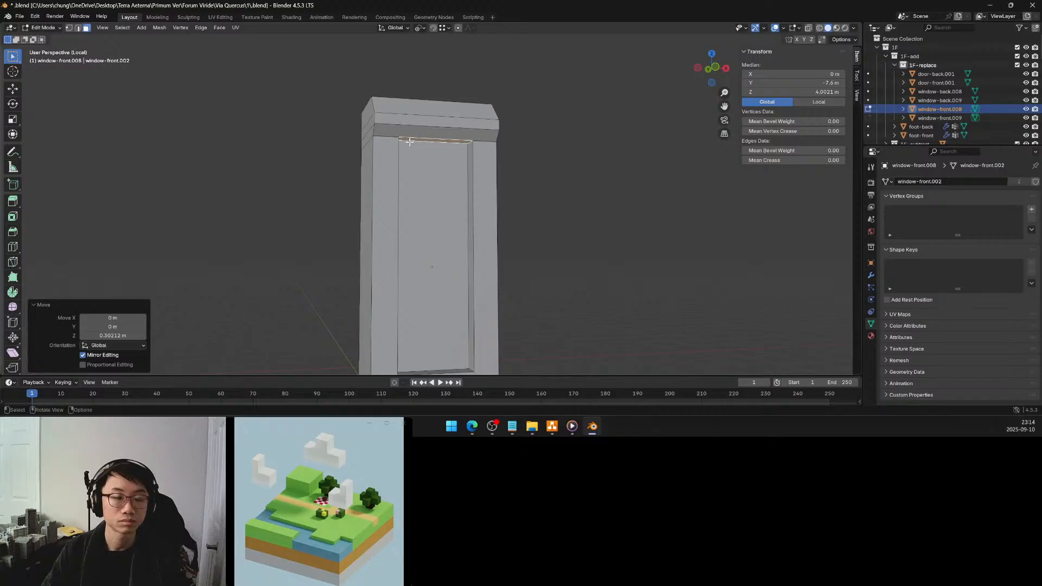
pyautogui.scroll(1, 409, 143)
pyautogui.doubleClick(108, 335)
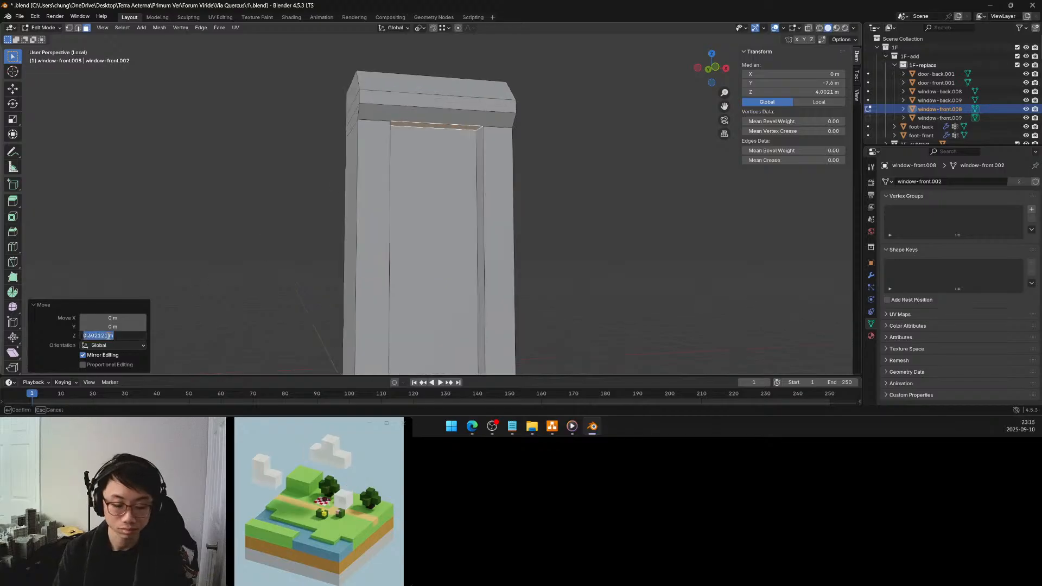
pyautogui.write('0.3')
pyautogui.press('Return')
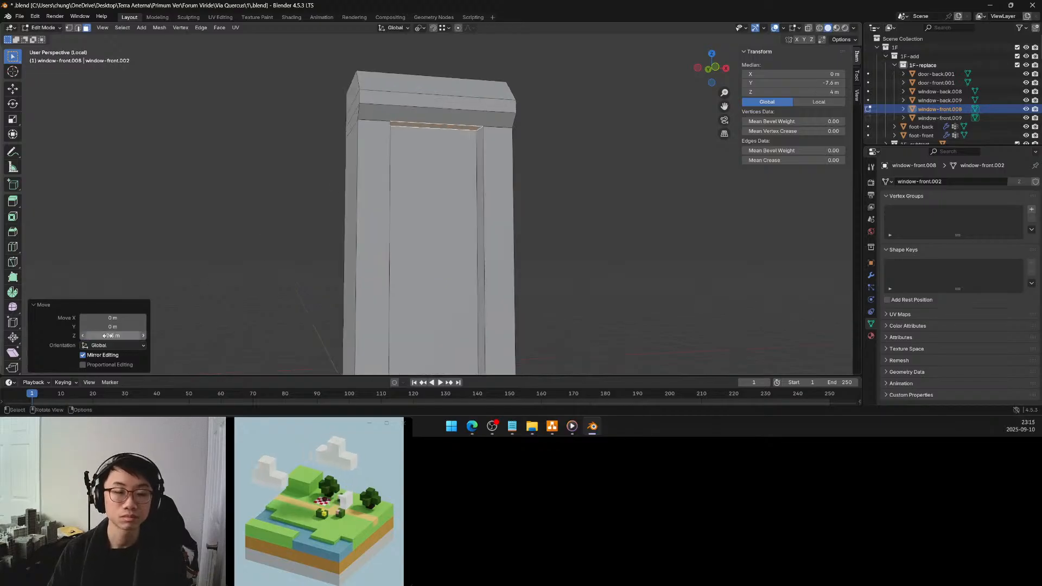
# Undo the upward move of the recess's upper inner face
pyautogui.moveTo(386, 215)
pyautogui.mouseDown(button='middle')
pyautogui.moveTo(349, 224)
pyautogui.moveTo(375, 210)
pyautogui.mouseUp(button='middle')
pyautogui.scroll(-2, 349, 224)
pyautogui.hotkey('ctrl', 'z')
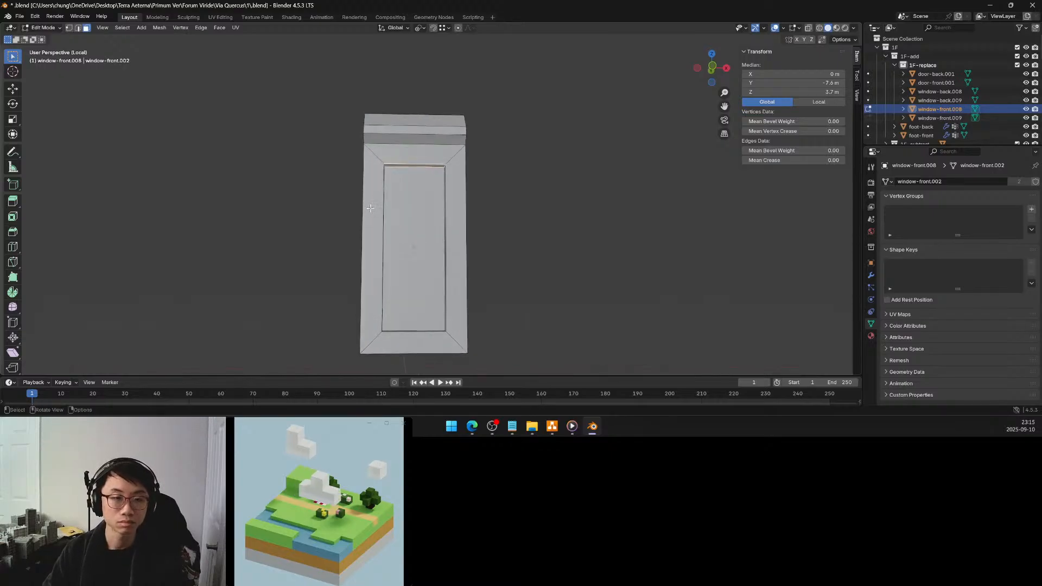
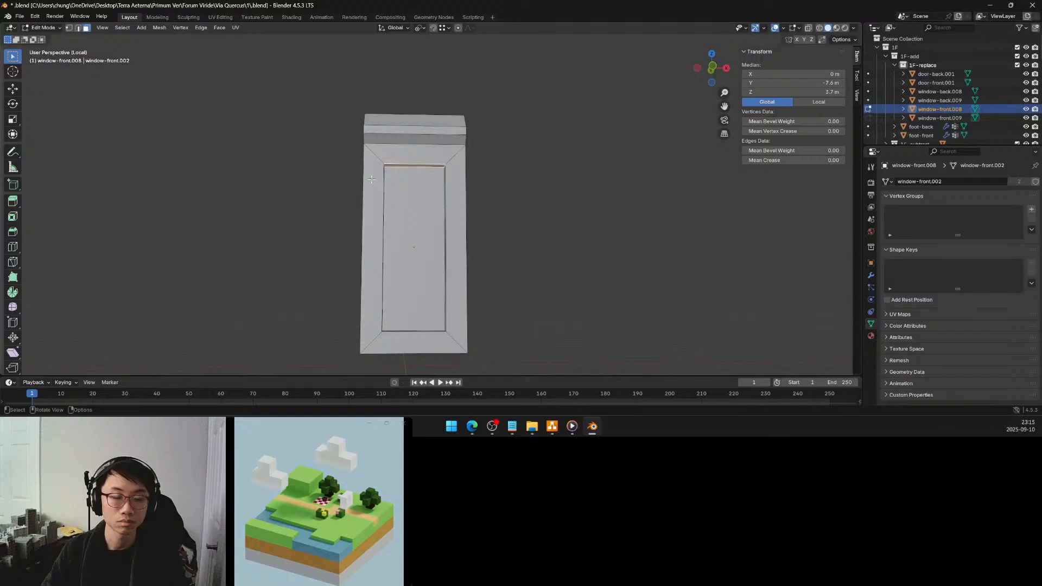
pyautogui.keyDown('alt'); pyautogui.click(381, 167); pyautogui.keyUp('alt')
pyautogui.rightClick(367, 181)
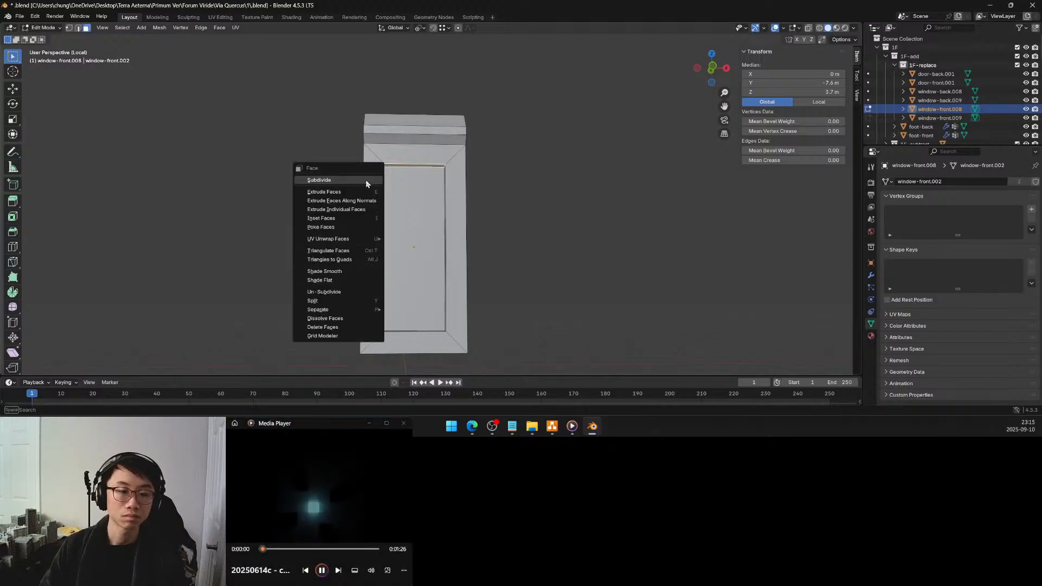
pyautogui.click(319, 136)
pyautogui.moveTo(324, 163)
pyautogui.mouseDown(button='middle')
pyautogui.moveTo(342, 170)
pyautogui.moveTo(308, 160)
pyautogui.mouseUp(button='middle')
pyautogui.scroll(2, 307, 161)
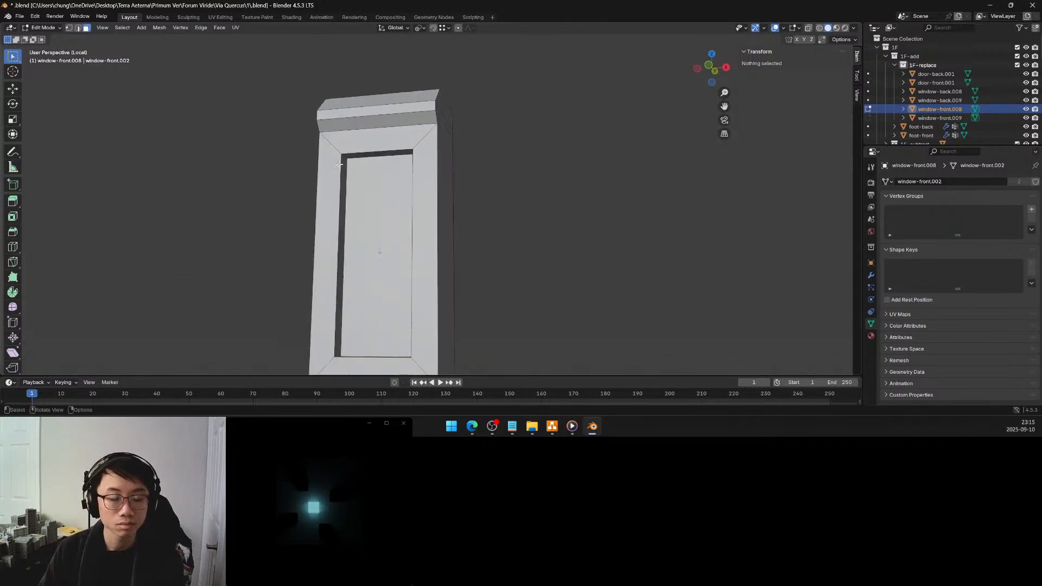
pyautogui.keyDown('shift'); pyautogui.moveTo(349, 217); pyautogui.dragTo(364, 173, button='middle'); pyautogui.keyUp('shift')
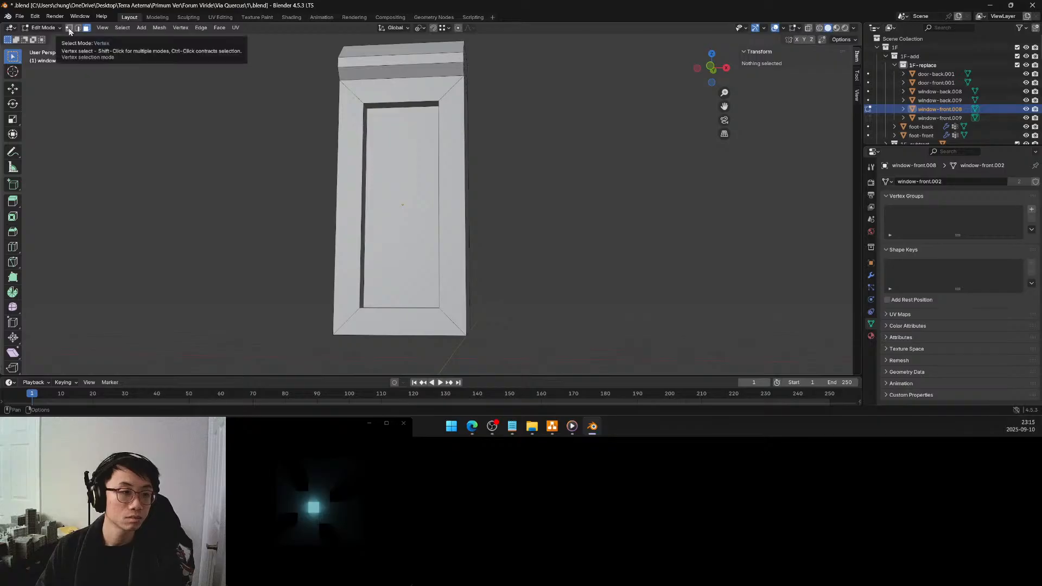
# Try subdividing the front frame's outer edges together with one cut in edge mode, and undo it
pyautogui.press('2')
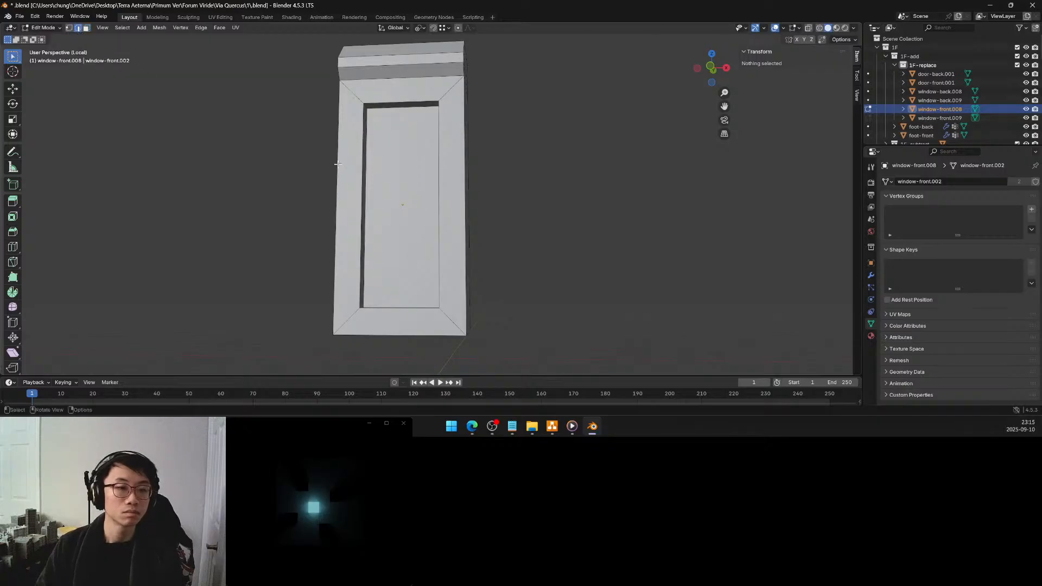
pyautogui.click(338, 163)
pyautogui.moveTo(461, 175); pyautogui.dragTo(424, 181, button='middle')
pyautogui.rightClick(424, 181)
pyautogui.click(417, 190)
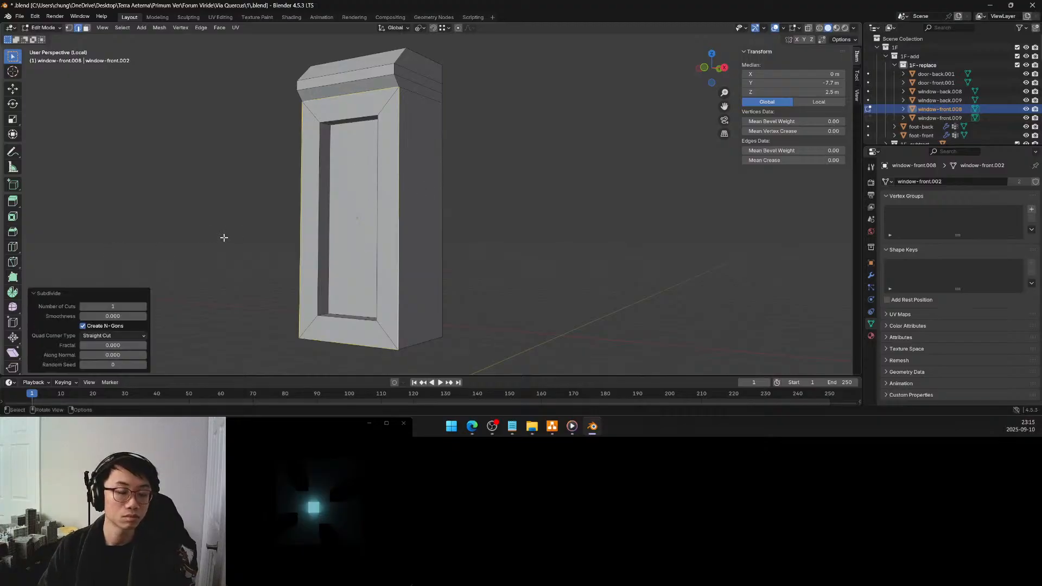
pyautogui.hotkey('ctrl', 'z')
# Subdivide each of the front frame's two outer vertical edges with 2 cuts
pyautogui.click(397, 200)
pyautogui.press('q')
pyautogui.click(395, 202)
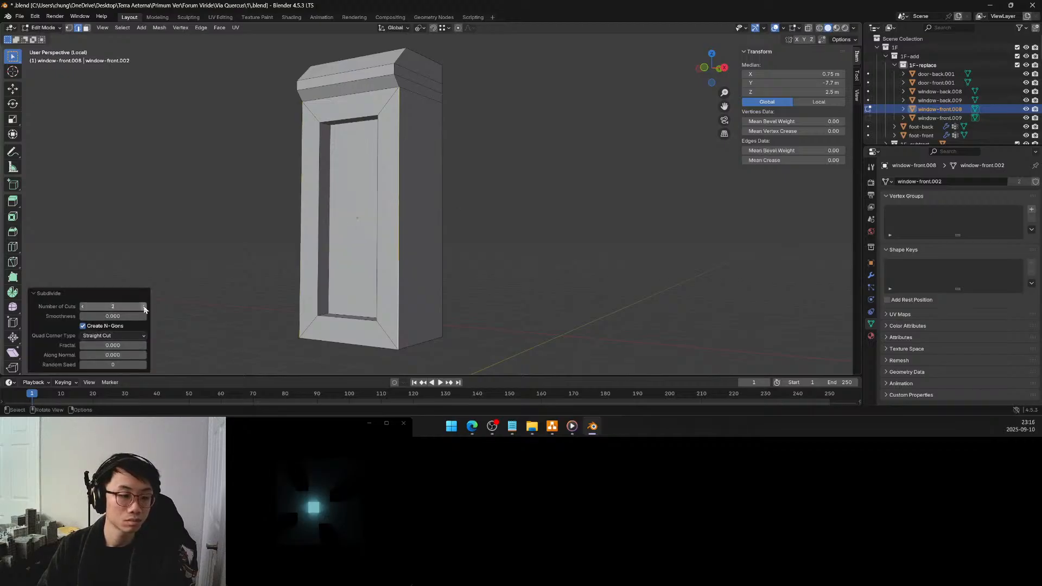
pyautogui.click(299, 194)
pyautogui.press('q')
pyautogui.click(299, 202)
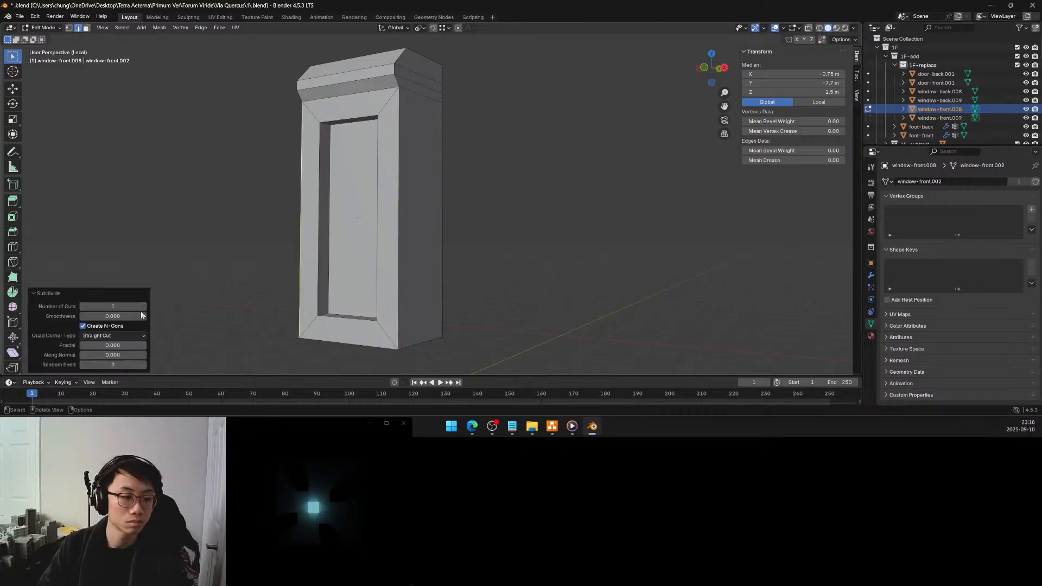
pyautogui.click(144, 307)
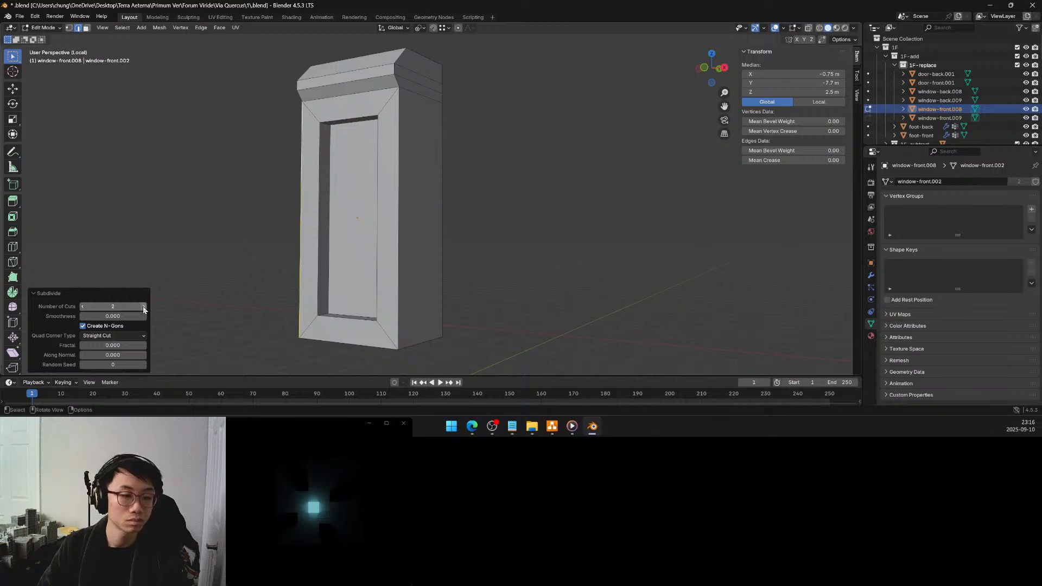
# Snap the 3D cursor to the middle of the recess opening's upper edge
pyautogui.click(480, 228)
pyautogui.moveTo(480, 228); pyautogui.dragTo(488, 227, button='middle')
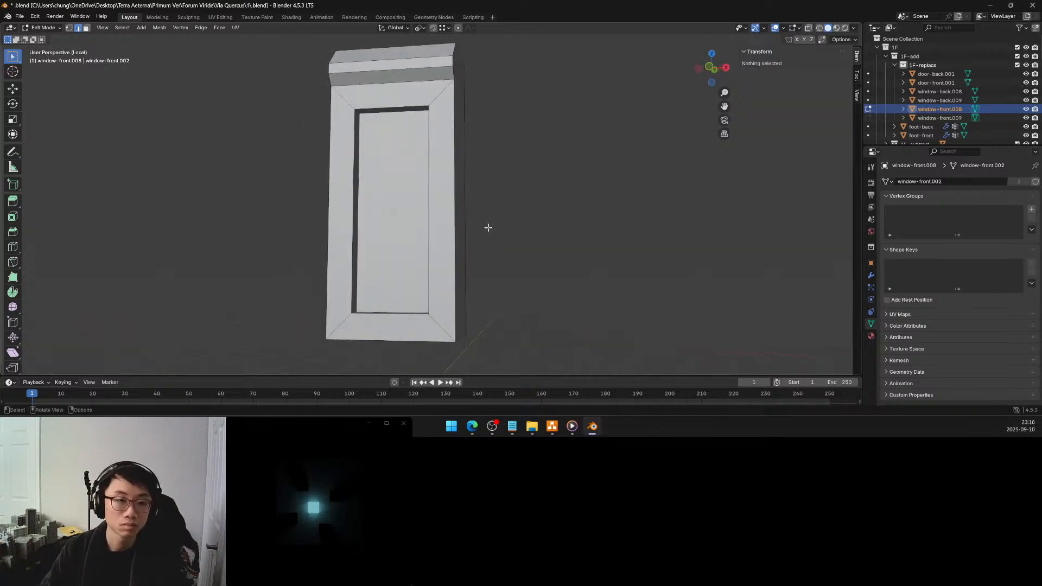
pyautogui.click(397, 105)
pyautogui.hotkey('shift', 's')
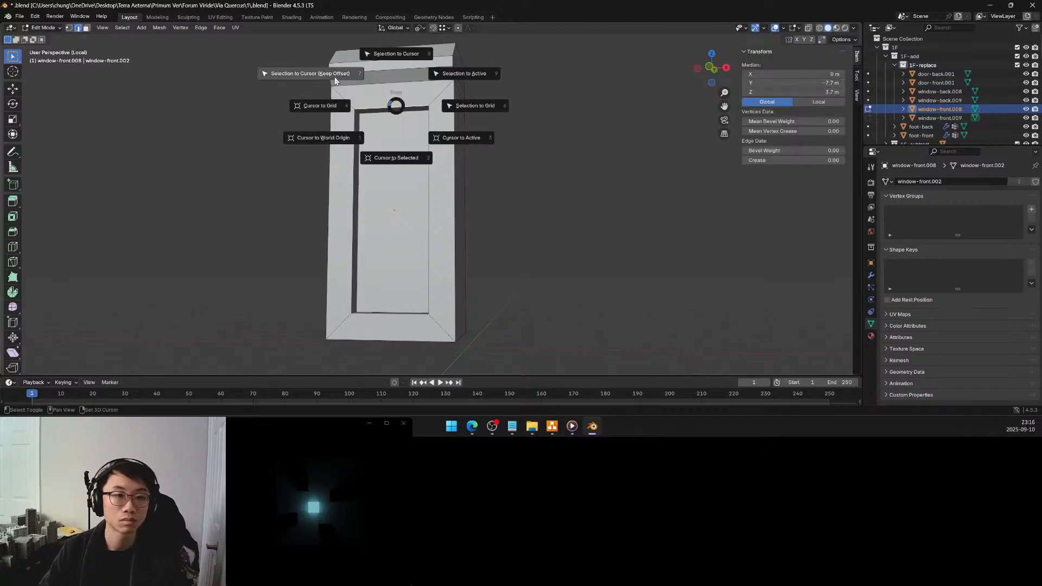
pyautogui.click(393, 156)
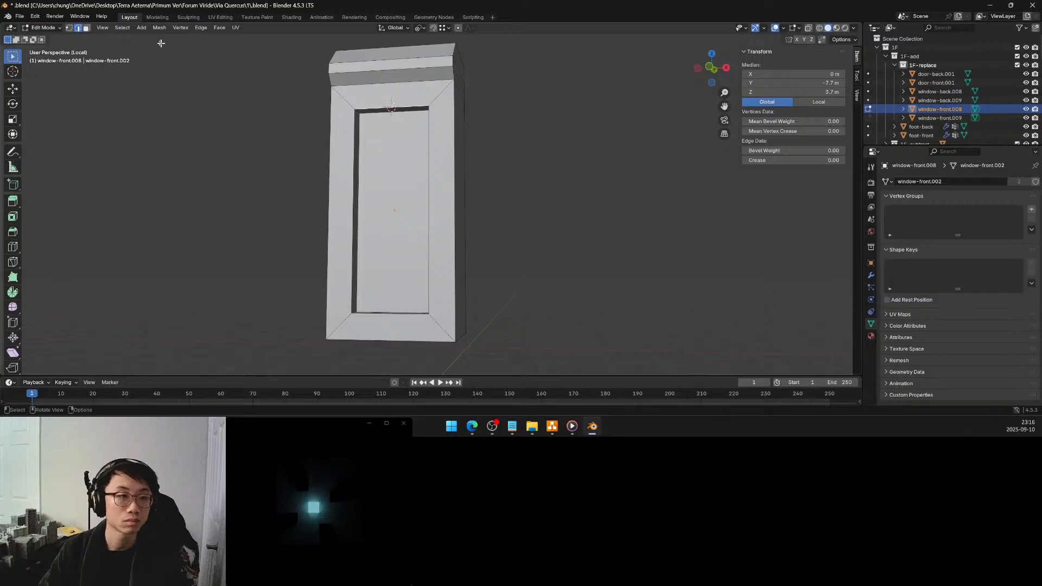
# Flatten the upper cut vertices on both outer edges to the recess's top height by scaling Z to 0 about the 3D cursor
pyautogui.click(70, 28)
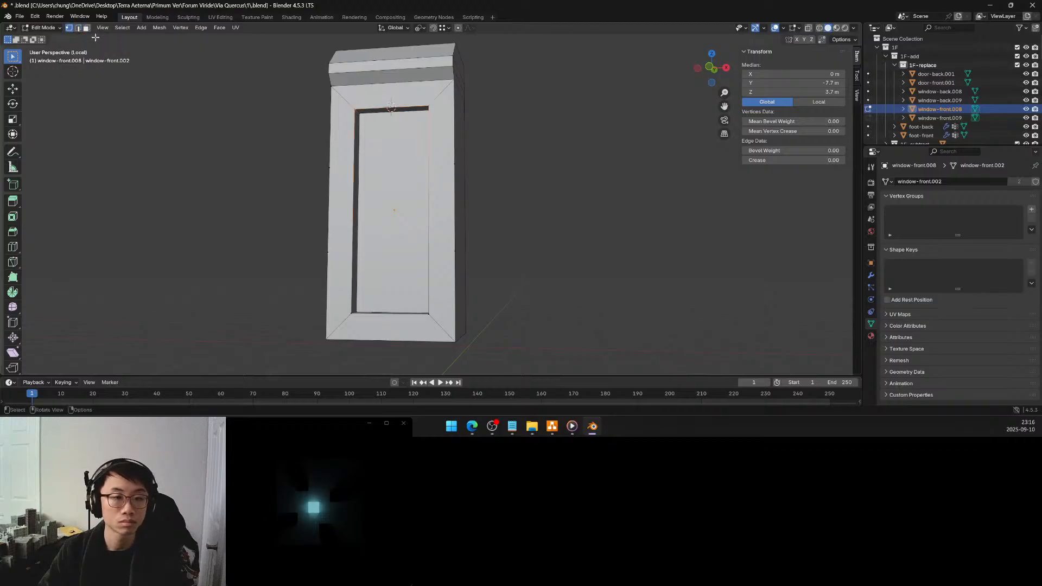
pyautogui.click(328, 166)
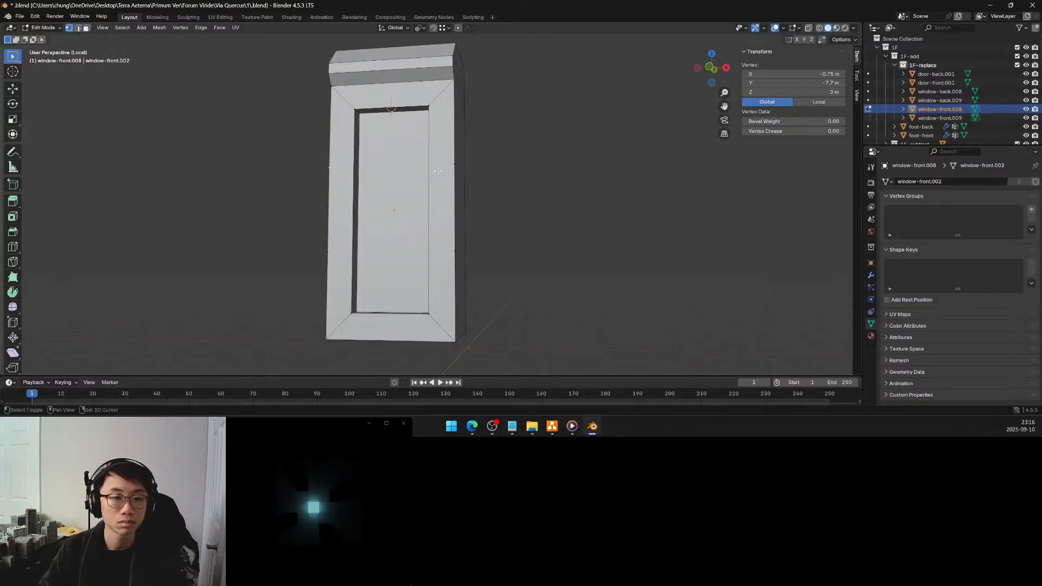
pyautogui.keyDown('shift'); pyautogui.click(454, 164); pyautogui.keyUp('shift')
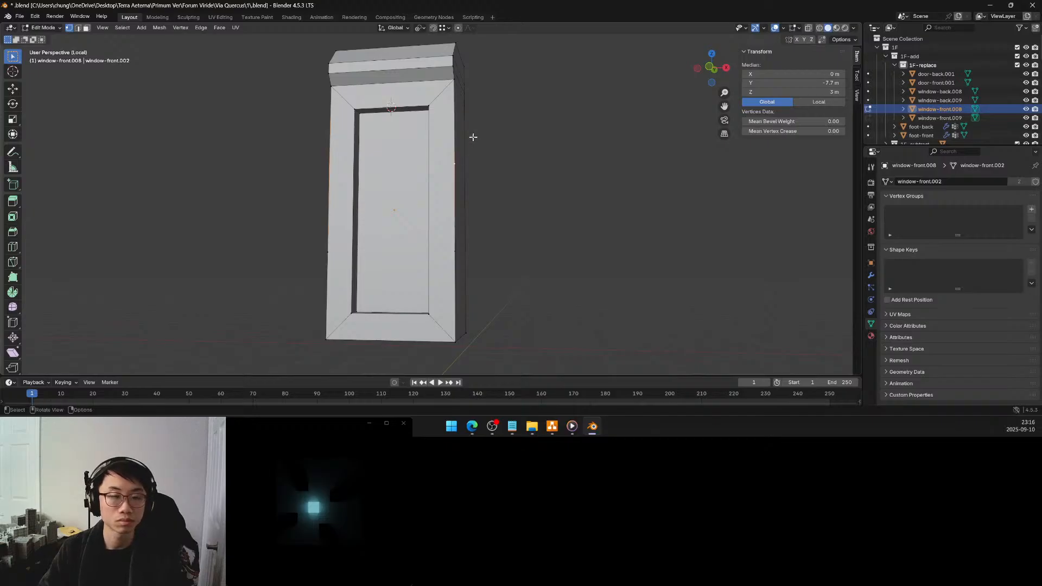
pyautogui.press('.')
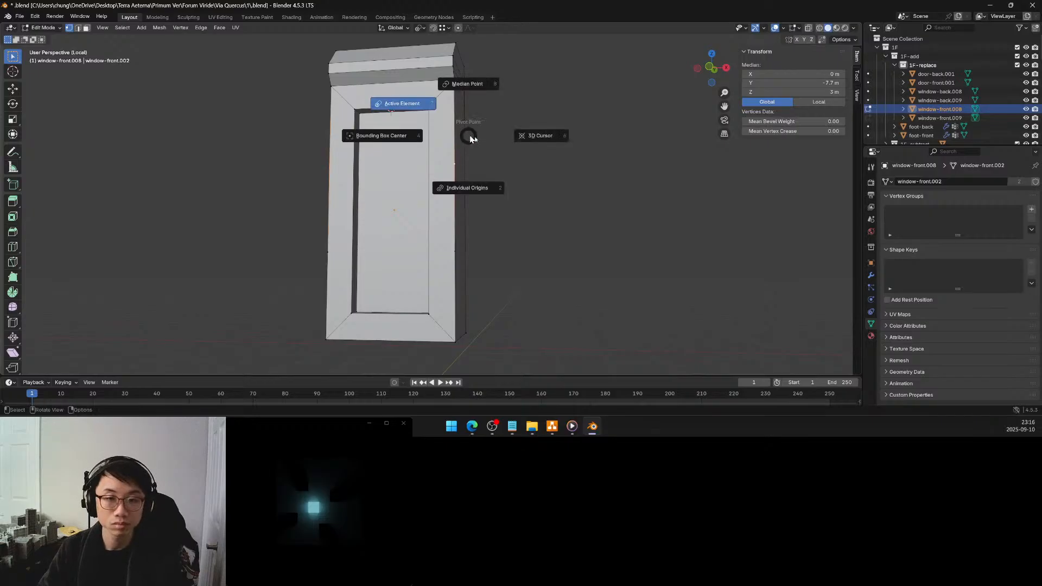
pyautogui.click(507, 137)
pyautogui.press('s')
pyautogui.press('z')
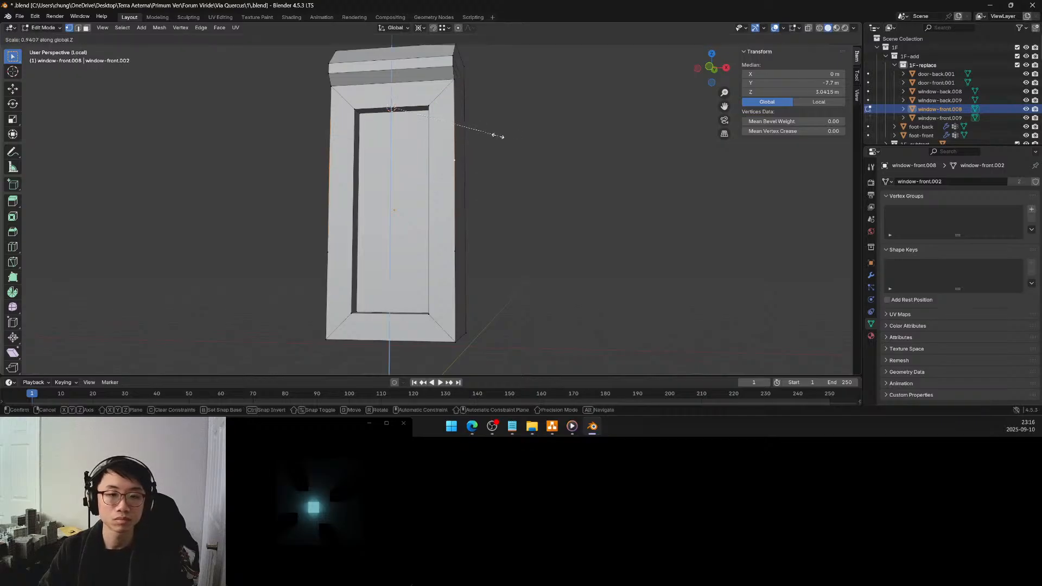
pyautogui.click(391, 105)
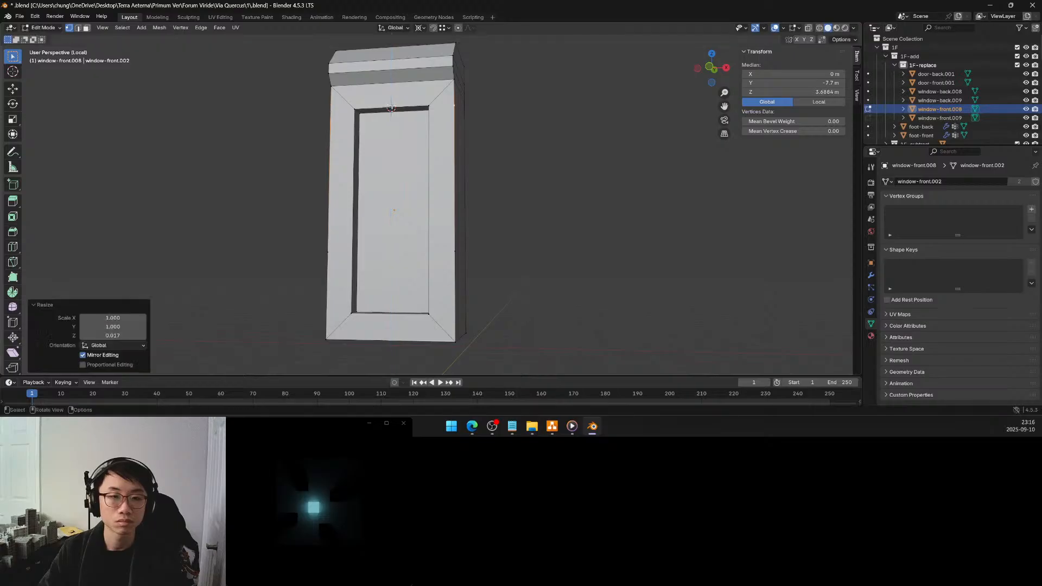
pyautogui.click(114, 335)
pyautogui.write('0')
pyautogui.press('Return')
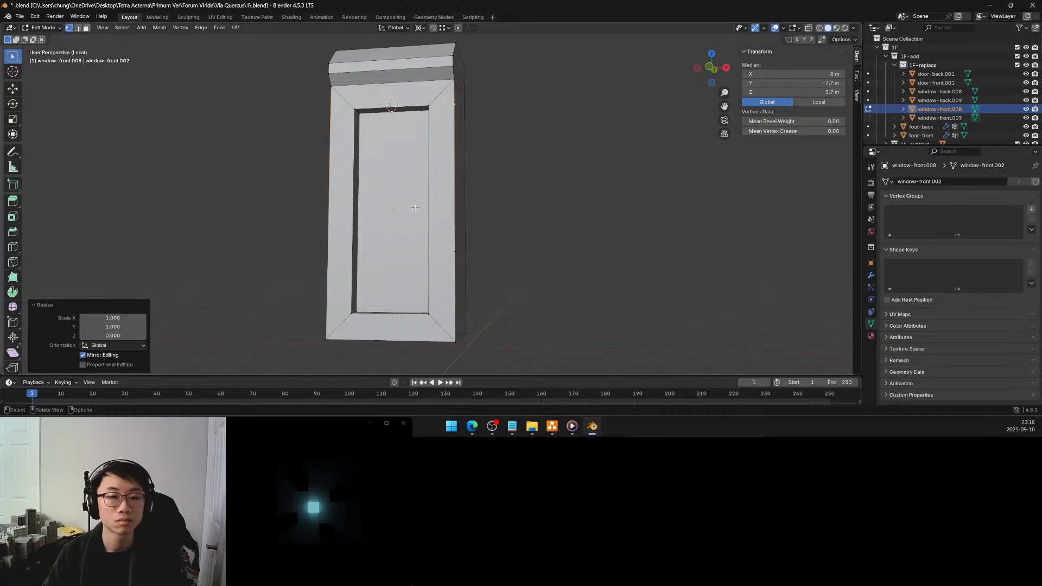
# Snap the 3D cursor to the midpoint between the recess opening's two lower front corners
pyautogui.click(429, 314)
pyautogui.keyDown('shift'); pyautogui.click(355, 311); pyautogui.keyUp('shift')
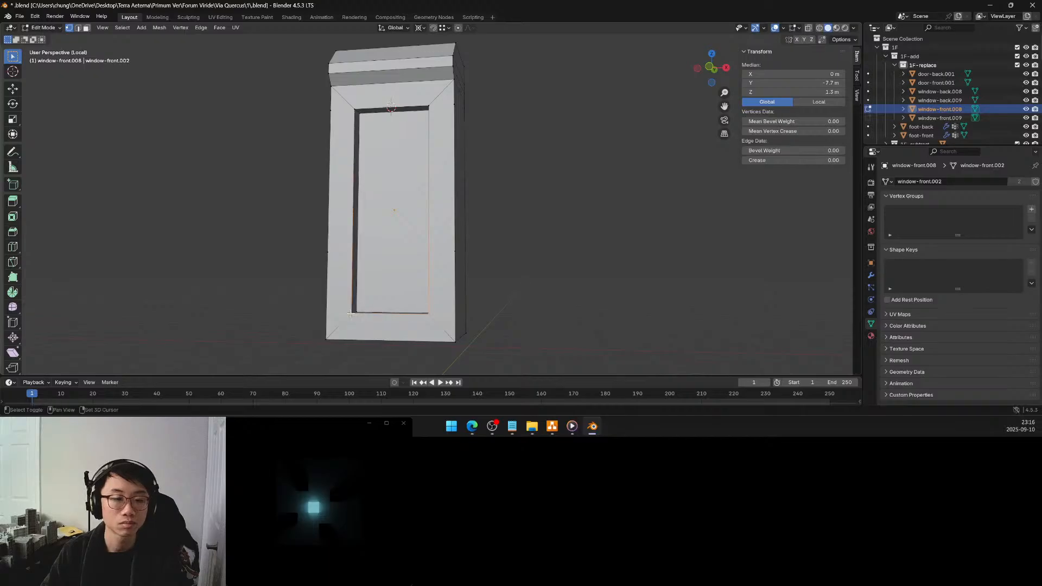
pyautogui.hotkey('shift', 's')
pyautogui.click(356, 350)
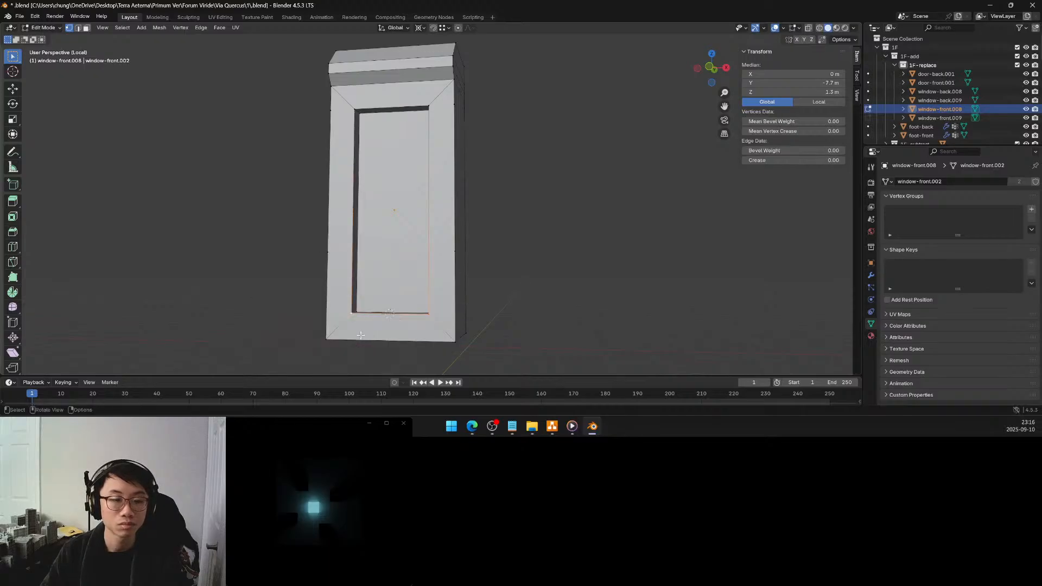
# Flatten the lower cut vertices on both outer edges to the recess's bottom height by scaling Z to 0 about the 3D cursor
pyautogui.click(325, 251)
pyautogui.keyDown('shift'); pyautogui.click(454, 249); pyautogui.keyUp('shift')
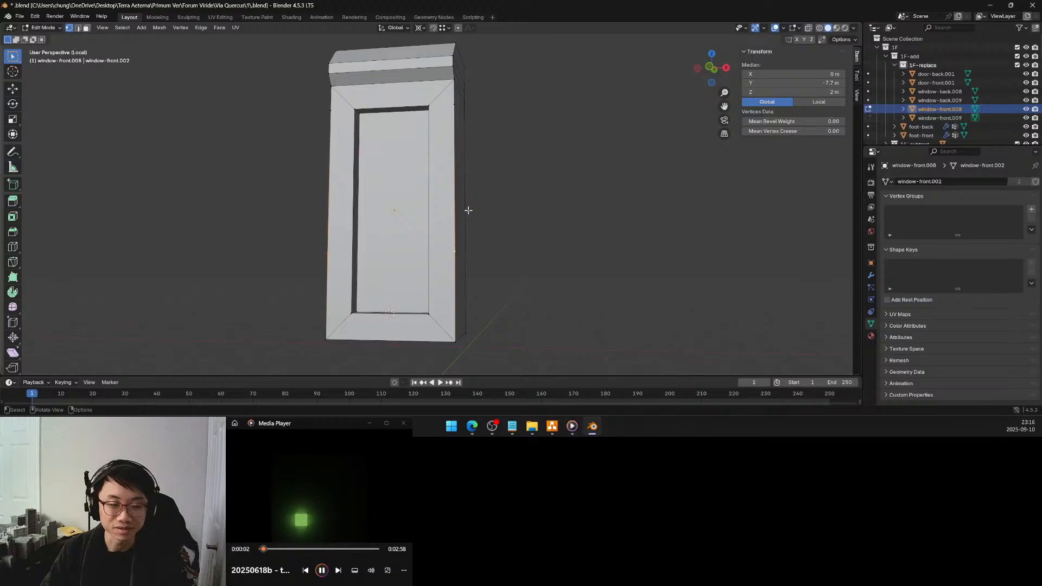
pyautogui.press('s')
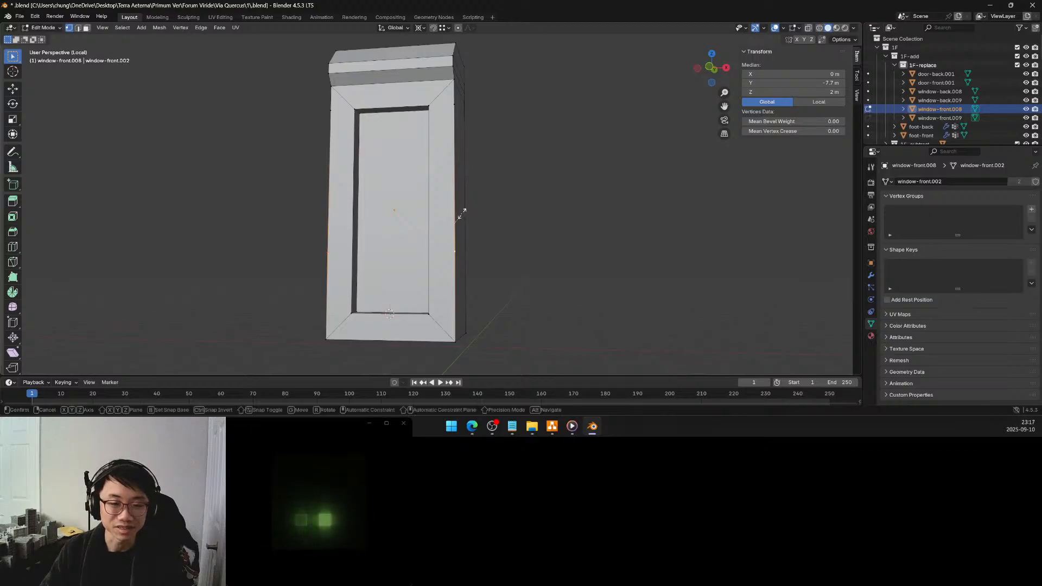
pyautogui.press('z')
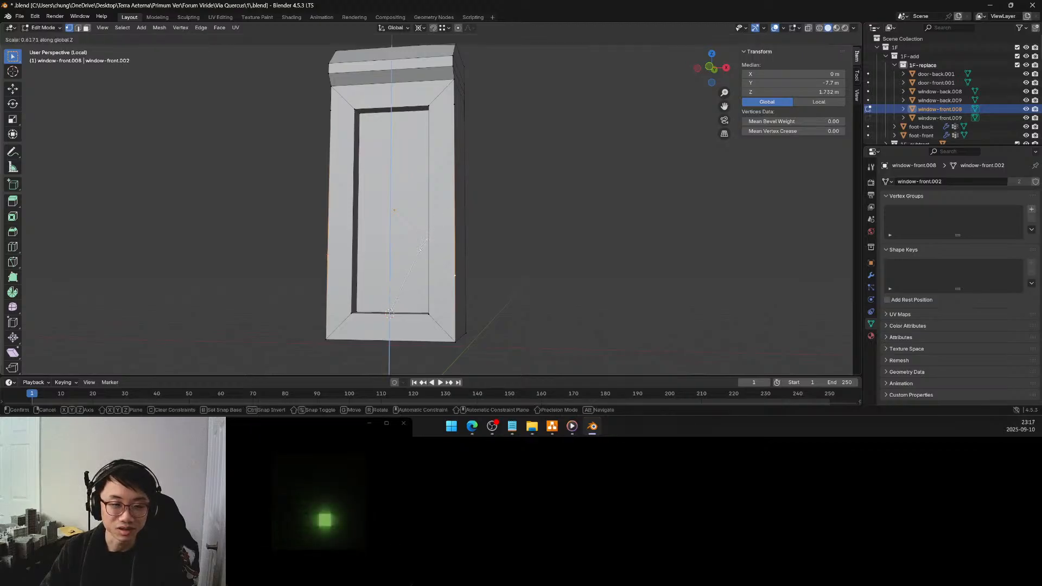
pyautogui.click(389, 304)
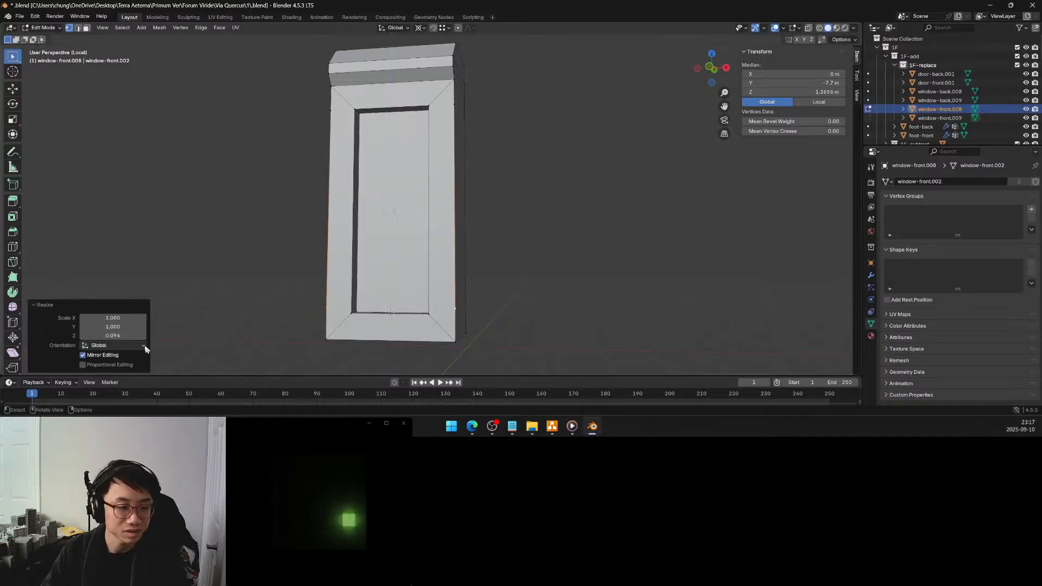
pyautogui.click(114, 336)
pyautogui.write('0')
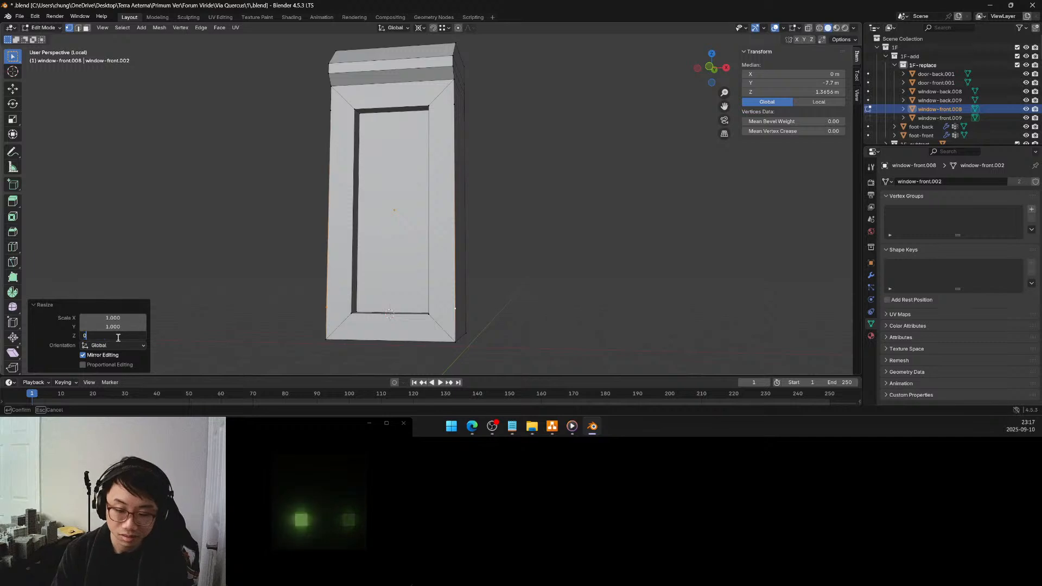
pyautogui.press('Return')
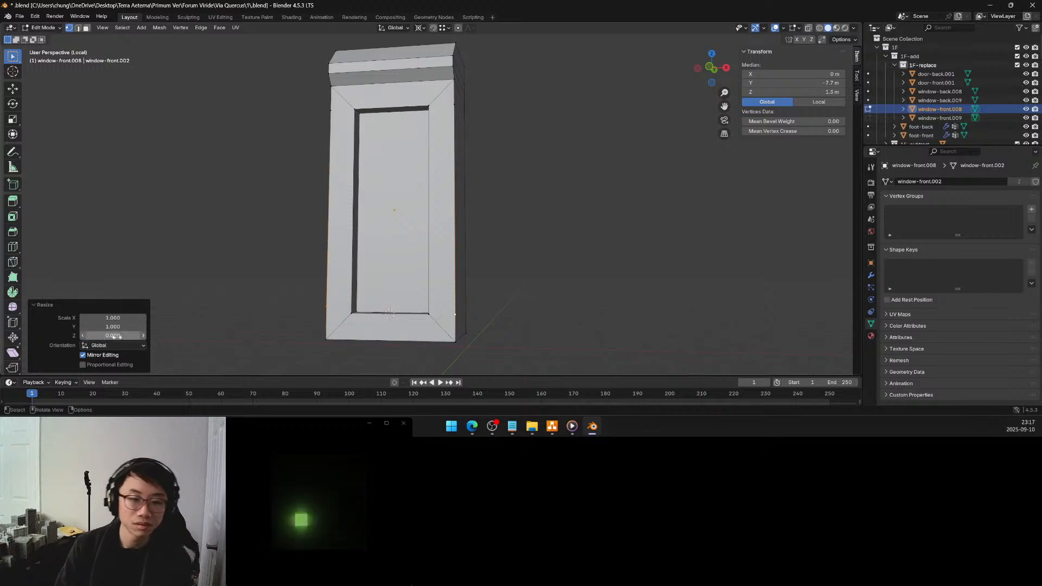
# Delete only the faces of the front frame's two vertical side strips, keeping their edges
pyautogui.click(85, 27)
pyautogui.click(339, 161)
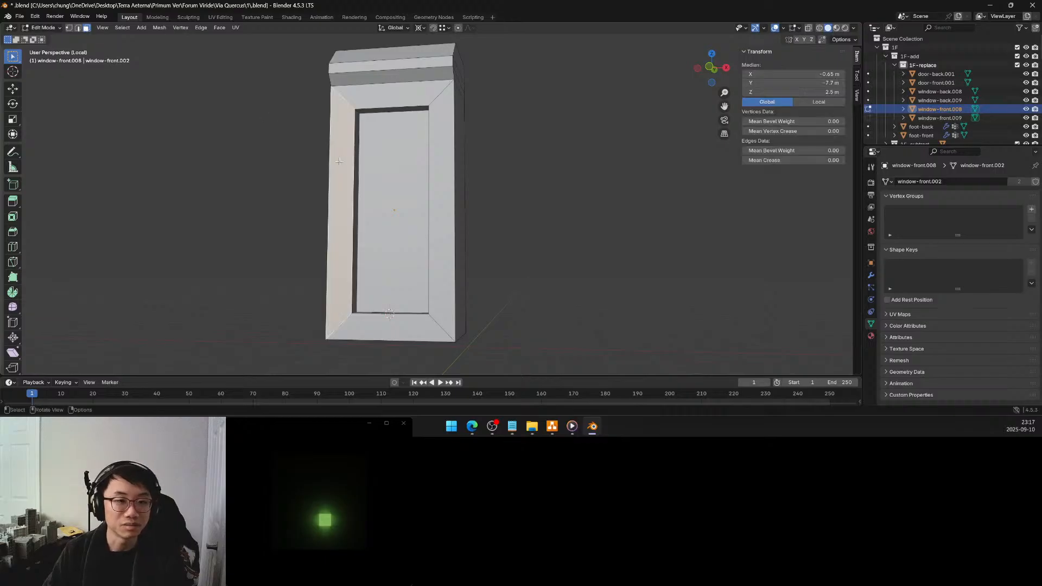
pyautogui.keyDown('shift'); pyautogui.click(438, 172); pyautogui.keyUp('shift')
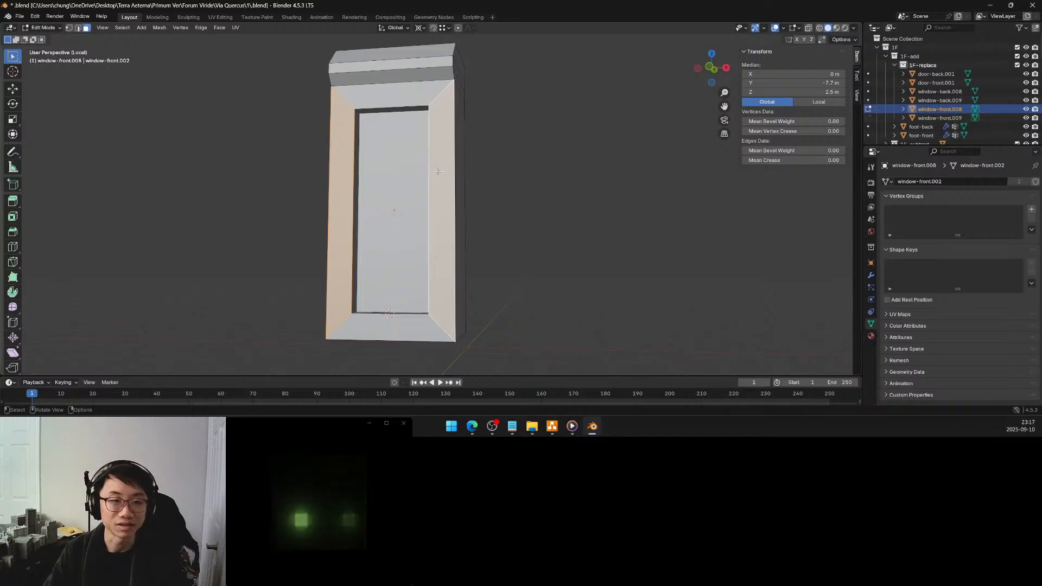
pyautogui.press('x')
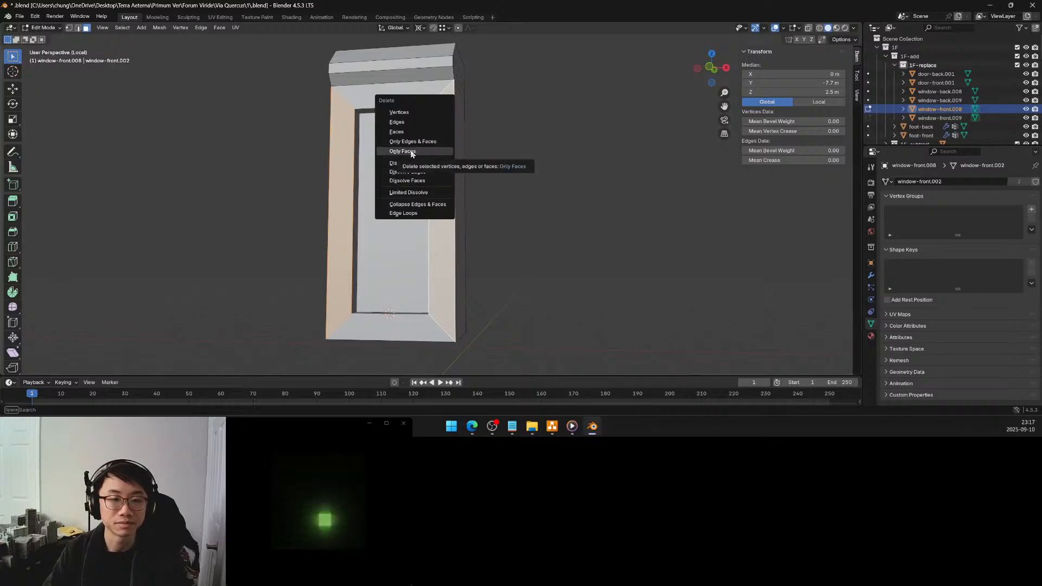
pyautogui.click(411, 152)
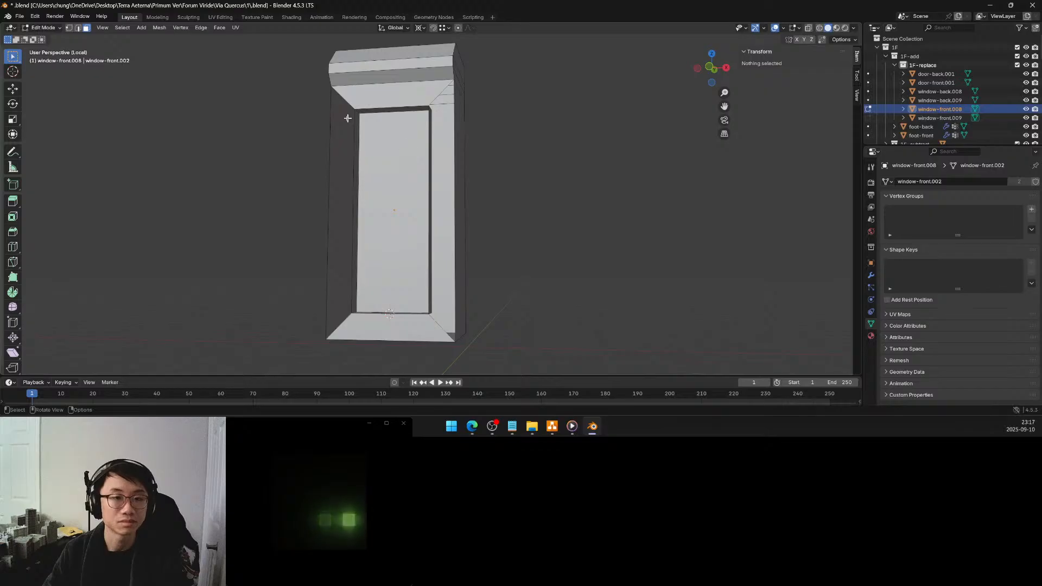
# Fill the triangular gaps at the frame's two upper corners with faces built from their corner and cut vertices
pyautogui.click(69, 28)
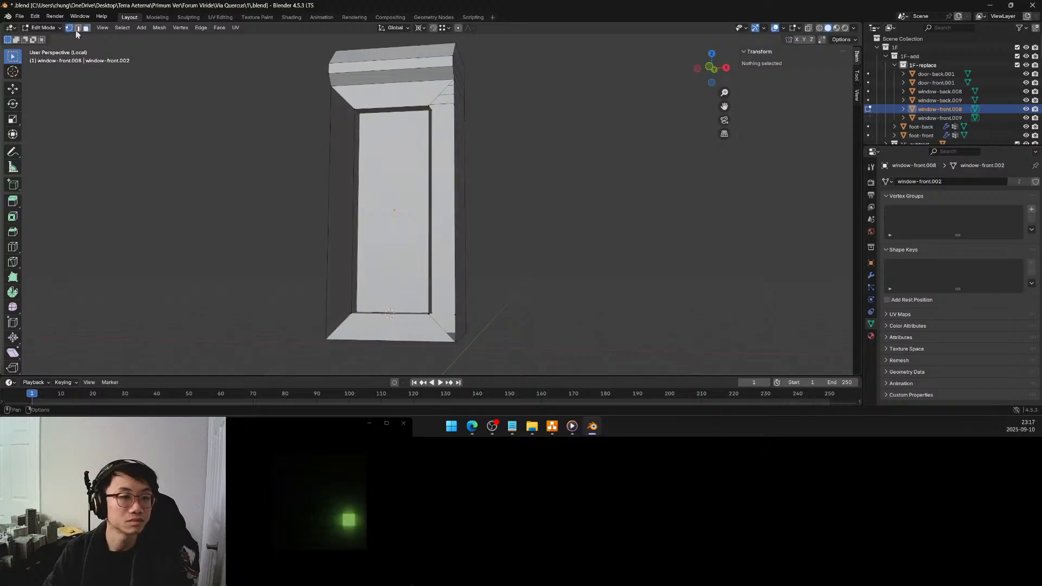
pyautogui.click(331, 109)
pyautogui.keyDown('shift'); pyautogui.click(354, 110); pyautogui.keyUp('shift')
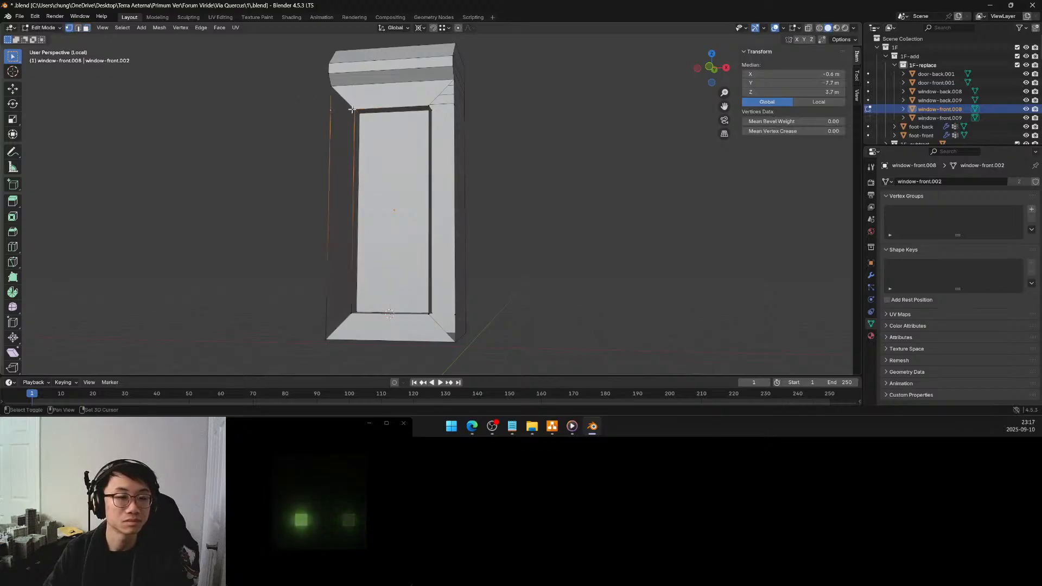
pyautogui.keyDown('shift'); pyautogui.click(332, 88); pyautogui.keyUp('shift')
pyautogui.press('f')
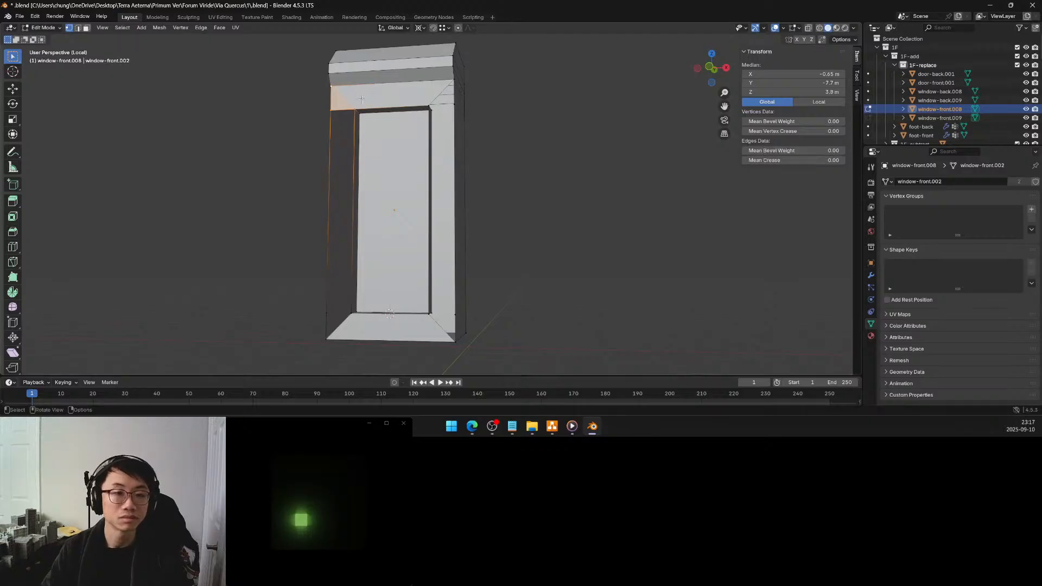
pyautogui.click(454, 103)
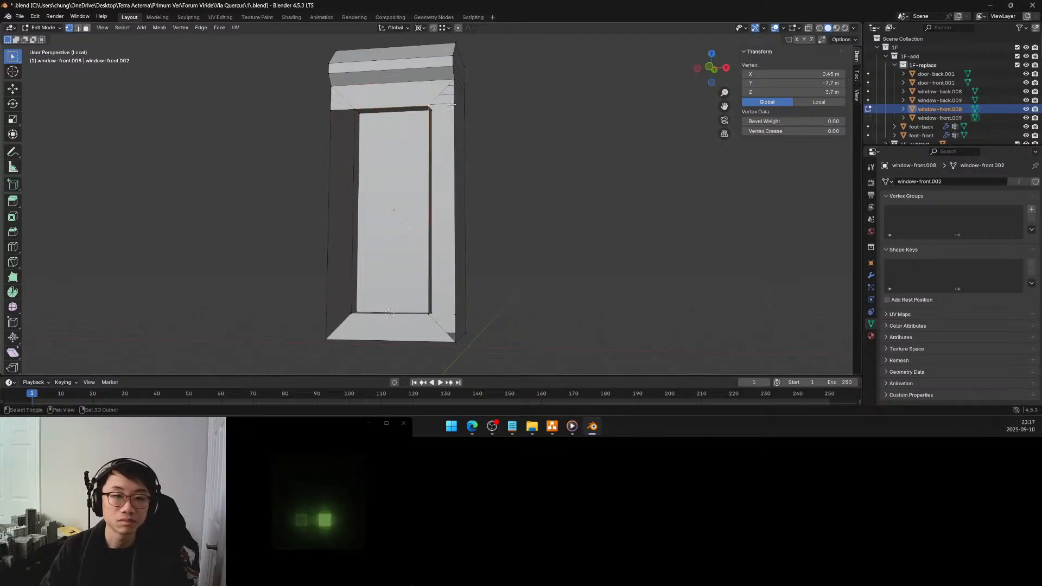
pyautogui.keyDown('shift'); pyautogui.click(454, 80); pyautogui.keyUp('shift')
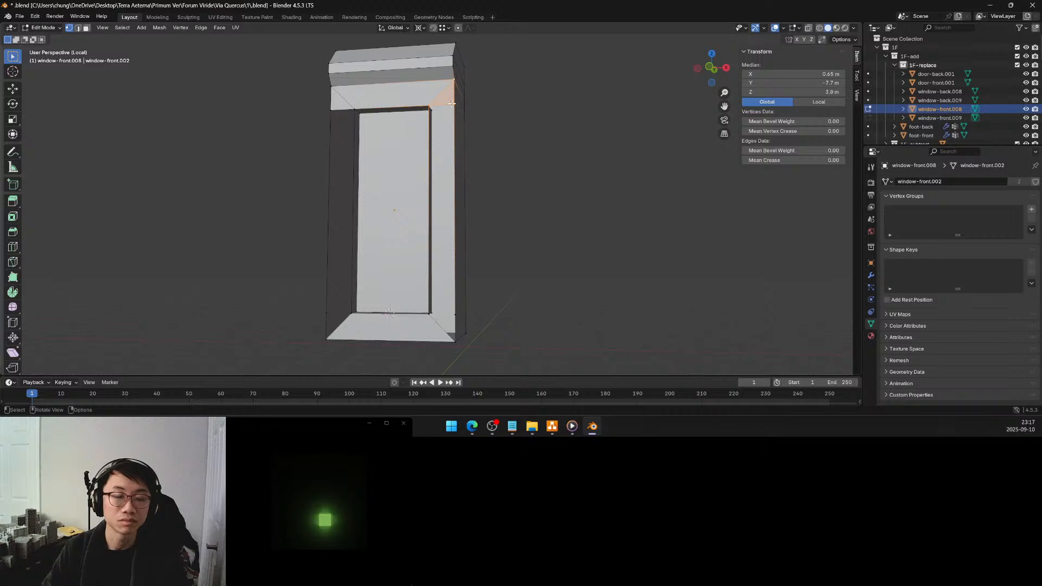
# Fill the triangular gaps at the frame's two lower corners with faces built from their recess, cut and corner vertices
pyautogui.click(453, 315)
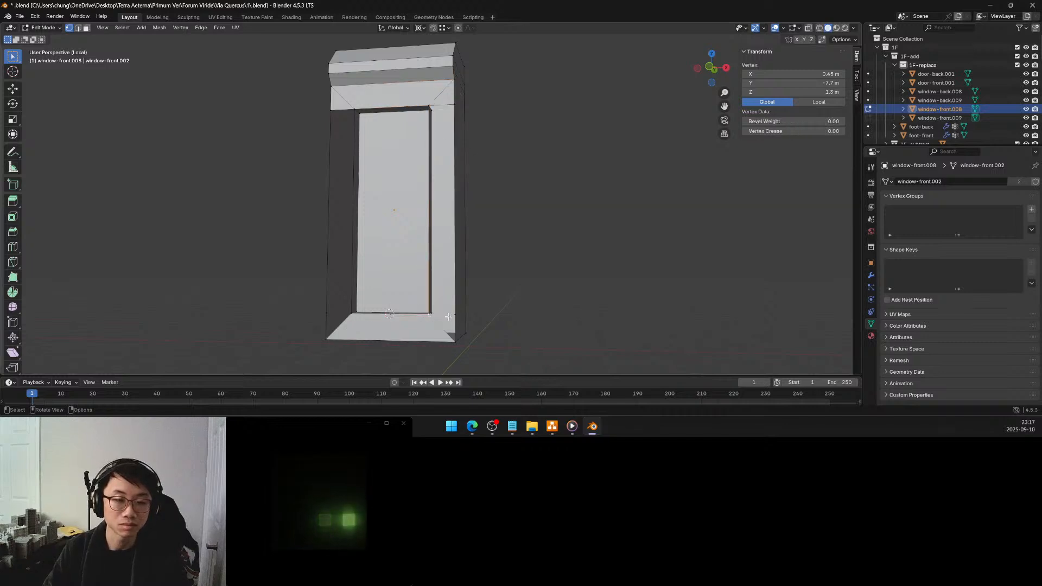
pyautogui.keyDown('shift'); pyautogui.click(454, 315); pyautogui.keyUp('shift')
pyautogui.keyDown('shift'); pyautogui.click(454, 339); pyautogui.keyUp('shift')
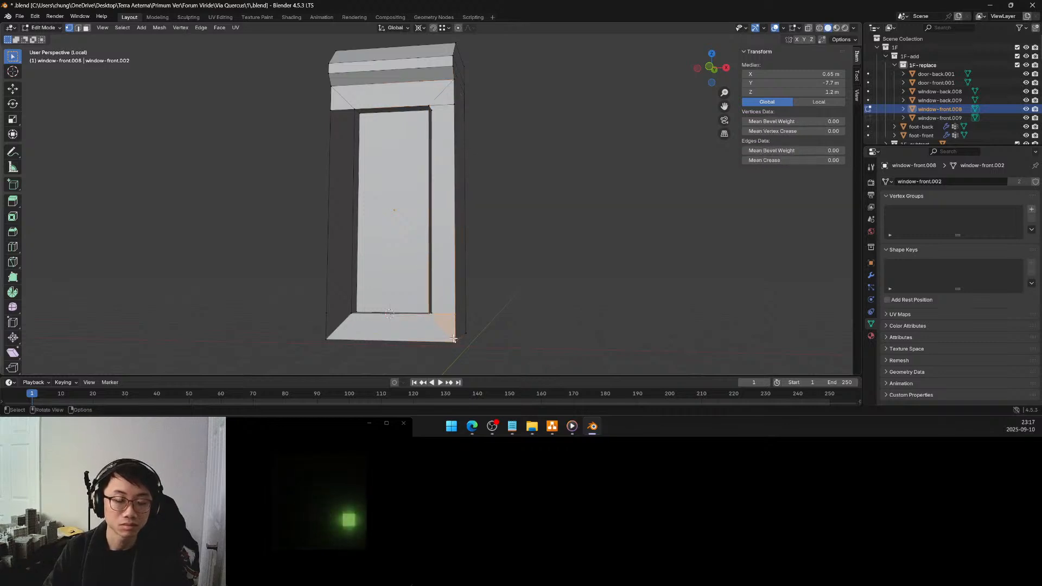
pyautogui.click(353, 314)
pyautogui.keyDown('shift'); pyautogui.click(329, 314); pyautogui.keyUp('shift')
pyautogui.keyDown('shift'); pyautogui.click(326, 336); pyautogui.keyUp('shift')
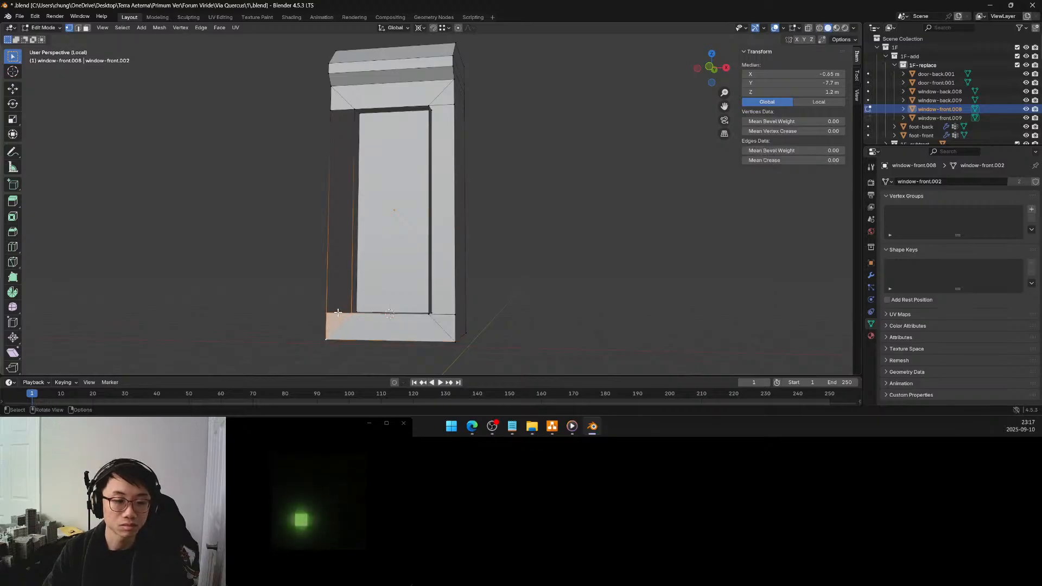
# Fill the frame's two vertical side strips with faces spanning their existing upper and lower edges, and clear the selection
pyautogui.click(337, 312)
pyautogui.keyDown('alt'); pyautogui.click(334, 313); pyautogui.keyUp('alt')
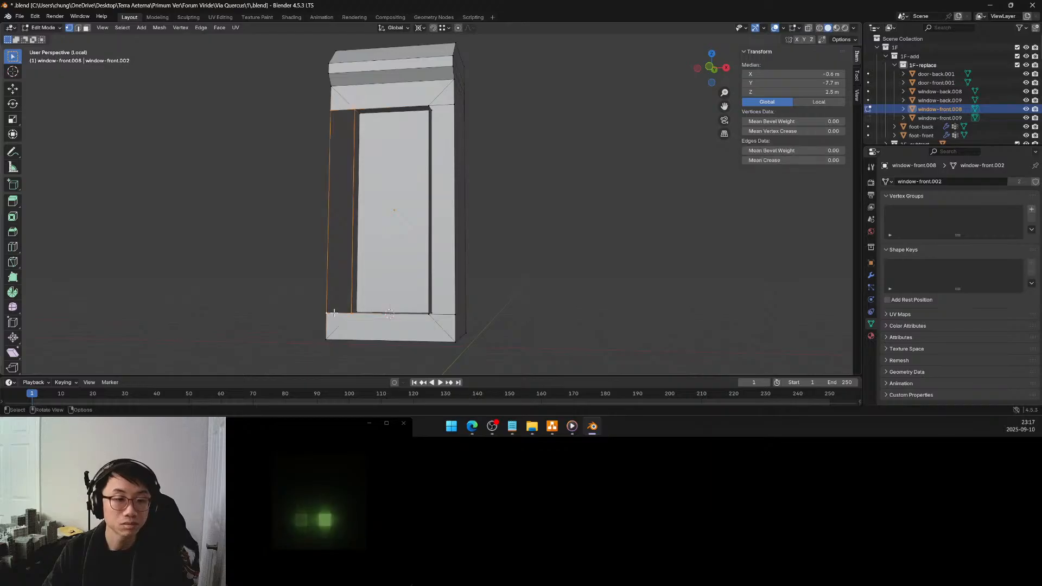
pyautogui.keyDown('alt'); pyautogui.click(439, 315); pyautogui.keyUp('alt')
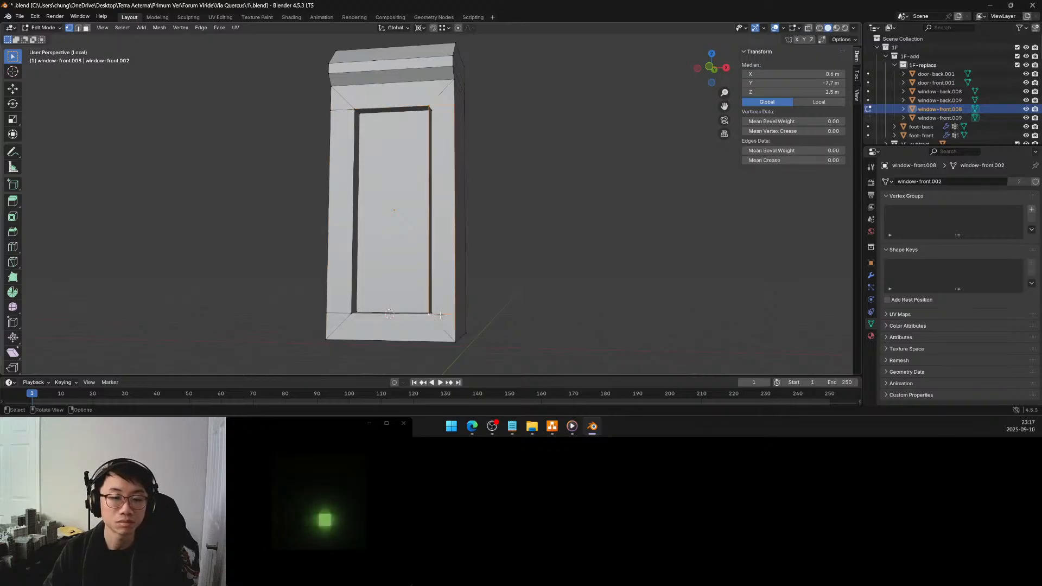
pyautogui.click(534, 270)
pyautogui.moveTo(534, 270); pyautogui.dragTo(534, 238, button='middle')
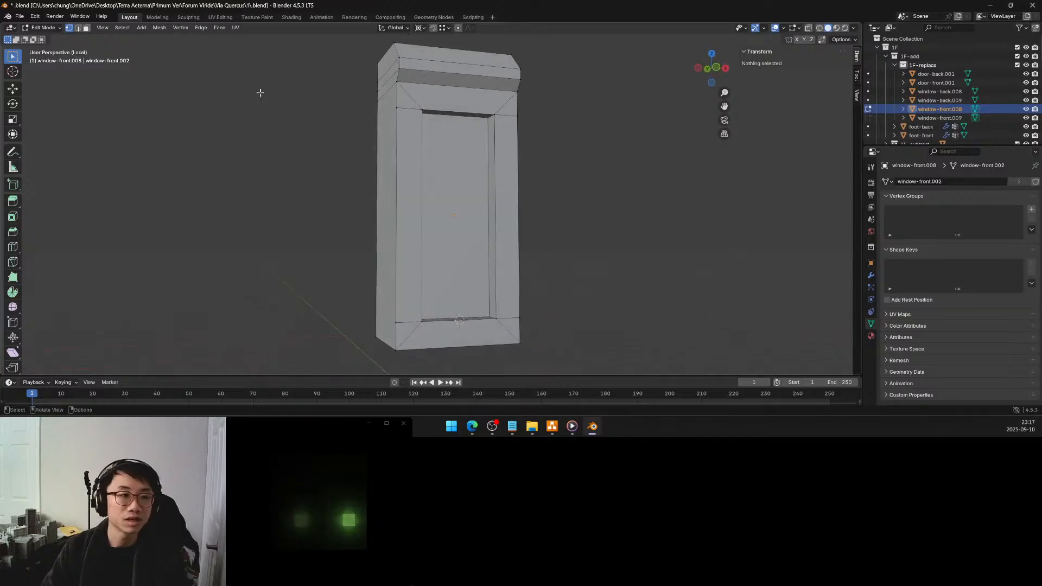
# In face selection mode, select all three faces of the front frame's bottom strip
pyautogui.click(87, 30)
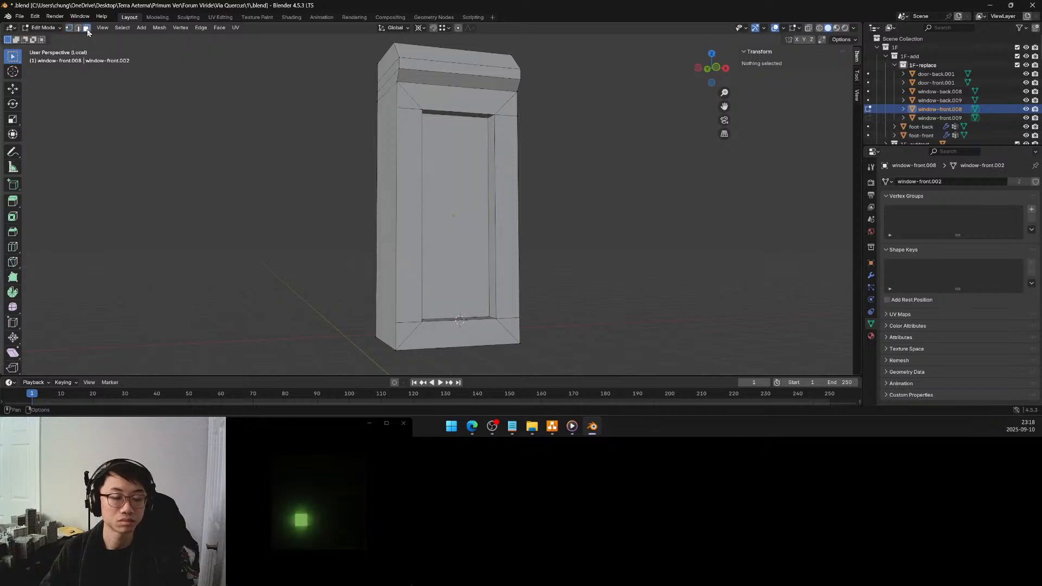
pyautogui.click(409, 327)
pyautogui.keyDown('ctrl'); pyautogui.click(500, 321); pyautogui.keyUp('ctrl')
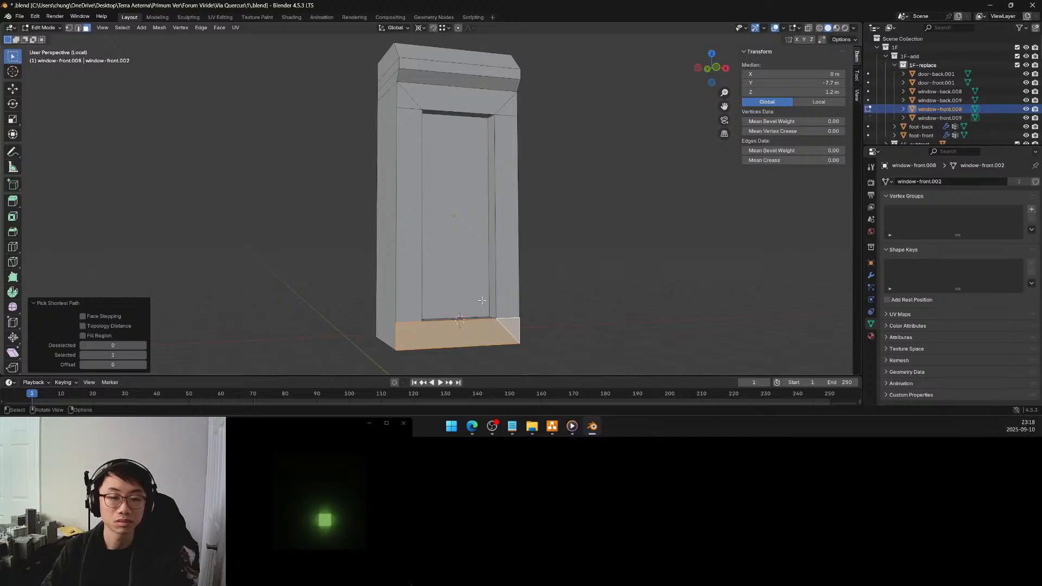
pyautogui.press('x')
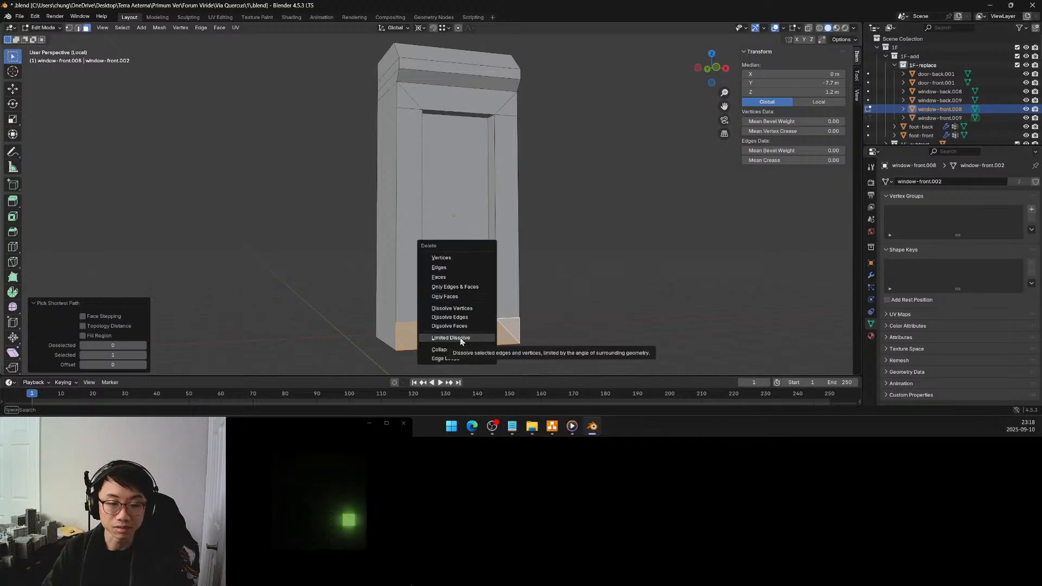
pyautogui.click(460, 338)
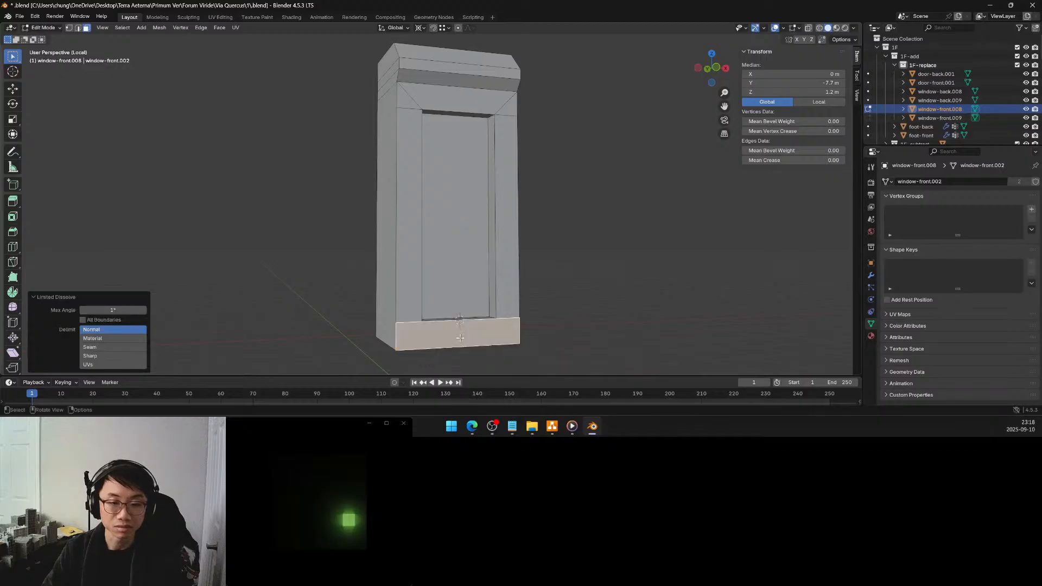
pyautogui.hotkey('ctrl', 'z')
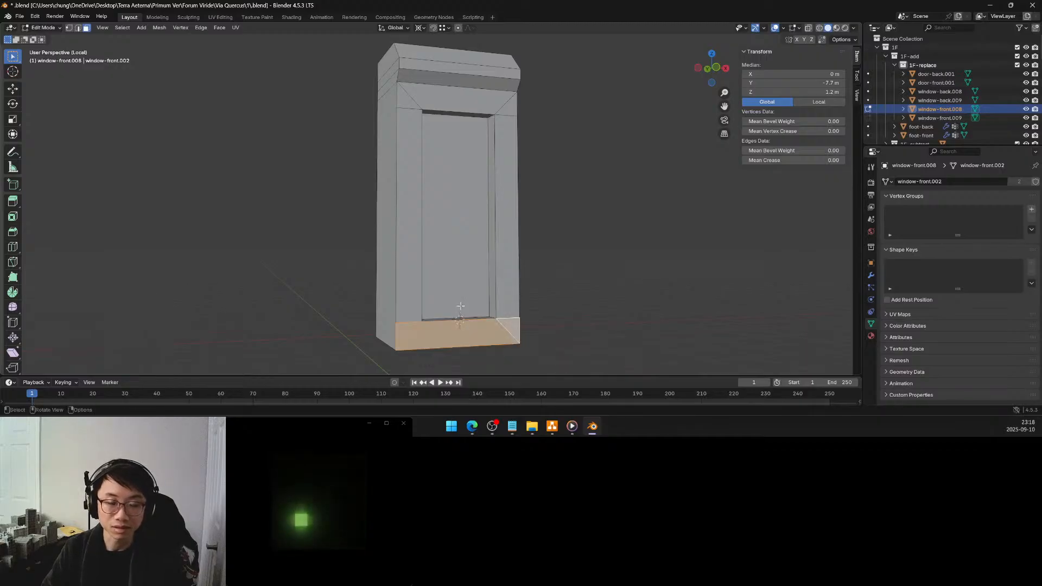
# Use Dissolve Faces to merge the selected bottom strip into one face, and likewise the three faces of the frame's top strip
pyautogui.press('x')
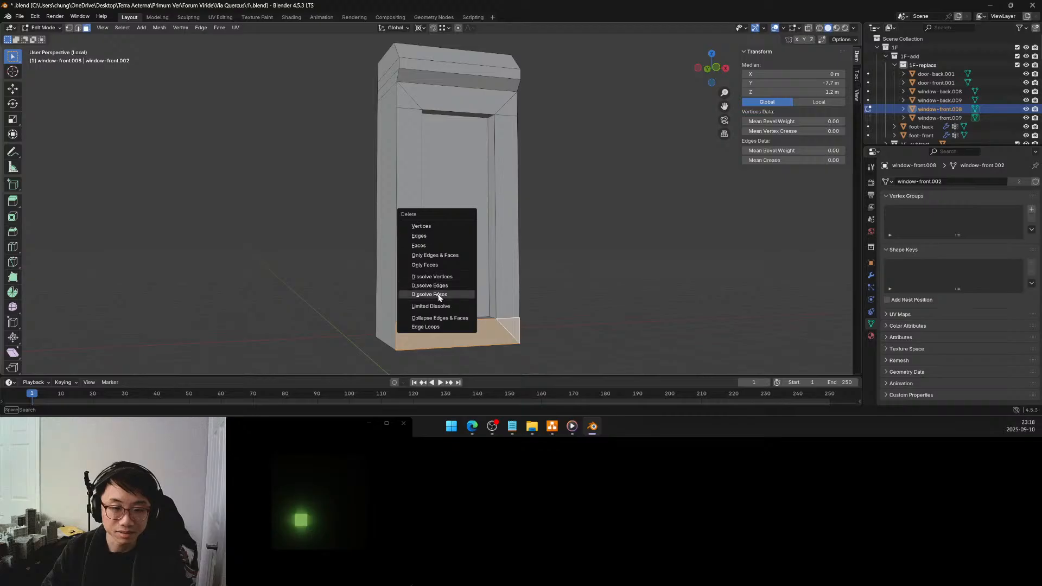
pyautogui.click(438, 296)
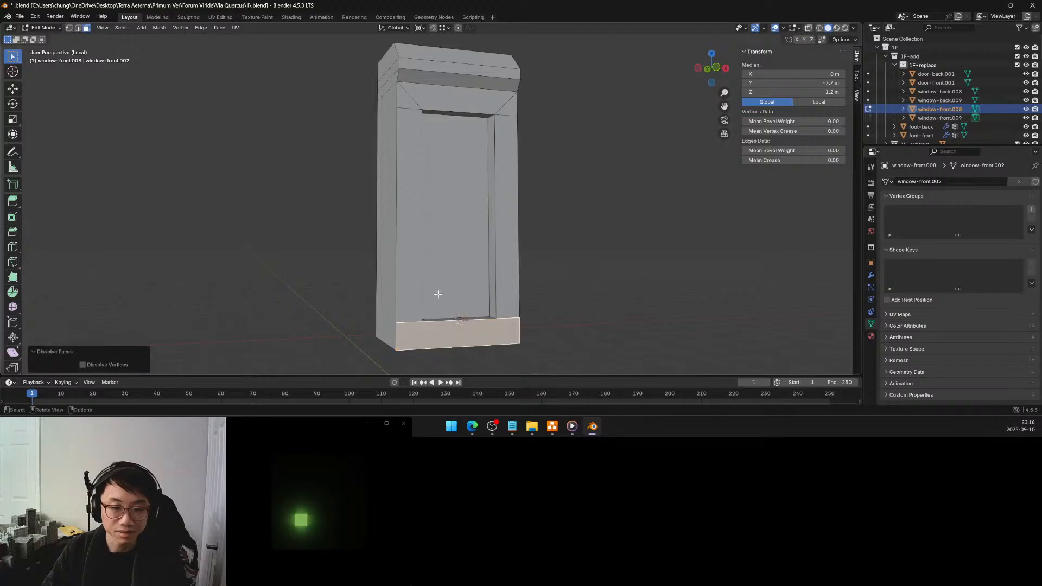
pyautogui.click(411, 103)
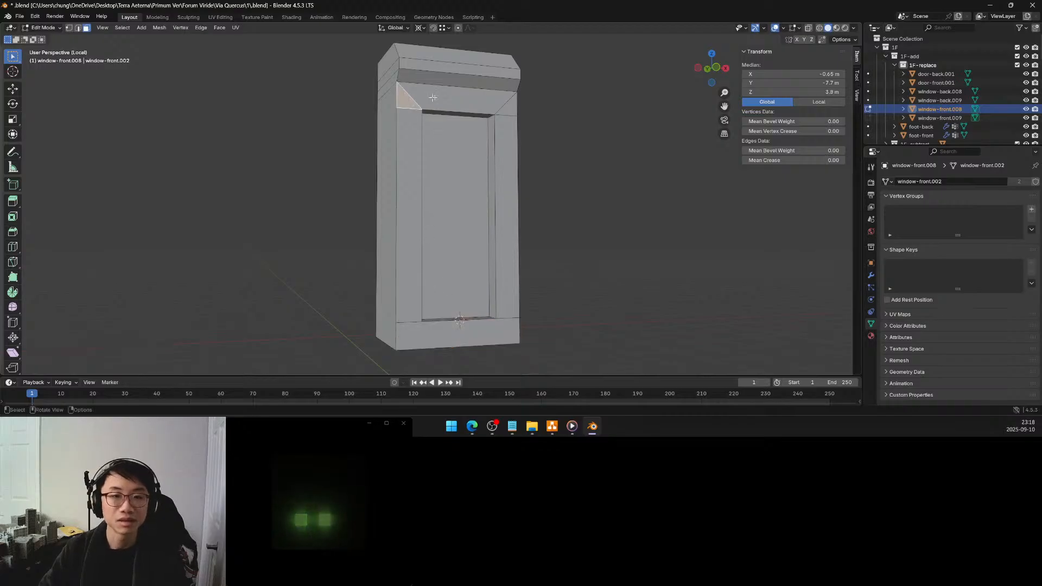
pyautogui.keyDown('ctrl'); pyautogui.click(508, 110); pyautogui.keyUp('ctrl')
pyautogui.press('x')
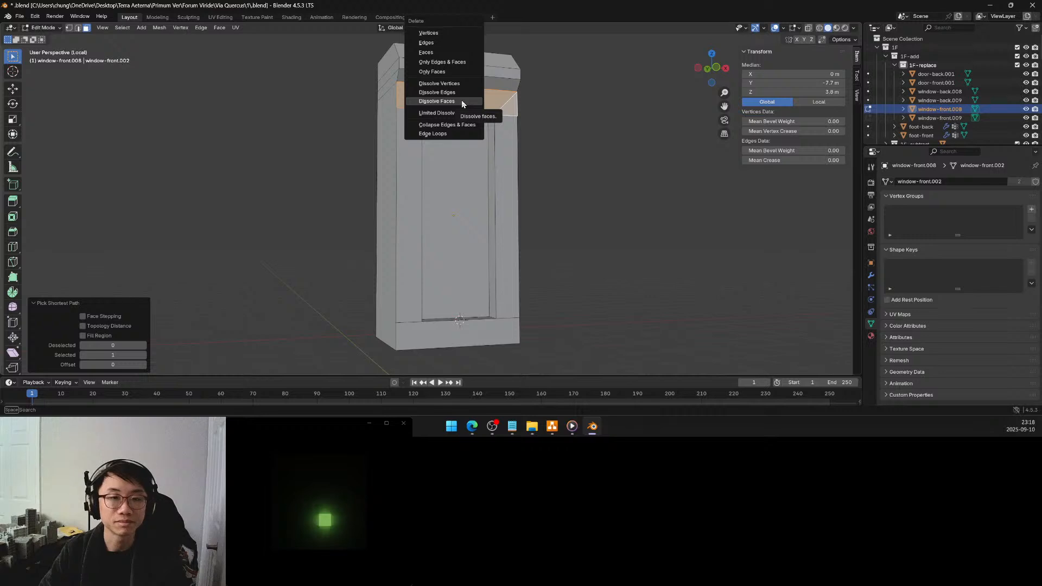
pyautogui.click(461, 103)
# Extrude the frame's bottom strip face outward 0.2 m along its normal to form a sill
pyautogui.moveTo(459, 103); pyautogui.dragTo(417, 109, button='middle')
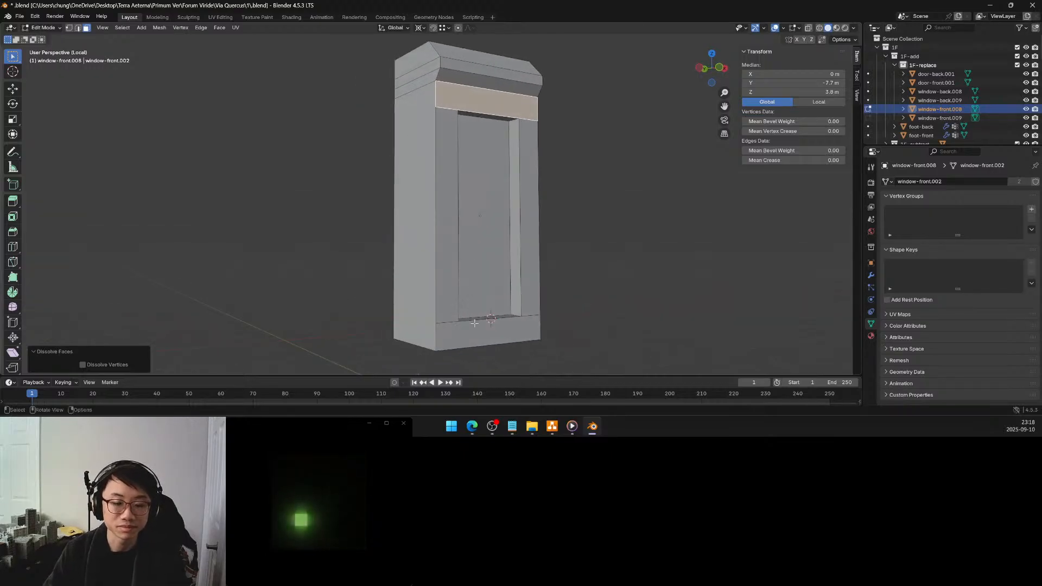
pyautogui.click(488, 329)
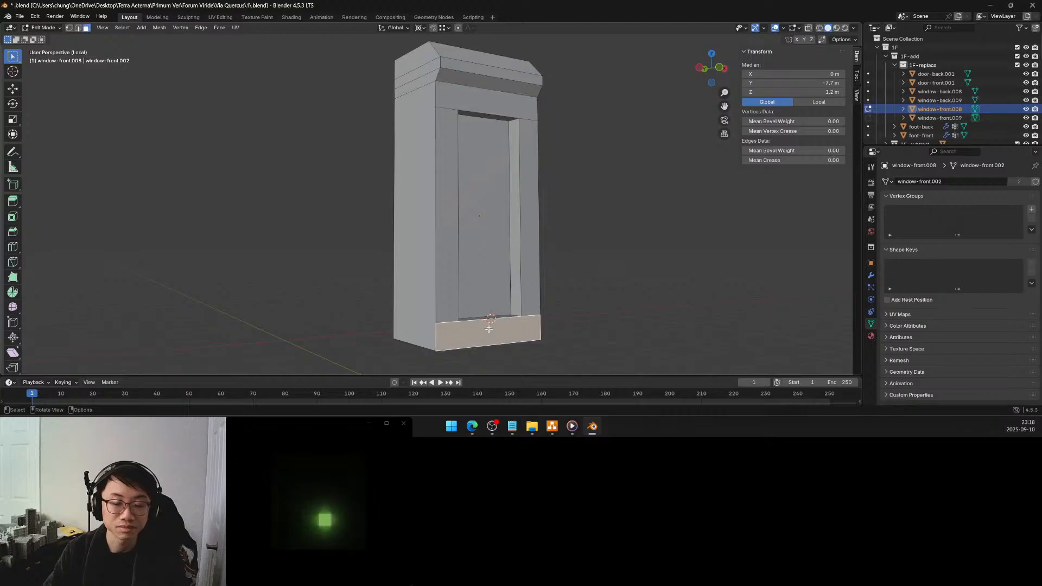
pyautogui.moveTo(488, 328); pyautogui.dragTo(493, 273, button='middle')
pyautogui.press('e')
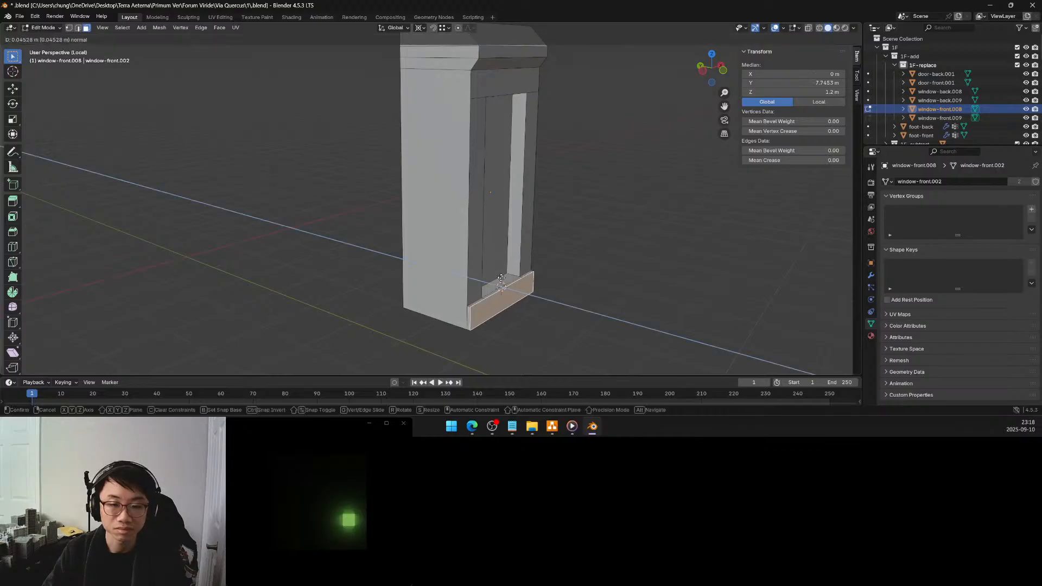
pyautogui.click(510, 283)
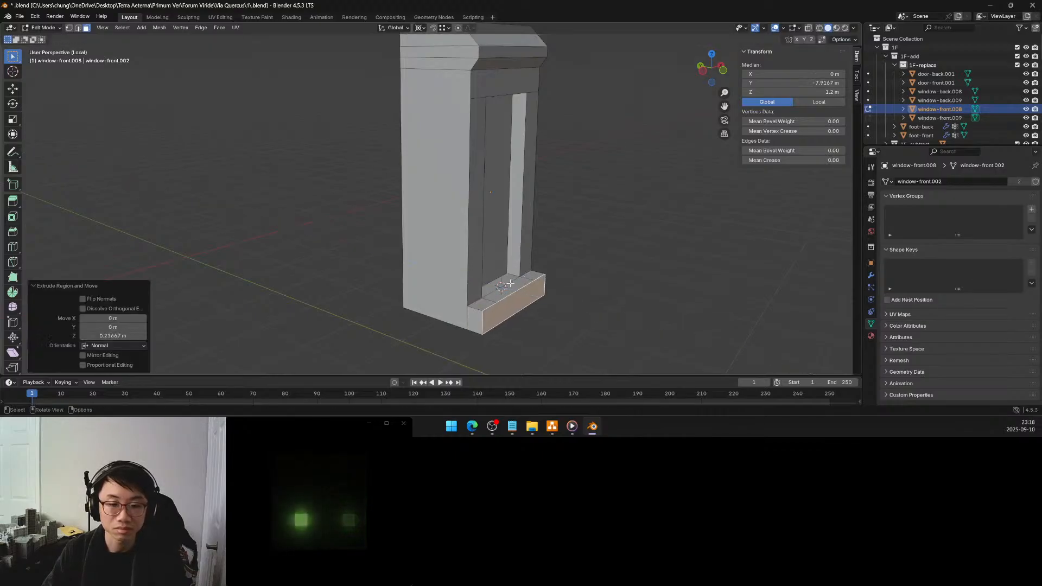
pyautogui.click(128, 336)
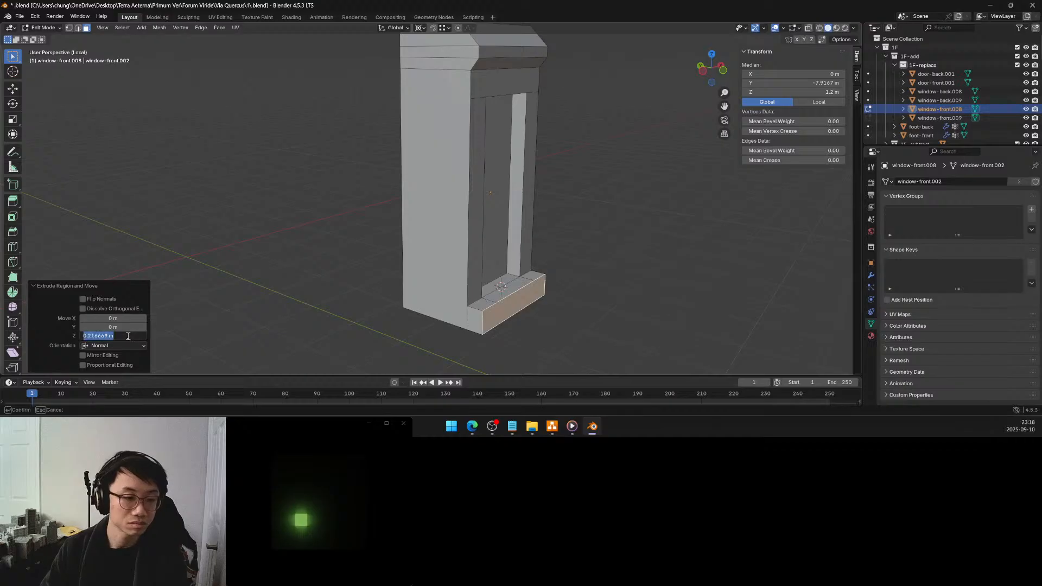
pyautogui.press('BackSpace')
pyautogui.write('.2')
pyautogui.press('Return')
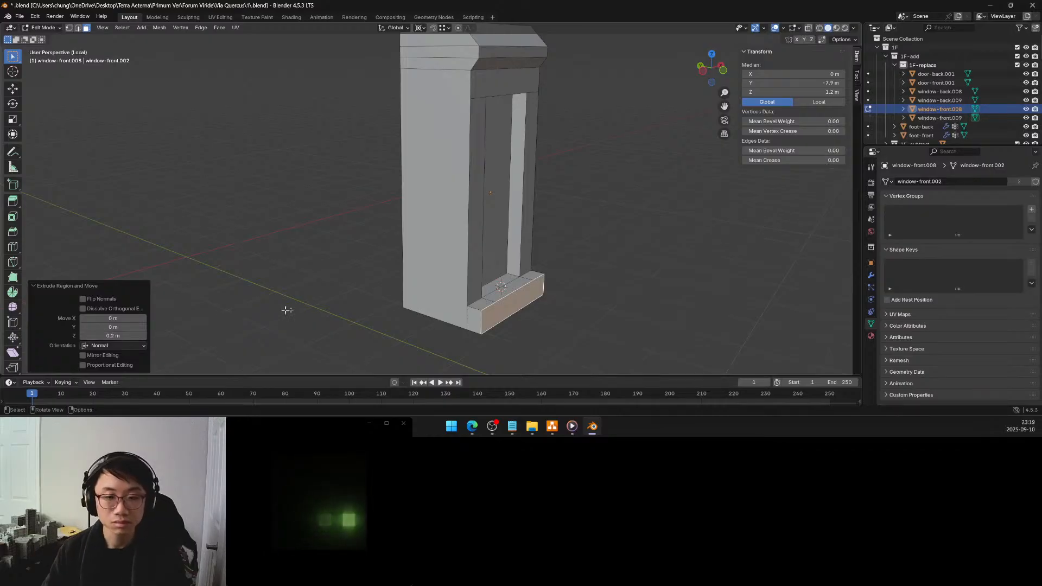
# Inset the frame's top strip face below the cornice with a thickness of 0.08 m
pyautogui.moveTo(500, 251); pyautogui.dragTo(468, 230, button='middle')
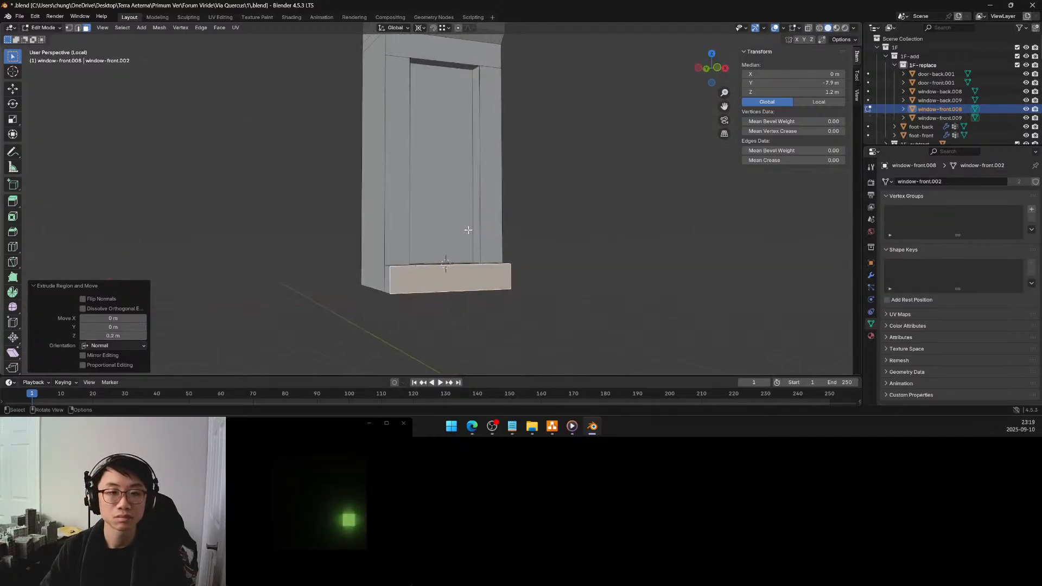
pyautogui.keyDown('shift'); pyautogui.moveTo(473, 173); pyautogui.dragTo(499, 268, button='middle'); pyautogui.keyUp('shift')
pyautogui.click(477, 155)
pyautogui.moveTo(478, 157); pyautogui.dragTo(511, 168, button='middle')
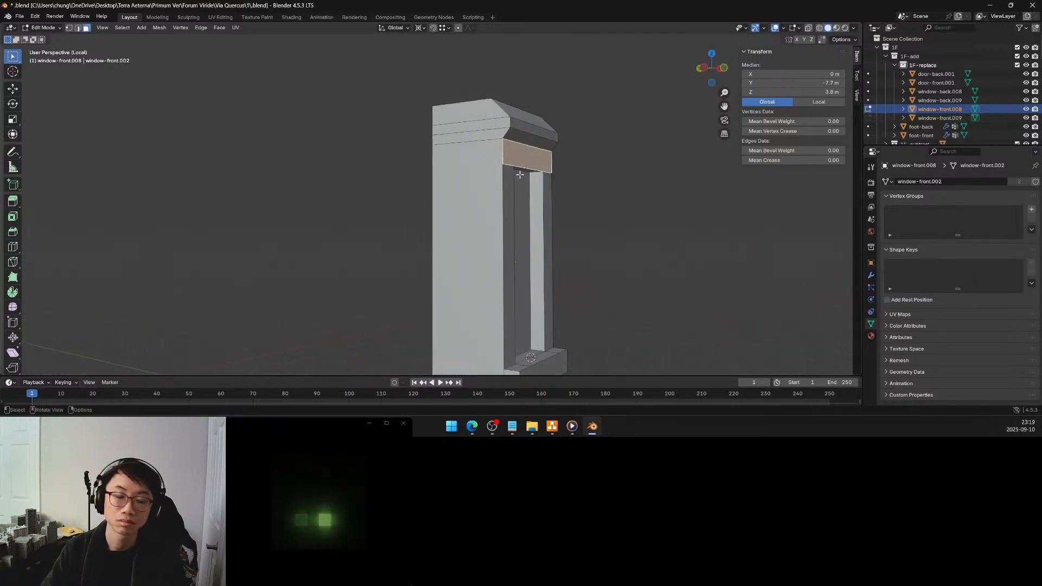
pyautogui.moveTo(520, 175); pyautogui.dragTo(491, 189, button='middle')
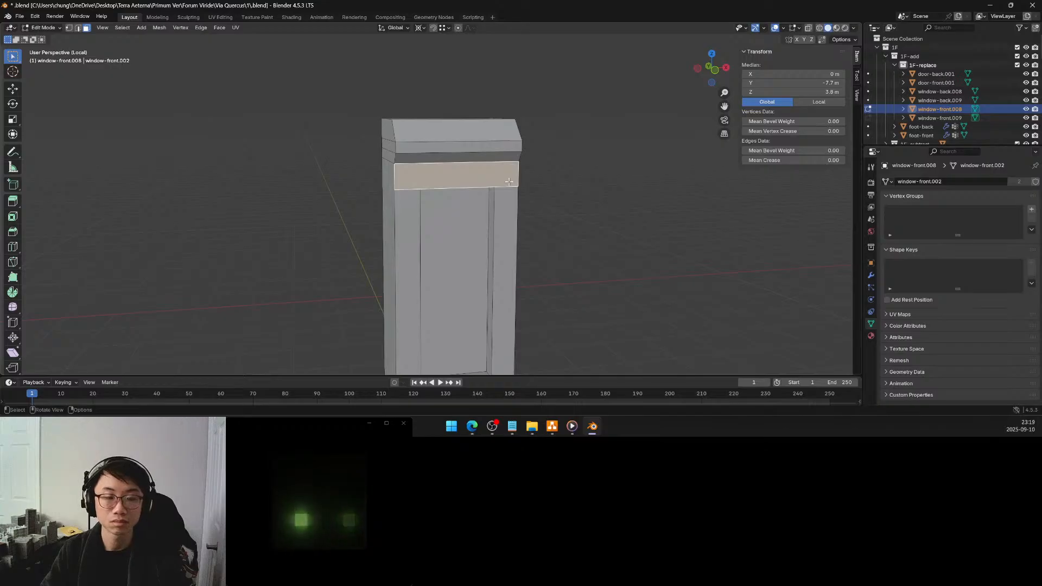
pyautogui.press('i')
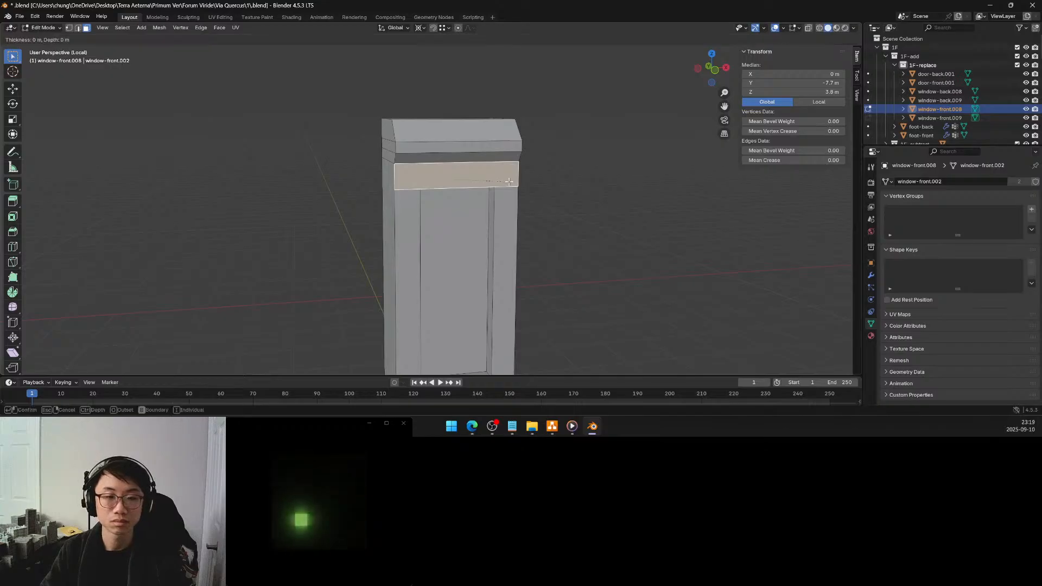
pyautogui.click(503, 184)
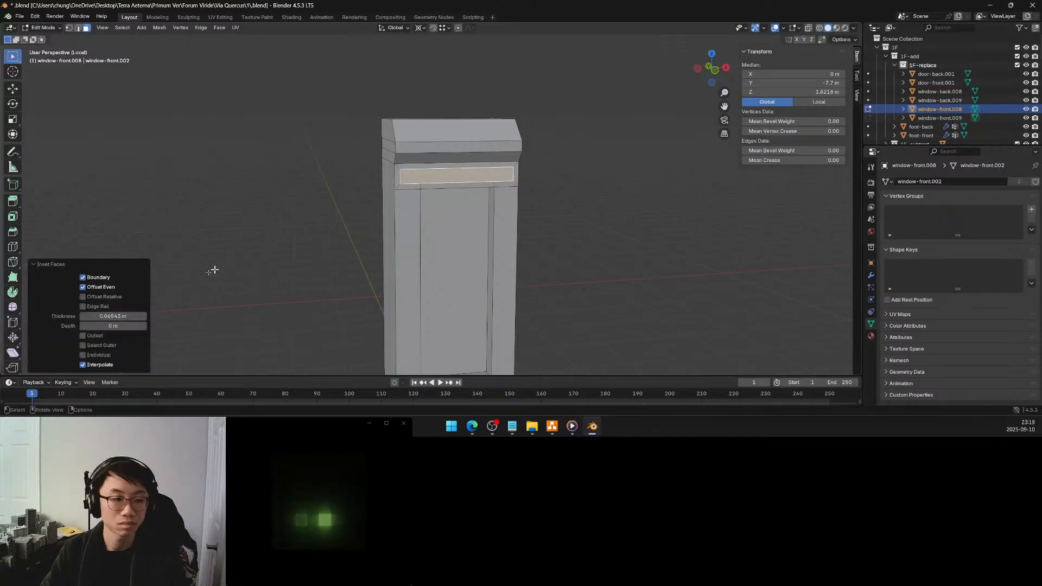
pyautogui.click(126, 316)
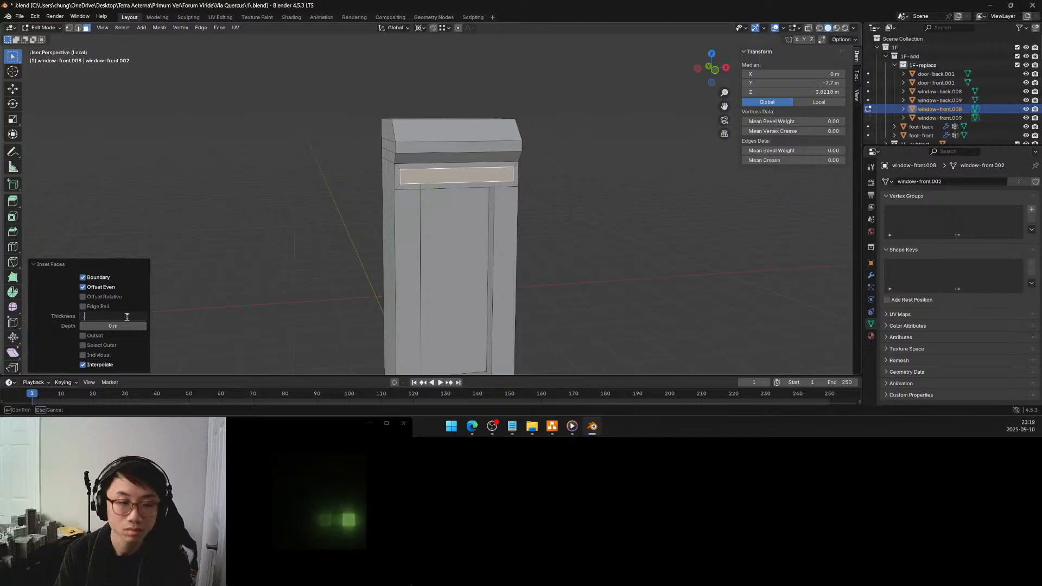
pyautogui.press('Return')
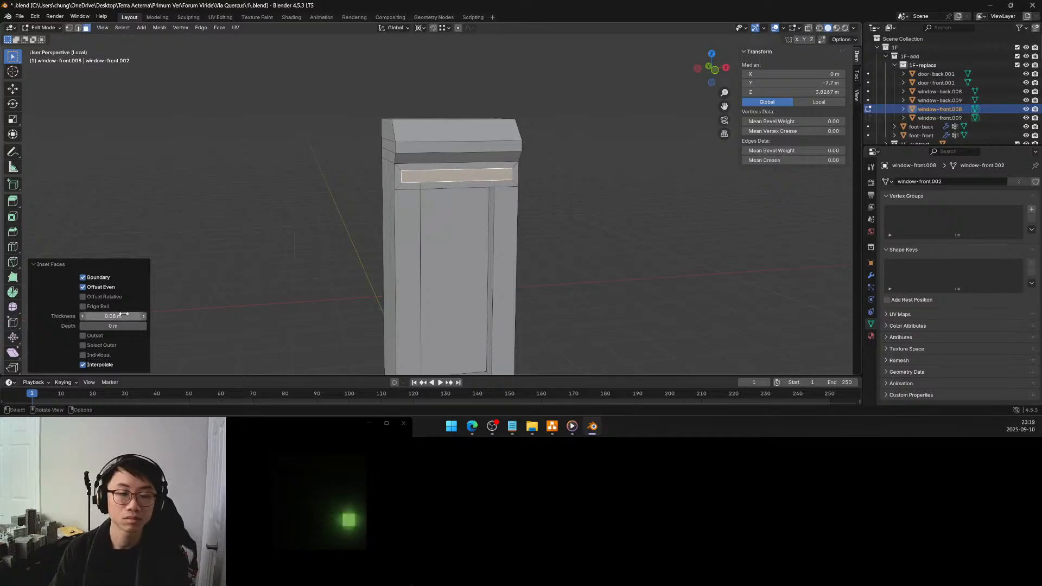
# Extrude the inset panel below the cornice inward by -0.1 m along its normal
pyautogui.moveTo(471, 224); pyautogui.dragTo(535, 199, button='middle')
pyautogui.press('e')
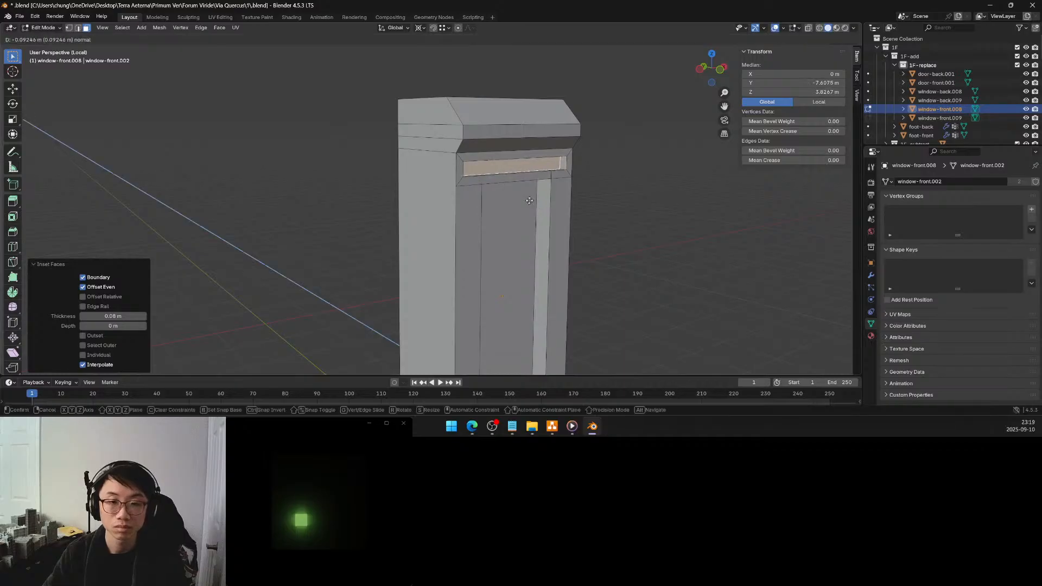
pyautogui.click(528, 201)
pyautogui.doubleClick(119, 336)
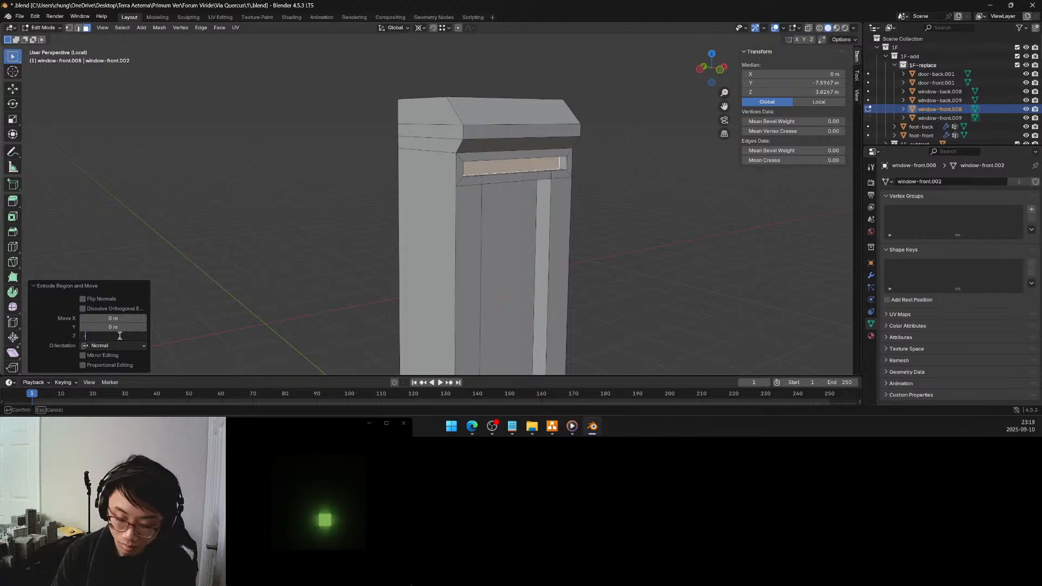
pyautogui.write('-.1')
pyautogui.press('Return')
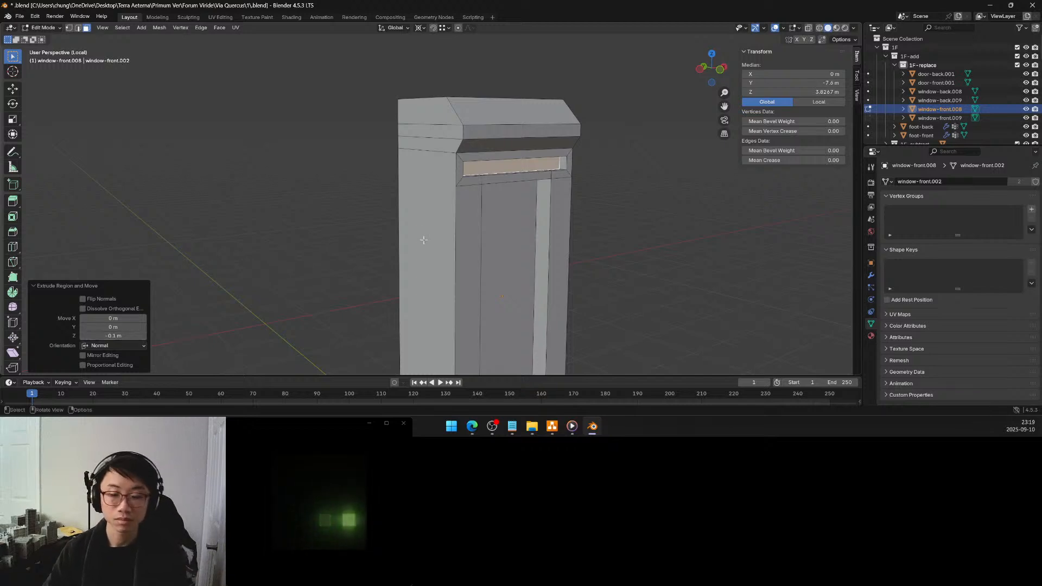
# Leave local view to show the whole building and return the window block to Object Mode
pyautogui.moveTo(537, 241); pyautogui.dragTo(502, 259, button='middle')
pyautogui.scroll(-2, 504, 251)
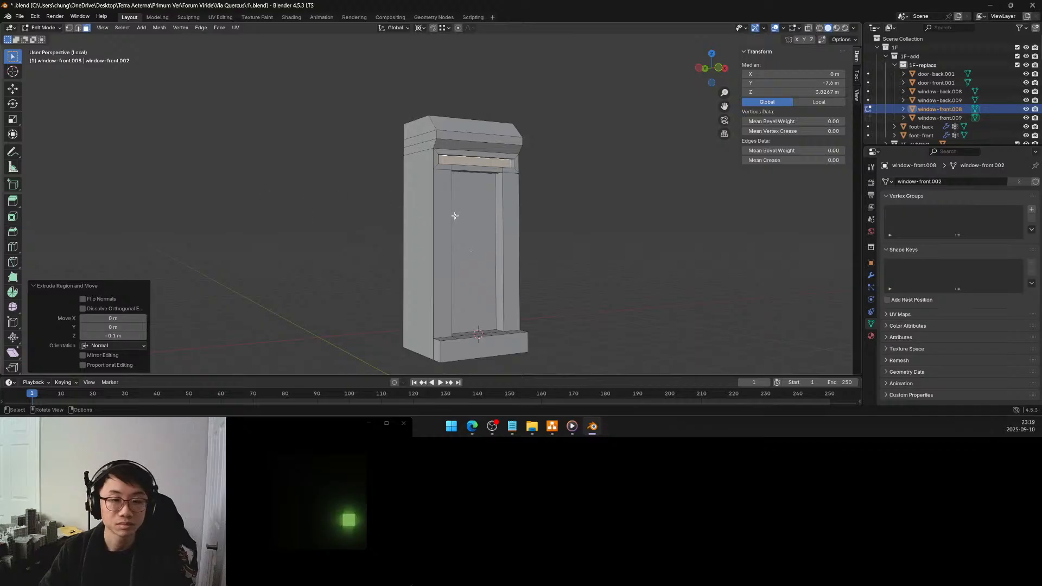
pyautogui.press('KP_Divide')
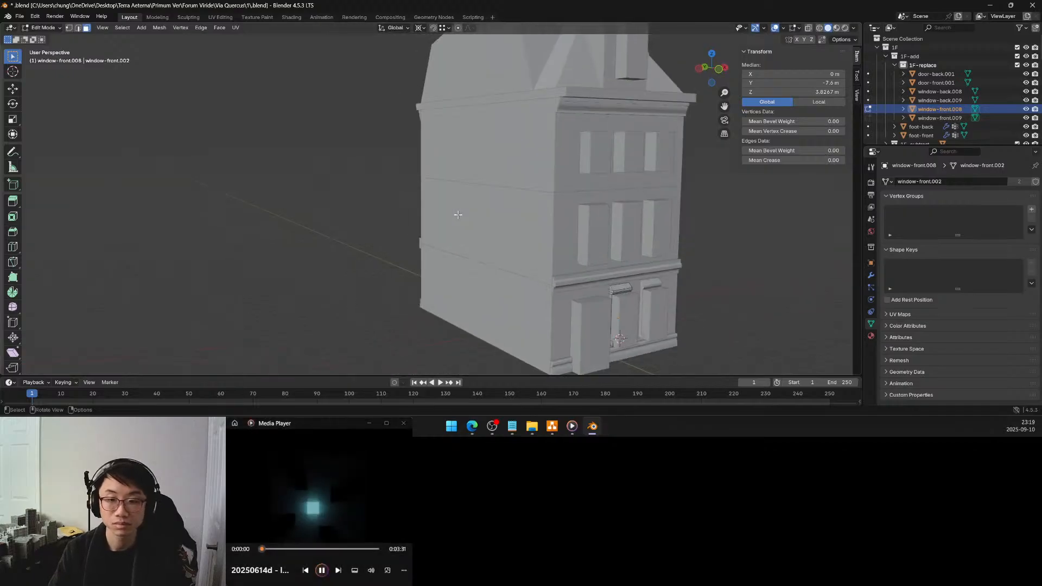
pyautogui.press('KP_Divide')
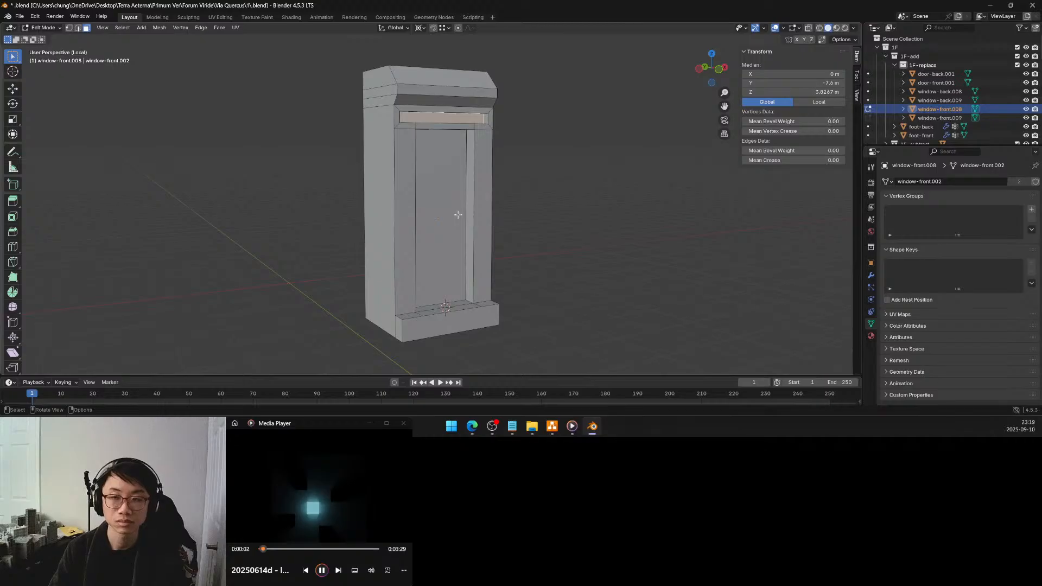
pyautogui.press('KP_Divide')
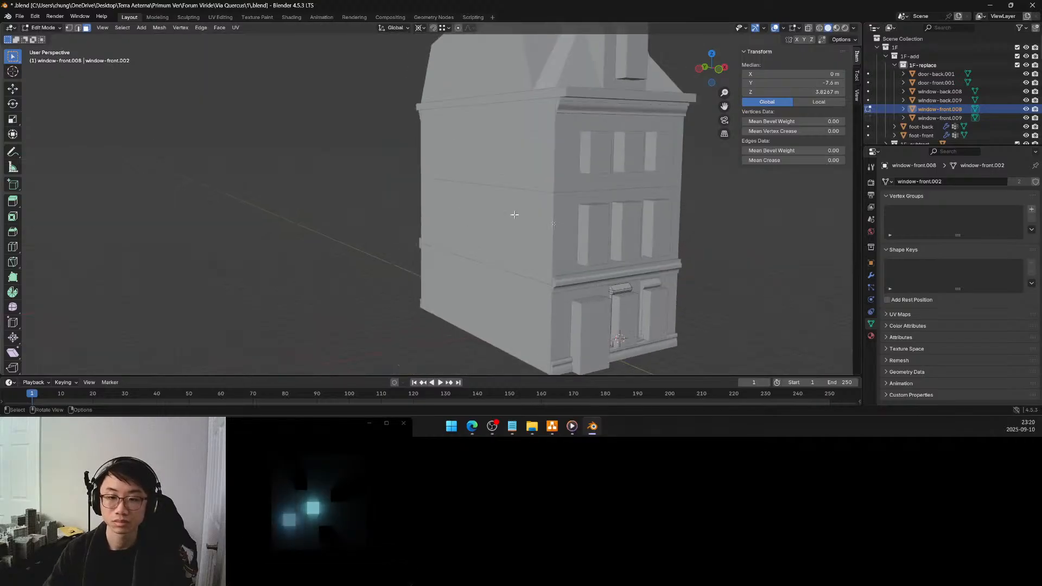
pyautogui.press('Tab')
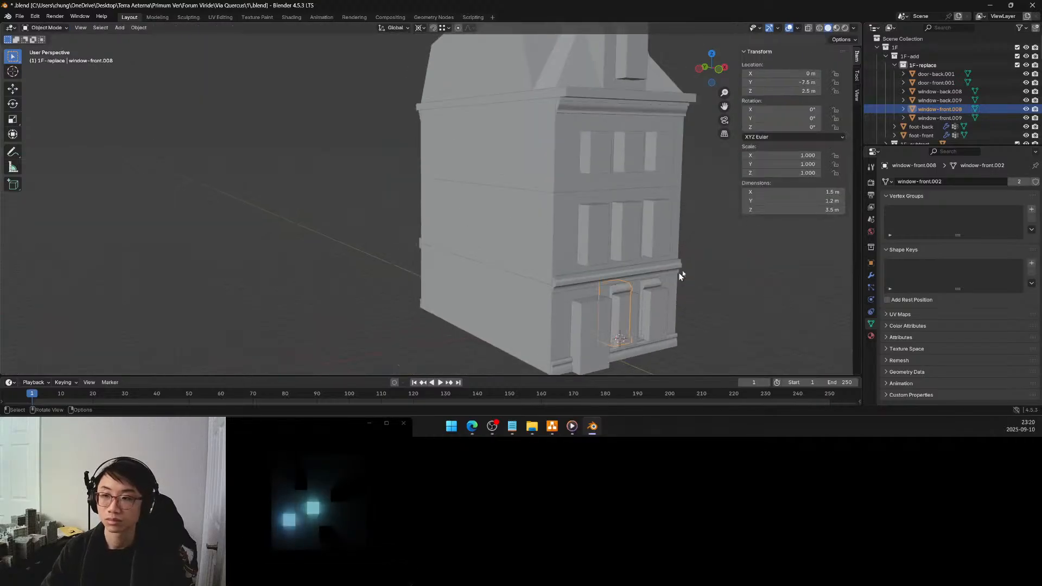
pyautogui.scroll(-3, 920, 107)
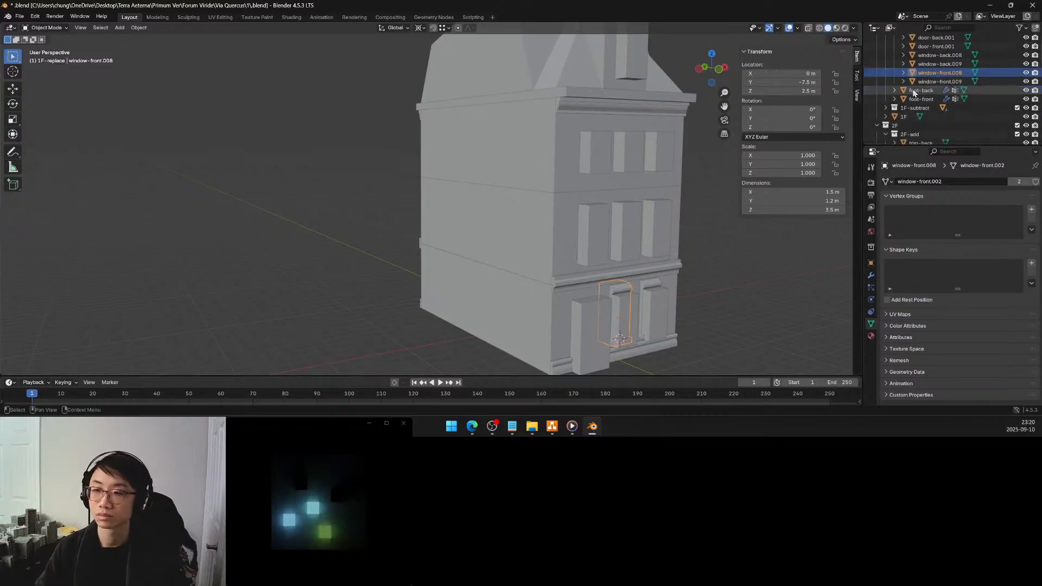
# Add a Boolean modifier to the 1F ground-floor block
pyautogui.click(900, 116)
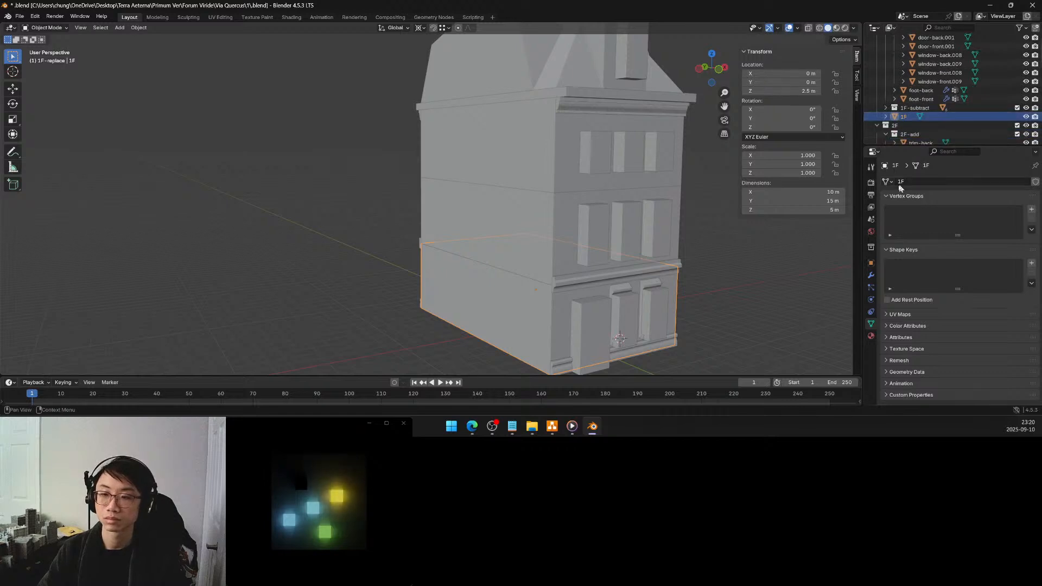
pyautogui.click(871, 275)
pyautogui.click(943, 185)
pyautogui.moveTo(942, 186)
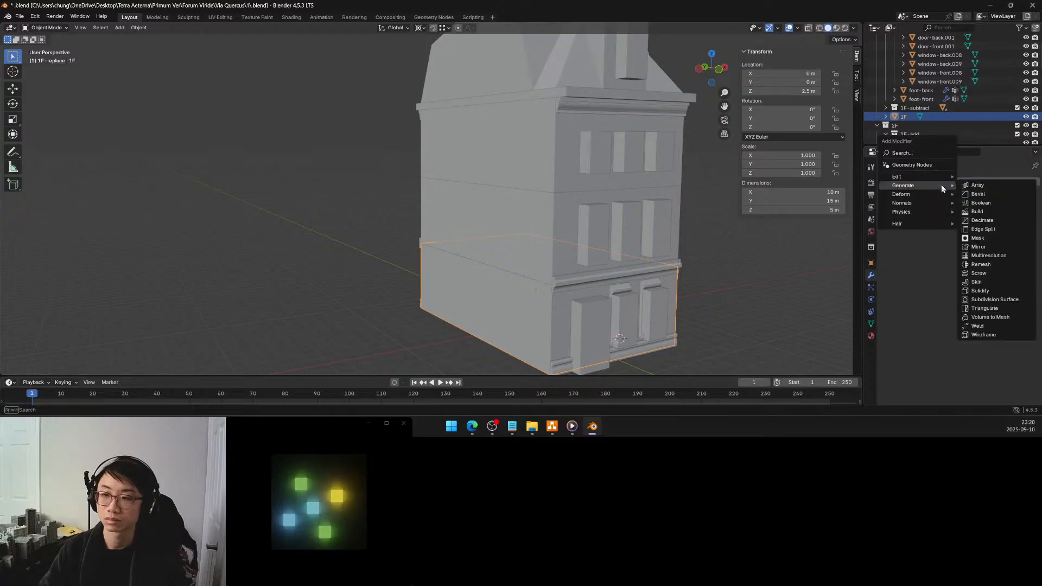
pyautogui.click(979, 202)
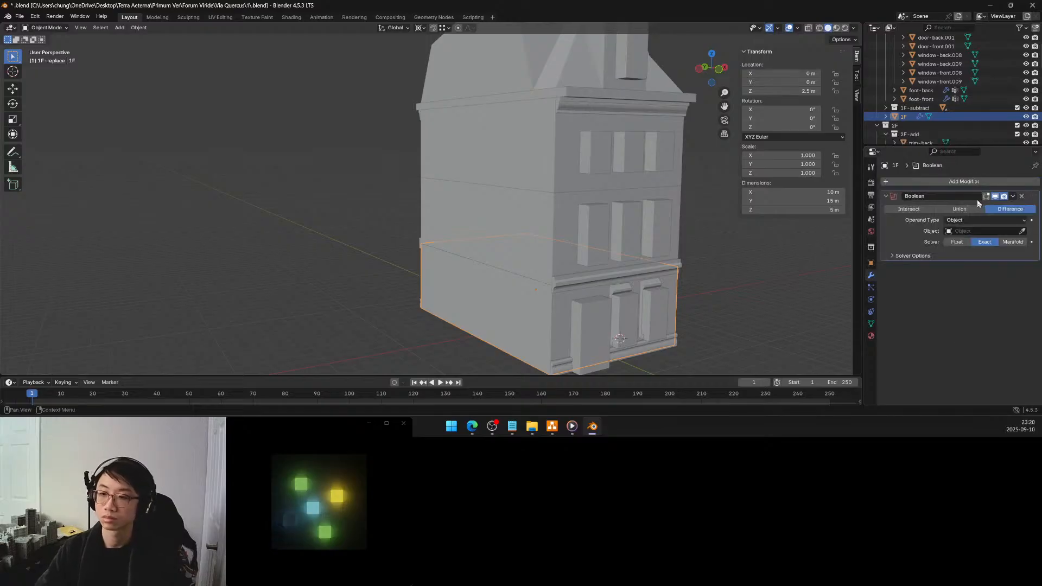
# Set the Boolean's operand type to Collection with 1F-subtract as the collection, using the Manifold solver
pyautogui.click(969, 220)
pyautogui.click(960, 240)
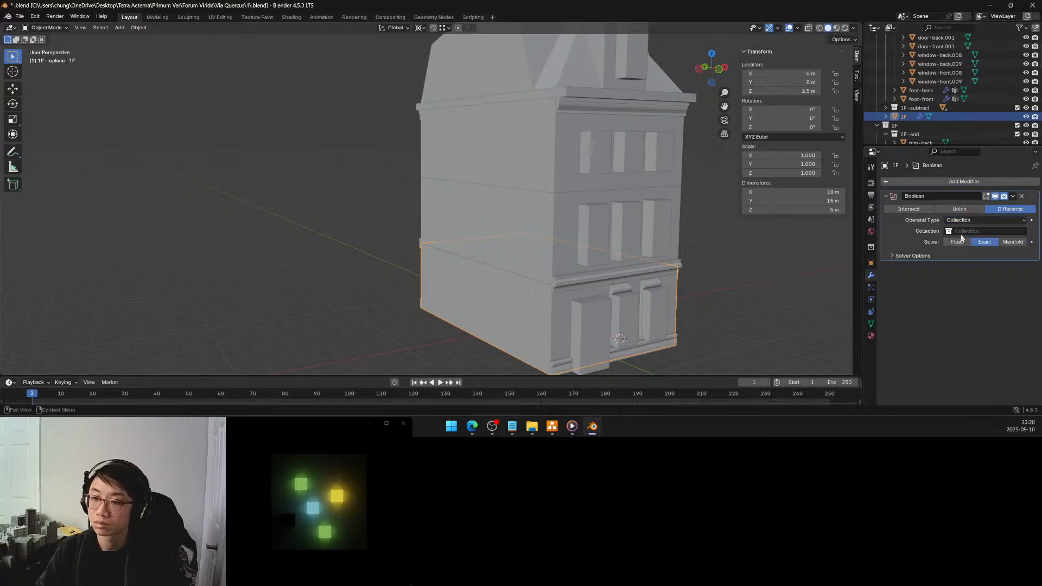
pyautogui.click(961, 232)
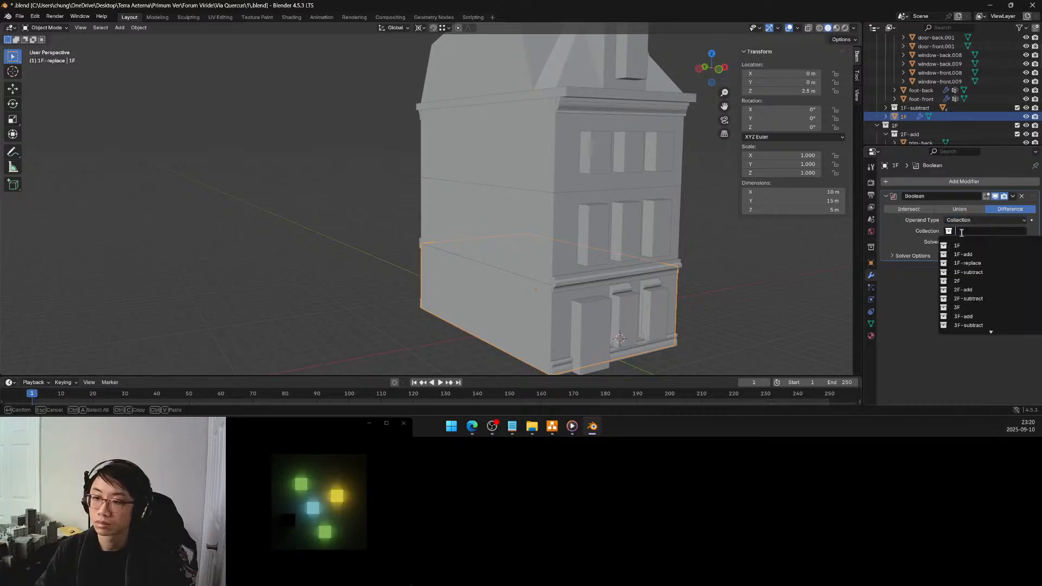
pyautogui.click(969, 271)
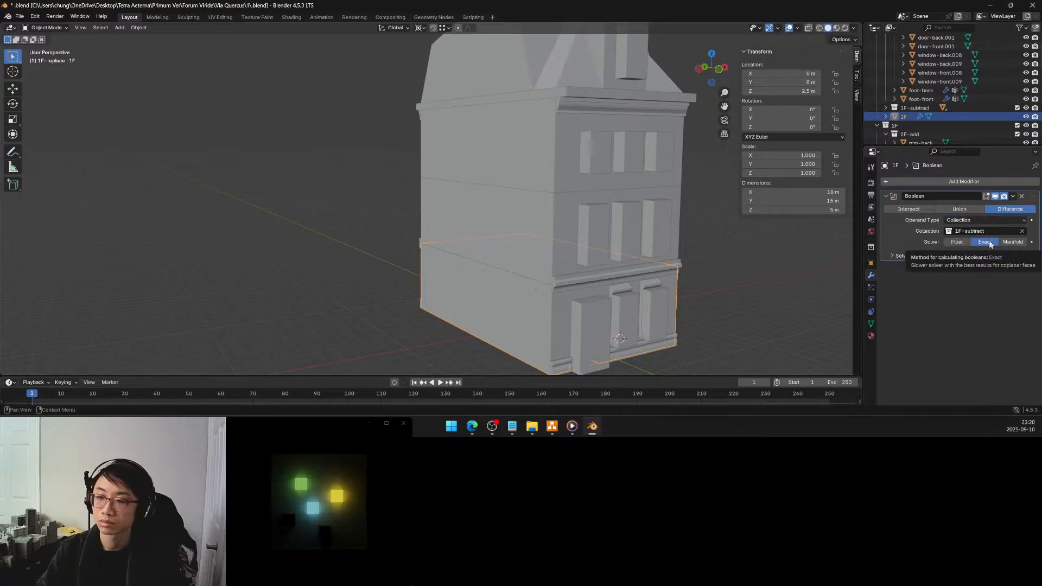
pyautogui.click(1011, 242)
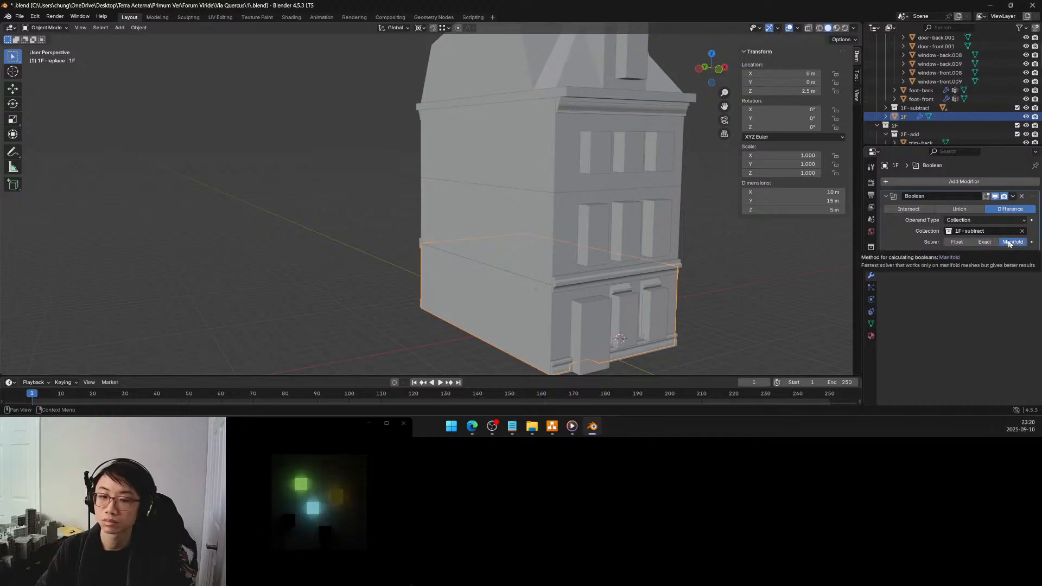
# Hide the 1F-subtract collection in the viewport and check the ground-floor front facade
pyautogui.click(1026, 108)
pyautogui.click(699, 311)
pyautogui.moveTo(699, 311); pyautogui.dragTo(647, 250, button='middle')
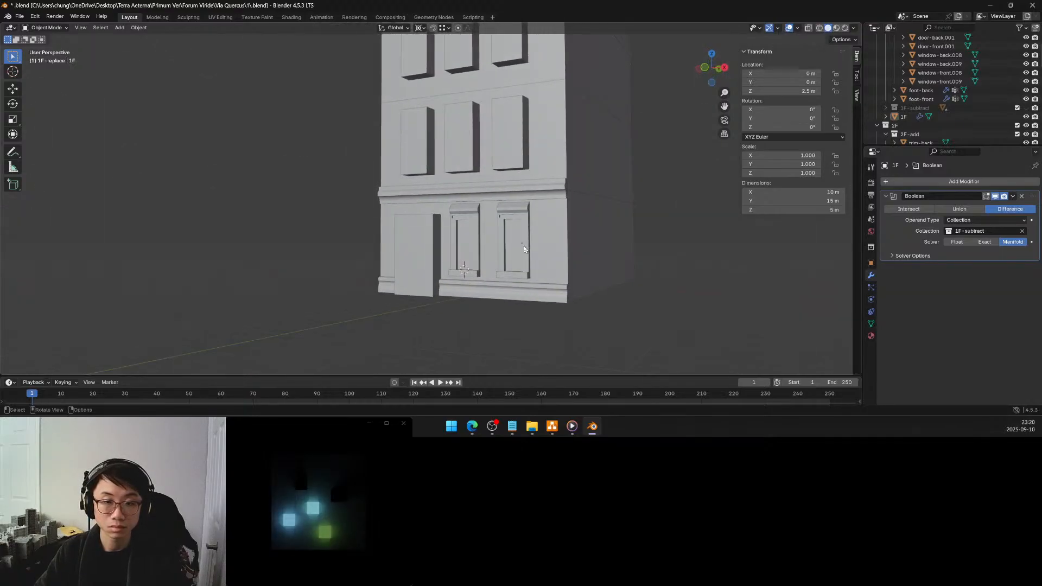
pyautogui.scroll(2, 488, 241)
# Open window-front.008 in Edit Mode and isolate it in local view
pyautogui.click(486, 229)
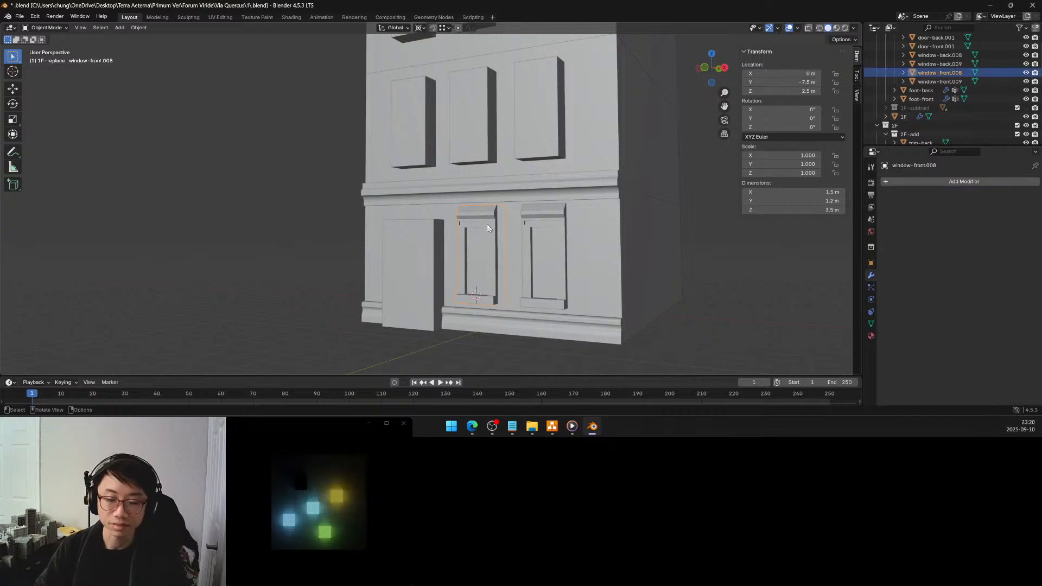
pyautogui.press('Tab')
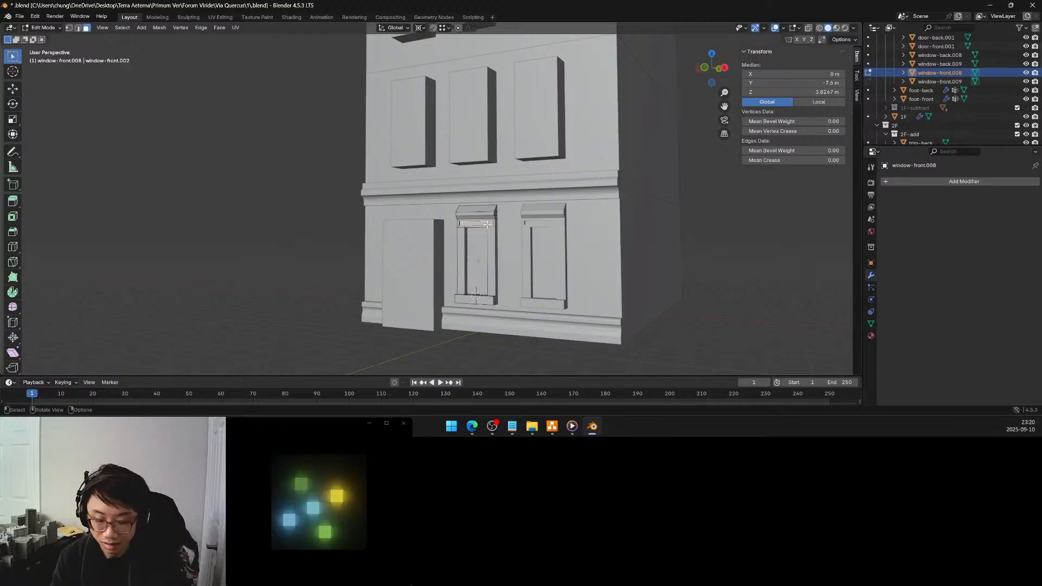
pyautogui.press('KP_Divide')
# Move the window block's top face by -0.2 m along Z
pyautogui.moveTo(478, 163); pyautogui.dragTo(238, 102, button='middle')
pyautogui.moveTo(435, 90); pyautogui.dragTo(375, 119, button='middle')
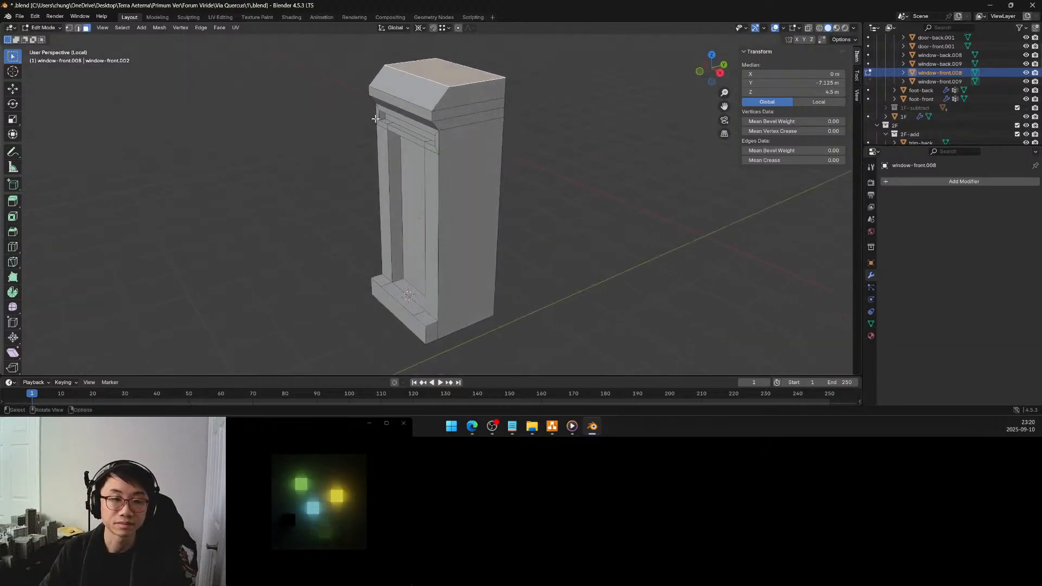
pyautogui.press('g')
pyautogui.press('z')
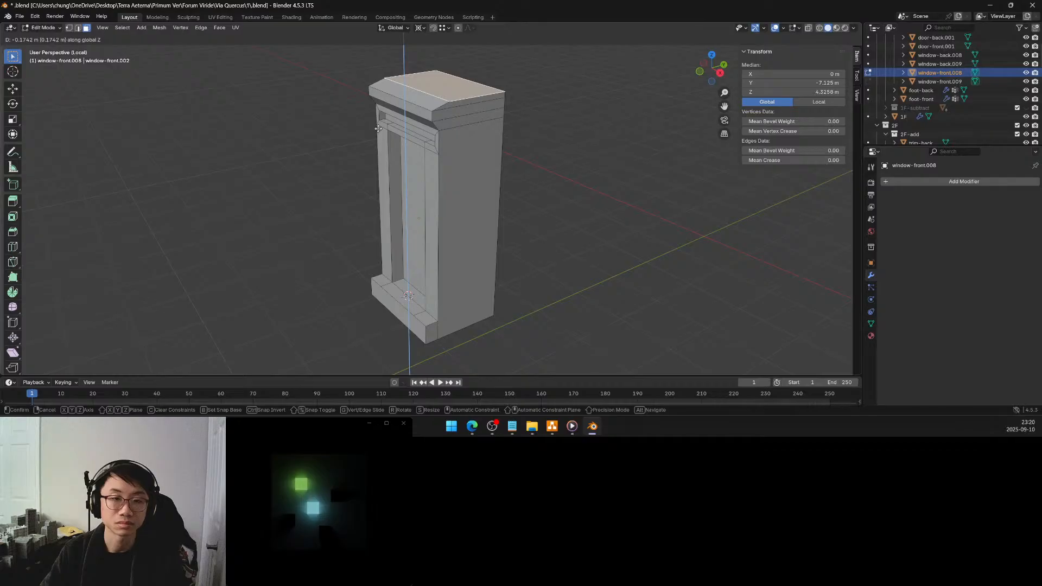
pyautogui.click(378, 129)
pyautogui.click(119, 335)
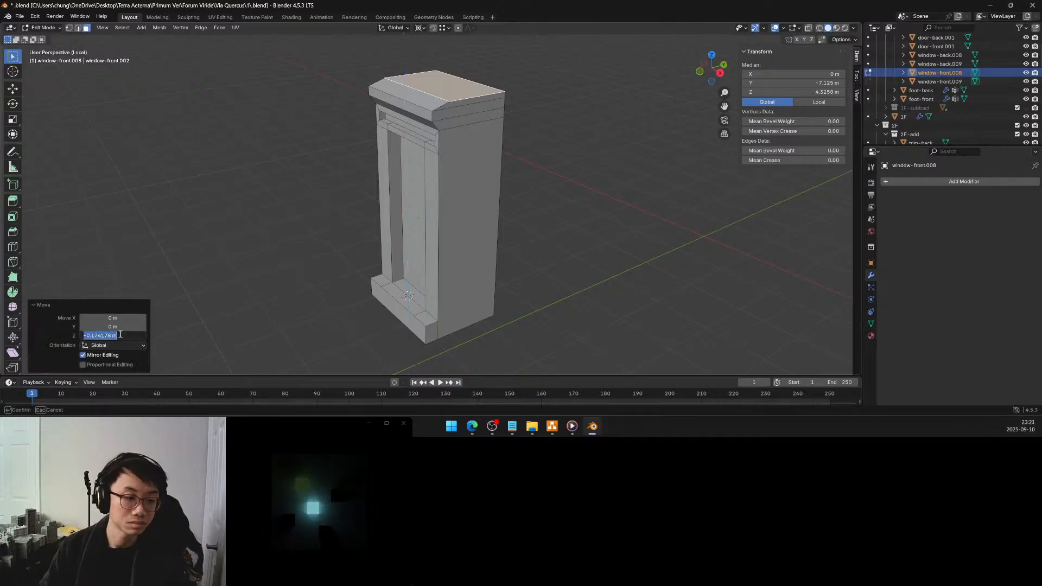
pyautogui.write('-0.')
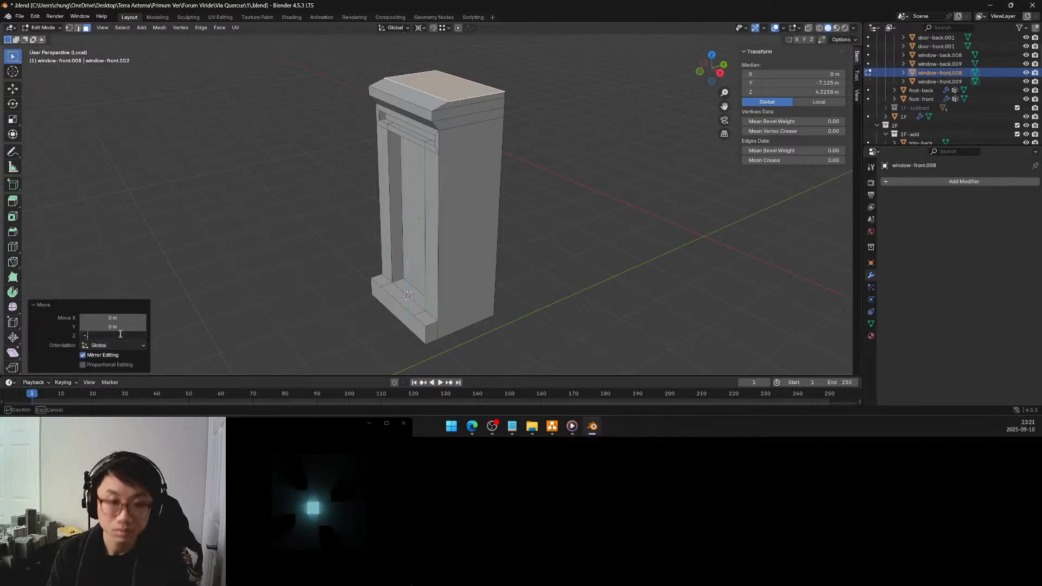
pyautogui.write('2')
pyautogui.press('Return')
# Examine the window block's cornice, side strips and sill from several angles
pyautogui.moveTo(353, 217); pyautogui.dragTo(435, 194, button='middle')
pyautogui.press('KP_1')
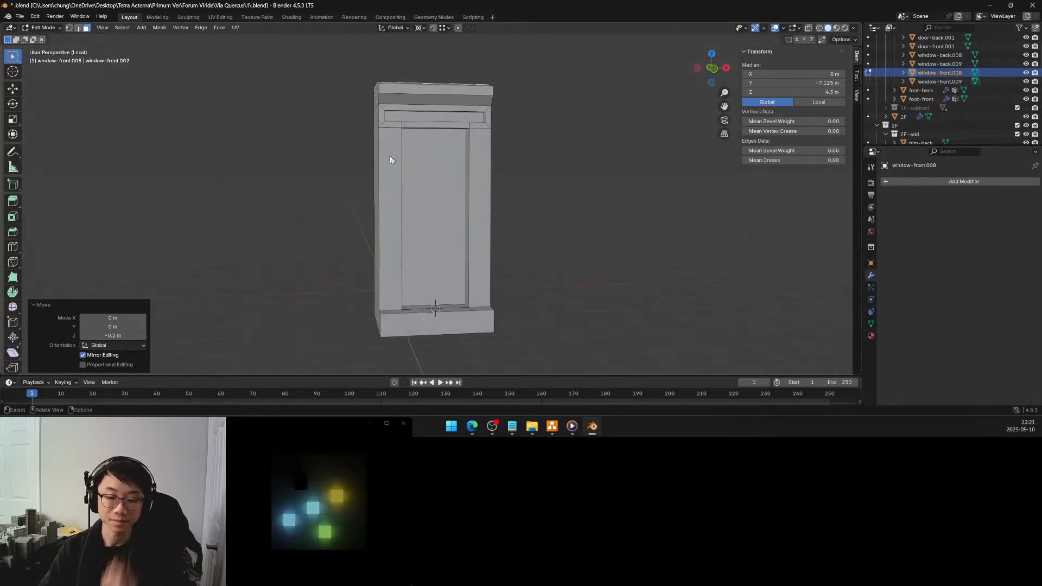
pyautogui.moveTo(413, 169); pyautogui.dragTo(441, 176, button='middle')
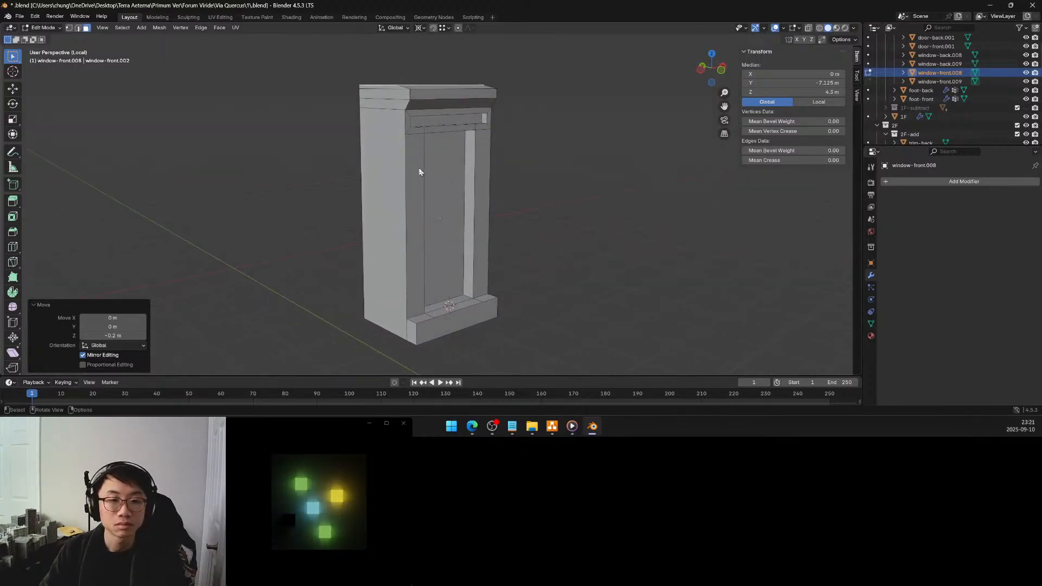
pyautogui.click(419, 171)
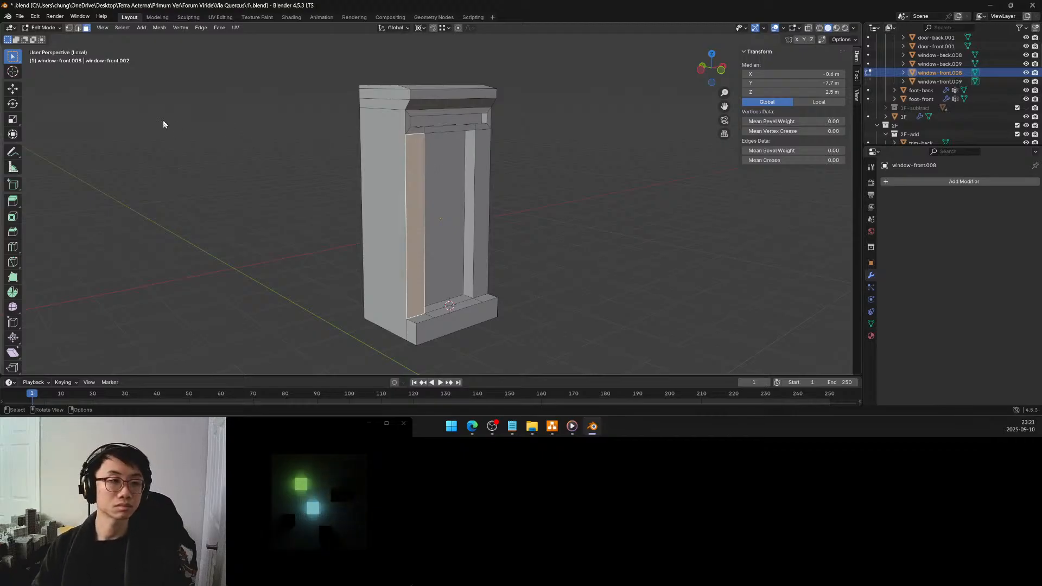
pyautogui.click(77, 28)
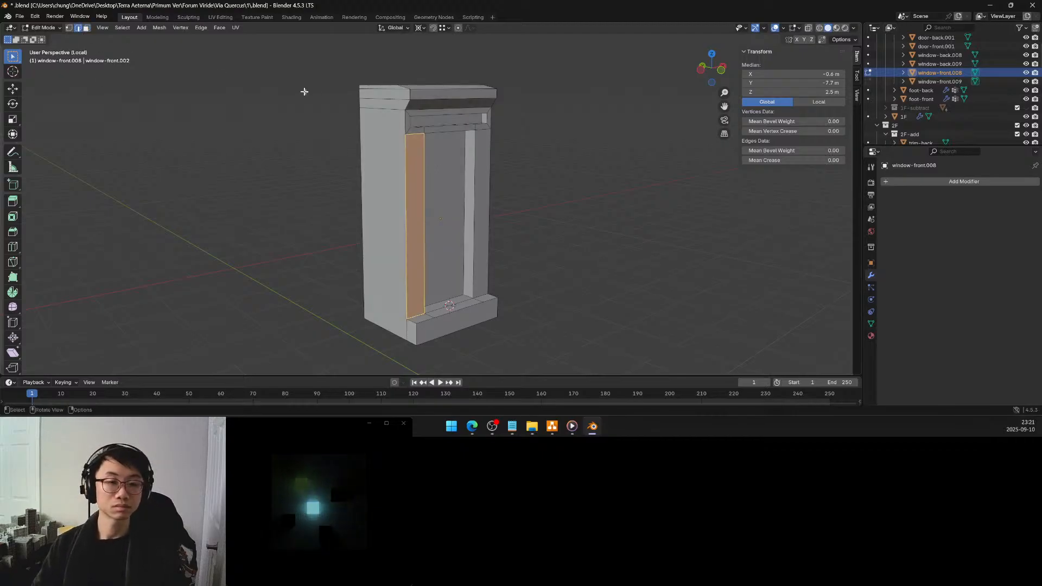
pyautogui.click(317, 118)
pyautogui.moveTo(320, 118); pyautogui.dragTo(359, 125, button='middle')
pyautogui.scroll(3, 365, 124)
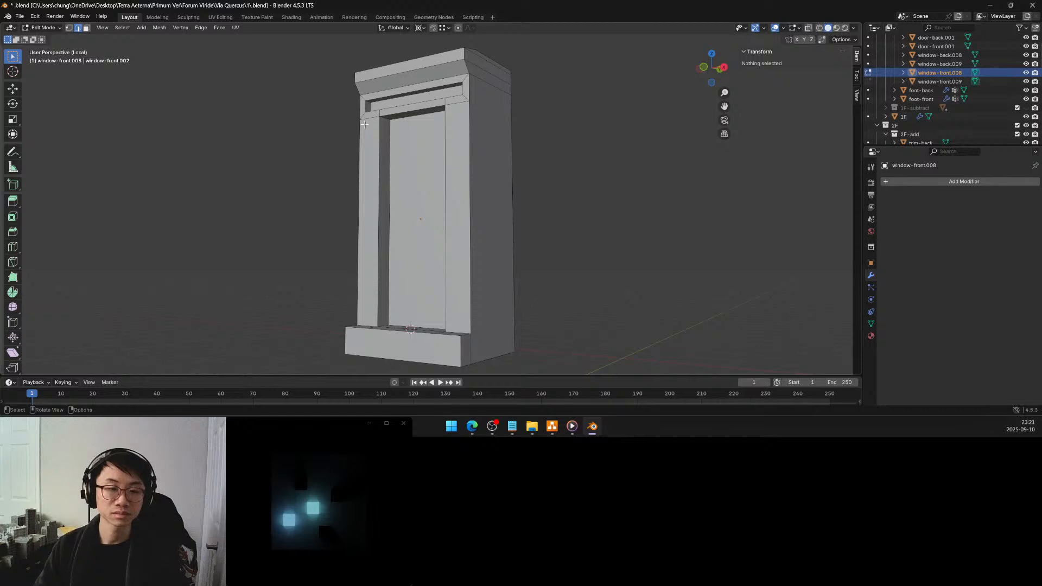
pyautogui.moveTo(367, 126); pyautogui.dragTo(421, 134, button='middle')
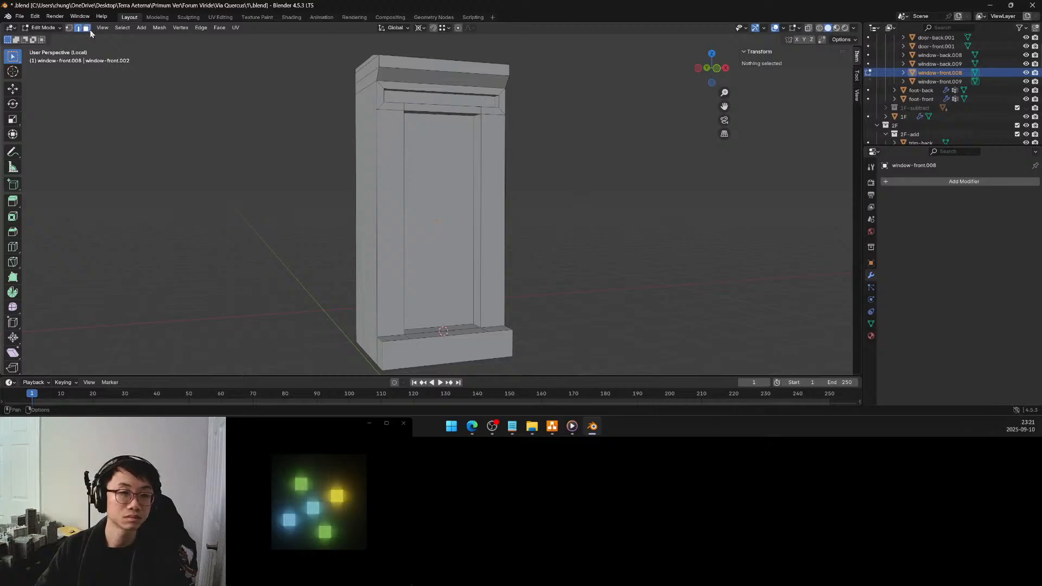
pyautogui.click(382, 159)
pyautogui.moveTo(411, 146); pyautogui.dragTo(457, 169, button='middle')
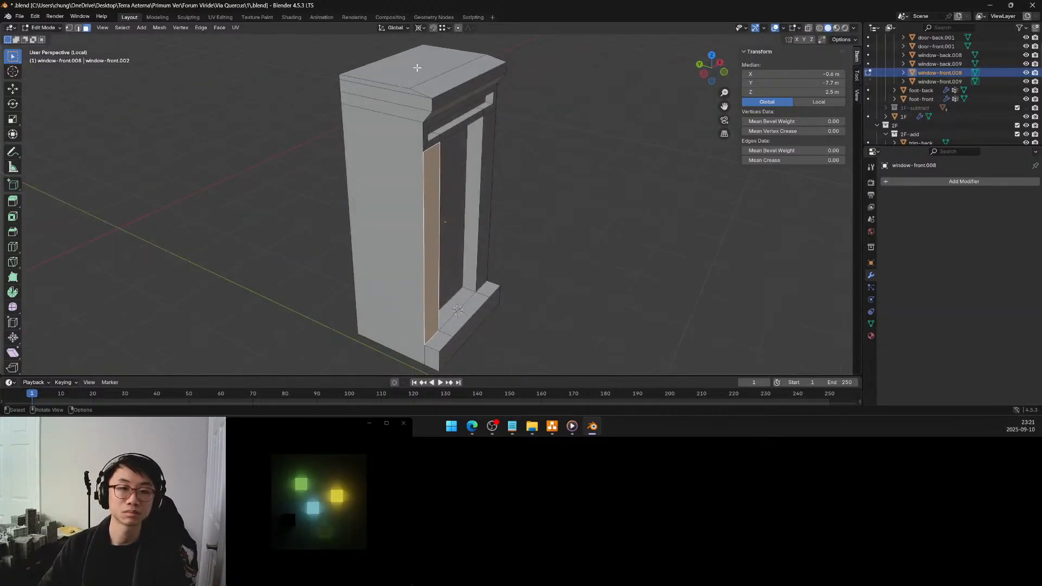
# Delete the raised top surface above the window block's cornice and fill the opening with a single flat face
pyautogui.click(403, 61)
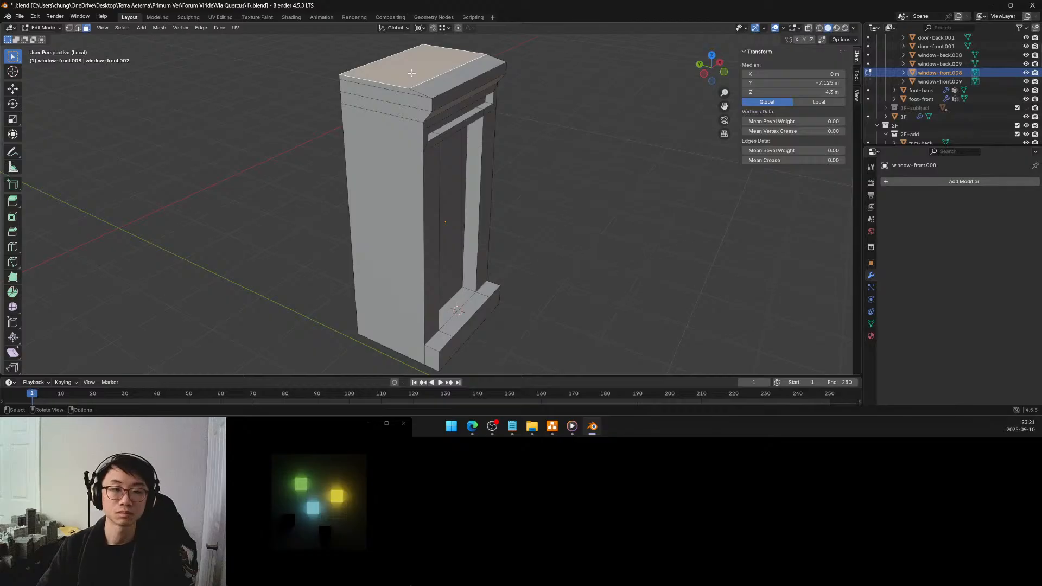
pyautogui.press('x')
pyautogui.click(387, 33)
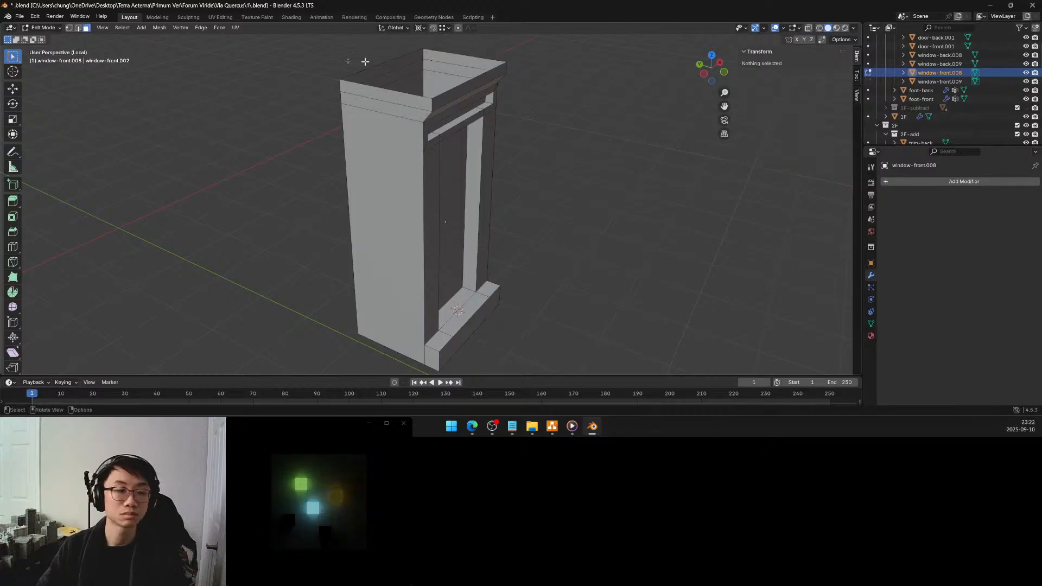
pyautogui.press('2')
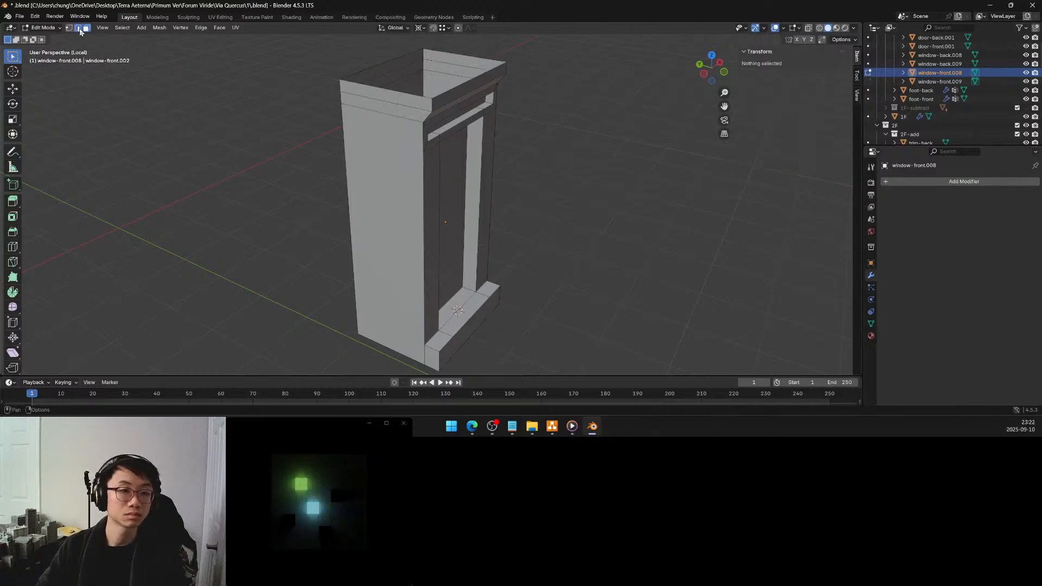
pyautogui.keyDown('alt'); pyautogui.click(442, 96); pyautogui.keyUp('alt')
pyautogui.press('f')
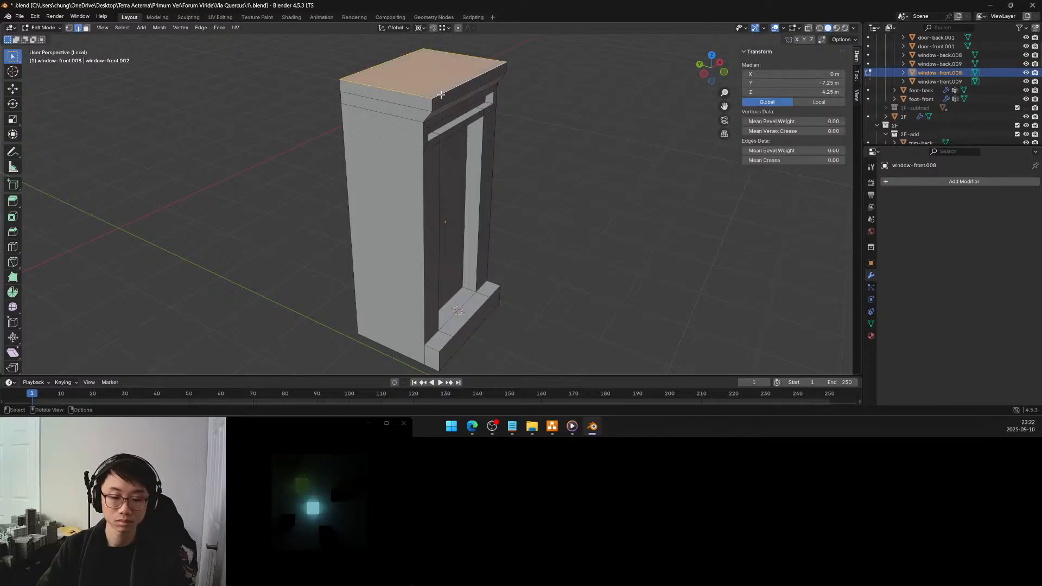
pyautogui.hotkey('alt', 'a')
# Save the file, then duplicate the window frame's left vertical strip face in place and separate it into its own object
pyautogui.moveTo(549, 135); pyautogui.dragTo(457, 137, button='middle')
pyautogui.scroll(-1, 493, 125)
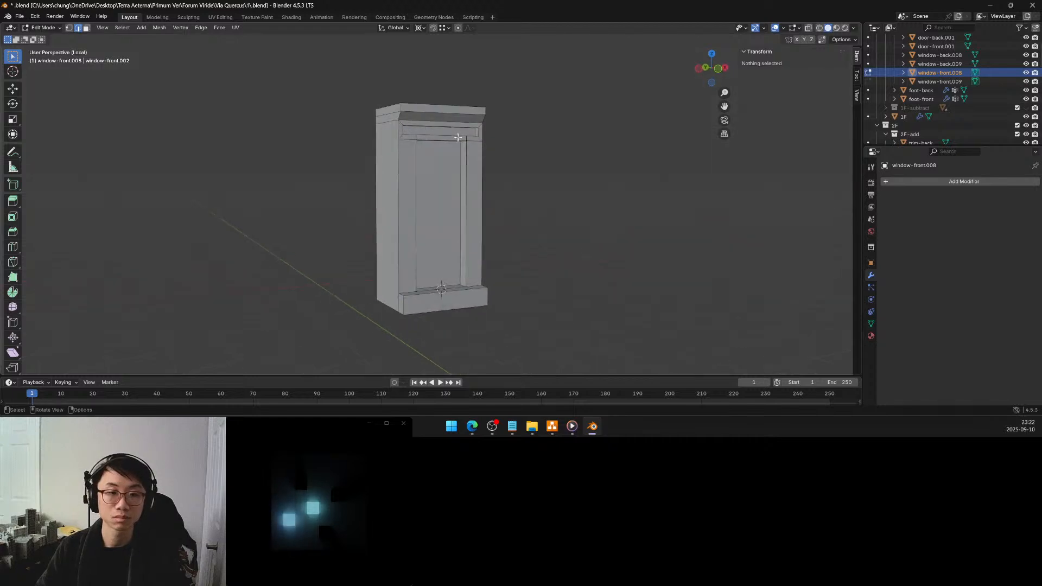
pyautogui.click(86, 28)
pyautogui.click(401, 186)
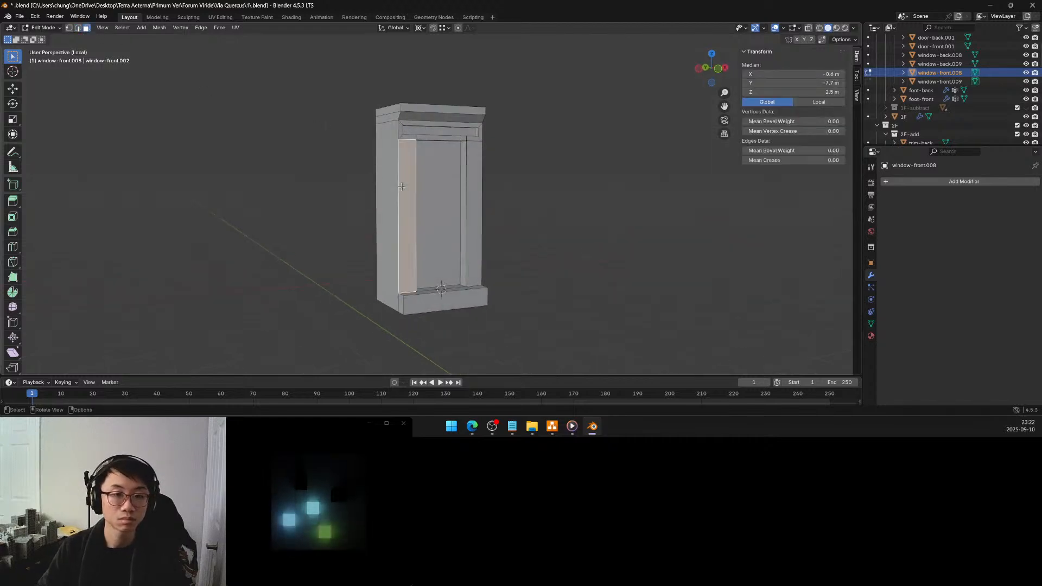
pyautogui.hotkey('ctrl', 's')
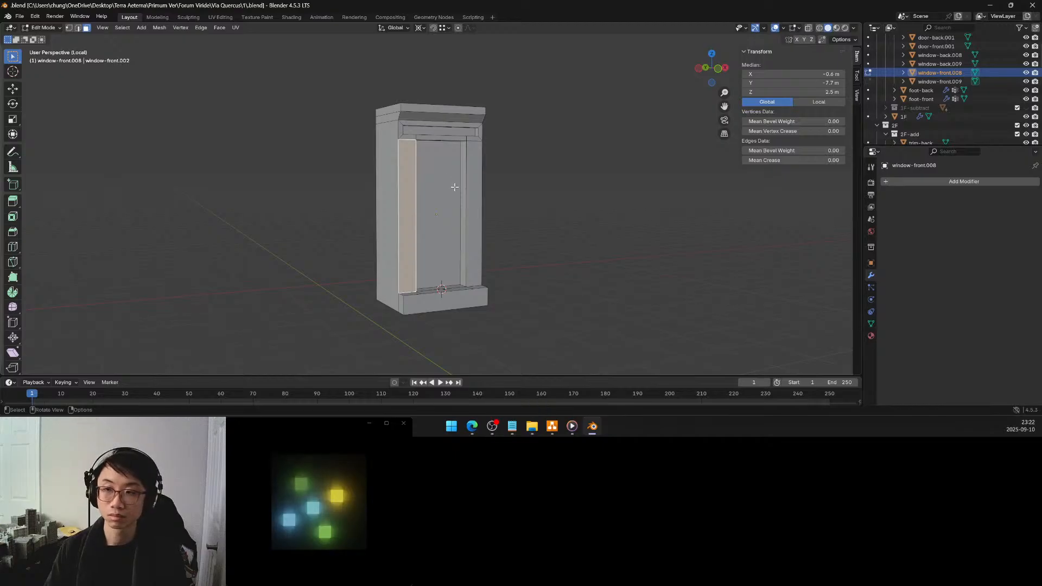
pyautogui.hotkey('shift', 'd')
pyautogui.press('Escape')
pyautogui.press('p')
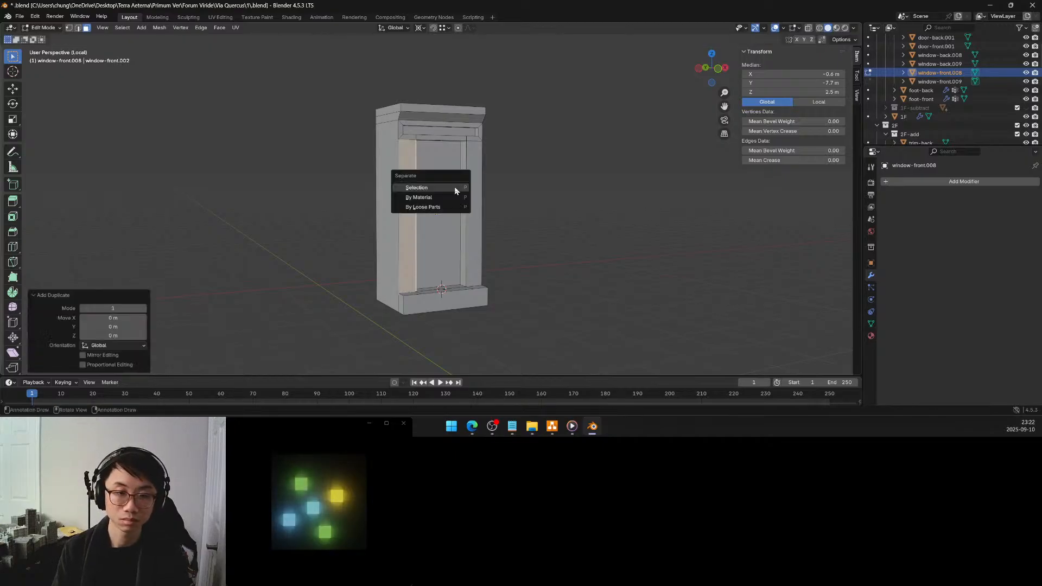
pyautogui.click(455, 191)
pyautogui.press('Tab')
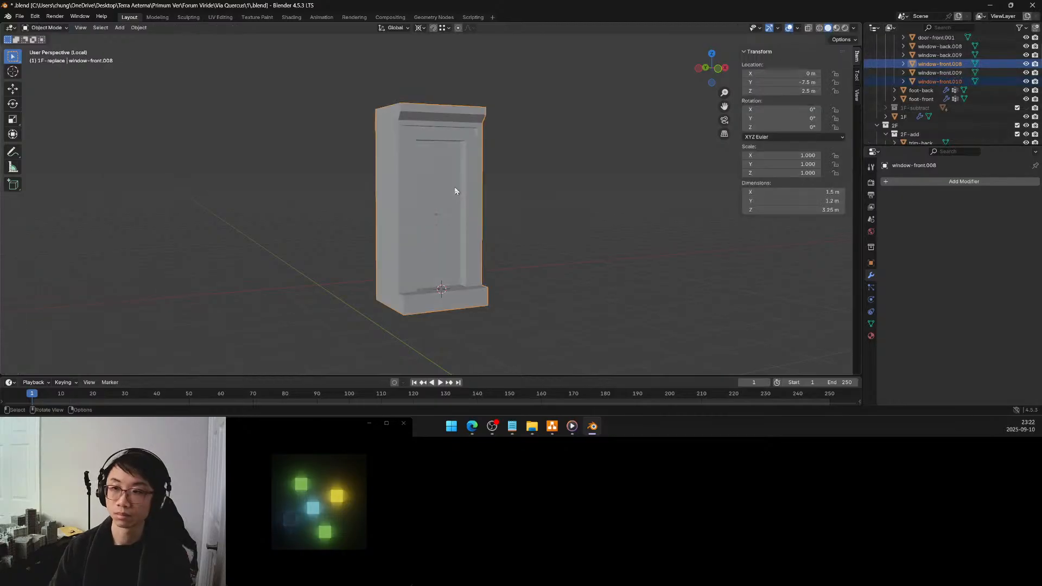
pyautogui.press('KP_Divide')
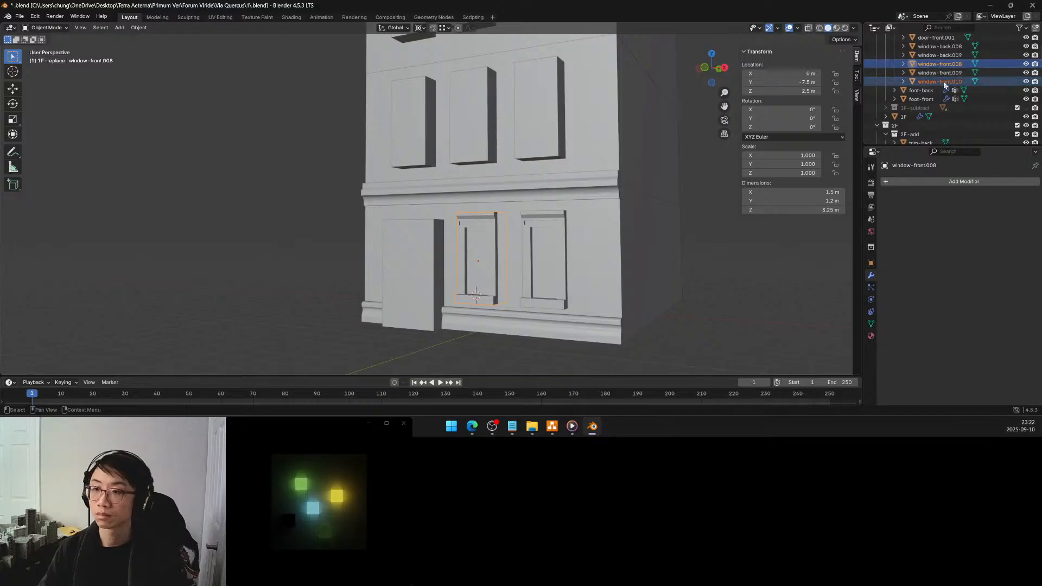
# Rename the separated strip object window-front.010 as pilaster-window-front
pyautogui.doubleClick(941, 82)
pyautogui.press('BackSpace')
pyautogui.write('pilaster-wind')
pyautogui.press('Return')
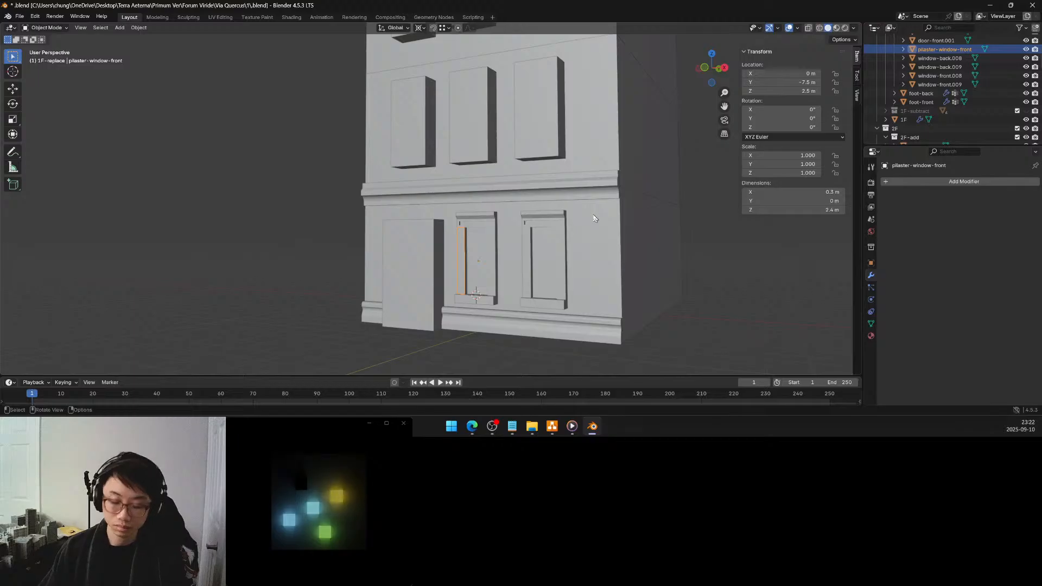
# Isolate the pilaster-window-front strip in local view and save the file
pyautogui.press('KP_Divide')
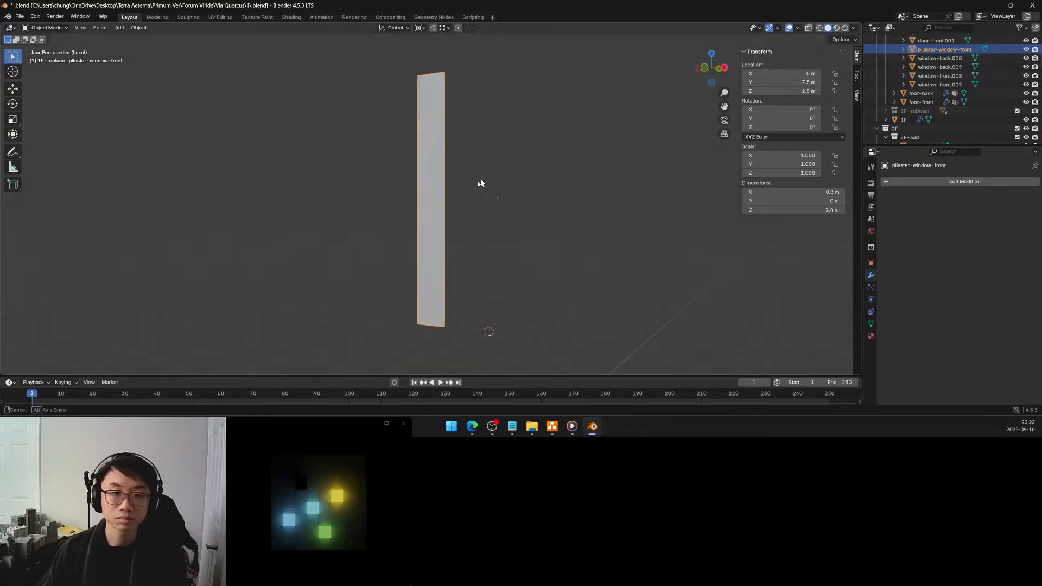
pyautogui.hotkey('ctrl', 's')
pyautogui.press('Tab')
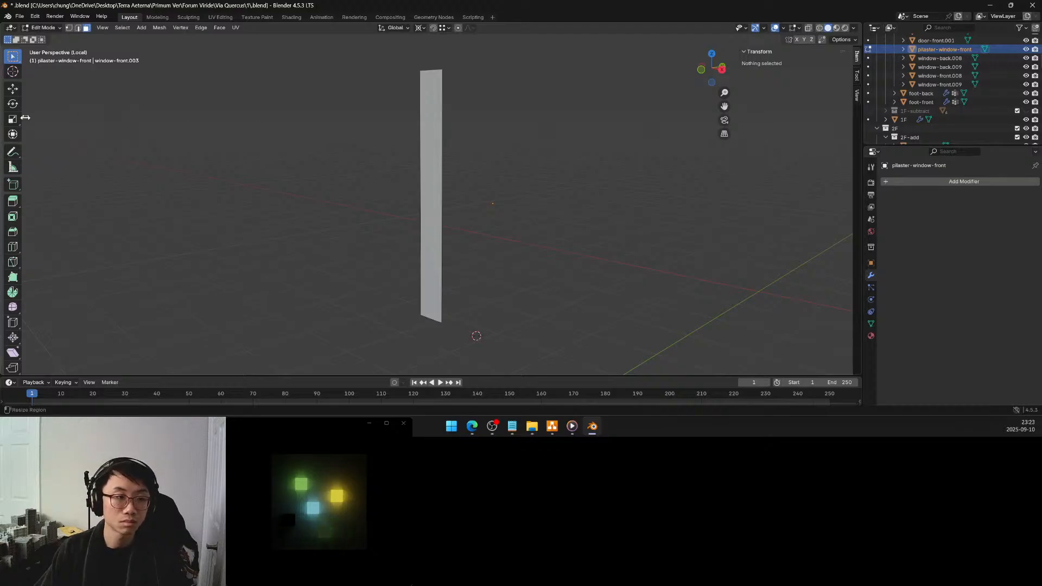
# Extrude the pilaster strip's face outward along its normal by 0.125 m
pyautogui.click(428, 161)
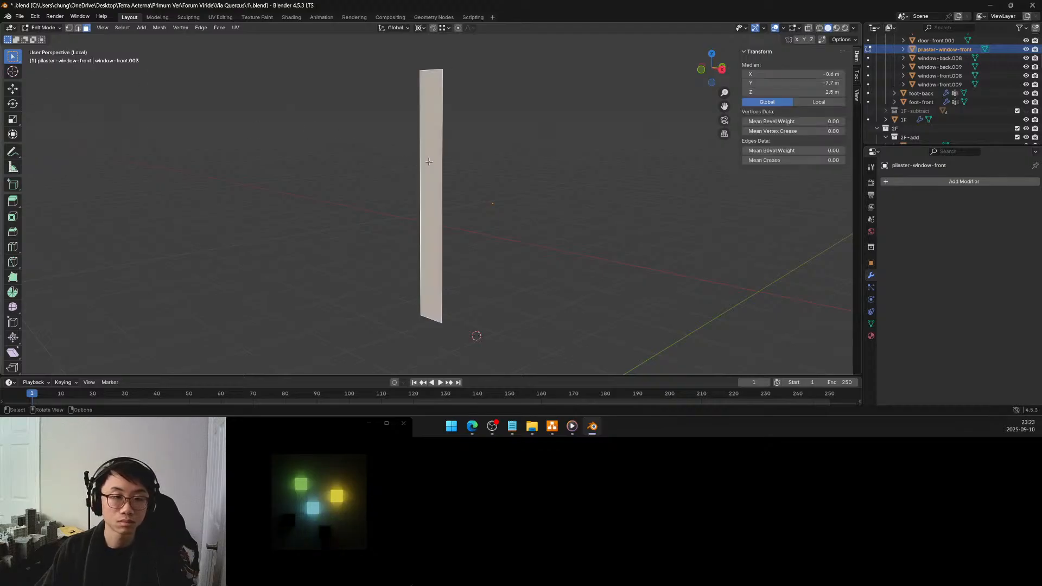
pyautogui.moveTo(427, 161)
pyautogui.mouseDown(button='middle')
pyautogui.moveTo(394, 173)
pyautogui.moveTo(408, 170)
pyautogui.mouseUp(button='middle')
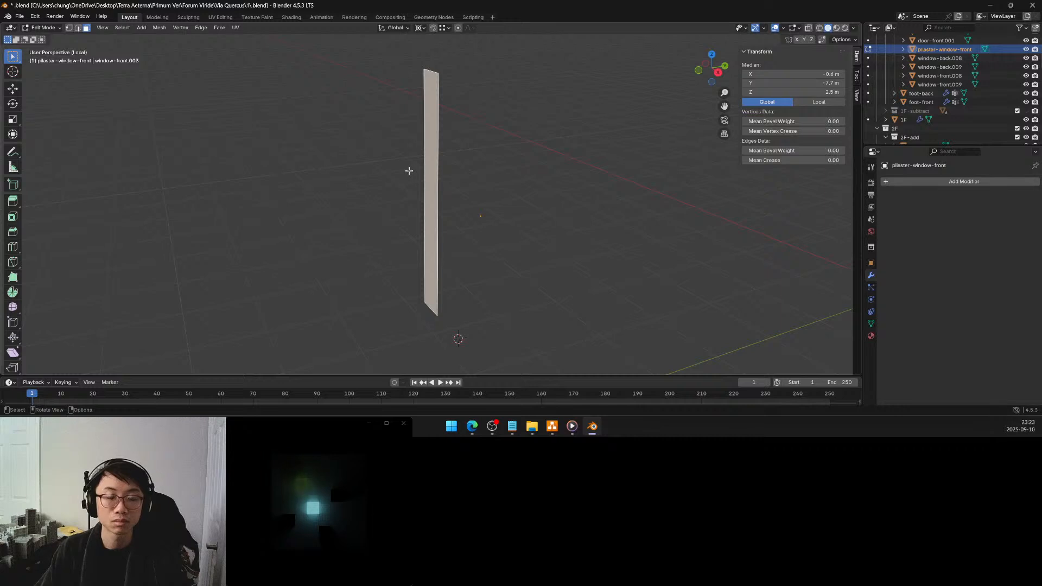
pyautogui.press('e')
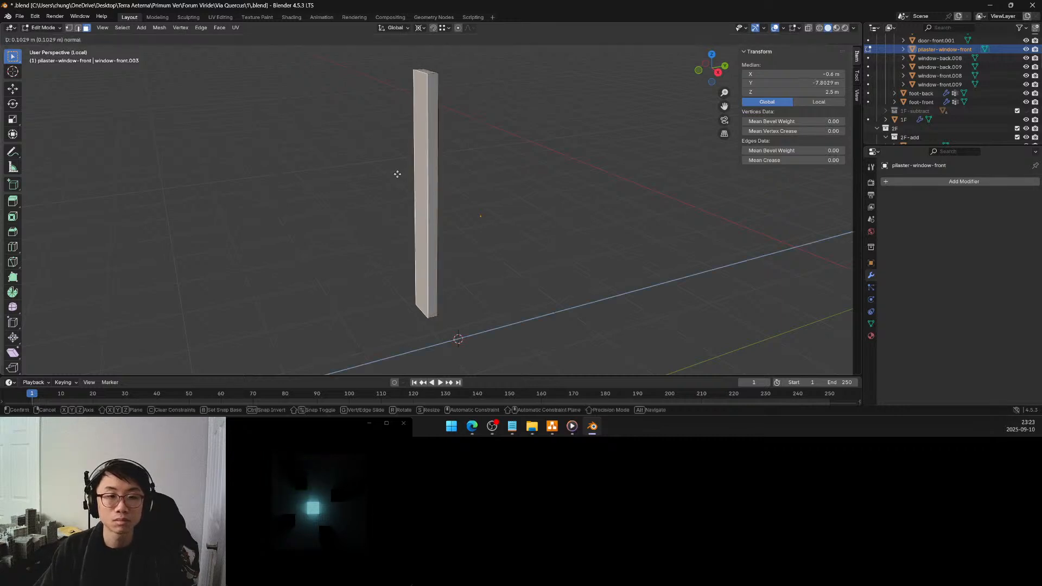
pyautogui.click(392, 174)
pyautogui.click(135, 335)
pyautogui.write('.125')
pyautogui.press('Return')
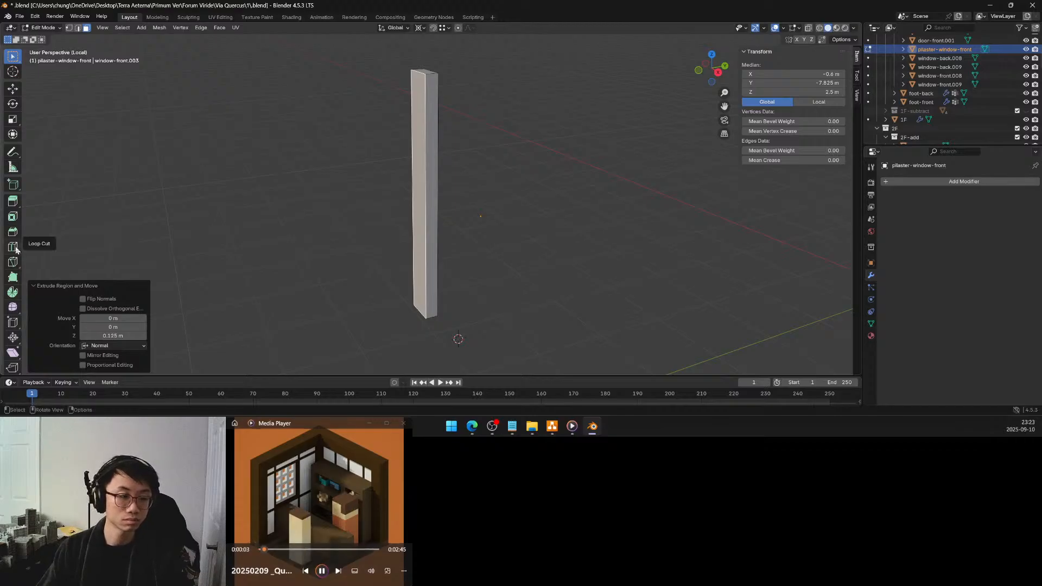
# Add a horizontal loop cut near the top of the pilaster and set its Z height to 3.6 m
pyautogui.click(355, 199)
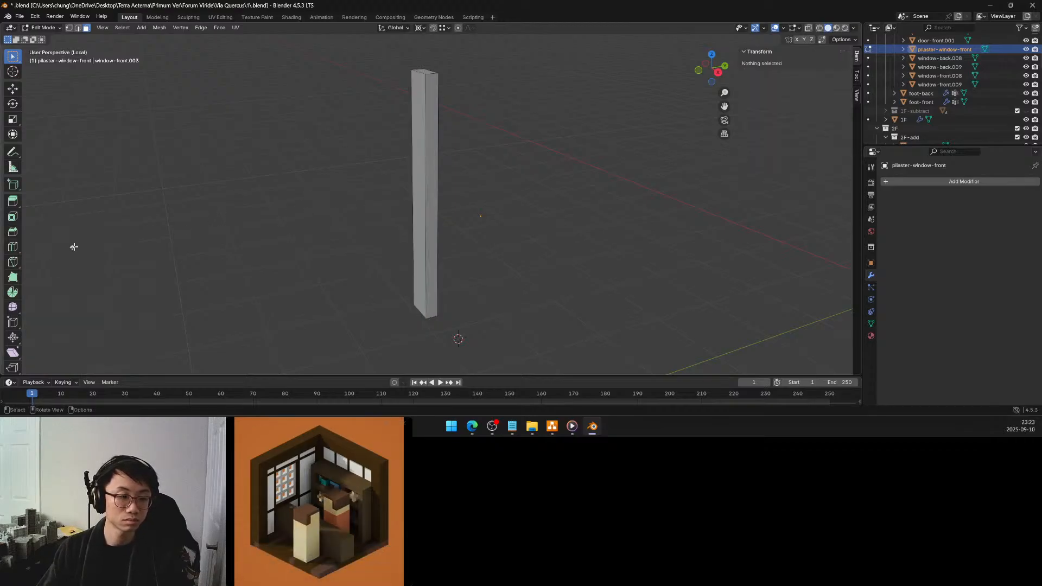
pyautogui.click(12, 246)
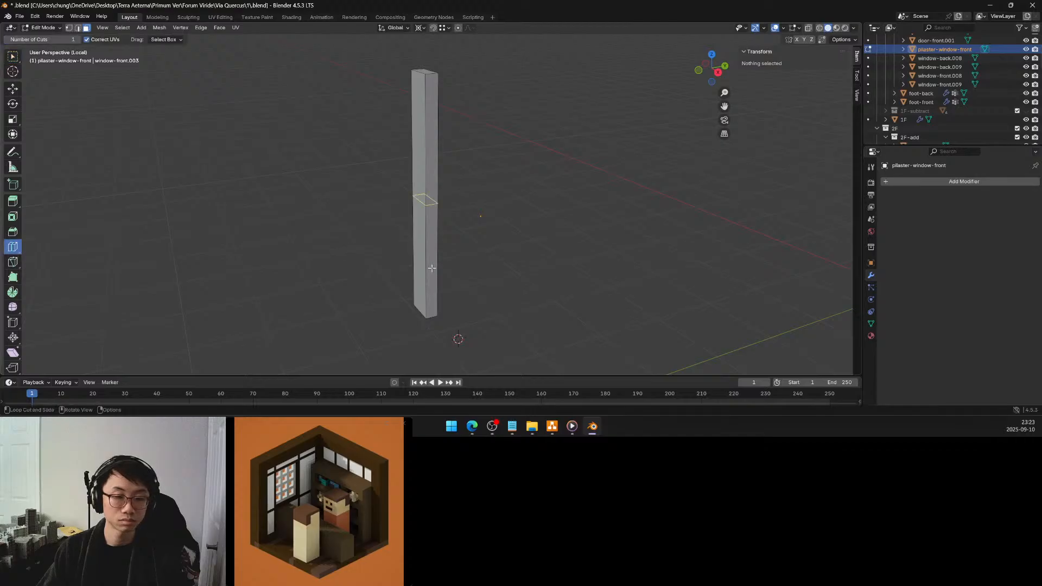
pyautogui.moveTo(427, 221); pyautogui.dragTo(428, 209)
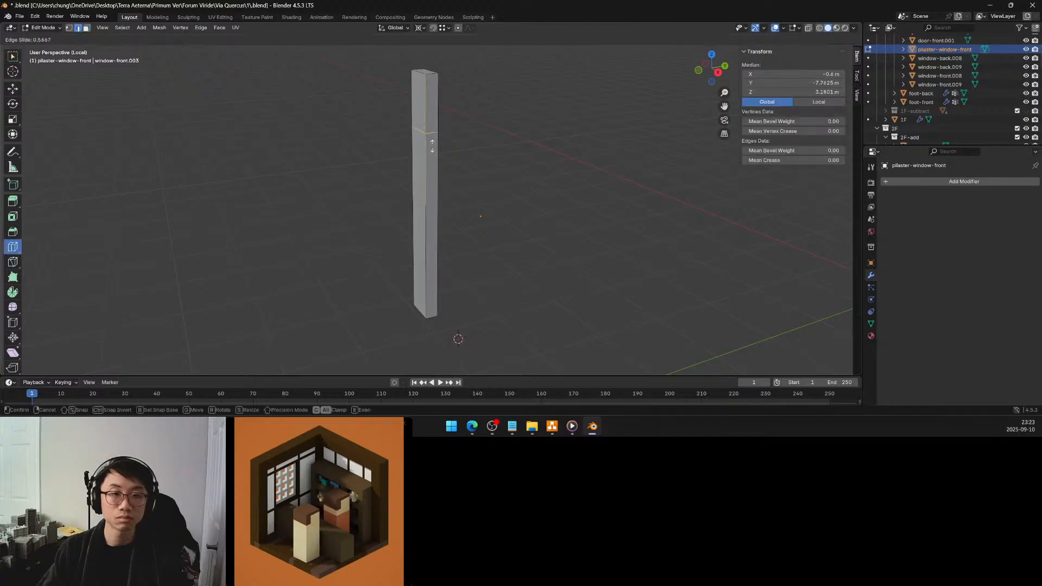
pyautogui.moveTo(432, 118); pyautogui.dragTo(432, 112)
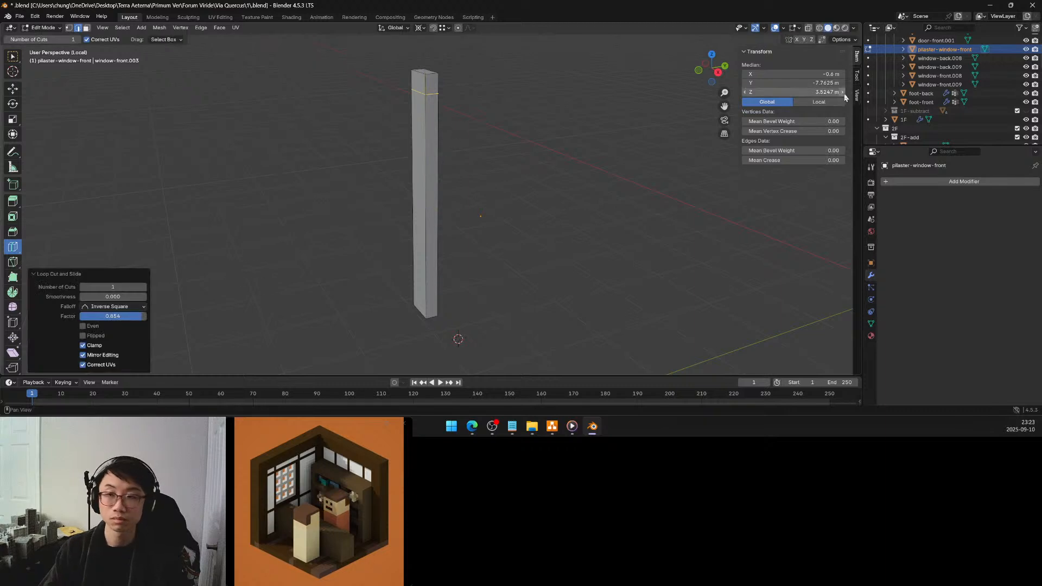
pyautogui.click(821, 91)
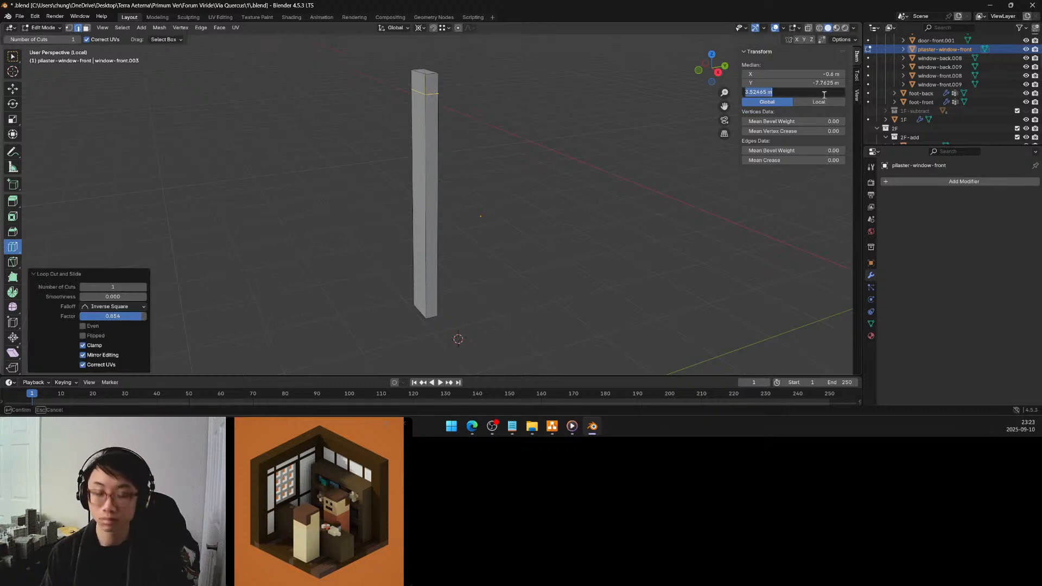
pyautogui.write('3.5')
pyautogui.press('Return')
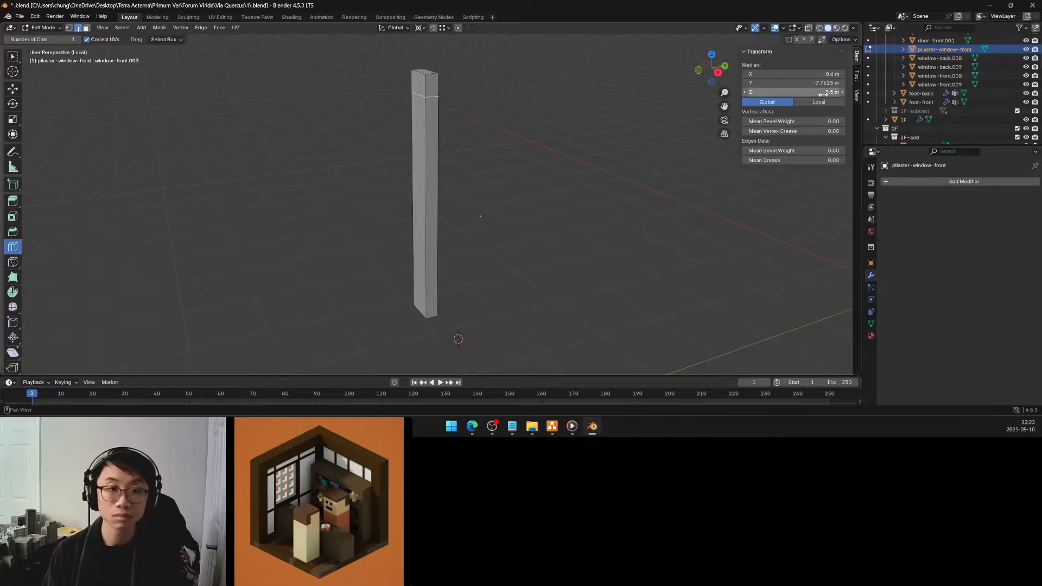
pyautogui.click(822, 92)
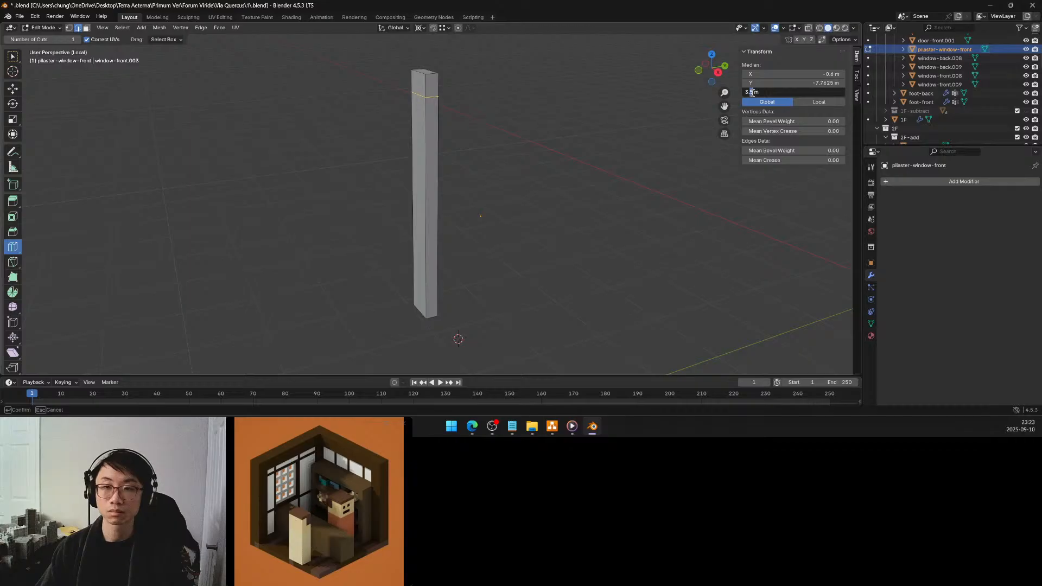
pyautogui.write('3.6')
pyautogui.press('Return')
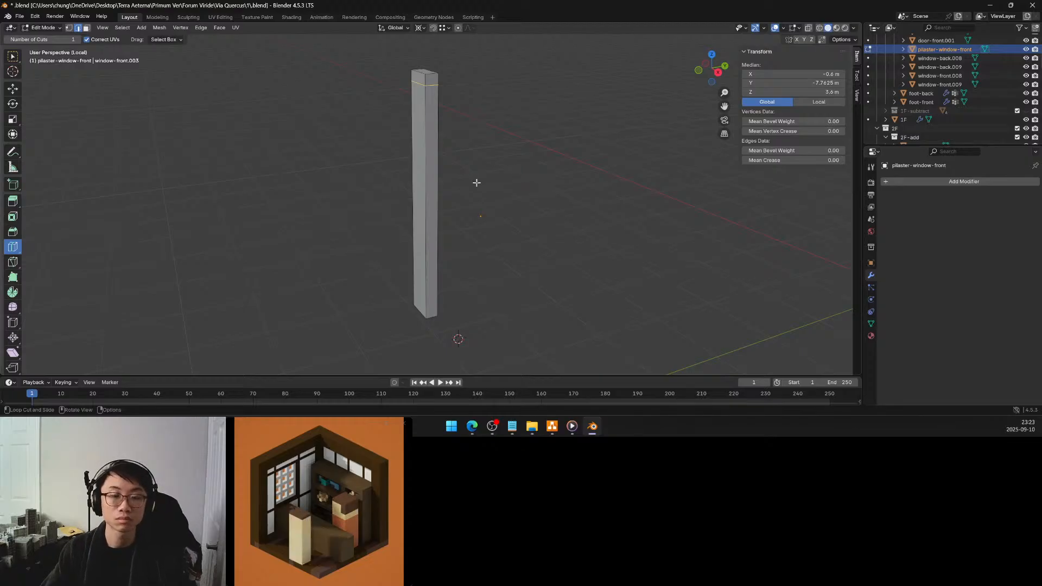
# Add a second horizontal loop cut below the upper one and set its Z height to 3.4 m
pyautogui.moveTo(476, 182); pyautogui.dragTo(494, 179, button='middle')
pyautogui.moveTo(428, 174); pyautogui.dragTo(431, 170)
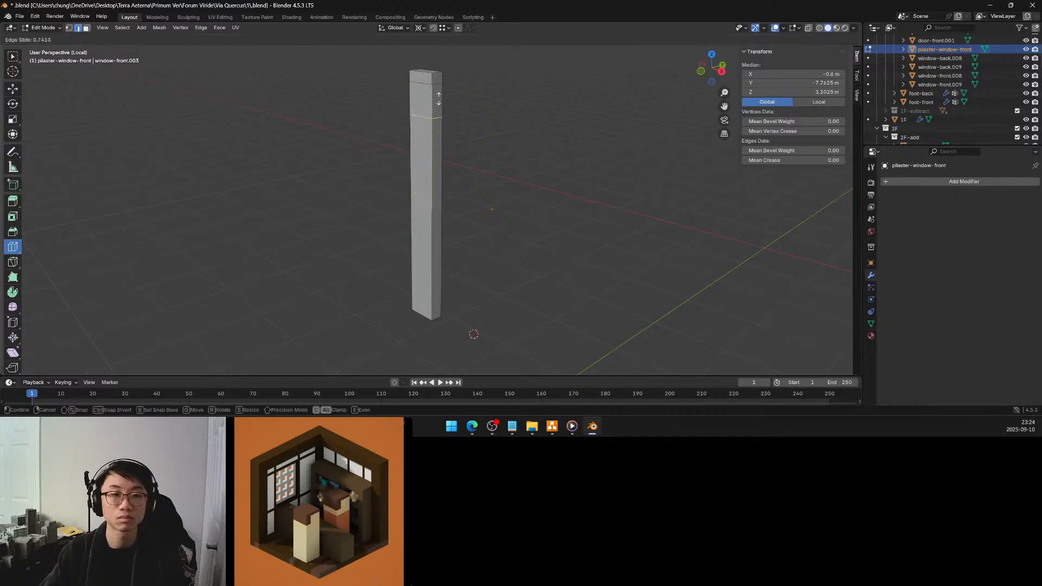
pyautogui.moveTo(442, 92); pyautogui.dragTo(452, 82)
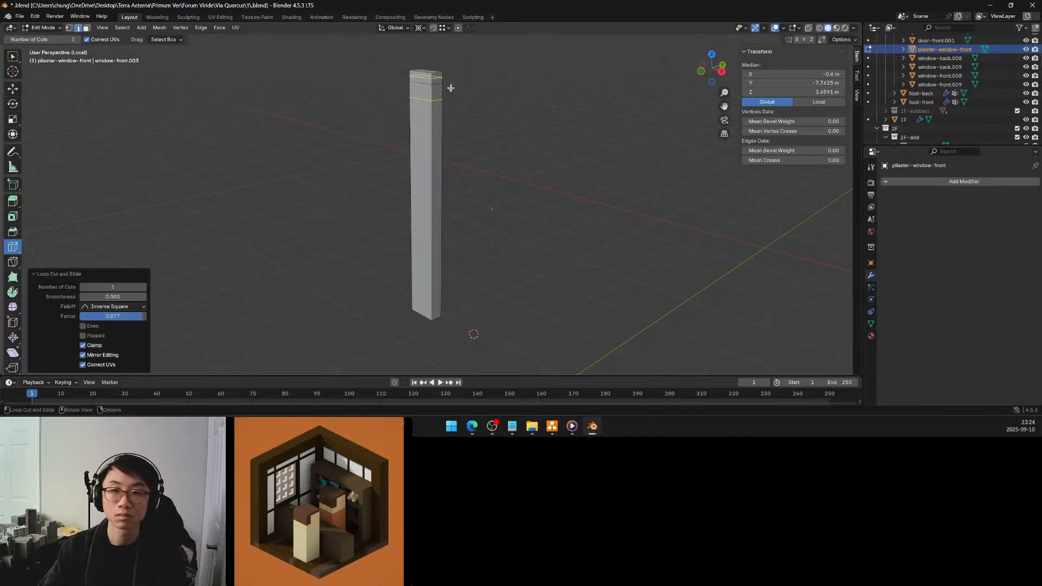
pyautogui.click(806, 92)
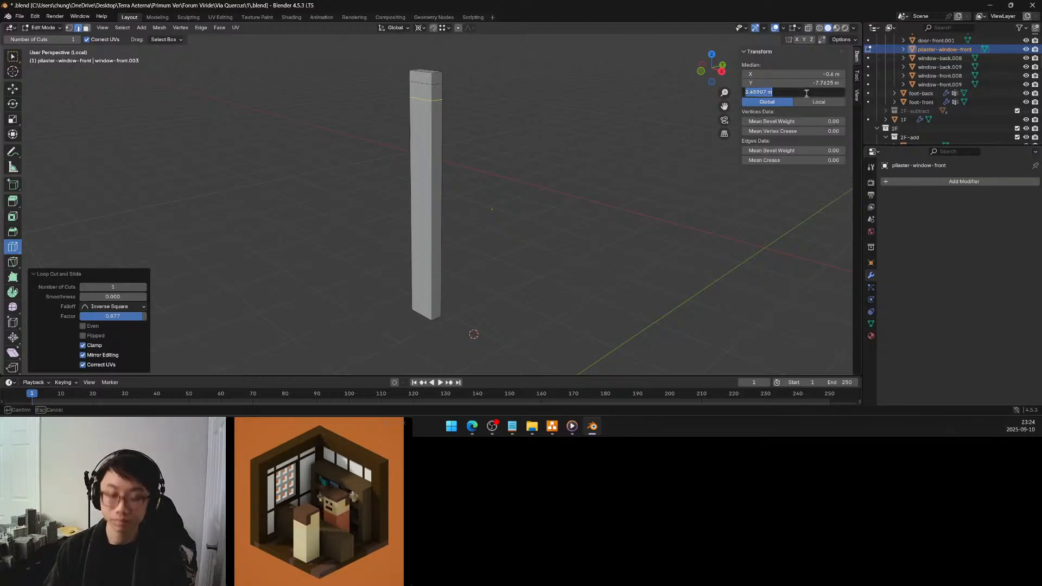
pyautogui.write('3.4')
pyautogui.press('Return')
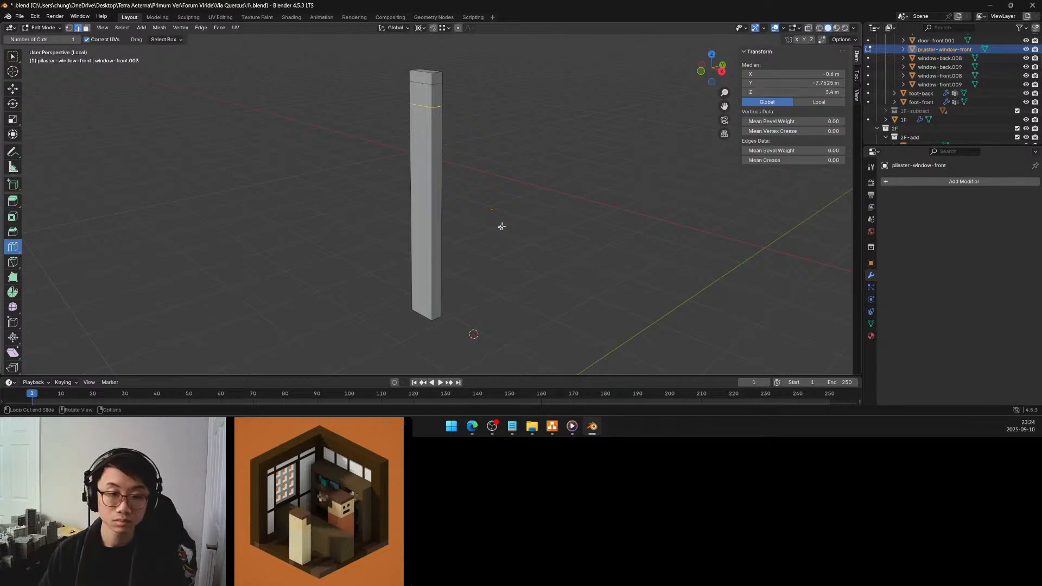
# Add a horizontal loop cut near the bottom of the pilaster and set its Z height to 1.5 m
pyautogui.moveTo(429, 223); pyautogui.dragTo(419, 317)
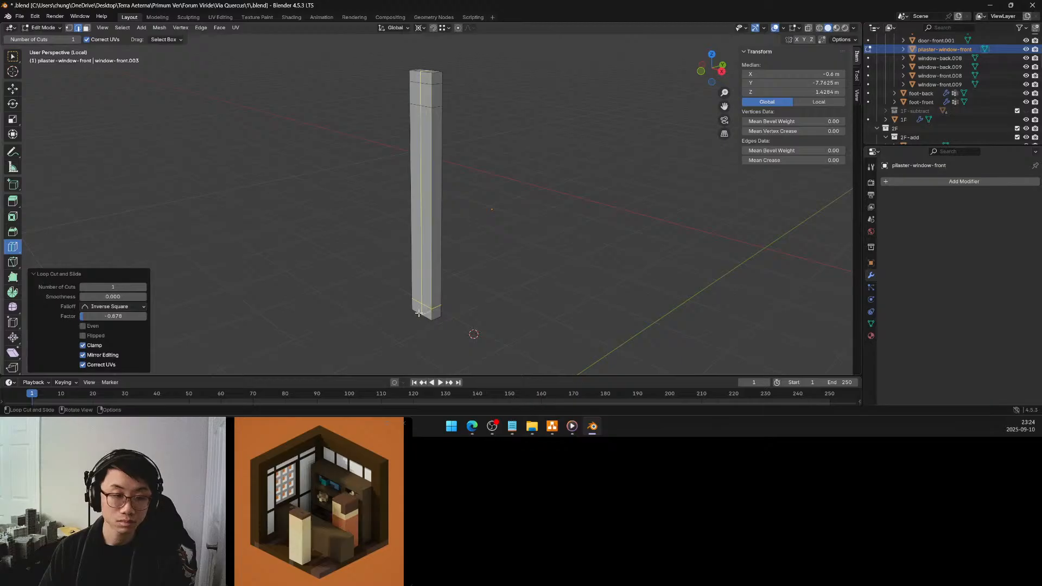
pyautogui.click(828, 91)
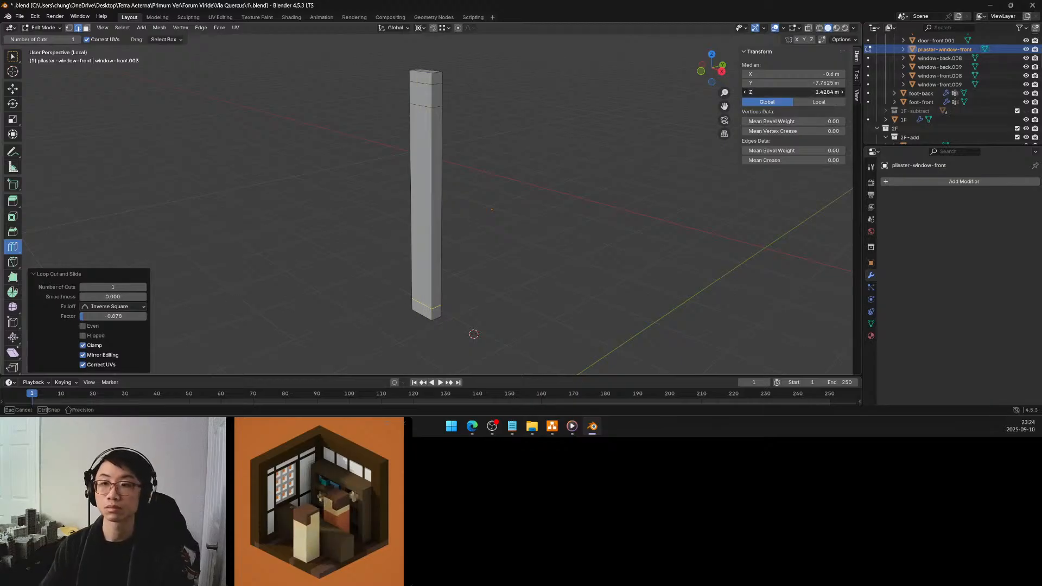
pyautogui.write('1')
pyautogui.press('Return')
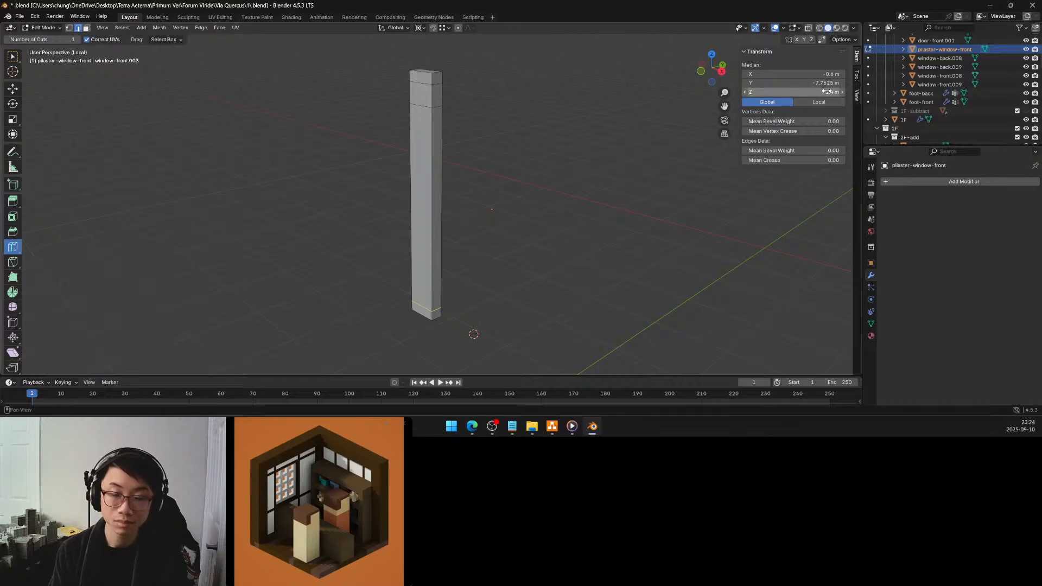
pyautogui.click(830, 89)
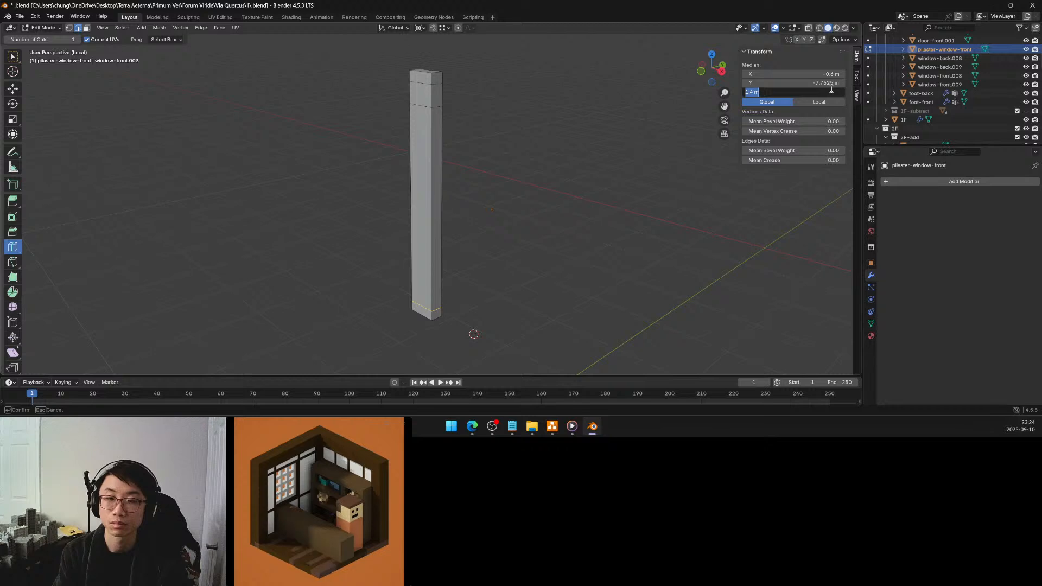
pyautogui.write('1')
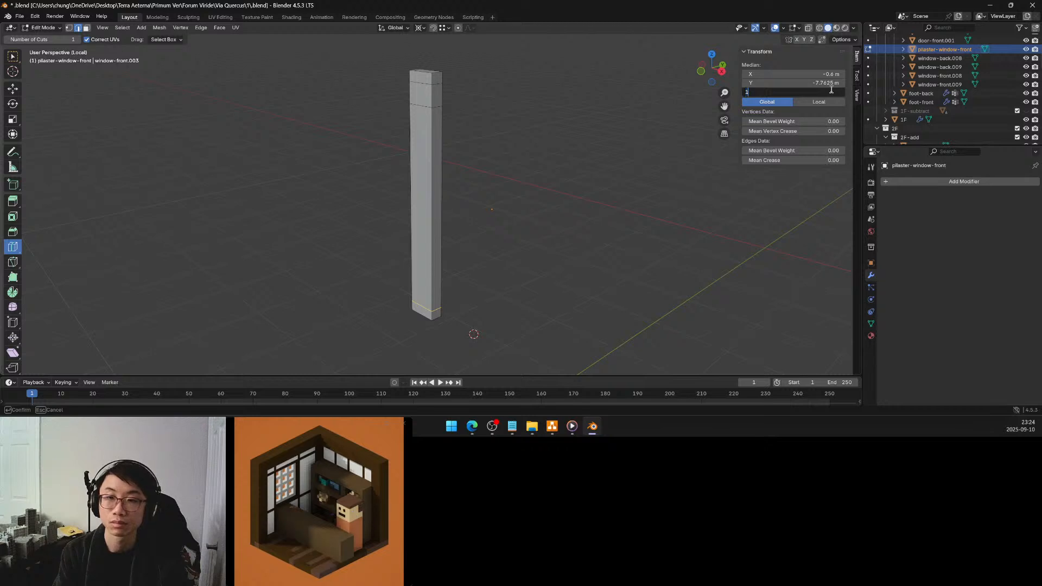
pyautogui.write('.5')
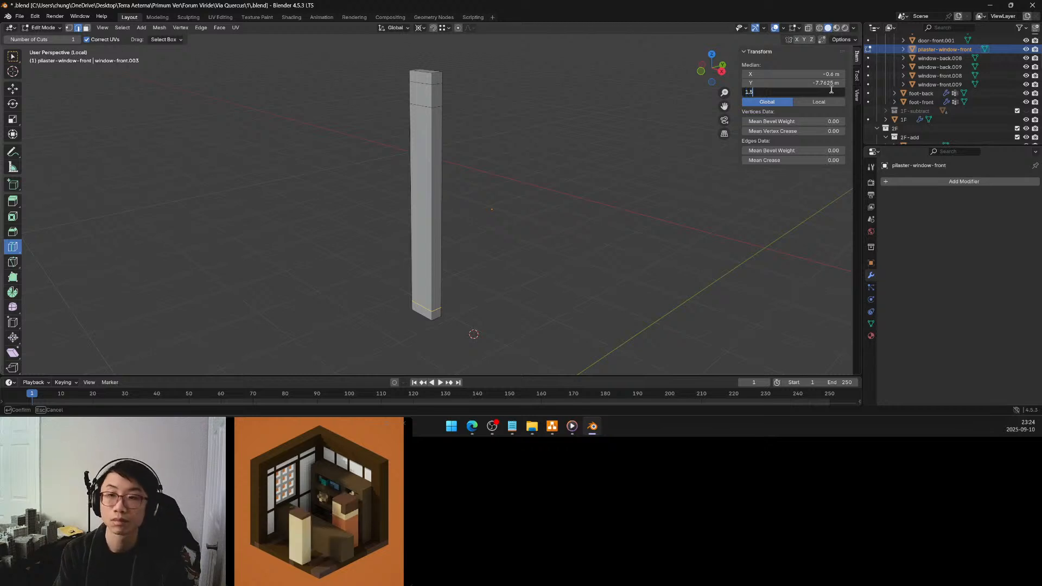
pyautogui.press('Return')
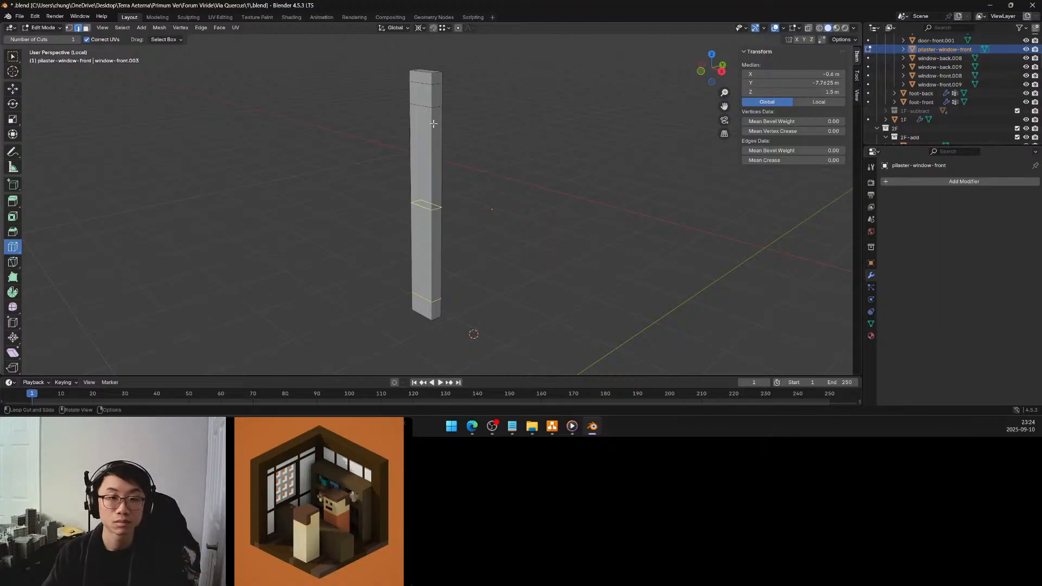
# Add another horizontal loop cut just below the pilaster's capital and set its Z height to 3.35 m
pyautogui.moveTo(434, 198); pyautogui.dragTo(437, 111)
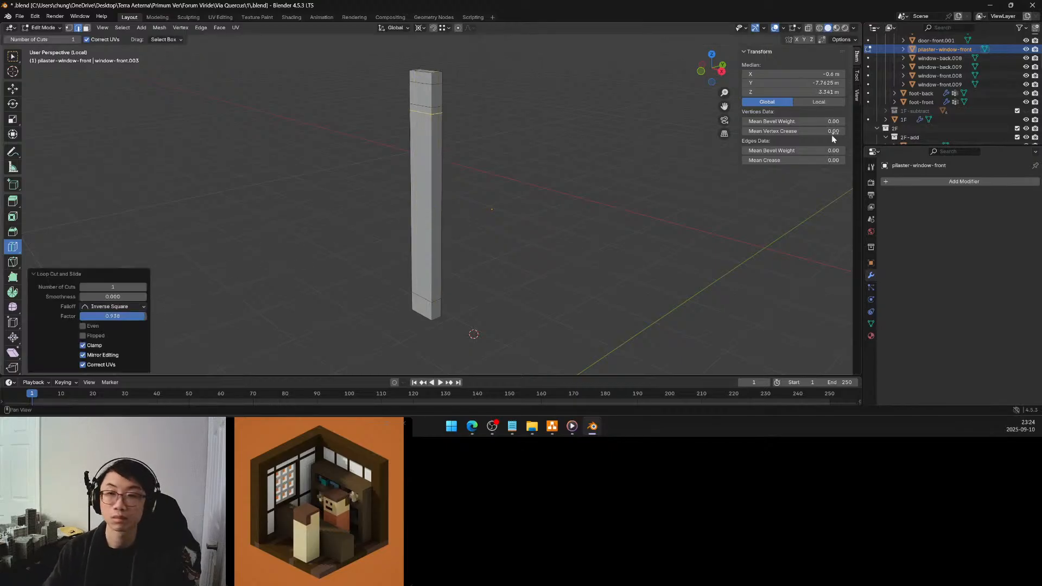
pyautogui.click(833, 91)
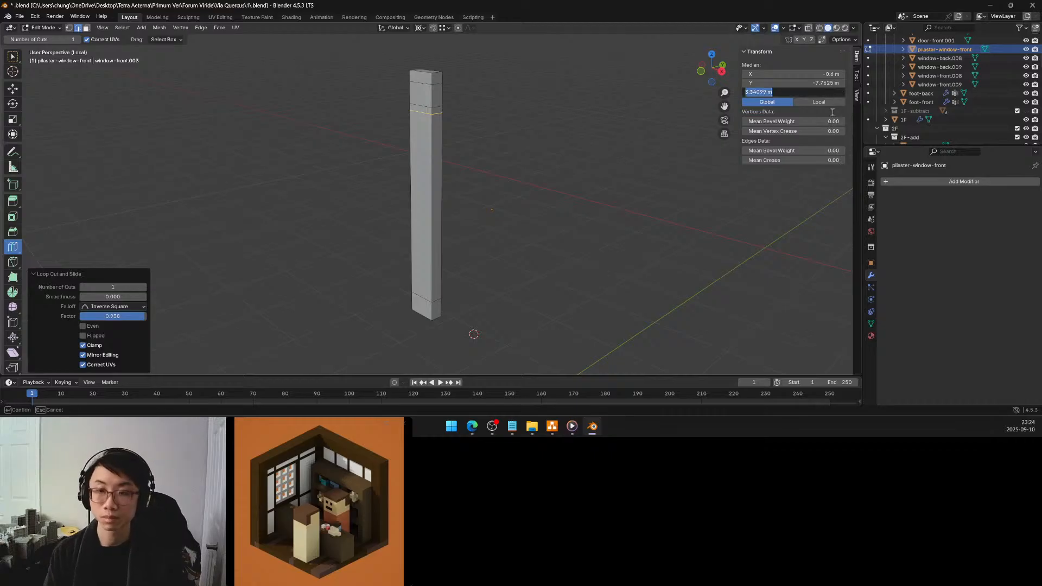
pyautogui.write('3.35')
pyautogui.press('Return')
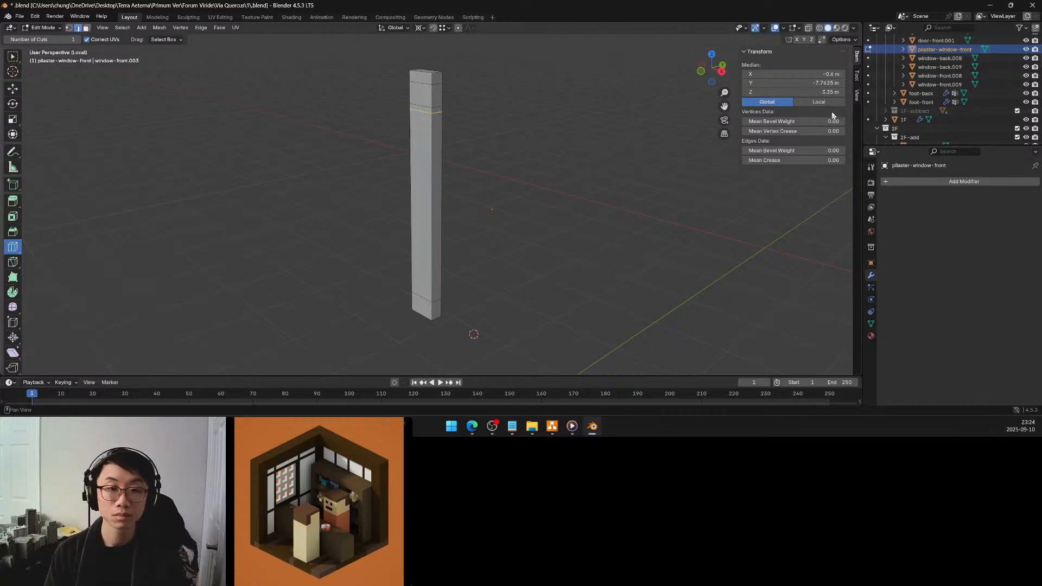
# Add another horizontal loop cut just above the pilaster's base and set its Z height to 1.55 m
pyautogui.press('g')
pyautogui.press('g')
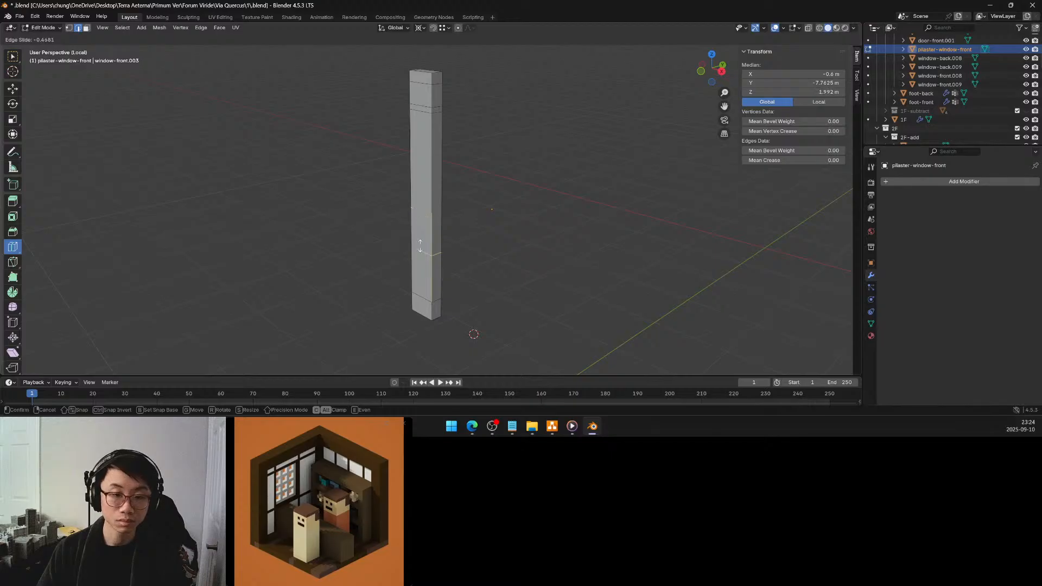
pyautogui.click(419, 288)
pyautogui.doubleClick(830, 92)
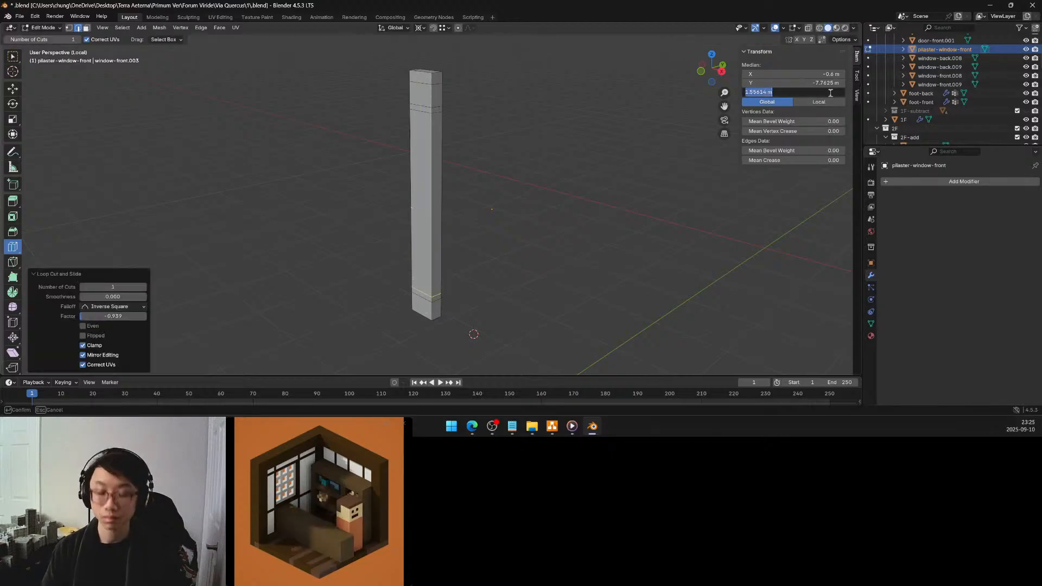
pyautogui.write('1.55')
pyautogui.press('Return')
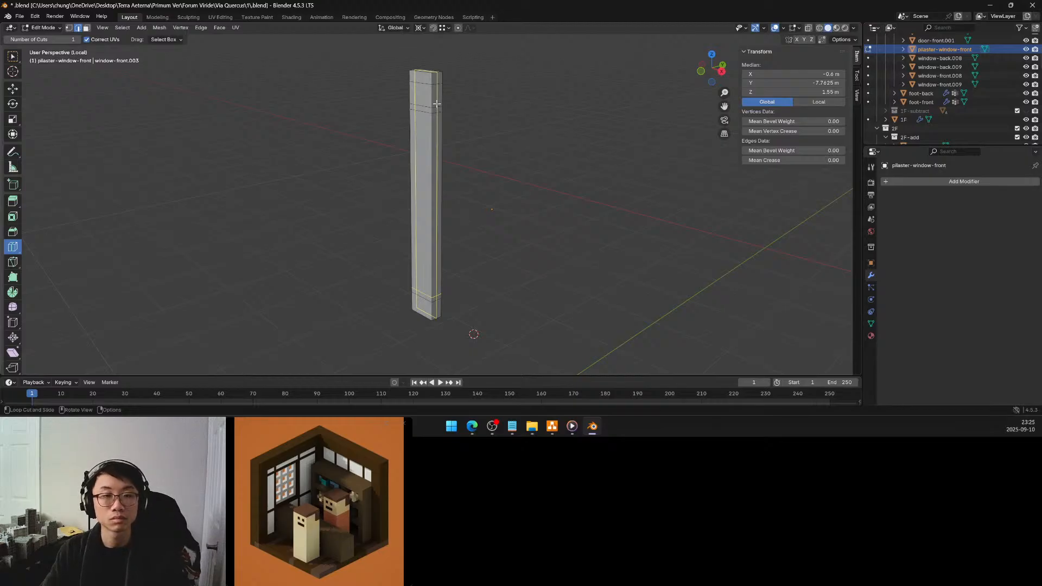
# Select the front face of the pilaster's shaft and move it 0.08 m along Y to recess it between capital and base
pyautogui.click(86, 28)
pyautogui.click(12, 55)
pyautogui.click(425, 166)
pyautogui.moveTo(425, 167); pyautogui.dragTo(416, 165, button='middle')
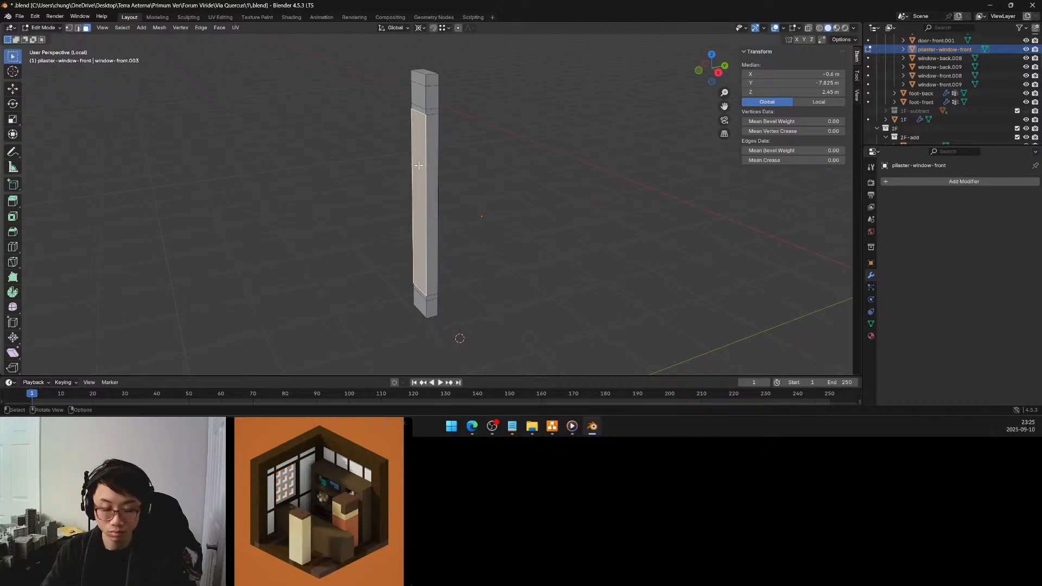
pyautogui.press('g')
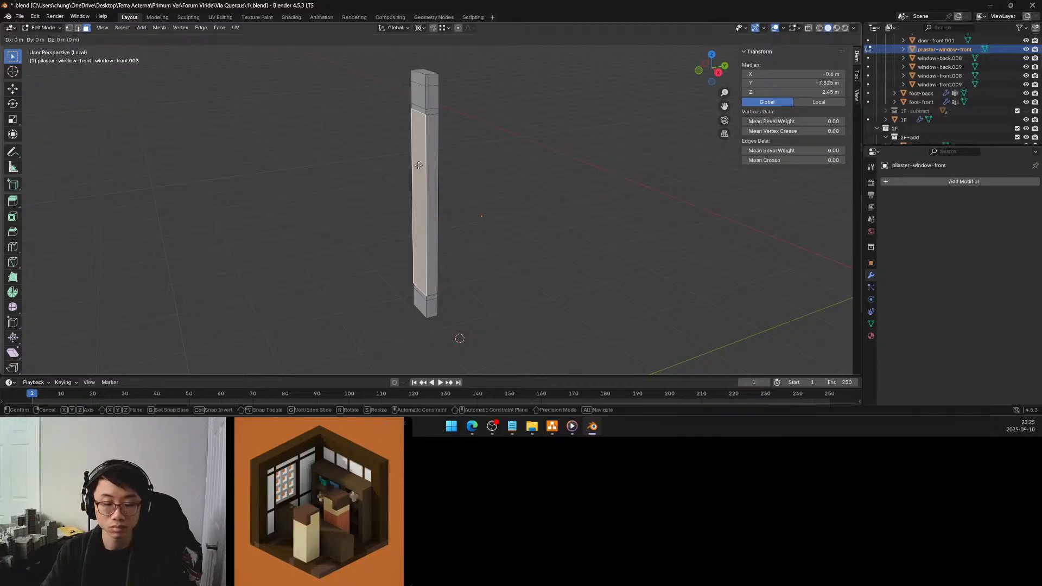
pyautogui.press('y')
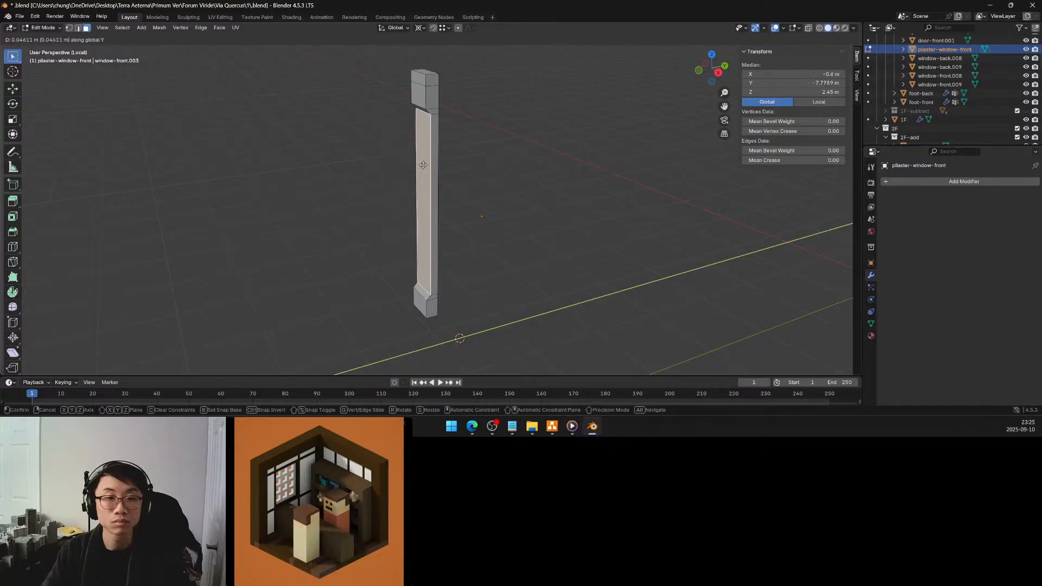
pyautogui.click(425, 165)
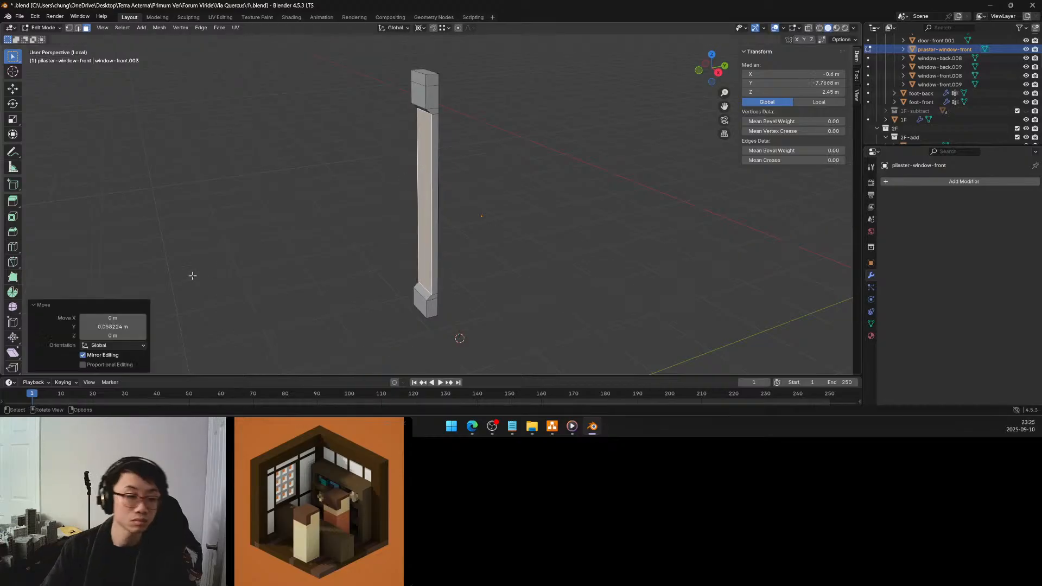
pyautogui.click(126, 329)
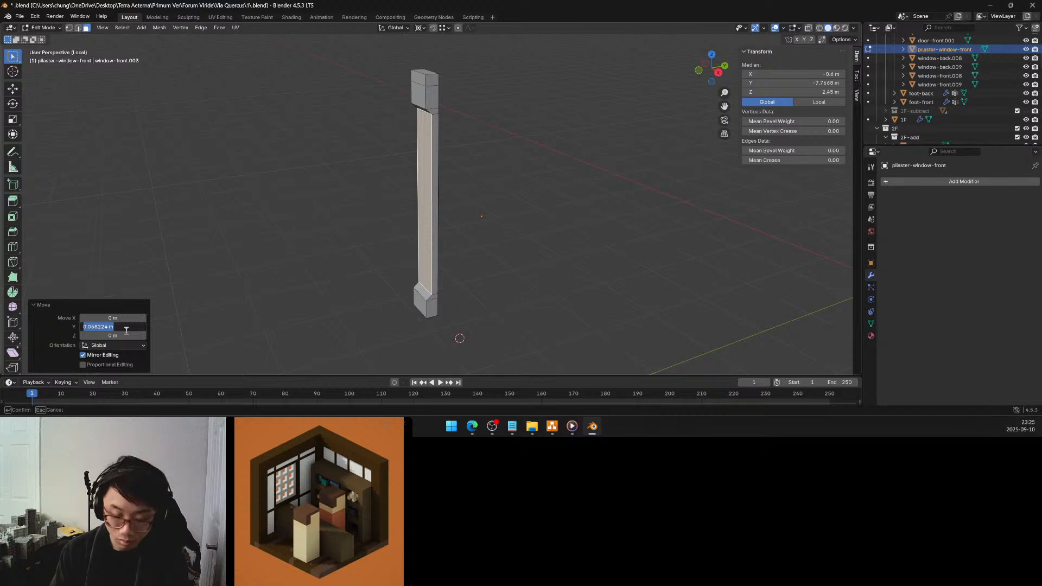
pyautogui.press('BackSpace')
pyautogui.write('0.08')
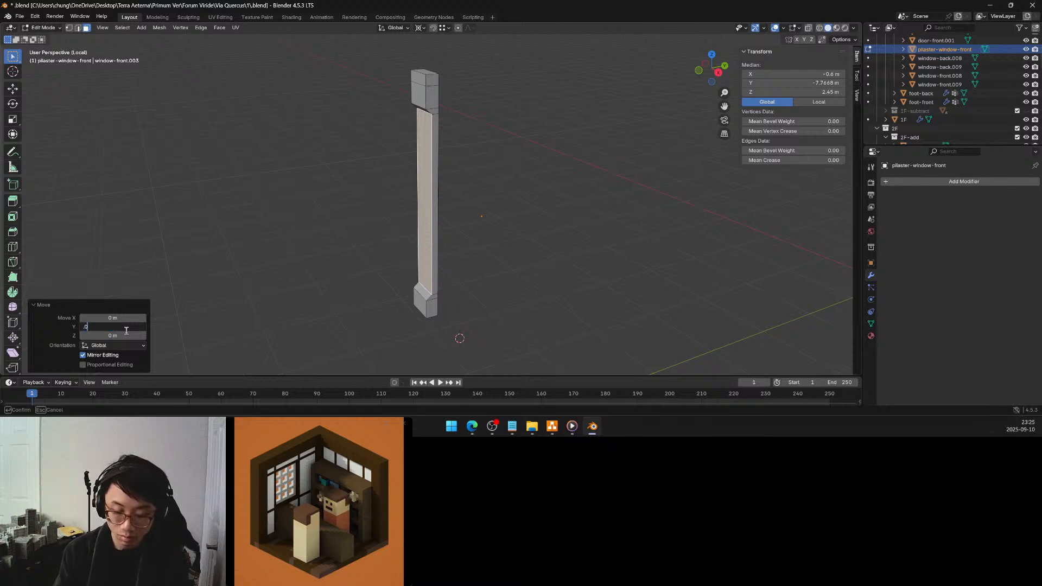
pyautogui.press('Return')
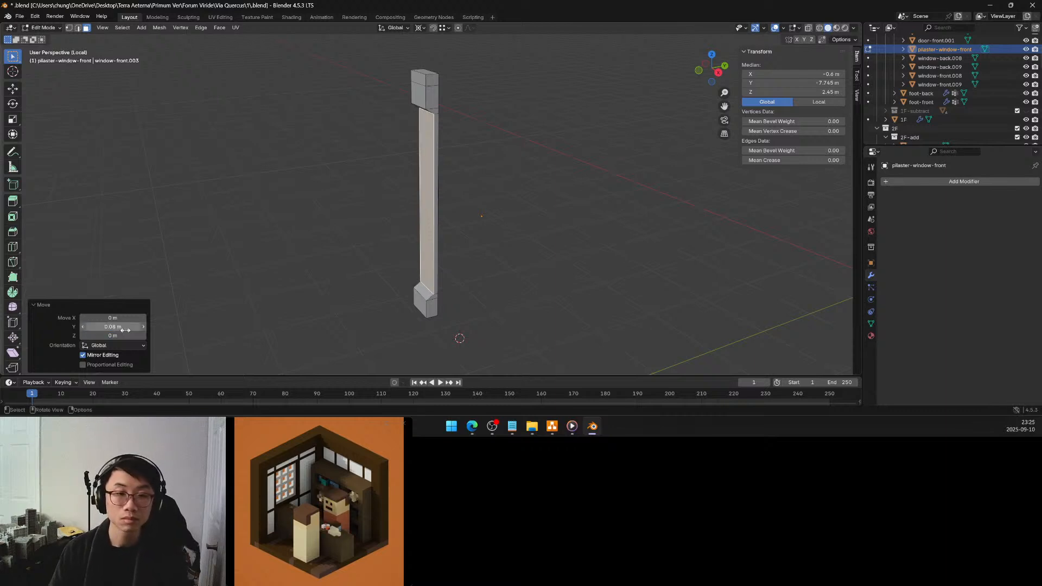
pyautogui.click(477, 187)
# Add a horizontal loop cut around the pilaster's base and set its Z height to 1.45 m
pyautogui.moveTo(482, 184); pyautogui.dragTo(567, 180, button='middle')
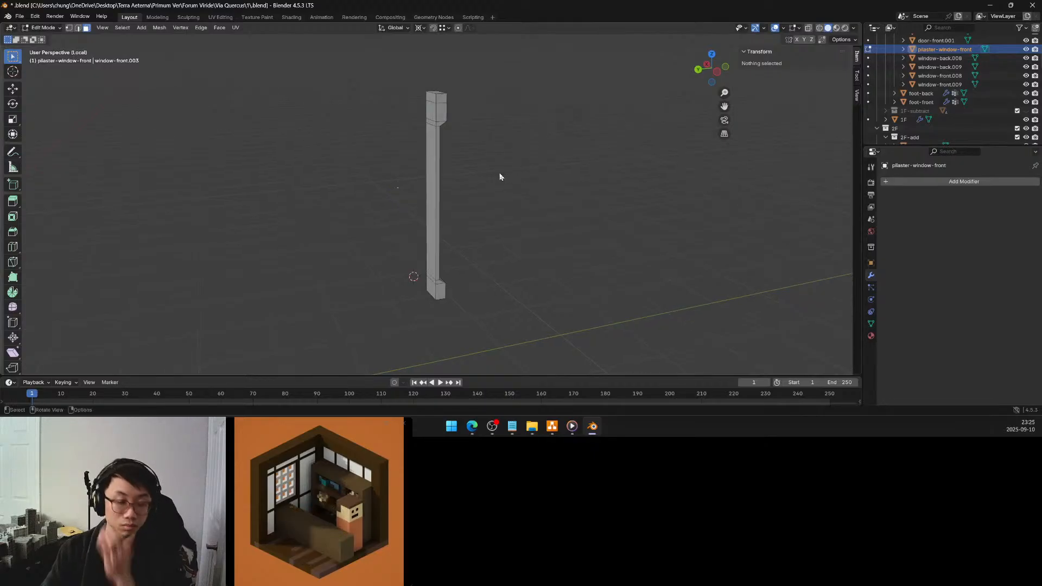
pyautogui.moveTo(450, 164); pyautogui.dragTo(343, 160, button='middle')
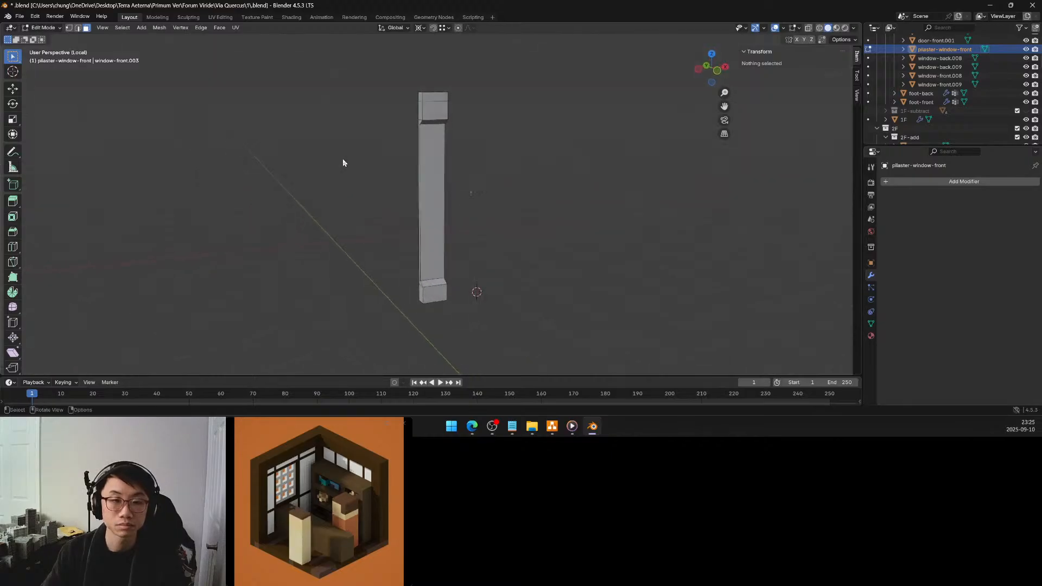
pyautogui.moveTo(487, 167); pyautogui.dragTo(456, 155, button='middle')
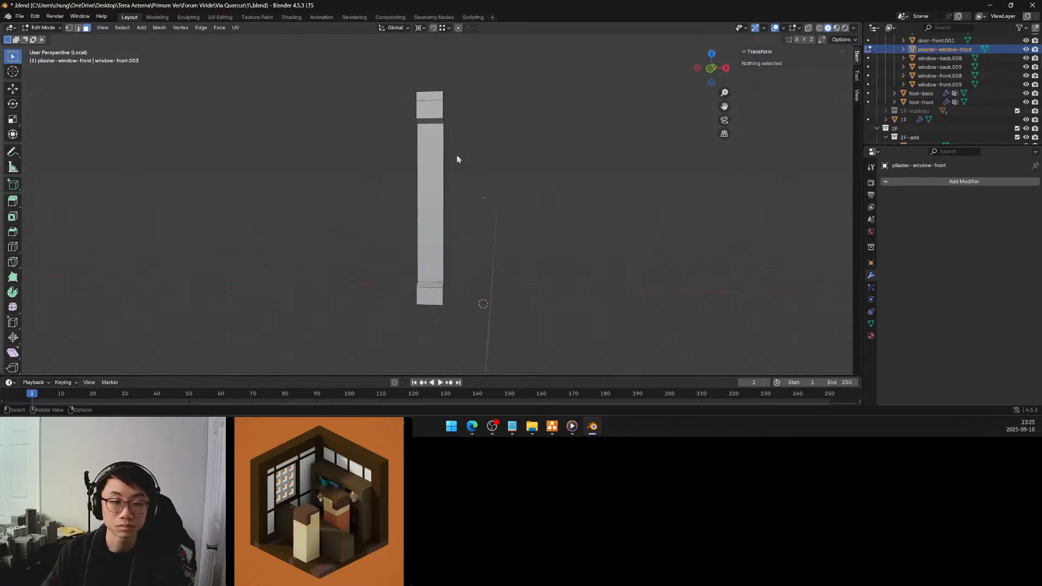
pyautogui.moveTo(458, 221); pyautogui.dragTo(429, 232, button='middle')
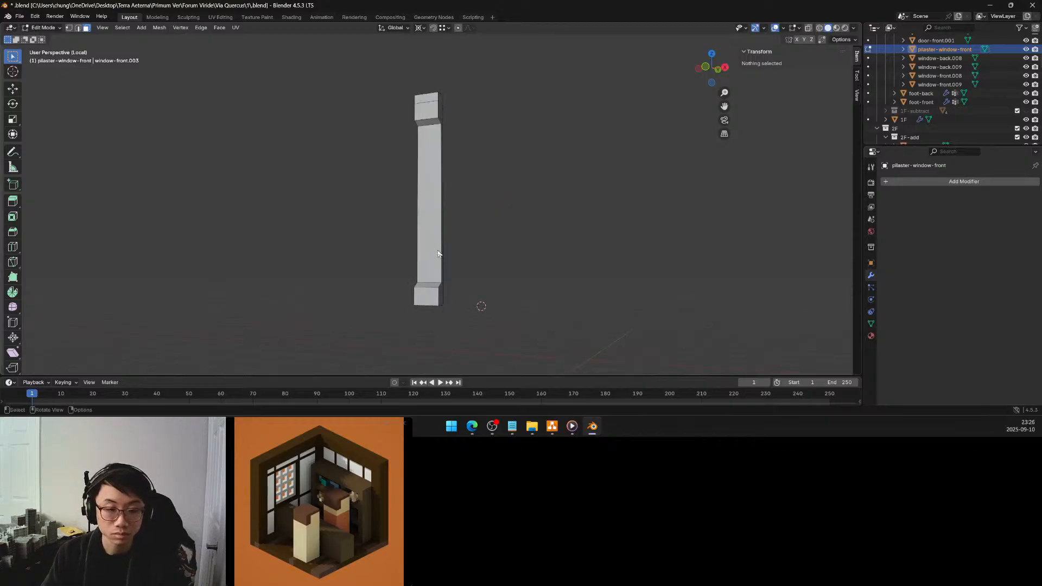
pyautogui.keyDown('shift'); pyautogui.moveTo(432, 271); pyautogui.dragTo(412, 208, button='middle'); pyautogui.keyUp('shift')
pyautogui.scroll(3, 431, 262)
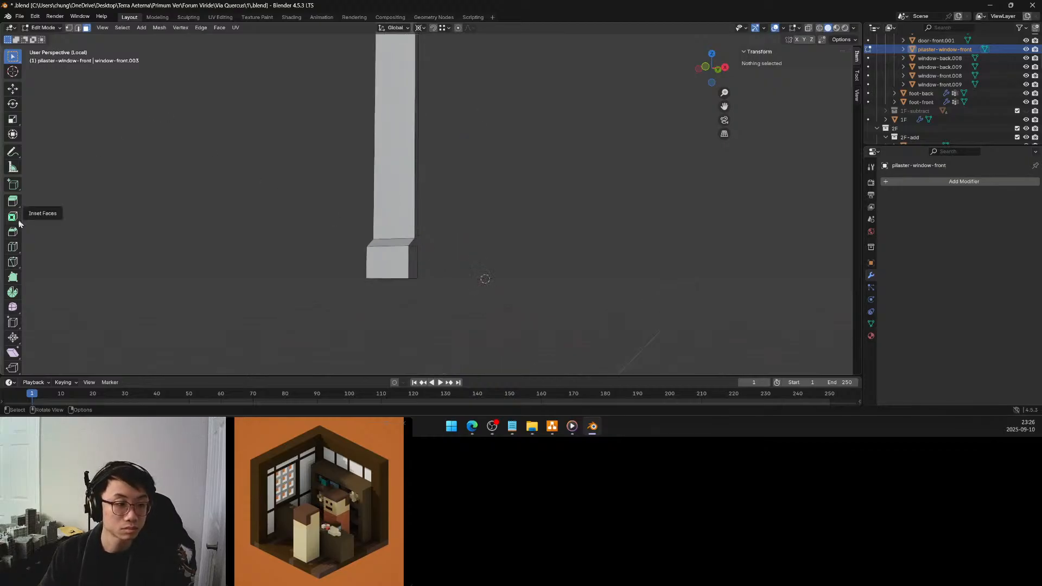
pyautogui.click(13, 247)
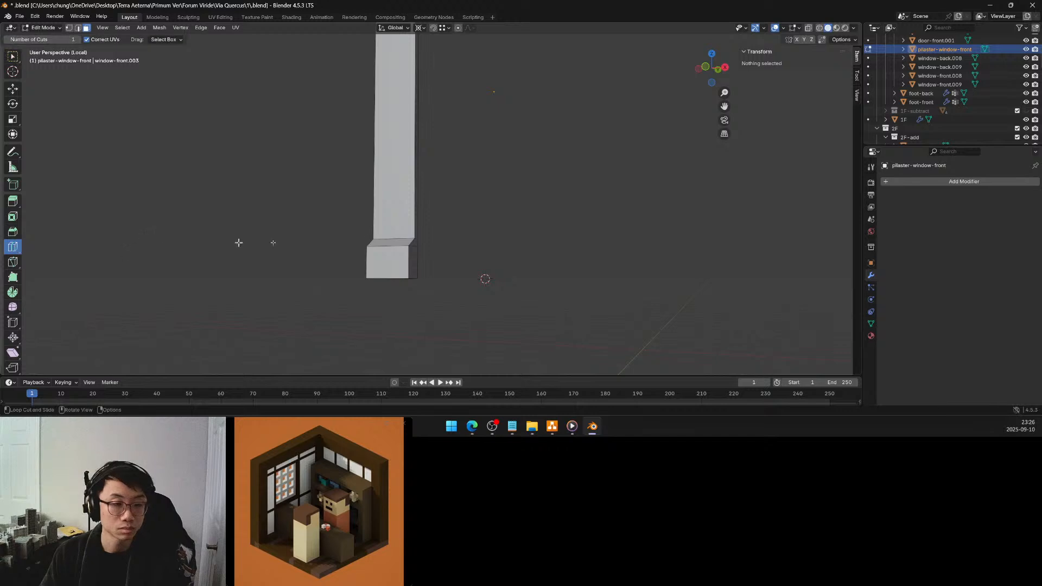
pyautogui.moveTo(402, 260); pyautogui.dragTo(402, 252)
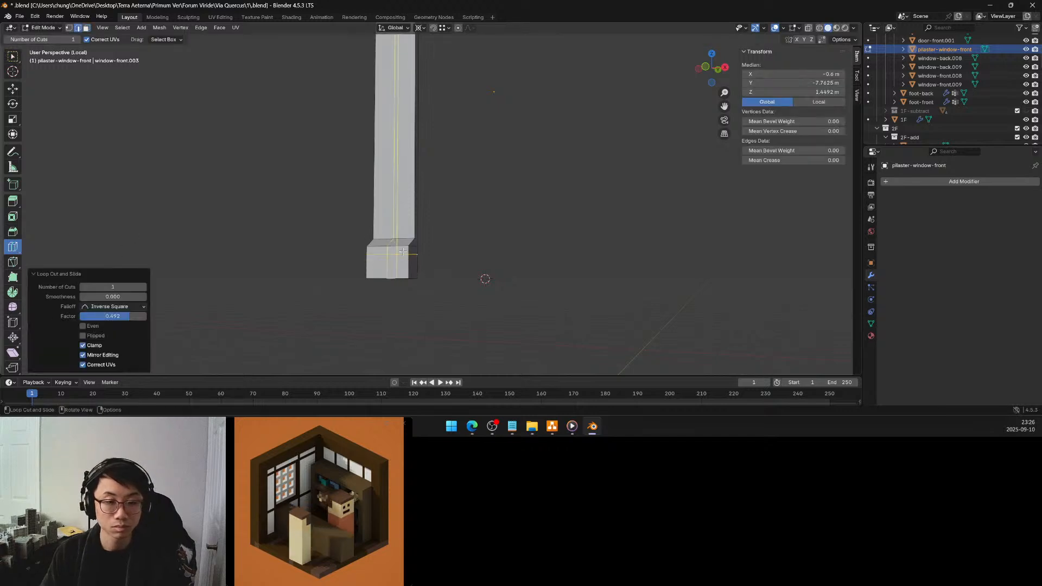
pyautogui.click(818, 92)
pyautogui.write('1.45')
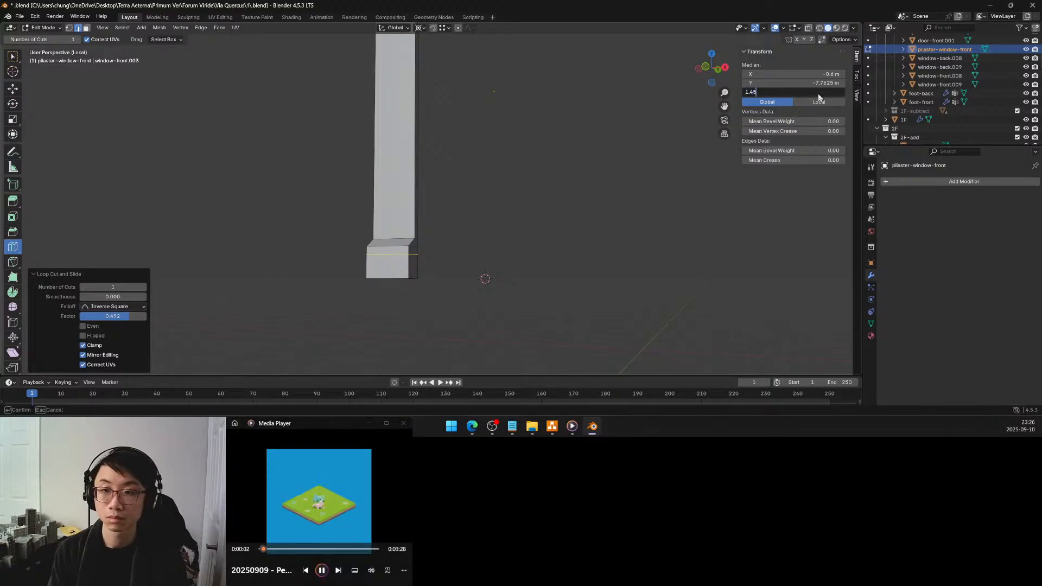
pyautogui.press('Return')
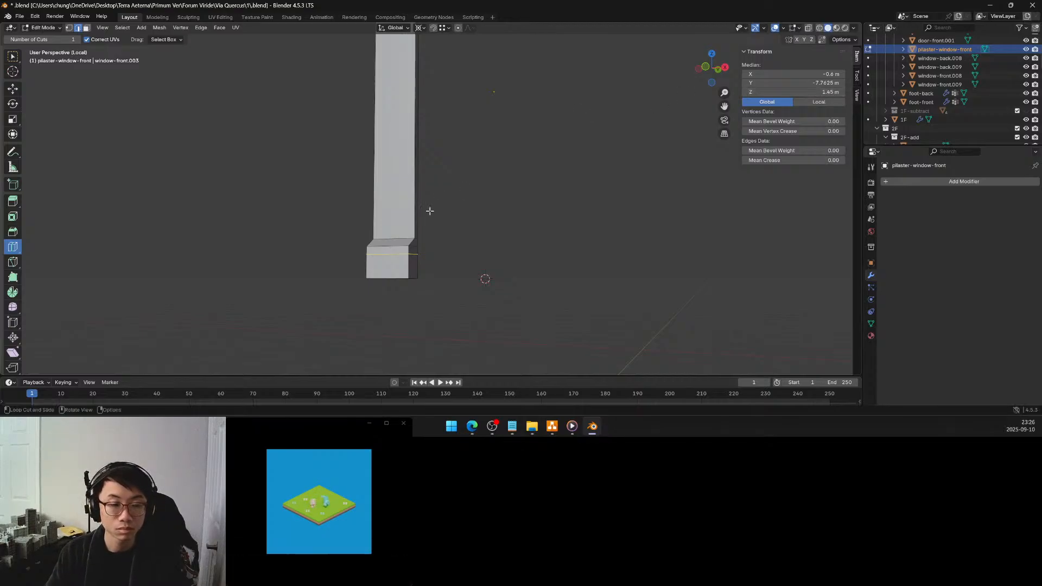
# Add another horizontal loop cut lower on the pilaster's base and set its Z height to 1.4 m
pyautogui.moveTo(408, 256); pyautogui.dragTo(408, 259)
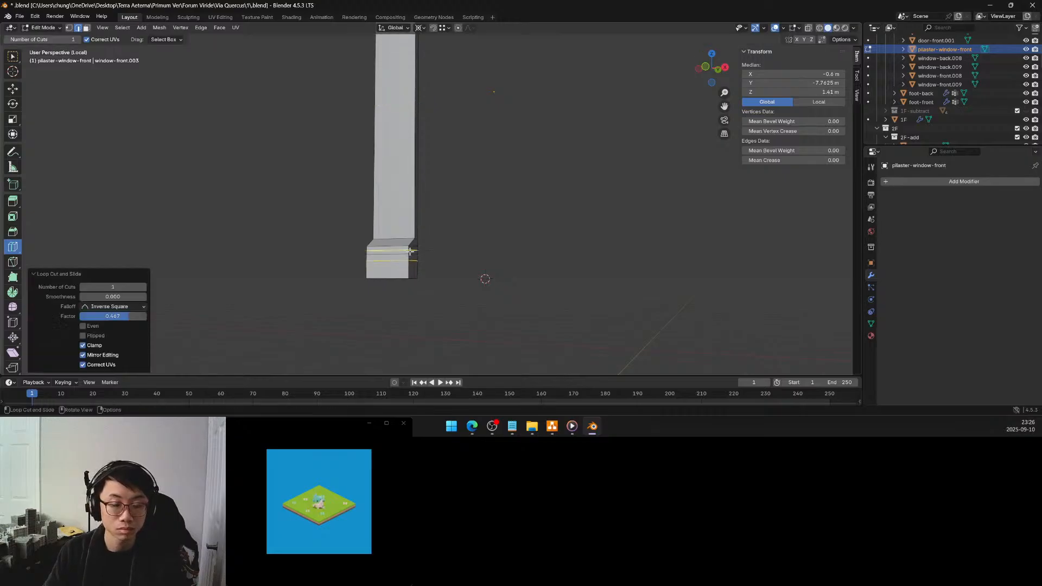
pyautogui.click(829, 92)
pyautogui.write('1.4')
pyautogui.press('Return')
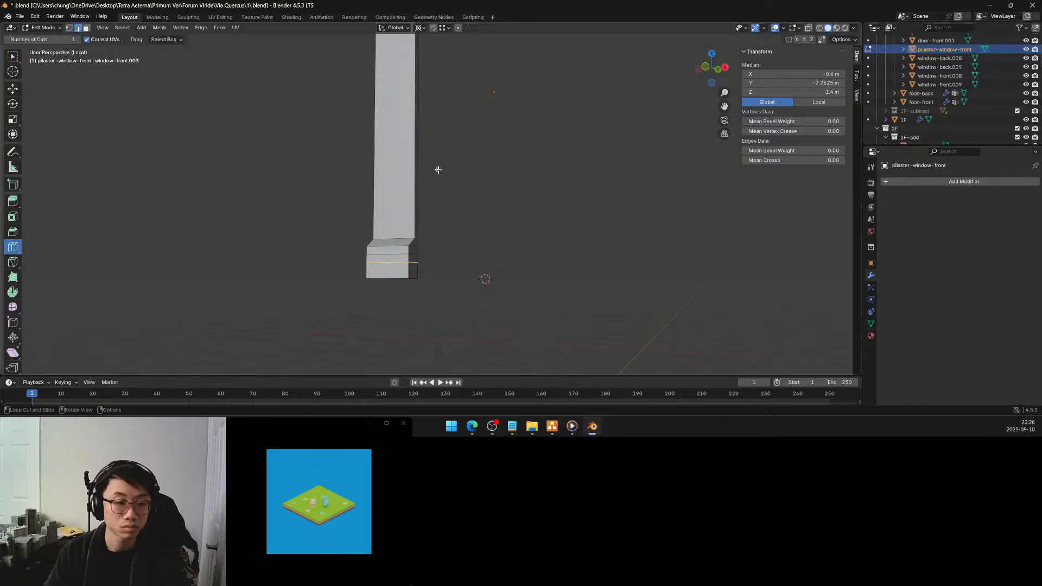
pyautogui.click(87, 28)
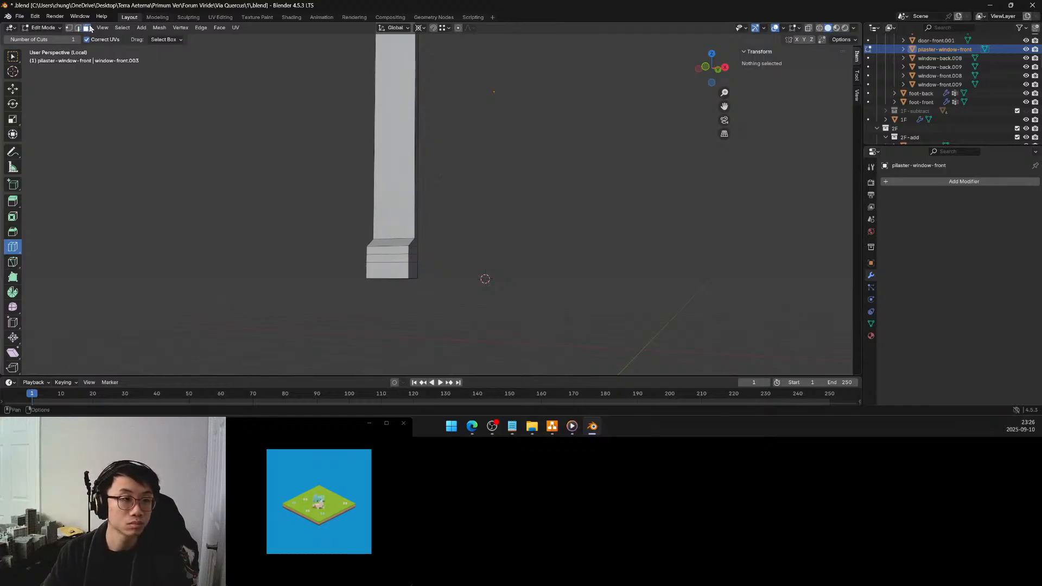
pyautogui.click(16, 55)
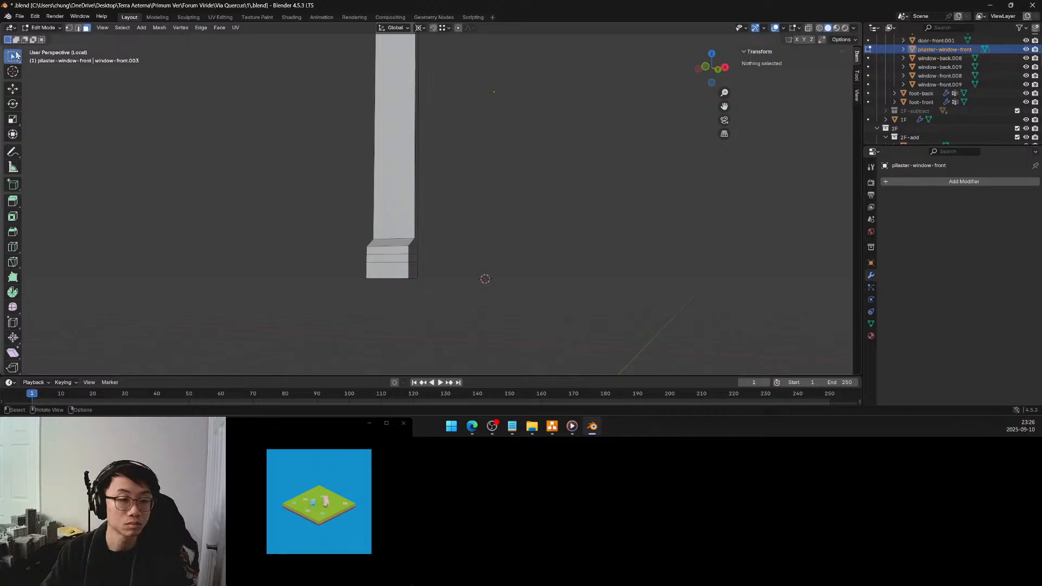
pyautogui.click(401, 257)
pyautogui.moveTo(421, 235); pyautogui.dragTo(396, 229, button='middle')
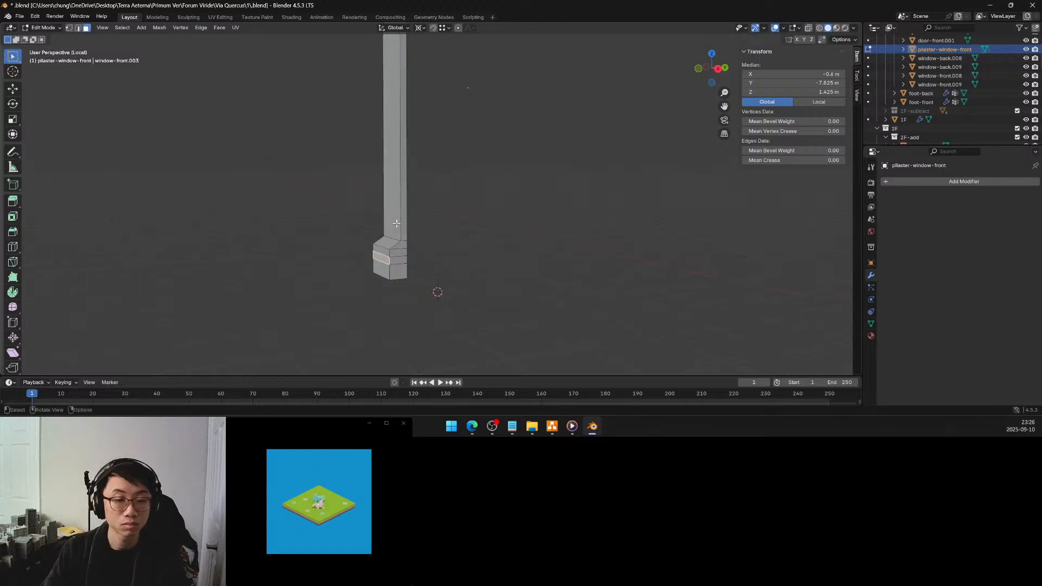
pyautogui.click(385, 271)
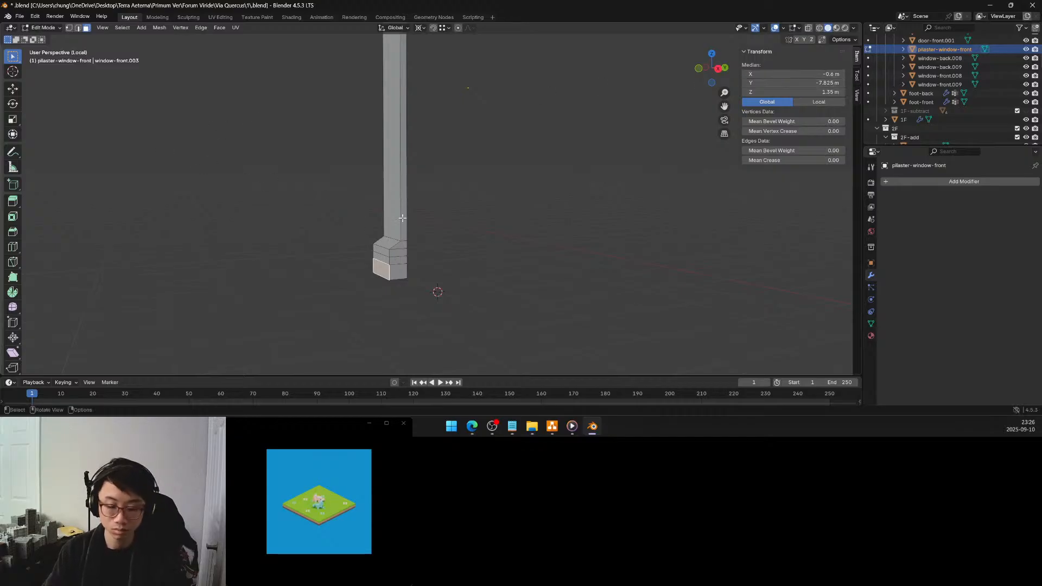
pyautogui.press('a')
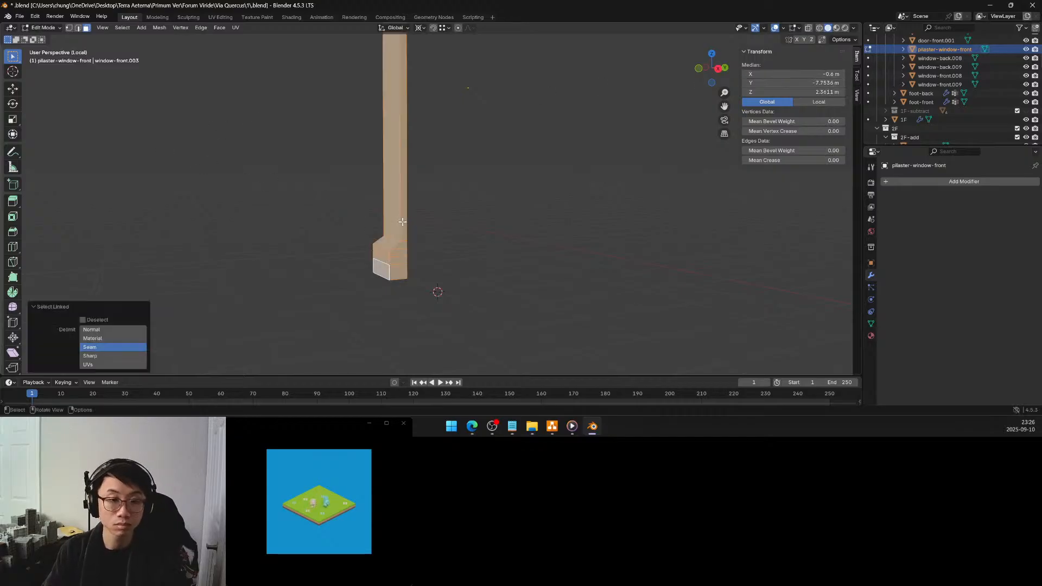
pyautogui.click(349, 217)
# Add two more loop cuts to the base, one midway through the narrow band and one below the band at Z 1.375 m
pyautogui.click(19, 248)
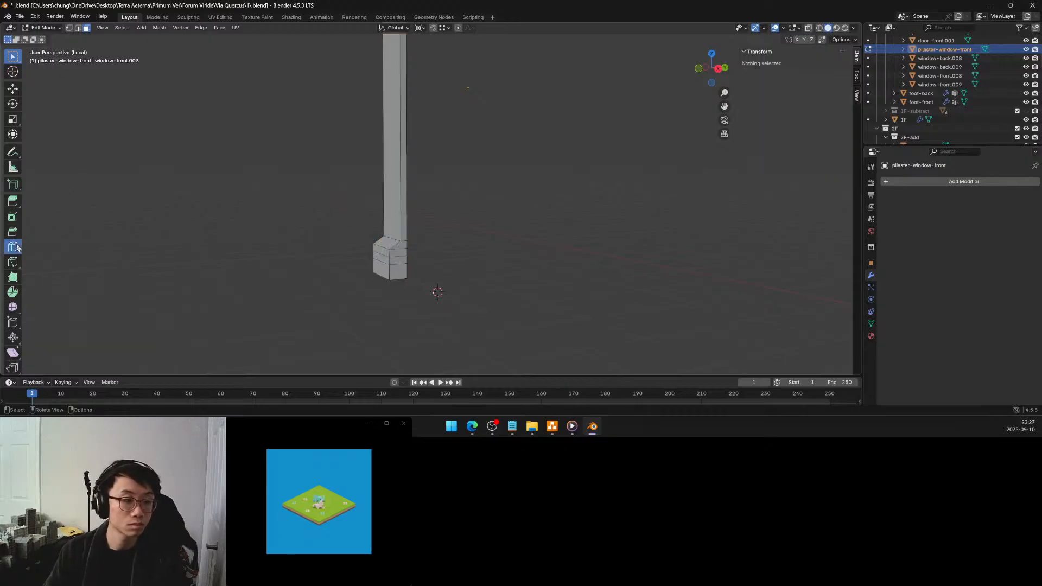
pyautogui.click(385, 260)
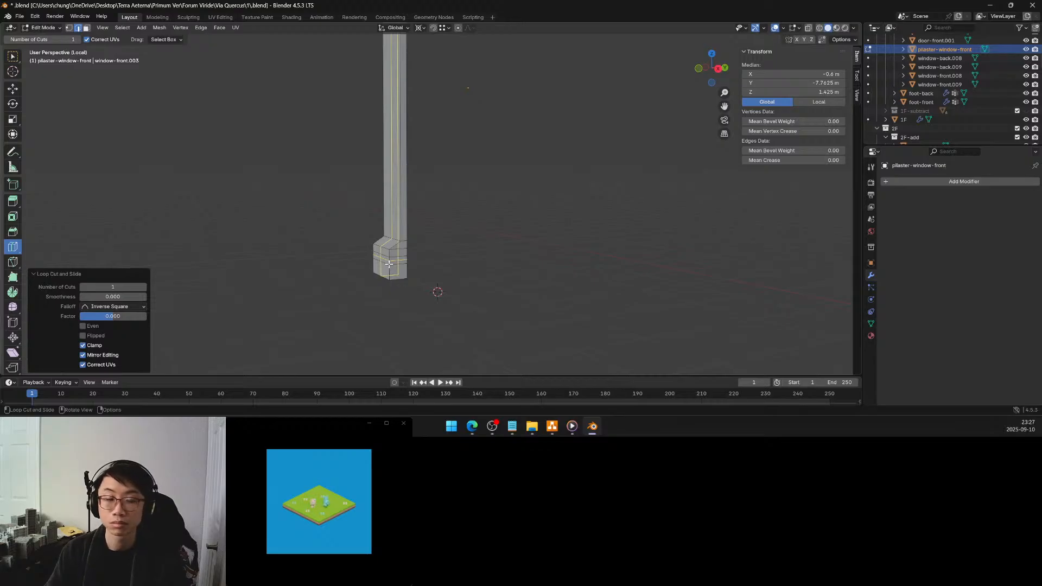
pyautogui.click(389, 271)
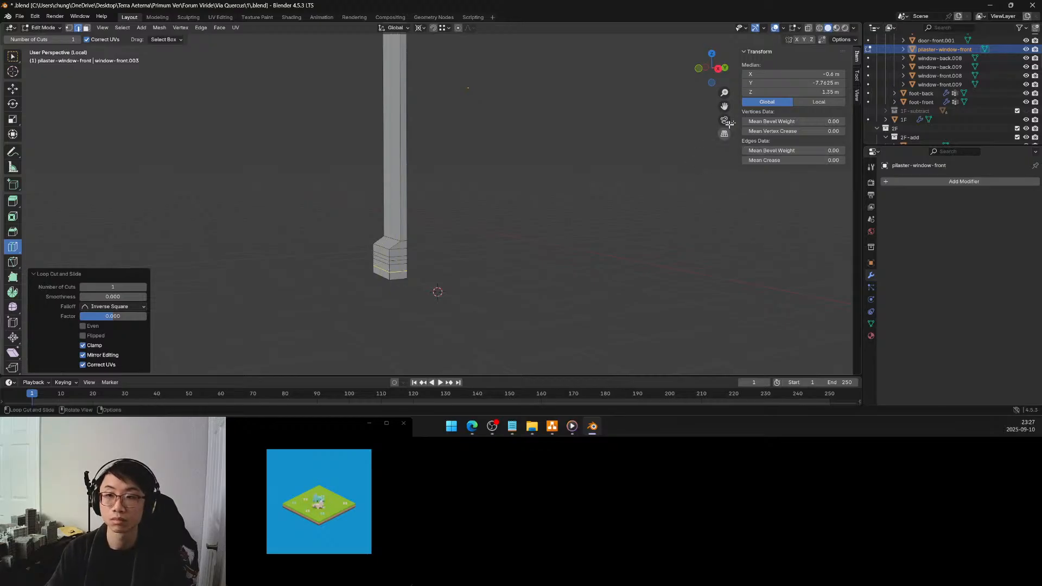
pyautogui.click(758, 92)
pyautogui.click(753, 92)
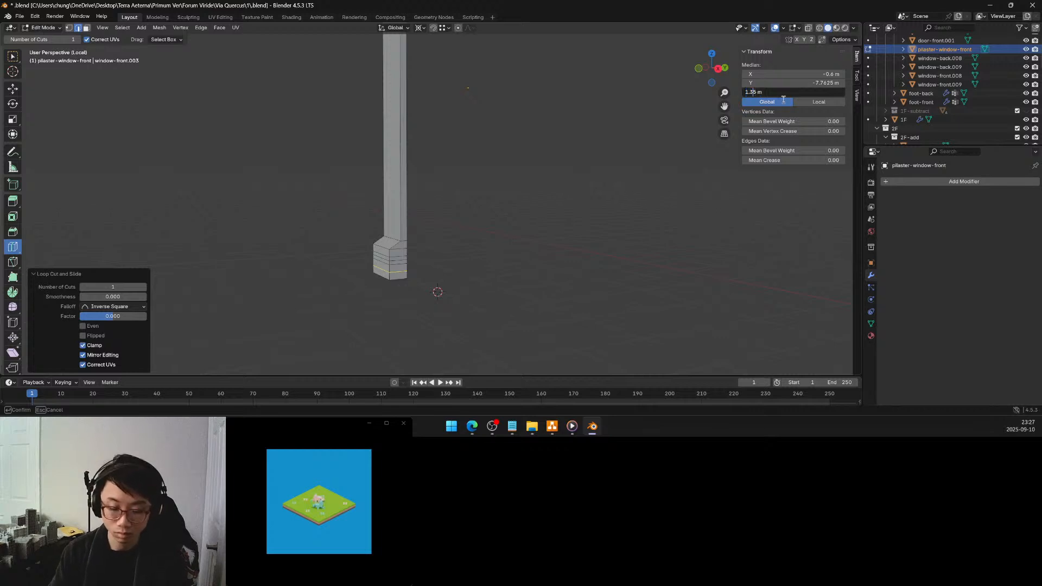
pyautogui.write('7')
pyautogui.press('Return')
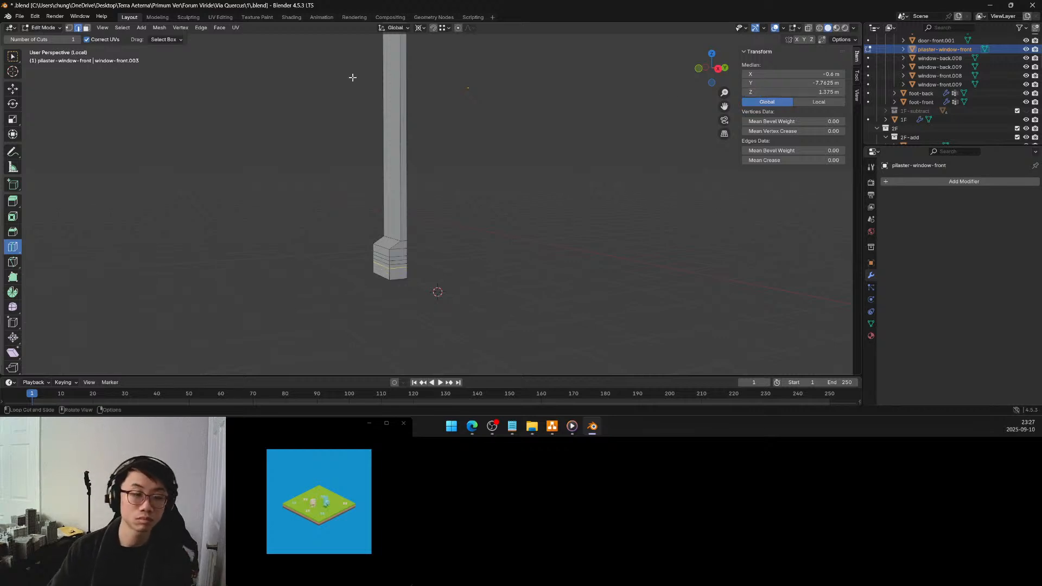
# Select the front face of the band's lower half on the base and move it 0.05 m along Y to form a groove
pyautogui.hotkey('alt', 'a')
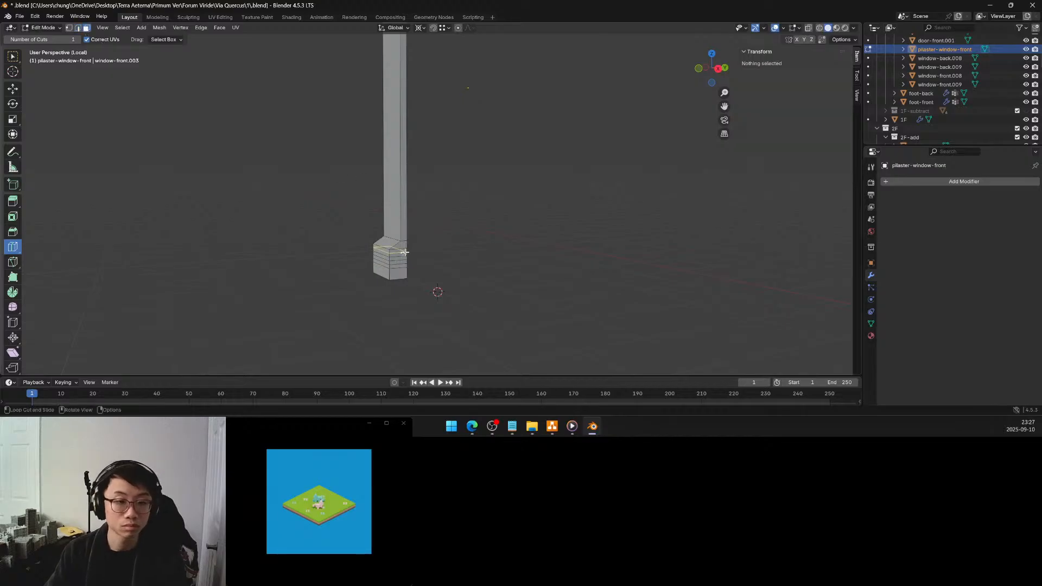
pyautogui.press('w')
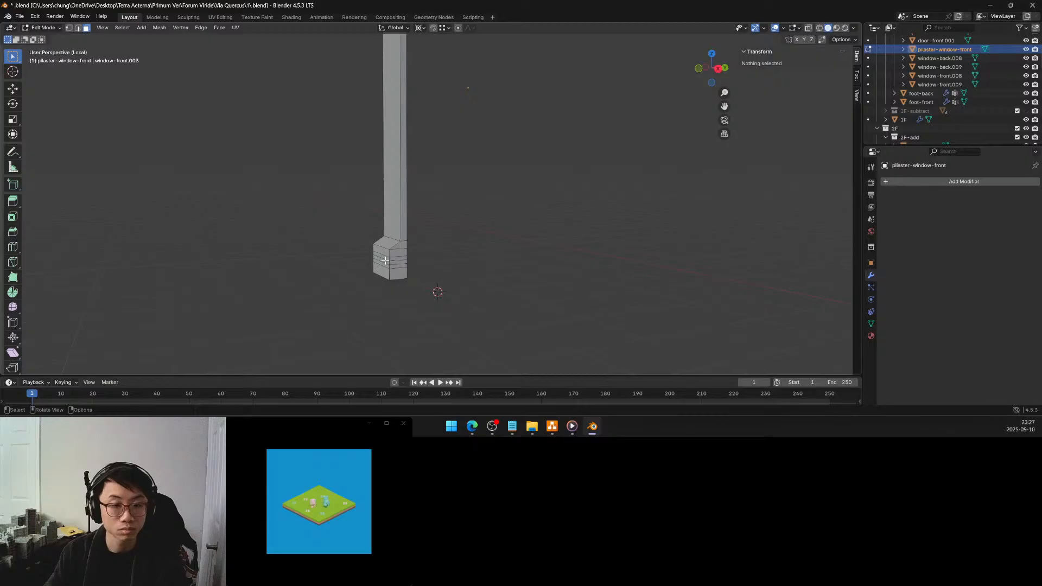
pyautogui.keyDown('alt'); pyautogui.click(384, 260); pyautogui.keyUp('alt')
pyautogui.moveTo(394, 245); pyautogui.dragTo(396, 243, button='middle')
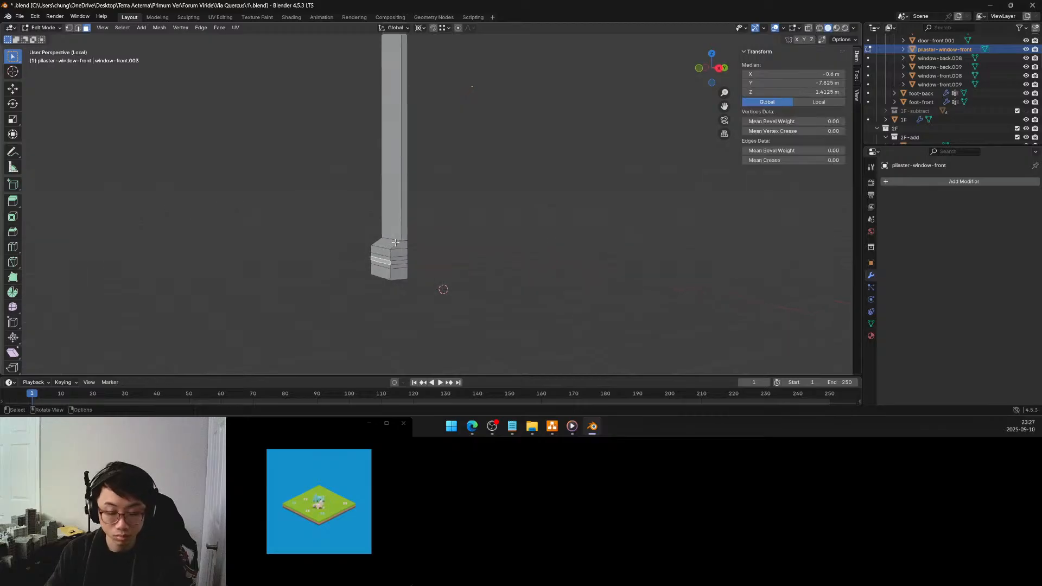
pyautogui.press('g')
pyautogui.press('y')
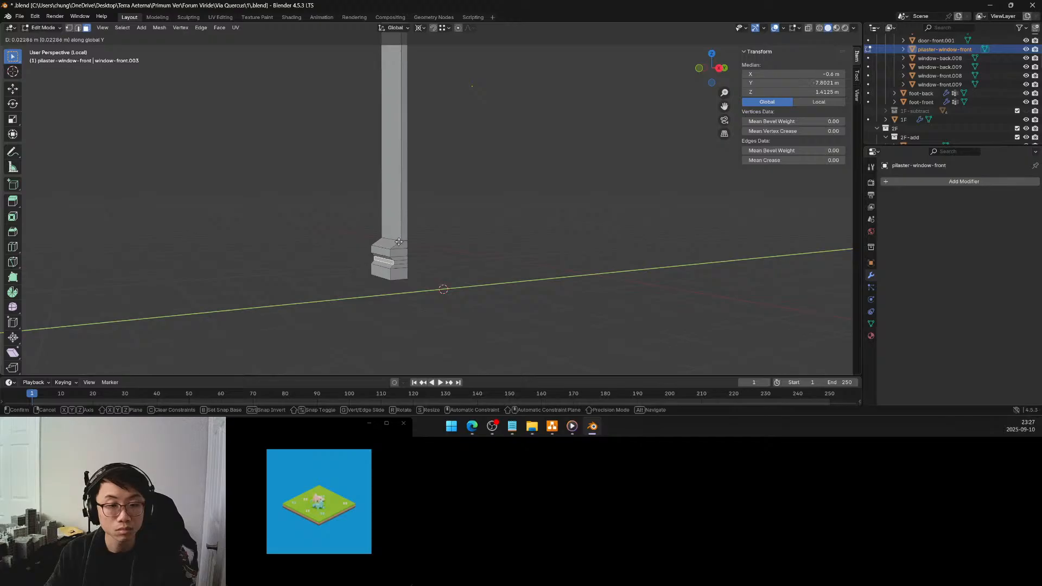
pyautogui.click(398, 241)
pyautogui.click(129, 325)
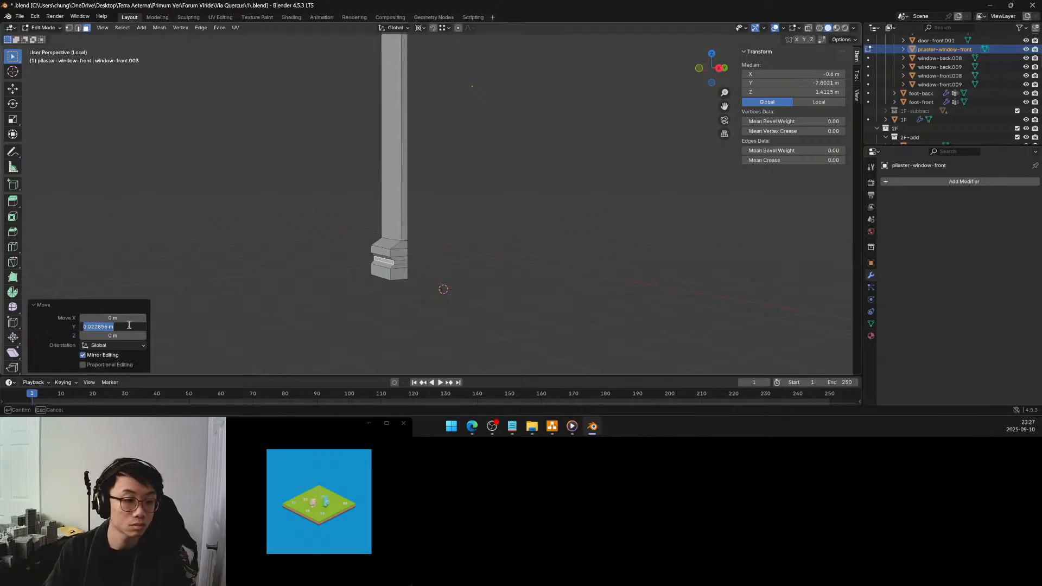
pyautogui.write('.0')
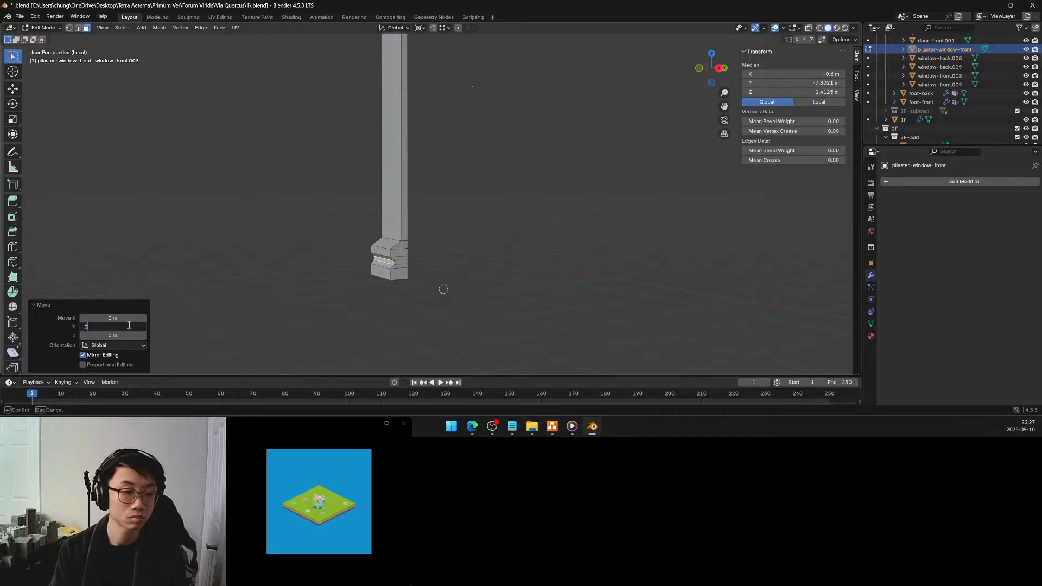
pyautogui.write('5')
pyautogui.press('Return')
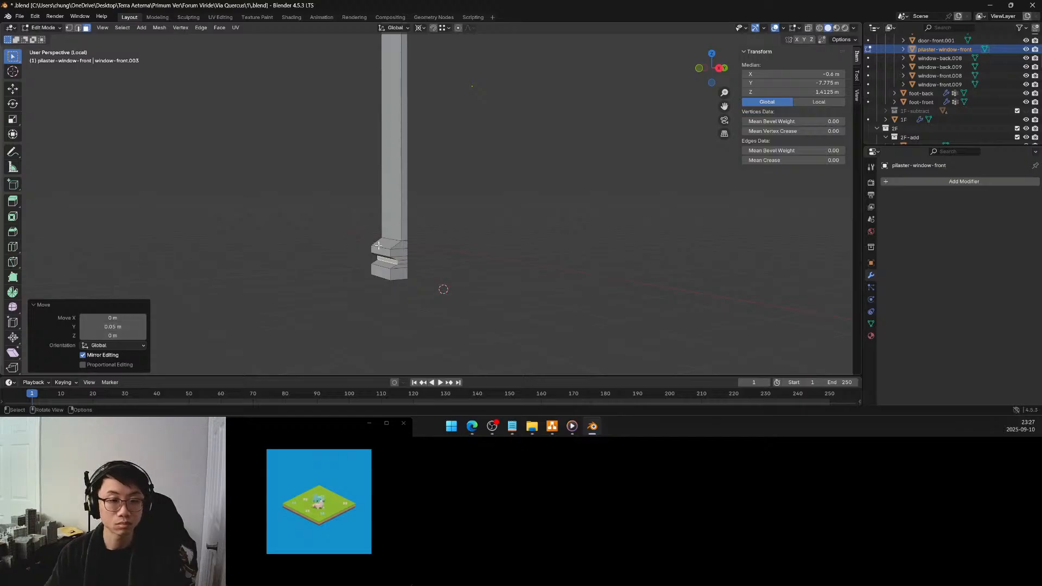
# Try dividing the pilaster lengthwise with five evenly spaced vertical loop cuts
pyautogui.click(452, 255)
pyautogui.moveTo(447, 253)
pyautogui.mouseDown(button='middle')
pyautogui.moveTo(477, 244)
pyautogui.moveTo(472, 260)
pyautogui.moveTo(460, 256)
pyautogui.mouseUp(button='middle')
pyautogui.moveTo(451, 195)
pyautogui.mouseDown(button='middle')
pyautogui.moveTo(458, 278)
pyautogui.moveTo(451, 184)
pyautogui.moveTo(438, 199)
pyautogui.mouseUp(button='middle')
pyautogui.scroll(3, 435, 186)
pyautogui.scroll(1, 429, 177)
pyautogui.scroll(-2, 429, 177)
pyautogui.moveTo(425, 174); pyautogui.dragTo(458, 179, button='middle')
pyautogui.moveTo(462, 176); pyautogui.dragTo(476, 174, button='middle')
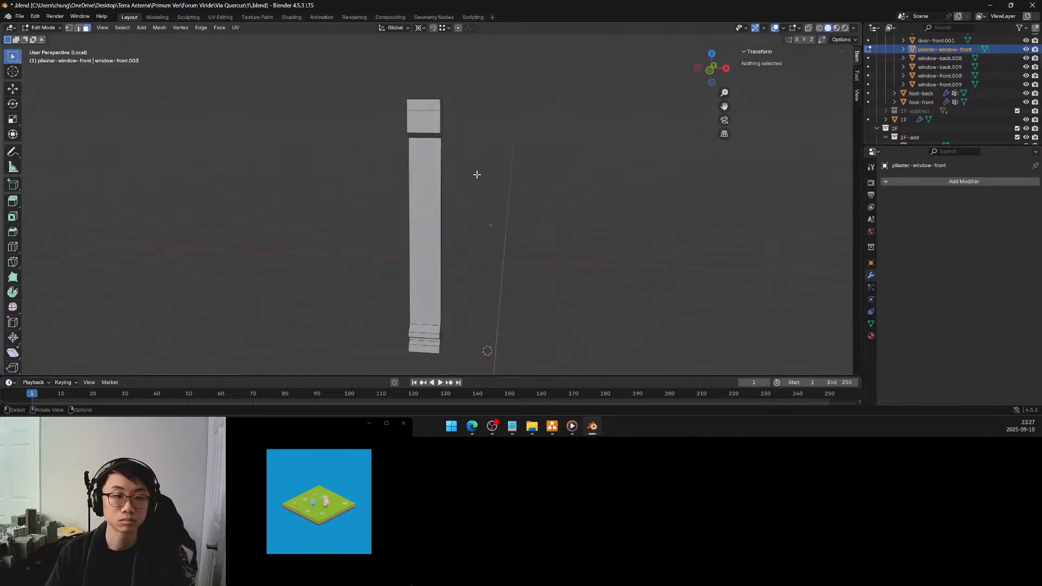
pyautogui.click(13, 246)
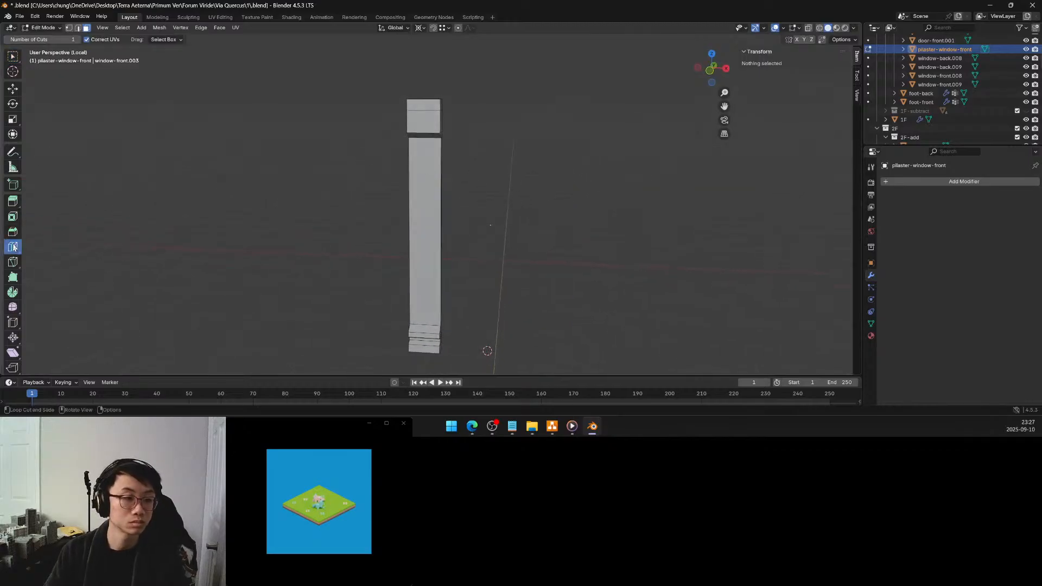
pyautogui.click(425, 114)
pyautogui.rightClick(425, 114)
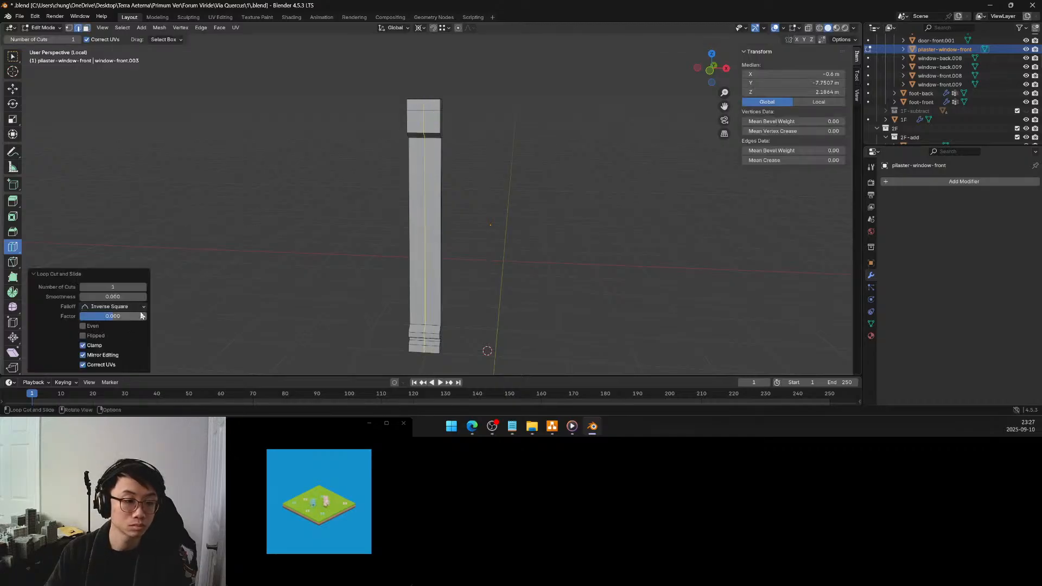
pyautogui.click(143, 287)
pyautogui.click(143, 287)
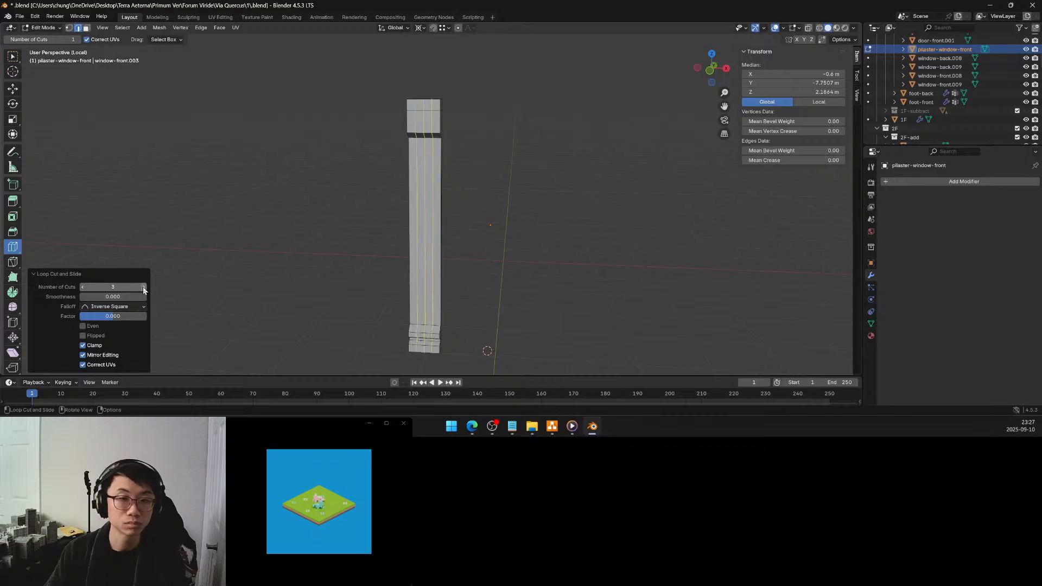
pyautogui.click(143, 287)
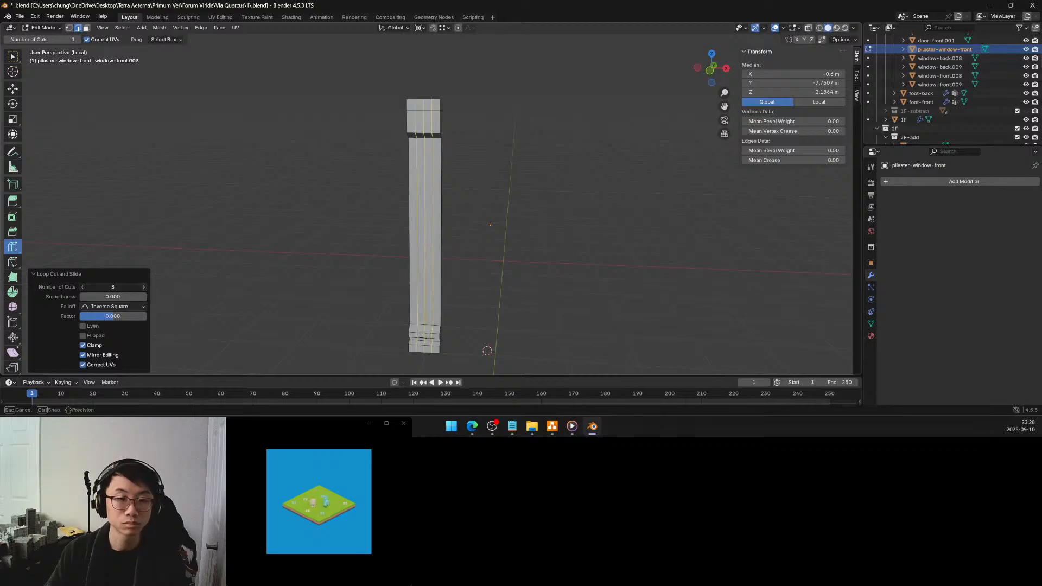
pyautogui.click(143, 287)
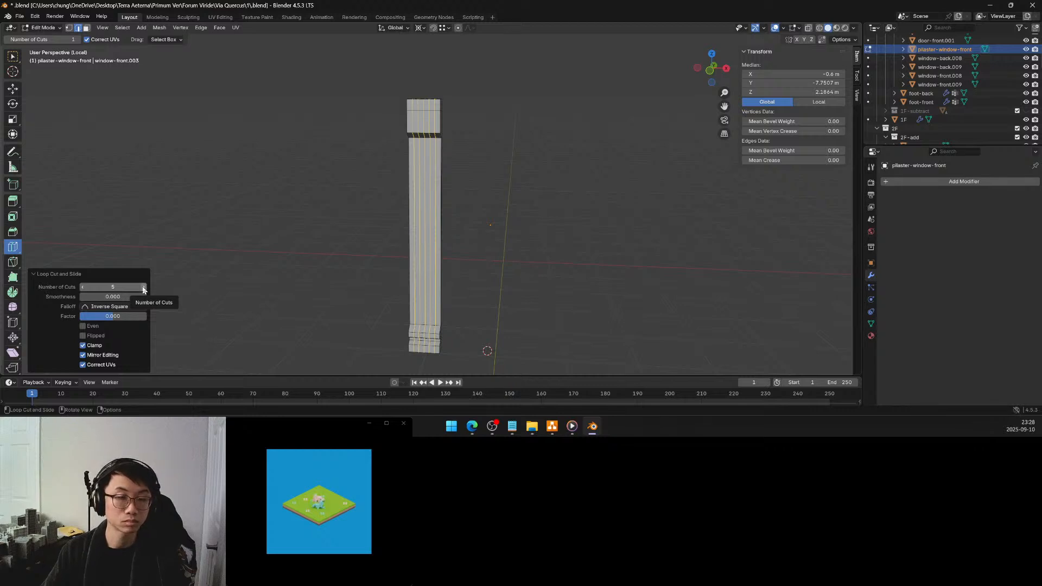
pyautogui.moveTo(419, 170)
pyautogui.mouseDown(button='middle')
pyautogui.moveTo(406, 210)
pyautogui.moveTo(414, 185)
pyautogui.mouseUp(button='middle')
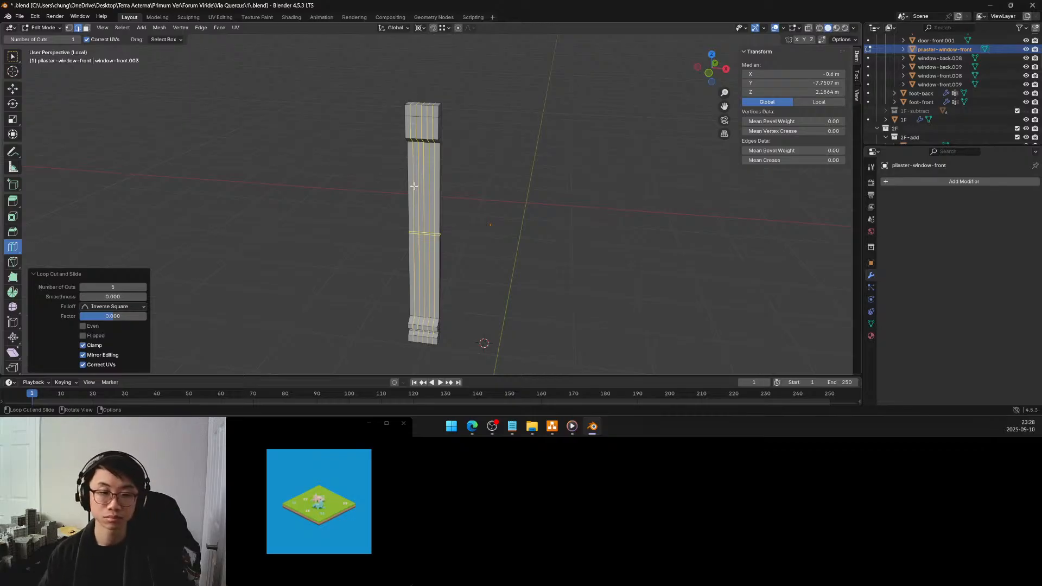
pyautogui.moveTo(440, 188)
pyautogui.mouseDown(button='middle')
pyautogui.moveTo(394, 217)
pyautogui.moveTo(433, 205)
pyautogui.moveTo(434, 190)
pyautogui.mouseUp(button='middle')
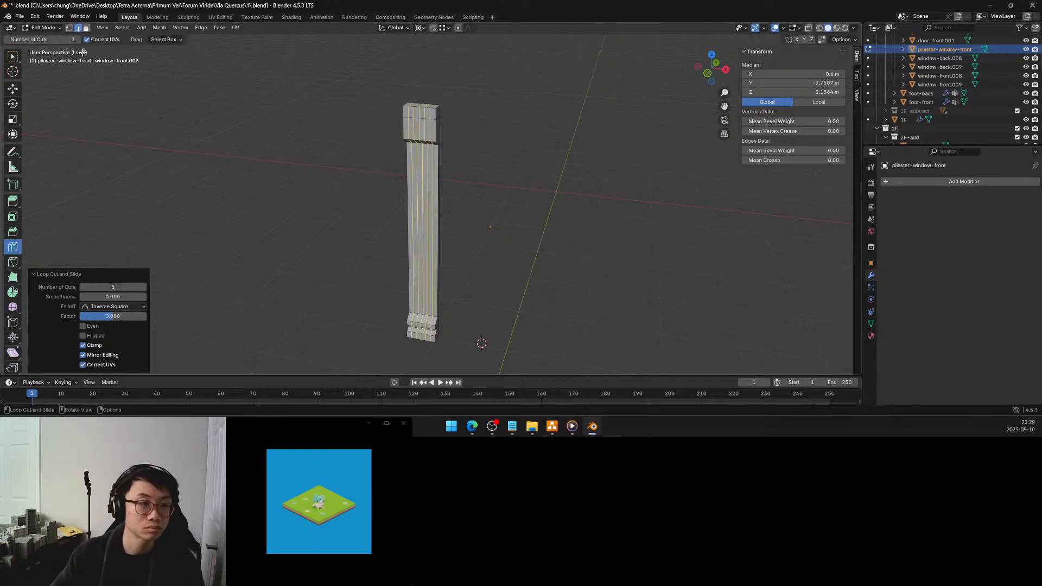
# Try selecting alternate vertical strips on the front of the shaft as faces
pyautogui.click(87, 28)
pyautogui.moveTo(314, 205); pyautogui.dragTo(373, 193, button='middle')
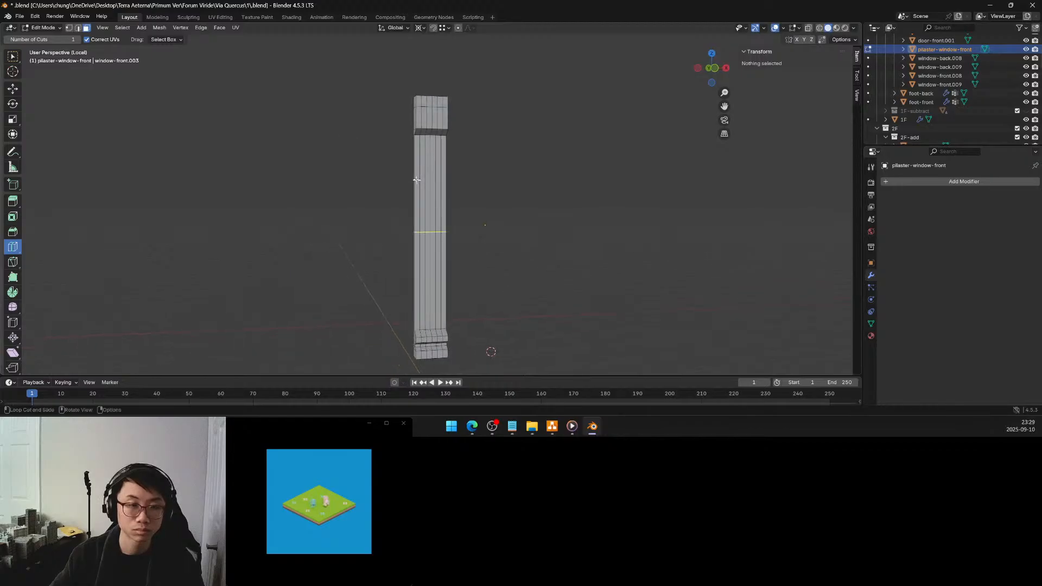
pyautogui.click(13, 56)
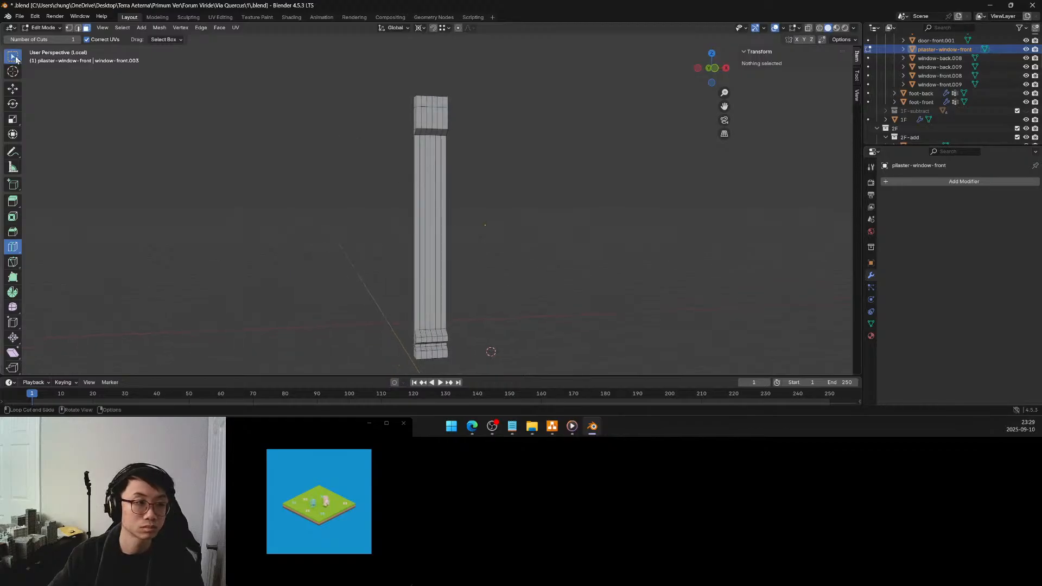
pyautogui.click(423, 160)
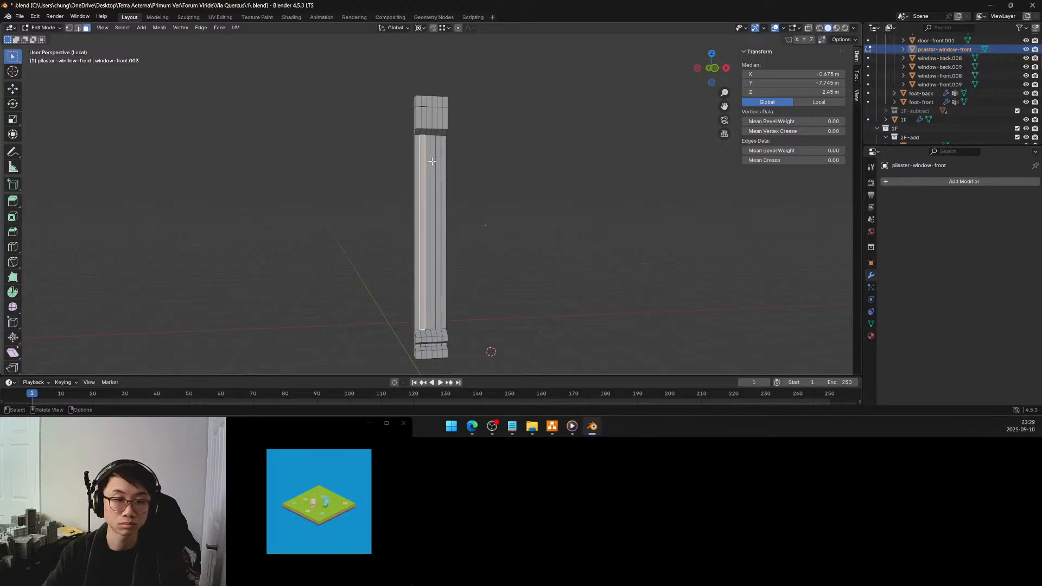
pyautogui.keyDown('shift'); pyautogui.click(433, 162); pyautogui.keyUp('shift')
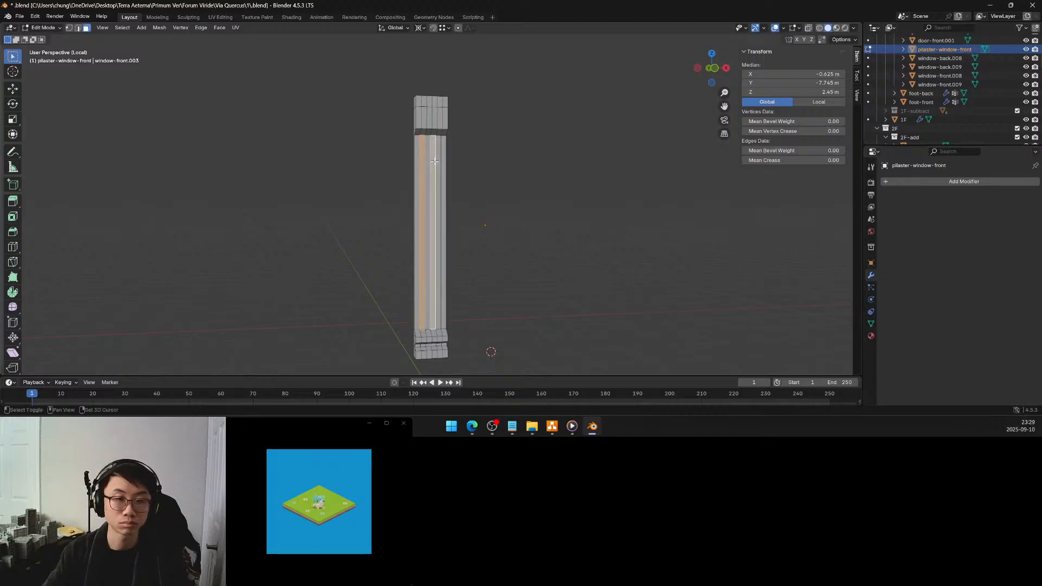
# Undo the strip selection and the five vertical loop cuts
pyautogui.hotkey('ctrl', 'z')
pyautogui.hotkey('ctrl', 'z')
pyautogui.hotkey('ctrl', 'z')
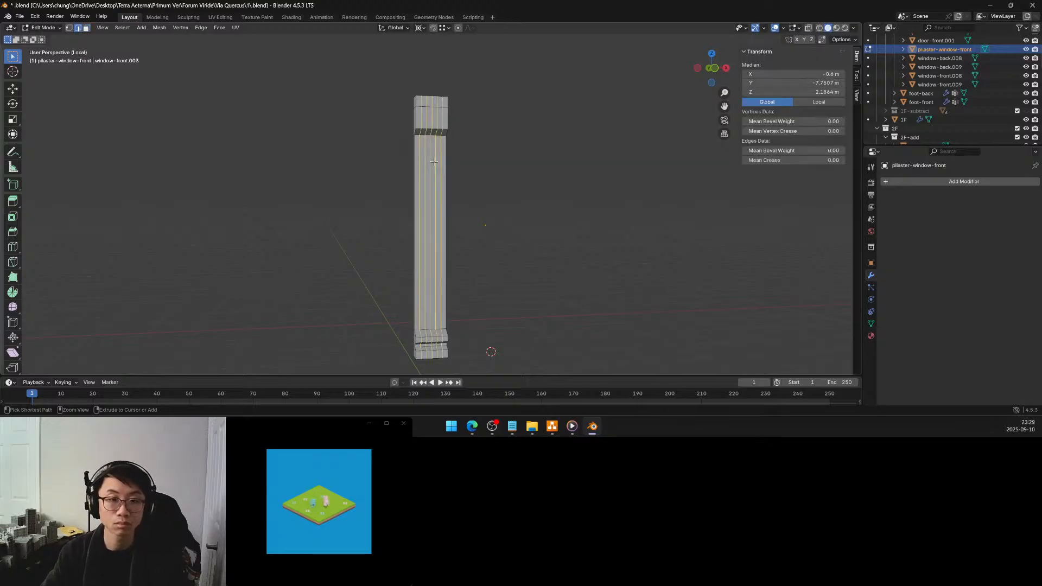
pyautogui.hotkey('ctrl', 'z')
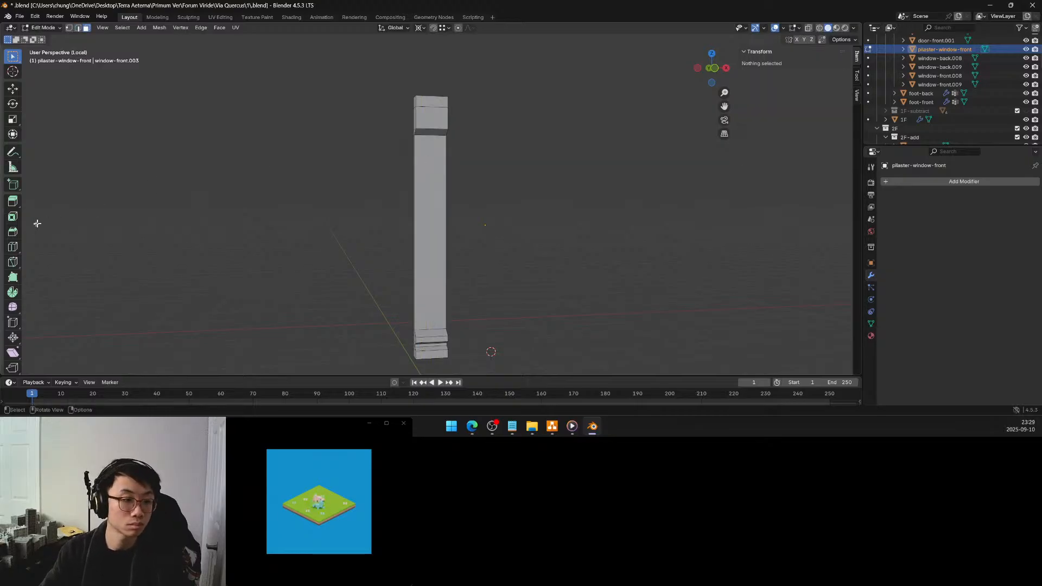
# Add six evenly spaced vertical loop cuts to divide the pilaster into seven strips
pyautogui.click(14, 247)
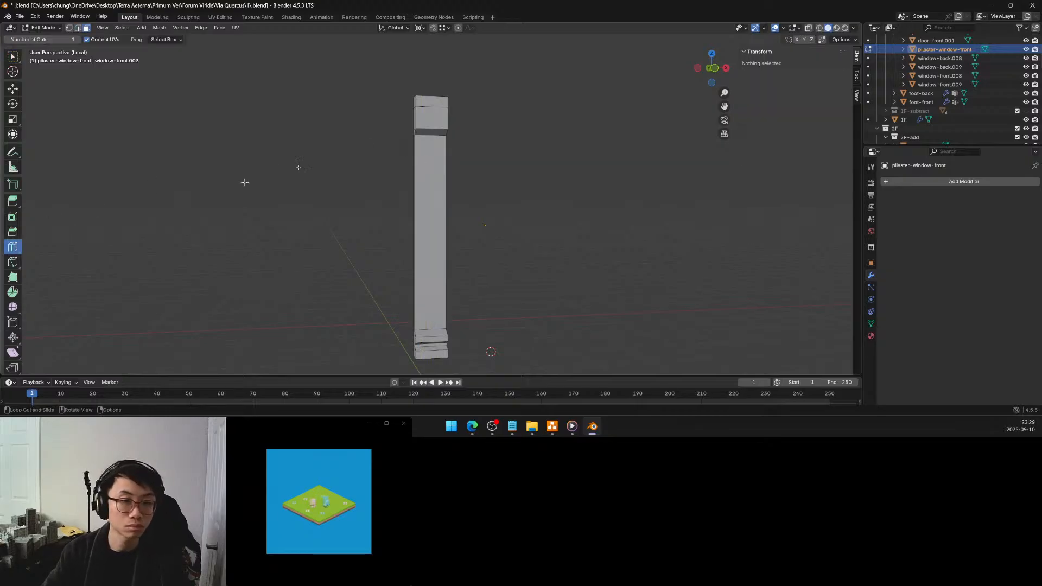
pyautogui.click(435, 107)
pyautogui.click(143, 286)
pyautogui.click(144, 286)
pyautogui.click(143, 286)
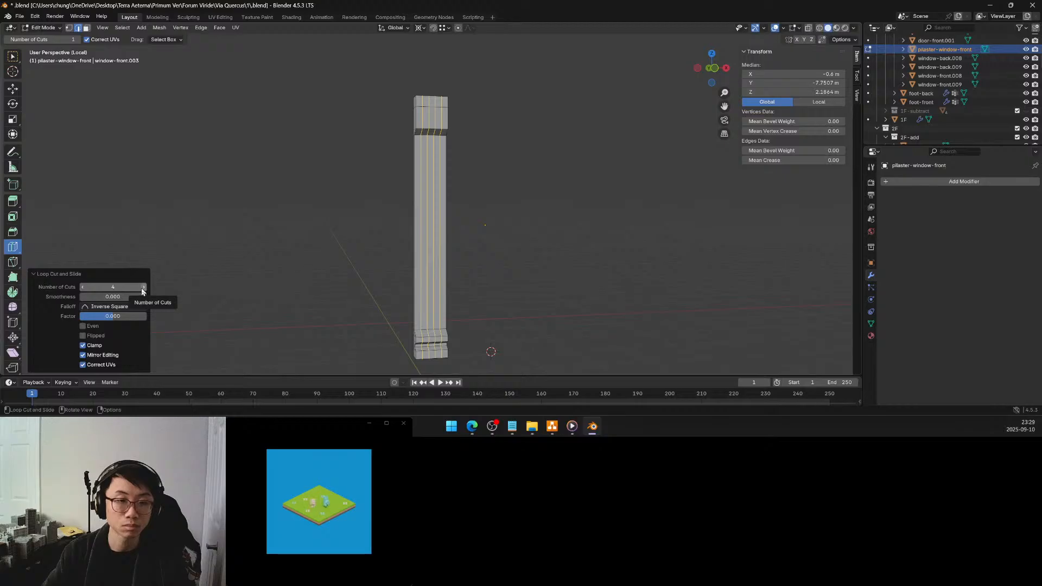
pyautogui.click(142, 291)
pyautogui.click(142, 290)
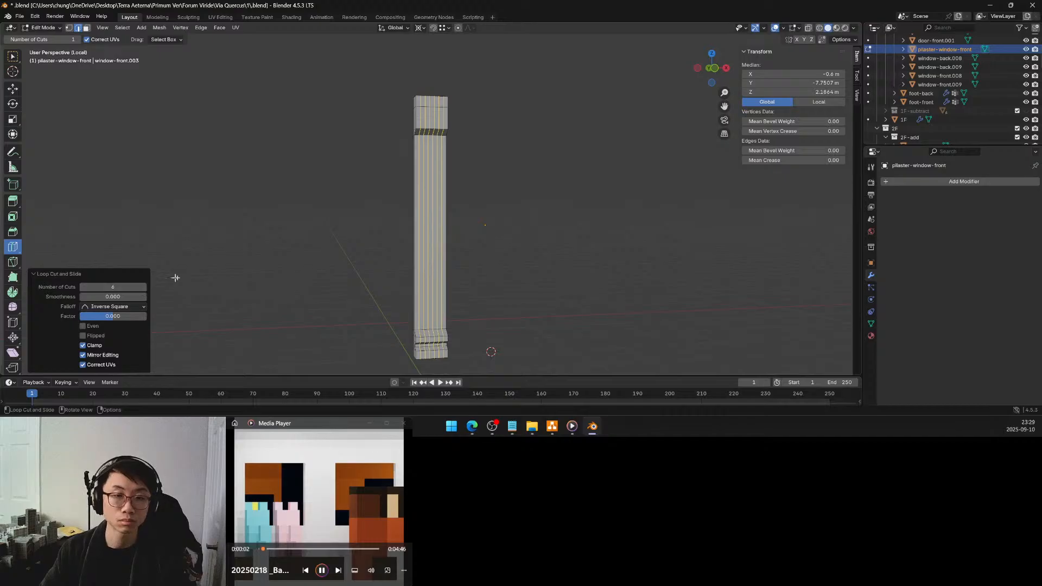
# Select the second, fourth and sixth vertical strip faces on the shaft's front and try to inset them
pyautogui.click(86, 29)
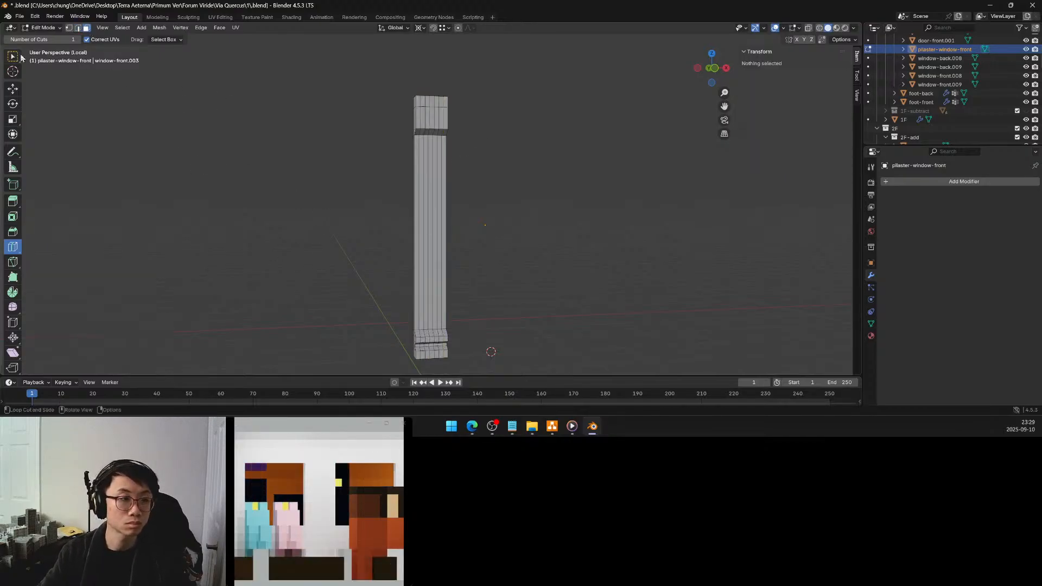
pyautogui.click(18, 57)
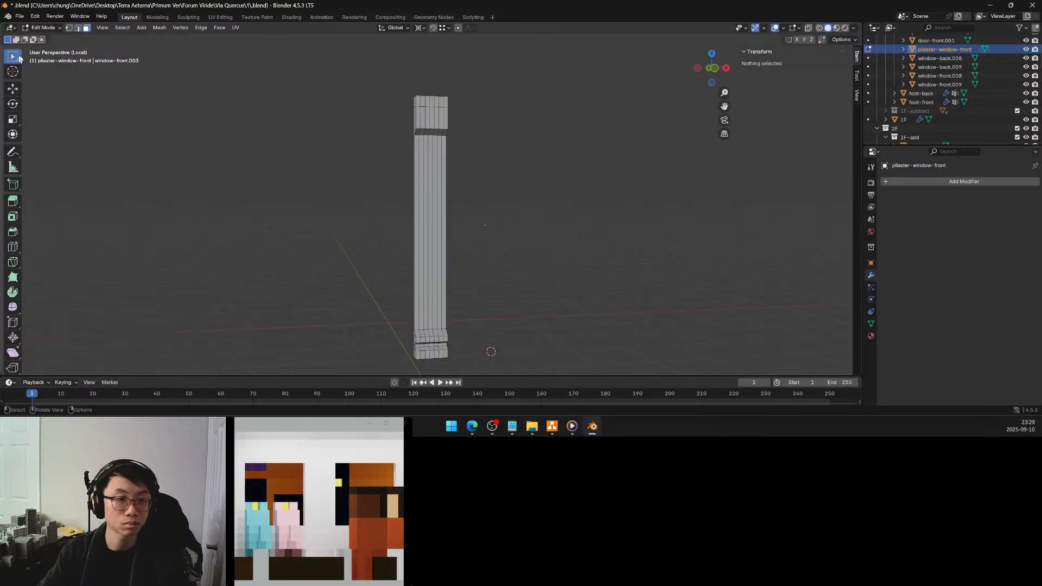
pyautogui.click(421, 156)
pyautogui.moveTo(432, 159)
pyautogui.mouseDown(button='middle')
pyautogui.moveTo(413, 169)
pyautogui.moveTo(440, 166)
pyautogui.mouseUp(button='middle')
pyautogui.keyDown('shift'); pyautogui.click(428, 158); pyautogui.keyUp('shift')
pyautogui.keyDown('shift'); pyautogui.click(434, 156); pyautogui.keyUp('shift')
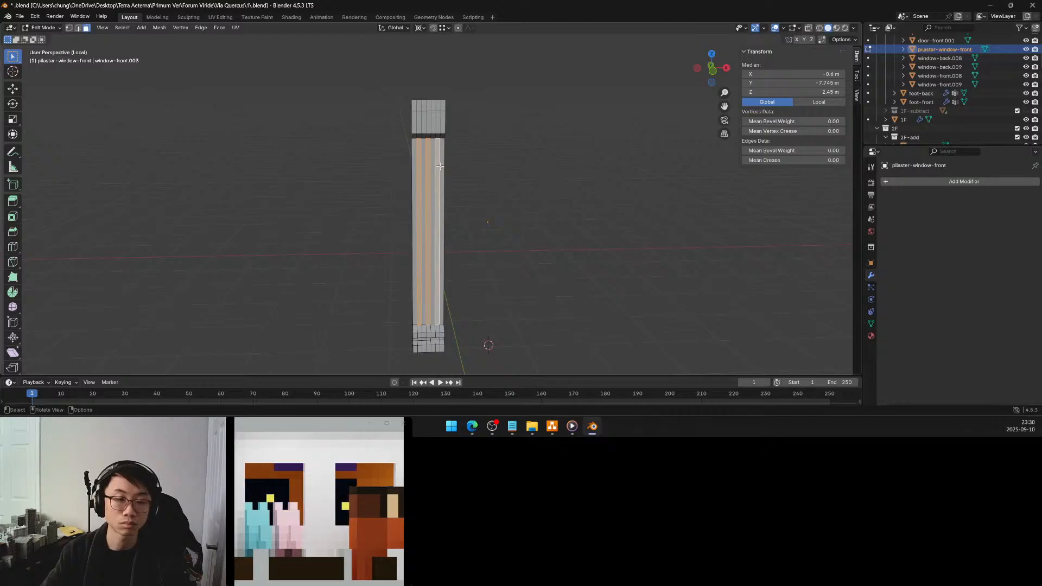
pyautogui.press('i')
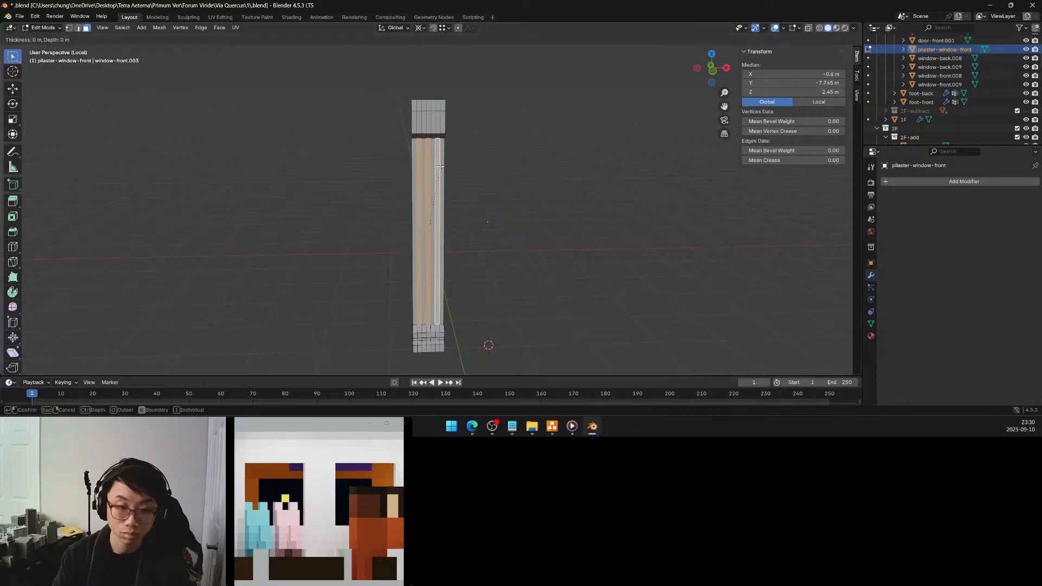
pyautogui.rightClick(440, 166)
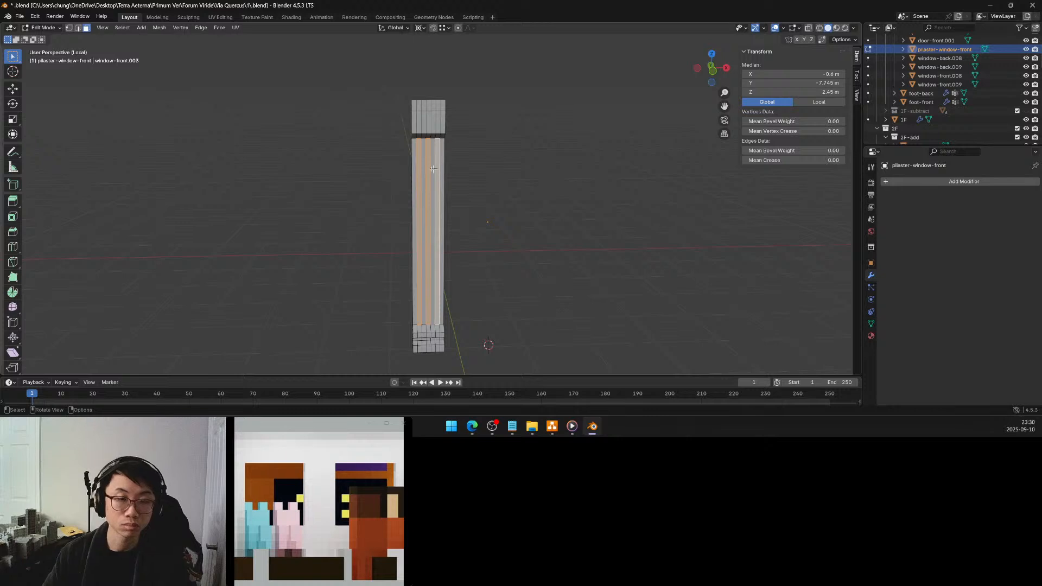
# Try selecting the first, third, fifth and seventh front strips of the shaft and moving them about -0.033 m along Y
pyautogui.click(412, 162)
pyautogui.keyDown('shift'); pyautogui.click(425, 161); pyautogui.keyUp('shift')
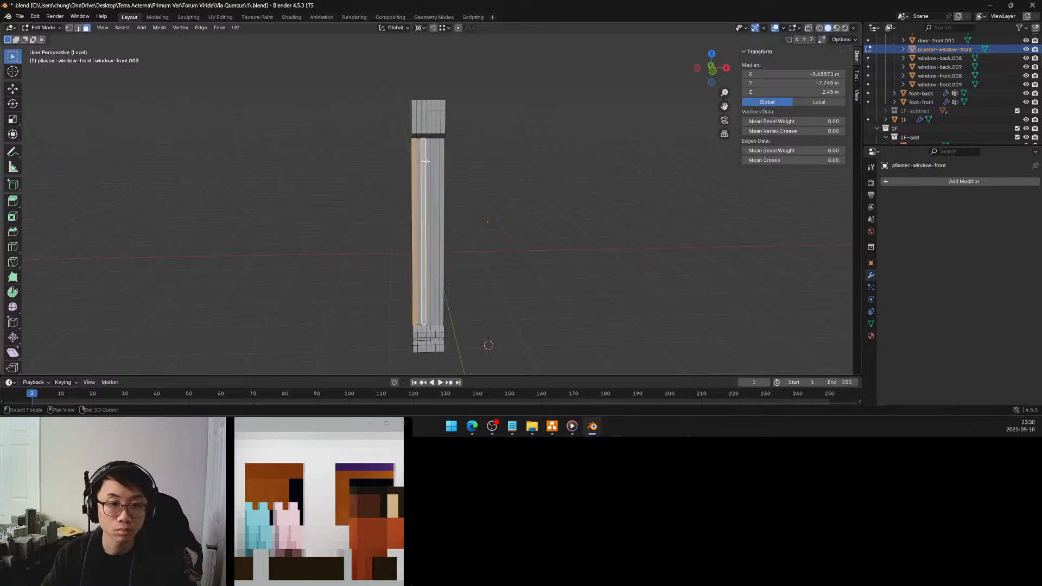
pyautogui.keyDown('shift'); pyautogui.click(434, 162); pyautogui.keyUp('shift')
pyautogui.keyDown('shift'); pyautogui.click(440, 162); pyautogui.keyUp('shift')
pyautogui.moveTo(441, 162); pyautogui.dragTo(389, 176, button='middle')
pyautogui.scroll(2, 389, 176)
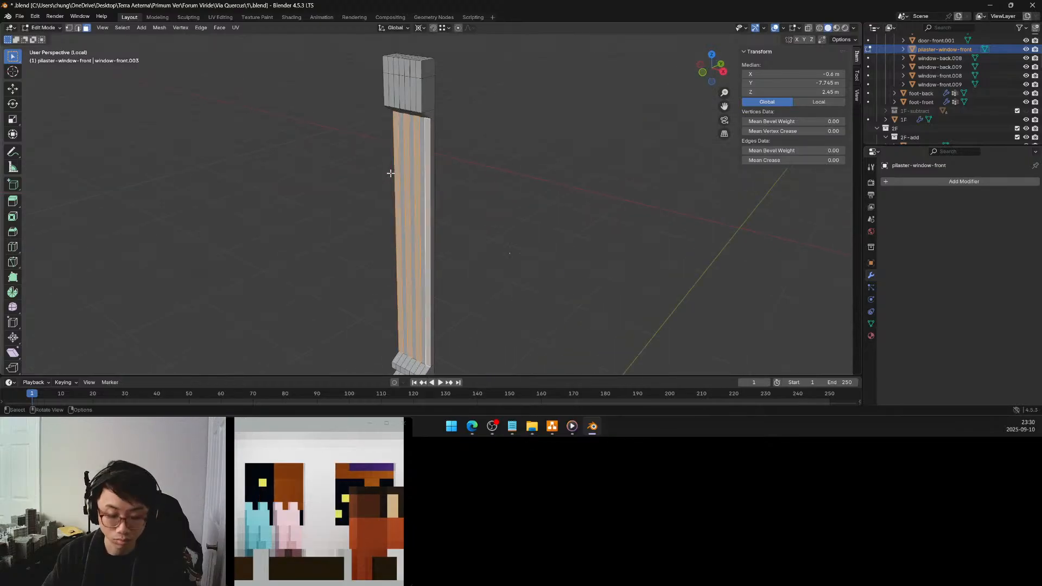
pyautogui.press('g')
pyautogui.press('y')
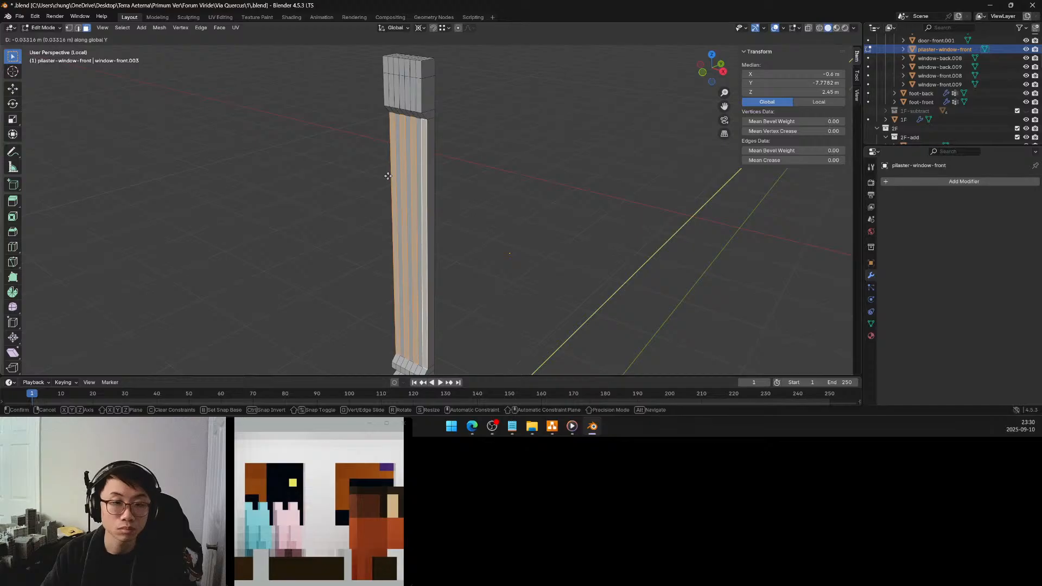
pyautogui.click(387, 176)
# Undo back to the selection of the second, fourth and sixth strips and inset these faces with 0 m thickness
pyautogui.hotkey('ctrl', 'z')
pyautogui.hotkey('ctrl', 'z')
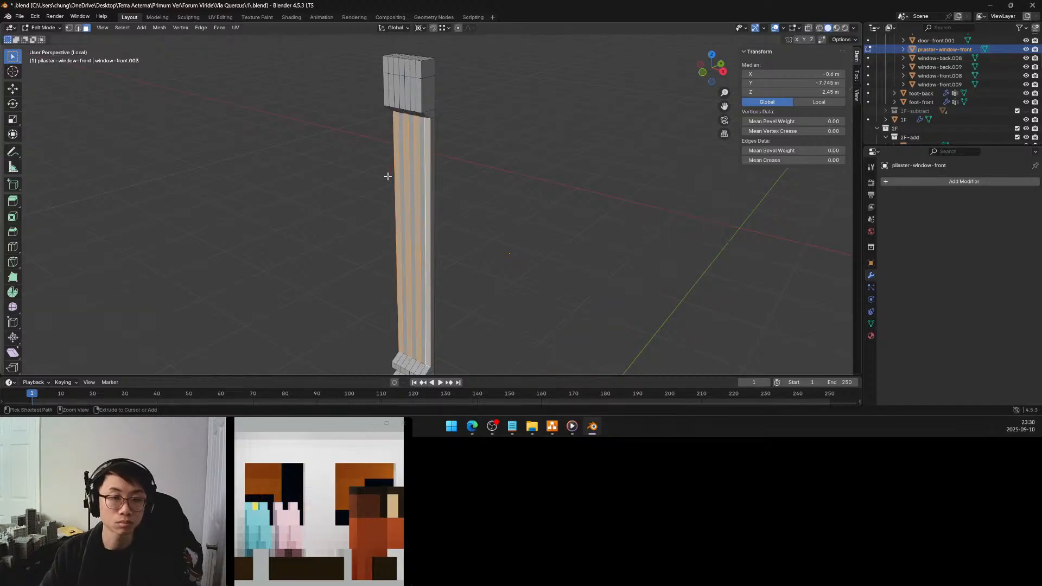
pyautogui.hotkey('ctrl', 'z')
pyautogui.hotkey('ctrl', 'z')
pyautogui.press('i')
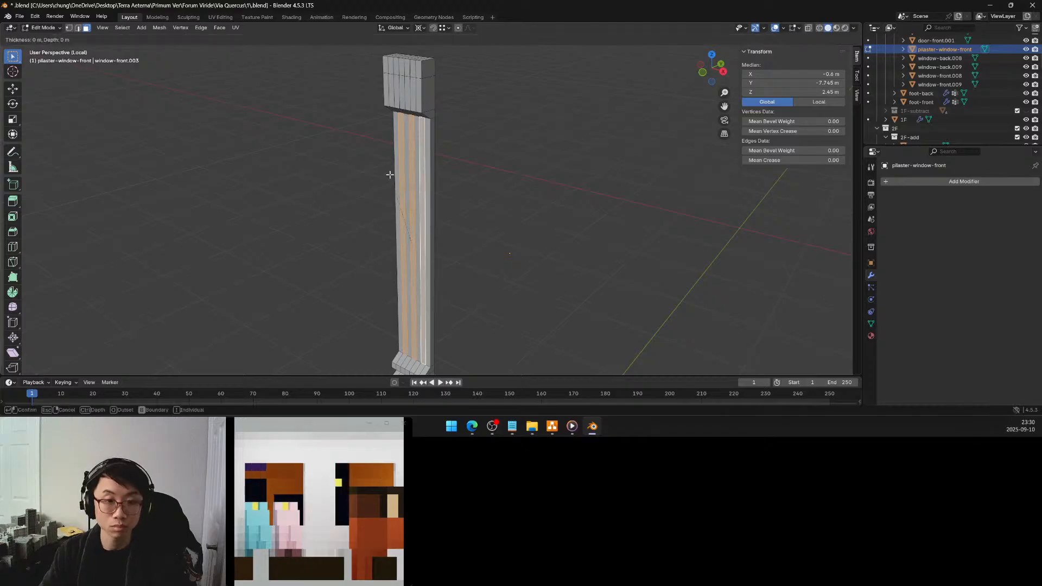
pyautogui.click(389, 174)
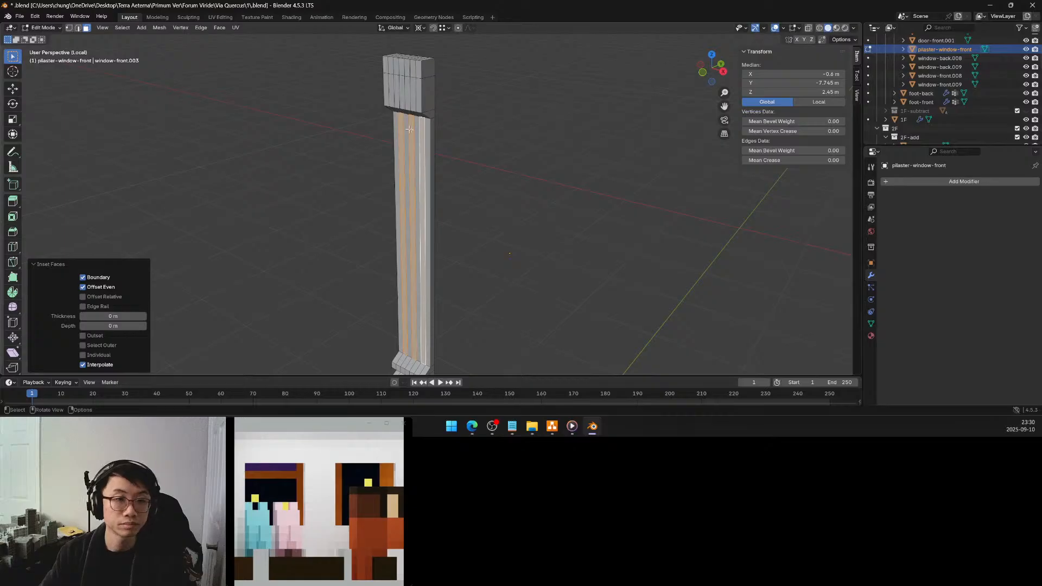
# Select the first, third, fifth and seventh front strips of the shaft and move them -0.025 m along Y as raised ribs
pyautogui.click(396, 129)
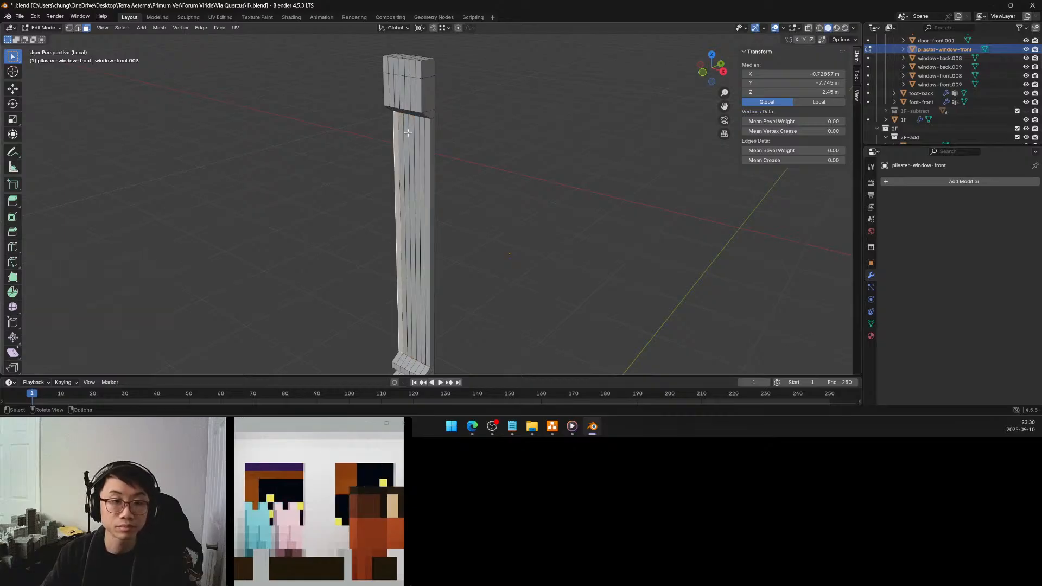
pyautogui.keyDown('shift'); pyautogui.click(407, 133); pyautogui.keyUp('shift')
pyautogui.keyDown('shift'); pyautogui.click(418, 135); pyautogui.keyUp('shift')
pyautogui.keyDown('shift'); pyautogui.click(426, 137); pyautogui.keyUp('shift')
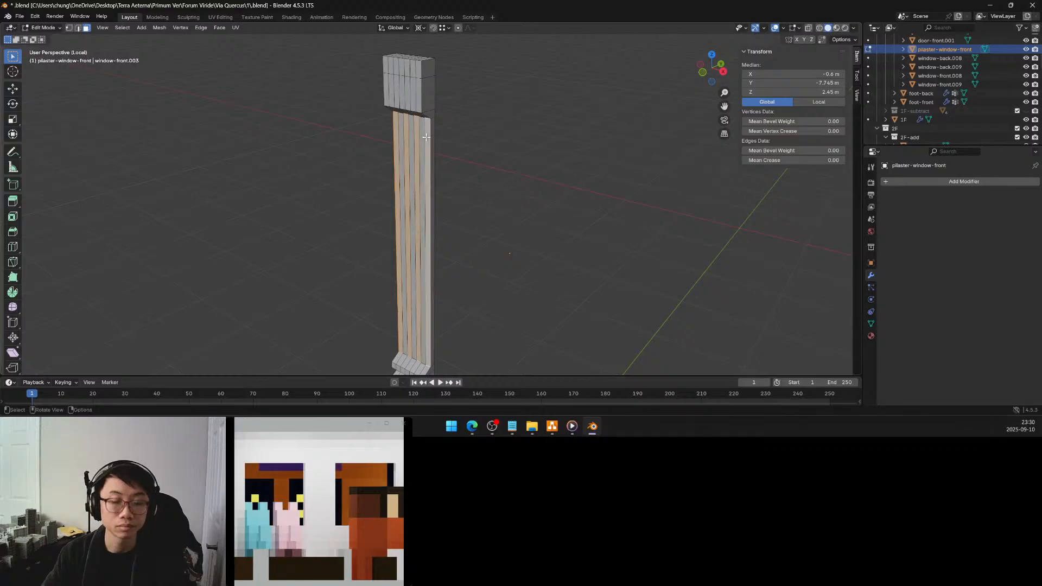
pyautogui.press('g')
pyautogui.press('y')
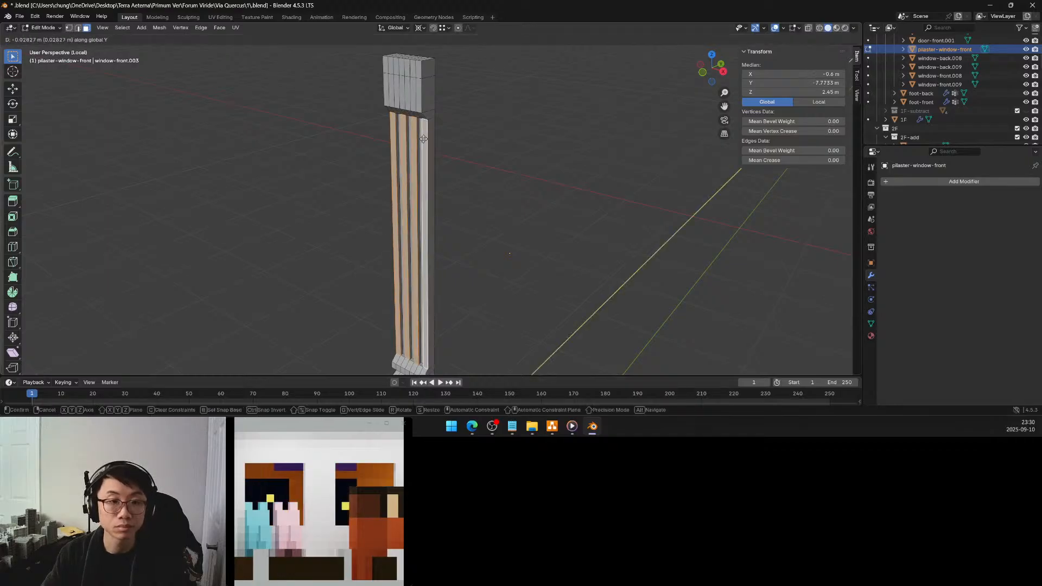
pyautogui.click(423, 139)
pyautogui.moveTo(424, 138); pyautogui.dragTo(401, 150, button='middle')
pyautogui.click(130, 324)
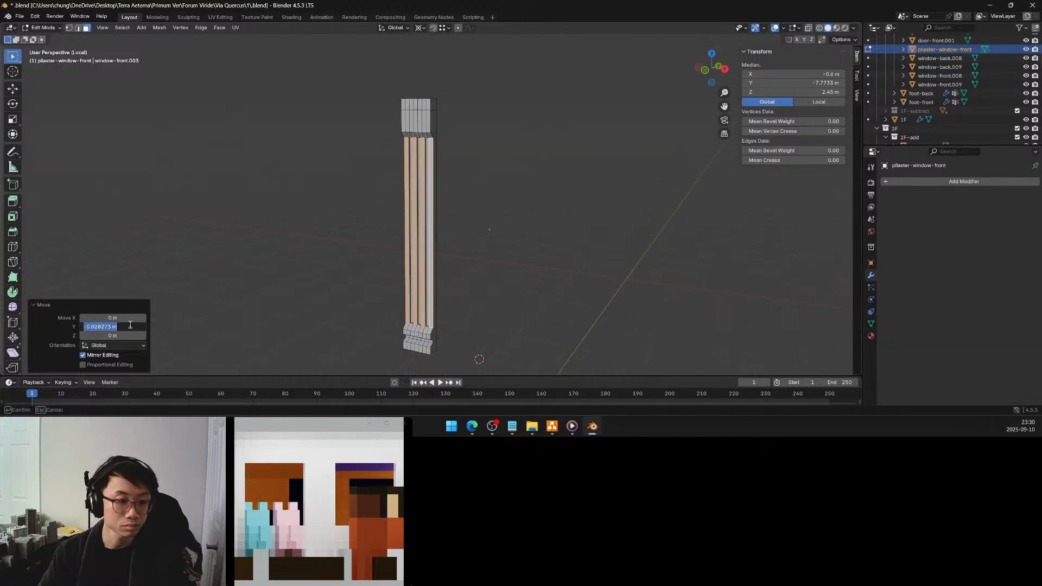
pyautogui.press('BackSpace')
pyautogui.write('-0.025')
pyautogui.press('Return')
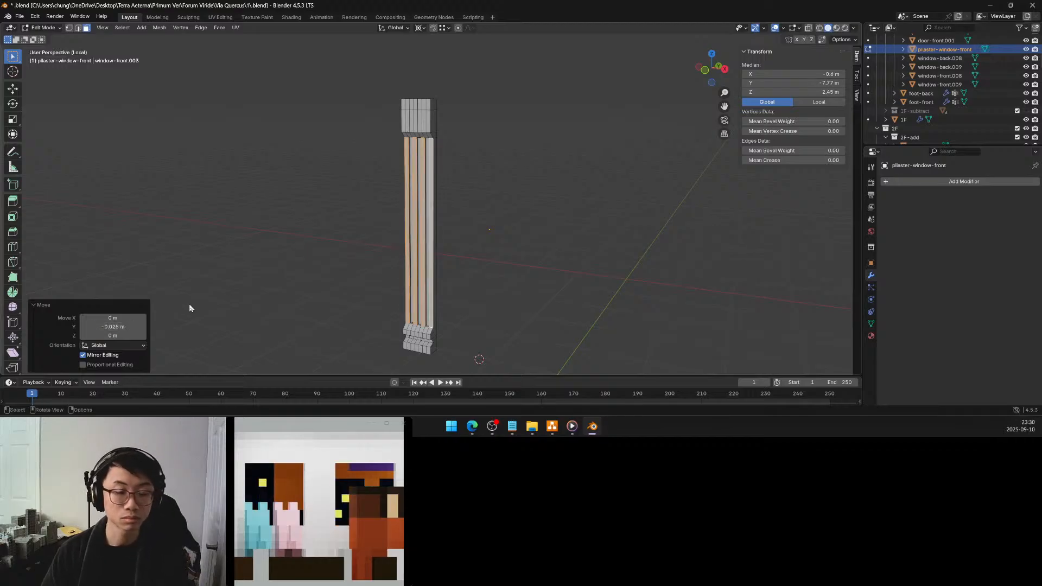
# Deselect the strips and examine the fluted shaft where it meets the capital
pyautogui.click(461, 224)
pyautogui.moveTo(458, 223); pyautogui.dragTo(454, 179, button='middle')
pyautogui.scroll(1, 475, 223)
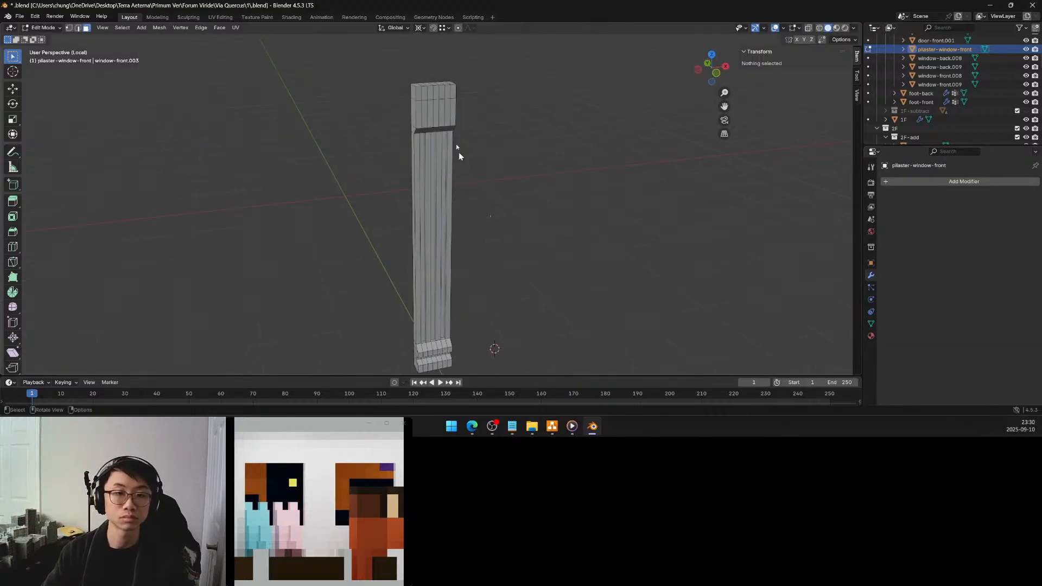
pyautogui.scroll(2, 454, 146)
pyautogui.moveTo(436, 140); pyautogui.dragTo(460, 179, button='middle')
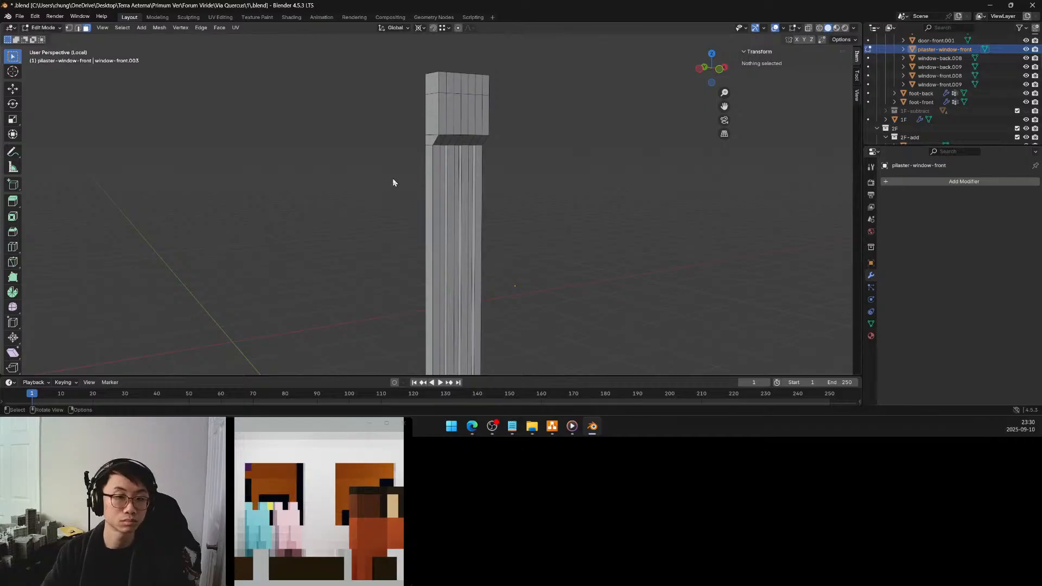
# Add one horizontal loop cut through the capital's top band and set its Z position to 3.625 m
pyautogui.click(13, 247)
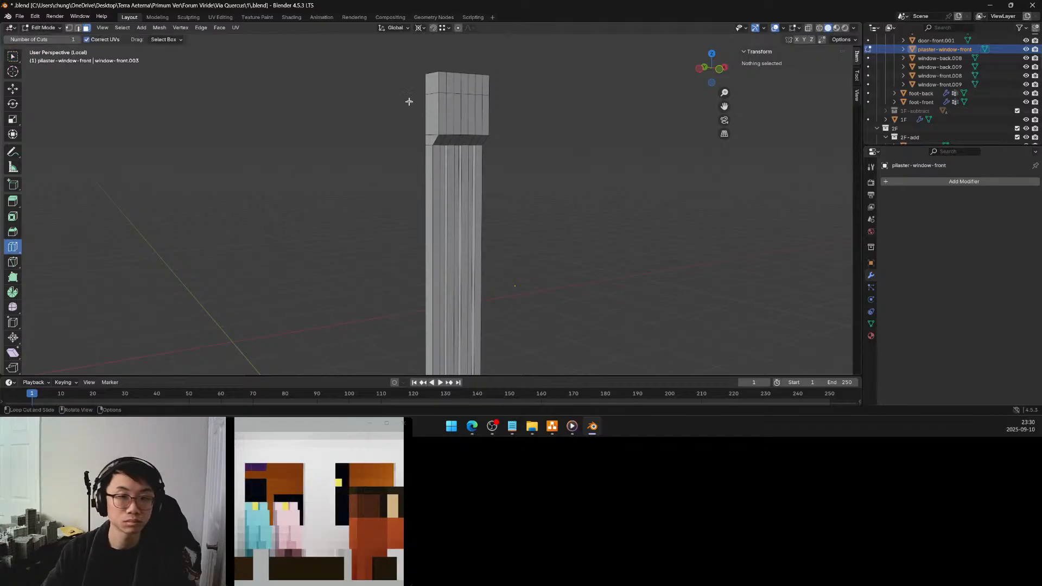
pyautogui.click(464, 87)
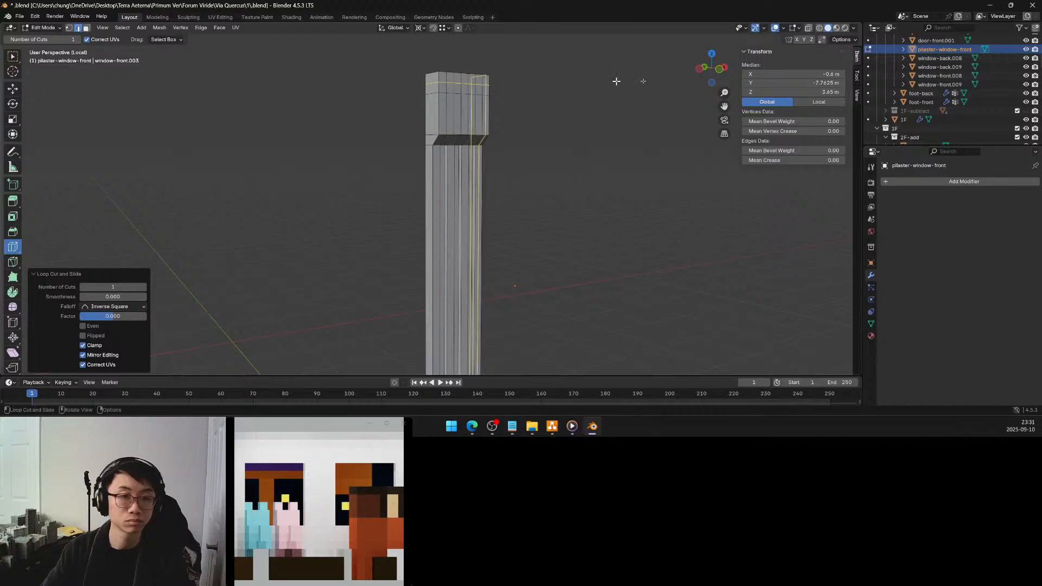
pyautogui.click(803, 94)
pyautogui.click(754, 92)
pyautogui.press('BackSpace')
pyautogui.press('Return')
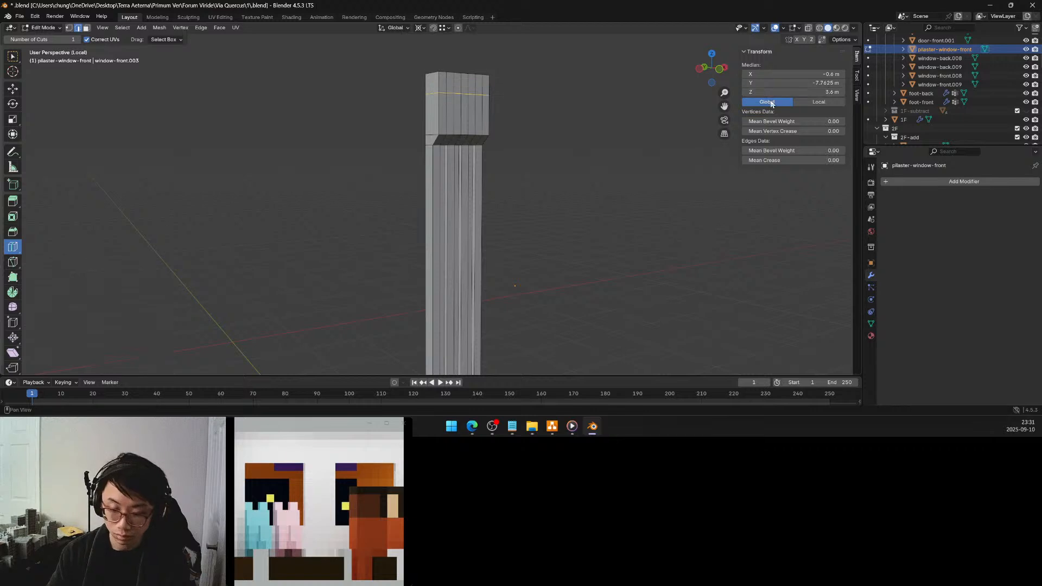
pyautogui.moveTo(808, 92); pyautogui.dragTo(808, 92)
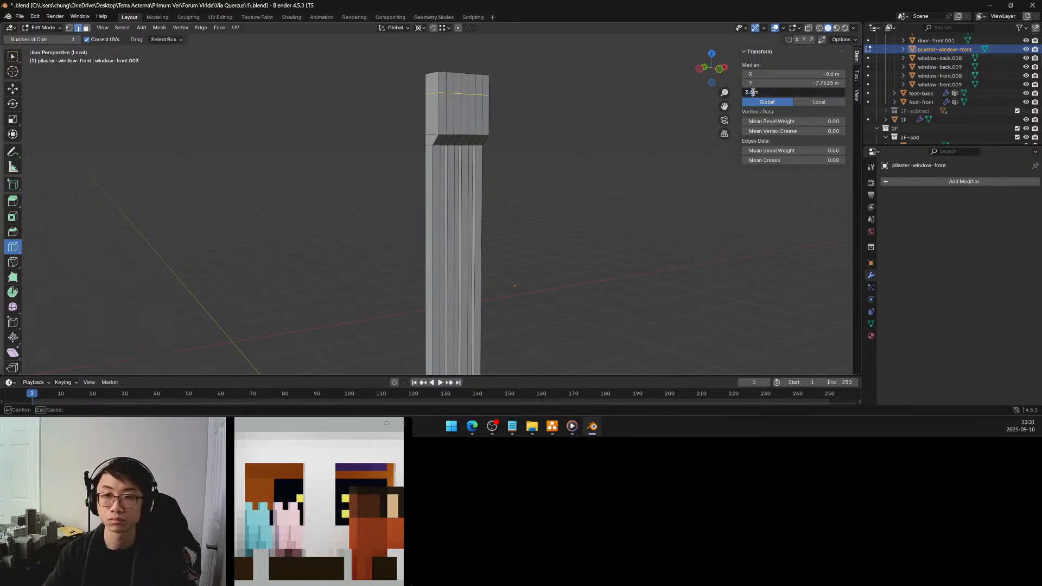
pyautogui.write('25')
pyautogui.press('Return')
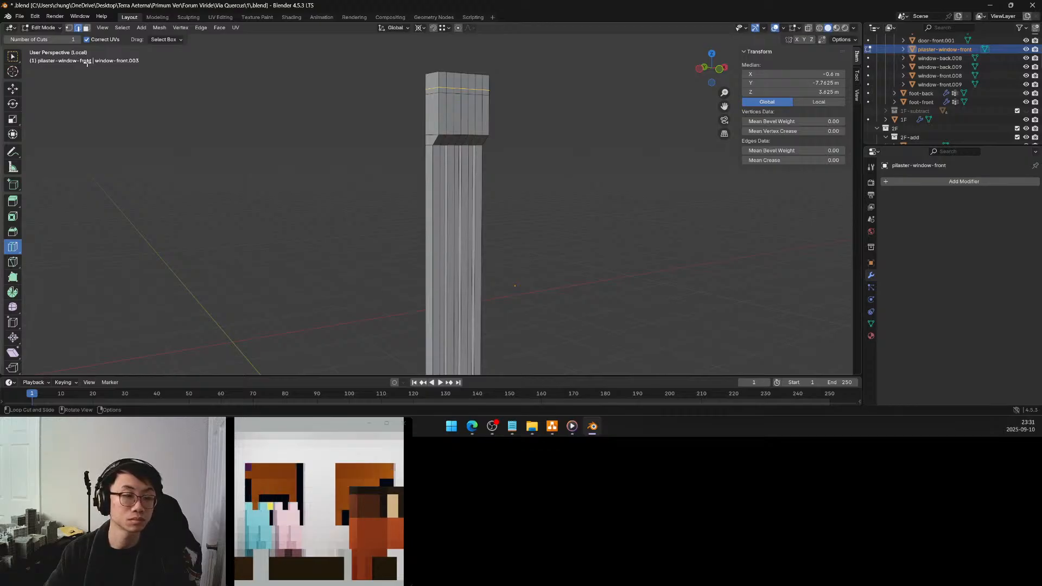
# Select the two vertical front corner edges of the capital's lower block and move them 0.025 m along Y
pyautogui.moveTo(353, 185); pyautogui.dragTo(377, 181, button='middle')
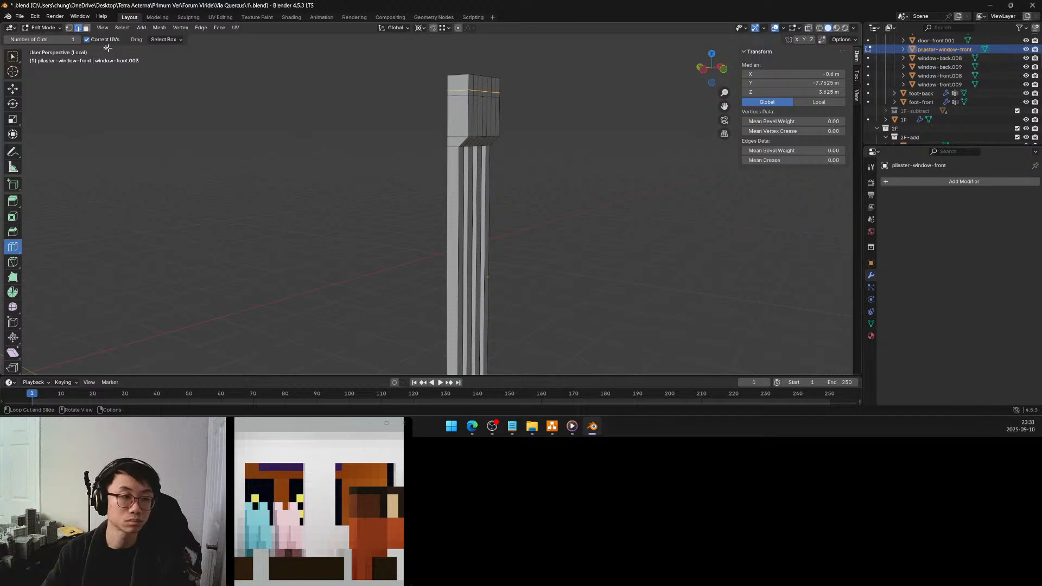
pyautogui.click(12, 57)
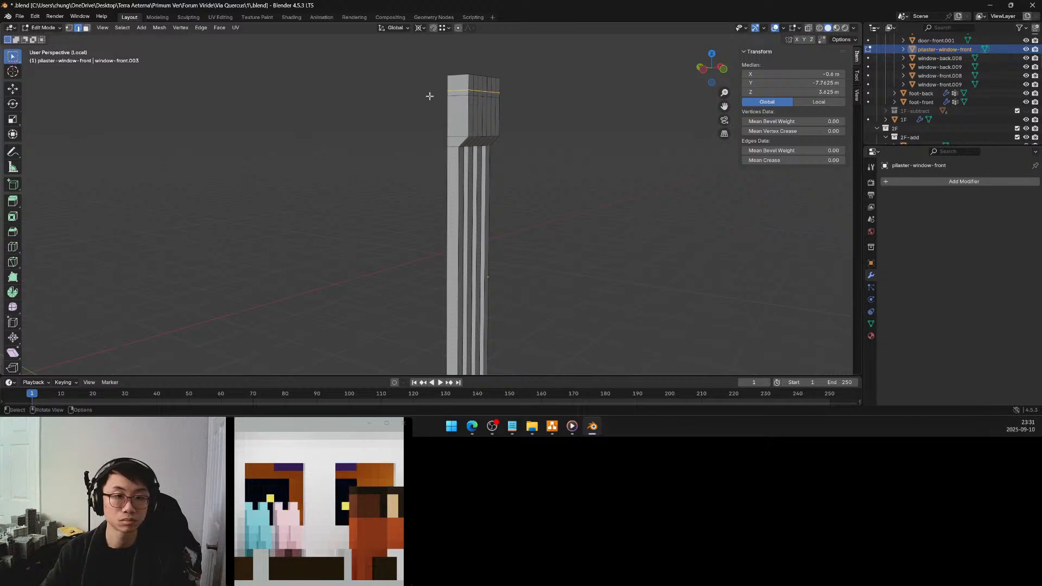
pyautogui.click(468, 111)
pyautogui.moveTo(490, 117)
pyautogui.mouseDown(button='middle')
pyautogui.moveTo(413, 120)
pyautogui.moveTo(499, 120)
pyautogui.mouseUp(button='middle')
pyautogui.keyDown('shift'); pyautogui.click(395, 118); pyautogui.keyUp('shift')
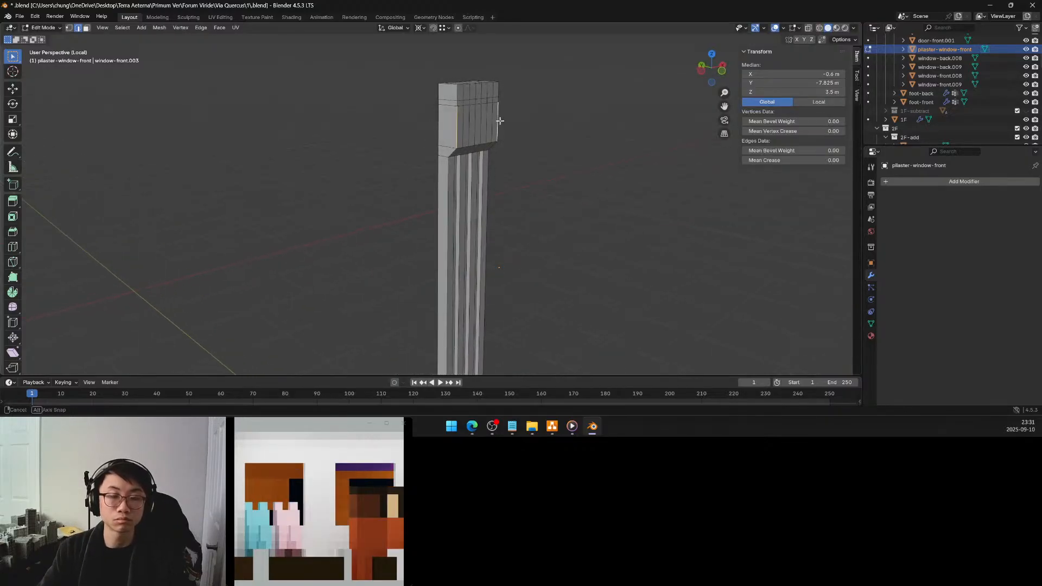
pyautogui.press('g')
pyautogui.press('y')
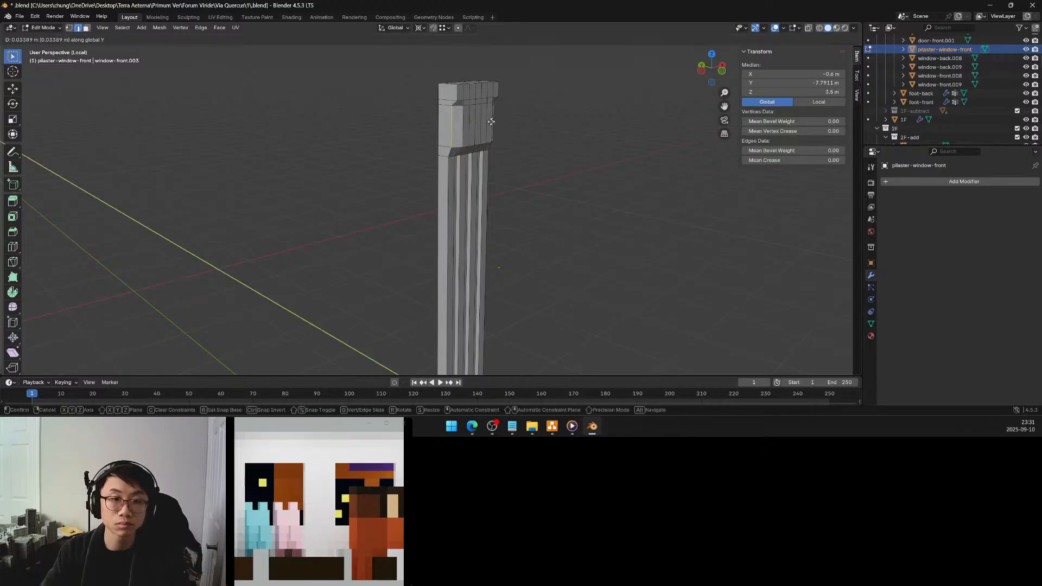
pyautogui.click(491, 121)
pyautogui.moveTo(491, 122); pyautogui.dragTo(408, 149, button='middle')
pyautogui.click(129, 325)
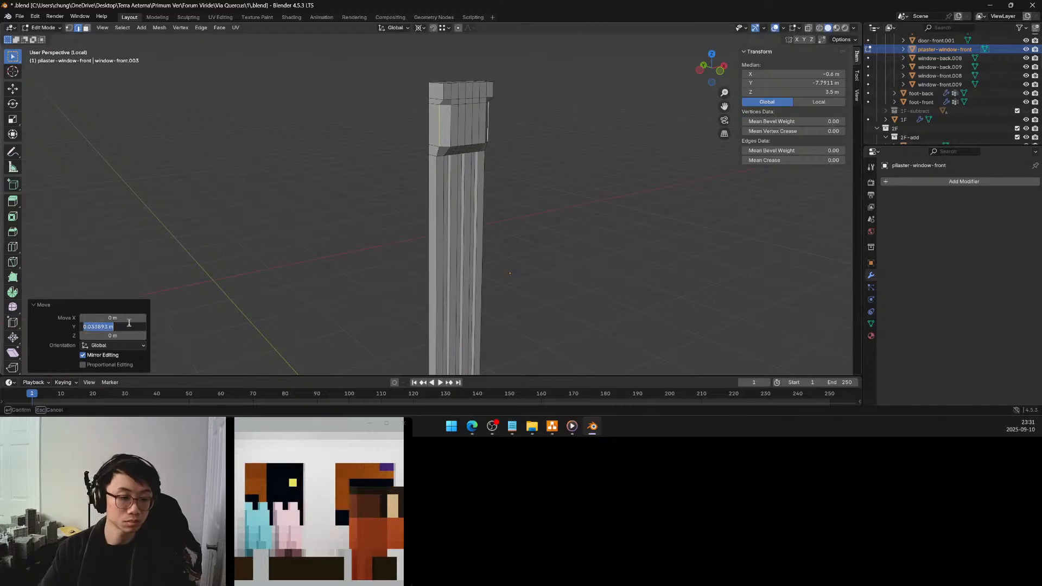
pyautogui.write('0.025')
pyautogui.press('Return')
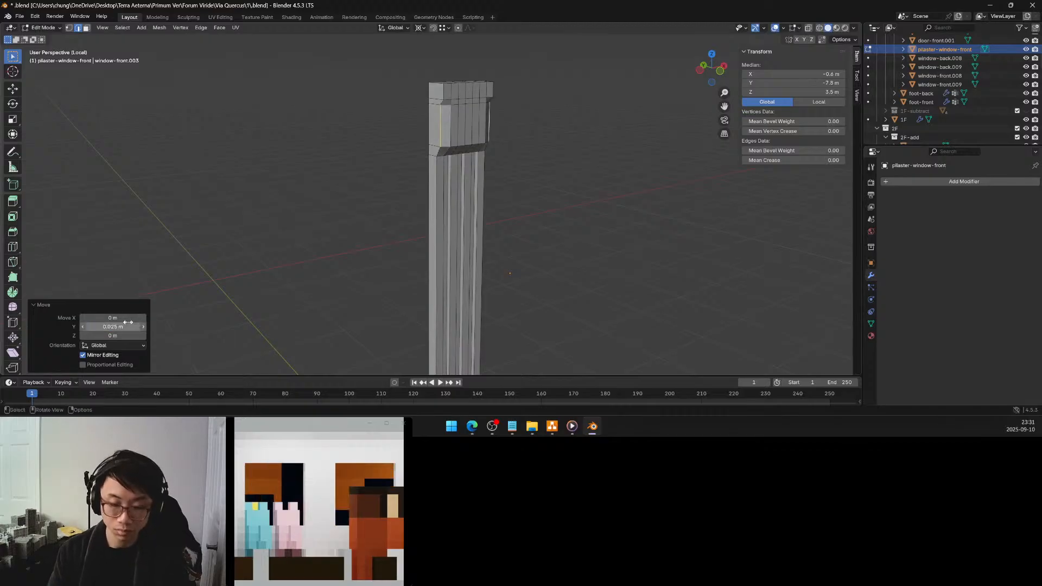
# Add a horizontal loop cut across the upper part of the capital's lower block and set it to Z 3.55 m
pyautogui.moveTo(542, 163); pyautogui.dragTo(489, 151, button='middle')
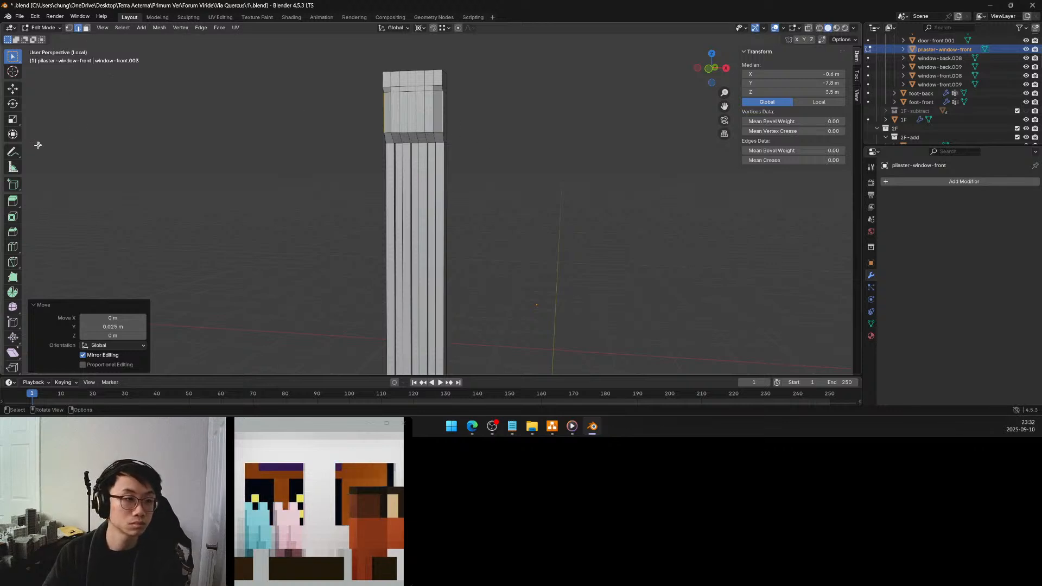
pyautogui.click(312, 125)
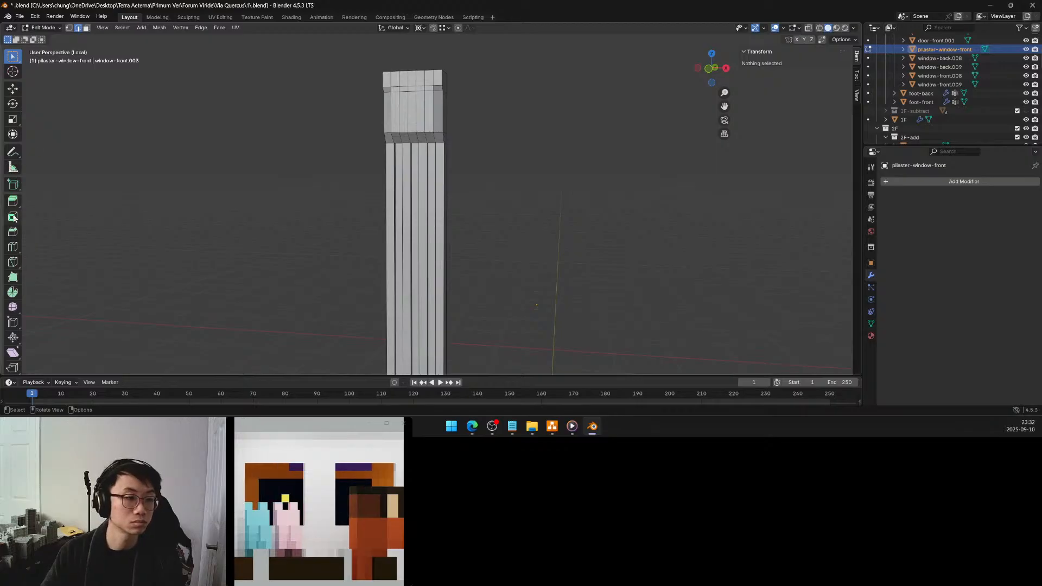
pyautogui.click(14, 246)
pyautogui.moveTo(413, 107); pyautogui.dragTo(413, 106)
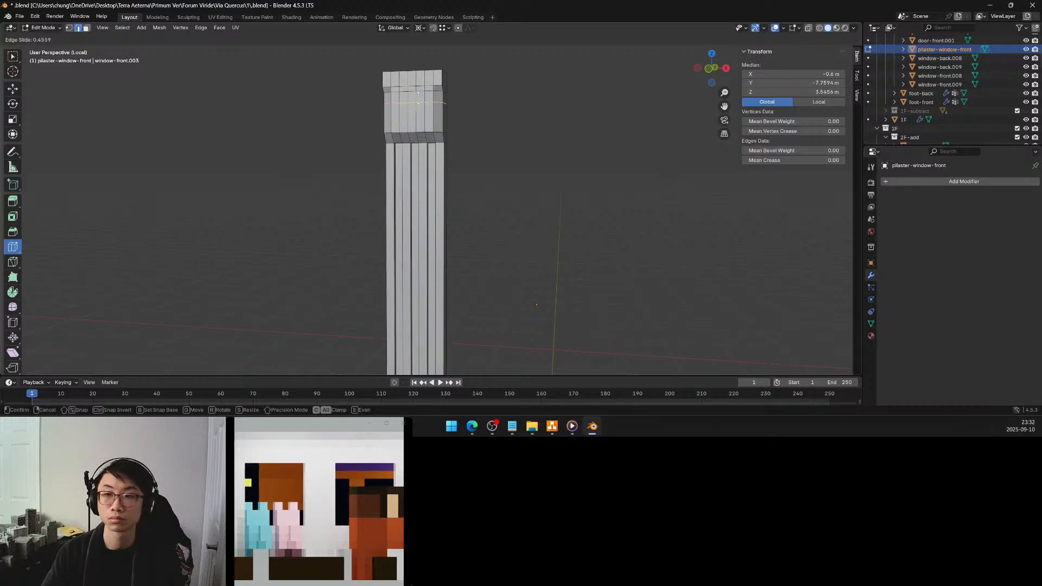
pyautogui.click(418, 98)
pyautogui.click(814, 92)
pyautogui.write('3.55')
pyautogui.press('Return')
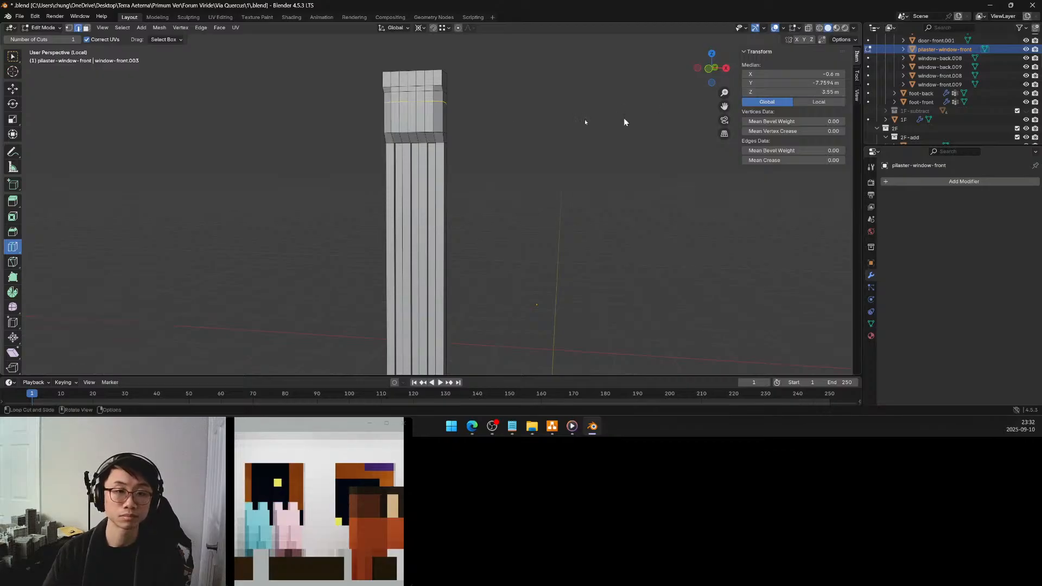
# Place a second horizontal loop cut near the bottom of the capital's lower block at Z 3.45 m
pyautogui.press('g')
pyautogui.press('g')
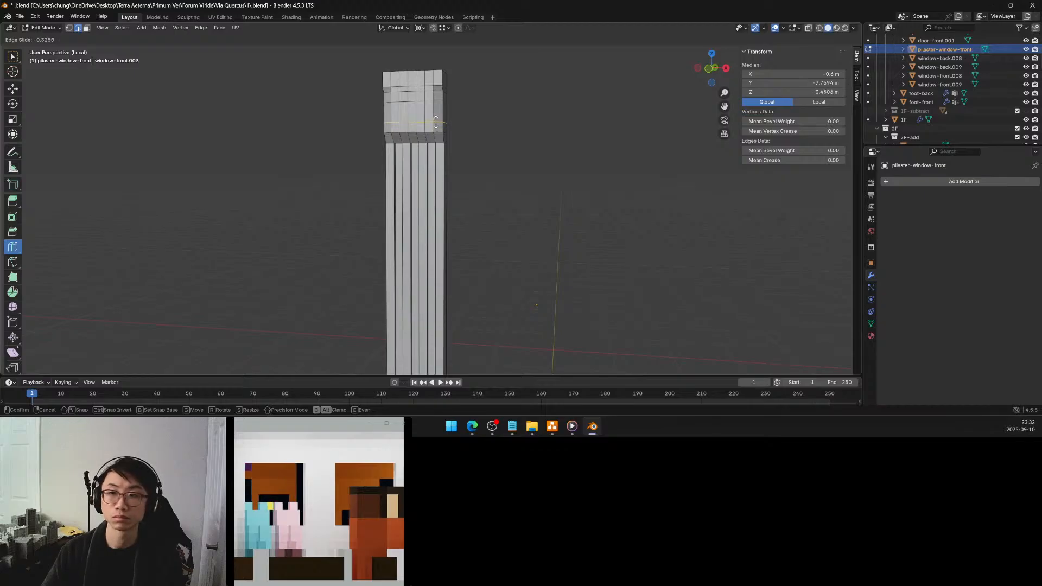
pyautogui.click(436, 123)
pyautogui.click(816, 93)
pyautogui.write('3.45')
pyautogui.press('Return')
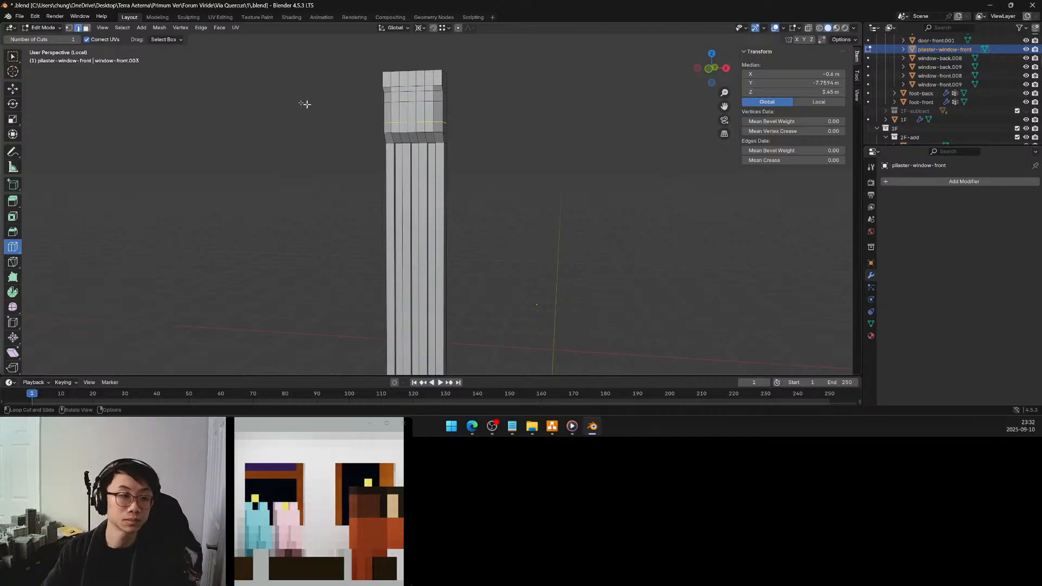
# Select the three central front faces between the two new cuts and extrude them -0.05 m as a recessed panel
pyautogui.click(86, 28)
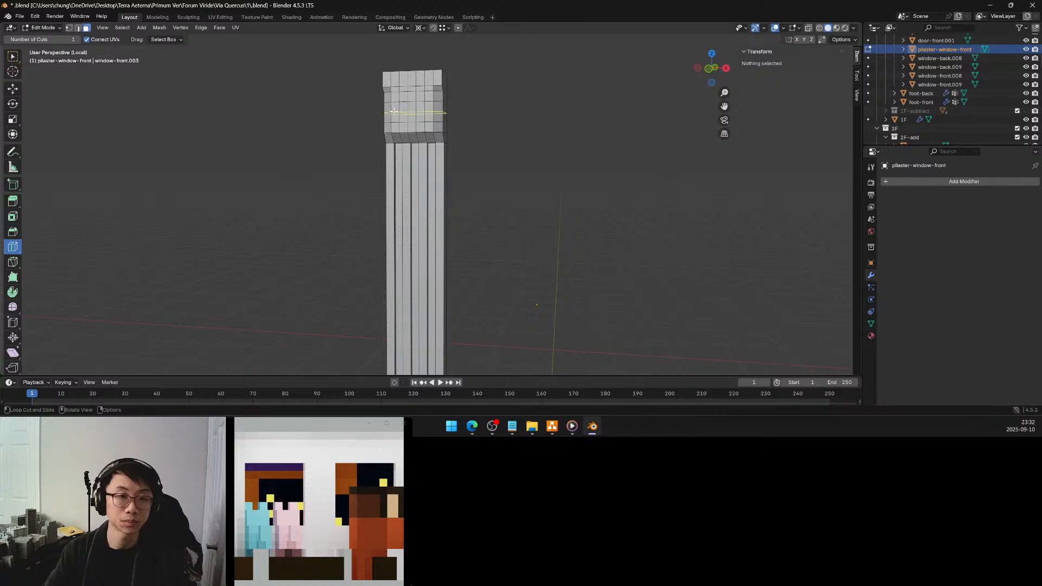
pyautogui.click(17, 57)
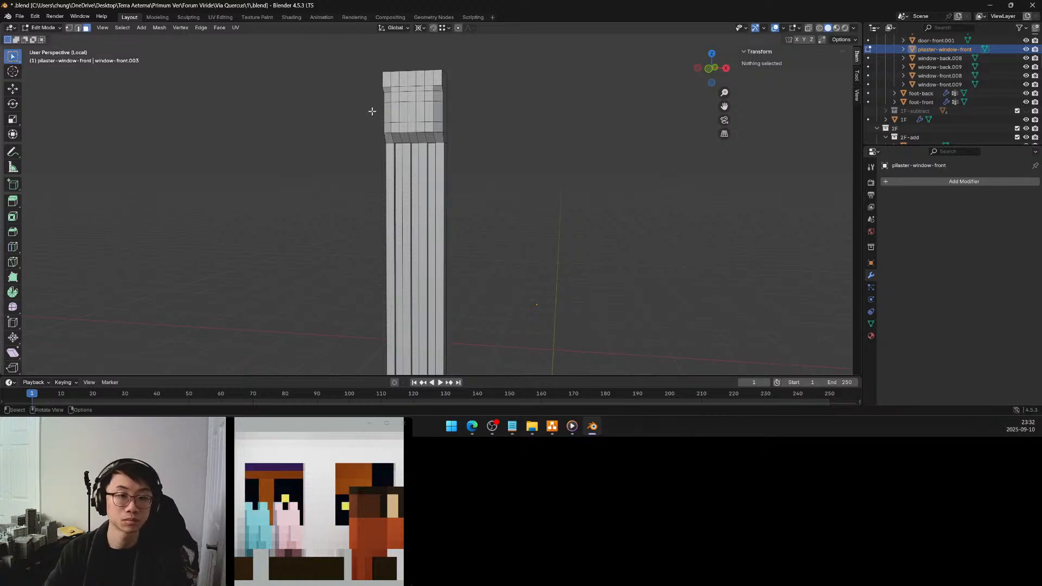
pyautogui.click(408, 114)
pyautogui.keyDown('shift'); pyautogui.click(417, 113); pyautogui.keyUp('shift')
pyautogui.moveTo(404, 107); pyautogui.dragTo(449, 132, button='middle')
pyautogui.press('e')
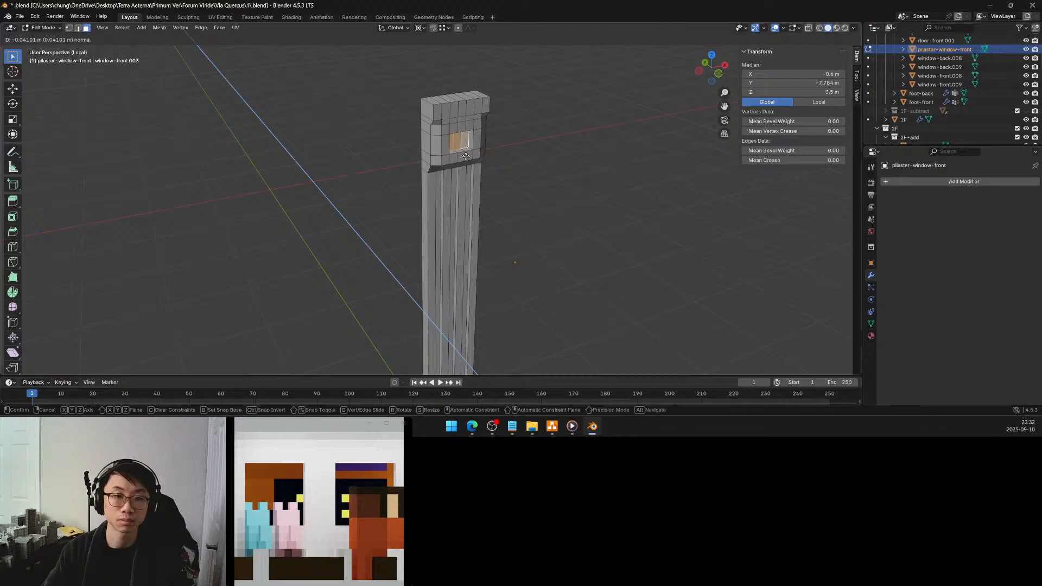
pyautogui.click(465, 156)
pyautogui.click(121, 336)
pyautogui.press('BackSpace')
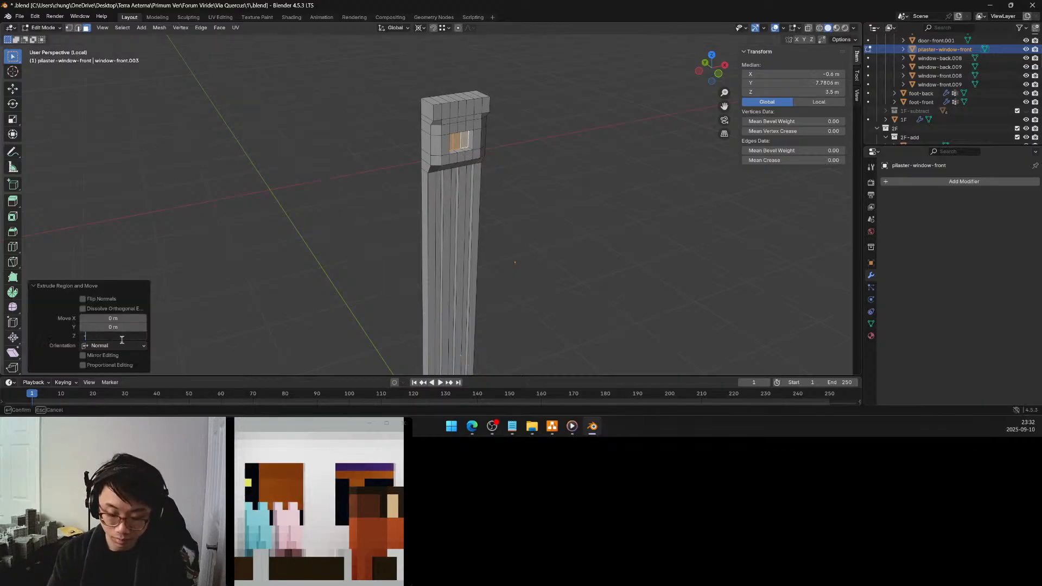
pyautogui.write('-.05')
pyautogui.press('Return')
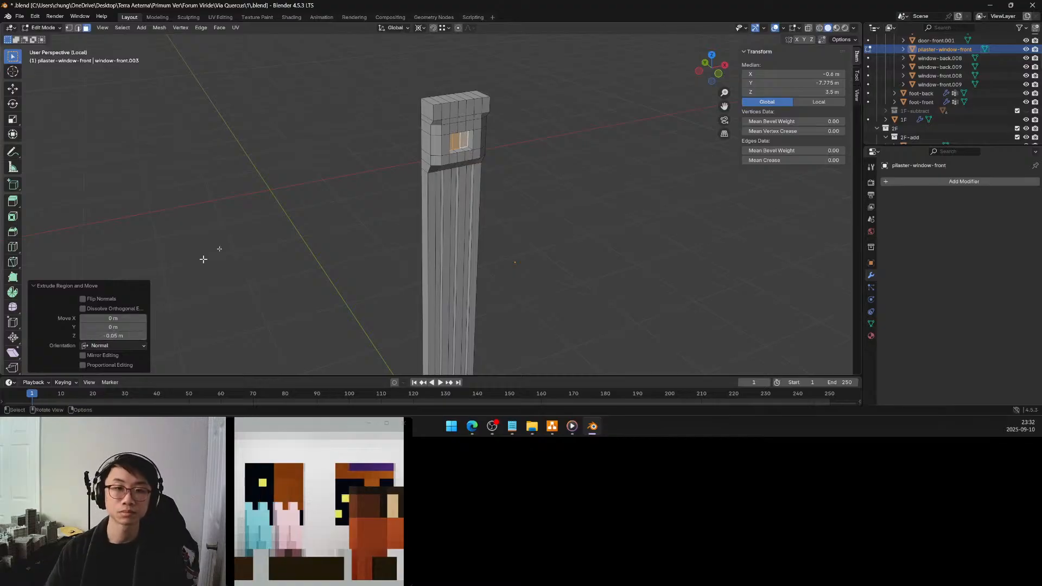
# Select all seven front faces of the capital's top band and extrude them outward by 0.025 m
pyautogui.moveTo(490, 189); pyautogui.dragTo(493, 167, button='middle')
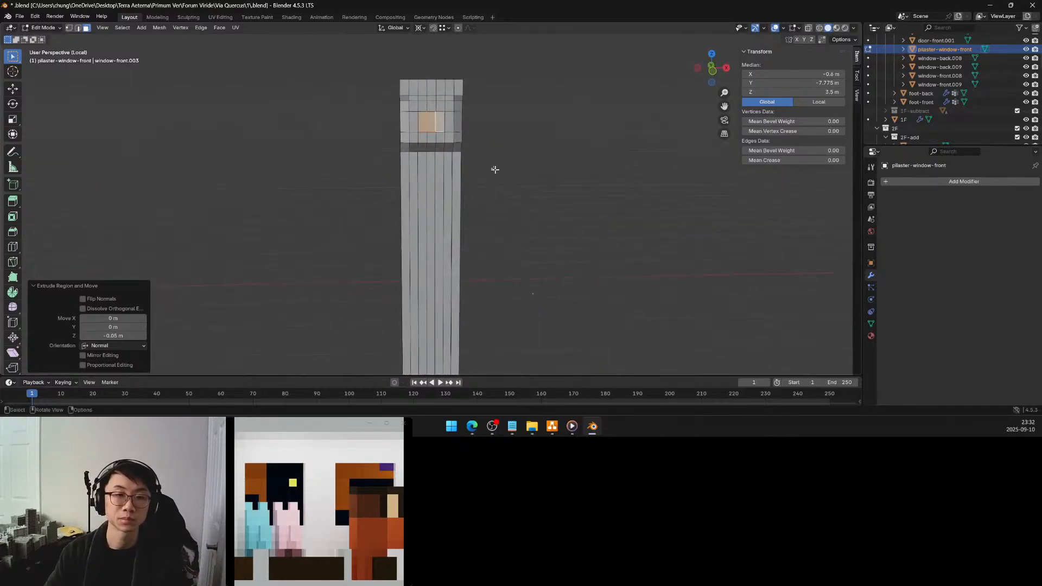
pyautogui.click(407, 84)
pyautogui.keyDown('shift'); pyautogui.click(413, 87); pyautogui.keyUp('shift')
pyautogui.keyDown('shift'); pyautogui.click(423, 87); pyautogui.keyUp('shift')
pyautogui.keyDown('shift'); pyautogui.click(432, 87); pyautogui.keyUp('shift')
pyautogui.keyDown('shift'); pyautogui.click(441, 86); pyautogui.keyUp('shift')
pyautogui.keyDown('shift'); pyautogui.click(450, 87); pyautogui.keyUp('shift')
pyautogui.keyDown('shift'); pyautogui.click(459, 87); pyautogui.keyUp('shift')
pyautogui.moveTo(459, 88); pyautogui.dragTo(484, 95, button='middle')
pyautogui.press('e')
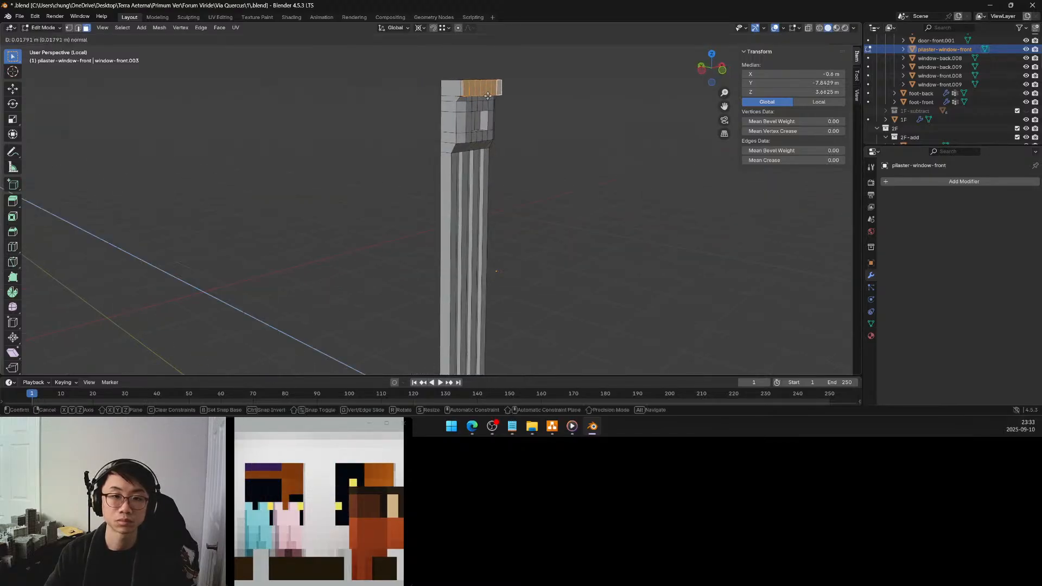
pyautogui.click(484, 97)
pyautogui.click(119, 335)
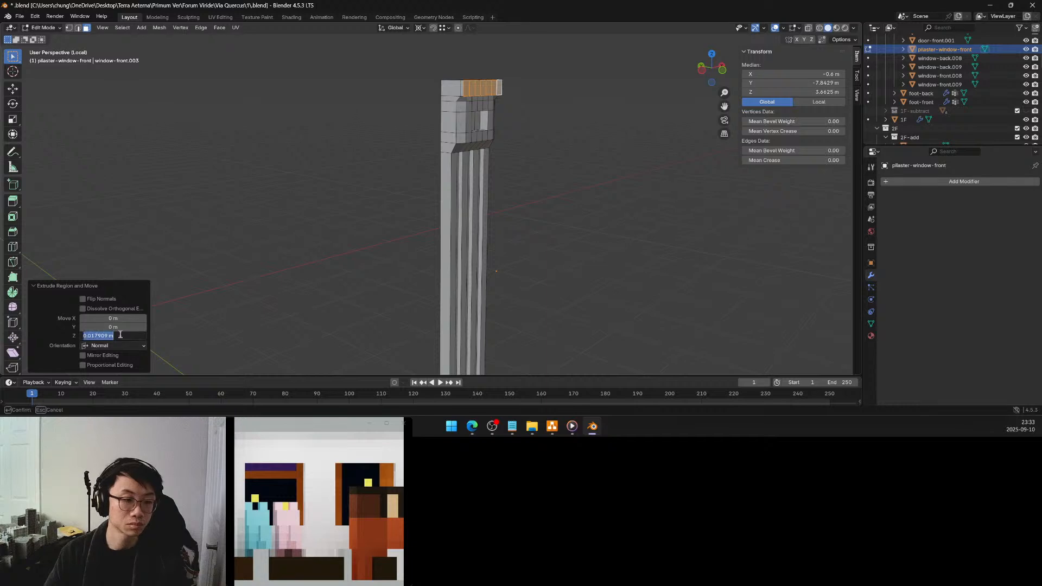
pyautogui.write('.025')
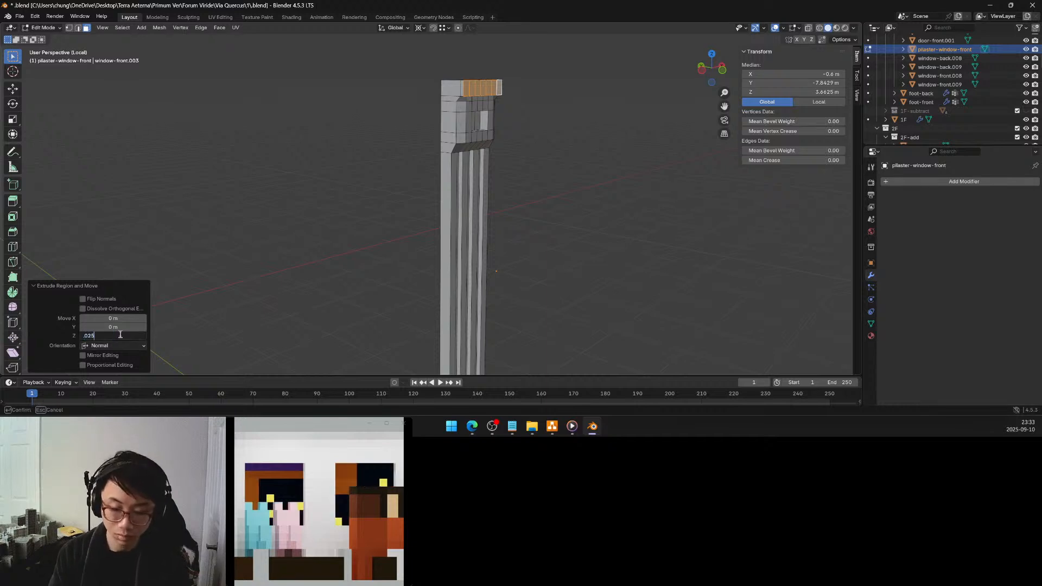
pyautogui.press('Return')
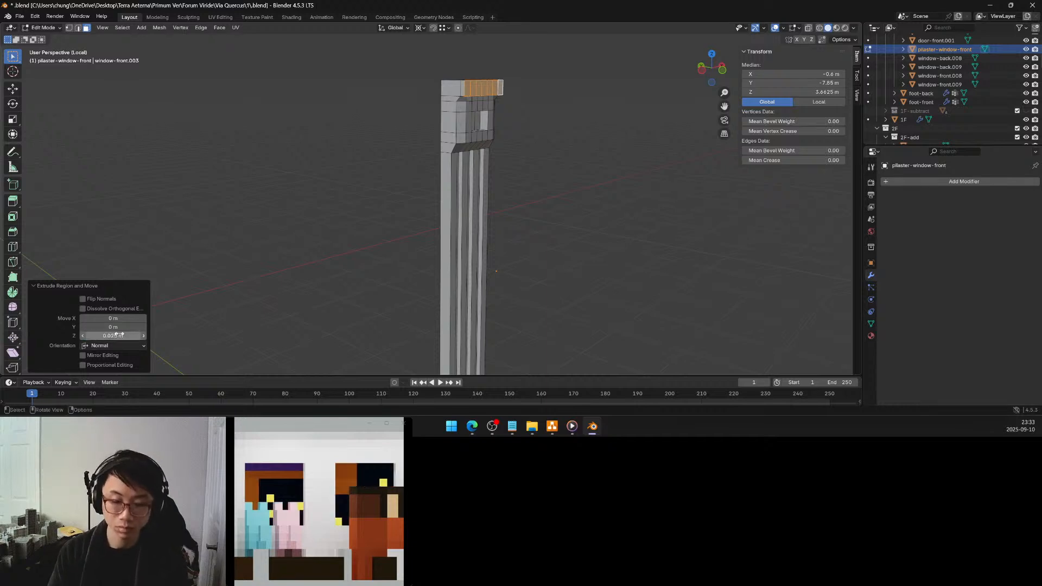
pyautogui.click(394, 154)
# Triangulate the two sloped corner faces just beneath the capital's top band
pyautogui.moveTo(390, 151)
pyautogui.mouseDown(button='middle')
pyautogui.moveTo(349, 128)
pyautogui.moveTo(368, 147)
pyautogui.moveTo(403, 141)
pyautogui.mouseUp(button='middle')
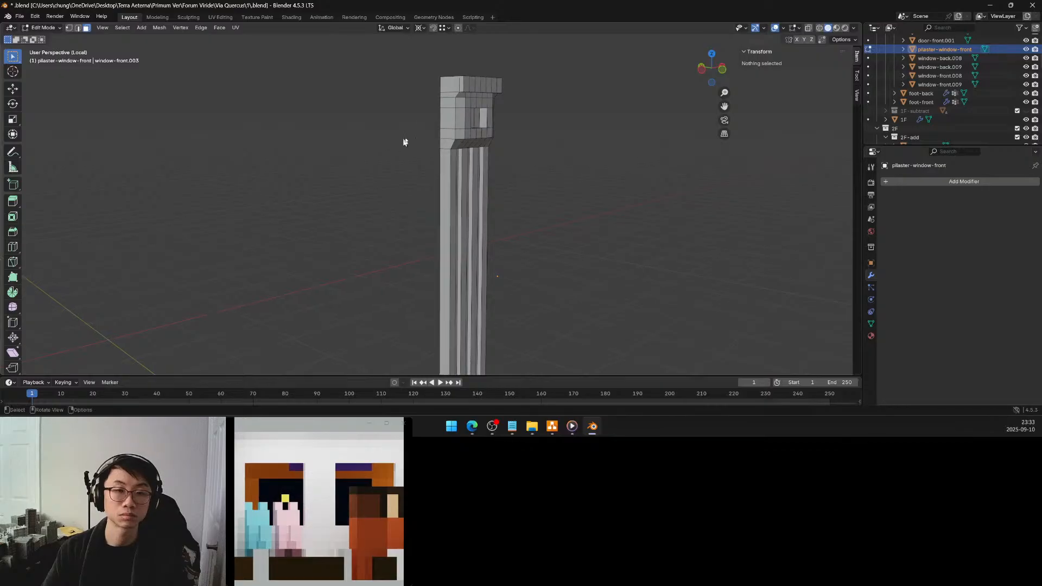
pyautogui.scroll(2, 438, 99)
pyautogui.moveTo(432, 100)
pyautogui.mouseDown(button='middle')
pyautogui.moveTo(395, 151)
pyautogui.moveTo(418, 129)
pyautogui.moveTo(395, 99)
pyautogui.moveTo(414, 94)
pyautogui.mouseUp(button='middle')
pyautogui.click(428, 105)
pyautogui.keyDown('shift'); pyautogui.click(415, 85); pyautogui.keyUp('shift')
pyautogui.hotkey('ctrl', 't')
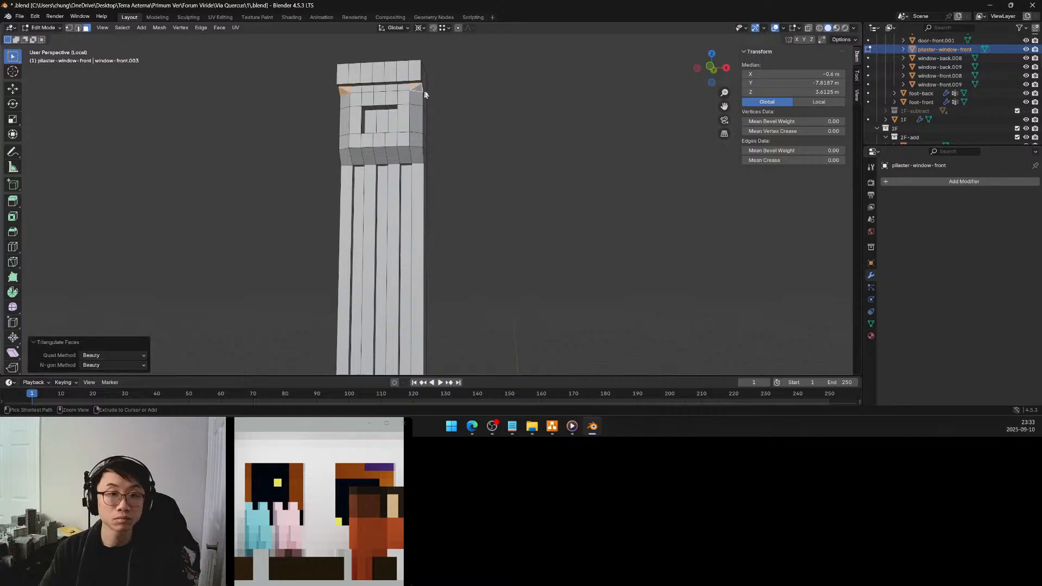
pyautogui.click(463, 93)
# Examine the capital's recessed centre panel and triangulated corners from the front and slightly from the side
pyautogui.moveTo(464, 93); pyautogui.dragTo(369, 127, button='middle')
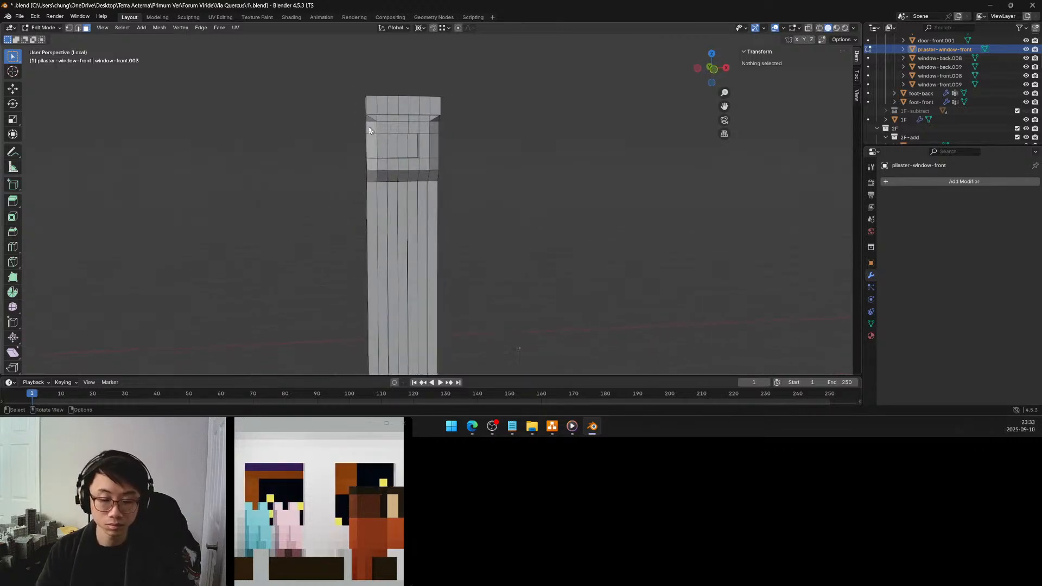
pyautogui.moveTo(372, 137)
pyautogui.mouseDown(button='middle')
pyautogui.moveTo(354, 127)
pyautogui.moveTo(389, 130)
pyautogui.moveTo(366, 130)
pyautogui.mouseUp(button='middle')
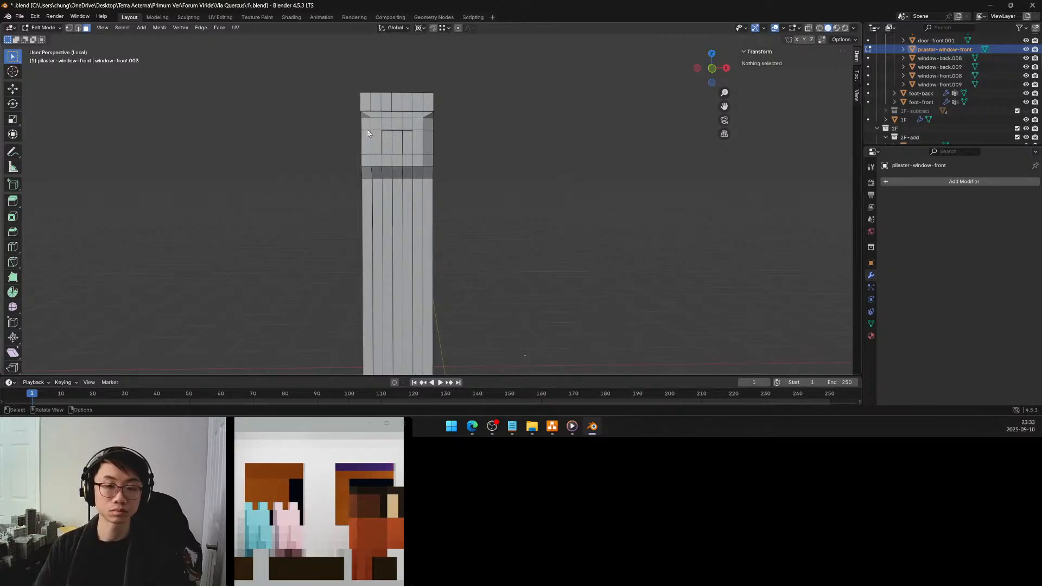
pyautogui.click(402, 144)
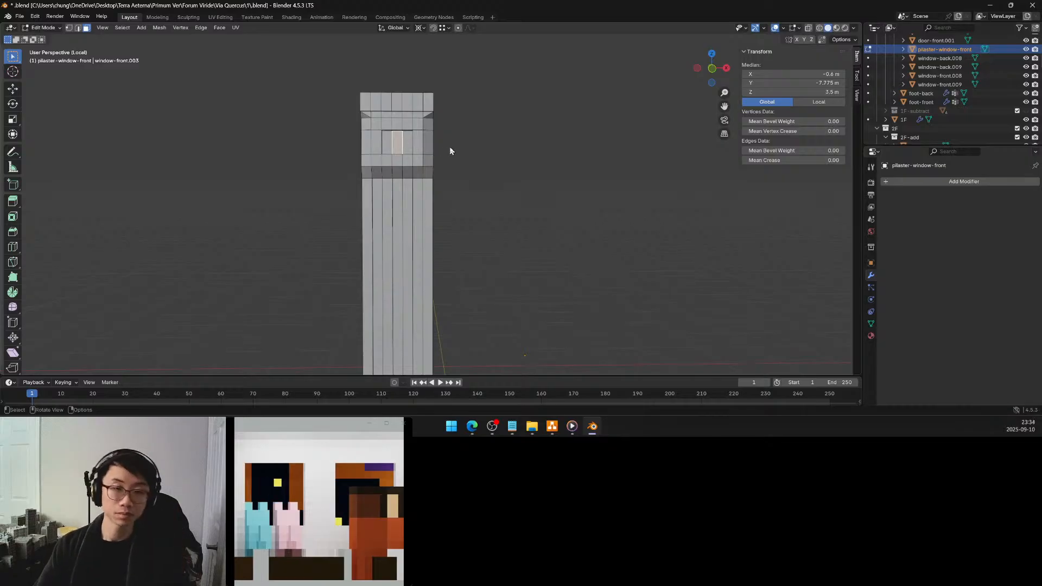
pyautogui.click(464, 145)
pyautogui.moveTo(458, 147); pyautogui.dragTo(441, 147, button='middle')
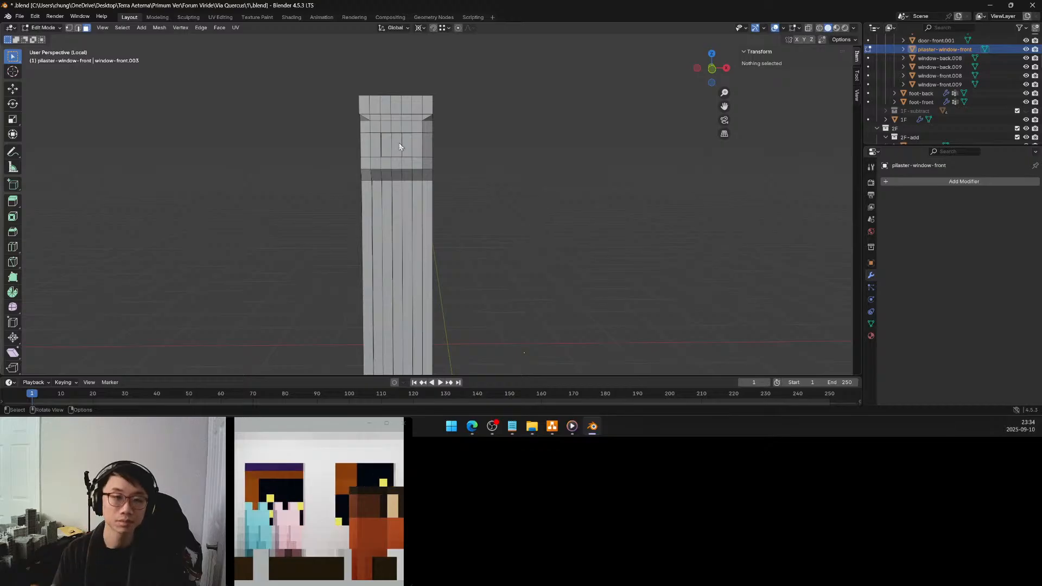
pyautogui.moveTo(407, 142)
pyautogui.mouseDown(button='middle')
pyautogui.moveTo(437, 142)
pyautogui.moveTo(411, 139)
pyautogui.mouseUp(button='middle')
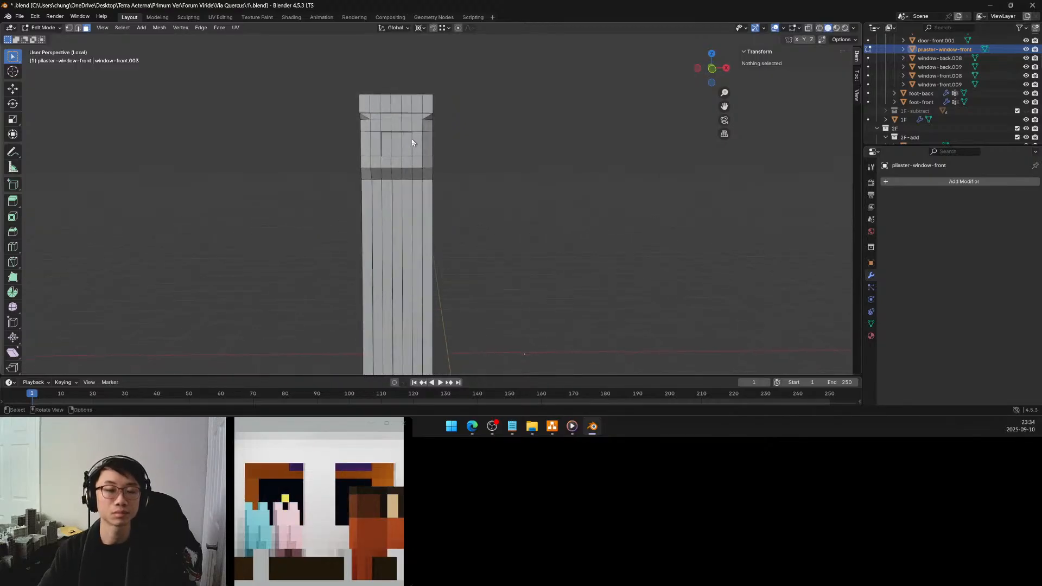
pyautogui.moveTo(412, 140)
pyautogui.mouseDown(button='middle')
pyautogui.moveTo(431, 140)
pyautogui.moveTo(424, 146)
pyautogui.mouseUp(button='middle')
pyautogui.moveTo(421, 145); pyautogui.dragTo(426, 141, button='middle')
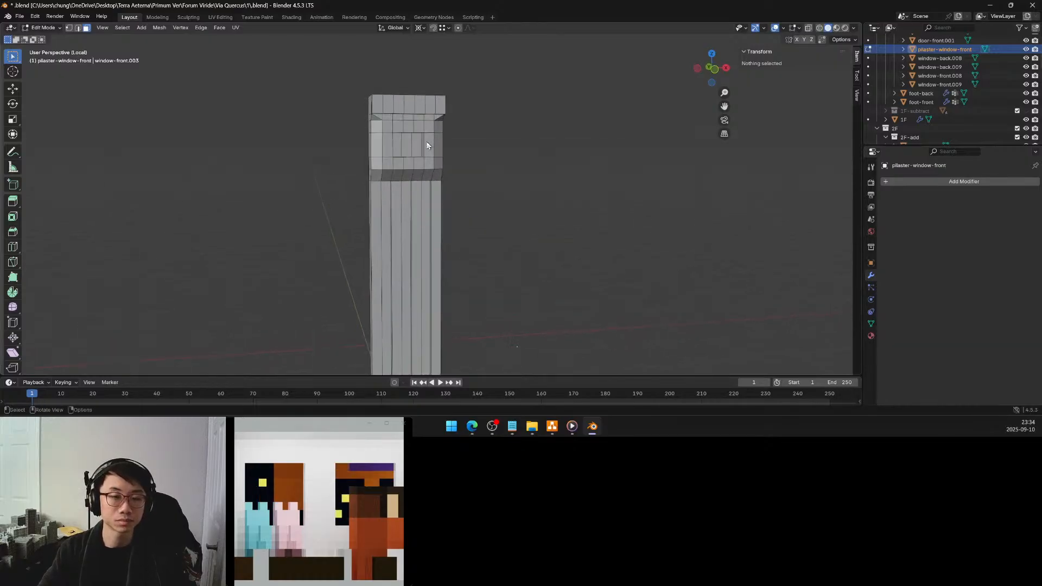
# Select the front rim edges around the capital's recessed panel and assign them to a new vertex group named bevel
pyautogui.click(79, 29)
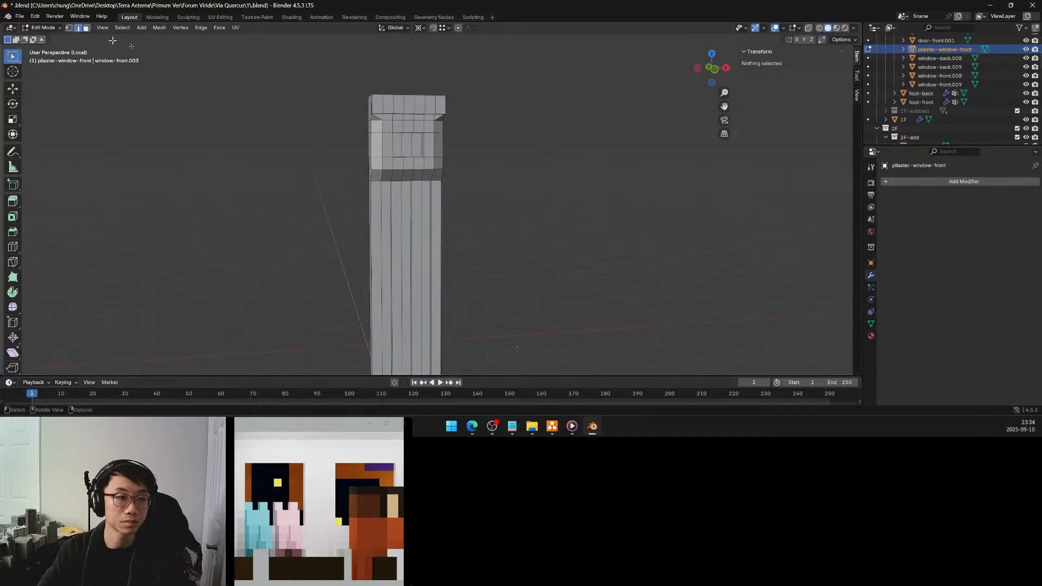
pyautogui.keyDown('alt'); pyautogui.click(425, 146); pyautogui.keyUp('alt')
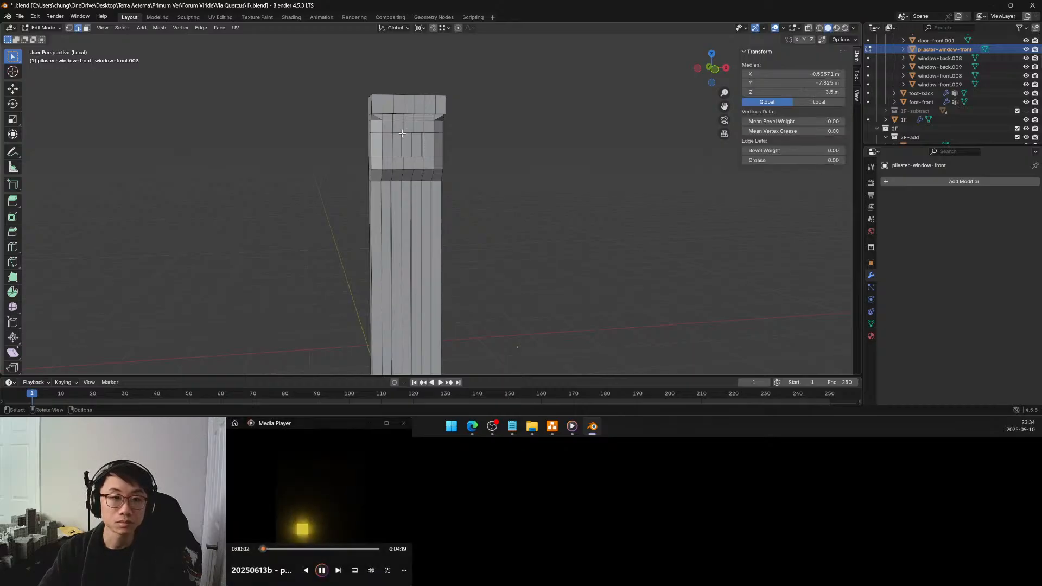
pyautogui.keyDown('ctrl'); pyautogui.click(400, 132); pyautogui.keyUp('ctrl')
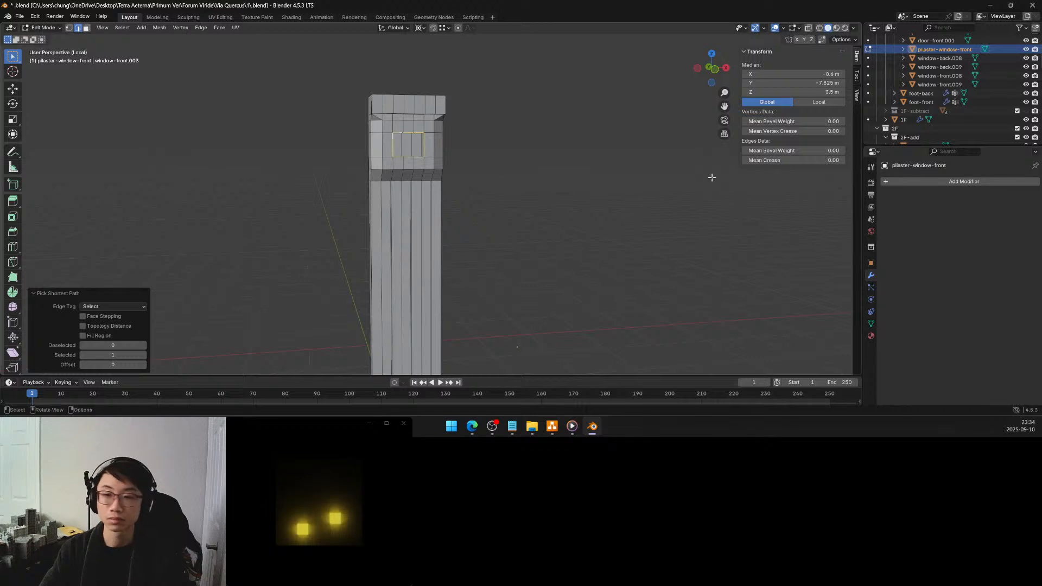
pyautogui.click(870, 324)
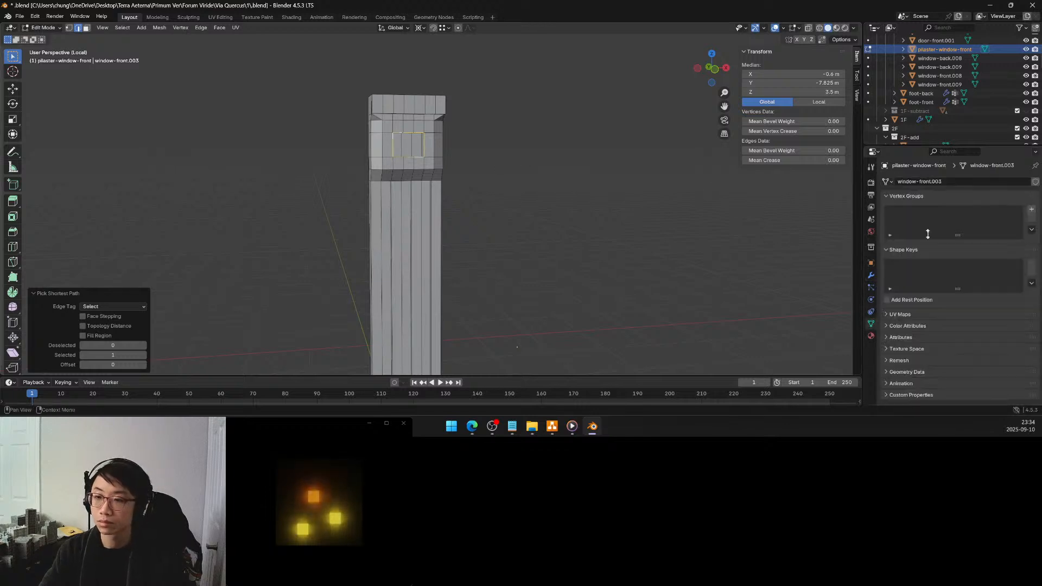
pyautogui.click(1029, 211)
pyautogui.doubleClick(950, 212)
pyautogui.write('bevel')
pyautogui.press('Return')
pyautogui.click(900, 264)
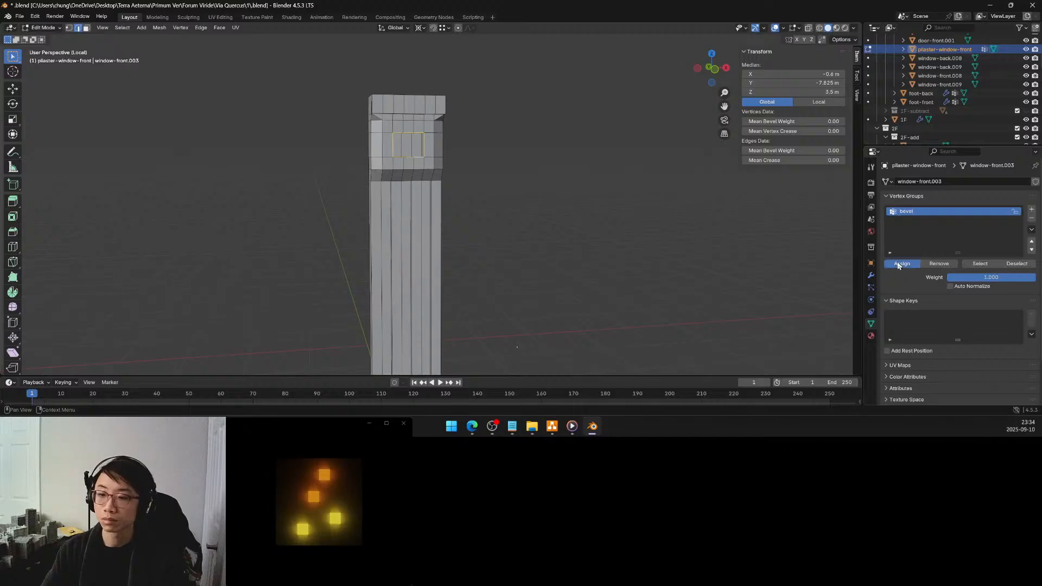
# Add a Bevel modifier to the window pilaster and set its amount to 0.05 m
pyautogui.click(870, 276)
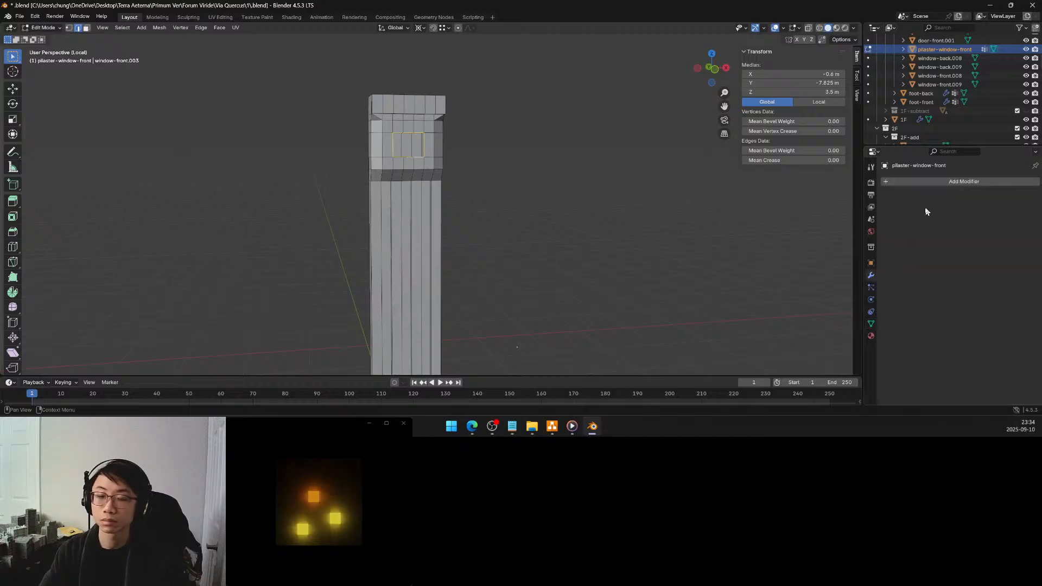
pyautogui.click(870, 321)
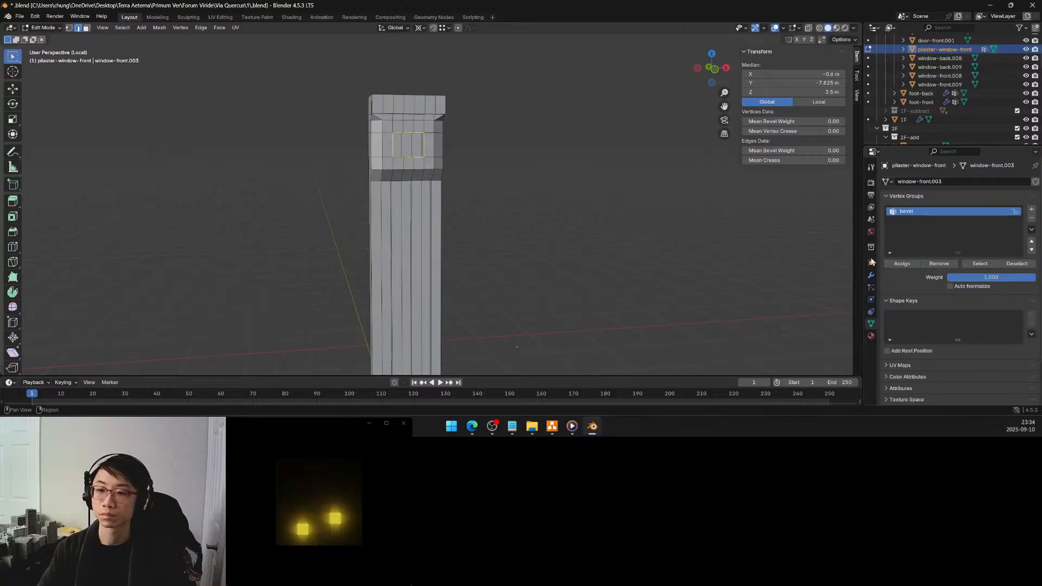
pyautogui.click(871, 278)
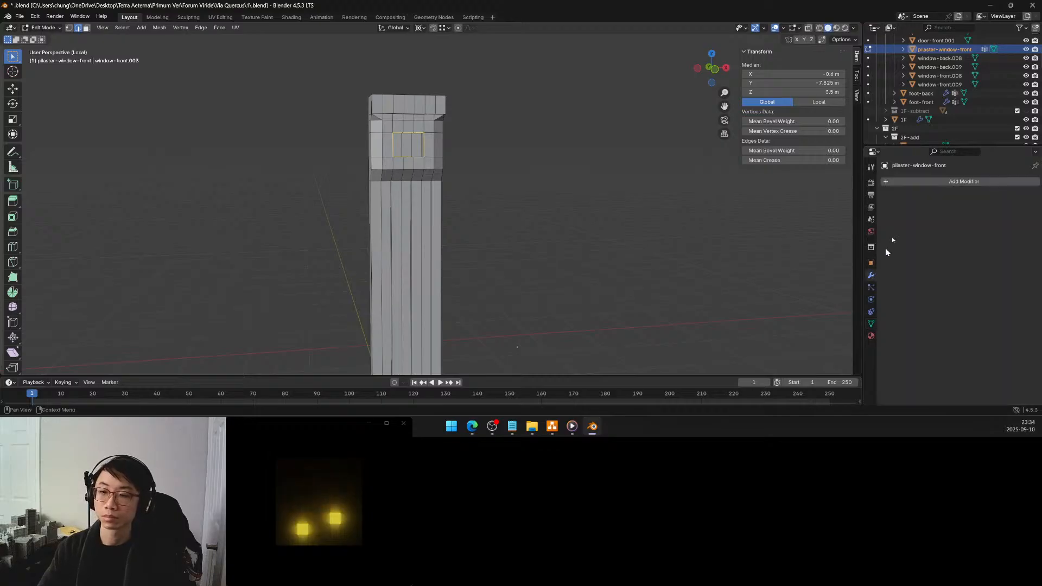
pyautogui.click(926, 184)
pyautogui.moveTo(920, 185)
pyautogui.click(961, 193)
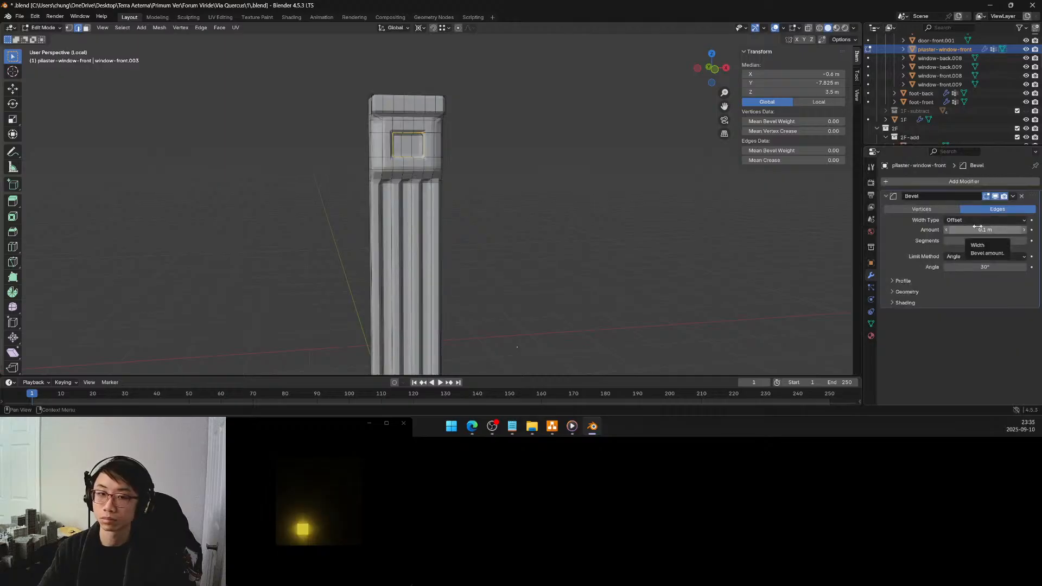
pyautogui.click(947, 229)
pyautogui.click(947, 229)
pyautogui.click(947, 229)
pyautogui.click(948, 230)
pyautogui.click(948, 230)
# Try 5 segments on the Bevel modifier and return the segment count to 1
pyautogui.click(1022, 241)
pyautogui.moveTo(953, 240); pyautogui.dragTo(998, 240)
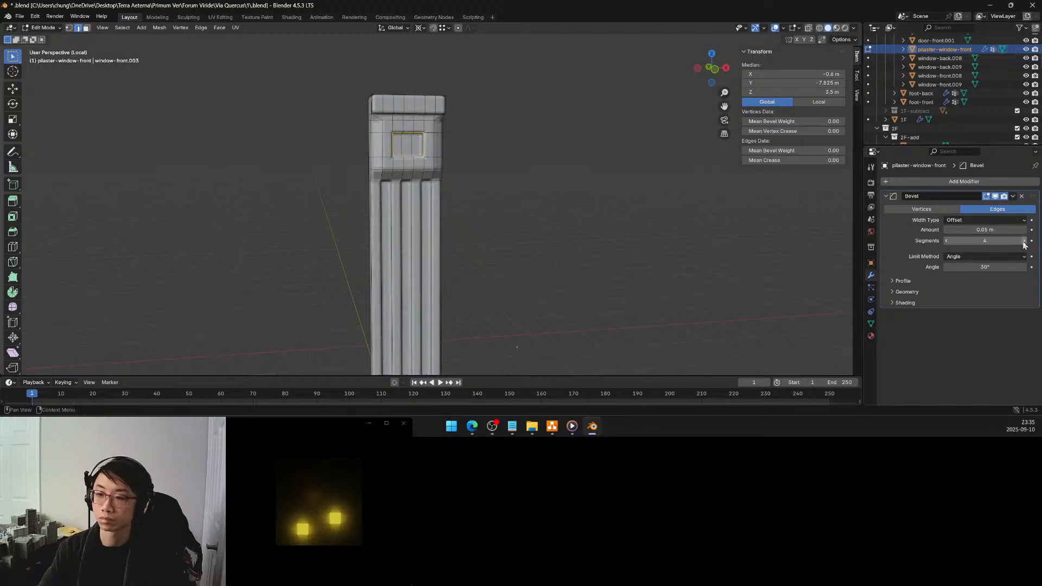
pyautogui.click(947, 241)
pyautogui.click(947, 240)
pyautogui.click(947, 240)
pyautogui.click(948, 241)
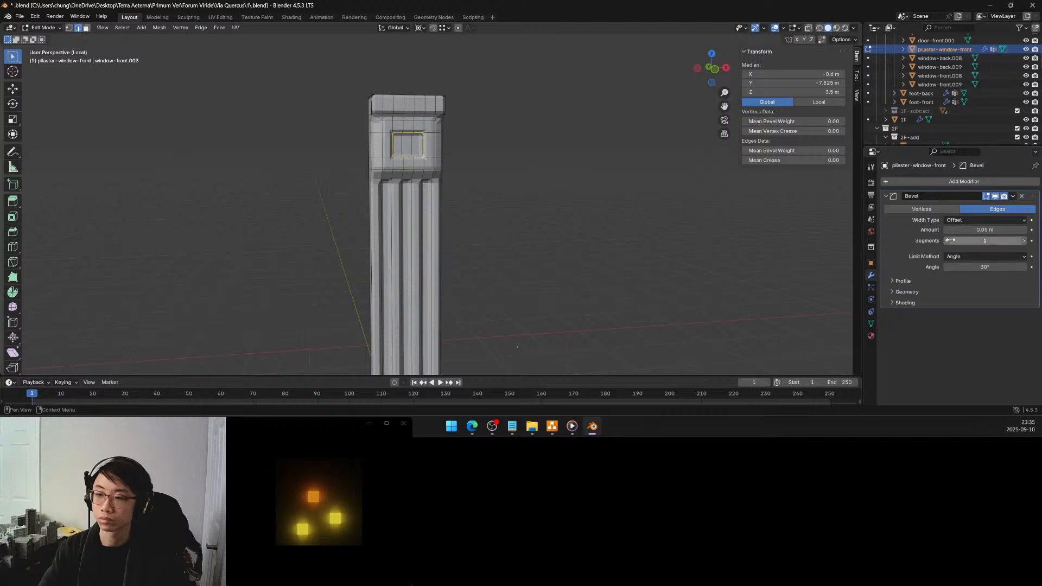
# Limit the Bevel modifier by Vertex Group, using the bevel group
pyautogui.click(983, 256)
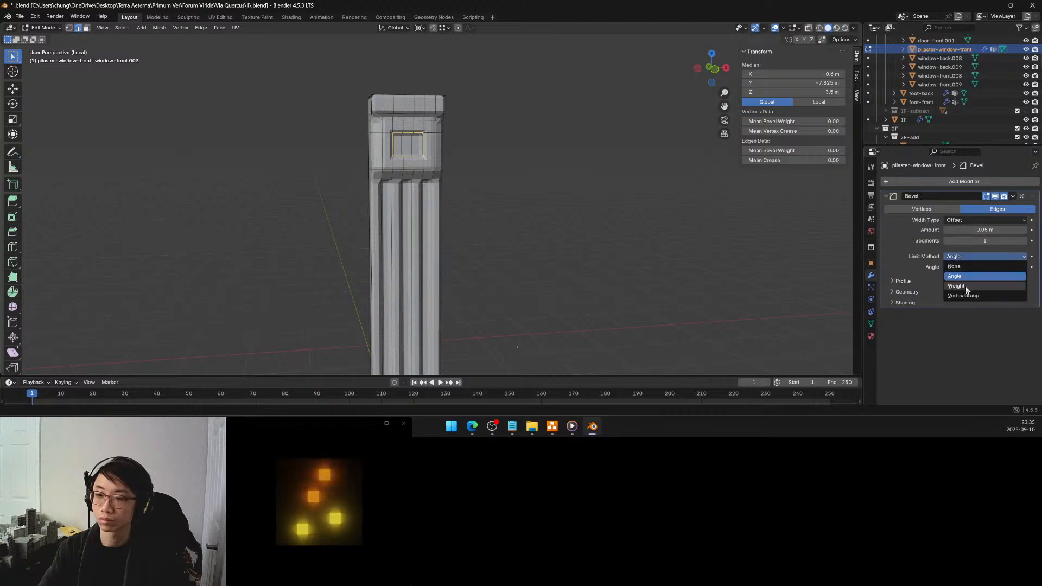
pyautogui.click(965, 295)
pyautogui.click(983, 265)
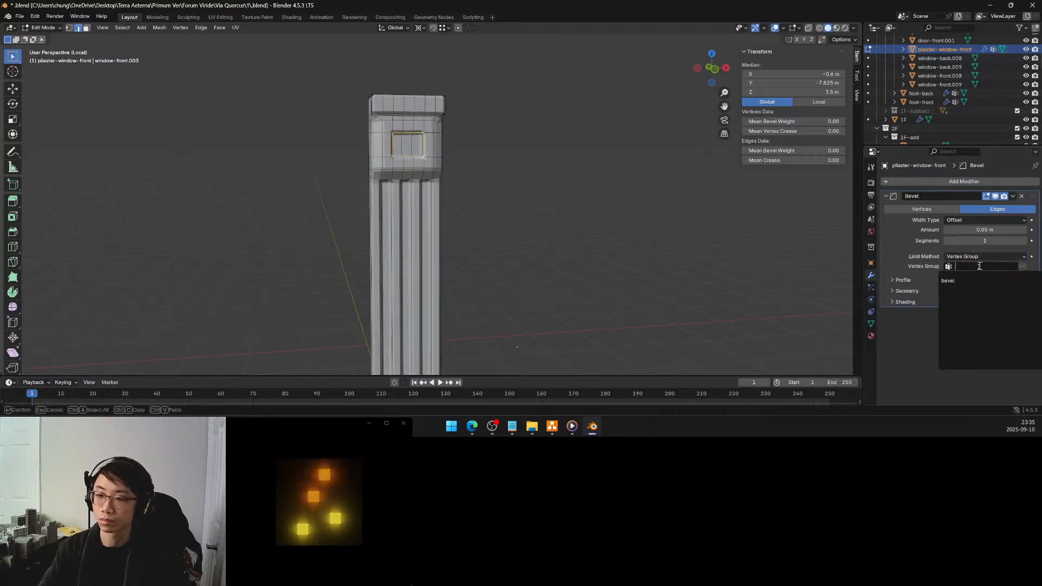
pyautogui.click(980, 278)
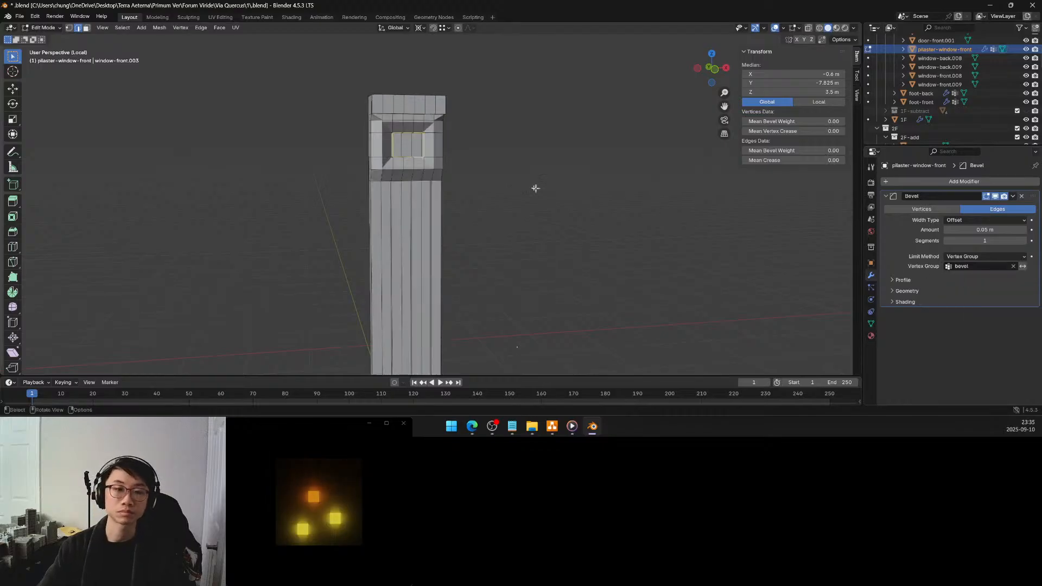
# Set the Bevel modifier's amount to 0.025 m and deselect the panel's rim edges
pyautogui.moveTo(503, 169)
pyautogui.mouseDown(button='middle')
pyautogui.moveTo(459, 150)
pyautogui.moveTo(493, 166)
pyautogui.mouseUp(button='middle')
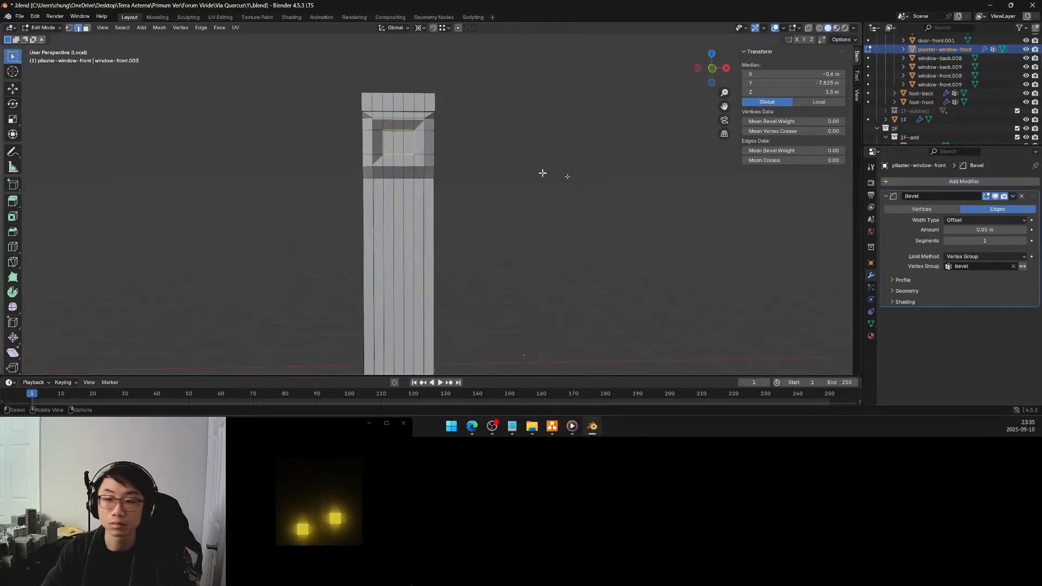
pyautogui.click(947, 230)
pyautogui.click(947, 230)
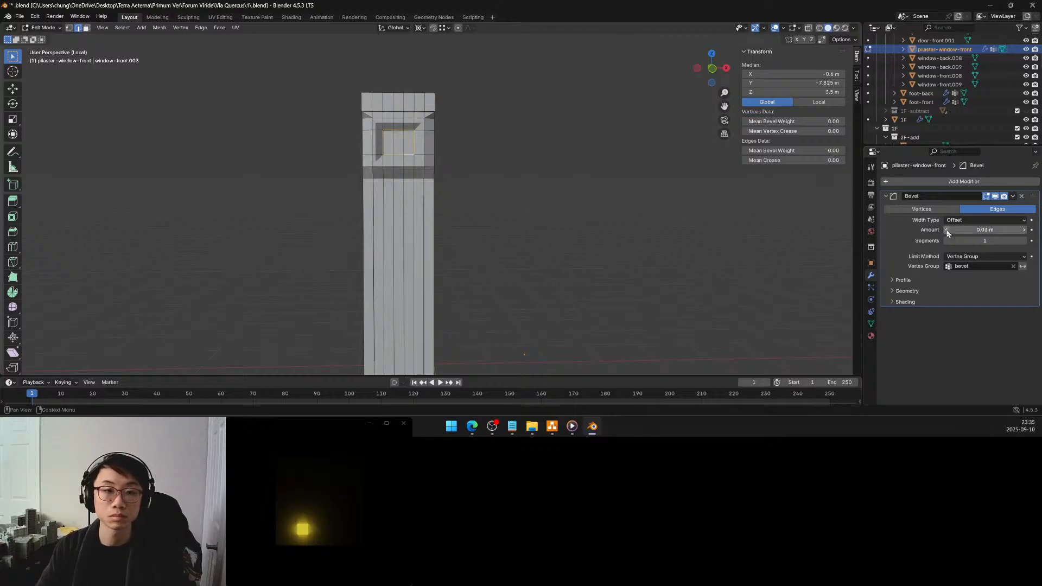
pyautogui.click(963, 230)
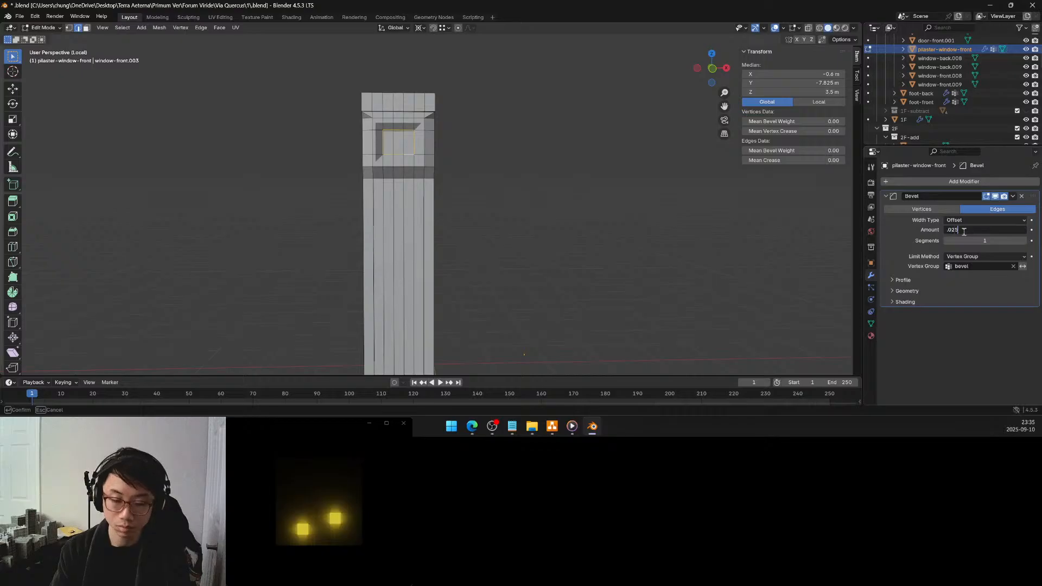
pyautogui.press('Return')
pyautogui.click(483, 163)
pyautogui.moveTo(483, 163)
pyautogui.mouseDown(button='middle')
pyautogui.moveTo(436, 155)
pyautogui.moveTo(471, 163)
pyautogui.mouseUp(button='middle')
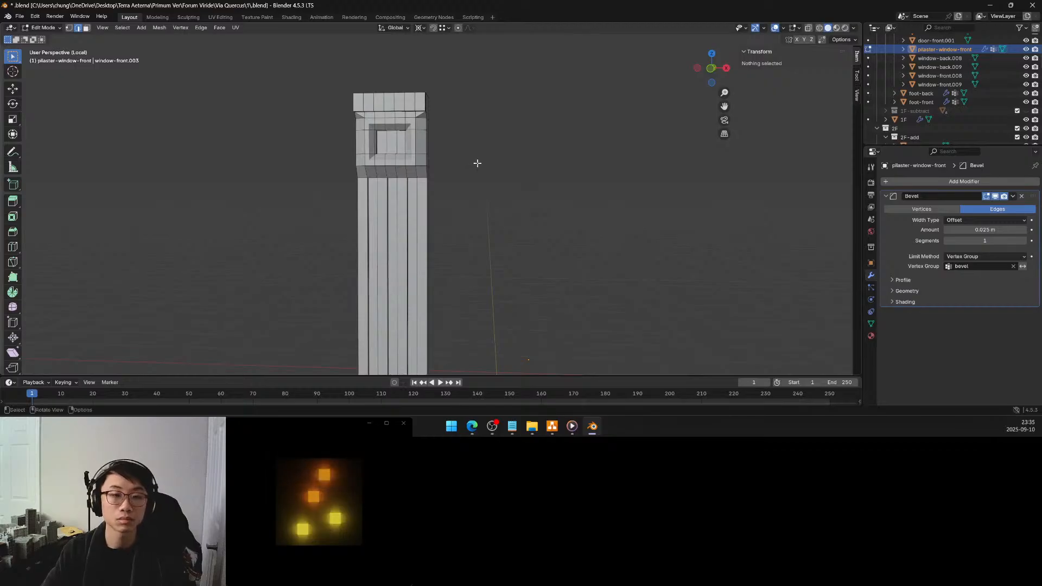
# Select the lower front edges of the capital's top band and assign them to the bevel vertex group
pyautogui.press('Tab')
pyautogui.moveTo(479, 162); pyautogui.dragTo(409, 126, button='middle')
pyautogui.scroll(4, 412, 180)
pyautogui.press('Tab')
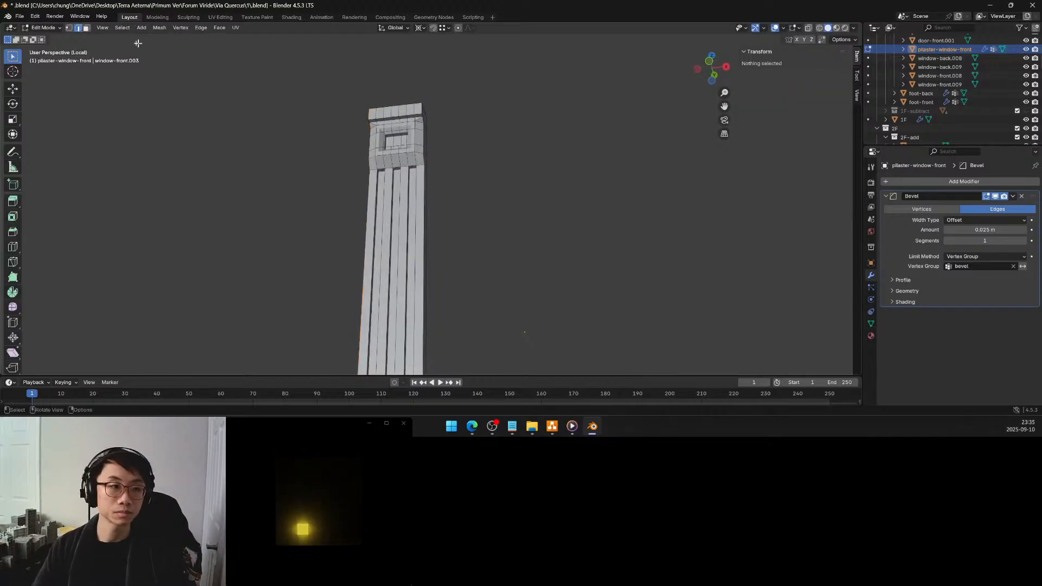
pyautogui.click(373, 119)
pyautogui.keyDown('ctrl'); pyautogui.click(413, 115); pyautogui.keyUp('ctrl')
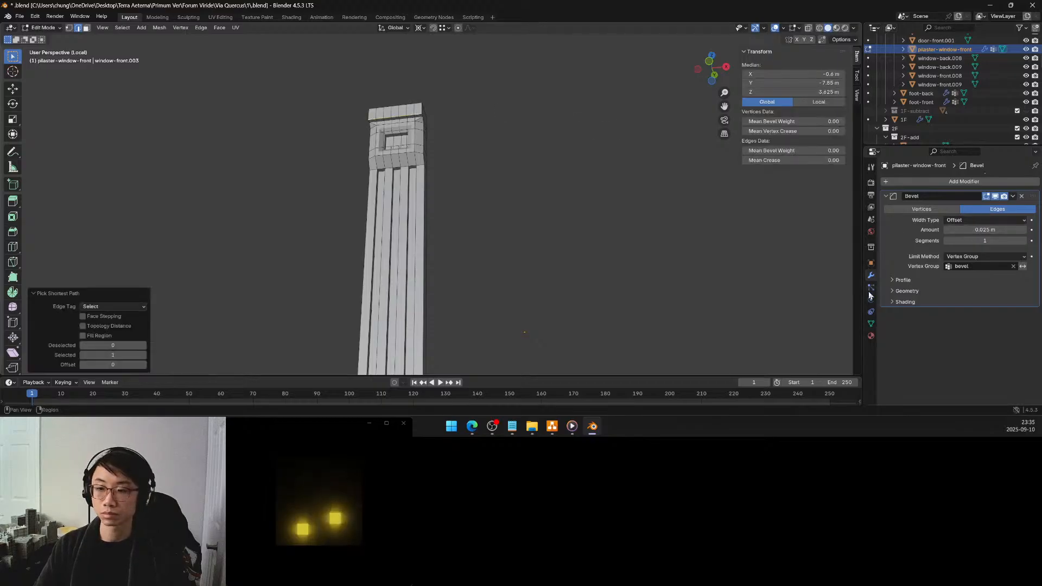
pyautogui.click(870, 324)
pyautogui.click(904, 263)
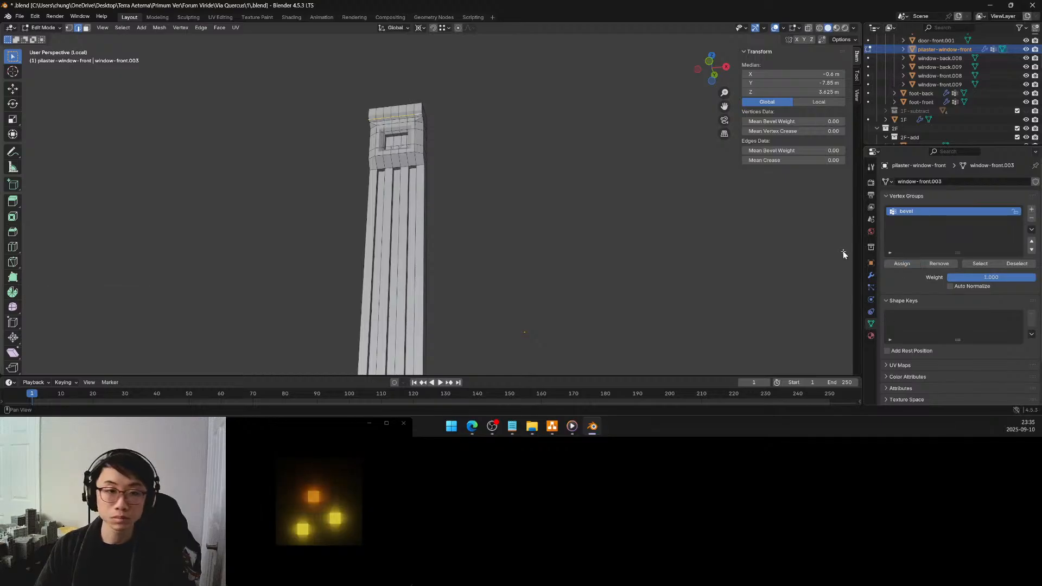
pyautogui.click(531, 158)
# Snap the 3D cursor to the centre face of the recessed panel and return to Object Mode
pyautogui.moveTo(453, 132); pyautogui.dragTo(445, 152, button='middle')
pyautogui.scroll(1, 515, 157)
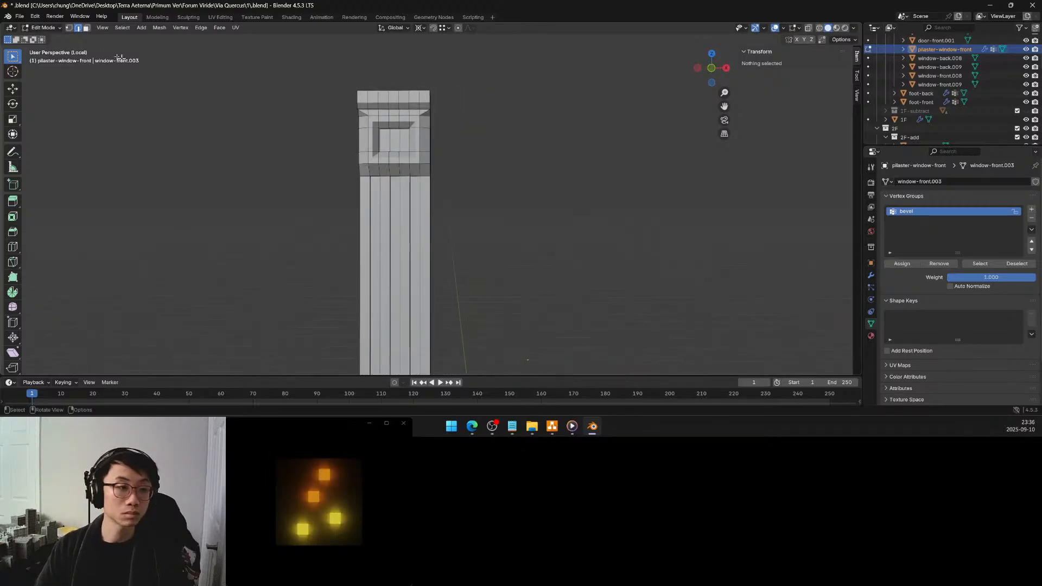
pyautogui.click(394, 138)
pyautogui.hotkey('shift', 's')
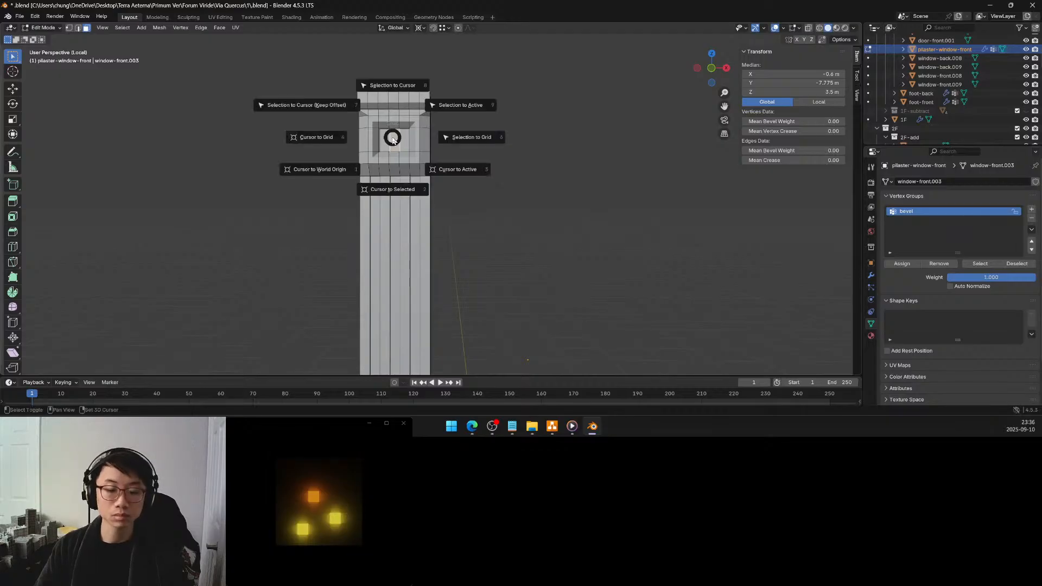
pyautogui.click(390, 188)
pyautogui.press('Tab')
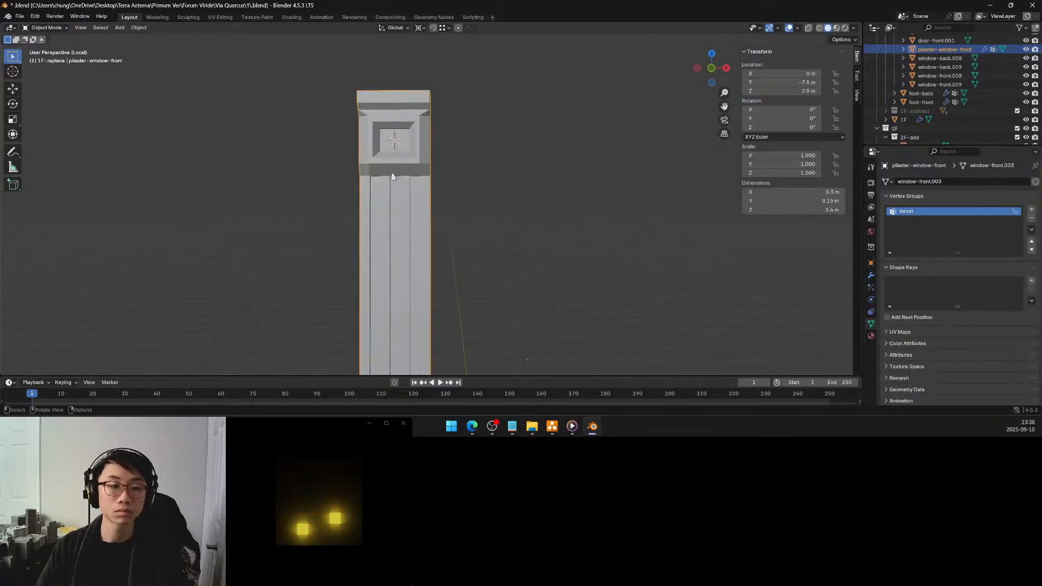
# Start adding a mesh primitive at the 3D cursor in the recessed panel
pyautogui.click(119, 28)
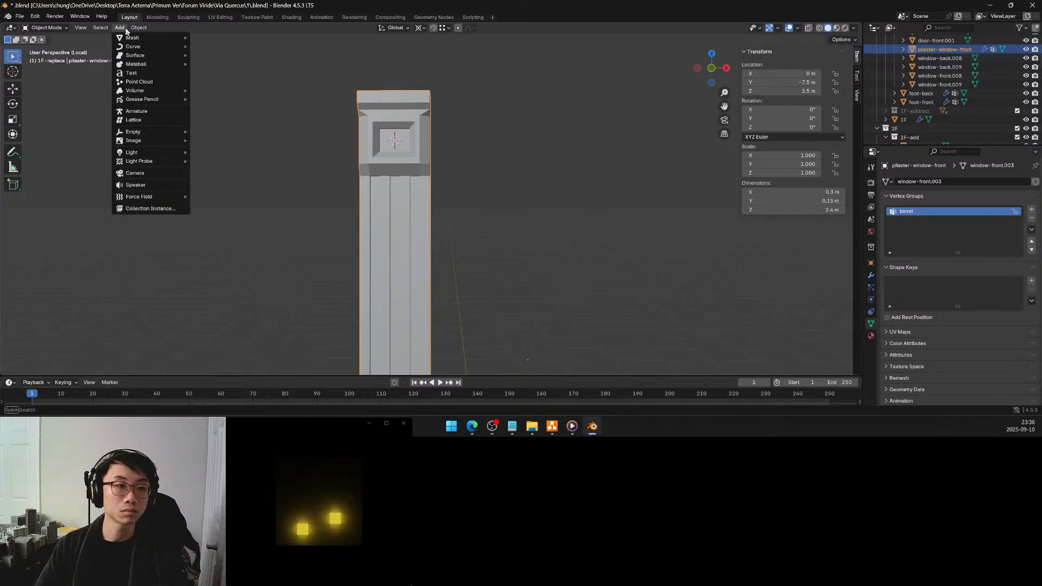
pyautogui.moveTo(156, 39)
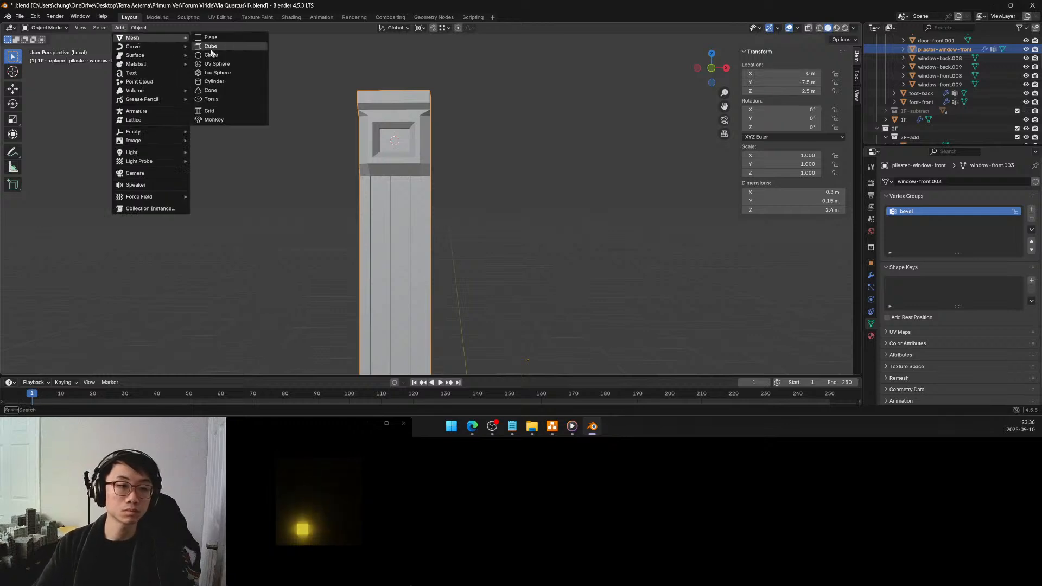
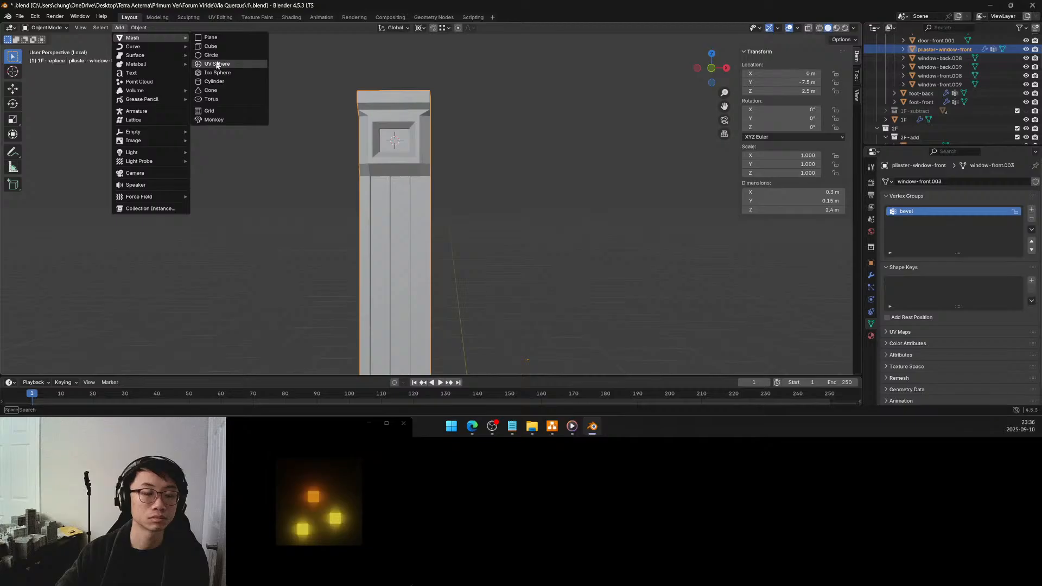
# Add a cube with a size of 0.125 m at the 3D cursor in the capital's recessed panel
pyautogui.click(218, 47)
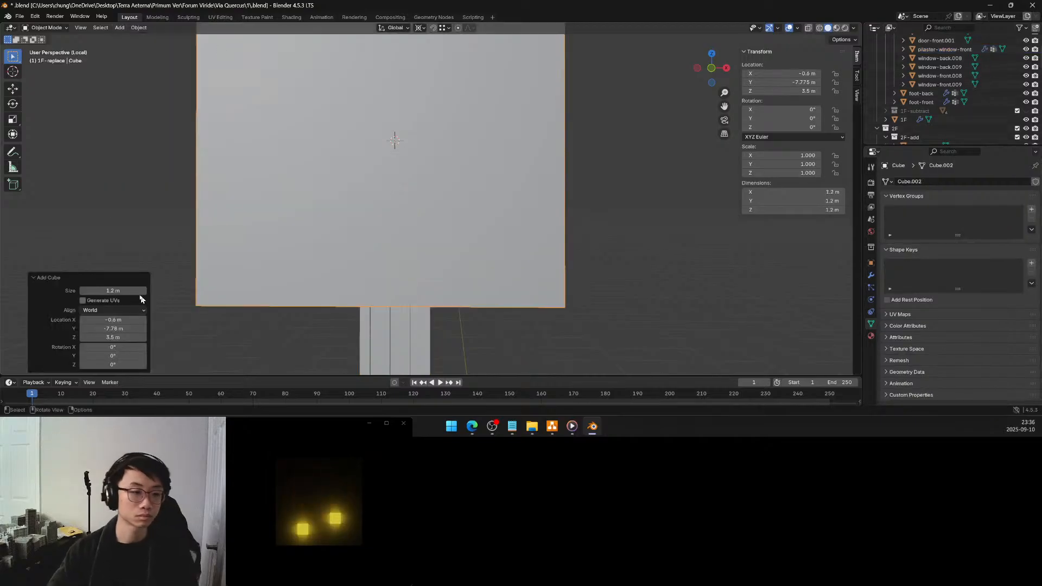
pyautogui.click(129, 289)
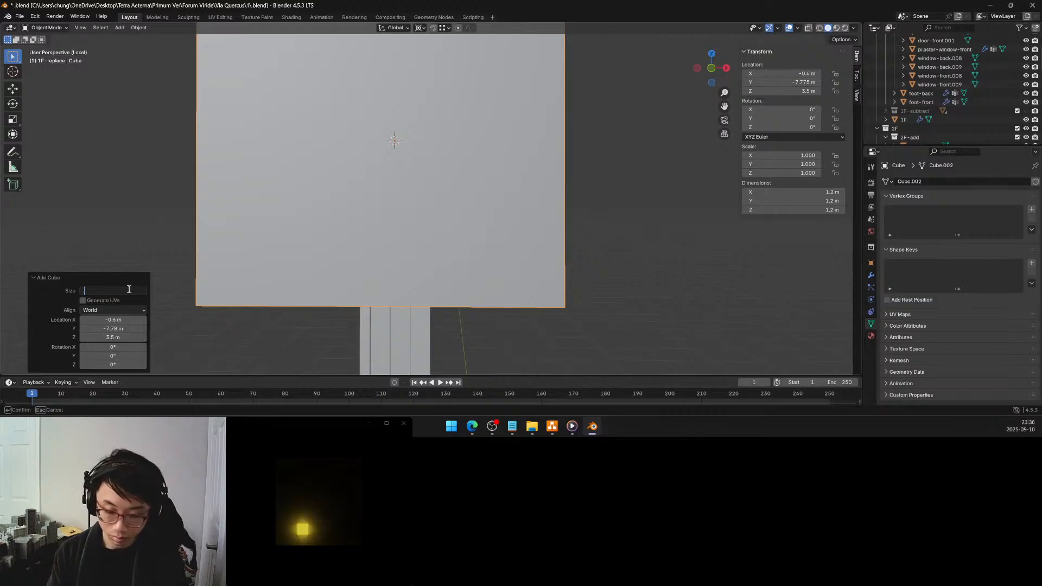
pyautogui.press('Return')
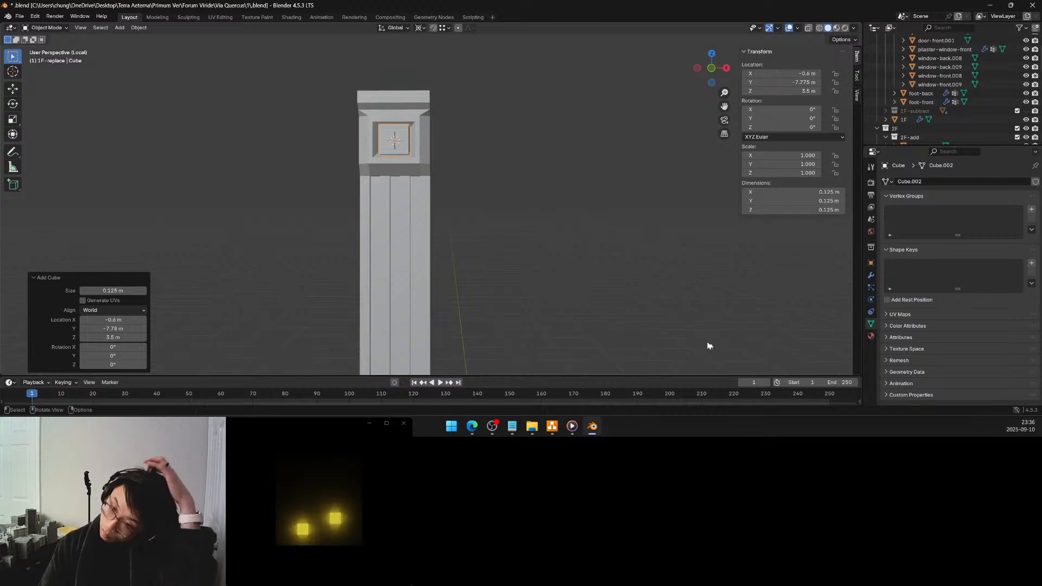
# Add a Subdivision Surface modifier to the cube and set its viewport level to 3
pyautogui.click(871, 276)
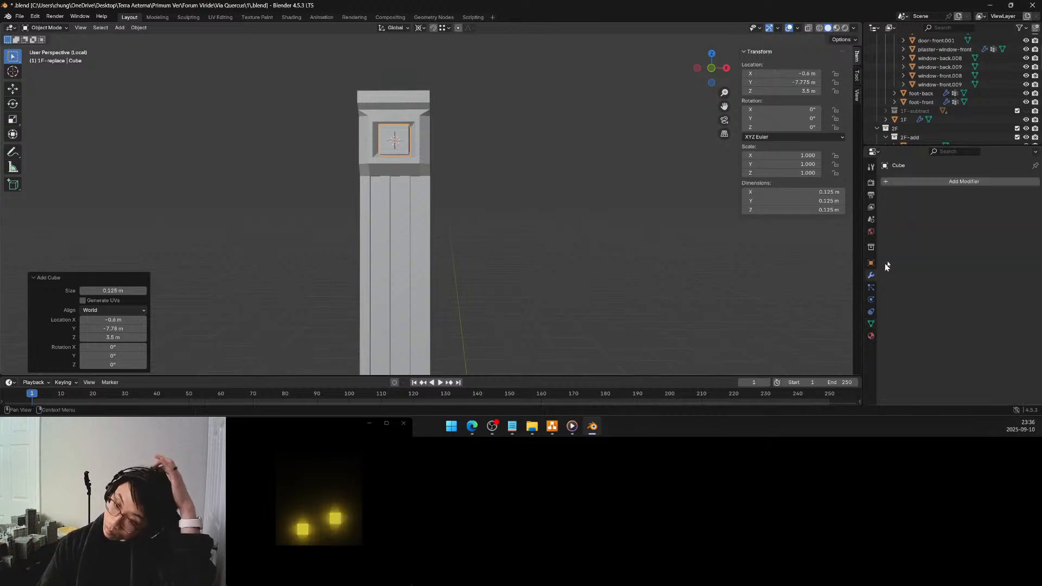
pyautogui.click(947, 183)
pyautogui.moveTo(931, 186)
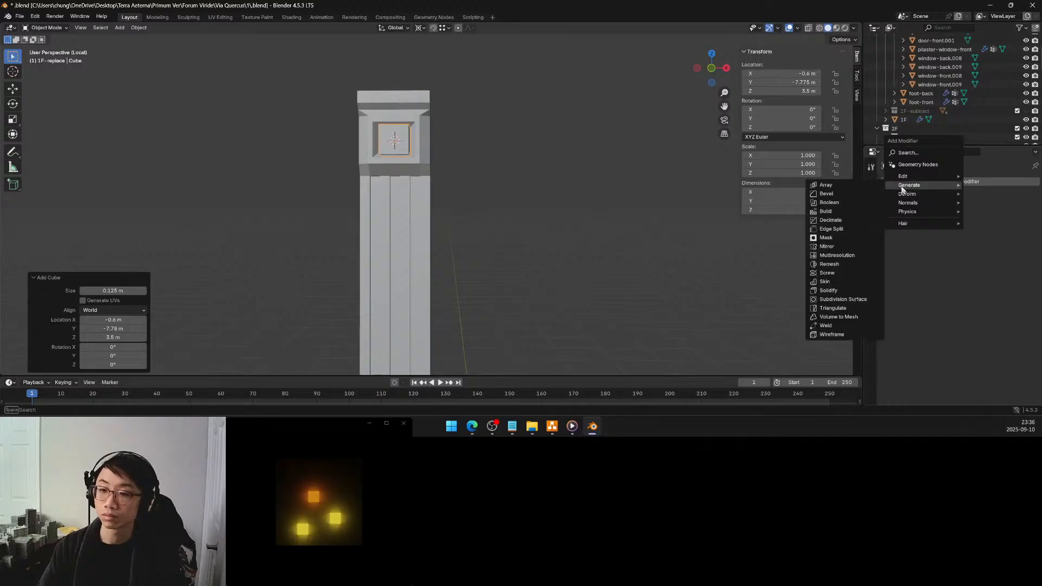
pyautogui.click(845, 298)
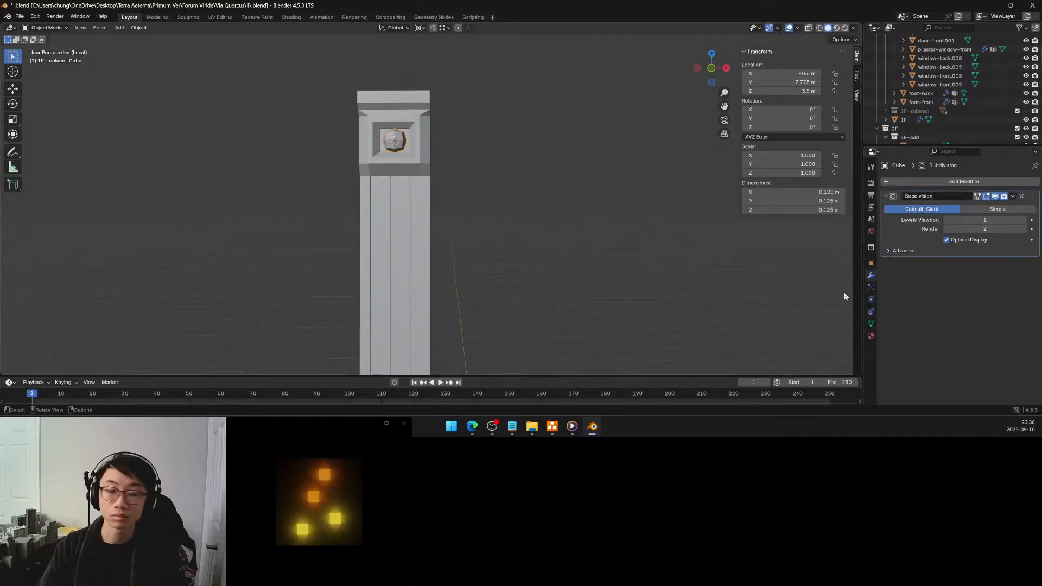
pyautogui.click(1023, 220)
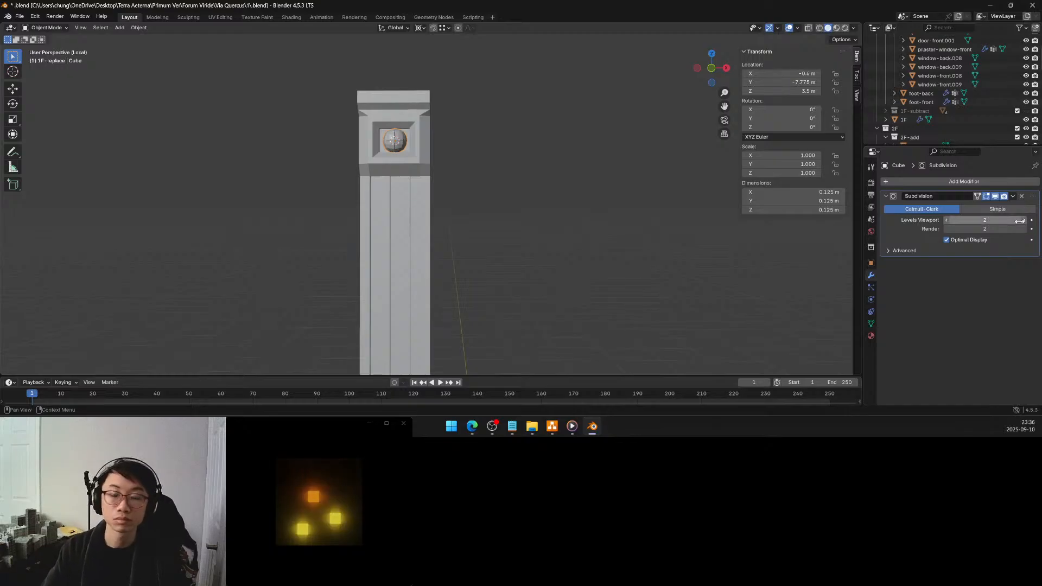
pyautogui.moveTo(965, 221); pyautogui.dragTo(977, 221)
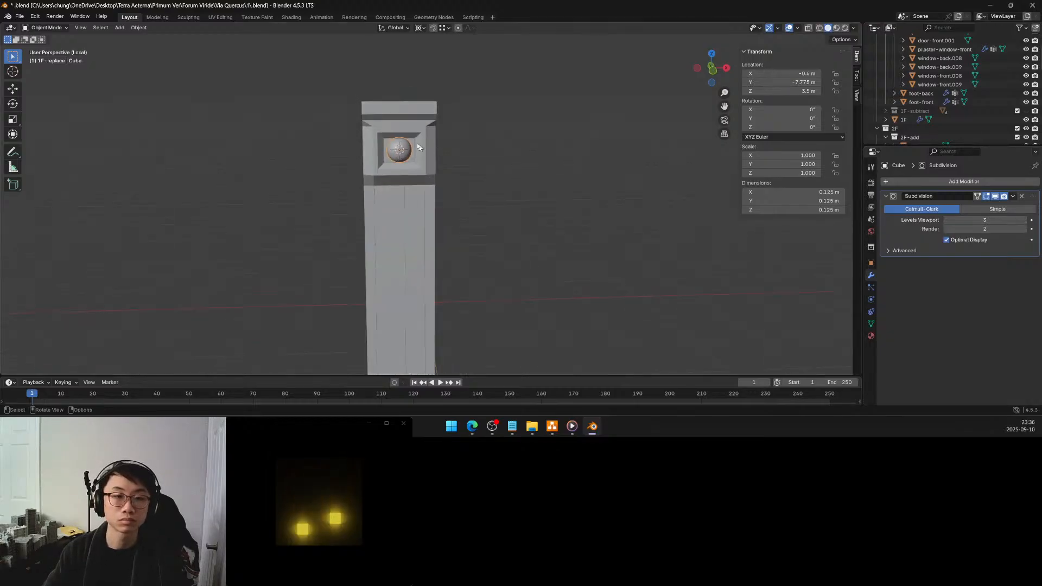
# Scale the cube's mesh uniformly to 0.8 in Edit Mode
pyautogui.scroll(5, 418, 144)
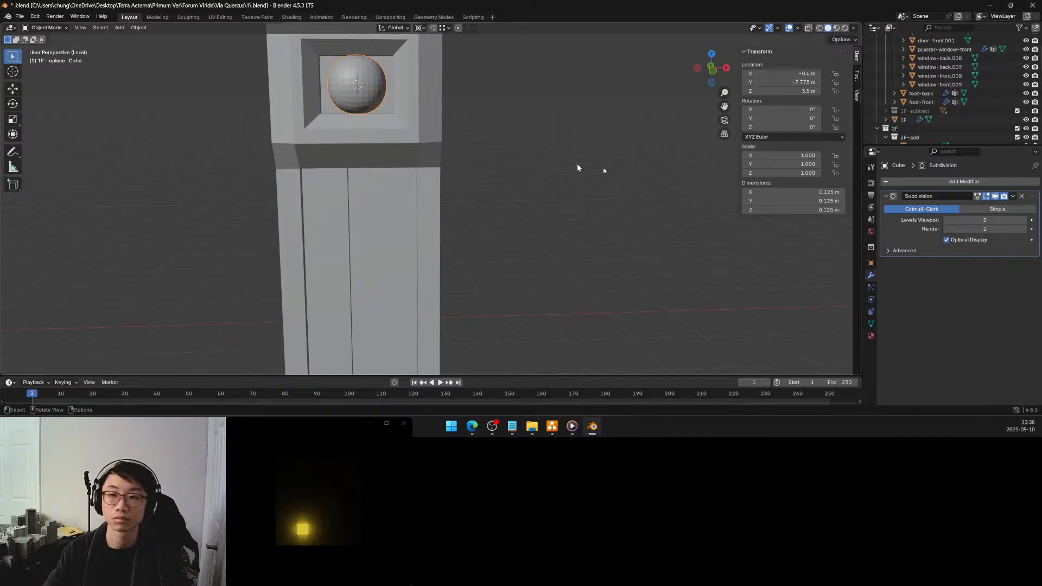
pyautogui.press('Tab')
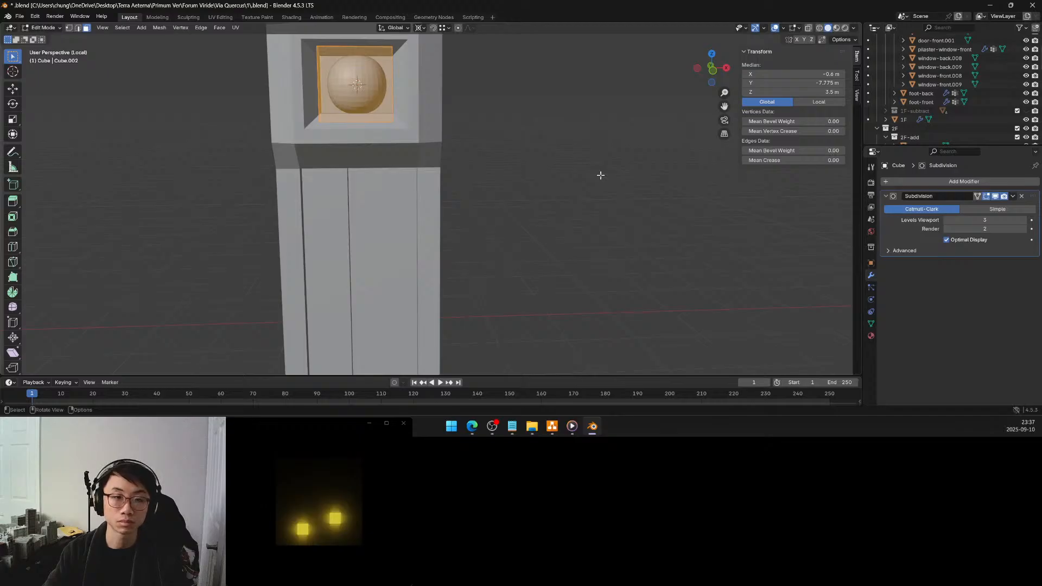
pyautogui.press('s')
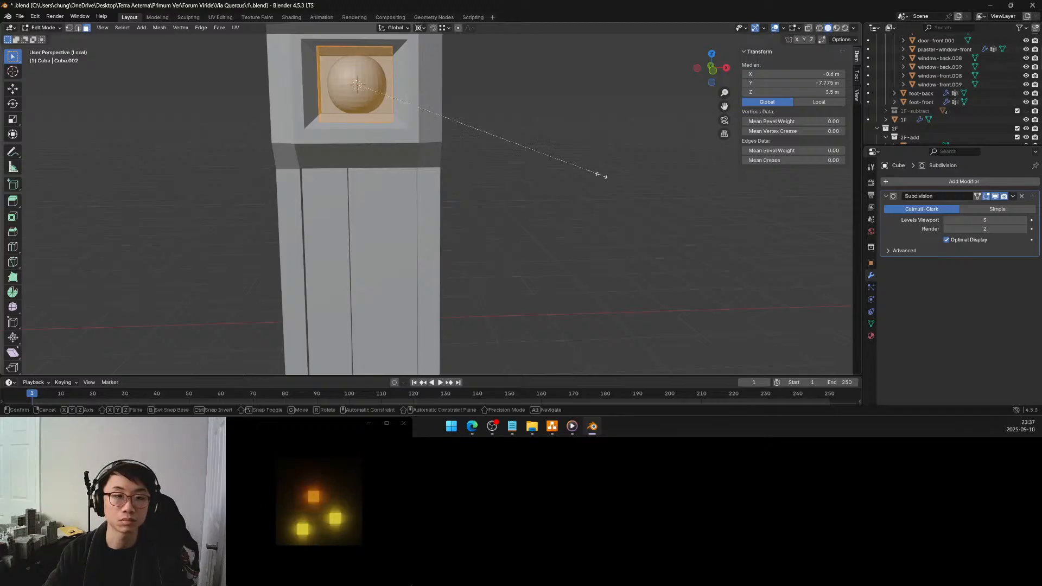
pyautogui.click(554, 165)
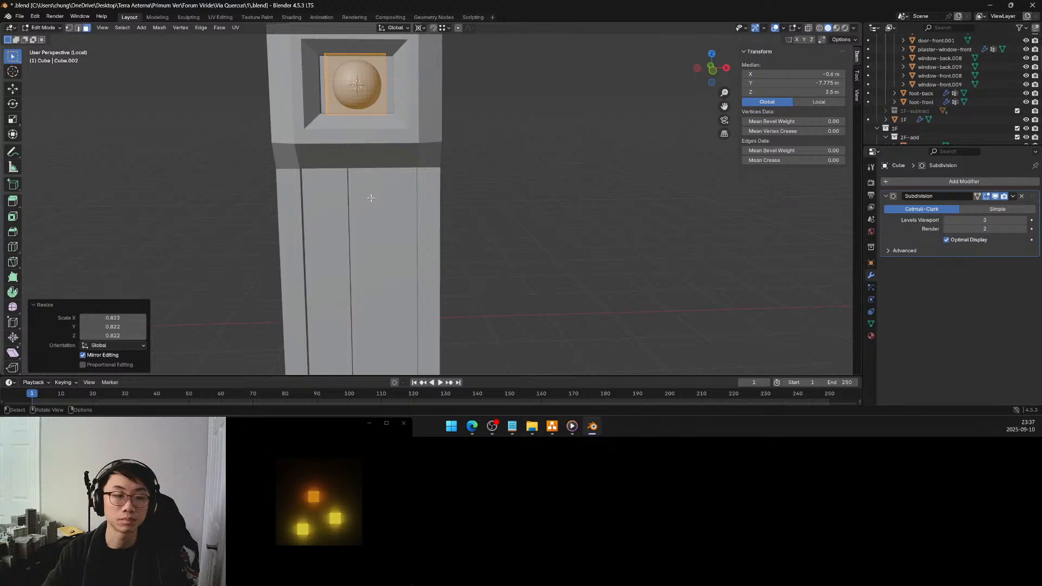
pyautogui.moveTo(124, 317); pyautogui.dragTo(124, 335)
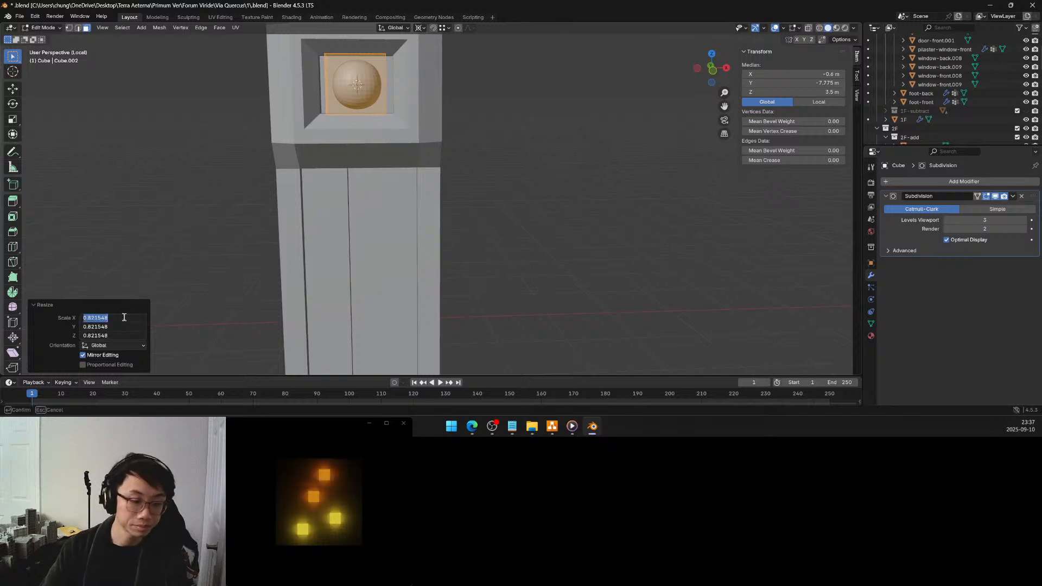
pyautogui.write('.8')
pyautogui.press('Return')
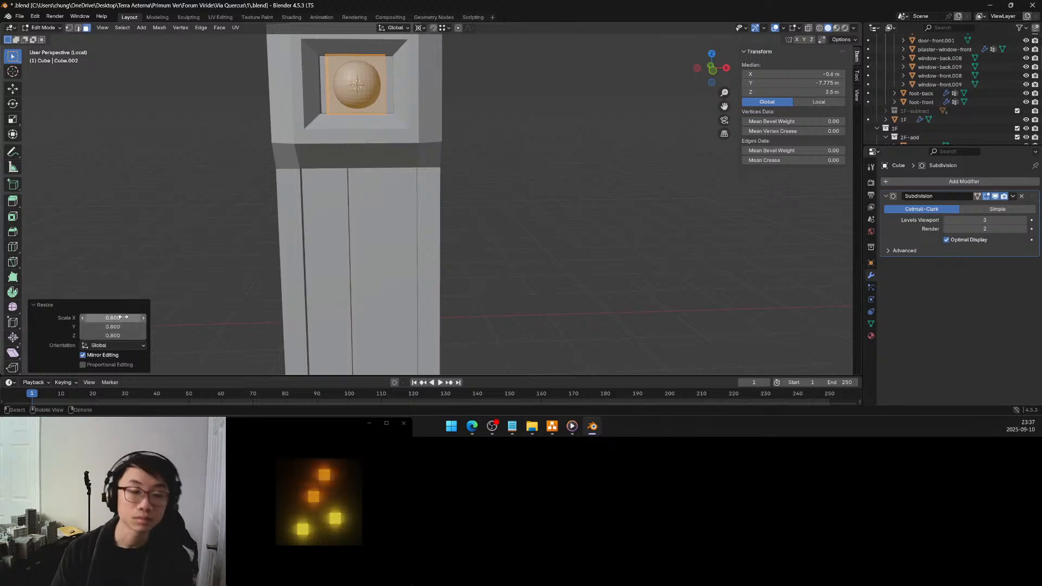
# Select only the cube's front face and inset it with a thickness of 0.02 m
pyautogui.click(515, 105)
pyautogui.moveTo(514, 104)
pyautogui.mouseDown(button='middle')
pyautogui.moveTo(481, 121)
pyautogui.moveTo(513, 125)
pyautogui.mouseUp(button='middle')
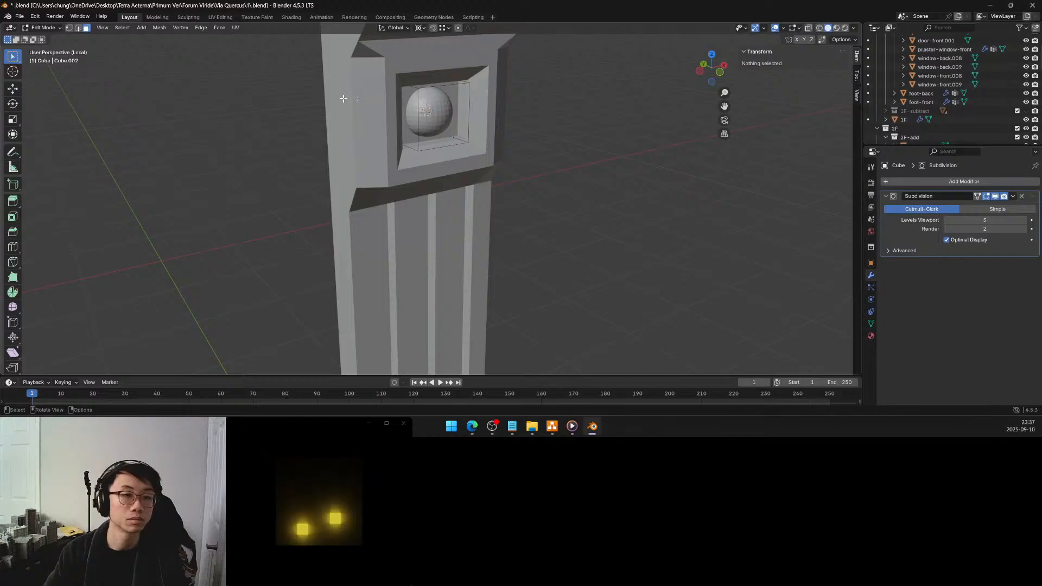
pyautogui.click(439, 110)
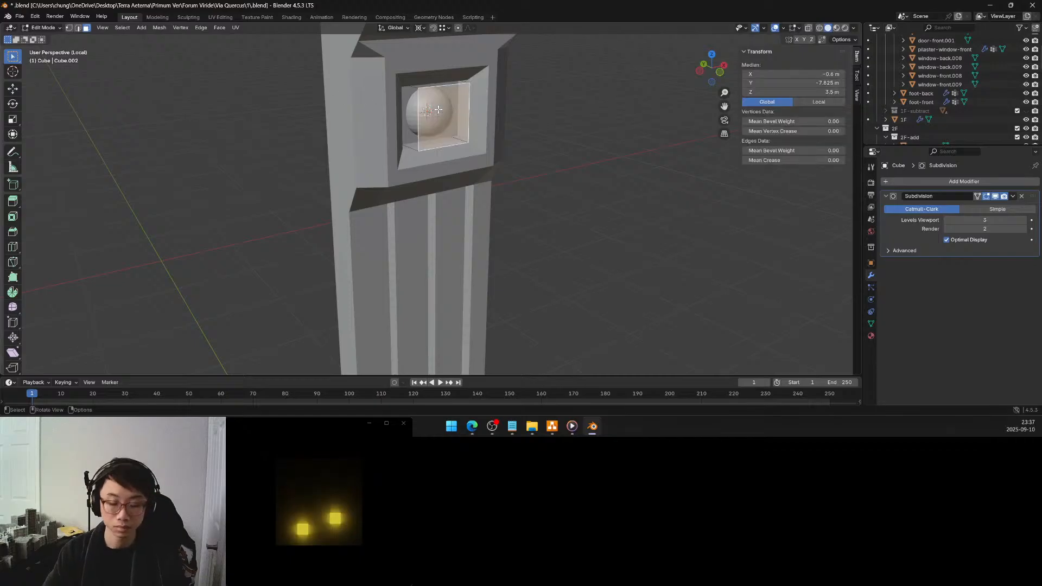
pyautogui.press('i')
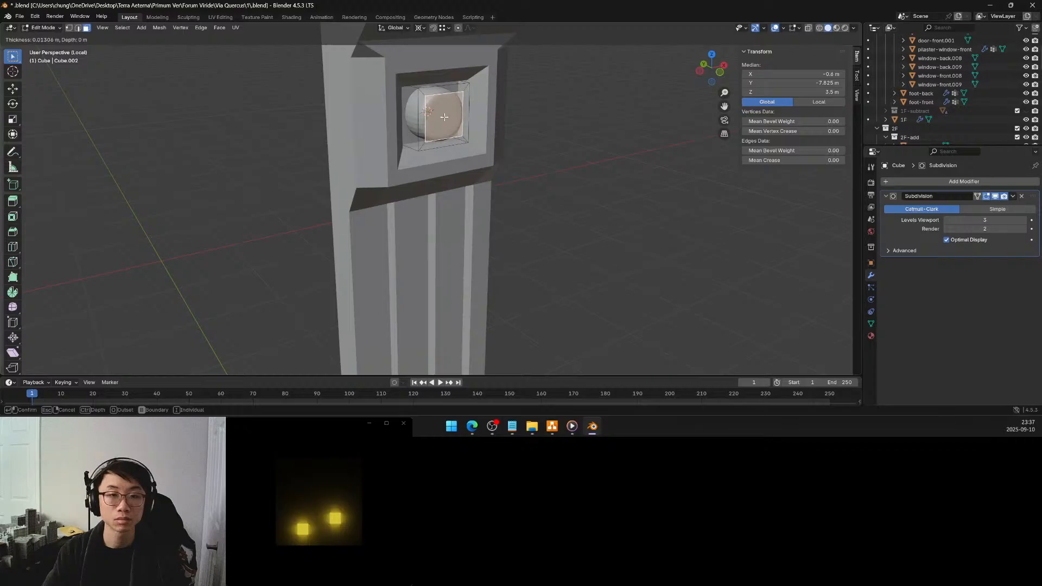
pyautogui.click(443, 116)
pyautogui.click(130, 316)
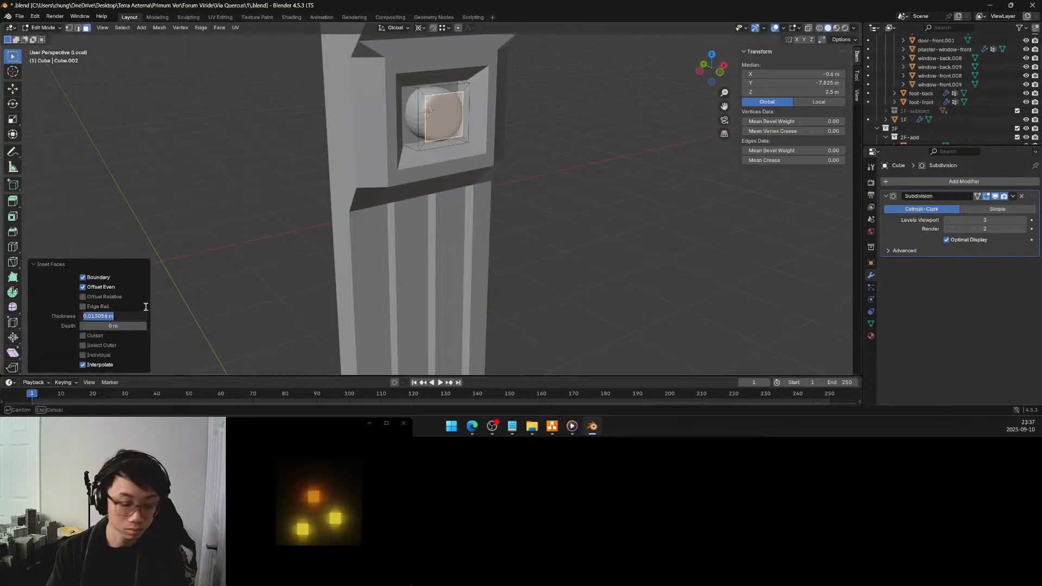
pyautogui.write('0.02')
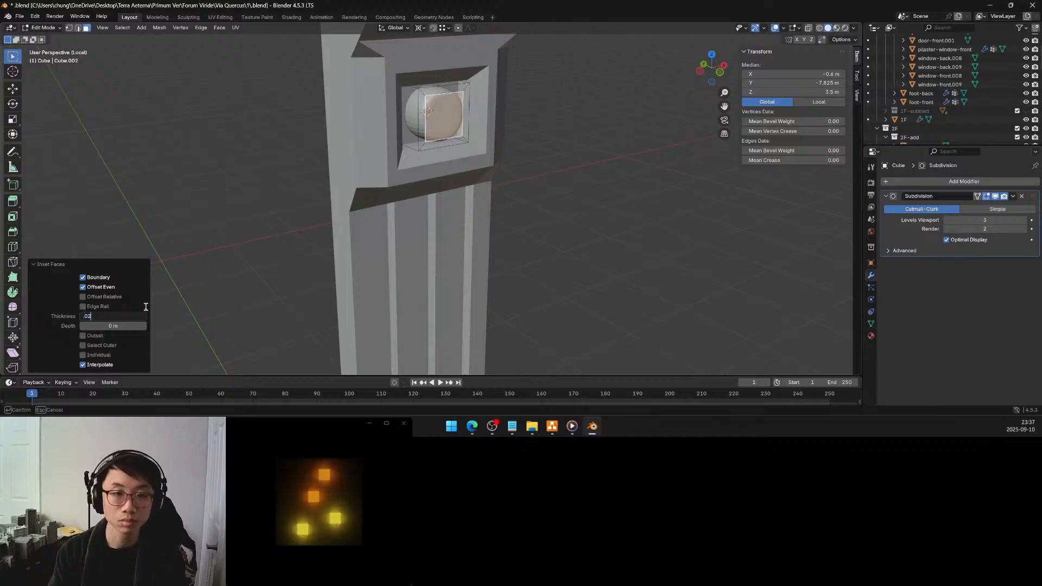
pyautogui.press('Return')
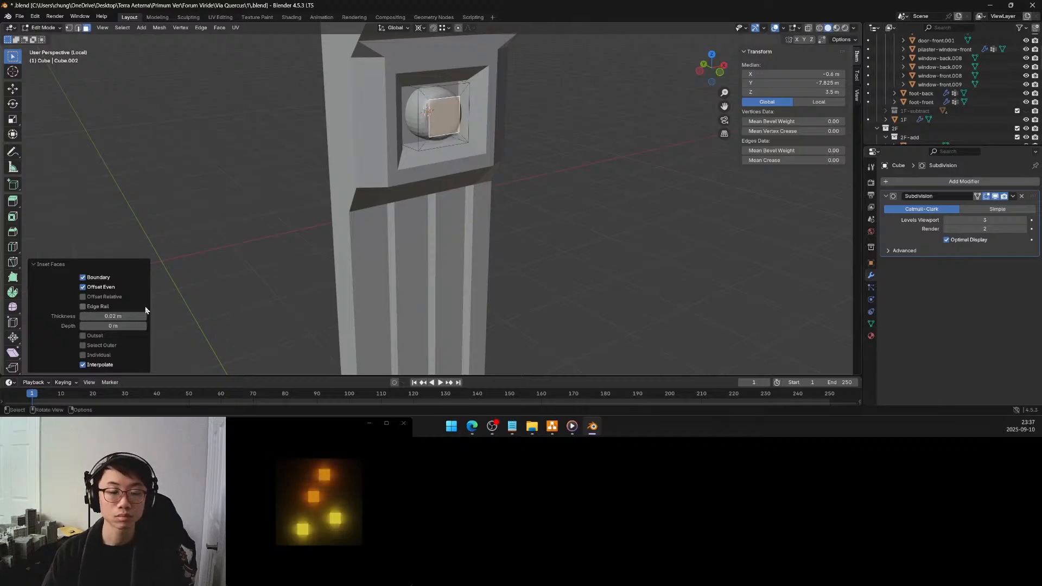
# Set the front face's inset thickness to 0.025 m
pyautogui.moveTo(348, 280); pyautogui.dragTo(320, 269, button='middle')
pyautogui.click(102, 316)
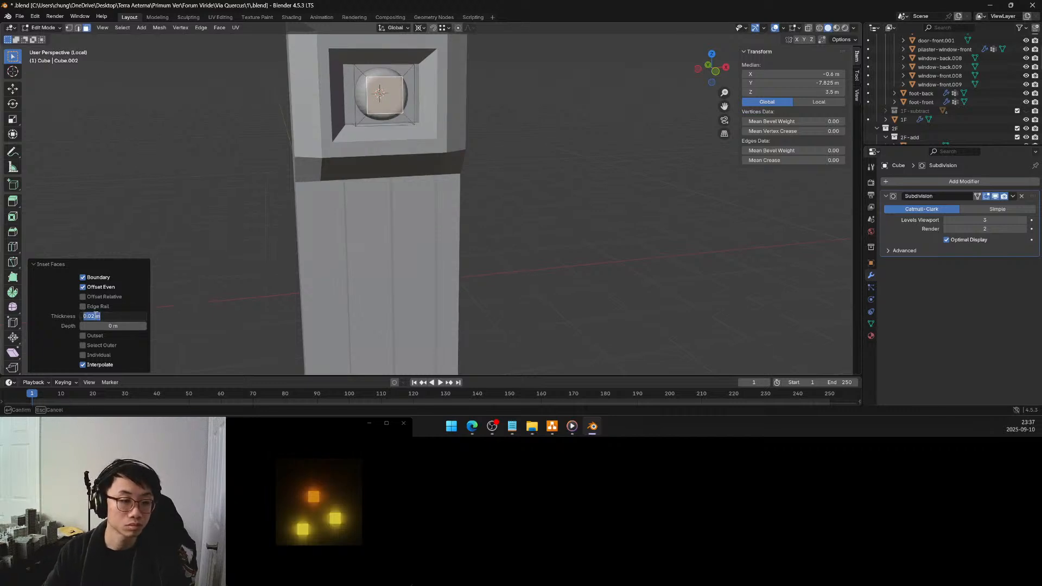
pyautogui.write('5')
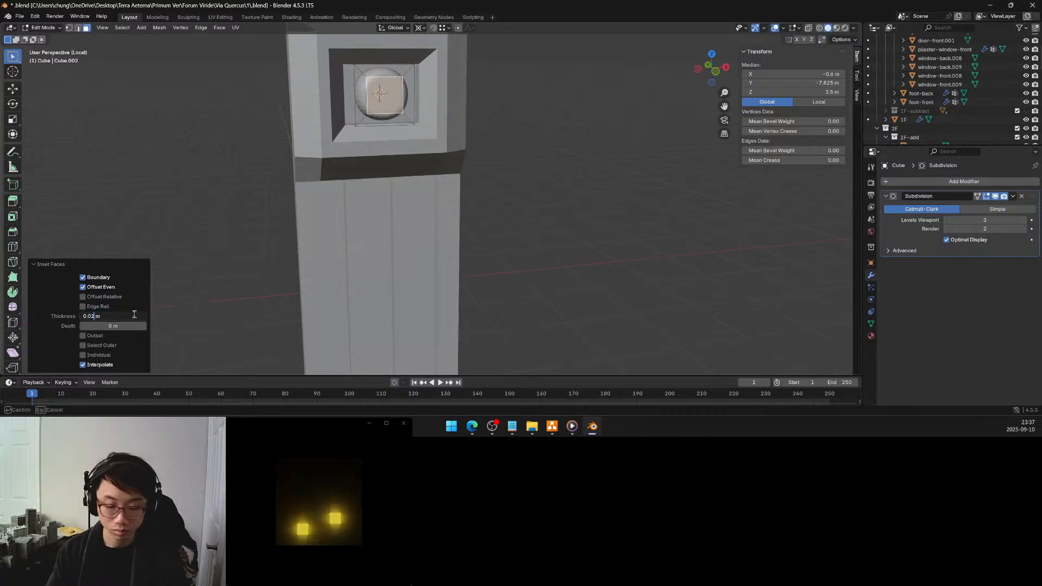
pyautogui.press('Return')
# Extrude the inset front face inward by -0.025 m along its normal to hollow the ornament's centre
pyautogui.moveTo(423, 110); pyautogui.dragTo(444, 150, button='middle')
pyautogui.press('e')
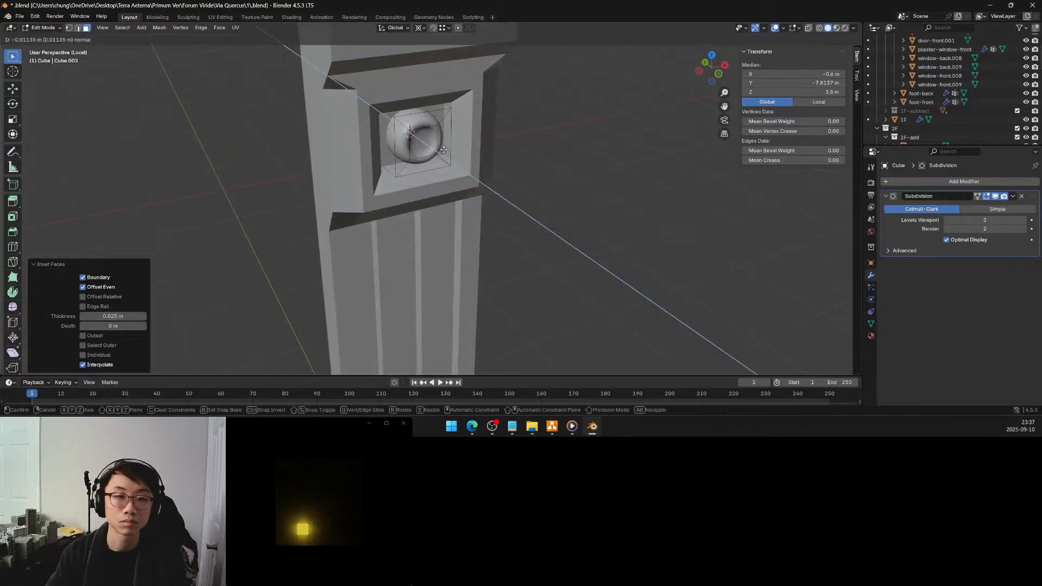
pyautogui.click(442, 148)
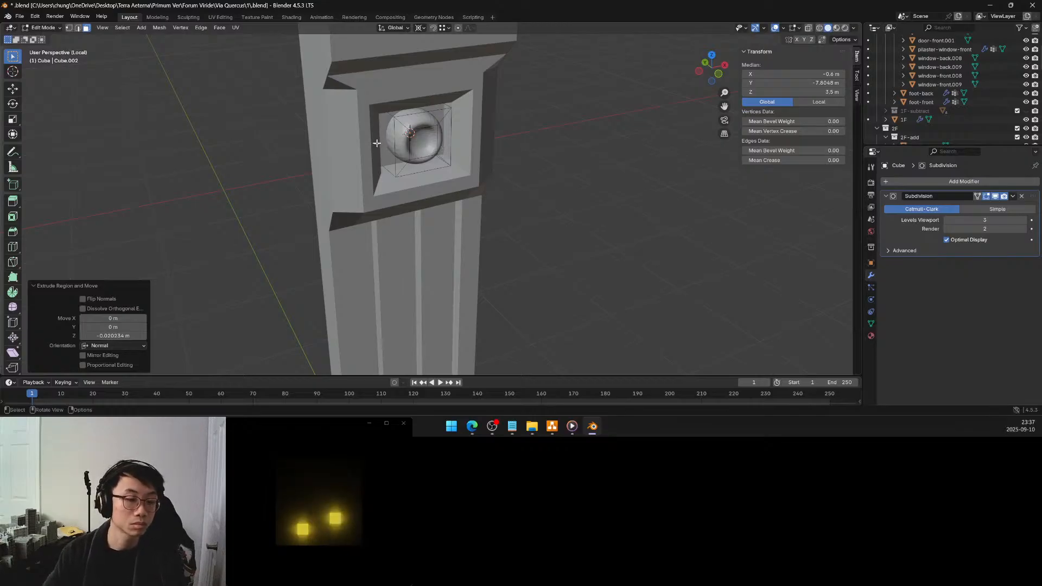
pyautogui.click(121, 336)
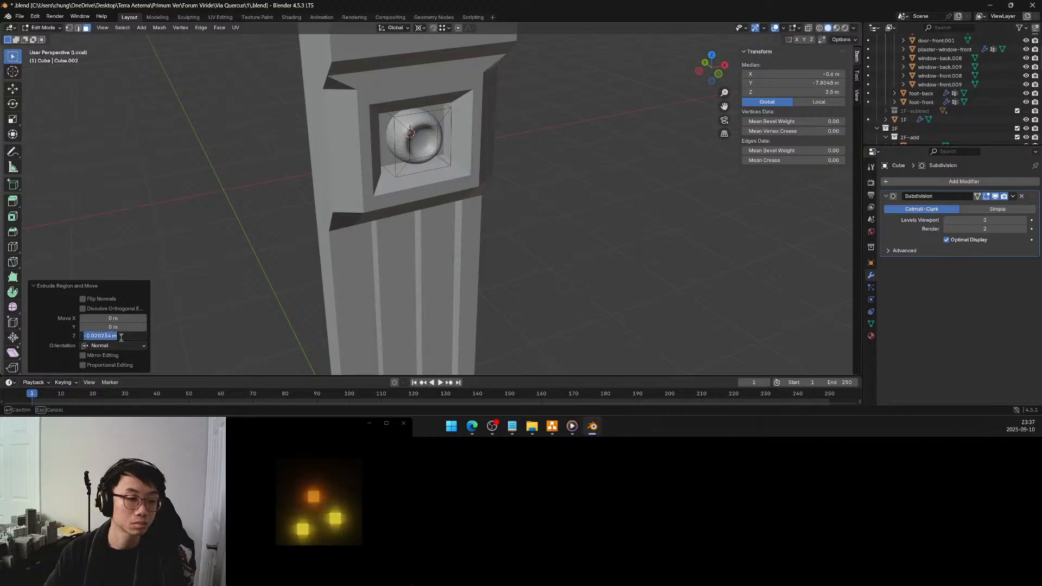
pyautogui.write('-0')
pyautogui.write('.025')
pyautogui.press('Return')
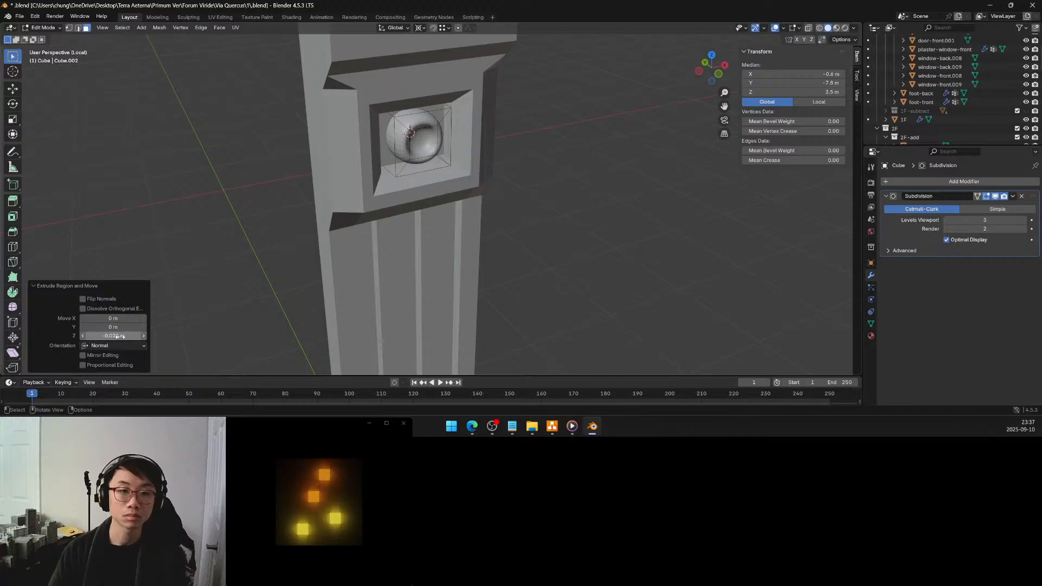
# Extrude the ornament's left side face outward by 0.01 m along its normal
pyautogui.click(378, 145)
pyautogui.moveTo(425, 160); pyautogui.dragTo(444, 154, button='middle')
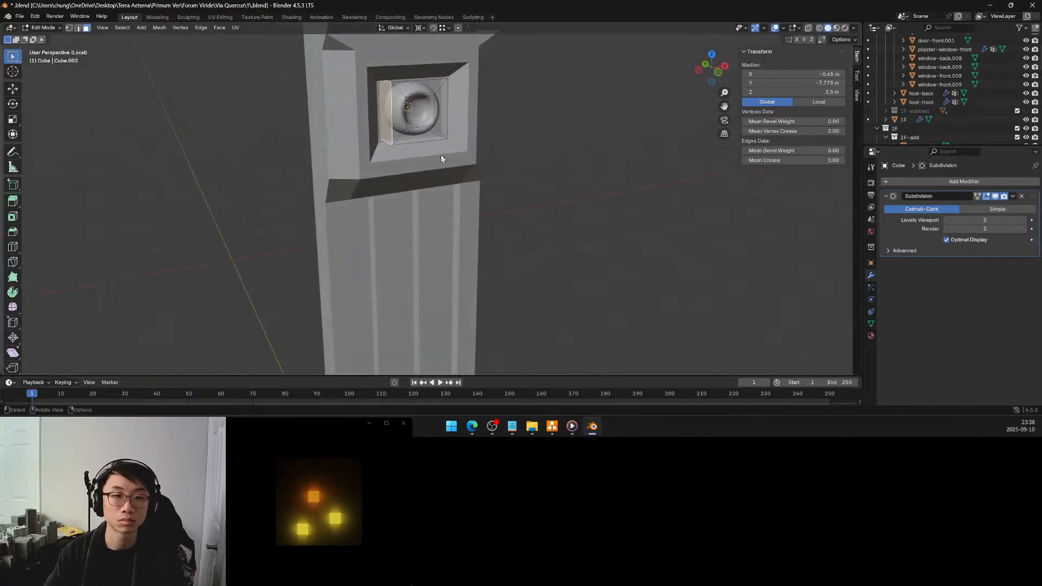
pyautogui.press('e')
pyautogui.click(432, 156)
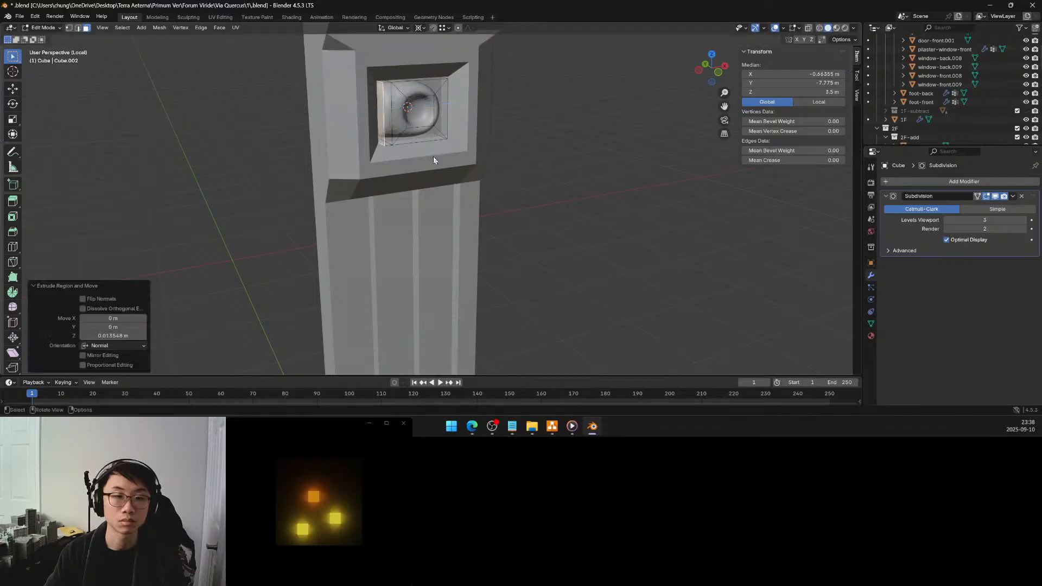
pyautogui.click(124, 336)
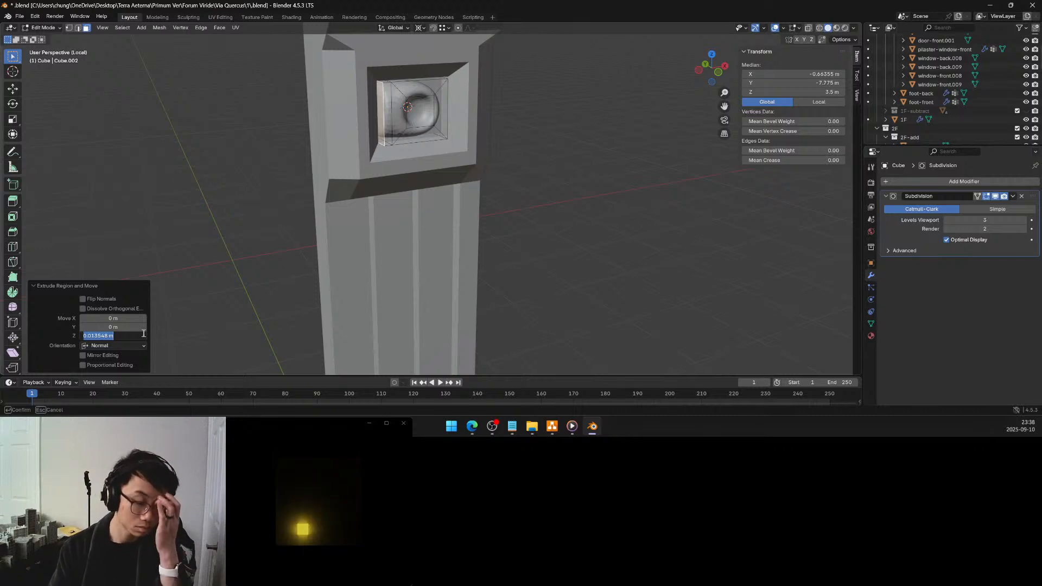
pyautogui.press('BackSpace')
pyautogui.press('Return')
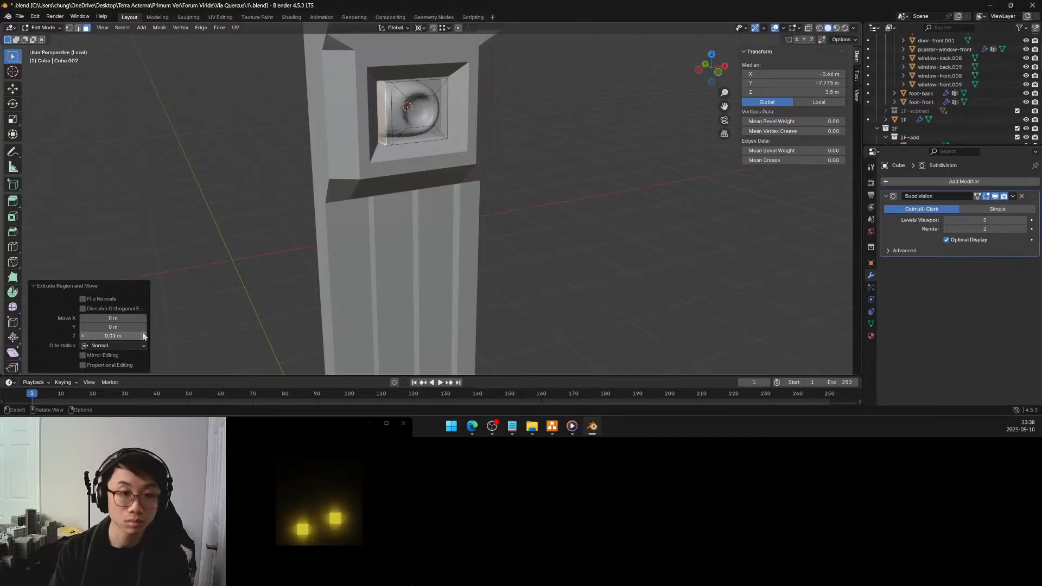
# Extrude the ornament's right side face outward by 0.01 m along its normal
pyautogui.moveTo(489, 120); pyautogui.dragTo(428, 119, button='middle')
pyautogui.click(356, 136)
pyautogui.press('e')
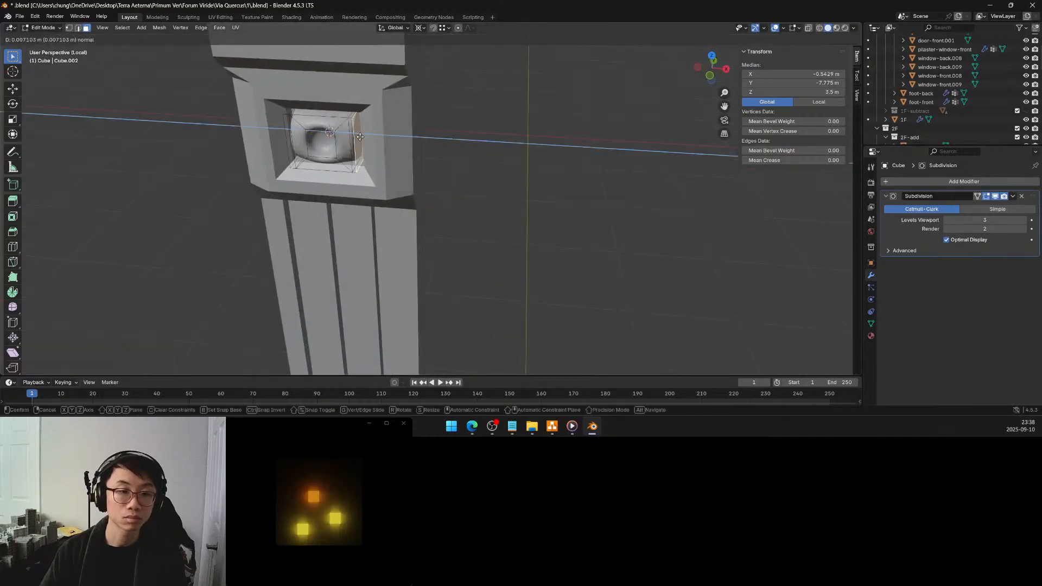
pyautogui.click(360, 136)
pyautogui.click(125, 335)
pyautogui.press('BackSpace')
pyautogui.write('.01')
pyautogui.press('Return')
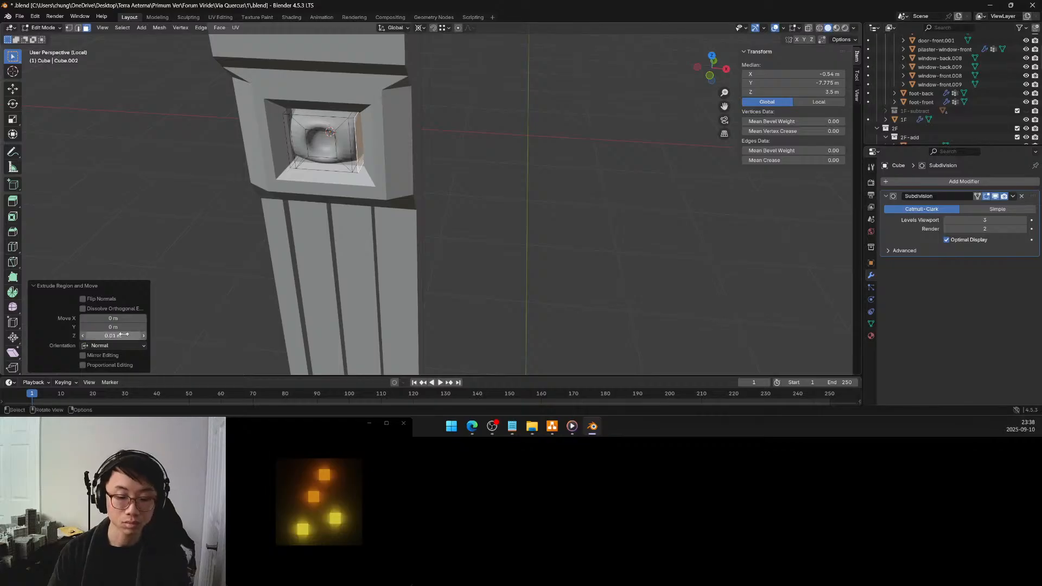
# Extrude the ornament's top face upward by 0.01 m along its normal
pyautogui.moveTo(337, 178); pyautogui.dragTo(381, 121, button='middle')
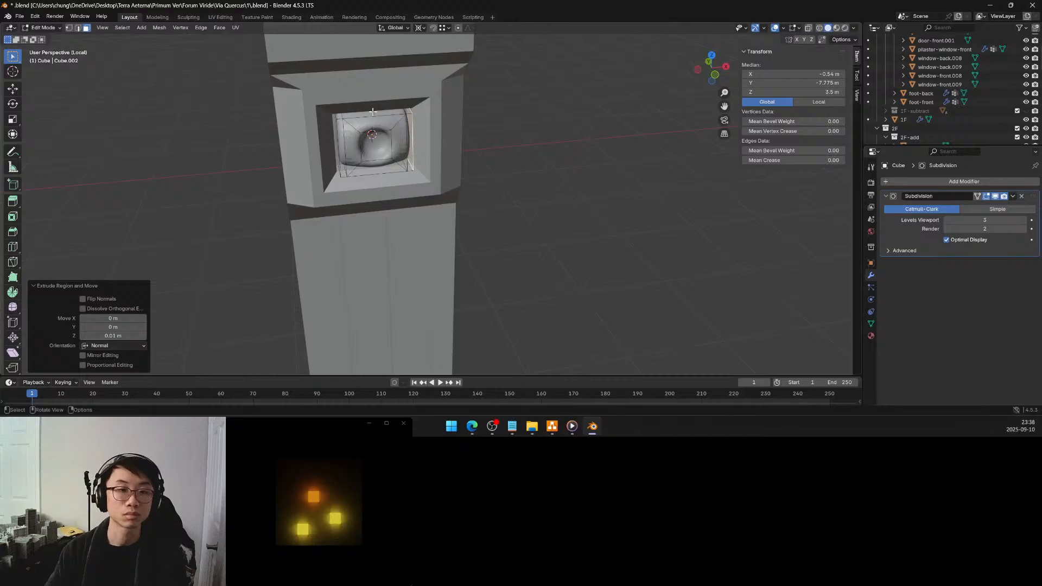
pyautogui.press('e')
pyautogui.click(369, 117)
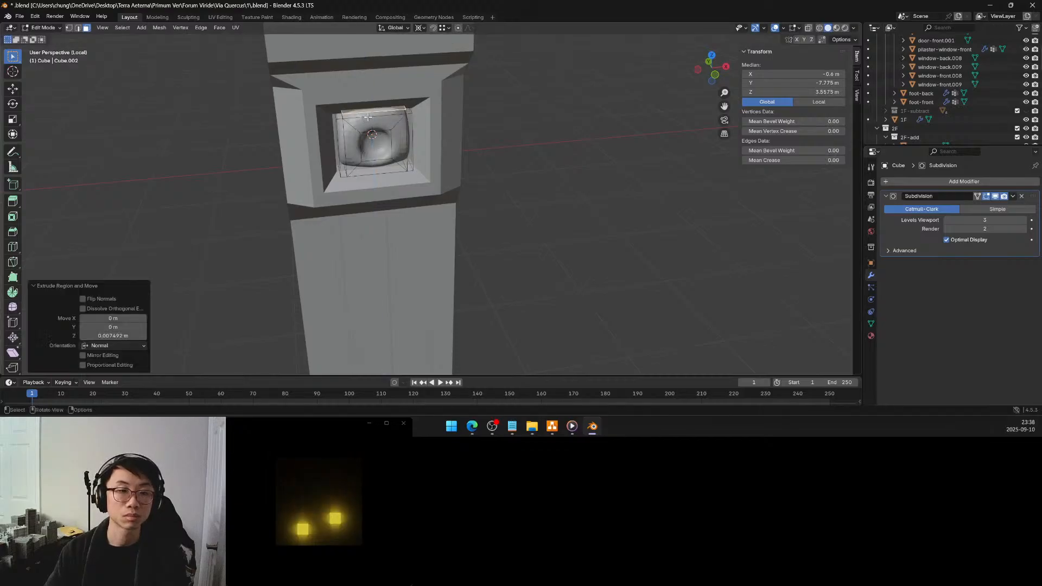
pyautogui.click(127, 335)
pyautogui.press('BackSpace')
pyautogui.write('0.01')
pyautogui.press('Return')
pyautogui.moveTo(422, 162); pyautogui.dragTo(378, 62, button='middle')
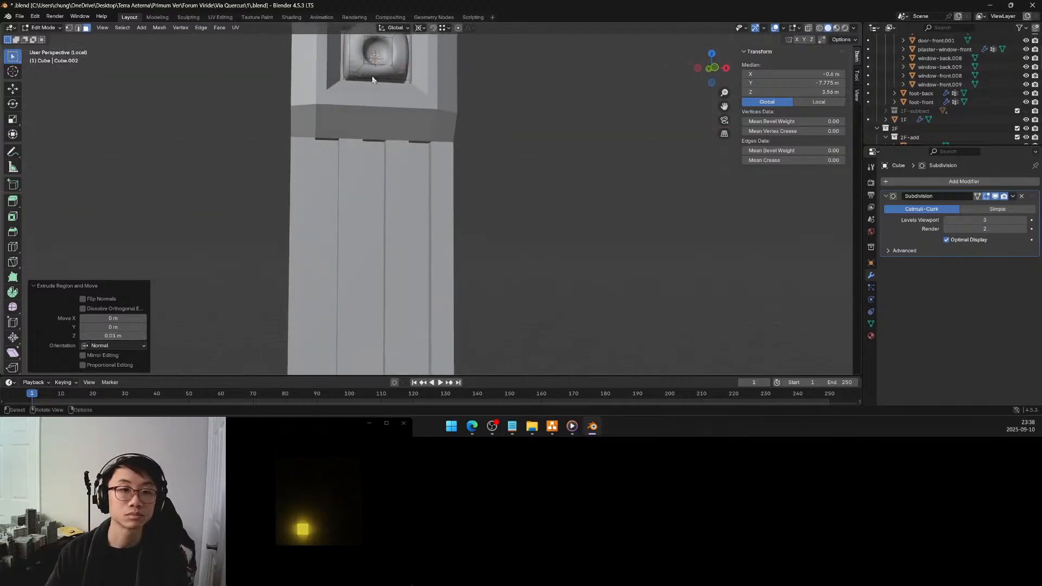
# Extrude the ornament's bottom face downward by 0.01 m along its normal
pyautogui.click(373, 80)
pyautogui.press('e')
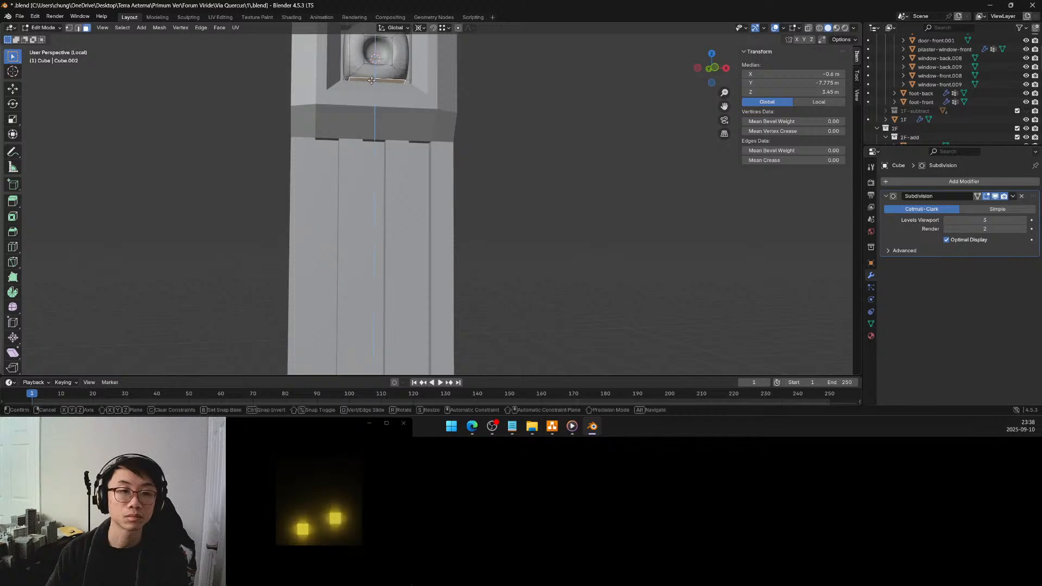
pyautogui.click(373, 87)
pyautogui.click(124, 333)
pyautogui.write('.01')
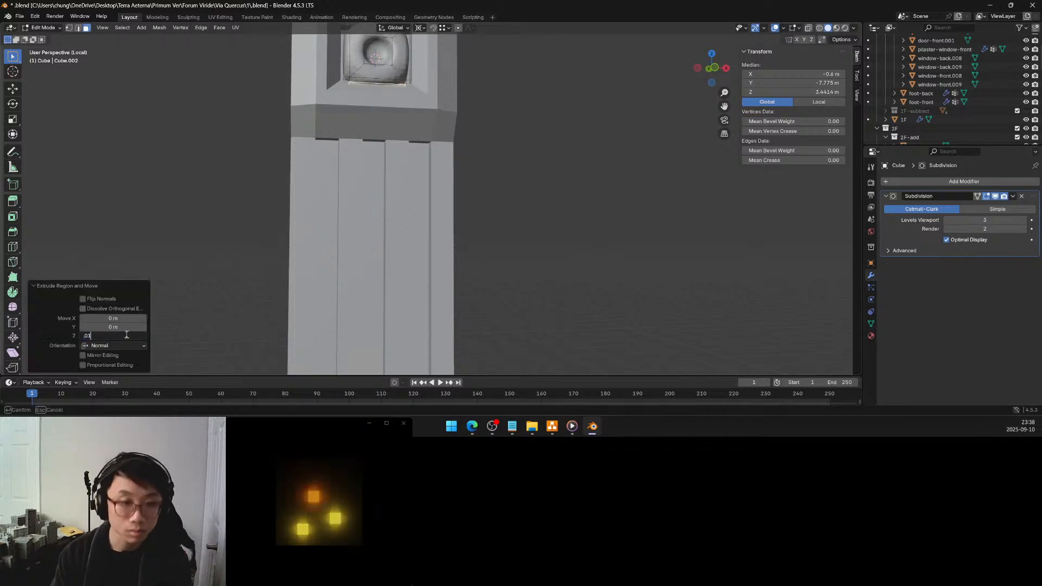
pyautogui.press('Return')
pyautogui.moveTo(424, 173)
pyautogui.mouseDown(button='middle')
pyautogui.moveTo(428, 161)
pyautogui.moveTo(433, 168)
pyautogui.moveTo(426, 160)
pyautogui.mouseUp(button='middle')
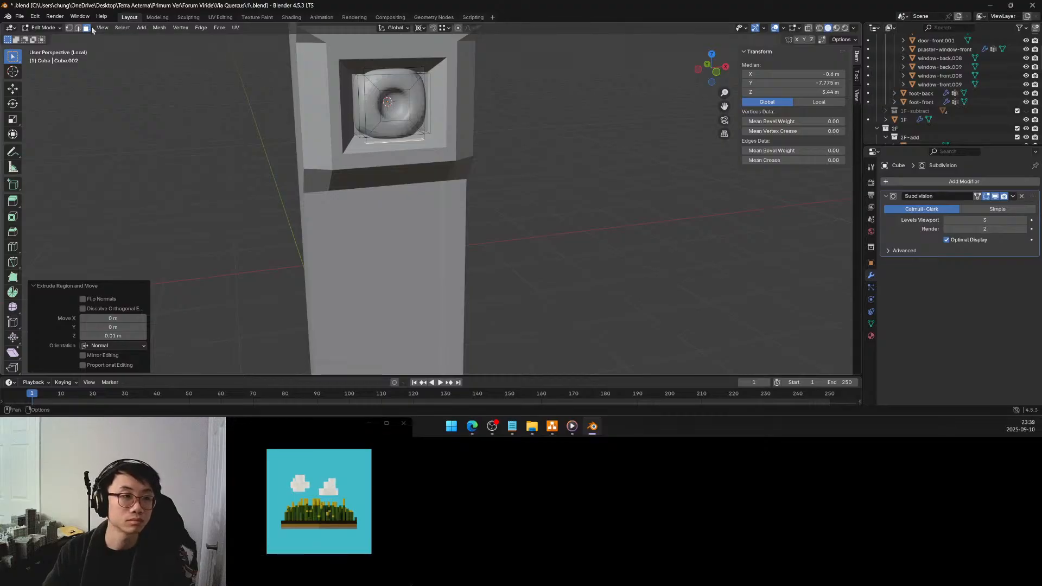
# Dissolve the selected front faces along the ornament's left and right sides
pyautogui.click(363, 104)
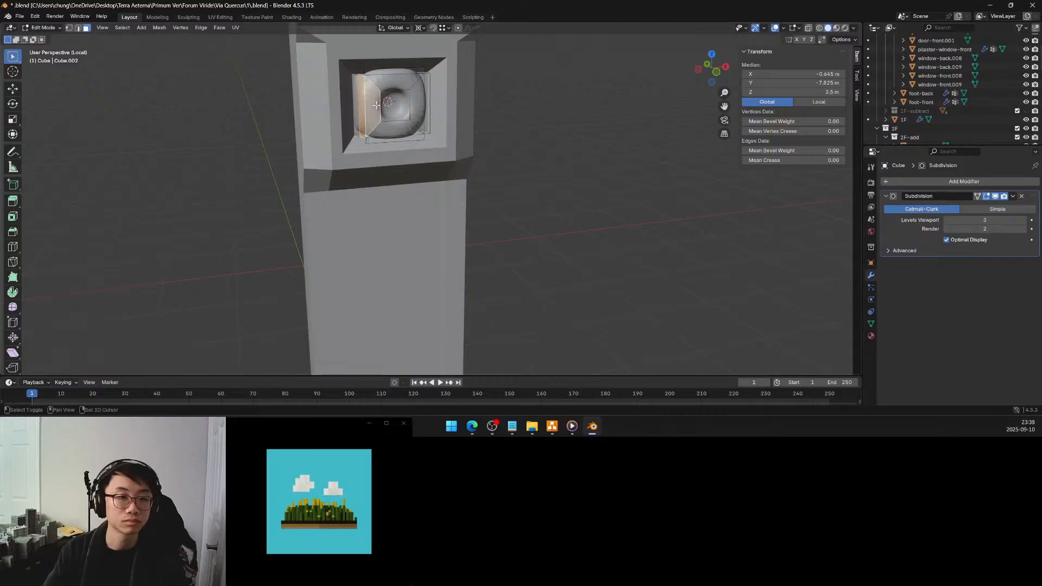
pyautogui.keyDown('shift'); pyautogui.click(416, 102); pyautogui.keyUp('shift')
pyautogui.press('x')
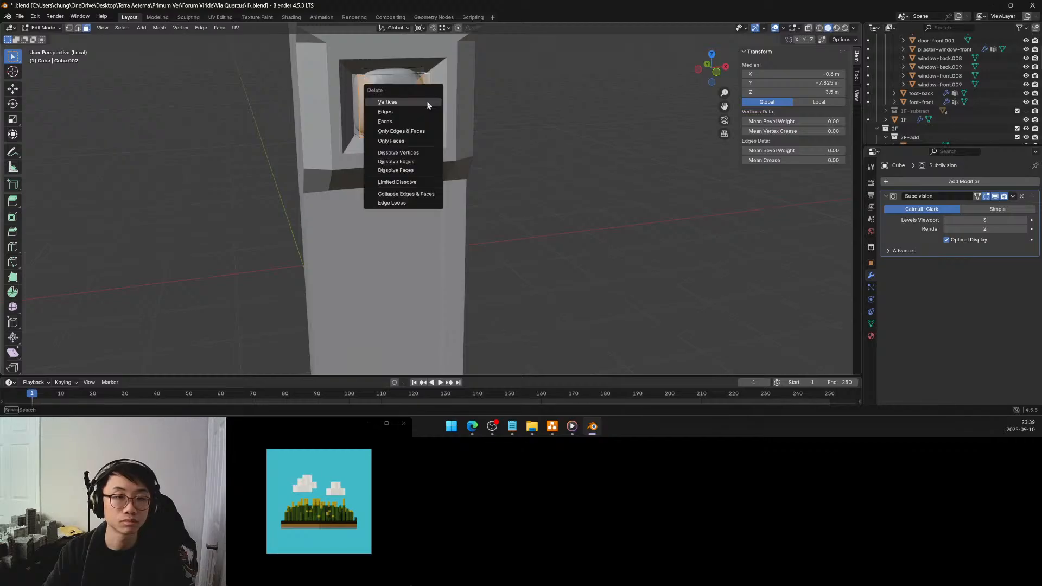
pyautogui.click(406, 170)
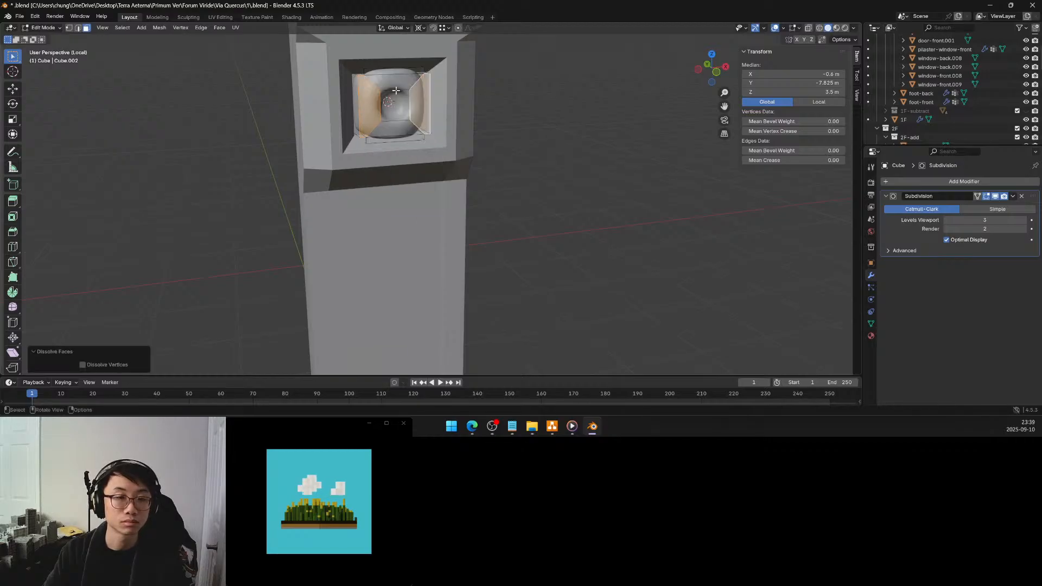
# Dissolve the selected front faces along the ornament's top and bottom
pyautogui.click(394, 71)
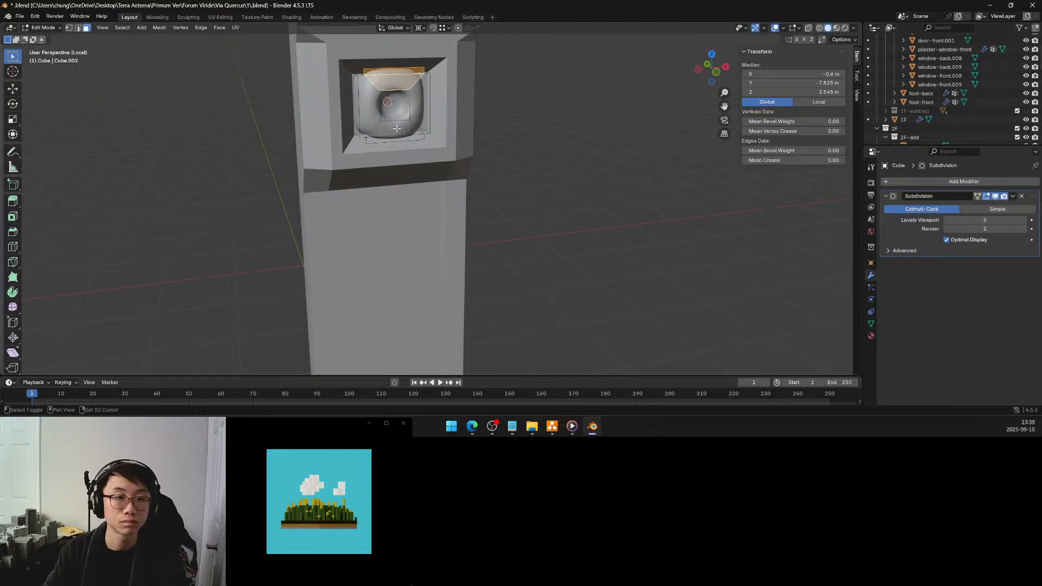
pyautogui.keyDown('shift'); pyautogui.click(398, 141); pyautogui.keyUp('shift')
pyautogui.press('x')
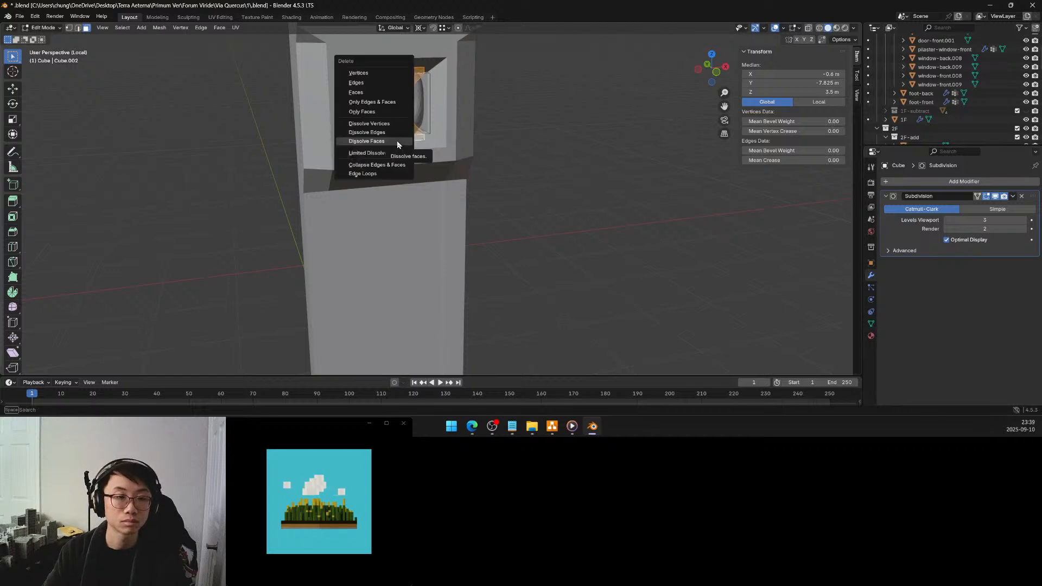
pyautogui.click(396, 142)
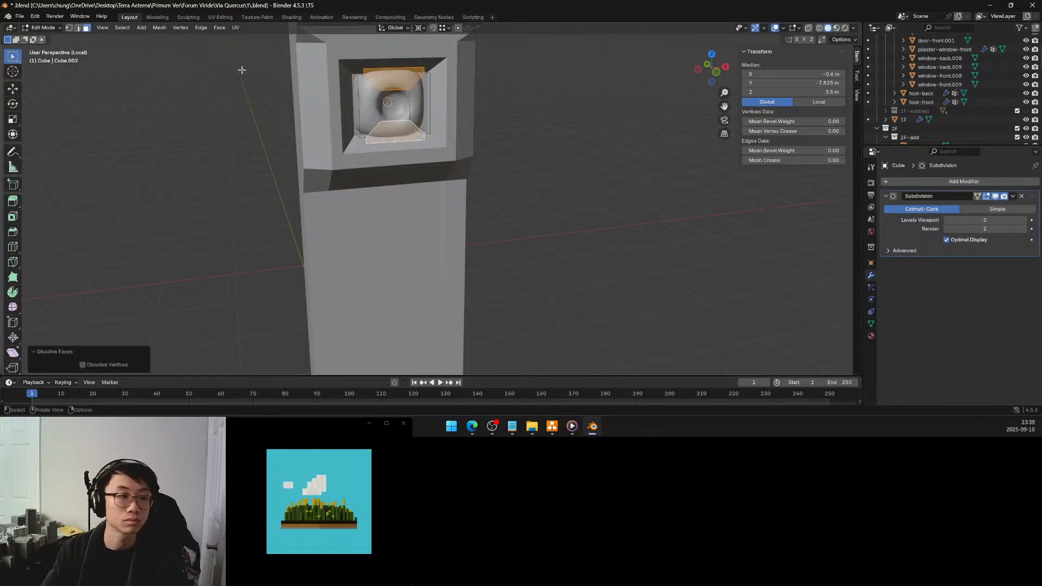
# Switch to edge selection, clear the selection and isolate the ornament in local view
pyautogui.click(77, 27)
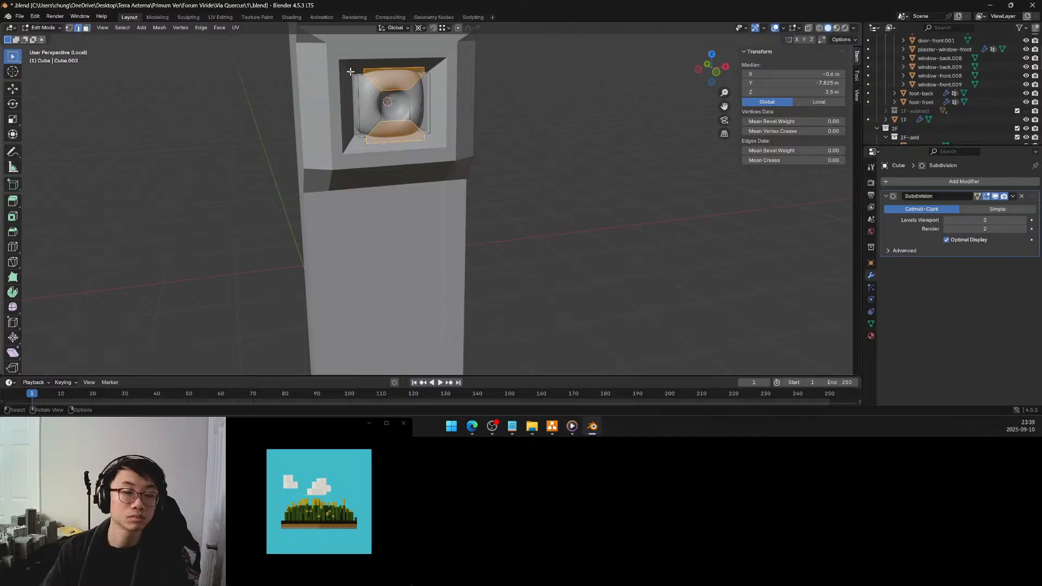
pyautogui.moveTo(350, 72); pyautogui.dragTo(352, 79, button='middle')
pyautogui.click(550, 129)
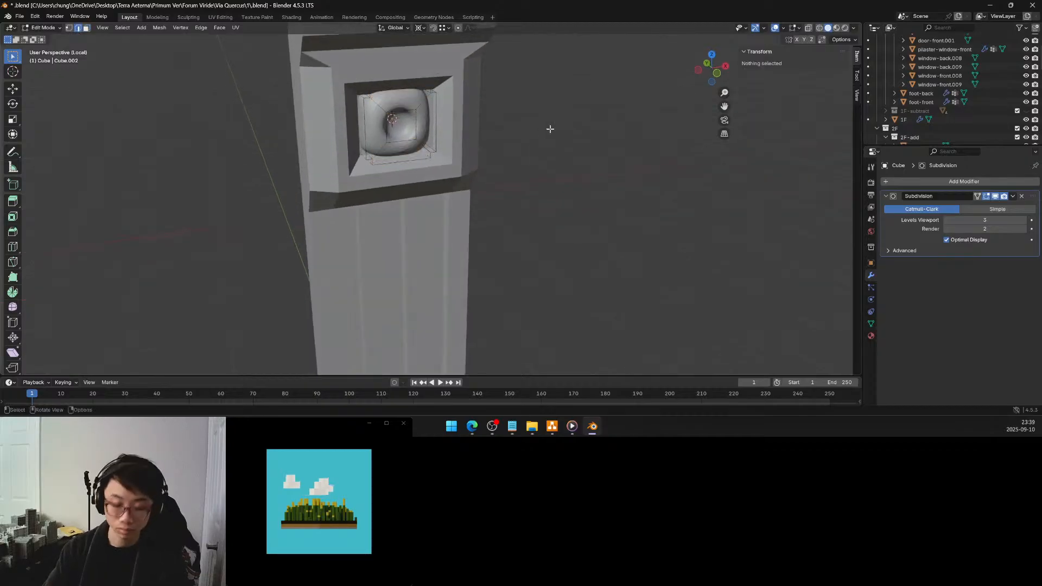
pyautogui.press('KP_Divide')
pyautogui.press('KP_Divide')
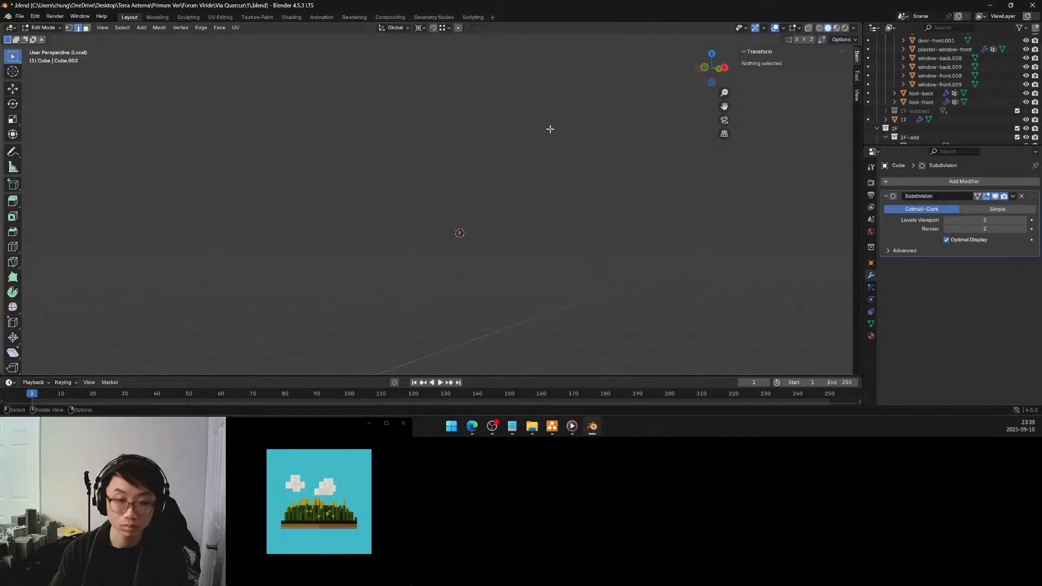
pyautogui.scroll(-5, 548, 118)
# Scale the four outer depth edges of the ornament's top and bottom extrusions to 0.5 along X
pyautogui.moveTo(521, 121); pyautogui.dragTo(476, 169, button='middle')
pyautogui.keyDown('alt'); pyautogui.click(472, 164); pyautogui.keyUp('alt')
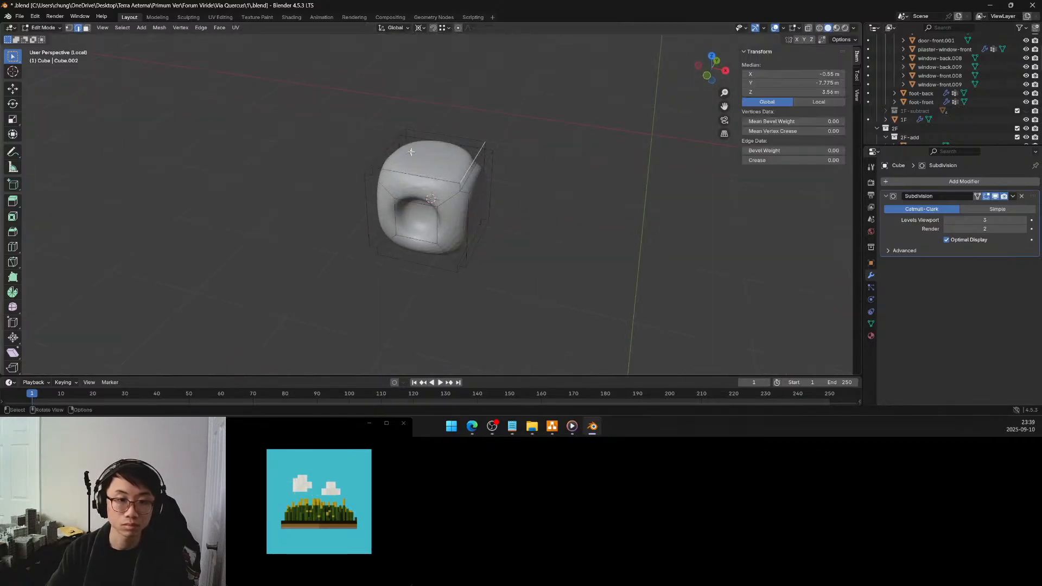
pyautogui.moveTo(388, 146); pyautogui.dragTo(430, 92, button='middle')
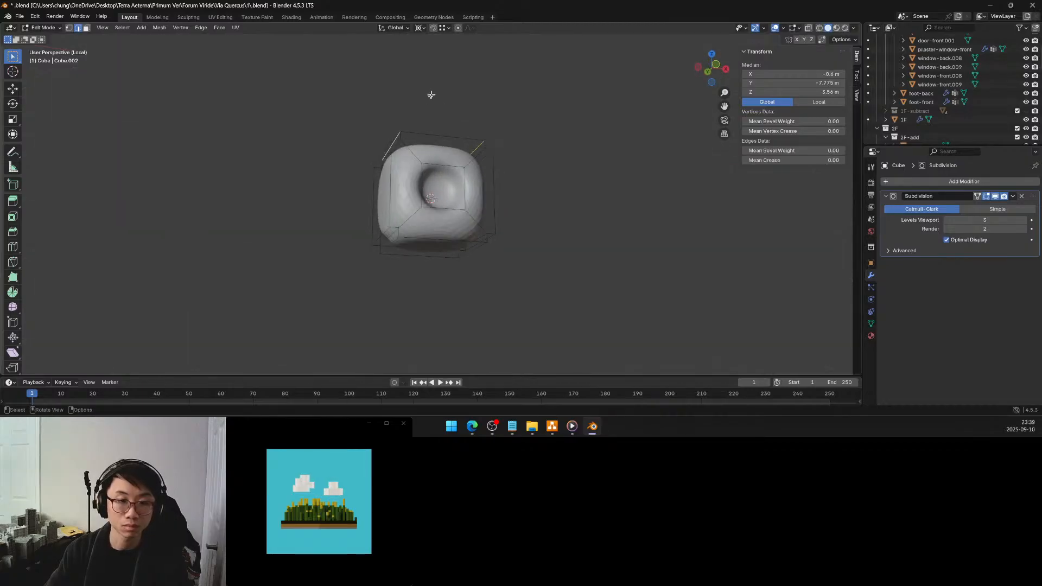
pyautogui.keyDown('shift'); pyautogui.click(467, 253); pyautogui.keyUp('shift')
pyautogui.moveTo(467, 253); pyautogui.dragTo(479, 200, button='middle')
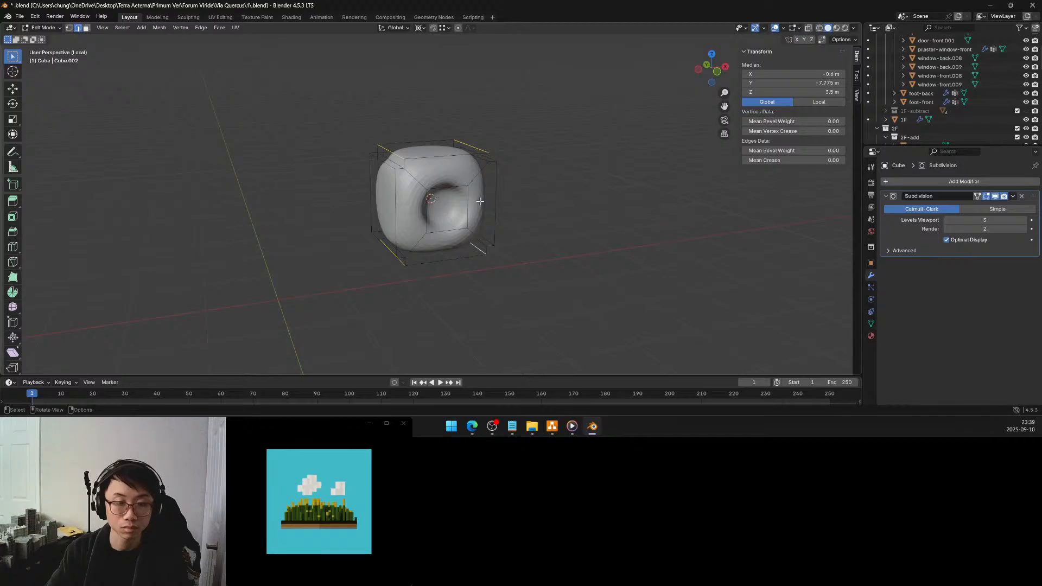
pyautogui.press('s')
pyautogui.press('x')
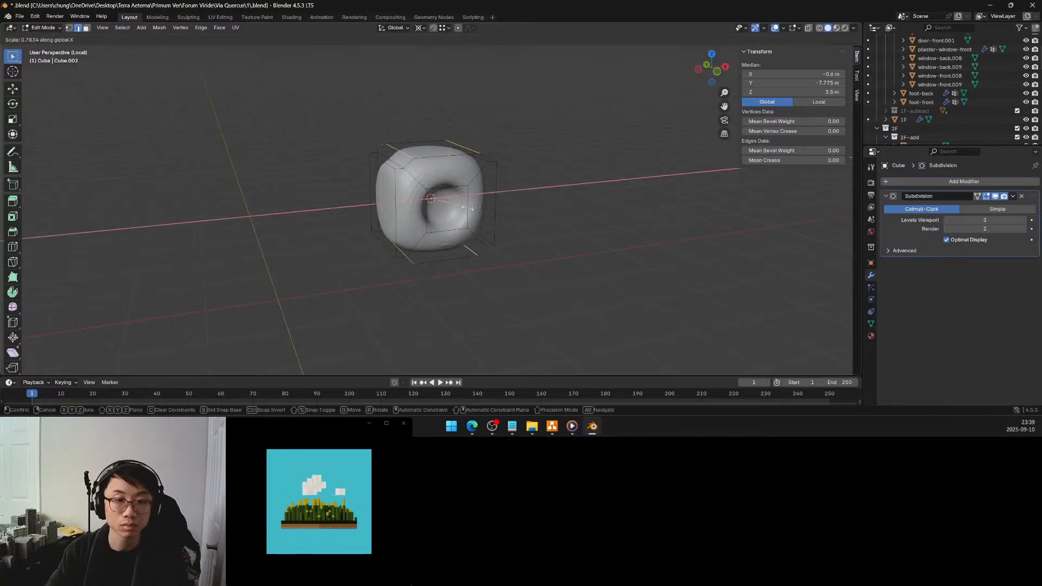
pyautogui.click(448, 206)
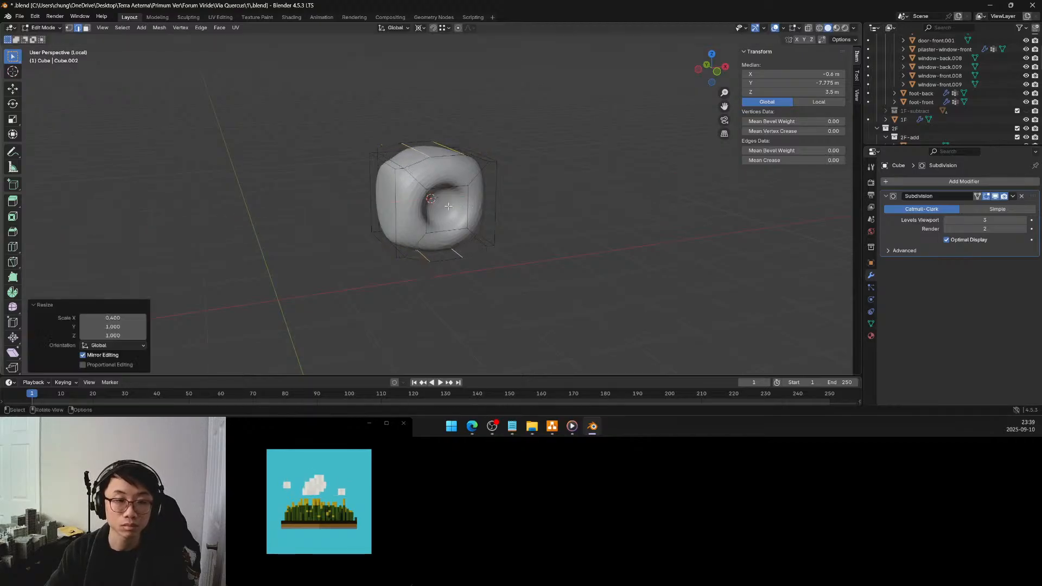
pyautogui.click(137, 317)
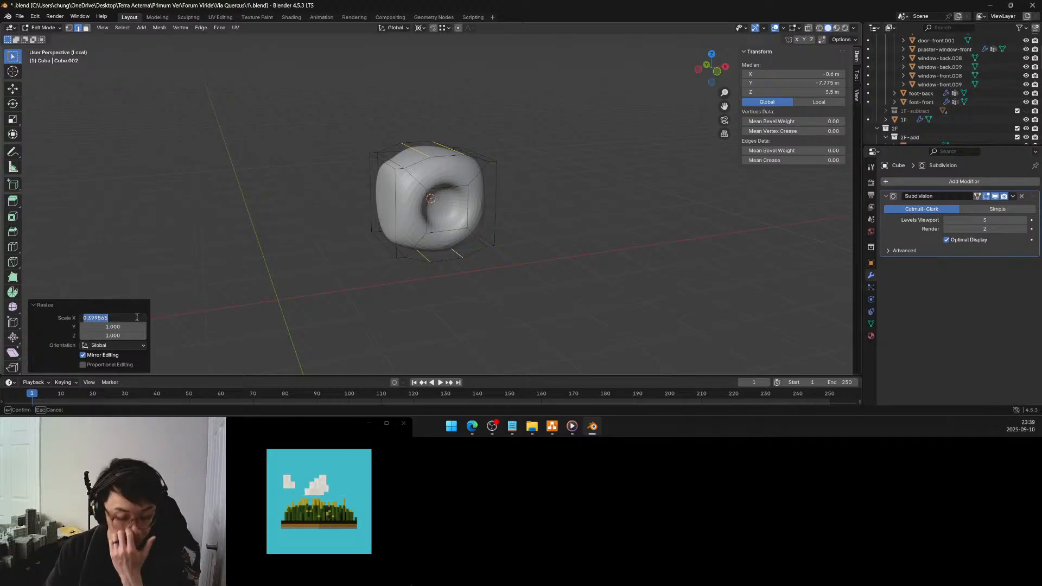
pyautogui.write('.5')
pyautogui.press('Return')
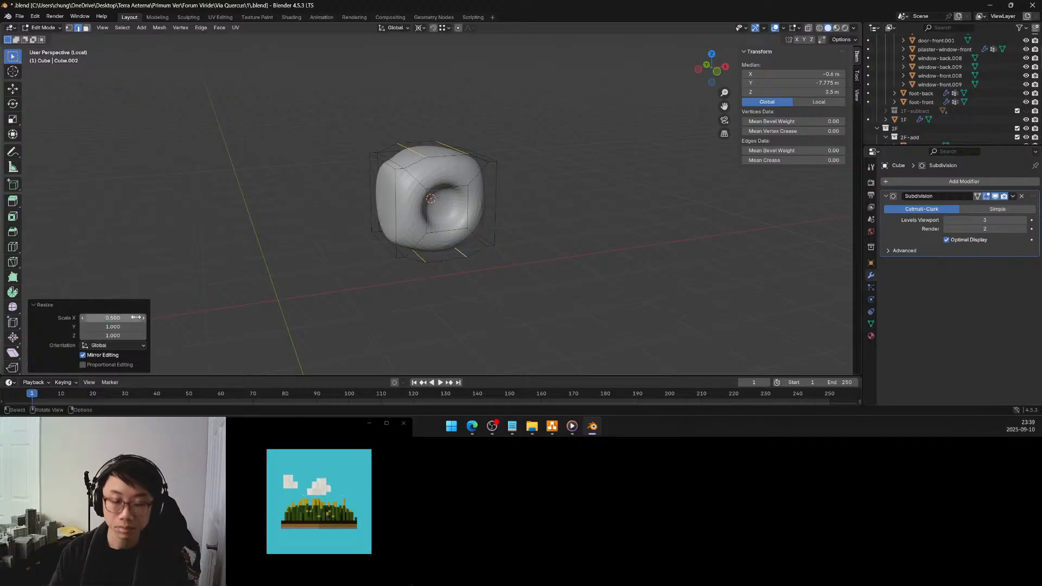
# Scale the four outer depth edges of the ornament's left and right extrusions to 0.5 along Z
pyautogui.click(382, 158)
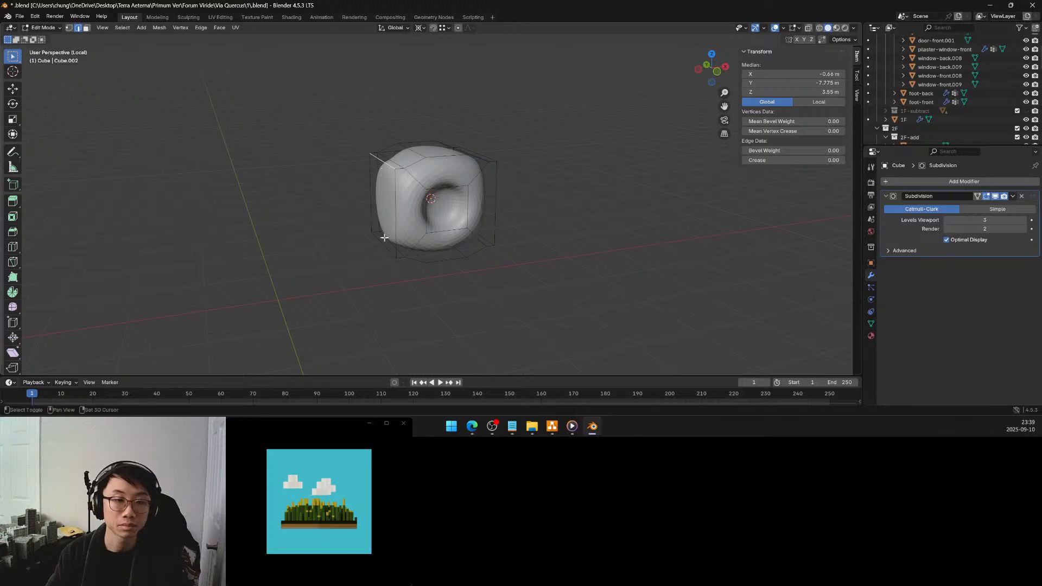
pyautogui.keyDown('shift'); pyautogui.click(382, 241); pyautogui.keyUp('shift')
pyautogui.moveTo(383, 240); pyautogui.dragTo(478, 164, button='middle')
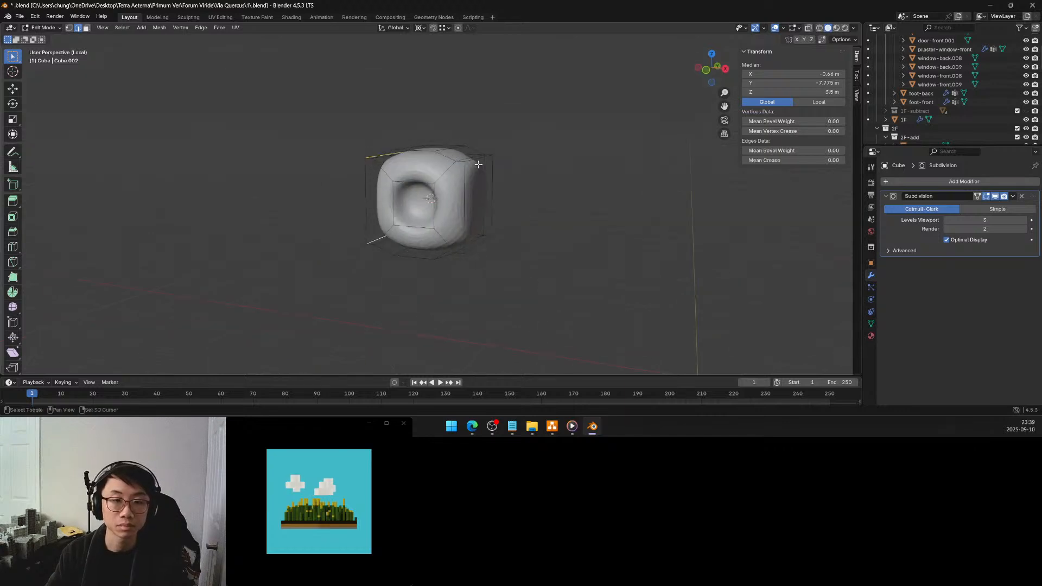
pyautogui.keyDown('shift'); pyautogui.click(477, 244); pyautogui.keyUp('shift')
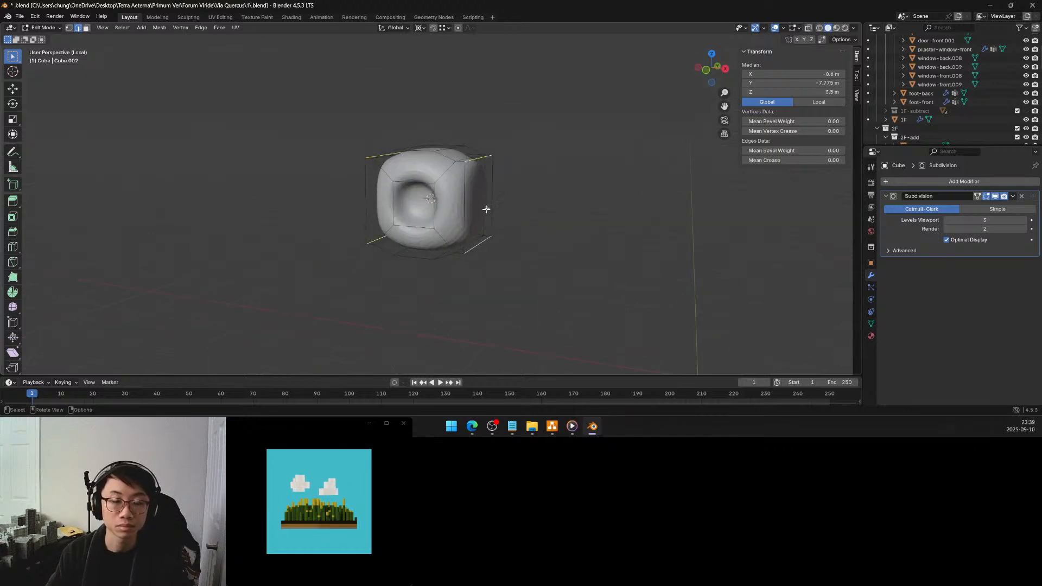
pyautogui.press('s')
pyautogui.press('y')
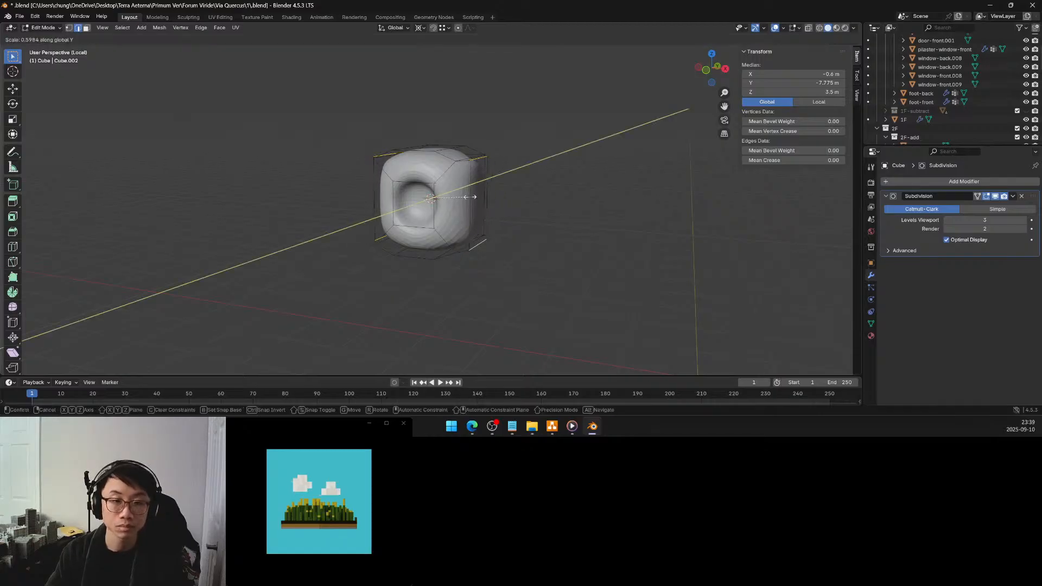
pyautogui.press('z')
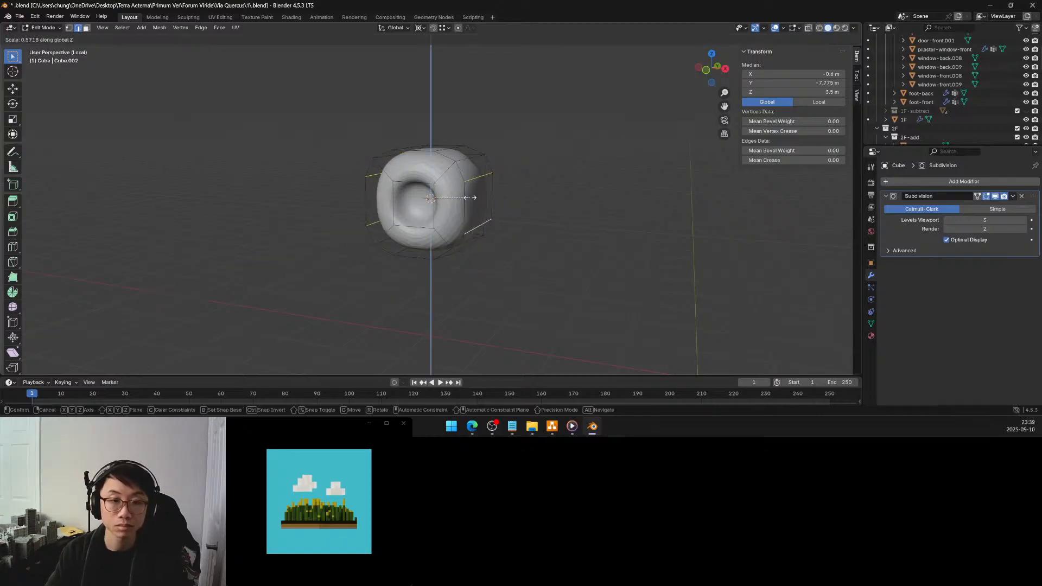
pyautogui.click(451, 193)
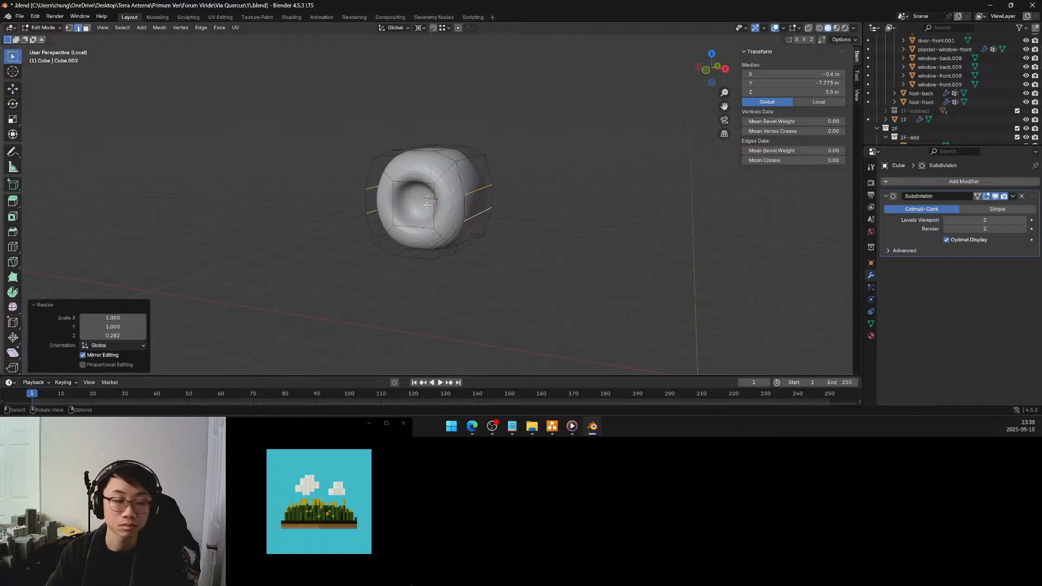
pyautogui.click(119, 335)
pyautogui.write('0.5')
pyautogui.press('Return')
pyautogui.moveTo(379, 244); pyautogui.dragTo(440, 200, button='middle')
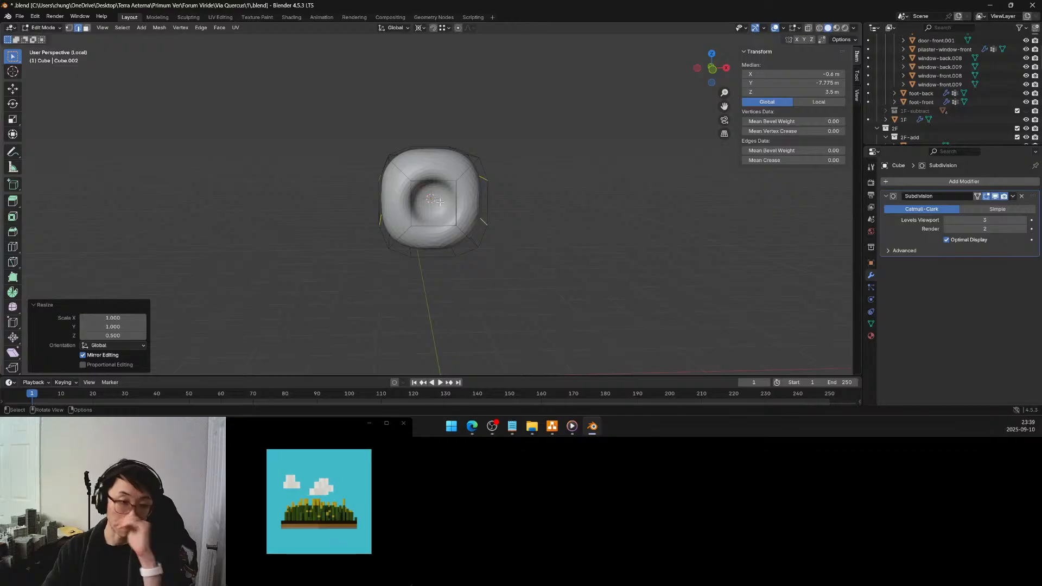
# Select the ornament's four inner corner depth edges between the tapered side extrusions
pyautogui.moveTo(421, 185); pyautogui.dragTo(389, 159, button='middle')
pyautogui.click(388, 158)
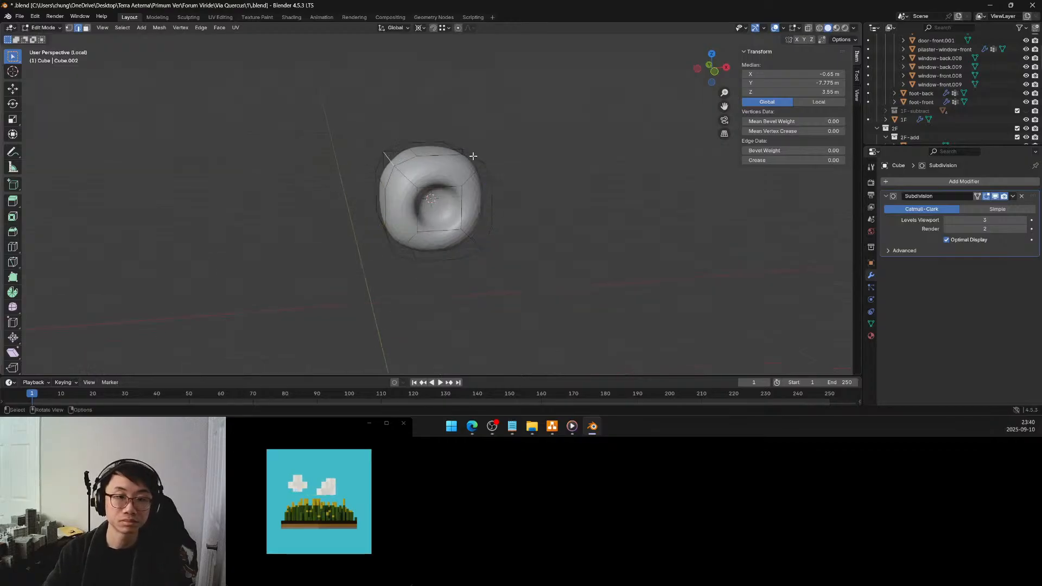
pyautogui.moveTo(475, 157); pyautogui.dragTo(464, 161, button='middle')
pyautogui.keyDown('shift'); pyautogui.click(472, 170); pyautogui.keyUp('shift')
pyautogui.keyDown('shift'); pyautogui.click(474, 236); pyautogui.keyUp('shift')
pyautogui.moveTo(474, 237); pyautogui.dragTo(359, 261, button='middle')
pyautogui.keyDown('shift'); pyautogui.click(399, 226); pyautogui.keyUp('shift')
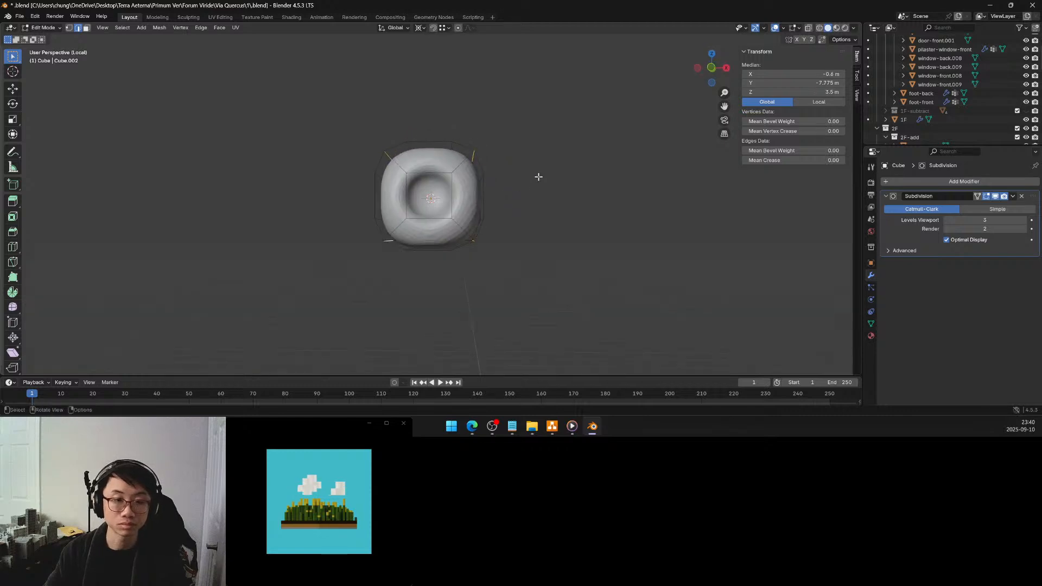
# Try to scale the four inner corner edges uniformly to 0.5 on X, Y and Z
pyautogui.press('s')
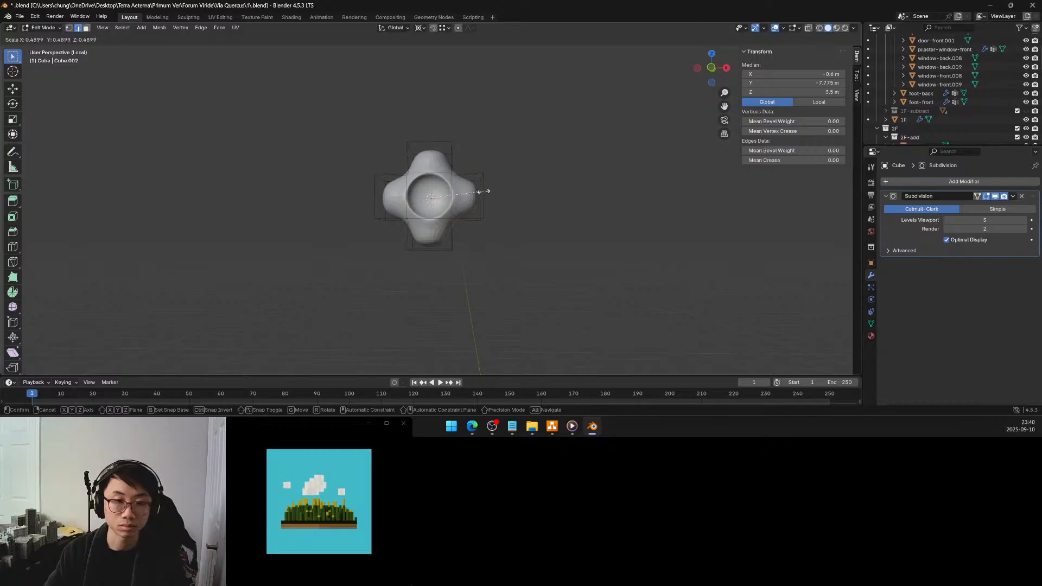
pyautogui.click(484, 191)
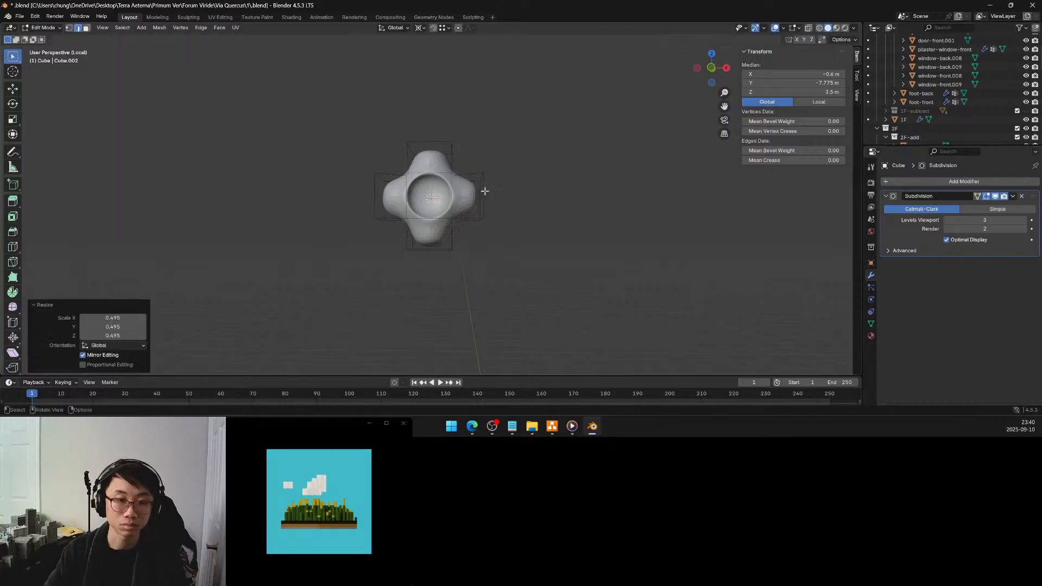
pyautogui.click(123, 319)
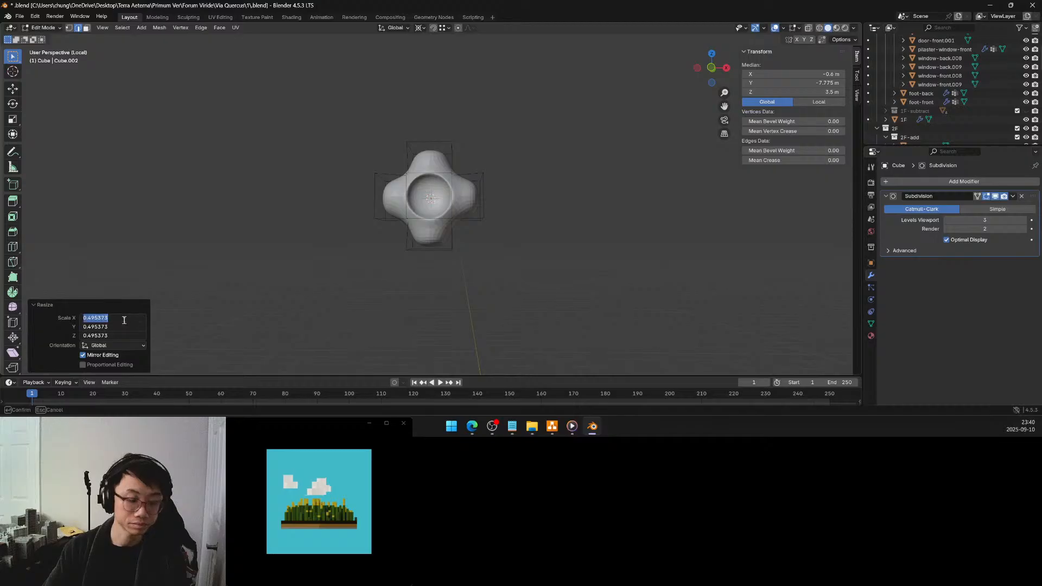
pyautogui.write('0.5')
pyautogui.press('Return')
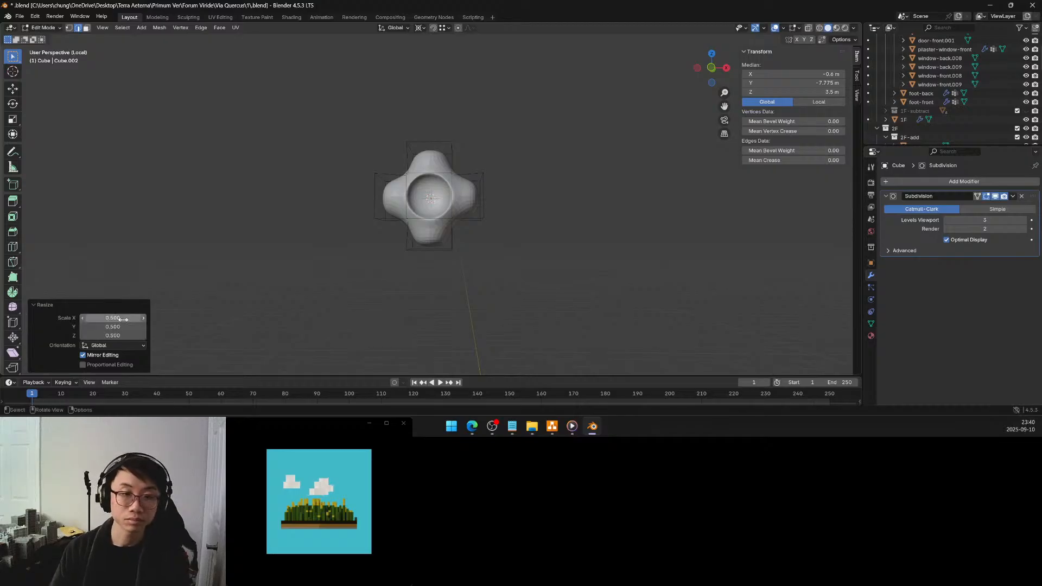
pyautogui.moveTo(500, 202)
pyautogui.mouseDown(button='middle')
pyautogui.moveTo(535, 216)
pyautogui.moveTo(508, 209)
pyautogui.mouseUp(button='middle')
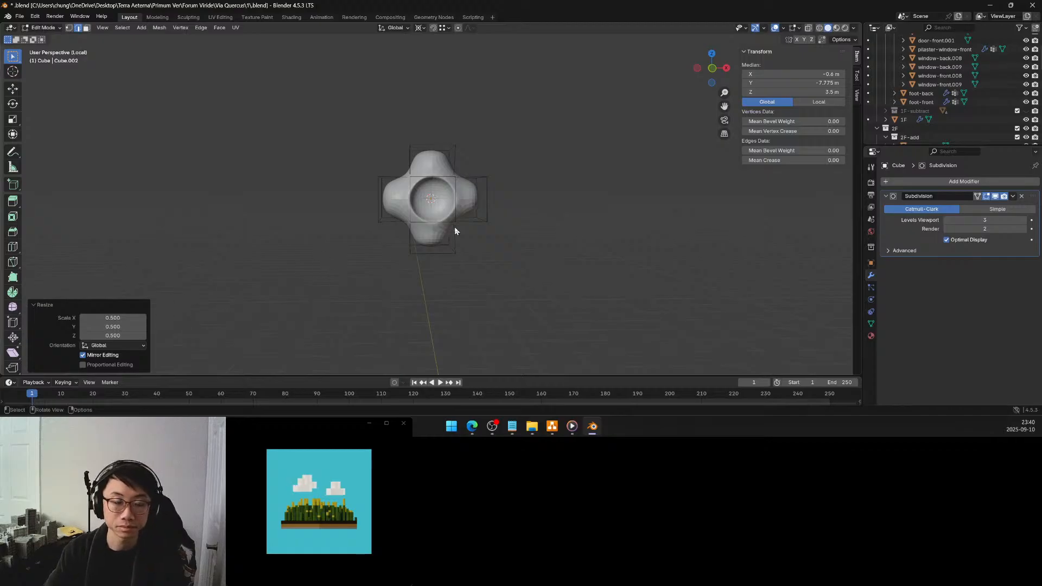
pyautogui.moveTo(434, 221); pyautogui.dragTo(426, 256, button='middle')
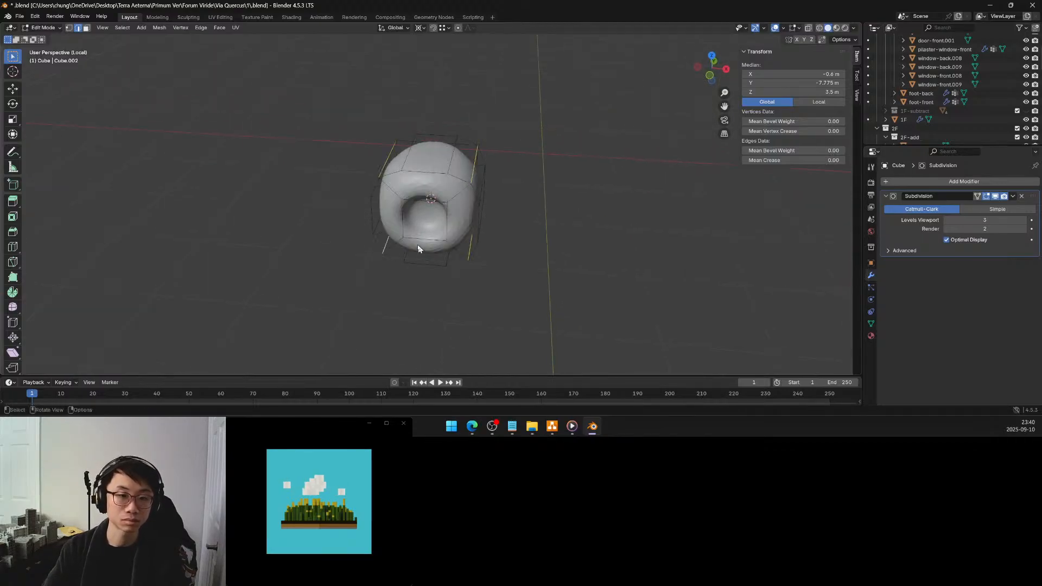
# Scale the four selected corner depth edges of the ornament to 0.5 along X and Z only
pyautogui.click(13, 119)
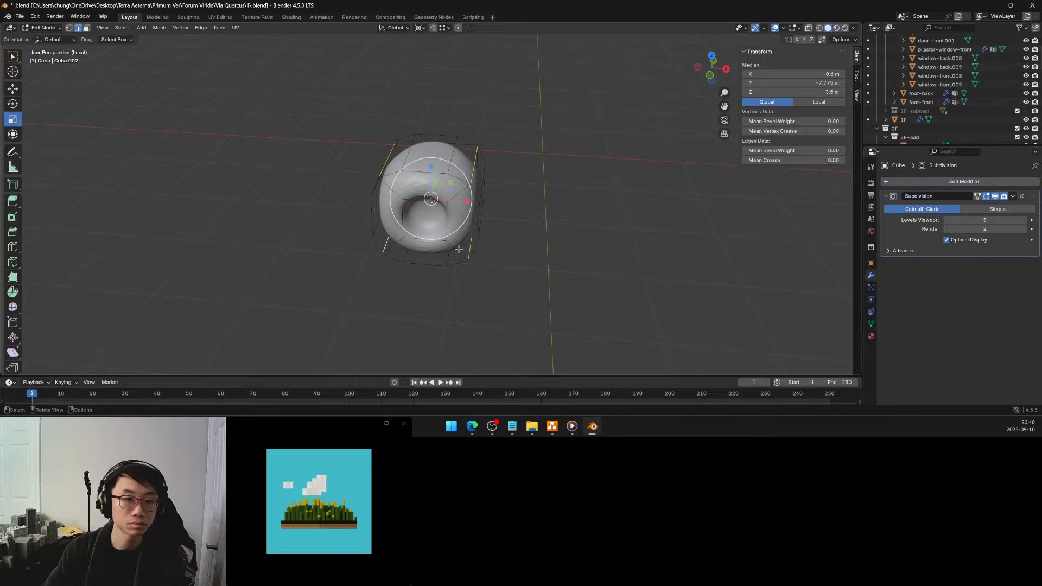
pyautogui.moveTo(458, 248); pyautogui.dragTo(452, 181, button='middle')
pyautogui.moveTo(451, 179); pyautogui.dragTo(442, 188)
pyautogui.doubleClick(124, 317)
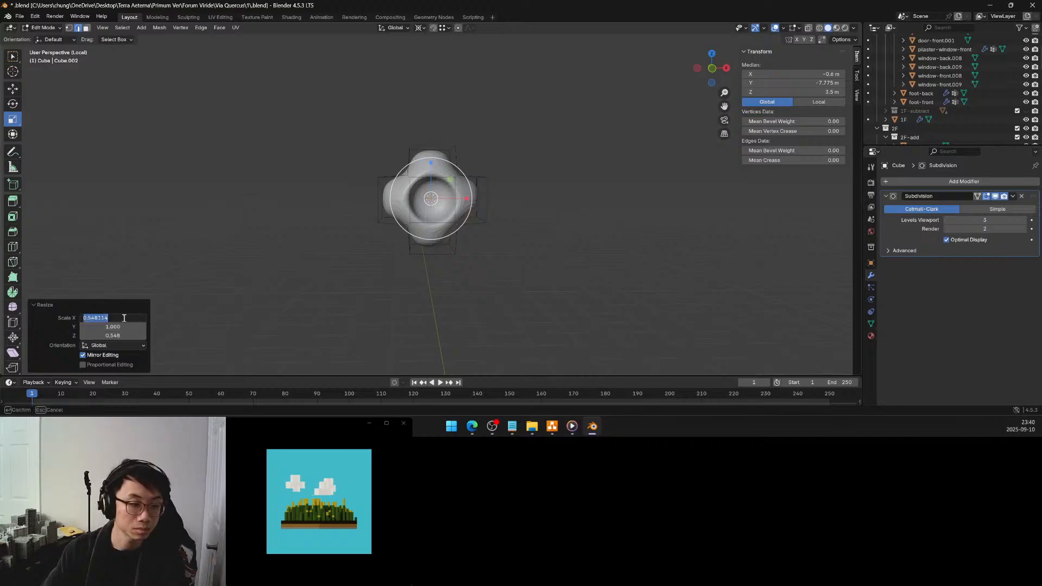
pyautogui.press('BackSpace')
pyautogui.write('.5')
pyautogui.press('Tab')
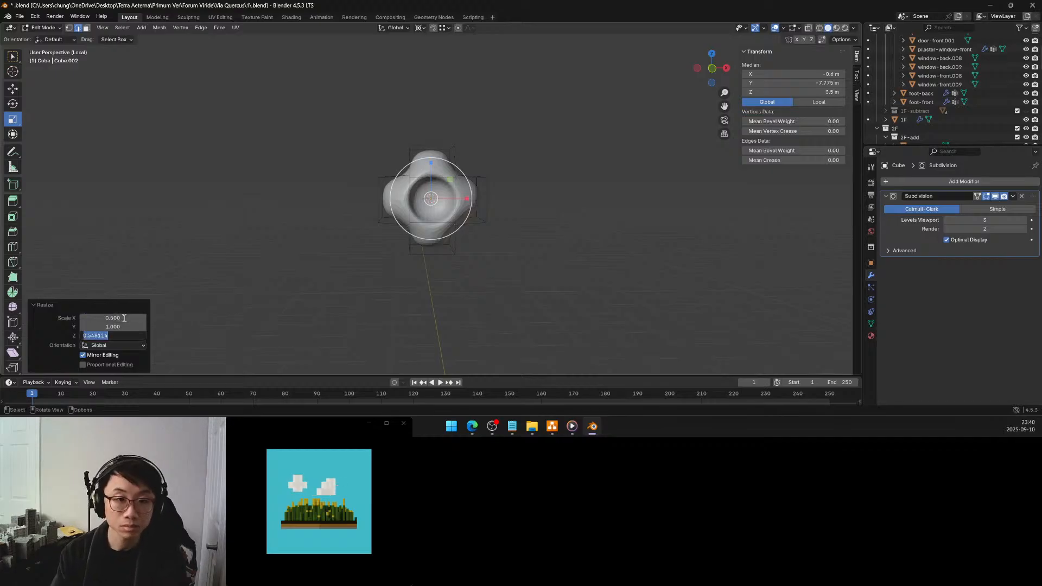
pyautogui.write('/5')
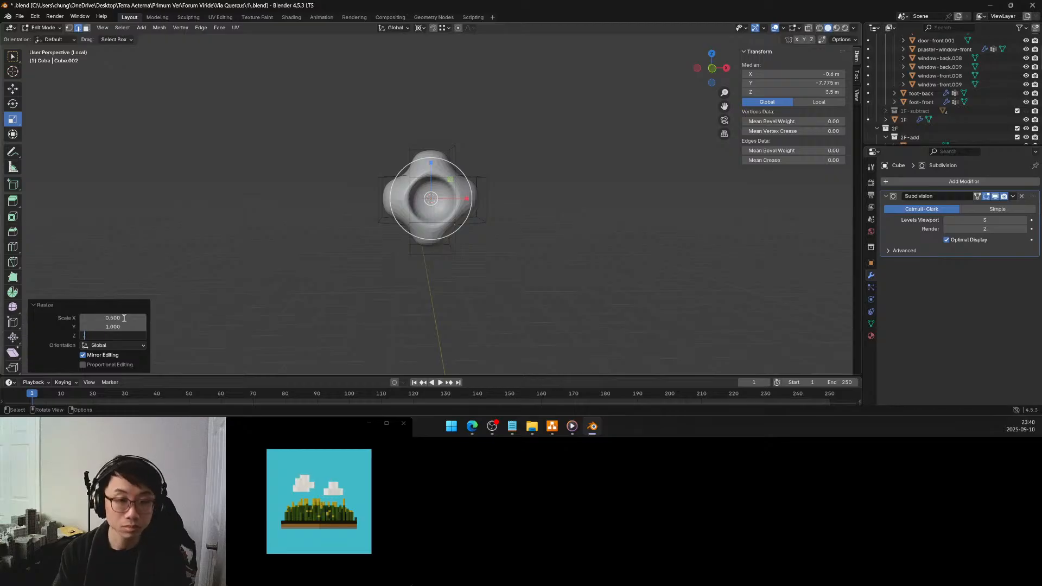
pyautogui.write('.5')
pyautogui.press('Return')
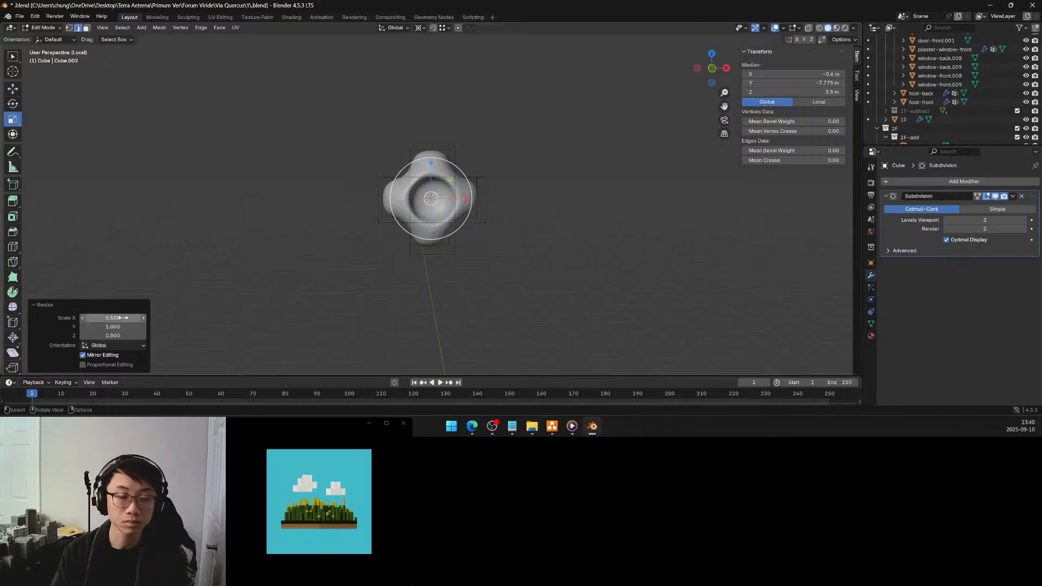
# Select the recessed centre face of the ornament in face select mode and turn on X-ray
pyautogui.click(542, 216)
pyautogui.moveTo(542, 216); pyautogui.dragTo(504, 218, button='middle')
pyautogui.moveTo(422, 216); pyautogui.dragTo(419, 216, button='middle')
pyautogui.click(86, 28)
pyautogui.click(417, 198)
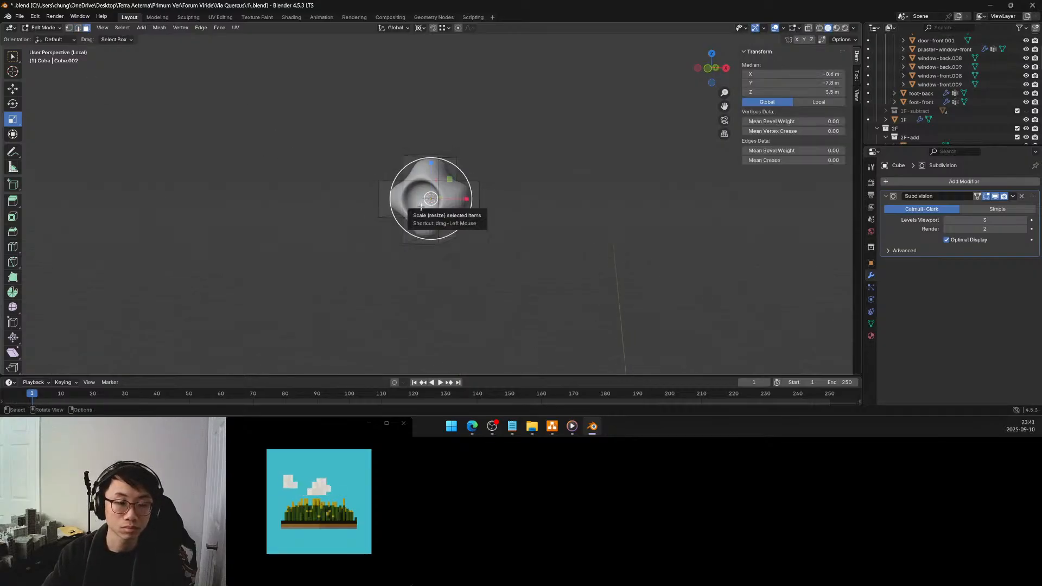
pyautogui.moveTo(416, 199); pyautogui.dragTo(442, 207, button='middle')
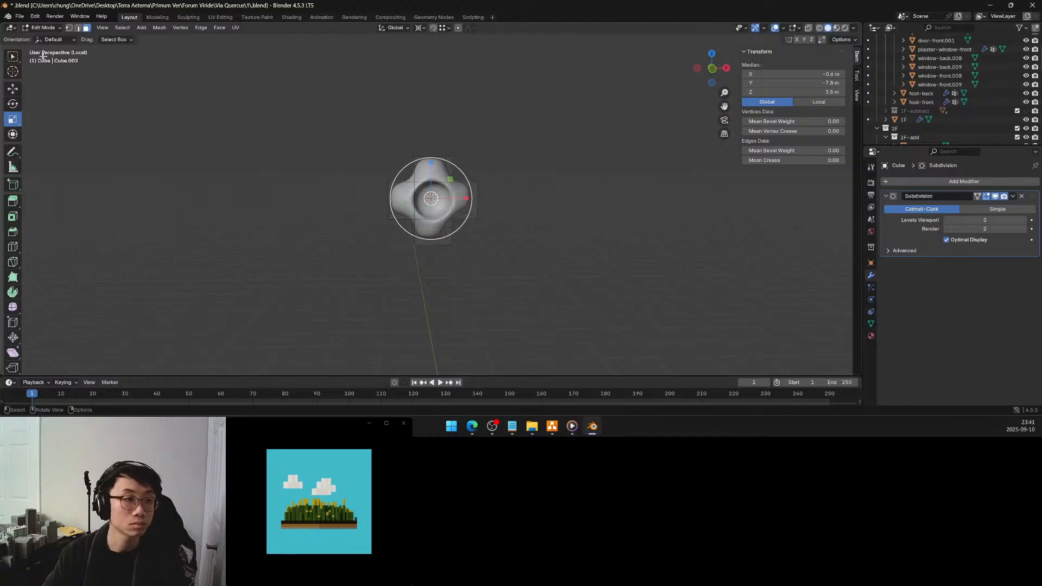
pyautogui.click(13, 56)
pyautogui.moveTo(430, 199); pyautogui.dragTo(387, 223, button='middle')
pyautogui.moveTo(410, 207); pyautogui.dragTo(411, 206, button='middle')
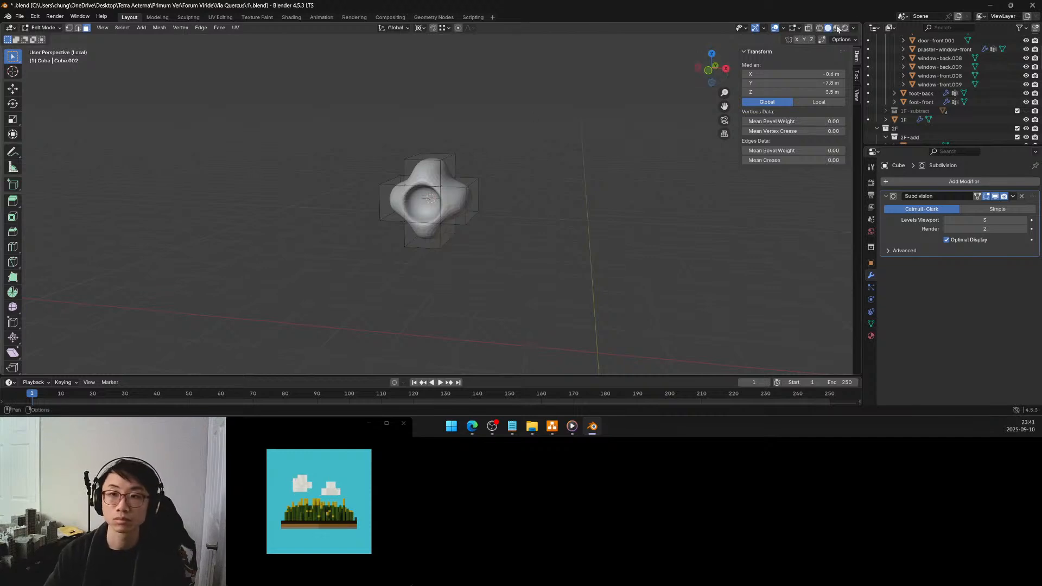
pyautogui.click(808, 28)
pyautogui.moveTo(458, 183); pyautogui.dragTo(461, 191, button='middle')
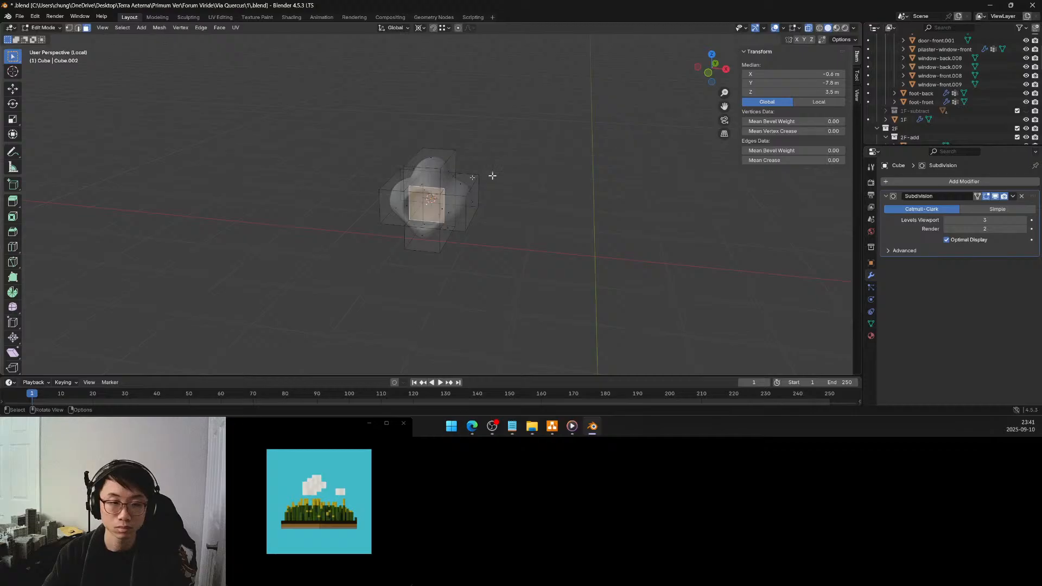
# Scale the recessed centre face to 0.25 along X and Z, and turn X-ray off
pyautogui.click(16, 120)
pyautogui.moveTo(407, 210); pyautogui.dragTo(429, 196, button='middle')
pyautogui.moveTo(449, 182); pyautogui.dragTo(435, 195)
pyautogui.click(130, 319)
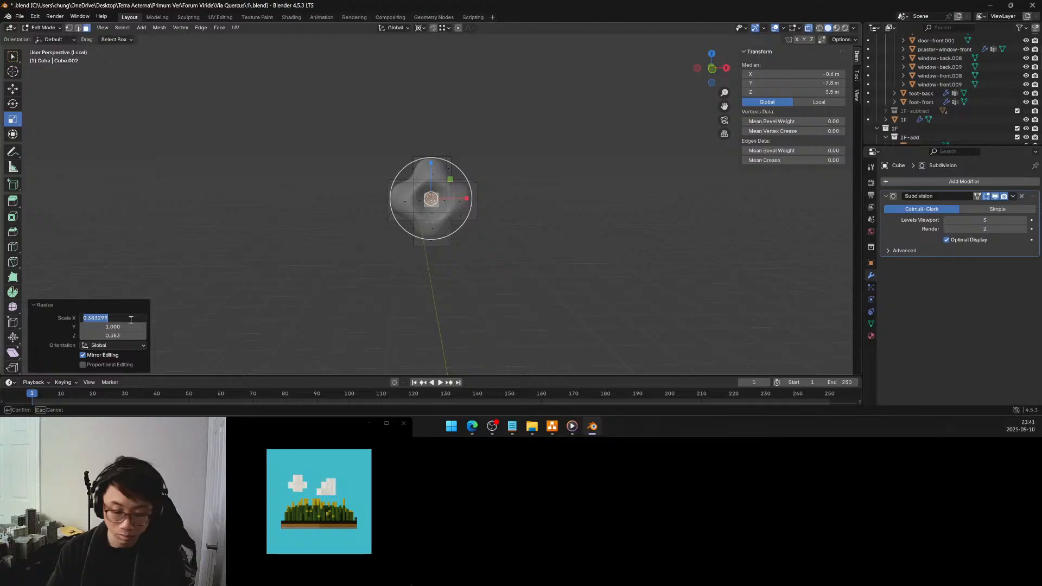
pyautogui.write('0.25')
pyautogui.press('Tab')
pyautogui.press('Tab')
pyautogui.write('0.25')
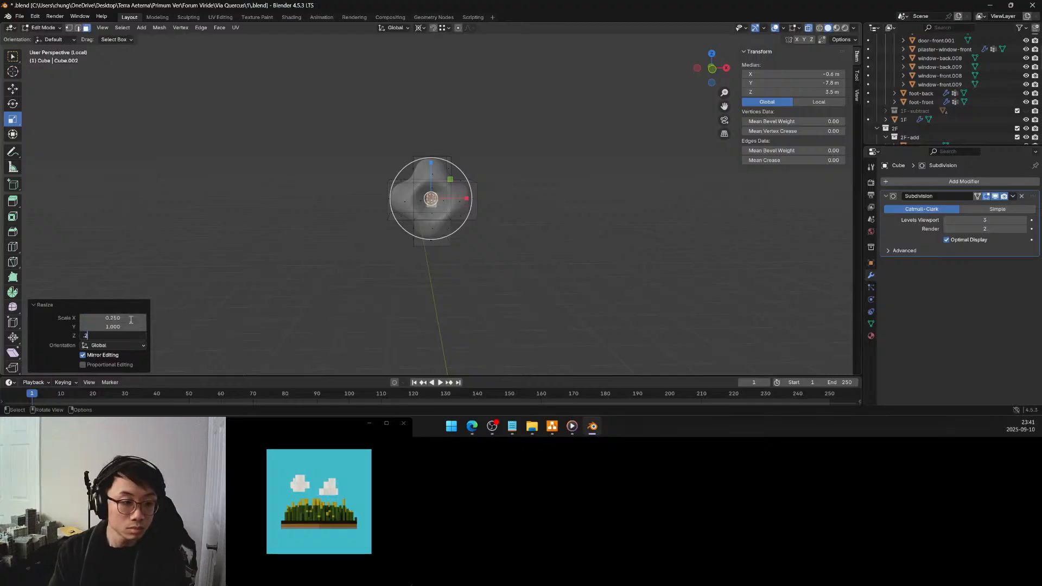
pyautogui.press('Return')
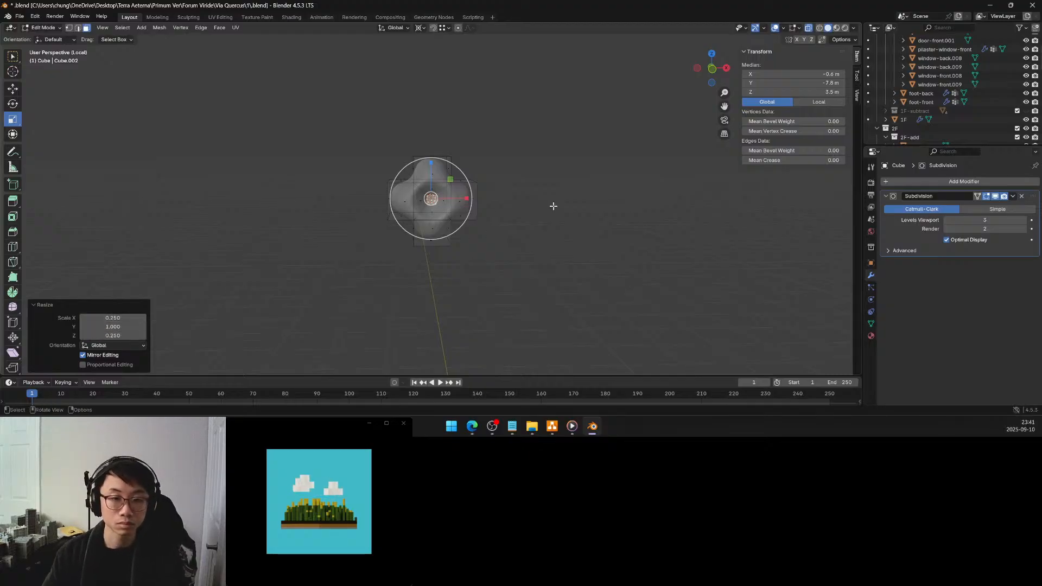
pyautogui.moveTo(551, 204); pyautogui.dragTo(520, 223, button='middle')
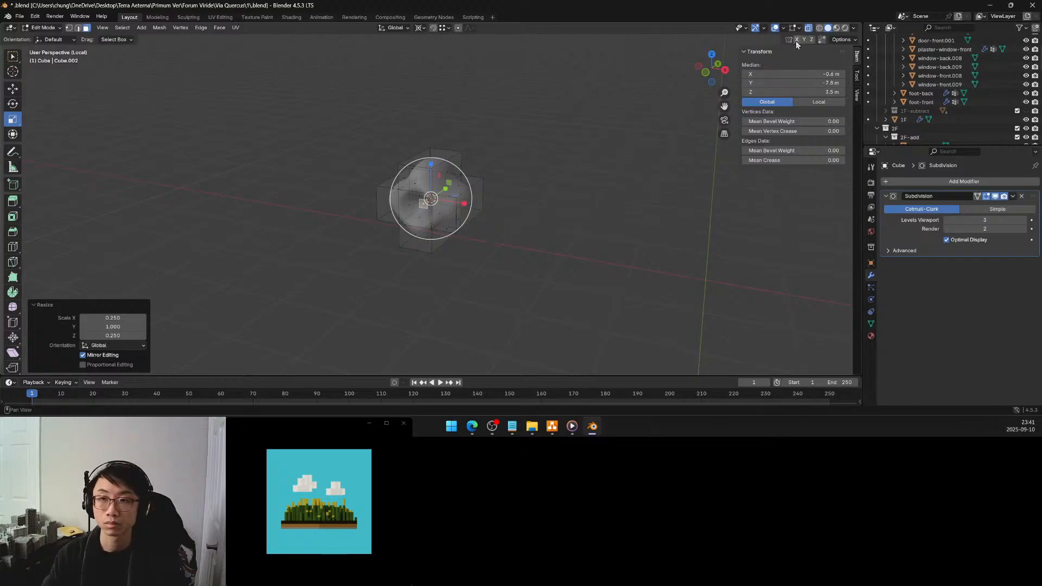
pyautogui.click(808, 29)
pyautogui.moveTo(539, 171); pyautogui.dragTo(591, 167, button='middle')
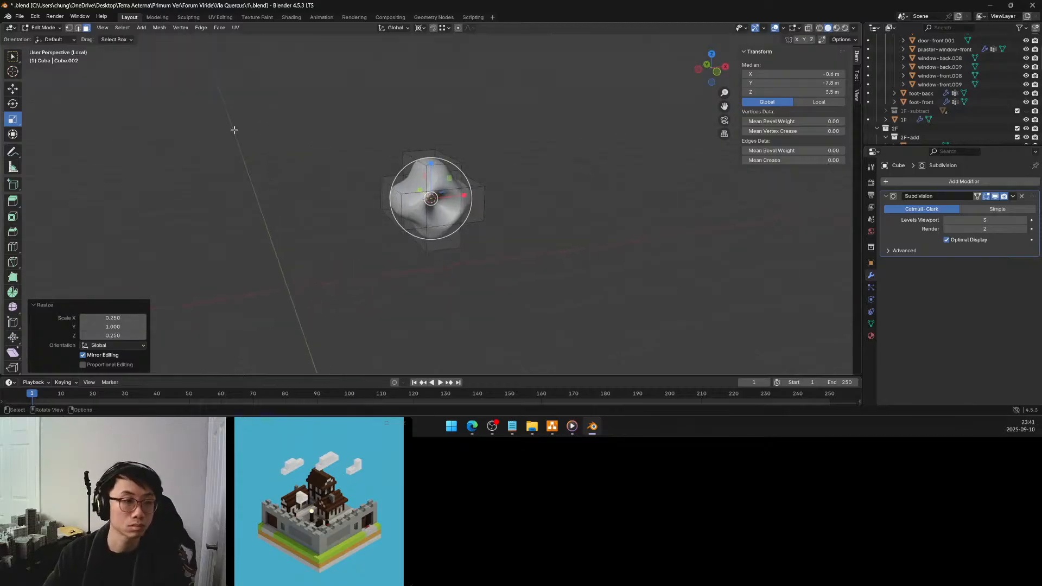
# Try to extrude the end face of the ornament's left lobe outward by about 0.011 m
pyautogui.click(379, 199)
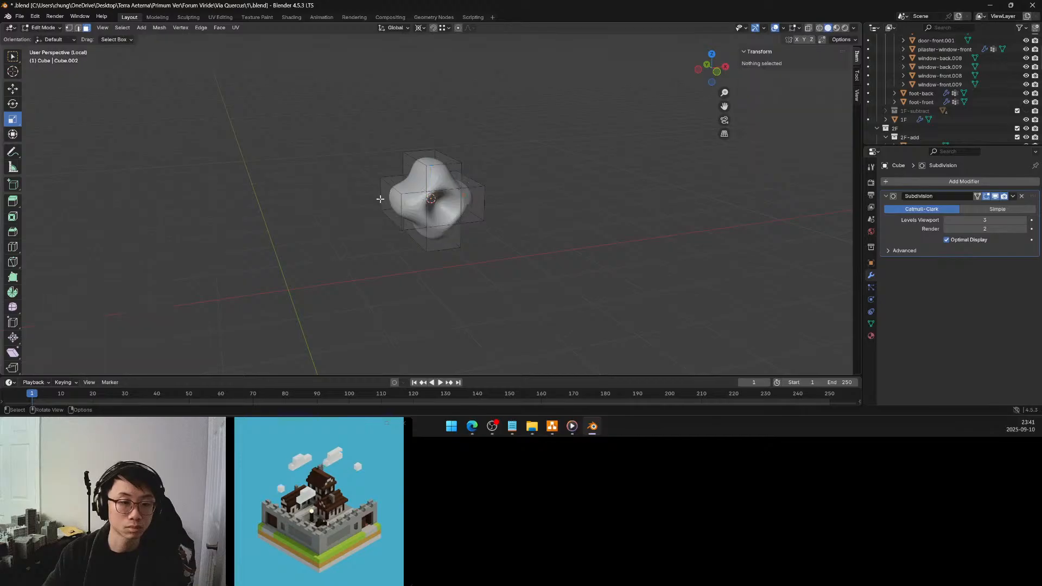
pyautogui.click(13, 56)
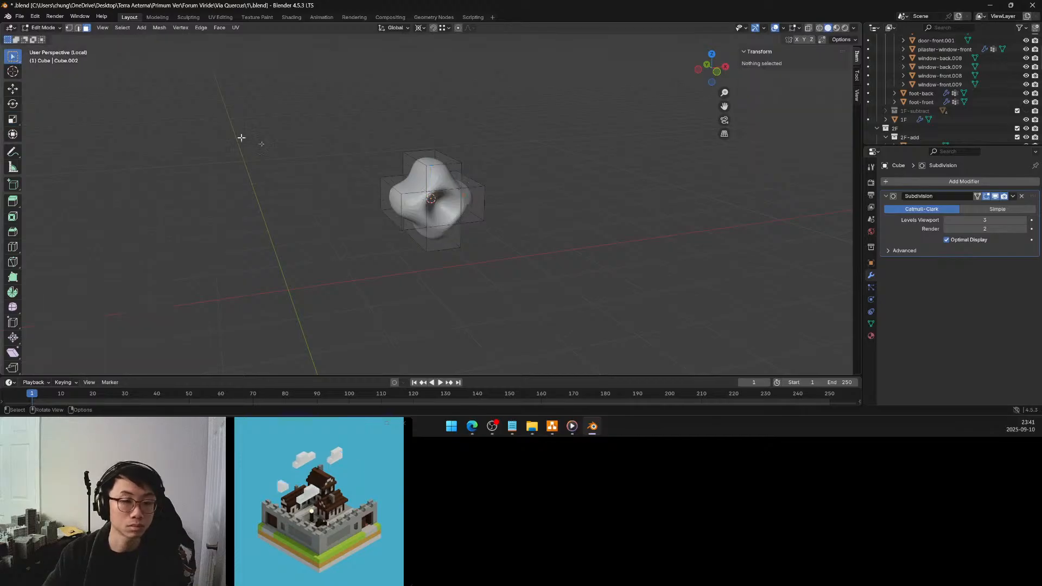
pyautogui.click(387, 198)
pyautogui.press('e')
pyautogui.click(381, 201)
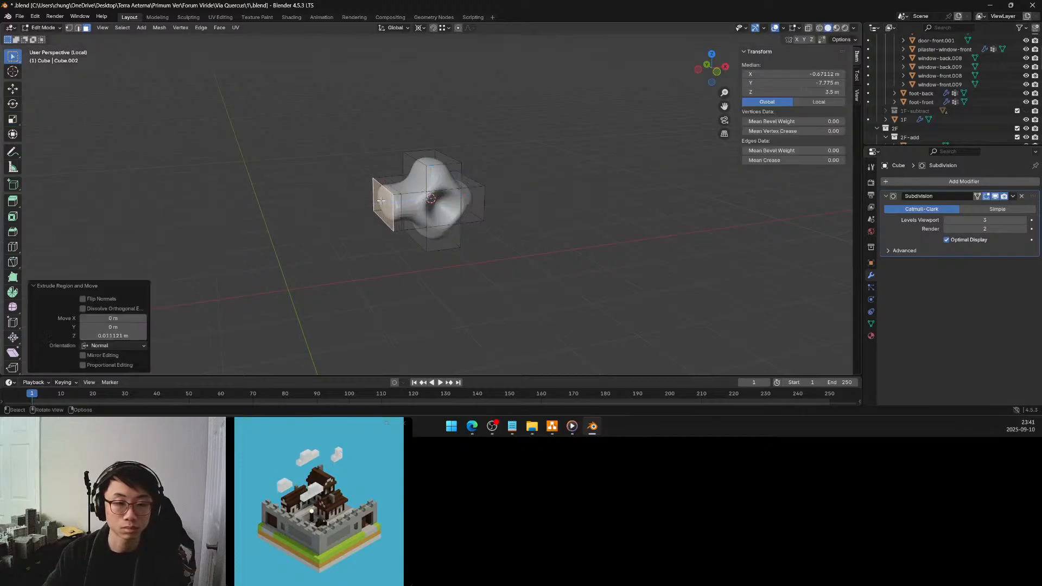
pyautogui.hotkey('ctrl', 'z')
pyautogui.moveTo(382, 198); pyautogui.dragTo(340, 176, button='middle')
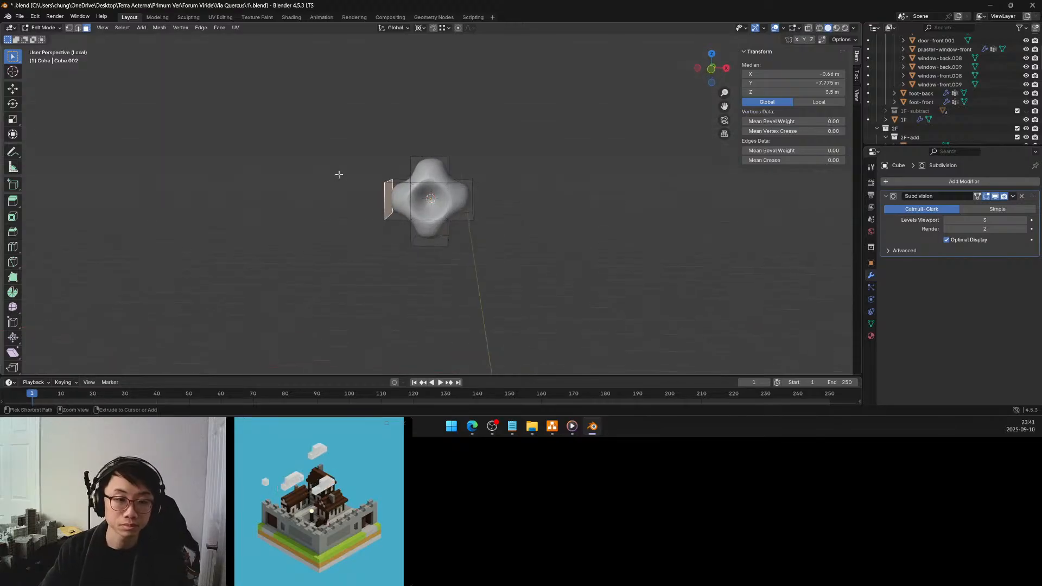
pyautogui.hotkey('ctrl', 'z')
# Select the front faces of the ornament's four lobes and set the transform pivot to Individual Origins
pyautogui.moveTo(397, 197); pyautogui.dragTo(402, 194, button='middle')
pyautogui.click(403, 194)
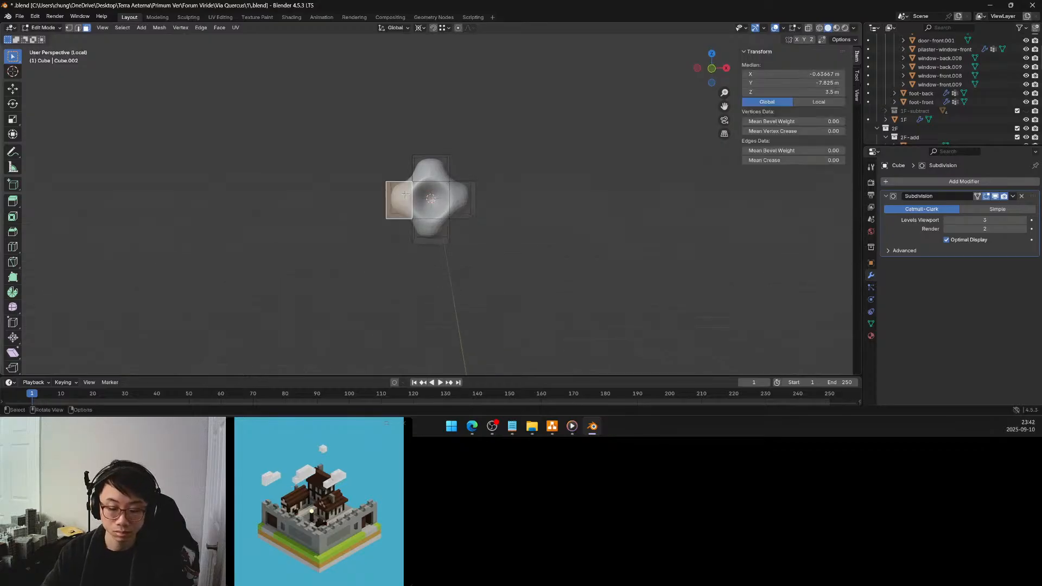
pyautogui.keyDown('shift'); pyautogui.click(430, 169); pyautogui.keyUp('shift')
pyautogui.keyDown('shift'); pyautogui.click(462, 200); pyautogui.keyUp('shift')
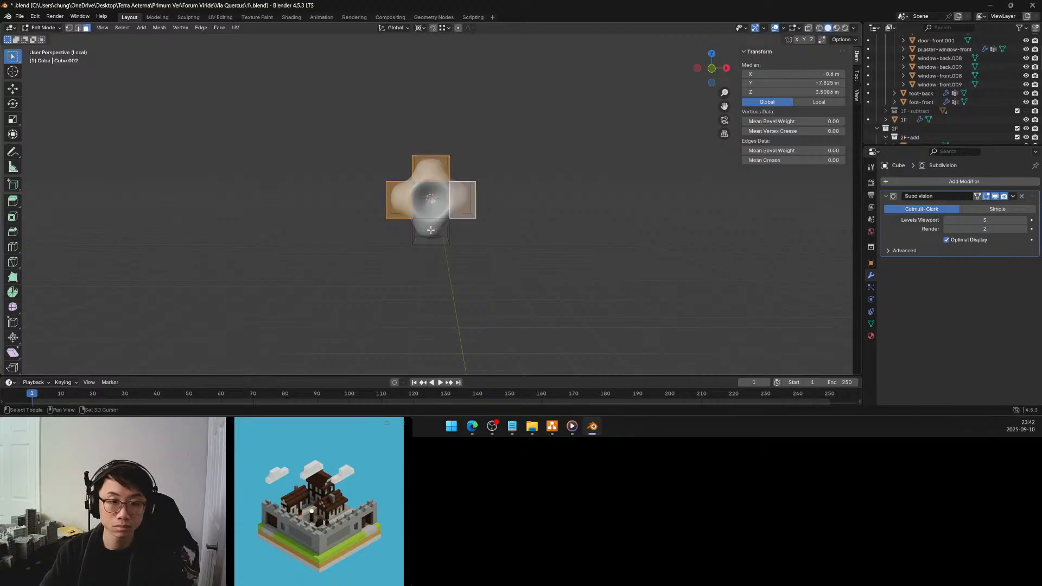
pyautogui.keyDown('shift'); pyautogui.click(430, 230); pyautogui.keyUp('shift')
pyautogui.press('.')
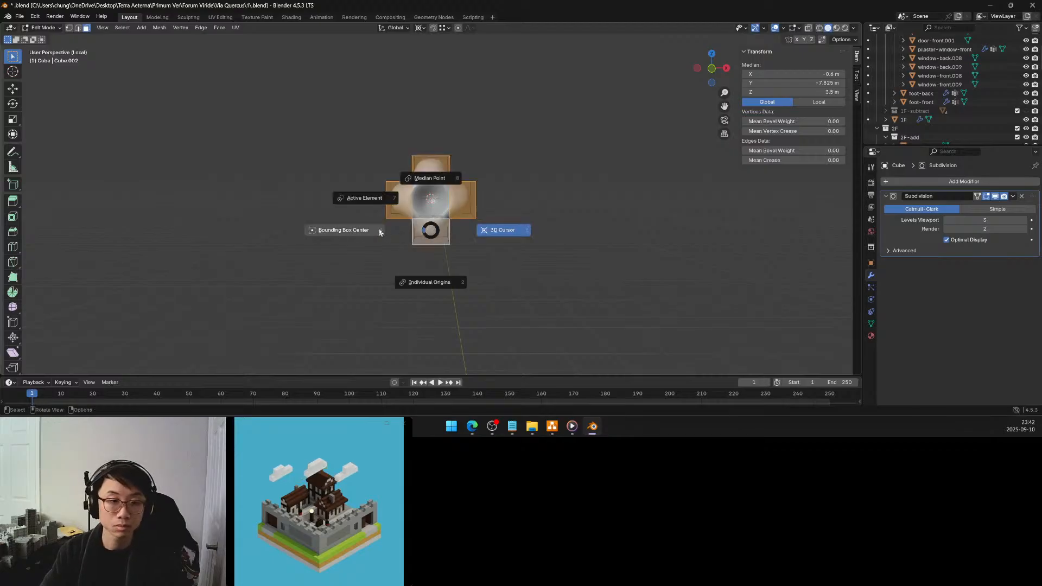
pyautogui.click(426, 288)
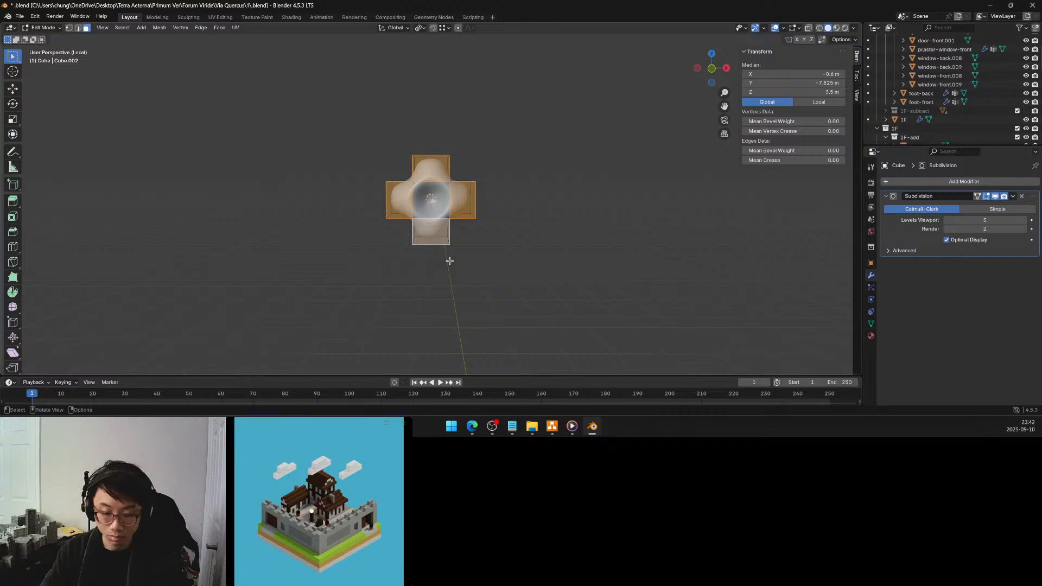
# Try to inset the front faces of all four lobes
pyautogui.press('i')
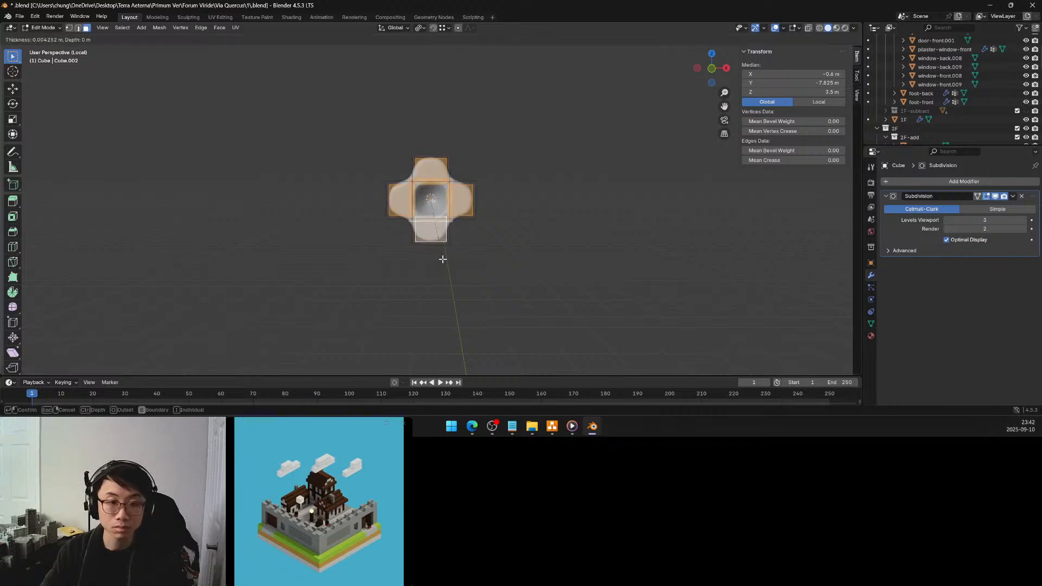
pyautogui.click(438, 257)
pyautogui.moveTo(438, 257); pyautogui.dragTo(481, 271, button='middle')
pyautogui.hotkey('ctrl', 'z')
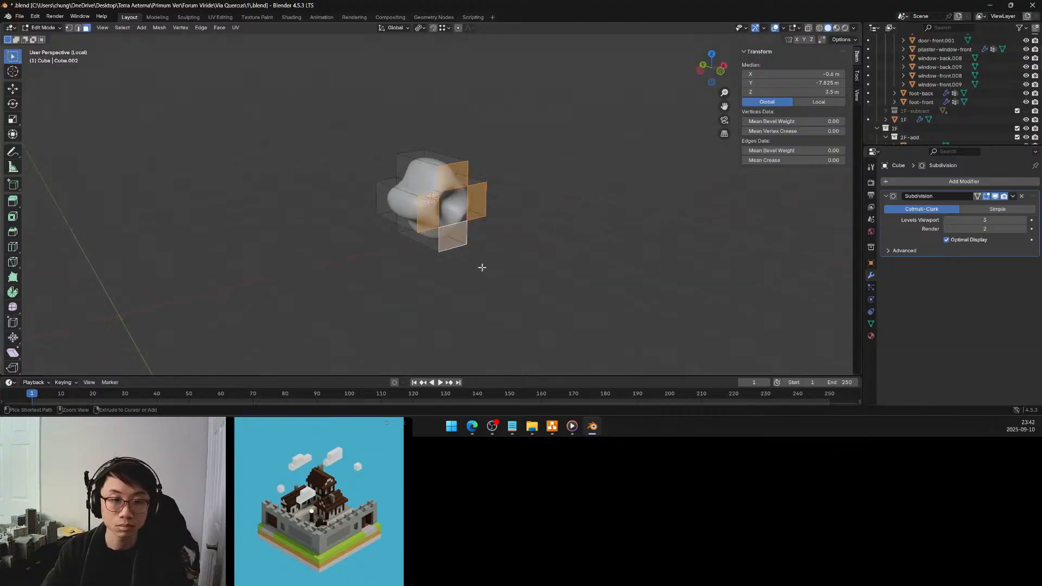
# Try to inset only the front faces of the top and bottom lobes by about 0.008 m
pyautogui.click(453, 183)
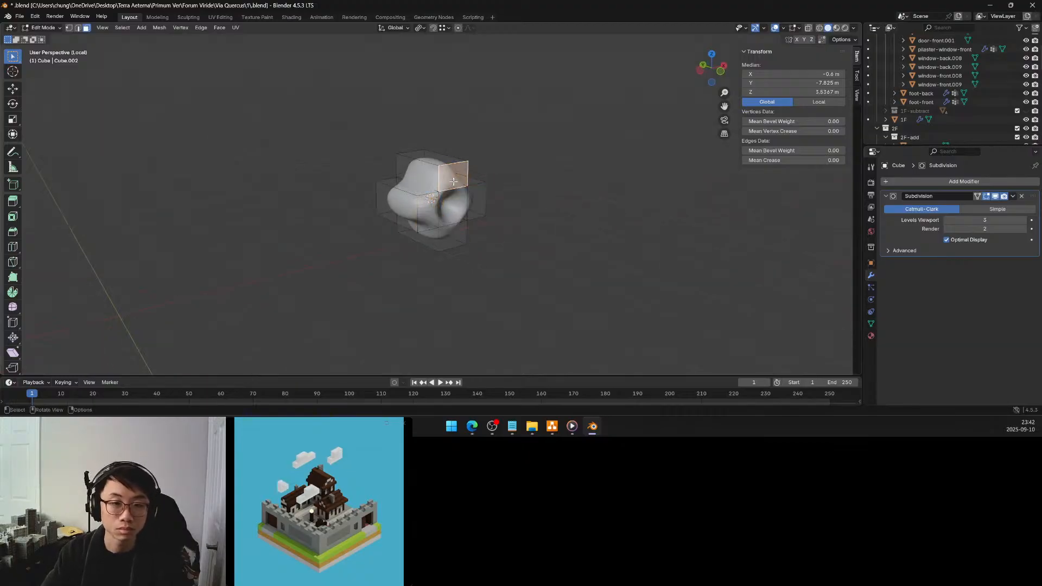
pyautogui.keyDown('shift'); pyautogui.click(456, 236); pyautogui.keyUp('shift')
pyautogui.press('i')
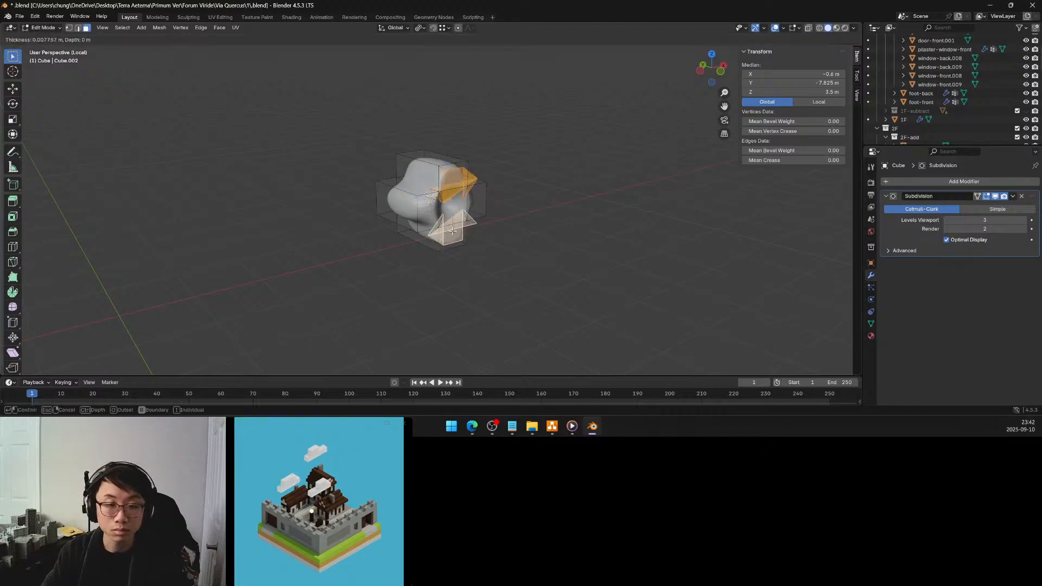
pyautogui.click(452, 231)
pyautogui.hotkey('ctrl', 'z')
pyautogui.hotkey('ctrl', 'z')
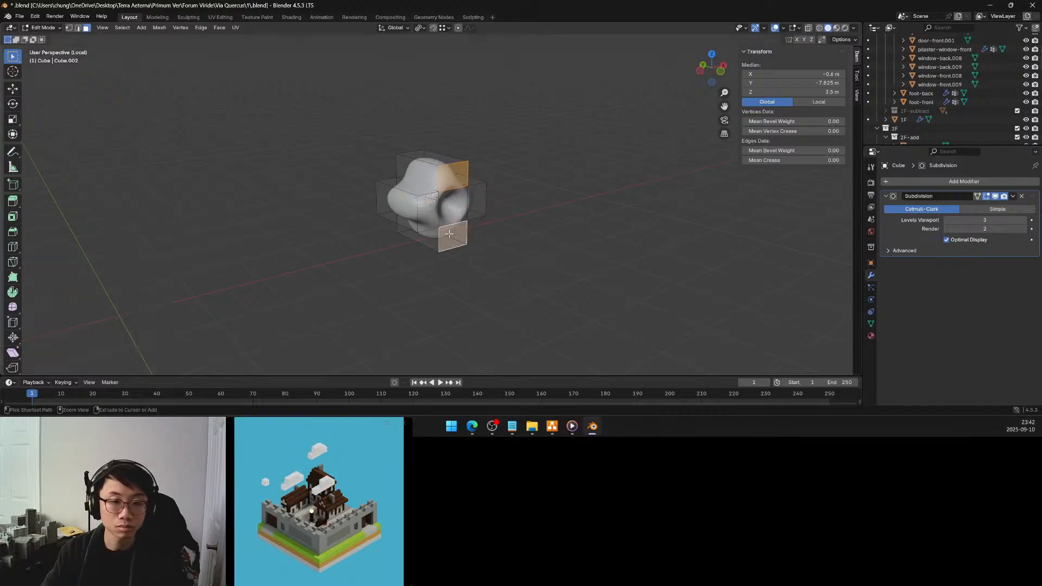
pyautogui.moveTo(515, 226); pyautogui.dragTo(484, 221, button='middle')
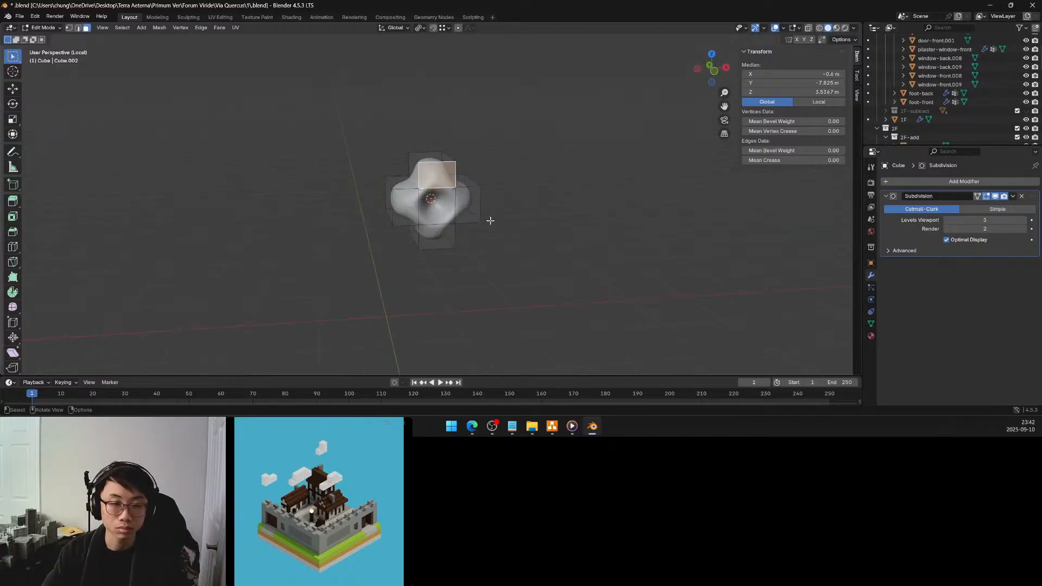
# Return to Object Mode, leave the ornament's local view and examine it on the window pilaster's capital
pyautogui.press('Tab')
pyautogui.click(494, 220)
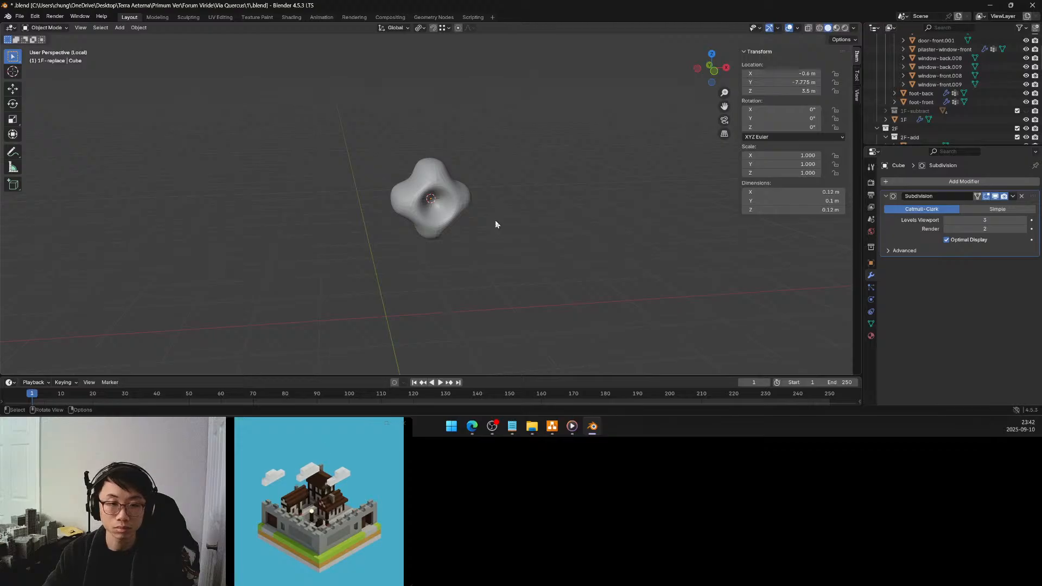
pyautogui.moveTo(494, 220); pyautogui.dragTo(487, 209, button='middle')
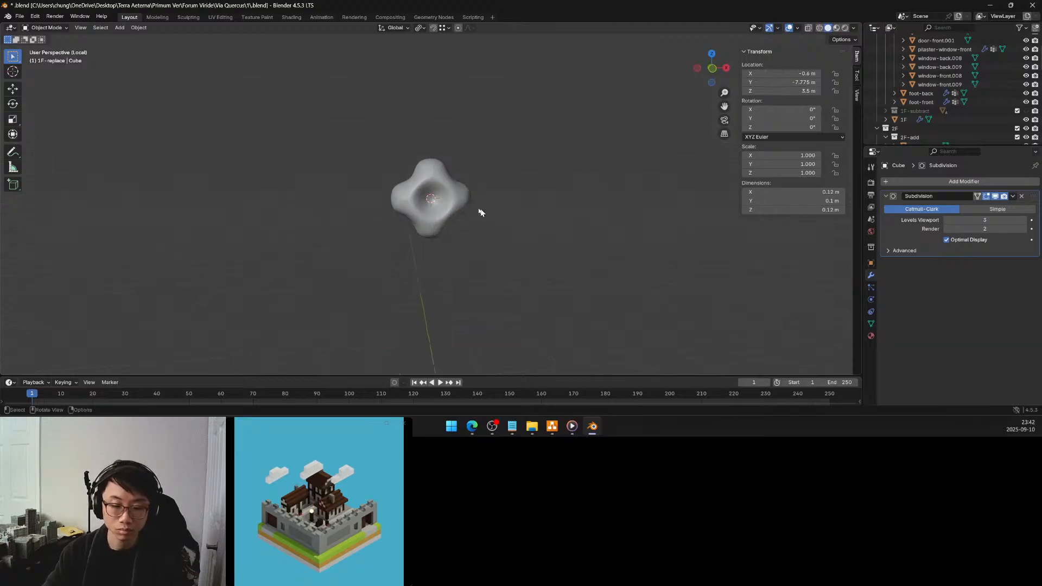
pyautogui.press('KP_Divide')
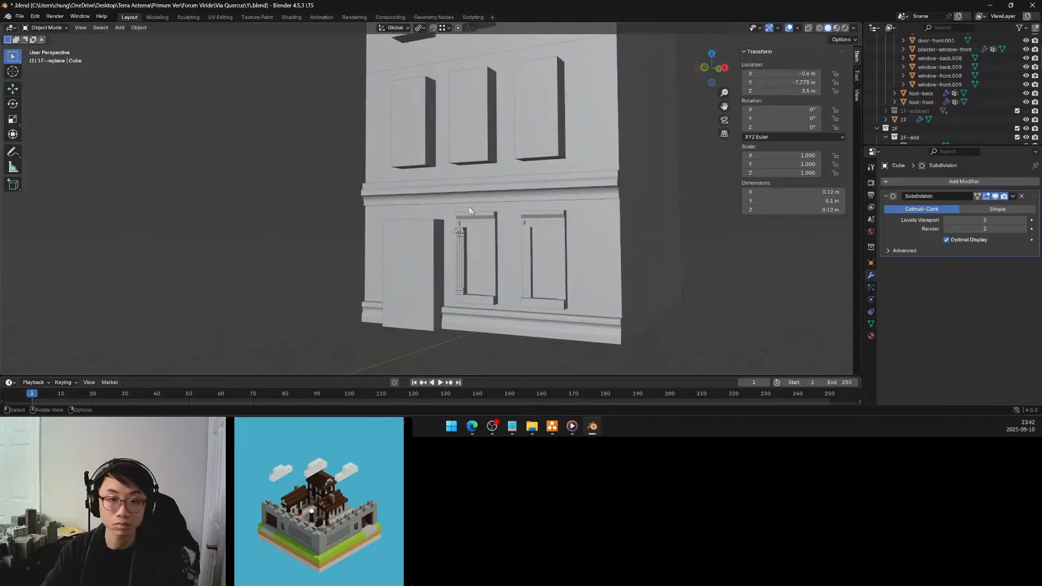
pyautogui.scroll(5, 472, 228)
pyautogui.keyDown('shift'); pyautogui.moveTo(487, 242); pyautogui.dragTo(469, 210, button='middle'); pyautogui.keyUp('shift')
pyautogui.scroll(-7, 546, 241)
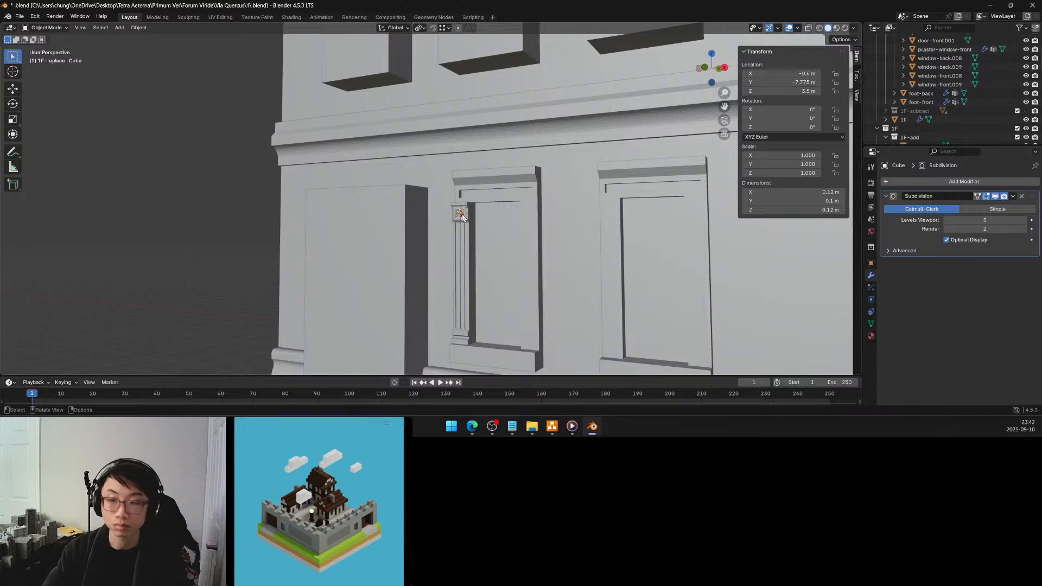
# Set the render level of the ornament's Subdivision modifier to 3
pyautogui.moveTo(985, 228); pyautogui.dragTo(990, 229)
pyautogui.scroll(5, 514, 237)
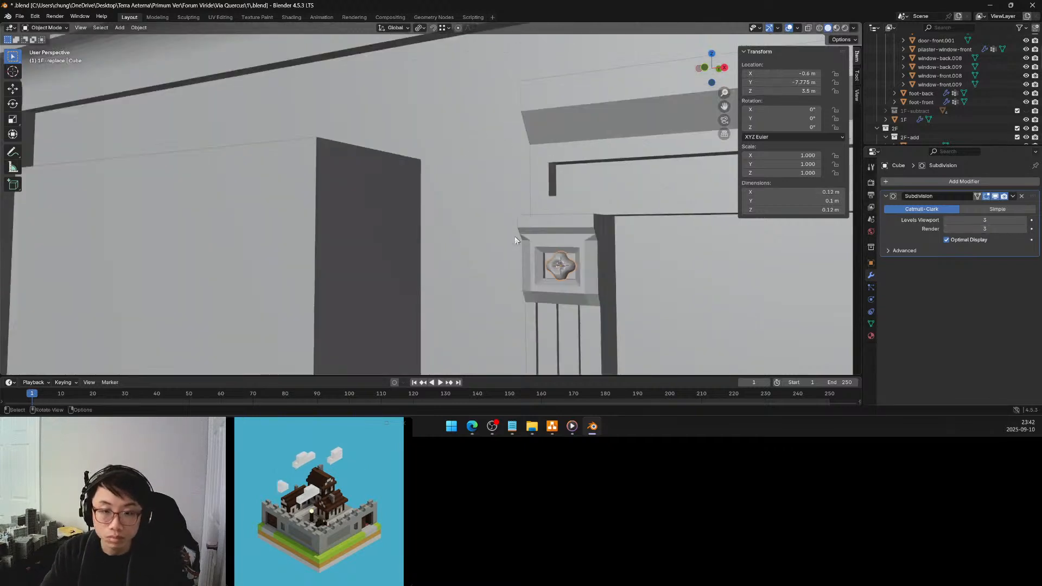
pyautogui.scroll(-4, 551, 251)
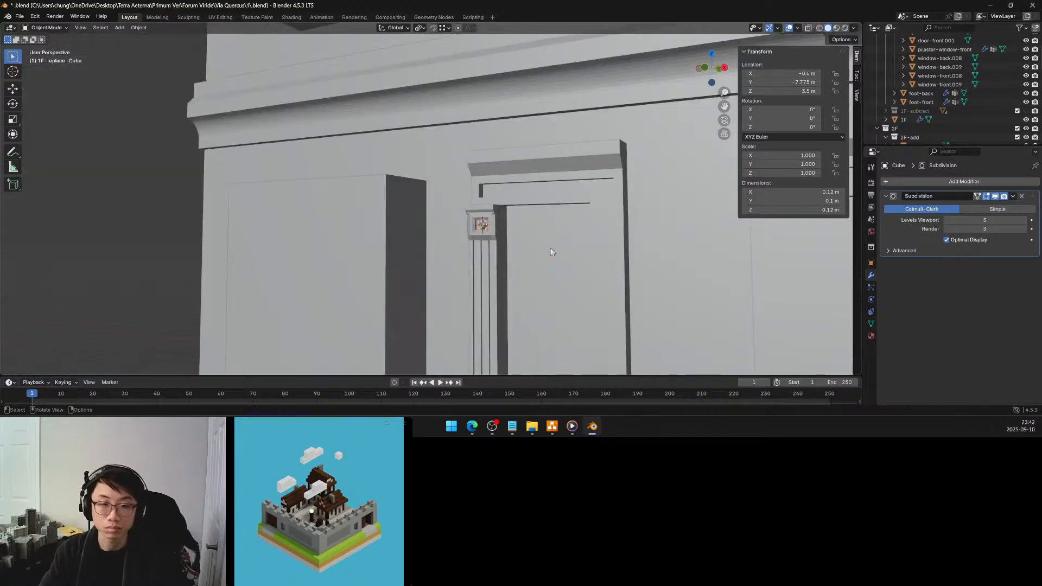
pyautogui.scroll(-3, 551, 251)
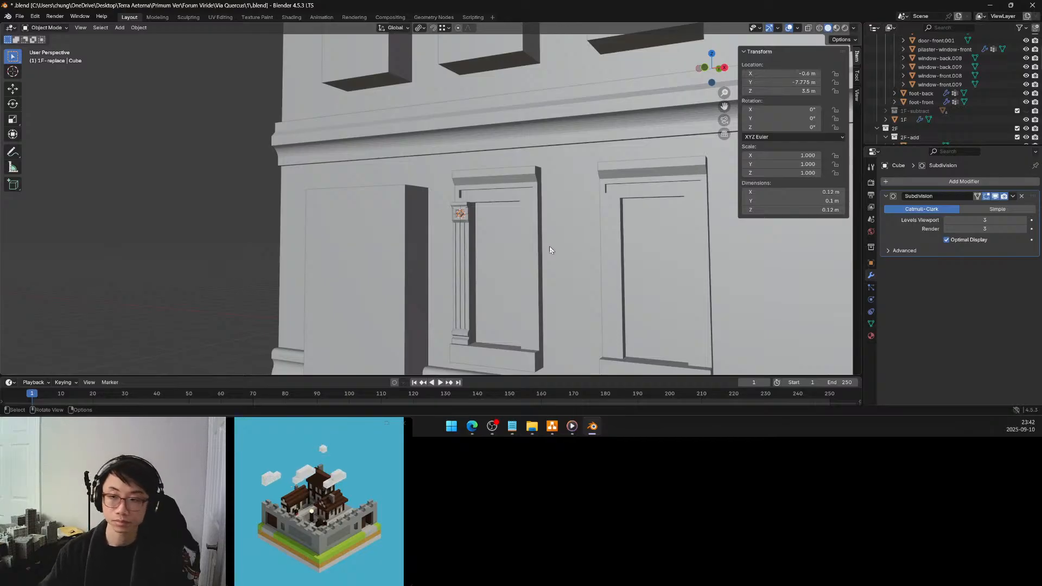
# Apply the Subdivision modifier on the rosette ornament
pyautogui.click(1012, 196)
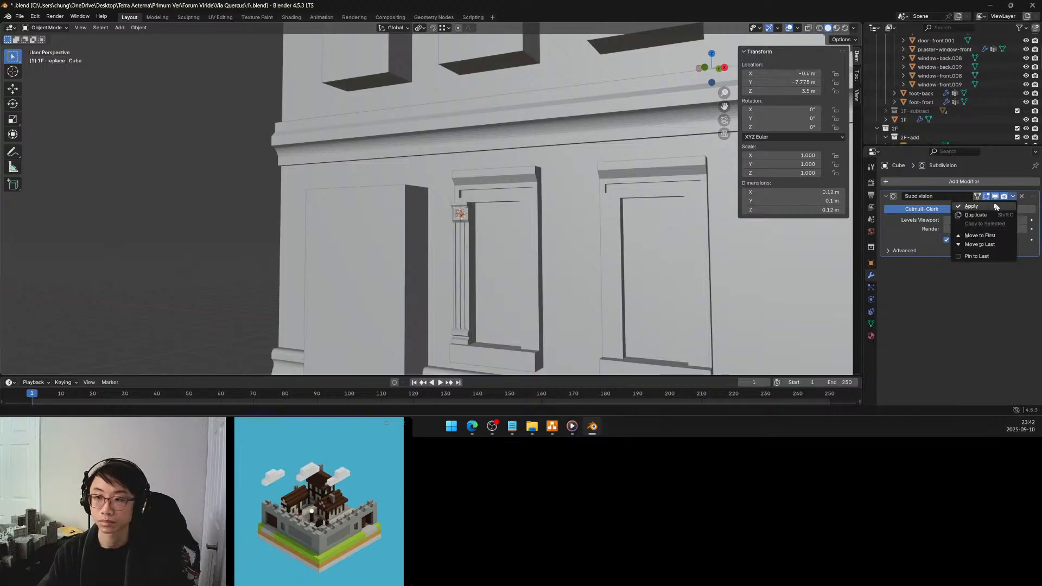
pyautogui.click(988, 207)
pyautogui.scroll(5, 491, 261)
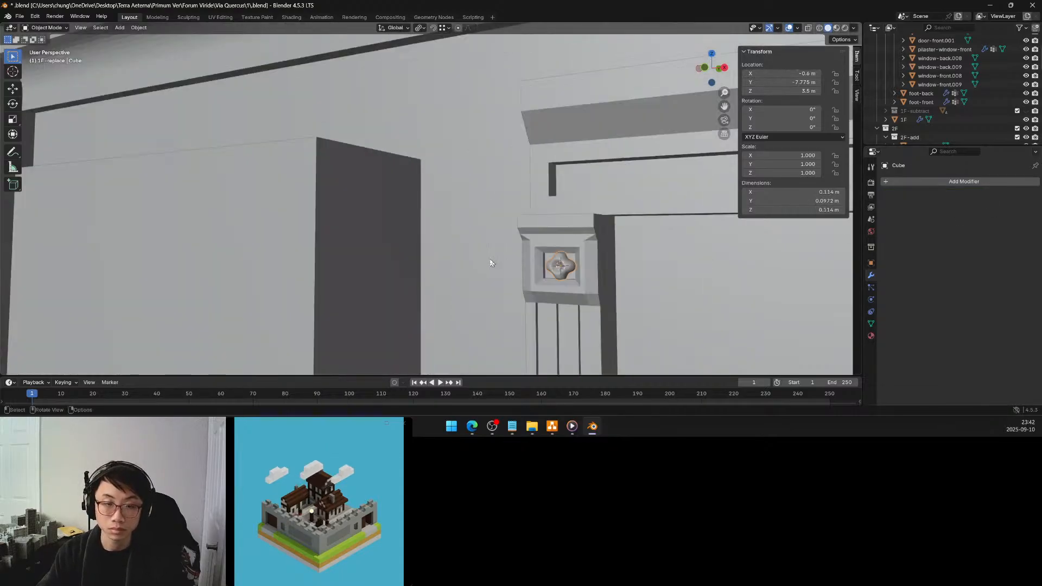
# Simplify the ornament's entire mesh with a Limited Dissolve at a 1° max angle and return to Object Mode
pyautogui.press('Tab')
pyautogui.press('a')
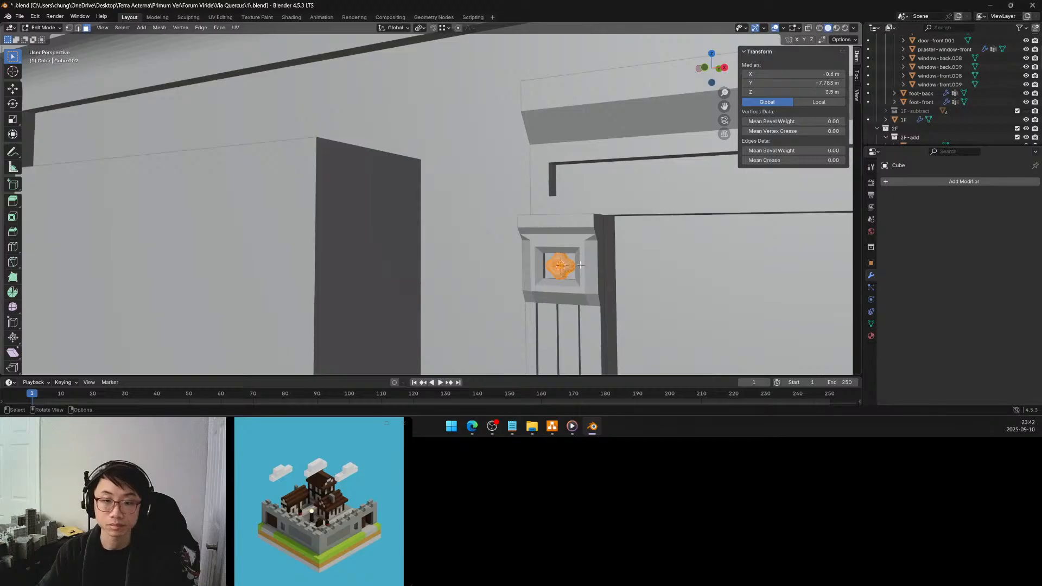
pyautogui.press('q')
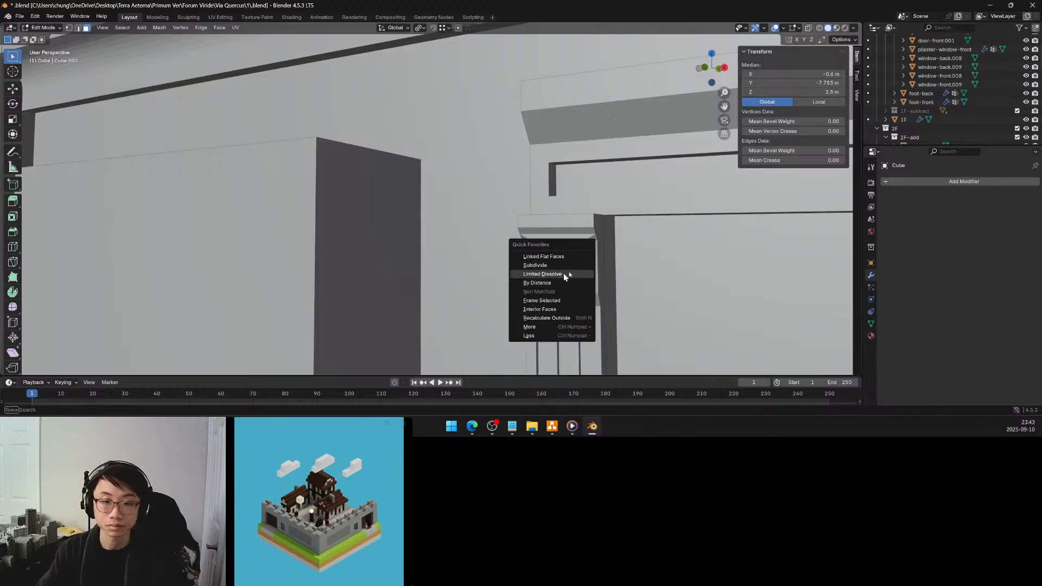
pyautogui.click(563, 274)
pyautogui.press('q')
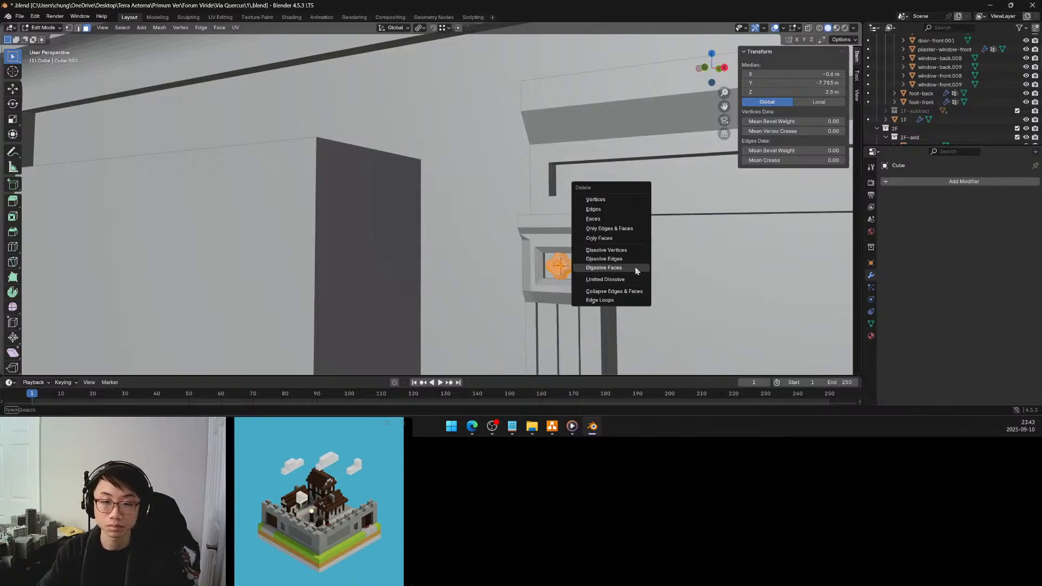
pyautogui.click(626, 275)
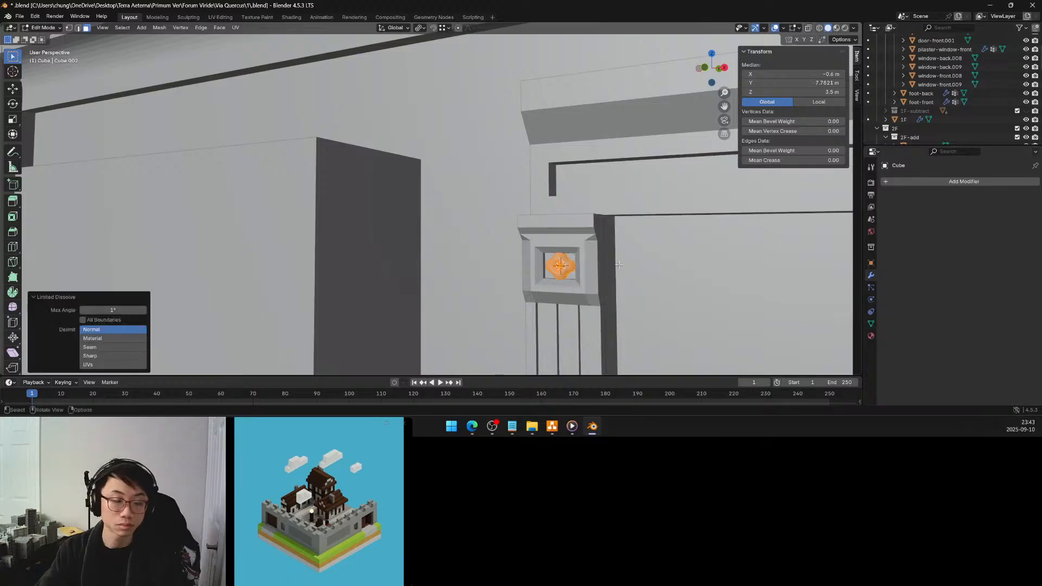
pyautogui.press('Tab')
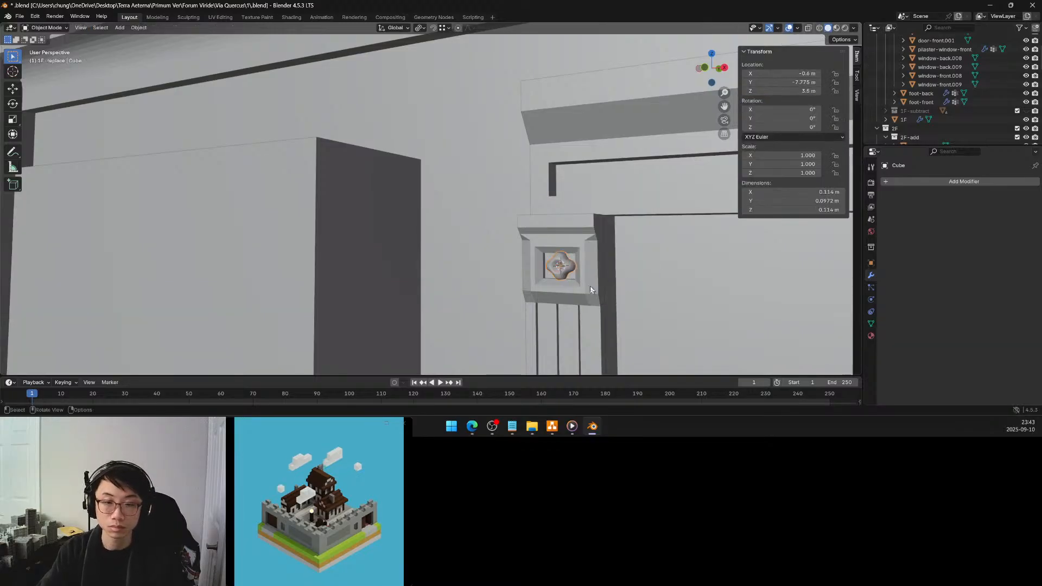
# Apply the Bevel modifier on the pilaster-window-front object
pyautogui.keyDown('shift'); pyautogui.moveTo(587, 290); pyautogui.dragTo(593, 289, button='middle'); pyautogui.keyUp('shift')
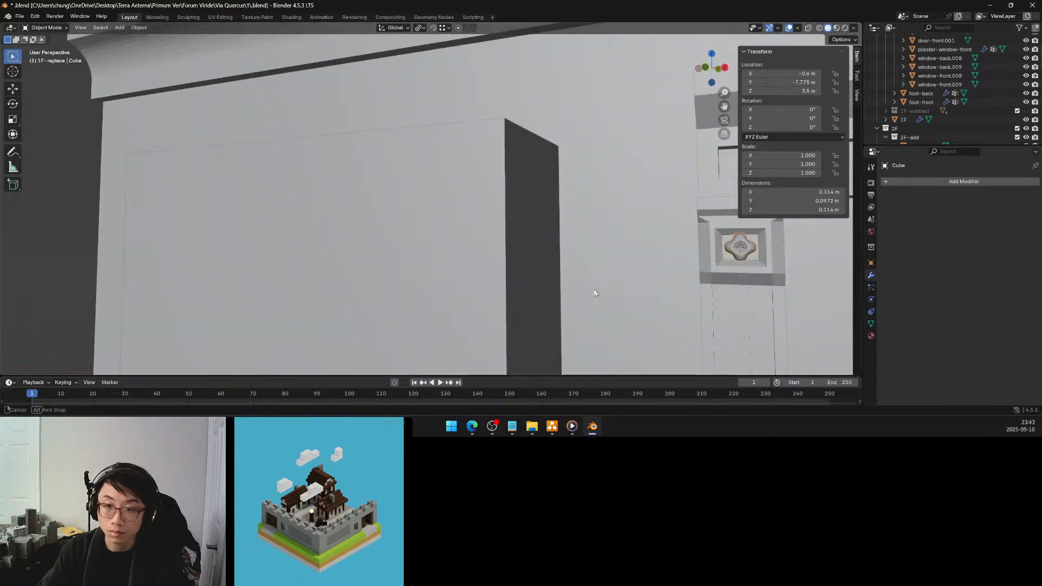
pyautogui.click(767, 272)
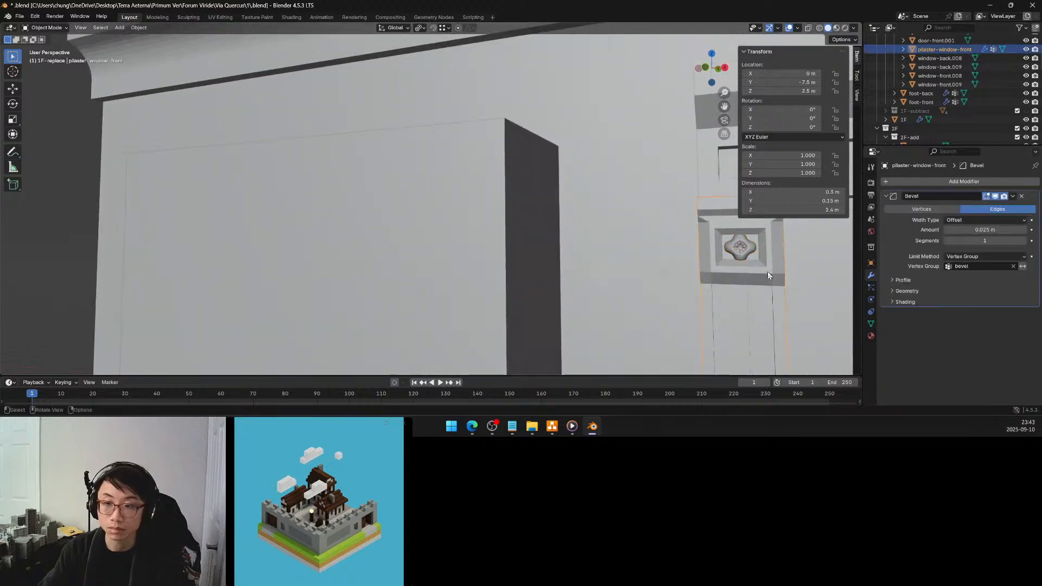
pyautogui.scroll(-5, 767, 271)
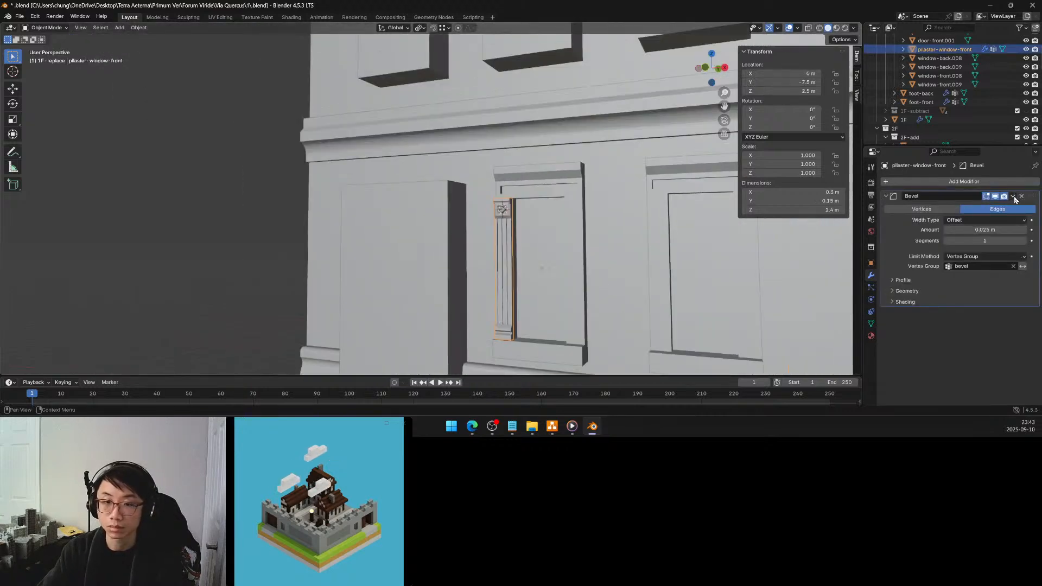
pyautogui.moveTo(548, 248); pyautogui.dragTo(545, 252, button='middle')
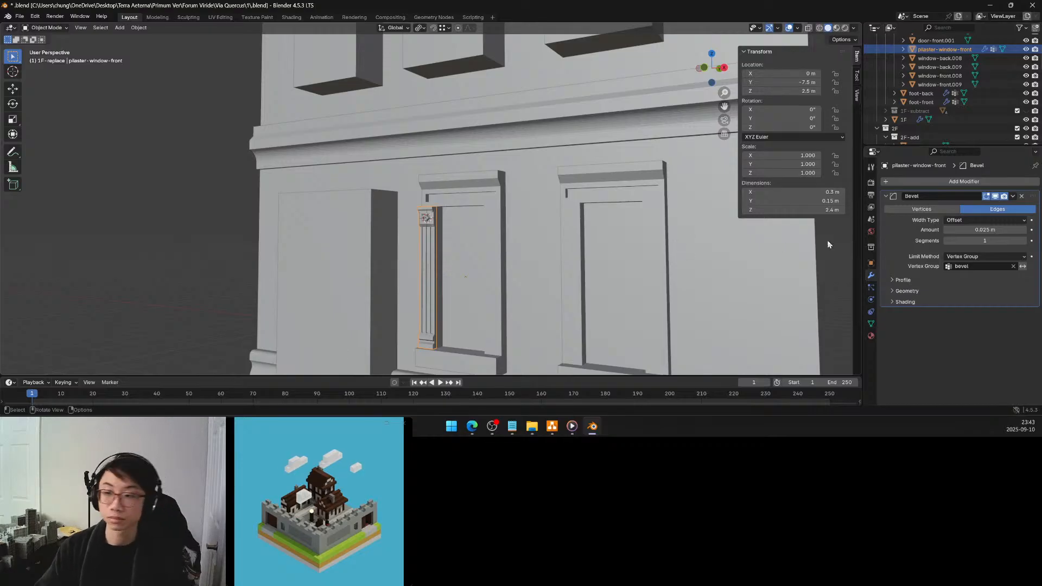
pyautogui.click(1013, 197)
pyautogui.click(1002, 206)
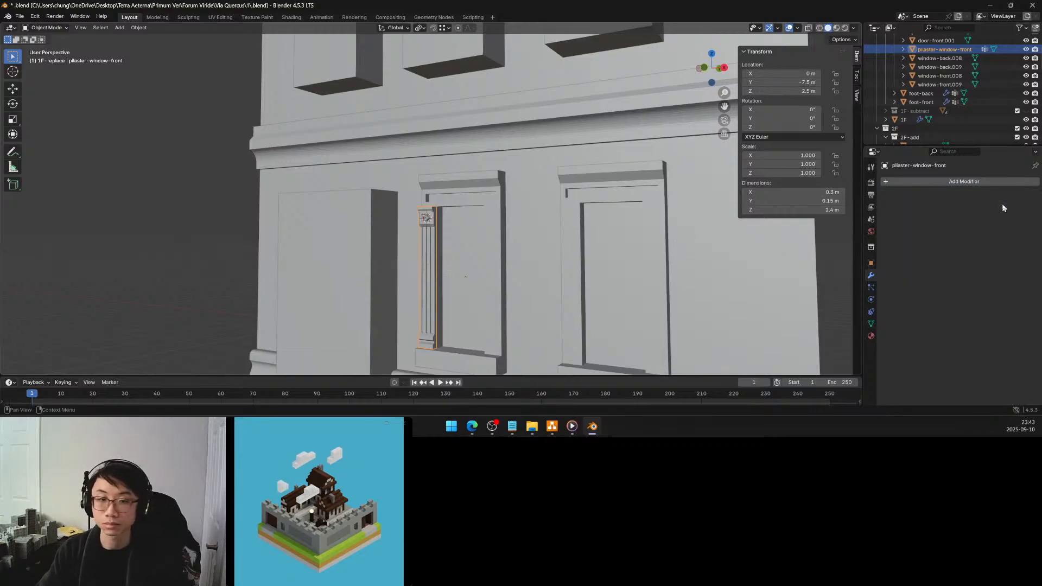
# Join the window pilaster with the rosette ornament into one object, keeping the ornament as the active object
pyautogui.keyDown('shift'); pyautogui.click(427, 218); pyautogui.keyUp('shift')
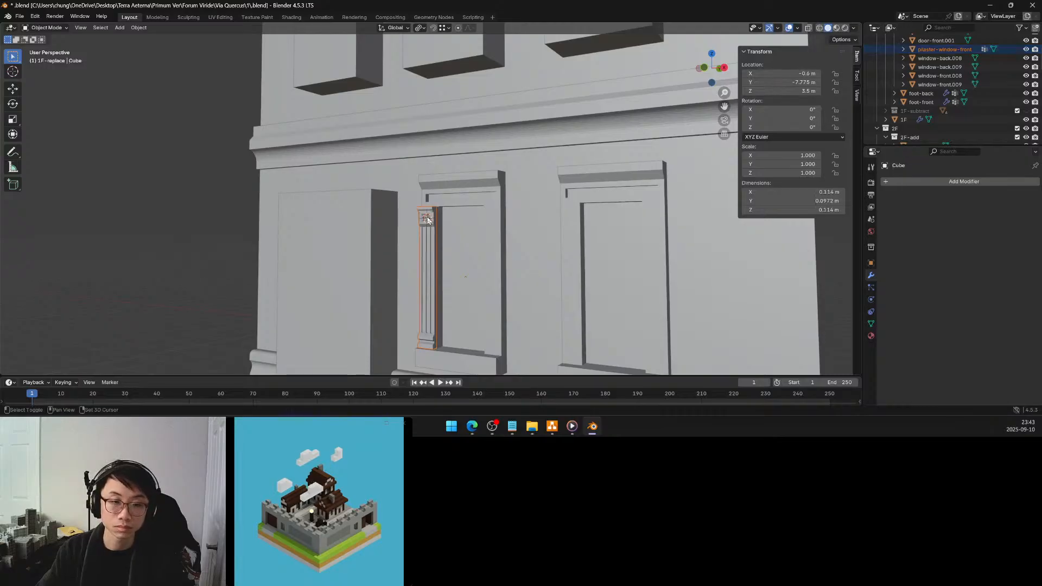
pyautogui.hotkey('ctrl', 'j')
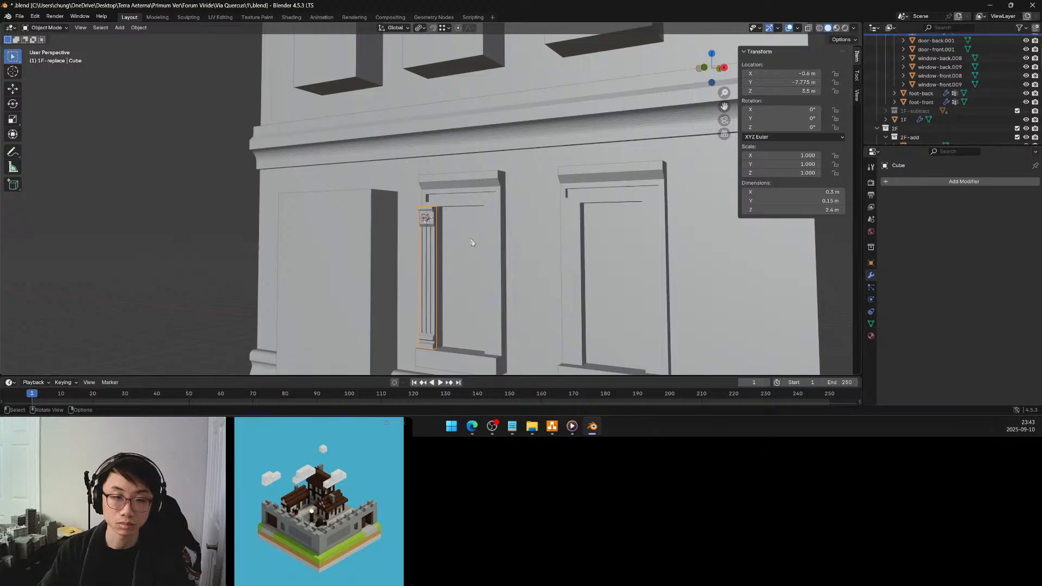
pyautogui.moveTo(490, 241); pyautogui.dragTo(500, 240, button='middle')
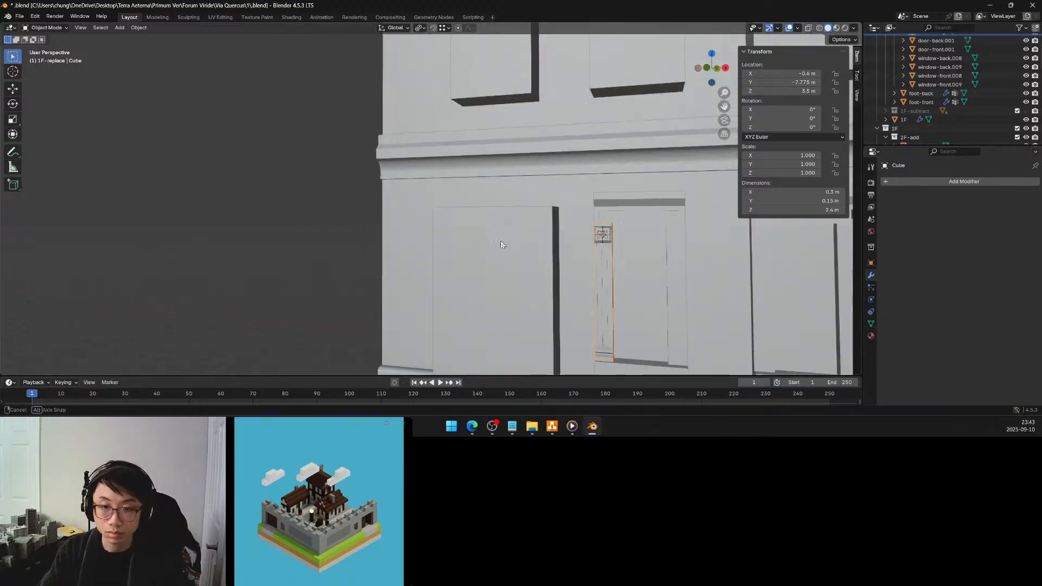
pyautogui.moveTo(582, 247); pyautogui.dragTo(595, 249, button='middle')
pyautogui.press('F3')
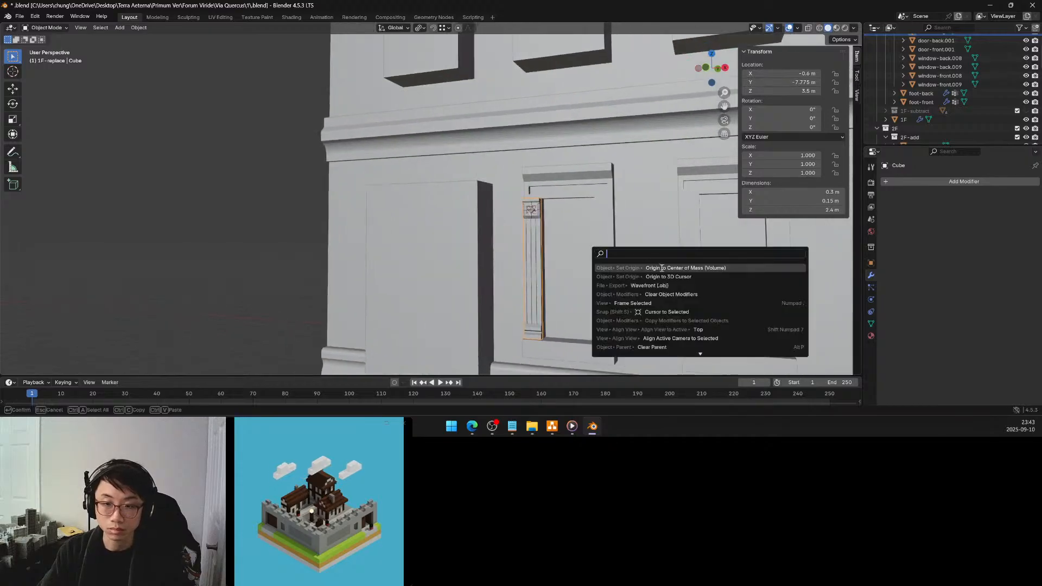
pyautogui.press('Escape')
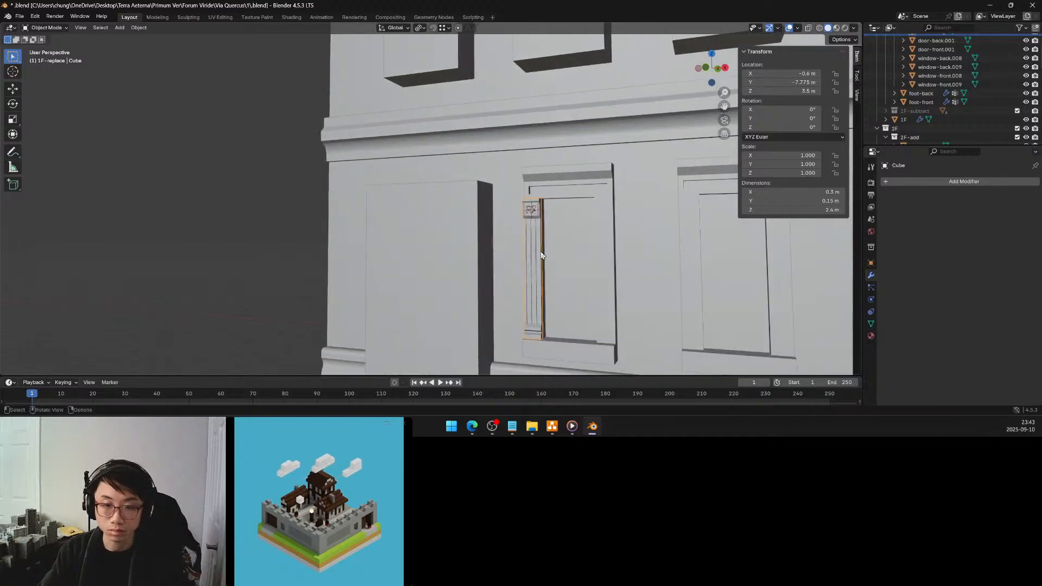
pyautogui.moveTo(559, 256); pyautogui.dragTo(542, 252, button='middle')
pyautogui.moveTo(428, 236); pyautogui.dragTo(437, 238, button='middle')
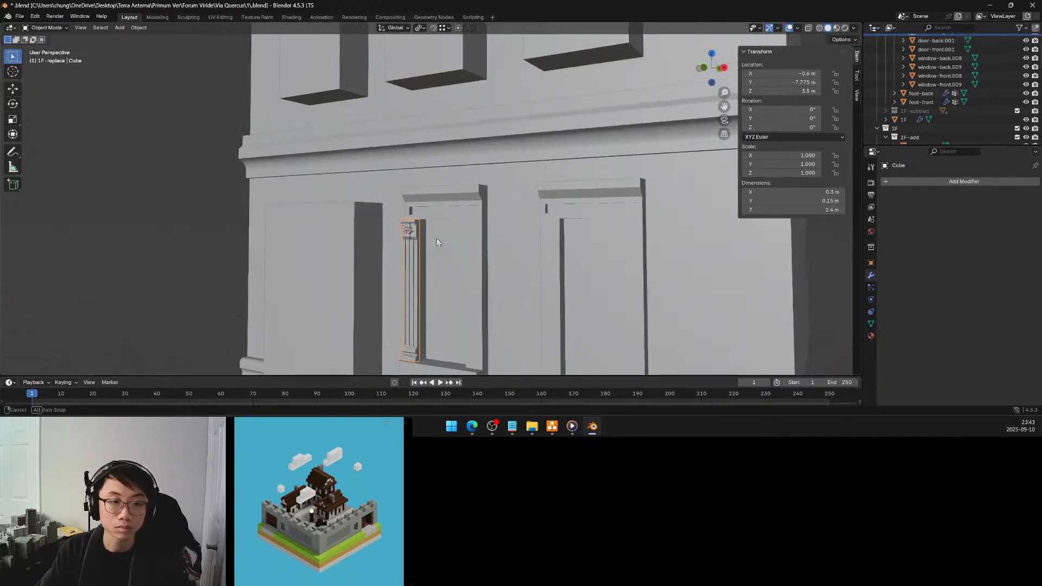
# Snap the 3D cursor to the rear top corner vertex of the pilaster's capital on the side facing the window opening
pyautogui.press('Tab')
pyautogui.scroll(8, 432, 238)
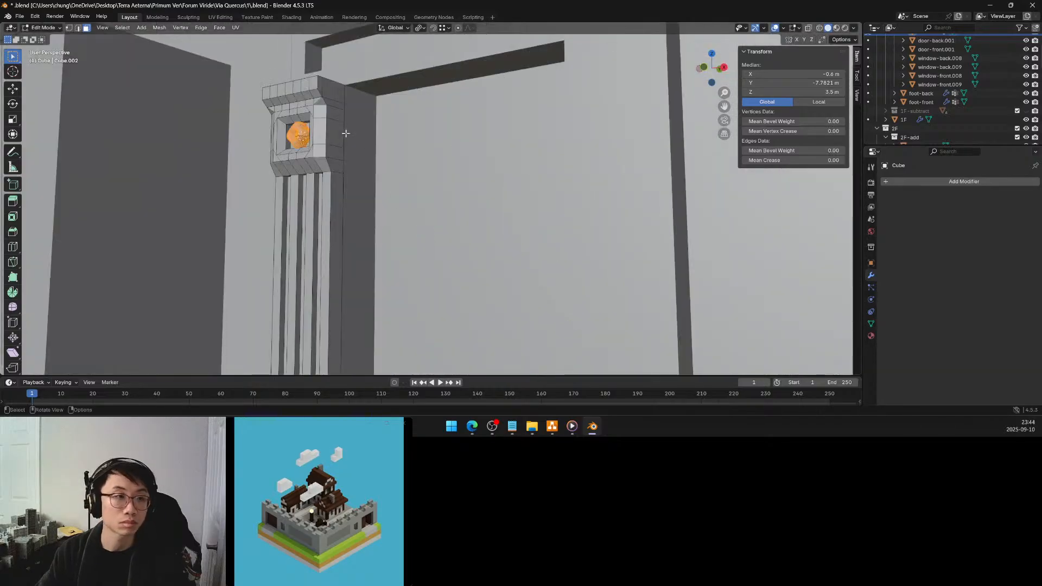
pyautogui.press('1')
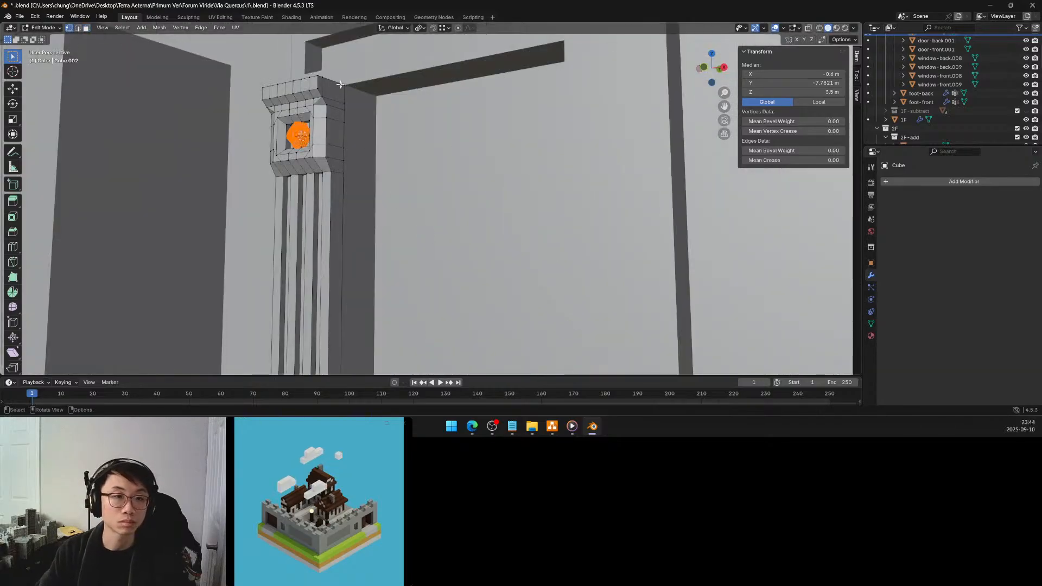
pyautogui.click(341, 84)
pyautogui.hotkey('shift', 's')
pyautogui.click(345, 134)
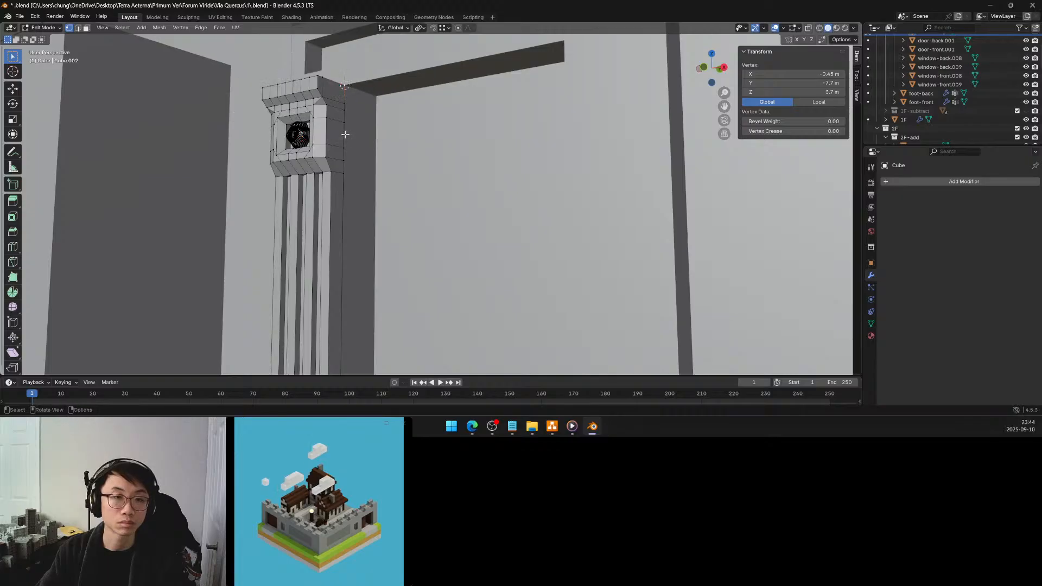
# Return to Object Mode and set the joined pilaster's origin to the 3D cursor
pyautogui.press('Tab')
pyautogui.scroll(-8, 345, 133)
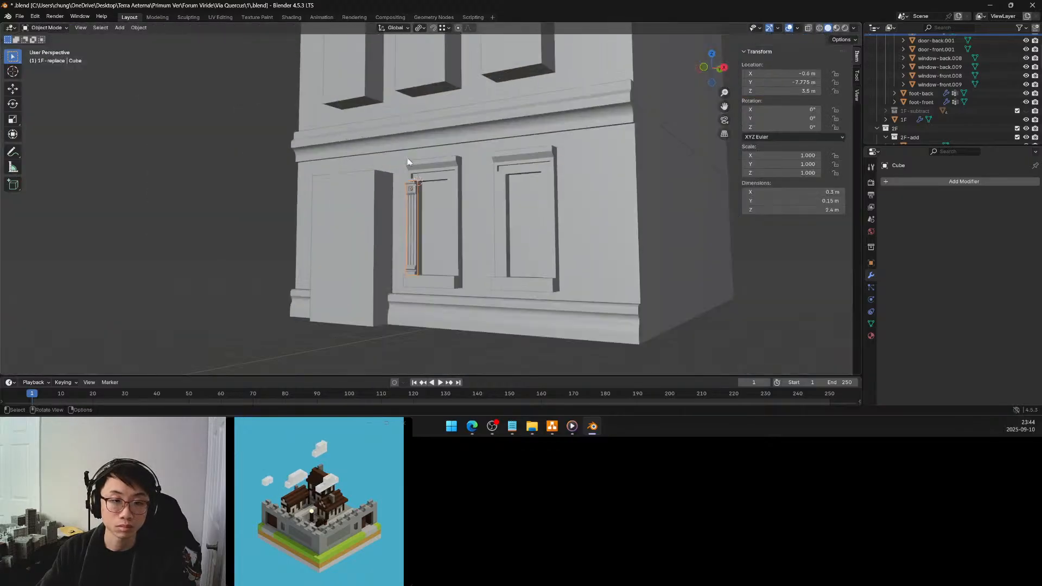
pyautogui.press('F3')
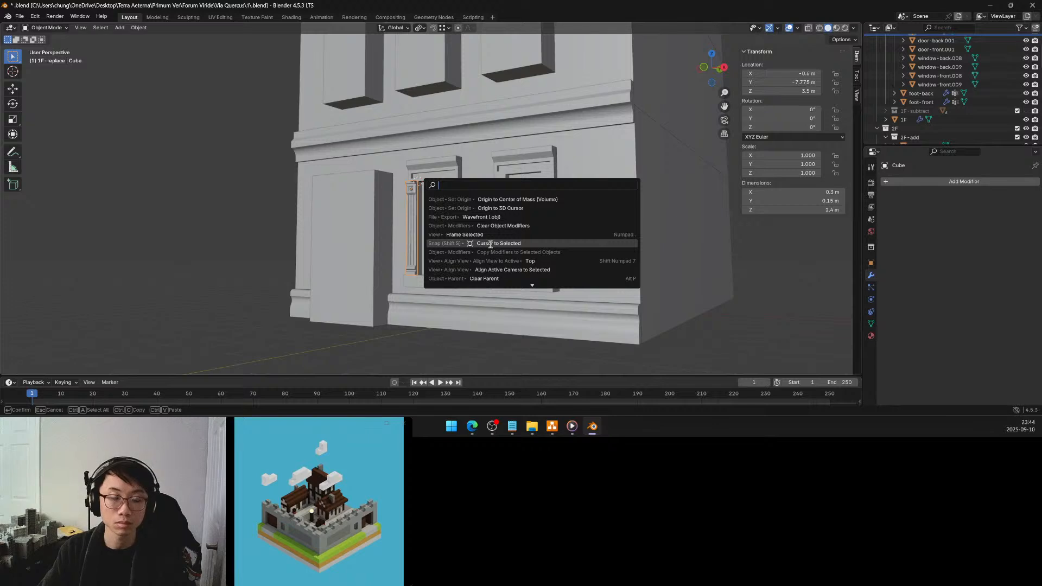
pyautogui.click(498, 209)
pyautogui.scroll(5, 492, 208)
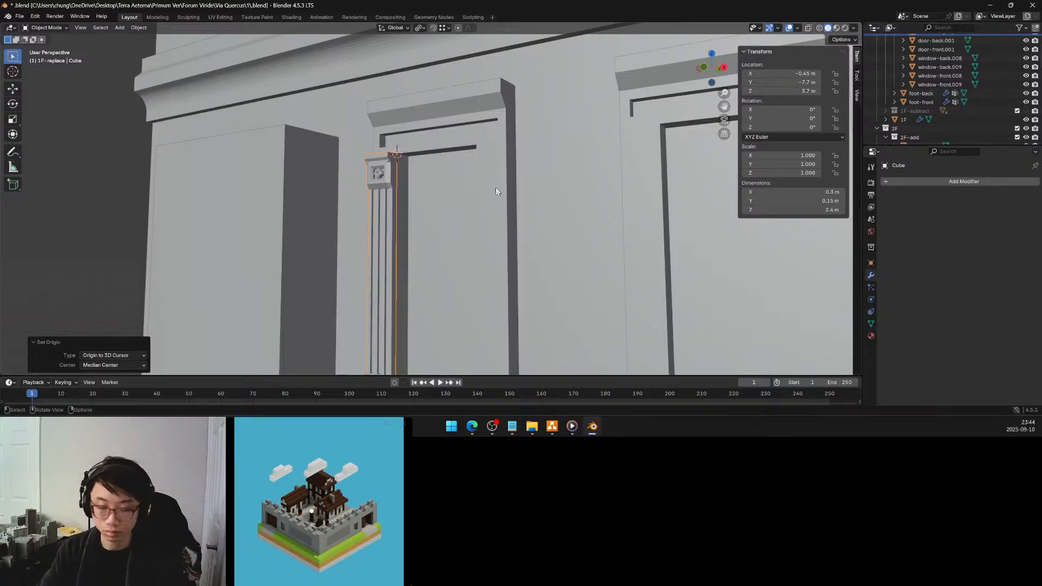
# Set the transform pivot point to 3D Cursor and turn on snapping with the window pilaster selected
pyautogui.press('.')
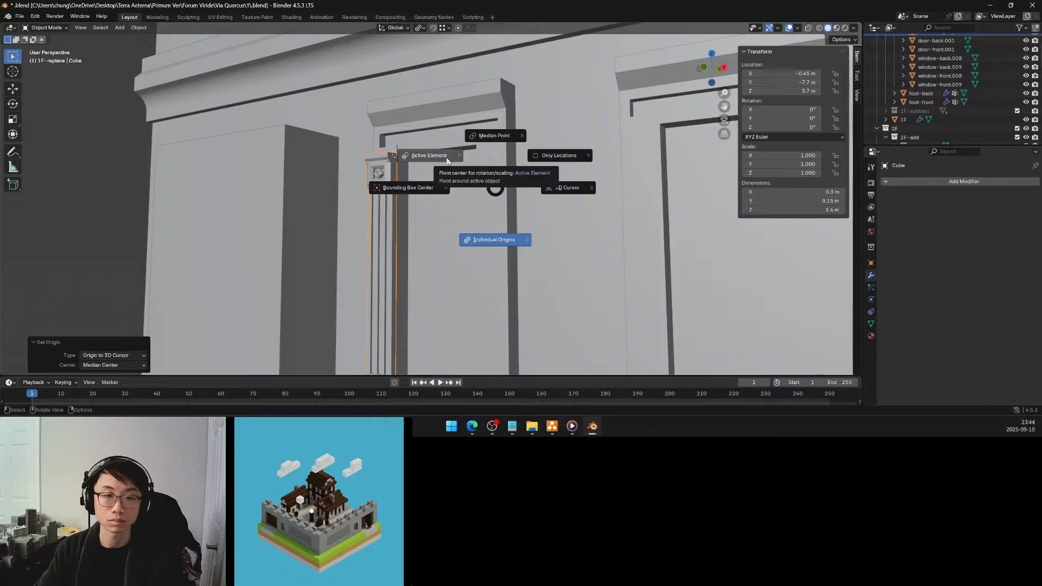
pyautogui.click(567, 190)
pyautogui.click(486, 183)
pyautogui.moveTo(487, 182); pyautogui.dragTo(551, 195, button='middle')
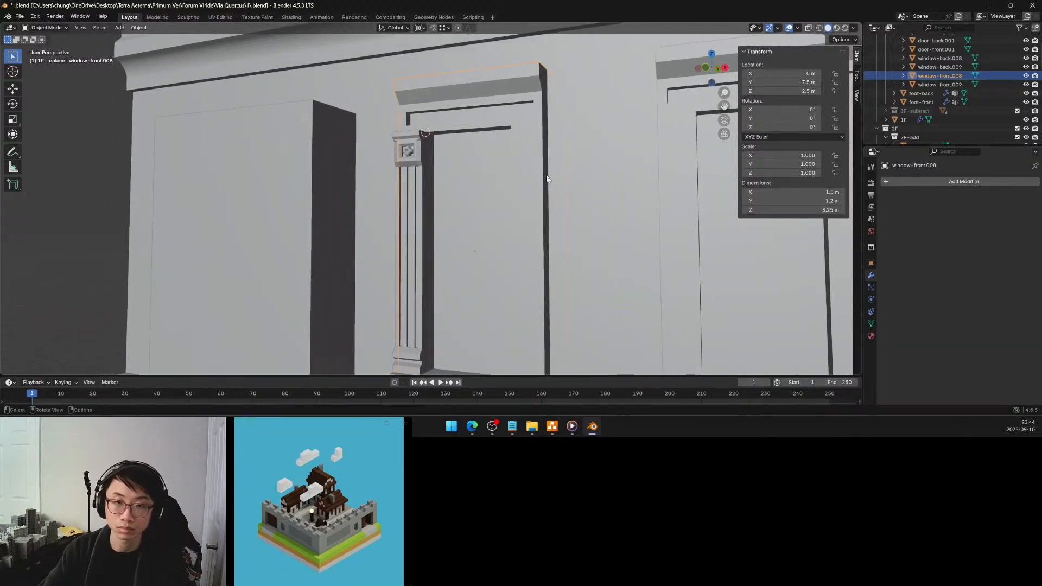
pyautogui.click(421, 156)
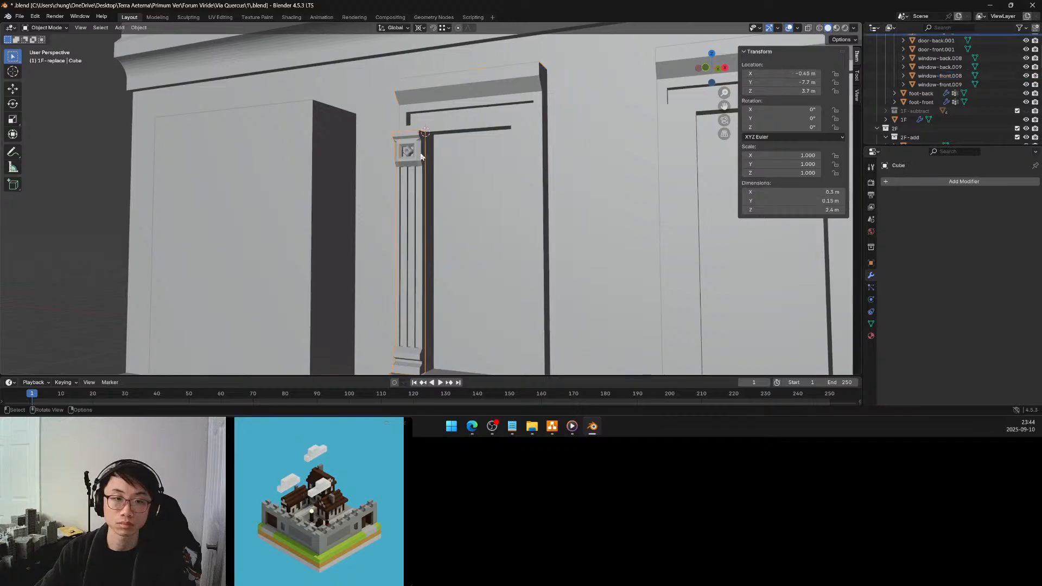
pyautogui.hotkey('shift', 'Tab')
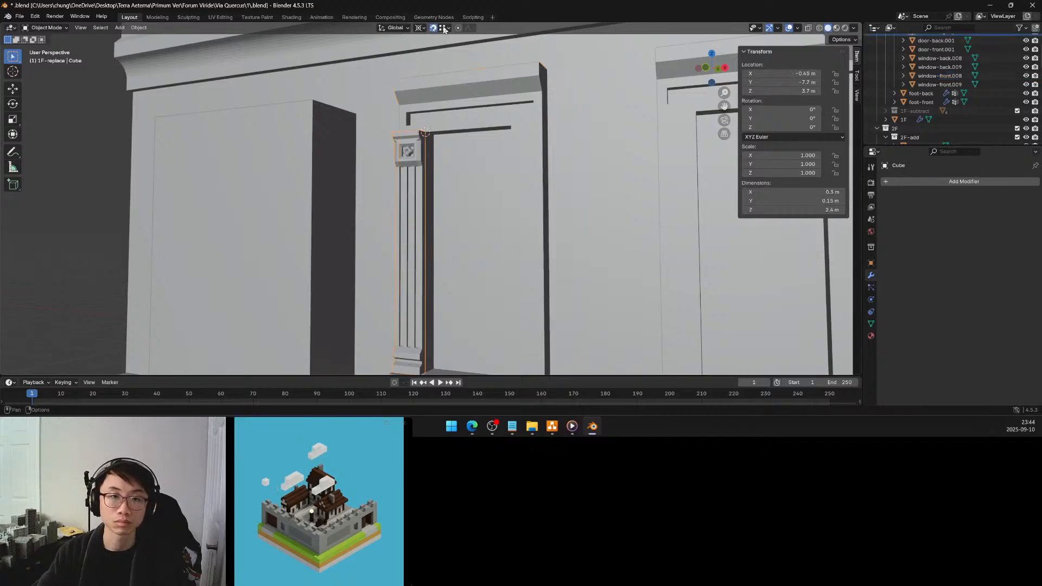
pyautogui.click(443, 29)
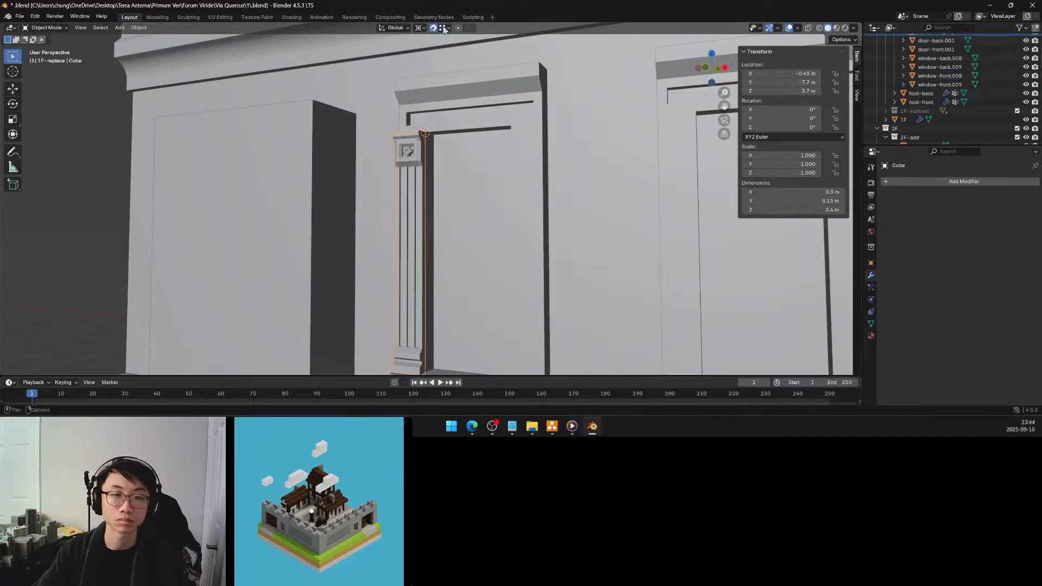
# Snap the 3D cursor to the pilaster's outer rear top corner vertex at X -0.75 m and return to Object Mode
pyautogui.press('Tab')
pyautogui.moveTo(417, 148); pyautogui.dragTo(459, 165, button='middle')
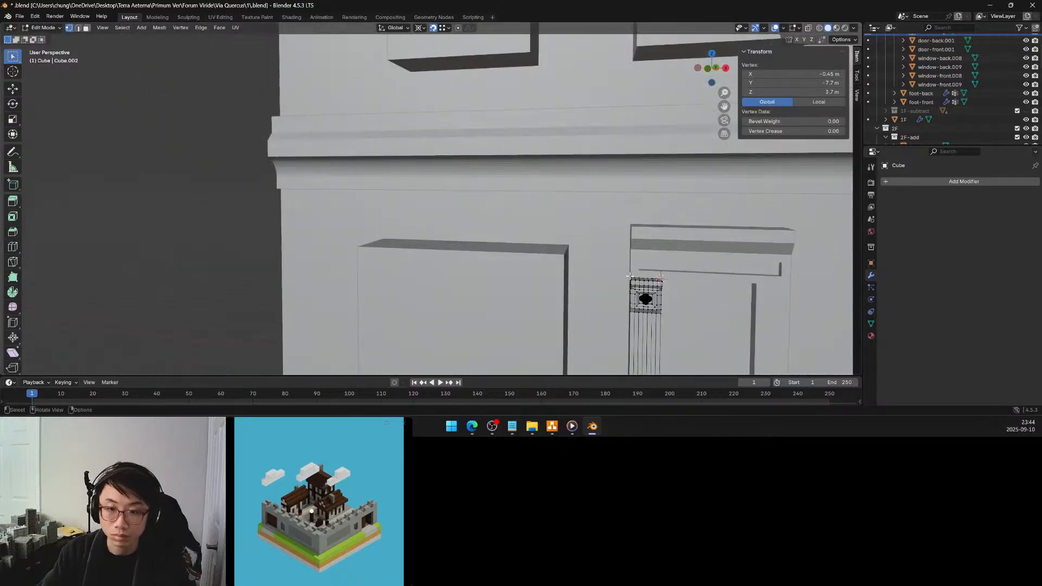
pyautogui.hotkey('ctrl', 'Tab')
pyautogui.click(633, 324)
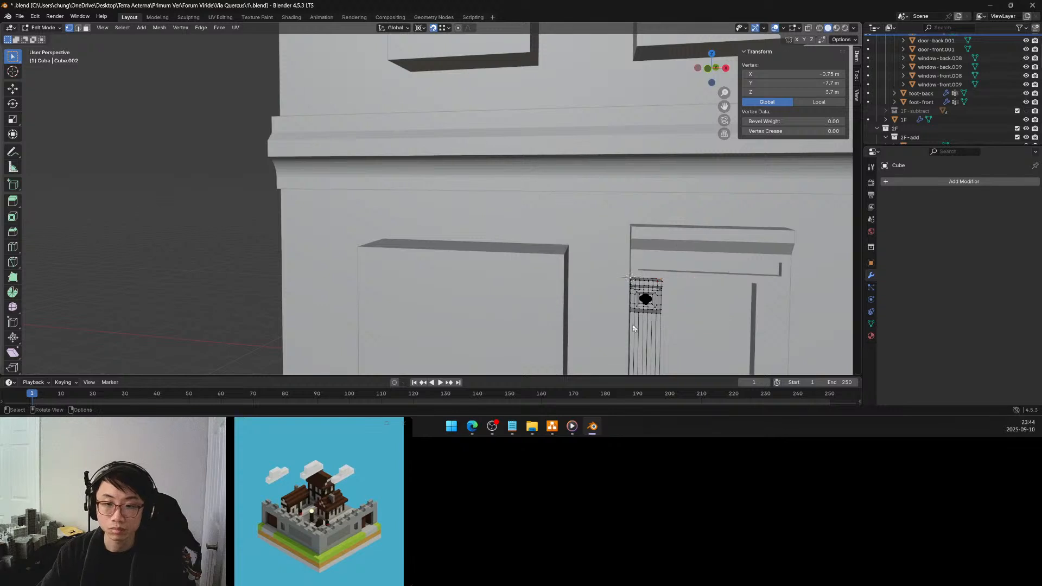
pyautogui.moveTo(615, 255); pyautogui.dragTo(558, 207, button='middle')
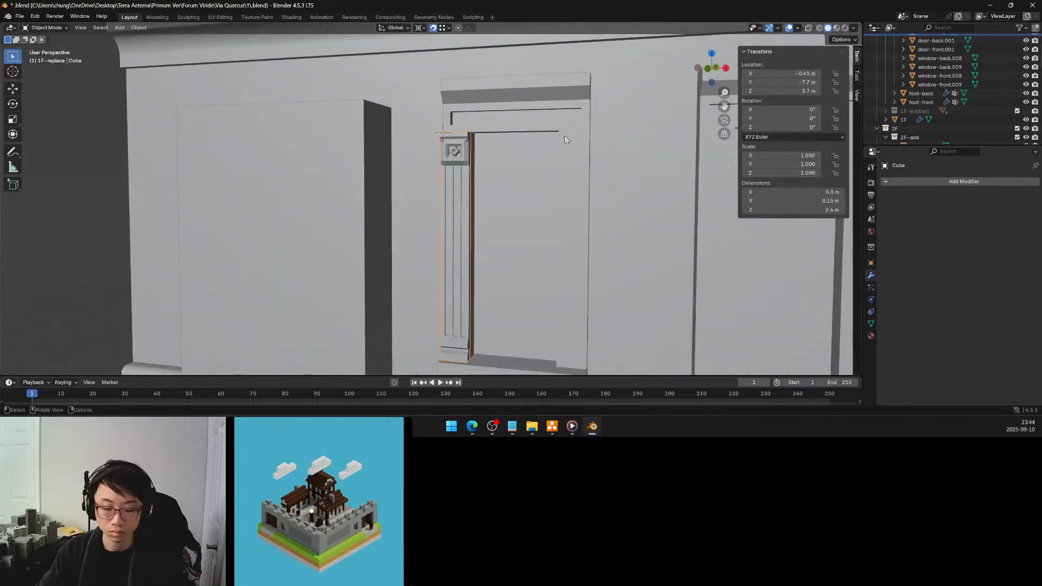
# Make a linked duplicate of the pilaster 1.2 m along X, snapped to the opposite side of the same window
pyautogui.hotkey('shift', 'd')
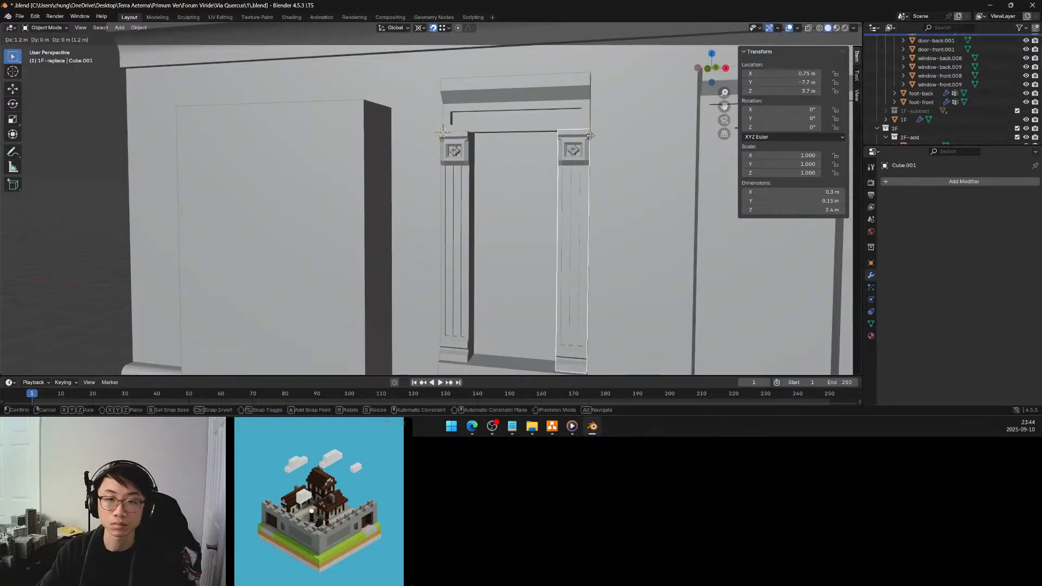
pyautogui.click(592, 139)
pyautogui.moveTo(592, 139); pyautogui.dragTo(529, 162, button='middle')
pyautogui.scroll(-3, 562, 153)
pyautogui.scroll(-3, 529, 162)
pyautogui.scroll(3, 528, 163)
pyautogui.scroll(3, 528, 163)
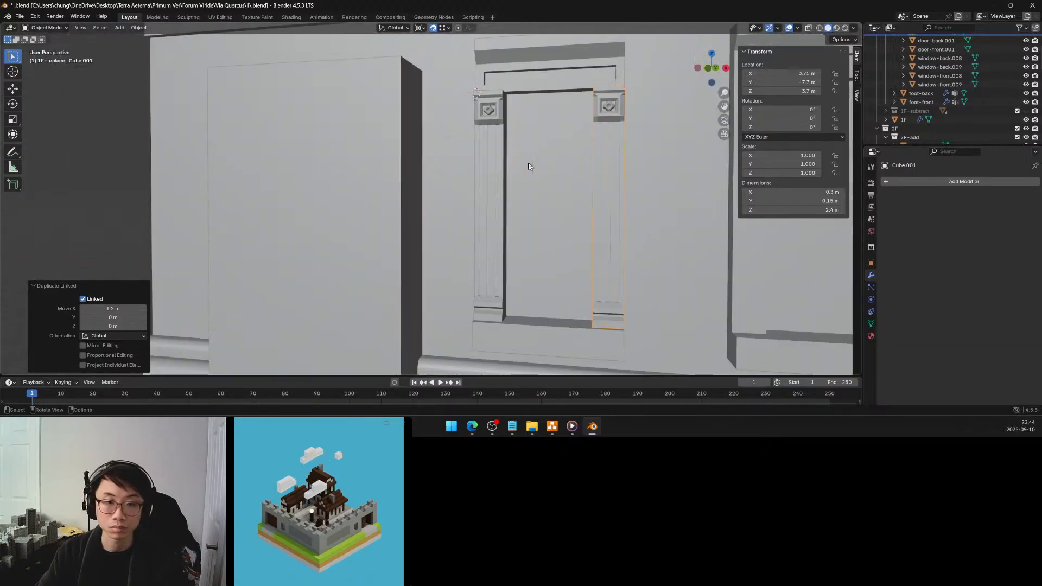
pyautogui.scroll(-3, 529, 165)
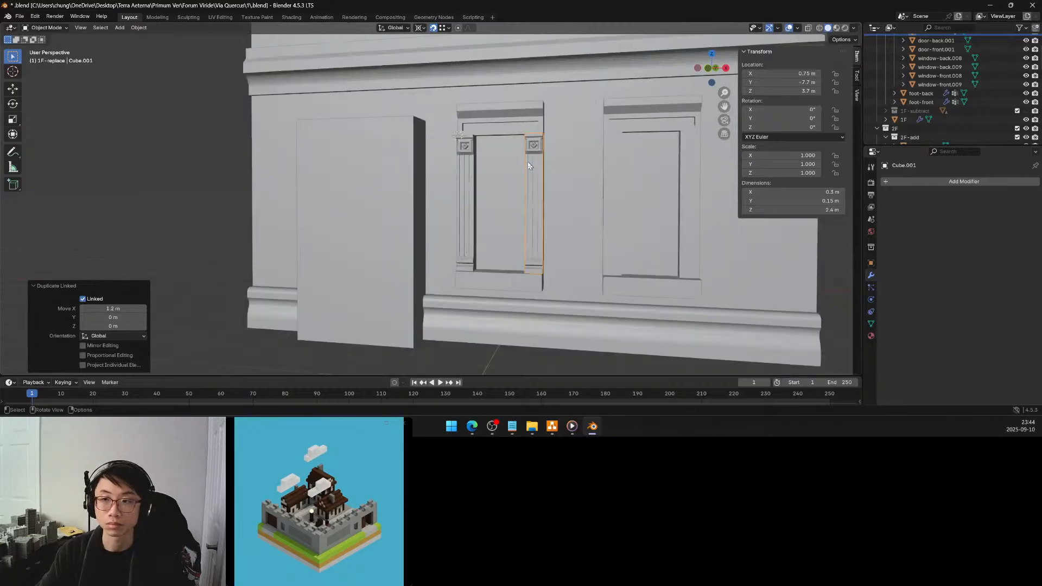
# Join both pilasters into the window object window-front.008 and save the file
pyautogui.keyDown('shift'); pyautogui.click(467, 152); pyautogui.keyUp('shift')
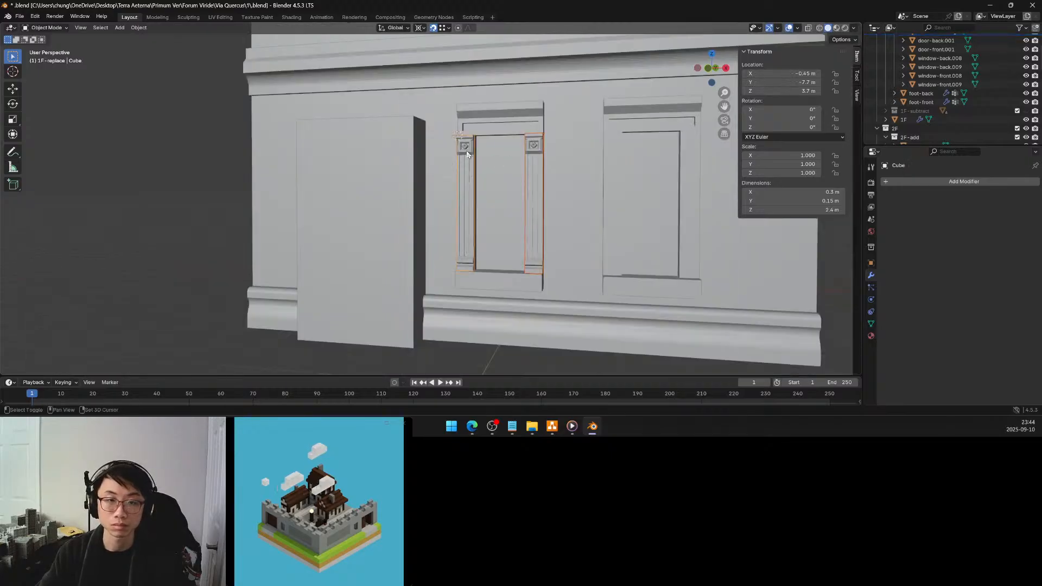
pyautogui.keyDown('shift'); pyautogui.click(510, 119); pyautogui.keyUp('shift')
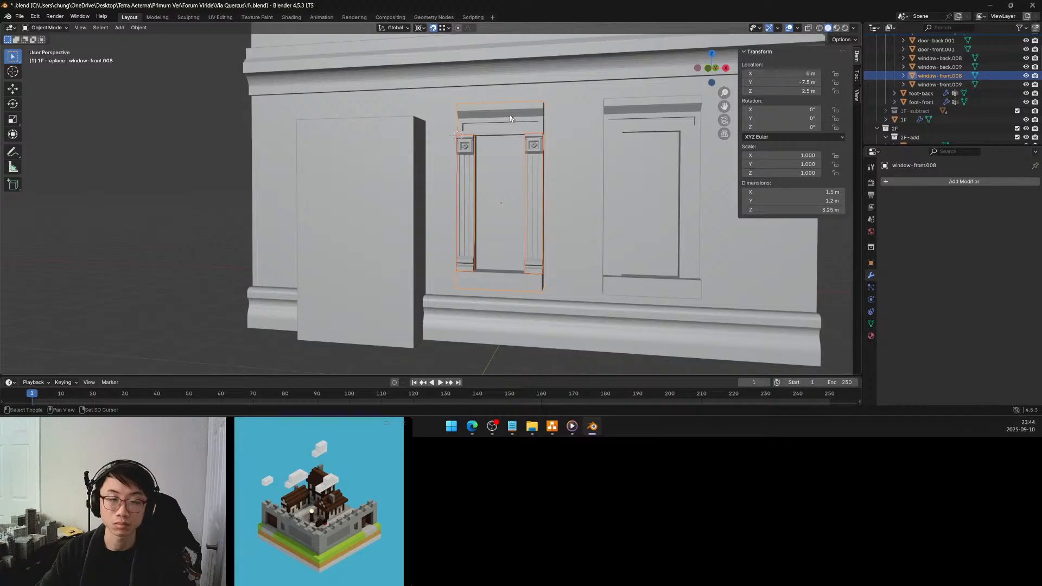
pyautogui.hotkey('ctrl', 'j')
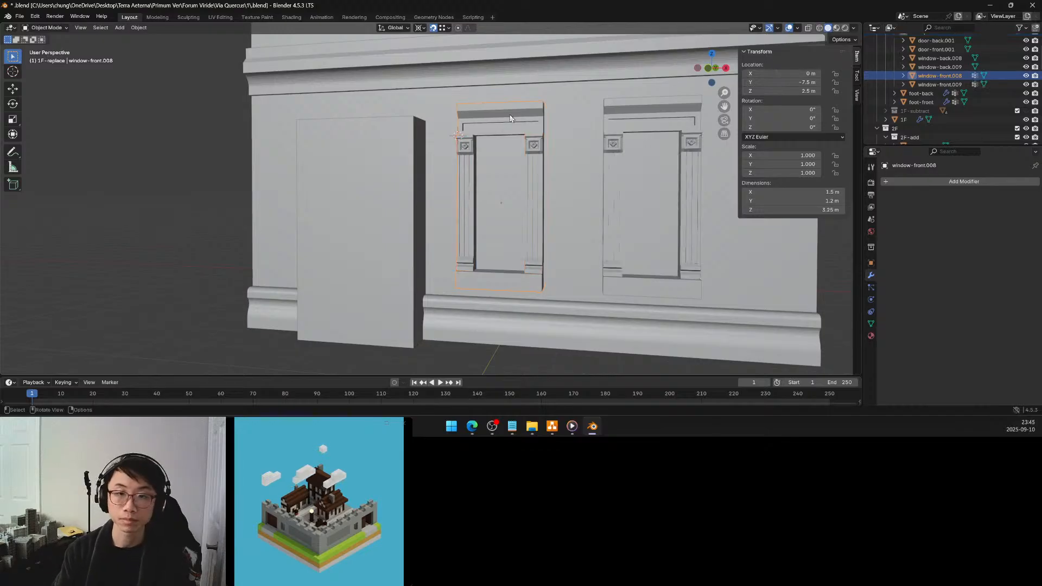
pyautogui.scroll(-6, 560, 126)
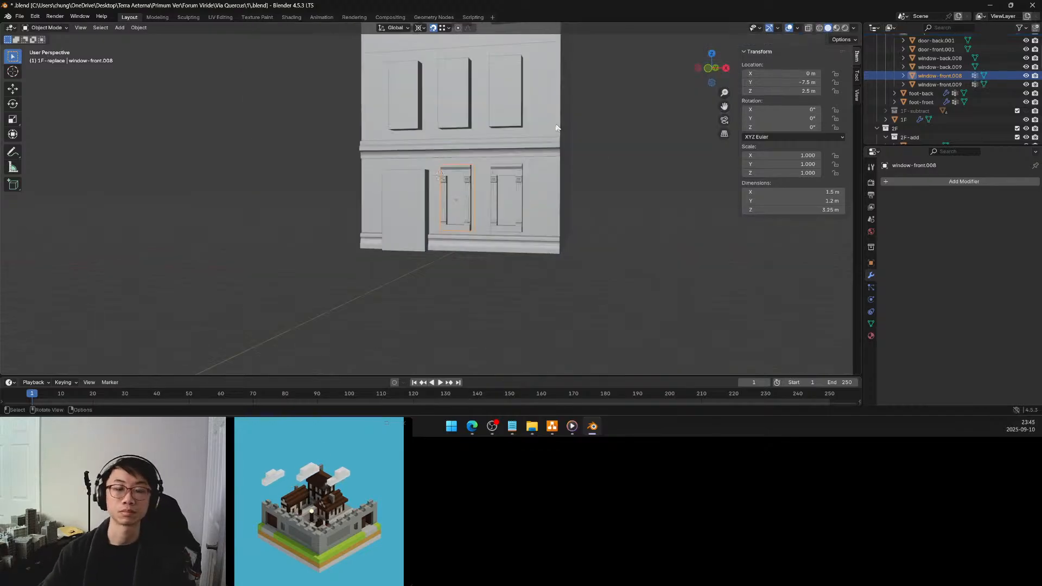
pyautogui.scroll(5, 529, 169)
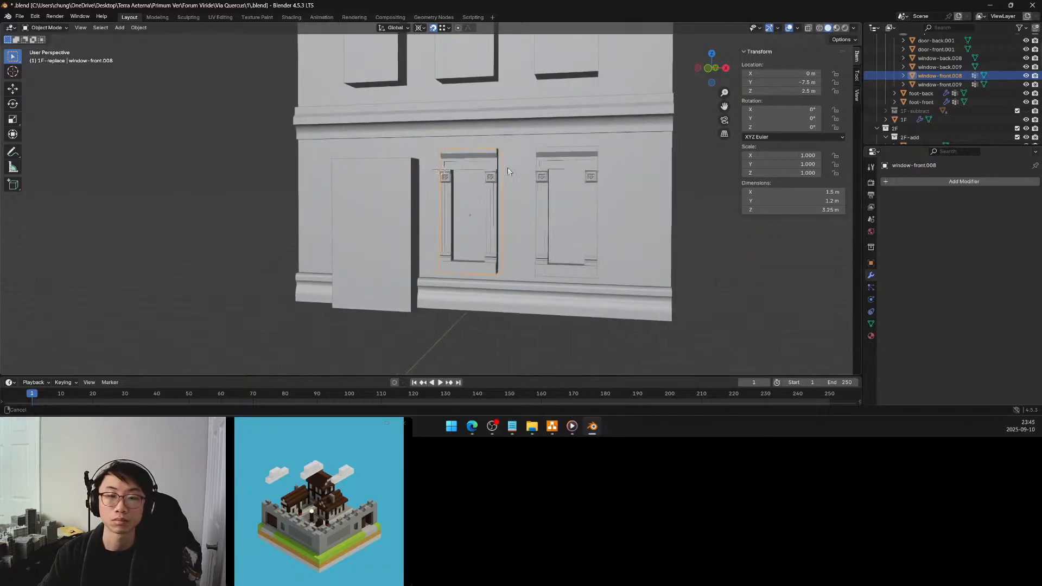
pyautogui.moveTo(491, 188); pyautogui.dragTo(497, 187, button='middle')
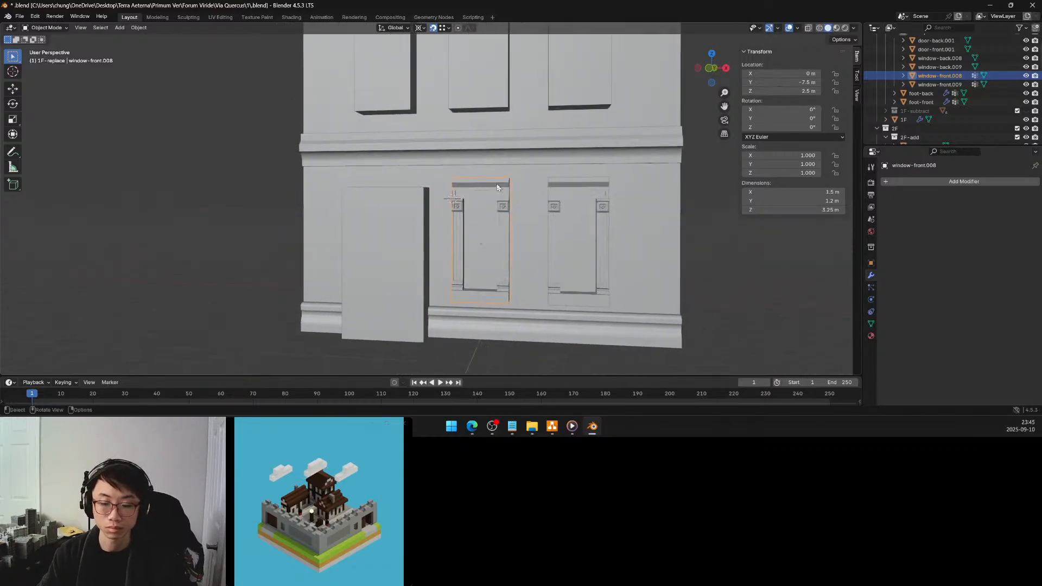
pyautogui.hotkey('ctrl', 's')
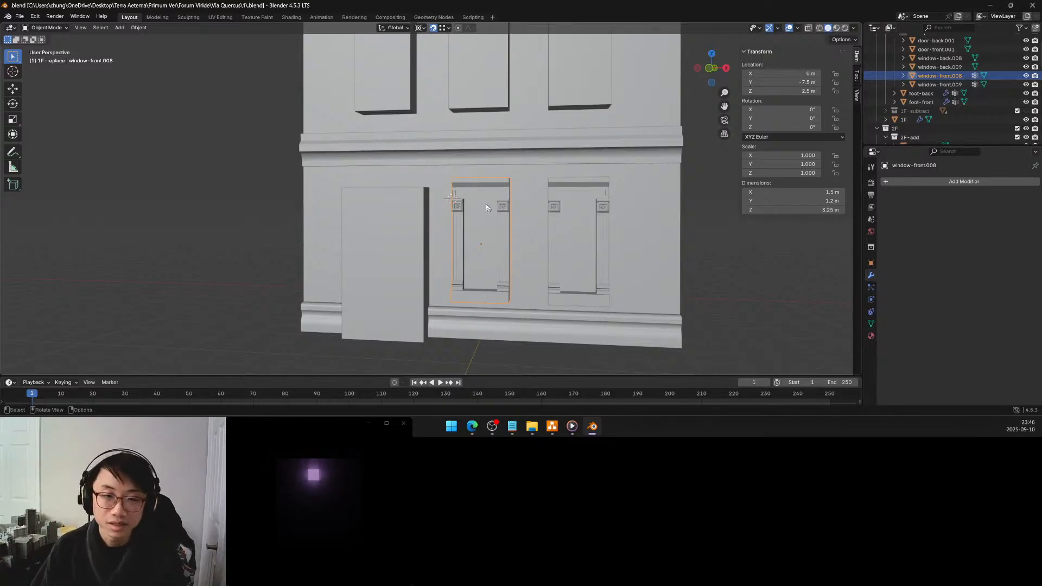
# Select the recessed panel face above the window-front.008 opening in Edit Mode and set the pivot point to Active Element
pyautogui.moveTo(484, 210); pyautogui.dragTo(482, 204, button='middle')
pyautogui.scroll(5, 483, 205)
pyautogui.scroll(-5, 484, 208)
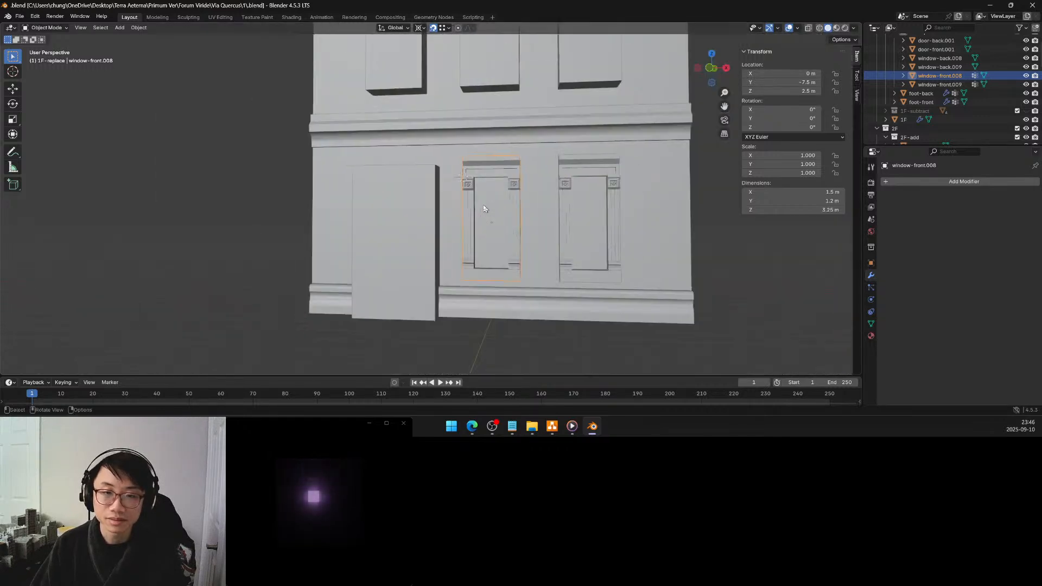
pyautogui.scroll(5, 485, 207)
pyautogui.moveTo(500, 197); pyautogui.dragTo(489, 172, button='middle')
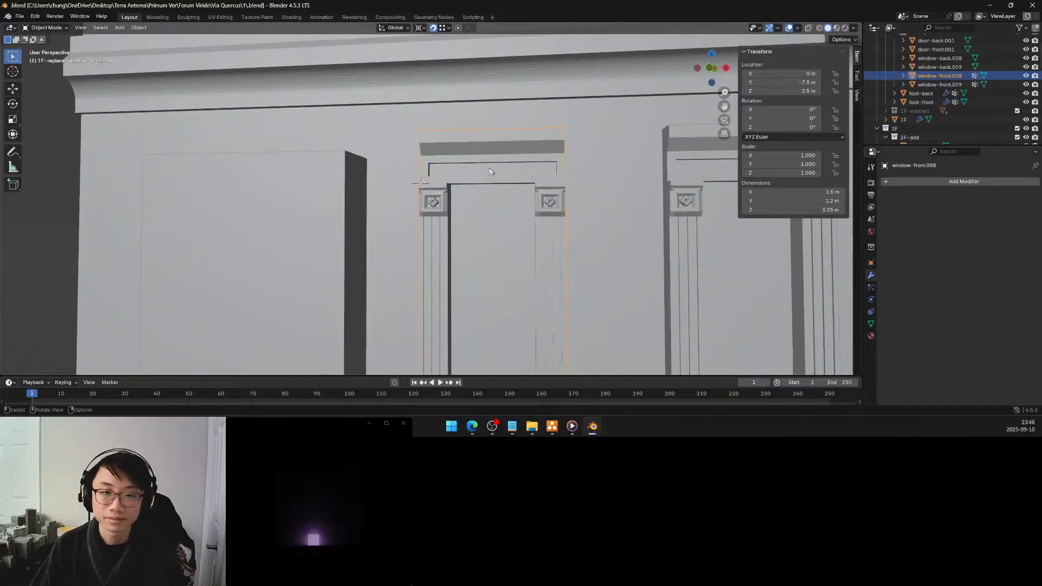
pyautogui.press('Tab')
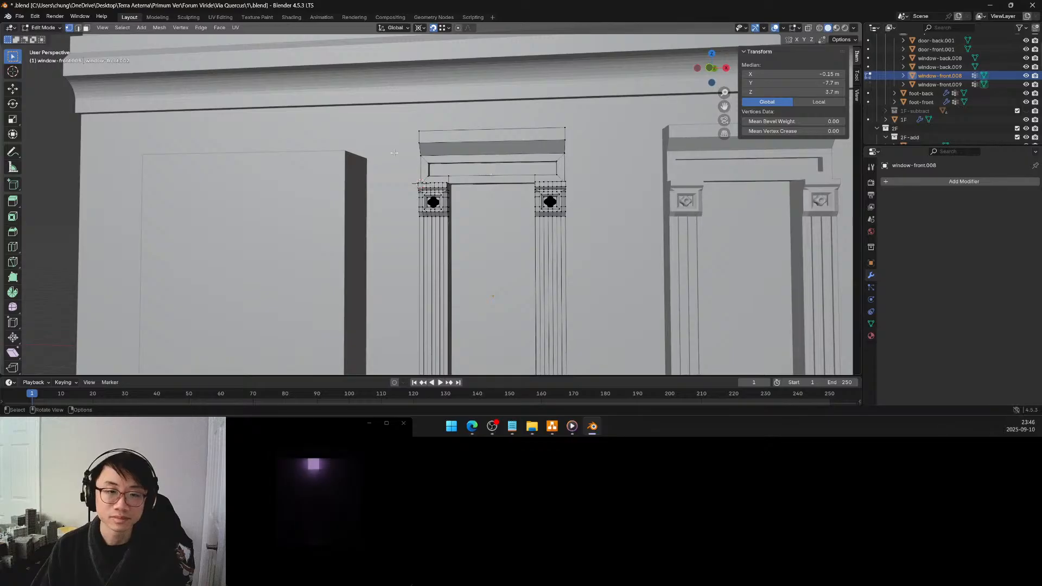
pyautogui.hotkey('alt', 'a')
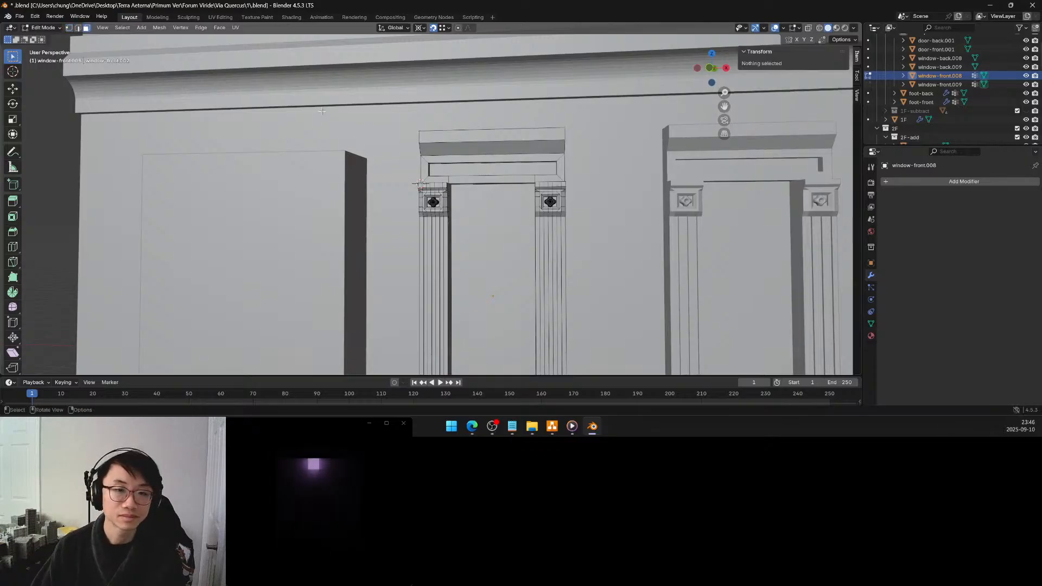
pyautogui.click(492, 166)
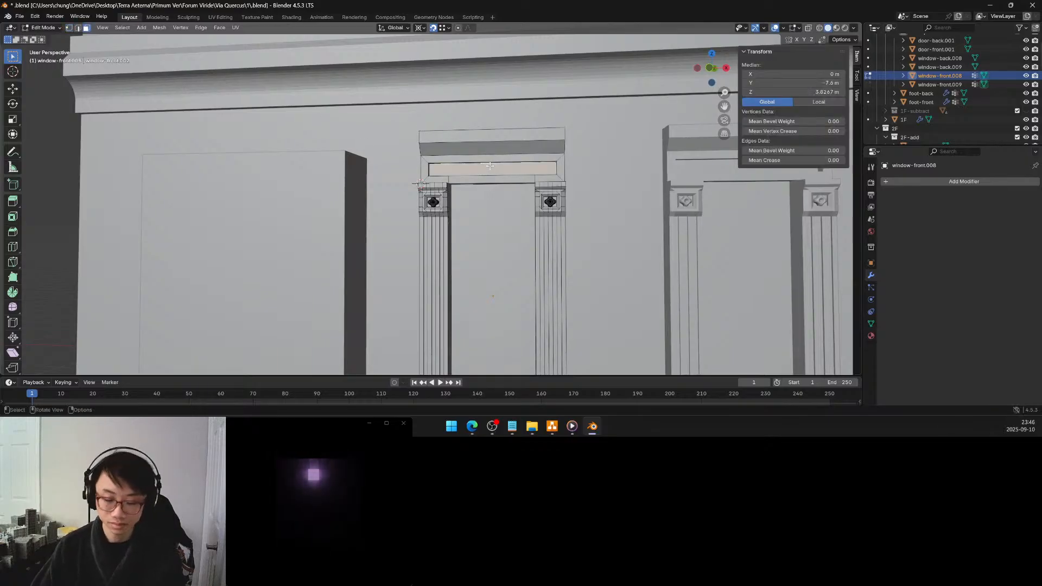
pyautogui.press('.')
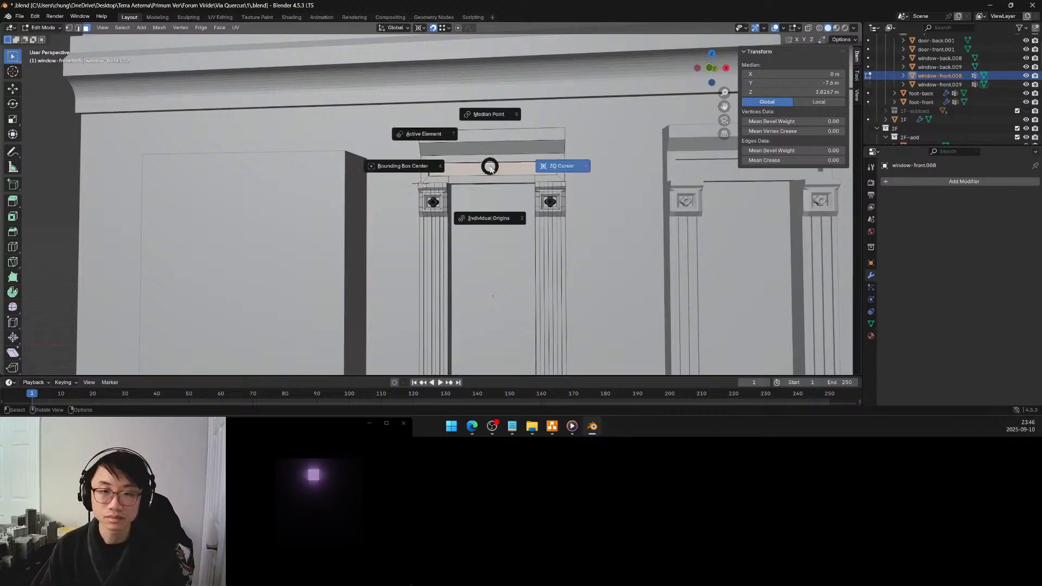
pyautogui.click(444, 134)
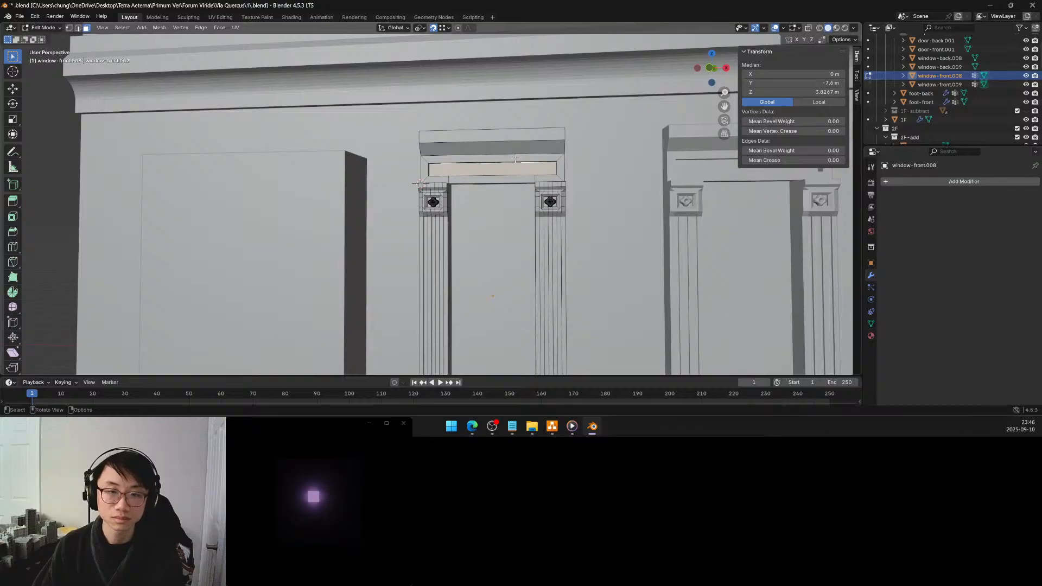
# Try scaling the recessed panel face above the window uniformly to about 0.847
pyautogui.press('s')
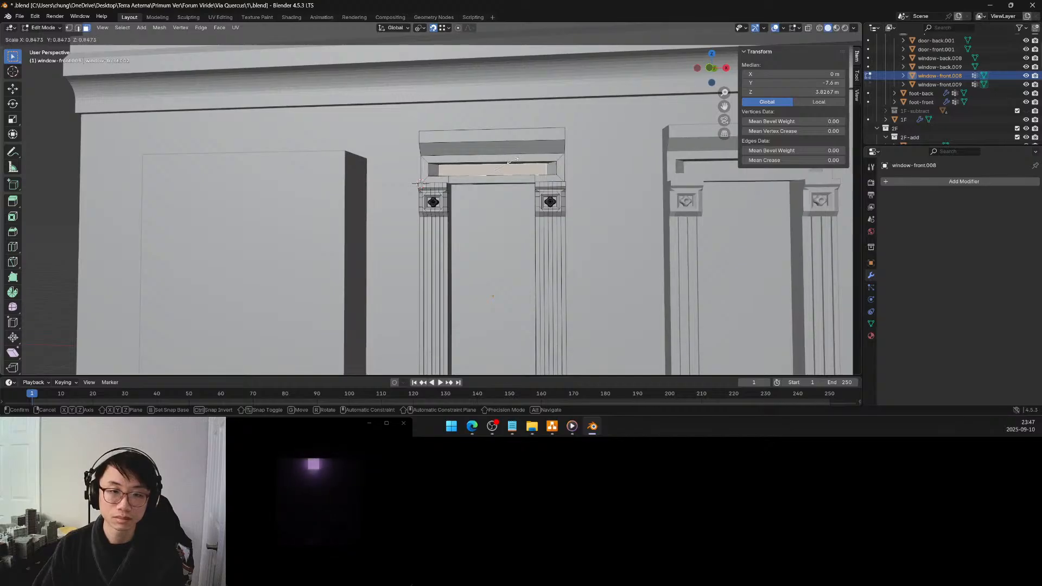
pyautogui.click(513, 161)
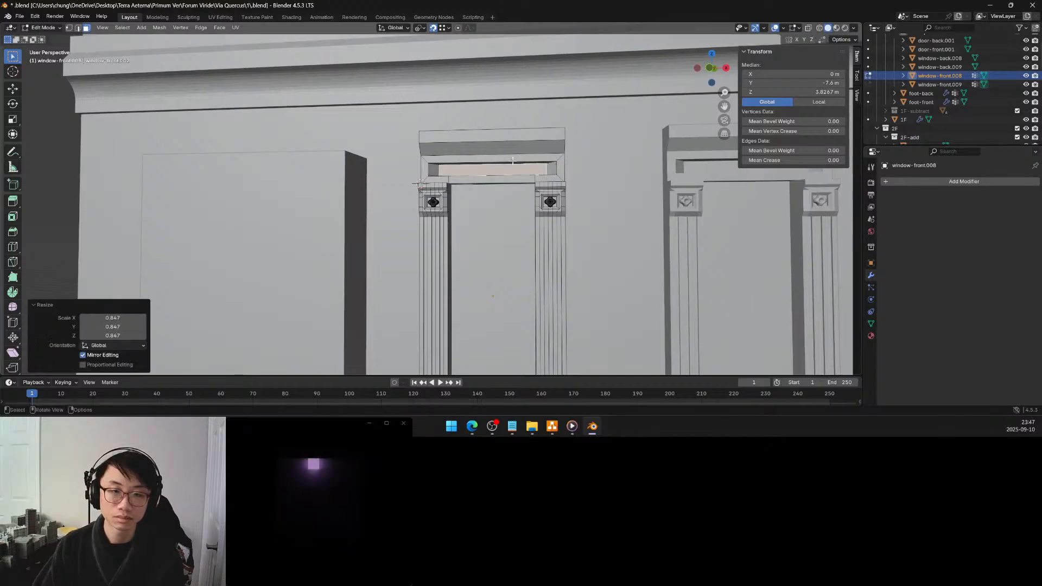
pyautogui.moveTo(497, 166)
pyautogui.keyDown('shift'); pyautogui.mouseDown(button='middle')
pyautogui.moveTo(449, 235)
pyautogui.moveTo(496, 164)
pyautogui.mouseUp(button='middle'); pyautogui.keyUp('shift')
pyautogui.scroll(5, 449, 234)
pyautogui.scroll(-5, 495, 165)
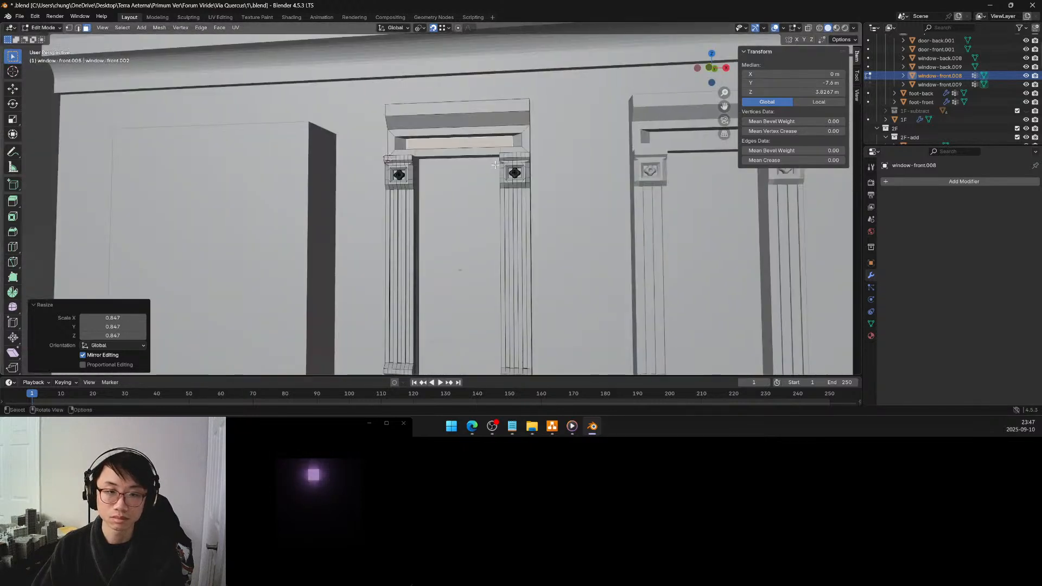
pyautogui.scroll(2, 496, 165)
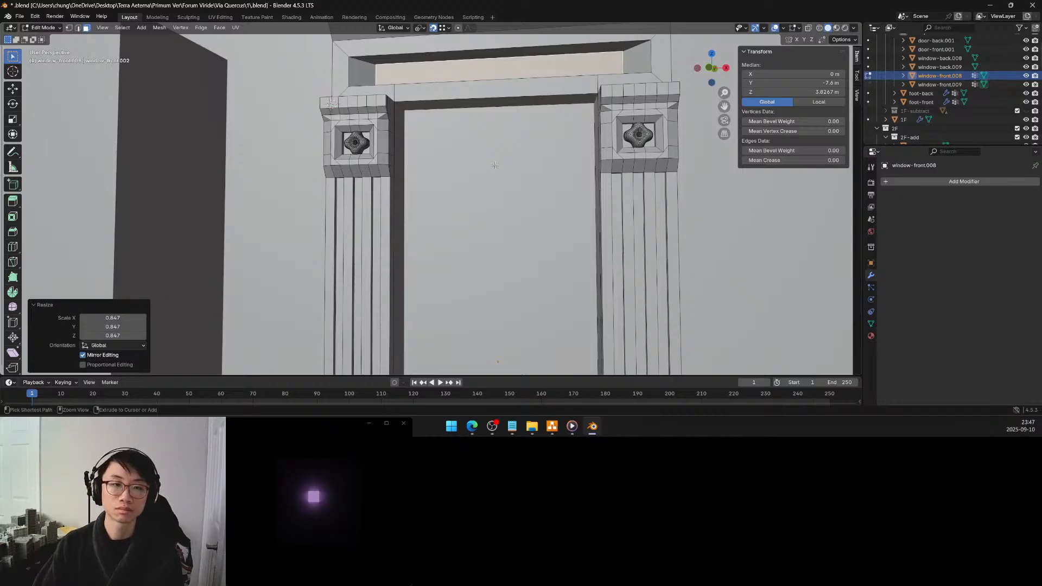
pyautogui.scroll(-1, 495, 164)
pyautogui.scroll(-4, 495, 164)
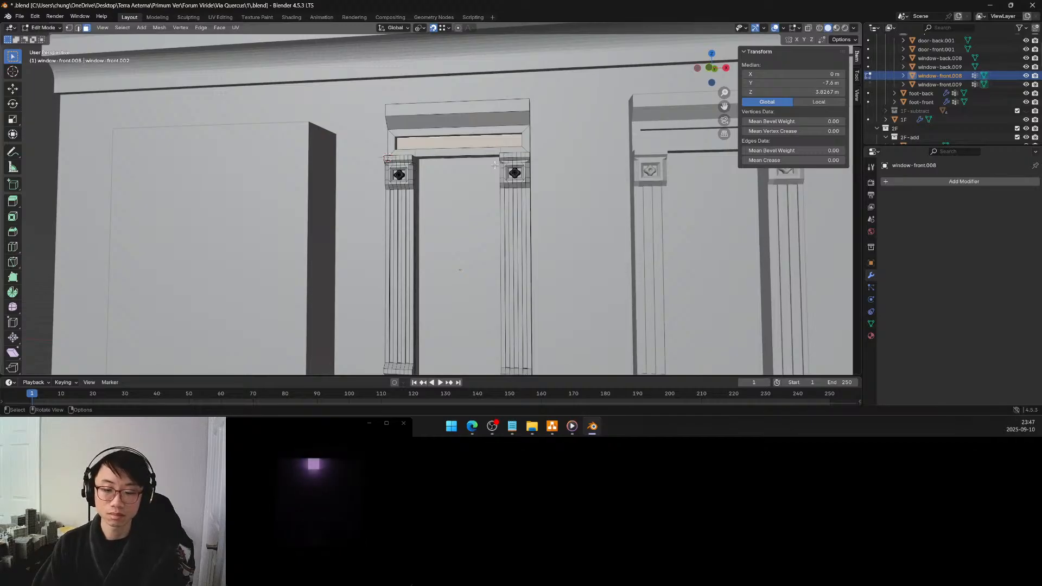
# Try insetting and rescaling the recessed panel face, and undo back to an empty face selection
pyautogui.press('i')
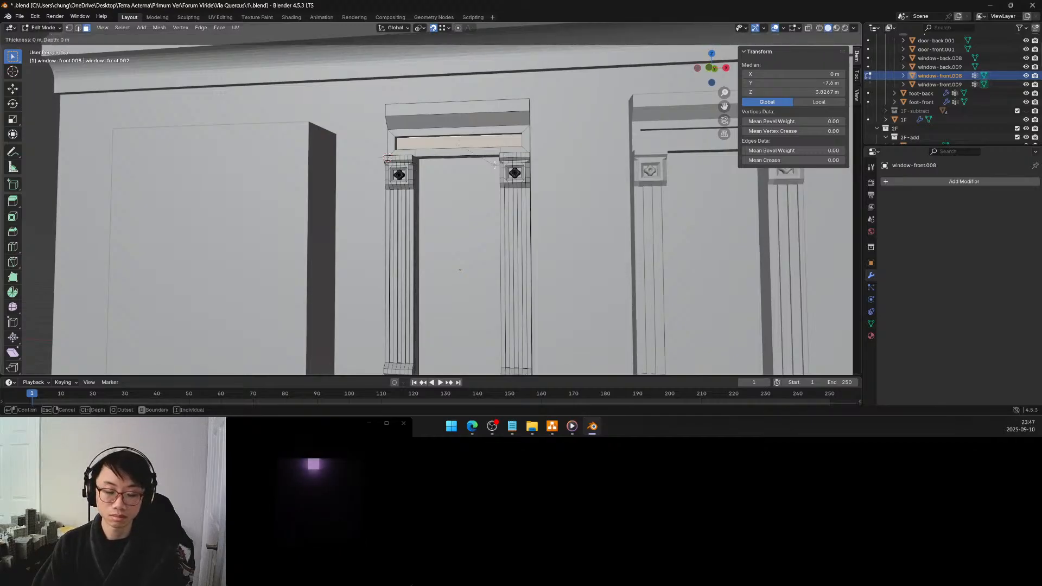
pyautogui.press('Escape')
pyautogui.press('s')
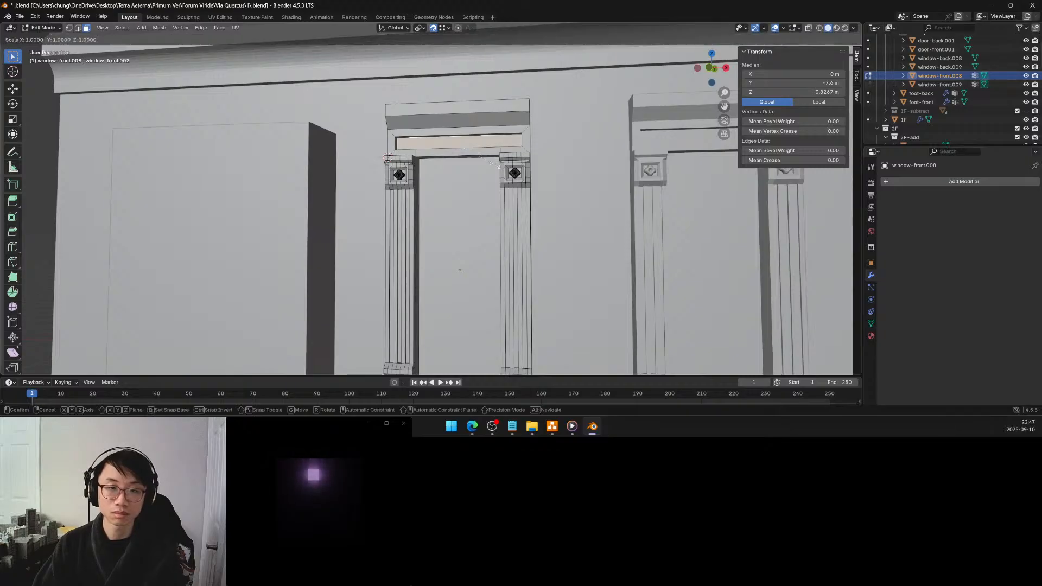
pyautogui.click(490, 162)
pyautogui.hotkey('ctrl', 'z')
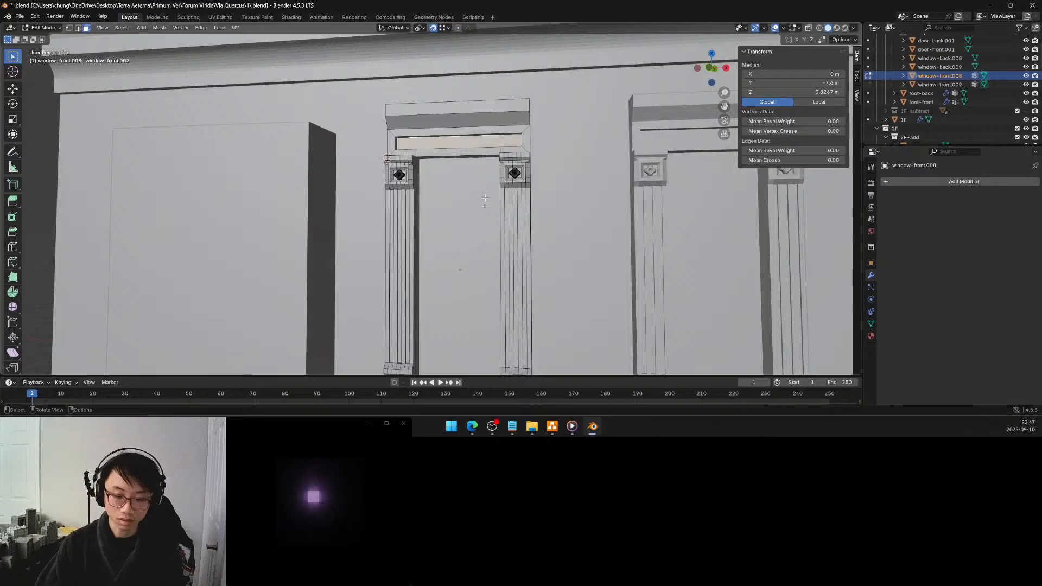
pyautogui.hotkey('ctrl', 'z')
pyautogui.hotkey('ctrl', 'z')
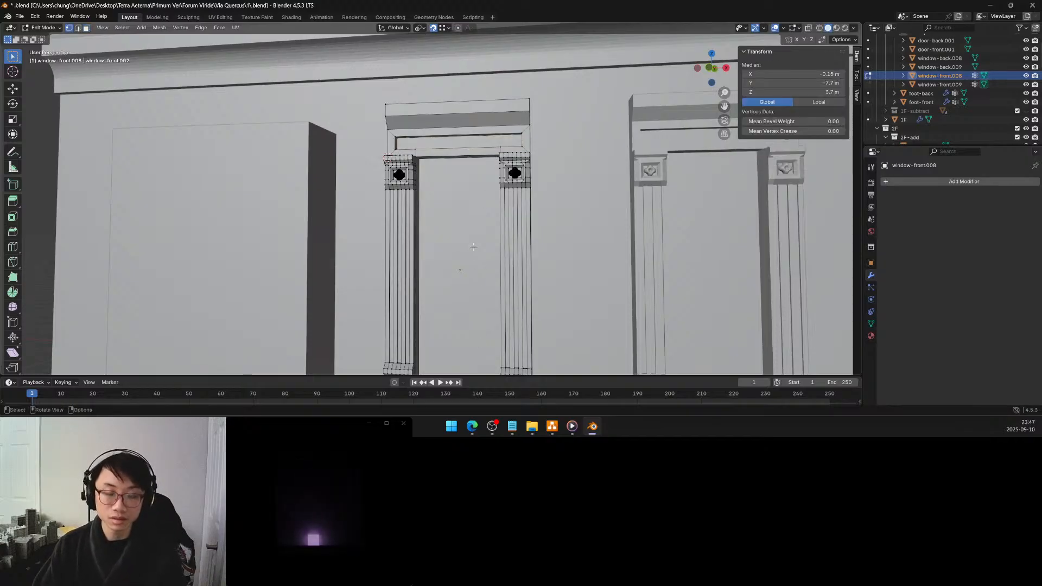
pyautogui.hotkey('ctrl', 'z')
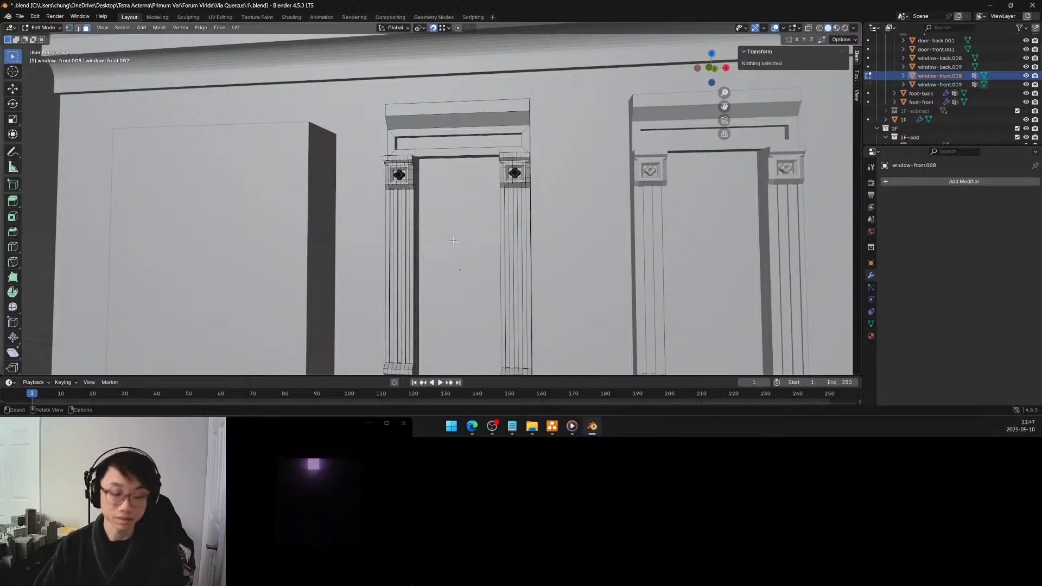
# Save the file and return to Object Mode
pyautogui.hotkey('ctrl', 's')
pyautogui.scroll(-6, 451, 229)
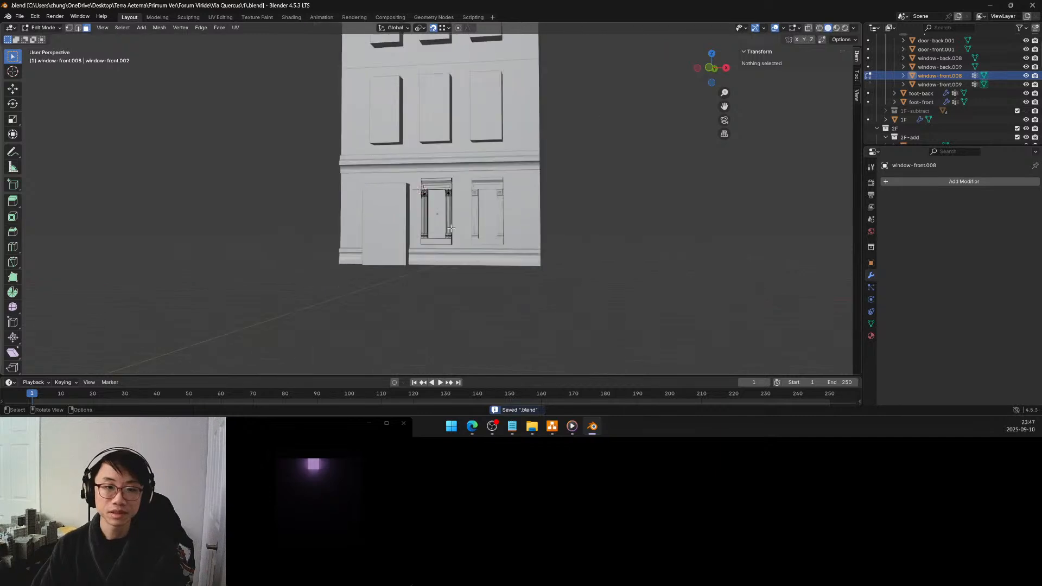
pyautogui.press('Tab')
# Examine the whole building and the 1F windows with their joined pilasters from several angles
pyautogui.moveTo(451, 228); pyautogui.dragTo(518, 268, button='middle')
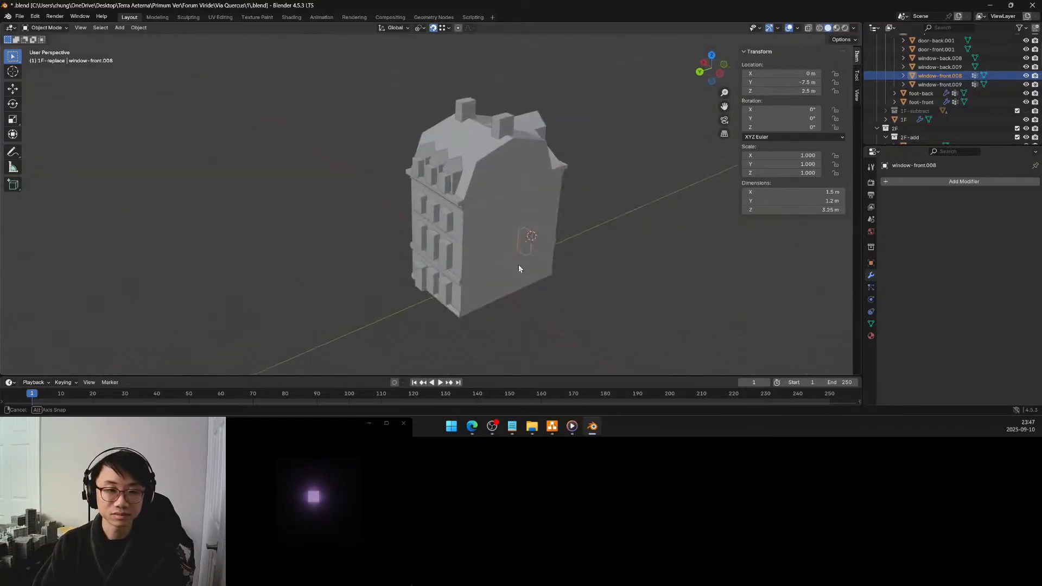
pyautogui.moveTo(504, 271); pyautogui.dragTo(400, 264, button='middle')
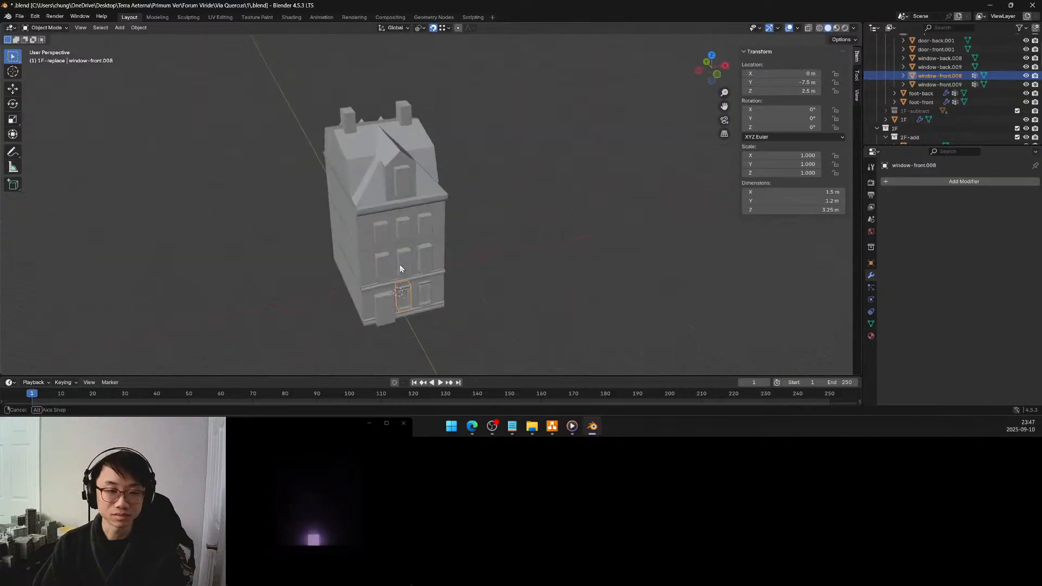
pyautogui.scroll(8, 413, 272)
pyautogui.moveTo(456, 244); pyautogui.dragTo(446, 236, button='middle')
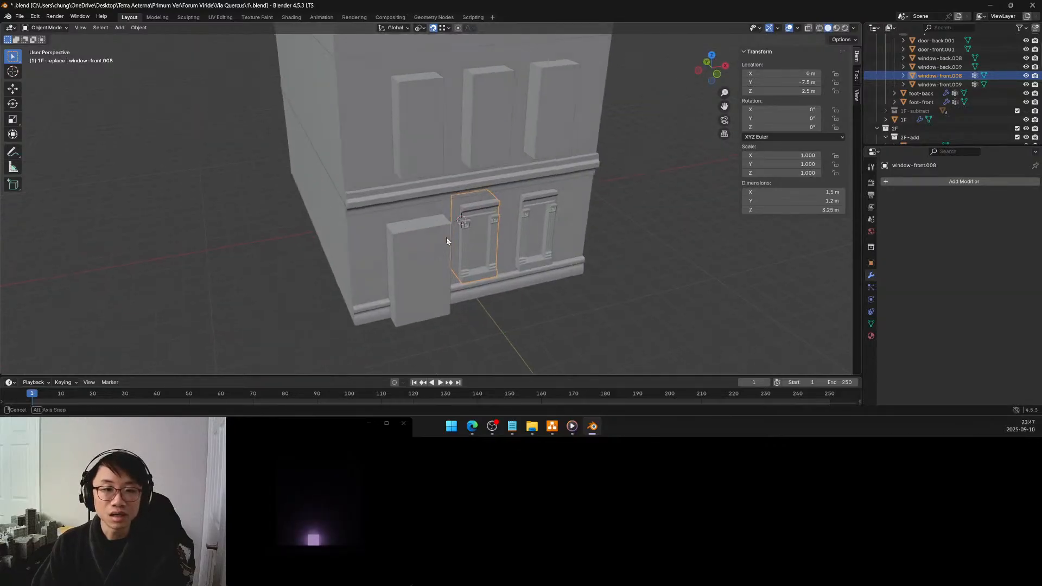
pyautogui.scroll(5, 446, 236)
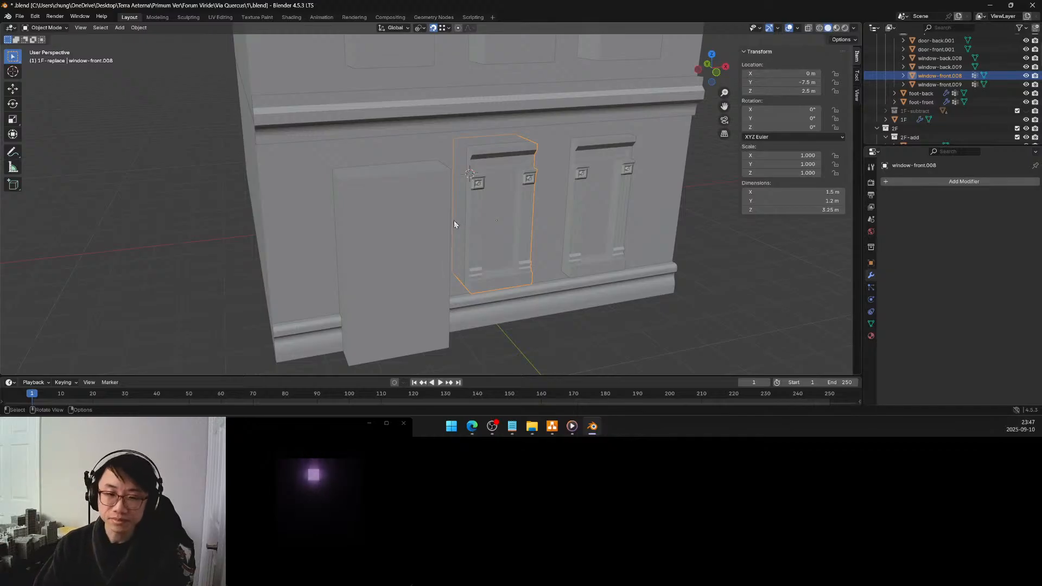
pyautogui.scroll(6, 454, 221)
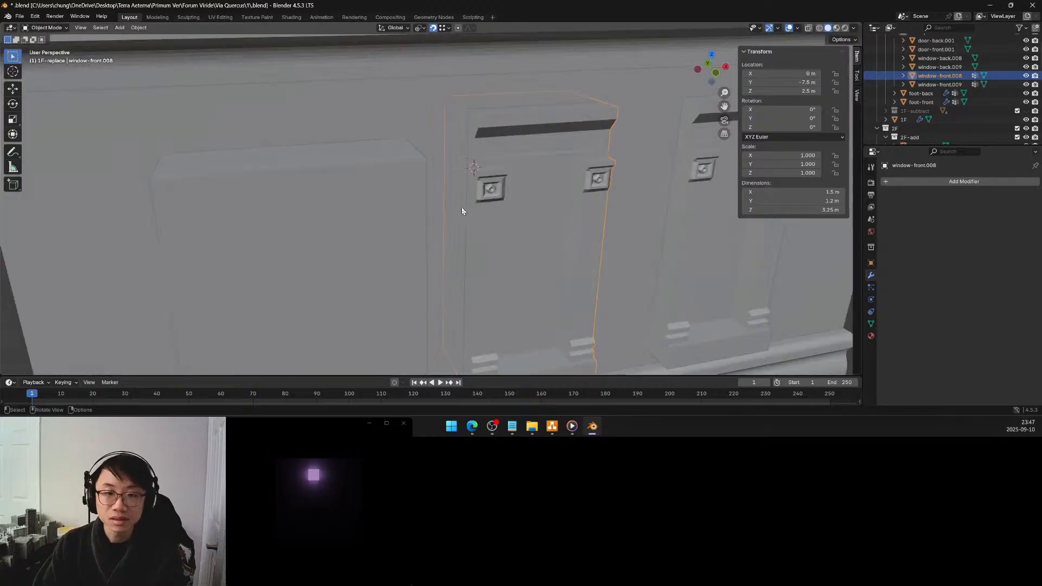
pyautogui.moveTo(462, 208); pyautogui.dragTo(458, 208, button='middle')
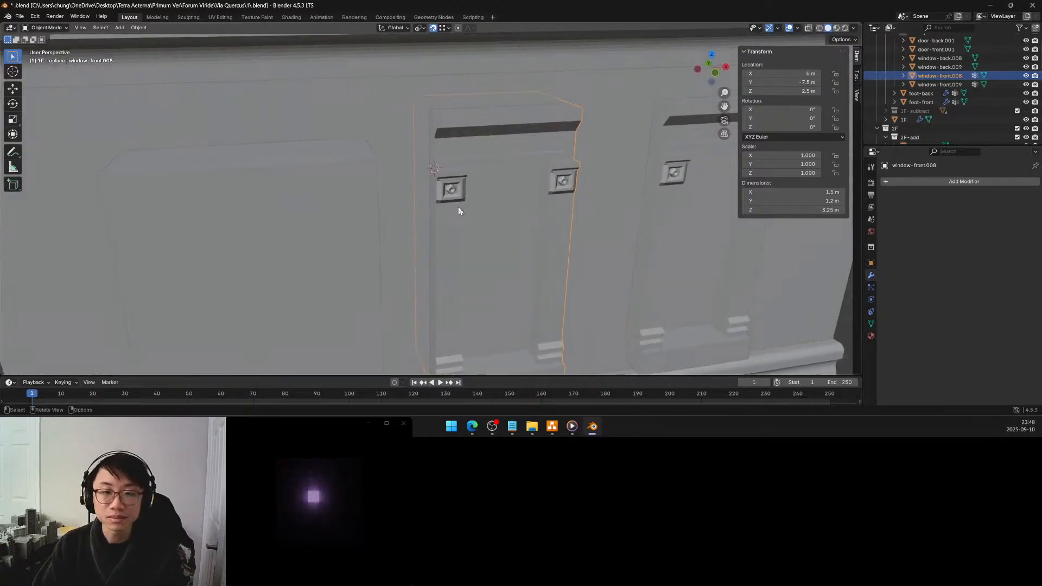
pyautogui.scroll(-3, 458, 210)
pyautogui.scroll(-2, 458, 211)
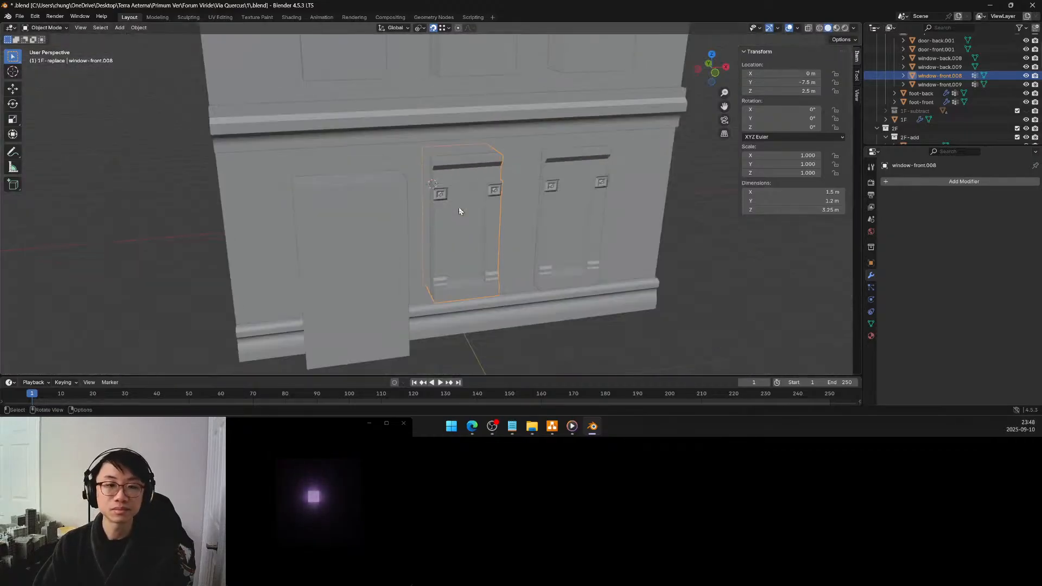
# Save the building file and switch to OBS
pyautogui.hotkey('ctrl', 's')
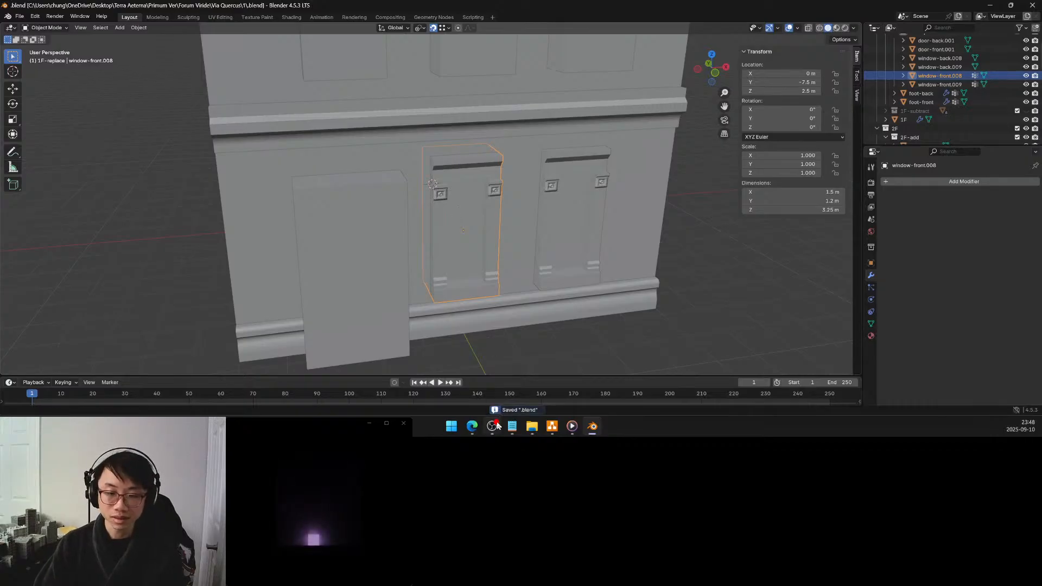
pyautogui.moveTo(495, 427)
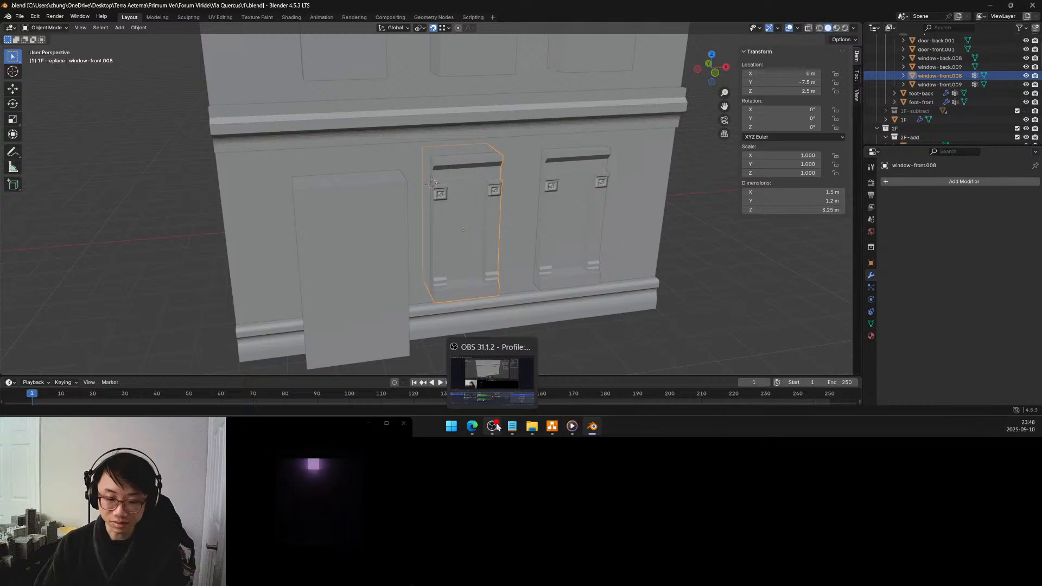
pyautogui.click(496, 427)
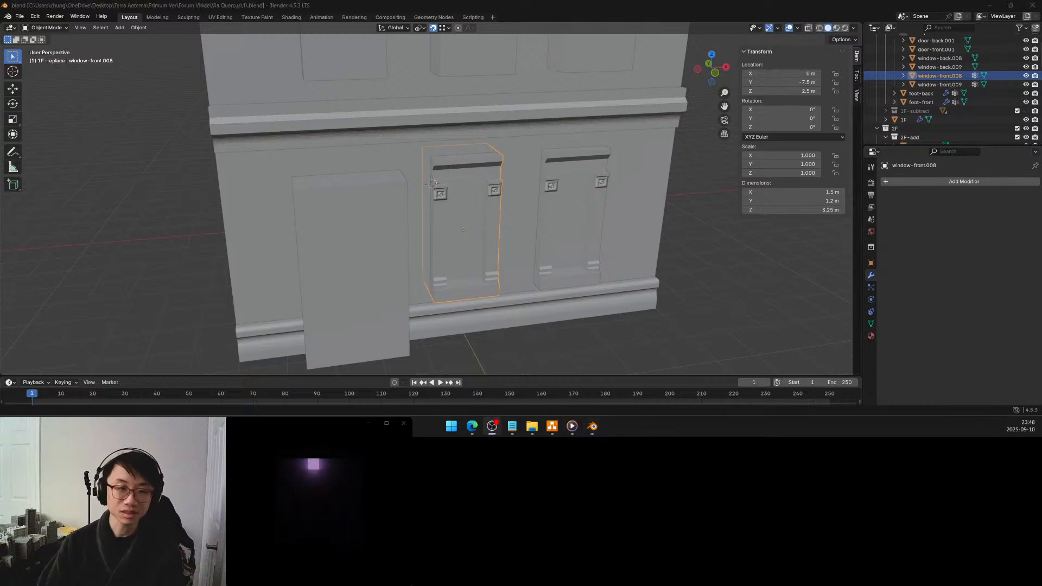